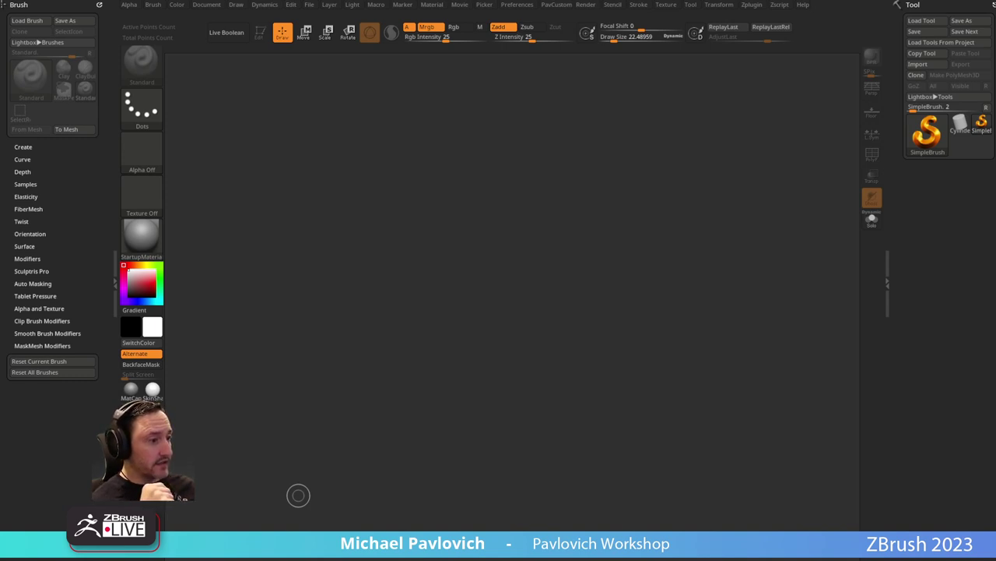
Switch to the browser and read the highlighted viewer comment under the "014 UV Master" video, then return to ZBrush.
left_click_drag(298, 495, 390, 53)
scroll(327, 409, "up", 2)
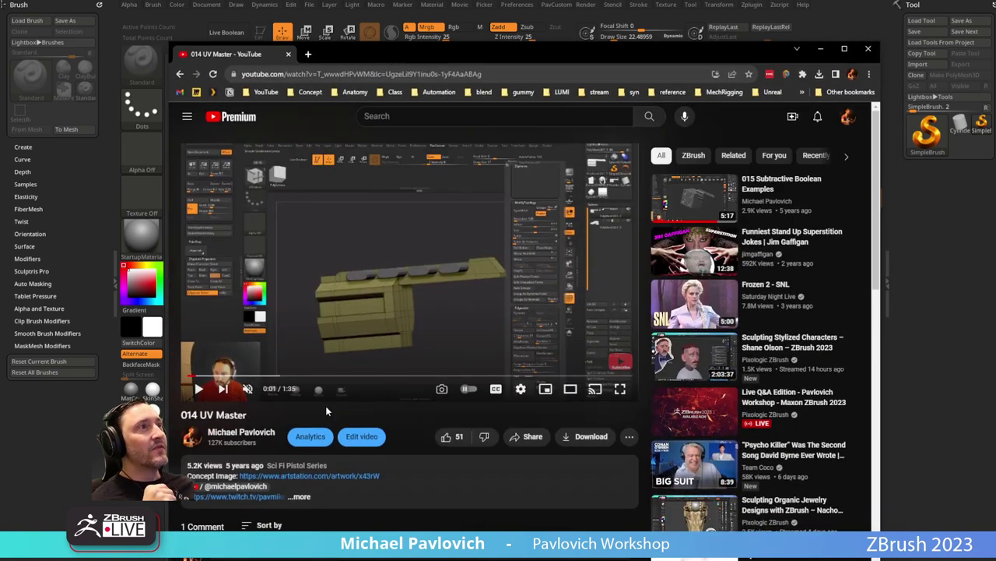
scroll(327, 404, "down", 2)
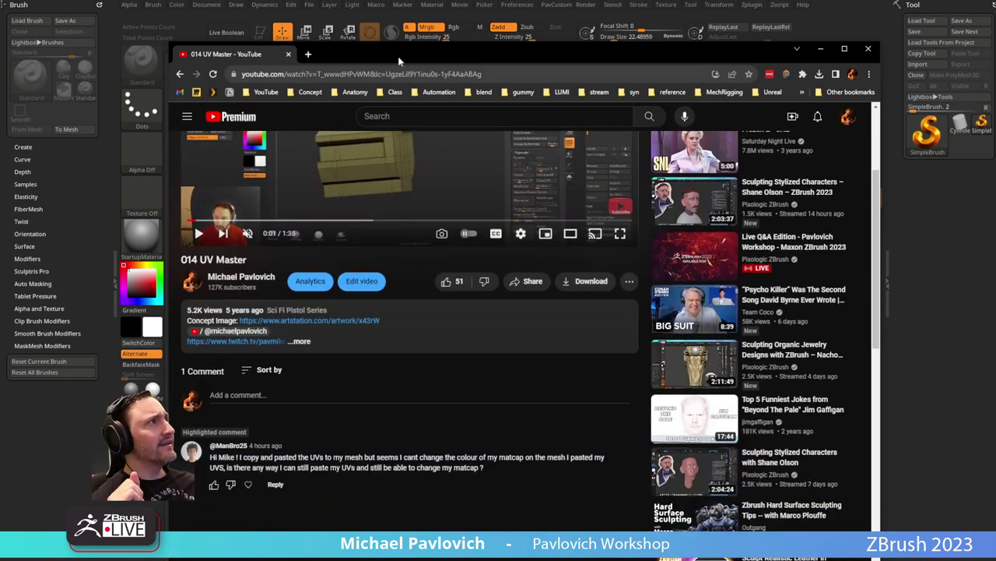
key("alt+Tab")
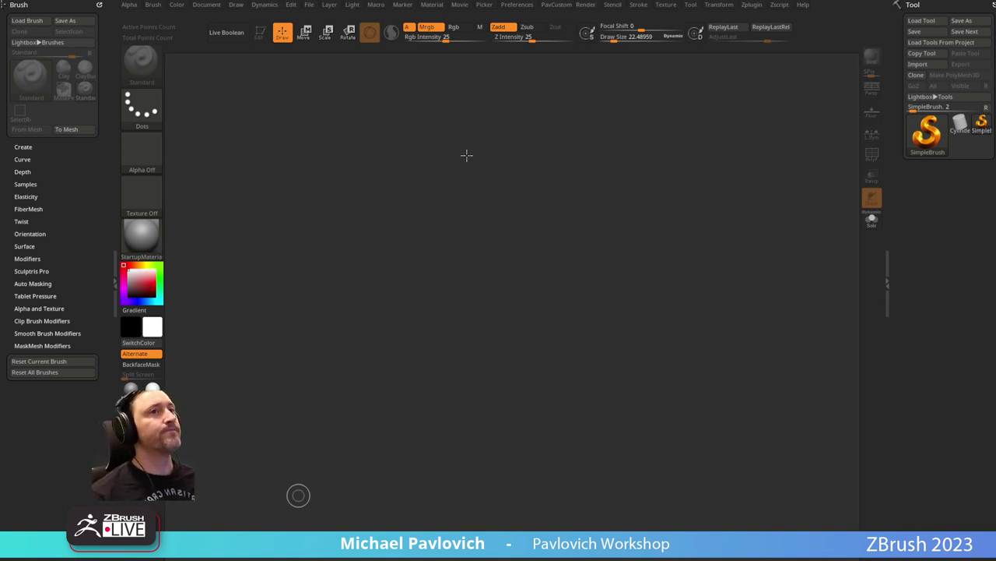
left_click(515, 239)
key("bracketright")
key("bracketright")
key("bracketright")
key("bracketleft")
key("bracketleft")
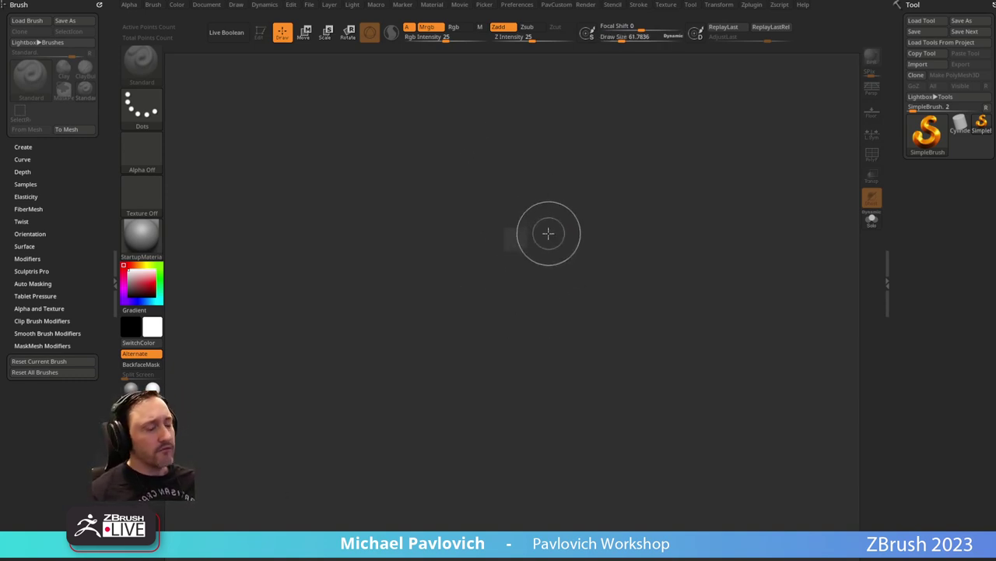
Draw a Cube3D primitive on the empty canvas and put it into Edit mode.
left_click(927, 132)
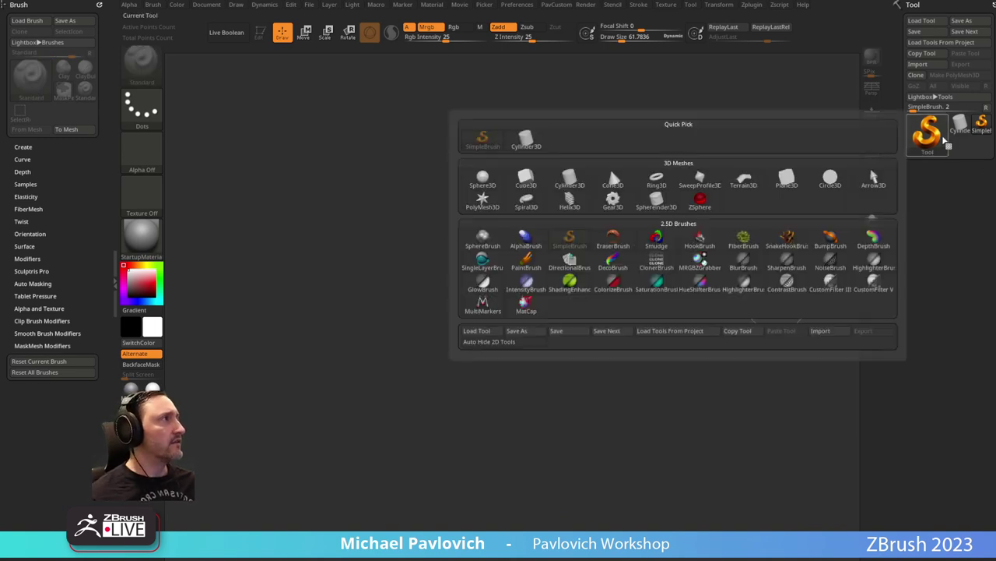
left_click(527, 179)
left_click_drag(466, 277, 489, 362)
left_click(262, 32)
Convert the cube to a PolyMesh3D, frame it in the view and show its polyframe wireframe.
left_click(964, 75)
left_click_drag(743, 191, 725, 236, "shift")
key("f")
left_click(872, 154)
left_click_drag(719, 184, 732, 218, "alt")
mouse_move(618, 147)
left_mouse_down("alt")
mouse_move(651, 204)
mouse_move(677, 205)
left_mouse_up("alt")
key("s")
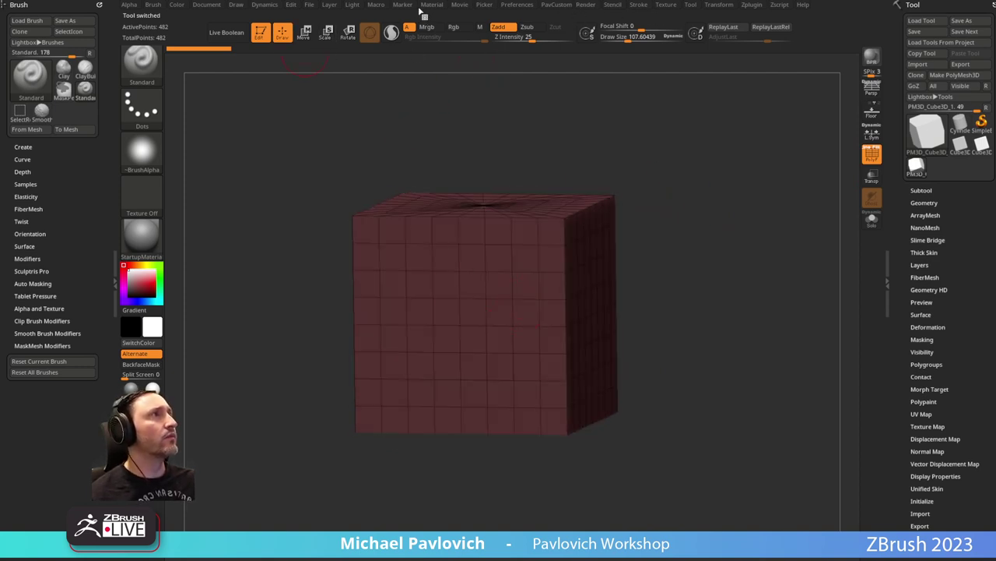
Dock the Material palette in the side tray above the Brush palette and view the cube from several angles.
left_click(432, 6)
left_click(424, 16)
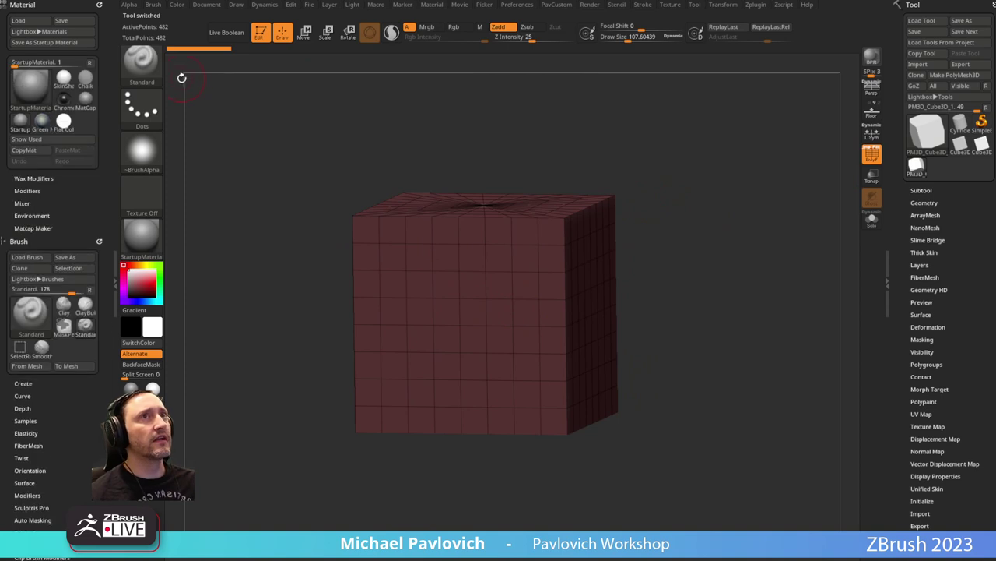
left_click_drag(400, 182, 344, 173)
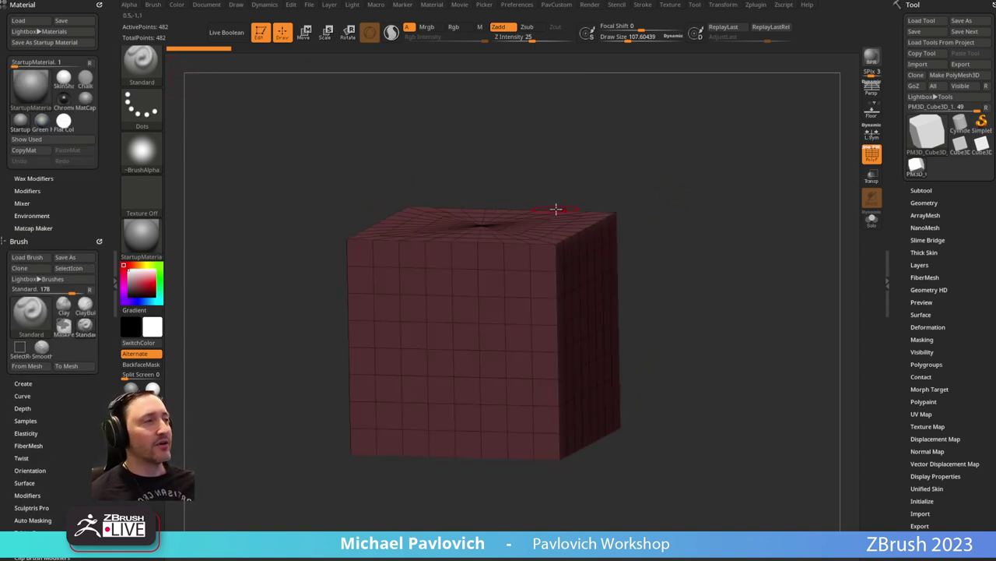
left_click_drag(554, 207, 661, 218)
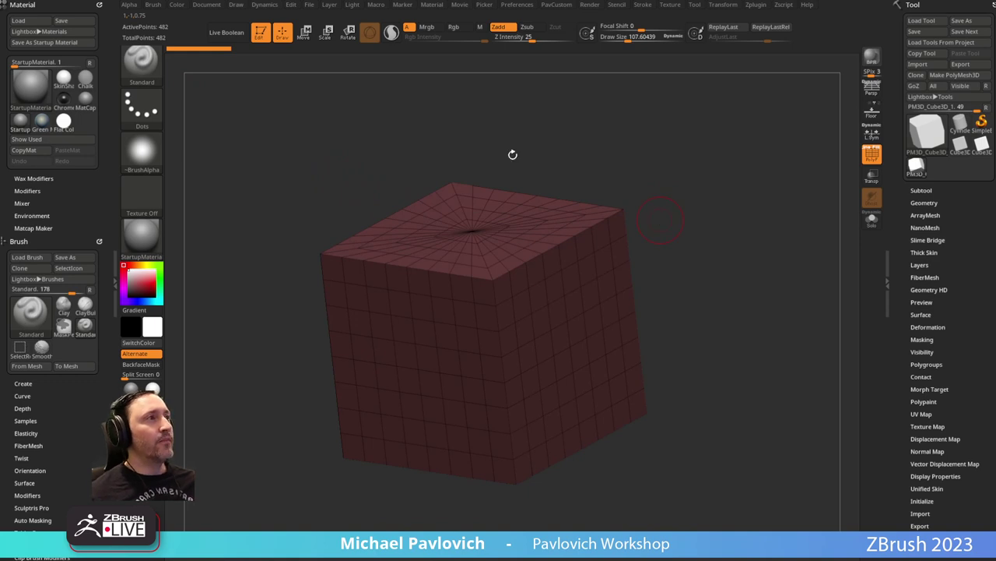
left_click_drag(666, 154, 689, 170)
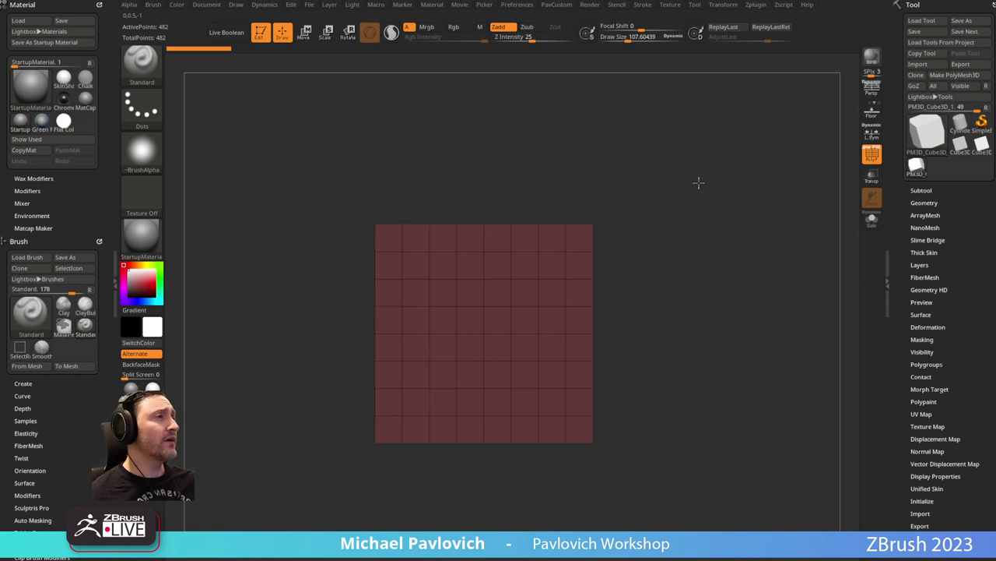
left_click_drag(699, 181, 688, 209)
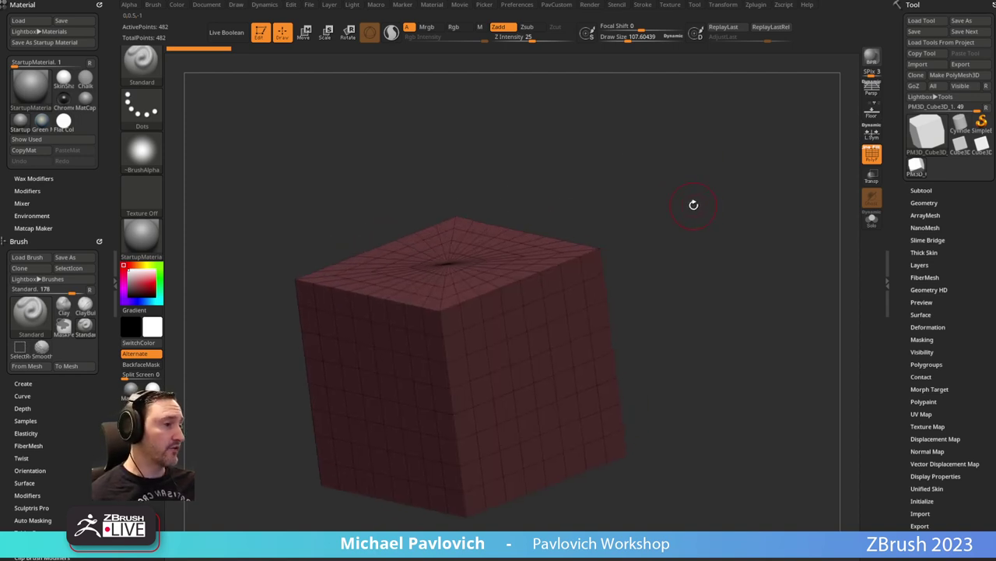
mouse_move(688, 222)
left_mouse_down("alt")
mouse_move(699, 215)
mouse_move(671, 219)
mouse_move(666, 272)
mouse_move(630, 249)
left_mouse_up("alt")
key("s")
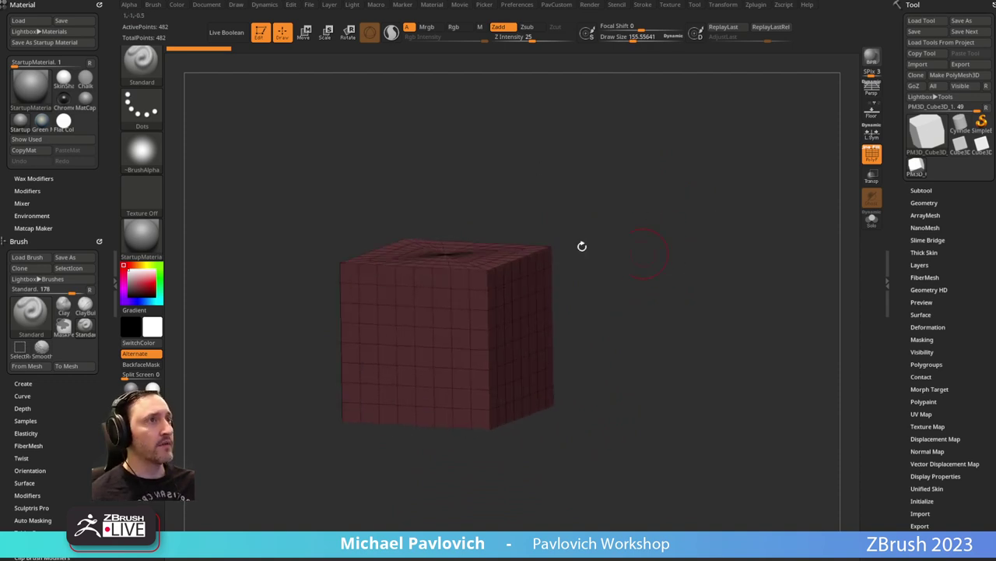
Apply the ReflectOrange matcap material to the cube.
left_click(164, 240)
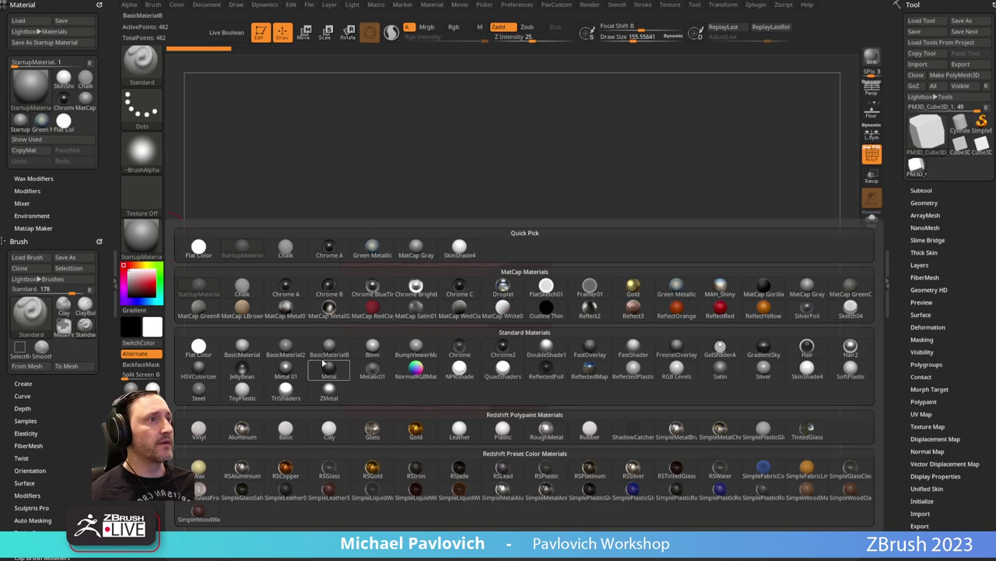
mouse_move(495, 371)
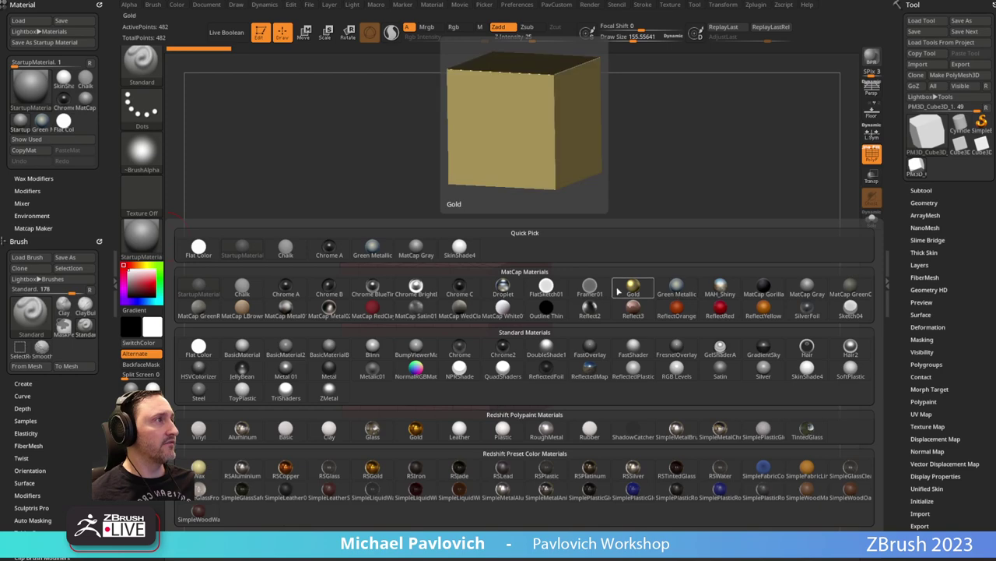
left_click(678, 314)
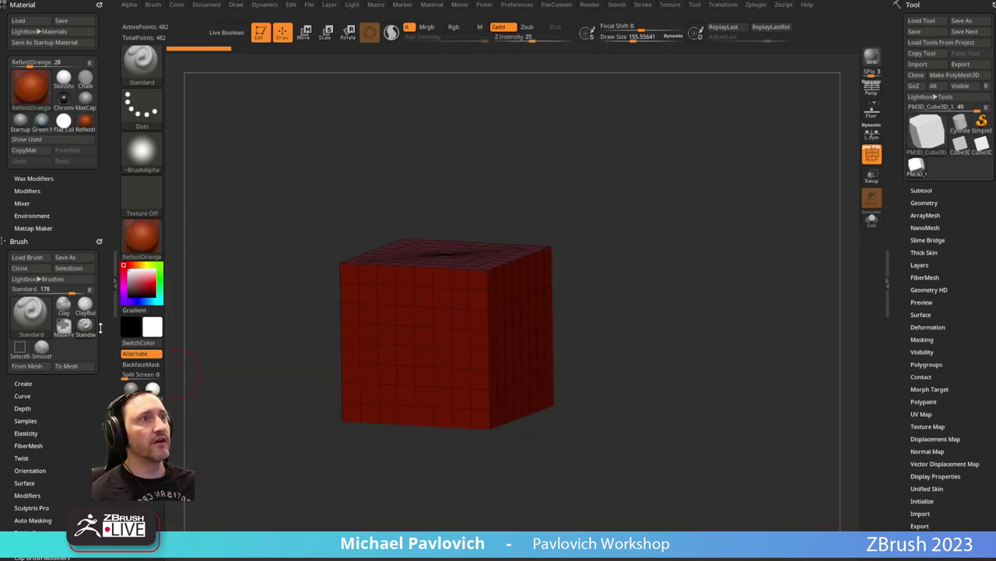
Expand the ReflectOrange material's modifiers and examine its settings and matcap texture.
left_click(27, 191)
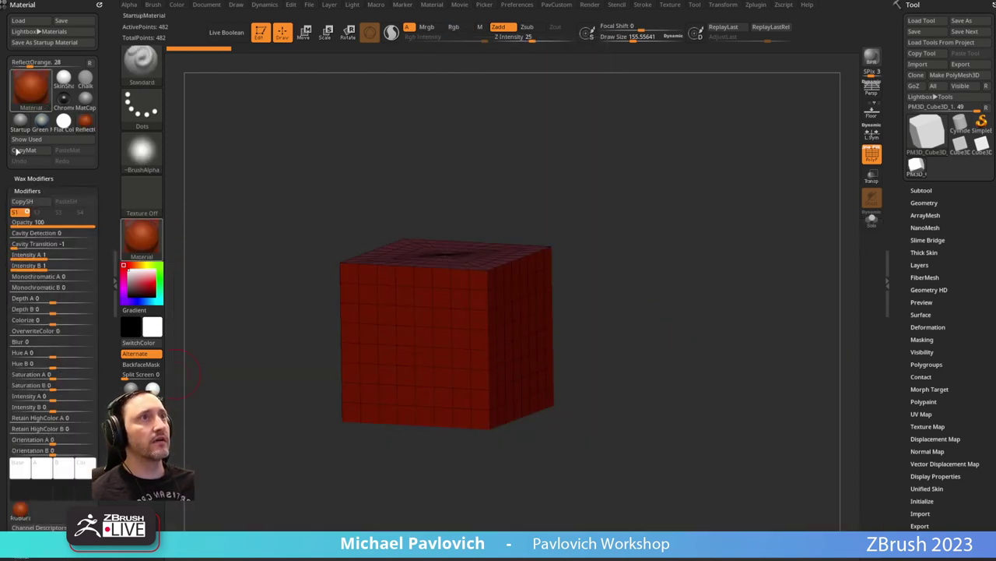
left_click_drag(2, 148, 3, 70)
mouse_move(23, 426)
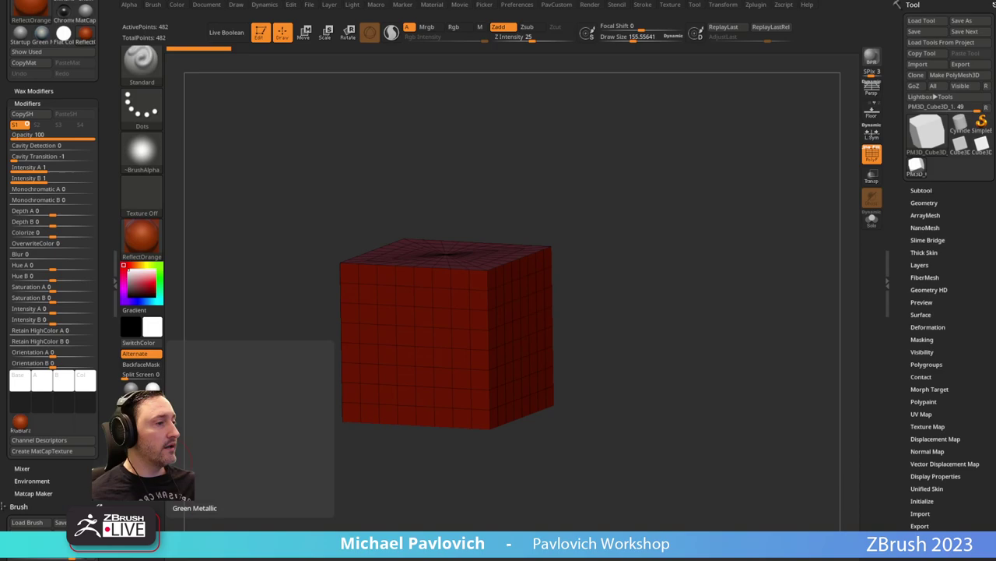
Switch to the browser and open the "ZBrushGuides: Stylized Rendering" playlist from the channel's playlists.
left_click_drag(350, 0, 318, 34)
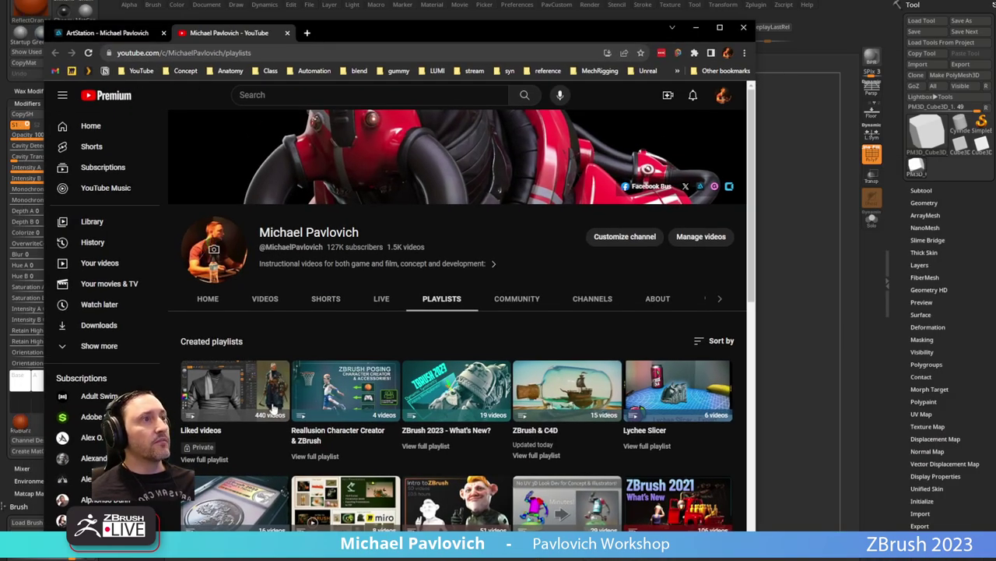
scroll(264, 346, "down", 5)
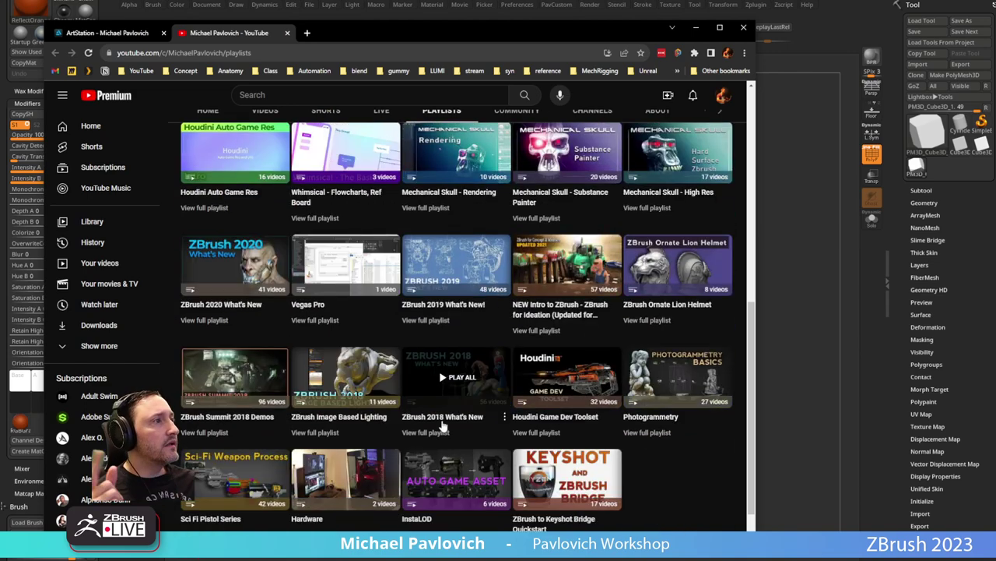
scroll(445, 422, "down", 3)
scroll(627, 453, "down", 2)
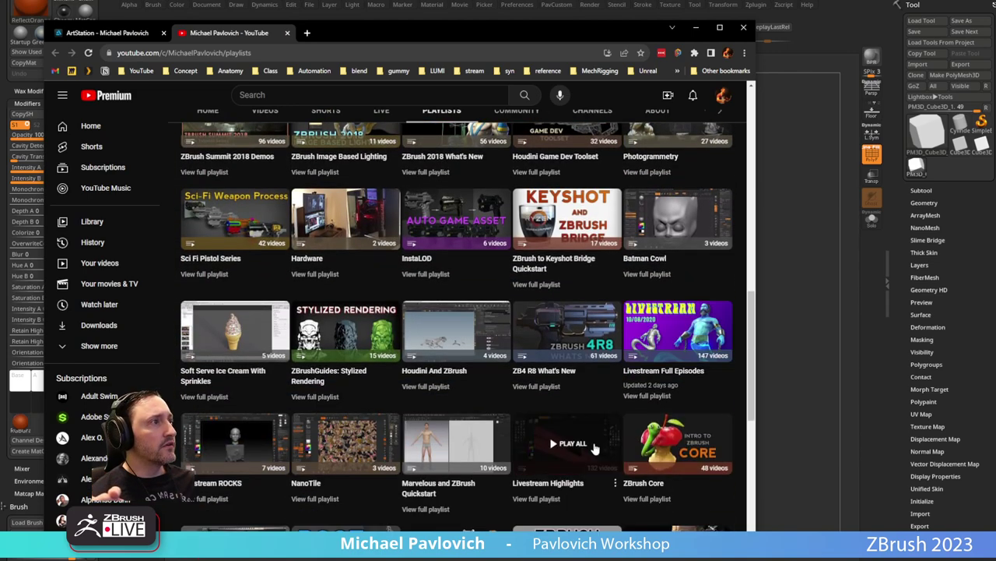
left_click(347, 396)
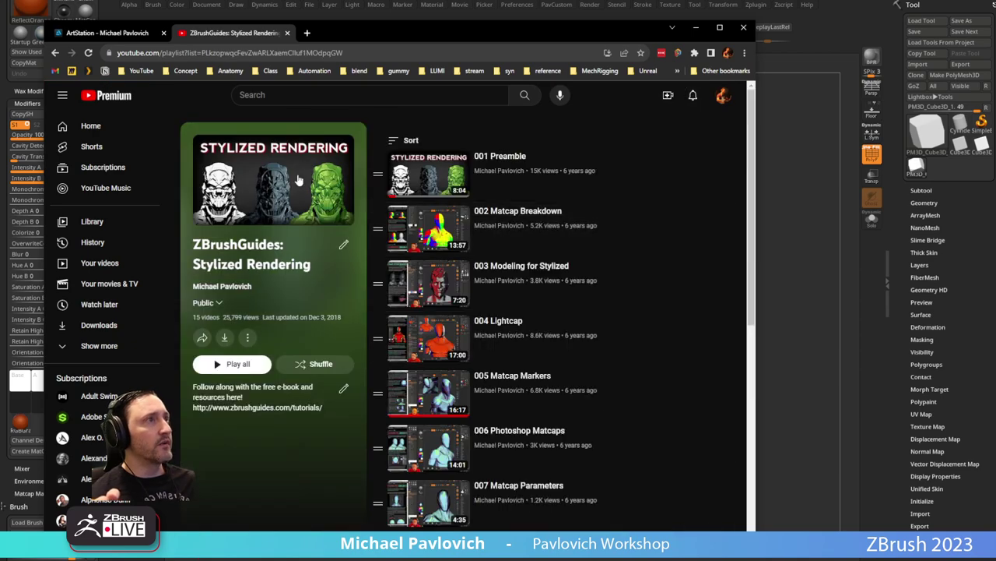
Look through the Stylized Rendering playlist's videos, select the page's web address and return to ZBrush.
scroll(529, 227, "down", 5)
scroll(532, 230, "down", 1)
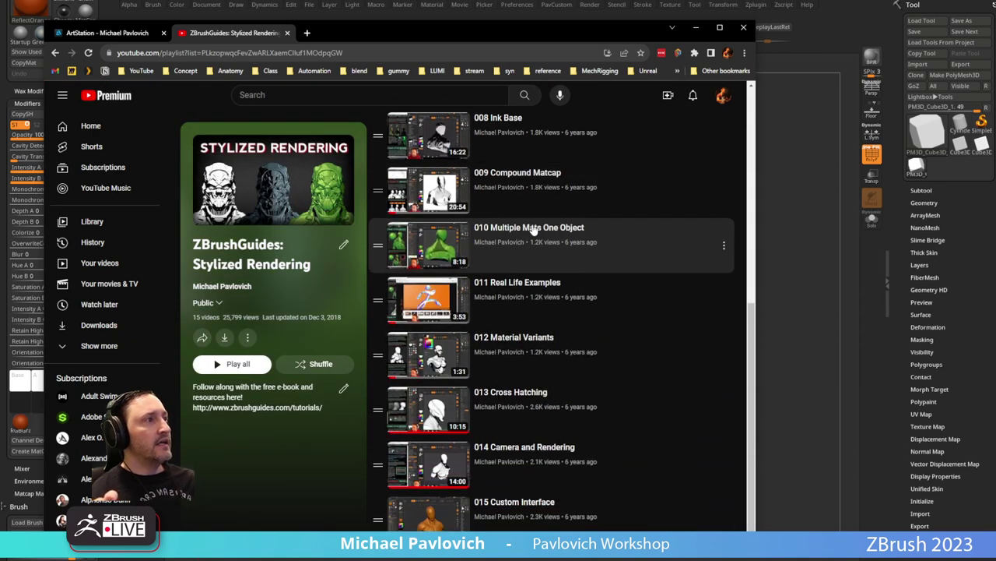
scroll(532, 230, "up", 6)
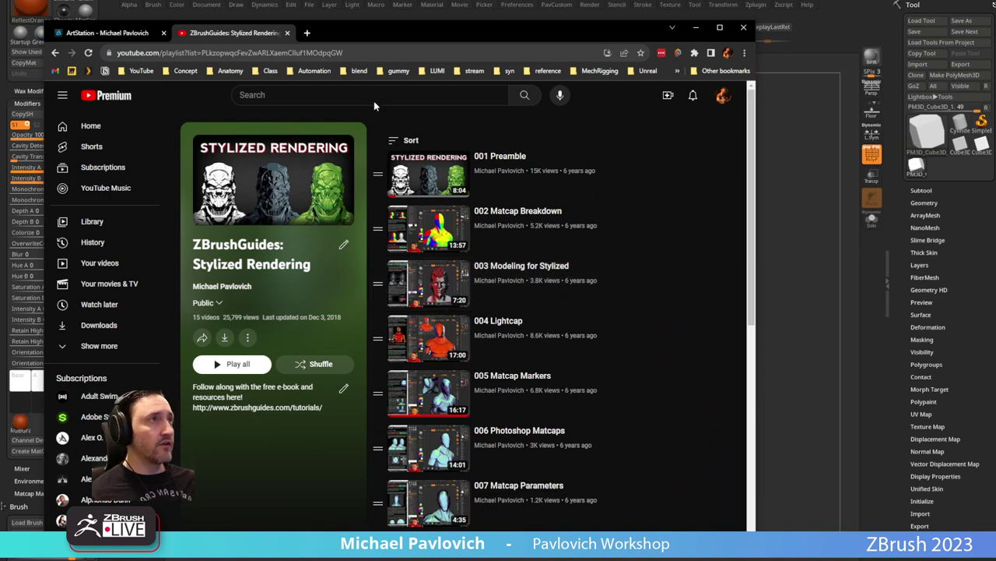
left_click(380, 54)
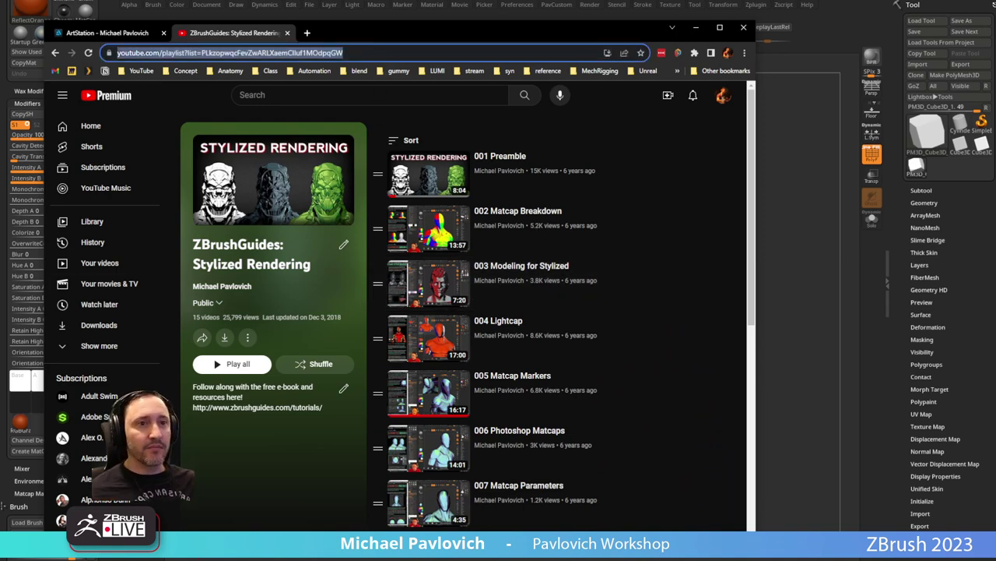
key("alt+Tab")
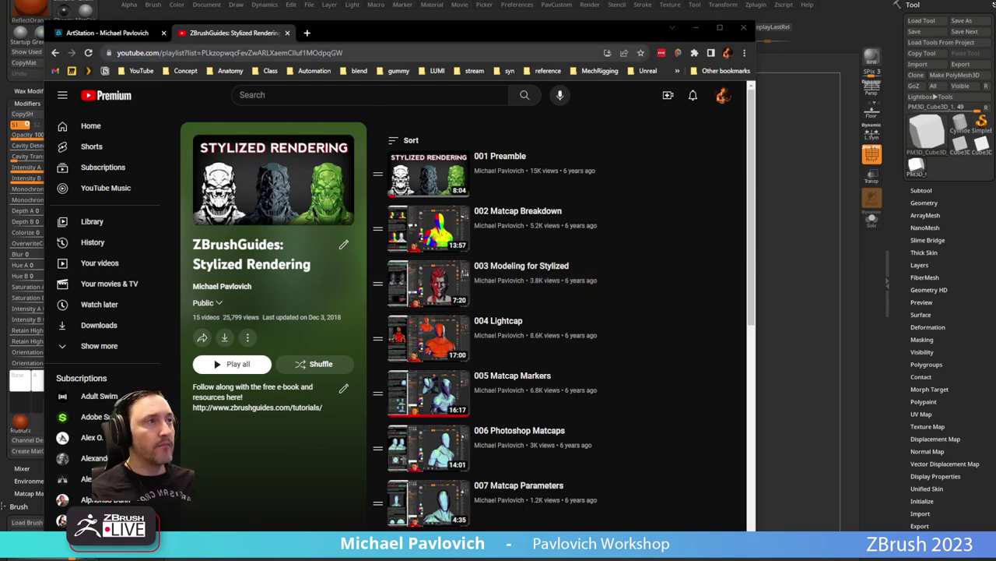
left_click_drag(330, 33, 0, 47)
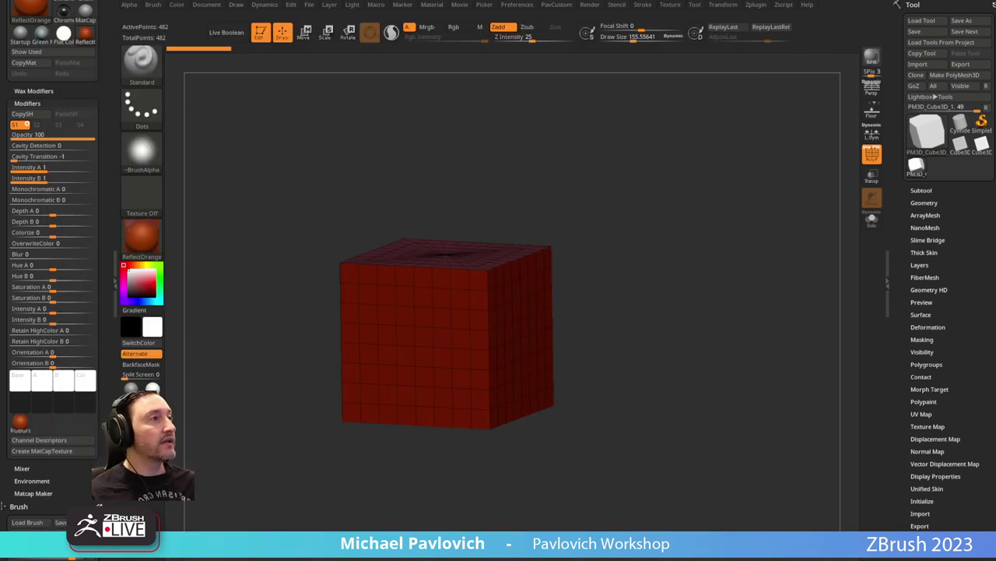
Change the cube's material to the MatCap White material and hide the polyframe wireframe.
left_click_drag(618, 198, 480, 211)
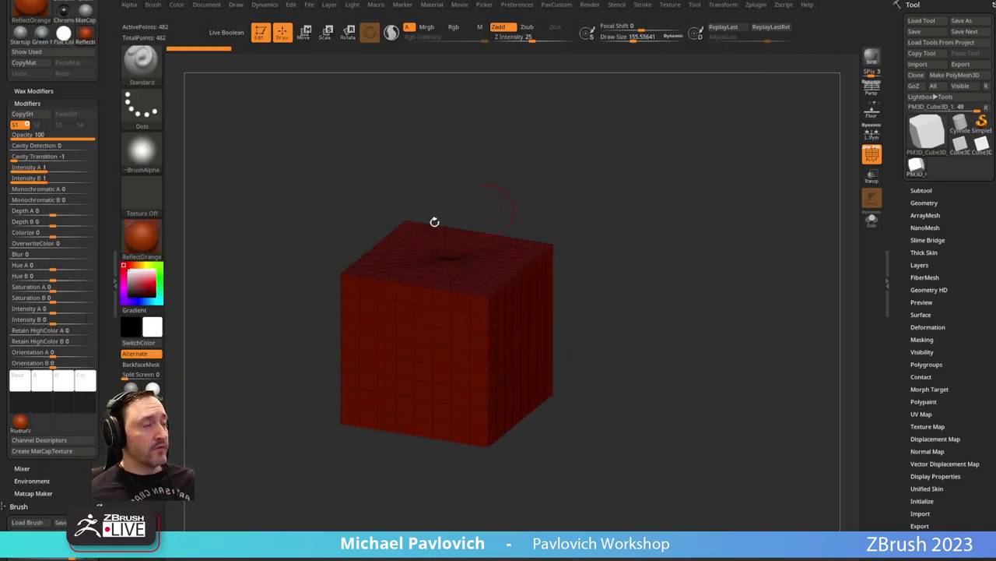
left_click(159, 254)
left_click(142, 238)
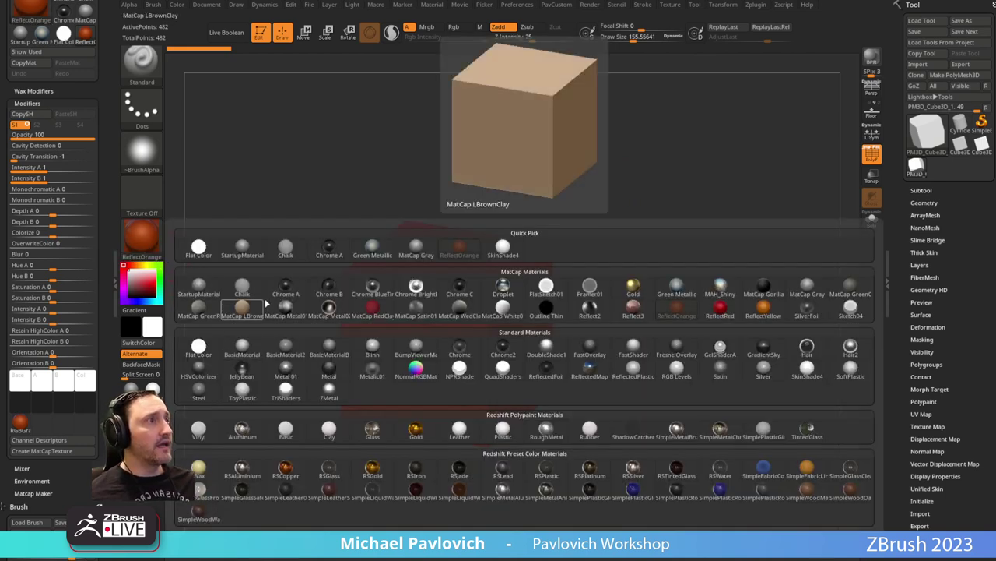
left_click(505, 310)
left_click_drag(572, 254, 669, 195)
left_click(871, 159)
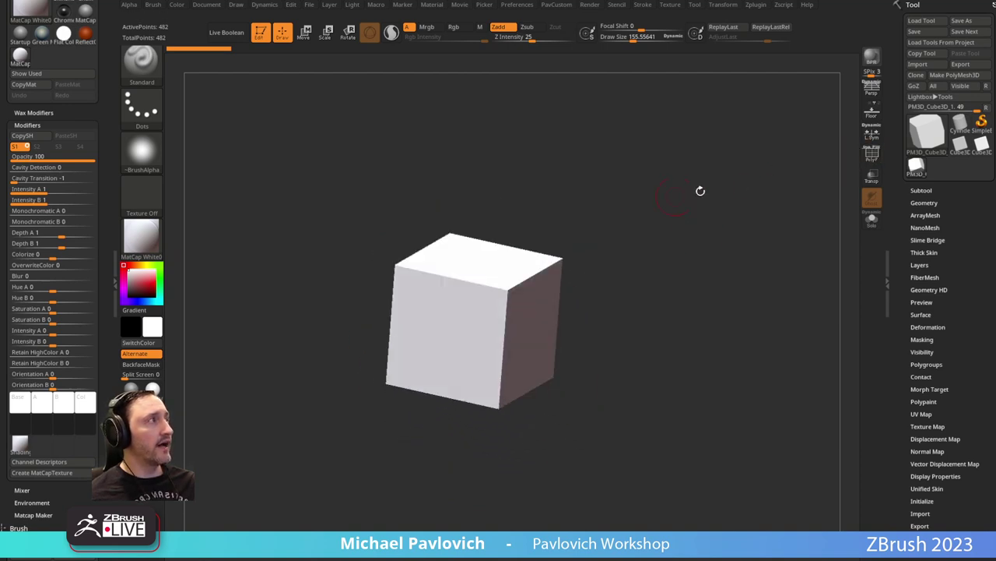
Append a Sphere3D as a second subtool alongside the cube.
left_click(920, 191)
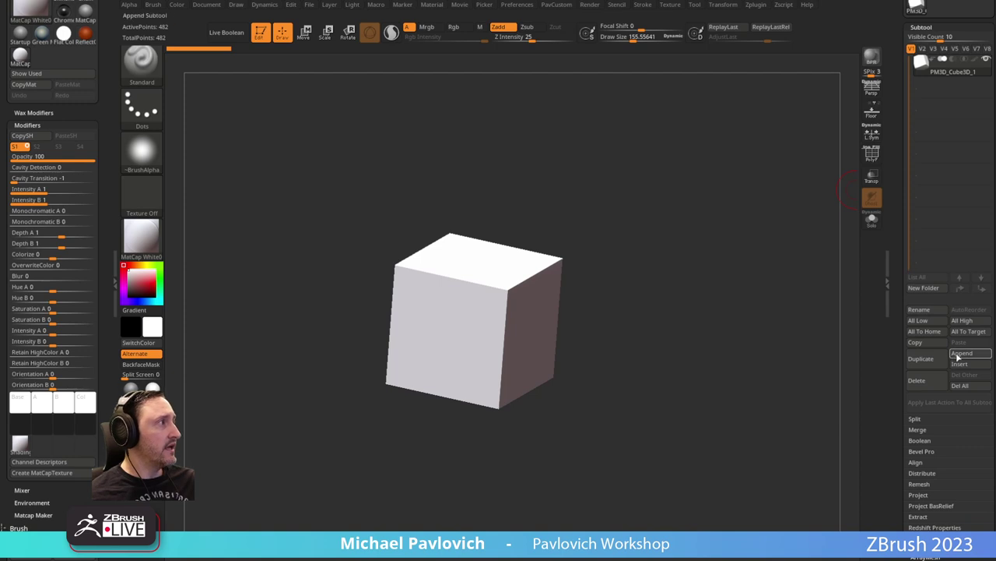
left_click(958, 354)
left_click(569, 413)
left_click(961, 354)
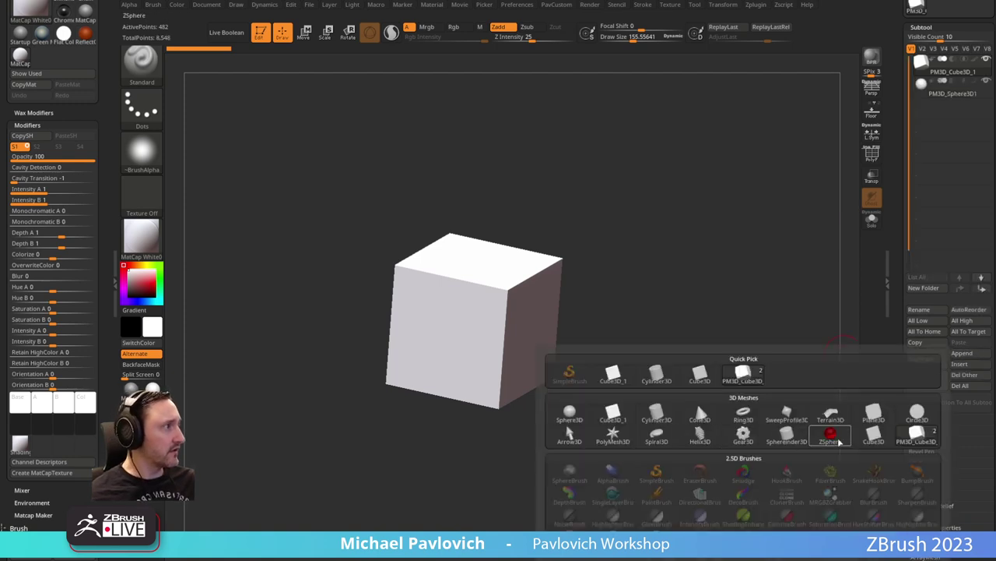
mouse_move(831, 438)
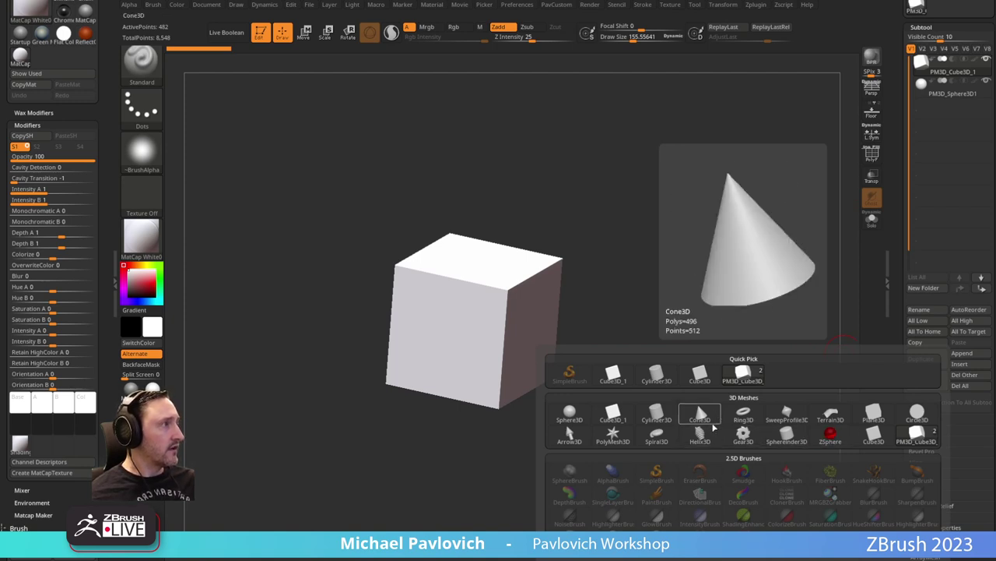
Move the cube sideways away from the sphere so that the two subtools sit next to each other.
left_click_drag(660, 241, 697, 249, "shift")
key("w")
mouse_move(487, 306)
left_mouse_down()
mouse_move(598, 289)
mouse_move(605, 303)
left_mouse_up()
key("q")
mouse_move(723, 277)
left_mouse_down("alt")
mouse_move(663, 247)
mouse_move(671, 291)
left_mouse_up("alt")
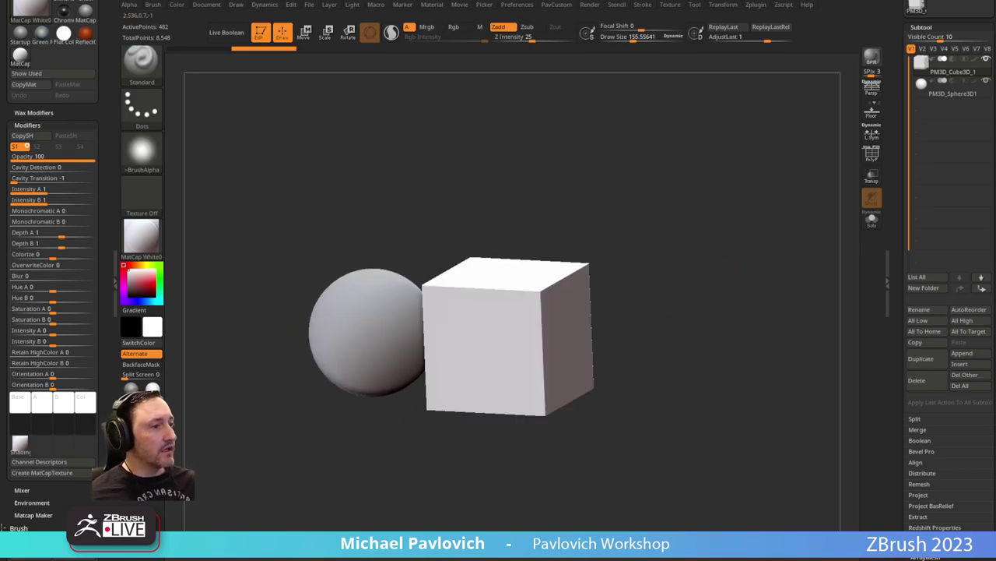
Switch to the browser and open the full "ZBrush 2023 - What's New?" playlist from the channel's playlists.
left_click_drag(468, 560, 426, 84)
scroll(436, 367, "up", 15)
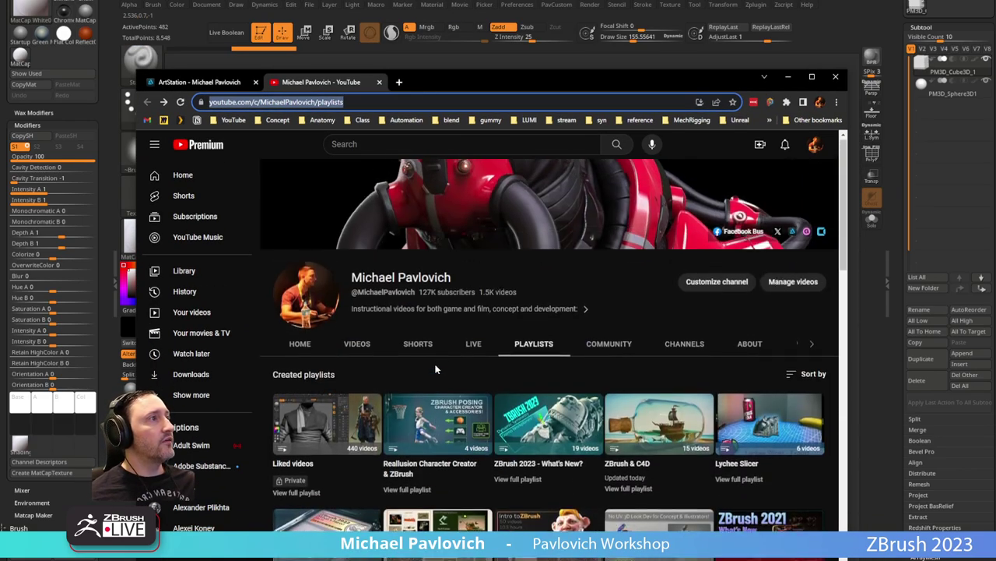
left_click(516, 482)
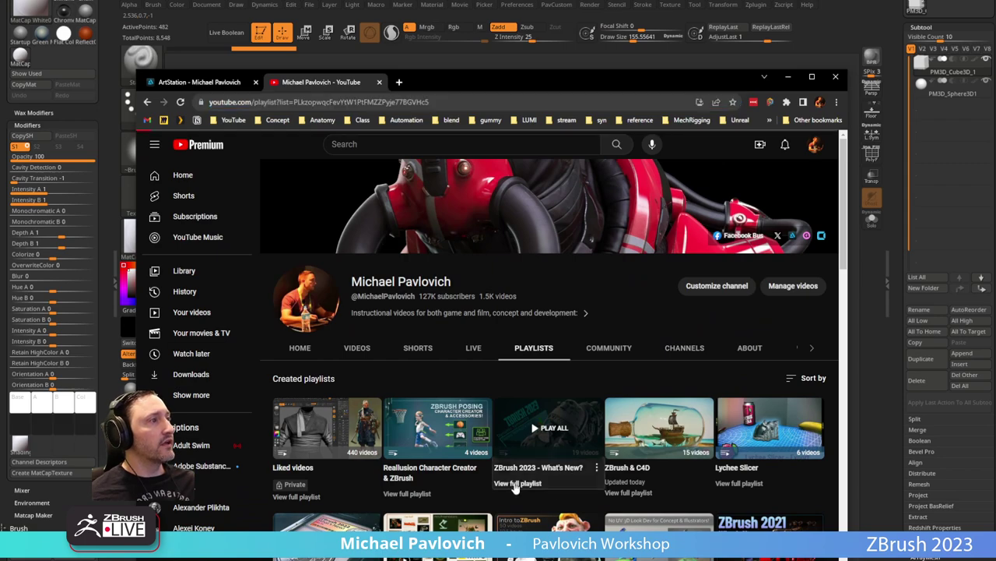
Look through the ZBrush 2023 playlist down to the 2023.2 videos and move the browser window away from the canvas.
scroll(523, 475, "down", 8)
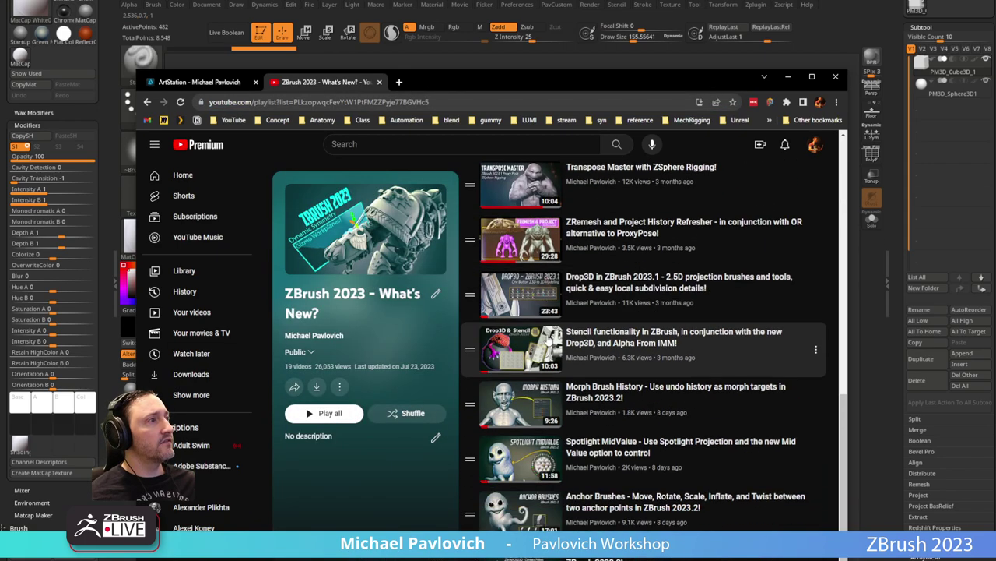
left_click_drag(636, 90, 638, 44)
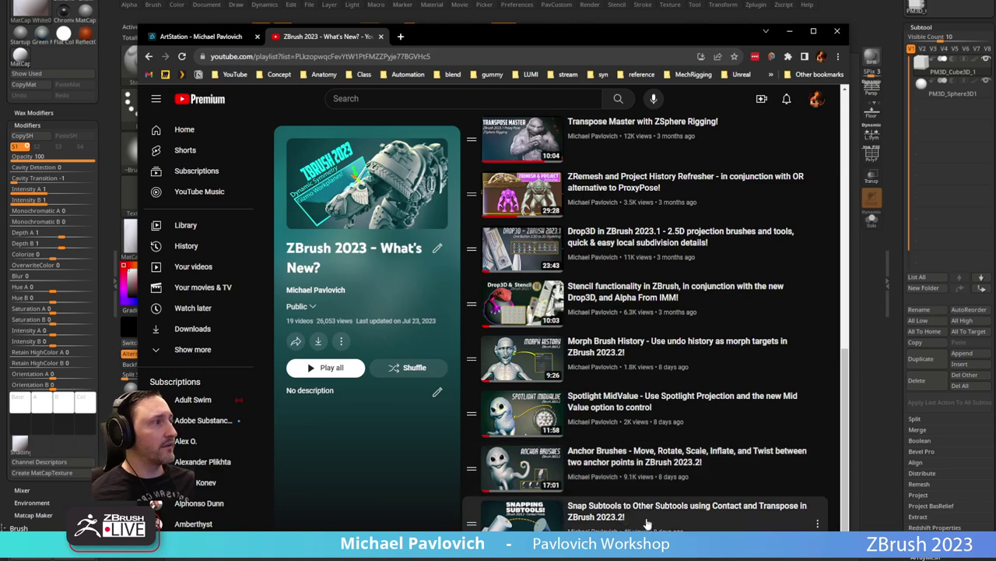
left_click_drag(536, 38, 539, 545)
Append a Cone3D as a third subtool and make the cone the active subtool.
left_click_drag(659, 236, 628, 292)
left_click(963, 355)
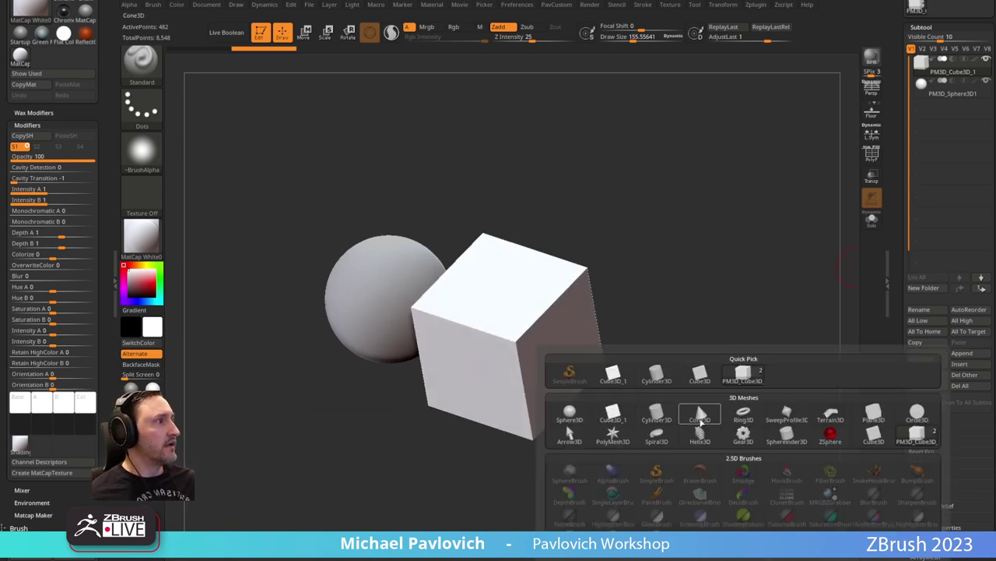
left_click(700, 415)
left_click_drag(701, 238, 703, 249, "alt")
left_click(433, 386, "alt")
Move the cone away from the cube and sphere so that it stands on its own in empty space.
left_click_drag(554, 343, 595, 284)
key("w")
left_click_drag(447, 361, 645, 202)
key("q")
left_click_drag(668, 273, 643, 285)
key("w")
key("q")
mouse_move(700, 257)
left_mouse_down()
mouse_move(729, 231)
mouse_move(705, 251)
left_mouse_up()
key("w")
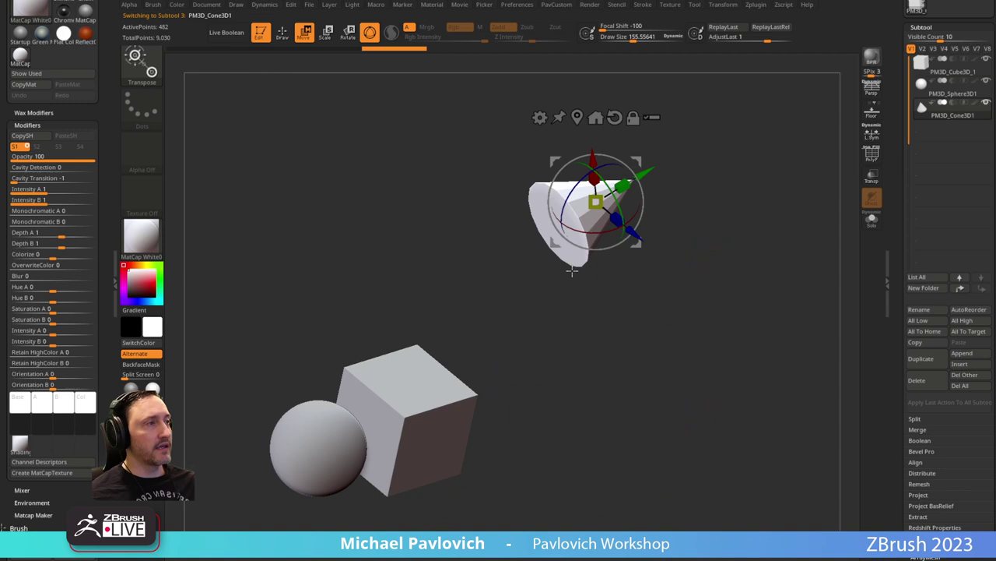
Switch from the Gizmo 3D to the transpose line and draw it from the cone's base to the cube's top face.
key("y")
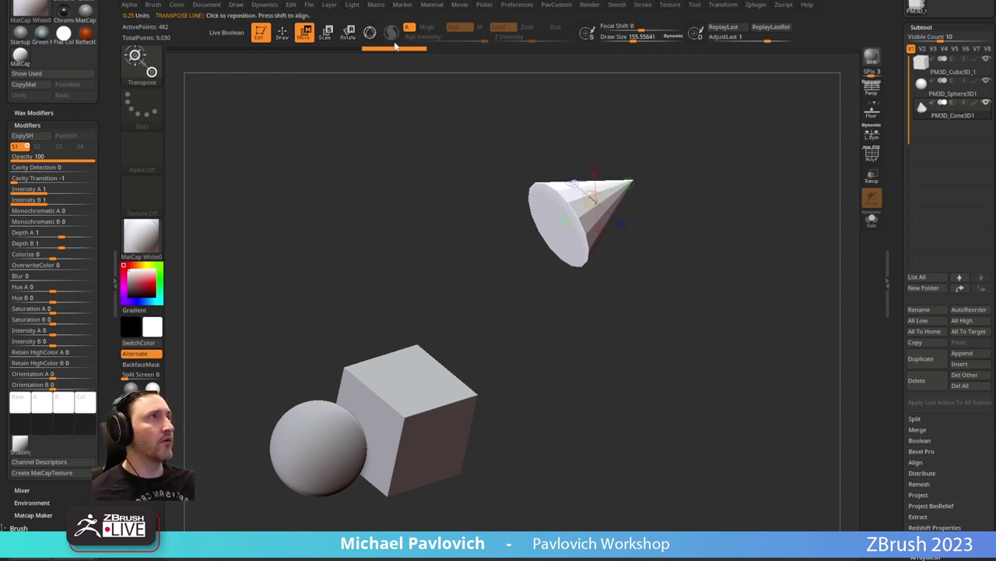
left_click(370, 32)
left_click(370, 32)
left_click(370, 32)
left_click(370, 32)
left_click(370, 32)
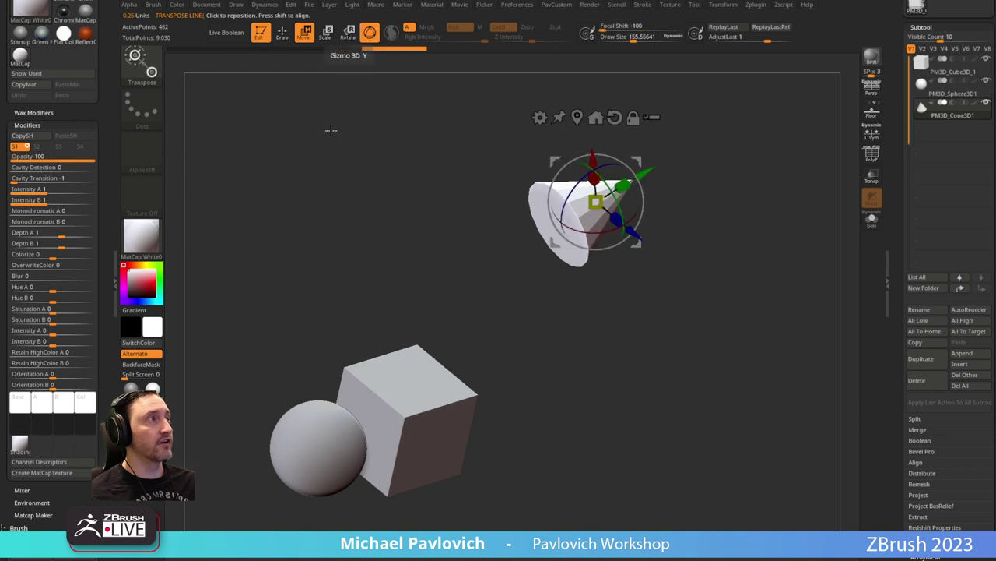
key("y")
left_click_drag(528, 243, 405, 376)
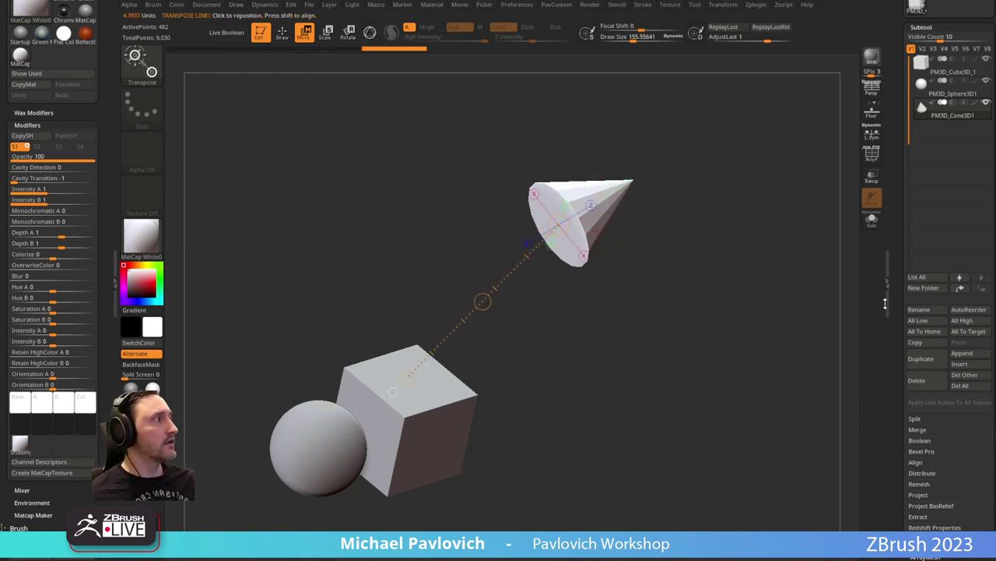
Store the transpose line as contact C1 and apply it to snap the cone's base onto the cube.
scroll(894, 184, "down", 10)
left_click_drag(896, 184, 896, 188)
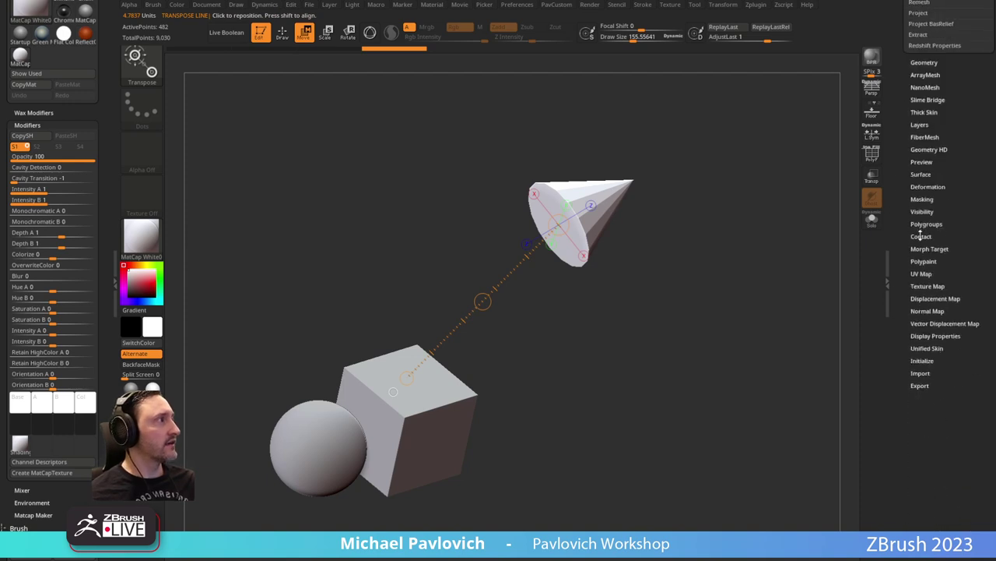
left_click(920, 235)
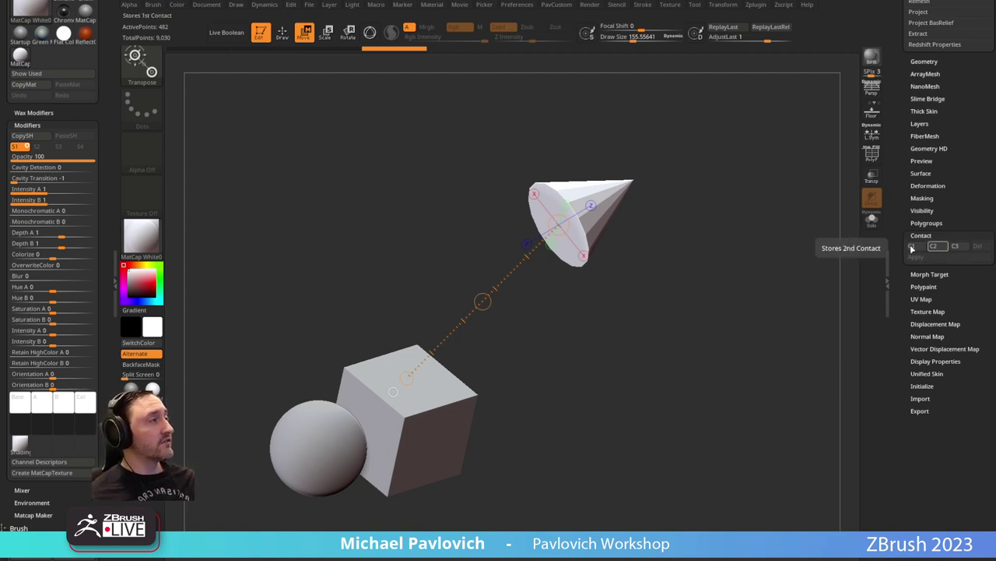
left_click(916, 249)
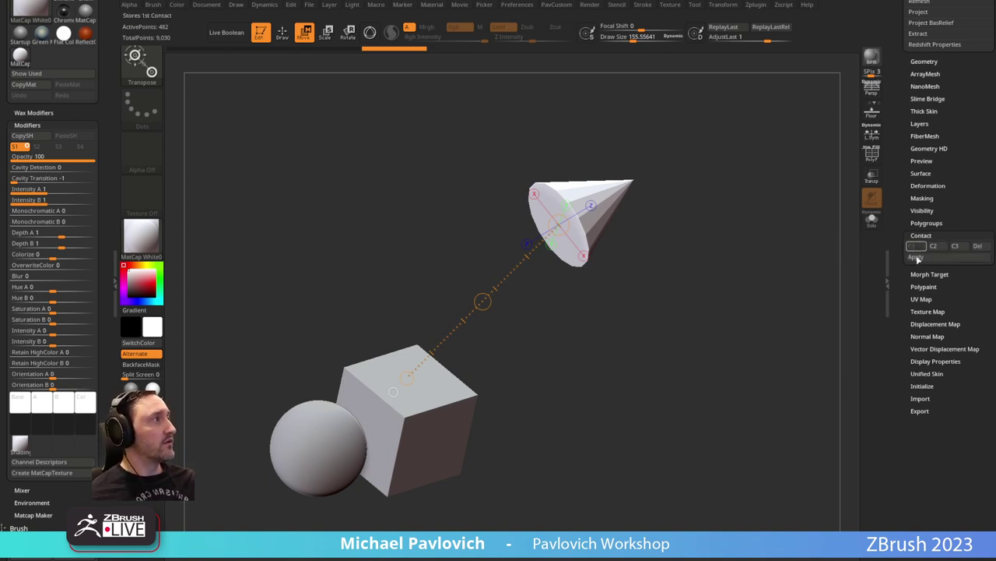
left_click(916, 257)
left_click_drag(629, 320, 624, 355)
Open the subtool Align options and hide the sphere so that only the cube and cone are shown.
left_click(917, 235)
left_click_drag(908, 62, 907, 273)
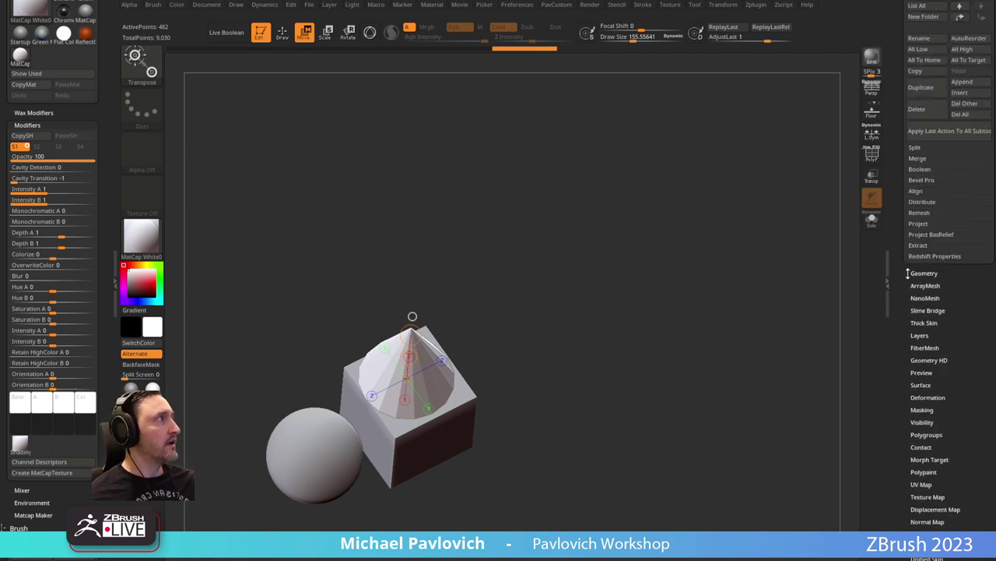
left_click(921, 192)
left_click_drag(777, 298, 756, 288, "shift")
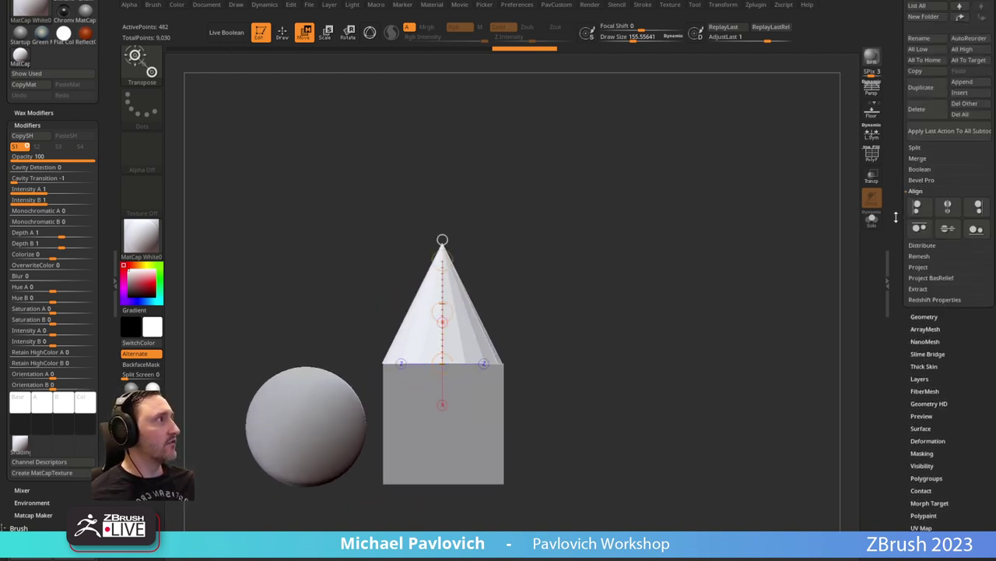
scroll(897, 215, "up", 5)
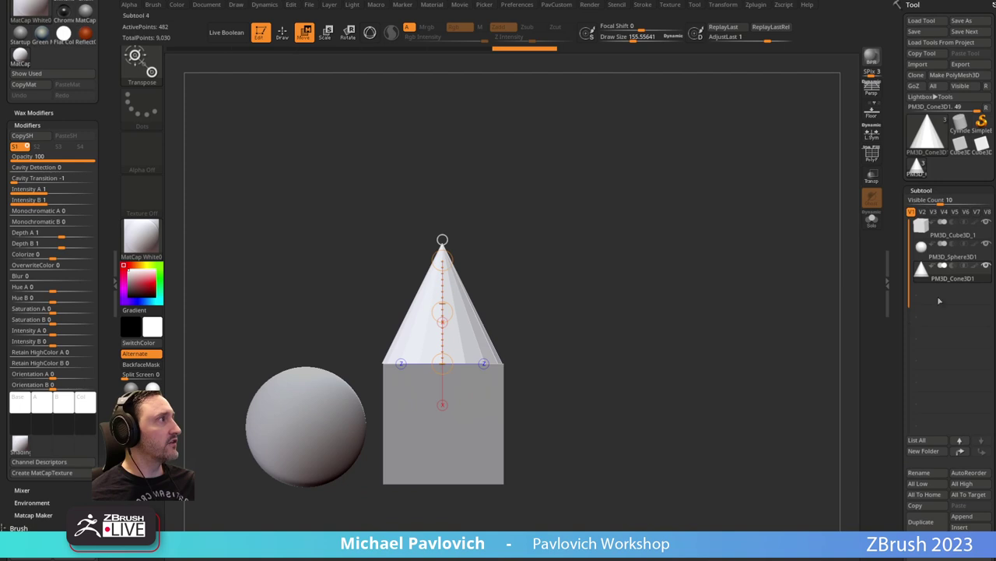
left_click(987, 222)
scroll(908, 237, "down", 2)
scroll(908, 237, "down", 5)
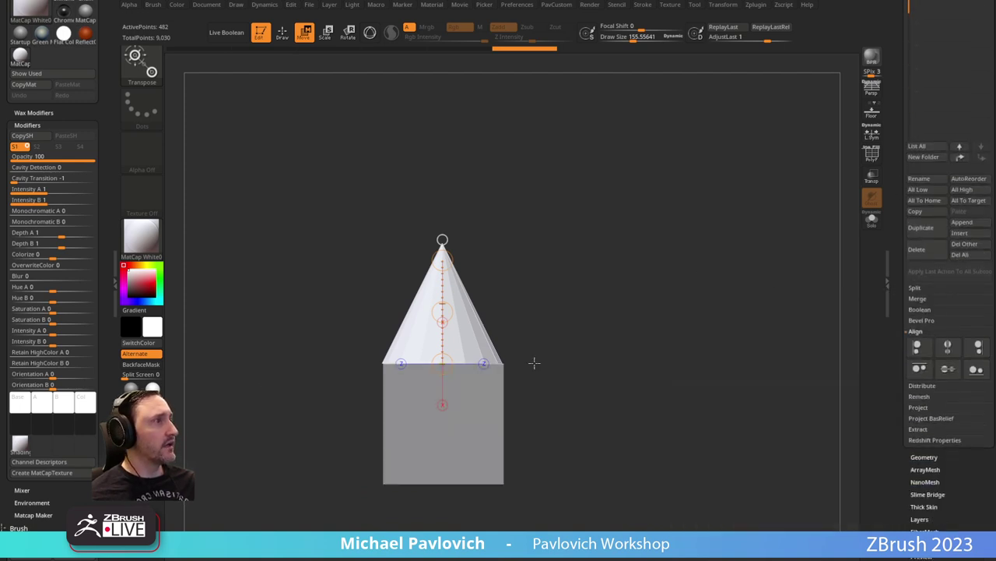
Make the cube the active subtool, inspect how the cone sits on it, and show the sphere again.
key("q")
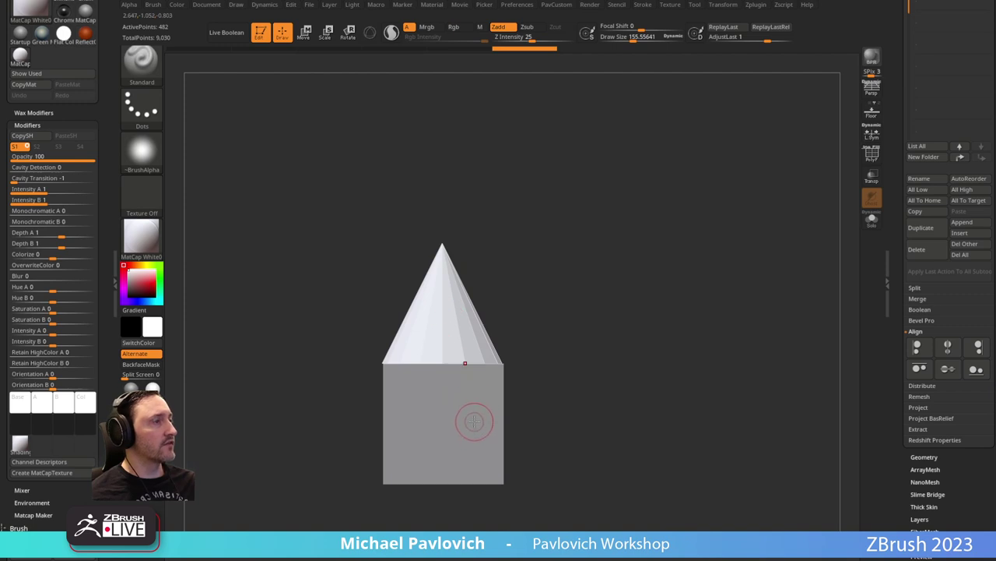
left_click(475, 415, "alt")
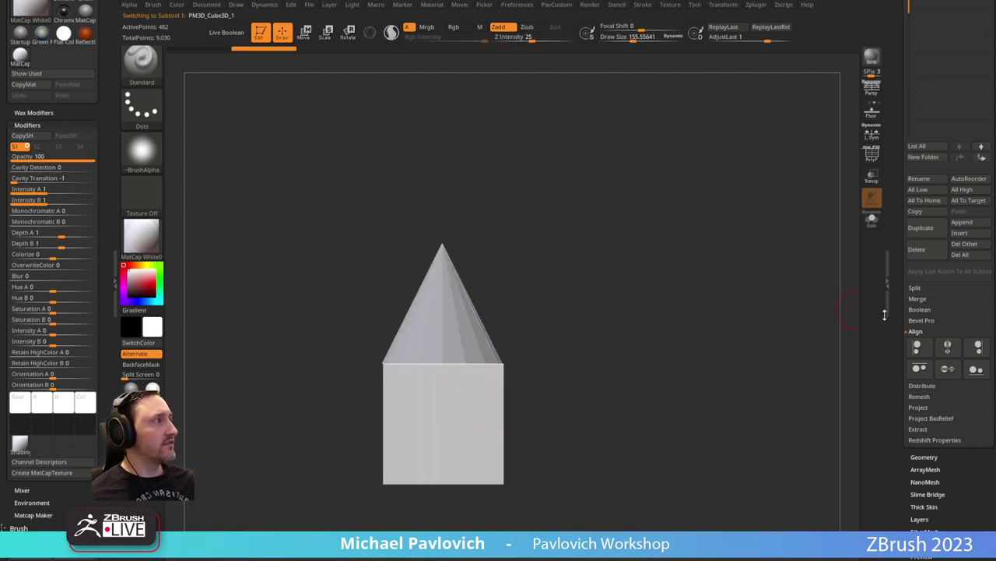
scroll(887, 296, "down", 3)
left_click_drag(778, 288, 736, 328)
scroll(899, 267, "up", 10)
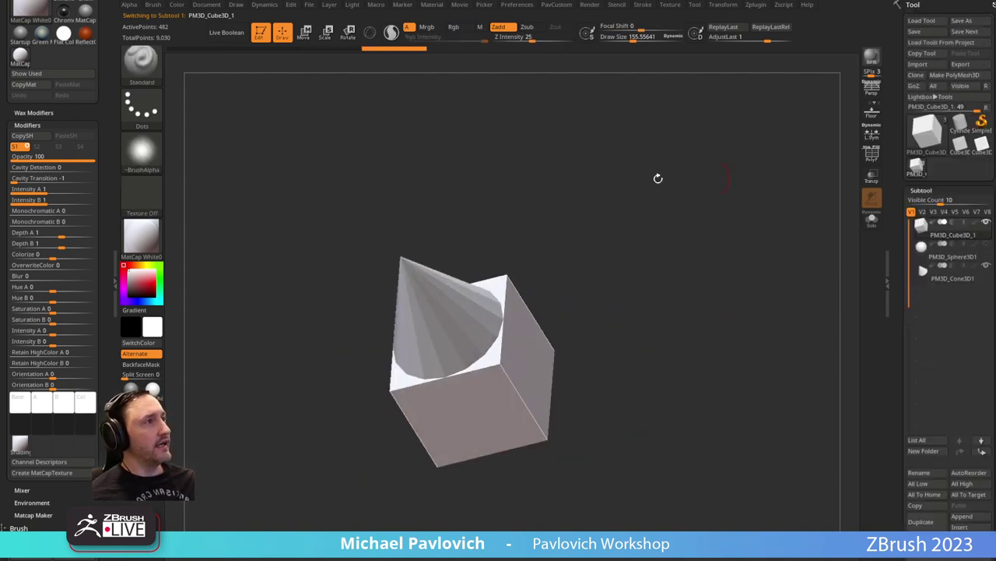
left_click(987, 245)
Select the cone subtool and delete it, keeping the cube and sphere.
left_click_drag(680, 320, 694, 279, "shift")
left_click(466, 321, "alt")
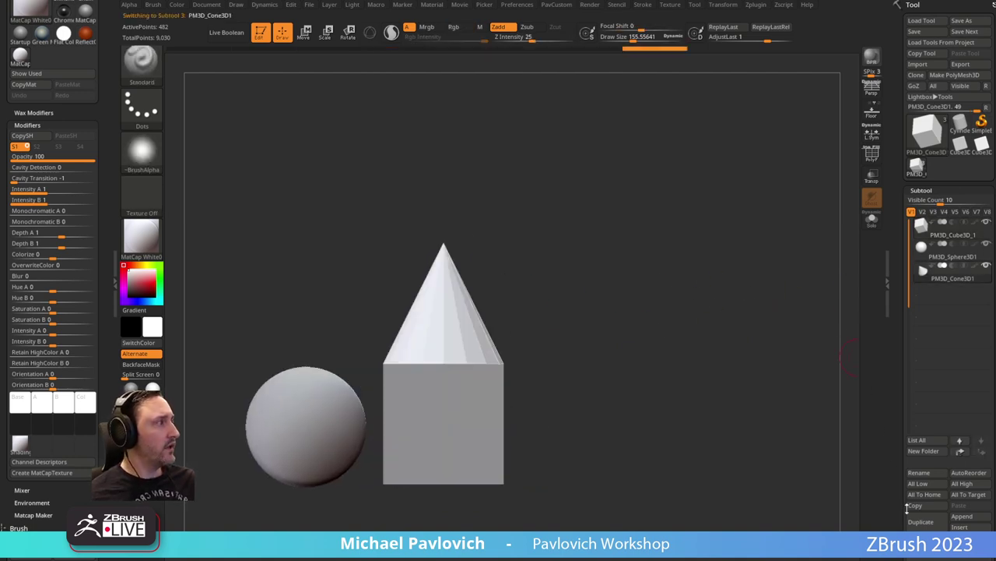
left_click(921, 543)
left_click(833, 556)
mouse_move(584, 284)
left_mouse_down("alt")
mouse_move(625, 267)
mouse_move(665, 293)
left_mouse_up("alt")
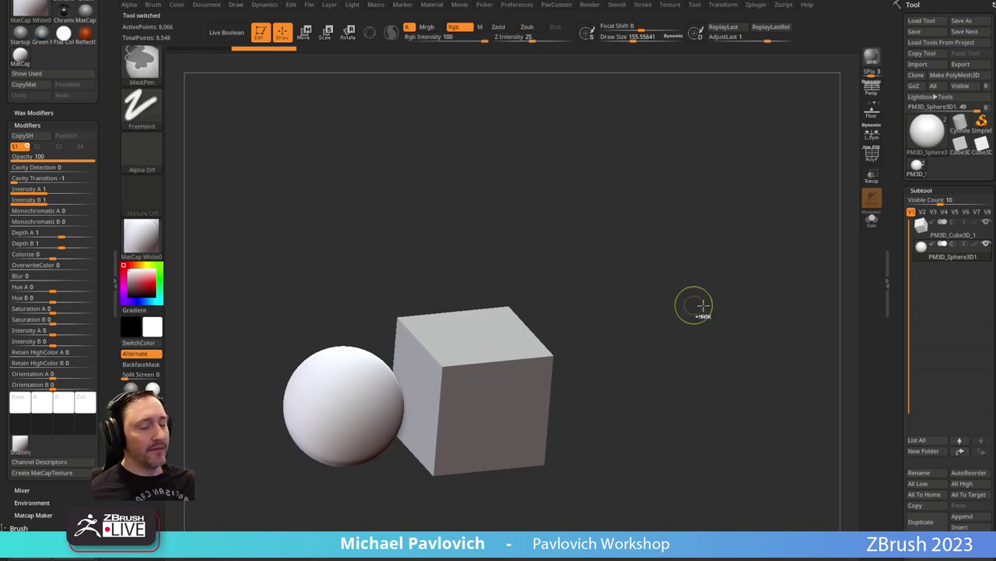
Merge the cube subtool down with the sphere into one subtool and turn on the polyframe display.
left_click(941, 236)
key("ctrl+e")
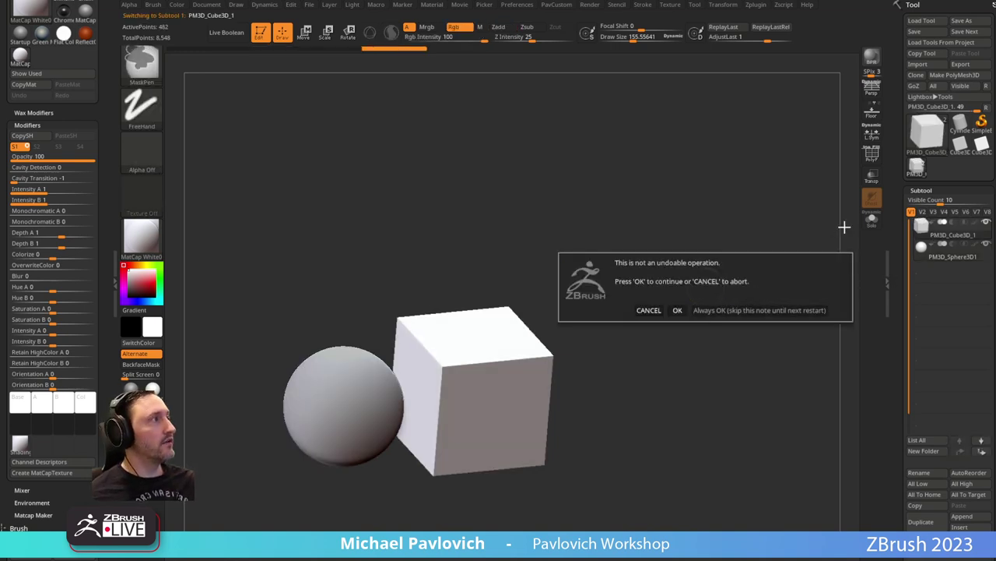
left_click(756, 309)
key("shift+f")
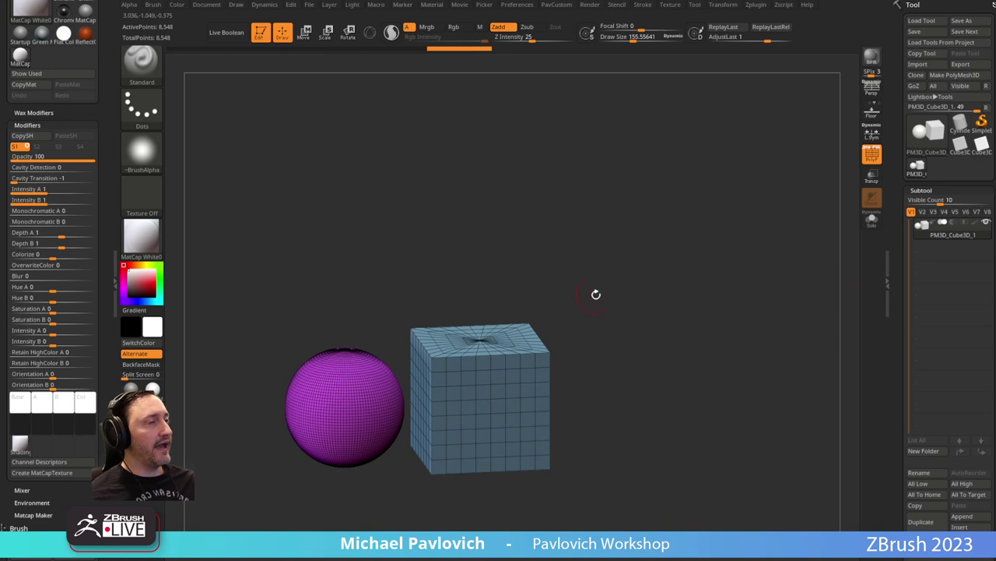
left_click_drag(400, 319, 654, 299)
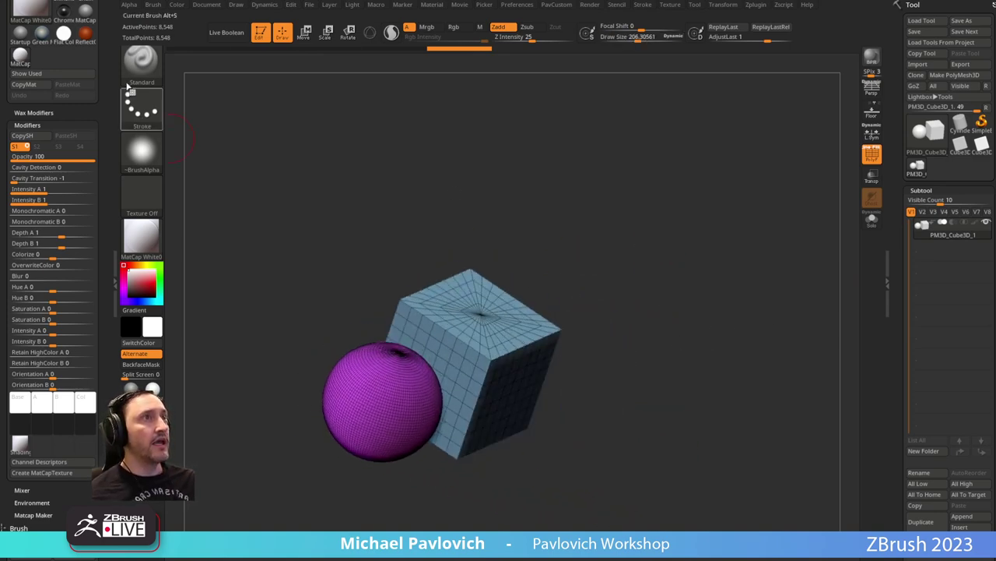
Divide the merged cube and sphere mesh twice to reach subdivision level 3.
left_click_drag(111, 71, 111, 159)
mouse_move(898, 308)
left_mouse_down()
mouse_move(895, 180)
mouse_move(901, 201)
left_mouse_up()
left_click(925, 232, "shift")
key("ctrl+d")
key("ctrl+d")
left_click_drag(693, 314, 854, 342)
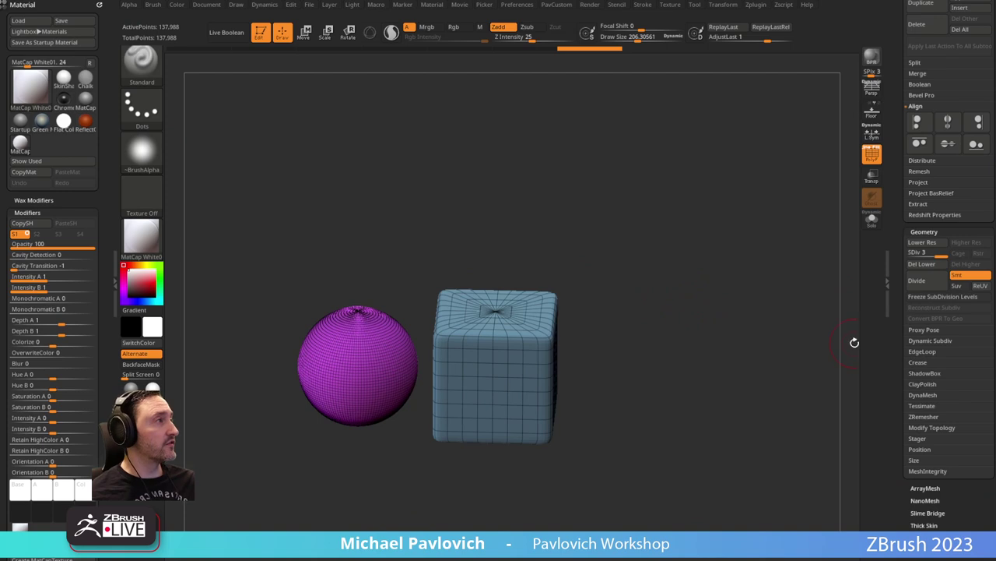
Dock the Zplugin palette in place of Material and Brush, and create a UV Master working clone of the mesh.
left_click(98, 4)
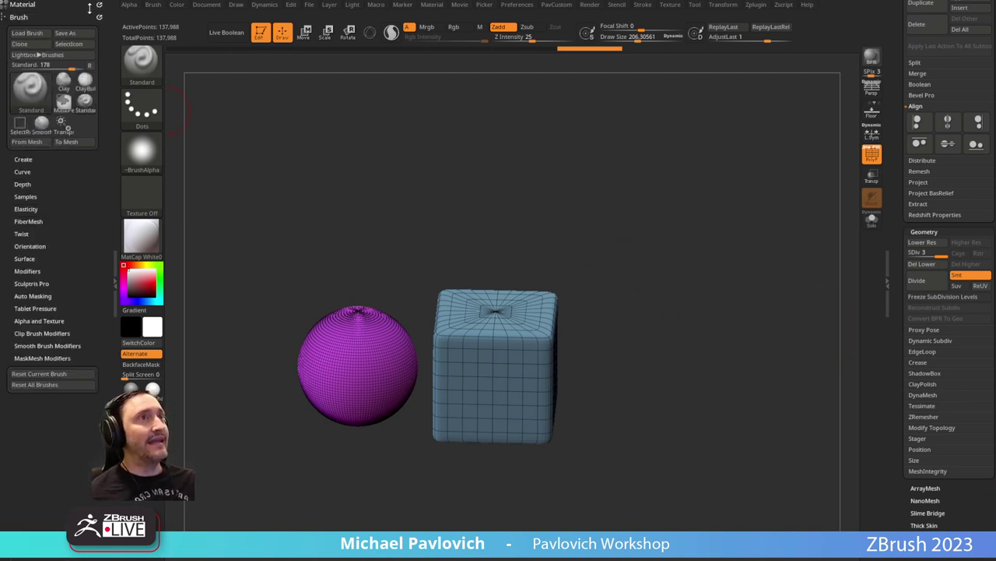
left_click(98, 5)
left_click(756, 4)
left_click_drag(750, 10, 39, 125)
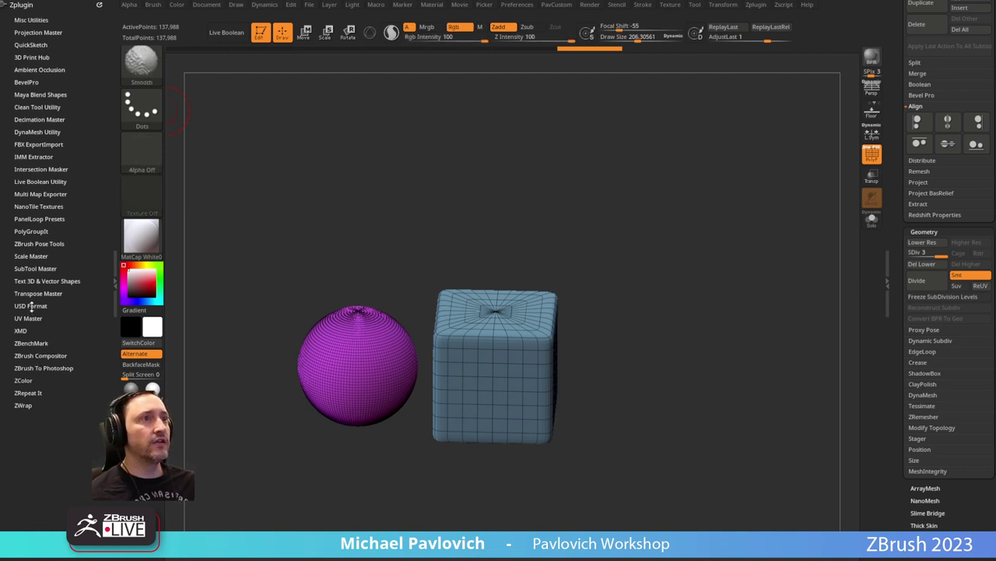
left_click(28, 317)
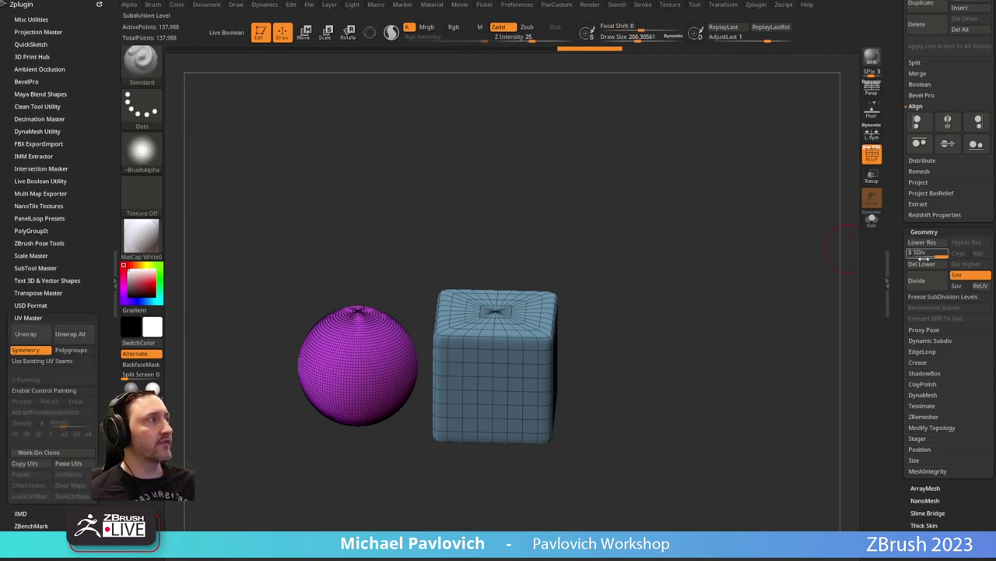
left_click(37, 452)
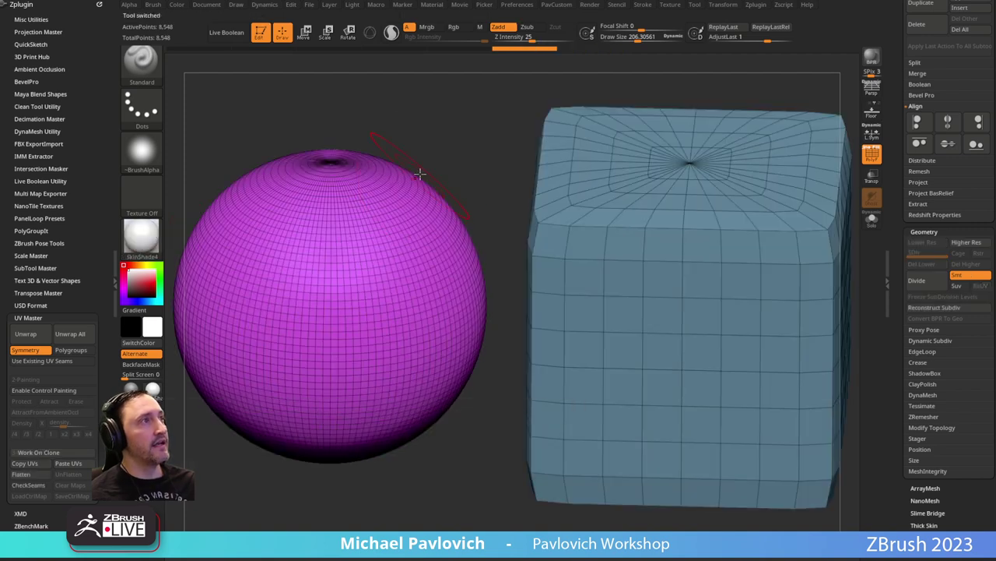
Assign polygroups by normals on the clone so that each cube side gets its own group.
right_click_drag(455, 159, 449, 126, "ctrl")
right_click_drag(703, 208, 671, 248, "shift")
right_click_drag(671, 248, 617, 203, "ctrl")
left_click_drag(614, 229, 649, 198)
left_click_drag(652, 262, 662, 254)
key("3")
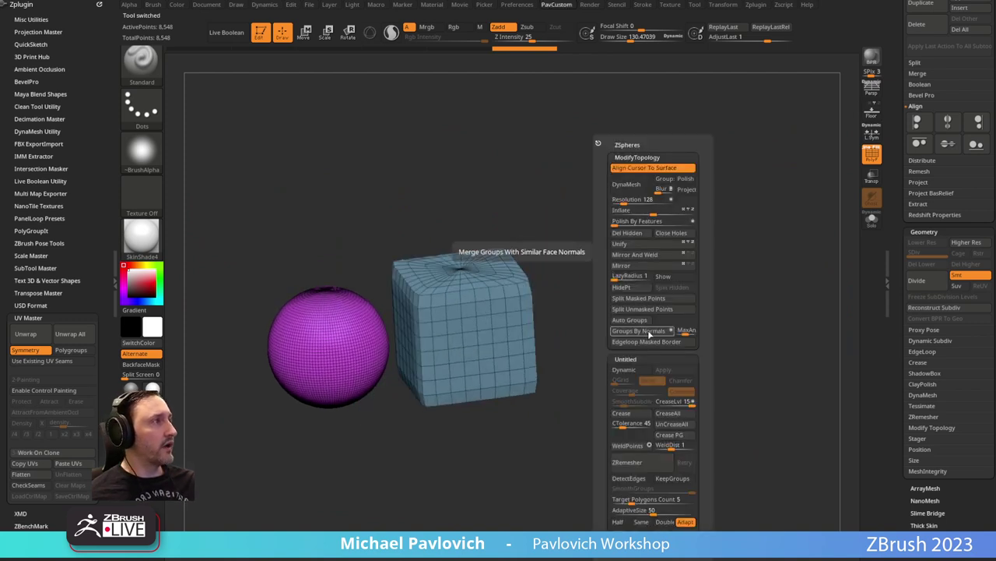
left_click(660, 333)
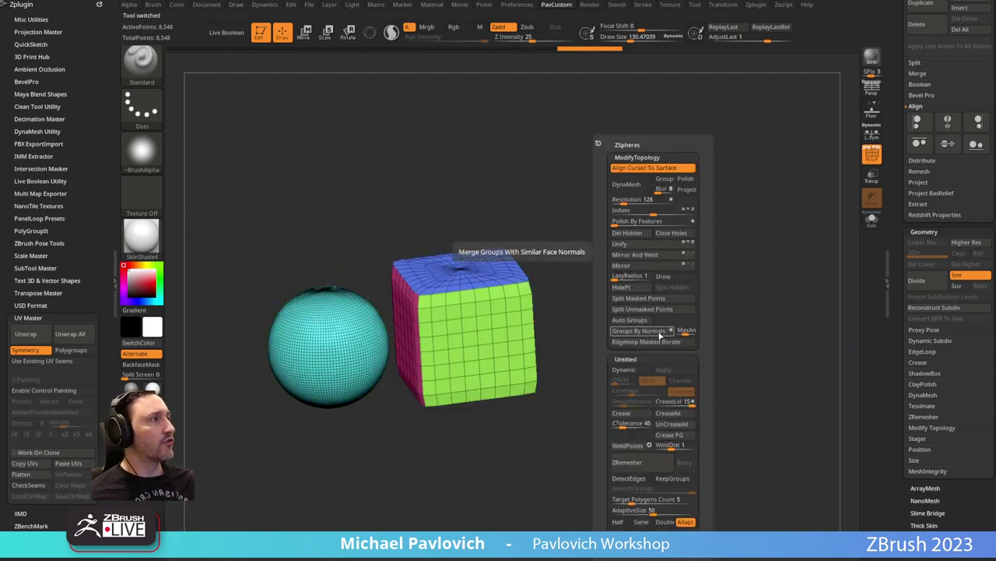
Isolate one half of the sphere from the top view, give it its own polygroup, and show the whole mesh again.
scroll(935, 373, "down", 5)
key("shift")
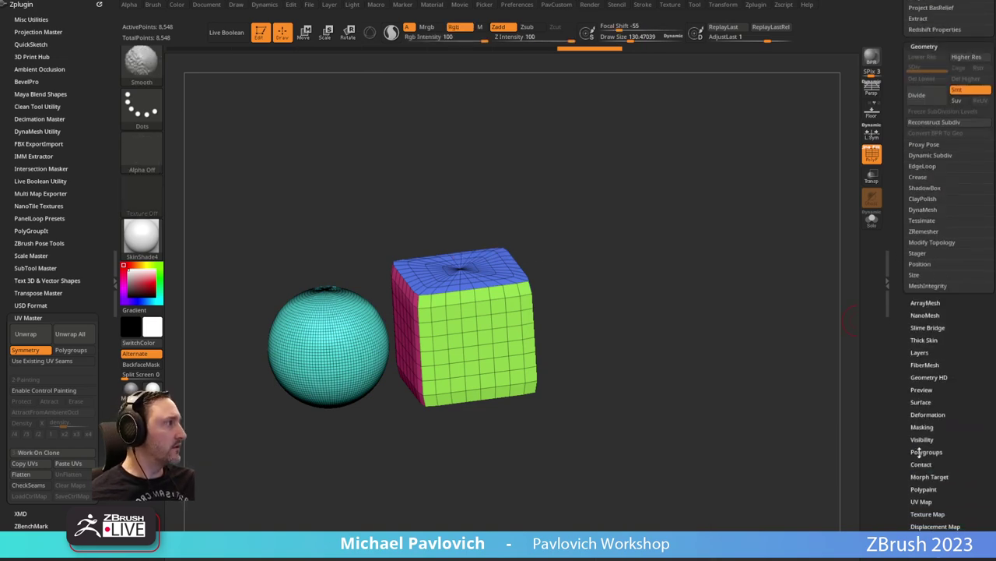
left_click(920, 452, "shift")
left_click_drag(899, 447, 899, 394)
left_click_drag(790, 270, 264, 226)
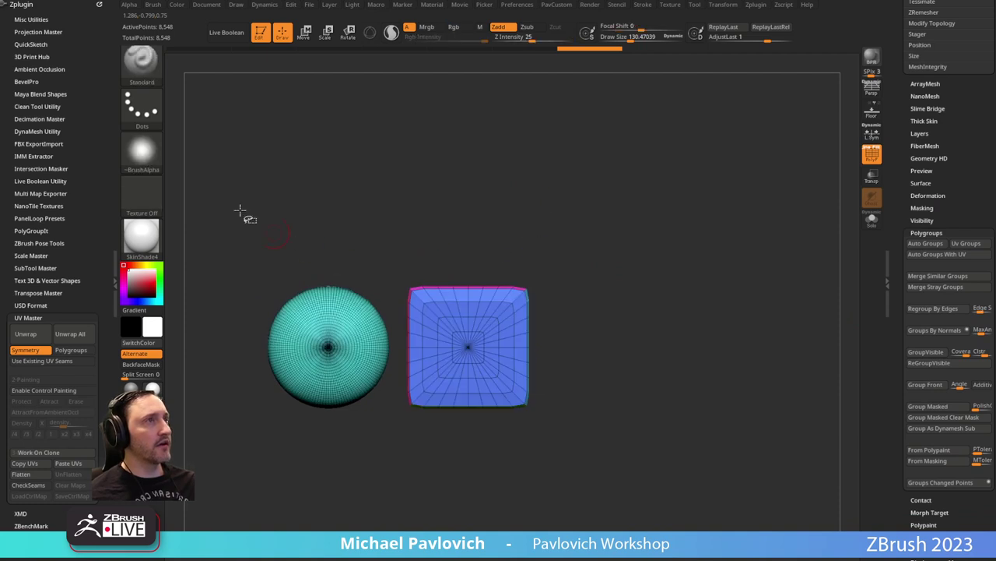
left_click_drag(225, 174, 329, 465, "ctrl+shift")
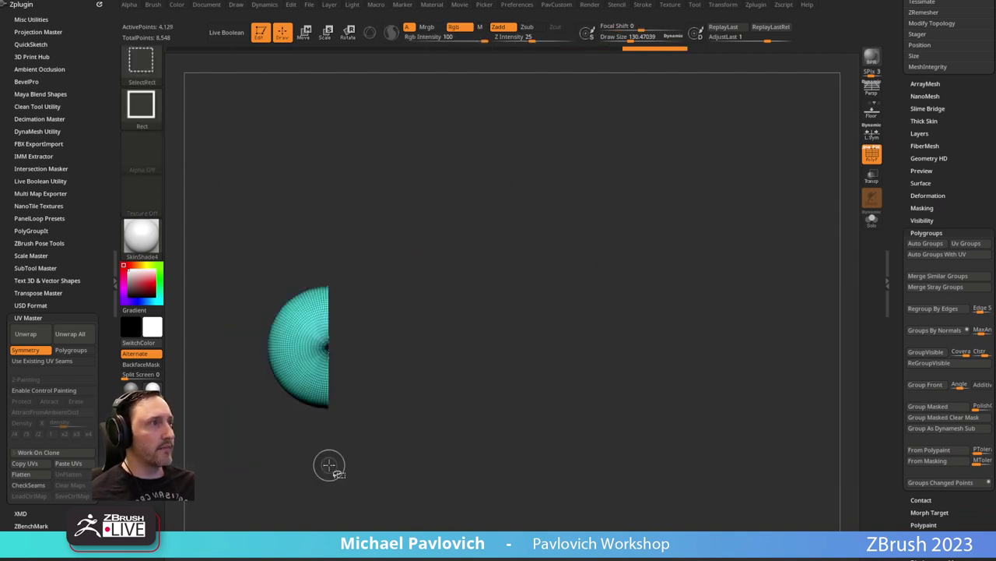
left_click(661, 331, "ctrl+shift")
left_click_drag(685, 255, 723, 322)
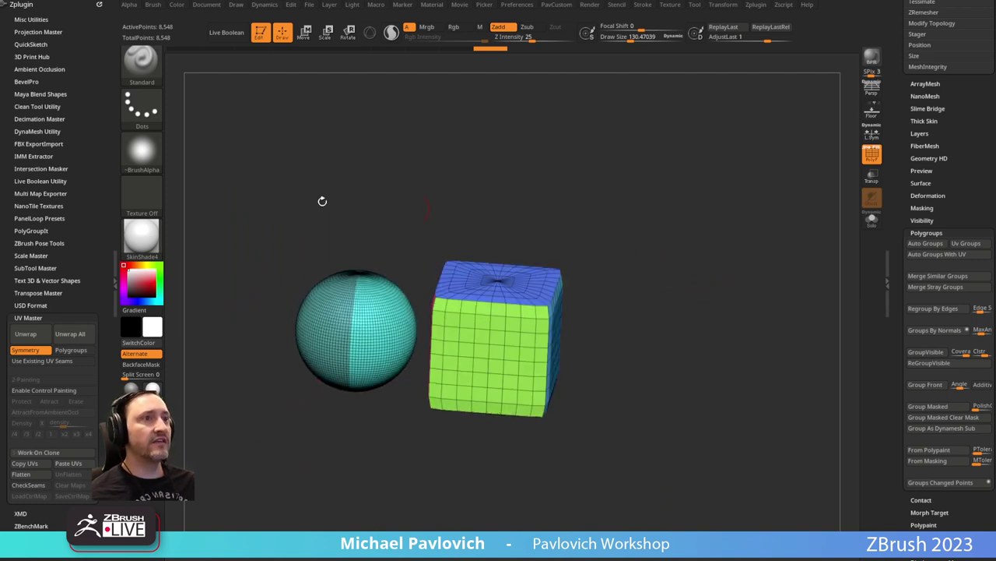
Unwrap the clone in UV Master with Symmetry off and Polygroups on, and flatten it to view the UV islands.
left_click(26, 350)
left_click(72, 350)
left_click(26, 333)
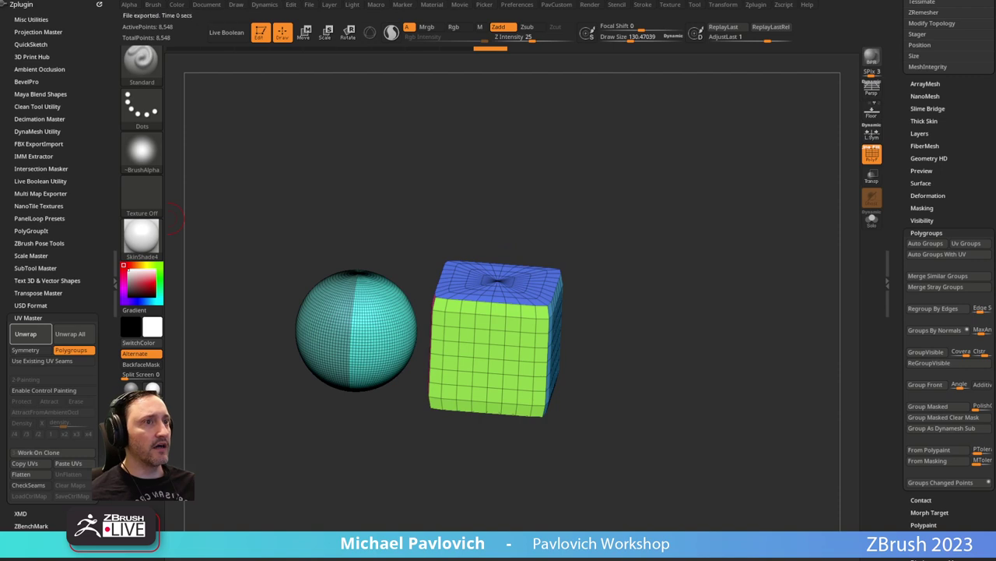
left_click(22, 474)
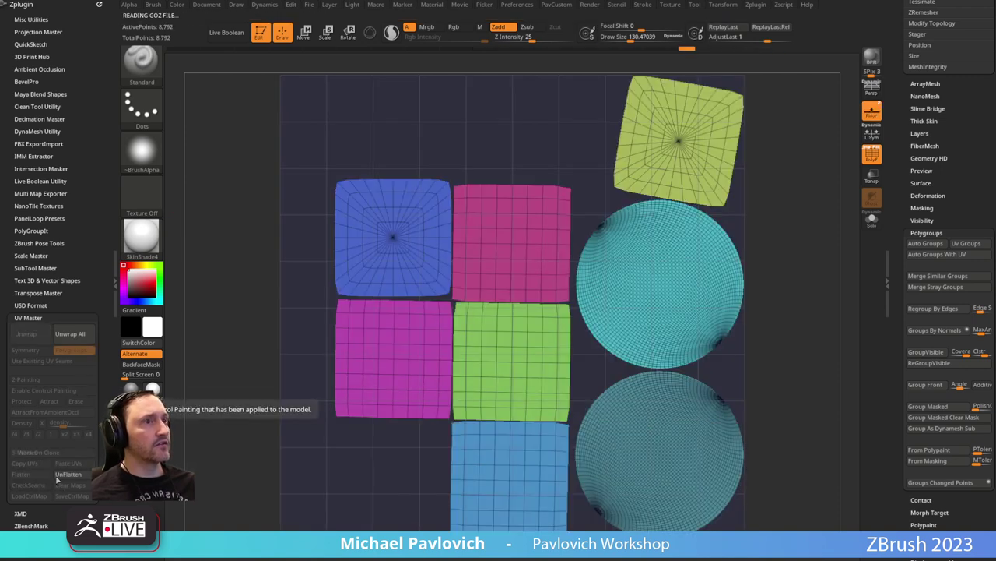
Flatten the clone's UVs again, rotate the tilted yellow-green island about 11° to straighten it, and move it beside the light blue island.
left_click(68, 474)
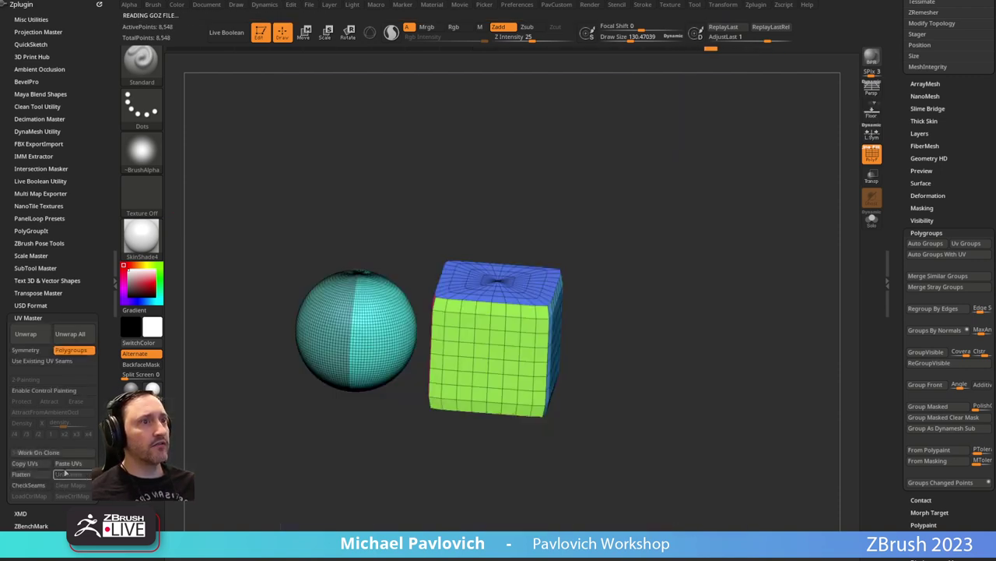
left_click(21, 473)
left_click_drag(757, 227, 674, 226, "alt")
key("w")
left_click(589, 182, "ctrl")
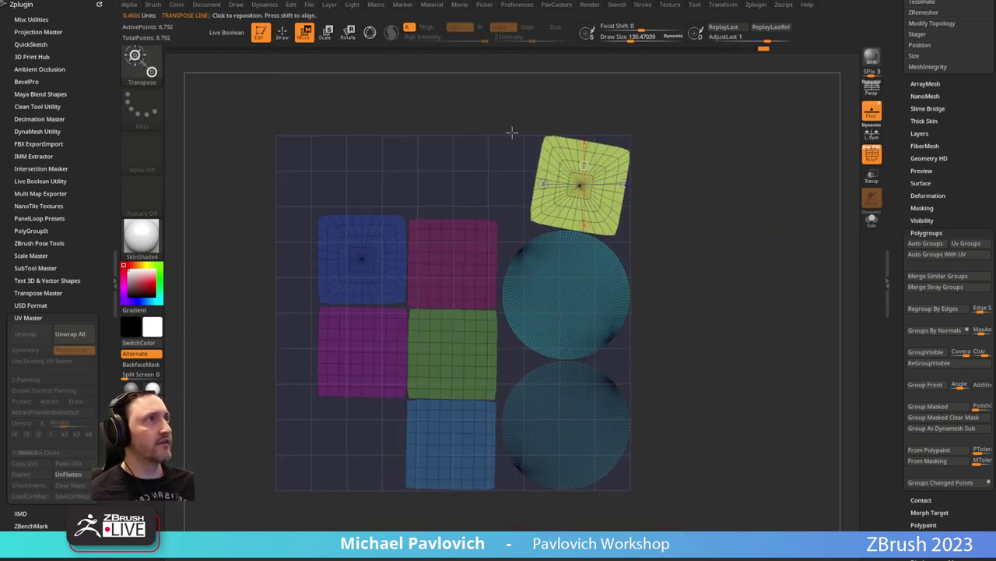
left_click(370, 32)
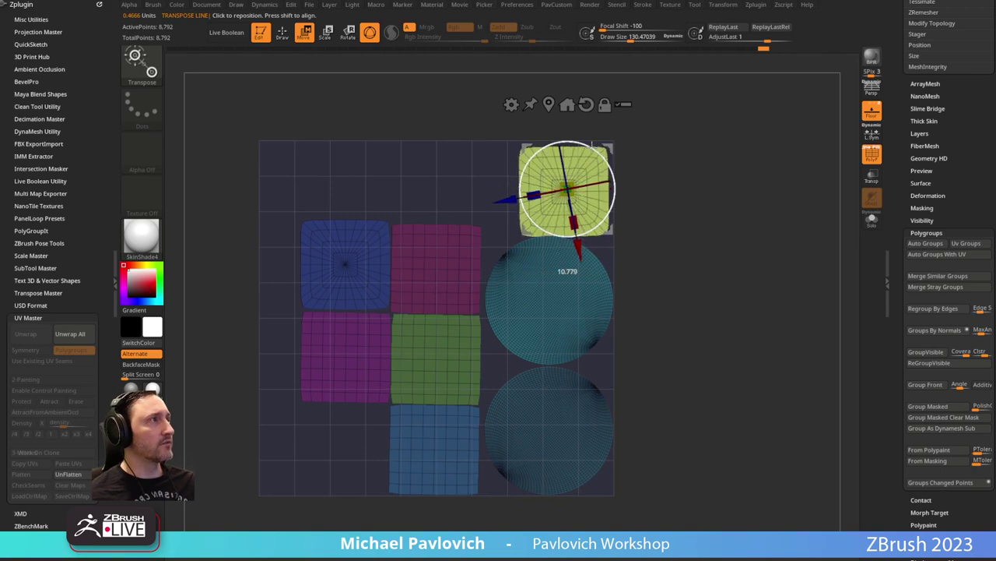
mouse_move(567, 189)
left_mouse_down()
mouse_move(390, 184)
mouse_move(316, 436)
mouse_move(344, 448)
left_mouse_up()
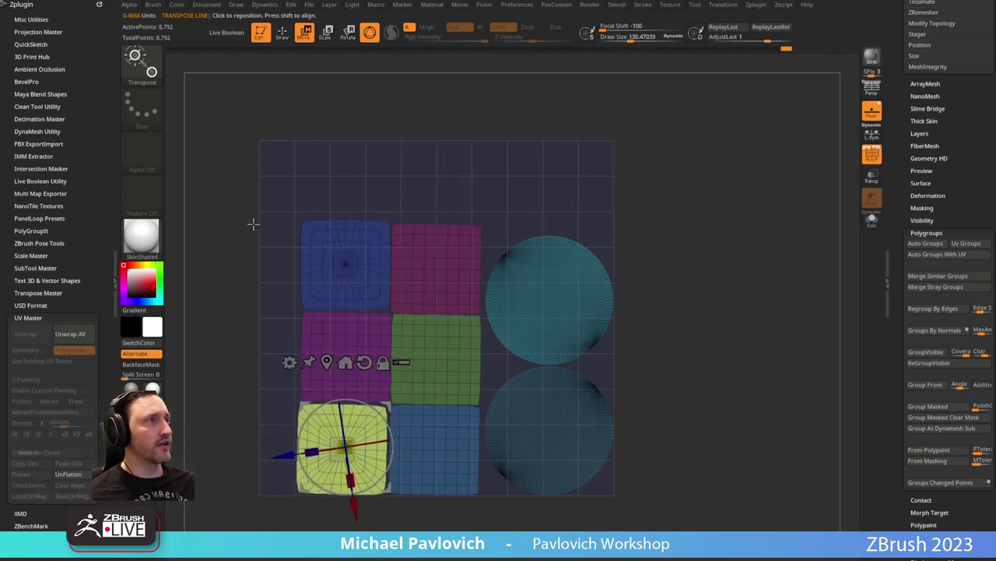
Mask the two sphere islands, shift the six cube islands together toward the upper corner of the UV space, and clear the mask.
left_click_drag(228, 194, 248, 249, "ctrl")
left_click_drag(217, 185, 430, 509, "ctrl+shift")
key("ctrl+shift+a")
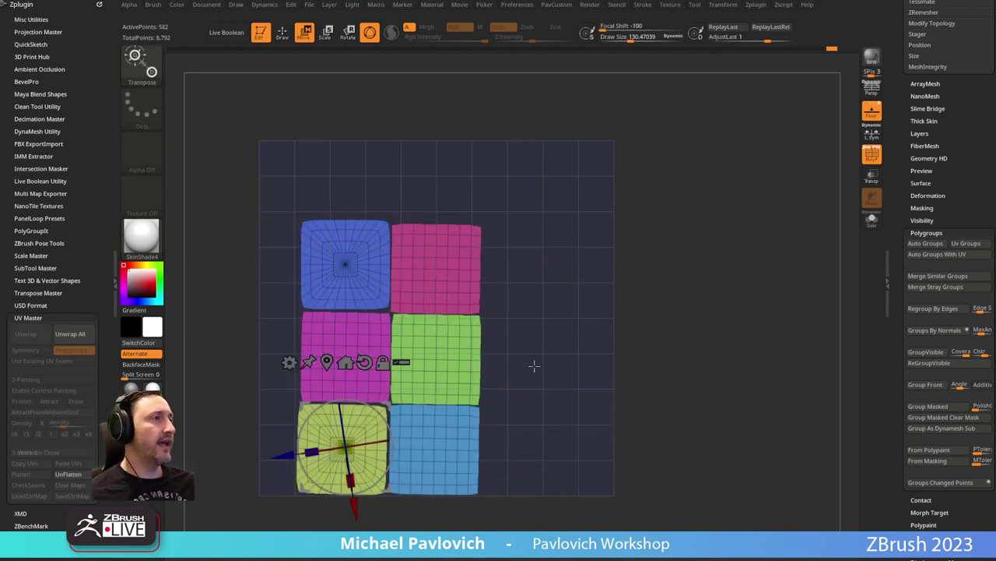
left_click(689, 245, "ctrl+shift")
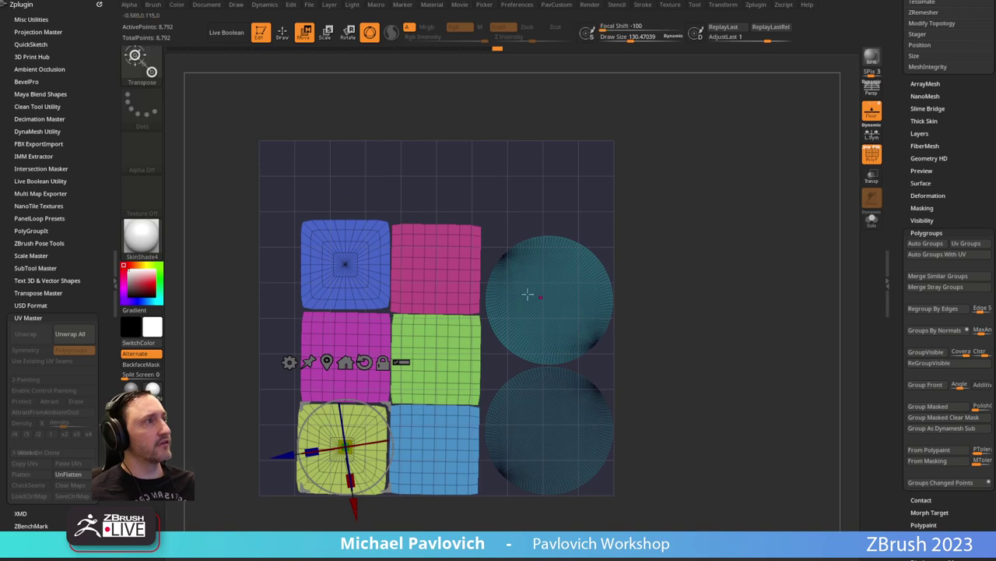
left_click_drag(386, 406, 369, 366)
key("q")
left_click_drag(661, 227, 682, 251, "ctrl")
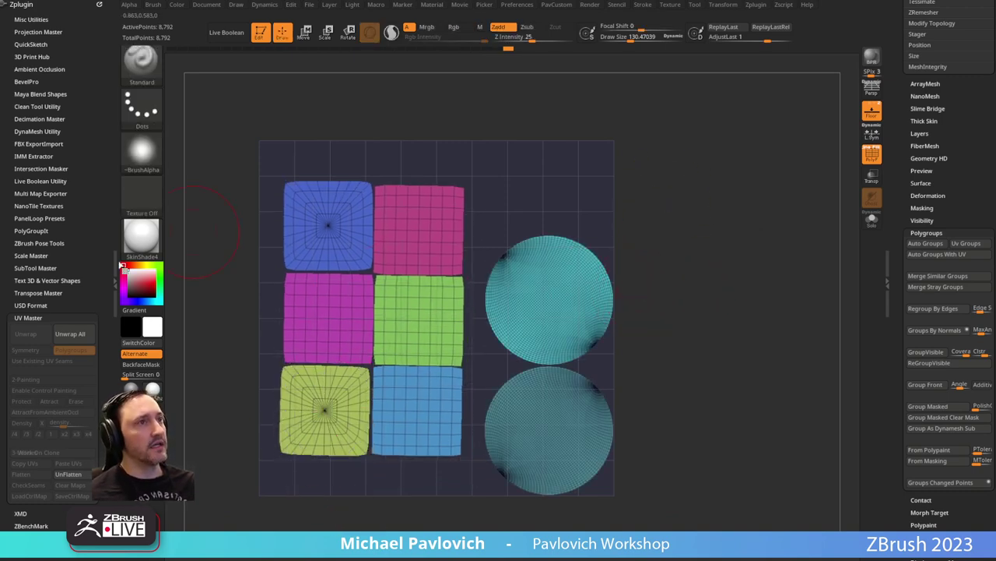
Unflatten the clone, switch back to the original merged mesh, and paste the edited UVs onto it.
left_click(68, 473)
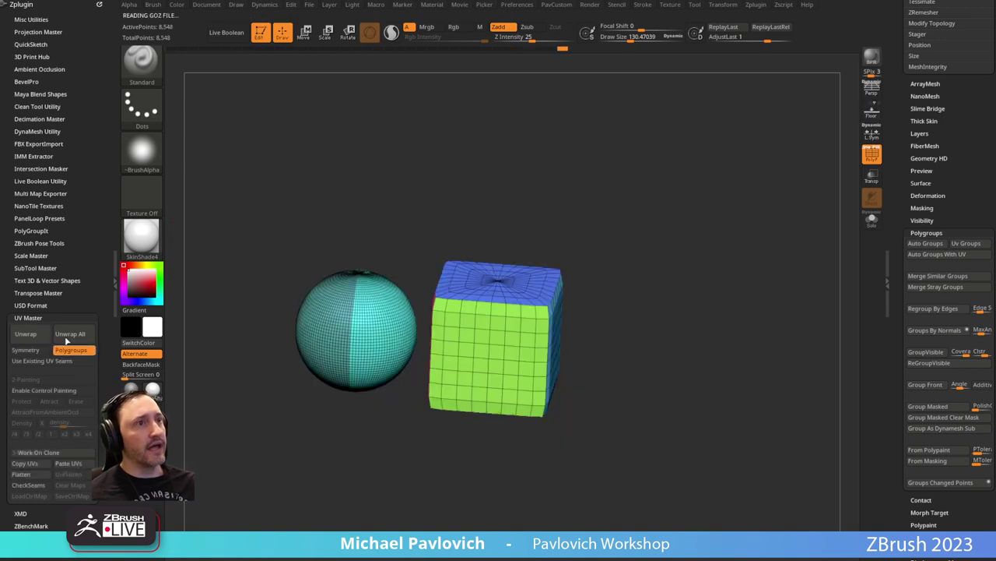
left_click_drag(905, 129, 877, 348)
left_click(946, 173)
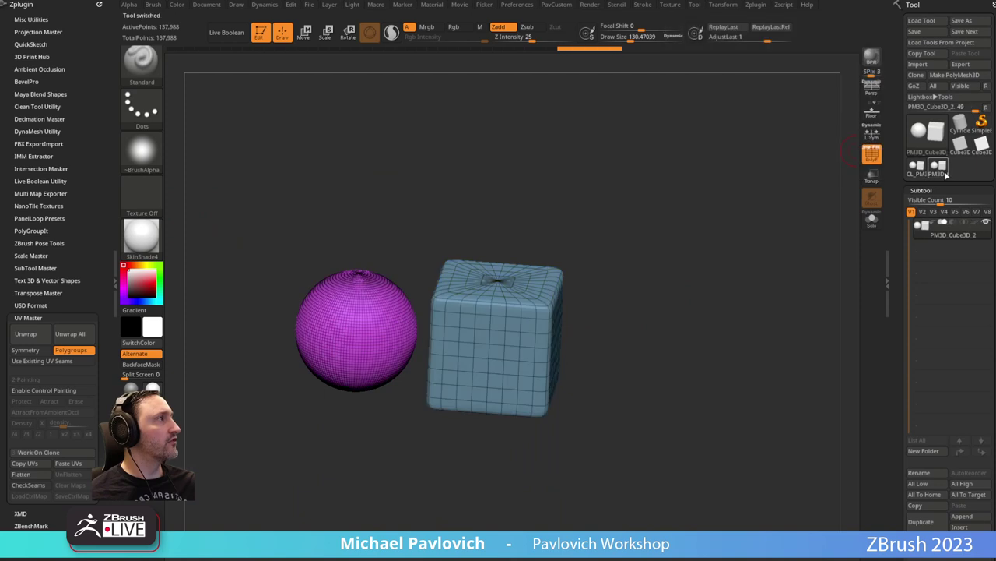
scroll(910, 265, "down", 5)
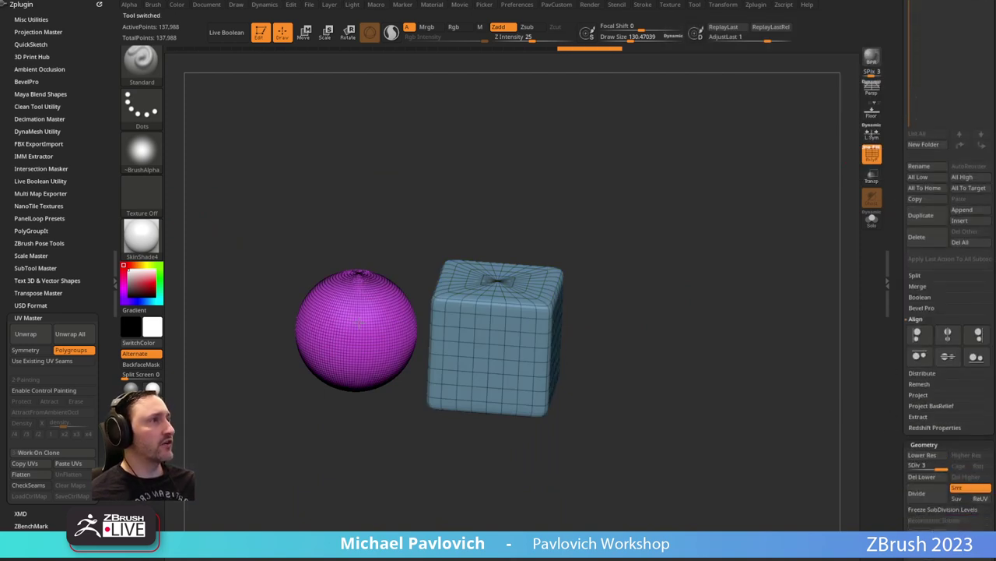
left_click(68, 463)
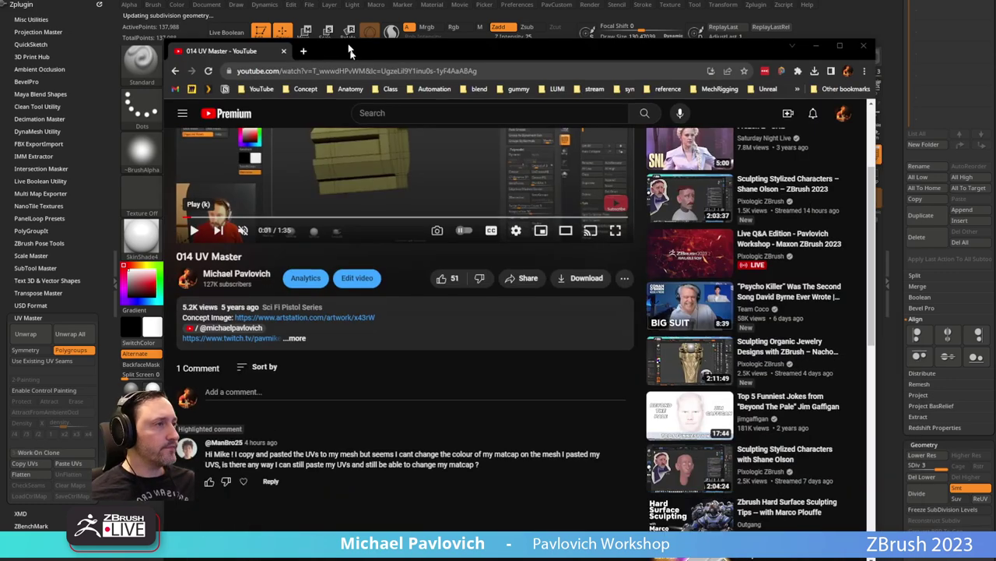
Switch to the browser to read the YouTube comment about changing matcap colour after pasting UVs, and return to ZBrush.
left_click_drag(350, 51, 329, 15)
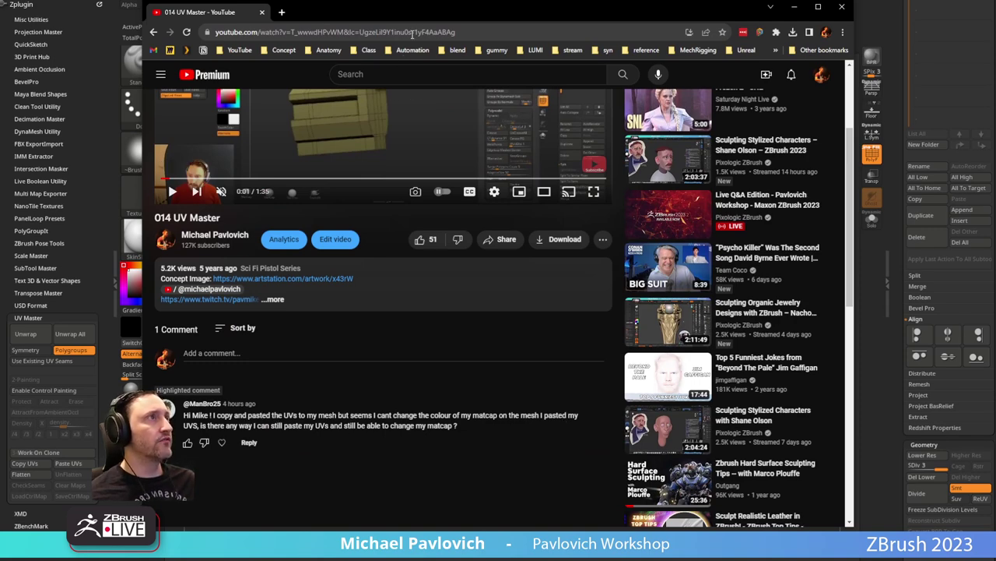
key("alt+Tab")
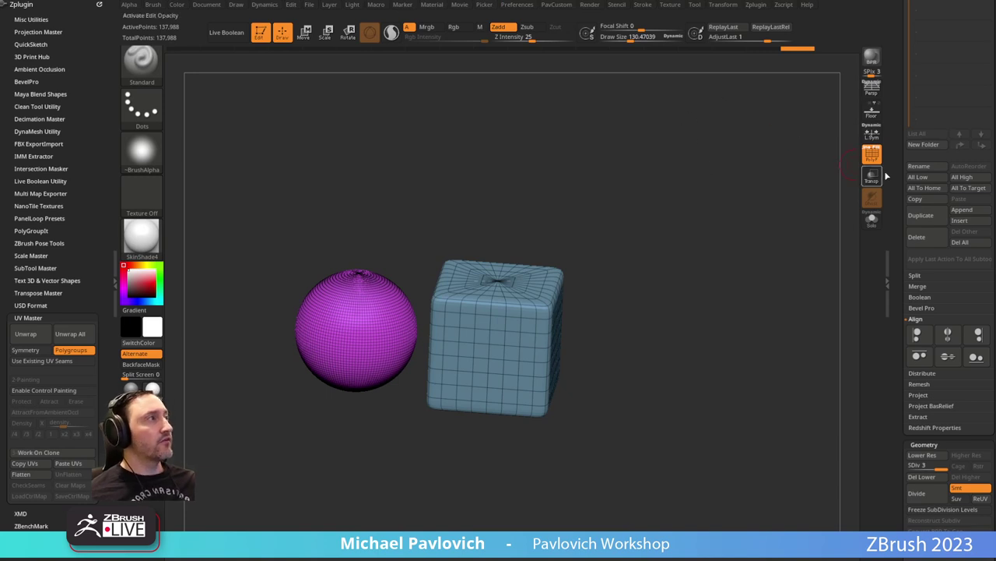
Turn off the polyframe, set the current colour to red, and switch off the subtool's polypaint display so the mesh previews that colour.
left_click(875, 156)
mouse_move(654, 232)
left_mouse_down()
mouse_move(567, 280)
mouse_move(886, 232)
mouse_move(901, 130)
mouse_move(895, 187)
left_mouse_up()
left_click_drag(662, 227, 758, 232)
key("s")
left_click_drag(895, 215, 894, 387)
mouse_move(769, 237)
left_mouse_down()
mouse_move(734, 222)
mouse_move(700, 229)
mouse_move(718, 231)
mouse_move(718, 217)
mouse_move(716, 234)
left_mouse_up()
key("s")
left_click(152, 283)
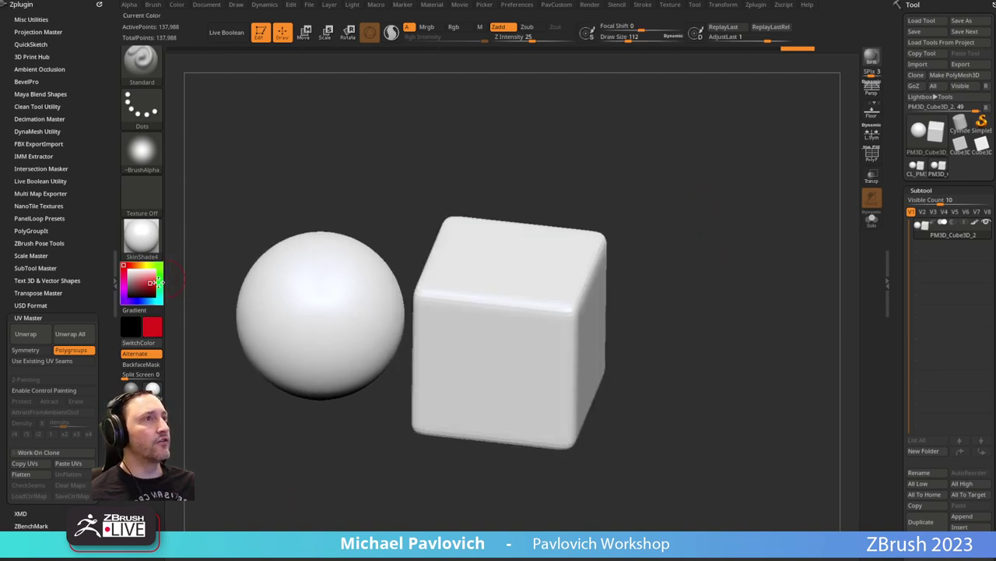
left_click(974, 224)
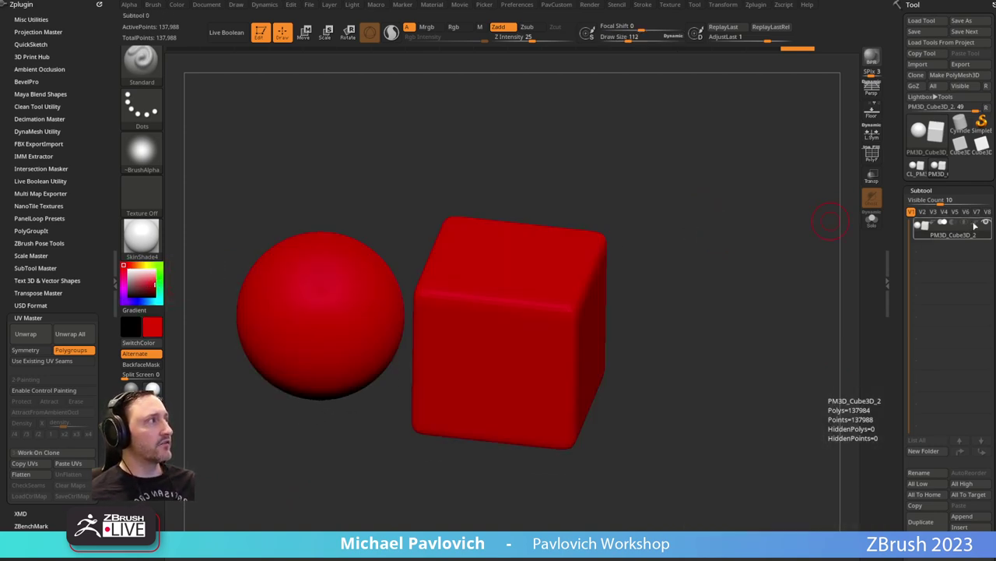
Preview the mesh in white and in bright green, and switch the subtool's polypaint display back on.
left_click_drag(143, 283, 128, 269)
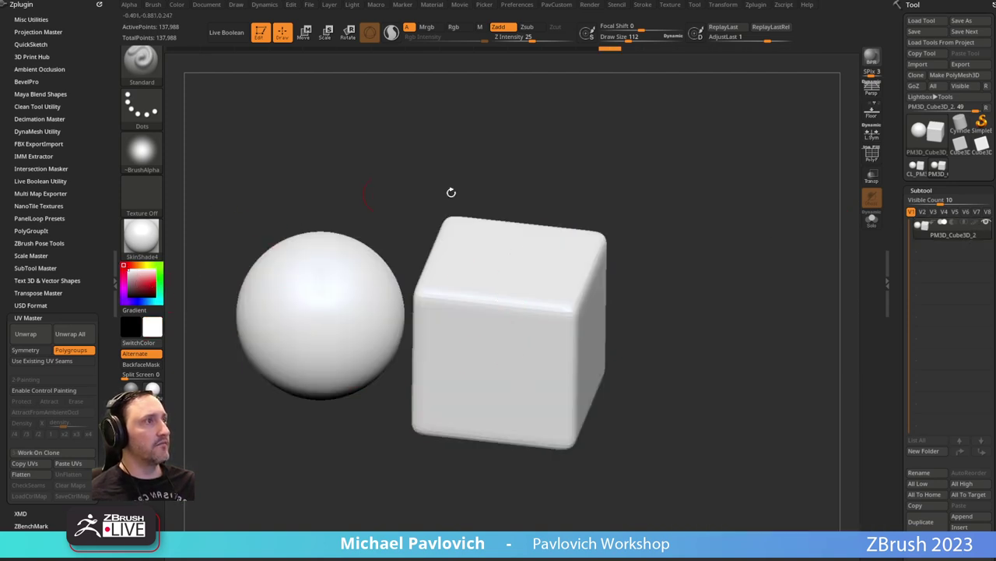
left_click(155, 285)
mouse_move(161, 271)
left_mouse_down()
mouse_move(162, 302)
mouse_move(133, 300)
mouse_move(125, 264)
mouse_move(160, 265)
left_mouse_up()
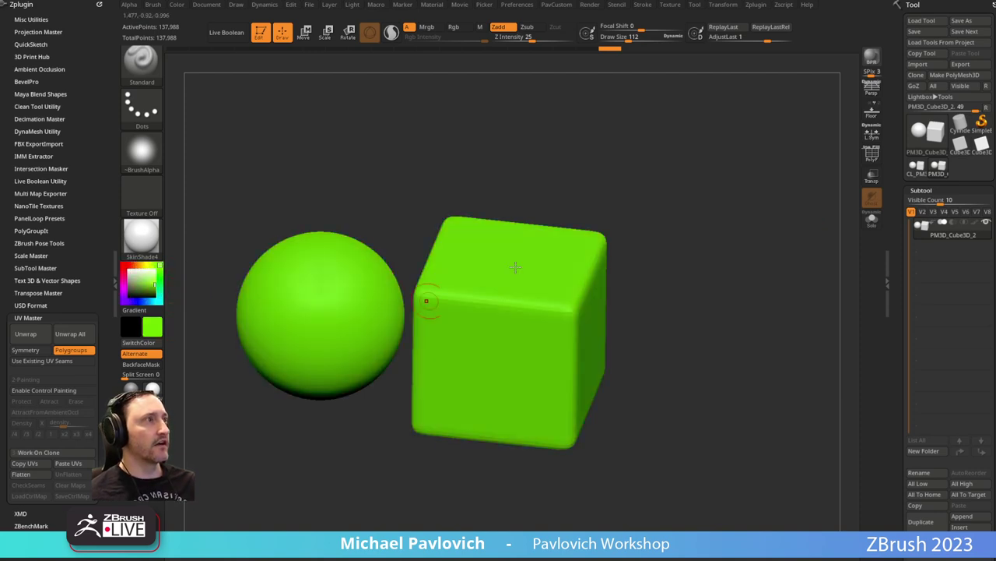
left_click(974, 223)
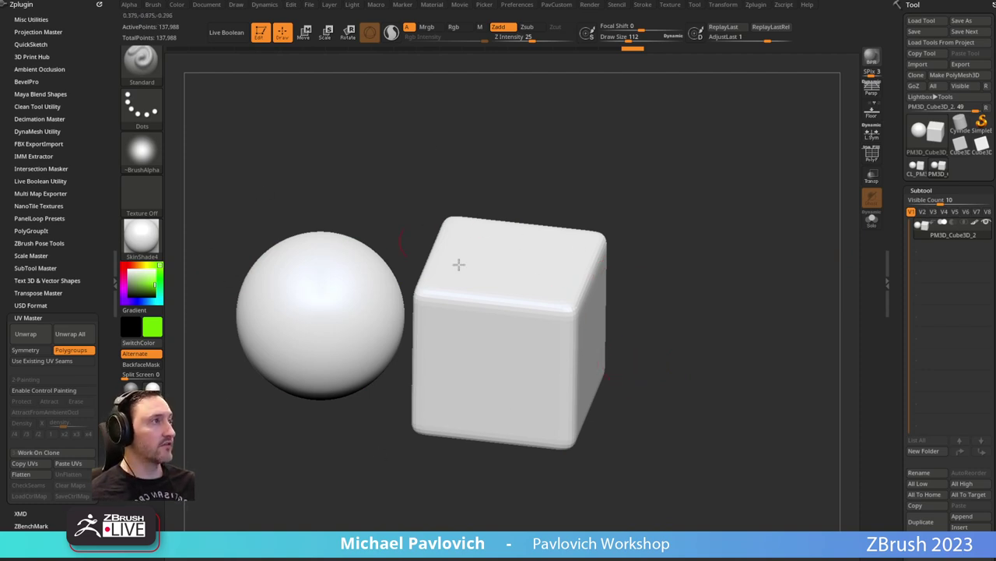
Isolate the cube by growing a partial selection to the whole shape, show everything again, and repeat the cube isolation.
left_click_drag(676, 286, 640, 291)
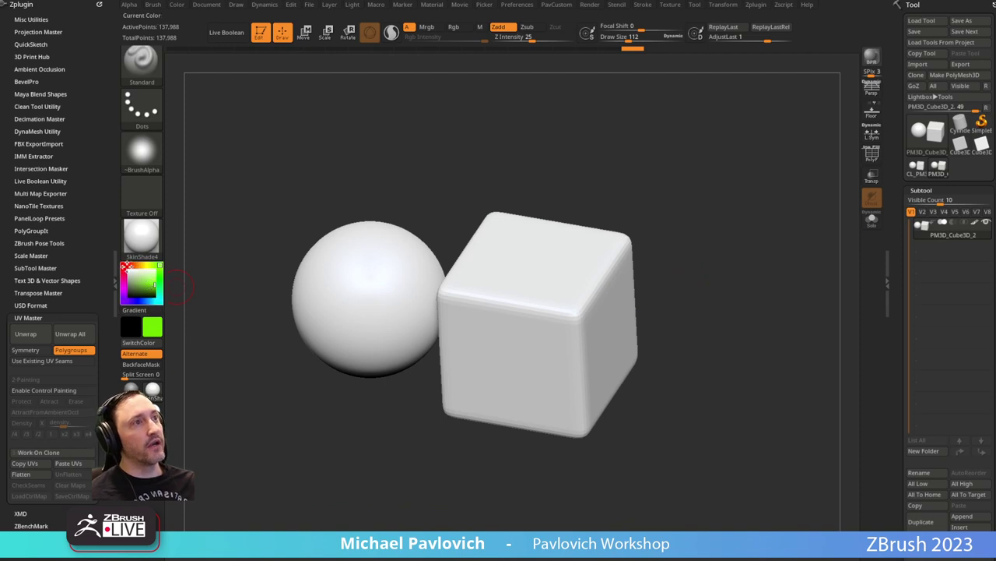
left_click_drag(668, 194, 572, 310, "ctrl+shift")
key("ctrl+shift+a")
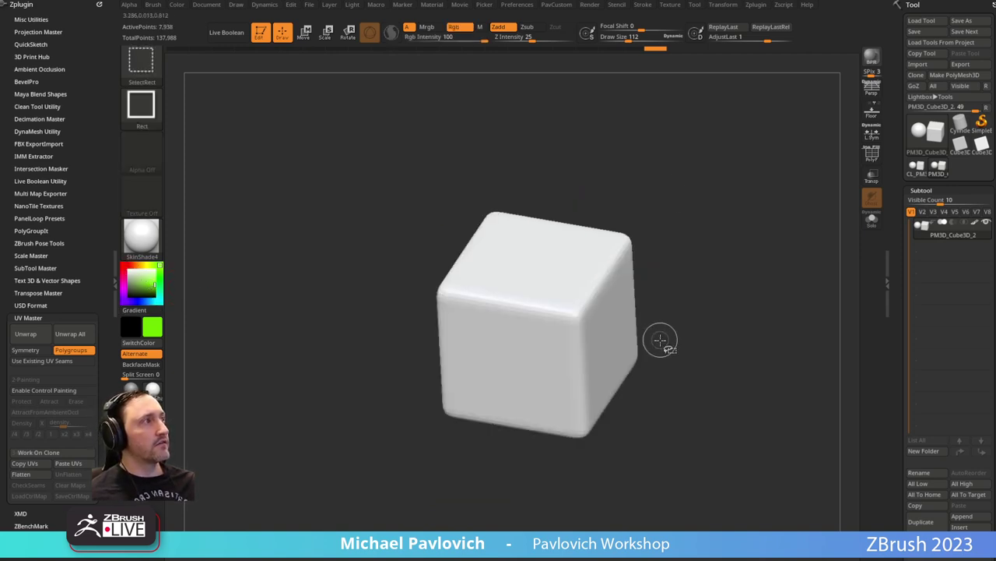
left_click(662, 233, "ctrl+shift")
left_click(623, 237, "ctrl+shift")
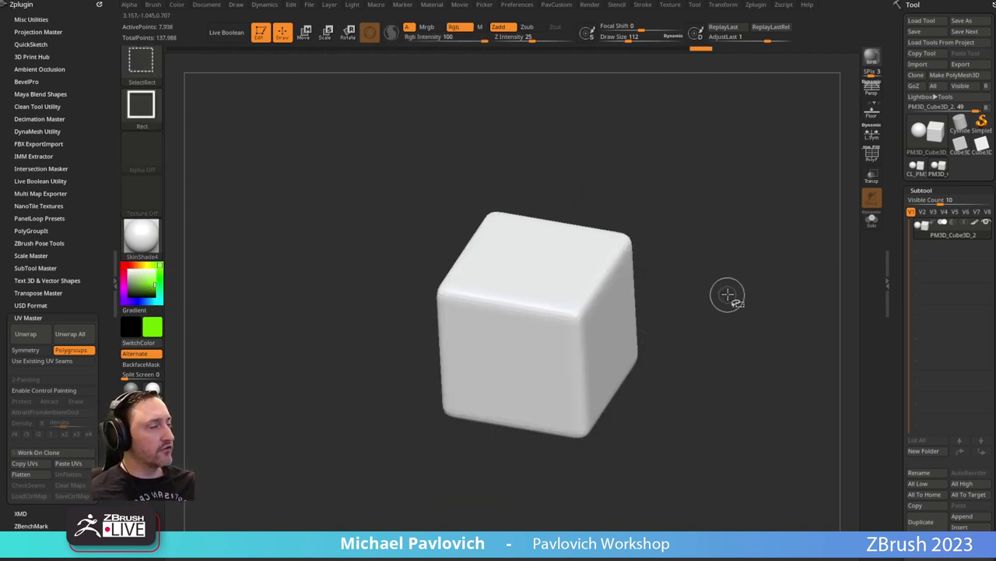
mouse_move(696, 245)
left_mouse_down()
mouse_move(745, 278)
mouse_move(708, 242)
left_mouse_up()
left_click(707, 246, "ctrl+shift")
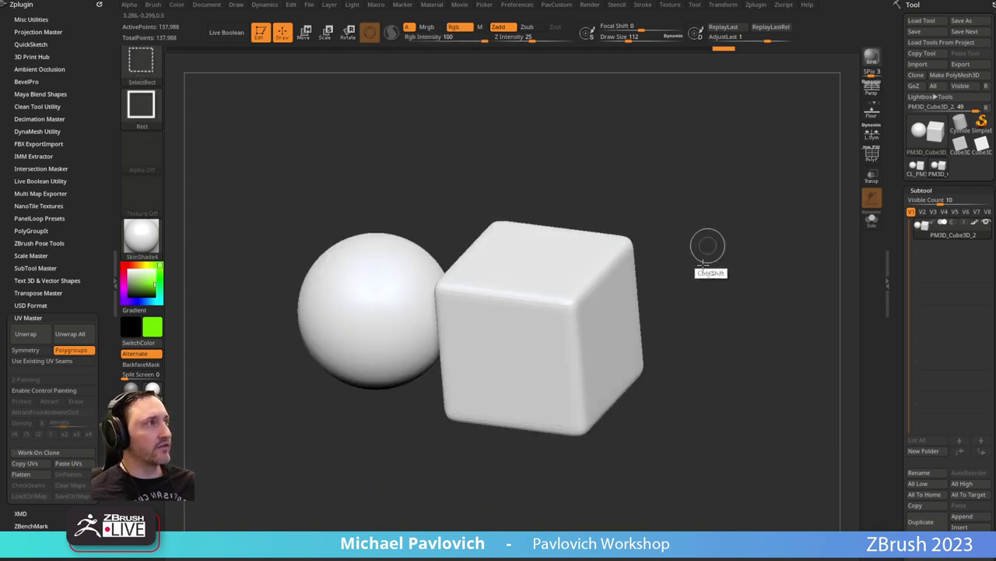
left_click_drag(647, 228, 633, 241, "ctrl+shift")
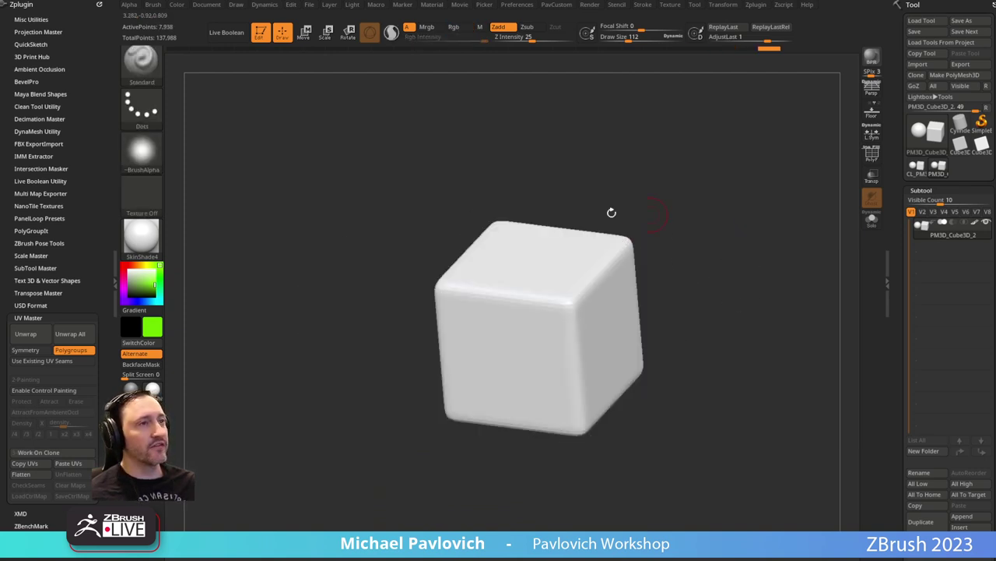
Set the current colour to red and fill the isolated cube with it.
left_click(123, 267)
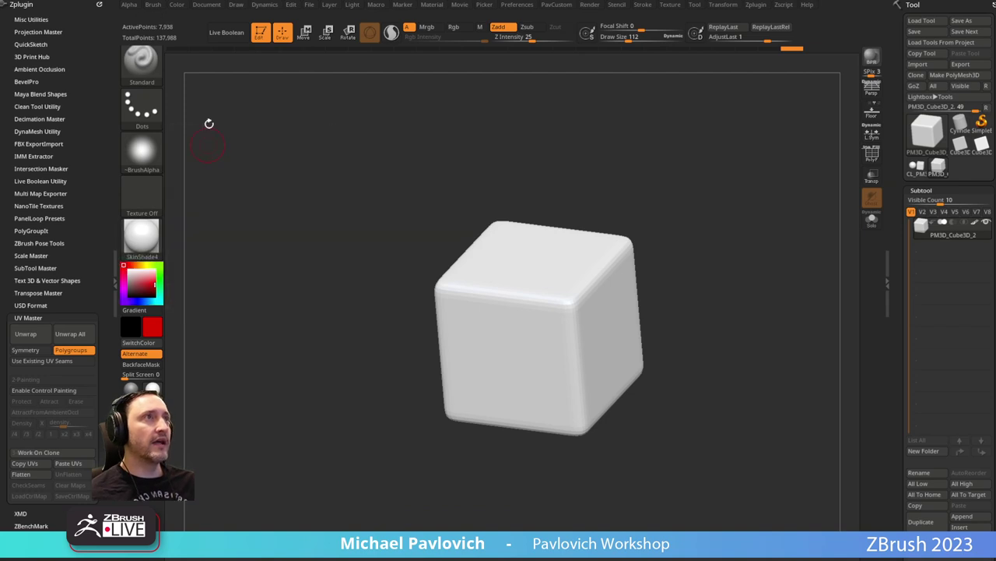
left_click(179, 5)
left_click(206, 204)
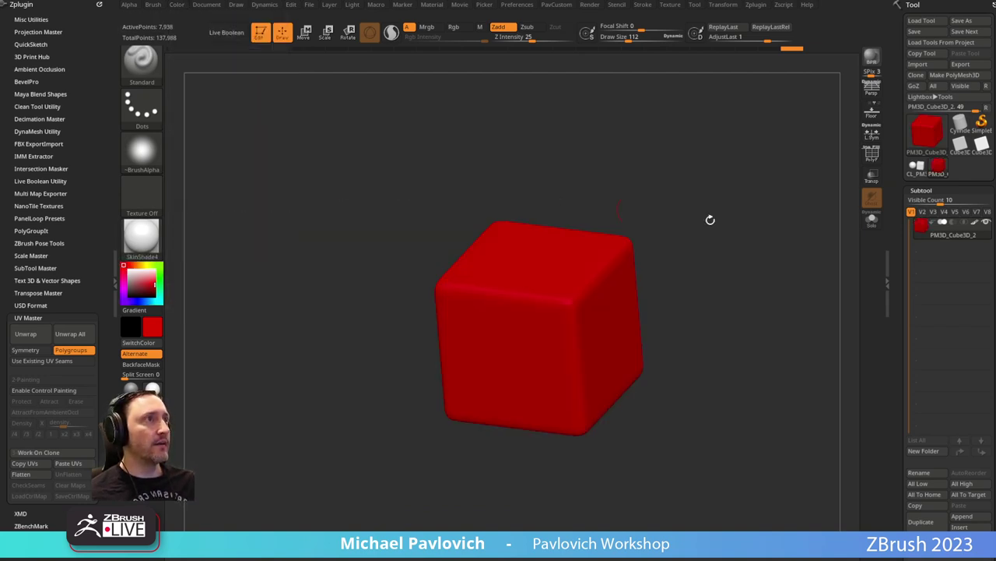
Invert the visibility to isolate the sphere, and fill it with blue using the Polypaint FillColor option.
left_click_drag(781, 249, 810, 335, "ctrl+shift")
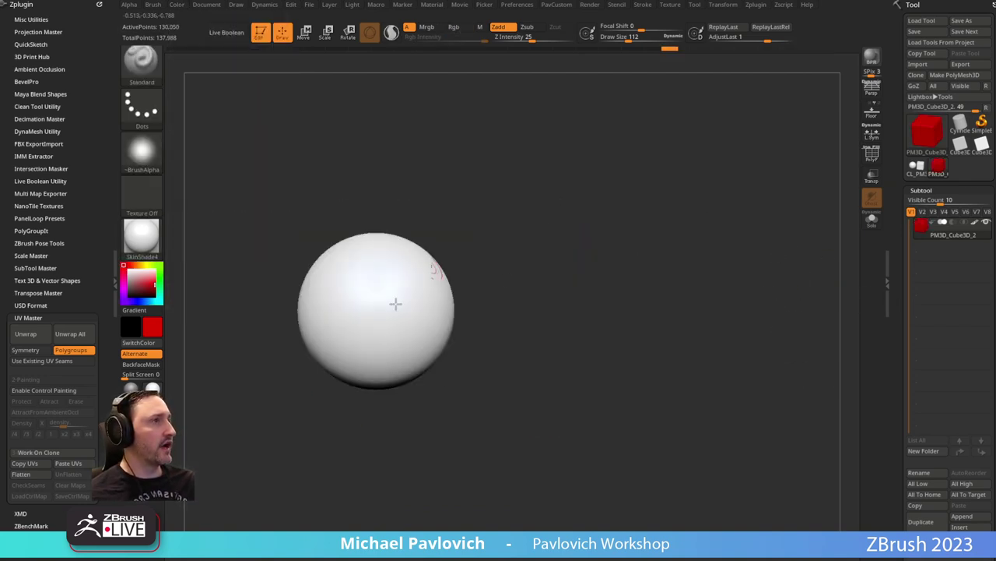
left_click_drag(904, 329, 903, 227)
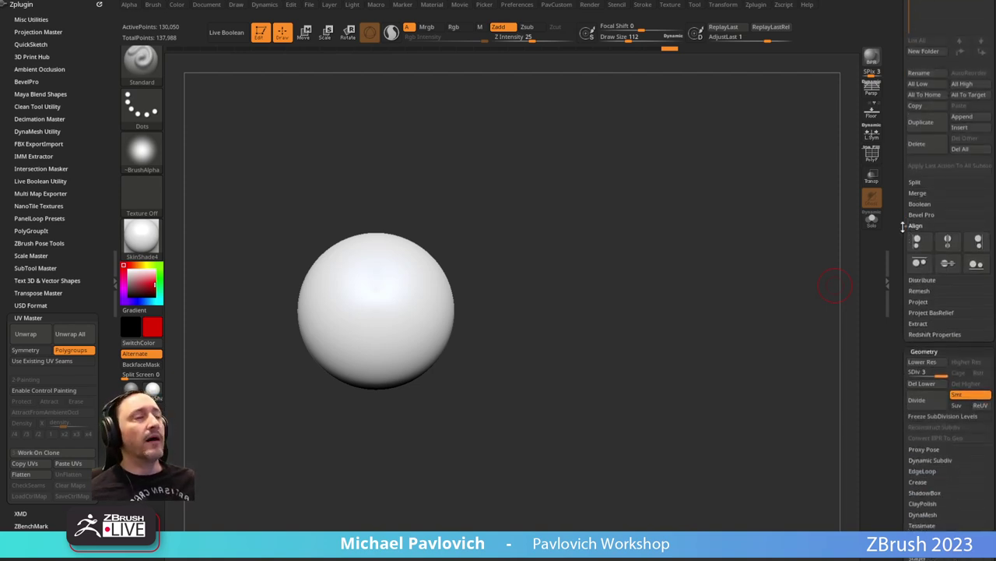
left_click_drag(896, 325, 906, 228)
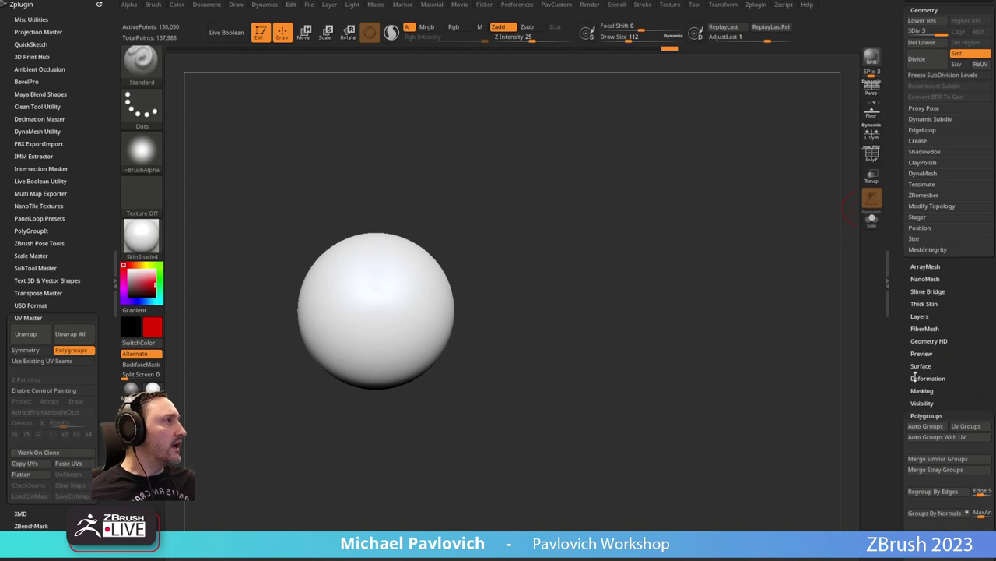
left_click(919, 415)
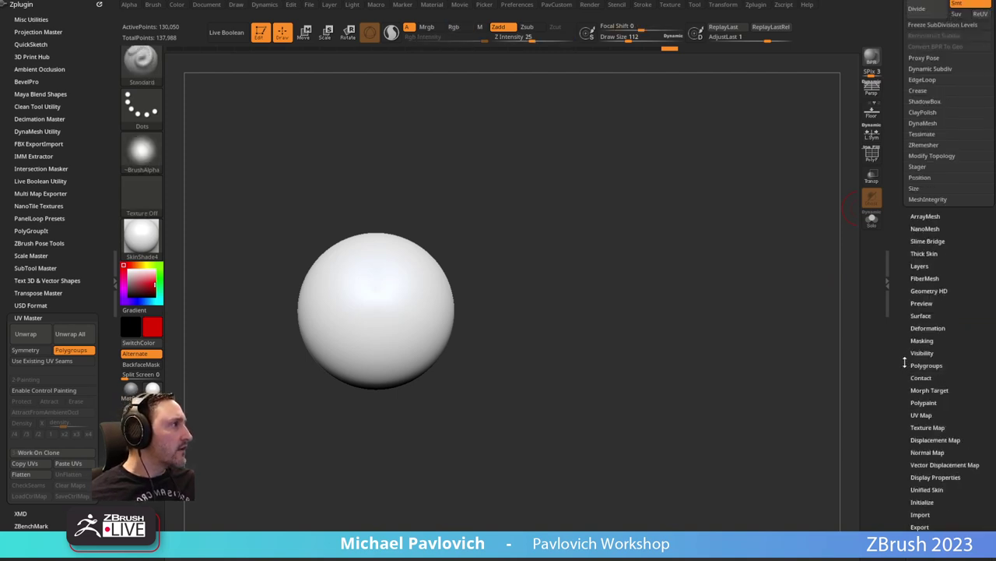
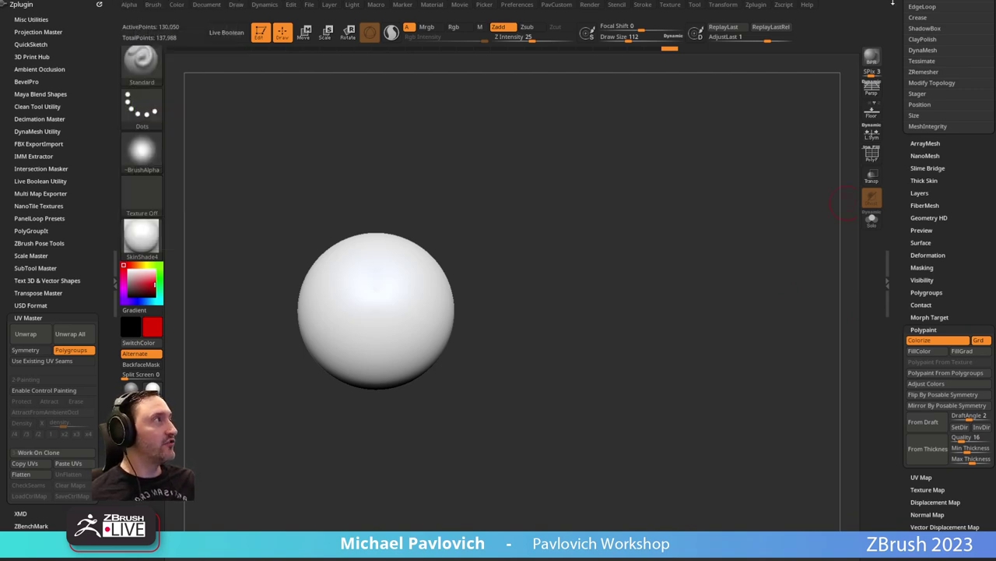
mouse_move(903, 302)
left_mouse_down()
mouse_move(890, 499)
mouse_move(901, 403)
mouse_move(891, 310)
left_mouse_up()
scroll(895, 320, "down", 2)
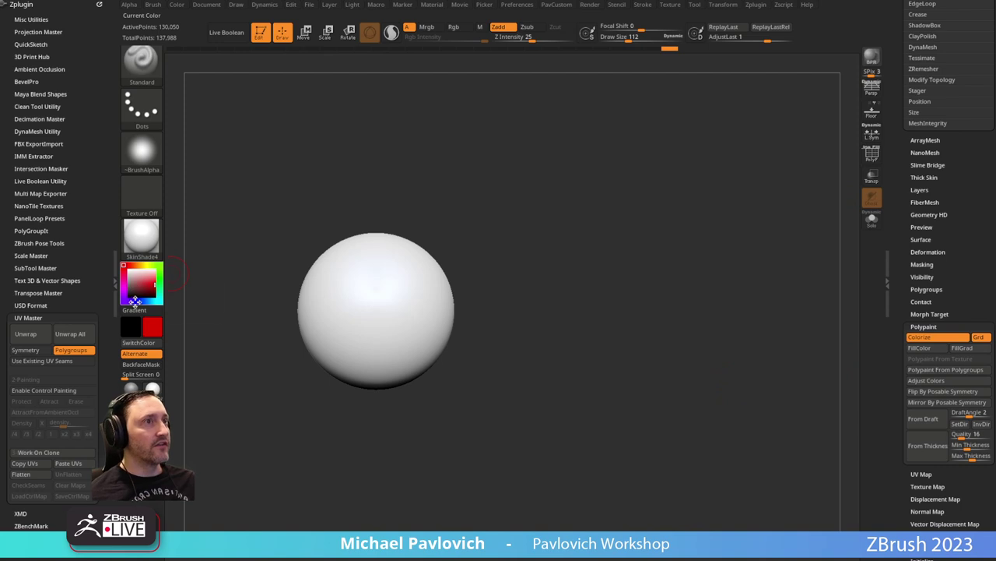
left_click(135, 301)
left_click(909, 347)
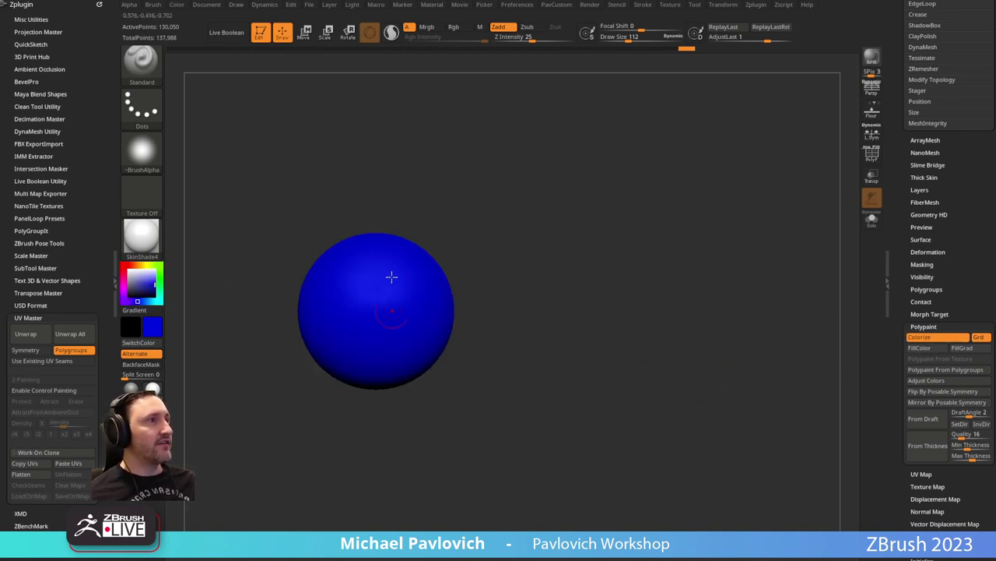
left_click_drag(527, 235, 514, 261, "alt")
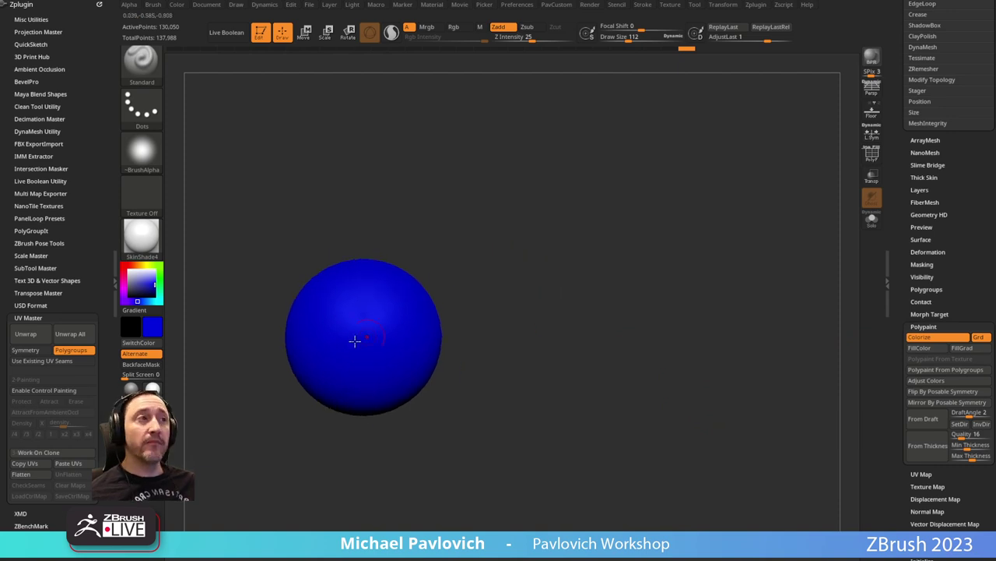
Try the ReflectRed material on the isolated sphere, and set the active material to MatCap White.
left_click(142, 237)
left_click(487, 253)
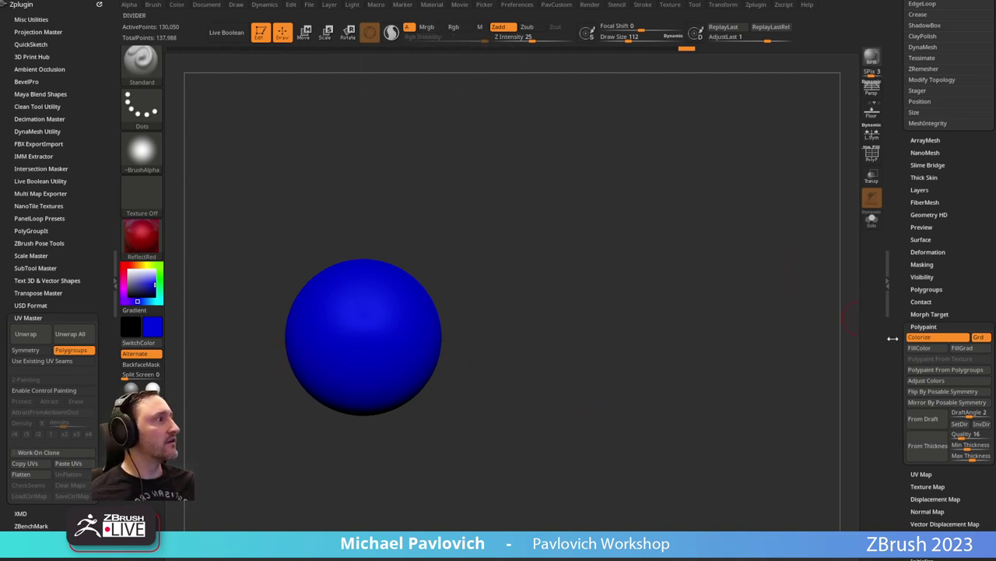
left_click(142, 238)
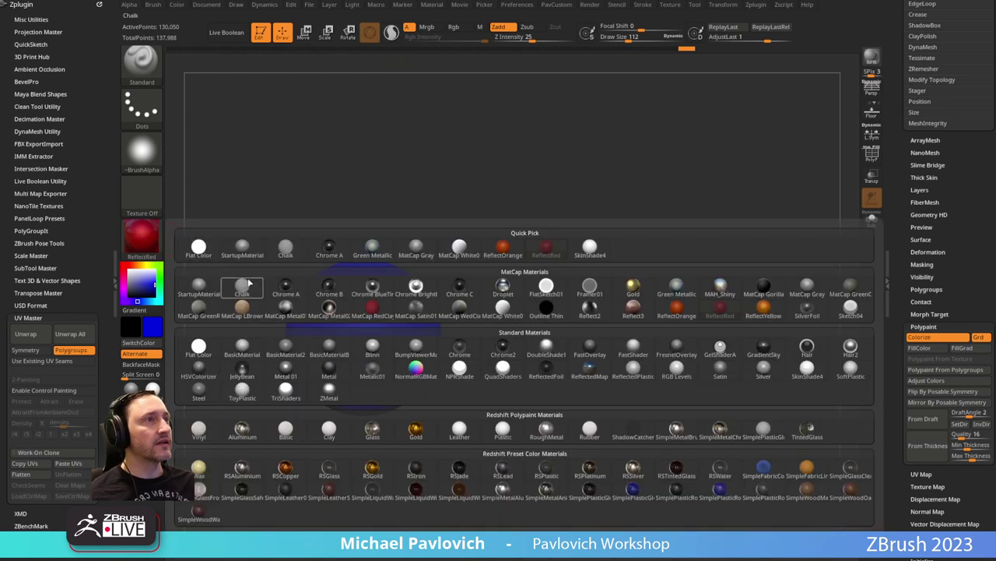
left_click(459, 249)
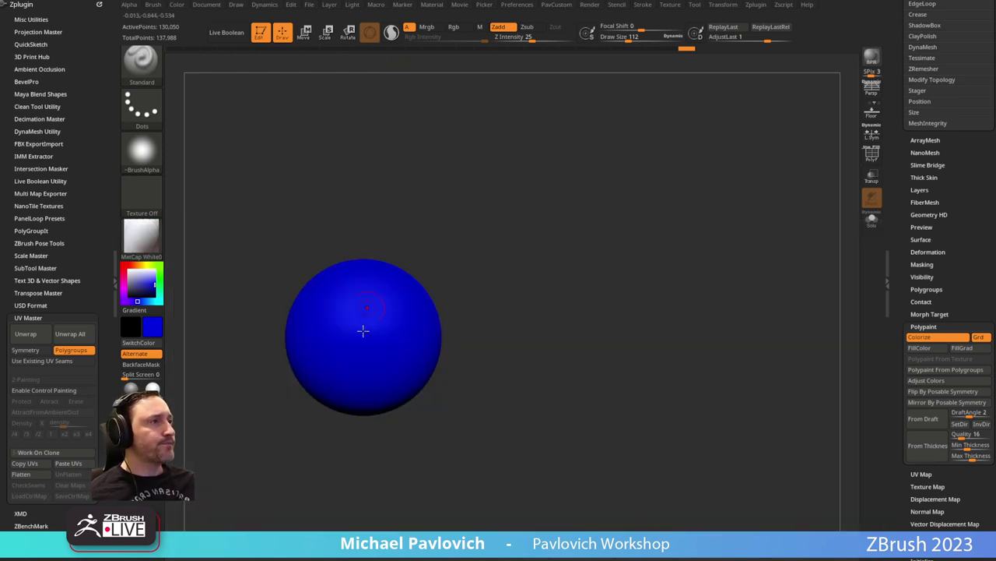
Mask one half of the blue sphere and fill the unmasked half with turquoise.
left_click_drag(499, 281, 540, 298, "alt")
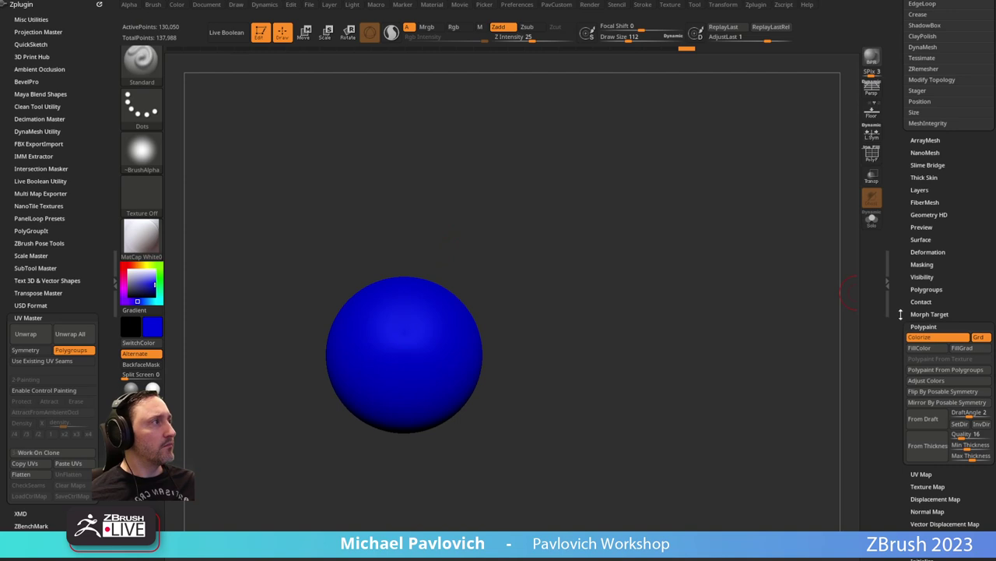
left_click_drag(901, 314, 879, 307)
left_click_drag(689, 269, 701, 293, "alt")
left_click_drag(535, 226, 414, 517, "ctrl")
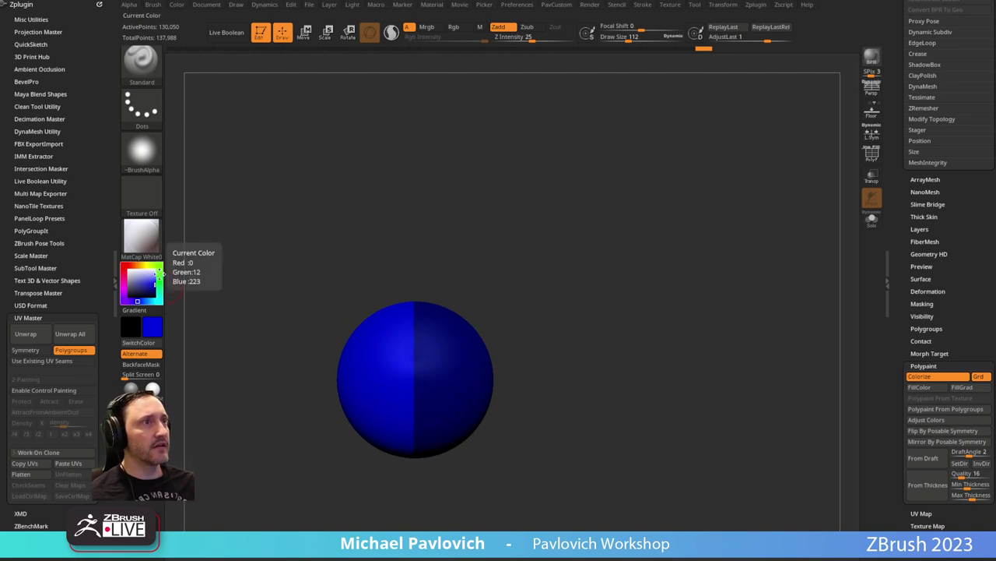
left_click(160, 302)
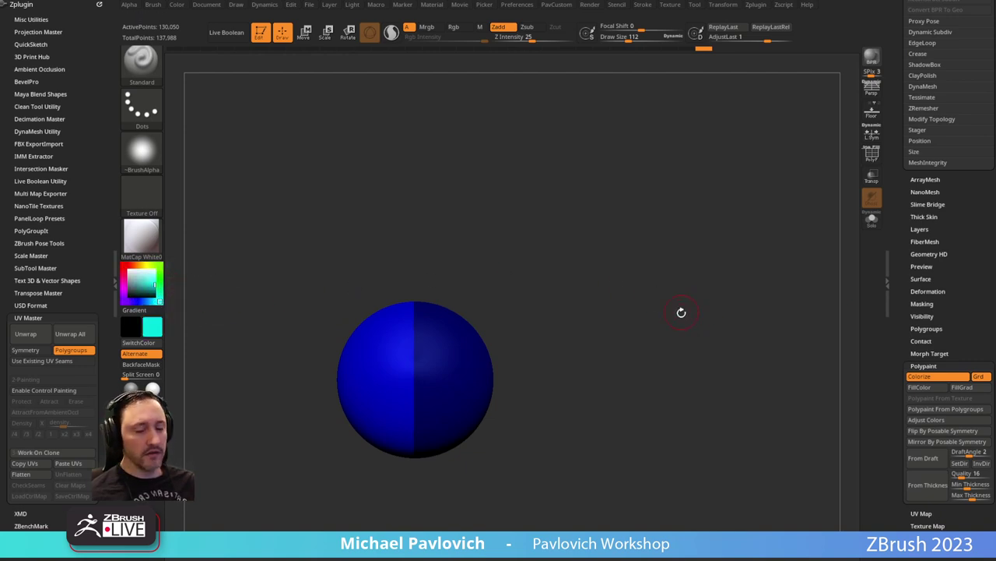
key("ctrl+f")
left_click_drag(674, 296, 654, 261)
left_click(176, 4)
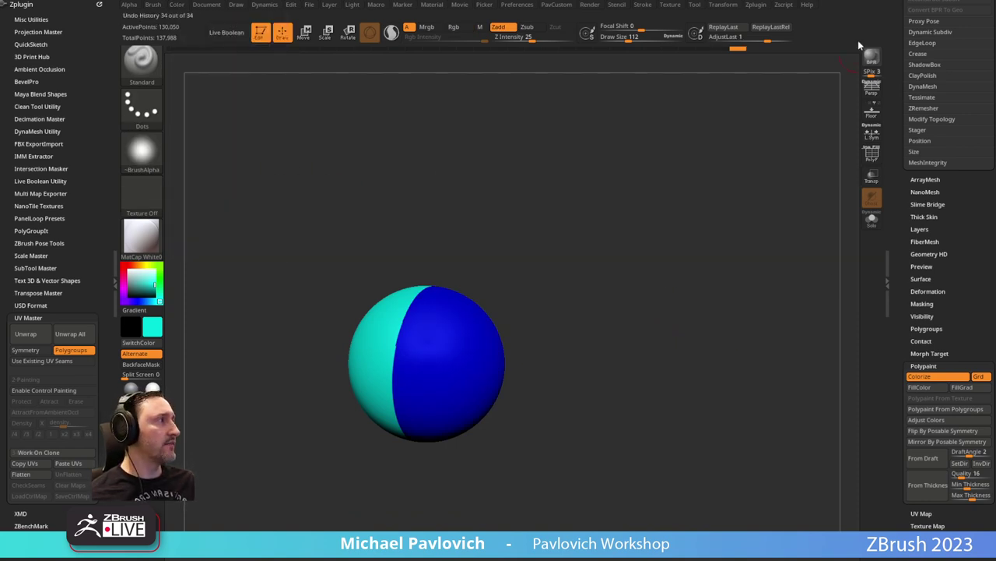
Fill the whole sphere with turquoise using Polypaint FillColor, and show the hidden cube again.
scroll(898, 284, "down", 3)
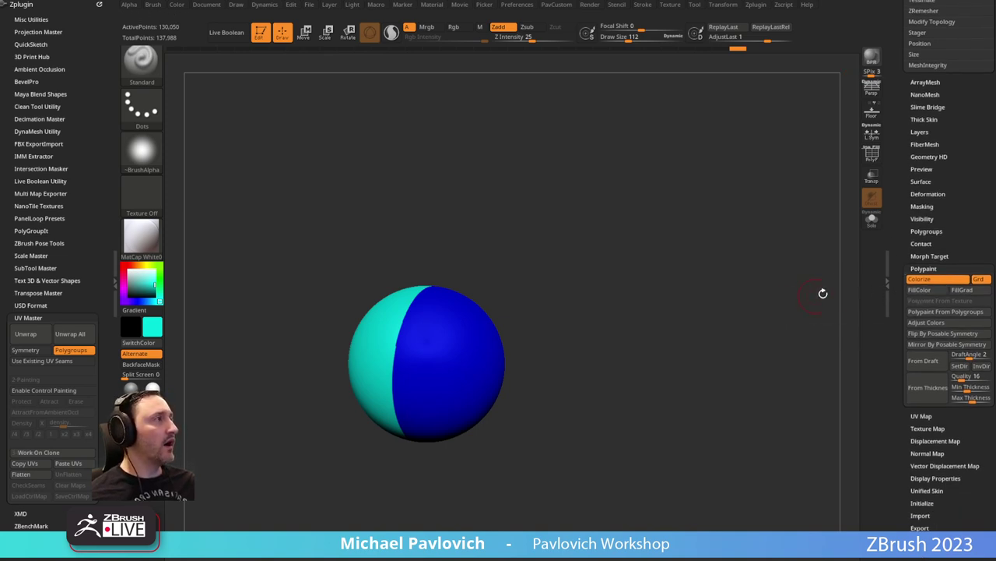
left_click(919, 290)
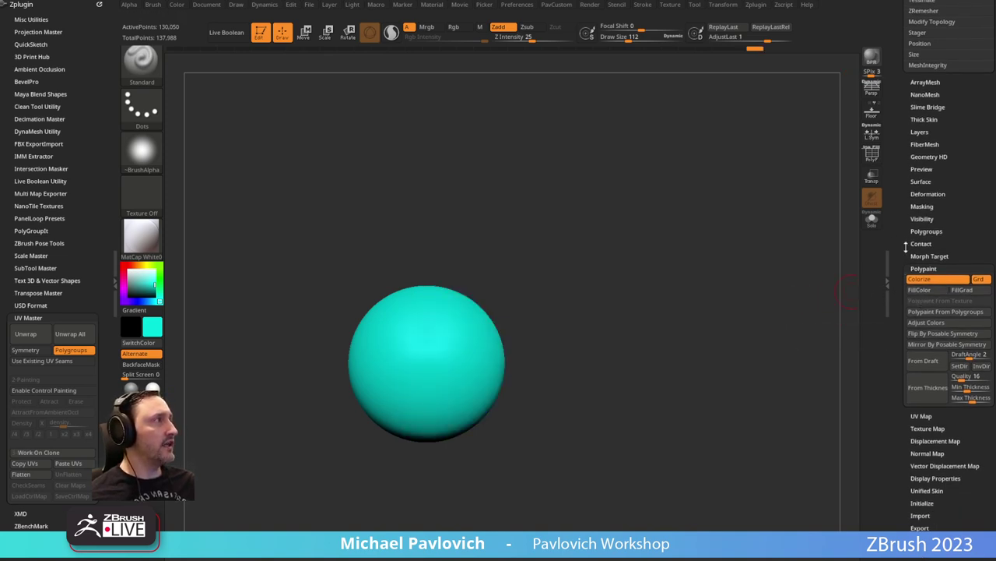
scroll(898, 336, "up", 9)
left_click(828, 324, "ctrl+shift")
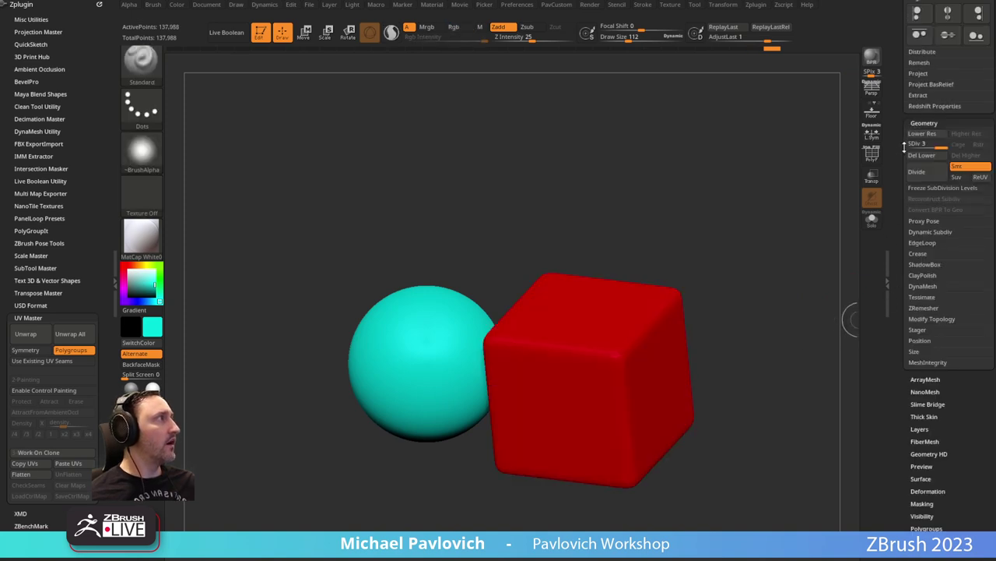
Append a Cylinder3D subtool and move it out beside the sphere, on the side away from the cube.
scroll(887, 233, "up", 13)
left_click(960, 336)
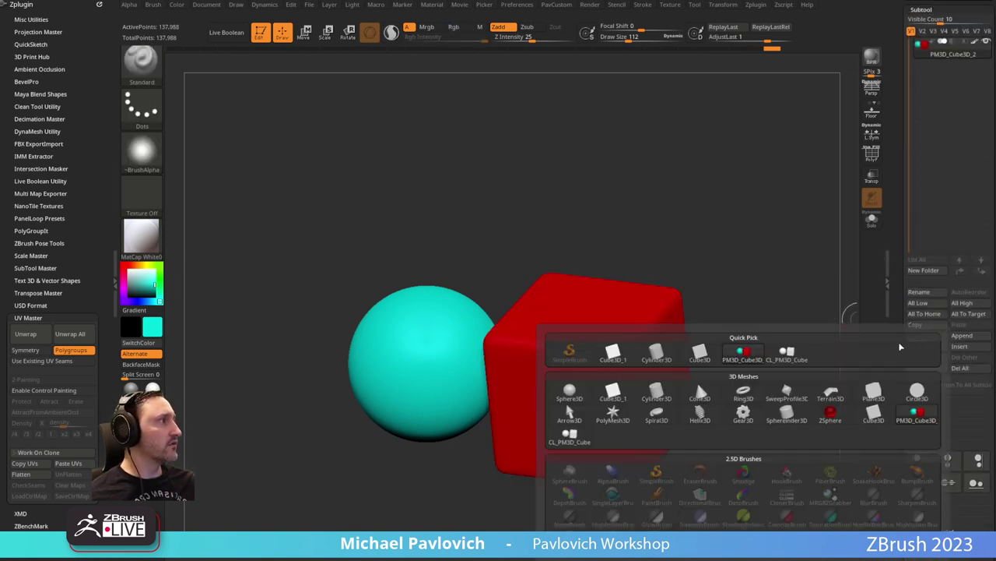
left_click(656, 392)
key("w")
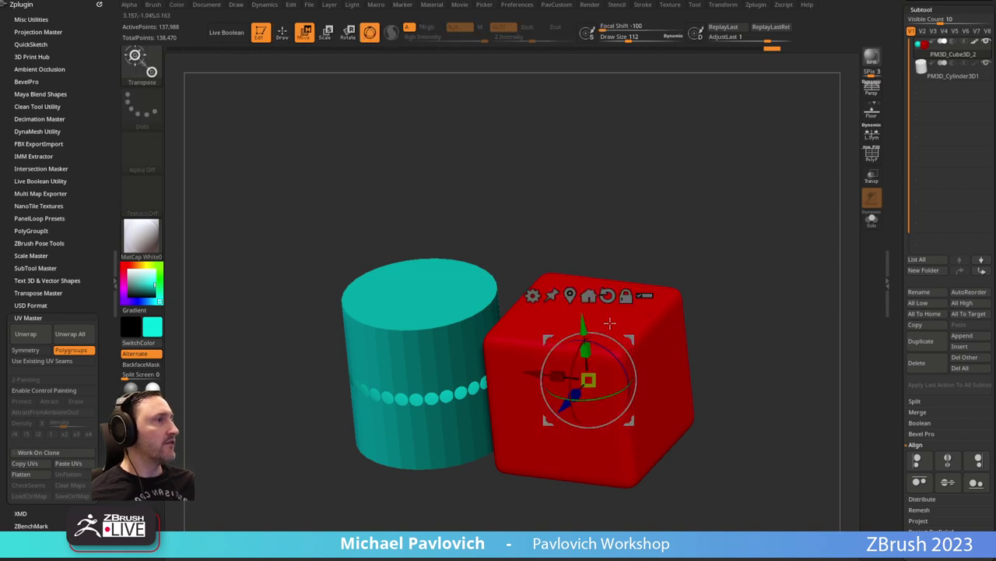
left_click(938, 79)
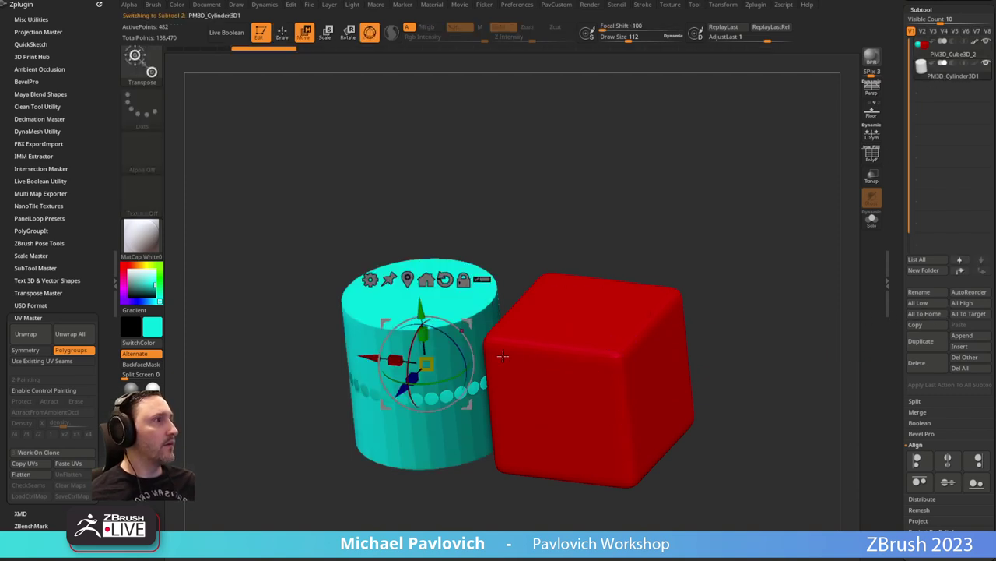
left_click_drag(368, 356, 229, 340)
key("q")
Preview the unpainted cylinder with white and with turquoise as the current color.
left_click_drag(895, 302, 883, 240)
left_click_drag(150, 296, 116, 270)
scroll(880, 305, "down", 9)
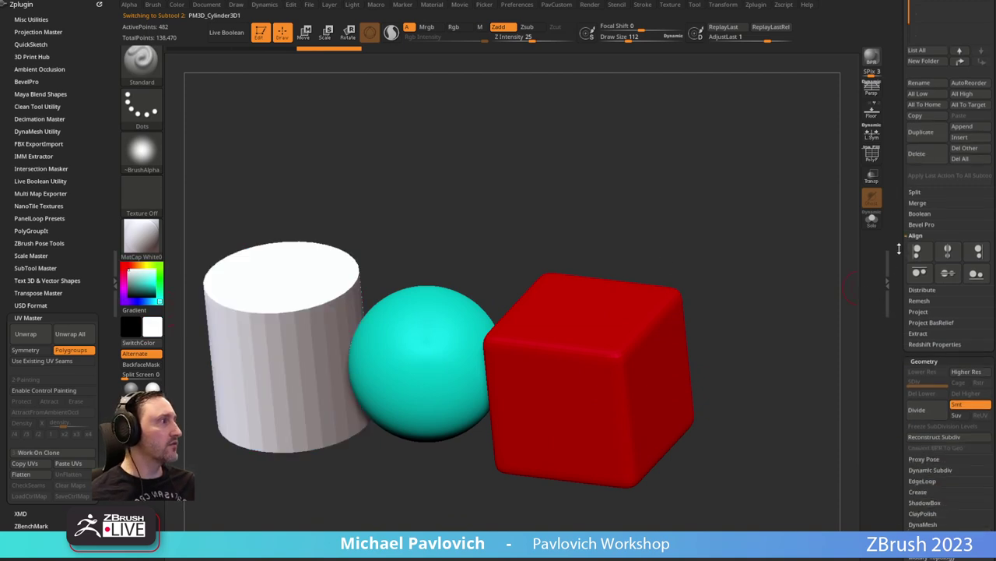
scroll(895, 234, "up", 9)
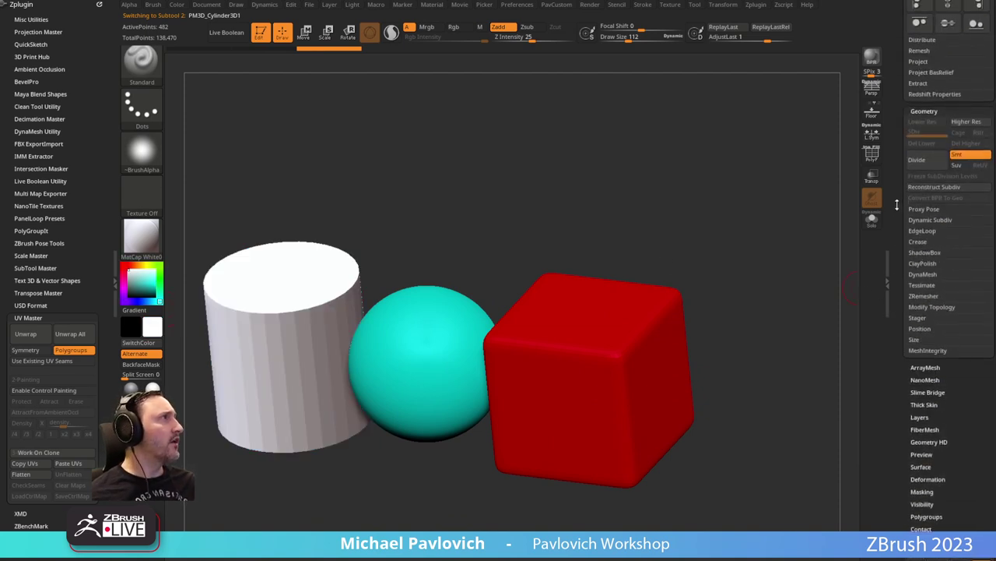
scroll(887, 301, "up", 3)
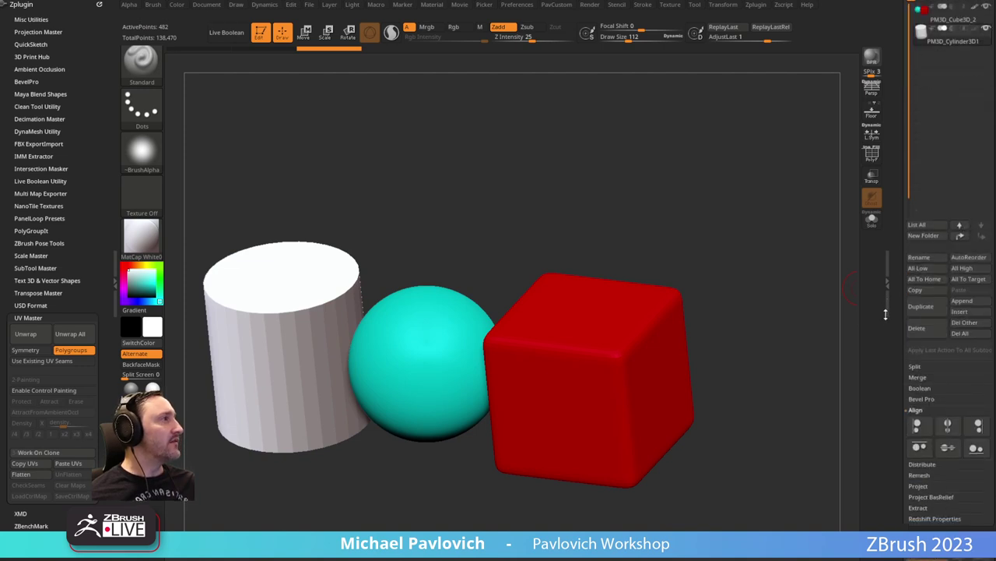
scroll(886, 304, "down", 5)
scroll(895, 291, "down", 1)
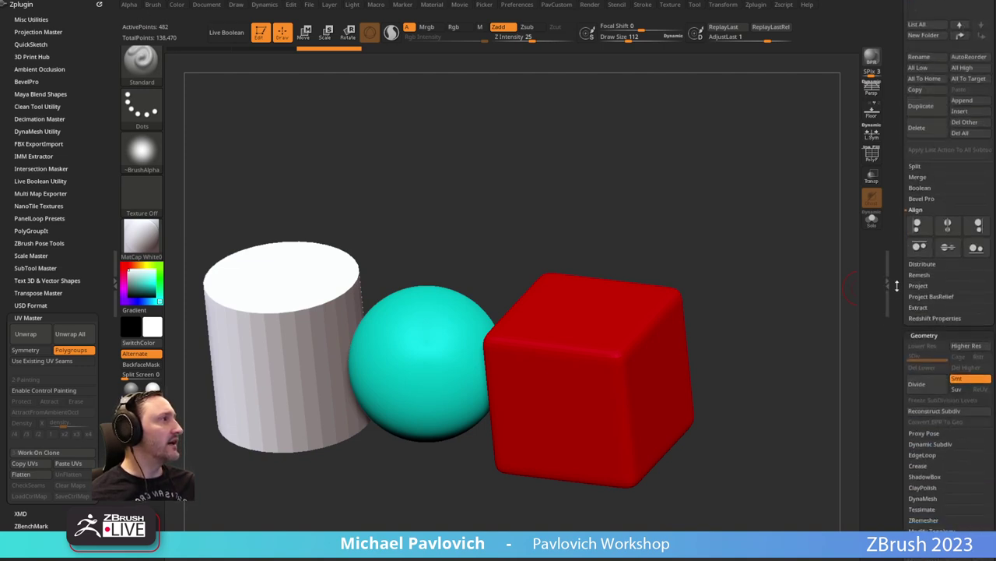
scroll(897, 287, "up", 1)
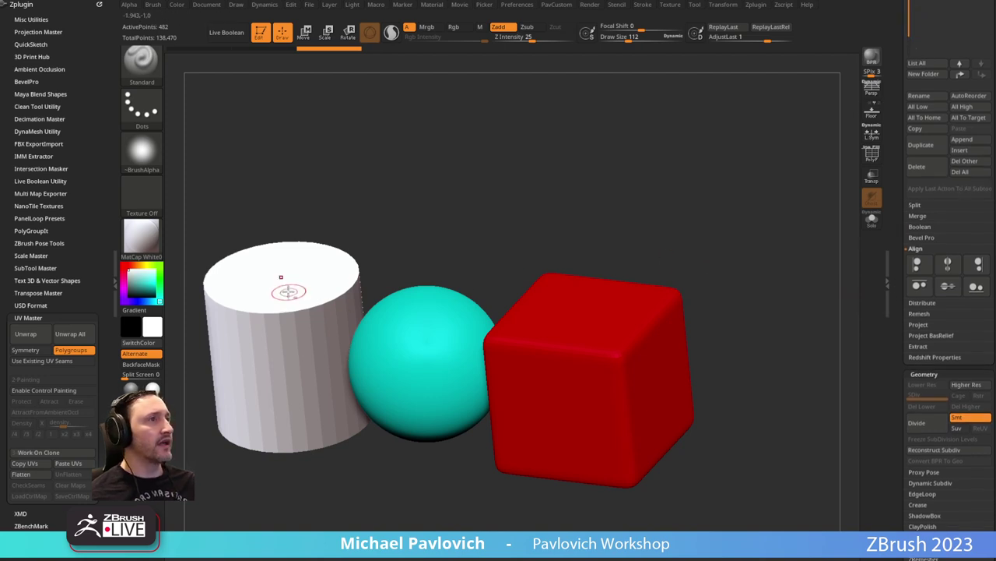
left_click(154, 287)
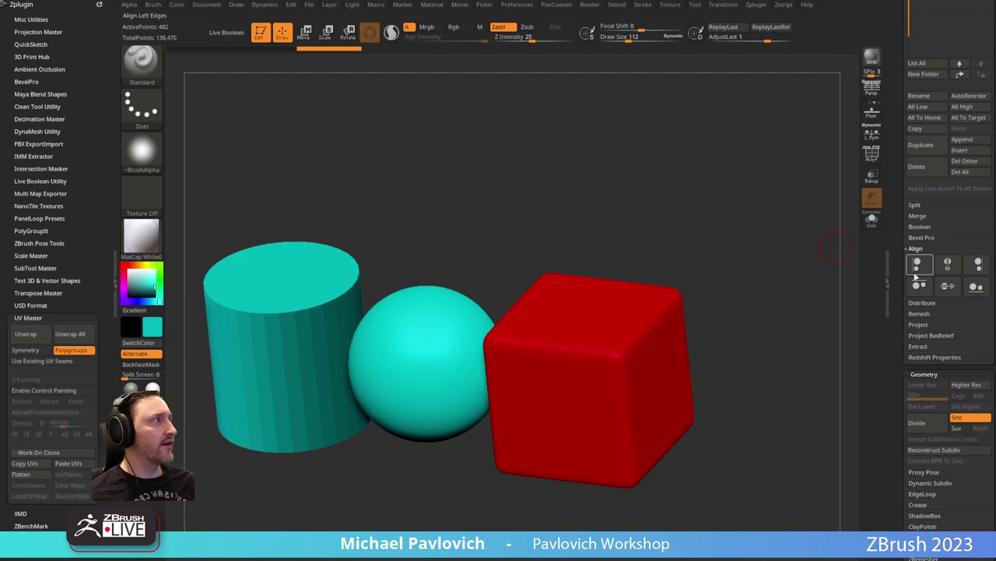
Switch on the polypaint display of the cylinder subtool.
left_click_drag(901, 273, 909, 310)
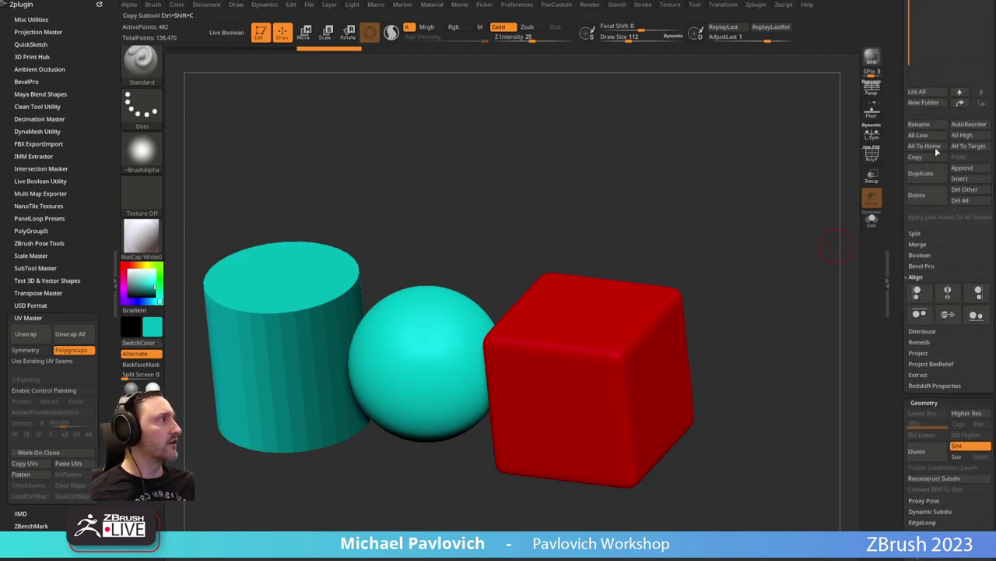
scroll(937, 153, "up", 6)
left_click(976, 244)
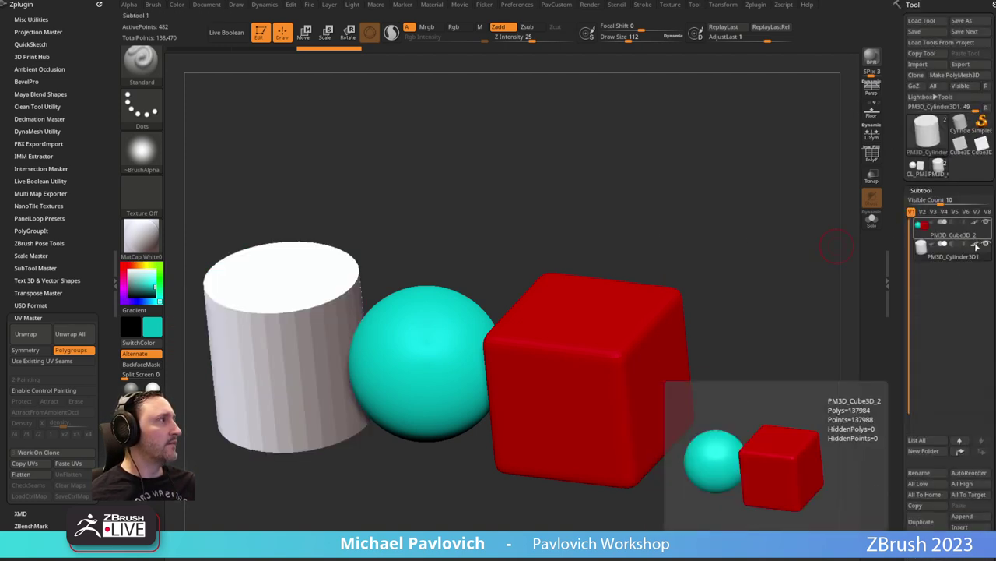
Set the current color to purple and fill the cylinder with it using Polypaint FillColor.
scroll(954, 257, "down", 10)
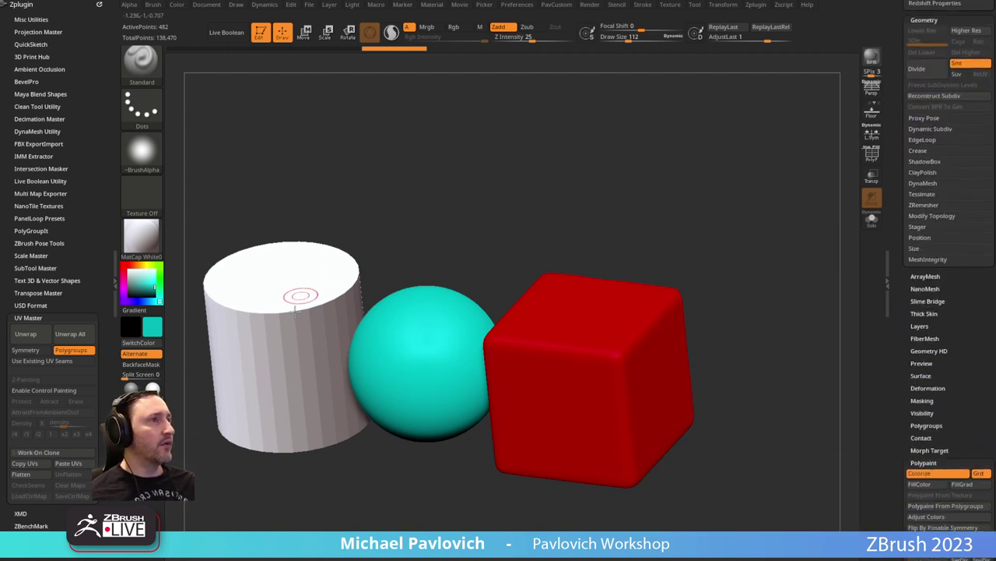
scroll(887, 316, "down", 6)
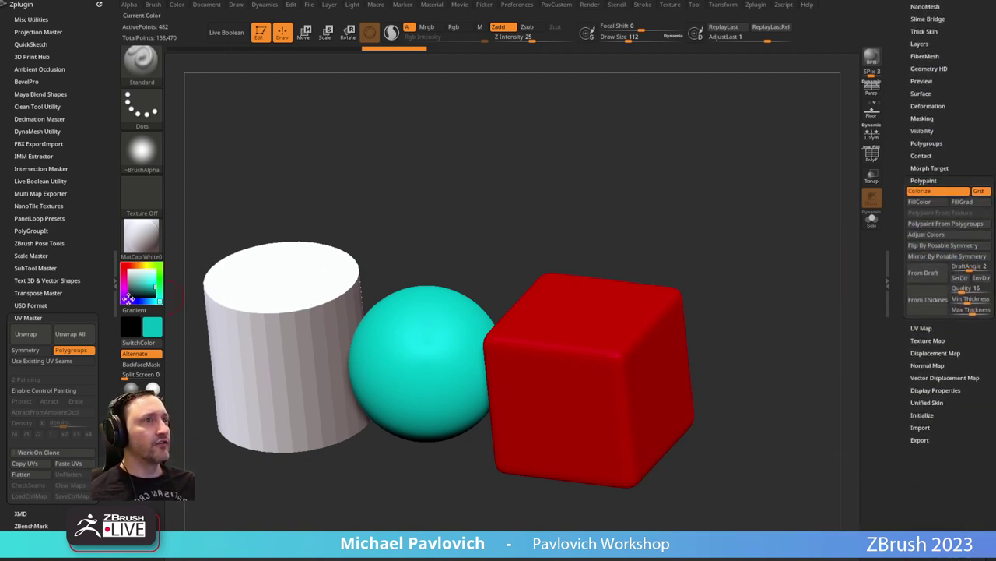
left_click_drag(128, 297, 469, 269)
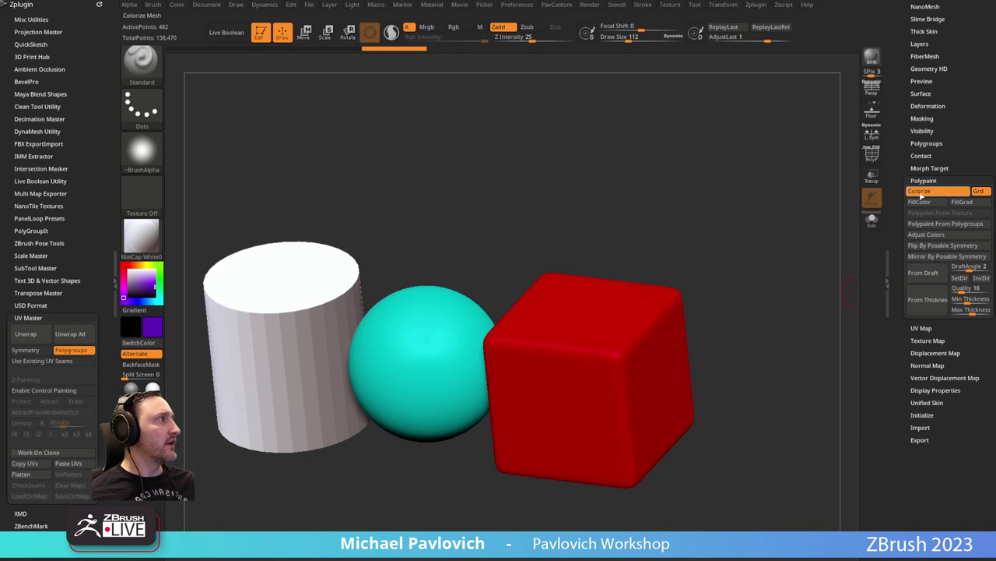
left_click(920, 202)
Repeat the purple fill on all other visible subtools with Apply Last Action To All Subtools.
scroll(899, 307, "up", 8)
scroll(900, 307, "up", 1)
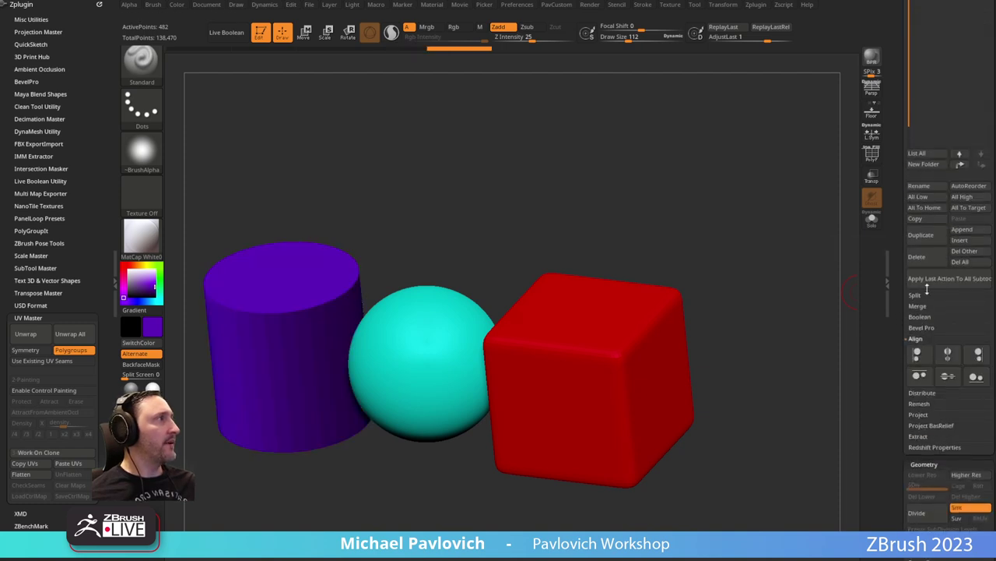
left_click(951, 281)
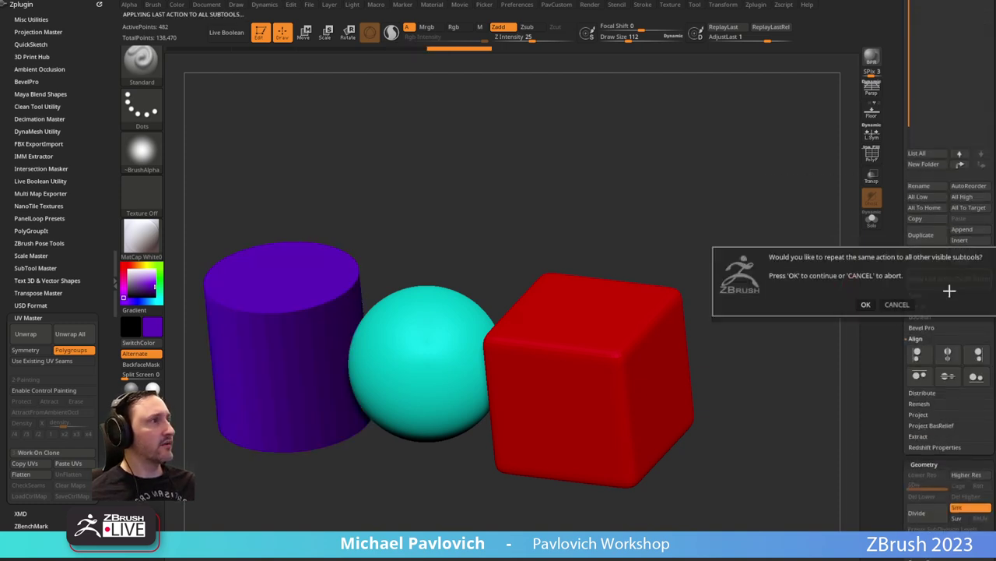
left_click(865, 304)
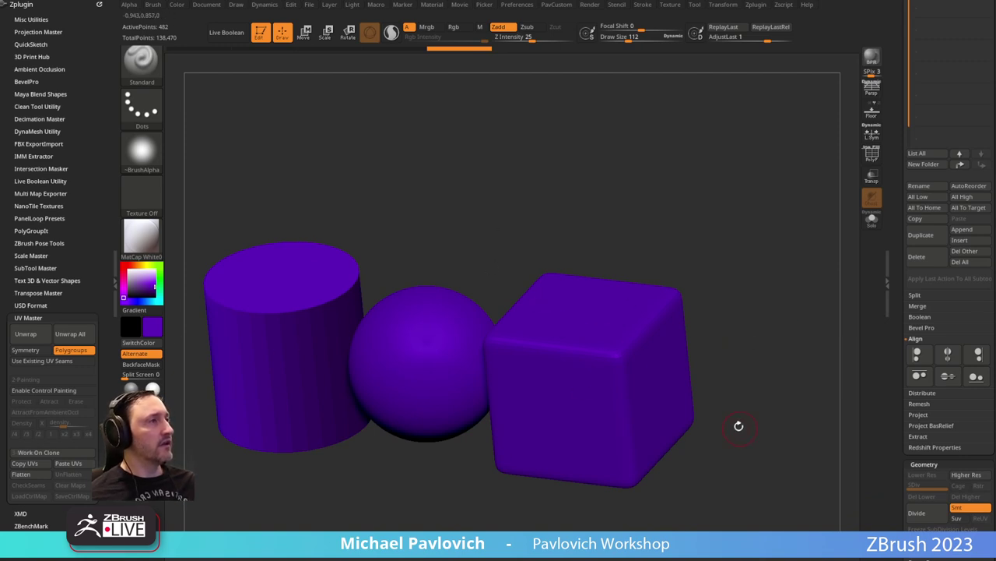
Examine the Color fill options, the Polypaint fill options and the Subtool commands.
left_click(176, 6)
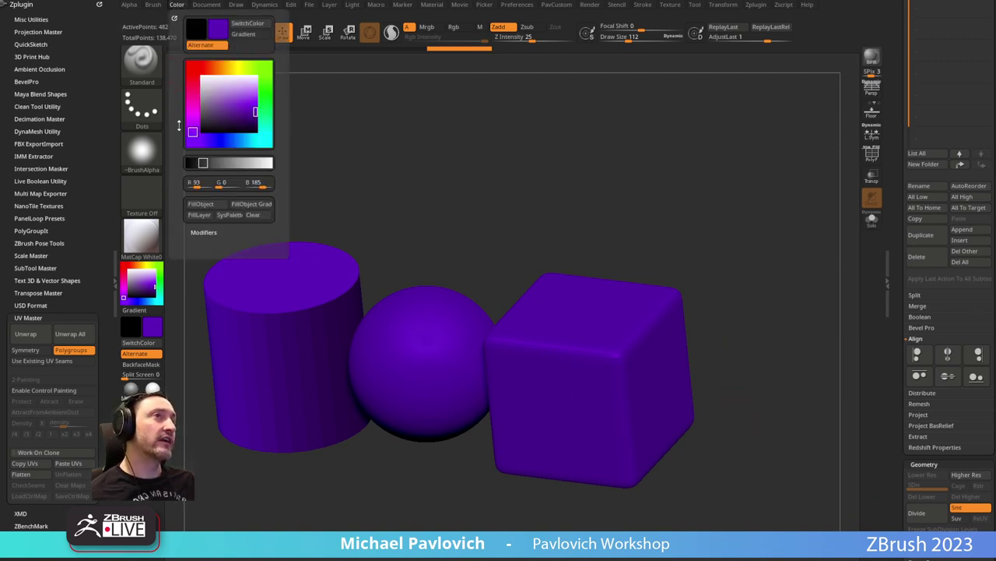
scroll(893, 343, "down", 5)
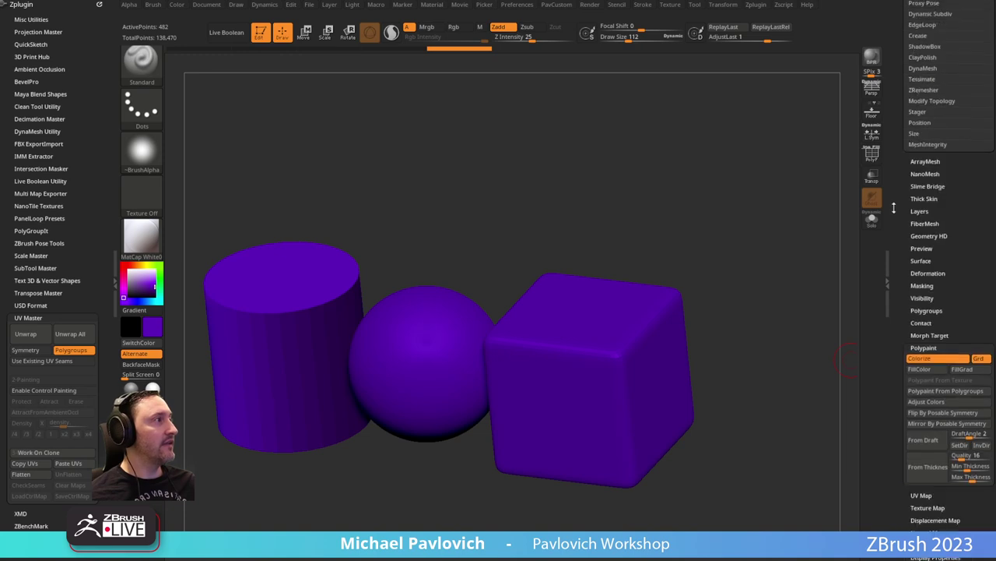
scroll(889, 233, "up", 4)
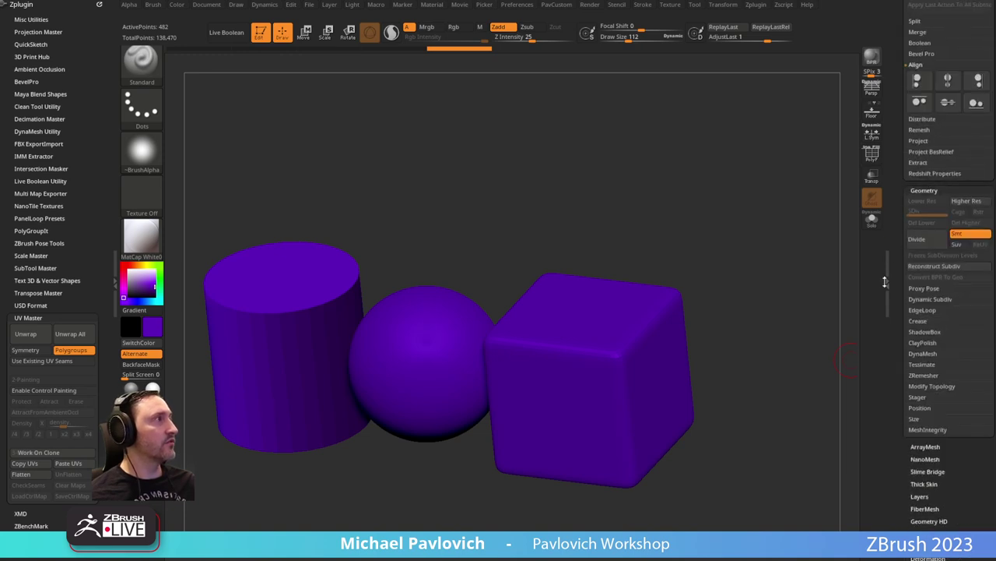
scroll(885, 283, "up", 5)
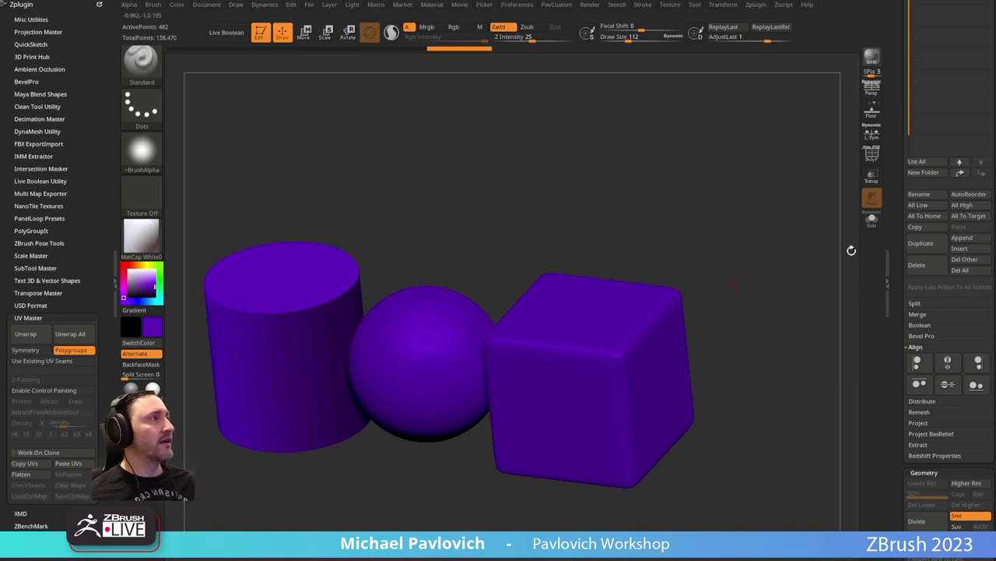
left_click_drag(900, 260, 868, 252)
scroll(868, 252, "up", 2)
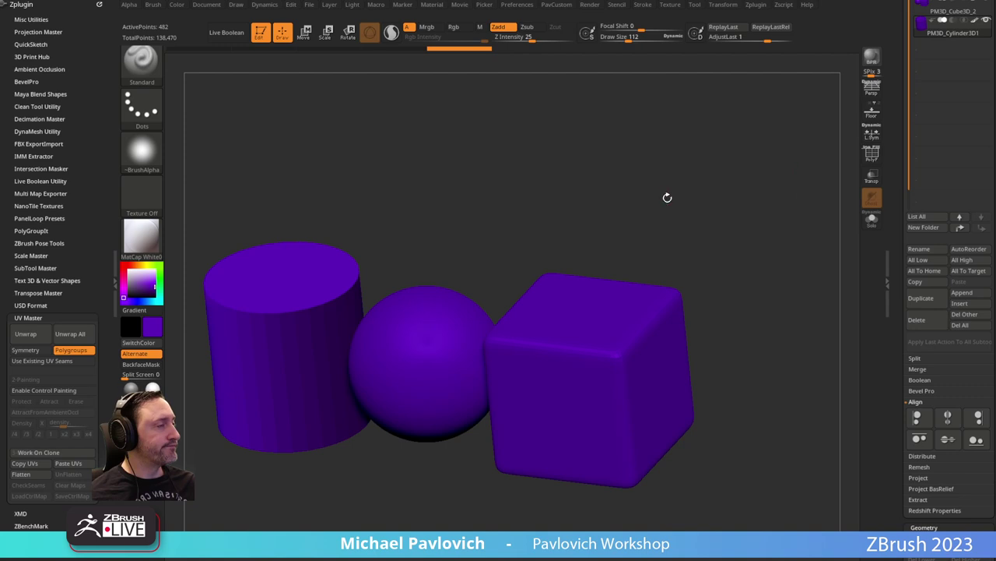
Snap to a straight-on view and merge the cylinder into the cube-and-sphere subtool.
left_click_drag(668, 197, 734, 207, "shift")
key("ctrl+shift")
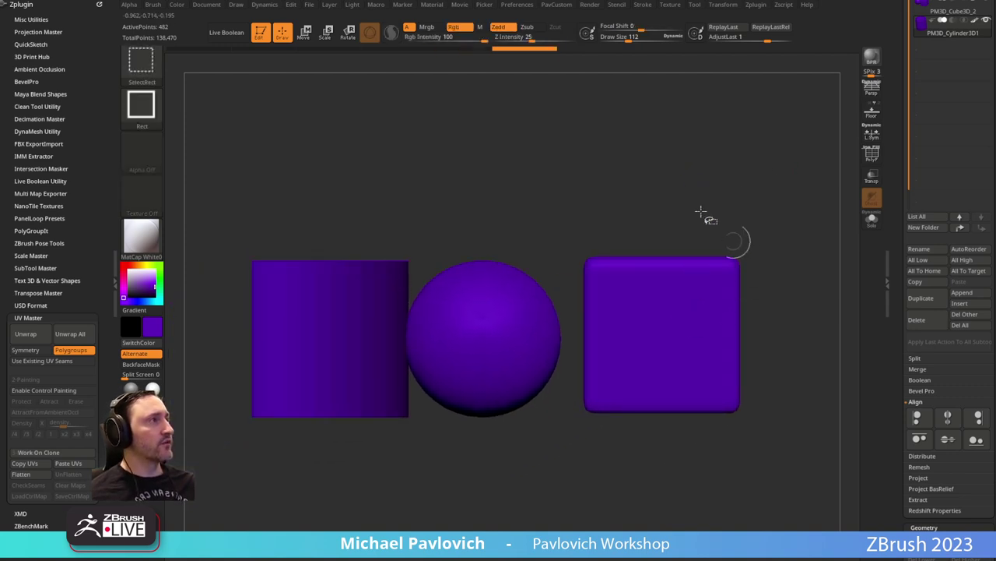
scroll(938, 179, "up", 5)
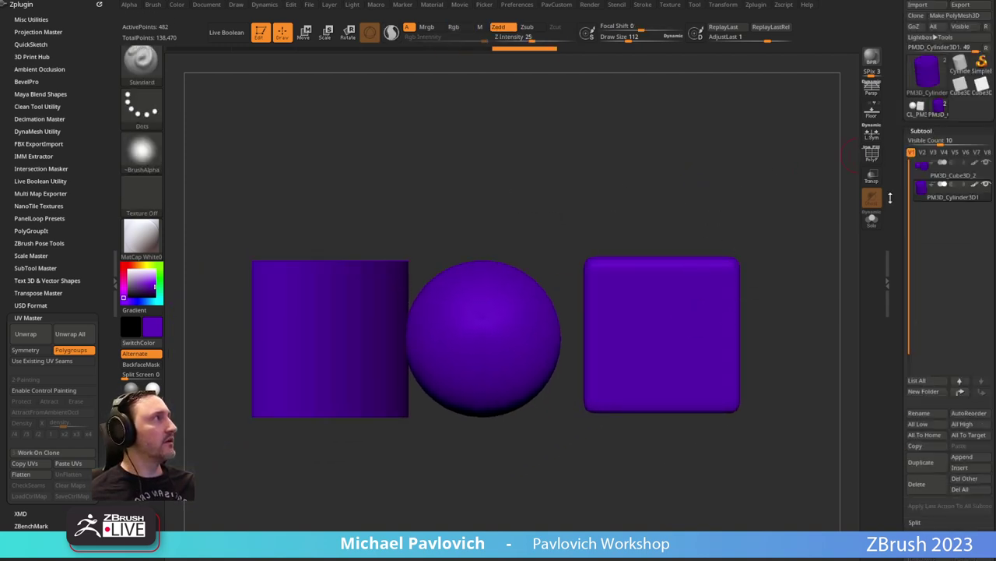
left_click(938, 178)
key("shift+m")
Isolate the cube, fill it with teal, and bring the cylinder and sphere back into view.
left_click_drag(780, 202, 682, 310, "ctrl+shift")
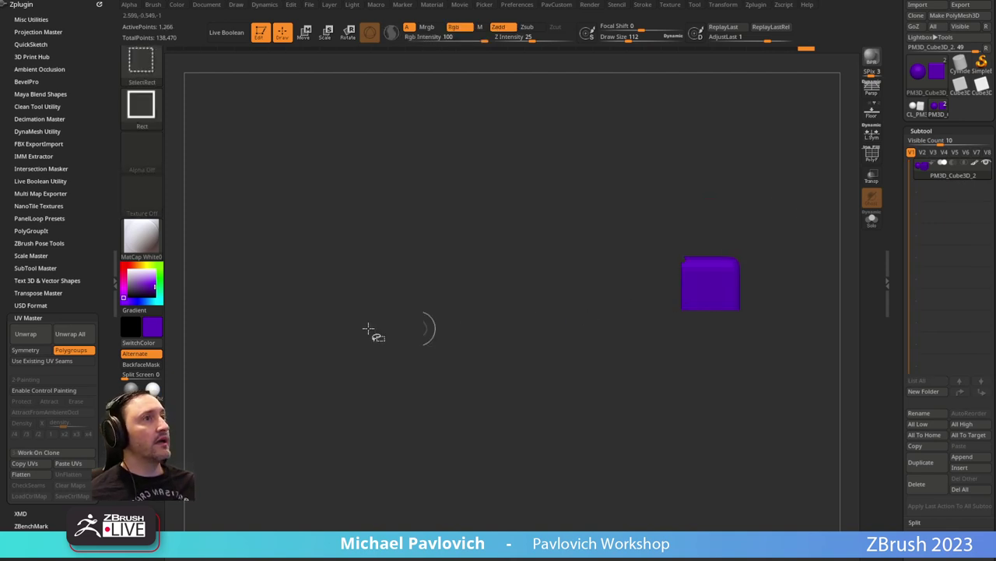
left_click(231, 285, "ctrl+shift")
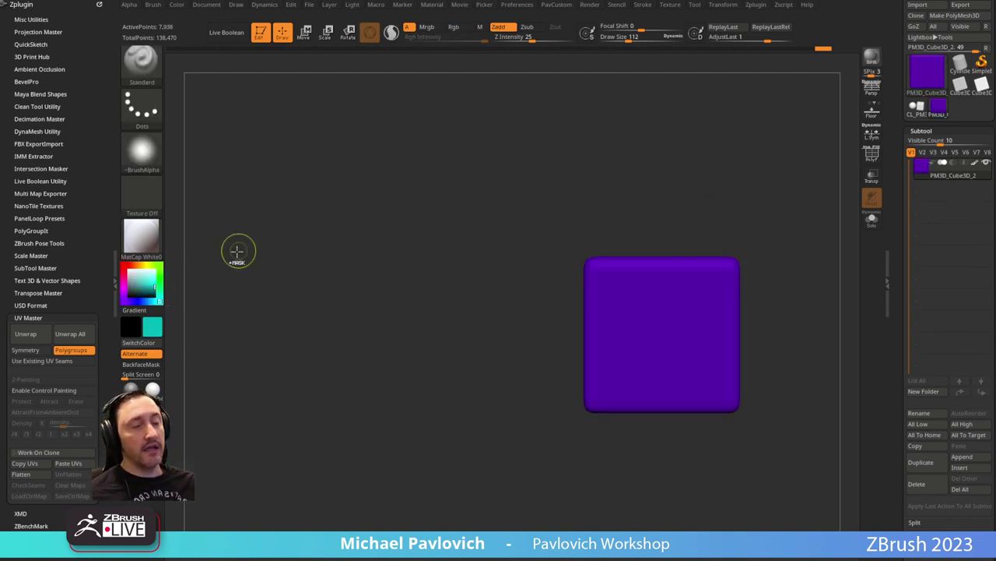
key("ctrl+f")
left_click(267, 241, "ctrl+shift")
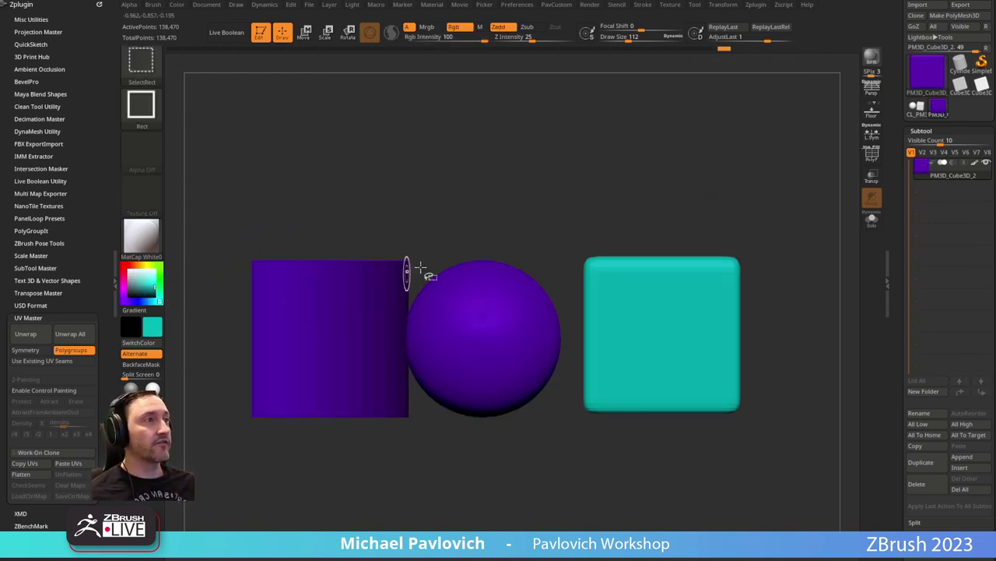
Isolate the sphere, fill it with magenta, and unhide the other shapes.
left_click(467, 289, "ctrl+shift")
left_click(123, 285)
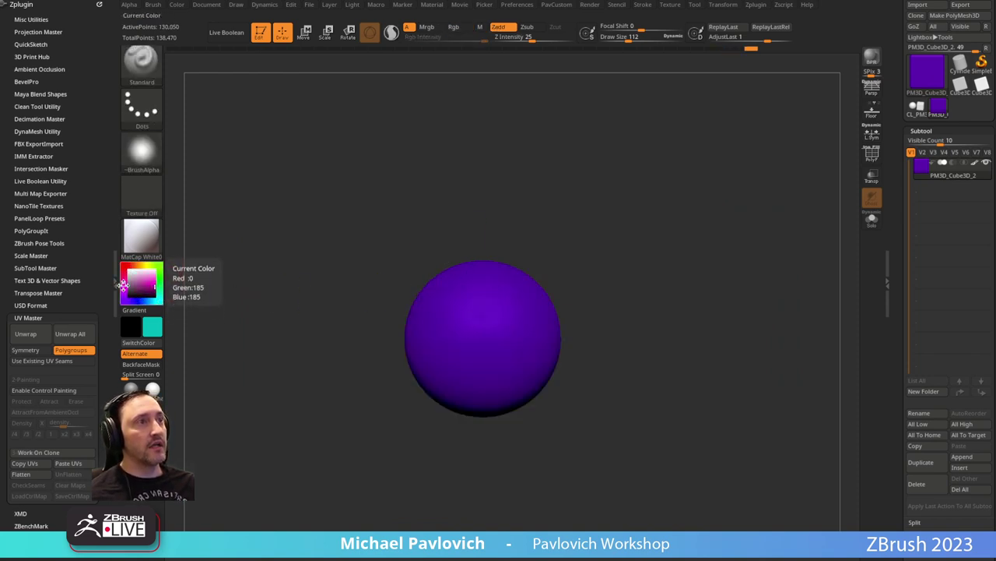
key("ctrl+f")
left_click(369, 214, "ctrl+shift")
left_click_drag(707, 189, 694, 251)
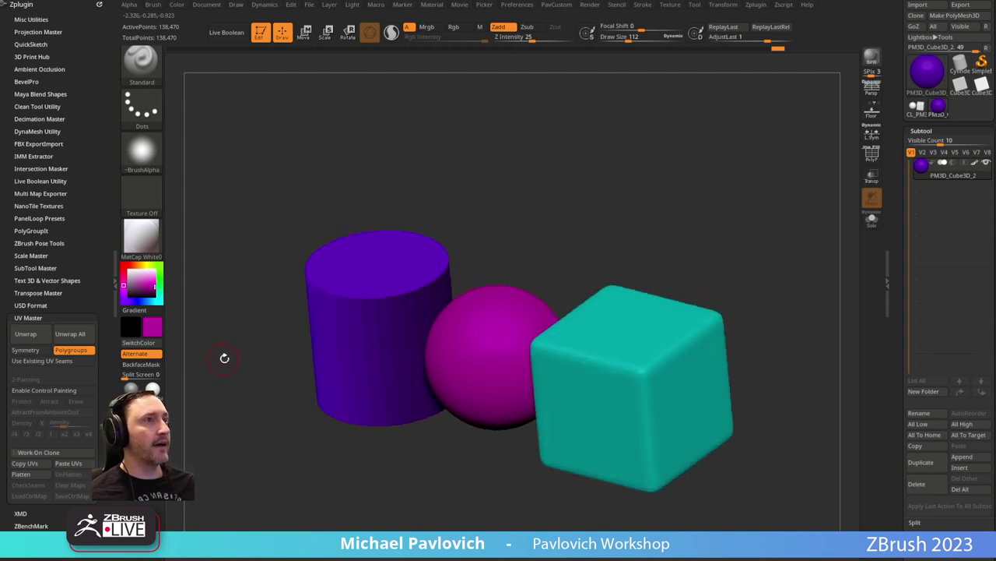
Dock the Material palette in place of Zplugin, enable Mrgb, and choose the Gold MatCap material.
left_click(99, 5)
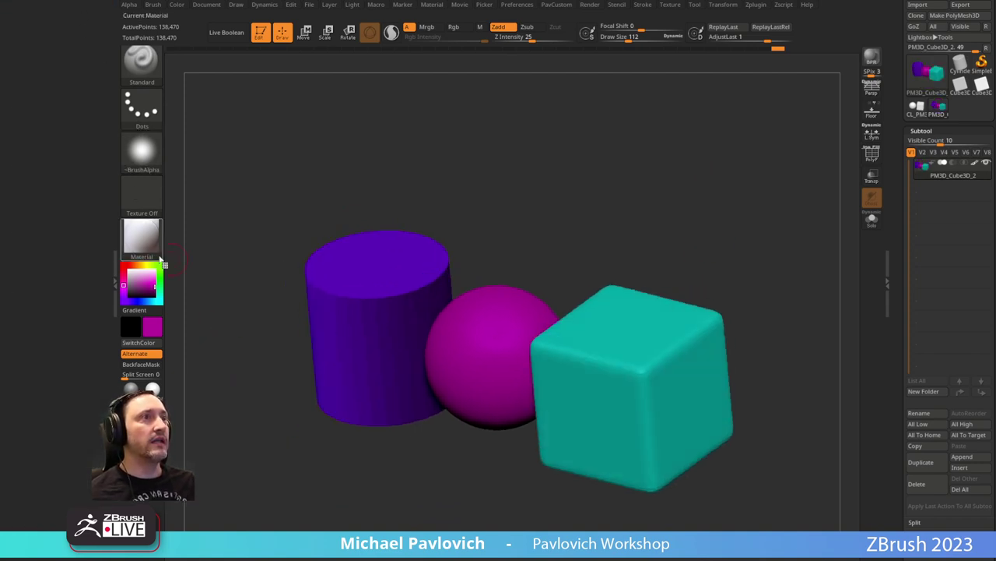
left_click(431, 5)
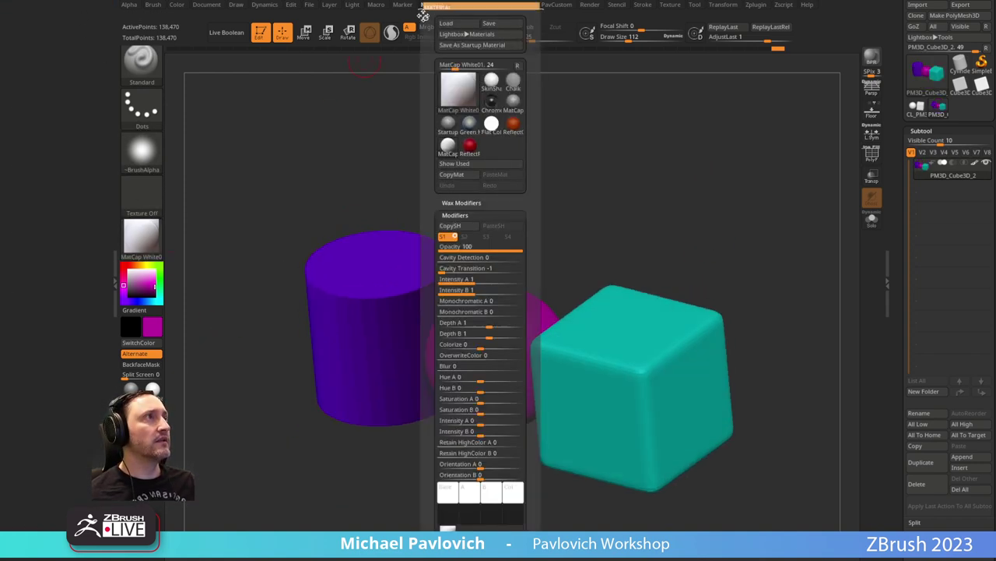
left_click(424, 13)
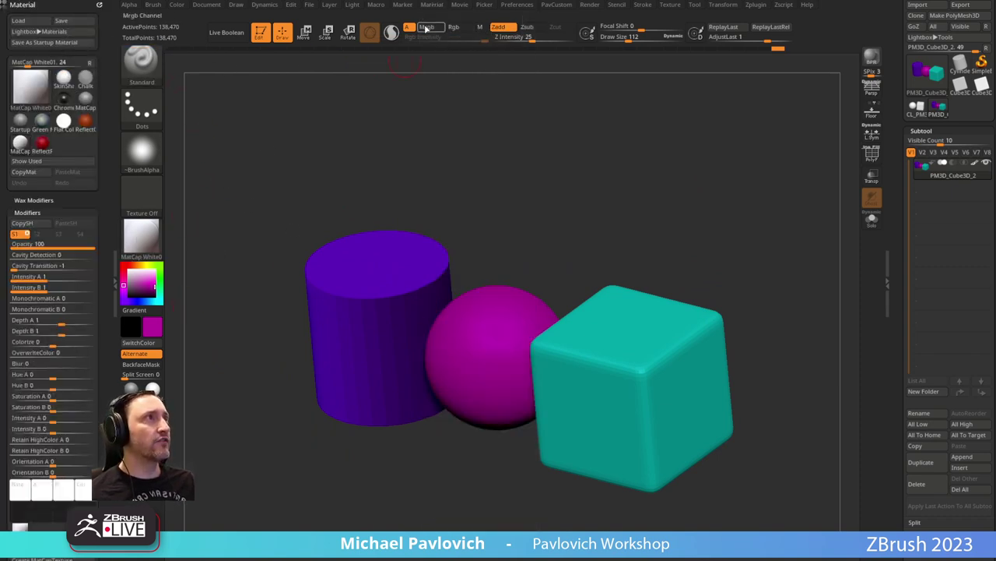
left_click(427, 27)
left_click(156, 243)
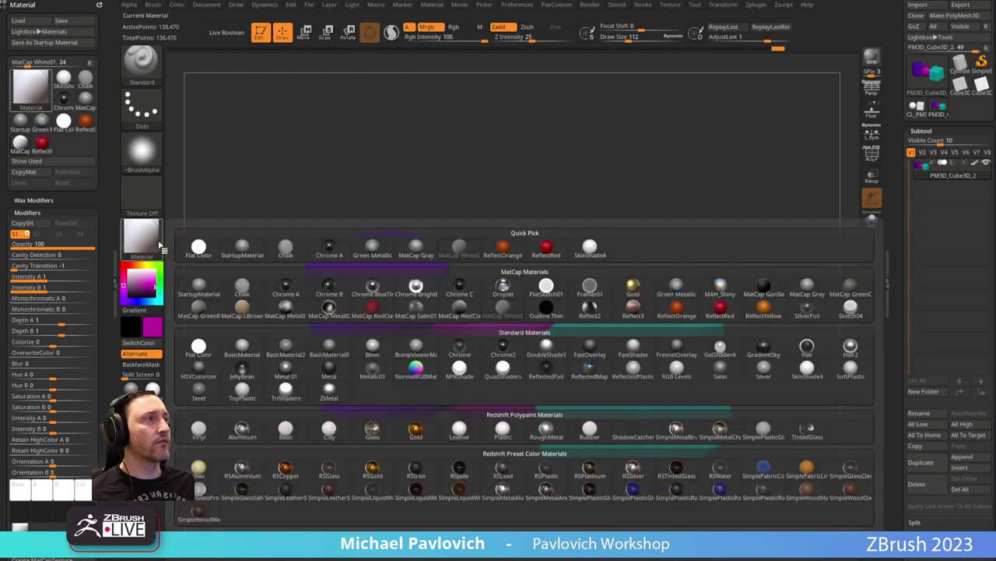
left_click(633, 287)
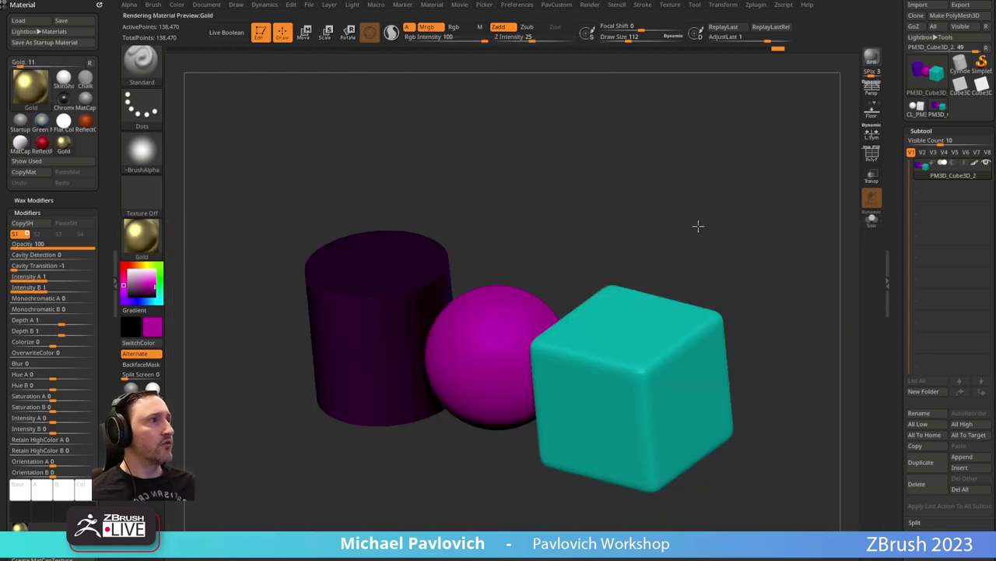
Isolate the cylinder and fill it with the Gold material and bright magenta (R 250, G 9, B 235).
left_click_drag(698, 226, 410, 269, "shift")
left_click_drag(270, 241, 421, 451, "ctrl+shift")
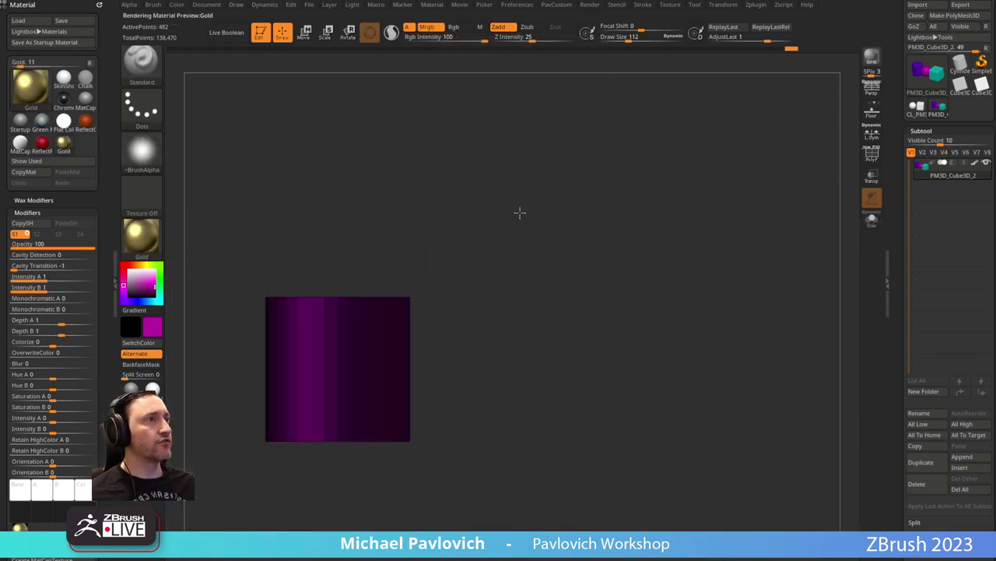
left_click_drag(520, 212, 473, 250)
left_click(142, 266)
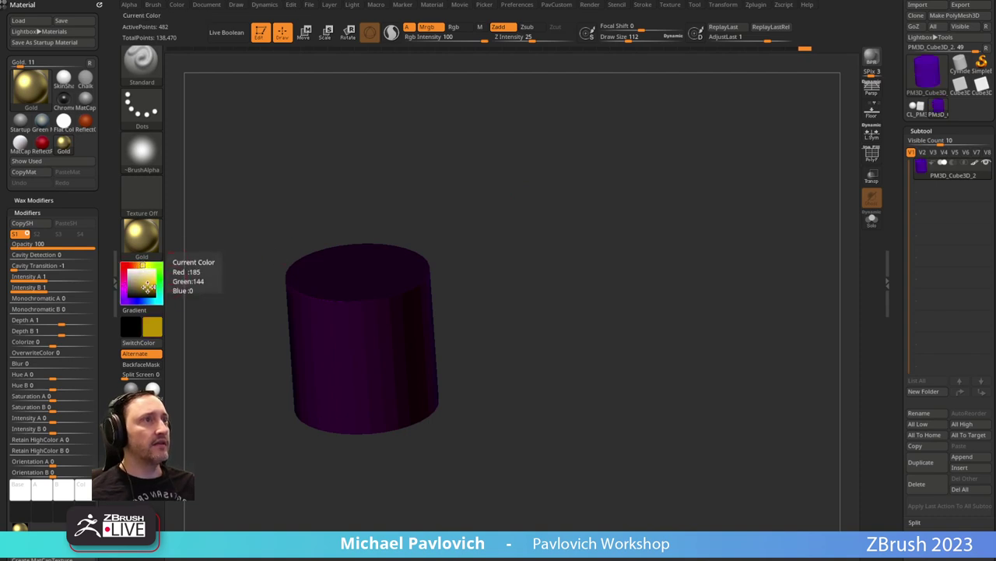
left_click(154, 282)
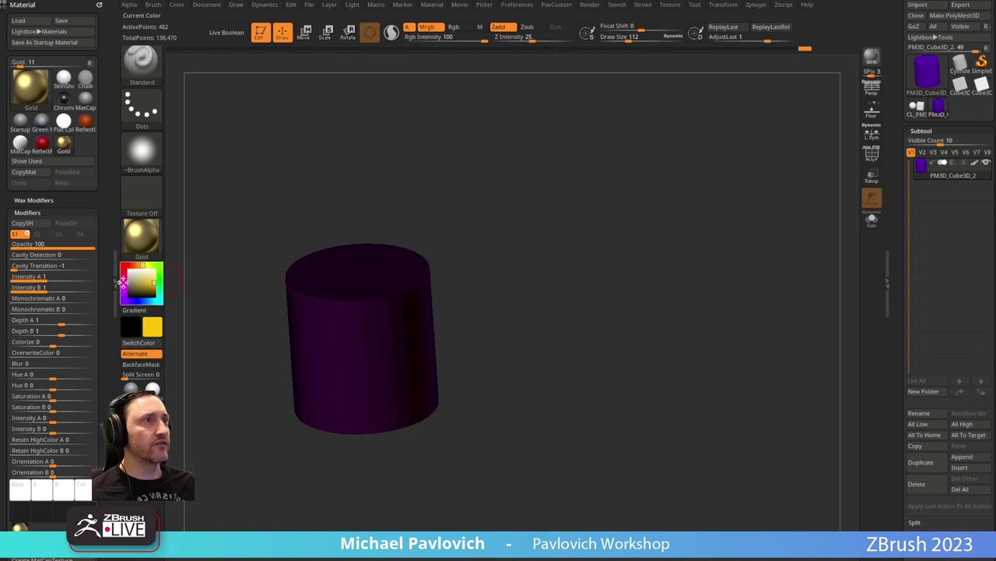
left_click(122, 282)
left_click(176, 6)
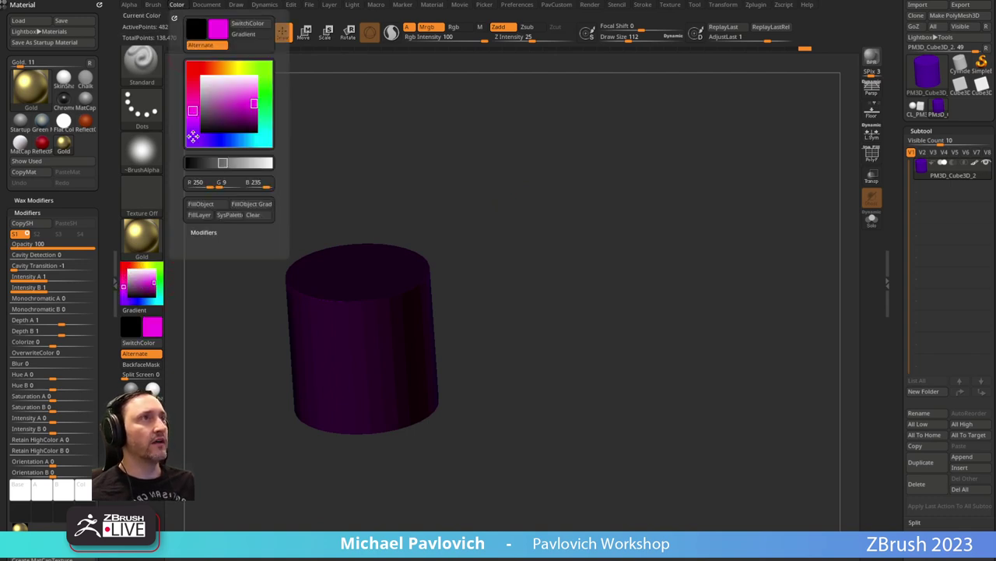
left_click(200, 214)
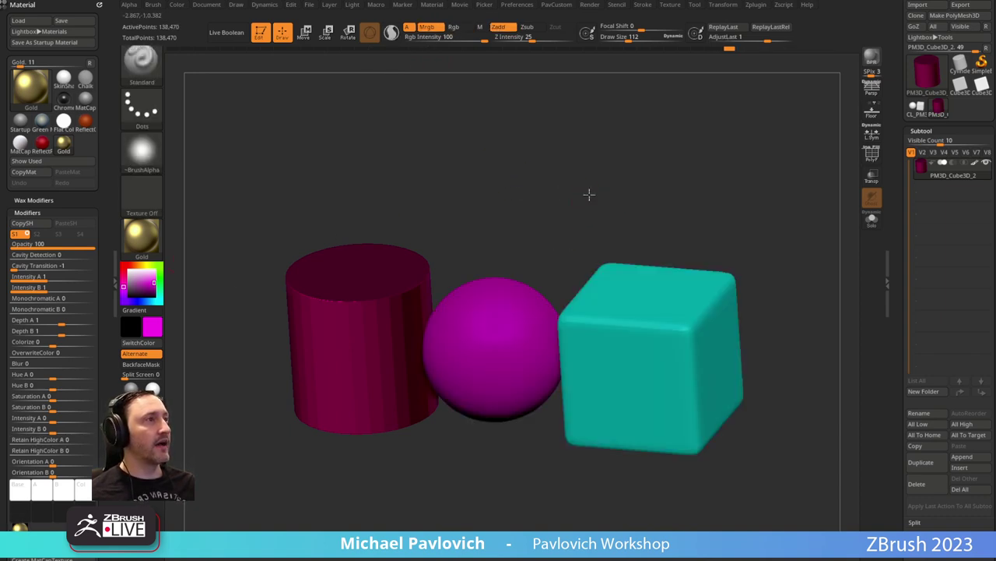
Set the current color to white and switch the paint channel to Rgb only.
left_click_drag(589, 195, 578, 180, "shift")
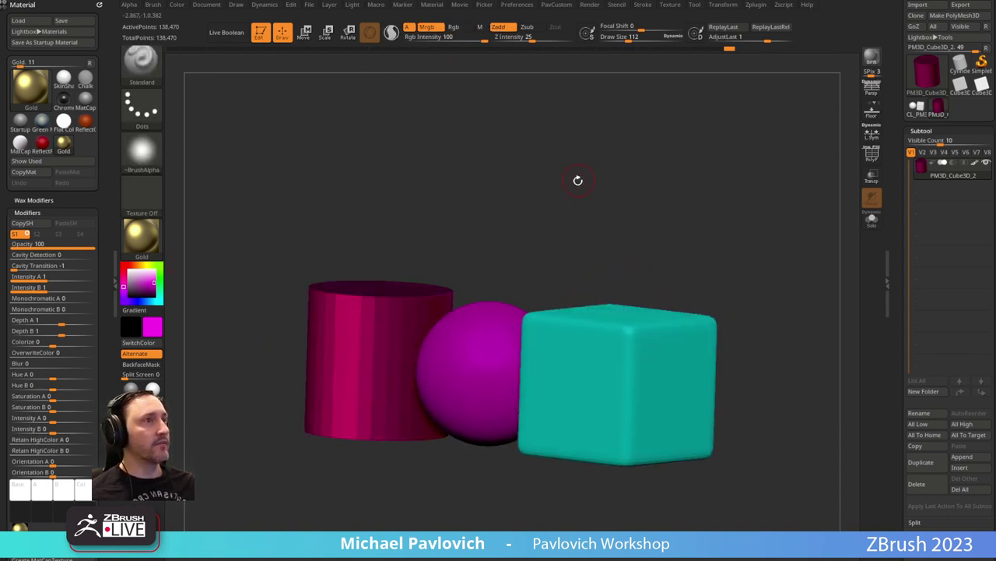
left_click_drag(142, 276, 124, 266)
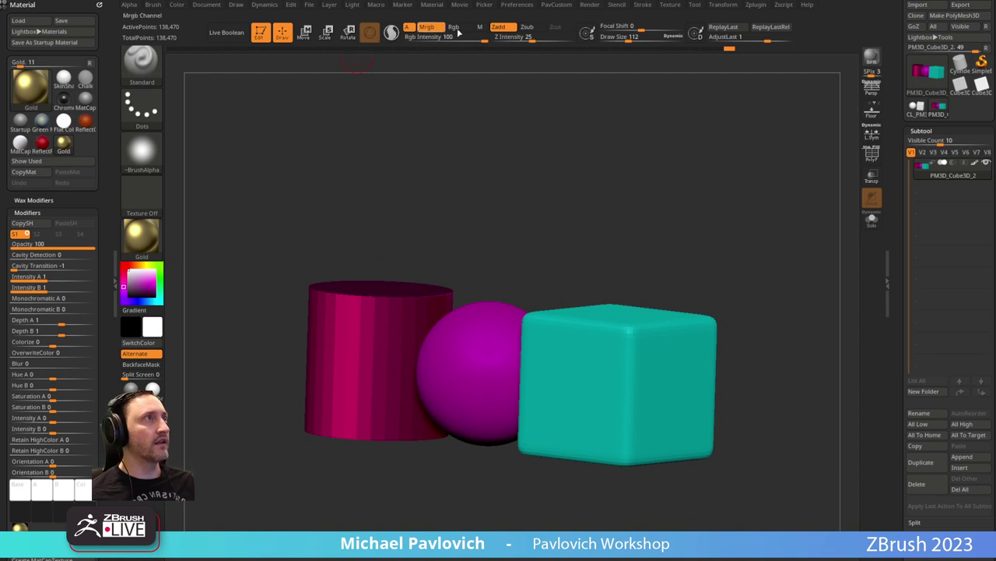
left_click(457, 27)
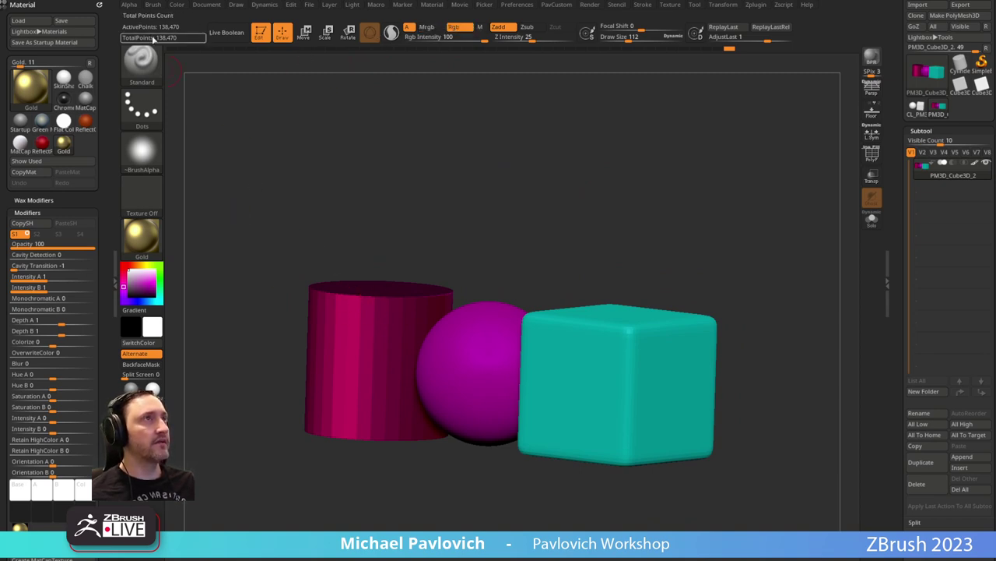
Try filling all three visible shapes with white using FillObject.
left_click(176, 5)
left_click(200, 204)
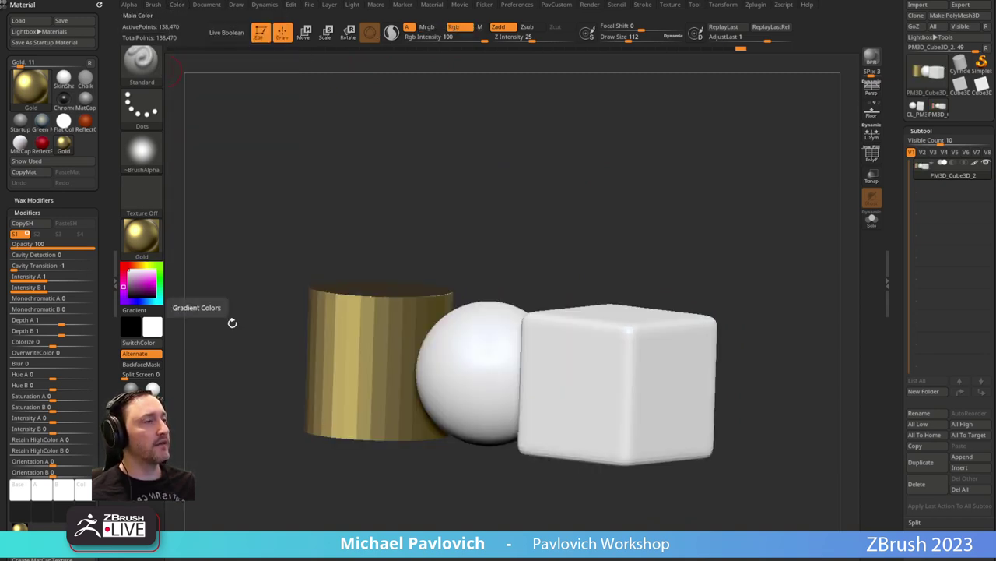
key("shift+f")
Isolate the cylinder, fill it with white in Rgb only, and show all the shapes again.
left_click_drag(288, 240, 339, 316, "ctrl+shift")
key("ctrl+shift+a")
left_click(177, 5)
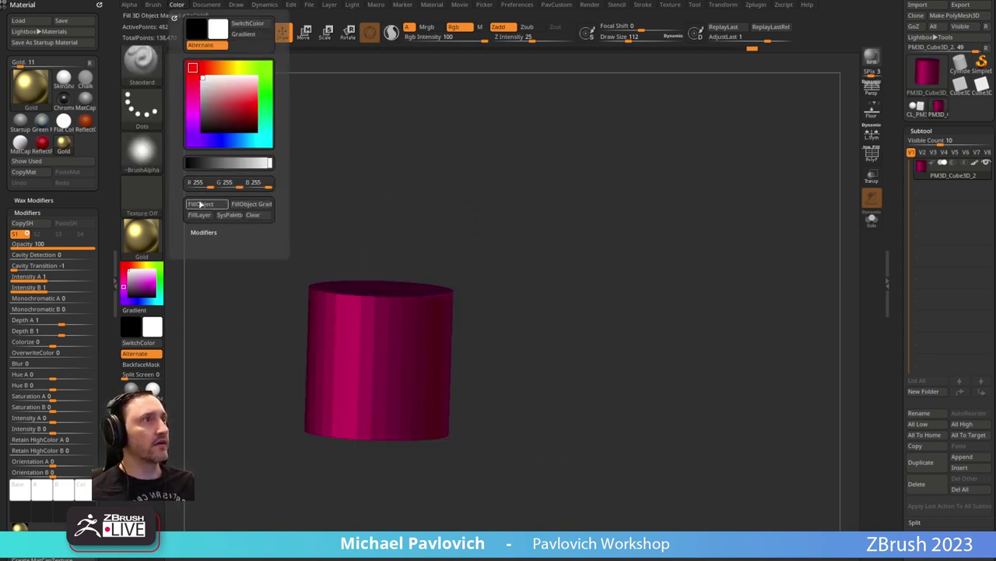
left_click(202, 203)
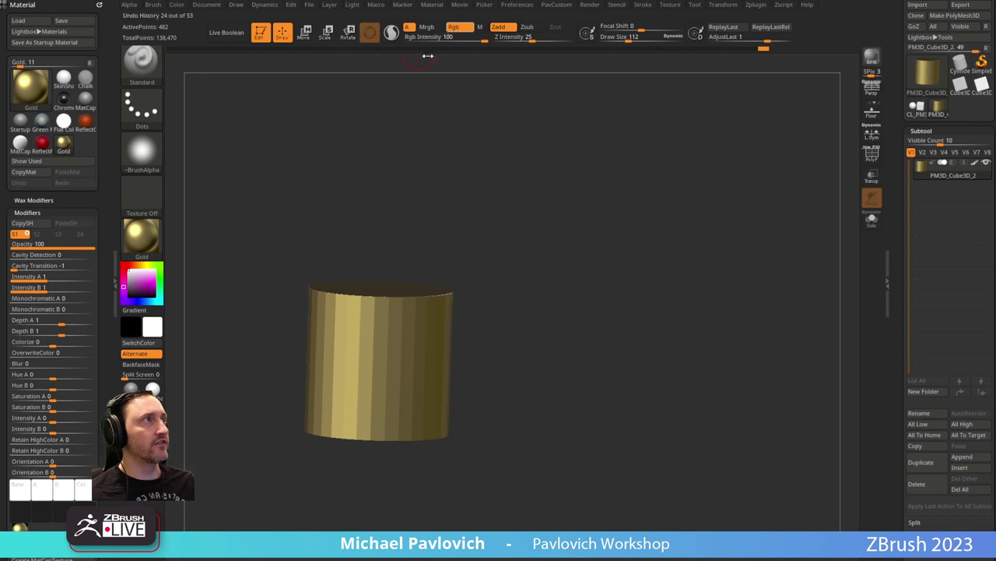
left_click(441, 195, "ctrl+shift")
mouse_move(413, 220)
left_mouse_down()
mouse_move(522, 211)
mouse_move(404, 226)
left_mouse_up()
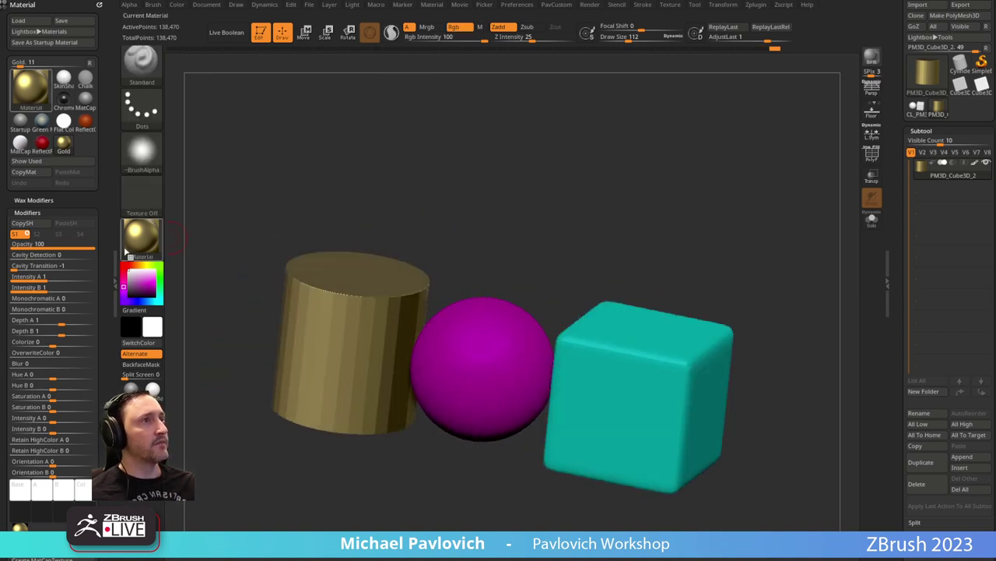
left_click_drag(481, 299, 556, 195)
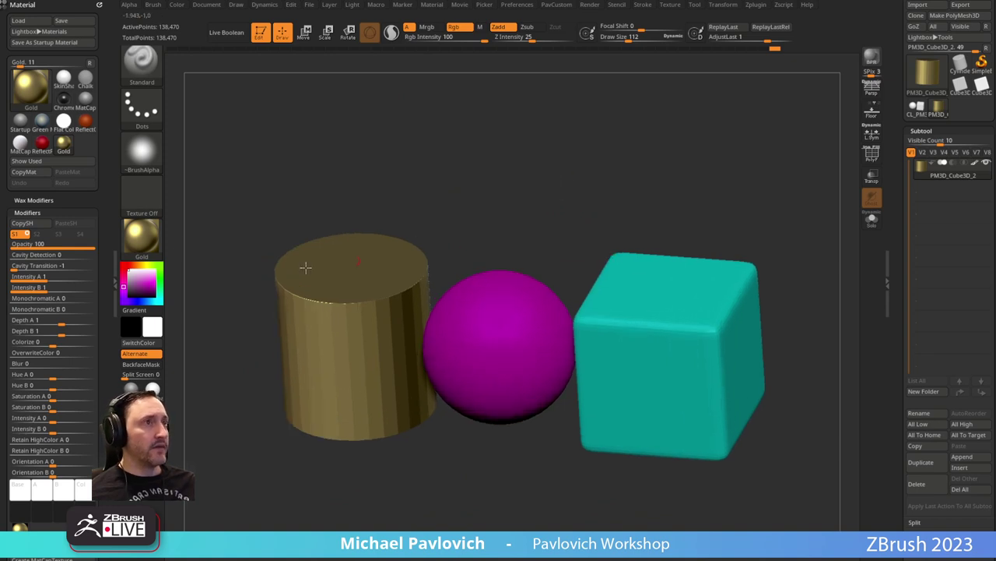
Select the MatCap White01 material and fill all three shapes with white while only Rgb is active.
left_click(141, 237)
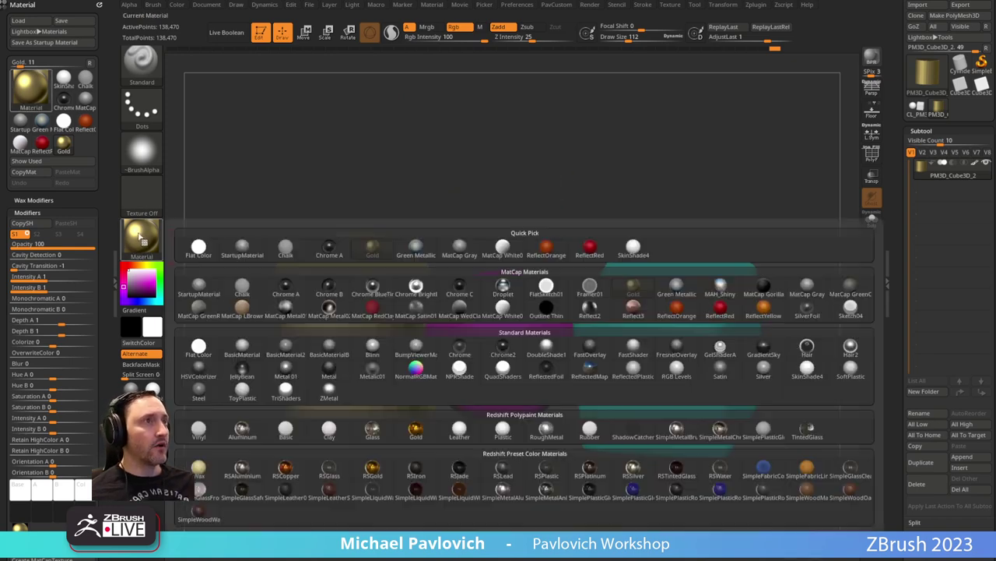
left_click(506, 313)
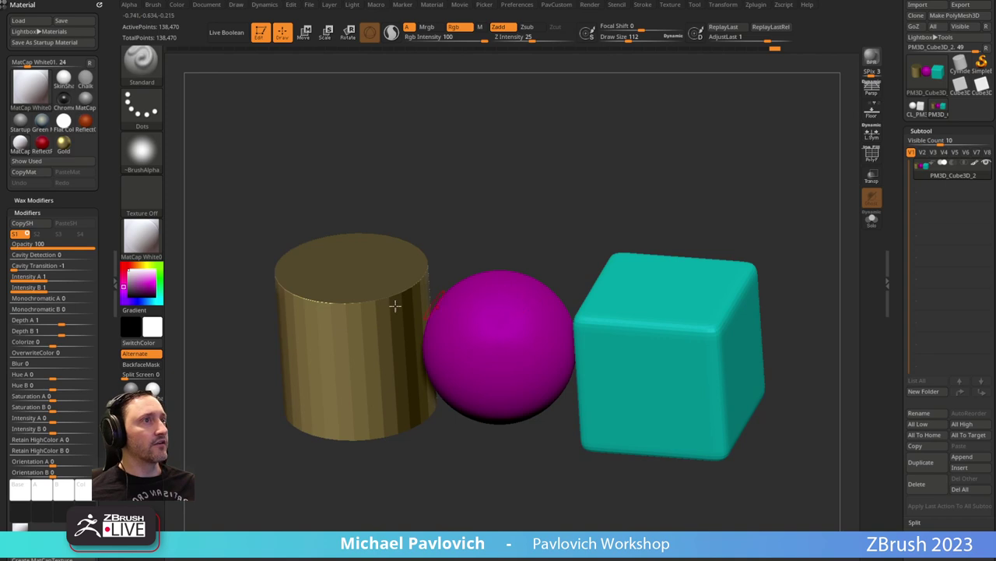
left_click(177, 4)
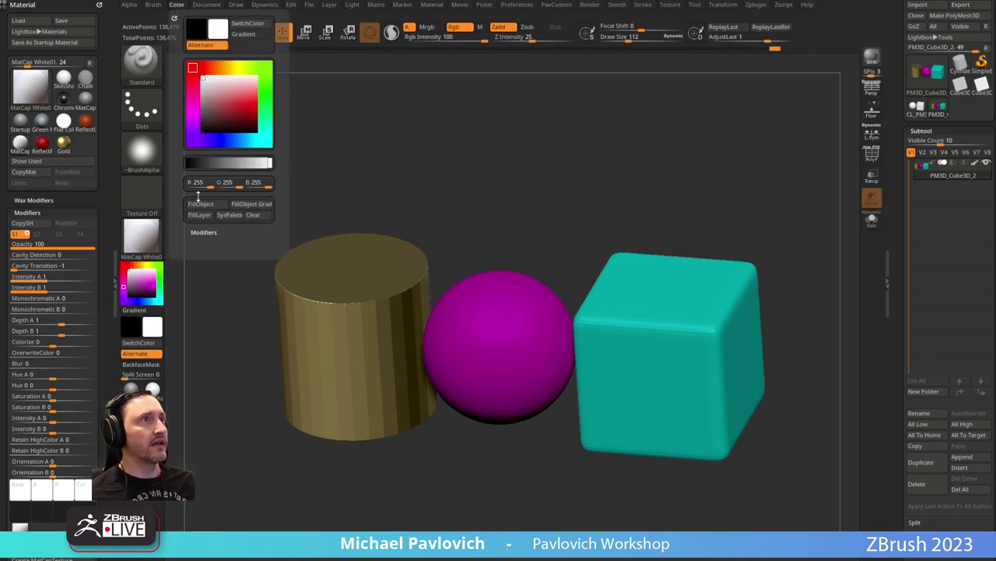
left_click(201, 204)
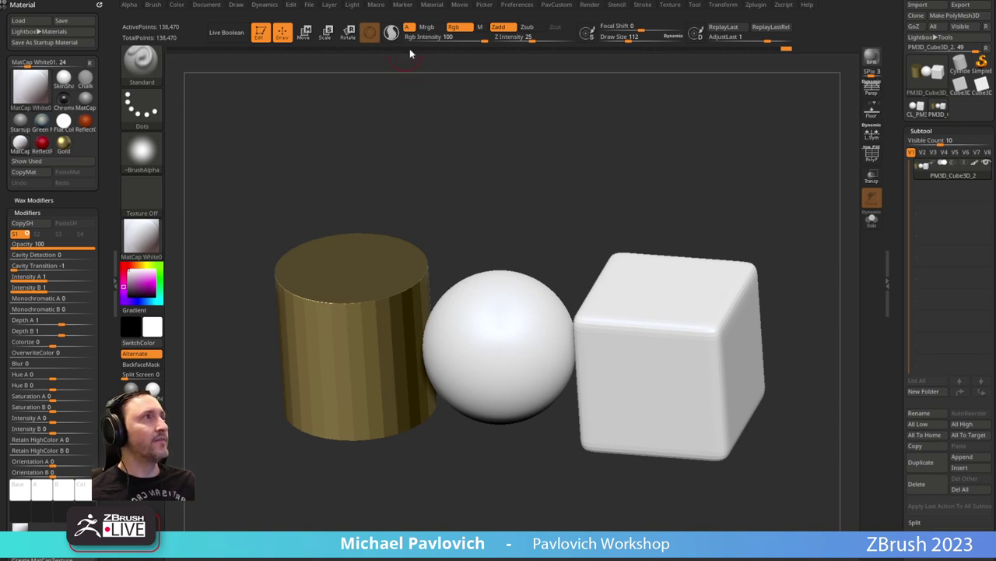
Enable Mrgb and fill all three shapes with white and the MatCap White01 material.
left_click(427, 26)
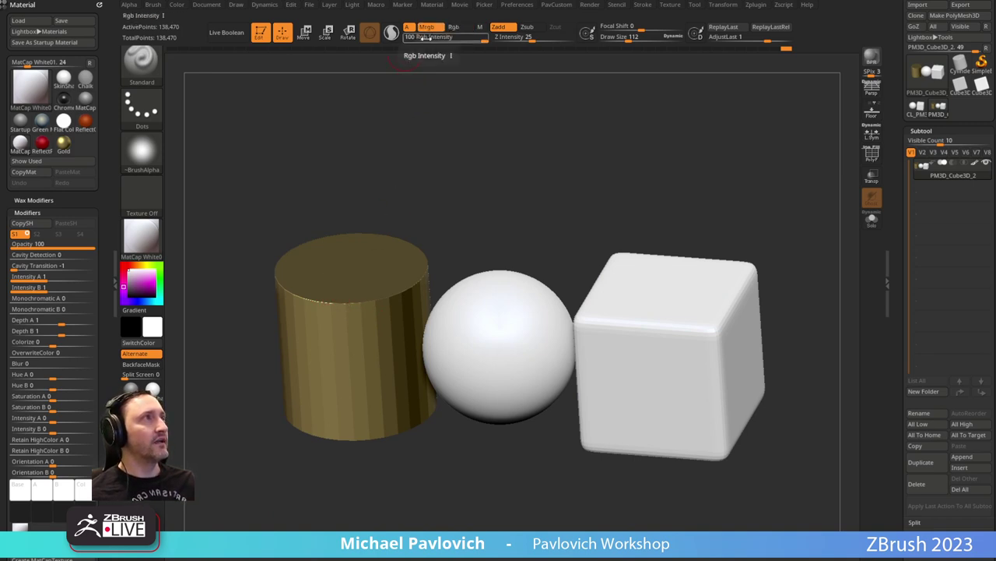
left_click(177, 4)
left_click(201, 205)
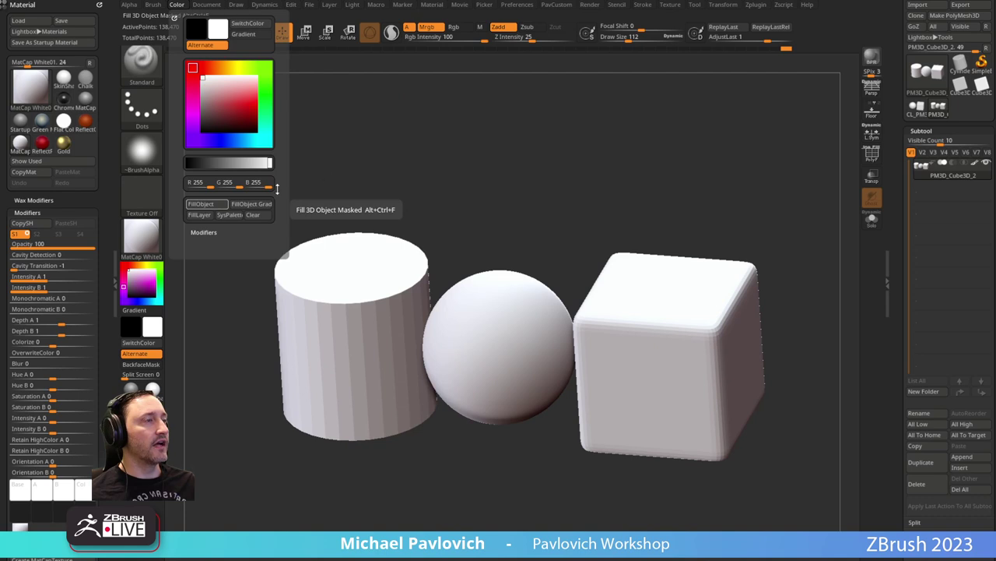
left_click_drag(467, 162, 467, 194, "shift")
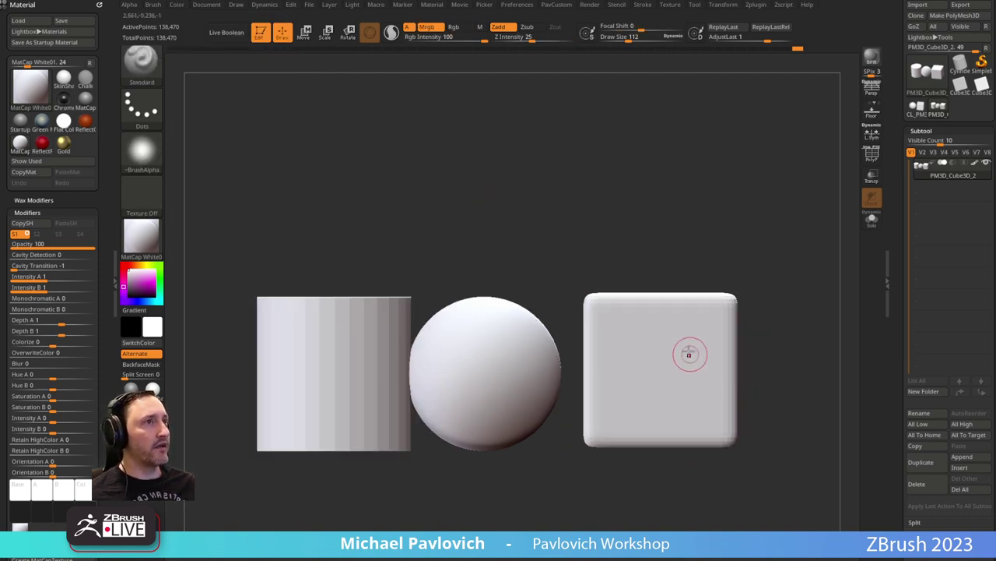
left_click_drag(640, 185, 622, 212)
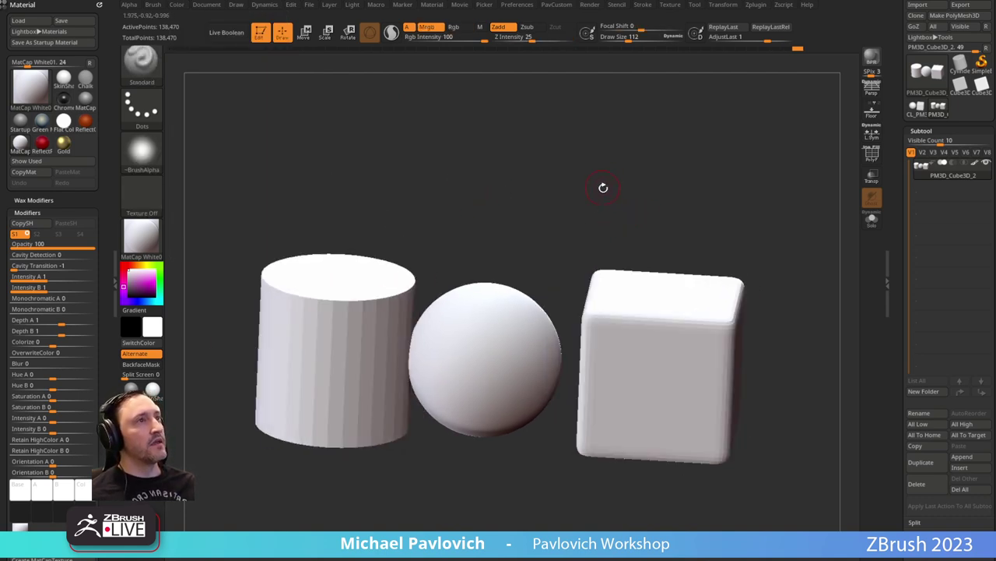
Display the polygroups with PolyFrame, convert them to color with Polypaint From Polygroups, and turn PolyFrame off.
left_click(872, 154)
left_click_drag(693, 212, 754, 188)
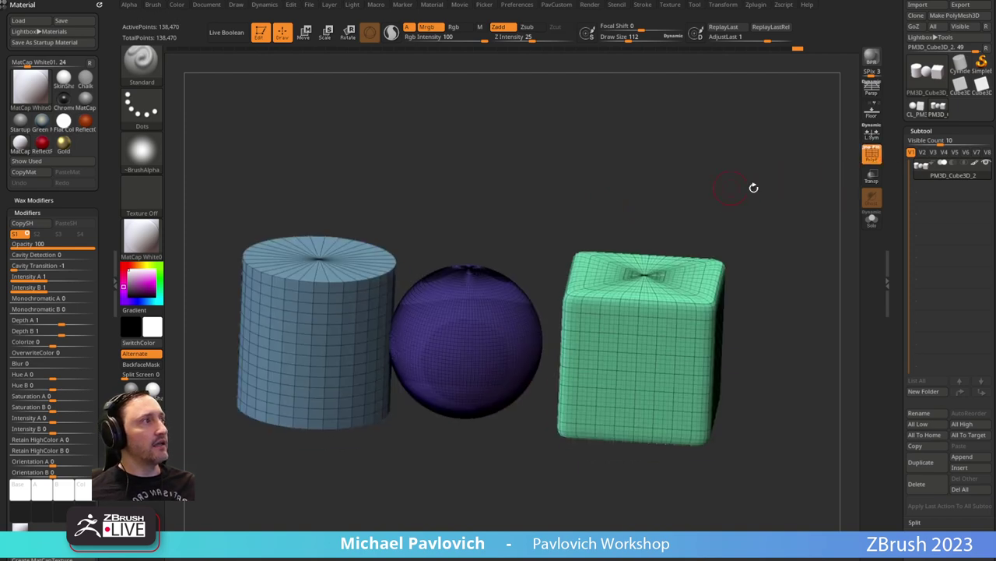
left_click_drag(894, 274, 898, 101)
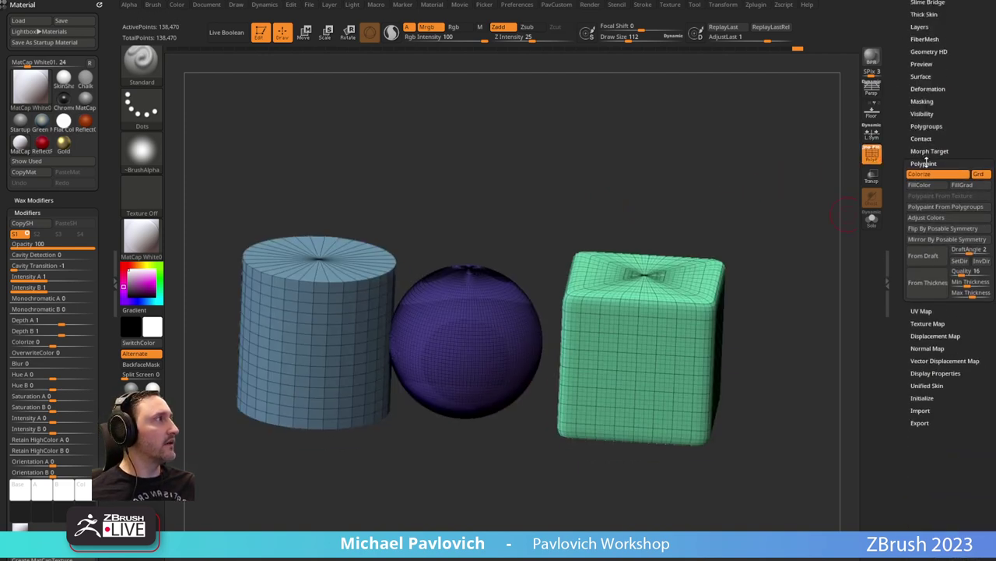
left_click(928, 207)
left_click(870, 157)
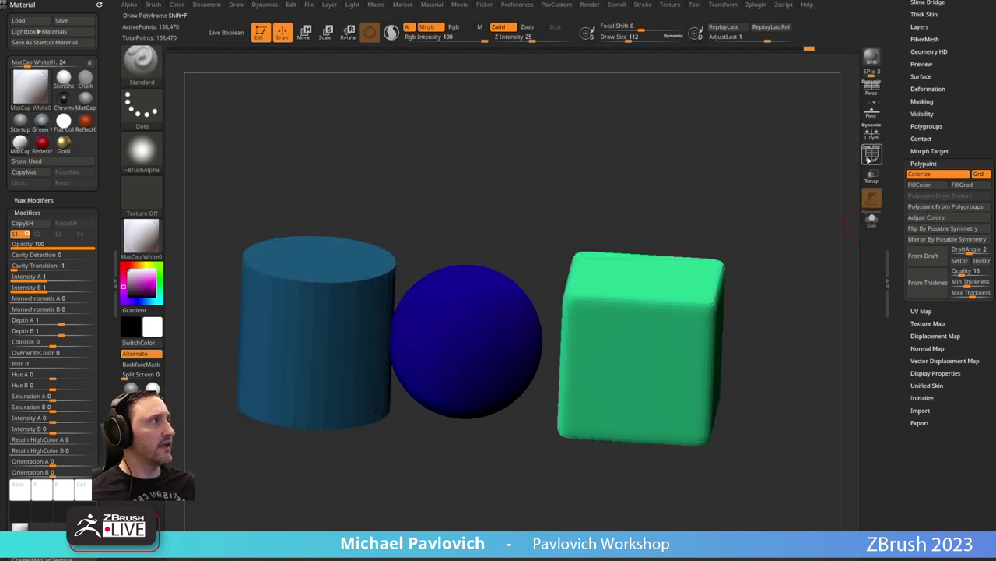
left_click_drag(739, 200, 687, 233)
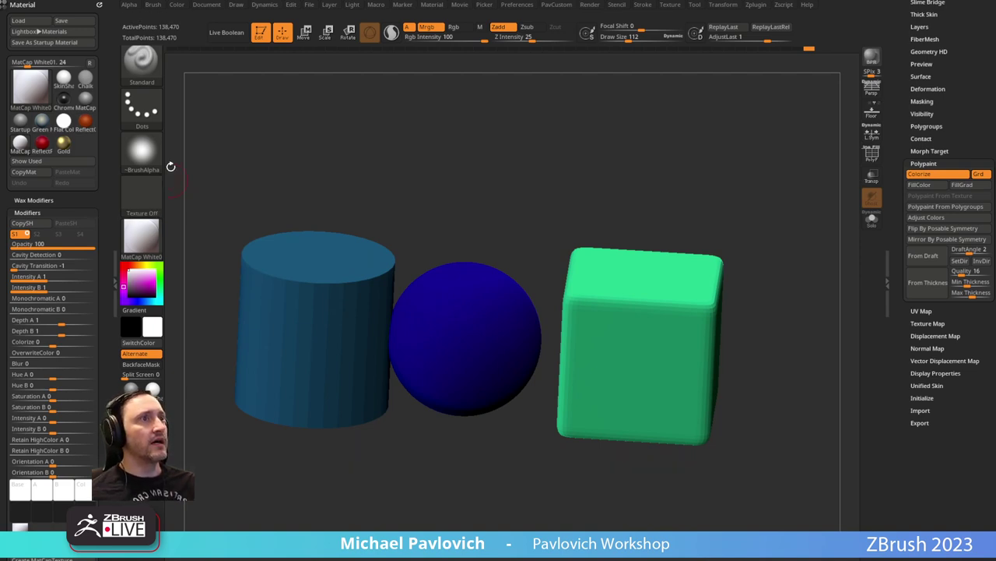
Fill all three shapes with white and the MatCap White01 material, and set the Draw Size to about 140.
left_click(175, 6)
left_click(204, 205)
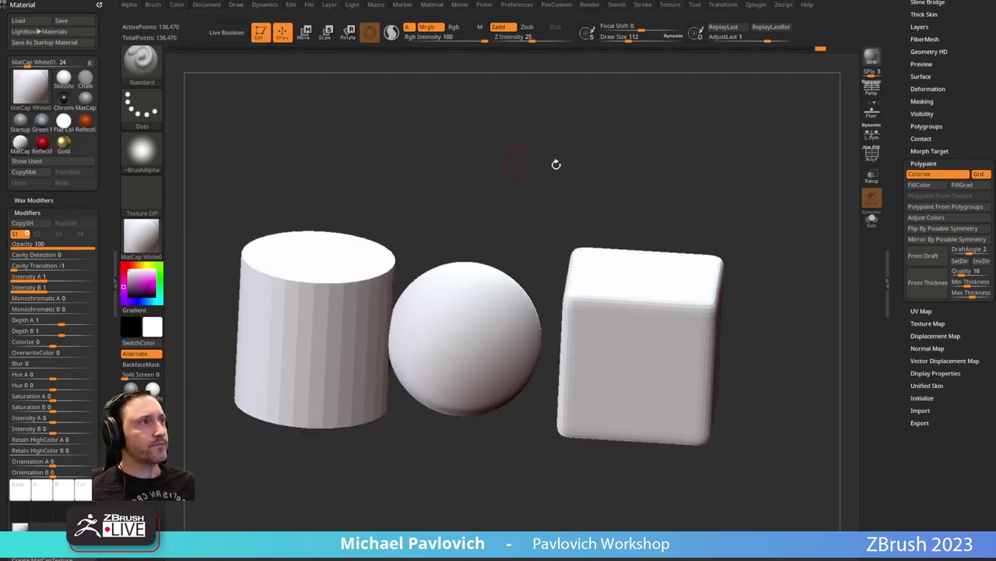
key("s")
left_click_drag(539, 164, 542, 164)
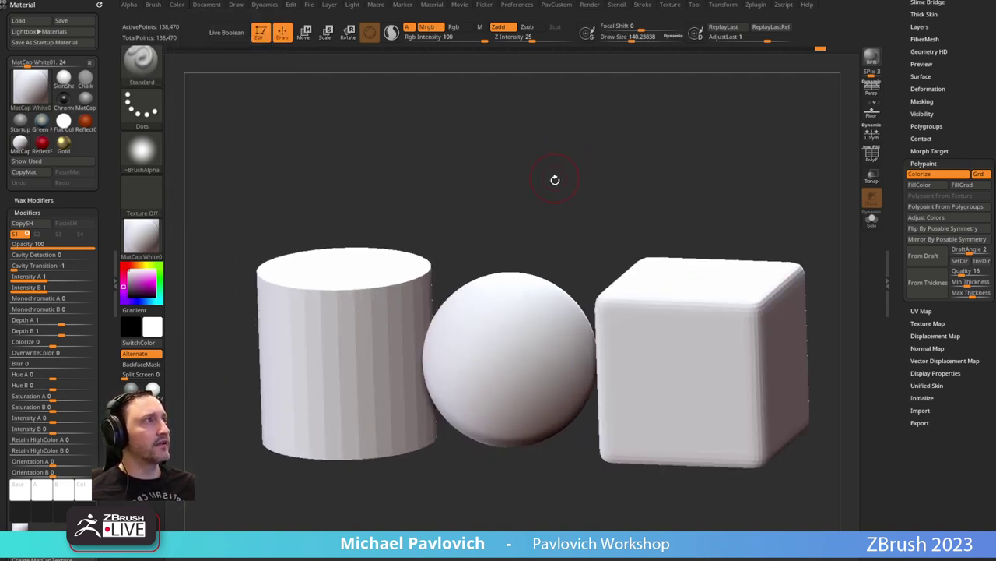
right_click_drag(553, 180, 547, 158, "alt")
right_click_drag(548, 158, 558, 157)
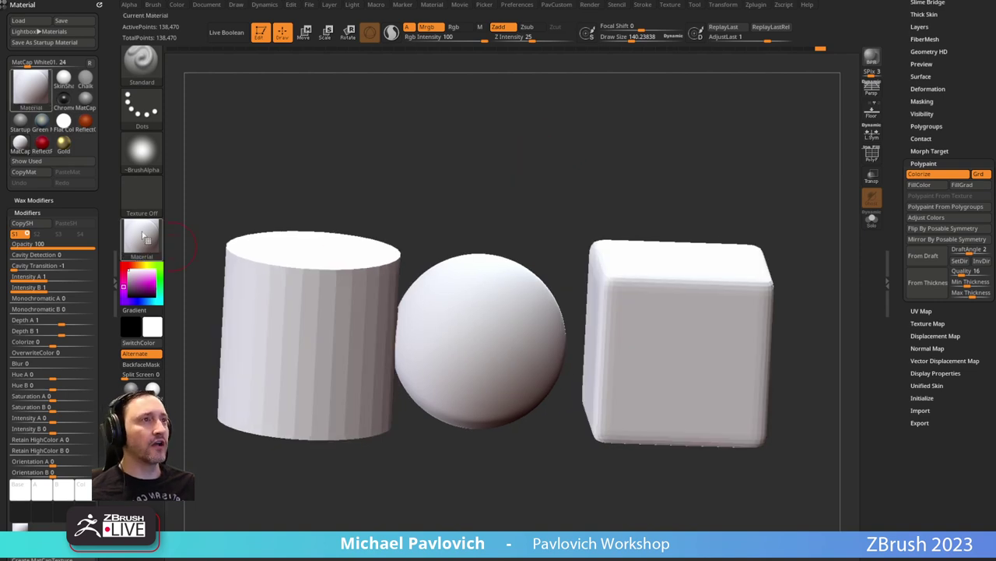
Examine the shading map texture used in the modifiers of the MatCap White01 material.
scroll(52, 362, "down", 5)
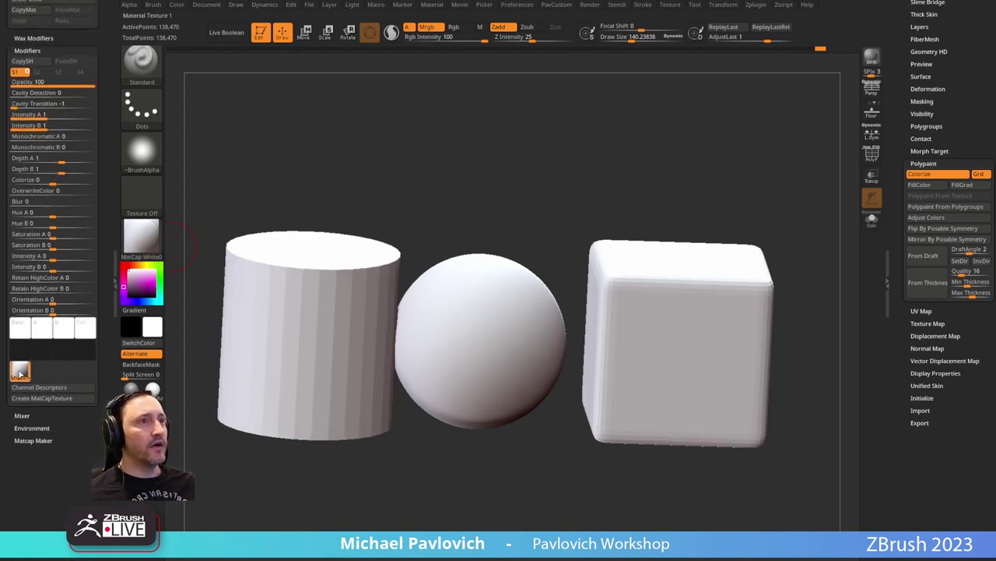
left_click(21, 370)
left_click(21, 385)
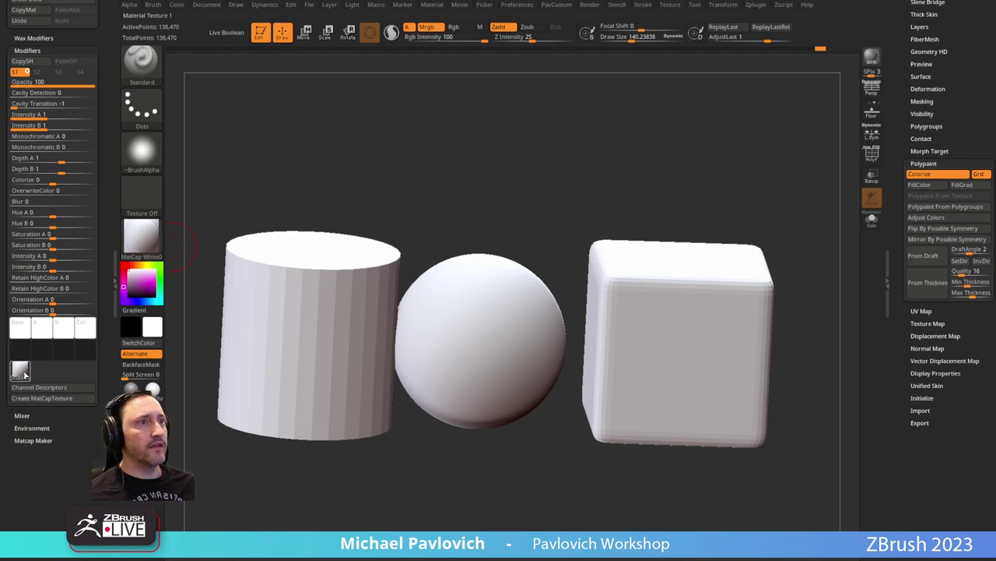
mouse_move(23, 375)
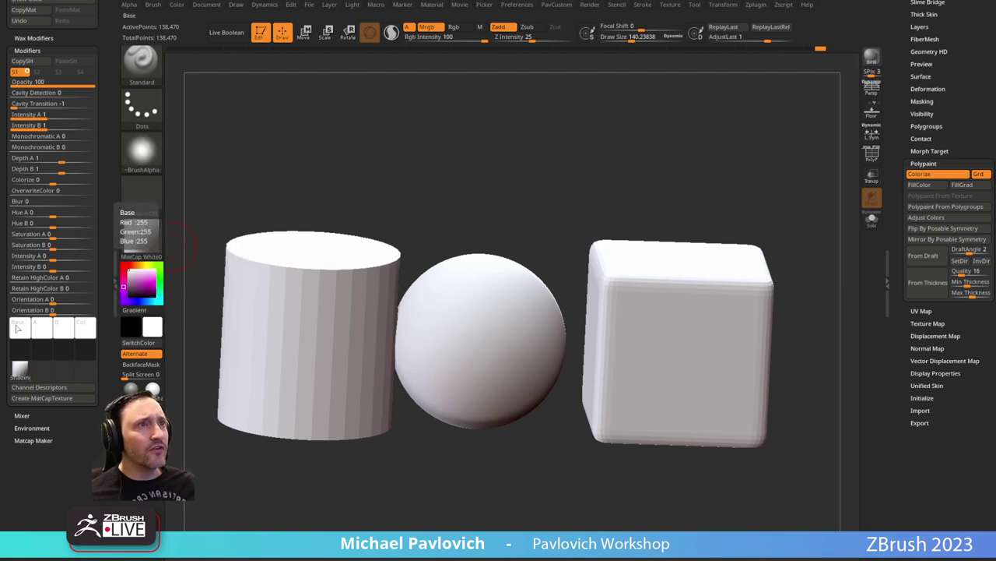
Try red as the Base color of the MatCap White01 material, and set the Base color back to white.
left_click(19, 329)
left_click(163, 318)
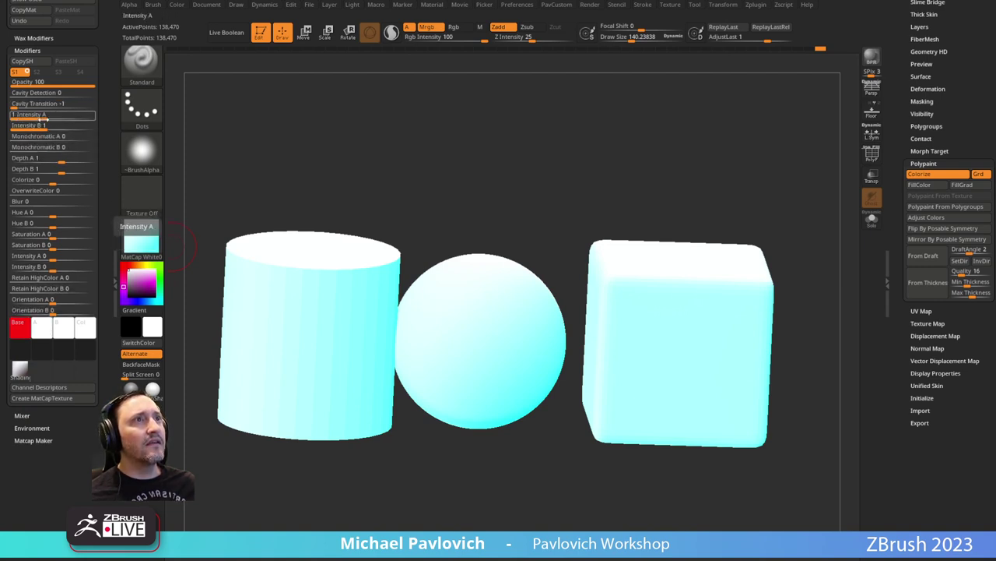
left_click(20, 327)
left_click(16, 233)
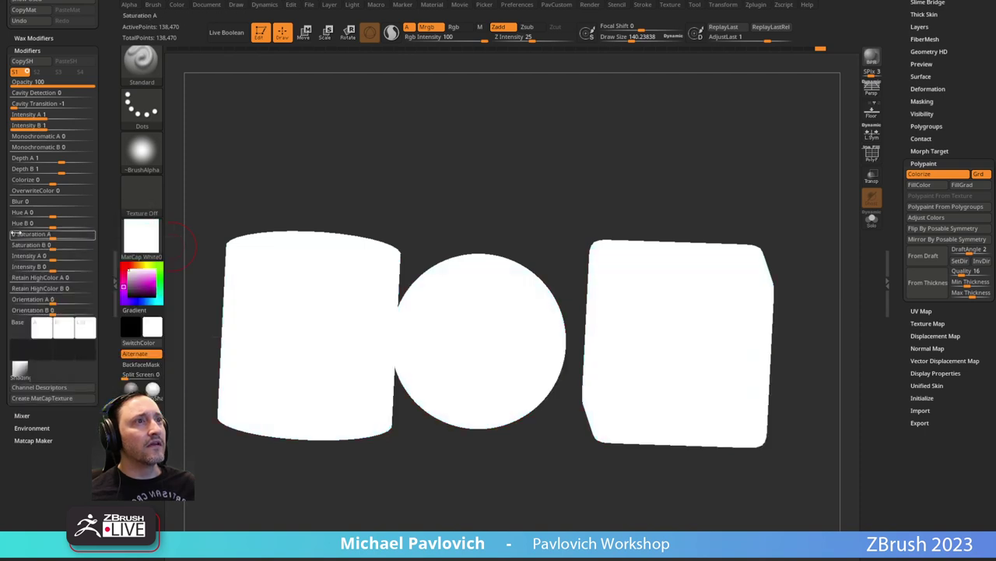
left_click(23, 326)
left_click(17, 245)
Set color A of the MatCap White01 material to red and color B to green.
left_click(63, 325)
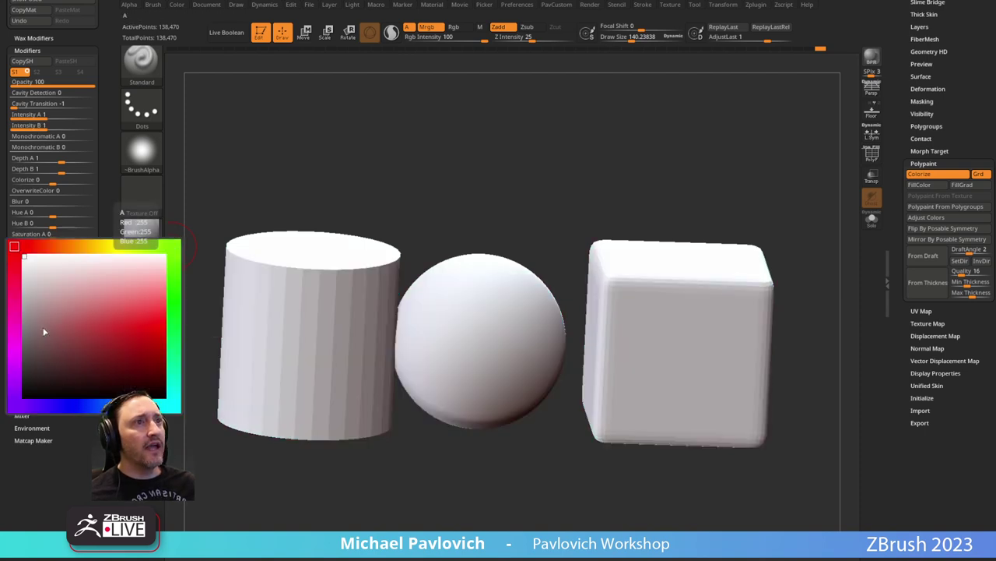
left_click(166, 325)
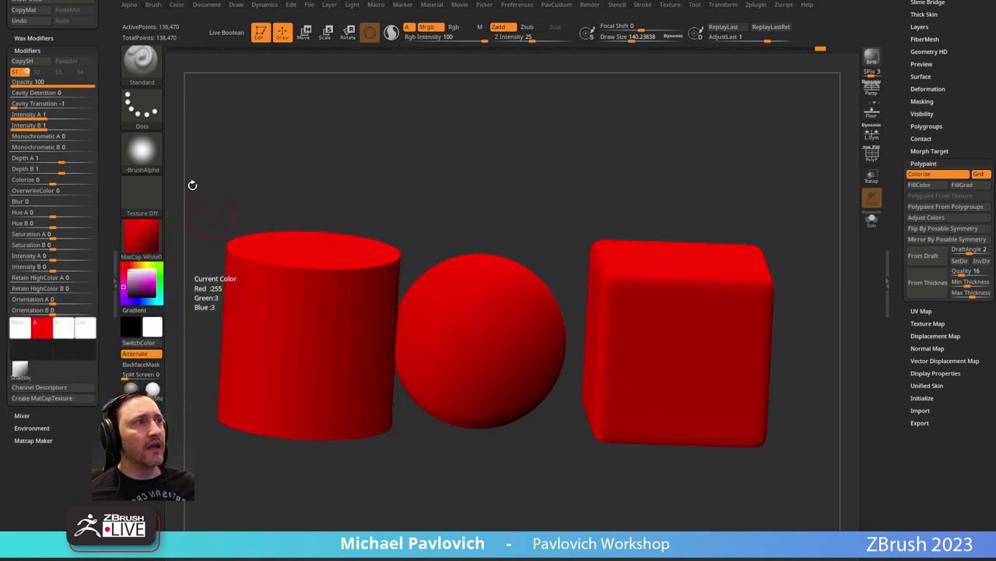
left_click(67, 329)
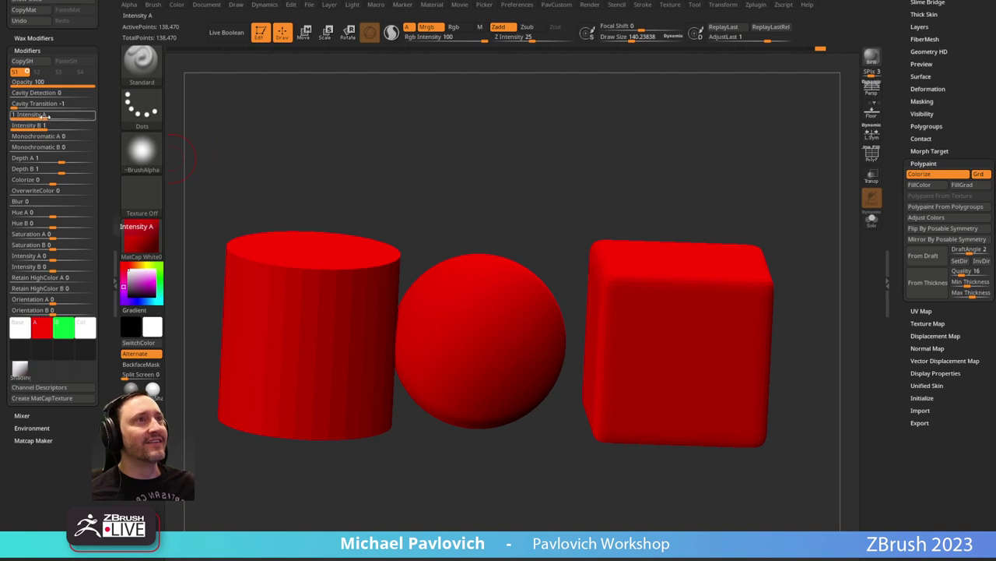
Set the material's Intensity A to about 0.65, Intensity B 0.43, Hue A 0.024, Saturation A -0.06 and Saturation B -0.02.
mouse_move(45, 115)
left_mouse_down()
mouse_move(84, 114)
mouse_move(59, 115)
left_mouse_up()
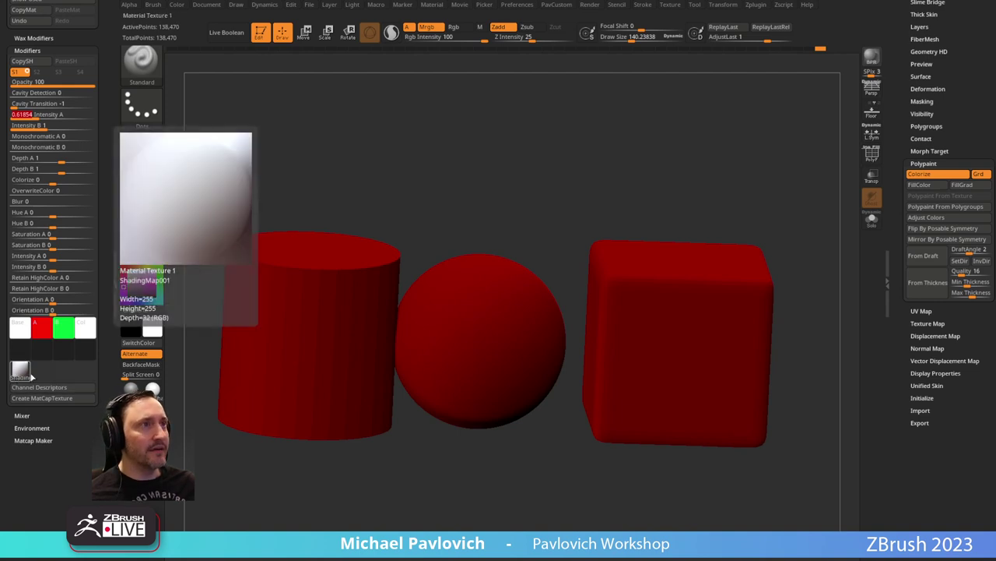
mouse_move(142, 238)
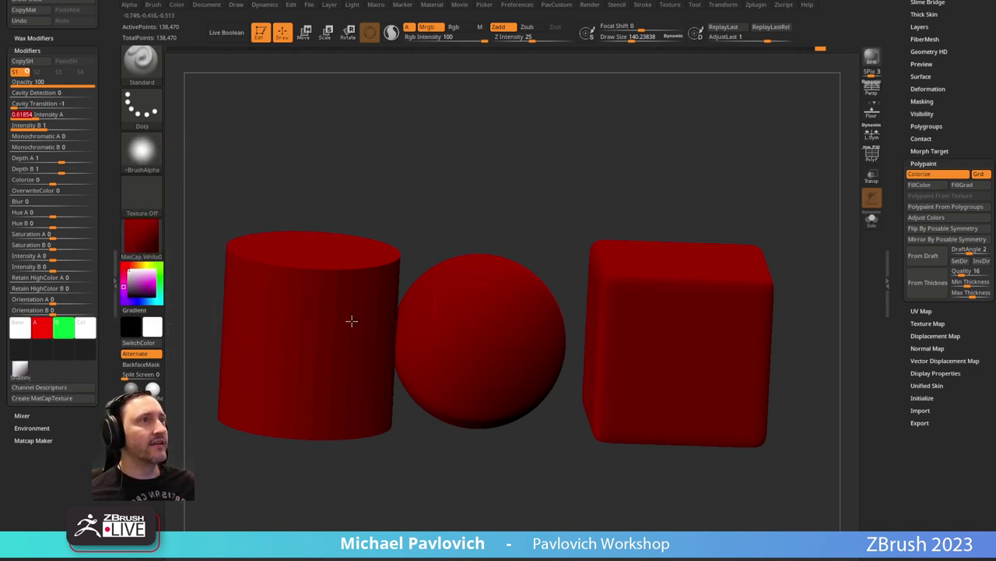
mouse_move(31, 115)
left_mouse_down()
mouse_move(10, 116)
mouse_move(95, 128)
mouse_move(67, 116)
mouse_move(76, 117)
mouse_move(34, 125)
left_mouse_up()
left_click(50, 116)
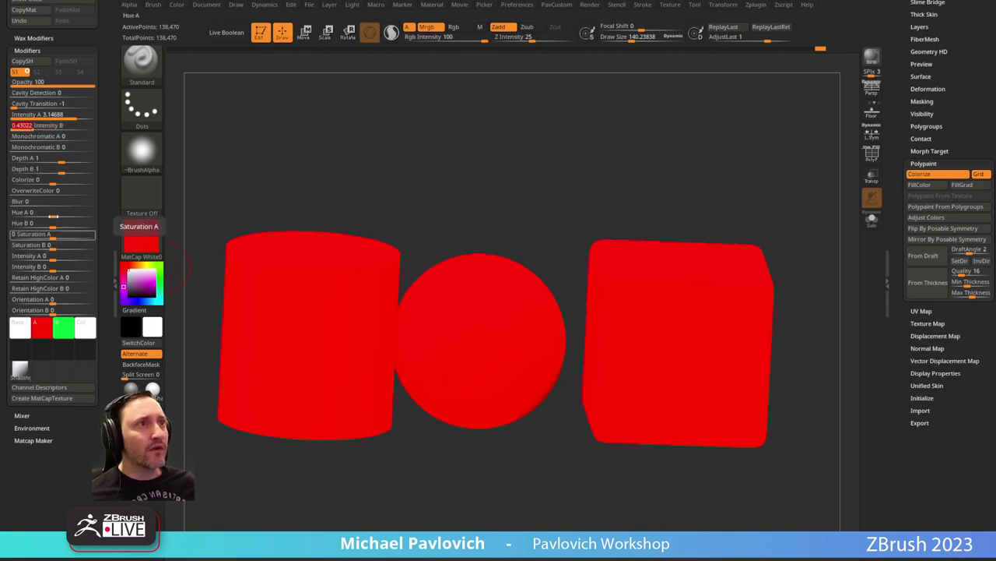
left_click_drag(55, 213, 56, 213)
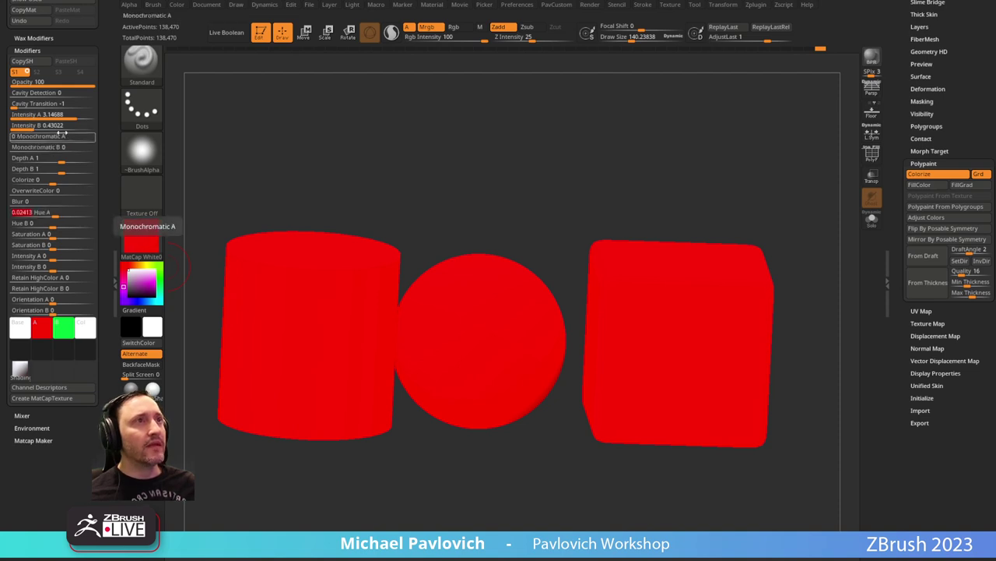
left_click_drag(55, 114, 42, 114)
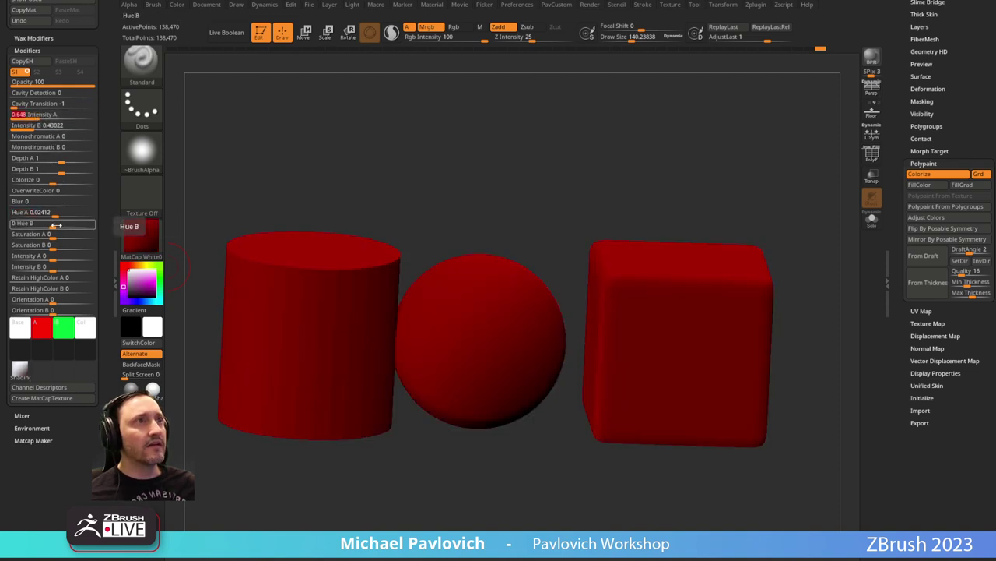
mouse_move(53, 224)
left_mouse_down()
mouse_move(69, 234)
mouse_move(50, 234)
mouse_move(48, 245)
left_mouse_up()
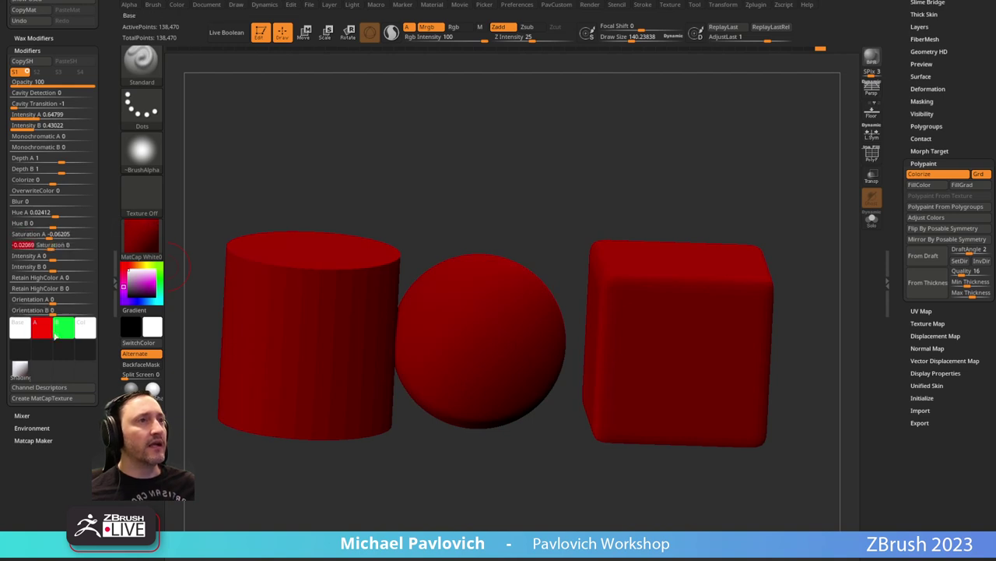
Make MatCap Gray the active material and look through the other available materials.
left_click(141, 235)
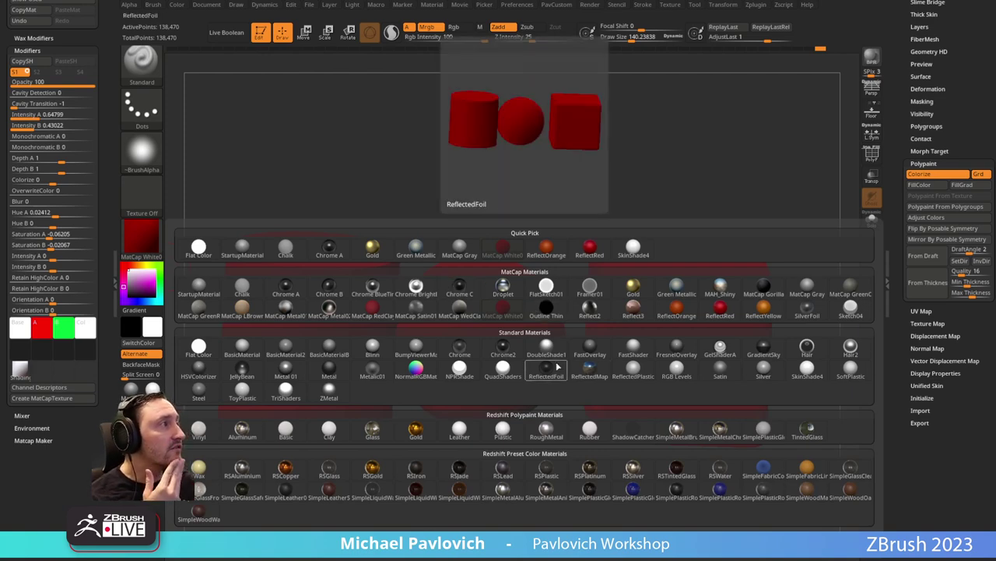
left_click(802, 294)
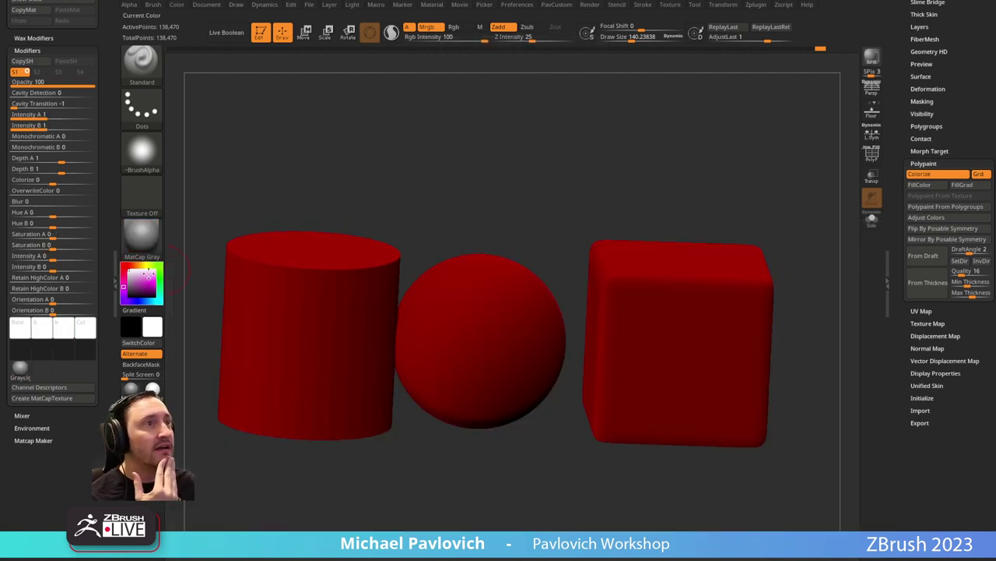
left_click(141, 232)
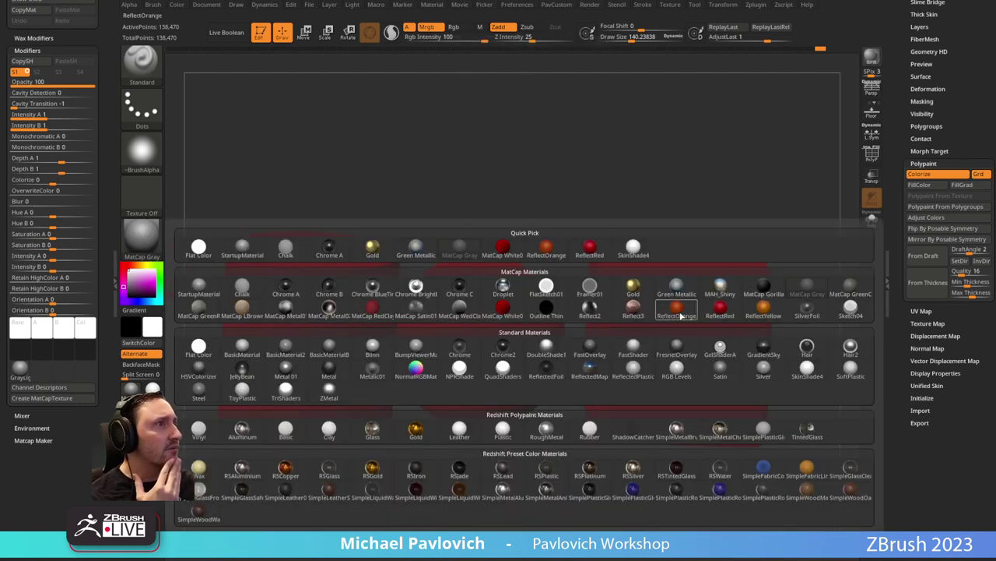
mouse_move(369, 312)
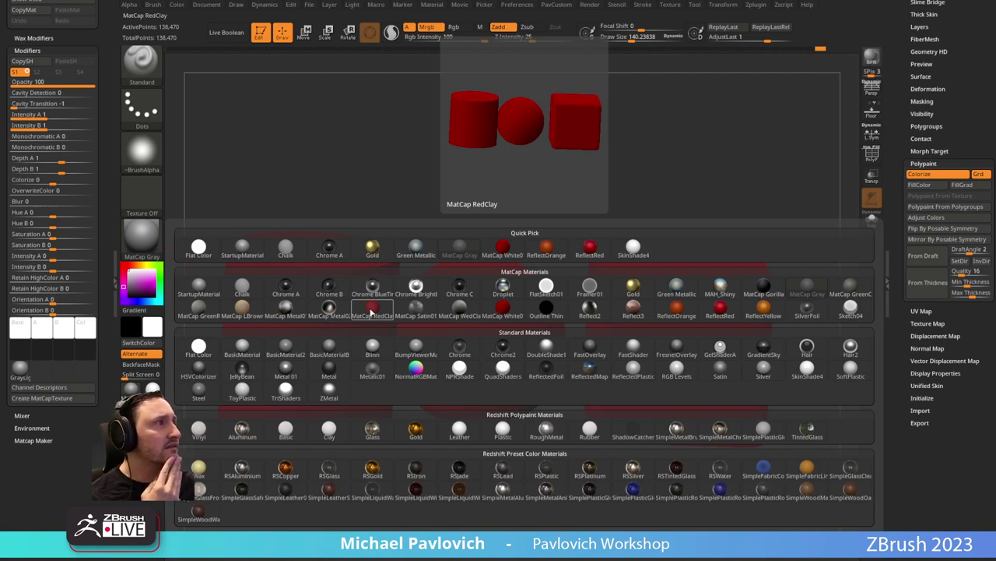
left_click(635, 311)
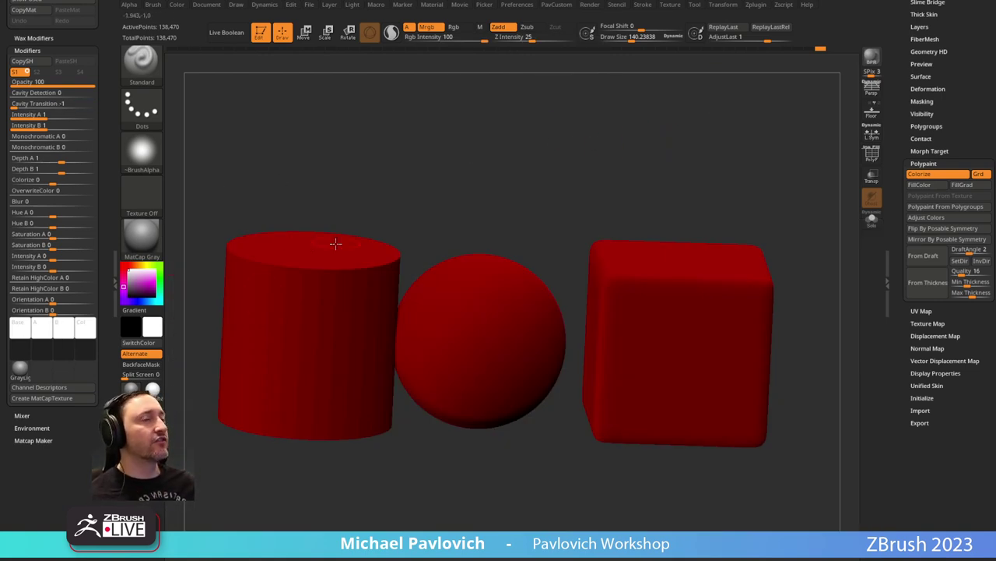
left_click_drag(276, 207, 440, 166)
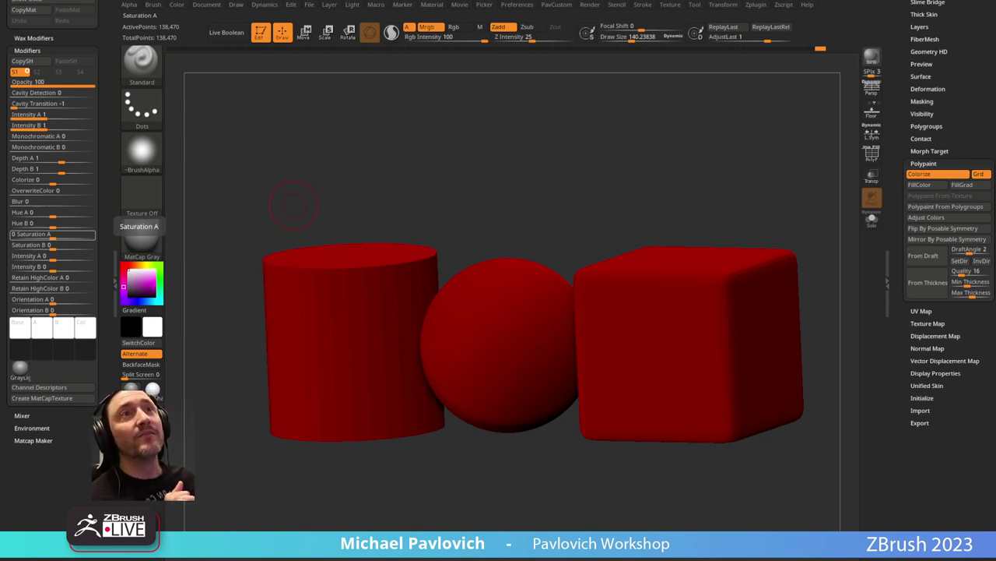
left_click_drag(318, 131, 431, 153)
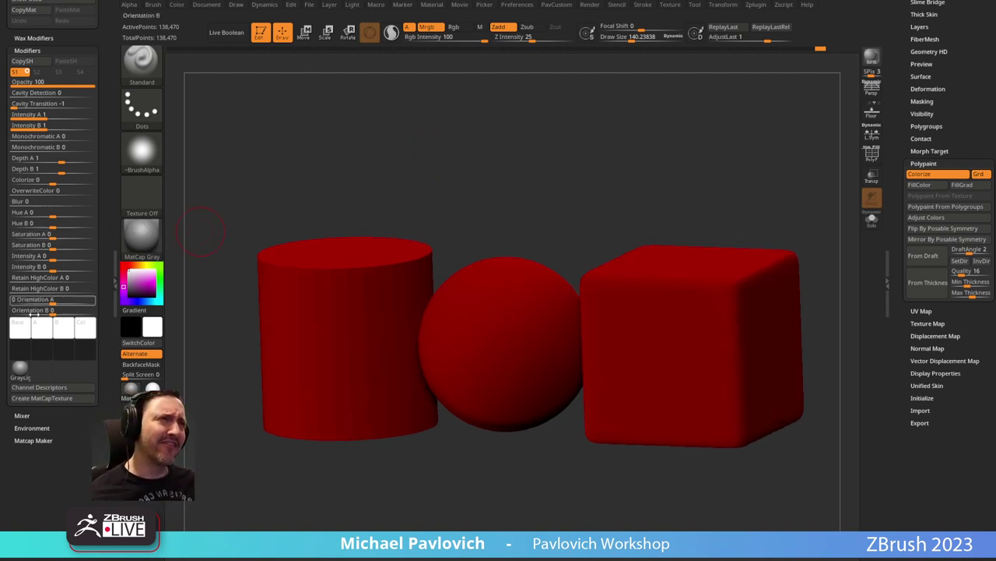
left_click_drag(714, 162, 663, 156)
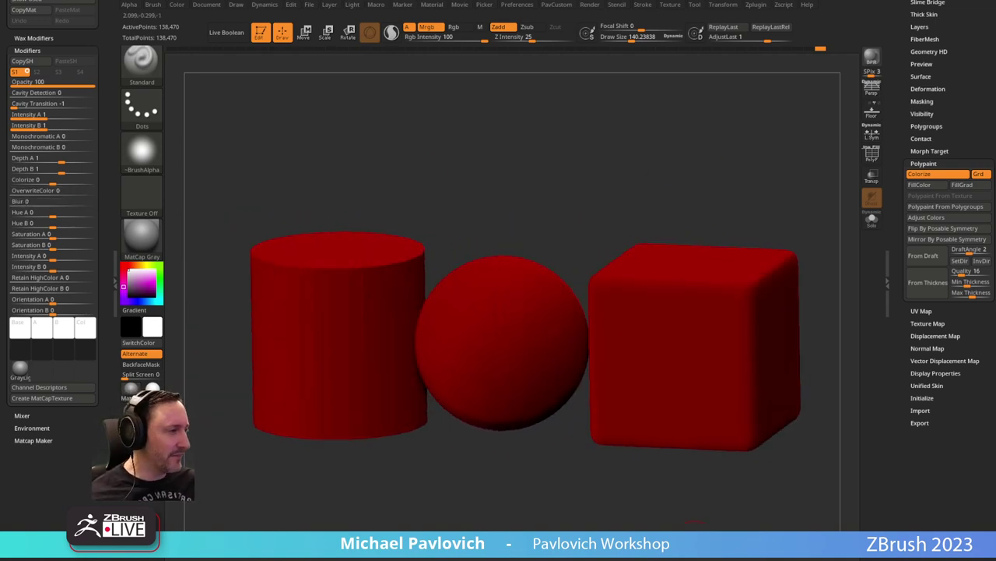
Switch to YouTube in the browser, read the full notified comment on "032 ZBrush Material ID Techniques", and return to ZBrush.
left_click_drag(424, 74, 410, 35)
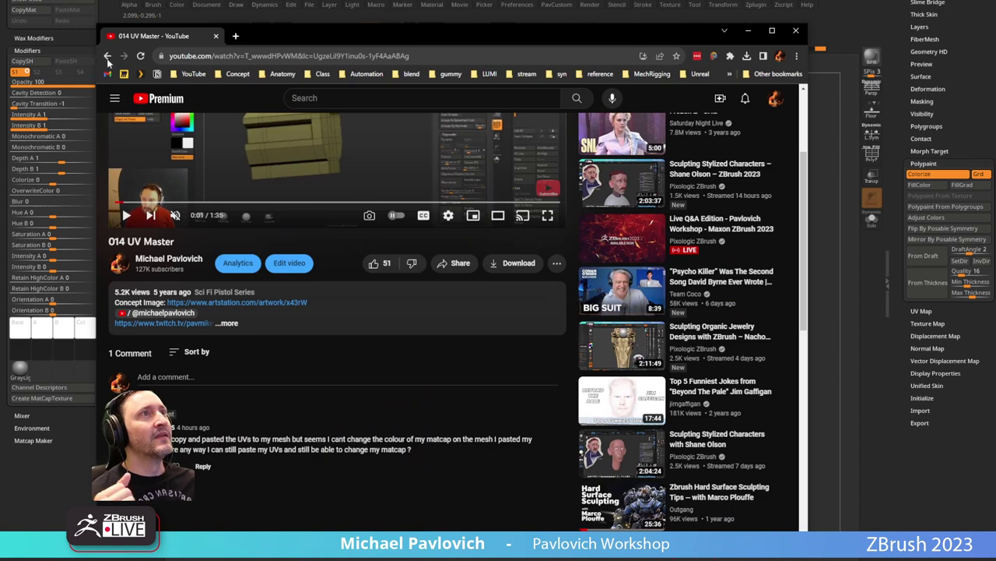
left_click(108, 56)
left_click(745, 98)
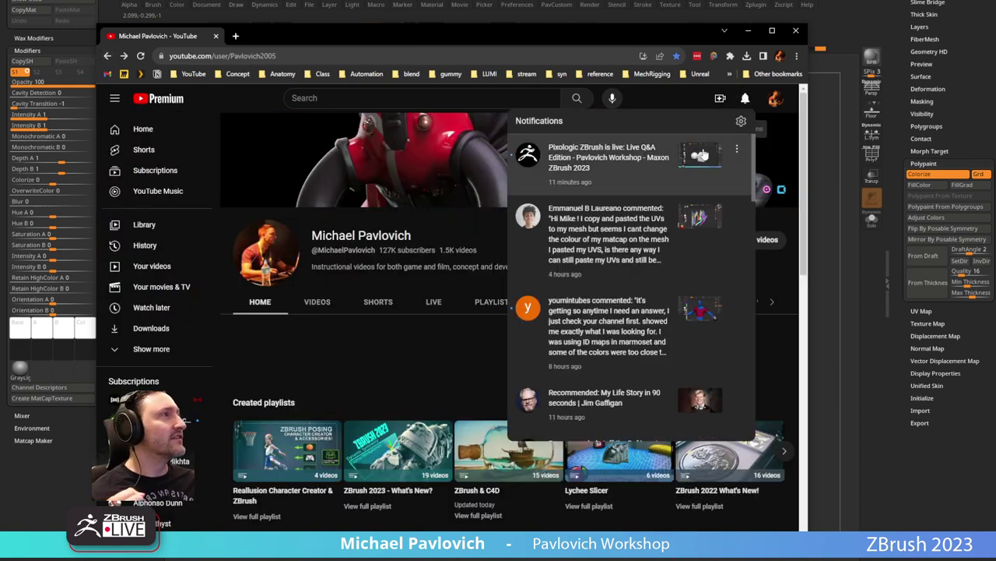
scroll(637, 248, "down", 2)
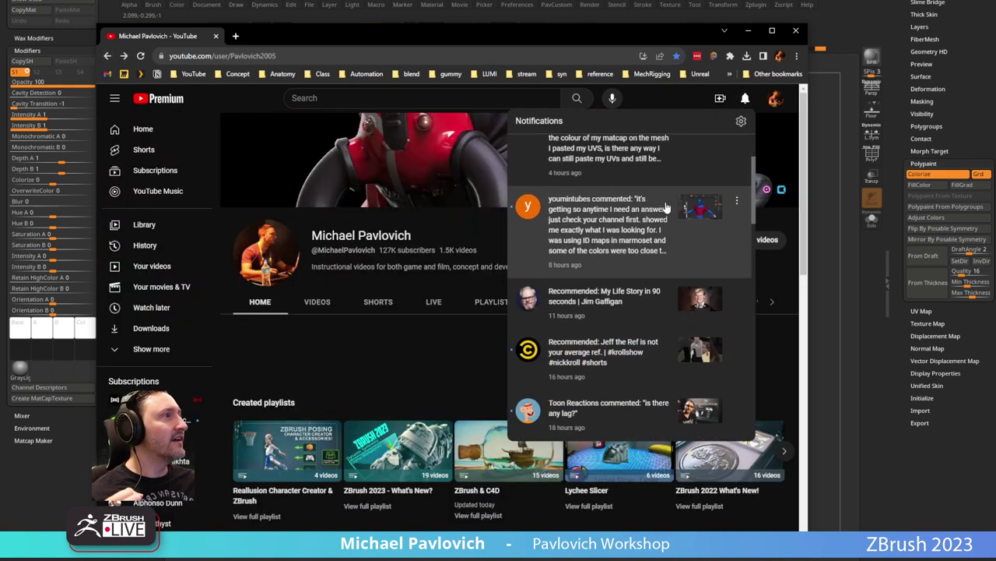
left_click(630, 241)
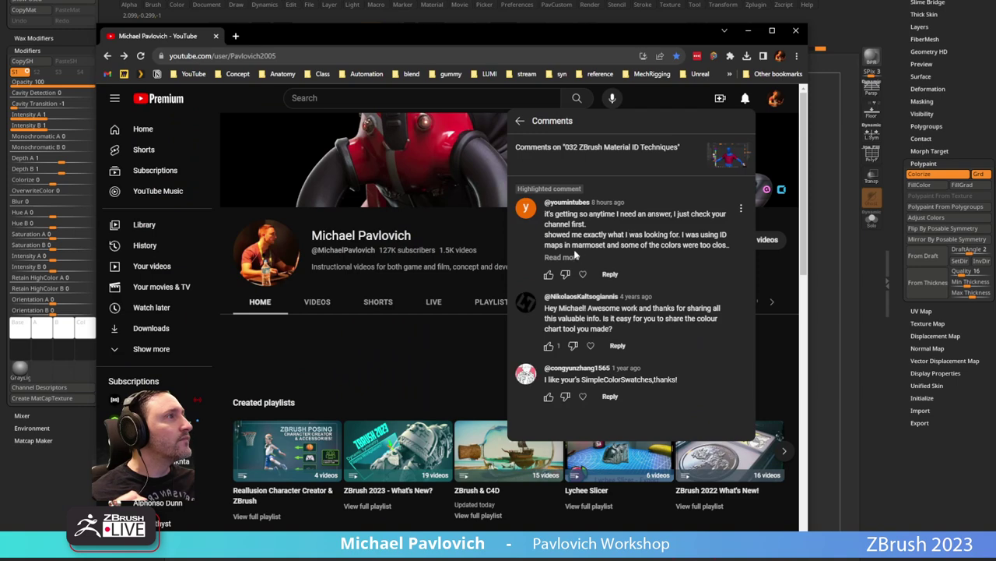
left_click(573, 256)
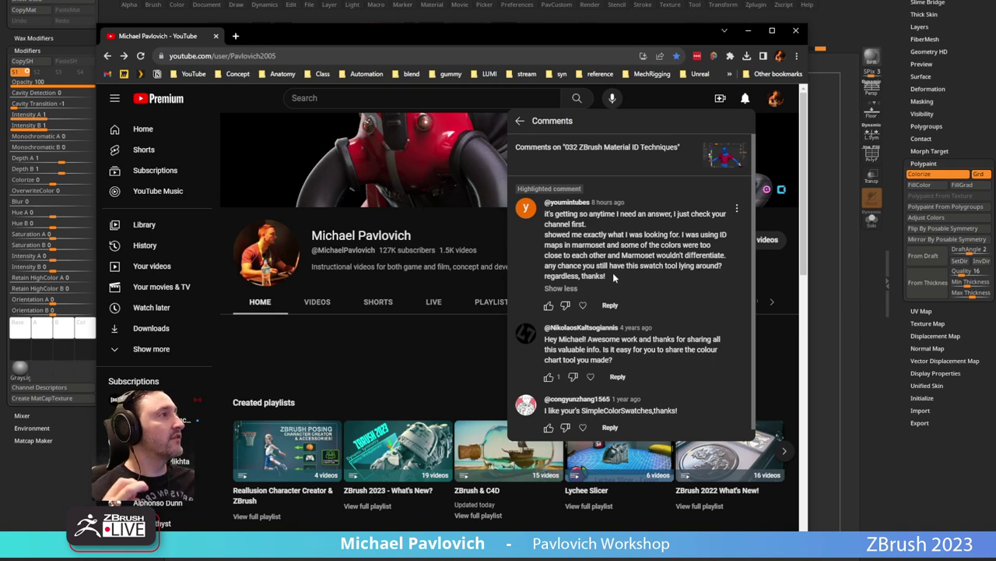
left_click(748, 31)
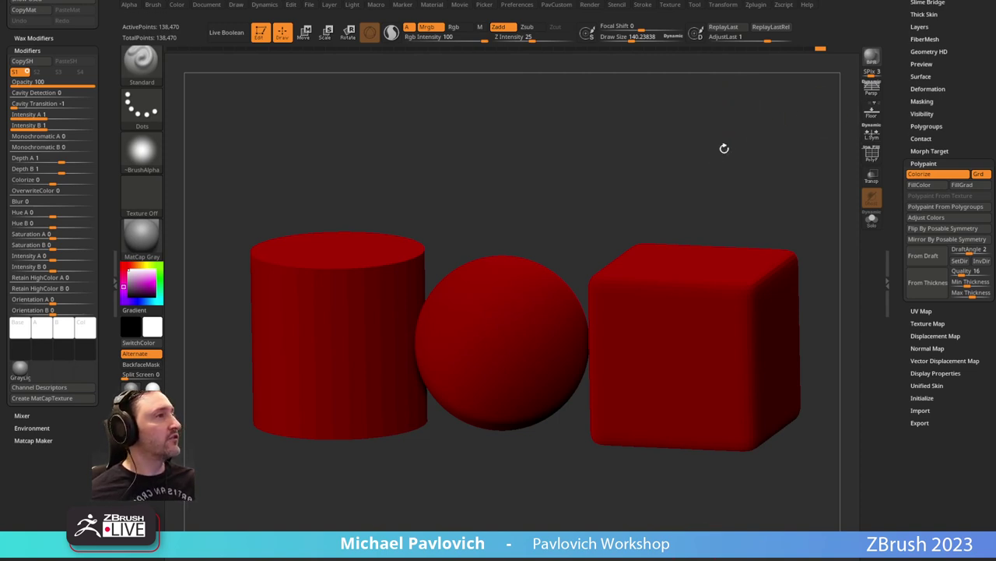
Load the armored female sci-fi character as the active tool in place of the three shapes.
left_click_drag(724, 148, 690, 220)
left_click_drag(898, 134, 898, 400)
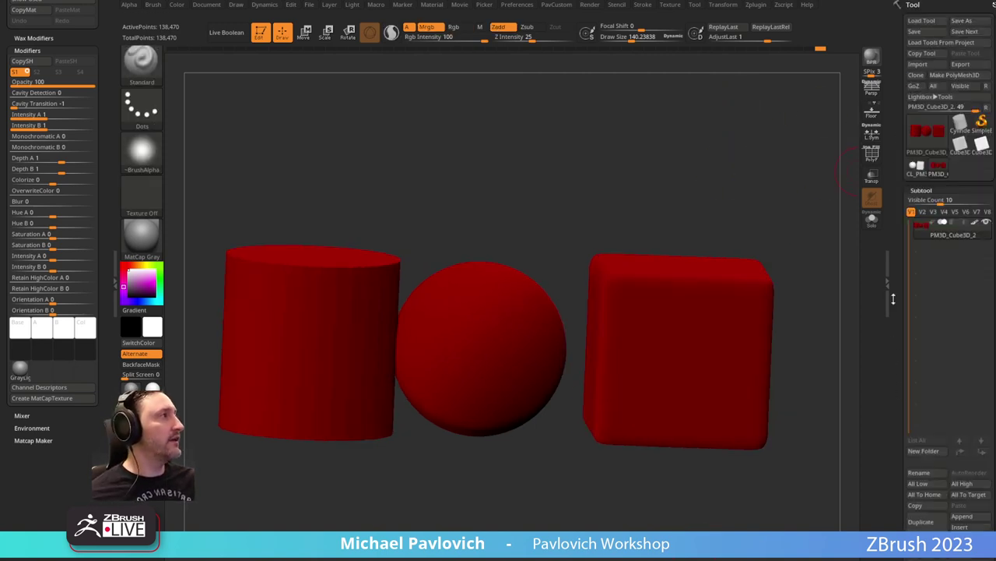
left_click(928, 137)
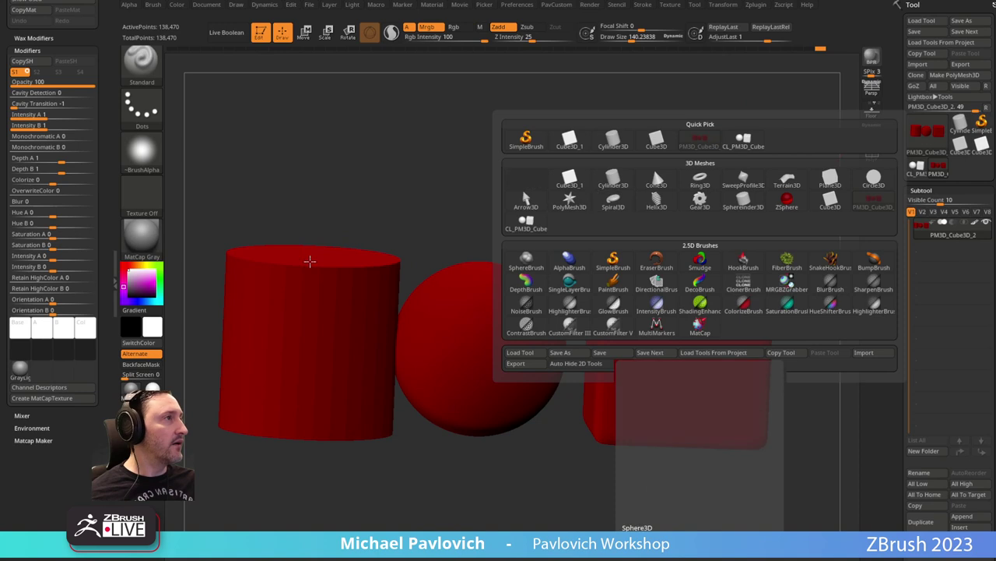
right_click_drag(506, 214, 588, 187, "ctrl")
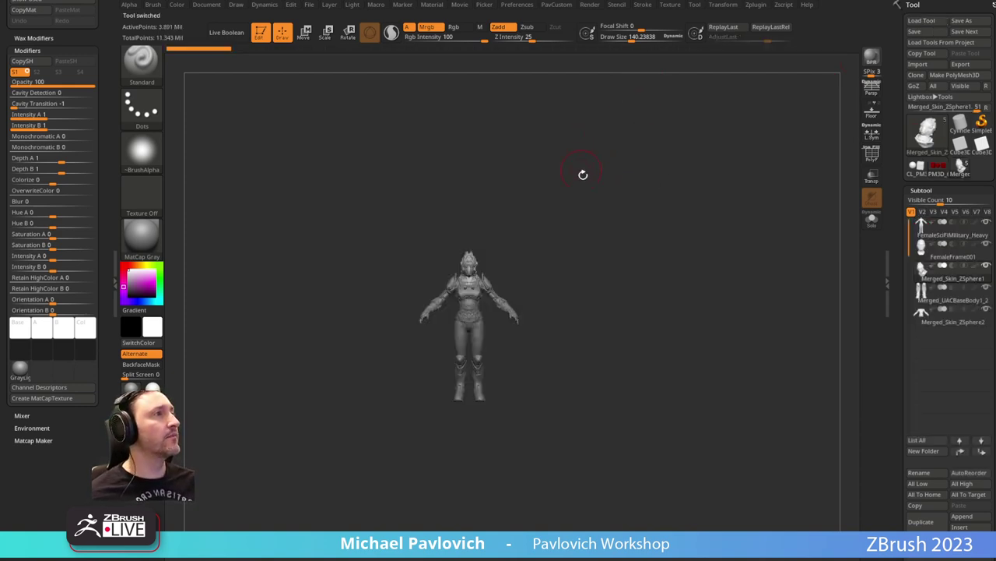
Frame the character's helmeted head and reduce the brush draw size to about 7.
right_click_drag(598, 164, 679, 475, "ctrl")
mouse_move(672, 165)
right_mouse_down("alt")
mouse_move(689, 329)
mouse_move(685, 459)
right_mouse_up("alt")
key("s")
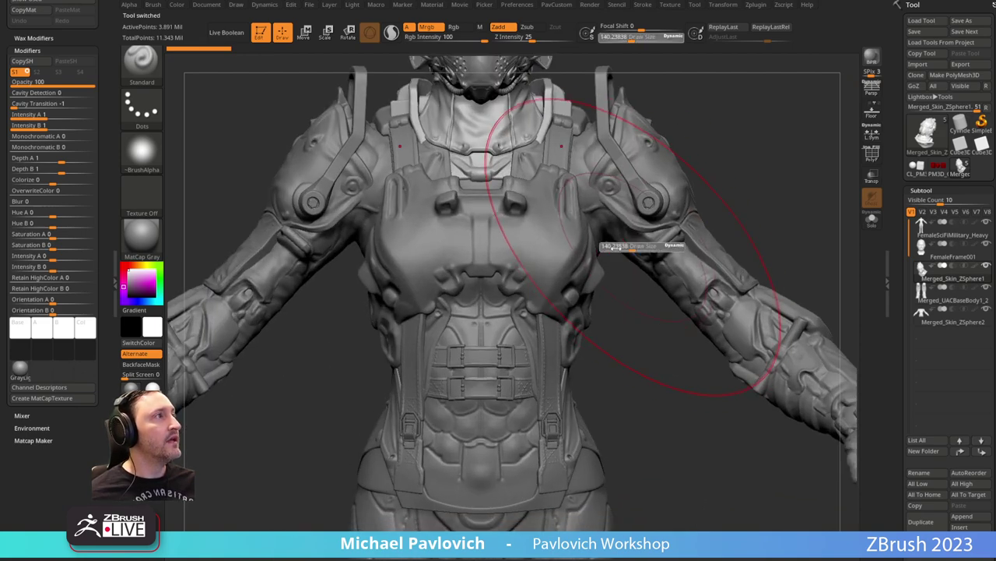
left_click(605, 247)
right_click_drag(711, 136, 707, 342, "alt")
left_click(148, 66, "ctrl+shift")
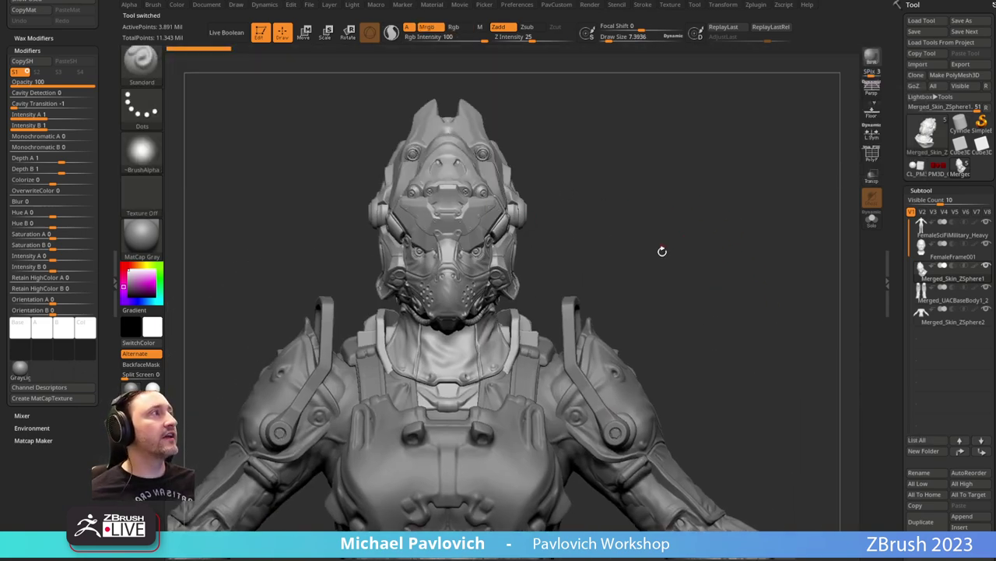
right_click_drag(671, 226, 645, 213)
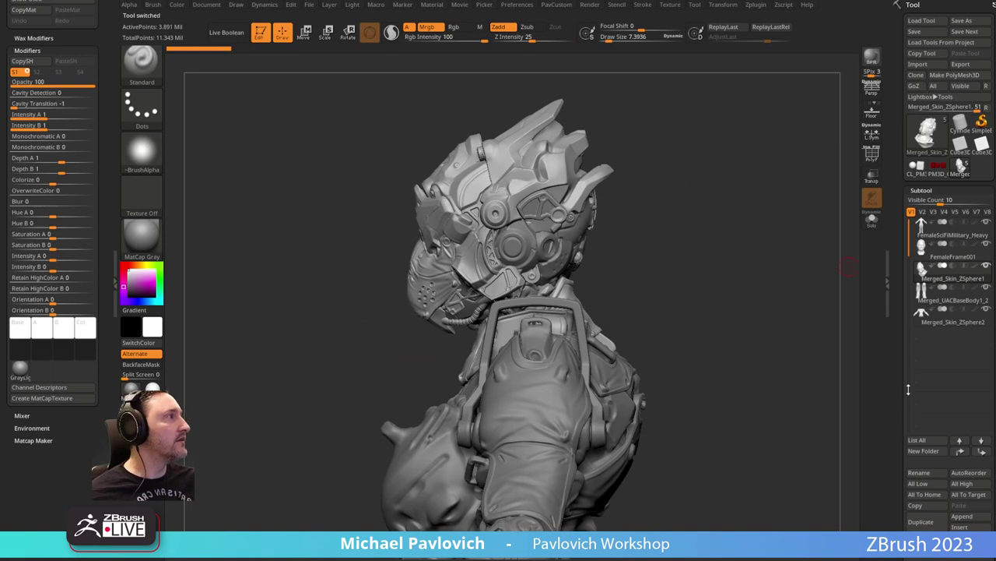
Delete all other subtools so that only the helmeted head, Merged_Skin_ZSphere1, is kept.
scroll(904, 381, "down", 3)
left_click(971, 446)
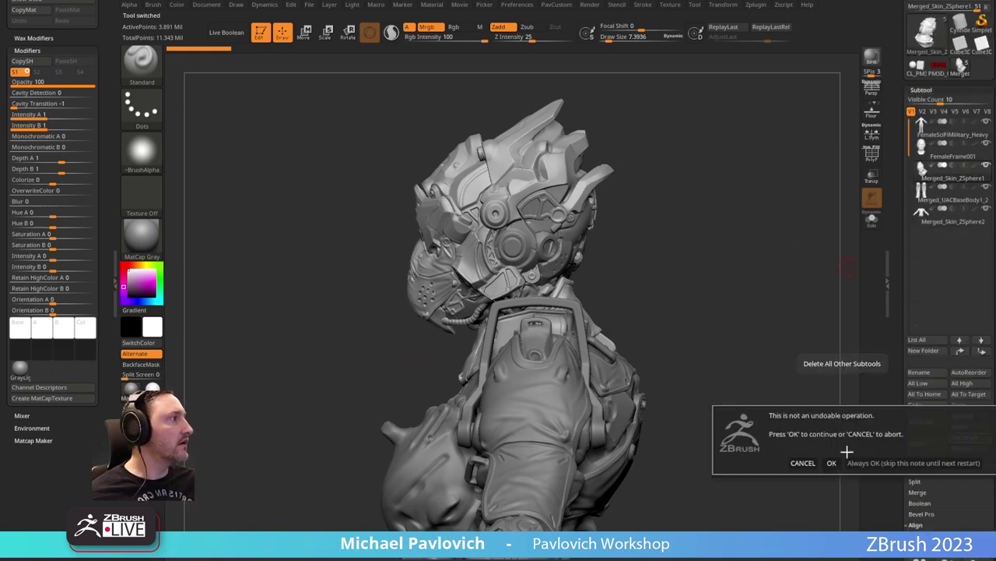
left_click(863, 462)
Reduce the brush draw size to 1 for working on the helmeted head.
mouse_move(610, 251)
right_mouse_down()
mouse_move(698, 238)
mouse_move(685, 173)
mouse_move(655, 441)
right_mouse_up()
mouse_move(723, 165)
right_mouse_down("alt")
mouse_move(752, 371)
mouse_move(732, 388)
right_mouse_up("alt")
key("s")
key("s")
mouse_move(725, 226)
right_mouse_down()
mouse_move(626, 225)
mouse_move(768, 236)
mouse_move(723, 245)
right_mouse_up()
key("s")
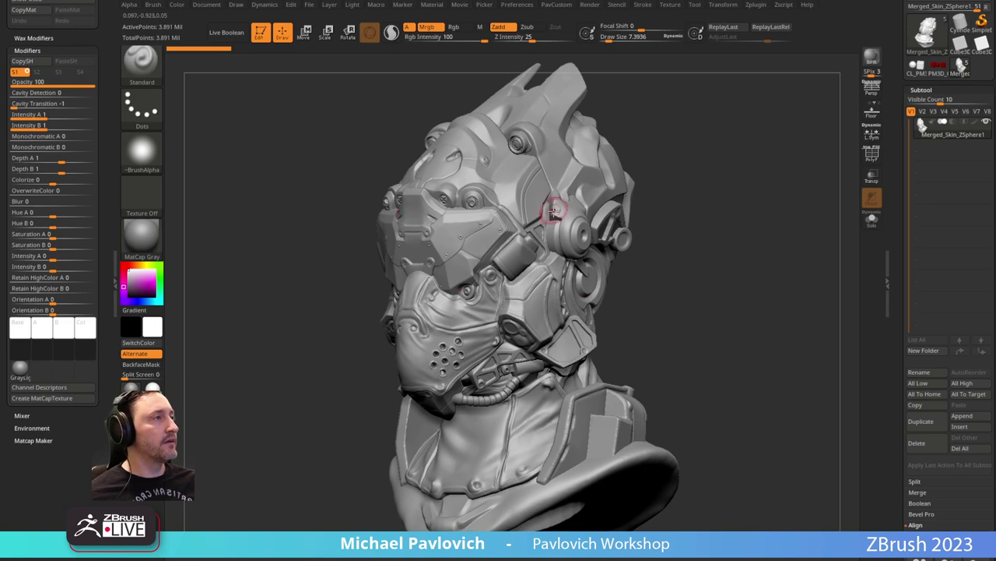
key("s")
left_click_drag(585, 215, 548, 215)
right_click_drag(698, 181, 677, 198)
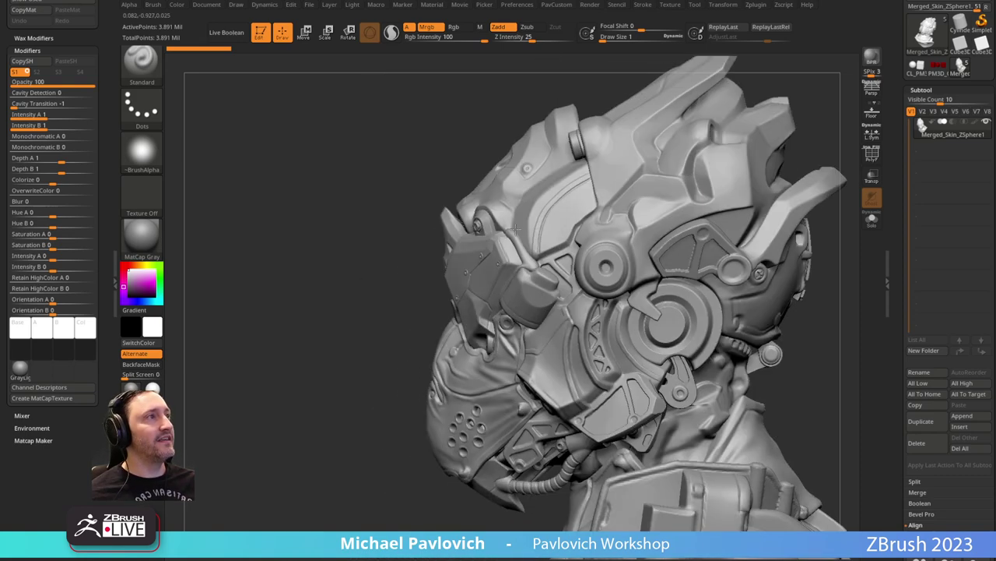
Isolate a small spiked piece at the front of the helmet, and restore the visibility of the whole head.
left_click_drag(423, 198, 445, 228, "ctrl+shift")
left_click(433, 211, "ctrl+shift")
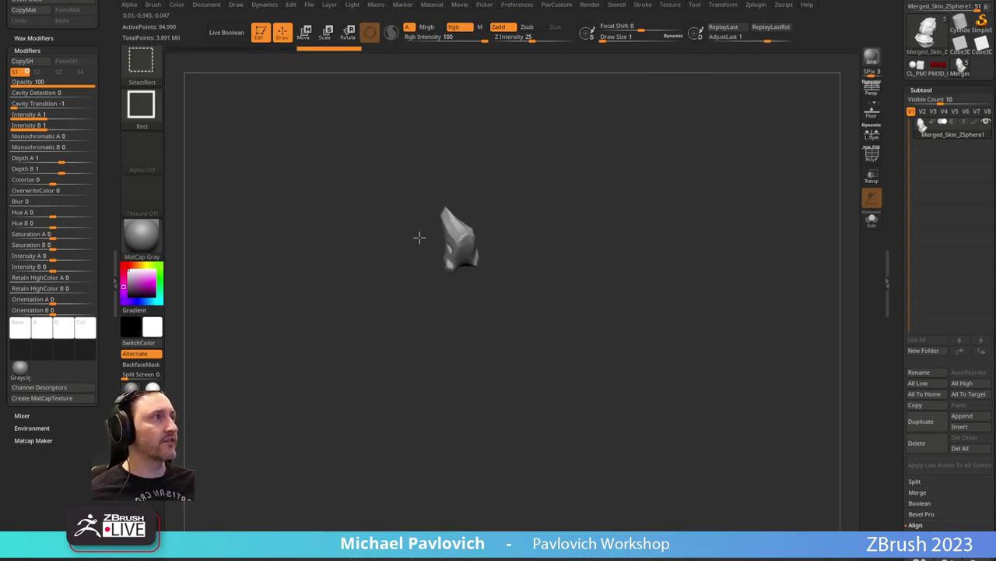
left_click(418, 236, "ctrl+shift")
right_click_drag(381, 312, 339, 310, "ctrl")
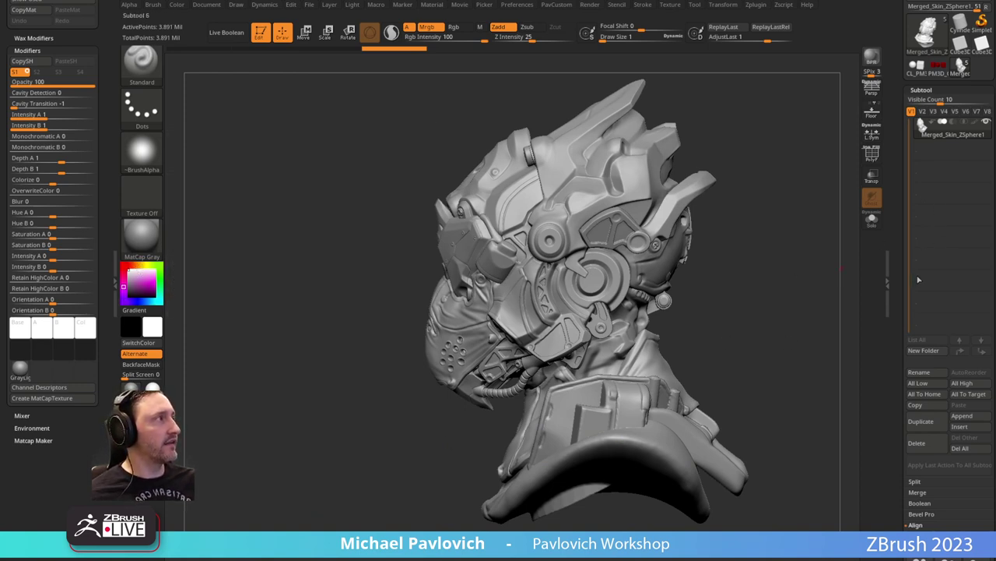
Pick a strong red (R 228, G 4, B 4) as the current color and dock the Color palette in place of the Material palette.
right_click_drag(757, 322, 732, 327, "alt")
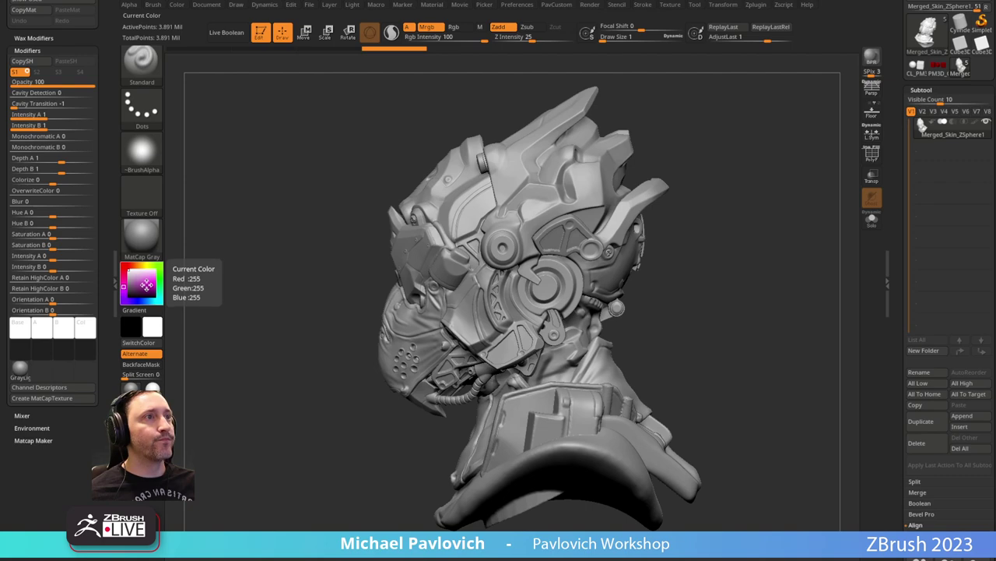
left_click_drag(133, 266, 150, 284)
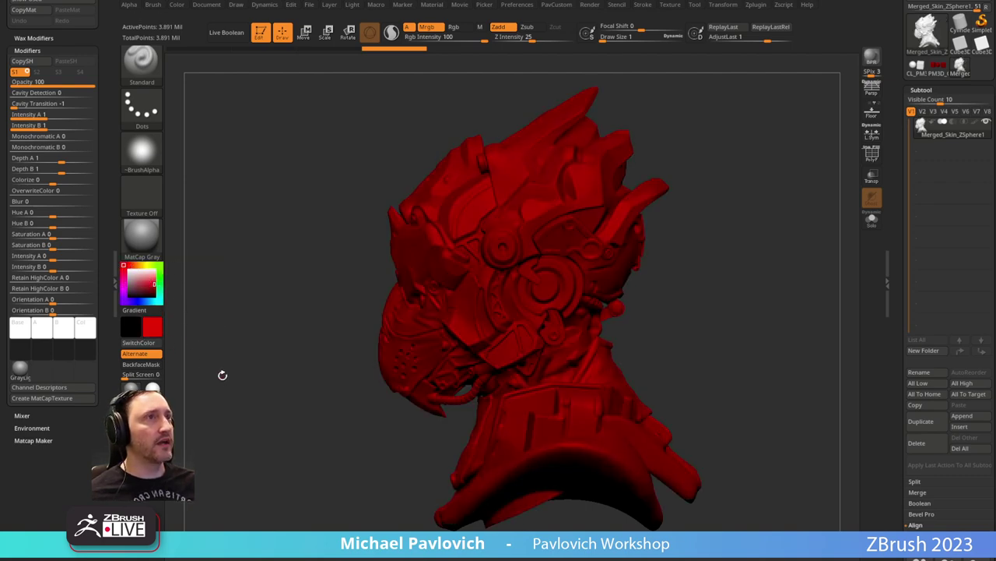
left_click_drag(108, 9, 107, 171)
left_click(101, 5)
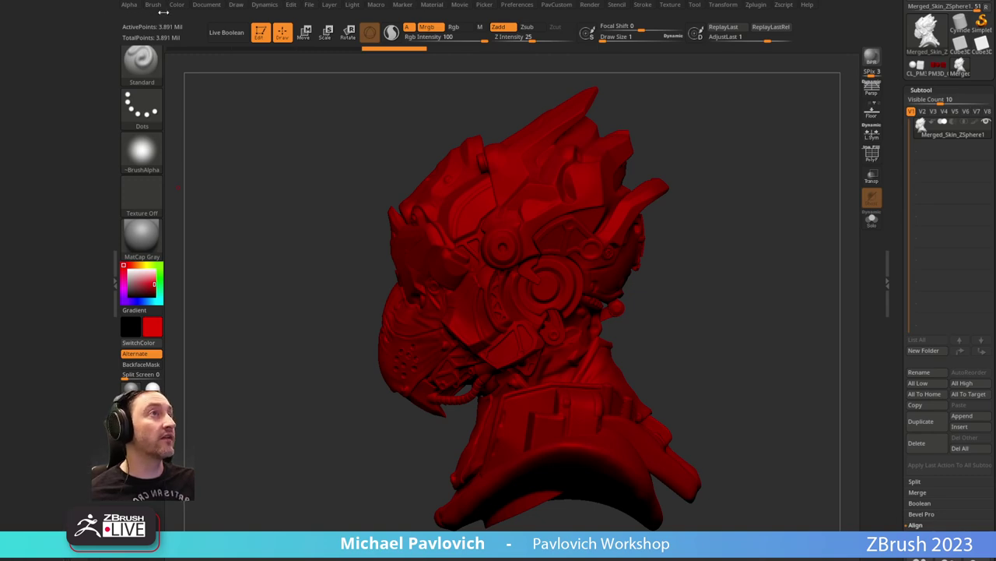
left_click(176, 6)
left_click(174, 18)
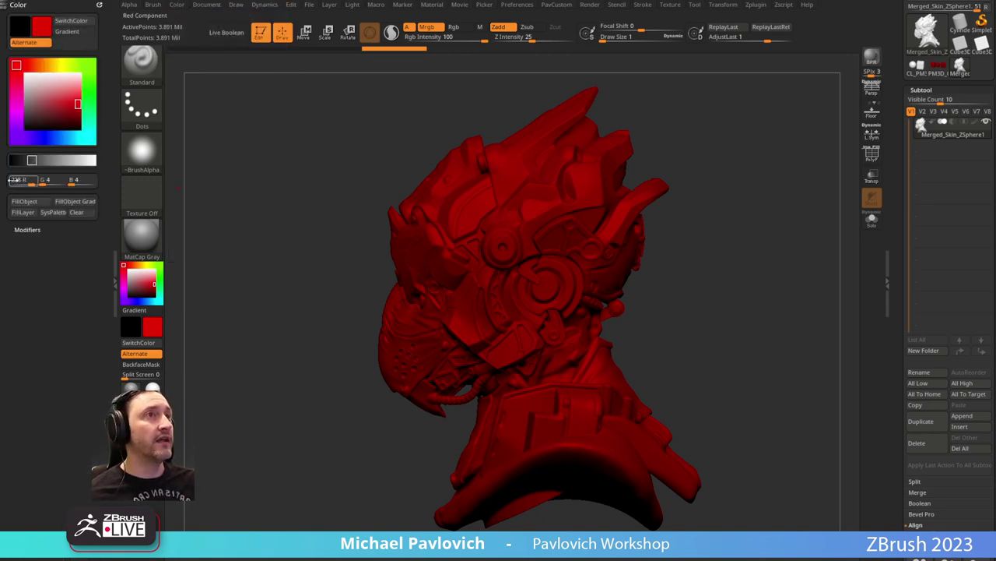
key("shift")
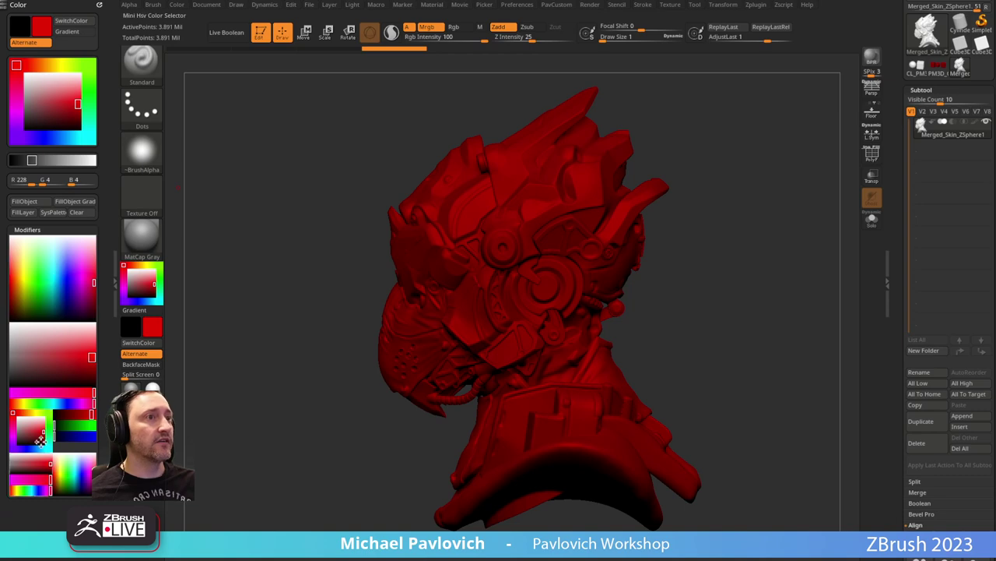
left_click(27, 229)
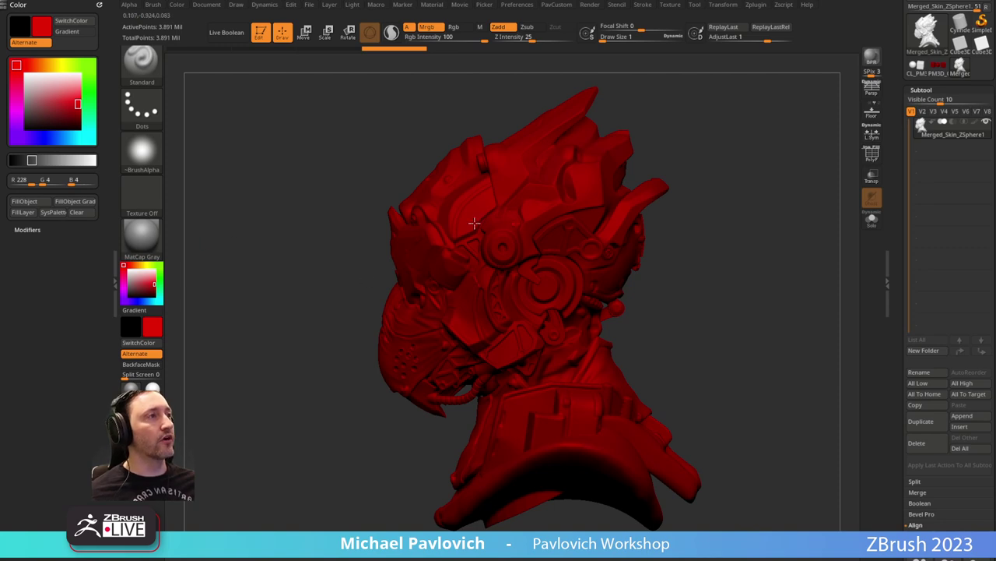
Set the current color to pure red (255, 0, 0), and soften it to R 255, G 64, B 64.
left_click_drag(31, 183, 70, 182)
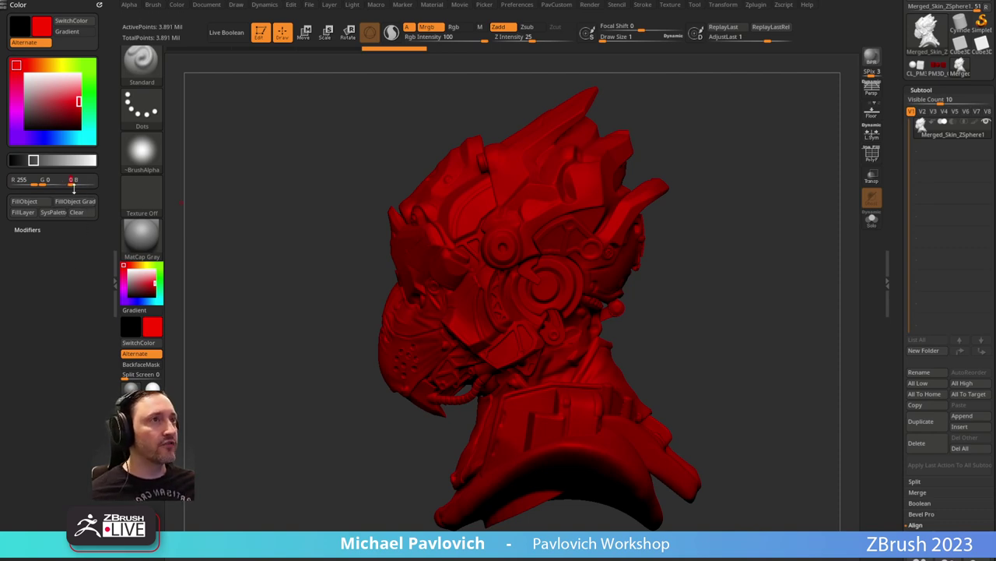
left_click_drag(70, 181, 55, 181)
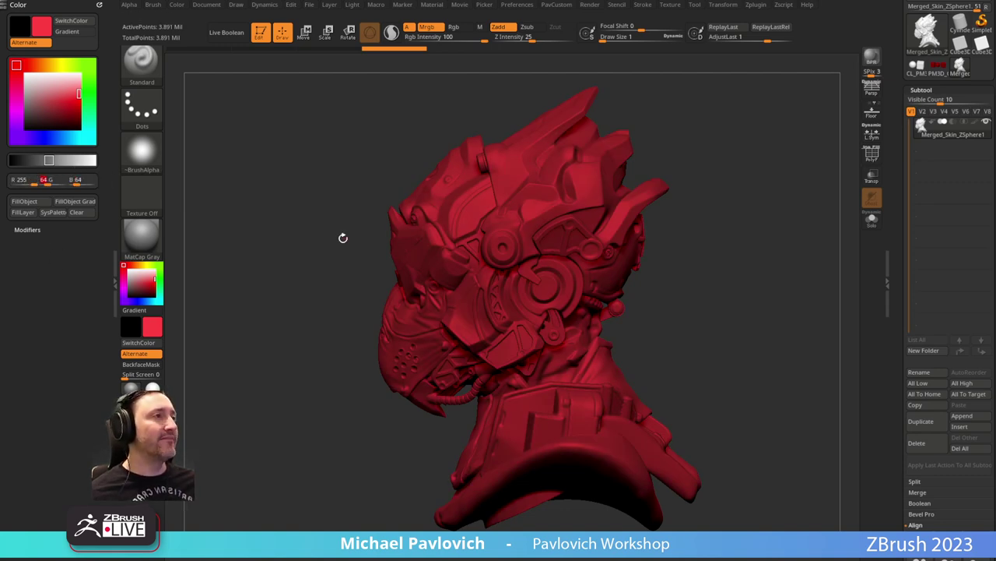
left_click_drag(342, 238, 440, 216)
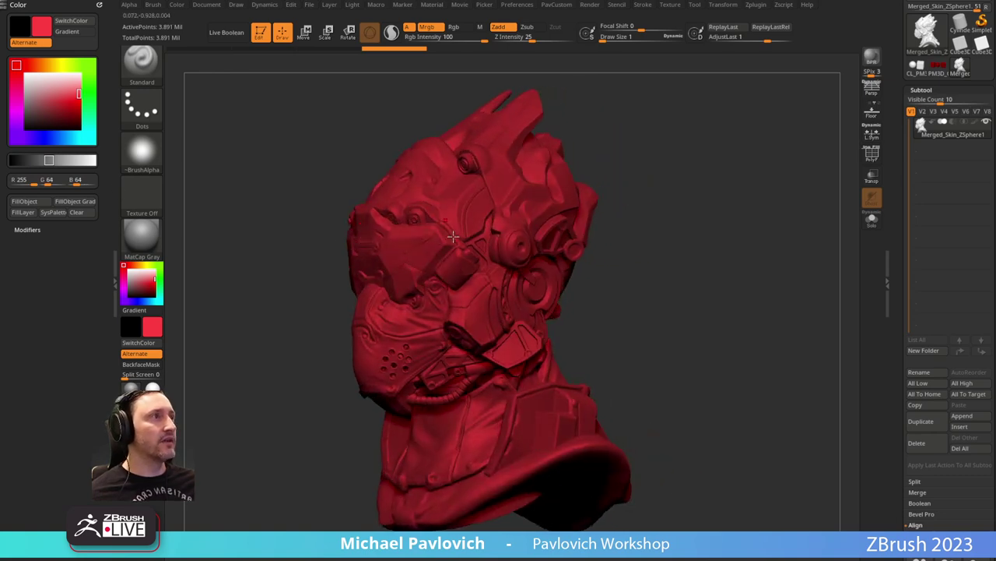
mouse_move(727, 278)
left_mouse_down()
mouse_move(753, 280)
mouse_move(716, 282)
left_mouse_up()
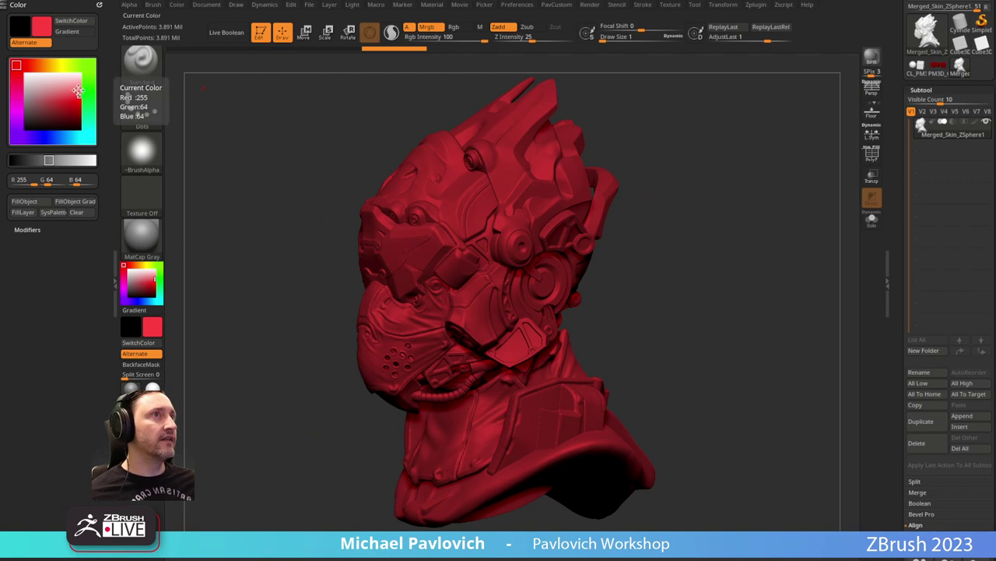
Try several lighter and darker reds as the current color, ending at R 247, G 61, B 61.
left_click(80, 90)
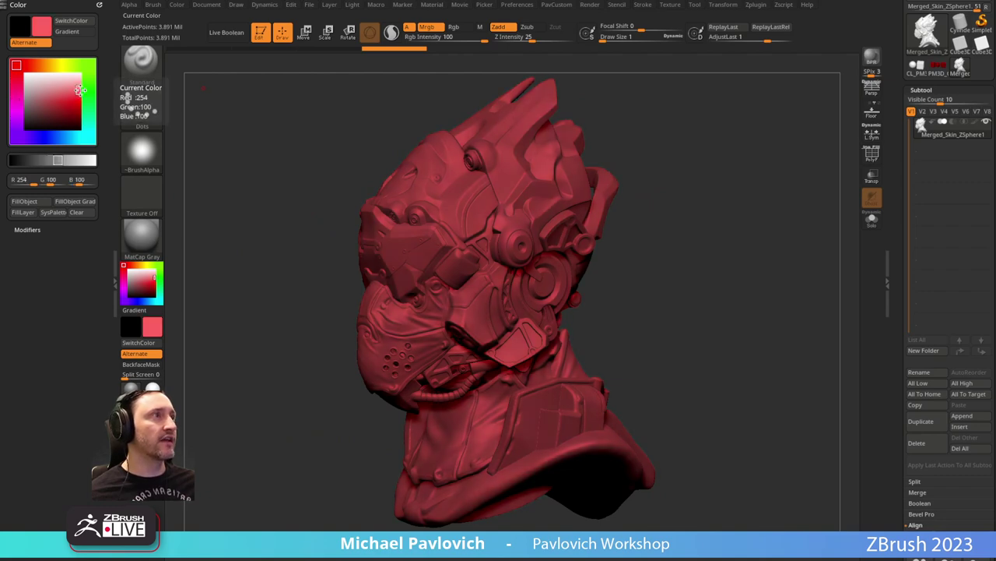
left_click(78, 97)
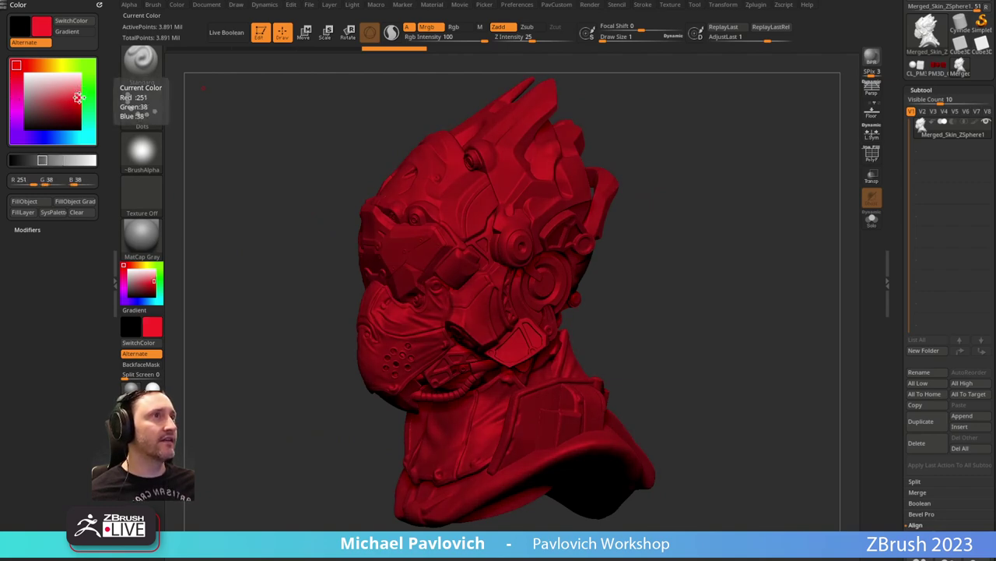
left_click(73, 95)
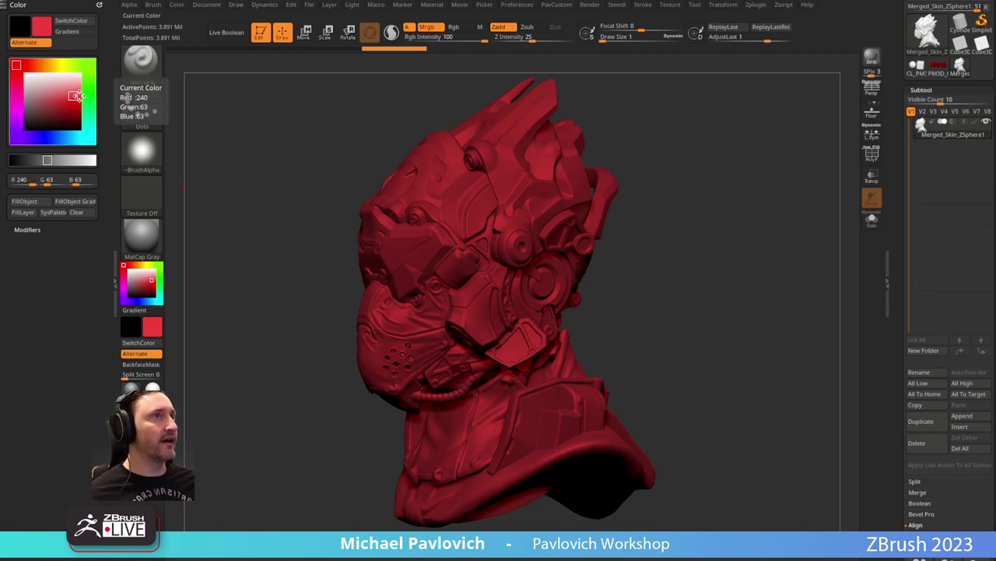
left_click(79, 95)
left_click(78, 95)
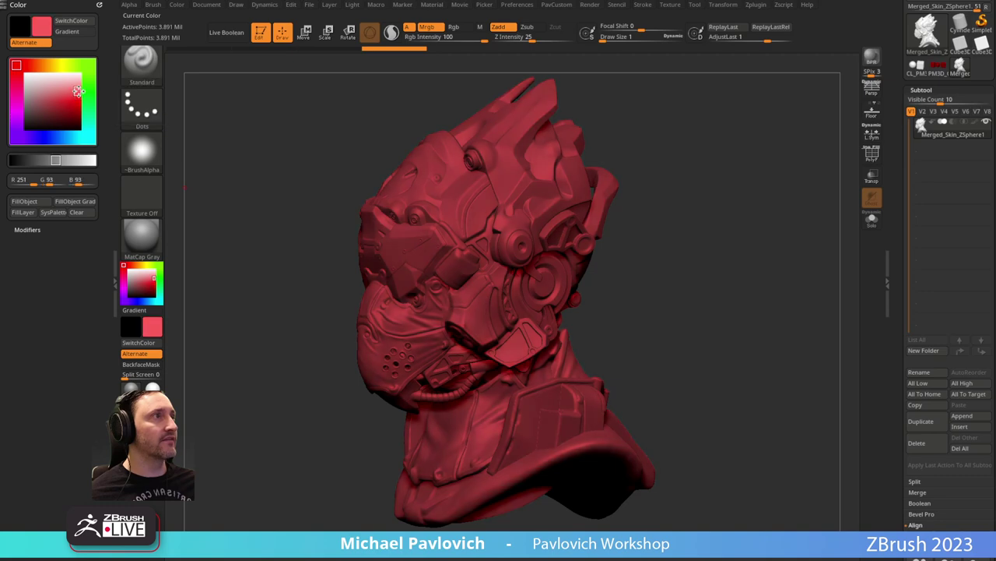
left_click(77, 94)
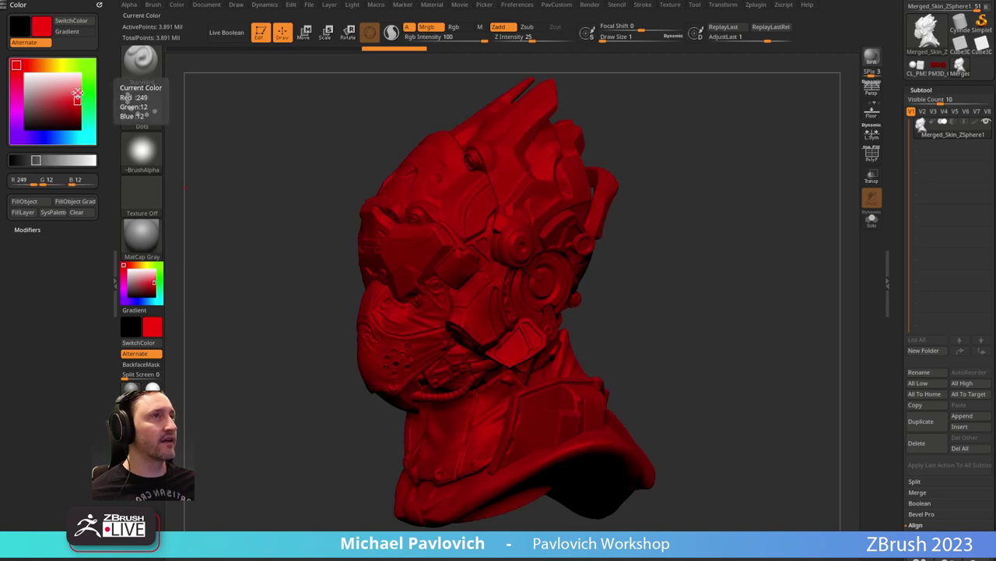
left_click(73, 96)
left_click(75, 95)
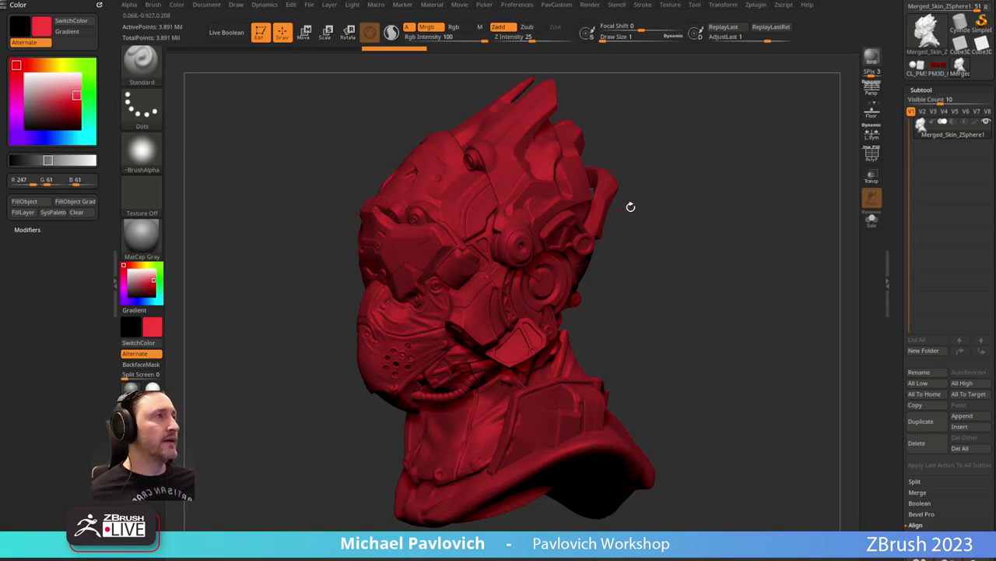
Set the current color to R 255, G 0, B 0 and fill the head subtool with it.
left_click_drag(630, 207, 694, 203)
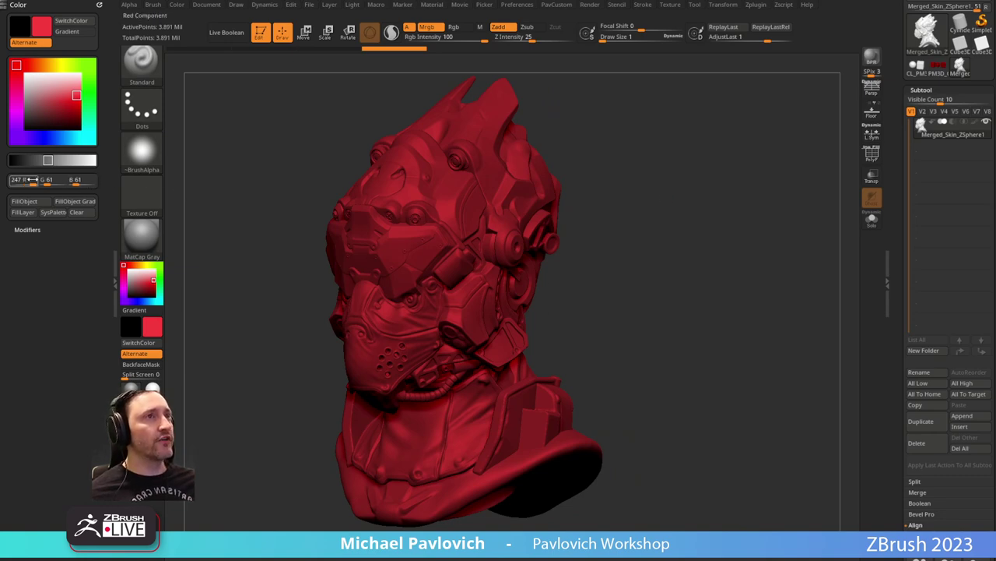
left_click_drag(32, 184, 56, 184)
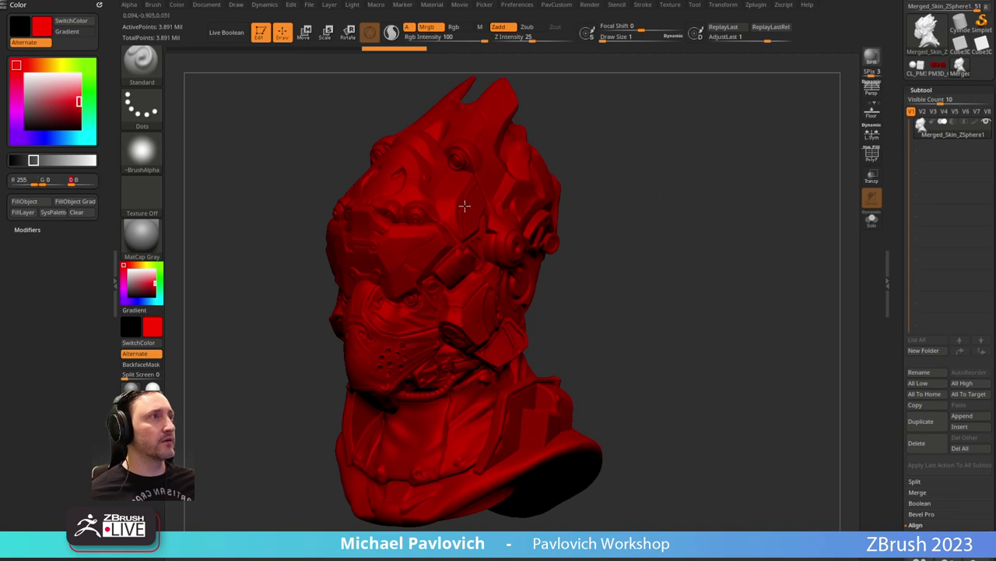
mouse_move(711, 177)
left_mouse_down()
mouse_move(723, 181)
mouse_move(674, 191)
left_mouse_up()
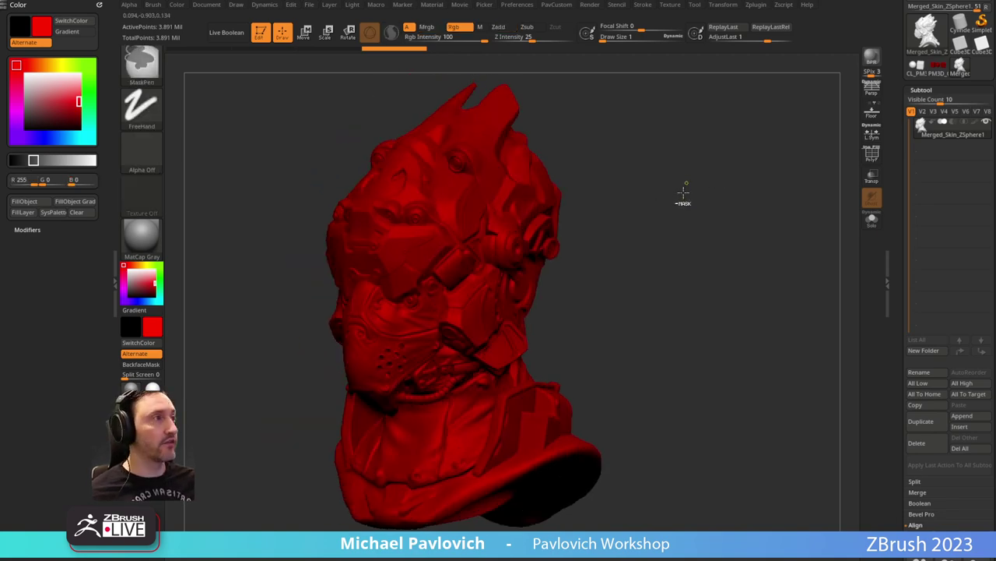
key("ctrl+shift+z")
Change the current color to pure blue with R 0, G 0, B 255.
left_click(45, 137)
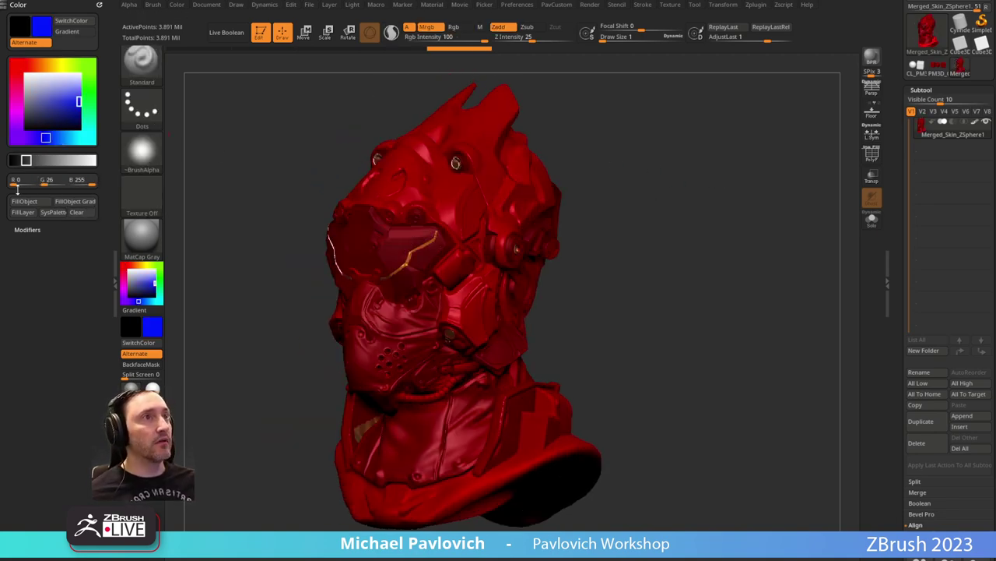
left_click_drag(46, 186, 39, 187)
left_click_drag(662, 178, 494, 75)
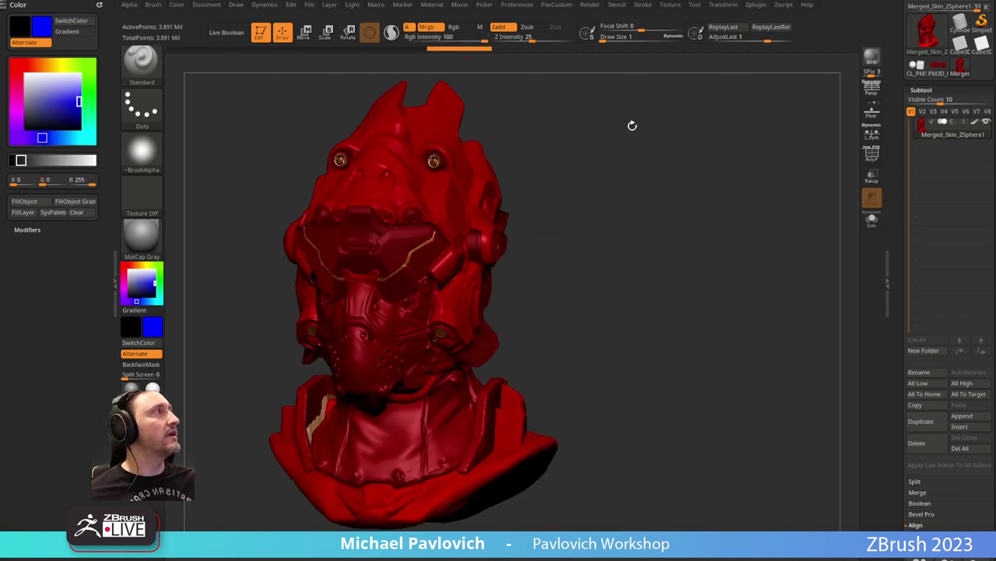
Choose the SkinShade4 material and fill the whole head with it and the pure blue color.
left_click(177, 4)
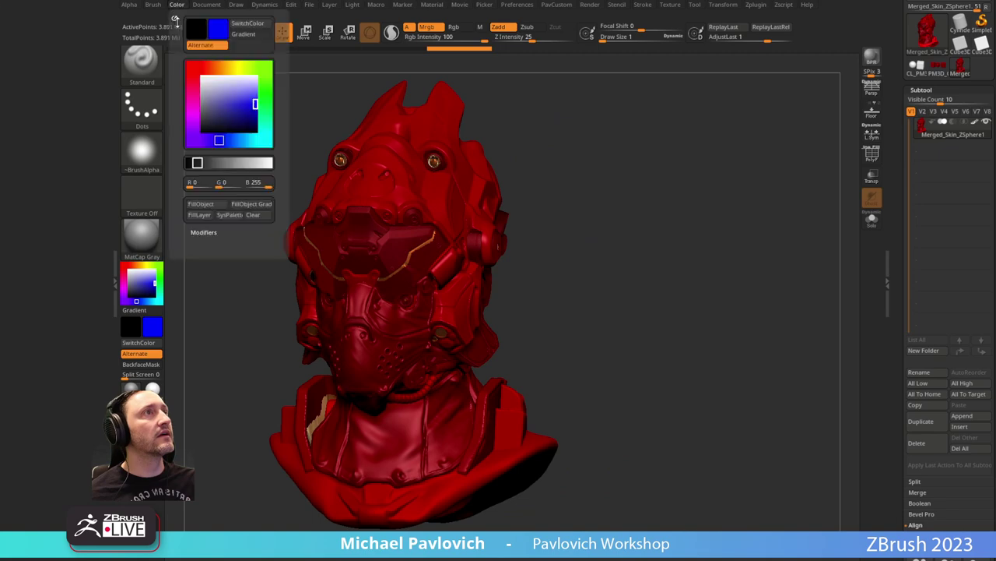
left_click(142, 233)
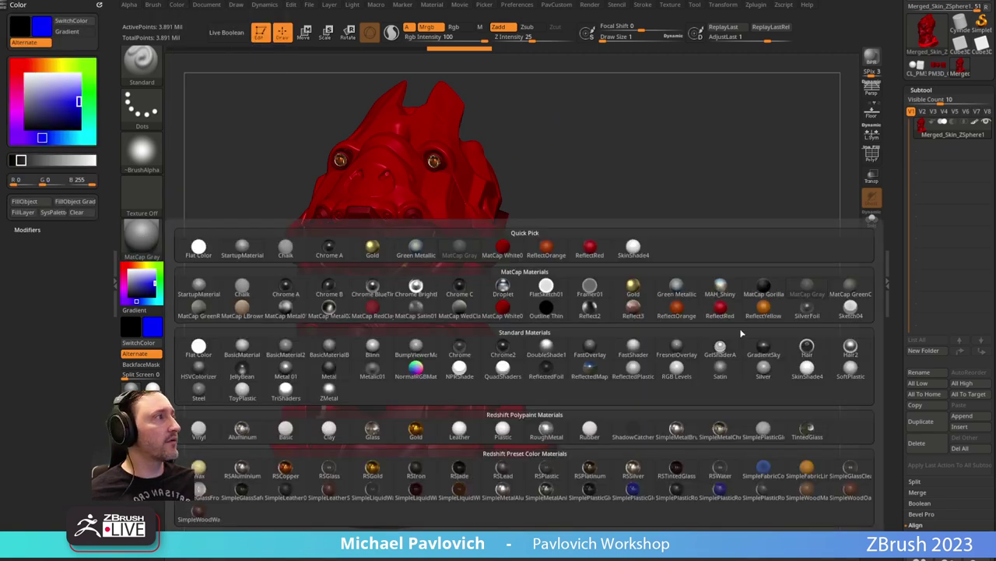
left_click(806, 372)
left_click(177, 5)
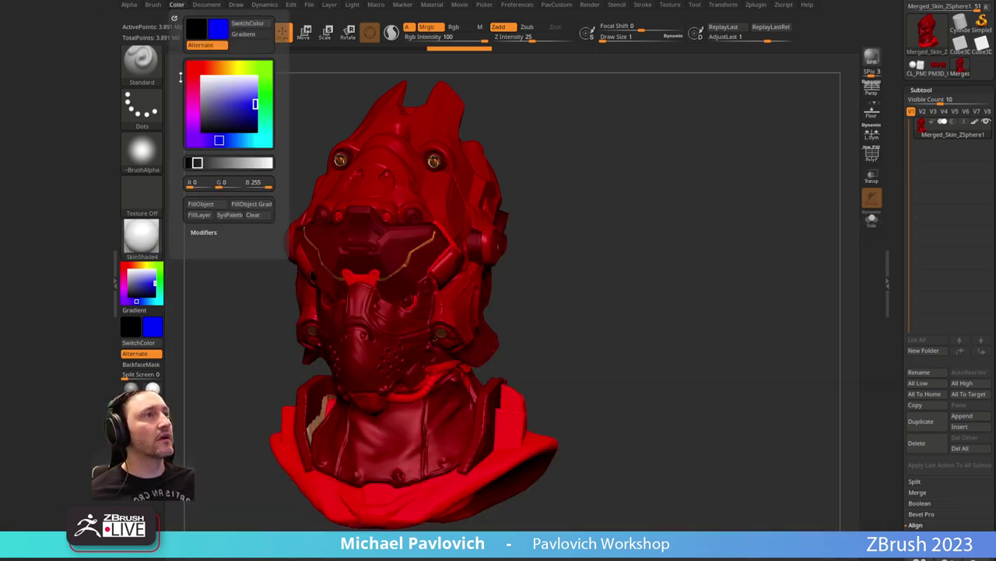
left_click(201, 205)
right_click_drag(410, 142, 493, 198)
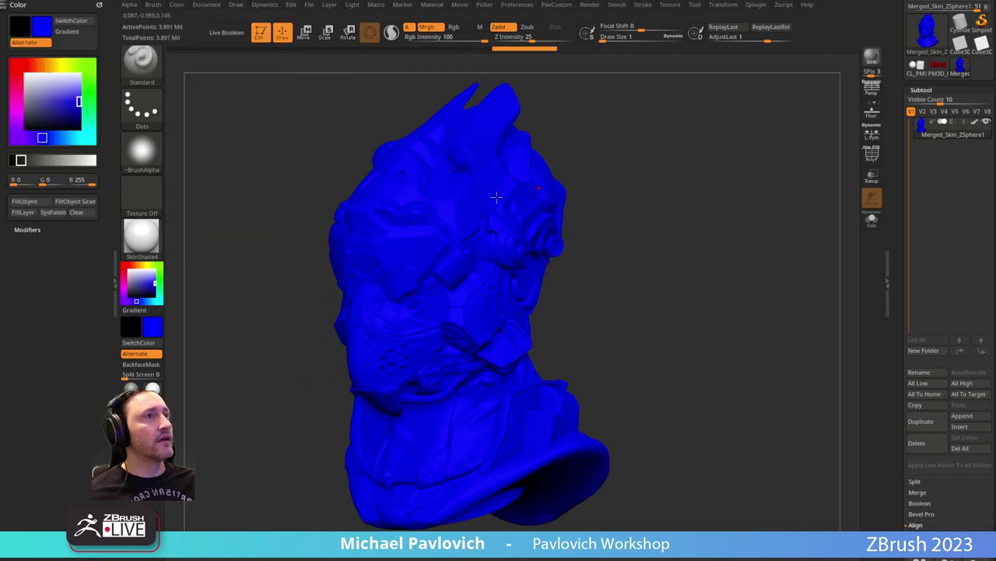
left_click_drag(644, 211, 640, 200)
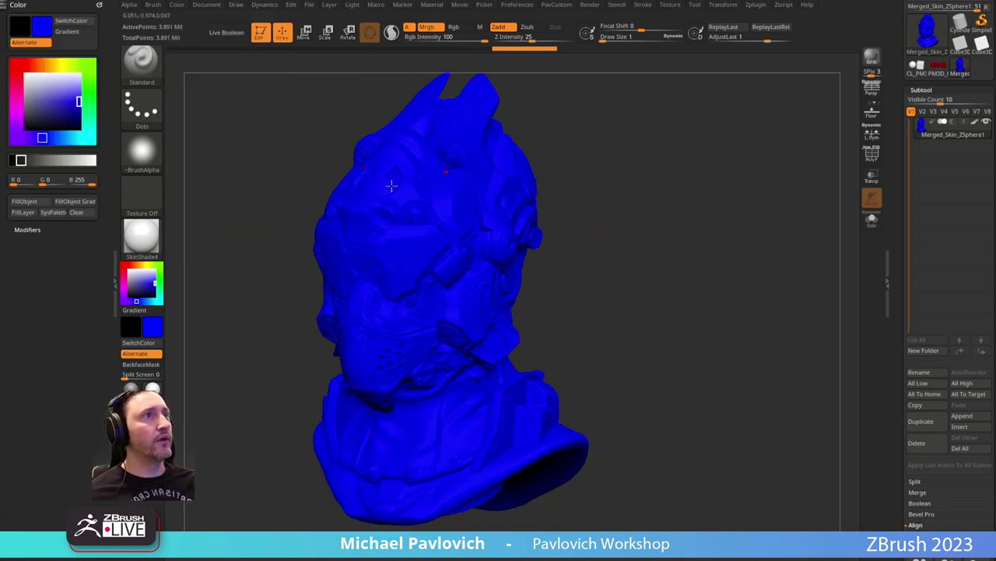
Set the current color to R 255, G 0, B 0 and fill the isolated visor plate over the eyes with it.
left_click(122, 265)
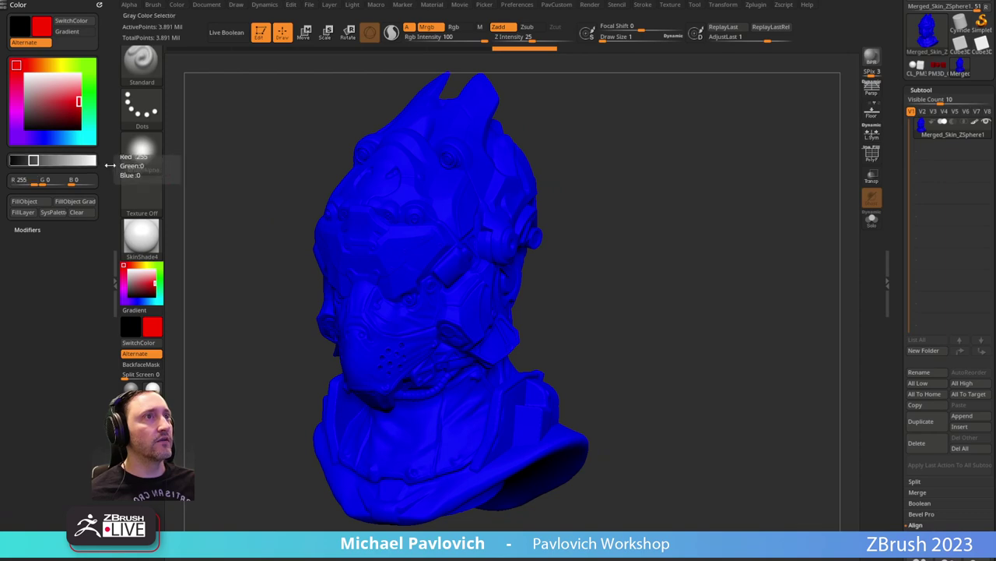
right_click_drag(619, 213, 382, 222)
key("ctrl+shift")
left_click(388, 220, "ctrl+shift")
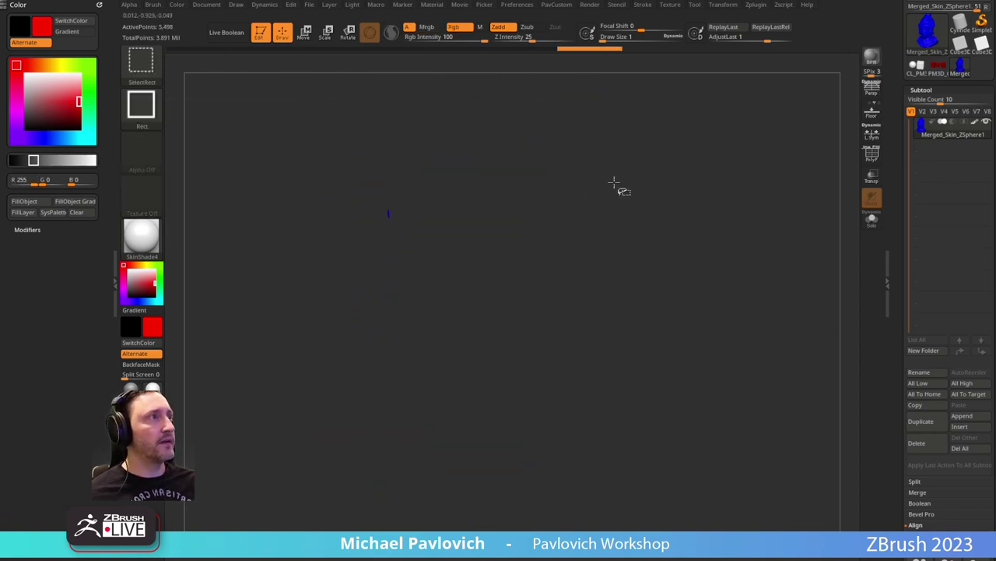
left_click(727, 185, "ctrl+shift")
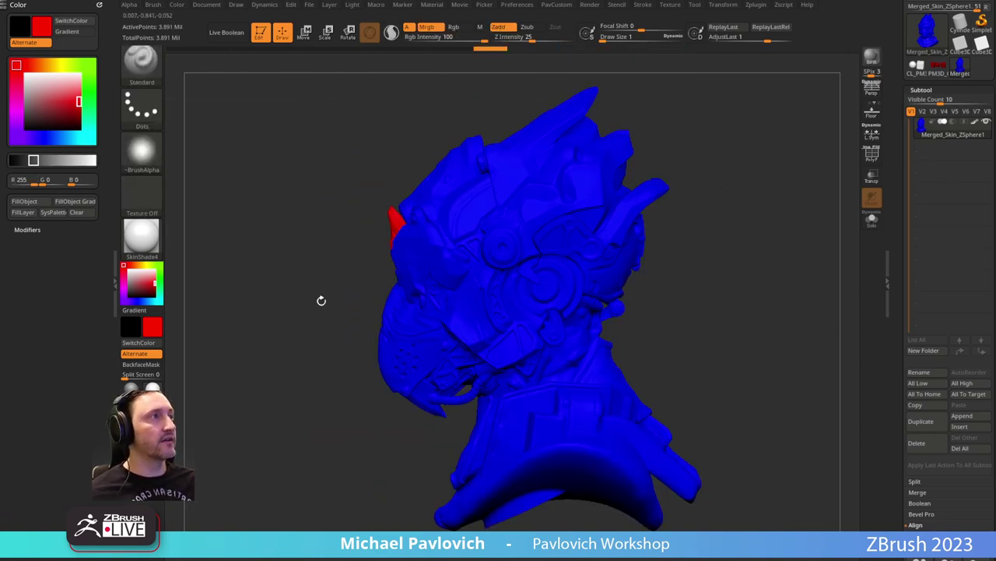
right_click_drag(320, 301, 356, 283, "ctrl")
left_click(385, 255, "ctrl+shift")
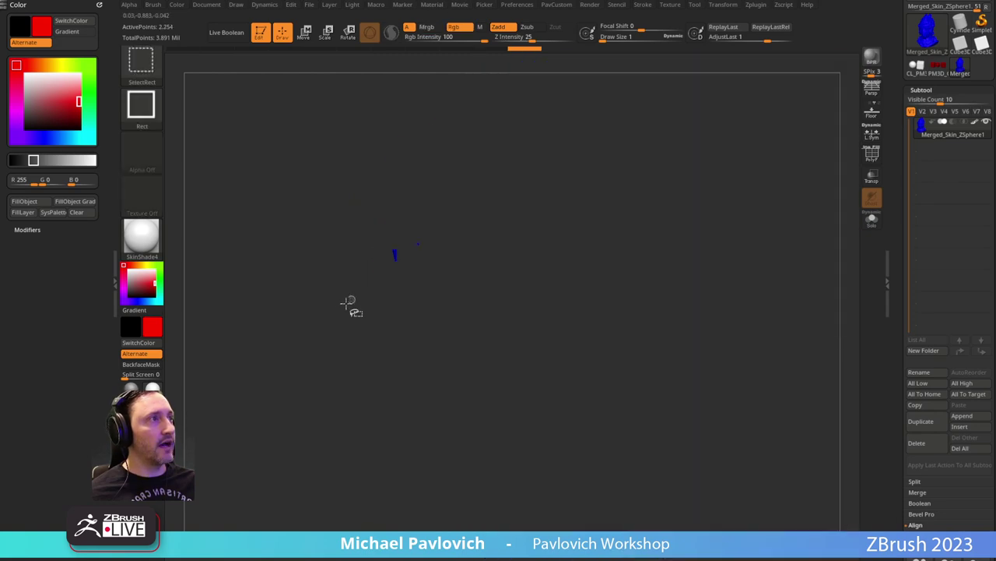
key("f")
left_click(336, 297, "ctrl+shift")
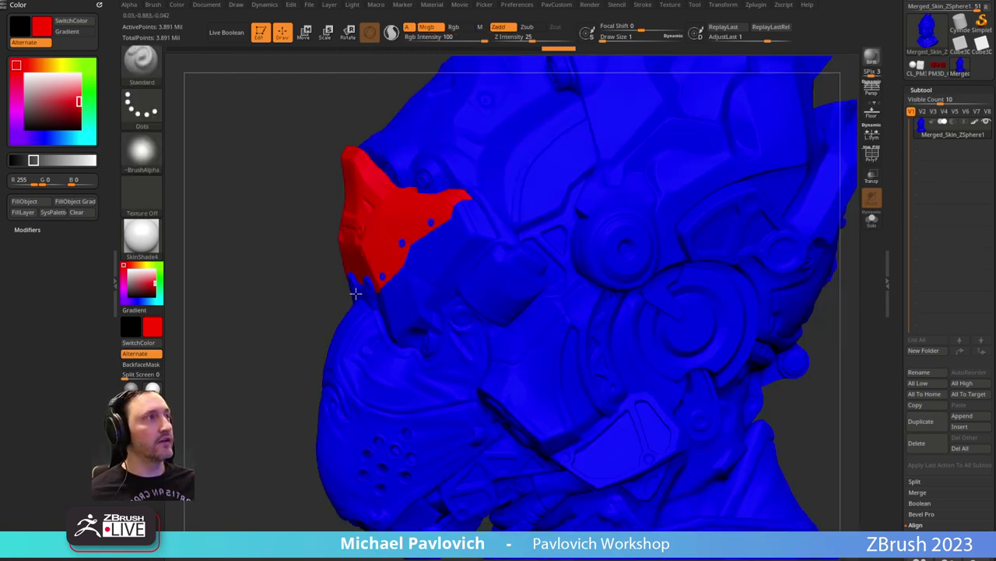
Isolate the pieces directly below the red visor plate, fill them with pure red, and show the whole head again.
right_click_drag(355, 294, 658, 179)
right_click_drag(445, 290, 485, 306)
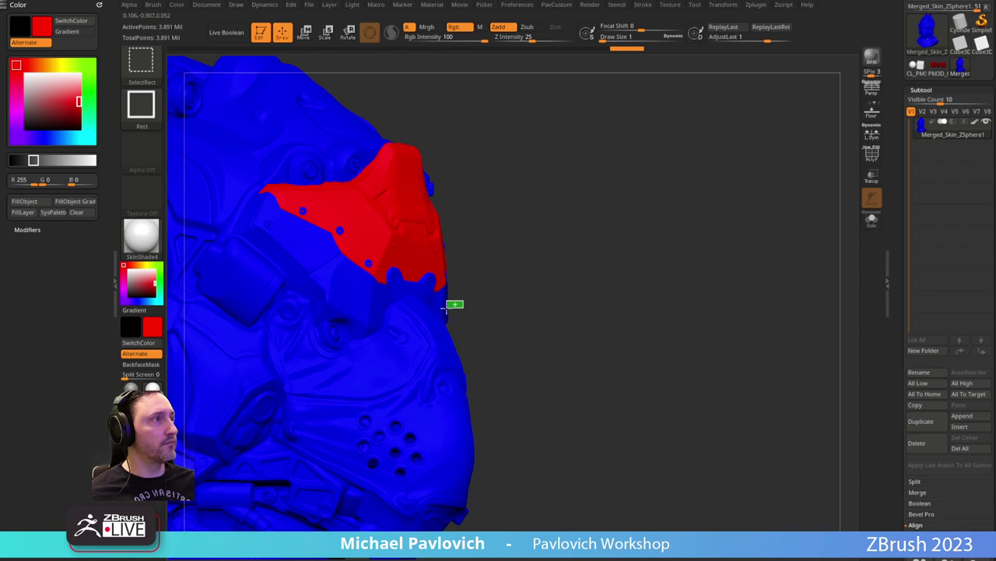
left_click(451, 303, "ctrl+shift")
key("f")
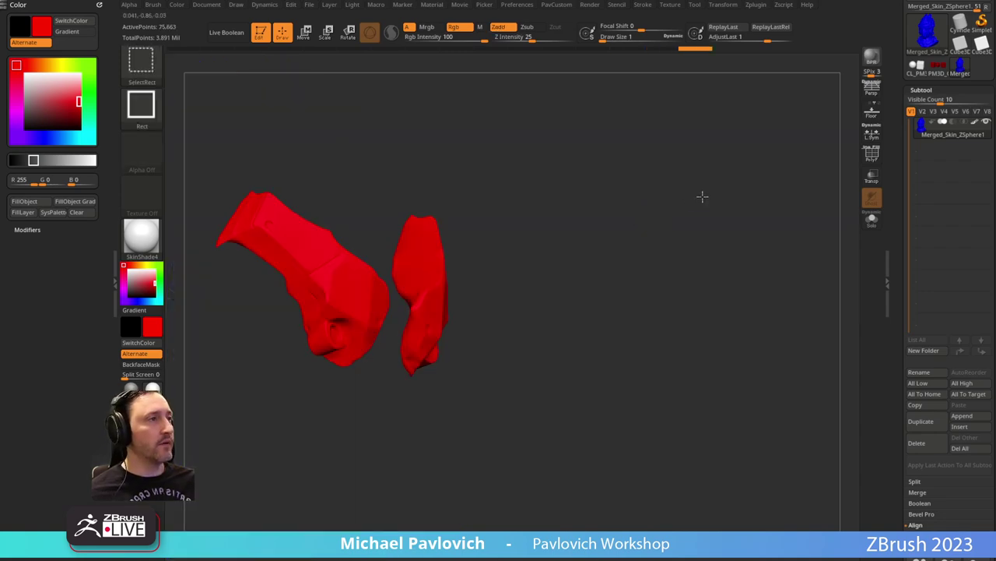
left_click(703, 195, "ctrl+shift")
mouse_move(703, 195)
right_mouse_down()
mouse_move(667, 205)
mouse_move(702, 201)
right_mouse_up()
right_click_drag(790, 273, 744, 258, "ctrl")
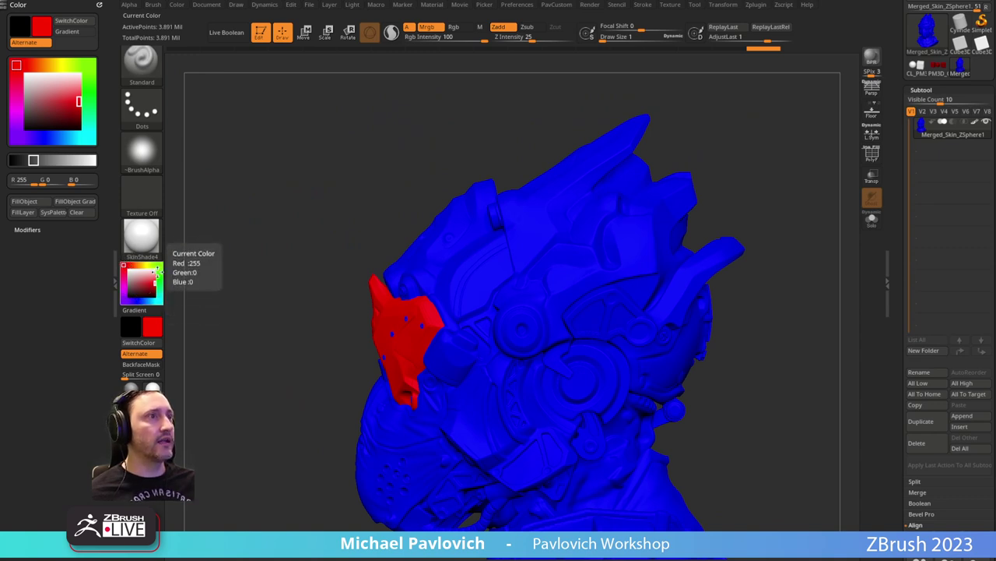
Set the current color to R 0, G 255, B 0, fill the isolated rear helmet shell with it, and show the full head.
left_click(159, 274)
left_click(27, 182)
type("0")
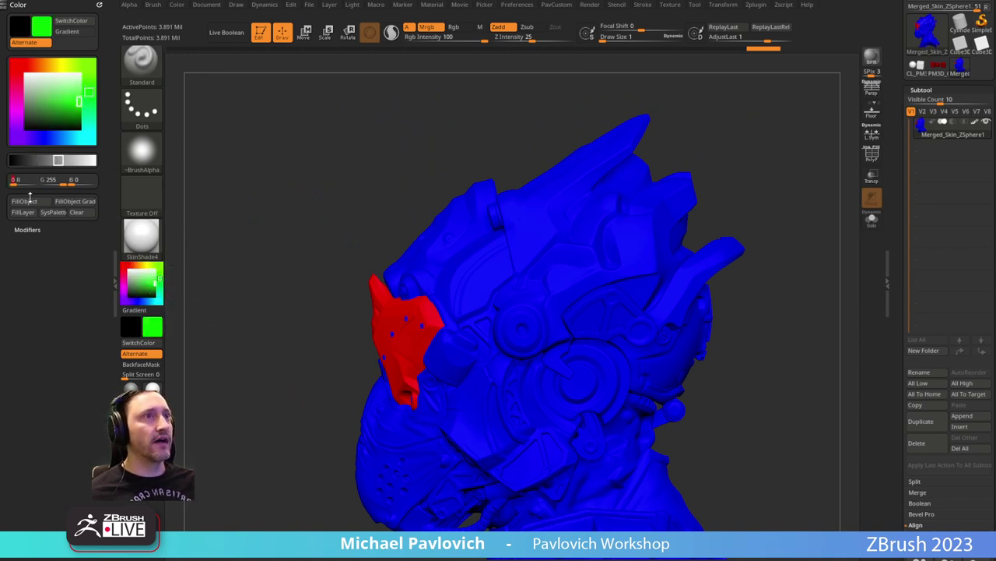
left_click_drag(685, 109, 710, 179, "ctrl+shift")
key("ctrl+shift+a")
key("ctrl+f")
left_click(703, 130, "ctrl+shift")
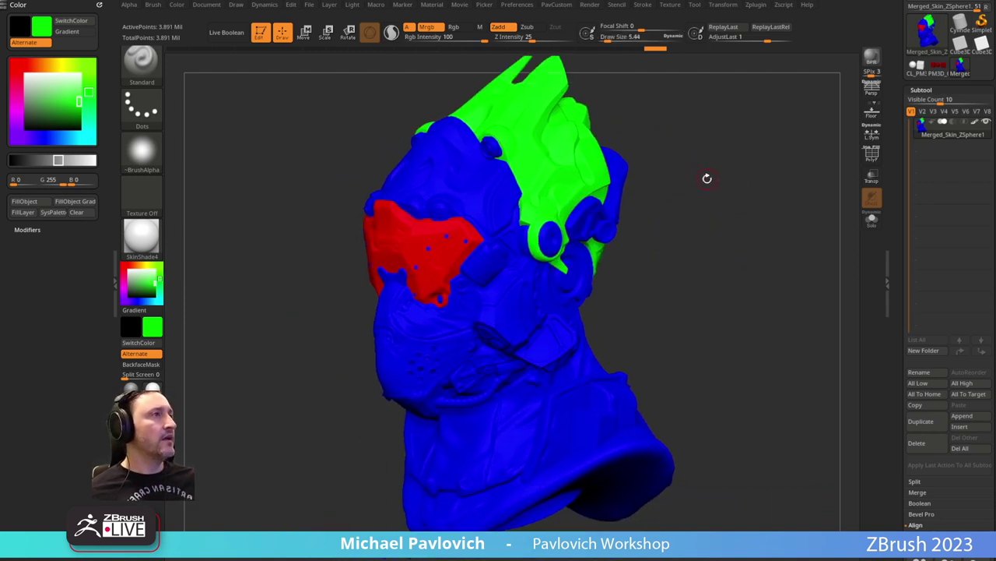
Open the ZColor plugin's color palette window.
left_click(756, 4)
left_click(750, 17)
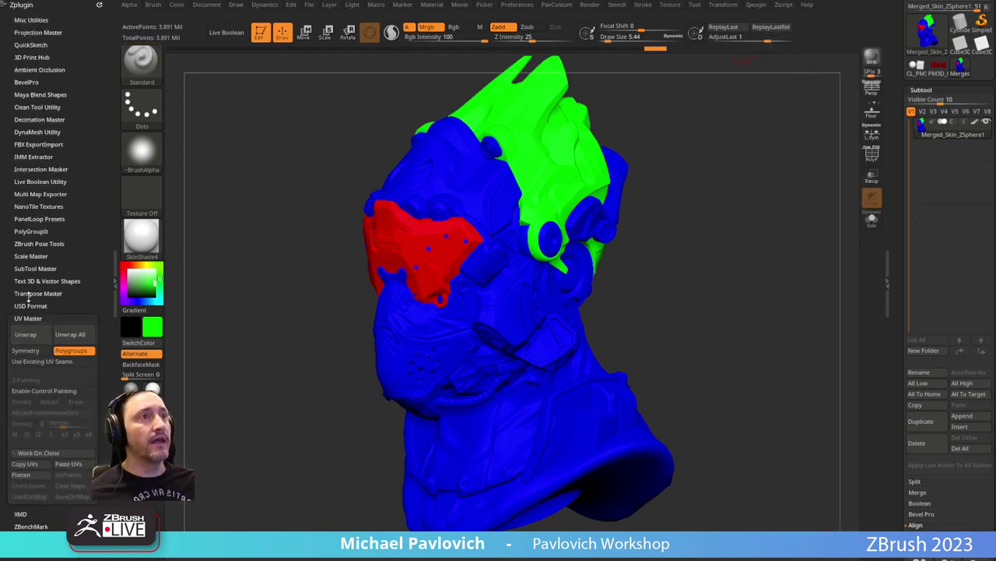
left_click(24, 380)
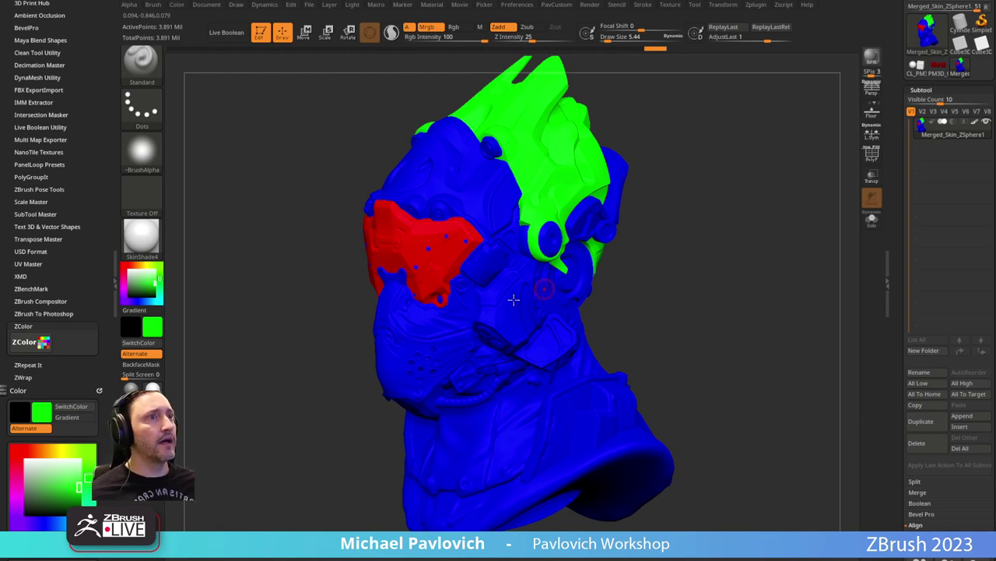
left_click_drag(281, 19, 257, 71)
Preview the green and blue ZColor swatches, then set the current color to yellow #FFFF00.
left_click(204, 117)
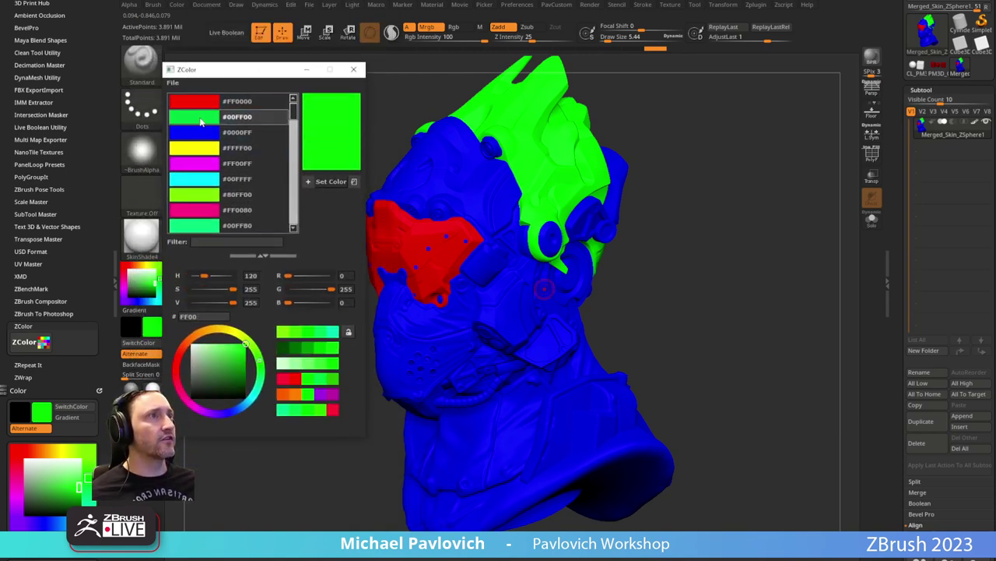
left_click(204, 133)
left_click(204, 150)
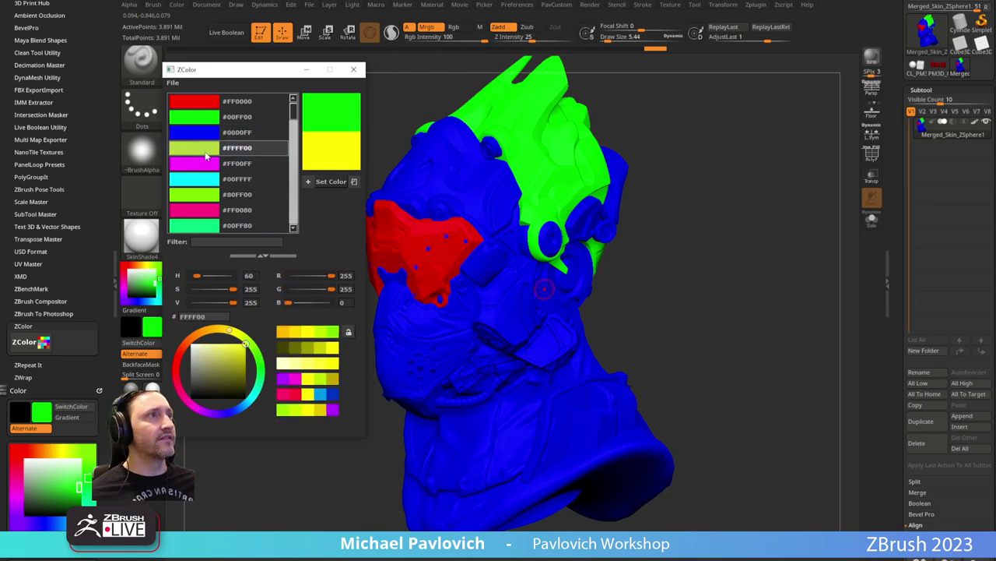
left_click(336, 181)
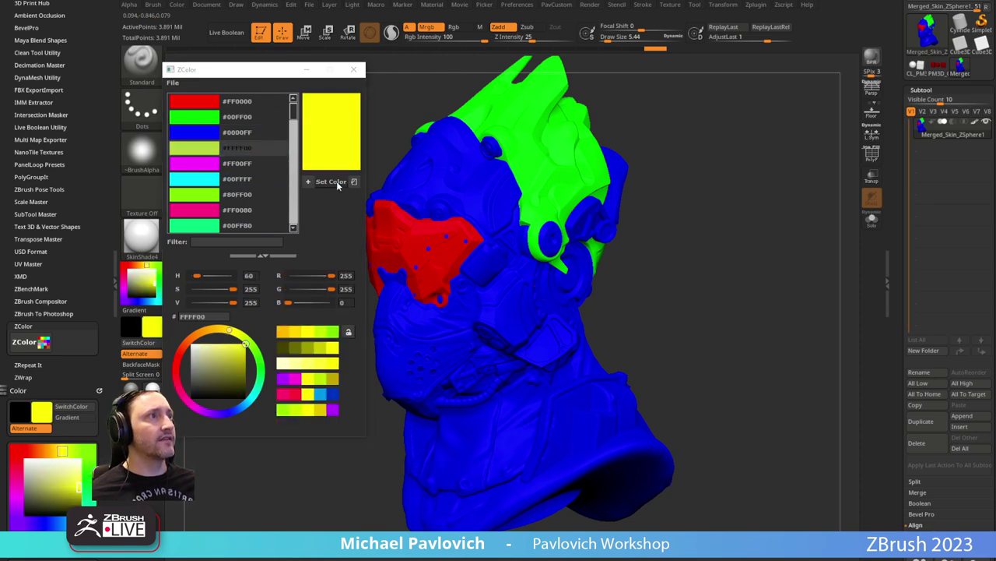
Examine the ZColor swatch list, previewing #FF0080 and the pure colors from #FF0000 through #00FFFF.
left_click(201, 187)
left_click(201, 209)
scroll(206, 179, "down", 3)
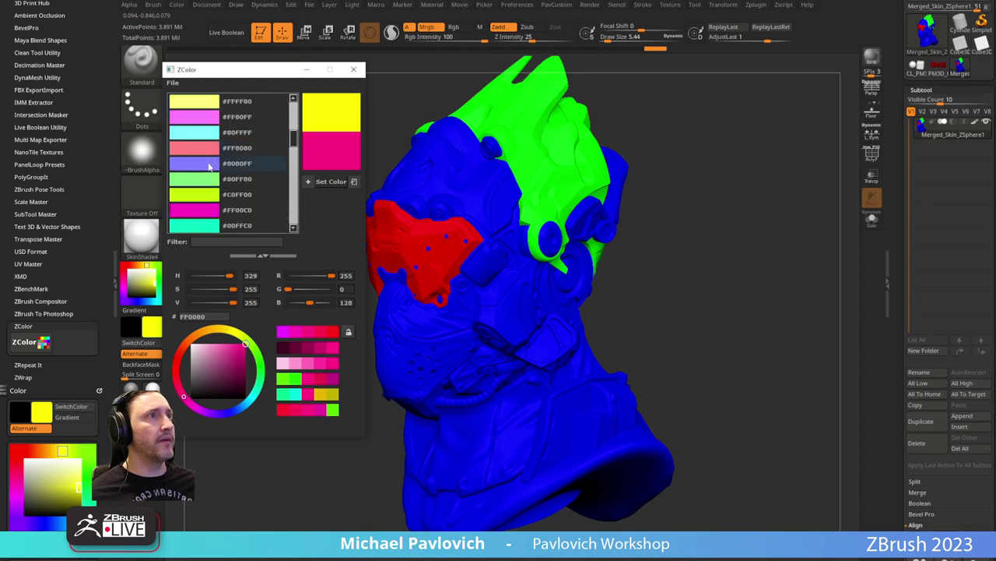
scroll(208, 171, "up", 3)
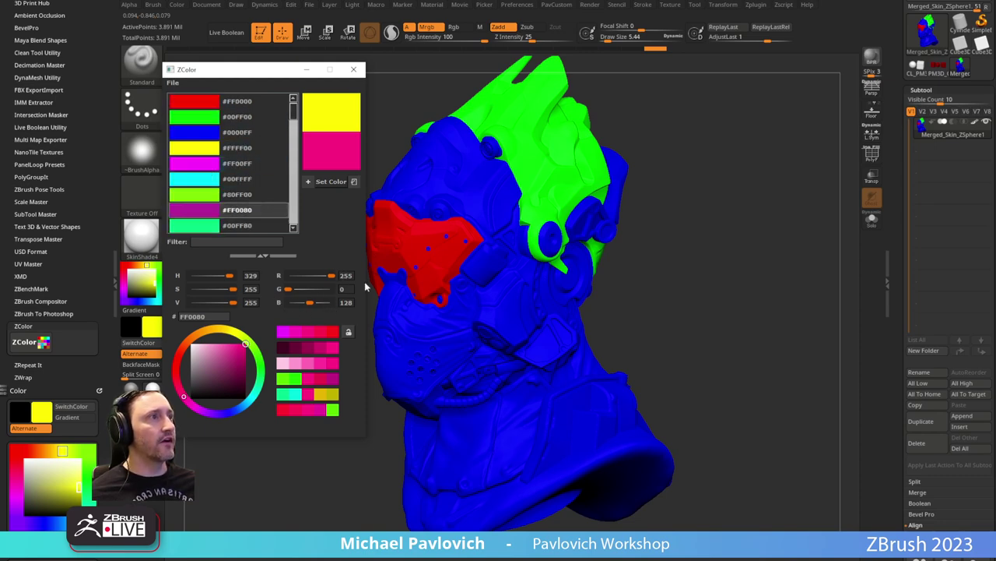
left_click(206, 105)
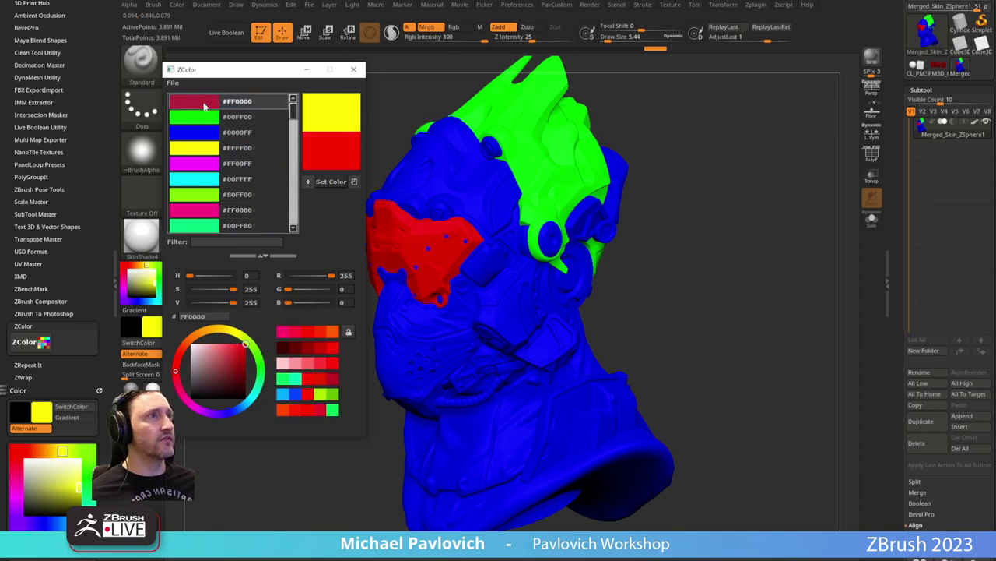
left_click(203, 122)
left_click(200, 136)
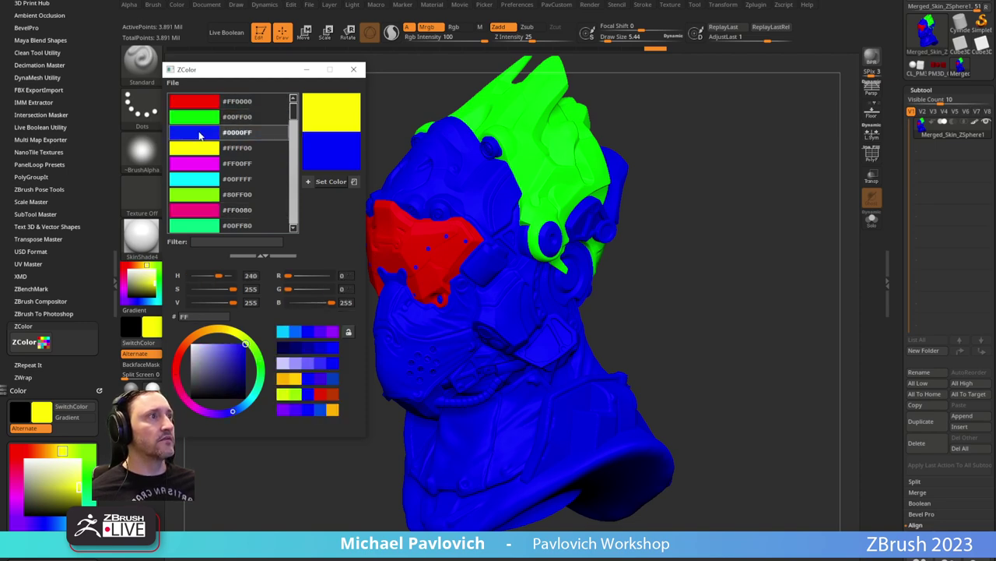
left_click(196, 151)
left_click(196, 165)
left_click(194, 179)
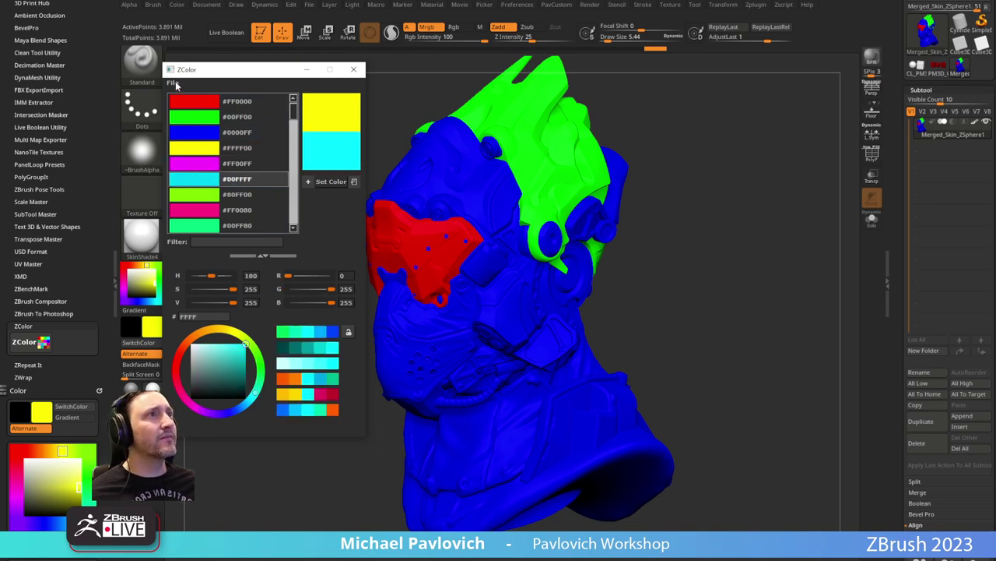
left_click_drag(296, 129, 265, 55)
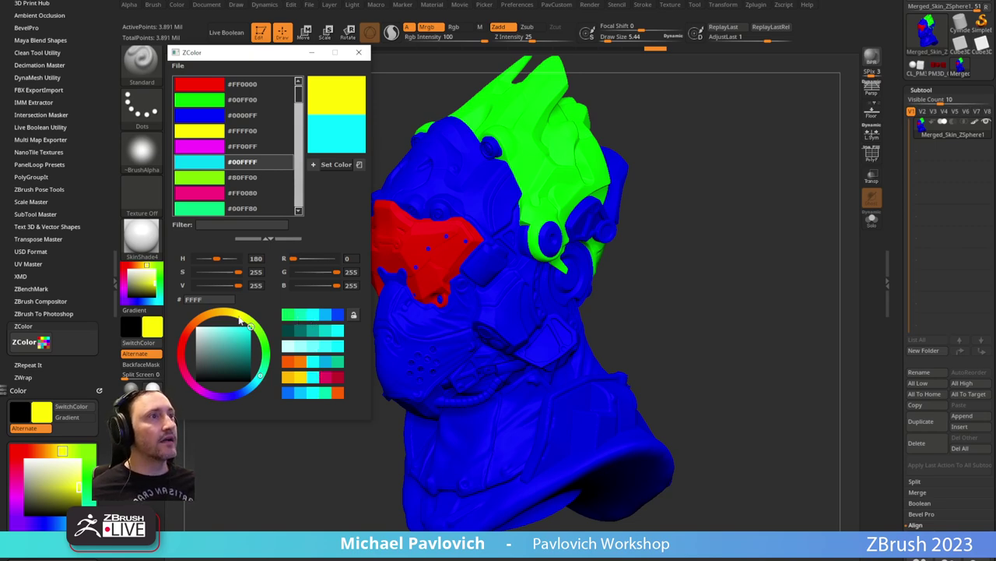
Try sampling a near-black color with R, G and B at 15 in ZColor, and toggle its fill option on and off.
left_click_drag(246, 341, 259, 249)
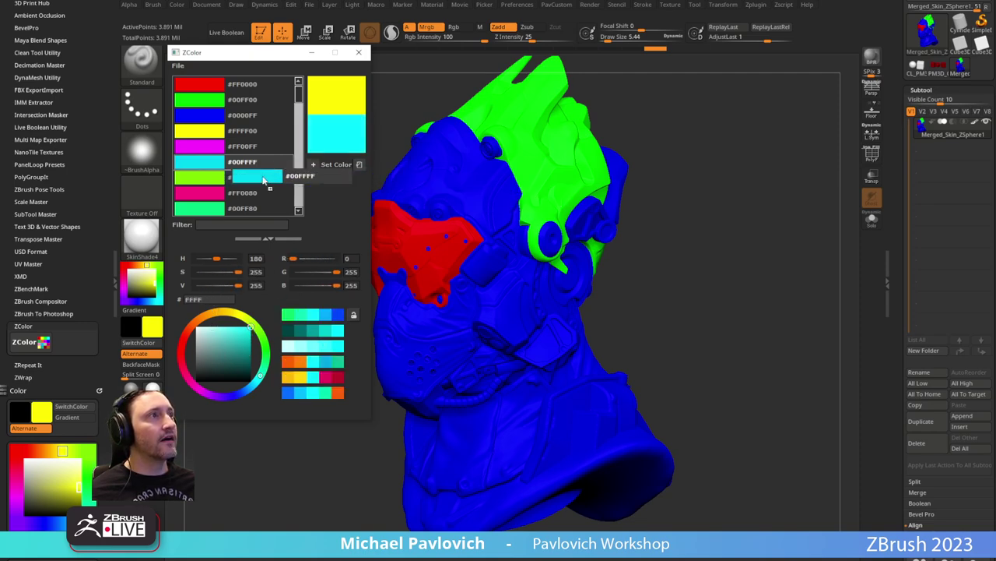
left_click_drag(314, 101, 362, 118)
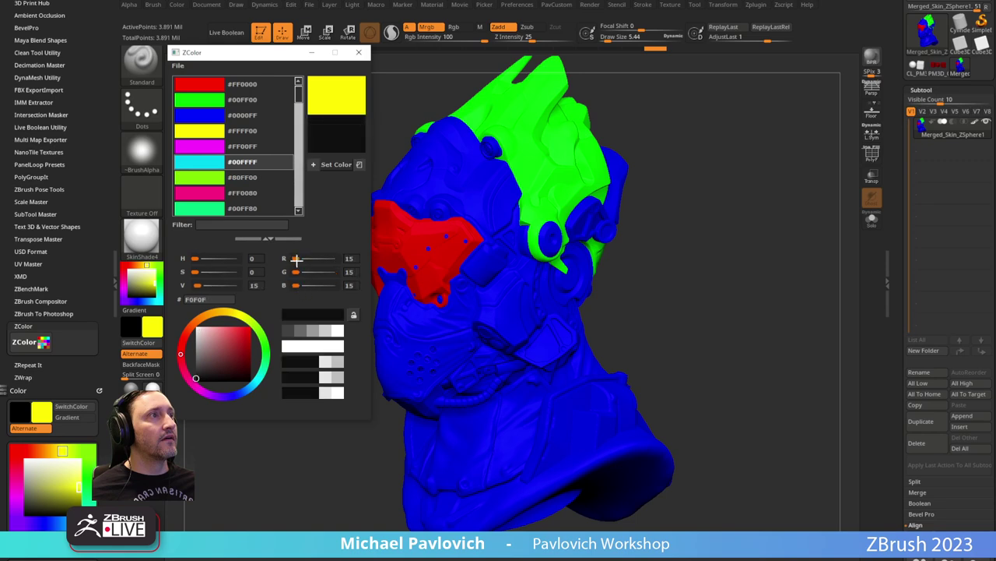
left_click_drag(296, 260, 494, 258)
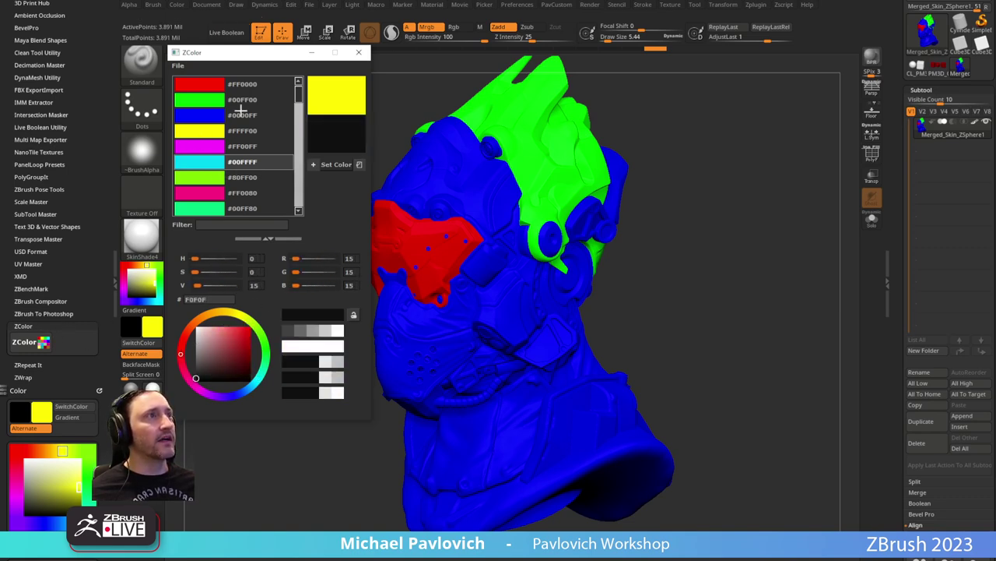
left_click_drag(346, 122, 385, 151)
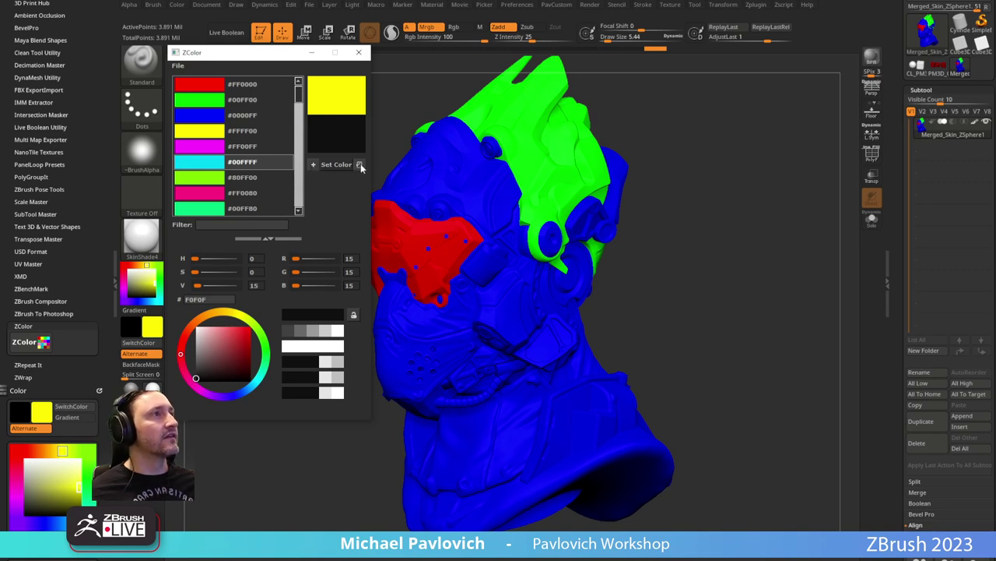
left_click(419, 176)
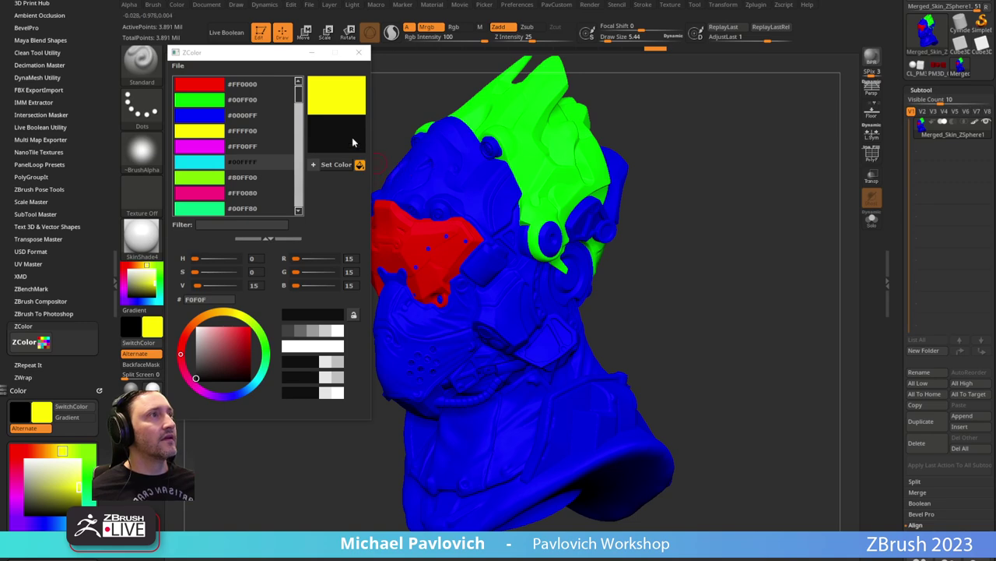
left_click(361, 166)
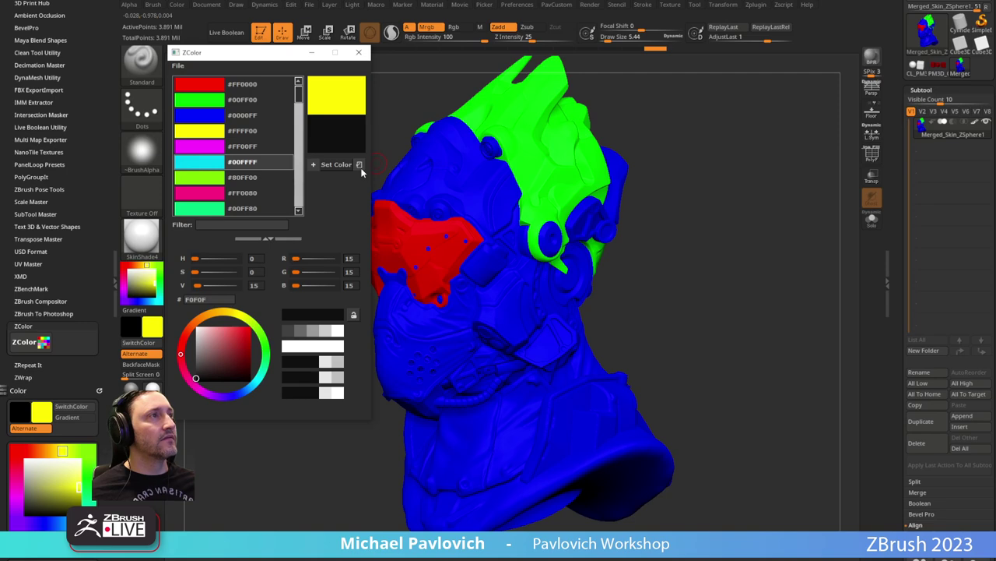
Preview the pure-color swatches in ZColor and set the current color to magenta #FF00FF.
left_click(198, 93)
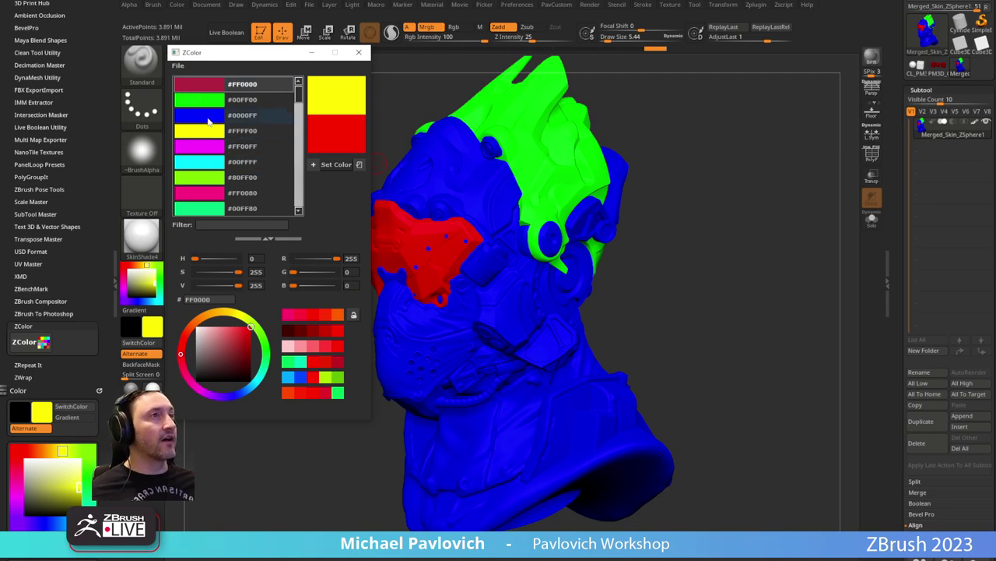
left_click(197, 104)
left_click(199, 120)
left_click(200, 132)
left_click(204, 149)
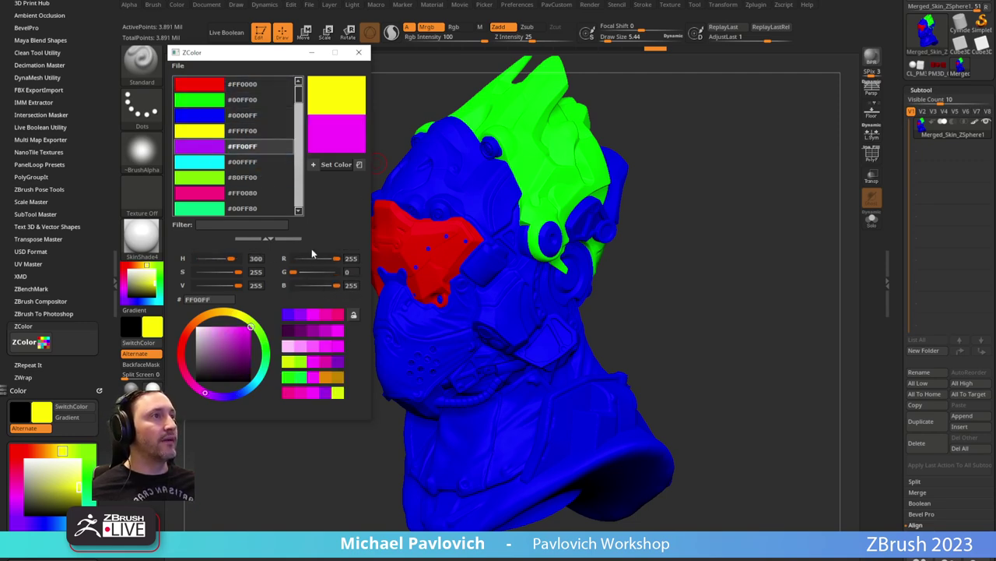
left_click(333, 165)
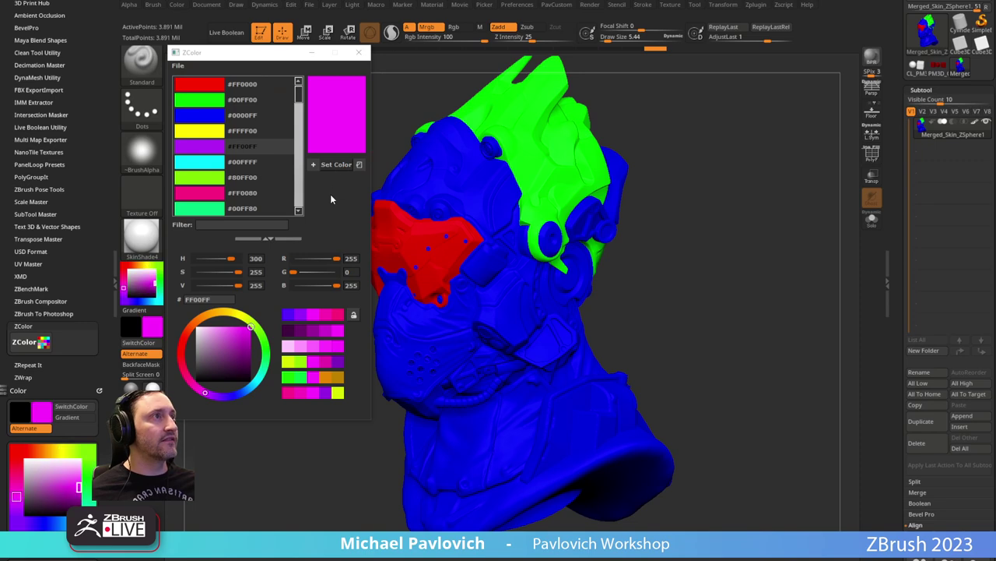
Isolate the swept-back horn piece on the side of the helmet, fill it with magenta, and show the whole head again.
left_click_drag(817, 204, 755, 195)
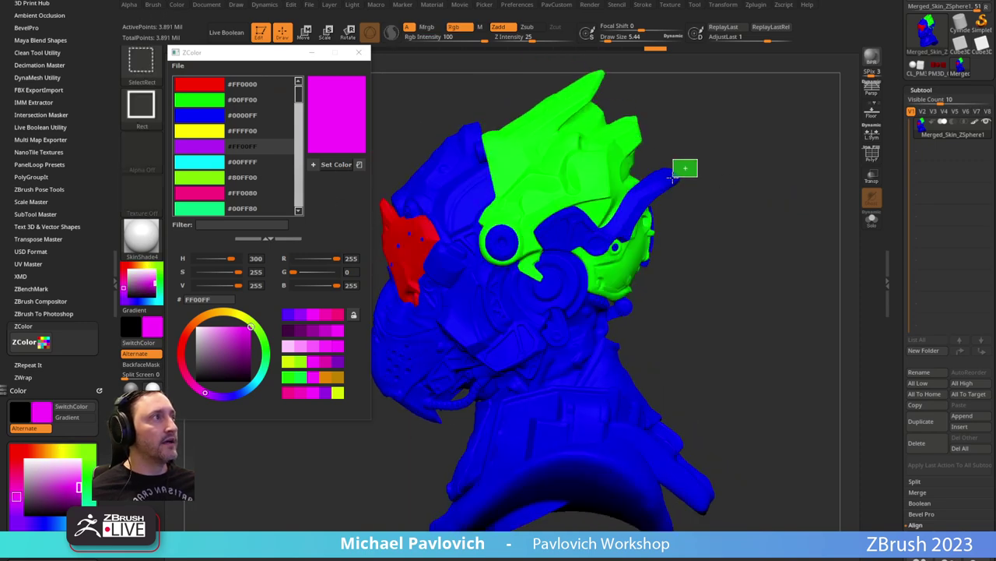
left_click(681, 168, "ctrl+shift")
key("ctrl+f")
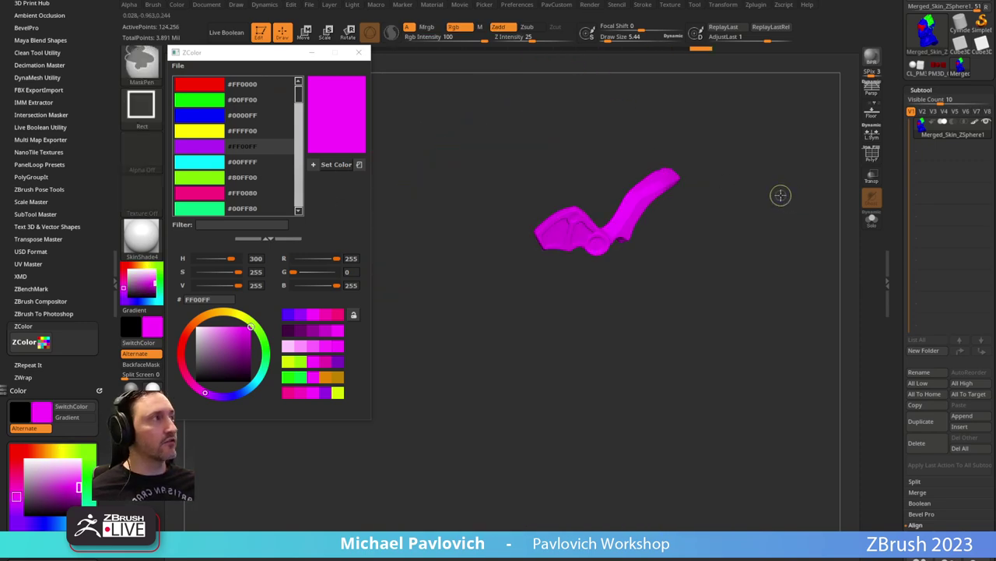
left_click(781, 195, "ctrl+shift")
left_click_drag(759, 229, 811, 221)
mouse_move(733, 199)
left_mouse_down()
mouse_move(769, 204)
mouse_move(735, 217)
left_mouse_up()
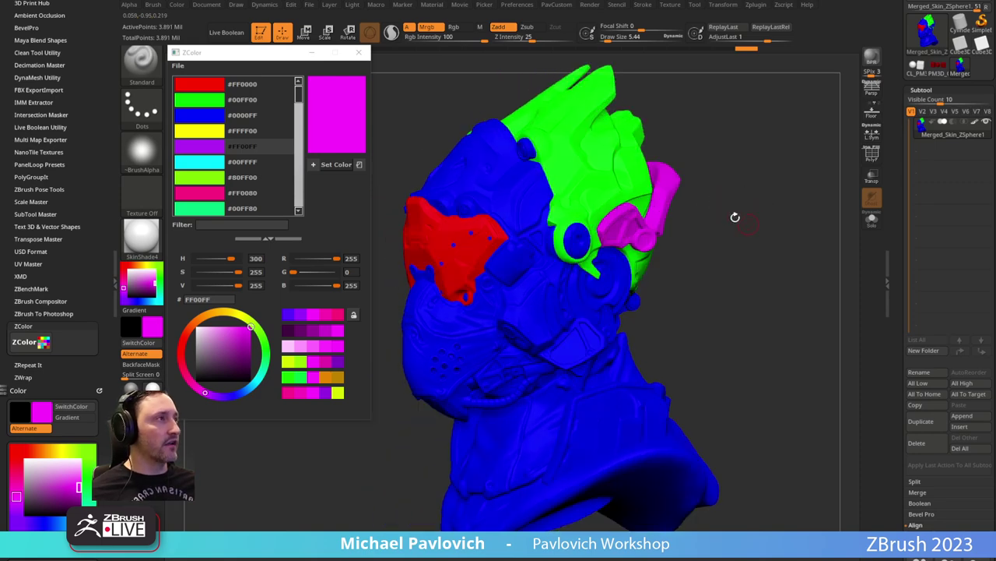
Close the ZColor window and load the _SimpleColorSwatches tool from LightBox.
left_click(359, 53)
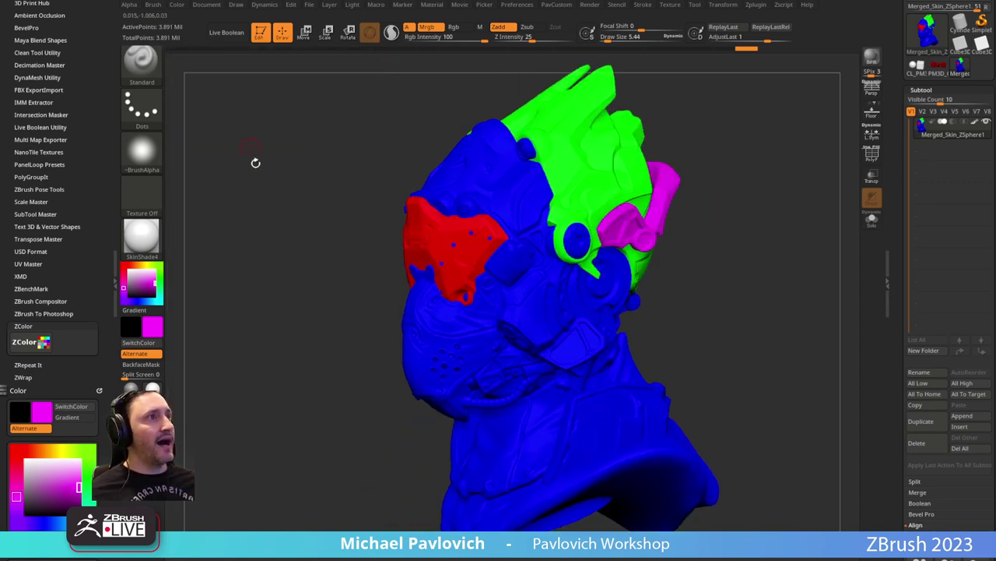
key("comma")
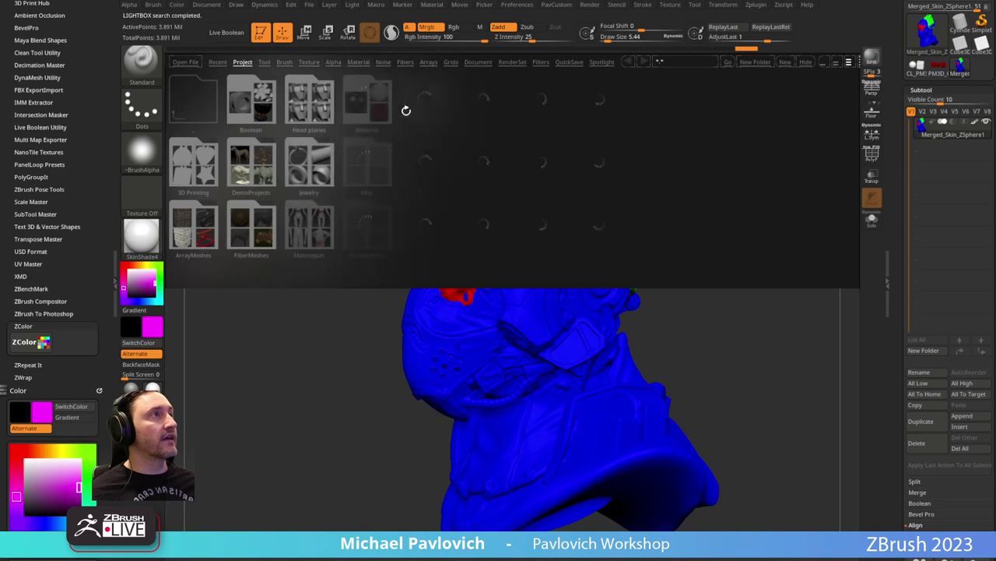
left_click(264, 61)
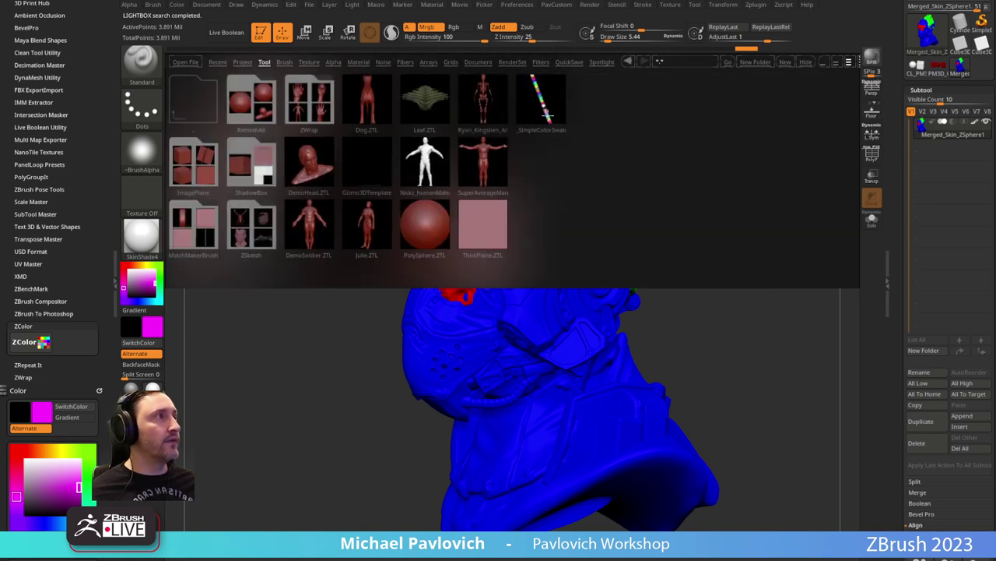
double_click(543, 100)
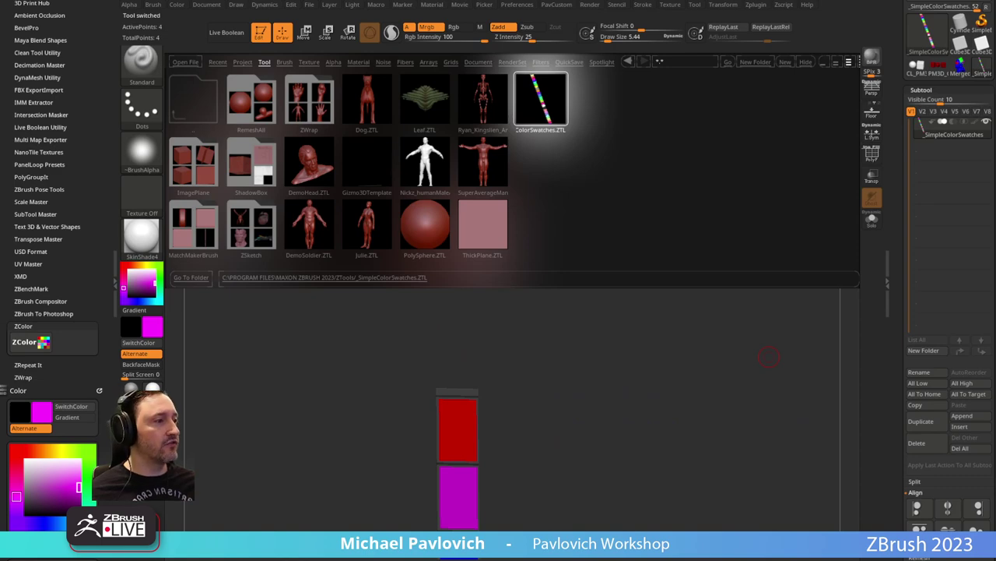
Examine the ZTools and ZProjects folders inside the Maxon ZBrush 2023 program folder in File Explorer, then return to ZBrush.
key("super+e")
scroll(265, 308, "up", 2)
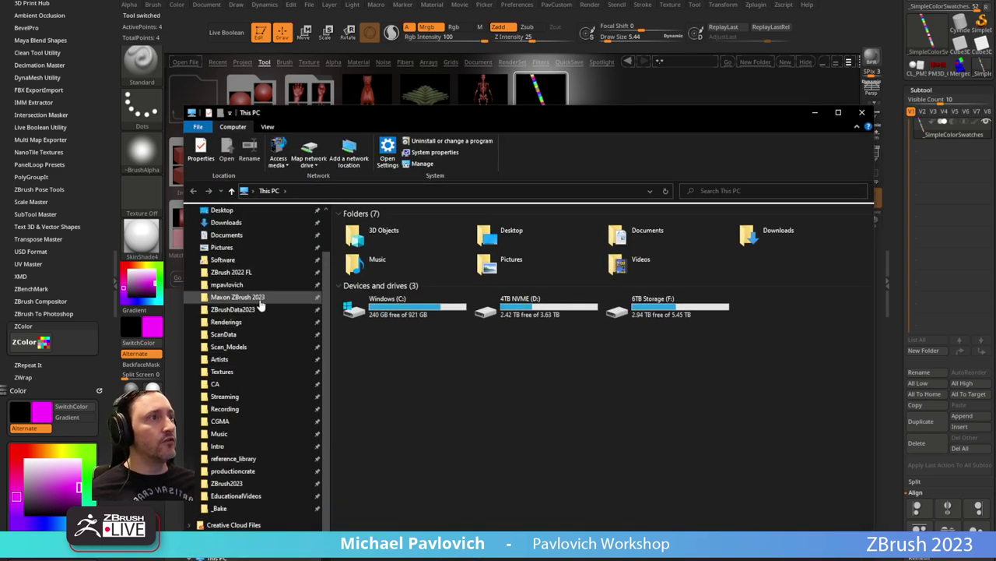
left_click(260, 302)
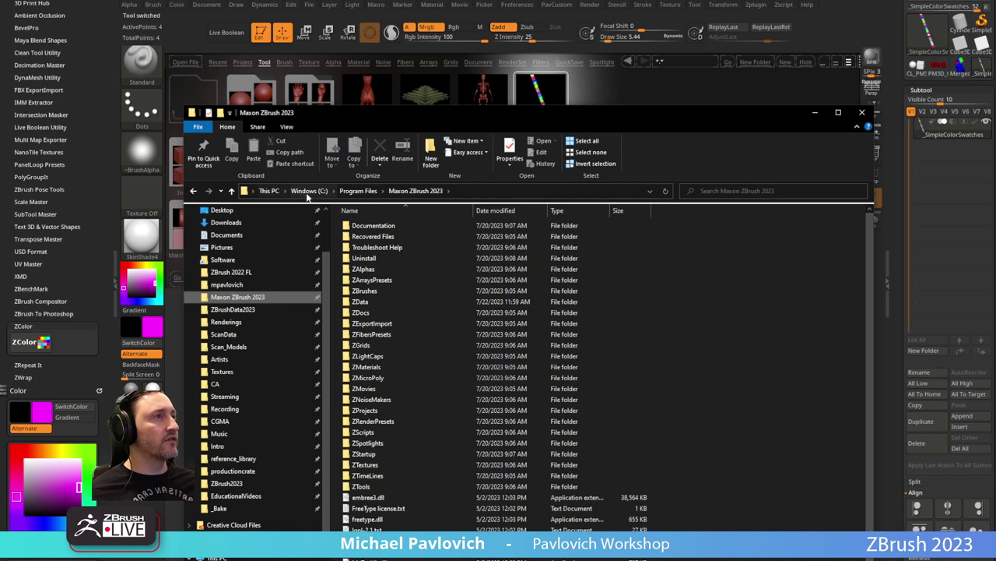
double_click(393, 485)
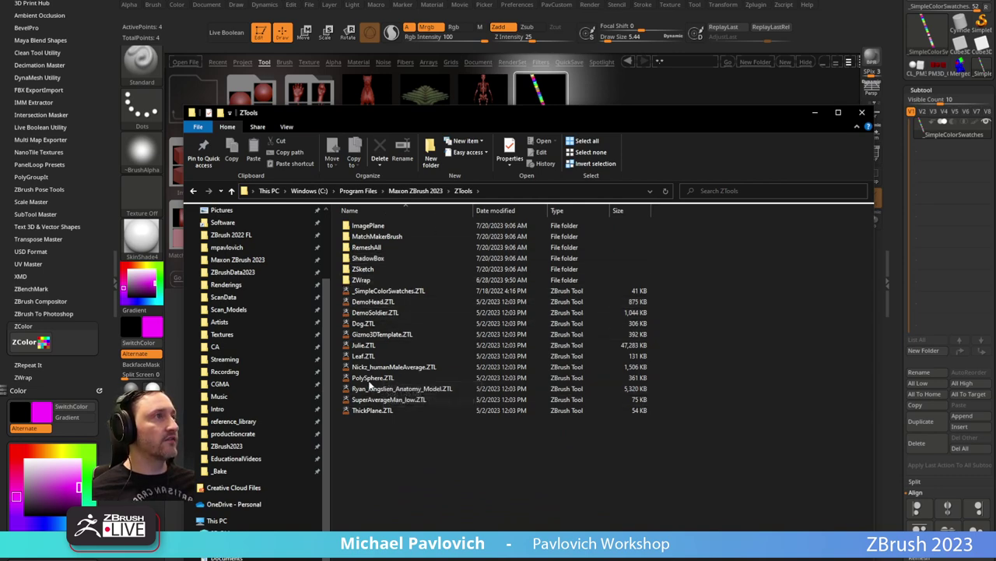
left_click(418, 192)
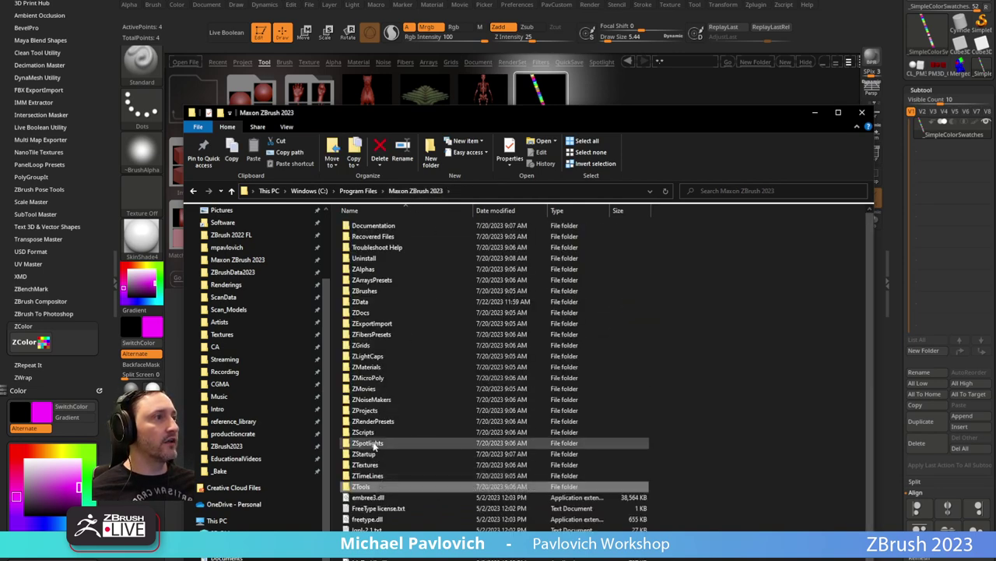
left_click(374, 270)
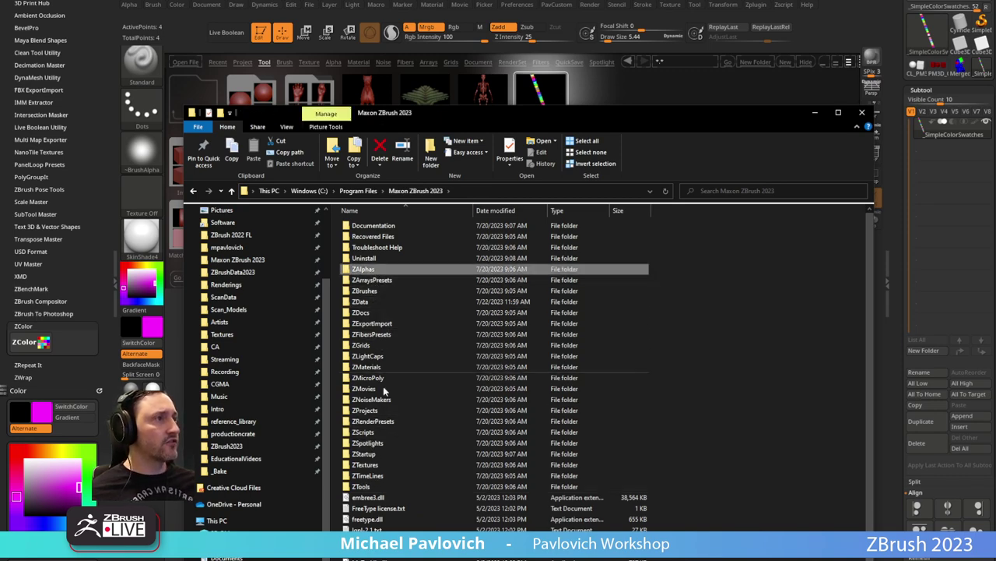
double_click(385, 412)
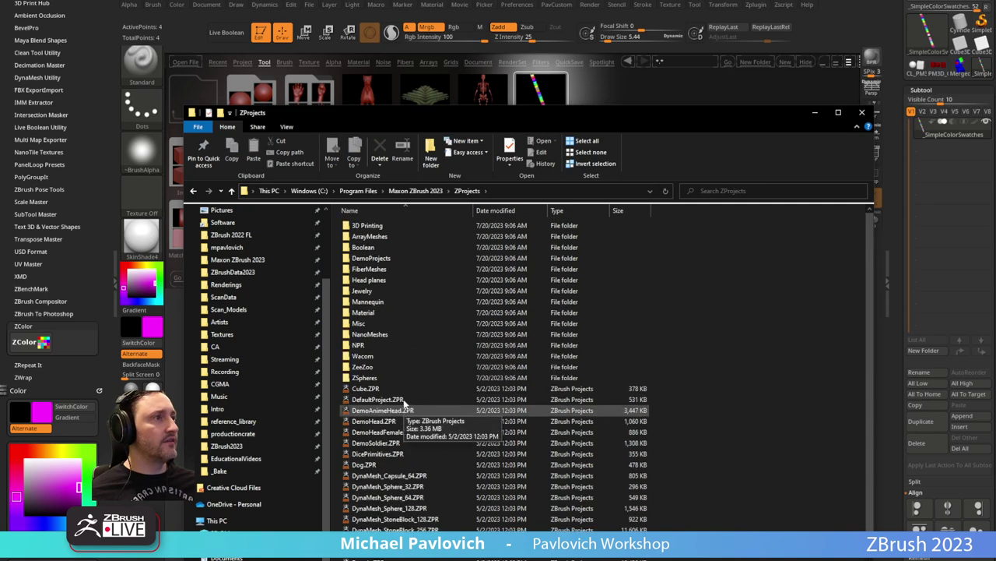
left_click_drag(515, 118, 538, 559)
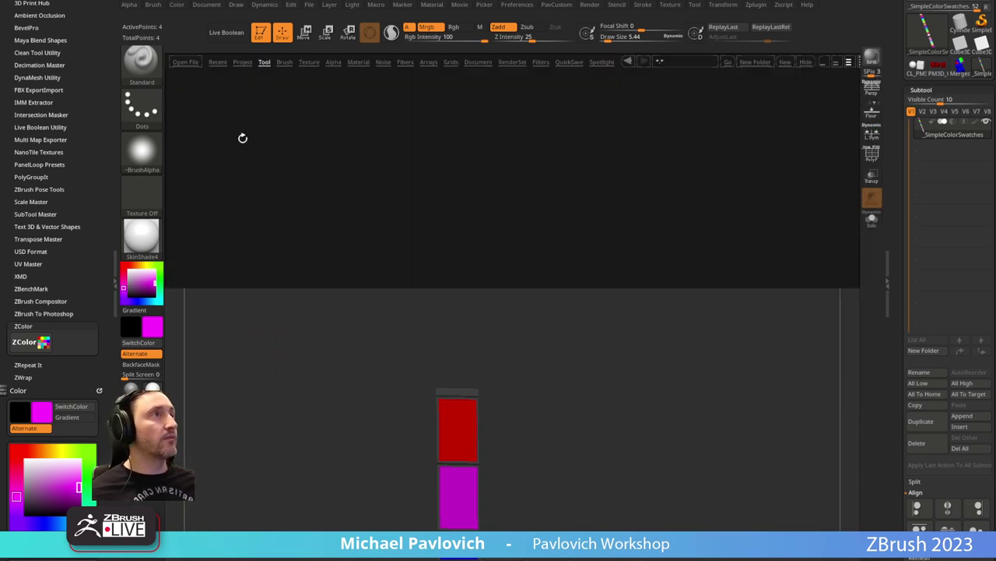
Browse the brush, texture and alpha content in LightBox and load the _SimpleColorSwatches tool again.
left_click(284, 62)
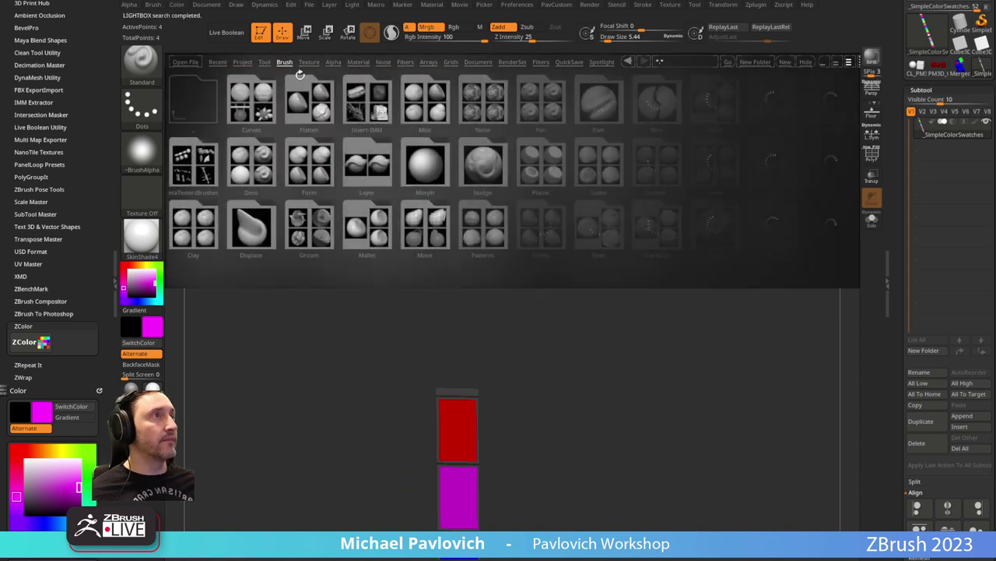
left_click(309, 62)
left_click(334, 62)
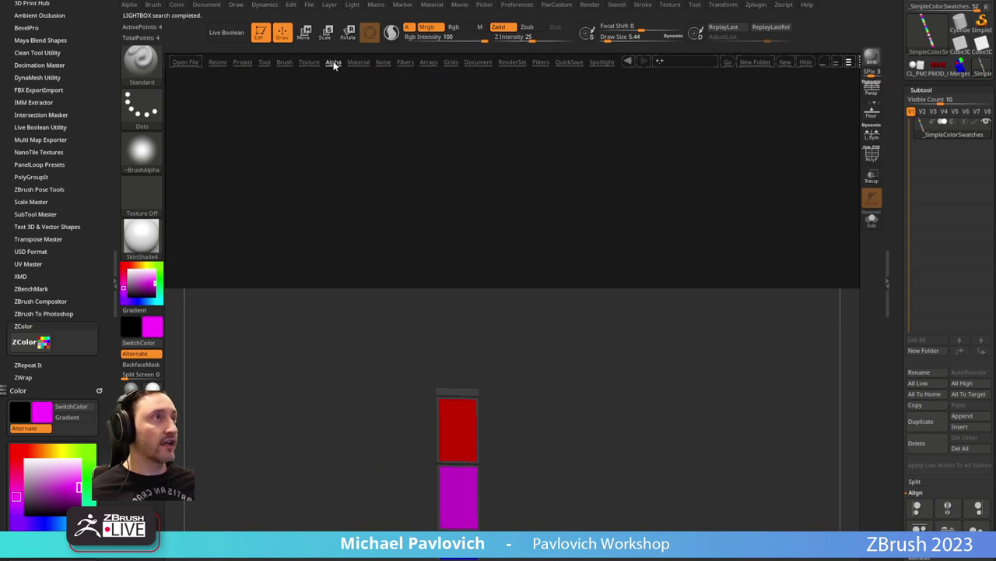
left_click(264, 63)
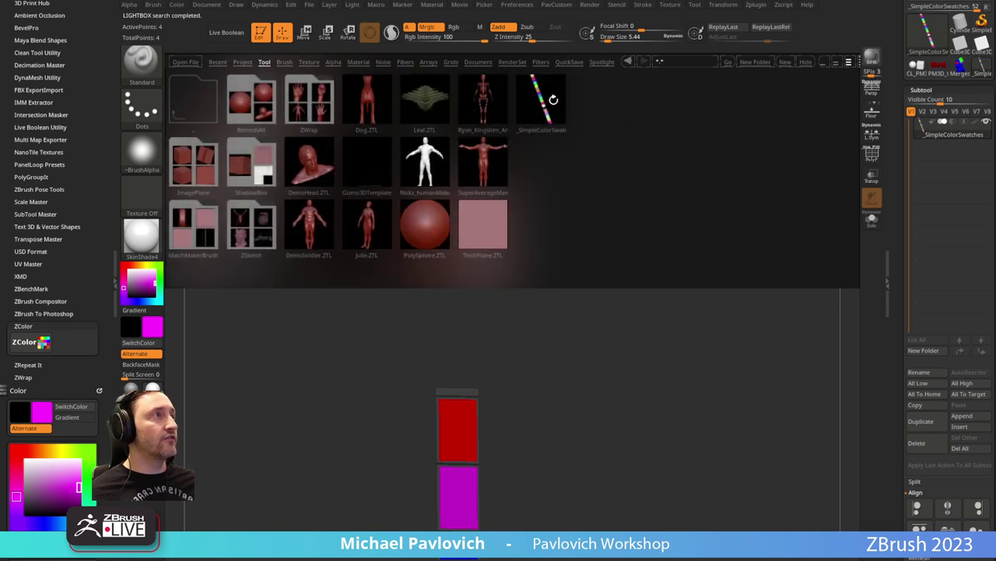
double_click(553, 99)
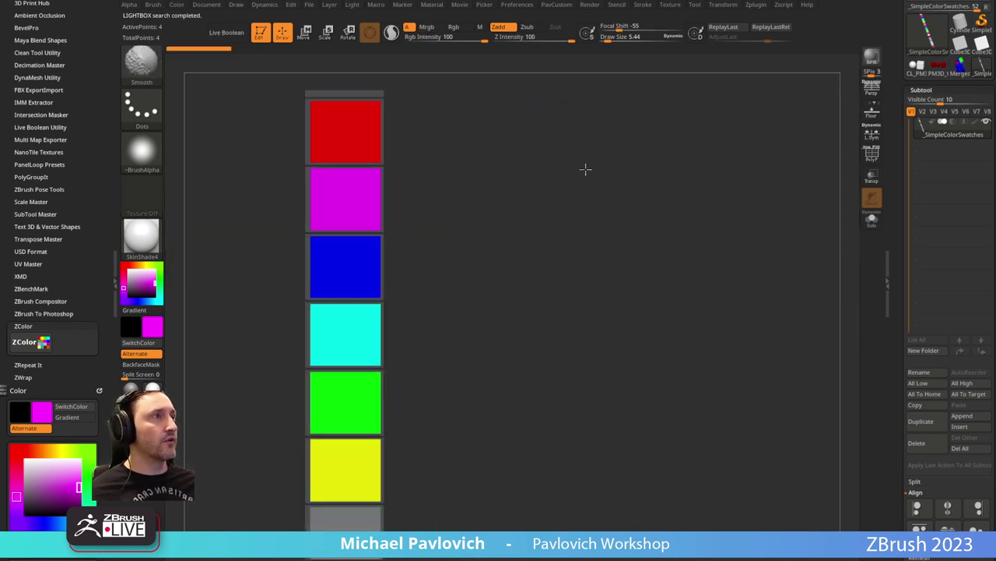
Place the swatch strip at reduced size along the canvas's left edge and leave Edit mode, choosing to always switch to 2.5D.
left_click_drag(585, 169, 503, 46, "alt")
left_click_drag(501, 153, 495, 184, "alt")
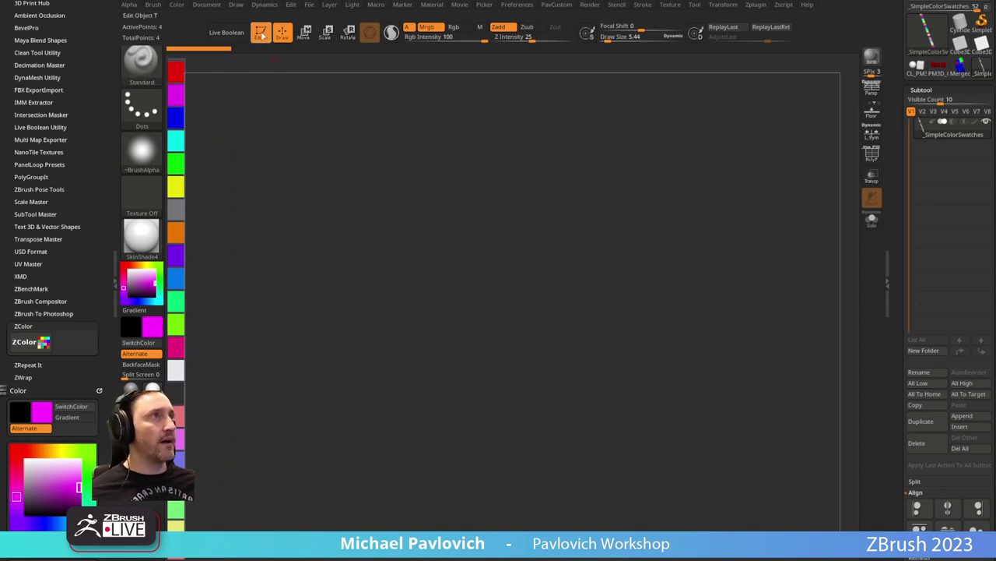
left_click(262, 36)
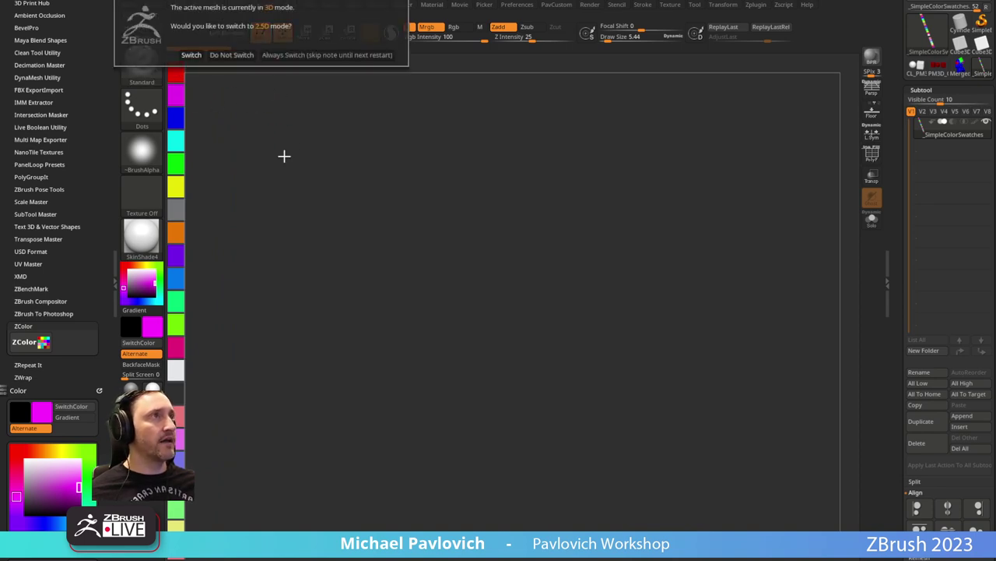
left_click(316, 54)
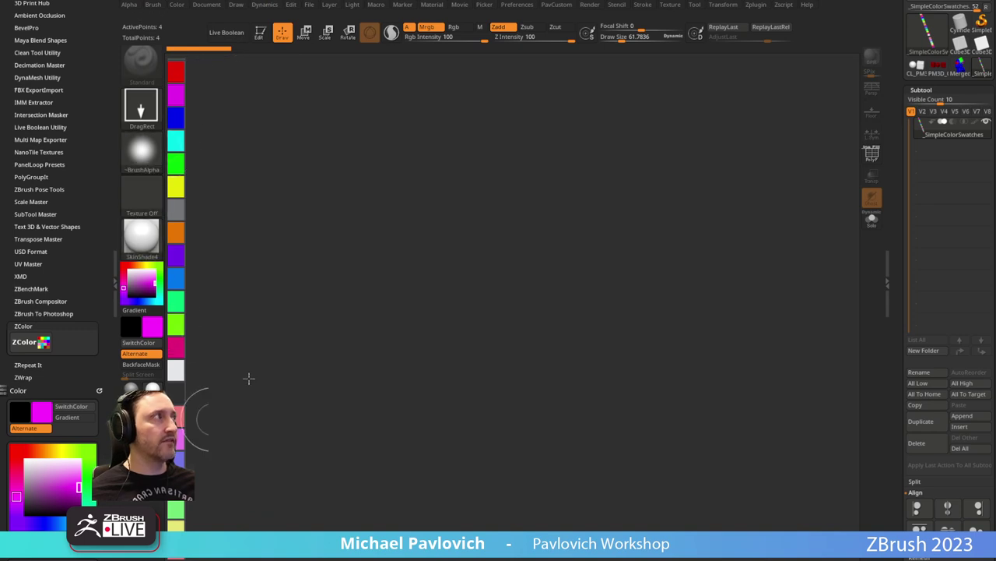
Draw the Merged_Skin_ZSphere1 head onto the canvas beside the swatches, enter Edit mode and frame it in a three-quarter view.
left_click(961, 67)
left_click_drag(440, 302, 437, 288)
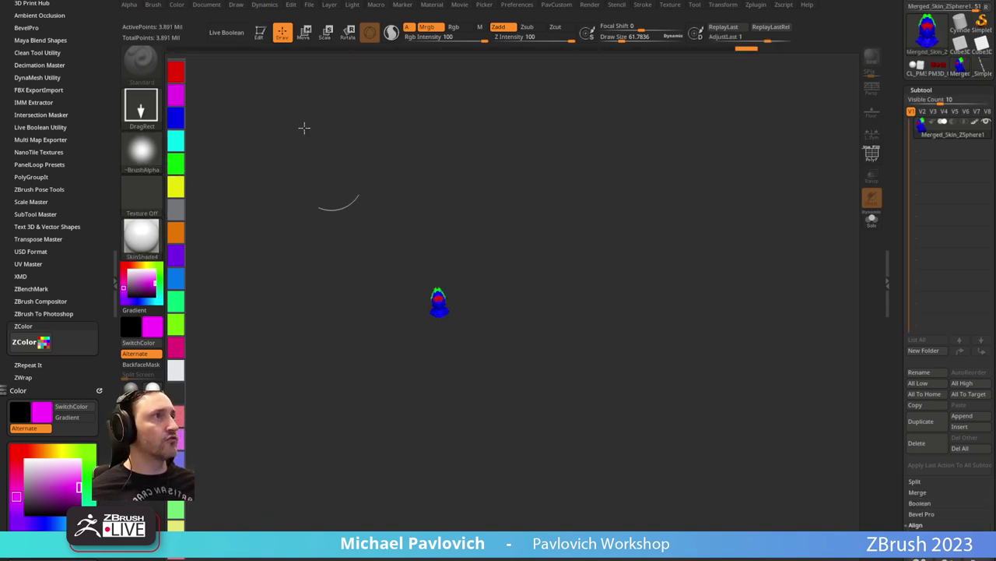
left_click(260, 31)
key("f")
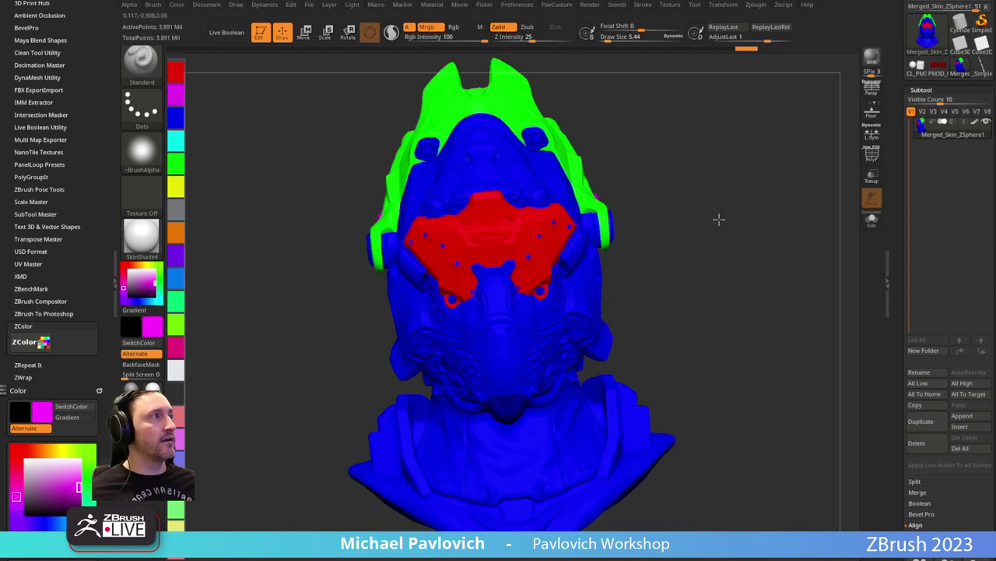
left_click_drag(719, 220, 764, 225)
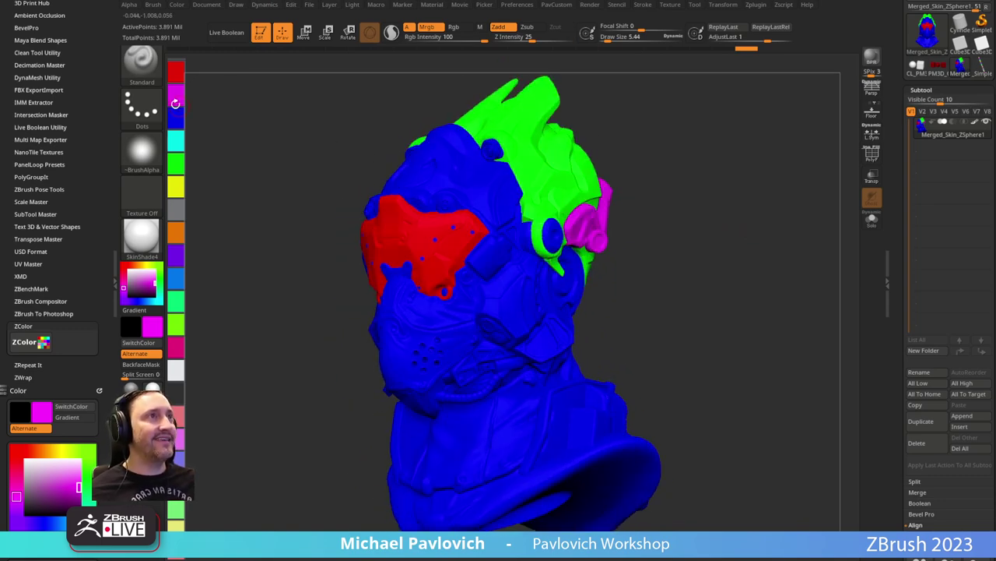
Pick yellow, purple, lime green, grey and pink in turn from the swatch strip on the canvas.
left_click(177, 191)
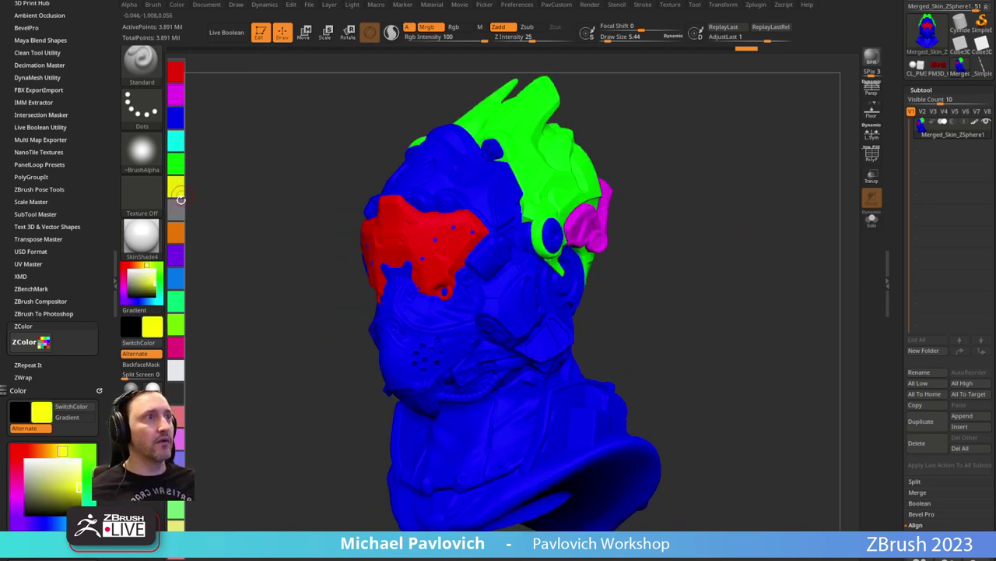
left_click(178, 257)
left_click(176, 324)
left_click(176, 210)
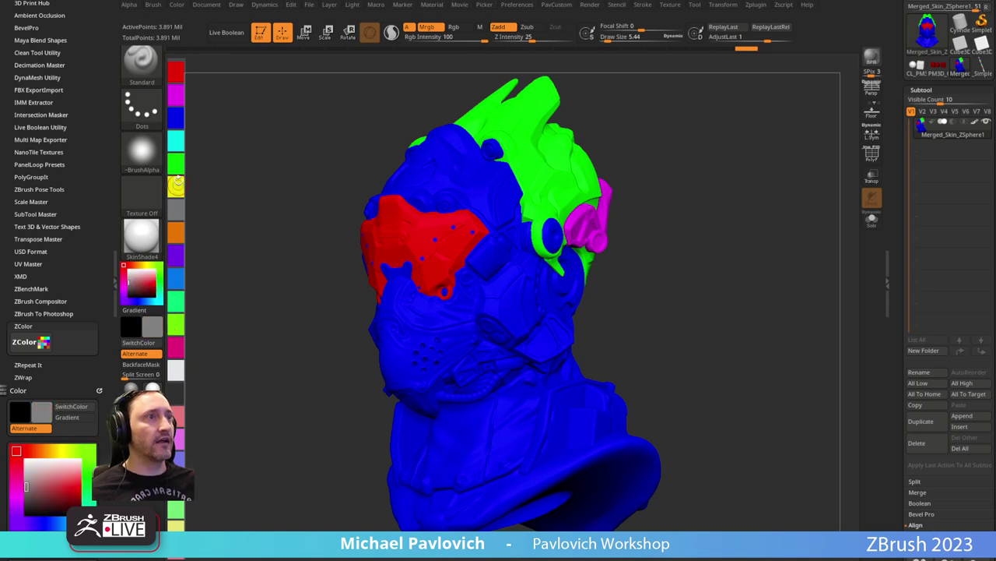
left_click(179, 444)
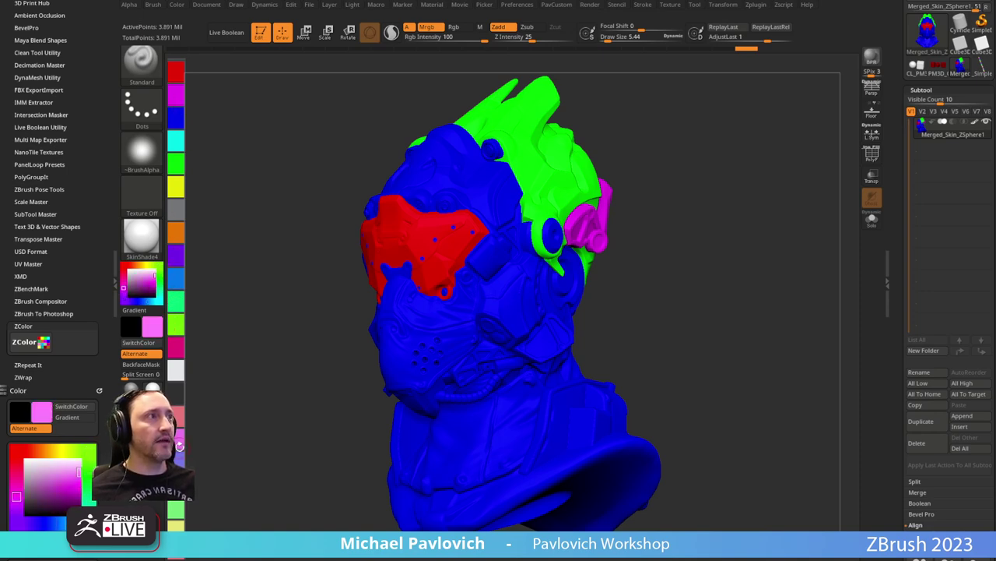
Sample colors under the cursor, including the head's blue, and make the helmet's green the current color.
key("c")
key("c")
key("c")
key("c")
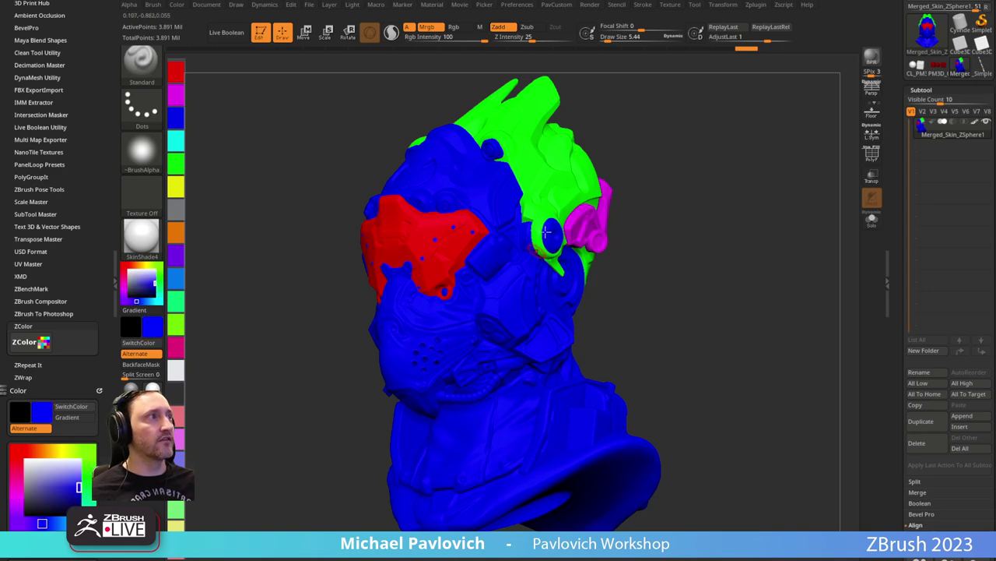
key("c")
Examine the polypaint and texture map settings of the helmeted head.
left_click_drag(696, 225, 642, 243)
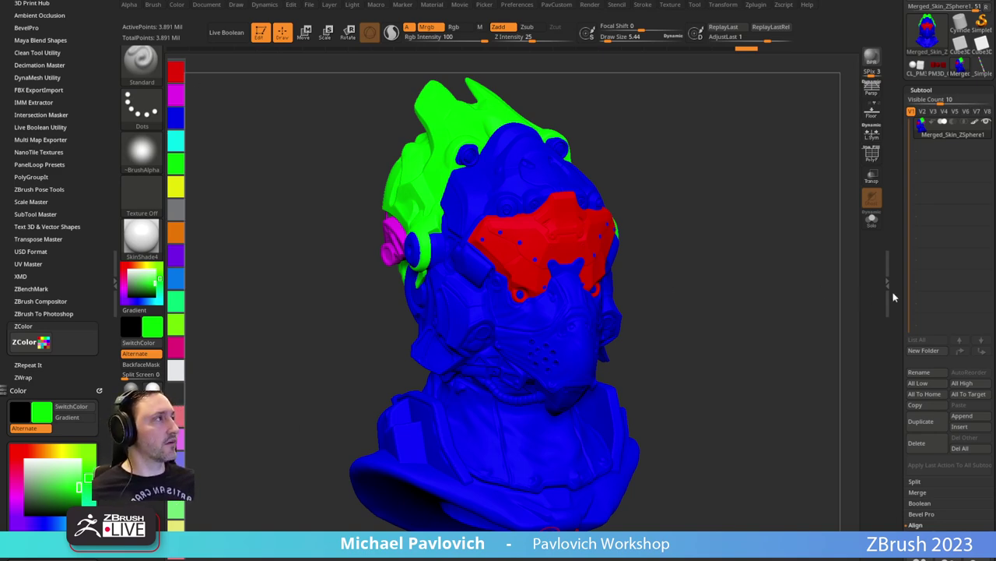
scroll(926, 273, "down", 6)
key("shift")
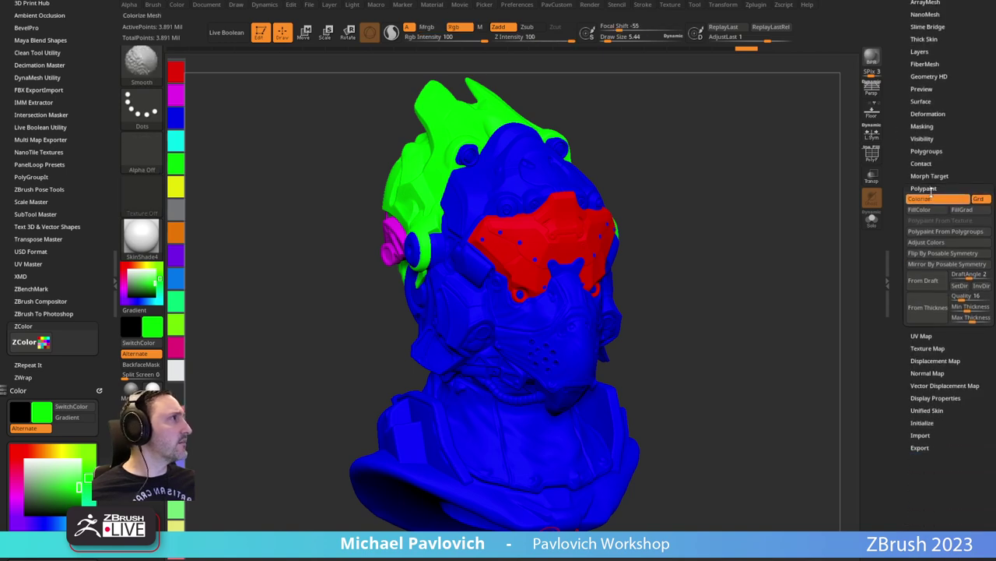
left_click(927, 212)
left_click(928, 233)
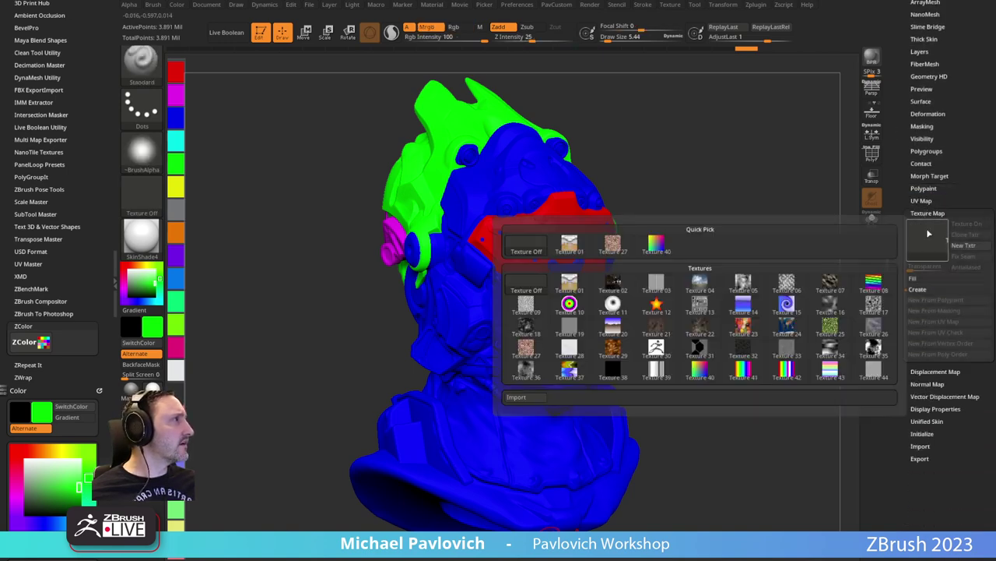
left_click(929, 214, "shift")
left_click_drag(931, 226, 940, 481)
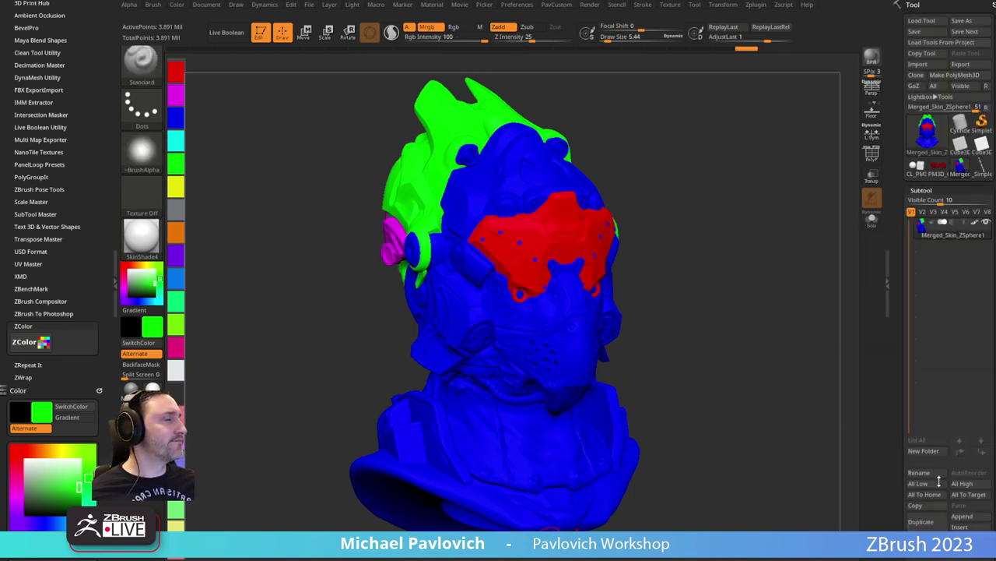
Switch to the _SimpleColorSwatches tool and examine the texture map assigned to it.
left_click(982, 167)
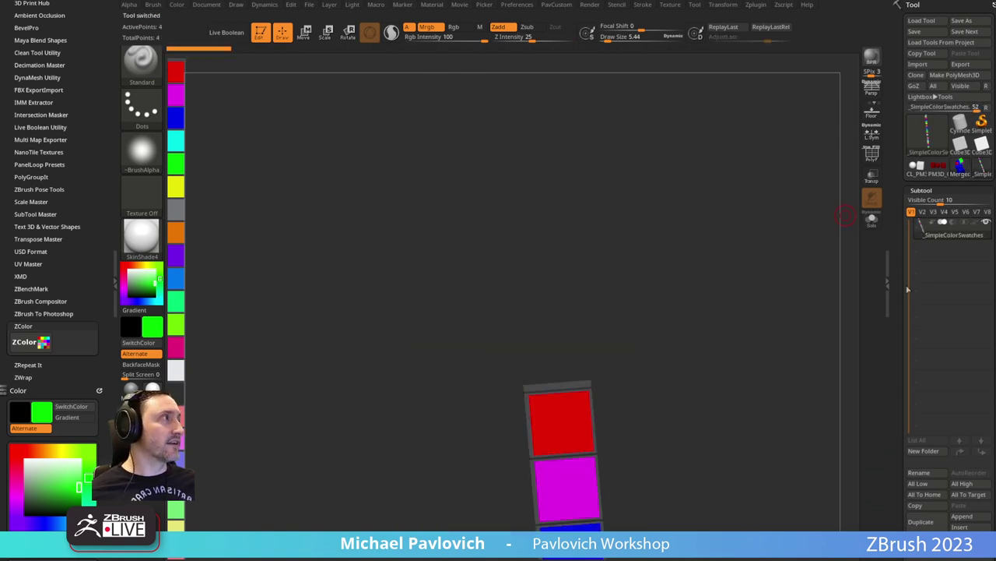
left_click_drag(900, 305, 915, 150)
scroll(916, 150, "up", 4)
key("shift")
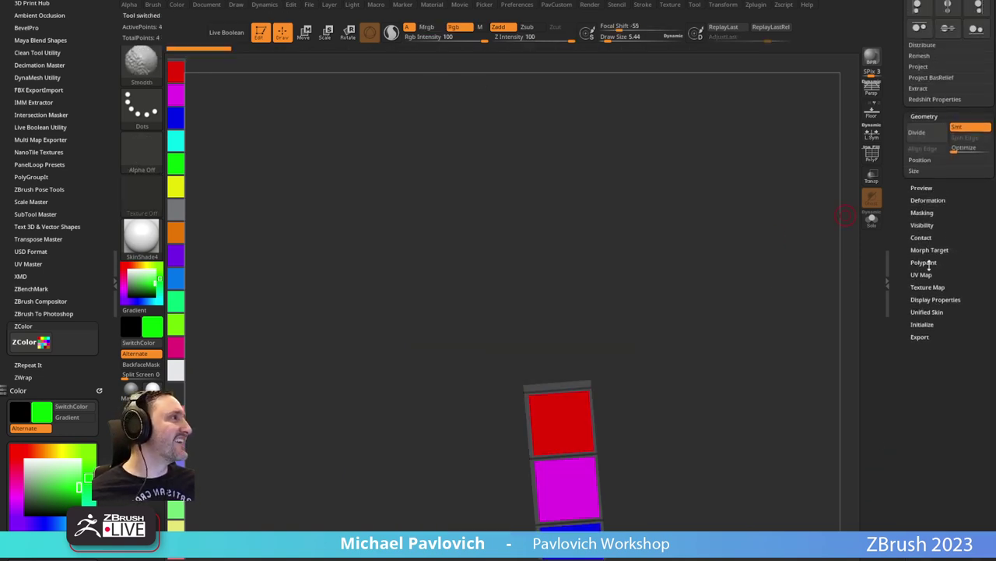
left_click(927, 286)
mouse_move(933, 319)
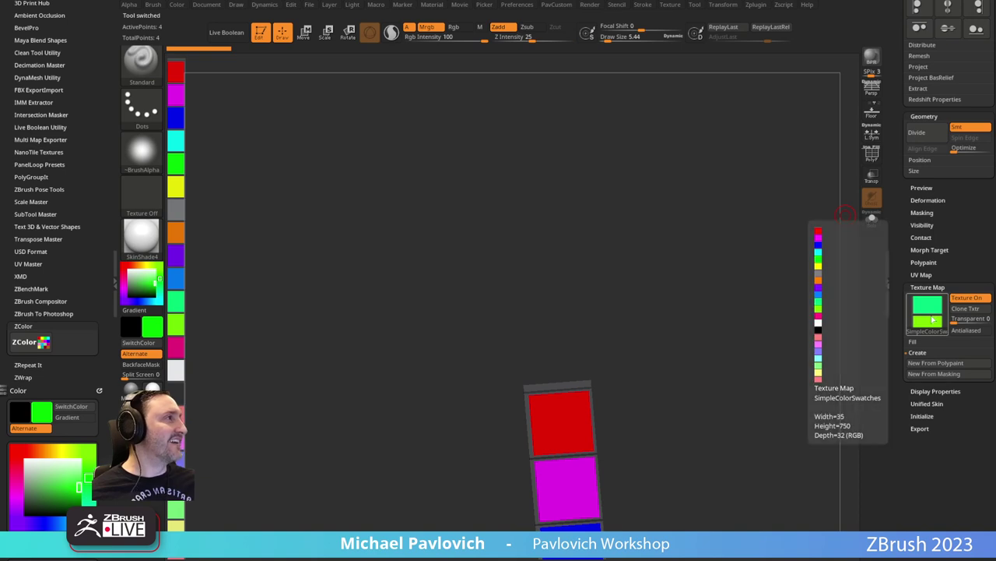
left_click(931, 287, "shift")
Switch back to the Merged_Skin_ZSphere1 head and collapse the Color palette.
left_click_drag(896, 247, 895, 421)
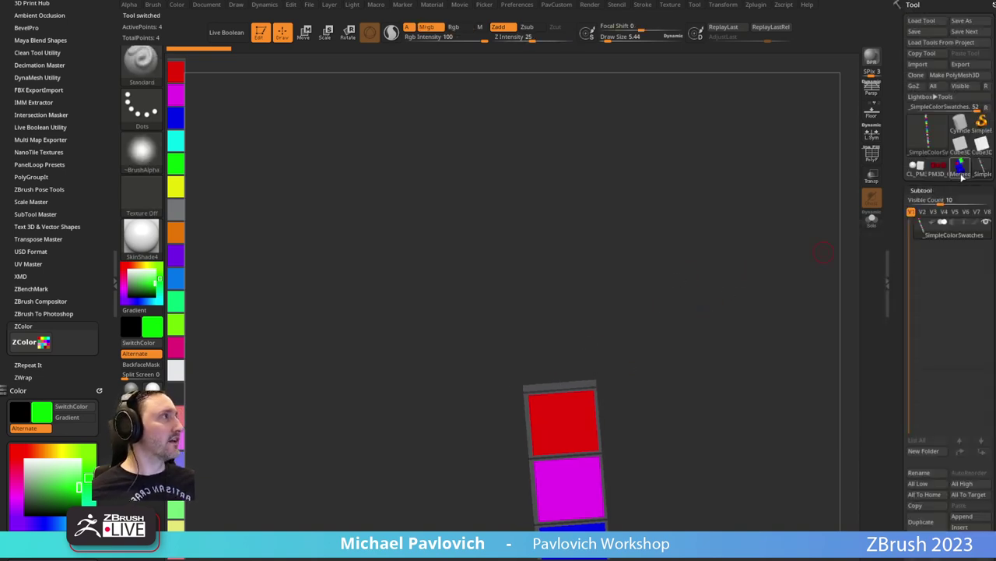
mouse_move(751, 247)
left_mouse_down()
mouse_move(768, 240)
mouse_move(765, 221)
mouse_move(752, 230)
left_mouse_up()
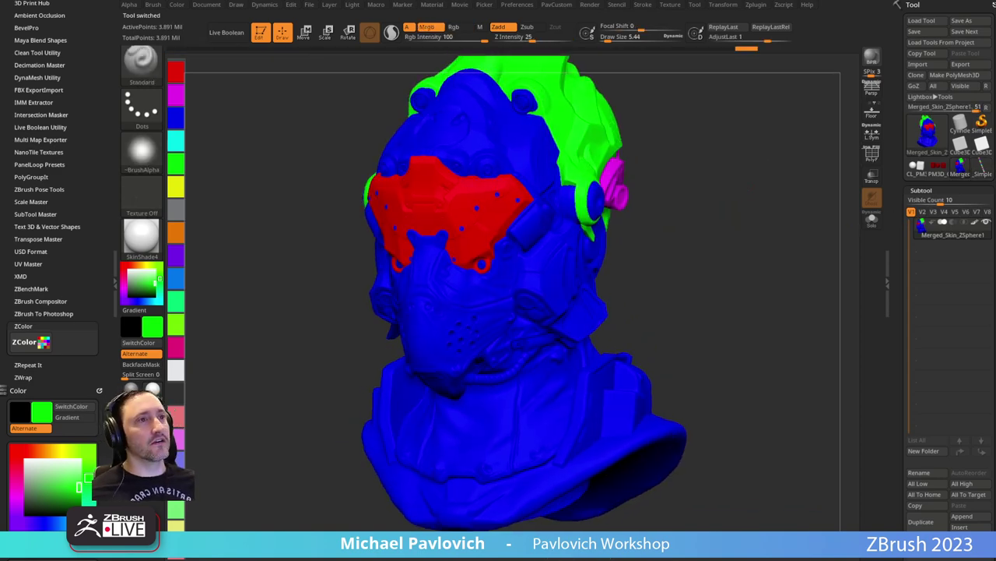
left_click(98, 387)
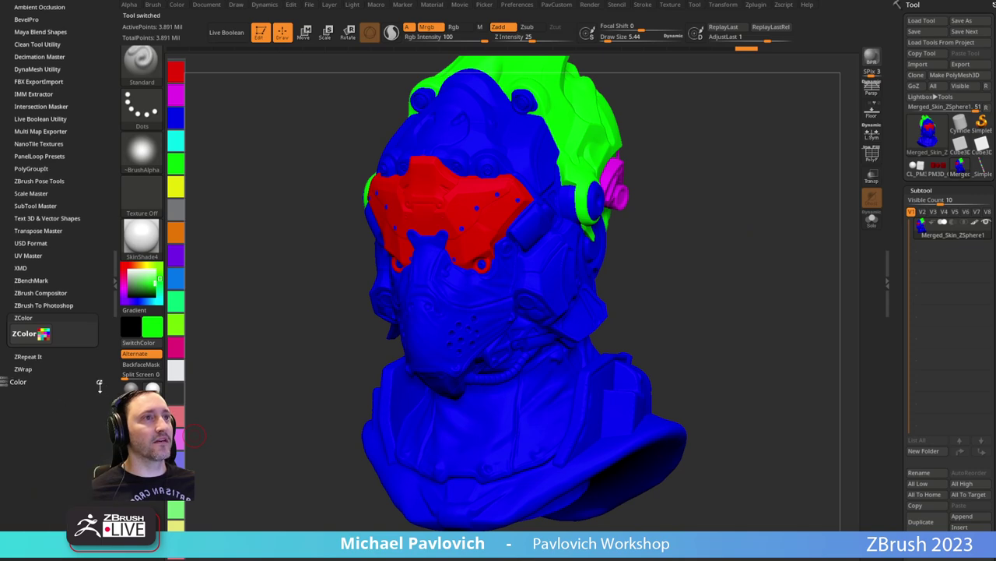
Collapse the Zplugin palette, remove the Color palette from the tray and look over the color-coded helmeted head.
left_click(99, 386)
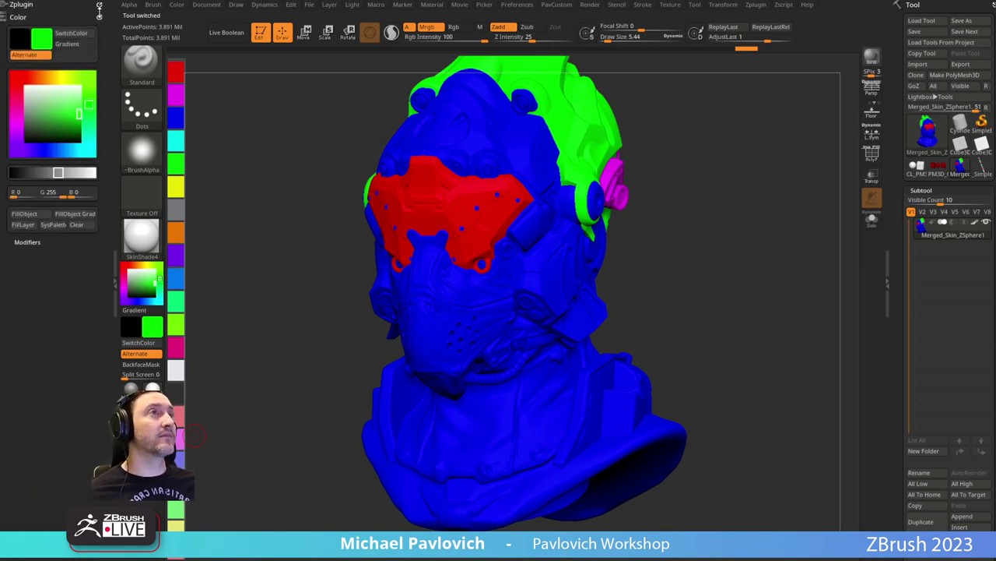
left_click(100, 16)
left_click(99, 16)
left_click(99, 16)
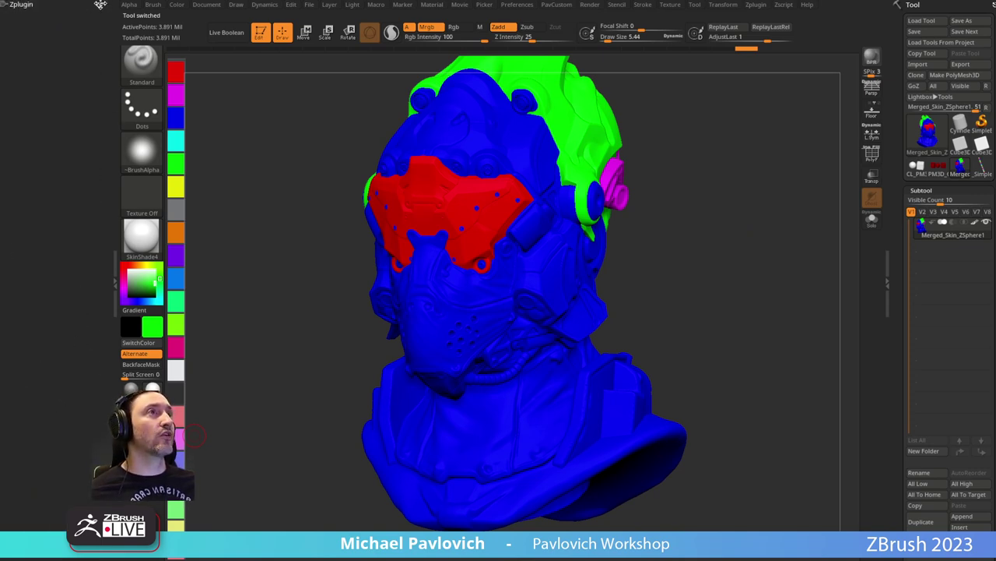
left_click_drag(703, 161, 699, 180)
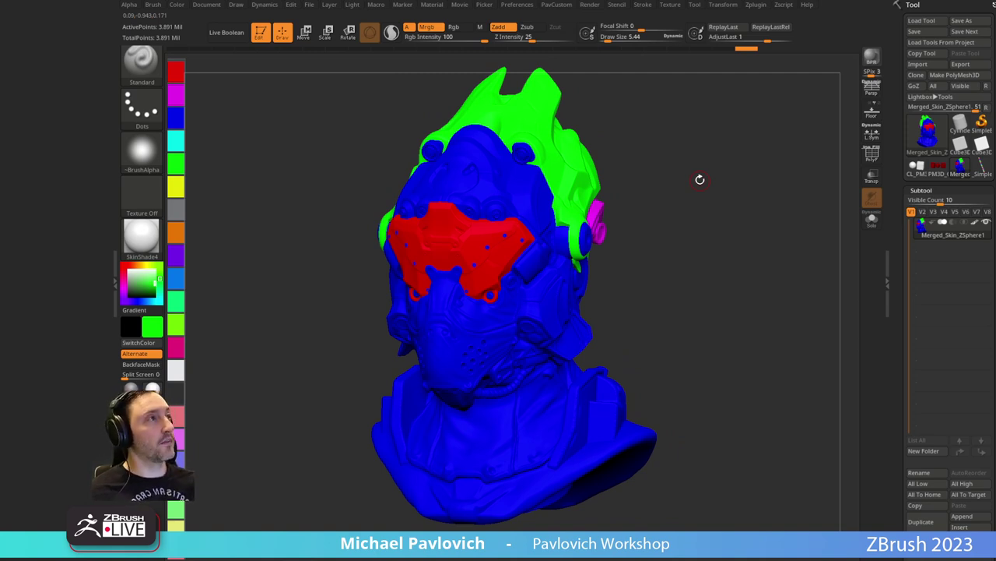
left_click_drag(695, 179, 699, 158)
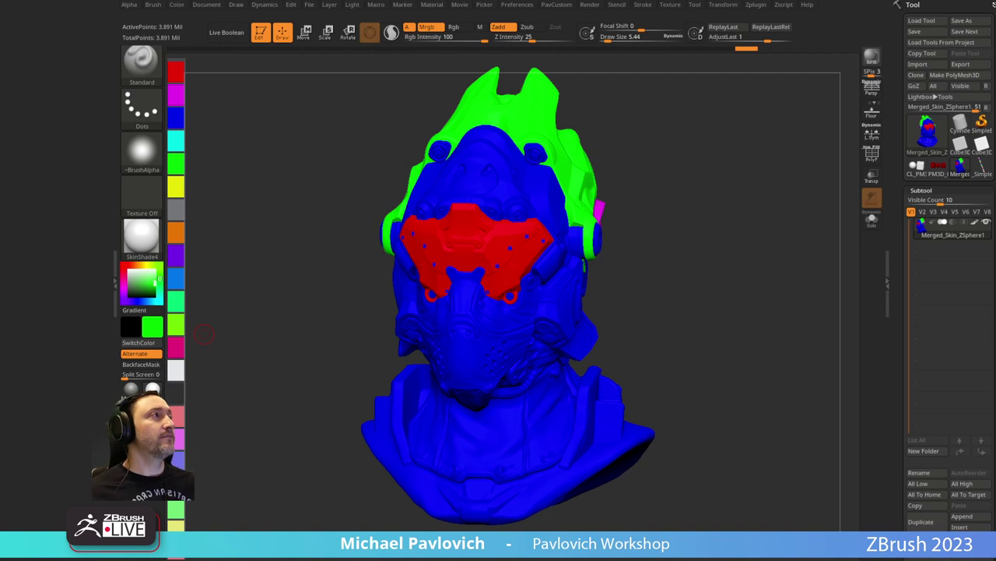
Delete the helmeted head tool and load the reptile creature bust in its place.
left_click(966, 558)
left_click(915, 558)
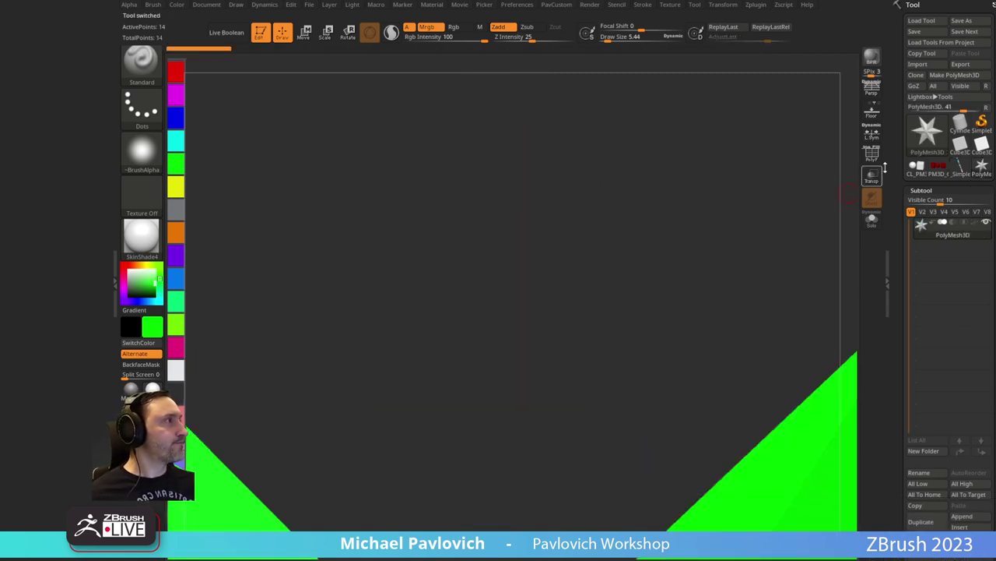
left_click(917, 24)
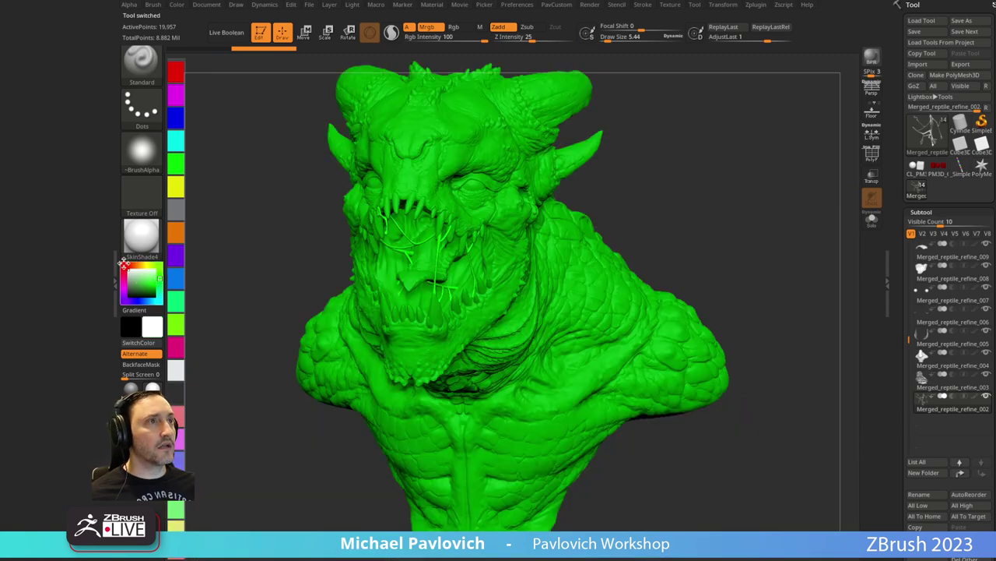
Switch the bust to StartupMaterial and delete the teeth and mouth-strand subtools, Merged_reptile_refine_013 and Merged_reptile_refine_002.
left_click(141, 235)
left_click(199, 286)
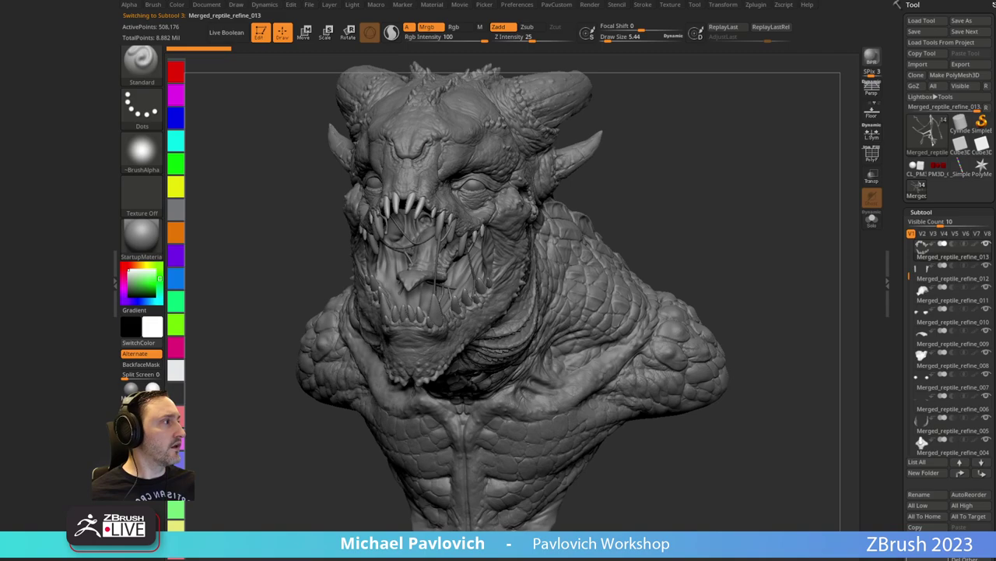
left_click(440, 231, "alt")
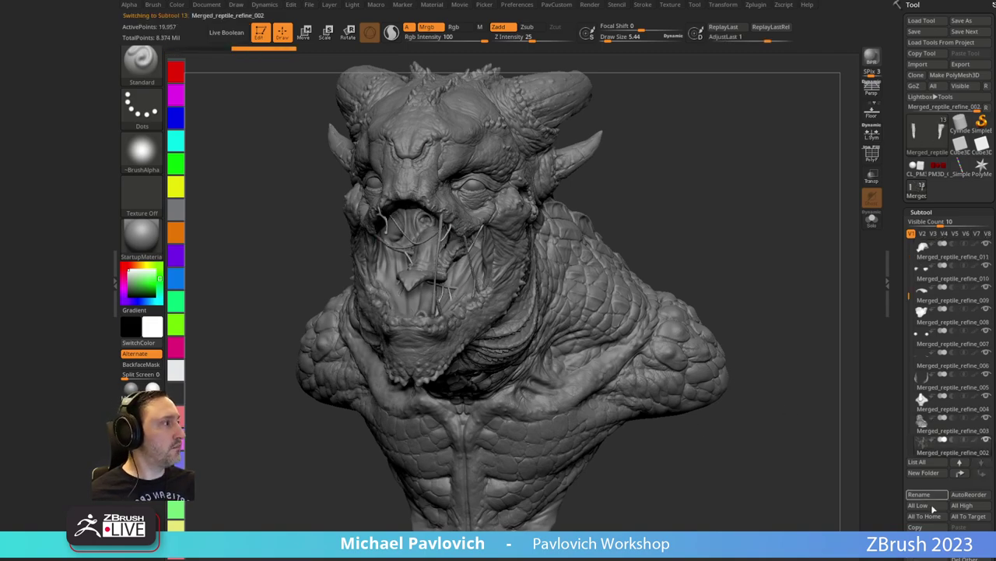
left_click(925, 557)
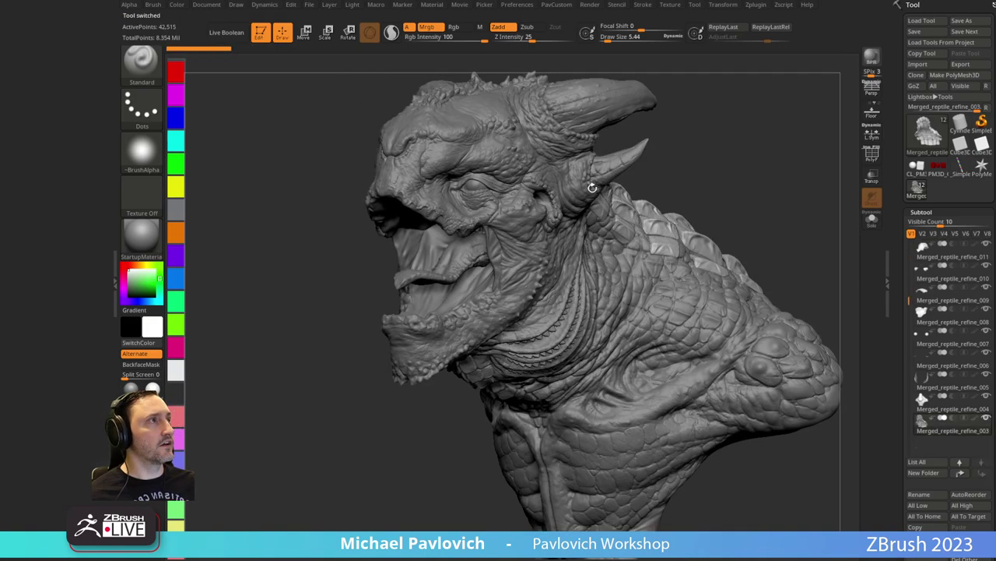
Examine the bust's separate pieces, including the back plates and the main skin, and check the Reptile_Creature subtool's information.
left_click_drag(795, 158, 730, 183, "alt")
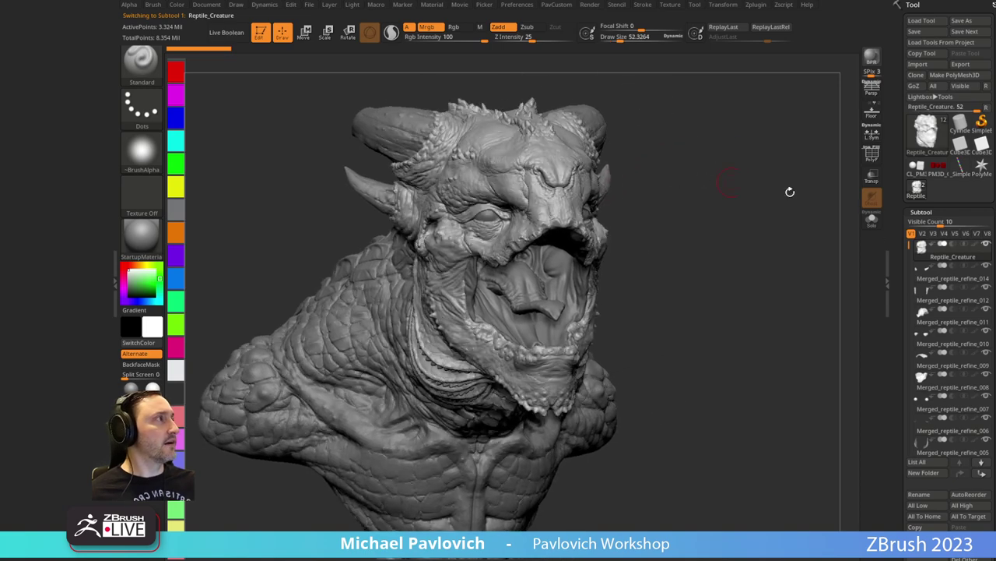
left_click_drag(898, 269, 898, 129)
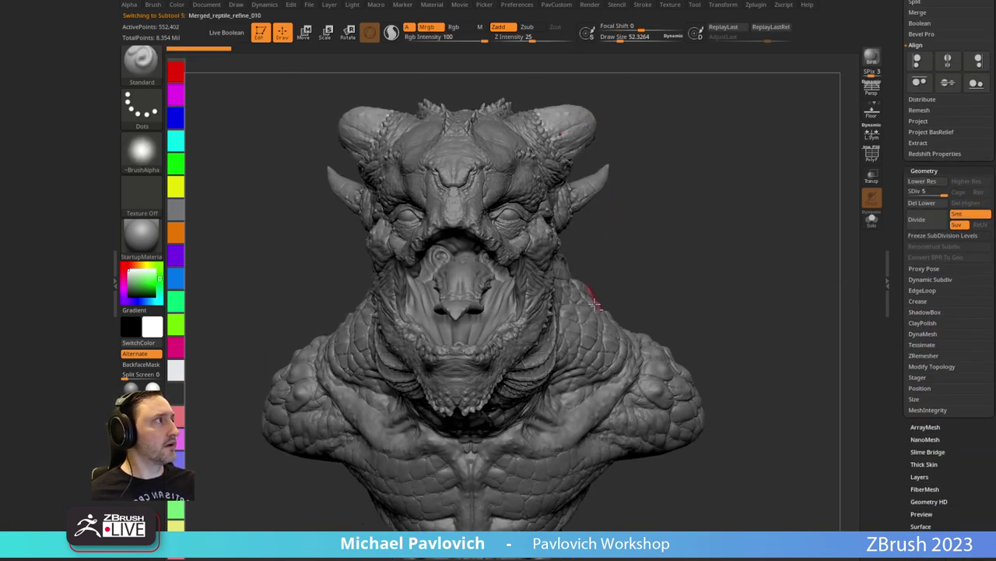
left_click_drag(770, 256, 547, 243)
left_click(546, 243, "alt")
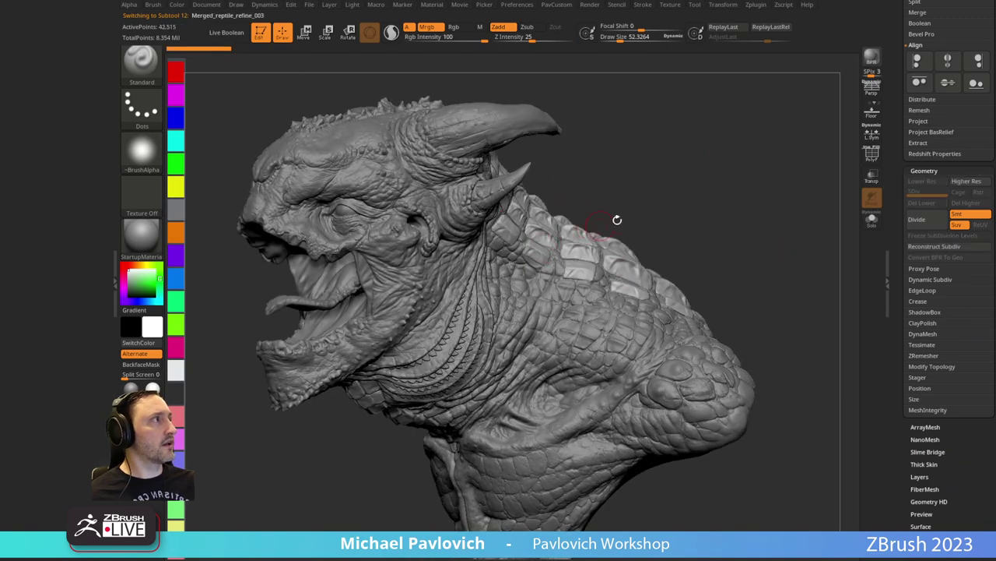
left_click_drag(667, 216, 718, 204)
left_click_drag(650, 122, 544, 226)
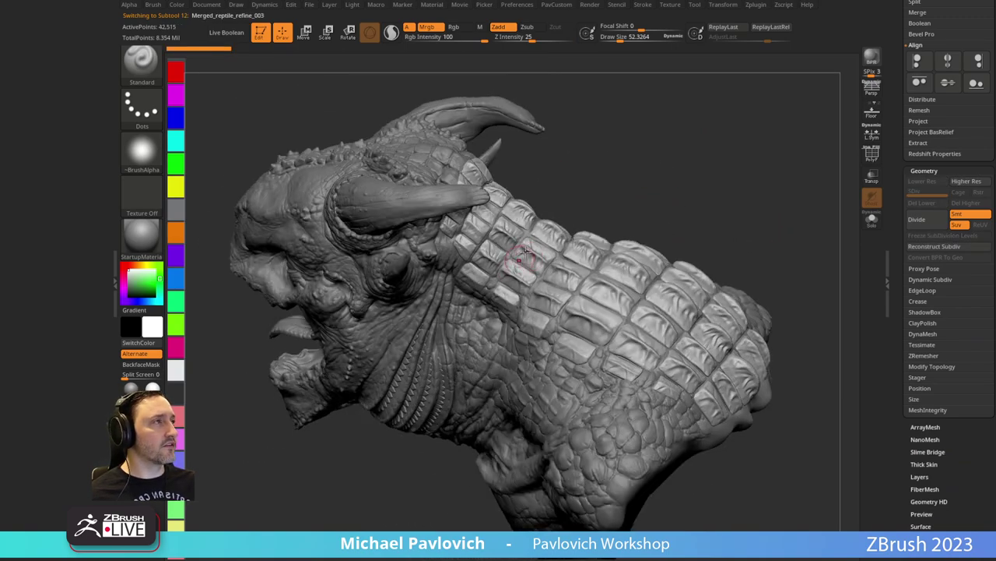
mouse_move(635, 200)
left_mouse_down()
mouse_move(697, 210)
mouse_move(643, 205)
mouse_move(724, 189)
mouse_move(654, 198)
left_mouse_up()
left_click(489, 243, "alt")
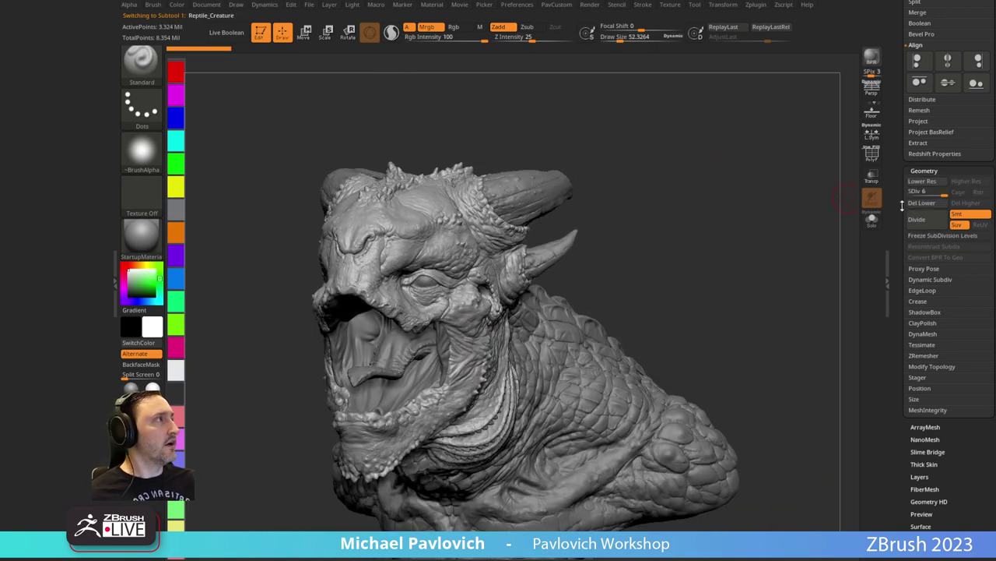
left_click_drag(902, 206, 903, 476)
scroll(917, 247, "down", 1)
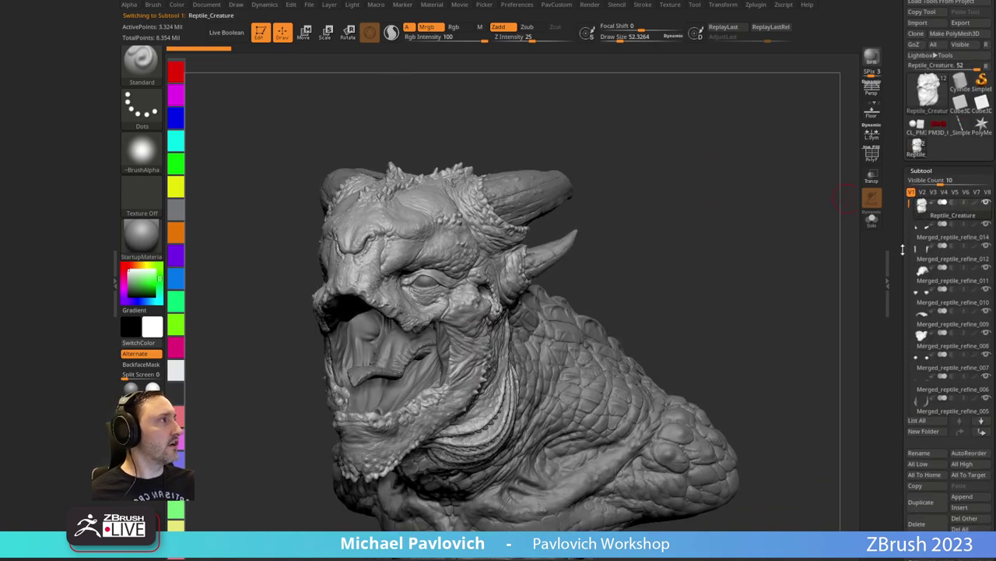
mouse_move(942, 209)
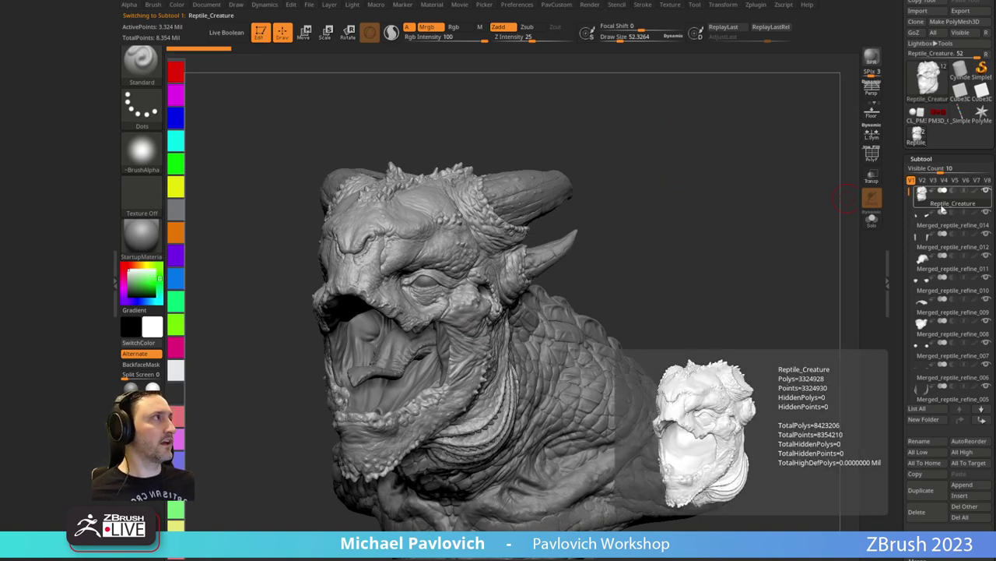
scroll(942, 233, "up", 2)
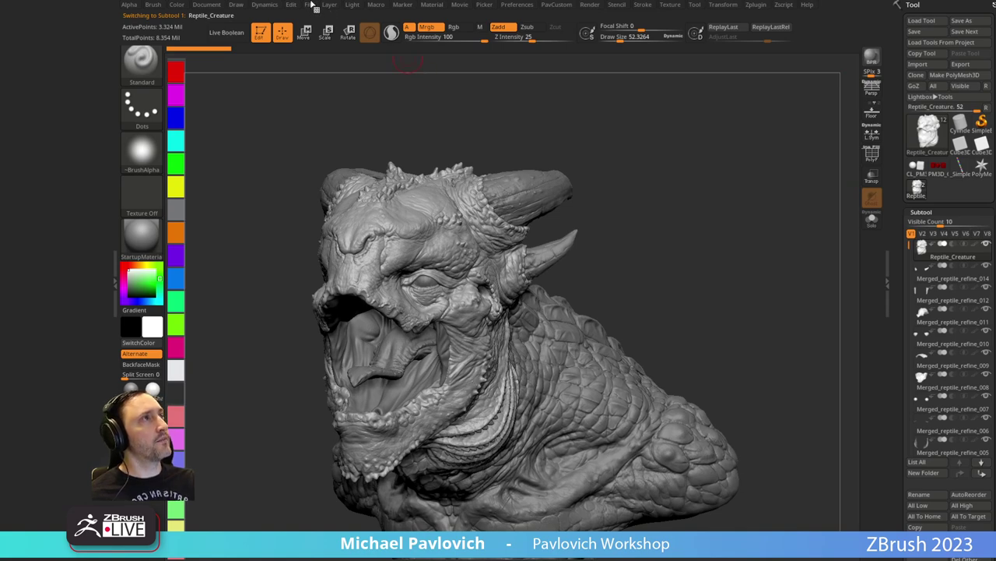
left_click(310, 5)
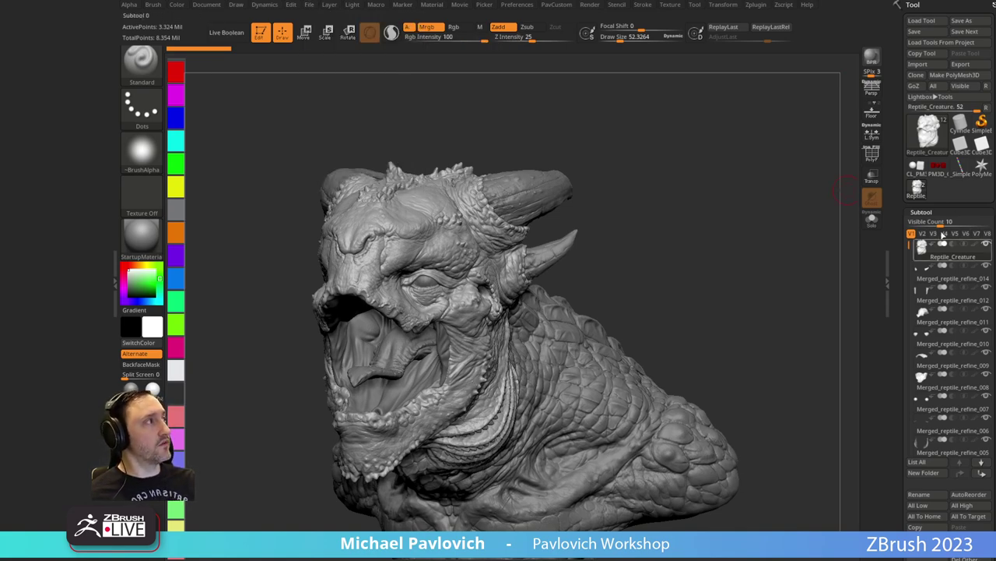
Insert a PolyMesh3D star as a new subtool and place it first in the subtool list.
scroll(932, 206, "down", 5)
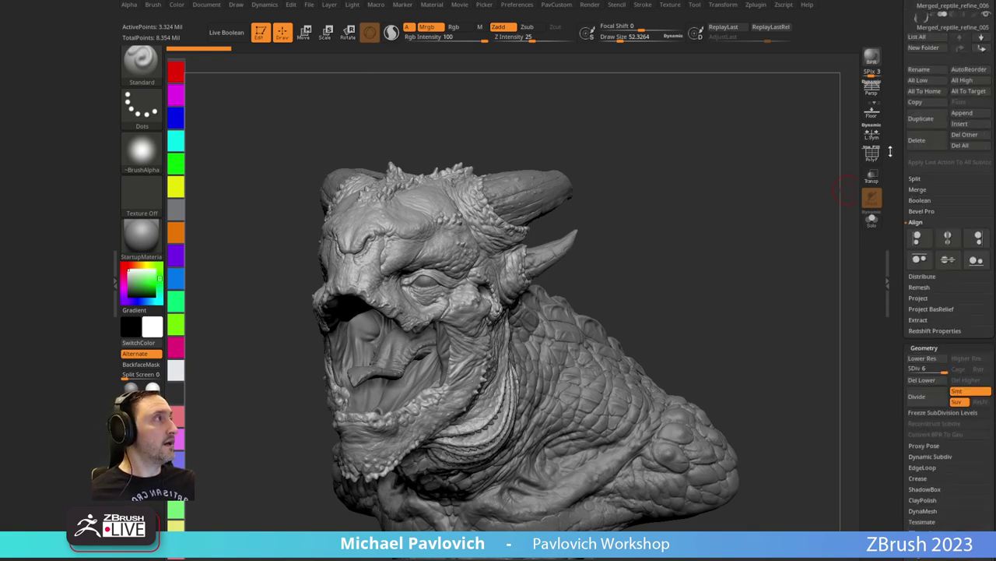
scroll(927, 186, "up", 2)
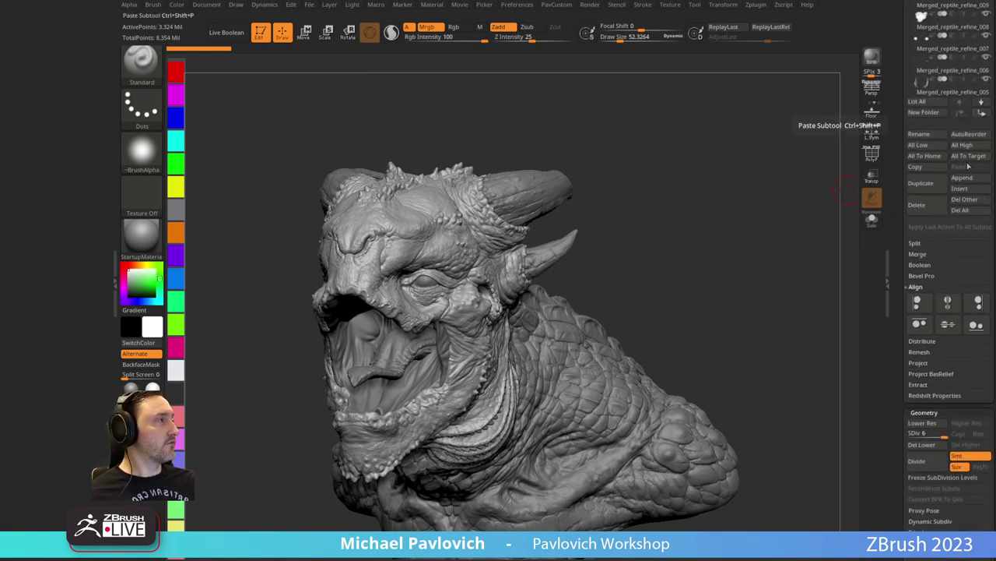
left_click(960, 189)
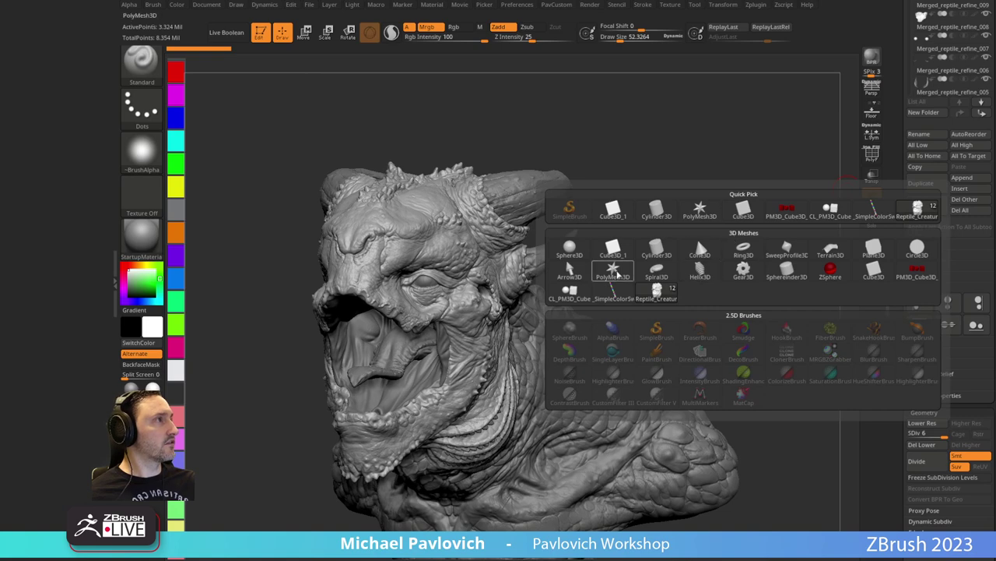
left_click(613, 269)
scroll(897, 244, "up", 4)
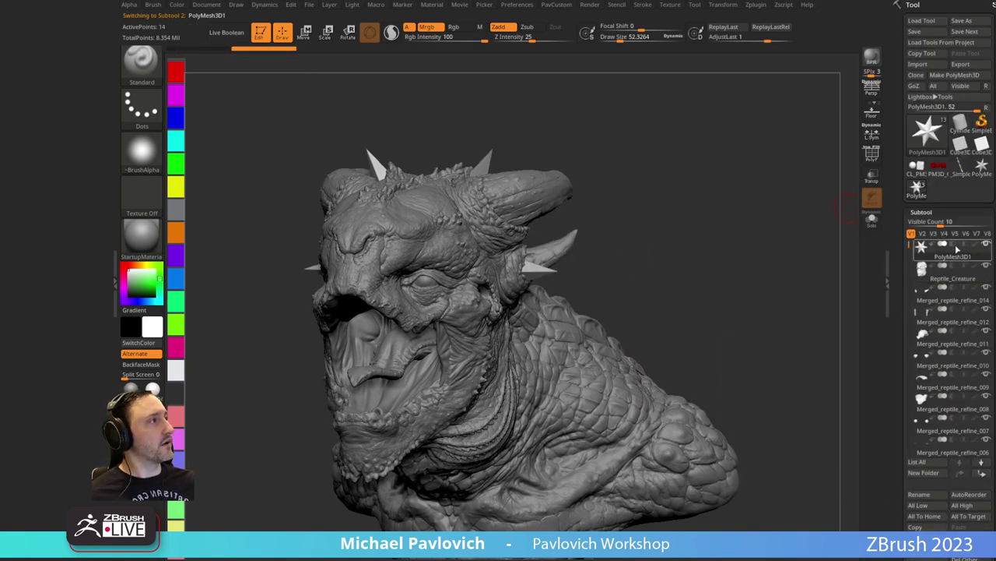
Turn on transparency and scale the star down so that it fits inside the creature's head.
left_click_drag(728, 253, 706, 190, "alt")
left_click(871, 176)
key("f")
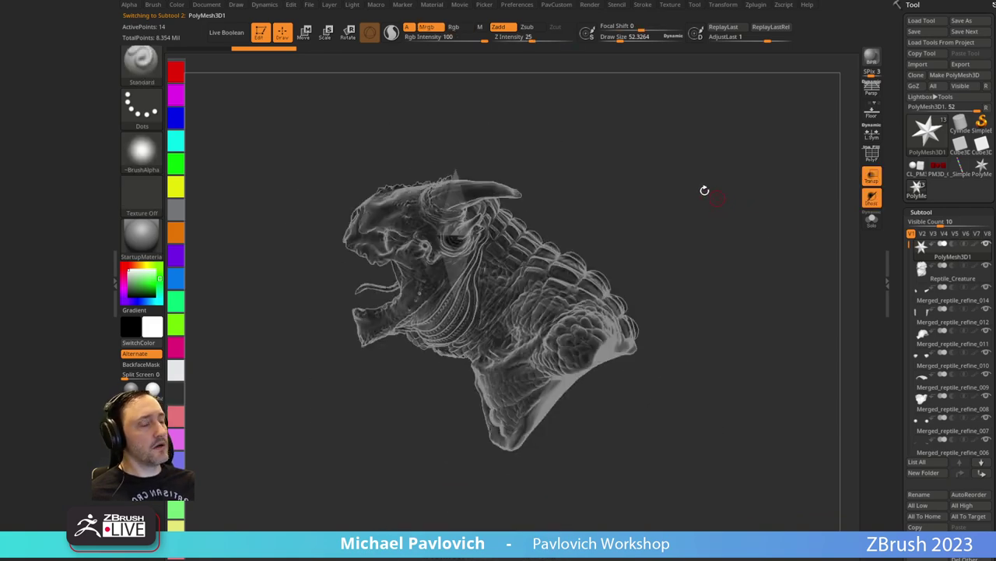
key("e")
left_click_drag(456, 235, 441, 267)
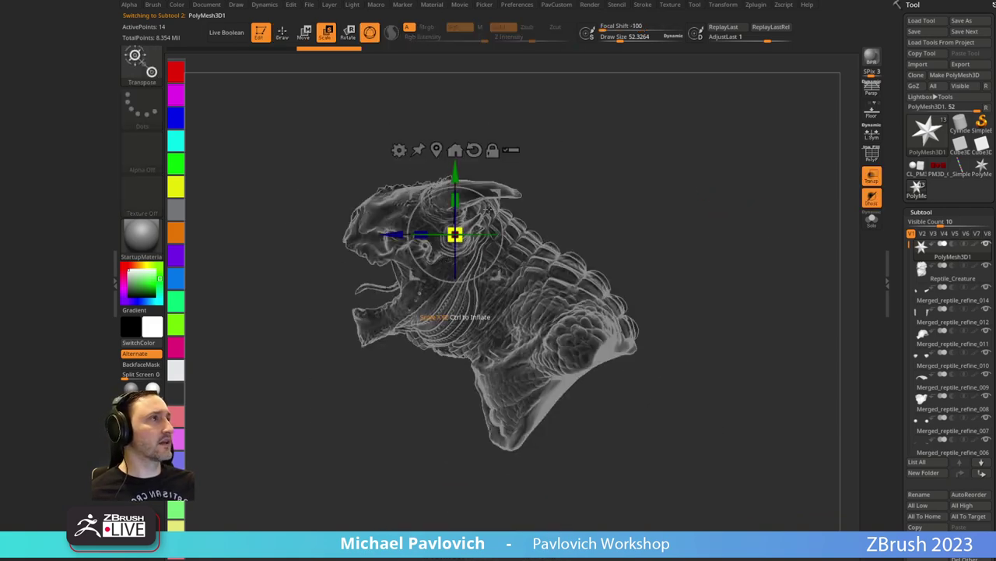
left_click_drag(496, 195, 557, 266)
key("q")
mouse_move(642, 234)
left_mouse_down("shift")
mouse_move(718, 233)
mouse_move(687, 258)
left_mouse_up("shift")
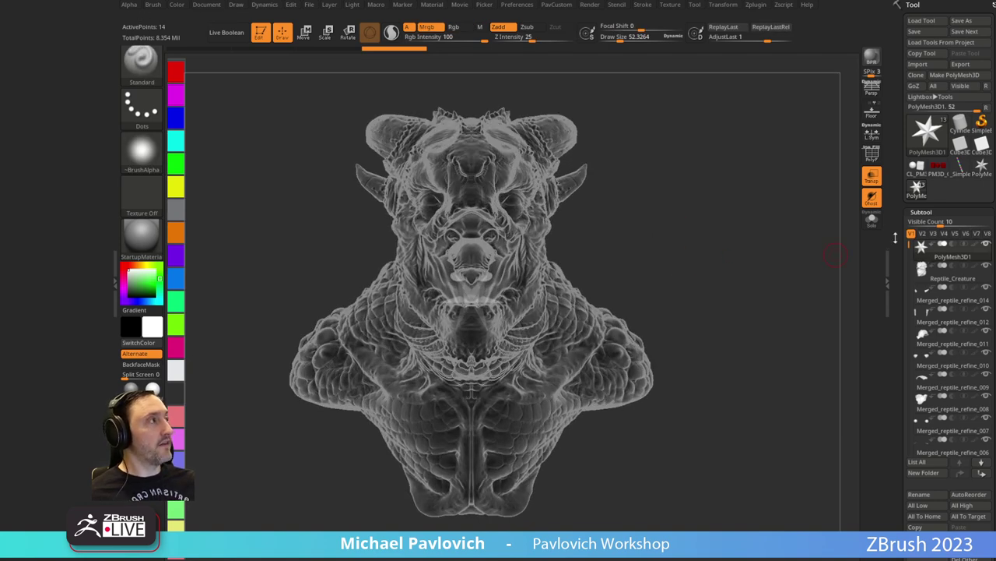
Save the tool under the name "whatever" and rename the Reptile_Creature subtool to "head".
left_click(955, 20)
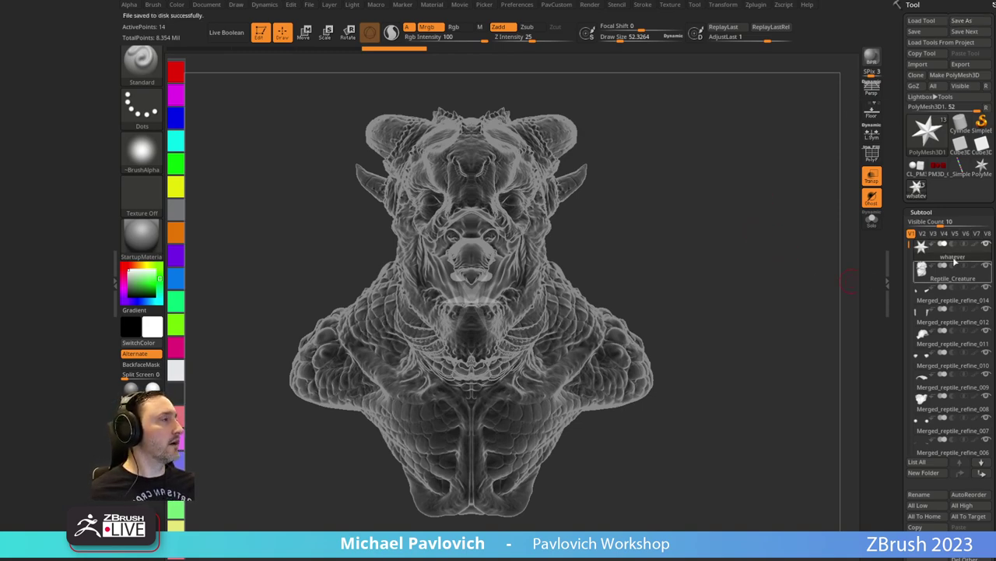
left_click_drag(712, 225, 623, 232)
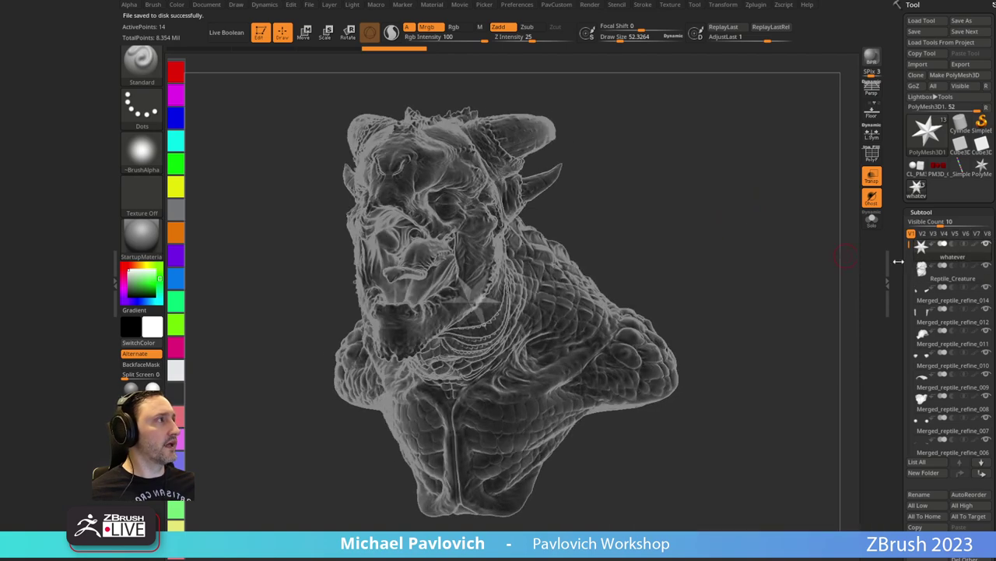
left_click(956, 279)
left_click(928, 493)
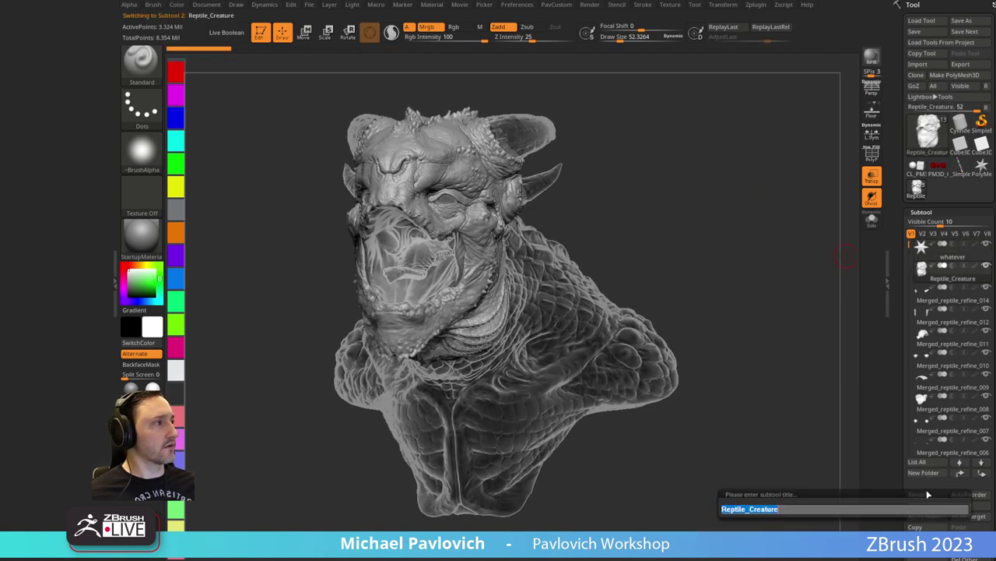
type("head")
key("Return")
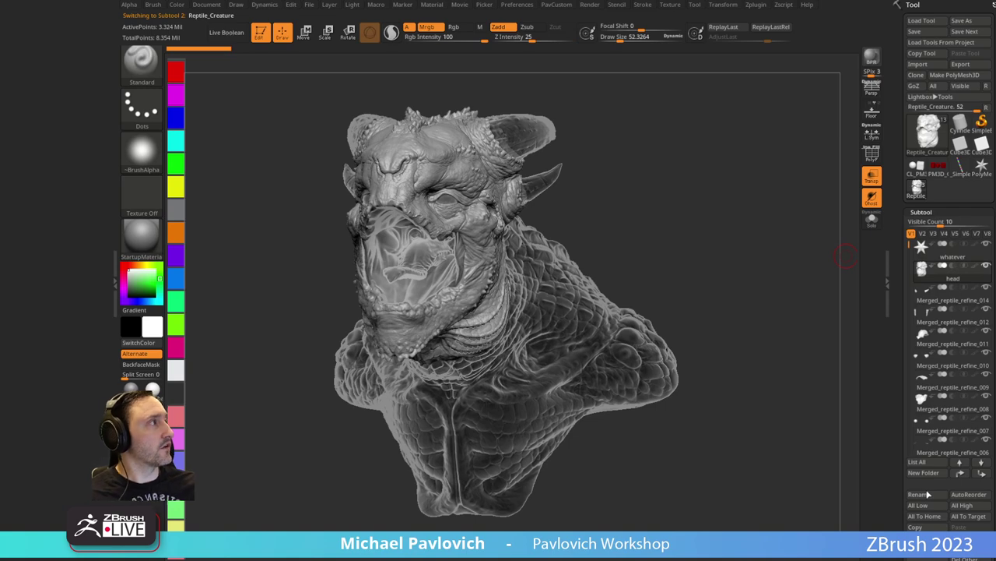
mouse_move(946, 279)
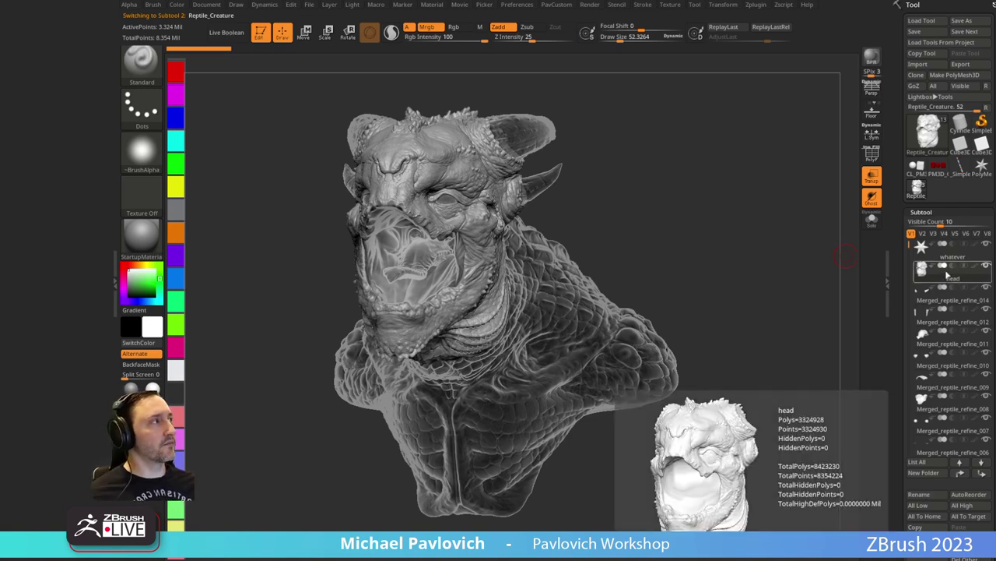
mouse_move(938, 414)
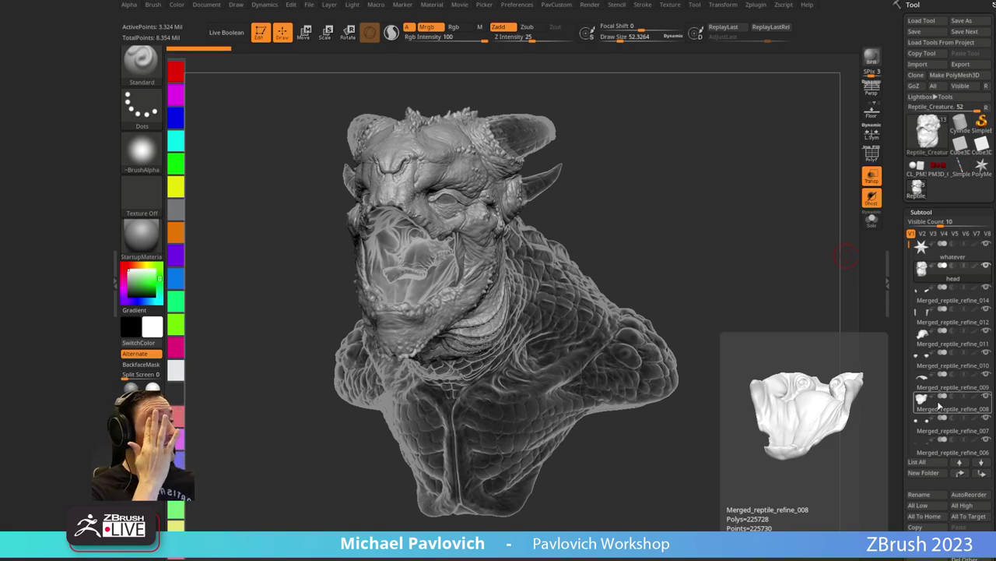
Select the star subtool with transparency off, and inspect it in isolation before showing the whole bust again.
left_click(982, 249)
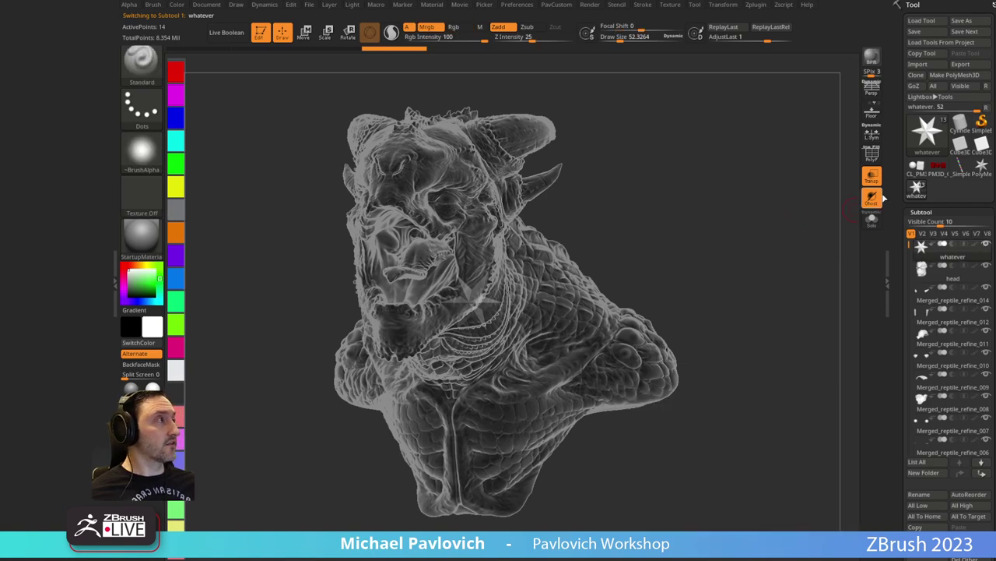
left_click(872, 176)
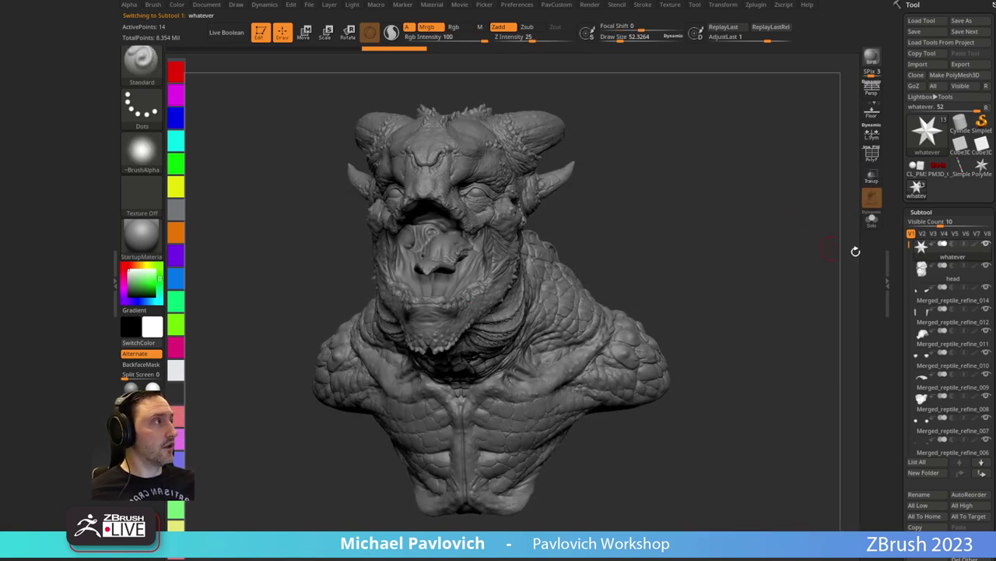
left_click(872, 220)
left_click_drag(690, 241, 446, 315)
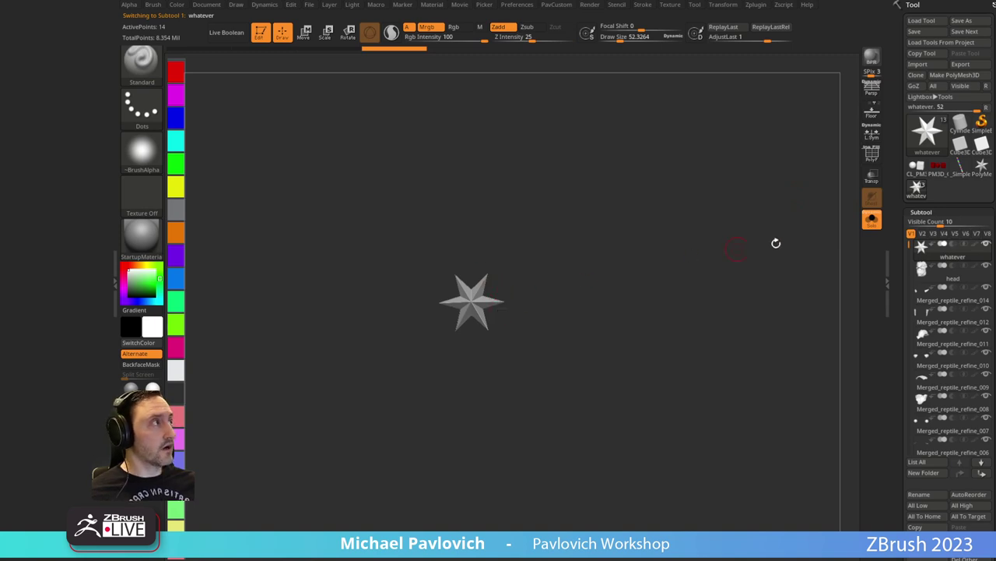
left_click(872, 220)
left_click_drag(729, 265, 767, 267)
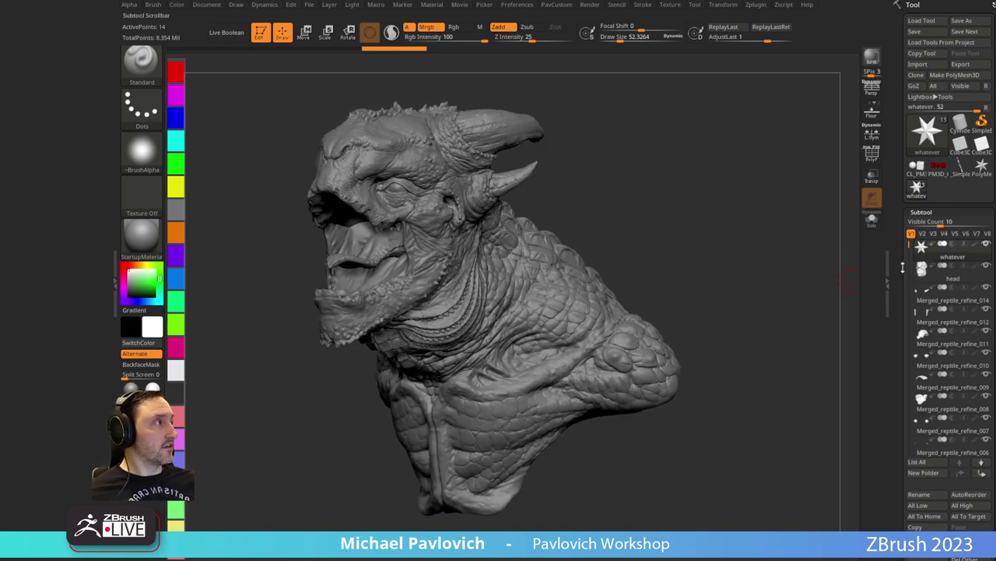
Inspect the creature's head close up from both sides and reduce the draw size to about 36.
left_click_drag(897, 281, 898, 187)
left_click_drag(407, 251, 631, 192)
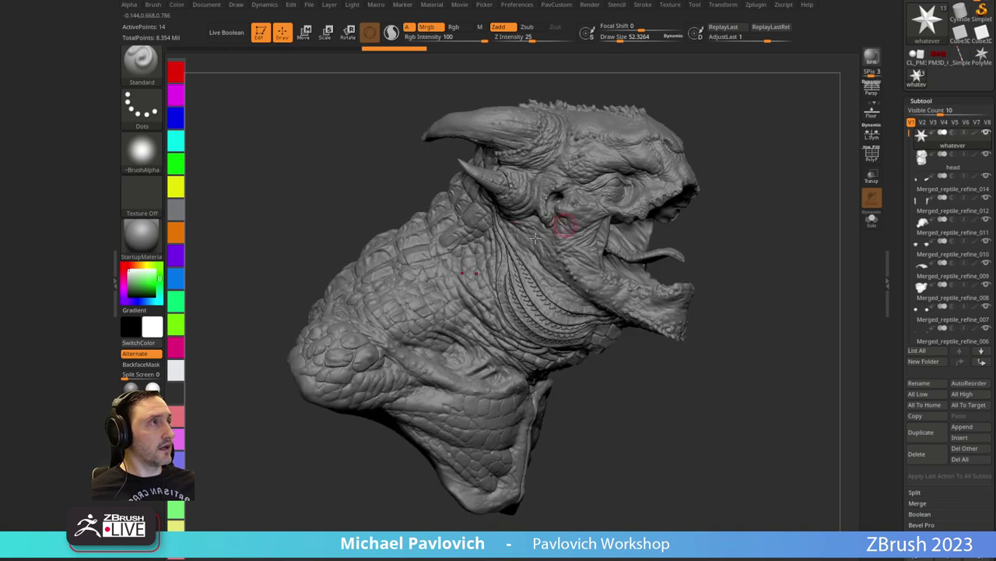
mouse_move(719, 161)
left_mouse_down("alt")
mouse_move(677, 260)
mouse_move(617, 253)
left_mouse_up("alt")
key("s")
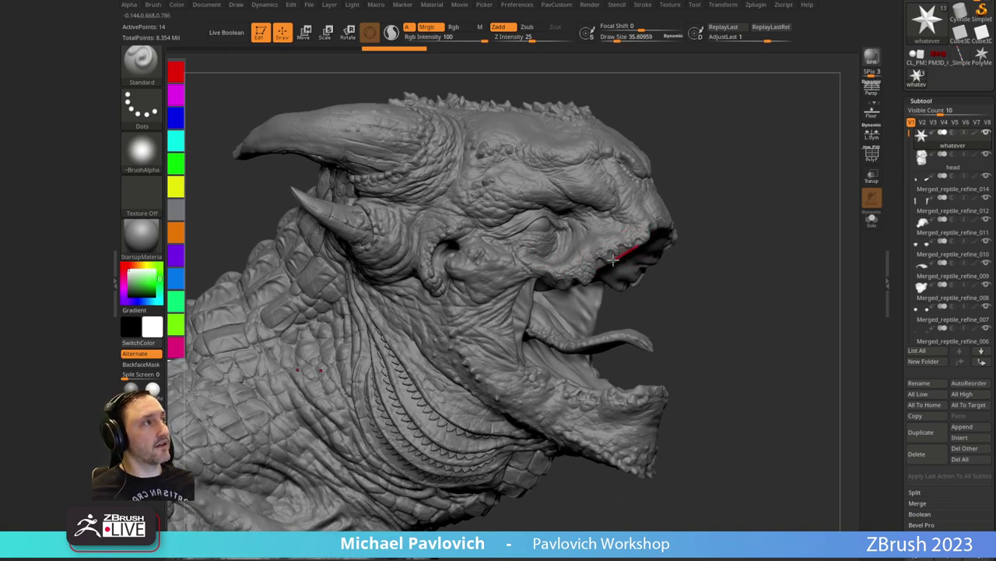
right_click_drag(550, 313, 780, 224)
left_click_drag(693, 138, 868, 184, "alt")
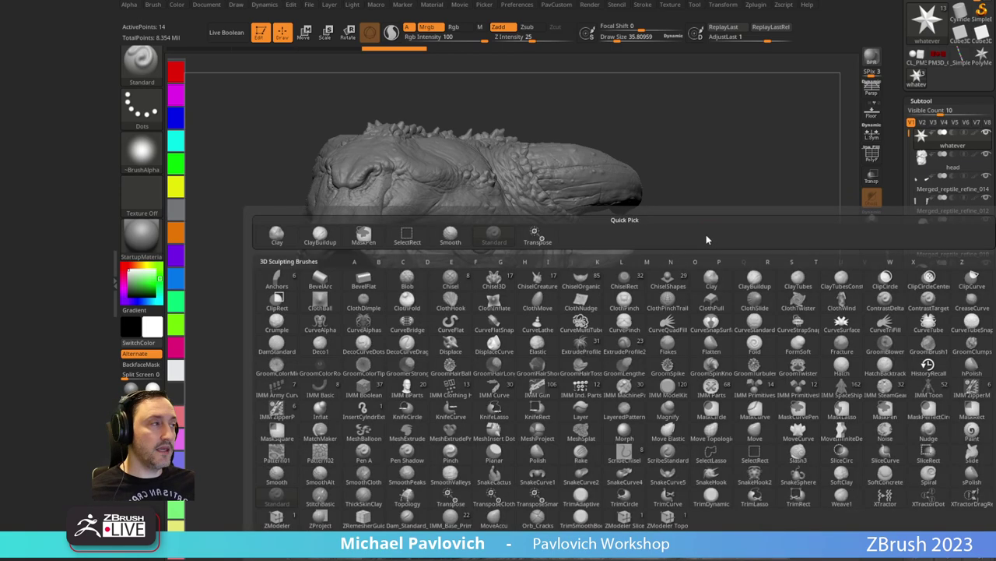
Switch to the IMM Primitives brush and review the insert meshes it offers.
key("i")
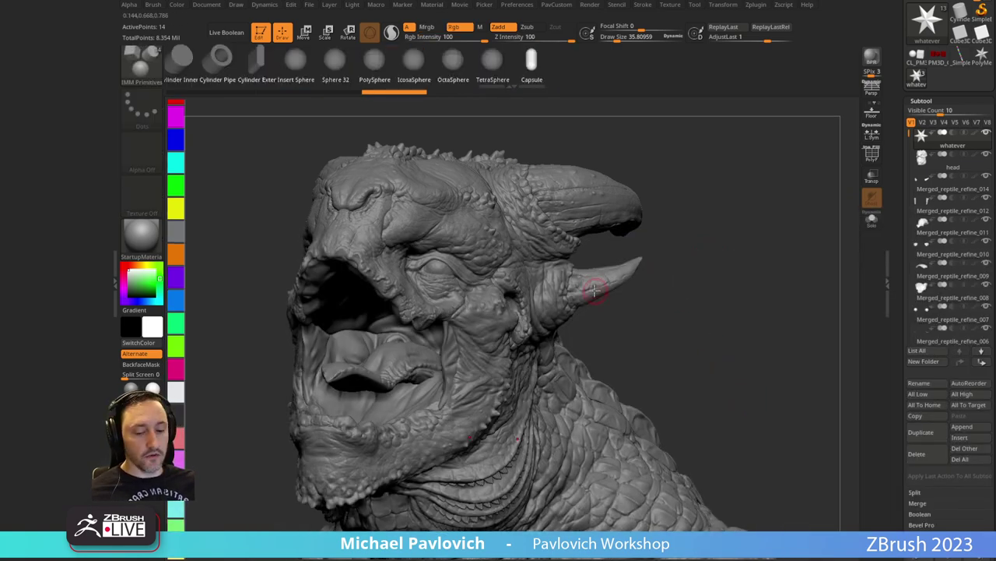
key("m")
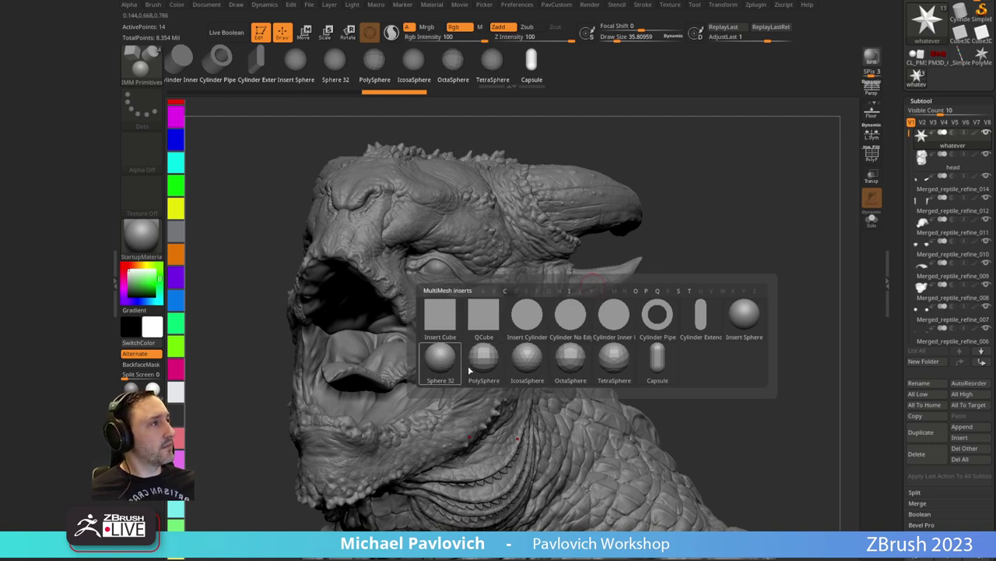
left_click(657, 367)
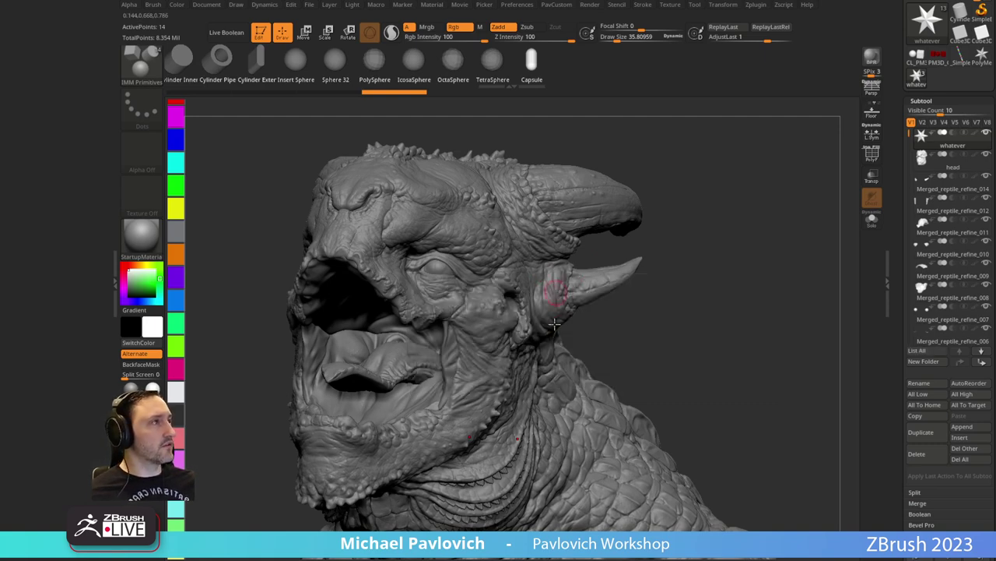
key("m")
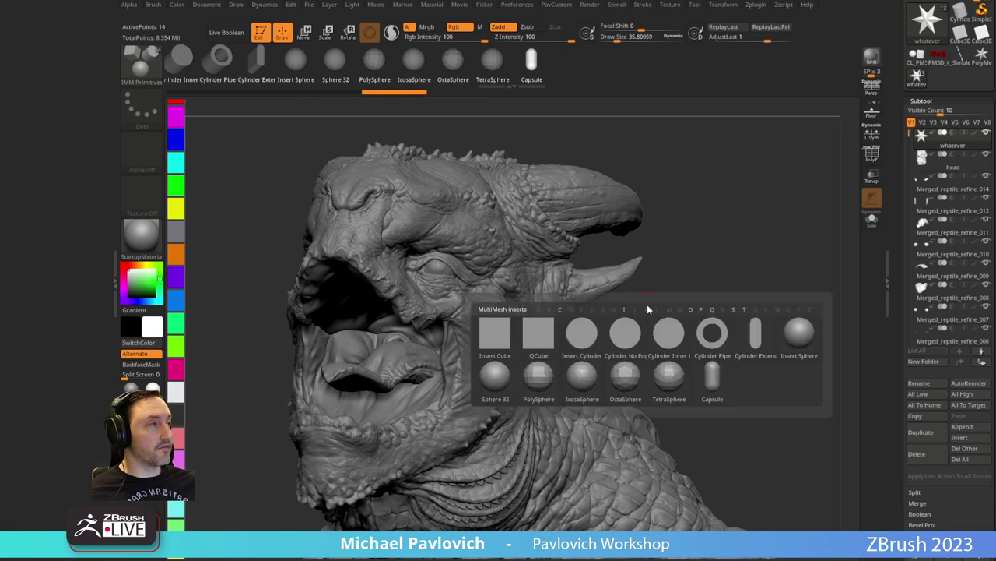
left_click(558, 376)
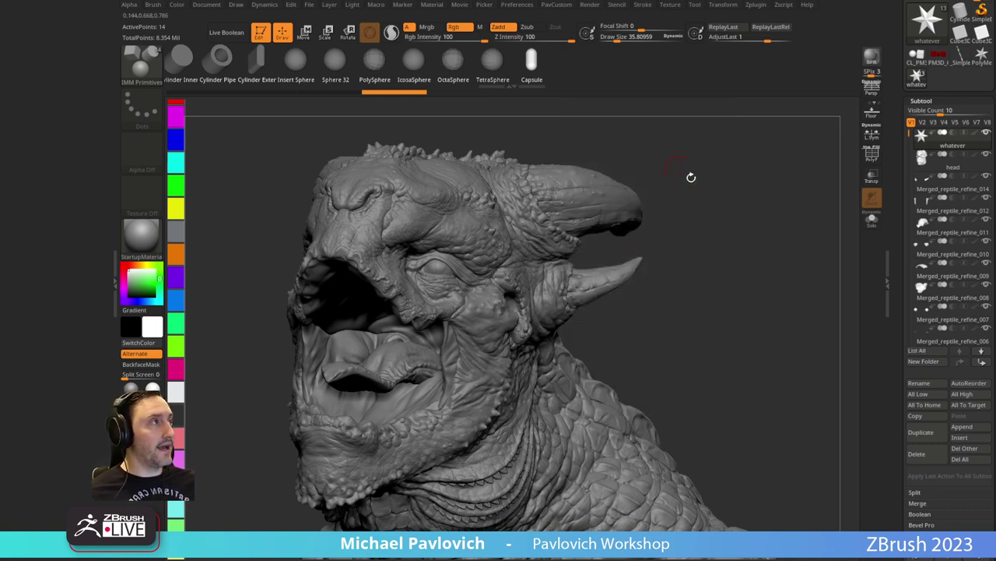
Switch to the custom IMM_Base_Prim brush and review its set of basic insert meshes.
key("m")
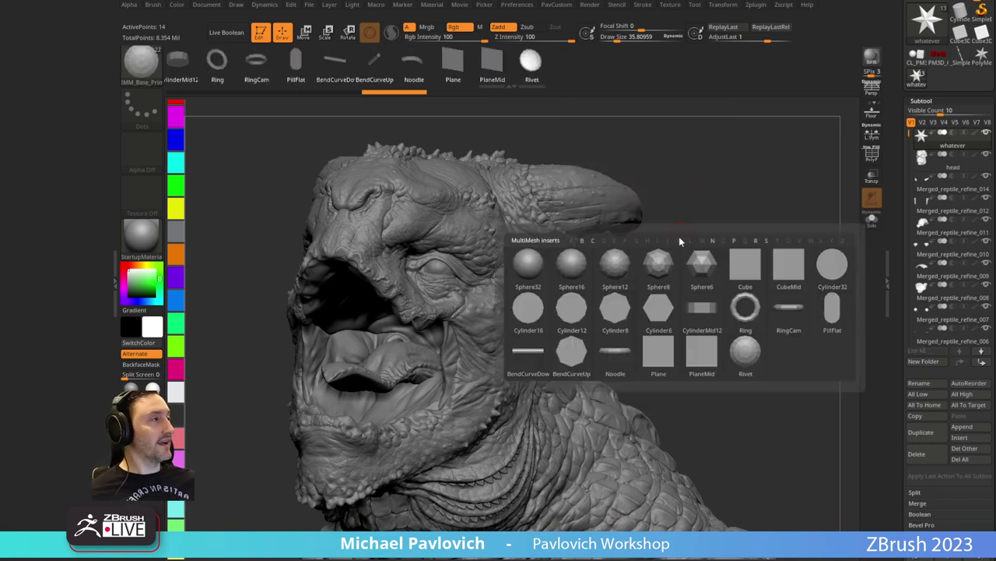
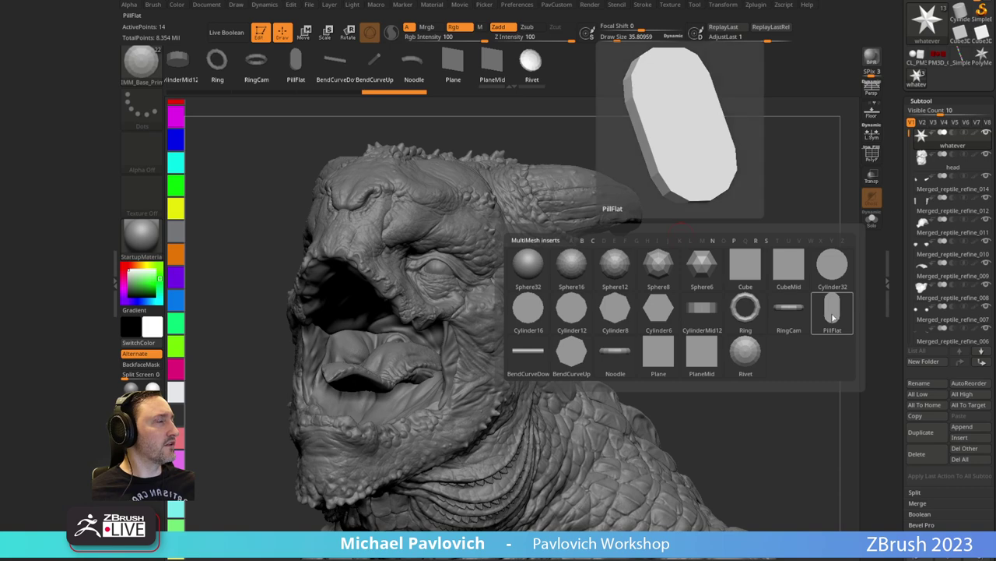
left_click(621, 336)
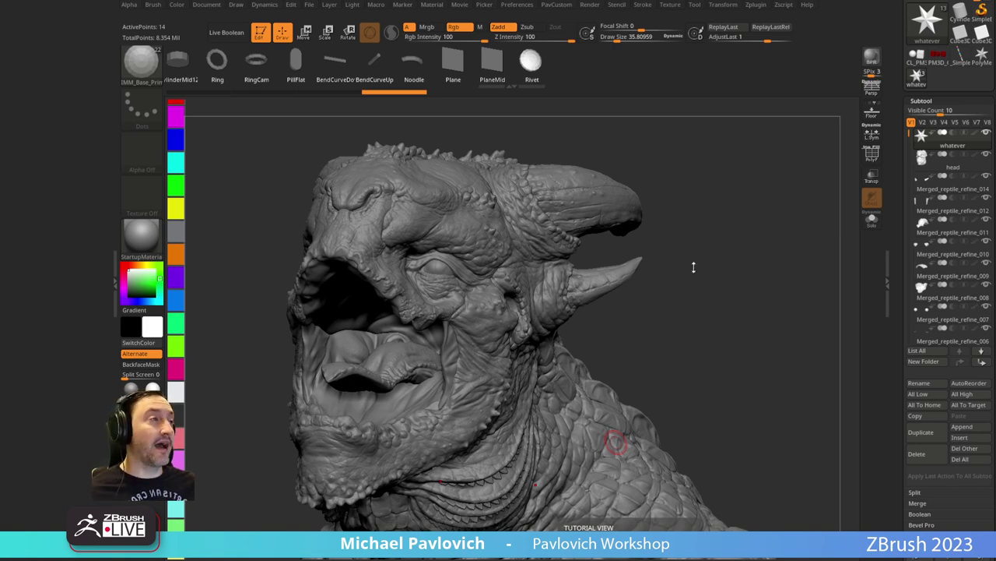
mouse_move(693, 267)
left_mouse_down()
mouse_move(661, 262)
mouse_move(725, 263)
left_mouse_up()
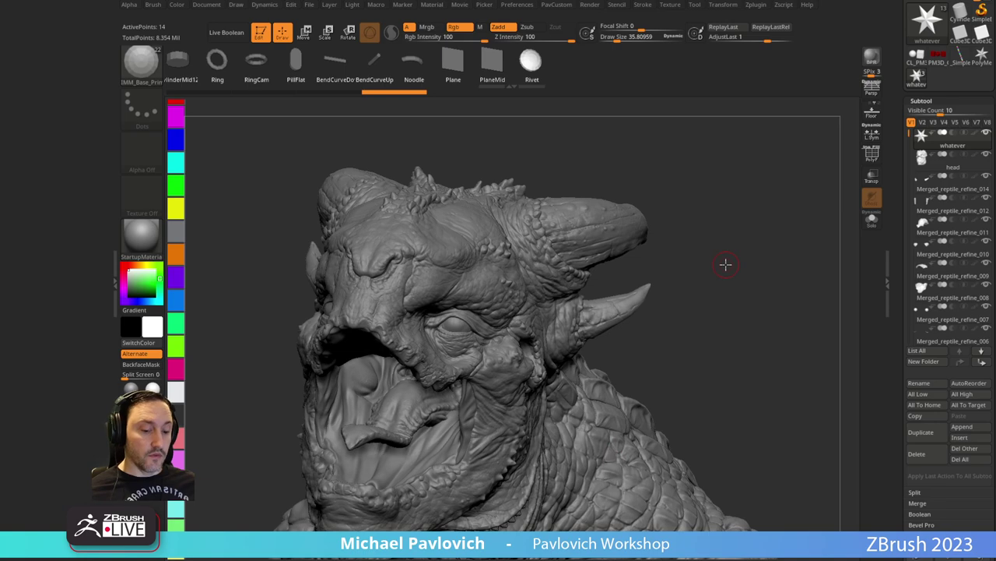
Browse the Lightbox brush library to the _Military folder and load the Misc.ZBP brush.
key("b")
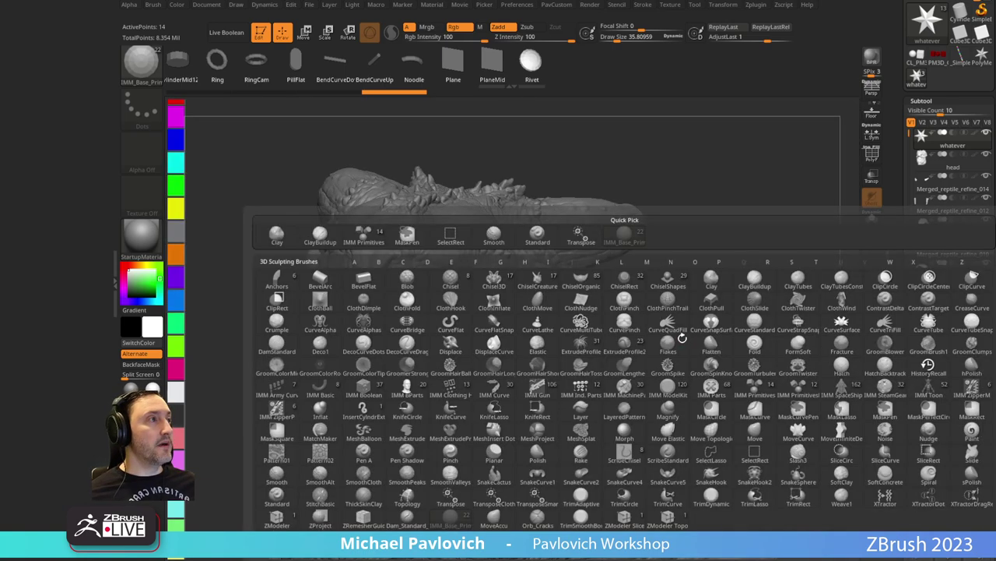
key("comma")
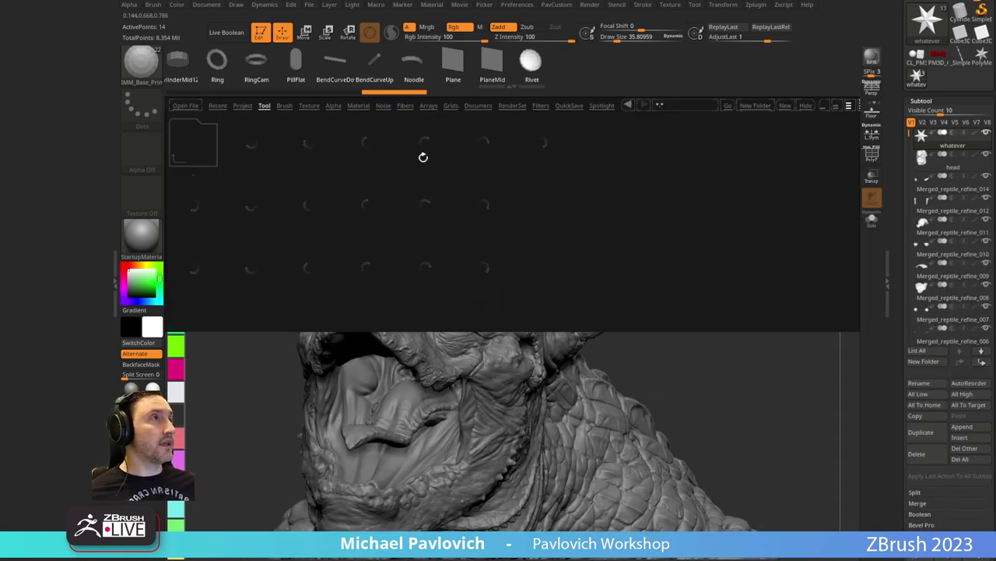
left_click(285, 106)
mouse_move(584, 183)
left_mouse_down()
mouse_move(257, 186)
mouse_move(384, 189)
left_mouse_up()
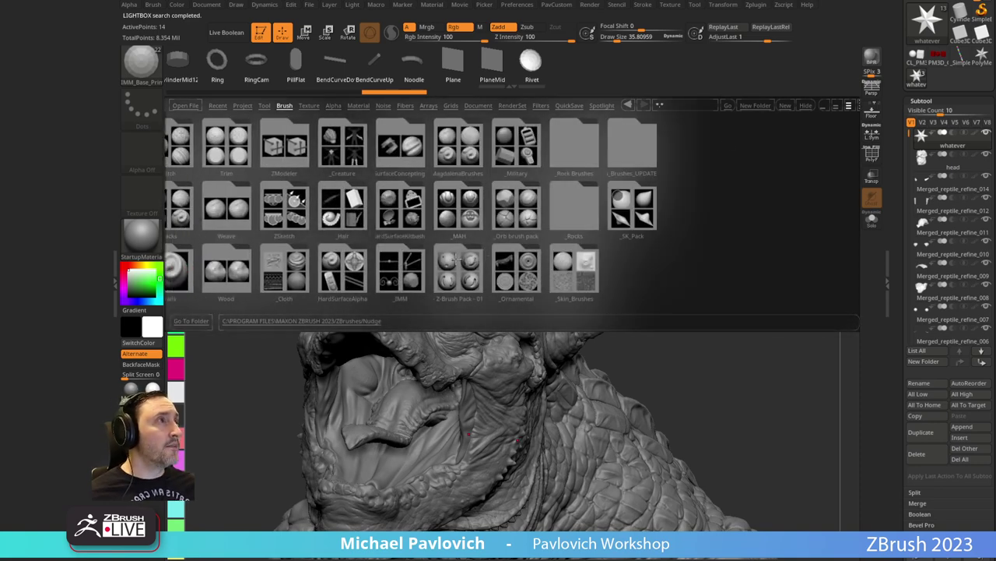
double_click(522, 154)
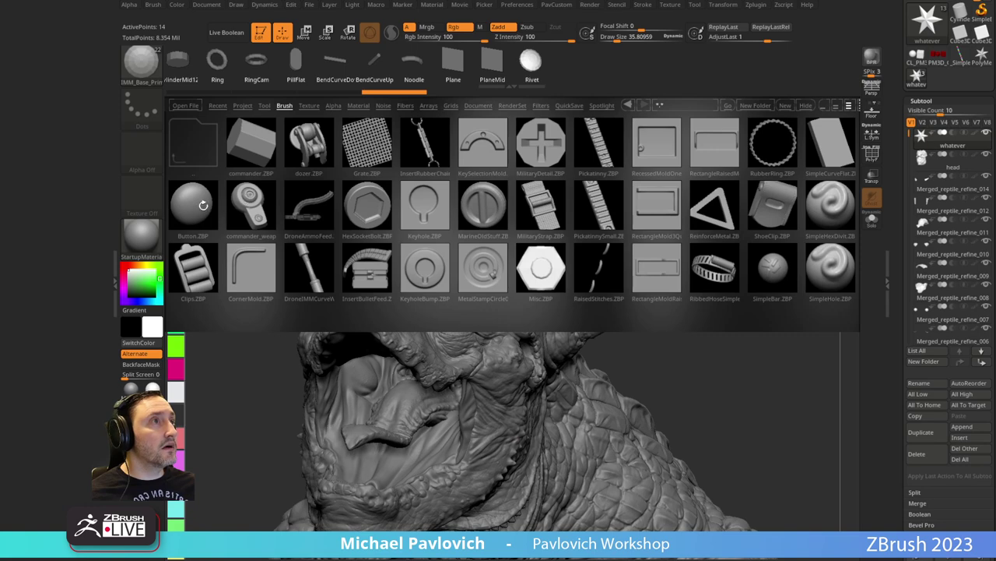
scroll(530, 237, "down", 3)
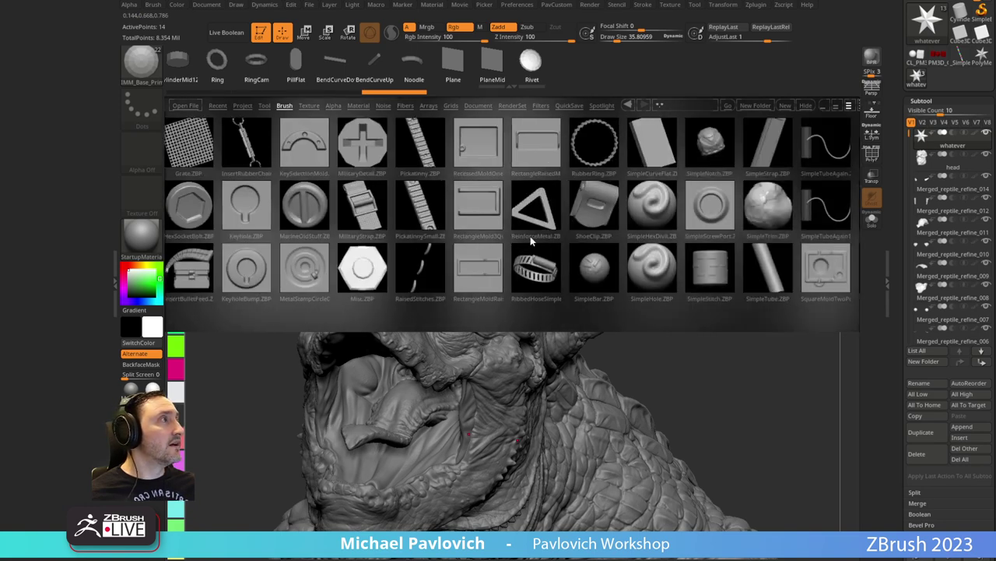
scroll(528, 237, "up", 3)
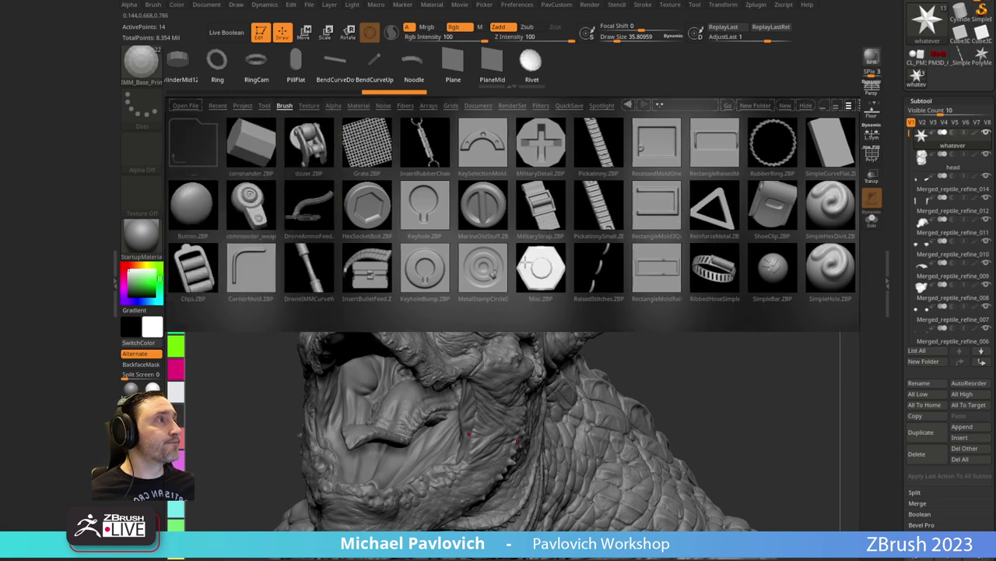
double_click(545, 271)
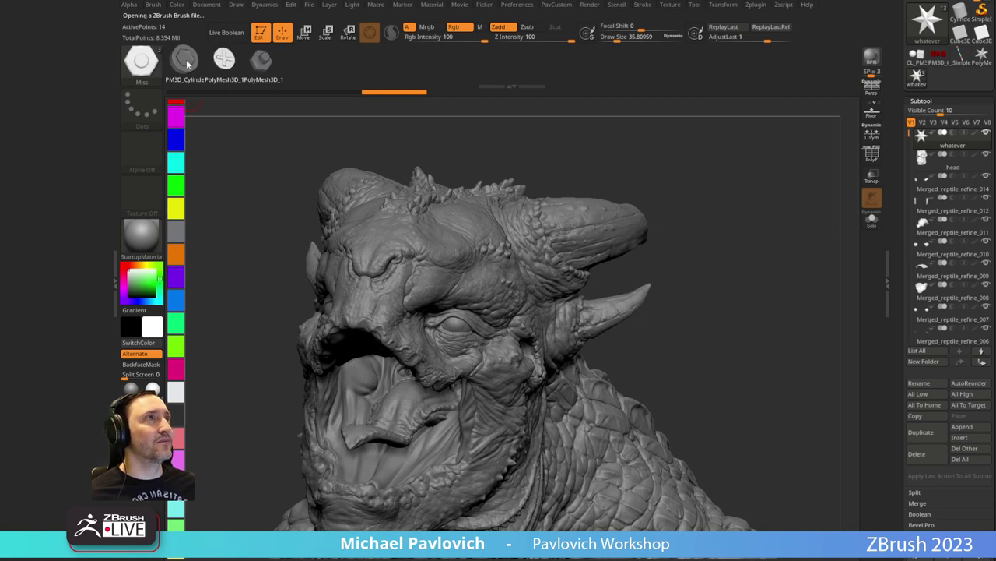
Try inserting the Misc brush's first mesh, a round hex-socket bolt, above the creature's eye and undo the insertion.
left_click(184, 60)
left_click_drag(500, 274, 512, 310)
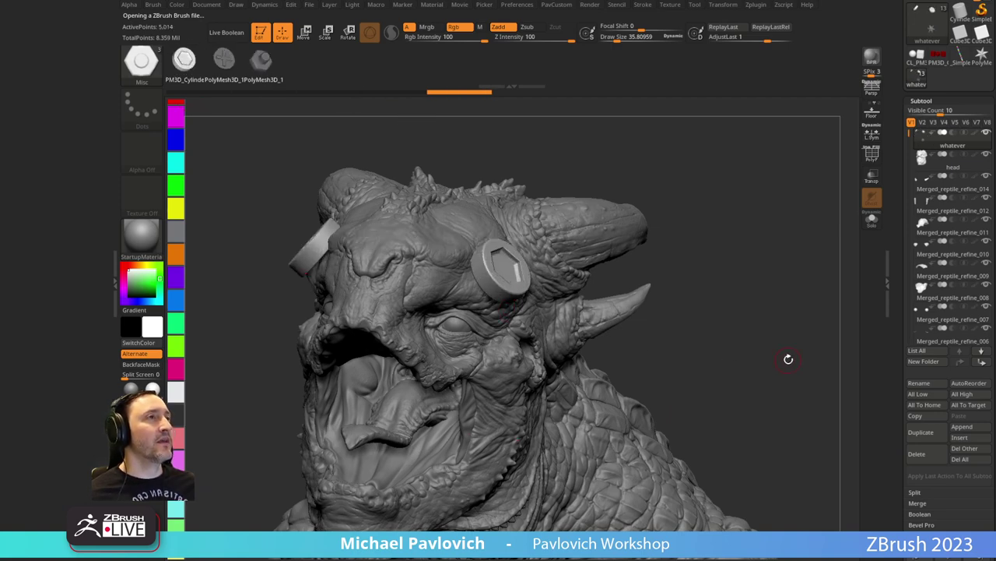
key("ctrl+z")
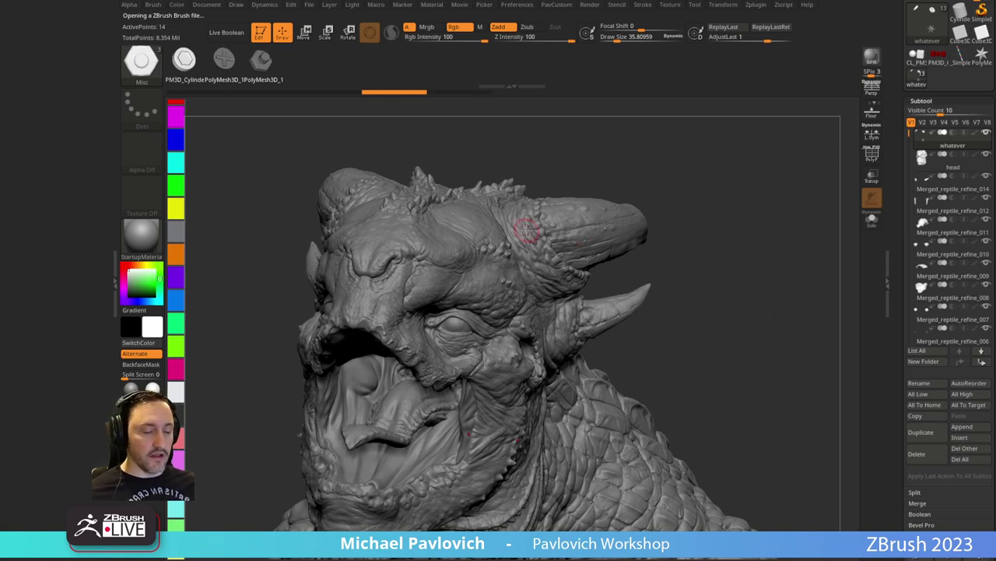
Switch back to the IMM_Base_Prim brush and choose its Cylinder6 mesh.
key("b")
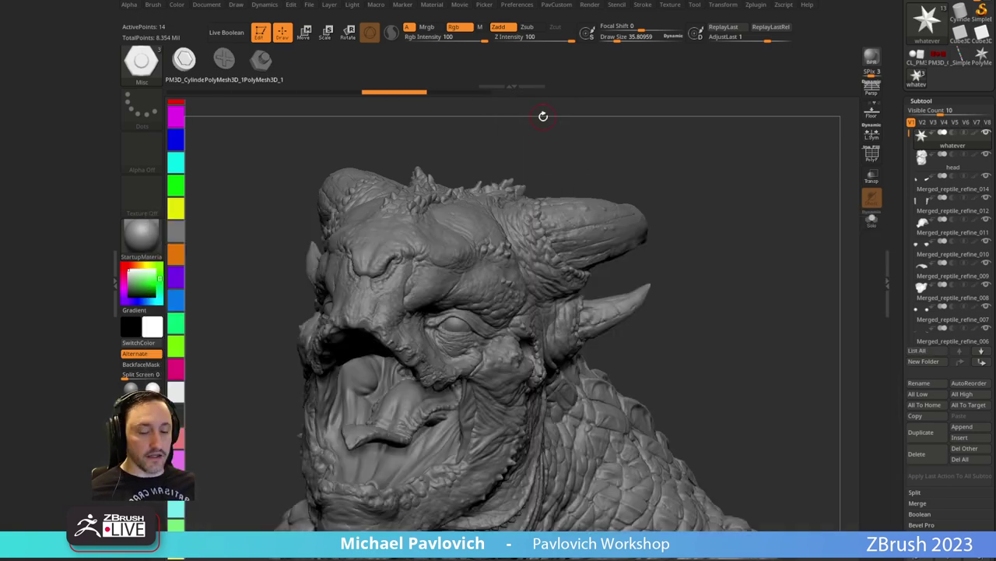
key("5")
left_click_drag(269, 65, 423, 65)
left_click(294, 63)
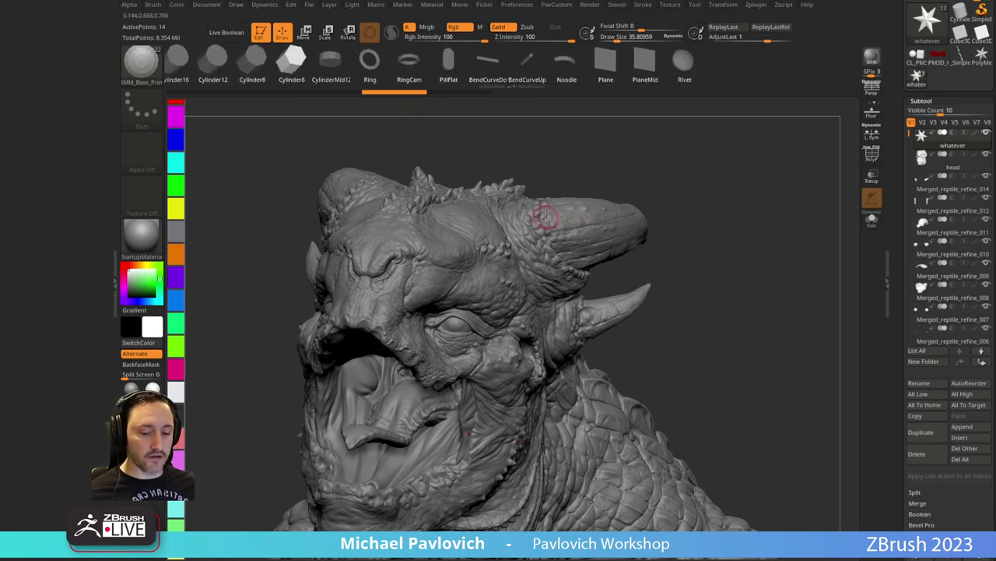
Filter the brush palette to names starting with I and select IMM_Base_Prim from it.
key("b")
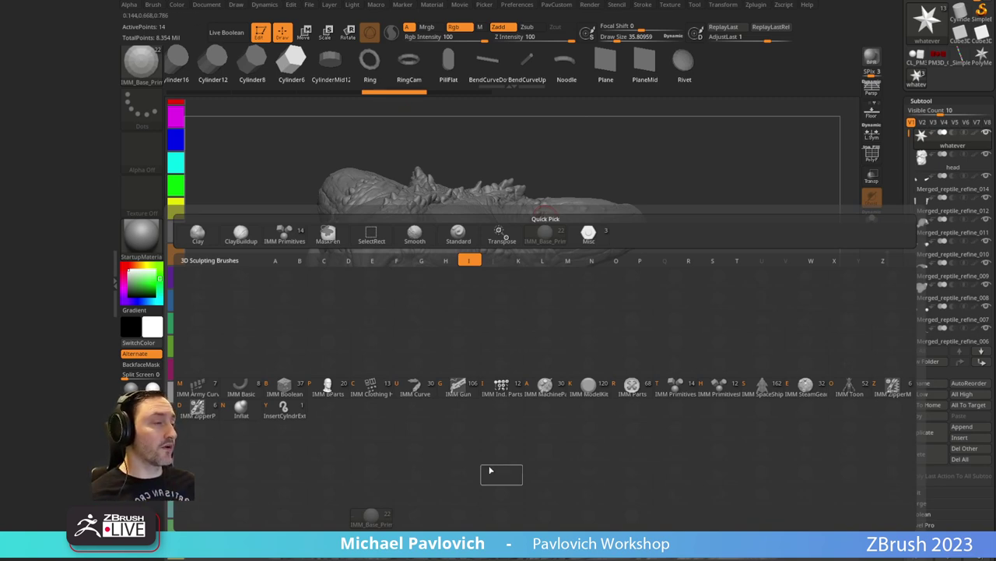
left_click(373, 522)
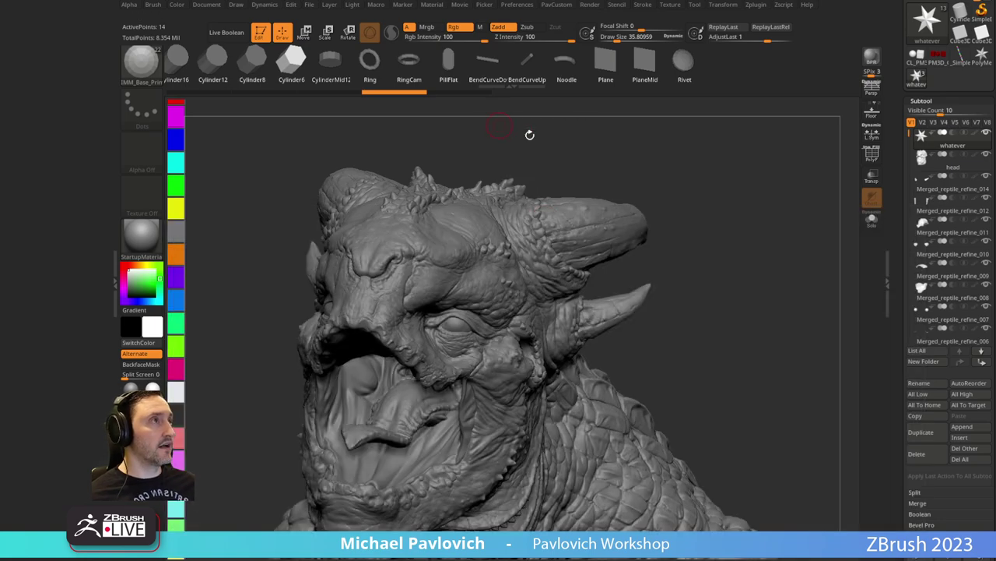
left_click_drag(529, 133, 667, 172)
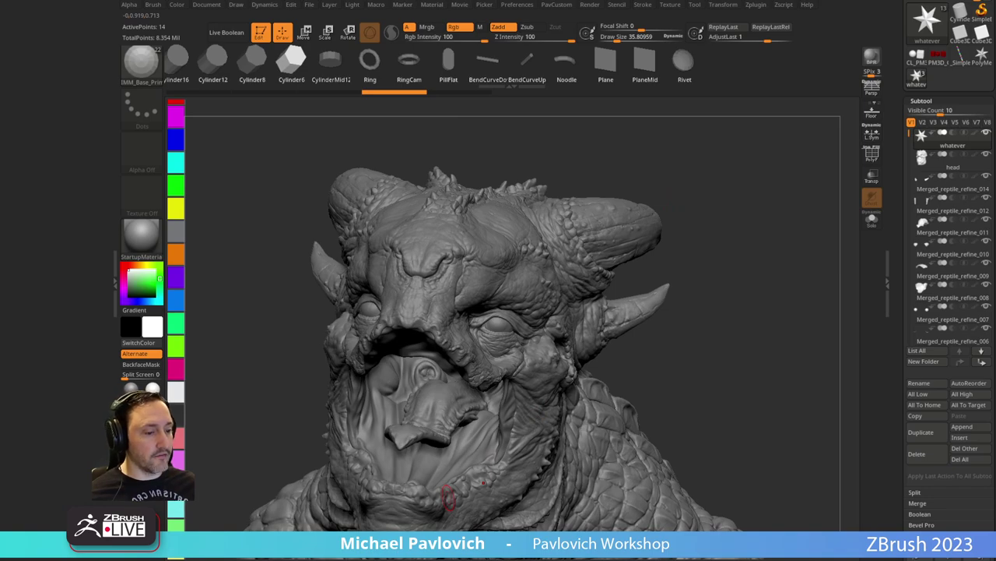
Switch to File Explorer and open the ZData folder inside the Maxon ZBrush 2023 program folder.
key("alt+Tab")
left_click_drag(263, 135, 313, 37)
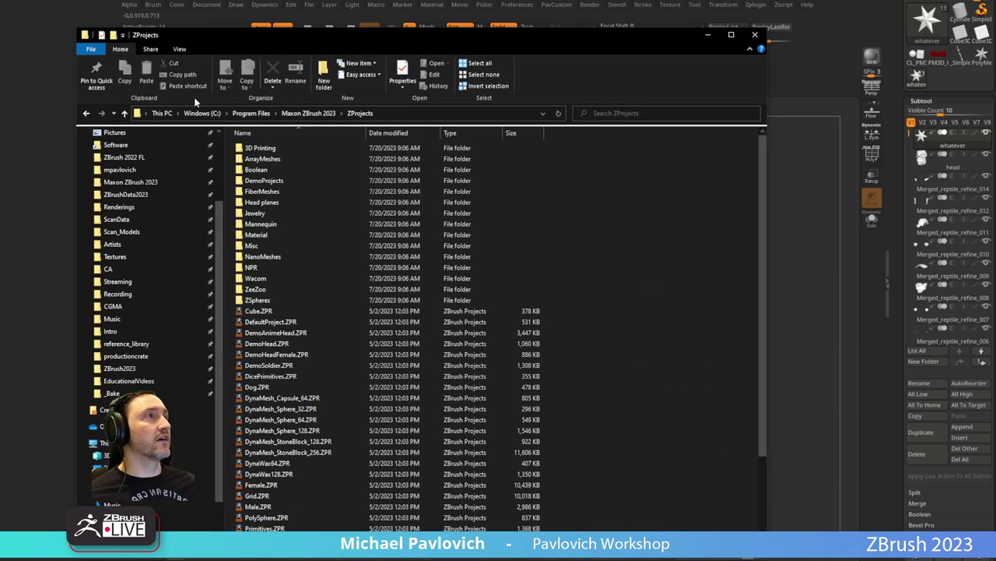
left_click(306, 114)
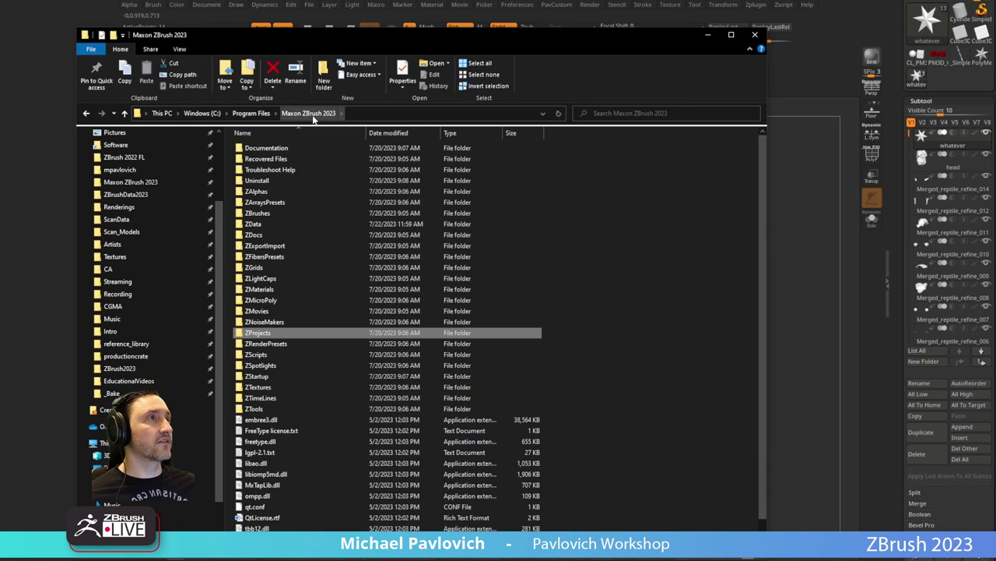
double_click(256, 223)
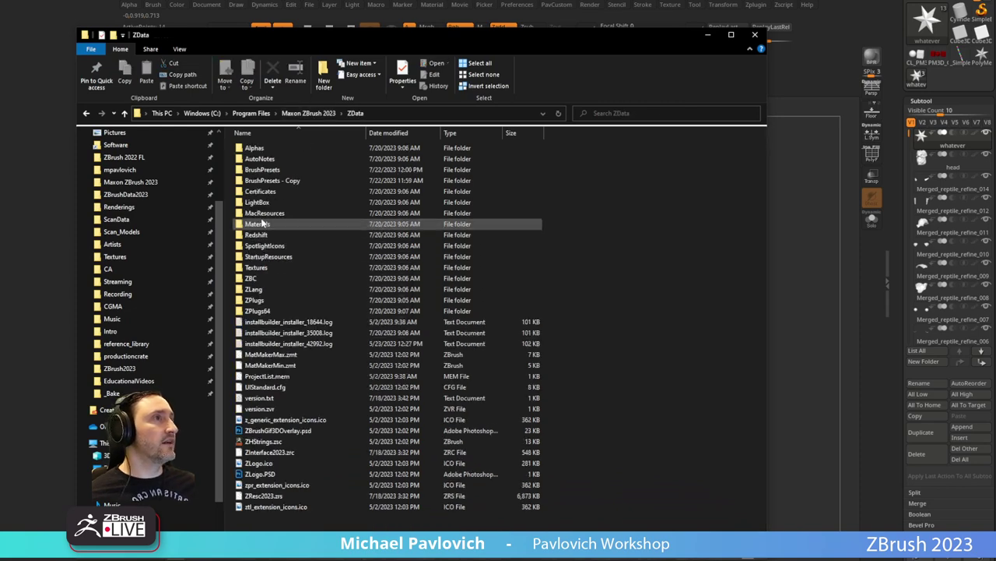
Browse the brush category folders in the ZBrushes folder of Maxon ZBrush 2023.
left_click(308, 113)
double_click(270, 213)
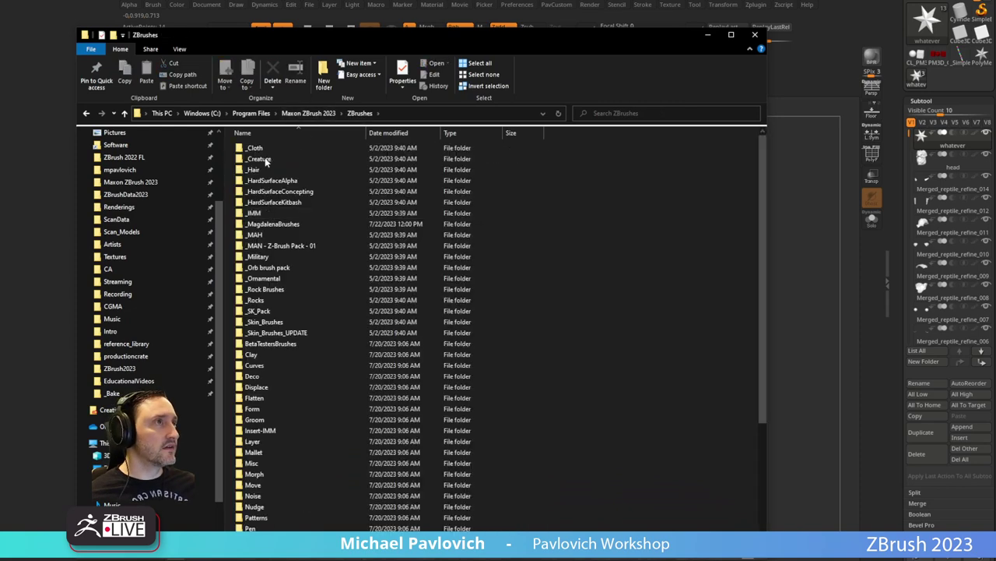
scroll(292, 312, "down", 5)
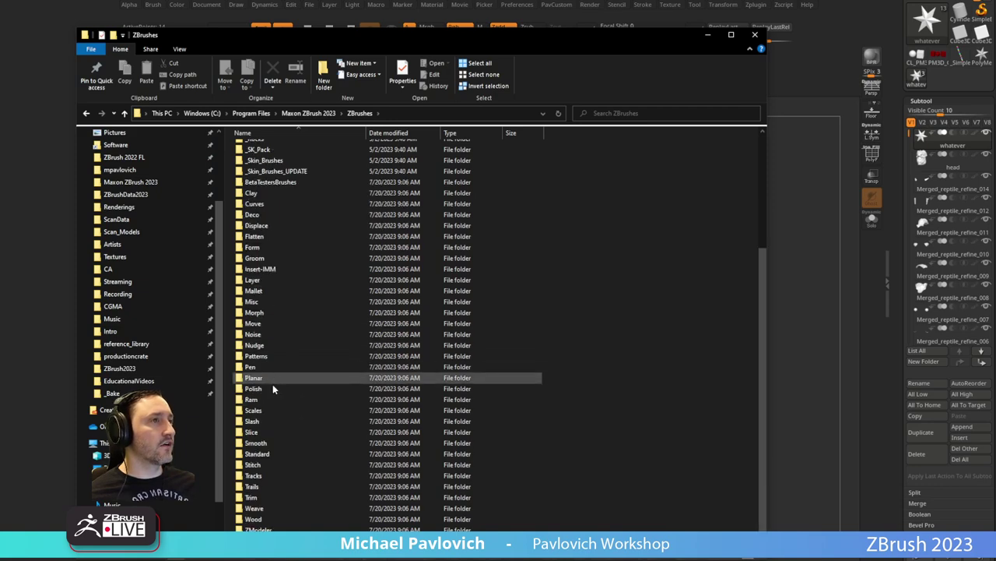
scroll(271, 321, "up", 2)
scroll(271, 325, "up", 3)
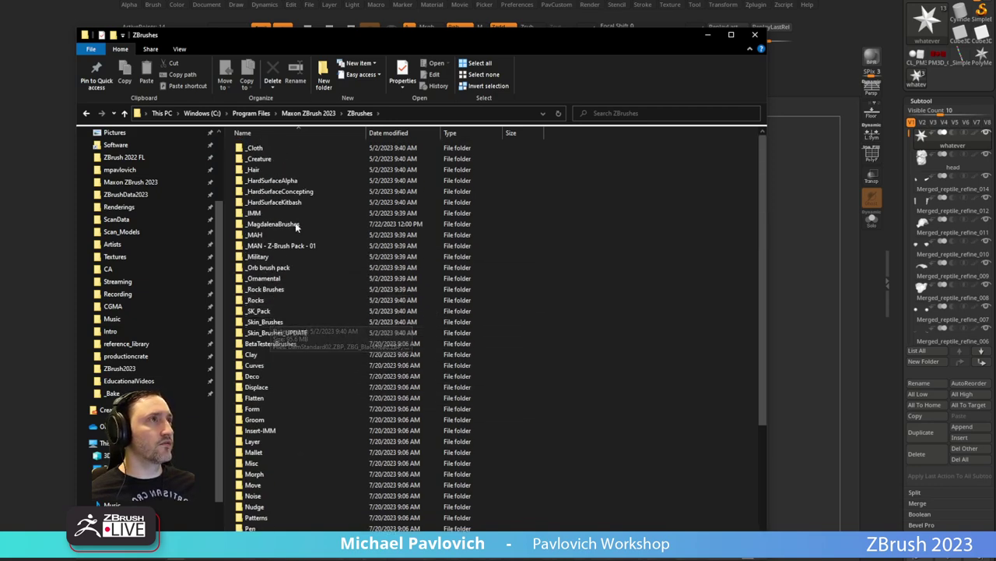
View the brush files in the BrushPresets folder under ZStartup of Maxon ZBrush 2023.
left_click(315, 113)
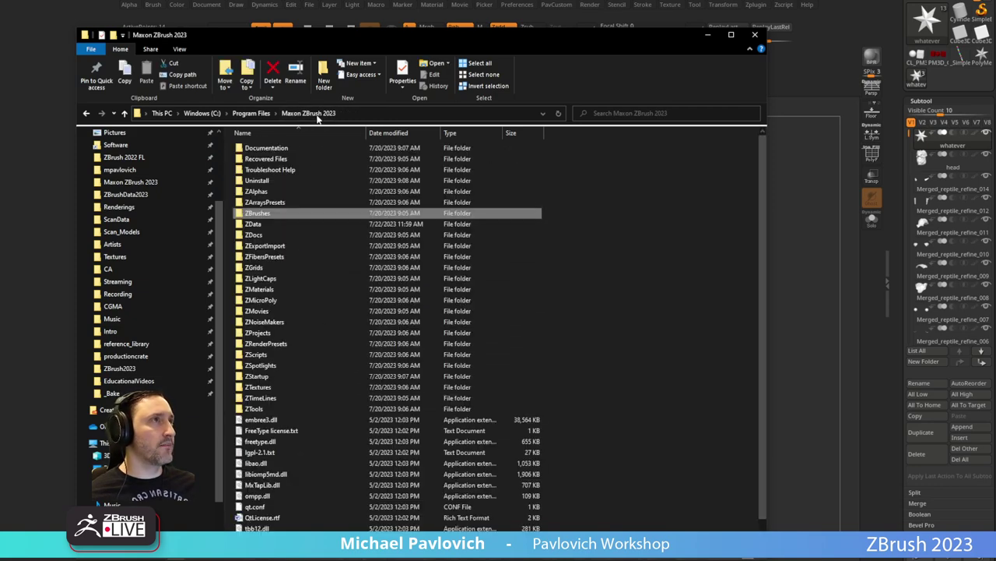
double_click(264, 377)
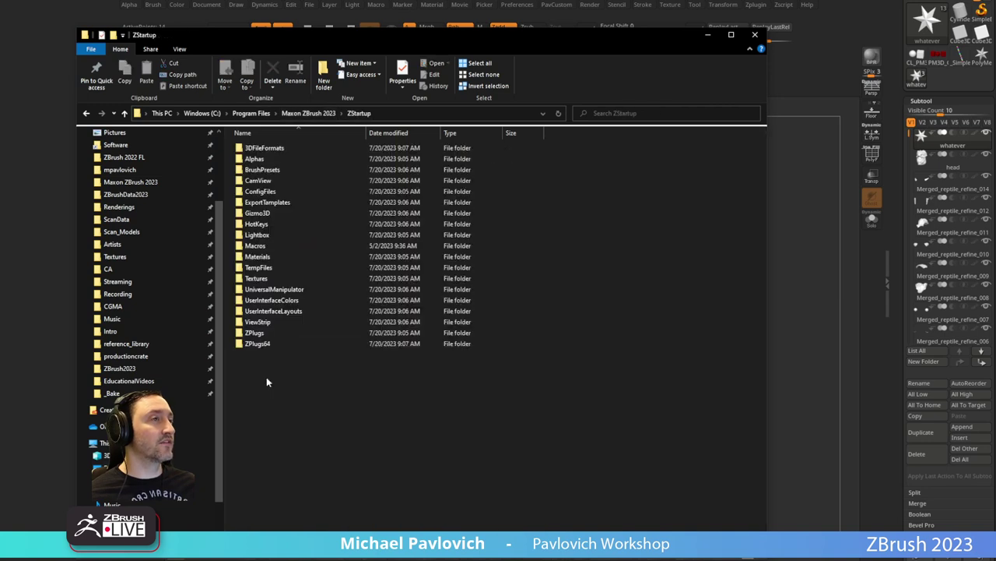
double_click(277, 170)
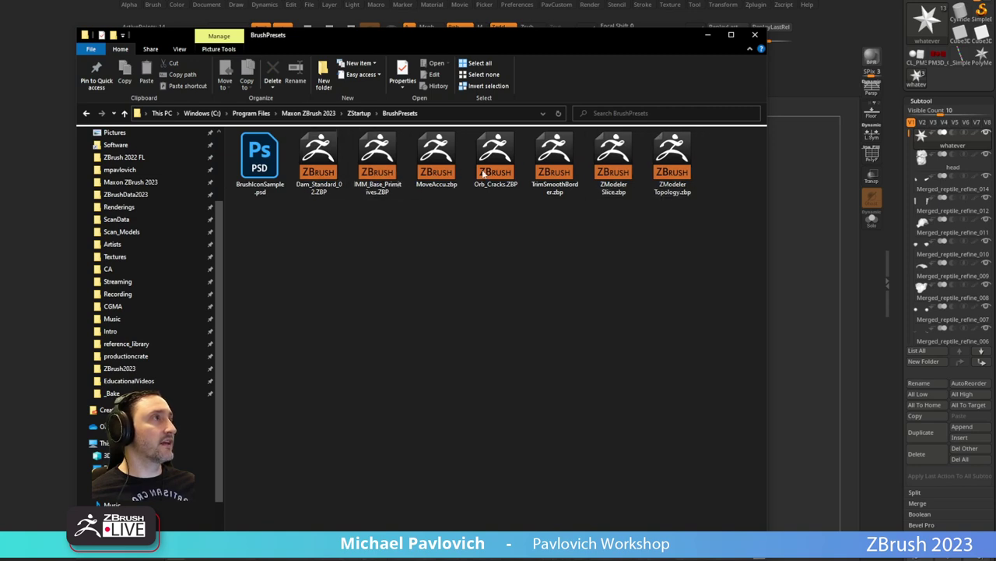
left_click(358, 113)
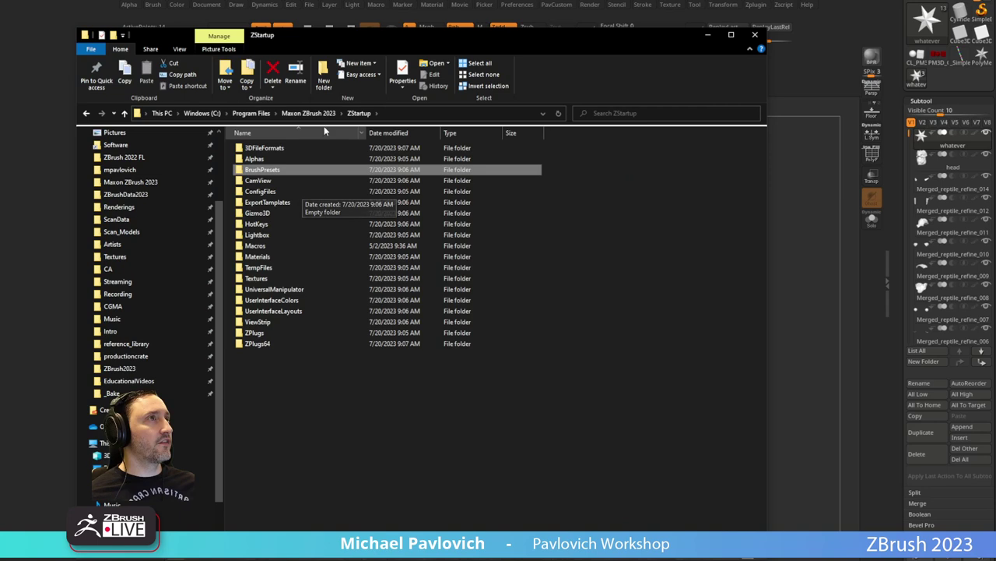
Go to the ZData folder of Maxon ZBrush 2023 and look through the brush files in its BrushPresets folder.
left_click(326, 114)
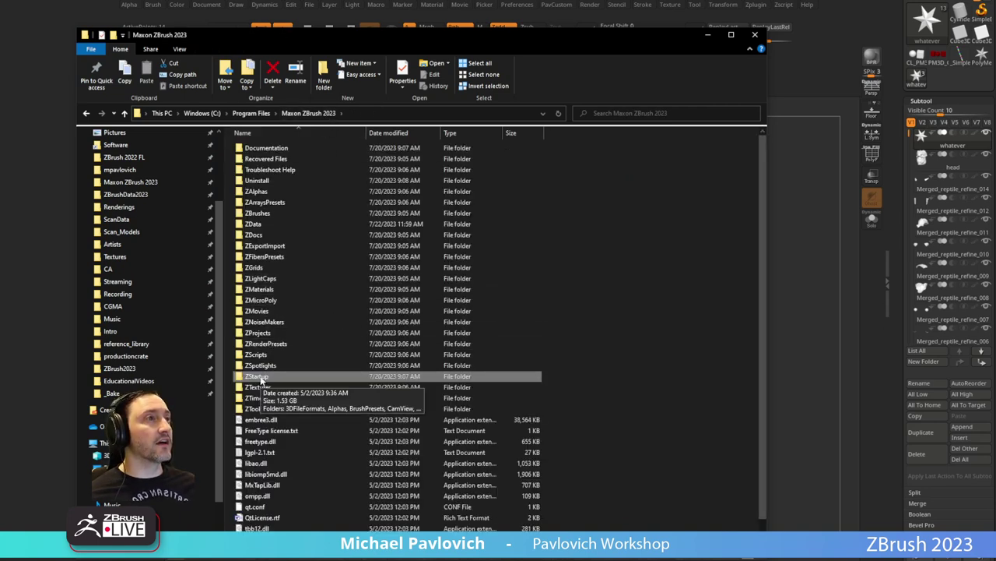
double_click(253, 223)
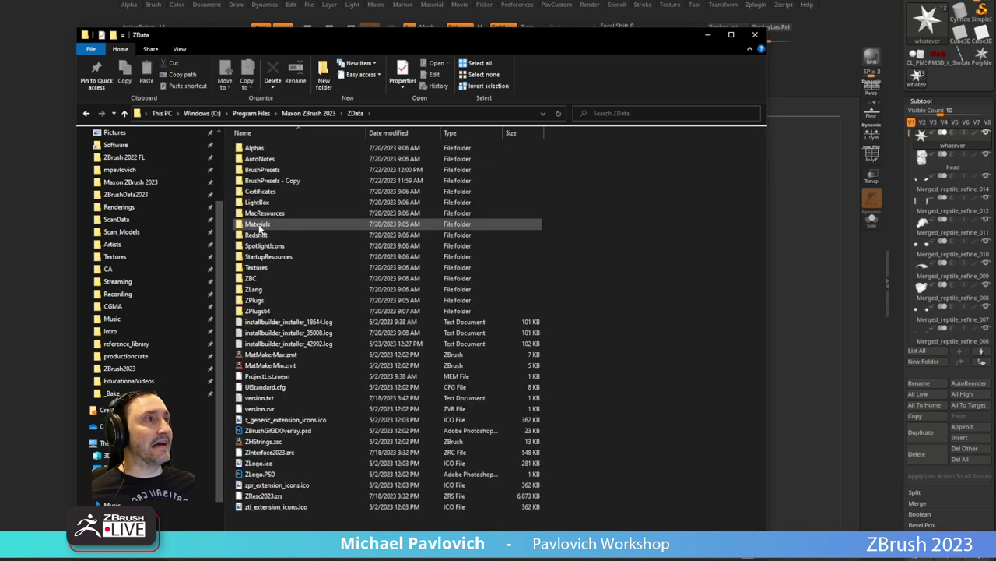
left_click(275, 181)
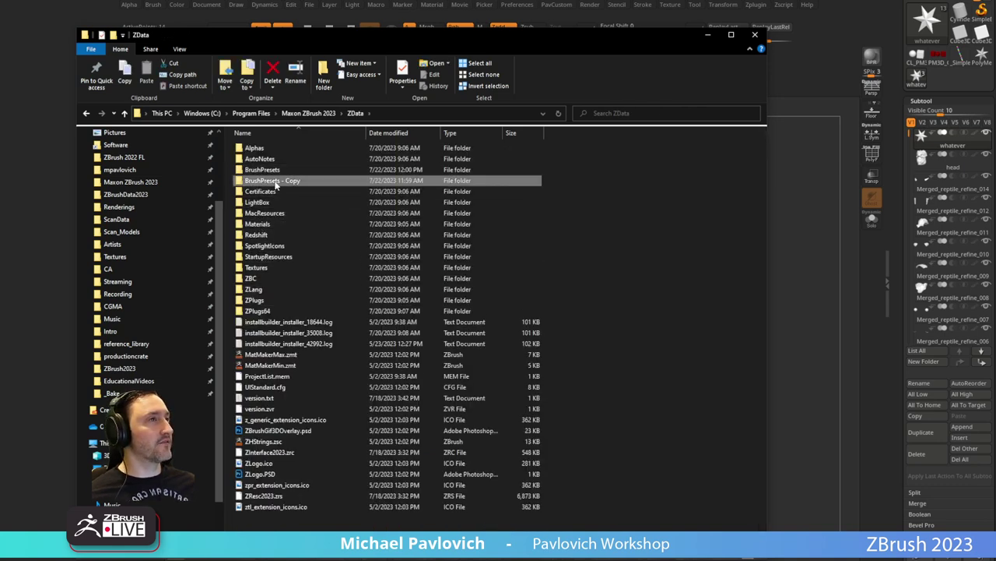
left_click(265, 170)
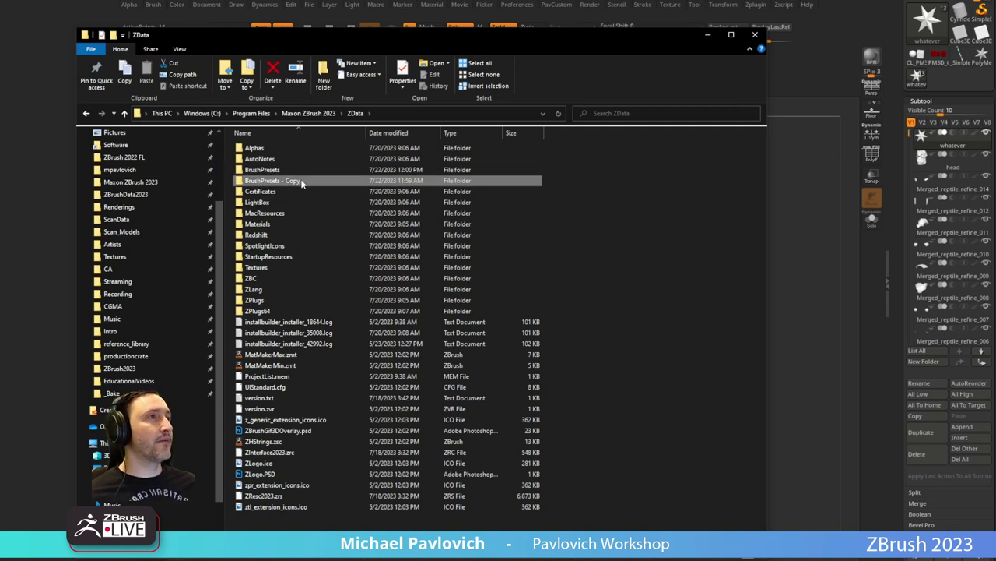
double_click(269, 171)
scroll(284, 272, "down", 15)
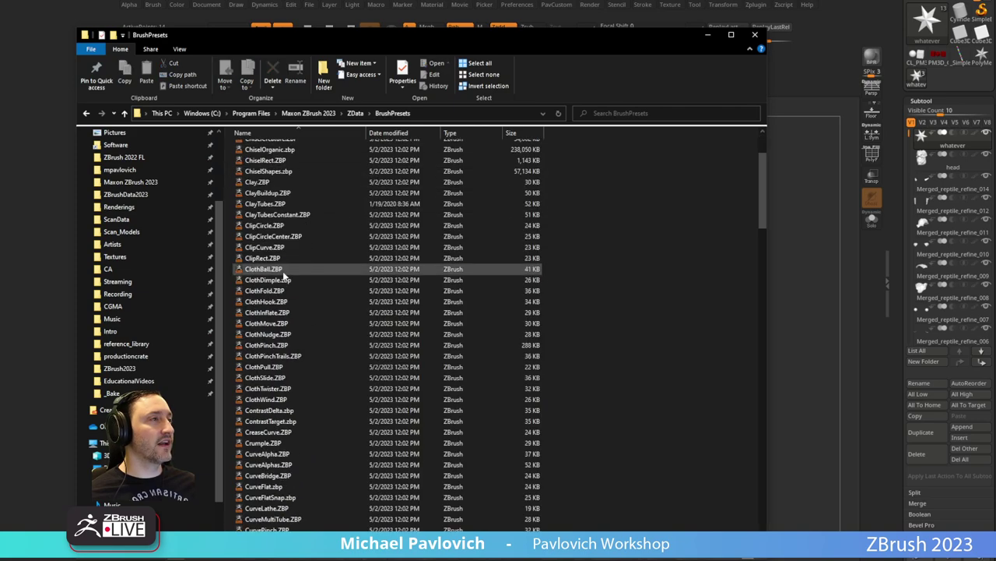
scroll(289, 286, "up", 15)
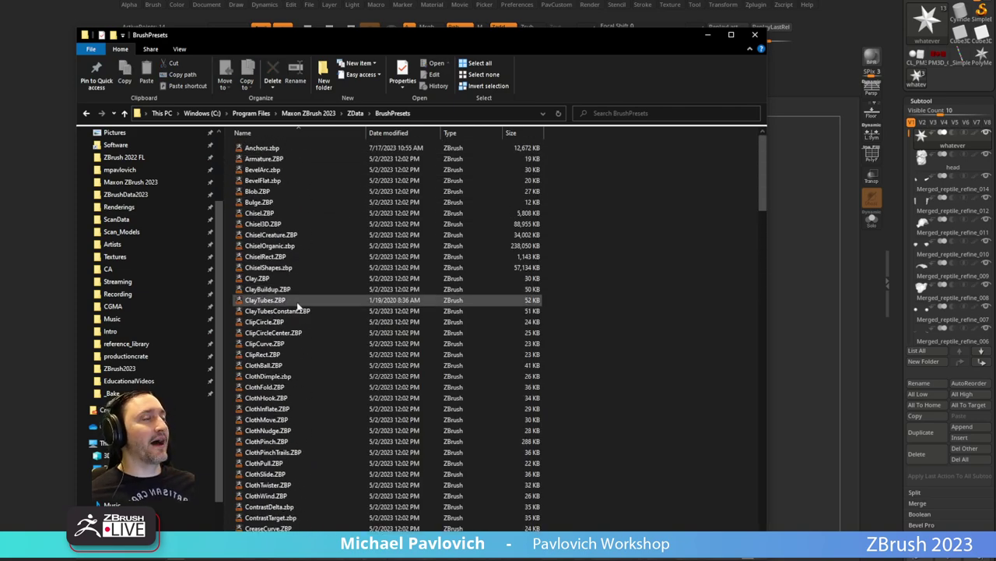
Reopen the BrushPresets folder in ZData, locate Smooth.ZBP to check its modified date, and close File Explorer.
left_click(355, 113)
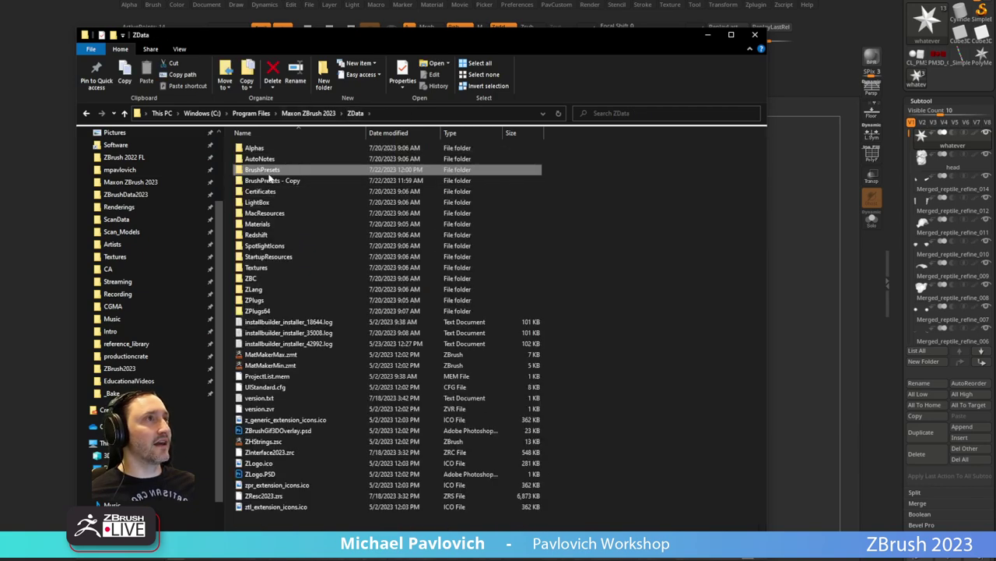
double_click(262, 170)
scroll(292, 300, "down", 15)
scroll(295, 302, "down", 20)
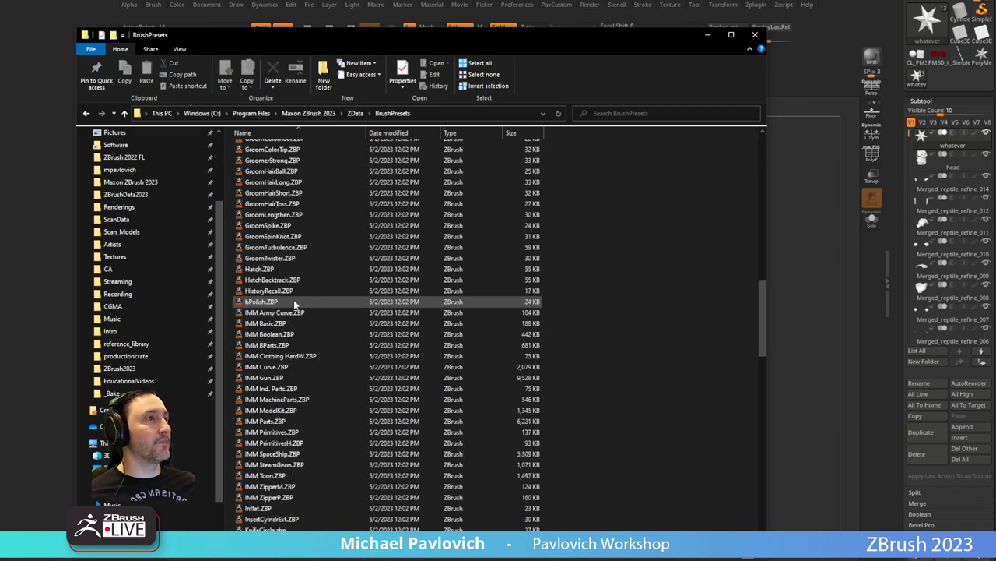
scroll(294, 301, "up", 4)
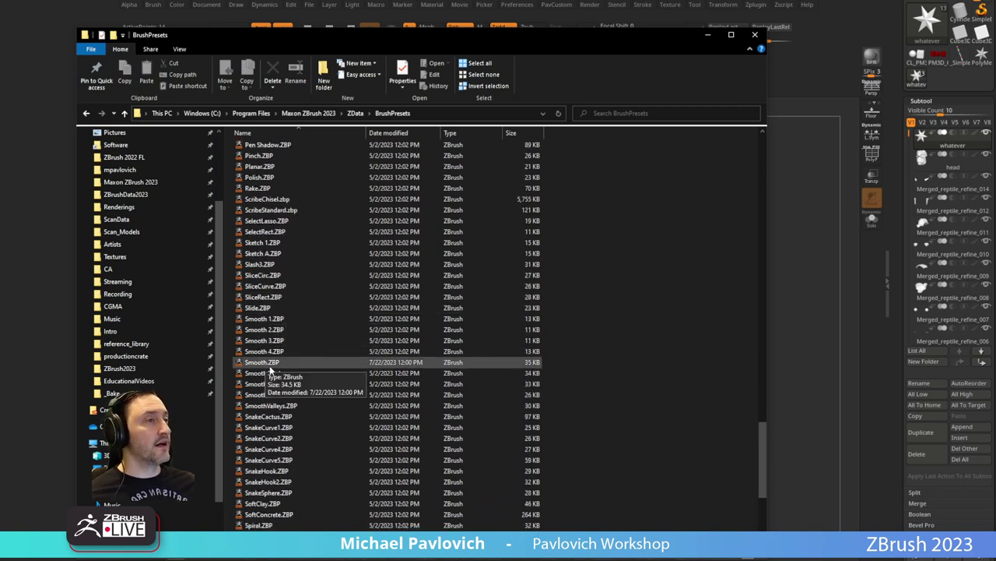
left_click(754, 35)
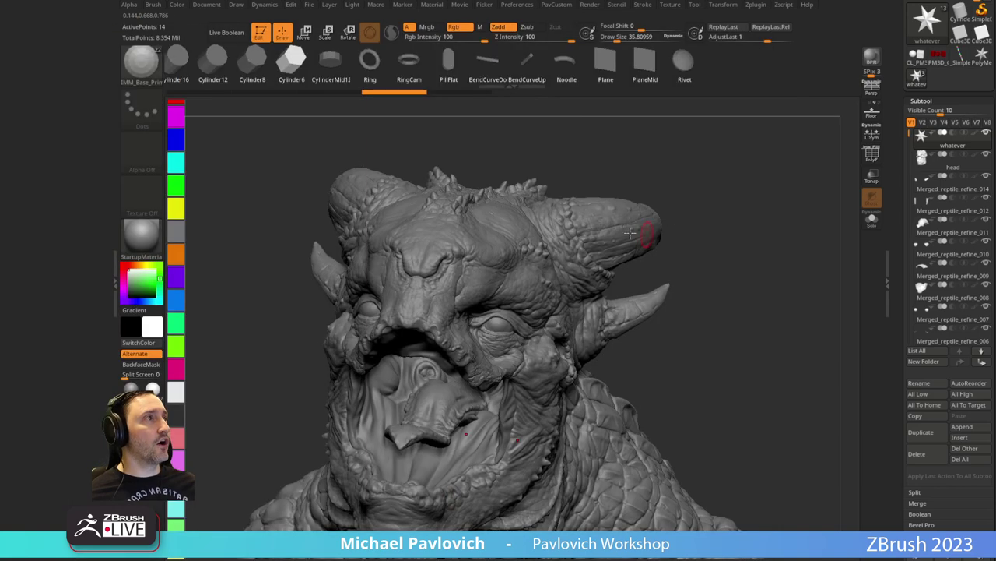
Dock the Brush palette in the tray beside the canvas.
left_click_drag(301, 152, 278, 89)
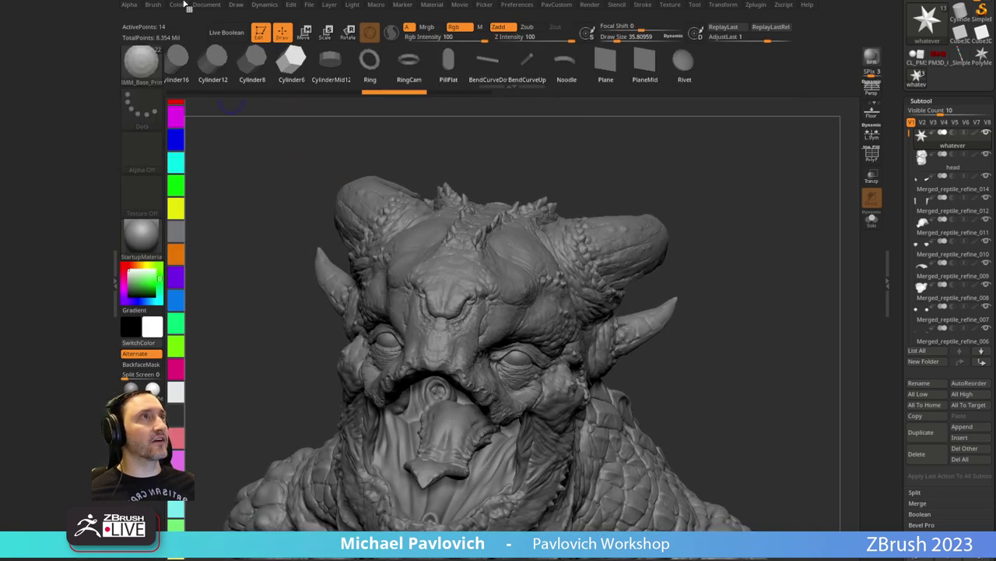
left_click(153, 5)
left_click(151, 18)
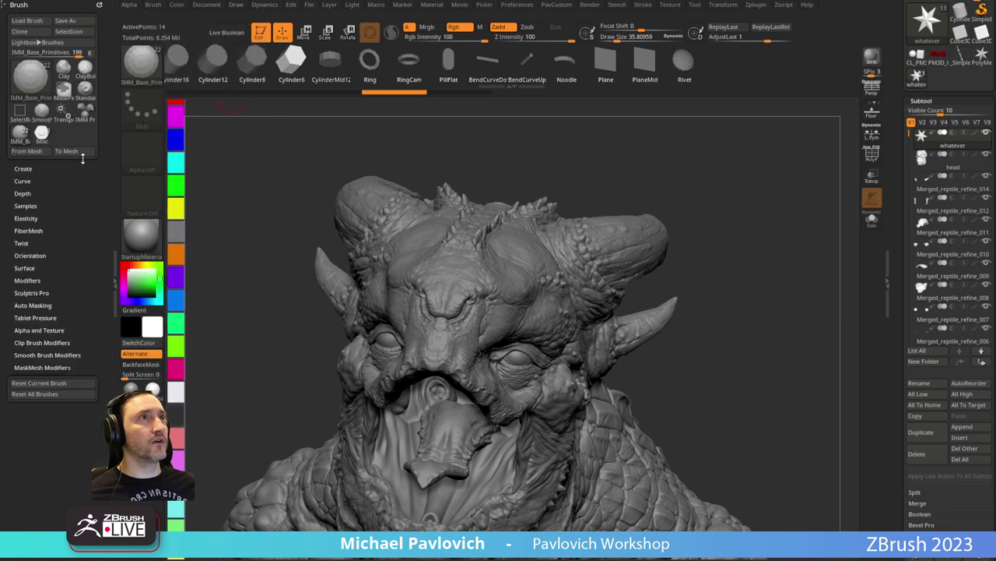
Expand the Smooth Brush Modifiers and check the Weighted Smooth Mode with the Smooth brush temporarily active.
key("shift")
key("shift")
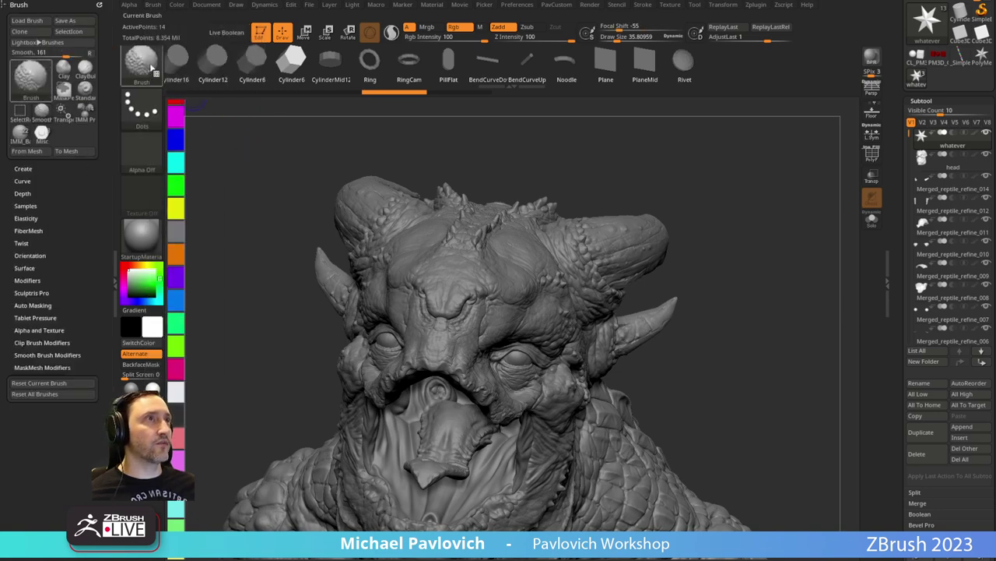
left_click(17, 355)
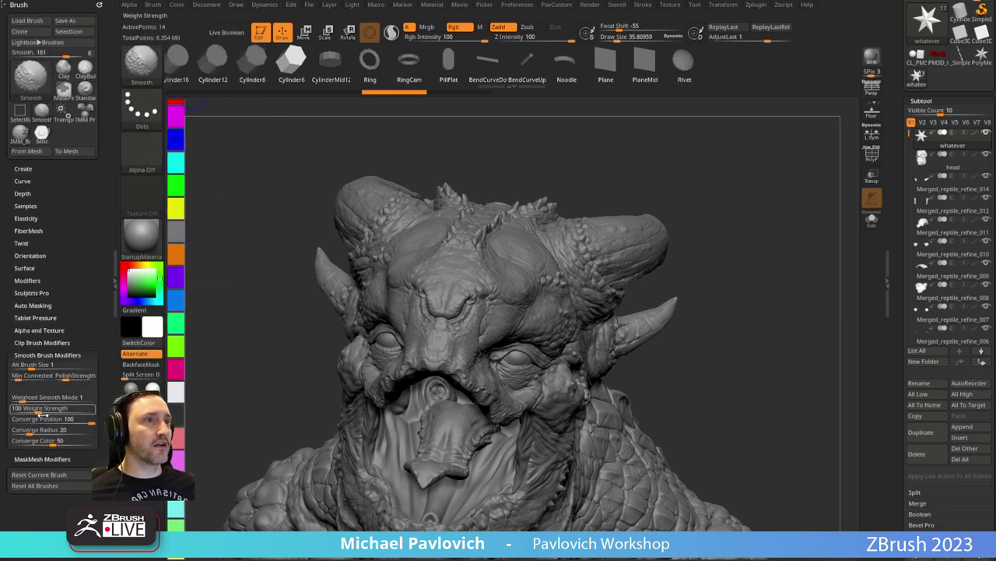
key("shift")
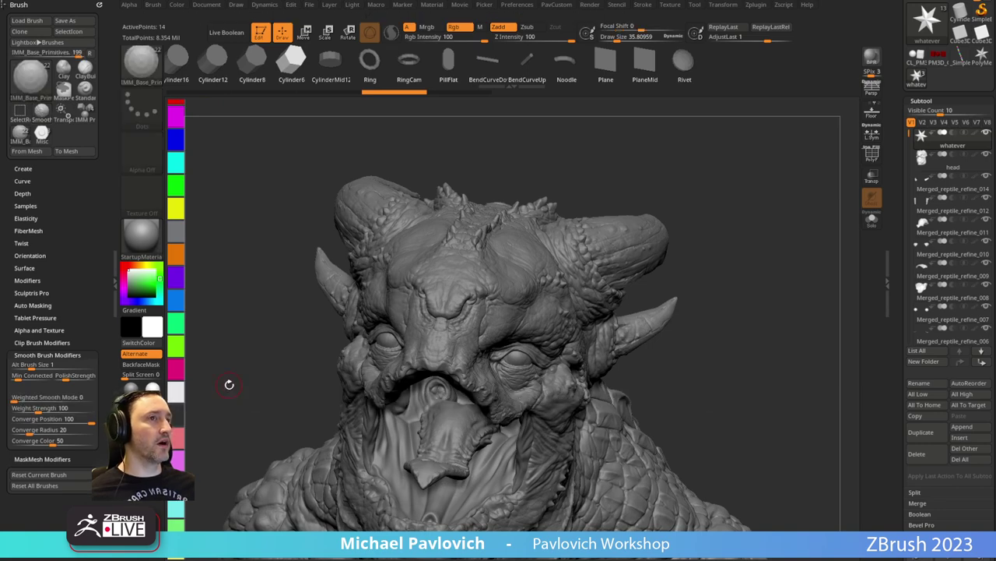
key("shift")
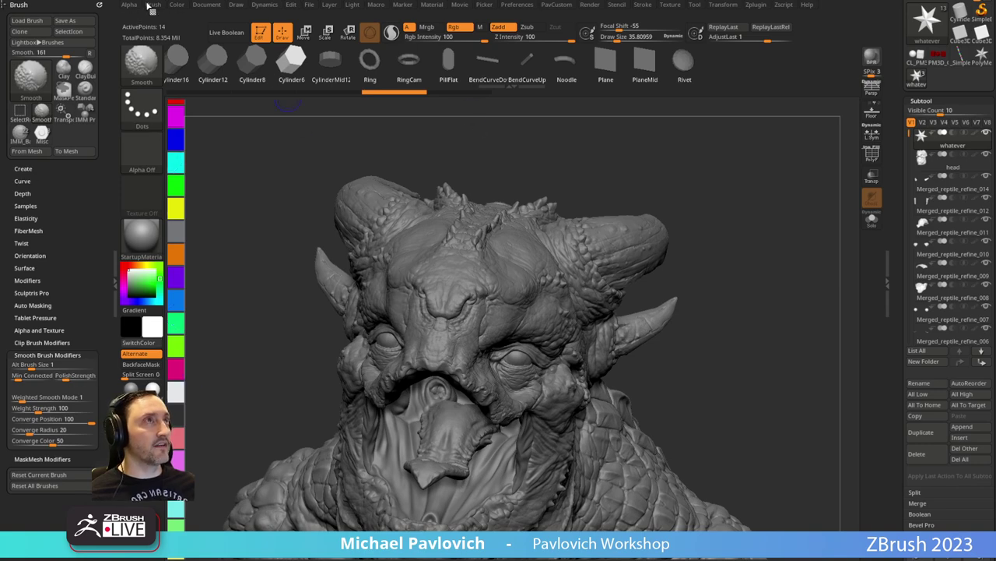
left_click(153, 4)
left_click(144, 66)
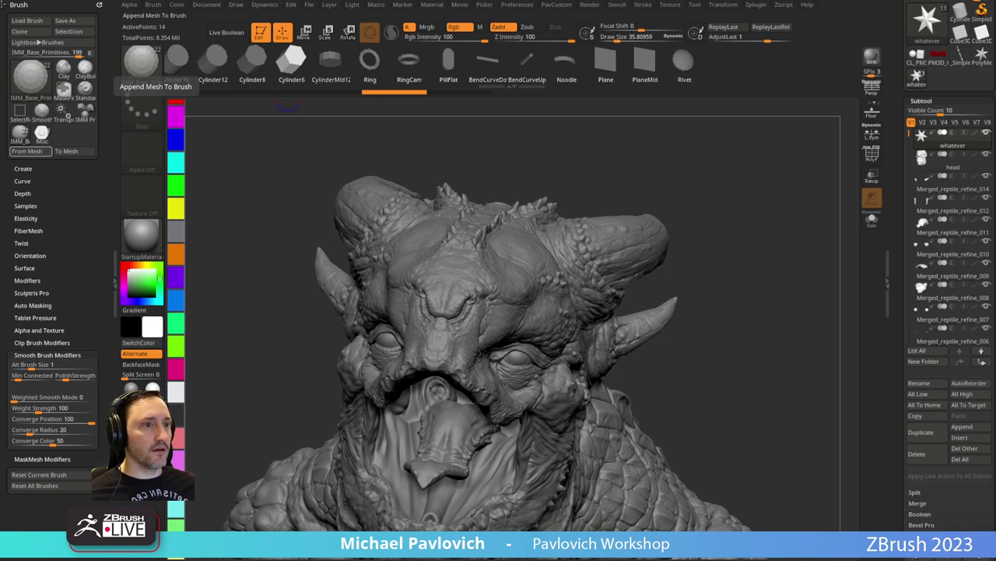
Open a new File Explorer window and go to the Maxon ZBrush 2023 program folder.
key("super+e")
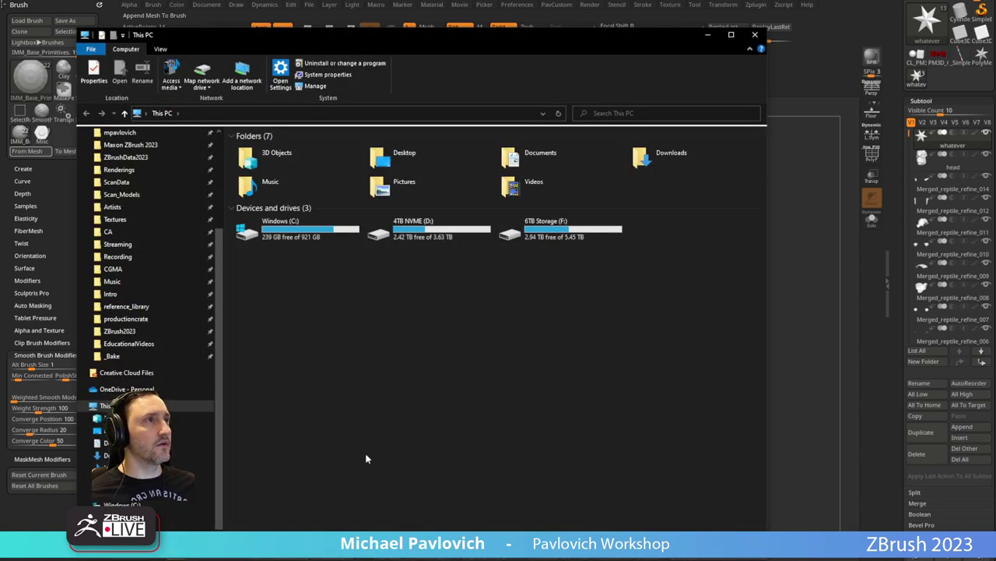
scroll(170, 358, "up", 2)
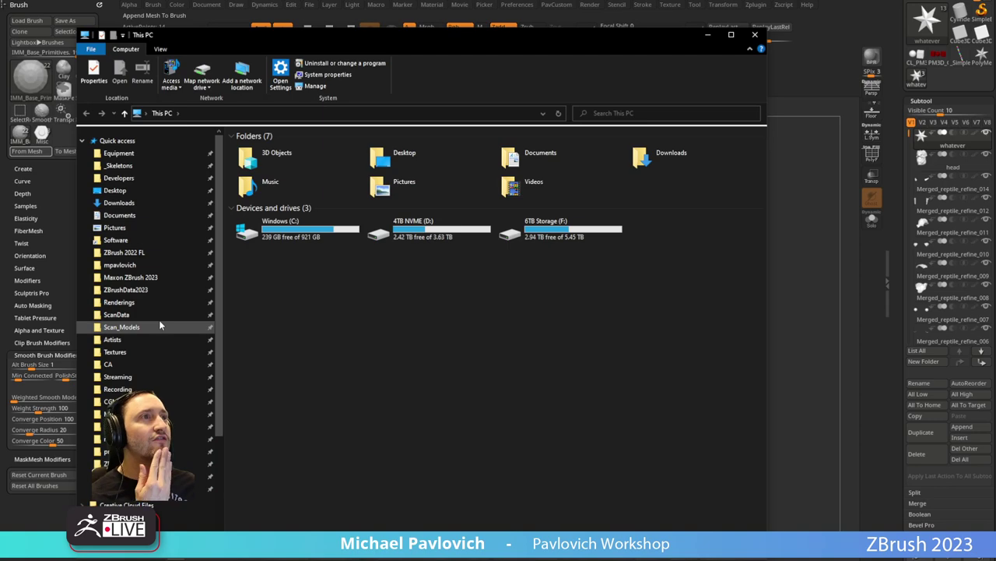
left_click(145, 253)
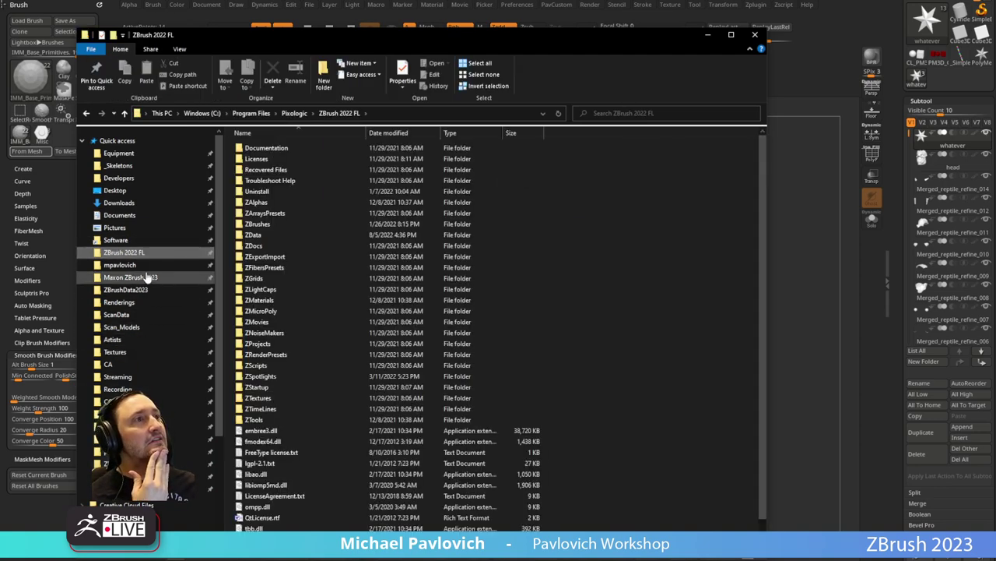
left_click(130, 277)
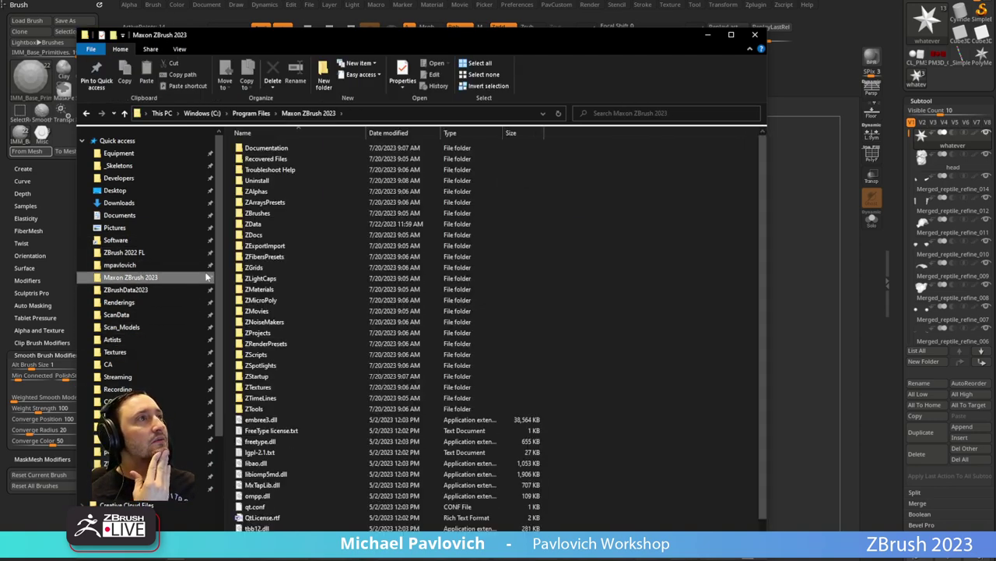
Point out the ZStartup folder and view the brush files in the BrushPresets folder under ZData.
double_click(279, 378)
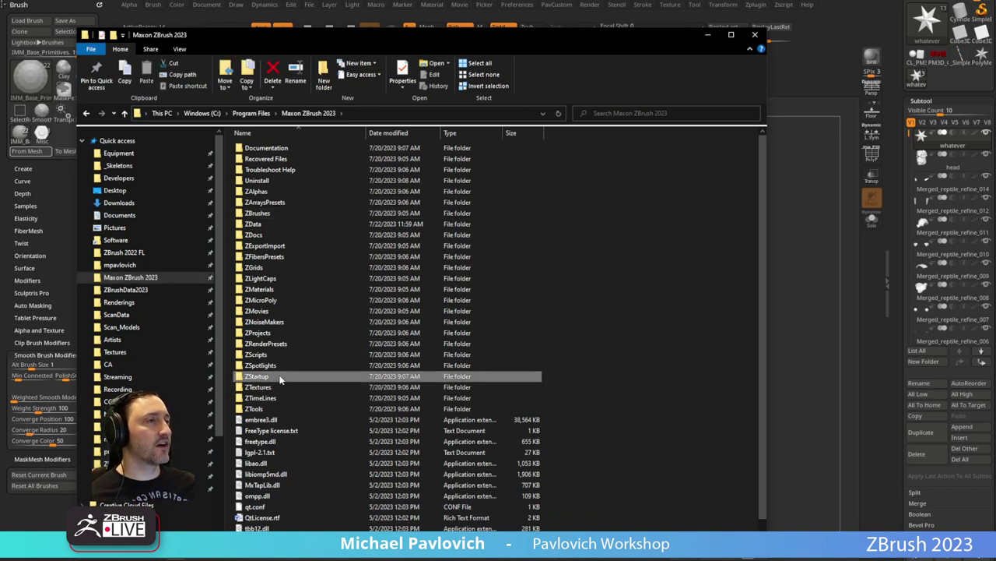
left_click(310, 113)
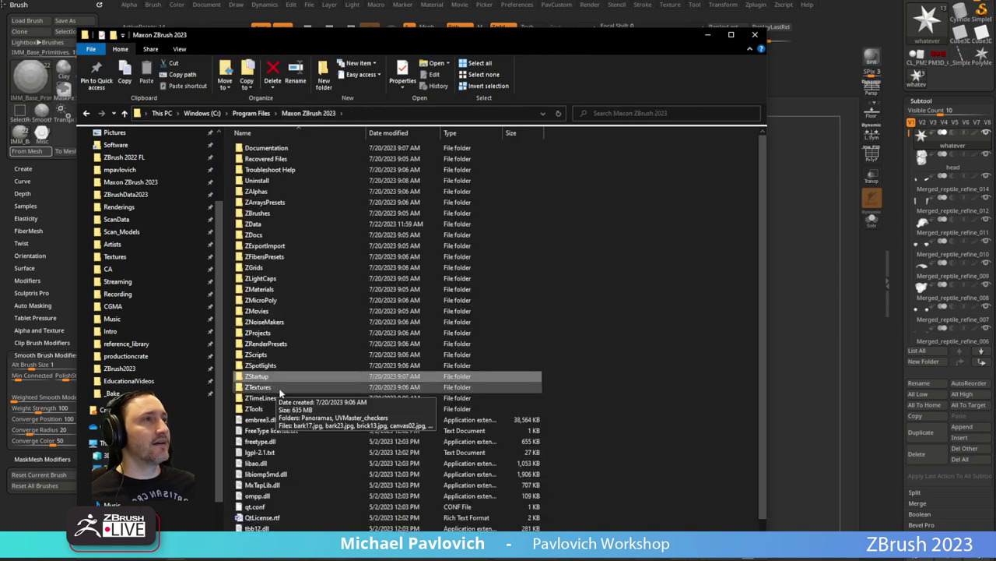
double_click(284, 223)
double_click(279, 169)
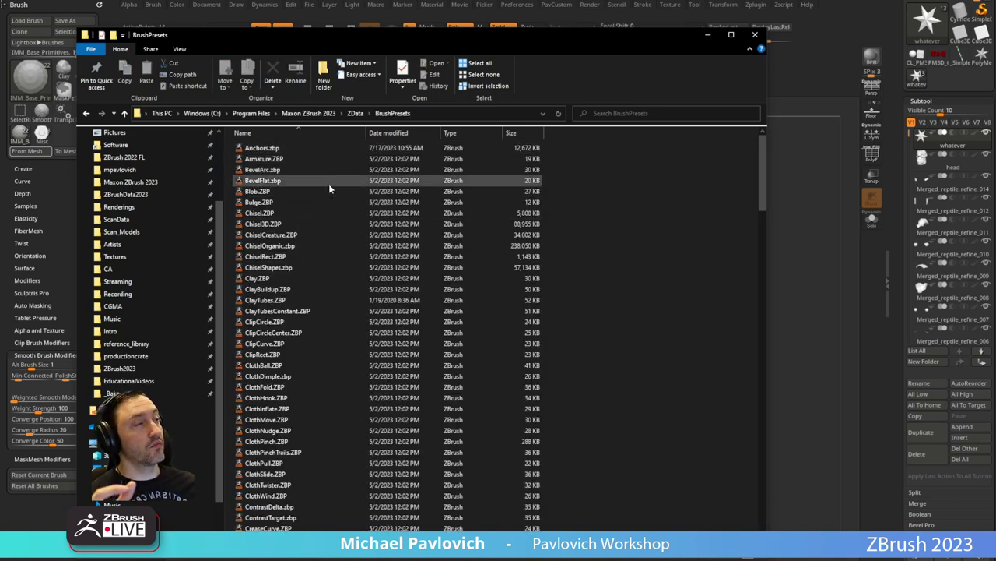
Return to the Maxon ZBrush 2023 folder and show the custom brushes in the BrushPresets folder under ZStartup.
left_click(357, 114)
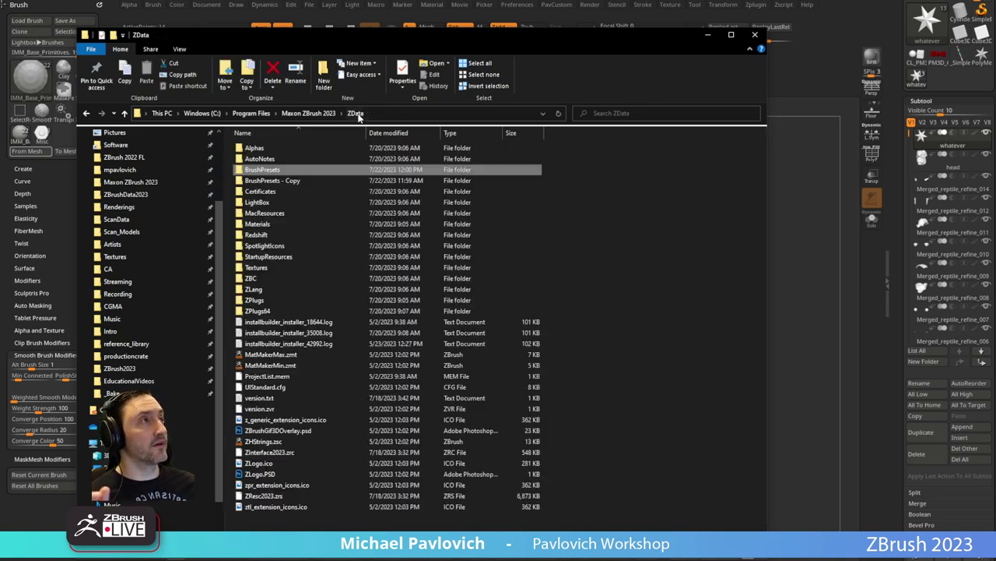
left_click(329, 116)
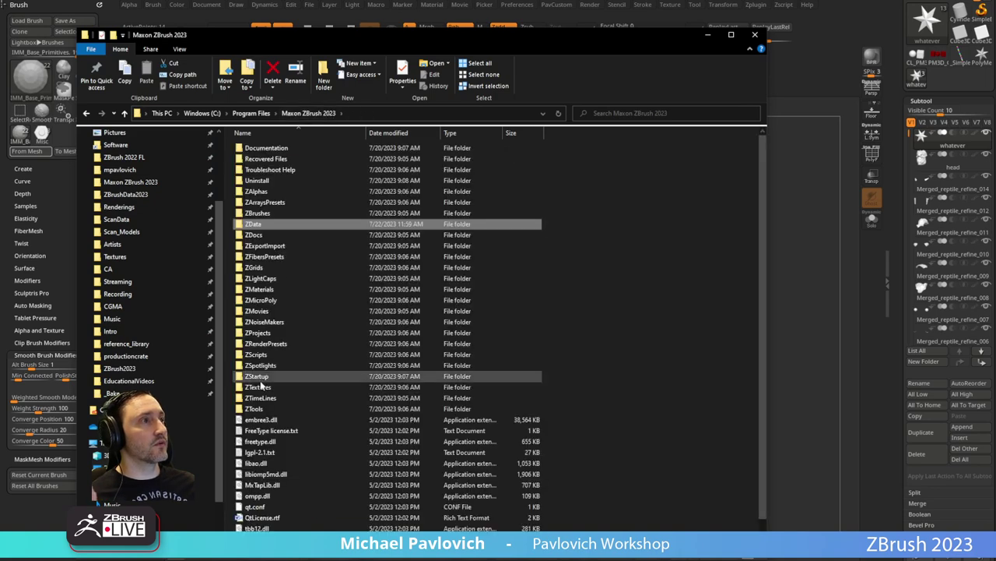
double_click(264, 382)
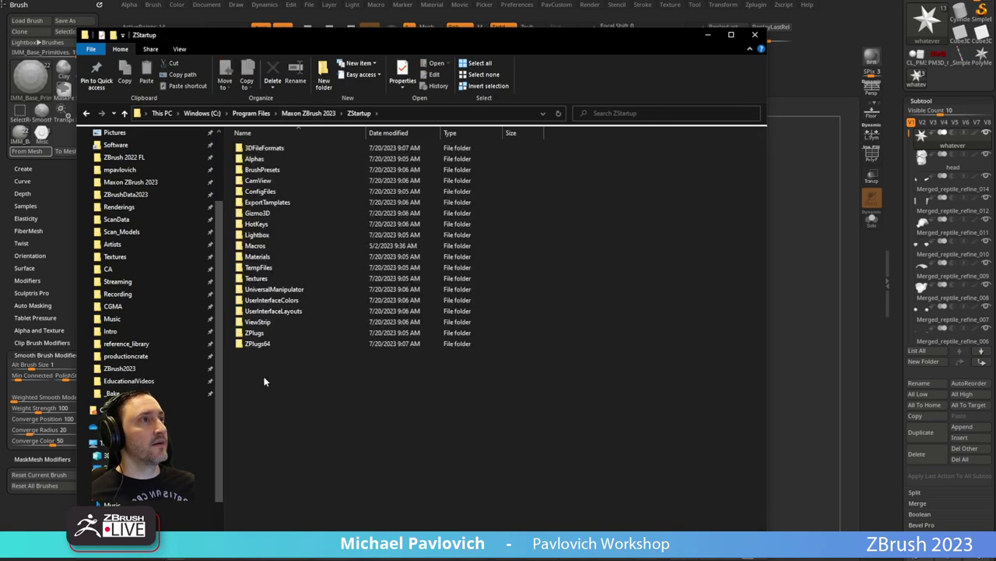
double_click(282, 168)
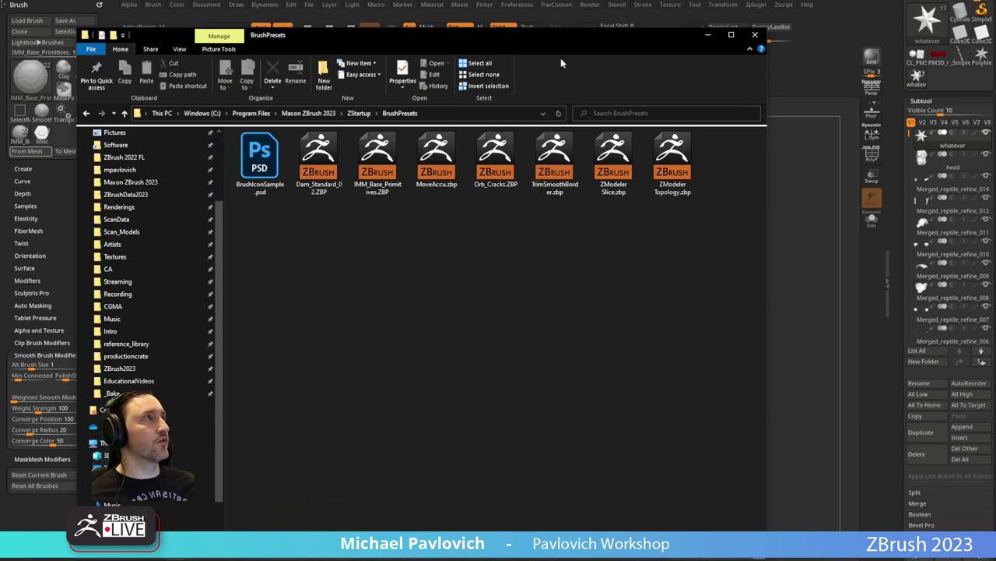
Hide the BrushPresets folder window, then activate the IMM_Base_Primitives brush and choose one of its sphere inserts.
left_click(707, 35)
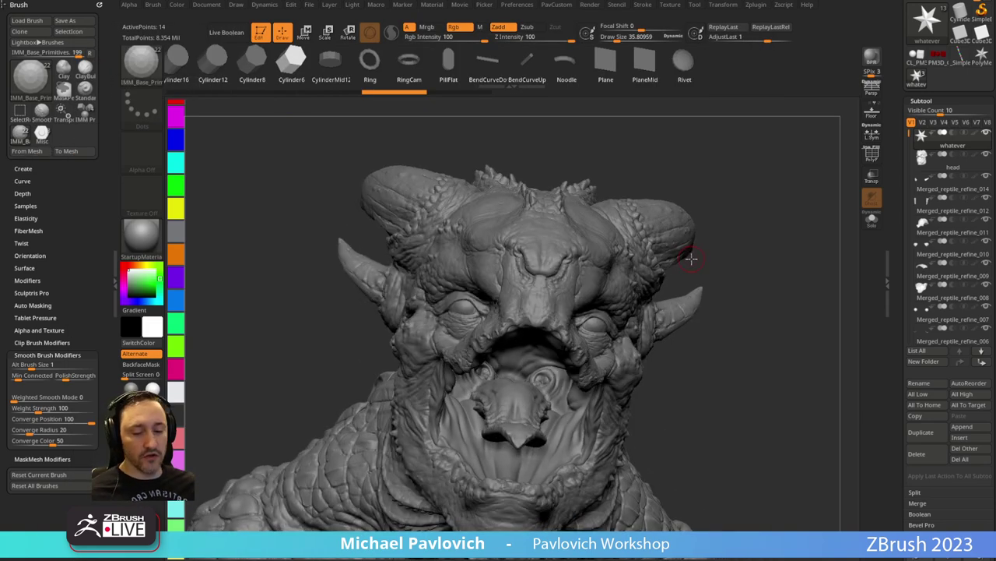
key("b")
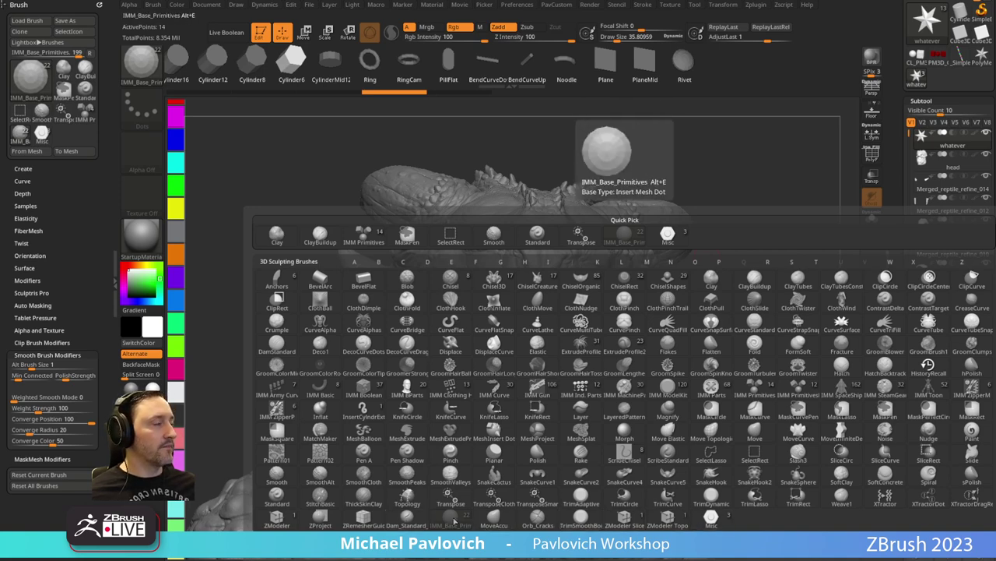
left_click(455, 521)
left_click_drag(770, 181, 760, 180)
key("m")
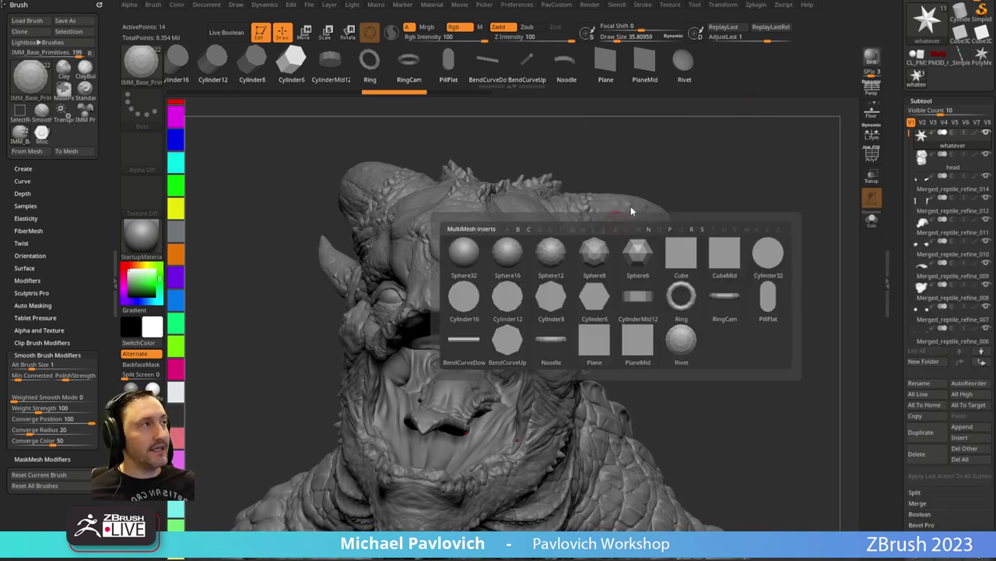
key("m")
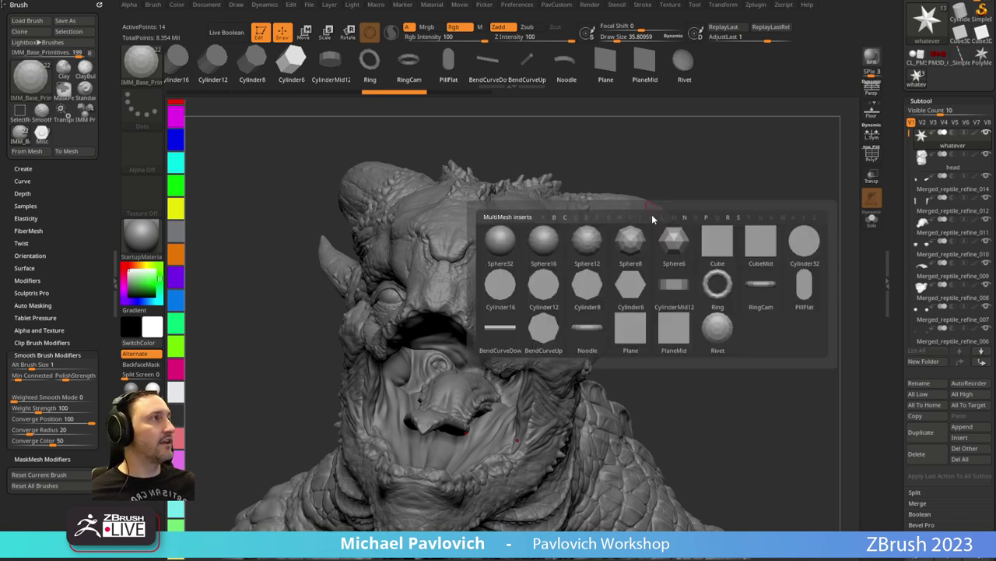
left_click(553, 254)
Insert a sphere at the front of the creature's upper jaw and stretch it with the gizmo into an elongated tooth shape.
left_click_drag(738, 239, 451, 243)
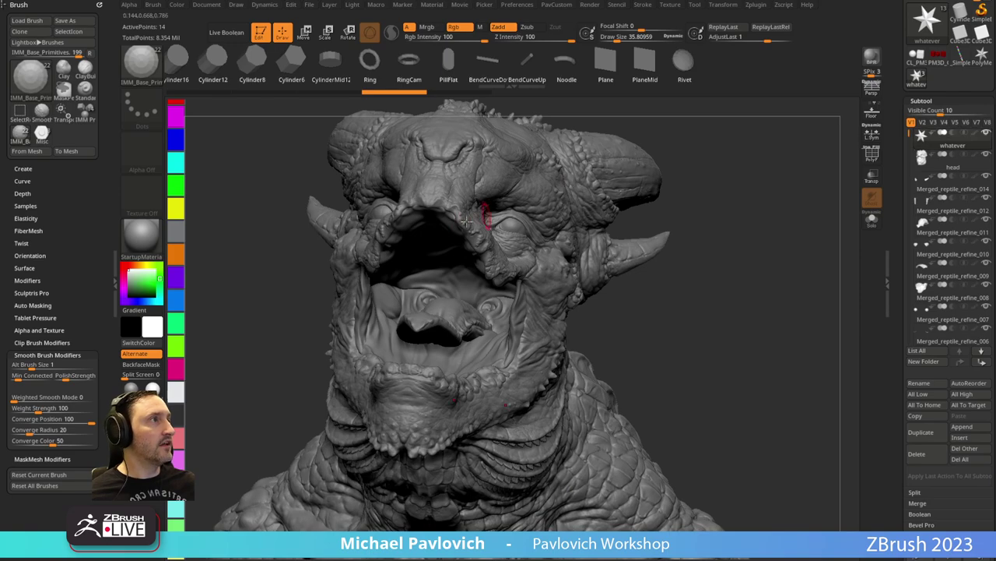
left_click_drag(454, 212, 465, 226)
left_click_drag(743, 221, 420, 260)
key("w")
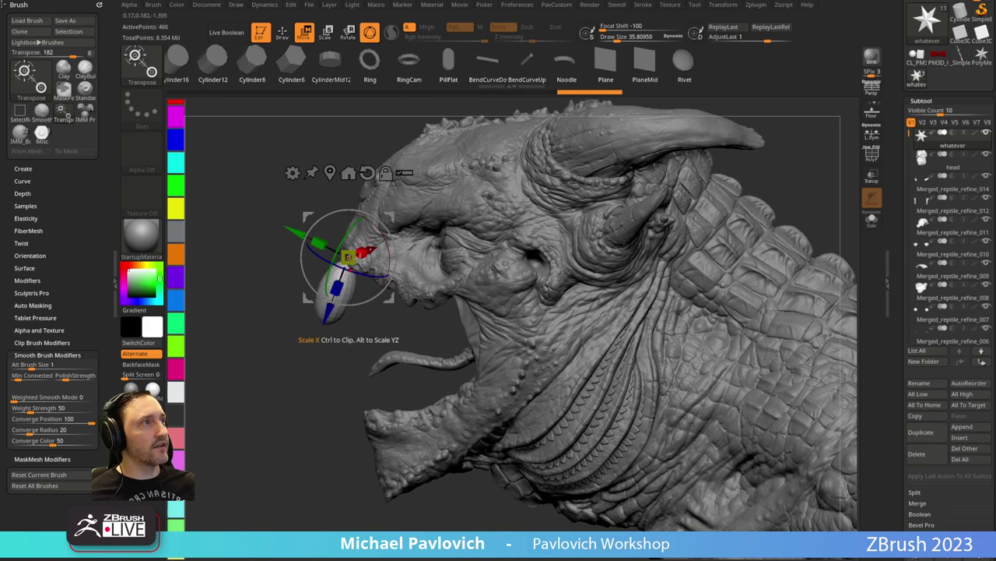
key("q")
Switch to the Move brush and set its draw size to about 46 for shaping the tooth.
mouse_move(289, 301)
right_mouse_down("ctrl")
mouse_move(289, 319)
mouse_move(340, 316)
right_mouse_up("ctrl")
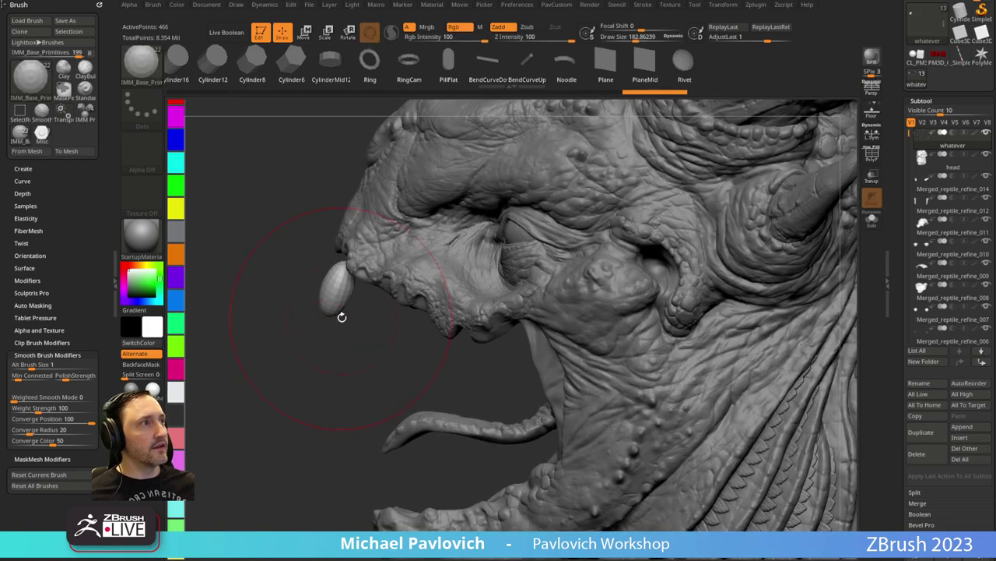
key("1")
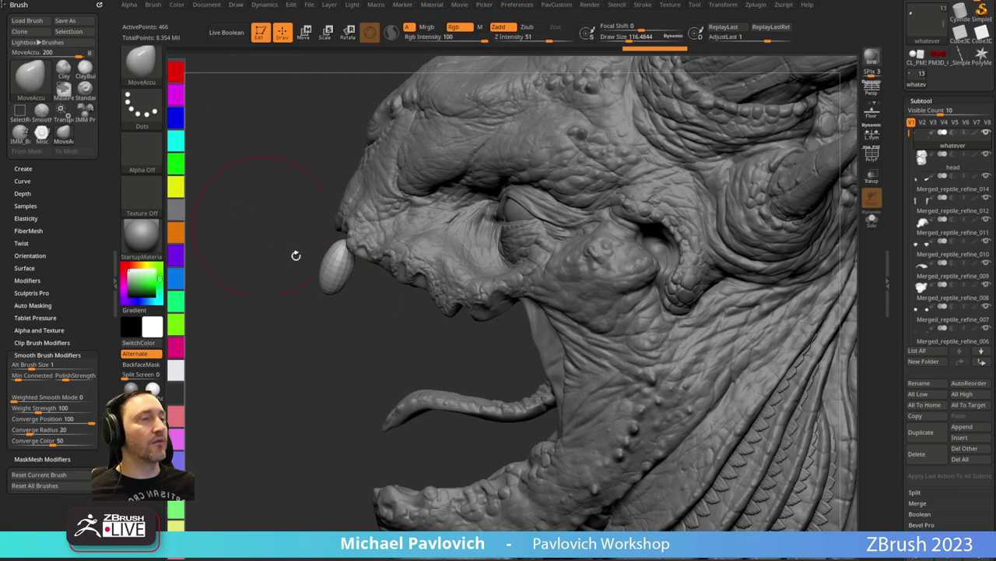
key("2")
key("s")
mouse_move(338, 298)
left_mouse_down()
mouse_move(328, 297)
mouse_move(347, 278)
left_mouse_up()
key("s")
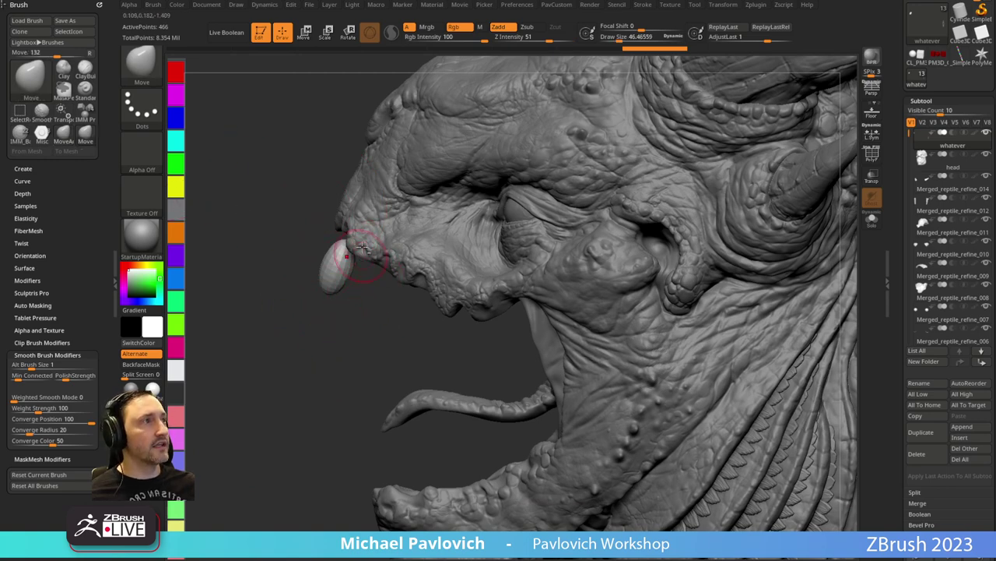
key("3")
left_click(359, 168)
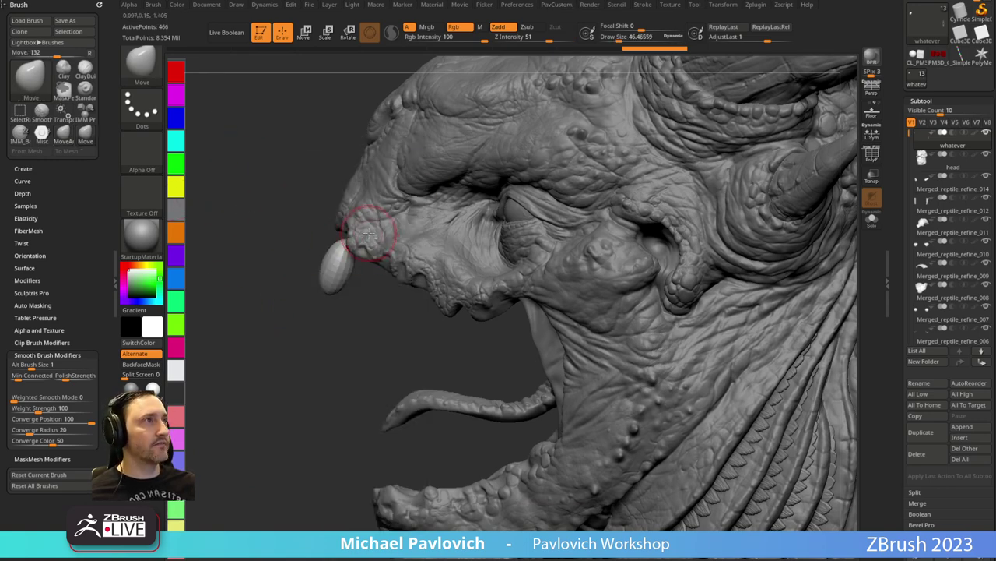
Switch to YouTube in the browser, browse the full "Intro to ZBrush - New and Updated!" playlist, and return to ZBrush.
key("g")
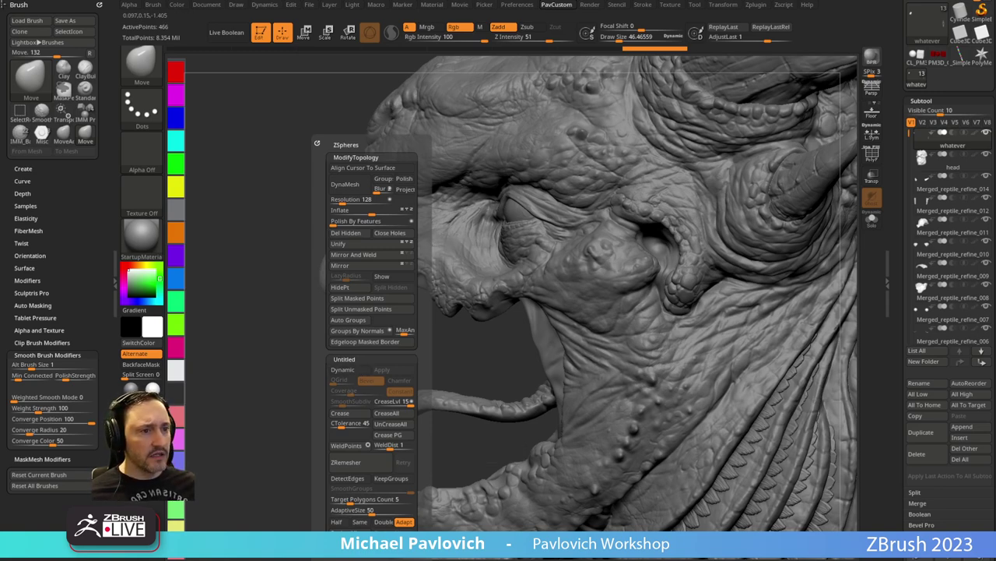
left_click_drag(418, 556, 463, 2)
scroll(478, 296, "down", 3)
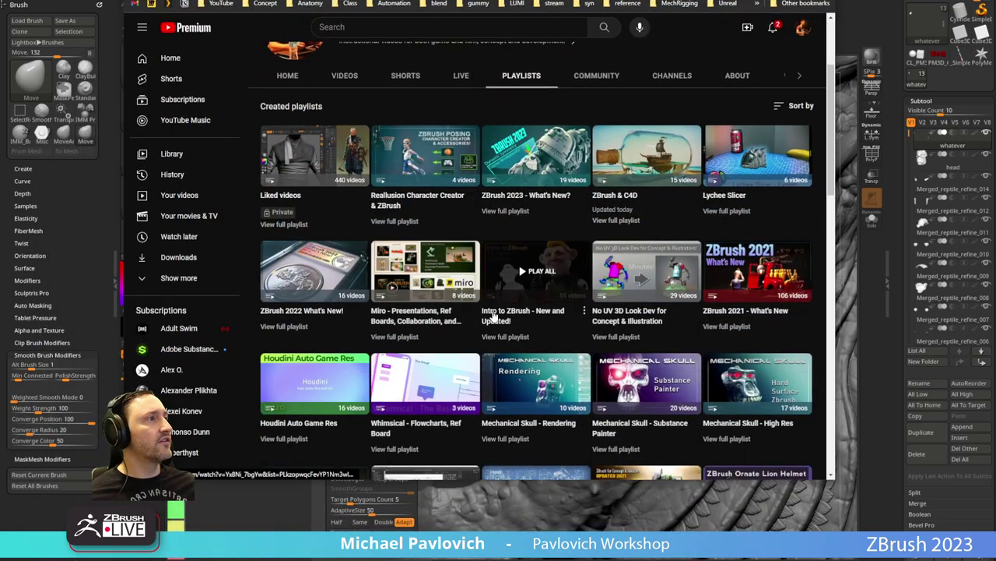
left_click(505, 337)
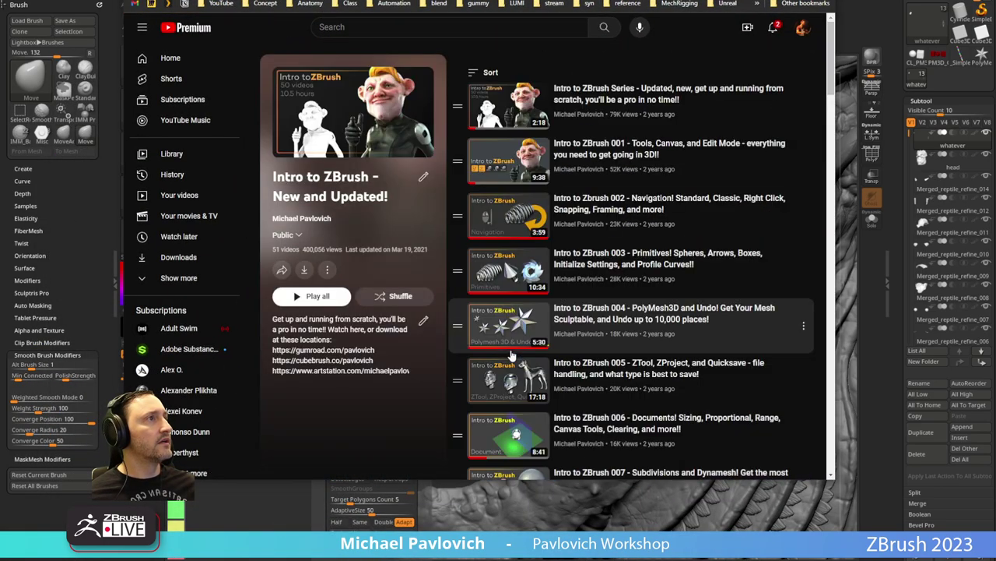
scroll(537, 164, "down", 5)
scroll(538, 164, "down", 10)
scroll(537, 163, "up", 10)
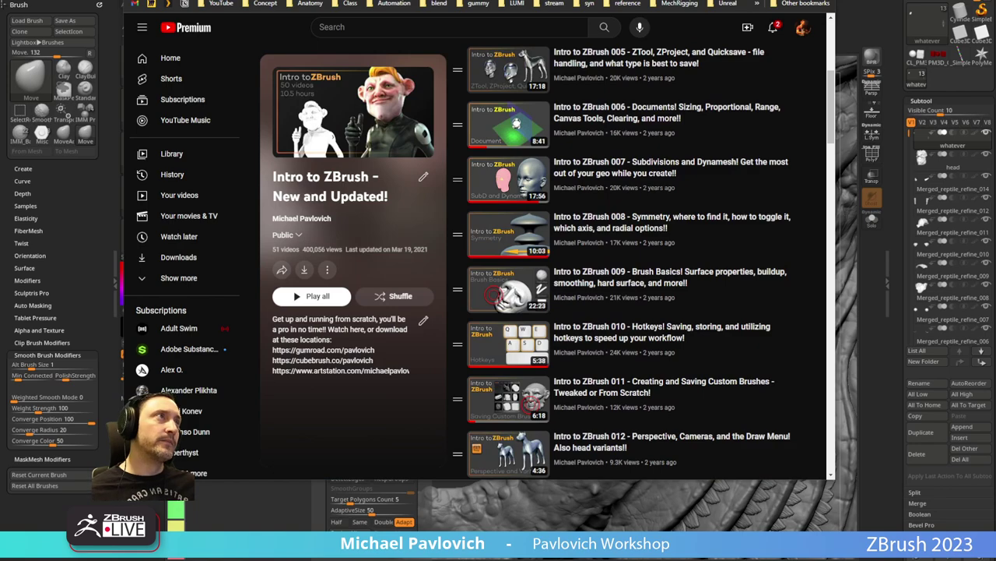
key("alt+Tab")
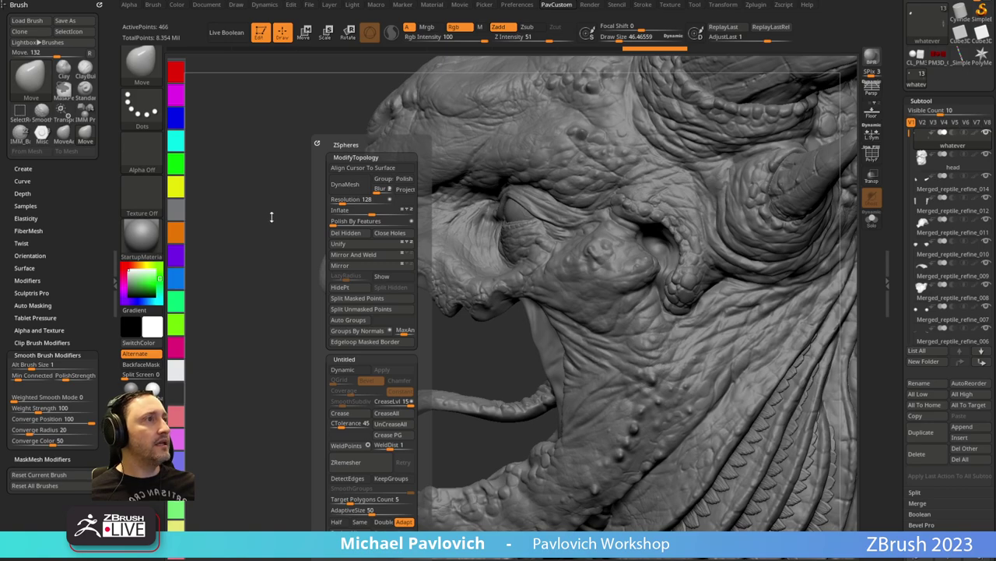
Dismiss the custom menu and shift the elongated sphere closer into the upper lip with the gizmo.
left_click_drag(394, 351, 383, 311)
left_click_drag(272, 340, 270, 376)
key("w")
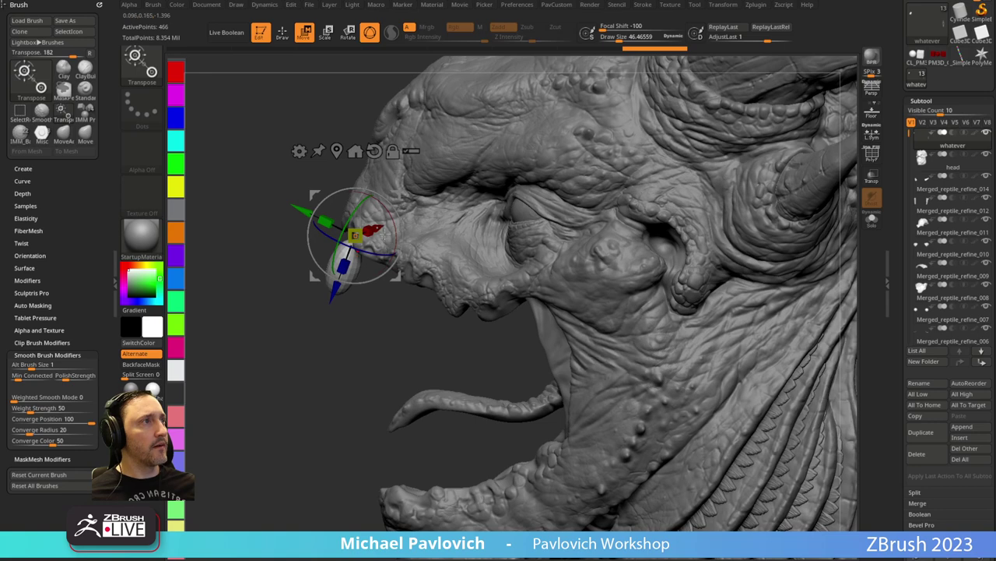
left_click_drag(392, 194, 404, 182)
key("q")
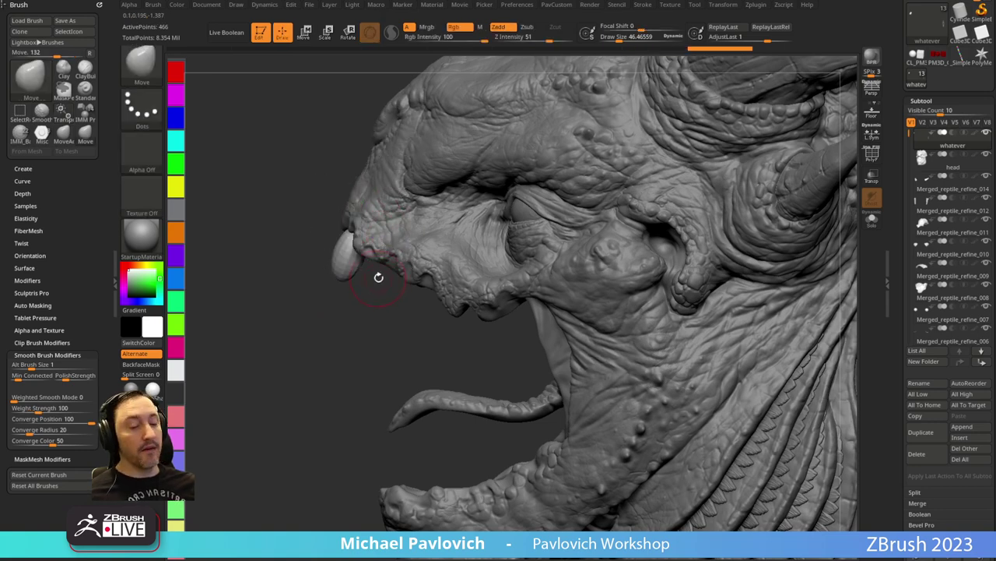
Expand the Move brush's Curve settings, try it on the tooth with AccuCurve turned off, and undo the stroke.
left_click(22, 181)
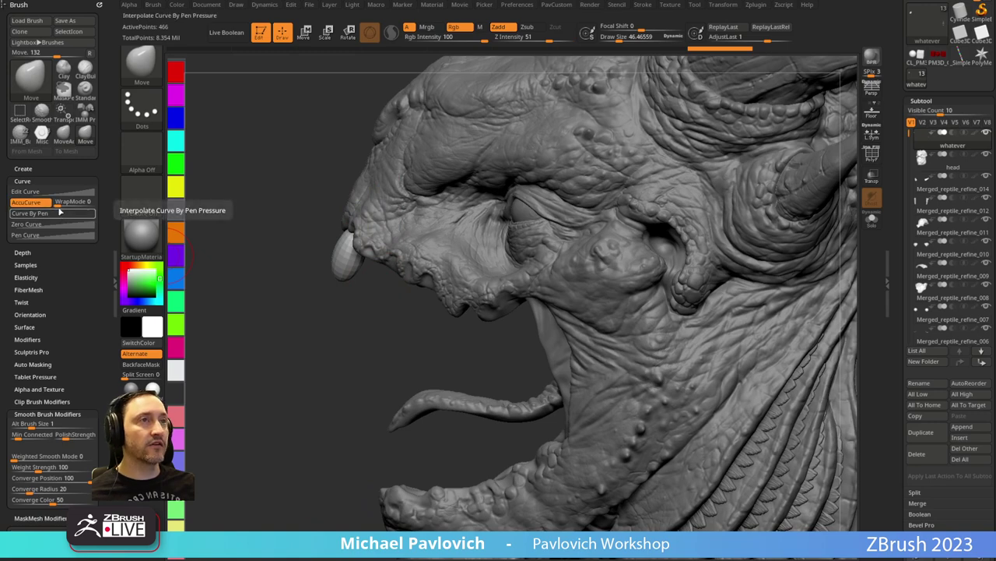
left_click(31, 202)
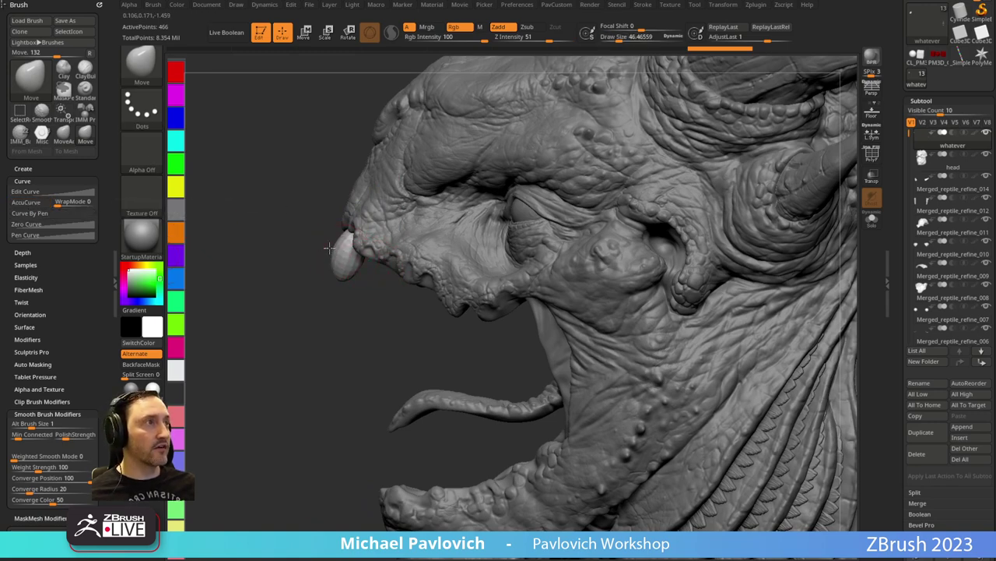
key("ctrl+z")
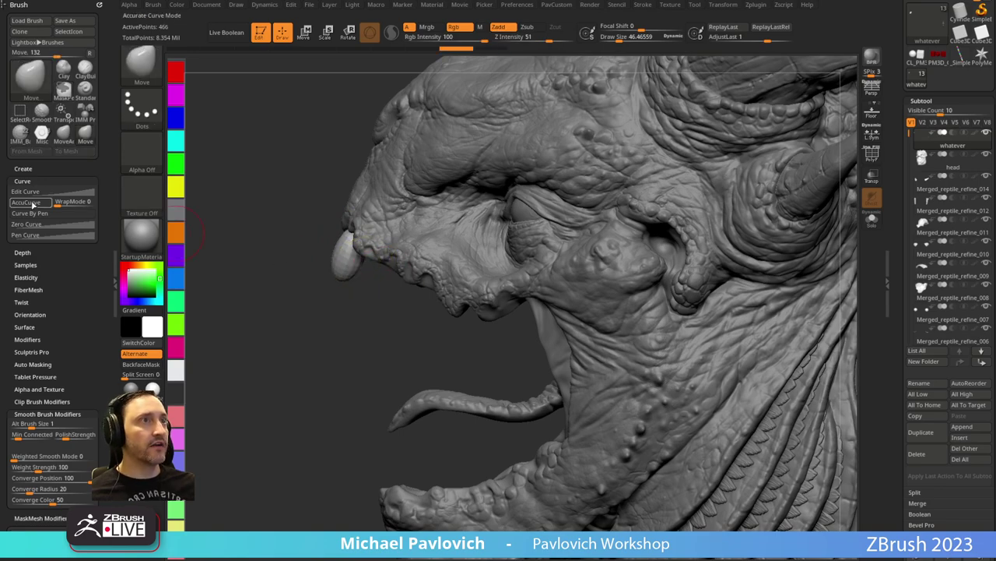
Enable AccuCurve for the Move brush, pull the sphere into a pointed fang, and adjust its upper part from the front.
key("bracketleft")
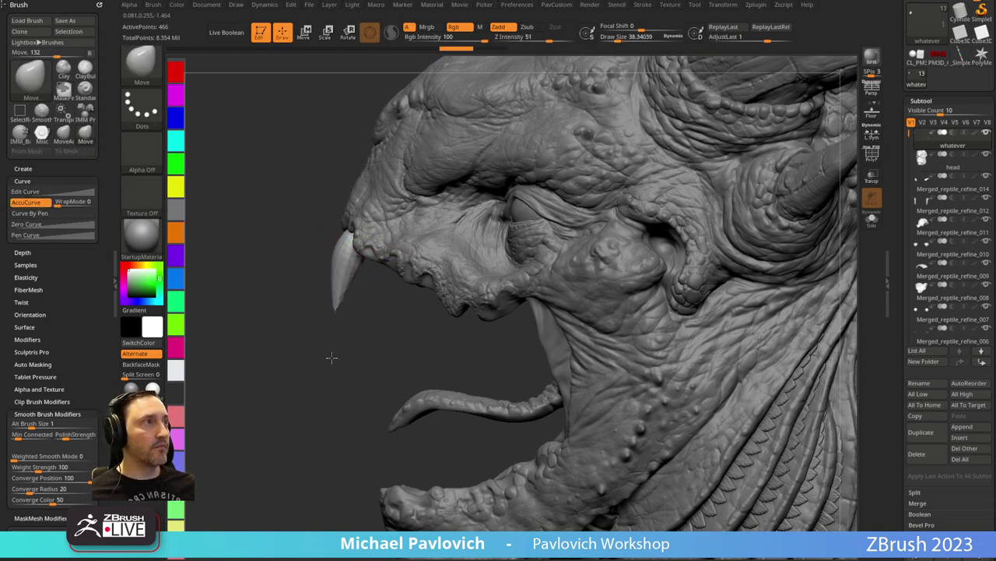
left_click_drag(331, 356, 349, 274)
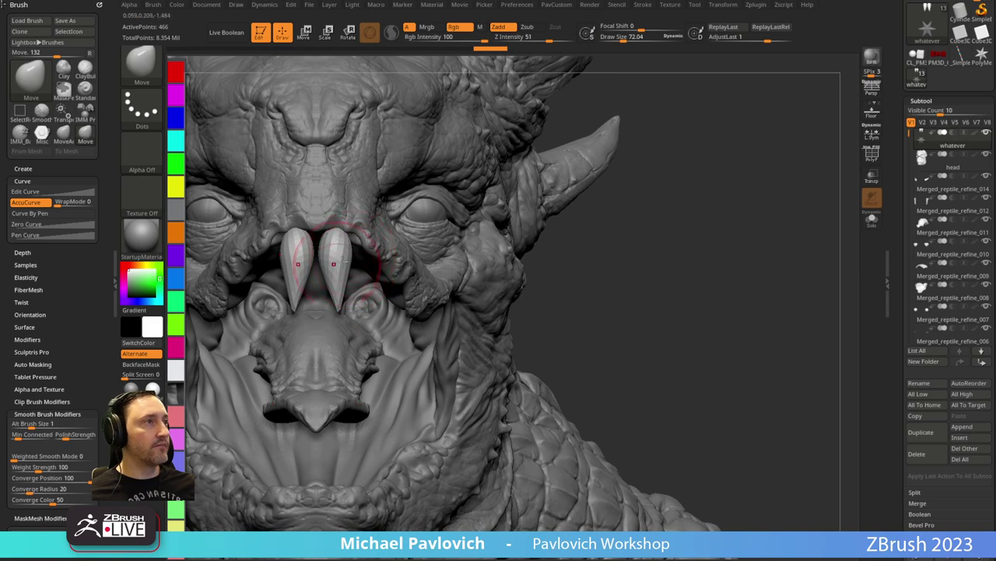
key("s")
left_click(337, 246)
left_click_drag(349, 238, 361, 234)
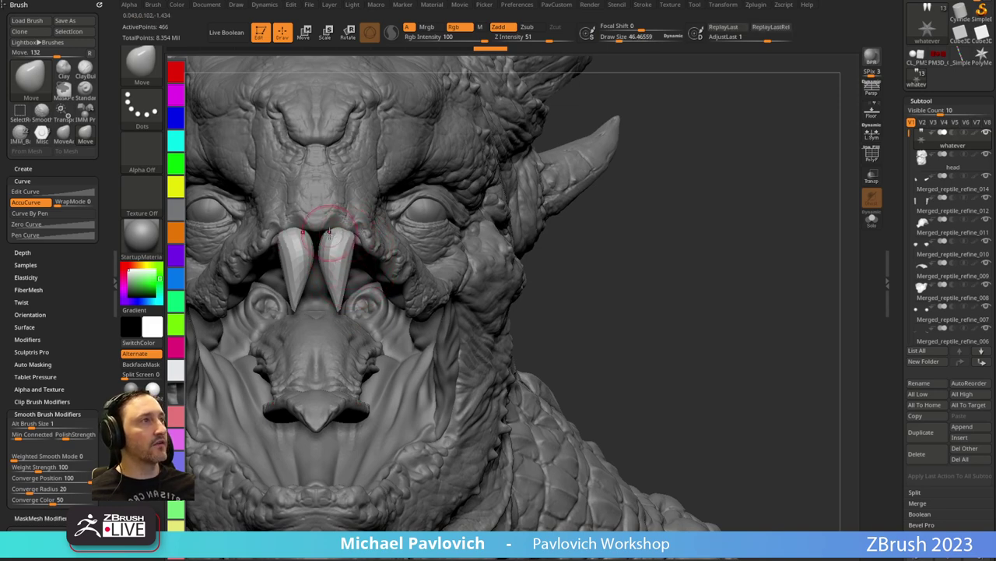
Try reshaping the sides of the front fangs with the AccuCurve Move brush, then undo the strokes.
left_click_drag(328, 275, 320, 271)
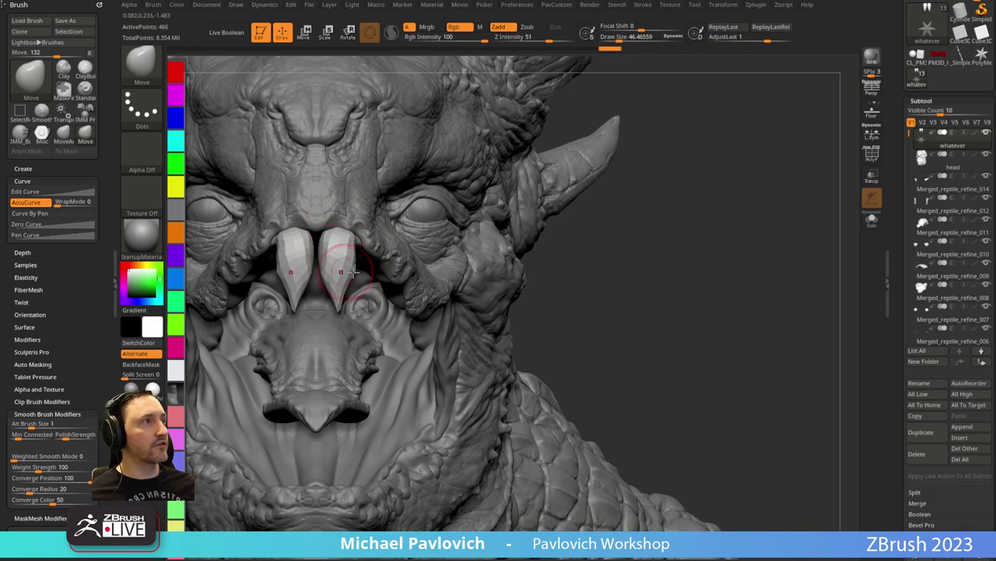
key("ctrl+z")
key("ctrl+z")
key("ctrl+z")
key("ctrl+z")
key("ctrl+z")
key("ctrl+z")
key("ctrl+z")
key("ctrl+z")
key("ctrl+z")
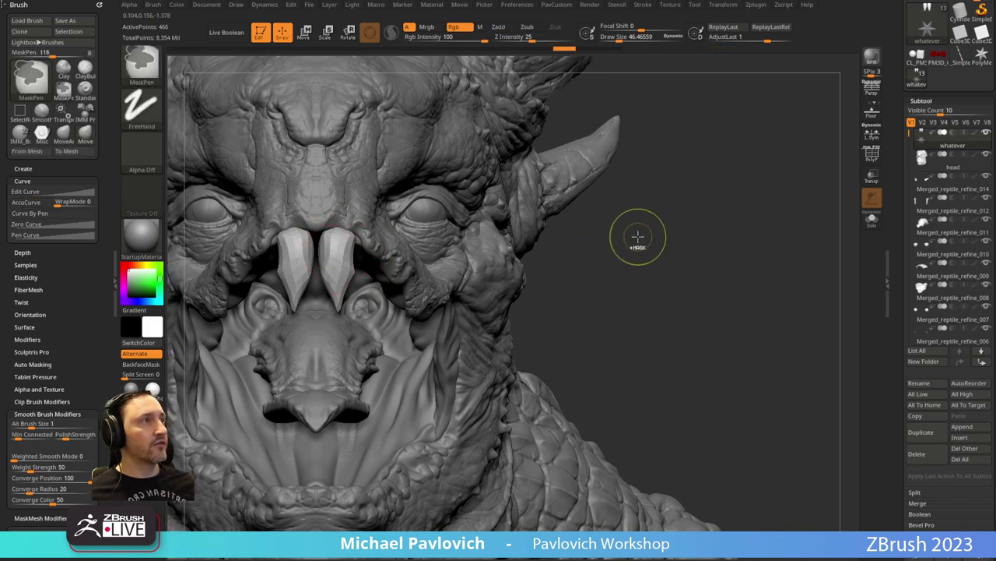
Set the Move brush's draw size to about 87 and adjust the curve of the fang's tip in side view.
left_click_drag(663, 243, 534, 226)
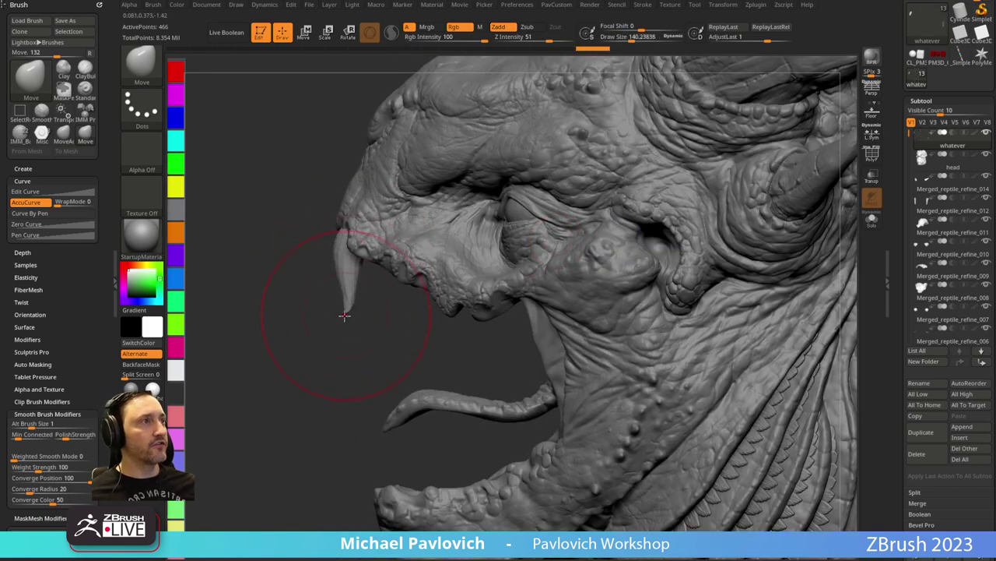
key("s")
left_click_drag(373, 324, 366, 324)
left_click_drag(359, 301, 355, 299)
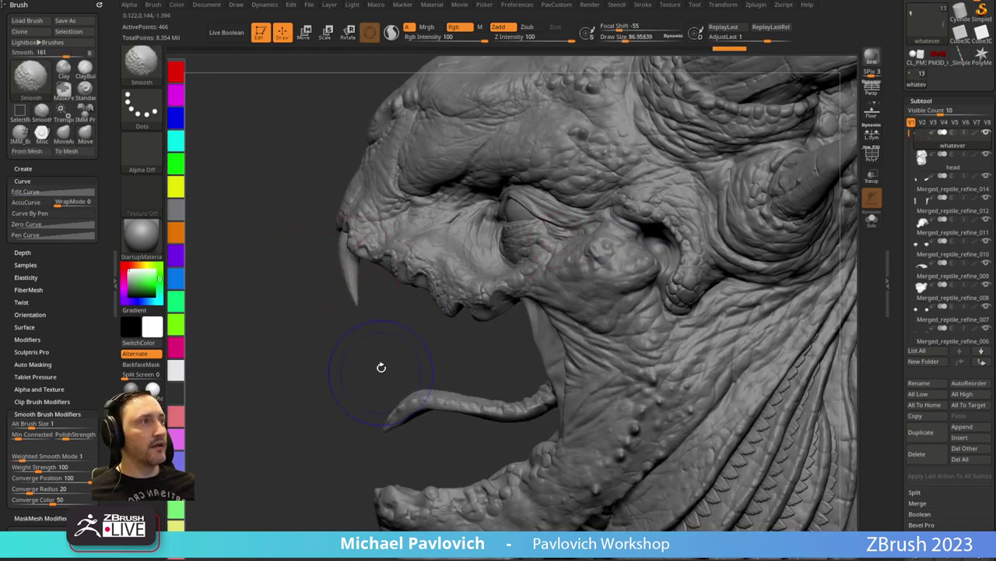
Reset the gizmo's orientation, center it on the fang, and duplicate the mirrored fangs outward along the upper jaw.
left_click_drag(381, 366, 684, 235)
key("w")
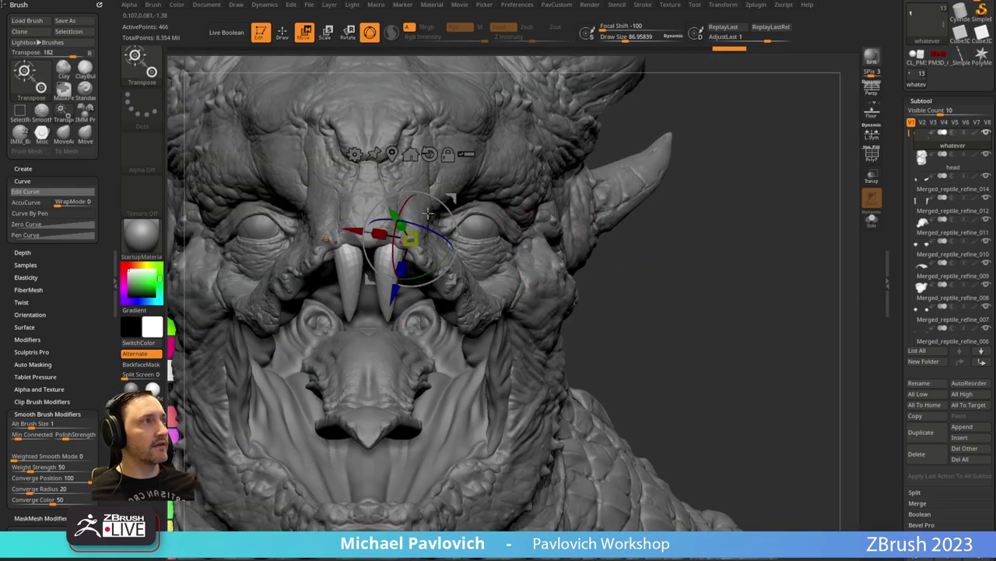
left_click(430, 154, "alt")
left_click(392, 154, "alt")
left_click_drag(408, 279, 436, 279)
left_click_drag(430, 236, 461, 255, "ctrl")
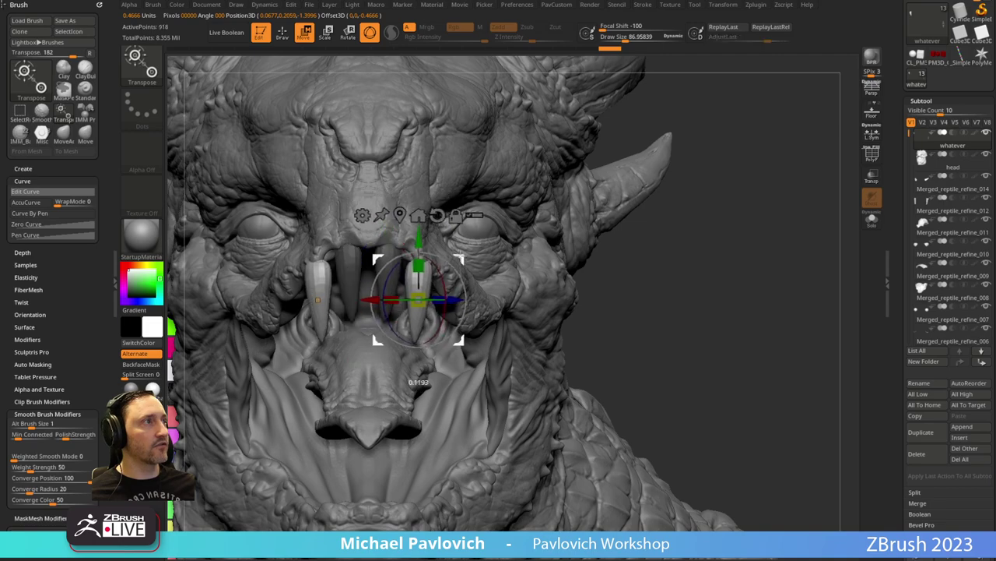
Duplicate the fang once more, position the copy farther back along the upper jaw, and clear the mask.
left_click_drag(646, 288, 482, 254, "shift")
right_click_drag(482, 254, 542, 258)
mouse_move(478, 270)
left_mouse_down()
mouse_move(484, 280)
mouse_move(511, 270)
left_mouse_up()
key("q")
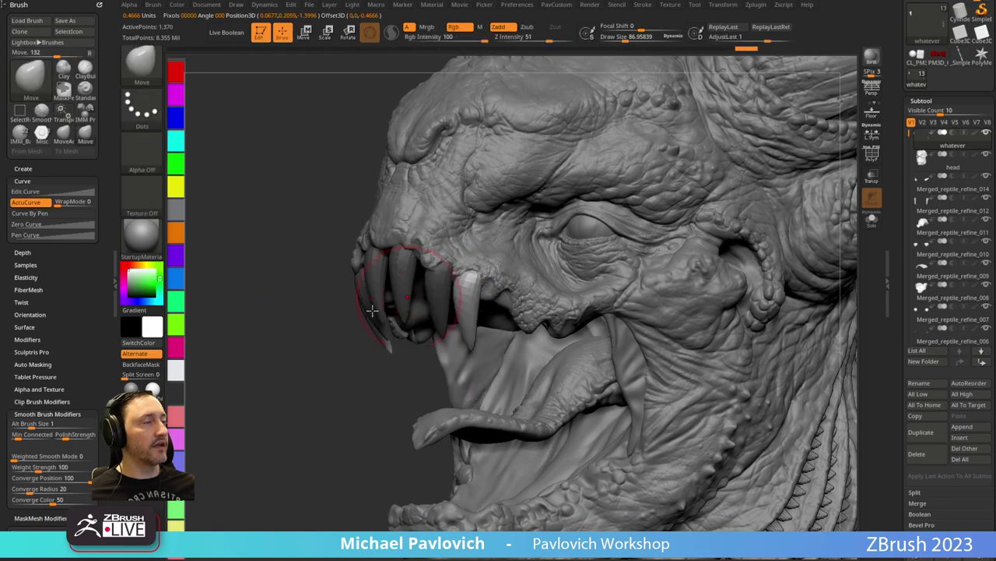
right_click_drag(267, 350, 436, 343, "shift")
left_click_drag(724, 253, 758, 262, "ctrl")
right_click_drag(758, 262, 699, 202, "ctrl")
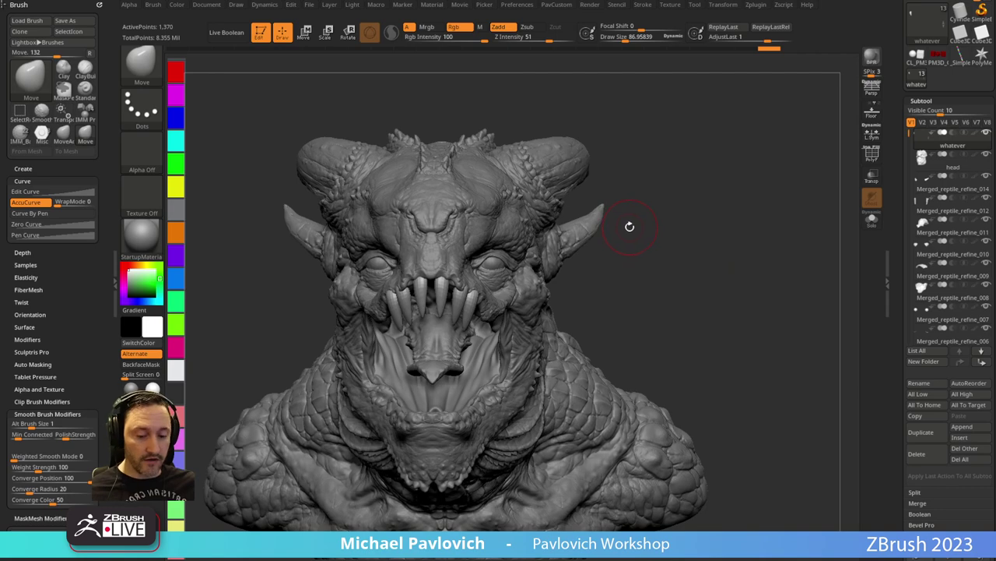
Activate the ChiselCreature brush and choose its Teeth1 insert.
key("b")
key("c")
left_click(540, 285)
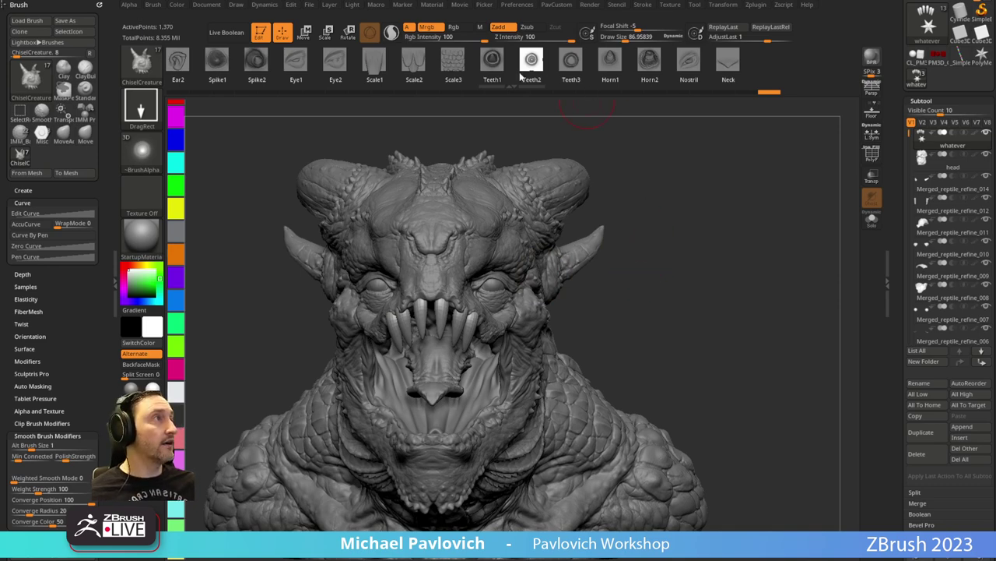
key("m")
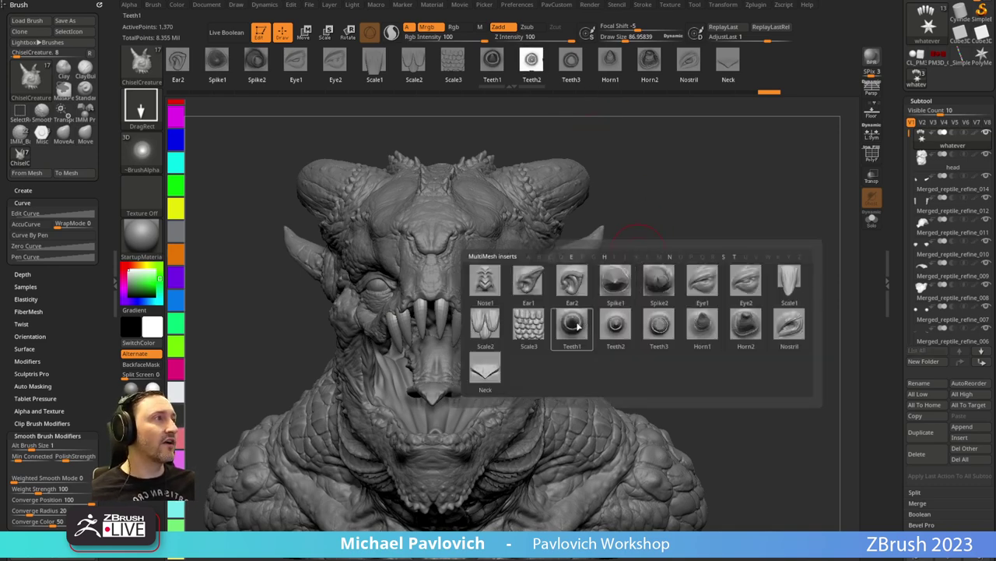
left_click(572, 325)
Make the head the active subtool and draw several Teeth1 spikes along the side of its face.
mouse_move(690, 249)
left_mouse_down()
mouse_move(563, 300)
mouse_move(551, 202)
left_mouse_up()
left_click_drag(549, 189, 547, 179)
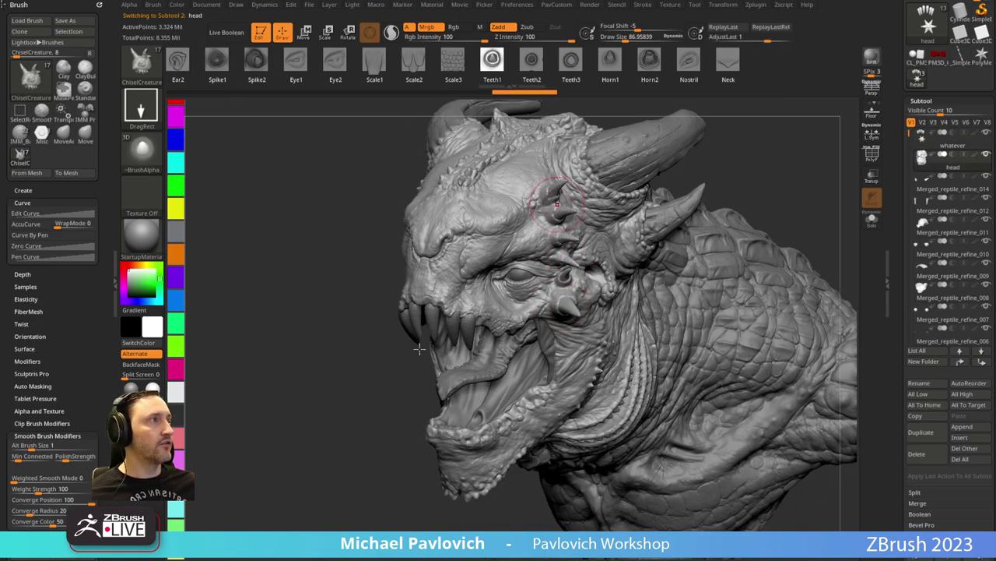
left_click_drag(292, 397, 386, 412)
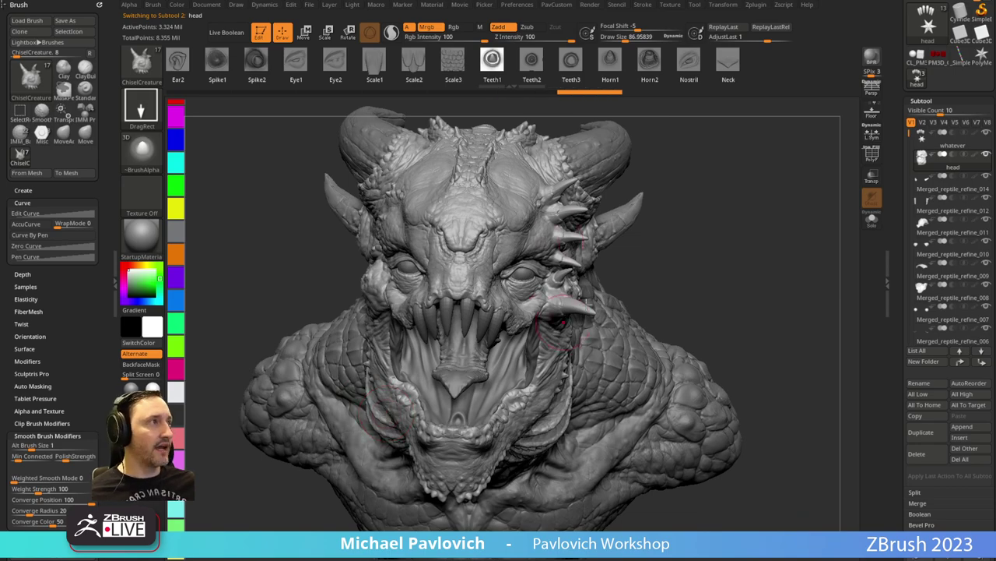
Undo the Teeth1 spikes on the face, activate the Standard brush, and make the fangs the active subtool.
key("ctrl")
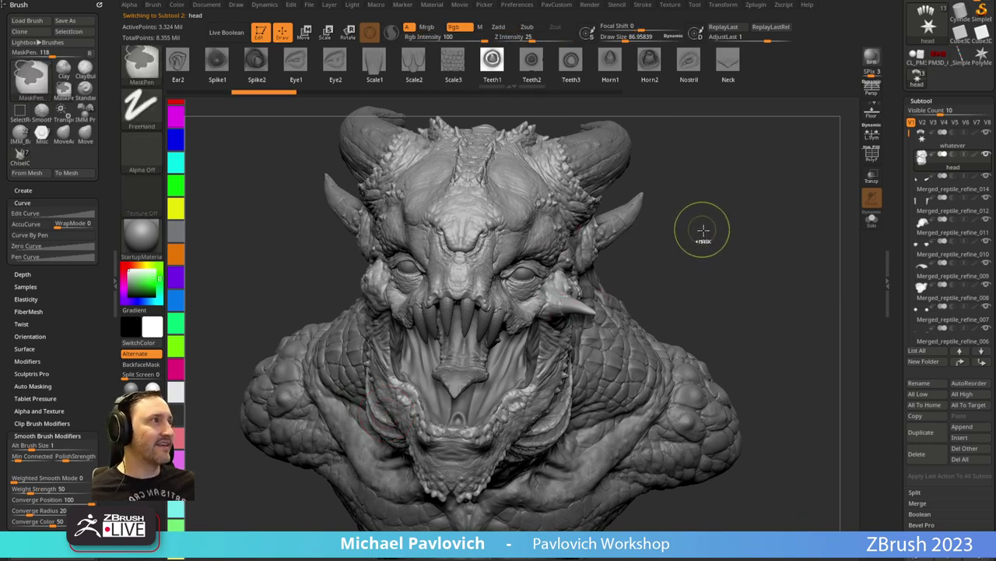
key("ctrl+z")
left_click_drag(750, 240, 626, 250)
key("b")
key("s")
key("t")
left_click(450, 305, "alt")
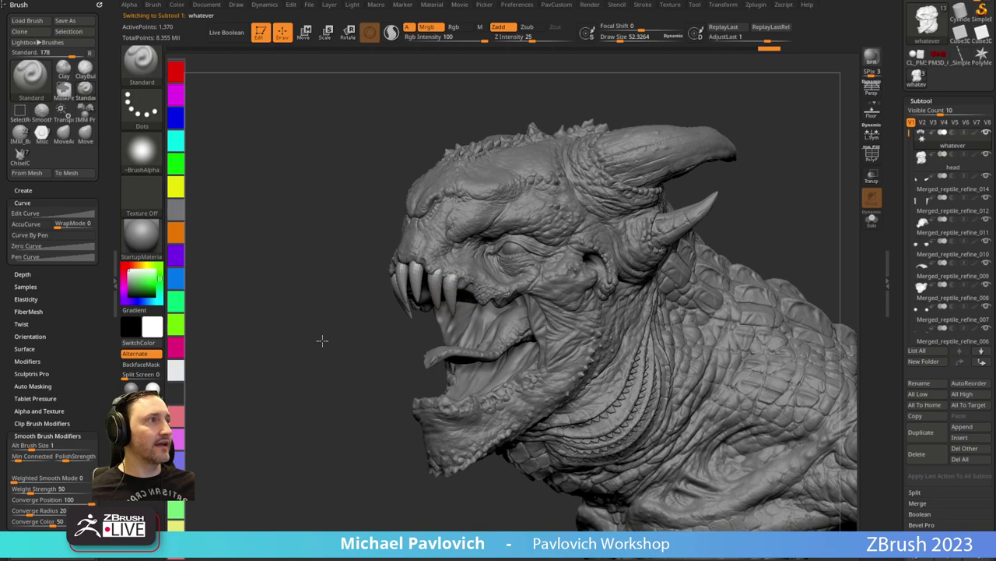
Activate the Move brush with a draw size of about 99 and work on the upper-jaw fangs from the side.
mouse_move(322, 340)
left_mouse_down("alt")
mouse_move(316, 416)
mouse_move(374, 319)
left_mouse_up("alt")
key("b")
key("m")
key("v")
left_click_drag(452, 269, 452, 263)
key("s")
left_click_drag(428, 251, 423, 257)
left_click_drag(359, 223, 358, 231)
mouse_move(579, 138)
left_mouse_down()
mouse_move(431, 286)
mouse_move(379, 267)
mouse_move(416, 268)
left_mouse_up()
mouse_move(297, 323)
left_mouse_down("alt")
mouse_move(303, 353)
mouse_move(336, 310)
mouse_move(291, 270)
mouse_move(418, 290)
left_mouse_up("alt")
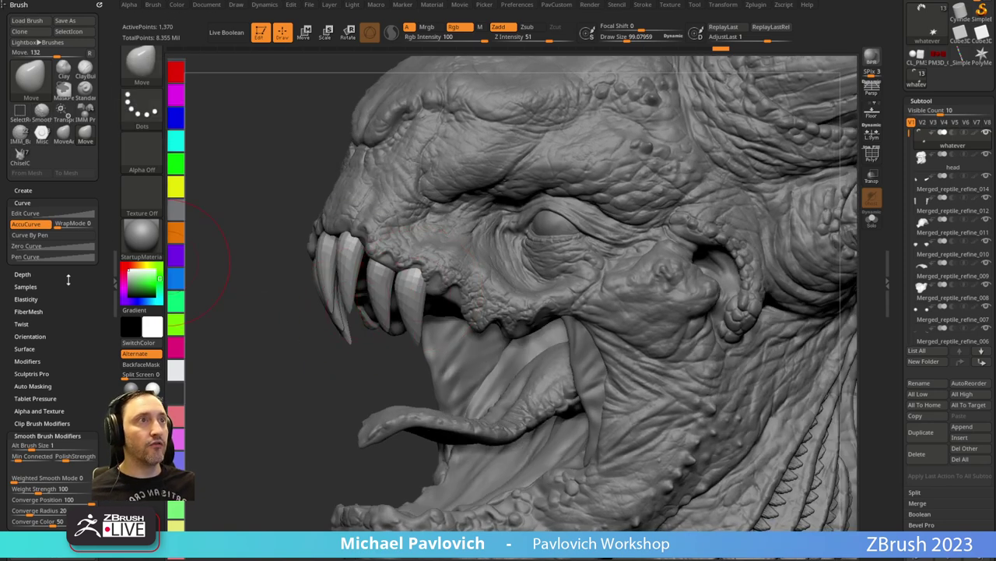
Turn on Topological auto masking for the Move brush with a range of 1.5.
scroll(47, 218, "down", 5)
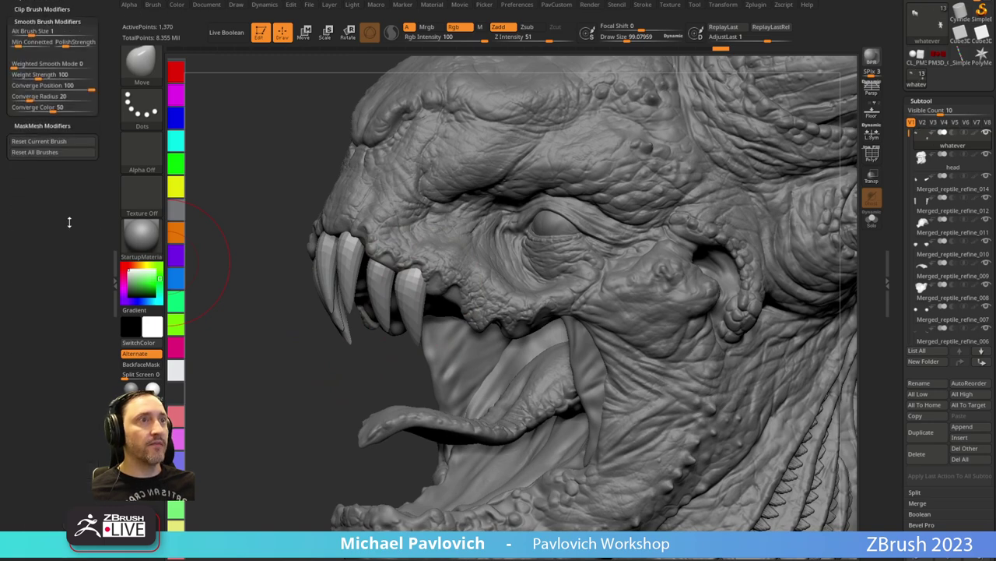
left_click(31, 168)
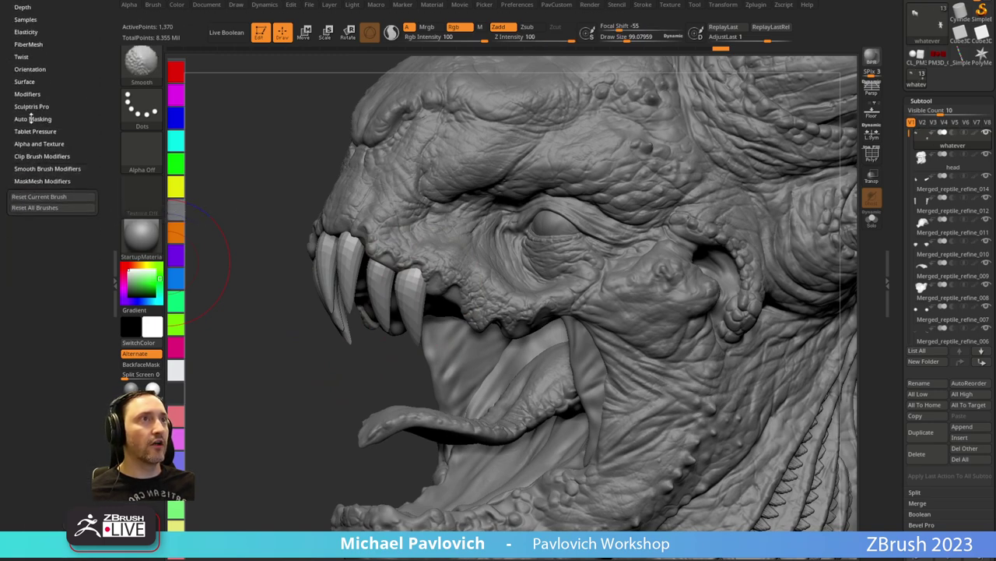
left_click(32, 118)
left_click(27, 330)
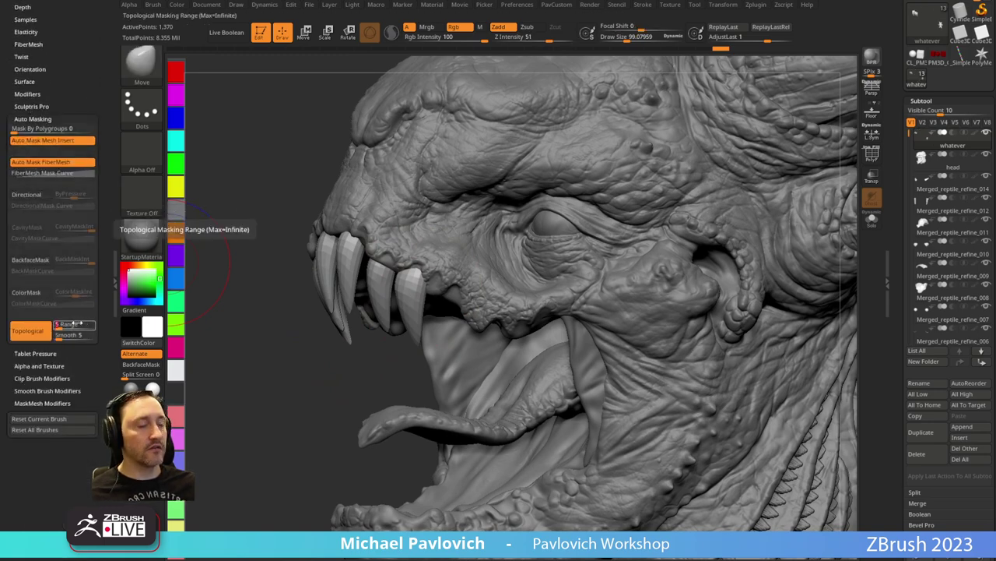
left_click_drag(283, 336, 253, 347)
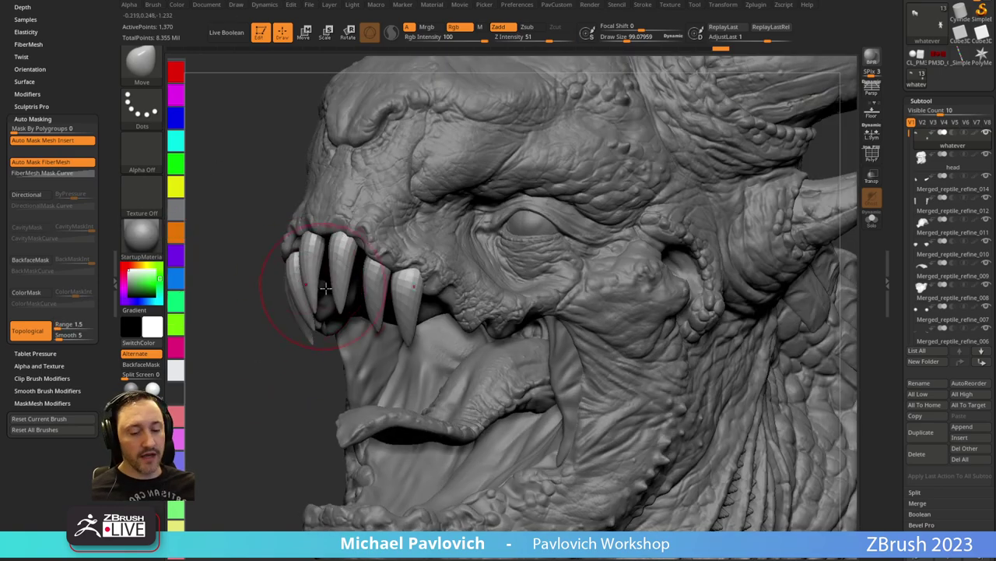
Locate the Move Topological brush among the brushes starting with M.
key("b")
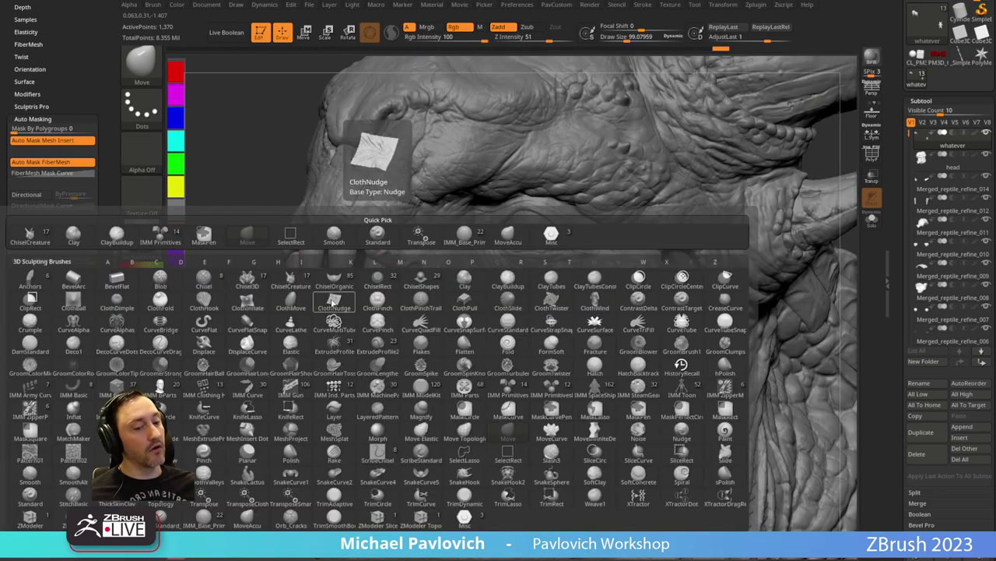
key("m")
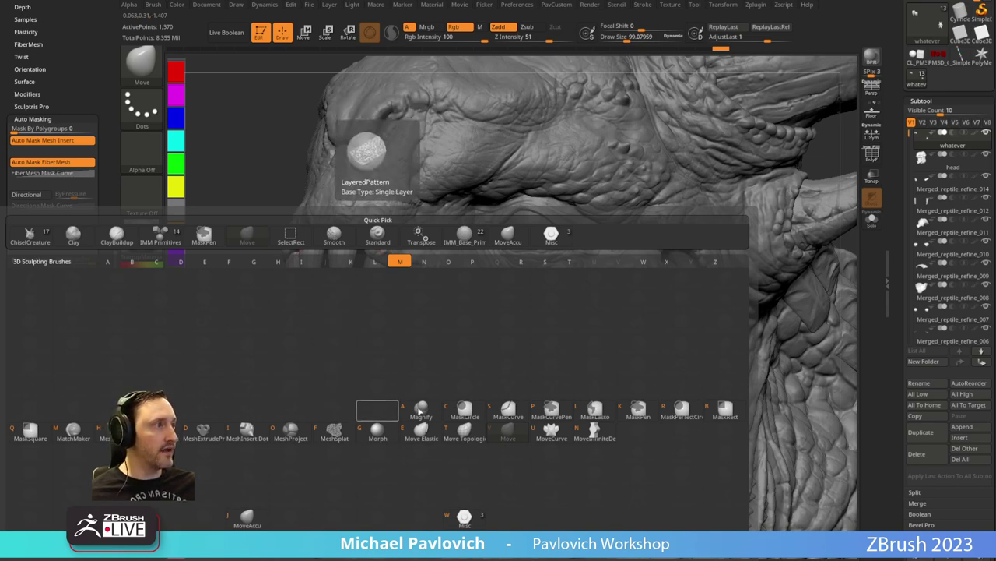
left_click(463, 429)
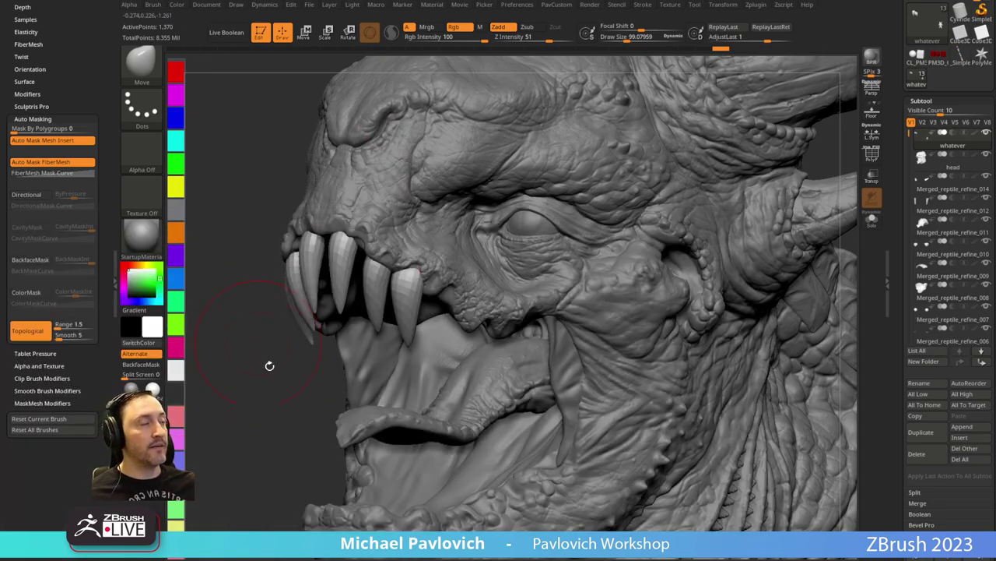
Enlarge the Move brush to about 166 and reposition individual upper-jaw fangs using topological masking.
left_click_drag(283, 405, 331, 397)
key("s")
mouse_move(398, 313)
left_mouse_down()
mouse_move(383, 321)
mouse_move(389, 307)
left_mouse_up()
mouse_move(319, 335)
left_mouse_down()
mouse_move(409, 272)
mouse_move(396, 260)
left_mouse_up()
left_click_drag(376, 309, 382, 322)
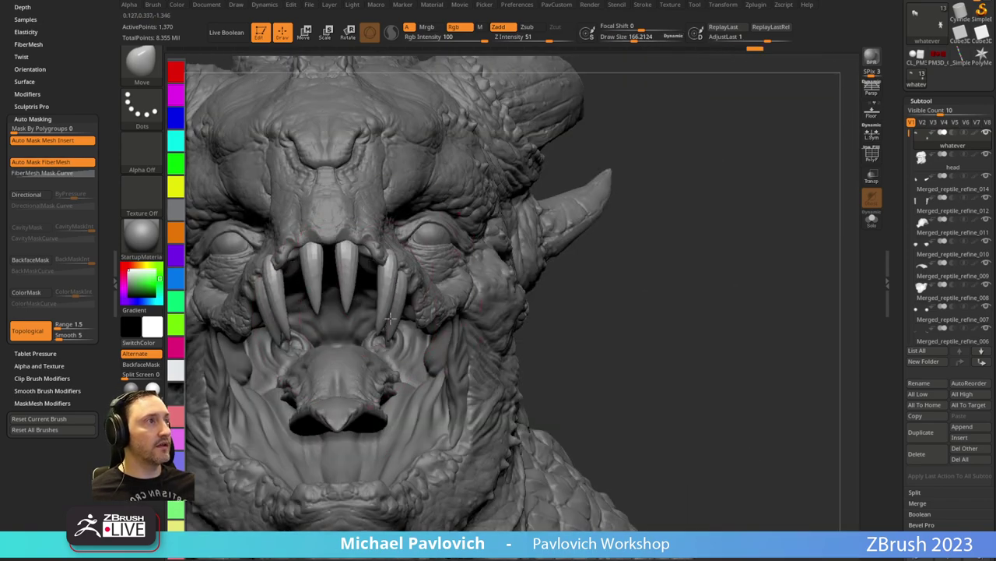
left_click_drag(388, 275, 405, 317)
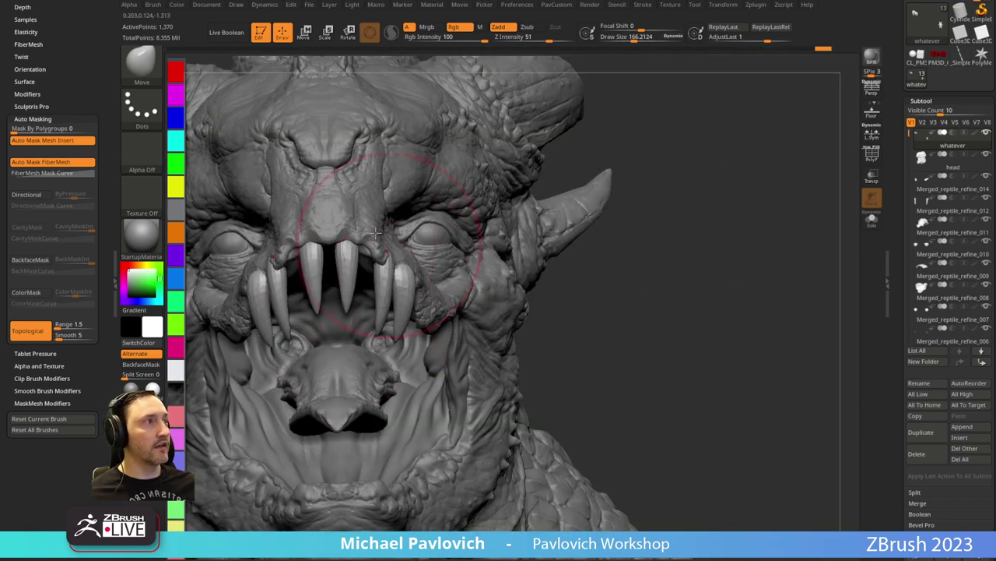
mouse_move(353, 270)
left_mouse_down()
mouse_move(362, 296)
mouse_move(361, 269)
left_mouse_up()
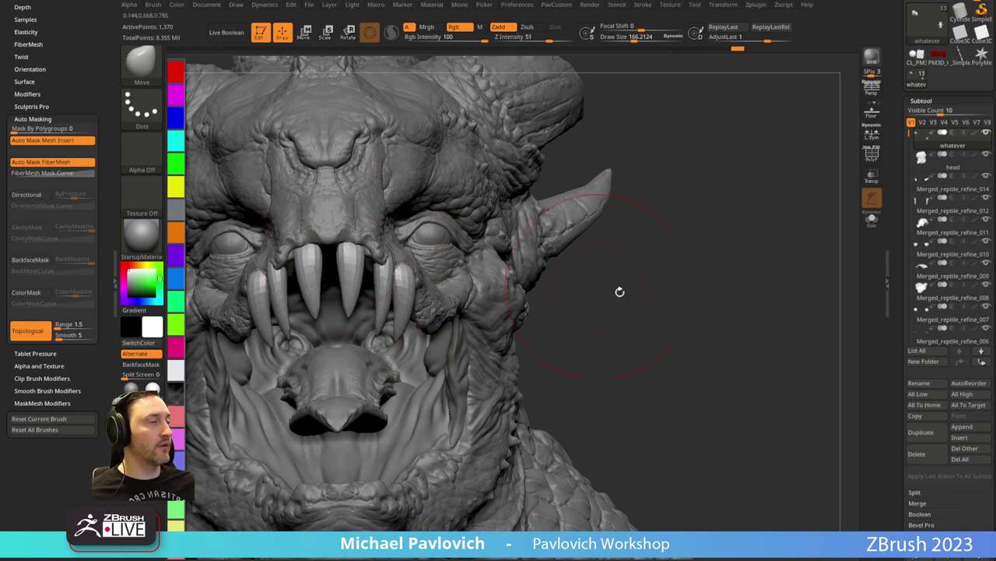
Show the polyframe, reduce the draw size to about 99, and give each fang its own polygroup with Auto Groups.
left_click_drag(621, 292, 551, 296)
key("s")
key("shift+f")
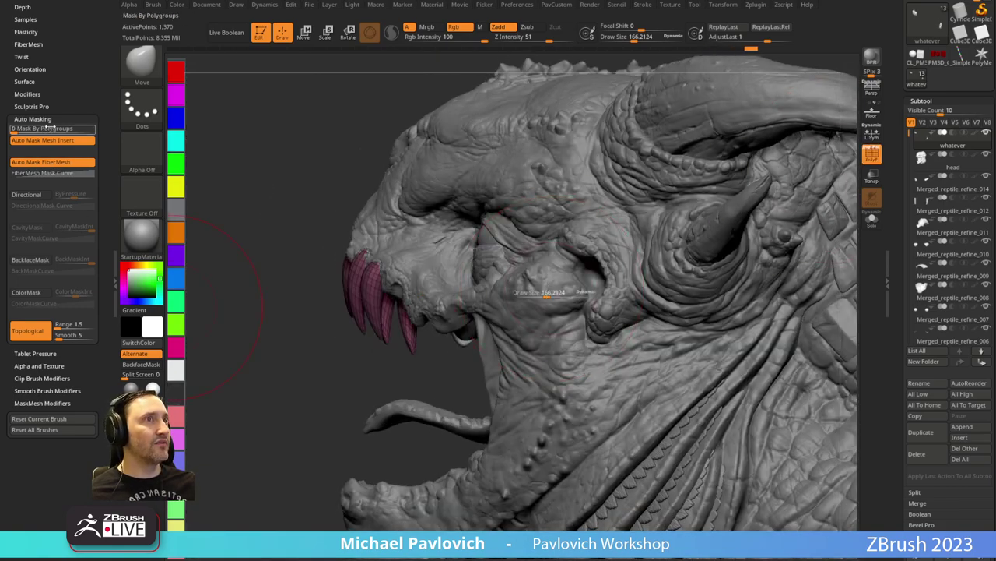
right_click_drag(375, 268, 556, 241)
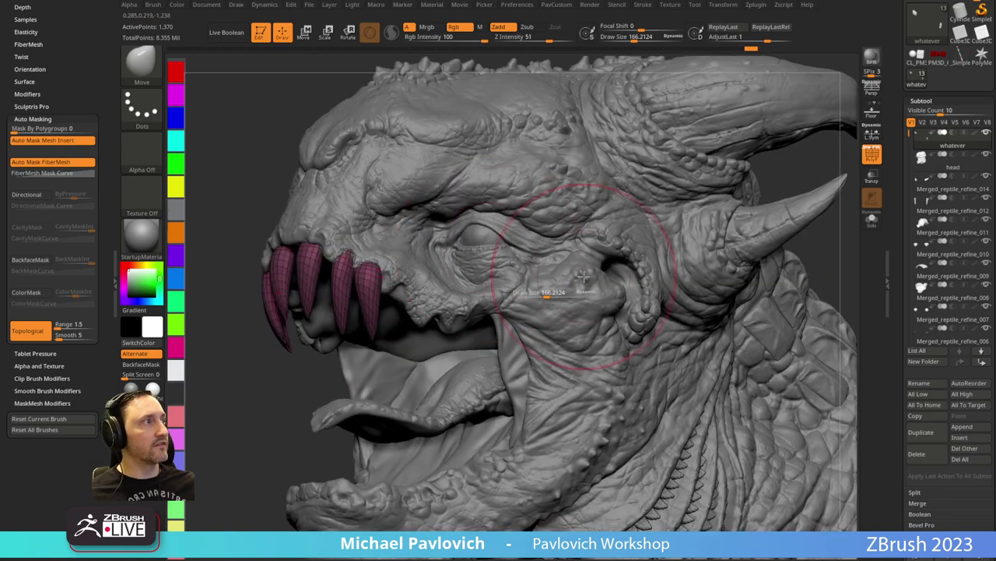
left_click_drag(547, 293, 540, 294)
key("3")
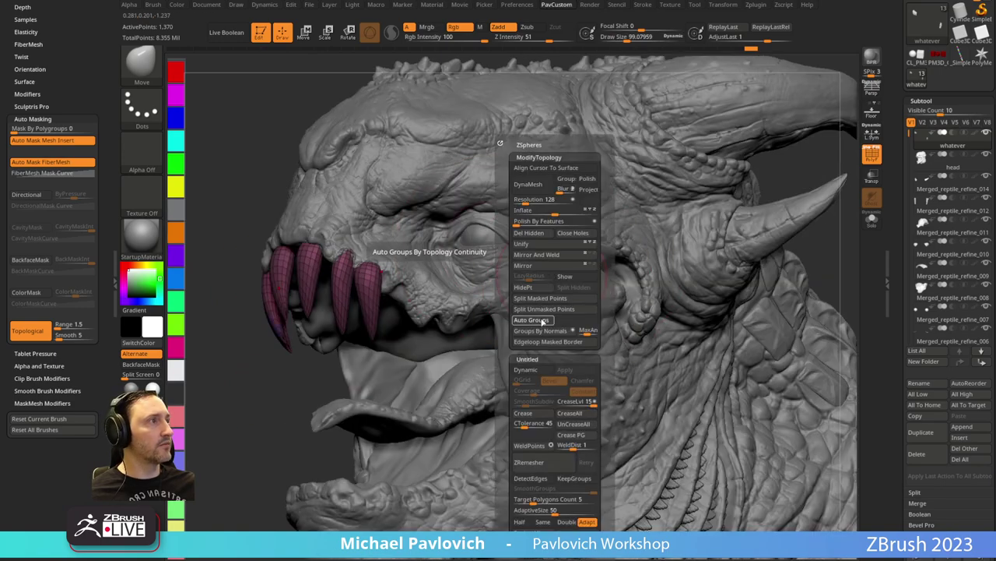
left_click(542, 320)
right_click_drag(267, 400, 815, 288)
scroll(932, 234, "down", 5)
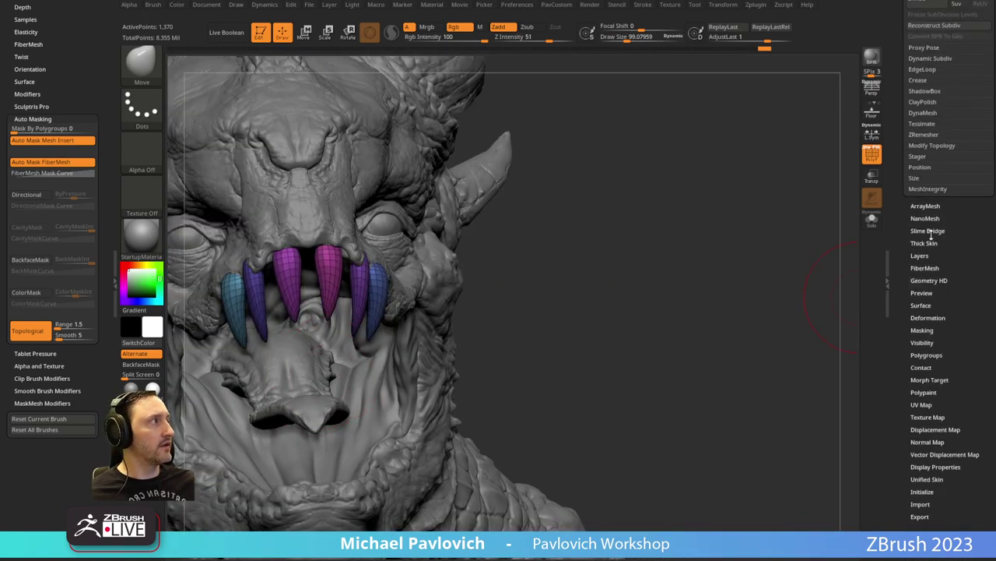
right_click_drag(542, 249, 406, 267)
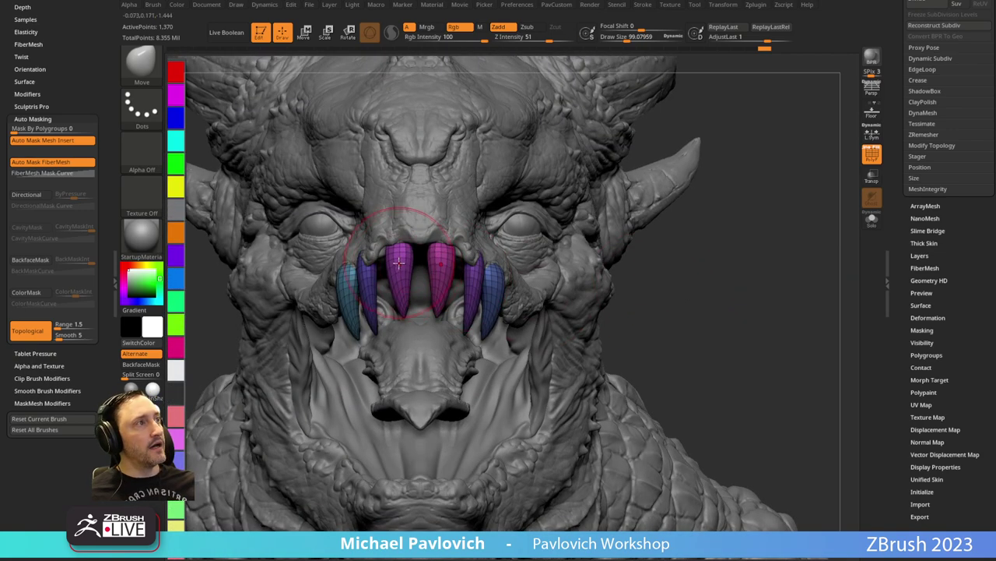
Try masking by polygroups at 100 instead of Topological by pulling one fang upward, and undo the pull.
left_click(49, 327)
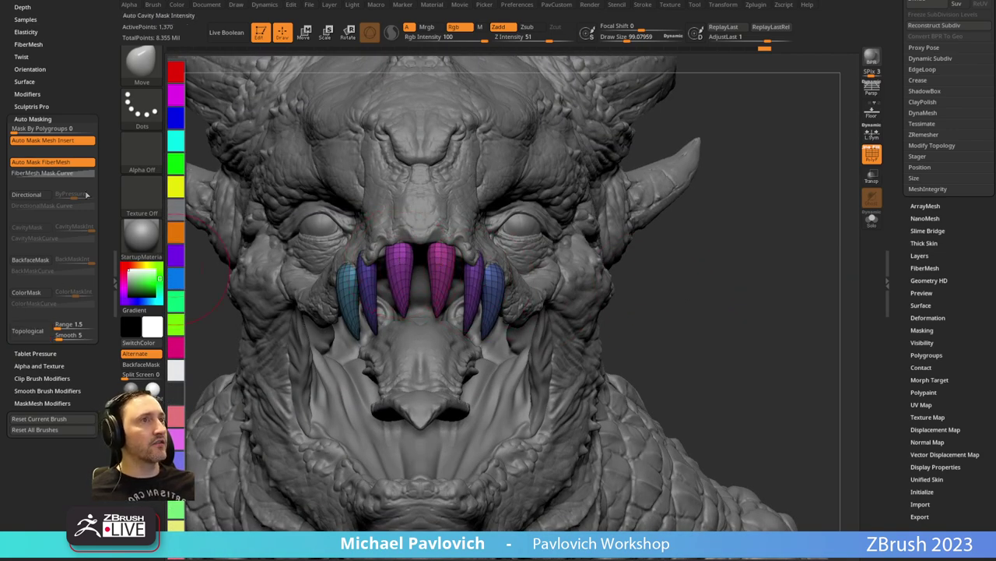
left_click_drag(49, 128, 95, 129)
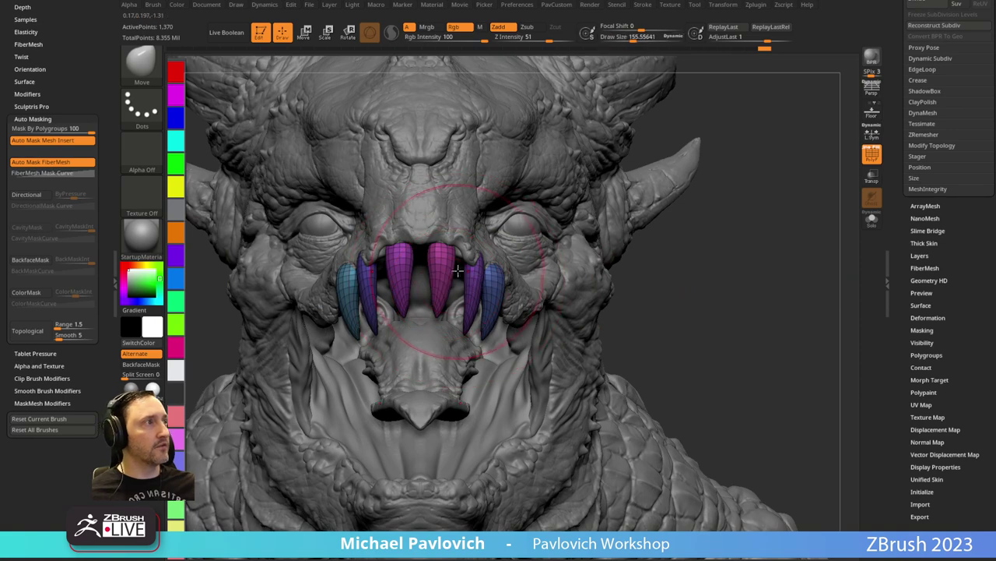
left_click_drag(475, 264, 486, 223)
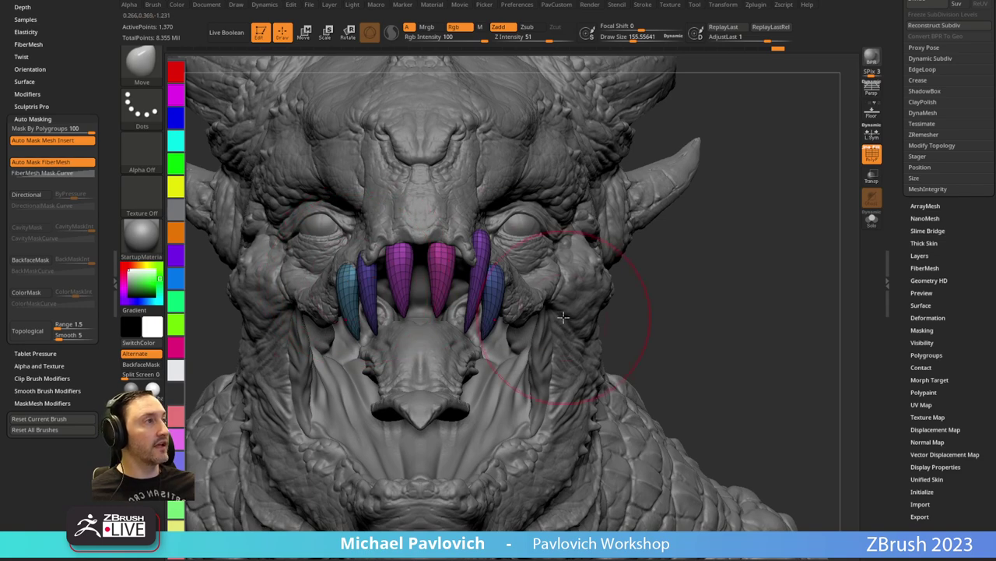
key("ctrl+z")
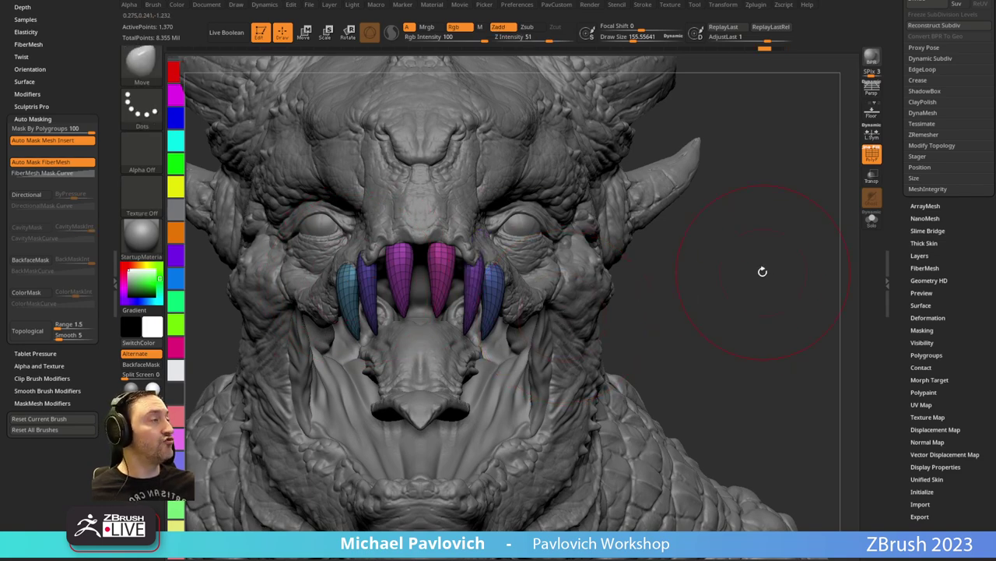
Mirror and weld the fangs, try pulling mirrored pairs upward with the Move brush, and undo the pulls.
key("space")
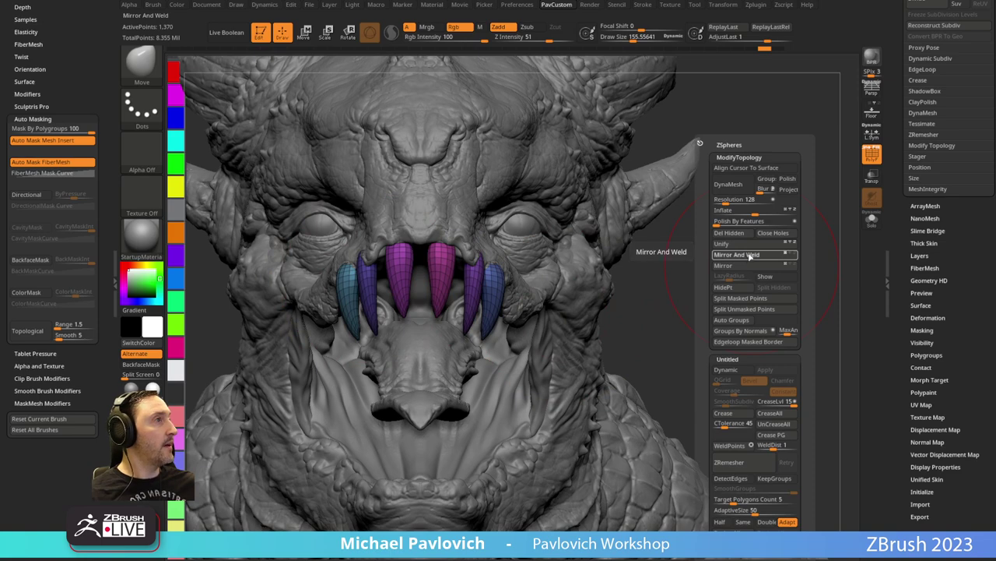
left_click(749, 255)
mouse_move(438, 253)
left_mouse_down()
mouse_move(441, 265)
mouse_move(443, 240)
left_mouse_up()
left_click_drag(475, 269, 481, 238)
key("ctrl+z")
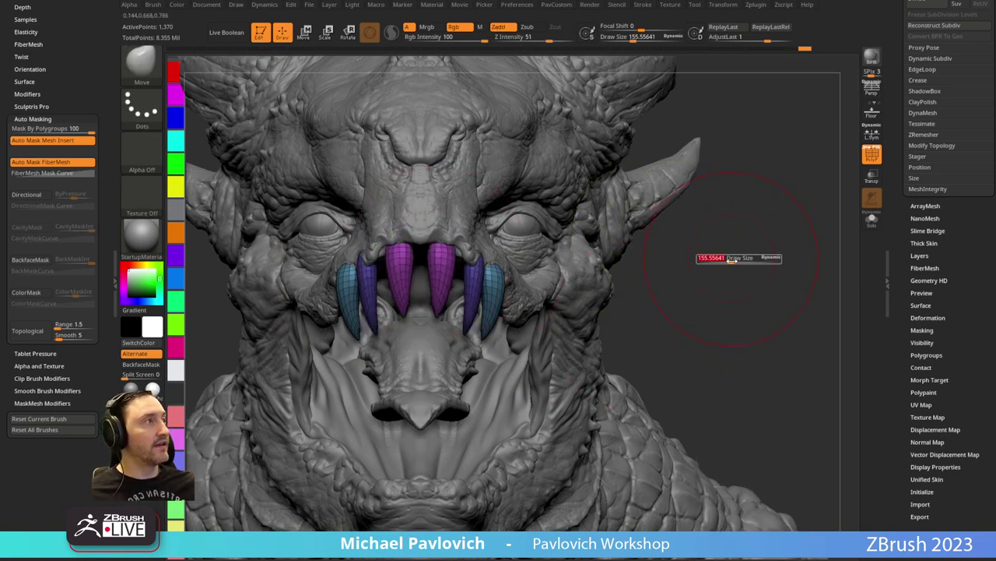
Merge all fangs into one polygroup, set Mask By Polygroups to 0, and turn Topological masking back on.
left_click_drag(727, 255, 404, 269)
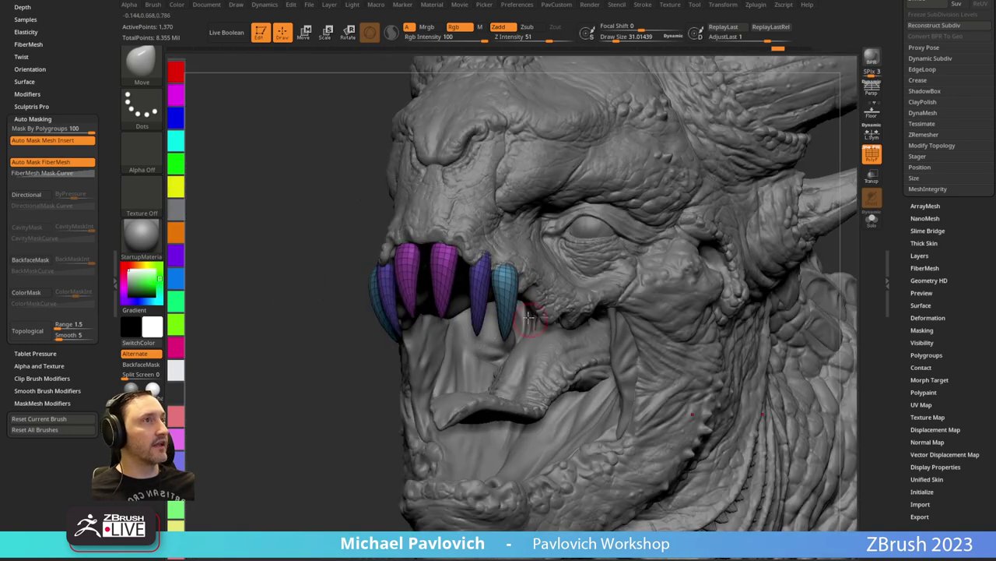
key("ctrl+w")
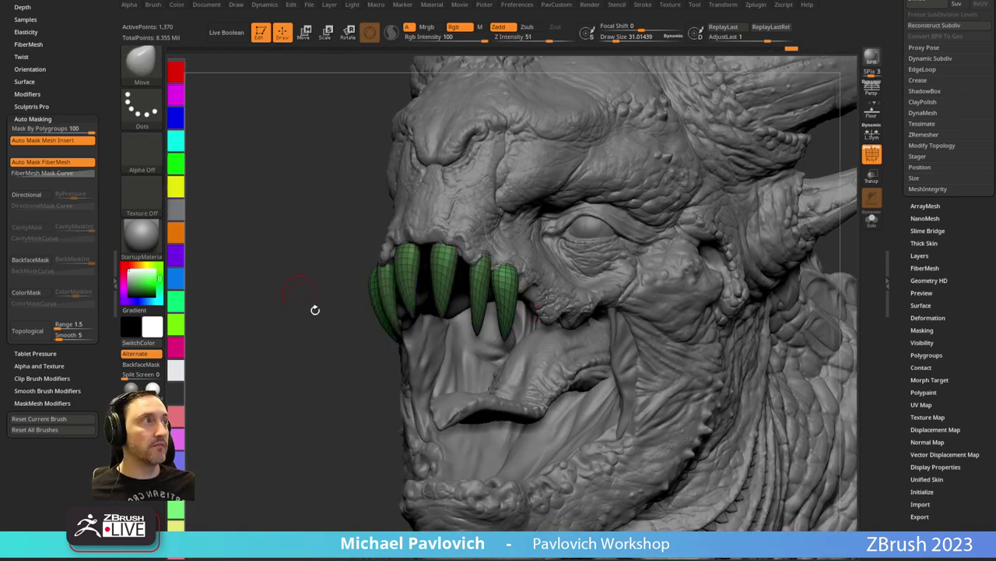
left_click_drag(40, 130, 1, 148)
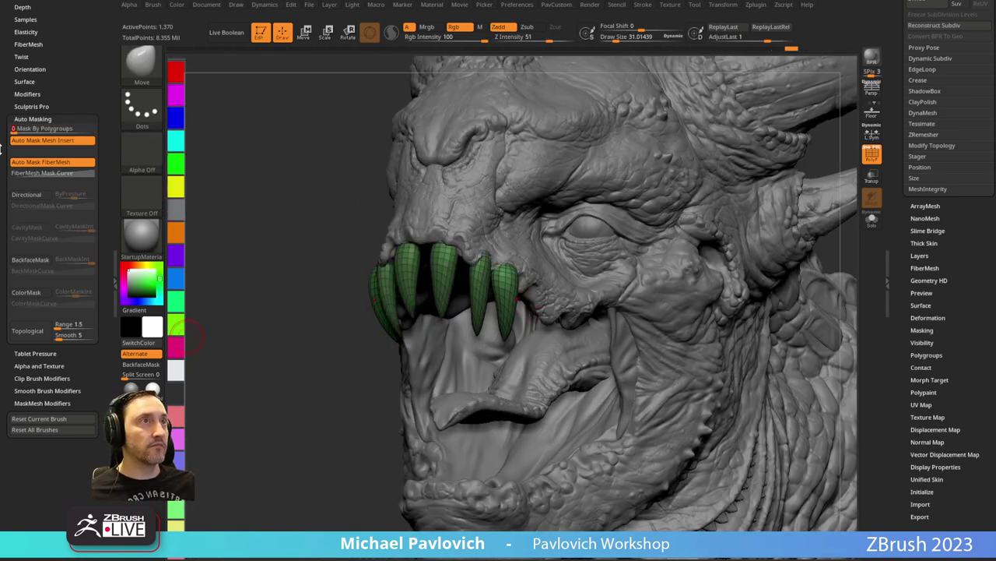
left_click(27, 333)
Set the Move brush's draw size to about 55 and position it over the rearmost fang for topological adjustments.
mouse_move(628, 231)
left_mouse_down()
mouse_move(513, 287)
mouse_move(471, 266)
left_mouse_up()
key("s")
left_click(510, 284)
key("s")
left_click(506, 282)
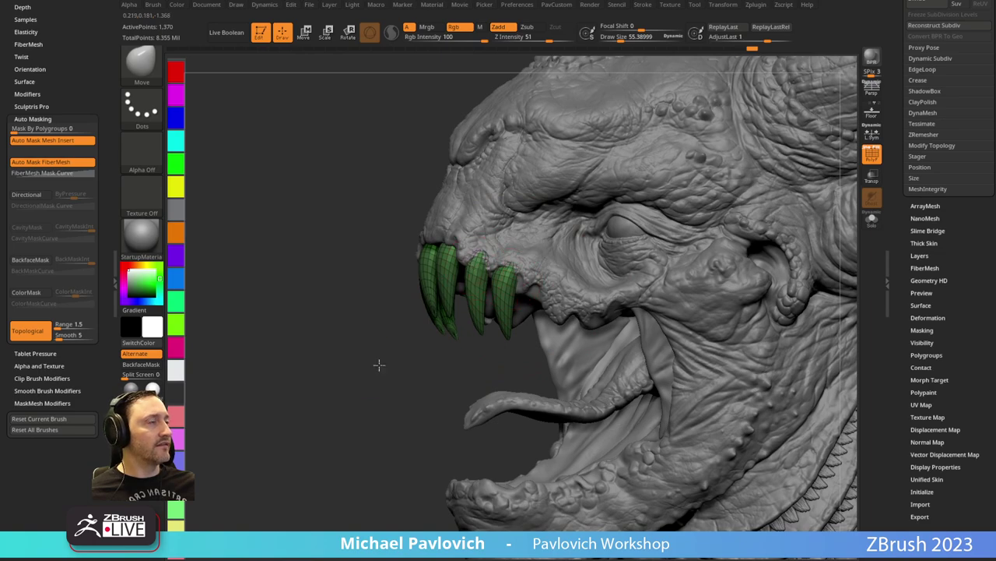
Isolate the fang subtool in Solo mode and examine the fangs and the stray star mesh from several angles.
left_click_drag(378, 365, 533, 326)
left_click(871, 220)
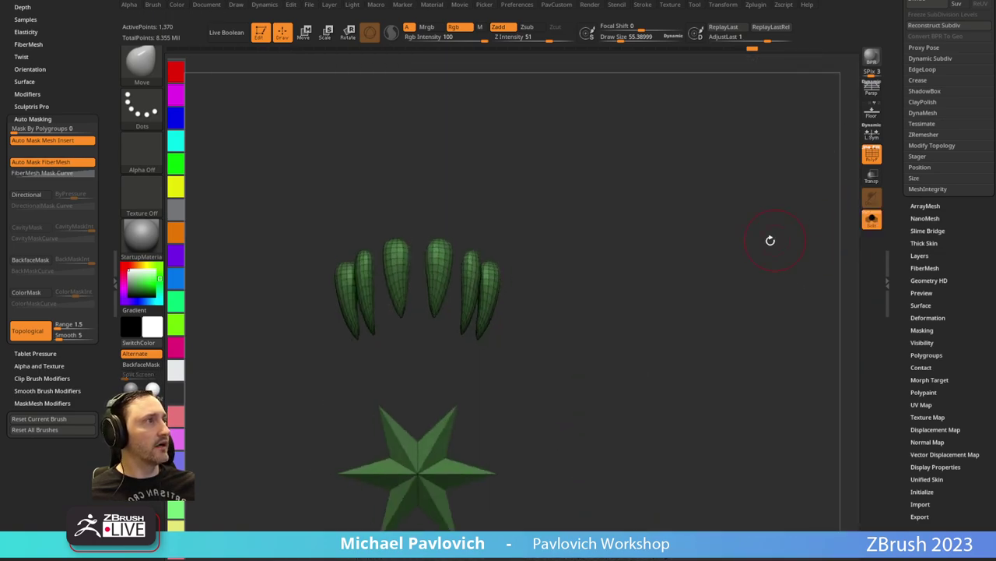
left_click_drag(602, 245, 602, 206, "alt")
left_click(873, 222)
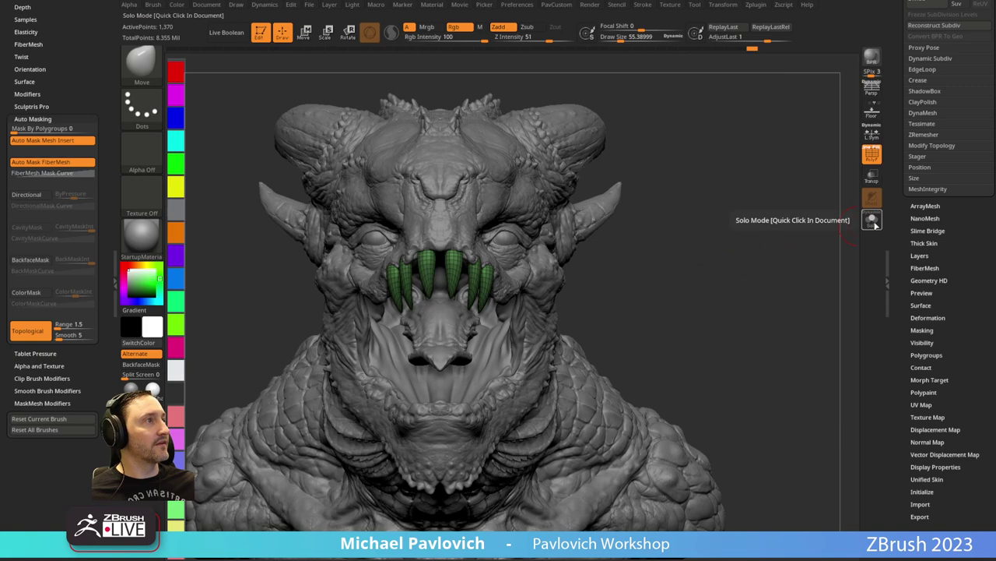
left_click(872, 222)
left_click_drag(759, 227, 786, 239)
left_click_drag(908, 234, 913, 421)
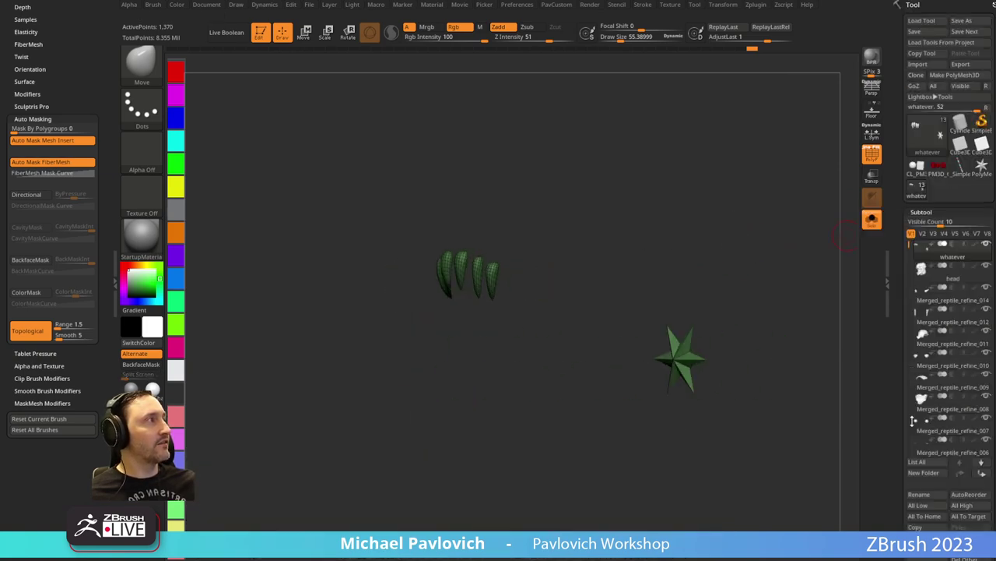
left_click_drag(778, 257, 468, 353)
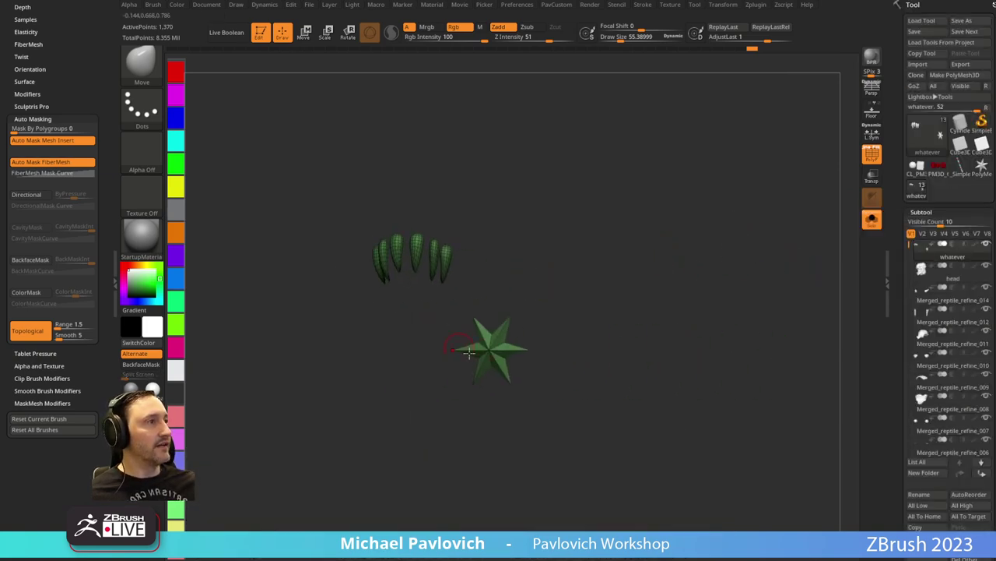
left_click_drag(660, 334, 654, 332)
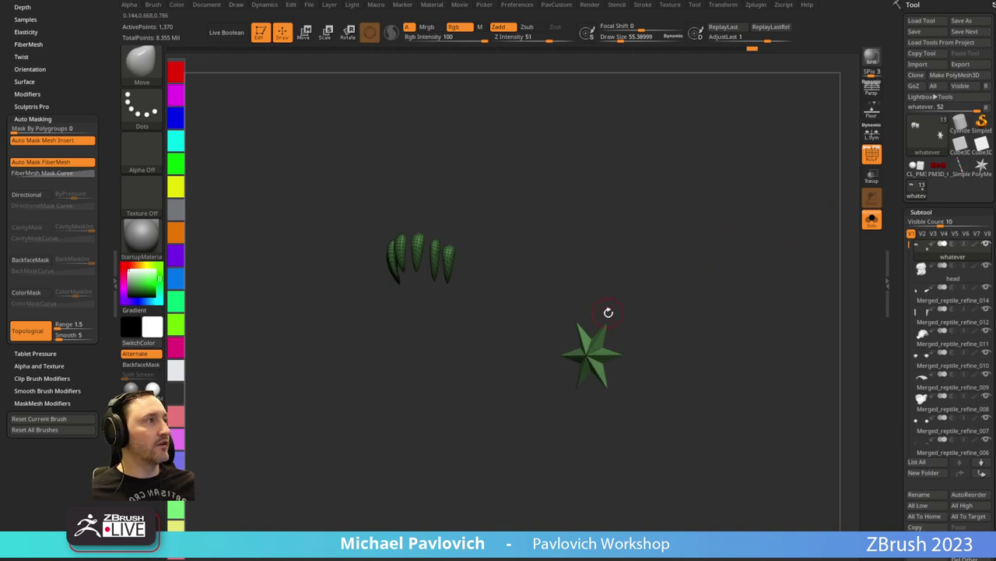
mouse_move(572, 245)
left_mouse_down()
mouse_move(578, 229)
mouse_move(591, 242)
mouse_move(584, 237)
left_mouse_up()
Isolate the fangs from the star mesh and split the hidden star into its own subtool.
left_click_drag(302, 185, 444, 331, "ctrl+shift")
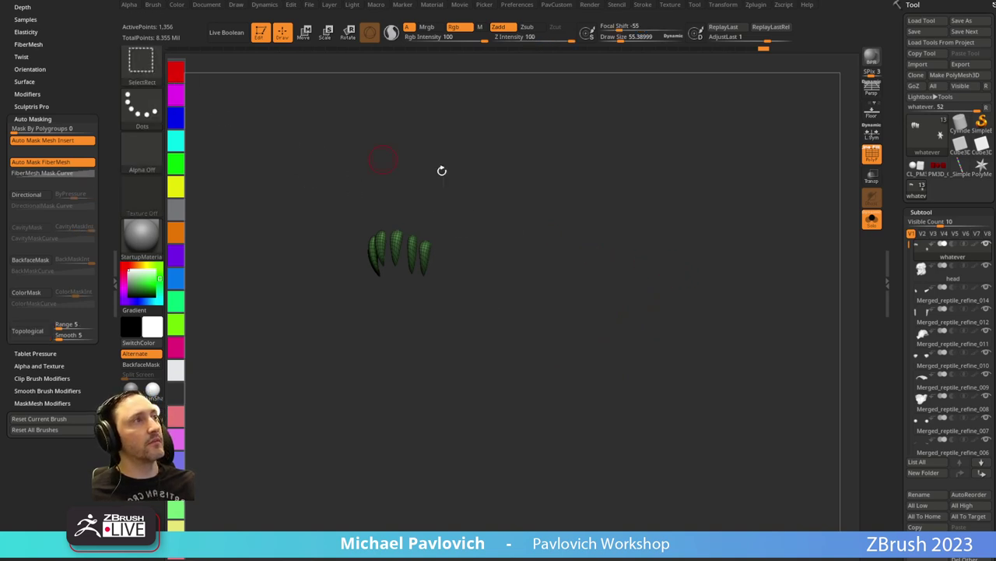
key("3")
left_click(732, 287)
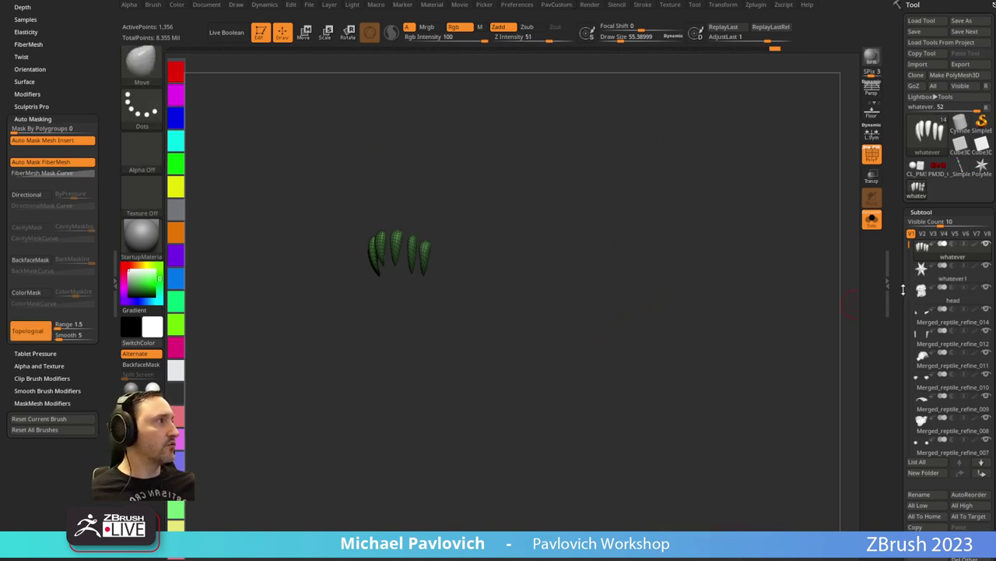
Reorder the fang subtool beneath the star subtool and rename it teeth.
left_click_drag(904, 291, 906, 226)
left_click(915, 443)
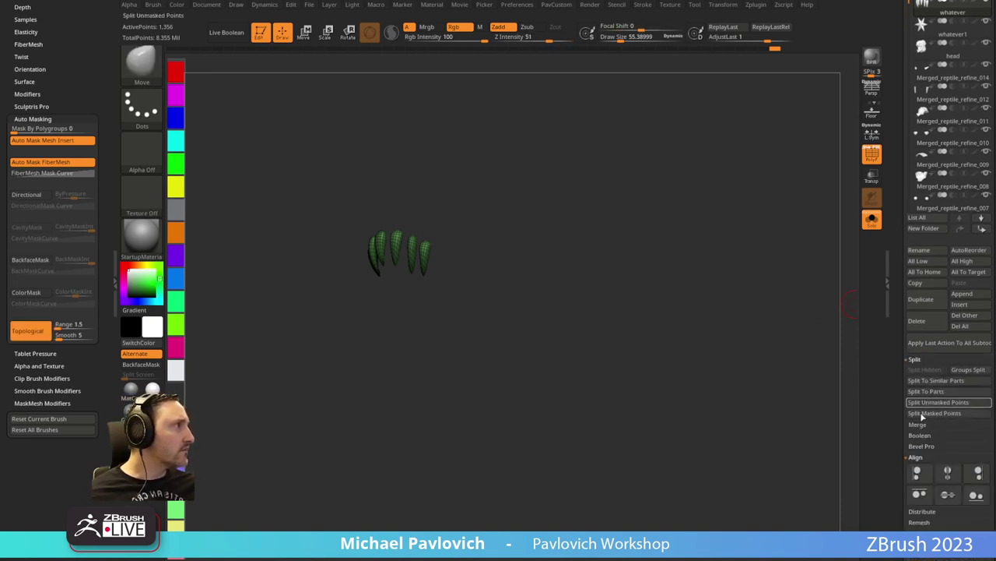
left_click_drag(892, 313, 903, 444)
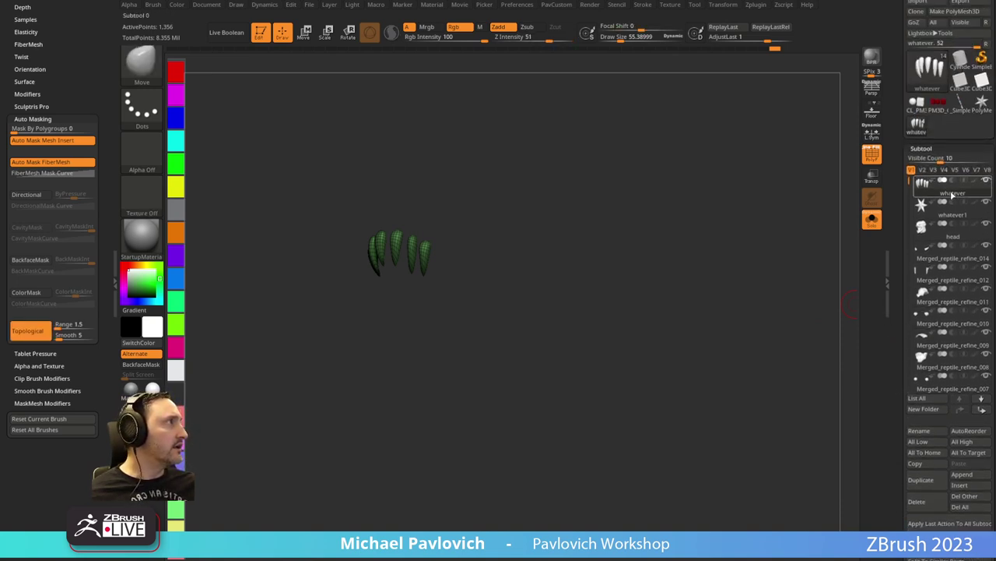
left_click_drag(951, 195, 951, 214)
left_click(920, 431)
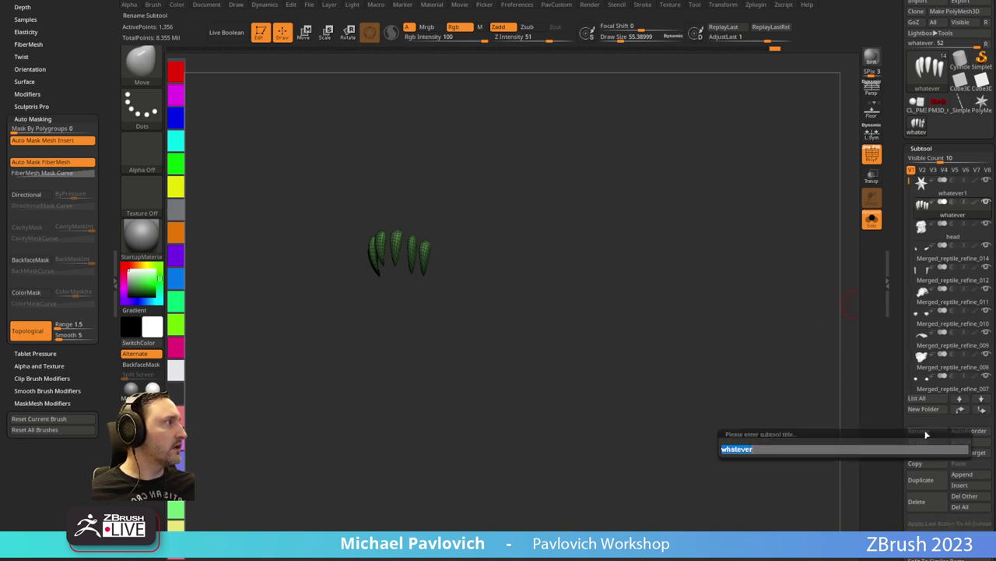
type("teeth")
key("Return")
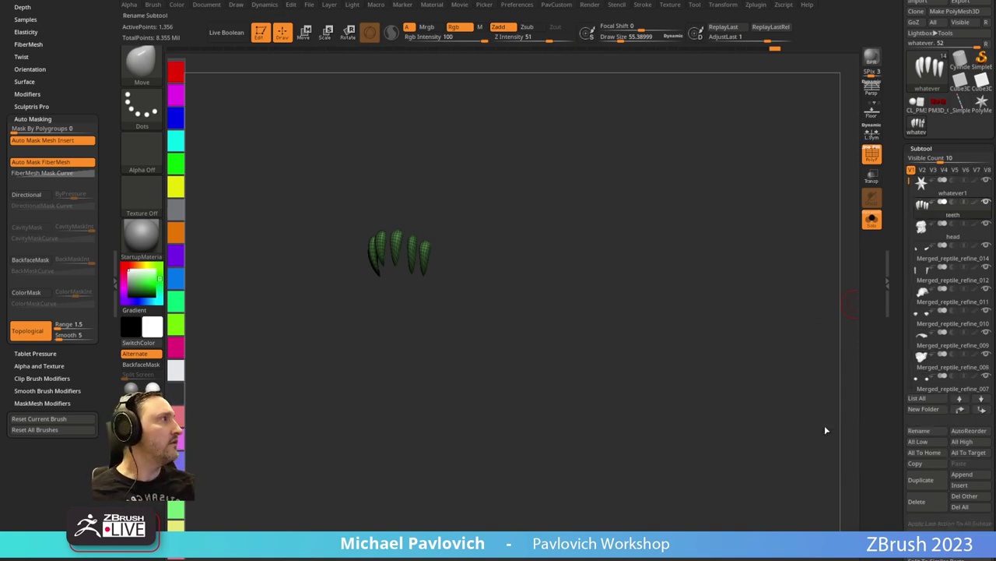
Select the star subtool, leave Solo mode to show the whole bust, and make the teeth subtool active.
left_click(944, 187)
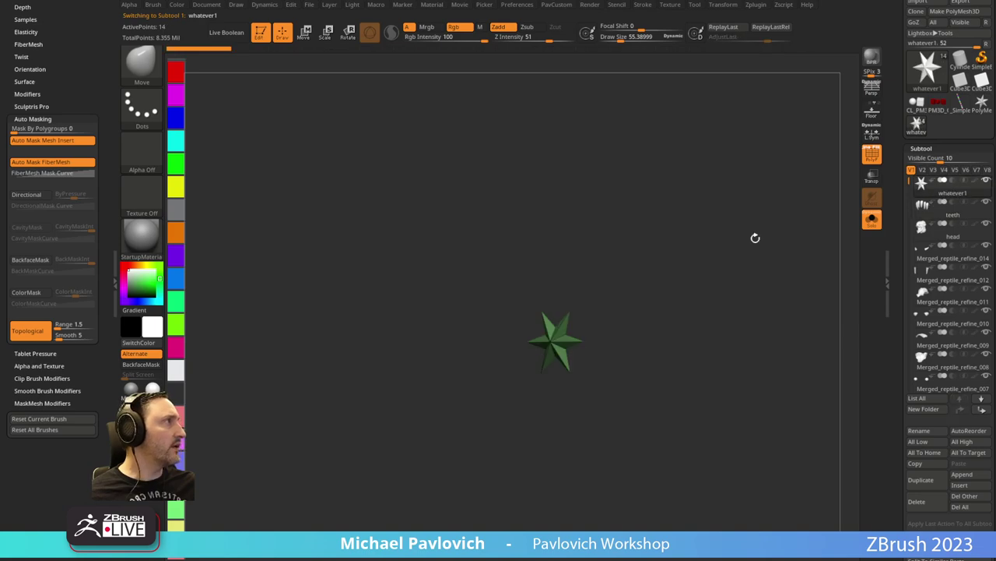
left_click(872, 221)
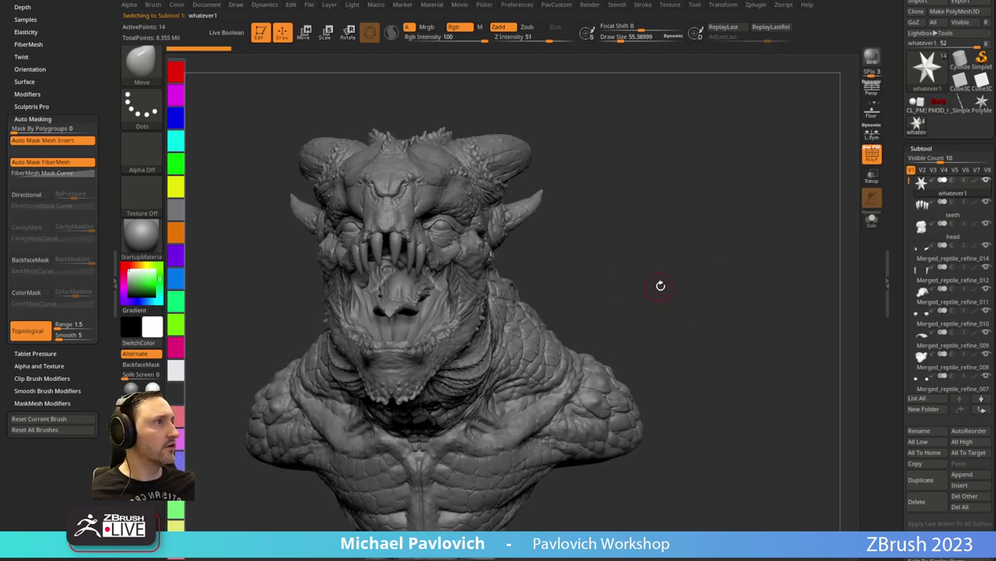
left_click_drag(661, 286, 701, 278, "alt")
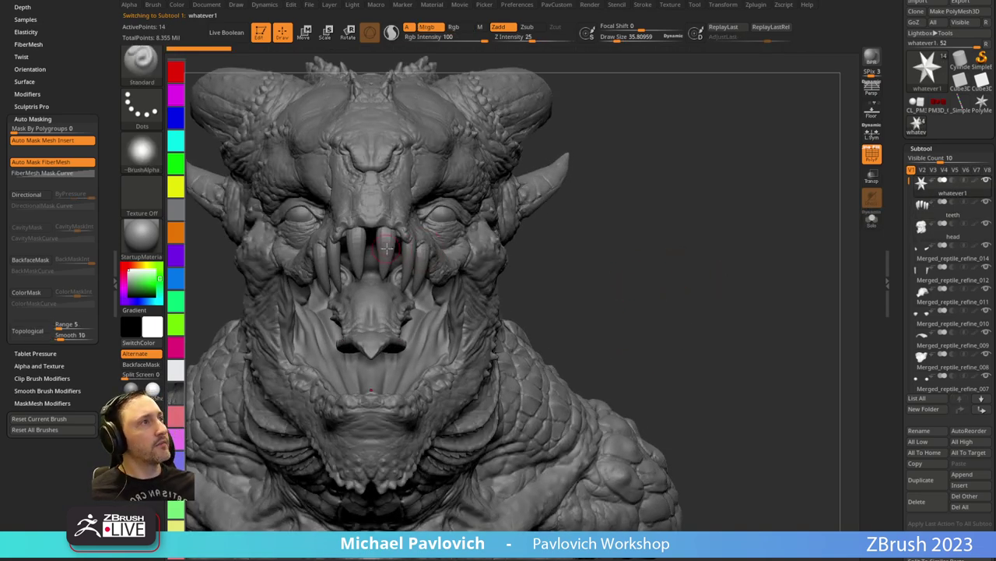
left_click(387, 247, "alt")
left_click_drag(666, 188, 724, 295, "alt")
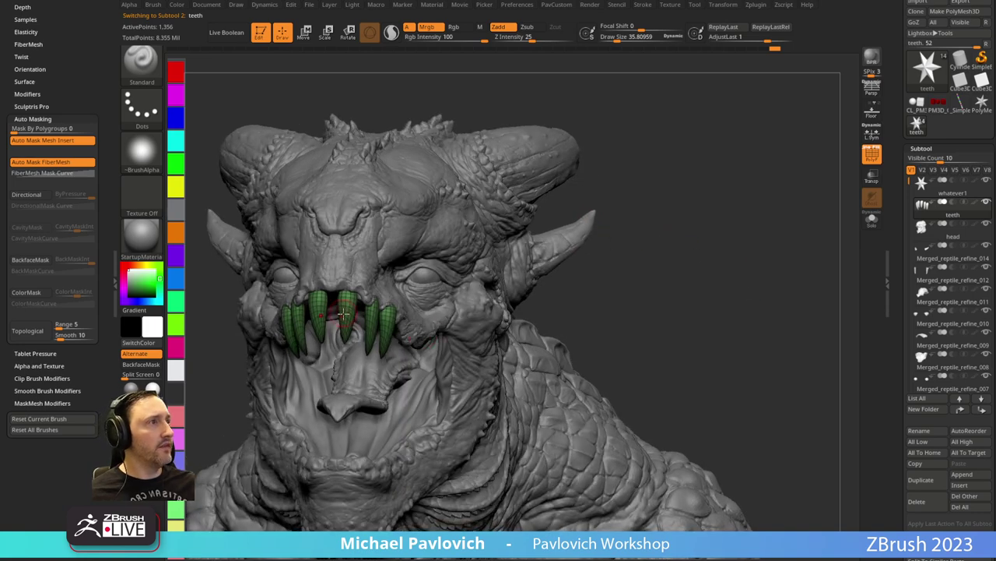
ZRemesh the teeth with the Half option and inspect the new topology from the side.
key("4")
left_click(588, 521)
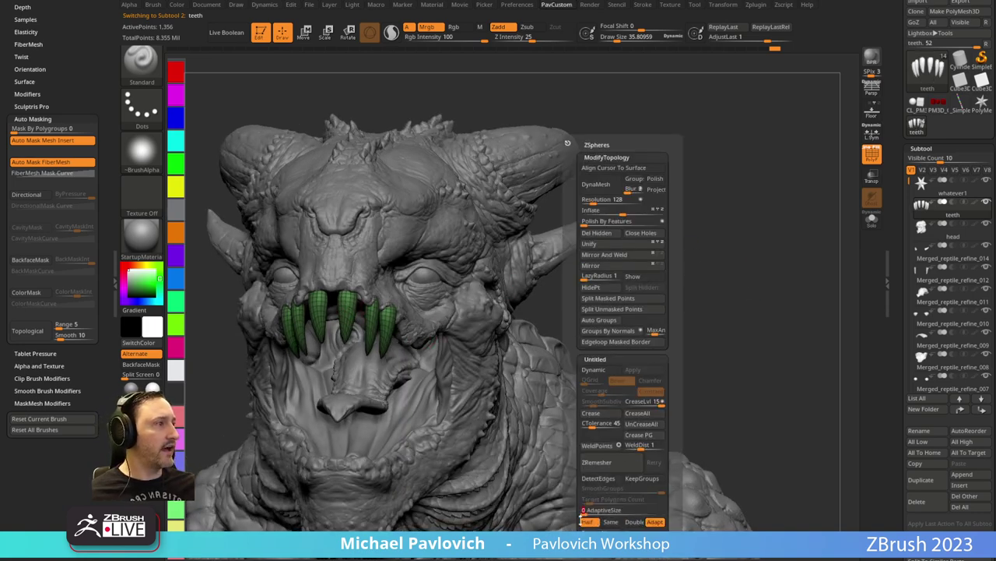
left_click(597, 462)
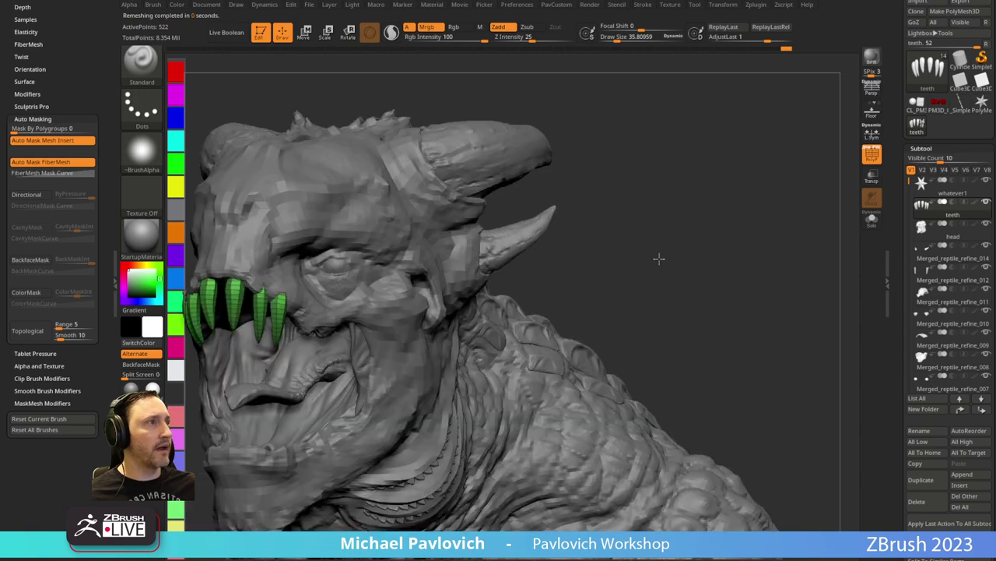
left_click_drag(656, 246, 698, 240)
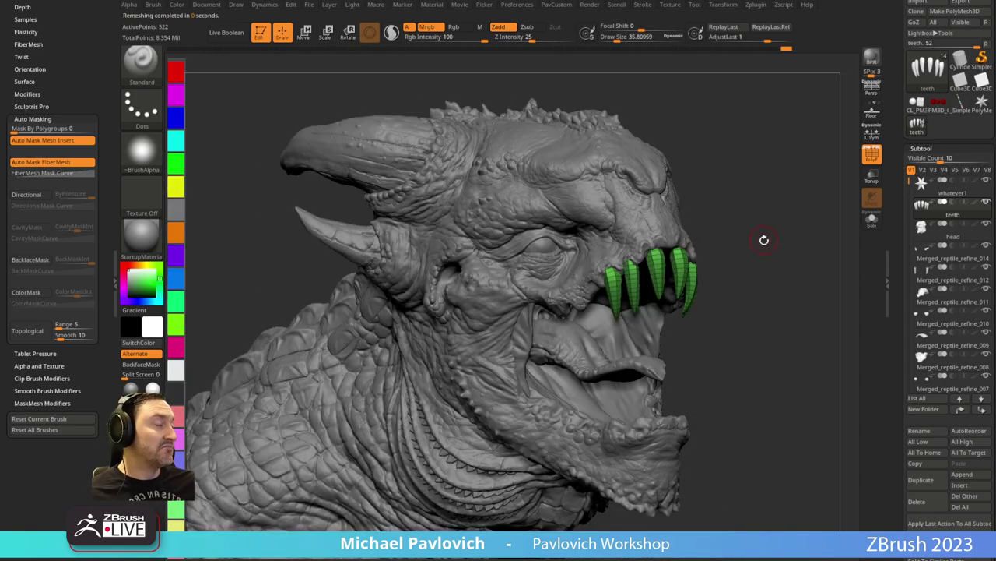
Set ZRemesher's AdaptiveSize to 19, remesh the teeth again, and check them from the side and front.
scroll(897, 316, "down", 10)
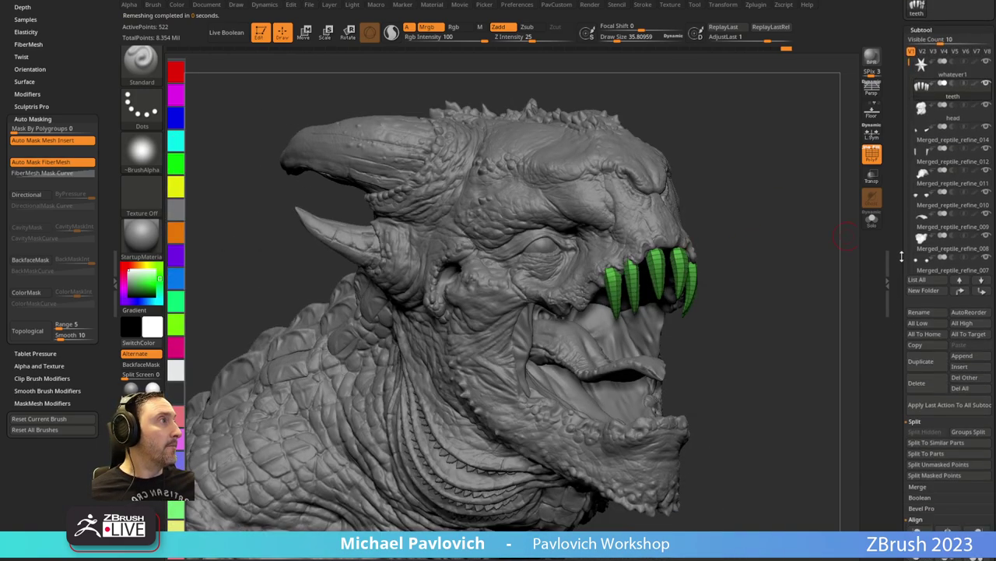
left_click(915, 189, "shift")
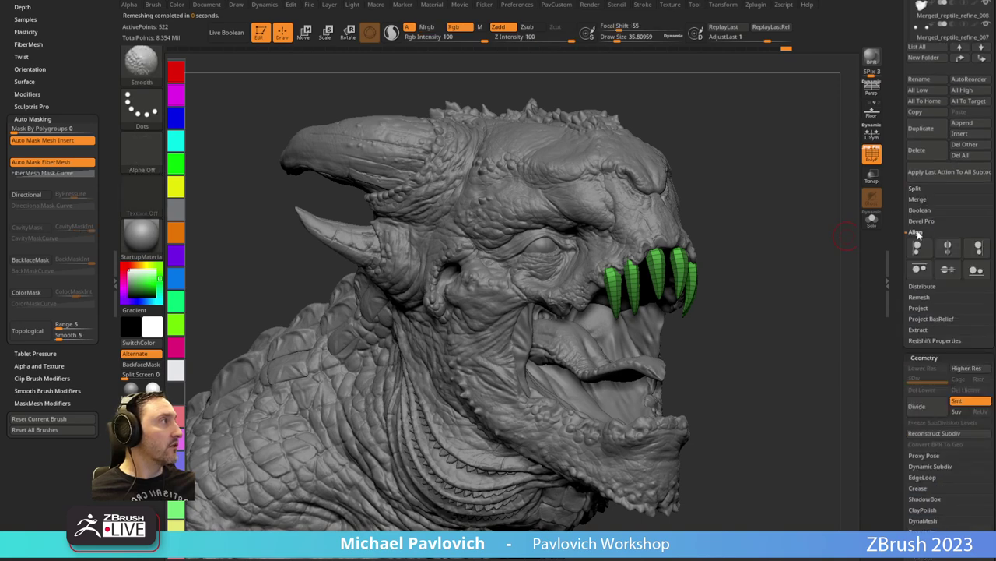
left_click(916, 232, "shift")
scroll(902, 317, "down", 6)
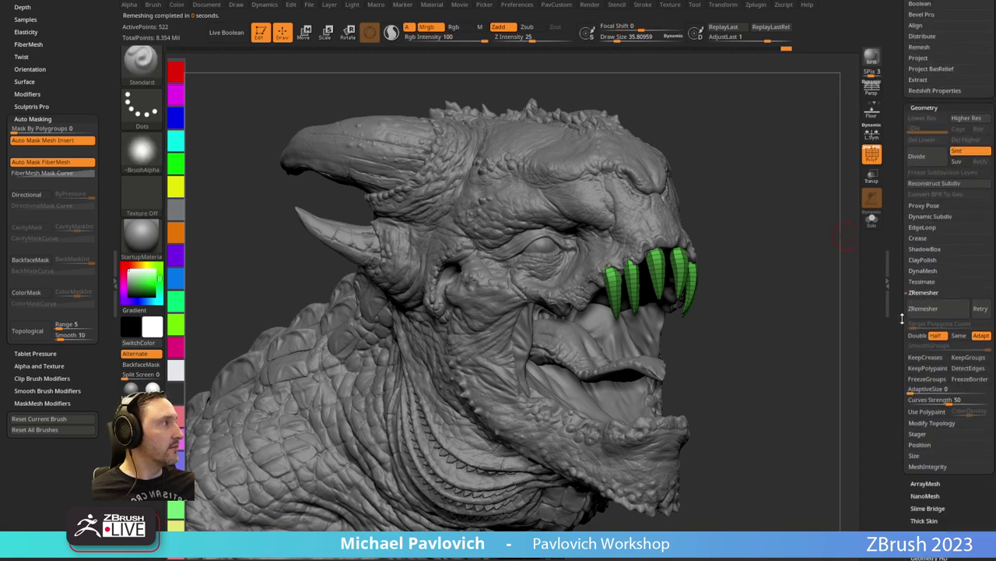
scroll(902, 318, "down", 1)
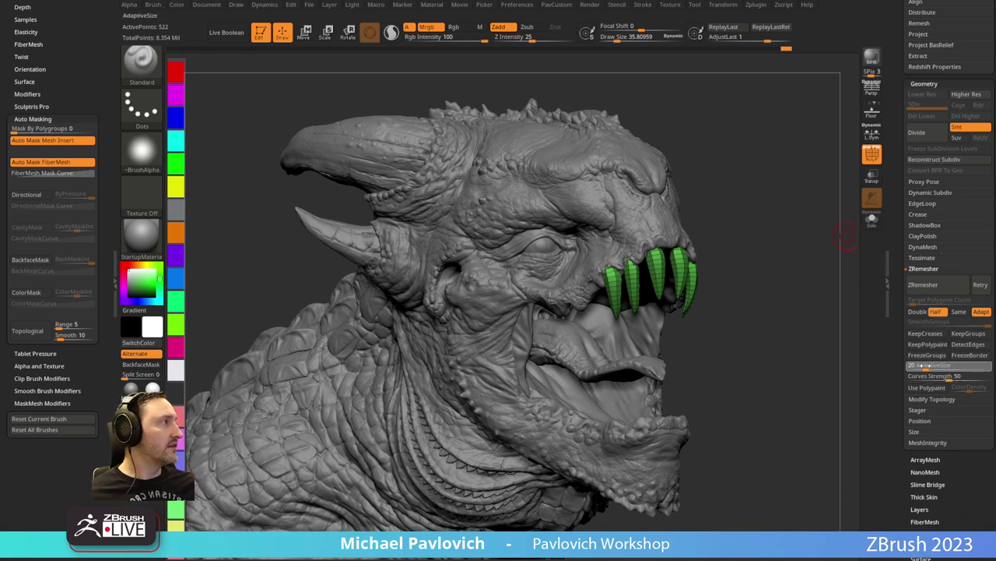
left_click(924, 284)
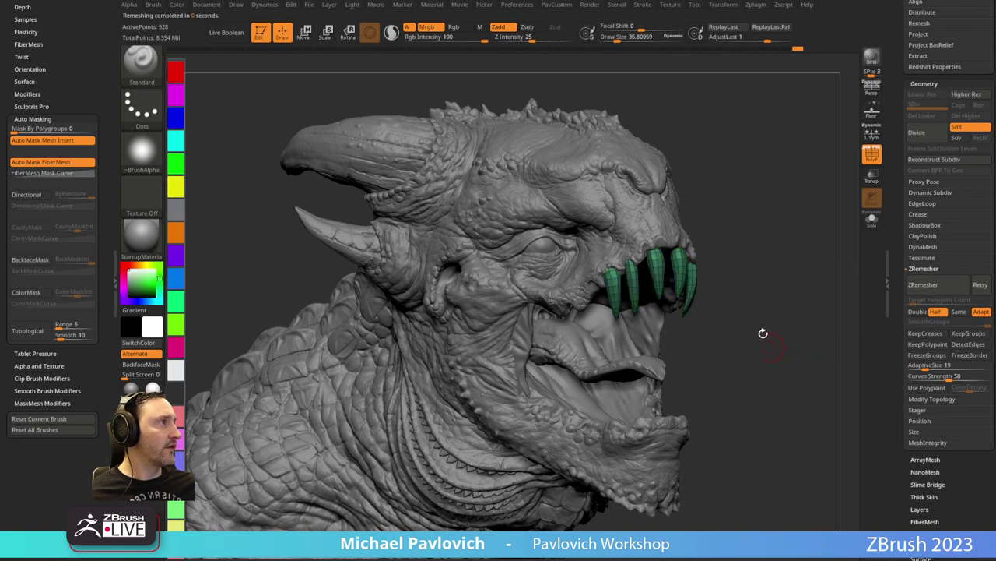
left_click_drag(778, 299, 702, 298)
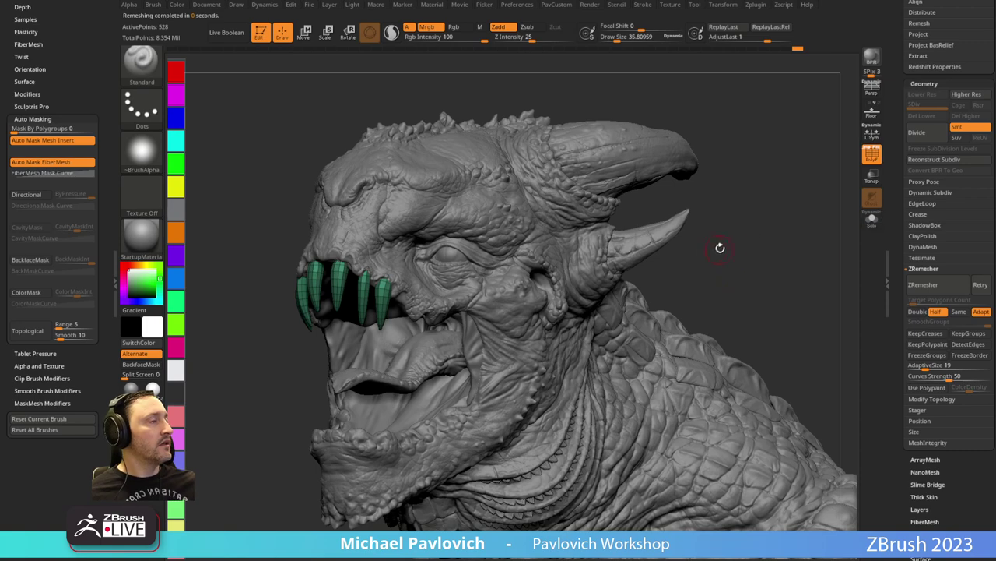
left_click_drag(720, 248, 647, 280, "shift")
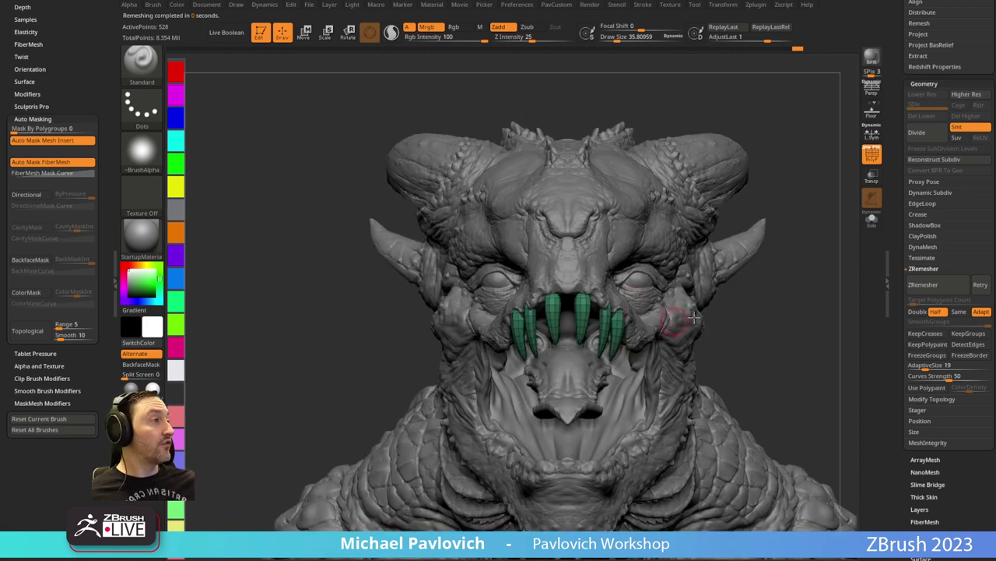
Duplicate the teeth subtool.
left_click_drag(891, 210, 866, 326)
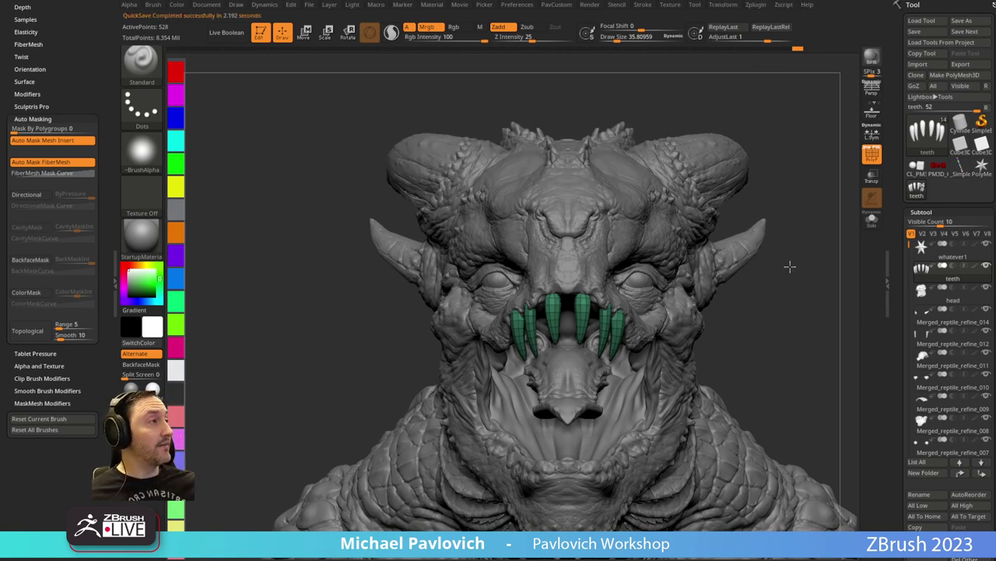
left_click_drag(790, 267, 722, 266, "alt")
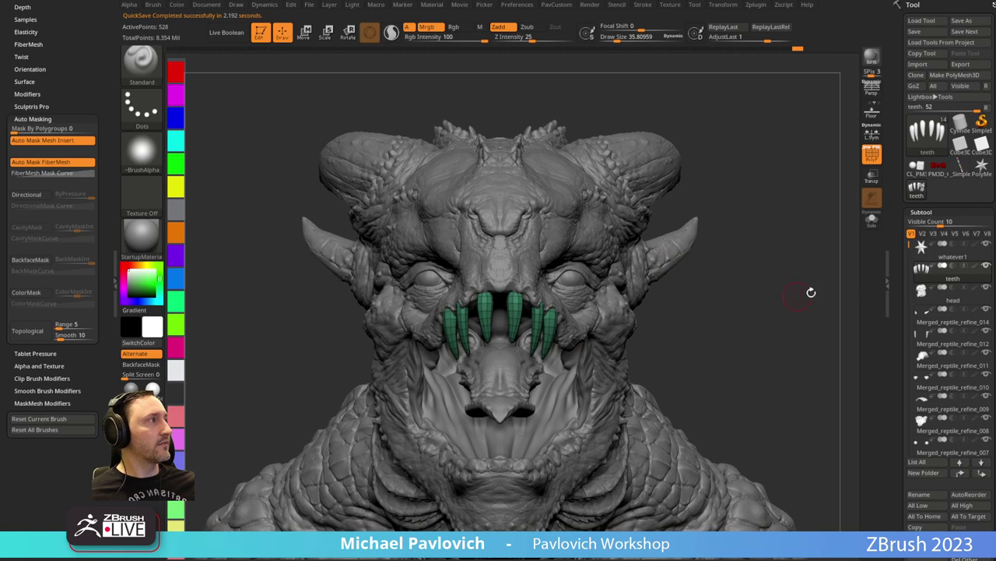
scroll(897, 291, "down", 3)
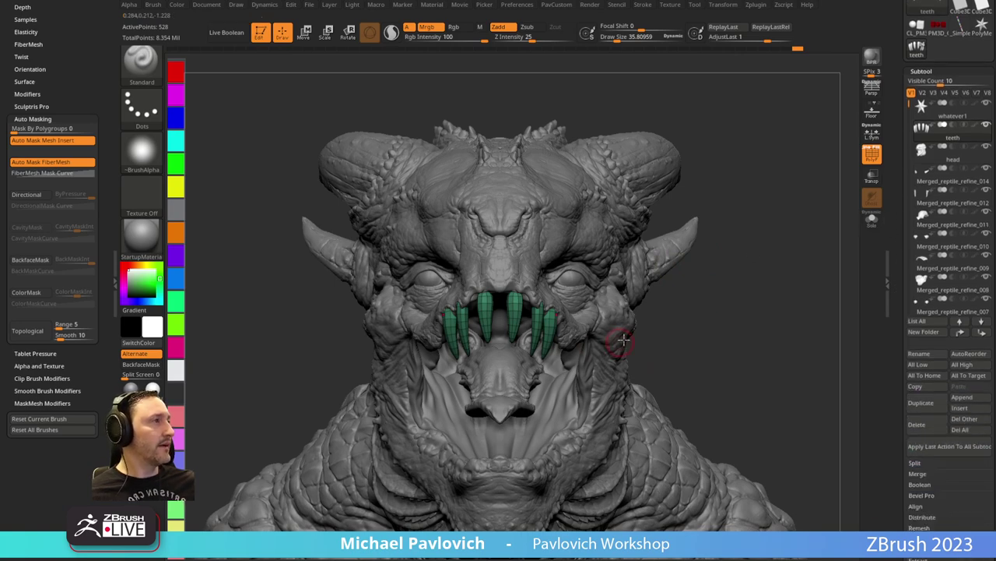
left_click(922, 401)
Collapse the ZRemesher options and open the Deformation controls for the duplicated teeth.
scroll(905, 352, "down", 10)
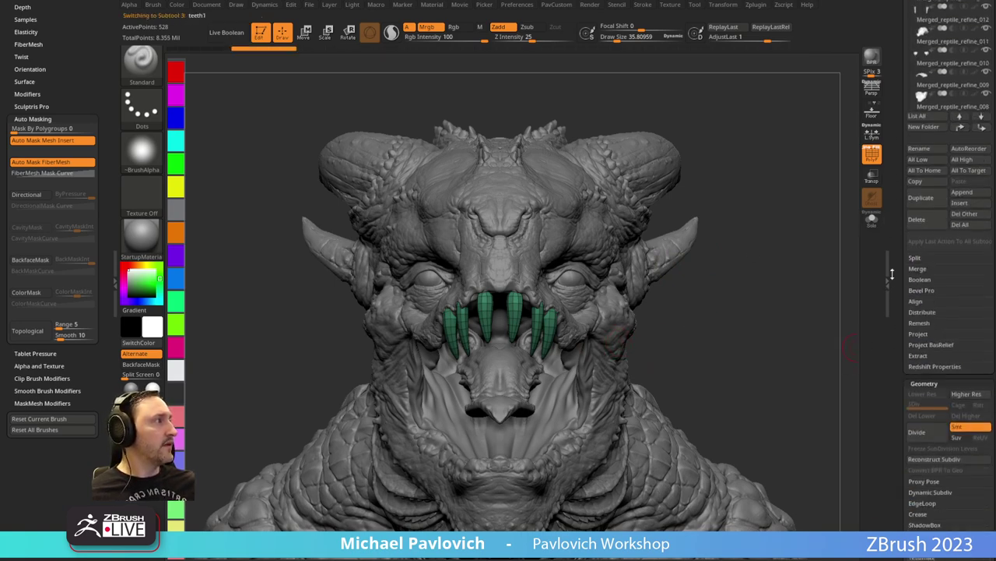
key("shift")
left_click(924, 405)
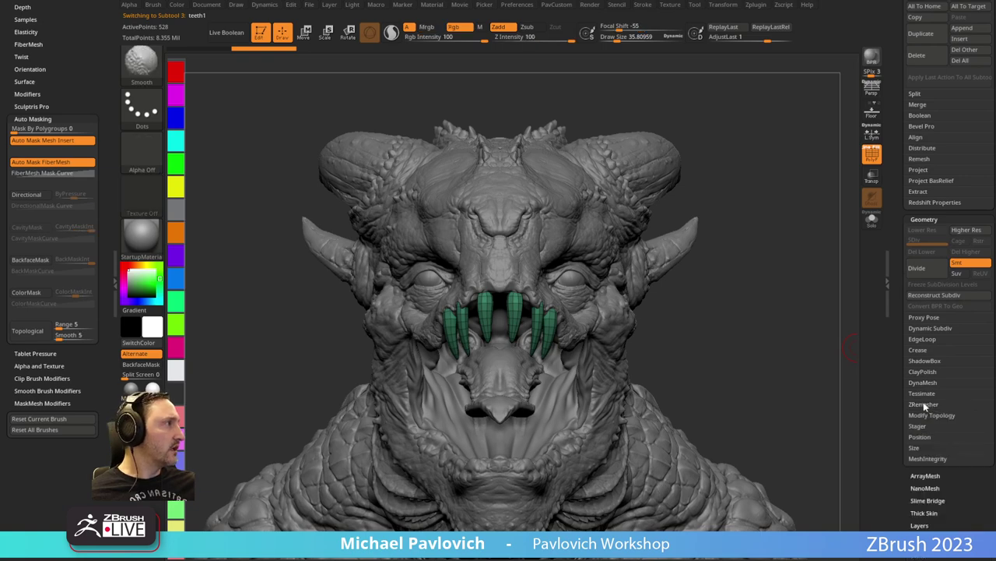
scroll(901, 400, "down", 9)
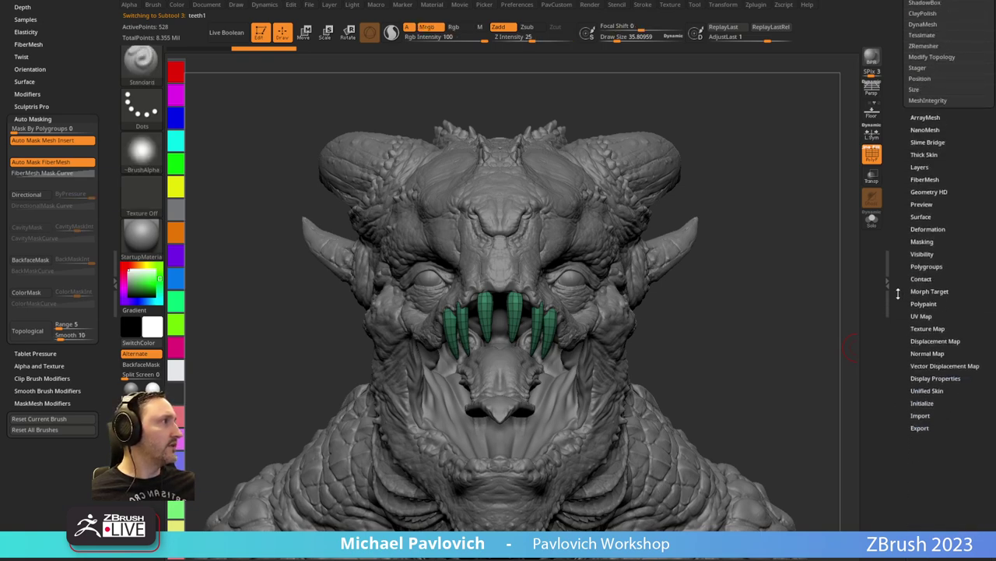
left_click(921, 245)
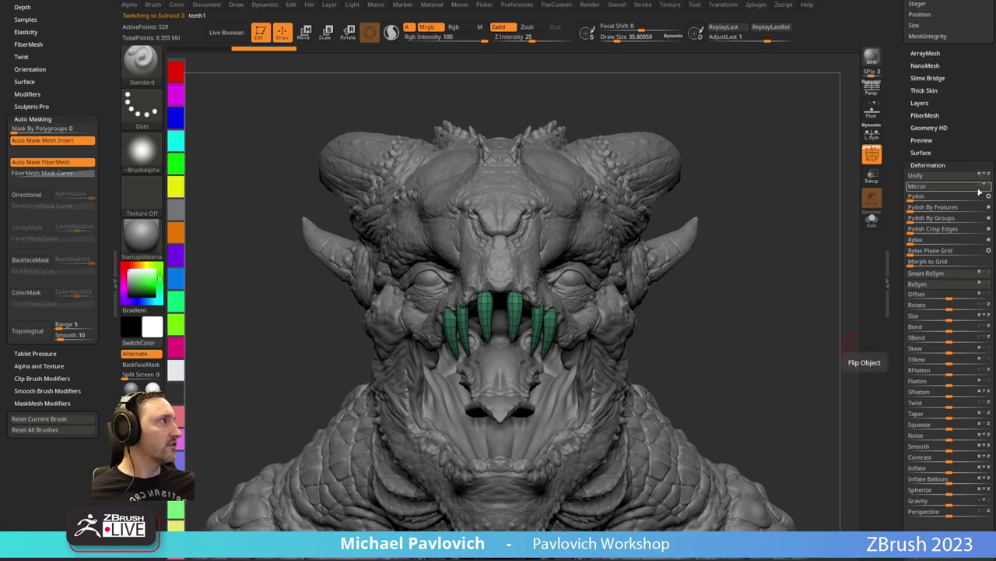
Show the floor grid temporarily and examine the axis directions around the bust from several angles.
left_click(871, 110)
left_click_drag(672, 145, 507, 347)
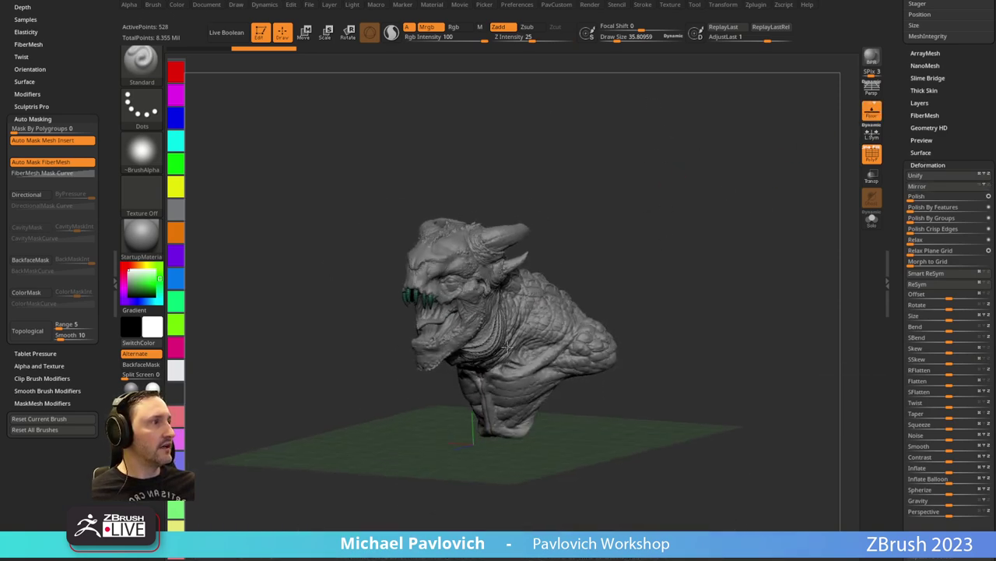
left_click_drag(646, 259, 498, 452)
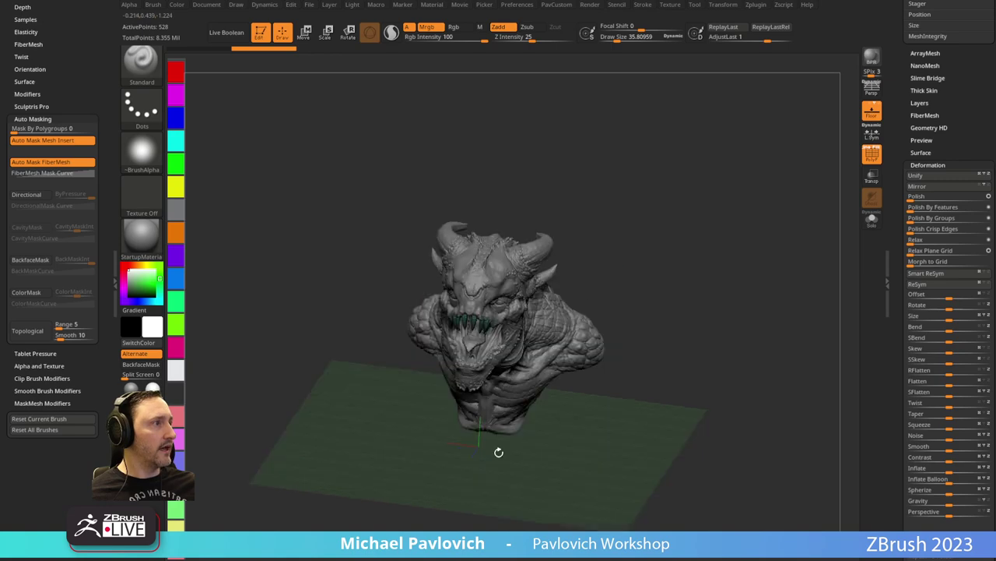
left_click_drag(589, 371, 519, 428)
left_click_drag(700, 336, 763, 290)
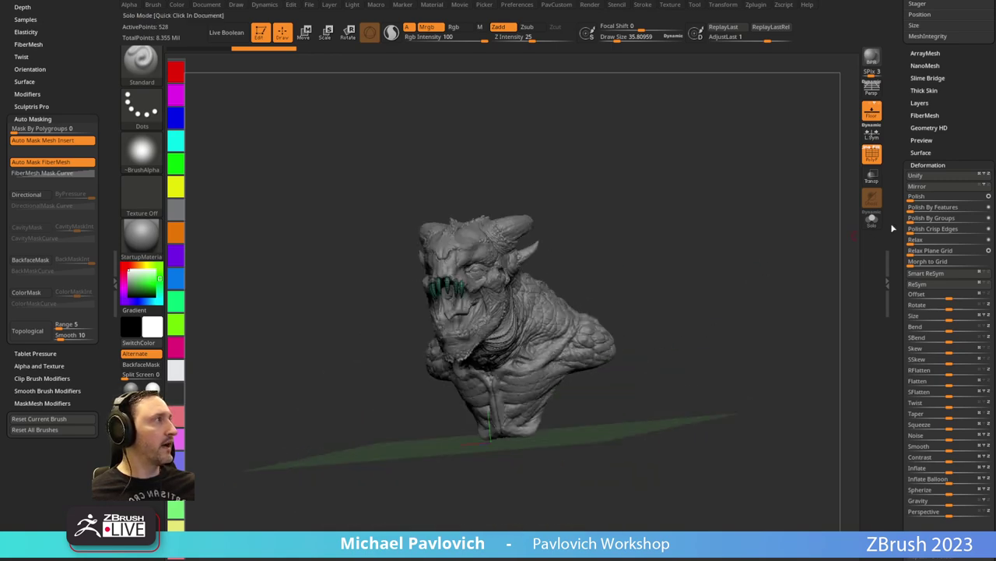
left_click(873, 113)
left_click_drag(712, 211, 703, 214, "shift")
right_click_drag(703, 215, 731, 263, "ctrl")
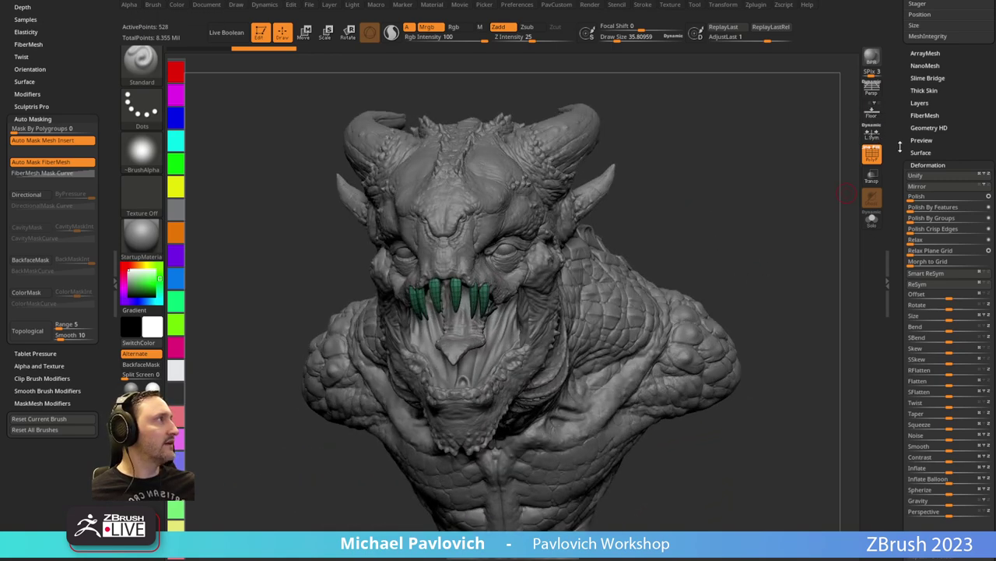
Mirror the duplicated teeth along the Y axis and move them down into the lower jaw.
left_click(928, 189)
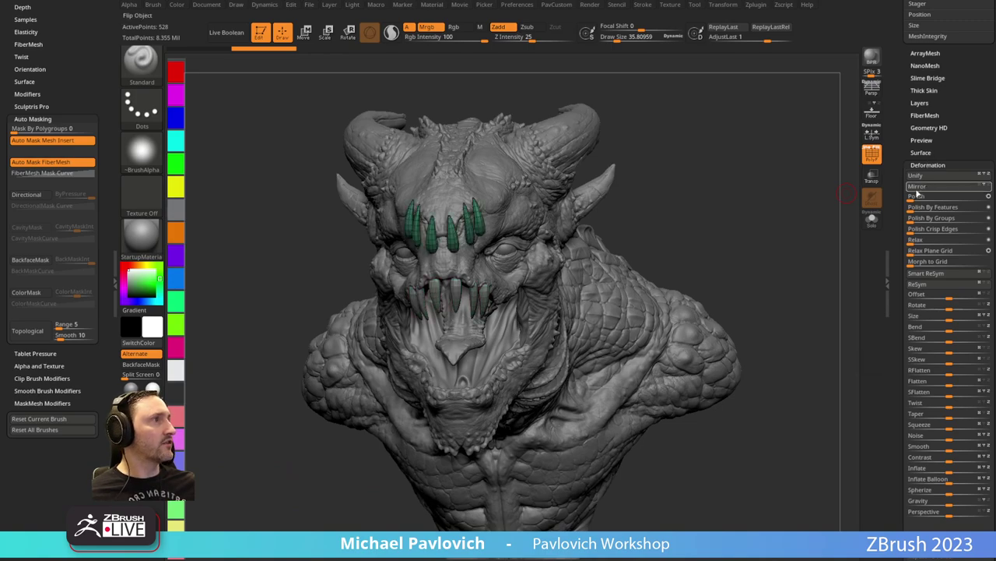
mouse_move(798, 207)
left_mouse_down()
mouse_move(721, 211)
mouse_move(710, 203)
left_mouse_up()
left_click_drag(710, 202, 854, 224, "alt")
key("w")
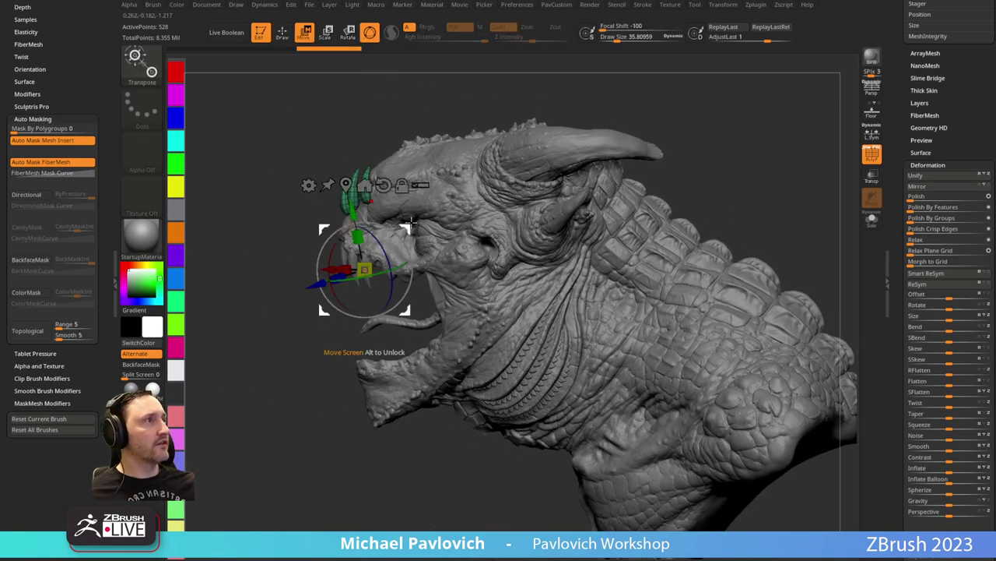
left_click_drag(413, 229, 430, 382)
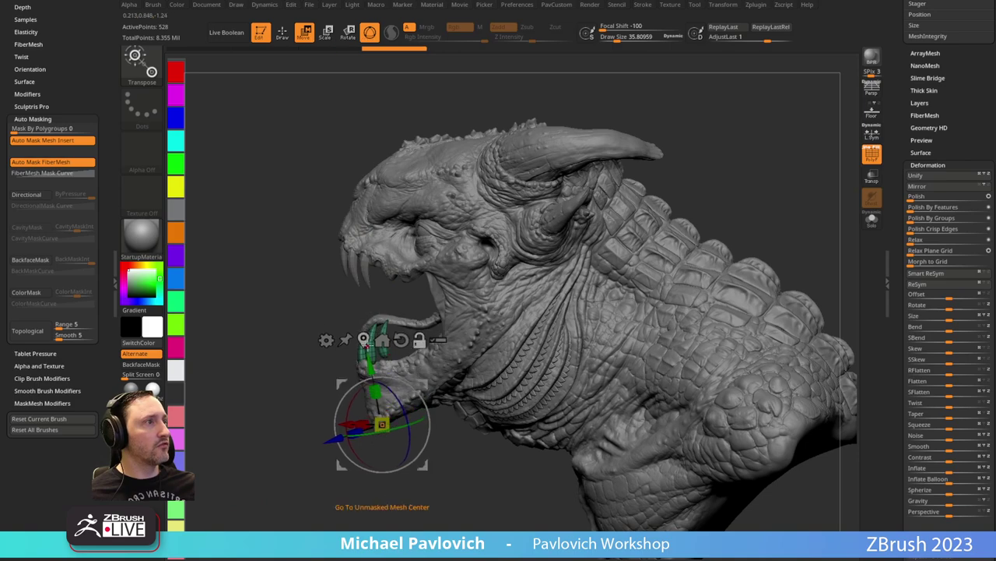
Send the gizmo to the lower teeth's unmasked mesh center and make the lower teeth active in front view.
left_click(363, 337)
left_click_drag(287, 409, 671, 286, "shift")
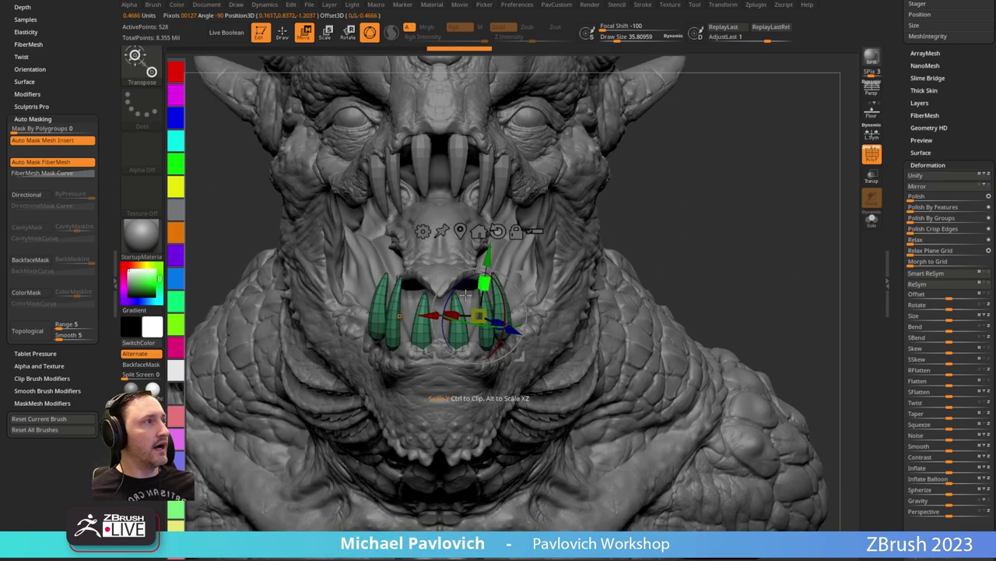
left_click(460, 232, "alt")
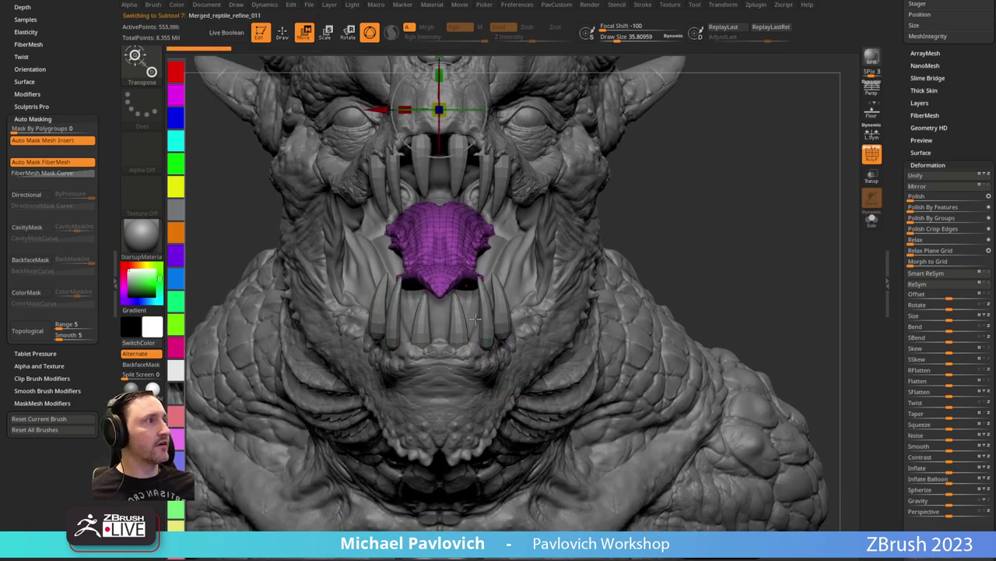
left_click(480, 320, "alt")
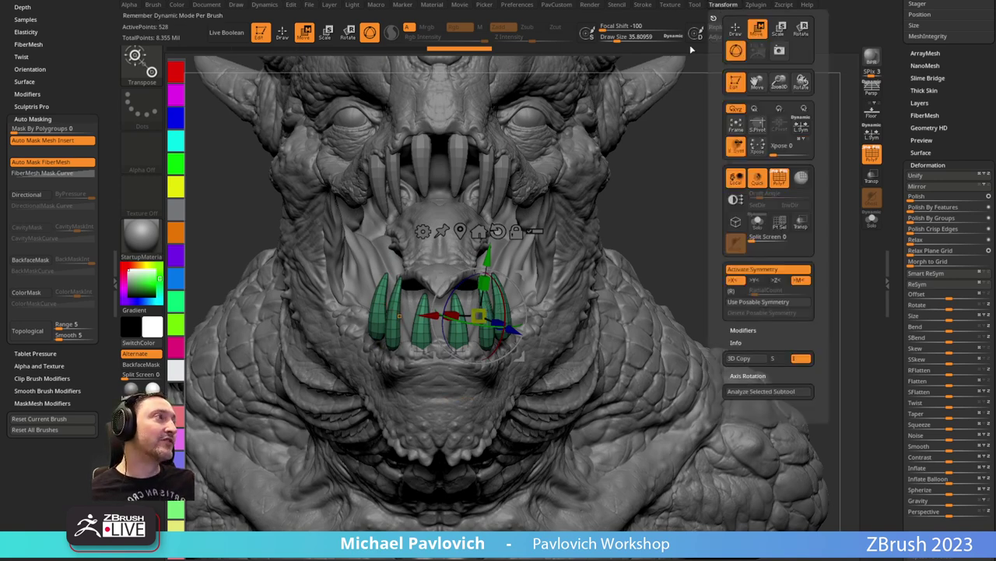
Turn off symmetry, move the gizmo to the lower teeth's unmasked mesh center and reset its orientation.
mouse_move(719, 8)
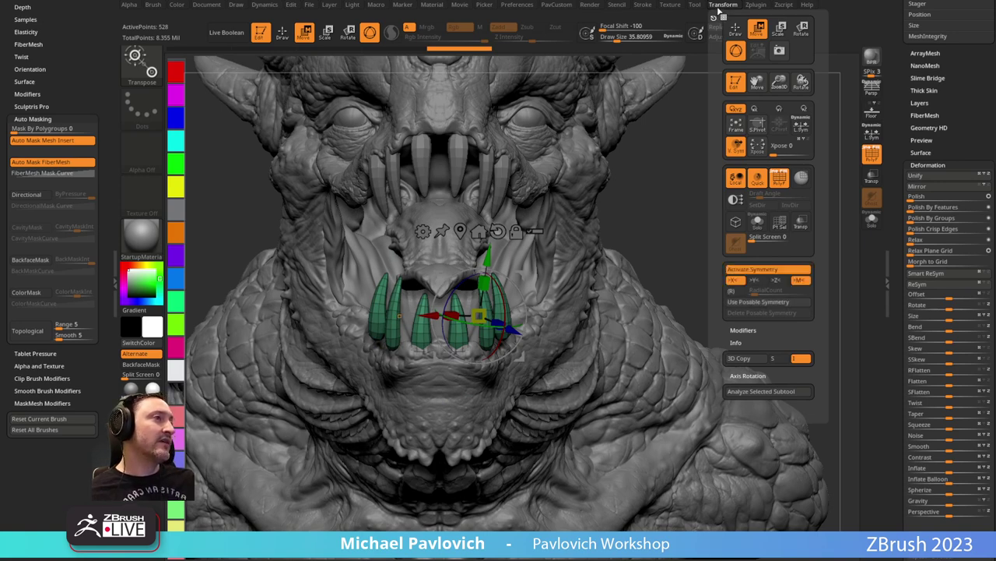
key("x")
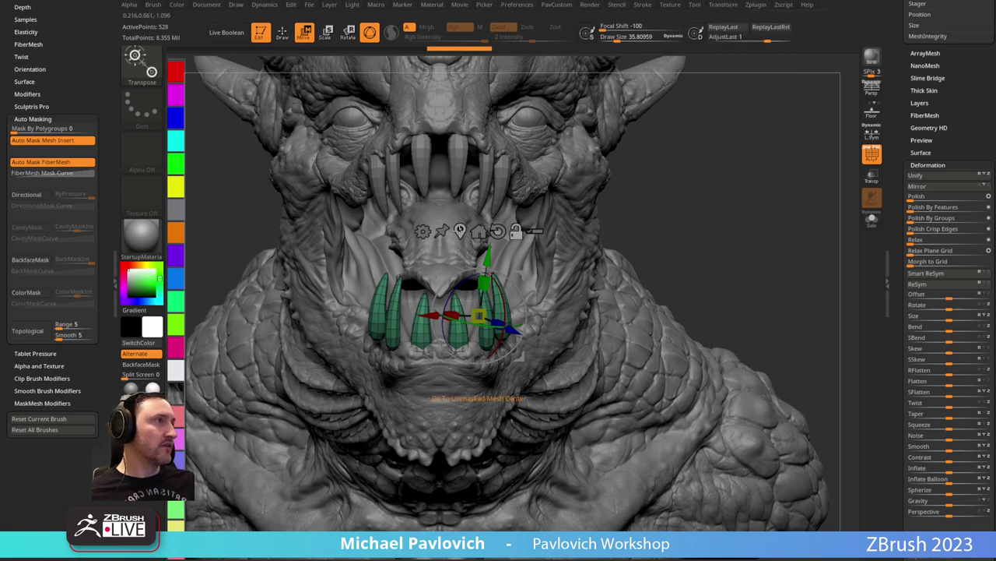
left_click(460, 230)
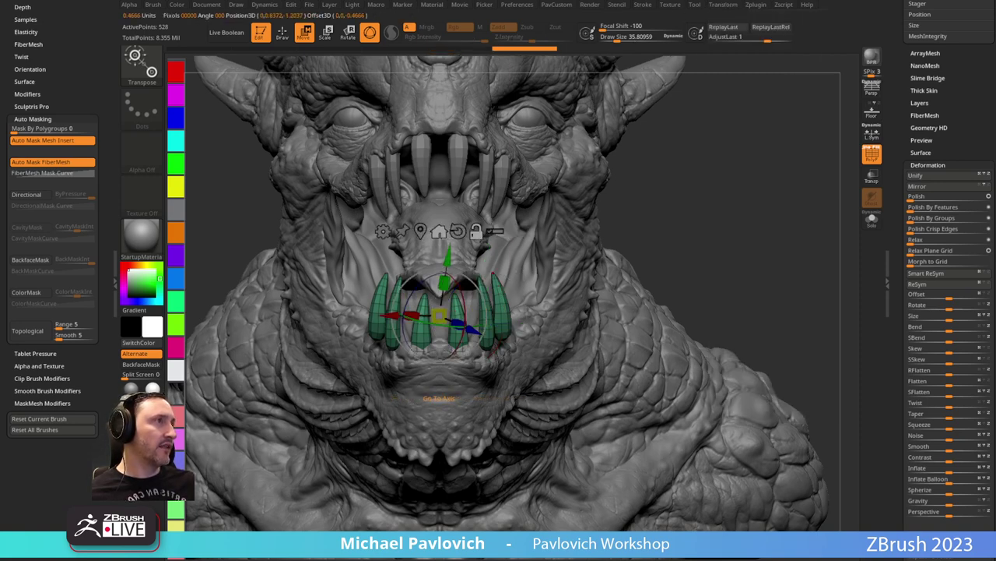
left_click(457, 232)
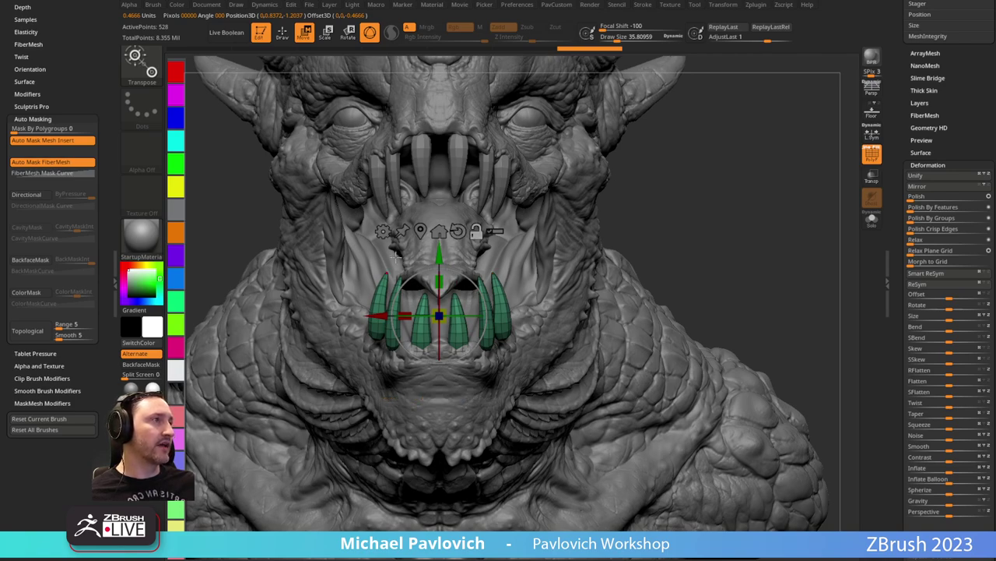
Rotate the lower teeth in side view to follow the lower jaw, and return to drawing mode in front view.
right_click_drag(604, 260, 452, 268, "shift")
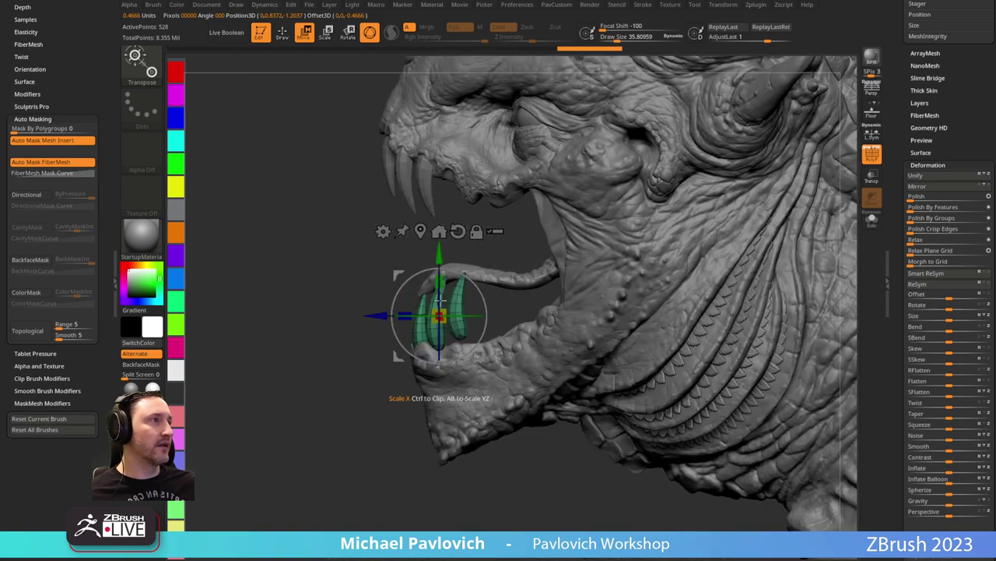
right_click_drag(288, 394, 380, 398, "shift")
right_click_drag(484, 389, 398, 392, "shift")
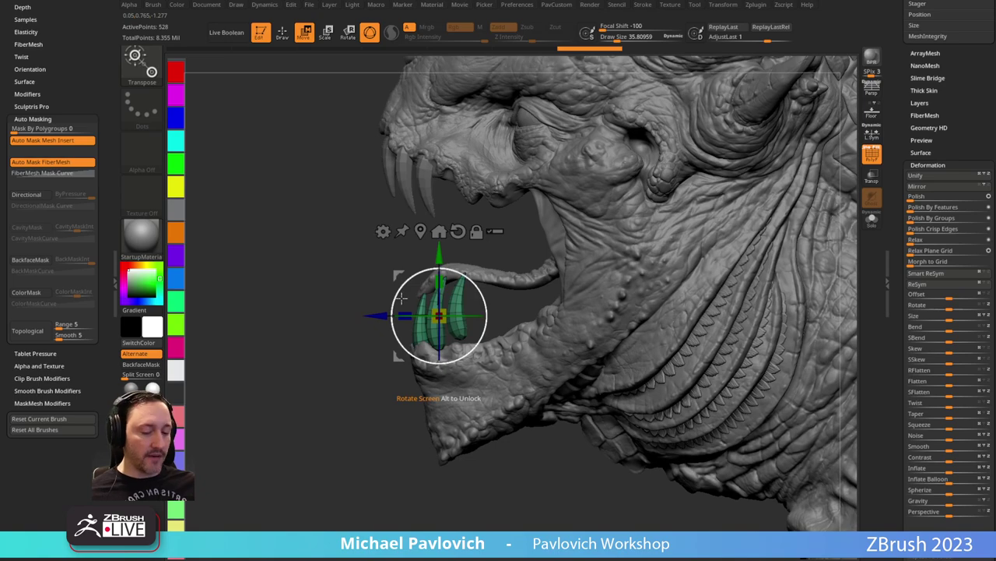
left_click_drag(485, 306, 484, 297)
key("q")
right_click_drag(312, 376, 396, 379, "shift")
key("w")
key("q")
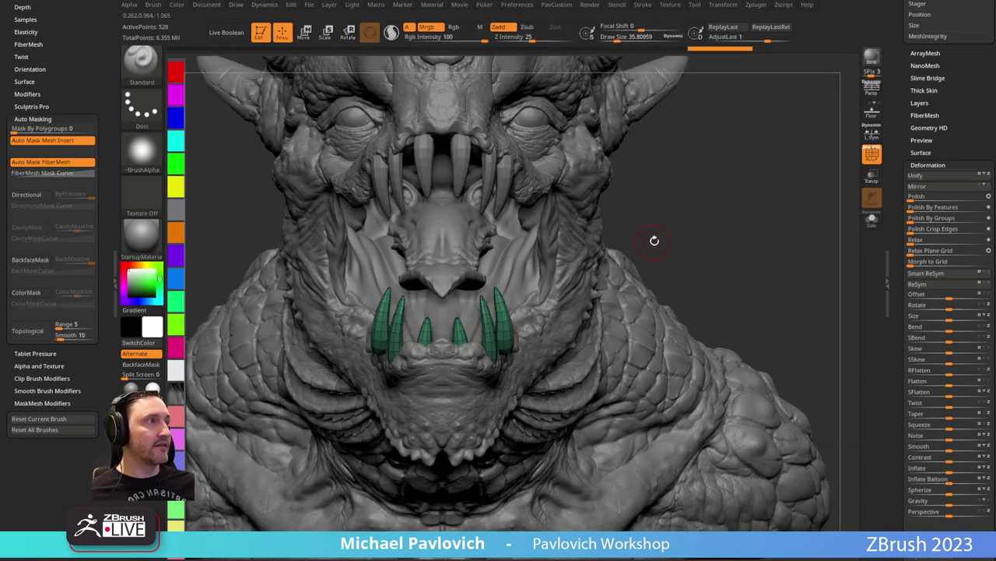
Reposition the individual lower teeth along the jaw with the Move Topological brush, working from three-quarter and side views.
left_click_drag(654, 241, 498, 261)
key("b")
key("m")
key("t")
left_click_drag(417, 337, 421, 302)
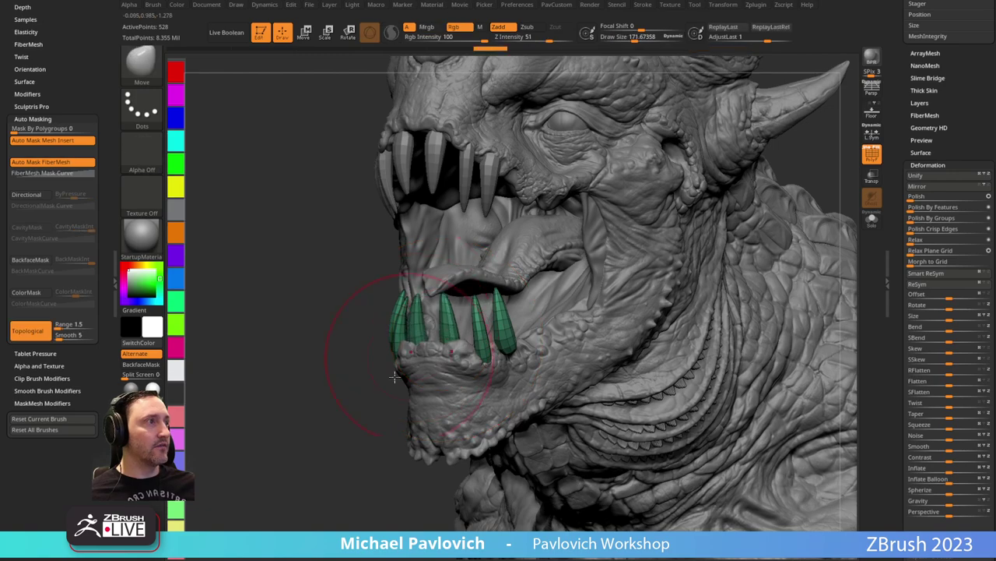
mouse_move(484, 349)
left_mouse_down()
mouse_move(473, 337)
mouse_move(476, 350)
left_mouse_up()
left_click_drag(387, 407, 296, 405, "shift")
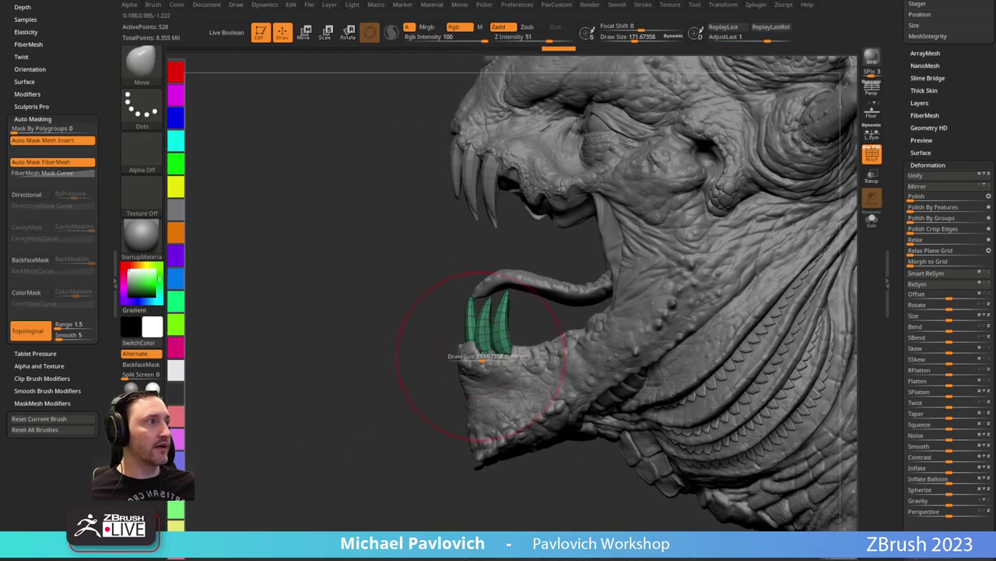
left_click_drag(496, 344, 515, 347)
left_click_drag(510, 309, 519, 343)
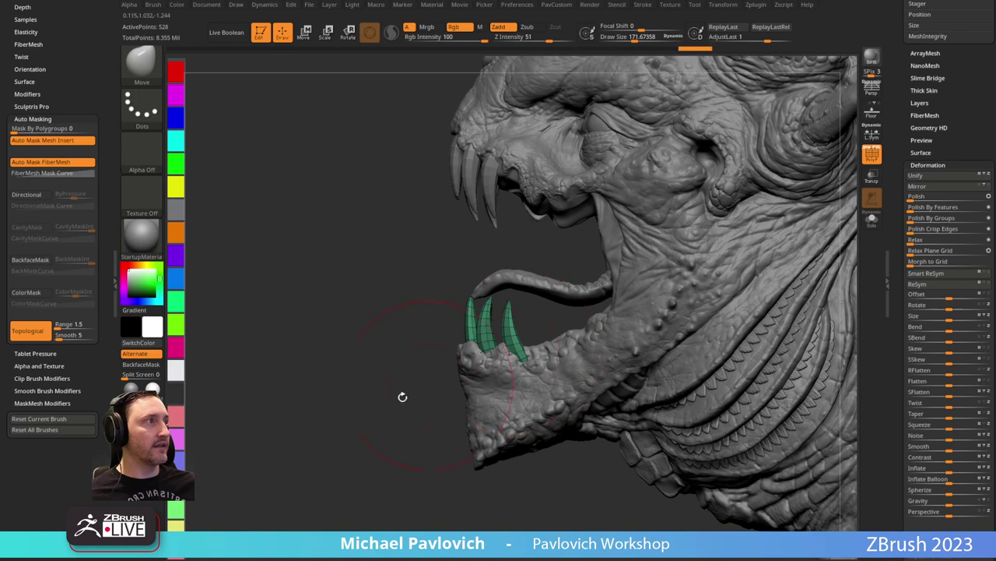
Reduce the draw size and switch to the Standard brush with the whole bust in front view.
left_click_drag(402, 398, 397, 335, "alt")
mouse_move(397, 335)
left_mouse_down()
mouse_move(545, 343)
mouse_move(475, 350)
left_mouse_up()
mouse_move(653, 265)
left_mouse_down()
mouse_move(658, 251)
mouse_move(662, 288)
left_mouse_up()
key("s")
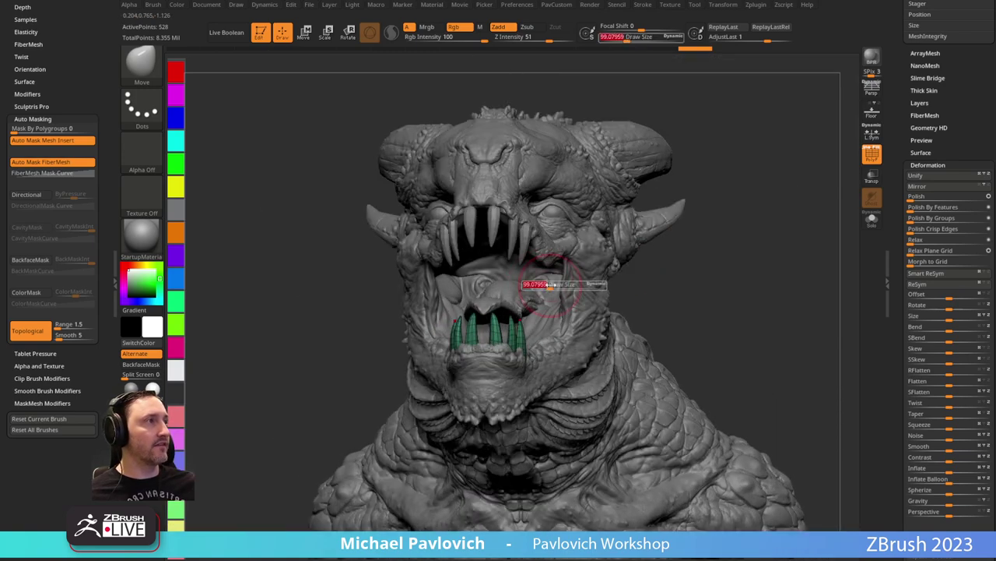
left_click_drag(547, 285, 532, 285)
mouse_move(662, 272)
left_mouse_down()
mouse_move(694, 278)
mouse_move(670, 261)
left_mouse_up()
key("b")
key("s")
key("t")
right_click_drag(666, 256, 642, 274)
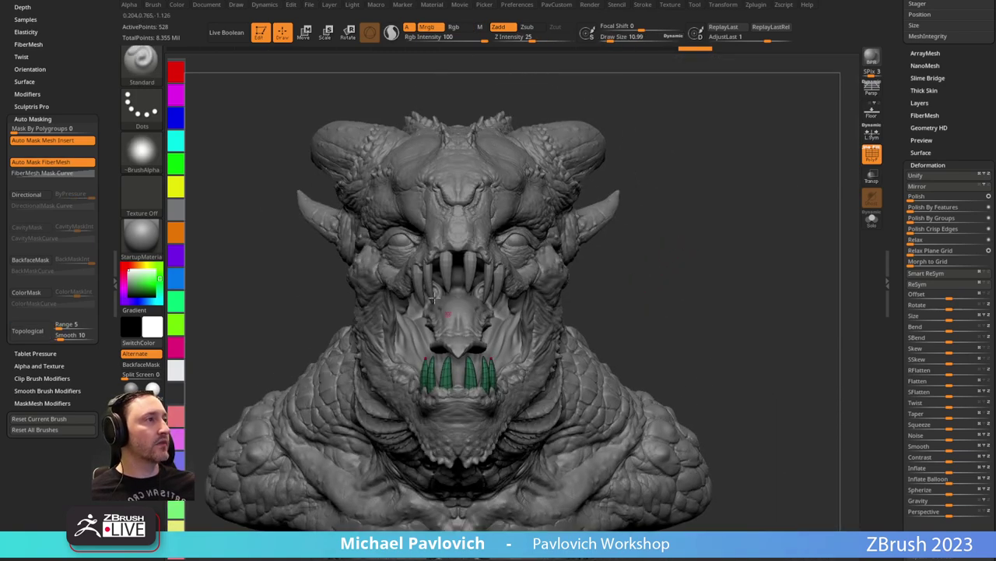
Select the upper teeth subtool and merge it down with the lower teeth subtool.
left_click_drag(898, 193, 885, 319)
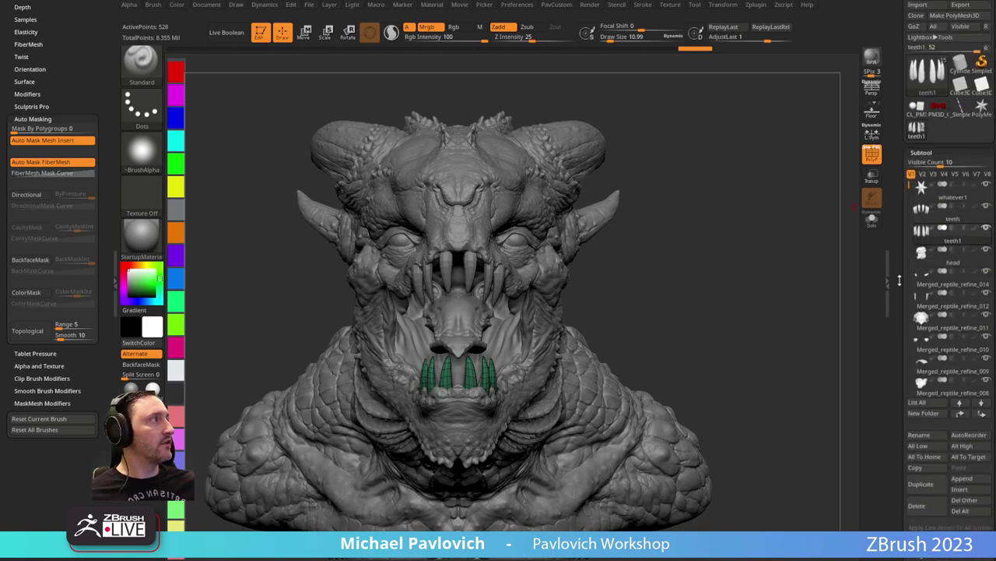
left_click(942, 218)
key("ctrl+m")
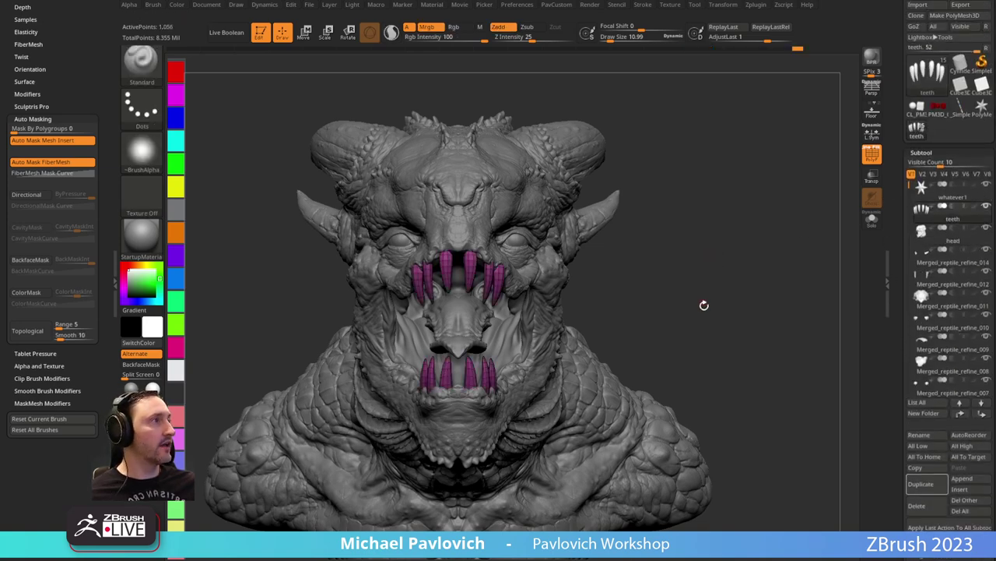
Open the subtool Merge options, start a custom hotkey assignment for MergeDown and cancel it.
left_click_drag(893, 290, 894, 200)
left_click(917, 306)
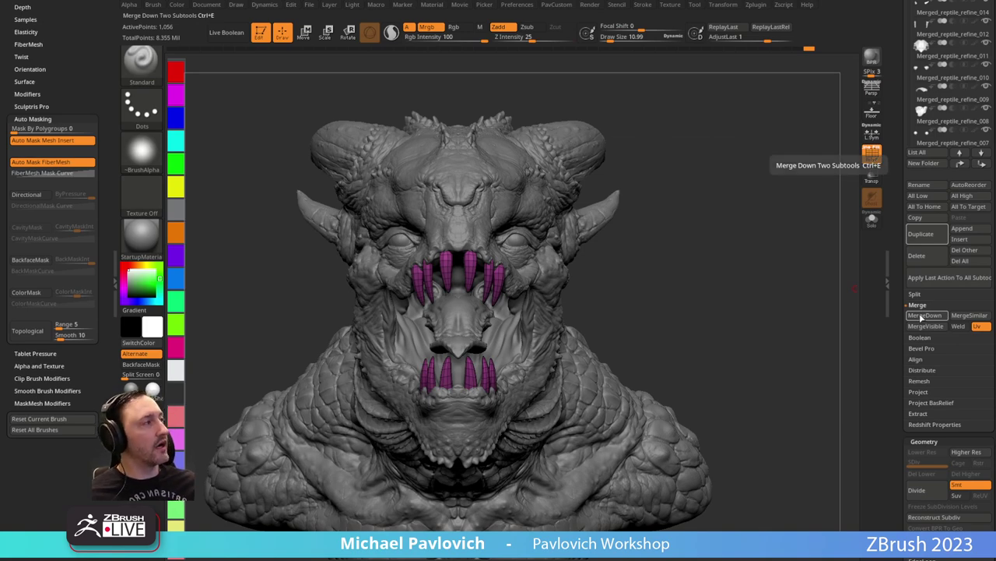
key("ctrl")
left_click(924, 316, "ctrl+alt")
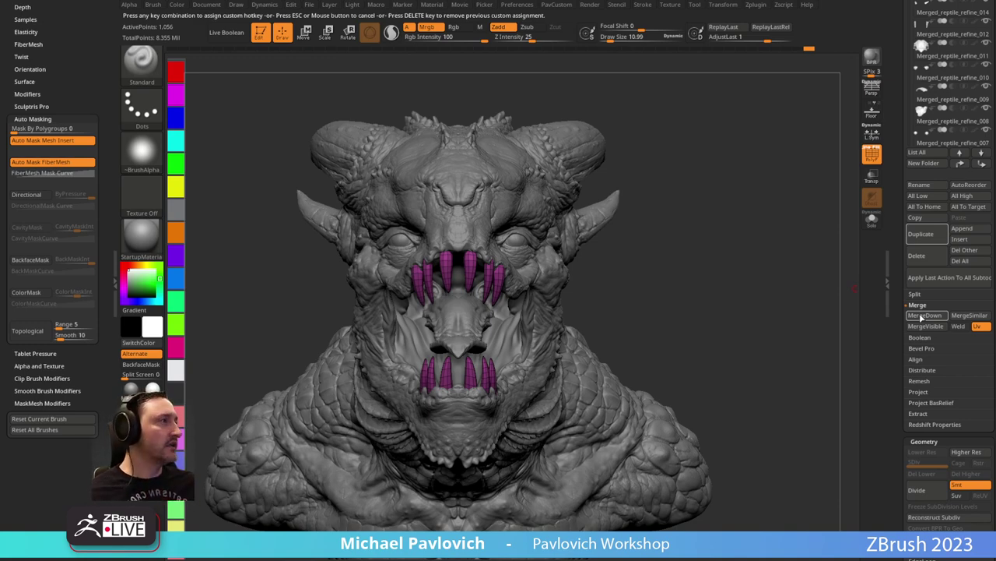
key("Escape")
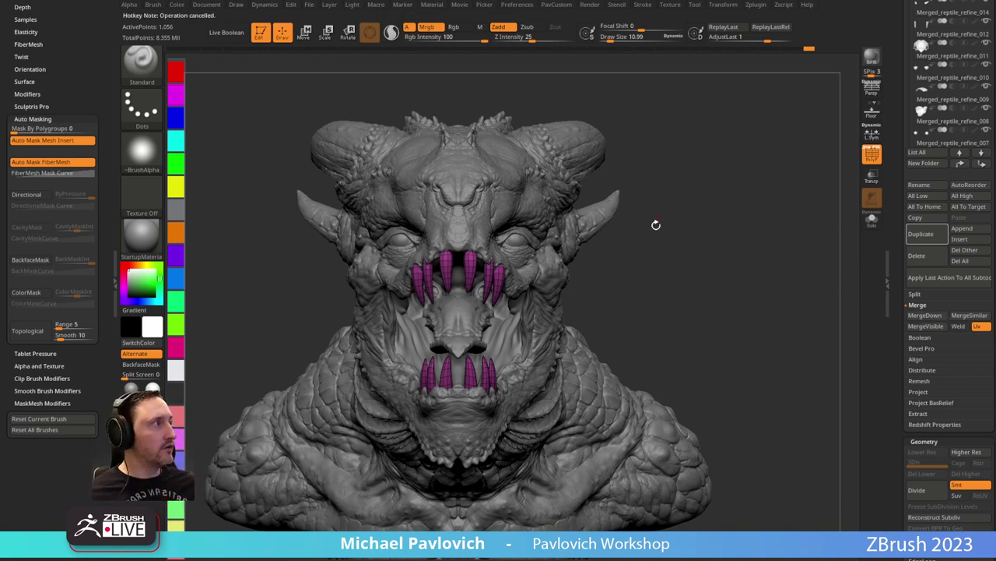
Isolate the merged teeth in Solo mode, face them to the front and quick-save the project.
left_click_drag(722, 257, 713, 262)
left_click_drag(760, 186, 758, 175)
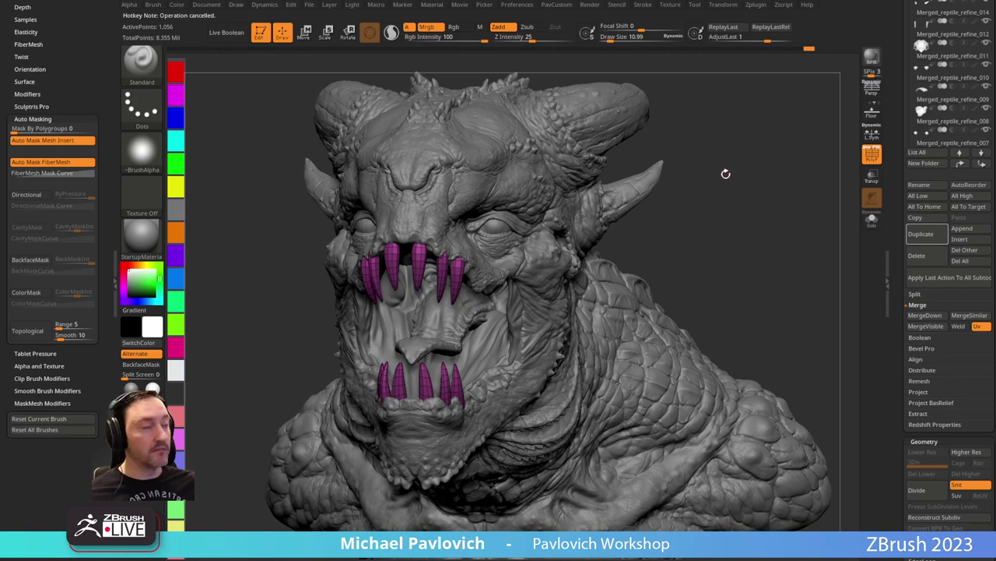
left_click_drag(742, 190, 743, 165)
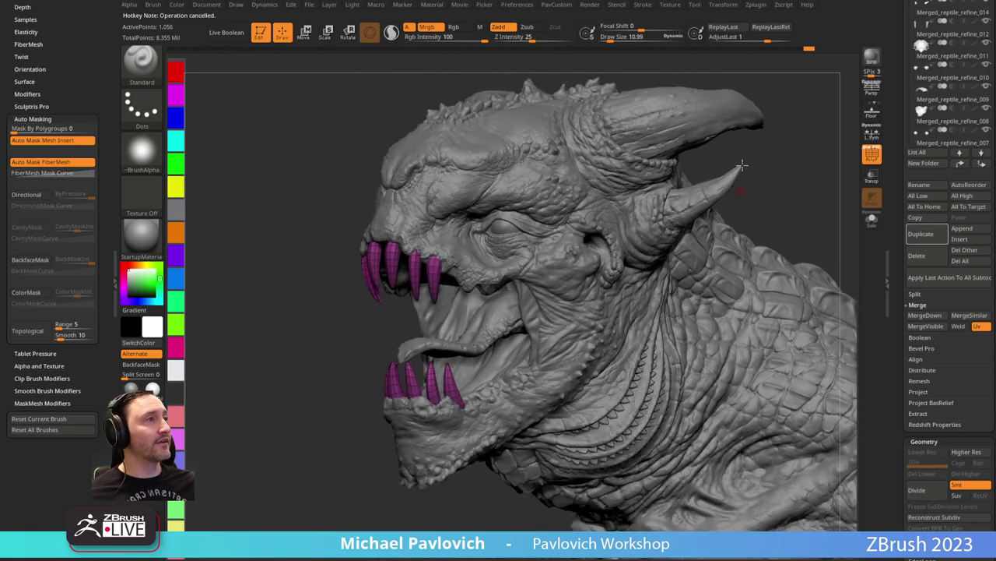
left_click(873, 220)
left_click_drag(690, 200, 742, 238)
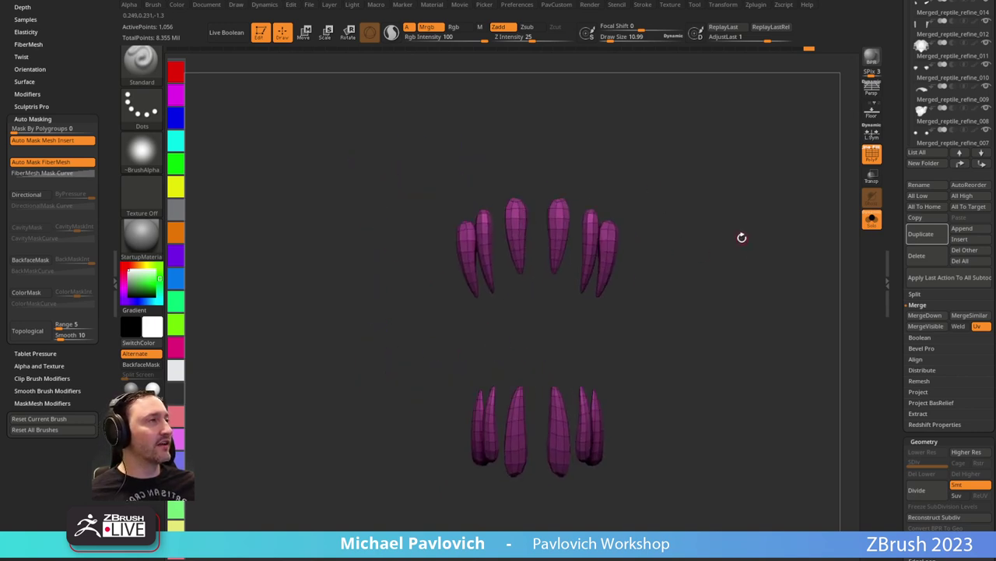
key("ctrl+s")
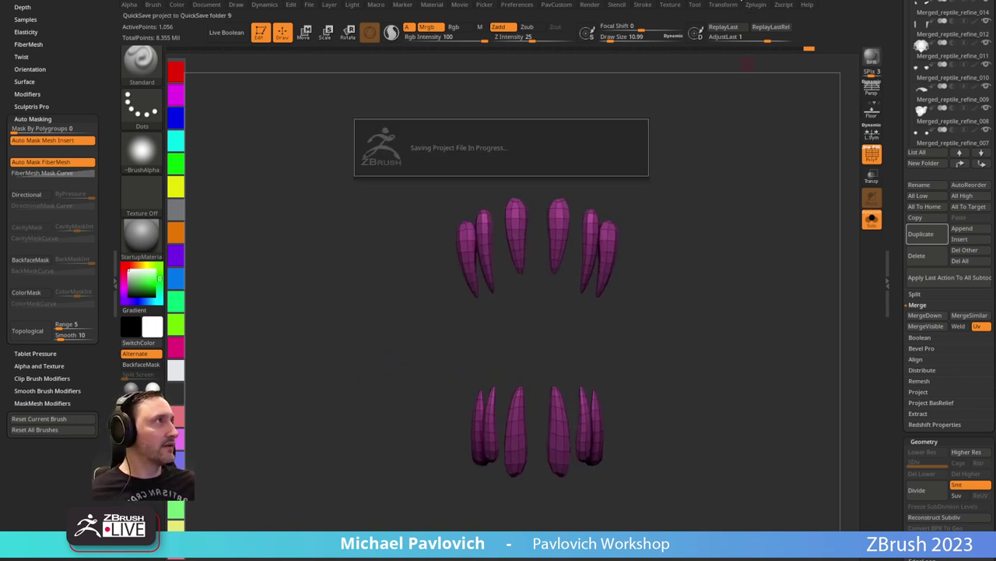
Create a new InsertMesh brush from the isolated upper and lower teeth in front view.
left_click_drag(712, 294, 469, 194)
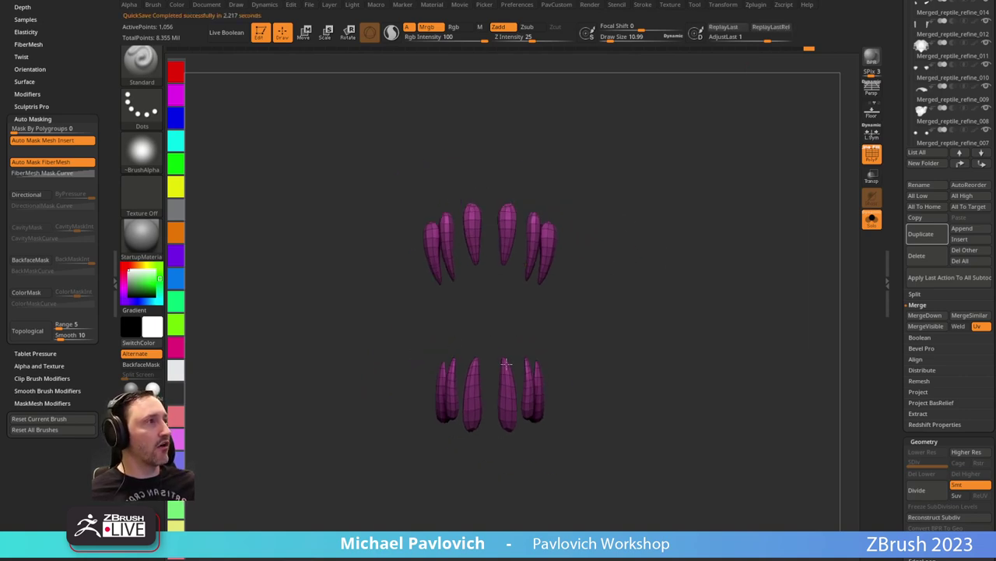
left_click_drag(650, 239, 661, 264)
key("b")
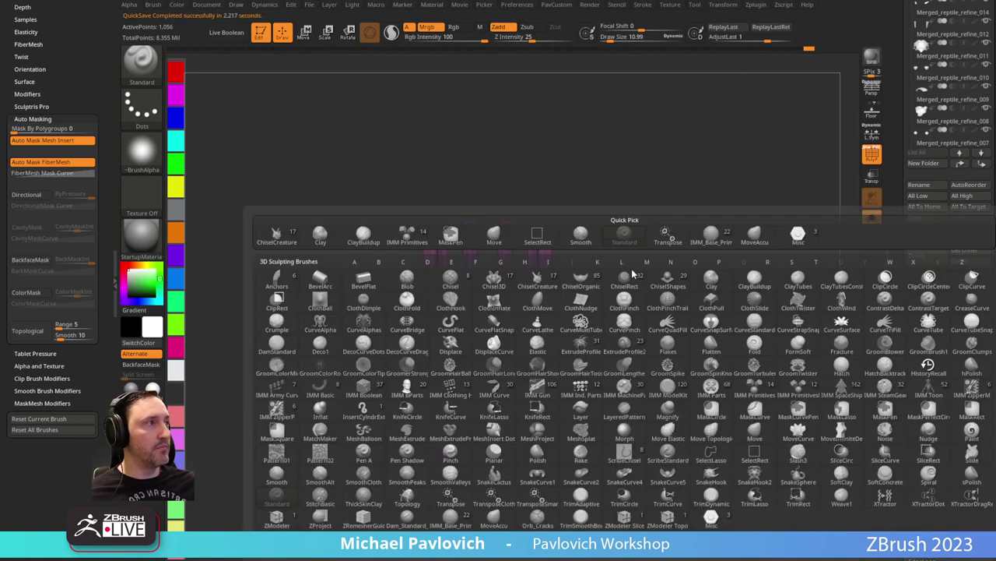
left_click(453, 539)
left_click(456, 177)
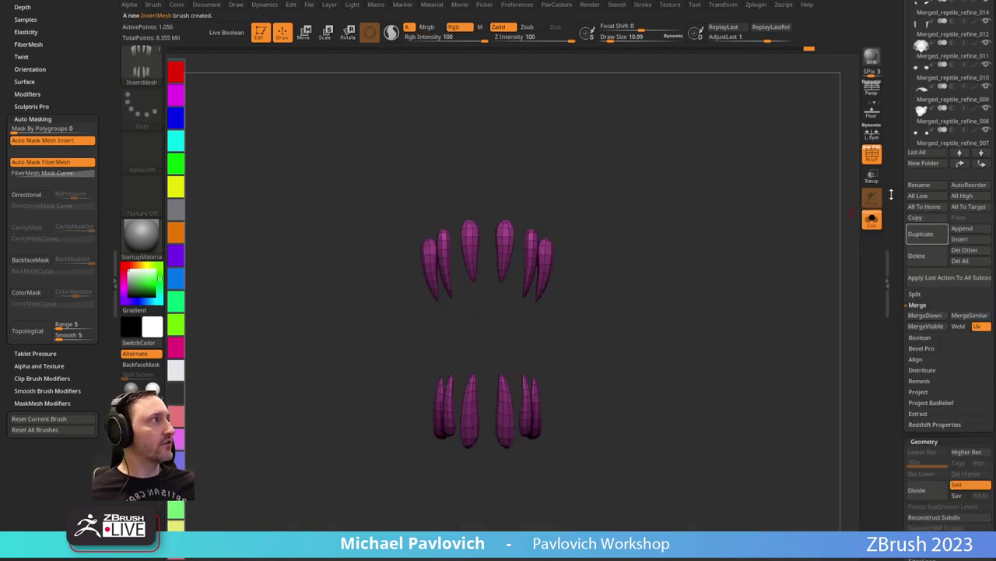
Leave Solo mode and delete the merged teeth subtool from the bust.
left_click_drag(891, 195, 891, 209)
left_click(872, 219)
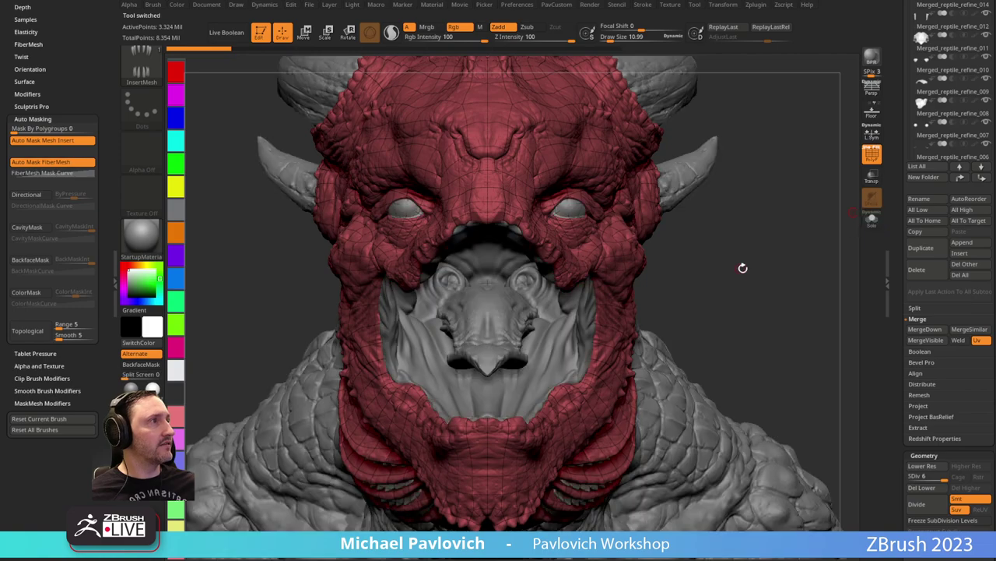
left_click_drag(742, 268, 684, 264, "alt")
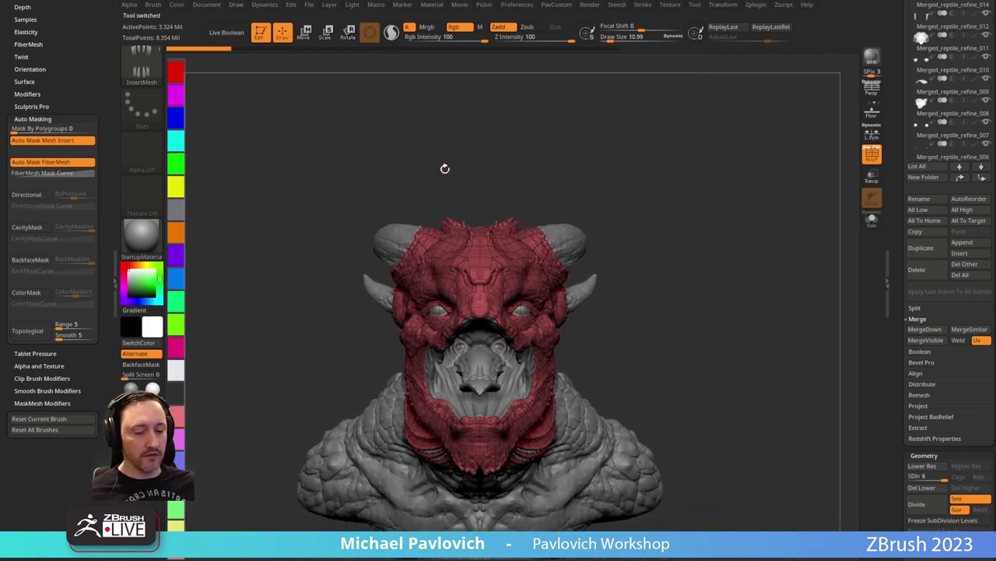
Load the IMM Dragon Bone brush from the Insert-IMM brush folder in LightBox.
key("comma")
left_click(289, 66)
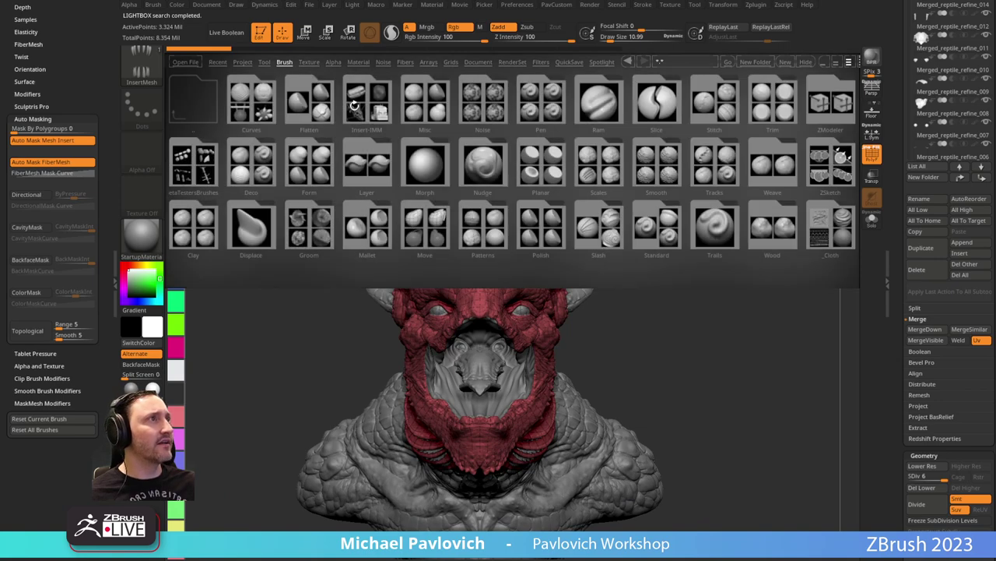
left_click(354, 106)
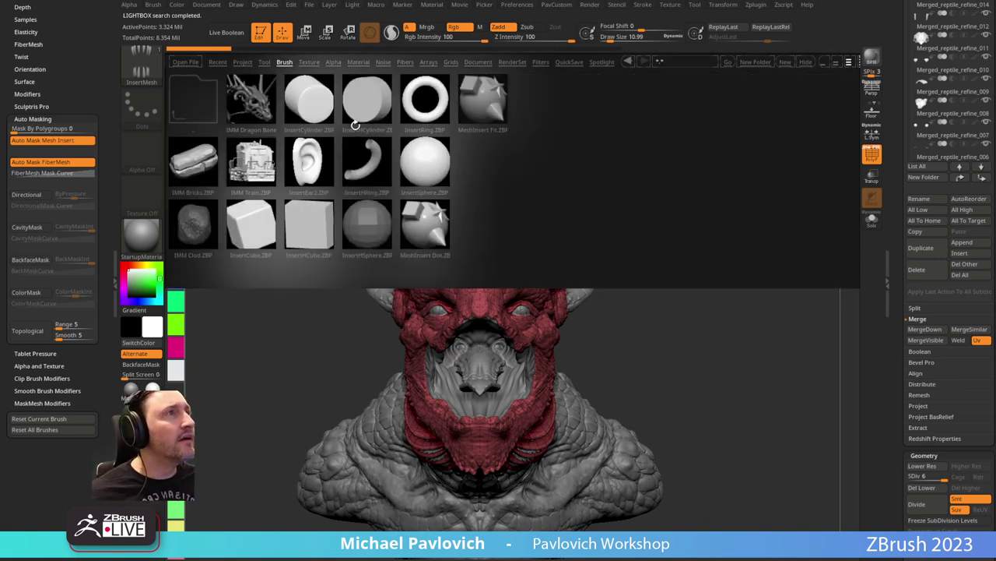
double_click(263, 109)
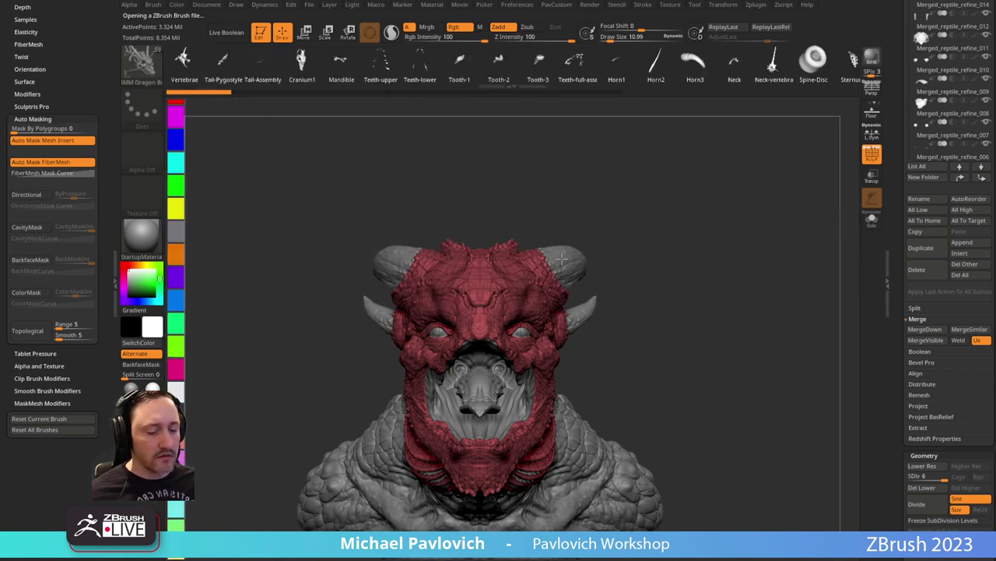
Browse the dragon bone inserts and choose the Teeth-lower mesh.
key("m")
left_click_drag(695, 62, 541, 61)
key("m")
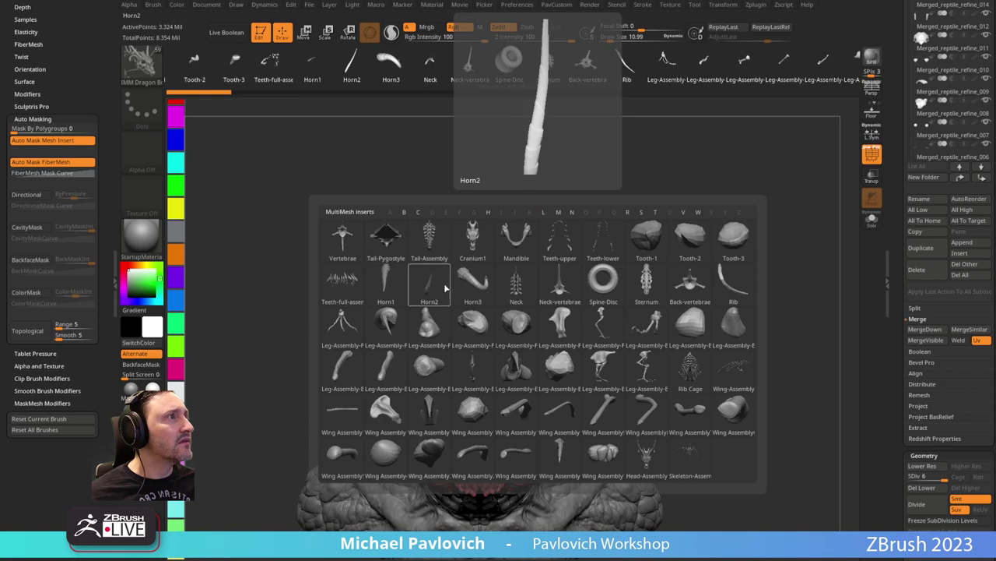
left_click(604, 244)
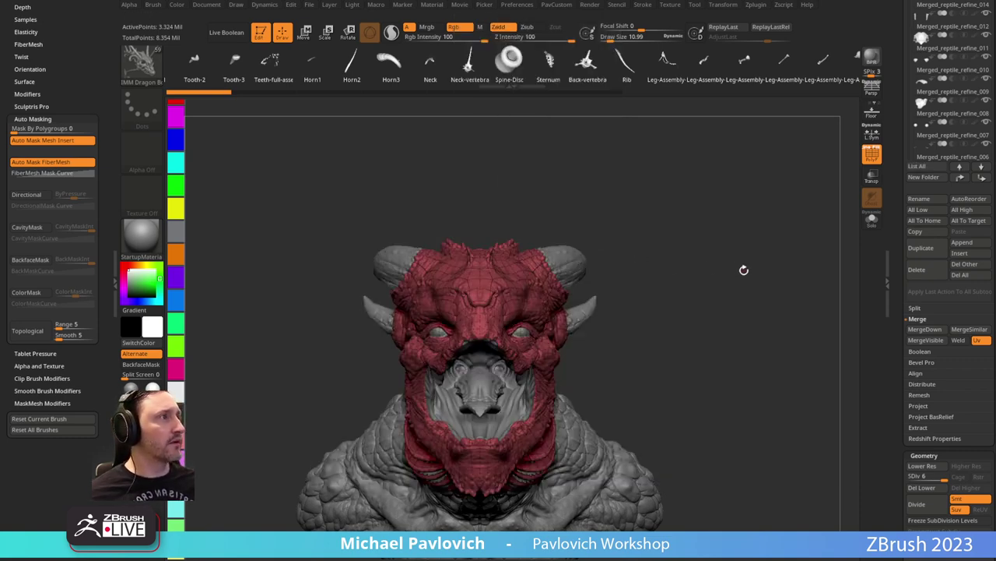
Make the whatever1 subtool active and insert the teeth mesh inside the upper jaw, viewed from below.
left_click_drag(743, 271, 769, 210)
left_click_drag(897, 176, 898, 471)
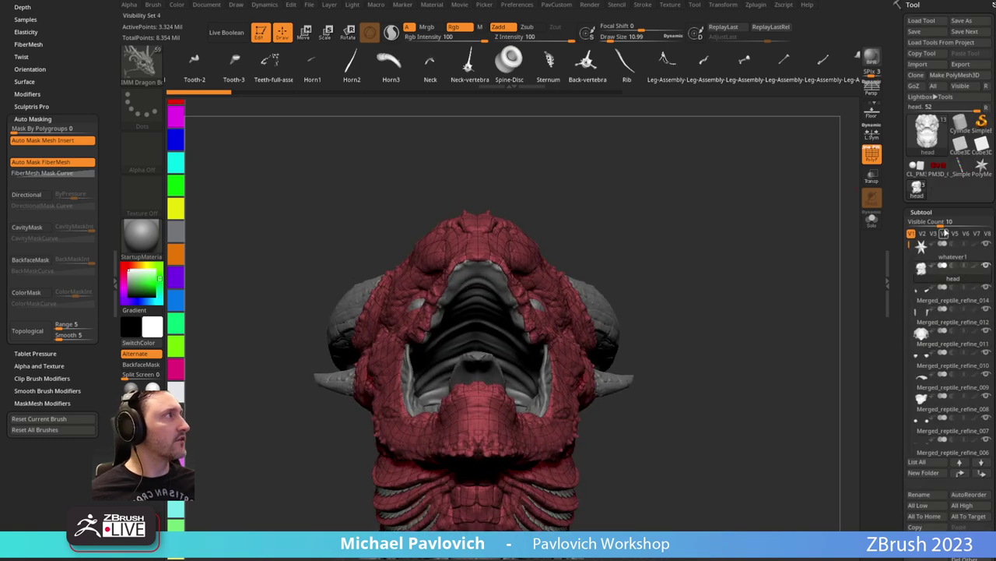
left_click(946, 257)
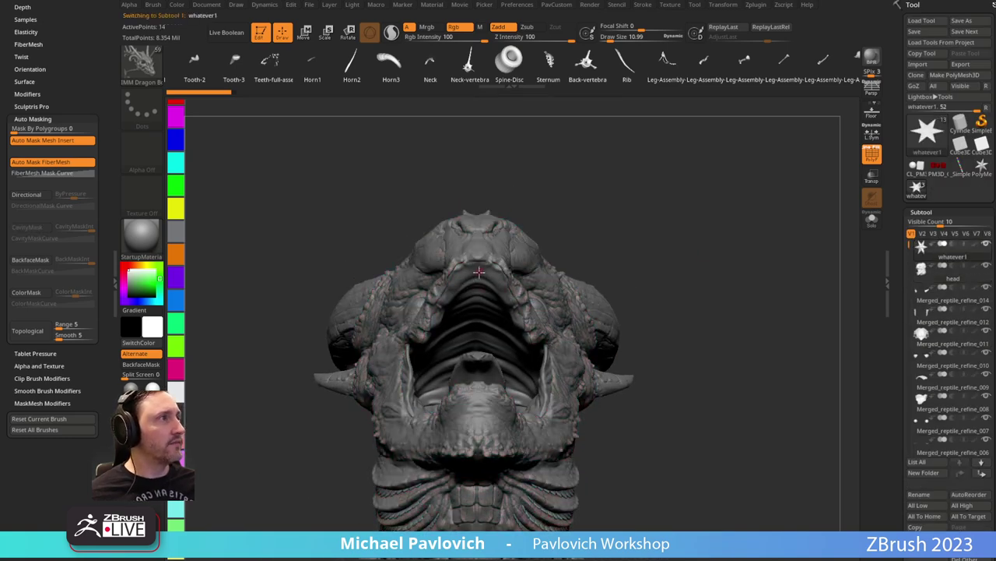
left_click_drag(483, 301, 484, 354)
left_click_drag(673, 218, 766, 133)
Adjust the inserted teeth with the gizmo to fit along the upper jaw, and return to drawing mode.
key("w")
left_click_drag(352, 303, 418, 312)
key("q")
left_click_drag(292, 408, 344, 399)
left_click_drag(629, 288, 643, 245)
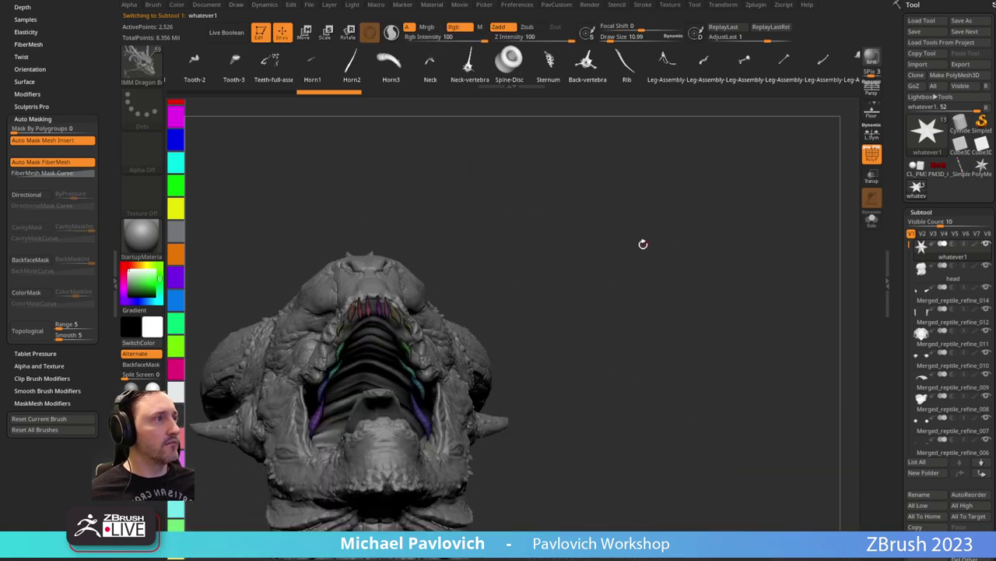
Pick the custom InsertMesh teeth brush and insert its upper and lower teeth over the front of the face.
key("b")
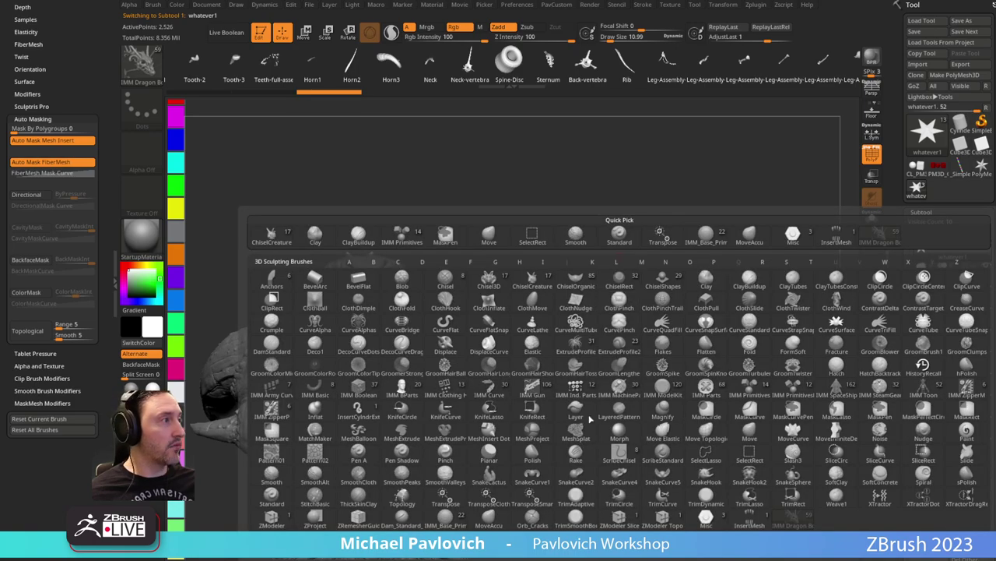
left_click(749, 526)
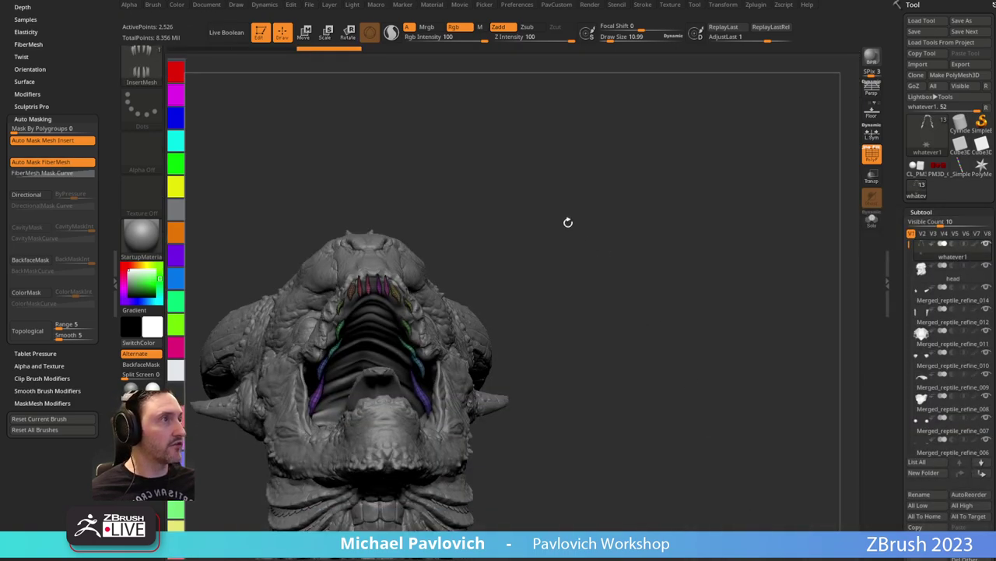
mouse_move(568, 222)
left_mouse_down()
mouse_move(634, 269)
mouse_move(672, 330)
mouse_move(679, 270)
left_mouse_up()
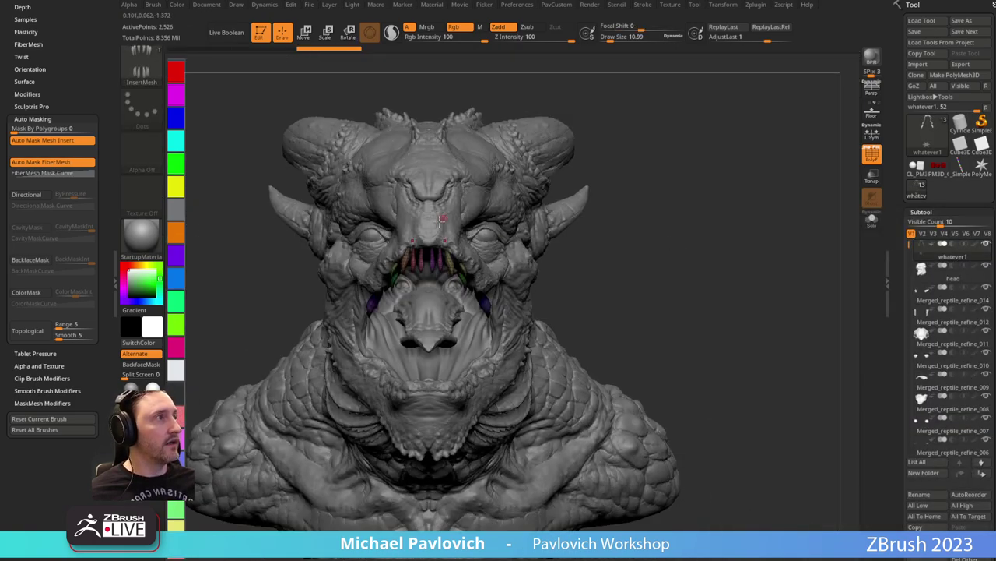
left_click_drag(430, 248, 439, 312)
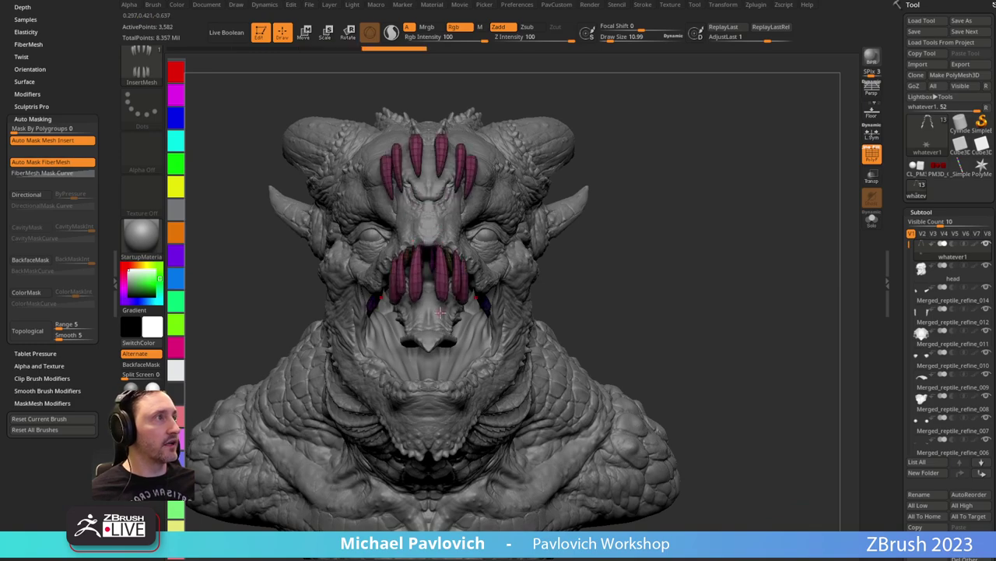
Move the inserted teeth with the gizmo so they sit in the upper and lower jaws, and return to drawing mode.
left_click_drag(696, 232, 573, 234, "shift")
key("w")
left_click_drag(481, 232, 534, 296)
left_click_drag(537, 278, 545, 287)
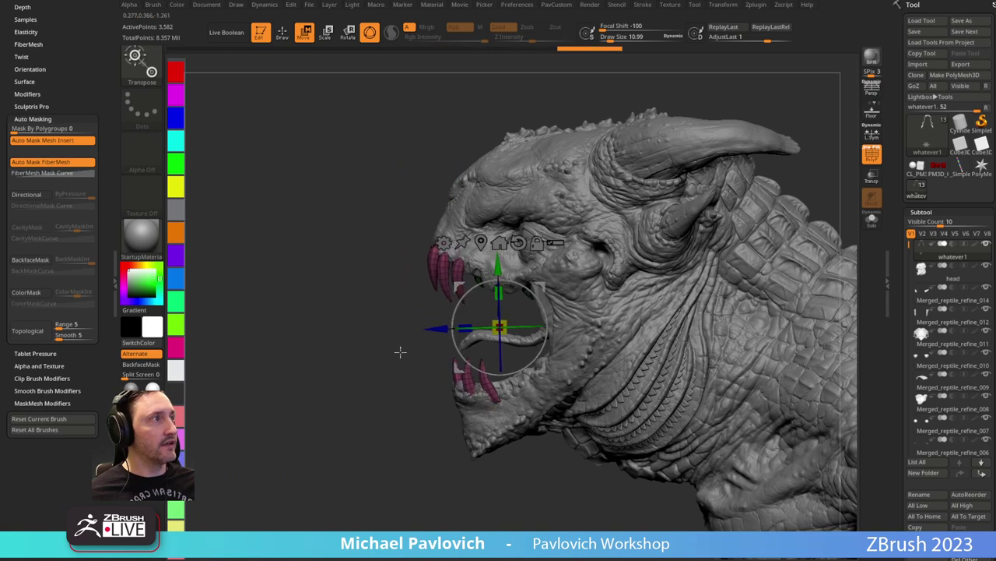
left_click_drag(400, 351, 471, 358, "shift")
left_click_drag(502, 325, 499, 332)
key("q")
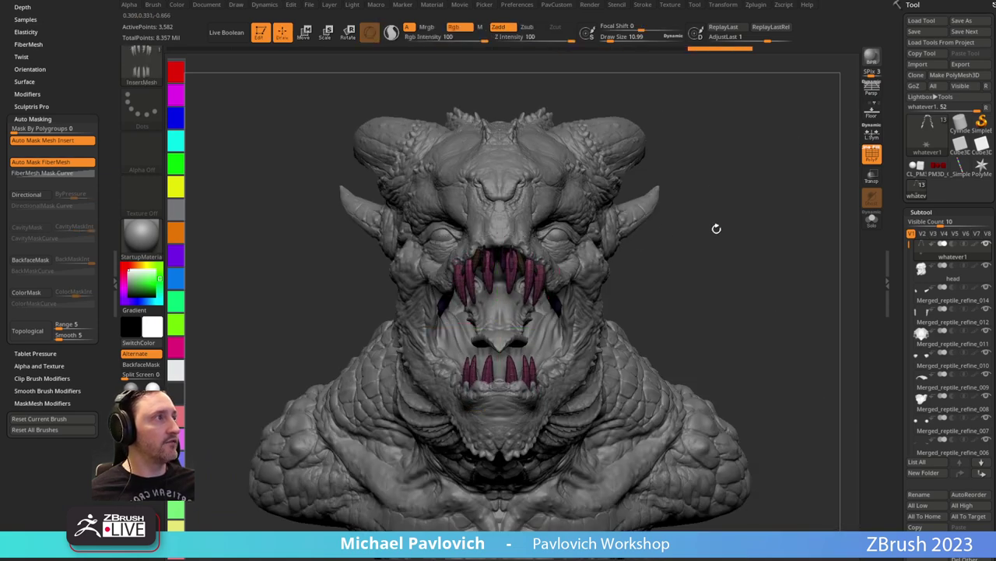
Isolate the whatever1 subtool and split its masked points, the dragon bone teeth and star, into a separate subtool.
key("3")
left_click(733, 257)
left_click(872, 220)
key("f")
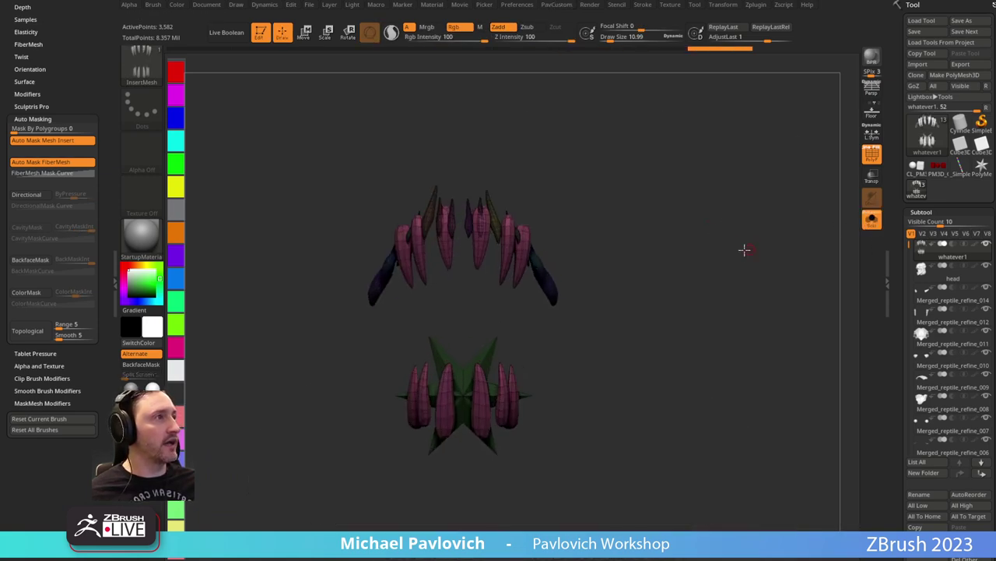
left_click_drag(665, 248, 429, 233)
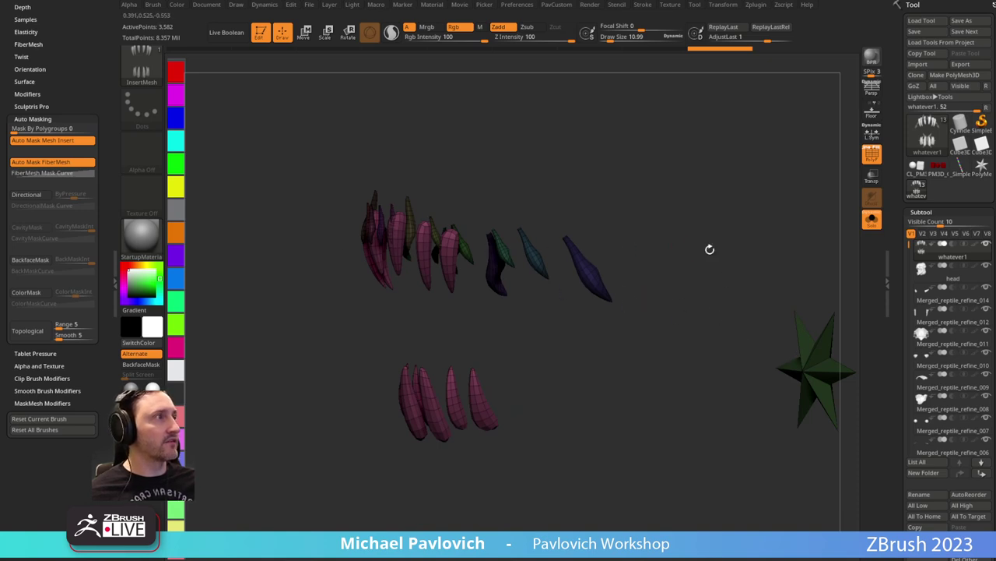
left_click_drag(709, 250, 694, 200)
key("shift+t")
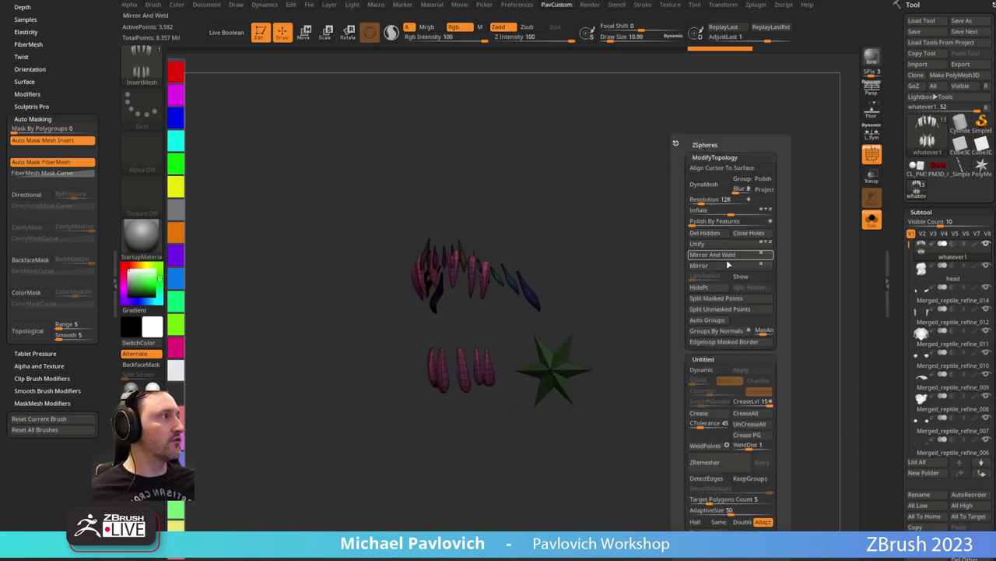
left_click(710, 294)
left_click_drag(898, 289, 899, 25)
left_click(918, 342, "shift")
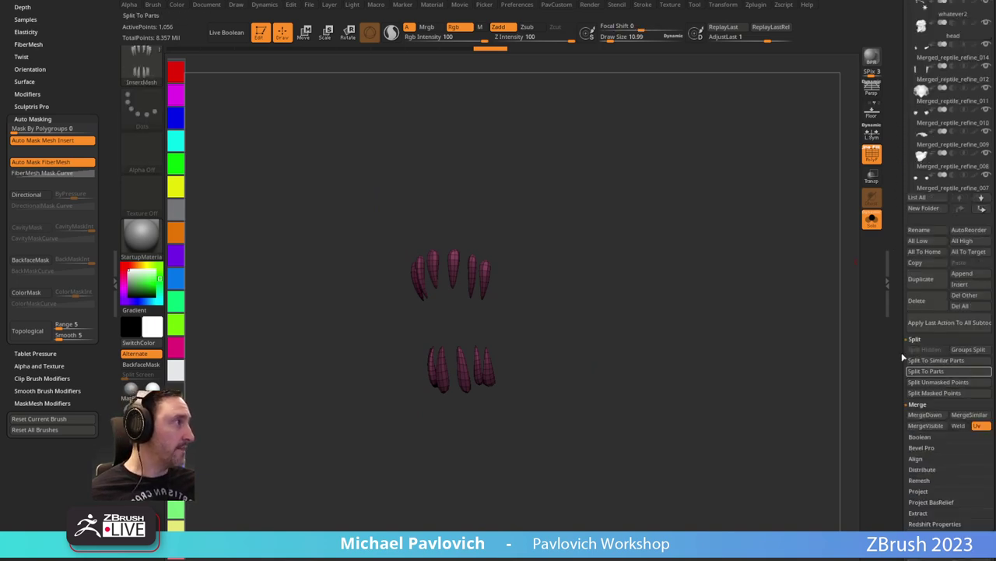
left_click(872, 220)
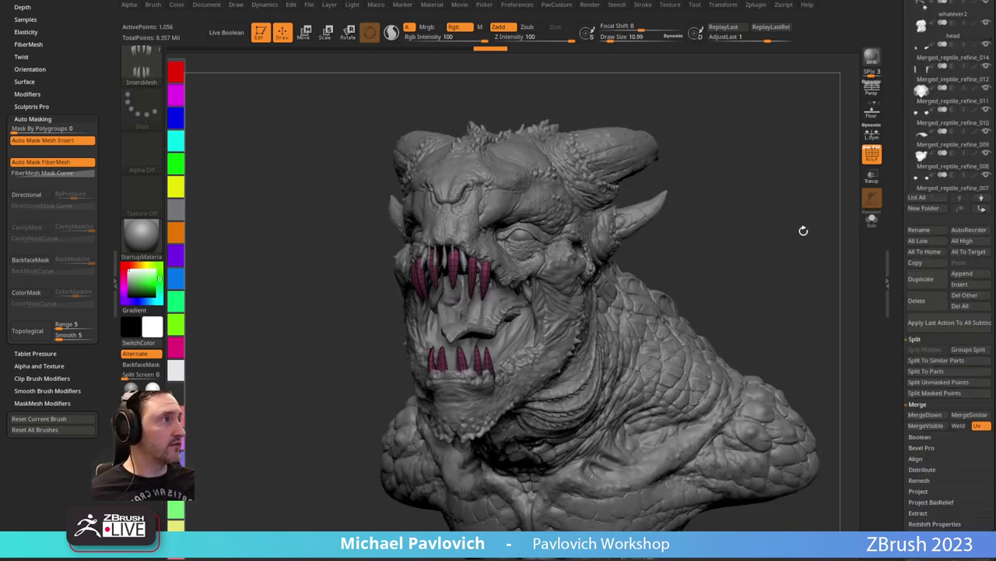
Make the whatever2 subtool active, isolate its star and split the hidden dragon bone teeth into their own subtool.
left_click(470, 264, "alt")
left_click(873, 220)
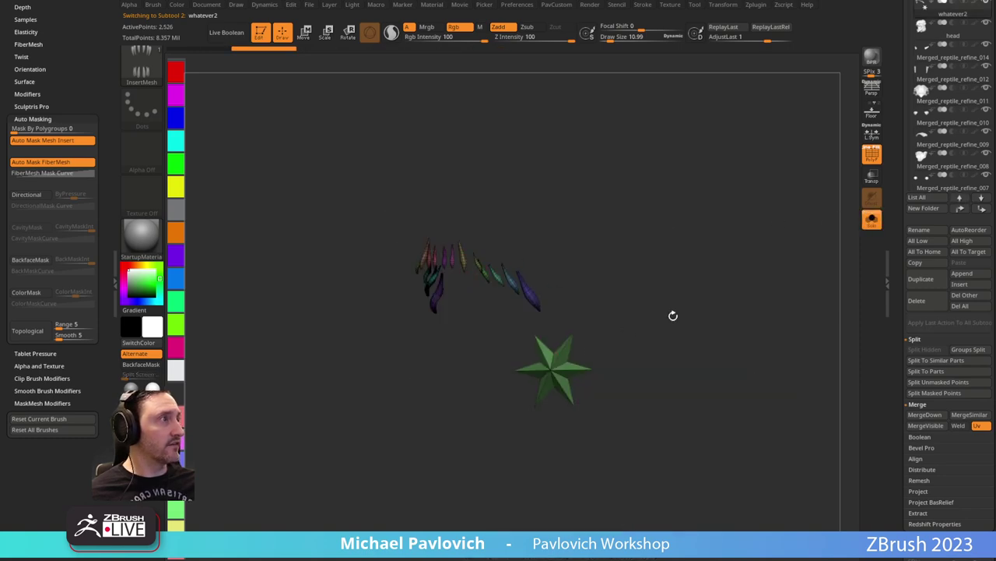
left_click_drag(674, 315, 647, 343)
left_click_drag(681, 276, 833, 431, "ctrl+shift")
key("3")
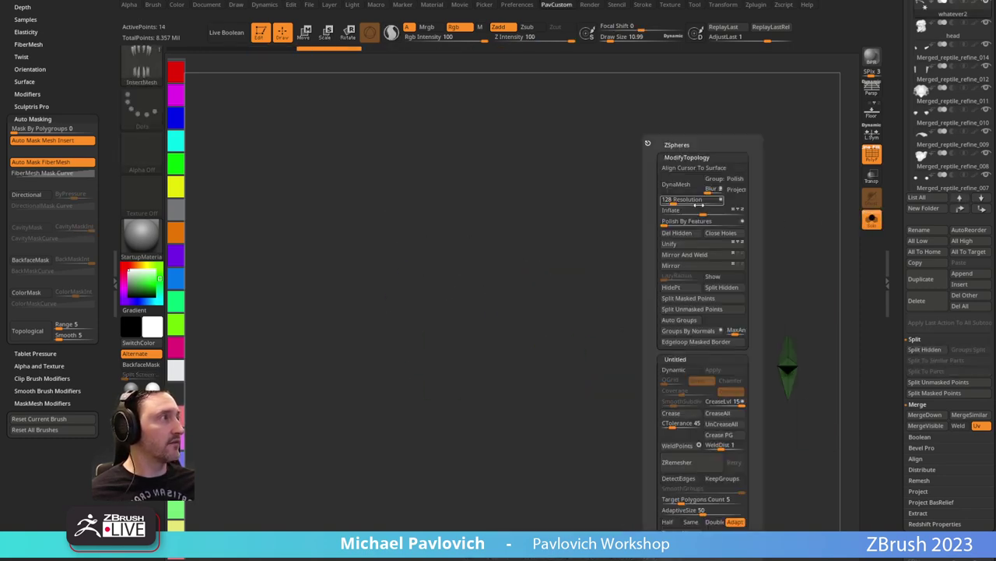
left_click(716, 288)
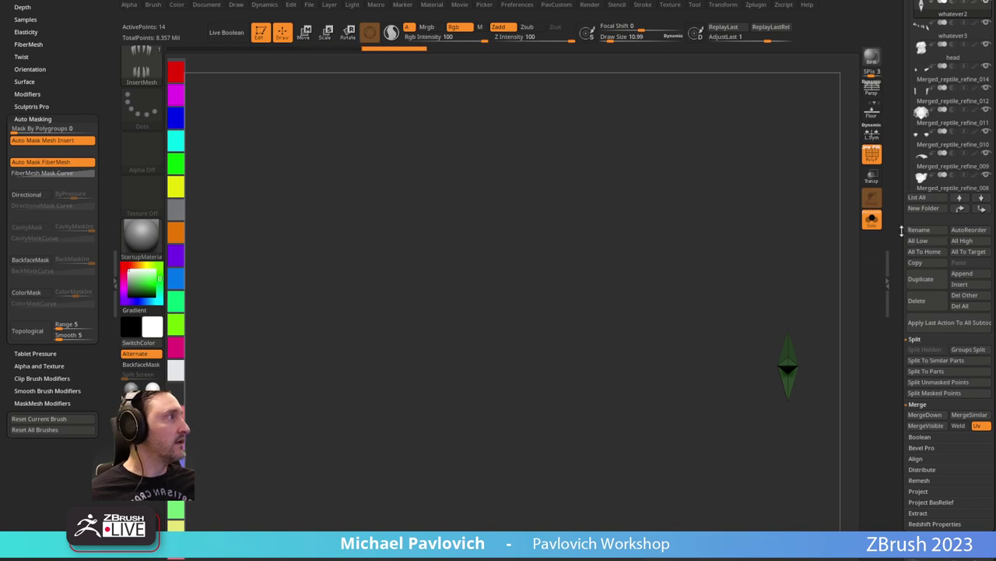
Move the star subtool whatever2 above whatever1 in the subtool list, and delete the dragon bone teeth subtool whatever3.
scroll(946, 158, "up", 3)
left_click(946, 158)
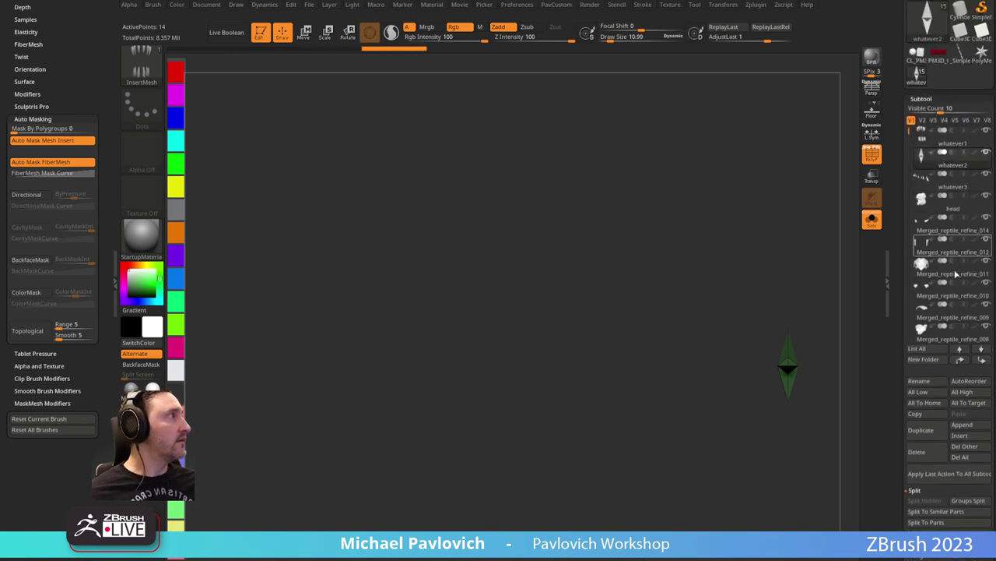
left_click(960, 348)
left_click(946, 159)
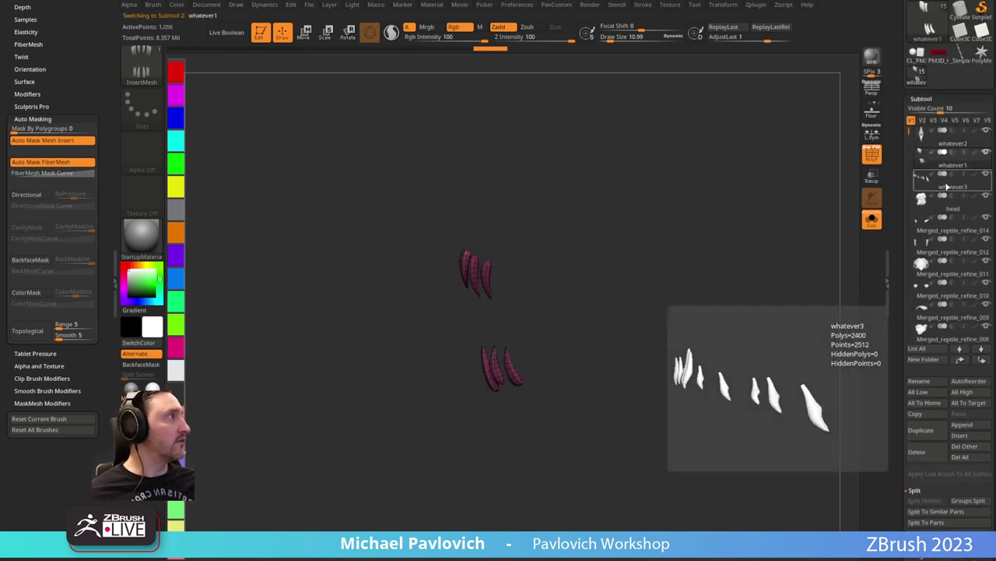
left_click(944, 181)
left_click(917, 451)
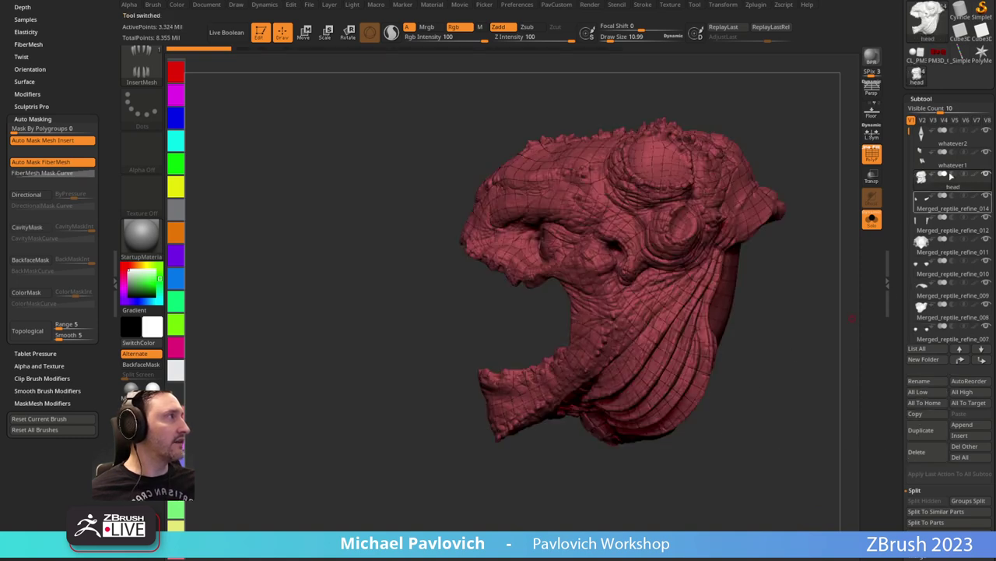
Make the whatever1 subtool active and rename it as teeth.
key("Up")
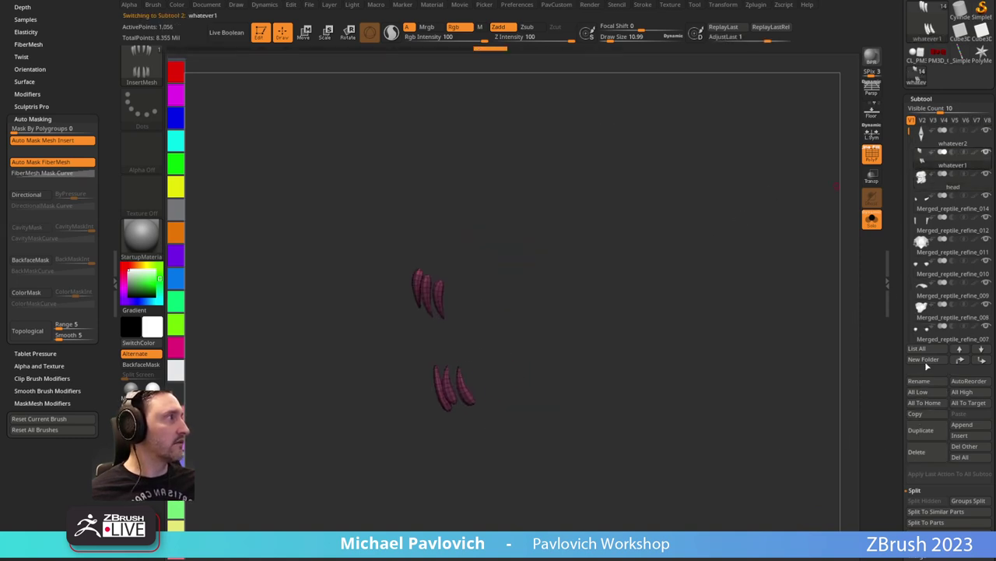
left_click(919, 381)
type("teeth")
key("Return")
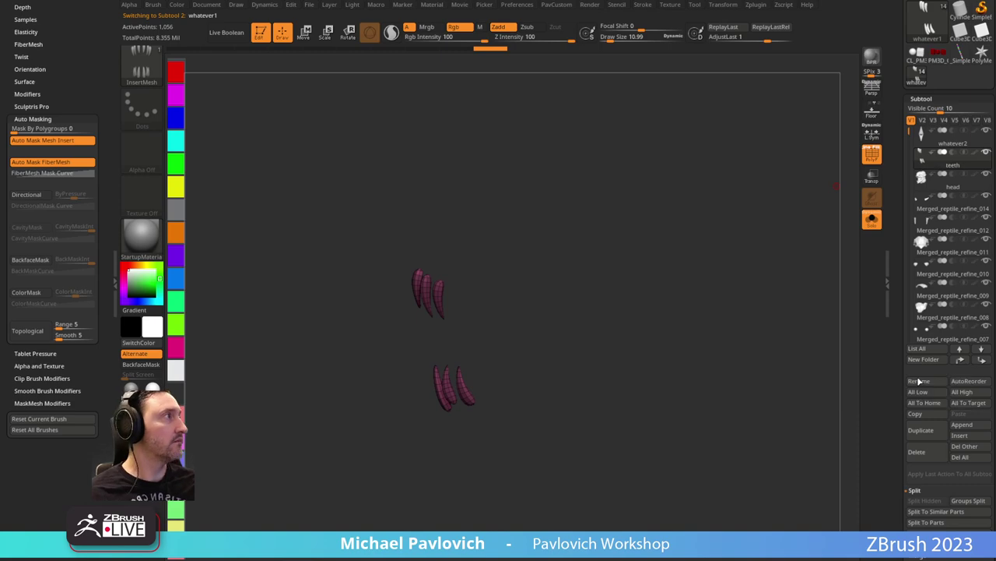
Show the whole bust without polyframe, and set up the Standard brush with a draw size of about 24.49.
left_click(872, 219)
left_click(872, 155)
left_click_drag(358, 176, 408, 164, "shift")
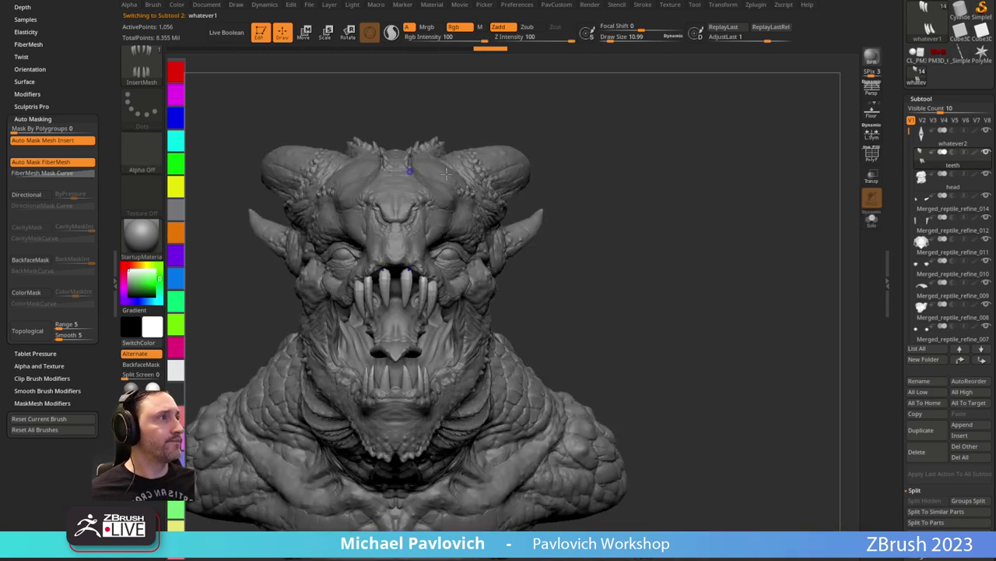
left_click_drag(644, 237, 676, 222, "alt")
key("s")
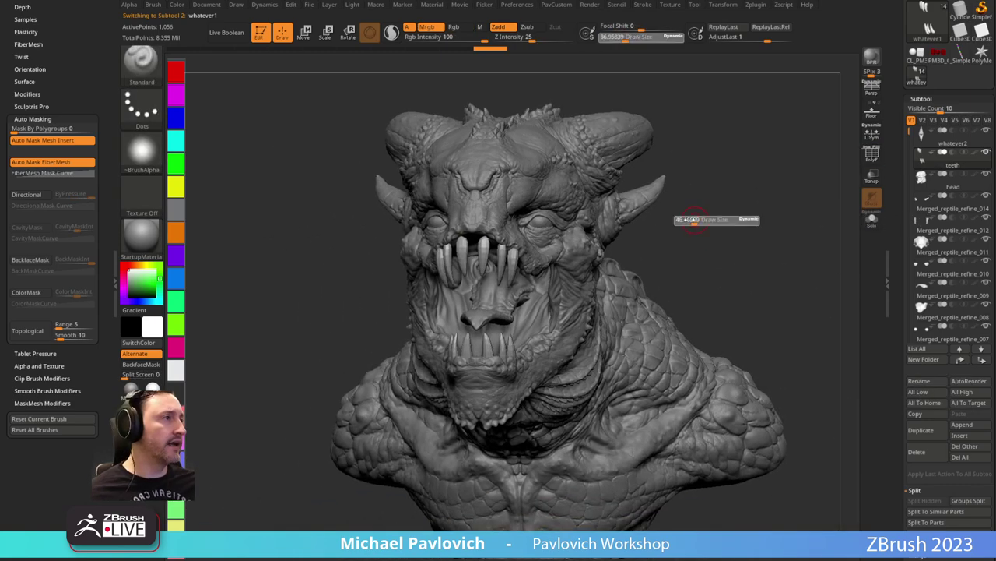
left_click_drag(701, 219, 695, 219)
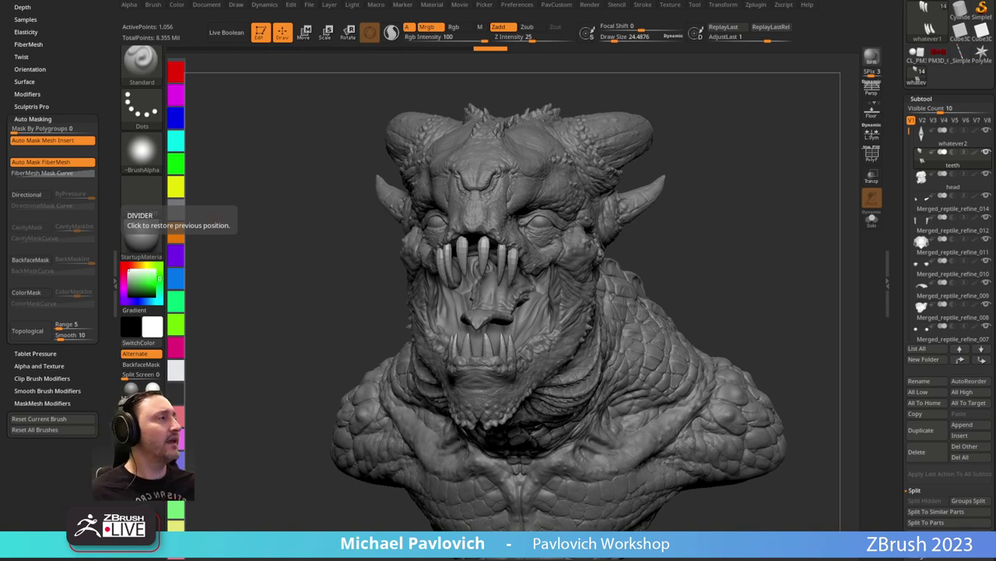
Delete all subtools of the creature bust.
left_click(960, 457)
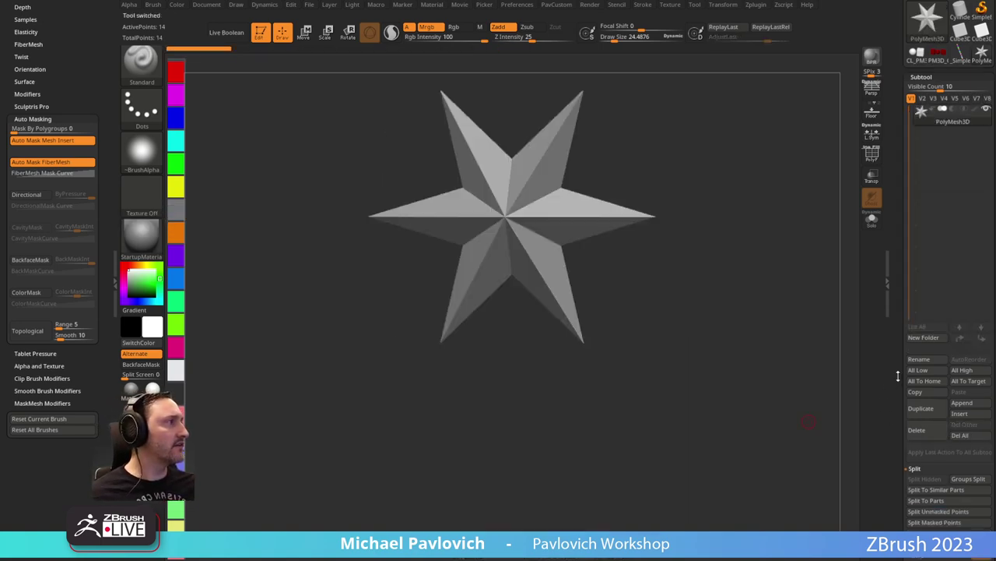
left_click_drag(898, 376, 903, 514)
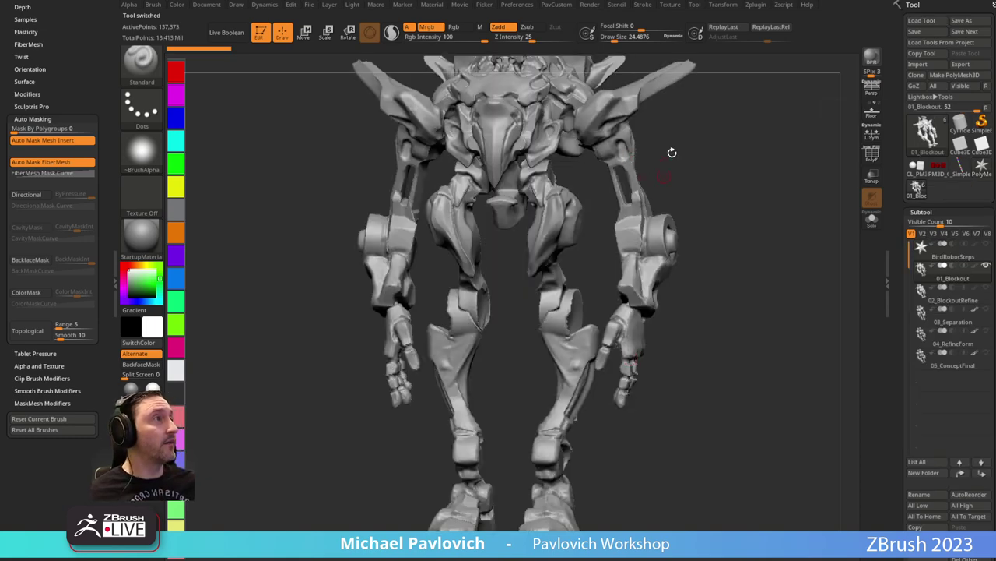
Make the 05_ConceptFinal robot subtool active and delete all the other subtools.
left_click(959, 371)
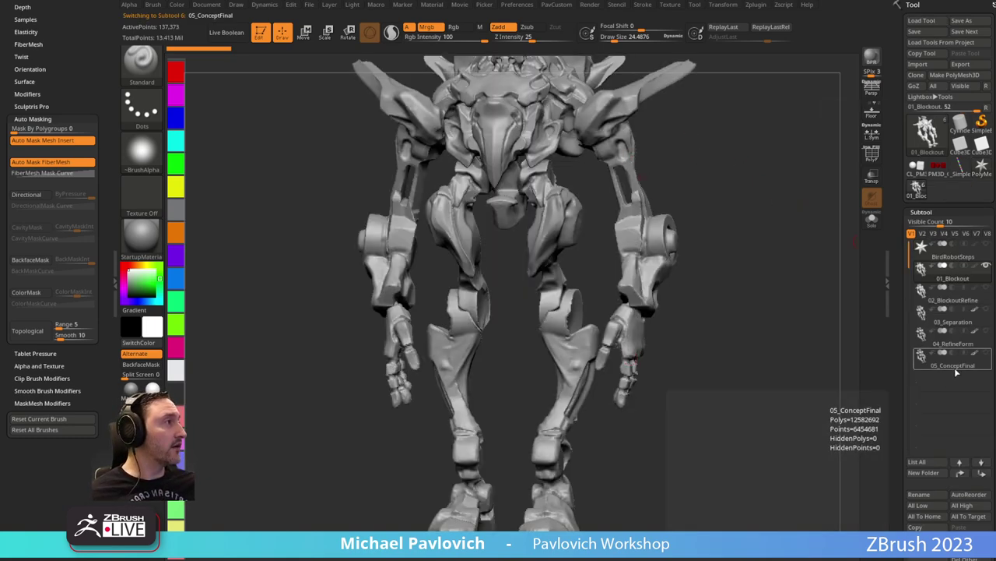
left_click_drag(899, 504, 898, 477)
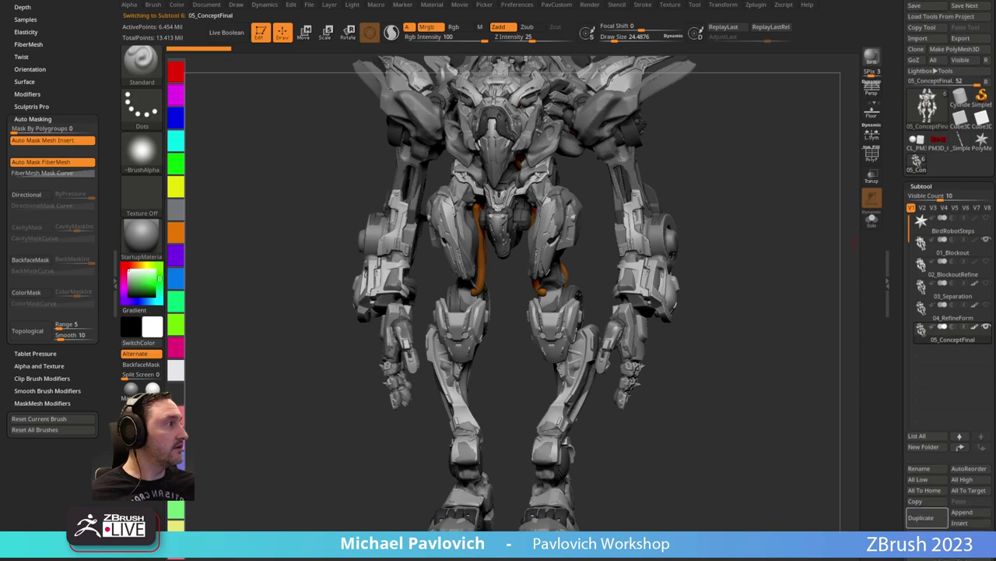
left_click(965, 533)
mouse_move(771, 216)
left_mouse_down("shift")
mouse_move(771, 126)
mouse_move(777, 253)
mouse_move(667, 267)
mouse_move(592, 319)
left_mouse_up("shift")
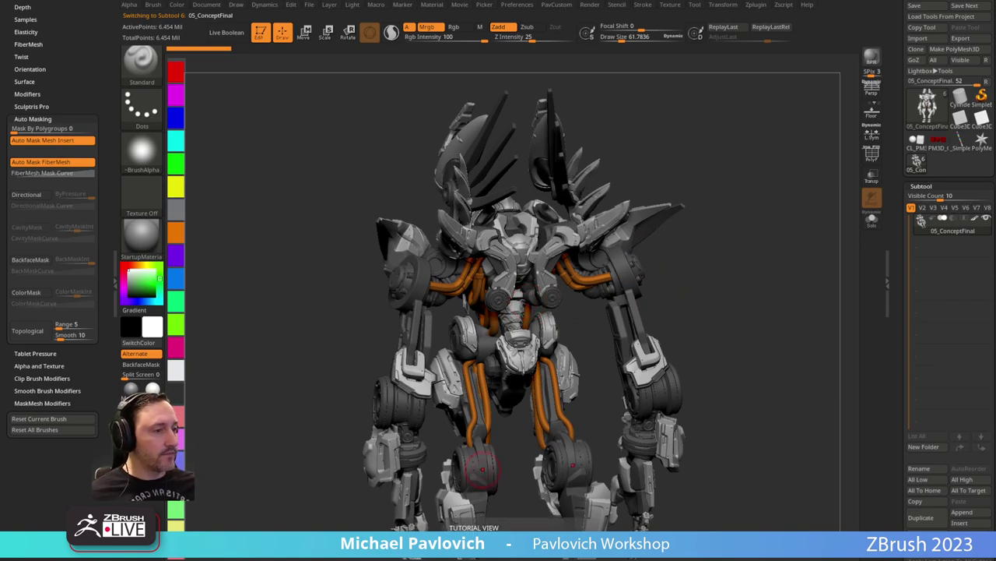
Switch to the creator's YouTube channel in the browser, search it for wires and look through the resulting videos.
left_click_drag(639, 557, 555, 37)
left_click(770, 103)
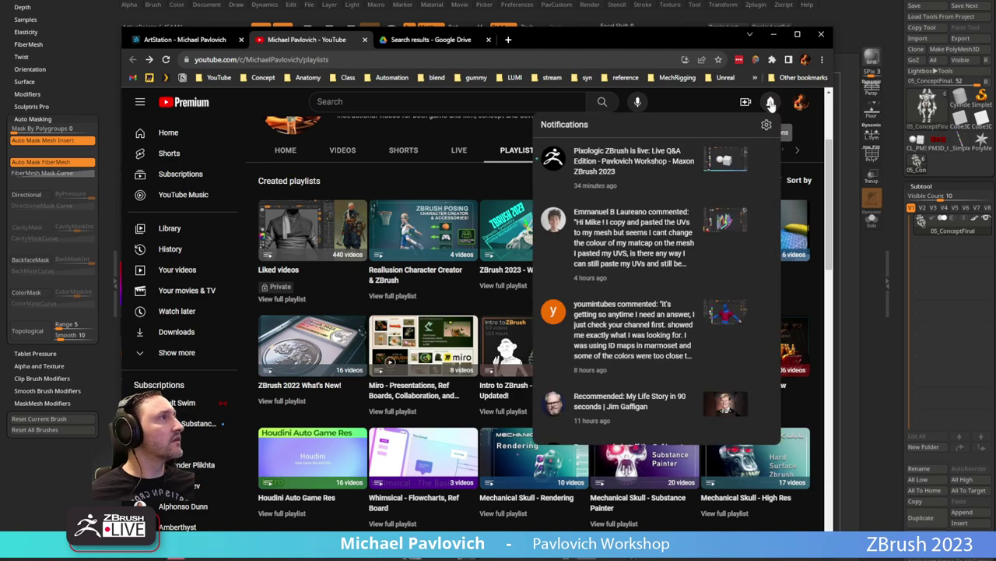
left_click(770, 102)
scroll(717, 253, "up", 3)
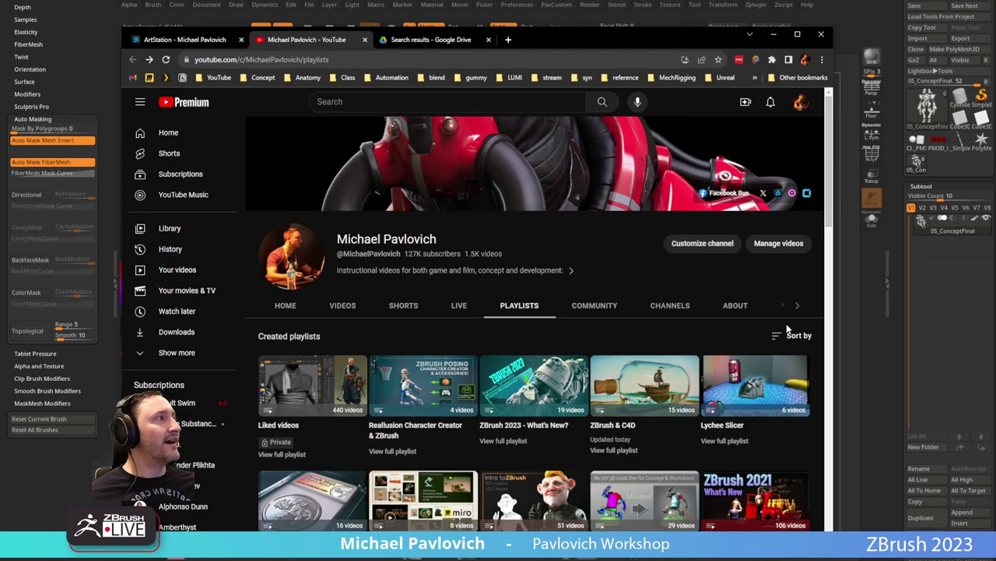
left_click(723, 305)
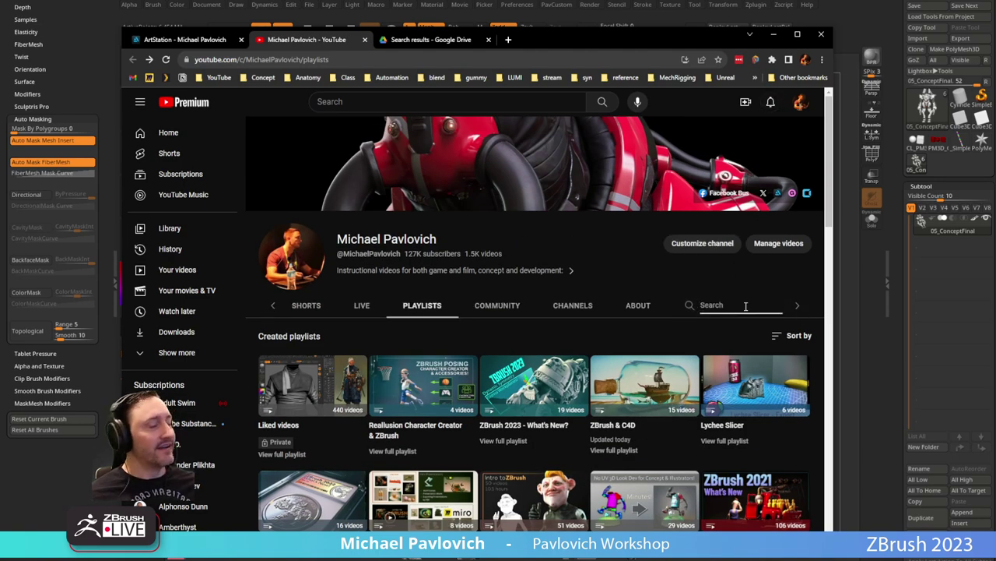
type("wires")
key("Return")
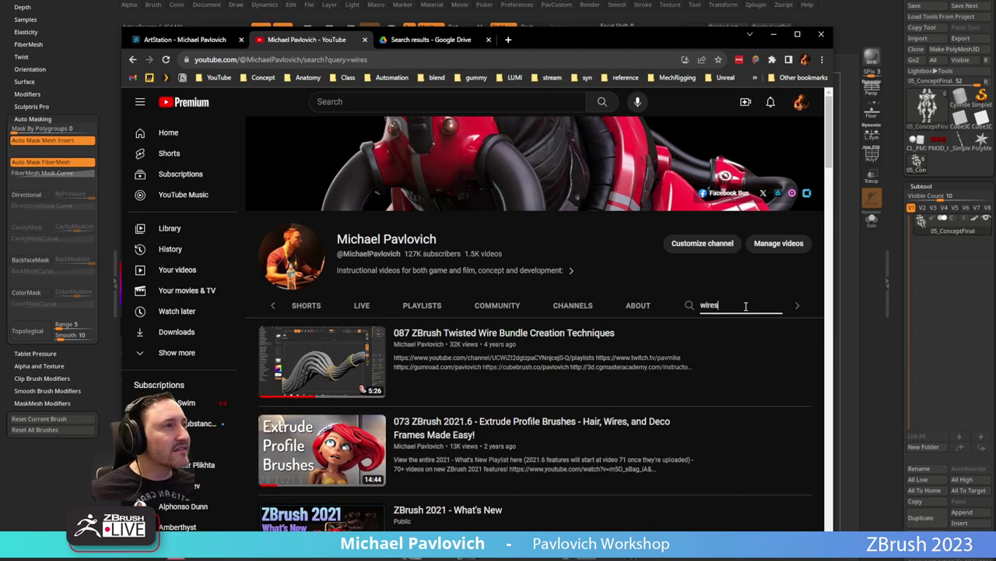
scroll(504, 350, "down", 3)
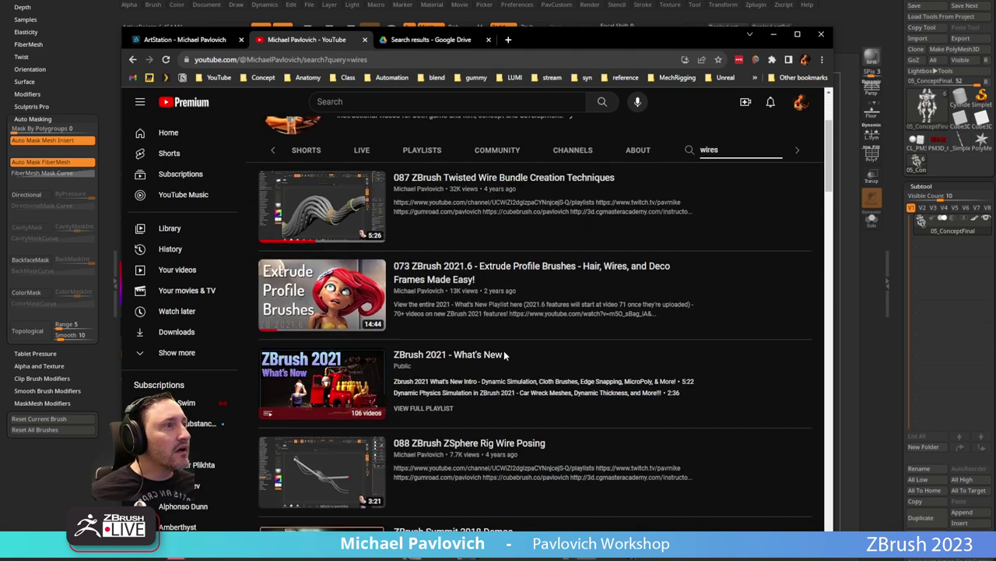
scroll(504, 356, "down", 2)
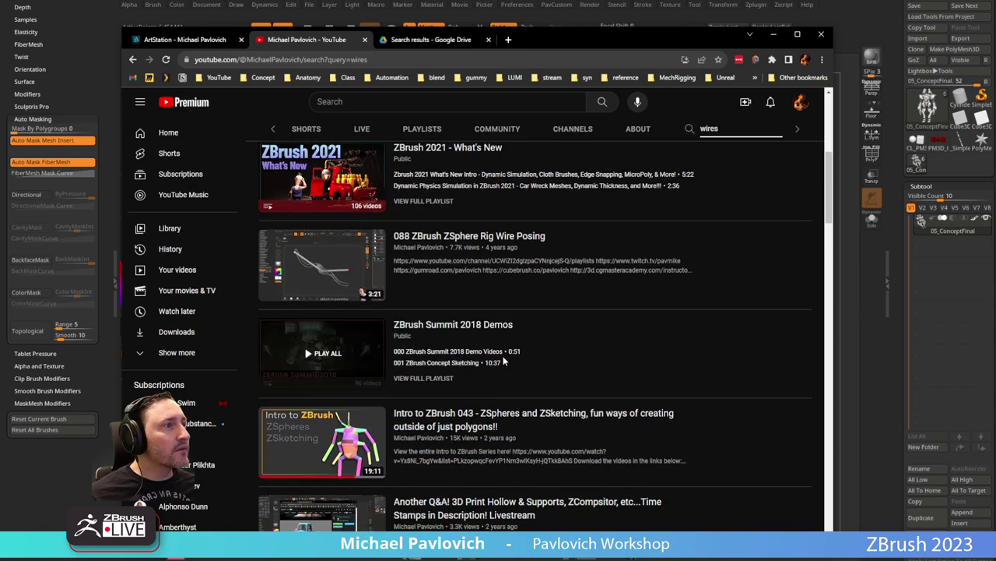
scroll(504, 360, "down", 9)
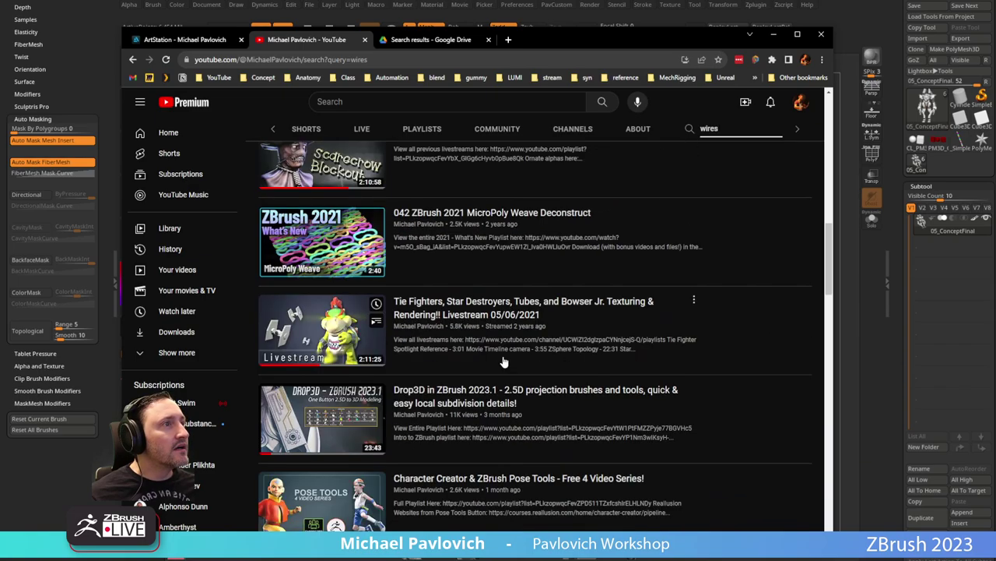
scroll(503, 360, "down", 8)
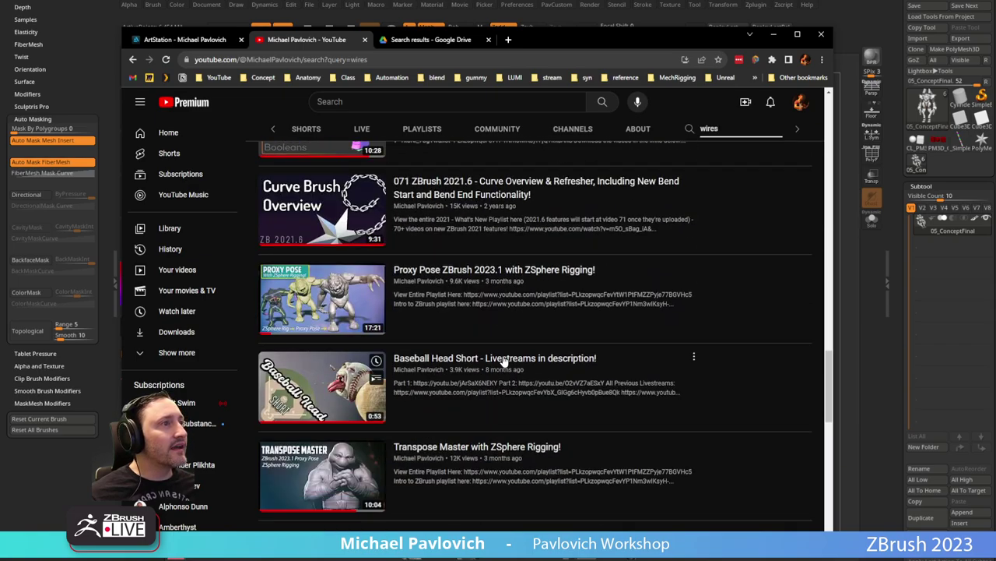
Search the channel for control and copy the link address of the 066 ZBrush 2021.5 Curves Helper video.
left_click_drag(576, 45, 514, 33)
double_click(687, 116)
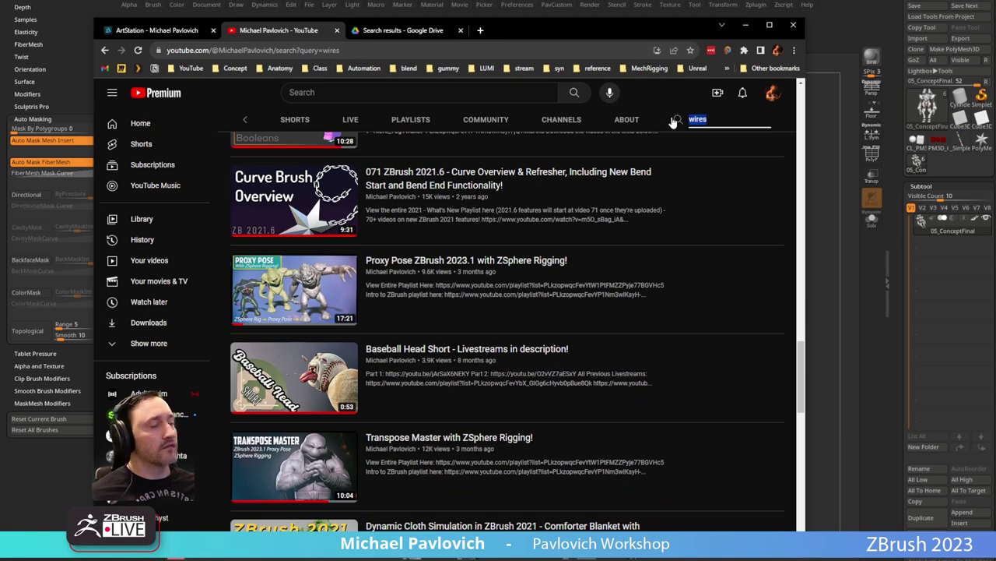
type("control")
key("Return")
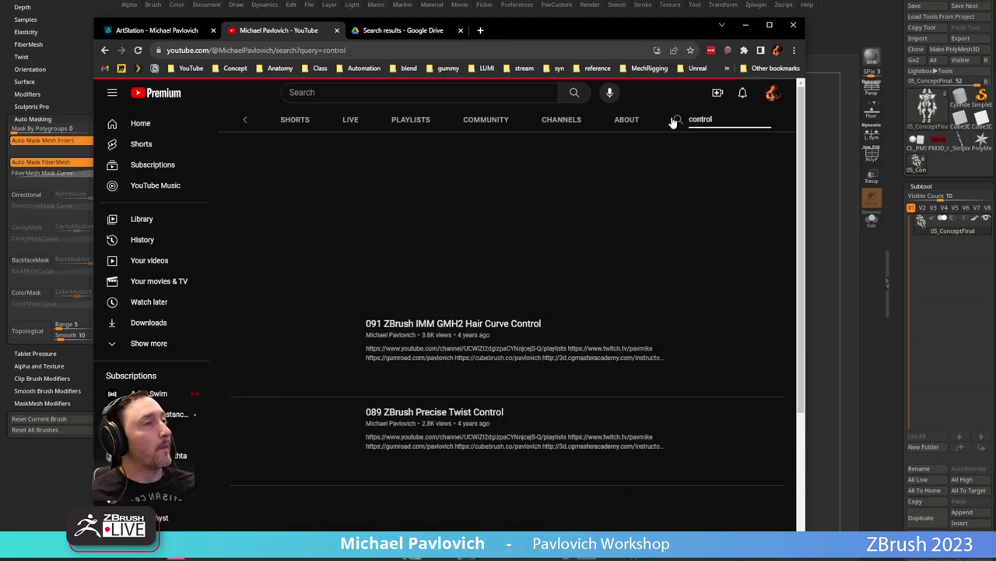
scroll(560, 368, "down", 5)
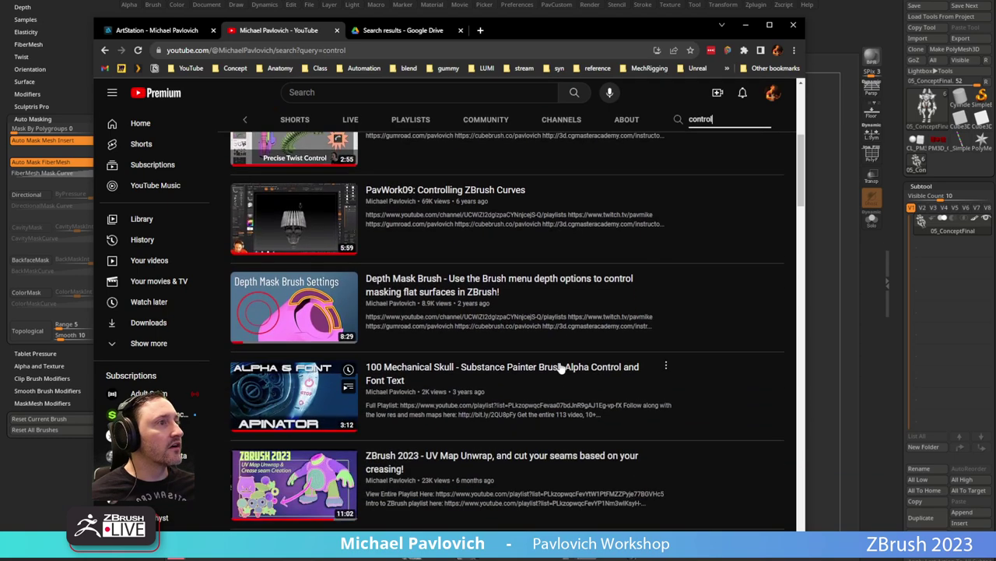
scroll(545, 366, "down", 3)
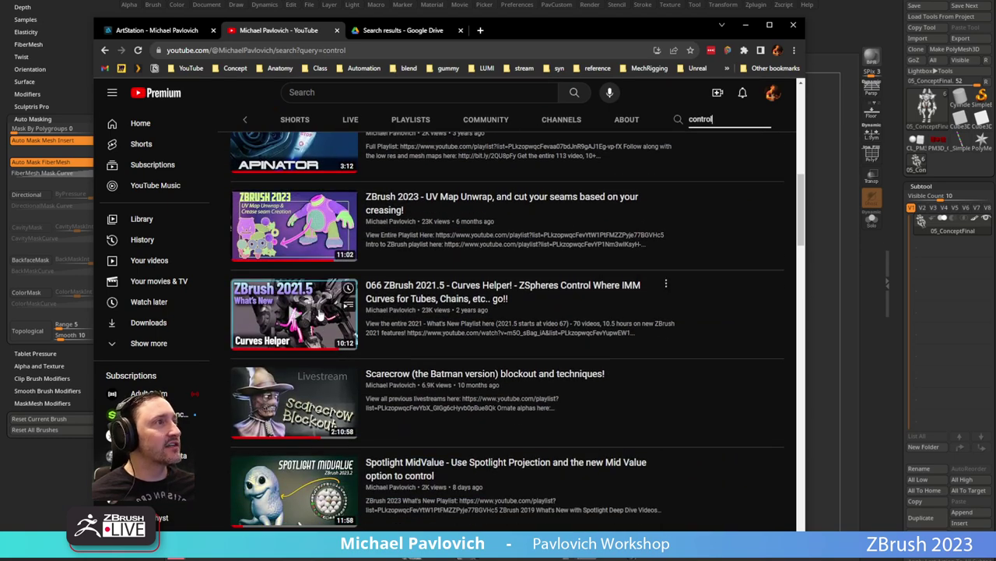
right_click(443, 285)
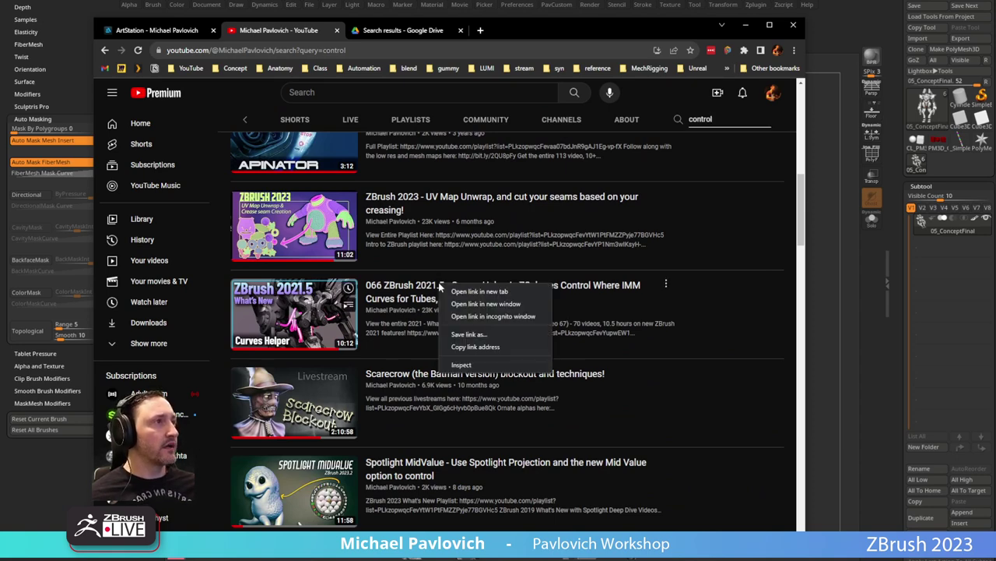
left_click(470, 347)
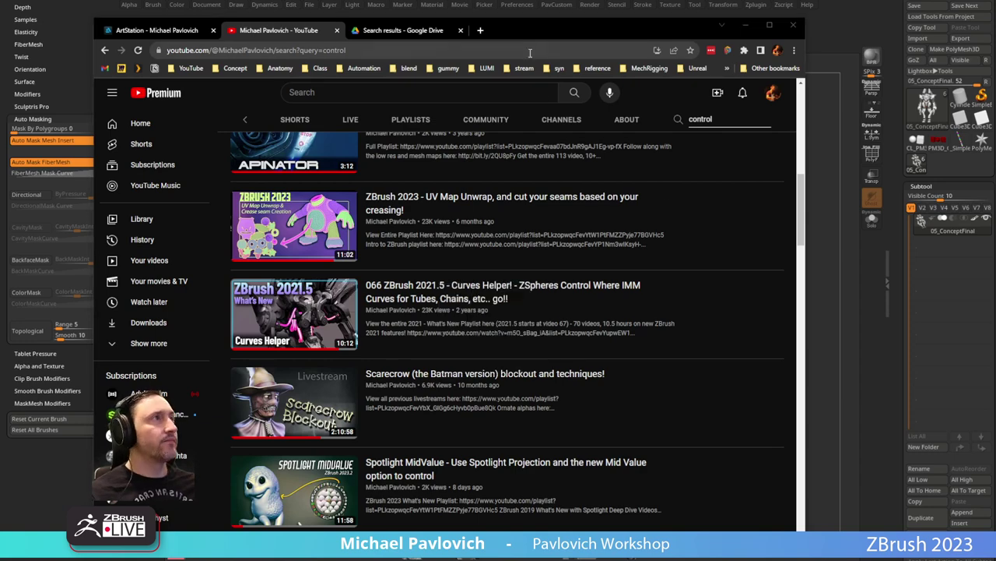
Switch back to ZBrush and insert a long segmented cylinder on the robot's chest with the IMM primitives brush, with polyframe shown.
key("alt+Tab")
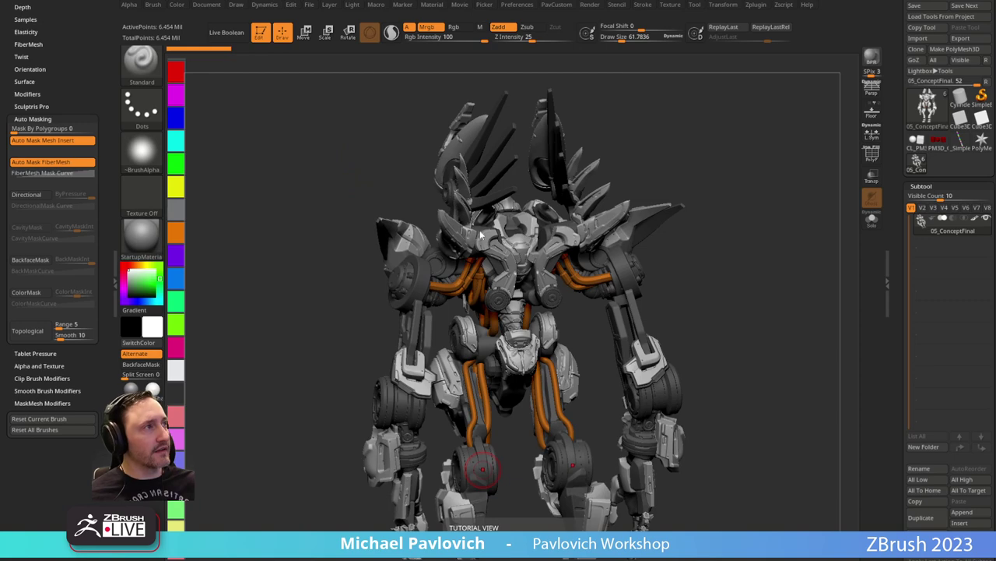
mouse_move(736, 202)
left_mouse_down()
mouse_move(758, 226)
mouse_move(716, 201)
mouse_move(774, 186)
left_mouse_up()
key("b")
key("i")
key("p")
key("m")
left_click(554, 327)
left_click_drag(498, 229, 510, 270)
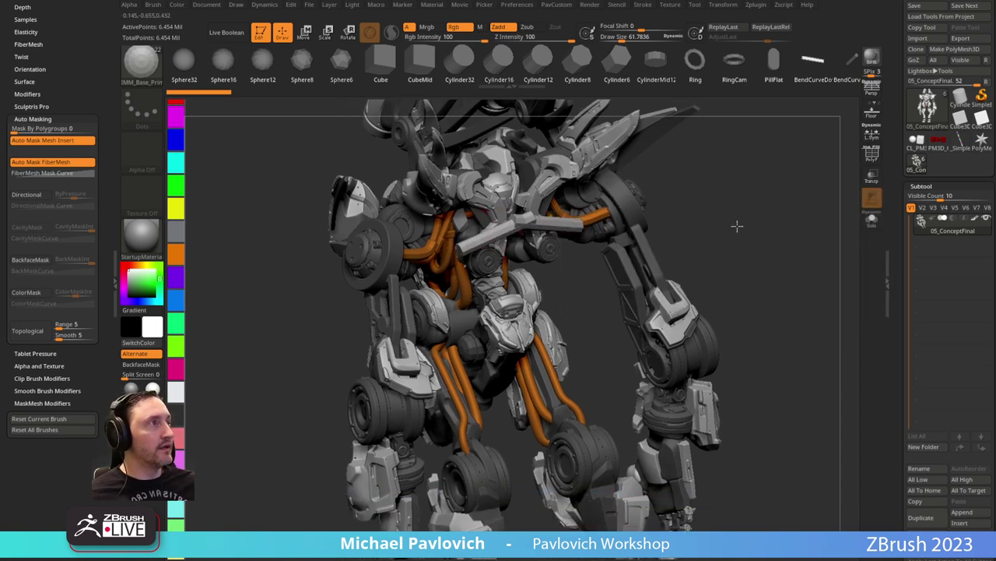
key("ctrl+z")
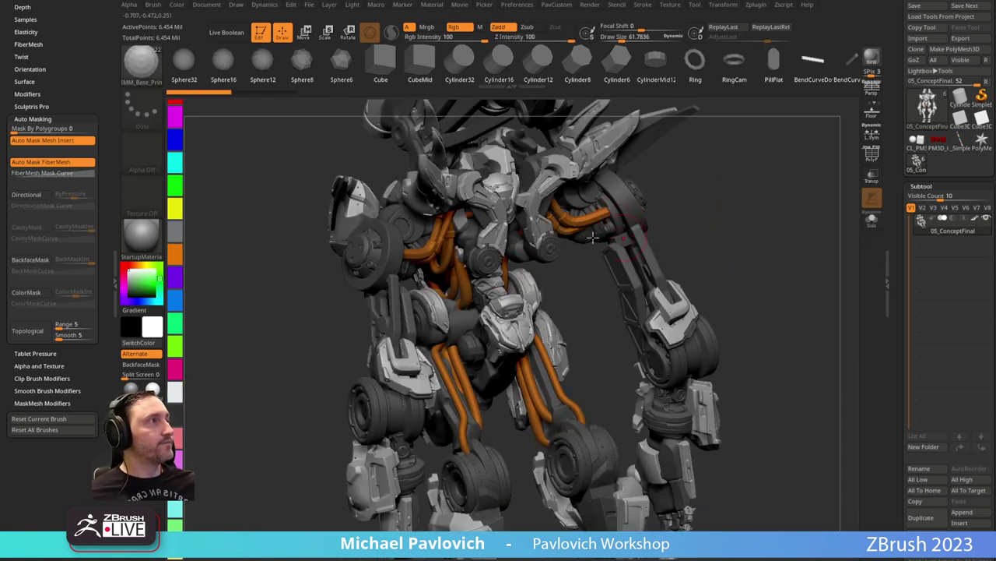
mouse_move(492, 240)
left_mouse_down()
mouse_move(539, 259)
mouse_move(749, 244)
left_mouse_up()
right_click_drag(674, 253, 520, 215)
key("shift+f")
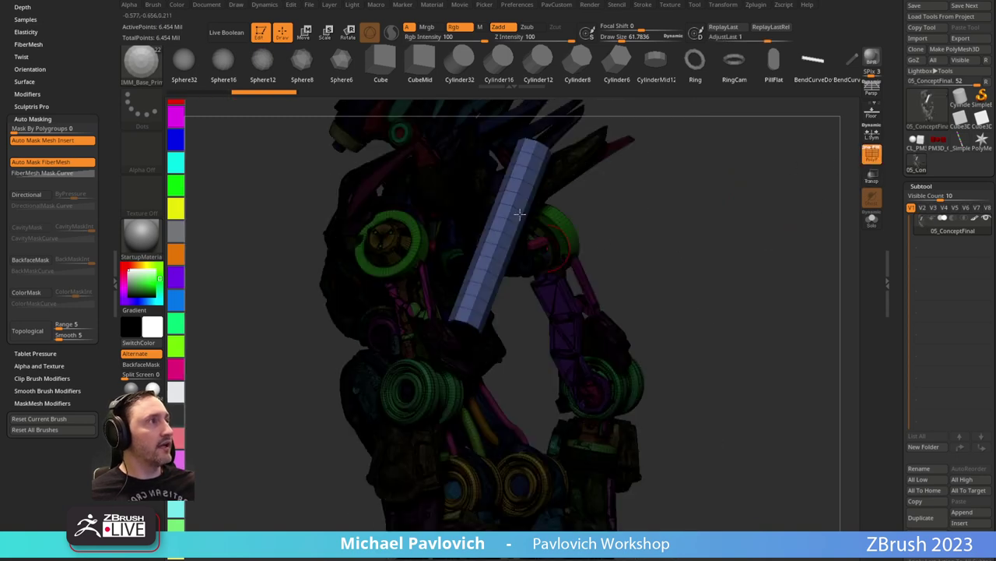
Split the inserted cylinder from the robot with Split Masked Points and isolate it in Solo mode.
key("3")
left_click(705, 300)
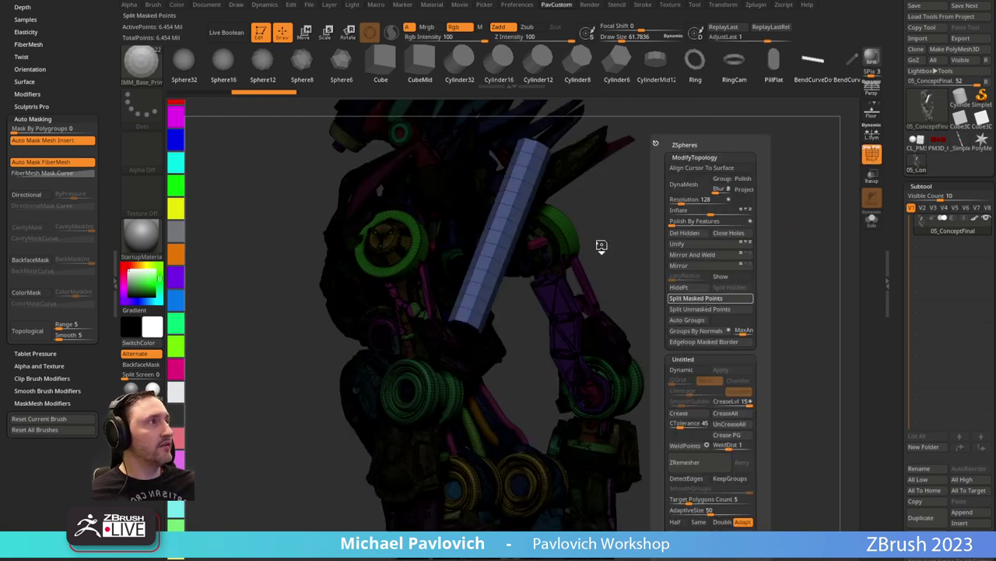
key("w")
right_click_drag(581, 199, 751, 210)
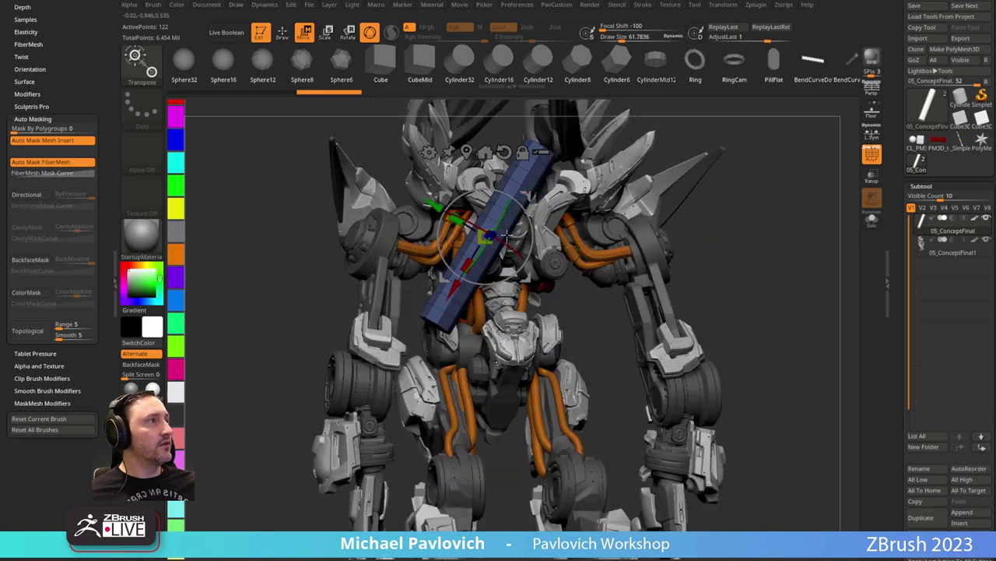
left_click_drag(749, 210, 796, 229)
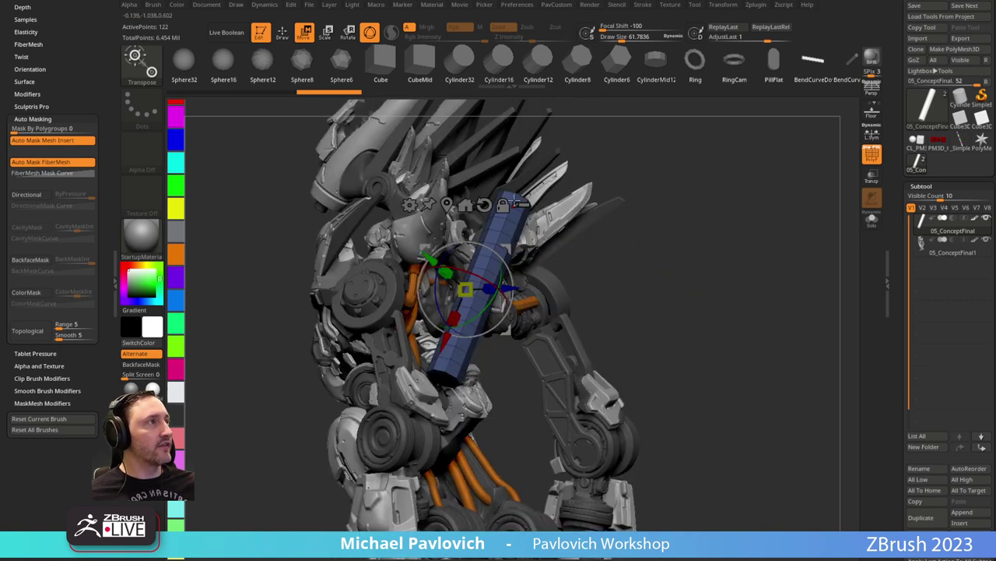
left_click(872, 219)
left_click_drag(704, 221, 561, 272)
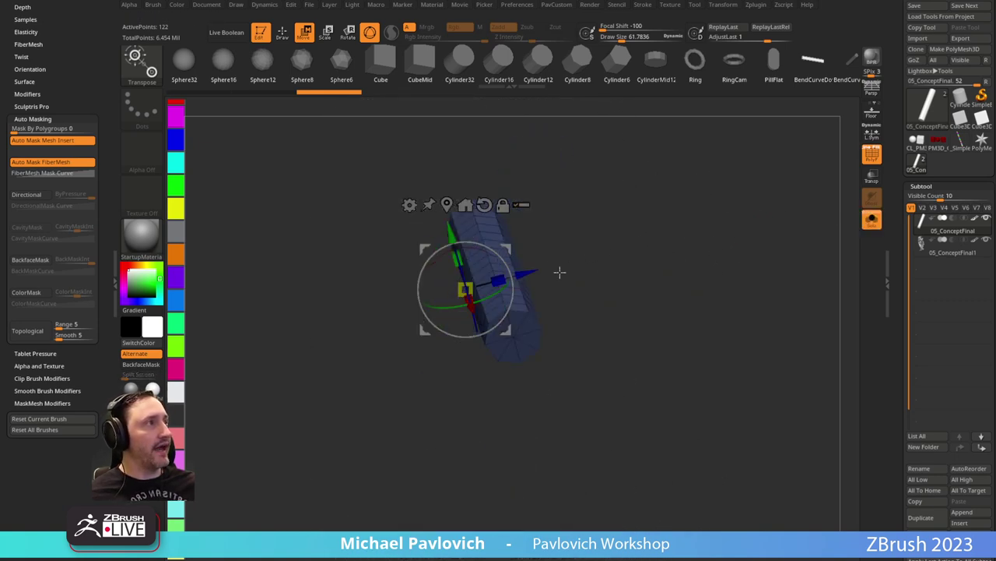
Align the gizmo to the cylinder's end cap and reposition it at the middle of the cylinder along its length.
left_click_drag(508, 250, 409, 226, "alt")
left_click_drag(395, 277, 506, 254, "alt")
left_click_drag(601, 238, 484, 292)
left_click(450, 279, "alt")
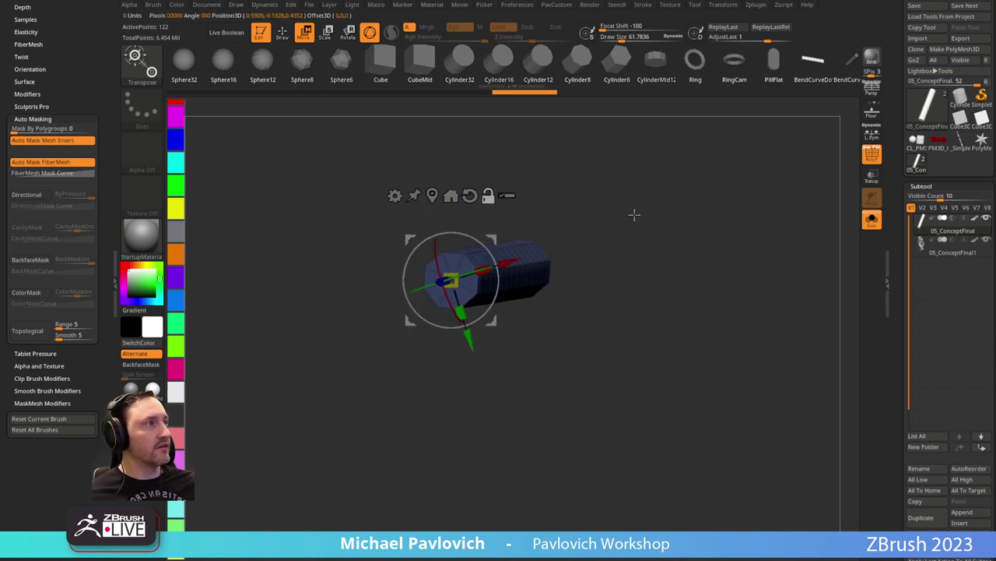
left_click_drag(633, 215, 537, 253)
left_click_drag(638, 236, 621, 313)
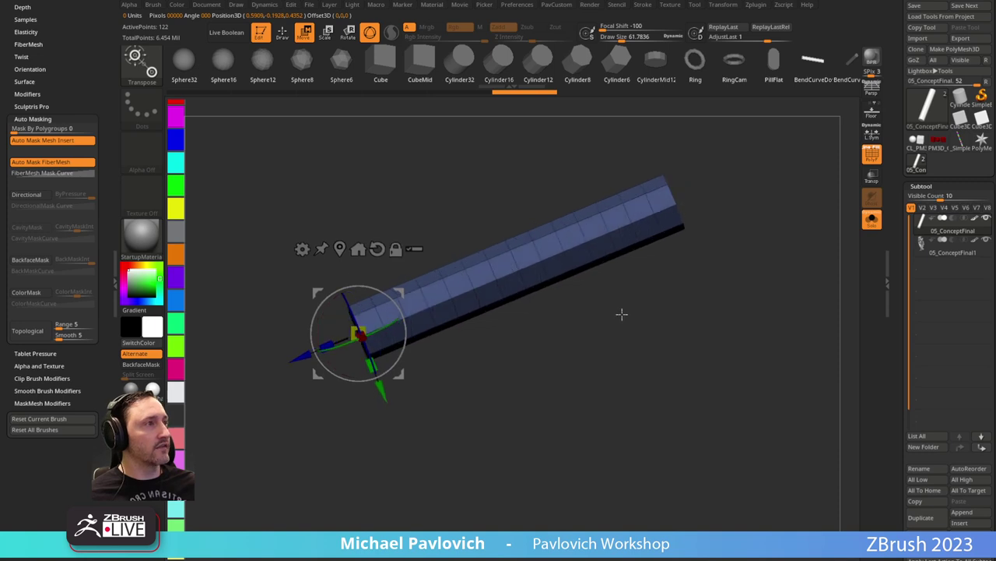
left_click(344, 249)
left_click_drag(344, 252, 413, 245)
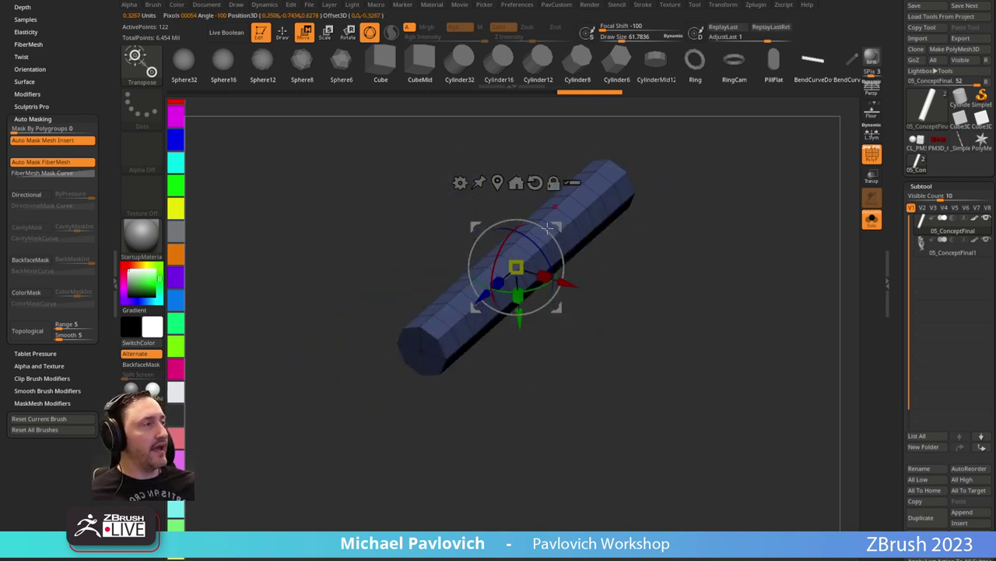
Scale the cylinder down across its thickness into a thin, wire-like rod of the same length.
left_click_drag(612, 292, 606, 327)
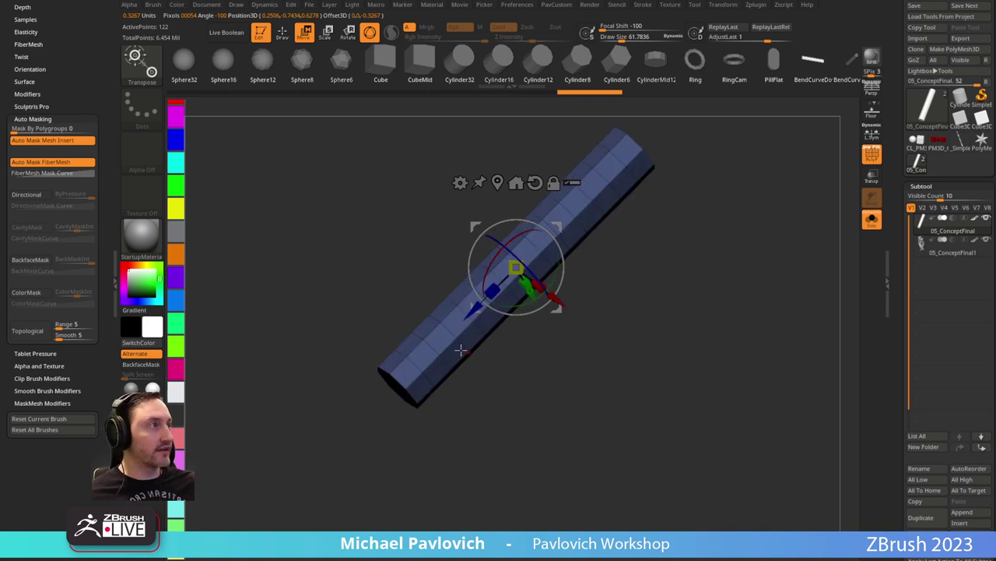
left_click_drag(699, 296, 699, 258)
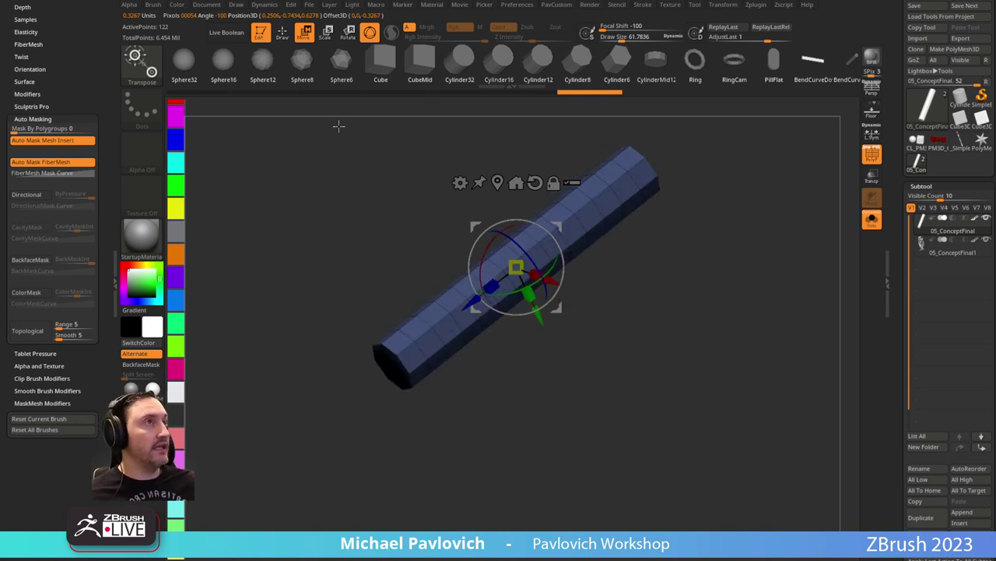
left_click_drag(505, 282, 555, 260)
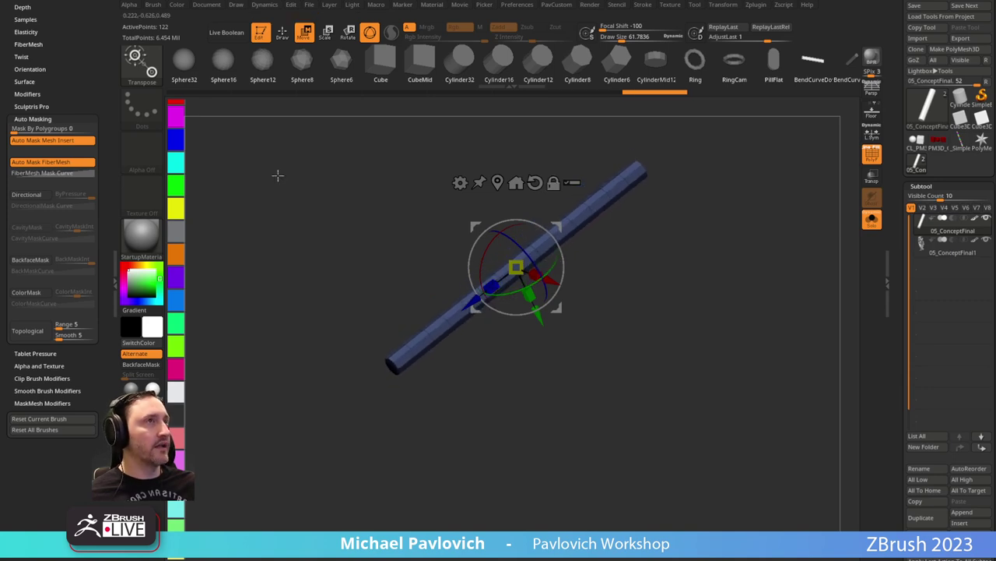
Apply the Bend Curve deformer to the thin cylinder and increase the number of its control points.
left_click(460, 182)
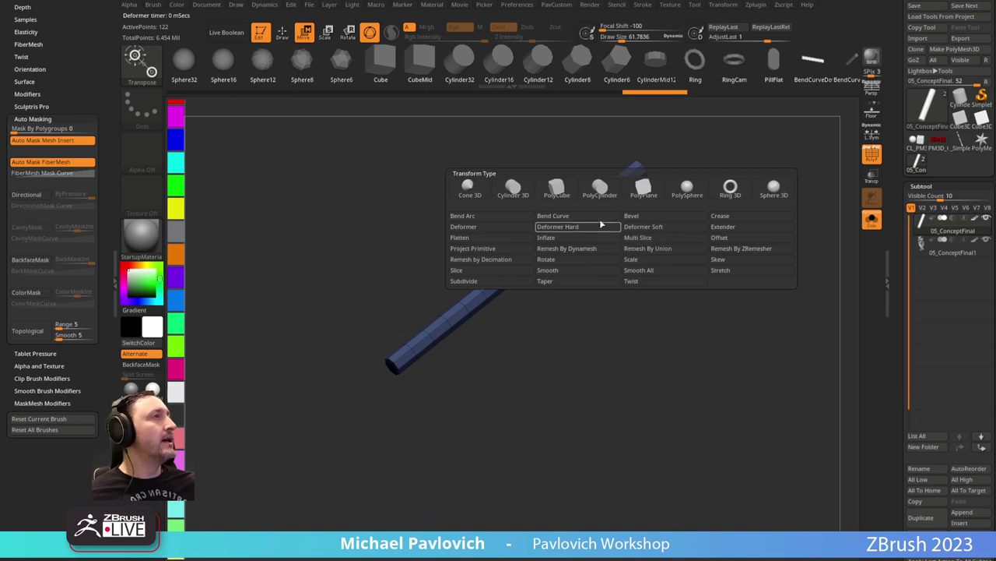
left_click(552, 216)
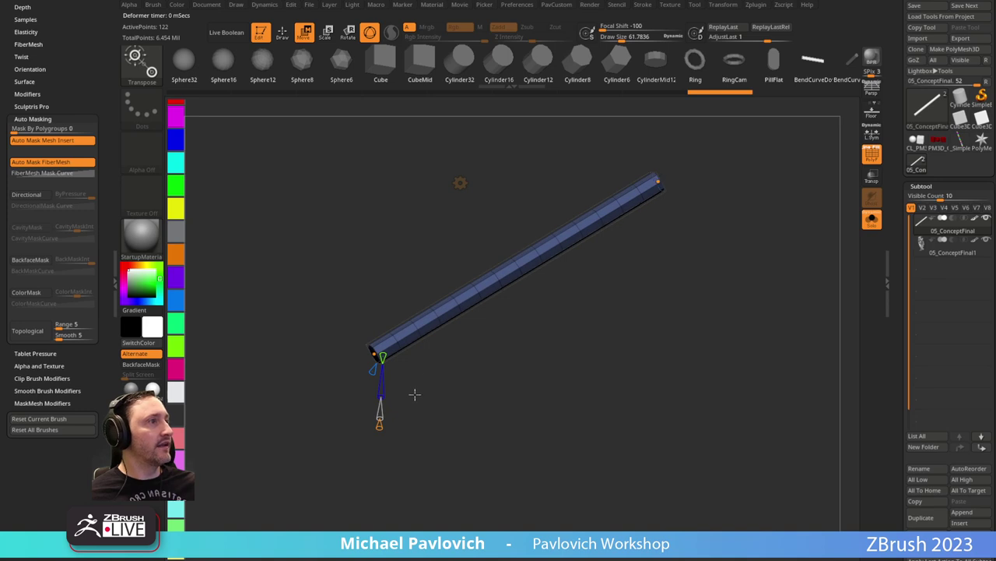
left_click_drag(376, 430, 378, 430)
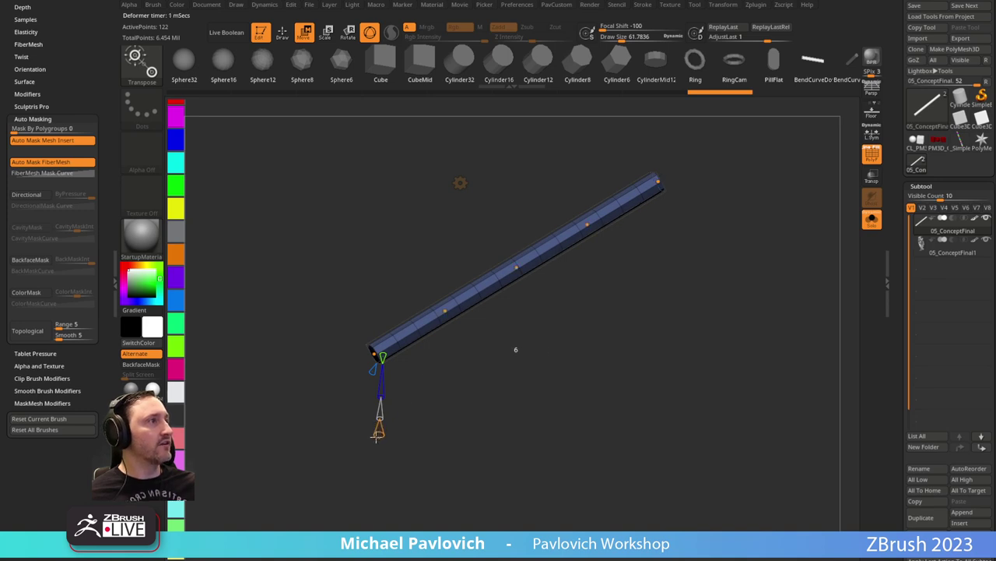
Bend the thin cylinder into a winding wire shape by moving its curve points, and accept the deformation.
left_click_drag(376, 352, 407, 383)
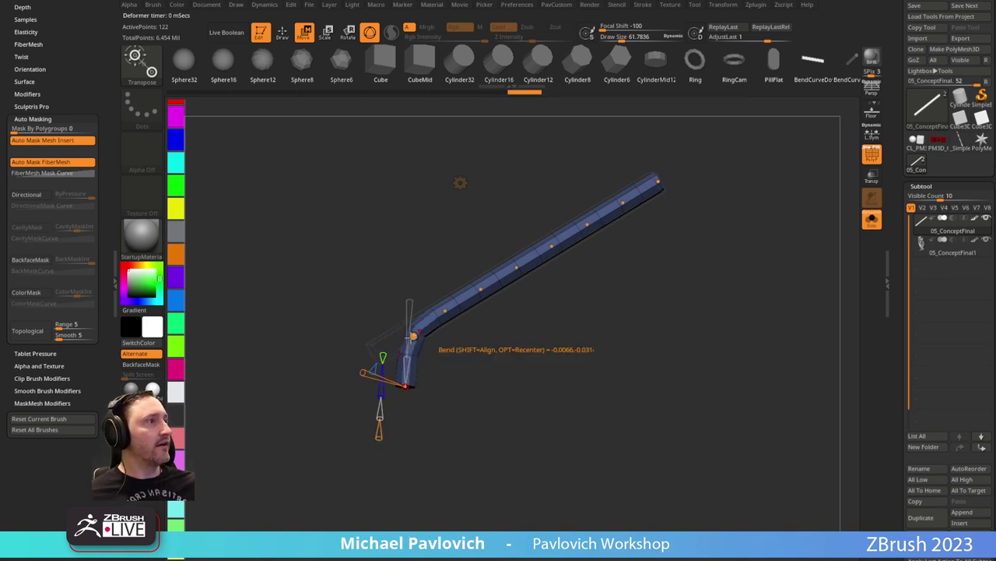
left_click_drag(413, 336, 501, 356)
left_click_drag(485, 316, 515, 333)
left_click_drag(506, 298, 496, 293)
left_click_drag(555, 288, 589, 282)
left_click_drag(517, 265, 506, 258)
left_click_drag(550, 245, 545, 287)
left_click_drag(588, 225, 581, 198)
left_click_drag(528, 217, 524, 205)
left_click(584, 244)
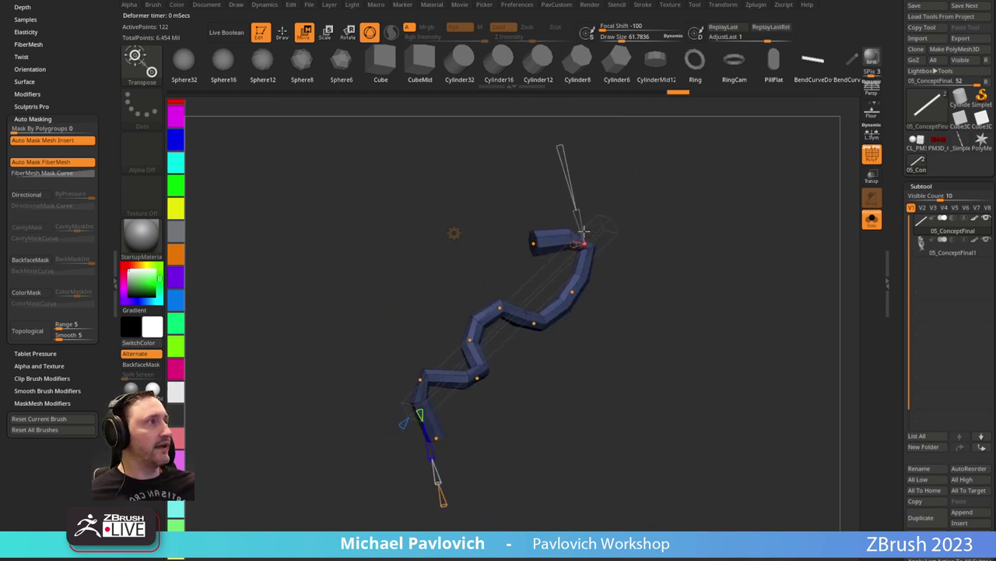
mouse_move(575, 244)
left_mouse_down()
mouse_move(589, 238)
mouse_move(537, 246)
left_mouse_up()
key("q")
left_click_drag(646, 315, 620, 296)
Undo all the Bend Curve deformations on the thin cylinder.
key("ctrl")
key("ctrl+z")
key("ctrl+z")
key("ctrl+z")
key("ctrl+z")
key("ctrl+z")
key("ctrl+z")
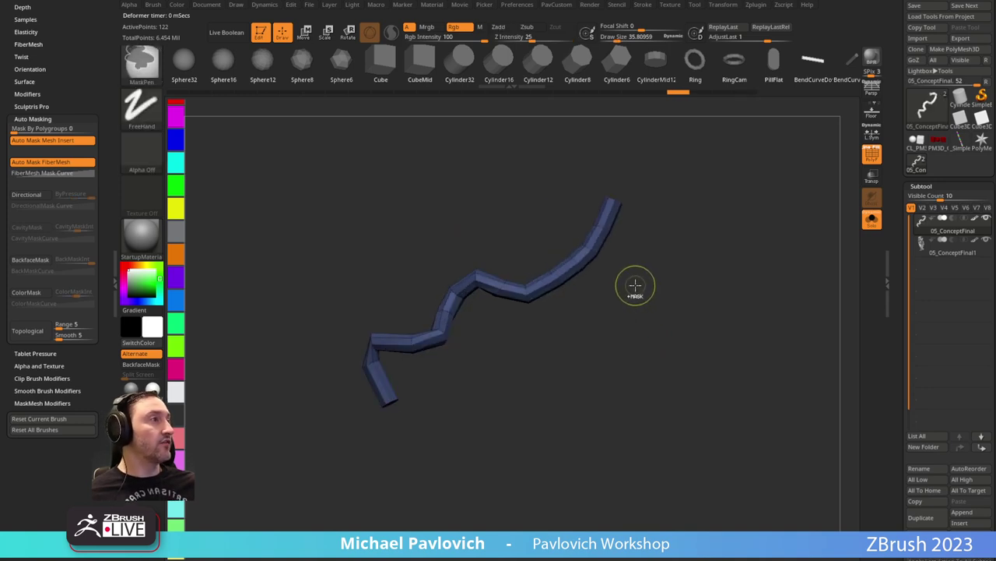
key("ctrl+z")
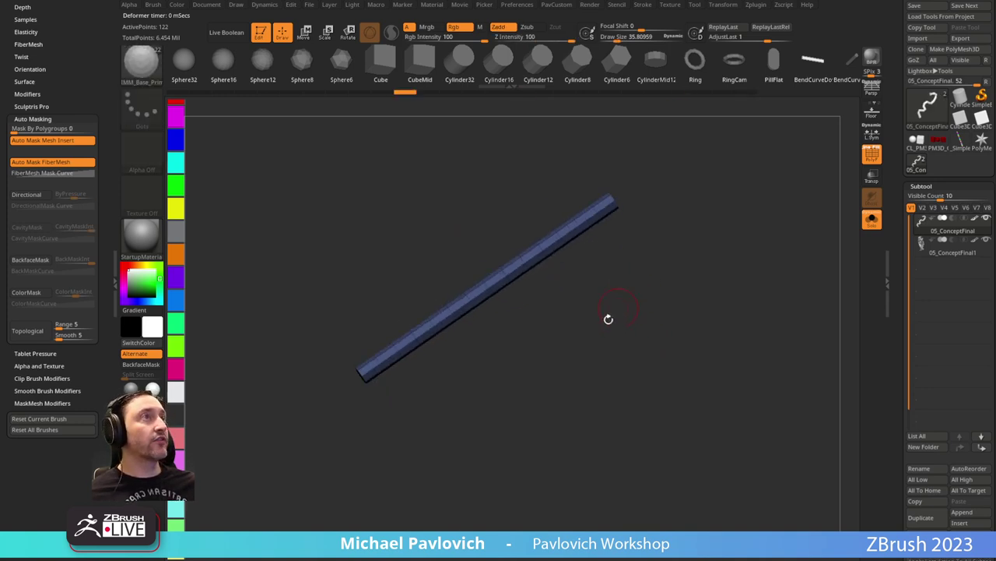
Switch to the Anchors brush in Rotate mode and place a pair of anchors at the rod's lower end.
right_click_drag(608, 319, 639, 329, "ctrl")
mouse_move(625, 332)
left_mouse_down()
mouse_move(603, 322)
mouse_move(614, 323)
left_mouse_up()
key("b")
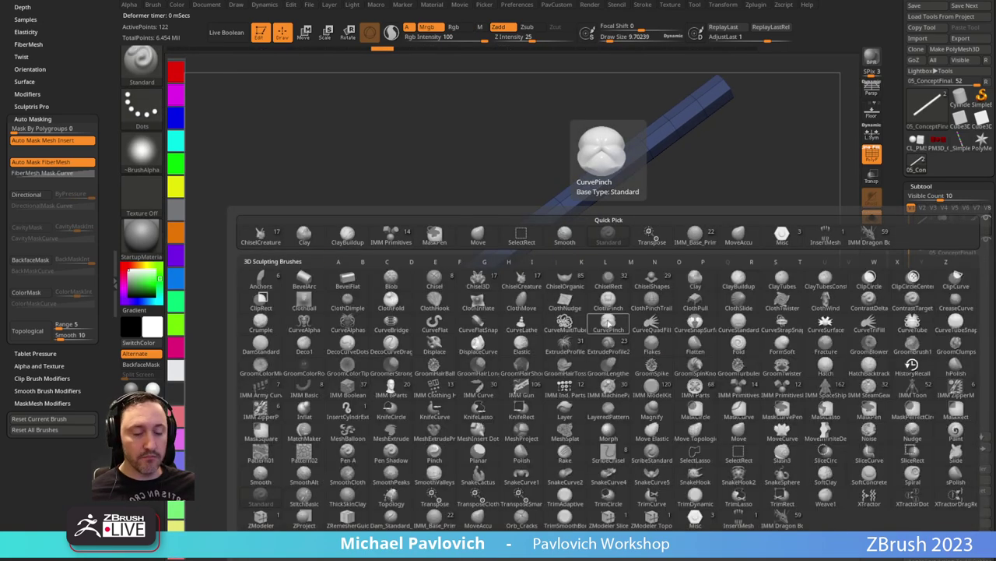
key("a")
left_click(262, 282)
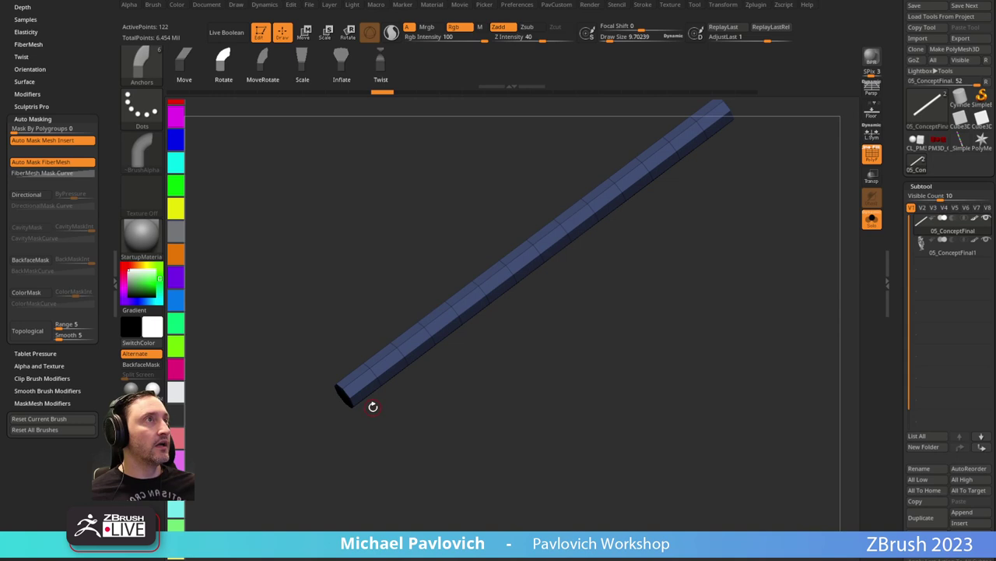
left_click(353, 391)
left_click(411, 353)
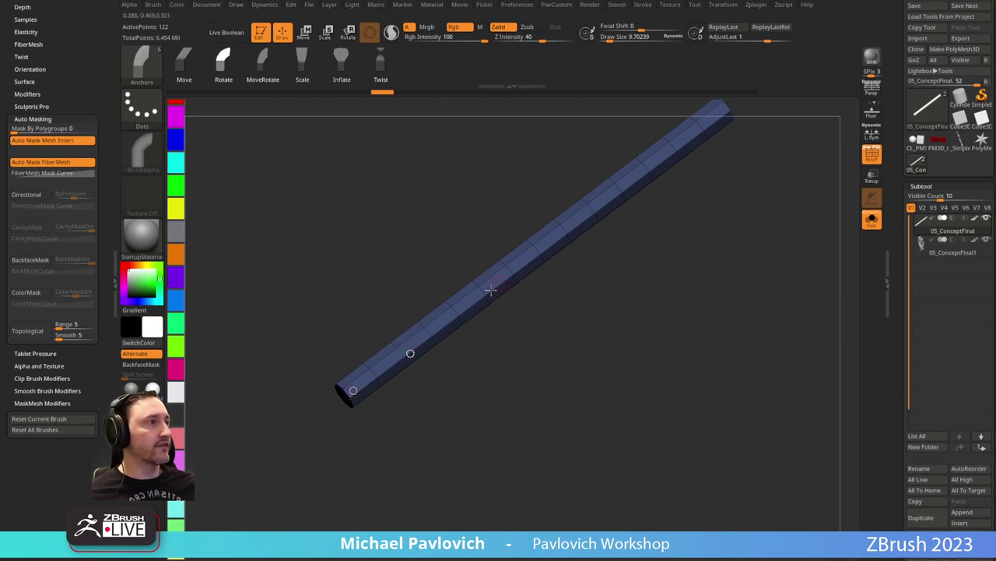
Reposition the anchors at various spots along the rod, finishing with two near its lower end.
left_click(487, 293)
left_click(547, 249)
left_click(607, 202)
left_click(645, 171)
left_click(685, 136)
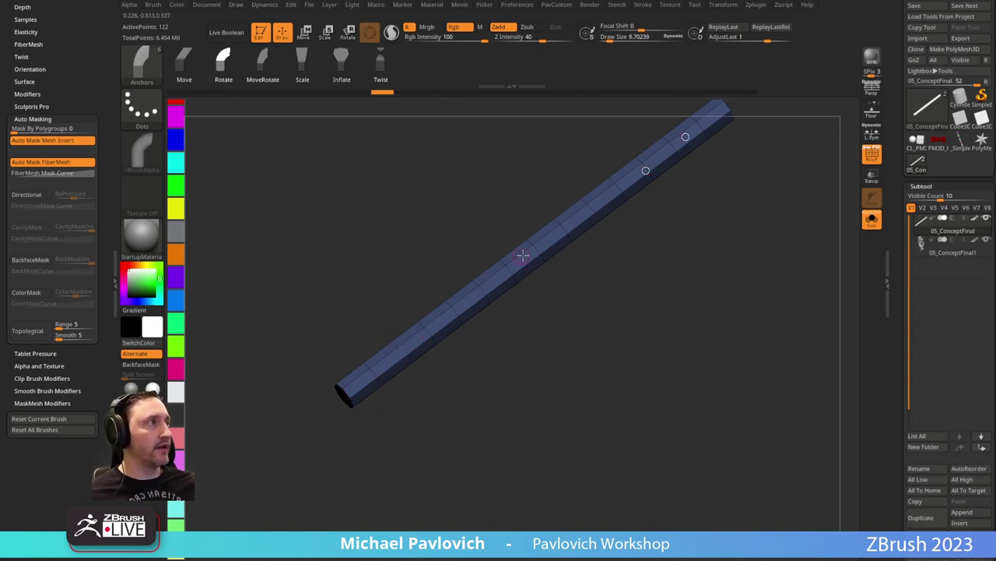
left_click(524, 256)
left_click(470, 298)
left_click(427, 332)
left_click(377, 364)
Rotate the rod's short lower end downward about the anchors to form a bend.
left_click_drag(392, 419, 405, 418)
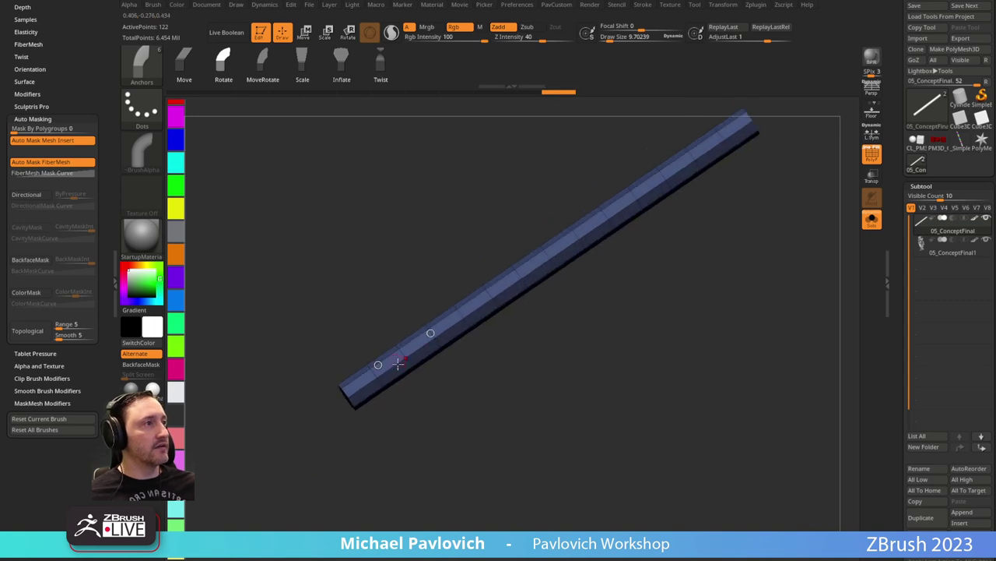
left_click_drag(498, 382, 476, 381)
mouse_move(347, 381)
left_mouse_down()
mouse_move(370, 403)
mouse_move(523, 378)
left_mouse_up()
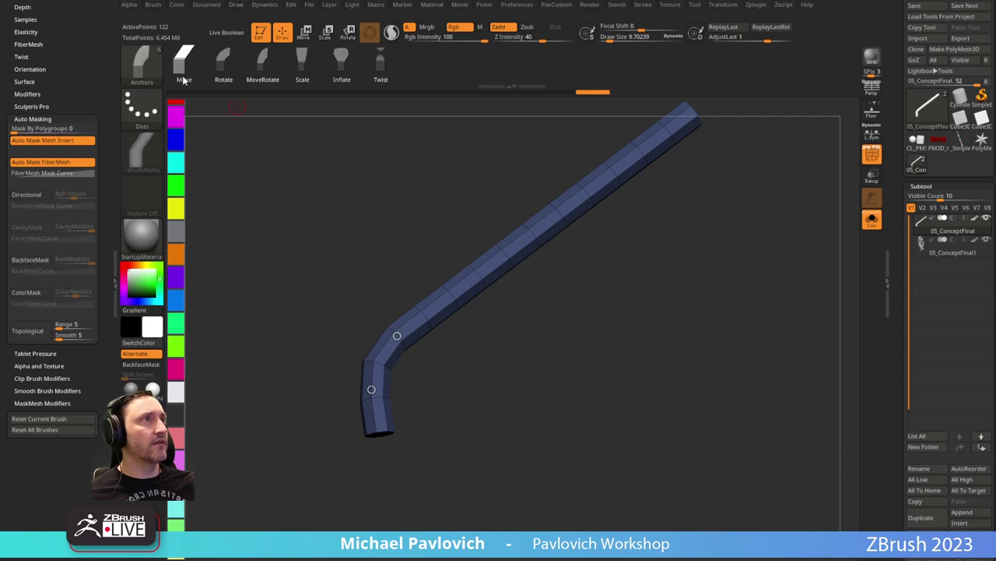
left_click_drag(475, 384, 443, 383)
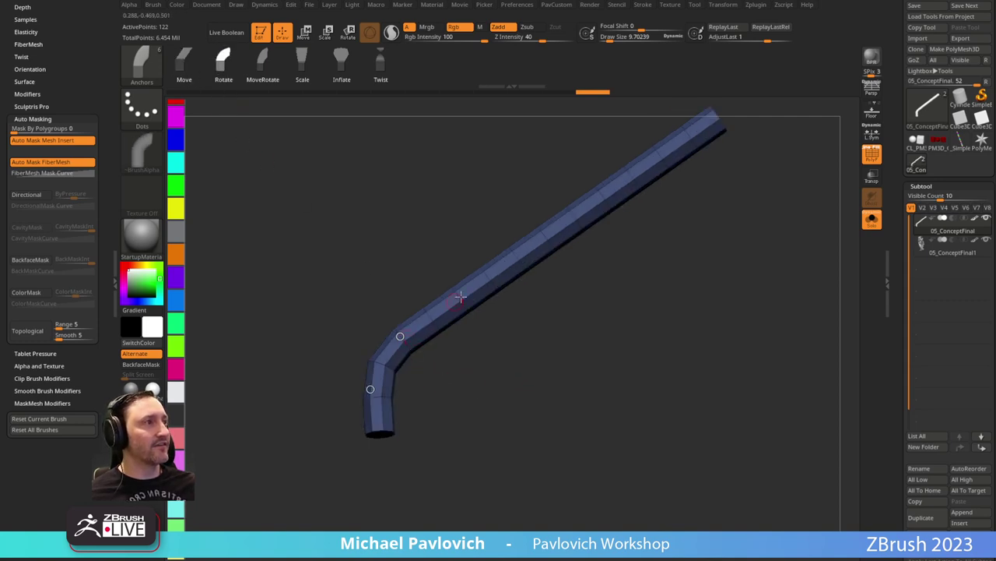
Bend the rest of the rod into a curved, arching wire by rotating sections between further anchor pairs.
left_click_drag(461, 297, 412, 271)
left_click_drag(392, 345, 498, 341)
left_click_drag(446, 283, 464, 261)
left_click_drag(437, 269, 463, 294)
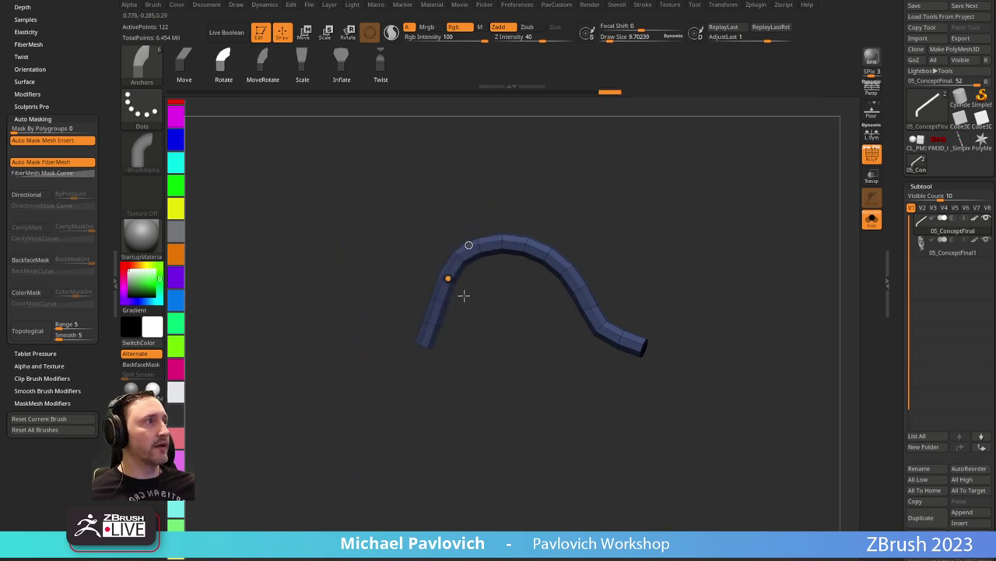
mouse_move(643, 252)
left_mouse_down()
mouse_move(616, 249)
mouse_move(649, 246)
left_mouse_up()
left_click_drag(558, 236, 603, 218)
left_click_drag(487, 256, 494, 254)
key("ctrl+z")
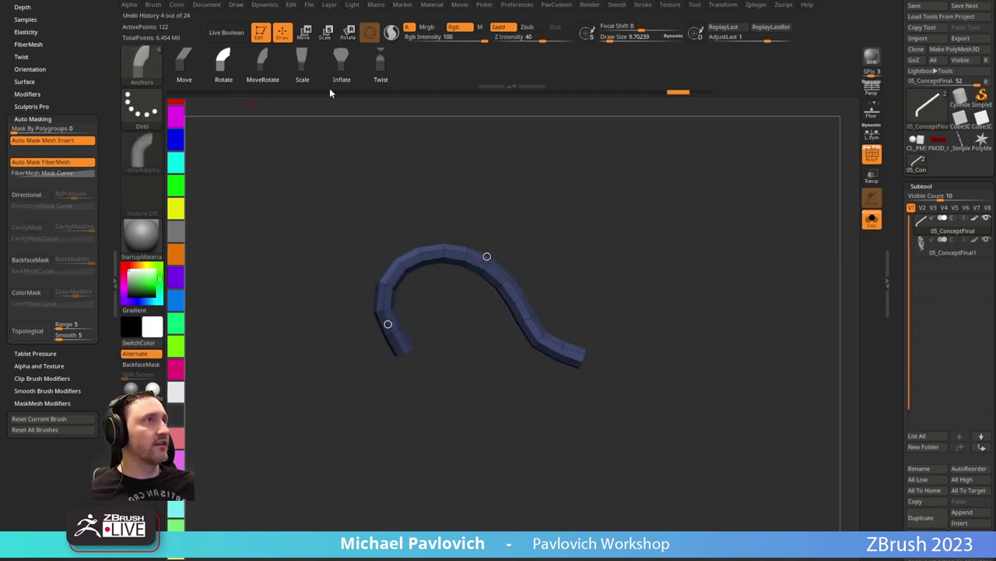
Try scaling both ends of the wire with the Anchors brush in Scale mode, undoing each attempt.
left_click(306, 67)
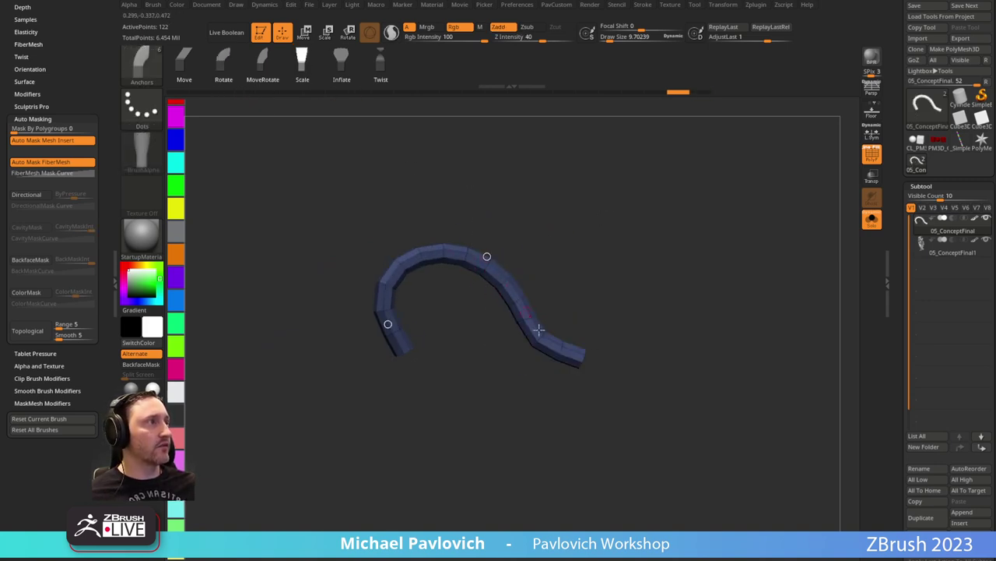
left_click_drag(400, 343, 357, 340)
key("ctrl+z")
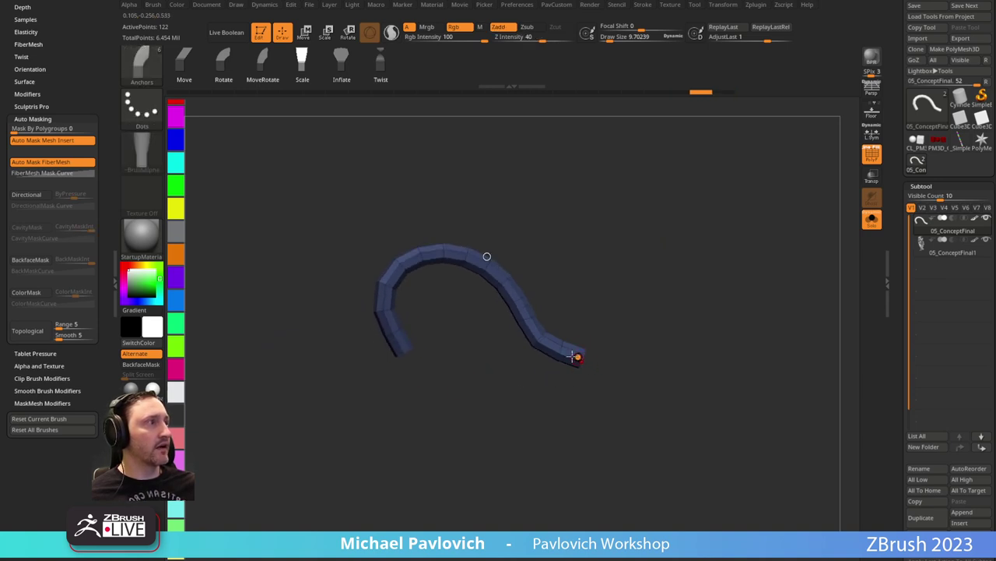
left_click_drag(576, 354, 767, 363)
key("ctrl+z")
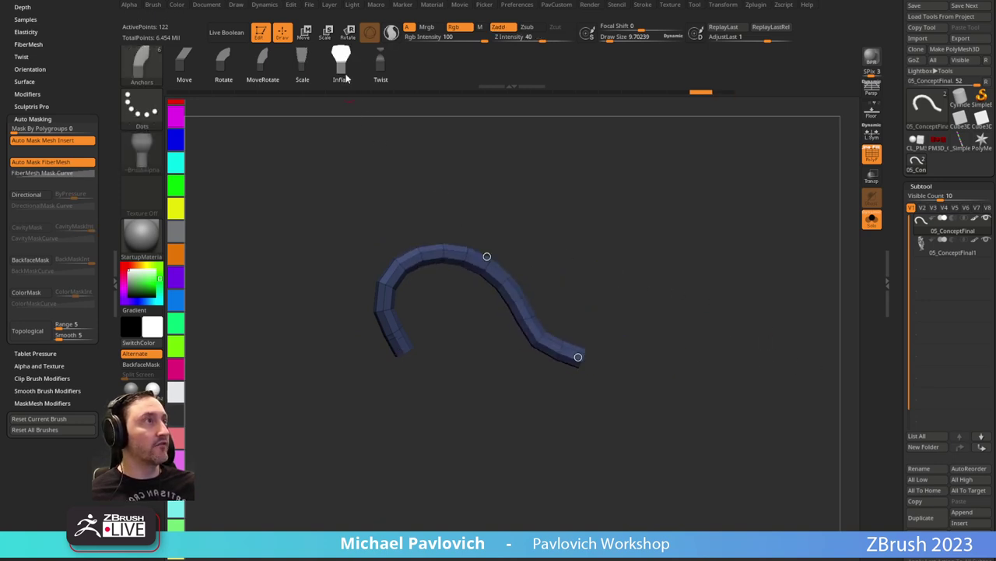
Thin one end of the wire and swell the other into a tapered horn using the Anchors brush's Inflate mode.
mouse_move(418, 360)
left_mouse_down()
mouse_move(400, 356)
mouse_move(411, 360)
left_mouse_up()
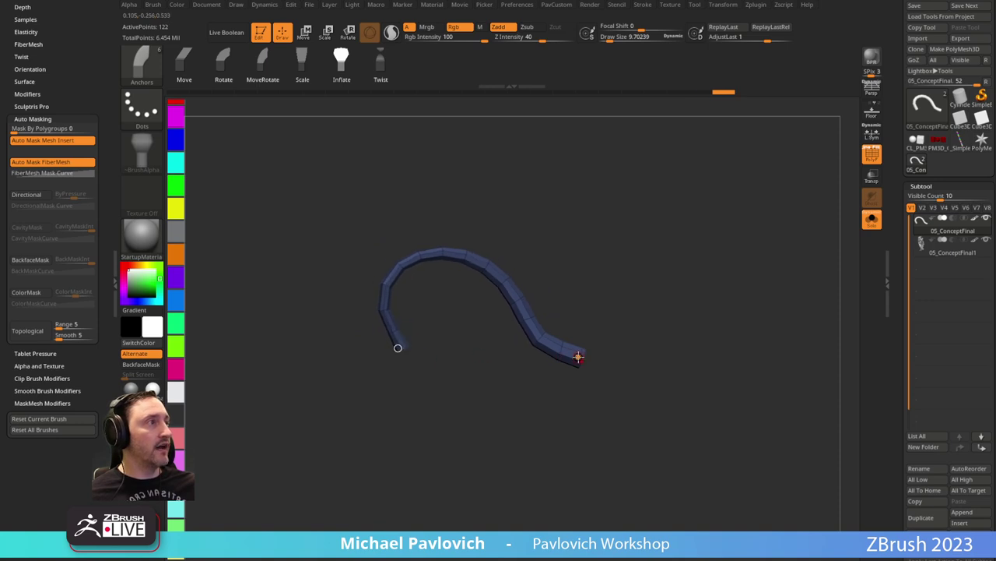
mouse_move(579, 356)
left_mouse_down()
mouse_move(656, 360)
mouse_move(639, 363)
left_mouse_up()
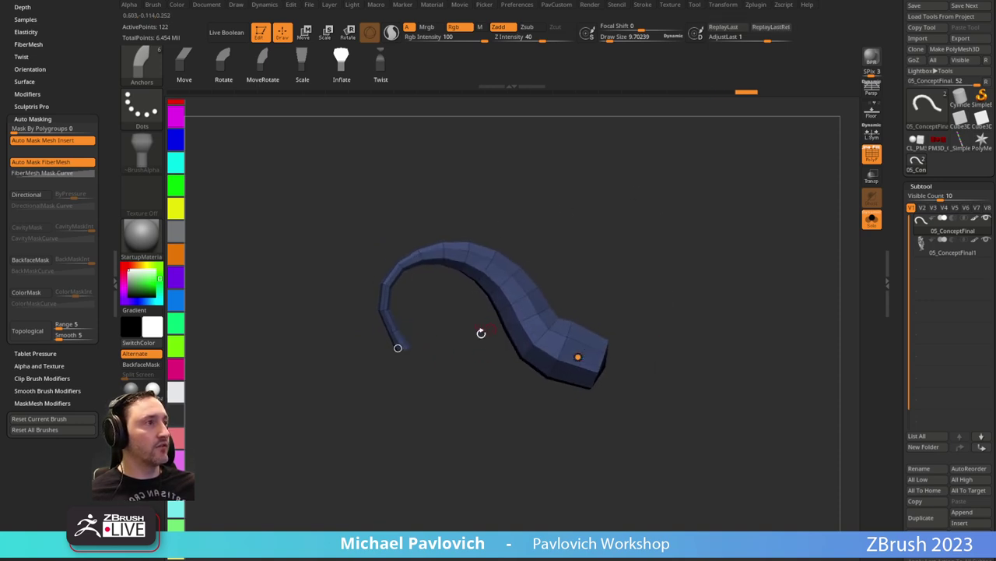
key("shift")
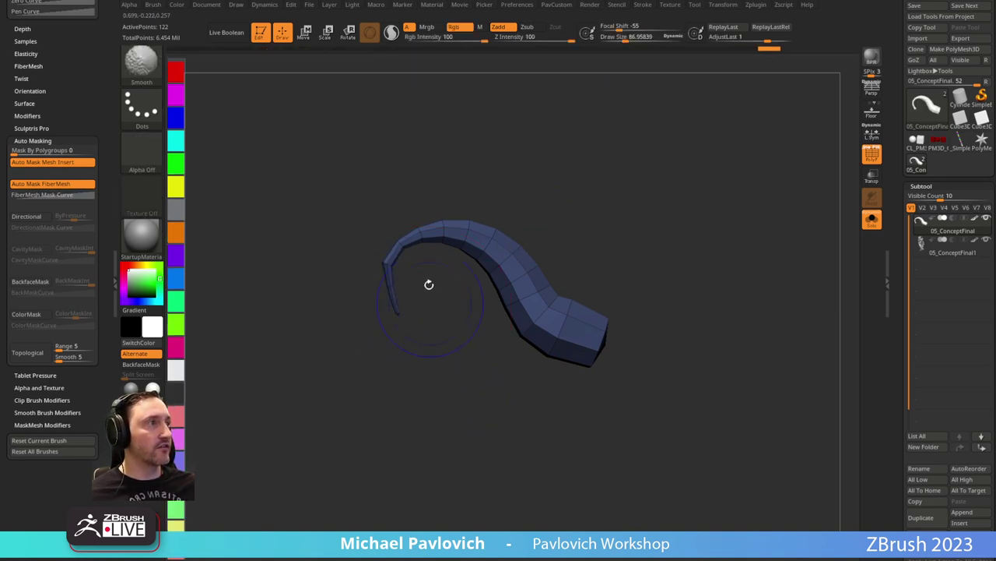
left_click_drag(590, 353, 566, 346)
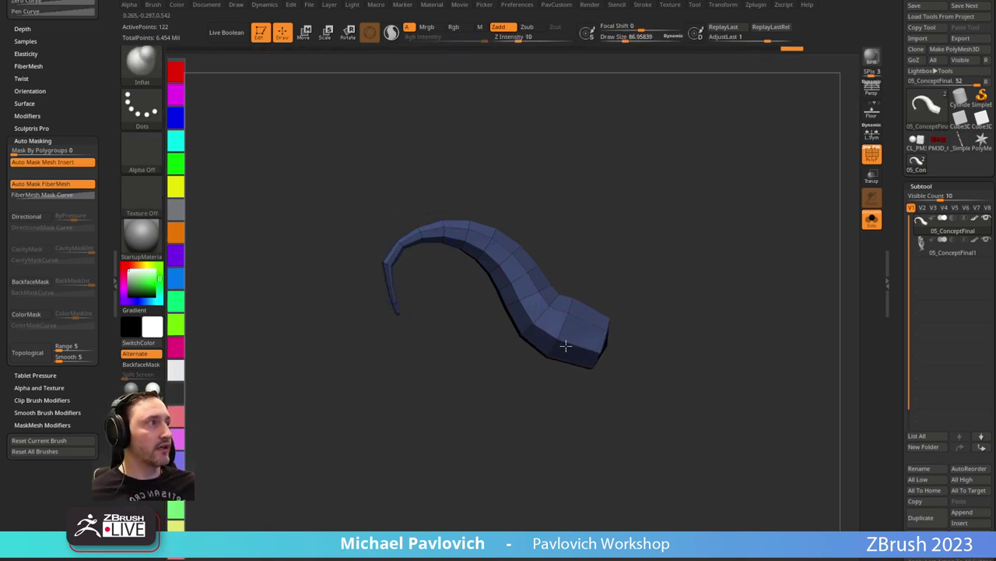
Switch to the Spiral brush and adjust its draw size over the tapered wire.
key("b")
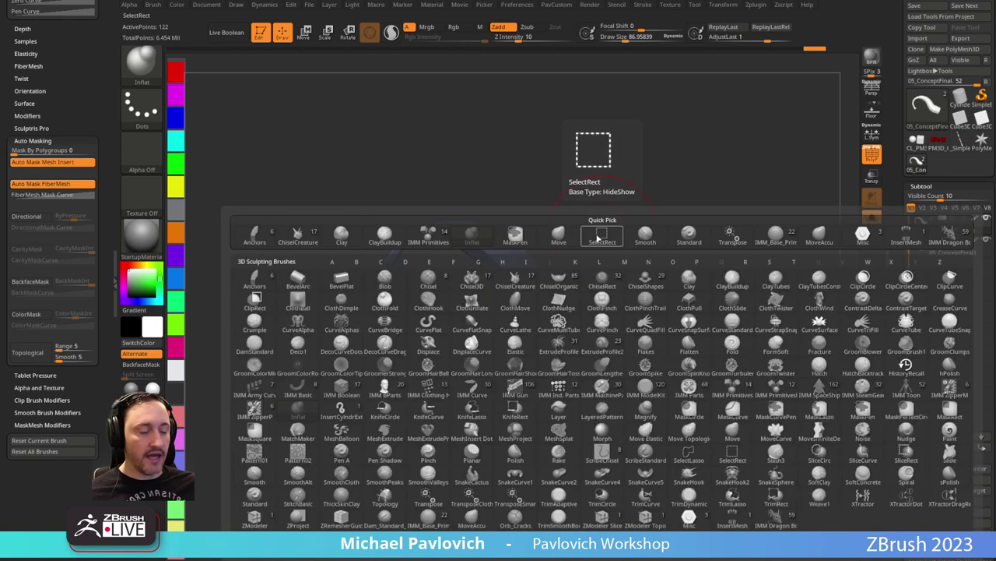
key("s")
key("p")
key("s")
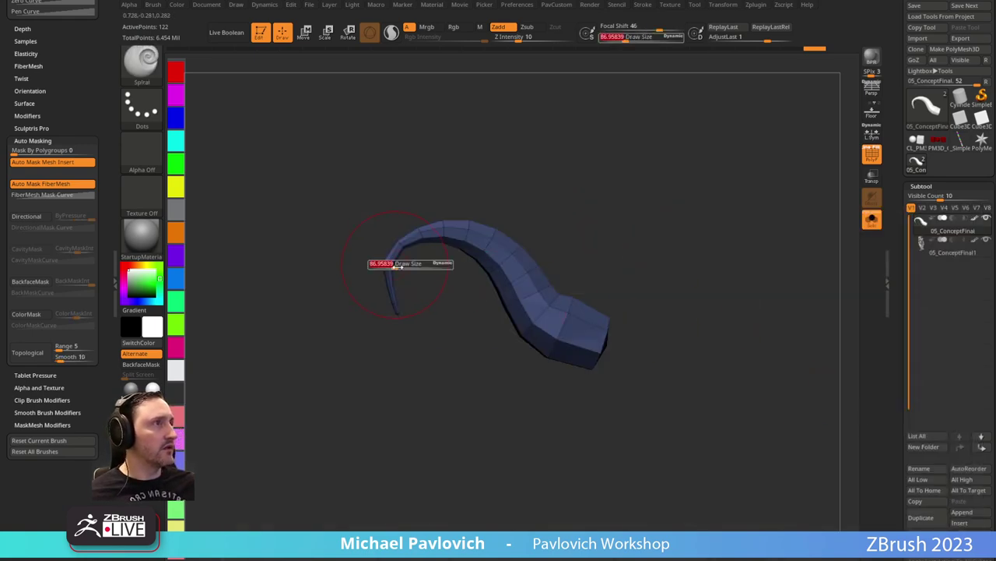
left_click_drag(395, 266, 405, 266)
Try Spiral brush strokes on the thin end and middle of the tapered wire, undoing them.
left_click_drag(398, 266, 398, 303)
key("ctrl+z")
key("ctrl+z")
mouse_move(482, 295)
left_mouse_down()
mouse_move(389, 268)
mouse_move(443, 268)
left_mouse_up()
key("ctrl+z")
Enlarge the Spiral brush to a draw size of about 189 and twist the middle of the tapered wire.
key("s")
mouse_move(622, 263)
left_mouse_down()
mouse_move(588, 264)
mouse_move(586, 291)
left_mouse_up()
key("s")
mouse_move(441, 276)
left_mouse_down()
mouse_move(457, 276)
mouse_move(419, 274)
mouse_move(500, 339)
left_mouse_up()
key("s")
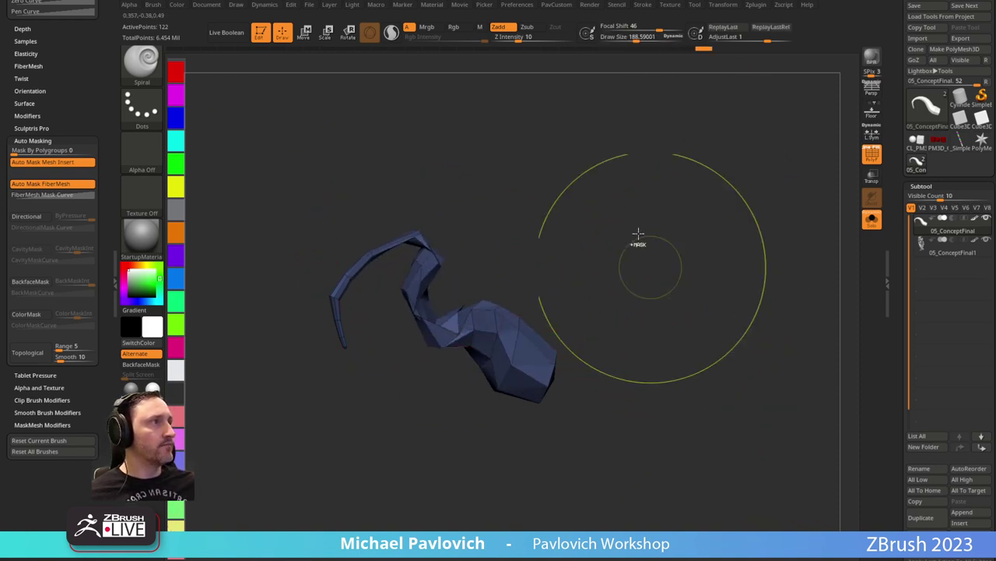
left_click_drag(676, 279, 731, 341, "ctrl")
key("ctrl+z")
left_click_drag(799, 296, 647, 307)
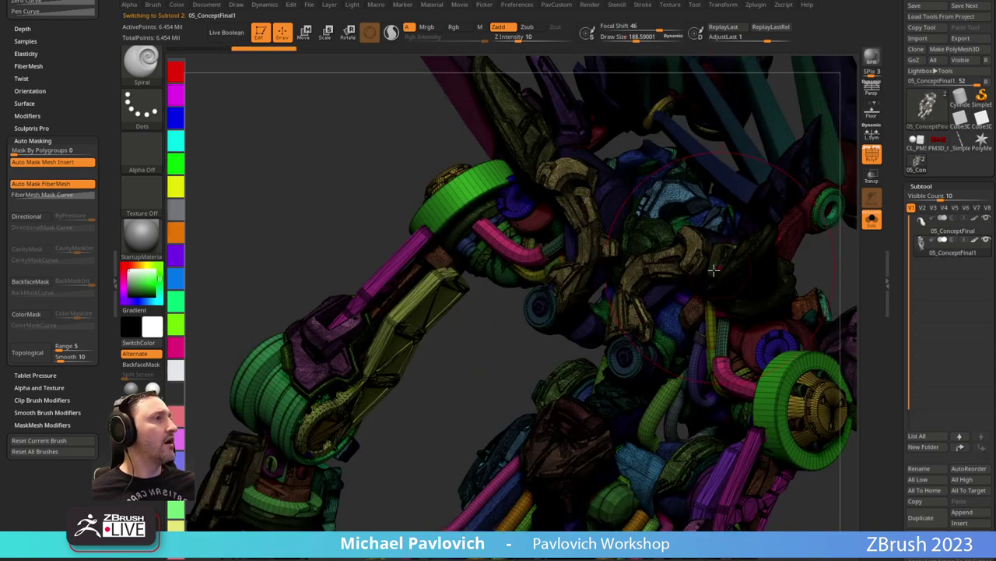
Delete the twisted wire subtool and turn off Solo and PolyFrame to show the whole robot from the front.
left_click(948, 228)
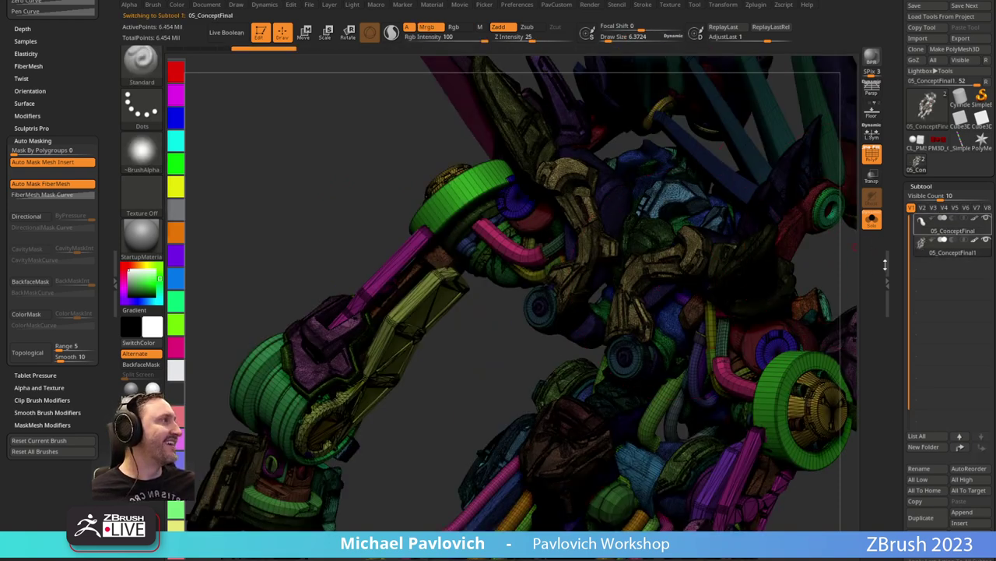
left_click(872, 220)
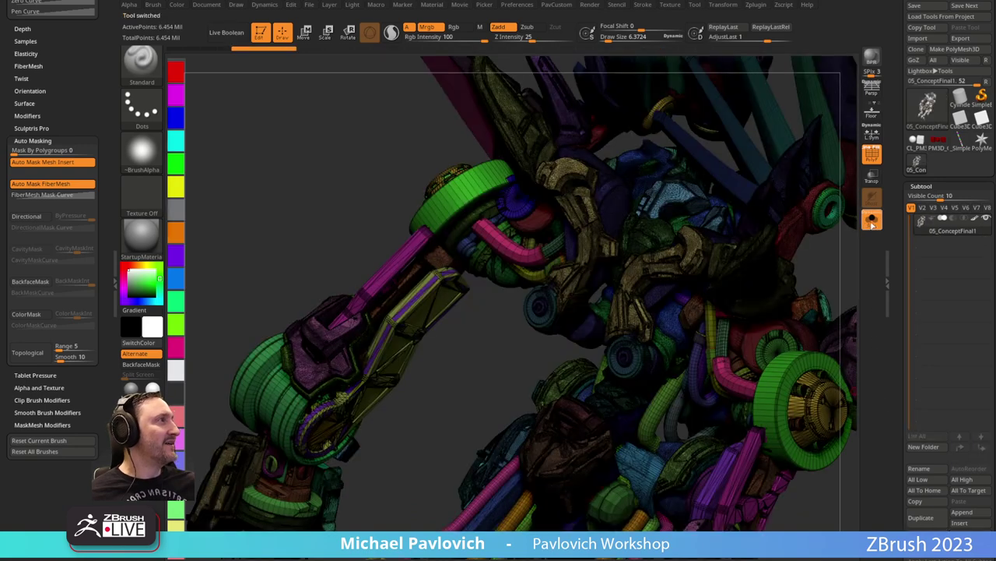
left_click(870, 160)
left_click_drag(303, 203, 436, 222, "shift")
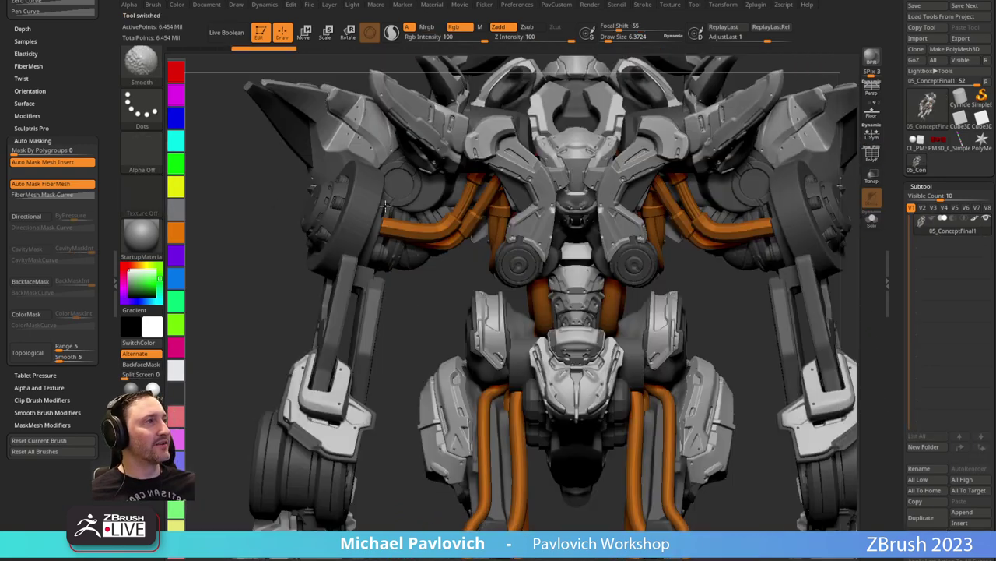
left_click_drag(715, 290, 697, 167, "alt")
left_click_drag(774, 235, 691, 229, "alt")
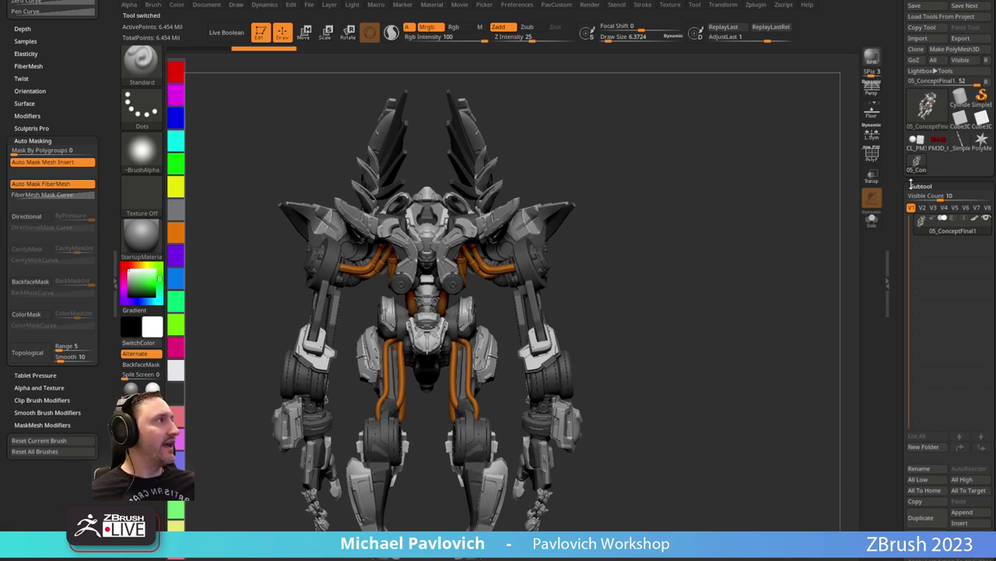
Delete the remaining 05_ConceptFinal1 subtool and load the BirdRobotSteps tool with its staged robot subtools.
left_click(927, 539)
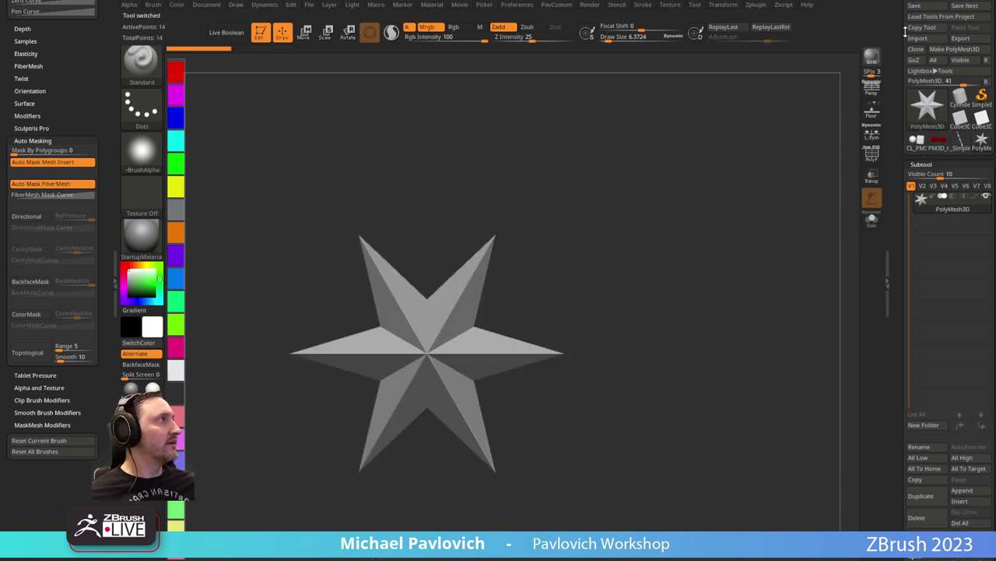
left_click_drag(905, 31, 908, 136)
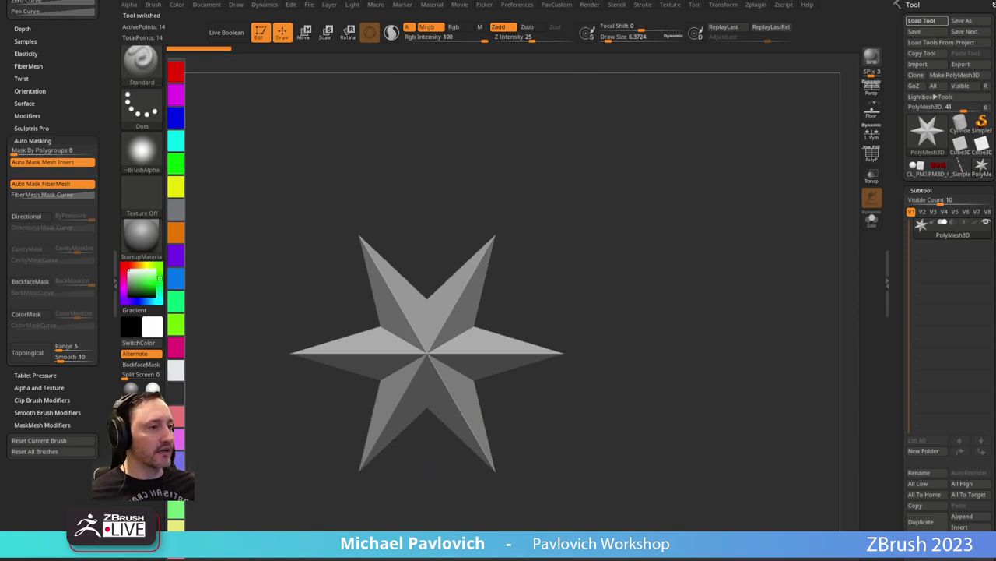
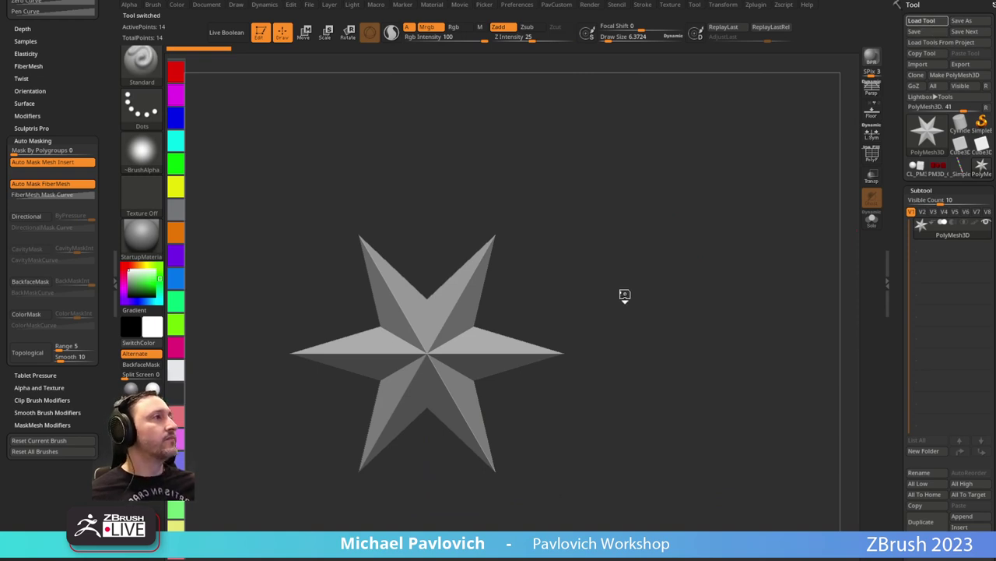
left_click_drag(578, 271, 859, 285)
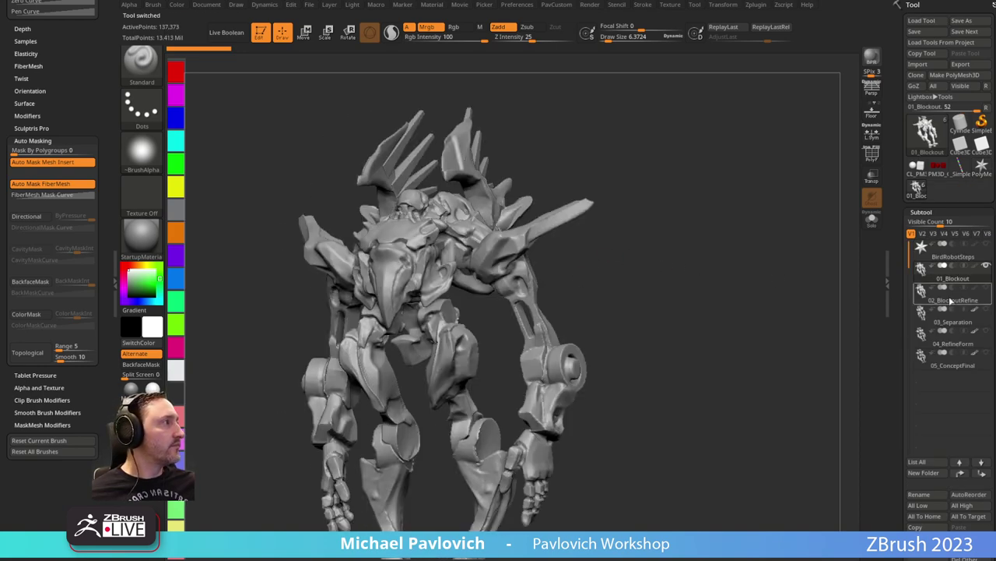
Select the 02_BlockoutRefine subtool and delete all the other subtools.
left_click(949, 300)
left_click_drag(730, 329, 835, 331)
left_click_drag(895, 495, 898, 449)
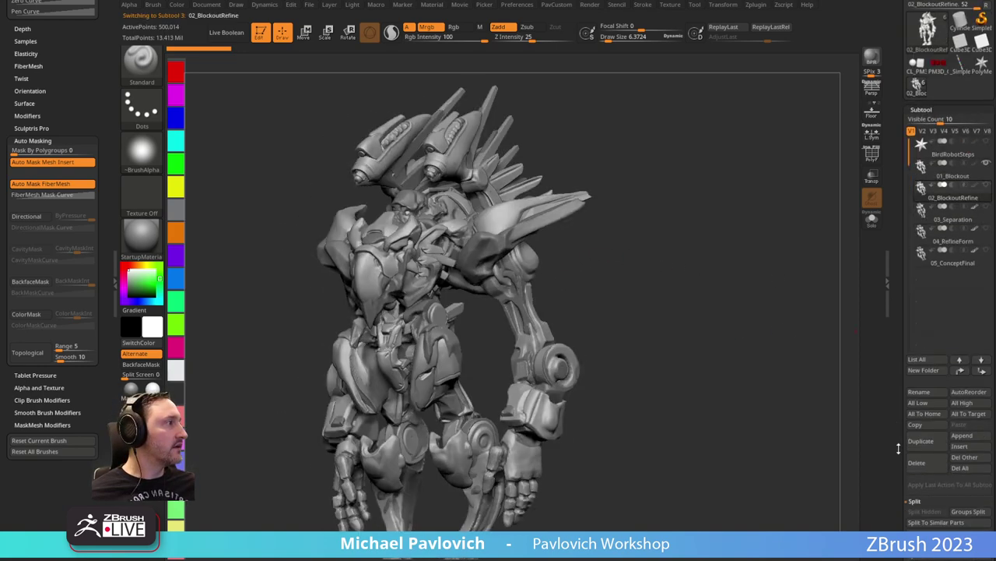
left_click(959, 460)
mouse_move(677, 221)
left_mouse_down("shift")
mouse_move(732, 195)
mouse_move(763, 256)
mouse_move(705, 205)
mouse_move(724, 251)
mouse_move(699, 233)
left_mouse_up("shift")
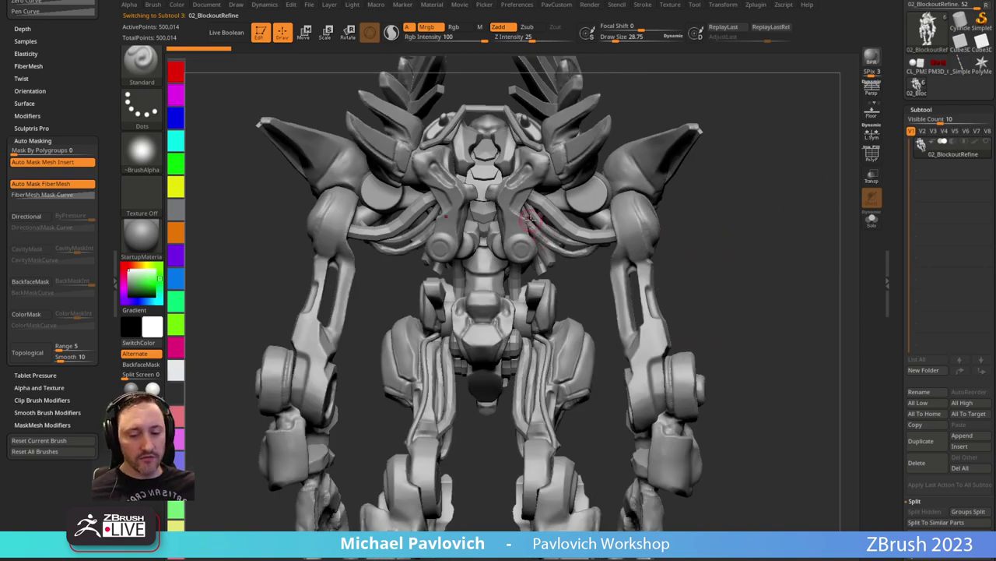
Insert a mirrored pair of spheres over the robot's chest tubes with the IMM base primitives brush.
key("b")
key("i")
key("p")
key("m")
left_click(372, 255)
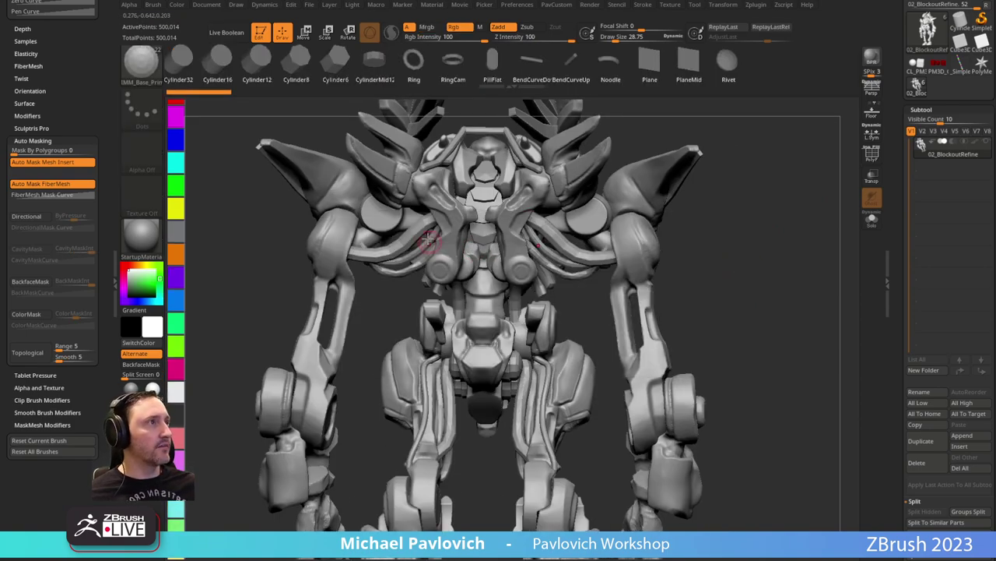
left_click_drag(434, 245, 455, 274)
left_click_drag(698, 185, 677, 211)
Move the mirrored spheres with the gizmo into the gaps between the robot's chest and shoulders.
key("w")
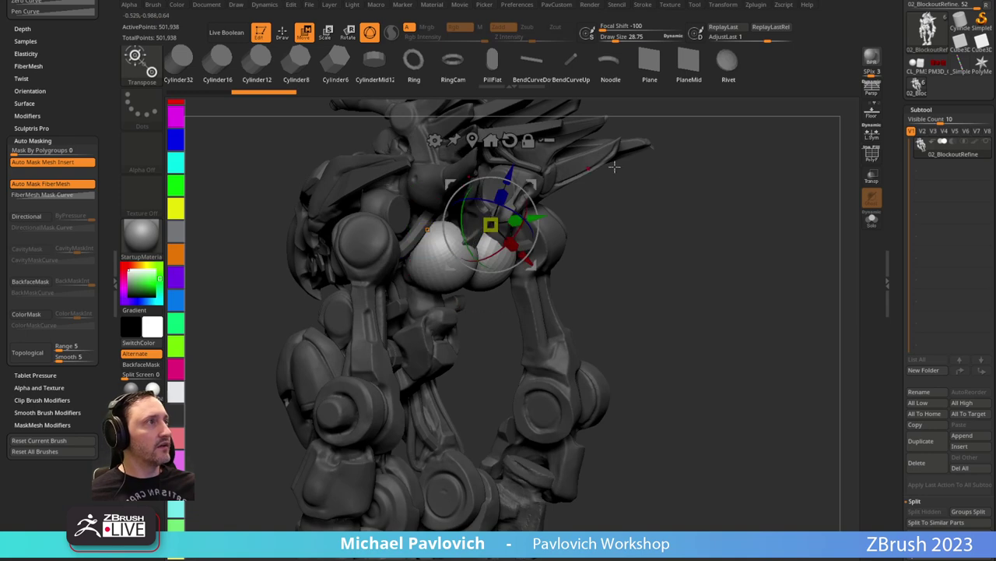
left_click_drag(615, 167, 594, 173)
left_click_drag(533, 184, 490, 165)
left_click_drag(643, 202, 588, 193)
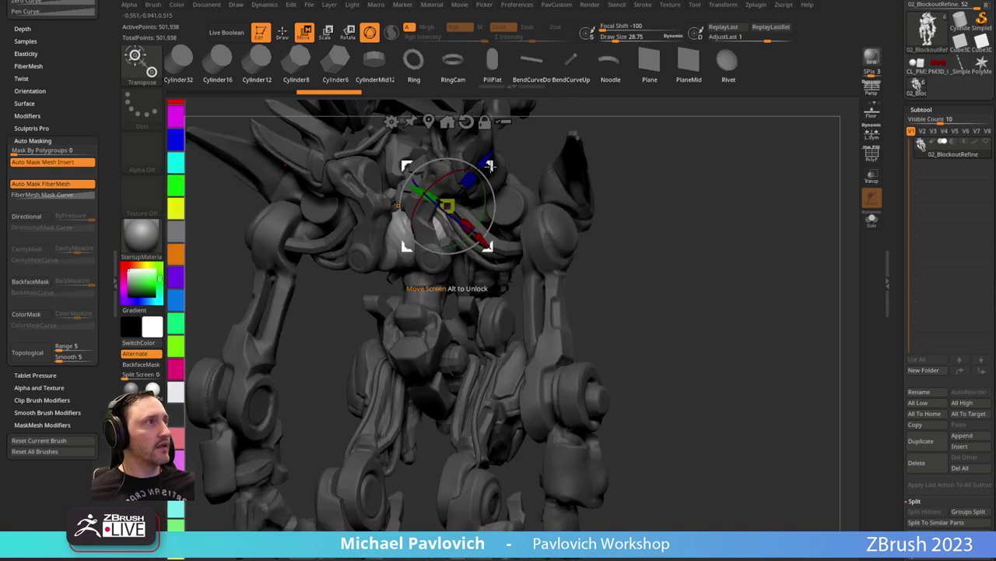
left_click_drag(490, 166, 434, 158)
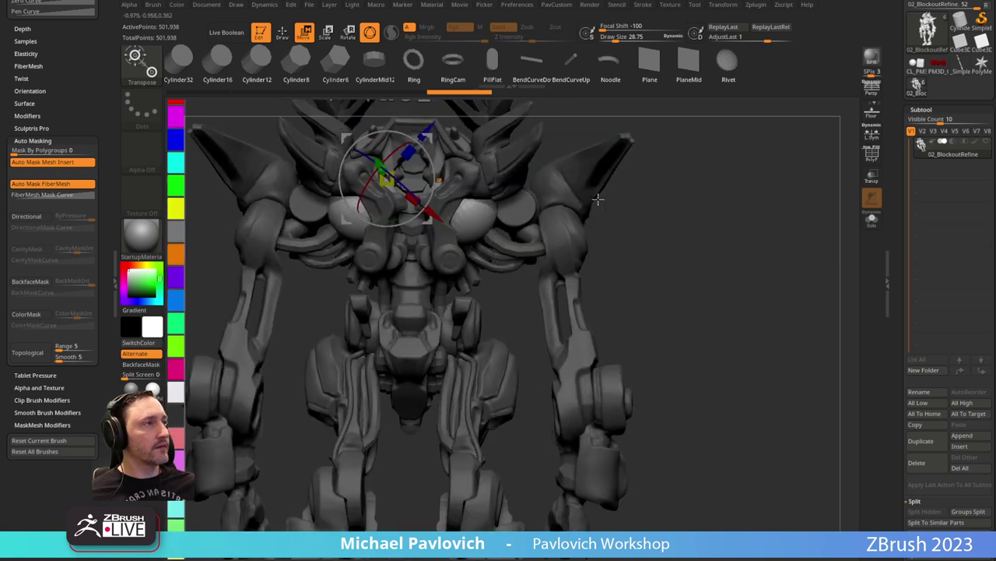
Add another mirrored pair of spheres at the robot's elbows.
key("q")
mouse_move(597, 200)
left_mouse_down()
mouse_move(694, 195)
mouse_move(595, 192)
mouse_move(634, 193)
left_mouse_up()
key("w")
mouse_move(468, 110)
left_mouse_down("ctrl")
mouse_move(380, 288)
mouse_move(365, 273)
mouse_move(411, 227)
left_mouse_up("ctrl")
key("q")
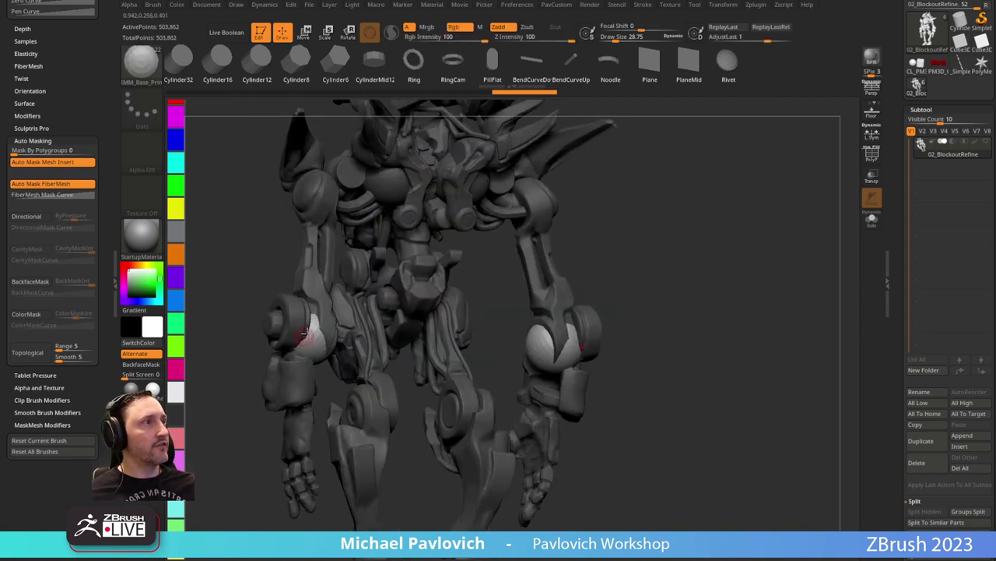
Clear the mask from the robot so the whole blockout mesh is unmasked.
left_click_drag(721, 232, 706, 253, "shift")
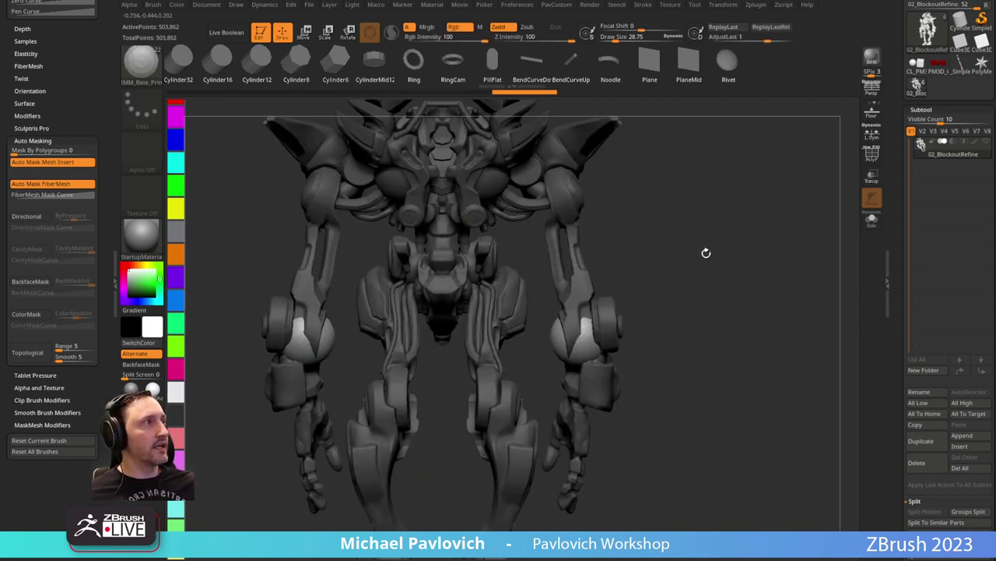
left_click_drag(767, 226, 741, 237, "ctrl")
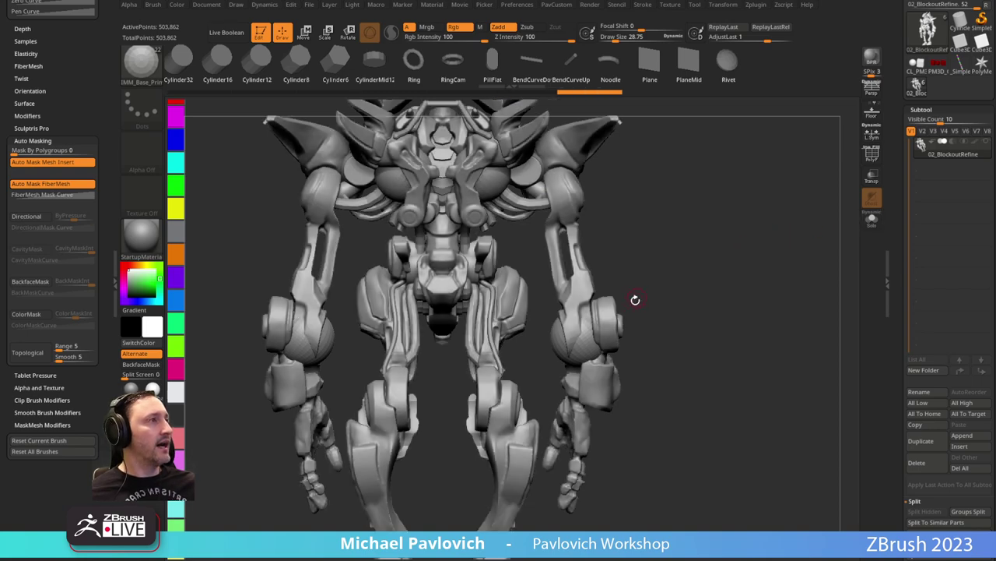
key("ctrl+z")
left_click_drag(651, 285, 688, 273, "ctrl")
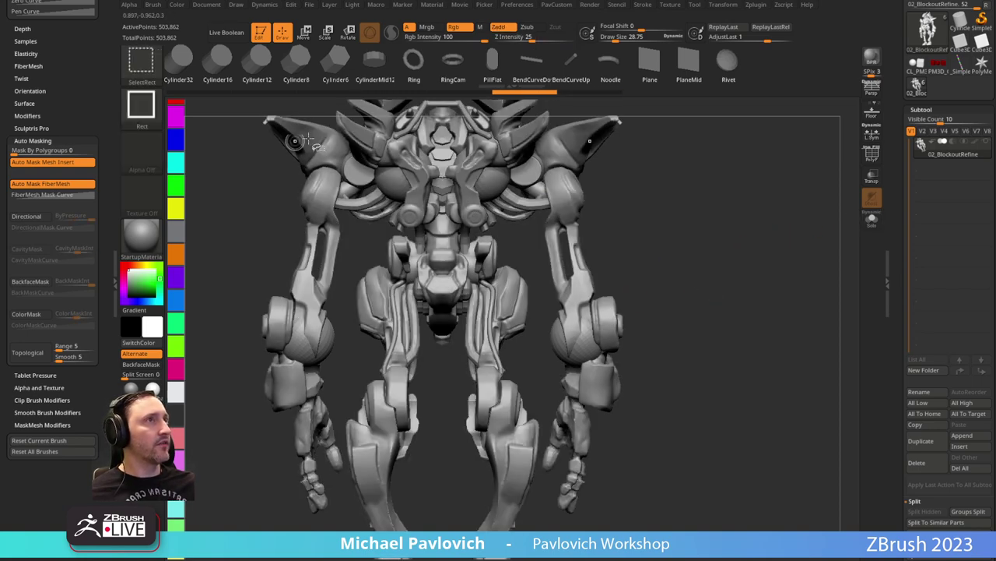
Display the PolyFrame, isolate the inserted spheres and assign them their own polygroup, with the full robot shown again.
left_click(499, 188, "ctrl+shift")
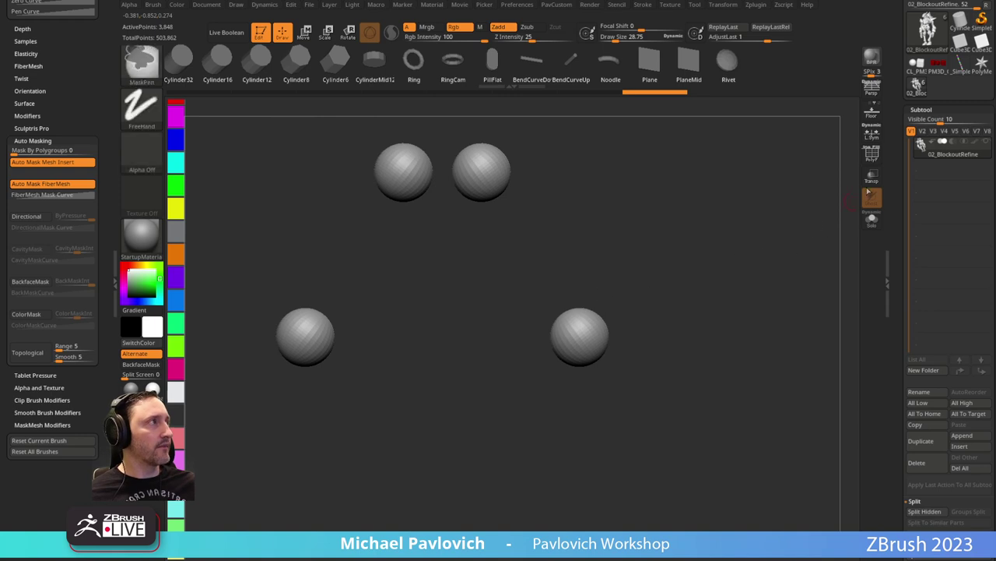
left_click(872, 154)
left_click(623, 235, "ctrl+shift")
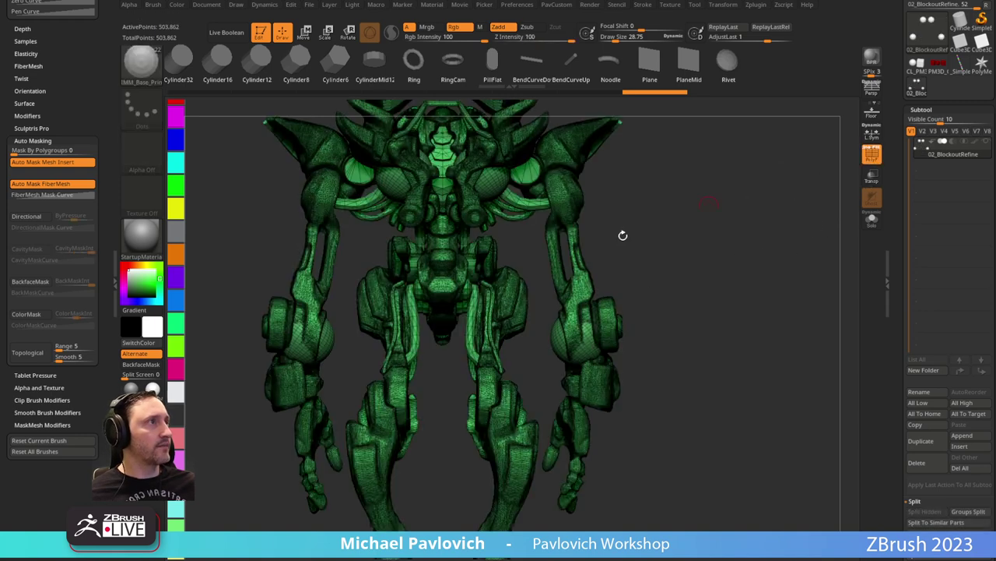
left_click(663, 211, "ctrl+shift")
key("ctrl+w")
left_click(673, 215, "ctrl+shift")
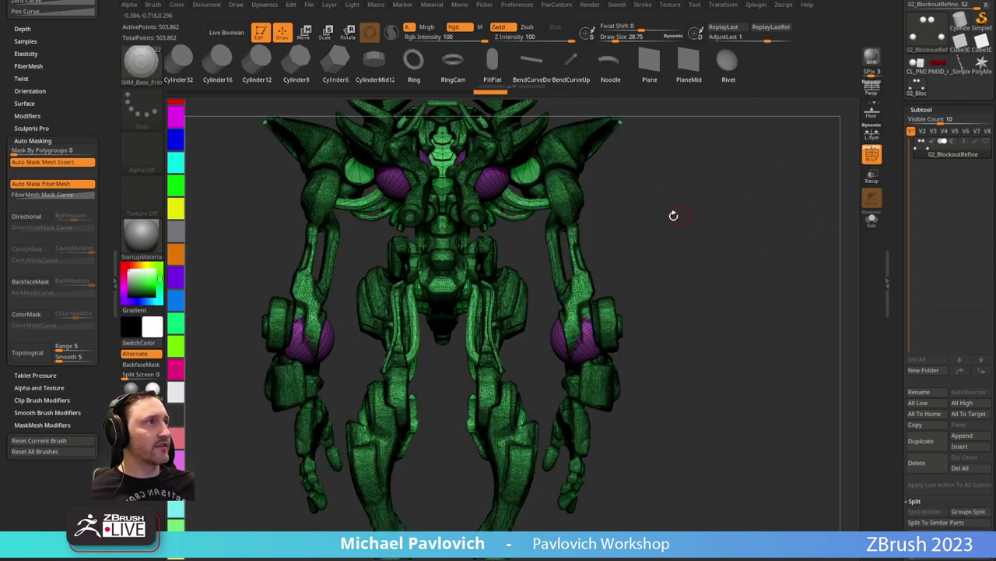
Isolate the spheres' polygroup, split off the hidden robot mesh as a separate subtool, and display both subtools without PolyFrame.
left_click(482, 176, "ctrl+shift")
key("grave")
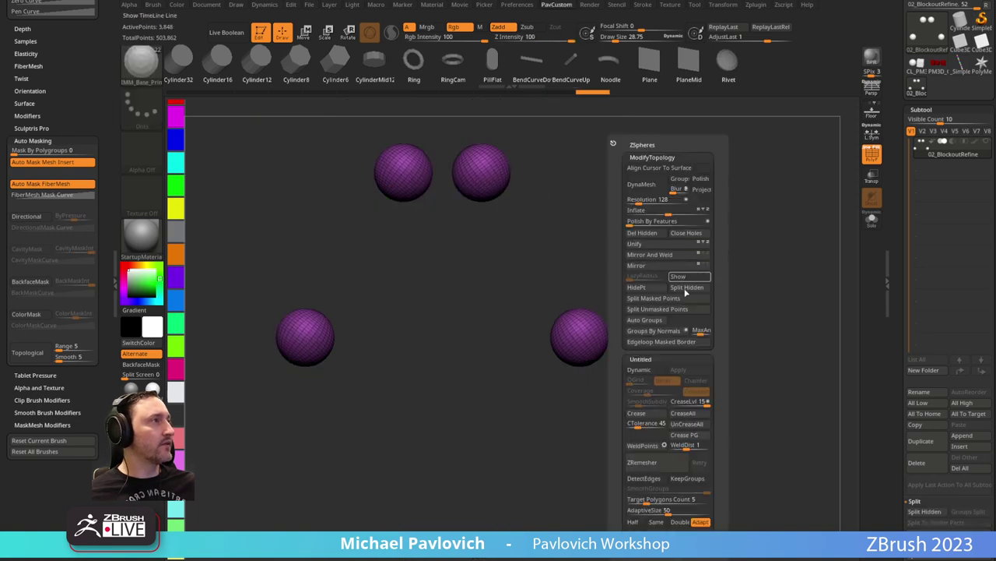
left_click(688, 287)
key("shift+f")
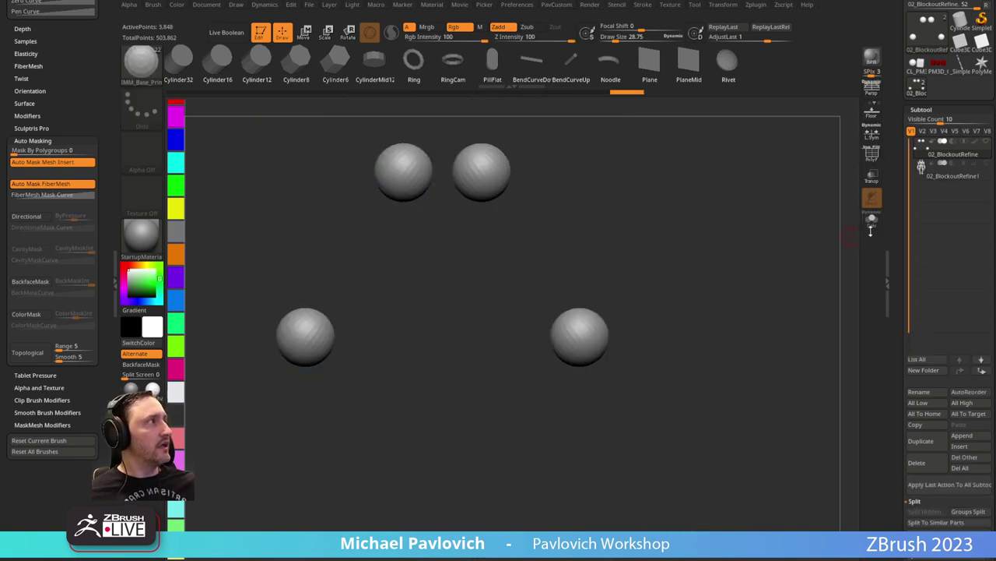
mouse_move(988, 153)
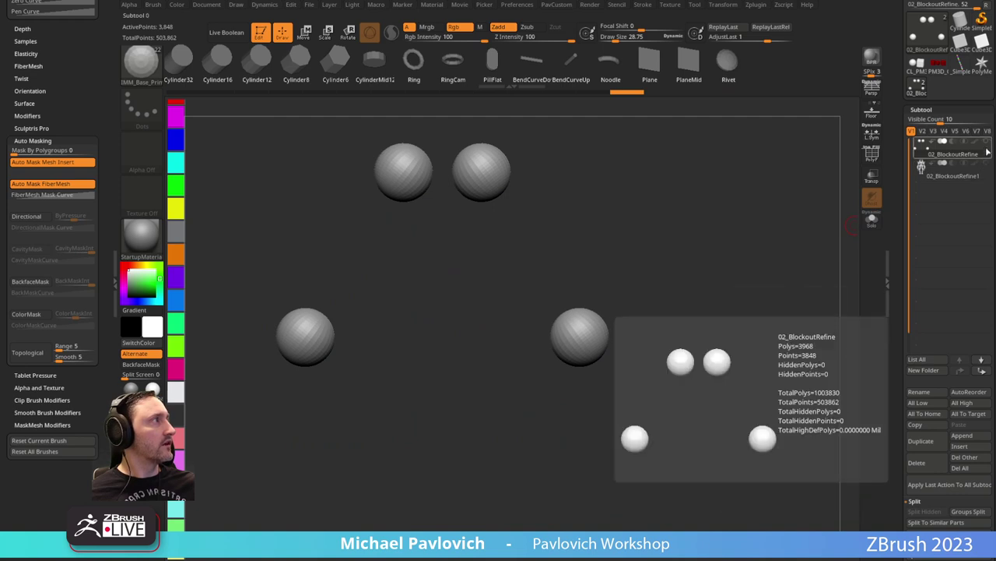
left_click(689, 205, "ctrl+shift")
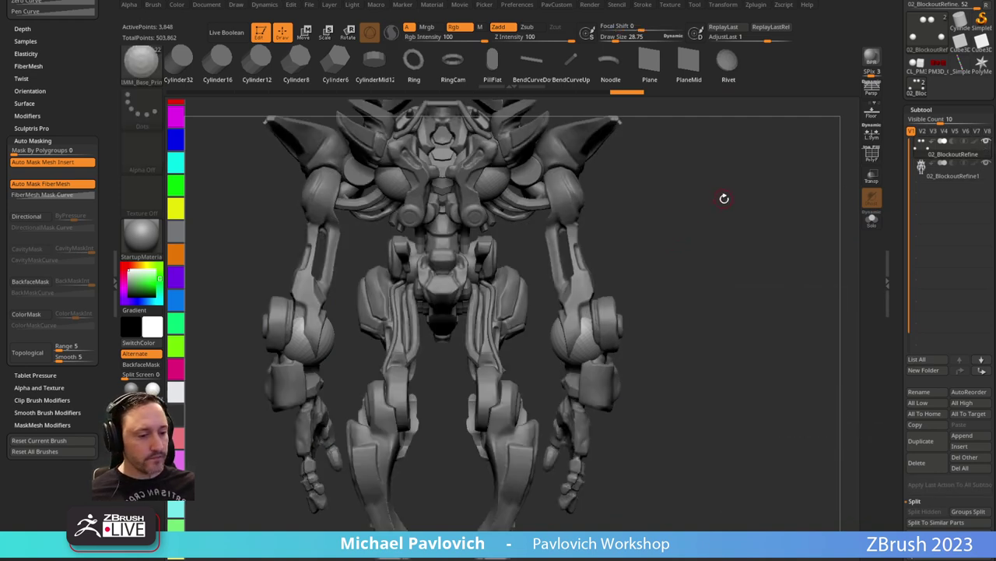
Set the draw size to about 65 and examine how the separated spheres sit in the robot's chest and elbows.
left_click_drag(724, 198, 725, 211)
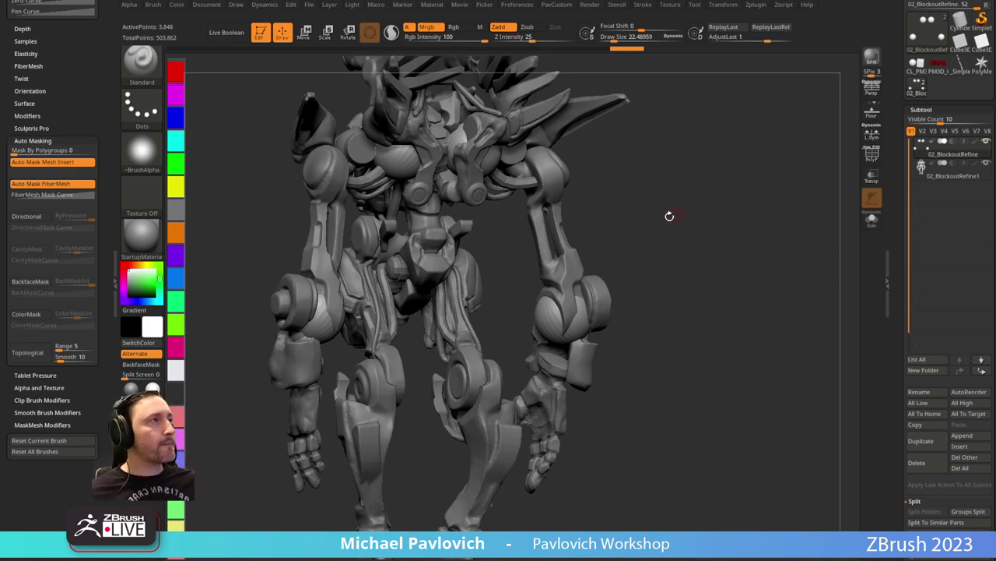
left_click_drag(669, 215, 680, 223)
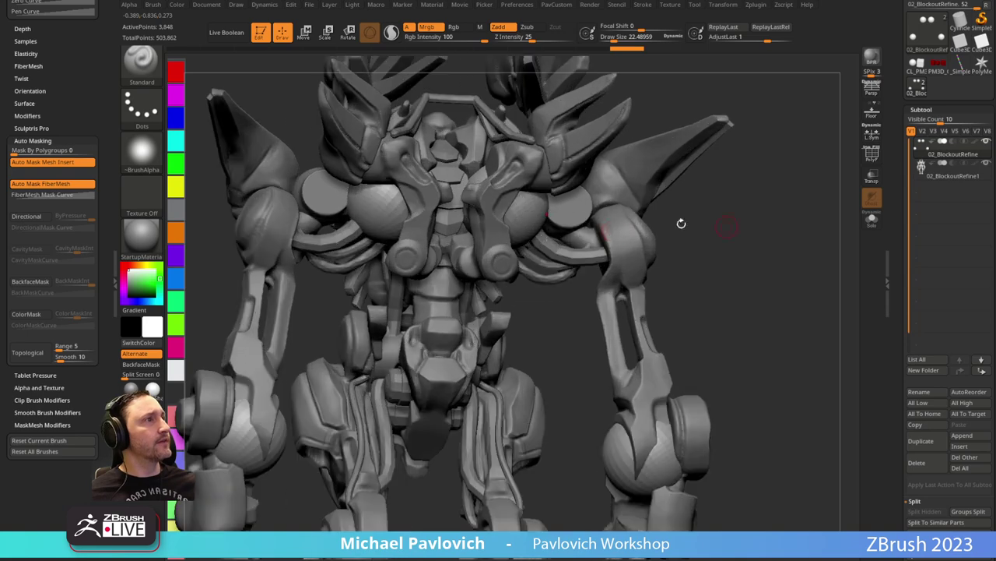
key("s")
left_click_drag(387, 217, 380, 217)
right_click_drag(401, 212, 476, 203, "alt")
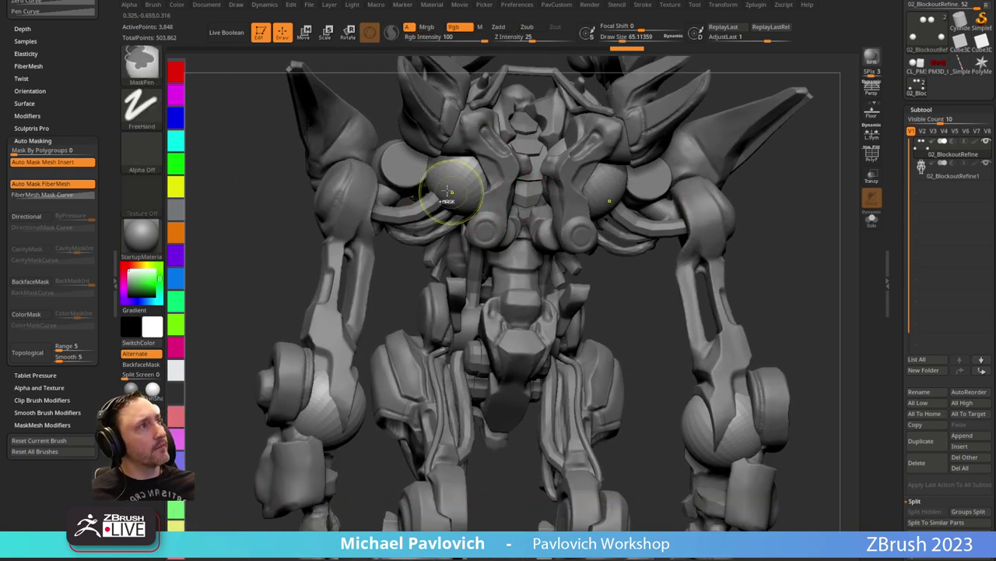
left_click_drag(449, 198, 458, 190, "ctrl")
left_click_drag(803, 219, 757, 231)
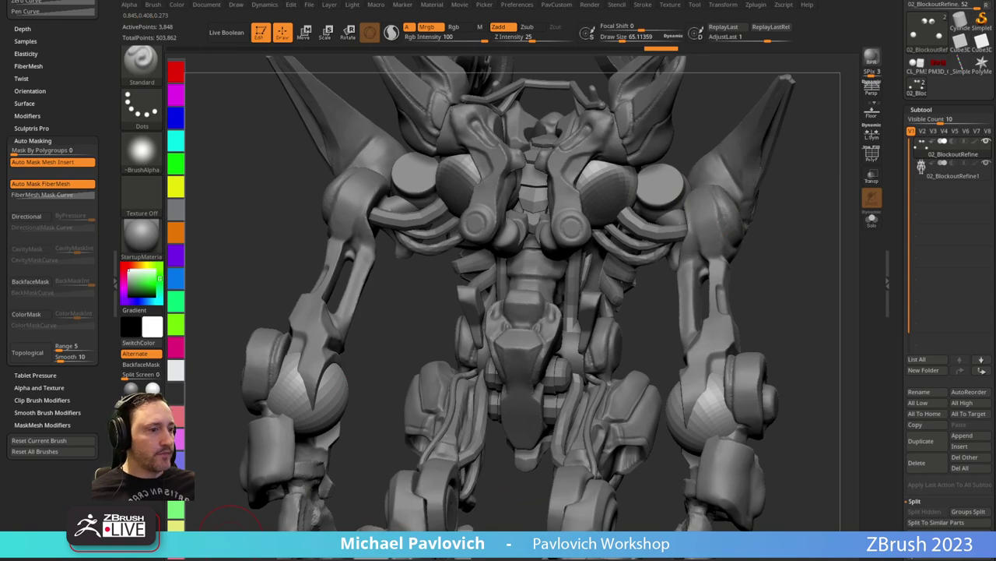
Switch to the browser with the YouTube channel's playlists and look through the ZBrush 2022 What's New! playlist.
left_click_drag(580, 560, 594, 12)
scroll(484, 295, "down", 2)
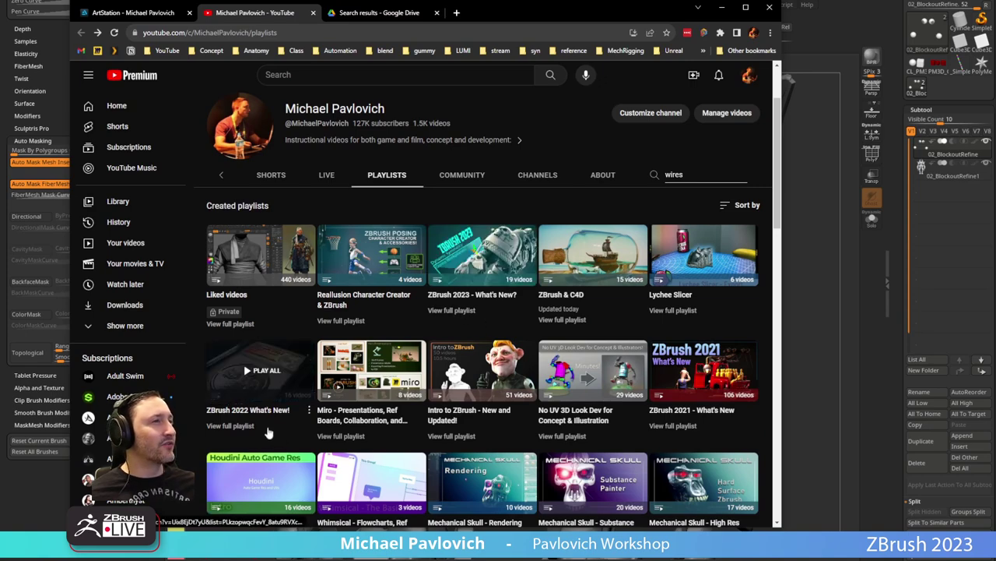
left_click(230, 426)
scroll(537, 291, "down", 6)
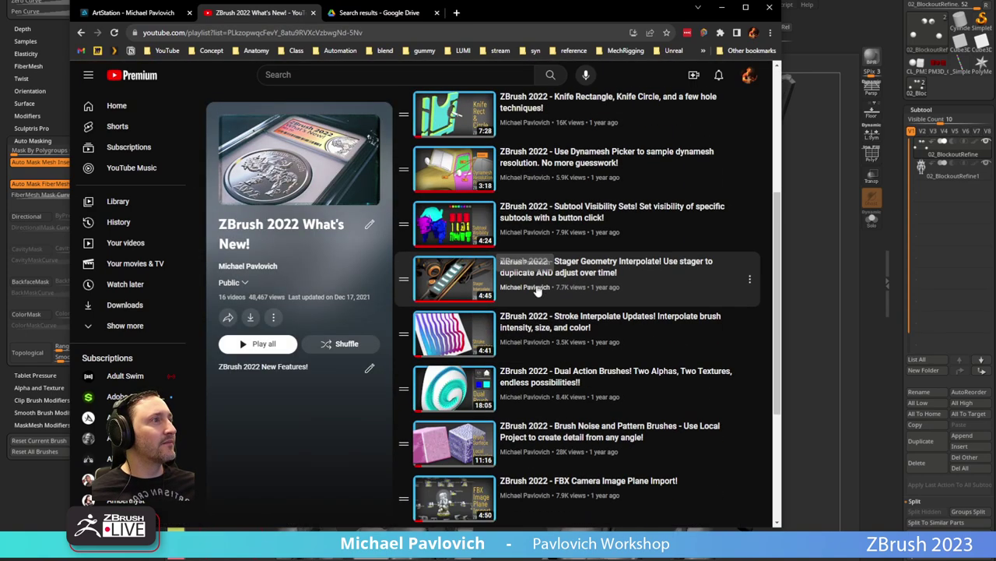
left_click(81, 32)
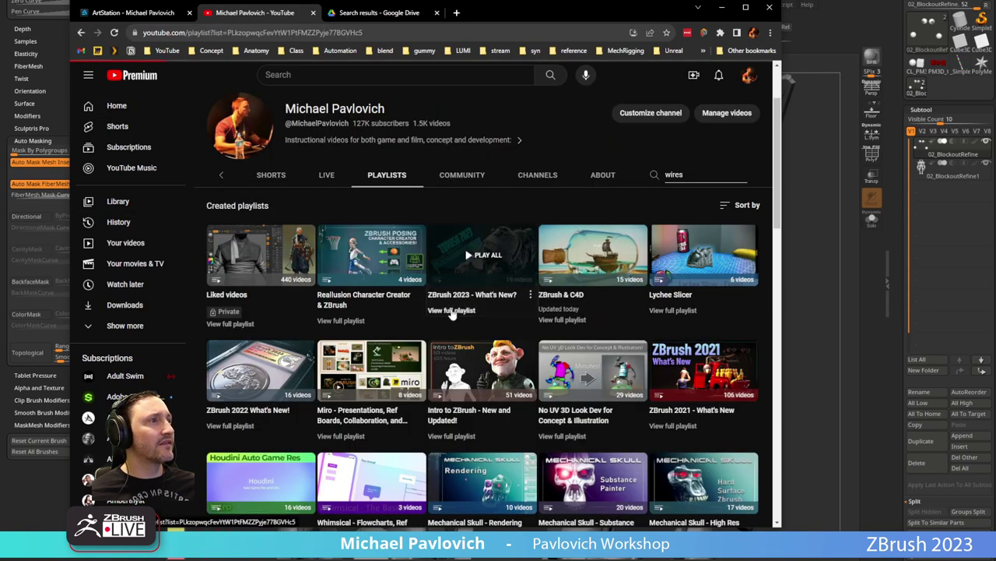
Look through the ZBrush 2023 - What's New? playlist and return to ZBrush.
left_click(452, 311)
scroll(578, 317, "down", 5)
scroll(578, 317, "up", 5)
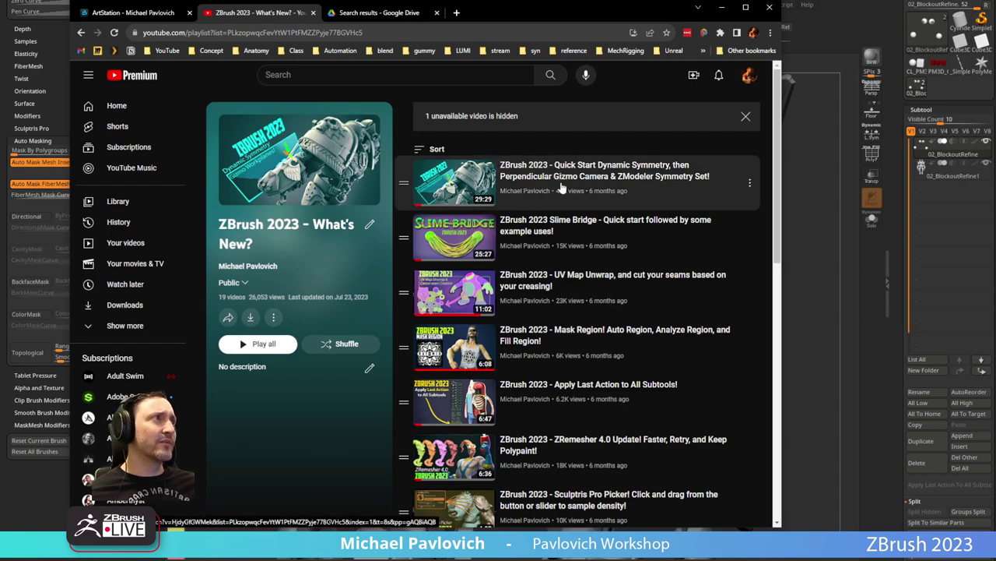
left_click_drag(509, 14, 581, 42)
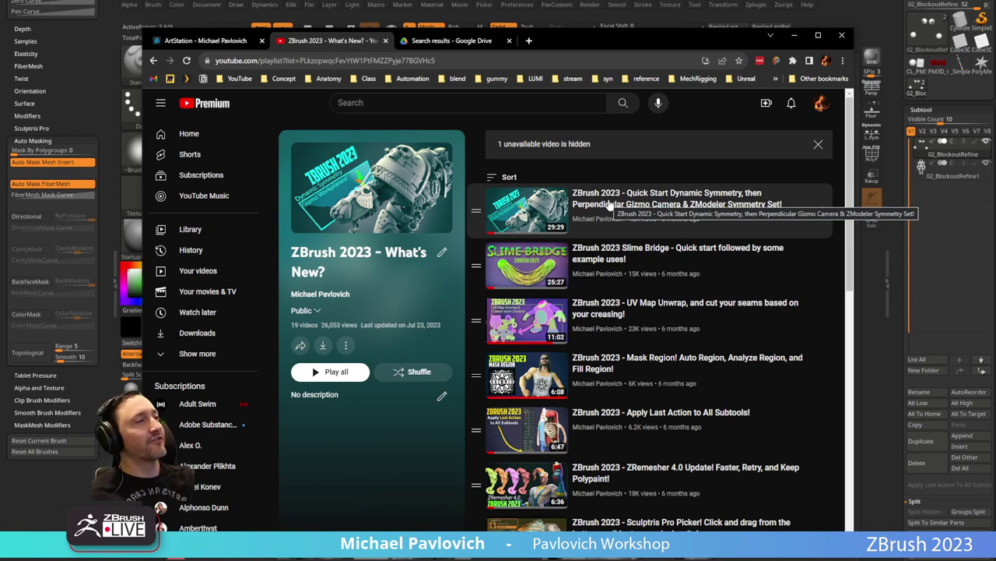
left_click_drag(559, 45, 555, 551)
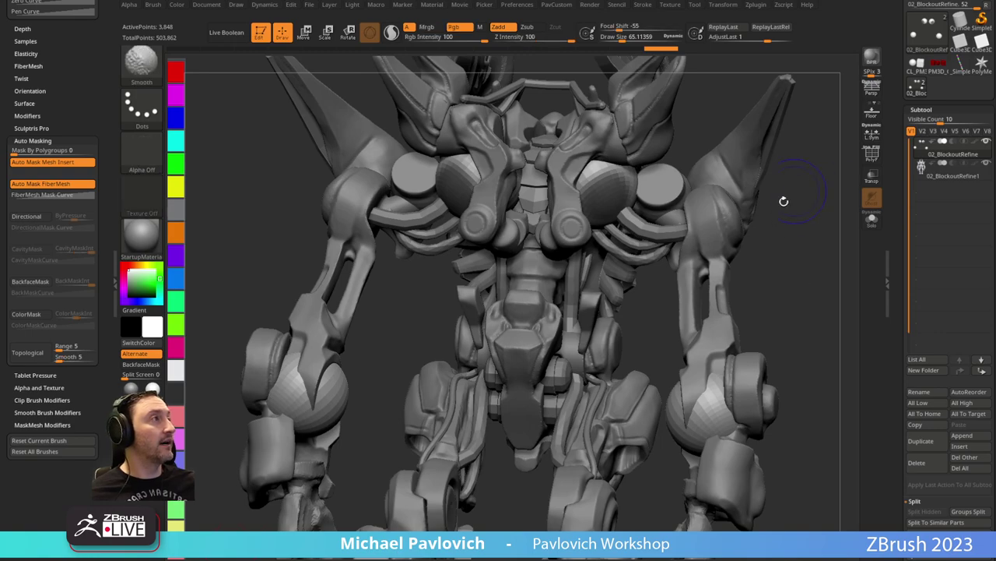
Select the 02_BlockoutRefine1 subtool and insert mirrored Cylinder16 primitives over the round discs between chest and shoulders.
left_click_drag(785, 200, 640, 204)
left_click(642, 205, "alt")
left_click_drag(782, 233, 725, 200, "shift")
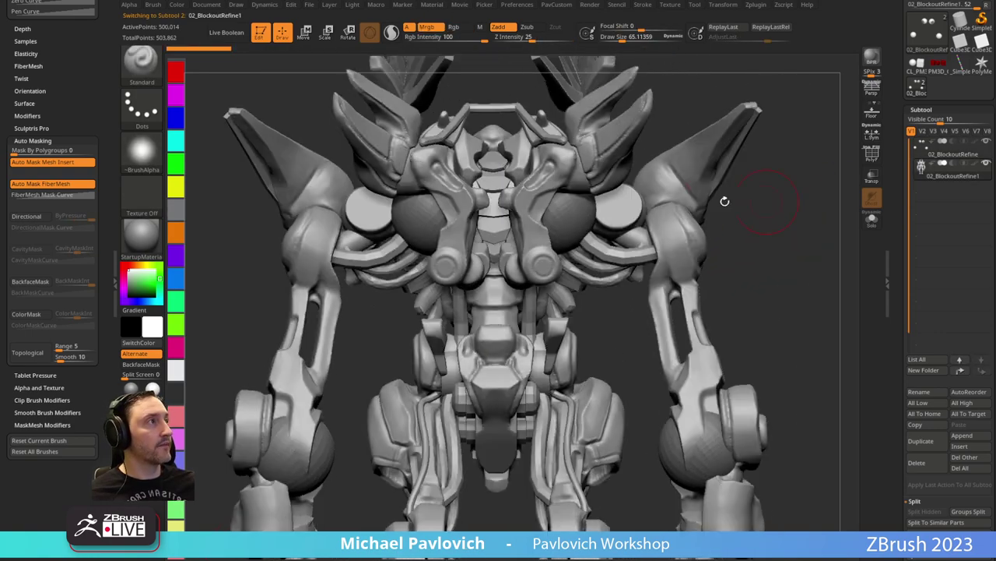
key("b")
key("i")
key("p")
key("m")
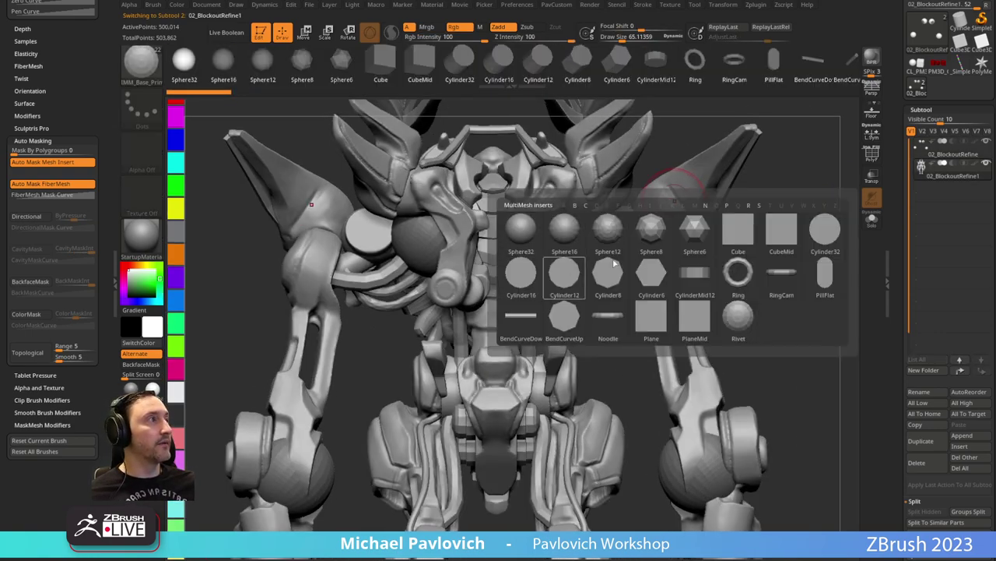
left_click(521, 272)
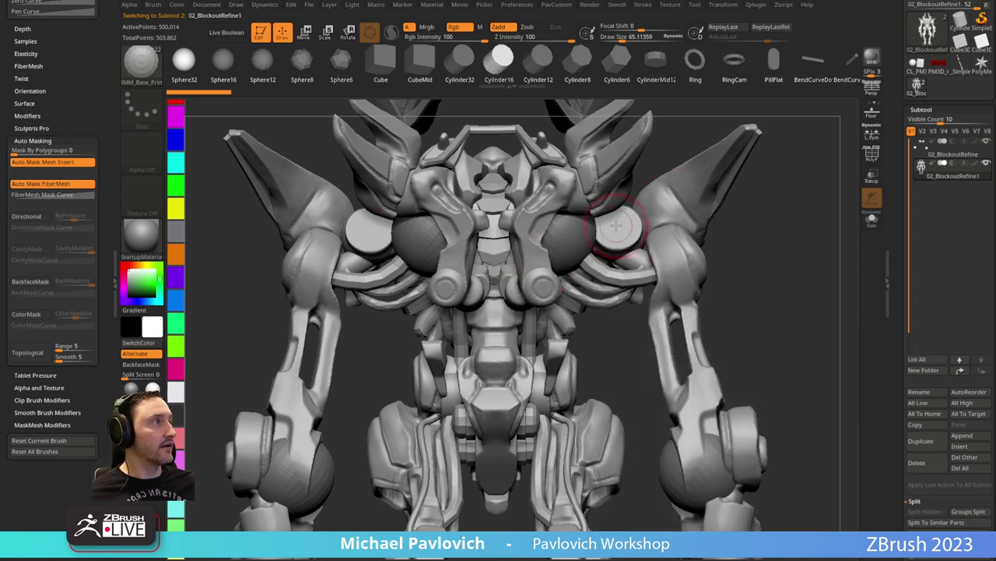
left_click_drag(617, 227, 635, 240)
left_click_drag(776, 236, 662, 232)
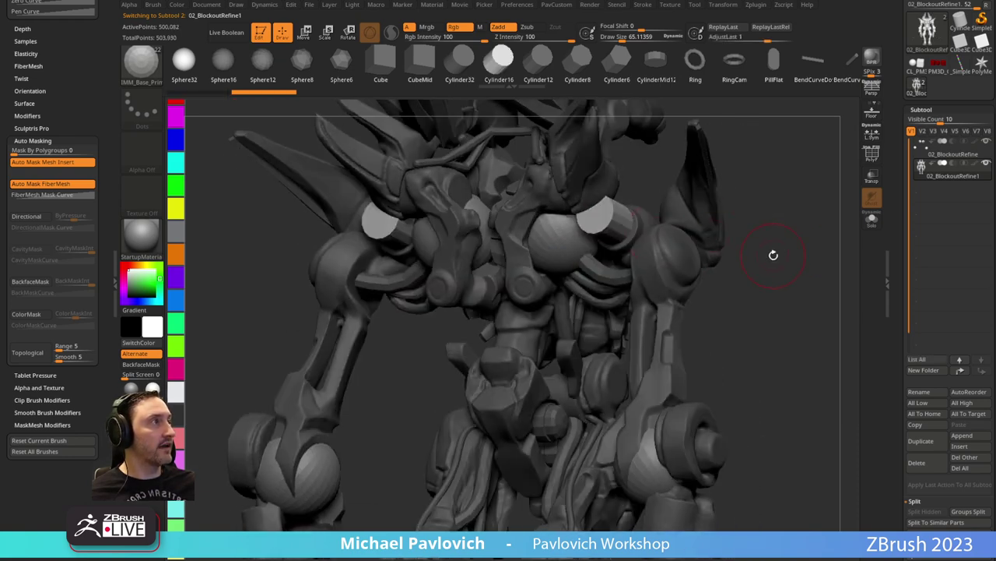
Split the newly inserted cylinders off into their own subtool.
key("space")
left_click(768, 298)
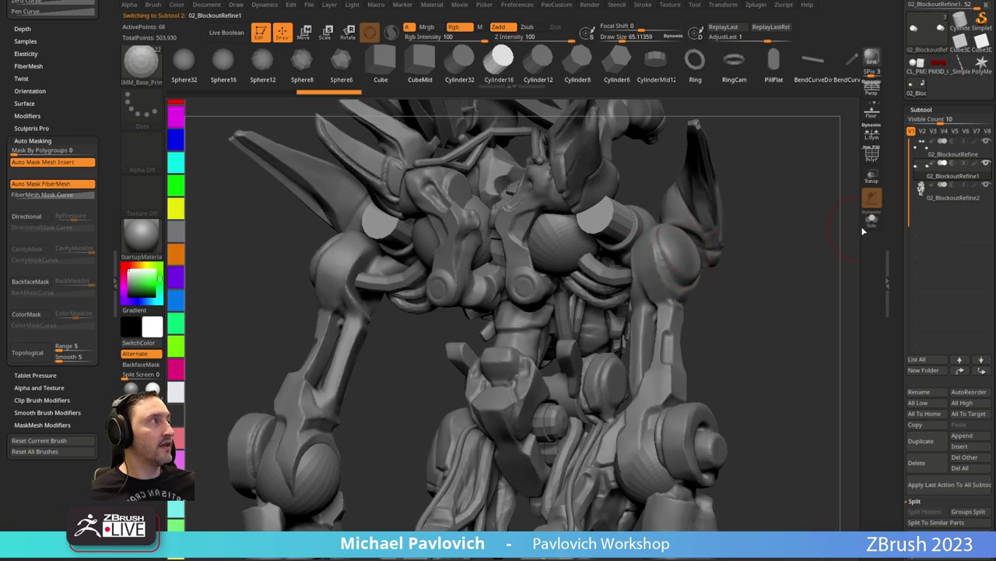
left_click_drag(863, 232, 756, 218)
Solo the cylinder subtool, set the draw size to about 31 and activate the gizmo on the cylinders.
left_click(872, 219)
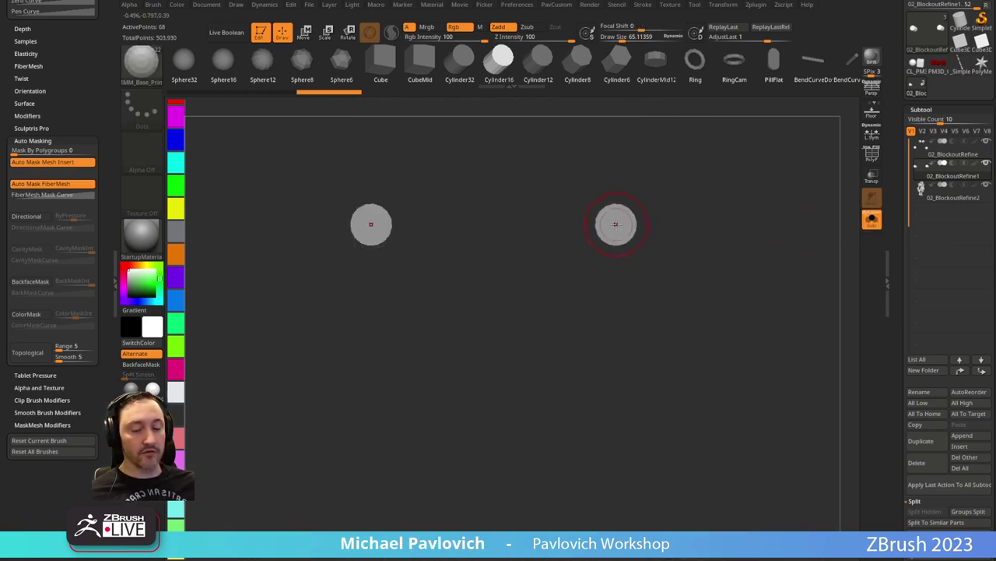
key("s")
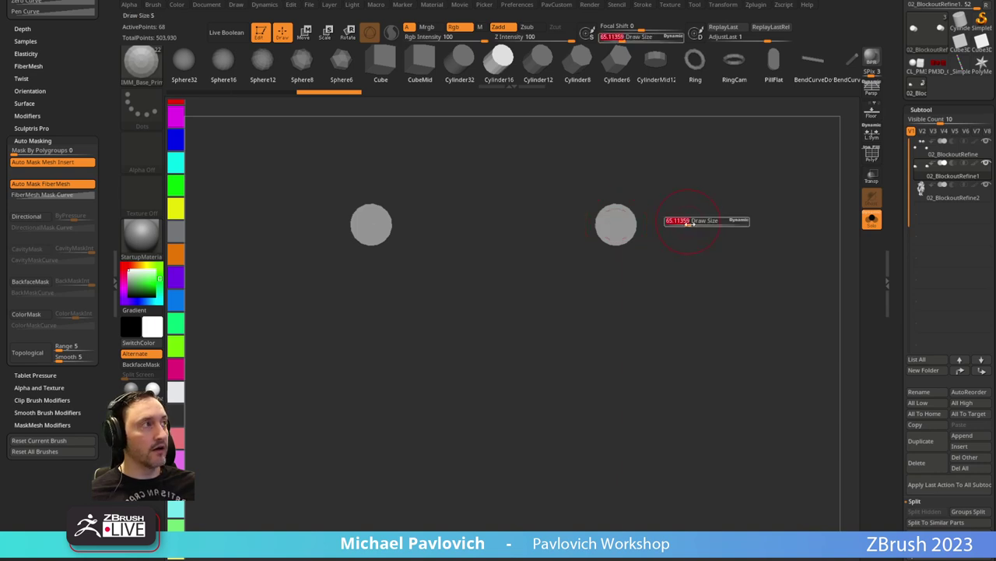
mouse_move(705, 222)
left_mouse_down("alt")
mouse_move(714, 214)
mouse_move(752, 257)
left_mouse_up("alt")
key("w")
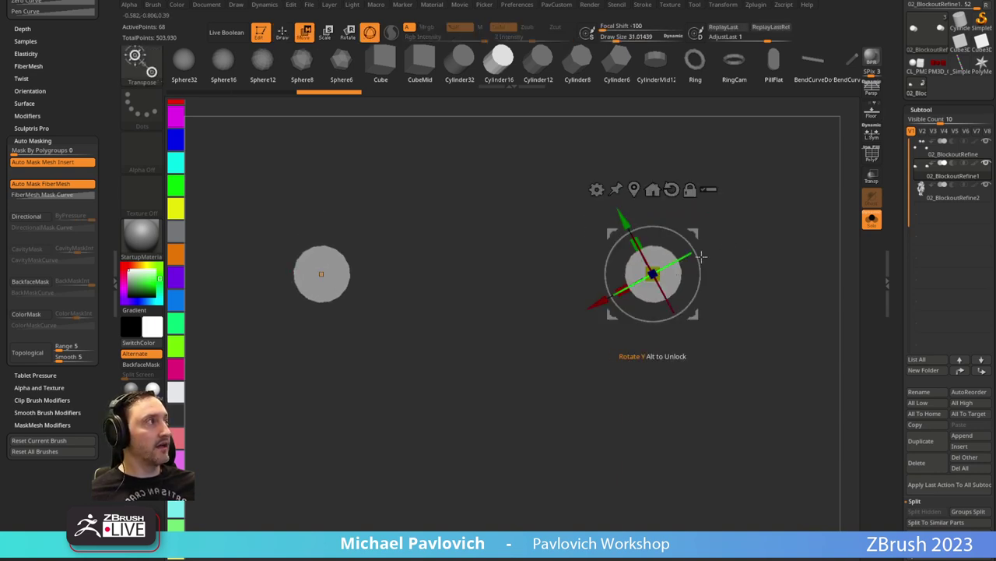
left_click_drag(818, 162, 705, 209, "alt")
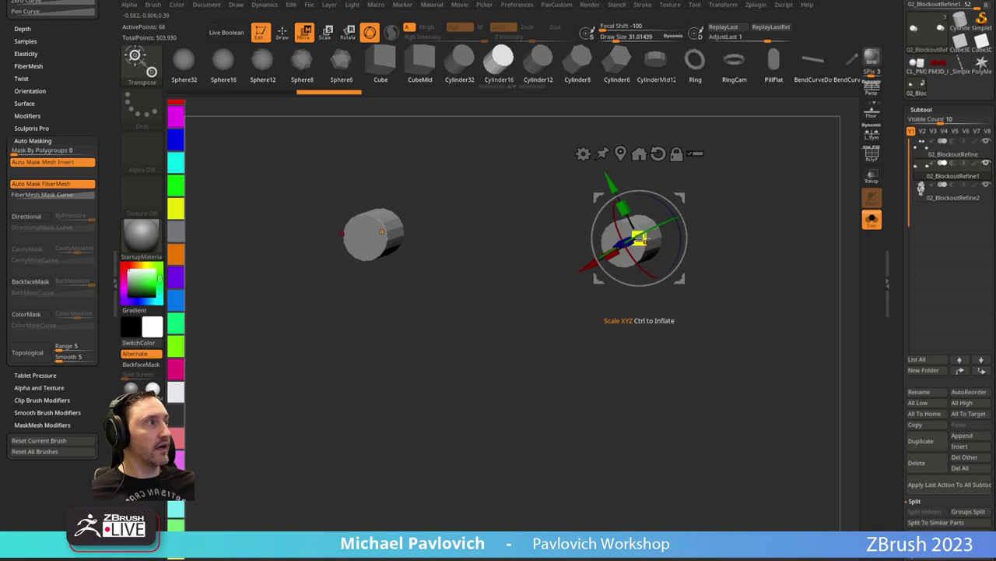
Try scaling the cylinders uniformly with the gizmo and leave the solo view.
left_click_drag(638, 238, 509, 325)
left_click(872, 220)
key("ctrl+z")
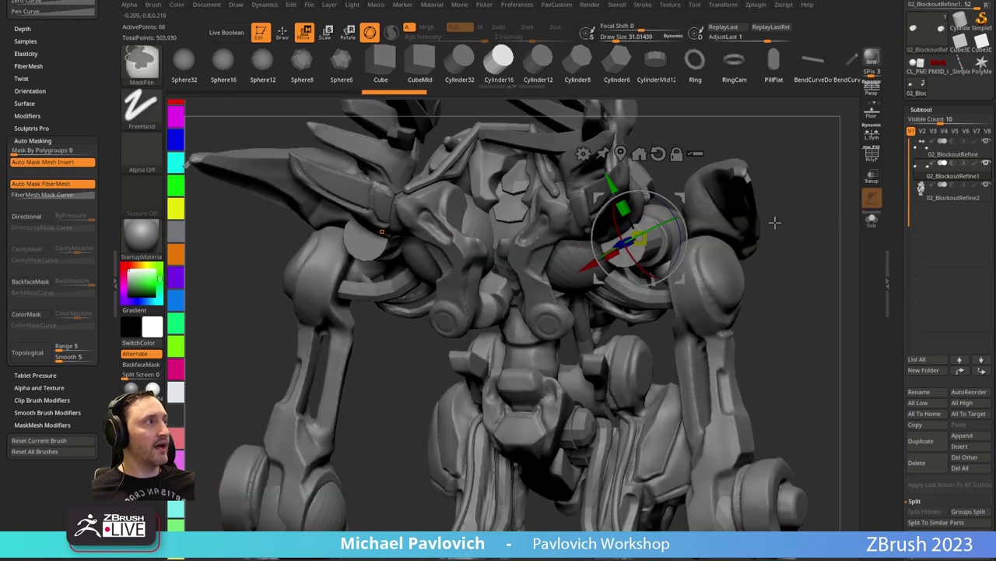
Turn on Local Symmetry for transforming the mirrored cylinders.
mouse_move(693, 236)
right_mouse_down()
mouse_move(775, 234)
mouse_move(743, 240)
right_mouse_up()
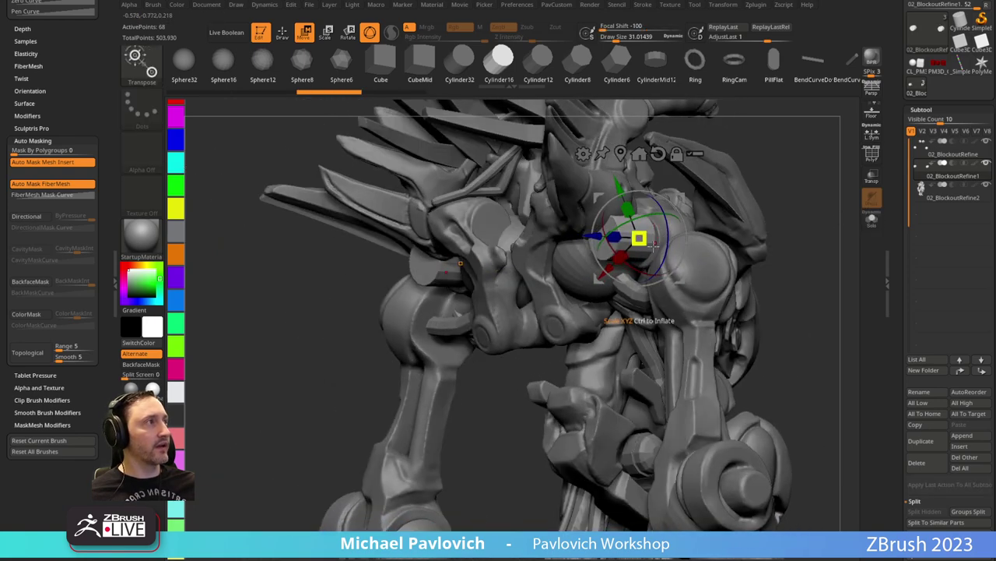
left_click_drag(789, 218, 661, 233)
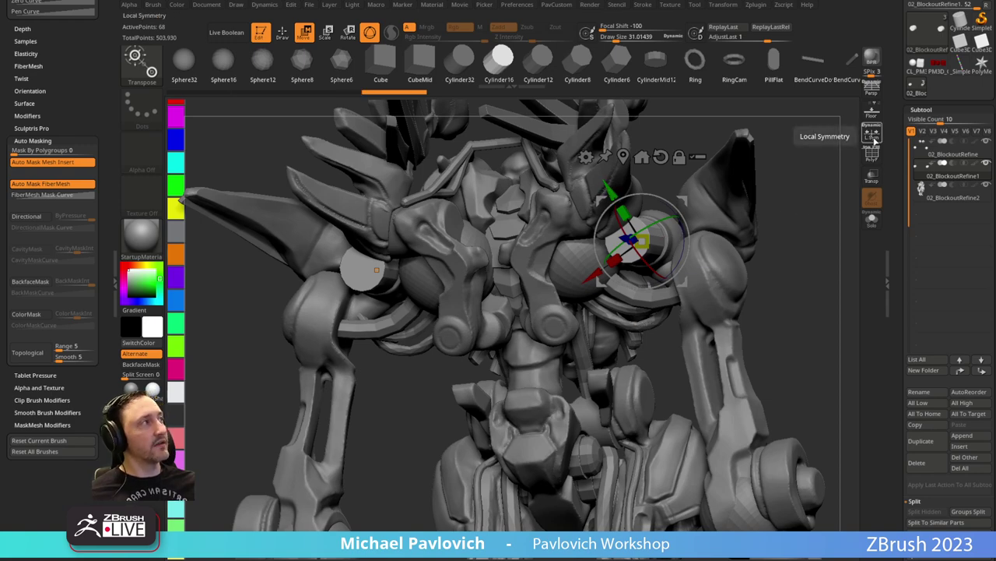
left_click(873, 133)
left_click_drag(793, 185, 781, 202)
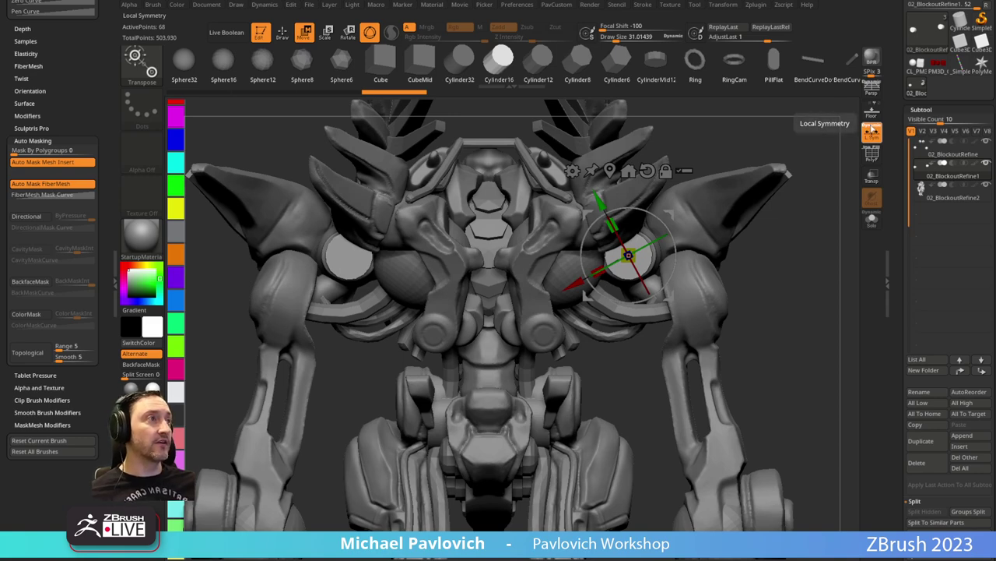
left_click_drag(797, 200, 770, 206, "alt")
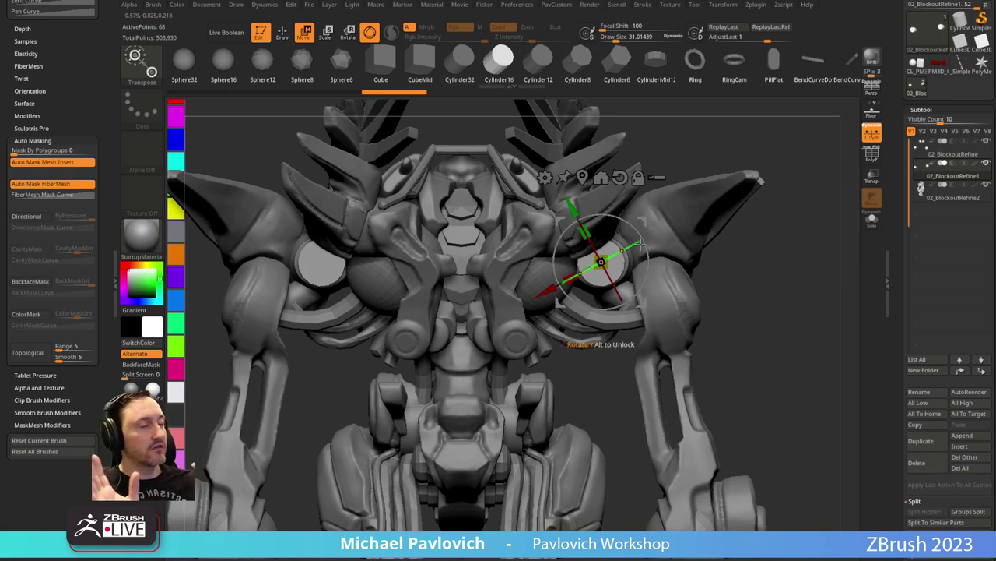
left_click(873, 135)
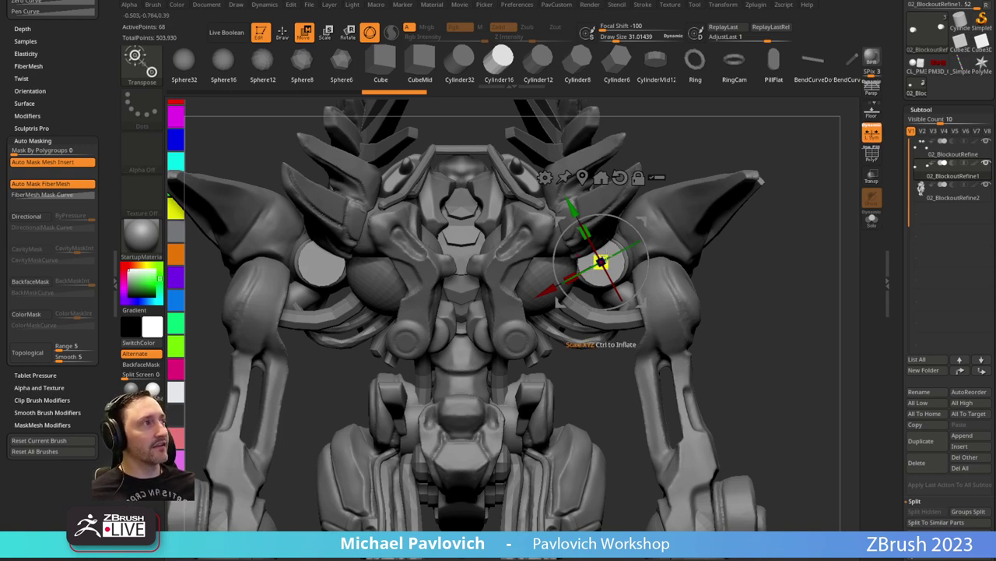
Try scaling the mirrored shoulder cylinders uniformly with Local Symmetry on, and undo the attempts.
left_click_drag(601, 262, 593, 243)
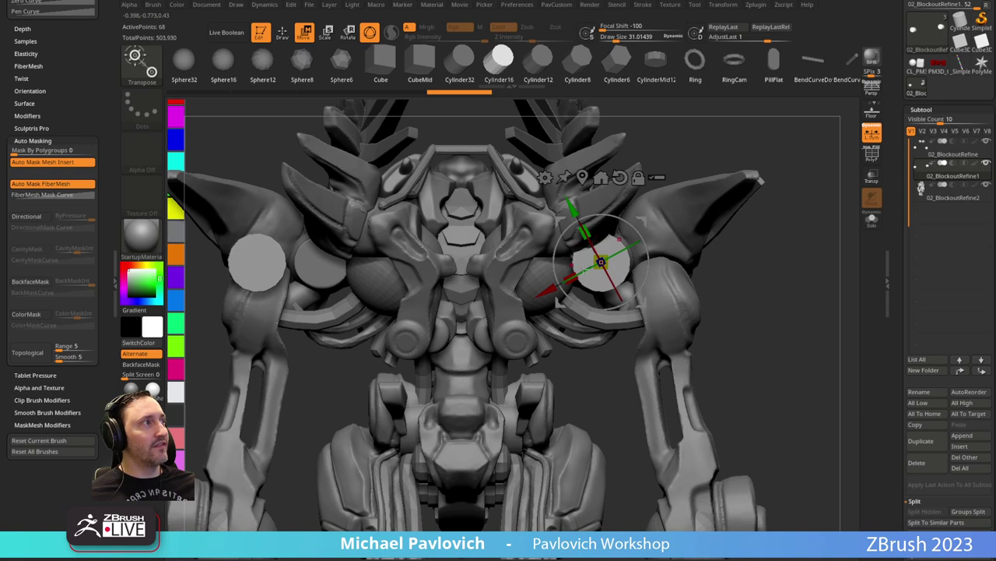
key("ctrl+z")
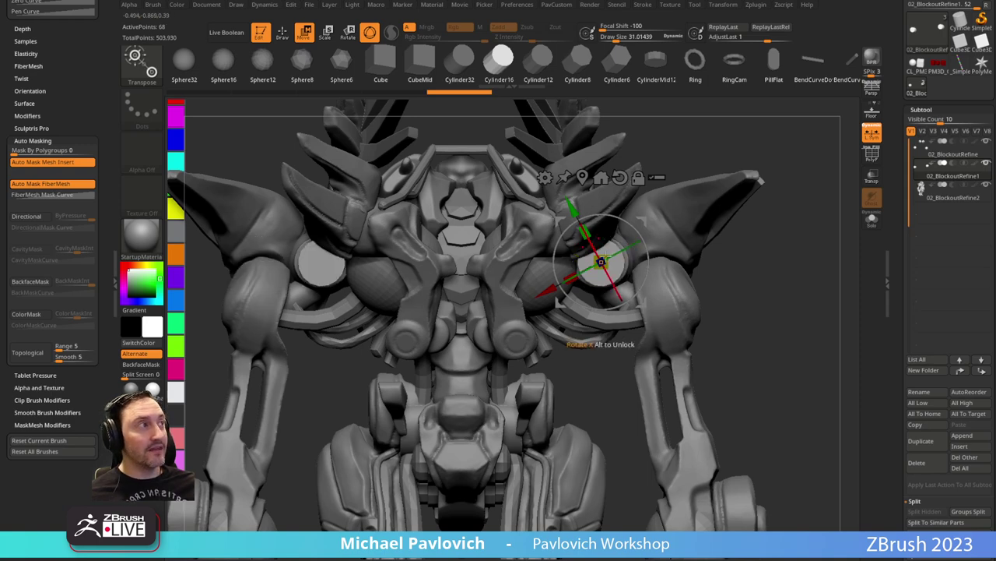
left_click_drag(601, 262, 719, 233)
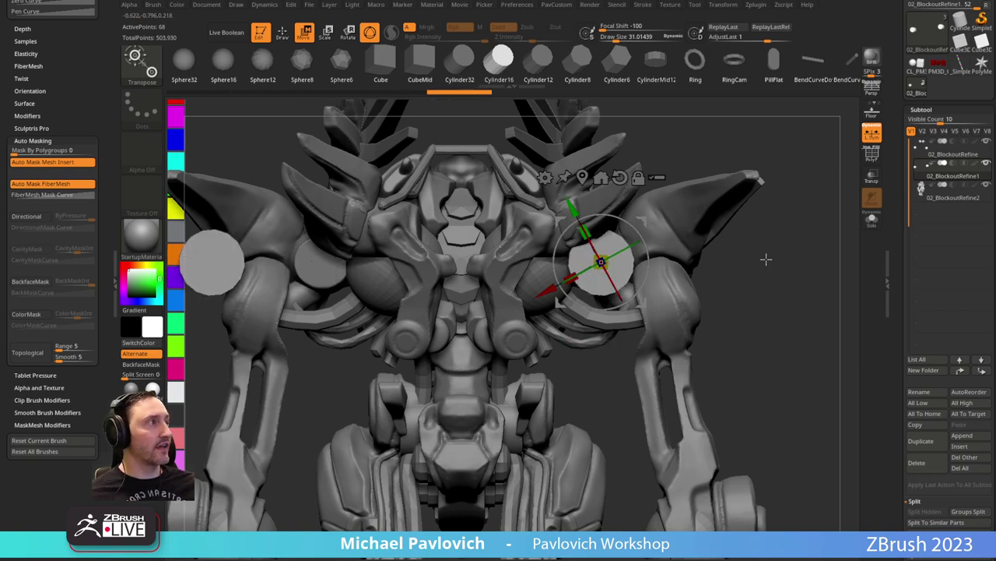
left_click_drag(766, 259, 782, 238)
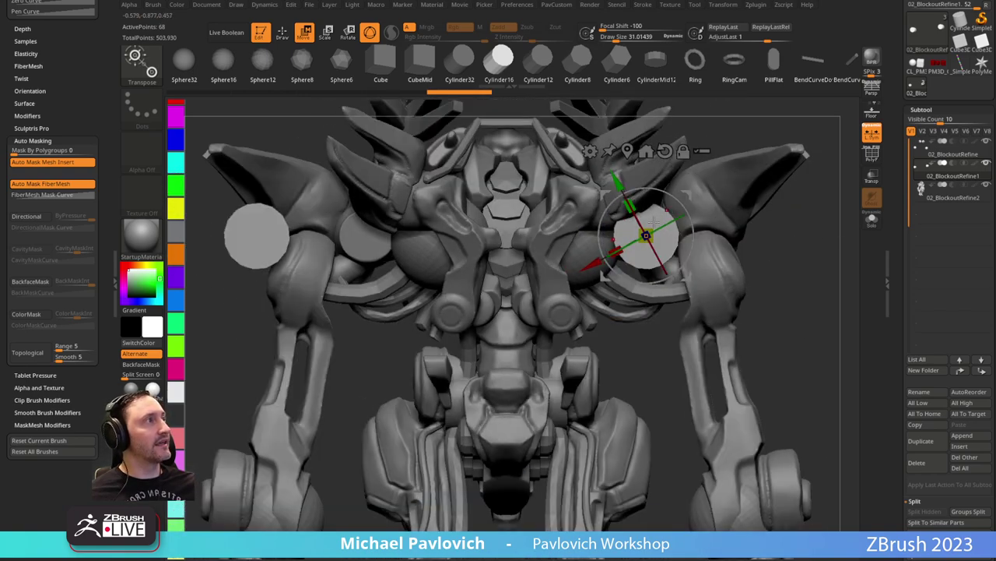
left_click_drag(654, 222, 650, 233)
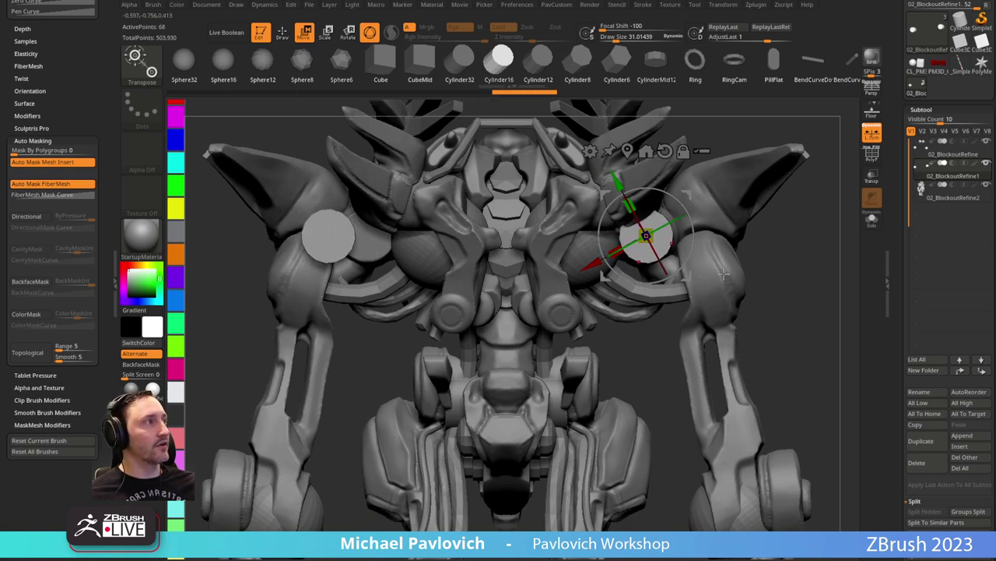
key("ctrl+z")
key("ctrl+z")
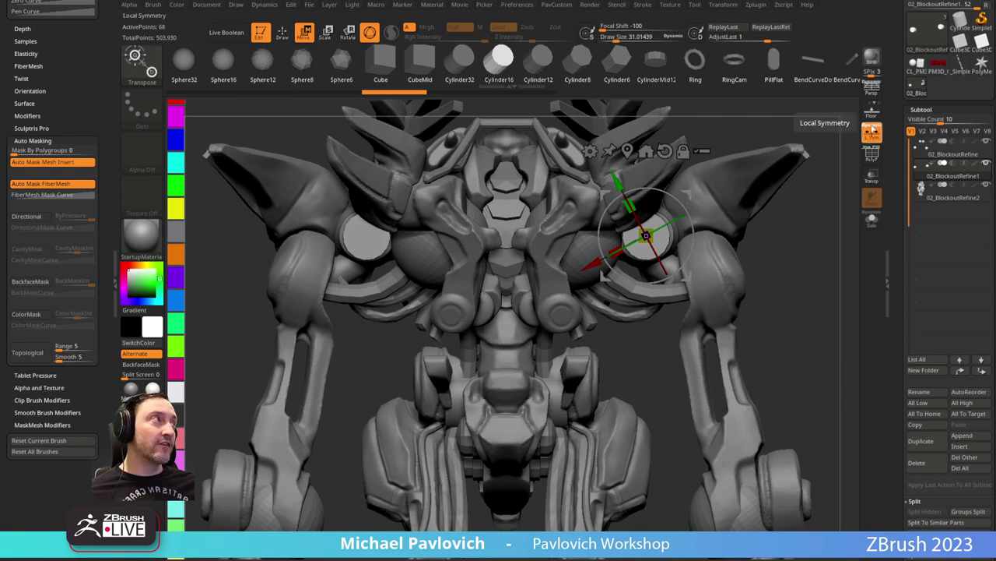
Solo the cylinders and scale them up uniformly, restore the full robot and scale them back down.
left_click_drag(799, 217, 770, 224, "alt")
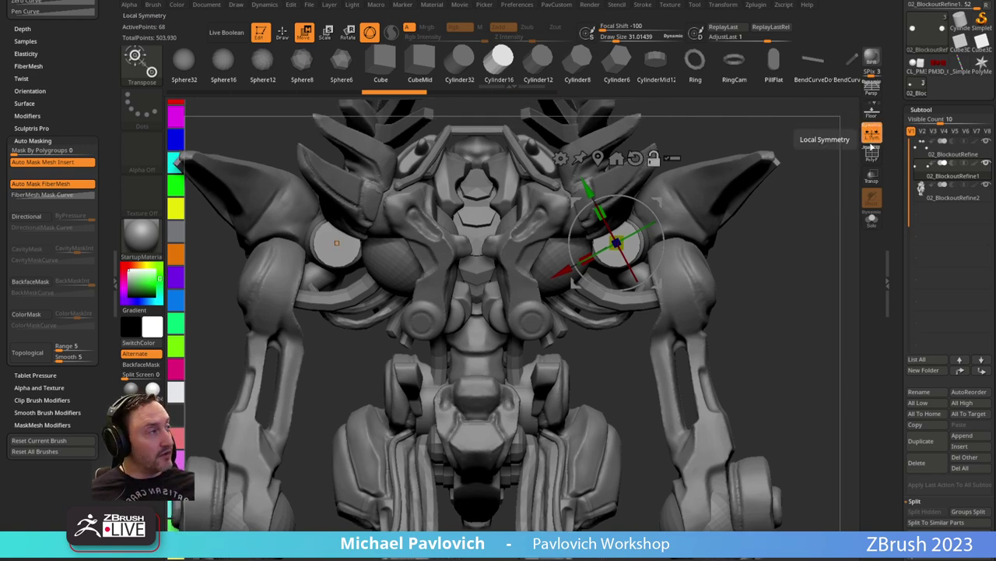
left_click(872, 218)
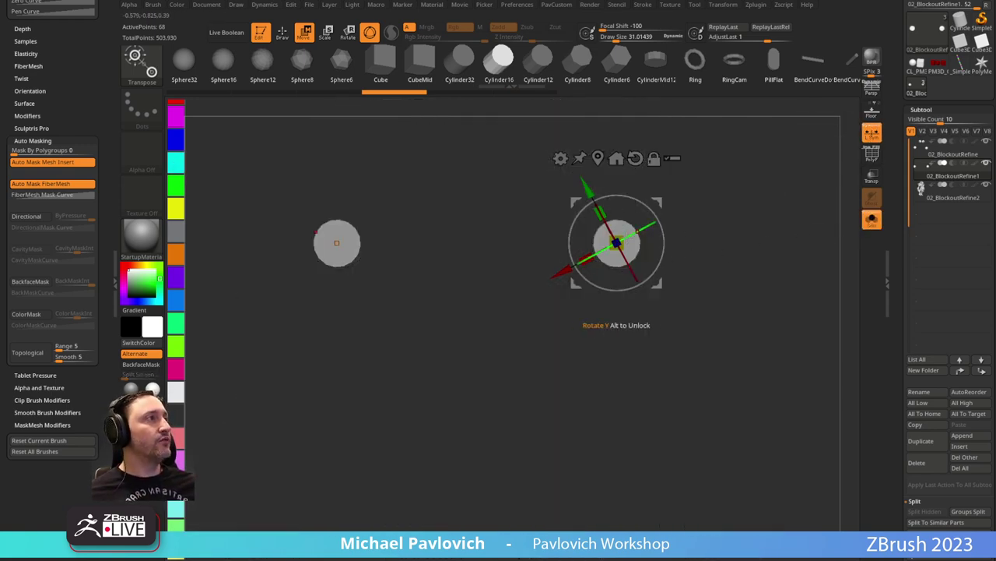
left_click_drag(643, 224, 748, 212)
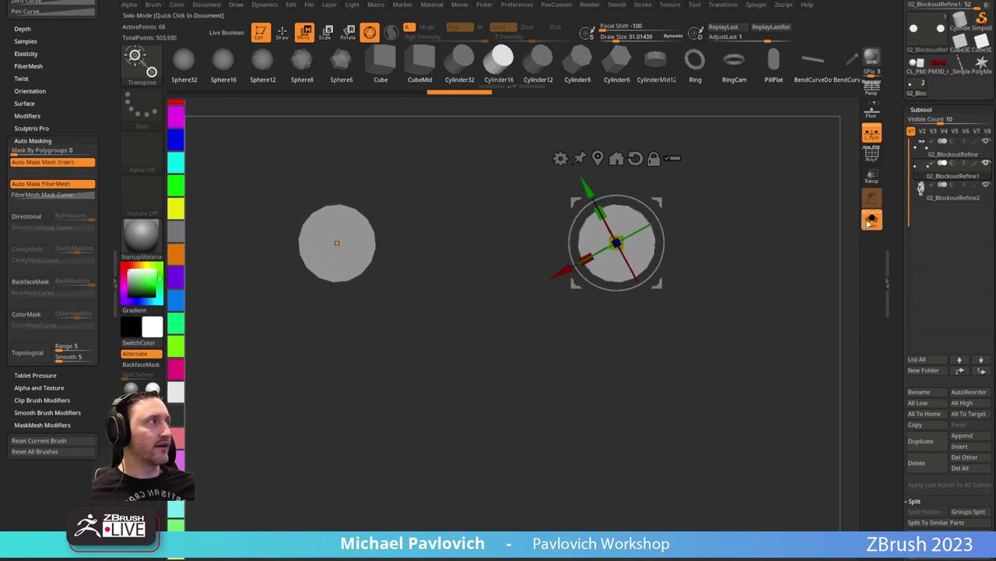
left_click(869, 223)
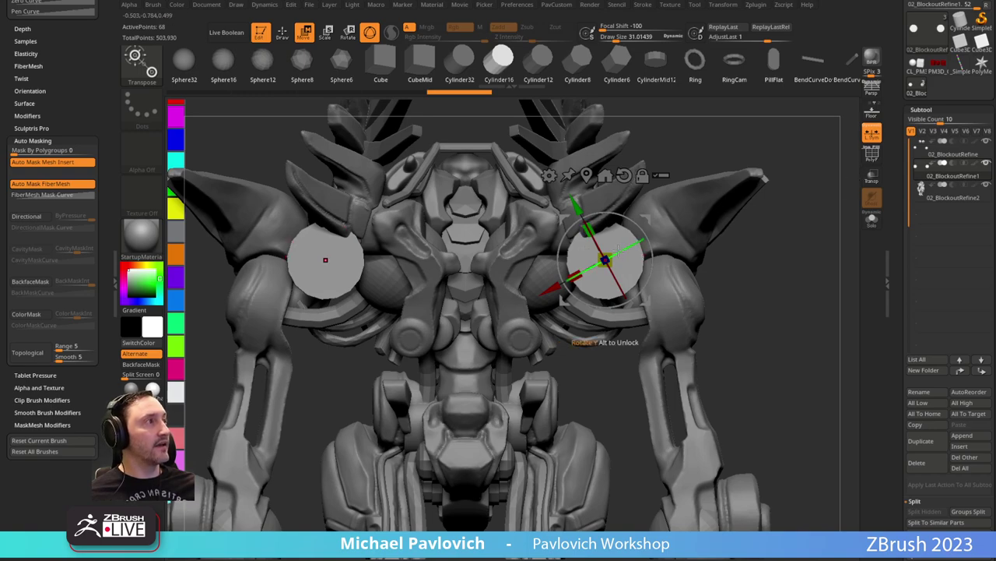
left_click_drag(605, 260, 575, 273)
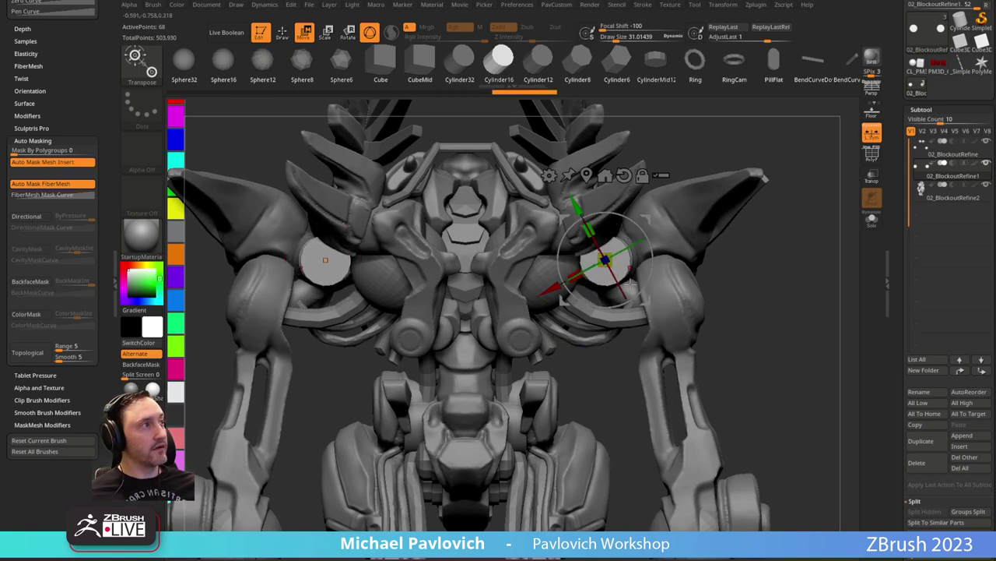
Isolate the cylinder at the robot's left shoulder and delete the hidden mirrored cylinder.
left_click_drag(756, 256, 696, 236)
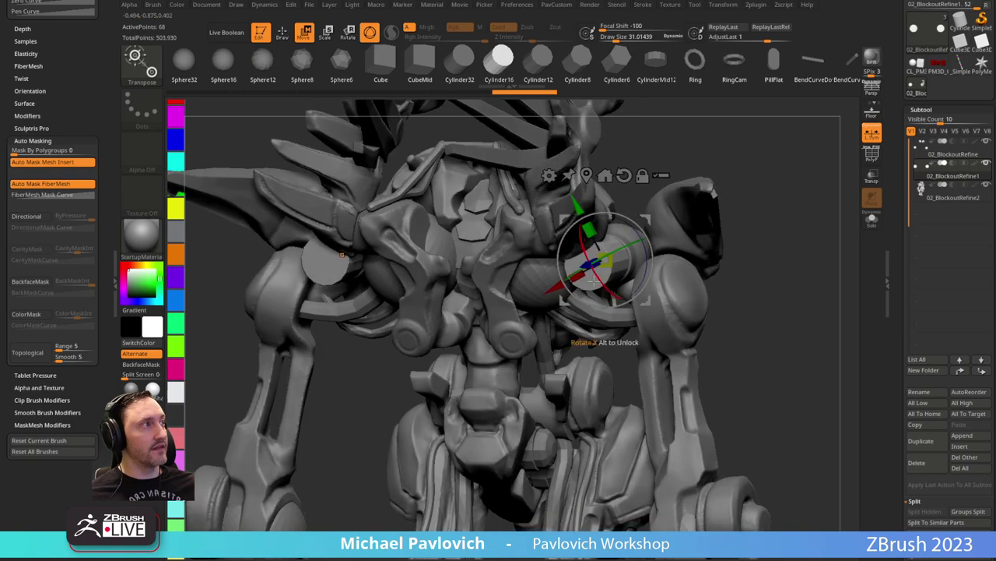
left_click_drag(741, 211, 799, 236)
key("q")
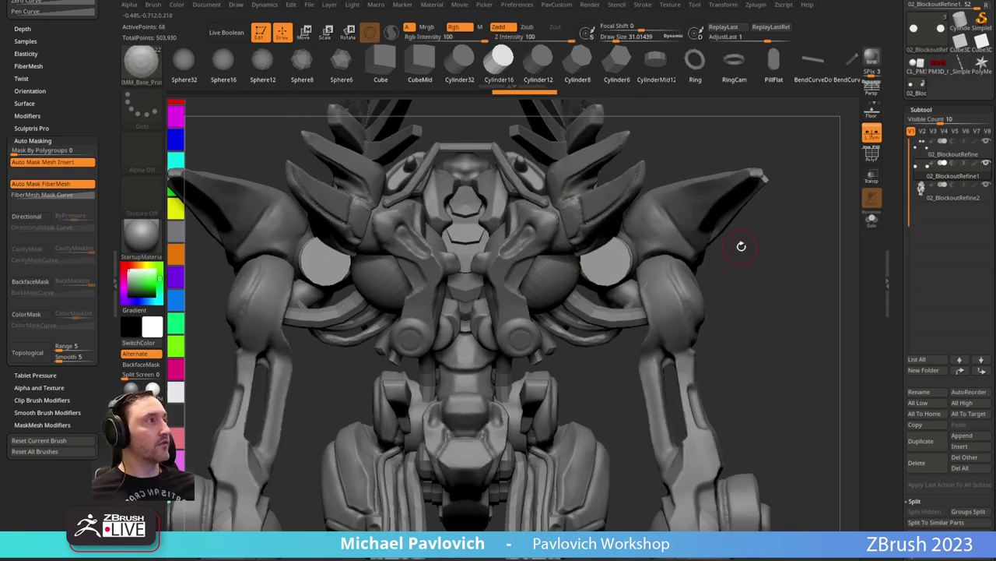
left_click_drag(794, 147, 526, 361, "ctrl+shift")
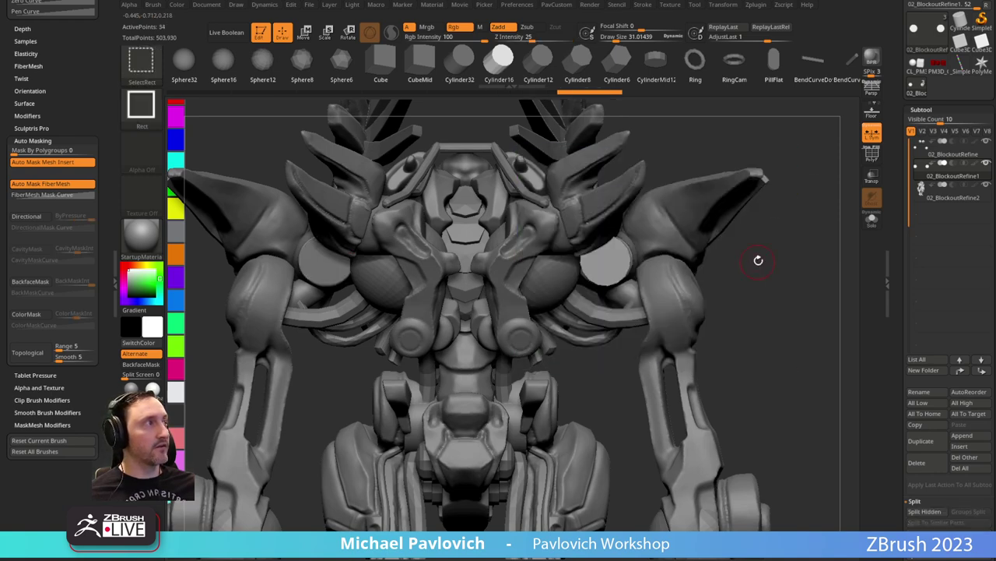
key("space")
left_click(774, 287)
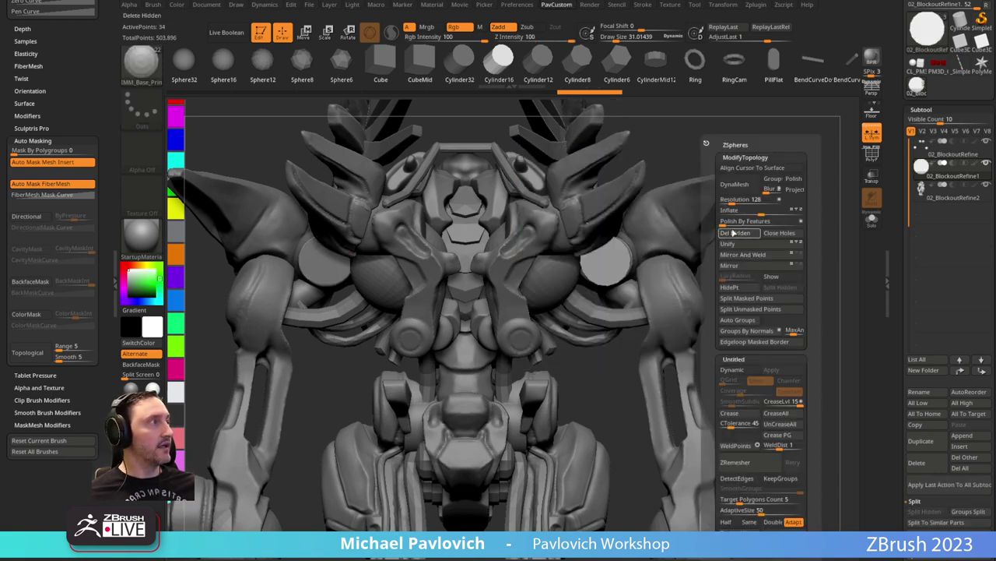
Rotate the remaining cylinder to an oblique angle, move it out beside the shoulder and enlarge it.
key("w")
left_click_drag(738, 259, 629, 270)
left_click_drag(716, 243, 692, 221, "alt")
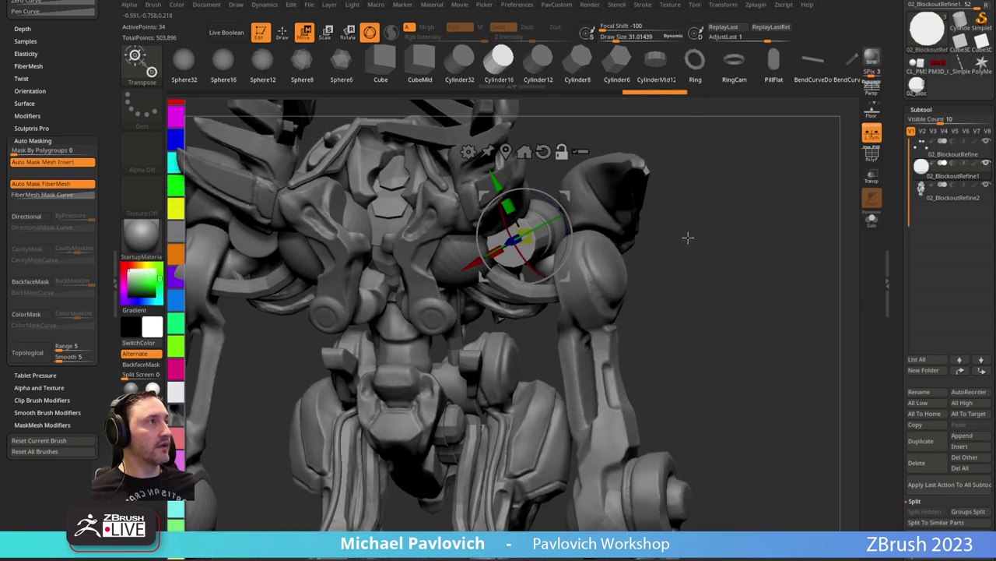
left_click_drag(547, 223, 585, 202)
left_click_drag(554, 236, 550, 273)
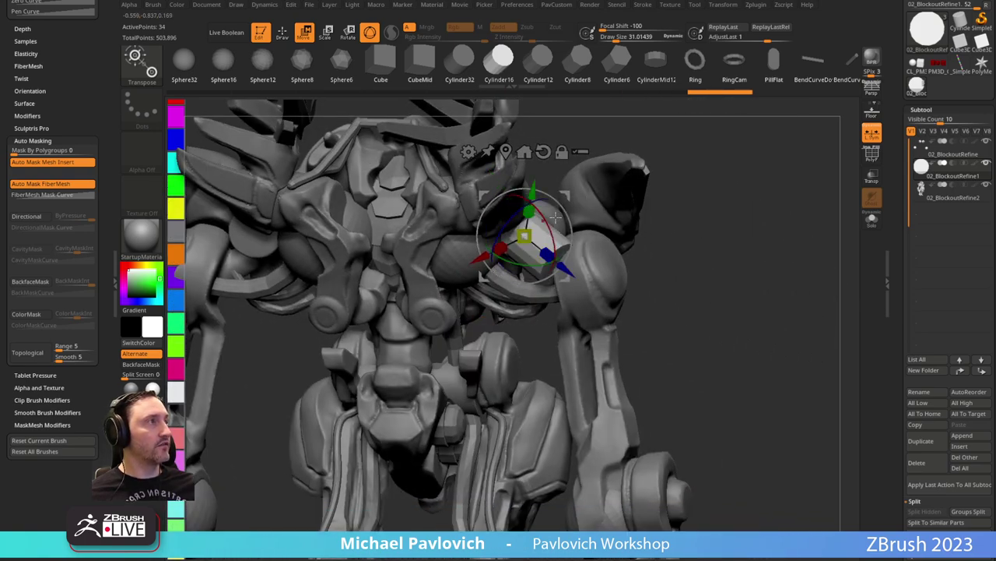
left_click_drag(568, 186, 768, 150)
left_click_drag(767, 268, 646, 317, "alt")
mouse_move(605, 254)
left_mouse_down()
mouse_move(724, 246)
mouse_move(749, 203)
mouse_move(724, 231)
mouse_move(773, 216)
mouse_move(724, 230)
left_mouse_up()
Show the polyframe and subdivide the cylinder four times.
key("shift+f")
key("q")
left_click_drag(662, 210, 708, 220)
key("ctrl+d")
key("ctrl+d")
key("ctrl+d")
key("ctrl+d")
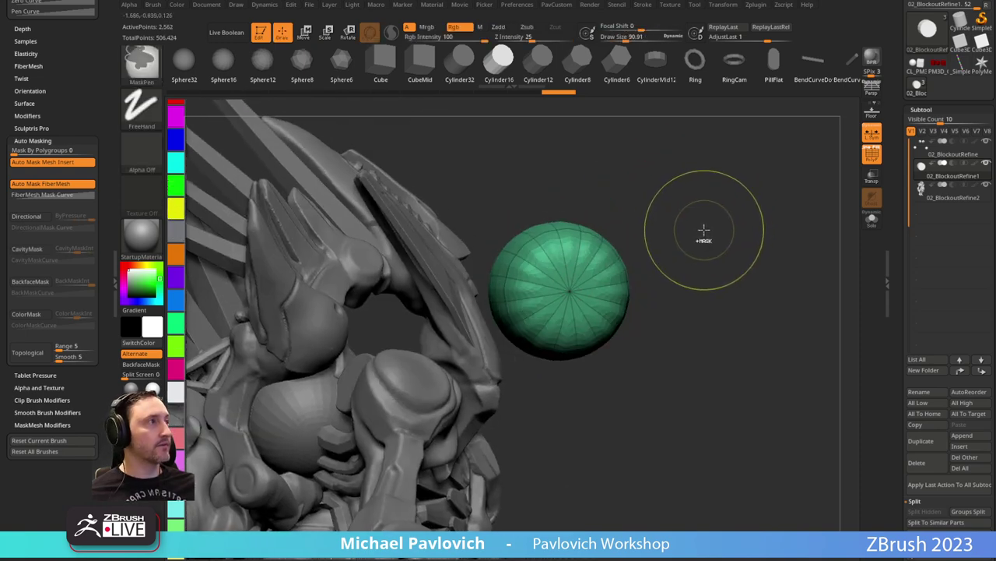
Select the Standard brush with a draw size of about 17 and sculpt a test stroke on the cylinder's end.
key("1")
key("s")
left_click_drag(556, 281, 521, 274)
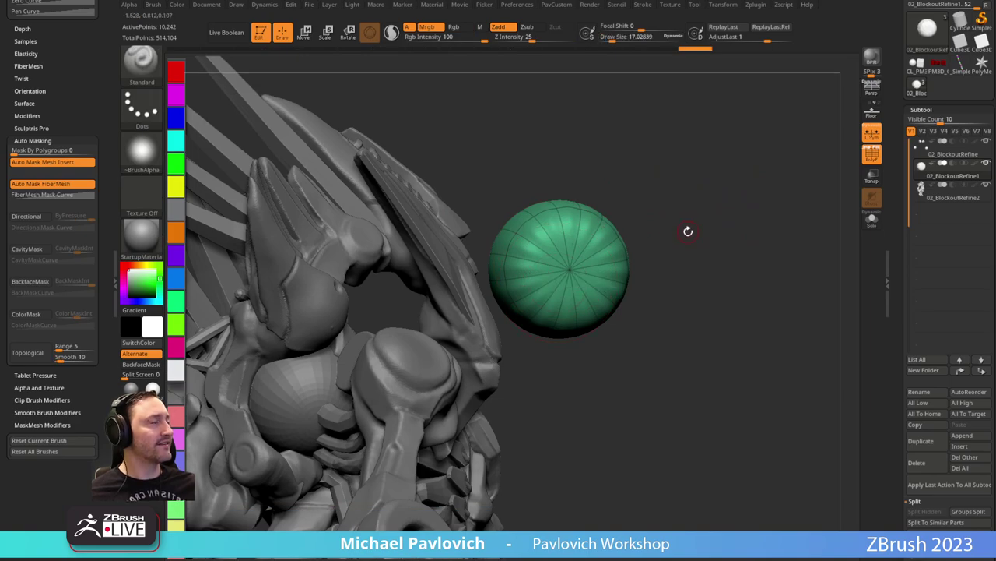
left_click_drag(689, 232, 674, 207)
key("w")
left_click_drag(596, 248, 690, 251)
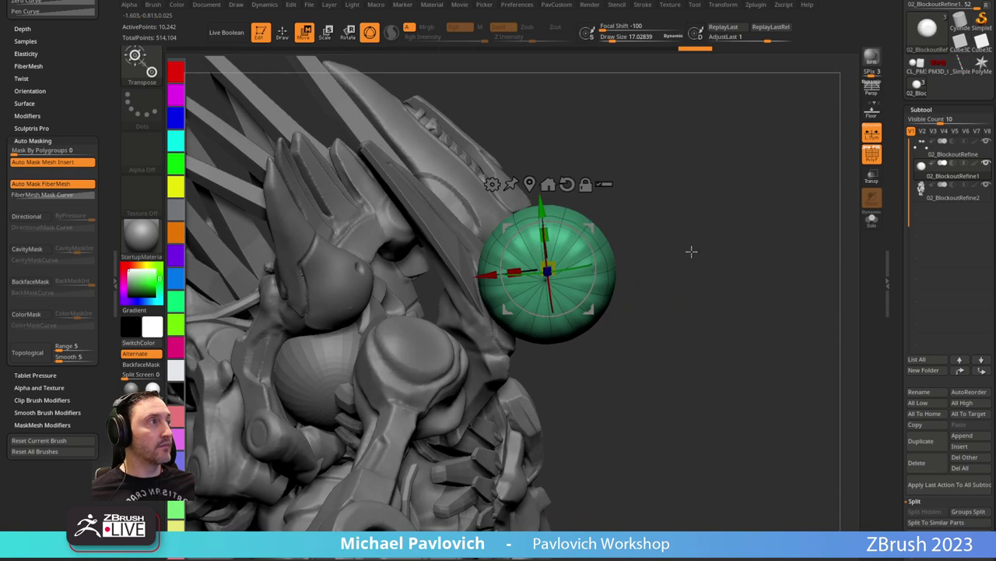
key("q")
mouse_move(578, 239)
left_mouse_down()
mouse_move(660, 233)
mouse_move(508, 278)
mouse_move(534, 258)
mouse_move(516, 257)
left_mouse_up()
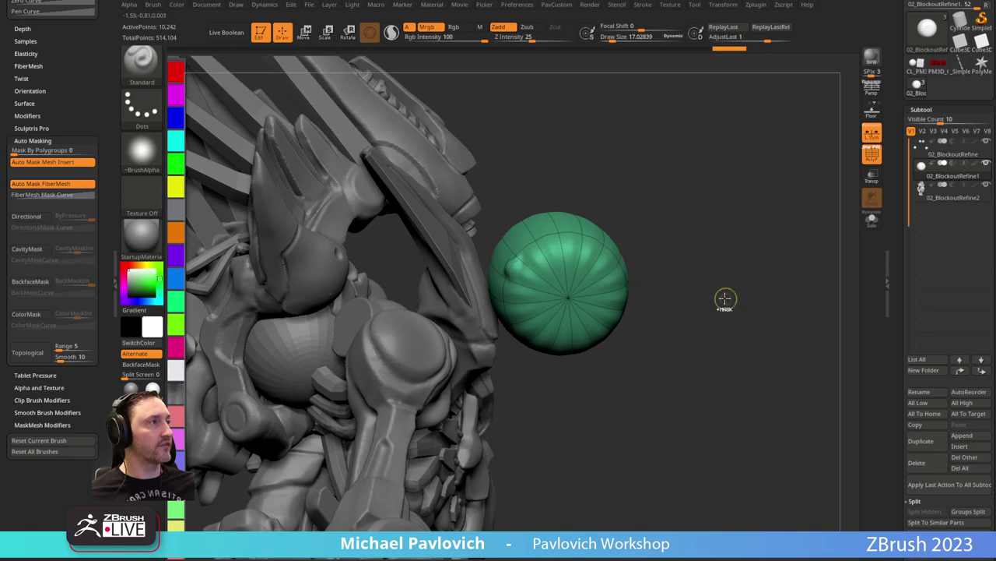
Activate the gizmo and examine how its axes line up with the rotated cylinder from several angles.
key("w")
left_click_drag(722, 297, 728, 215)
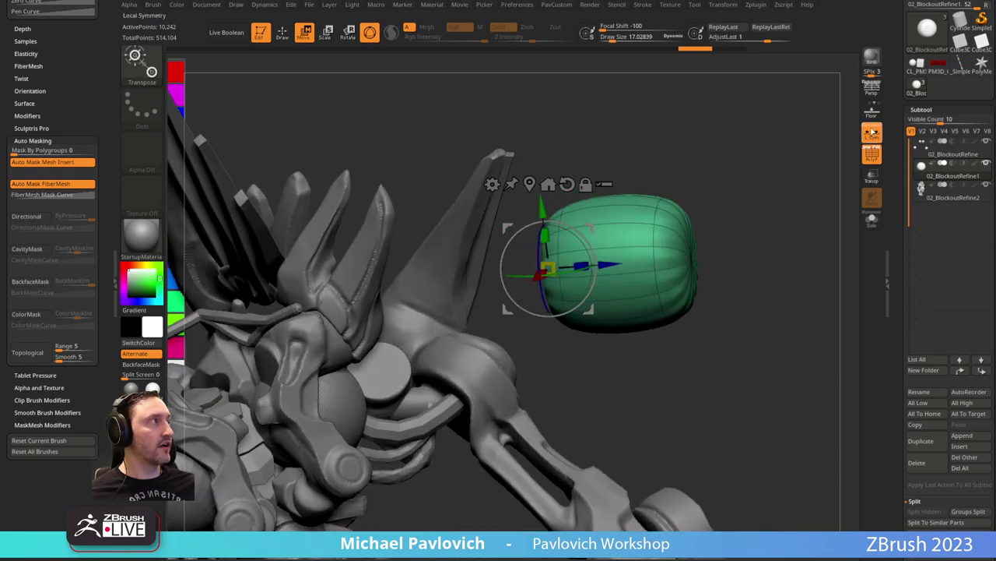
left_click_drag(779, 152, 730, 196)
left_click_drag(640, 206, 643, 220)
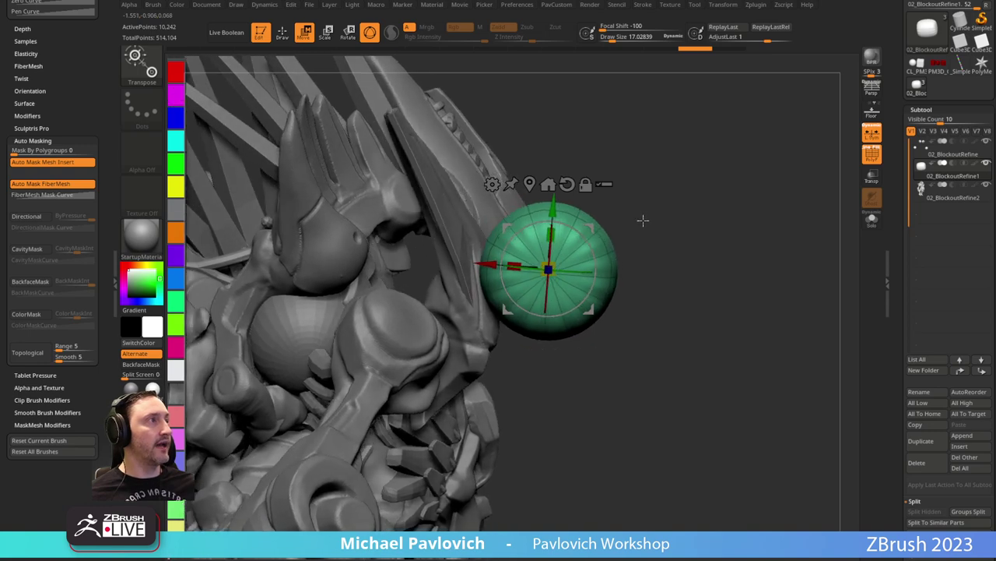
left_click_drag(622, 160, 685, 176)
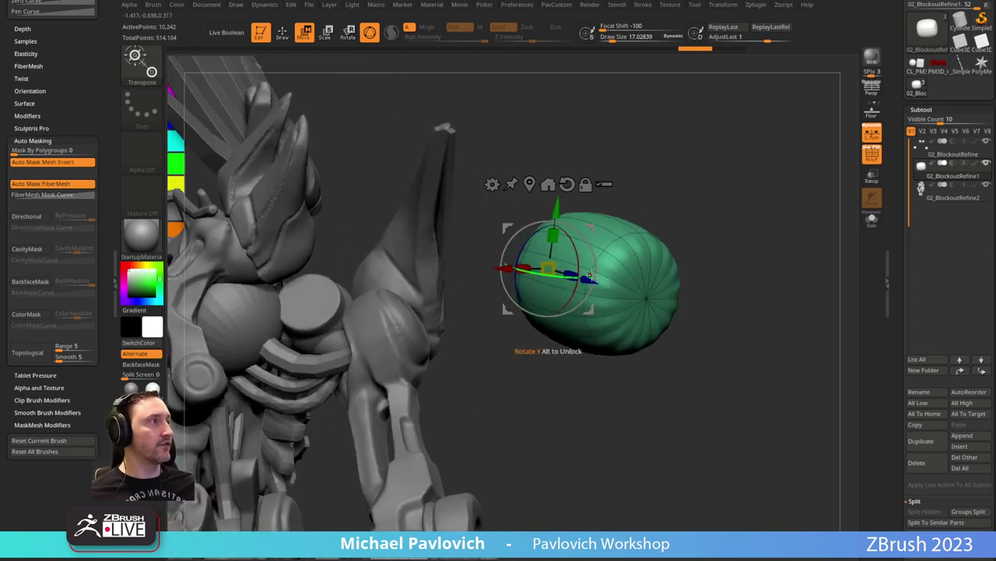
left_click_drag(675, 220, 625, 223)
Turn on X symmetry, set the draw size to 28.75 and sculpt a row of parallel strokes along the cylinder.
key("q")
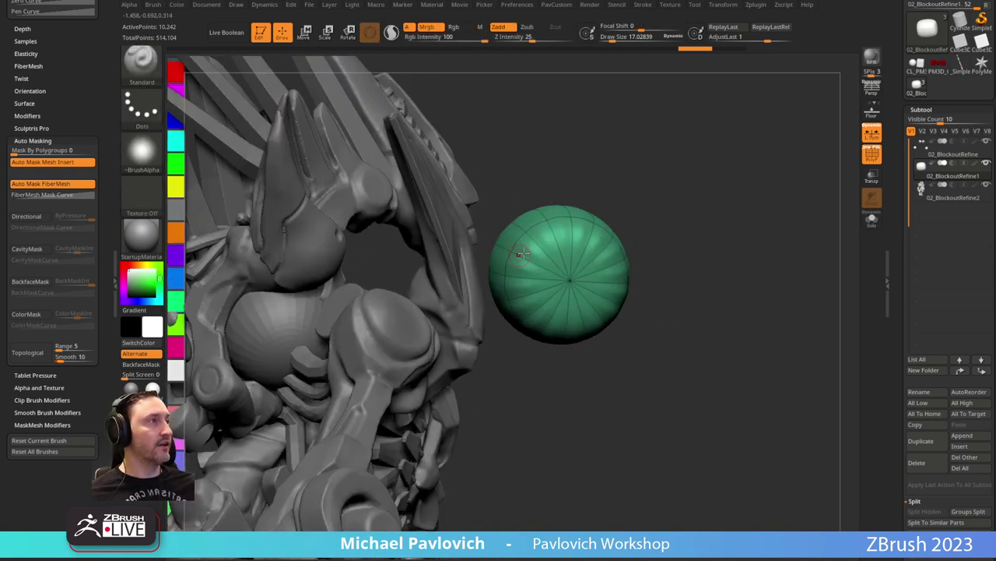
key("x")
key("s")
mouse_move(526, 250)
left_mouse_down()
mouse_move(511, 260)
mouse_move(510, 249)
left_mouse_up()
right_click_drag(510, 214, 587, 227)
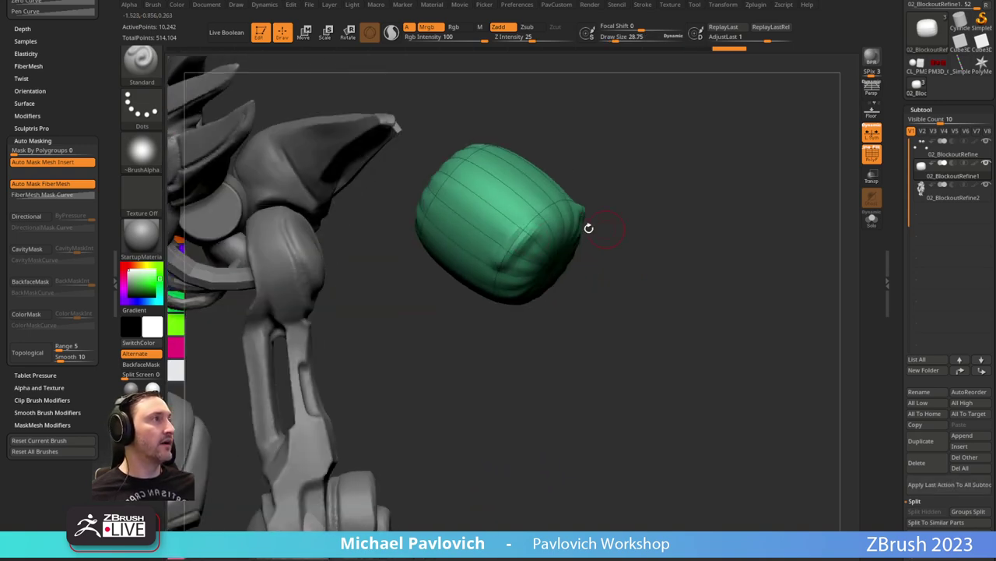
mouse_move(507, 221)
left_mouse_down()
mouse_move(497, 253)
mouse_move(471, 253)
left_mouse_up()
mouse_move(485, 200)
left_mouse_down()
mouse_move(461, 241)
mouse_move(453, 232)
left_mouse_up()
right_click_drag(513, 173, 583, 164)
left_click_drag(463, 185, 432, 229)
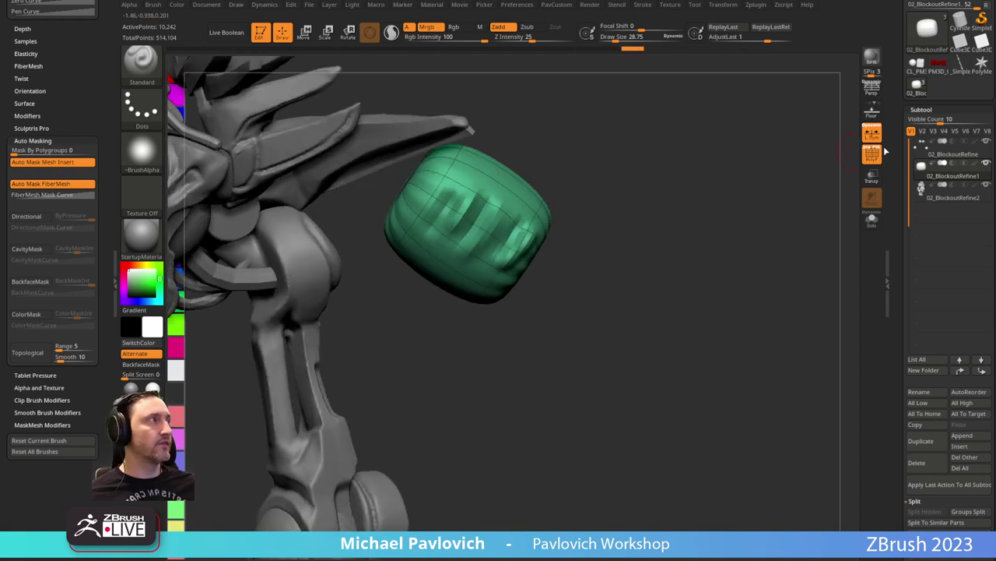
Turn off the polyframe and delete the sculpted cylinder subtool.
left_click(877, 149)
mouse_move(697, 158)
right_mouse_down()
mouse_move(667, 136)
mouse_move(705, 131)
right_mouse_up()
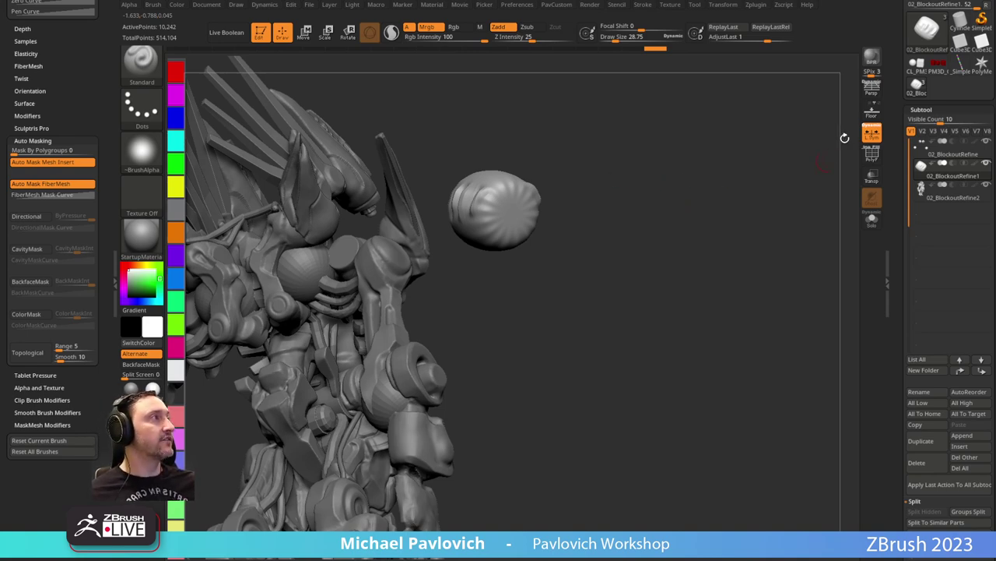
left_click_drag(717, 123, 691, 212)
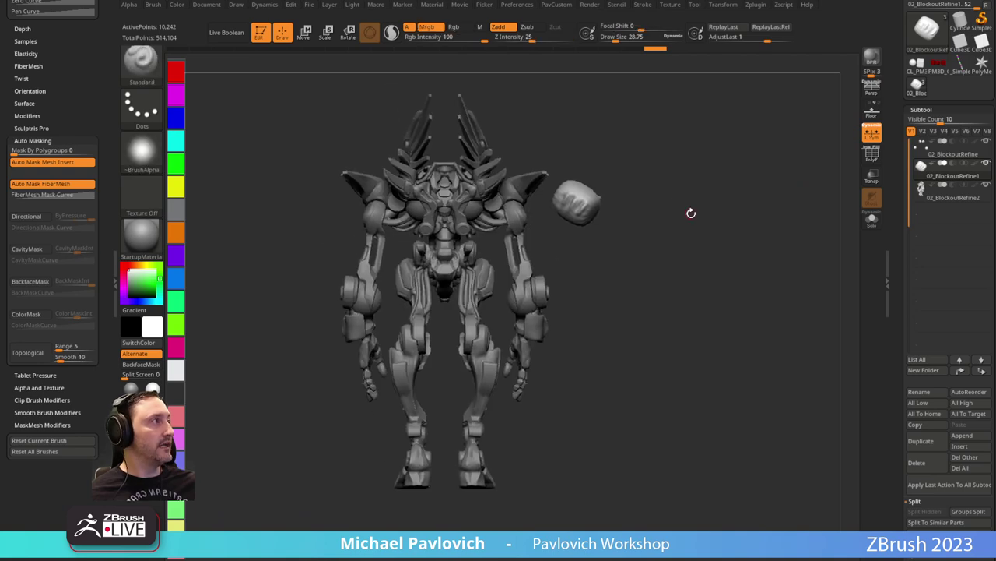
left_click(919, 465)
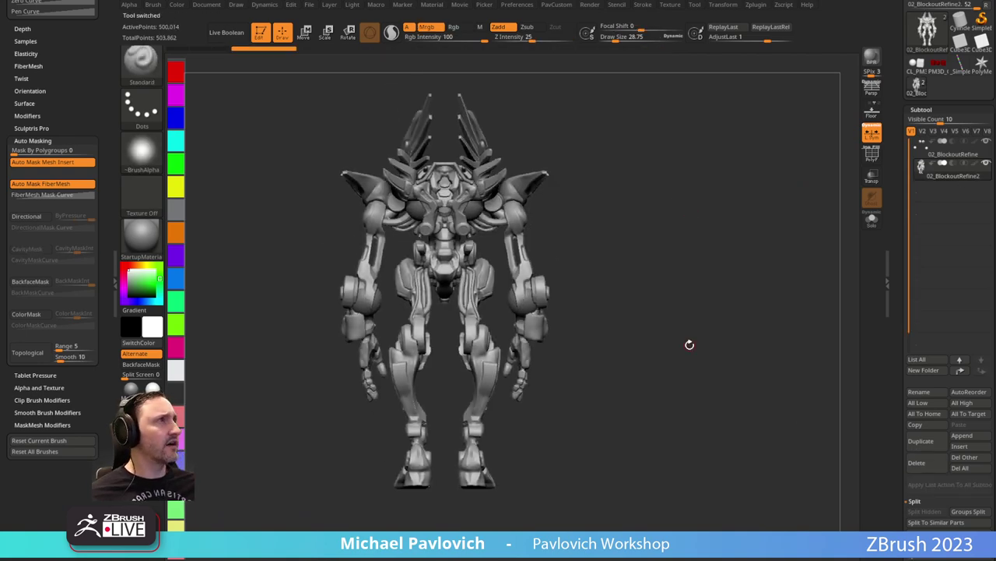
Make the 02_BlockoutRefine subtool with the inserted joint spheres active.
left_click_drag(624, 157, 611, 207, "alt")
left_click(503, 157, "alt")
mouse_move(705, 124)
left_mouse_down("alt")
mouse_move(752, 200)
mouse_move(765, 168)
mouse_move(527, 260)
mouse_move(413, 327)
left_mouse_up("alt")
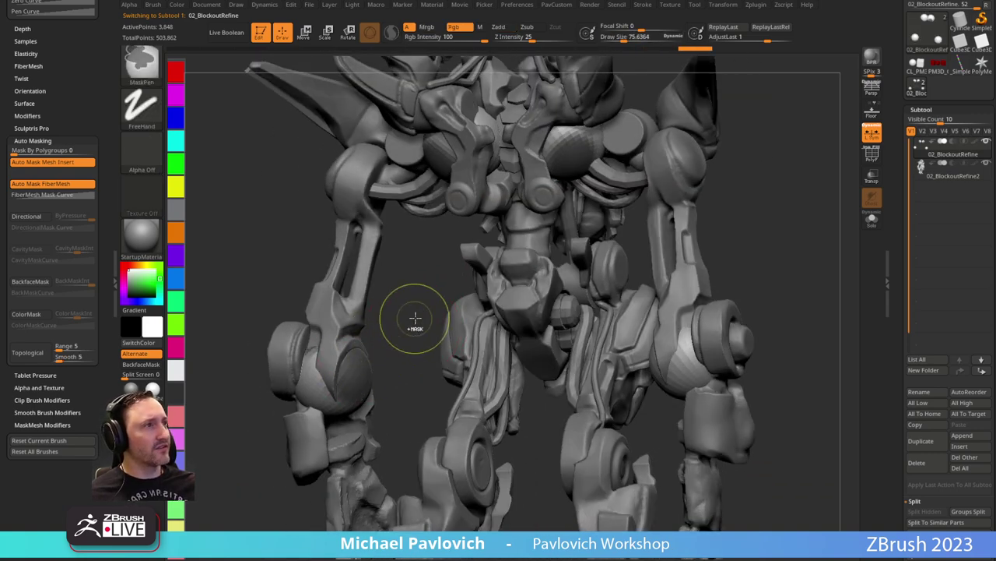
Turn off Local Symmetry and paint a mask over part of the elbow spheres.
left_click(869, 139)
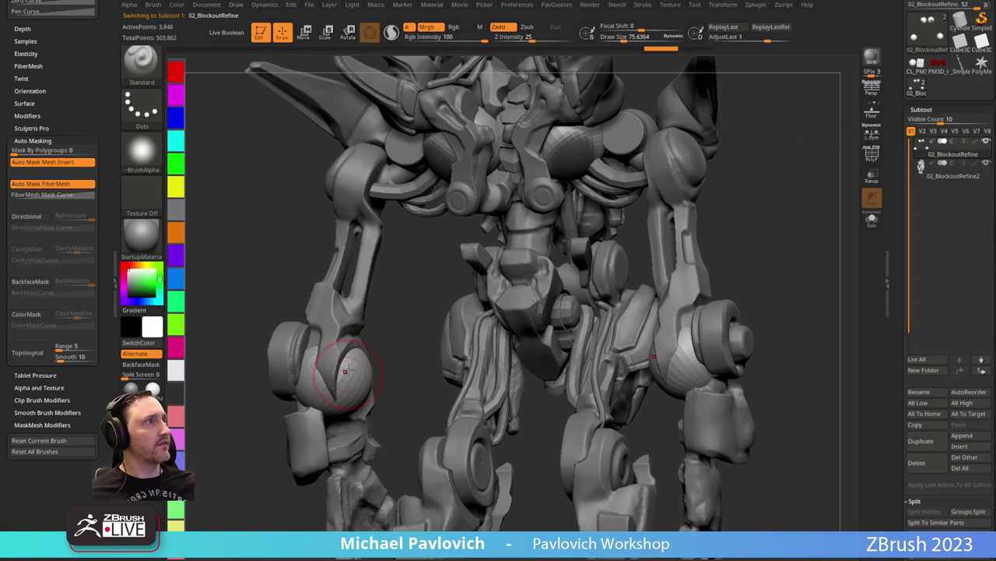
mouse_move(350, 364)
left_mouse_down("ctrl")
mouse_move(358, 383)
mouse_move(363, 363)
left_mouse_up("ctrl")
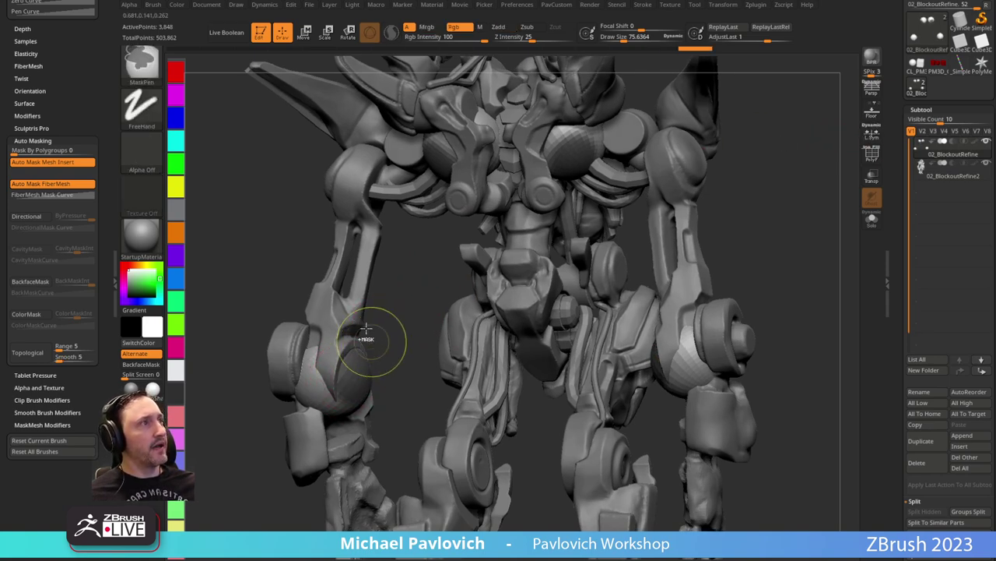
left_click_drag(418, 273, 806, 260)
Open the Slime Bridge settings and isolate the joint-sphere subtool with Solo.
left_click_drag(897, 286, 901, 159)
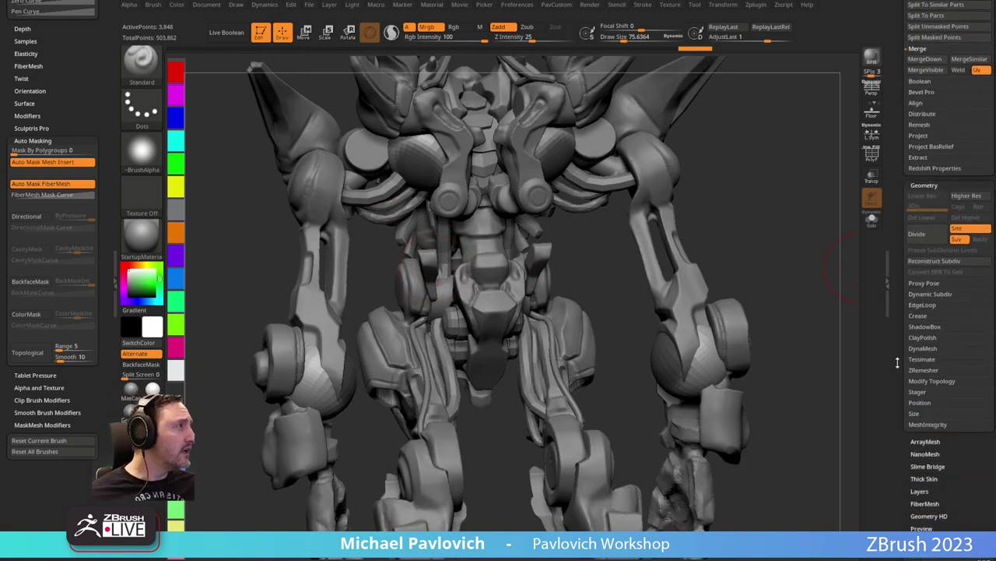
scroll(897, 362, "down", 5)
key("shift")
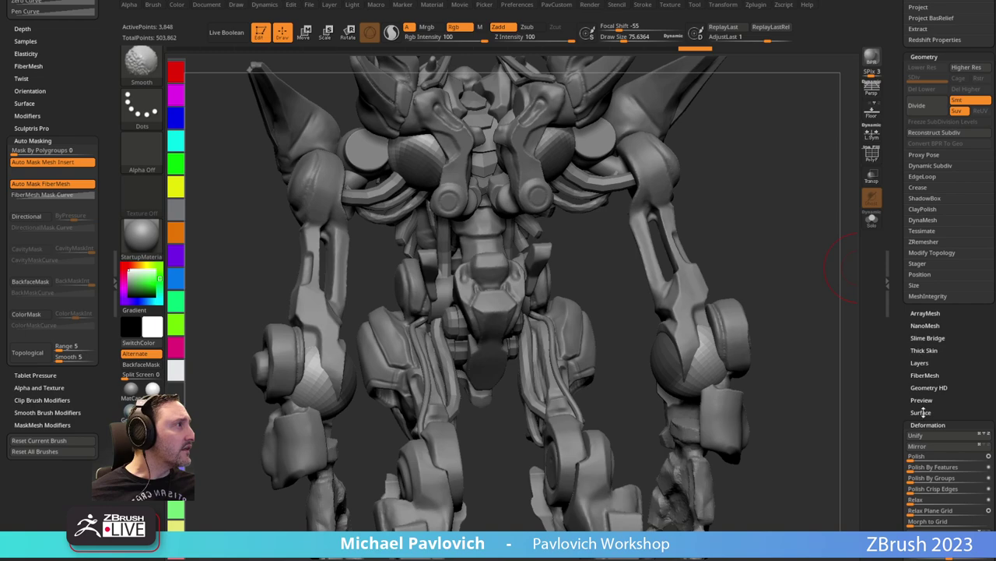
left_click(918, 425, "shift")
left_click_drag(901, 233, 903, 392)
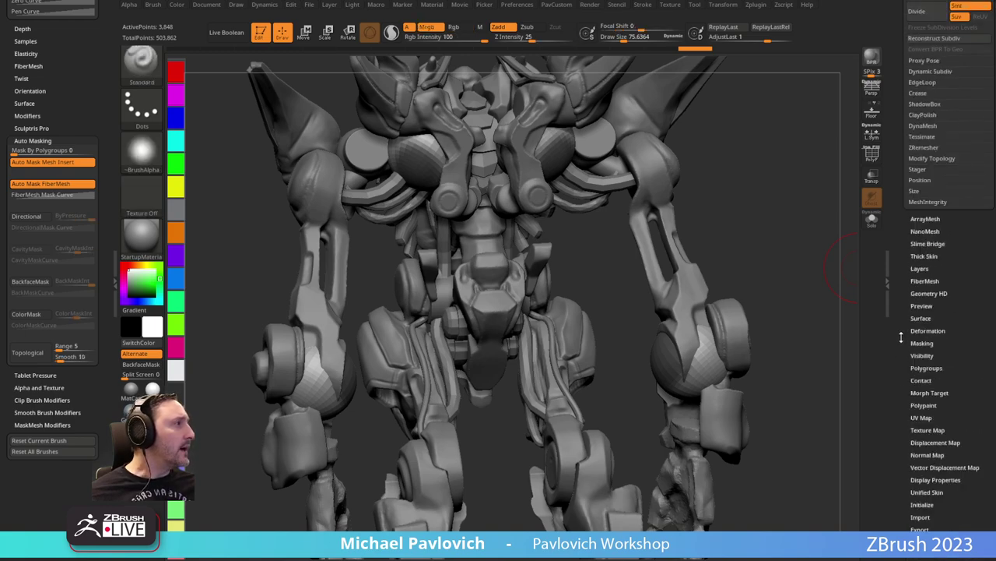
left_click(916, 242)
left_click_drag(801, 278, 827, 274)
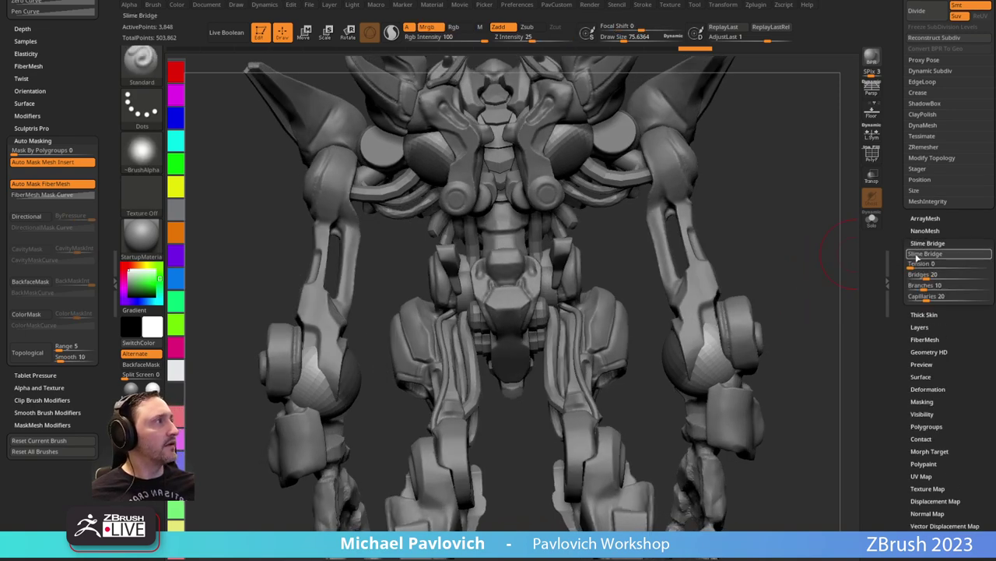
left_click(917, 255)
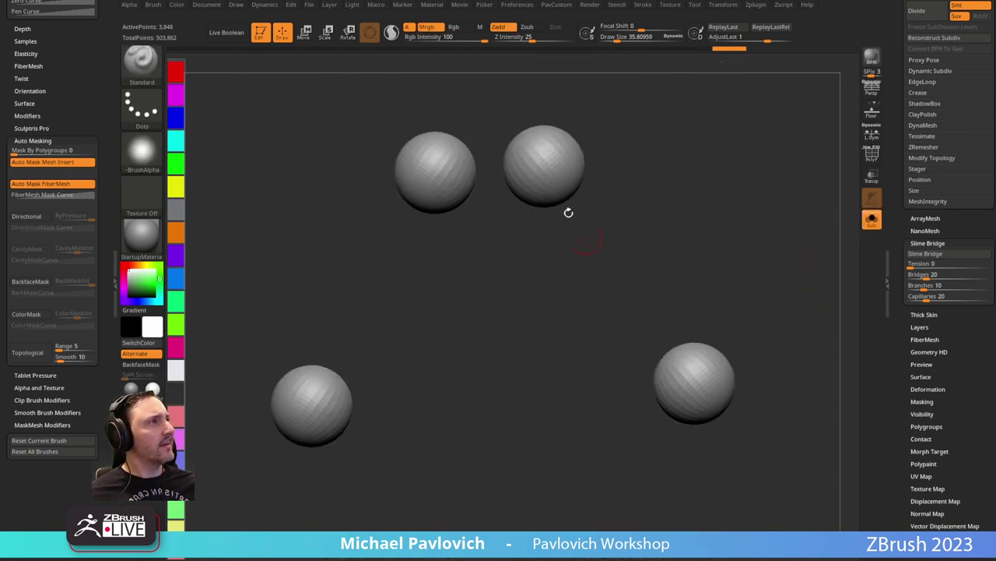
Mask the facing sides of one upper and one lower sphere and generate a slime bridge with 20 bridges, 10 branches and 20 capillaries.
left_click_drag(569, 212, 579, 176)
key("bracketright")
key("bracketright")
key("bracketright")
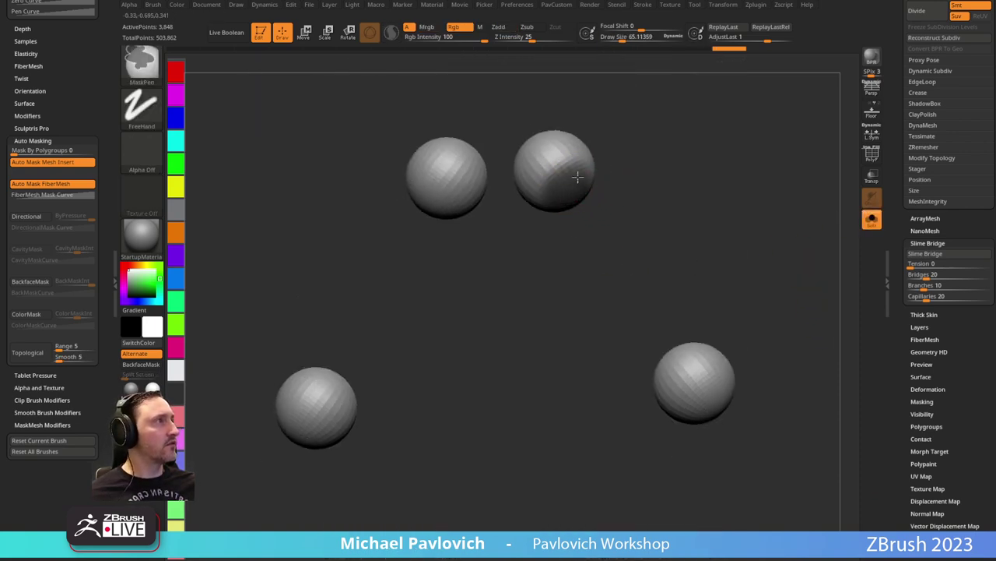
left_click_drag(663, 220, 680, 242)
left_click_drag(690, 353, 666, 381, "ctrl")
left_click_drag(712, 309, 664, 301, "alt")
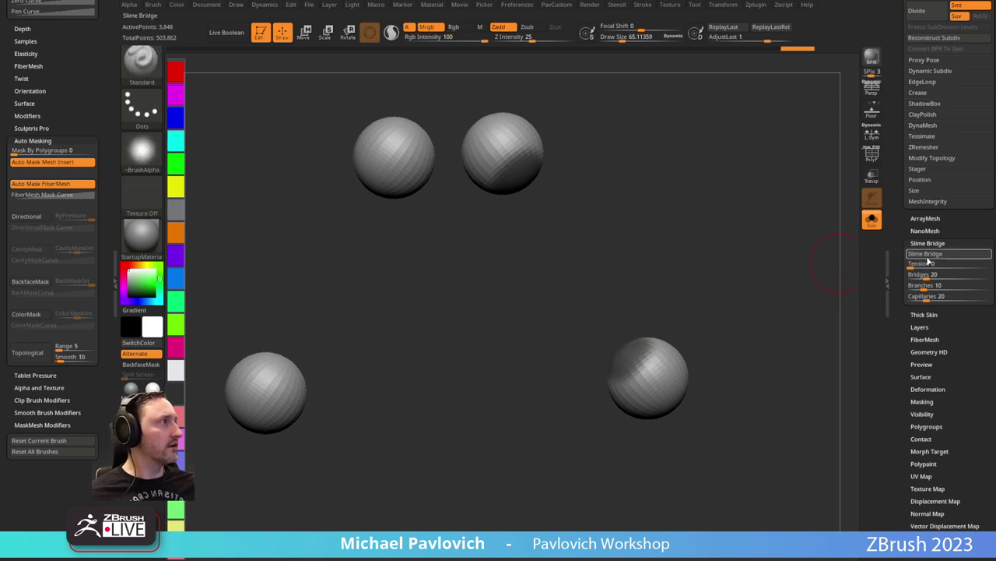
left_click(927, 254)
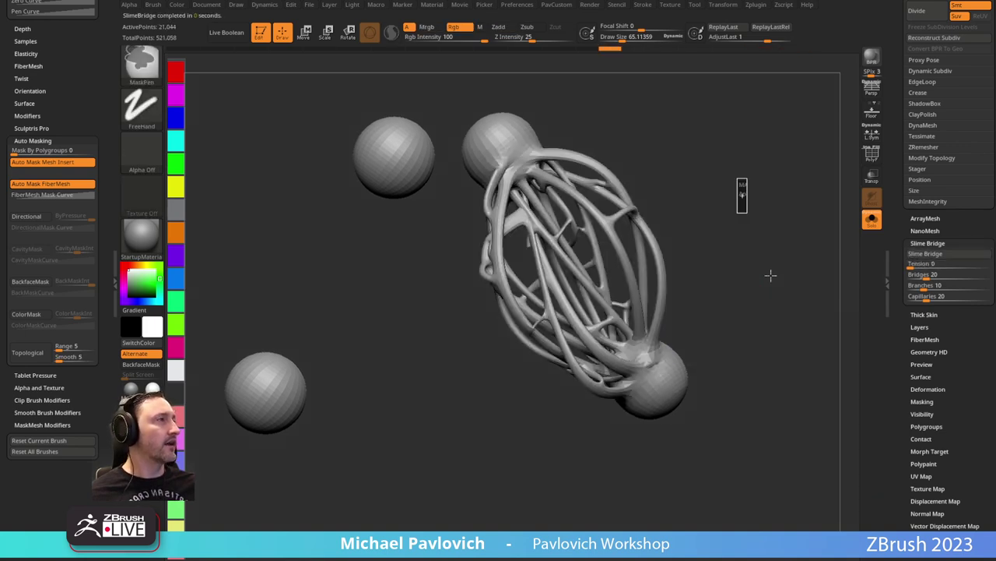
Undo the slime bridge and the masks painted on the two spheres.
key("ctrl+z")
key("ctrl+z")
key("ctrl+z")
left_click_drag(745, 238, 759, 246, "shift")
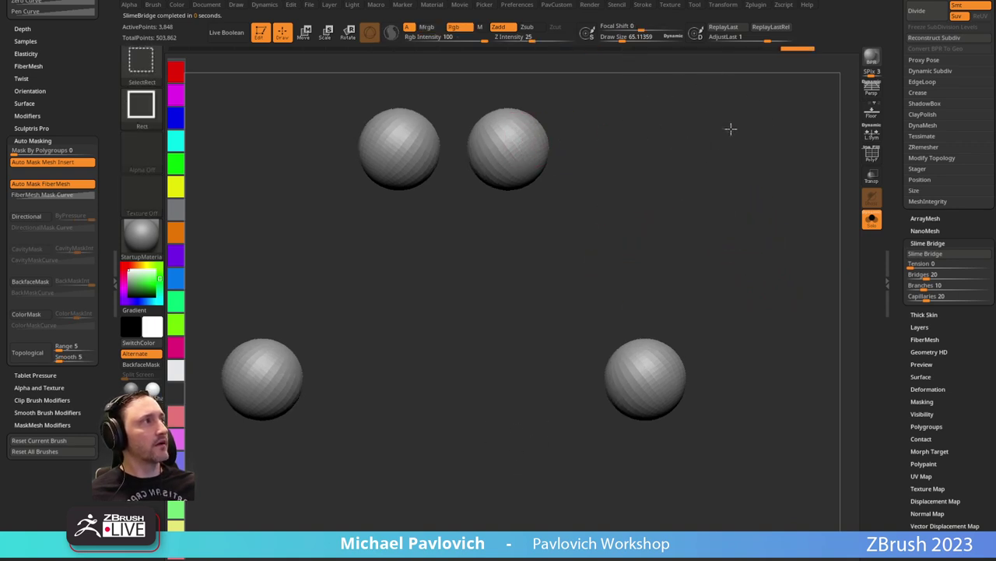
Keep only the right-hand upper and lower spheres visible and split the hidden spheres off into their own subtool.
left_click_drag(732, 124, 501, 368, "ctrl+shift")
key("3")
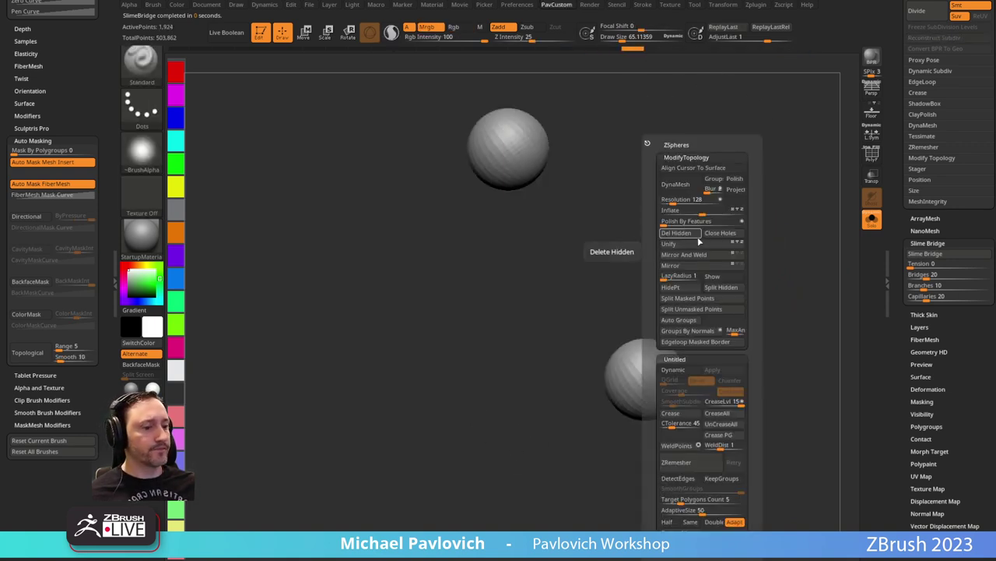
left_click(718, 290)
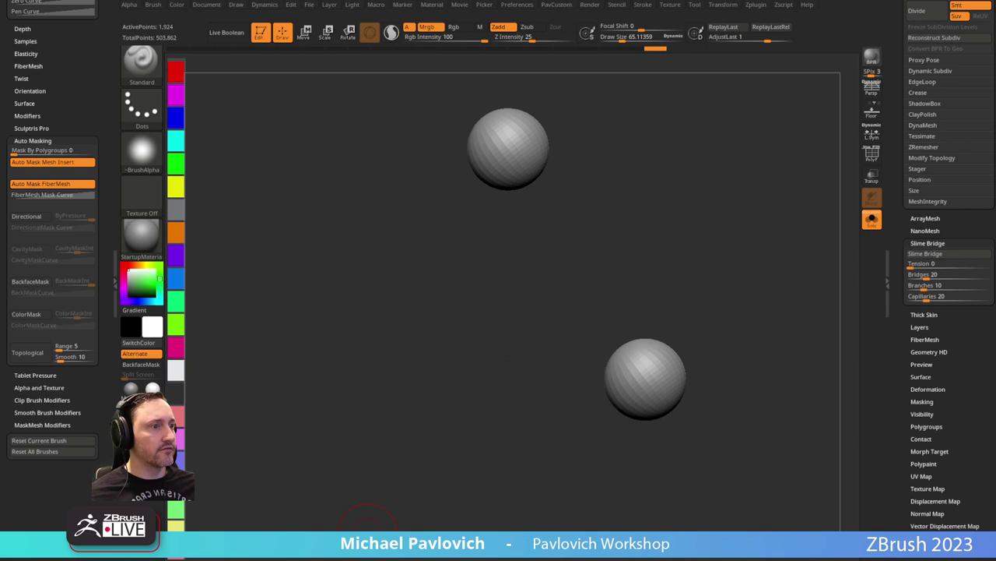
Mask the facing sides of the two remaining spheres and turn on the polyframe display.
left_click_drag(686, 205, 609, 213)
left_click_drag(471, 196, 465, 181, "ctrl")
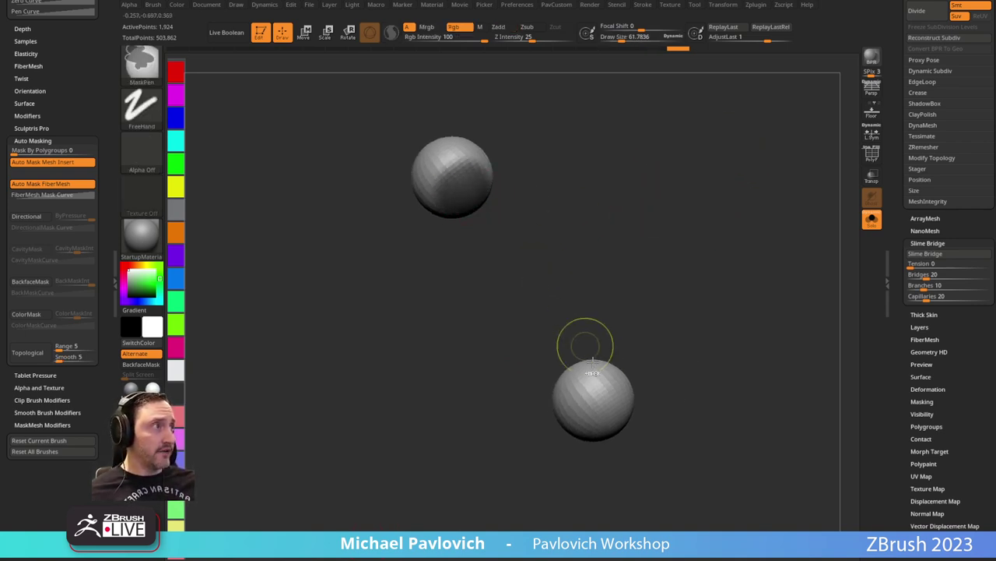
left_click_drag(580, 381, 589, 382, "ctrl")
left_click_drag(730, 303, 758, 265, "alt")
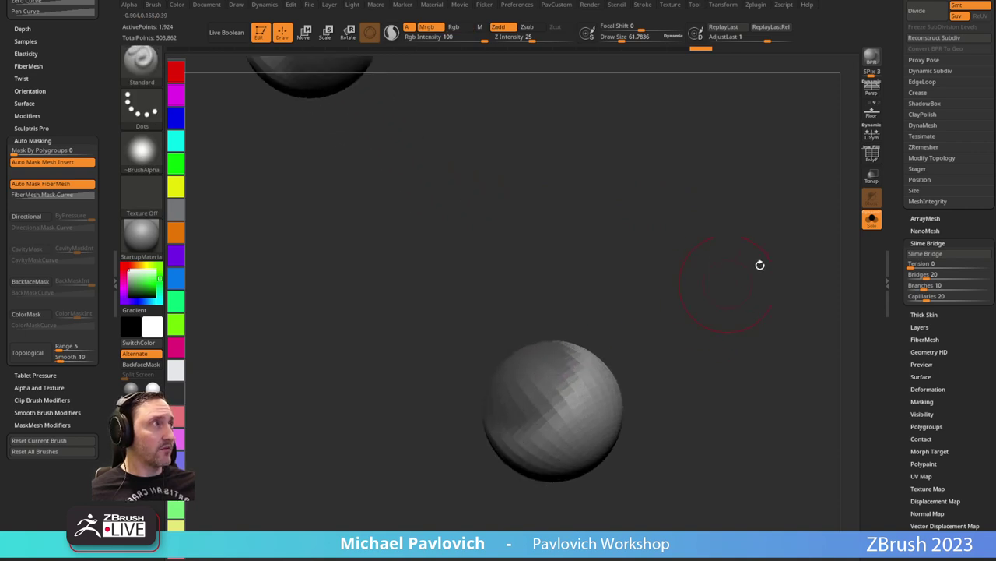
left_click(866, 162)
mouse_move(741, 226)
left_mouse_down("alt")
mouse_move(715, 241)
mouse_move(729, 269)
mouse_move(693, 272)
left_mouse_up("alt")
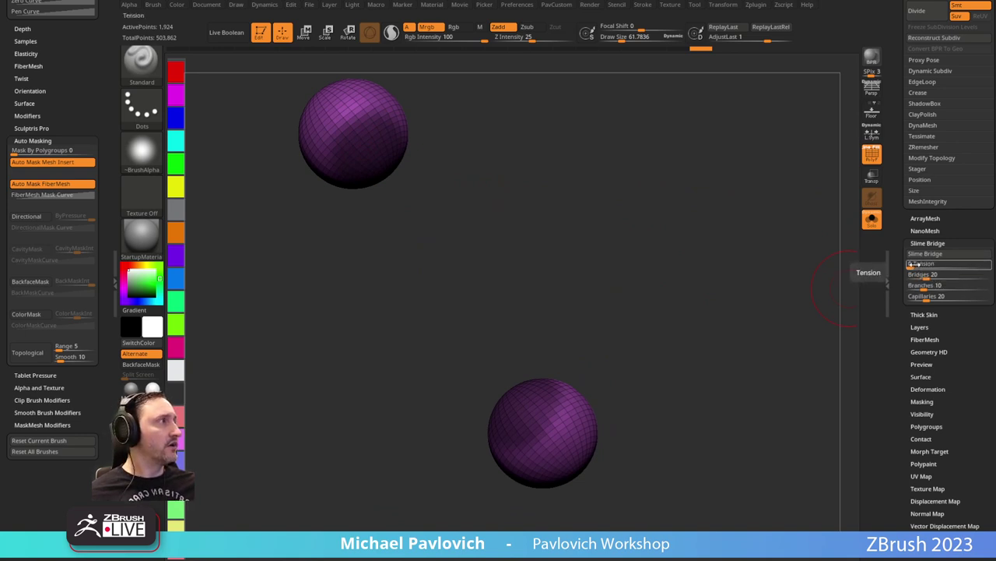
Generate a slime bridge between the masked areas with Branches set to 7, inspect its polygroups and undo it.
left_click_drag(925, 290, 922, 289)
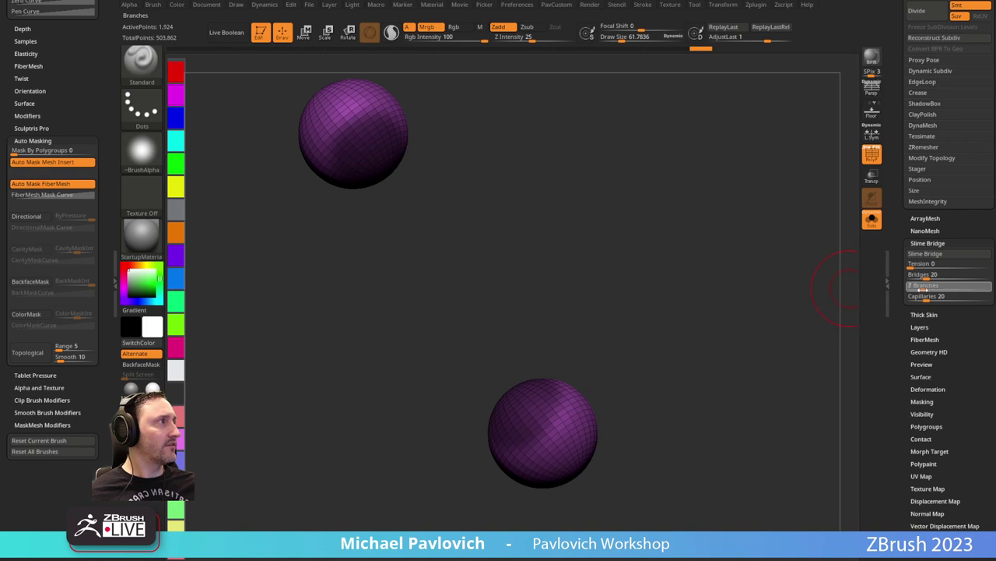
left_click(928, 243)
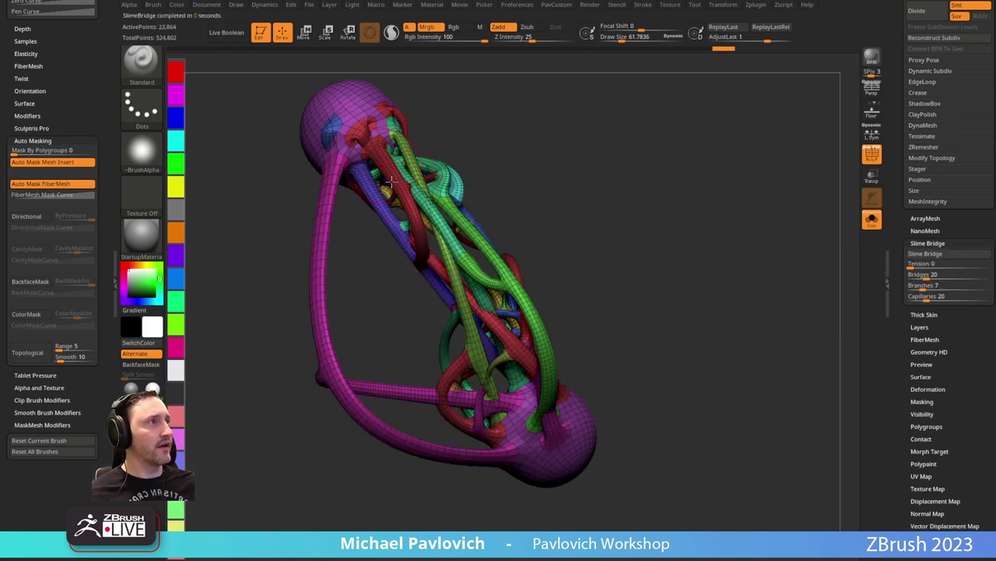
right_click_drag(517, 358, 503, 304)
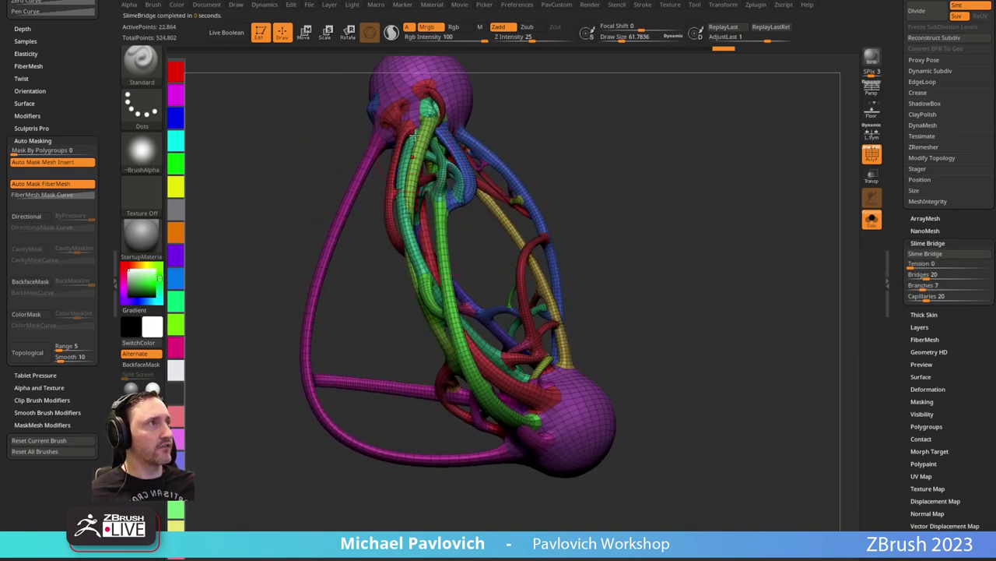
right_click_drag(415, 135, 555, 201)
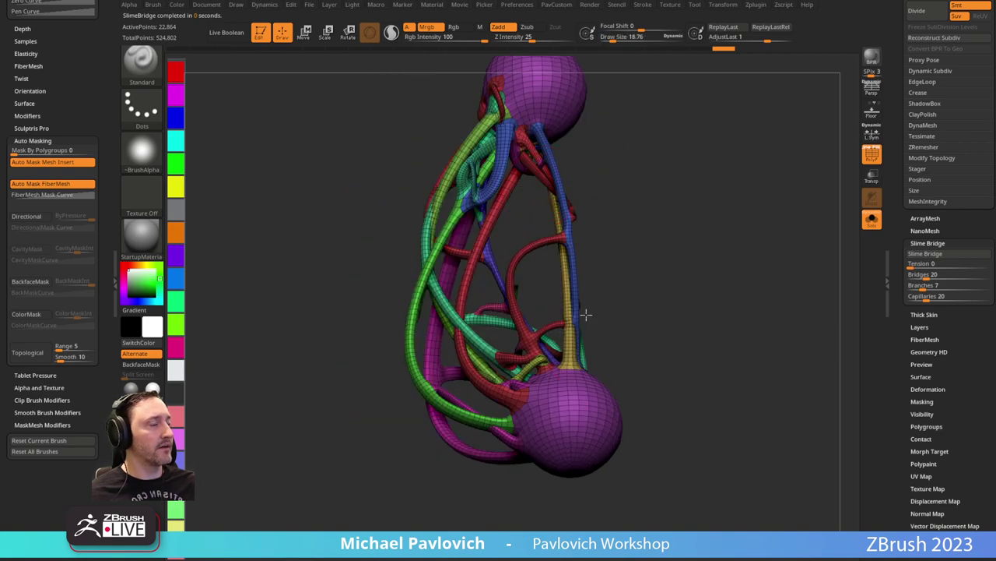
right_click_drag(586, 314, 636, 218)
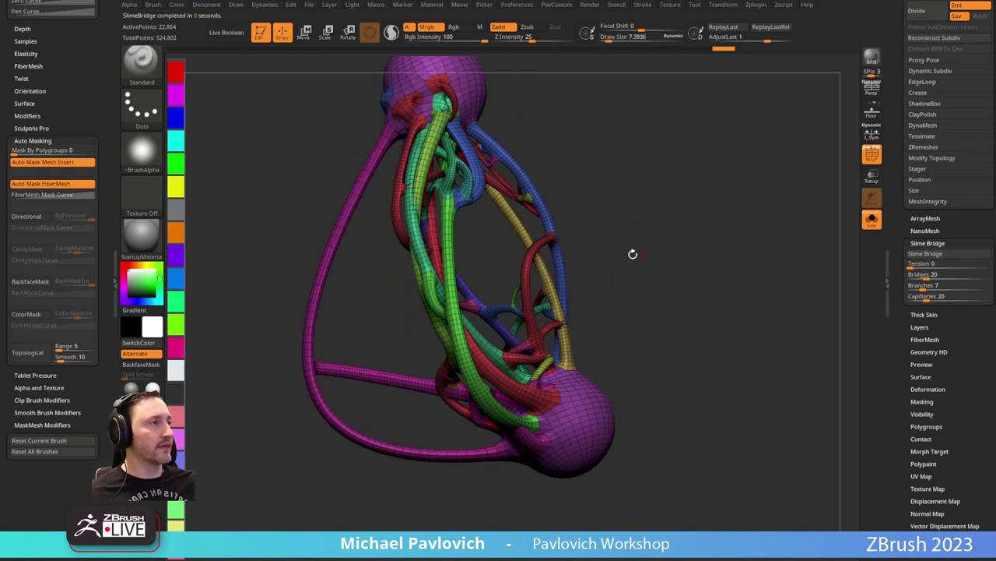
key("ctrl+z")
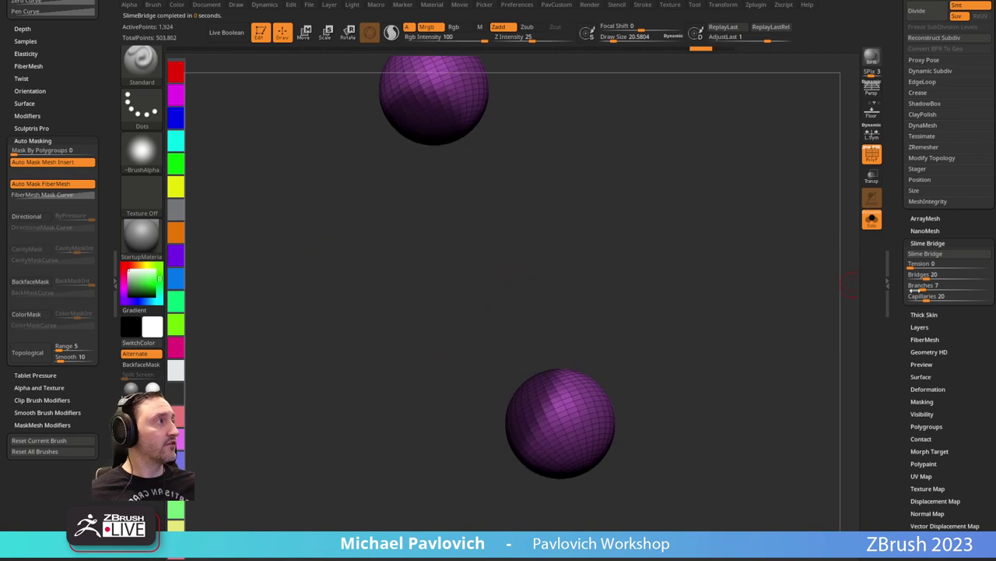
Set the Slime Bridge Capillaries and Branches values to 0.
left_click(926, 295)
type("0")
left_click_drag(921, 286, 834, 296)
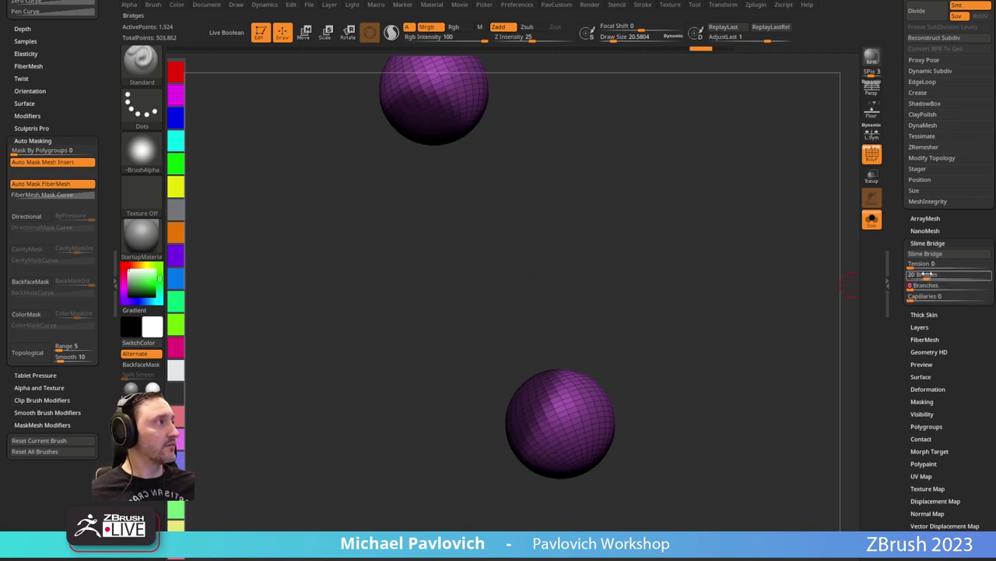
Generate a slime bridge with 20 bridges between the spheres, view it from several angles and undo it.
left_click(925, 253)
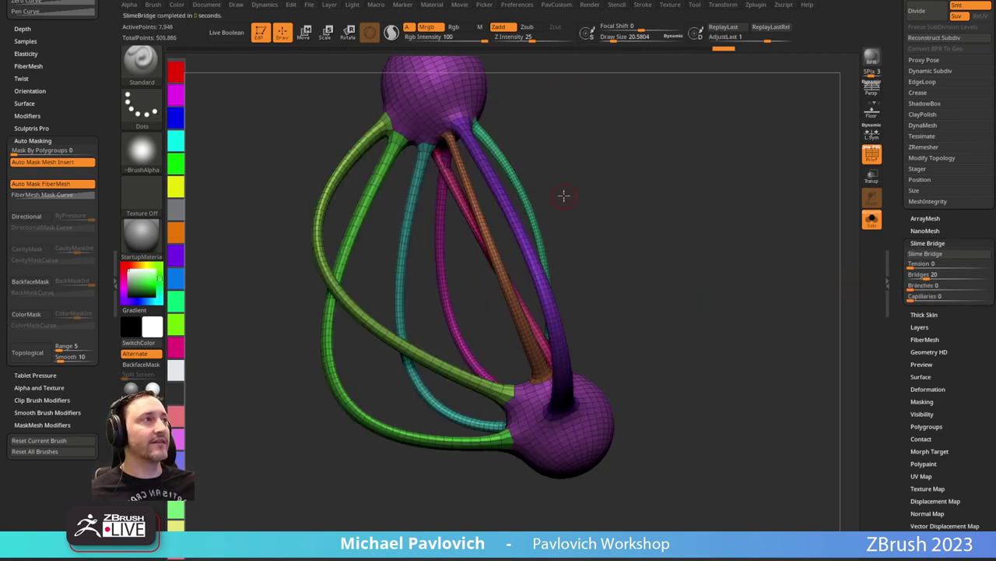
left_click_drag(563, 196, 549, 183)
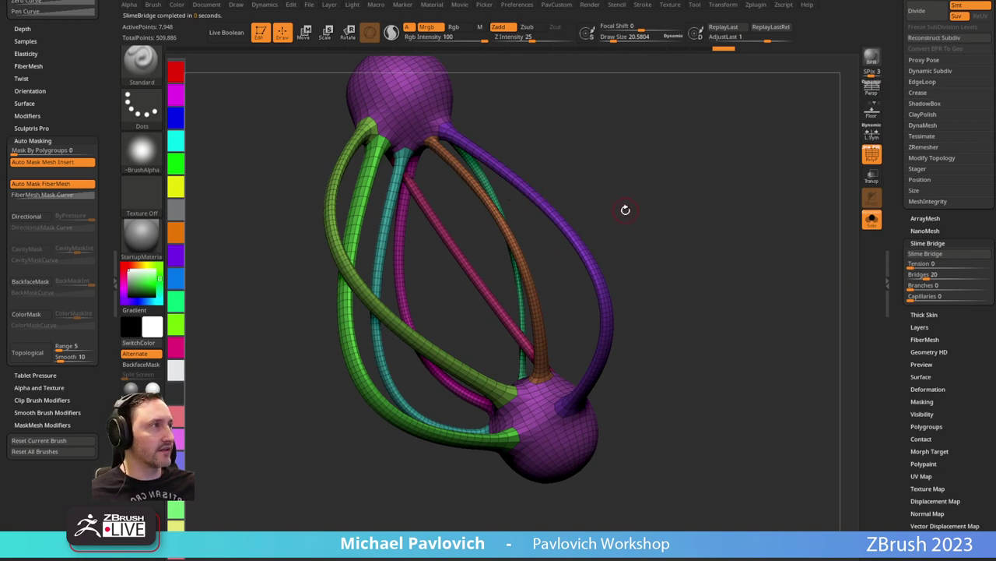
left_click_drag(762, 269, 646, 285)
key("ctrl+z")
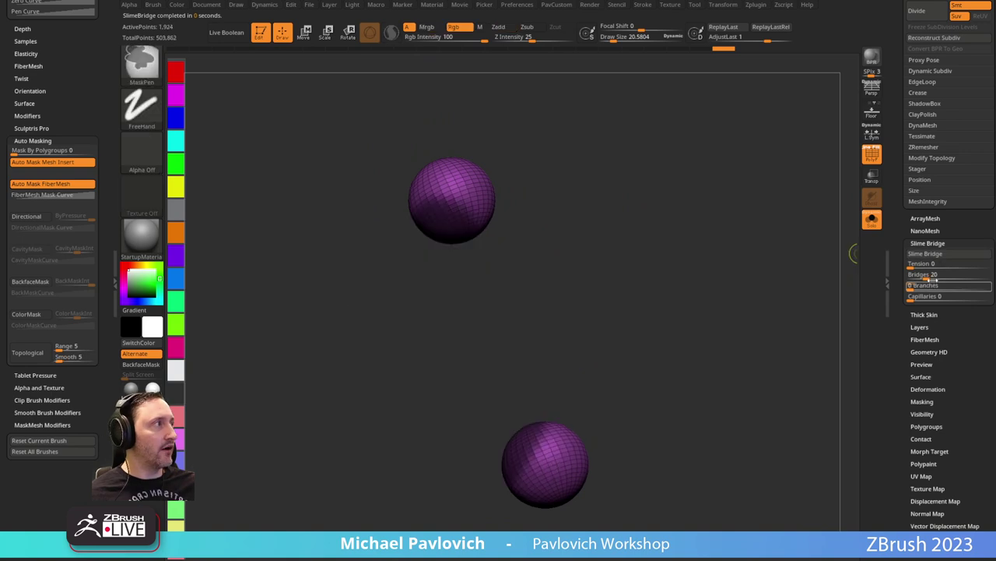
Set Bridges to 353 and generate a denser slime bridge between the two spheres.
left_click_drag(931, 277, 939, 277)
type("353")
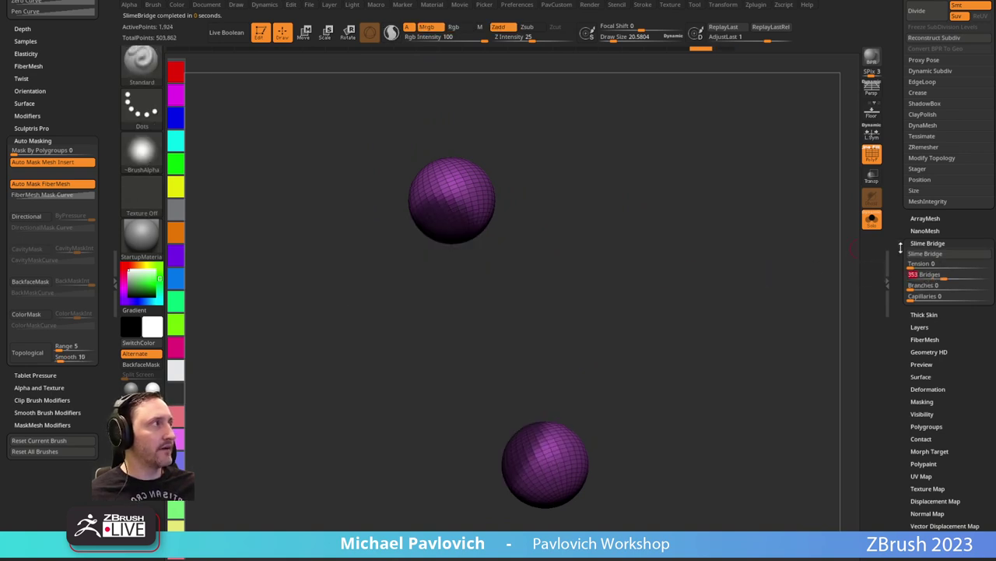
key("Return")
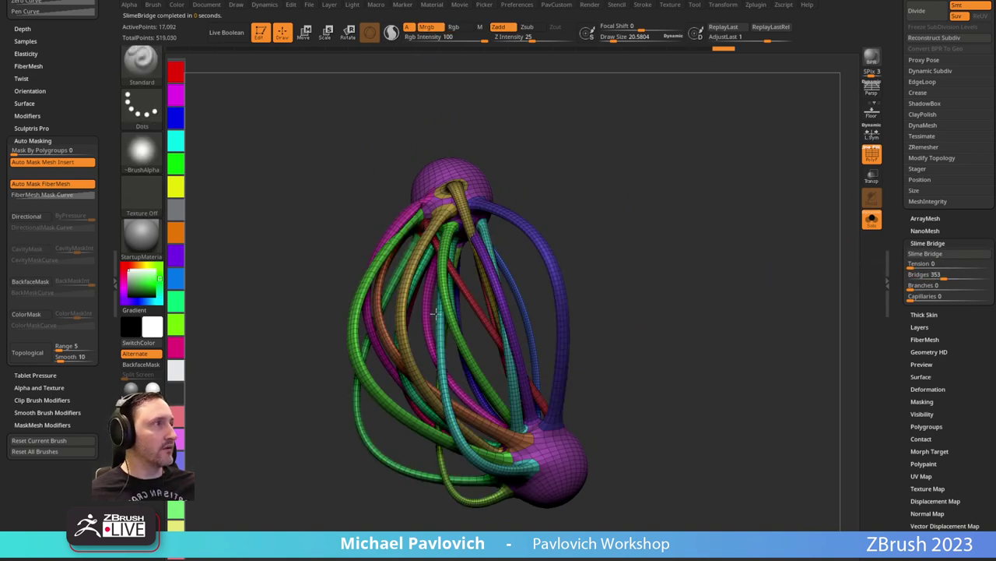
Replace the dense result with a slime bridge using Bridges set to 5, inspect its strands and undo the bridge.
left_click(922, 285)
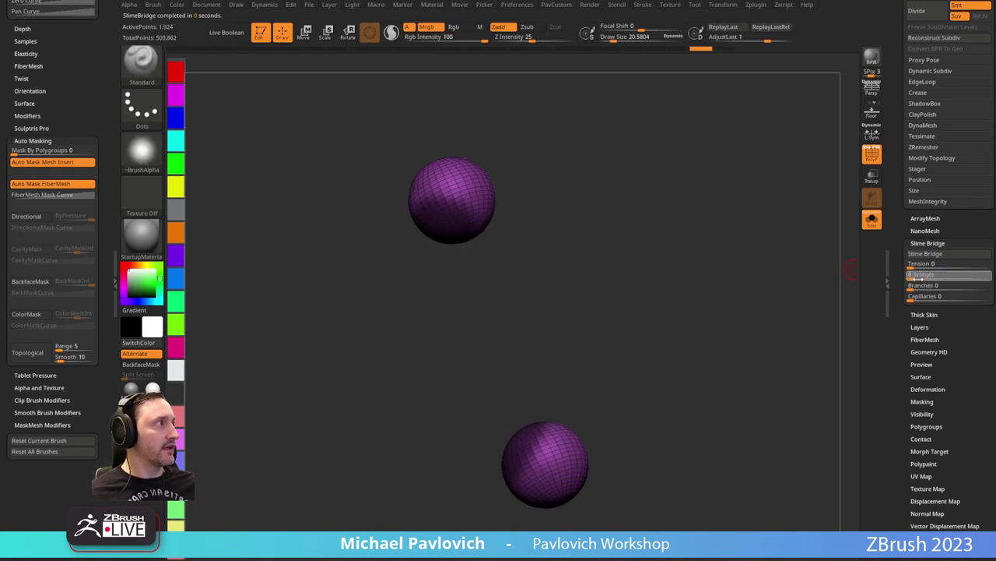
key("Return")
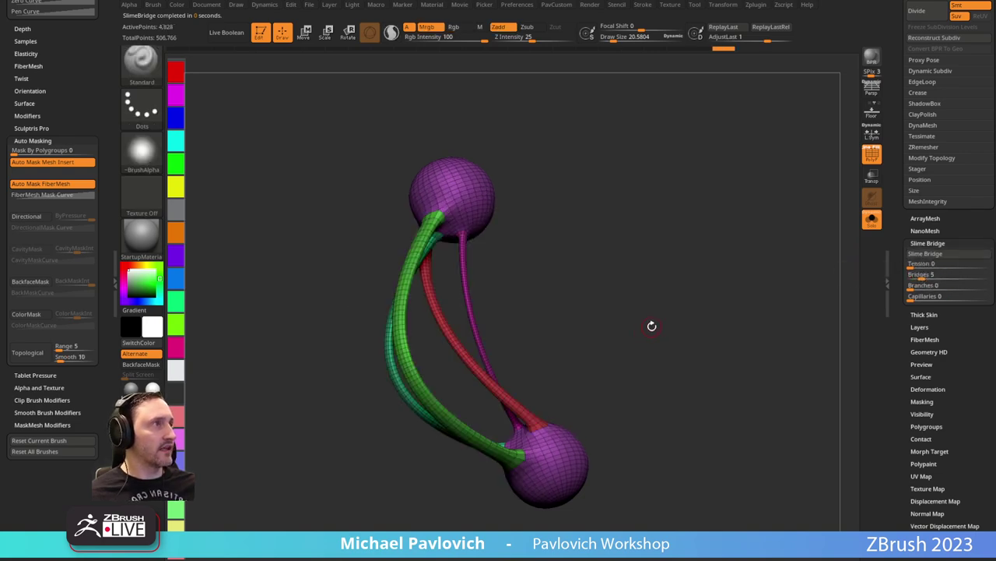
left_click_drag(652, 326, 672, 304)
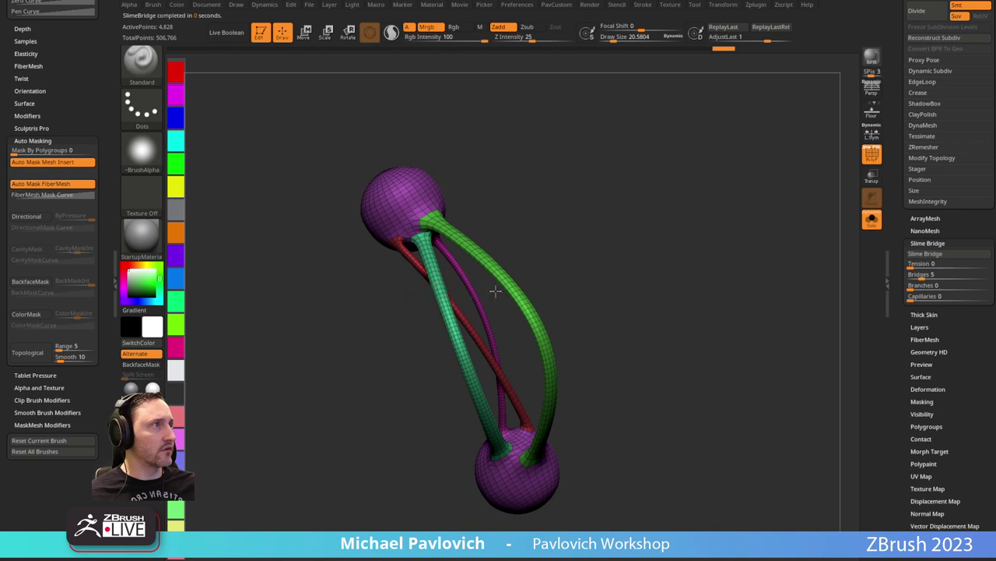
left_click_drag(496, 290, 703, 276)
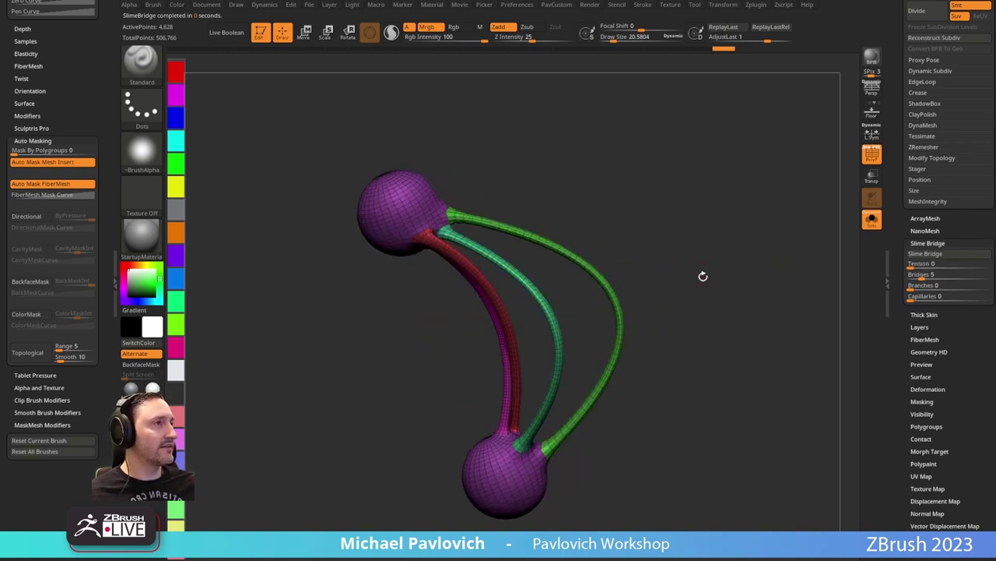
left_click_drag(760, 301, 747, 296)
key("ctrl+z")
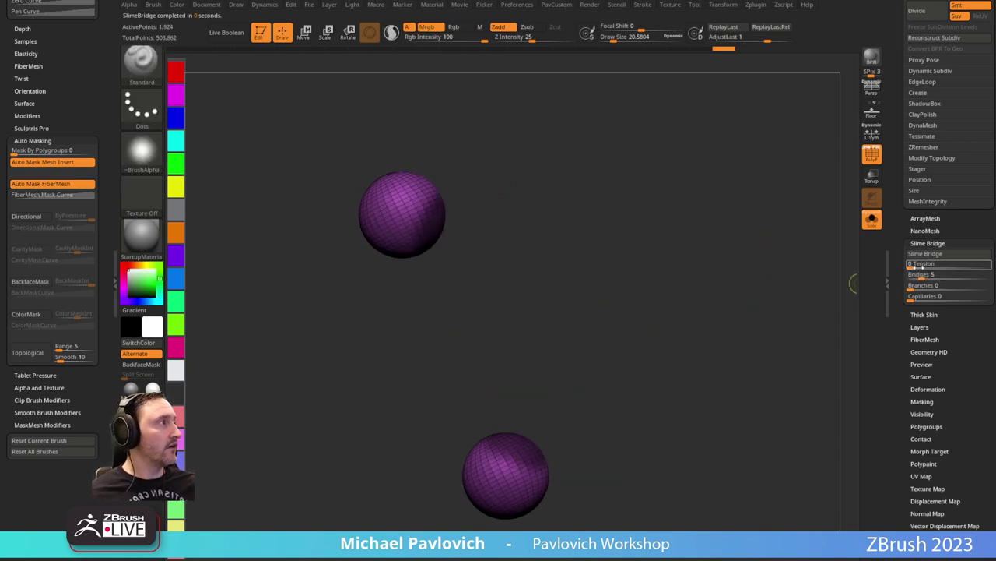
Set Tension to 100 and generate a taut slime bridge between the two masked spheres.
left_click_drag(917, 265, 991, 265)
left_click(935, 256)
key("ctrl+z")
left_click(949, 256)
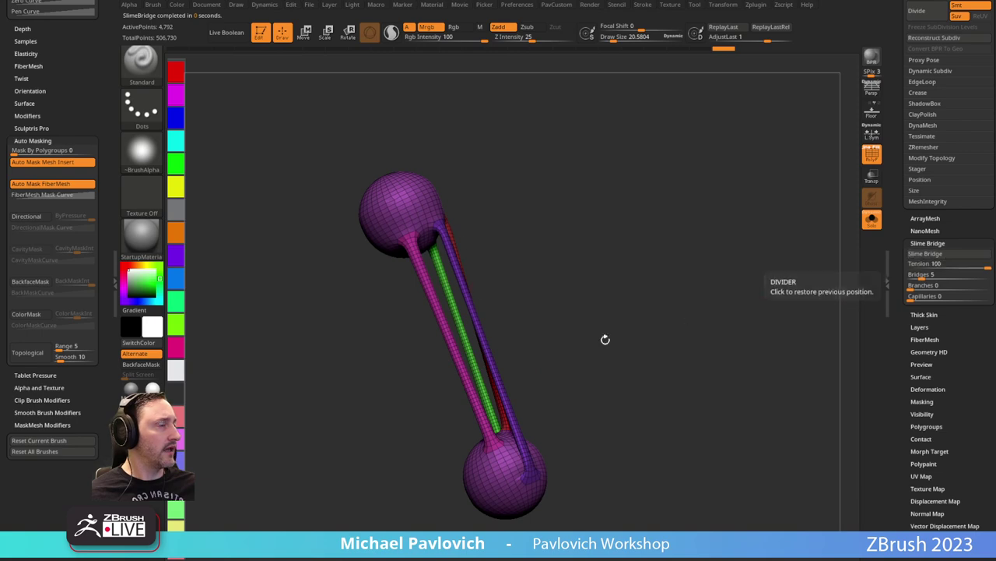
left_click_drag(605, 338, 664, 321)
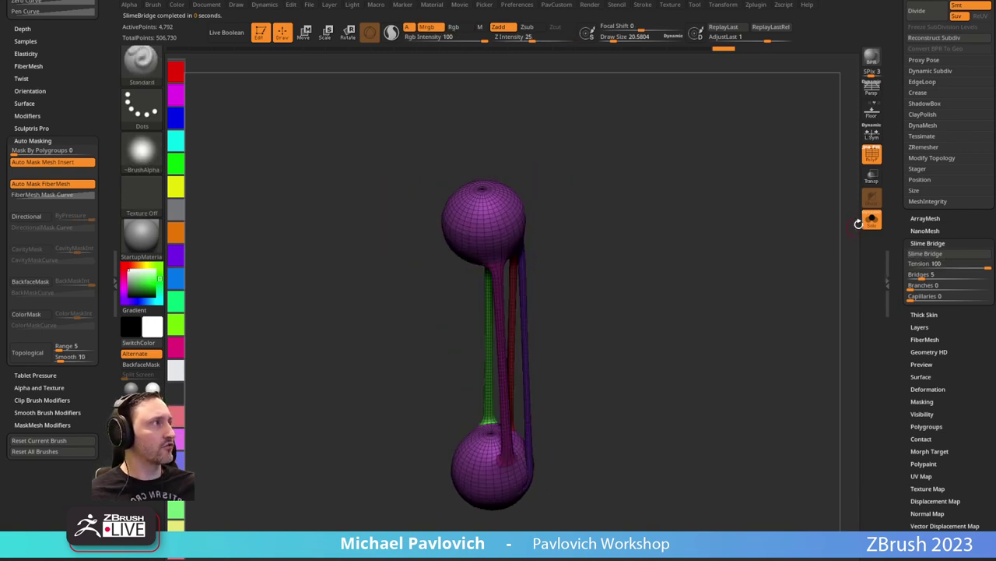
Show the full character, undo the slime bridge and regenerate it with a Tension of about 46.67.
left_click(868, 218)
left_click_drag(716, 286, 737, 266)
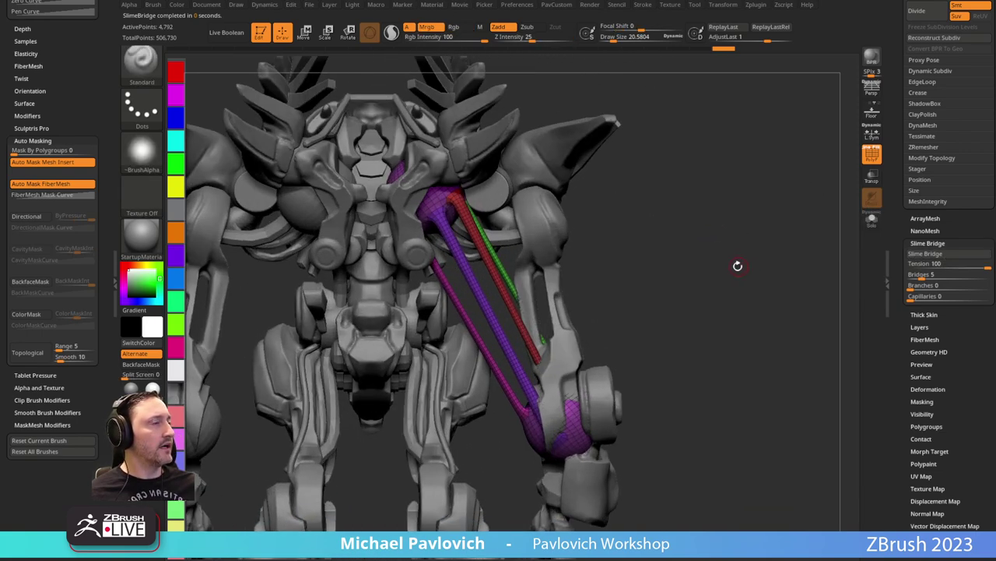
key("ctrl+z")
left_click(947, 267)
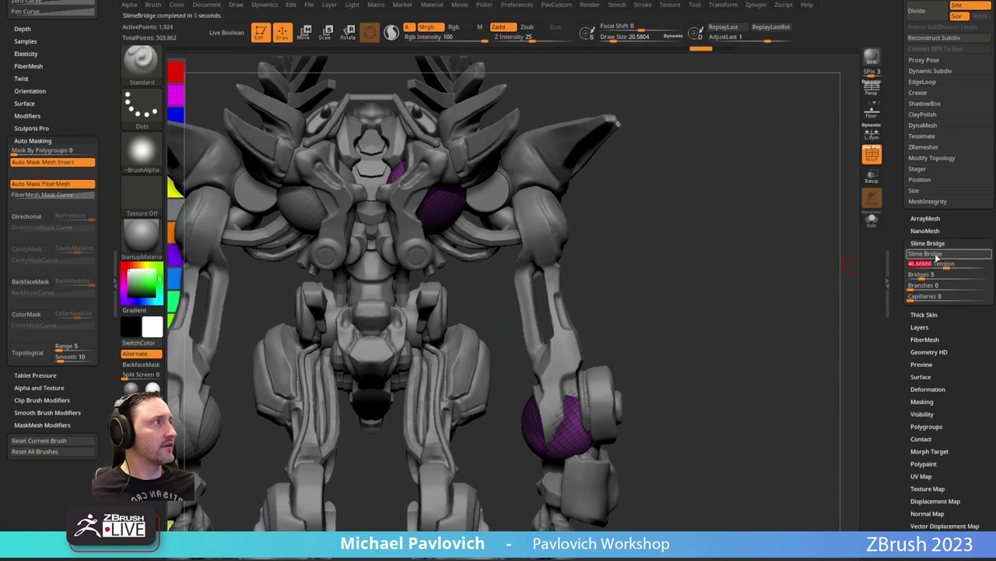
left_click(937, 256)
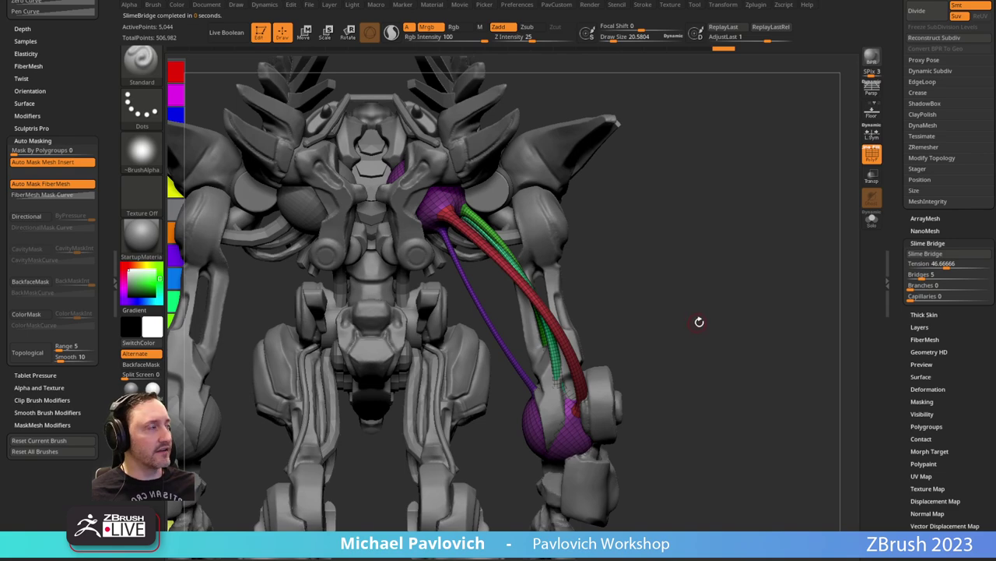
Undo the curved slime bridge and regenerate it between the two spheres with a Tension of 100.
key("ctrl+z")
left_click_drag(947, 266, 991, 266)
left_click(934, 255)
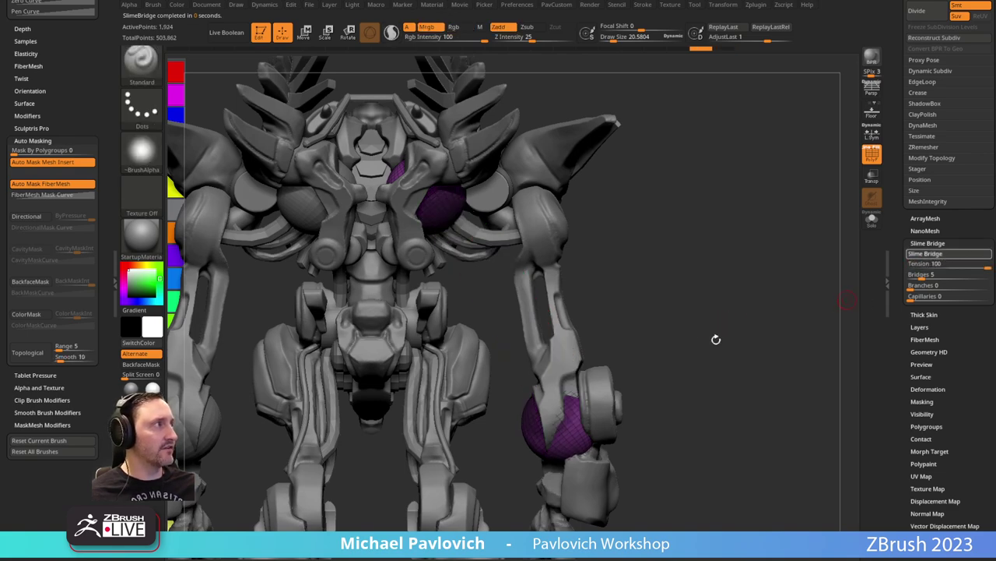
Try pulling a magenta bridge strand out of line with a large Move Topological brush.
right_click_drag(687, 304, 676, 279, "ctrl")
key("s")
left_click(556, 339)
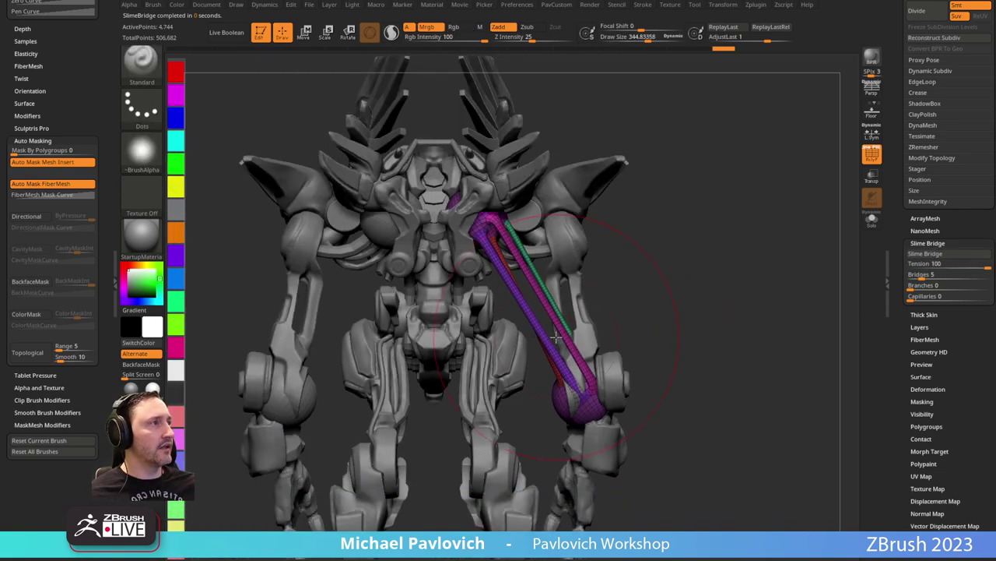
key("b")
key("m")
key("t")
mouse_move(553, 335)
right_mouse_down()
mouse_move(533, 356)
mouse_move(532, 304)
right_mouse_up()
left_click_drag(534, 298, 527, 313)
key("ctrl")
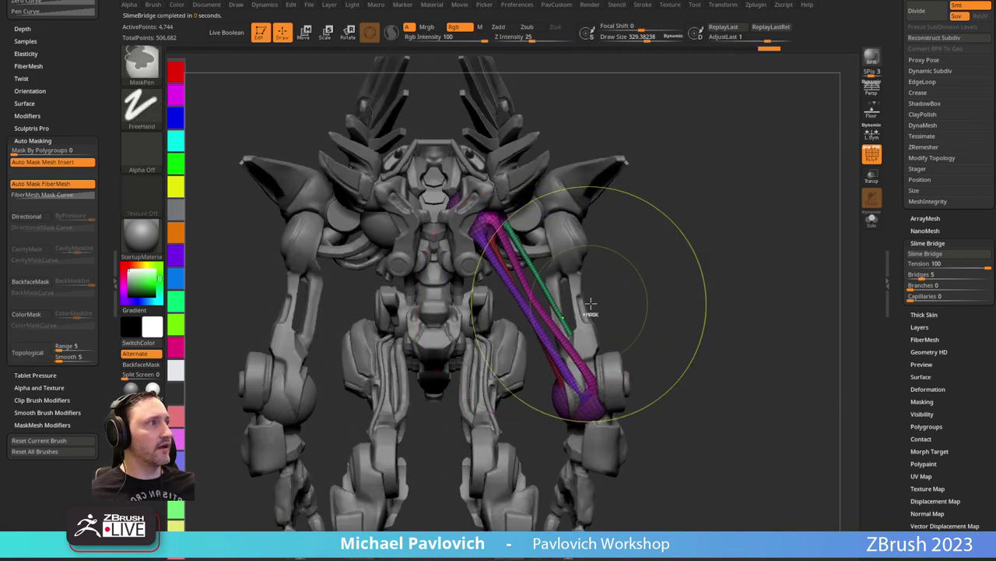
Set the Draw Size to 112 and, in Solo mode, mask only the two end spheres, leaving the bridge strands unmasked.
key("s")
left_click(620, 288)
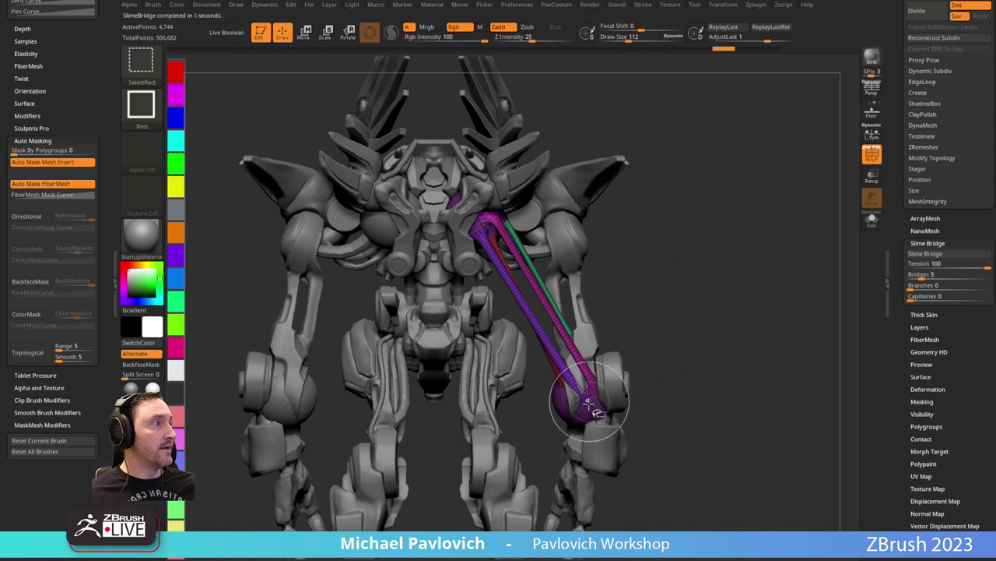
left_click(587, 403, "ctrl+shift")
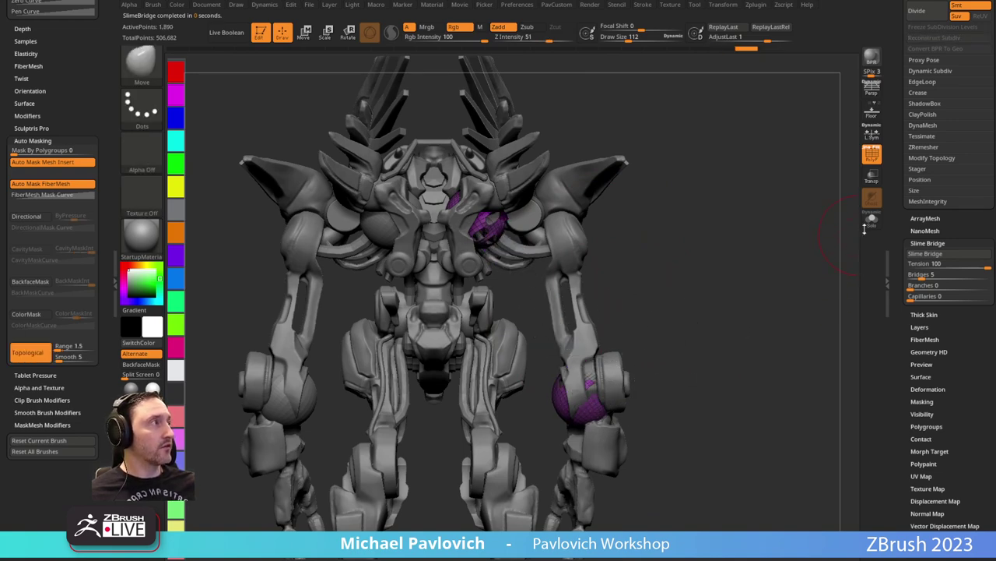
left_click(471, 208, "ctrl+shift")
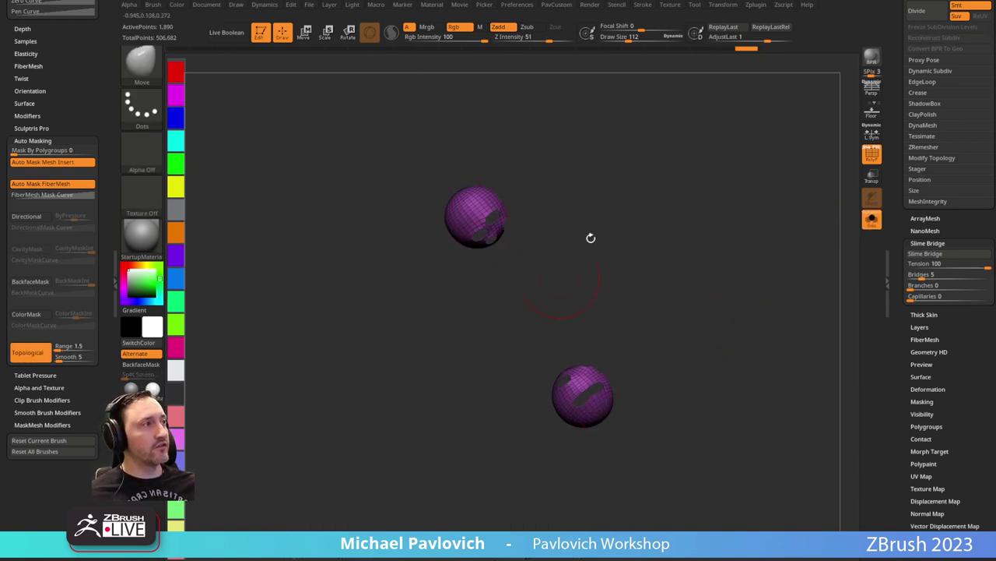
key("ctrl")
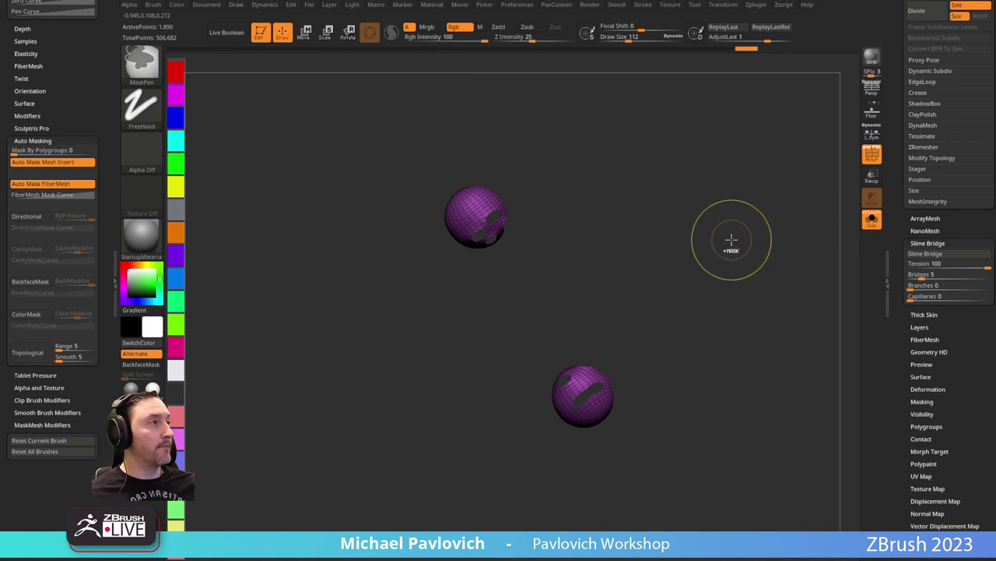
left_click(738, 237, "ctrl")
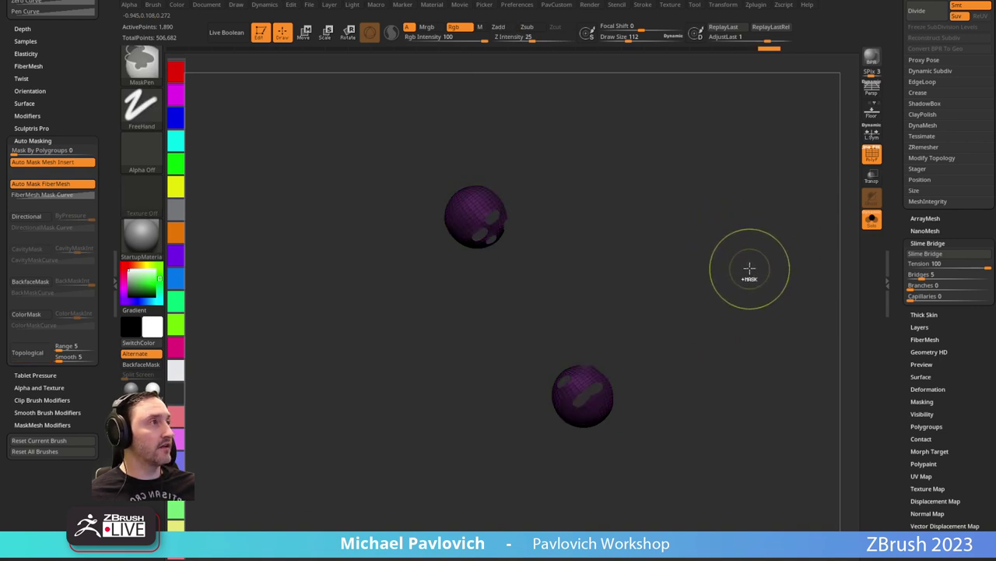
left_click(755, 276, "ctrl+shift")
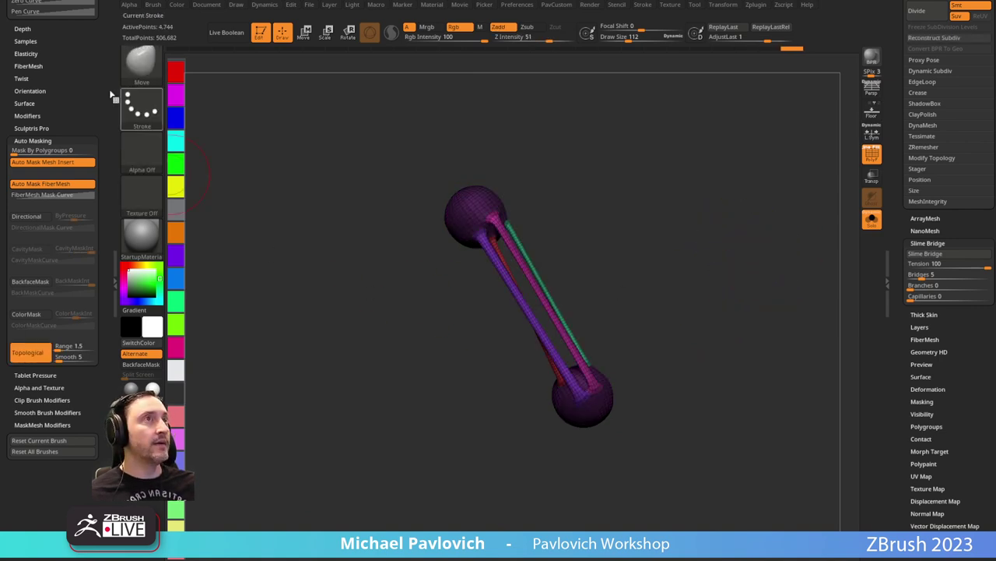
Dock the Dynamics palette, set Gravity Strength to about 2.44 and run the simulation on the unmasked strands.
scroll(88, 109, "up", 5)
left_click(265, 4)
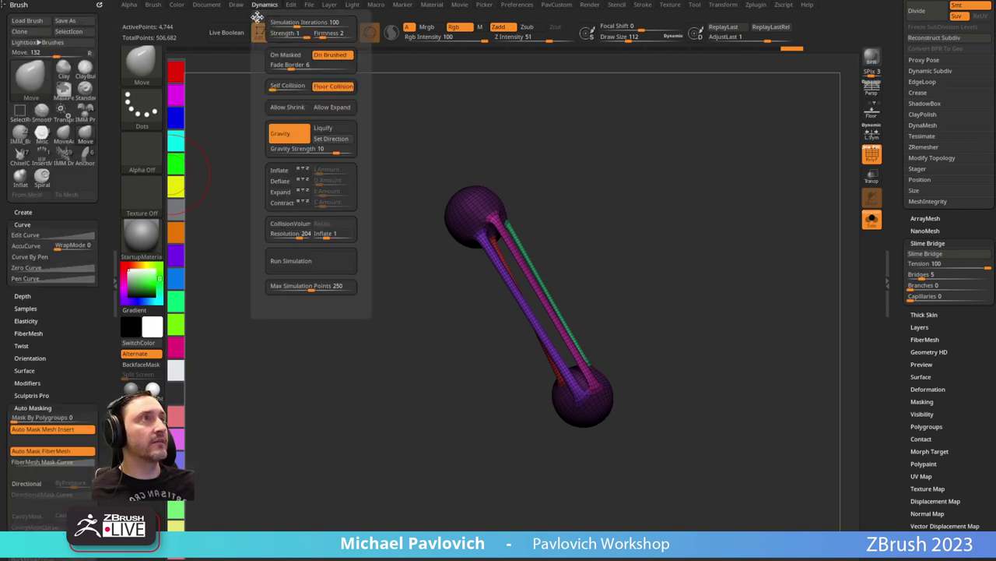
left_click_drag(259, 19, 70, 31)
left_click_drag(49, 146, 67, 149)
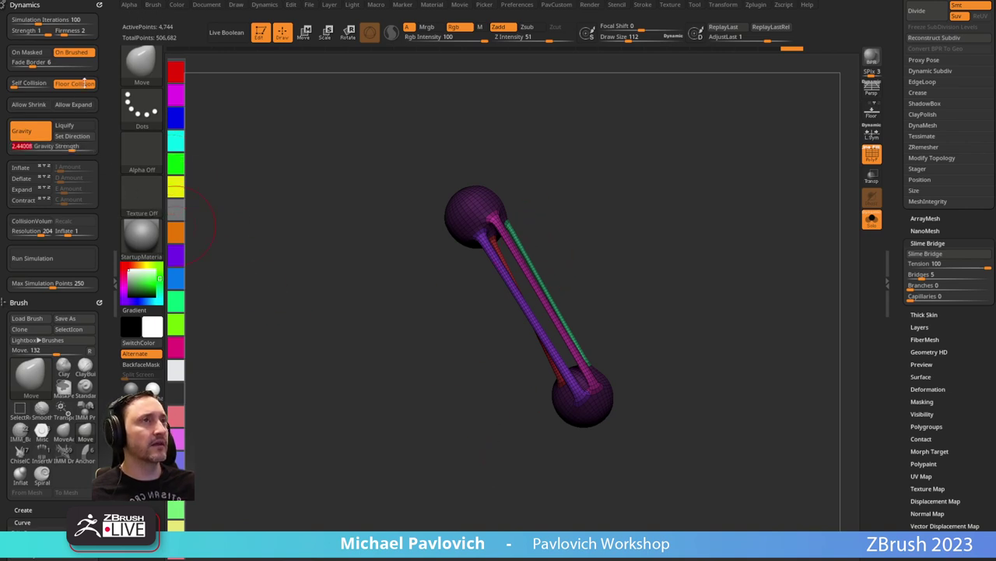
left_click(55, 259)
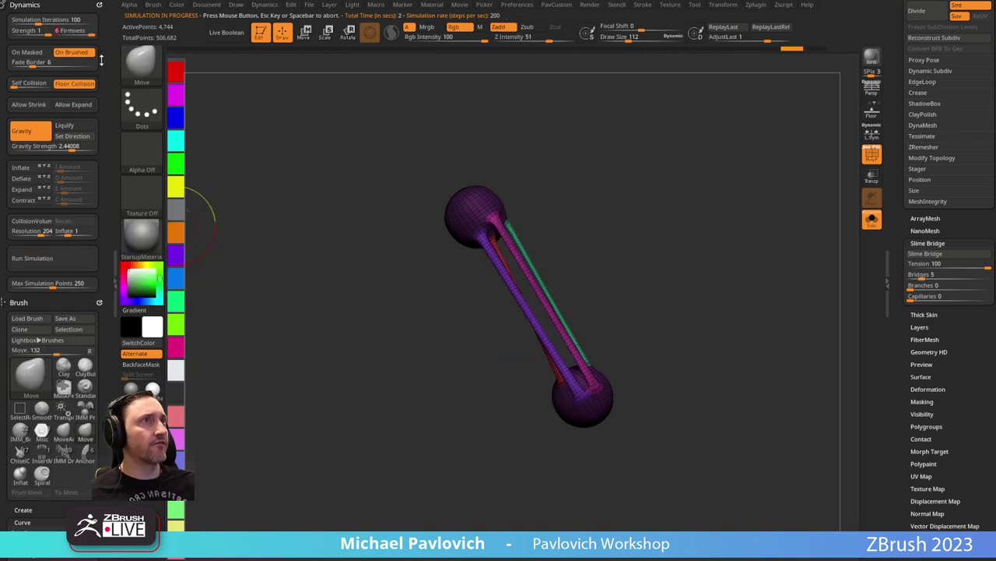
Rerun the simulation with Firmness 6, and again with Firmness 4 and Self Collision 2, stopping once the strands sag.
left_click(49, 257)
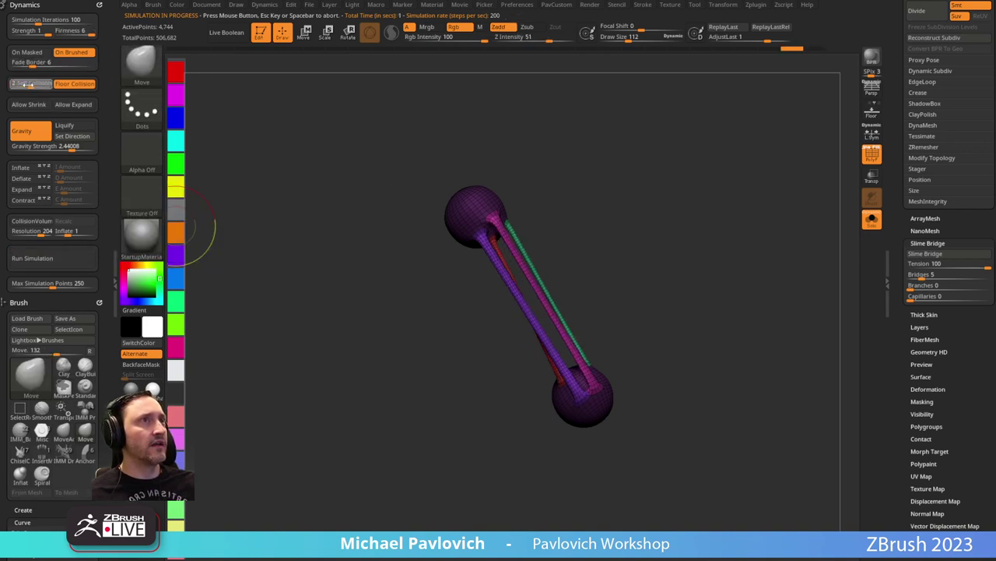
left_click(49, 260)
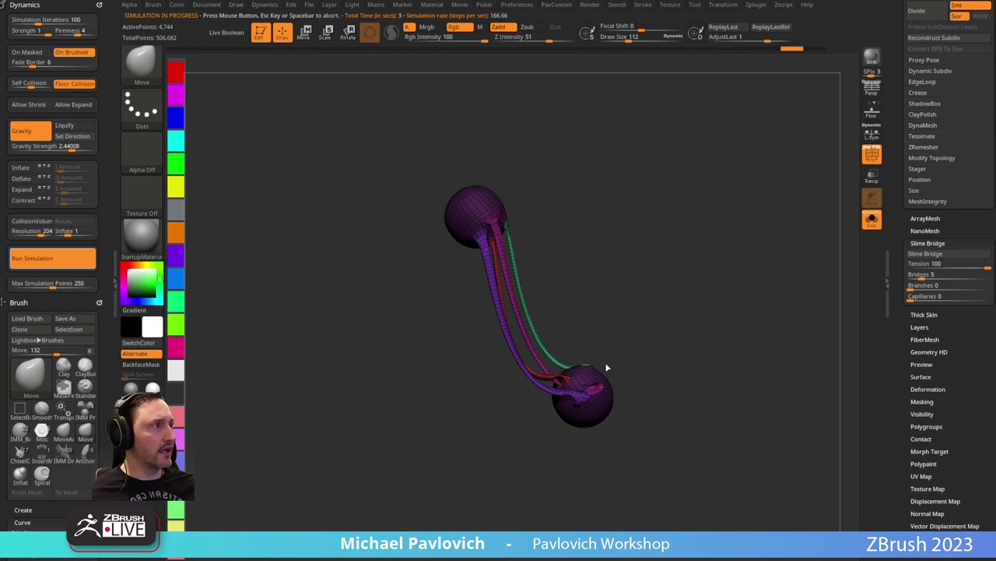
left_click(714, 262)
Clear the mask and leave Solo mode to check the sagging strands against the full character without and with polyframes.
key("shift+f")
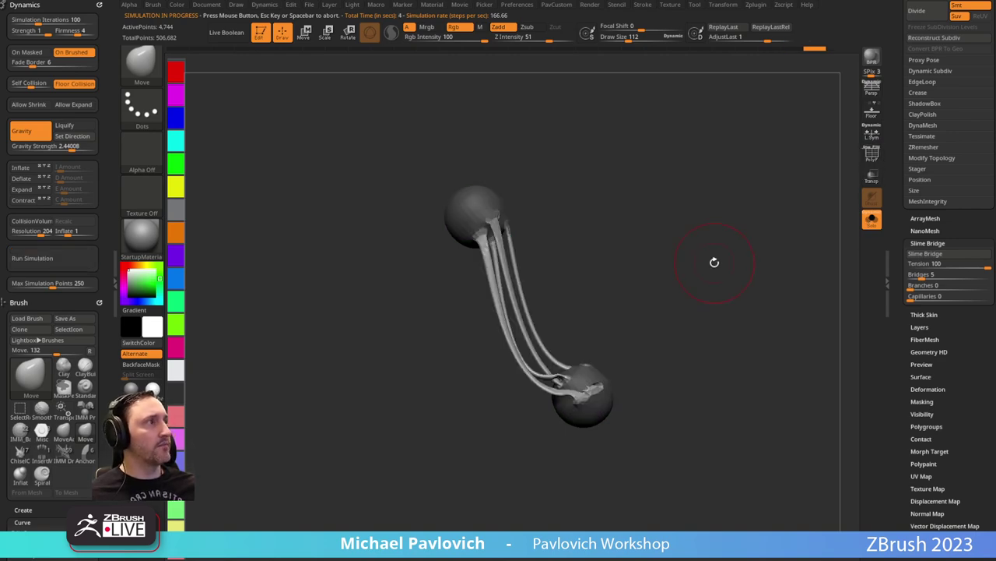
mouse_move(799, 218)
left_mouse_down("ctrl")
mouse_move(711, 223)
mouse_move(719, 257)
mouse_move(681, 246)
mouse_move(690, 233)
left_mouse_up("ctrl")
left_click(871, 221)
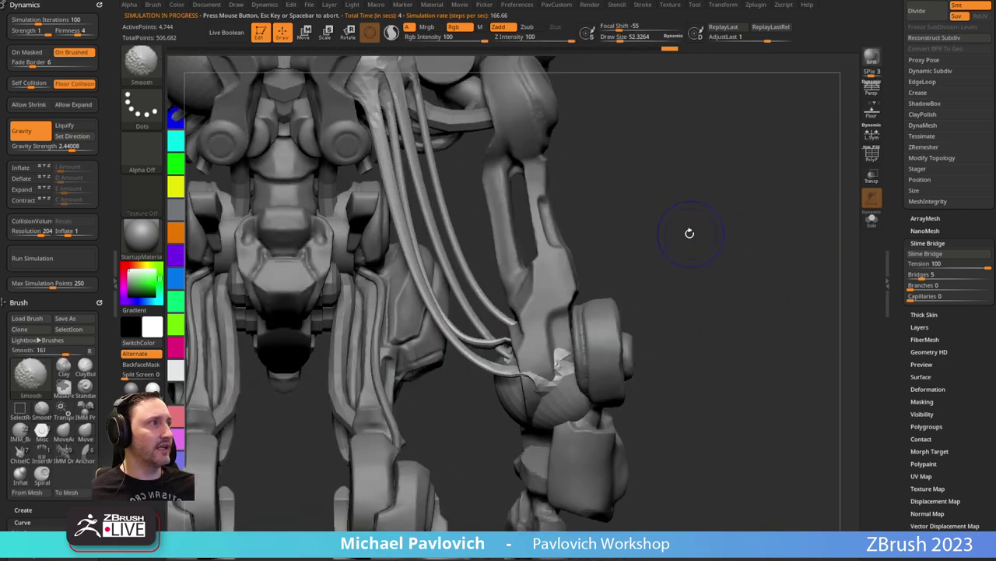
left_click_drag(676, 184, 817, 197)
key("shift+f")
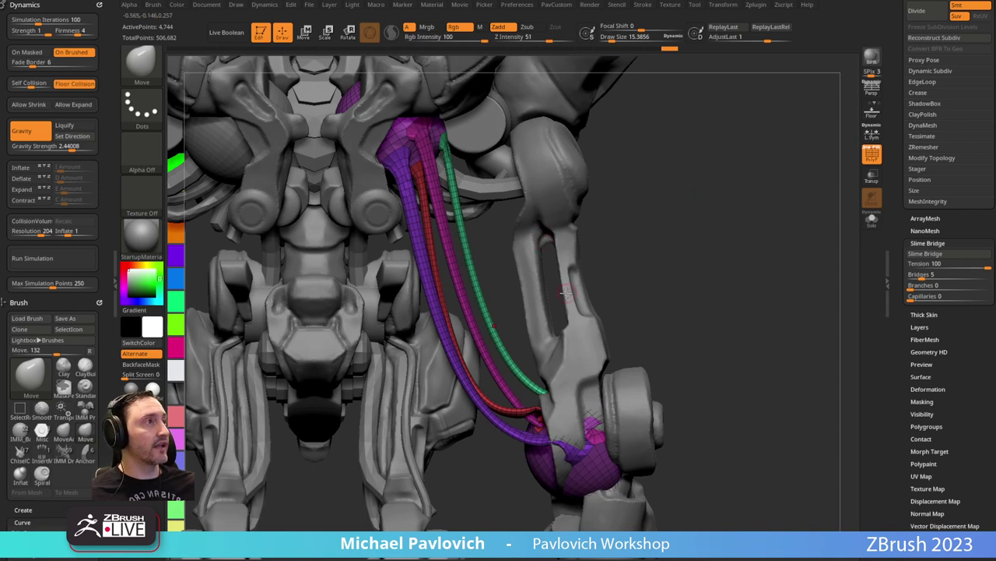
Solo the subtool, isolate the bridge strands by hiding the two end spheres, and delete the hidden spheres.
left_click(869, 222)
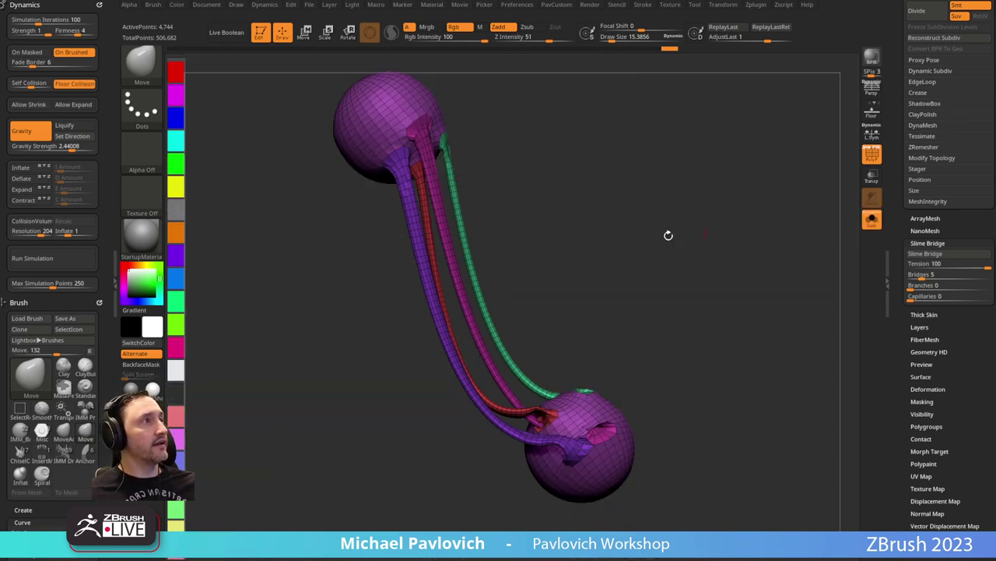
left_click(581, 402, "ctrl+shift")
left_click(615, 358, "ctrl+shift")
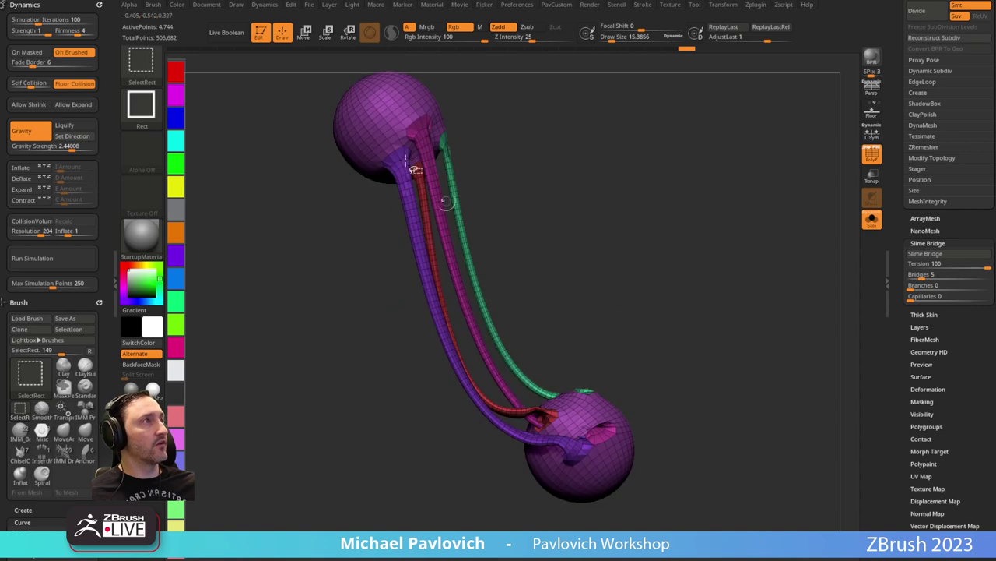
left_click(395, 119, "ctrl+shift")
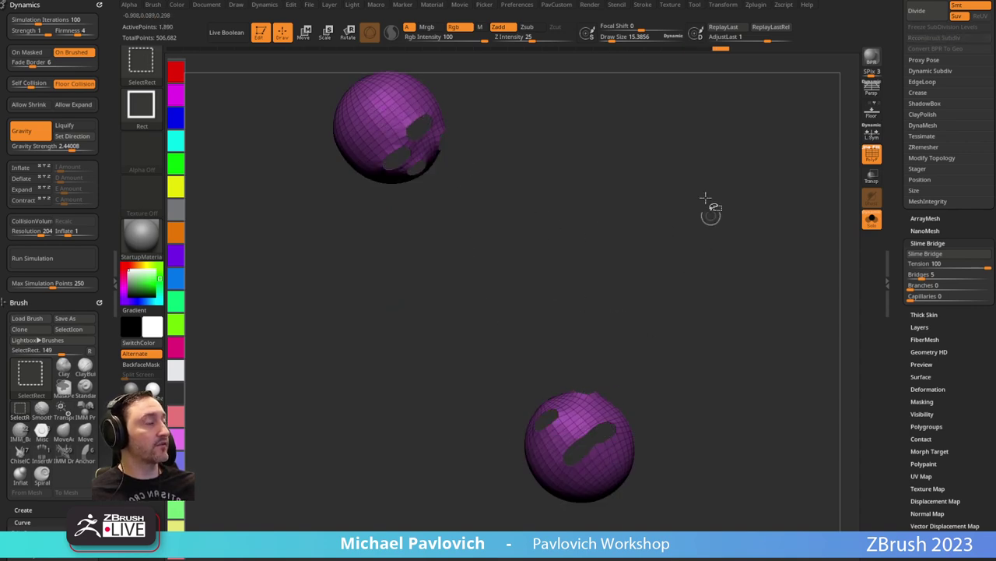
left_click_drag(705, 203, 738, 290, "ctrl+shift")
key("space")
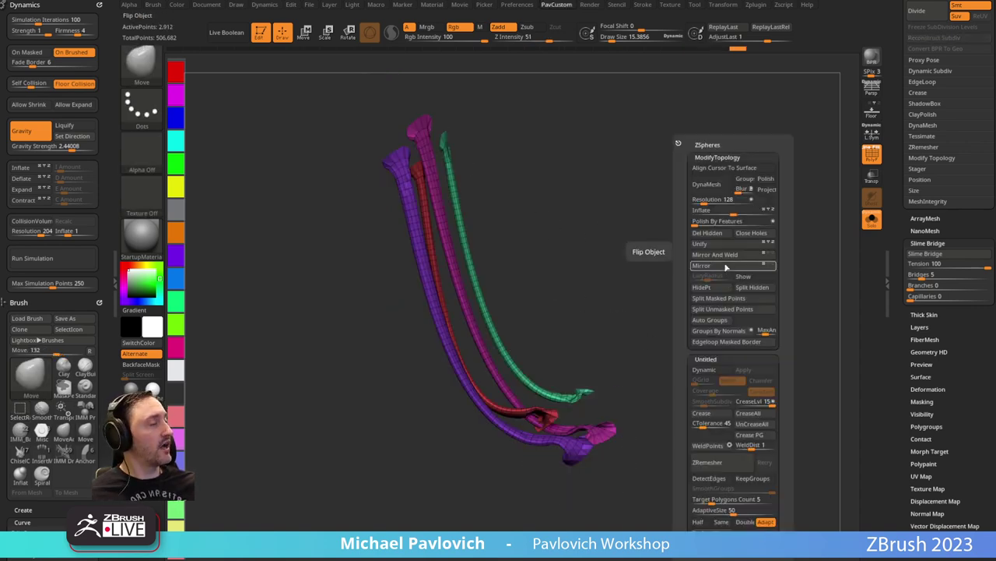
left_click(715, 235)
Inspect the remaining strands from another angle and switch to the Standard brush.
left_click_drag(447, 434, 430, 226)
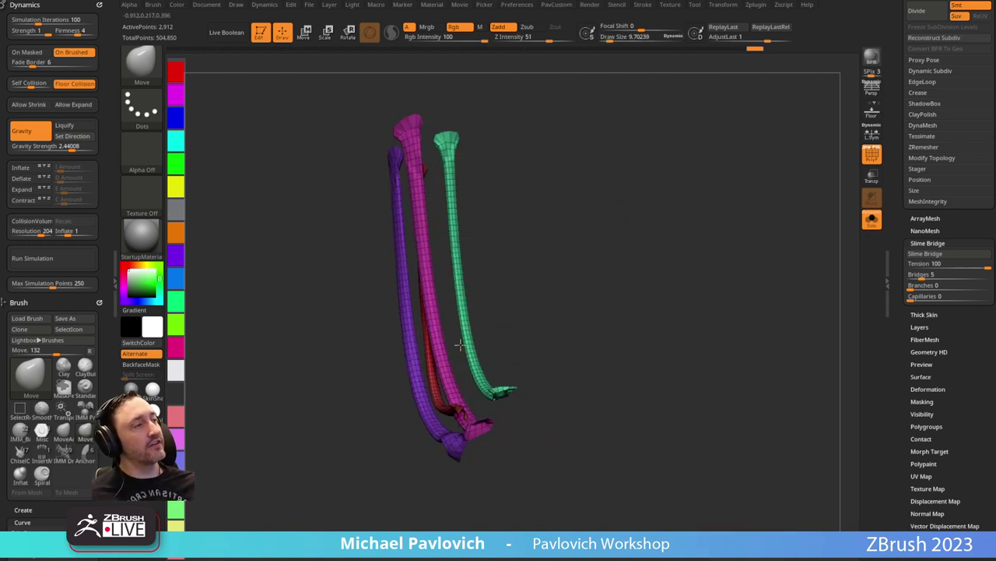
left_click_drag(550, 198, 596, 234)
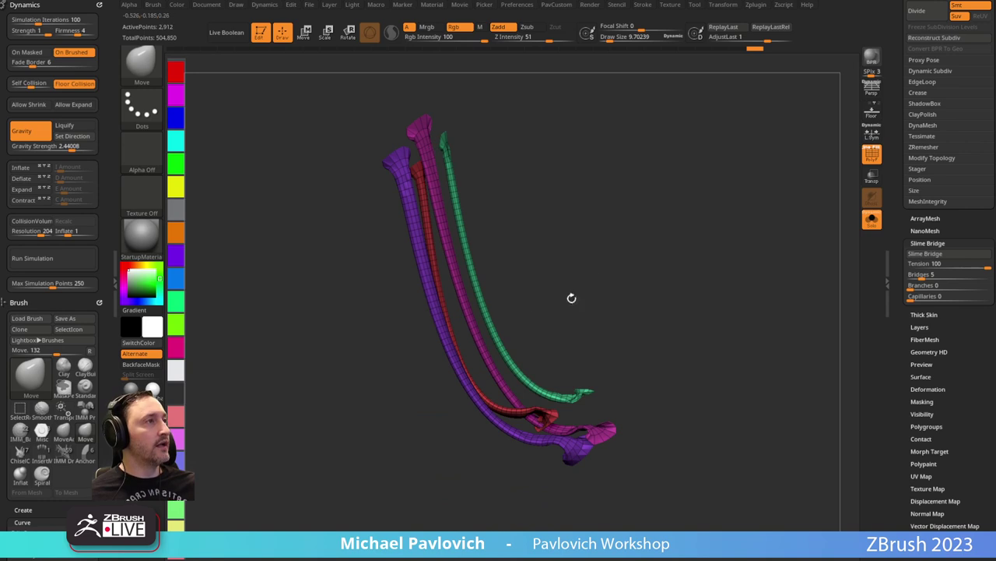
key("b")
key("s")
key("t")
left_click_drag(615, 272, 585, 283, "alt")
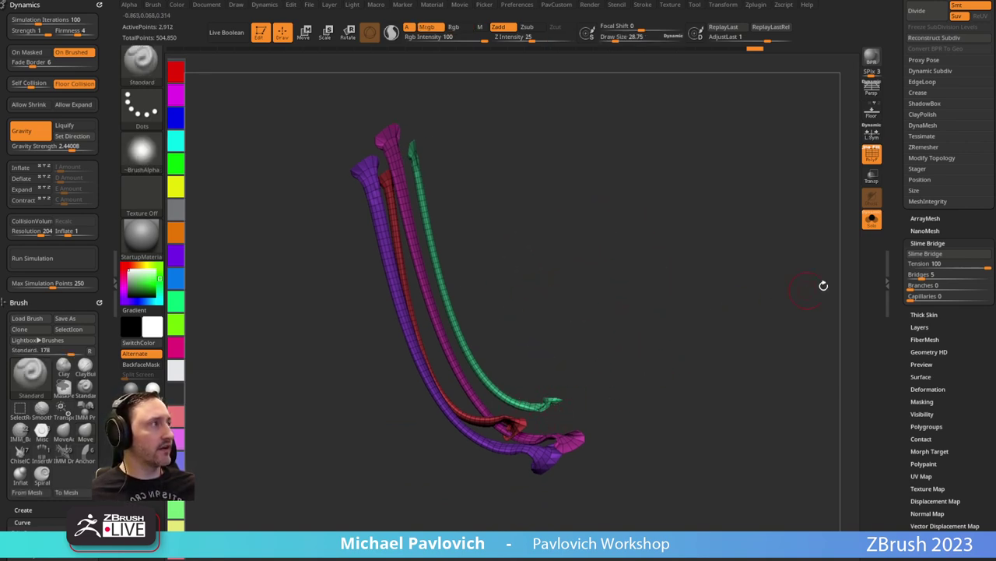
Expand the Deformation settings and thin the strands with Polish By Features.
left_click_drag(899, 329, 900, 241)
left_click(915, 302)
left_click_drag(900, 304, 900, 153)
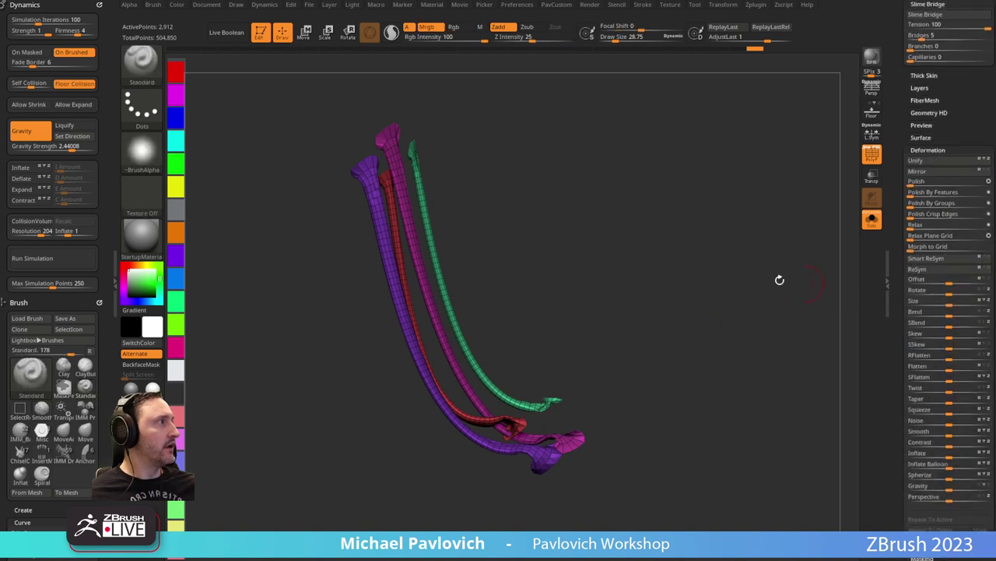
key("2")
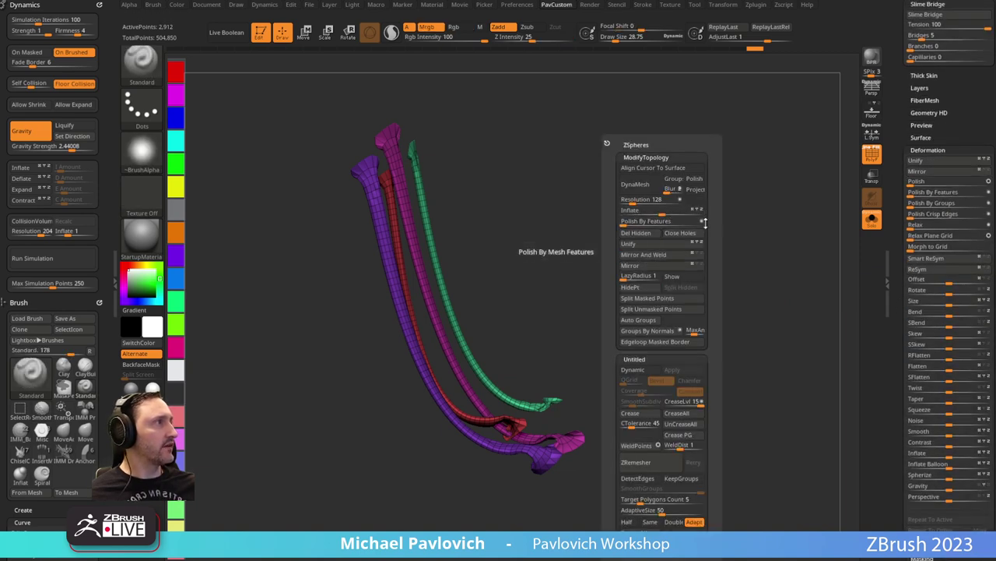
left_click(624, 223)
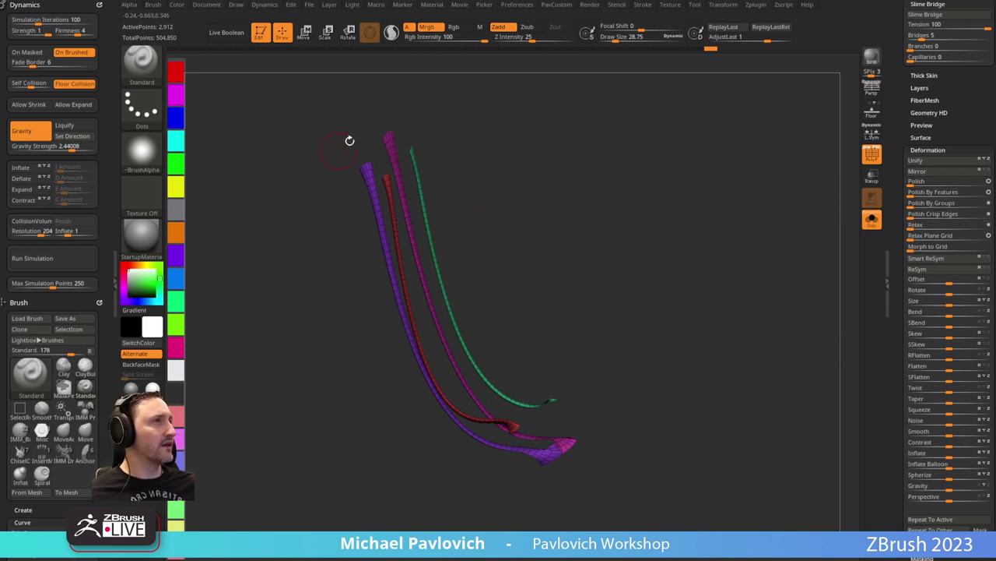
Check the strands' flared upper ends up close and reduce the Standard brush's Draw Size to about 5.44.
left_click_drag(602, 184, 421, 154)
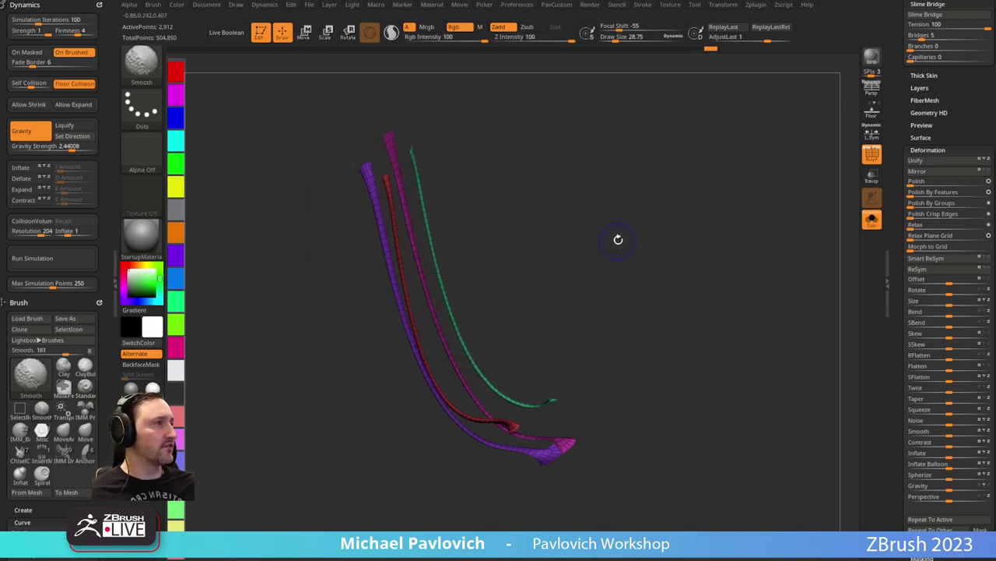
key("s")
mouse_move(572, 262)
left_mouse_down()
mouse_move(559, 263)
mouse_move(636, 339)
left_mouse_up()
key("s")
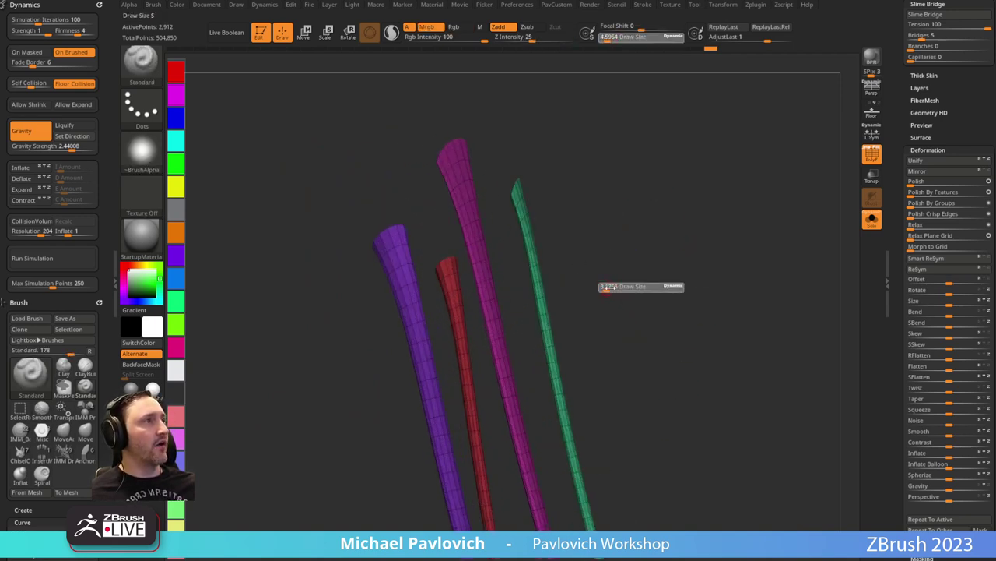
key("s")
left_click(607, 270)
mouse_move(606, 287)
left_mouse_down("alt")
mouse_move(607, 269)
mouse_move(585, 272)
left_mouse_up("alt")
key("s")
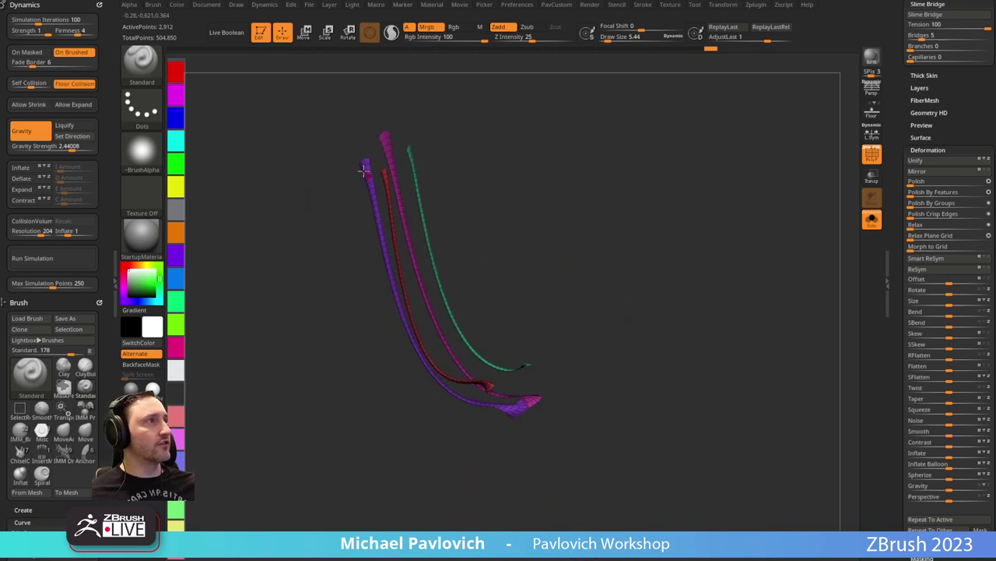
Load the IMM Curve brush and look through its cable and hose insert meshes.
key("b")
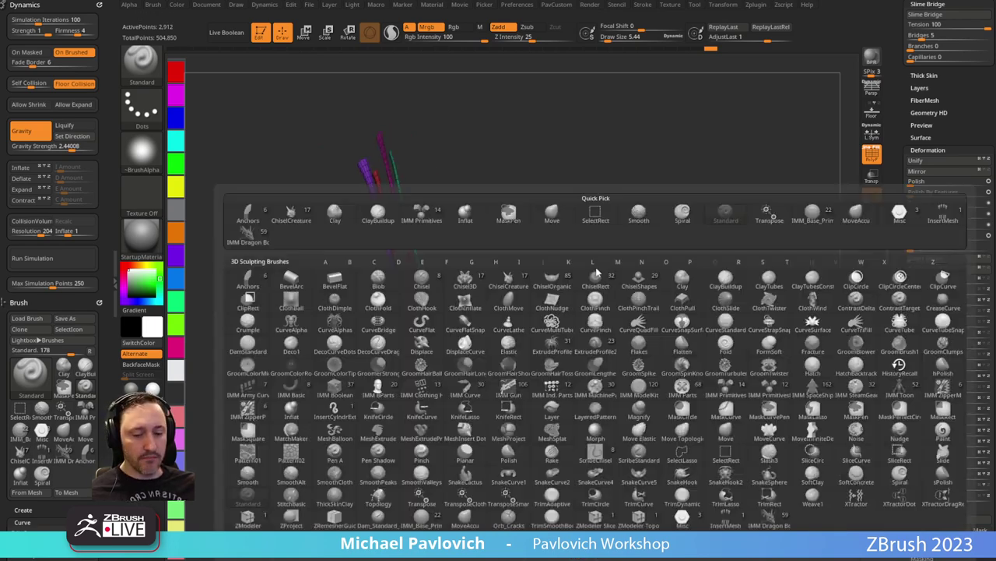
key("b")
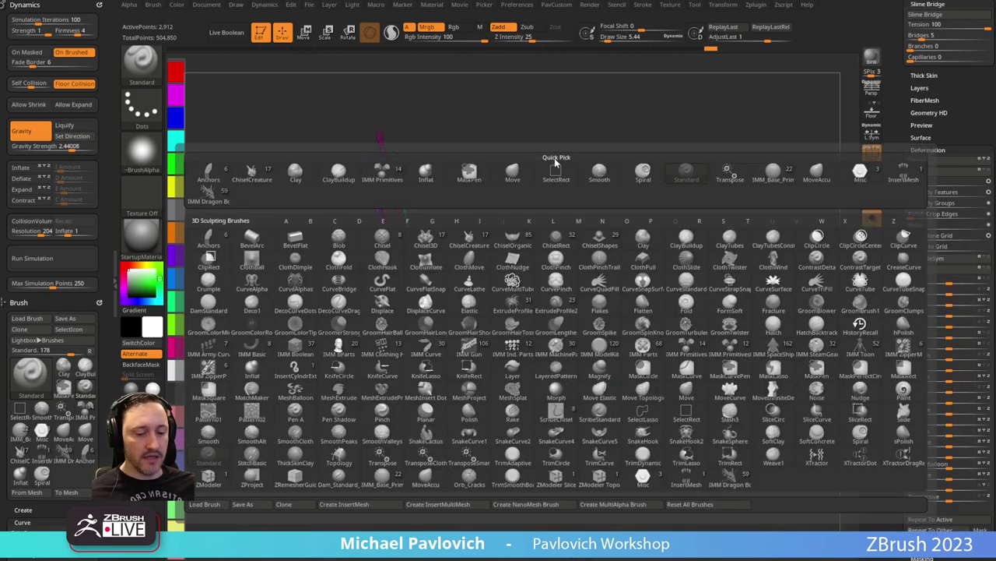
key("i")
left_click(431, 355)
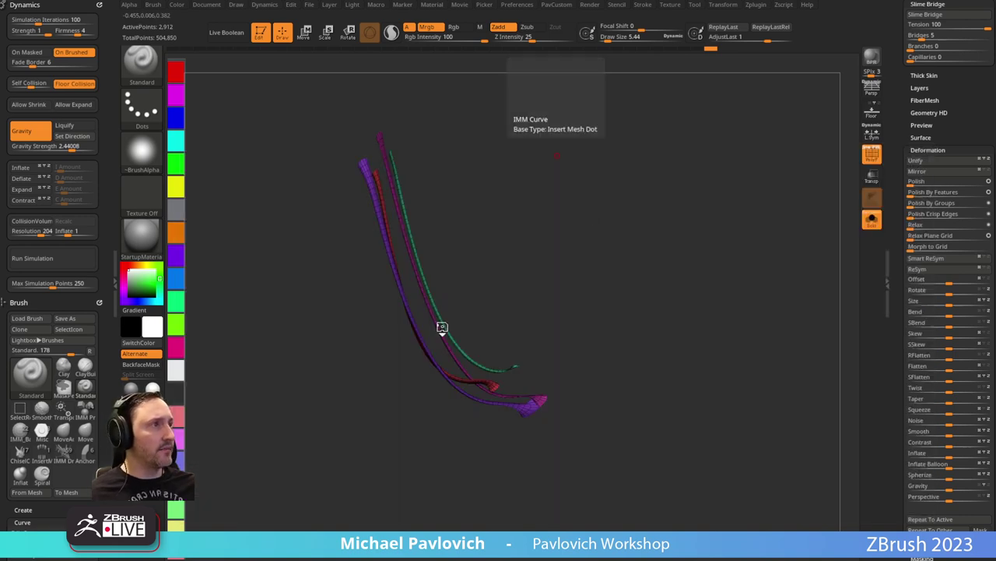
key("m")
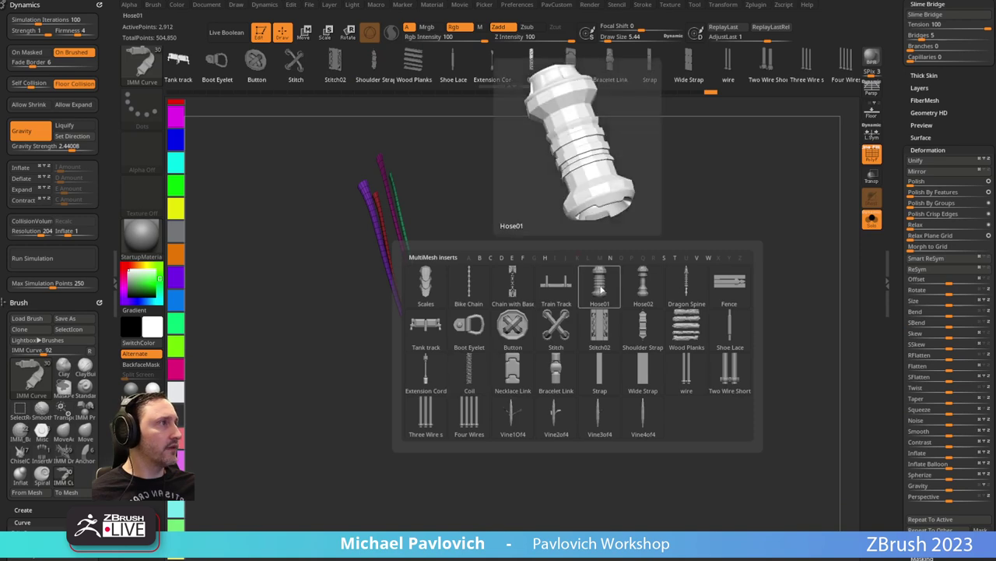
left_click(468, 325)
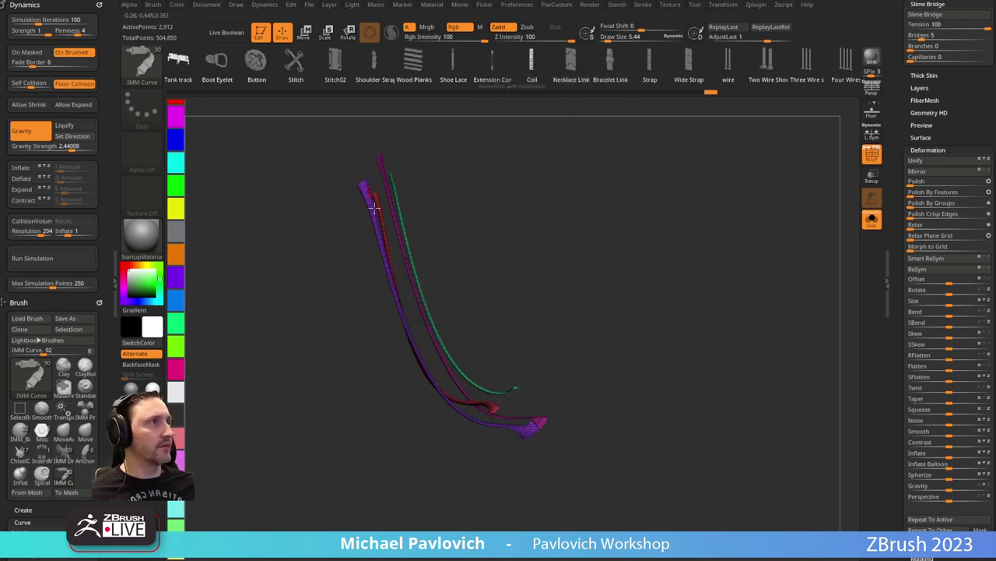
Switch to the ZModeler brush and set its edge action to PolyGroup on the purple strand's upper end.
right_click_drag(564, 170, 609, 147, "ctrl")
key("b")
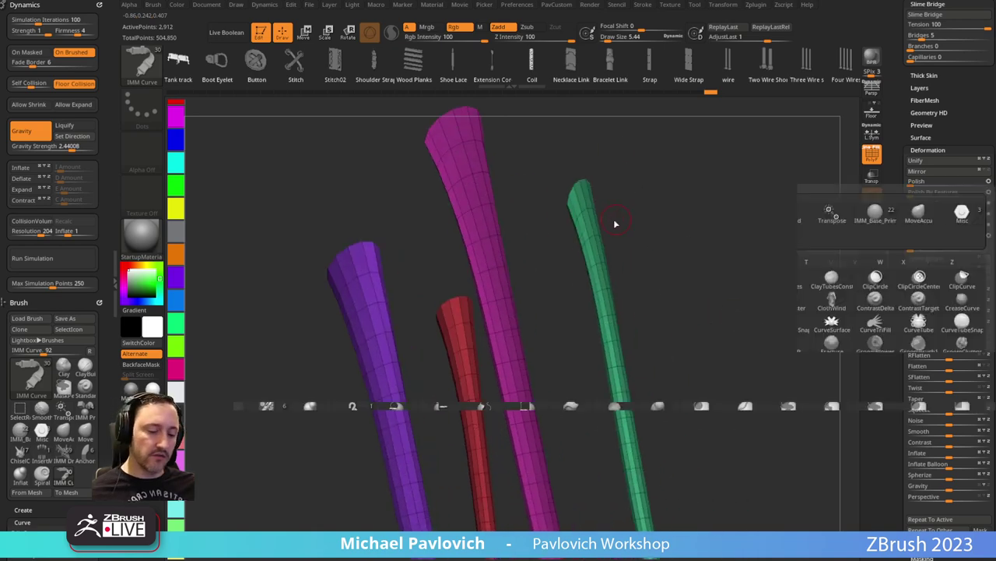
key("z")
key("m")
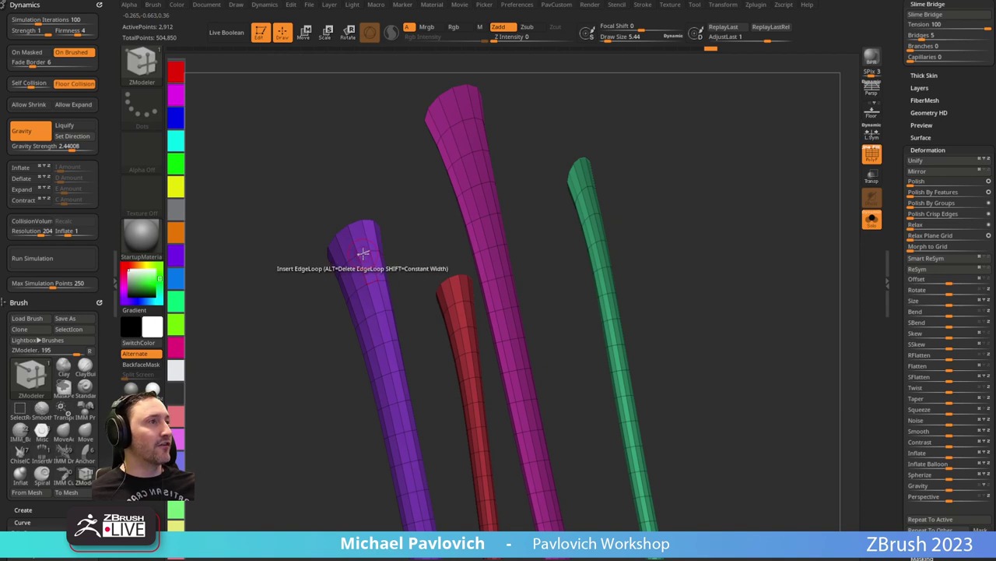
key("space")
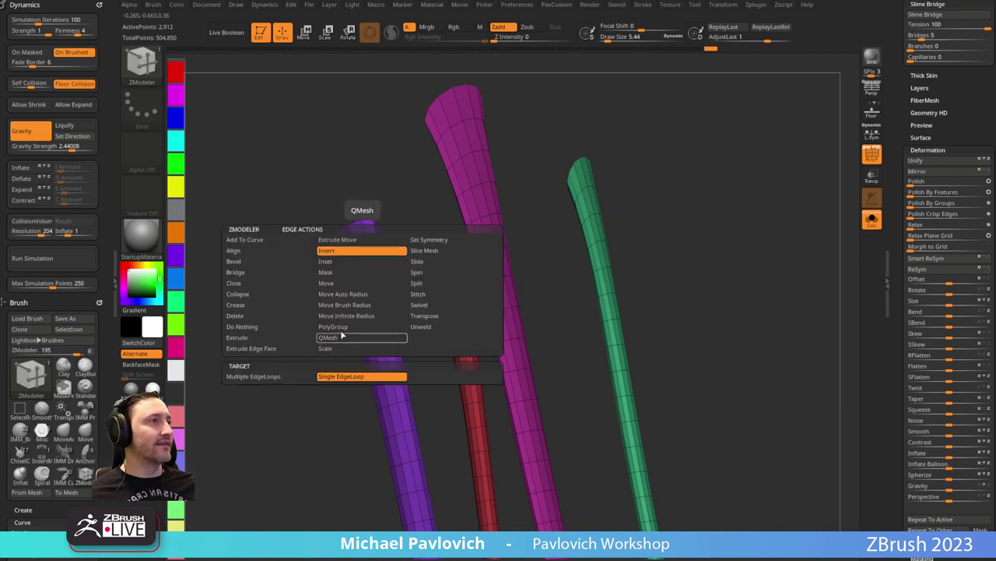
left_click(338, 328)
Try assigning new polygroups to lengthwise polyloops on the strands, then inspect the strands' lower ends.
left_click(361, 251)
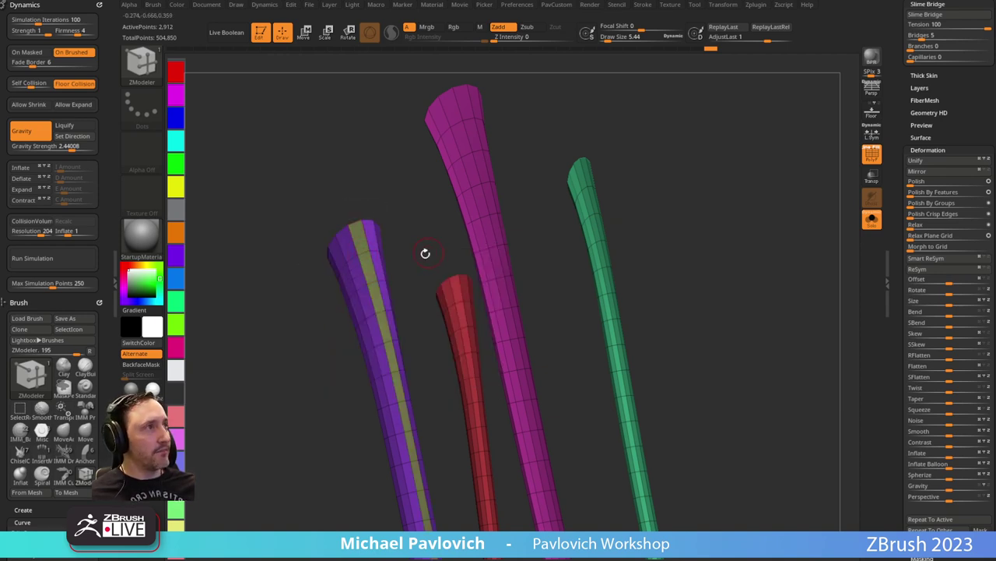
left_click_drag(406, 237, 498, 78)
left_click_drag(527, 253, 389, 231, "alt")
left_click(342, 193)
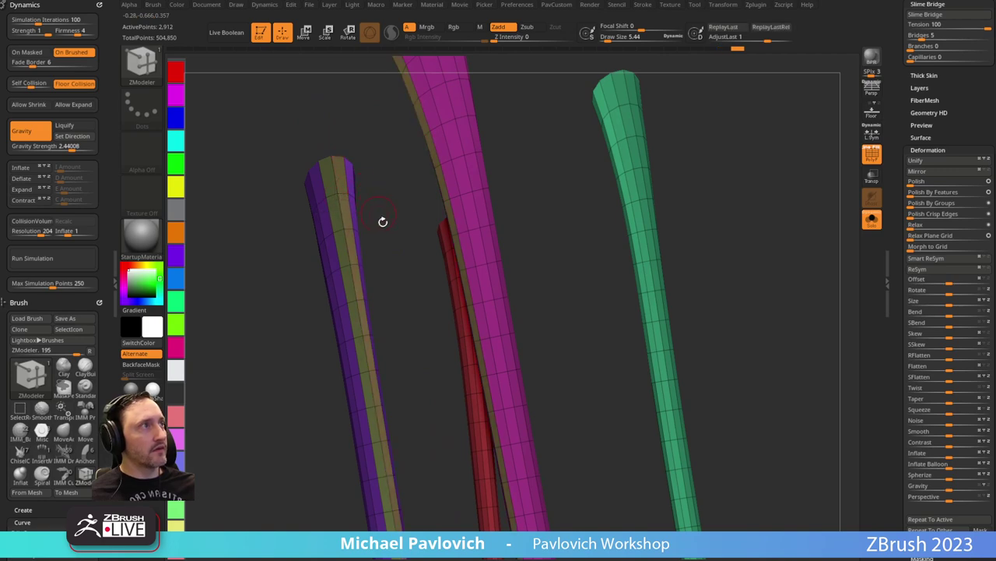
left_click_drag(383, 222, 378, 128, "alt")
left_click_drag(621, 231, 616, 100, "alt")
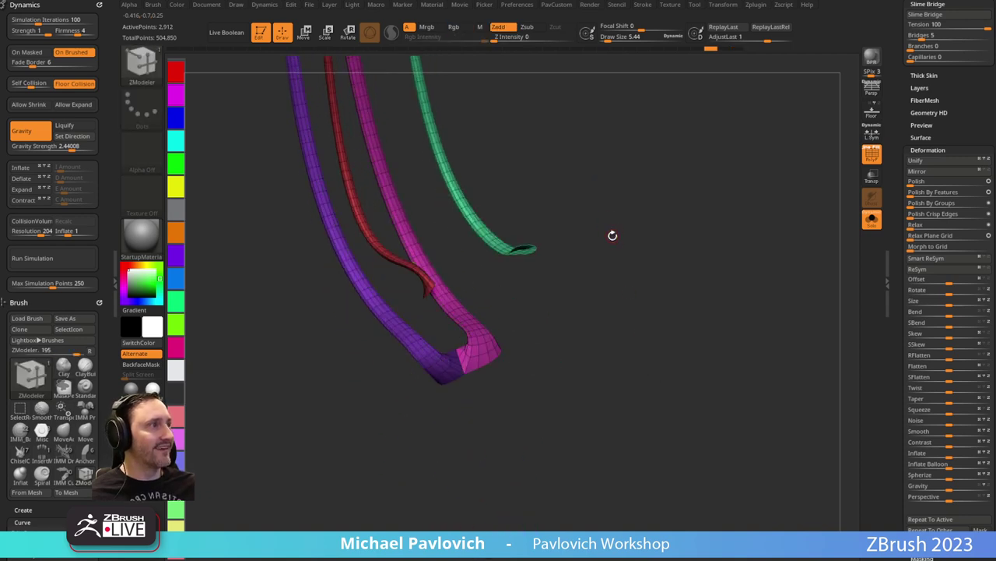
Isolate the magenta strand briefly, show all strands again, and examine where its lower end joins the purple strand.
left_click(479, 338, "ctrl+shift")
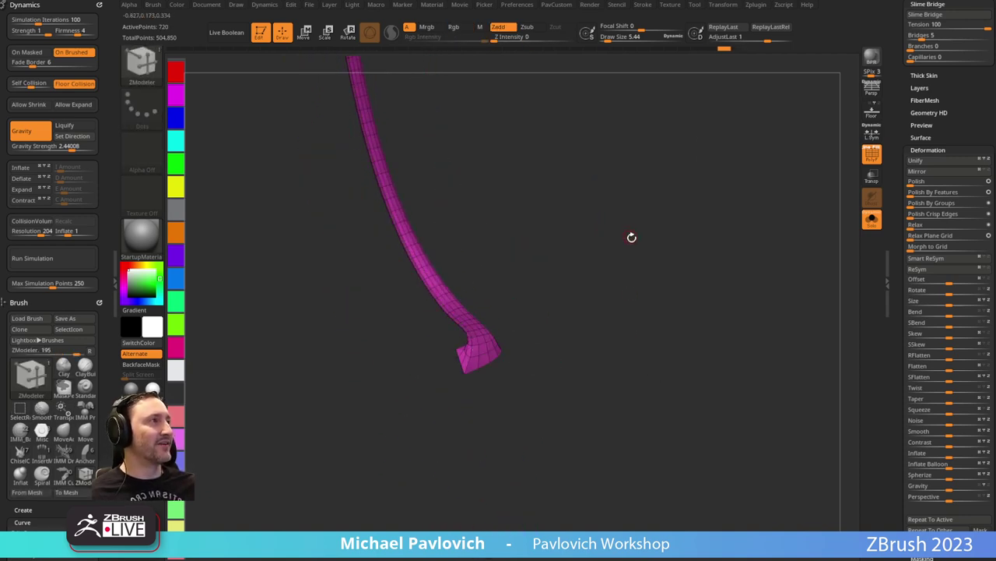
key("space")
left_click(598, 282, "ctrl+shift")
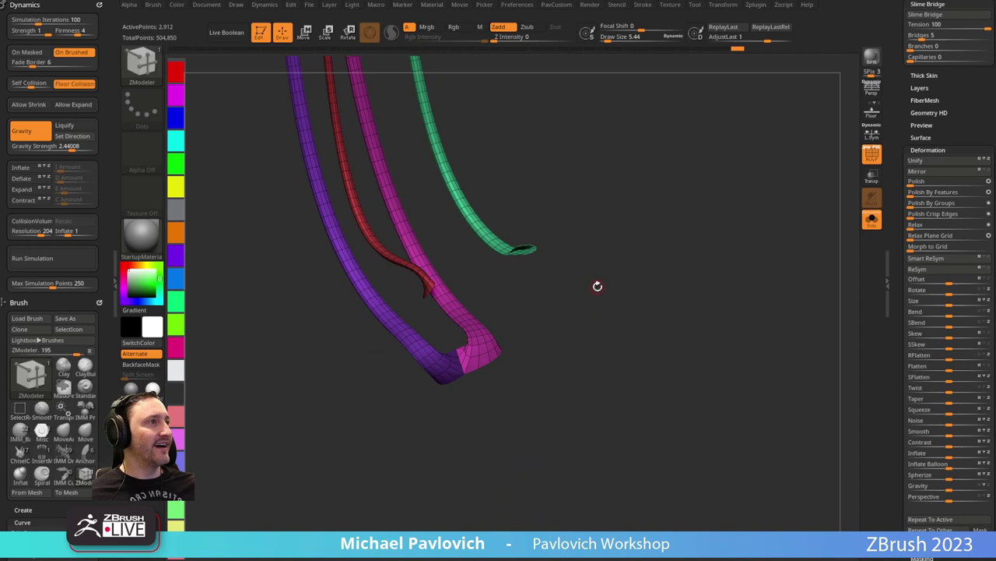
right_click_drag(577, 349, 653, 363, "ctrl")
left_click_drag(653, 363, 644, 288)
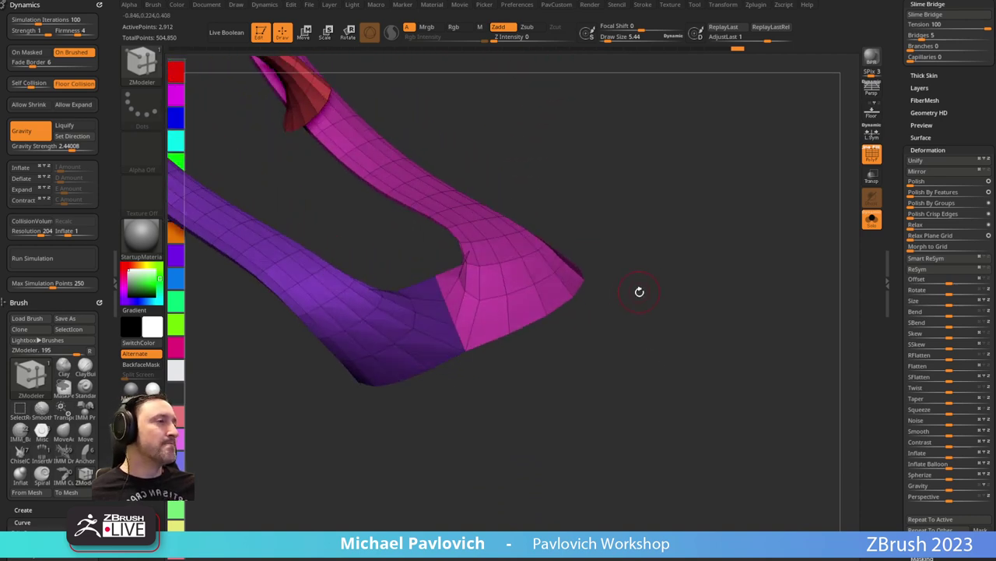
right_click_drag(692, 270, 675, 302, "ctrl")
Isolate the magenta strand and split the hidden strands off into a separate subtool.
left_click(525, 386, "ctrl+shift")
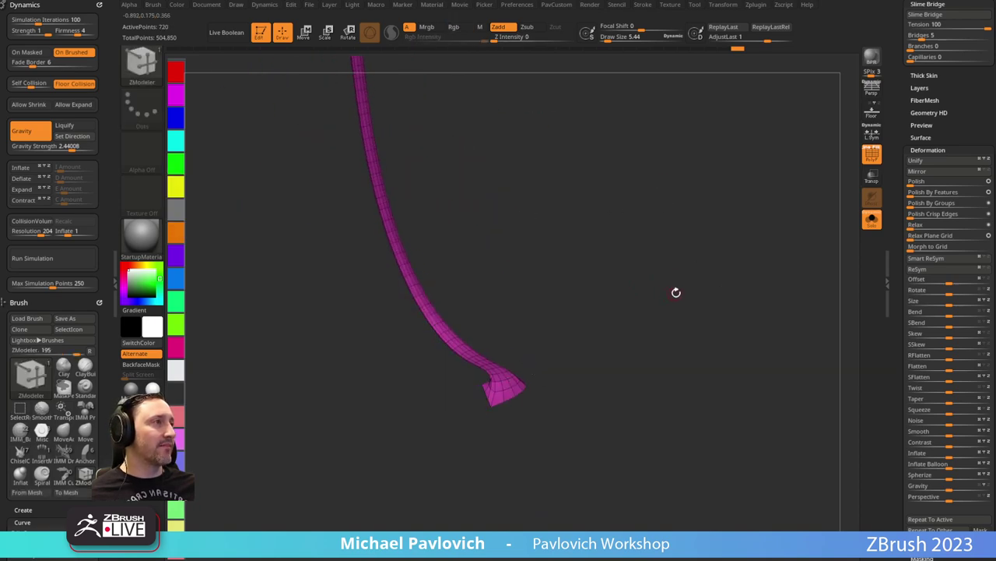
key("space")
left_click_drag(897, 167, 879, 394)
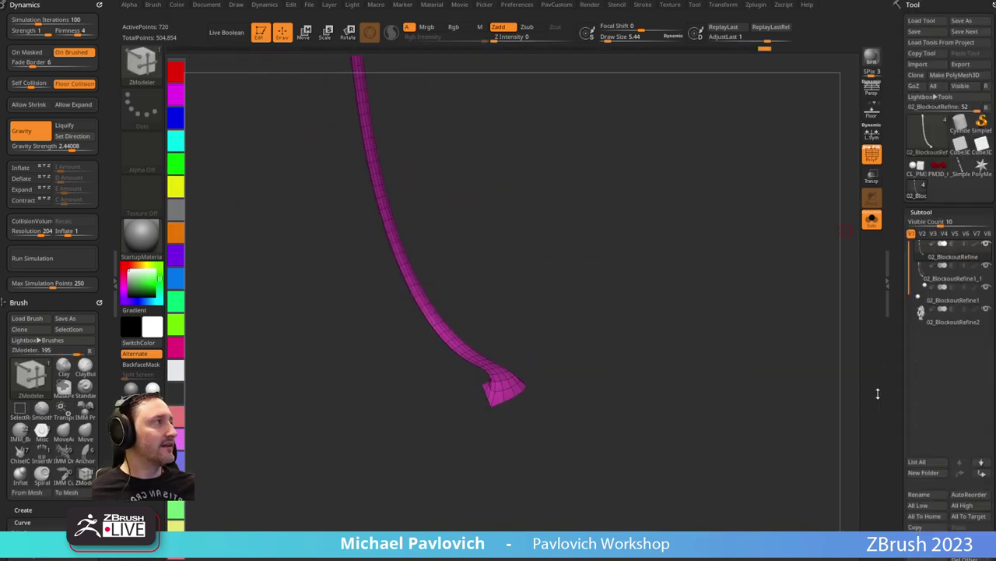
Select the 02_BlockoutRefine1_1 subtool and use ZModeler's PolyGroup PolyLoop to give two adjacent lengthwise loops on the purple strand their own polygroups.
left_click(929, 282)
right_click_drag(655, 213, 582, 280, "alt")
left_click_drag(581, 280, 535, 279)
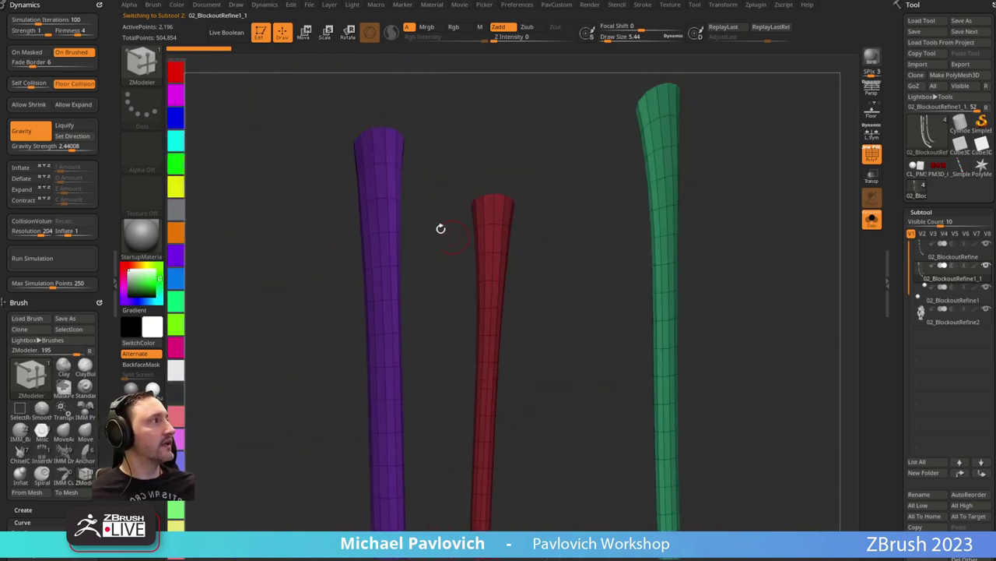
key("space")
left_click(401, 319)
left_click(379, 394)
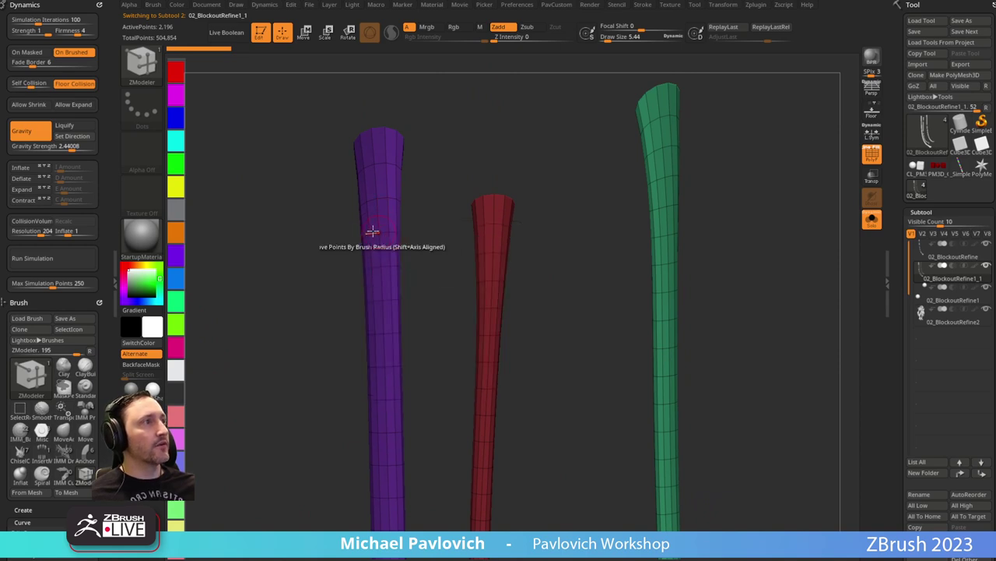
left_click(382, 231)
right_click_drag(395, 229, 392, 242)
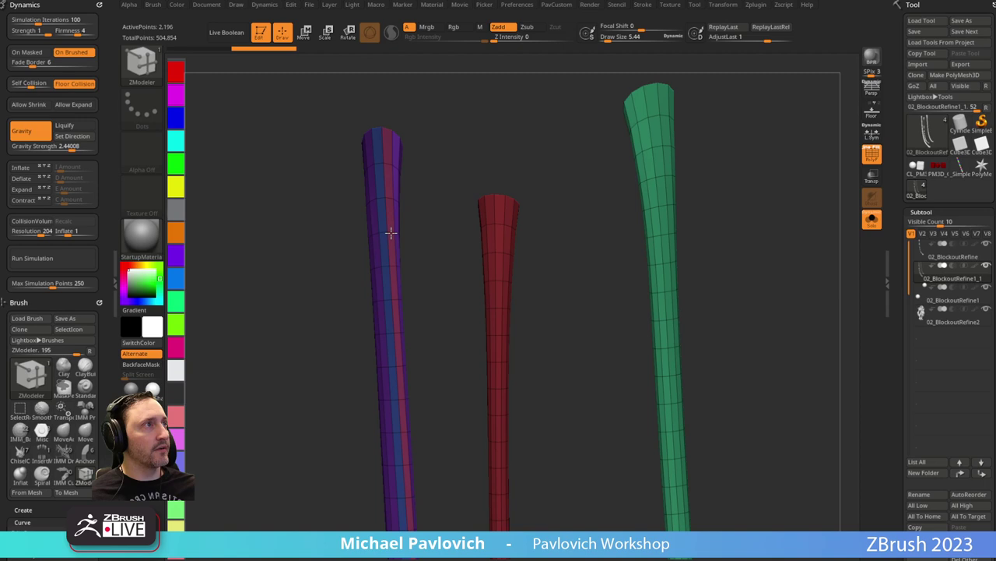
key("alt")
key("alt")
key("alt")
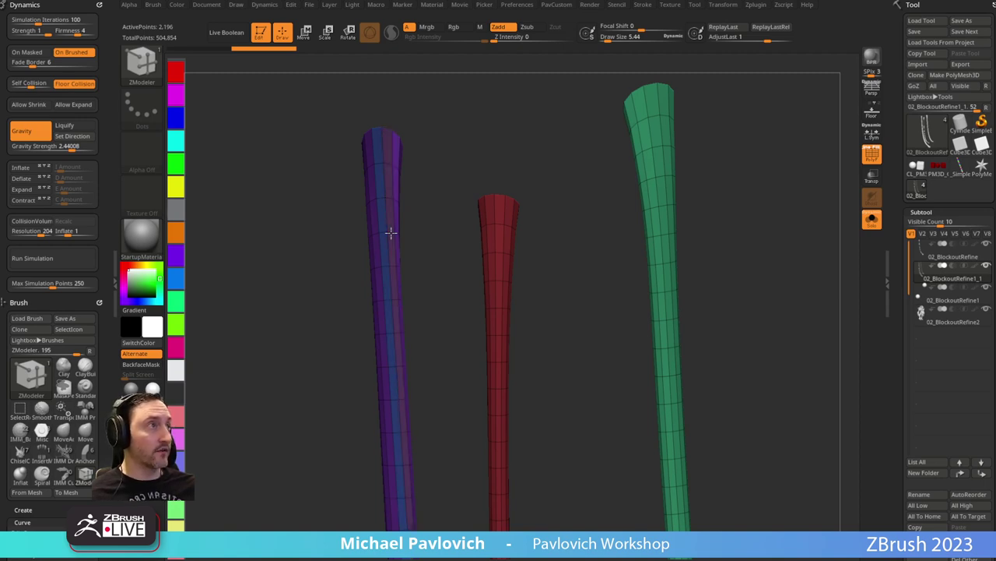
Assign new polygroups to two adjacent lengthwise polyloops on both the red and the green strands.
right_click_drag(470, 238, 488, 225)
left_click(554, 154)
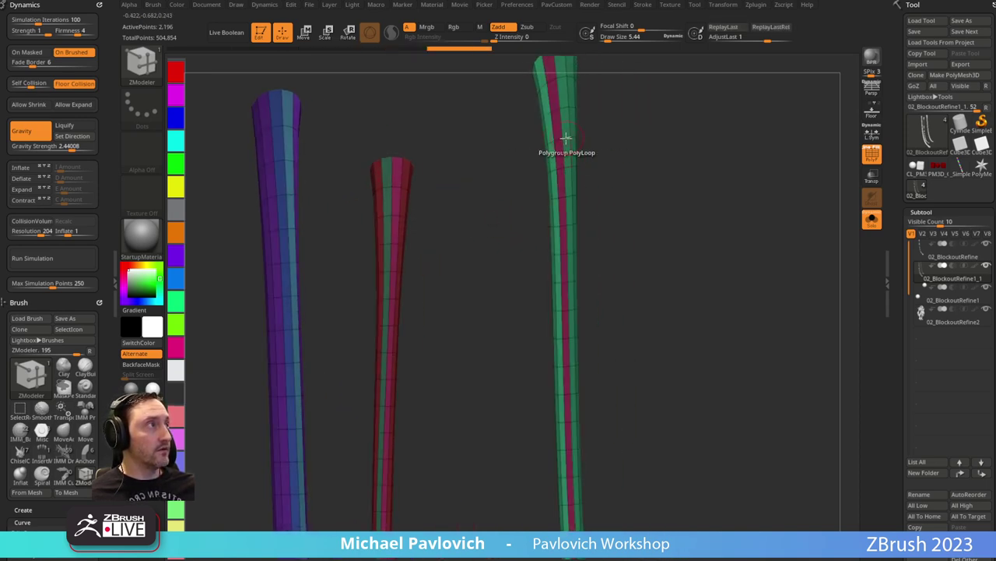
left_click(567, 139)
left_click(567, 141)
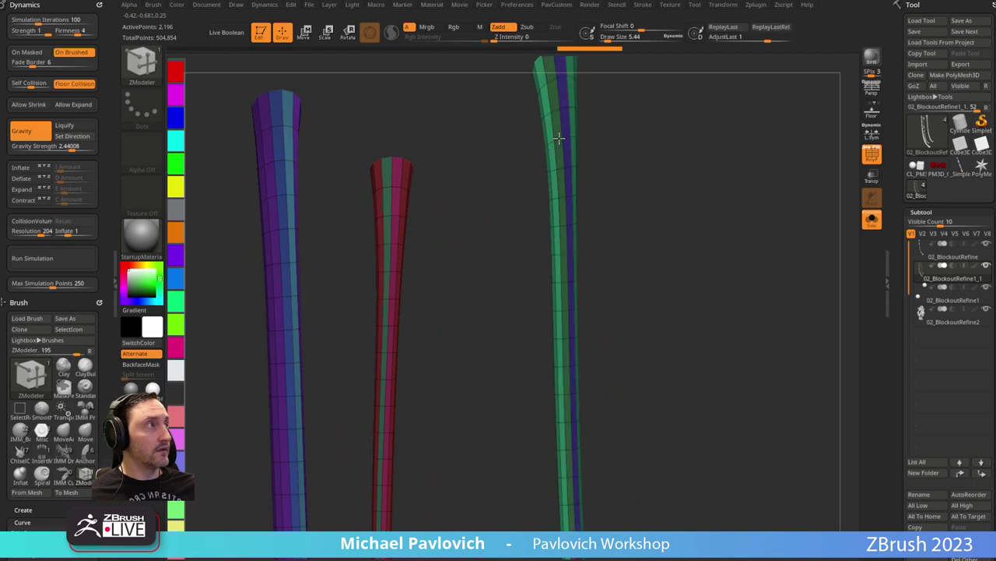
Isolate the newly polygrouped strips on the green, red and purple strands and delete all hidden geometry.
key("ctrl+shift")
left_click(568, 142, "ctrl+shift")
left_click_drag(634, 119, 676, 201, "ctrl+shift")
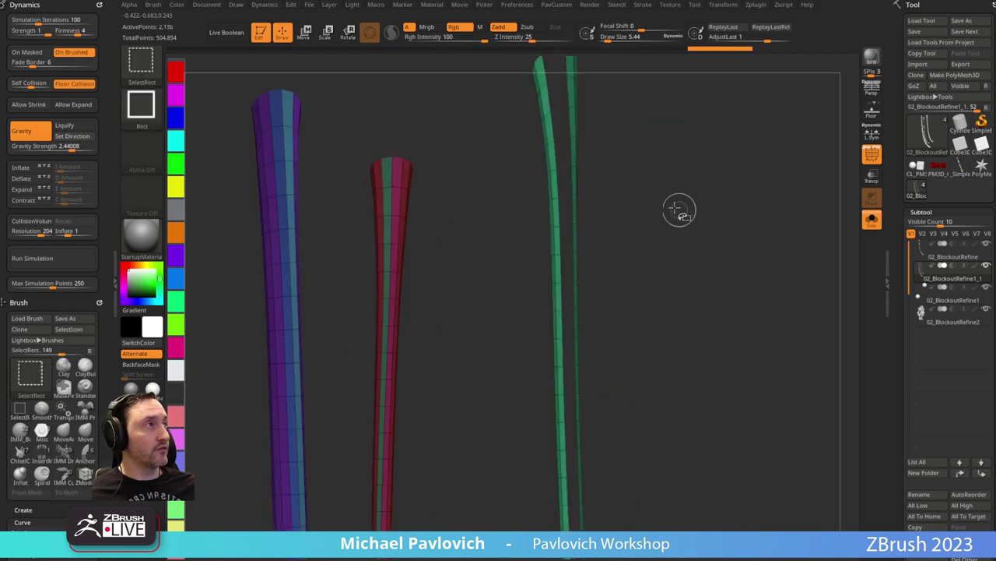
left_click(398, 195, "ctrl+shift")
left_click(287, 160, "ctrl+shift")
left_click_drag(690, 143, 705, 248, "ctrl+shift")
key("3")
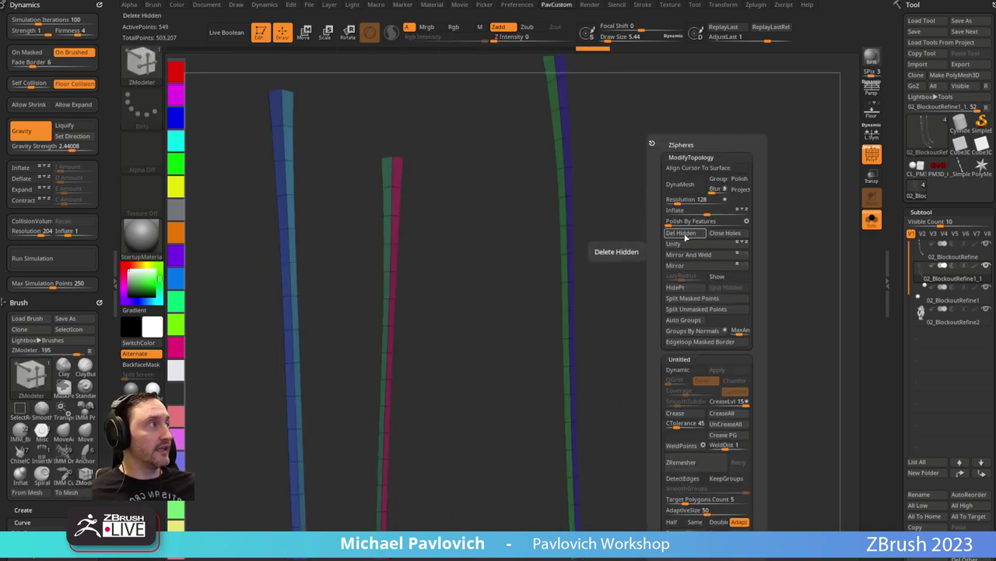
left_click(683, 234)
Select the 02_BlockoutRefine subtool holding the magenta strand and merge the strips subtool below into it.
left_click(928, 260)
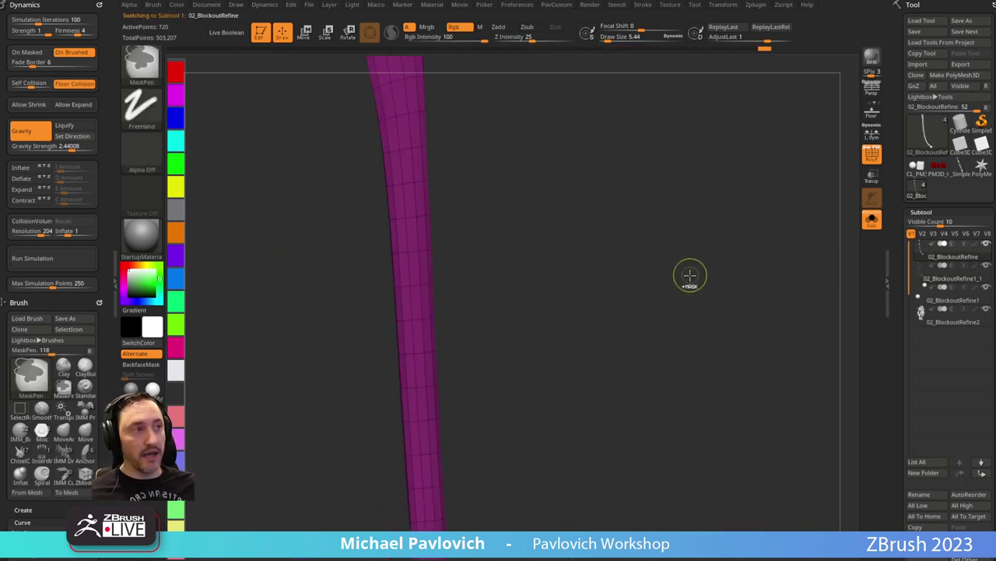
key("ctrl+e")
left_click_drag(690, 338, 620, 364)
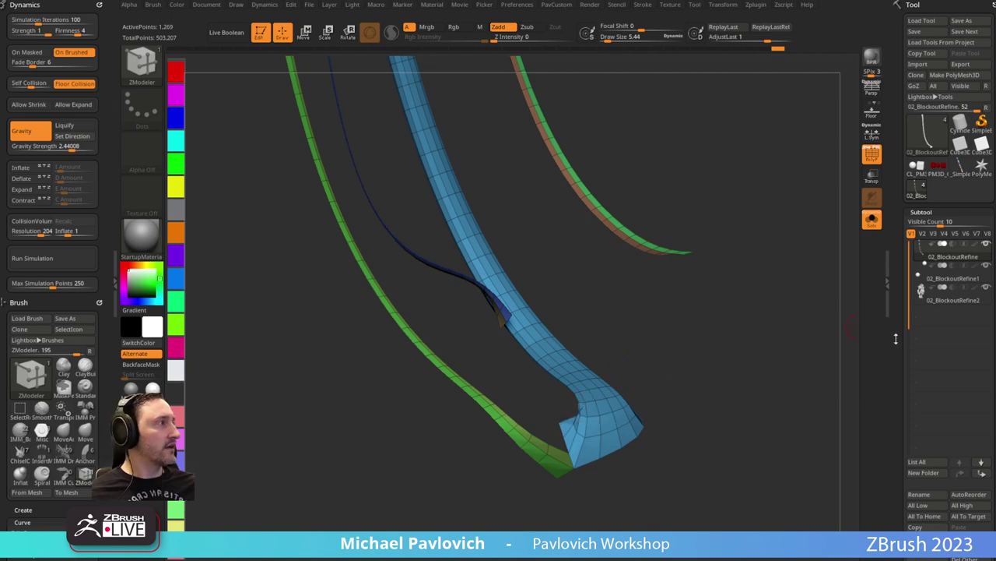
Review the subtool Split, Merge and Geometry options, including Weld for merging.
scroll(932, 325, "down", 5)
key("shift")
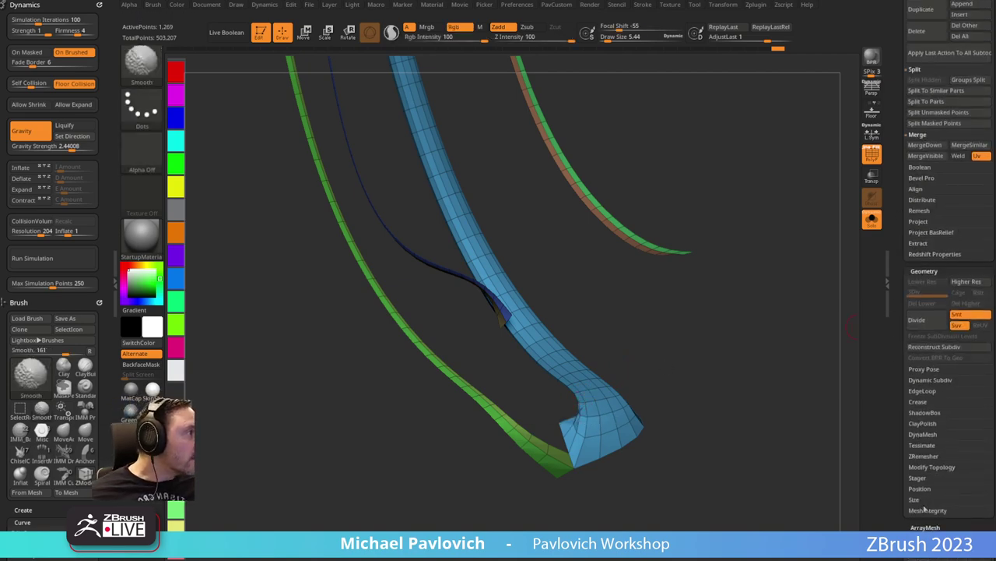
scroll(936, 263, "up", 3)
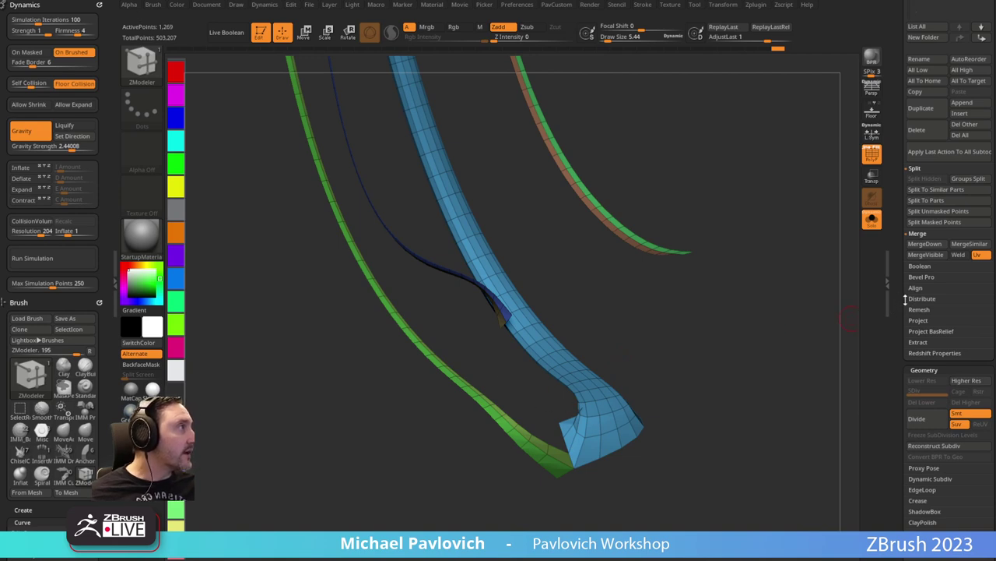
left_click_drag(905, 300, 901, 316)
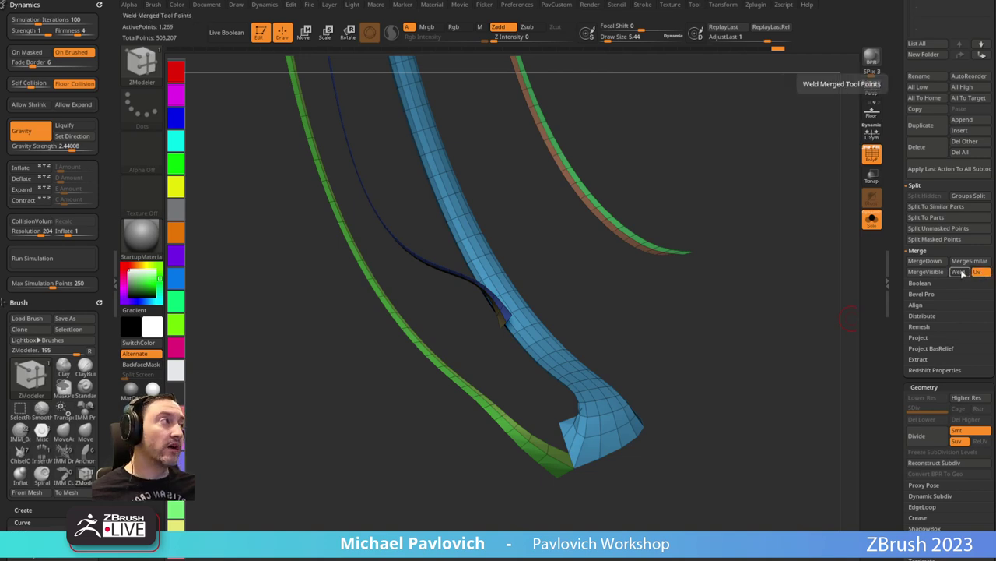
Test smoothing on the wide strand's lower end, then lower Min Connected in the Smooth Brush Modifiers.
key("shift")
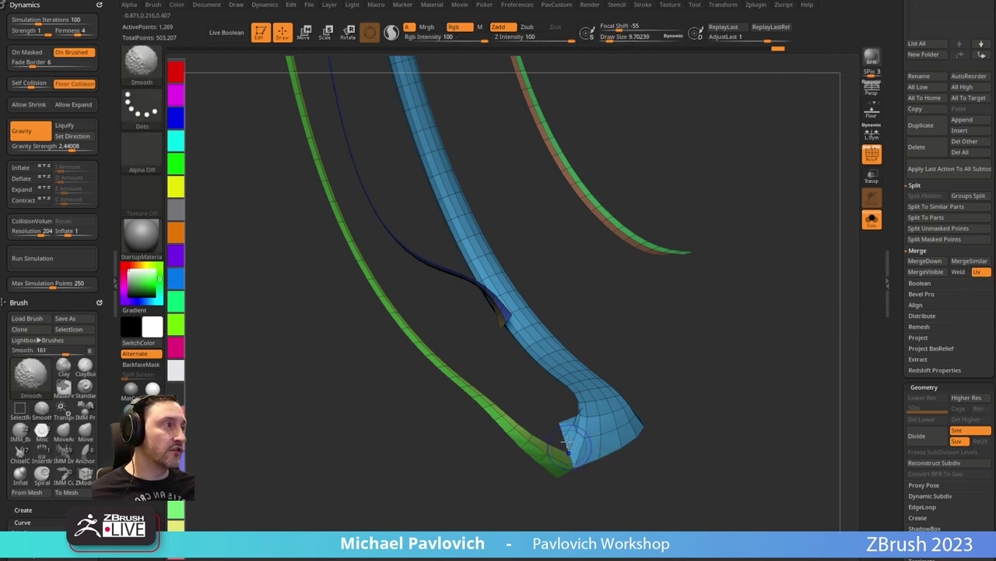
mouse_move(587, 422)
left_mouse_down("shift")
mouse_move(568, 433)
mouse_move(615, 437)
left_mouse_up("shift")
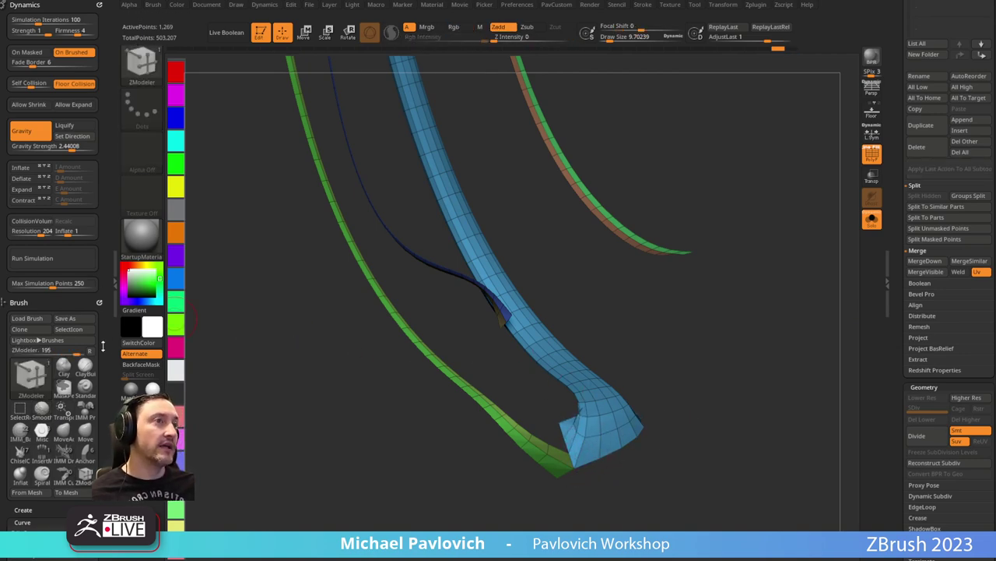
left_click_drag(102, 345, 104, 223)
key("shift")
left_click(32, 155)
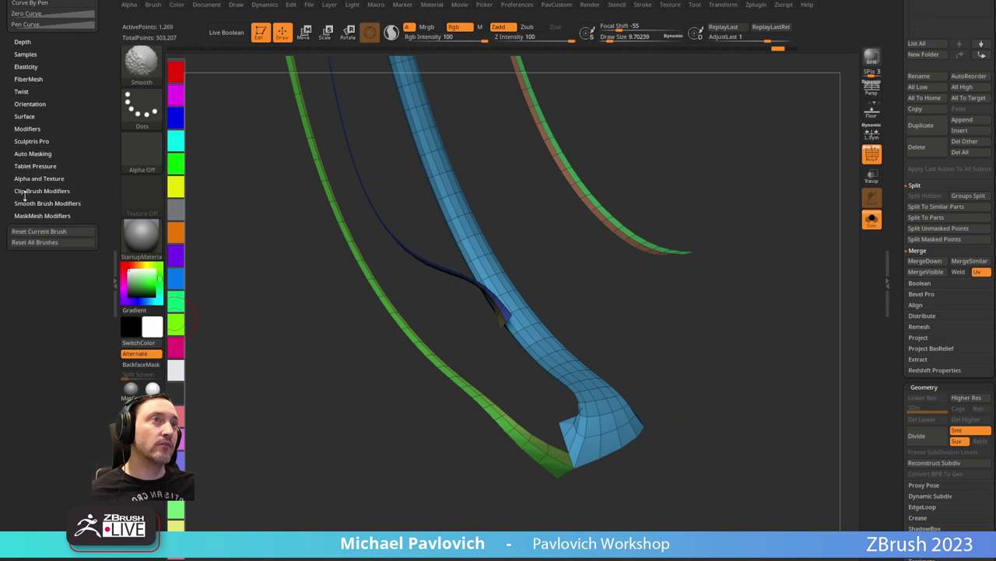
left_click(31, 203)
left_click_drag(32, 223, 17, 226)
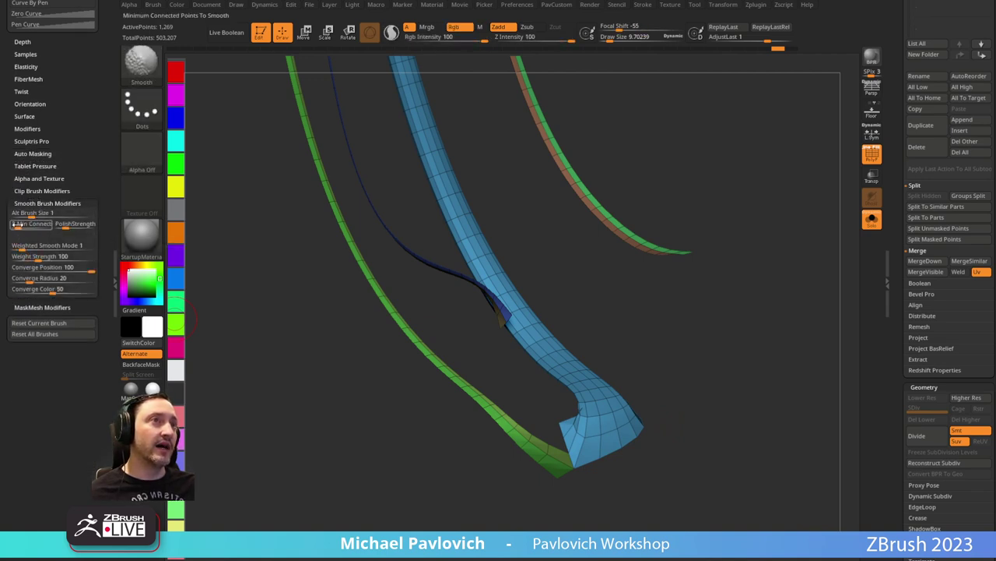
Try smoothing the junction at the wide strand's lower end, undo the strokes, and view all strands.
mouse_move(580, 471)
left_mouse_down("shift")
mouse_move(635, 420)
mouse_move(589, 405)
left_mouse_up("shift")
key("ctrl+z")
key("ctrl+z")
key("ctrl+z")
key("ctrl+z")
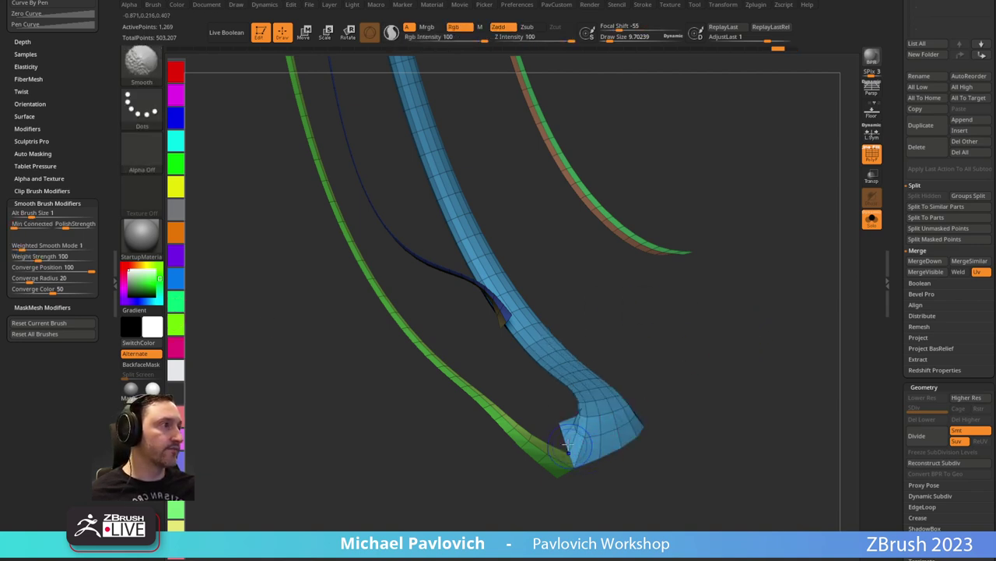
mouse_move(707, 385)
left_mouse_down()
mouse_move(727, 346)
mouse_move(678, 258)
mouse_move(667, 276)
mouse_move(674, 313)
mouse_move(690, 301)
mouse_move(507, 285)
left_mouse_up()
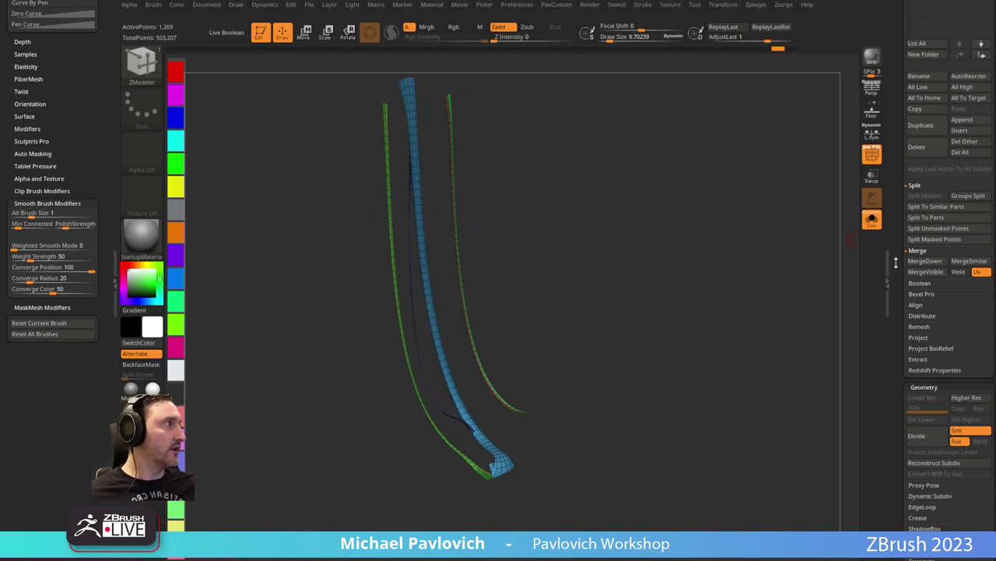
Open the Modify Topology section of the geometry settings and review its weld and unweld commands.
left_click_drag(897, 265, 897, 8)
left_click(928, 302, "shift")
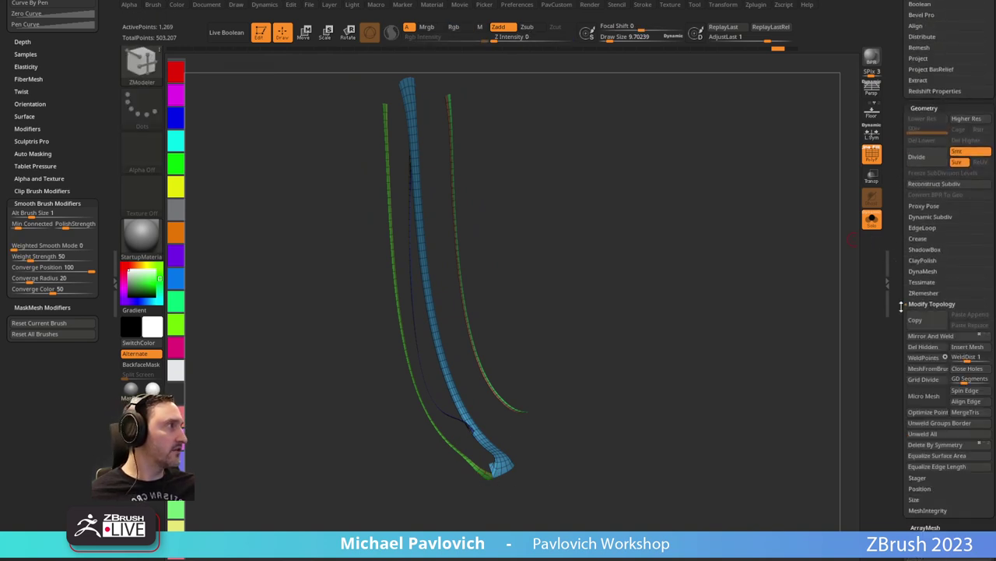
left_click_drag(901, 304, 900, 262)
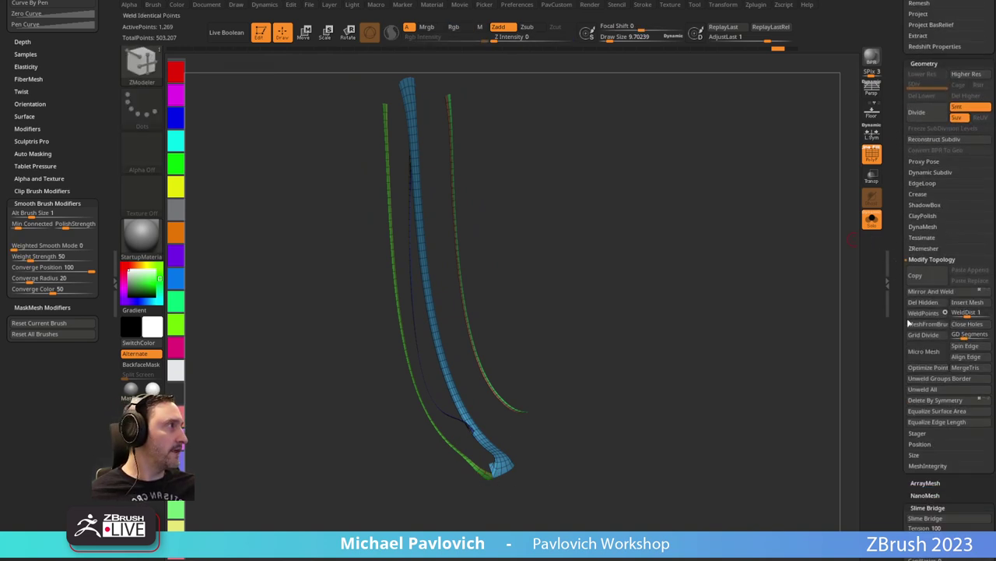
left_click(937, 381)
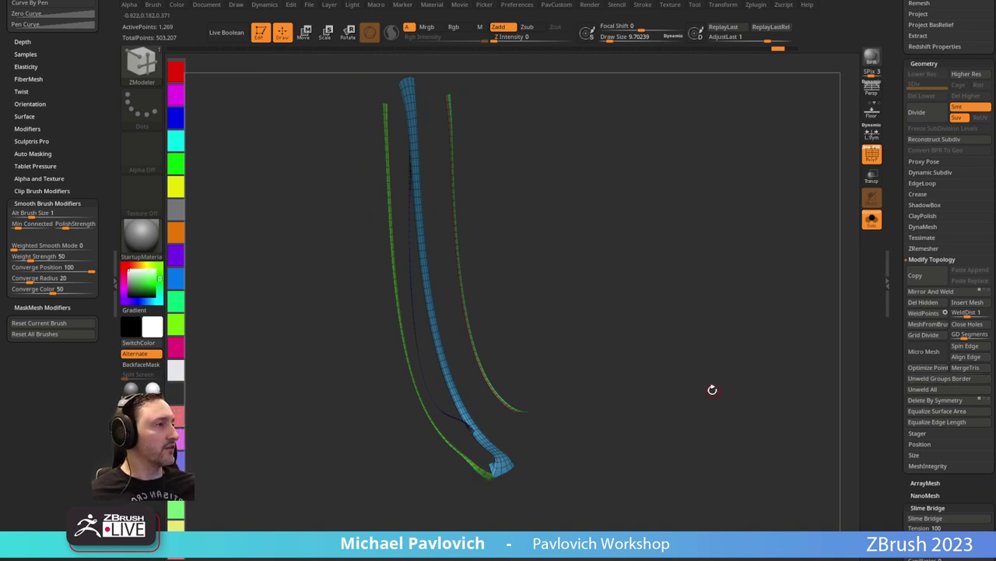
Give one lengthwise polygon strip of the wide strand its own polygroup with the ZModeler brush.
left_click_drag(658, 281, 702, 523)
key("space")
left_click(429, 288)
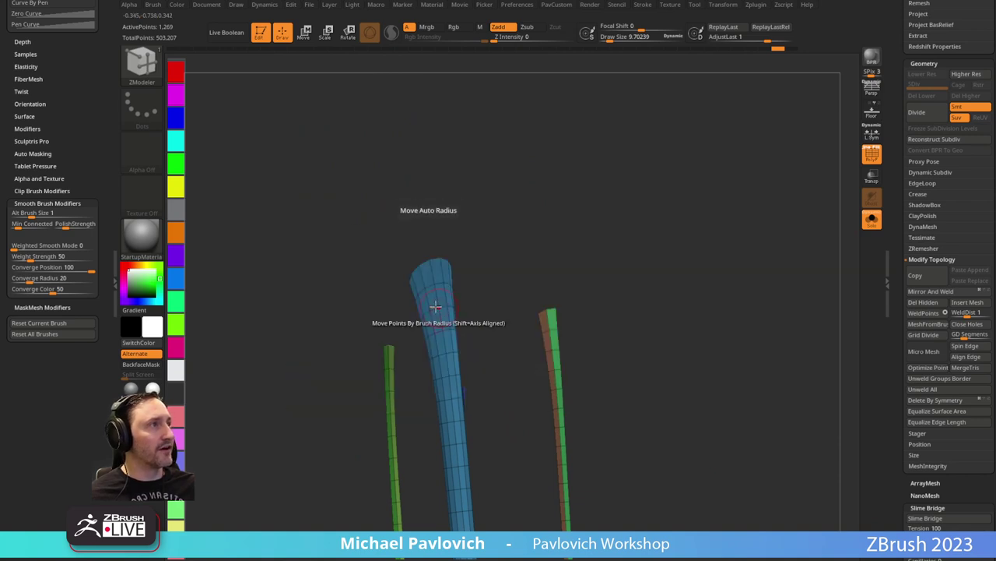
left_click_drag(428, 291, 429, 288)
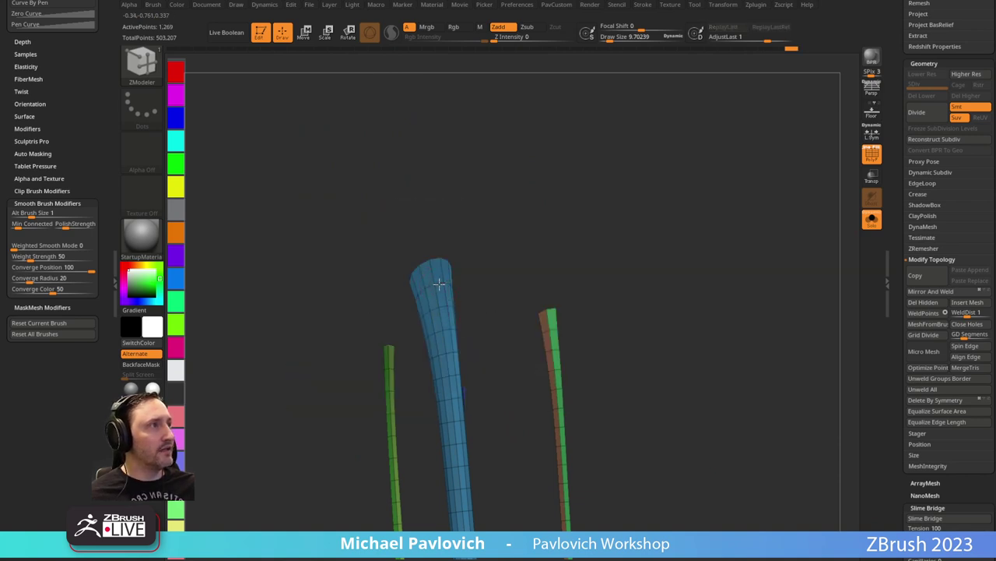
left_click(439, 282)
left_click(437, 284, "ctrl+shift")
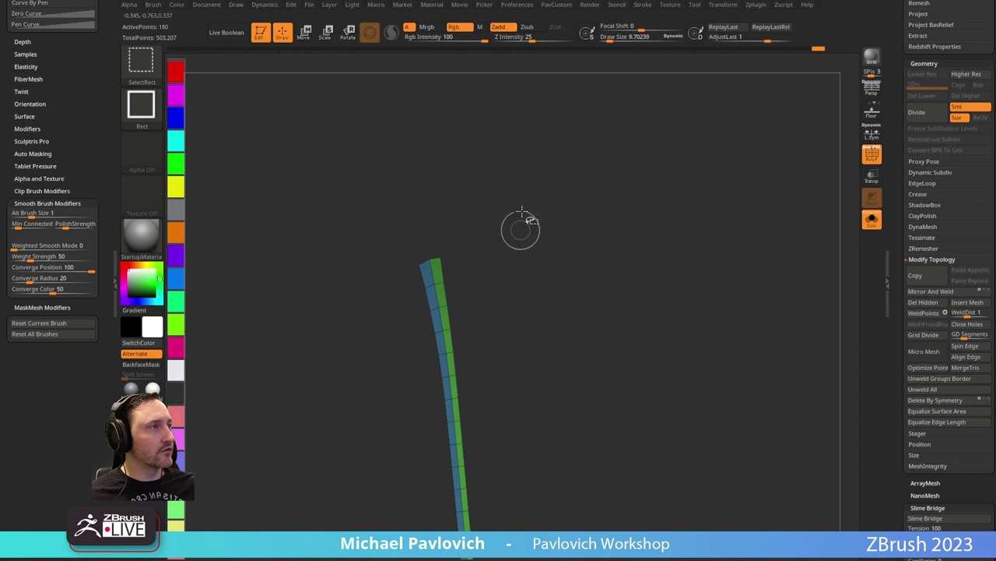
left_click(518, 227, "ctrl+shift")
left_click_drag(488, 292, 560, 206)
left_click_drag(552, 148, 438, 283, "ctrl+shift")
left_click(677, 211, "ctrl+shift")
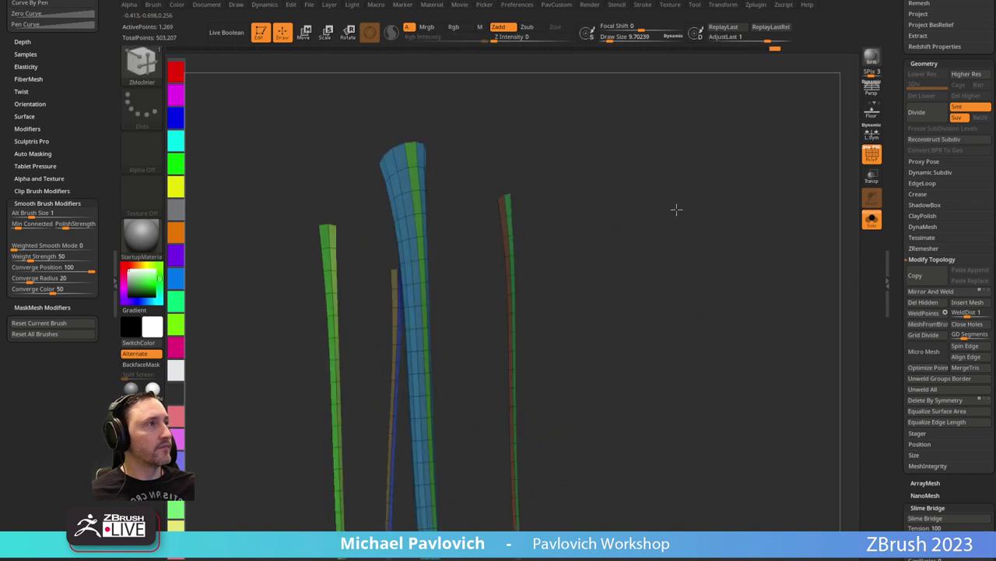
Hide all of the wide strand except two adjacent strips in different polygroups, and delete the hidden geometry.
left_click(411, 172, "ctrl+shift")
left_click_drag(543, 156, 615, 261, "ctrl+shift")
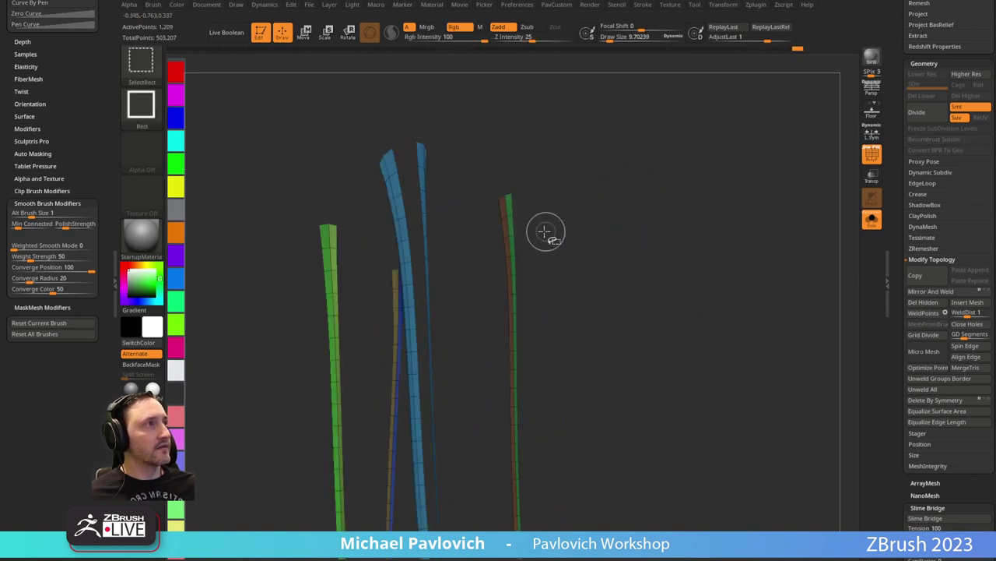
left_click(545, 227, "ctrl+shift")
left_click(384, 159, "ctrl+shift")
left_click_drag(668, 126, 718, 229, "ctrl+shift")
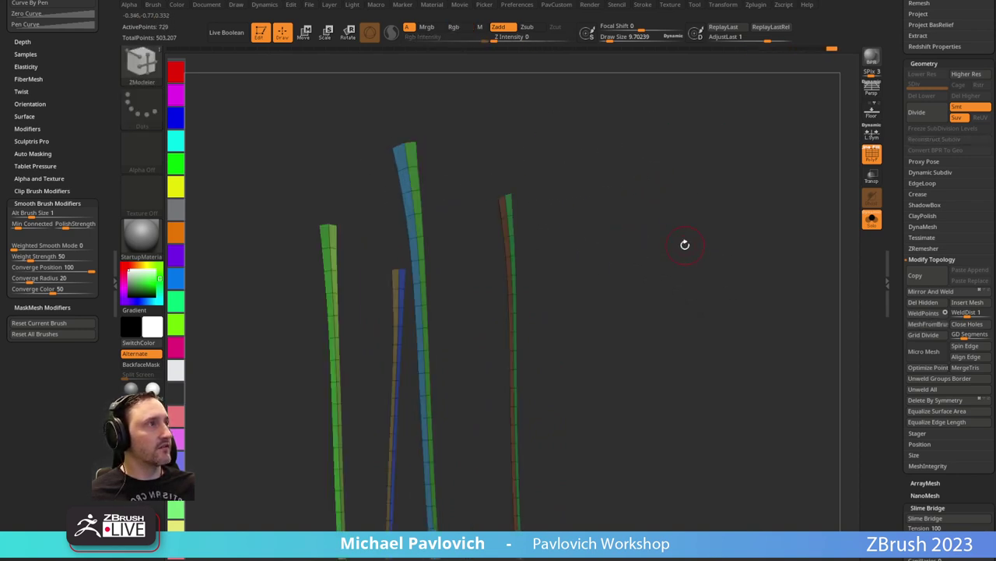
key("3")
left_click(663, 236)
left_click_drag(672, 295, 641, 195)
Select the Standard brush and dock the Stroke palette with its Curve, Curve Functions and Curve Modifiers sections expanded.
key("b")
key("s")
key("t")
mouse_move(544, 180)
left_mouse_down("alt")
mouse_move(548, 227)
mouse_move(536, 195)
left_mouse_up("alt")
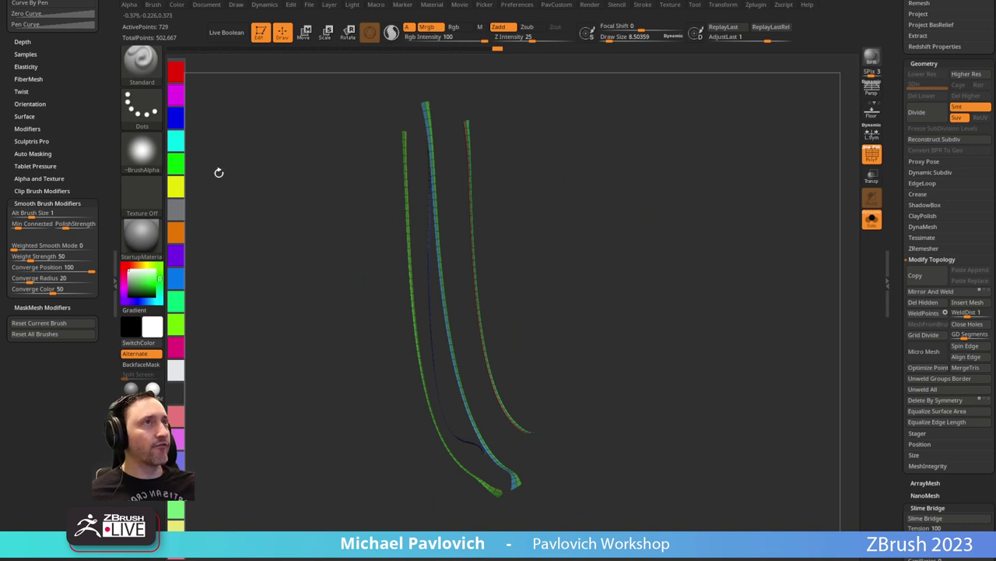
left_click_drag(85, 104, 89, 537)
left_click(99, 5)
left_click(99, 5)
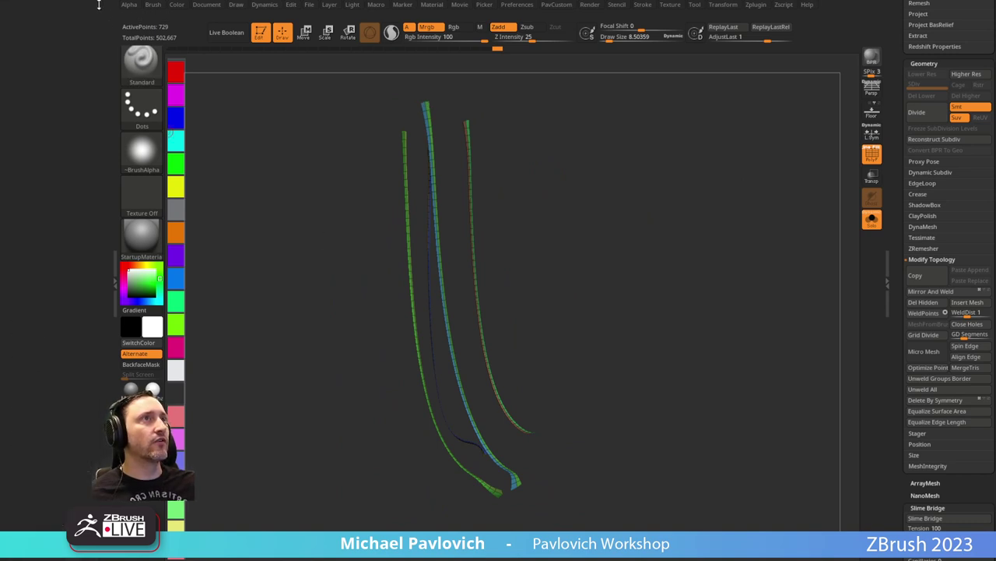
left_click(643, 7)
mouse_move(638, 19)
left_mouse_down()
mouse_move(201, 166)
mouse_move(34, 67)
left_mouse_up()
left_click(21, 162)
left_click(34, 249)
left_click(34, 325)
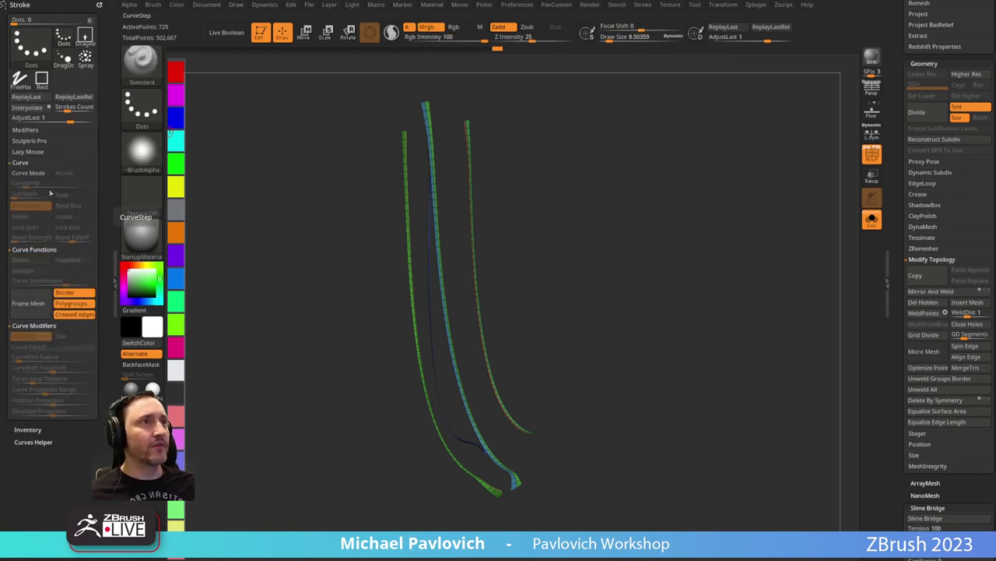
Use Frame Mesh to create curves along the strips' polygroup boundaries only, excluding Border and Creased edges.
left_click(74, 314)
left_click(73, 293)
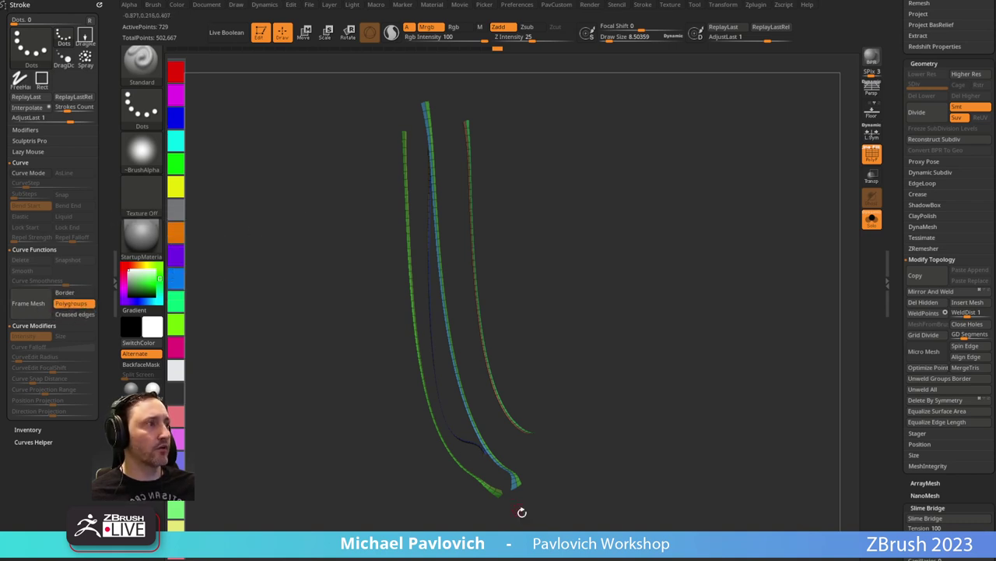
left_click(23, 305)
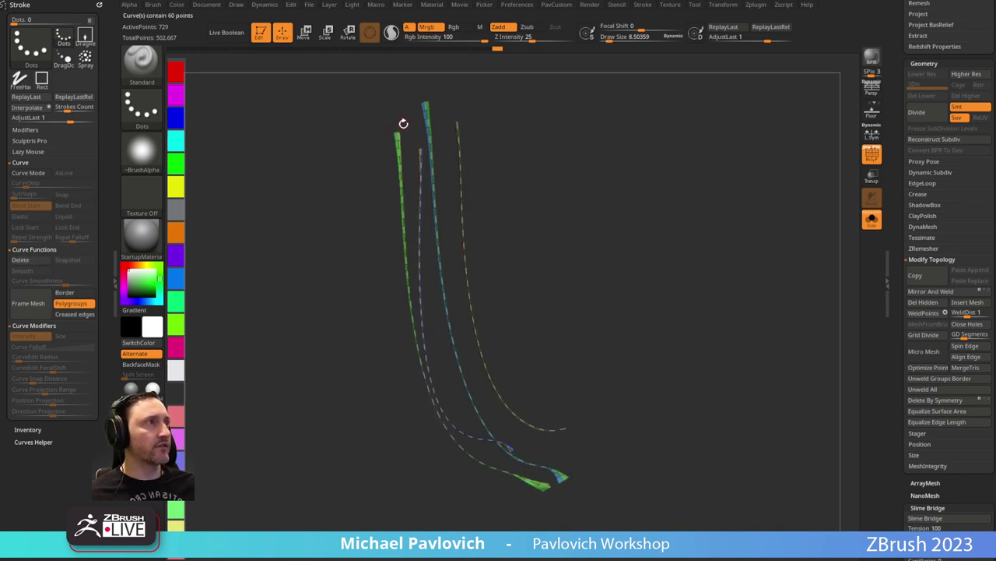
mouse_move(637, 216)
left_mouse_down()
mouse_move(620, 216)
mouse_move(647, 214)
mouse_move(639, 211)
left_mouse_up()
Generate tubes along all the framed curves with the CurveTube brush.
key("b")
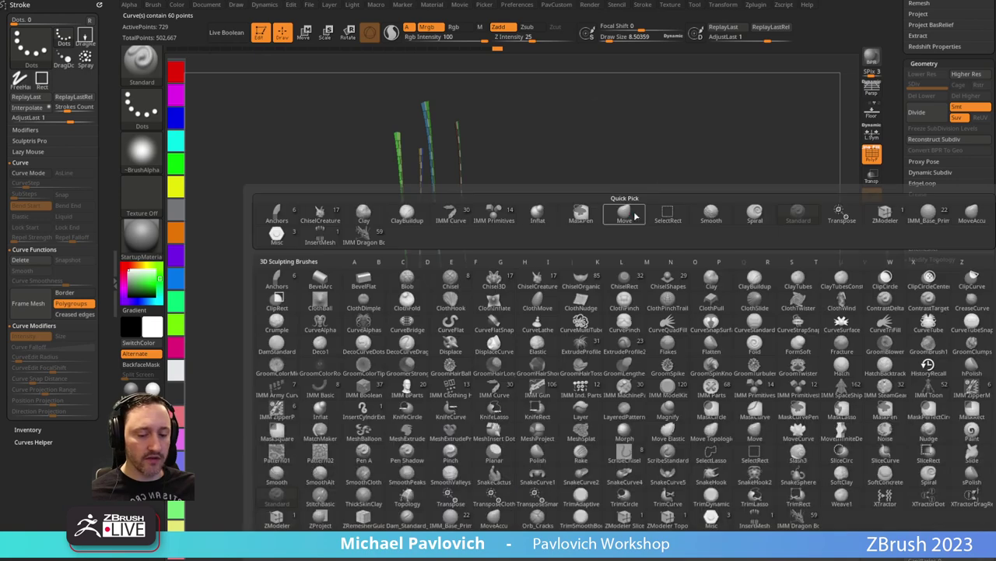
key("c")
left_click(916, 320)
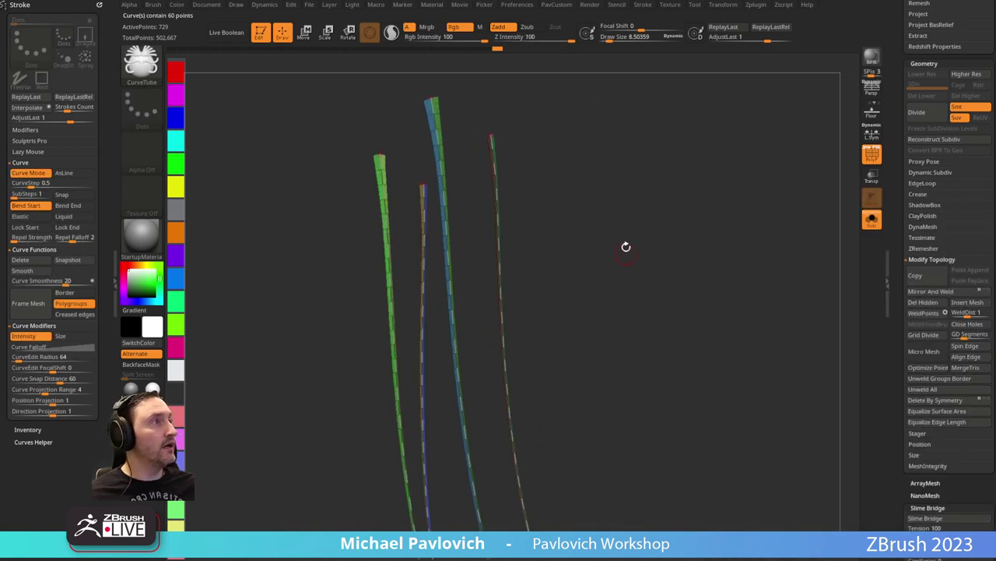
left_click(384, 233)
mouse_move(585, 218)
left_mouse_down("alt")
mouse_move(650, 273)
mouse_move(648, 218)
left_mouse_up("alt")
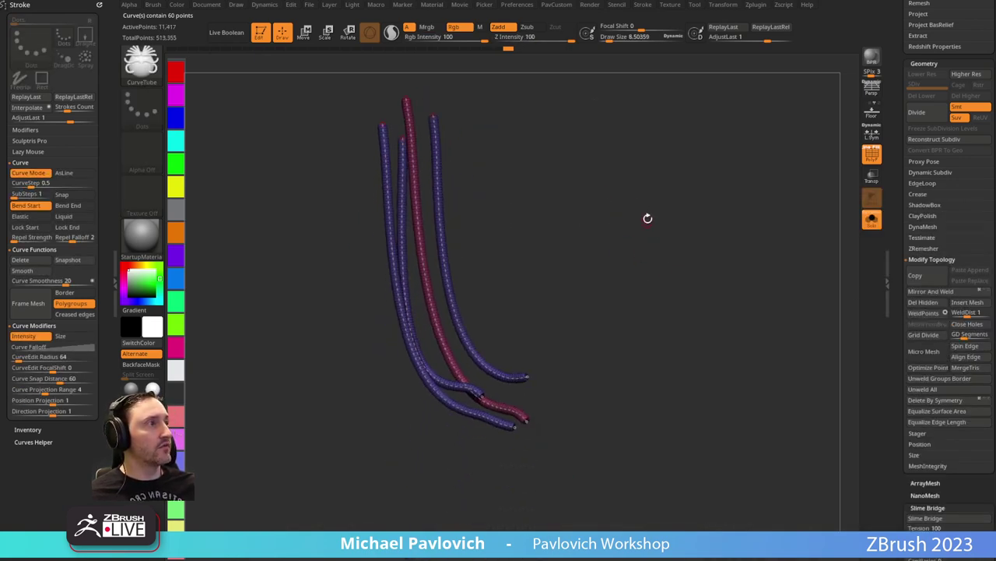
Replace the tubes with ribbed hose meshes along the framed curves using the IMM Curve brush.
key("b")
key("i")
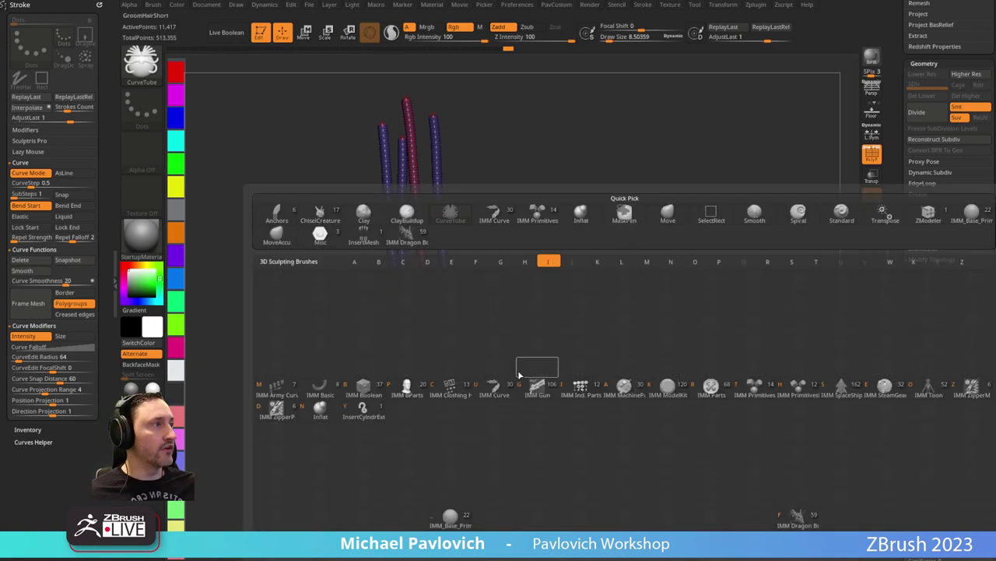
left_click(497, 387)
key("m")
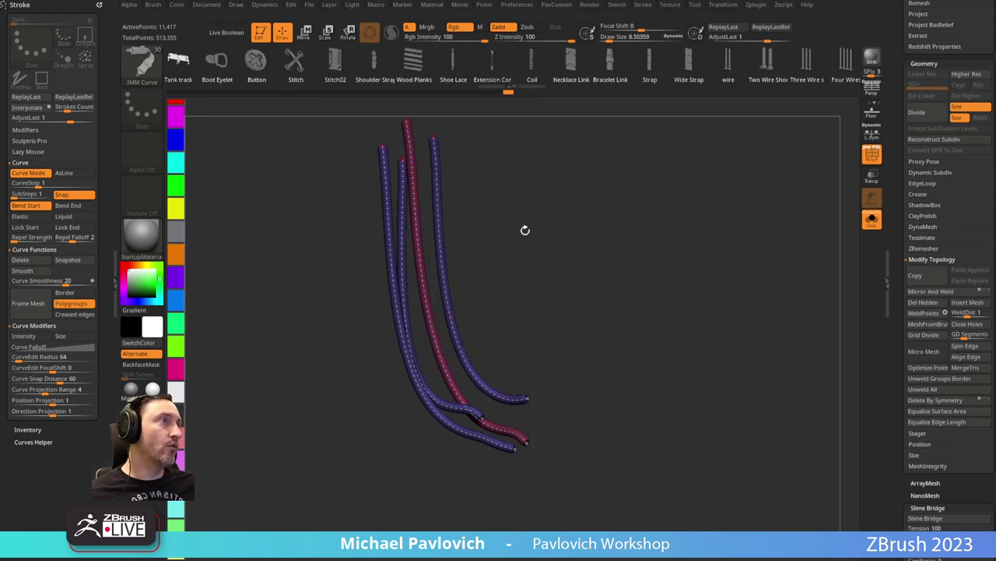
left_click(400, 205)
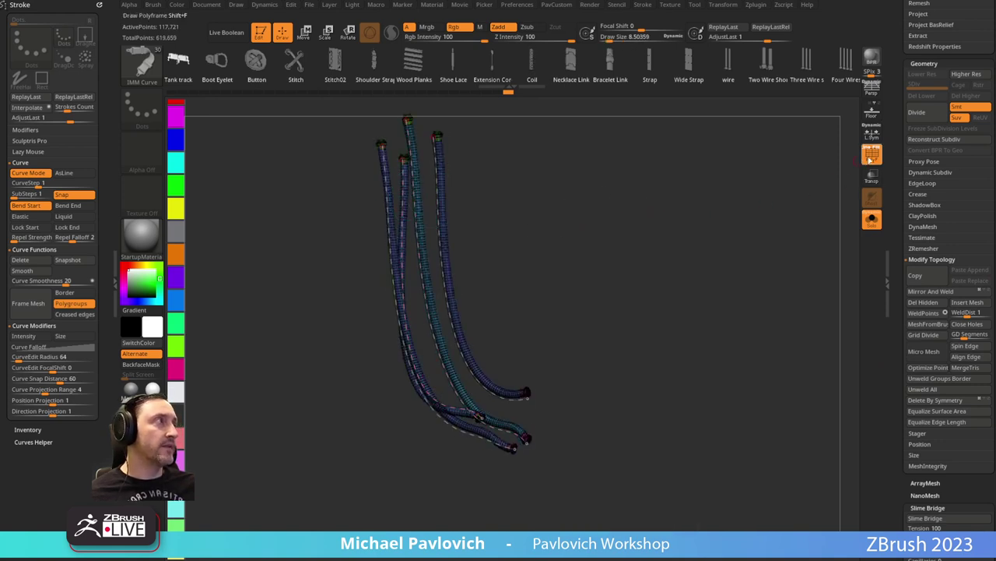
Turn off the polyframe display and delete the framed curves from the hoses.
left_click(872, 156)
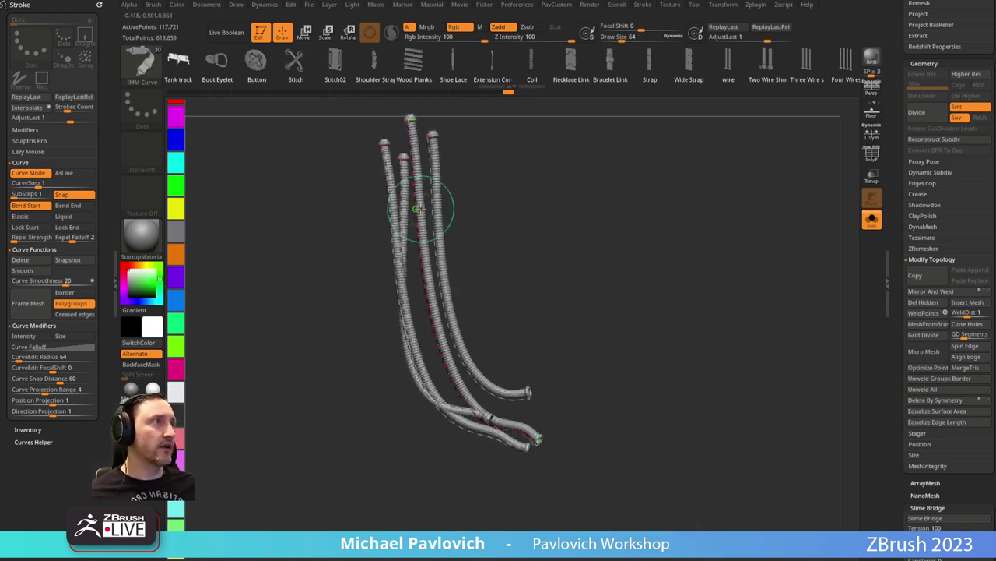
mouse_move(535, 170)
left_mouse_down("alt")
mouse_move(506, 296)
mouse_move(499, 216)
left_mouse_up("alt")
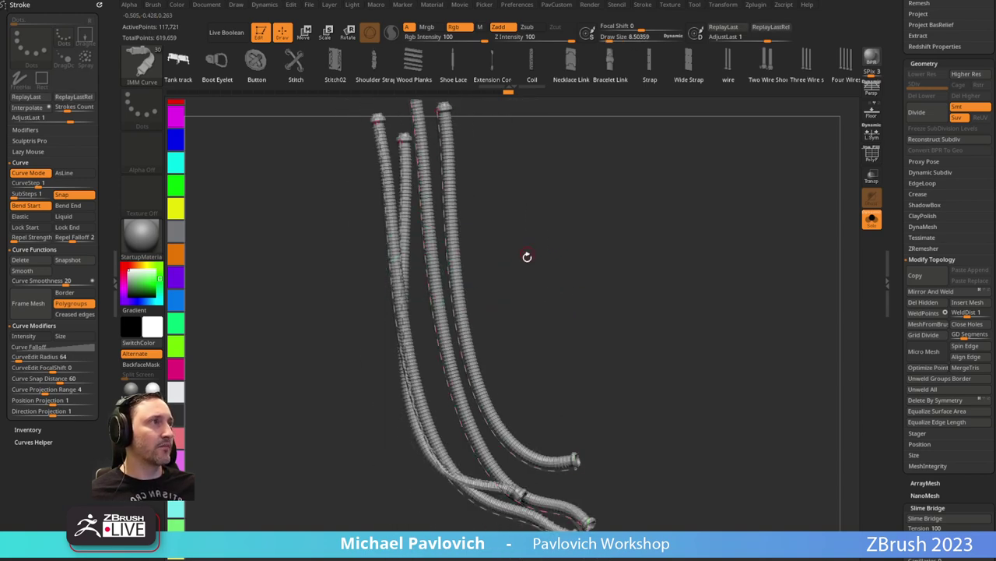
left_click(31, 259)
Examine the hoses' upper collars up close, both within the full mech and in isolation.
right_click_drag(826, 231, 469, 200)
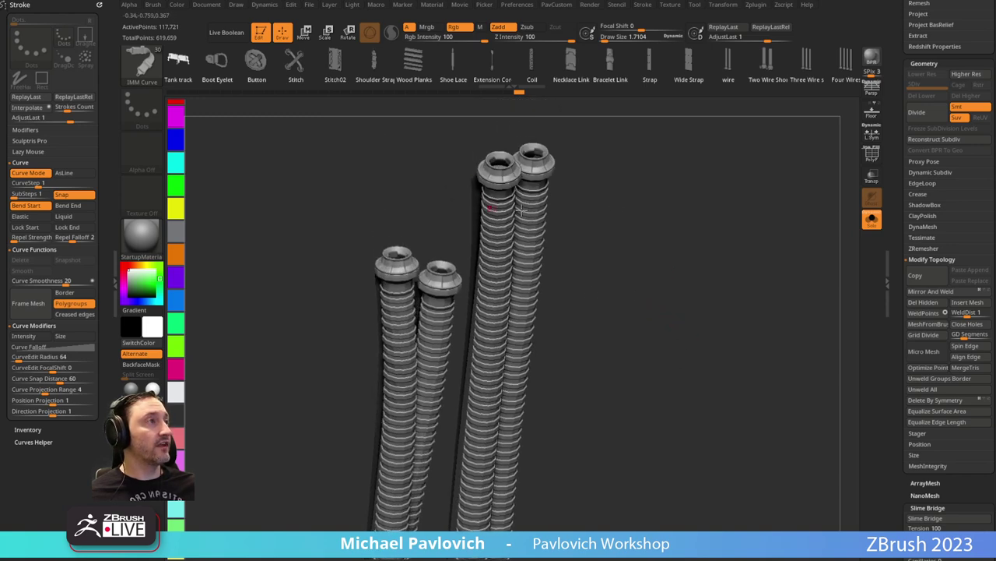
left_click(872, 221)
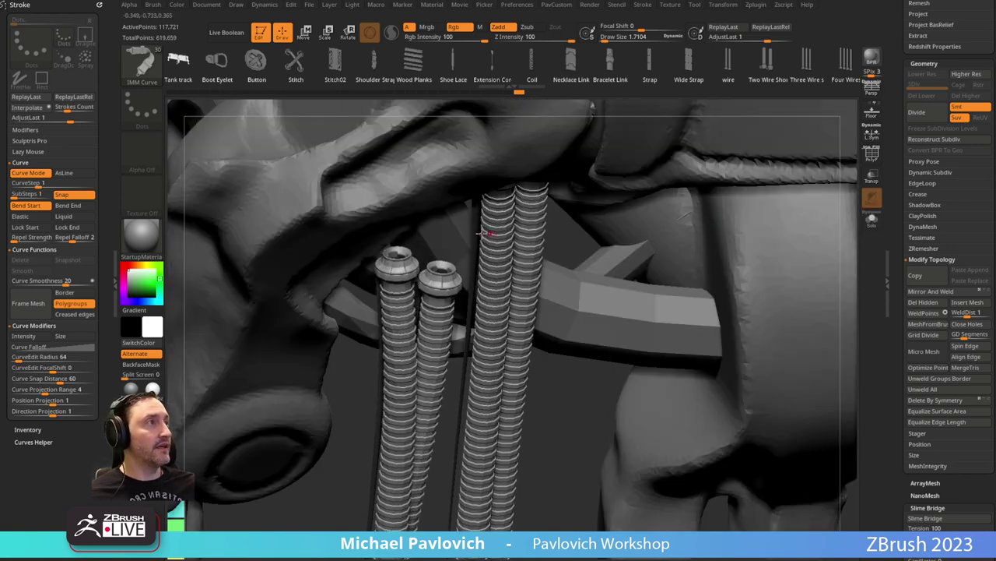
left_click(869, 220)
right_click_drag(606, 231, 593, 185)
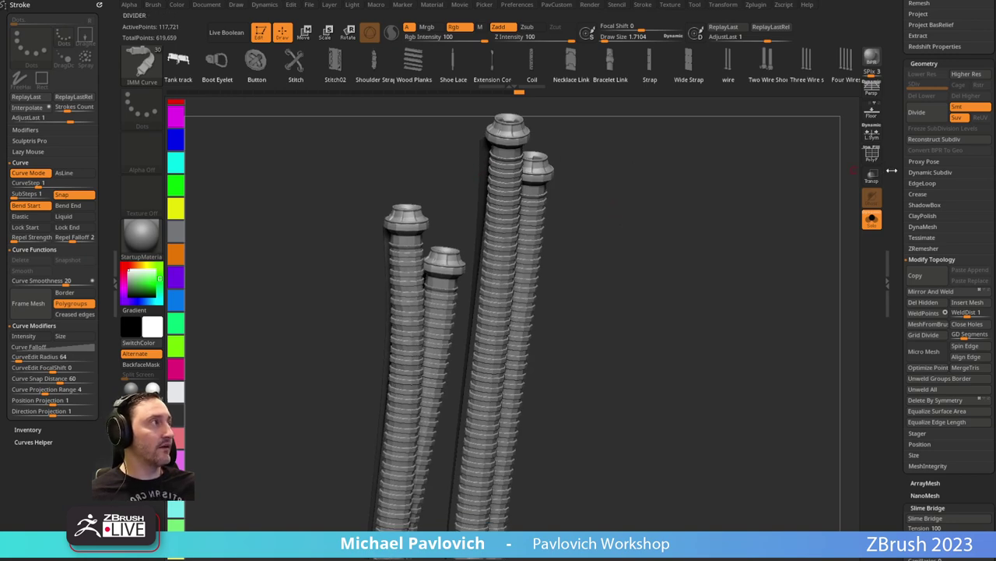
left_click_drag(899, 169, 899, 422)
mouse_move(703, 227)
right_mouse_down()
mouse_move(728, 258)
mouse_move(689, 224)
right_mouse_up()
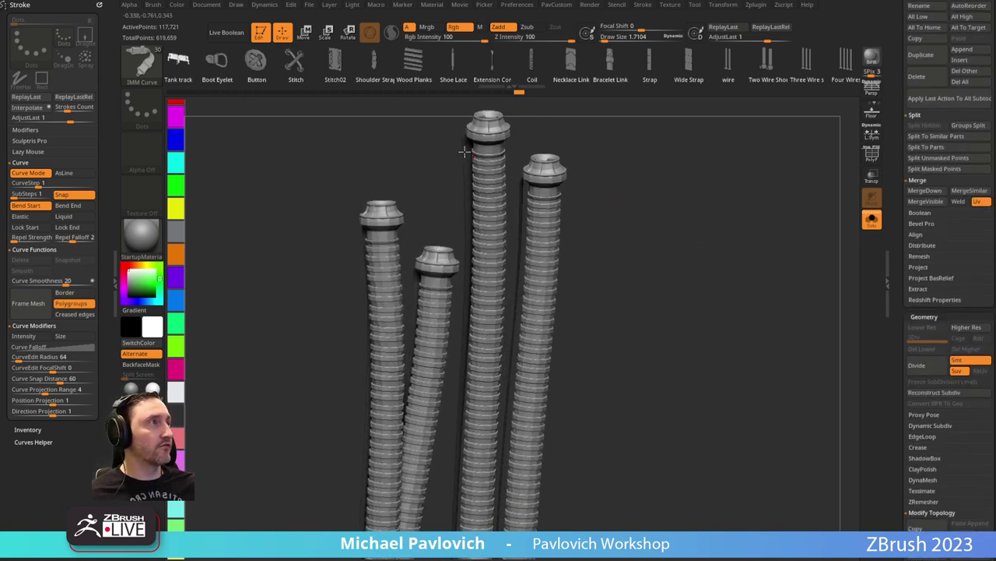
right_click_drag(464, 152, 442, 139)
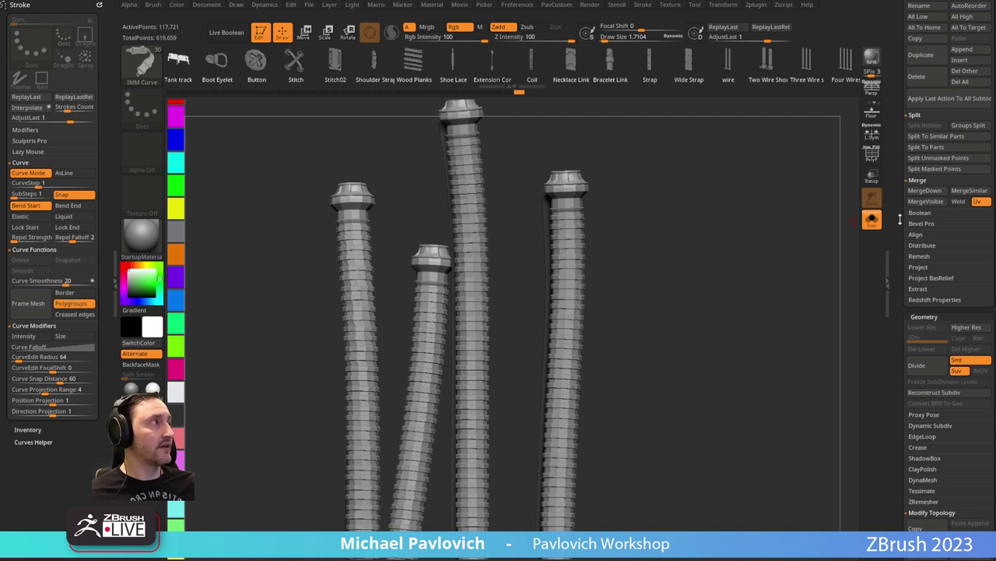
Split the hose meshes and the original strips into separate subtools.
scroll(900, 221, "up", 5)
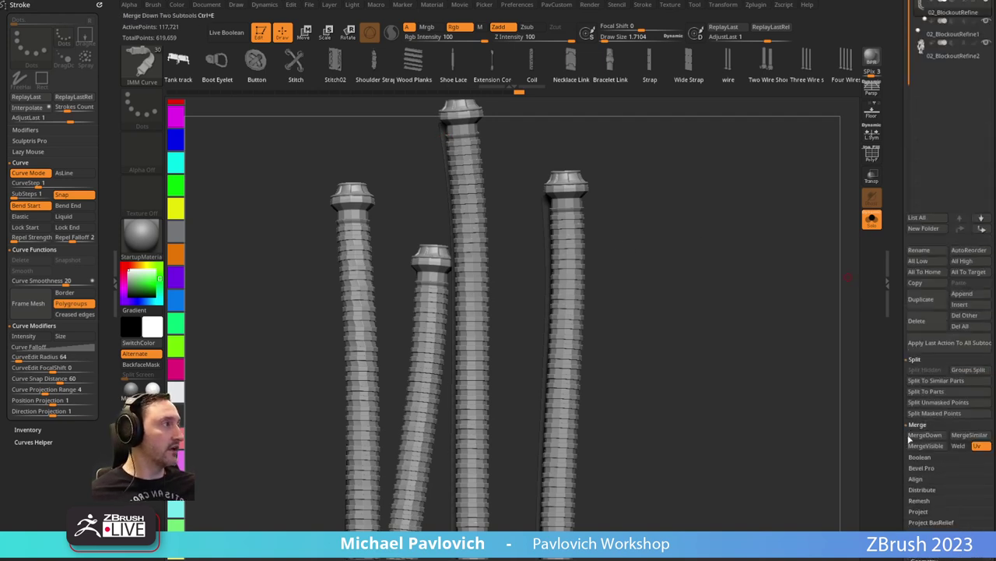
left_click(921, 299)
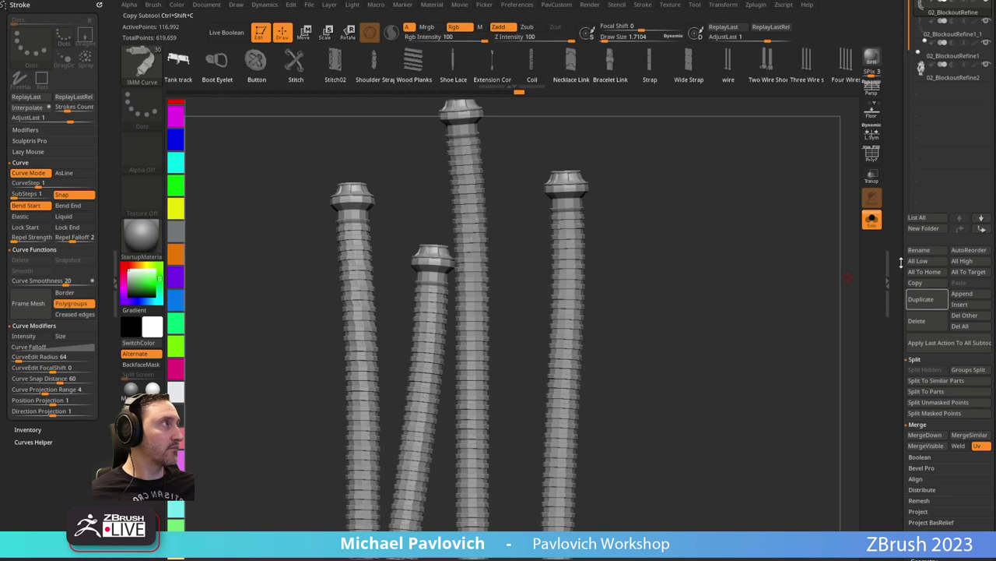
left_click_drag(893, 89, 892, 186)
right_click_drag(701, 246, 748, 218, "ctrl")
Delete the 02_BlockoutRefine subtool containing the hoses and show the polyframe on the remaining strips.
left_click(931, 132)
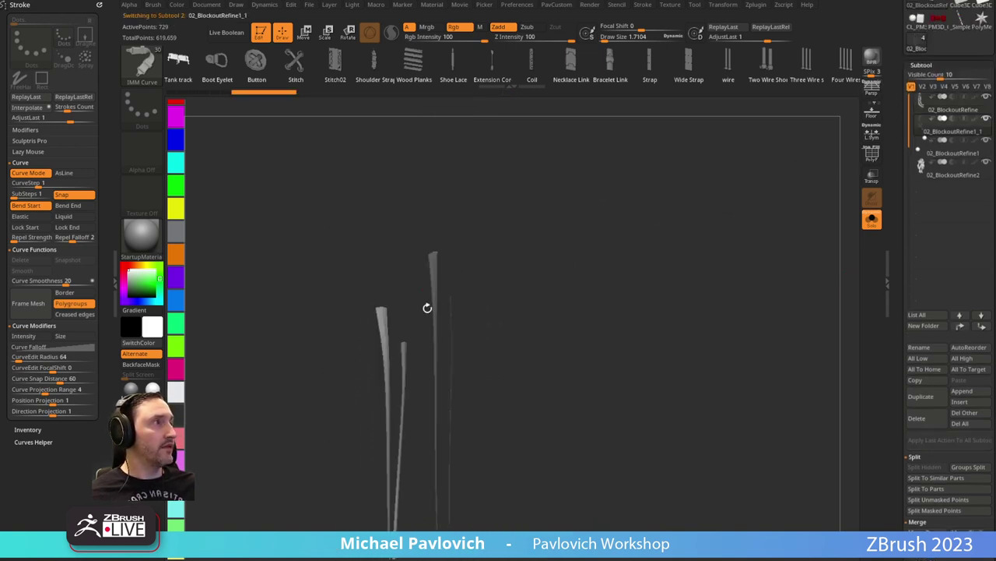
left_click(933, 104)
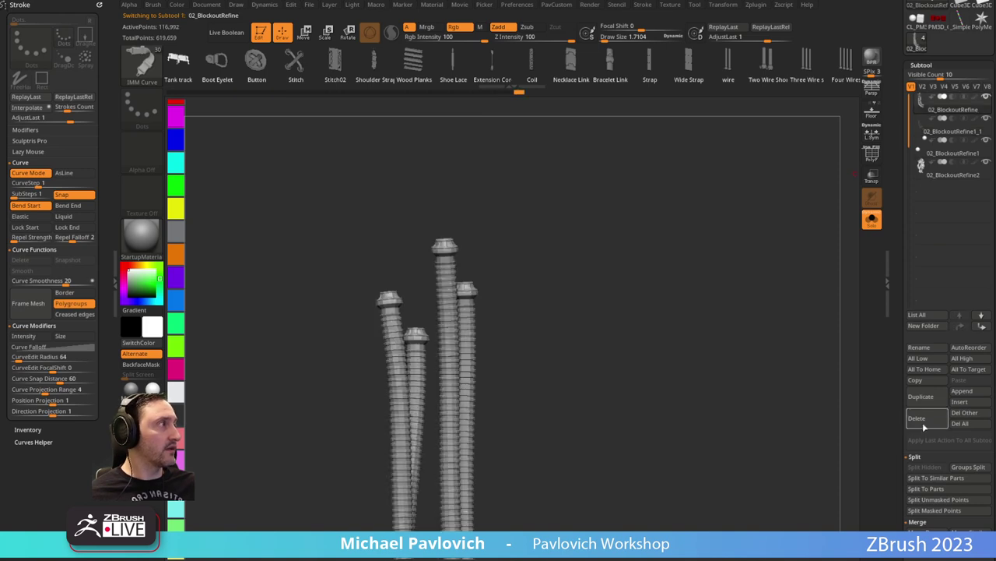
left_click(923, 425)
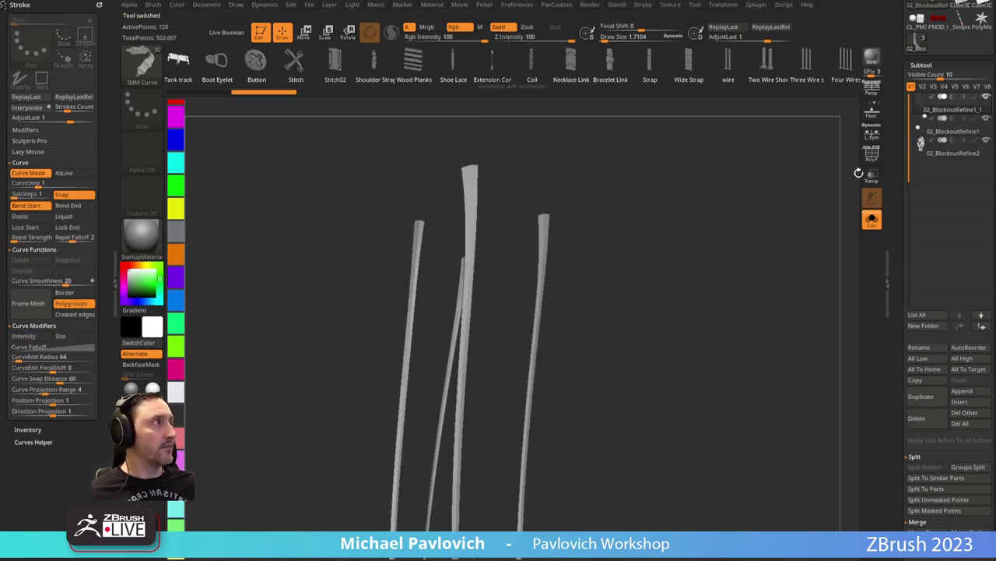
key("shift+f")
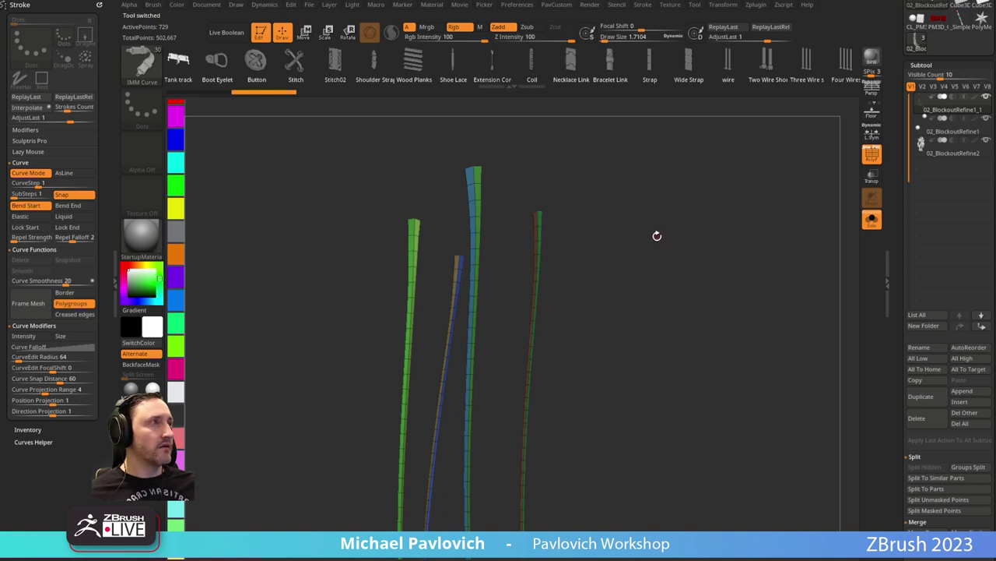
mouse_move(621, 284)
left_mouse_down()
mouse_move(625, 218)
mouse_move(630, 231)
mouse_move(608, 236)
mouse_move(621, 234)
left_mouse_up()
key("s")
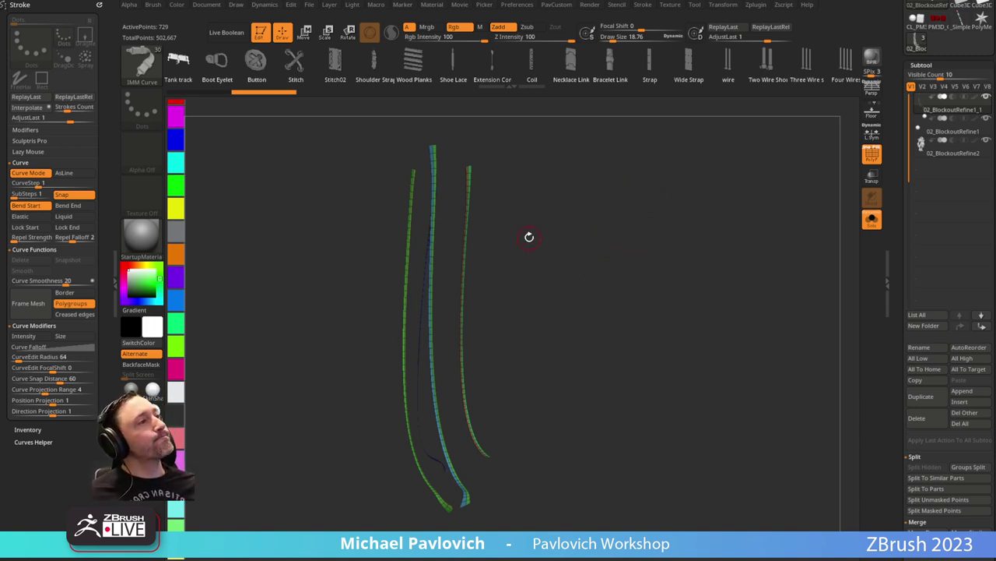
left_click_drag(560, 295, 566, 280)
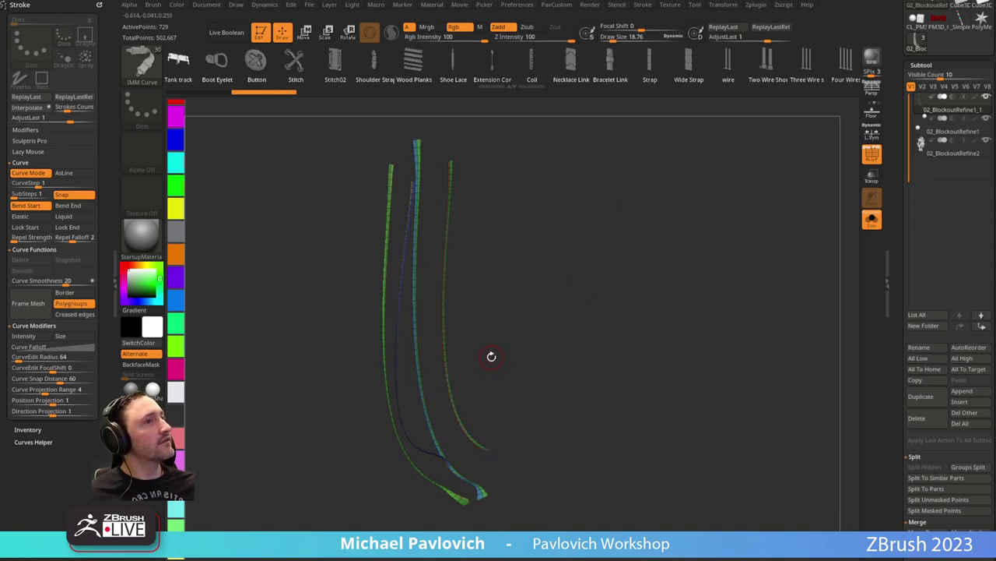
Choose the IMM Curve brush with the Bike Chain insert mesh.
mouse_move(472, 283)
left_mouse_down()
mouse_move(625, 294)
mouse_move(617, 289)
left_mouse_up()
key("b")
key("c")
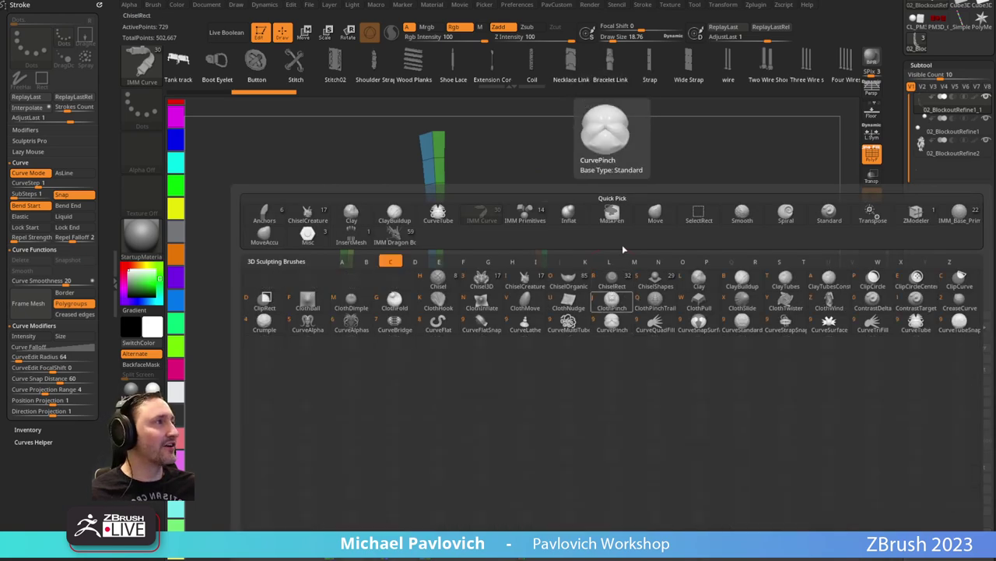
key("b")
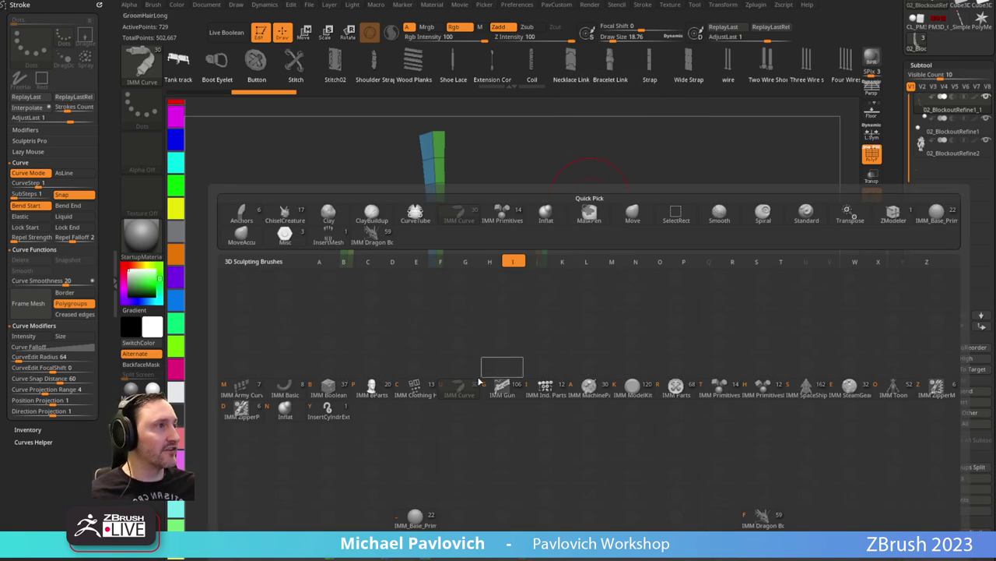
left_click(458, 389)
key("m")
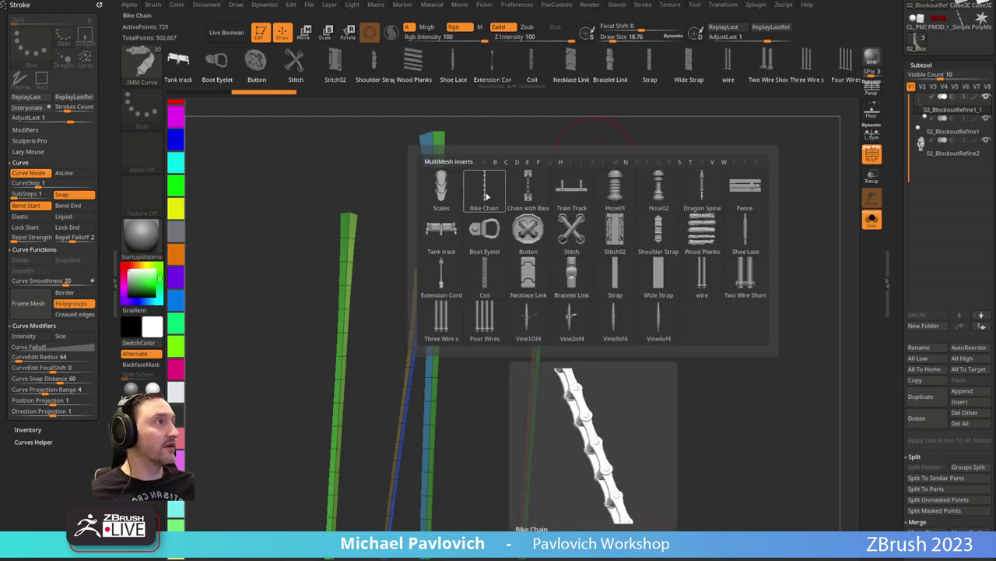
left_click(560, 273)
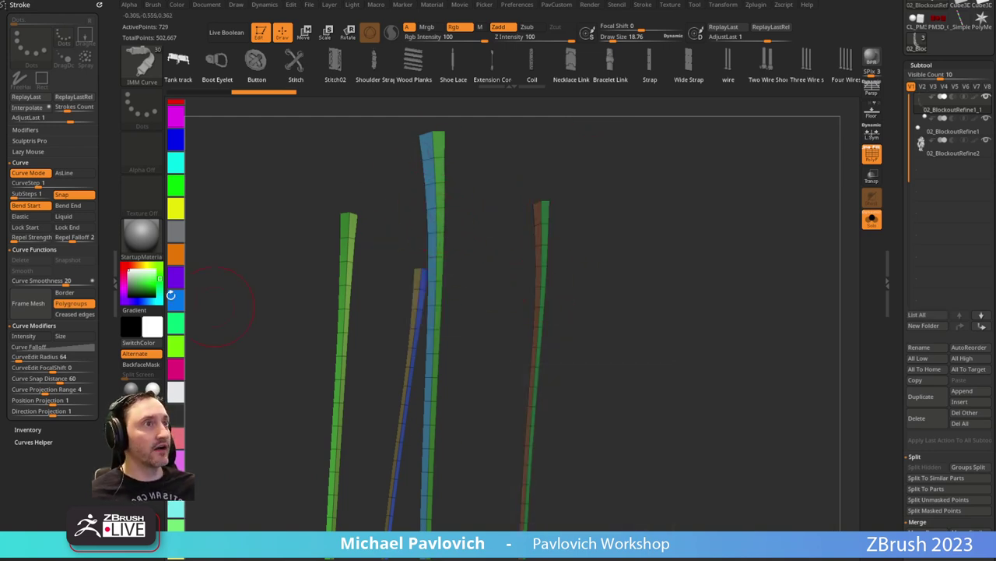
Frame the strips along their polygroup borders and run bike chains down the resulting center curves.
left_click(43, 303)
left_click(435, 195)
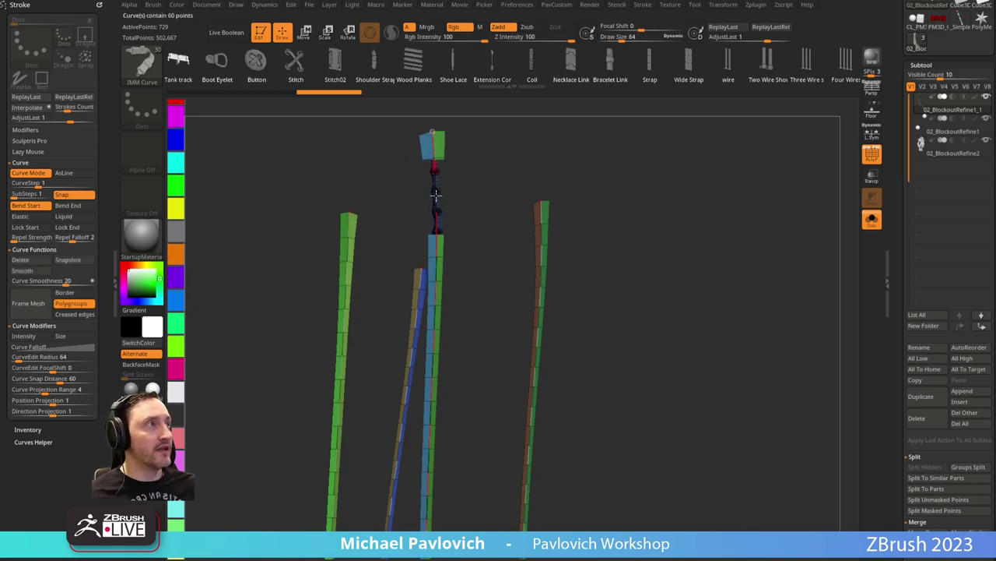
left_click_drag(681, 226, 541, 225)
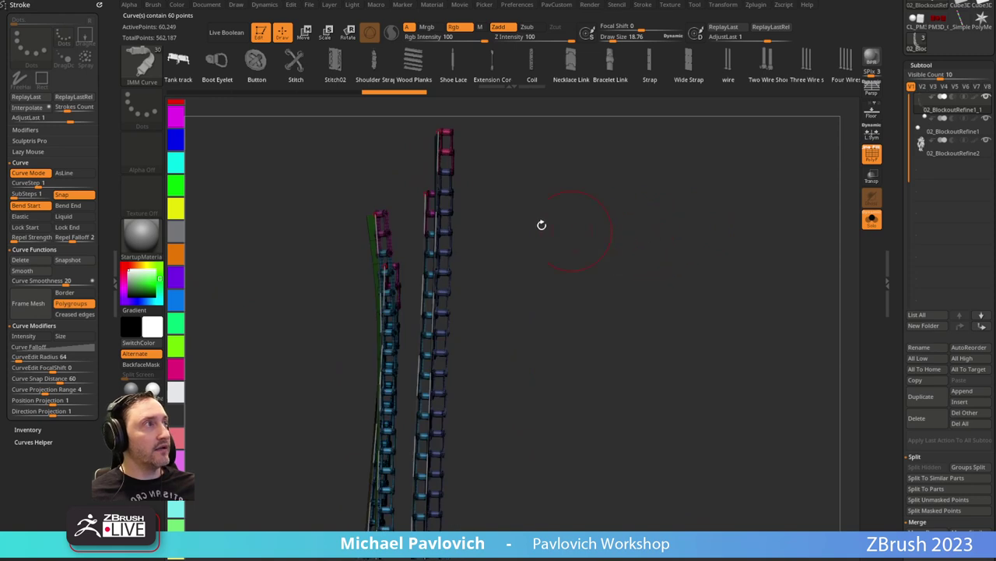
left_click_drag(510, 161, 591, 188)
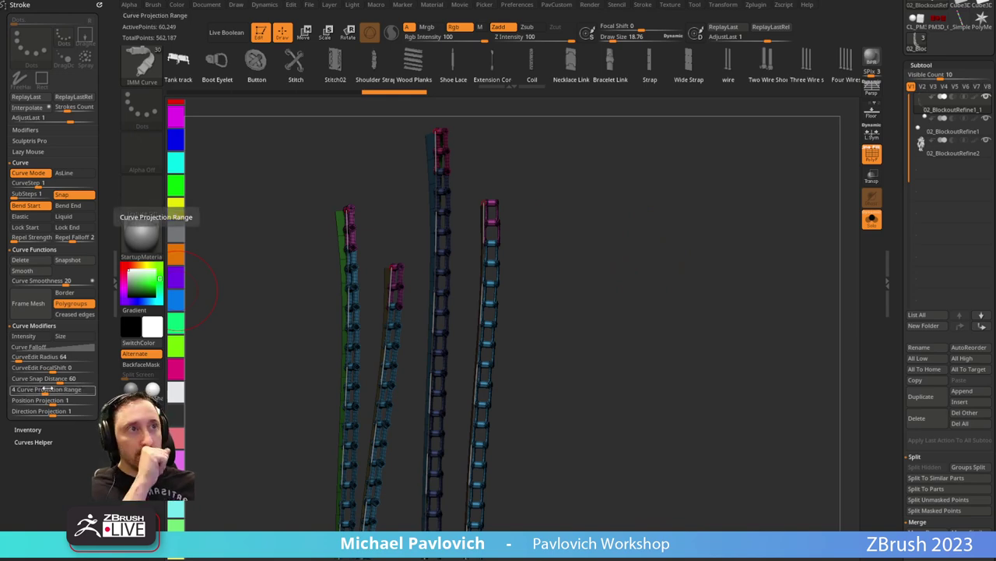
Dock the Brush palette in the left tray and expand its Depth settings.
left_click(152, 6)
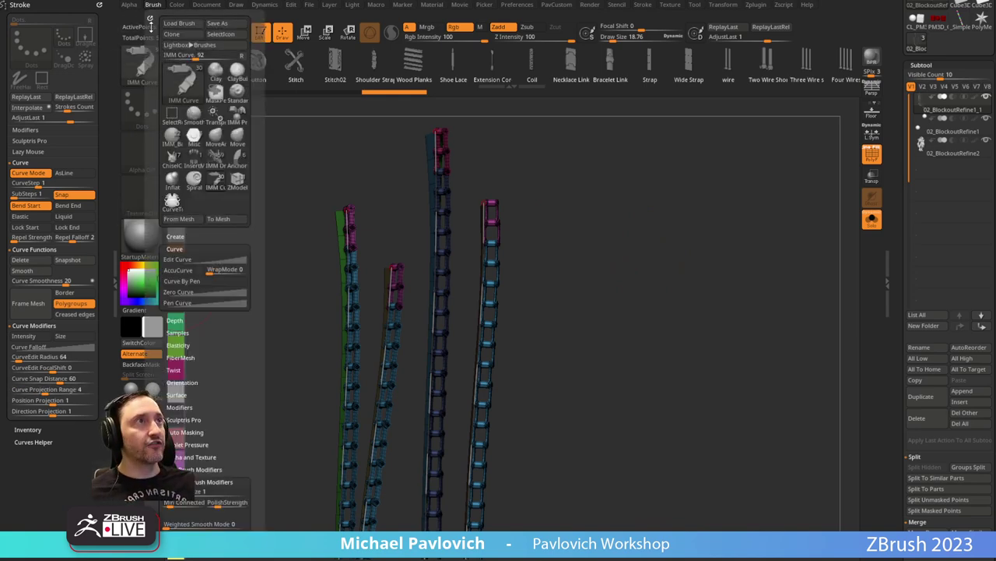
left_click_drag(119, 156, 54, 501)
left_click_drag(93, 425, 92, 327)
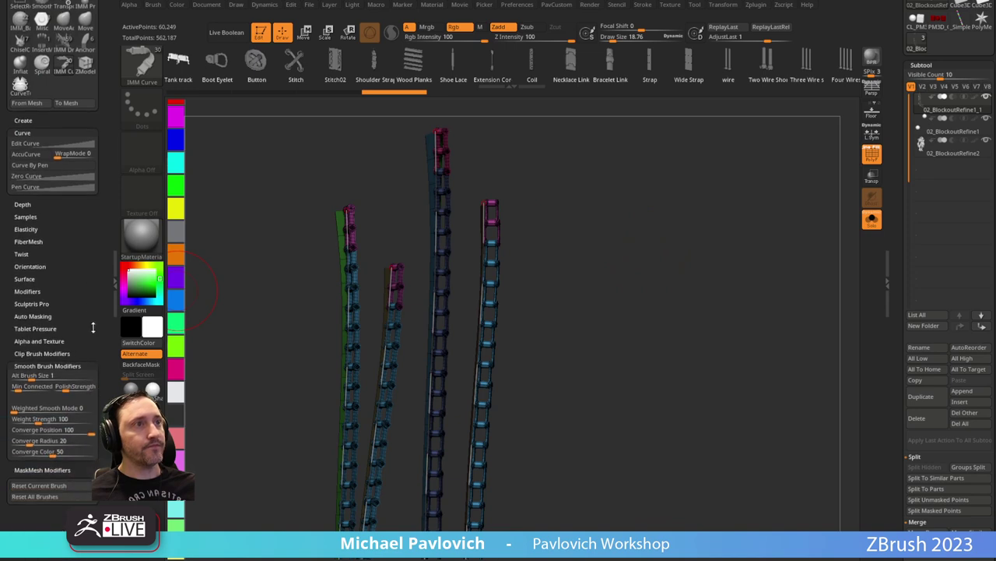
left_click(21, 133, "shift")
left_click(22, 145, "shift")
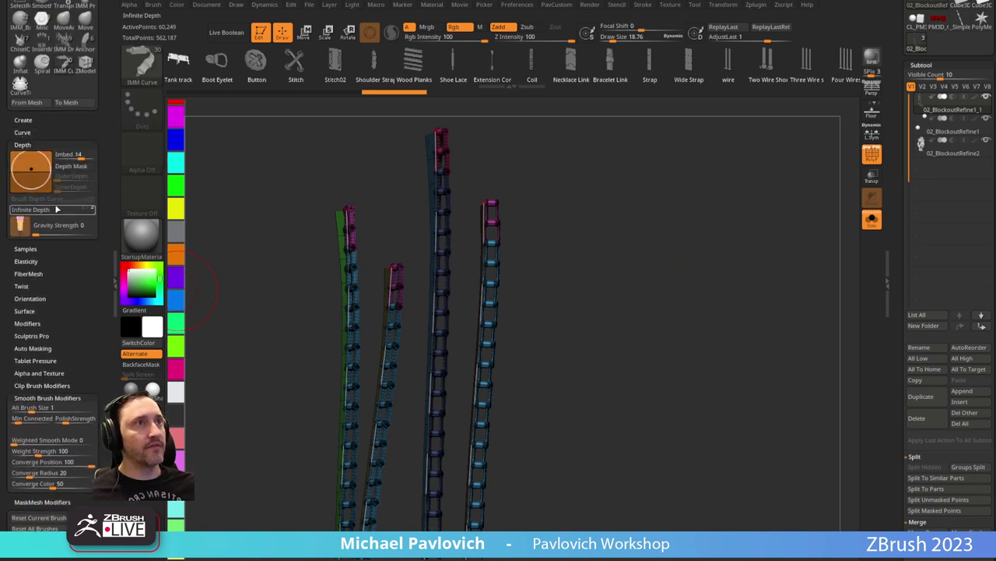
Try brush imbed depths of -18 and 3 on the bike chains, regenerating them each time.
left_click_drag(31, 173, 32, 176)
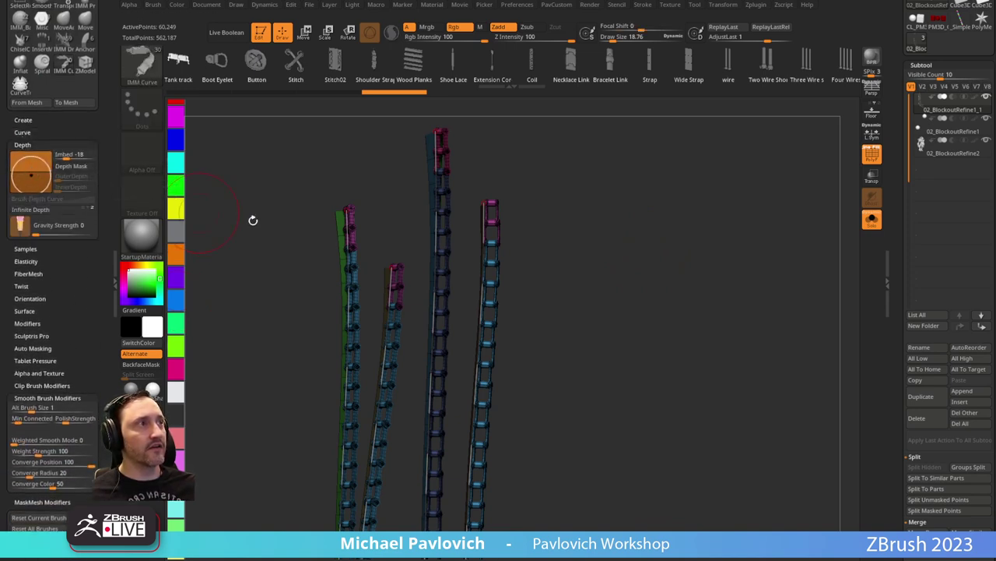
left_click(350, 250)
left_click_drag(559, 194, 566, 198)
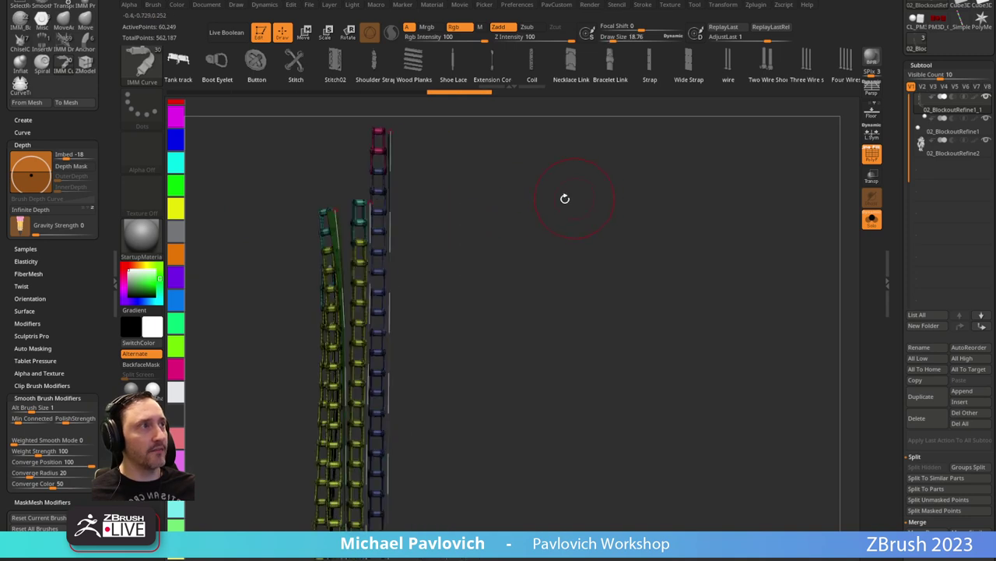
left_click_drag(32, 177, 32, 173)
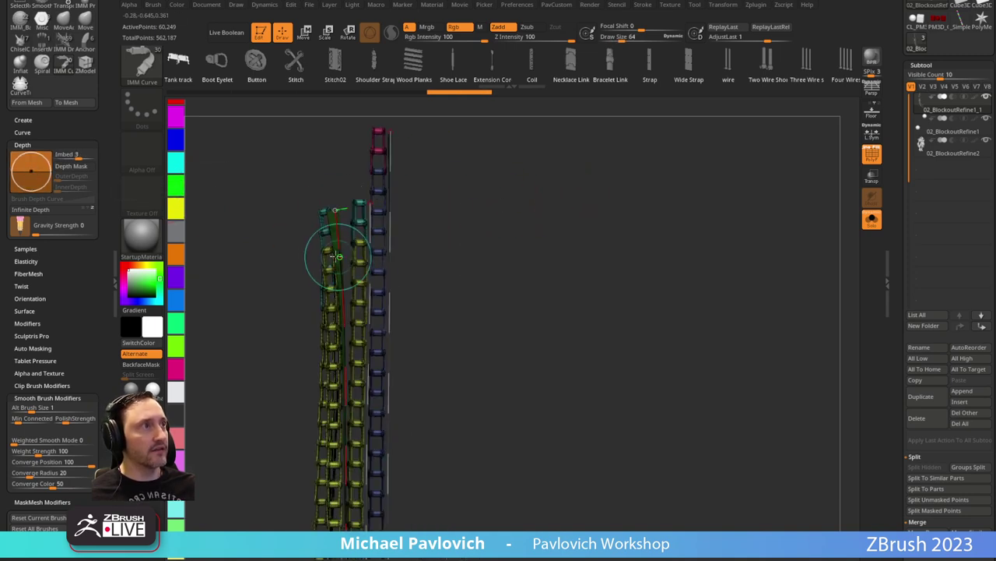
left_click(337, 239)
left_click_drag(559, 222, 572, 223)
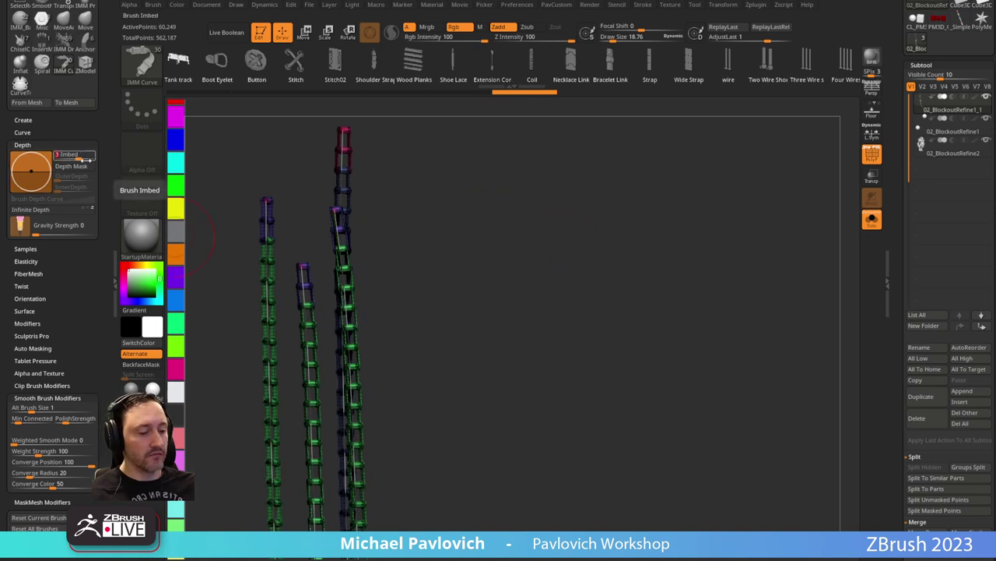
Set the brush imbed to 0 and regenerate the bike chains along the curves.
left_click(83, 158)
type("0")
key("Return")
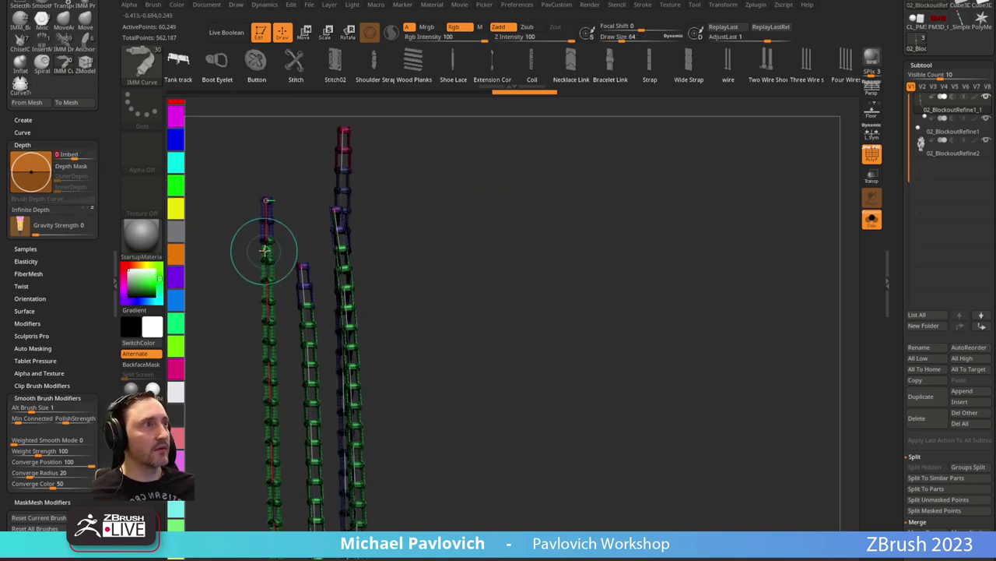
left_click(265, 249)
left_click_drag(491, 219, 543, 224)
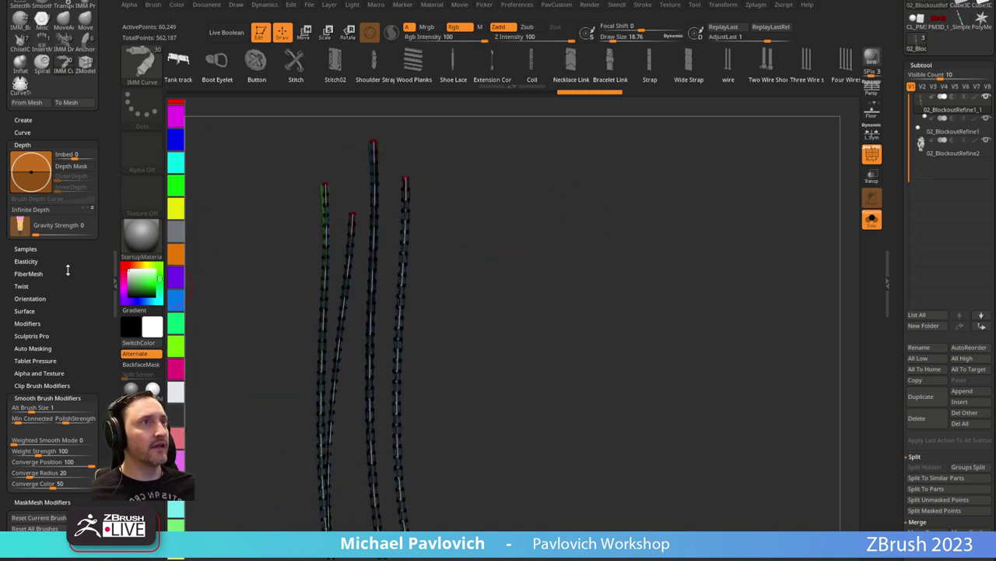
Delete the framed curves and split the unmasked bike chains into their own subtool.
left_click_drag(68, 270, 72, 405)
left_click(31, 263)
key("3")
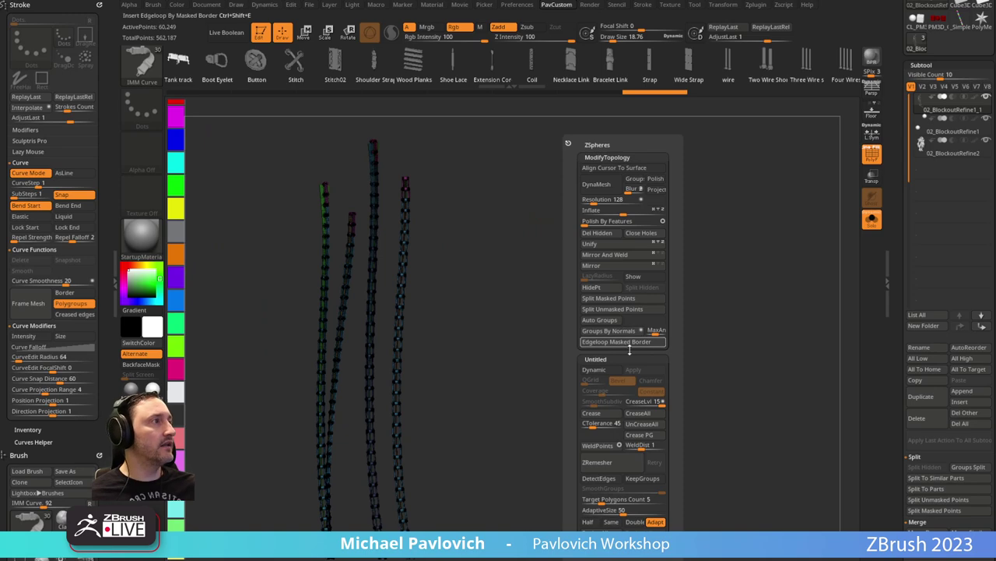
left_click(612, 308)
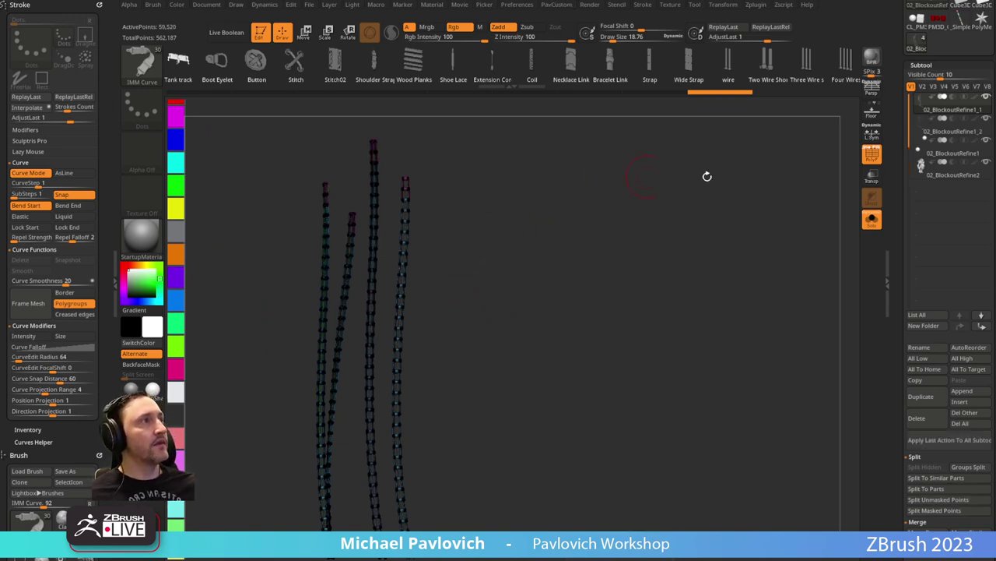
Turn off the polyframe and solo display and examine the chains on the full mech.
left_click_drag(897, 184, 896, 230)
left_click(873, 160)
left_click(872, 220)
left_click_drag(689, 226, 667, 236, "alt")
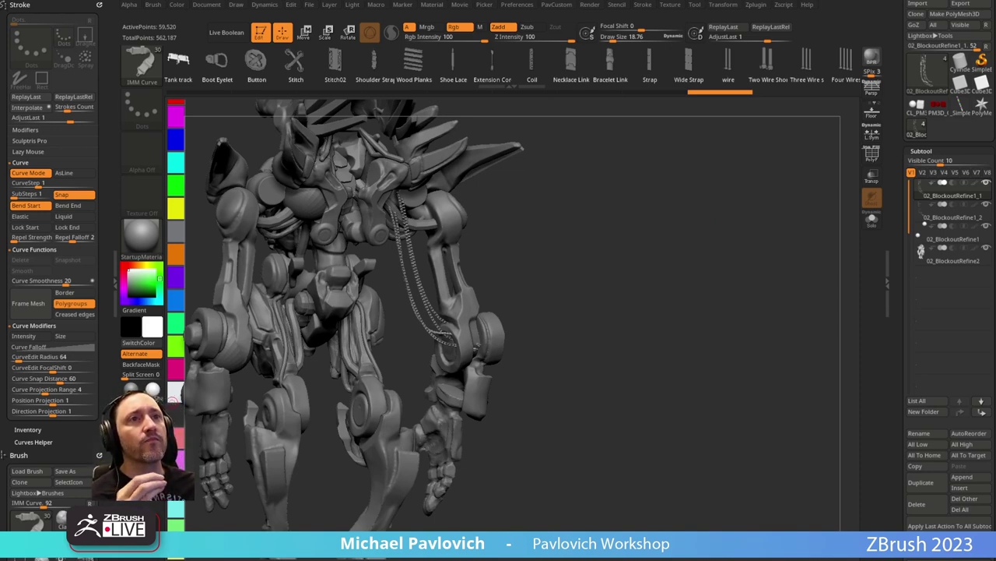
left_click_drag(585, 327, 425, 229)
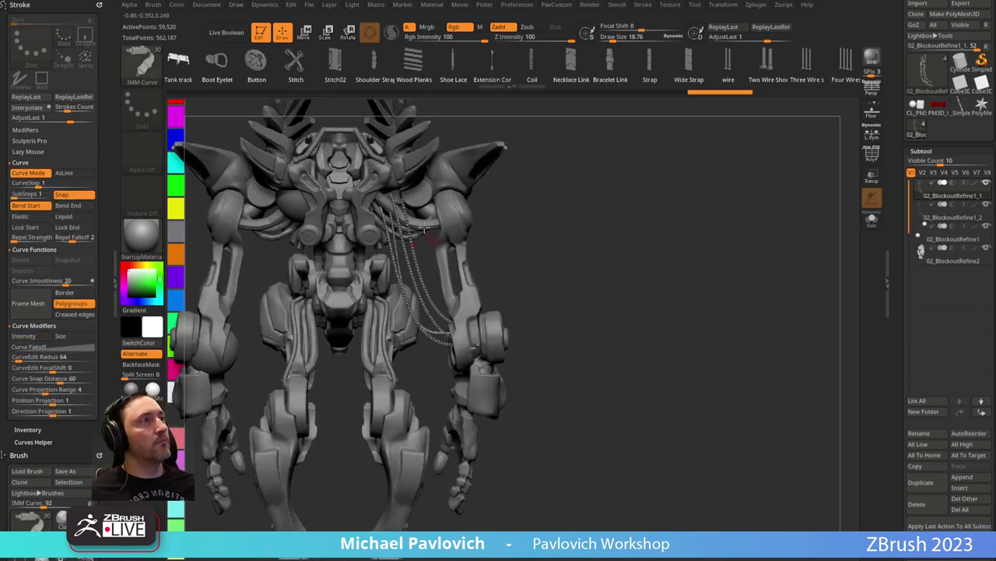
left_click_drag(531, 303, 609, 297, "alt")
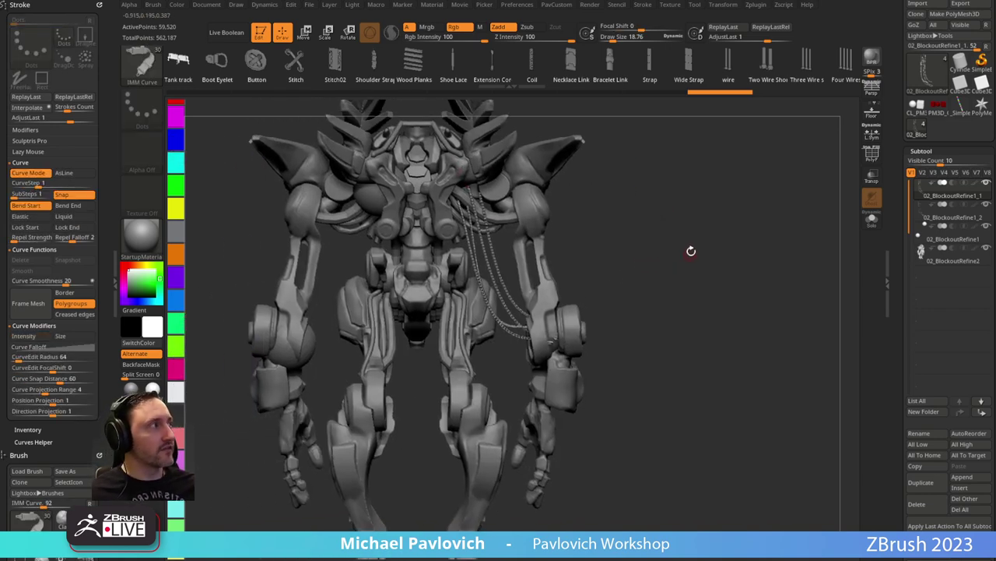
Isolate the 02_BlockoutRefine1 spheres and brush masks onto their facing sides at a draw size of about 62.
left_click(945, 243)
left_click(871, 222)
left_click_drag(676, 200, 712, 232, "alt")
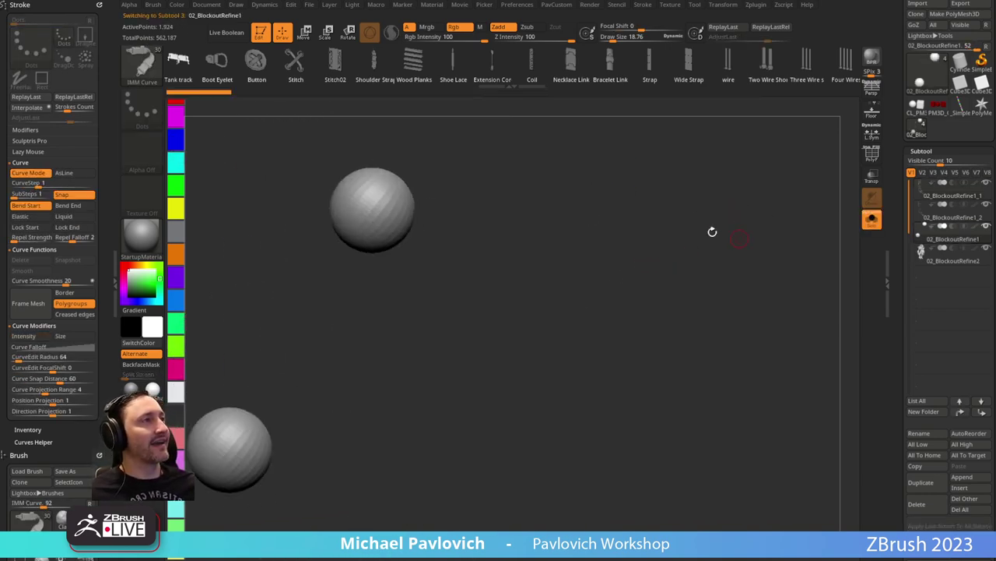
key("s")
mouse_move(484, 268)
left_mouse_down()
mouse_move(507, 274)
mouse_move(502, 262)
left_mouse_up()
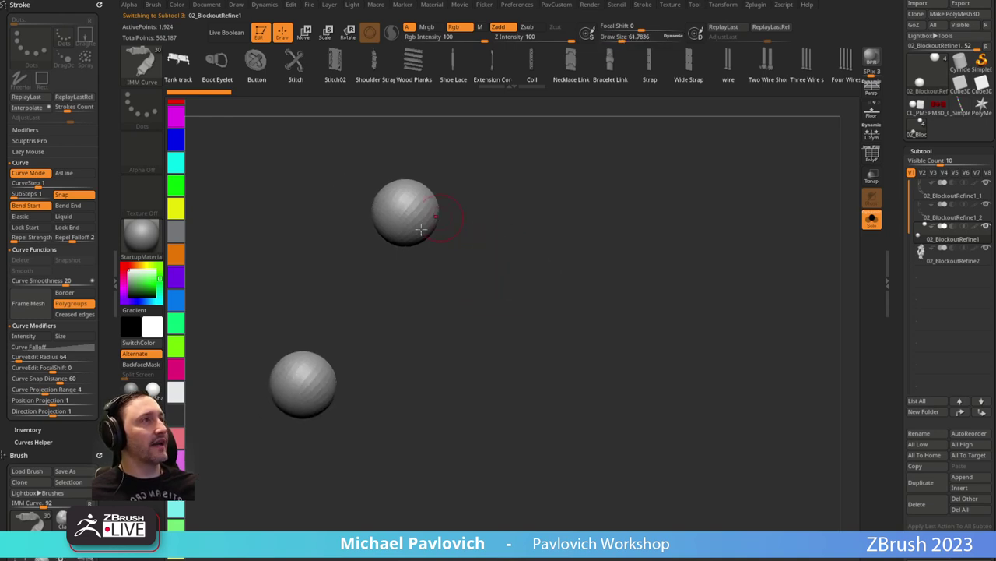
left_click_drag(398, 220, 391, 237, "ctrl")
left_click_drag(356, 352, 342, 373)
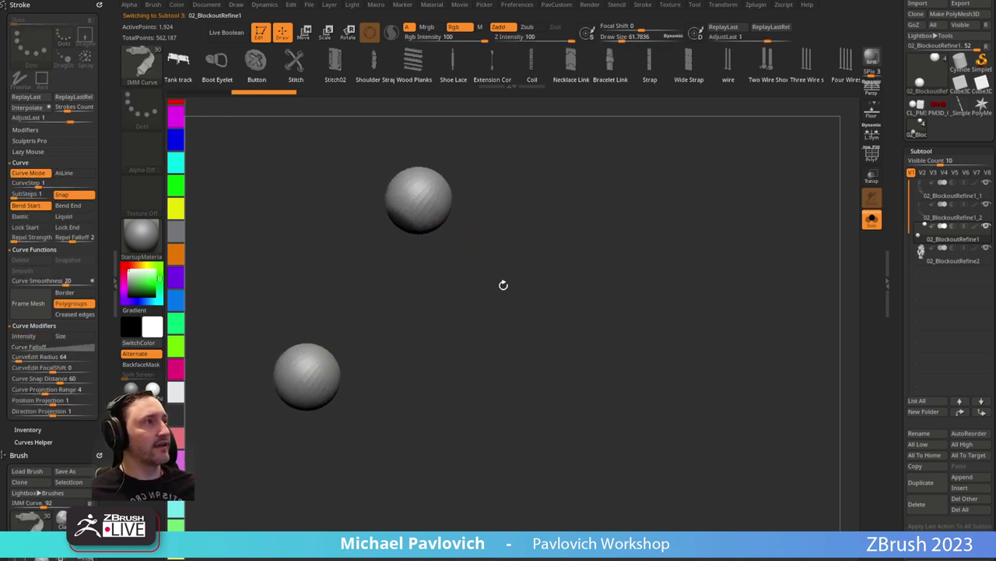
Duplicate the two spheres sideways within the subtool to make three sphere pairs.
left_click_drag(503, 285, 537, 273)
key("w")
left_click_drag(360, 326, 598, 325, "ctrl")
key("q")
Mask the facing sides of the upper and lower spheres in all three pairs.
mouse_move(651, 298)
left_mouse_down("ctrl")
mouse_move(698, 280)
mouse_move(680, 270)
left_mouse_up("ctrl")
mouse_move(618, 231)
left_mouse_down("ctrl")
mouse_move(620, 255)
mouse_move(590, 330)
mouse_move(610, 310)
mouse_move(595, 248)
left_mouse_up("ctrl")
mouse_move(556, 177)
left_mouse_down("ctrl")
mouse_move(554, 159)
mouse_move(542, 176)
left_mouse_up("ctrl")
left_click_drag(448, 336, 455, 341, "ctrl")
left_click_drag(430, 182, 442, 164, "ctrl")
left_click_drag(332, 348, 337, 338, "ctrl")
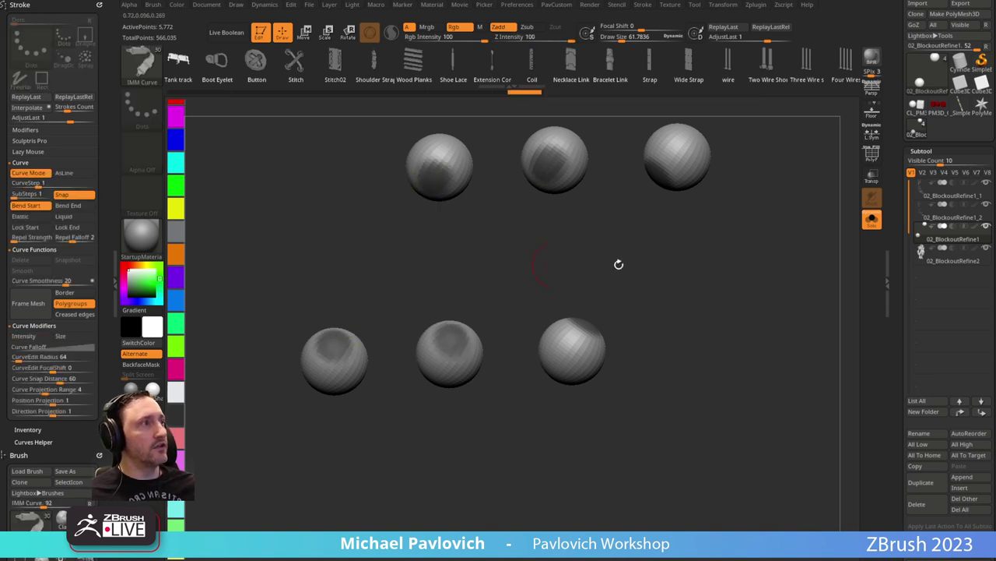
Try to run Slime Bridge on the three masked sphere pairs.
left_click_drag(697, 271, 819, 257)
left_click_drag(908, 249, 908, 238)
scroll(908, 237, "down", 10)
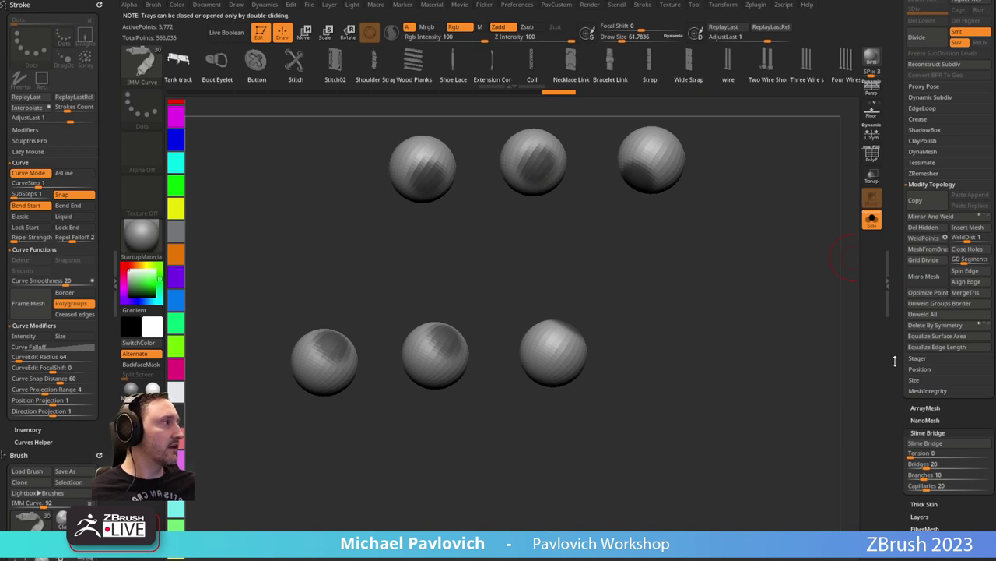
scroll(899, 361, "down", 2)
left_click(924, 378)
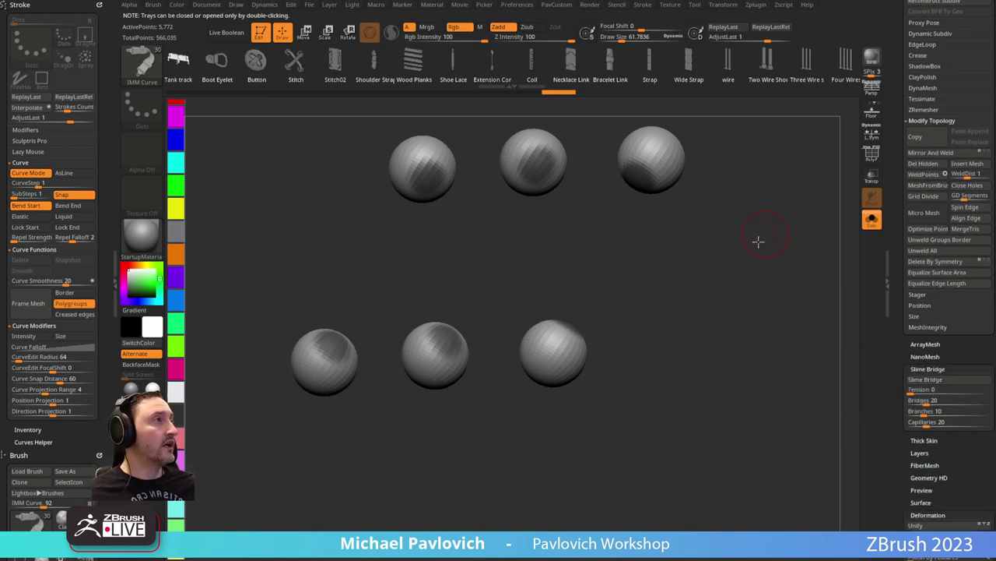
Clear the masks, mask the facing sides of only the rightmost sphere pair, and generate a Slime Bridge between them.
left_click_drag(759, 243, 704, 280)
left_click_drag(635, 185, 638, 181, "ctrl")
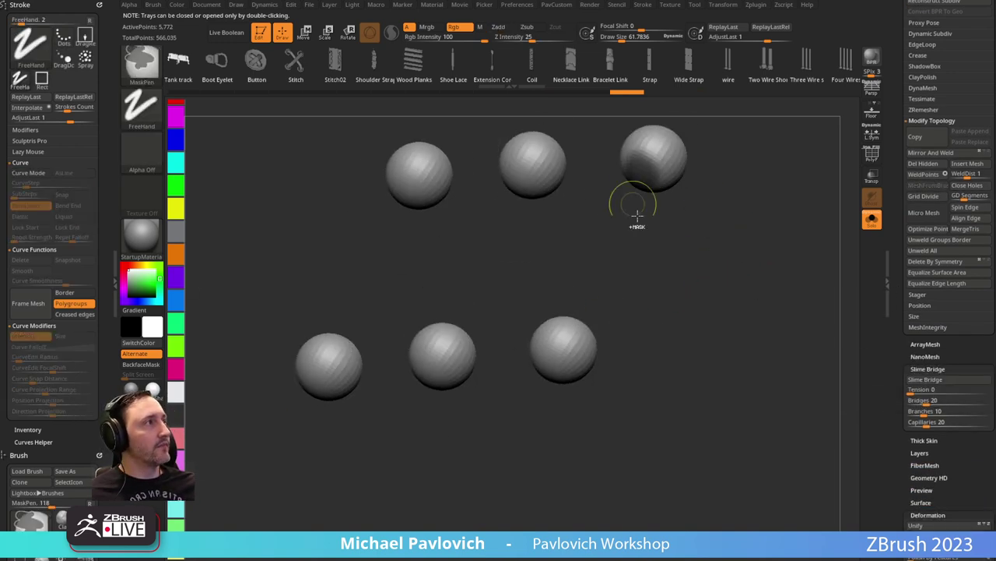
left_click_drag(581, 320, 556, 333, "ctrl")
left_click(926, 379)
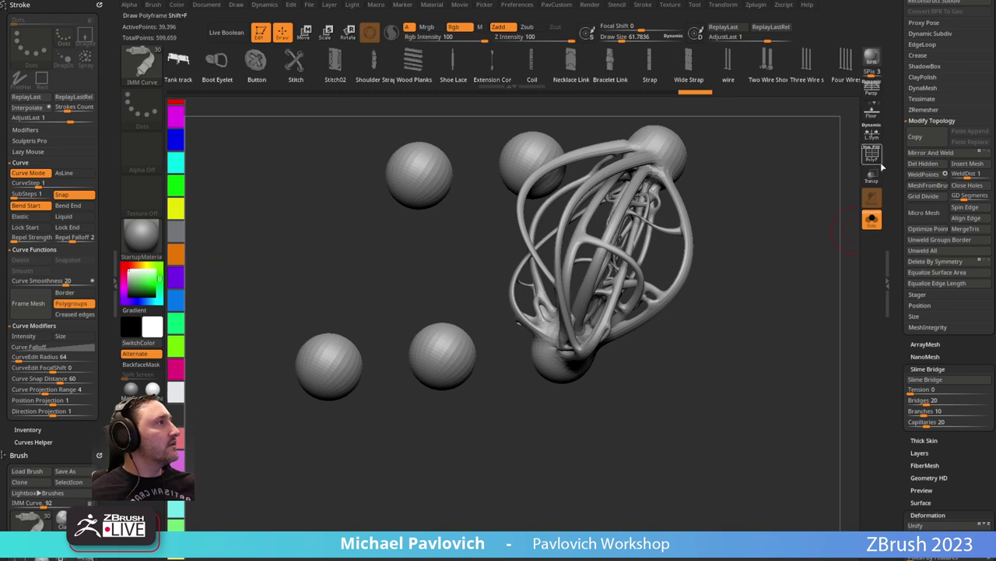
Delete all subtools of the mech tool and switch to the Standard brush.
left_click_drag(883, 168, 883, 398)
left_click(965, 558)
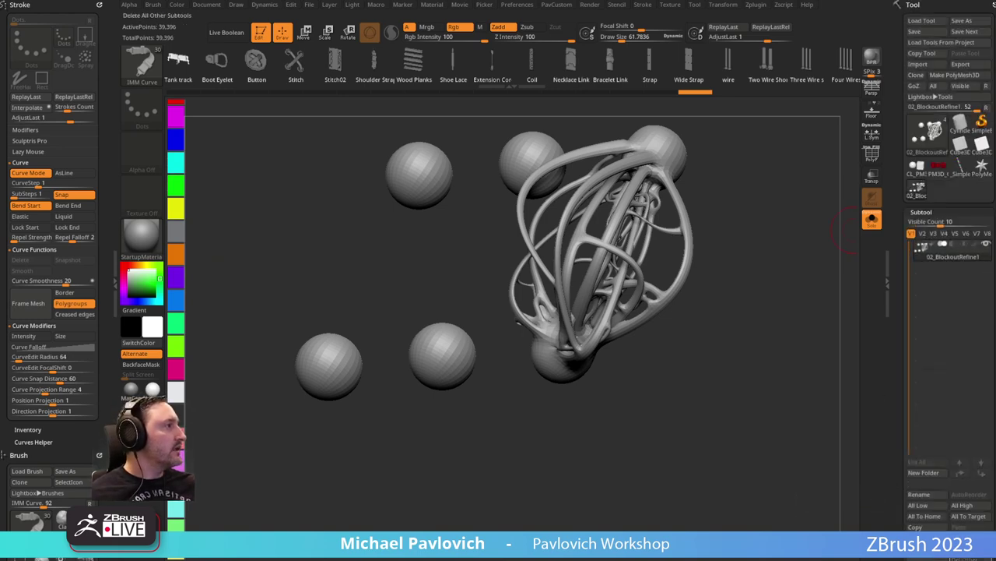
mouse_move(894, 502)
left_mouse_down()
mouse_move(894, 433)
mouse_move(896, 498)
left_mouse_up()
left_click(970, 503)
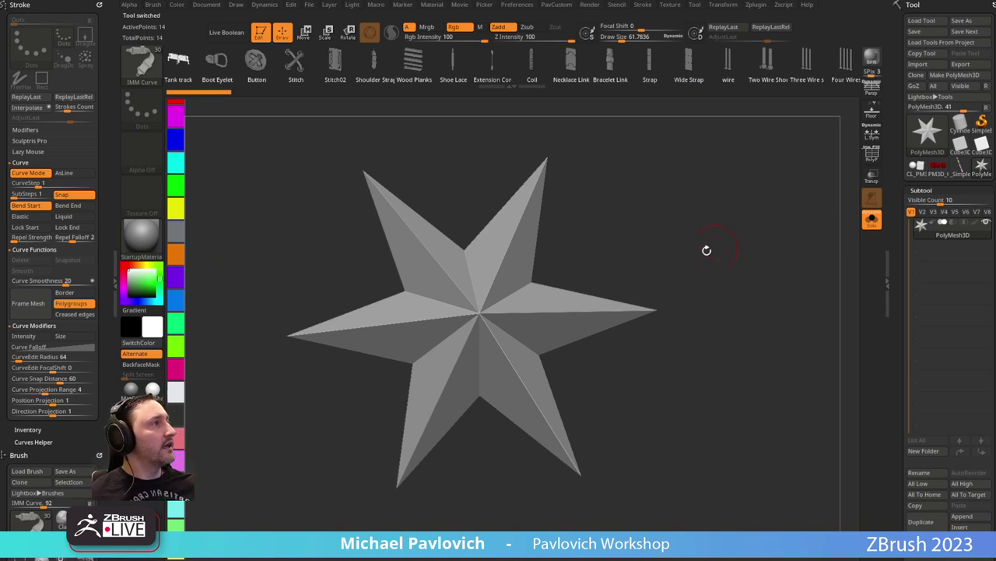
key("b")
key("s")
key("t")
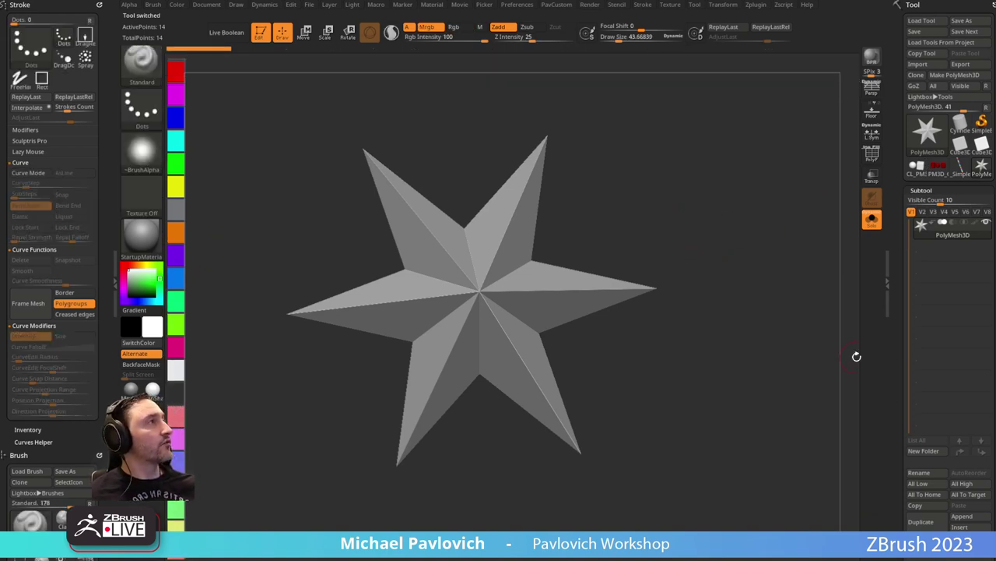
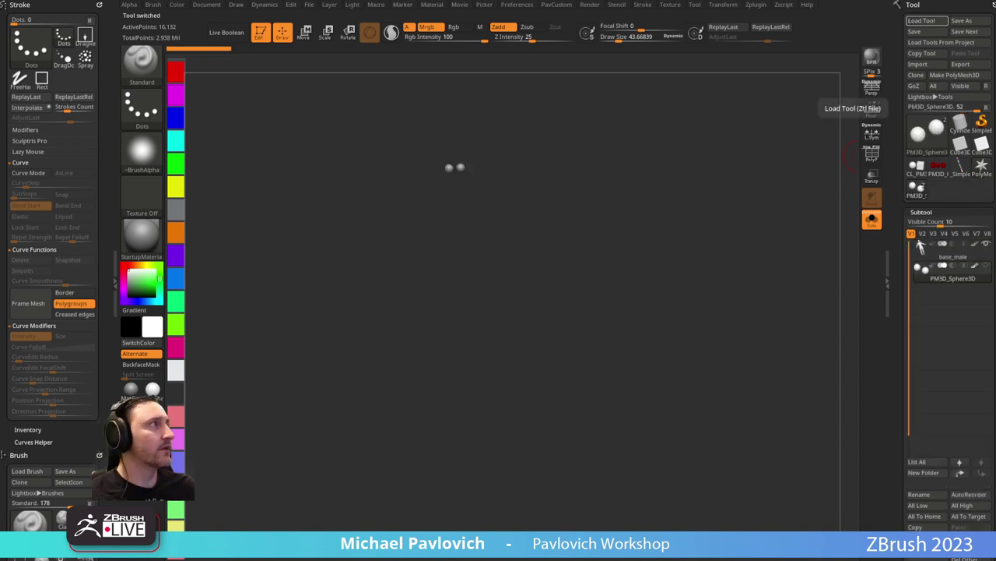
Turn off solo to show the full base_male figure and set the draw size to about 21.
left_click(868, 225)
left_click_drag(687, 260, 794, 260)
left_click_drag(705, 260, 718, 254, "alt")
key("s")
left_click(695, 254)
Duplicate the base_male subtool and bring its geometry subdivision settings into view.
left_click_drag(899, 276, 902, 159)
left_click_drag(900, 311, 898, 396)
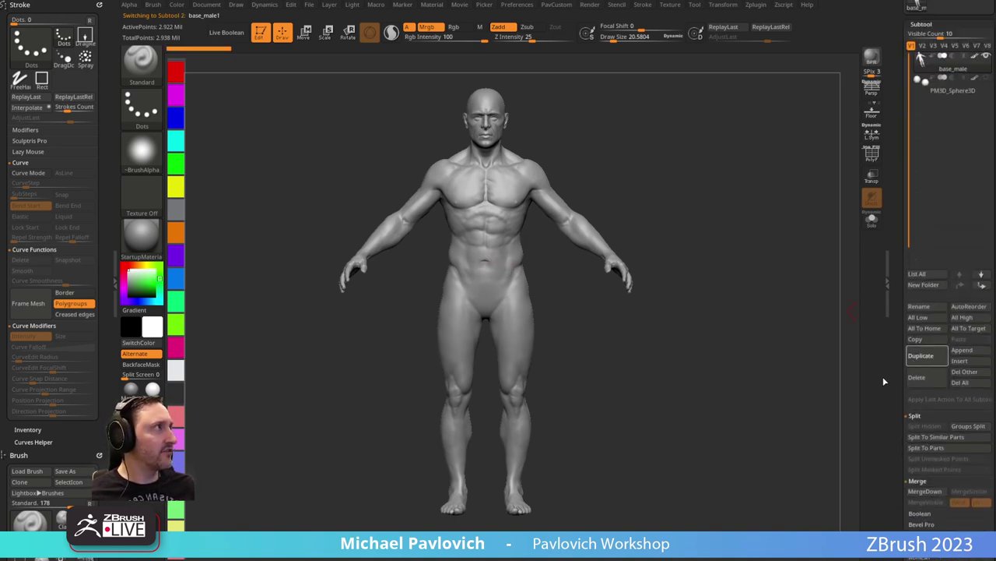
left_click_drag(897, 254, 897, 179)
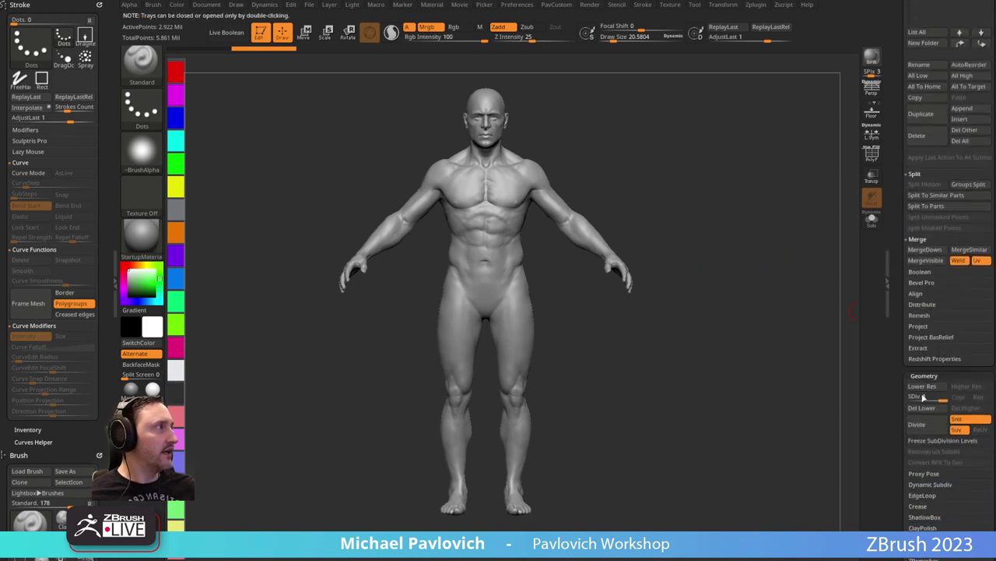
Reduce the duplicated base_male1 figure to subdivision level 2 by deleting its higher and lower levels, and isolate it with Solo.
left_click(925, 397)
left_click(961, 408)
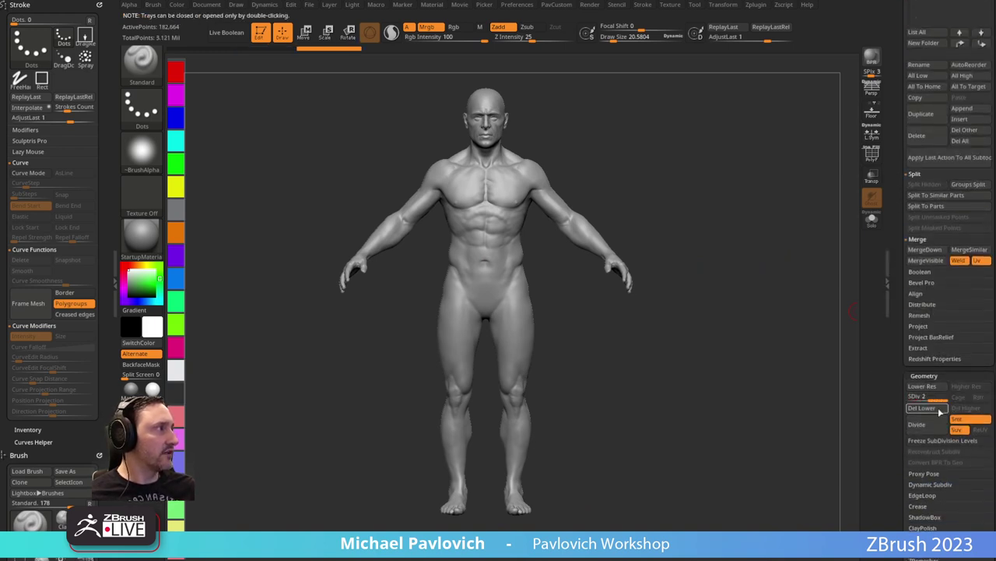
left_click(939, 411)
key("space")
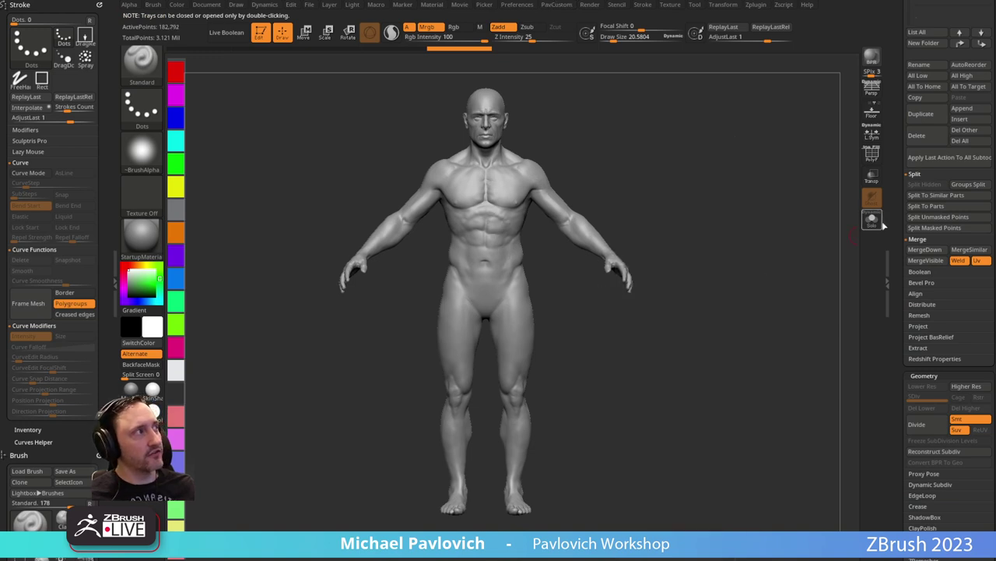
left_click(872, 220)
mouse_move(731, 216)
left_mouse_down()
mouse_move(706, 213)
mouse_move(735, 215)
left_mouse_up()
left_click_drag(897, 207, 897, 268)
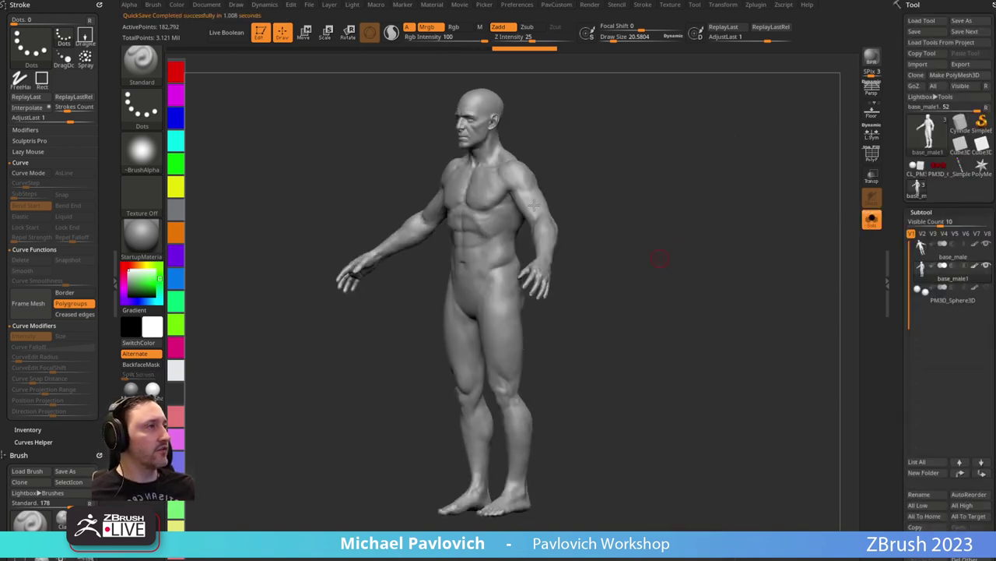
Display the polyframe on the duplicated figure and merge all its polygroups into a single group.
mouse_move(659, 257)
left_mouse_down("shift")
mouse_move(553, 276)
mouse_move(537, 295)
mouse_move(532, 273)
mouse_move(560, 294)
left_mouse_up("shift")
key("[")
key("[")
left_click_drag(401, 218, 393, 269, "alt")
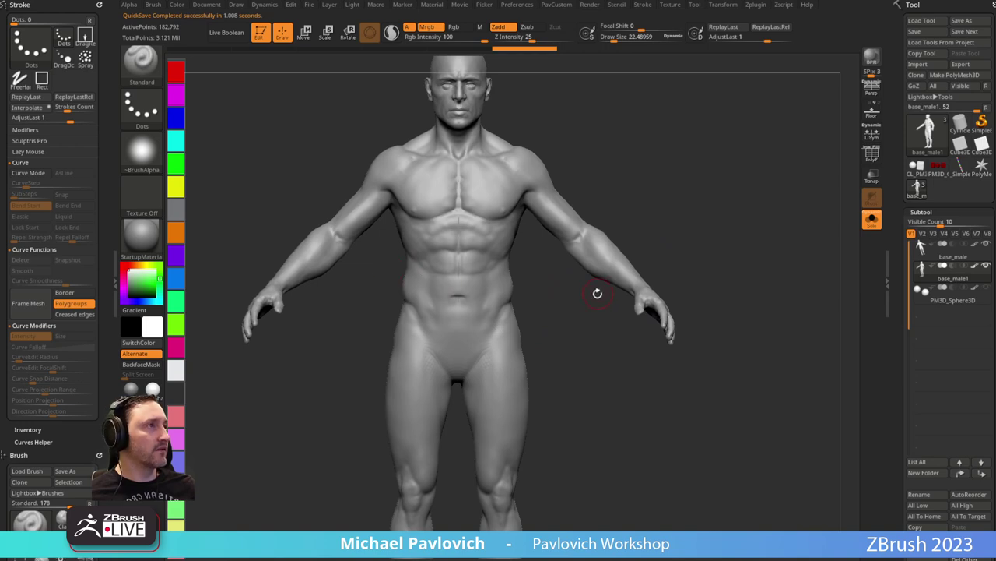
left_click(872, 156)
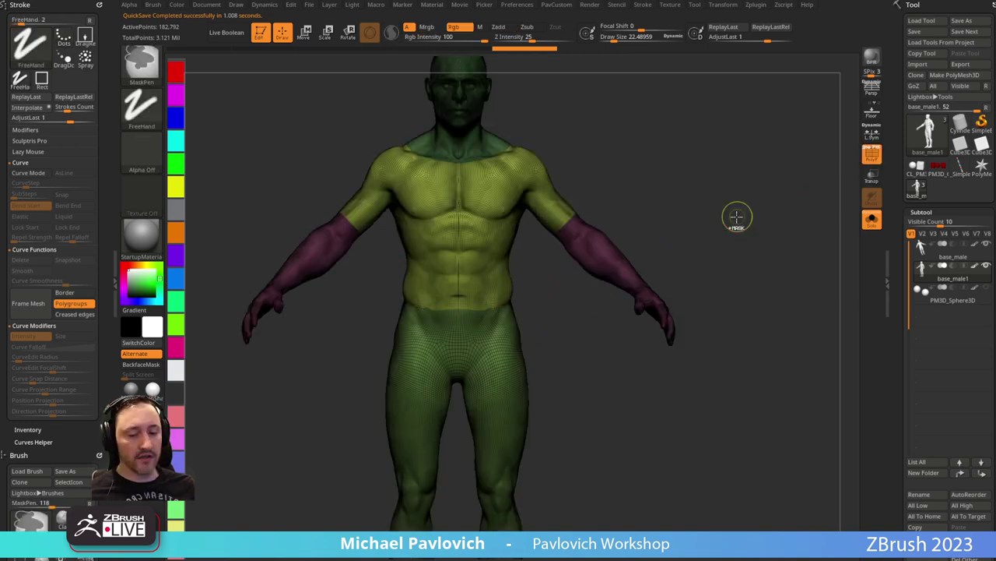
key("shift+f")
left_click(872, 157)
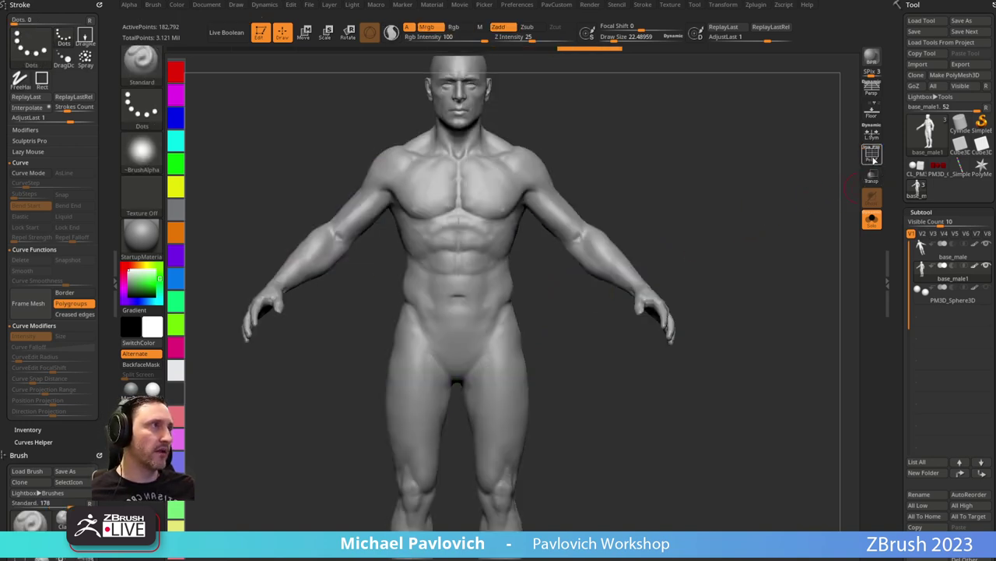
left_click(872, 158)
Slice the figure above and below the waistline with the SliceCurve brush, redoing the upper cut to leave a narrow belt-line polygroup.
left_click(141, 62, "ctrl+shift")
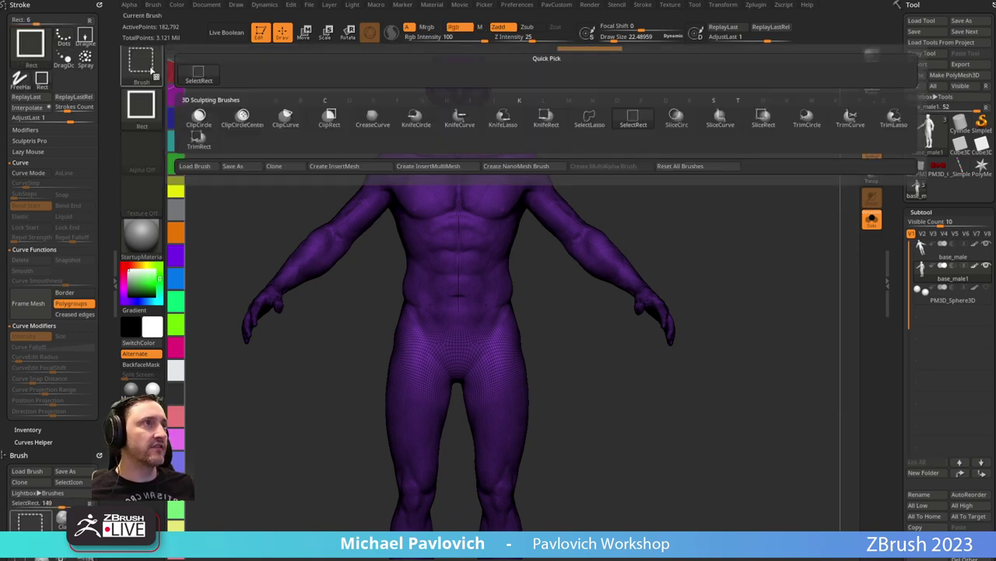
left_click(147, 80, "ctrl+shift")
left_click(148, 72, "ctrl+shift")
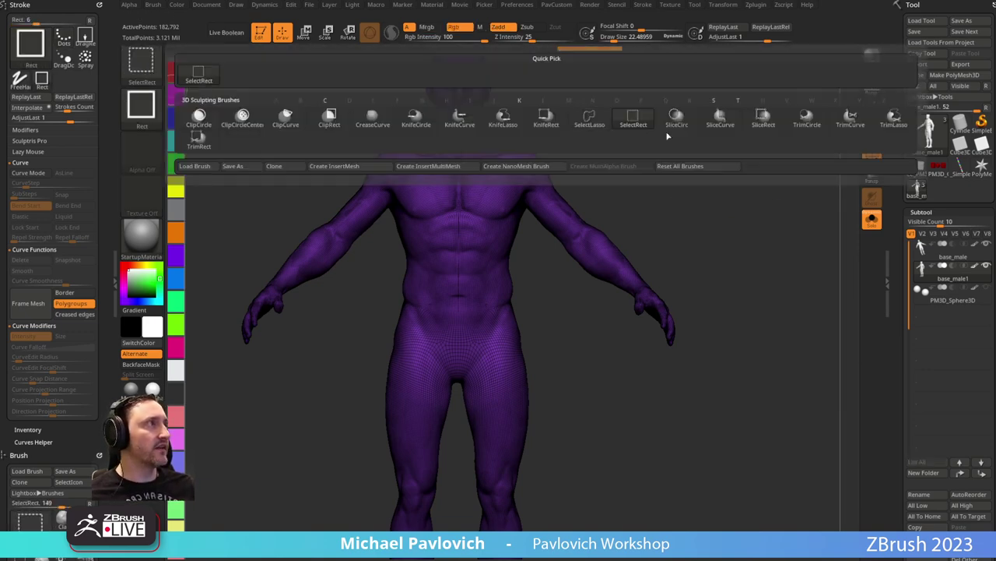
left_click(720, 118, "ctrl+shift")
left_click_drag(763, 215, 689, 221, "shift")
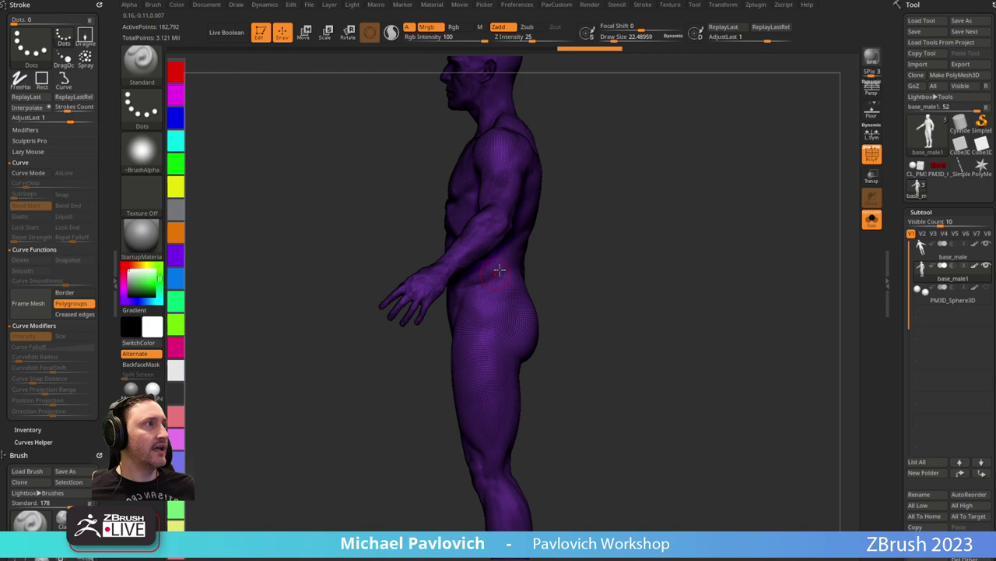
key("ctrl+shift+space")
left_click(586, 220, "ctrl+shift")
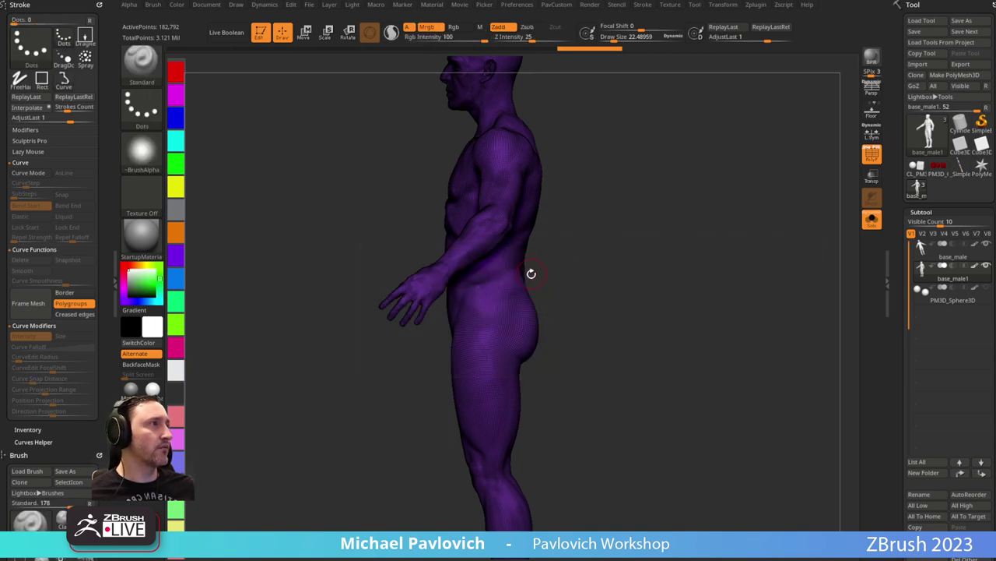
mouse_move(274, 308)
left_mouse_down("ctrl+shift")
mouse_move(309, 314)
mouse_move(712, 252)
mouse_move(714, 242)
left_mouse_up("ctrl+shift")
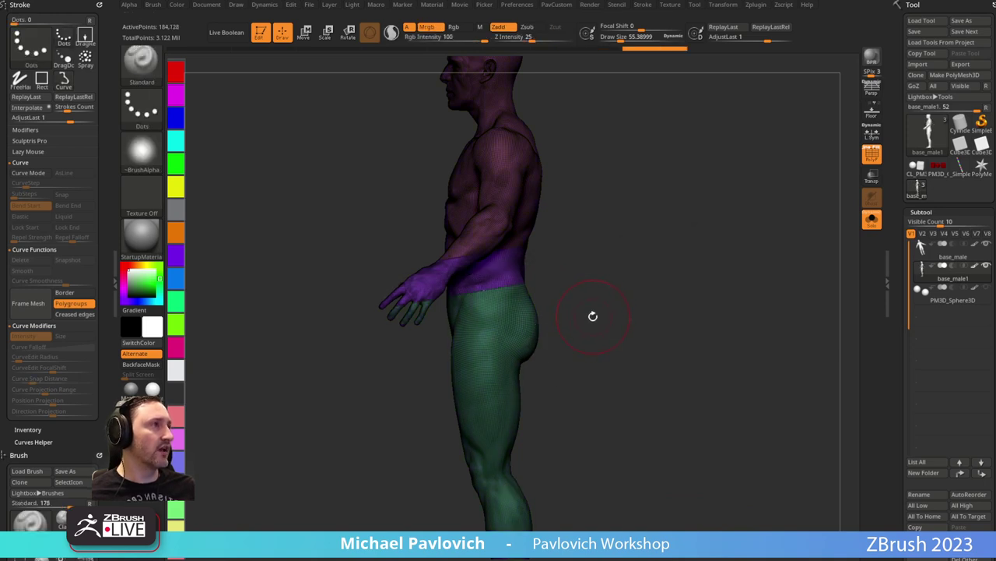
key("ctrl+z")
mouse_move(353, 288)
left_mouse_down("ctrl+shift")
mouse_move(711, 251)
mouse_move(703, 233)
mouse_move(712, 248)
left_mouse_up("ctrl+shift")
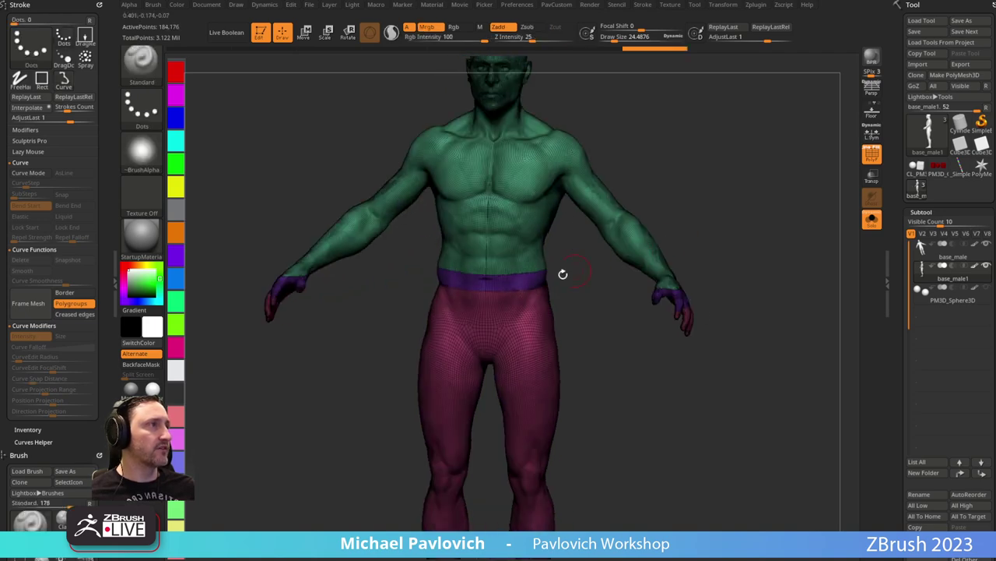
Isolate the sliced belt-line polygroup and delete the rest of the body.
left_click(534, 278, "ctrl+shift")
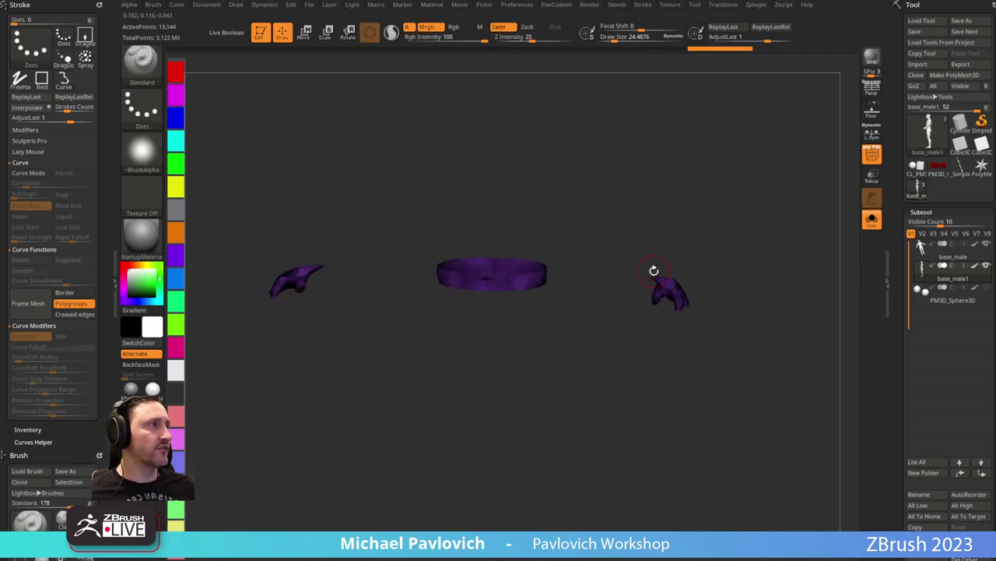
key("space")
left_click(602, 236)
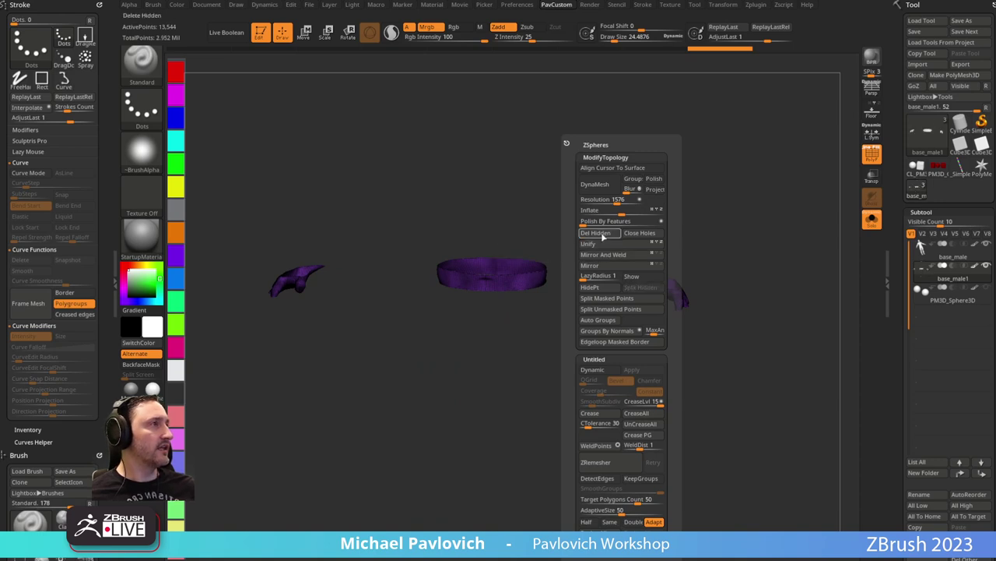
Separate the remaining pieces with Auto Groups, isolate the waist ring, and delete the leftover hand pieces.
left_click(601, 319)
left_click(535, 279, "ctrl+shift")
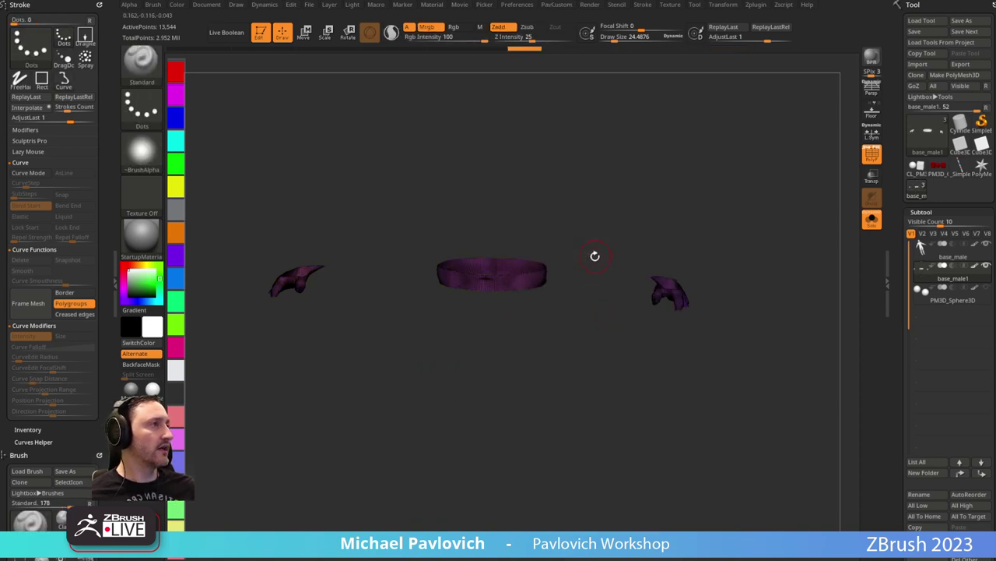
key("space")
left_click(586, 321)
left_click(510, 285, "ctrl+shift")
key("space")
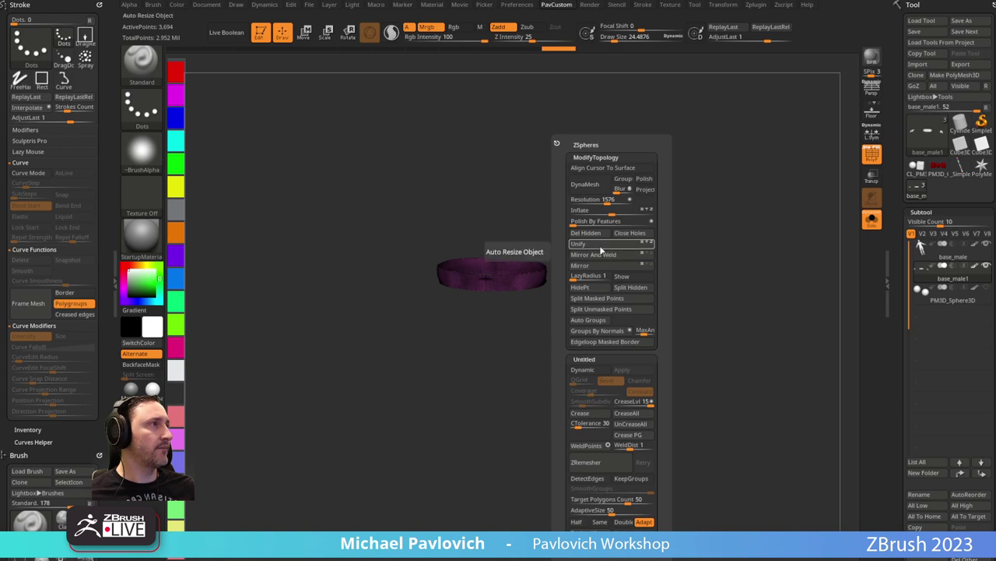
left_click(599, 235)
Toggle the Polish By Features mode and polish the waist ring to smooth its surface and borders.
left_click_drag(622, 270, 684, 275, "alt")
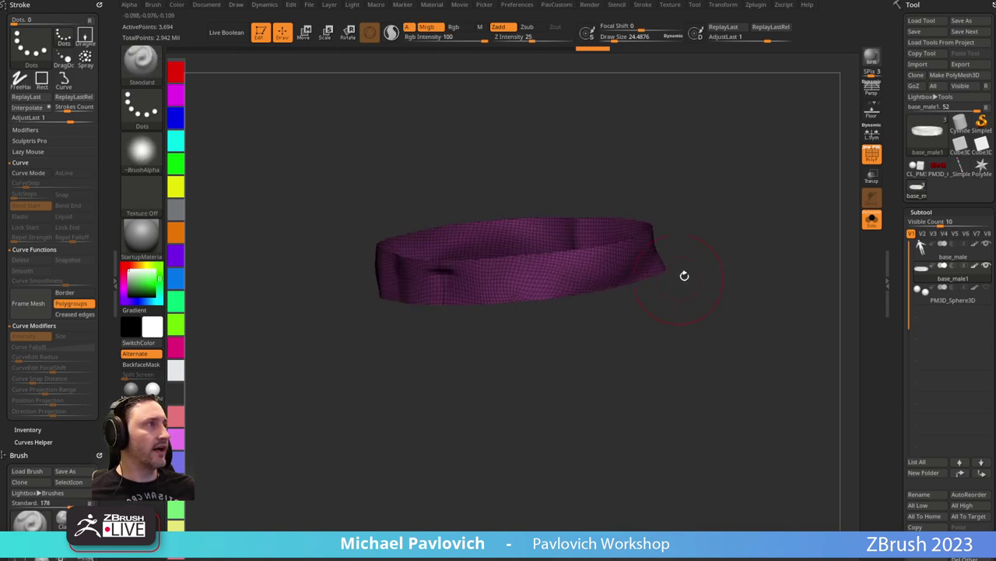
key("space")
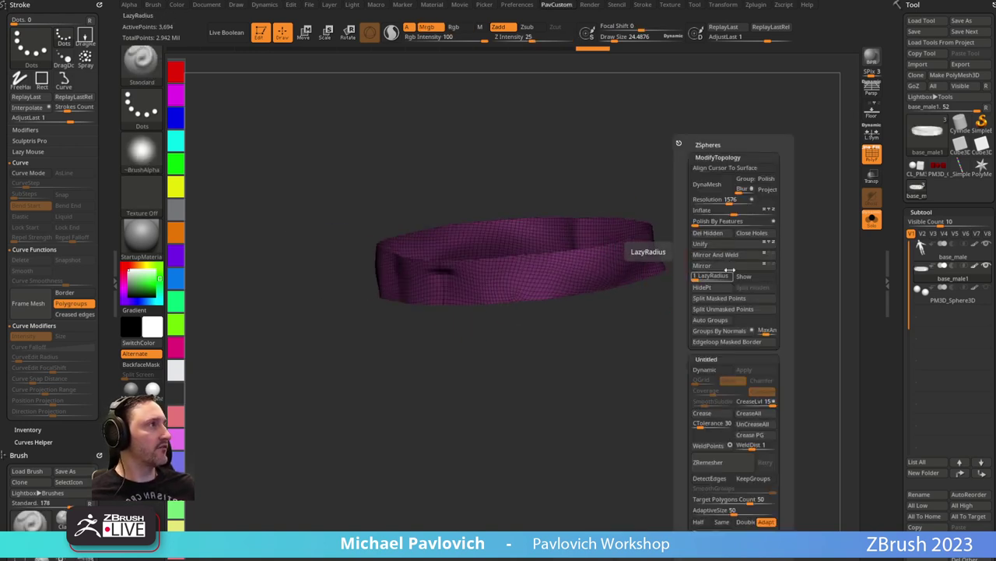
left_click(775, 223)
left_click(695, 222)
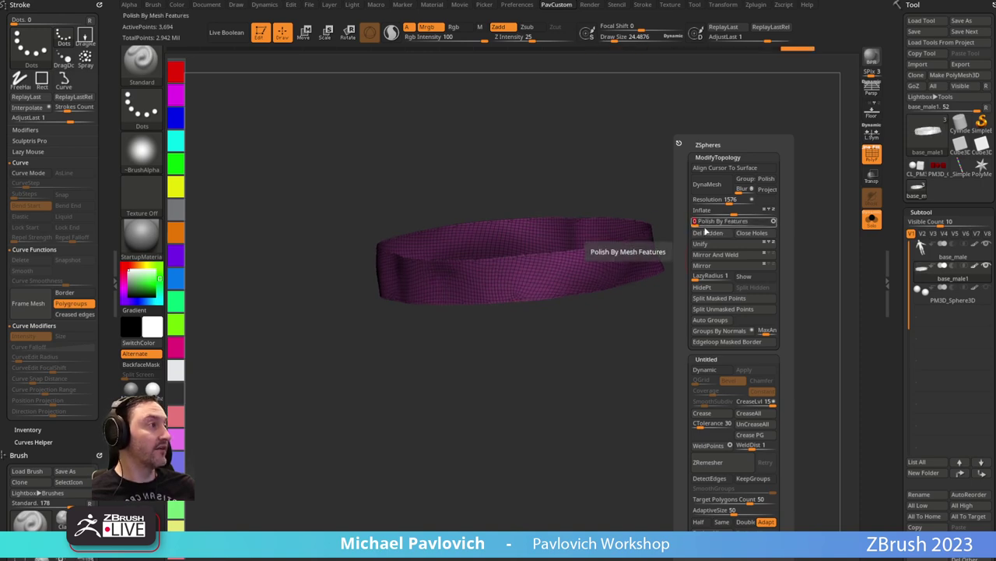
Set ZRemesher to Half with AdaptiveSize 0 and remesh the waist ring repeatedly down to a low-poly strip.
left_click(702, 522)
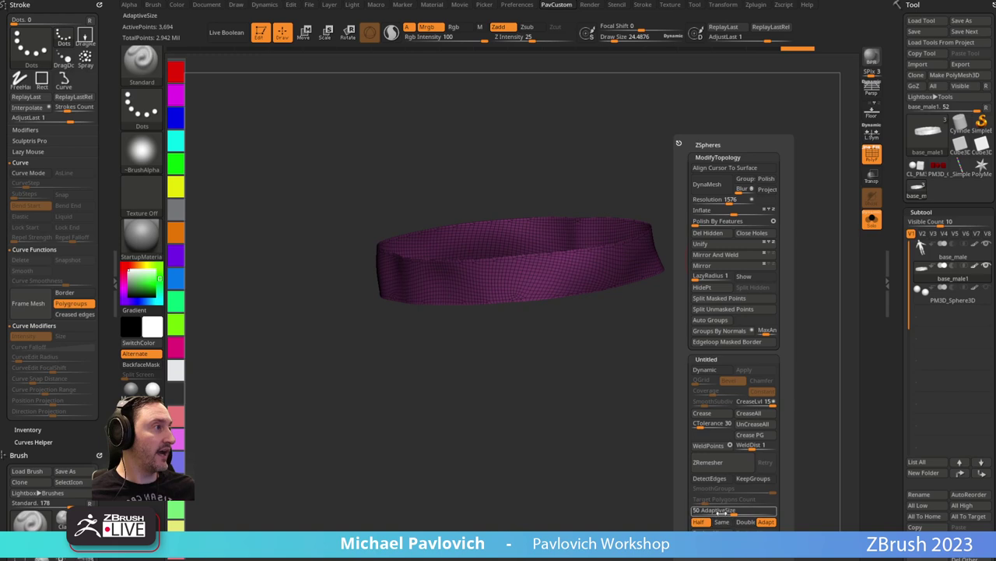
left_click_drag(723, 511, 707, 497)
left_click(722, 463)
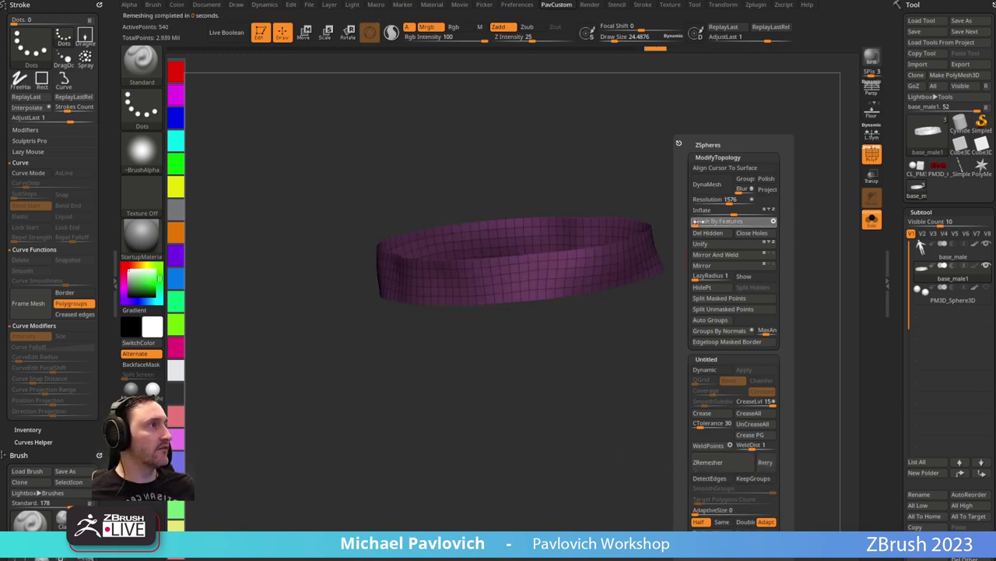
left_click(714, 463)
left_click(716, 464)
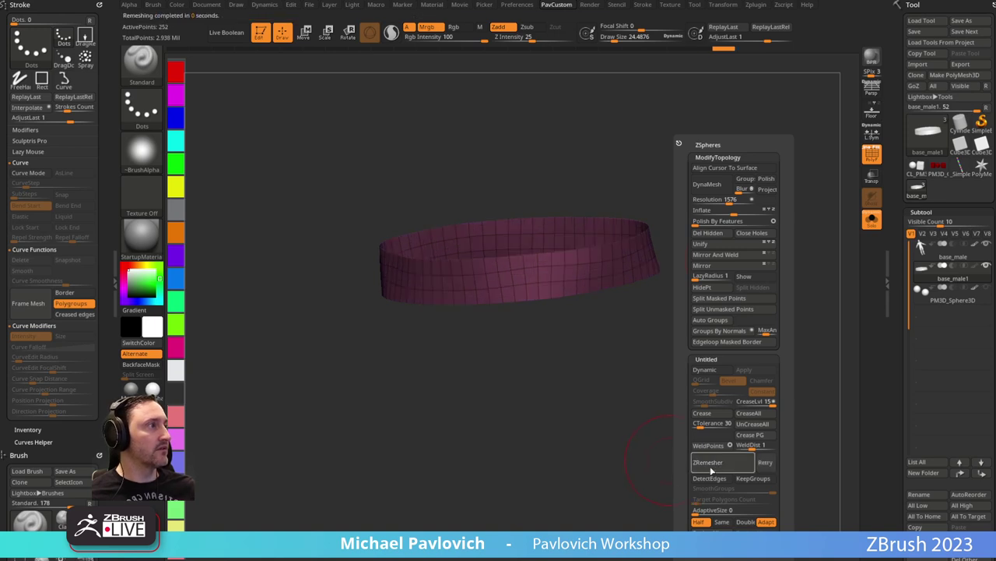
Switch to the ZModeler brush and make the low-poly ring symmetrical with Mirror And Weld.
left_click_drag(607, 369, 610, 392)
key("b")
key("z")
key("m")
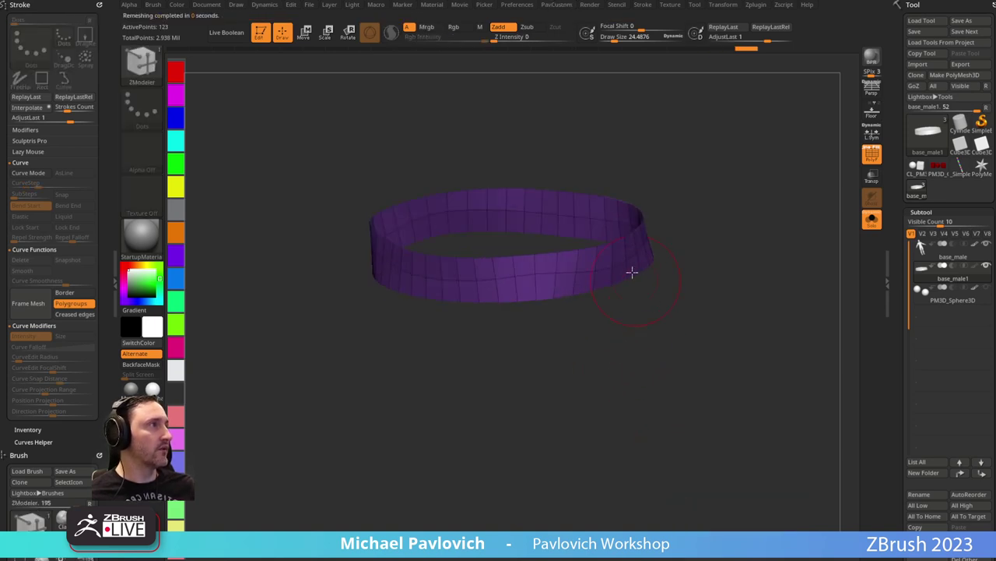
key("space")
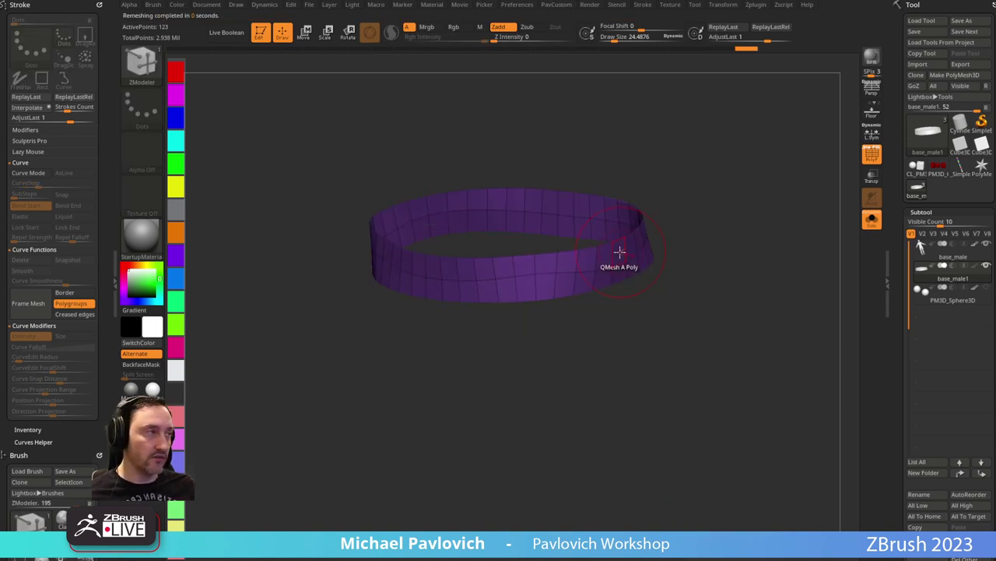
key("2")
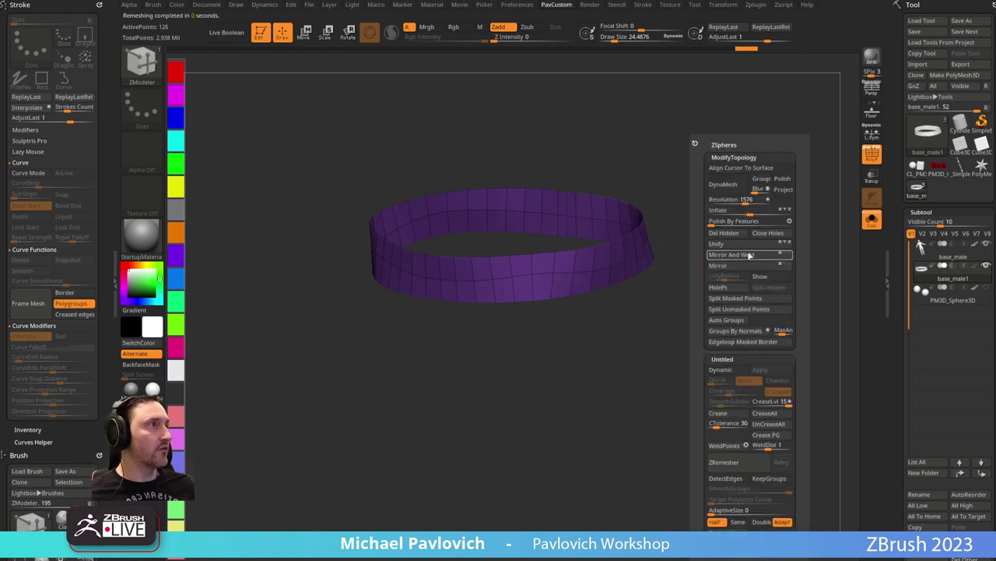
left_click(750, 254)
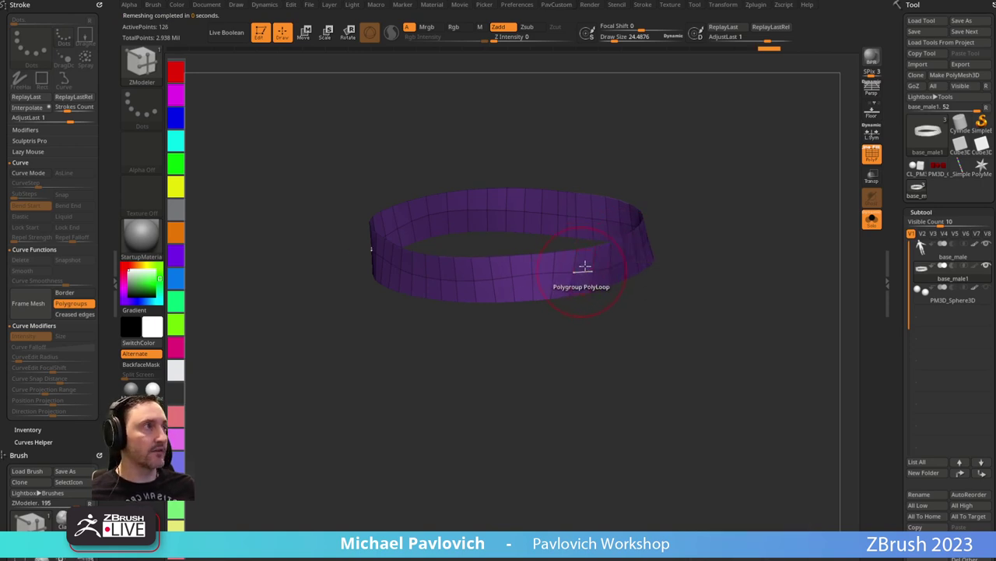
left_click_drag(671, 263, 732, 269)
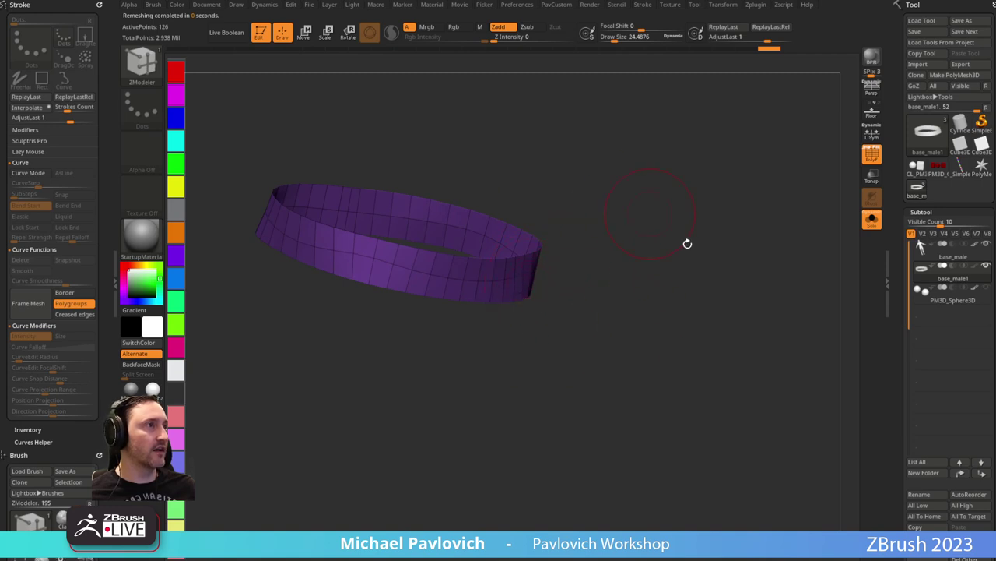
left_click_drag(709, 311, 685, 283)
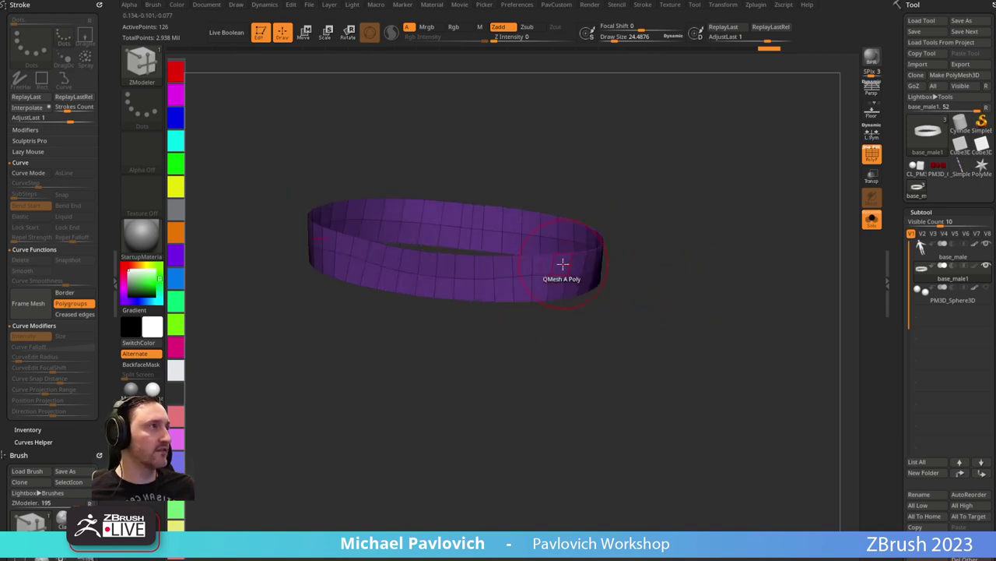
Set the ZModeler polygon action to QMesh Polygroup All and extrude the ring outward into a thin belt.
key("space")
left_click(636, 310)
left_click(573, 282)
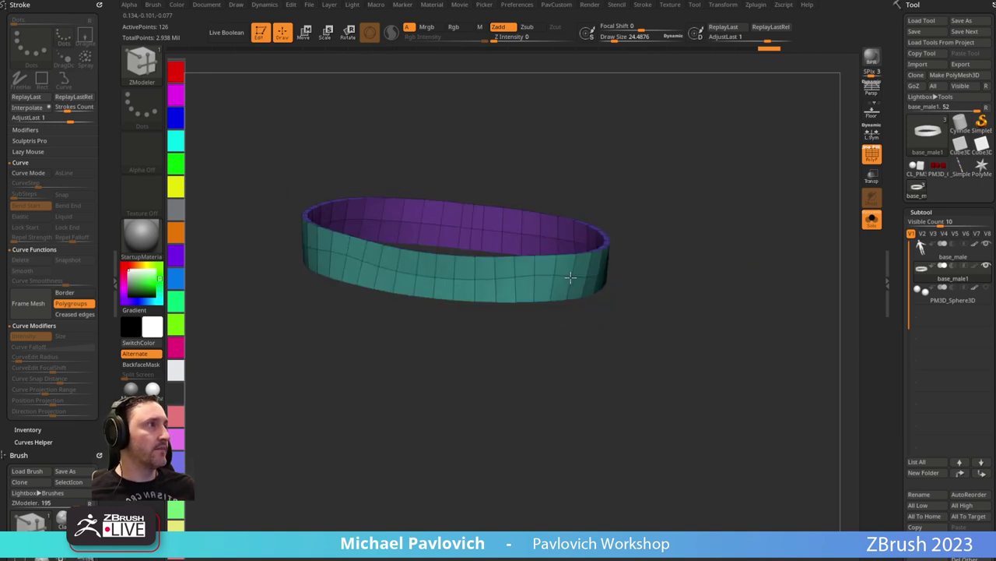
left_click(871, 220)
left_click_drag(725, 257, 858, 272)
key("alt+s")
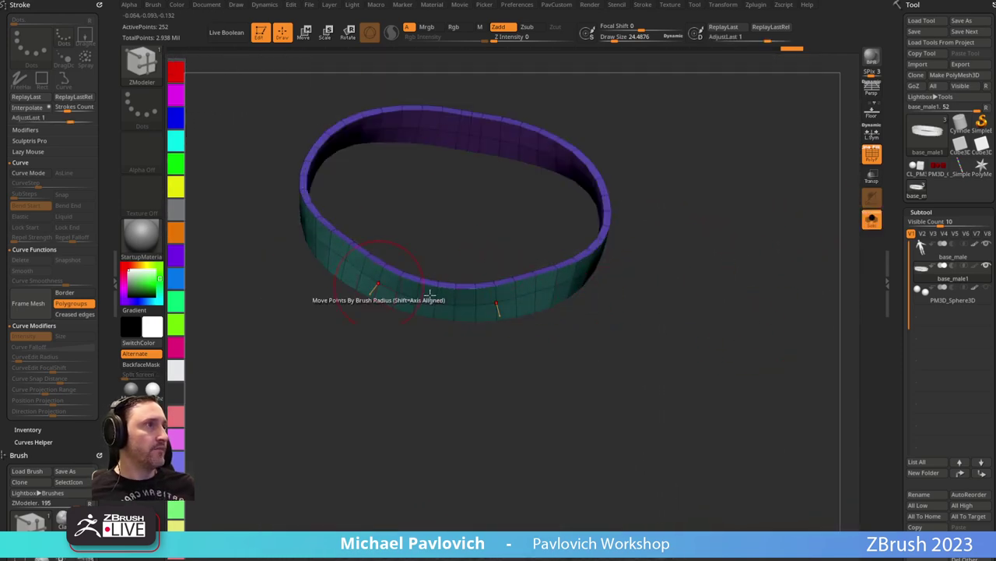
left_click_drag(499, 349, 699, 292)
Try smoothing the thickened belt with several passes of Polish By Features.
key("3")
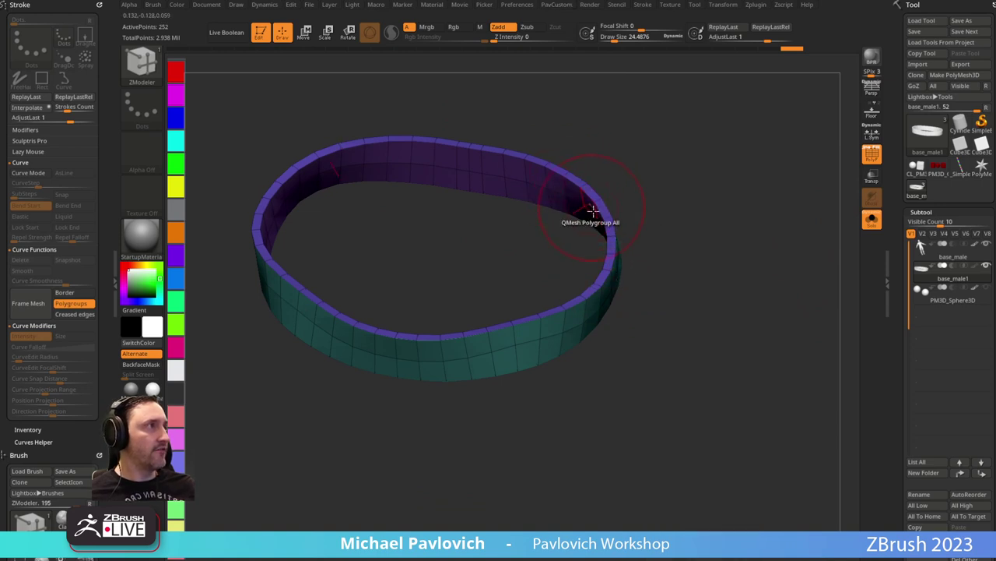
key("3")
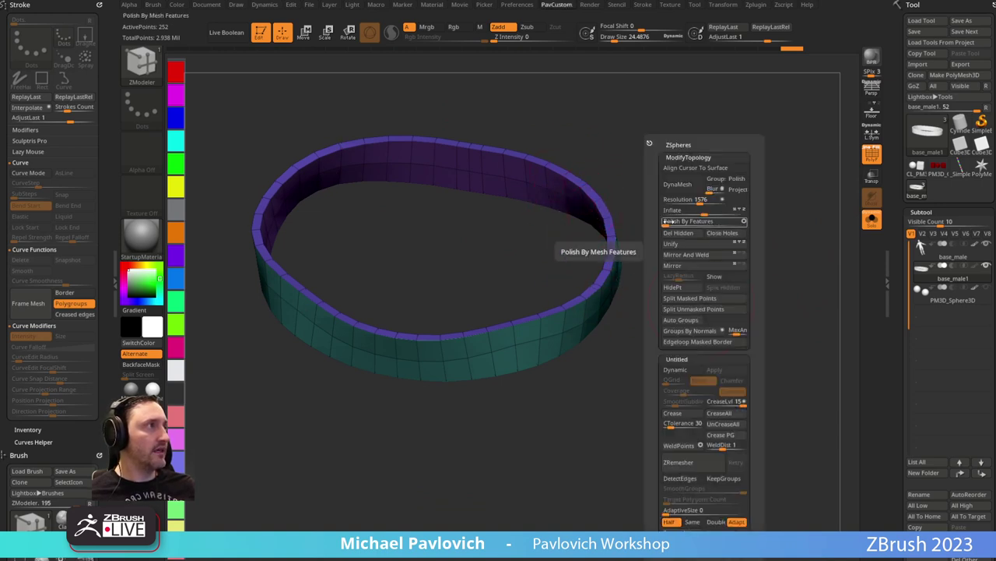
left_click(668, 221)
left_click(668, 222)
left_click(668, 221)
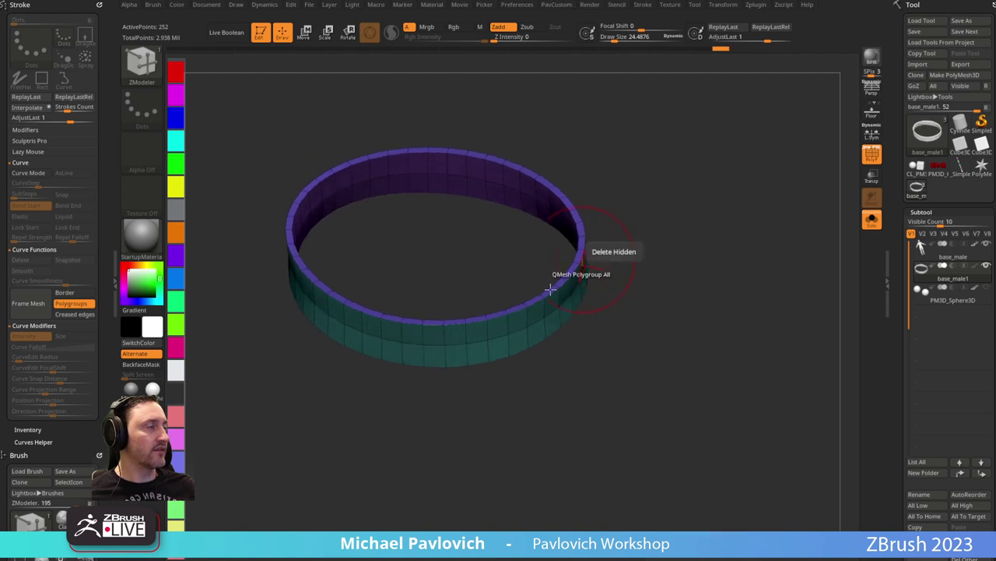
Set the draw size to 1 and delete the edge loops running around the middle of the belt with ZModeler.
key("s")
mouse_move(637, 286)
left_mouse_down()
mouse_move(590, 271)
mouse_move(657, 289)
mouse_move(682, 272)
mouse_move(665, 270)
left_mouse_up()
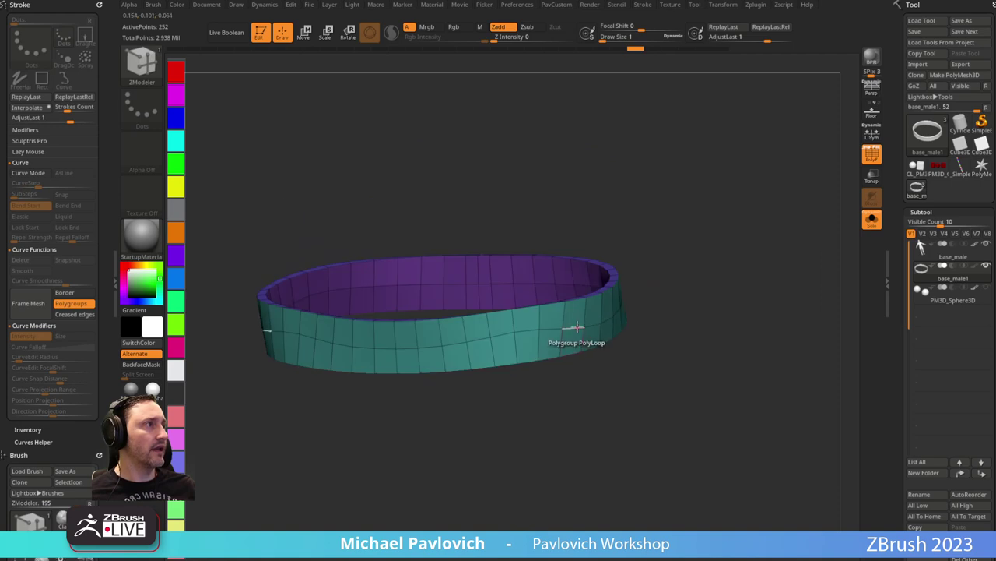
key("space")
left_click(559, 305)
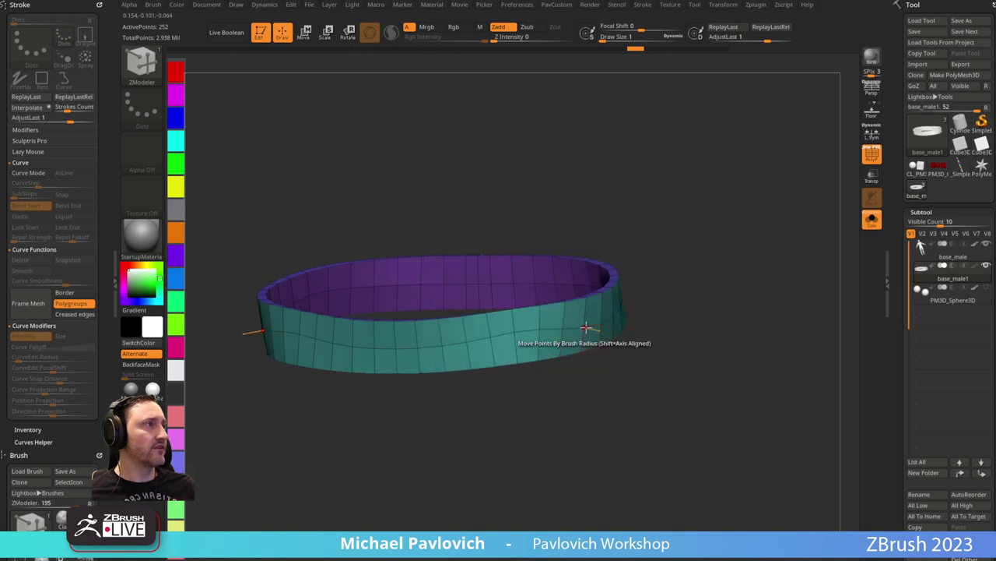
left_click_drag(646, 225, 529, 284)
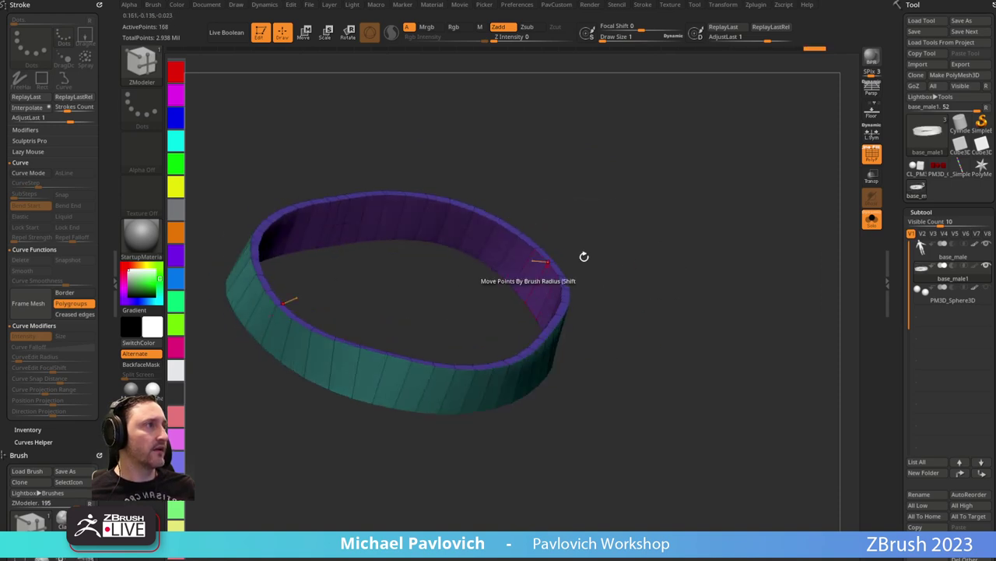
mouse_move(677, 251)
left_mouse_down()
mouse_move(667, 238)
mouse_move(661, 276)
mouse_move(520, 222)
left_mouse_up()
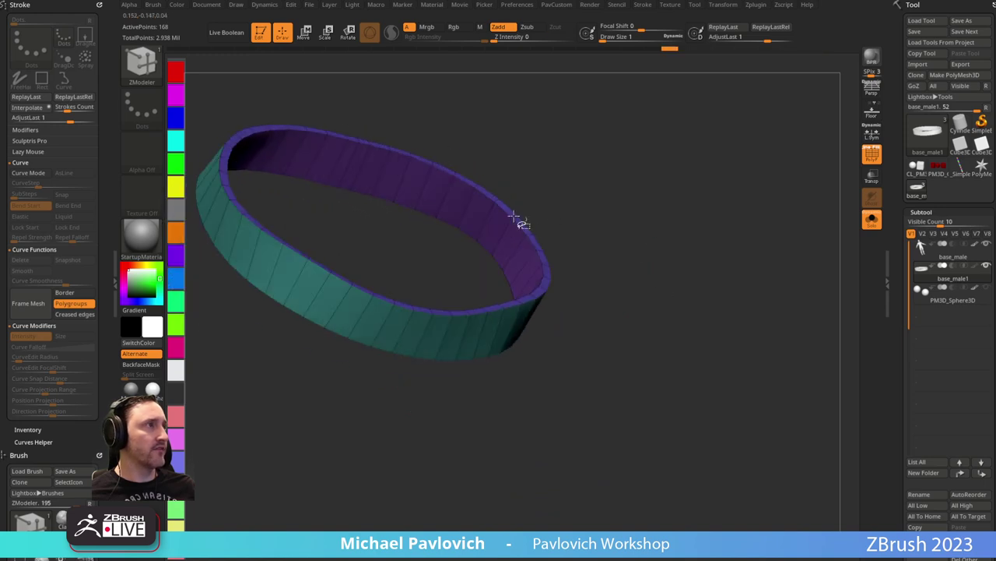
Isolate the belt's inner purple polygroup and delete the hidden geometry to return to a single-layer strip.
key("ctrl+shift")
left_click(512, 219, "ctrl+shift")
left_click(523, 221, "ctrl+shift")
left_click(582, 220, "ctrl+shift")
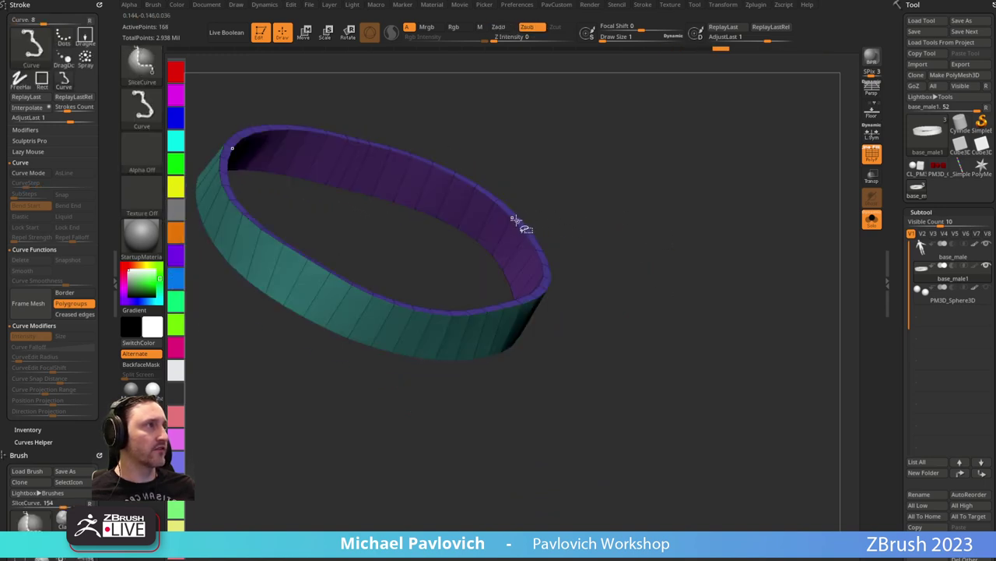
left_click(517, 217, "ctrl+shift")
left_click(519, 218, "ctrl+shift")
left_click_drag(687, 232, 670, 221)
key("2")
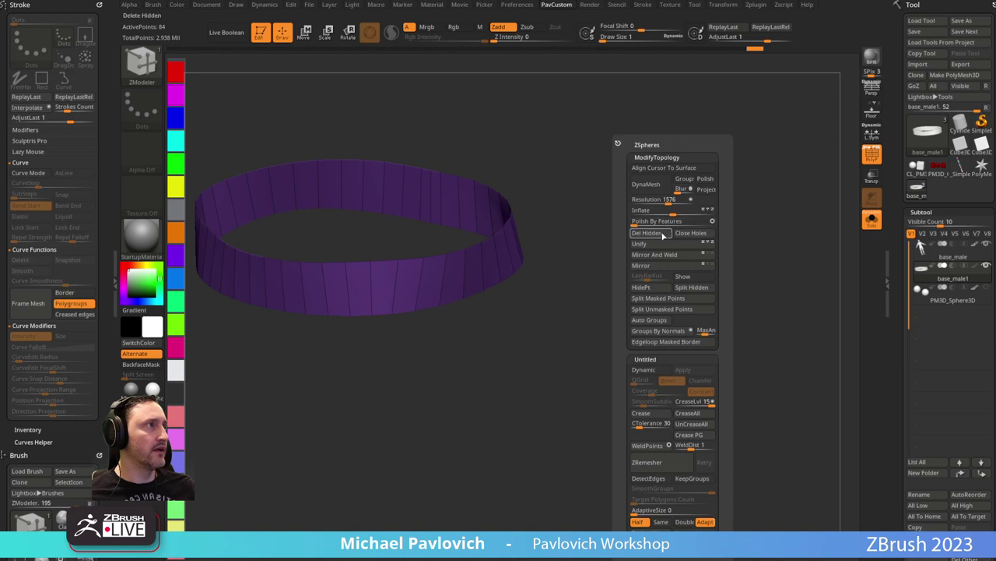
left_click(648, 233)
Extrude the single-layer strip outward into a thin belt with QMesh Polygroup All.
left_click_drag(474, 268, 482, 281)
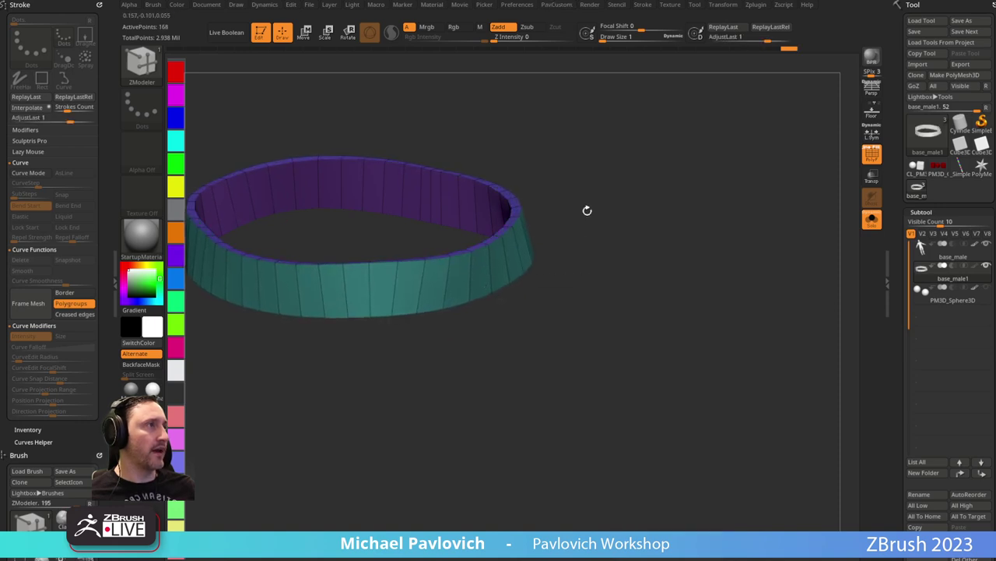
left_click_drag(584, 211, 606, 306)
left_click_drag(706, 247, 709, 266)
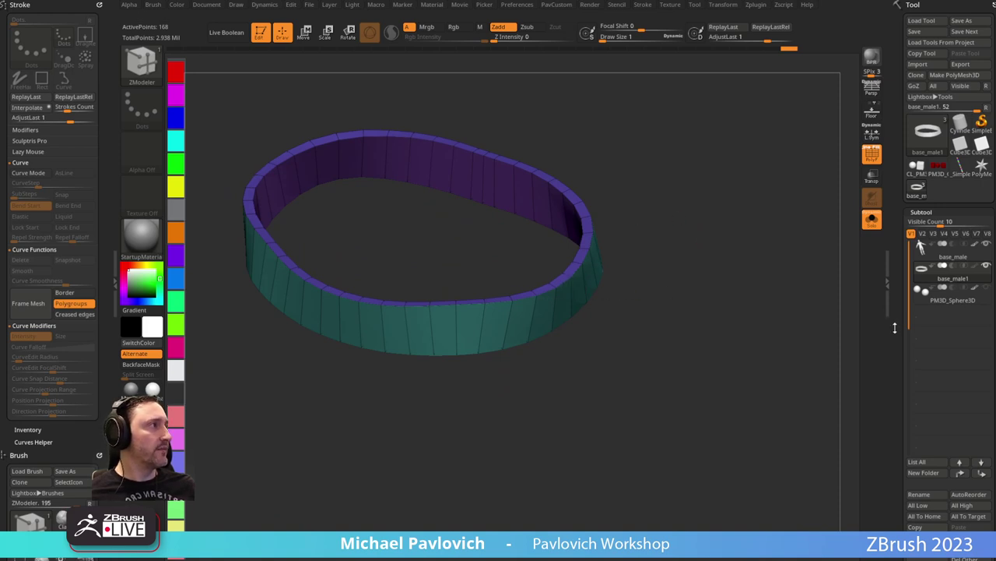
Turn off Double-sided display for the belt and flip its normals.
scroll(895, 328, "down", 15)
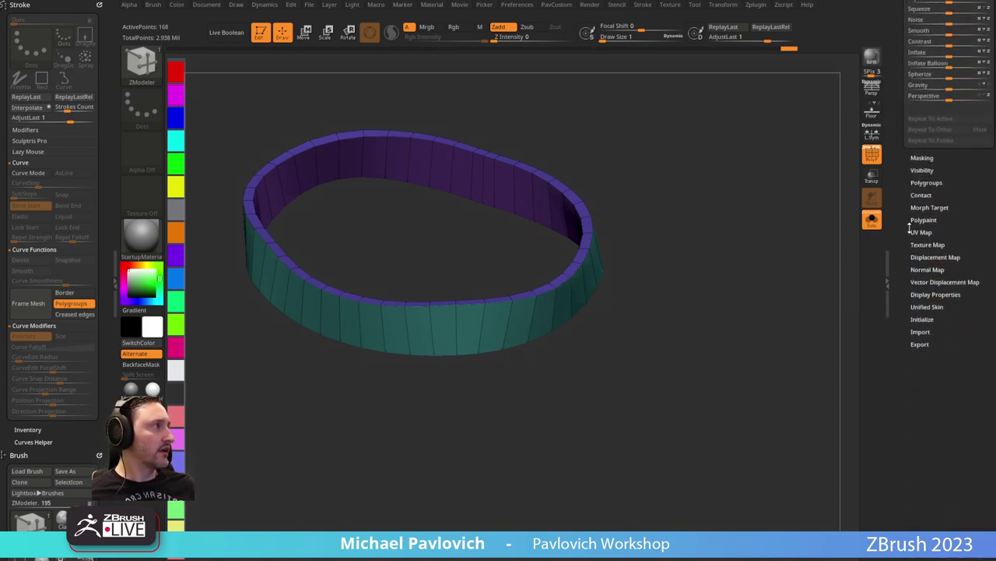
left_click(935, 294)
left_click(920, 325)
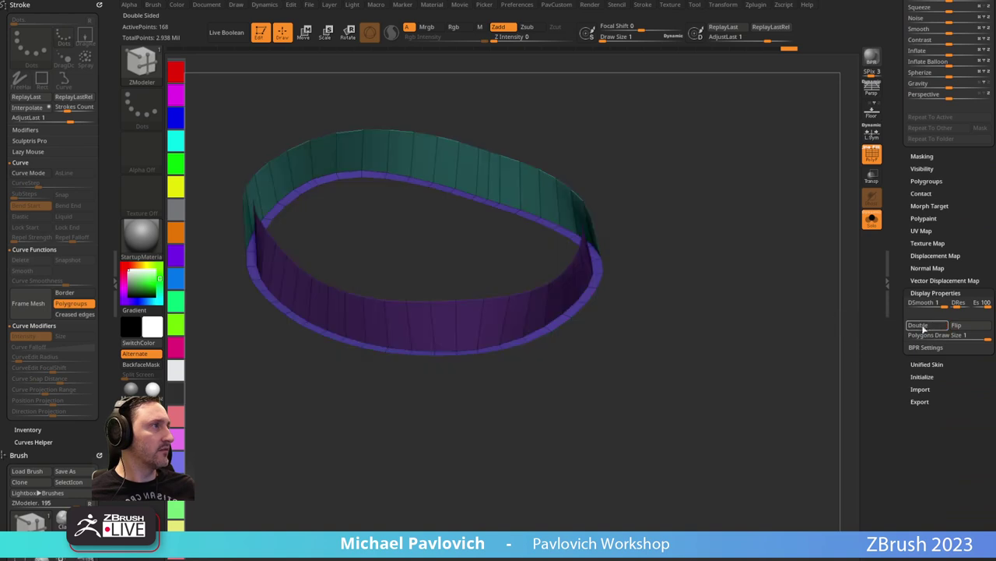
left_click_drag(732, 338, 813, 327)
left_click(958, 329)
left_click_drag(895, 244, 895, 498)
Apply Polish By Features to the belt.
left_click_drag(778, 350, 748, 297)
key("space")
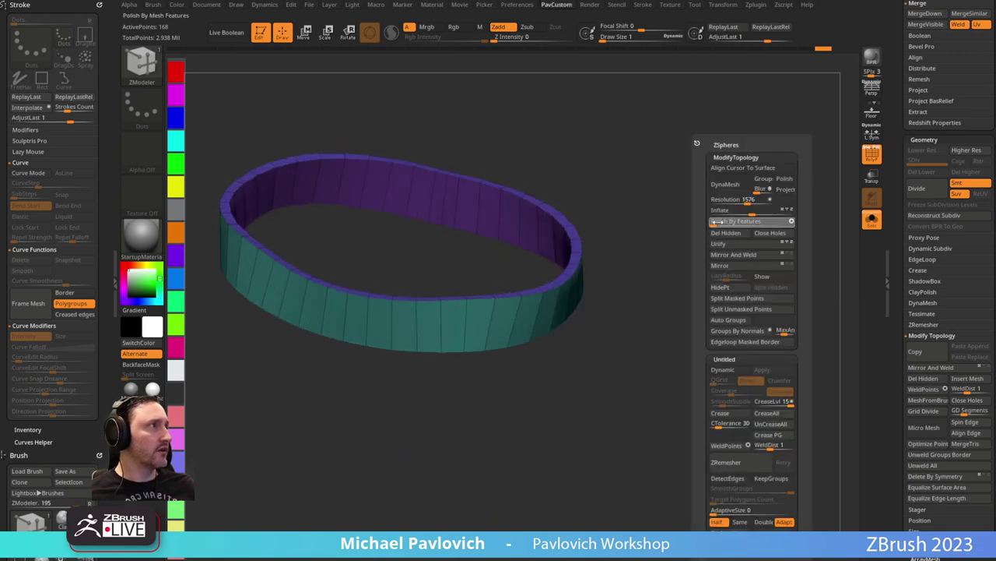
left_click(745, 222)
Turn off Solo and adjust the belt's sides to fit the figure's waist with the Move brush.
left_click(872, 221)
left_click_drag(897, 258, 896, 482)
left_click_drag(664, 334, 669, 295)
key("b")
key("m")
key("v")
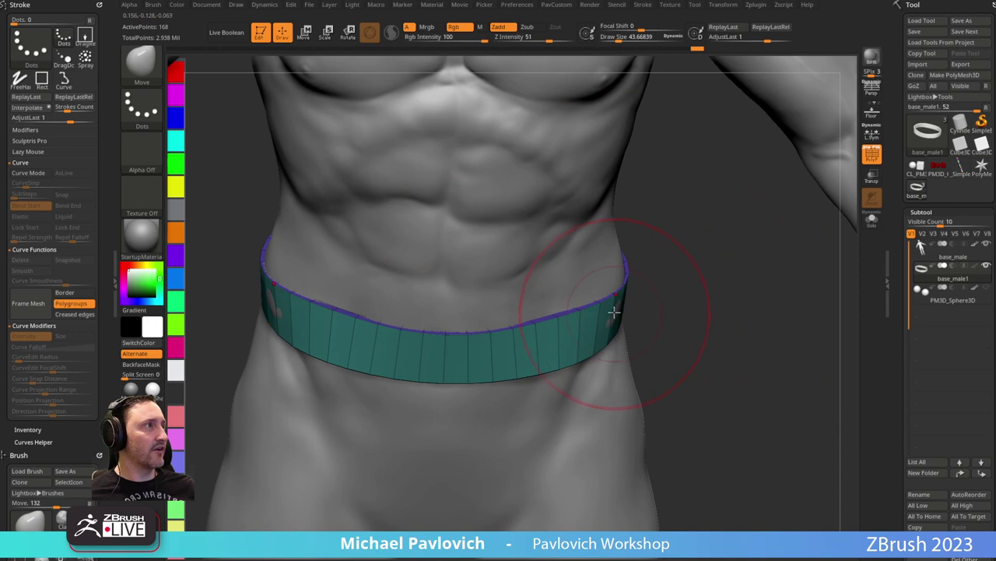
left_click_drag(615, 310, 721, 290)
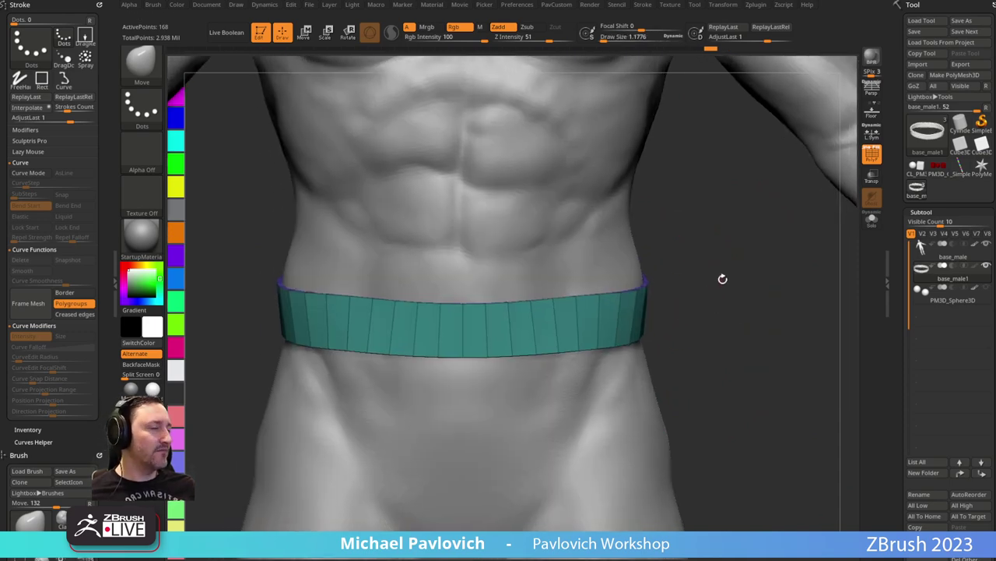
mouse_move(713, 233)
left_mouse_down("alt")
mouse_move(728, 263)
mouse_move(697, 262)
mouse_move(684, 307)
mouse_move(701, 306)
mouse_move(689, 305)
left_mouse_up("alt")
key("s")
key("s")
left_click_drag(688, 305, 688, 304)
key("b")
key("s")
key("t")
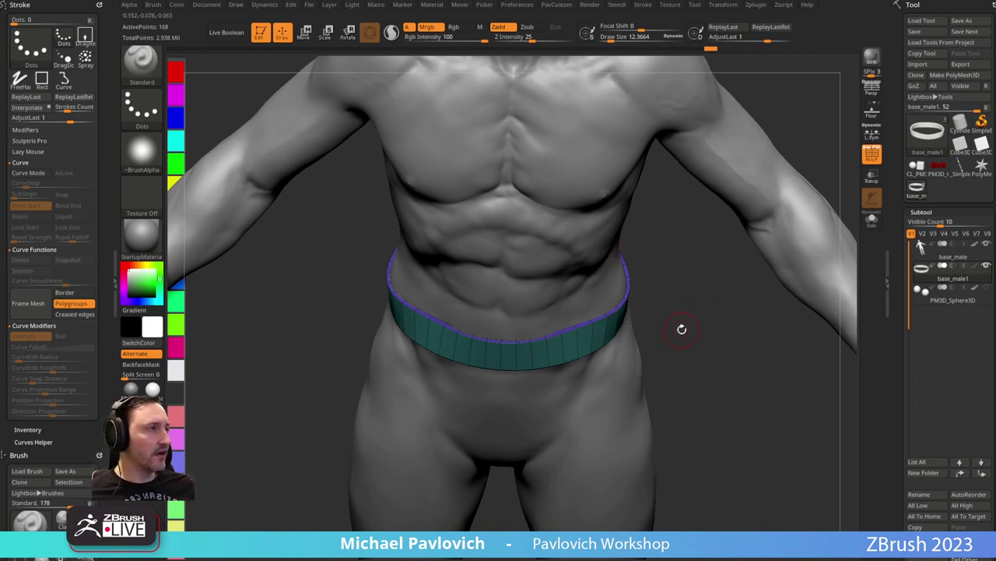
left_click_drag(723, 313, 738, 297, "alt")
Switch to ZModeler, set the edge action to Bevel EdgeLoop Complete and bevel the belt's front centre edge into a narrow strip.
key("b")
key("z")
key("m")
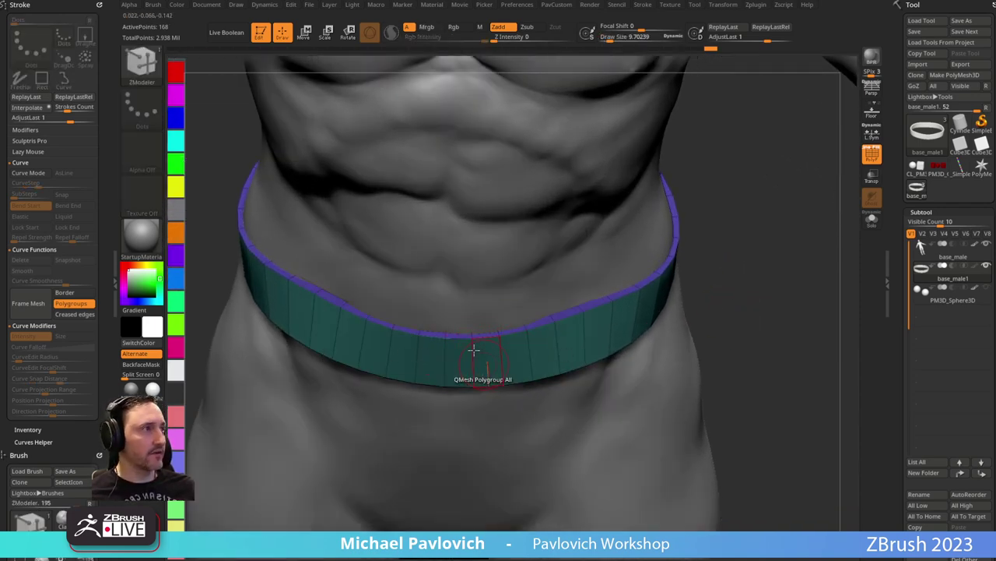
key("space")
left_click(346, 269)
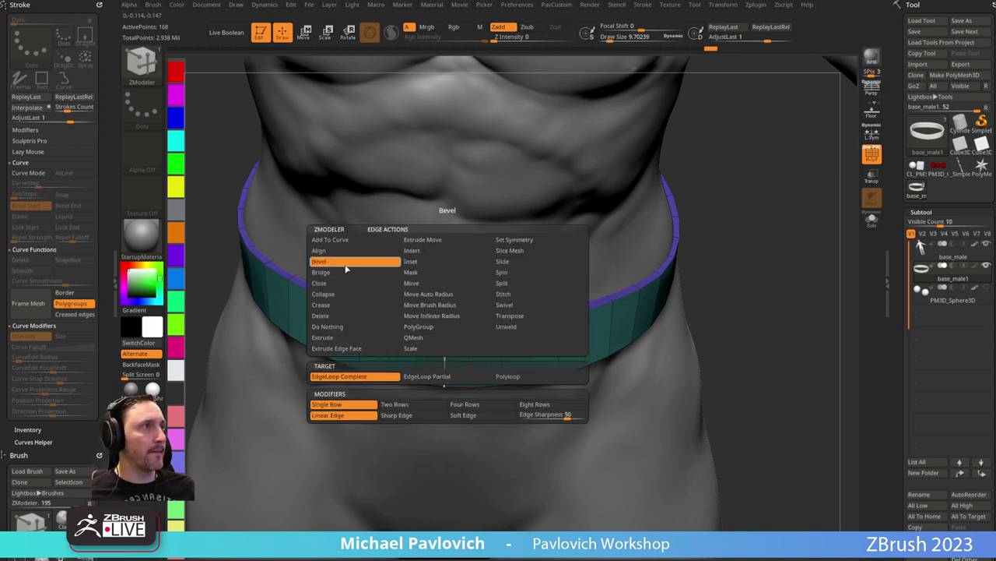
left_click_drag(444, 363, 445, 359)
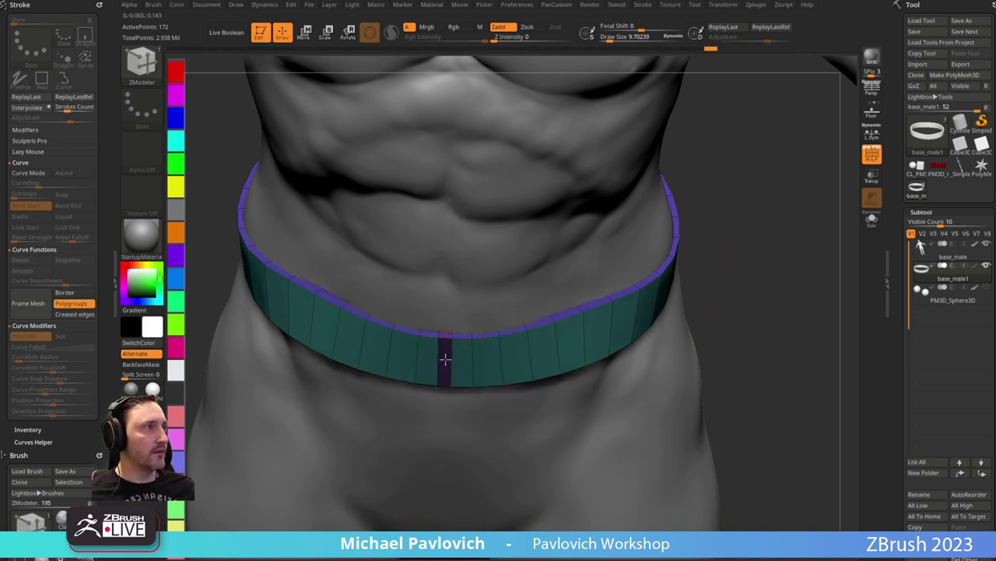
Set the polygon action to QMesh A Single Poly, isolate the belt and remove the narrow front strip to open a gap.
key("space")
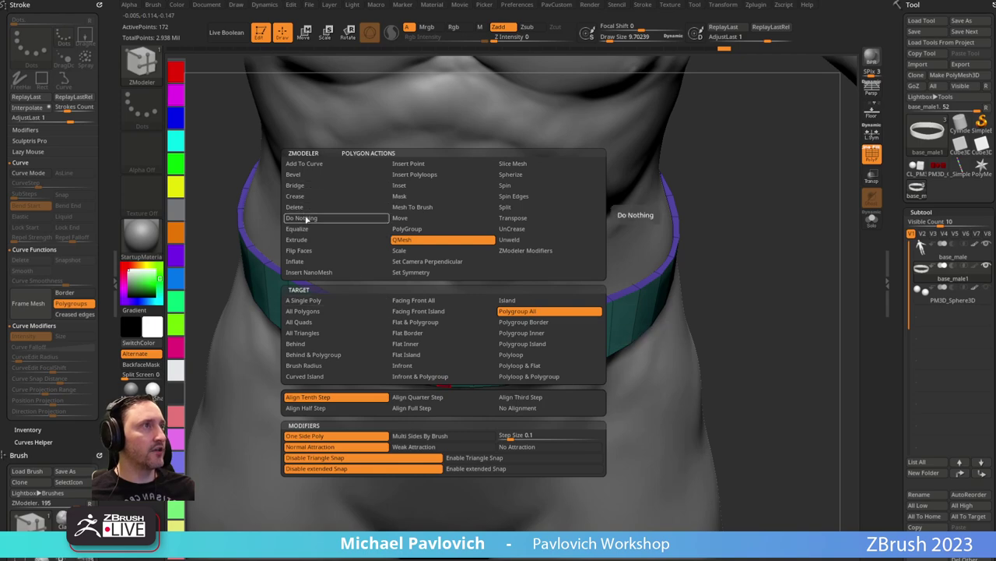
left_click(323, 303)
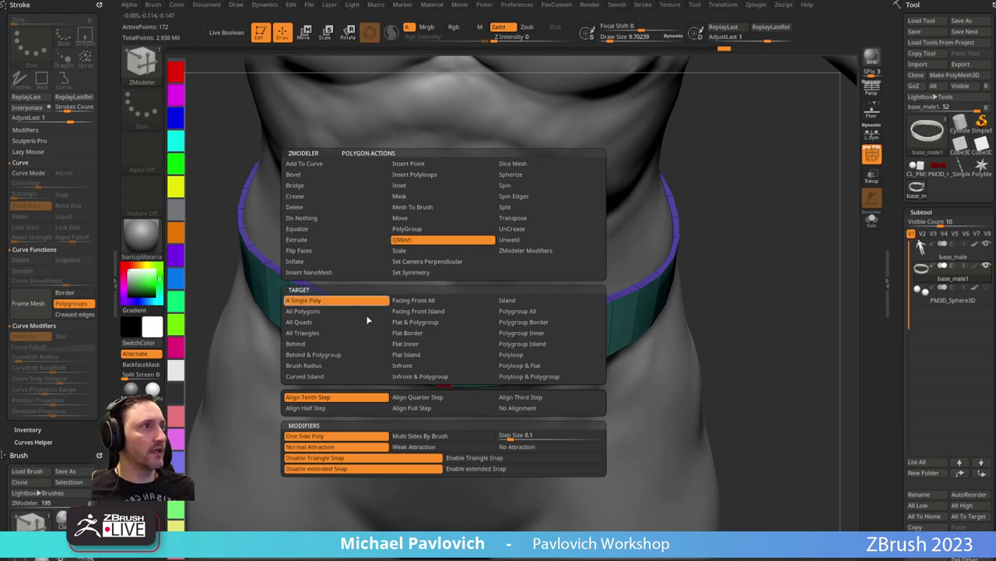
left_click(872, 218)
left_click_drag(832, 230, 639, 285)
Mask one side of the belt and rotate the other with the gizmo to offset the ends at the gap, then clear the mask.
key("w")
left_click_drag(709, 289, 526, 261)
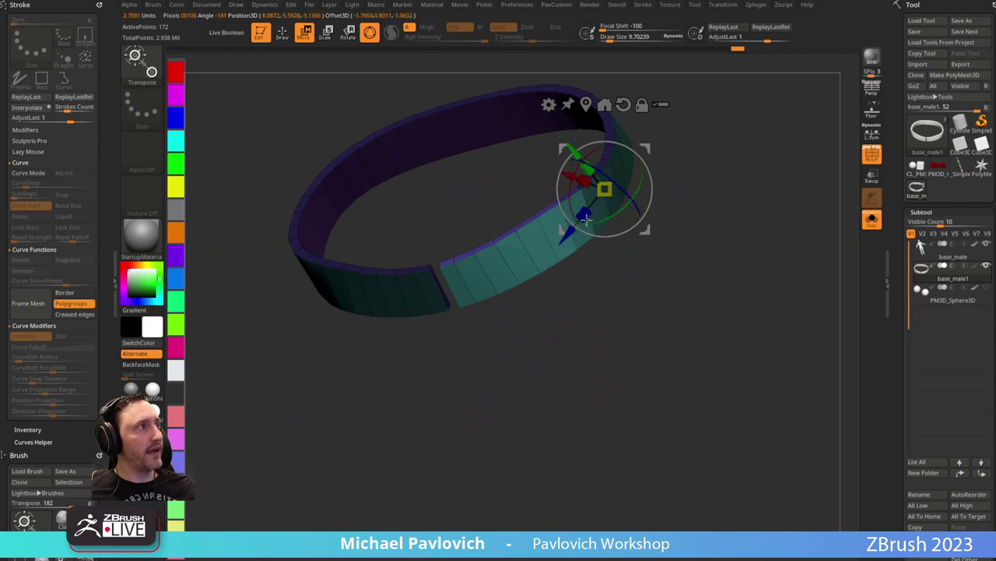
left_click_drag(721, 198, 652, 184)
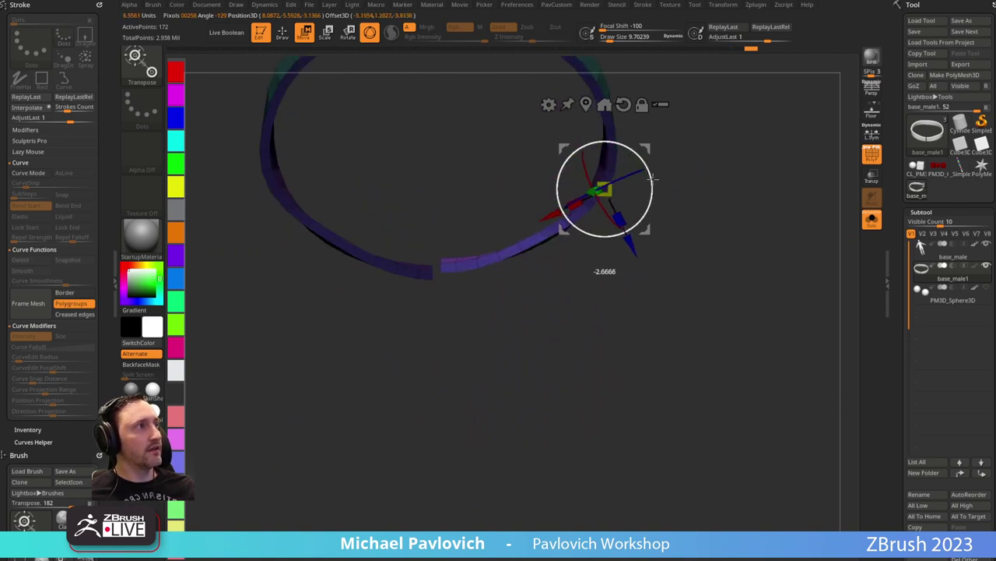
mouse_move(281, 192)
left_mouse_down("ctrl")
mouse_move(319, 234)
mouse_move(308, 223)
left_mouse_up("ctrl")
key("q")
Extend the inner end of the belt with QMesh A Single Poly so it runs behind the outer end.
left_click_drag(571, 352, 492, 263)
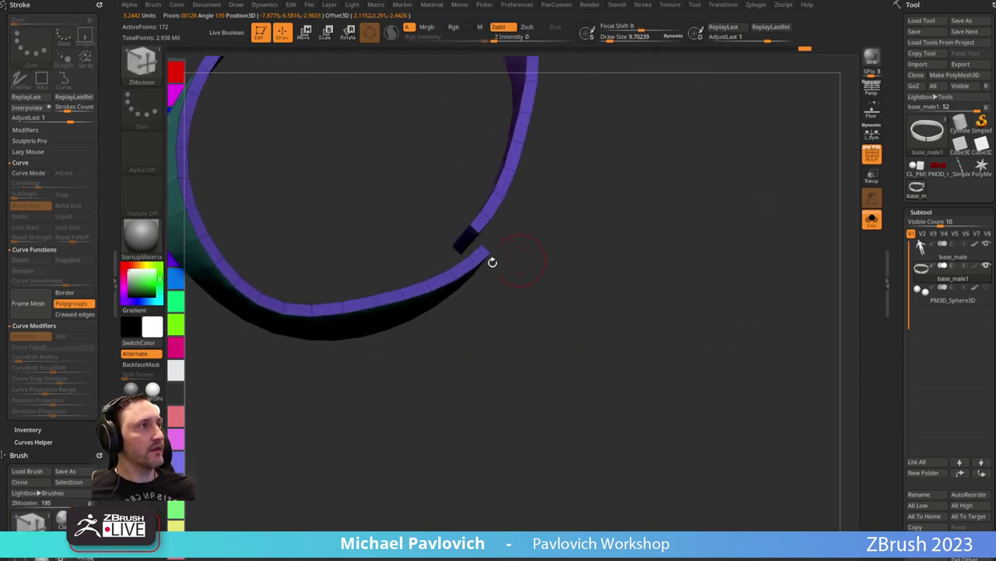
key("space")
left_click_drag(545, 234, 567, 231)
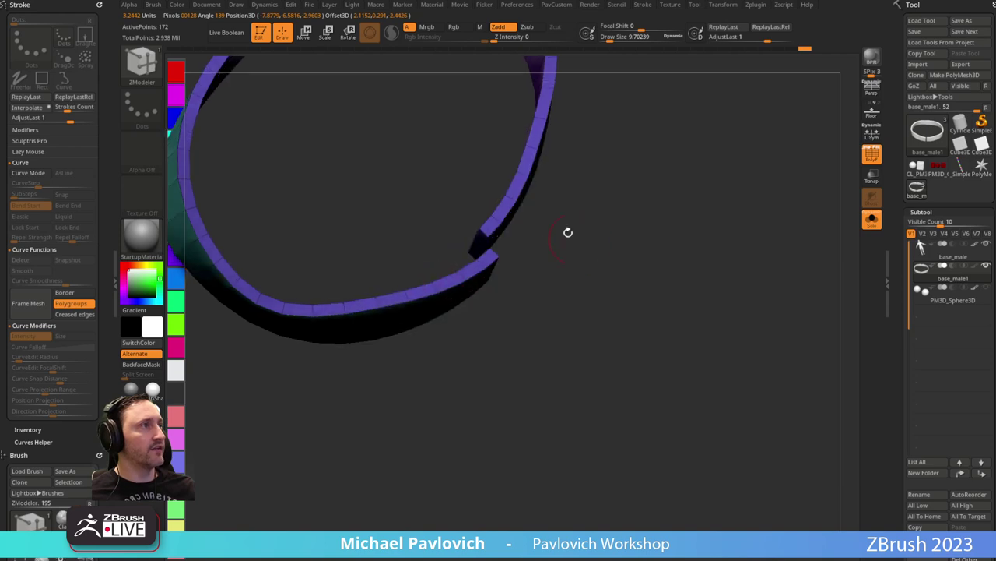
left_click_drag(478, 243, 470, 250)
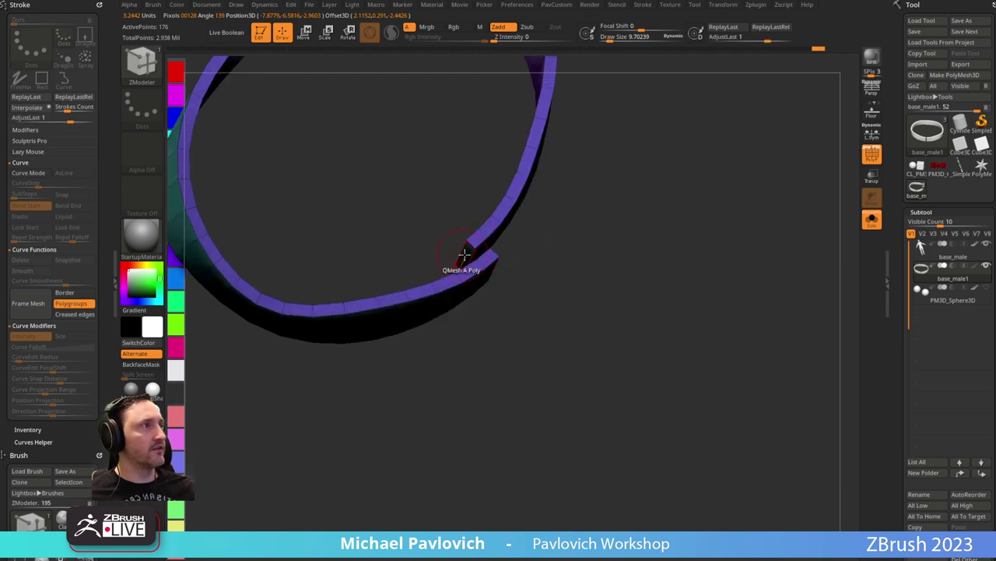
key("ctrl+z")
left_click_drag(593, 272, 436, 262)
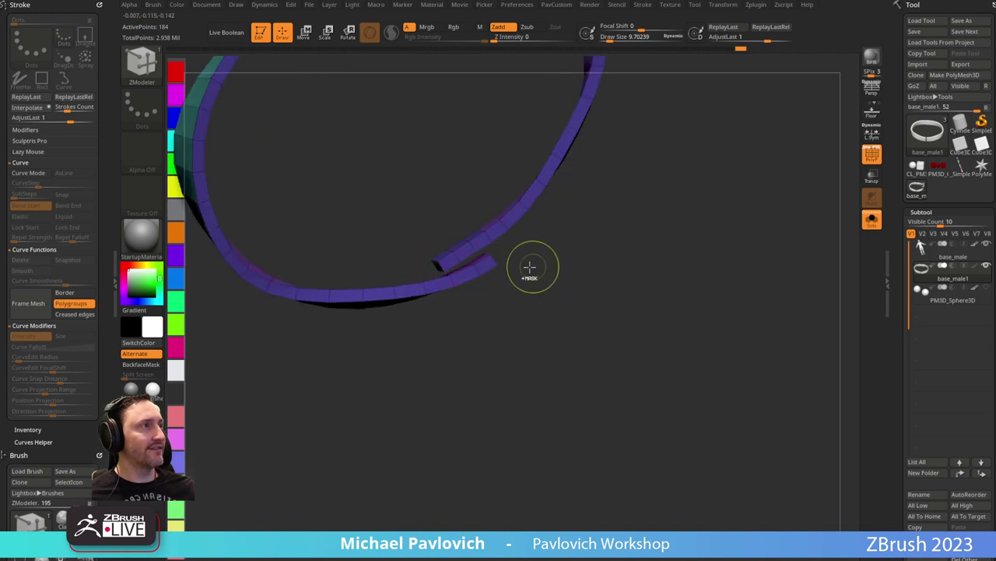
Set the polygon action to Extrude A Single Poly and extrude the belt's outer end into a longer overlapping flap.
key("space")
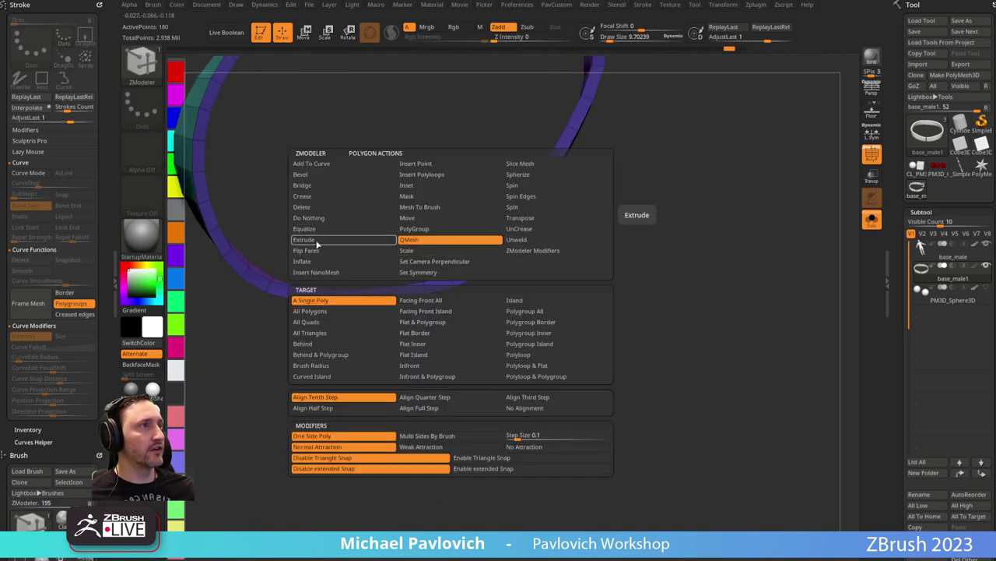
left_click(315, 239)
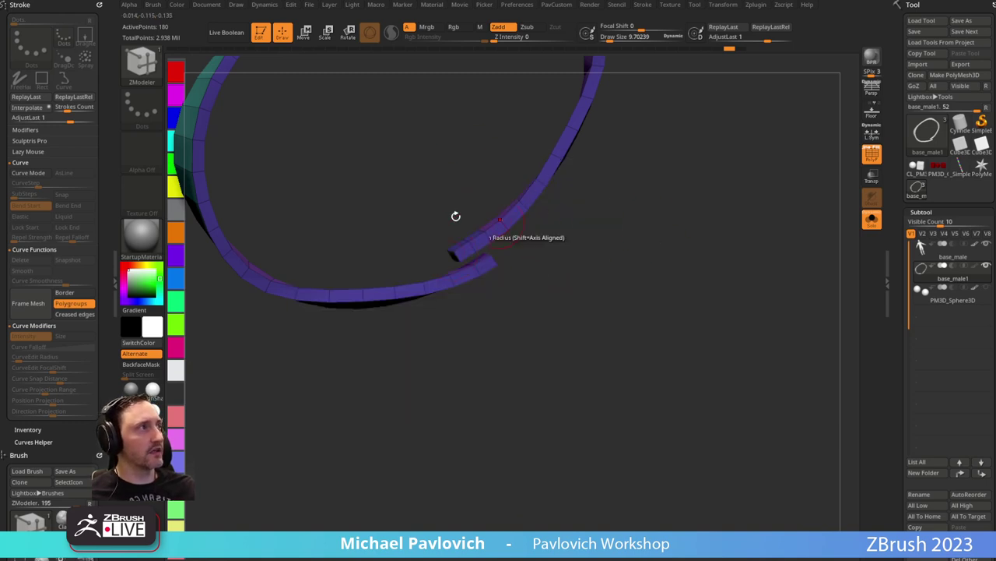
left_click_drag(553, 245, 490, 252)
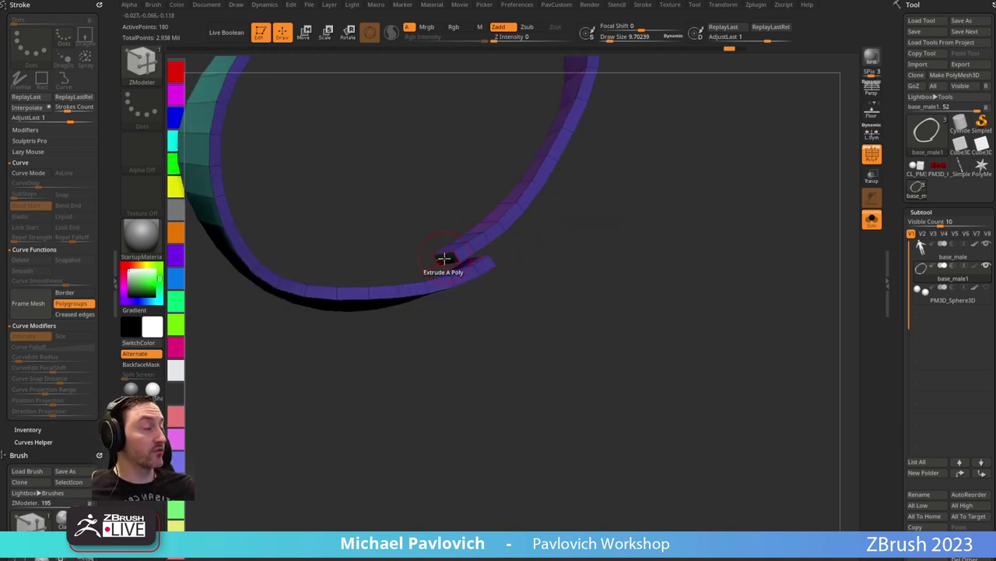
key("space")
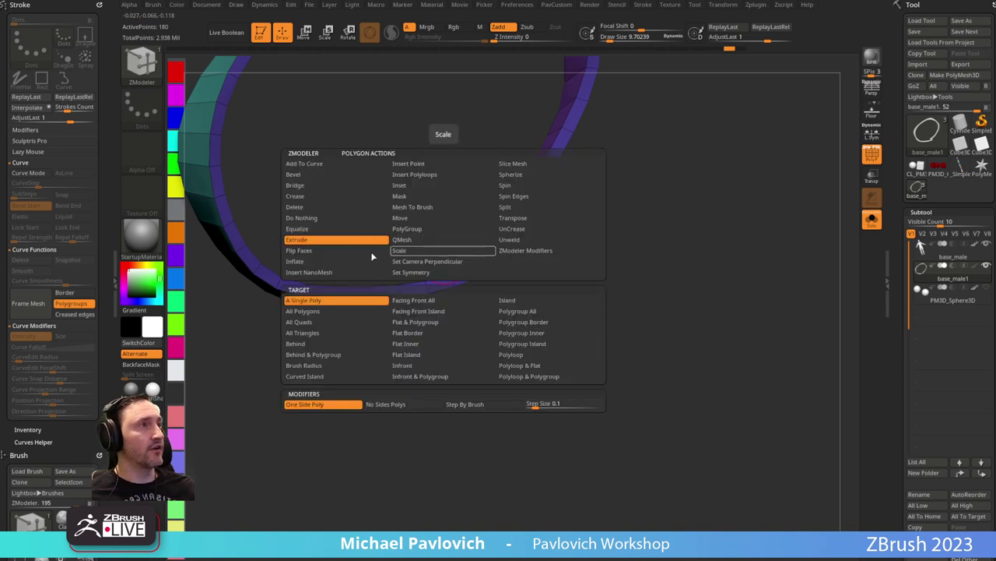
left_click_drag(489, 282, 614, 213)
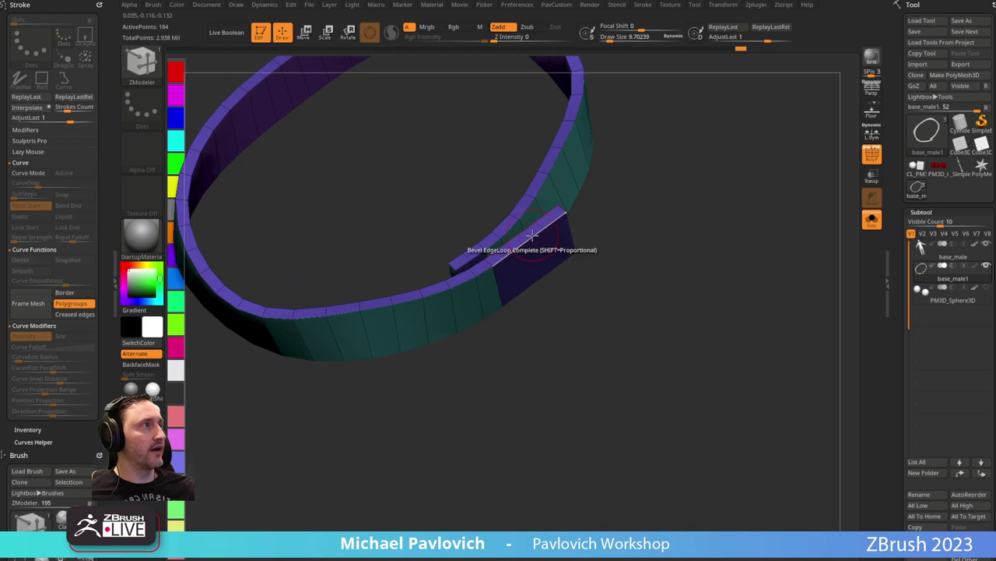
Set the edge action to Insert Multiple EdgeLoops with Keep Polygroup and add several loops across the overlapping flap.
key("space")
left_click(495, 246)
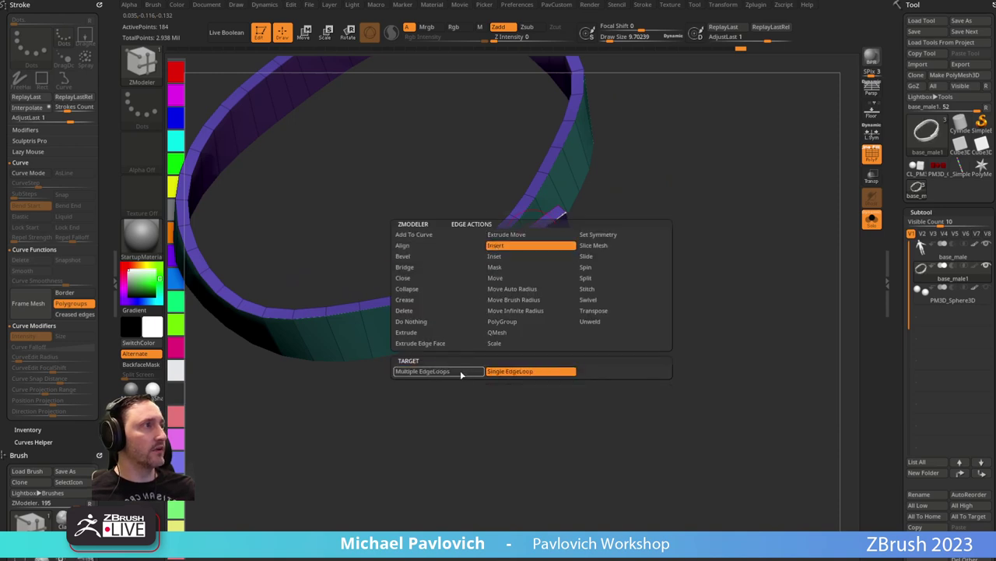
left_click(459, 372)
key("space")
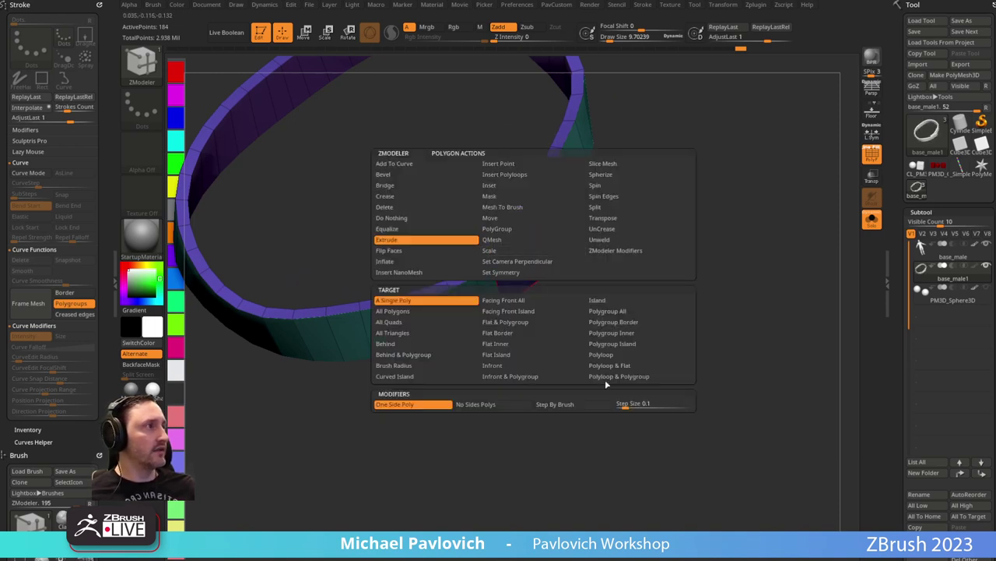
key("space")
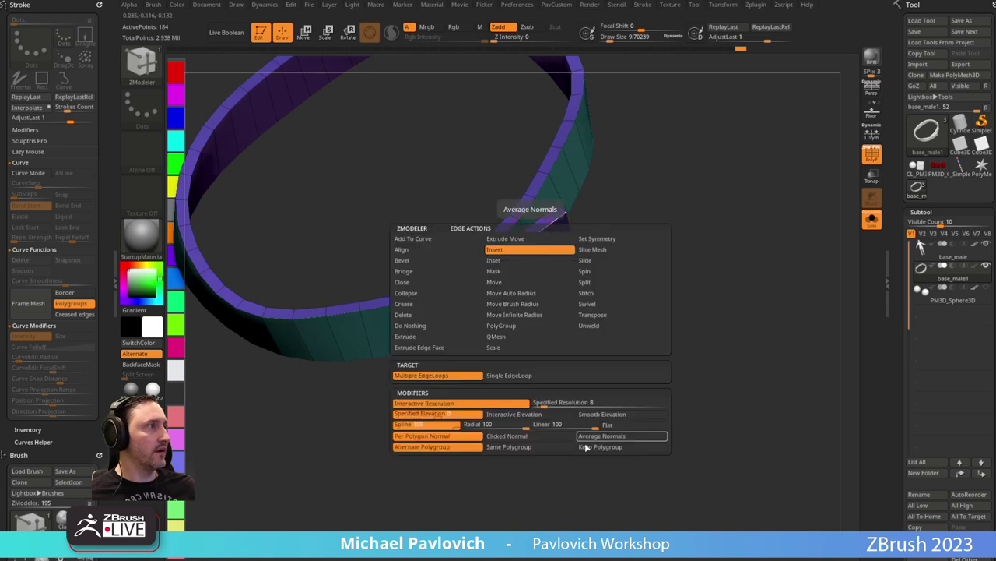
left_click(587, 447)
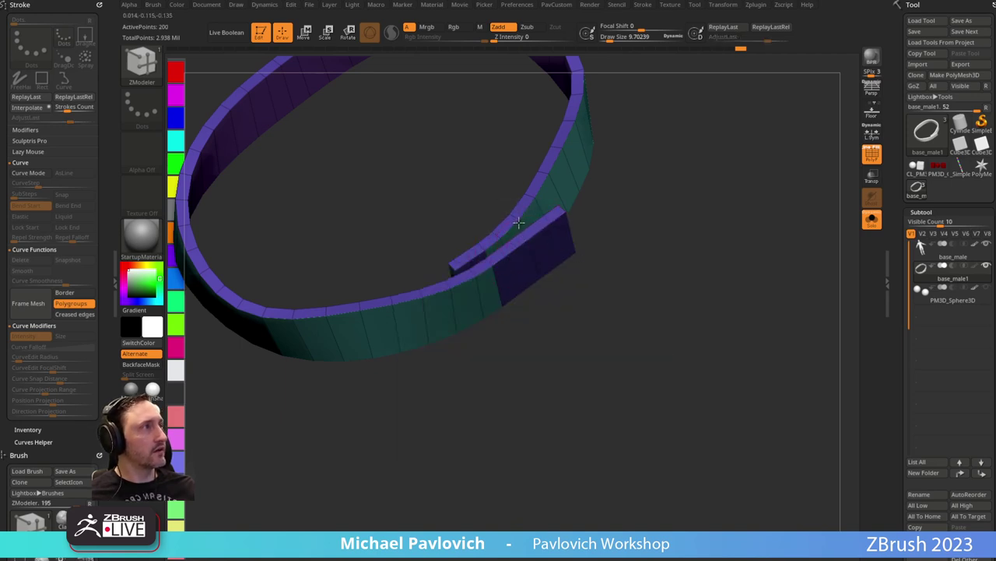
left_click_drag(722, 287, 689, 249)
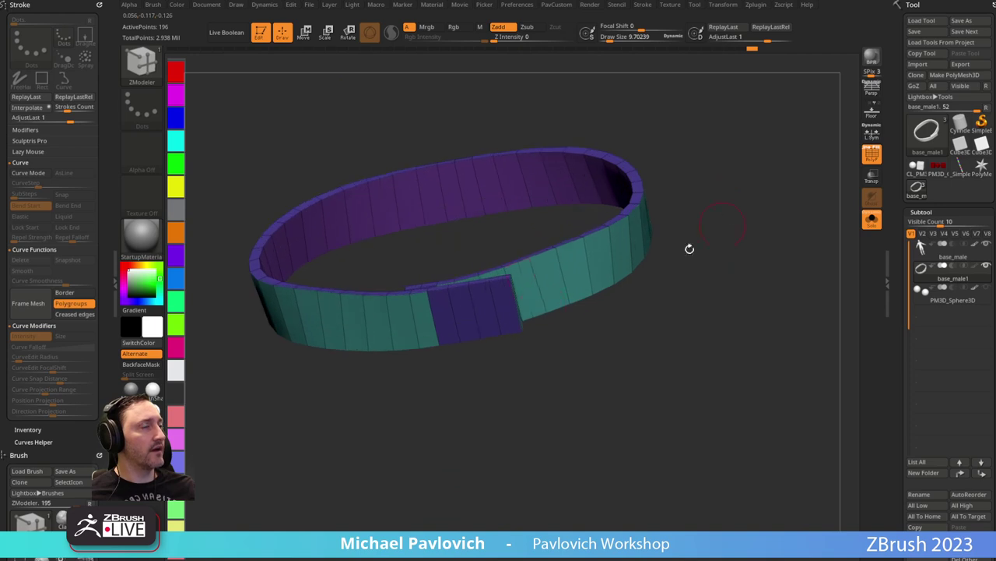
Regroup the belt's polygons with Groups By Normals so each facing direction gets its own polygroup.
key("2")
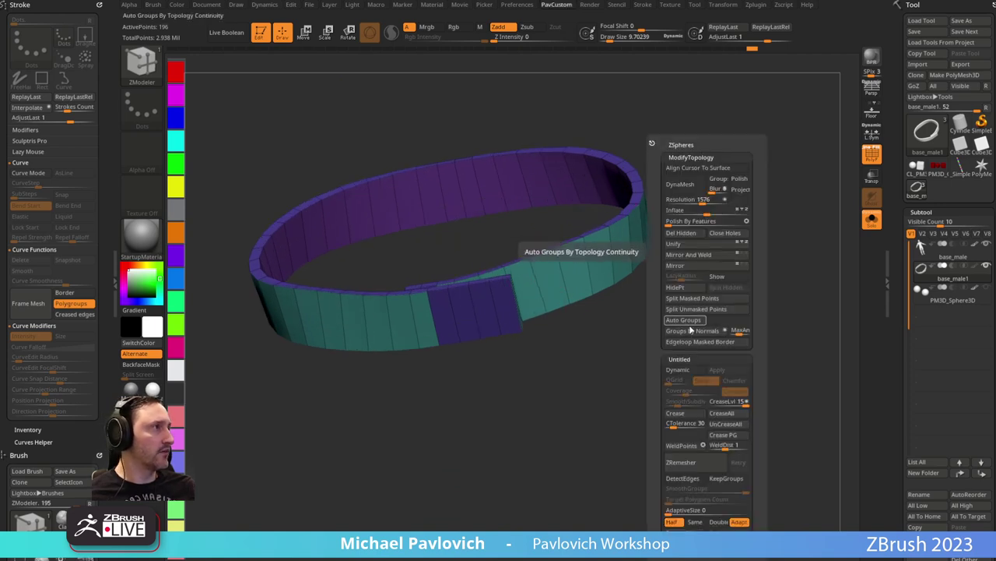
left_click(691, 332)
mouse_move(594, 338)
left_mouse_down()
mouse_move(610, 402)
mouse_move(548, 418)
mouse_move(555, 377)
mouse_move(702, 174)
mouse_move(687, 277)
mouse_move(706, 276)
mouse_move(742, 212)
mouse_move(680, 180)
left_mouse_up()
Choose Buckle Type02 from the IMM Clothing Hardware brush and insert it on the belt's overlapping flap.
key("b")
key("i")
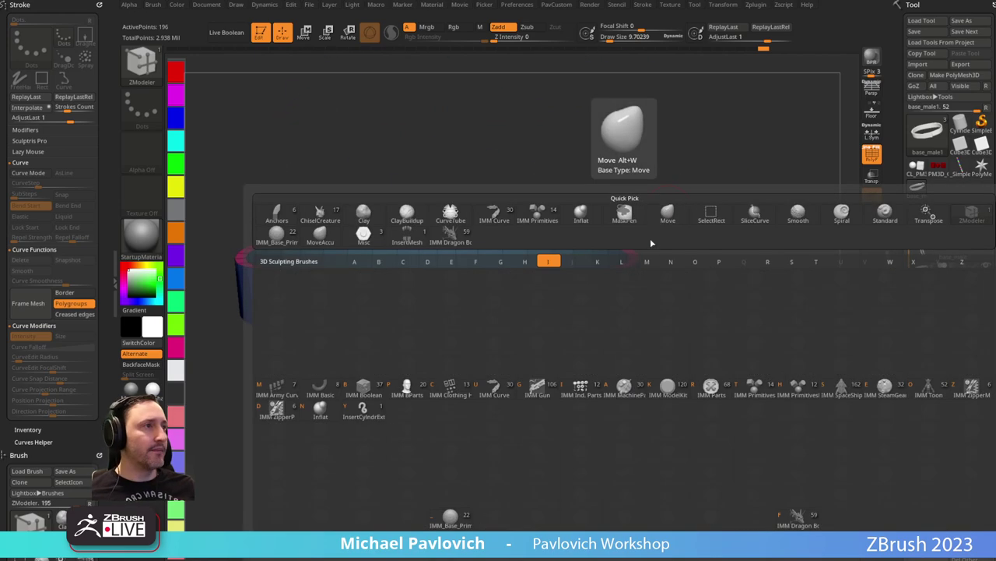
left_click(468, 392)
key("m")
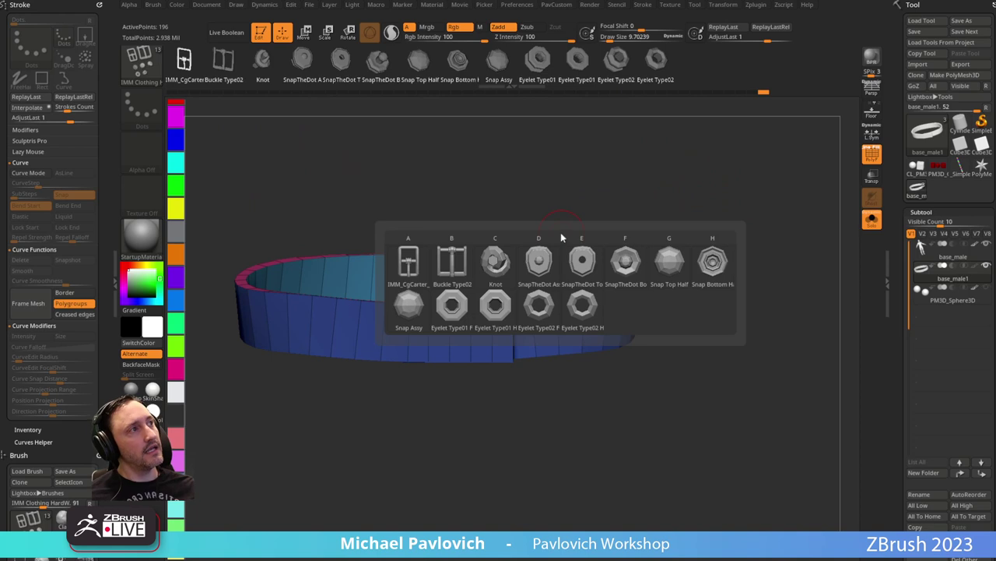
left_click(453, 263)
mouse_move(456, 336)
left_mouse_down()
mouse_move(493, 338)
mouse_move(611, 294)
mouse_move(646, 268)
left_mouse_up()
Split the inserted buckle from the belt into its own subtool and turn Solo off.
key("2")
left_click(699, 299)
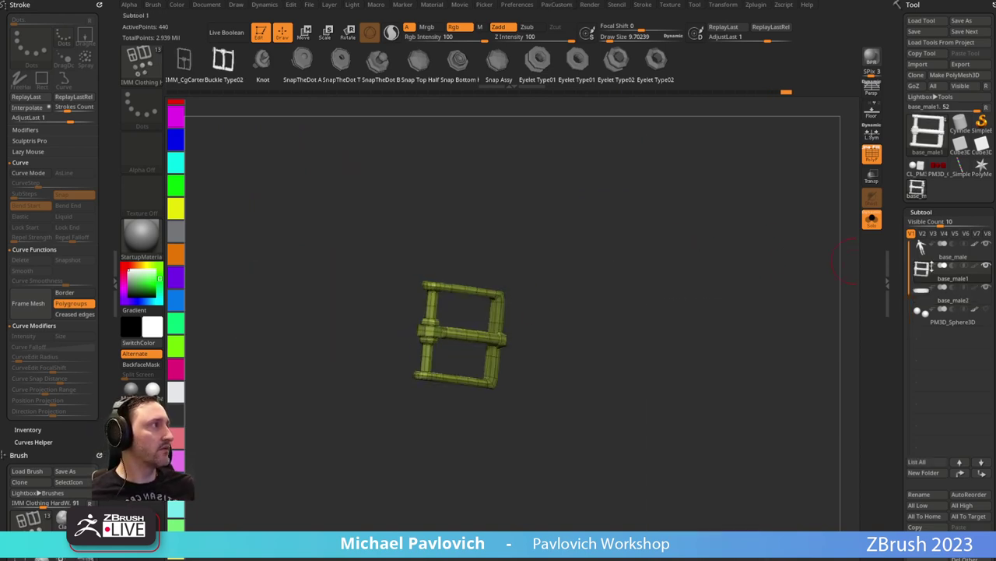
left_click(872, 219)
Reposition and rotate the buckle with the gizmo until it lines up with the front of the belt's overlap.
left_click_drag(747, 229, 597, 265)
key("w")
left_click_drag(452, 335, 446, 338)
left_click_drag(492, 296, 479, 294)
key("q")
mouse_move(545, 249)
left_mouse_down()
mouse_move(677, 229)
mouse_move(641, 314)
left_mouse_up()
key("w")
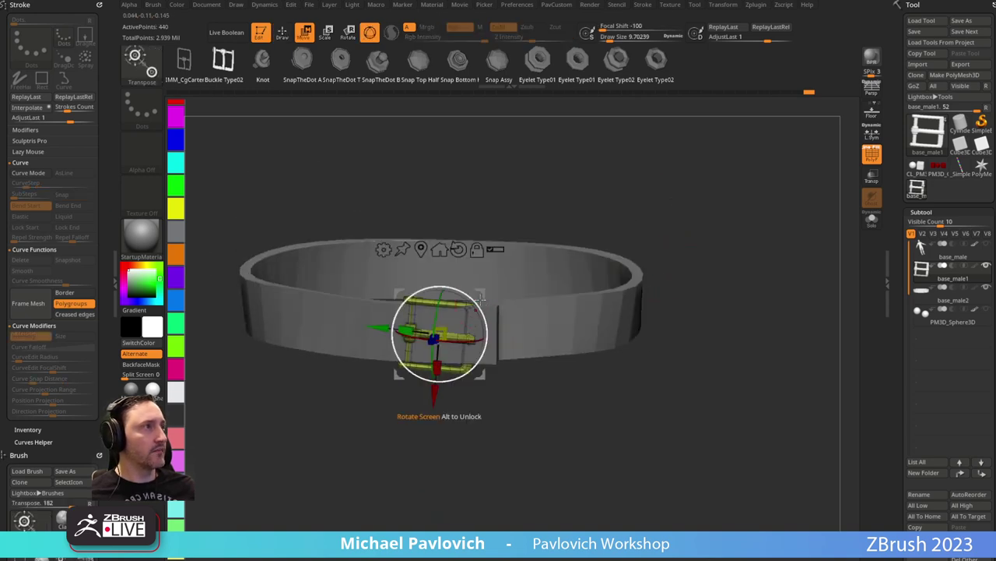
left_click_drag(478, 301, 474, 296)
left_click_drag(486, 289, 481, 289)
Make the belt the active subtool and turn on Dynamic Subdiv, choosing Always YES for auto-activation.
key("q")
left_click(534, 299, "alt")
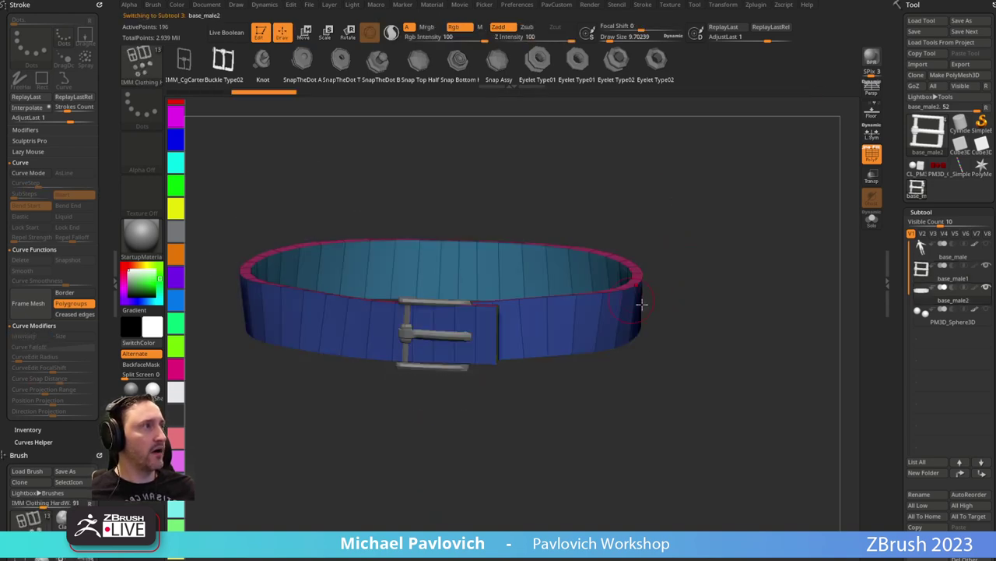
left_click_drag(732, 244, 772, 231)
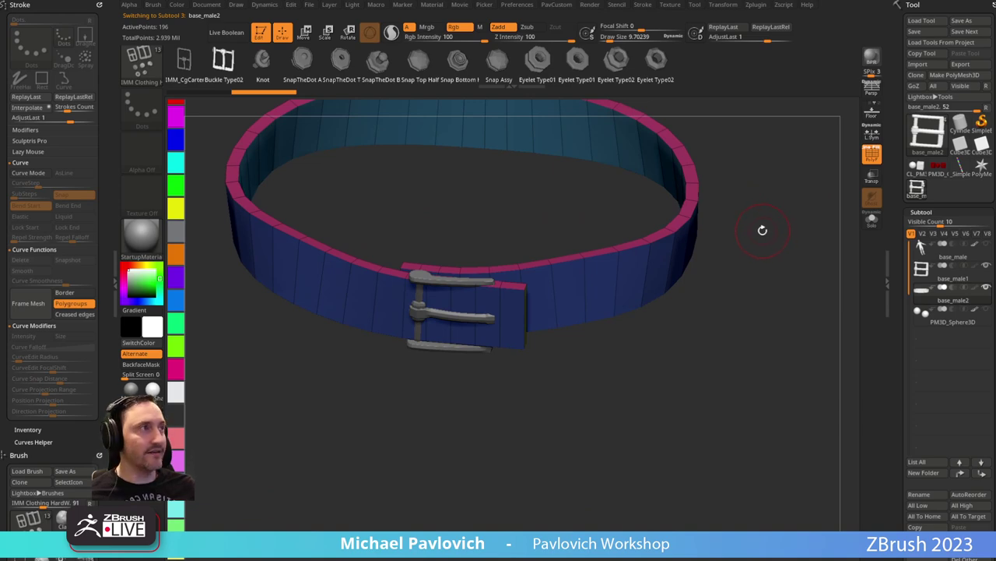
scroll(907, 271, "down", 10)
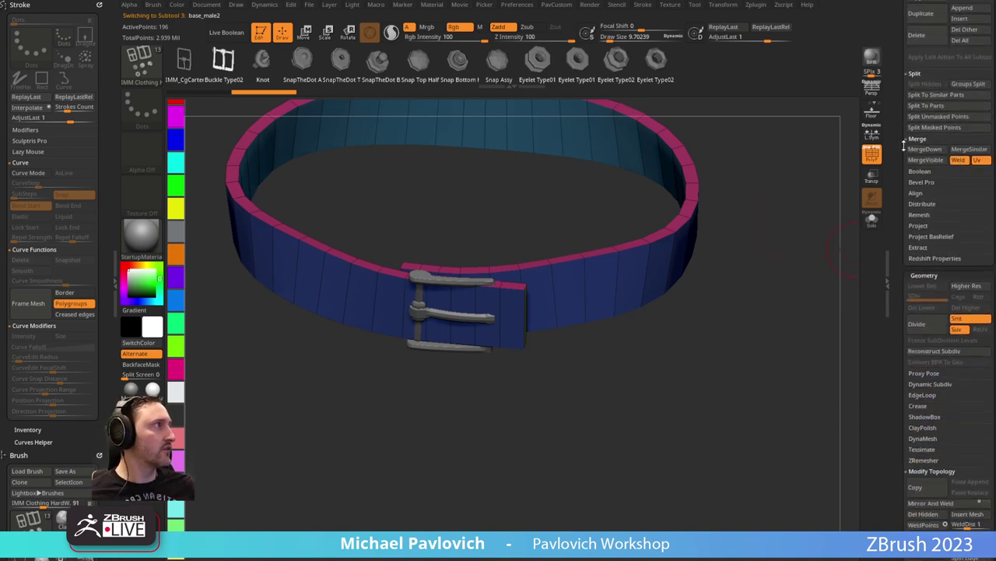
left_click(928, 202)
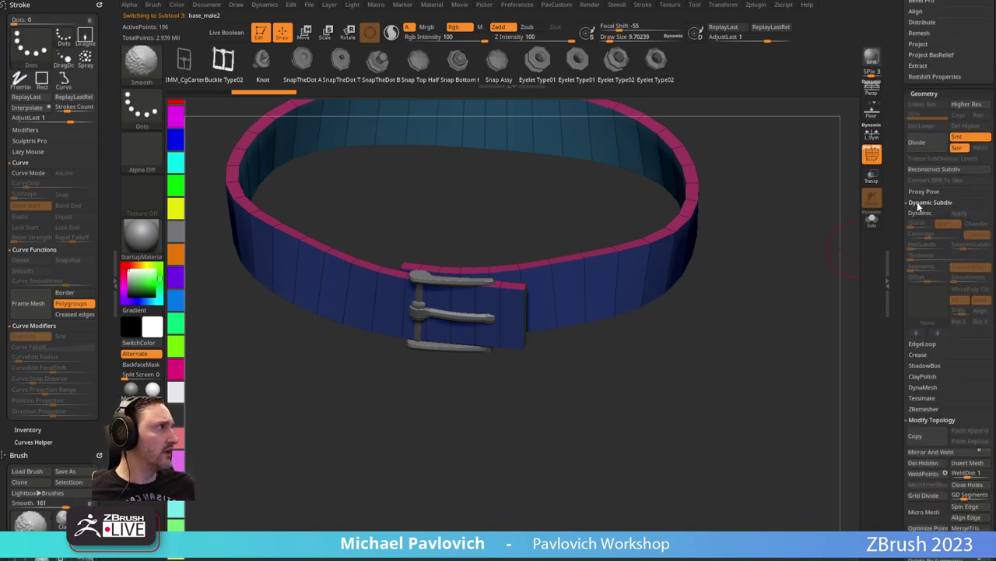
left_click_drag(759, 289, 769, 276)
key("d")
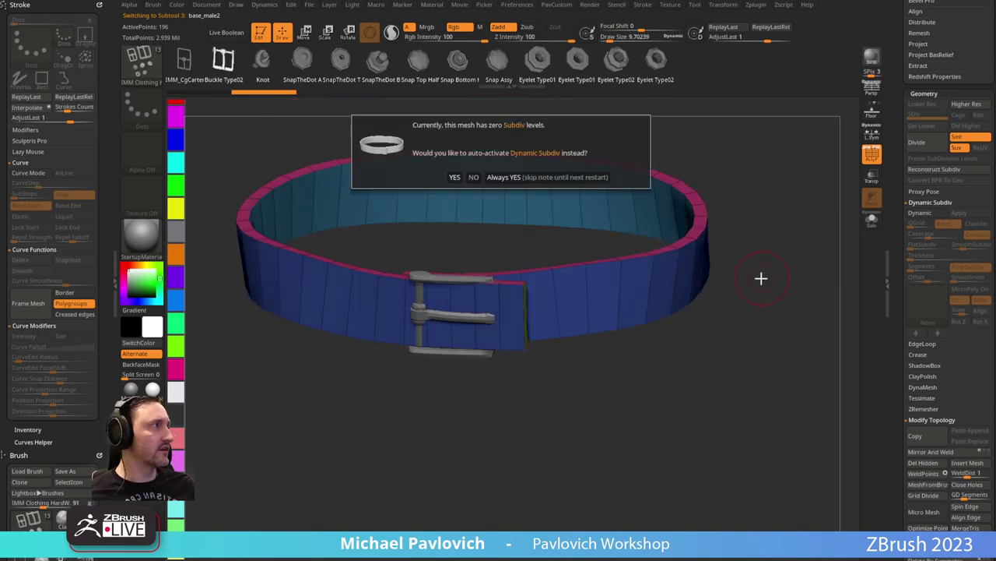
left_click(534, 177)
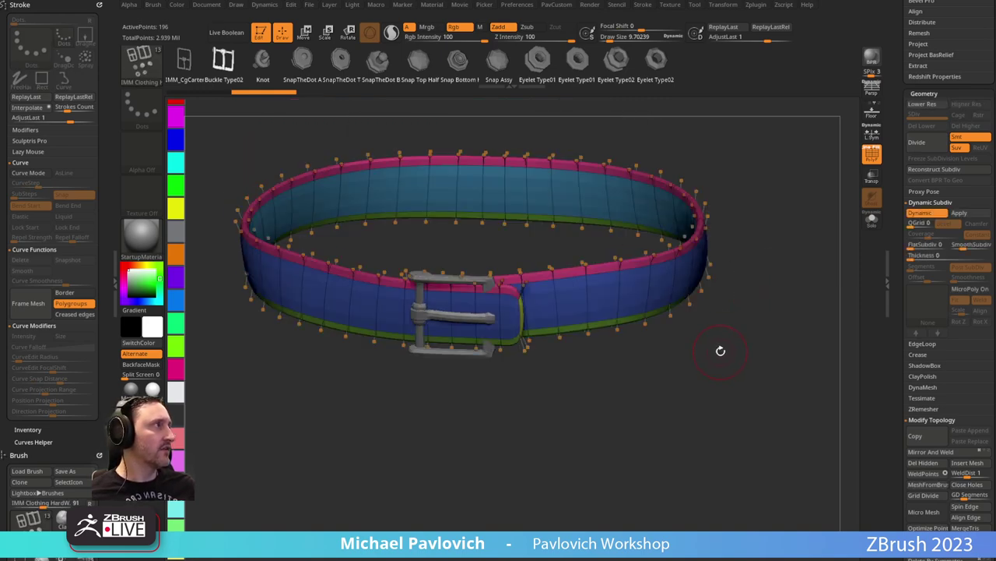
key("shift+d")
key("d")
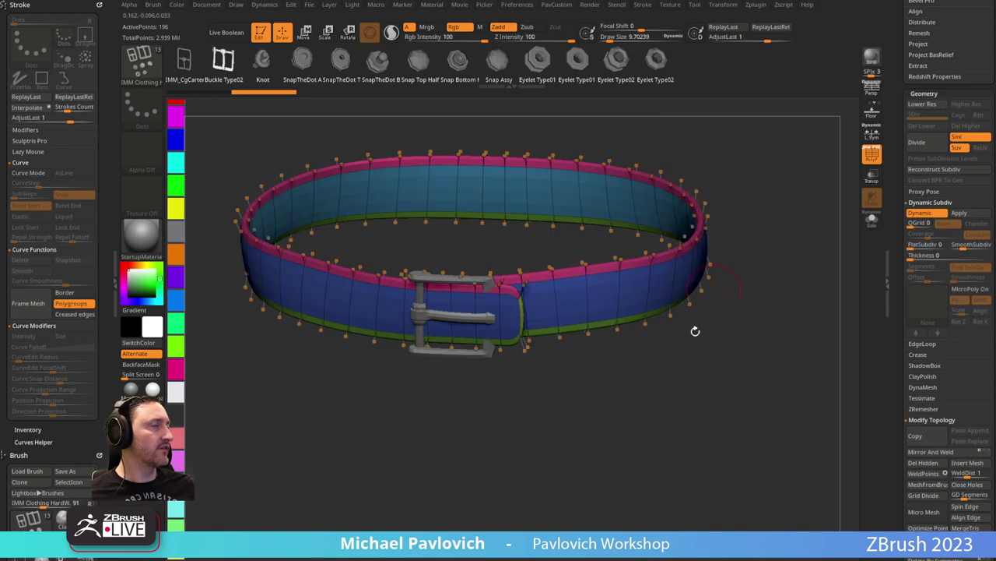
Crease the belt along its polygroup borders with Crease PG and hide the polyframe.
left_click(919, 354)
left_click_drag(681, 327, 697, 313)
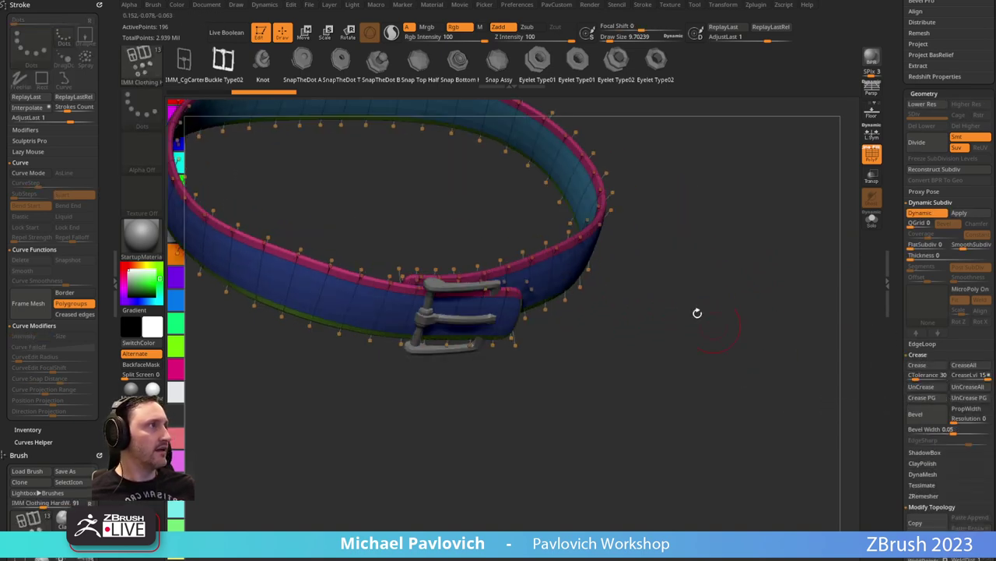
key("shift+f")
key("shift+f")
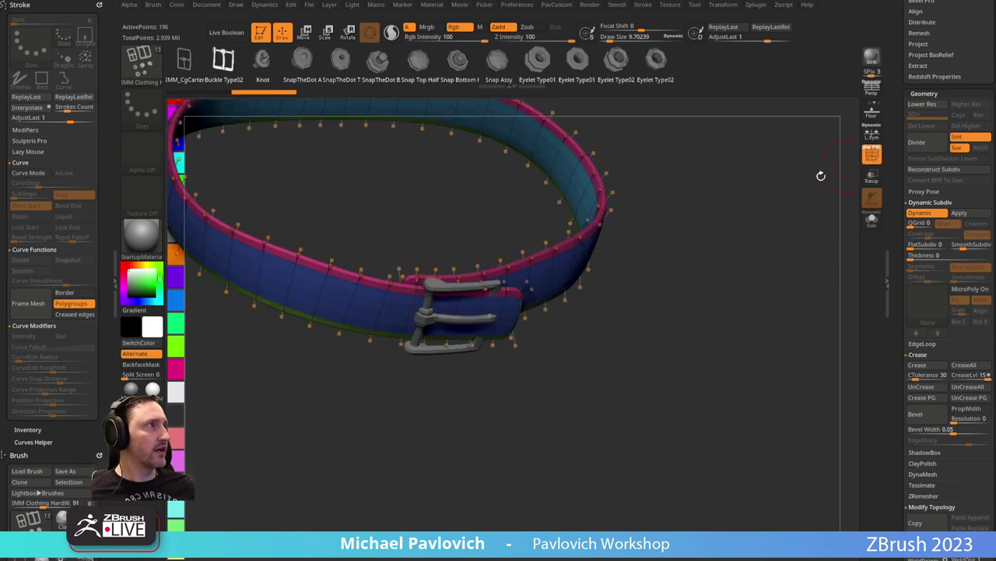
left_click_drag(676, 326, 682, 313)
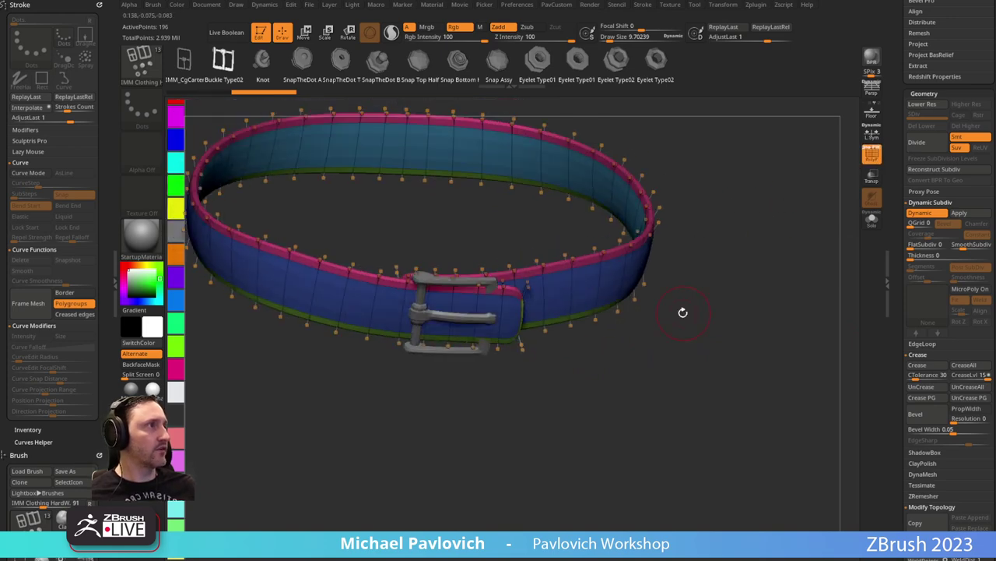
left_click(914, 399)
left_click_drag(856, 392, 734, 270)
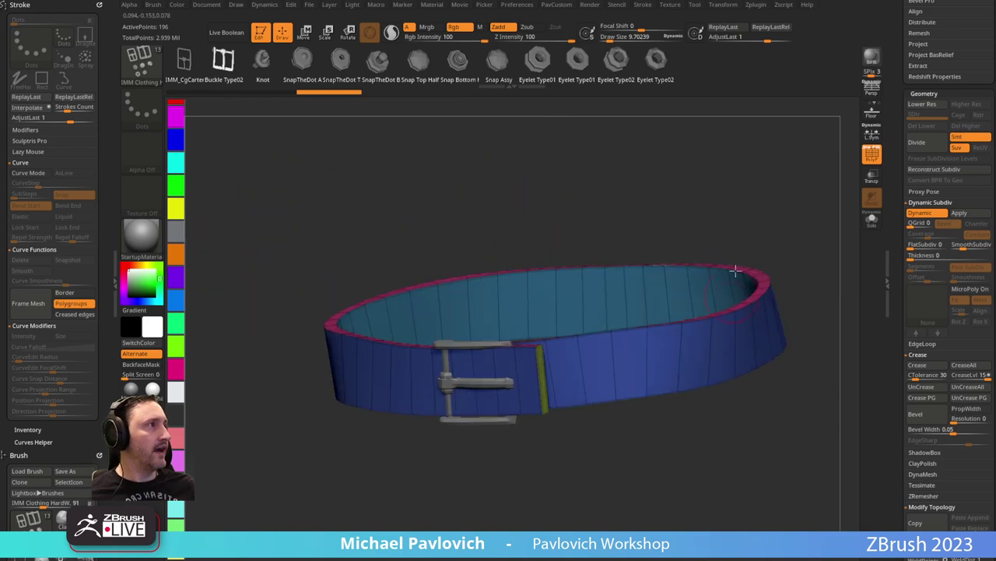
left_click_drag(713, 397, 817, 306)
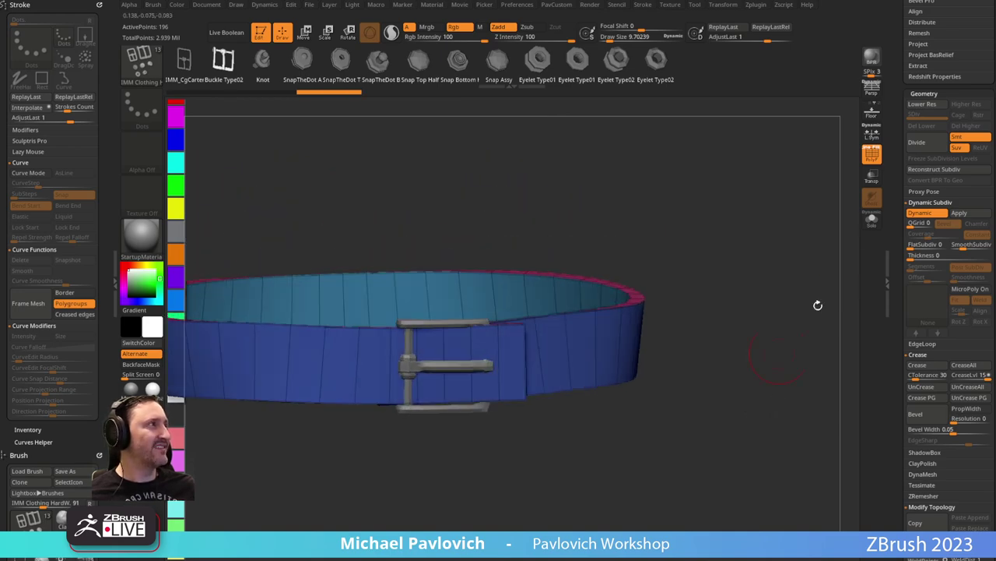
key("shift+f")
Set the belt's crease level to 3 and its SmoothSubdiv level to 4.
left_click_drag(855, 169, 747, 300)
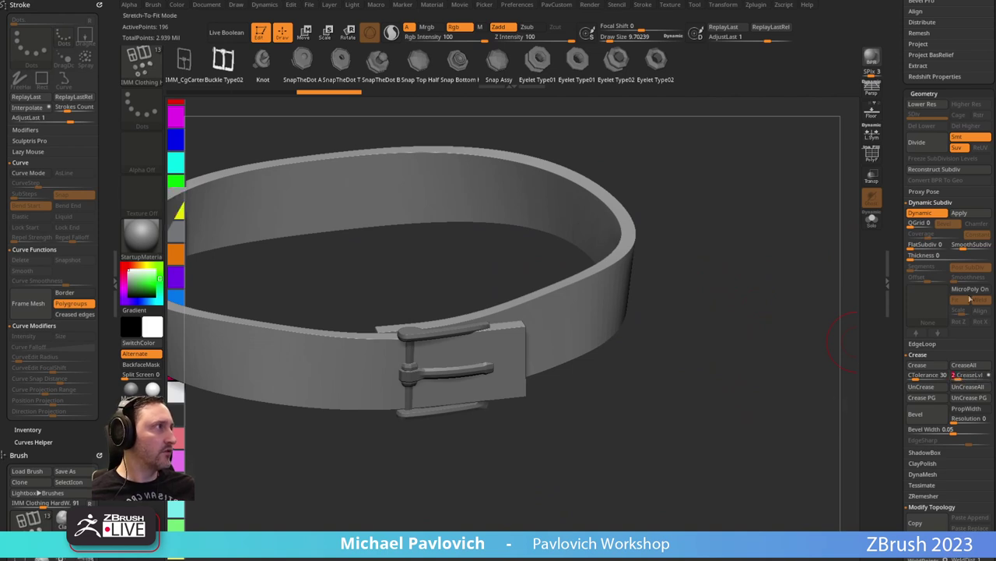
left_click_drag(965, 245, 970, 248)
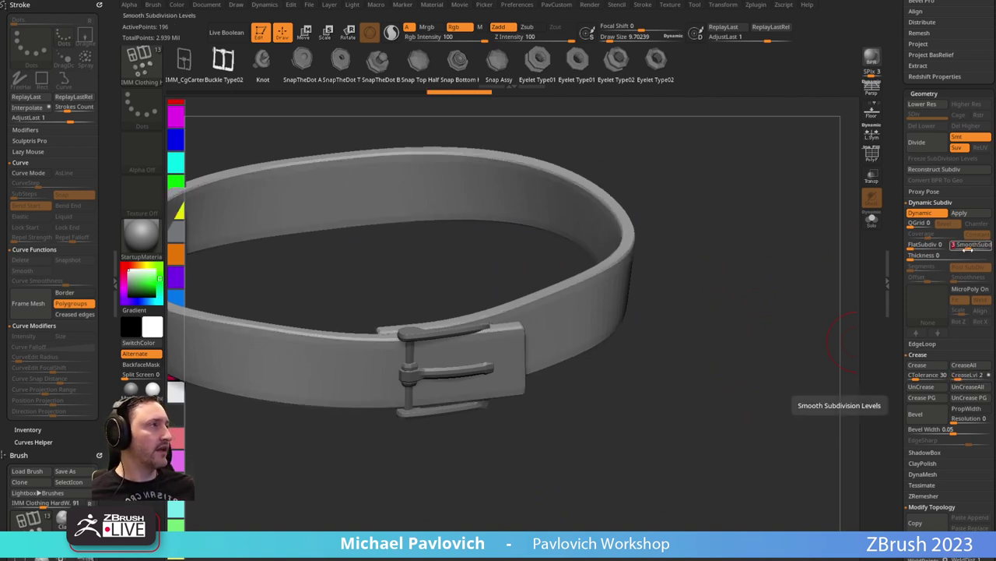
left_click(962, 375)
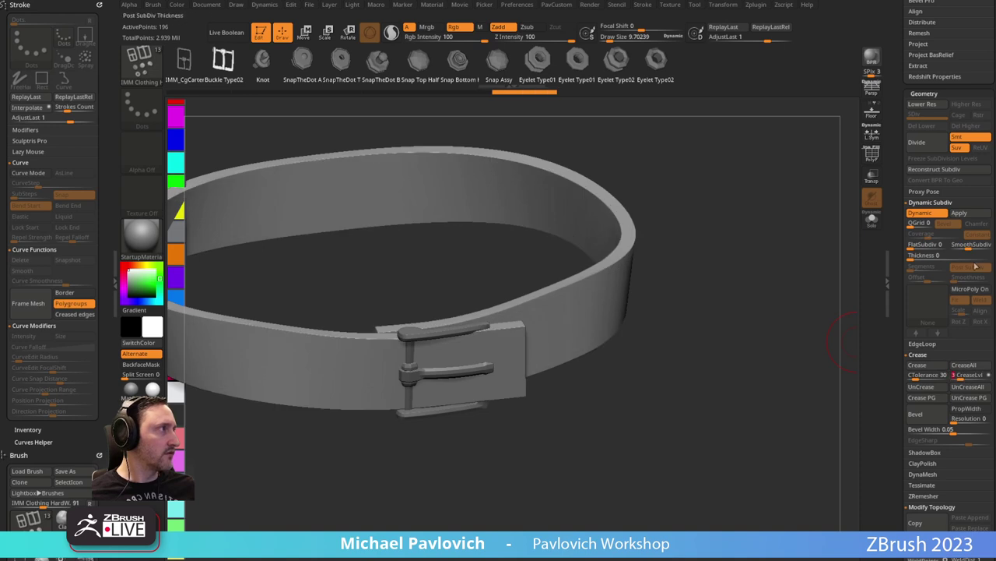
left_click_drag(973, 247, 973, 247)
left_click_drag(699, 344, 732, 341, "alt")
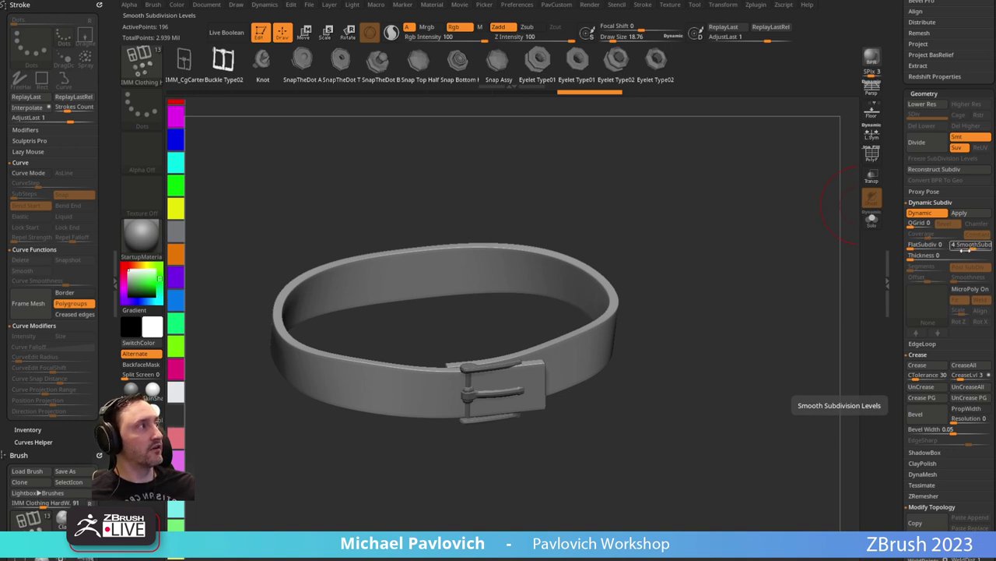
left_click_drag(662, 303, 513, 329)
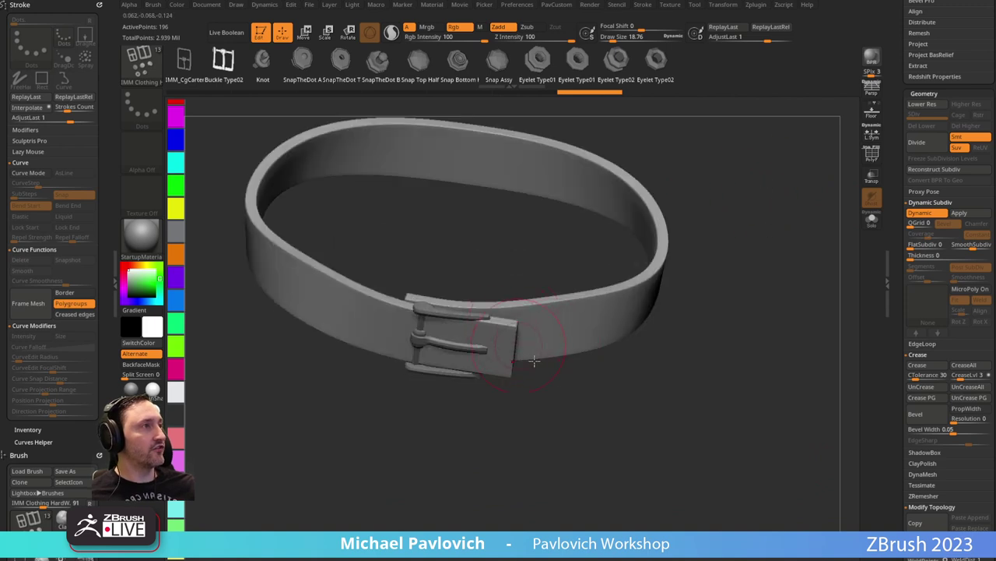
left_click_drag(534, 363, 525, 374)
Show the polyframe, set ZModeler's edge action to Crease, and uncrease the short corner edges at the outer flap's tip.
left_click(871, 154)
left_click_drag(631, 373, 530, 349, "alt")
key("b")
key("z")
key("m")
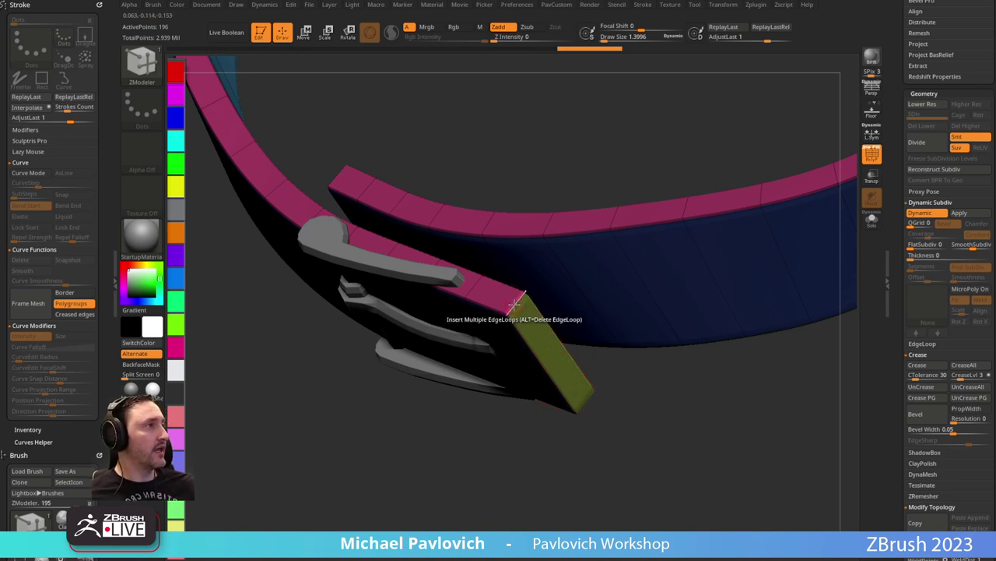
key("space")
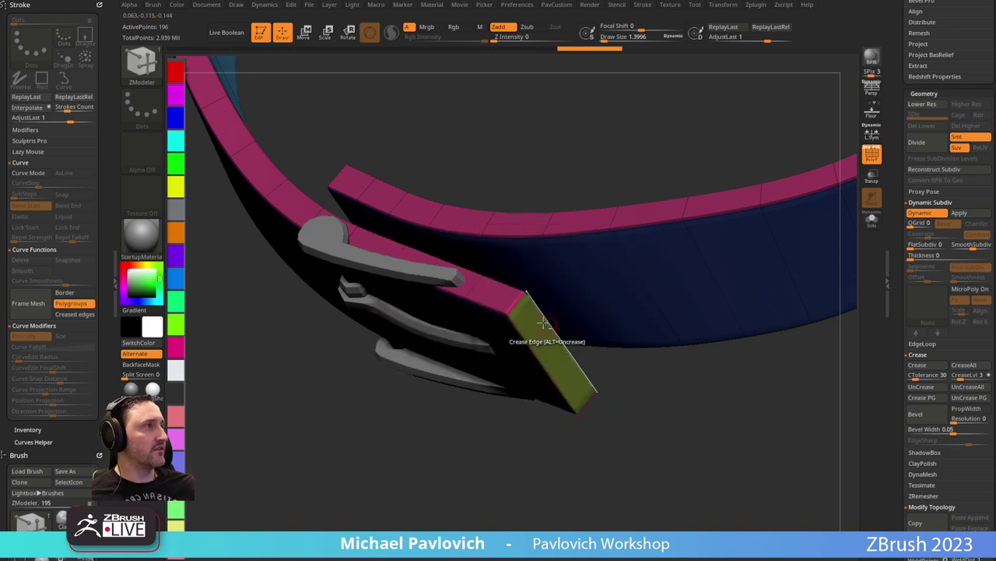
left_click(521, 310, "alt")
right_click_drag(521, 309, 540, 387)
left_click(572, 384, "alt")
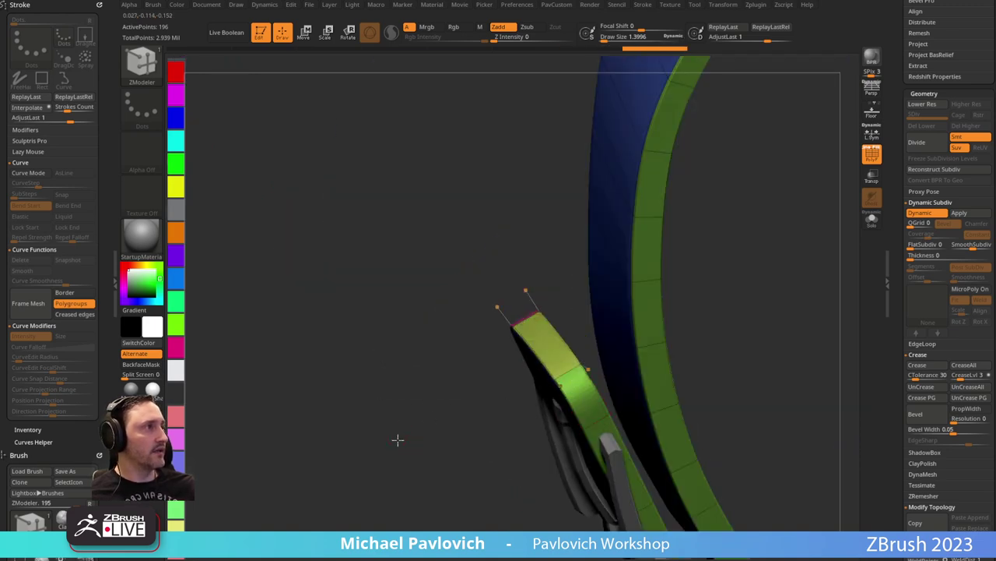
left_click_drag(397, 438, 751, 299)
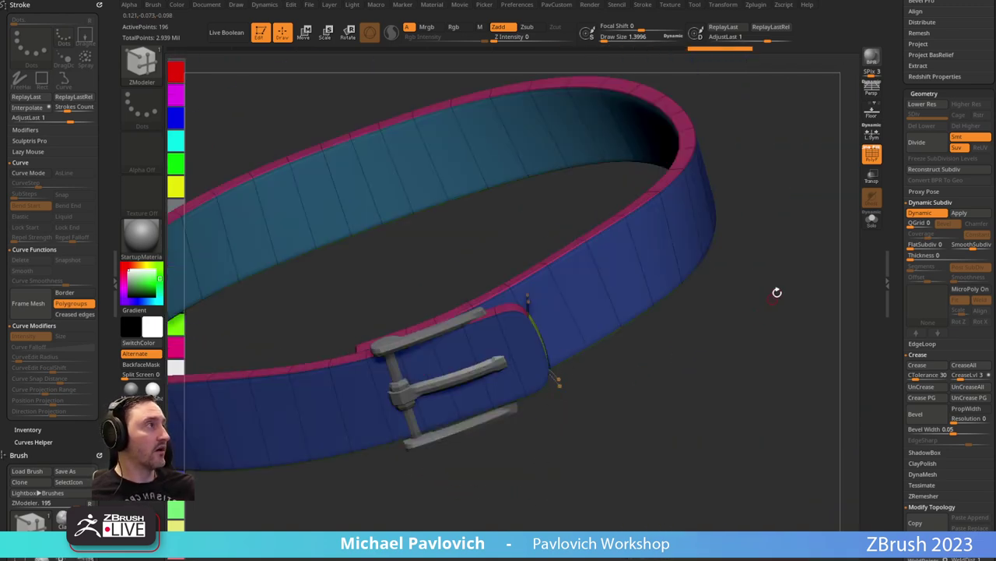
Apply Crease PG to the belt's polygroup borders again and turn Dynamic Subdiv off.
key("3")
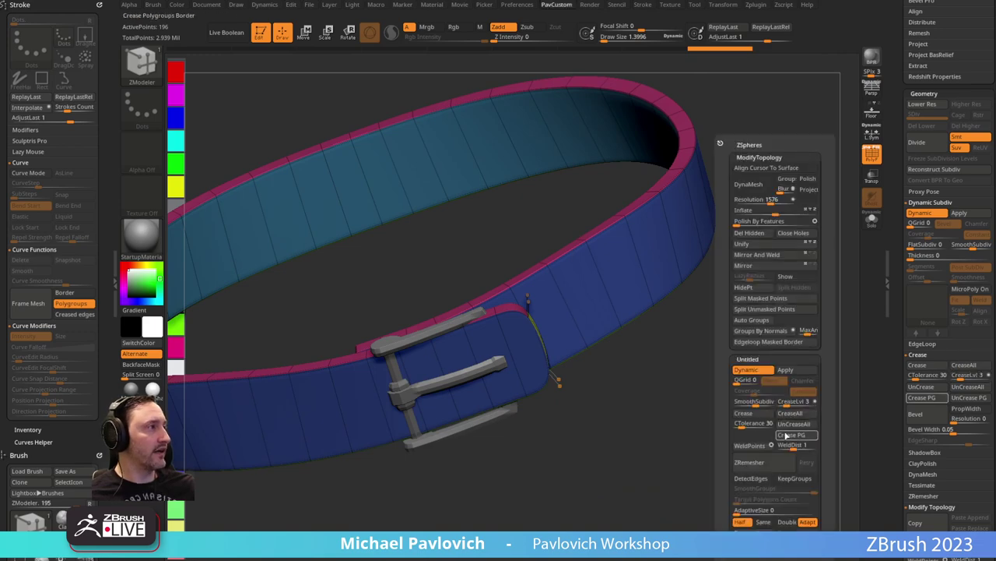
left_click(786, 435)
mouse_move(626, 455)
left_mouse_down()
mouse_move(634, 469)
mouse_move(534, 301)
left_mouse_up()
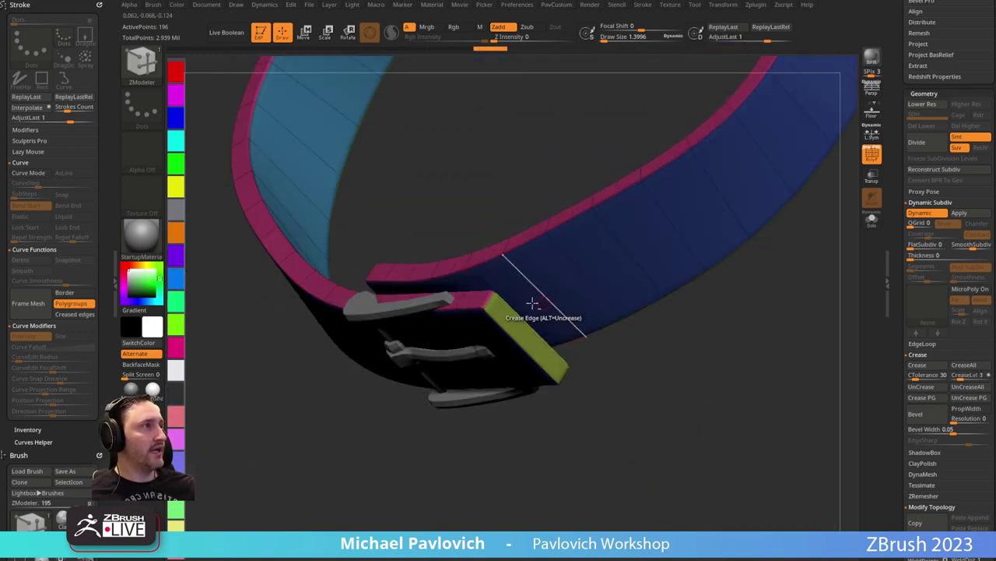
key("shift")
mouse_move(594, 389)
left_mouse_down()
mouse_move(552, 313)
mouse_move(571, 396)
mouse_move(545, 389)
mouse_move(536, 374)
mouse_move(378, 405)
left_mouse_up()
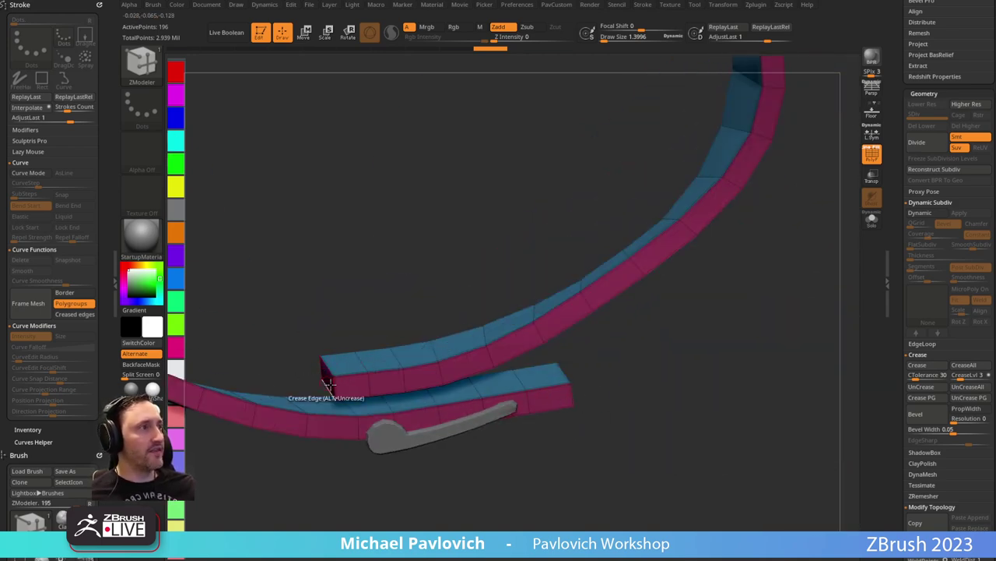
left_click_drag(330, 353, 381, 323)
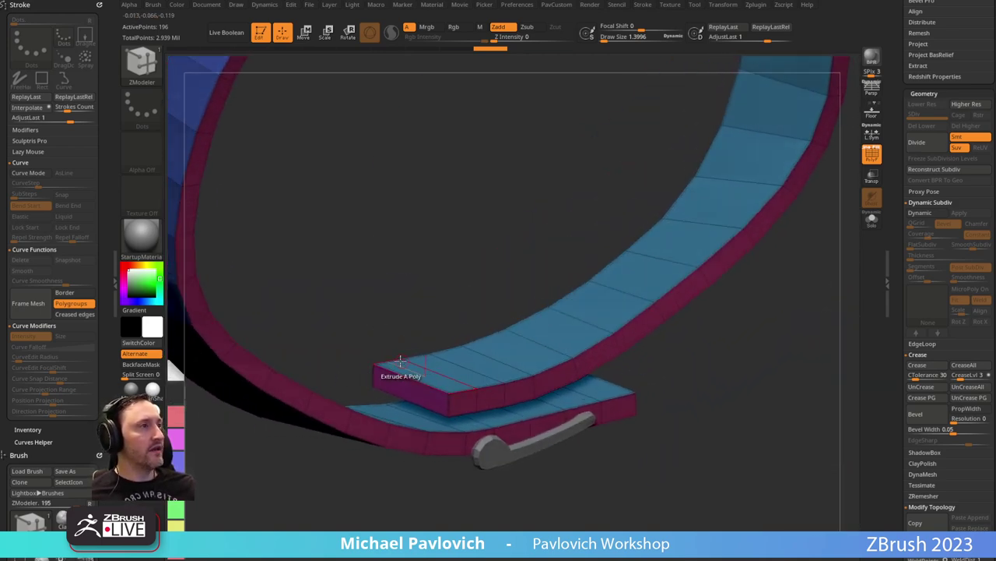
mouse_move(372, 364)
left_mouse_down()
mouse_move(394, 476)
mouse_move(456, 383)
mouse_move(658, 332)
mouse_move(682, 306)
mouse_move(587, 256)
left_mouse_up()
Switch the selection brush to SelectLasso.
key("ctrl+shift")
key("b")
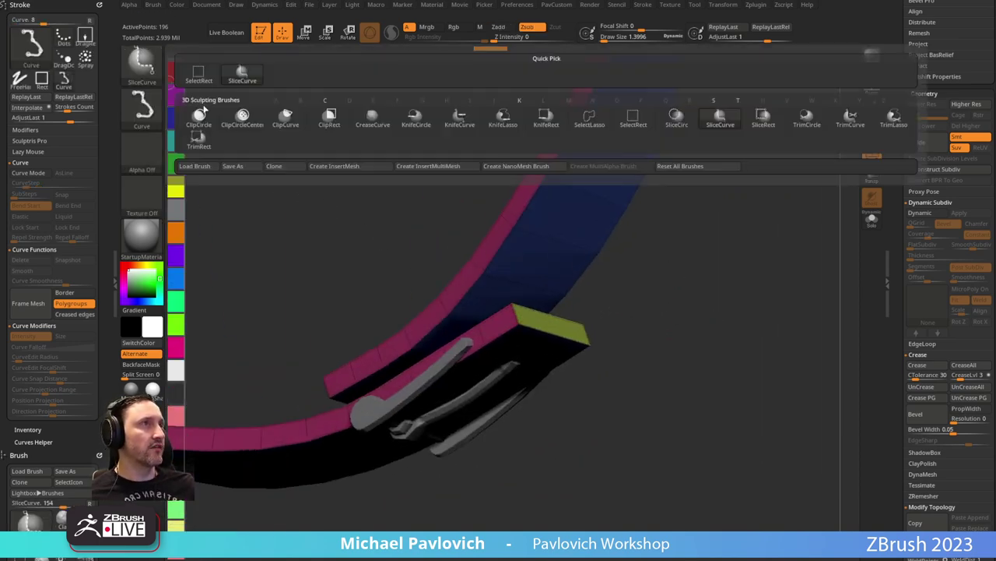
left_click(590, 120)
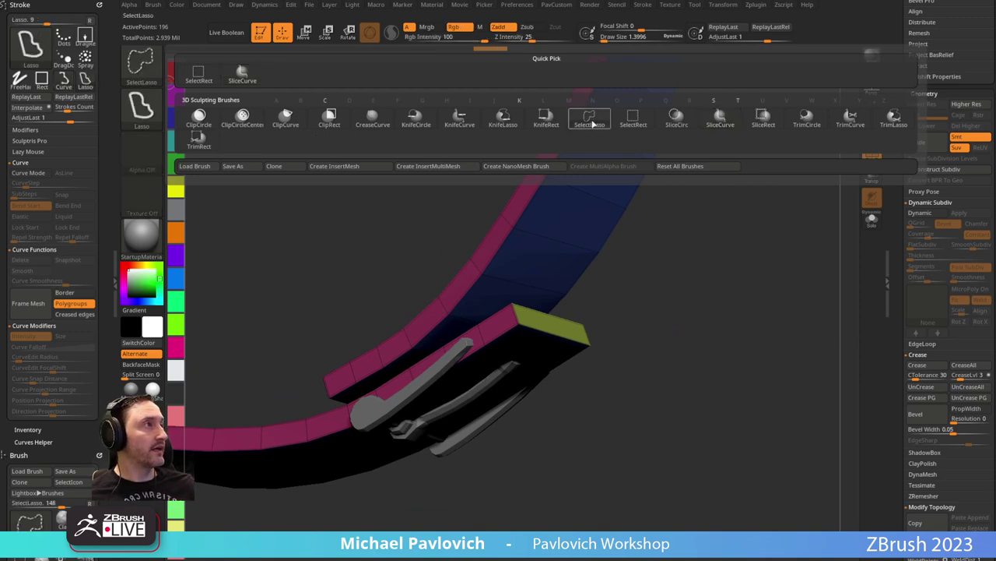
Set the edge action to PolyGroup and apply it at the flap's corner so the rim and end face share one polygroup.
key("space")
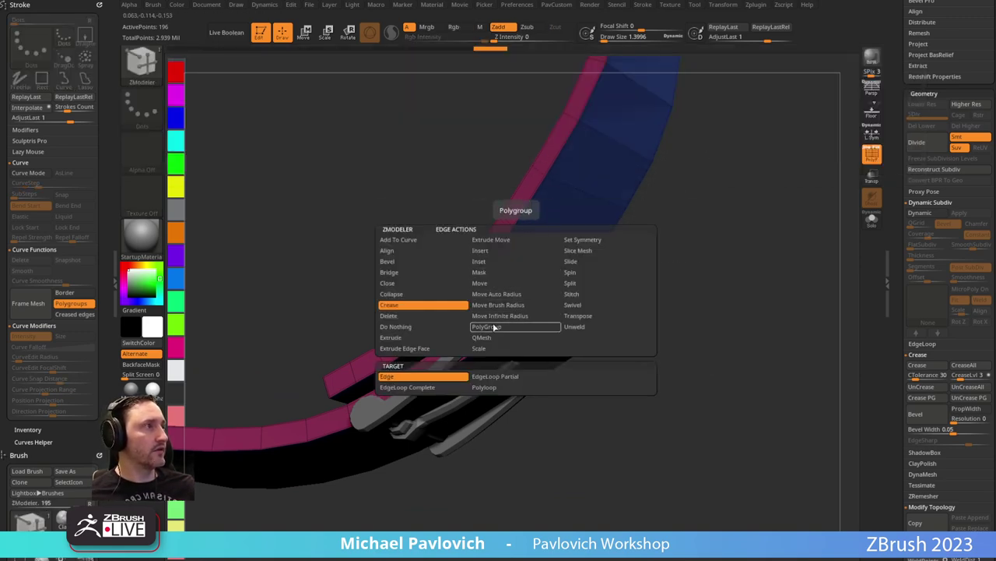
left_click(502, 326)
left_click(516, 315)
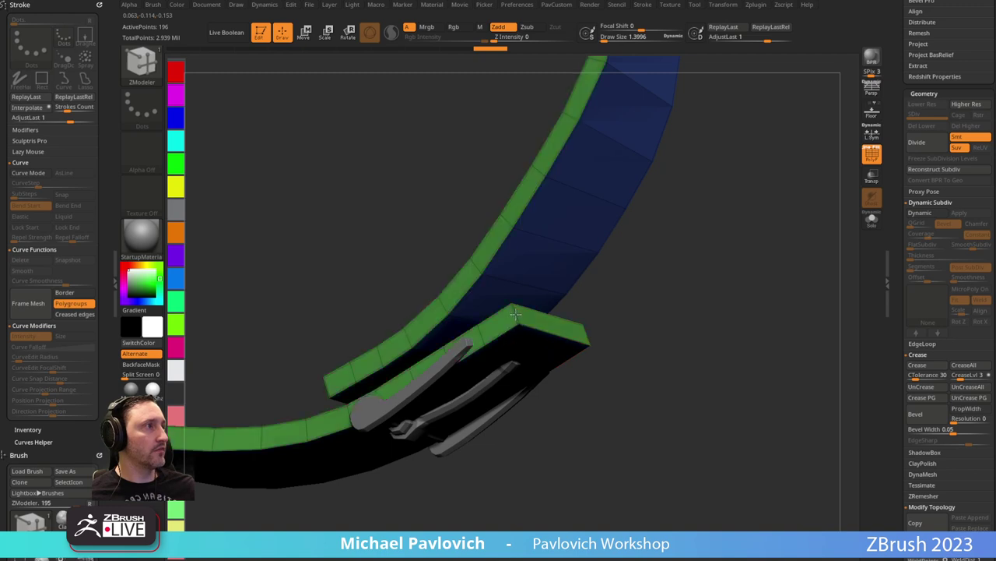
left_click(515, 315)
left_click(515, 314)
key("alt")
key("alt")
key("alt")
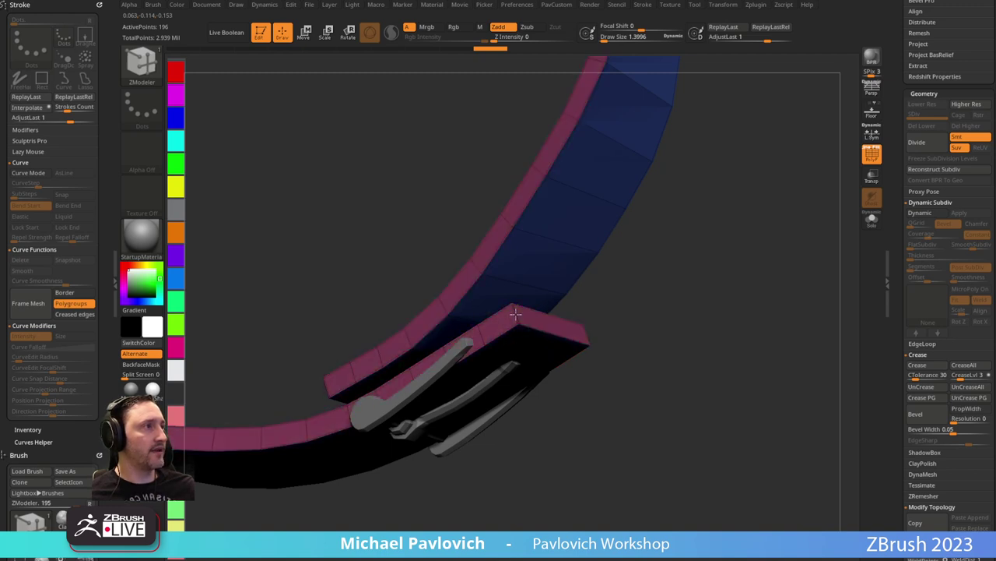
Try to isolate the belt's rim by hiding edge loops with SelectLasso, and restore the full belt.
mouse_move(661, 160)
left_mouse_down("alt")
mouse_move(649, 228)
mouse_move(574, 220)
mouse_move(691, 249)
mouse_move(697, 304)
left_mouse_up("alt")
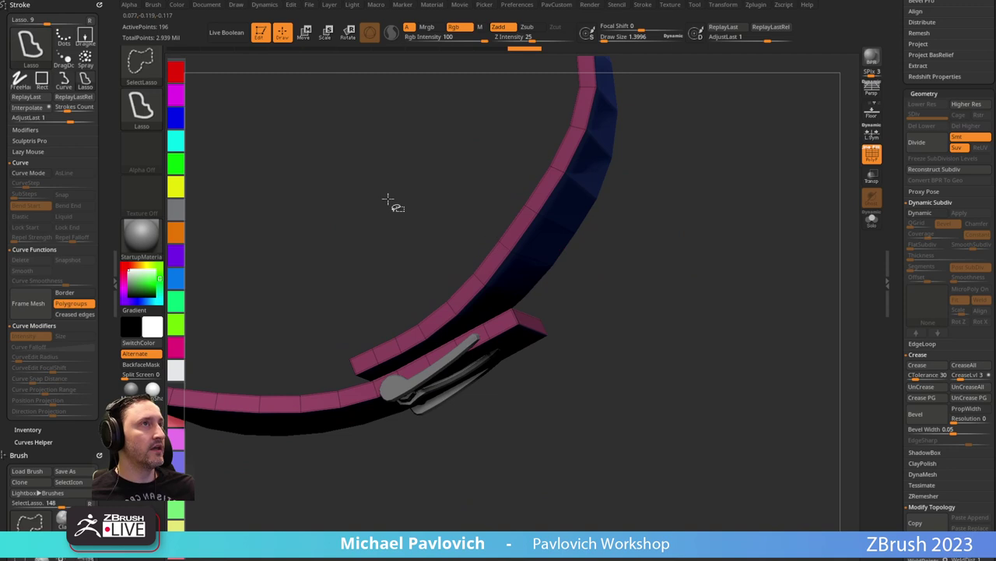
left_click(516, 315)
left_click_drag(654, 280, 685, 222, "ctrl+shift")
left_click(717, 263, "ctrl+shift")
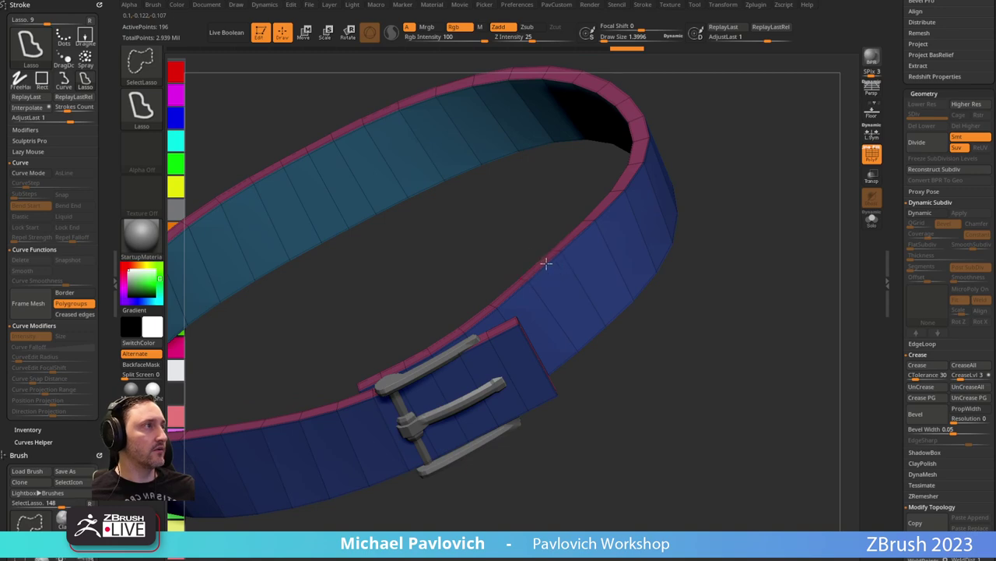
left_click(546, 263, "ctrl+shift")
left_click_drag(576, 274, 621, 204, "ctrl+shift")
left_click(647, 203, "ctrl+shift")
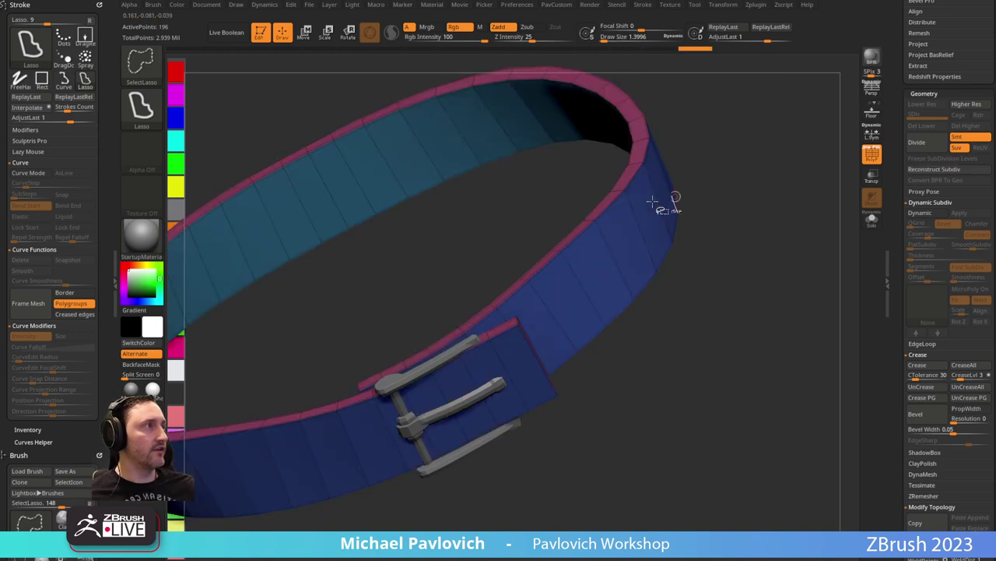
left_click(612, 207, "ctrl+shift")
left_click(747, 272, "ctrl+shift")
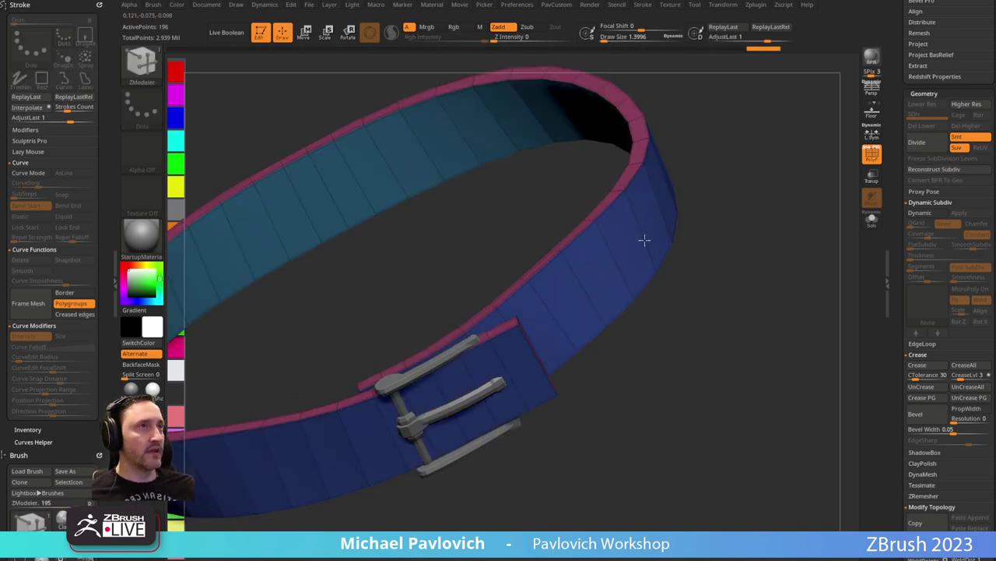
Switch the selection brush to SelectRect and try to hide a loop from the belt's upper edge.
left_click(143, 67, "ctrl+shift")
left_click(243, 76, "ctrl+shift")
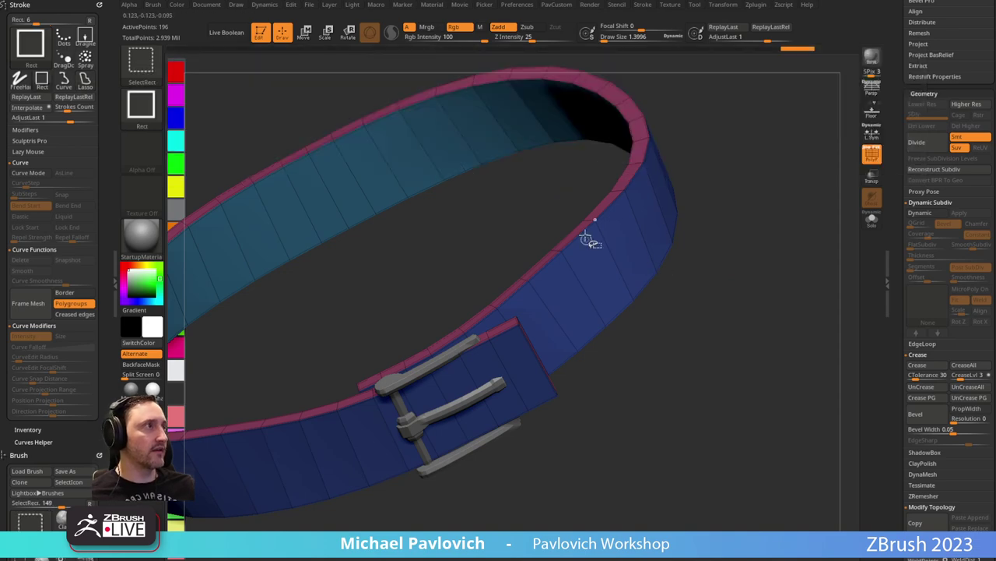
left_click(598, 221, "ctrl+shift")
left_click(599, 219, "ctrl+shift")
left_click(791, 251, "ctrl+shift")
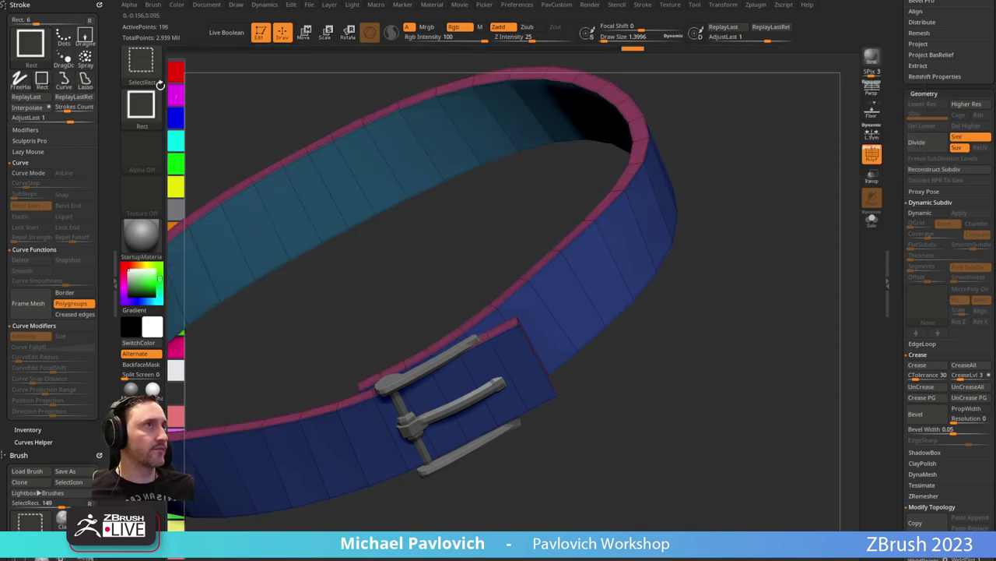
Switch the selection brush back to SelectLasso, hide one crosswise segment loop of the belt, and show everything again.
left_click(154, 76, "ctrl+shift")
left_click(198, 75, "ctrl+shift")
left_click(589, 247, "ctrl+shift")
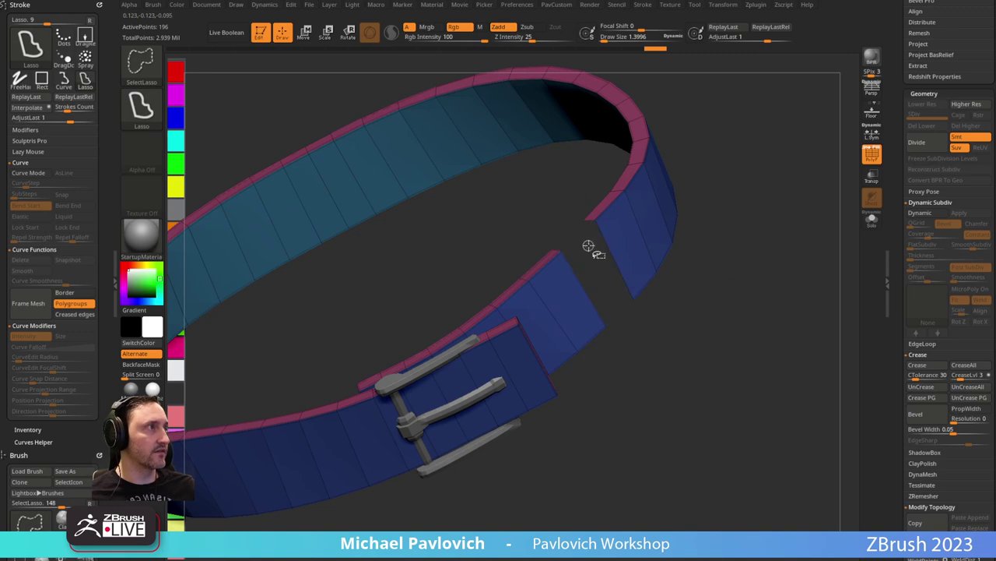
left_click(702, 250, "ctrl+shift")
Isolate the belt's rim loop, assign it a single new polygroup, and show the whole belt.
left_click_drag(703, 250, 587, 236)
left_click(584, 212, "ctrl+shift")
left_click_drag(716, 259, 776, 243, "ctrl+shift")
key("ctrl+w")
left_click(730, 262, "ctrl+shift")
Uncrease all belt edges, apply Crease PG to the polygroup borders, and turn Dynamic Subdiv on.
key("2")
left_click(807, 426)
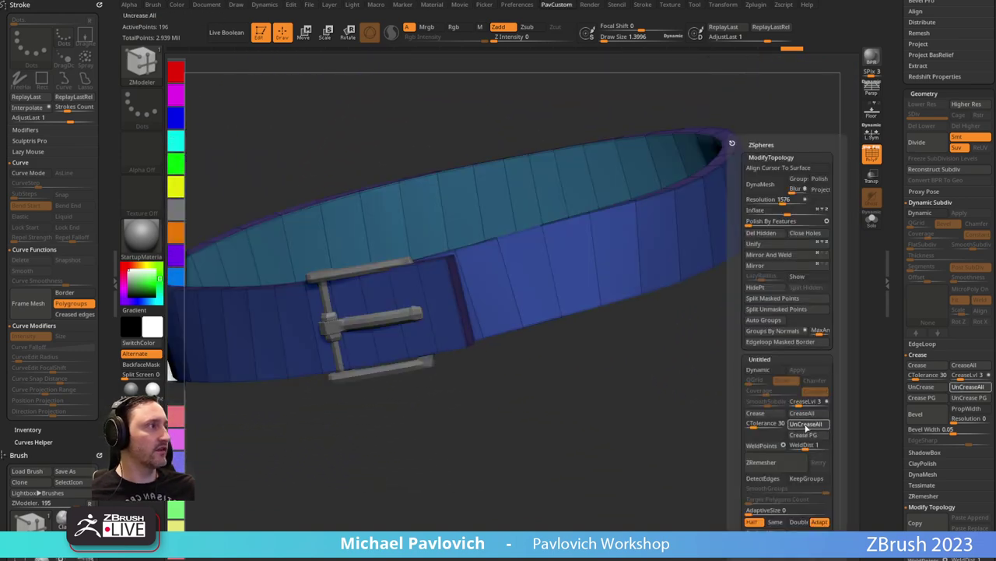
left_click(805, 438)
key("d")
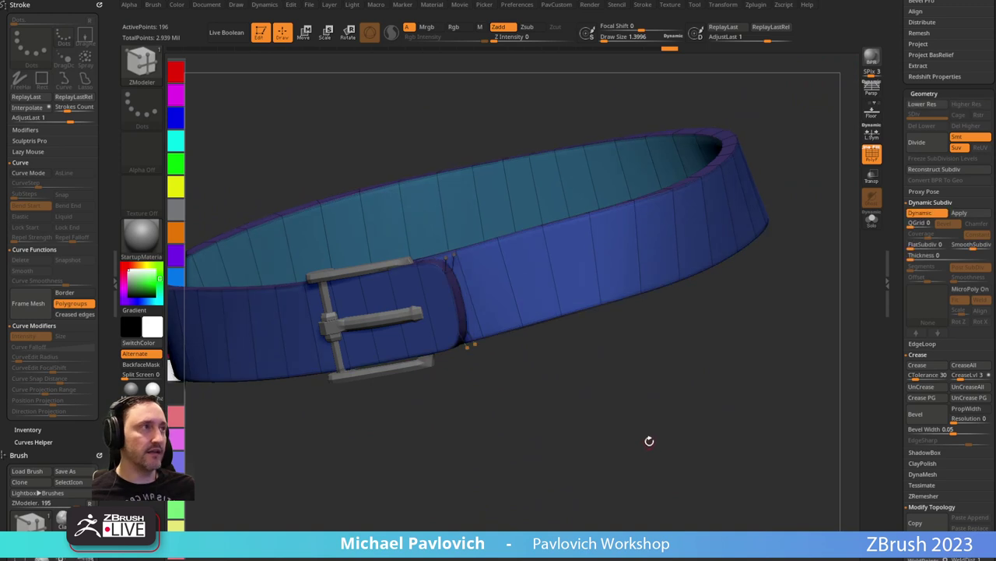
Hide the polyframe to examine the smoothed belt around the buckle, and show the polyframe again.
left_click_drag(667, 428, 661, 398, "alt")
left_click(870, 155)
left_click_drag(527, 368, 860, 169)
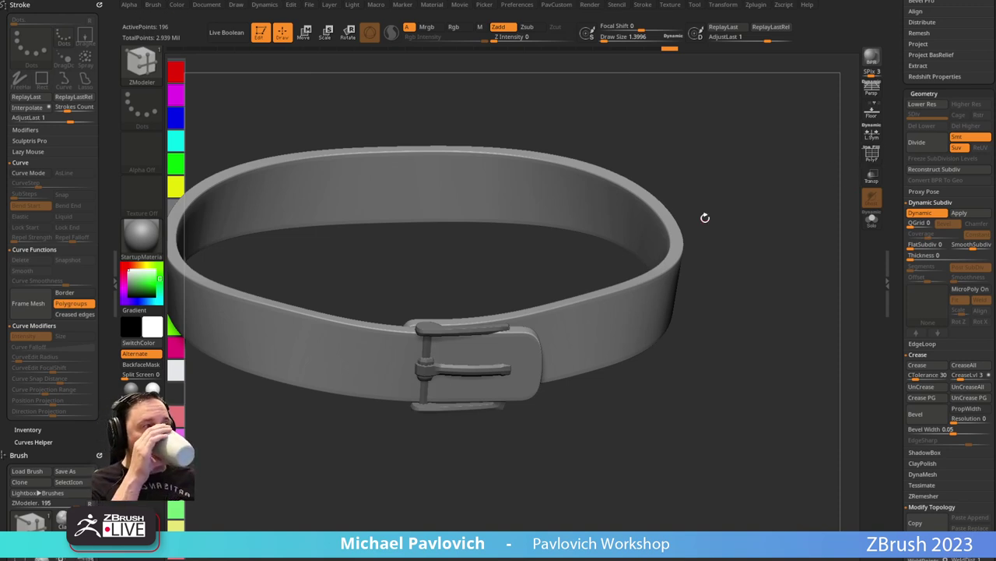
left_click_drag(770, 267, 760, 278, "shift")
left_click_drag(688, 405, 758, 403, "alt")
left_click(872, 155)
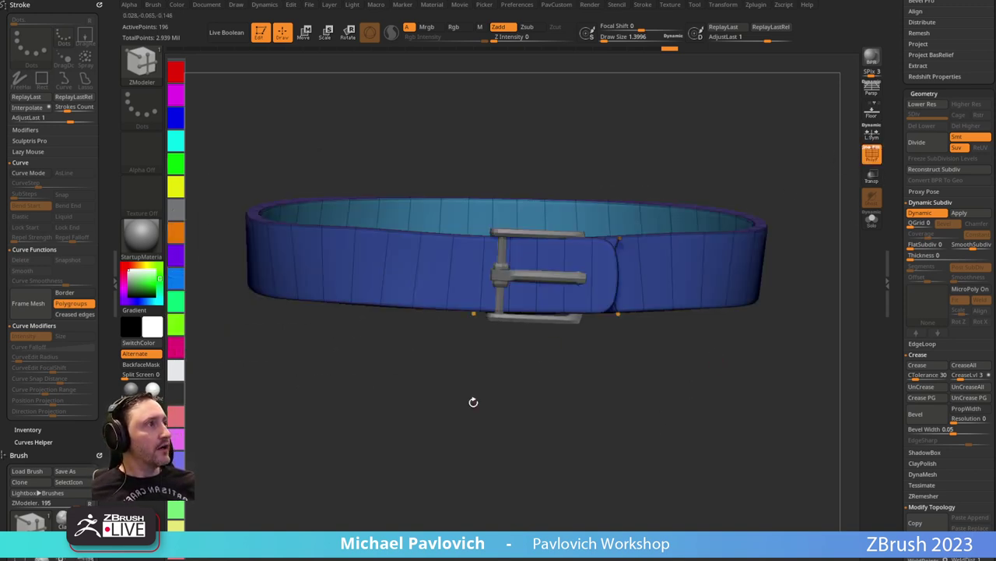
Turn Dynamic Subdiv off and check ZModeler's edge action settings at the flap beneath the buckle.
left_click_drag(473, 403, 492, 374, "alt")
key("shift+d")
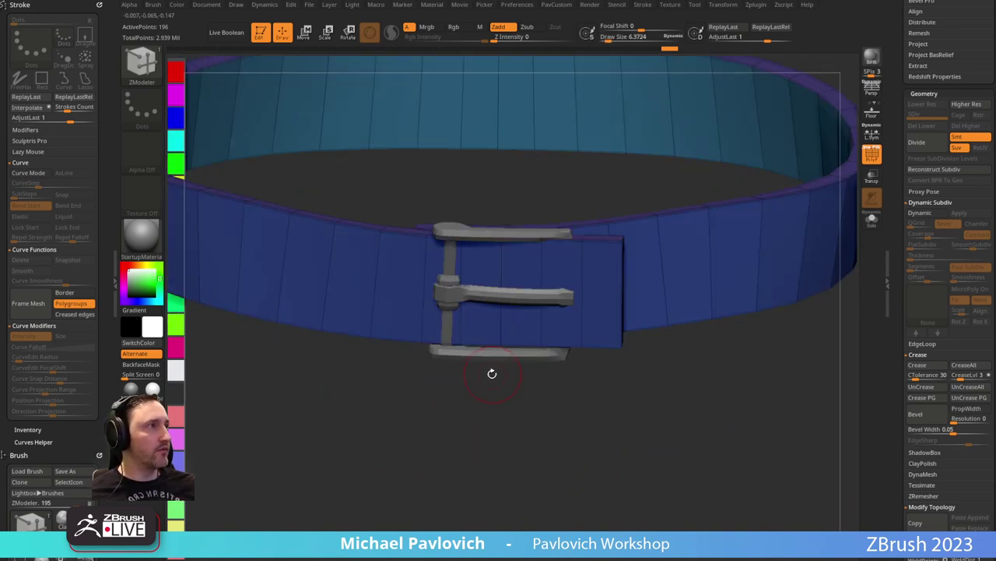
left_click_drag(600, 211, 488, 354)
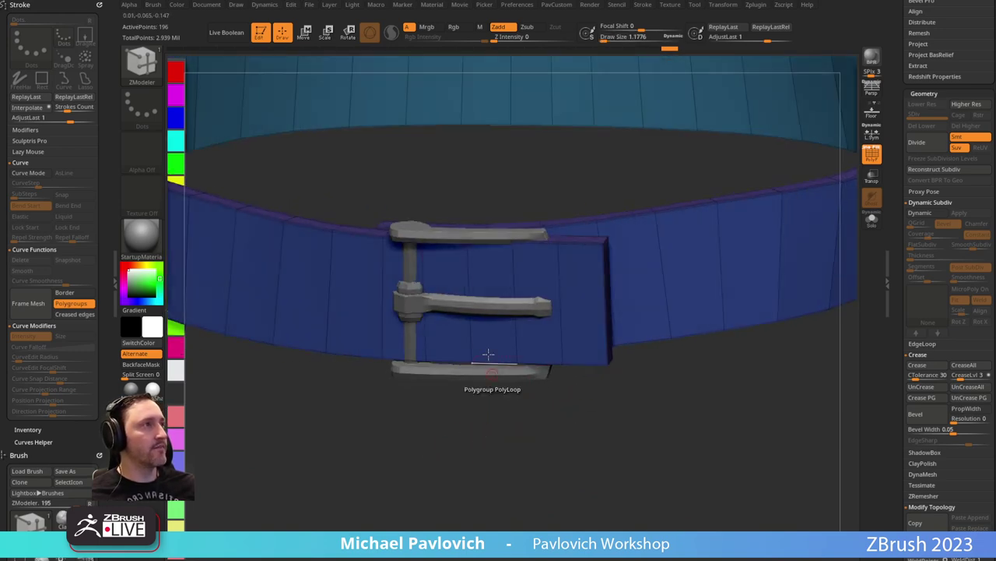
key("space")
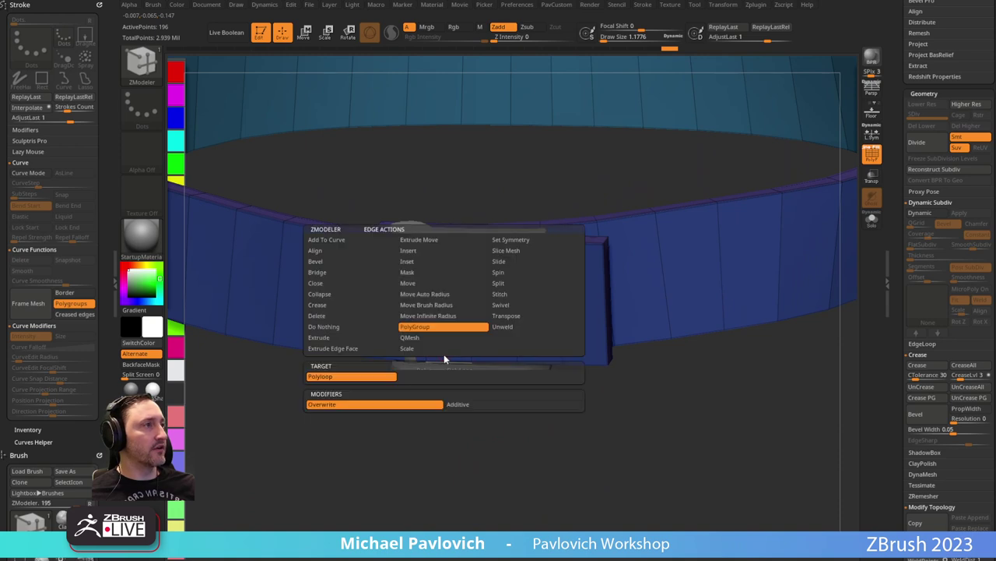
left_click_drag(438, 409, 447, 412, "alt")
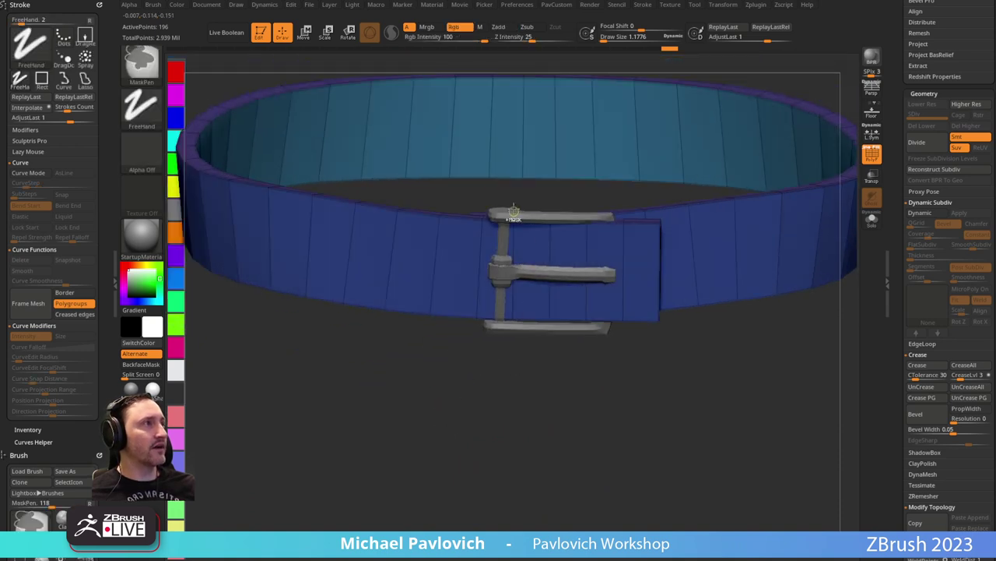
left_click_drag(507, 184, 581, 329, "ctrl")
left_click_drag(620, 95, 497, 168, "ctrl")
left_click_drag(639, 120, 502, 164, "ctrl+alt")
left_click_drag(522, 242, 545, 147)
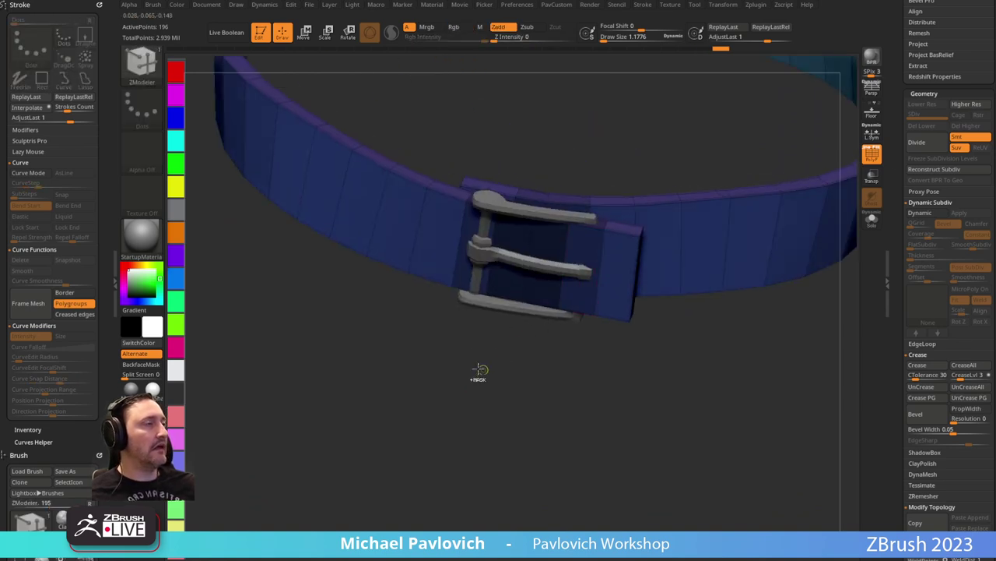
left_click_drag(481, 370, 501, 367, "ctrl")
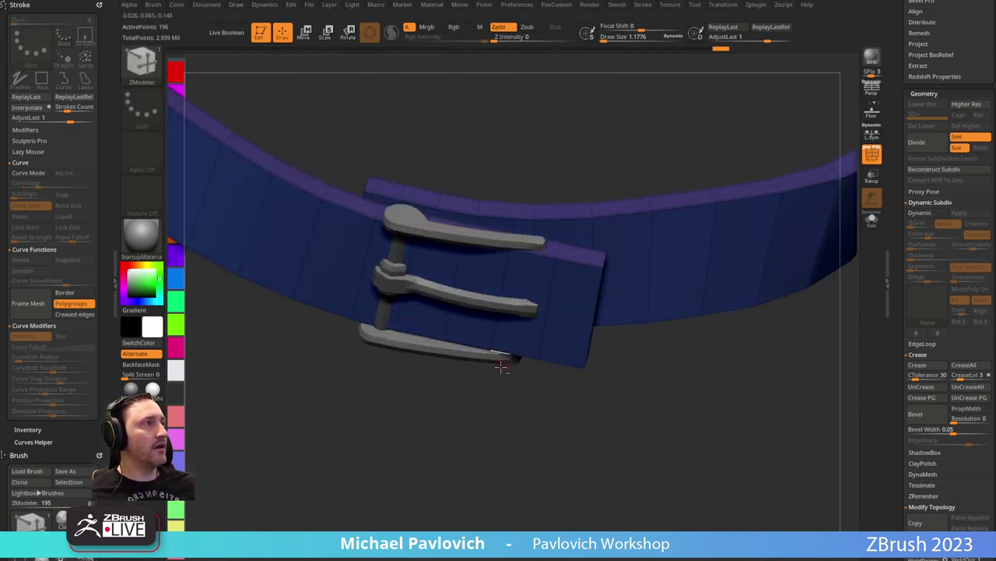
Assign one separate polygroup to the two flap segments beneath the buckle's prong.
key("space")
left_click(479, 241)
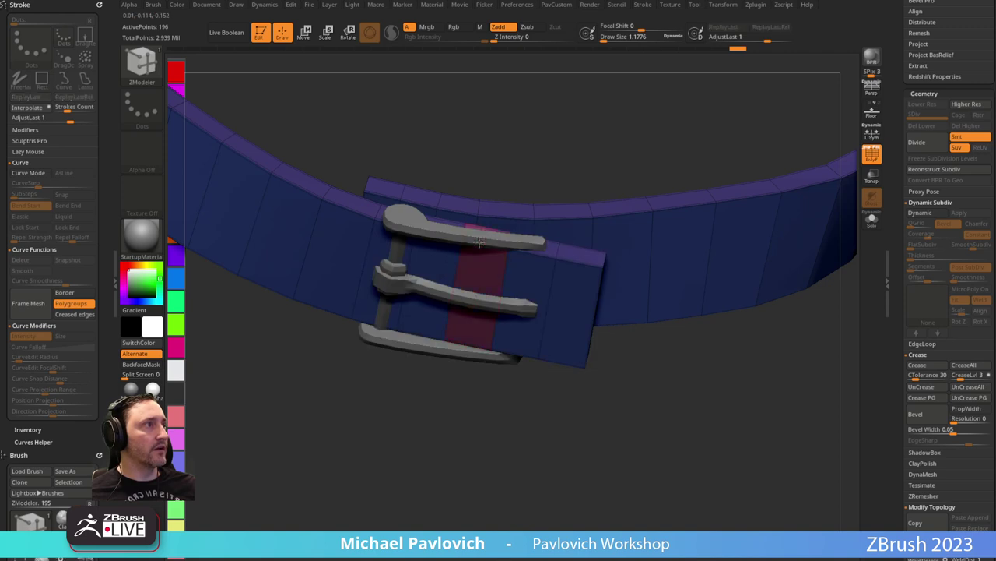
left_click(478, 241)
left_click(441, 234)
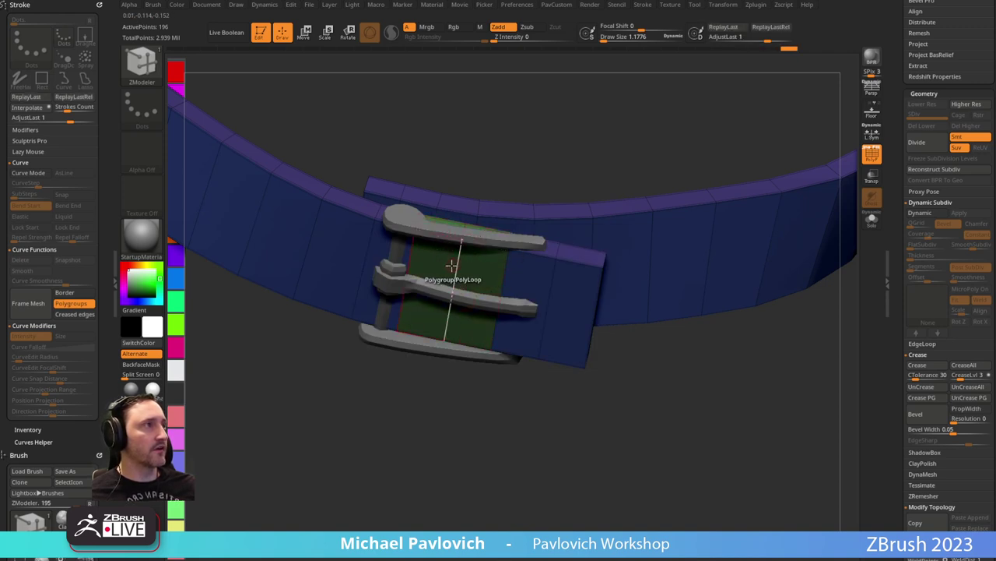
Set ZModeler's polygon action to Transpose with target Polygroup All and move the regrouped flap segments outward over the prong.
key("space")
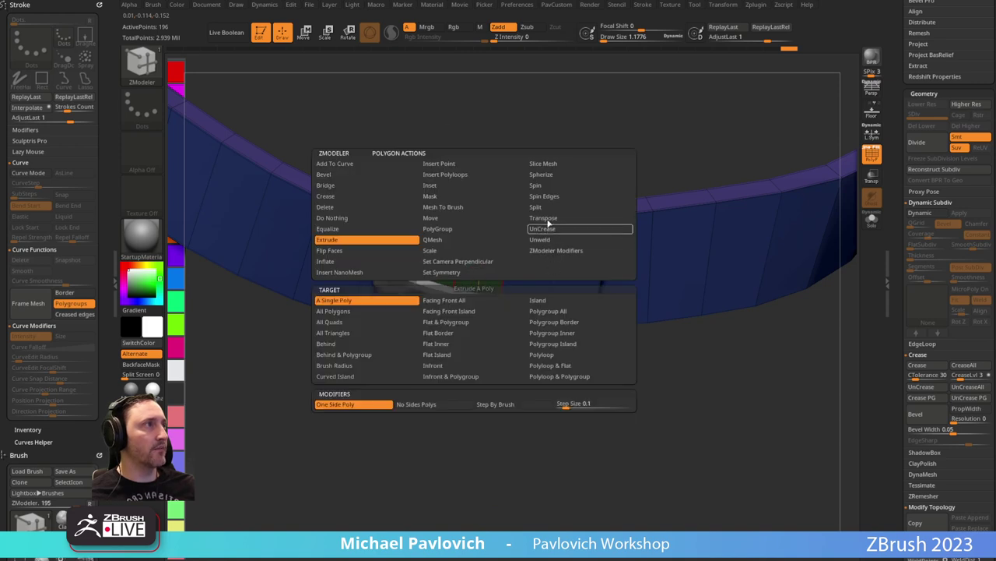
left_click(545, 218)
left_click(543, 313)
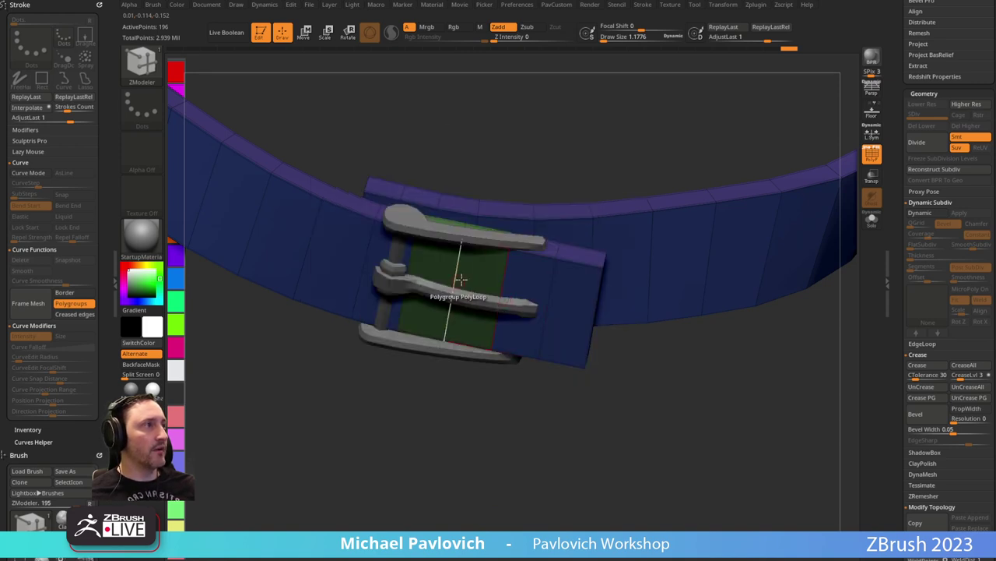
left_click(460, 278)
left_click_drag(423, 405, 407, 394)
left_click_drag(455, 333, 449, 341)
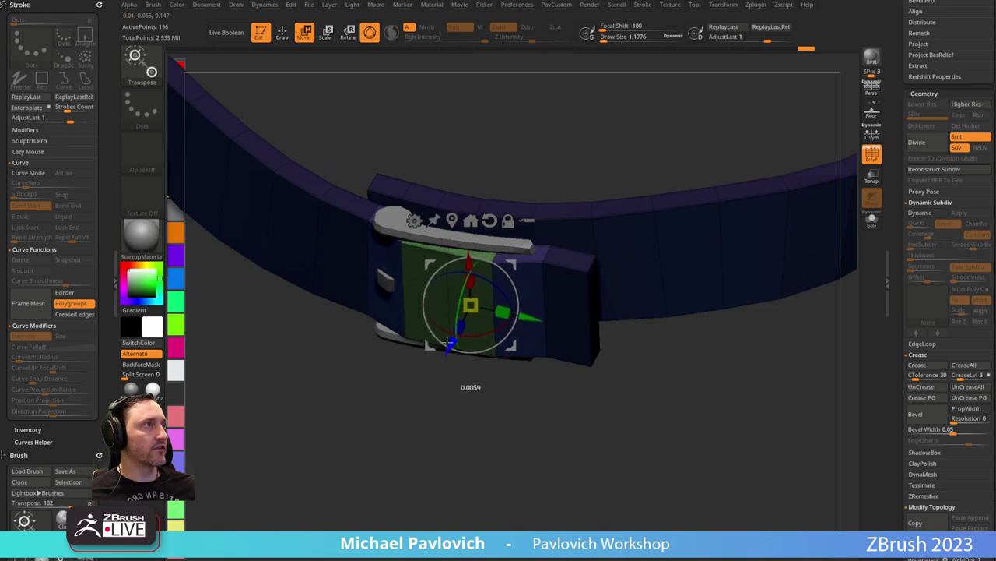
Give the flap's tip segment its own polygroup and transpose it inward behind the buckle's end bar.
left_click_drag(398, 420, 657, 259)
key("3")
left_click(527, 220)
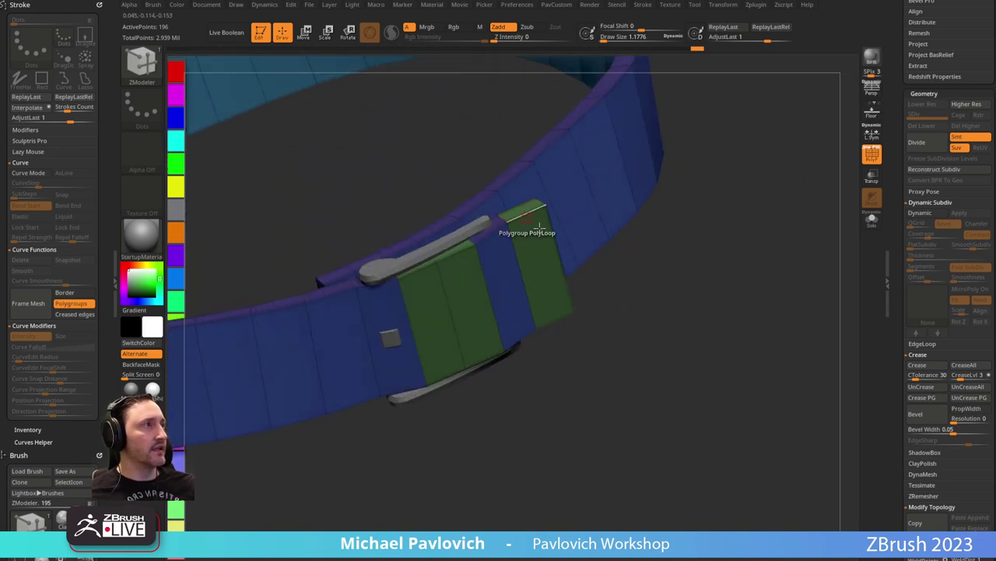
left_click_drag(528, 222, 549, 258)
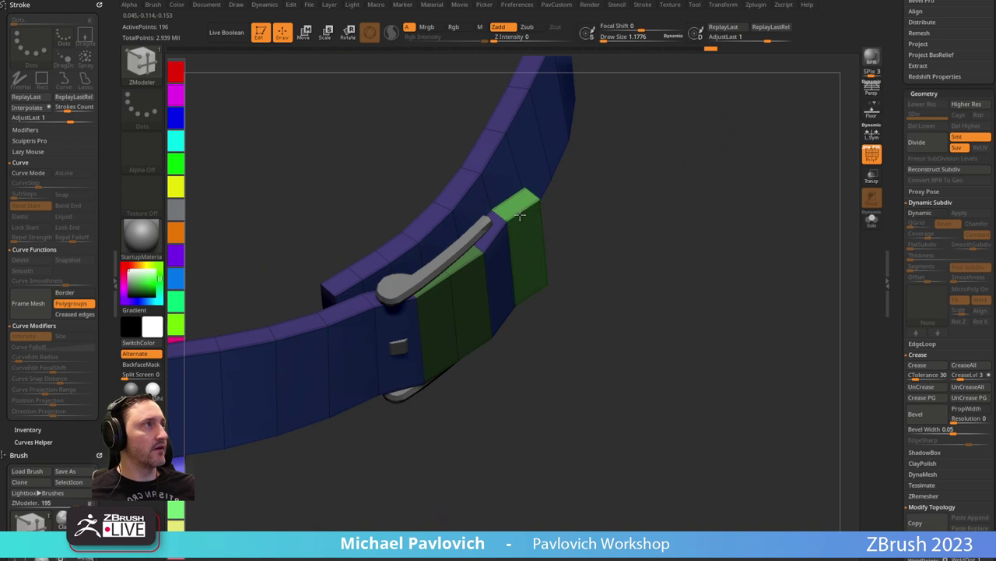
left_click(526, 241)
mouse_move(564, 281)
left_mouse_down()
mouse_move(573, 246)
mouse_move(561, 256)
left_mouse_up()
key("q")
mouse_move(621, 265)
left_mouse_down()
mouse_move(677, 254)
mouse_move(536, 327)
mouse_move(592, 345)
mouse_move(425, 334)
mouse_move(400, 233)
left_mouse_up()
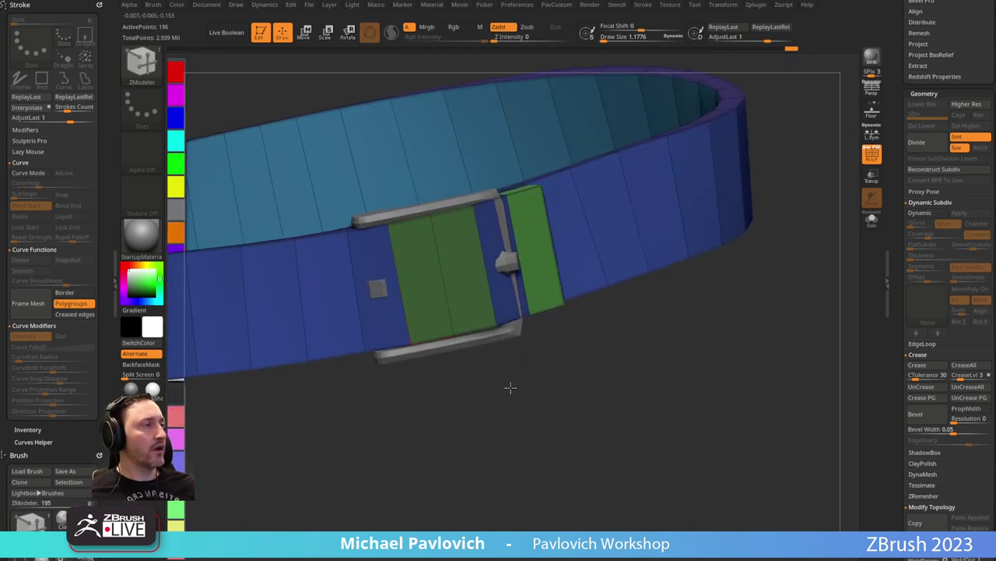
left_click_drag(510, 387, 537, 232)
left_click_drag(340, 347, 625, 334)
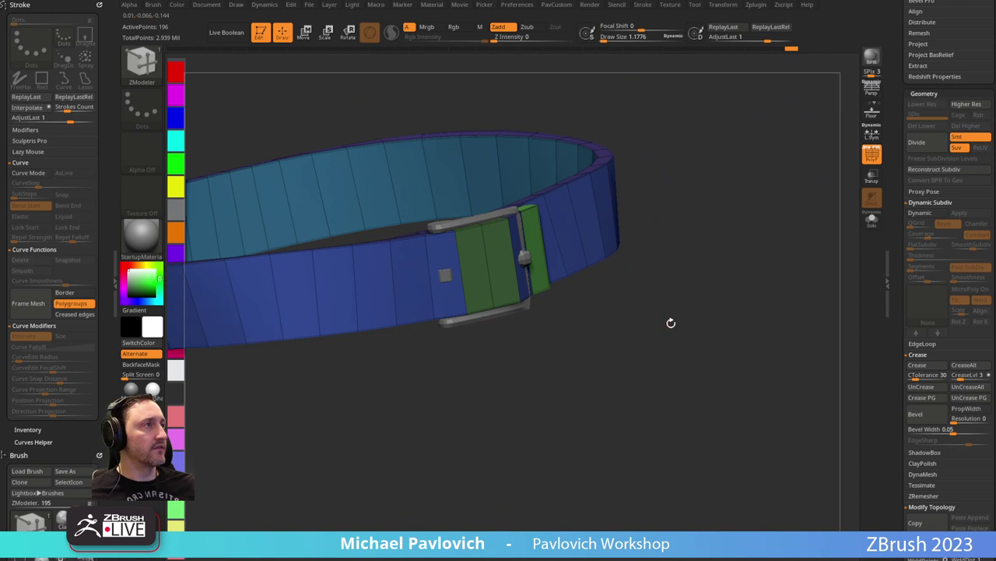
Hide the belt's rim loop and assign the remaining inner and outer faces a single polygroup.
key("grave")
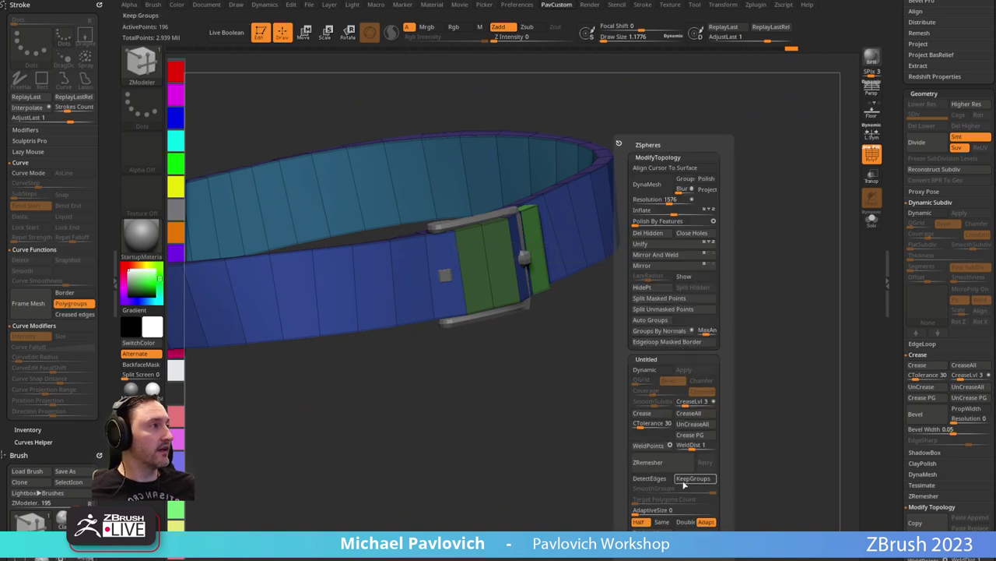
left_click_drag(272, 121, 441, 136)
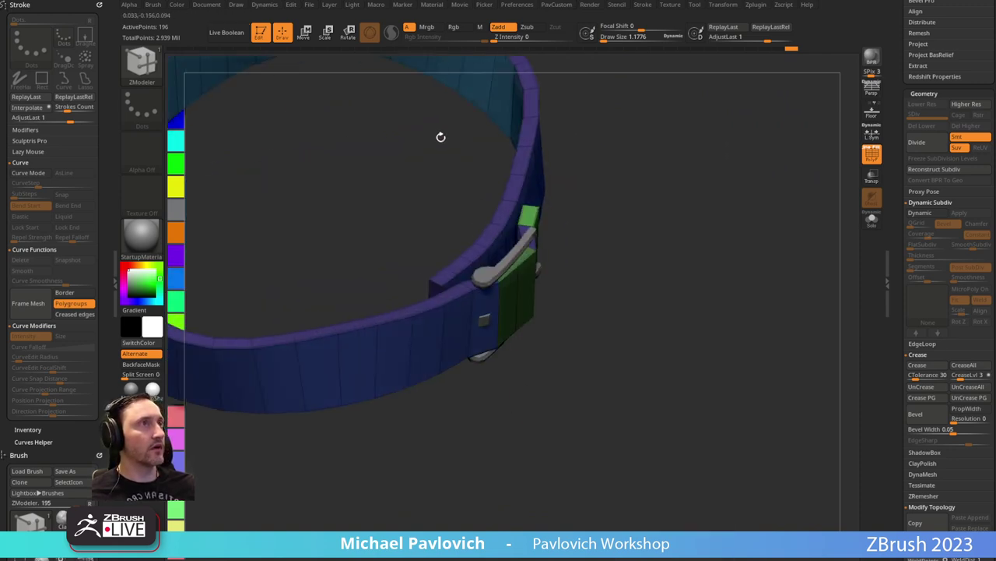
key("ctrl+shift")
left_click(524, 146, "ctrl+shift")
left_click_drag(688, 157, 721, 227, "ctrl+shift")
key("ctrl+w")
key("grave")
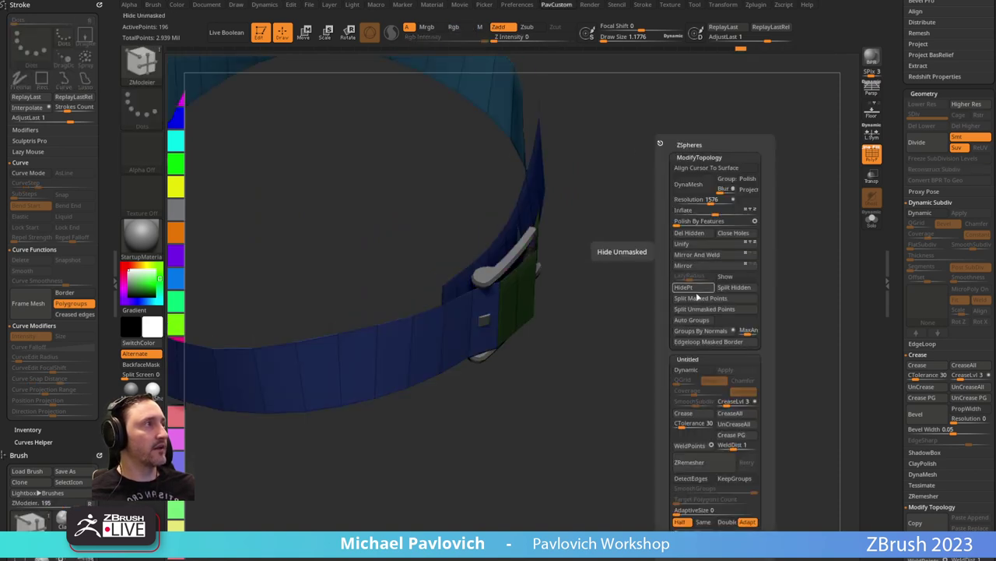
left_click(711, 246)
left_click_drag(510, 106, 508, 177)
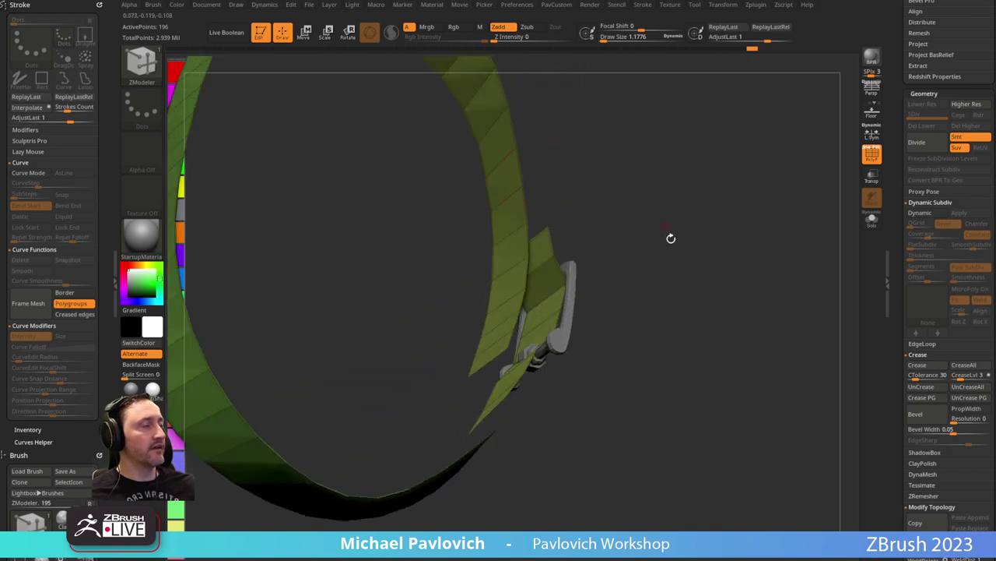
Invert visibility to the belt's rim, give it its own polygroup, and show the whole belt.
key("space")
left_click(644, 532)
mouse_move(605, 214)
left_mouse_down()
mouse_move(581, 192)
mouse_move(637, 219)
mouse_move(601, 194)
mouse_move(607, 218)
left_mouse_up()
left_click_drag(623, 226, 675, 262, "ctrl+shift")
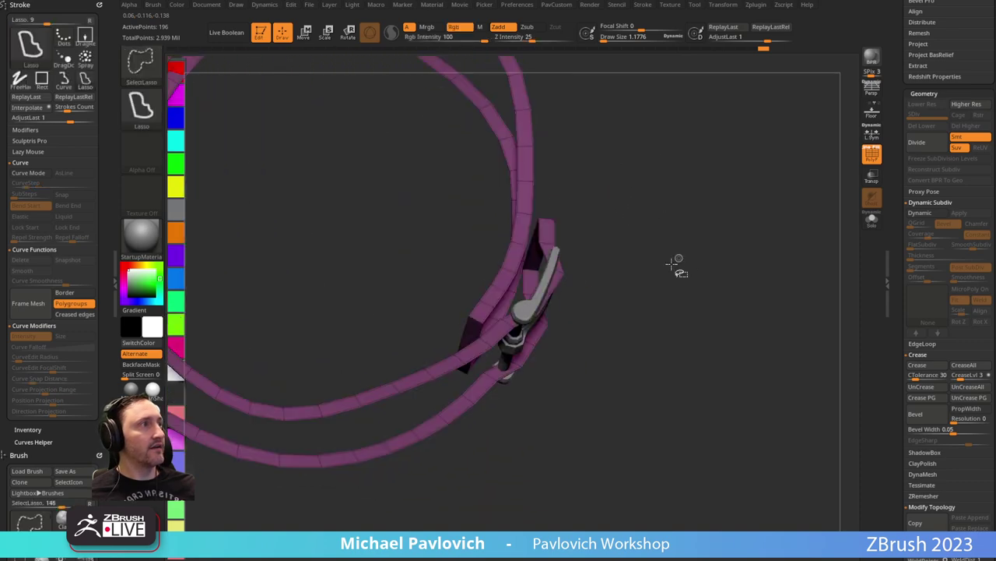
left_click_drag(602, 239, 694, 205)
left_click(703, 199, "ctrl+shift")
Apply Crease PG to the new polygroup borders, turn Dynamic Subdiv on, and hide the polyframe.
key("space")
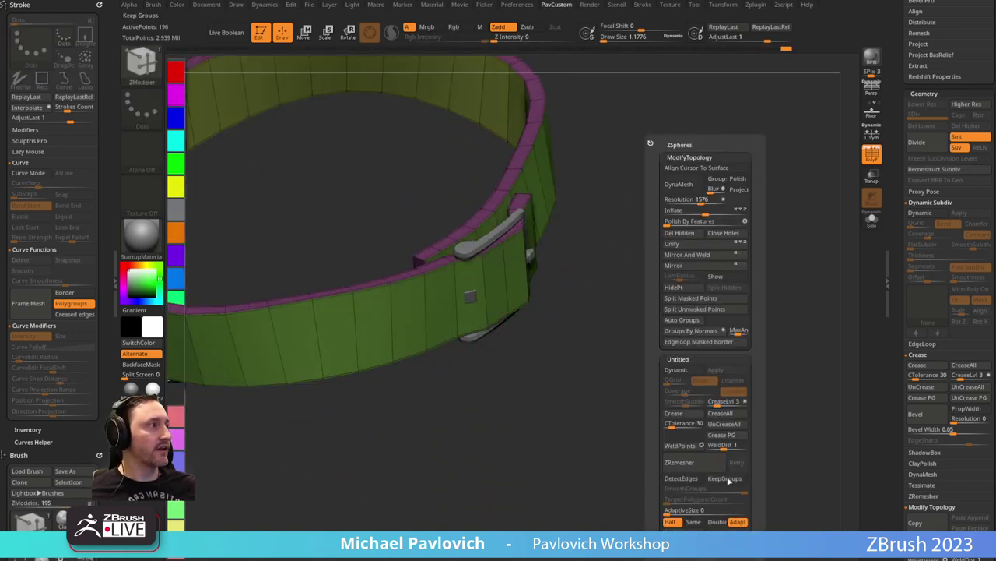
left_click(727, 439)
key("d")
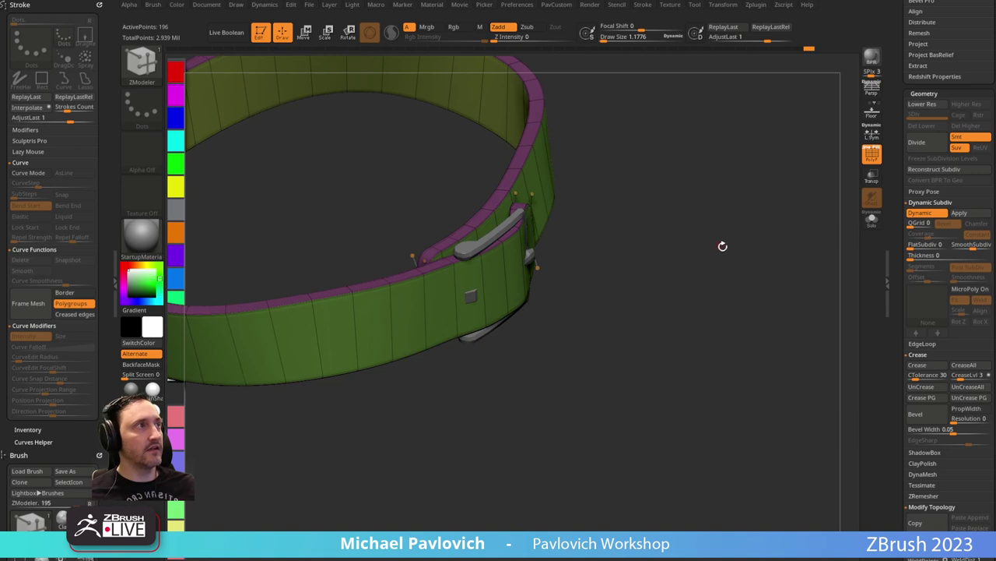
left_click_drag(722, 246, 711, 227)
left_click_drag(564, 289, 614, 330, "alt")
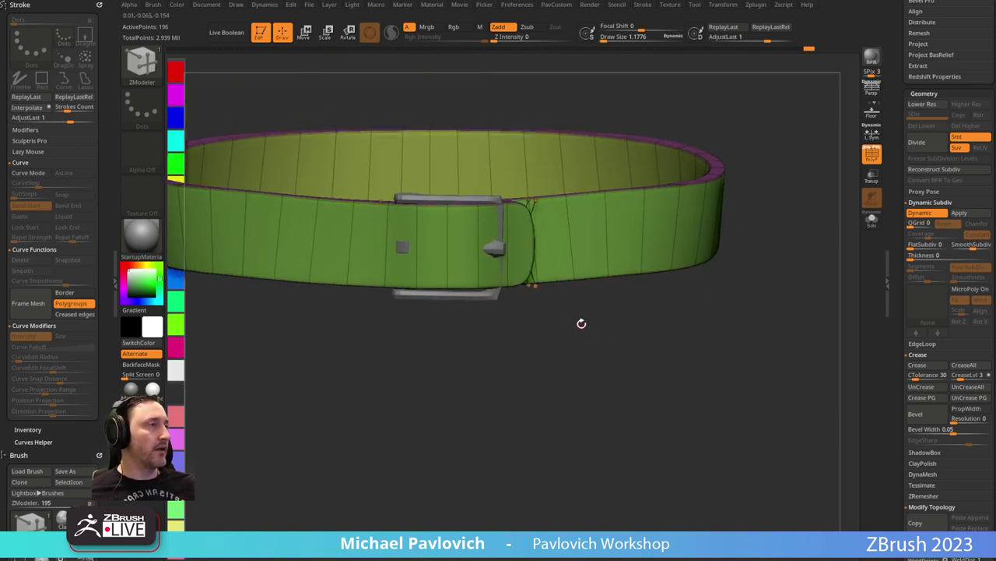
key("shift+f")
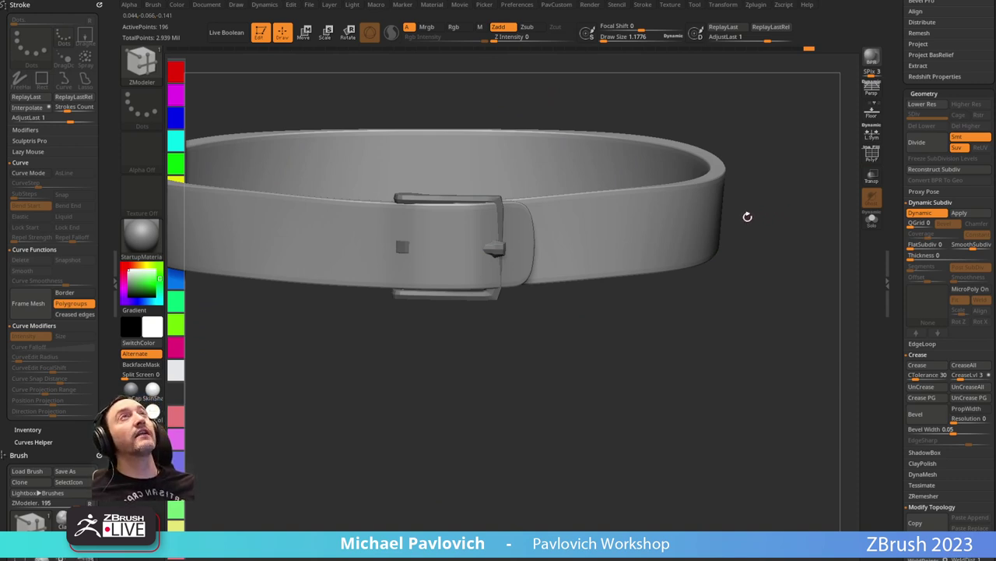
Show the polyframe on the belt and make ZModeler the active brush.
mouse_move(782, 184)
left_mouse_down()
mouse_move(775, 240)
mouse_move(792, 241)
mouse_move(774, 253)
mouse_move(766, 227)
mouse_move(696, 263)
left_mouse_up()
key("b")
key("s")
key("t")
key("shift+f")
key("b")
key("z")
key("m")
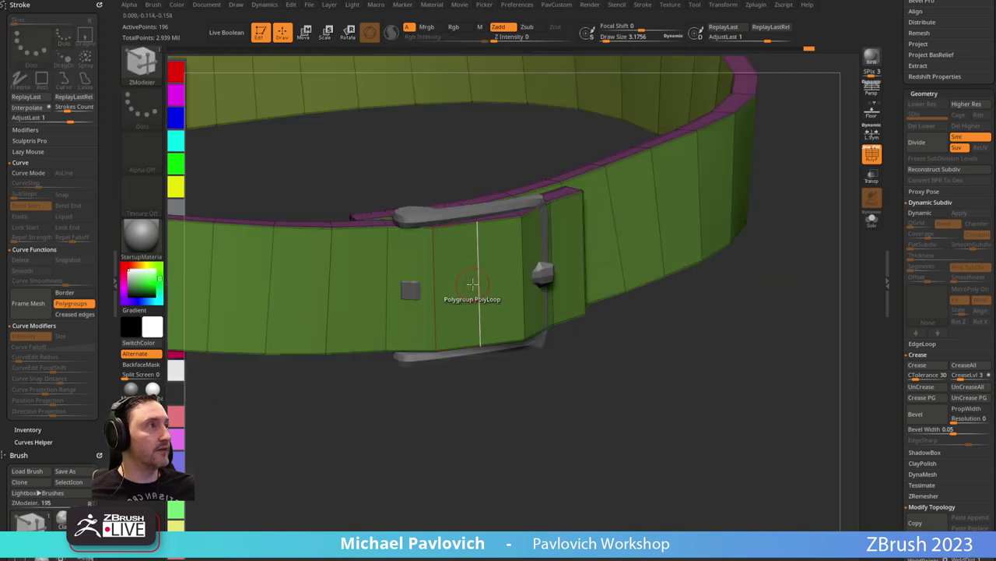
Uncrease all of the belt's edges and insert one edge loop lengthwise along its middle using Insert Multiple EdgeLoops.
key("space")
left_click(450, 252)
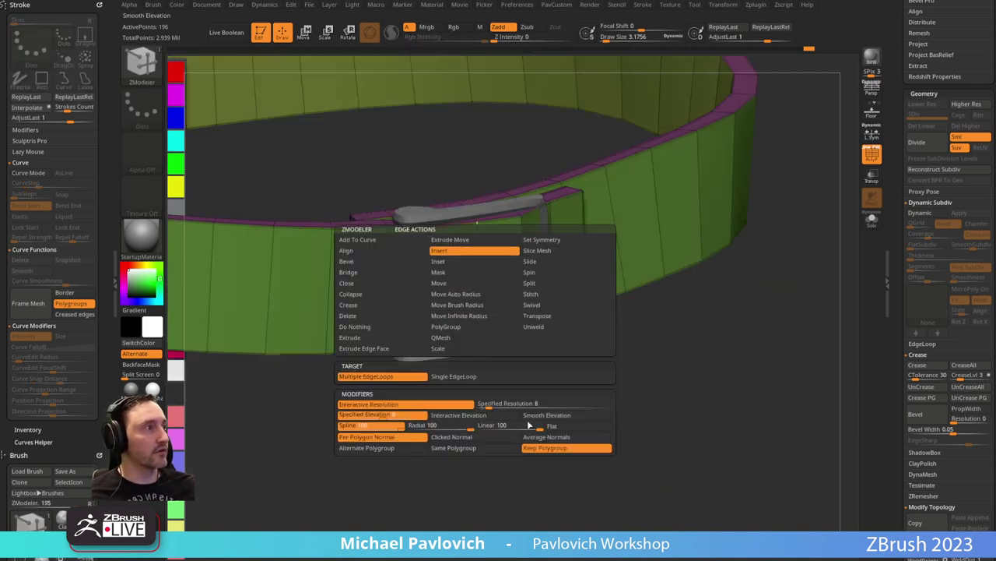
key("3")
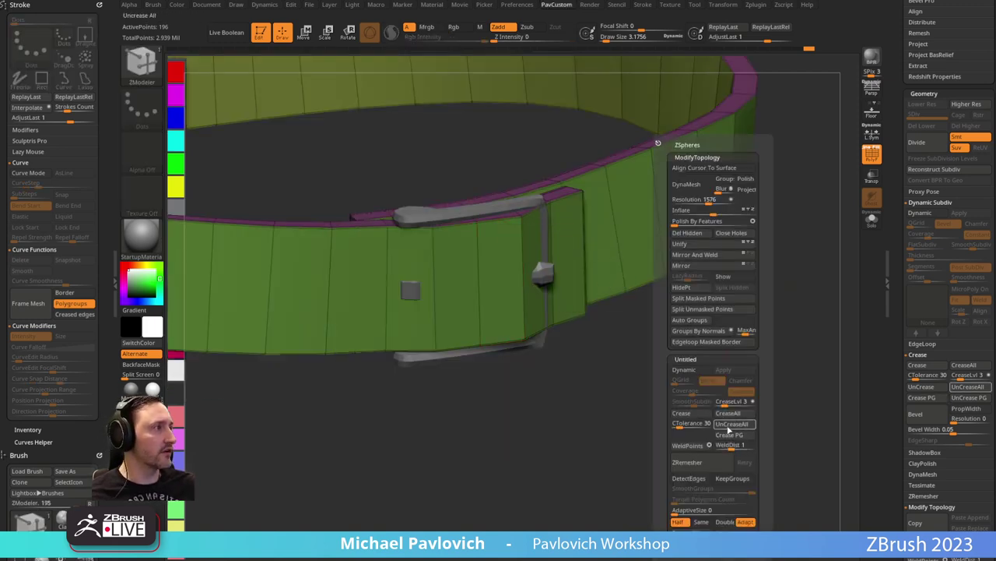
left_click(728, 428)
left_click(475, 286)
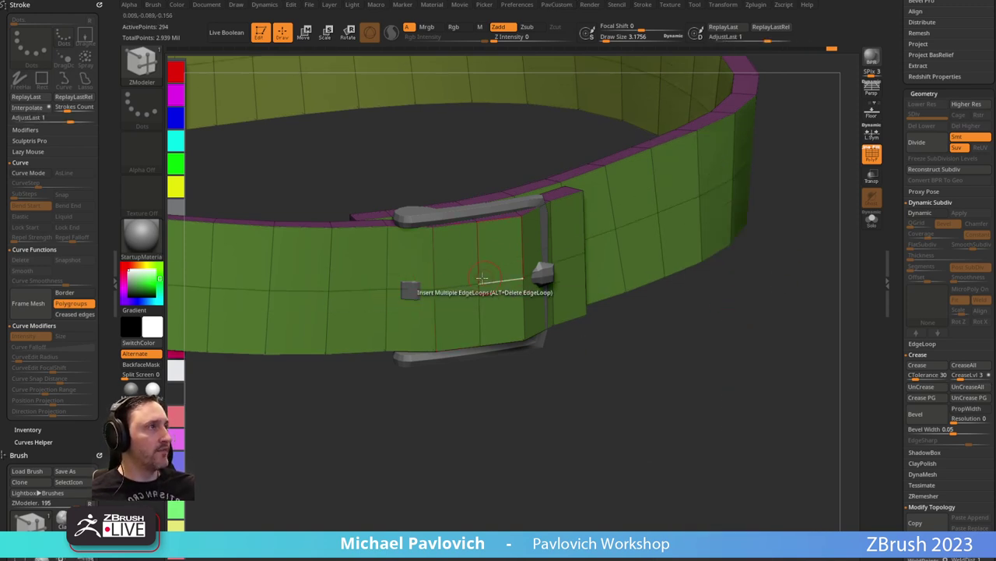
Solo the belt and split the centreline point at the buckle into an octagon on its outer and inner faces.
key("space")
left_click(526, 302)
left_click(389, 352)
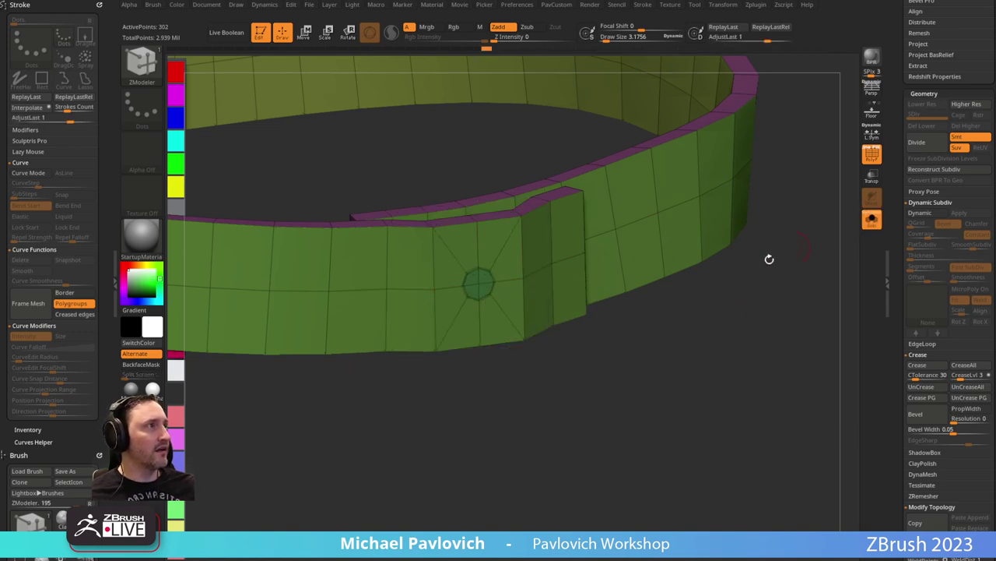
left_click_drag(767, 260, 606, 206)
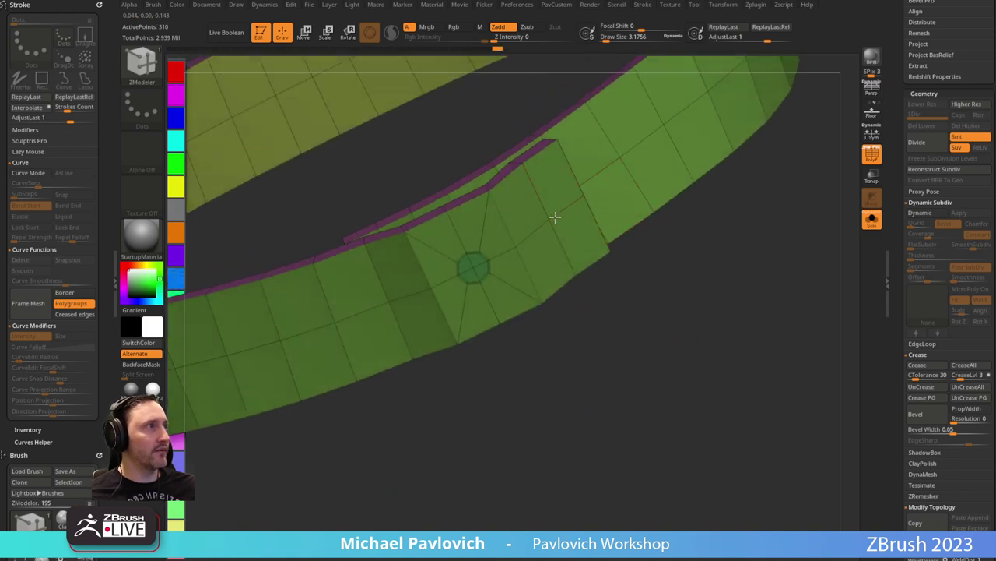
left_click_drag(679, 269, 741, 350)
Split the centreline points on both sides of the first octagon, on the belt's outer and inner faces, into matching octagons.
left_click(537, 215)
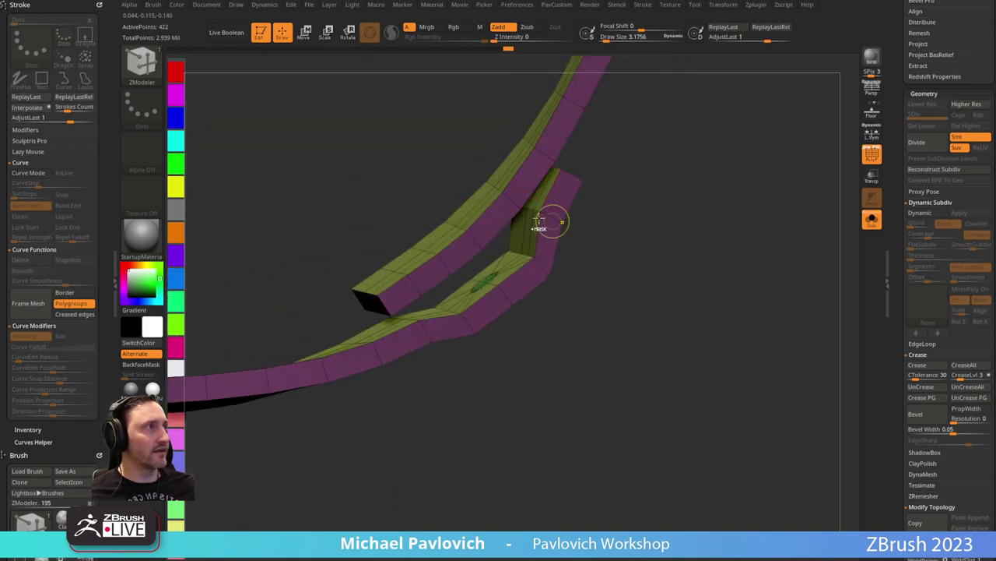
key("ctrl+z")
left_click(533, 212)
left_click_drag(694, 304, 615, 248)
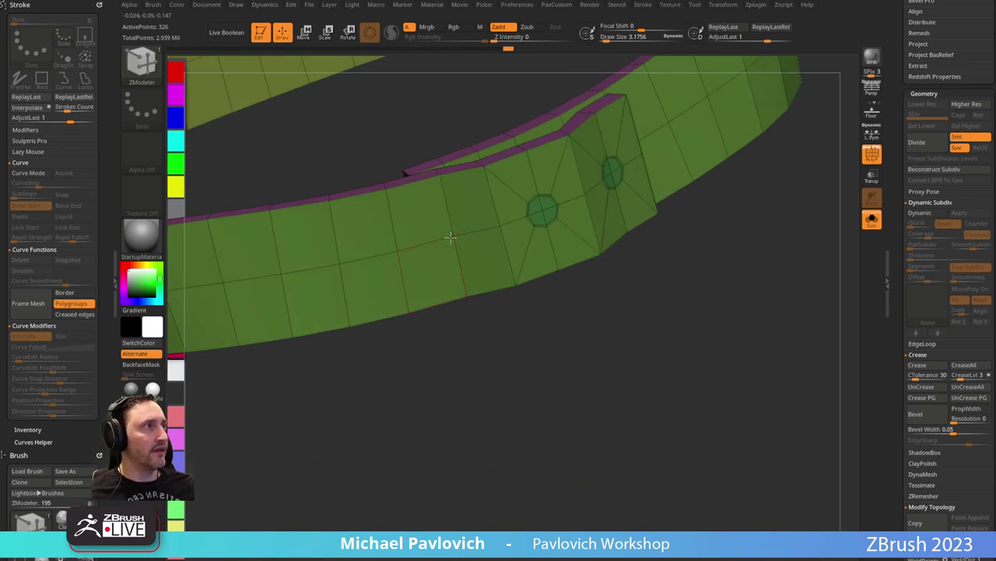
left_click_drag(451, 236, 510, 452)
left_click_drag(523, 271, 507, 256)
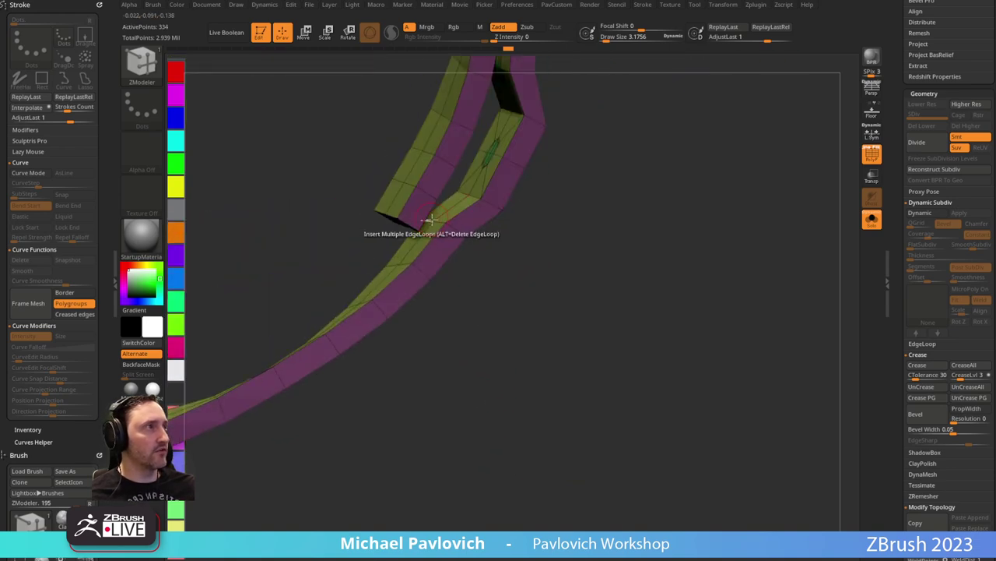
left_click_drag(633, 256, 680, 267)
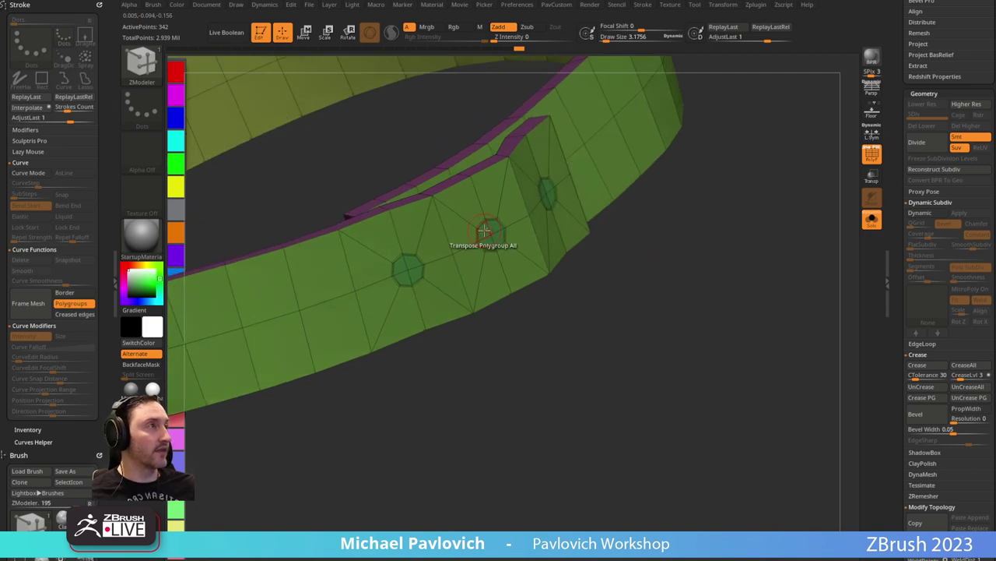
Set the ZModeler polygon action to QMesh with the Polygroup All target.
key("space")
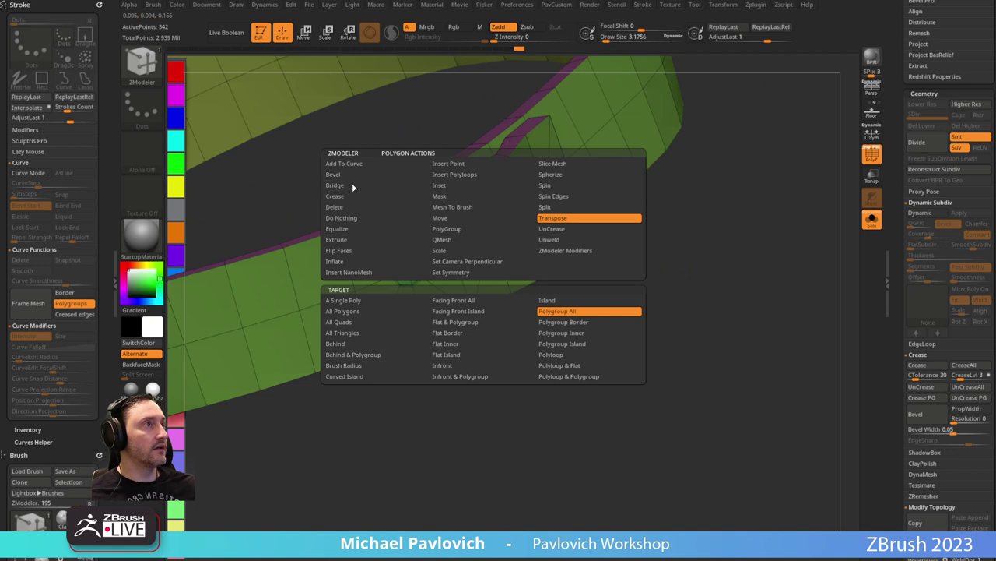
left_click(441, 239)
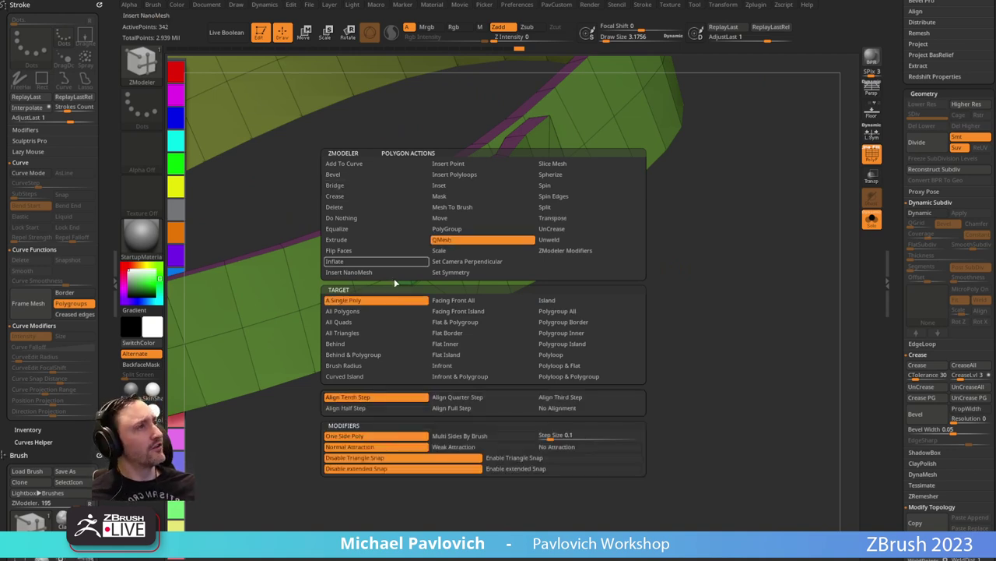
left_click(574, 313)
Try to QMesh all the octagons through the belt's thickness at once, and undo it.
left_click_drag(707, 263, 739, 268)
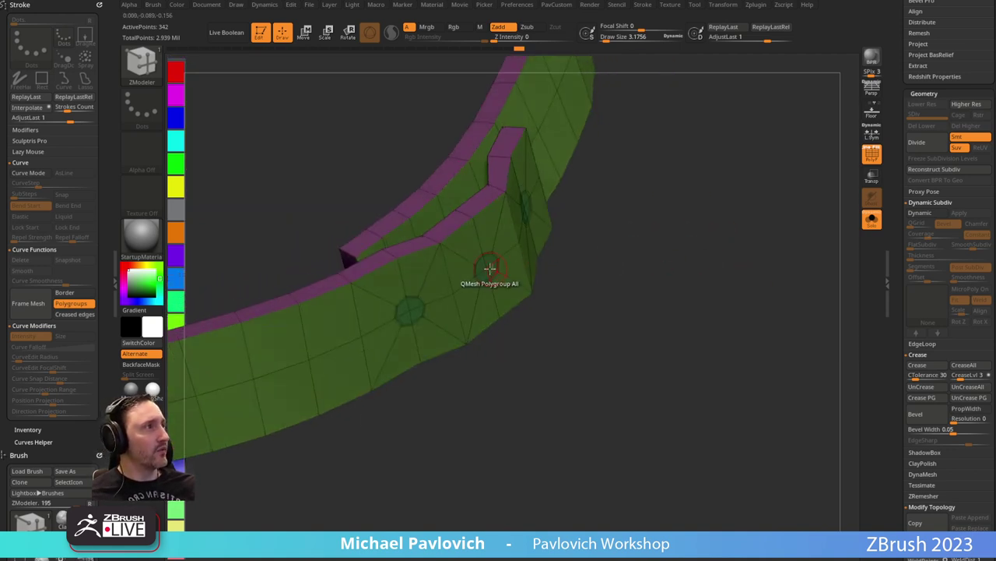
left_click(481, 266)
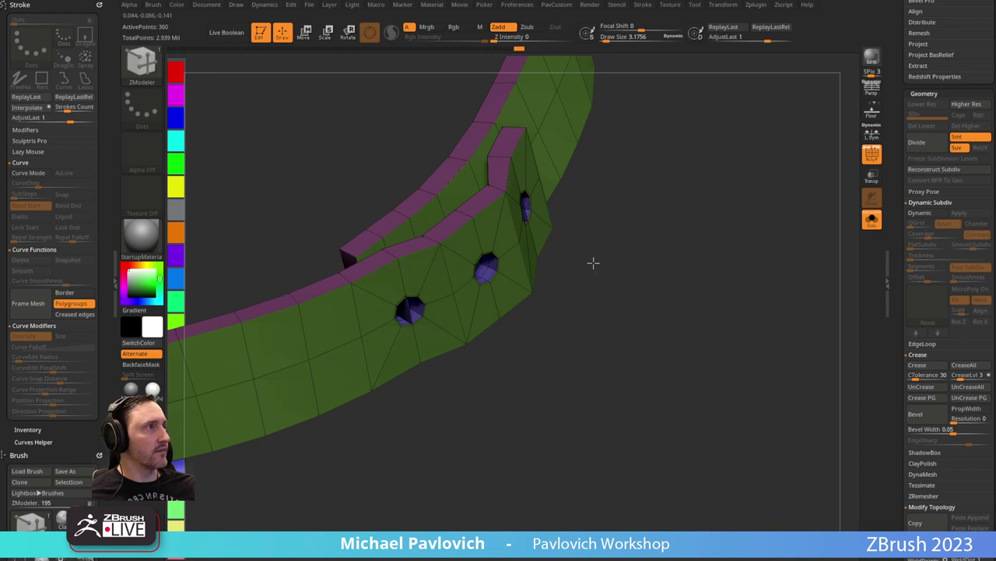
right_click_drag(594, 263, 662, 316)
key("ctrl+z")
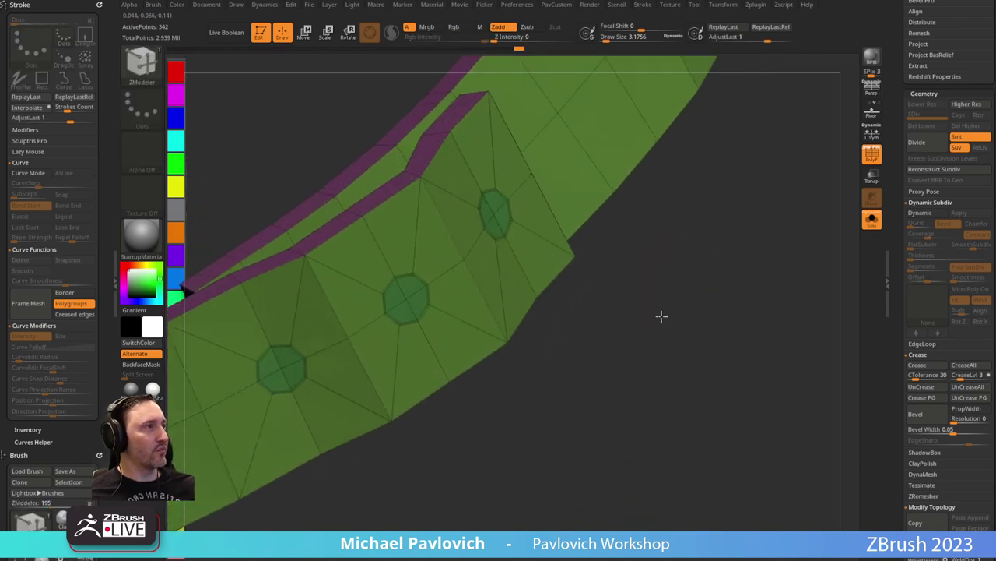
Try to QMesh only the octagon nearest the flap's tip through the belt, and undo it.
left_click_drag(661, 315, 647, 302)
left_click_drag(524, 209, 529, 202, "alt")
right_click_drag(668, 210, 690, 242)
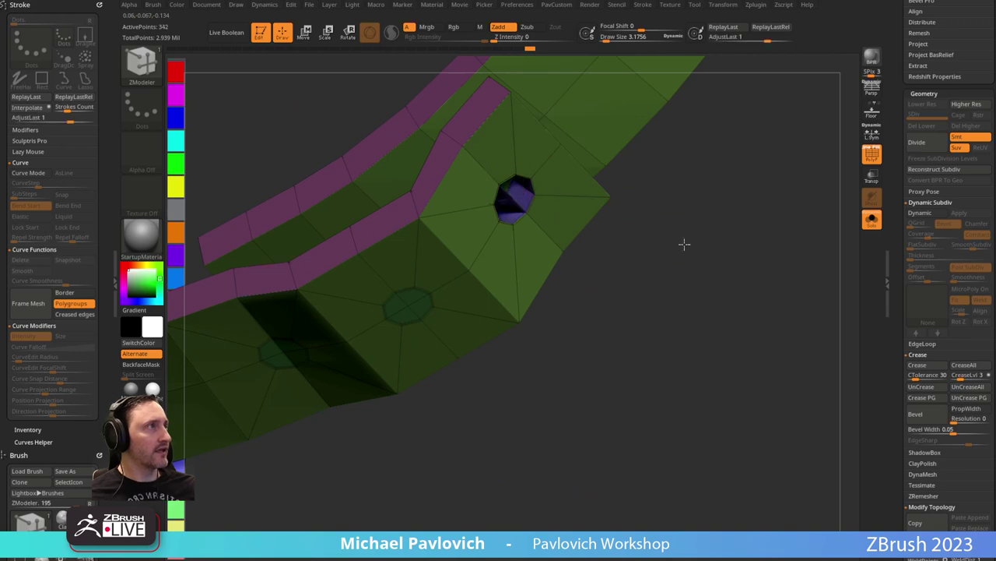
left_click_drag(684, 244, 645, 237)
left_click_drag(481, 183, 532, 209)
left_click_drag(623, 219, 657, 234)
key("ctrl+z")
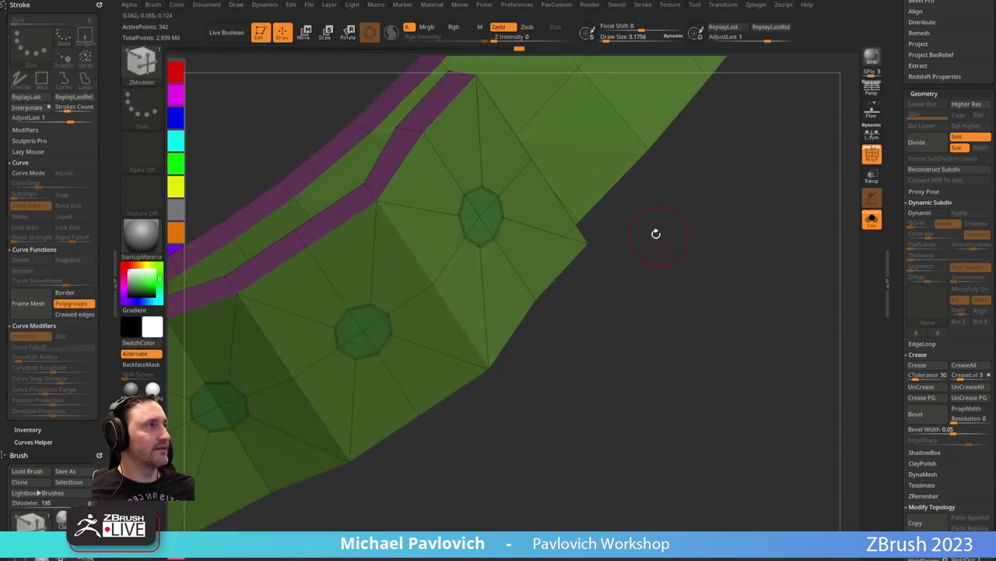
Mark the inner octagons near the flap's tip and assign the whole belt a single polygroup.
left_click(484, 209, "ctrl+shift")
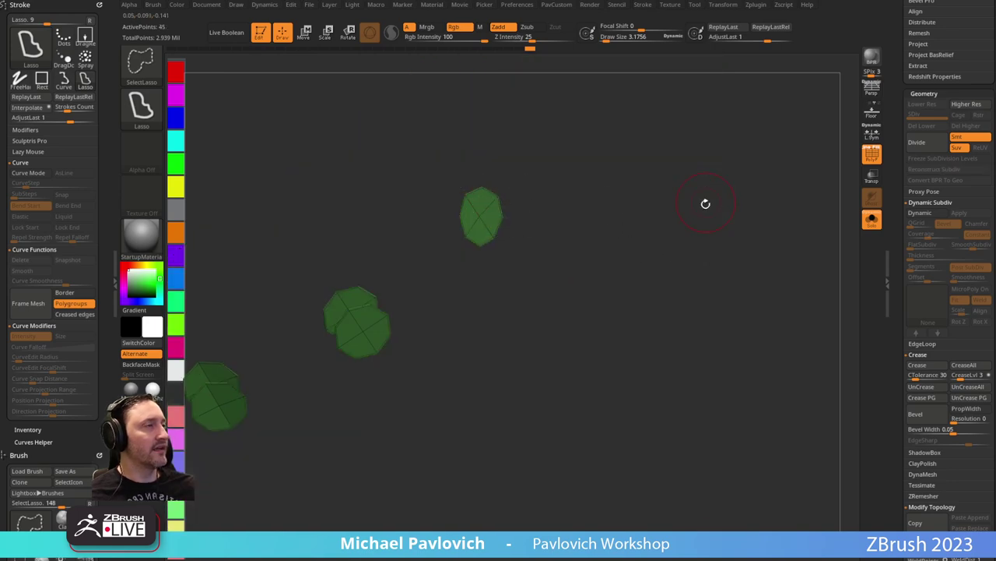
left_click(705, 204, "ctrl+shift")
mouse_move(657, 289)
left_mouse_down()
mouse_move(688, 261)
mouse_move(669, 287)
left_mouse_up()
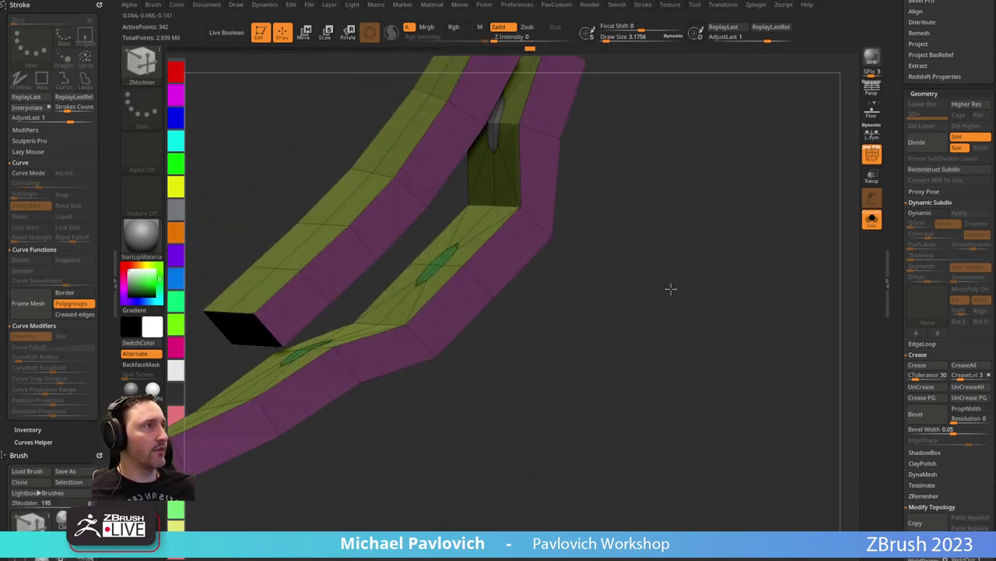
left_click_drag(538, 282, 562, 265, "ctrl")
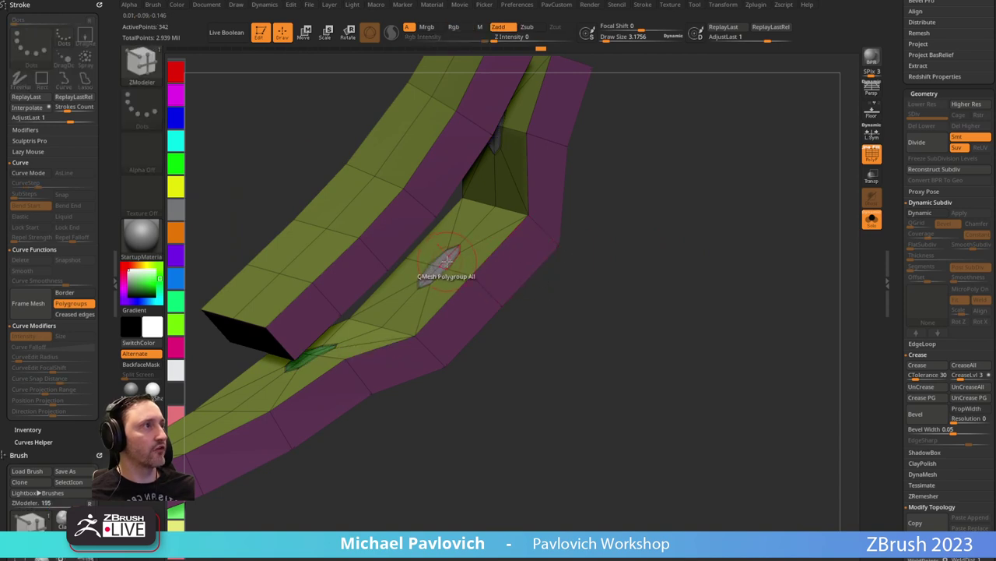
left_click_drag(481, 298, 490, 275)
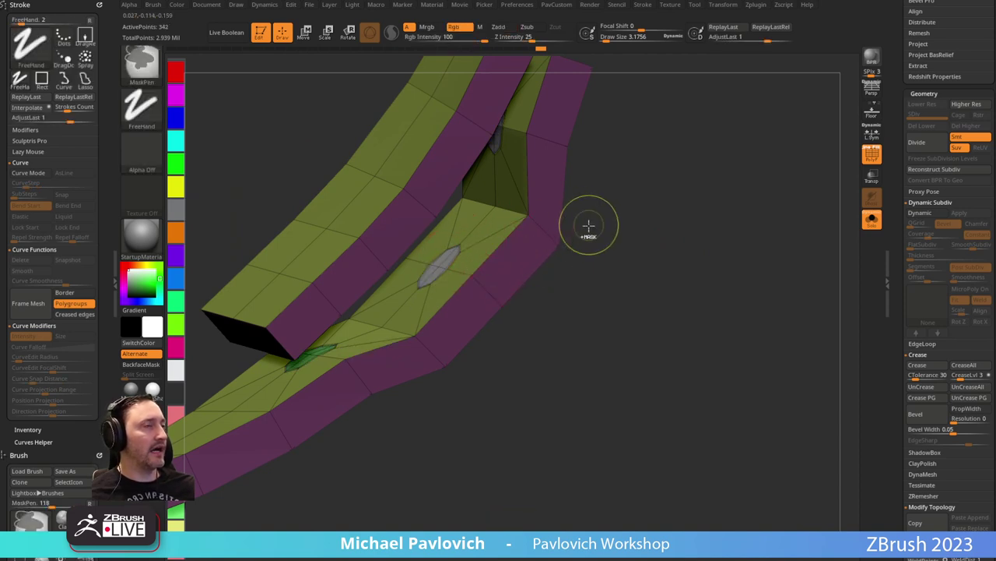
key("ctrl+w")
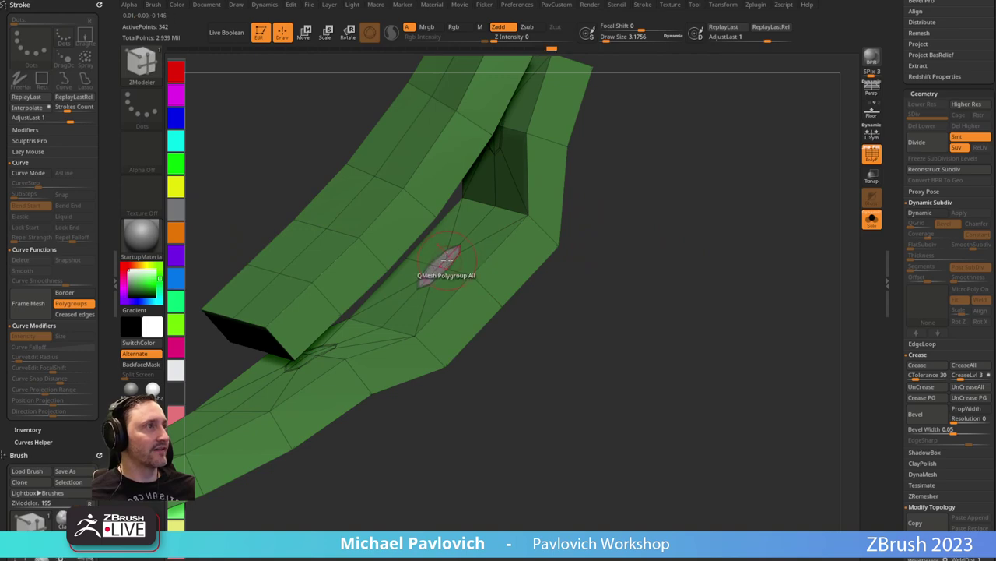
QMesh a marked octagon through the belt's thickness to punch a hole.
left_click_drag(517, 325, 576, 268)
left_click_drag(547, 379, 510, 350)
mouse_move(395, 273)
left_mouse_down("alt")
mouse_move(380, 290)
mouse_move(394, 300)
left_mouse_up("alt")
left_click_drag(534, 413, 601, 451)
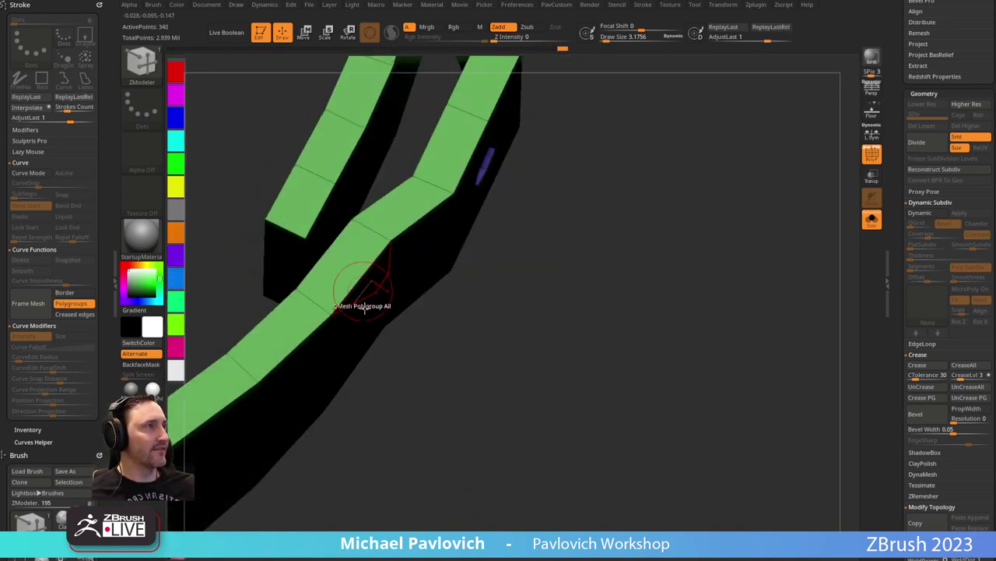
mouse_move(541, 383)
left_mouse_down()
mouse_move(519, 351)
mouse_move(512, 355)
mouse_move(531, 386)
left_mouse_up()
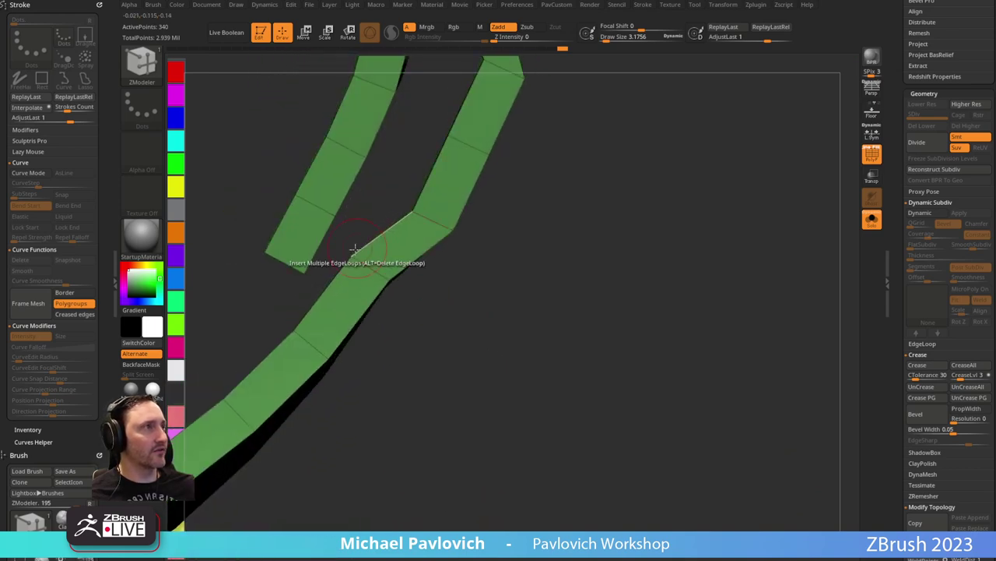
Try to QMesh the neighbouring octagon through the belt, and undo the attempt.
left_click_drag(498, 343, 471, 312)
left_click_drag(383, 290, 399, 278)
left_click_drag(503, 346, 452, 279)
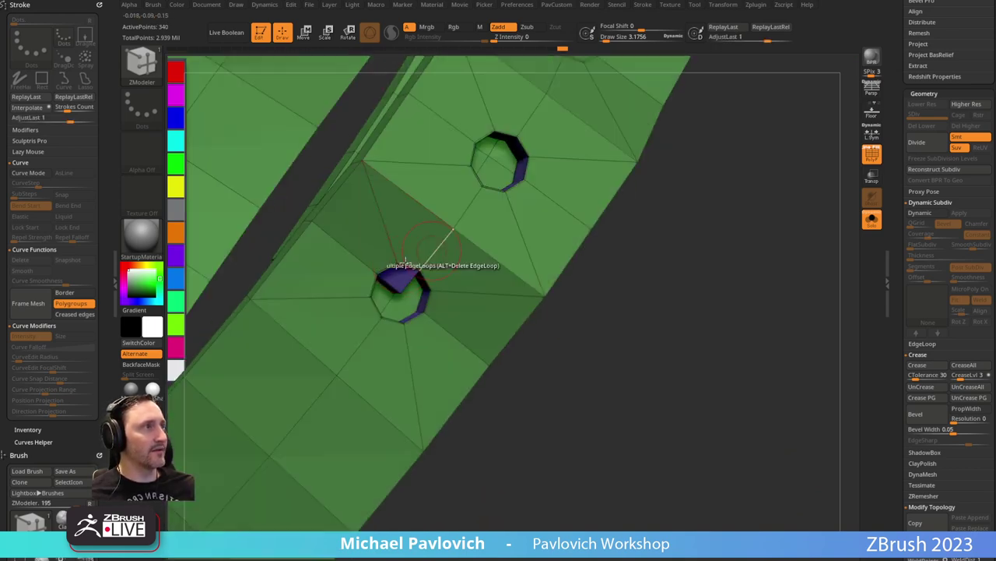
key("ctrl+z")
left_click_drag(687, 267, 396, 296)
left_click_drag(484, 289, 537, 279)
left_click_drag(520, 224, 530, 258)
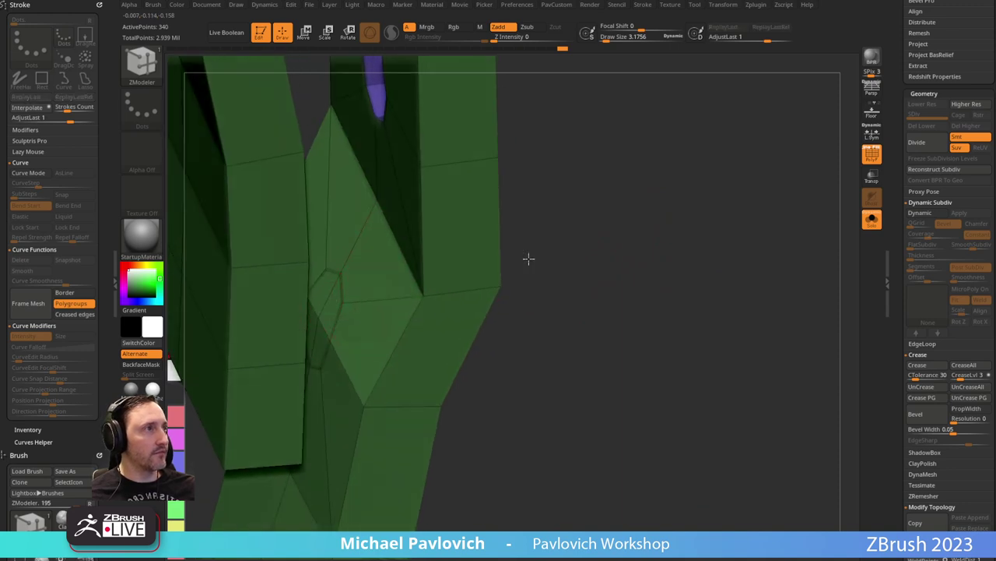
Delete the neighbouring octagon's faces on both sides of the belt to leave two facing openings.
left_click_drag(328, 307, 313, 304)
left_click(323, 315, "ctrl+shift")
left_click_drag(594, 200, 680, 225, "ctrl+shift")
left_click_drag(567, 270, 600, 256)
key("space")
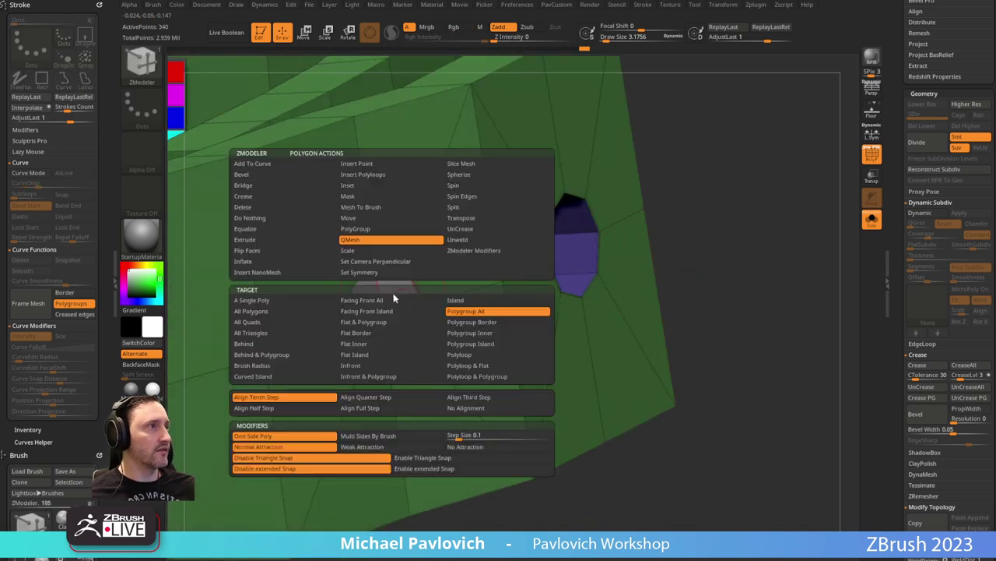
left_click(254, 211)
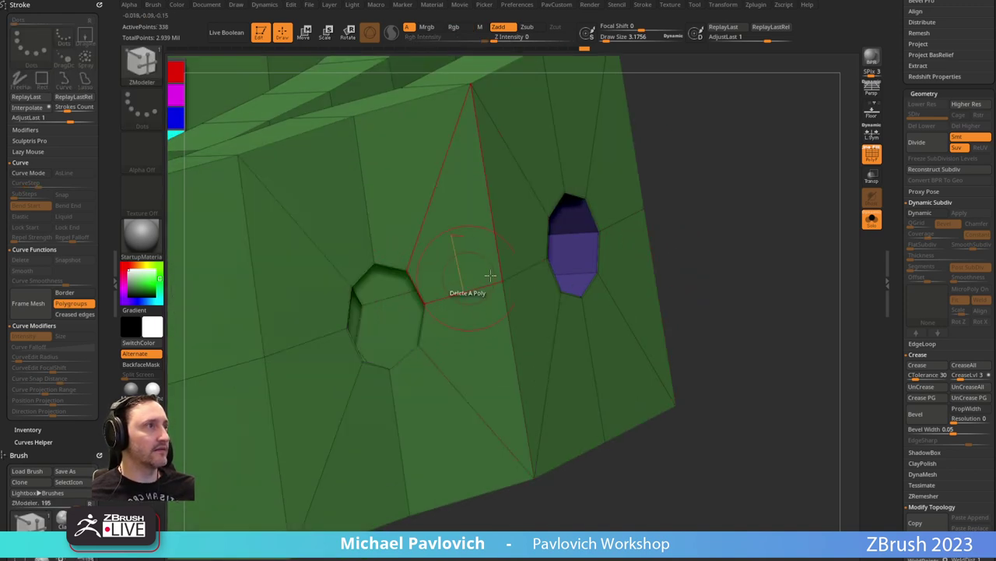
Bridge the outer and inner octagonal openings using the Bridge edge action with the Two Holes target.
key("space")
left_click(285, 272)
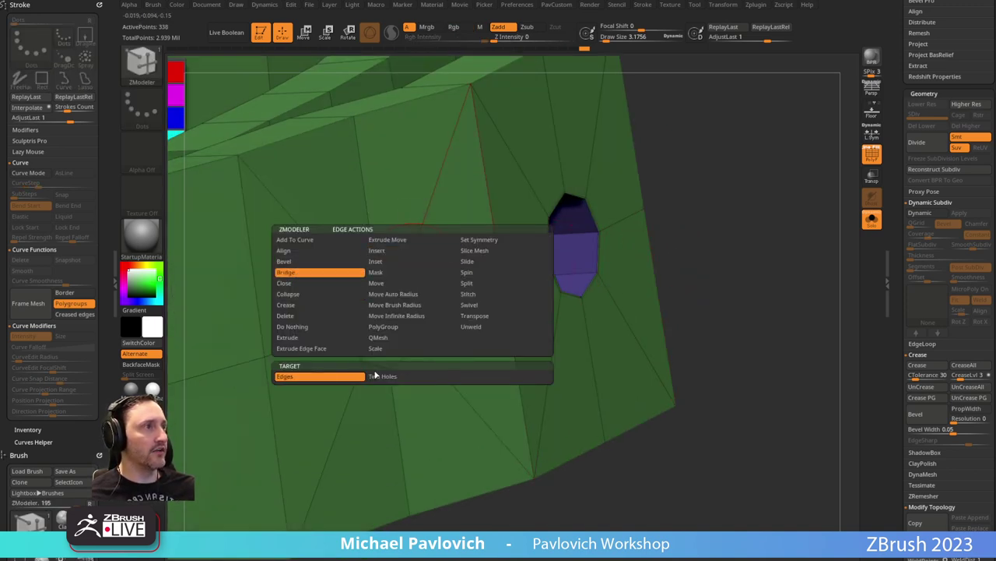
left_click(417, 287)
left_click_drag(690, 227, 634, 216)
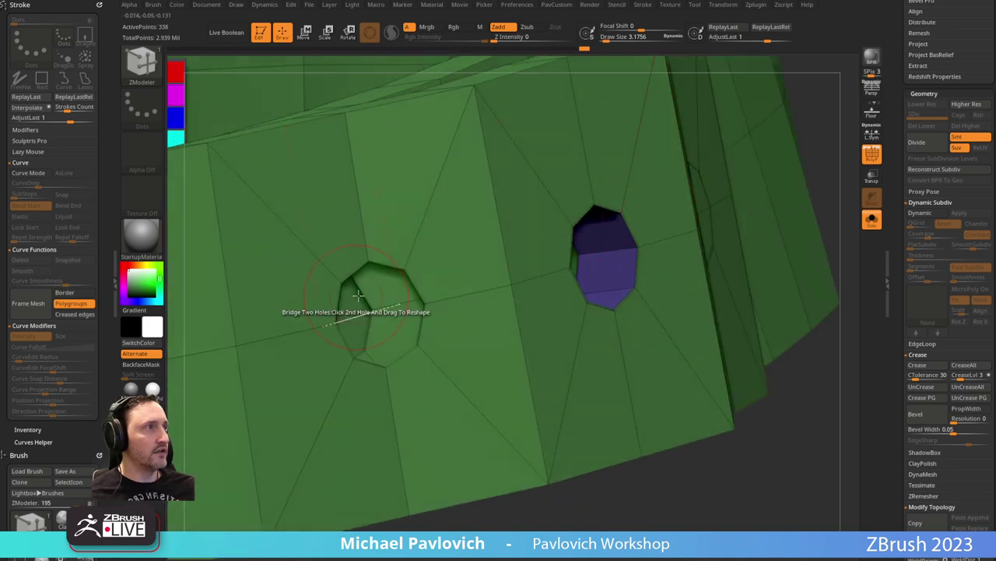
left_click(362, 294)
Set the edge action to Insert with single edge loops and delete the extra edge loop inside the newly bridged belt hole.
key("space")
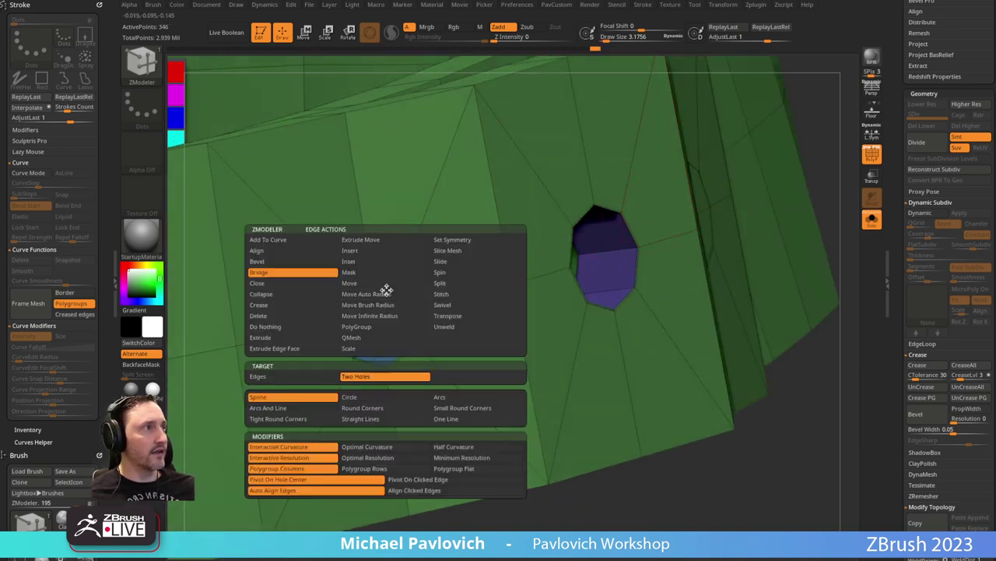
left_click(373, 262)
key("space")
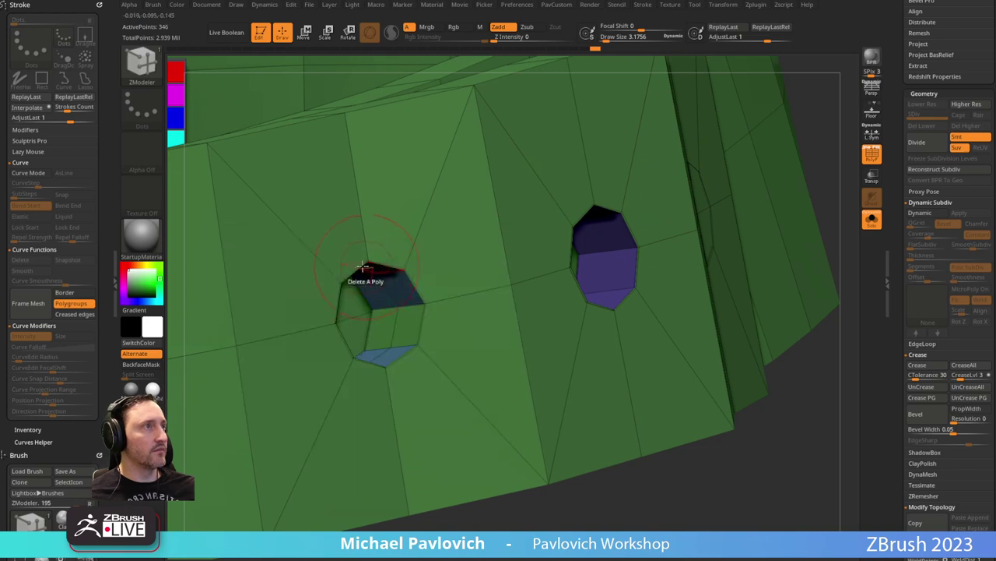
key("space")
left_click(343, 185)
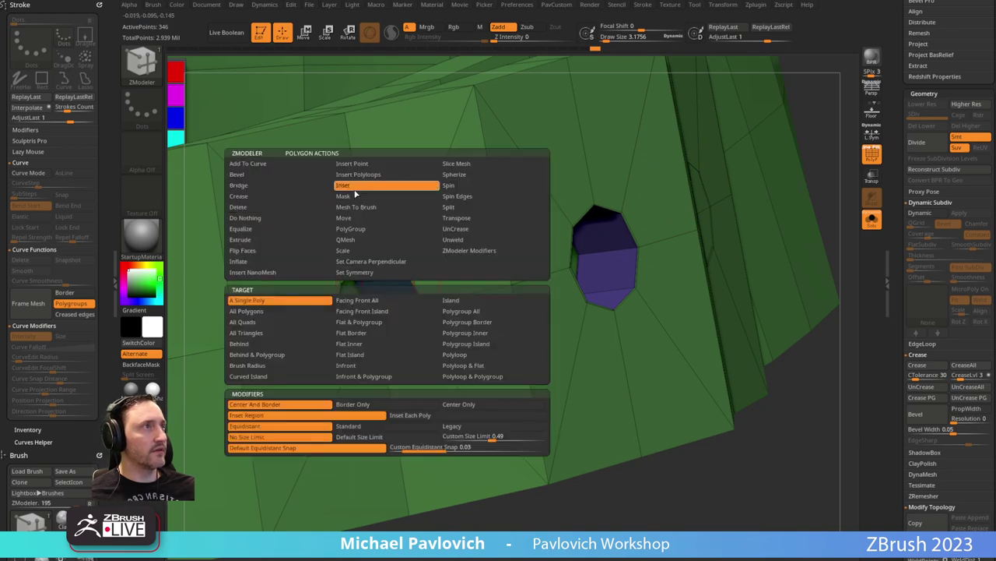
key("space")
key("space")
left_click(348, 250)
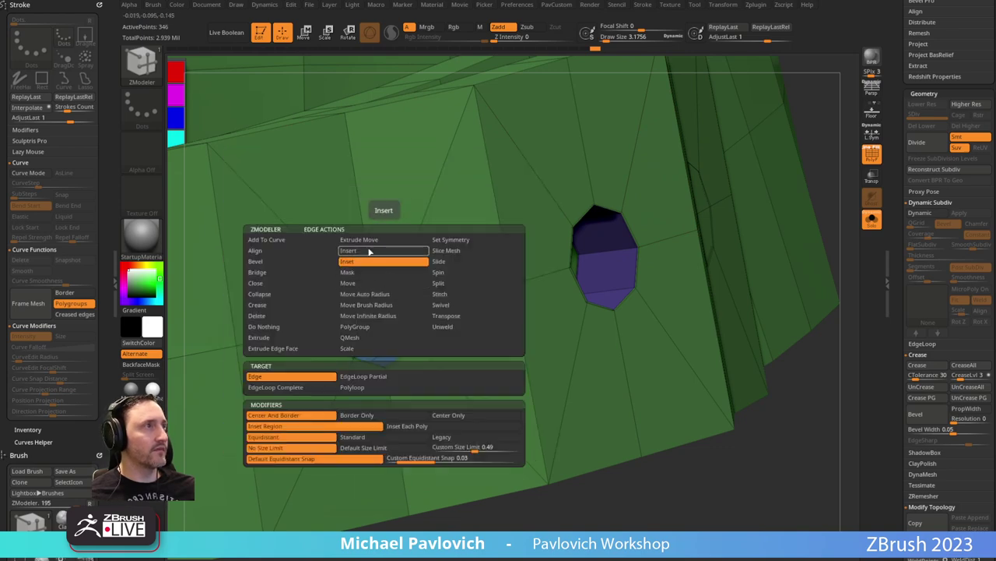
left_click(362, 376)
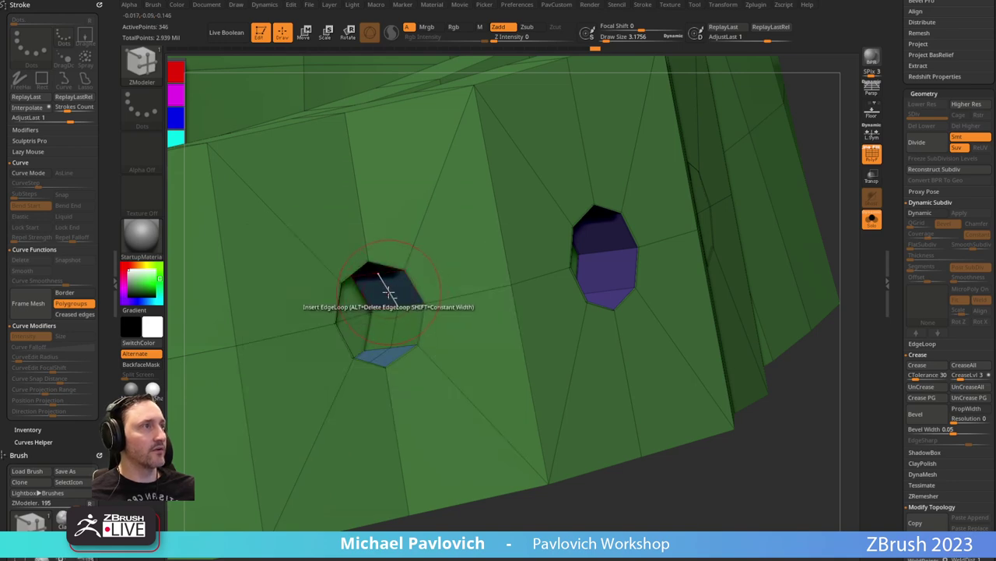
left_click_drag(566, 519, 640, 305)
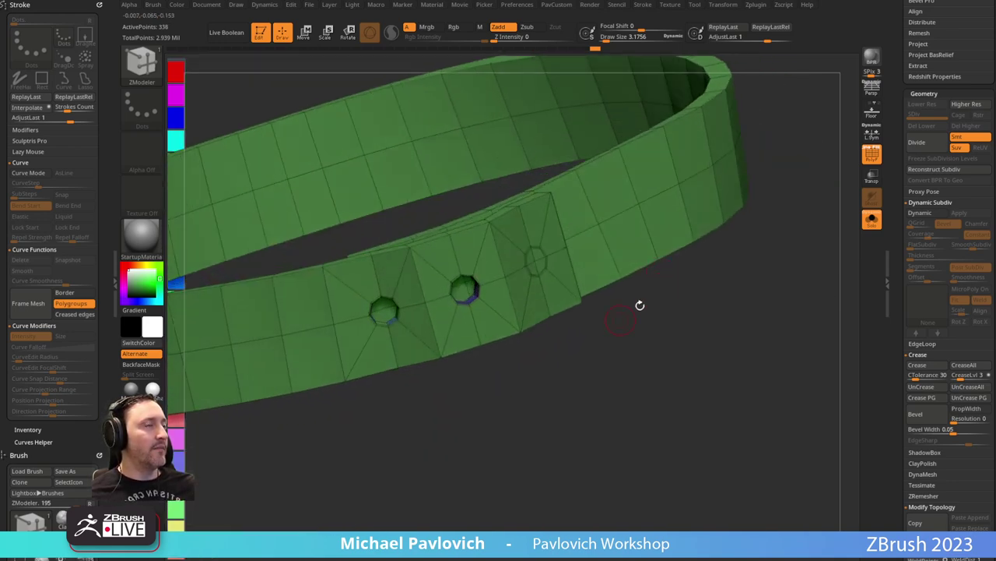
Regroup the belt's faces into polygroups with Groups By Normals.
key("space")
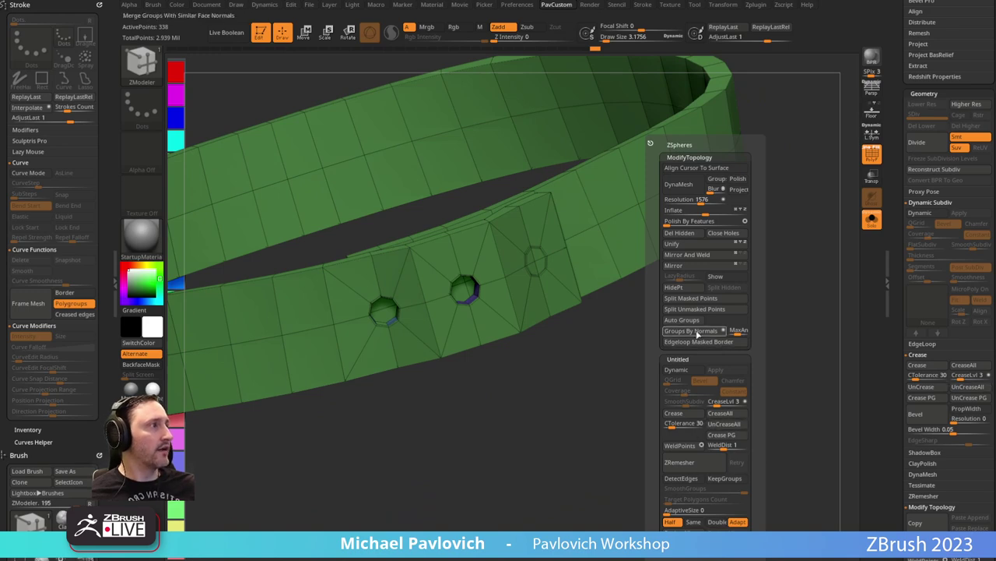
left_click(698, 333)
left_click_drag(596, 377, 578, 462, "alt")
left_click_drag(711, 418, 635, 446, "alt")
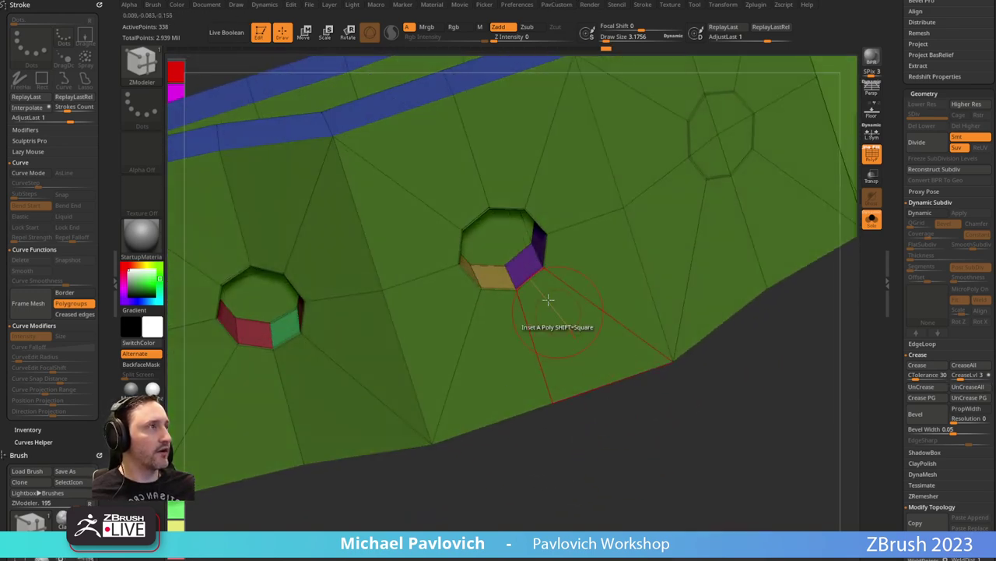
Raise the maximum angle tolerance of Groups By Normals and regroup the belt to unify each hole's inner wall.
scroll(904, 209, "down", 10)
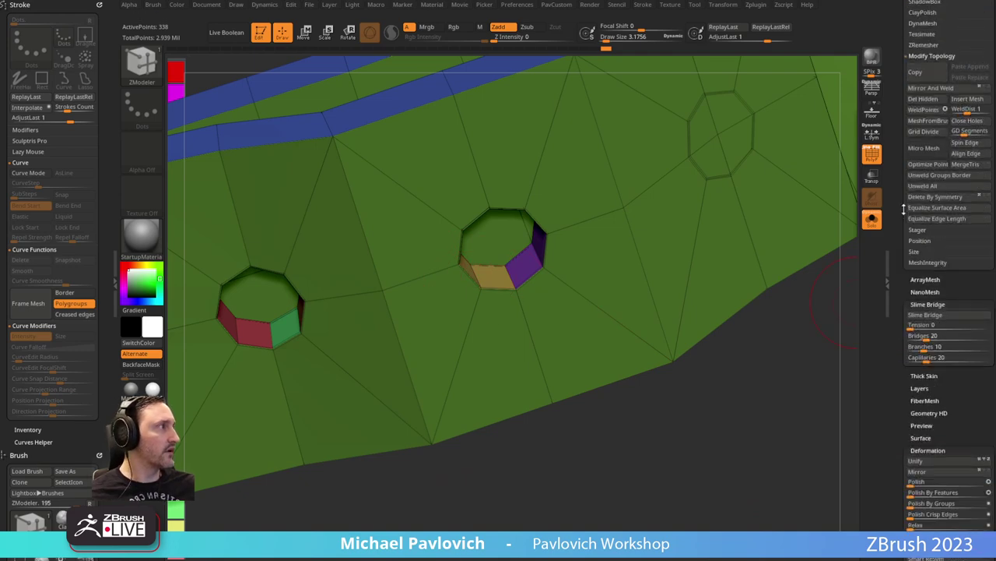
scroll(904, 208, "down", 5)
key("shift")
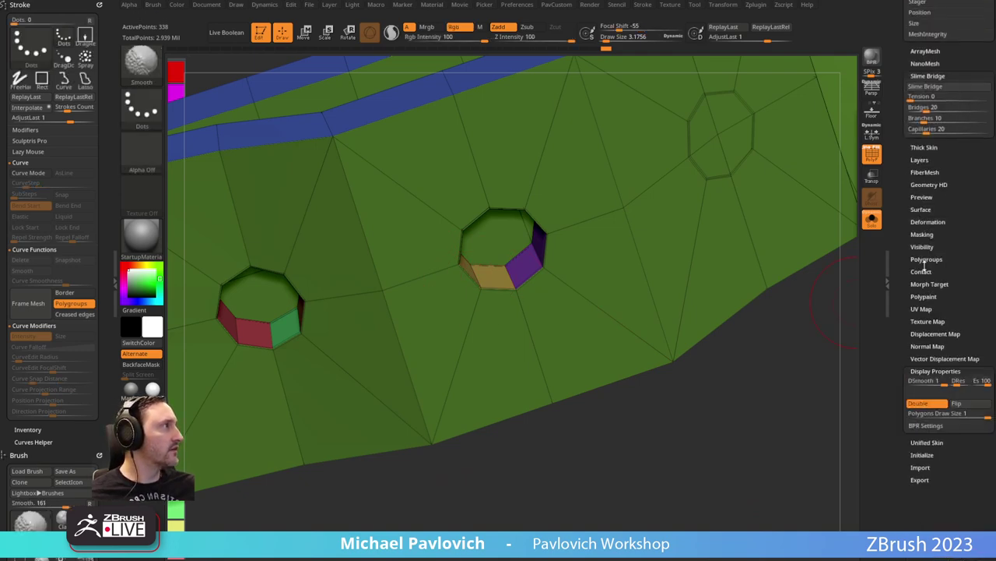
left_click(926, 259)
scroll(895, 249, "down", 1)
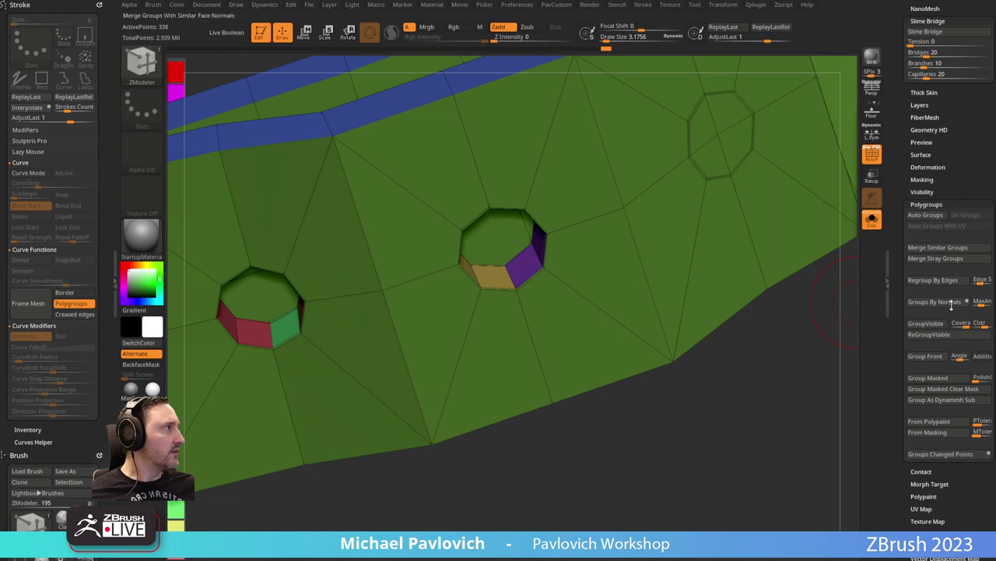
left_click(983, 303)
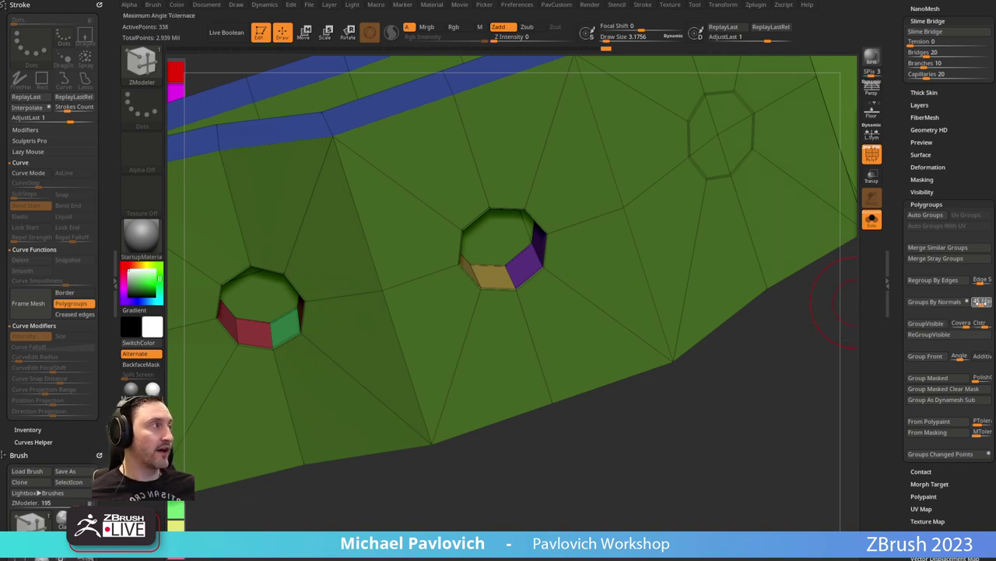
left_click(956, 304)
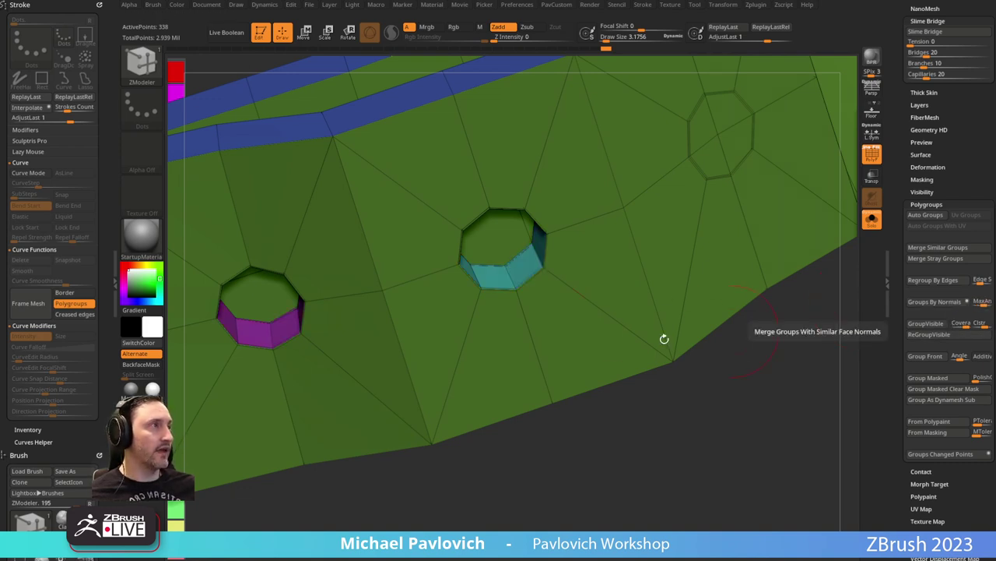
Hide the belt's inner and outer surfaces, combine the remaining edge strips and hole walls into one polygroup, and unhide everything.
left_click_drag(623, 432, 581, 433)
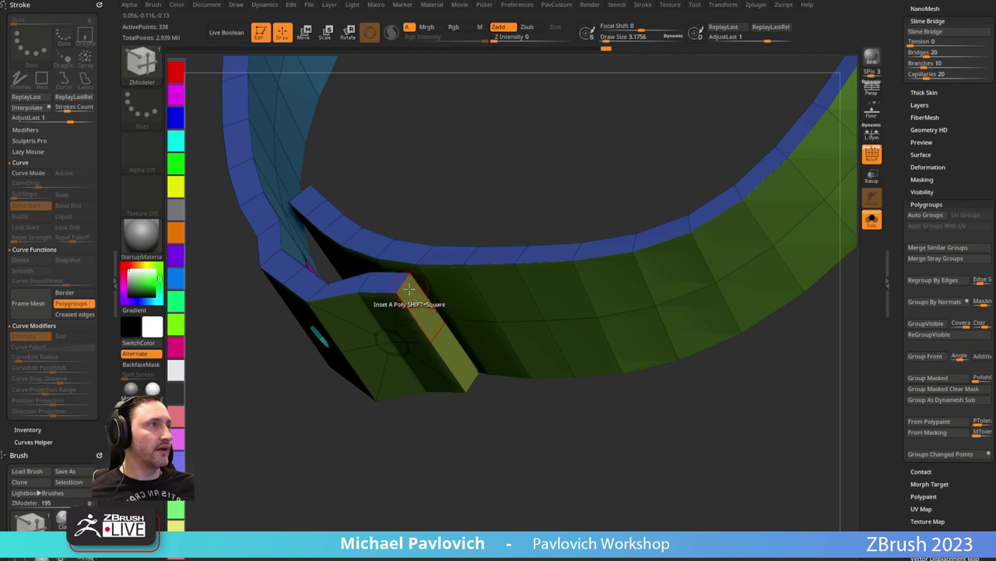
mouse_move(409, 288)
left_mouse_down()
mouse_move(410, 470)
mouse_move(382, 338)
mouse_move(425, 447)
mouse_move(418, 423)
mouse_move(459, 457)
mouse_move(425, 397)
mouse_move(421, 363)
mouse_move(457, 386)
mouse_move(379, 360)
mouse_move(385, 403)
mouse_move(420, 272)
left_mouse_up()
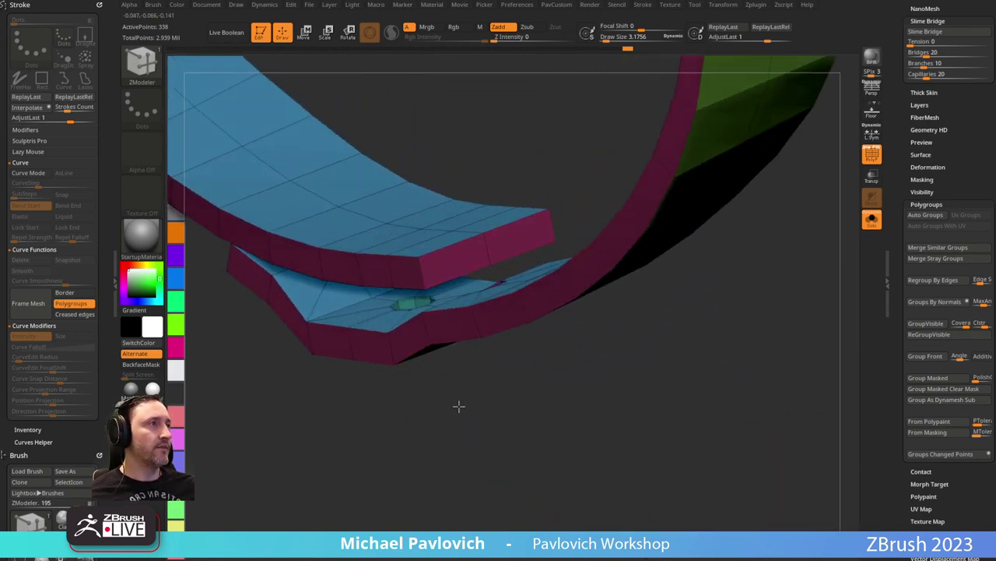
left_click_drag(459, 405, 413, 443)
left_click(510, 212, "ctrl+shift")
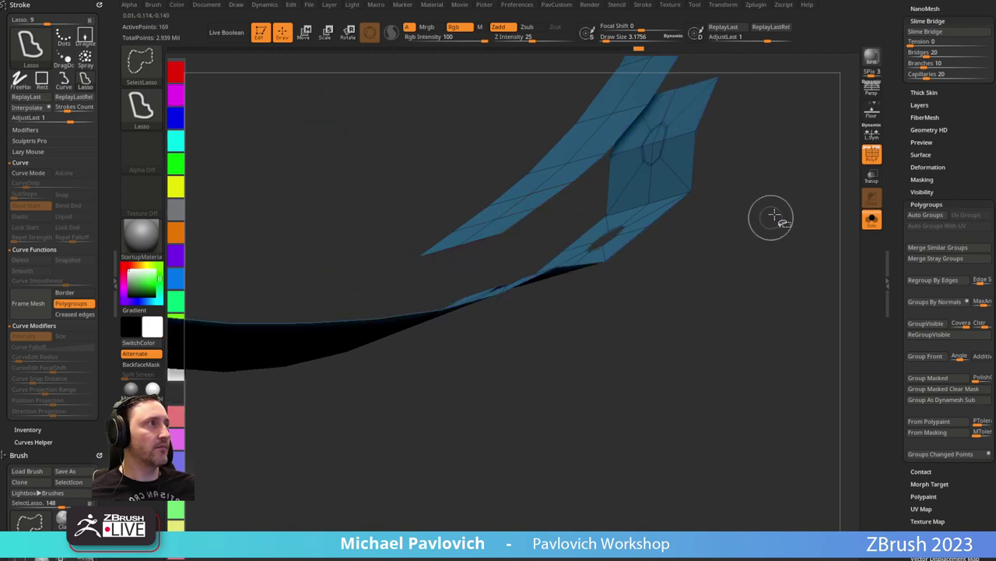
left_click(773, 215, "ctrl+shift")
left_click_drag(827, 301, 580, 270)
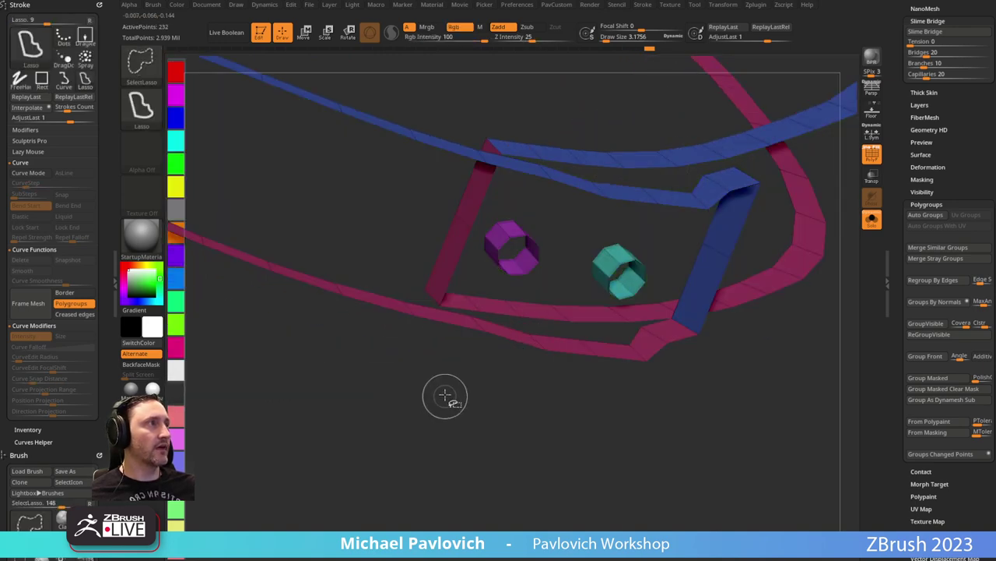
left_click_drag(445, 396, 467, 406)
key("ctrl+w")
left_click(490, 399, "ctrl+shift")
Crease the belt's polygroup borders and preview the smoothed belt and holes in Dynamic Subdiv, with and without the polyframe.
key("2")
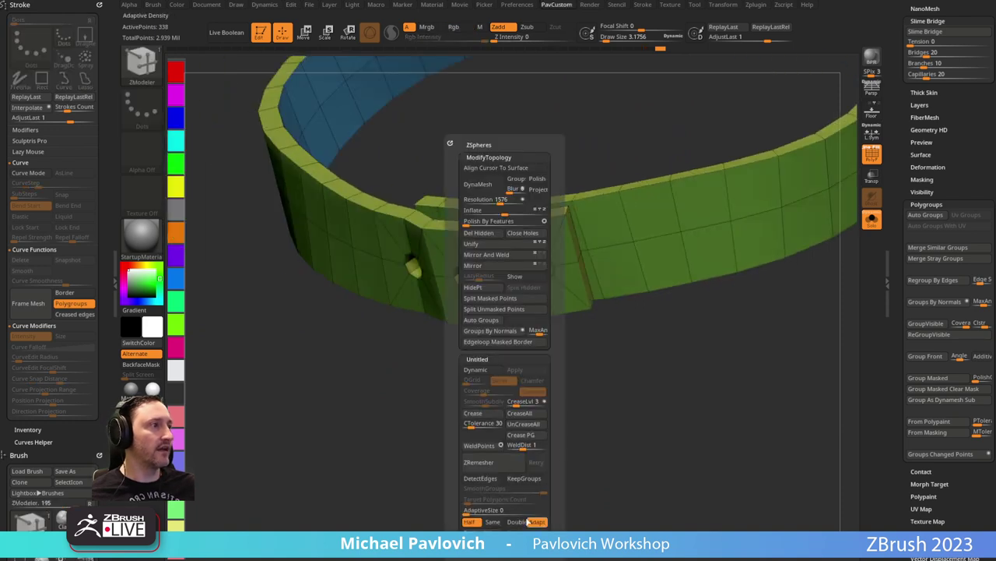
mouse_move(639, 419)
left_mouse_down()
mouse_move(612, 423)
mouse_move(633, 424)
left_mouse_up()
key("2")
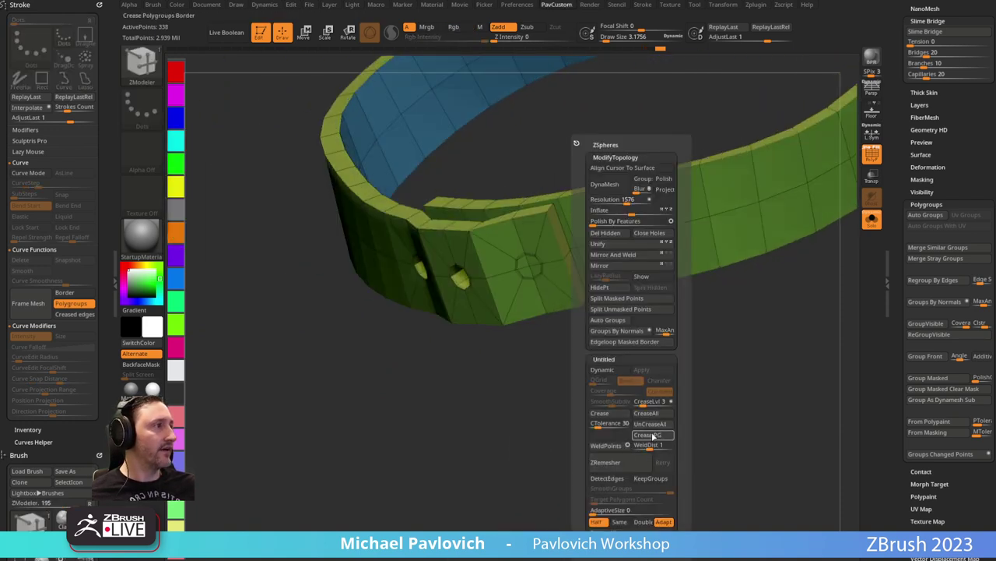
left_click(652, 435)
left_click_drag(524, 372, 634, 340)
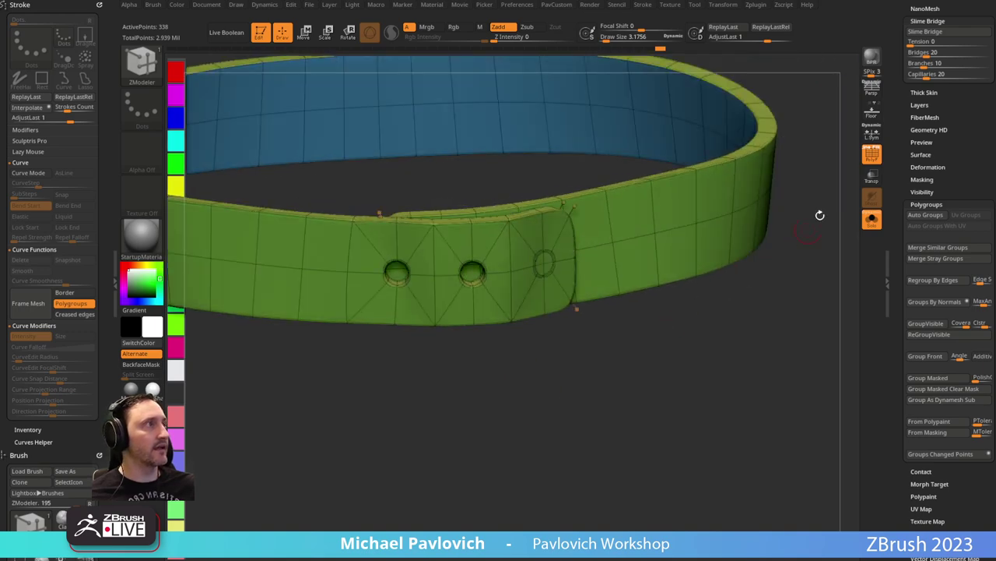
left_click(870, 154)
right_click_drag(433, 431, 472, 413, "ctrl")
left_click(869, 154)
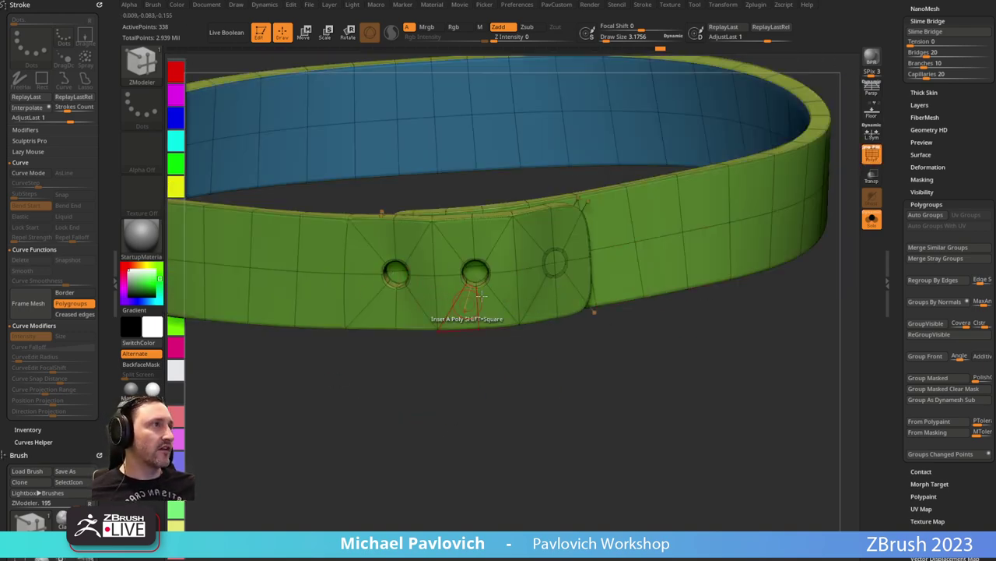
left_click_drag(498, 343, 459, 356)
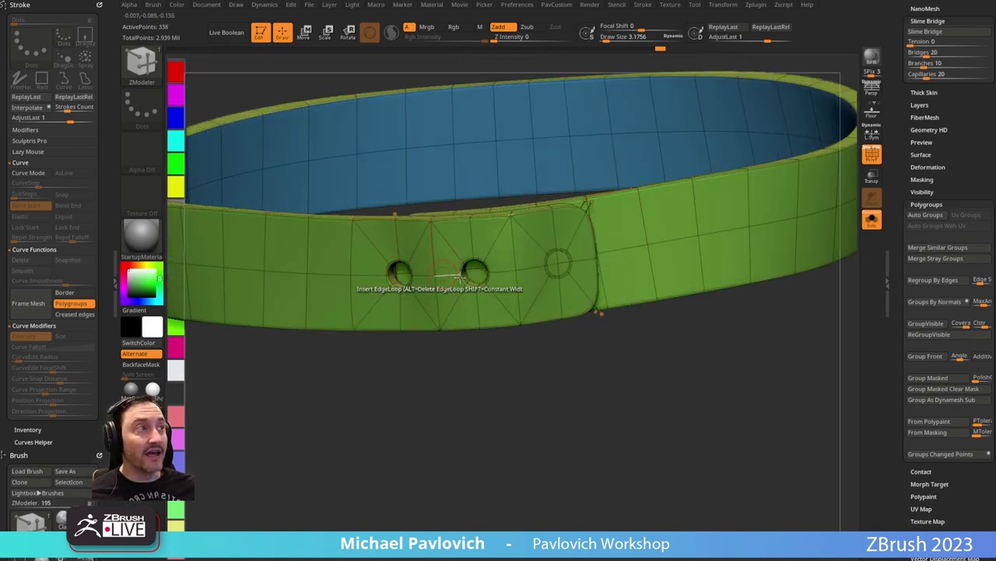
left_click_drag(403, 334, 431, 340)
Roll the belt's undo history back to the state before the octagonal holes were made.
left_click_drag(713, 319, 688, 227)
left_click_drag(659, 49, 476, 52)
mouse_move(692, 285)
left_mouse_down()
mouse_move(689, 276)
mouse_move(703, 278)
mouse_move(656, 363)
mouse_move(658, 327)
left_mouse_up()
Set the belt's crease level to 15 and hide the polyframe to inspect the smoothed surface from several angles.
left_click_drag(900, 173, 872, 336)
left_click_drag(774, 349, 713, 369, "alt")
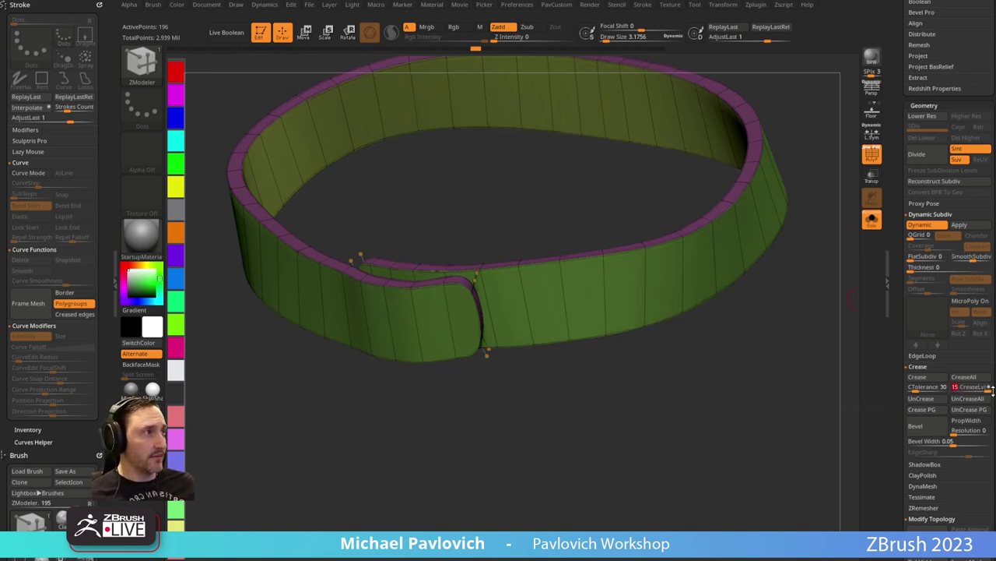
key("shift+f")
key("shift+f")
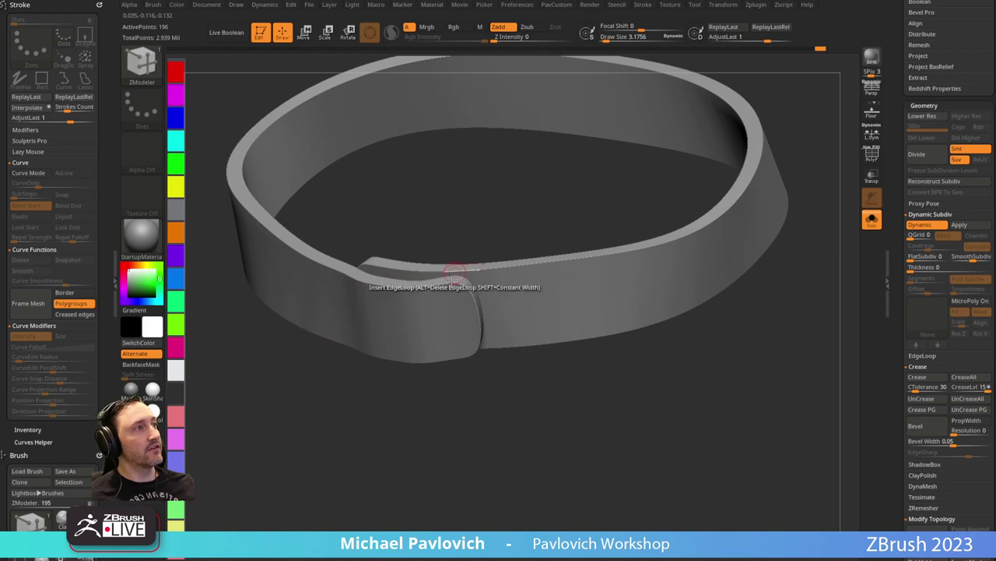
key("shift+f")
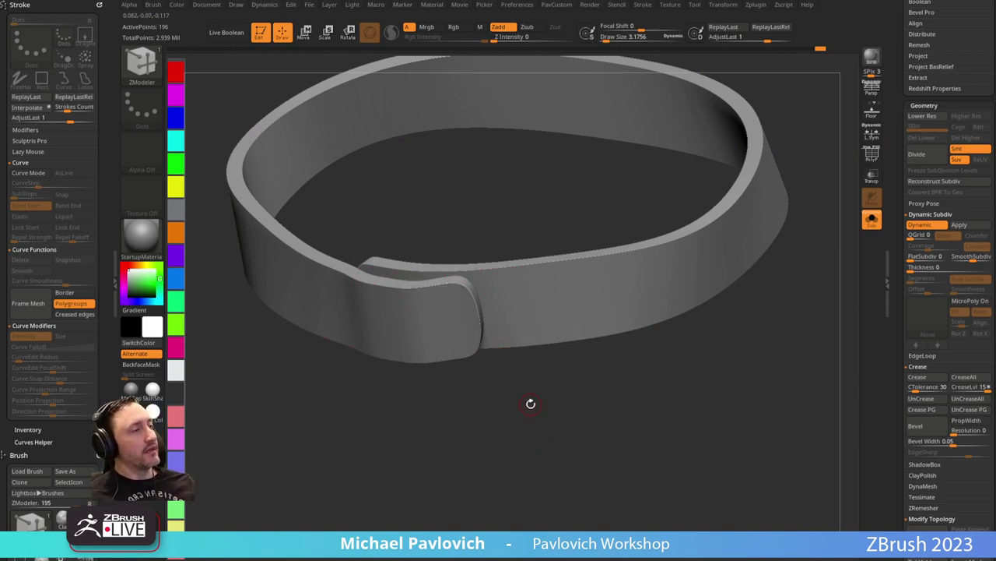
left_click_drag(519, 450, 555, 462)
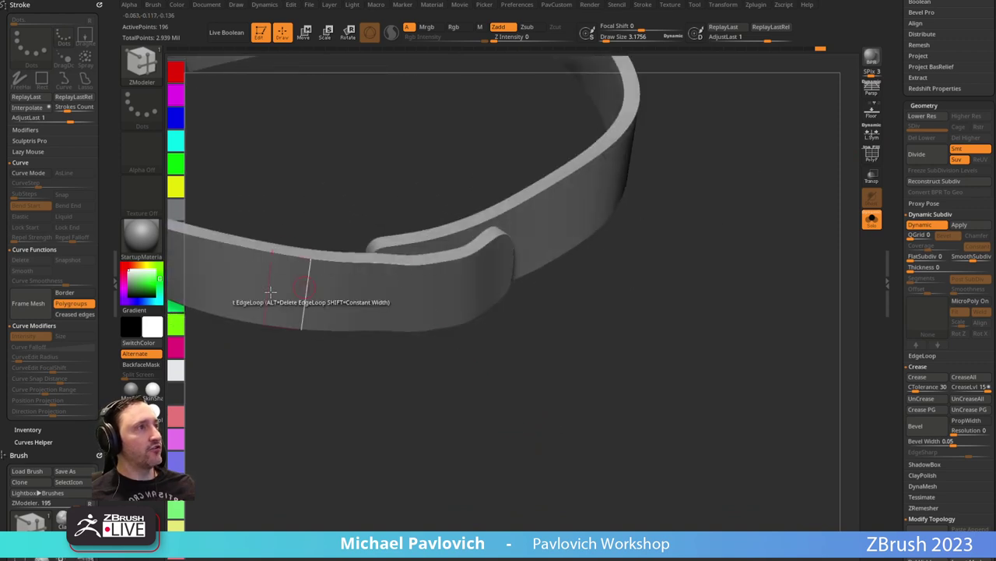
left_click_drag(405, 389, 449, 434)
left_click_drag(573, 356, 628, 390)
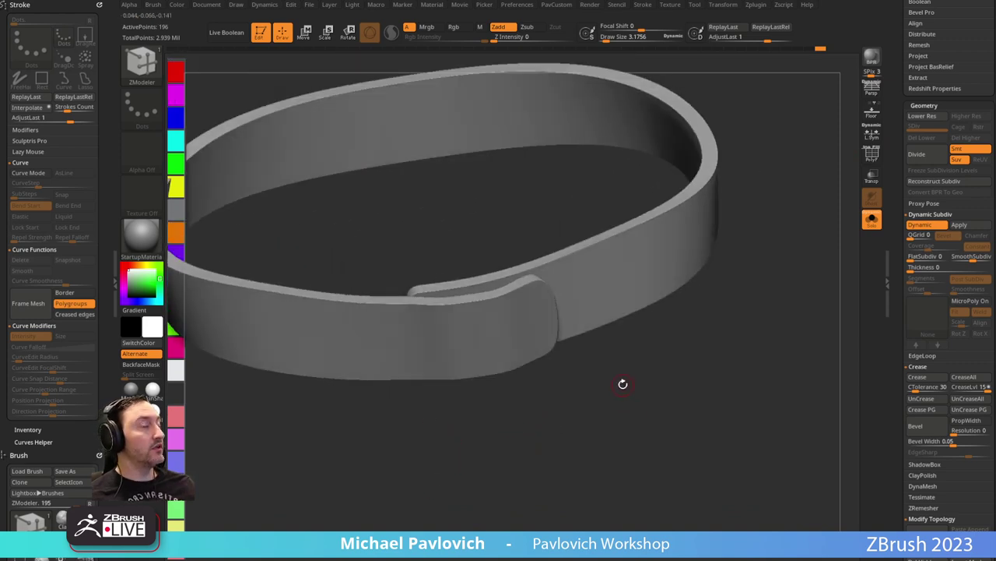
left_click_drag(571, 399, 599, 394, "alt")
Insert a Cylinder32 mesh from the IMM primitives brush on the front of the belt, pointing outward near the overlap.
key("b")
key("i")
key("p")
key("m")
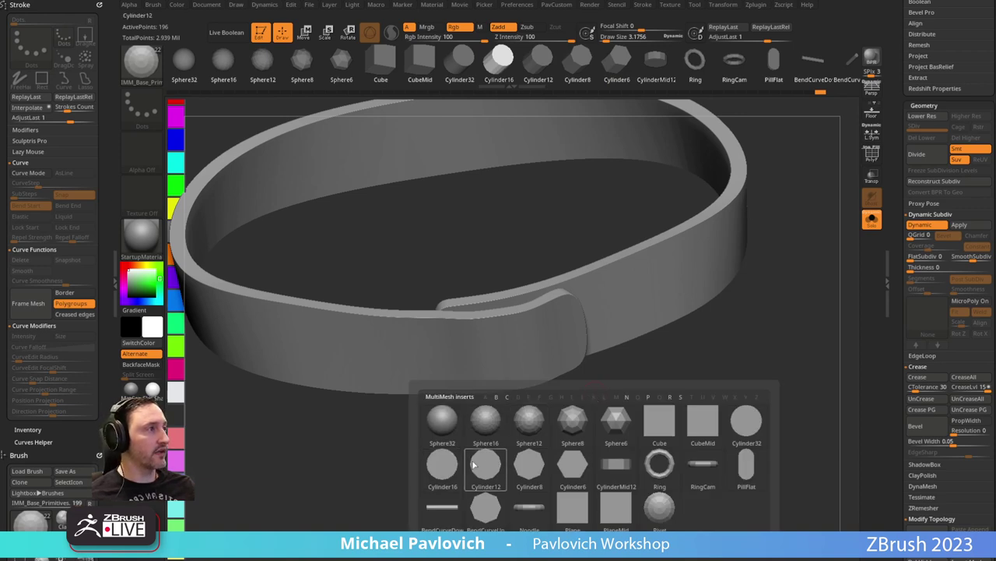
left_click(749, 426)
left_click_drag(700, 436, 473, 375)
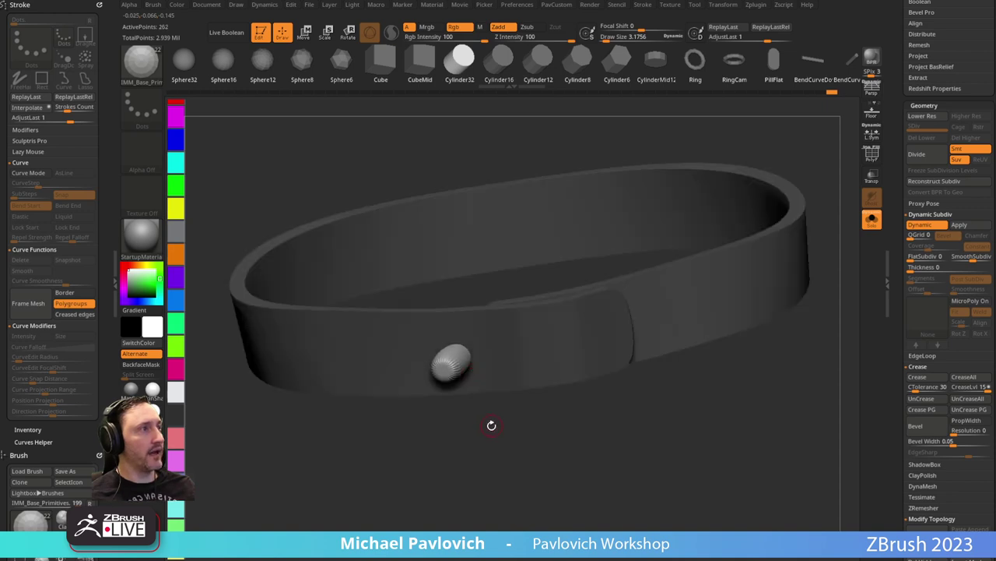
left_click_drag(492, 425, 476, 402)
left_click_drag(533, 434, 555, 453)
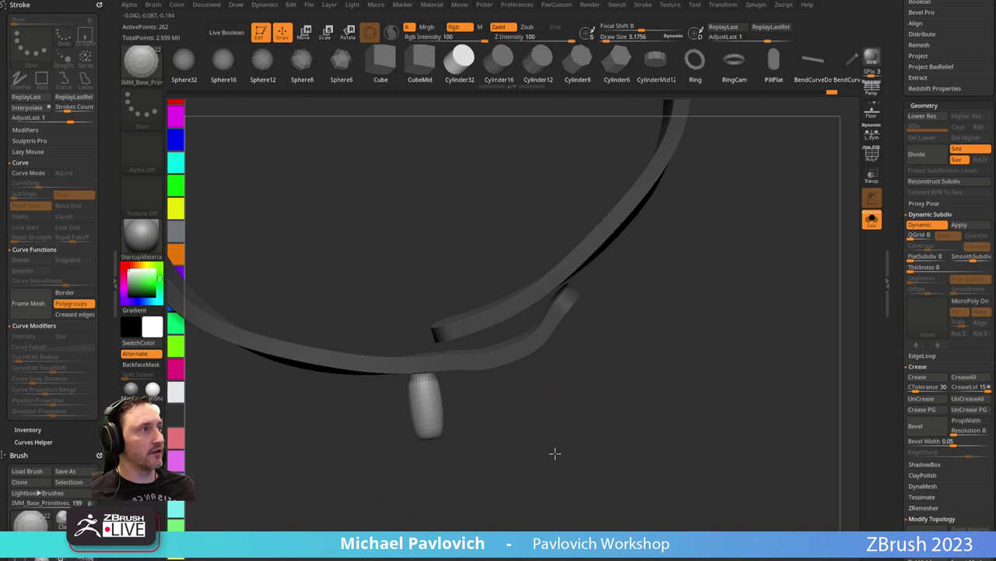
Split the unmasked cylinder from the belt into its own subtool and crease its edges.
key("space")
left_click(739, 310)
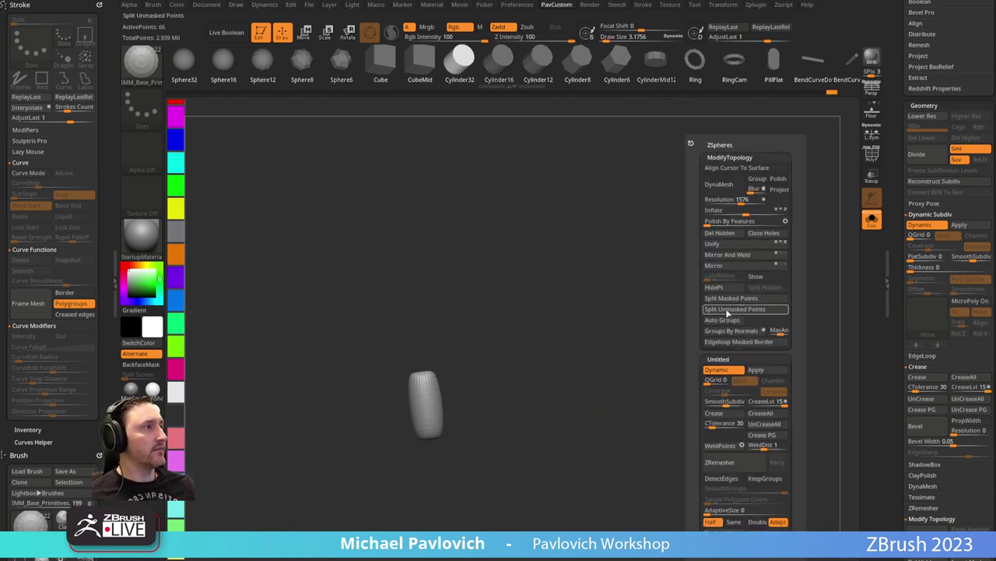
key("space")
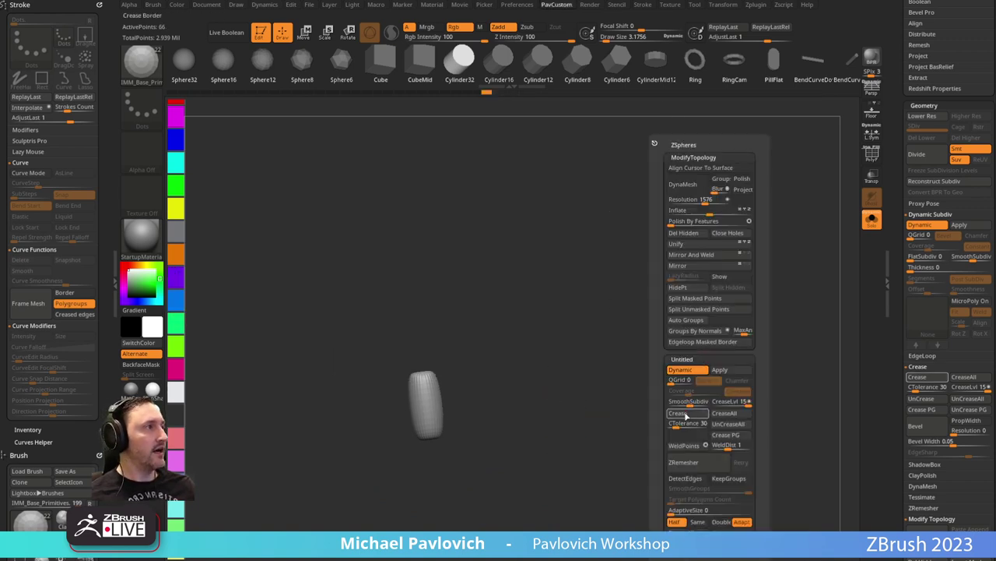
left_click(686, 413)
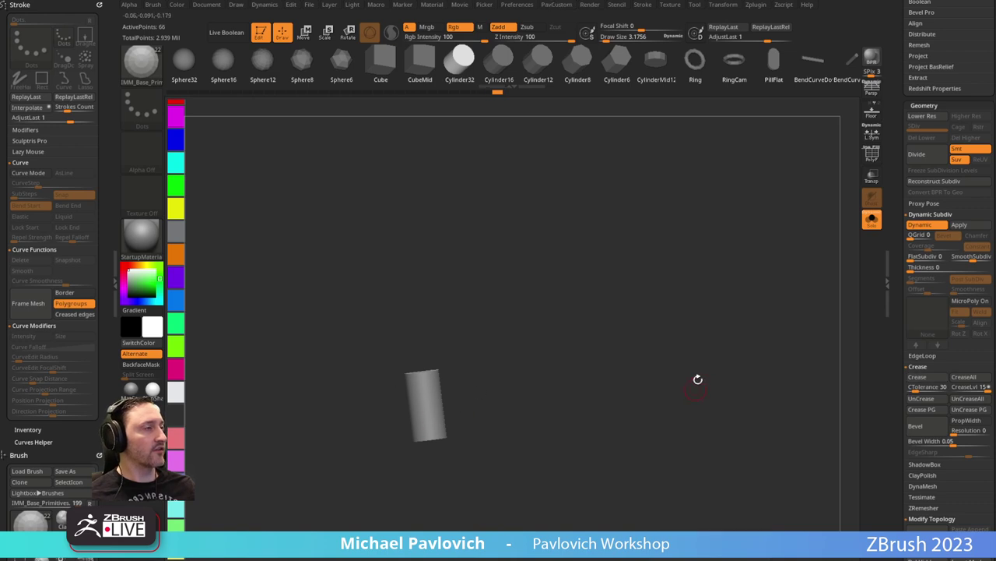
Show the other subtools again and move the cylinder inward along its axis until it passes through the belt.
left_click(872, 221)
key("w")
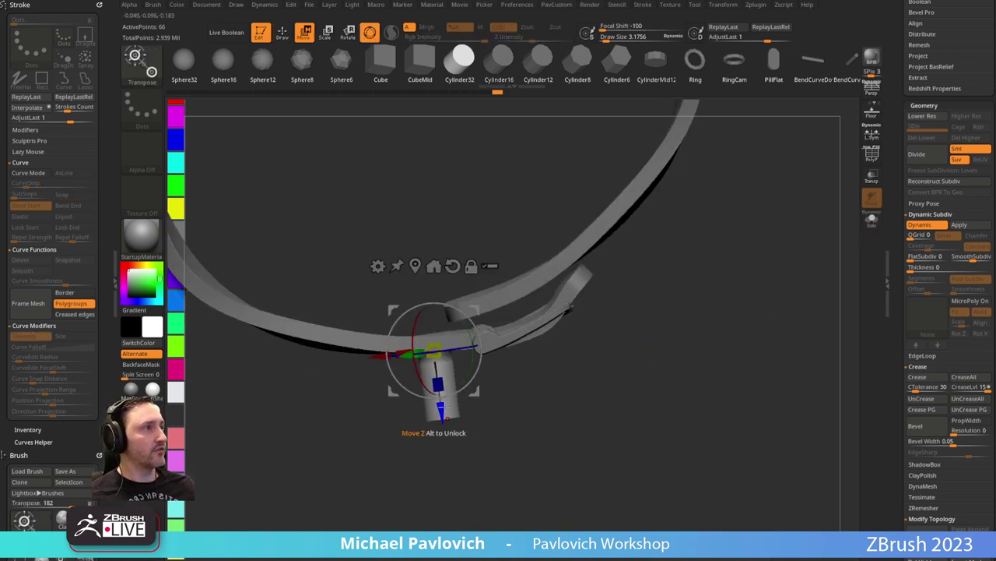
left_click_drag(443, 407, 439, 383)
key("q")
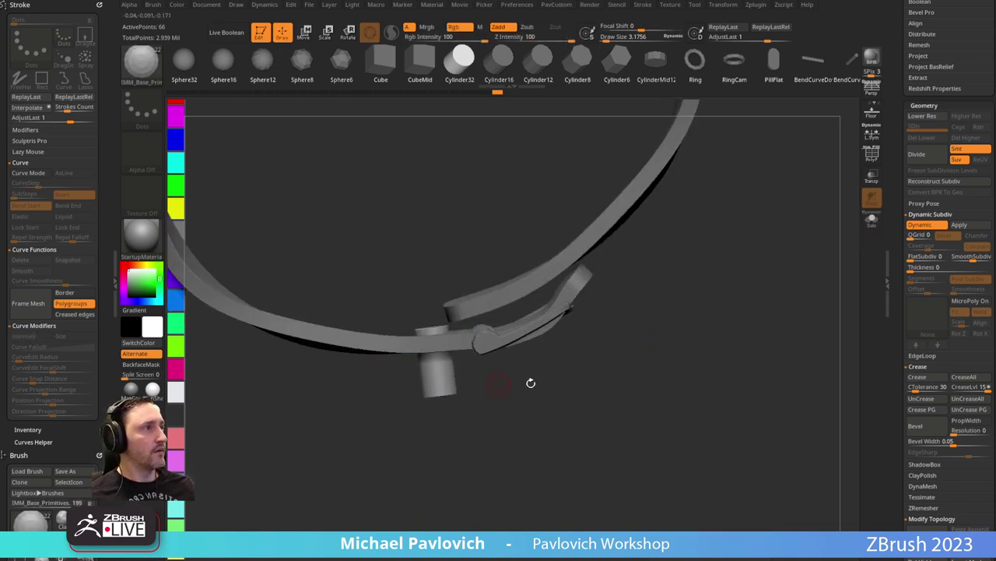
Lengthen the cylinder along its axis and scale it down slightly overall so it passes cleanly through the belt.
left_click_drag(608, 382, 625, 267)
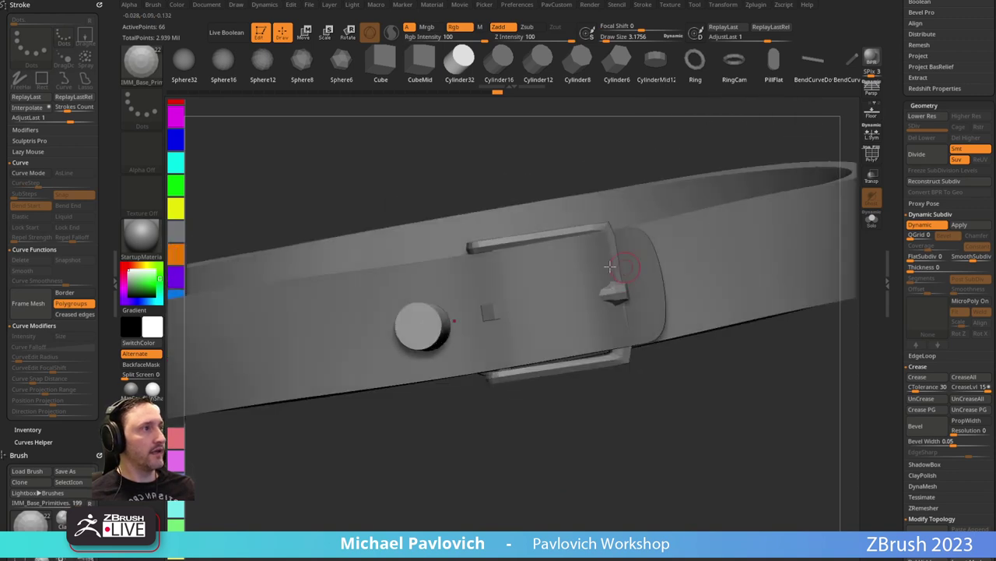
key("w")
left_click_drag(444, 415, 457, 336)
right_click_drag(436, 328, 480, 403)
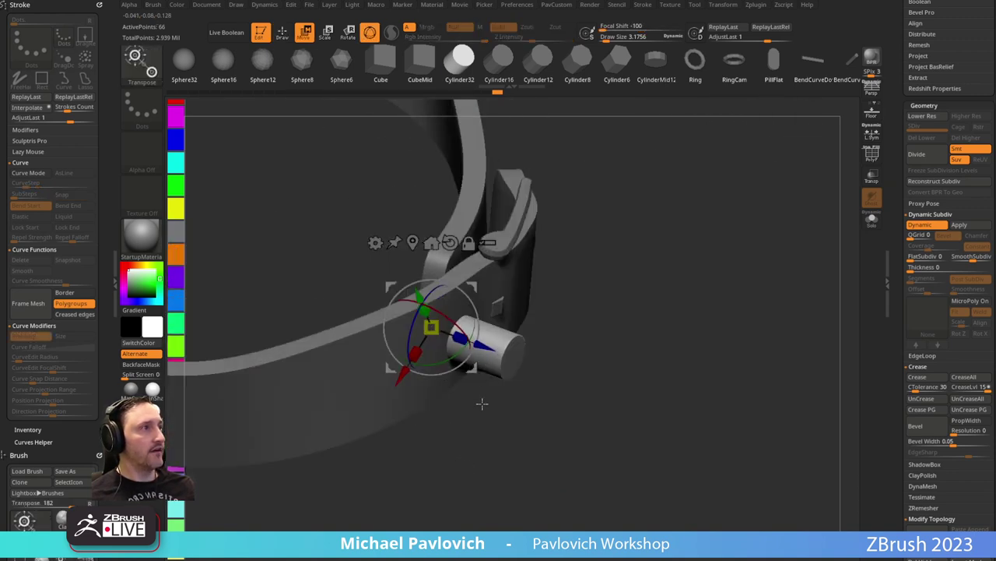
mouse_move(458, 337)
left_mouse_down("alt")
mouse_move(447, 333)
mouse_move(457, 336)
left_mouse_up("alt")
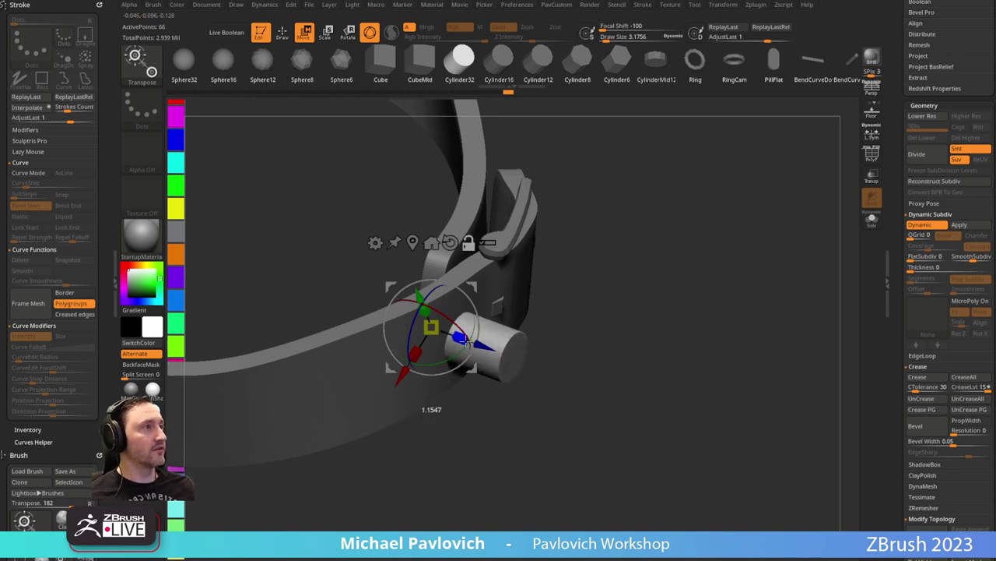
left_click_drag(572, 273, 574, 351)
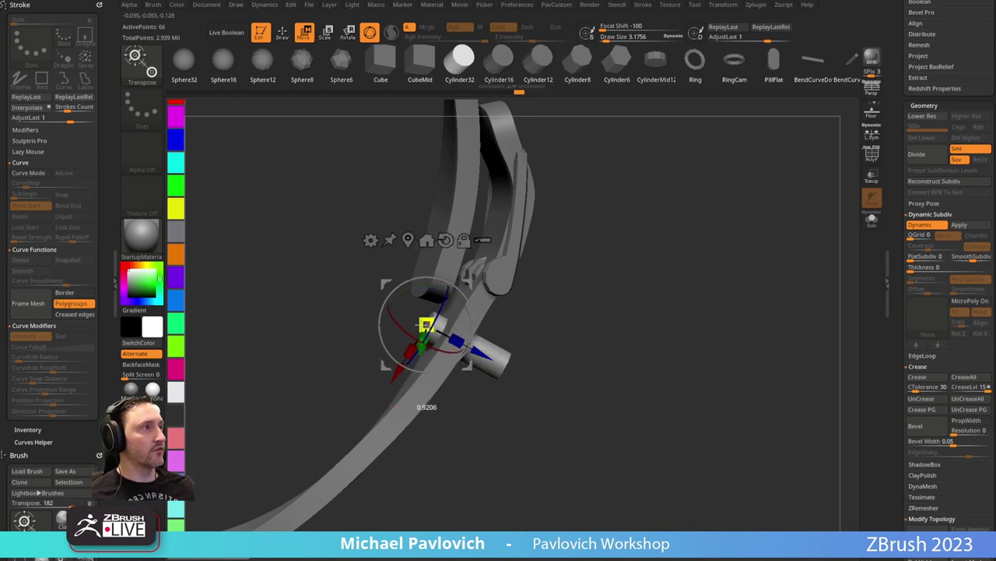
right_click_drag(498, 342, 475, 341)
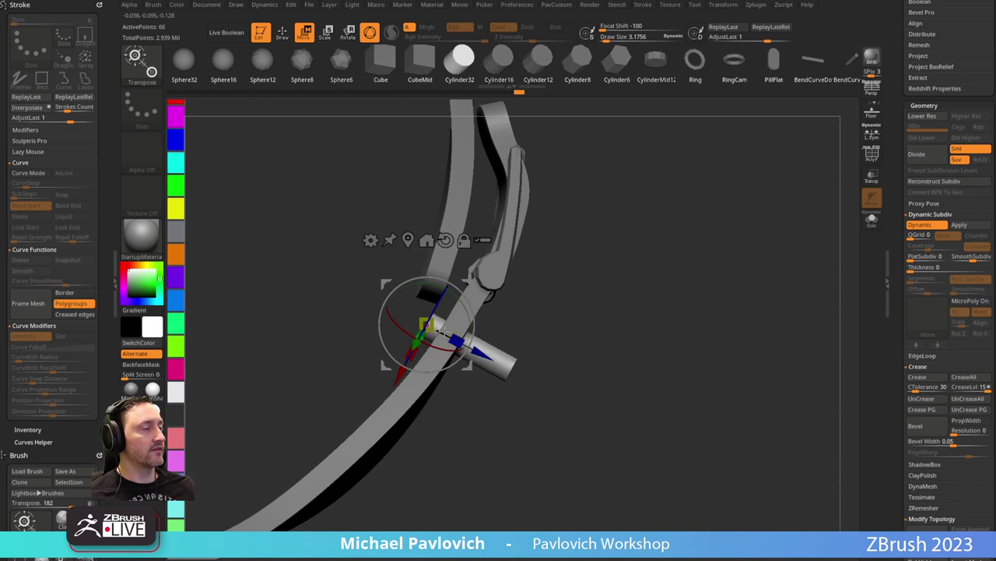
Duplicate the cylinder along the belt into a row of four, rotating the copies to follow the belt's curve.
right_click_drag(538, 307, 518, 333)
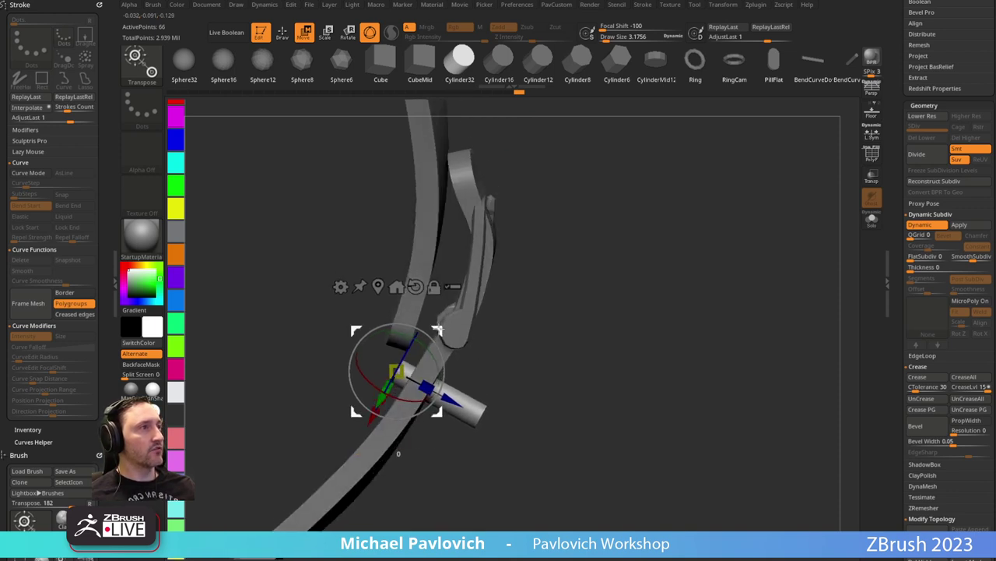
left_click_drag(398, 452, 427, 407)
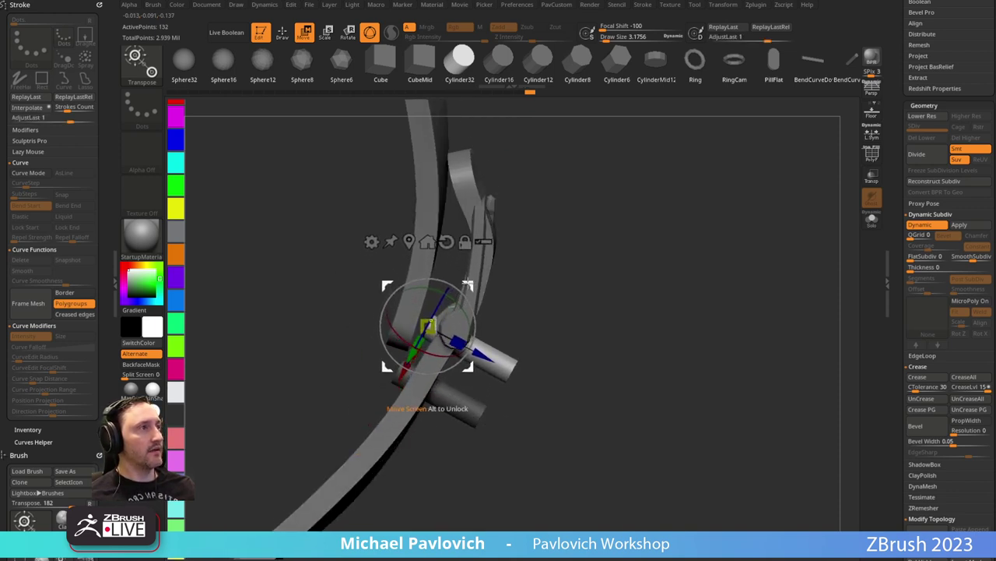
left_click_drag(467, 284, 503, 191, "ctrl")
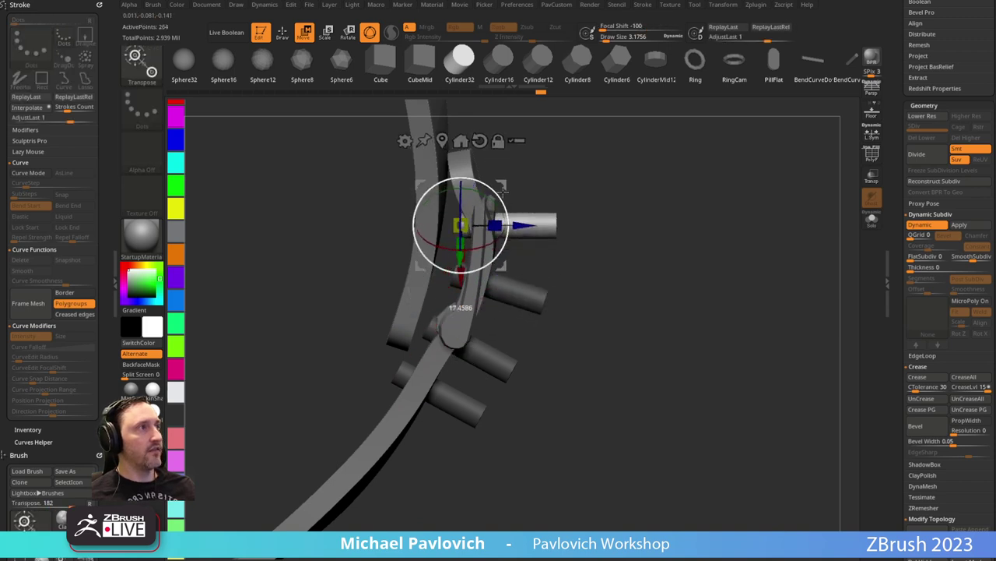
Hide all subtools except the four cylinders and the belt.
key("q")
left_click_drag(685, 296, 690, 296)
left_click_drag(725, 336, 667, 320)
left_click_drag(892, 214, 886, 341)
left_click_drag(771, 282, 738, 354, "alt")
left_click(986, 288, "shift")
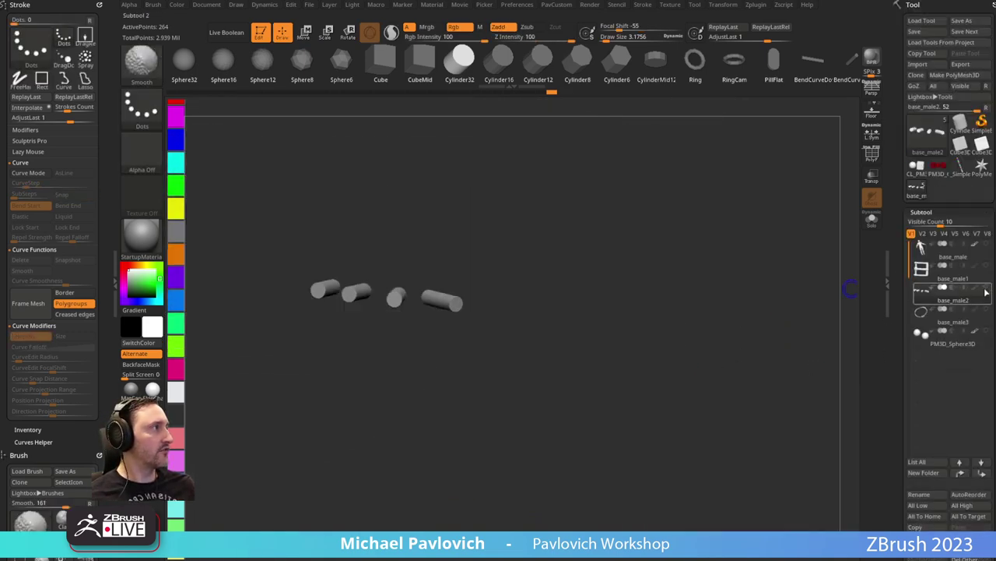
left_click(987, 310)
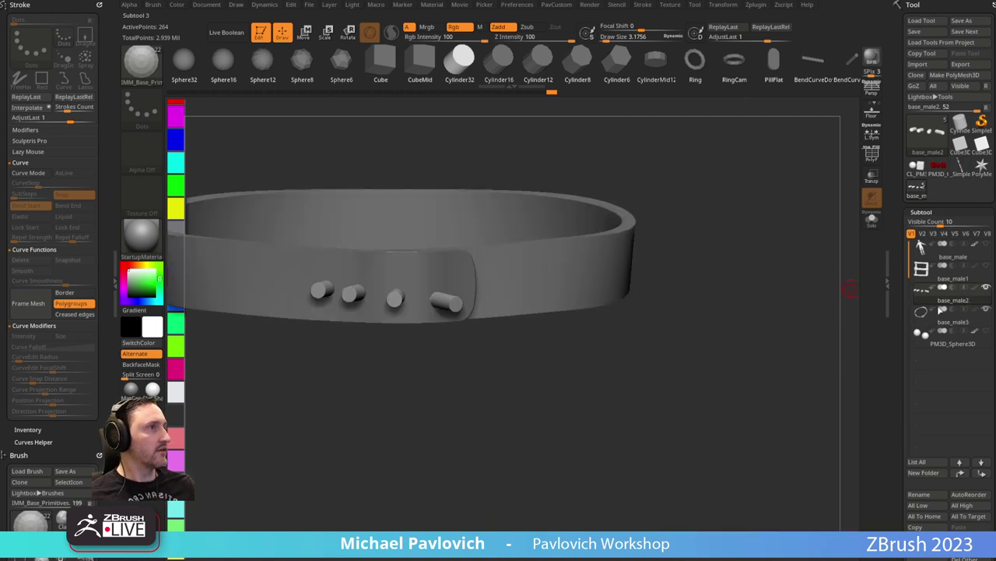
Turn on the polyframe and assign each cylinder its own polygroup with Auto Groups.
left_click_drag(645, 348, 683, 361)
left_click_drag(558, 375, 588, 411, "alt")
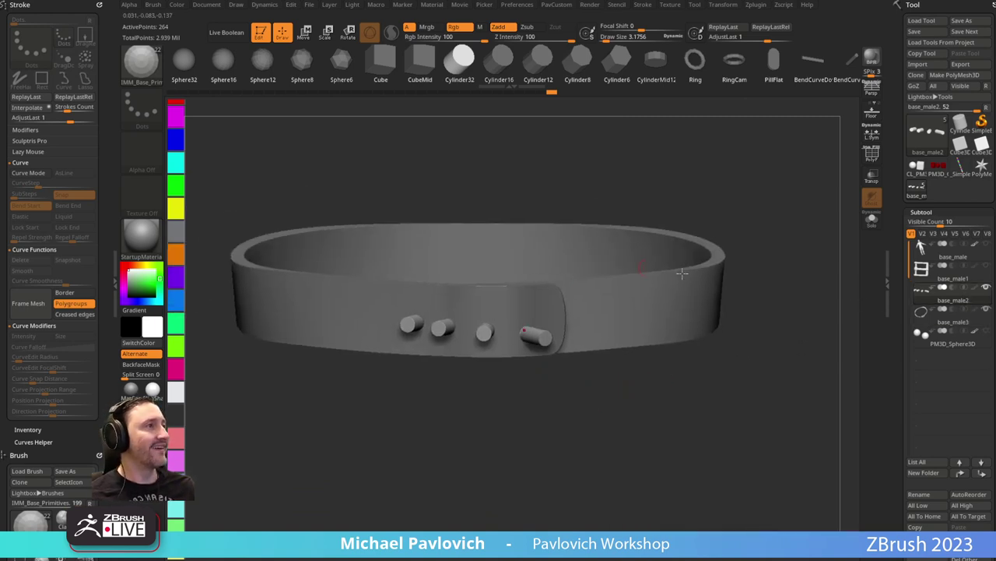
left_click(872, 155)
key("3")
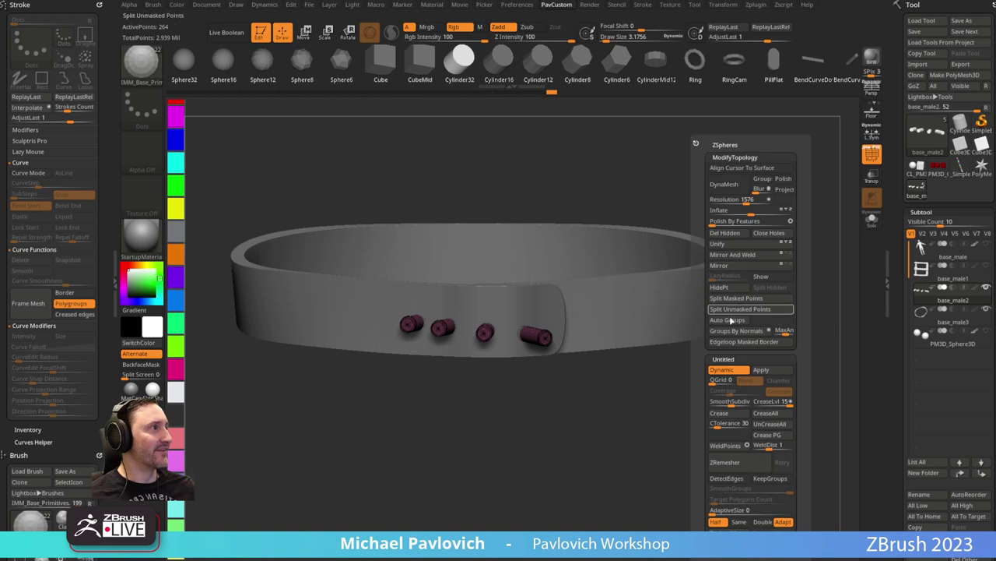
left_click(734, 320)
Mask all but the cylinder nearest the belt's tip and nudge it slightly upward on the belt.
left_click_drag(557, 404, 554, 358, "alt")
key("w")
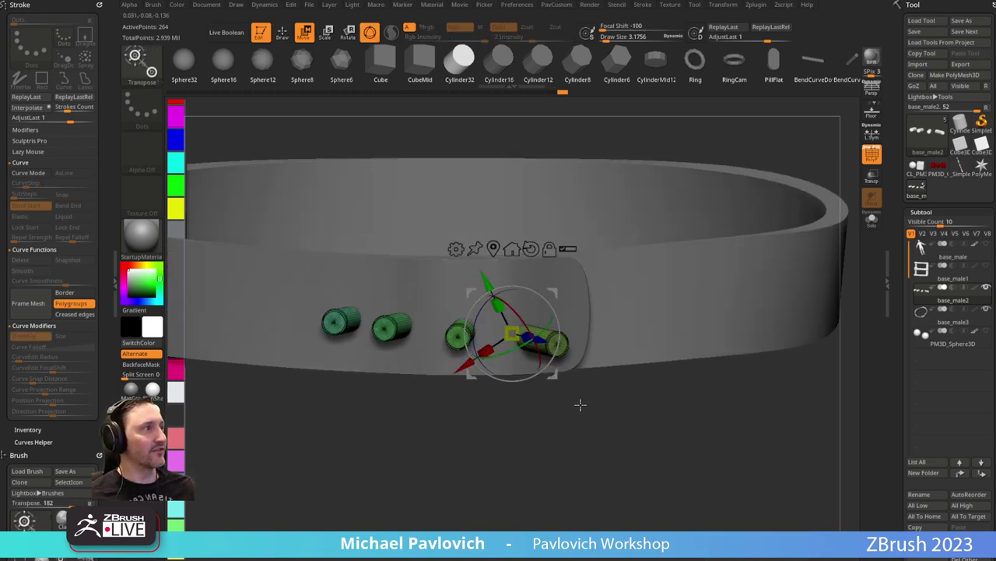
left_click_drag(581, 405, 569, 405)
left_click(512, 249, "alt")
left_click(531, 343, "ctrl")
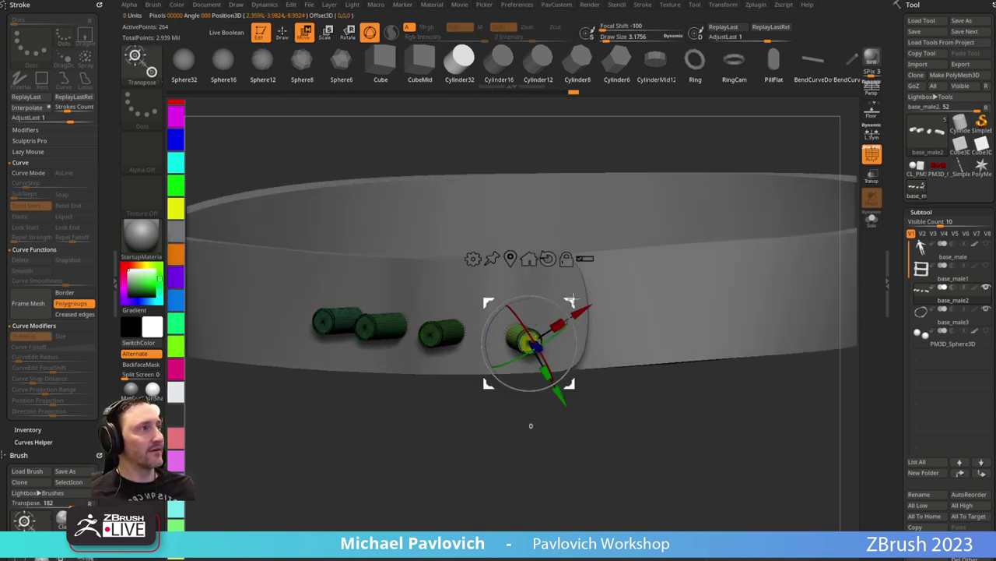
left_click_drag(570, 302, 575, 283)
Isolate the two middle cylinders one after the other by masking and nudge each upward into line with the row.
left_click(438, 331, "ctrl")
left_click_drag(400, 422, 371, 423)
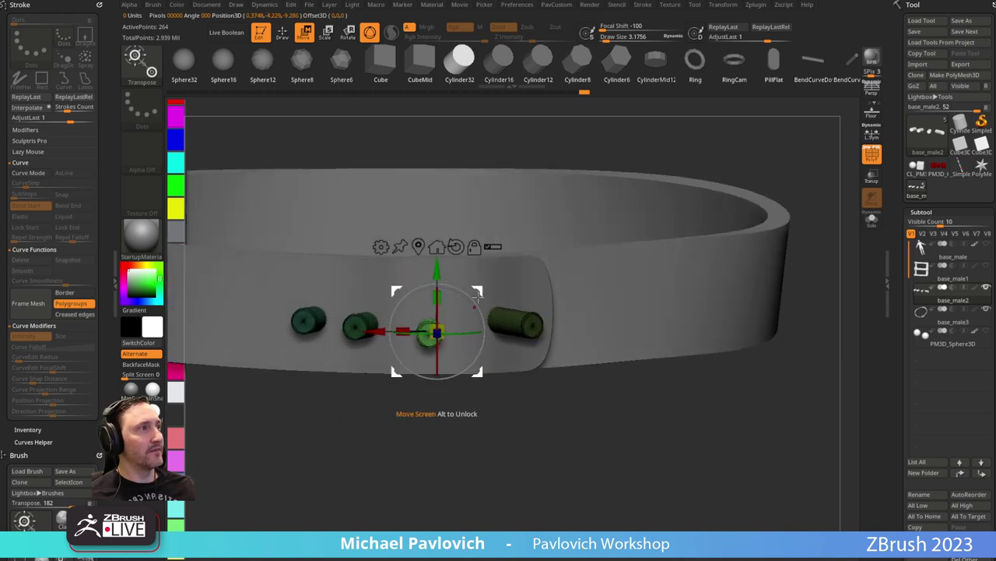
left_click_drag(480, 291, 488, 278)
left_click(361, 336, "ctrl")
left_click_drag(327, 439, 369, 428)
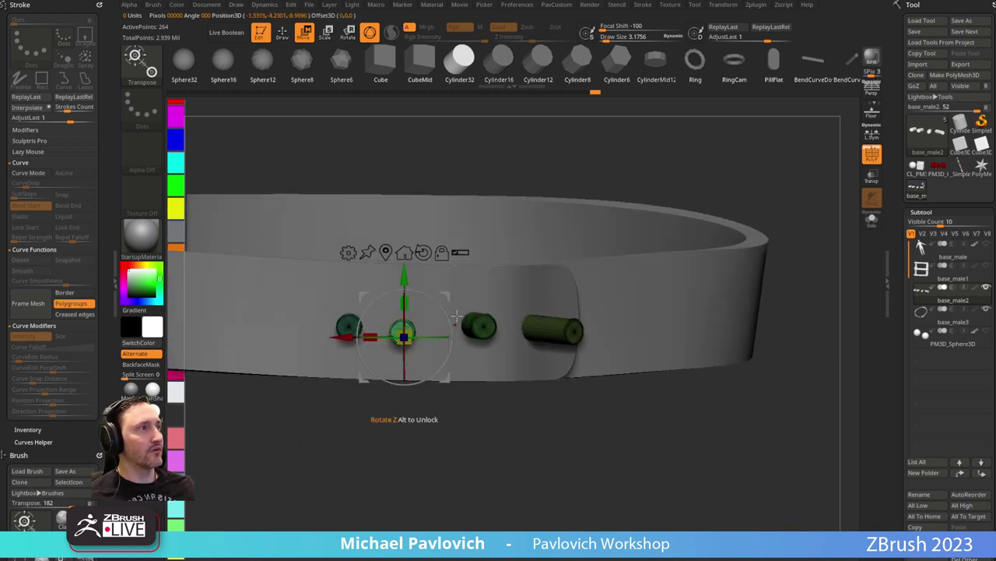
left_click_drag(446, 294, 459, 290)
Fine-tune the position of the cylinder nearest the belt's tip and clear the mask from the cylinders.
left_click_drag(513, 401, 561, 426, "ctrl")
left_click(581, 332, "ctrl")
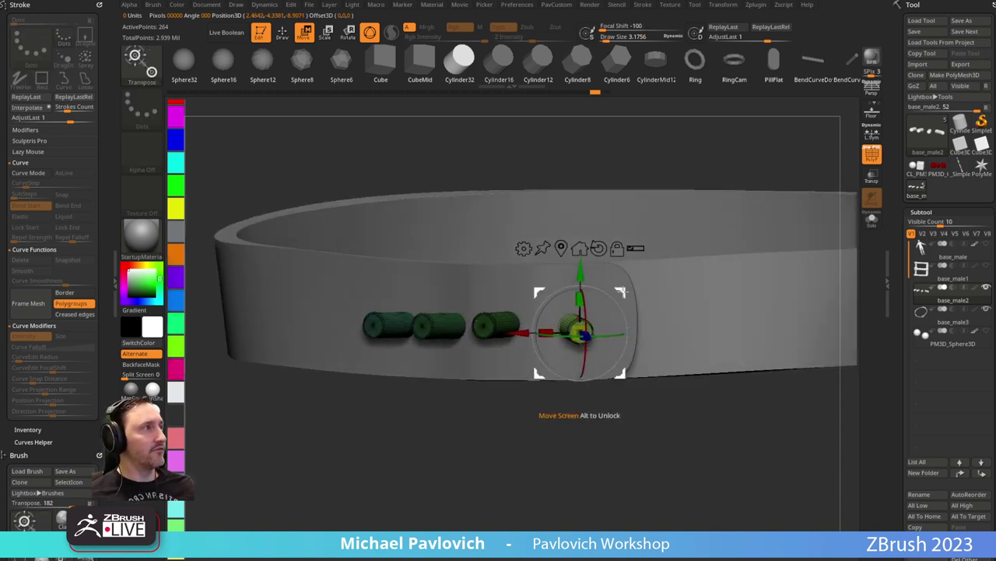
left_click_drag(621, 292, 616, 292)
key("q")
left_click_drag(413, 460, 526, 485)
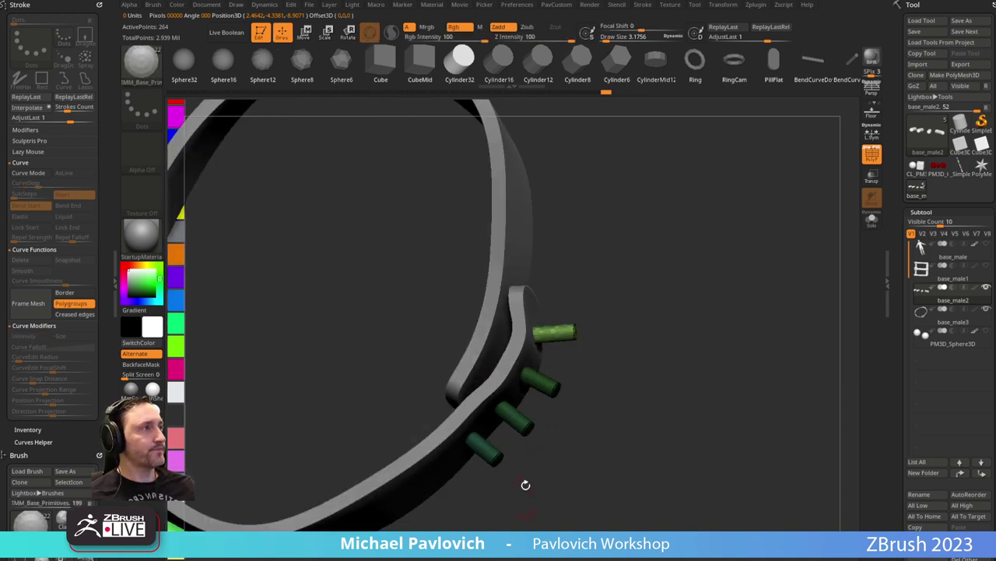
mouse_move(679, 275)
left_mouse_down("ctrl")
mouse_move(692, 327)
mouse_move(681, 294)
mouse_move(662, 325)
mouse_move(625, 311)
mouse_move(636, 319)
mouse_move(698, 285)
mouse_move(884, 282)
left_mouse_up("ctrl")
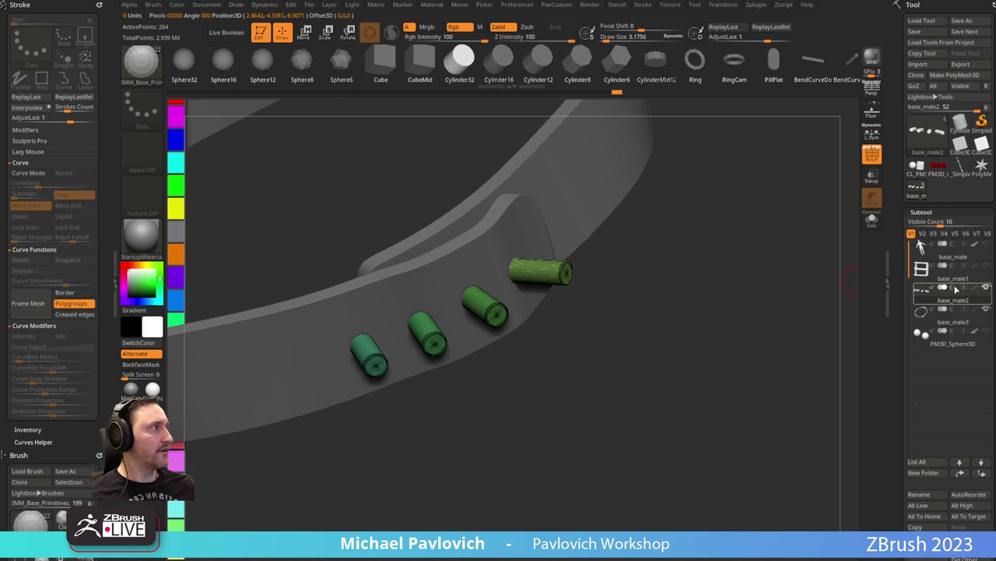
Place the cylinder subtool below the belt, set it to subtract, and enable Live Boolean to cut the holes.
left_click_drag(956, 289, 953, 310)
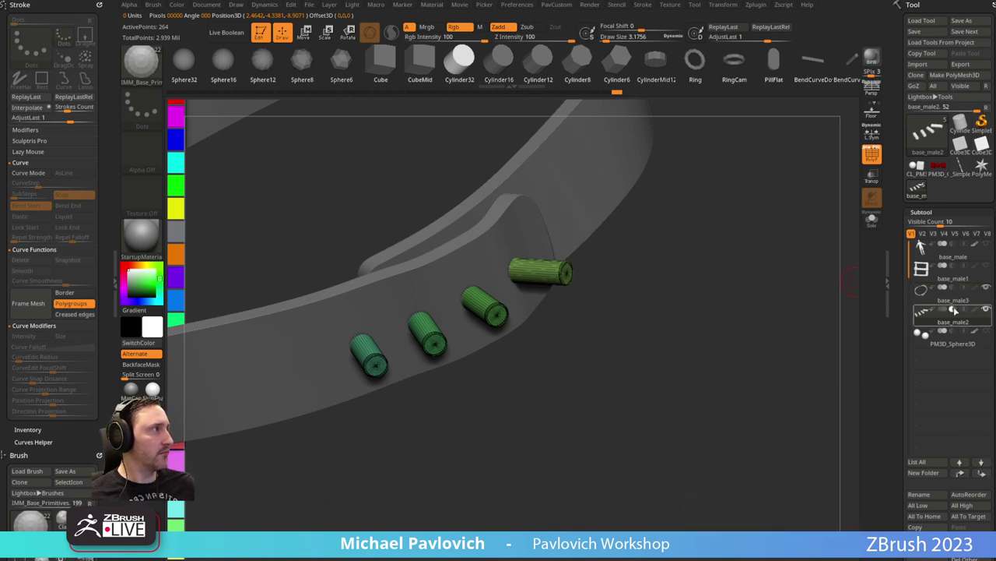
left_click(951, 304)
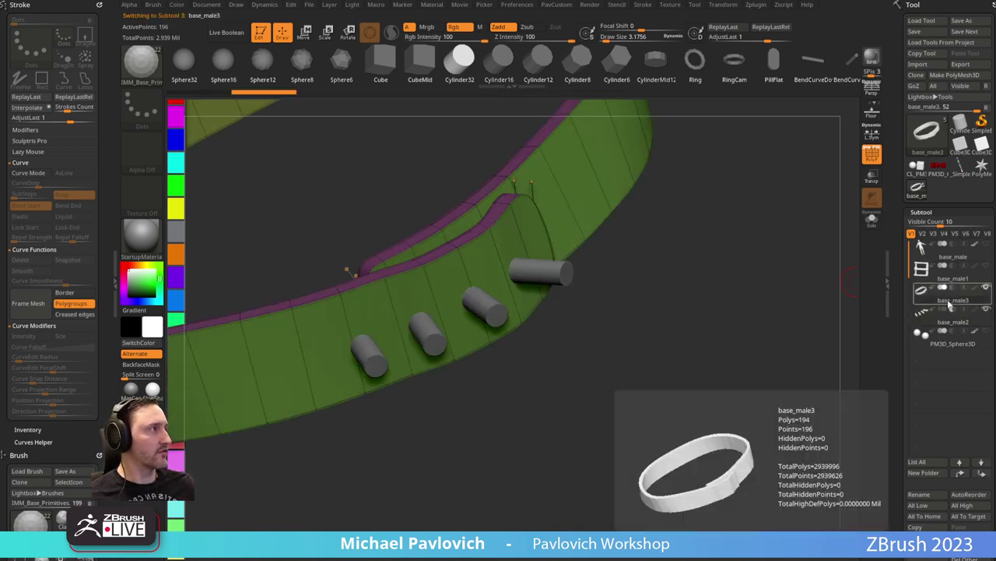
left_click(949, 310)
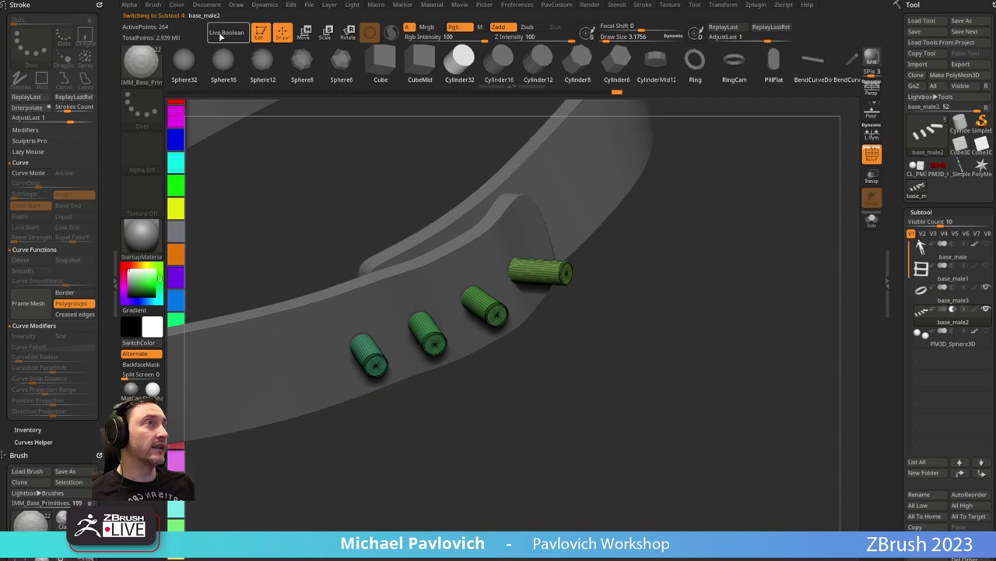
left_click(222, 35)
Try shifting the subtracted cylinders to reposition the belt holes live, and undo the move.
left_click_drag(810, 185, 589, 350)
key("w")
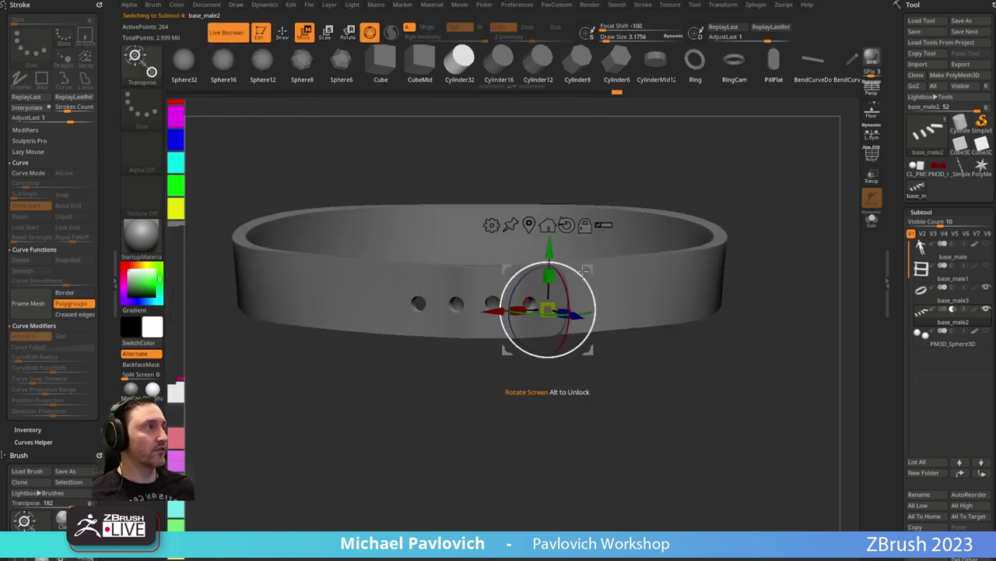
mouse_move(587, 270)
left_mouse_down()
mouse_move(535, 238)
mouse_move(591, 288)
left_mouse_up()
key("ctrl+z")
key("q")
Select the belt, try reshaping it around the holes with the Move brush, and undo the stroke.
left_click(642, 280, "alt")
key("s")
key("b")
key("m")
key("v")
mouse_move(489, 291)
left_mouse_down()
mouse_move(465, 310)
mouse_move(490, 316)
left_mouse_up()
key("ctrl+z")
key("s")
Toggle Live Boolean off and on to compare the cylinders with the cut holes, viewing the belt from several angles.
mouse_move(590, 368)
left_mouse_down()
mouse_move(570, 367)
mouse_move(571, 423)
mouse_move(559, 412)
left_mouse_up()
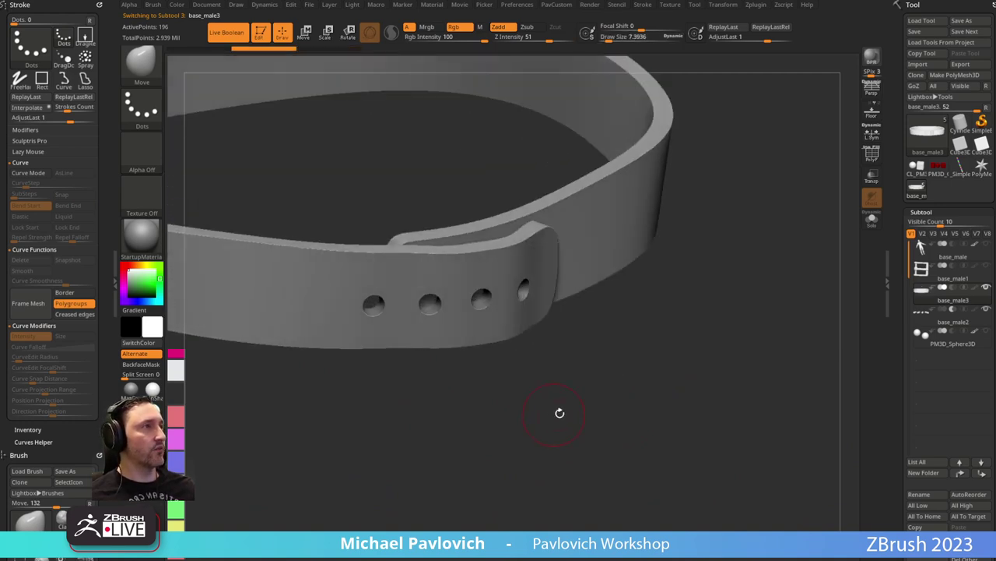
left_click(225, 32)
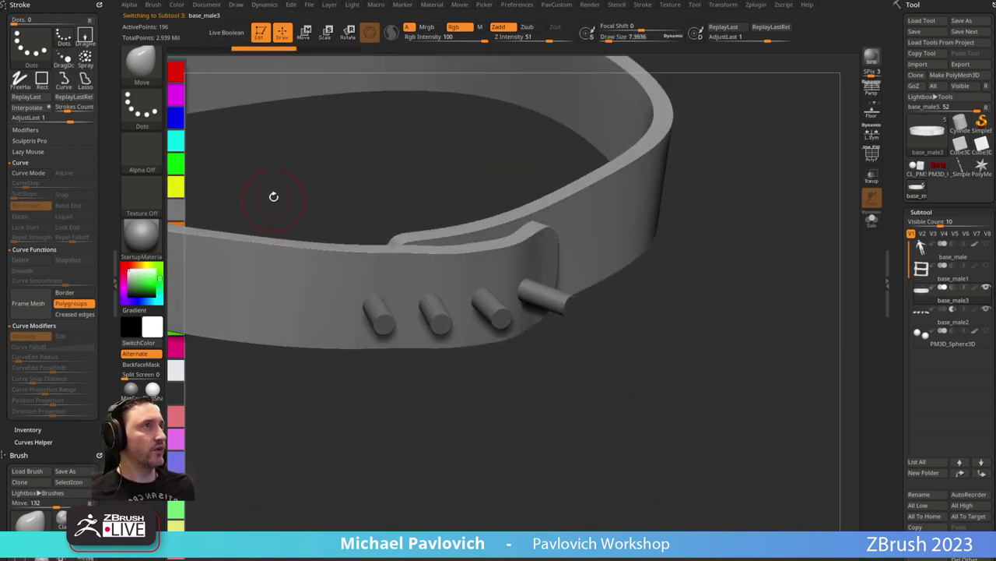
left_click(226, 32)
mouse_move(652, 380)
left_mouse_down()
mouse_move(617, 378)
mouse_move(590, 402)
left_mouse_up()
key("s")
left_click_drag(718, 311, 749, 370)
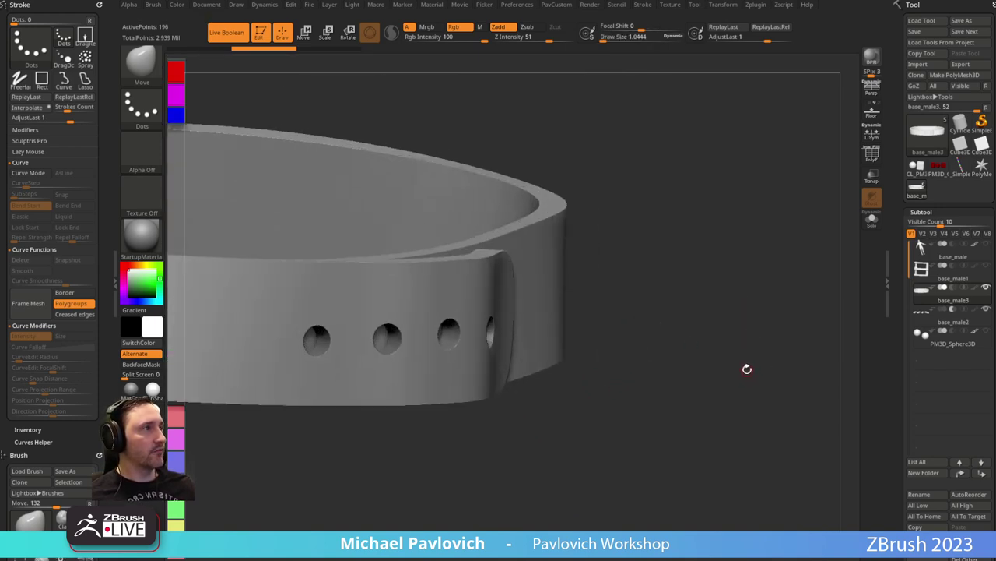
left_click_drag(651, 257, 684, 294)
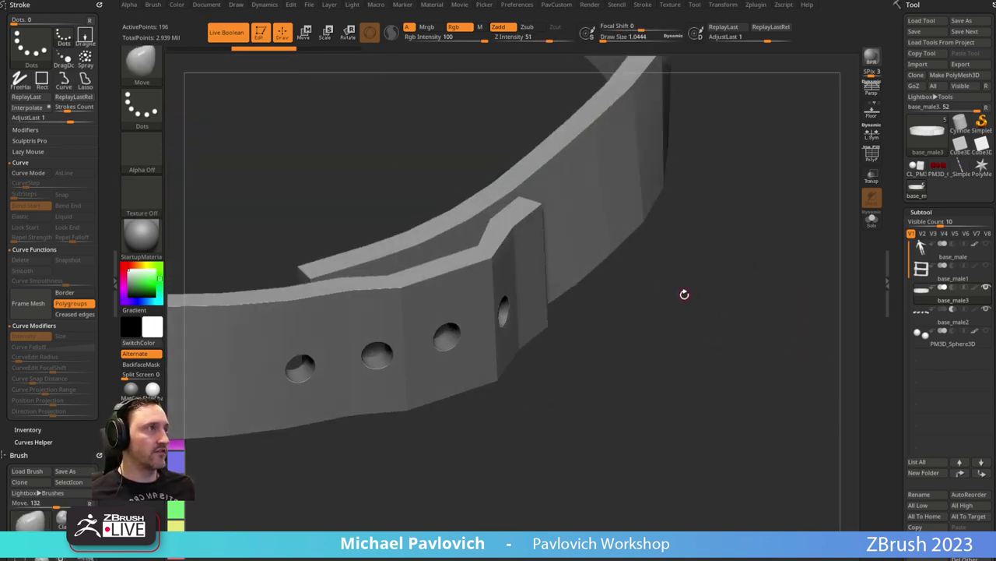
Inspect the belt's low-poly wireframe with the live holes, restore Dynamic Subdiv smoothing, and hide the polyframe.
left_click(864, 165)
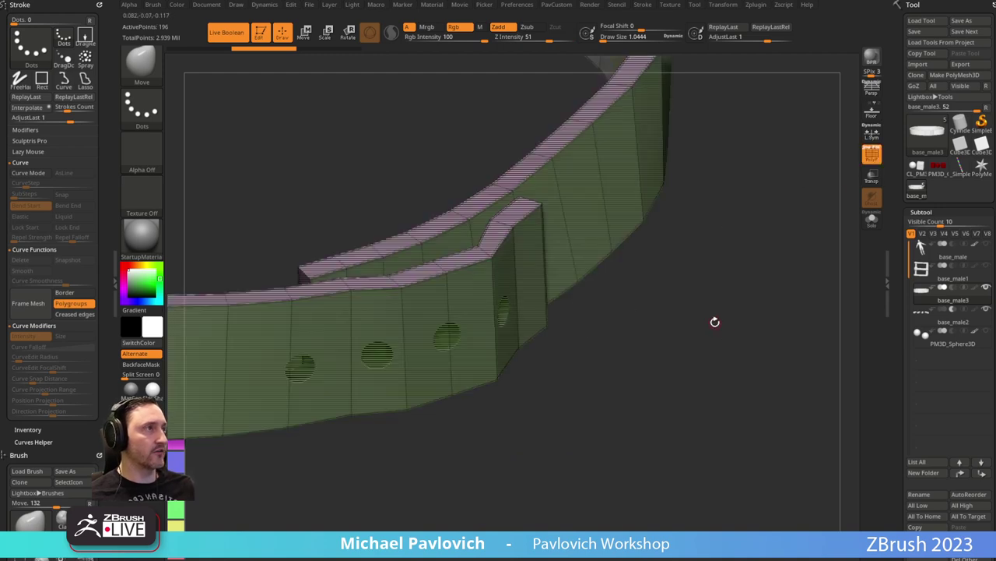
key("d")
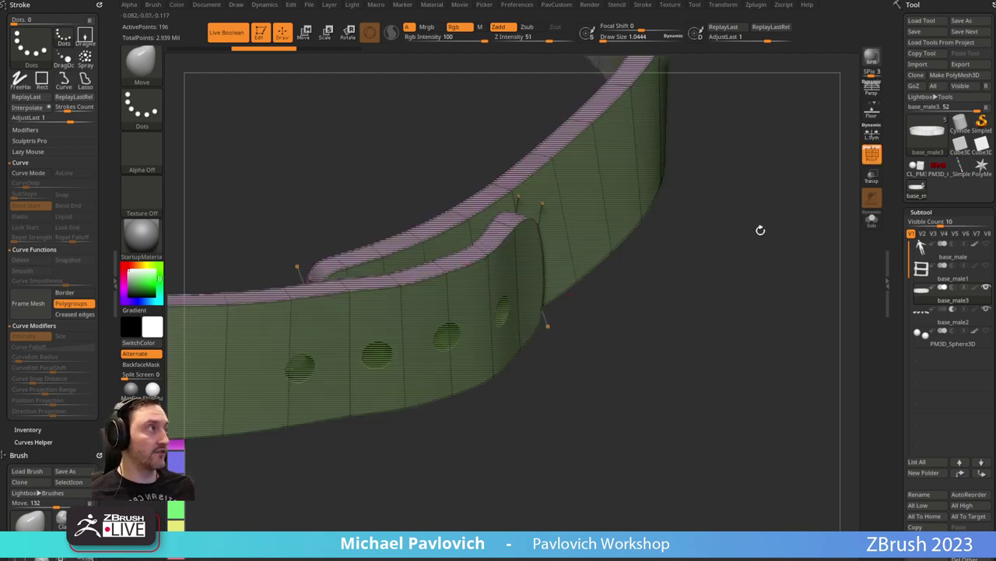
left_click(875, 164)
scroll(919, 234, "down", 10)
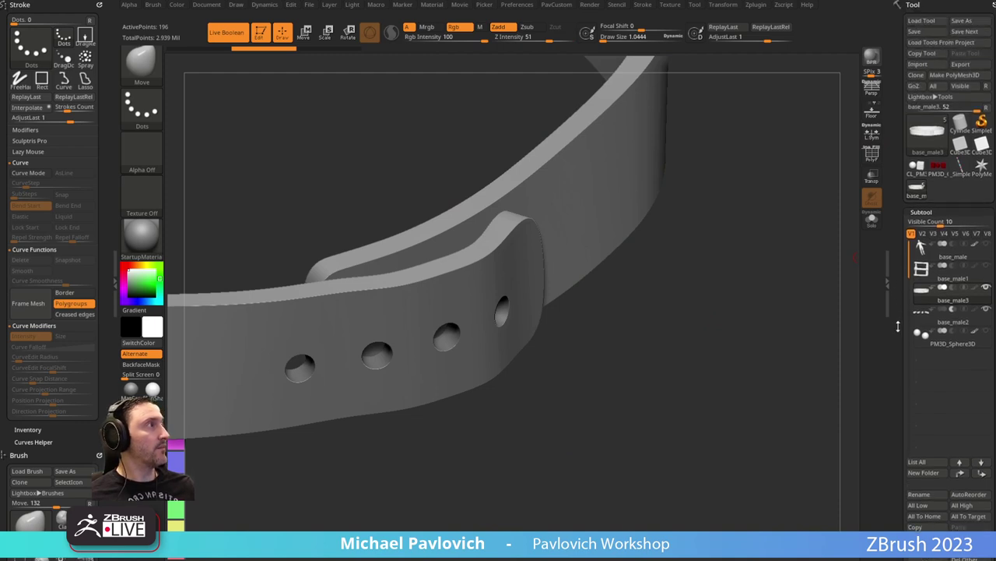
key("shift")
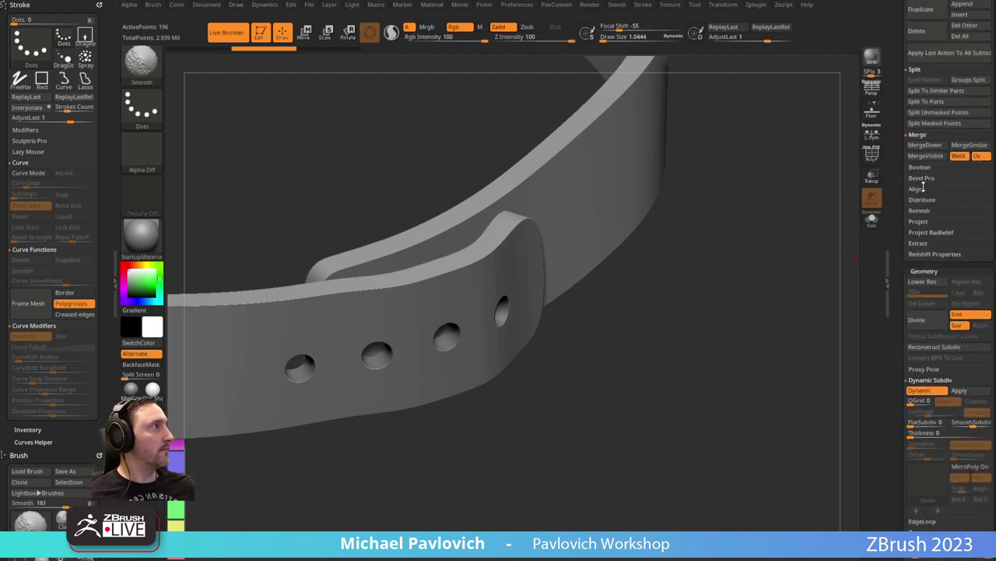
Make a boolean mesh of the belt with dynamic subdivision (DSDiv) allowed.
left_click(921, 168)
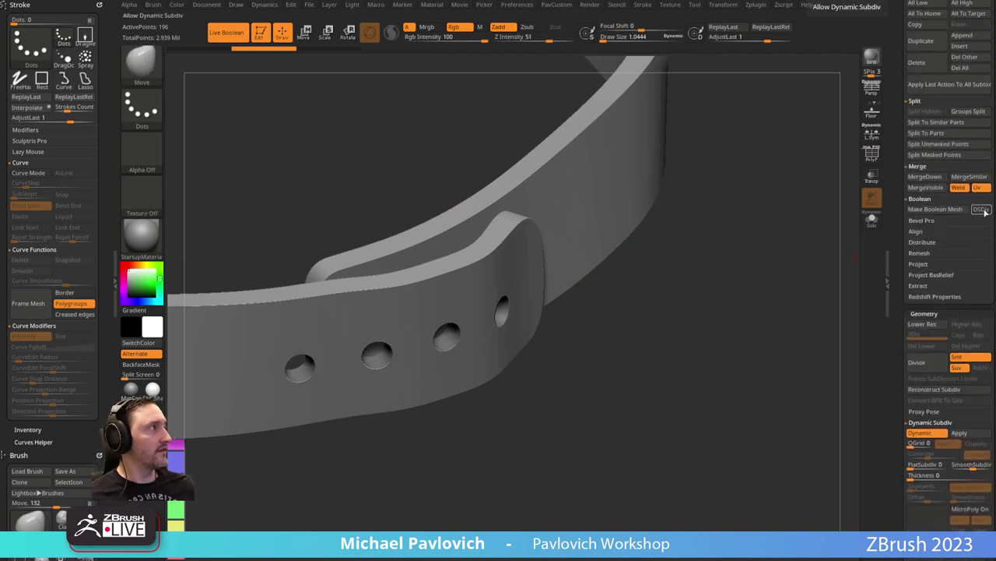
left_click(983, 211)
left_click(935, 210)
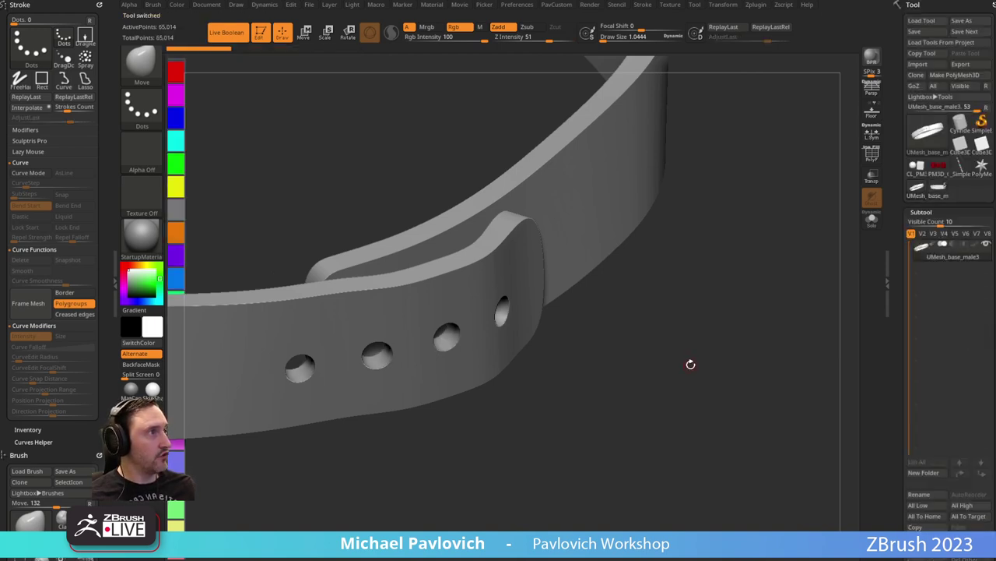
Show the polyframe on the new boolean mesh and examine the topology around the strap's punched holes and overlapping end.
left_click(871, 155)
mouse_move(658, 300)
left_mouse_down()
mouse_move(690, 309)
mouse_move(637, 368)
mouse_move(636, 390)
mouse_move(625, 382)
mouse_move(660, 396)
mouse_move(674, 351)
mouse_move(678, 373)
left_mouse_up()
key("s")
left_click_drag(427, 358, 309, 333)
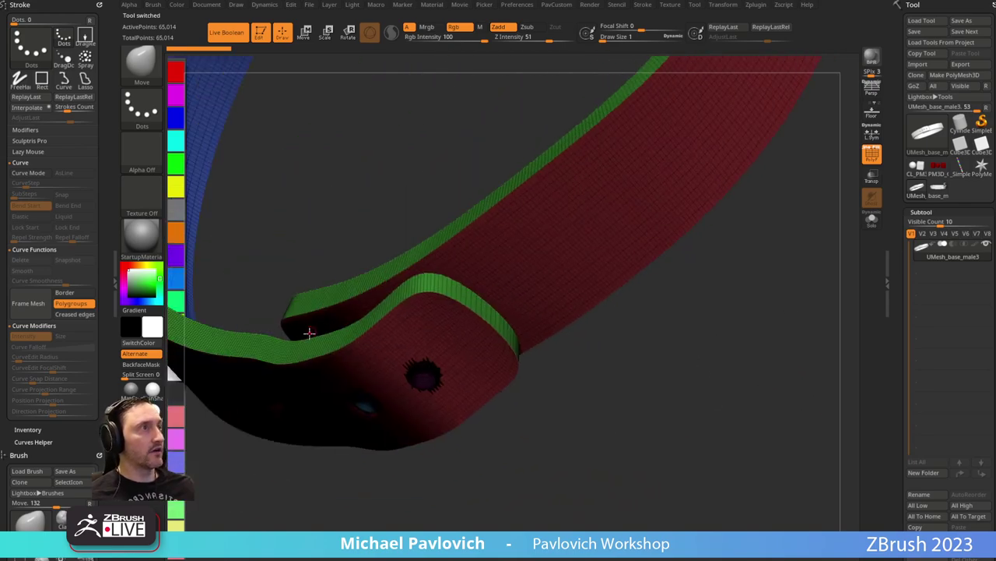
left_click_drag(442, 287, 641, 405)
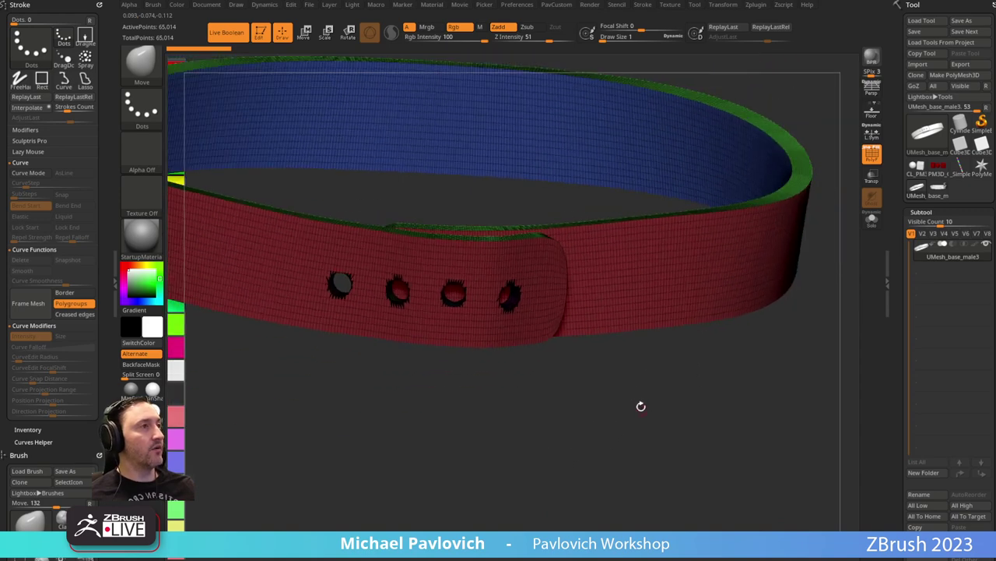
Set the ZRemesher options to Half, KeepGroups on, SmoothGroups 0 and AdaptiveSize 11.
key("3")
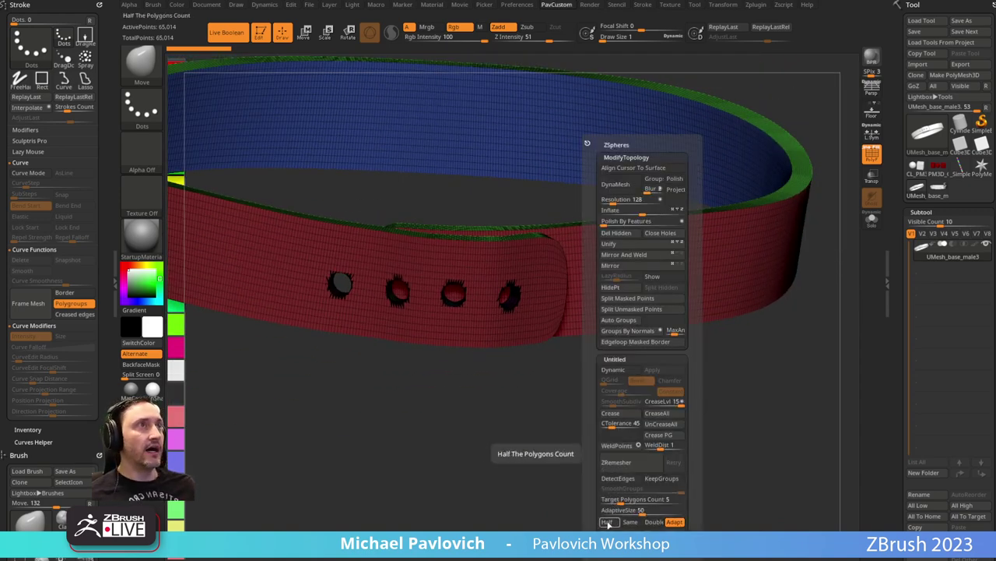
left_click(608, 523)
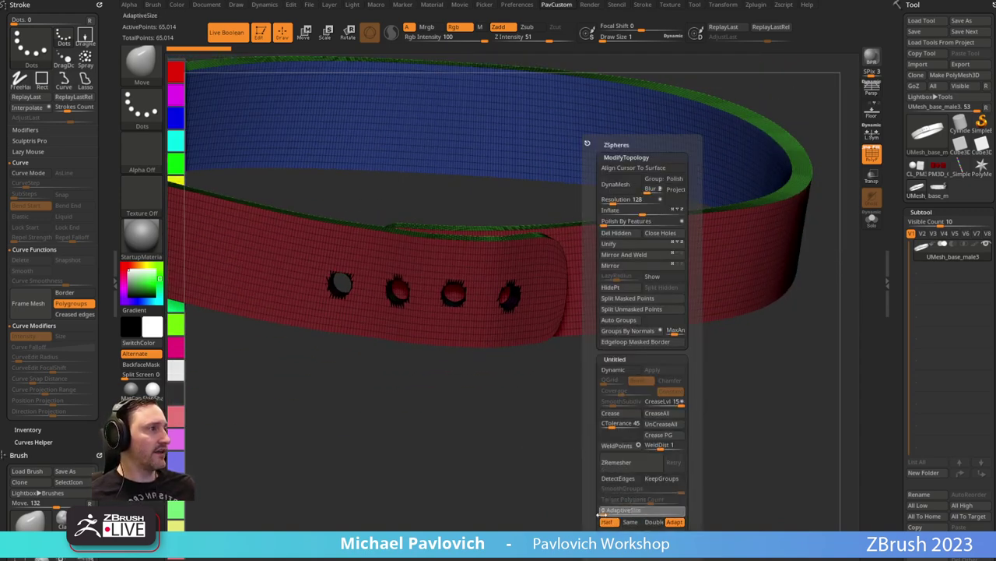
left_click(662, 478)
left_click_drag(661, 487, 597, 492)
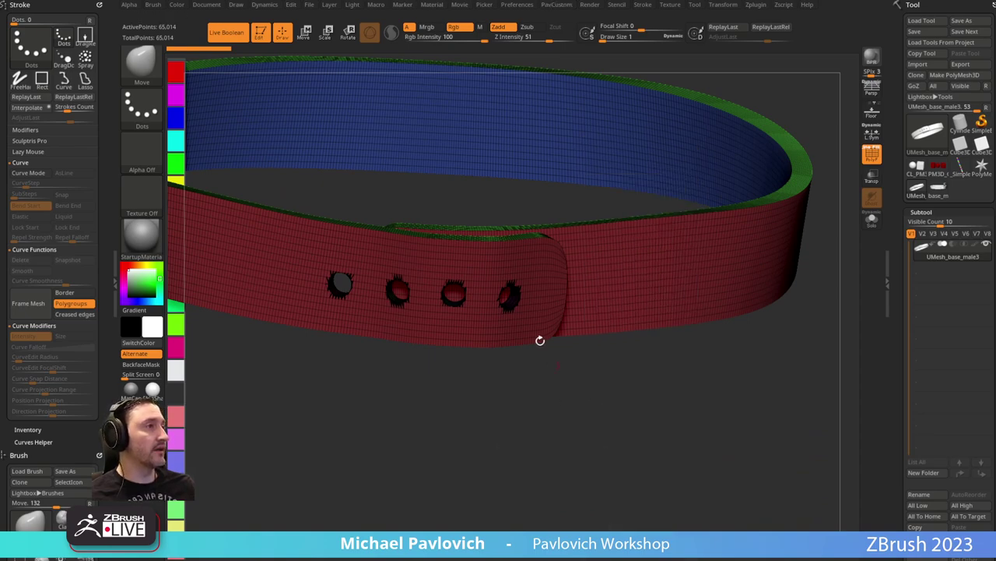
Inspect the jagged polygons around the holes and retopologize the belt mesh with ZRemesher.
right_click_drag(431, 420, 441, 260, "ctrl")
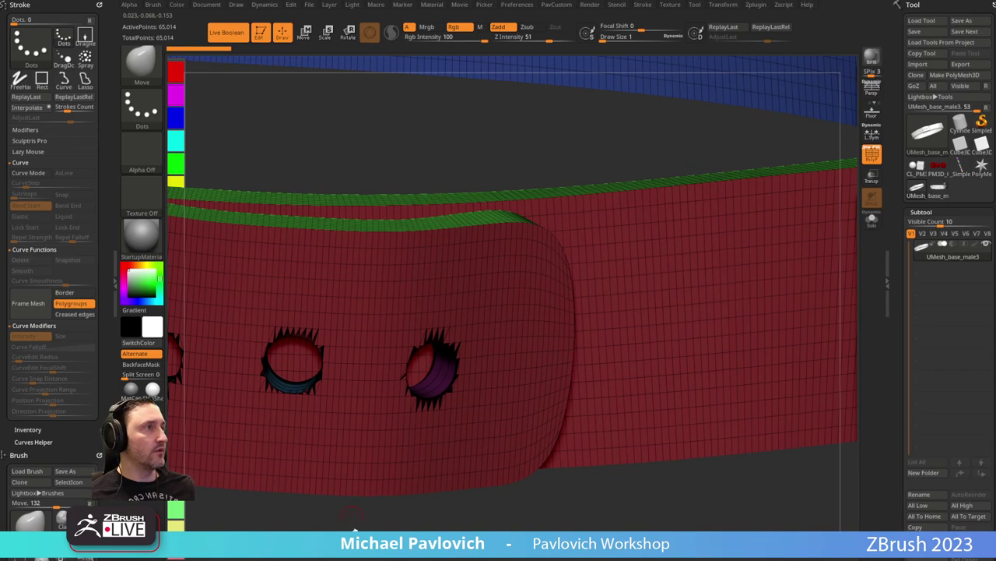
right_click_drag(354, 532, 575, 383, "alt")
right_click_drag(575, 383, 590, 511, "ctrl")
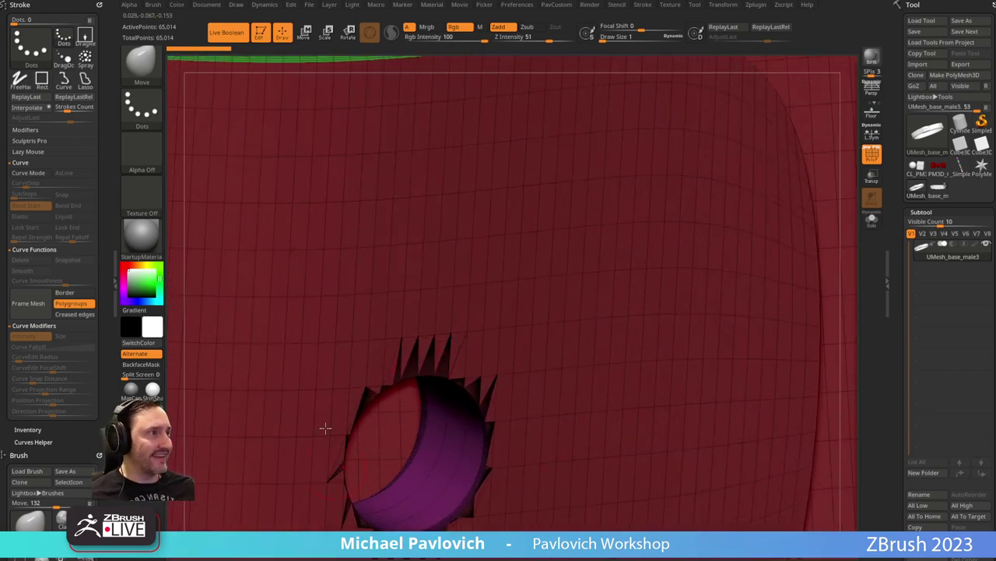
right_click_drag(547, 348, 387, 258, "ctrl")
right_click_drag(459, 519, 475, 452)
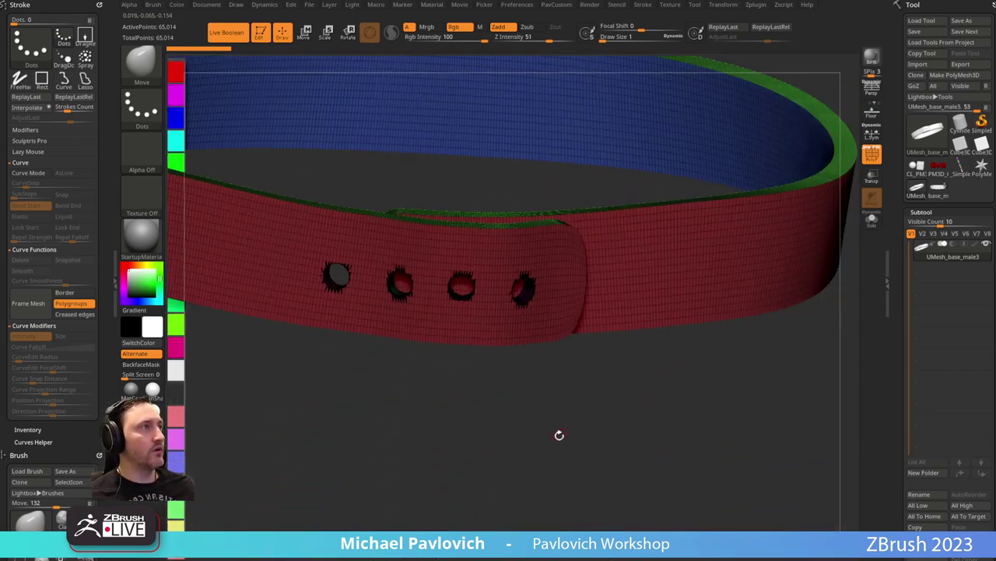
key("space")
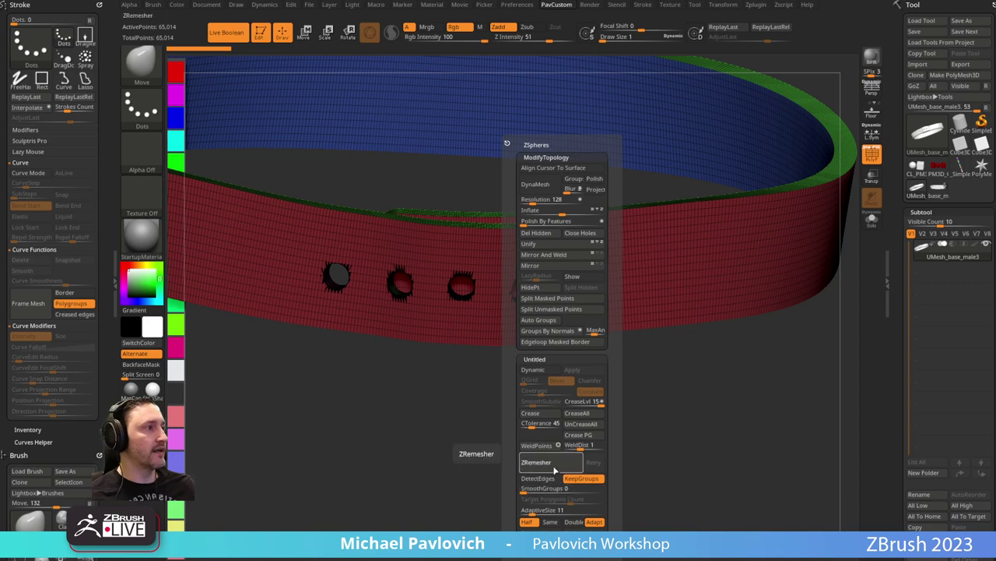
left_click(553, 464)
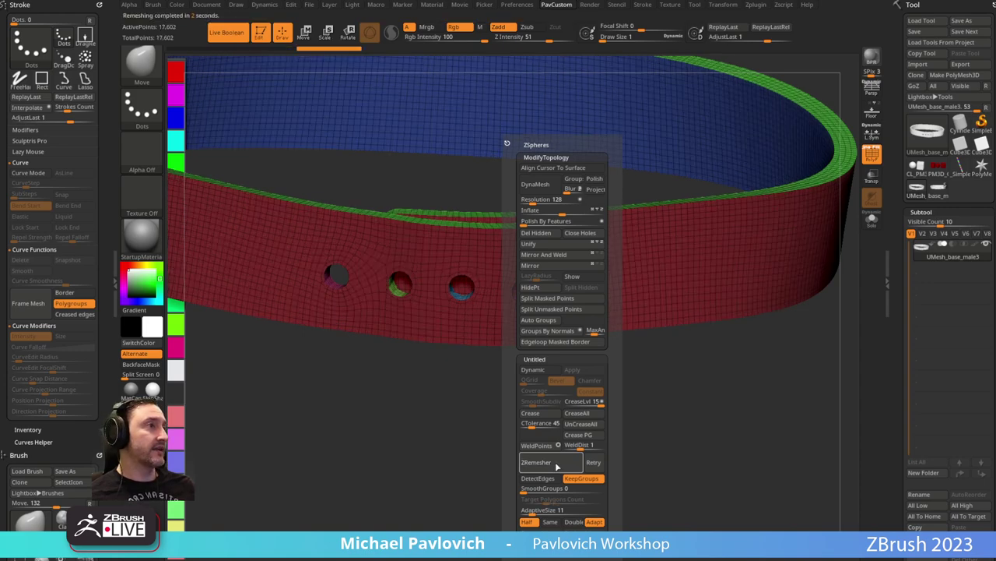
Try a second ZRemesher pass at half the polygon count on the belt.
left_click(556, 465)
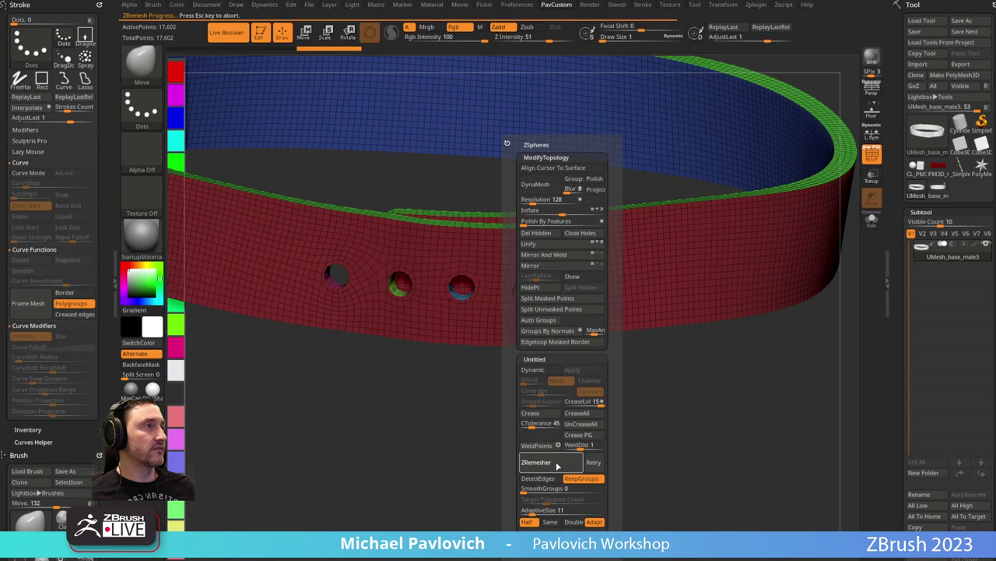
left_click_drag(425, 428, 491, 286)
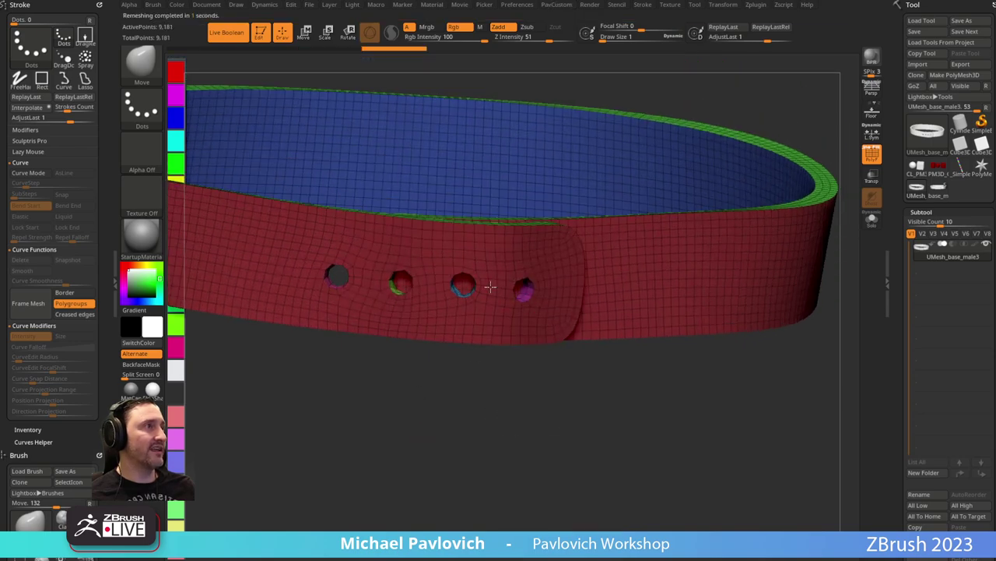
key("b")
key("s")
key("t")
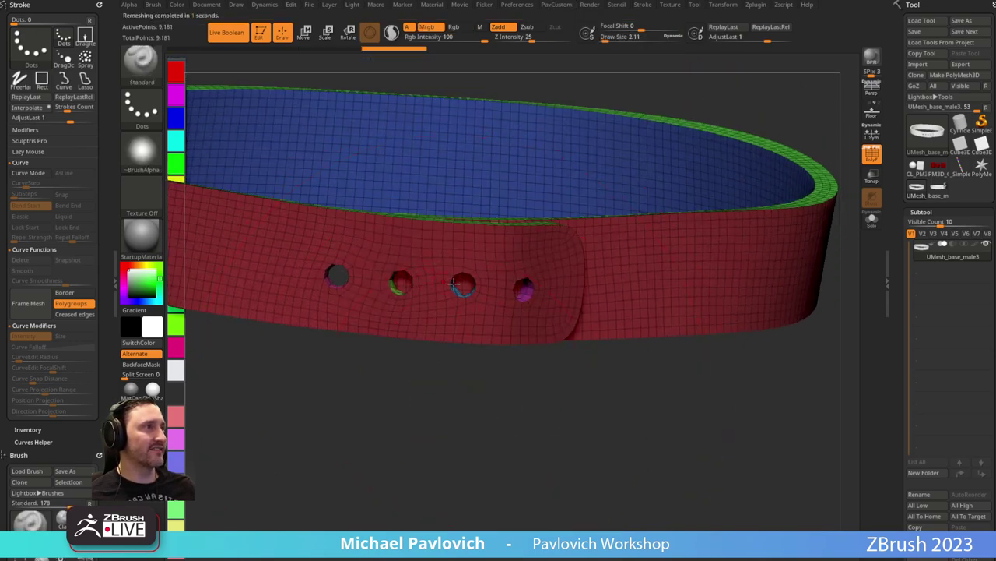
left_click_drag(443, 389, 476, 461)
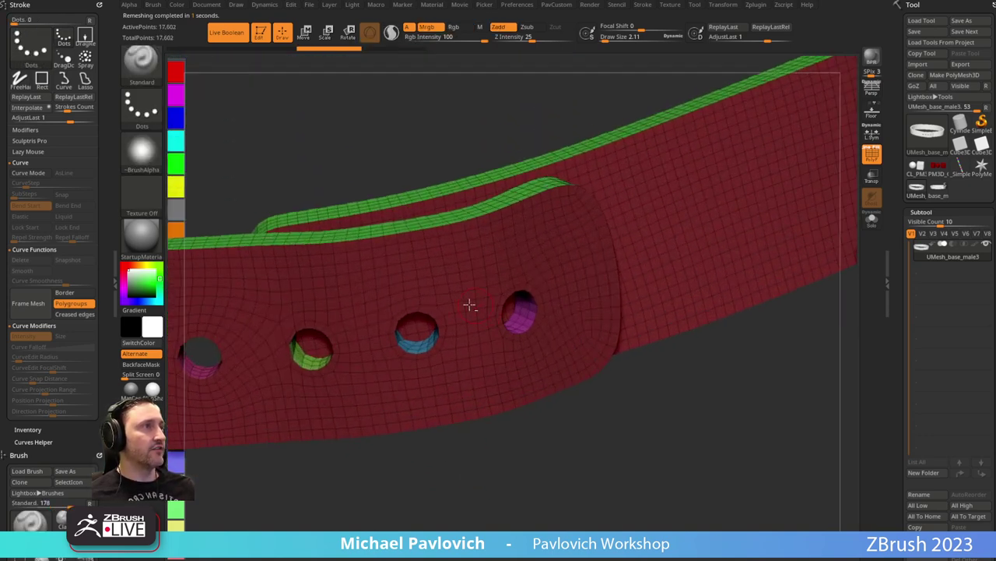
Switch to the ZModeler brush.
key("b")
key("z")
key("m")
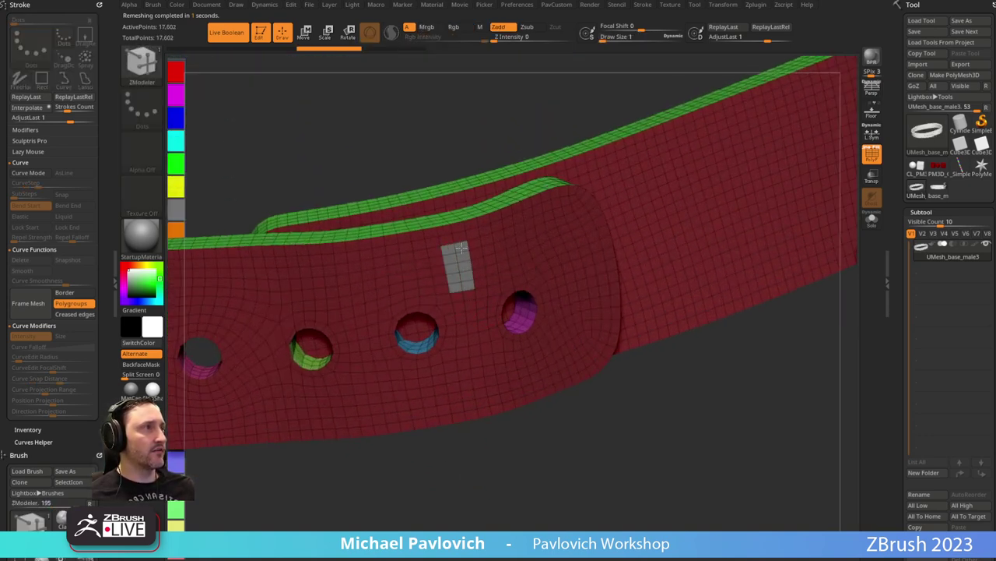
Try to push a marked rectangular patch of polygons on the strap inward with the QMesh polygon action.
left_click_drag(667, 351, 422, 423)
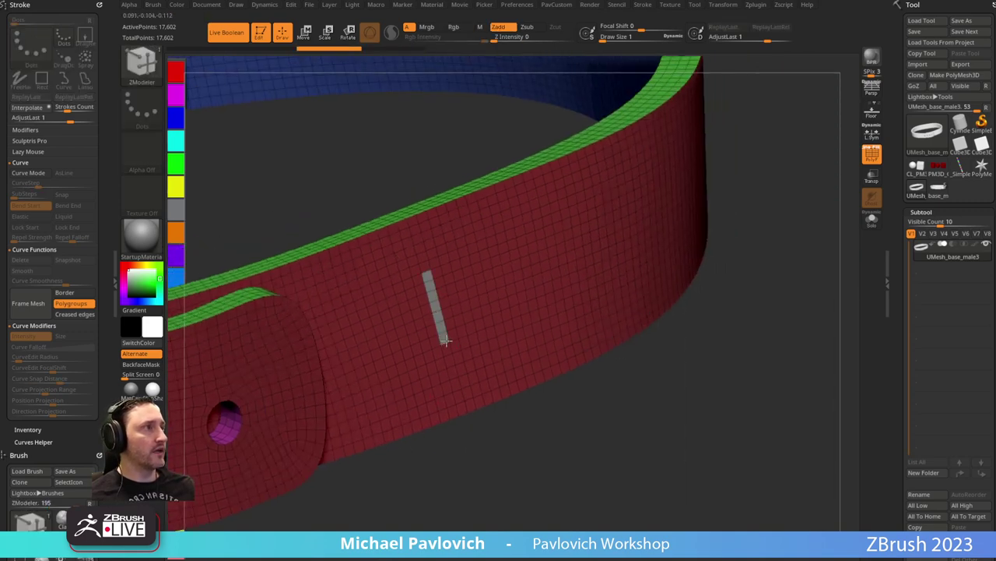
left_click_drag(446, 341, 456, 262, "alt")
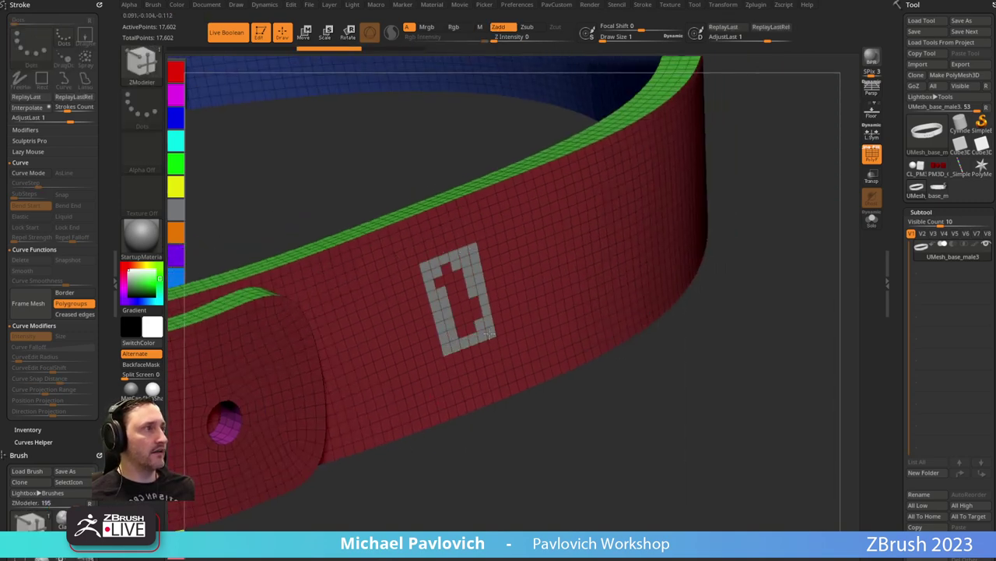
key("space")
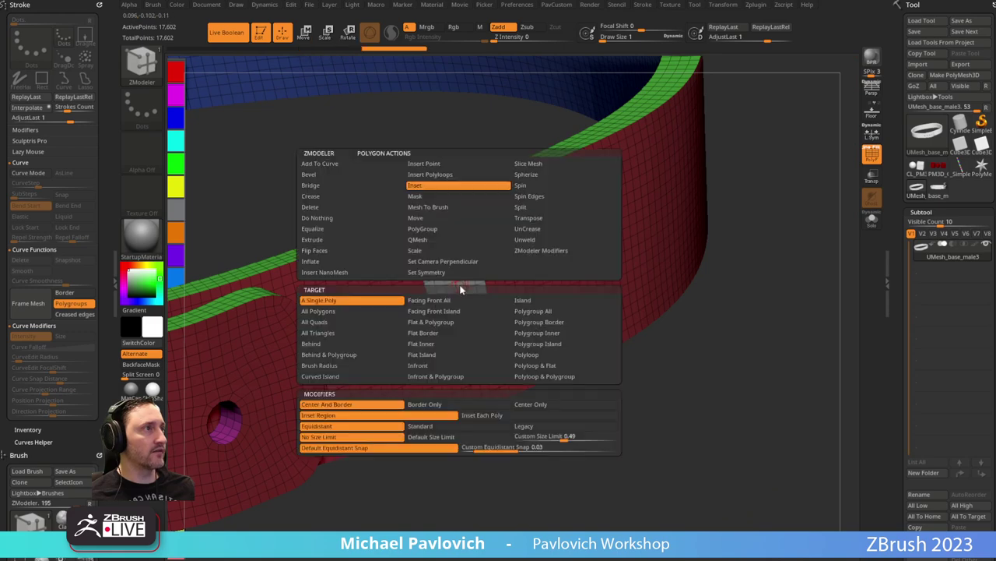
left_click(421, 239)
left_click_drag(650, 363, 686, 395)
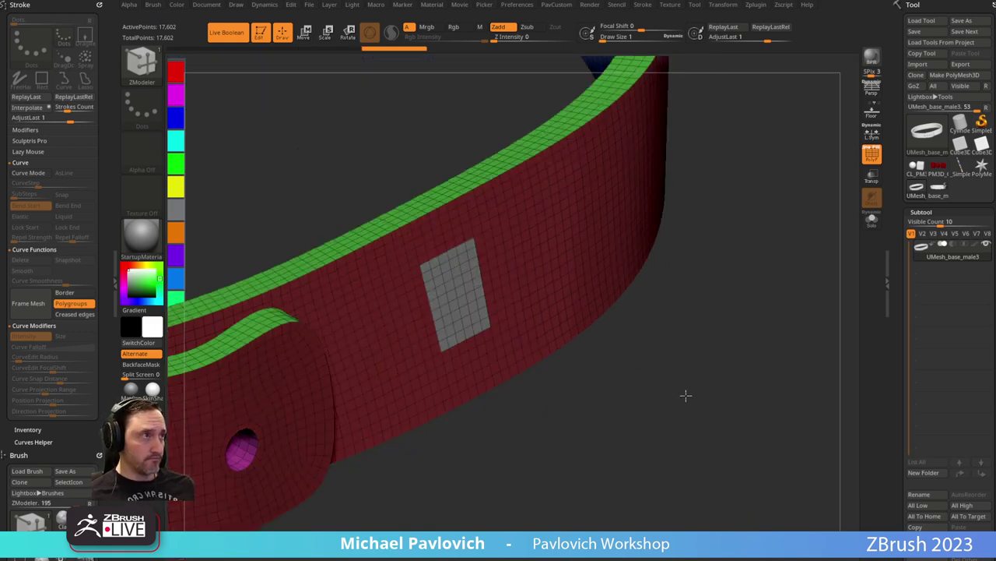
left_click(454, 296)
mouse_move(545, 366)
left_mouse_down()
mouse_move(567, 382)
mouse_move(576, 443)
mouse_move(543, 402)
mouse_move(492, 414)
mouse_move(550, 396)
mouse_move(543, 382)
mouse_move(587, 291)
left_mouse_up()
key("ctrl+z")
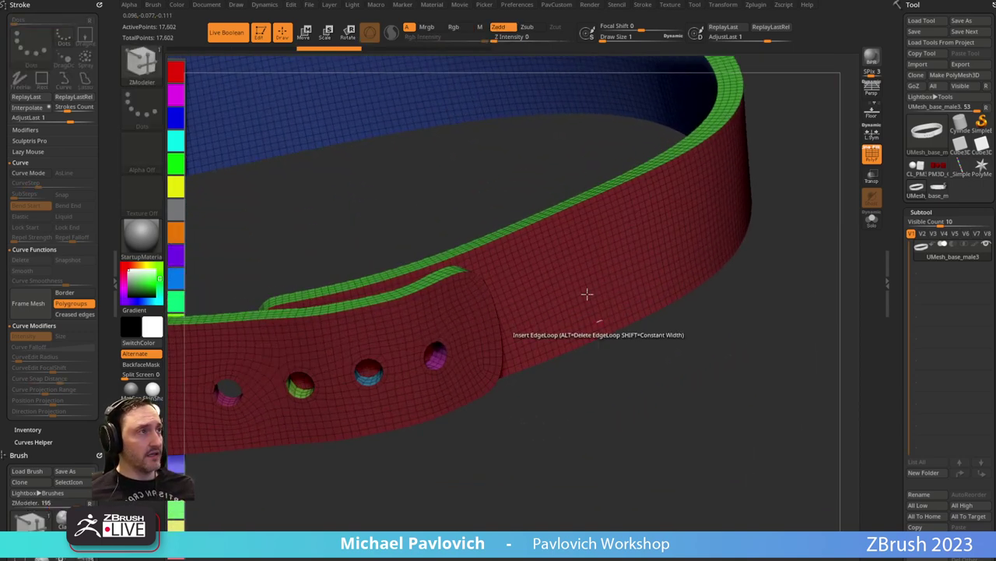
key("ctrl+shift")
left_click(458, 307, "ctrl+shift")
left_click(608, 379, "ctrl+shift")
mouse_move(608, 379)
left_mouse_down()
mouse_move(626, 366)
mouse_move(649, 396)
left_mouse_up()
left_click_drag(592, 233, 518, 223)
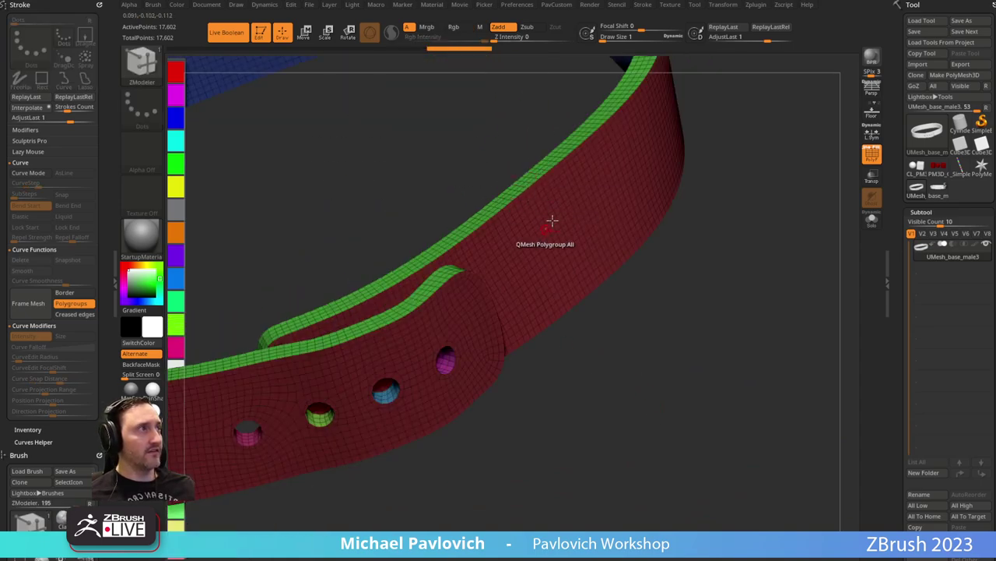
left_click_drag(666, 291, 525, 164)
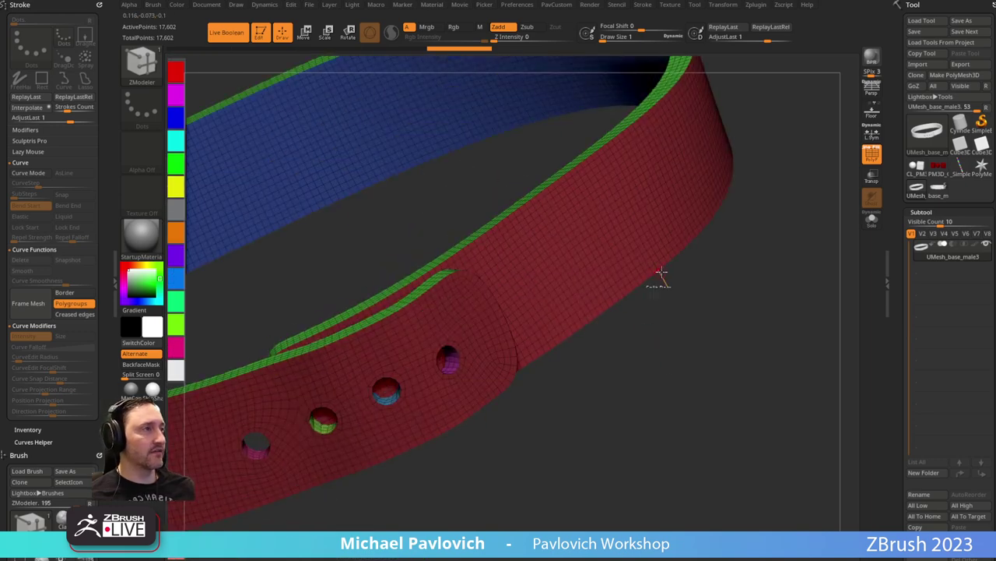
Isolate the strap's outer-face polygroup and delete the hidden remainder of the mesh.
left_click(570, 241, "ctrl+shift")
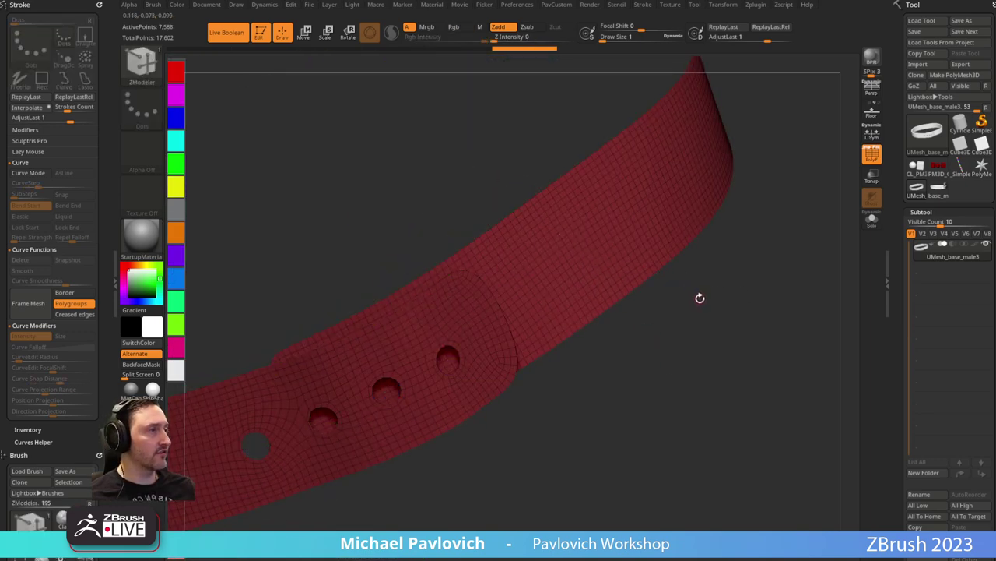
key("space")
left_click(689, 234)
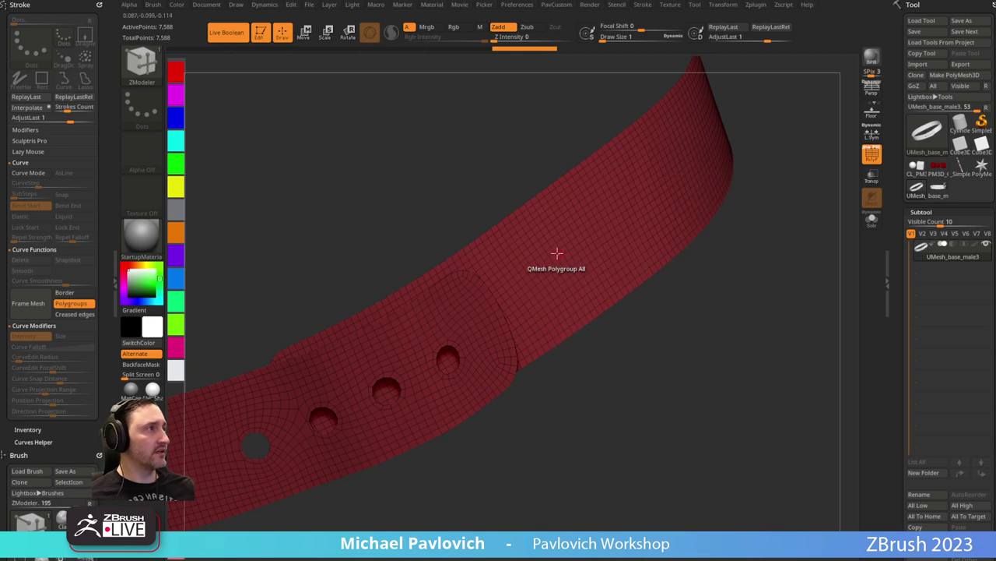
Extrude the remaining surface with ZModeler, targeting Polygroup All, to give the strap thickness.
key("space")
left_click(412, 239)
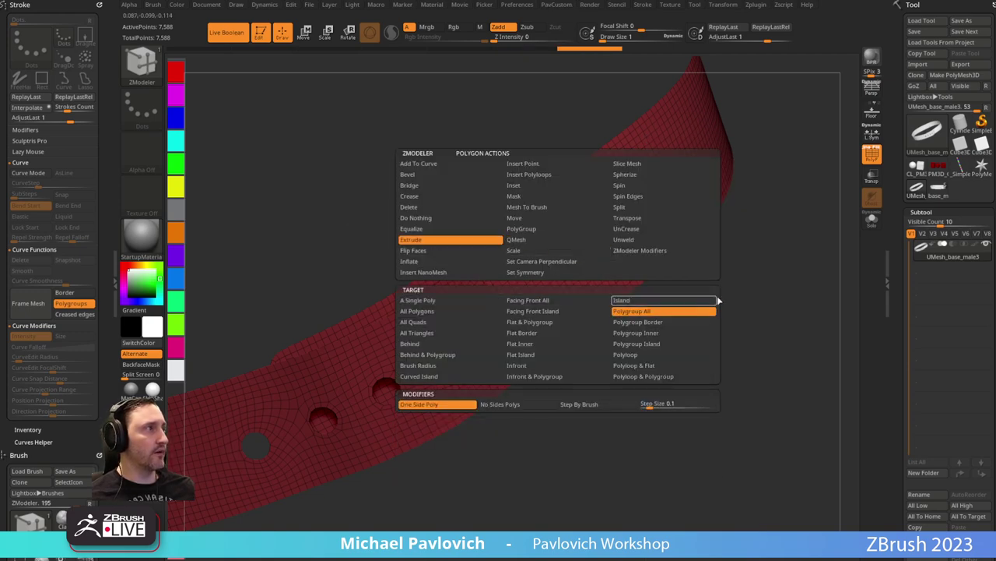
left_click(715, 300)
left_click_drag(566, 251, 534, 202)
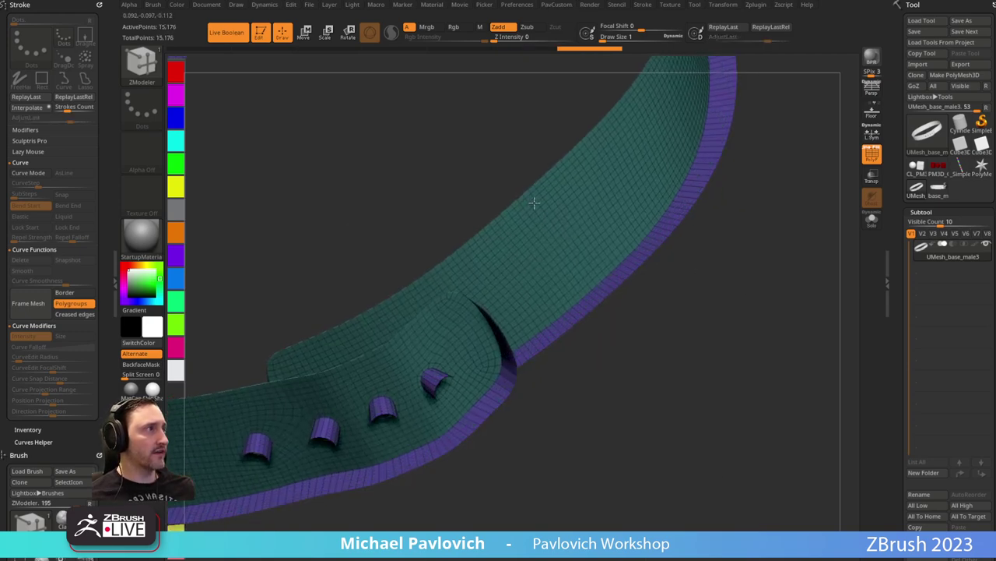
Flip the extruded strap's faces so its surfaces point outward.
key("space")
left_click(679, 523)
left_click_drag(634, 370, 657, 343)
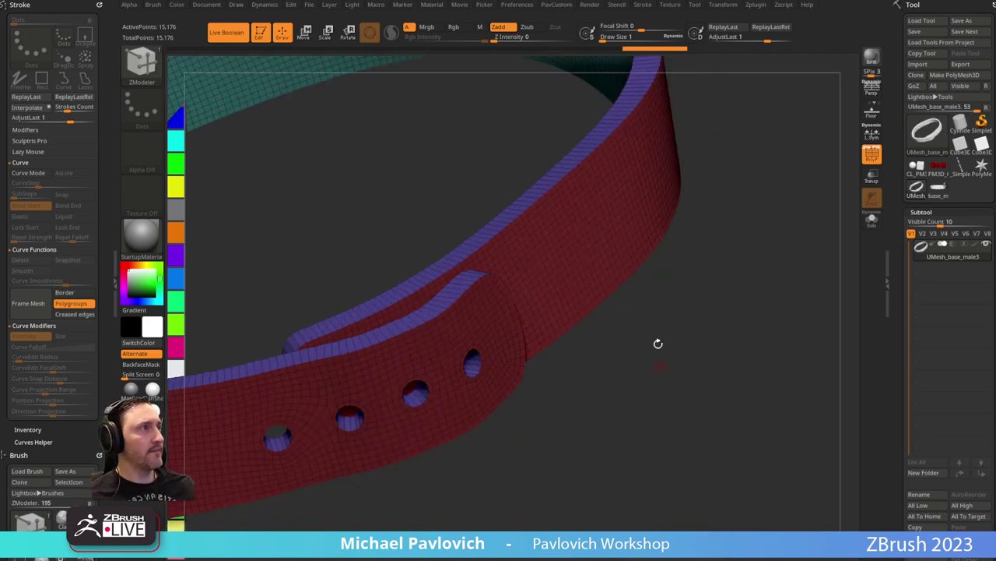
Mark a rectangular patch of polygons beside the overlapping strap end and punch it through the strap with QMesh.
left_click_drag(763, 287, 686, 315, "alt")
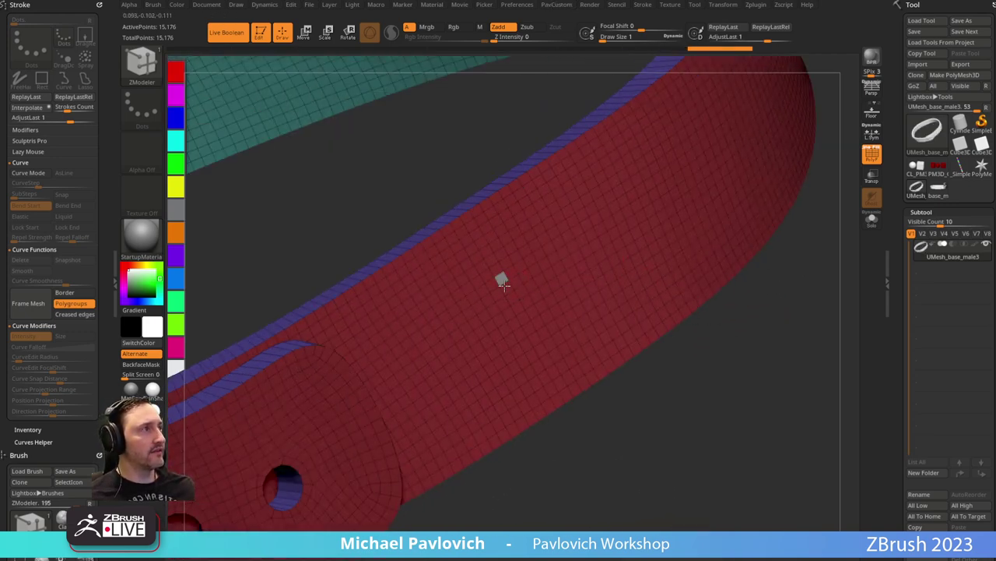
mouse_move(502, 282)
left_mouse_down()
mouse_move(545, 272)
mouse_move(543, 252)
left_mouse_up()
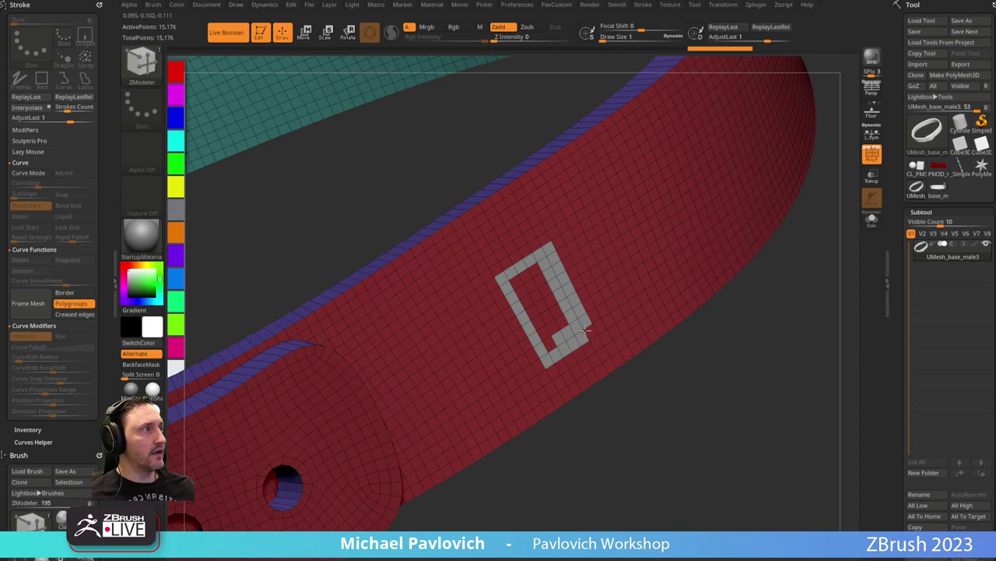
mouse_move(585, 331)
left_mouse_down()
mouse_move(535, 296)
mouse_move(543, 333)
mouse_move(556, 311)
left_mouse_up()
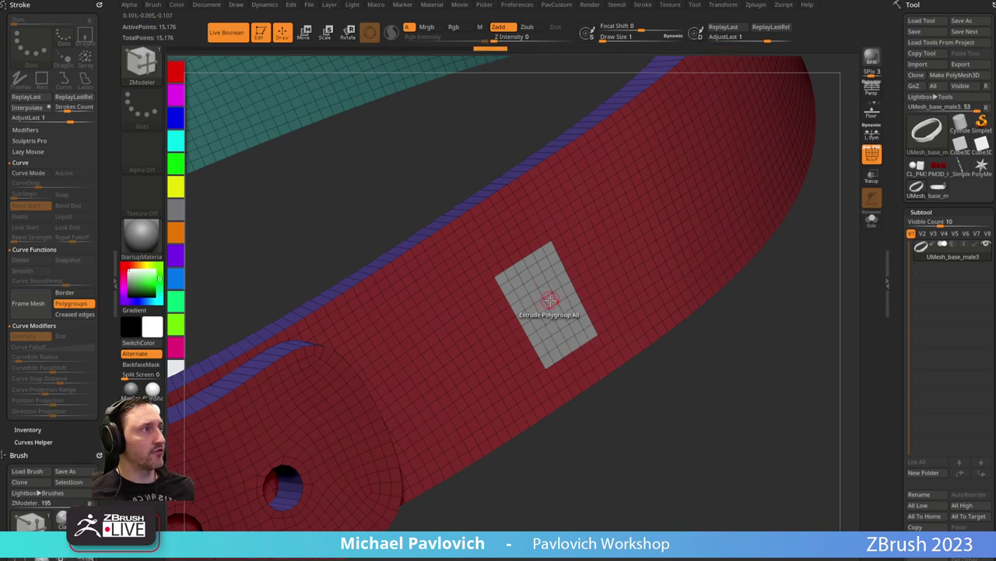
key("space")
left_click(523, 240)
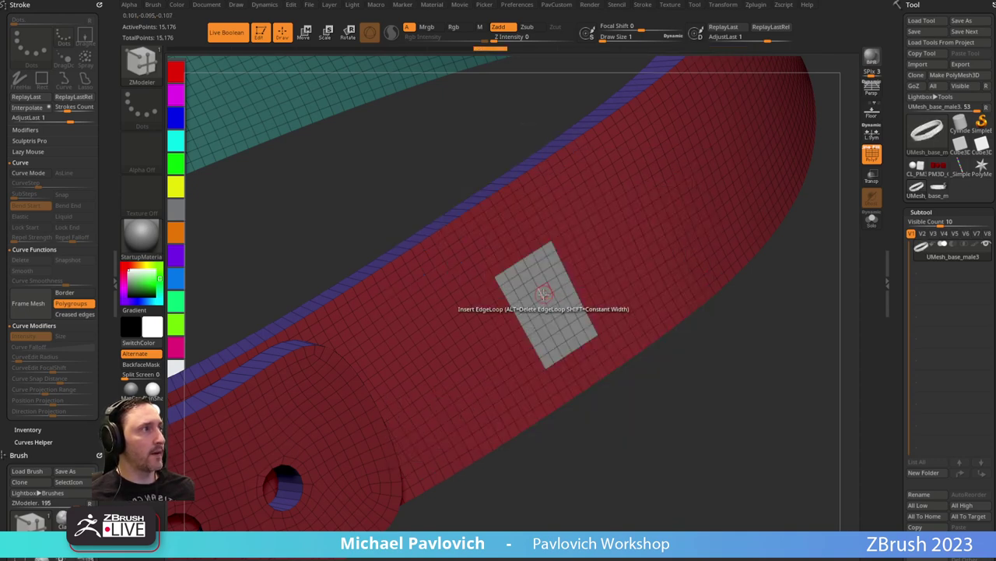
left_click(543, 292)
Turn on dynamic subdivision and crease the strap's edges along its polygroup borders.
key("d")
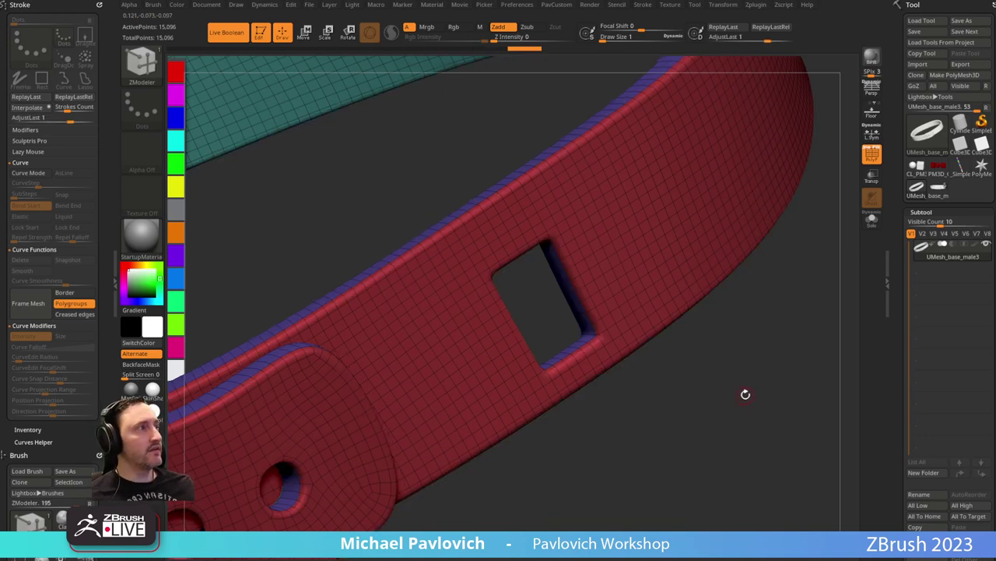
key("1")
left_click(774, 435)
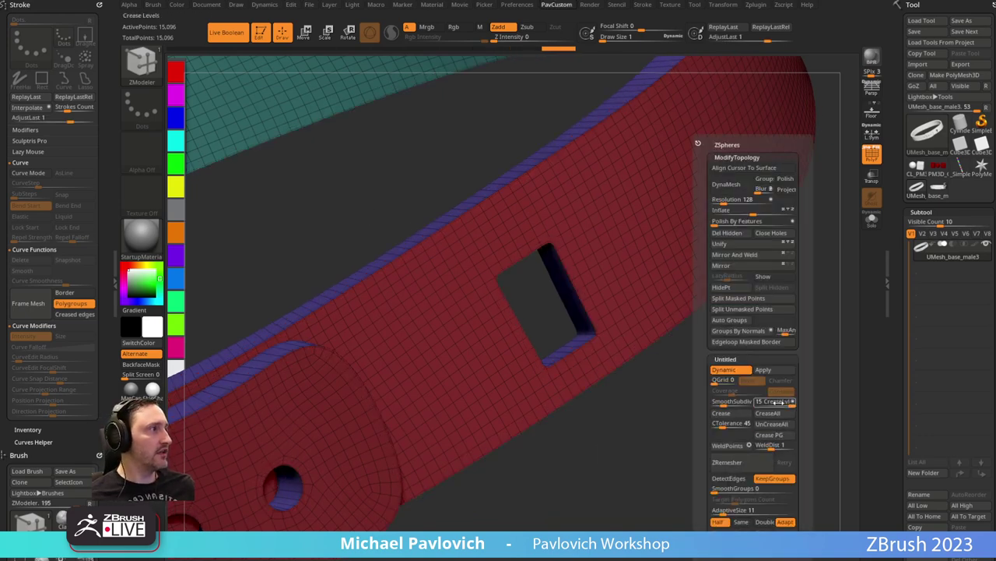
Set the strap's crease level to 1, hide its polyframe and lower the smooth subdivision level.
left_click(761, 404)
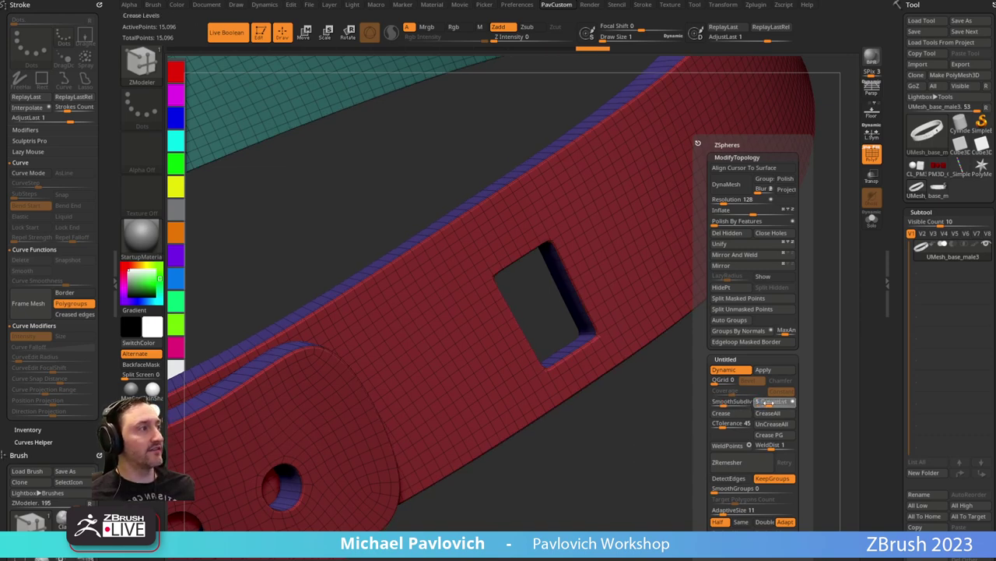
left_click_drag(766, 402, 737, 402)
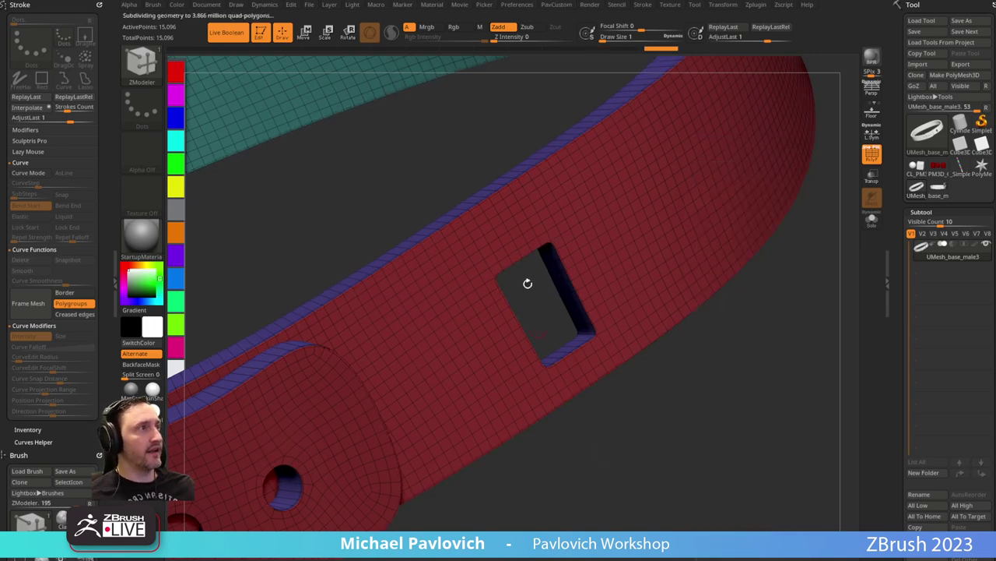
left_click(872, 154)
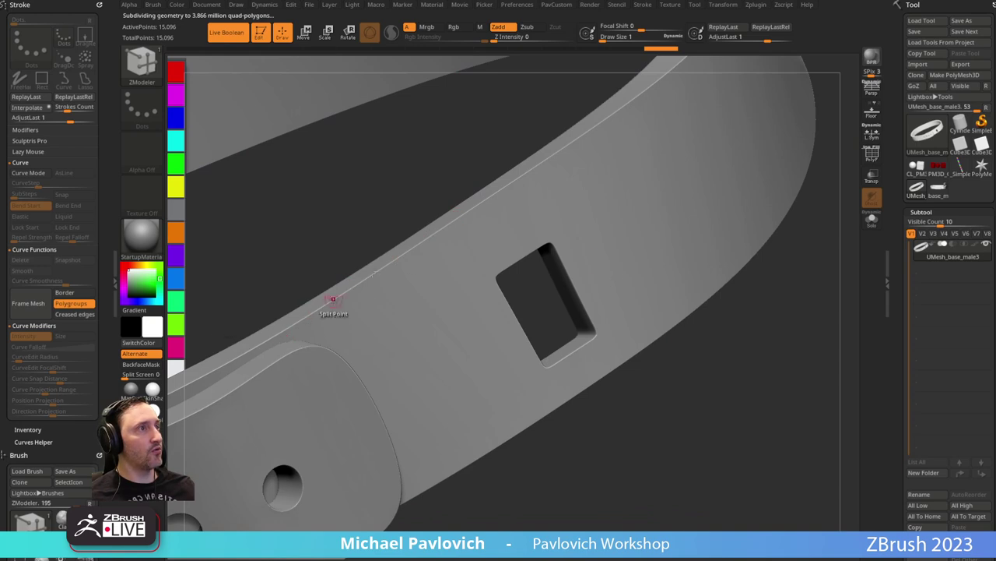
key("grave")
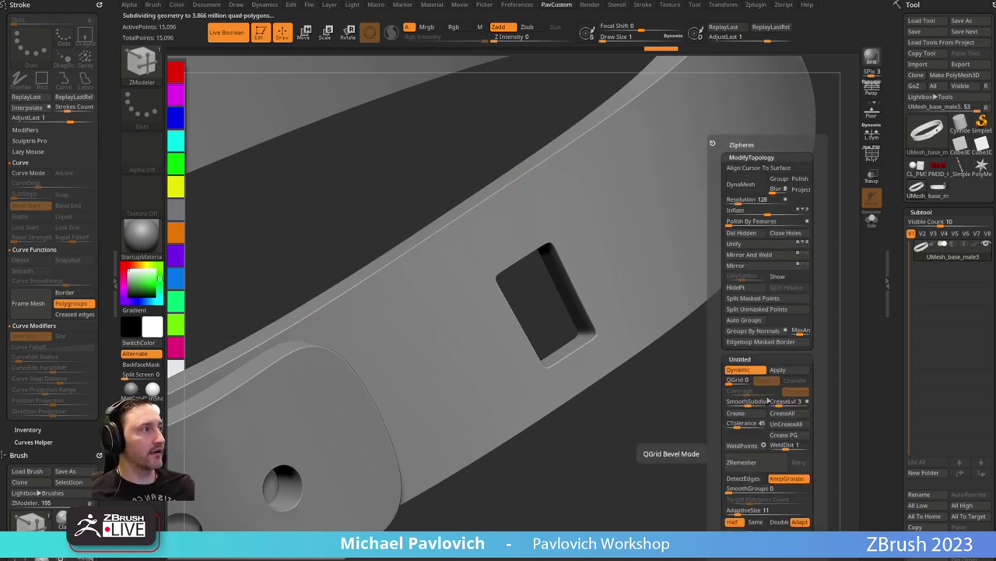
left_click(777, 403)
left_click(774, 402)
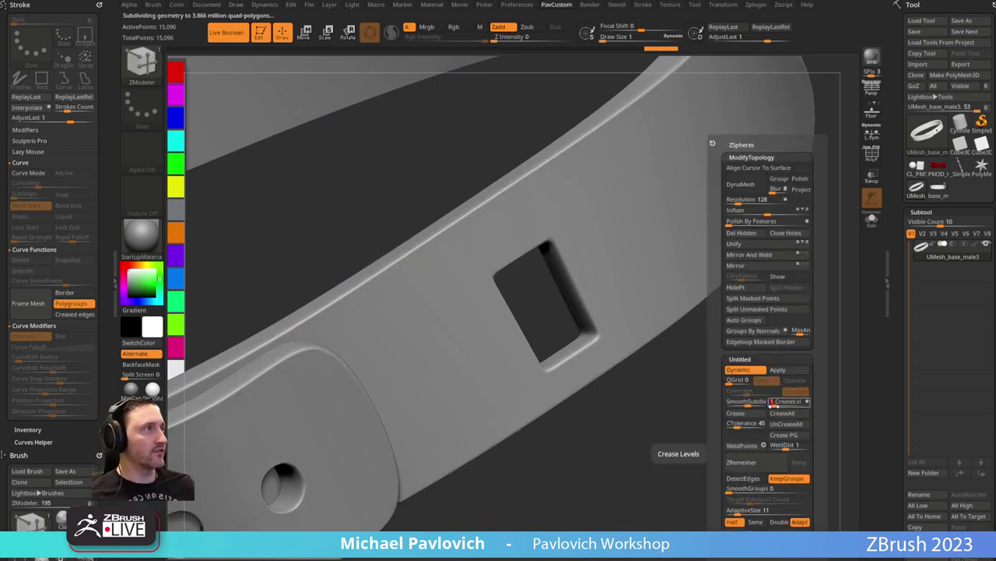
left_click_drag(746, 404, 737, 404)
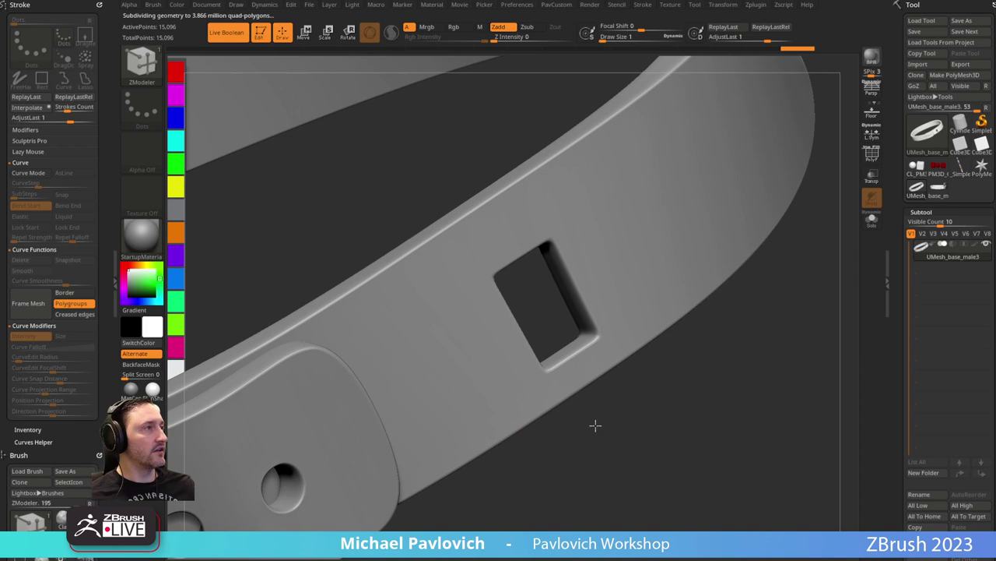
Try a Standard brush stroke on the strap surface beside the rectangular opening and undo it.
key("f")
mouse_move(612, 429)
left_mouse_down()
mouse_move(663, 407)
mouse_move(634, 452)
mouse_move(693, 411)
mouse_move(674, 405)
left_mouse_up()
key("s")
key("s")
mouse_move(643, 363)
left_mouse_down("alt")
mouse_move(701, 417)
mouse_move(674, 424)
left_mouse_up("alt")
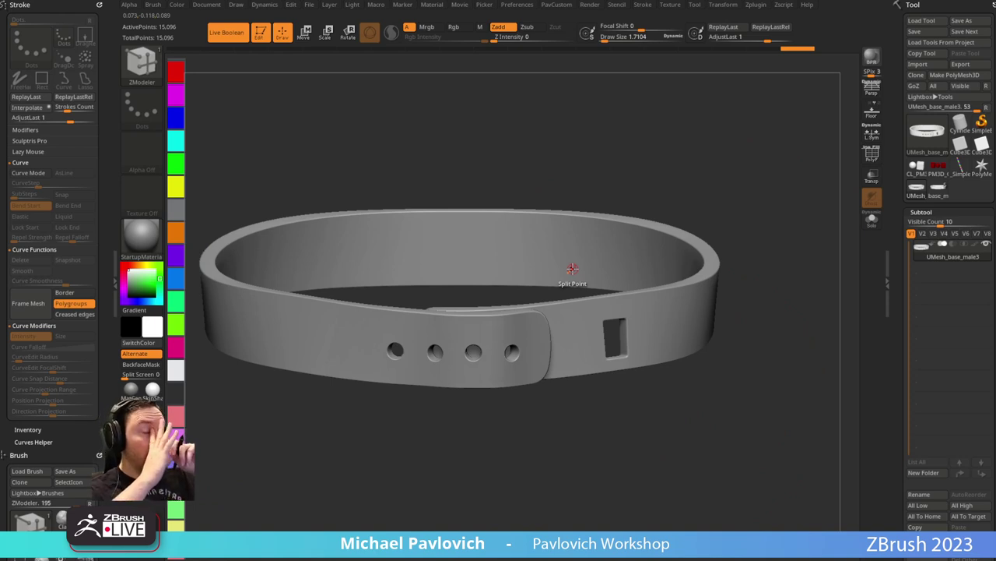
left_click_drag(782, 204, 749, 270, "alt")
key("s")
left_click_drag(702, 302, 705, 303)
key("shift+d")
left_click_drag(806, 294, 743, 315, "alt")
key("s")
left_click_drag(676, 330, 669, 352)
key("ctrl+z")
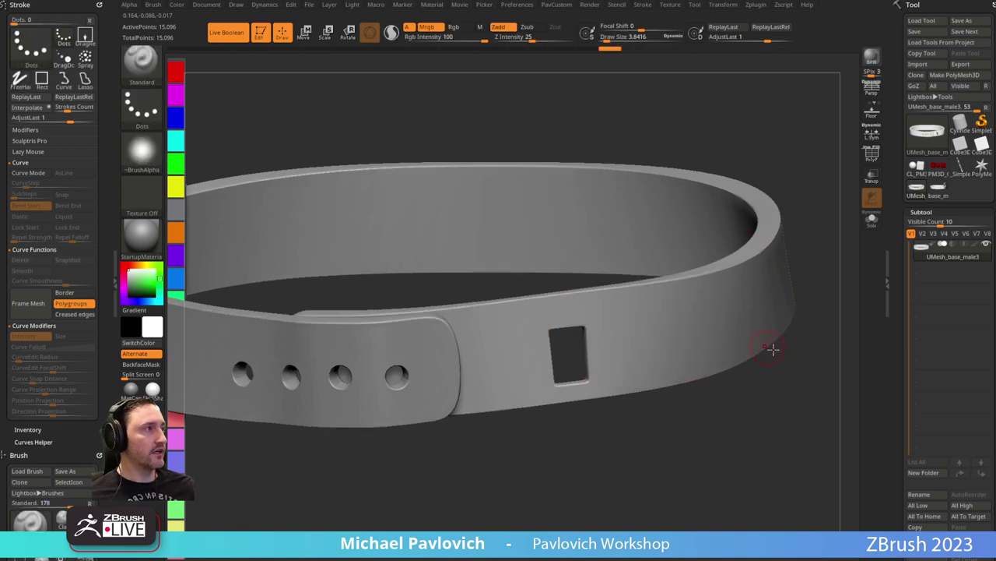
Apply the dynamic subdivision as real subdivision levels, set the draw size to about 11 and step down to level 3.
left_click_drag(894, 327, 900, 187)
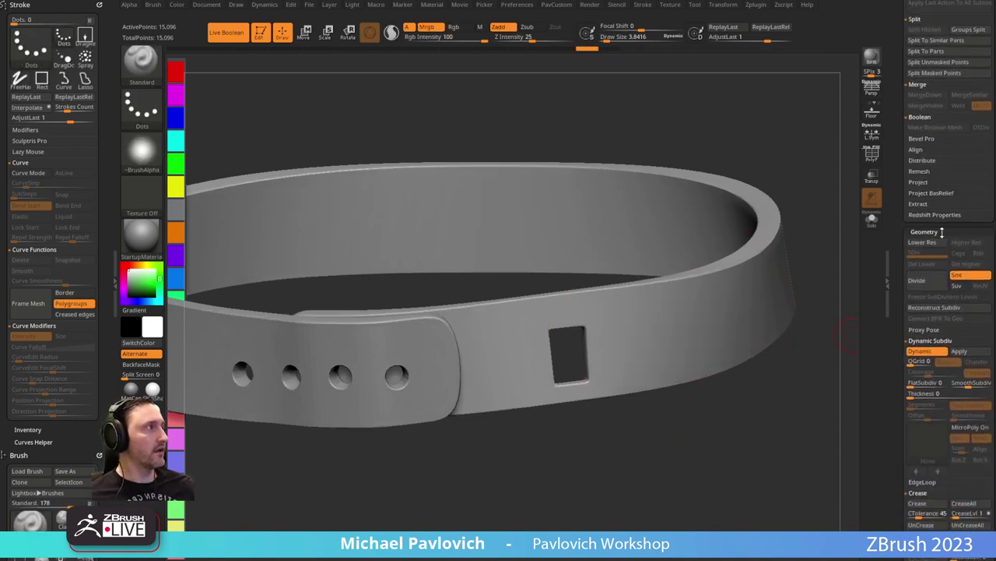
left_click(959, 350)
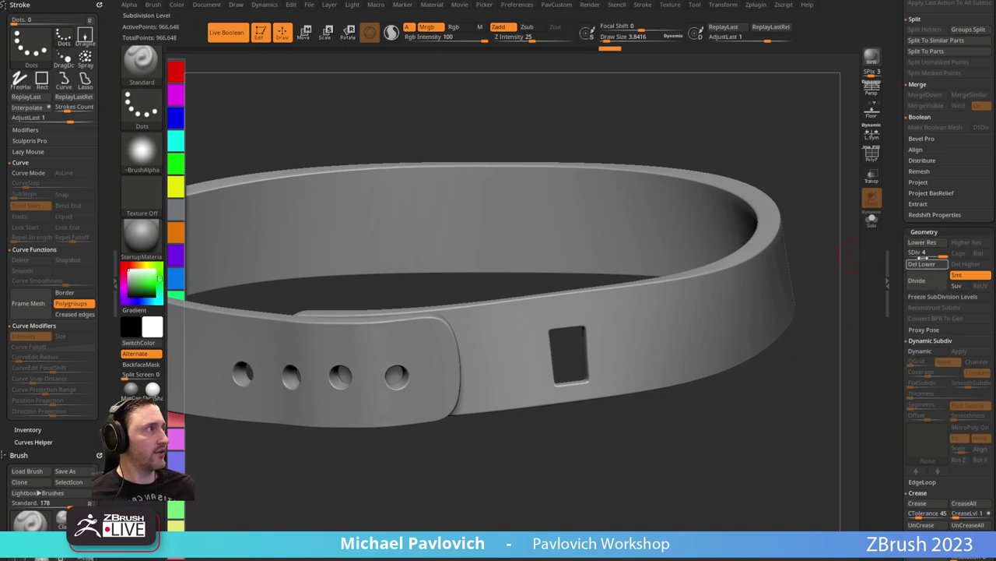
key("s")
left_click_drag(616, 336, 619, 335)
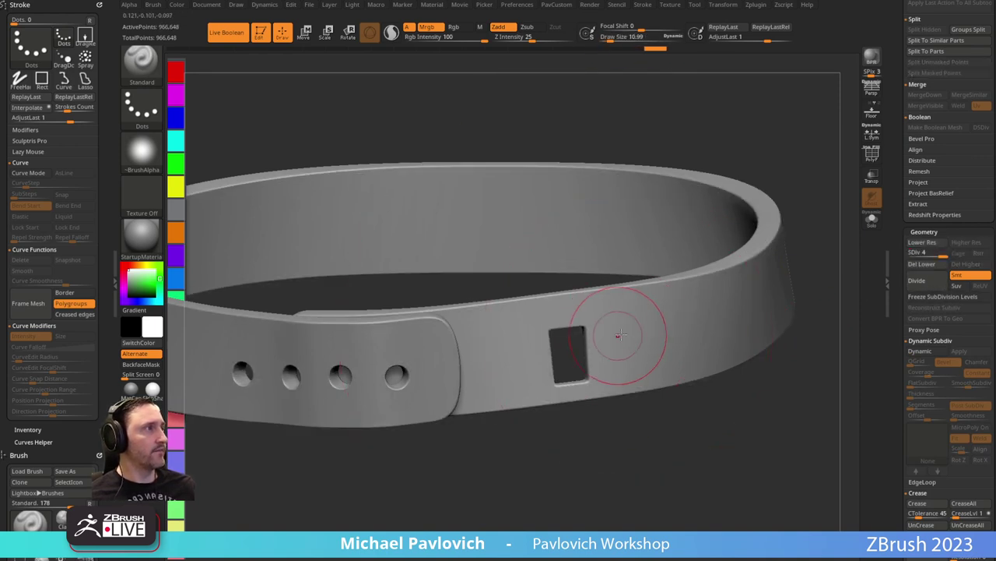
left_click_drag(941, 251, 931, 251)
Sculpt diagonal wrinkles into the strap beyond the rectangular opening and the row of holes with the Standard brush.
left_click_drag(692, 298, 648, 352)
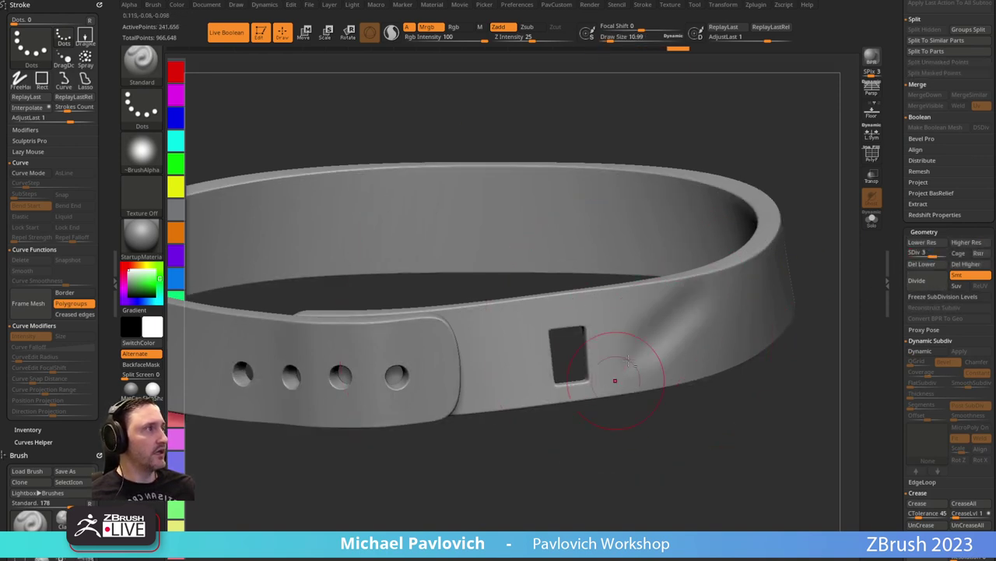
left_click_drag(724, 296, 675, 350)
mouse_move(810, 344)
left_mouse_down("alt")
mouse_move(711, 394)
mouse_move(694, 391)
mouse_move(685, 330)
mouse_move(740, 346)
mouse_move(675, 293)
left_mouse_up("alt")
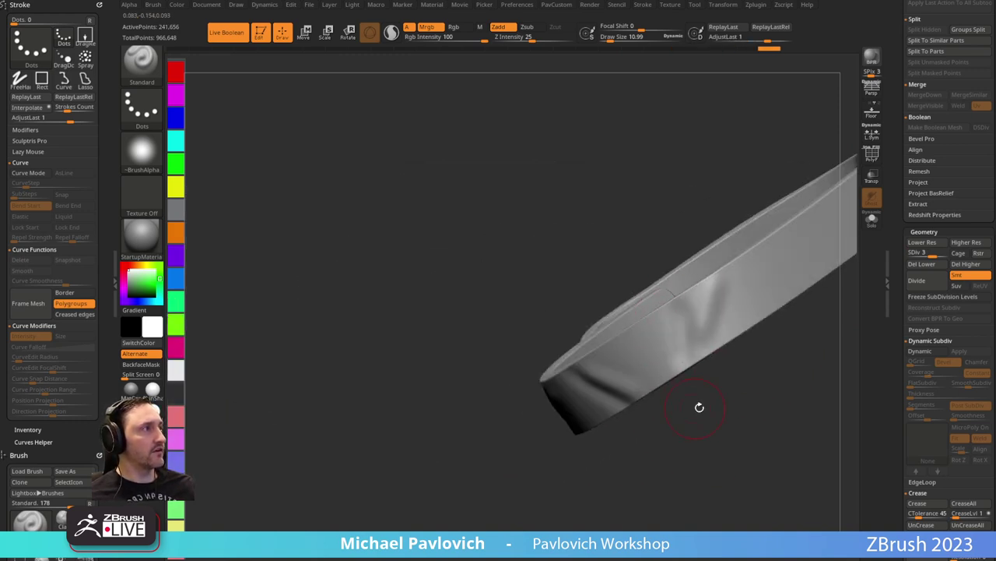
left_click_drag(701, 408, 614, 439)
left_click_drag(413, 363, 469, 369)
left_click_drag(423, 347, 502, 380)
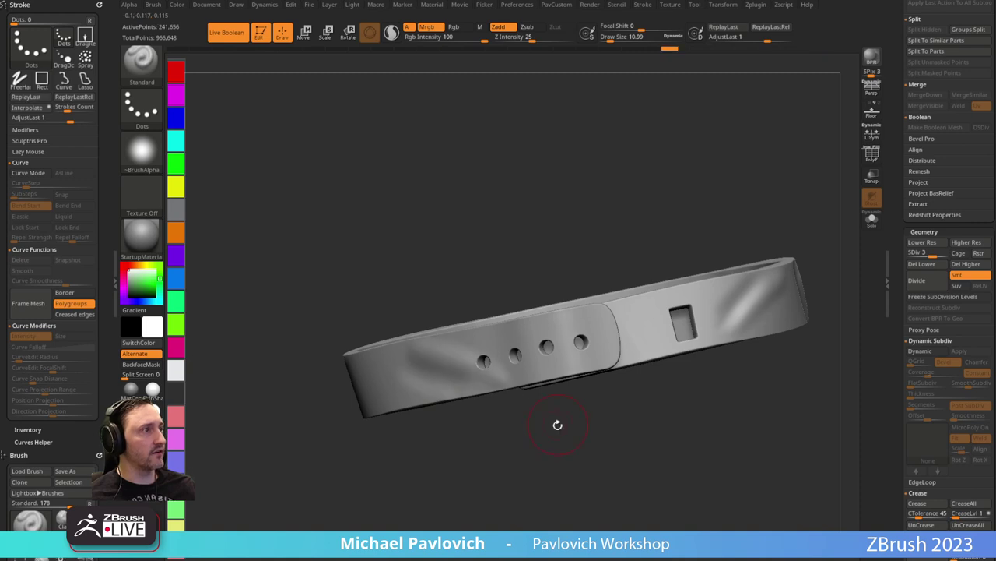
Delete all subtools of the finished strap model.
left_click_drag(899, 222, 880, 486)
left_click_drag(721, 202, 712, 223)
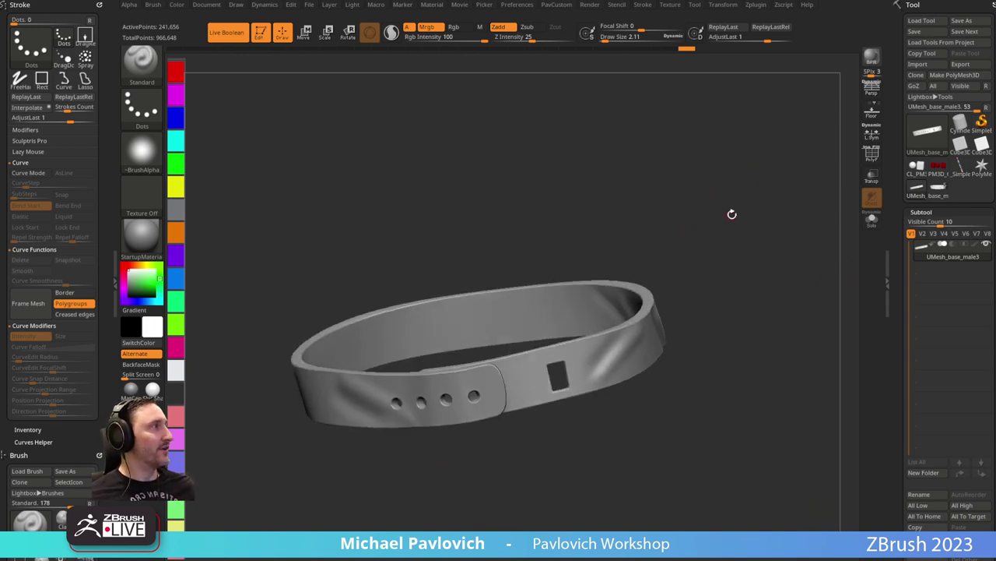
scroll(921, 527, "down", 5)
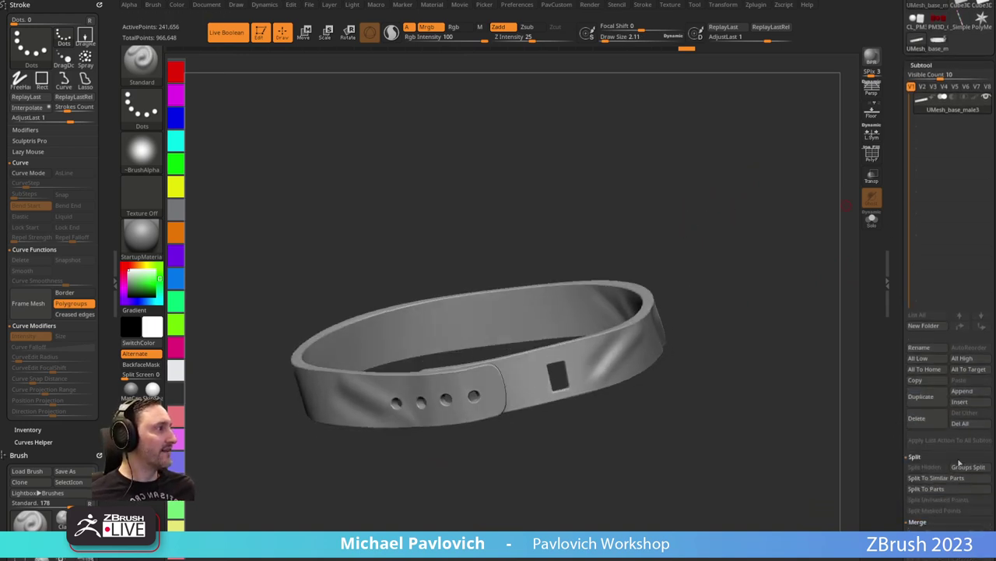
left_click(950, 422)
scroll(926, 423, "up", 3)
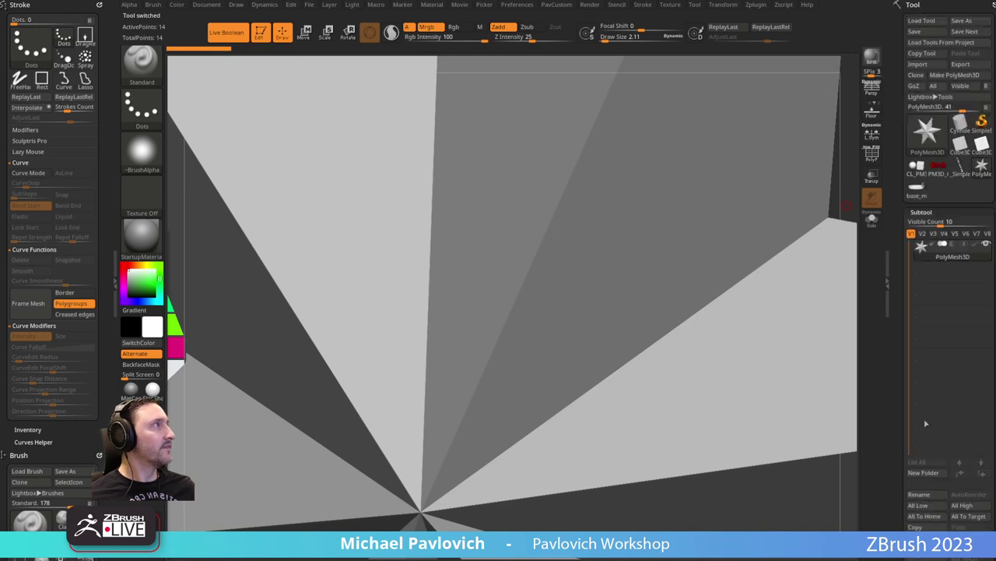
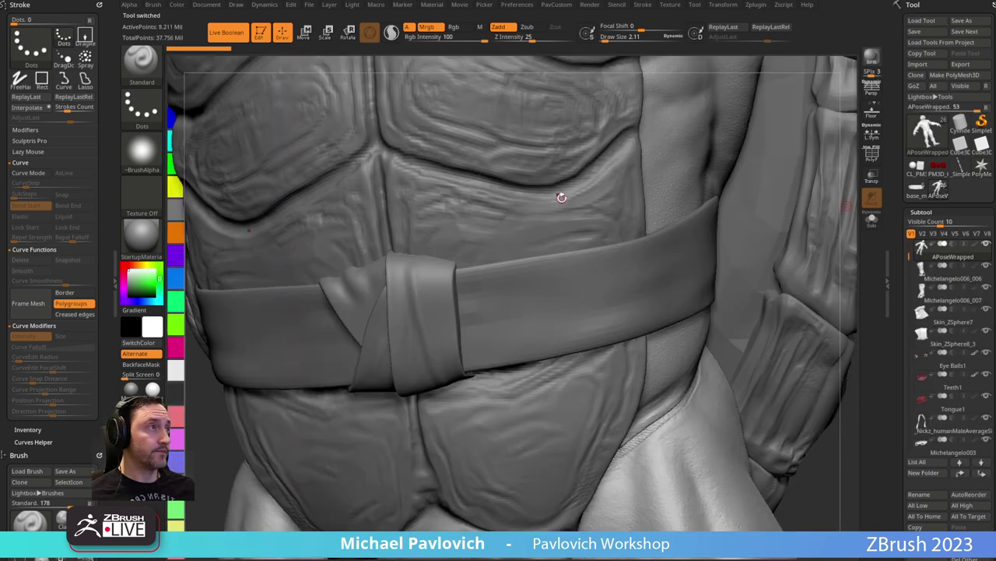
Examine the turtle character's belt and headband knot, isolating the Skin_ZSphere7 knot subtool for a closer view.
key("f")
left_click_drag(706, 151, 639, 311)
left_click(625, 199, "alt")
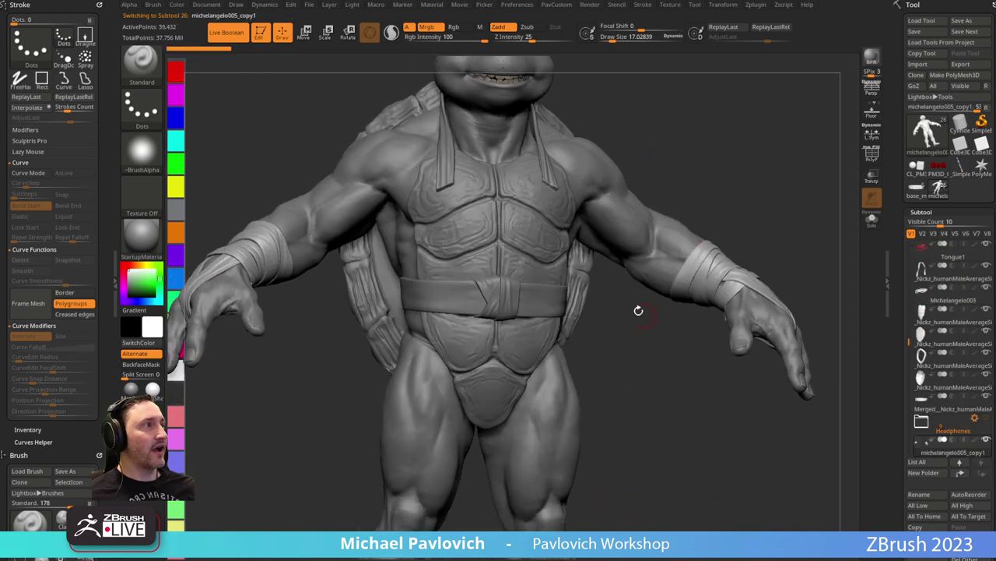
left_click(504, 289, "alt")
left_click_drag(661, 183, 431, 307)
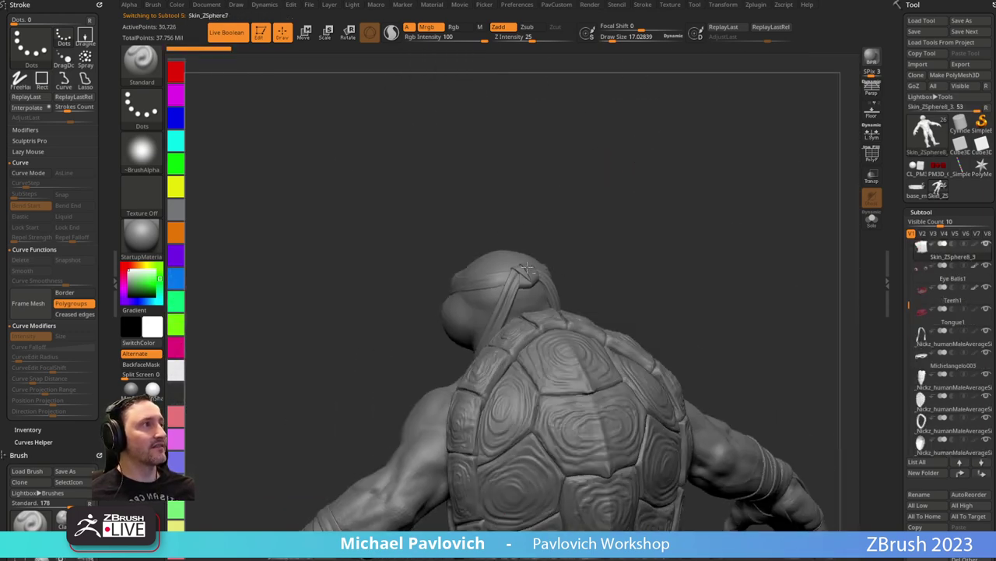
left_click(527, 268, "alt")
left_click(872, 219)
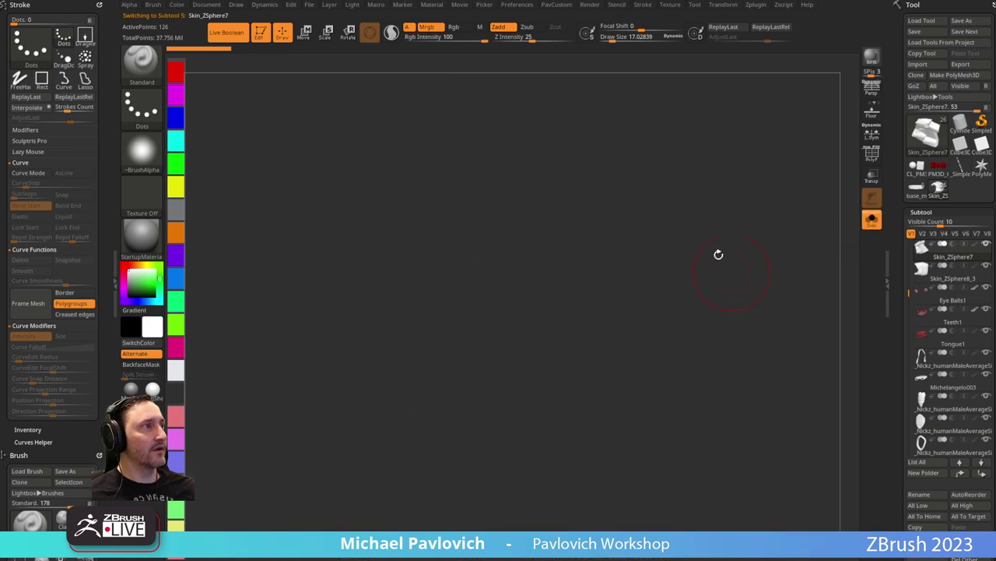
key("s")
mouse_move(537, 265)
left_mouse_down()
mouse_move(565, 249)
mouse_move(650, 242)
mouse_move(527, 259)
left_mouse_up()
left_click(872, 222)
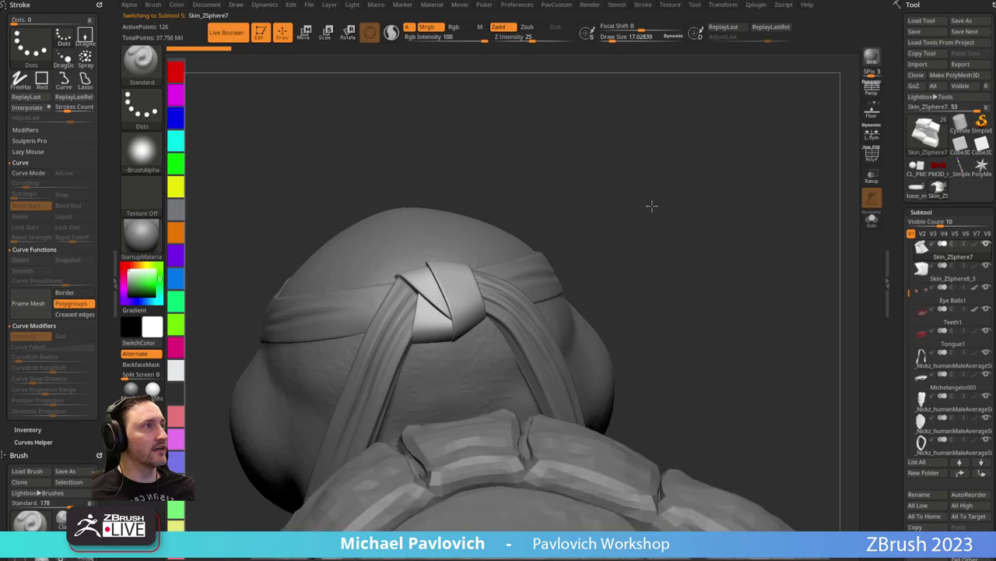
Examine the headband knot and its hanging tails from the back and side of the turtle's head.
left_click_drag(652, 204, 782, 162, "alt")
left_click_drag(725, 322, 681, 222, "alt")
left_click(473, 340, "alt")
left_click_drag(612, 248, 500, 208)
left_click_drag(563, 190, 459, 183)
left_click(474, 168, "alt")
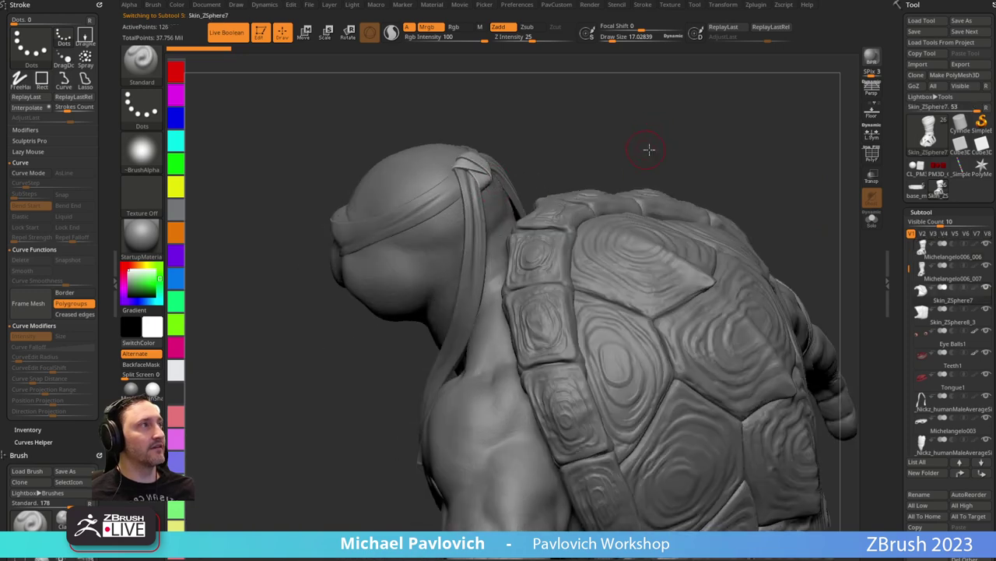
key("s")
mouse_move(650, 150)
left_mouse_down()
mouse_move(720, 147)
mouse_move(592, 187)
left_mouse_up()
left_click_drag(634, 163, 581, 159)
Delete all subtools of the turtle character and load the Nickz_humanMaleAverage base mesh from the tool library.
scroll(895, 366, "down", 3)
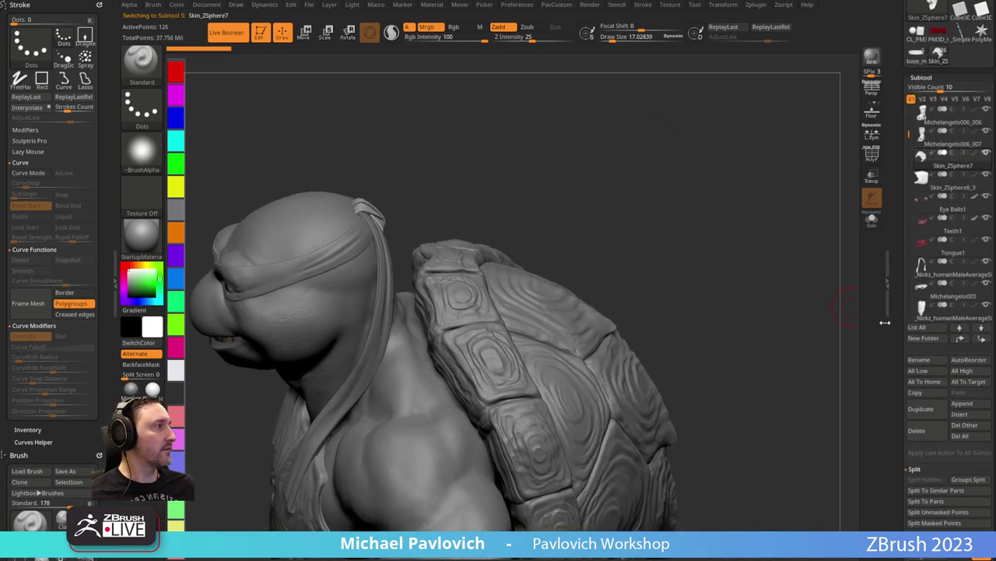
left_click(962, 439)
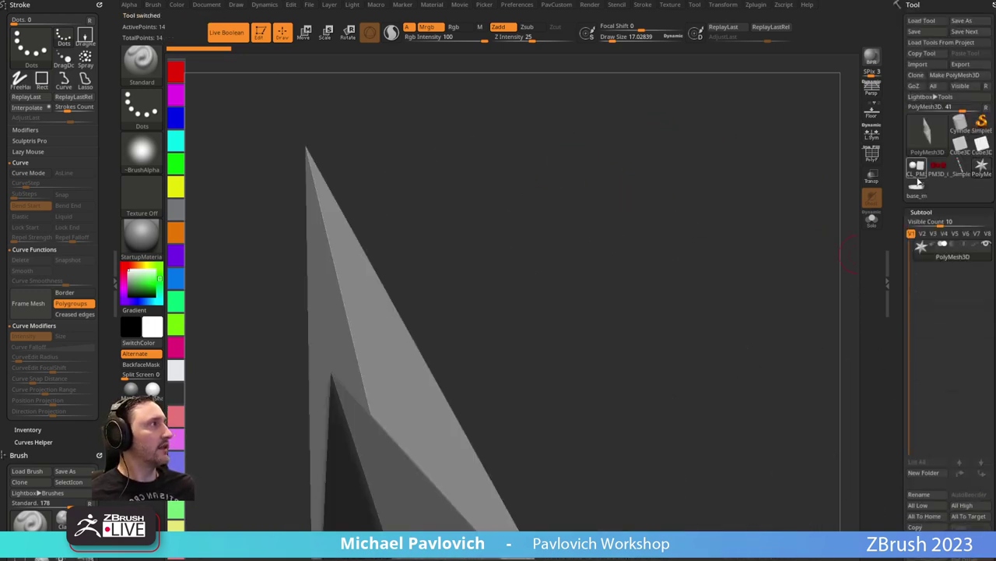
key("comma")
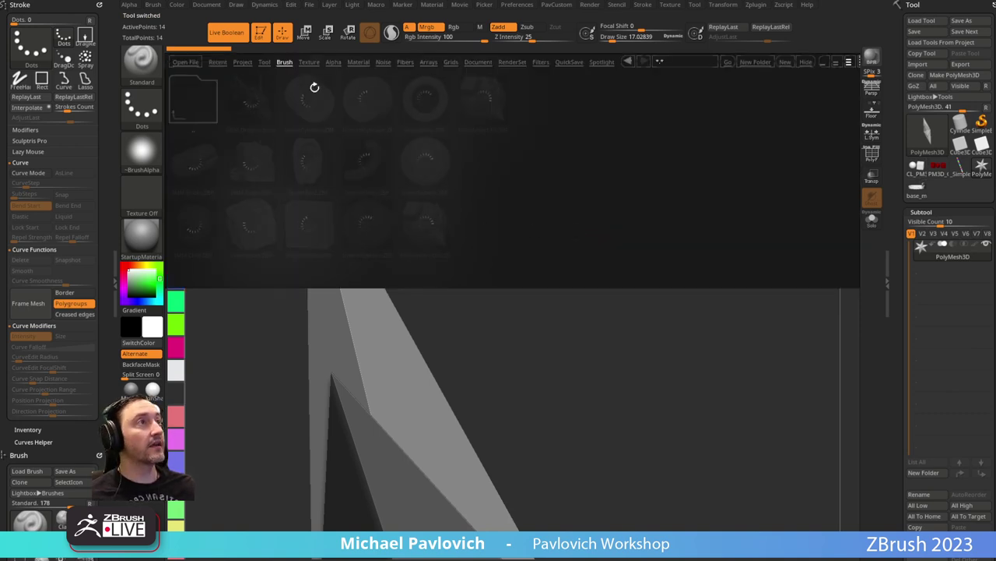
left_click(266, 61)
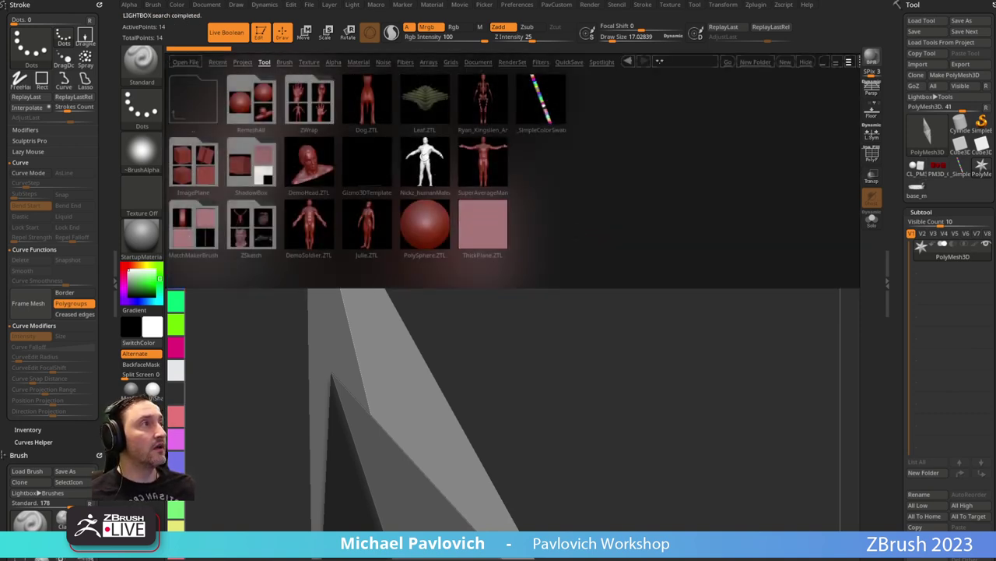
double_click(425, 162)
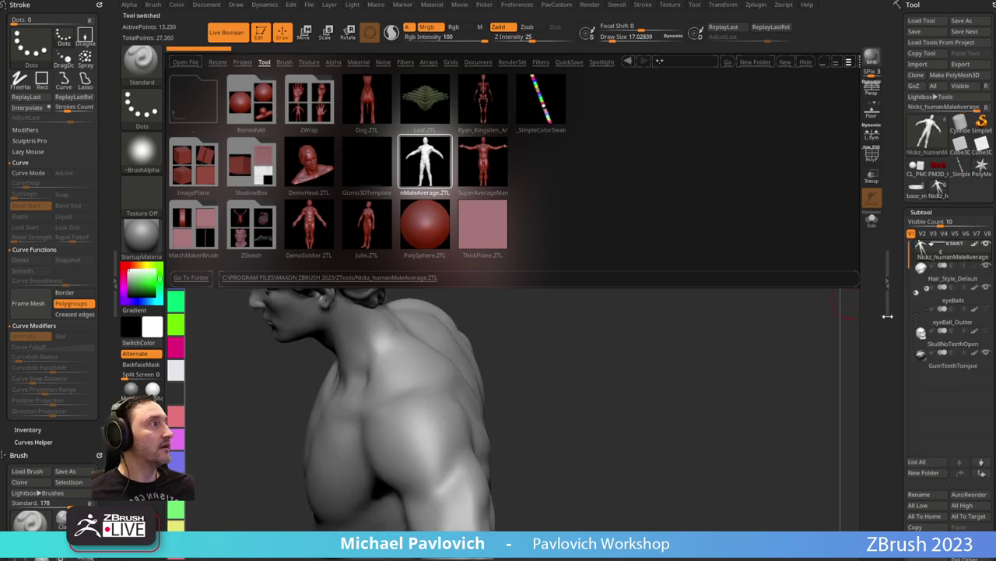
Keep only the human male body by deleting every other subtool, and switch off its dynamic subdivision.
left_click(965, 557)
left_click_drag(901, 484, 880, 389)
key("comma")
scroll(907, 337, "down", 5)
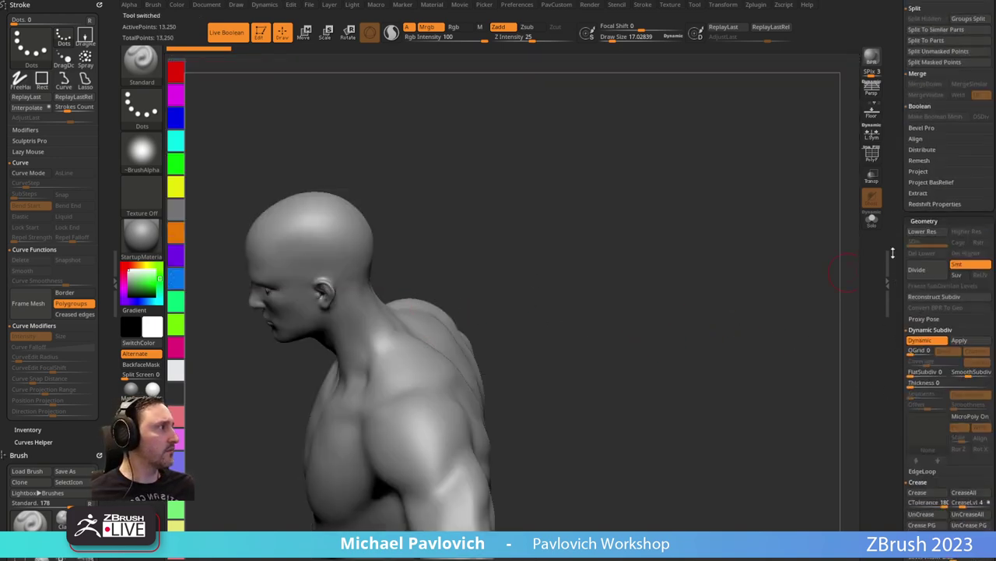
left_click(927, 251)
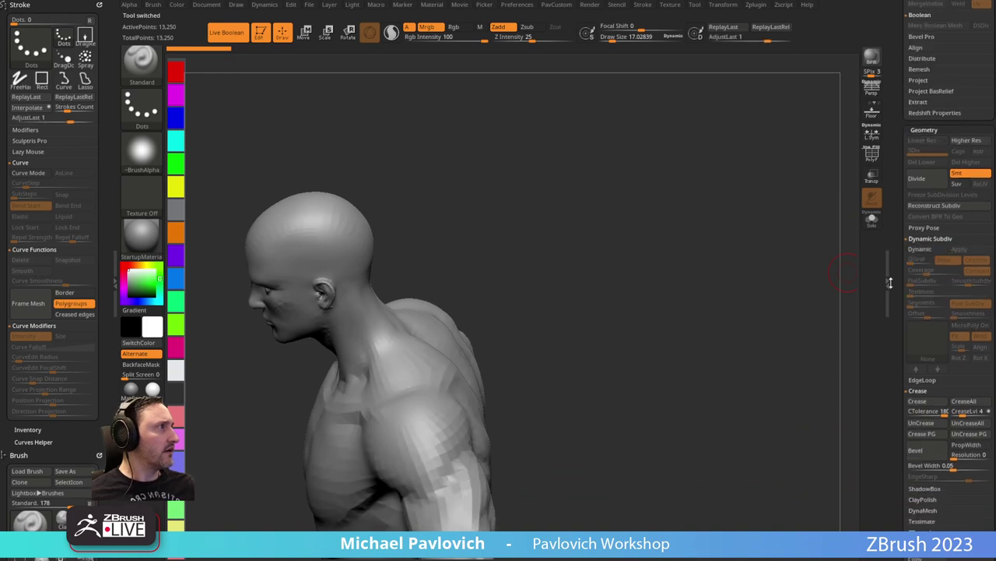
Collapse the Modify Topology, Crease, Geometry and Polygroups sections of the tool settings.
scroll(897, 312, "down", 10)
key("shift")
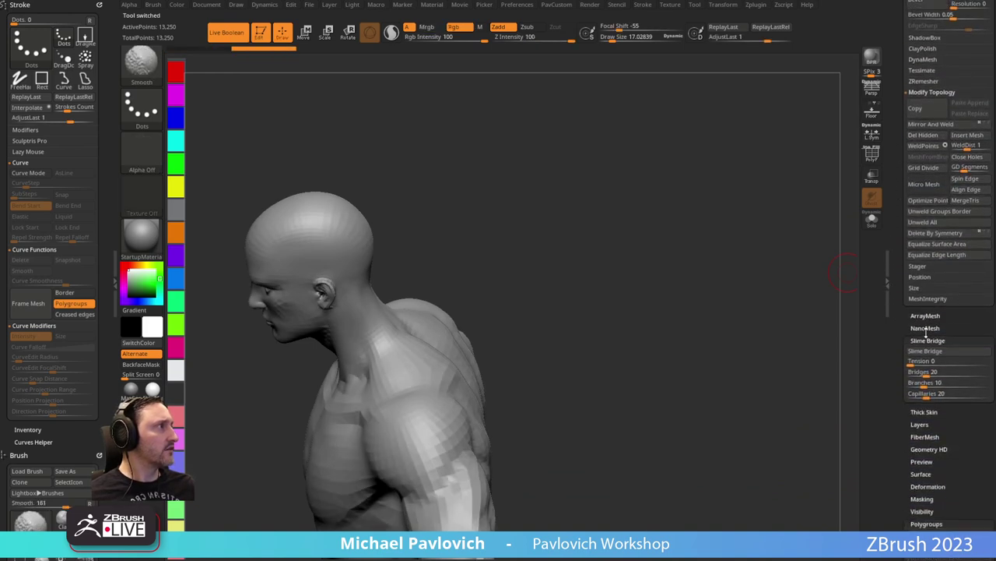
scroll(911, 328, "up", 5)
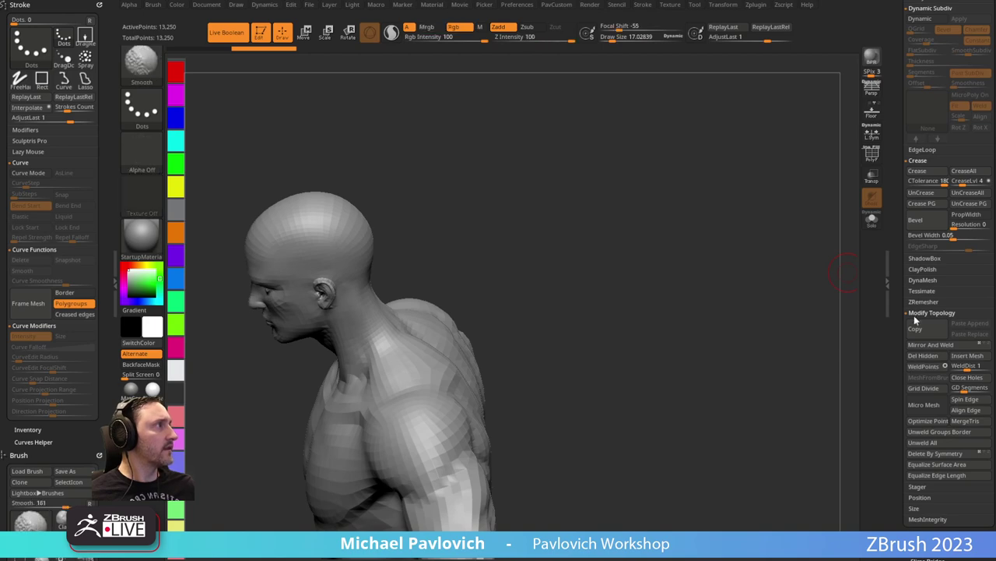
left_click(919, 314)
left_click(921, 160, "shift")
left_click_drag(899, 162, 899, 263)
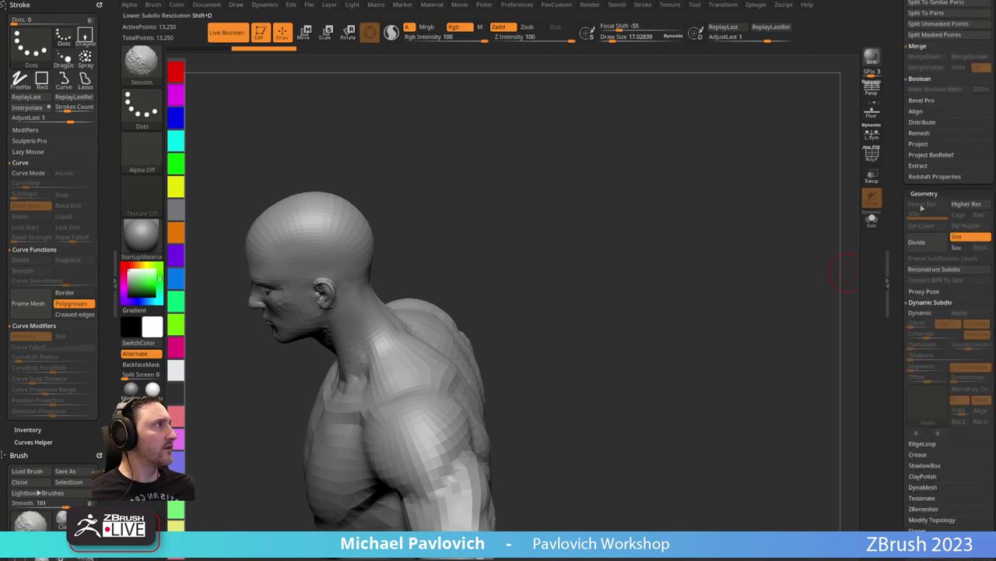
left_click(922, 194, "shift")
key("3")
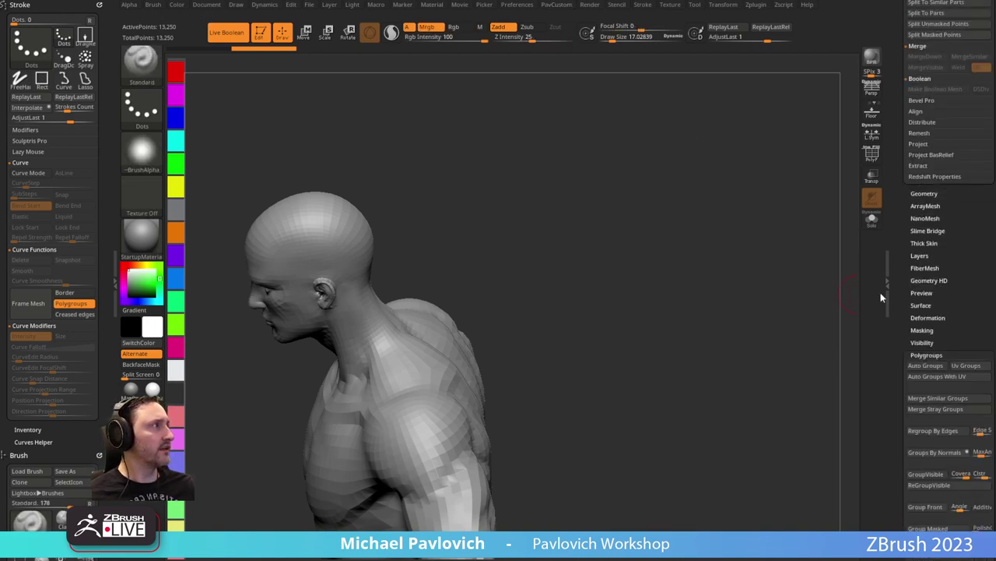
left_click(923, 354)
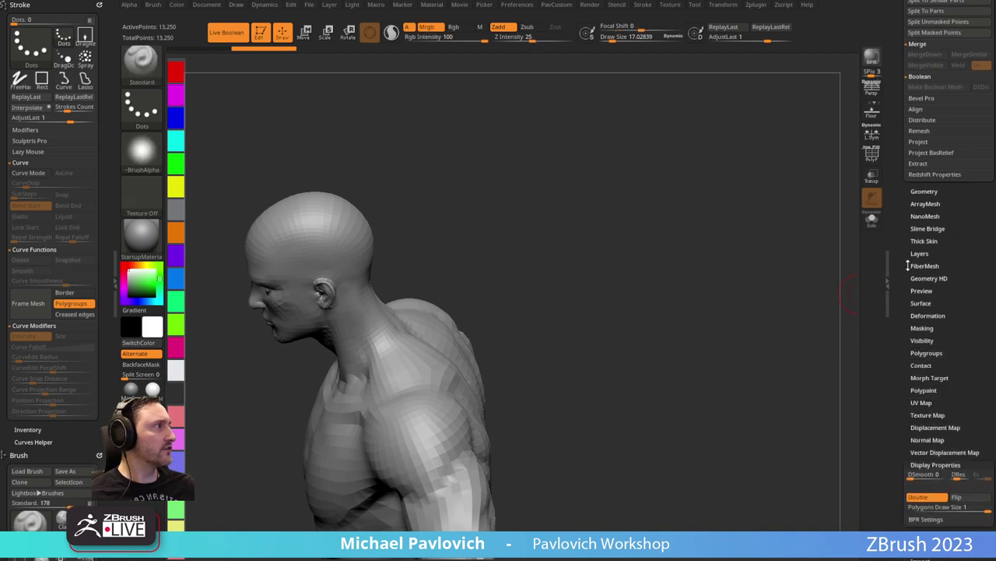
Collapse the Display Properties section of the tool settings.
left_click(923, 467, "shift")
left_click(924, 496, "shift")
left_click(924, 466, "shift")
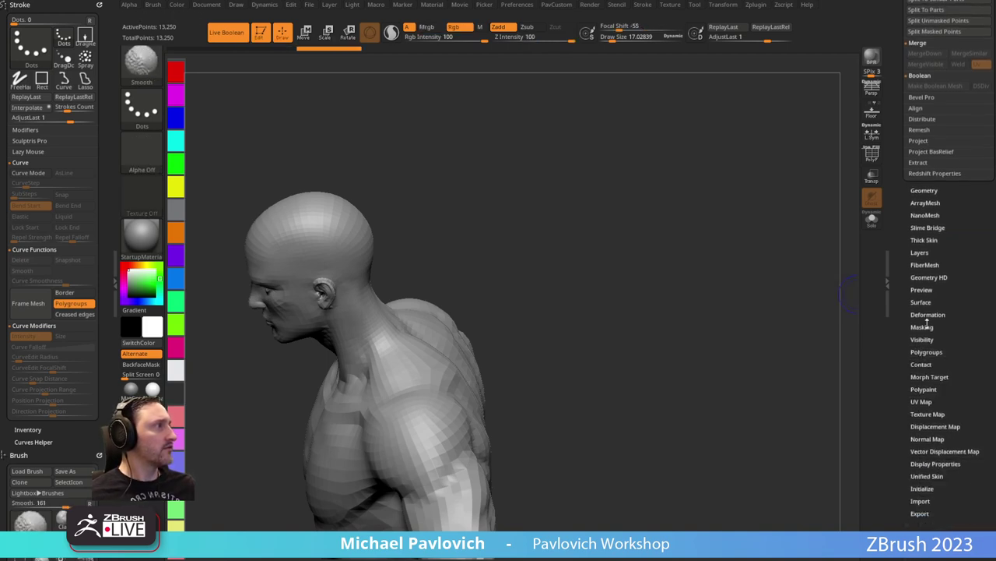
Examine the male base mesh from the front, from the full body to the head and upper torso.
left_click(918, 252)
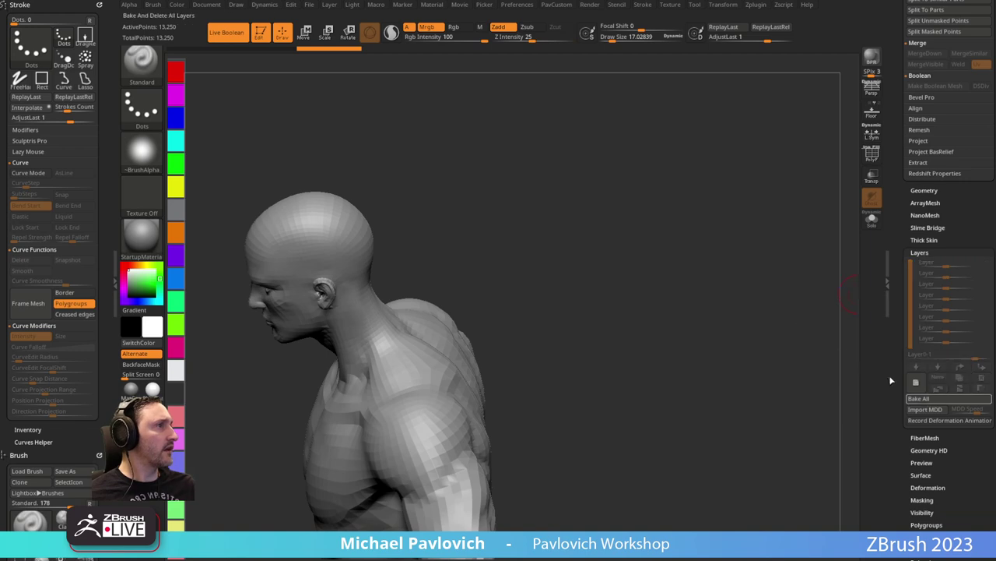
mouse_move(662, 257)
left_mouse_down("shift")
mouse_move(679, 244)
mouse_move(649, 229)
mouse_move(576, 223)
left_mouse_up("shift")
key("s")
mouse_move(555, 309)
left_mouse_down()
mouse_move(537, 307)
mouse_move(565, 263)
left_mouse_up()
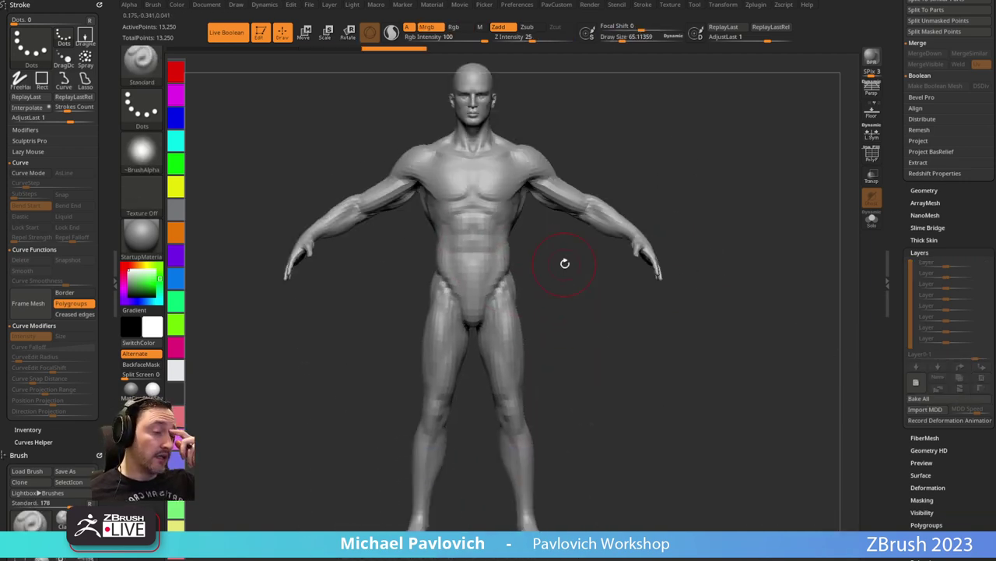
mouse_move(620, 214)
left_mouse_down("alt")
mouse_move(620, 343)
mouse_move(616, 236)
mouse_move(600, 239)
left_mouse_up("alt")
key("s")
left_click_drag(623, 222, 631, 272, "alt")
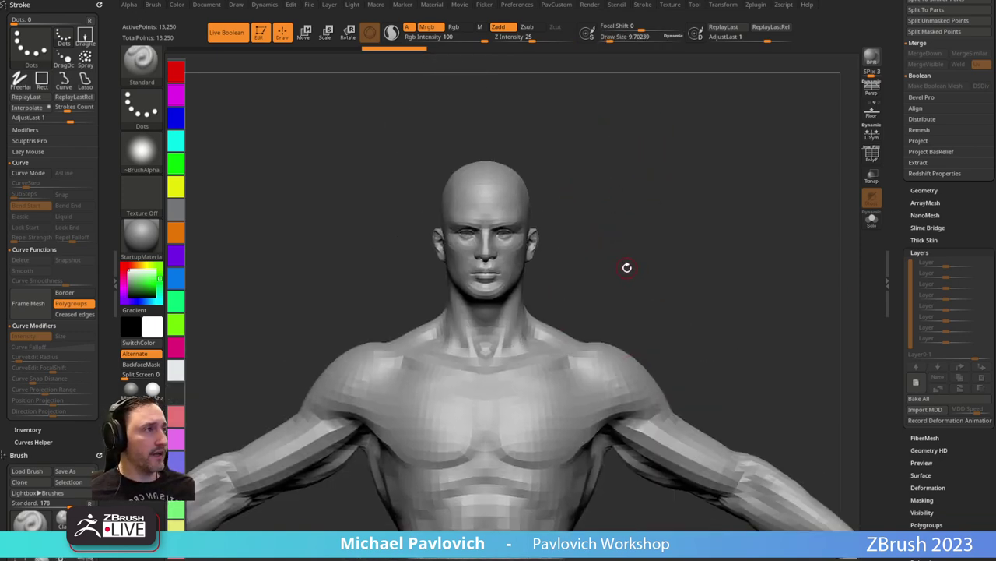
left_click(919, 252)
left_click_drag(718, 245, 700, 277, "alt")
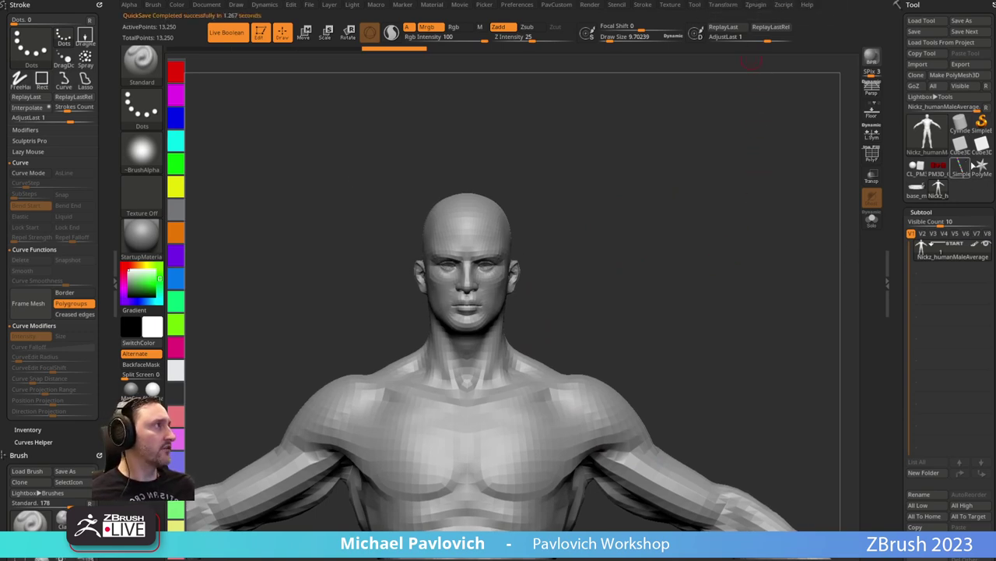
Switch to the Plane3D primitive, display its wireframe and convert it to a PolyMesh3D.
left_click(978, 166)
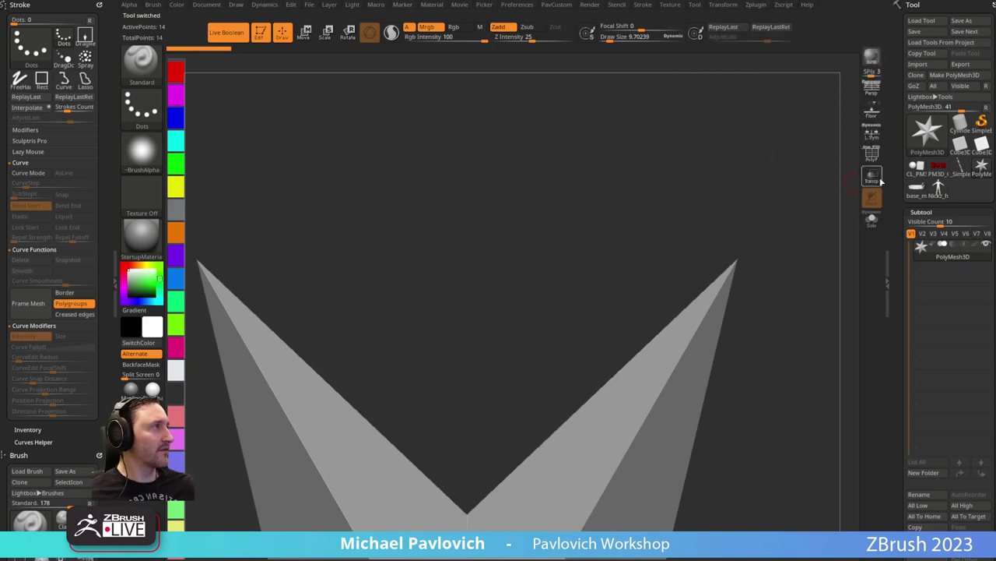
left_click(926, 134)
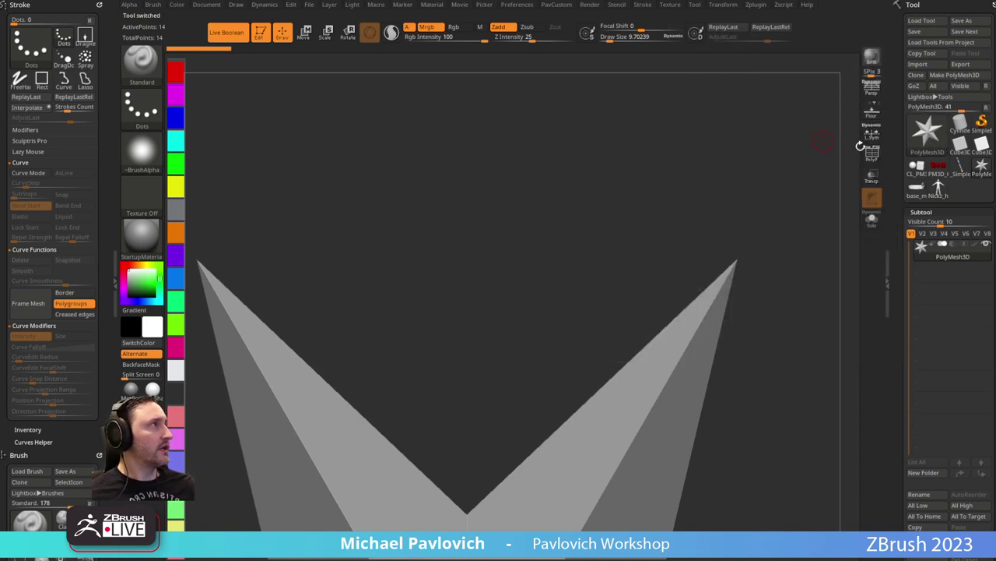
left_click(921, 140)
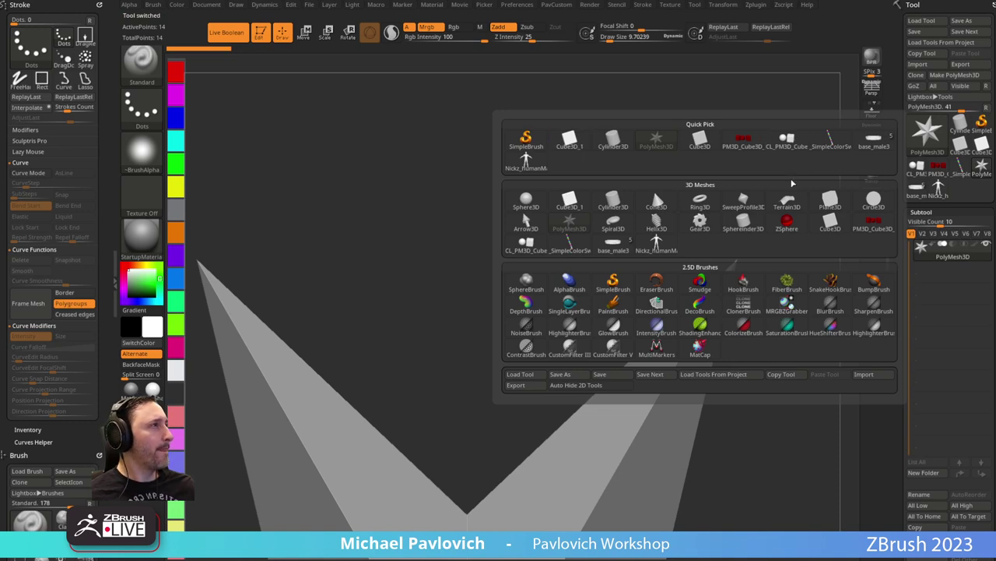
left_click(828, 204)
key("f")
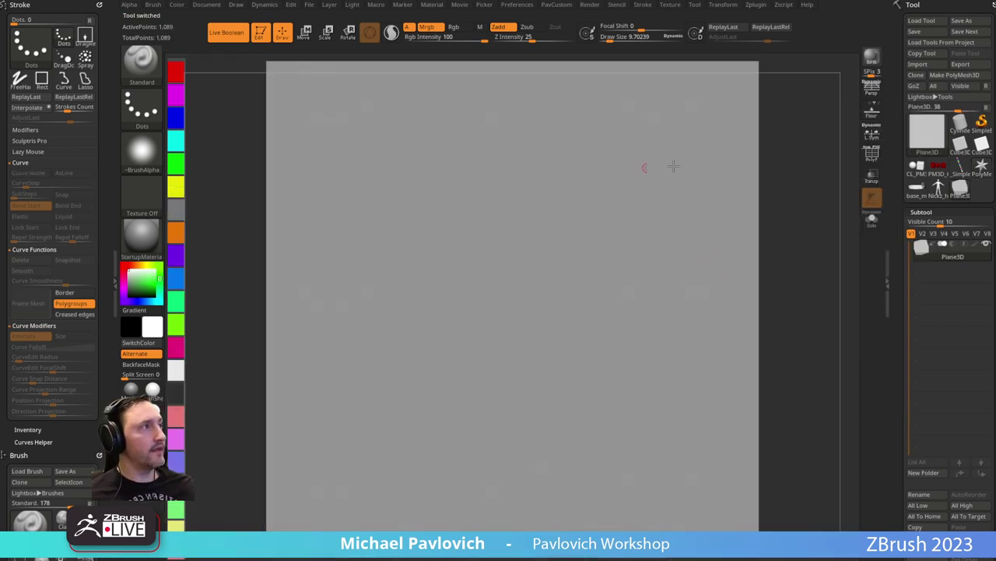
key("f")
left_click(870, 157)
mouse_move(755, 200)
left_mouse_down("alt")
mouse_move(729, 216)
mouse_move(767, 204)
left_mouse_up("alt")
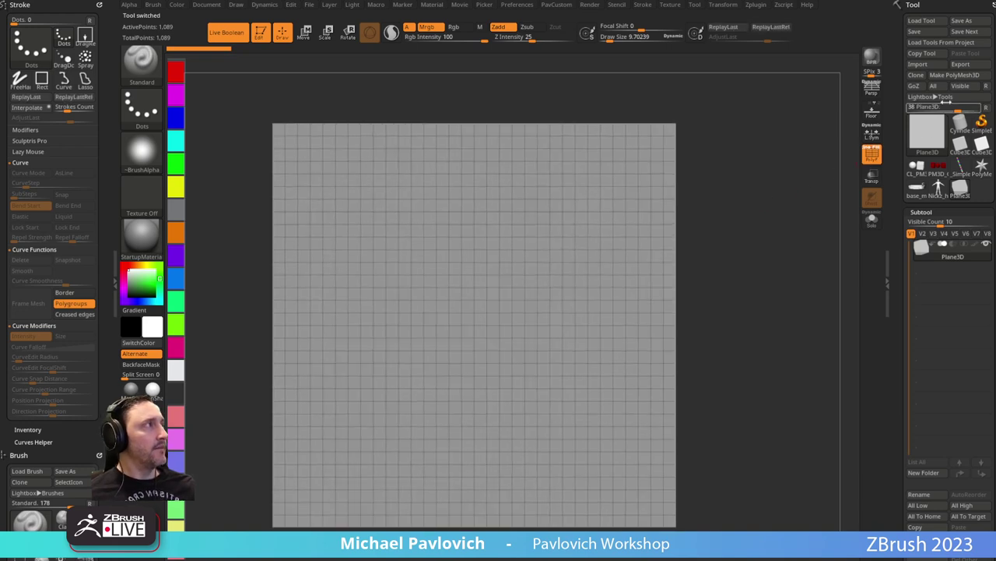
left_click(945, 78)
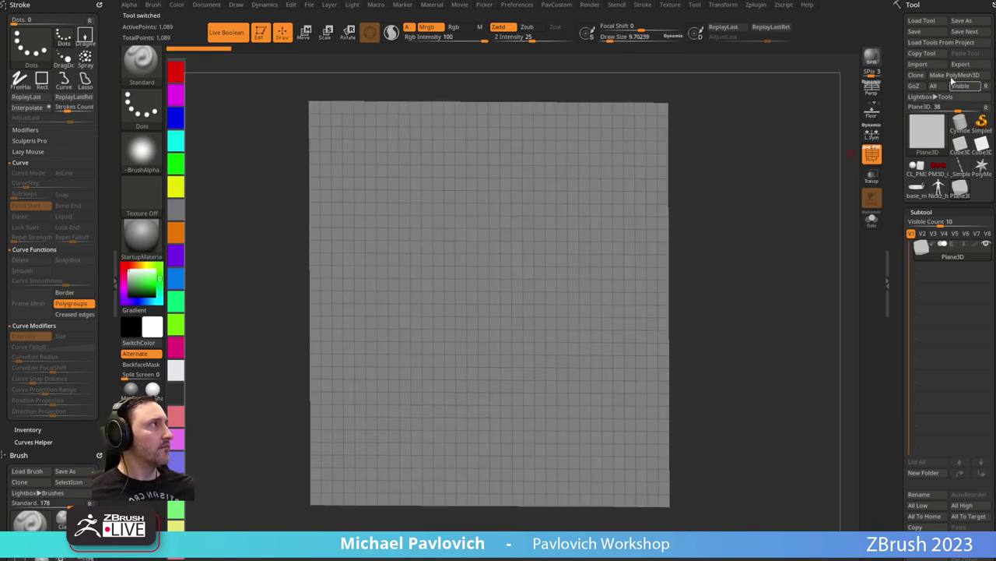
mouse_move(751, 210)
left_mouse_down("shift")
mouse_move(725, 215)
mouse_move(735, 221)
left_mouse_up("shift")
Set the draw size to about 41 and give the plane the SkinShade4 material.
key("s")
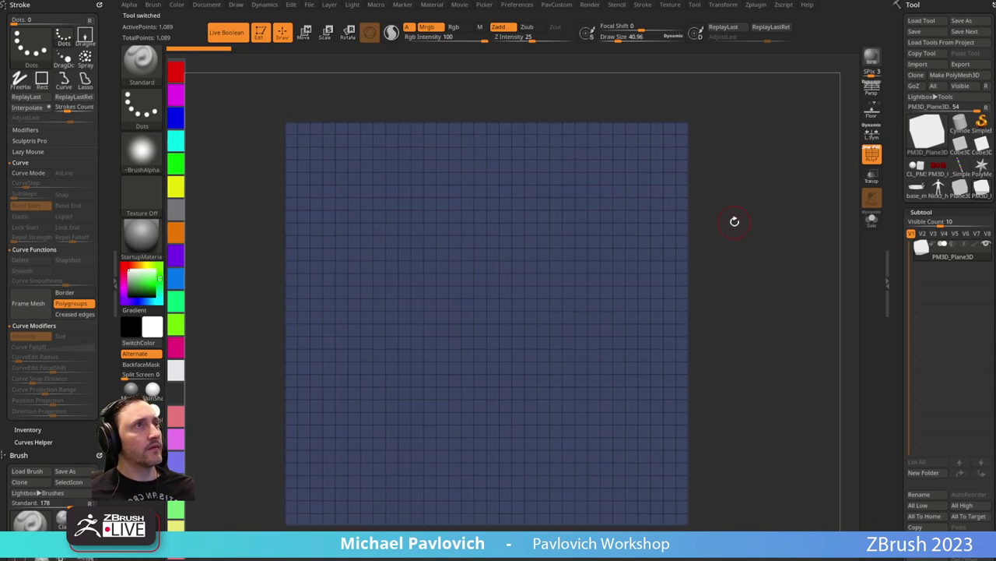
left_click(142, 256)
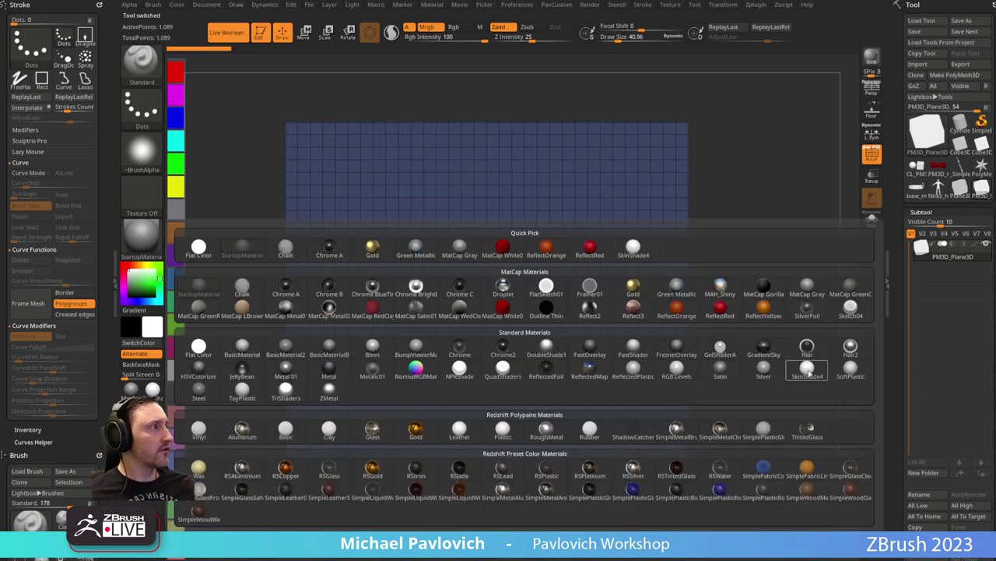
left_click(807, 371)
key("s")
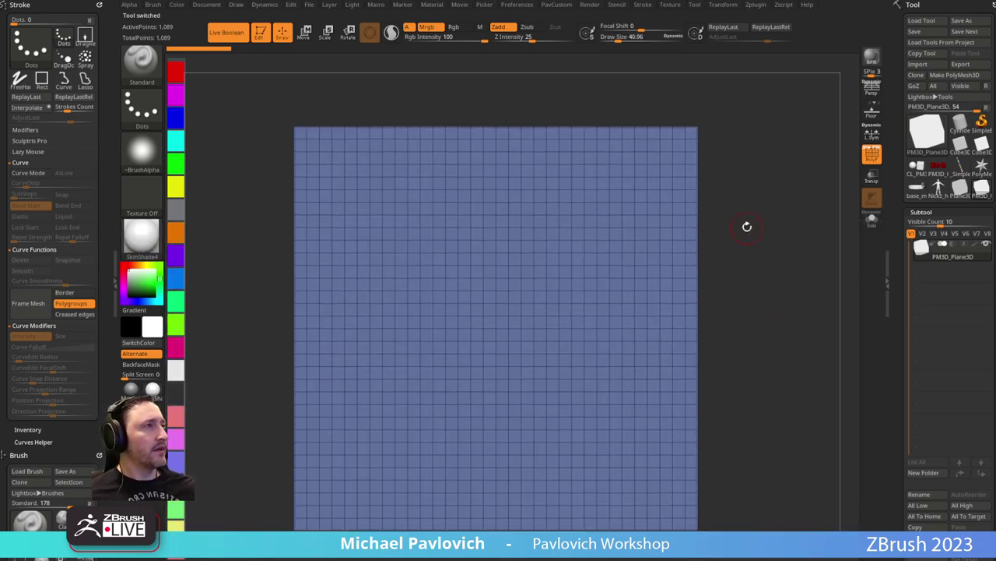
Insert a tilted Noodle near the middle of the plane with the IMM primitives brush.
key("b")
key("i")
key("p")
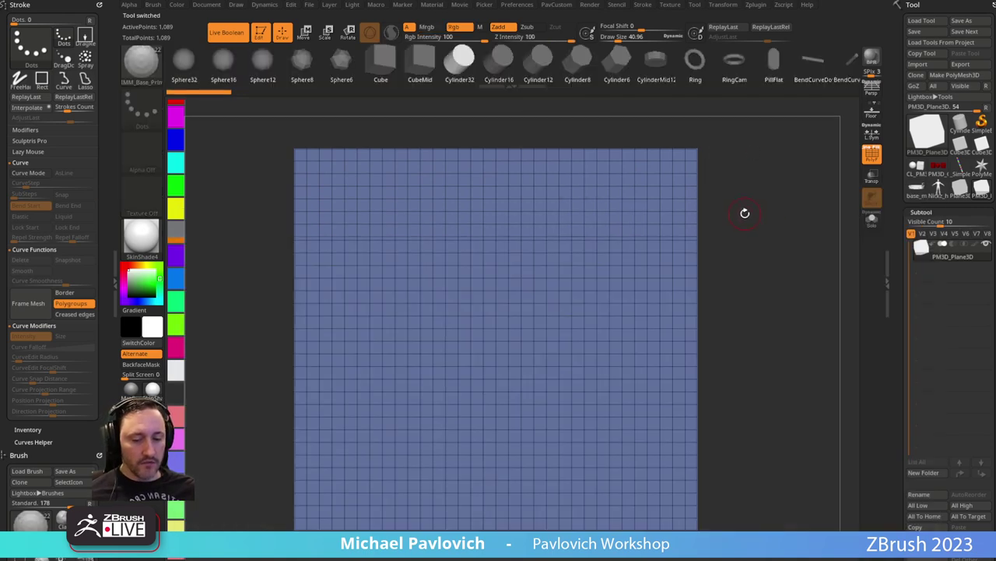
key("m")
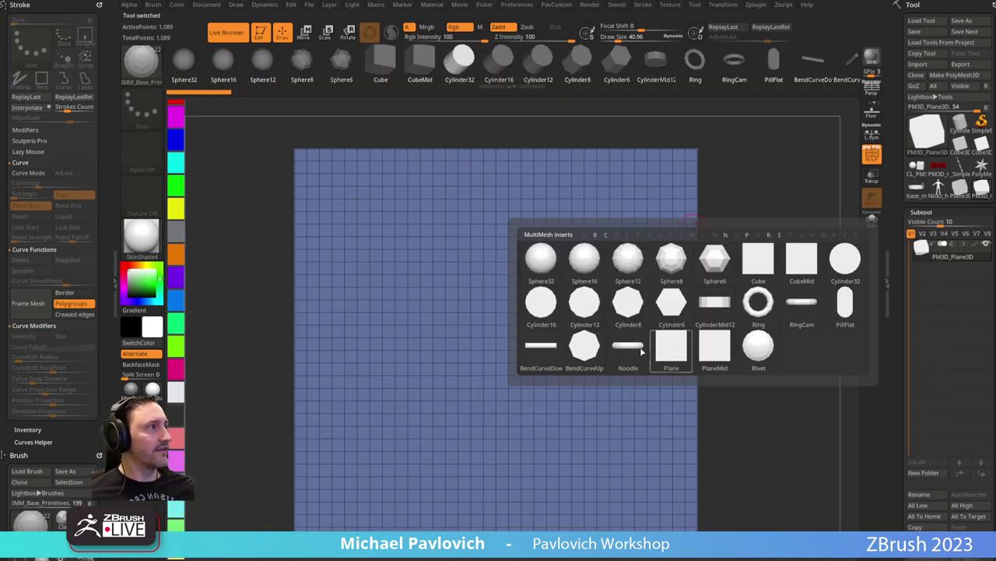
left_click(629, 345)
left_click_drag(467, 346, 566, 308)
Split the masked plane from the noodle so that each is a separate subtool.
left_click_drag(757, 279, 740, 231, "alt")
key("space")
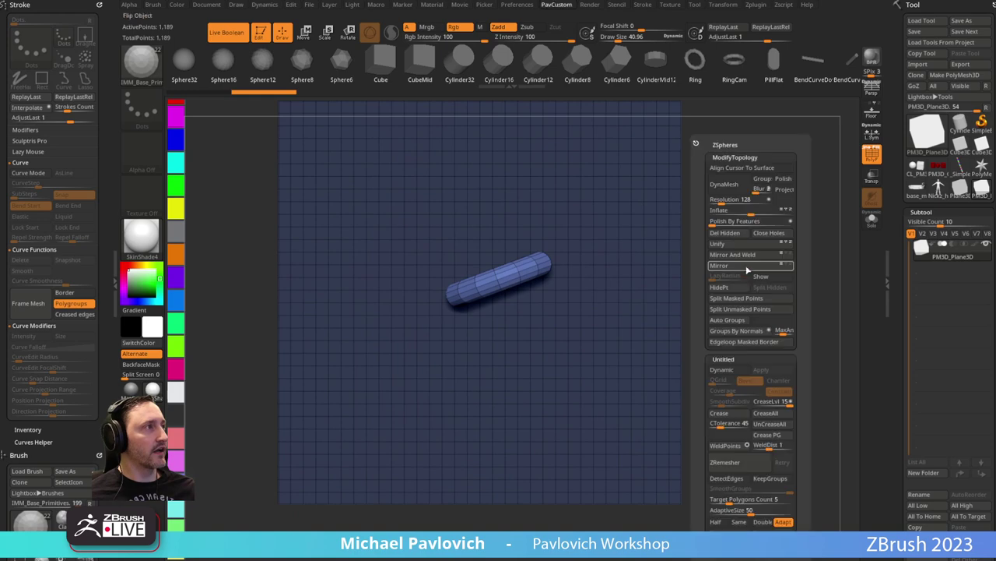
left_click(735, 299)
left_click_drag(594, 314, 700, 263)
Duplicate the noodle with the gizmo, then rotate and shift the copy so it crosses the original.
key("w")
left_click_drag(478, 221, 473, 212, "ctrl")
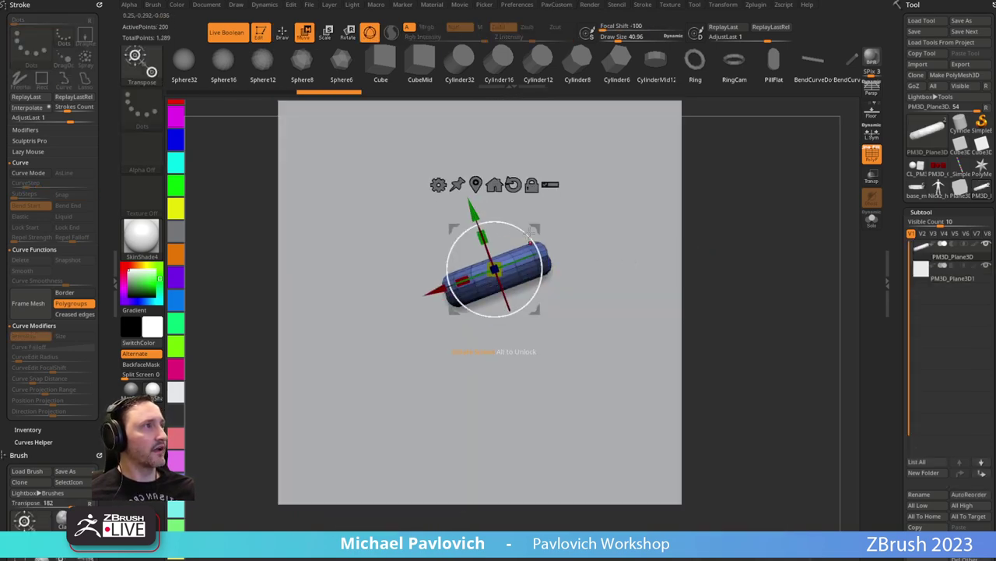
left_click_drag(530, 236, 647, 197)
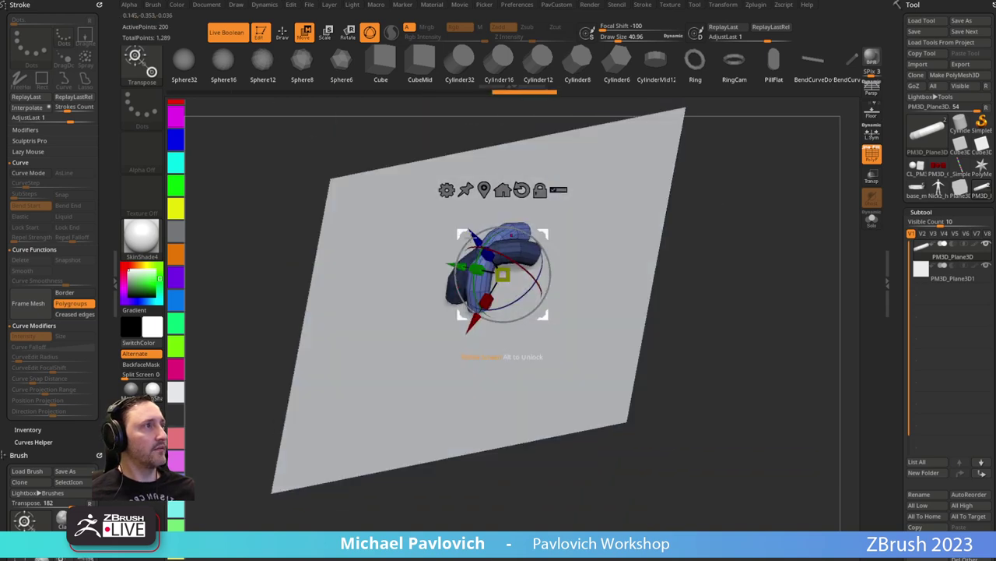
left_click_drag(474, 236, 478, 240)
Add a third noodle copy rotated across the other two, offsetting it in depth to form a star-shaped knot.
left_click_drag(685, 241, 718, 241, "shift")
mouse_move(548, 238)
left_mouse_down("ctrl")
mouse_move(484, 231)
mouse_move(545, 237)
left_mouse_up("ctrl")
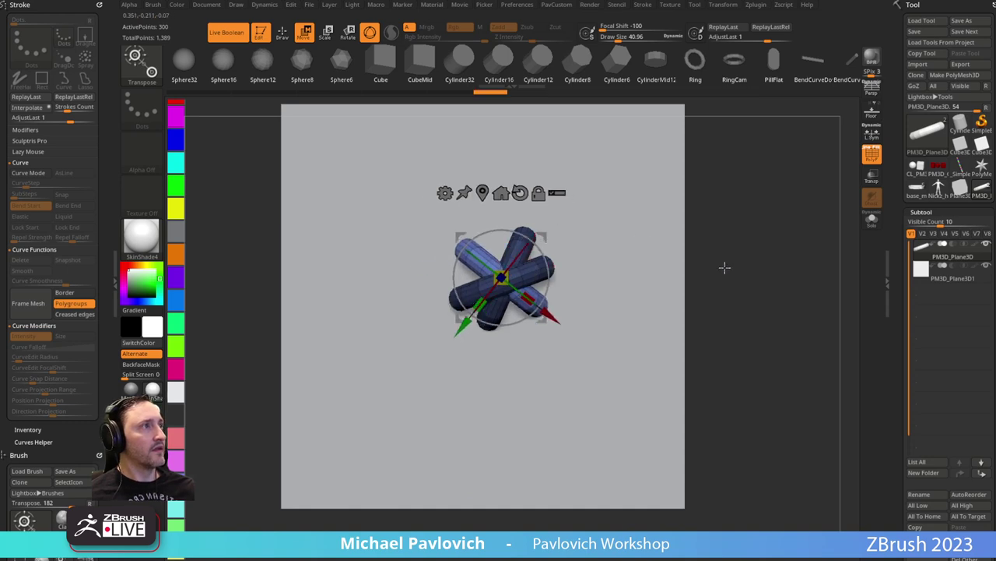
left_click_drag(725, 267, 751, 201)
left_click_drag(516, 224, 520, 217)
key("q")
left_click_drag(739, 180, 716, 245)
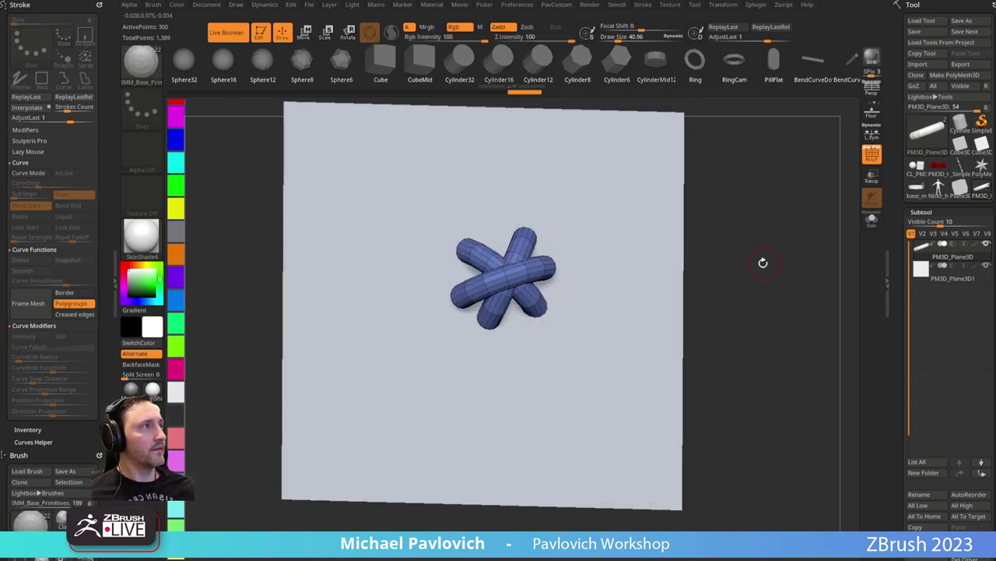
Inflate the three crossed noodles by about 26 to thicken the knot.
key("2")
left_click(769, 212)
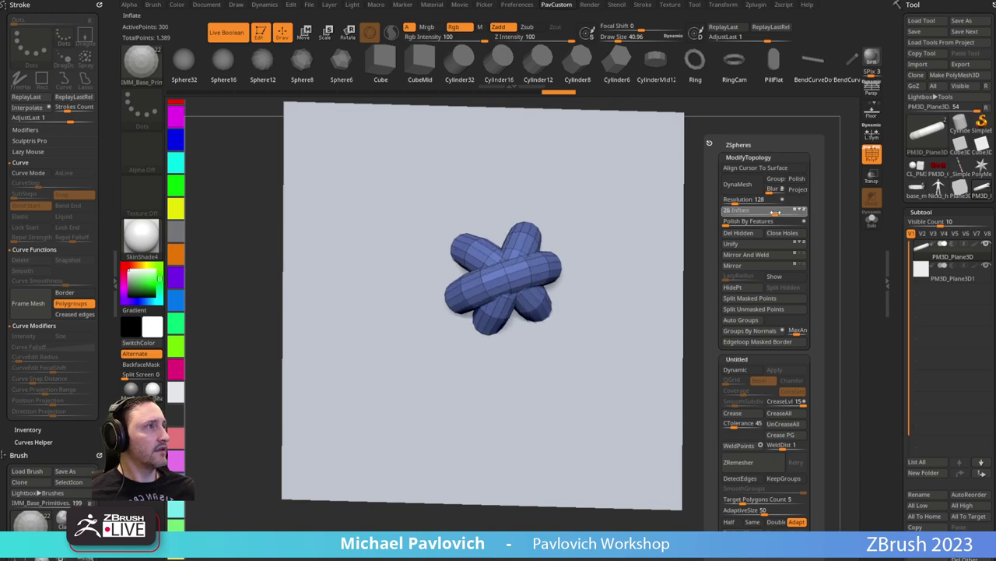
left_click_drag(718, 213, 721, 228, "shift")
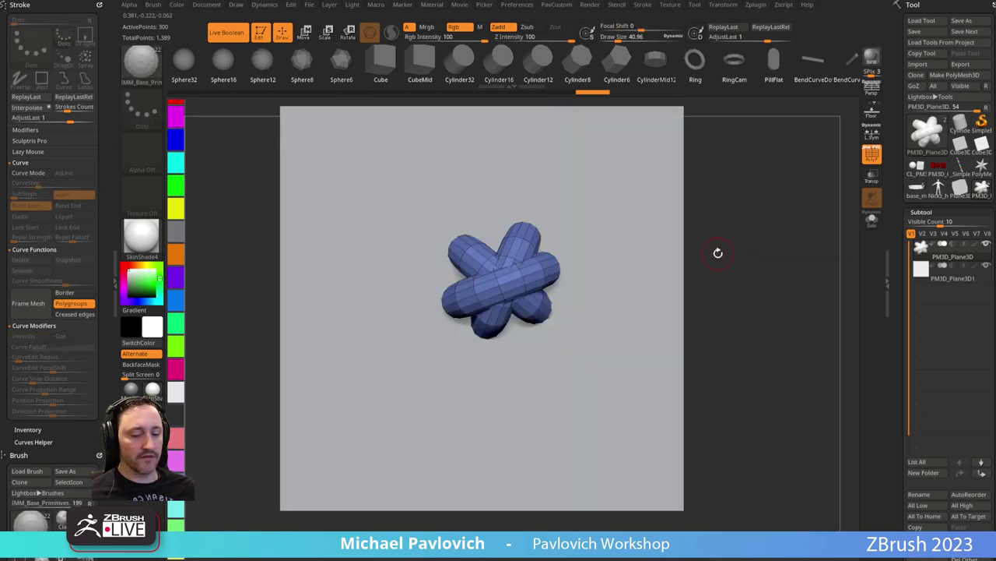
Create a new InsertMesh brush from the knot and insert a smaller second knot beside it on the plane.
key("b")
left_click(438, 542)
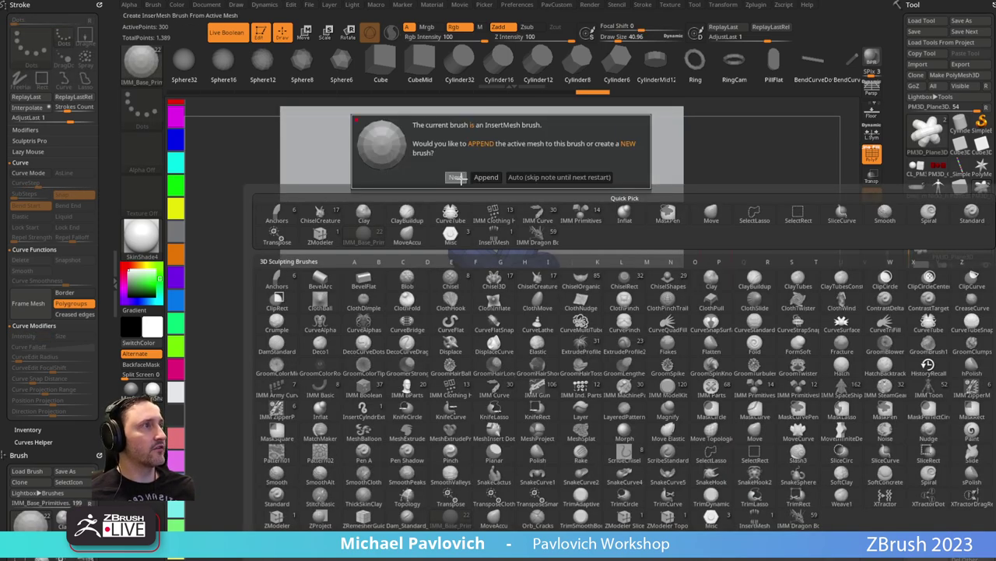
left_click(461, 179)
left_click_drag(641, 269, 662, 307)
Switch to the Nickz_humanMaleAverage mesh and insert the knot on the back of the head.
left_click(939, 191)
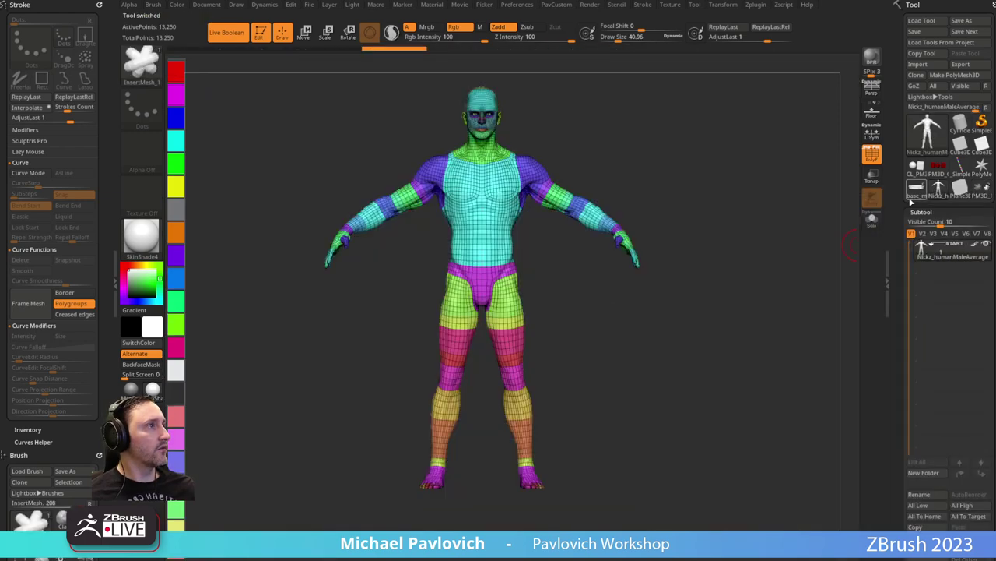
left_click_drag(761, 237, 675, 241)
left_click_drag(674, 241, 707, 224, "alt")
left_click_drag(707, 224, 706, 222, "shift")
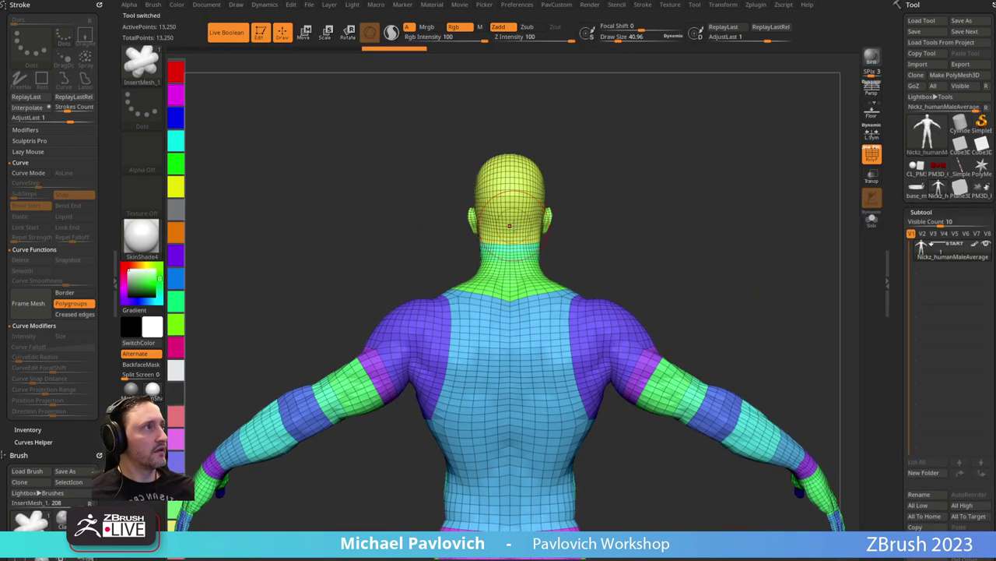
left_click_drag(510, 226, 513, 245)
Move the inserted knot slightly inward against the back of the head.
mouse_move(623, 206)
left_mouse_down()
mouse_move(678, 204)
mouse_move(623, 210)
left_mouse_up()
key("w")
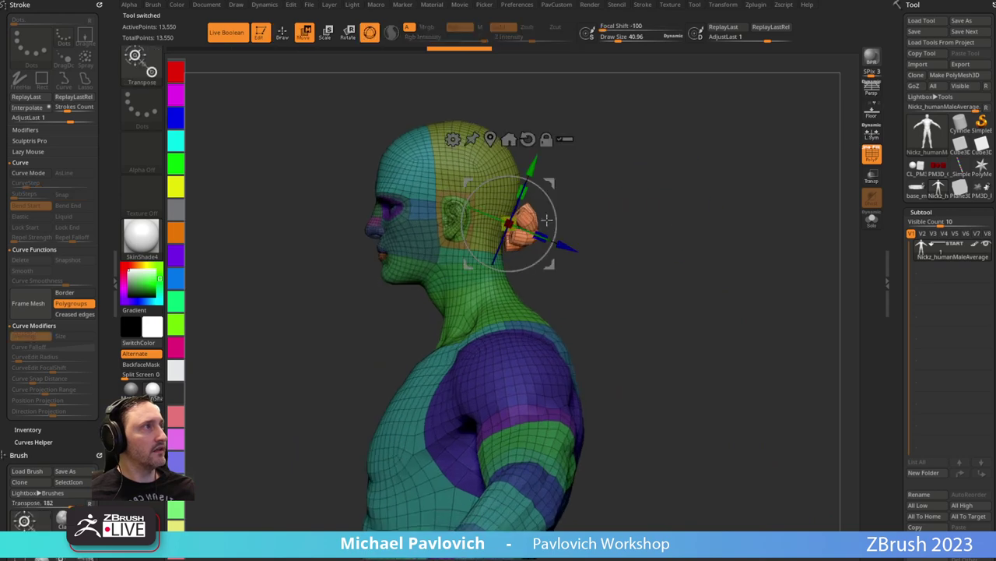
left_click_drag(565, 245, 553, 239)
key("q")
left_click_drag(674, 205, 623, 205)
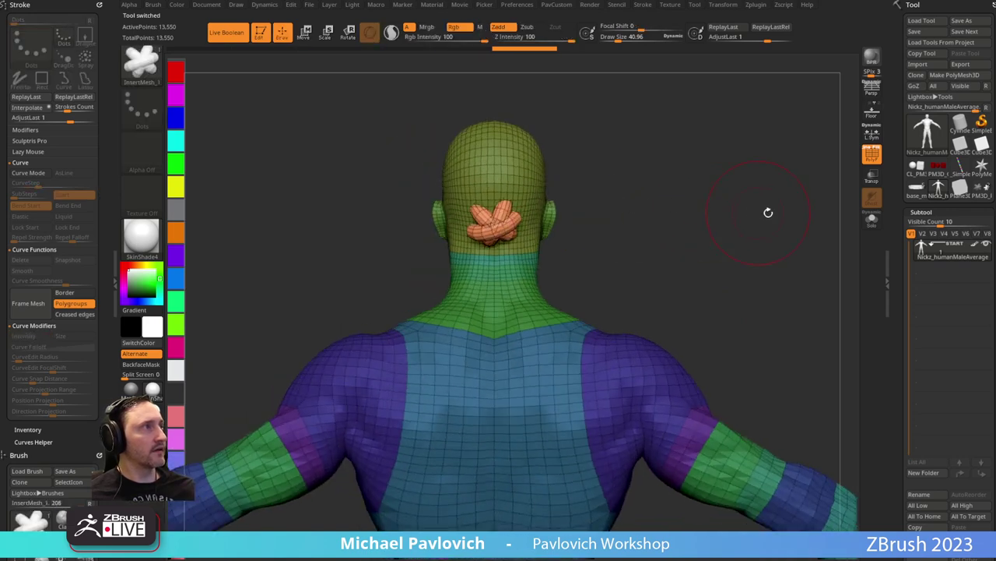
Split the masked body from the knot into a separate subtool and turn off the wireframe display.
key("space")
left_click(737, 297)
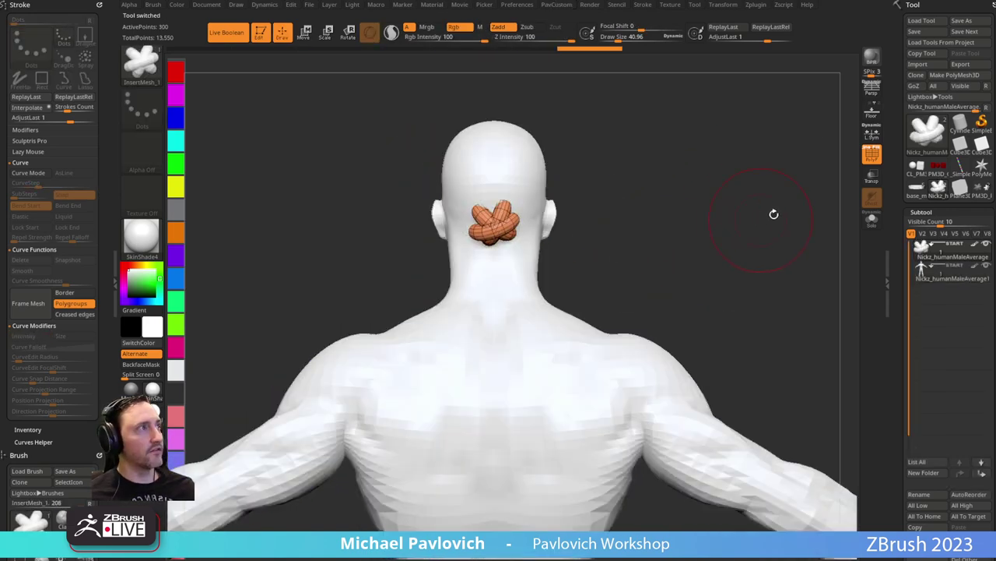
left_click(872, 153)
mouse_move(834, 156)
left_mouse_down()
mouse_move(709, 211)
mouse_move(718, 218)
mouse_move(658, 219)
mouse_move(720, 222)
left_mouse_up()
key("s")
mouse_move(656, 222)
left_mouse_down()
mouse_move(648, 223)
mouse_move(667, 221)
mouse_move(613, 229)
left_mouse_up()
key("s")
key("s")
right_click_drag(634, 231, 631, 215, "ctrl")
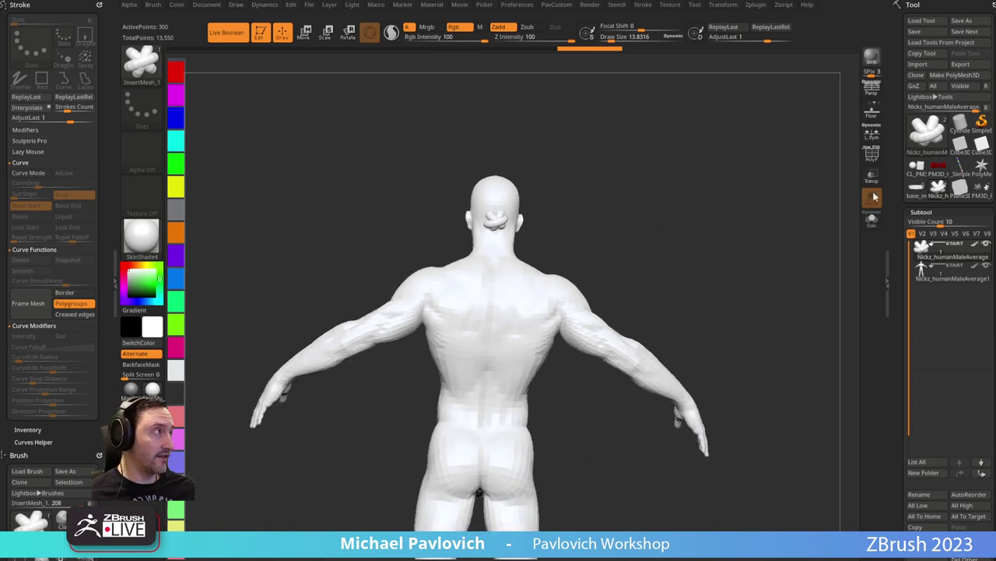
Return to the PM3D_Plane3D tool with the two knots, clear its mask and select the Standard brush.
left_click(917, 187)
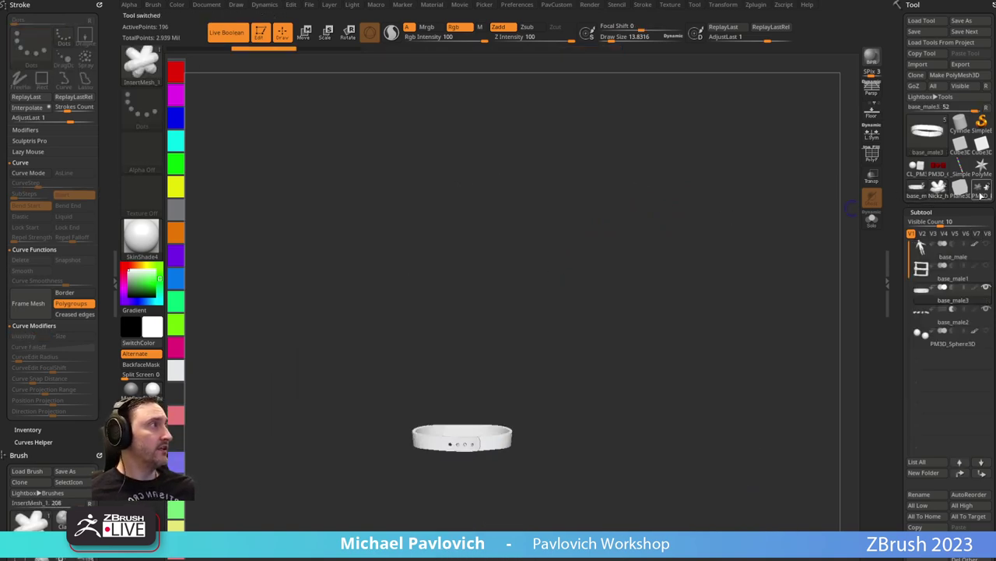
left_click(981, 194)
right_click_drag(800, 235, 741, 148, "ctrl")
left_click_drag(739, 195, 739, 240, "ctrl")
key("s")
key("1")
right_click_drag(759, 254, 732, 239, "alt")
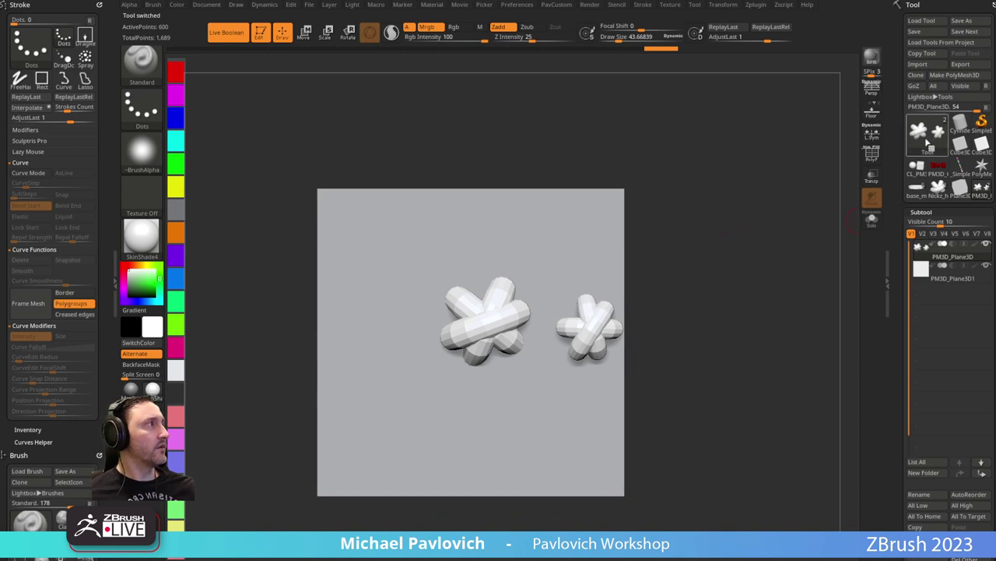
Switch the active tool to a ZSphere.
left_click(922, 134)
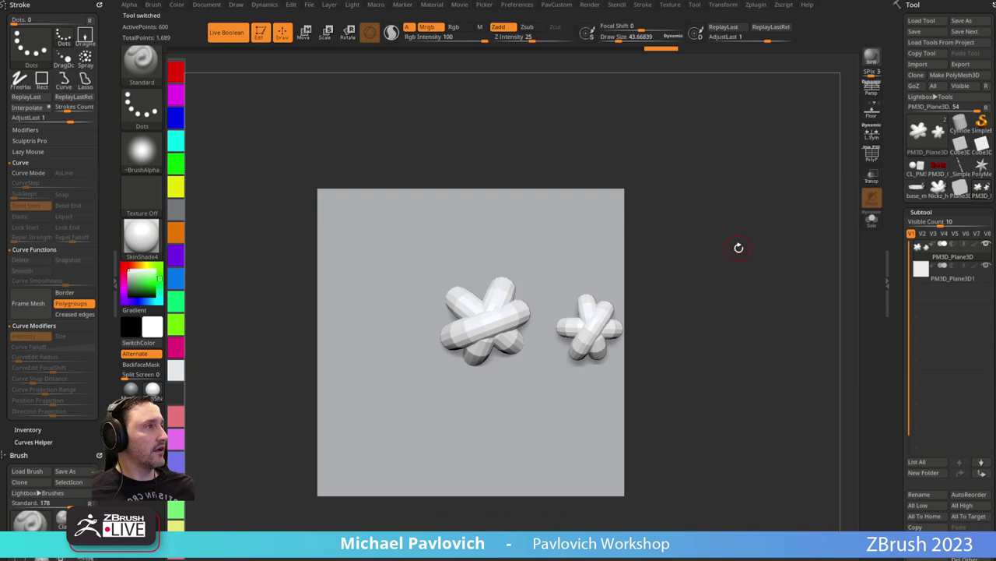
left_click_drag(739, 247, 715, 250, "alt")
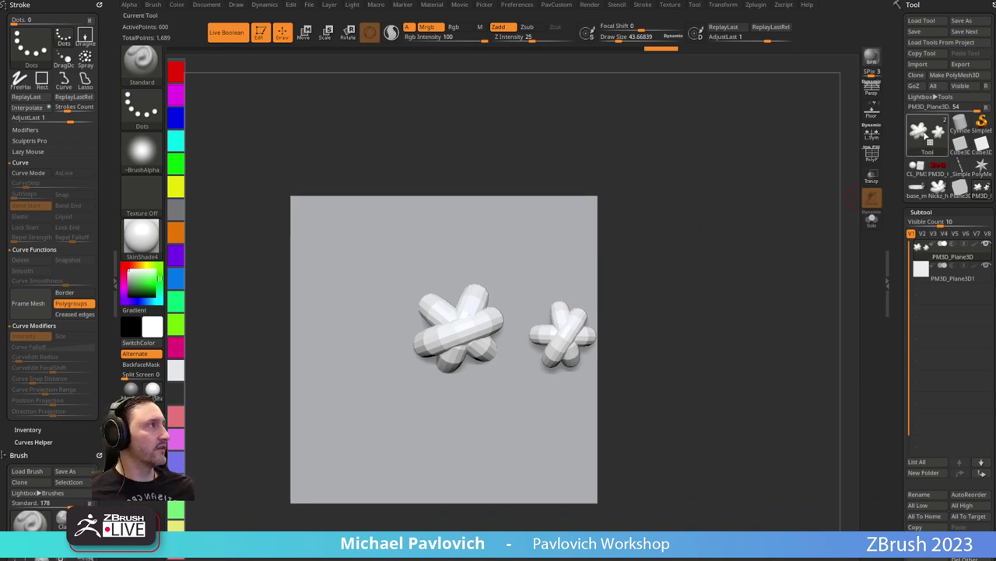
left_click(911, 144)
left_click(699, 224)
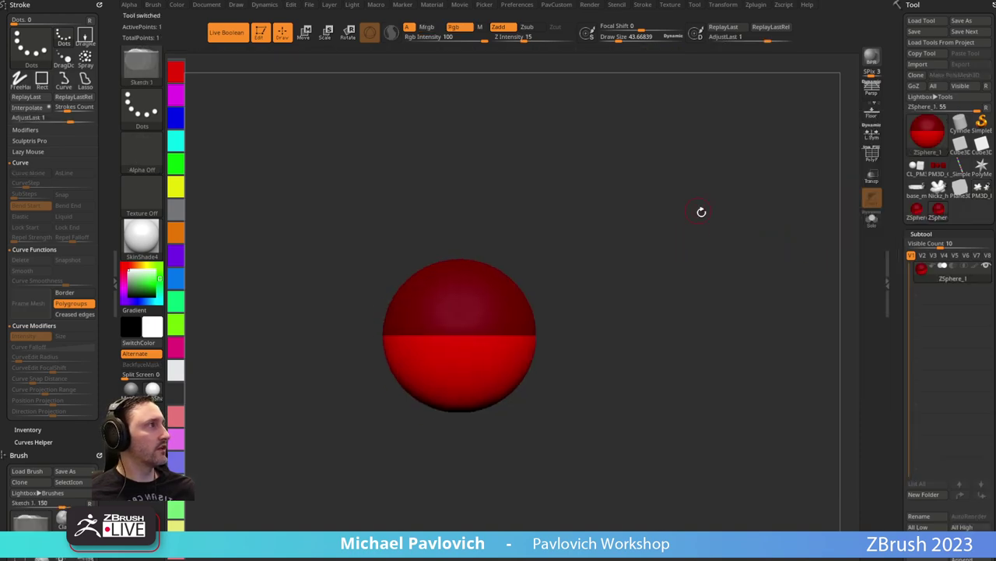
Scale the root ZSphere down to a small fraction of its size.
key("e")
mouse_move(462, 312)
left_mouse_down()
mouse_move(427, 191)
mouse_move(435, 234)
left_mouse_up()
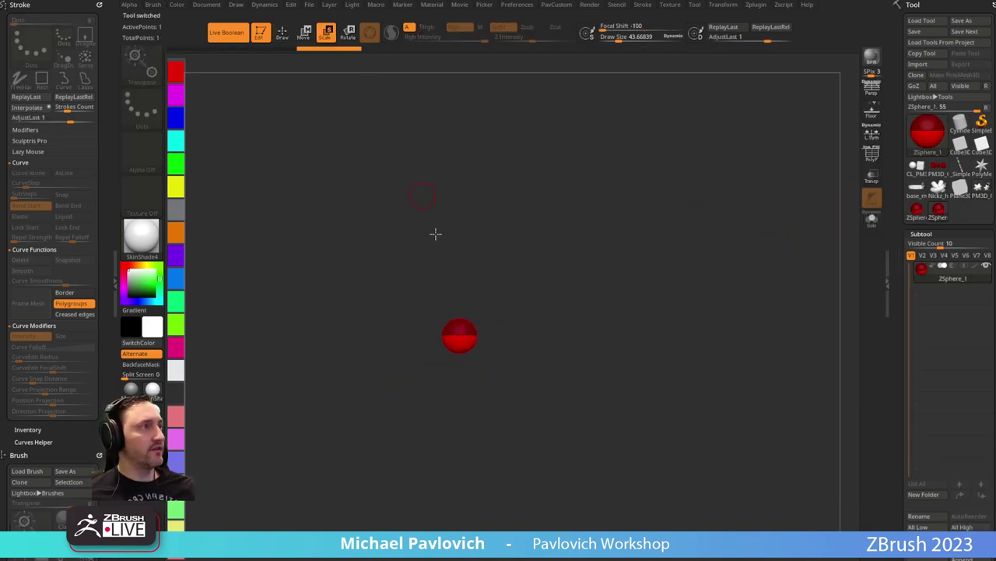
key("q")
left_click(459, 335)
key("w")
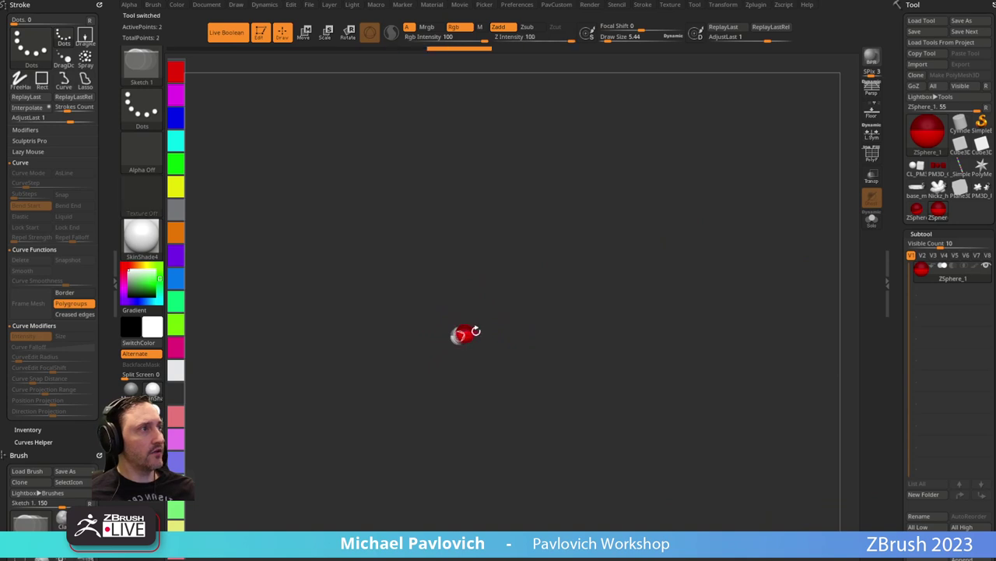
left_click_drag(461, 333, 559, 235)
key("q")
left_click(507, 286)
key("w")
mouse_move(507, 286)
left_mouse_down()
mouse_move(453, 248)
mouse_move(525, 321)
left_mouse_up()
key("ctrl+z")
key("ctrl+z")
key("ctrl+z")
key("ctrl+z")
key("ctrl+z")
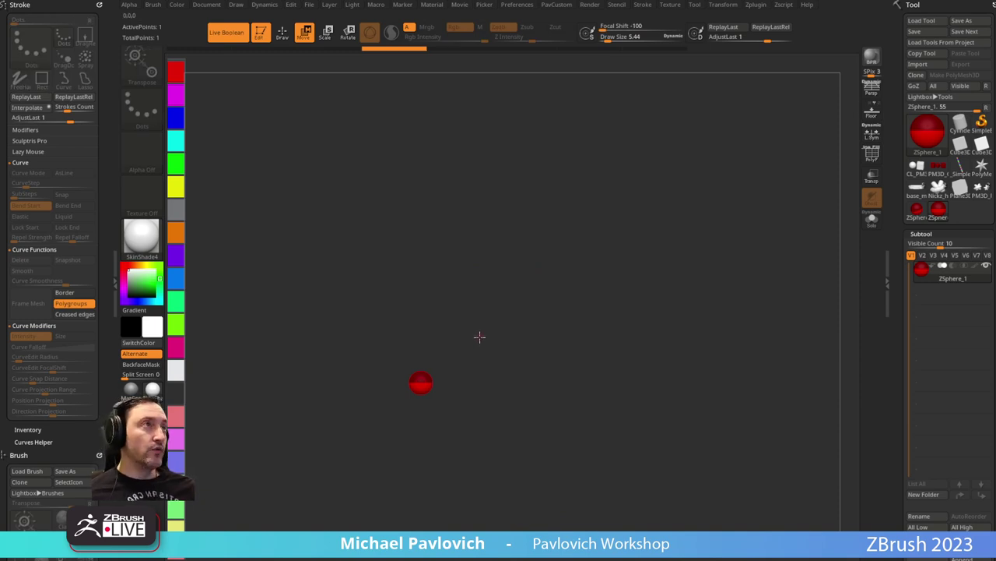
Turn off Live Boolean.
key("e")
key("r")
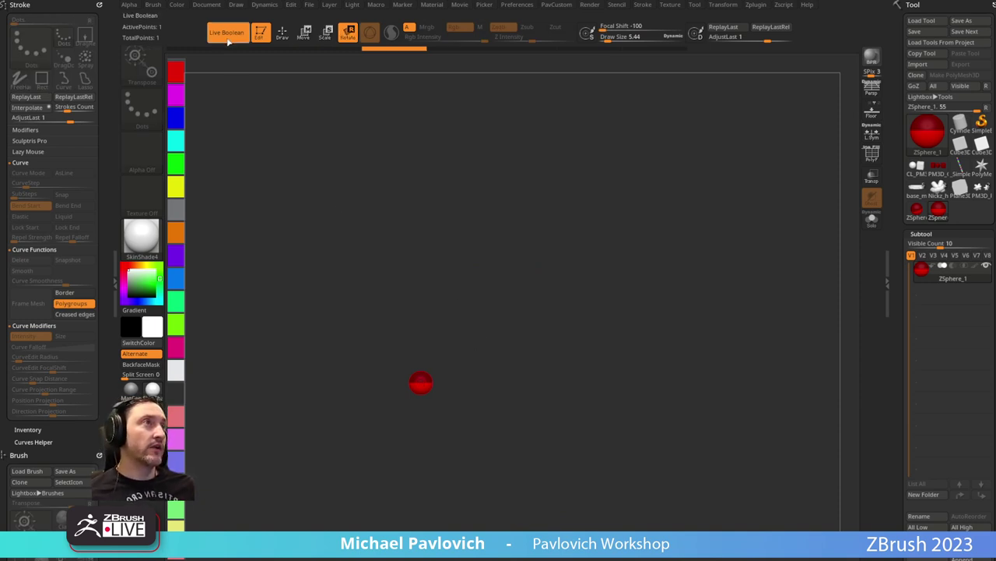
left_click(227, 39)
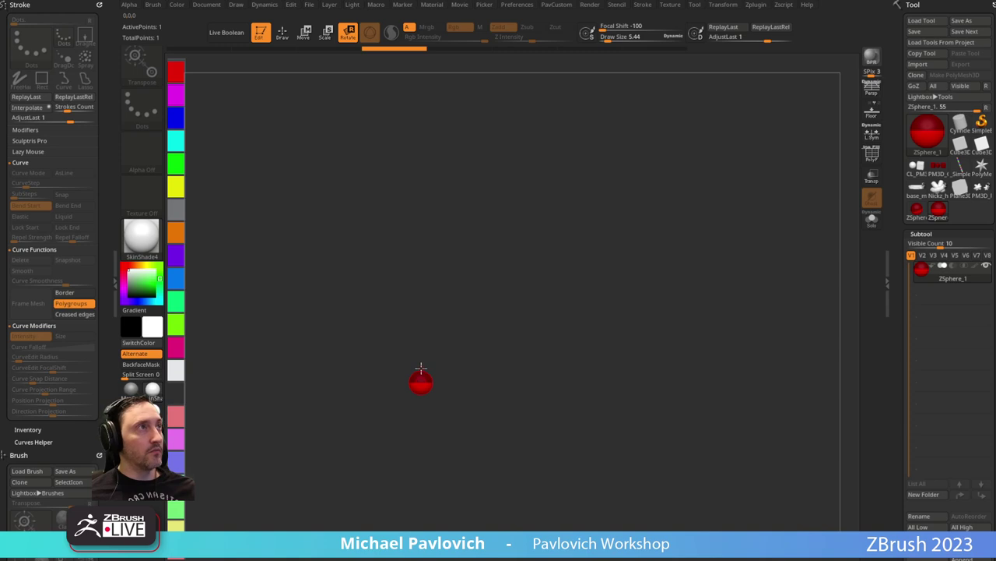
key("w")
key("e")
key("r")
key("e")
key("w")
key("e")
key("r")
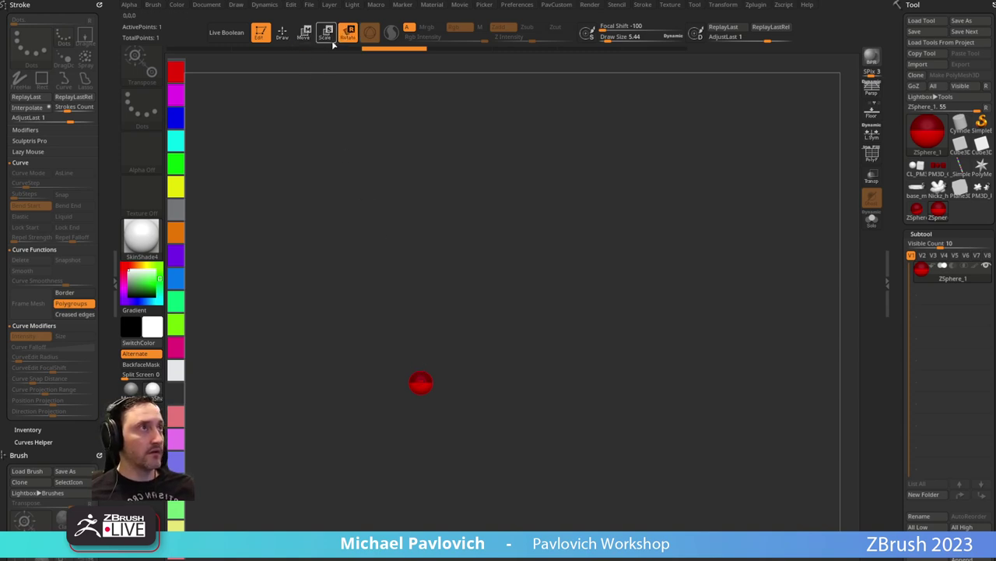
key("e")
key("w")
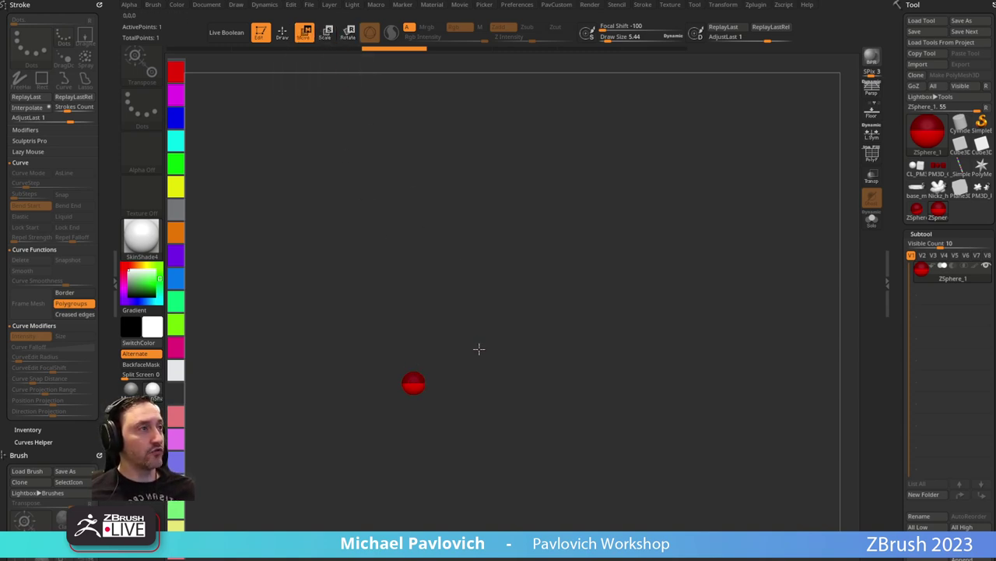
Add a child ZSphere on the root ZSphere and pull it away to form one long straight link.
key("q")
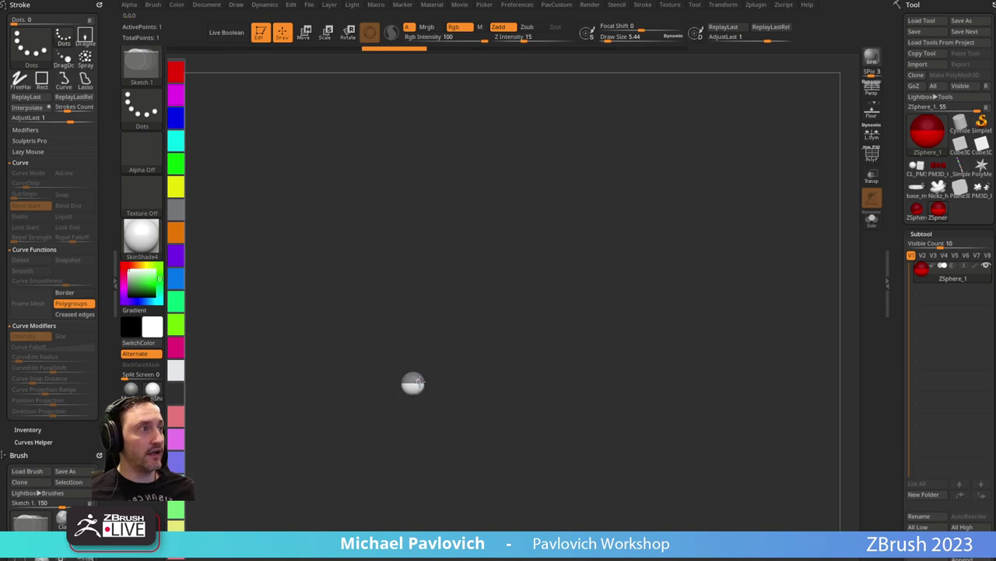
left_click(417, 382)
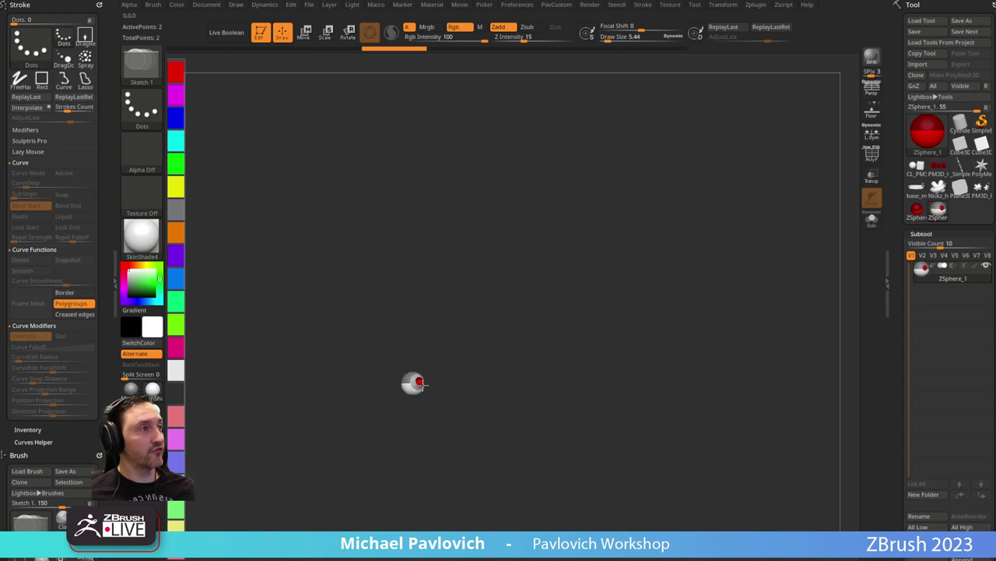
left_click_drag(423, 381, 468, 349)
key("ctrl+z")
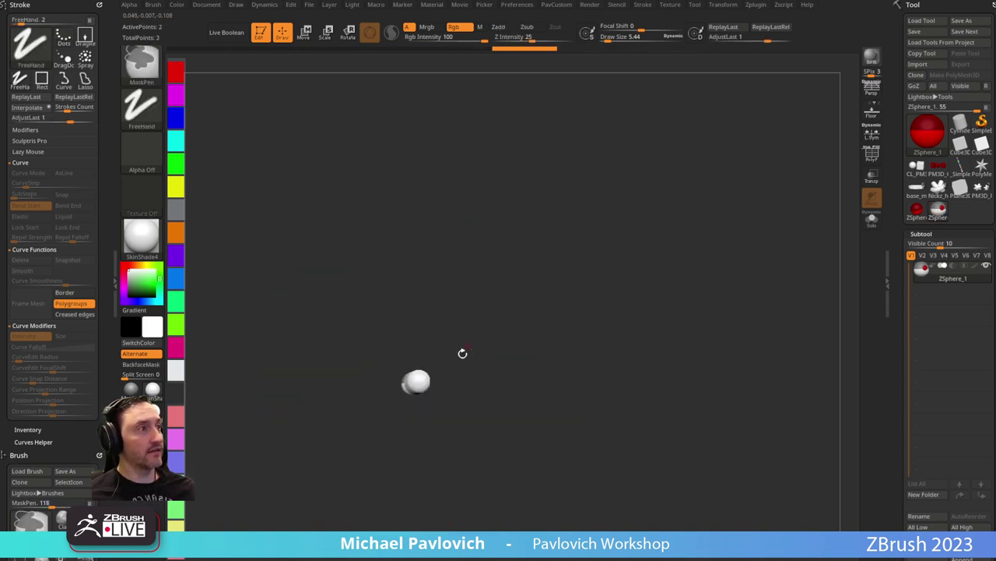
key("w")
mouse_move(421, 381)
left_mouse_down()
mouse_move(457, 370)
mouse_move(419, 358)
left_mouse_up()
left_click_drag(548, 348, 513, 377, "alt")
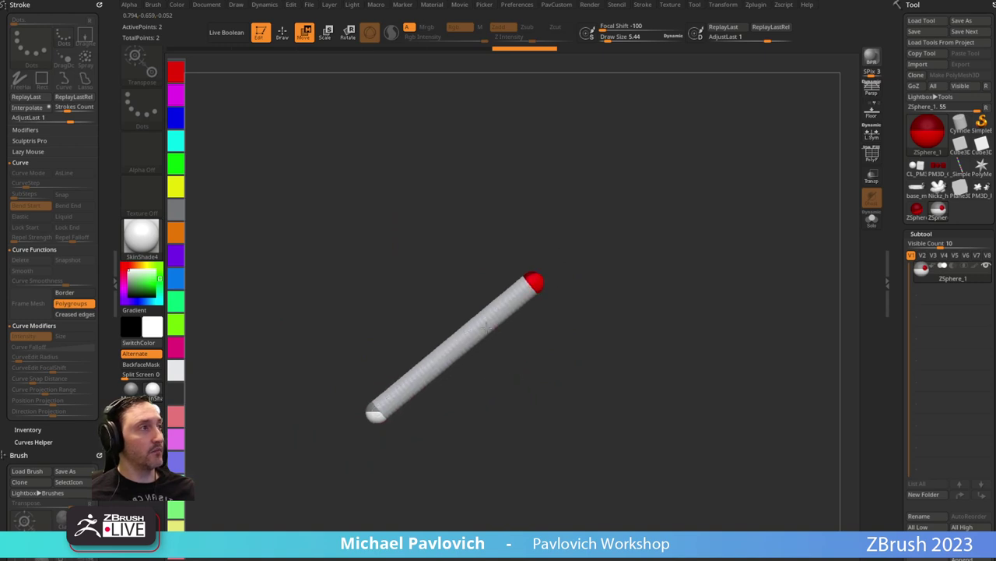
mouse_move(540, 278)
left_mouse_down()
mouse_move(438, 367)
mouse_move(583, 216)
left_mouse_up()
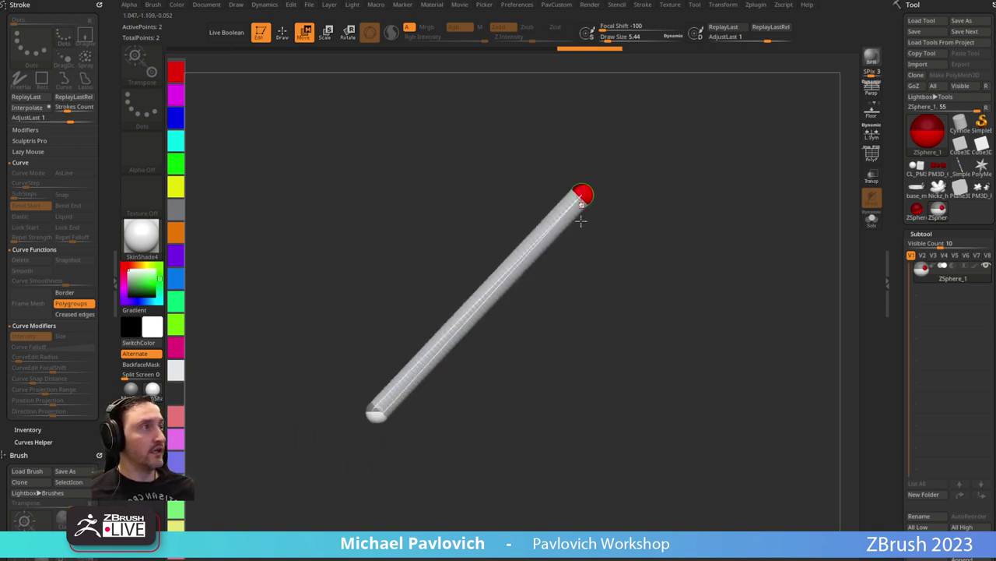
Insert three ZSpheres along the straight link and move the joints to bend the chain into a zigzag.
key("shift+a")
left_click(551, 225)
key("w")
left_click_drag(510, 271, 464, 248)
left_click_drag(433, 352, 455, 372)
mouse_move(548, 307)
left_mouse_down()
mouse_move(464, 278)
mouse_move(358, 289)
left_mouse_up()
mouse_move(549, 251)
left_mouse_down()
mouse_move(417, 270)
mouse_move(407, 257)
mouse_move(416, 267)
mouse_move(364, 337)
left_mouse_up()
left_click_drag(548, 181, 238, 436)
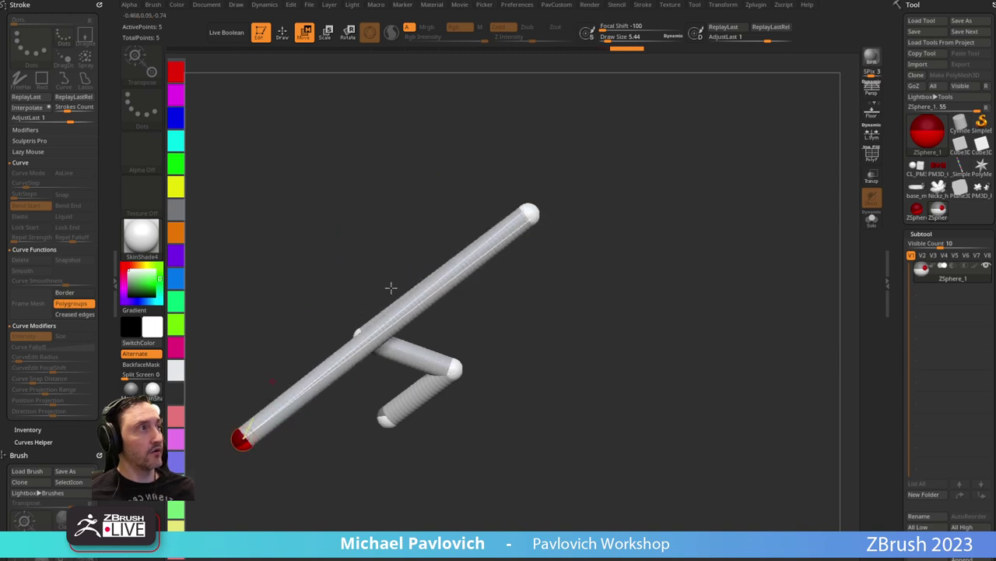
Move the chain's last two joints inward so the links fold around into a four-sided loop.
left_click_drag(531, 214, 394, 439)
left_click_drag(292, 425, 325, 385)
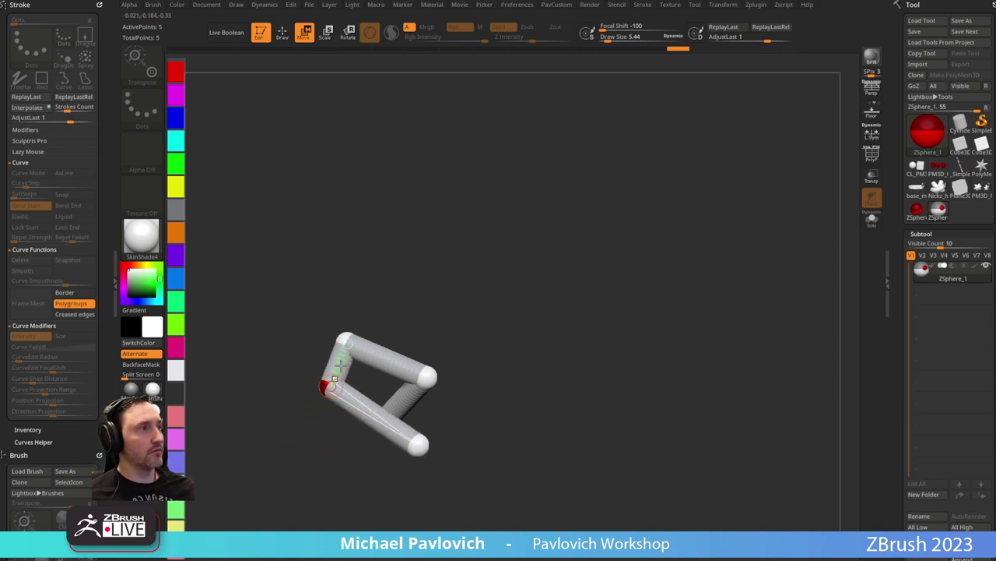
mouse_move(448, 304)
left_mouse_down()
mouse_move(536, 309)
mouse_move(460, 283)
left_mouse_up()
Append a ZSphere to the chain's end, pull it out as another link, and reposition the joints so the strands cross.
key("q")
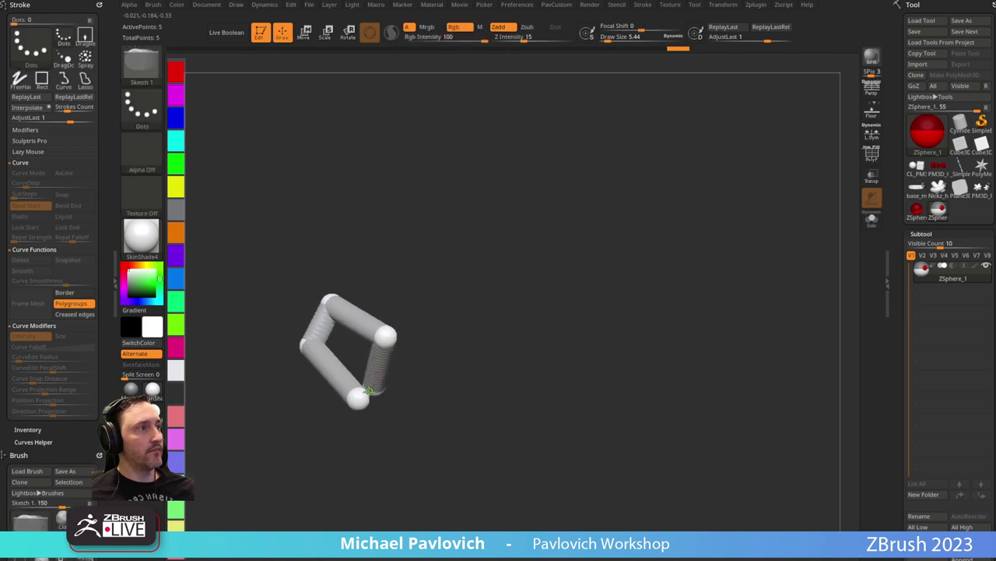
left_click(366, 397)
left_click_drag(467, 372, 418, 369)
key("w")
left_click_drag(357, 397, 463, 326)
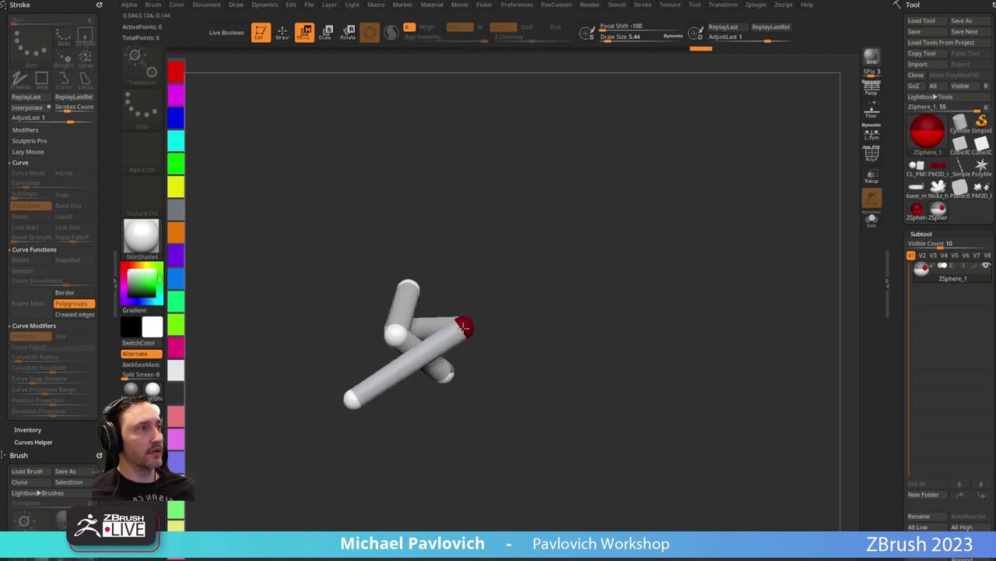
key("ctrl+z")
mouse_move(357, 400)
left_mouse_down()
mouse_move(470, 382)
mouse_move(509, 329)
mouse_move(417, 359)
mouse_move(444, 309)
mouse_move(292, 382)
mouse_move(331, 367)
mouse_move(359, 401)
left_mouse_up()
left_click_drag(367, 328, 400, 340)
left_click_drag(481, 344, 507, 351)
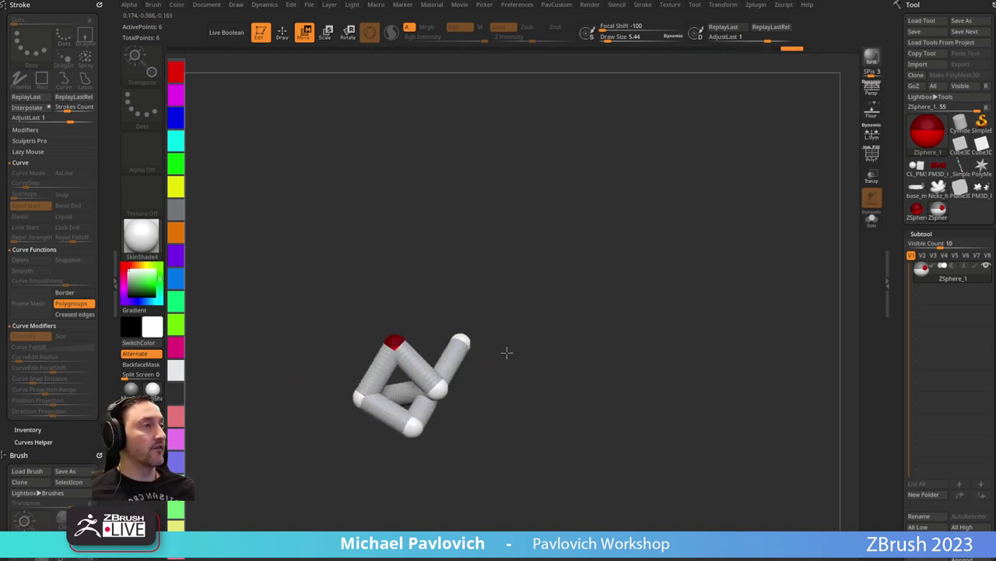
mouse_move(441, 388)
left_mouse_down()
mouse_move(488, 386)
mouse_move(525, 315)
left_mouse_up()
Insert a ZSphere midway along the chain's end link and move it outward to bend the strand beneath the loop.
key("q")
left_click(433, 424)
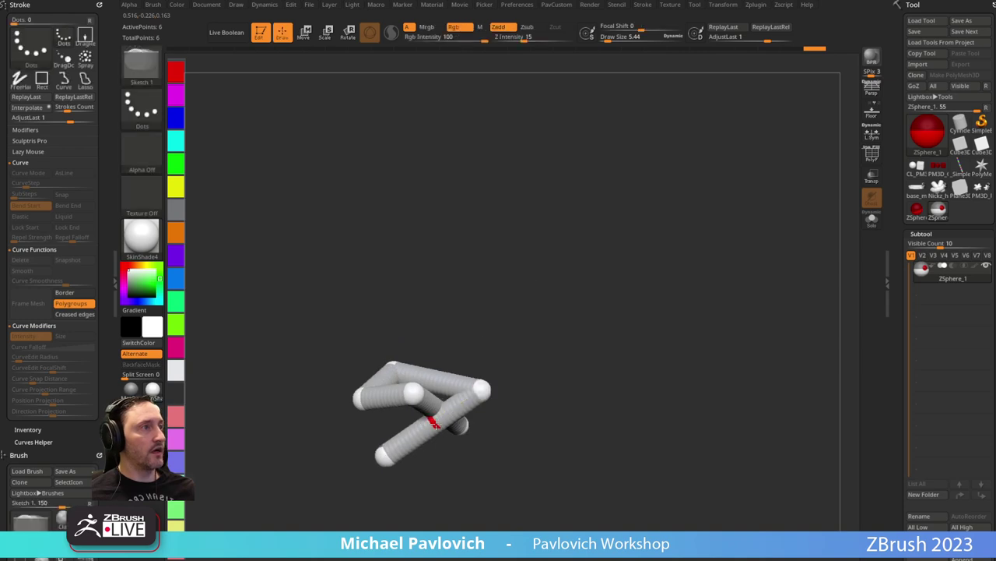
key("w")
left_click_drag(433, 424, 447, 445)
mouse_move(515, 403)
left_mouse_down("alt")
mouse_move(517, 365)
mouse_move(528, 369)
left_mouse_up("alt")
Append a ZSphere to the lower free end of the chain and pull it up through the loop.
key("q")
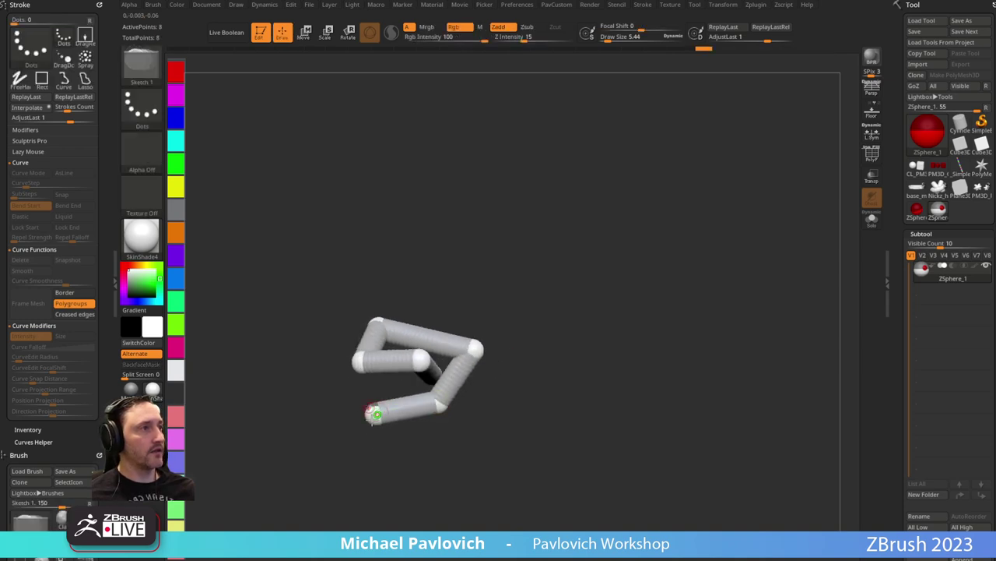
left_click(374, 413, "alt")
key("w")
left_click_drag(375, 424, 415, 291)
left_click_drag(468, 274, 452, 310)
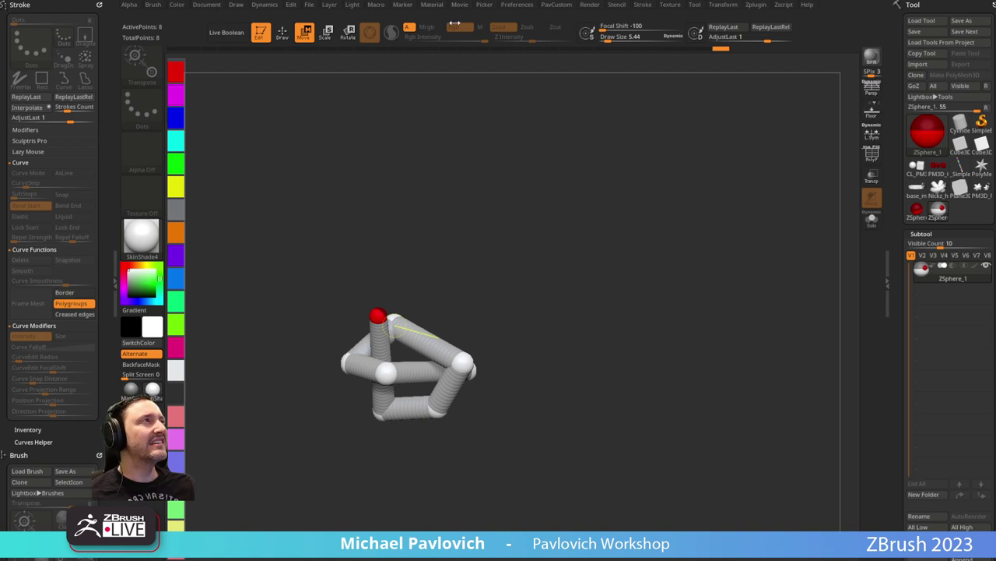
Resize all ZSpheres to the 5.44 draw size with the Curves Helper's Scale ZSpheres to DrawSize.
left_click(642, 6)
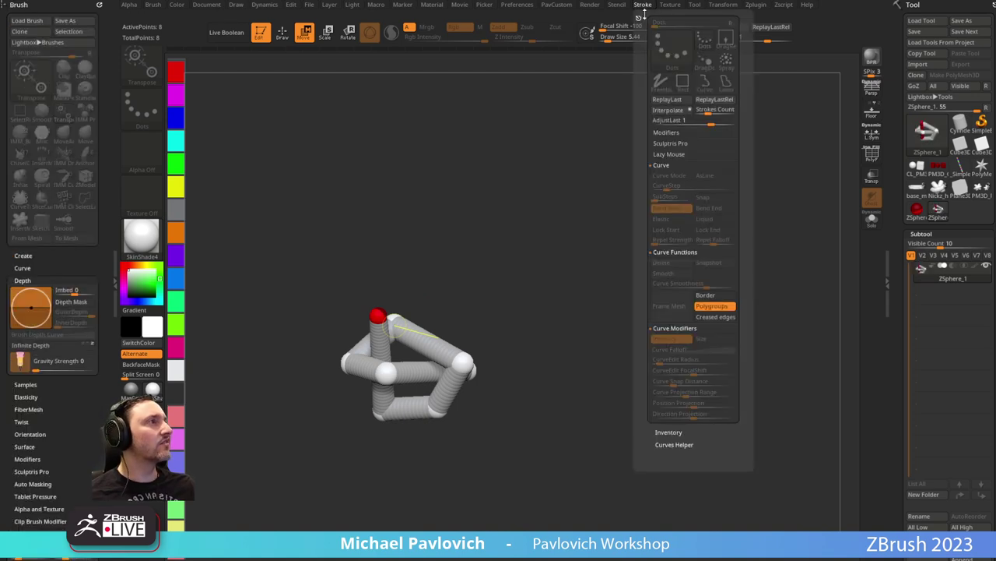
left_click(675, 445)
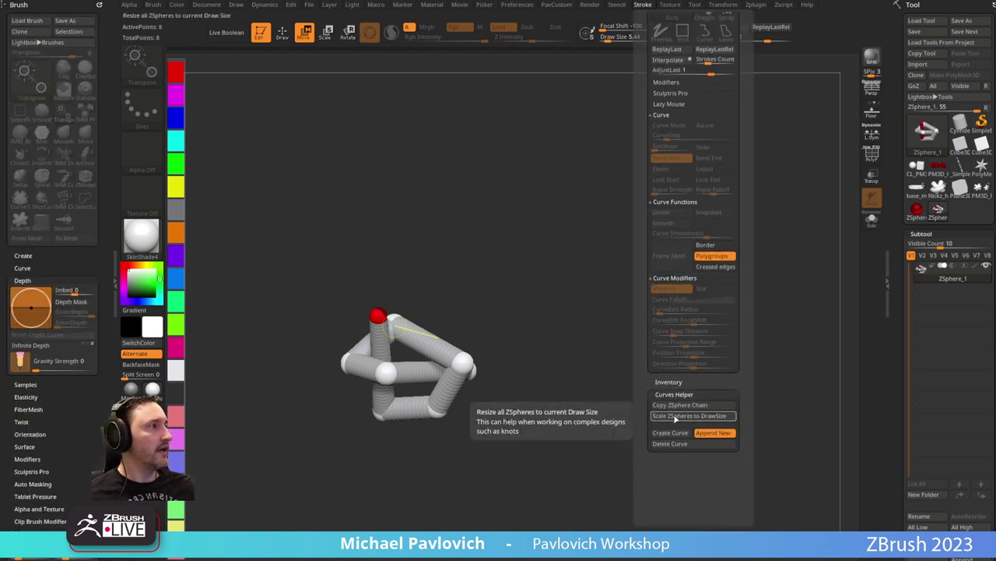
left_click(696, 419)
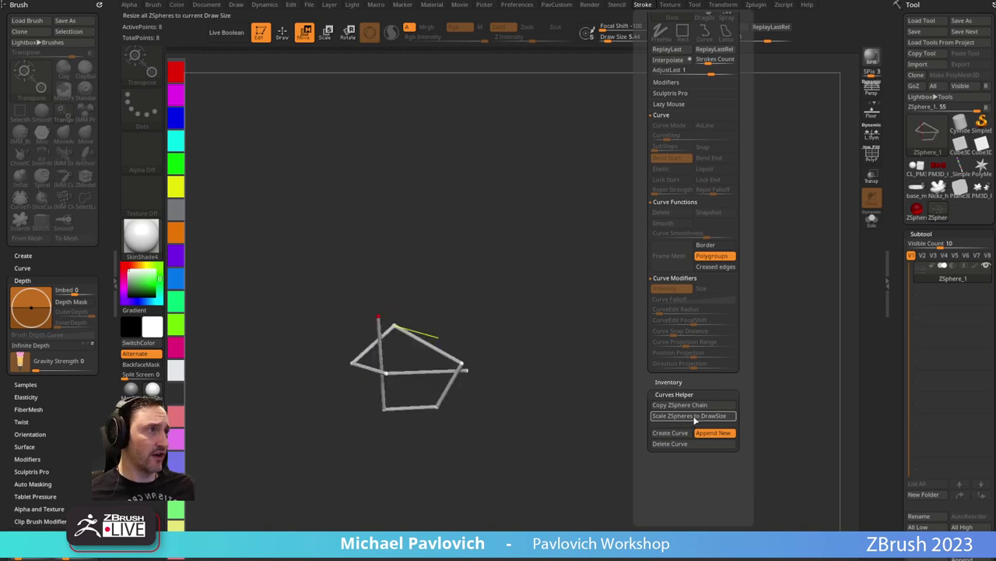
Set the draw size to about 31 and rescale all ZSpheres to it.
key("s")
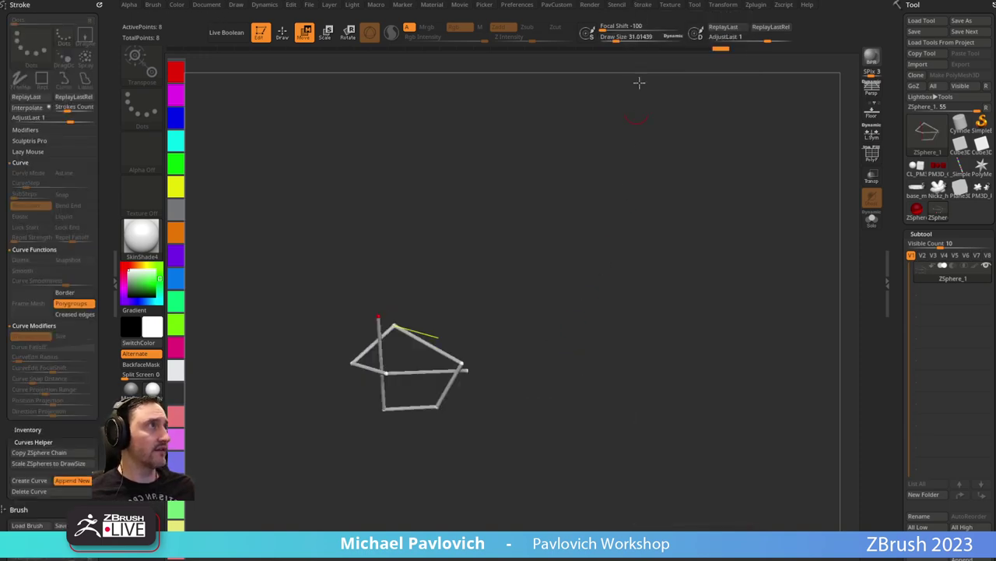
left_click(643, 5)
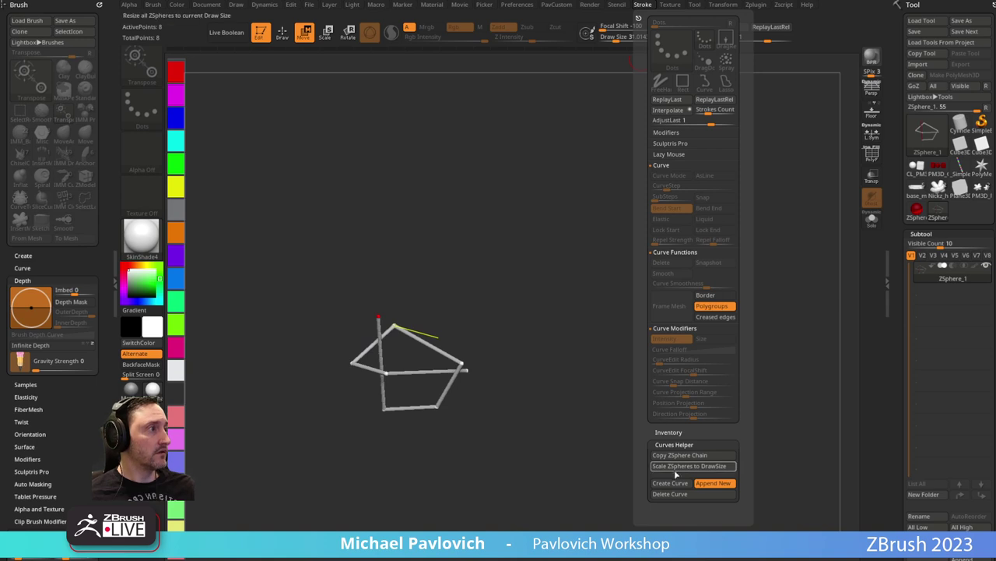
left_click(669, 466)
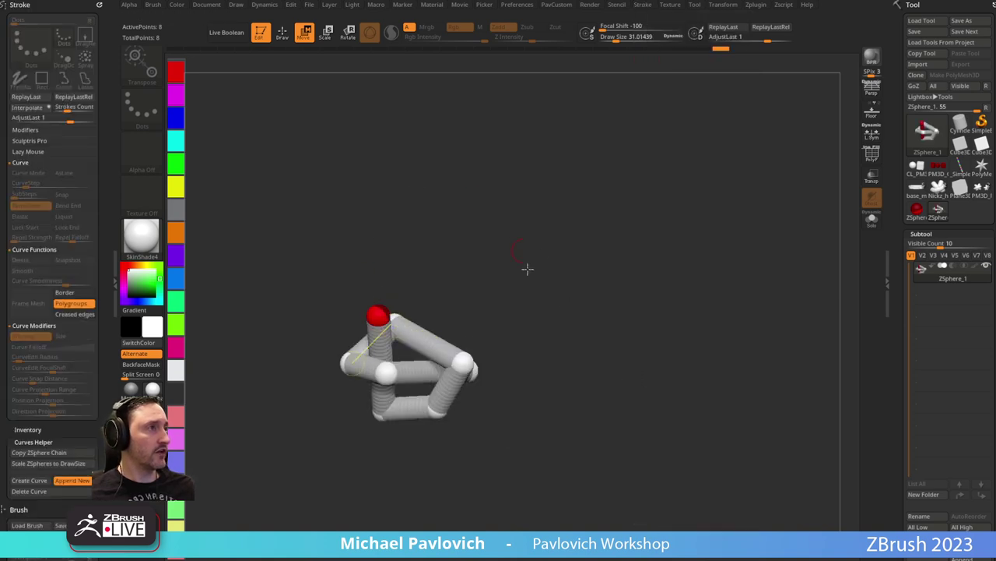
Append a ZSphere to the upright free end, pull it out across the top of the knot, and set the draw size to about 7.4.
mouse_move(527, 267)
left_mouse_down()
mouse_move(482, 270)
mouse_move(561, 223)
mouse_move(537, 259)
left_mouse_up()
key("q")
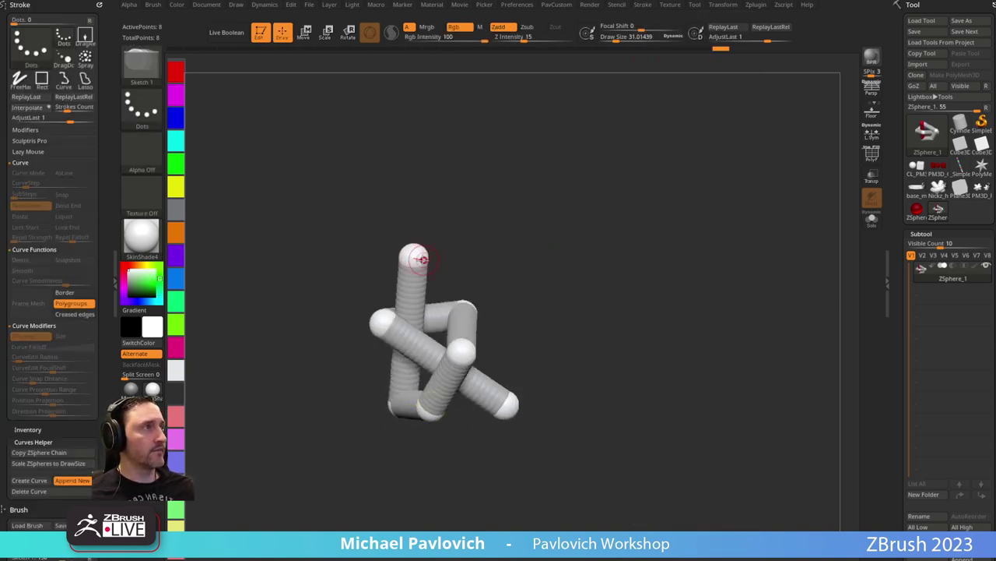
left_click_drag(429, 267, 432, 279)
left_click_drag(498, 249, 516, 251)
key("w")
mouse_move(426, 261)
left_mouse_down()
mouse_move(543, 281)
mouse_move(520, 270)
mouse_move(547, 283)
mouse_move(421, 293)
left_mouse_up()
key("ctrl+z")
key("s")
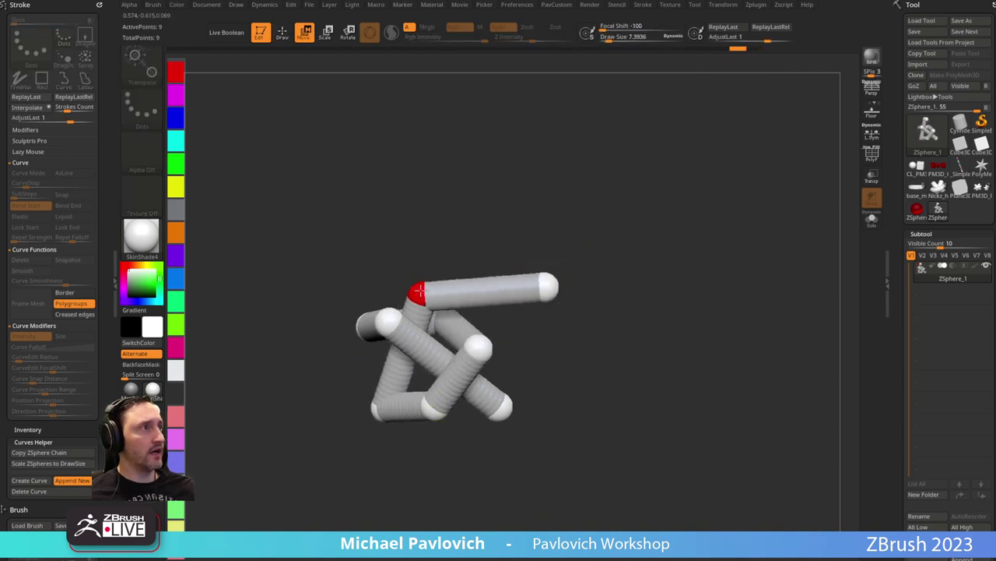
mouse_move(545, 282)
left_mouse_down()
mouse_move(540, 343)
mouse_move(601, 332)
mouse_move(509, 363)
mouse_move(520, 346)
left_mouse_up()
Insert a ZSphere in each of two straight links of the loop and move them outward to round its corners.
key("q")
left_click(487, 351)
key("w")
key("q")
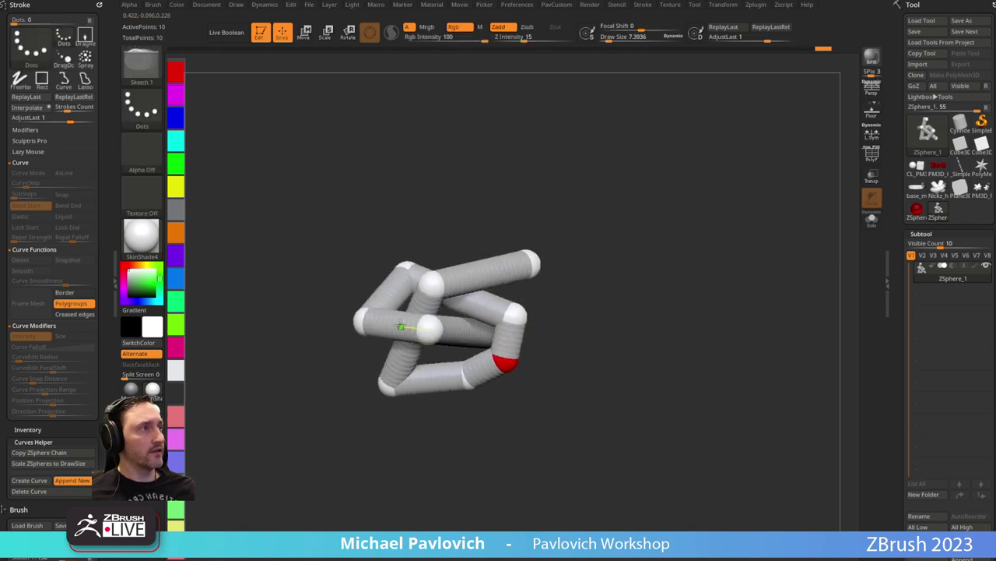
left_click(395, 325)
left_click_drag(389, 359, 493, 286)
key("w")
left_click_drag(404, 327, 383, 319)
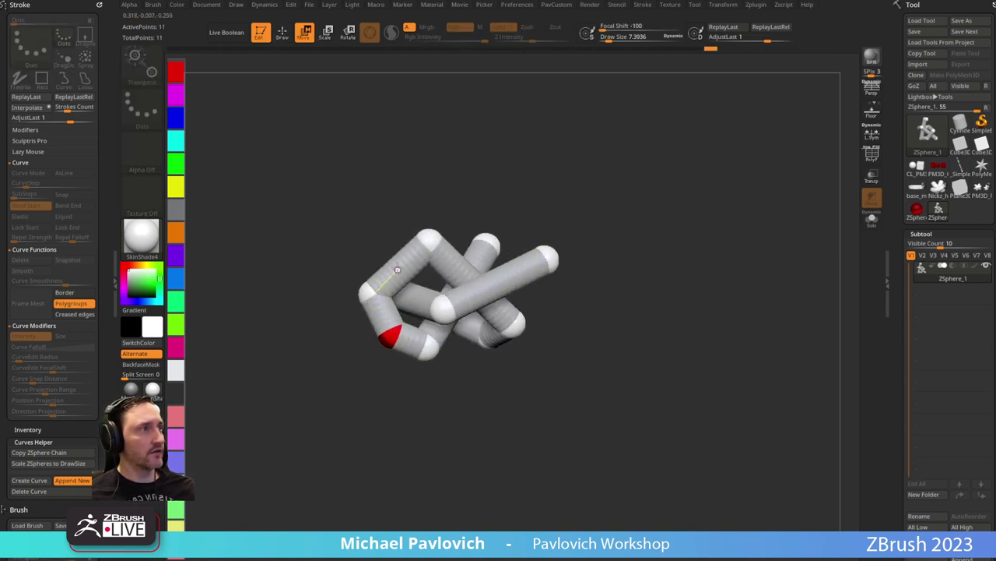
Insert a ZSphere in the next link of the rounded bend, pull it outward, and nudge the adjacent joint inward.
key("q")
left_click(398, 264)
key("w")
left_click_drag(399, 263, 388, 251)
key("ctrl+z")
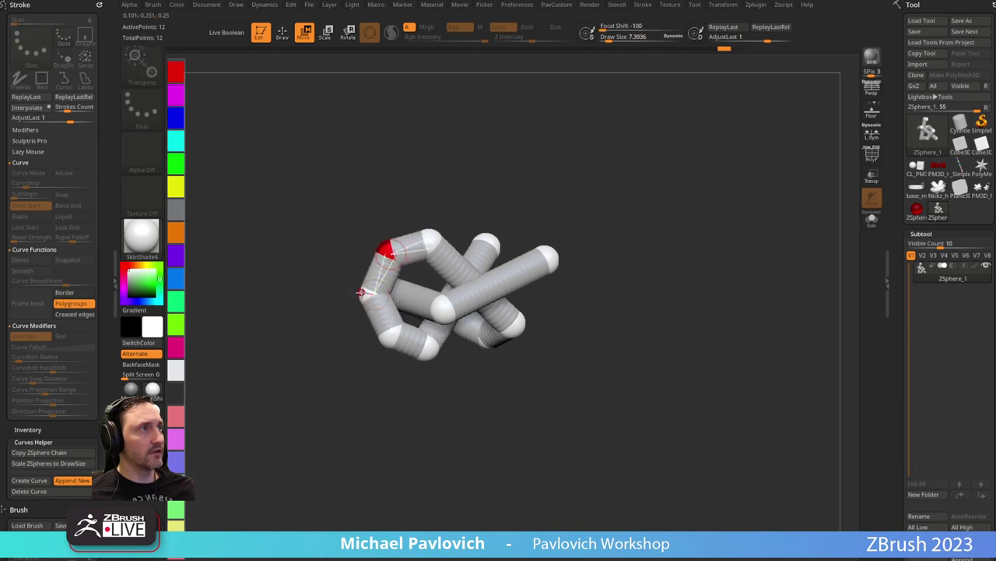
left_click_drag(366, 292, 380, 296)
left_click_drag(388, 251, 394, 257)
mouse_move(647, 243)
left_mouse_down()
mouse_move(639, 183)
mouse_move(647, 173)
left_mouse_up()
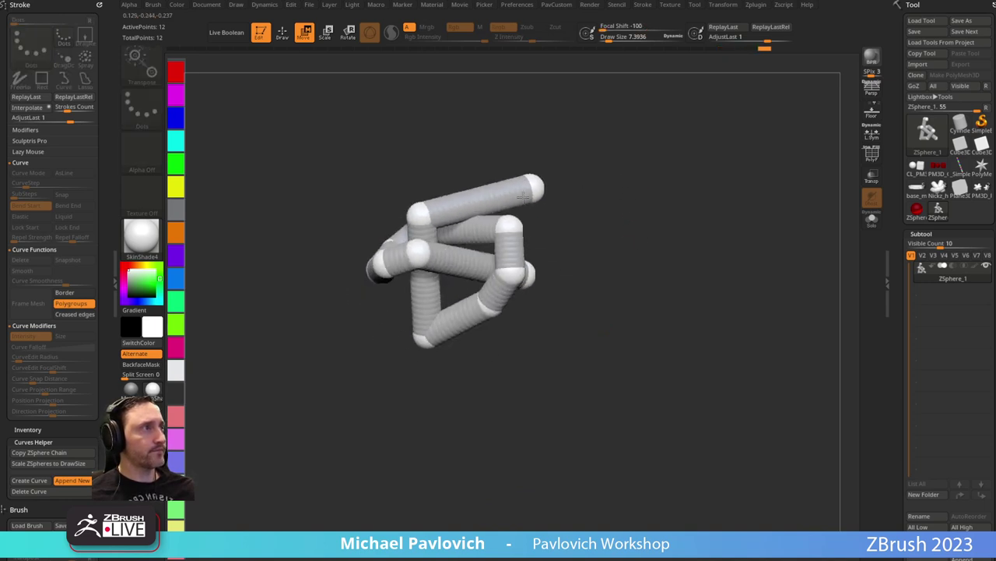
Insert a ZSphere midway along the long upper end link and raise it to bend the strand.
key("q")
left_click(473, 203)
left_click_drag(570, 180, 547, 169)
key("w")
left_click_drag(473, 201, 466, 179)
Insert a ZSphere in the upright link to curve it, and adjust the joints and end of the upper strand.
key("q")
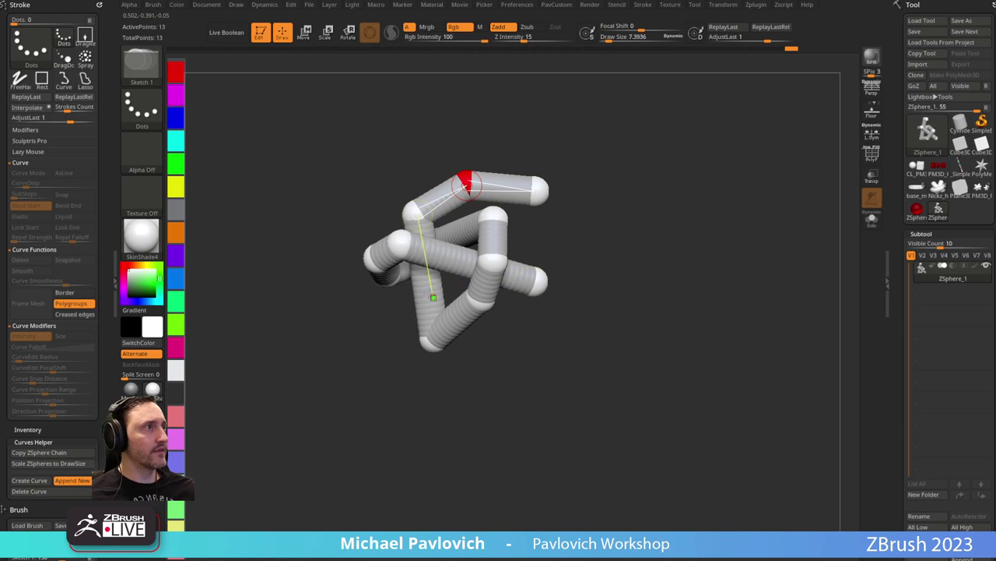
left_click(425, 282)
key("w")
left_click_drag(425, 280, 415, 281)
left_click_drag(414, 211, 421, 214)
left_click_drag(467, 179, 470, 187)
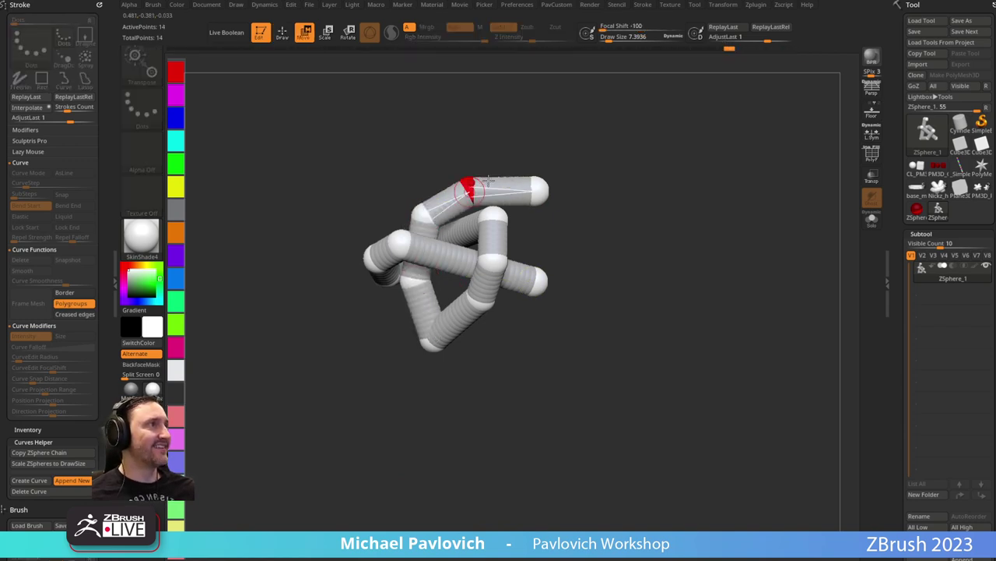
left_click_drag(536, 186, 541, 201)
Insert another ZSphere at the lower part of the knot's loop to round its sharp bend.
left_click_drag(611, 259, 609, 246)
mouse_move(438, 356)
left_mouse_down()
mouse_move(467, 301)
mouse_move(566, 294)
left_mouse_up()
key("q")
left_click(492, 281)
key("w")
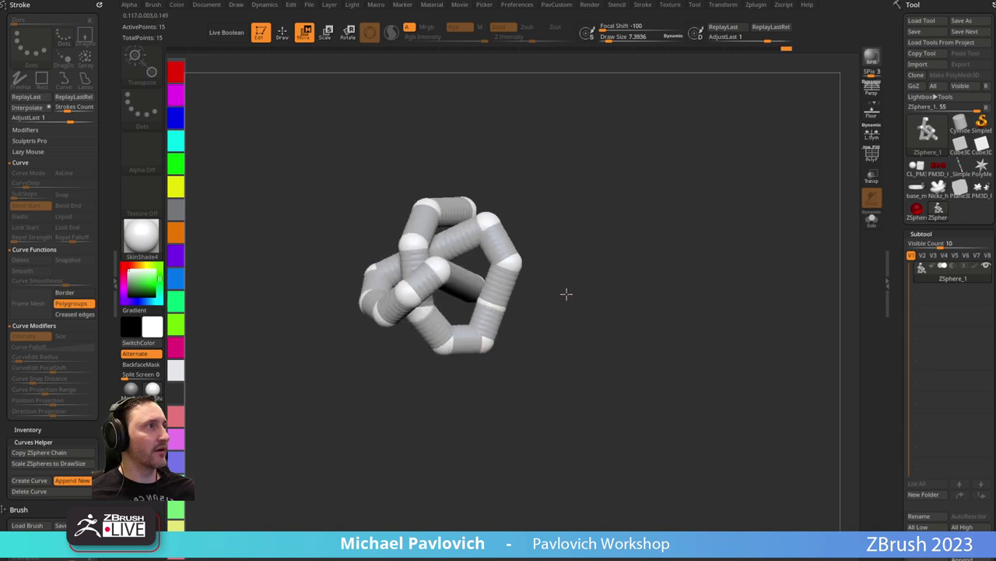
Insert a ZSphere midway along the long end link that passes through the knot's loop.
left_click_drag(502, 306, 520, 312)
left_click_drag(569, 270, 544, 256)
key("q")
left_click(469, 275)
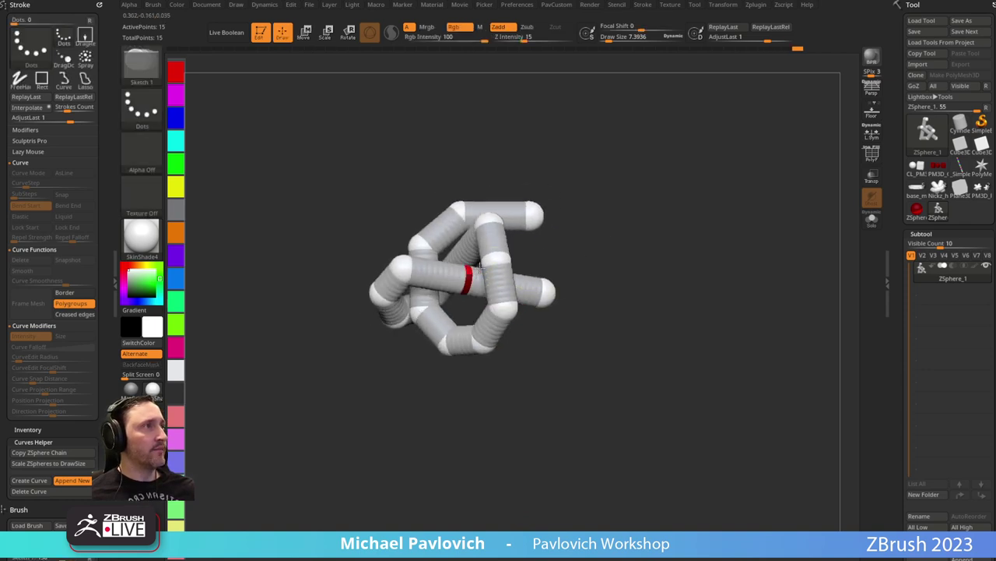
left_click_drag(606, 214, 572, 253)
Move the inserted ZSphere and its neighbouring joints to bend the end strand smoothly through the loop.
key("w")
left_click_drag(517, 326, 527, 313)
left_click_drag(424, 240, 437, 221)
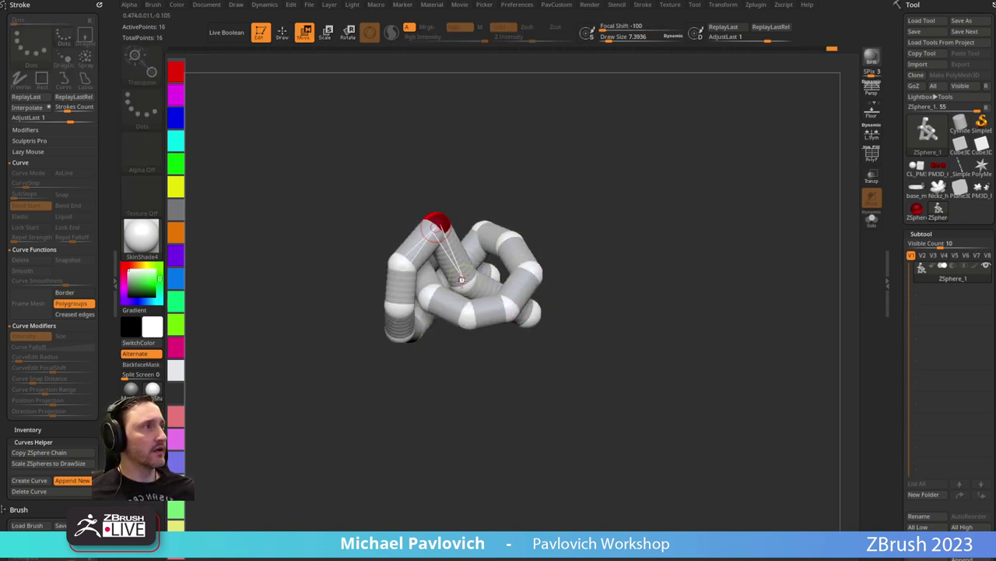
left_click_drag(466, 277, 484, 252)
left_click_drag(532, 316, 514, 345)
left_click_drag(557, 280, 525, 282)
left_click_drag(471, 254, 461, 267)
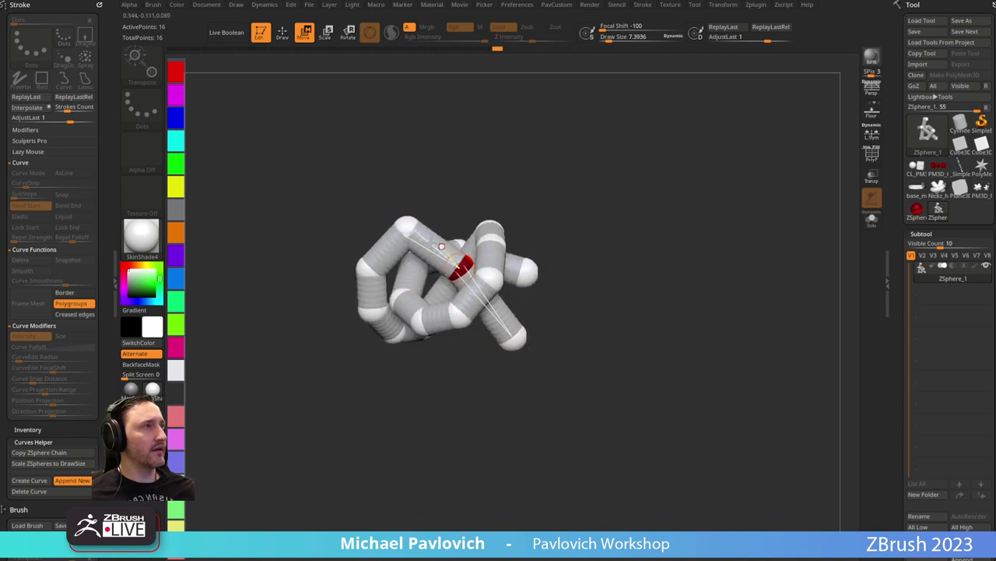
left_click_drag(408, 226, 414, 233)
left_click_drag(576, 231, 626, 256)
Preview the ZSphere knot as an adaptive skin with the polyframe shown.
key("q")
mouse_move(605, 209)
left_mouse_down()
mouse_move(609, 273)
mouse_move(628, 298)
left_mouse_up()
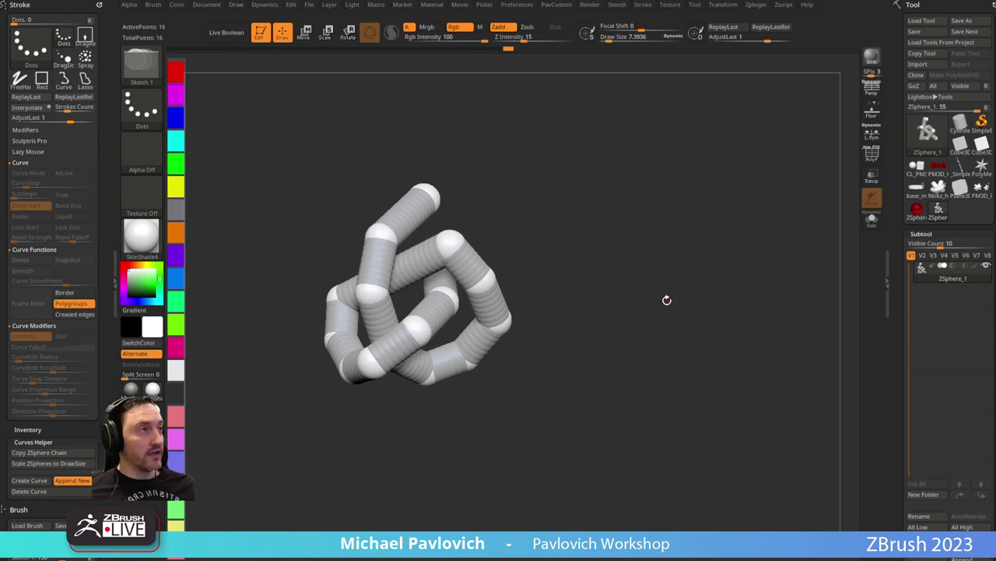
key("a")
left_click(870, 159)
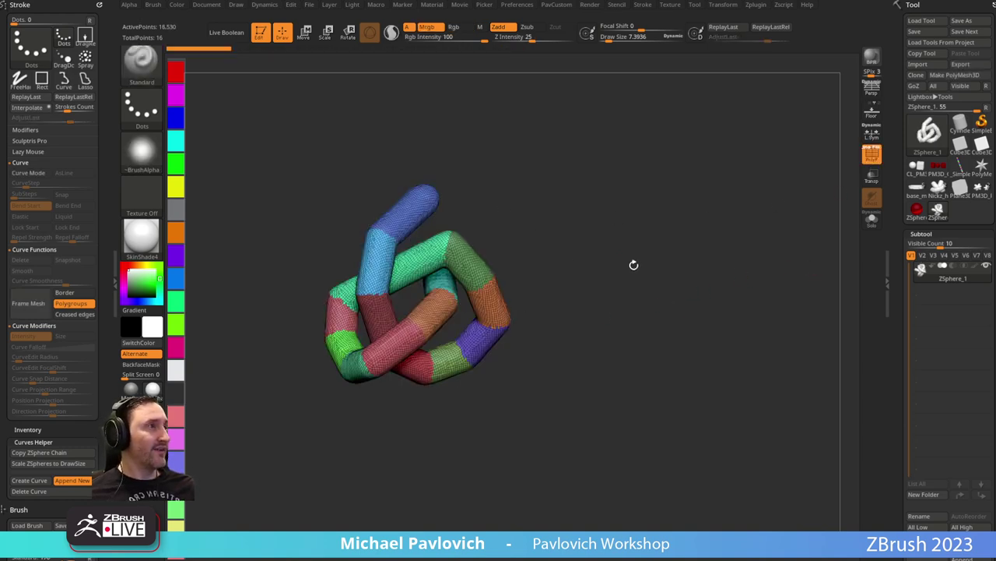
left_click_drag(633, 263, 658, 281)
Set the adaptive skin to DynaMesh Resolution 0 and Density 1, and preview the knot as a low-poly mesh.
scroll(894, 294, "down", 10)
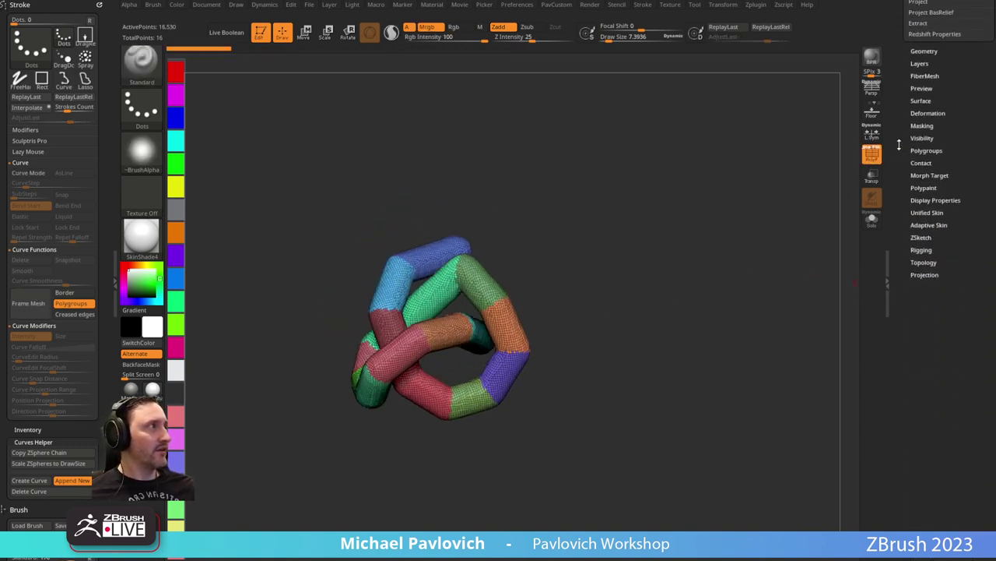
left_click(932, 232)
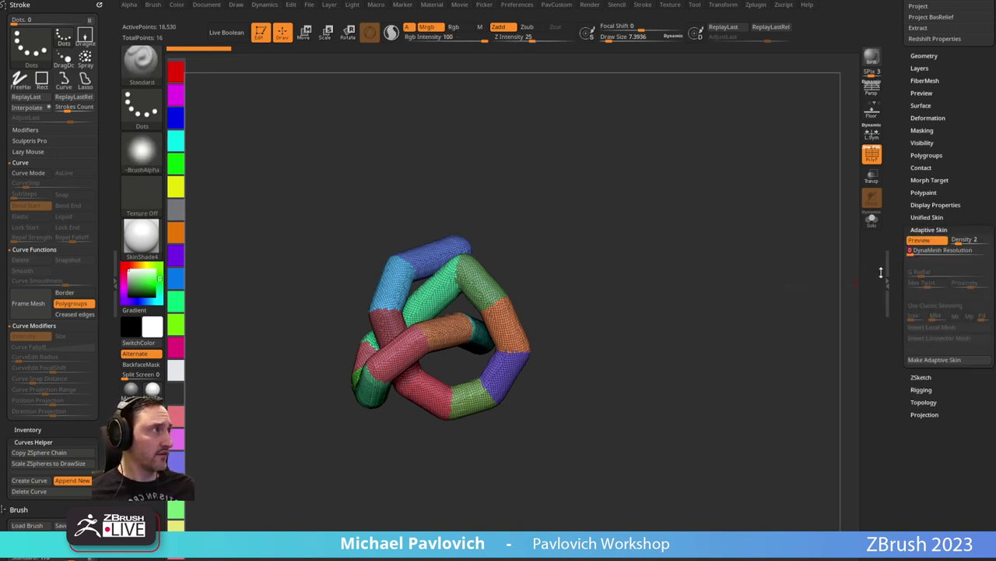
left_click(920, 241)
left_click(920, 240)
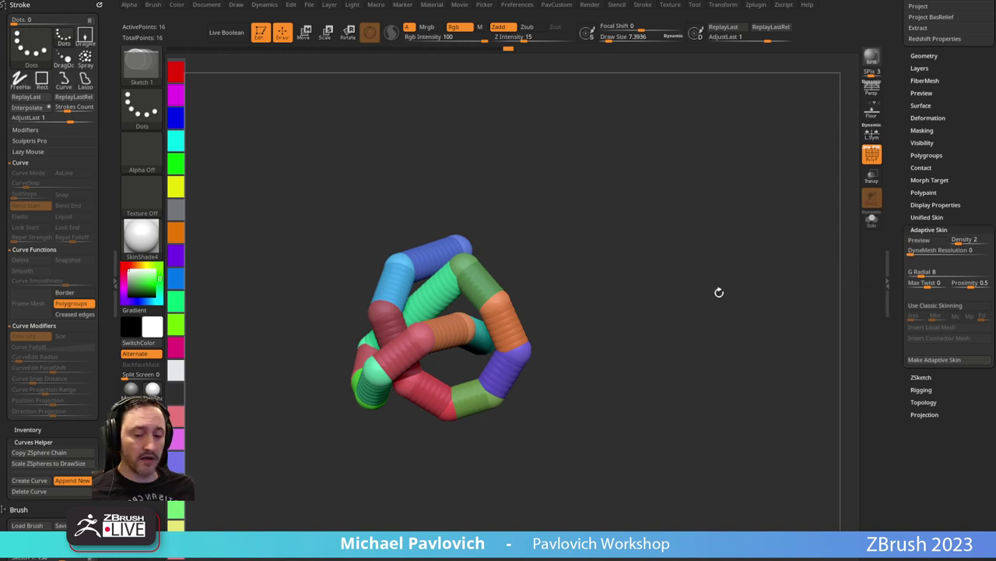
key("a")
key("a")
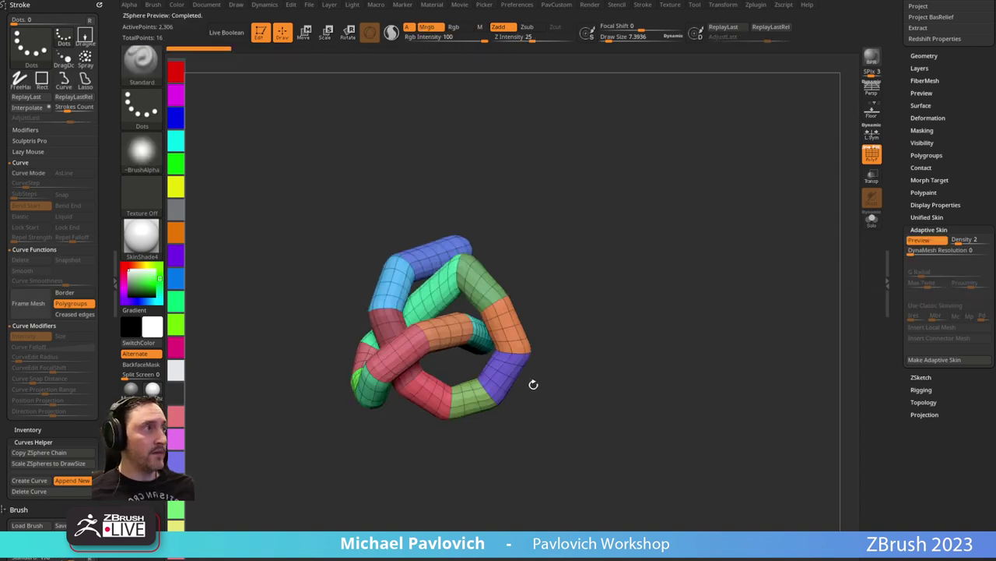
left_click(952, 240)
left_click_drag(574, 343, 649, 312)
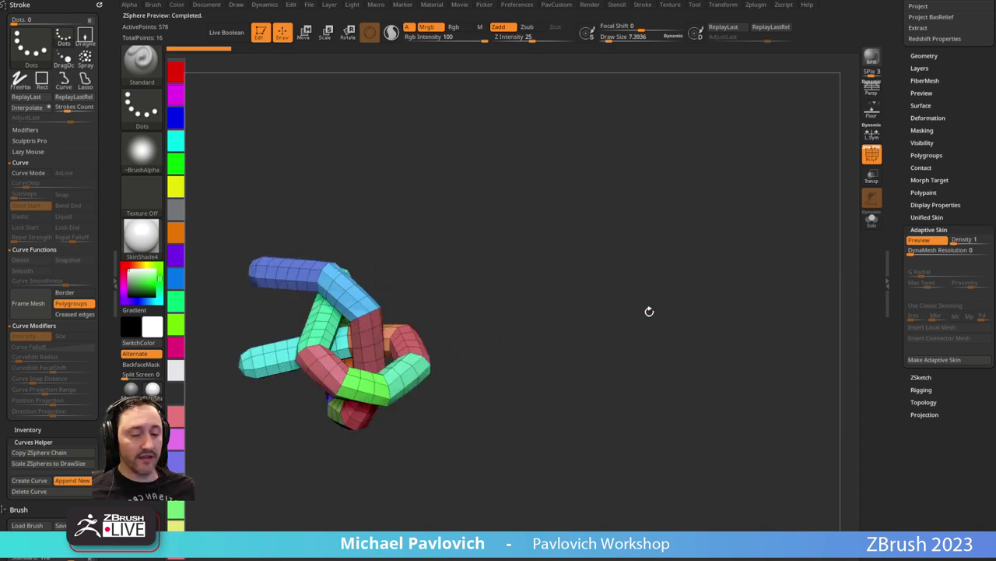
left_click_drag(633, 260, 715, 301)
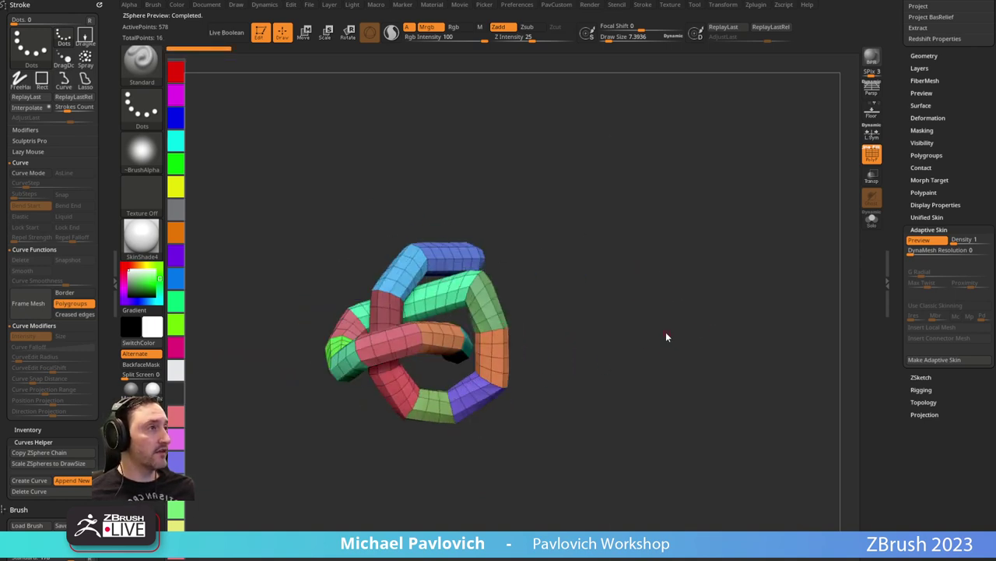
Select the Move brush and reshape the knot's upper end strand on the skin preview.
key("2")
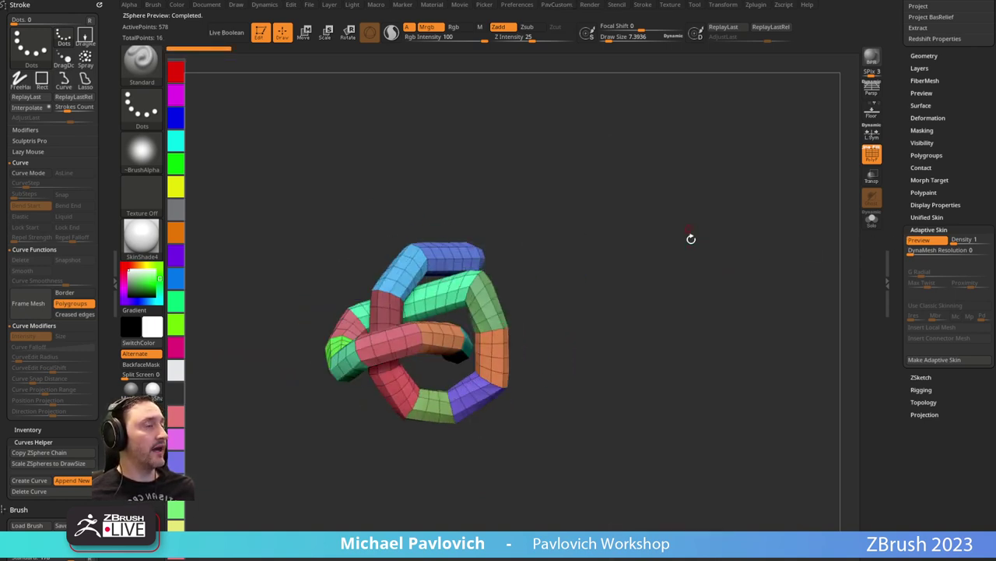
mouse_move(692, 239)
left_mouse_down("alt")
mouse_move(721, 308)
mouse_move(692, 300)
left_mouse_up("alt")
key("s")
left_click(556, 314)
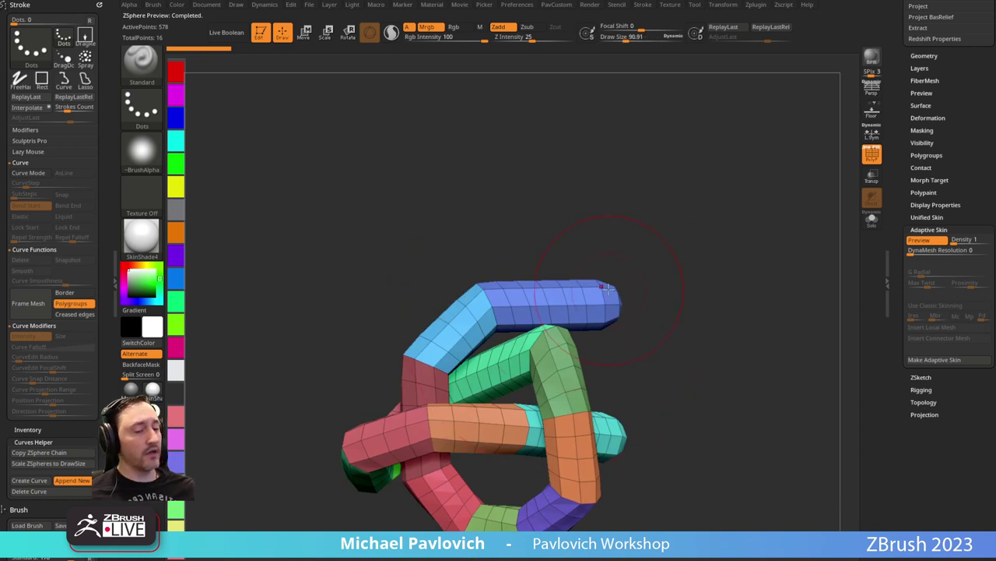
left_click_drag(605, 292, 466, 267)
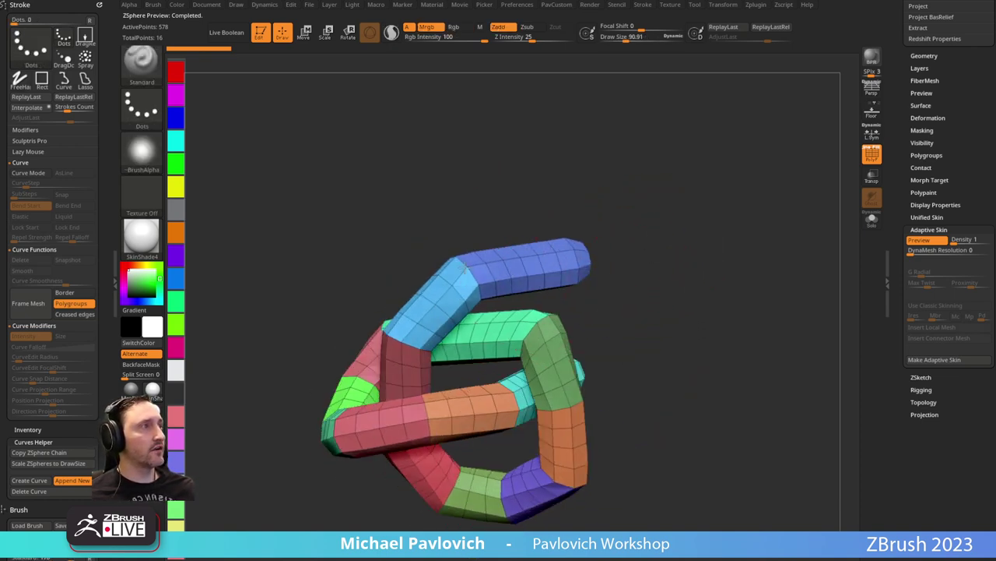
left_click_drag(436, 310, 451, 296)
key("s")
key("b")
key("m")
key("v")
left_click_drag(484, 267, 494, 282)
left_click_drag(545, 240, 555, 253)
mouse_move(744, 272)
left_mouse_down()
mouse_move(685, 273)
mouse_move(601, 245)
mouse_move(636, 290)
left_mouse_up()
key("s")
left_click(677, 275)
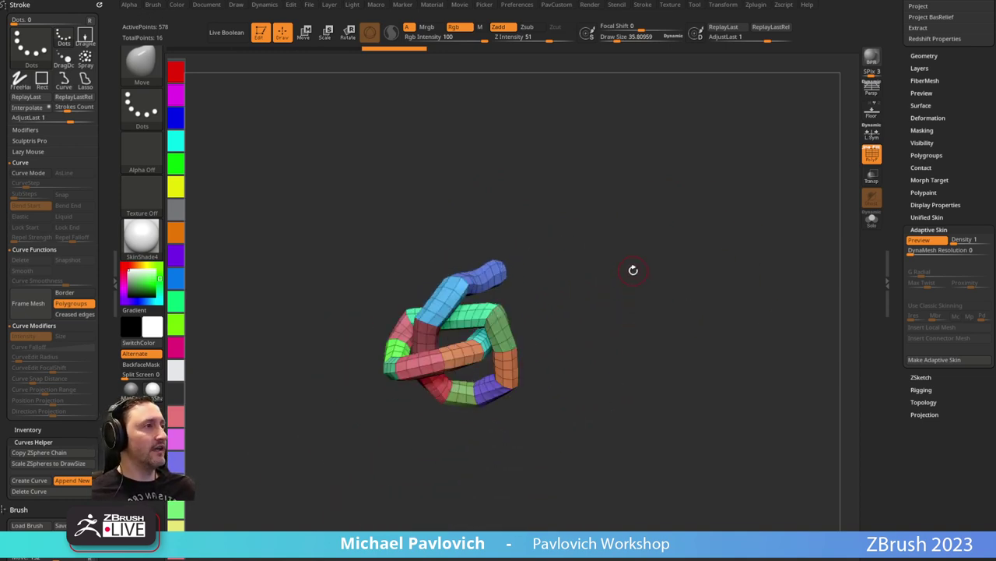
Compare the sculpted skin with the underlying ZSphere chain by switching the adaptive skin preview off and back on.
left_click_drag(752, 181, 782, 171)
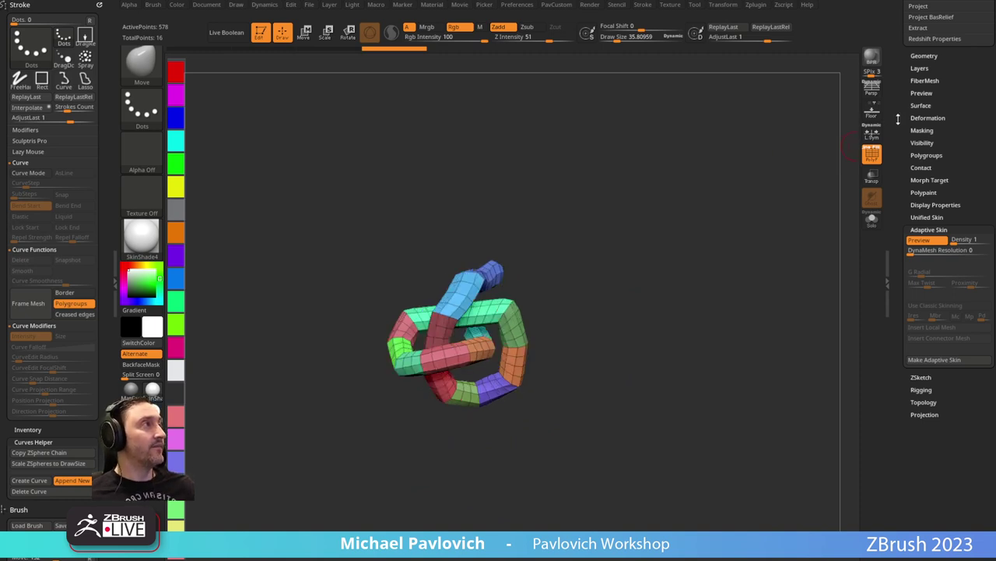
left_click_drag(899, 119, 902, 410)
left_click_drag(747, 296, 691, 306)
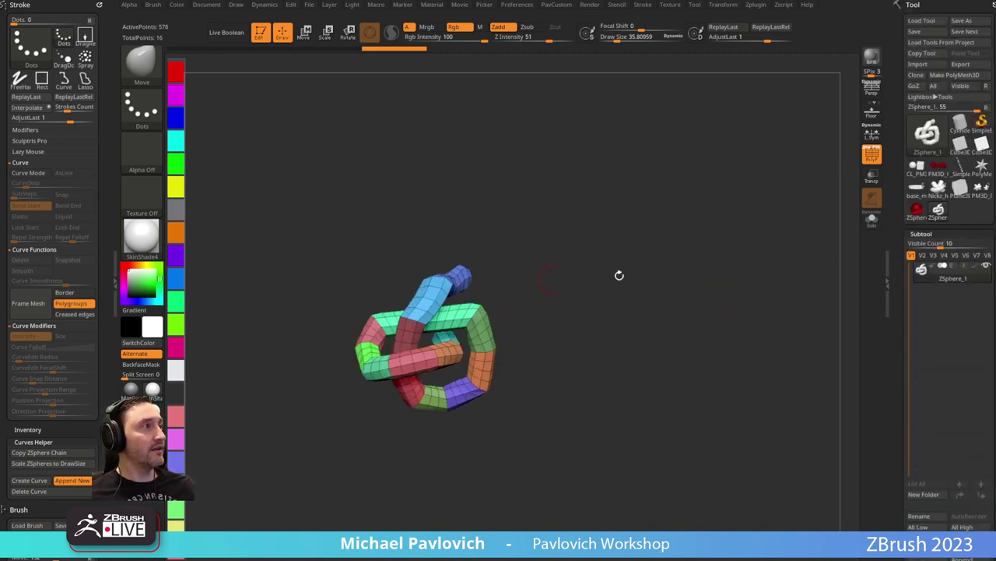
left_click_drag(506, 288, 617, 331)
key("a")
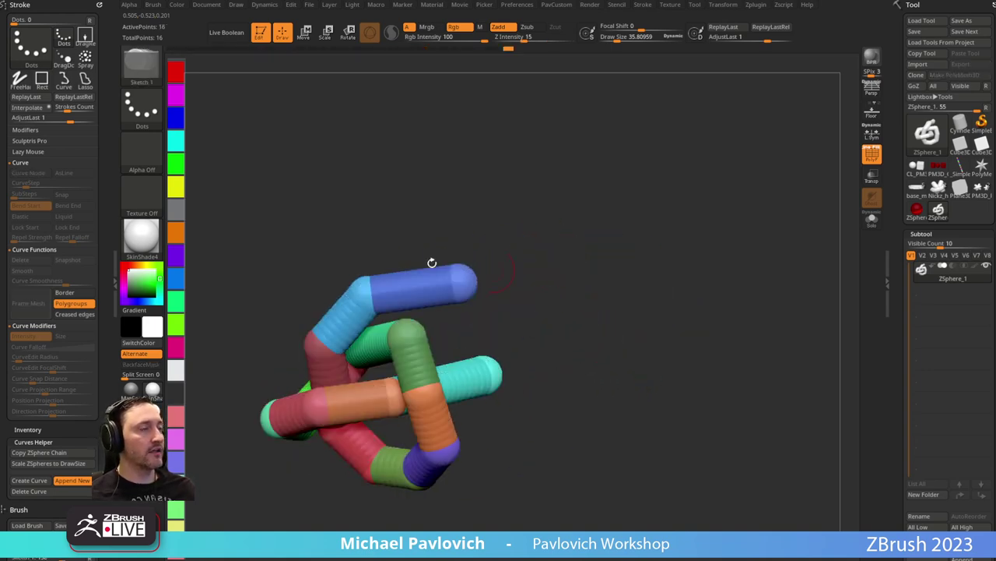
left_click_drag(901, 321, 902, 144)
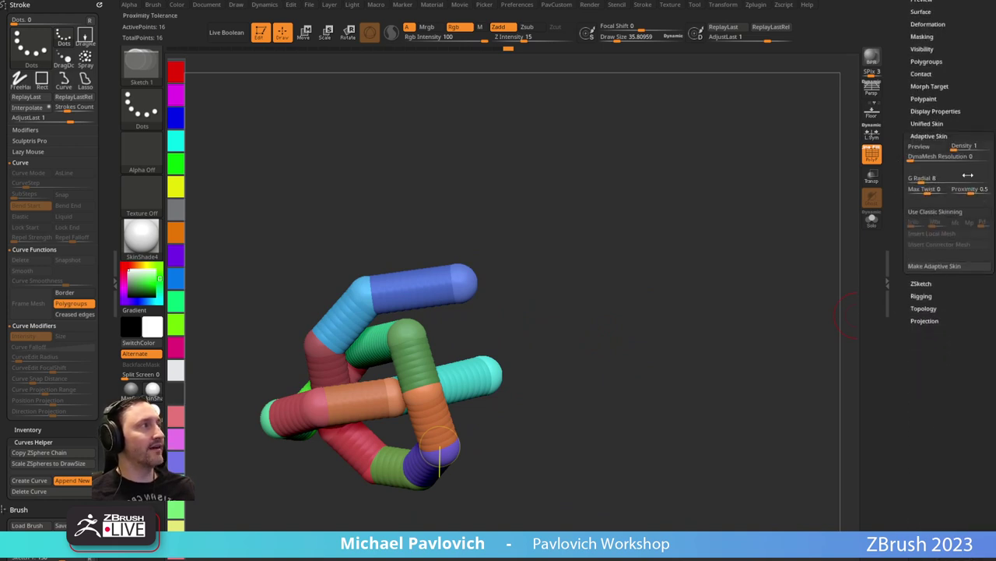
left_click(928, 147)
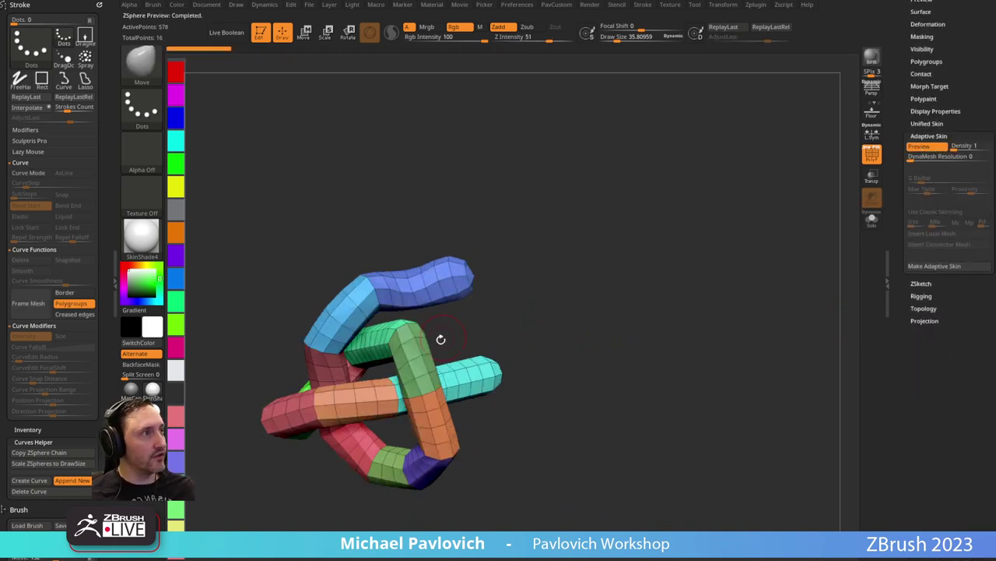
Refine the bend of the upper end strand with the Move brush at a draw size of about 29.
key("s")
left_click_drag(401, 267, 431, 251)
key("s")
left_click_drag(529, 279, 520, 278)
mouse_move(542, 302)
right_mouse_down("ctrl")
mouse_move(545, 282)
mouse_move(562, 302)
right_mouse_up("ctrl")
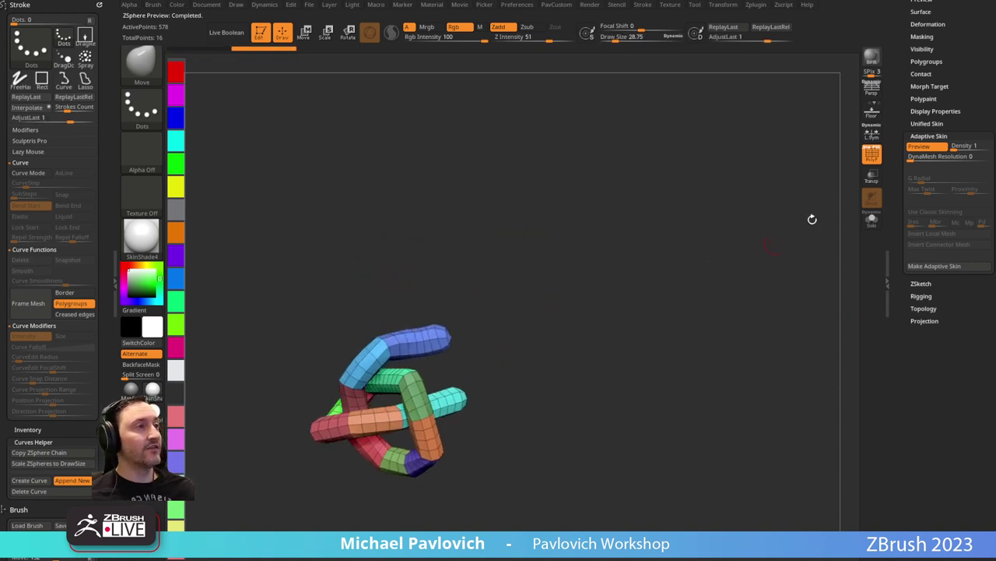
Make an adaptive skin from the knot and append the resulting mesh as a subtool.
left_click(919, 147)
left_click(934, 265)
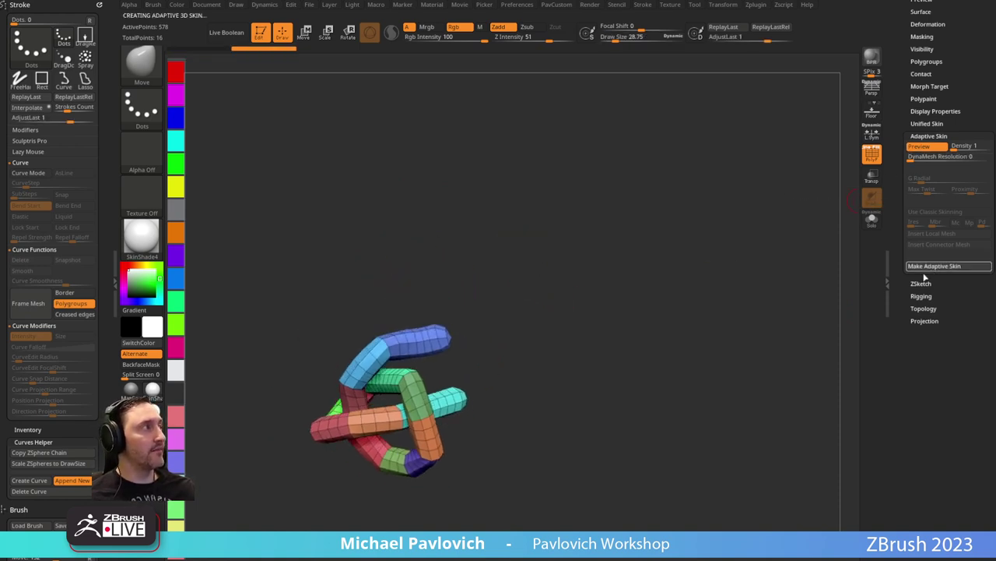
mouse_move(939, 215)
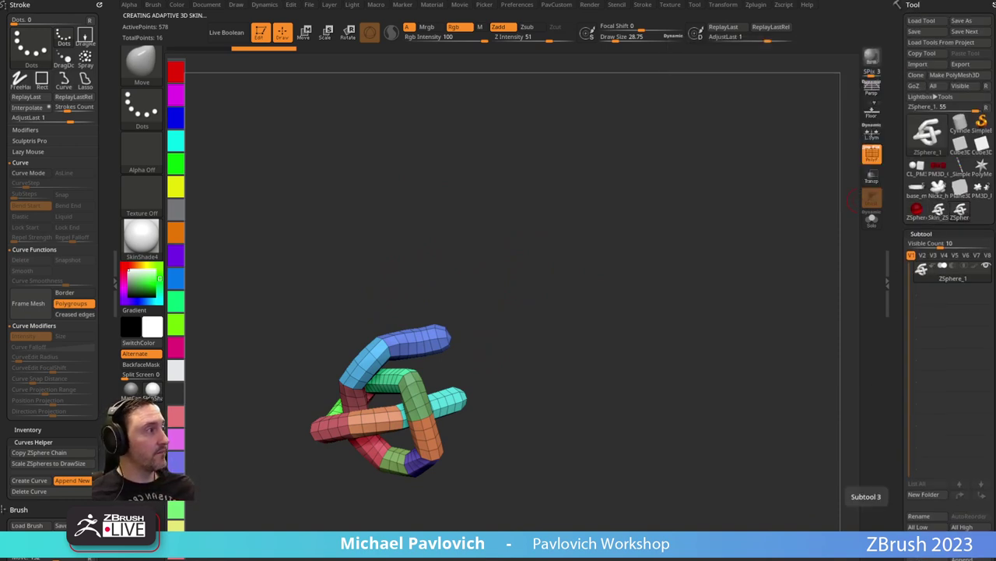
left_click(921, 549)
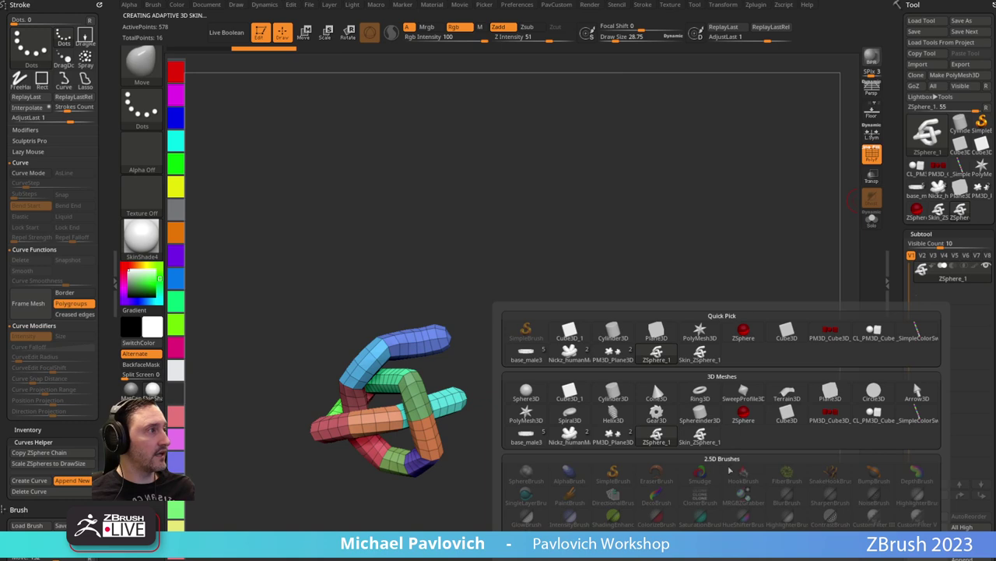
left_click(699, 437)
Delete the original ZSphere_1 subtool, keeping the skinned knot mesh.
left_click(953, 277)
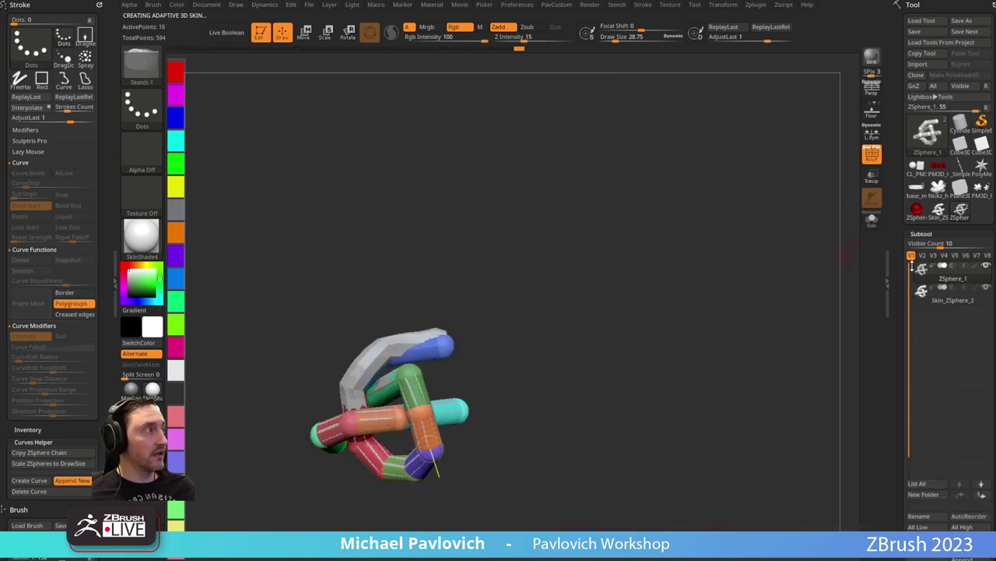
left_click_drag(900, 300, 899, 278)
left_click(924, 558)
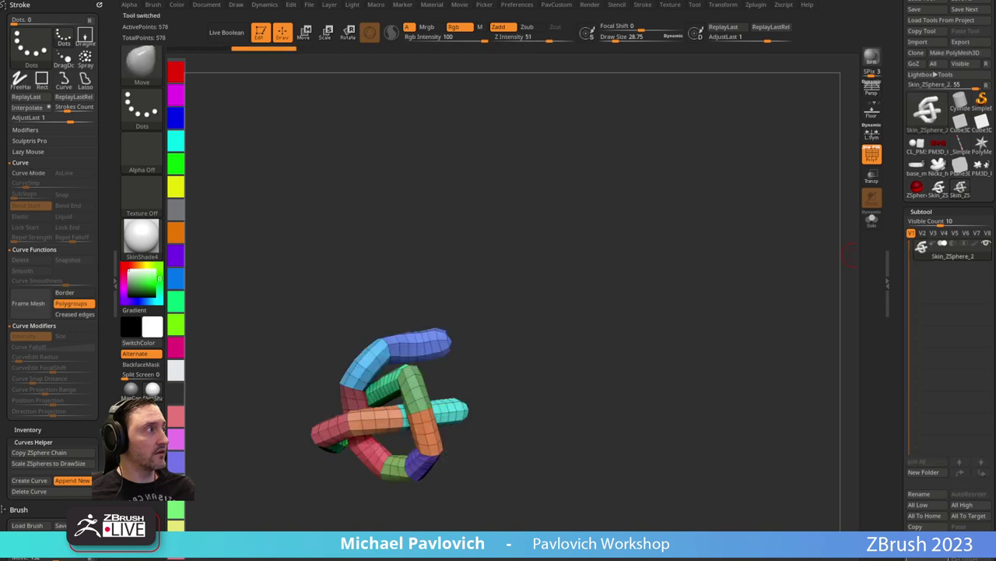
Hide the closed end caps of both strands with lasso selections and delete the hidden polygons to open the ends.
mouse_move(547, 223)
left_mouse_down("alt")
mouse_move(585, 180)
mouse_move(599, 273)
mouse_move(548, 268)
mouse_move(601, 282)
mouse_move(649, 252)
mouse_move(661, 264)
mouse_move(638, 303)
mouse_move(602, 273)
left_mouse_up("alt")
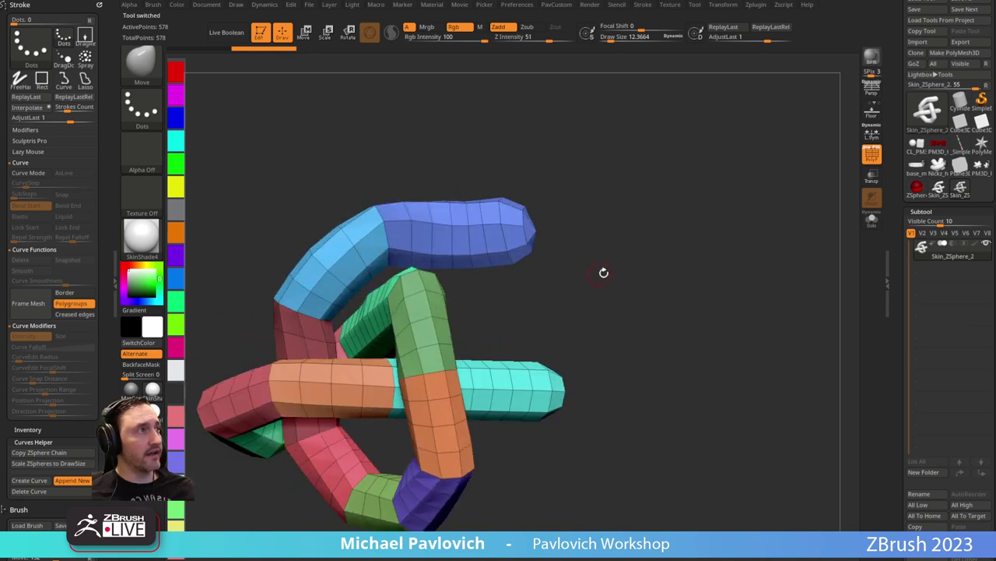
key("ctrl+shift")
left_click_drag(539, 195, 565, 199)
left_click_drag(562, 277, 535, 191, "ctrl+alt+shift")
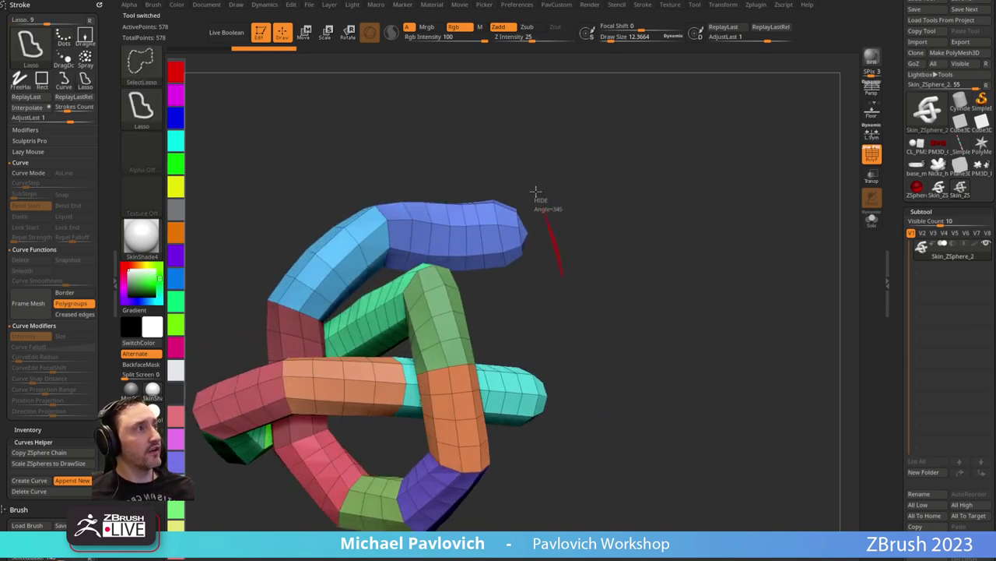
left_click_drag(509, 226, 507, 222, "ctrl+shift")
mouse_move(652, 307)
left_mouse_down()
mouse_move(625, 249)
mouse_move(652, 267)
mouse_move(632, 275)
left_mouse_up()
left_click_drag(620, 361, 597, 262, "ctrl+shift")
left_click_drag(670, 246, 680, 223)
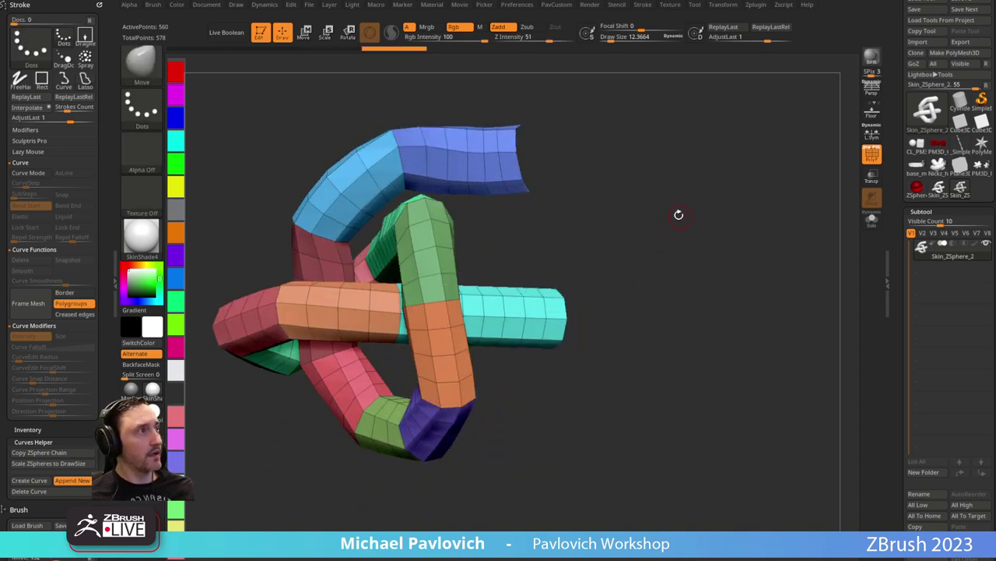
key("space")
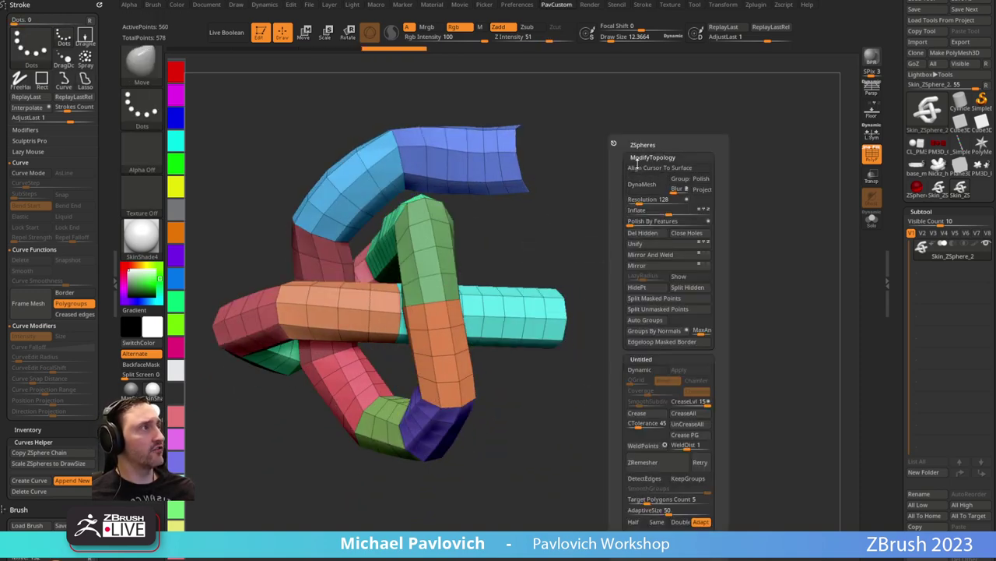
left_click(645, 235)
Merge the mesh into one polygroup, and give one lengthwise polyloop its own group with ZModeler's PolyGroup edge action.
mouse_move(640, 199)
left_mouse_down("alt")
mouse_move(642, 225)
mouse_move(739, 238)
mouse_move(667, 216)
mouse_move(678, 187)
mouse_move(692, 227)
left_mouse_up("alt")
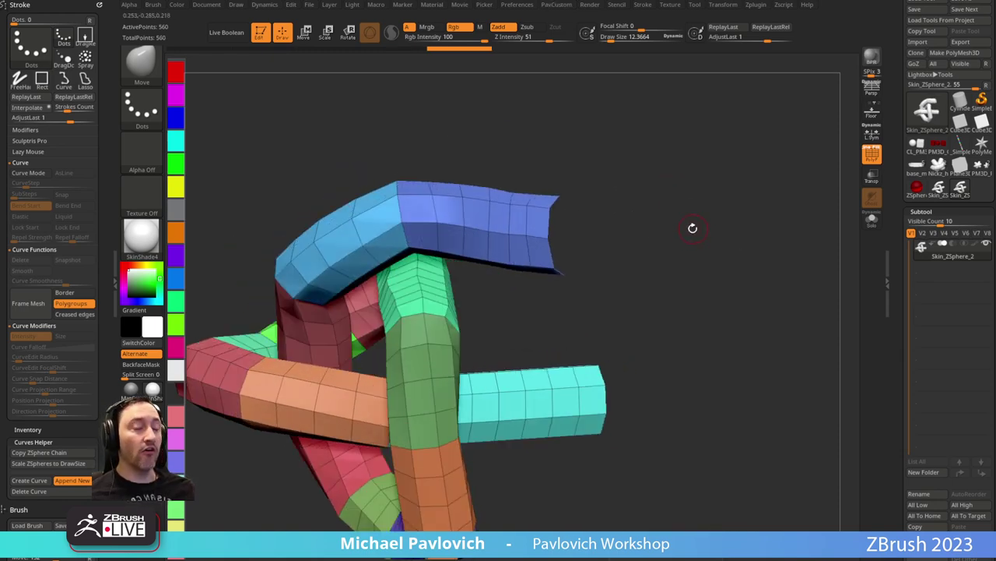
key("ctrl+w")
key("b")
key("z")
key("m")
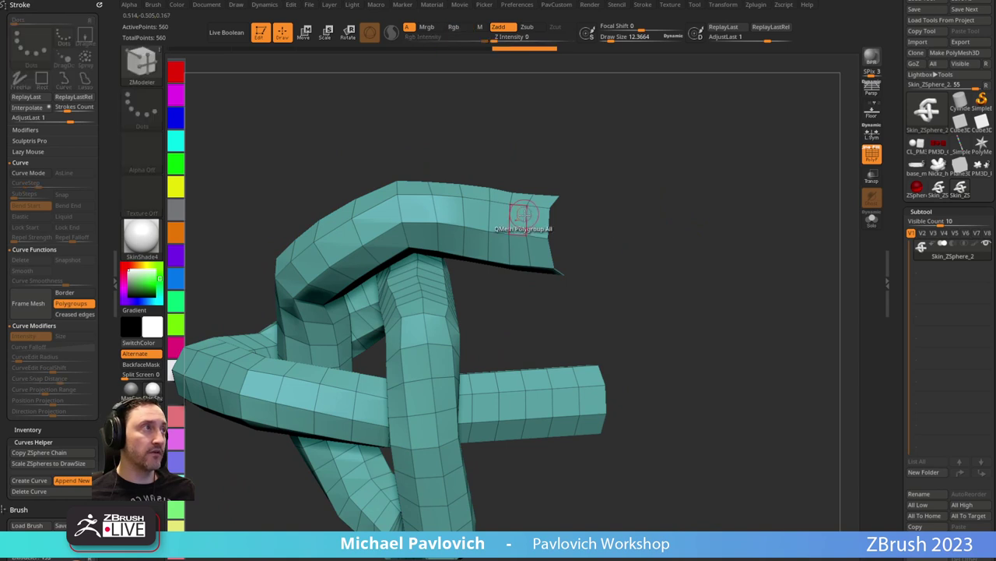
key("space")
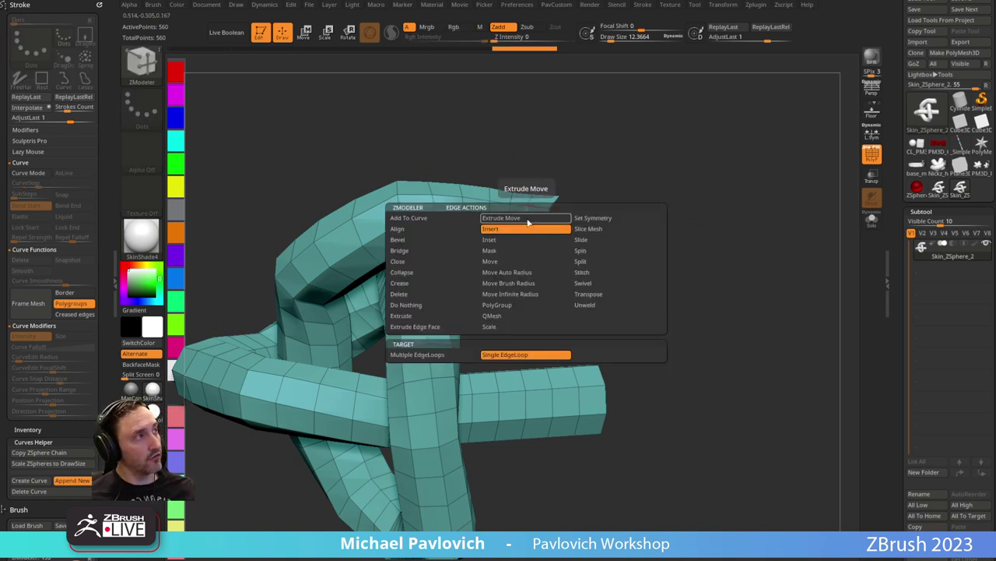
left_click(499, 304)
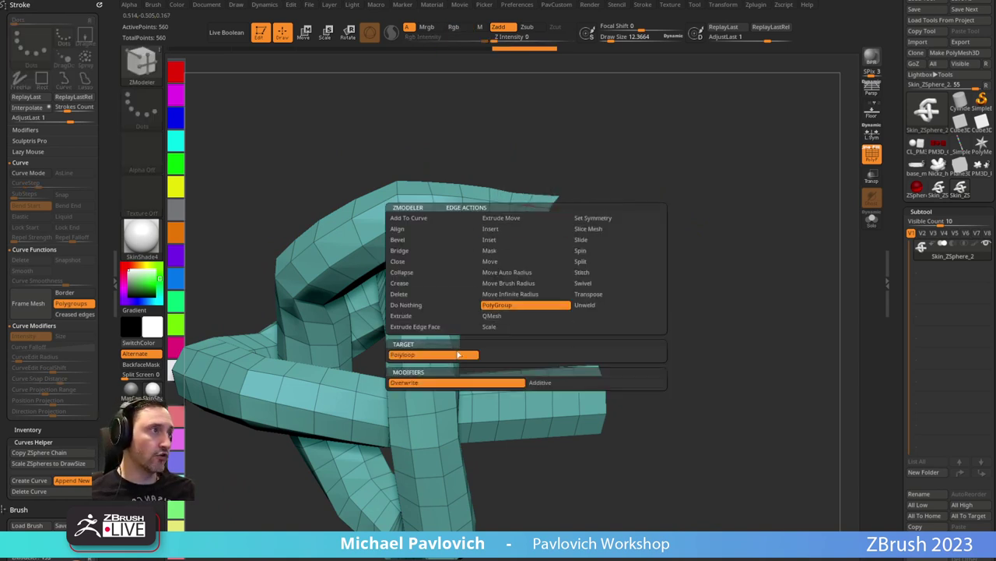
left_click(526, 220)
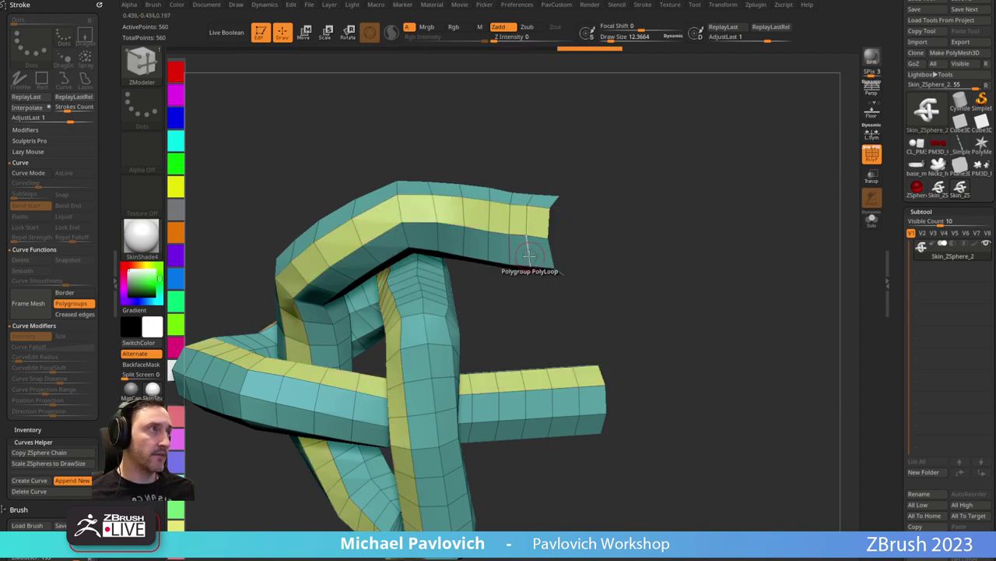
Give the adjacent lengthwise polyloop its own polygroup, isolate these two coloured strips, and delete the hidden polygons.
left_click(526, 248)
key("ctrl+shift")
left_click(526, 235, "ctrl+shift")
key("2")
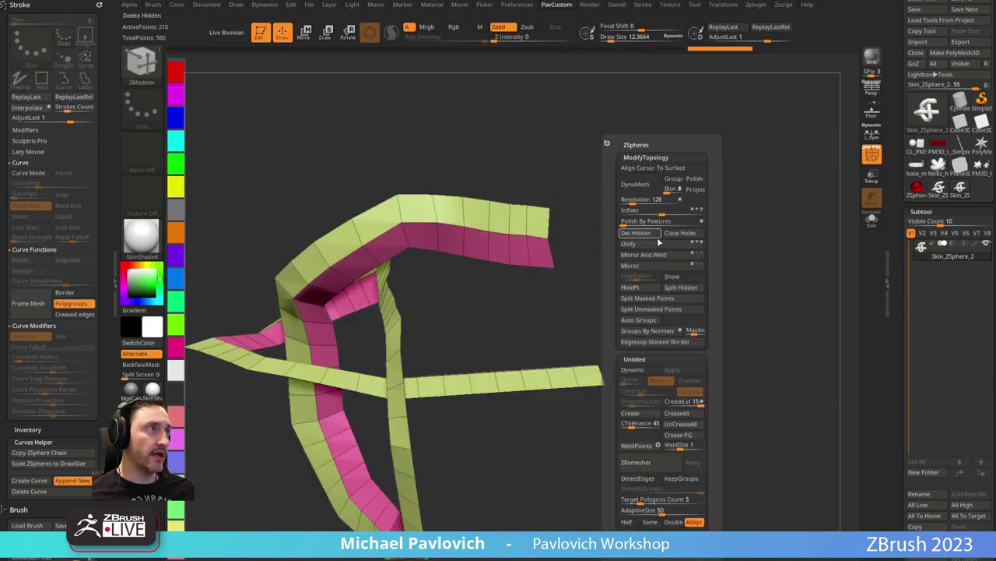
left_click(636, 236)
left_click_drag(595, 292, 668, 239, "alt")
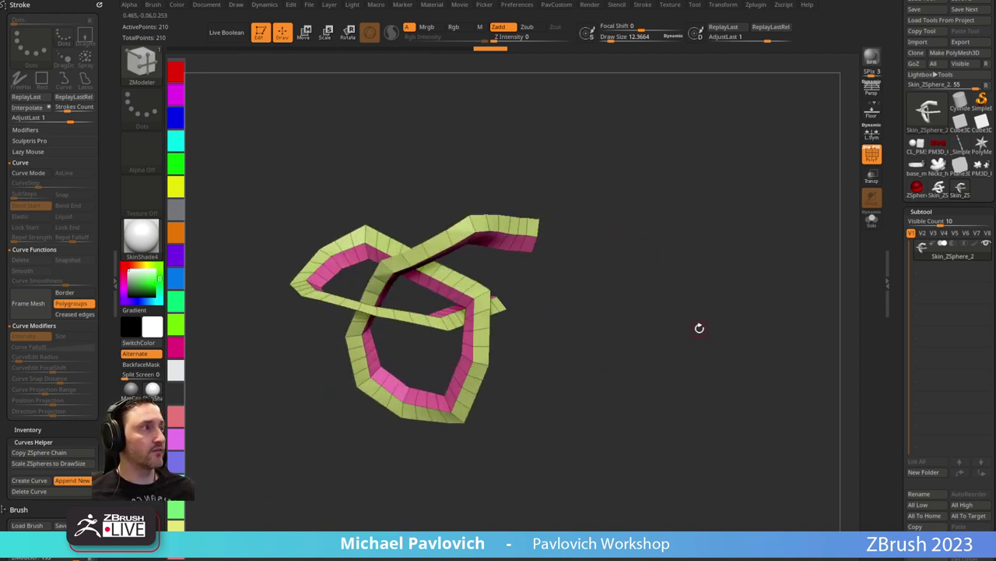
Smooth the two strips with repeated Polish By Features, and frame the mesh by polygroups to create a curve along their shared border.
key("2")
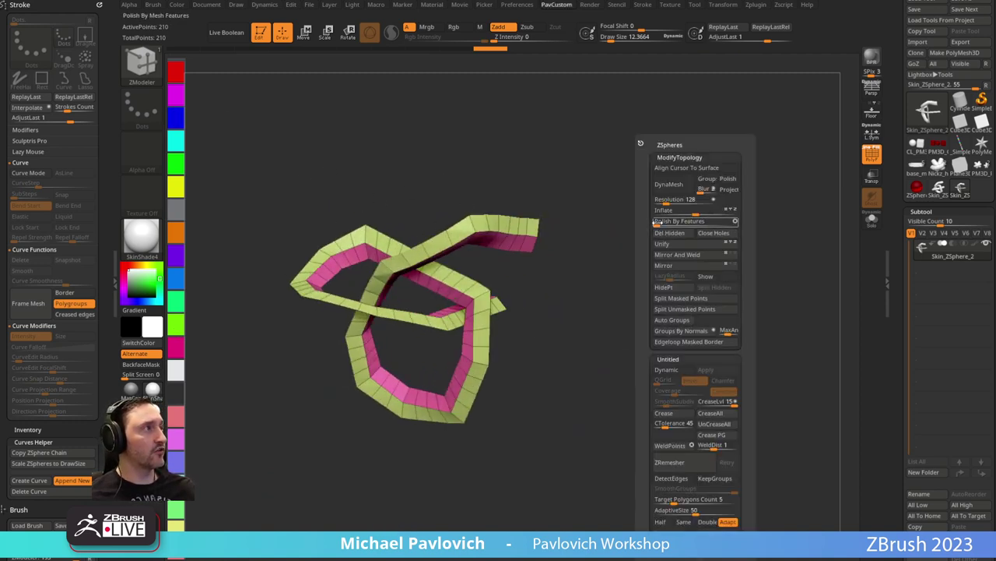
left_click(660, 223)
left_click(660, 223)
left_click(661, 223)
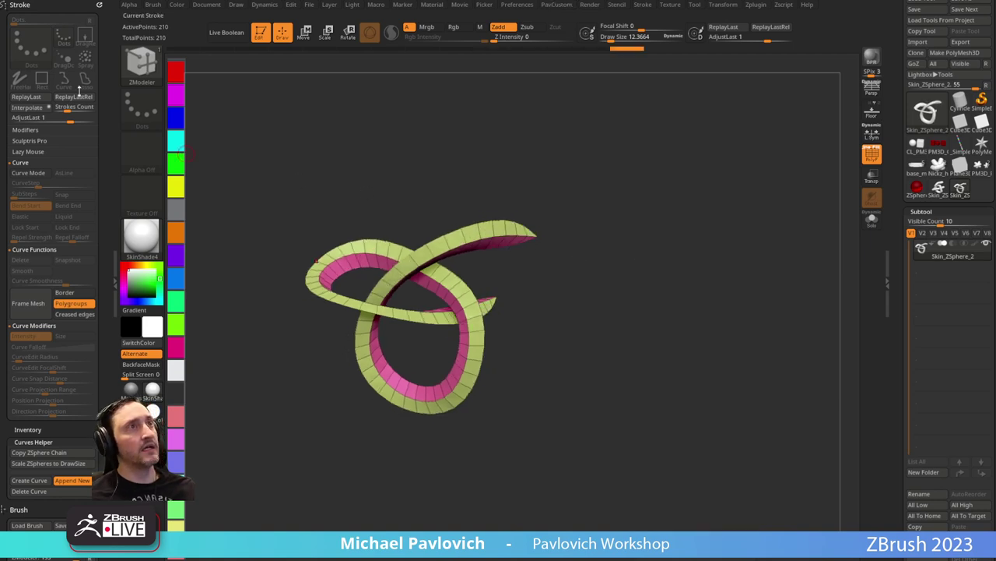
left_click(36, 313)
Choose the CurveTube brush and generate a thin tube along the framed knot curve.
key("b")
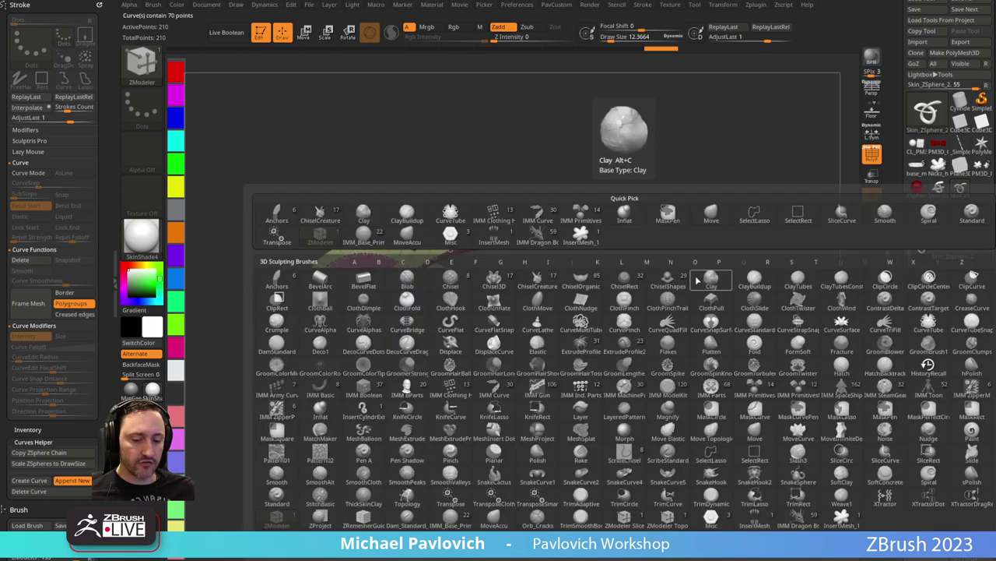
key("c")
left_click(877, 318)
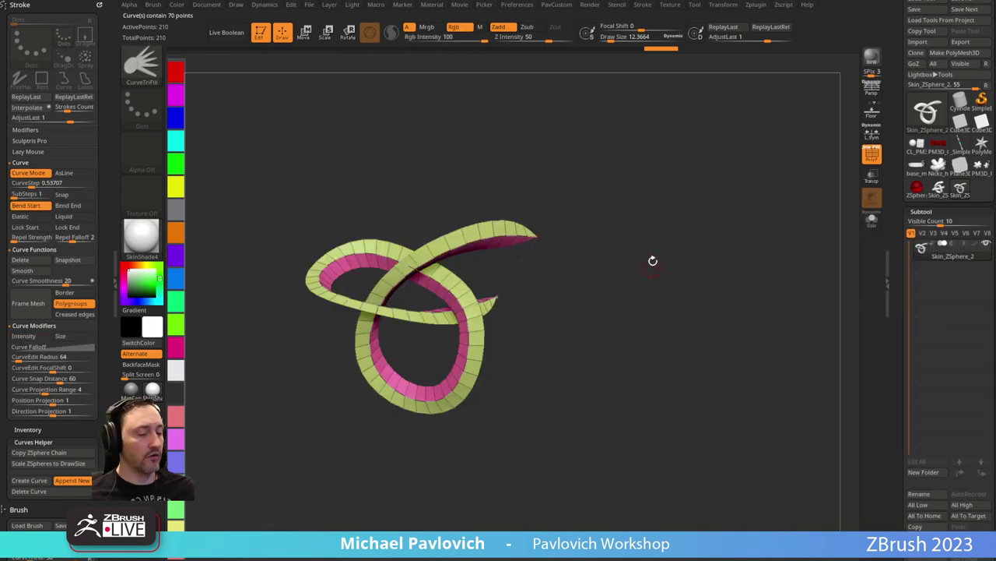
key("b")
key("c")
left_click(971, 326)
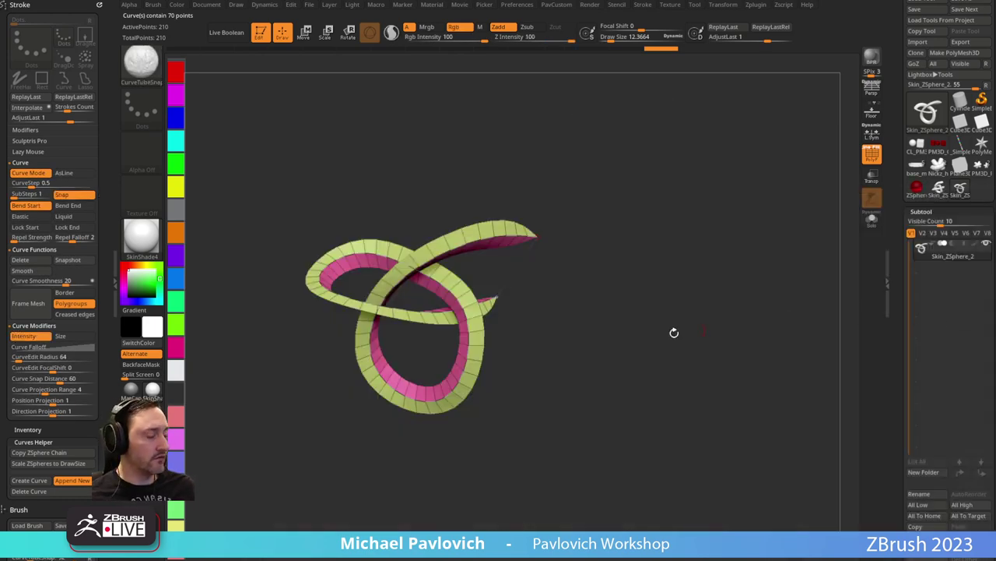
key("b")
key("c")
left_click(929, 324)
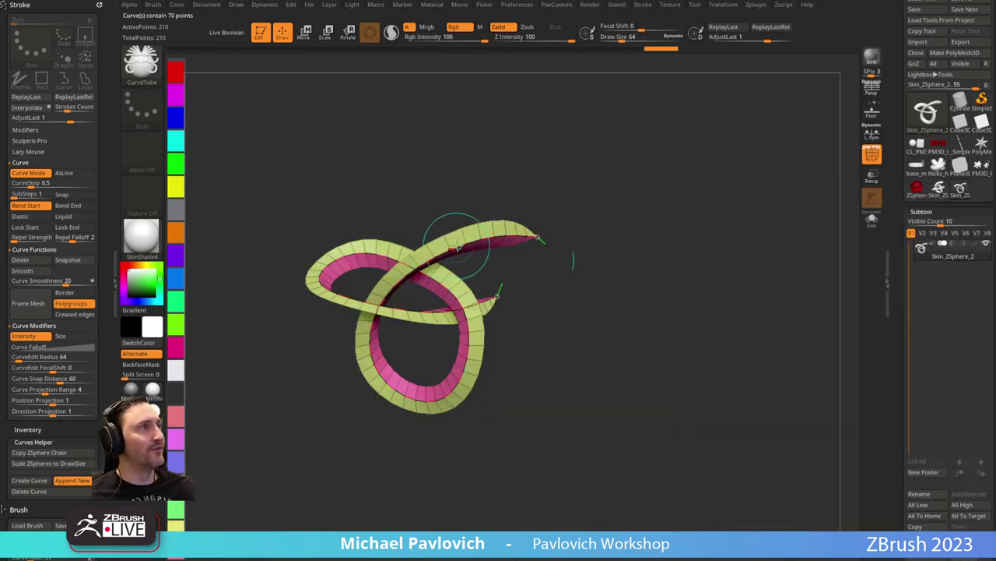
left_click(522, 285)
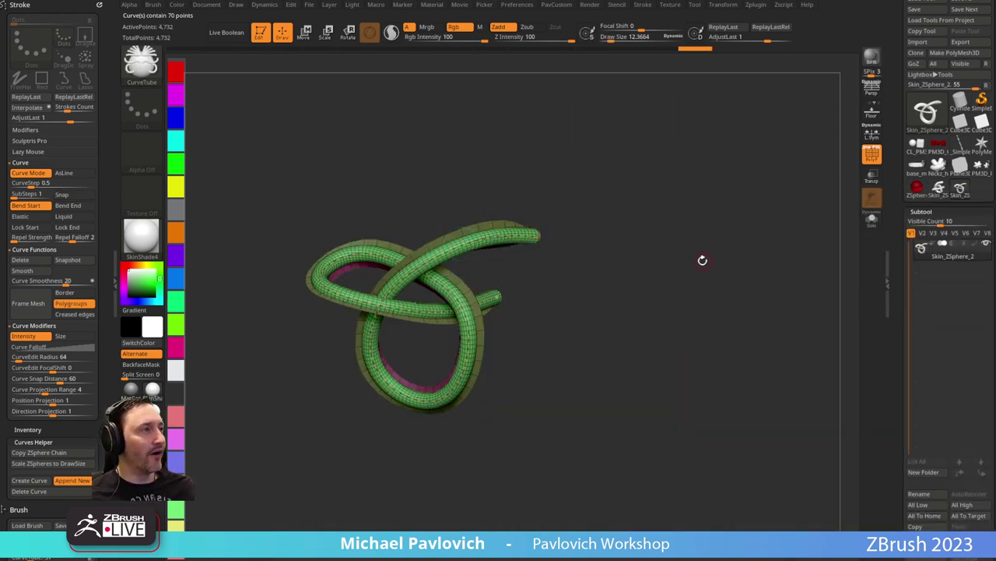
Replace the tube with the Chain with Base mesh from the IMM Curve brush along the knot curve.
key("b")
key("c")
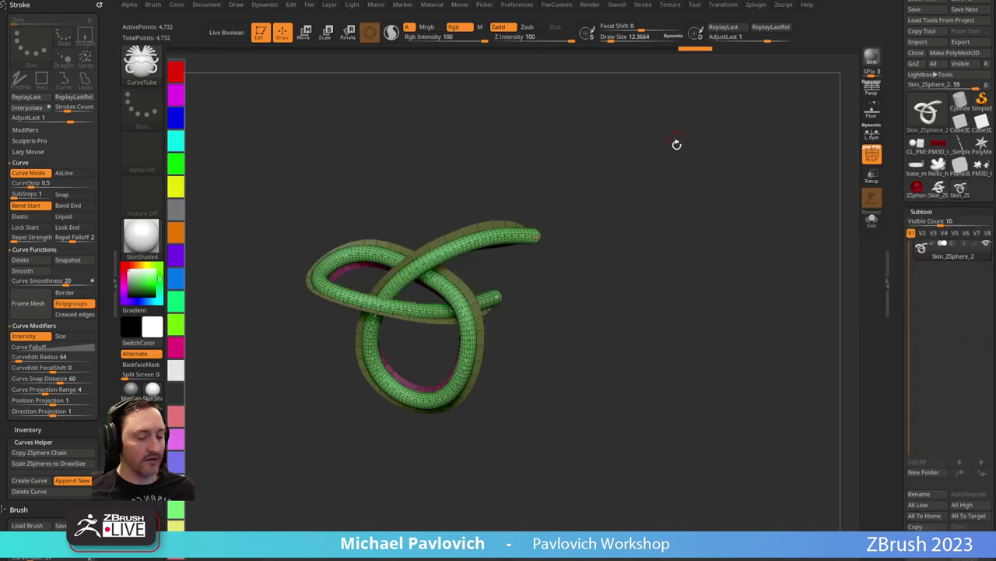
key("b")
key("i")
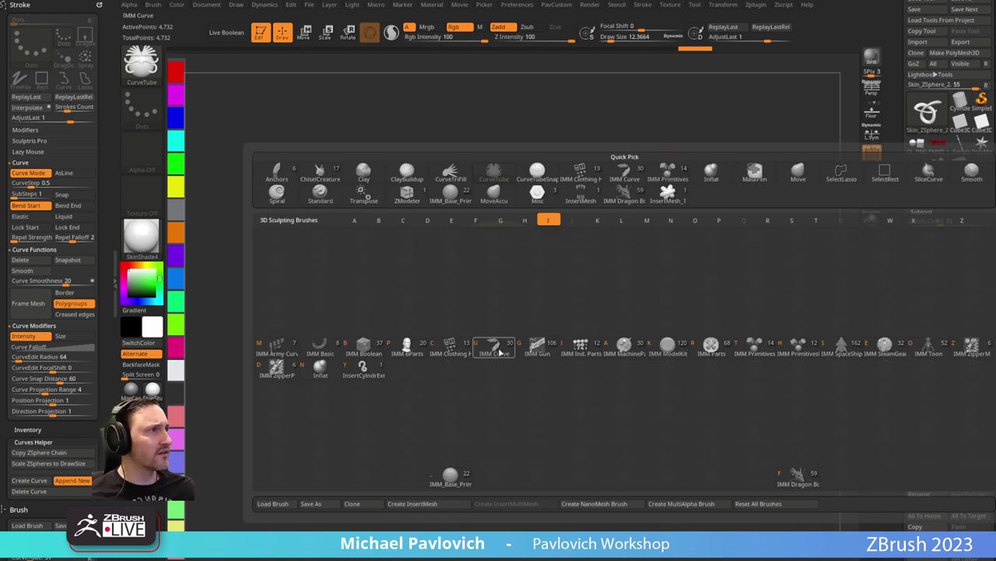
left_click(499, 349)
key("m")
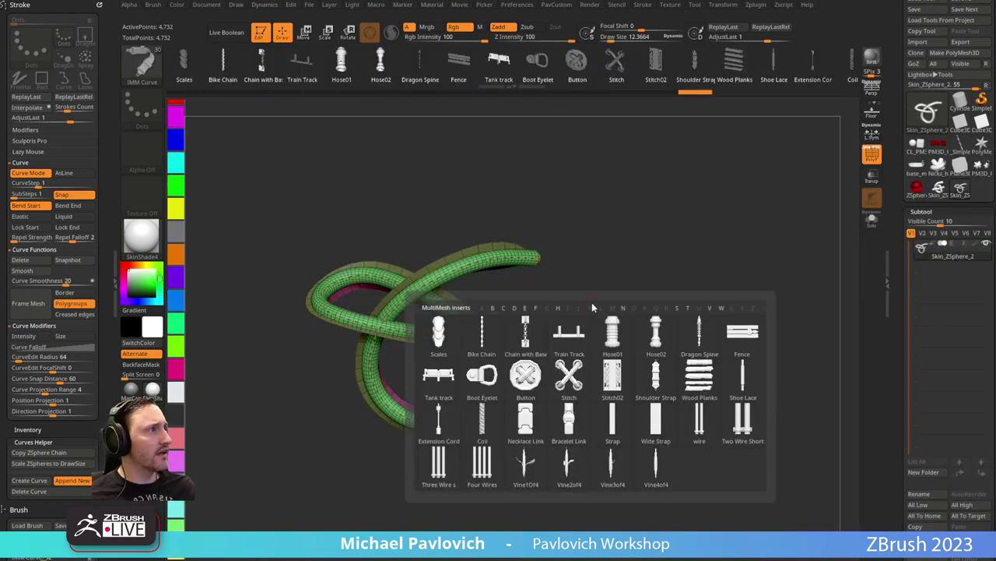
left_click(526, 333)
left_click(478, 266)
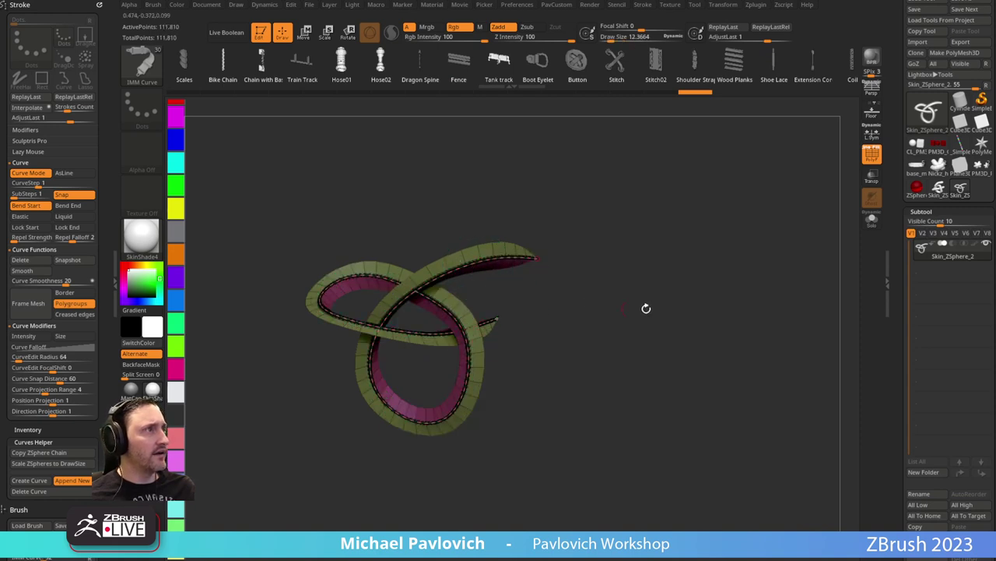
Enlarge the chain along the knot curve, updating it at draw sizes of about 41 and 65.
left_click_drag(645, 307, 654, 318)
key("s")
left_click(534, 280)
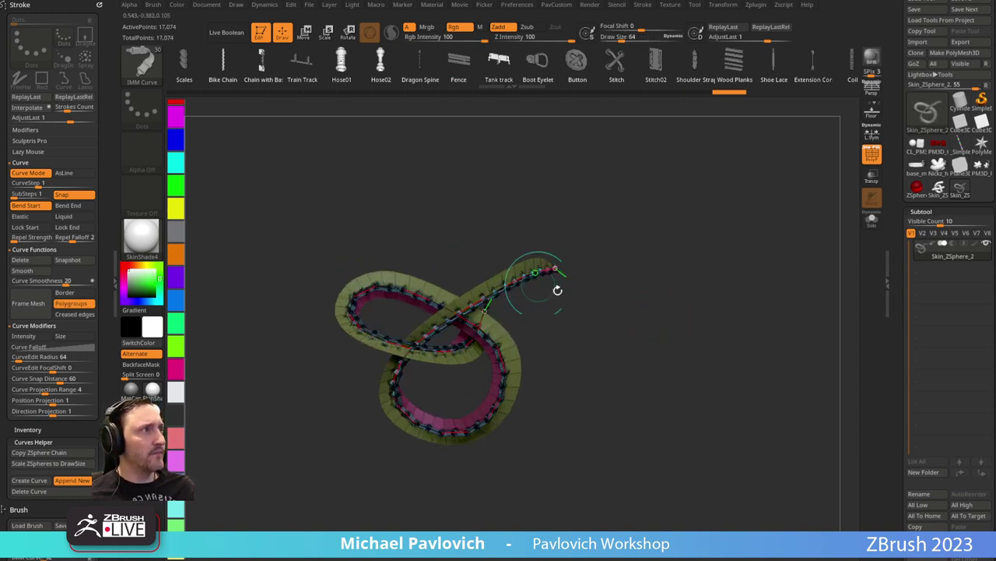
left_click_drag(565, 292, 662, 326)
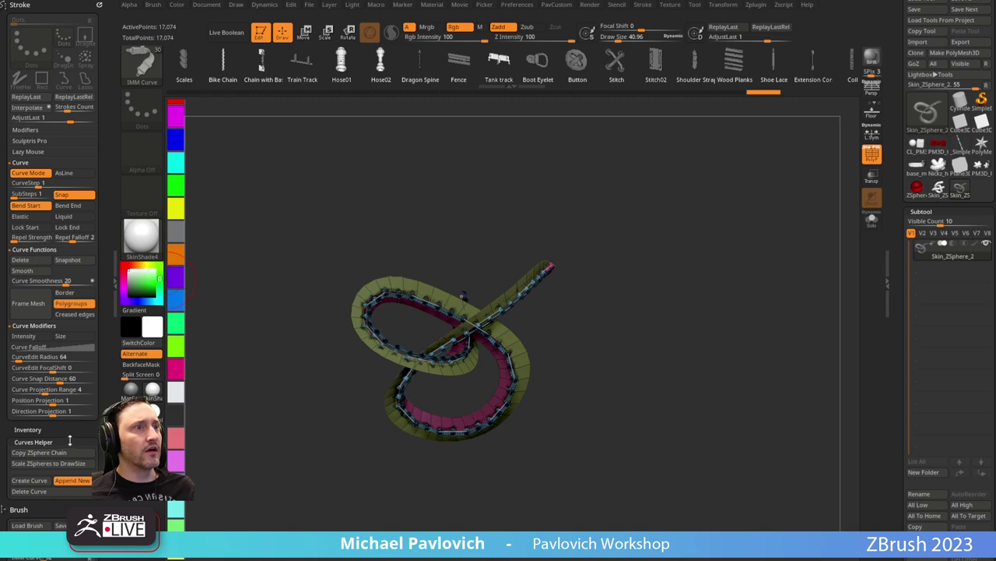
left_click_drag(71, 437, 47, 259)
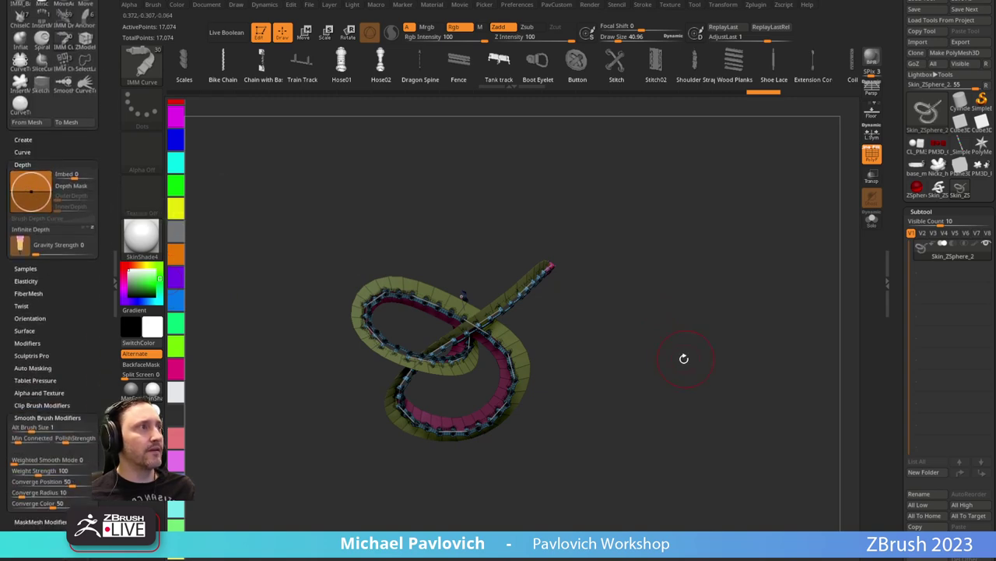
key("s")
left_click(586, 313)
mouse_move(530, 296)
left_mouse_down()
mouse_move(688, 349)
mouse_move(657, 322)
mouse_move(684, 318)
left_mouse_up()
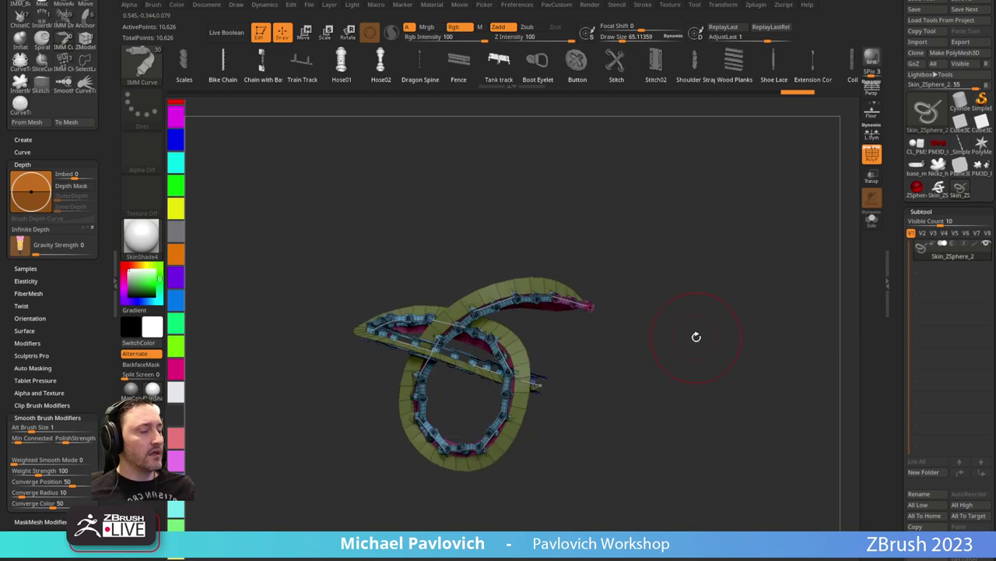
Swap the chain for a CurveTube mesh along the knot curve at a draw size of about 29, and delete the curve.
key("b")
key("c")
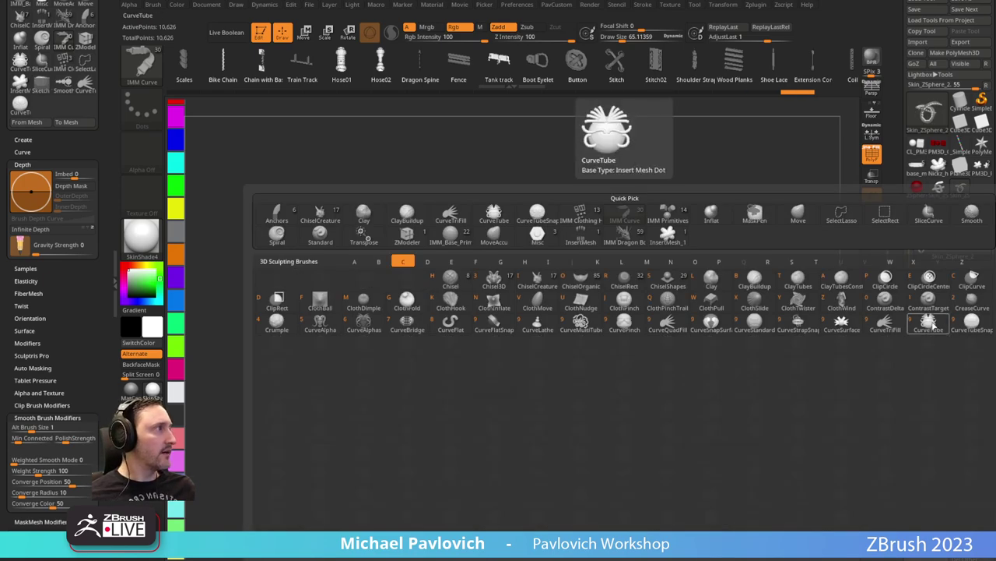
left_click(928, 322)
key("s")
left_click(705, 340)
left_click(531, 275)
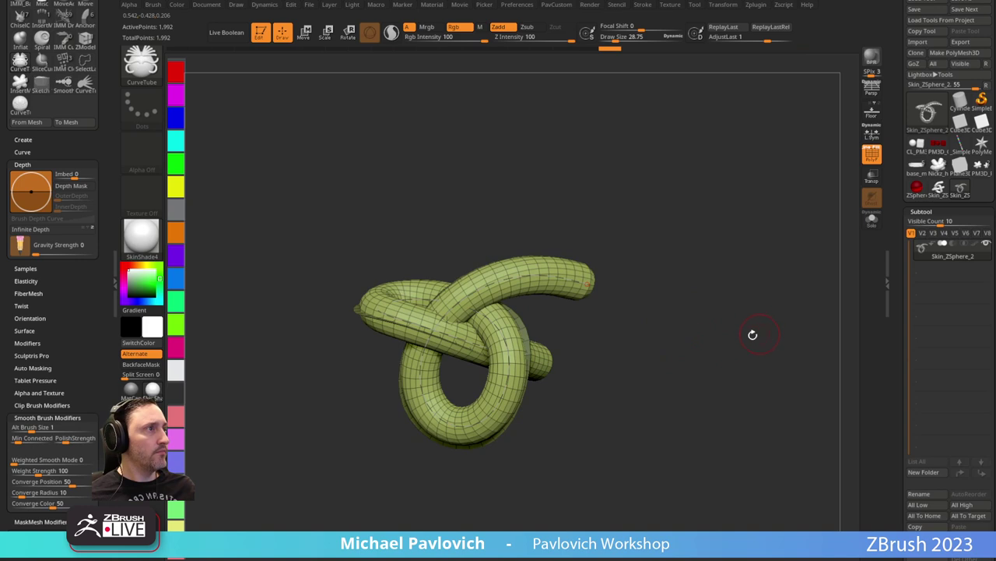
key("s")
mouse_move(752, 335)
left_mouse_down()
mouse_move(663, 330)
mouse_move(683, 347)
left_mouse_up()
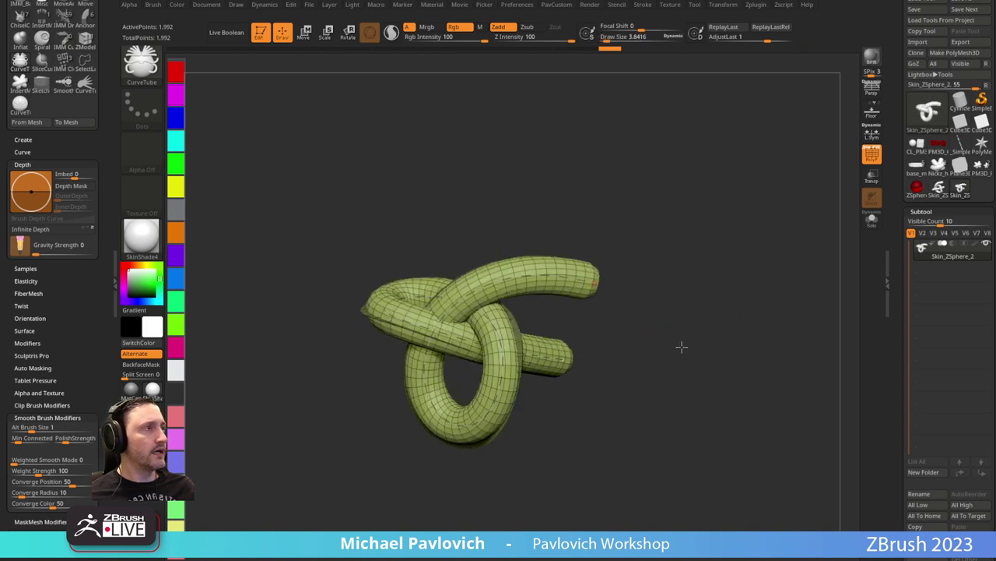
left_click_drag(51, 144, 90, 379)
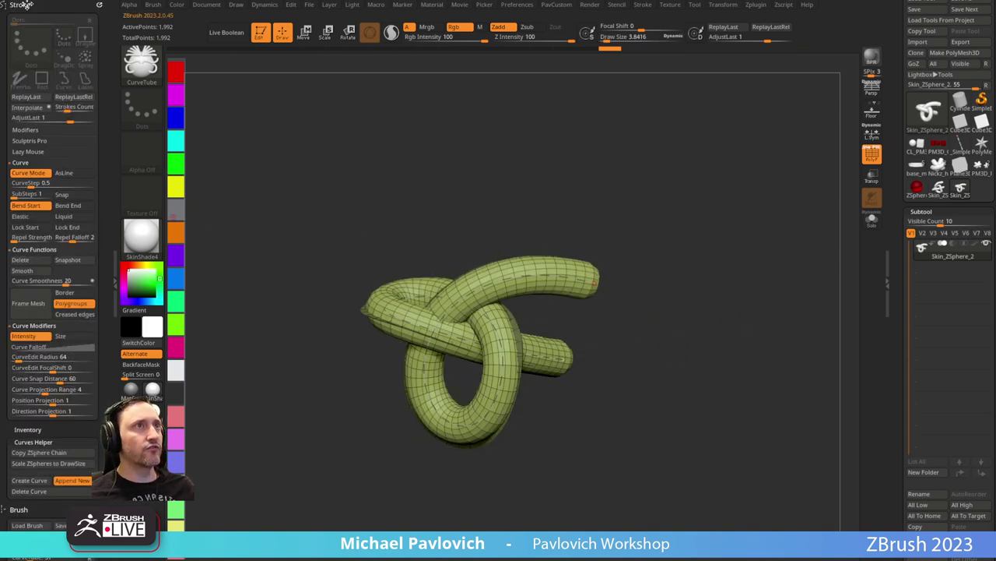
left_click(33, 262)
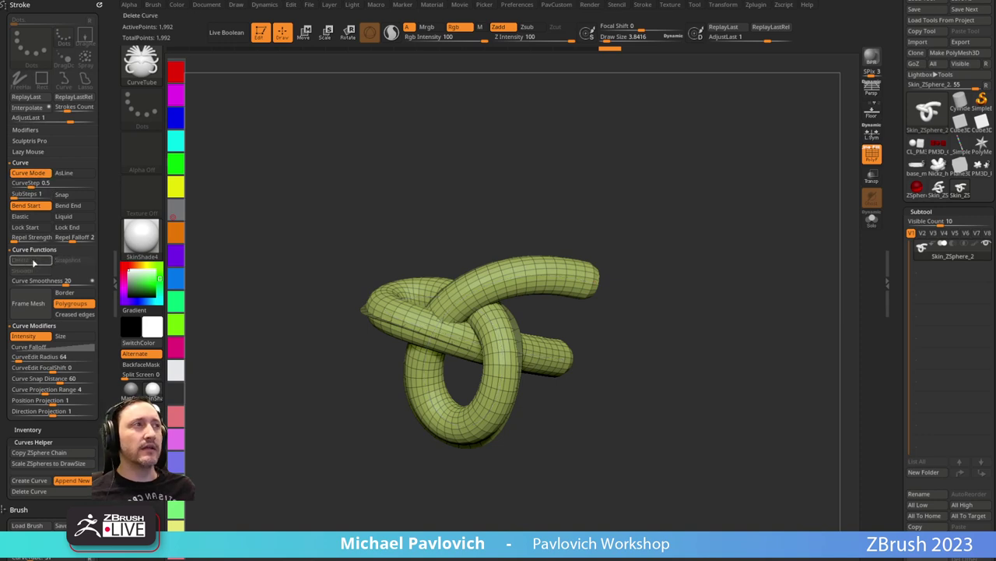
Split the tube knot from the strip mesh into its own subtool, and remove the leftover strip subtool.
key("1")
left_click(703, 300)
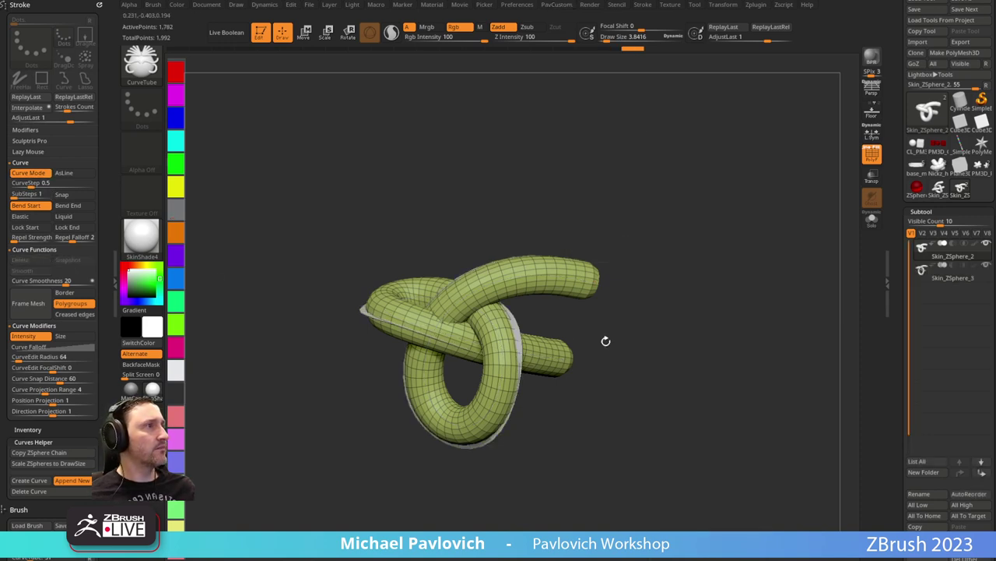
left_click(956, 279)
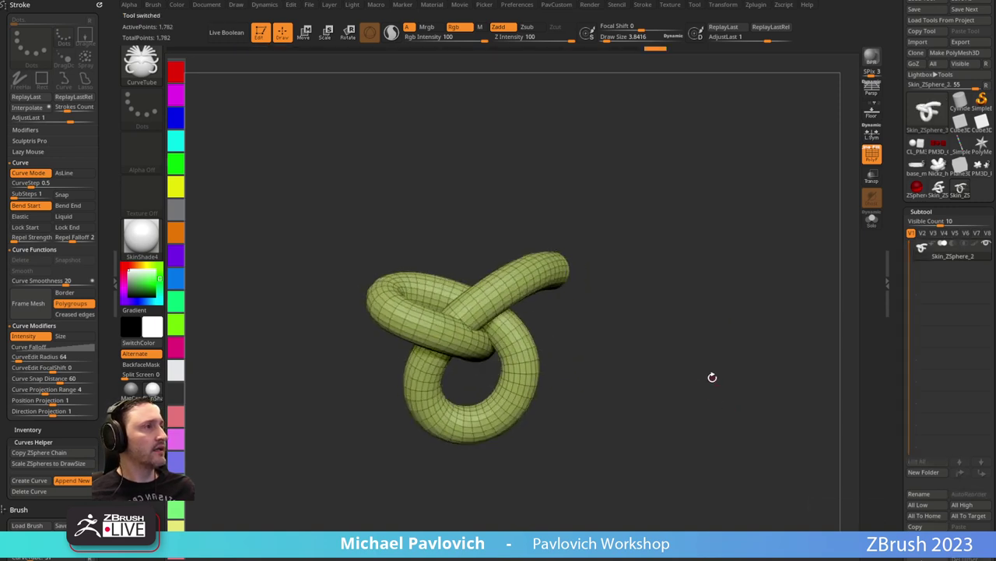
Pull on the knot's crossing strands with the Move brush at a draw size of about 212.
left_click_drag(650, 259, 588, 323)
key("s")
left_click(611, 318)
key("b")
key("m")
key("v")
left_click_drag(484, 294, 500, 306)
left_click_drag(619, 327, 614, 263)
left_click_drag(493, 296, 483, 307)
Enable Topological auto masking for the Move brush.
left_click_drag(102, 496, 85, 117)
mouse_move(59, 520)
left_mouse_down()
mouse_move(63, 288)
mouse_move(52, 252)
left_mouse_up()
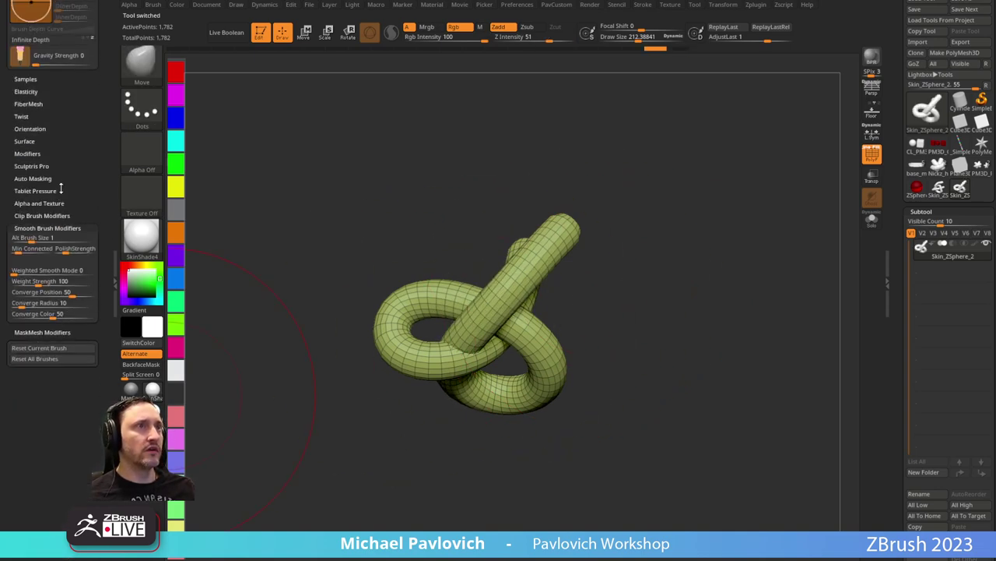
left_click(31, 178)
left_click(36, 396)
Enlarge the Move brush to a draw size of about 436, and inflate the knot slightly.
left_click_drag(595, 260, 588, 300)
key("s")
mouse_move(465, 343)
left_mouse_down()
mouse_move(477, 342)
mouse_move(431, 314)
mouse_move(460, 372)
mouse_move(463, 297)
mouse_move(580, 333)
mouse_move(667, 265)
mouse_move(663, 250)
left_mouse_up()
key("space")
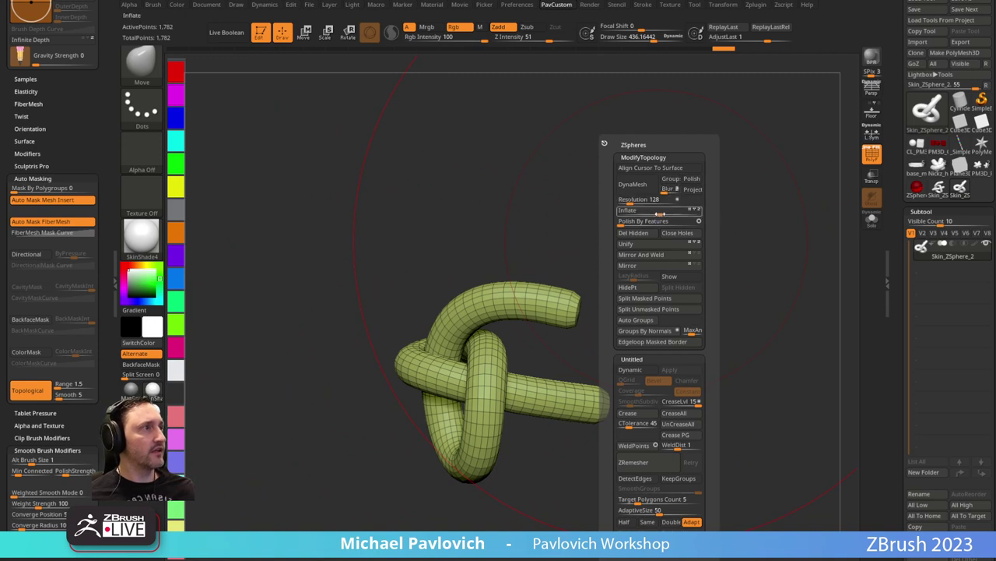
left_click_drag(659, 211, 666, 211)
Tighten the knot by pulling its loops together with the topological Move brush at a draw size of about 278.
mouse_move(582, 217)
left_mouse_down()
mouse_move(597, 221)
mouse_move(574, 231)
mouse_move(659, 226)
left_mouse_up()
key("s")
key("s")
left_click_drag(550, 380, 553, 378)
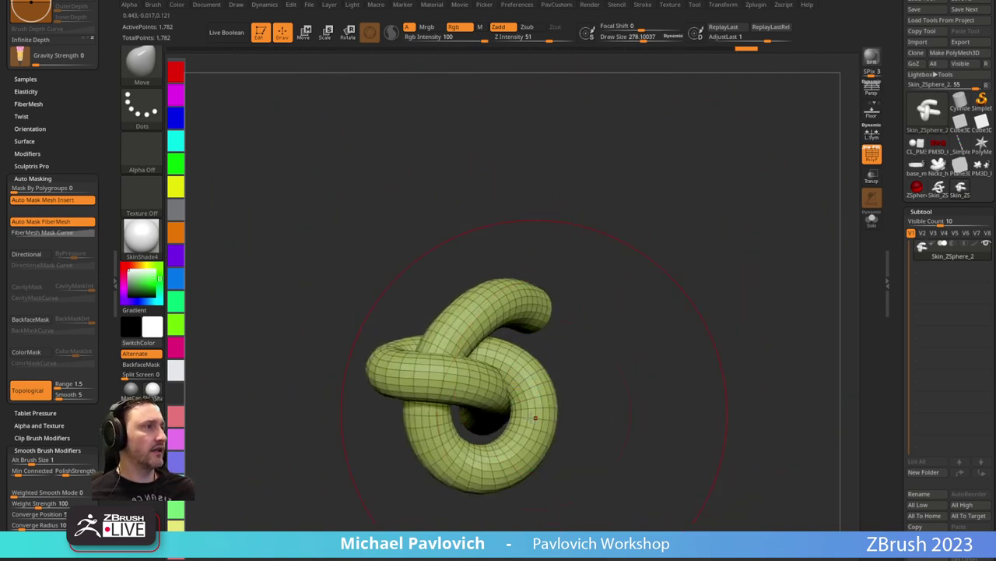
key("bracketright")
left_click_drag(494, 444, 495, 407)
mouse_move(555, 360)
left_mouse_down()
mouse_move(551, 378)
mouse_move(560, 318)
mouse_move(603, 287)
left_mouse_up()
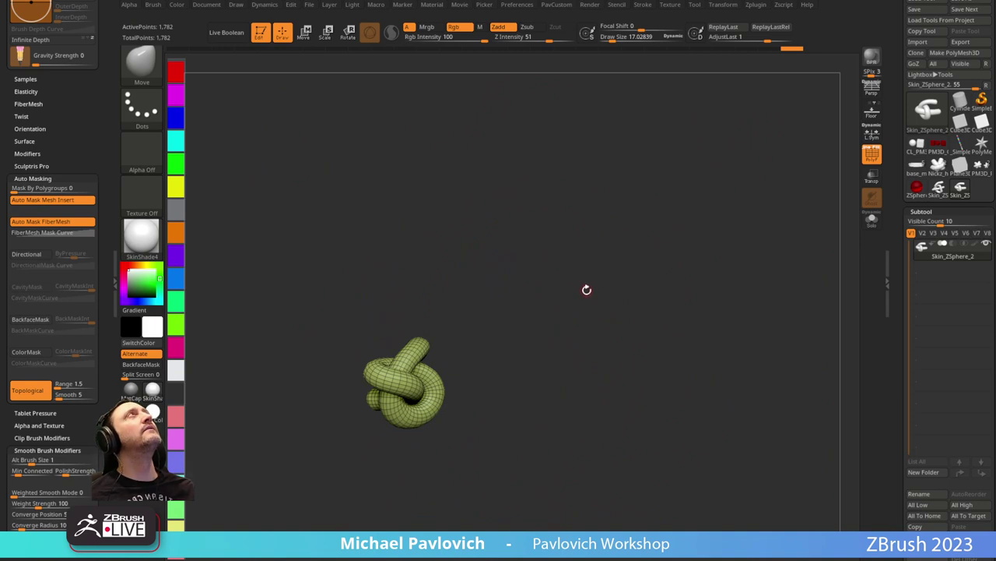
mouse_move(587, 289)
left_mouse_down()
mouse_move(581, 311)
mouse_move(514, 313)
mouse_move(494, 329)
mouse_move(613, 313)
mouse_move(547, 307)
mouse_move(587, 303)
left_mouse_up()
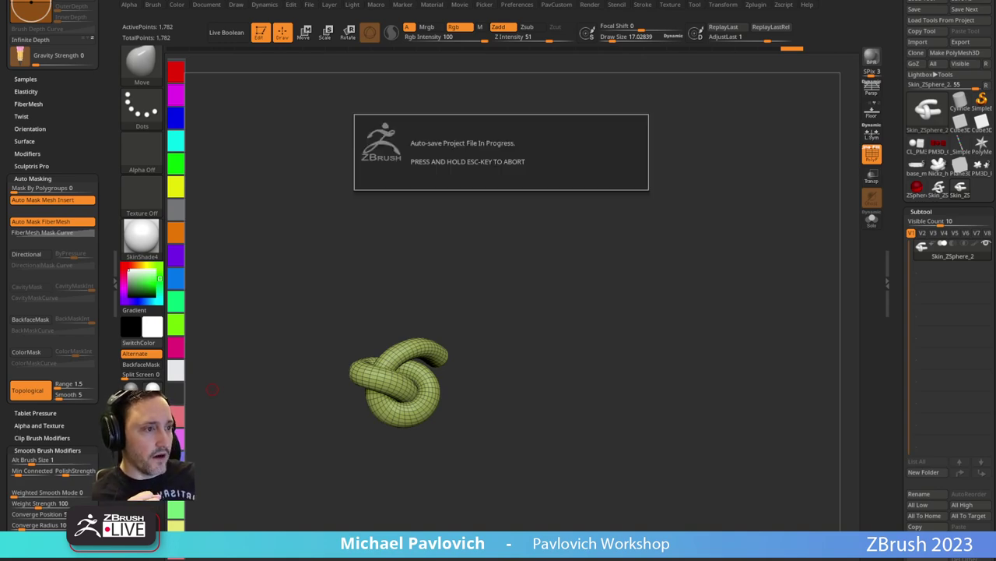
Switch to the "ZBrush Hard Surface - Linear Walkthrough" document in the browser and examine the Brute Force entries under Artist Examples.
left_click_drag(634, 545, 612, 31)
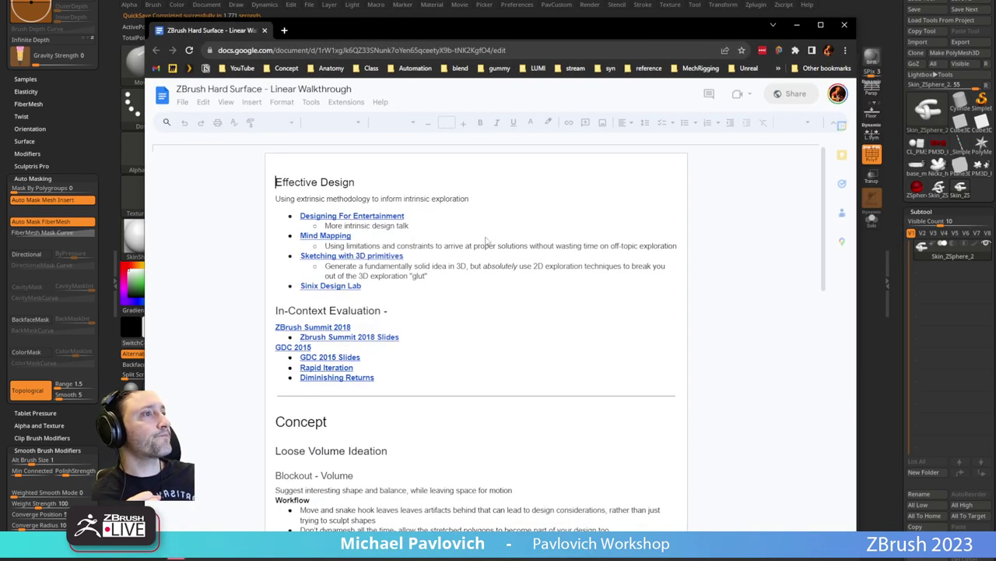
scroll(486, 242, "down", 20)
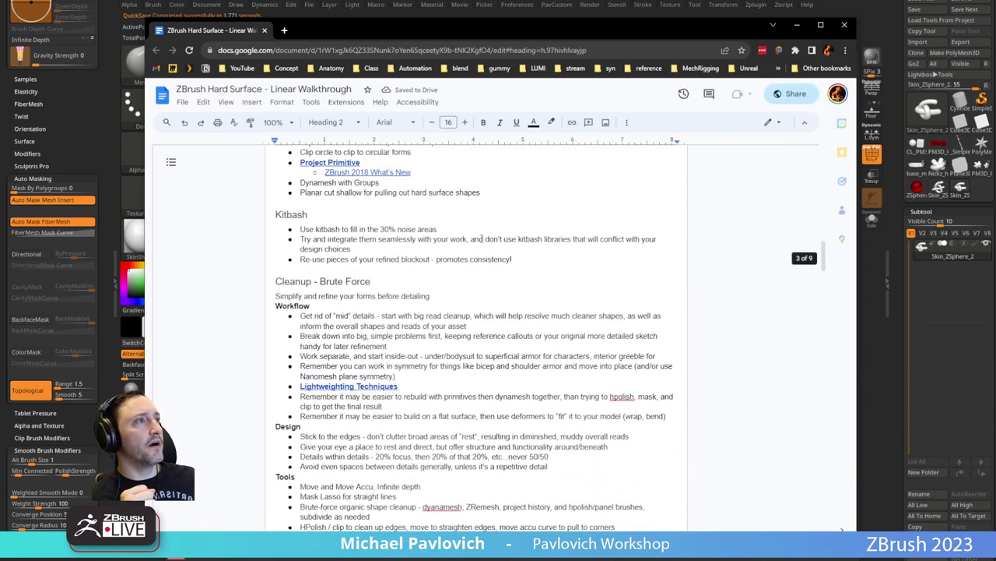
scroll(481, 239, "down", 8)
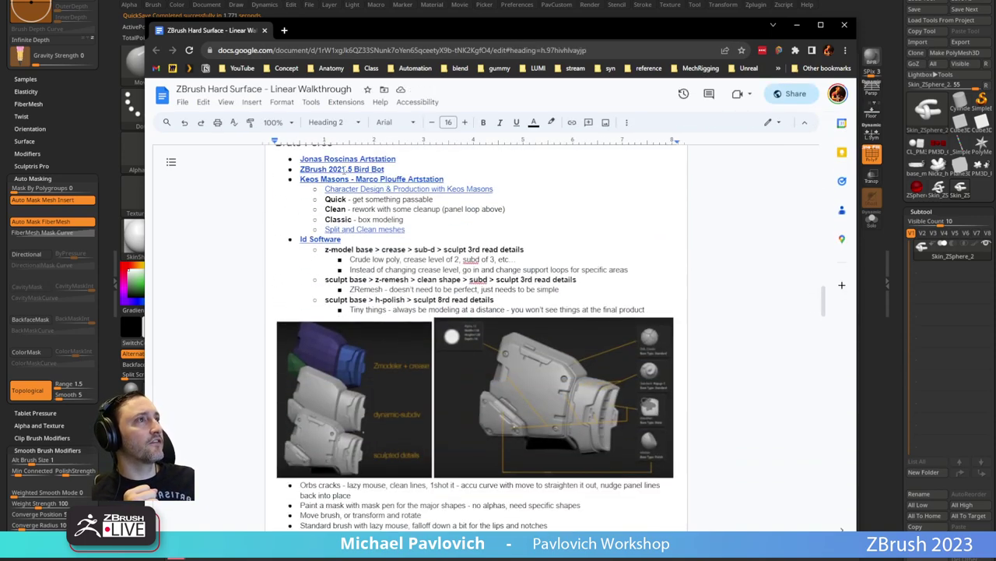
scroll(338, 242, "up", 1)
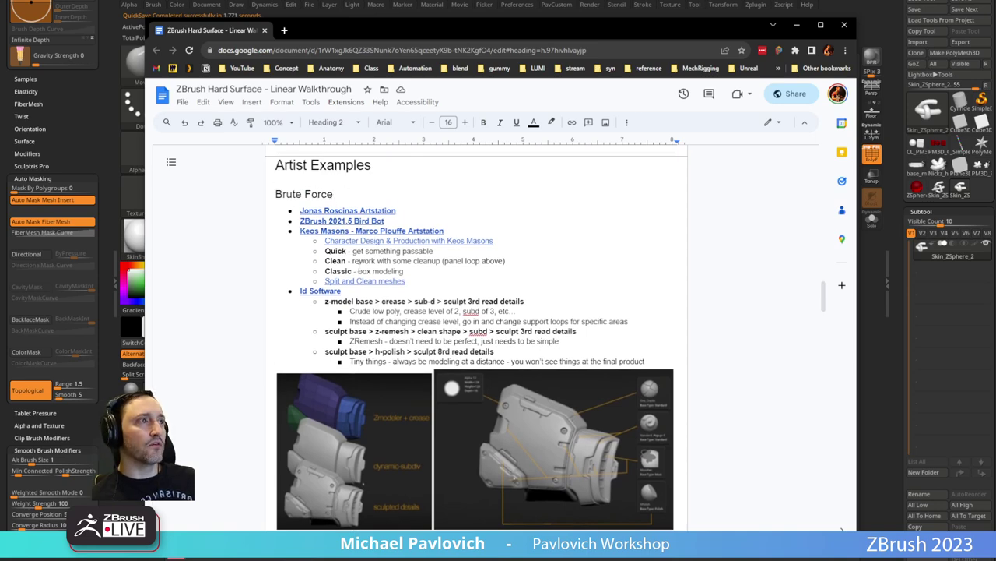
scroll(436, 251, "down", 2)
scroll(495, 330, "down", 3)
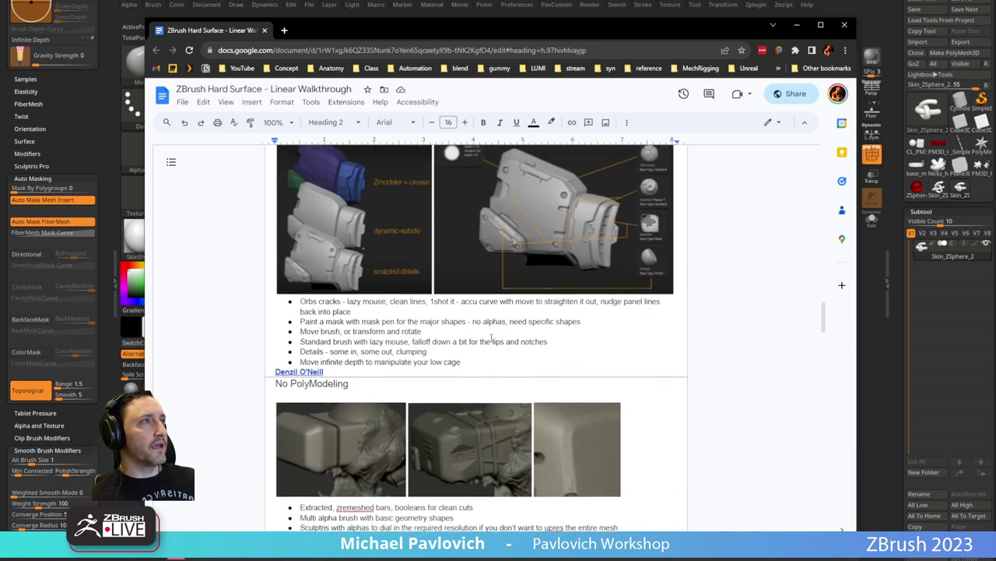
scroll(377, 231, "up", 5)
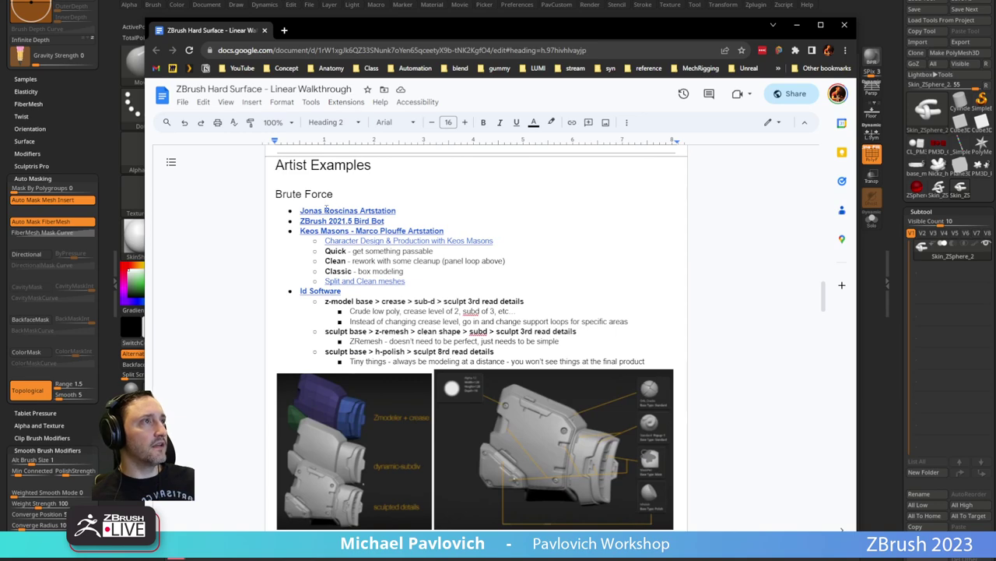
Examine the walkthrough document's Artist Examples, Brute Force to Rebuild, Production Refining and ZModeler notes.
scroll(320, 288, "down", 3)
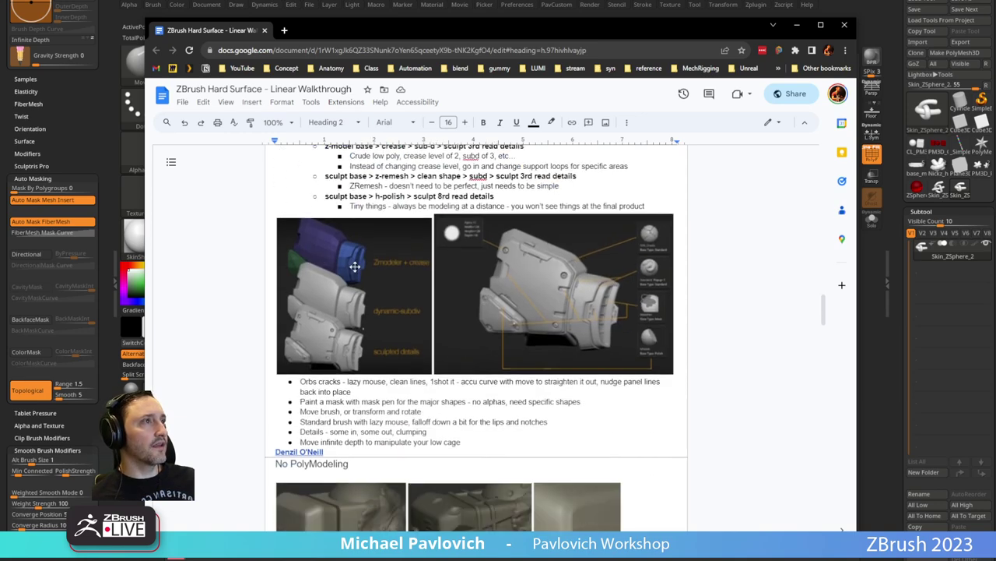
scroll(473, 298, "down", 9)
scroll(475, 298, "down", 3)
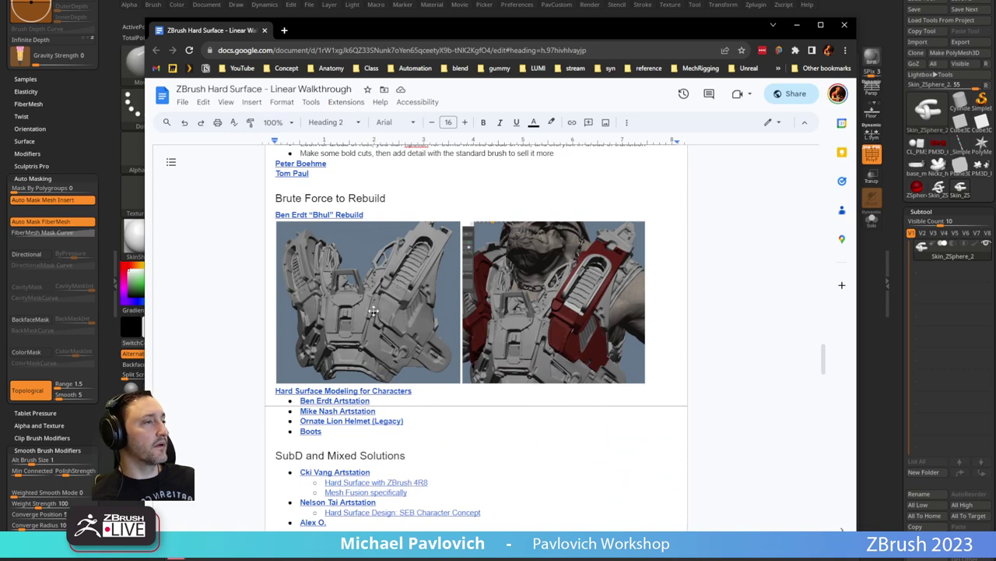
scroll(374, 311, "down", 3)
scroll(373, 311, "down", 4)
scroll(345, 271, "up", 3)
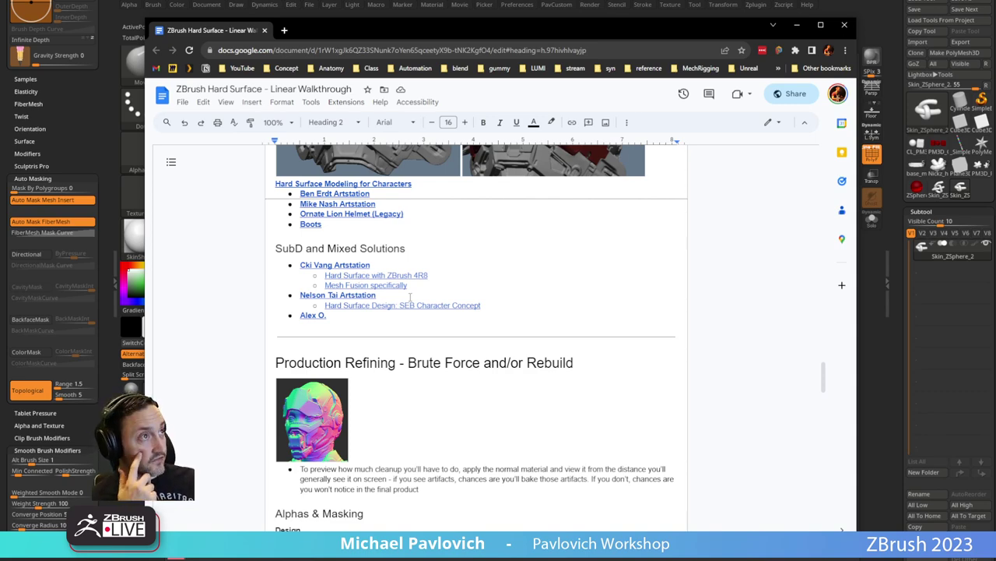
scroll(425, 309, "down", 10)
scroll(436, 309, "down", 5)
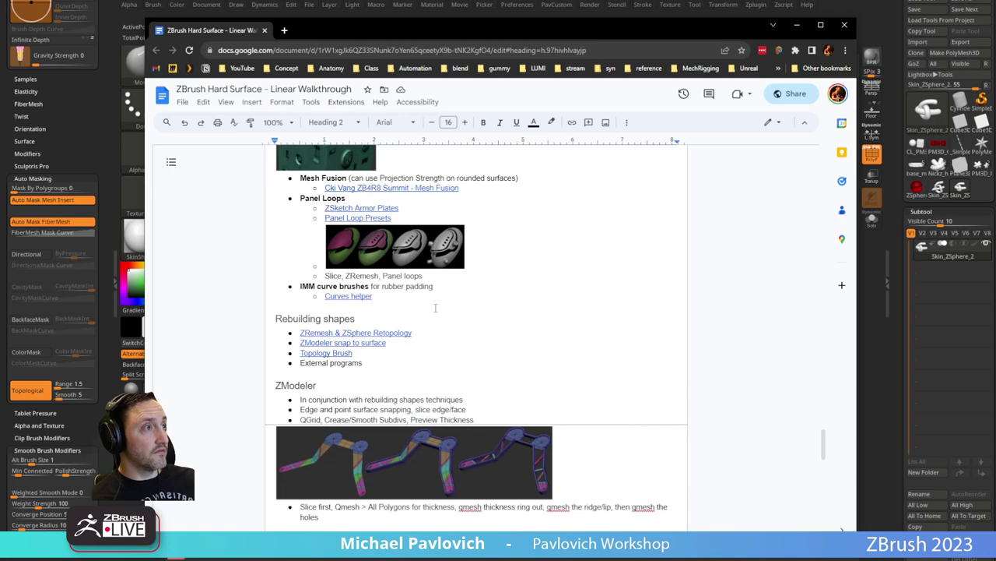
scroll(436, 309, "up", 20)
scroll(433, 308, "up", 20)
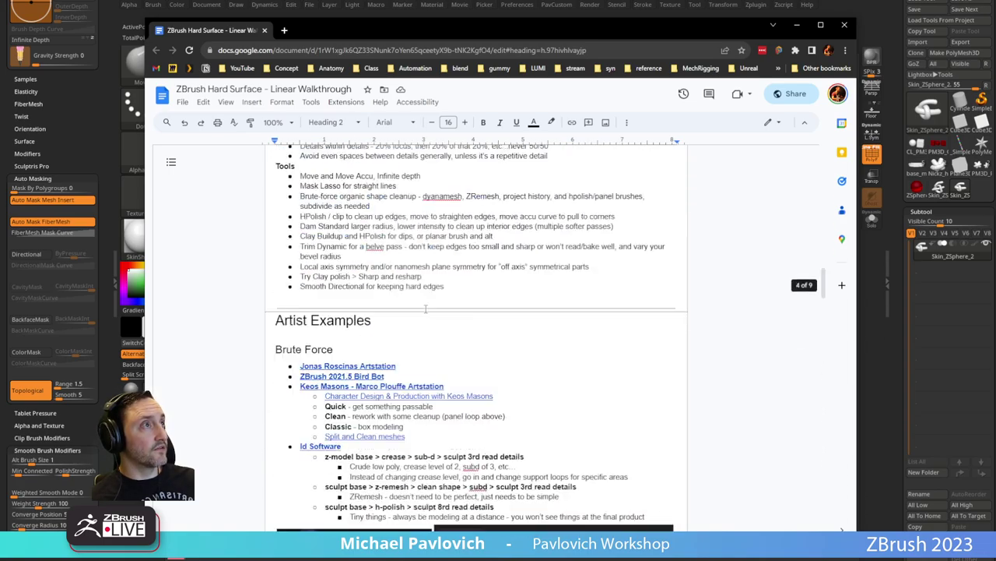
Switch back to ZBrush and turn off the polyframe display on the knot.
key("alt+Tab")
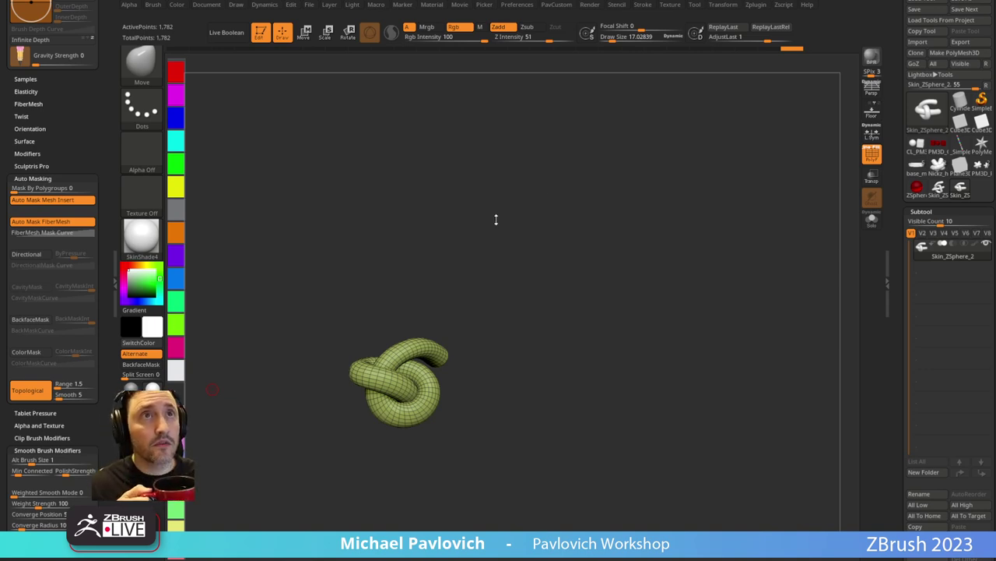
left_click_drag(478, 238, 482, 245)
left_click(871, 158)
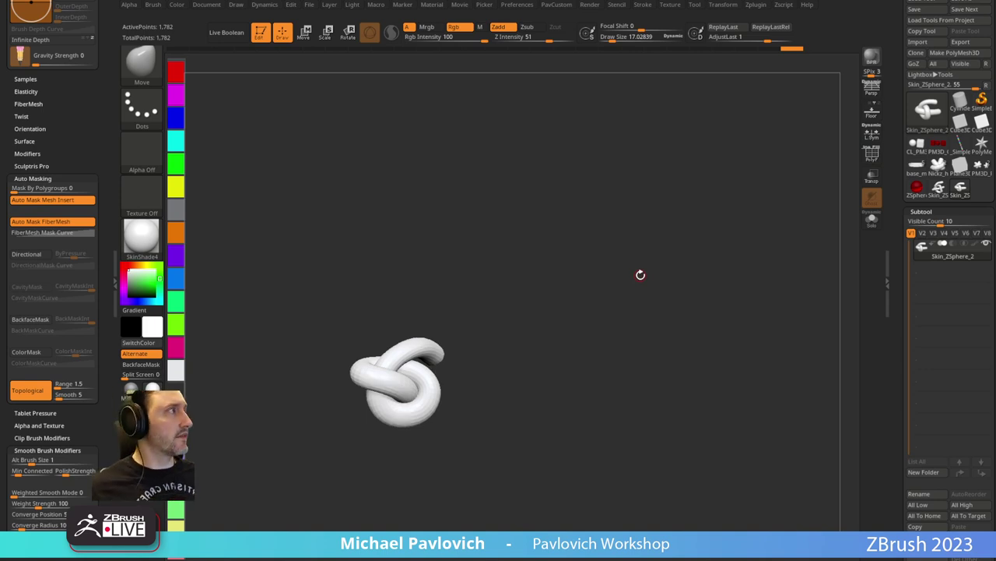
Duplicate the knot into a second subtool with the gizmo and rotate the active knot.
left_click(964, 538)
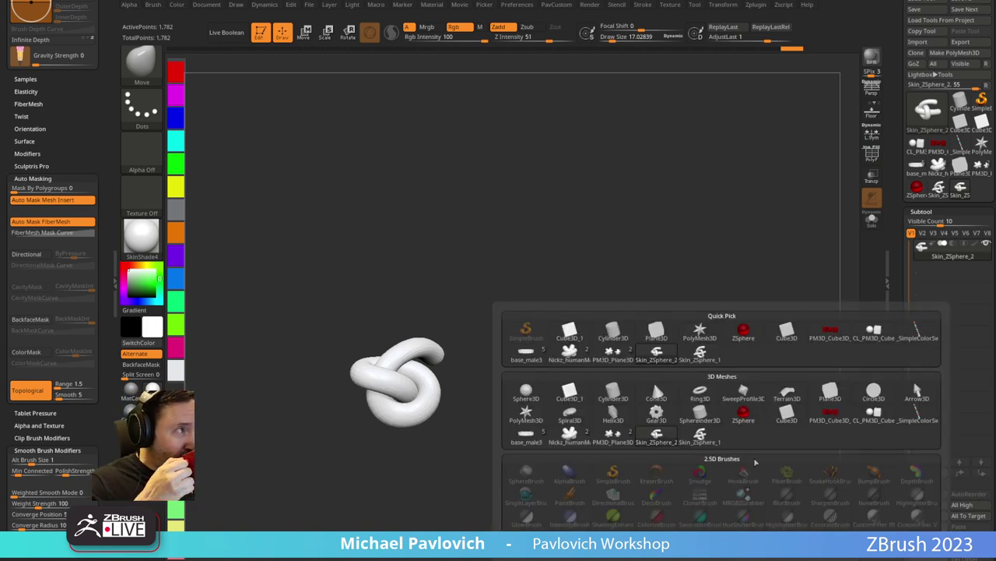
mouse_move(656, 449)
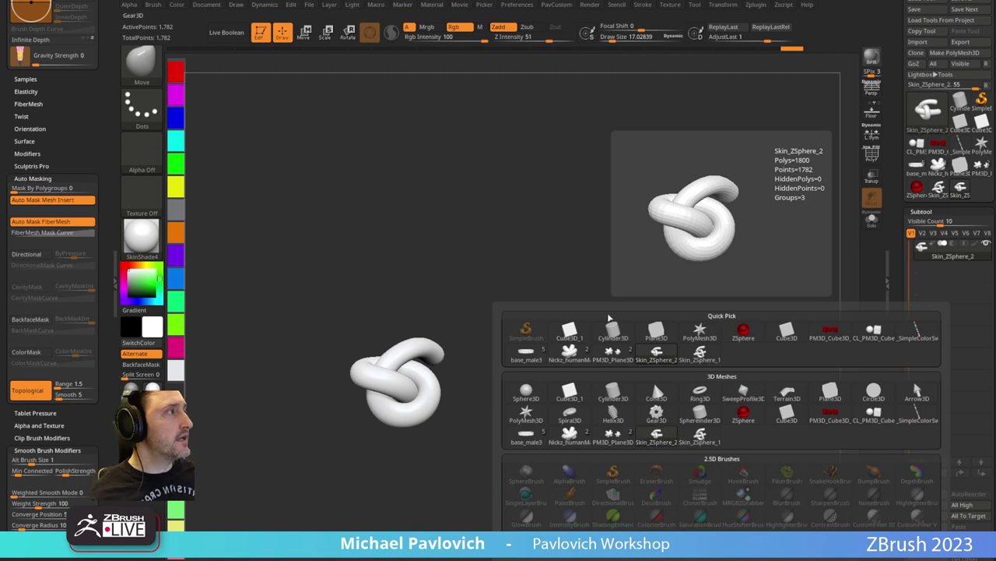
key("w")
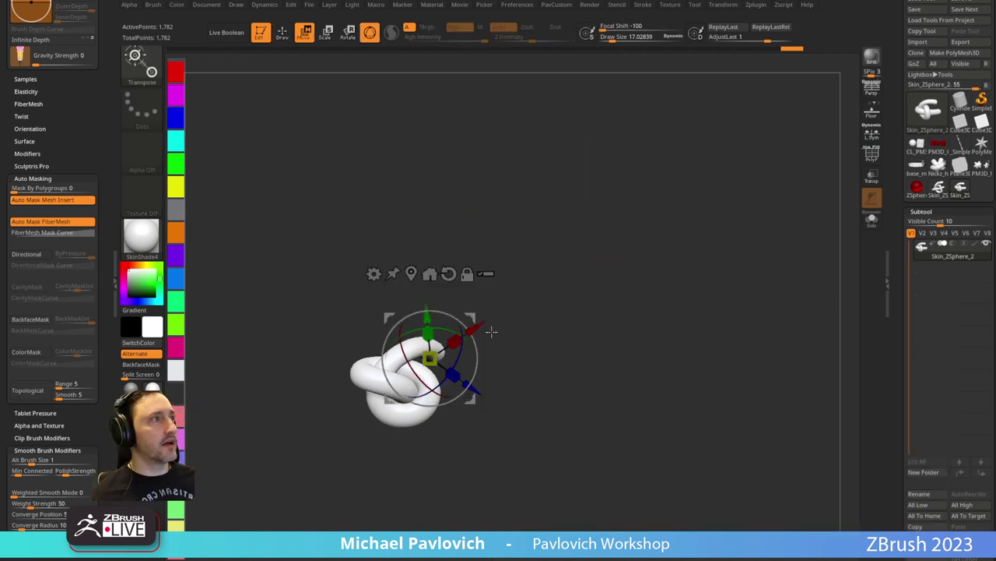
left_click_drag(471, 317, 532, 301, "ctrl")
left_click_drag(584, 269, 439, 234)
left_click_drag(640, 264, 657, 330)
key("2")
left_click(655, 300)
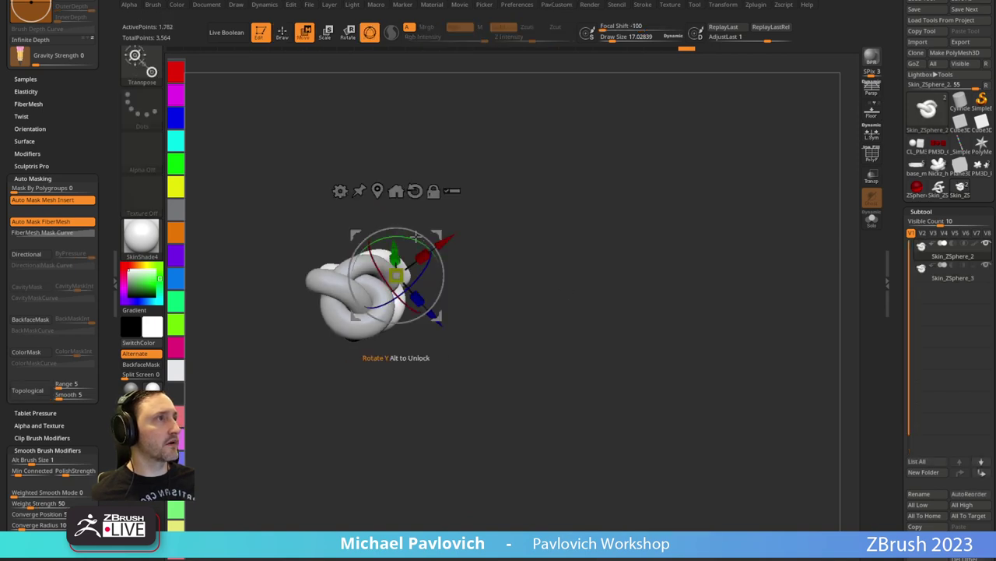
mouse_move(426, 238)
left_mouse_down()
mouse_move(423, 314)
mouse_move(396, 358)
mouse_move(396, 349)
left_mouse_up()
Return to the Move brush at a draw size of about 36 and display the knots in the RSAluminium material.
key("q")
mouse_move(521, 195)
left_mouse_down("alt")
mouse_move(645, 244)
mouse_move(634, 239)
left_mouse_up("alt")
key("s")
left_click(634, 238)
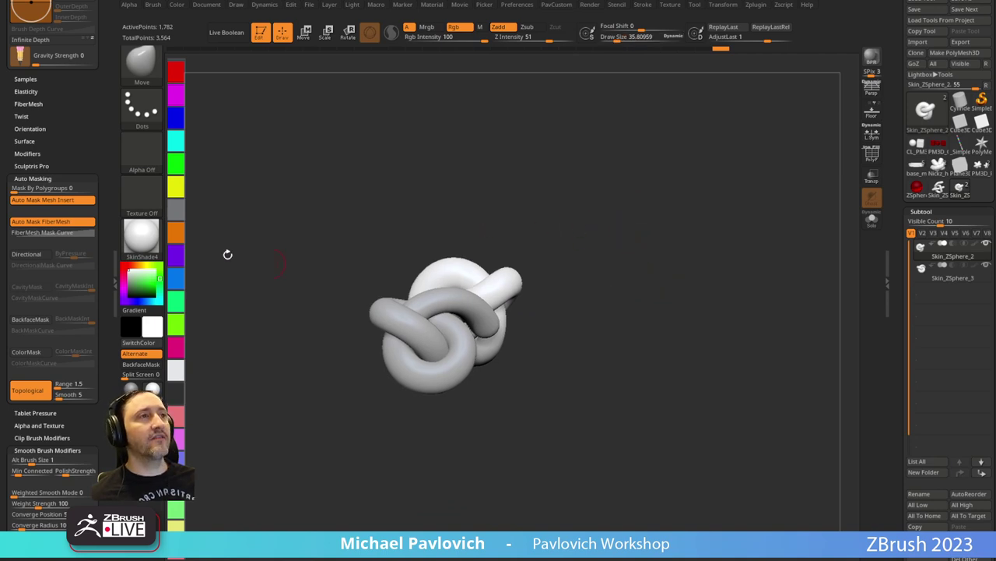
left_click(141, 234)
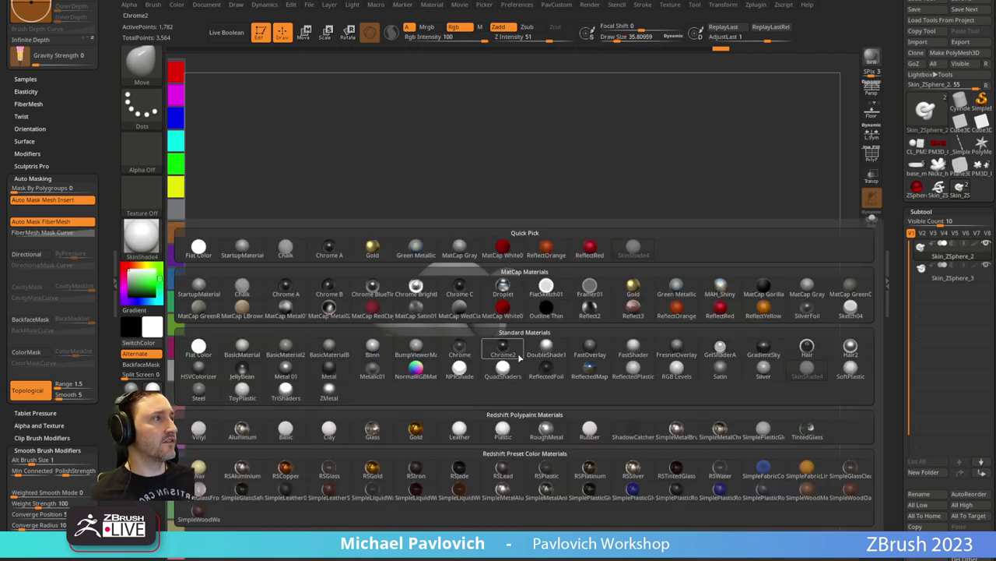
mouse_move(534, 433)
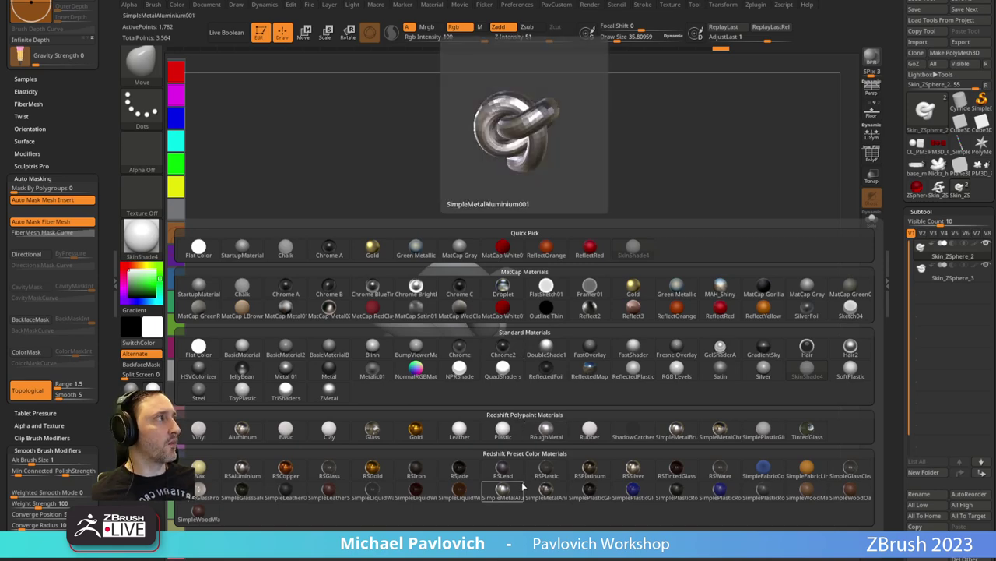
left_click(240, 471)
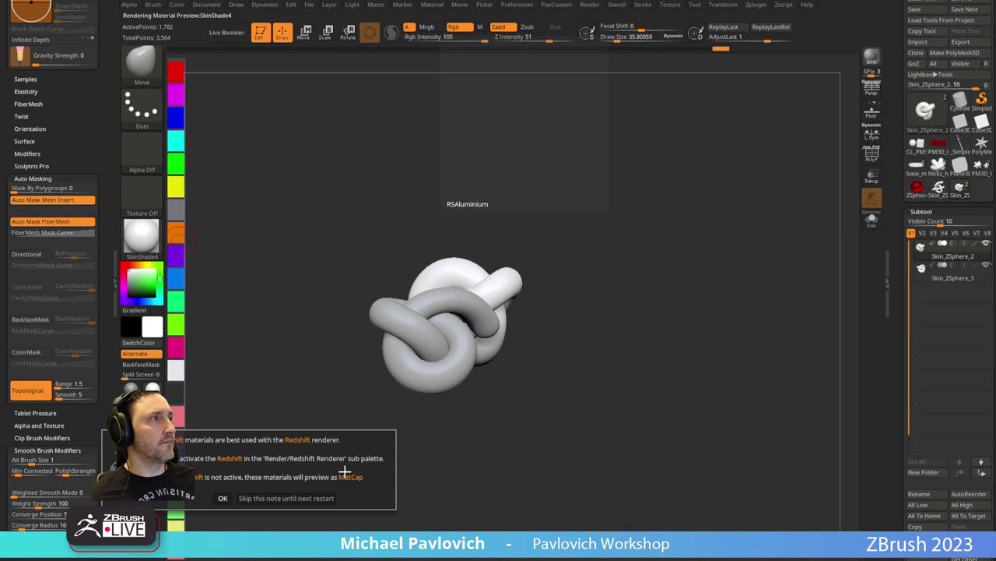
left_click(261, 499)
left_click_drag(607, 318, 605, 304)
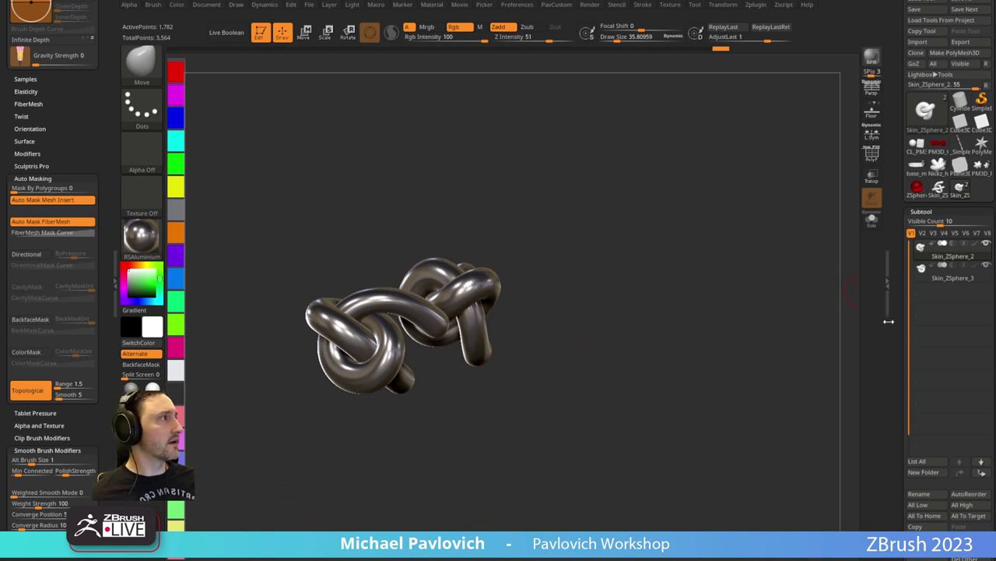
Set the active knot's Dynamic Subdiv smooth subdivision level to 4.
scroll(905, 218, "down", 5)
left_click(924, 379)
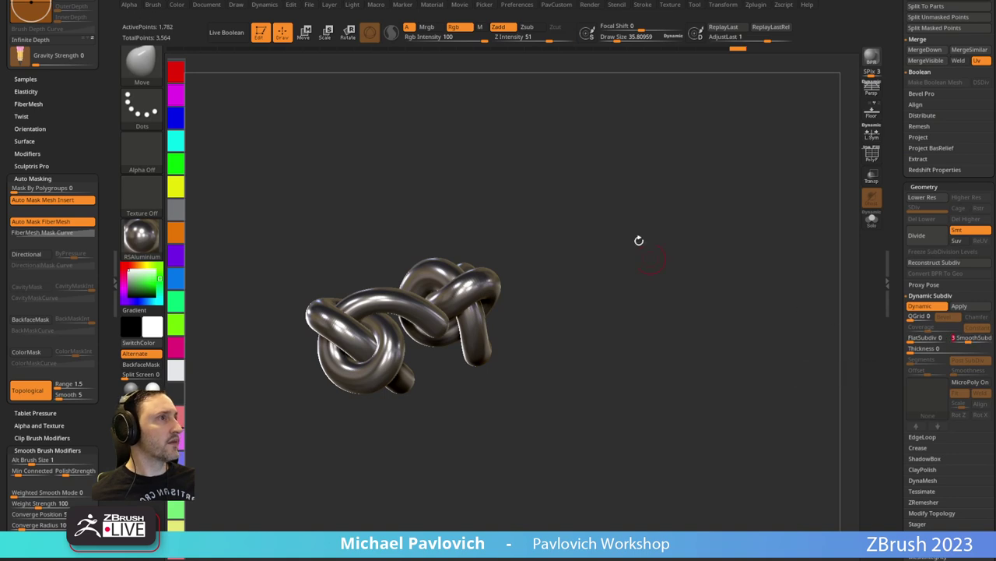
left_click_drag(638, 238, 663, 258)
key("f")
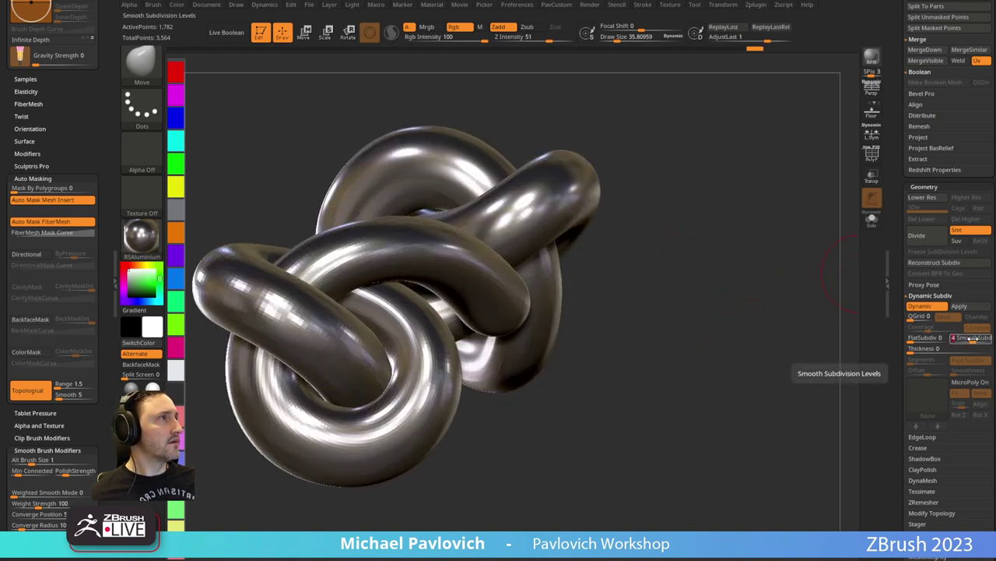
left_click(966, 339)
left_click(970, 339)
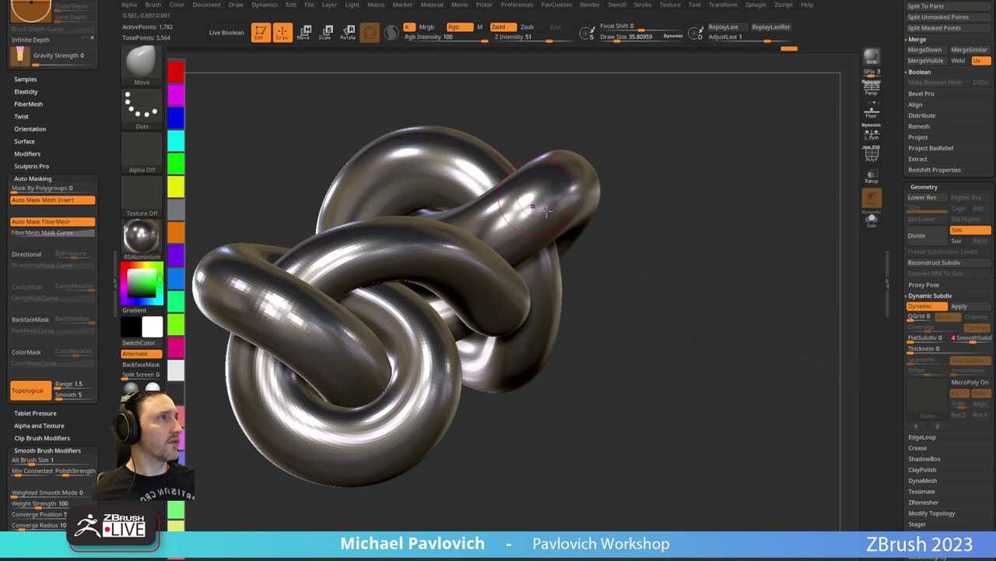
Switch painting to Mrgb and fill the active rear knot with the RSAluminium material.
right_click_drag(723, 266, 721, 240, "ctrl")
left_click(428, 27)
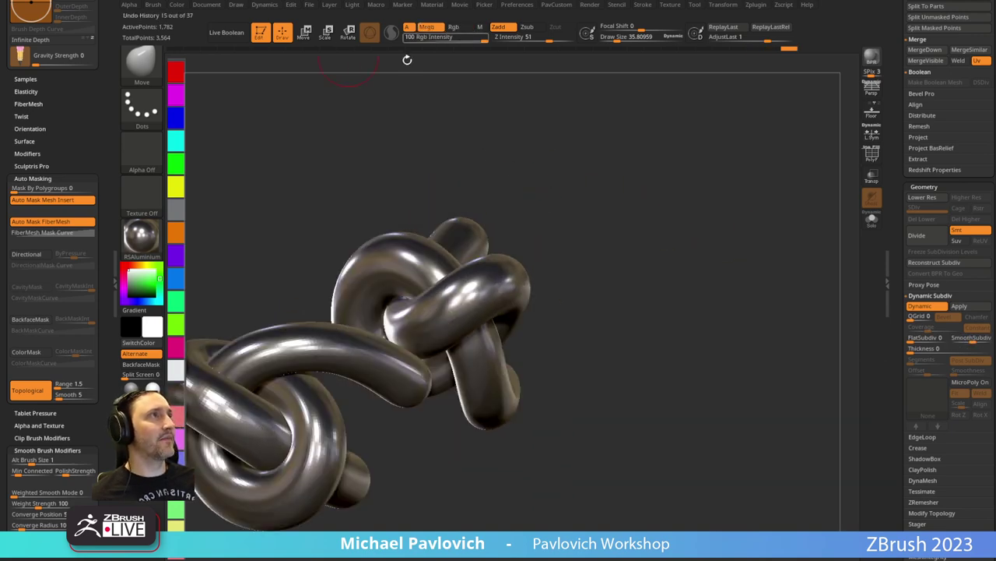
mouse_move(182, 9)
left_click(215, 205)
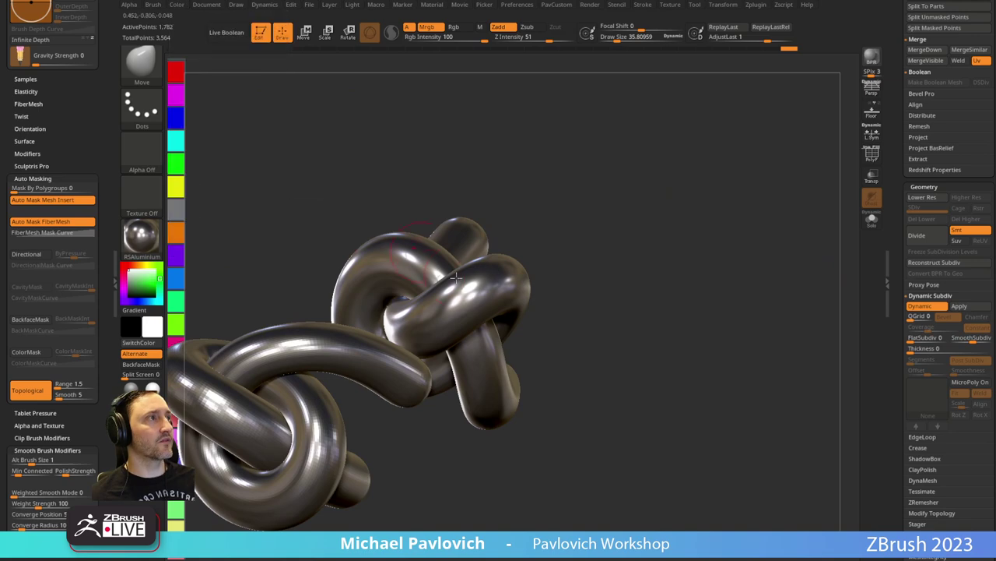
right_click_drag(567, 226, 651, 184, "alt")
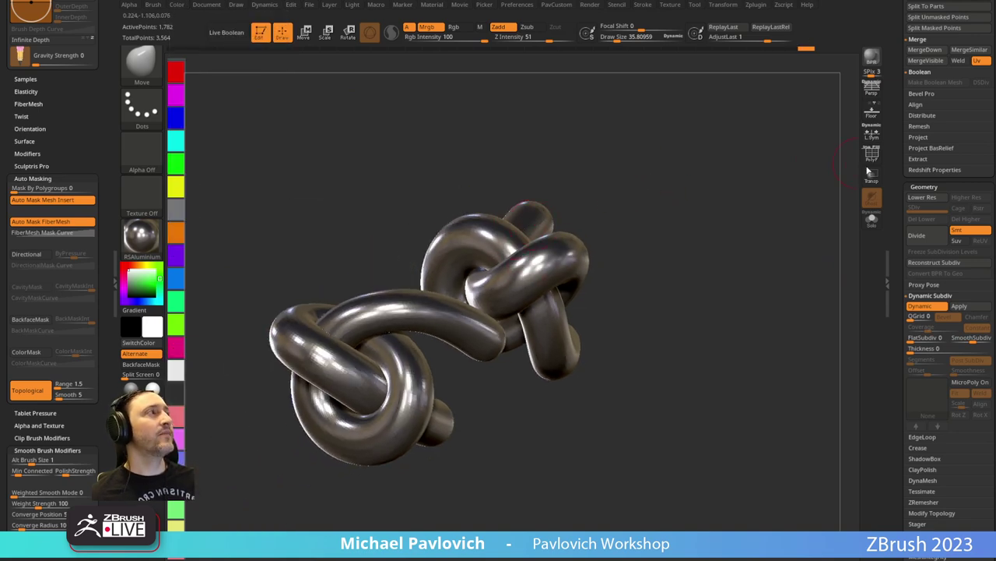
Choose the RSGlass material, make the Skin_ZSphere_3 subtool active and fill it with the glass.
left_click_drag(897, 125, 779, 236)
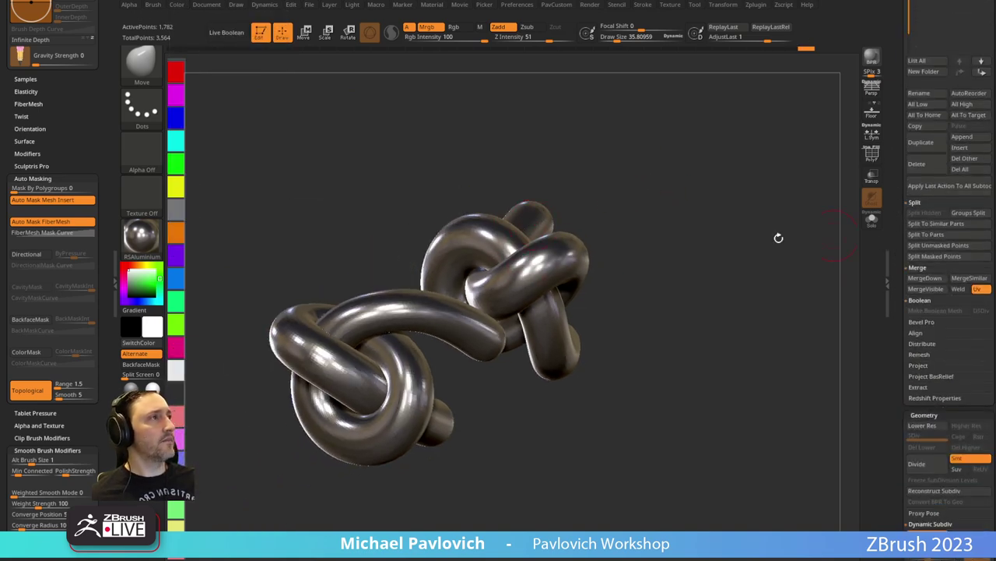
left_click(140, 233)
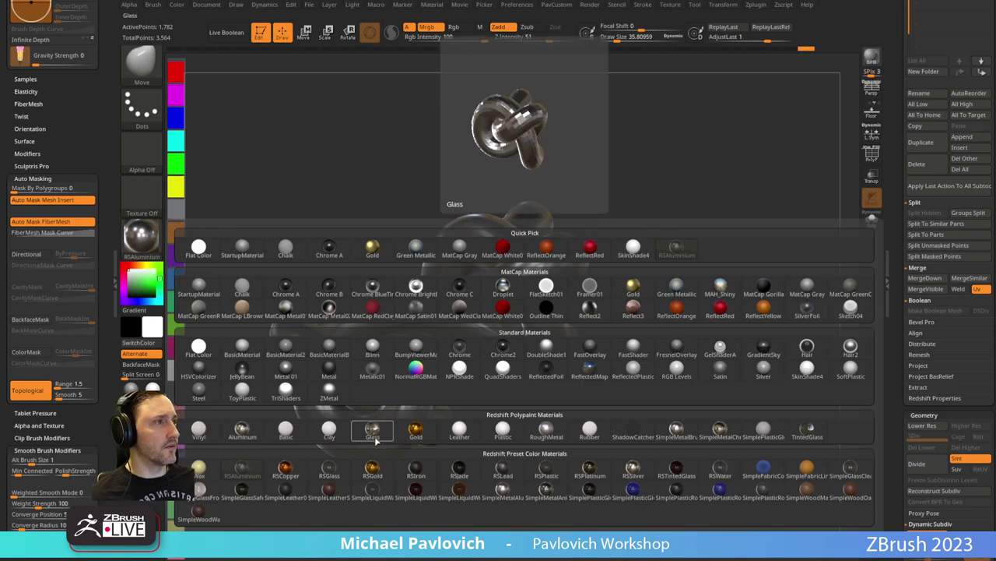
left_click(335, 476)
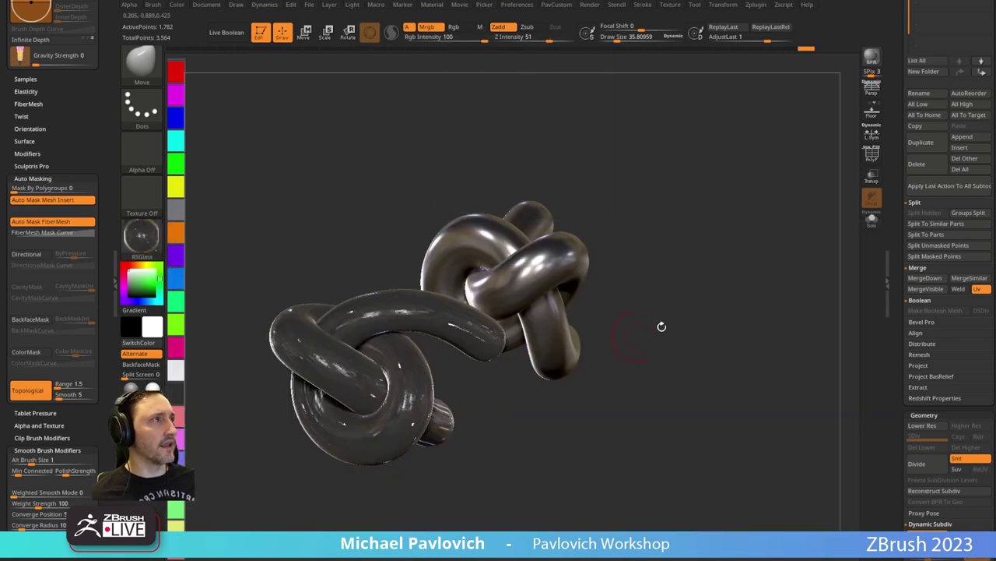
left_click_drag(886, 199, 883, 416)
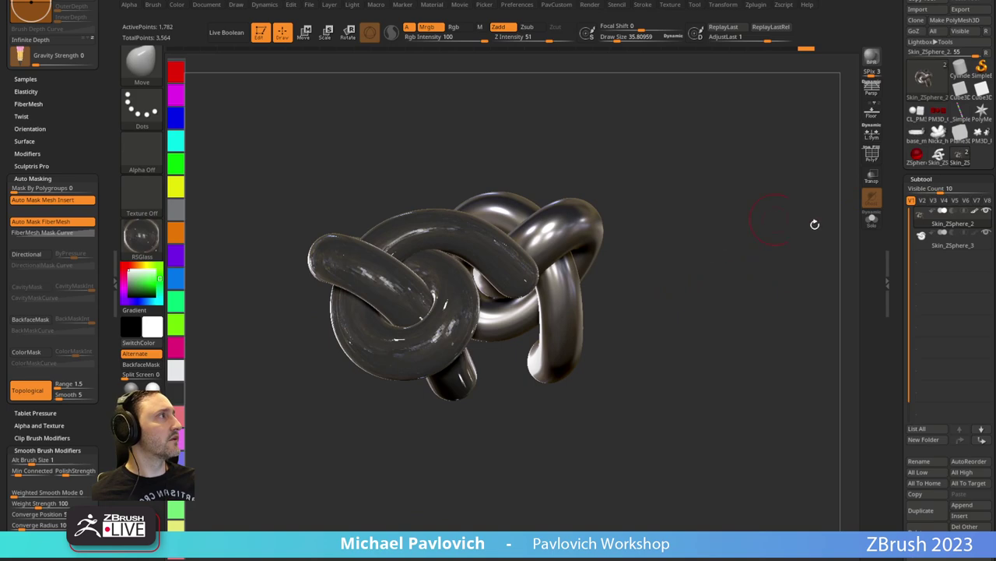
left_click(934, 245)
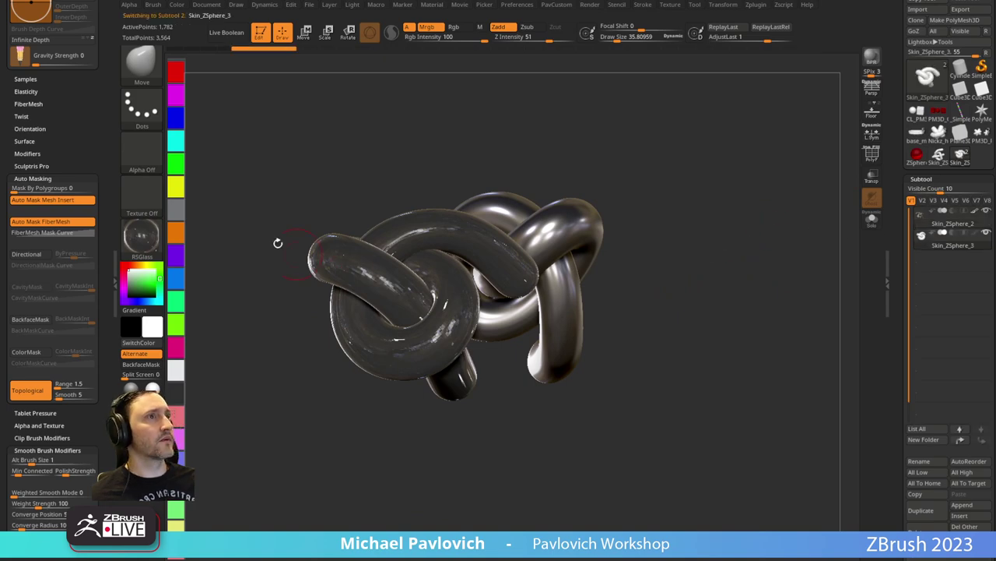
left_click(178, 7)
left_click(206, 205)
Raise the glass knot's smooth subdivision level and choose the Standard brush at a draw size of about 44.
left_click_drag(898, 326, 898, 129)
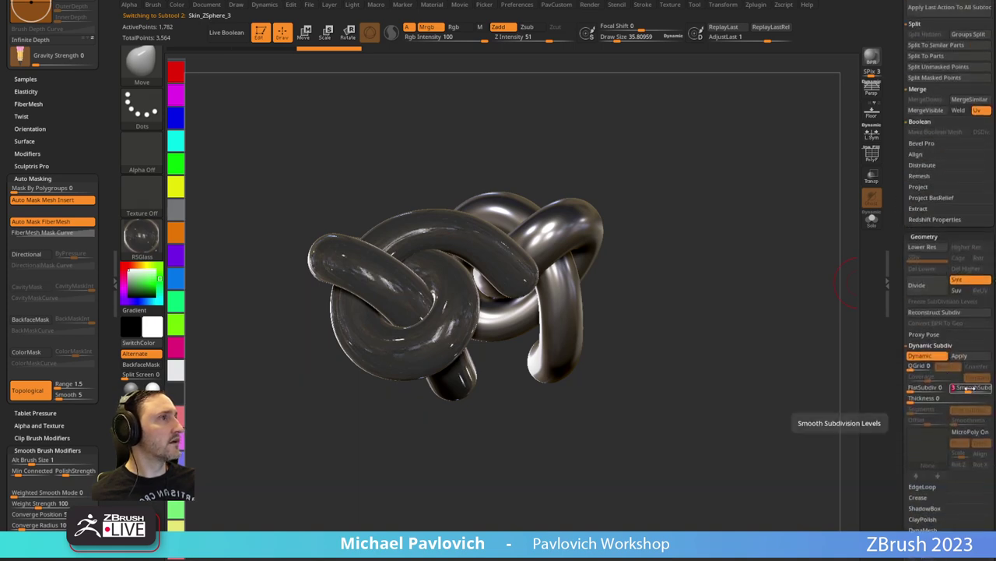
left_click_drag(711, 272, 679, 186)
key("s")
mouse_move(679, 235)
left_mouse_down()
mouse_move(688, 235)
mouse_move(699, 200)
mouse_move(711, 235)
mouse_move(740, 234)
left_mouse_up()
key("s")
key("s")
key("b")
key("s")
key("t")
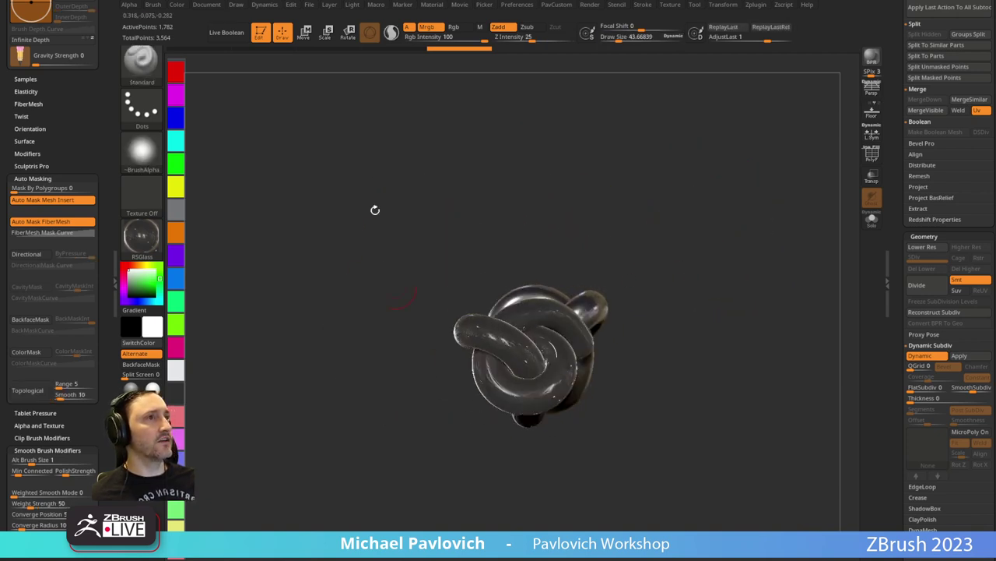
Dock the Render palette beside the canvas and enable the Redshift renderer.
left_click_drag(69, 86, 77, 467)
left_click(98, 3)
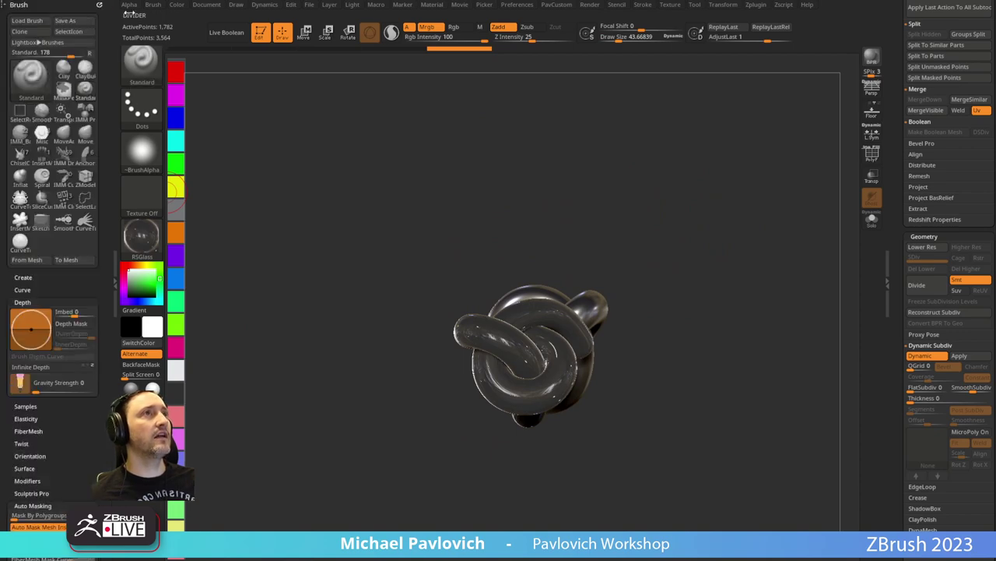
left_click(587, 7)
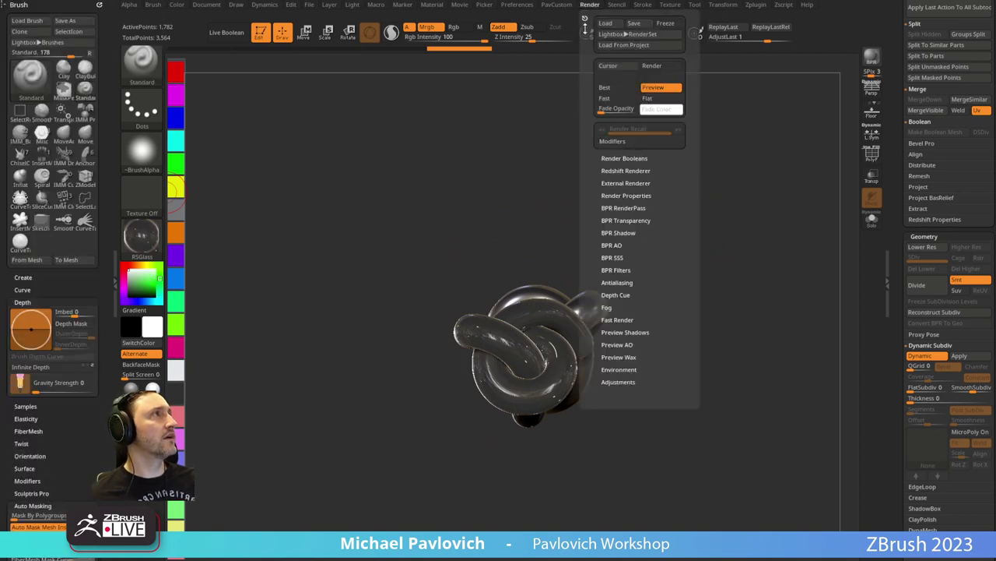
left_click_drag(583, 9, 35, 14)
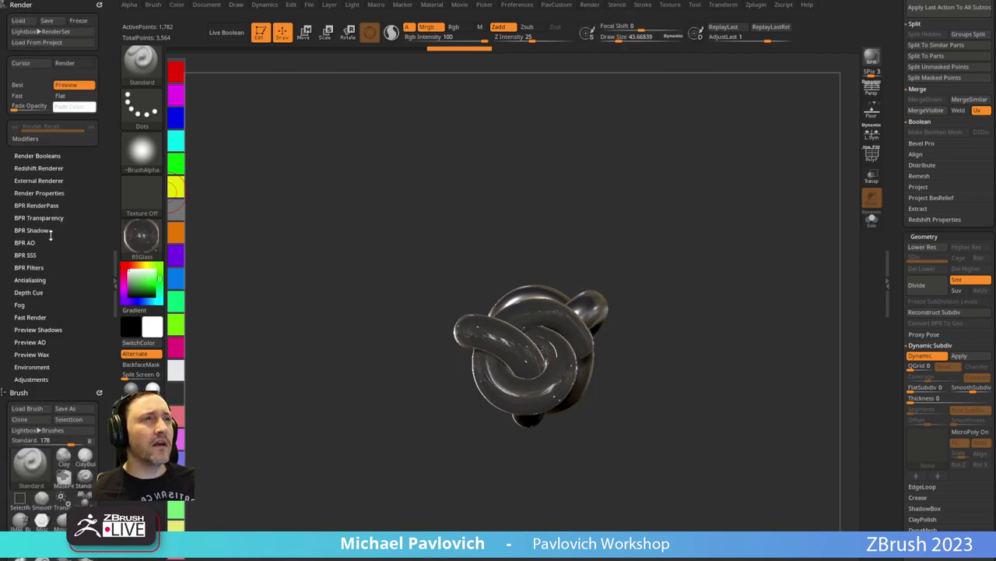
key("shift")
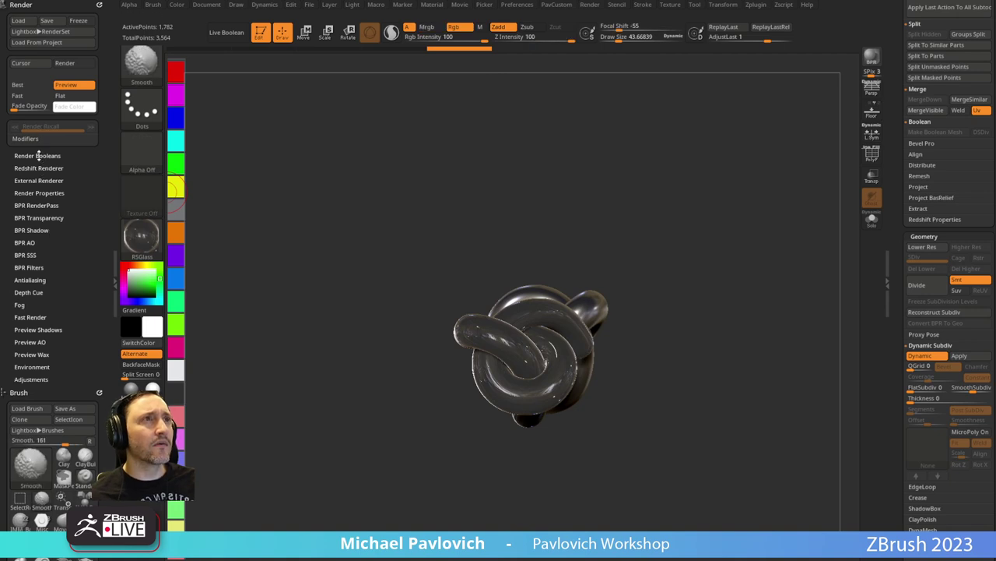
left_click(43, 167)
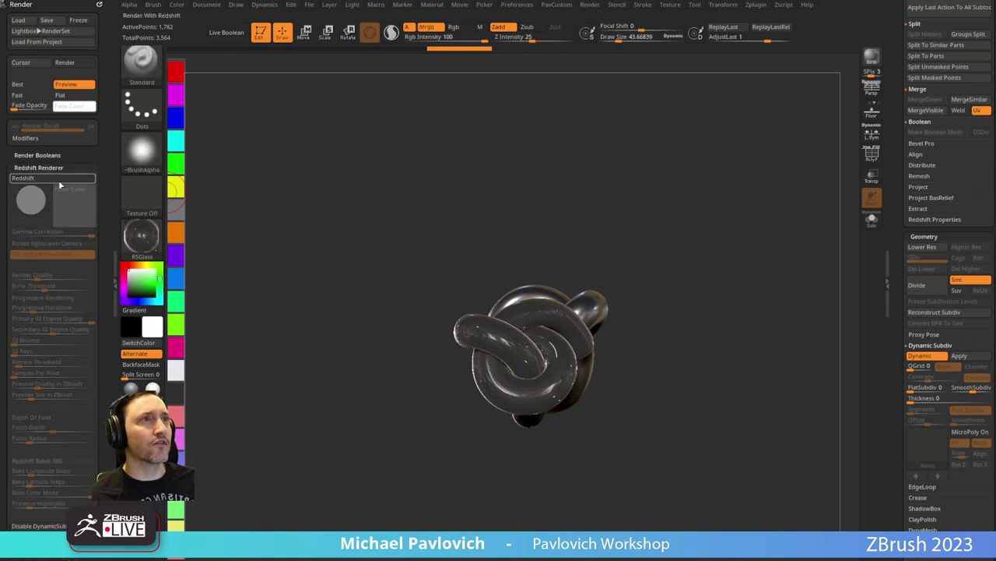
left_click(52, 178)
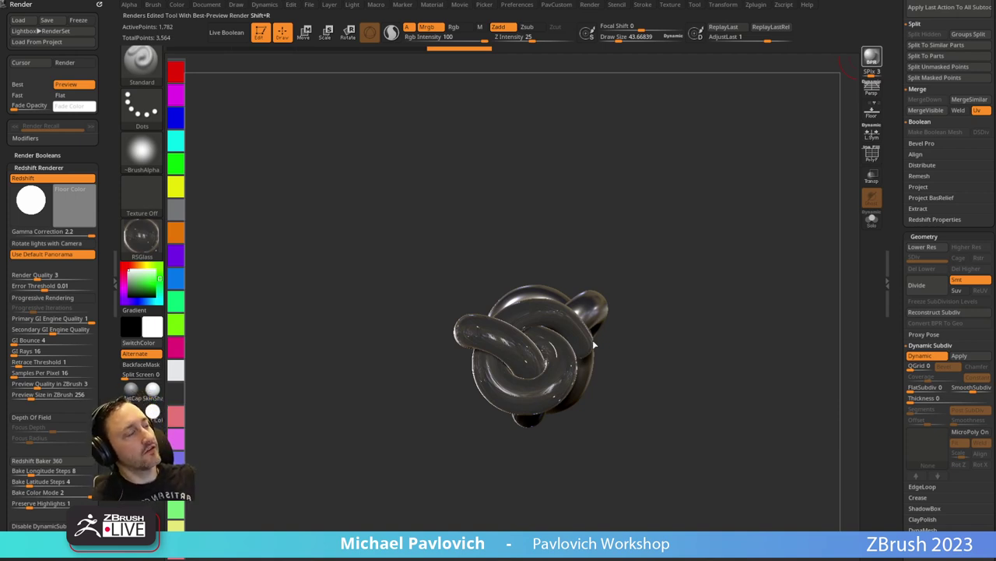
Render the aluminium and glass knots with Redshift, first from the current view and again from a new angle.
key("shift+r")
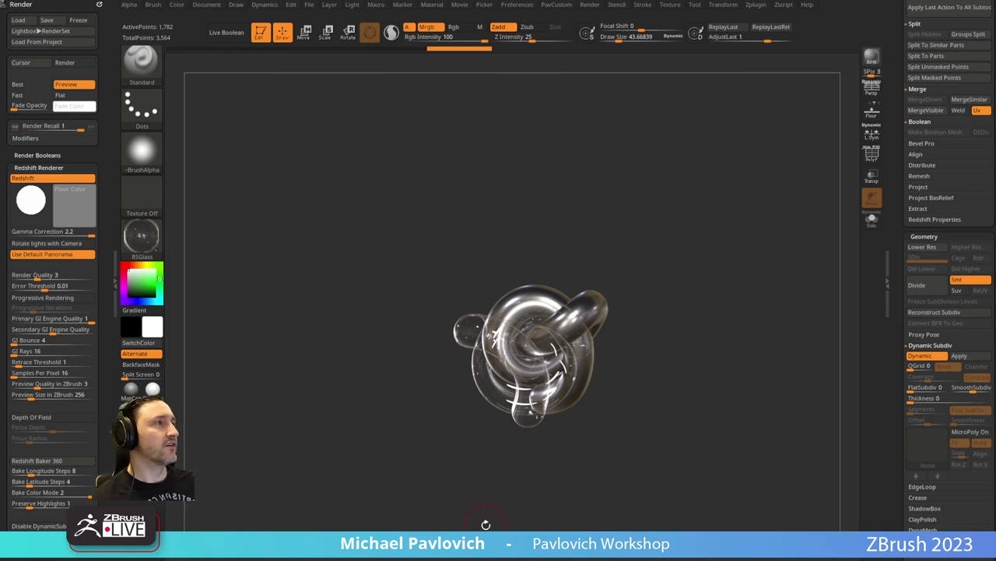
left_click_drag(685, 226, 775, 148)
left_click(871, 59)
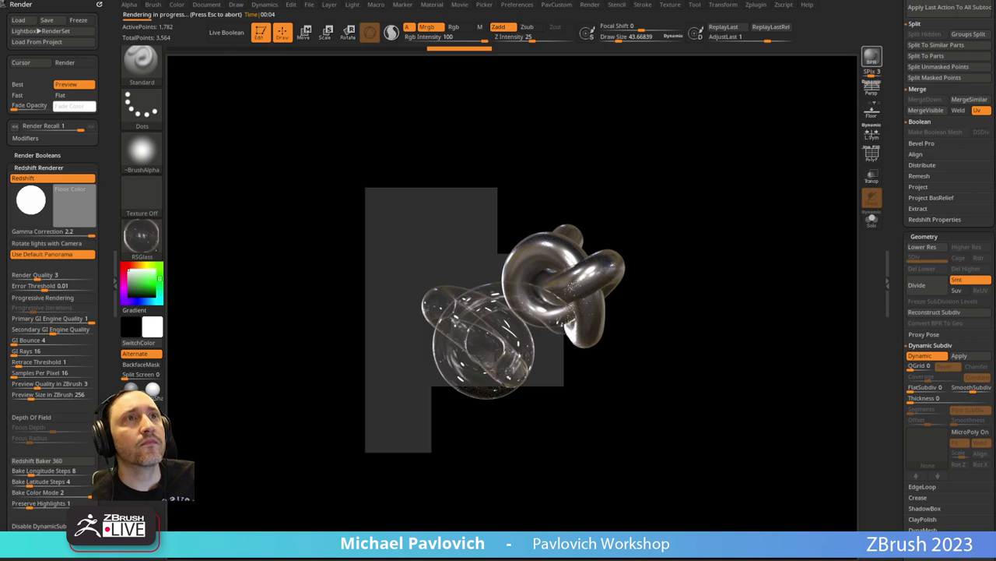
mouse_move(140, 236)
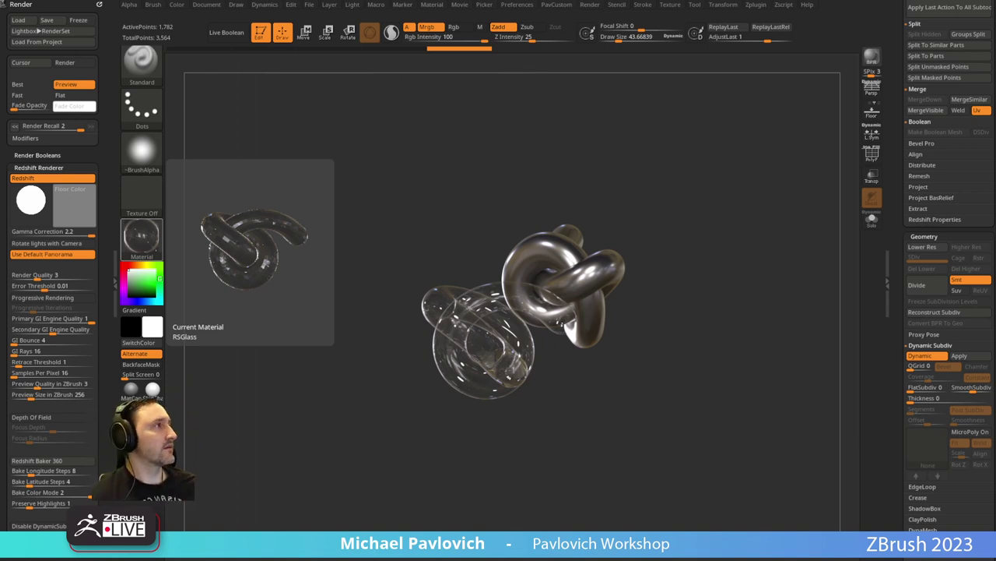
Disable the Redshift renderer and collapse its settings.
left_click_drag(901, 102, 898, 369)
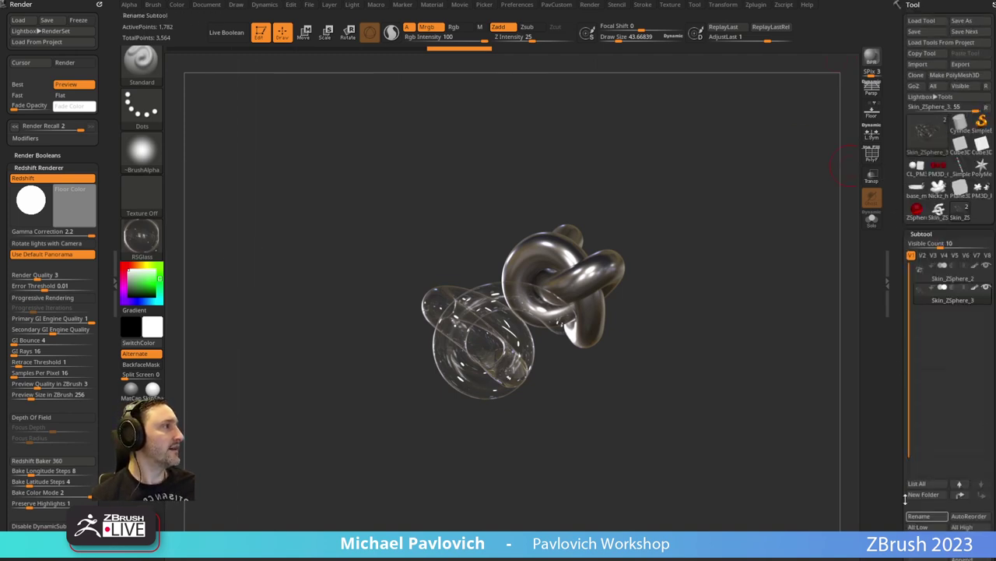
left_click_drag(903, 499, 886, 393)
left_click(42, 177)
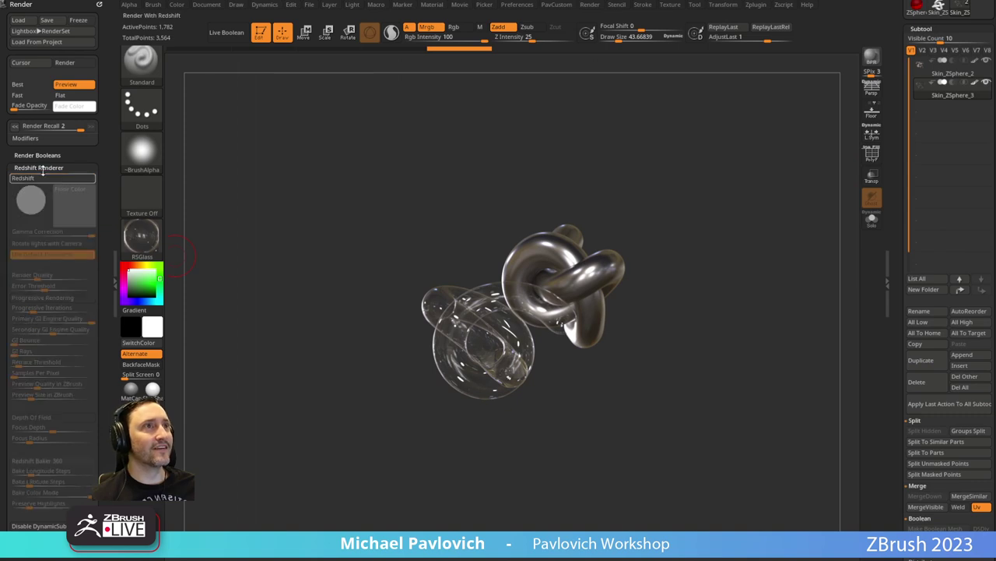
left_click(39, 168)
Delete all the knot subtools and switch the current material to StartupMaterial.
left_click_drag(902, 415, 907, 476)
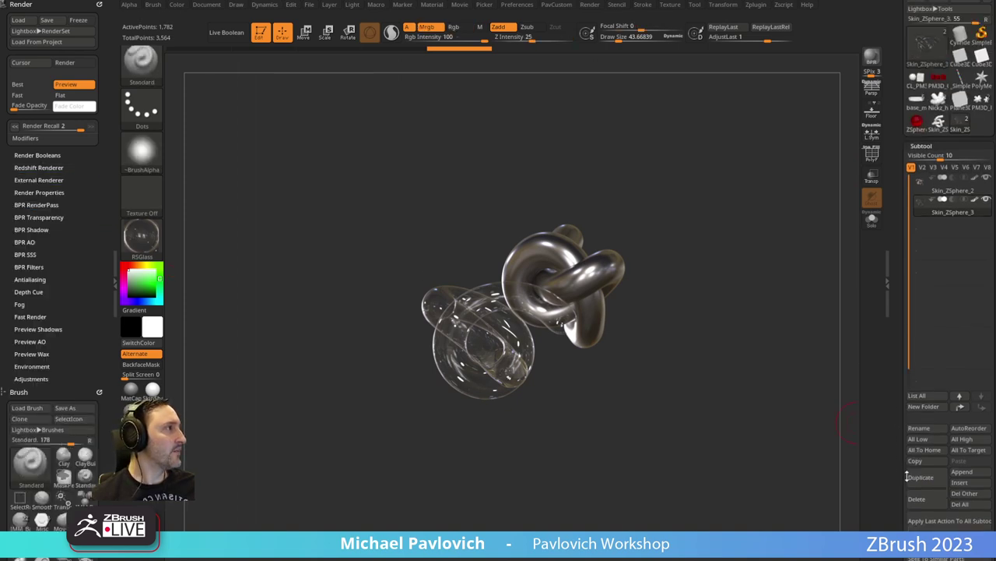
left_click(960, 504)
left_click_drag(901, 324, 917, 431)
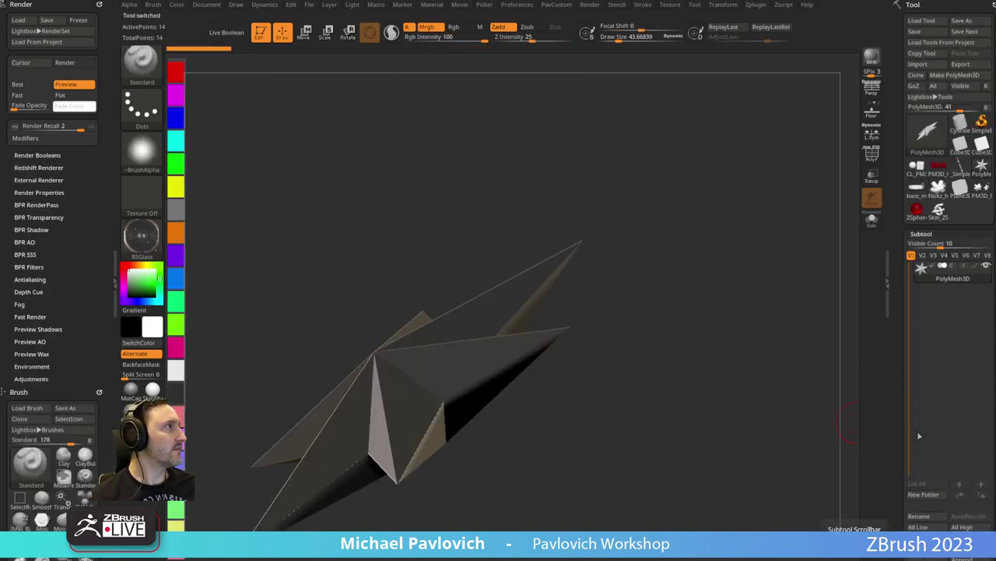
left_click(141, 235)
left_click(201, 285)
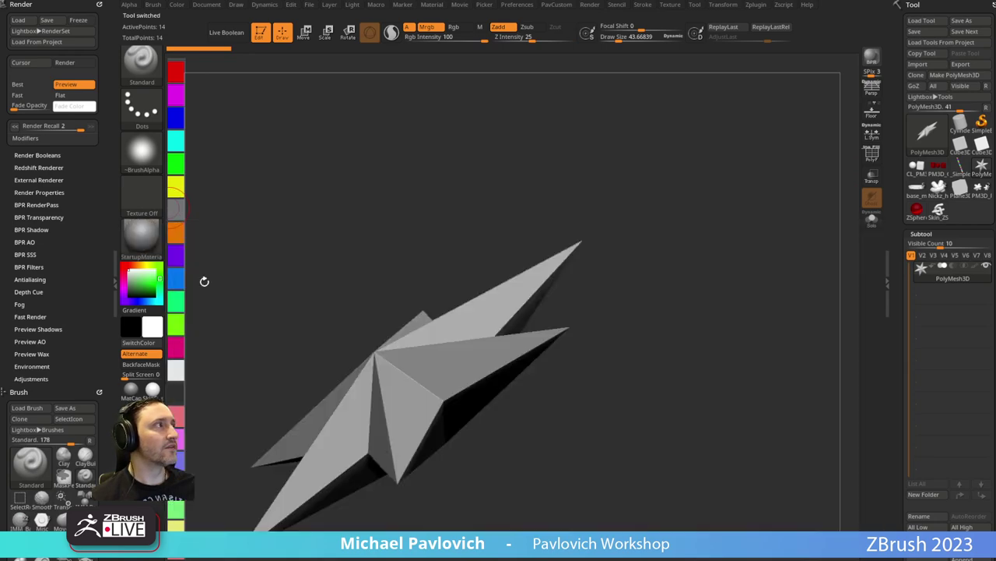
Switch to the Nickz_humanMaleAverage tool, face its torso frontally and set the draw size to about 22.
left_click(923, 194)
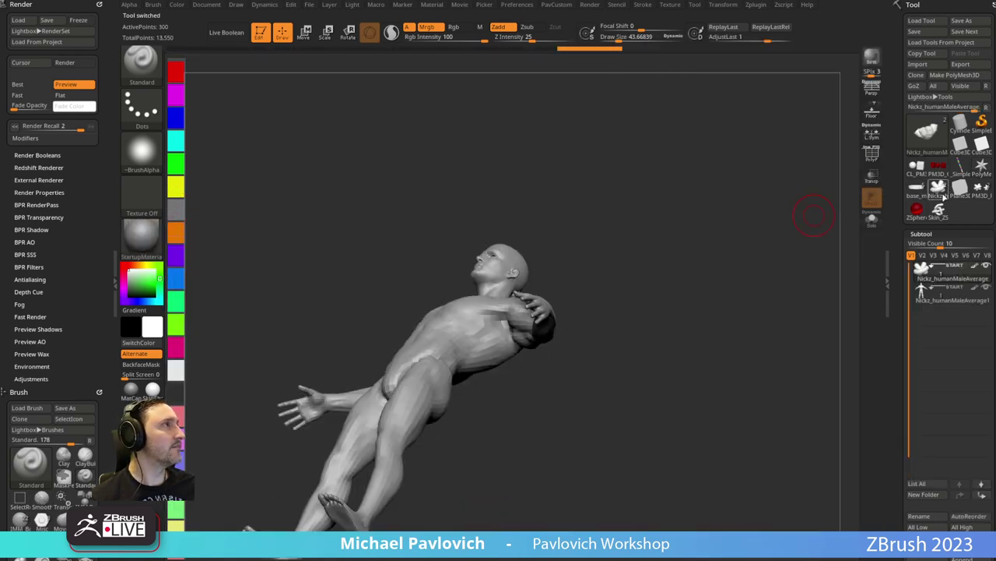
left_click_drag(728, 223, 750, 283, "shift")
mouse_move(681, 279)
left_mouse_down("alt")
mouse_move(664, 135)
mouse_move(643, 255)
left_mouse_up("alt")
key("s")
left_click(578, 357)
key("s")
mouse_move(592, 379)
left_mouse_down()
mouse_move(581, 382)
mouse_move(585, 273)
left_mouse_up()
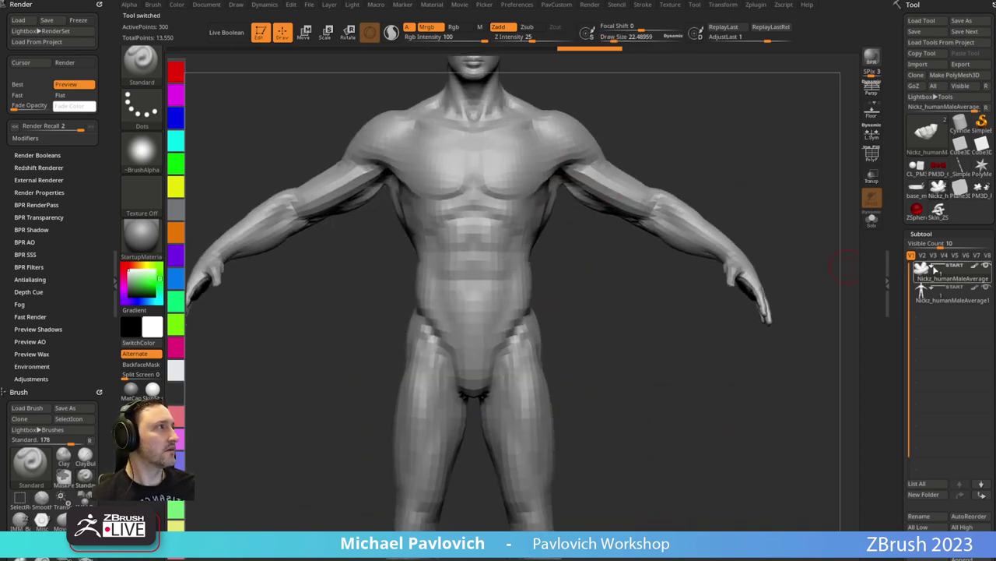
Delete the first of the two figure subtools and raise the remaining body to subdivision level 2.
left_click_drag(903, 542, 904, 495)
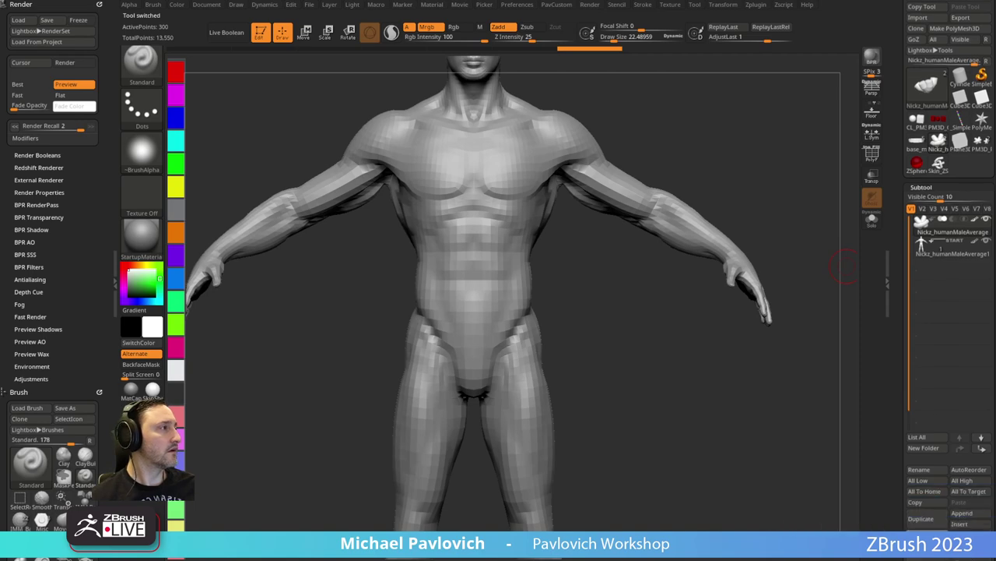
left_click(921, 540)
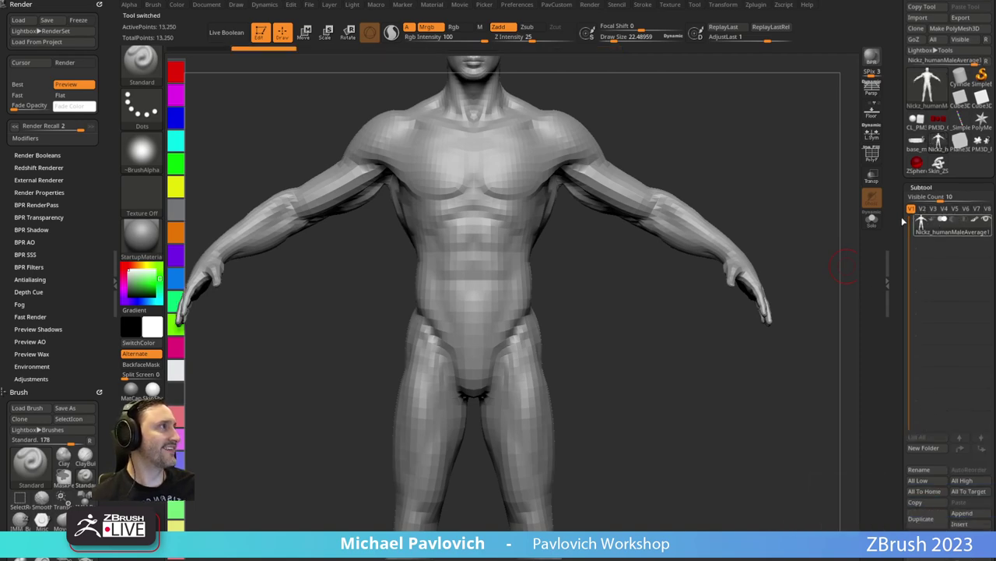
left_click_drag(693, 382, 715, 257, "alt")
key("d")
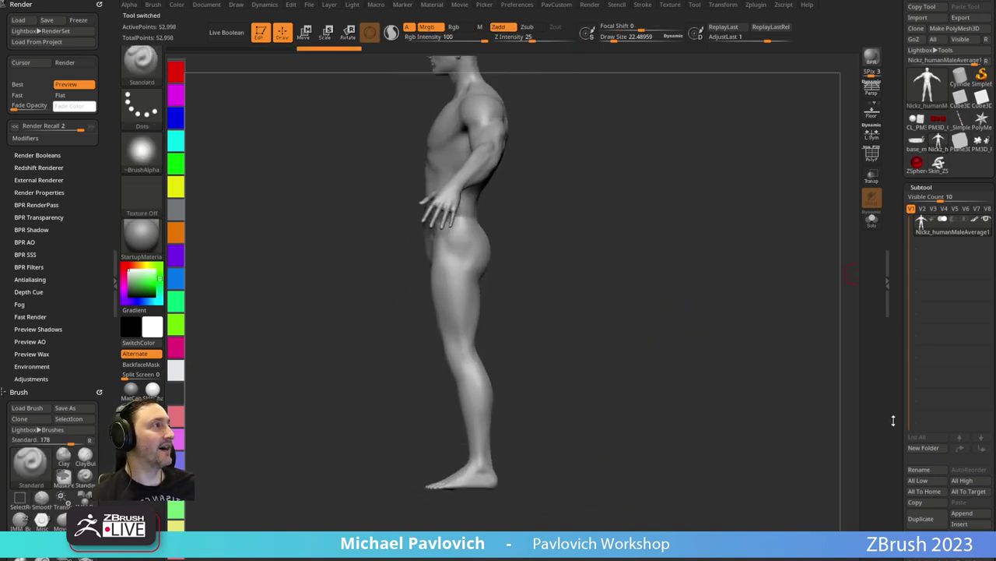
Choose MaskLasso as the masking brush.
left_click_drag(894, 420, 894, 411)
left_click(152, 71, "ctrl")
left_click(330, 116)
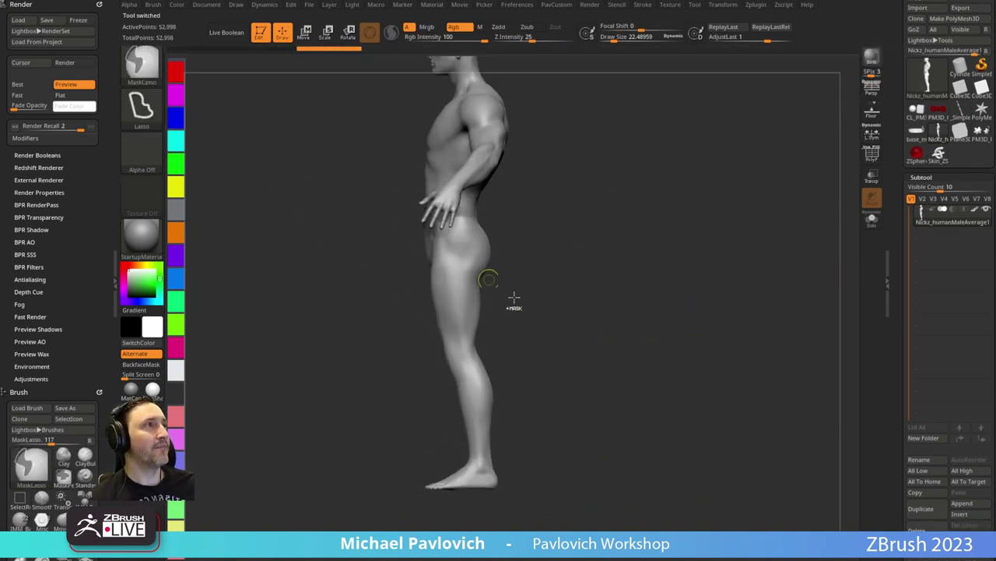
Try a lasso mask over the legs in side view and clear the mask.
mouse_move(551, 232)
left_mouse_down("ctrl")
mouse_move(378, 338)
mouse_move(729, 383)
mouse_move(724, 374)
left_mouse_up("ctrl")
mouse_move(538, 243)
left_mouse_down("ctrl")
mouse_move(409, 220)
mouse_move(403, 456)
mouse_move(537, 436)
left_mouse_up("ctrl")
mouse_move(650, 311)
left_mouse_down("shift")
mouse_move(677, 276)
mouse_move(630, 278)
mouse_move(652, 295)
mouse_move(671, 282)
left_mouse_up("shift")
left_click_drag(821, 359, 803, 425, "ctrl")
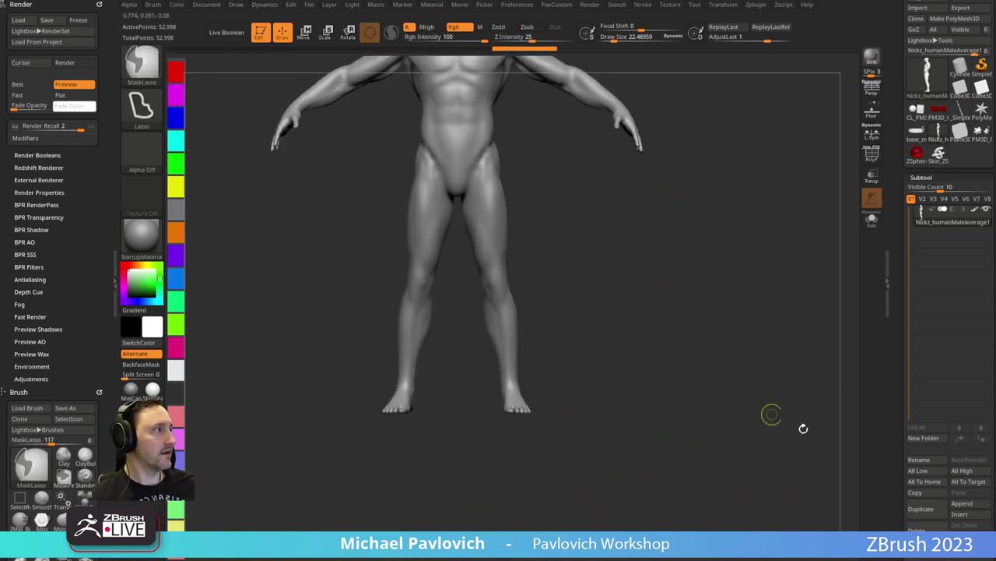
Duplicate the male body subtool and make the copy active.
left_click(921, 503)
left_click(951, 237)
left_click_drag(635, 279, 631, 318, "alt")
left_click_drag(631, 317, 633, 296, "shift")
Lasso-mask the duplicate's legs from hips to ankles in side view and turn the masked area into a polygroup.
mouse_move(653, 345)
left_mouse_down("ctrl")
mouse_move(563, 182)
mouse_move(400, 220)
mouse_move(401, 422)
mouse_move(433, 444)
mouse_move(468, 447)
left_mouse_up("ctrl")
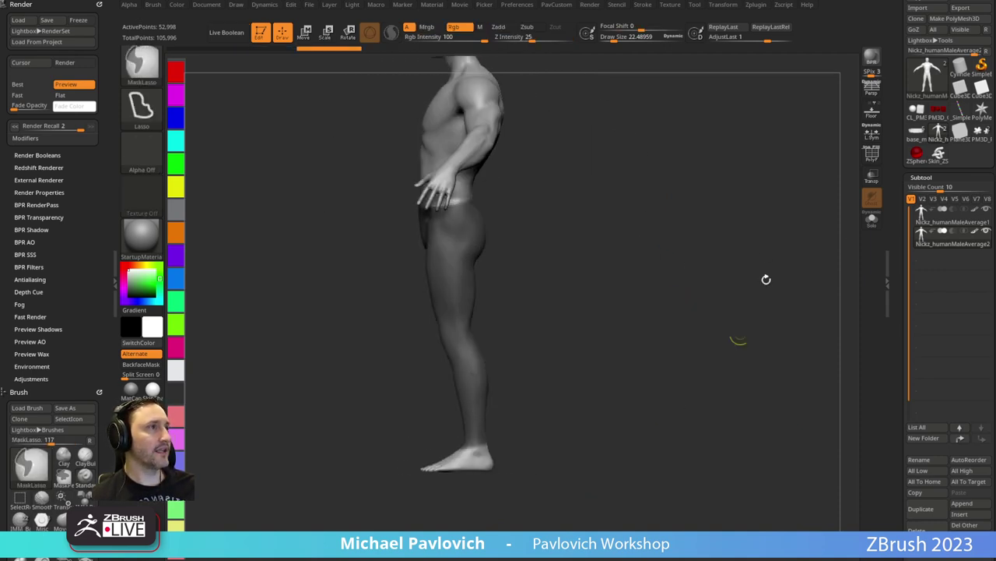
mouse_move(766, 278)
left_mouse_down("shift")
mouse_move(680, 293)
mouse_move(695, 285)
mouse_move(703, 309)
mouse_move(676, 249)
left_mouse_up("shift")
mouse_move(676, 249)
left_mouse_down()
mouse_move(671, 283)
mouse_move(626, 296)
left_mouse_up()
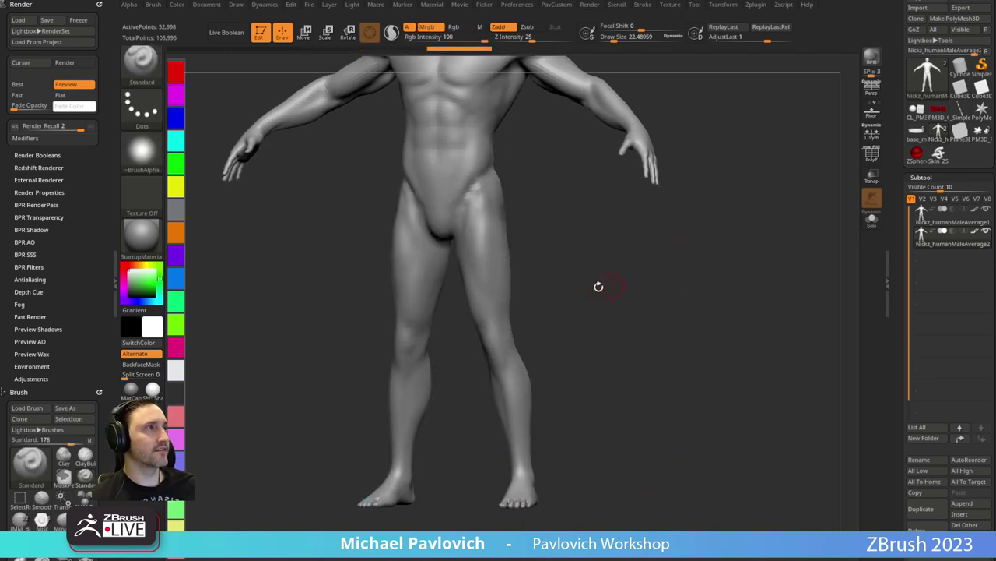
Choose the SelectRect brush and solo the duplicated body with its polygroups and wireframe displayed.
left_click(148, 65, "ctrl+shift")
left_click(237, 78)
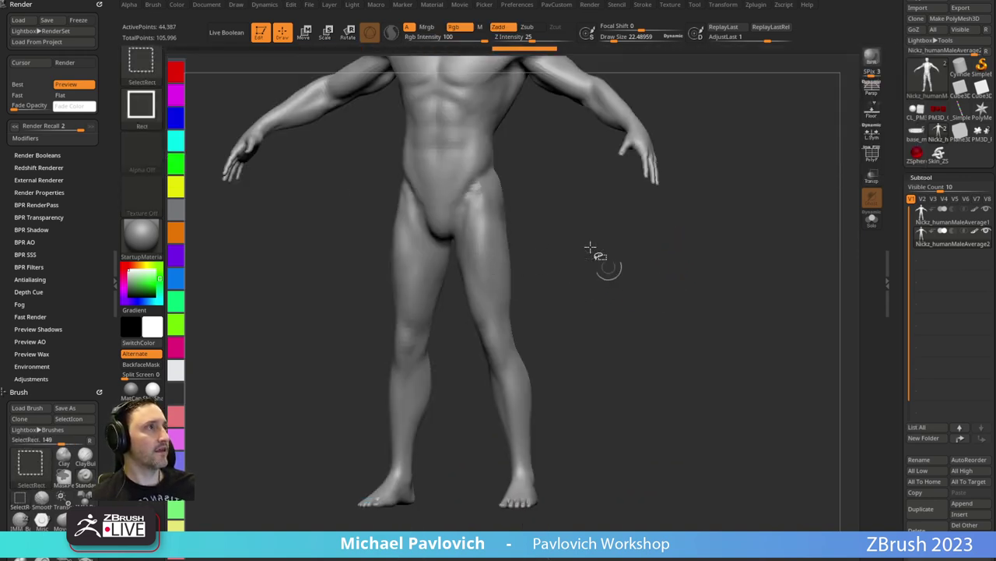
left_click(926, 224)
left_click(605, 272, "ctrl+shift")
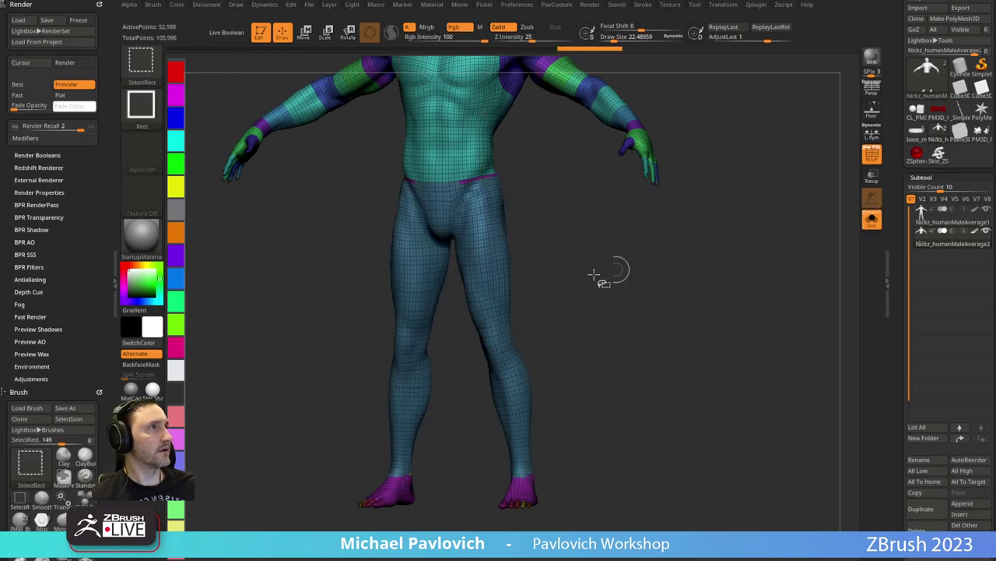
Isolate the leg polygroup of the duplicated body, hiding all other parts.
left_click(507, 284, "ctrl+shift")
left_click(625, 285, "ctrl+shift")
right_click_drag(623, 291, 623, 296, "ctrl")
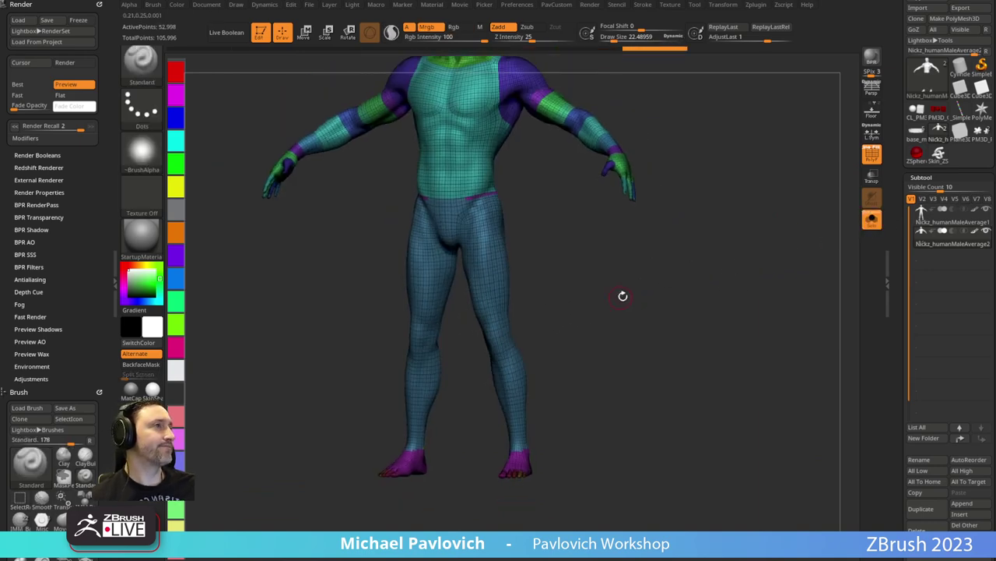
key("ctrl+z")
left_click(622, 296, "ctrl+shift")
left_click_drag(646, 298, 554, 291)
left_click(505, 287, "ctrl+shift")
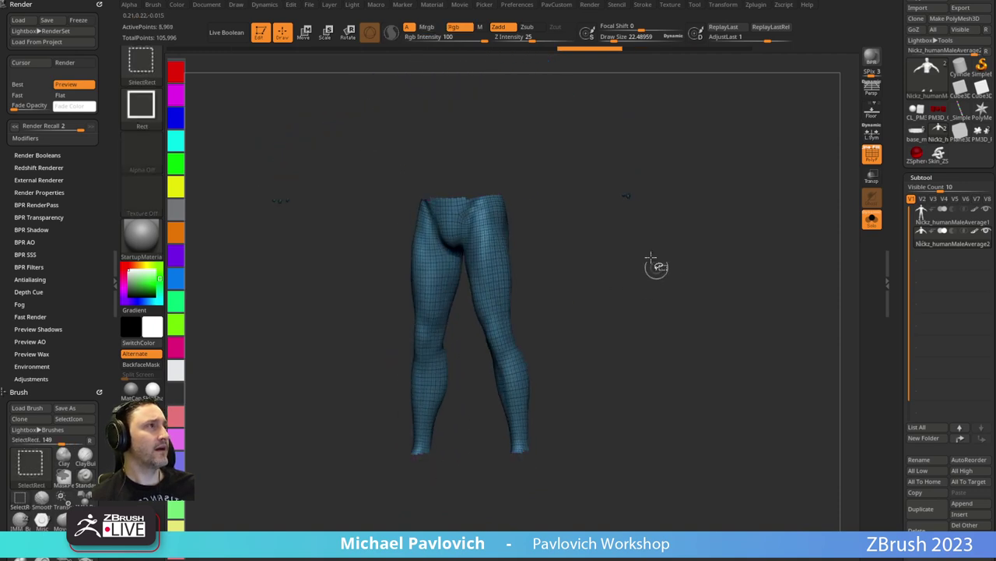
Try to delete the hidden geometry and remove the duplicate's lower subdivision level.
key("space")
left_click(645, 233)
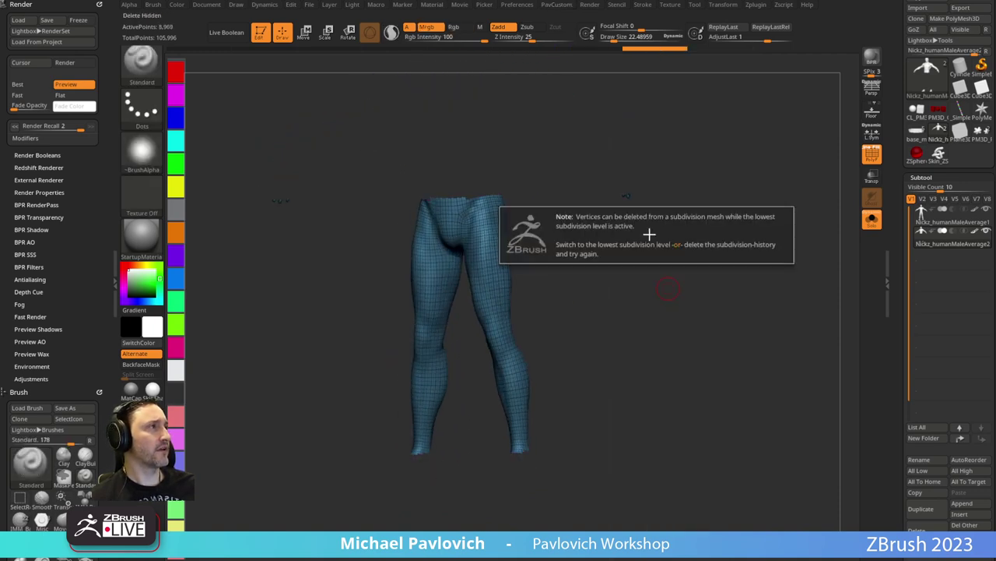
scroll(908, 234, "down", 5)
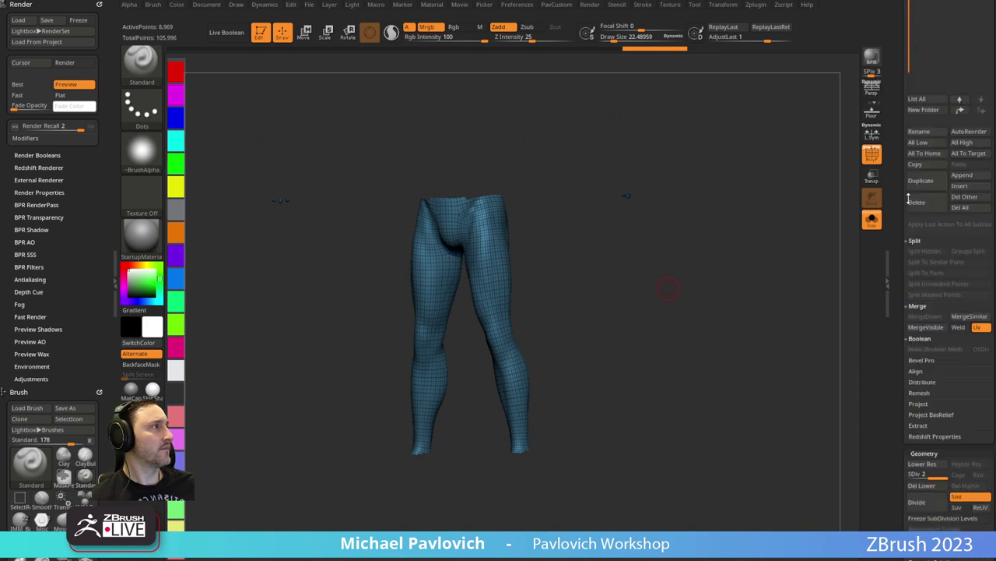
left_click(921, 485)
Delete the duplicate's hidden body parts and the stray fingertip pieces, keeping only the legs.
key("space")
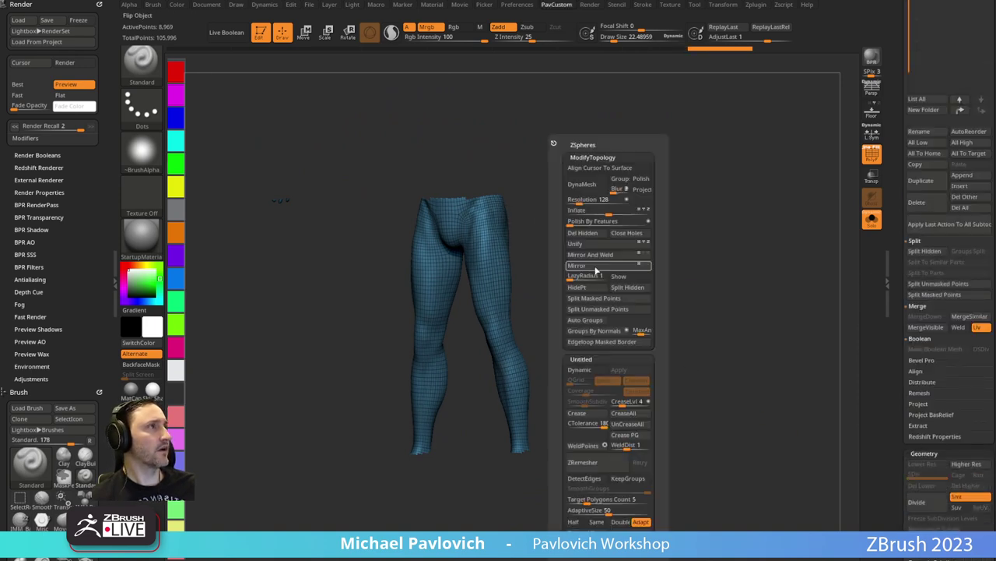
left_click(588, 233)
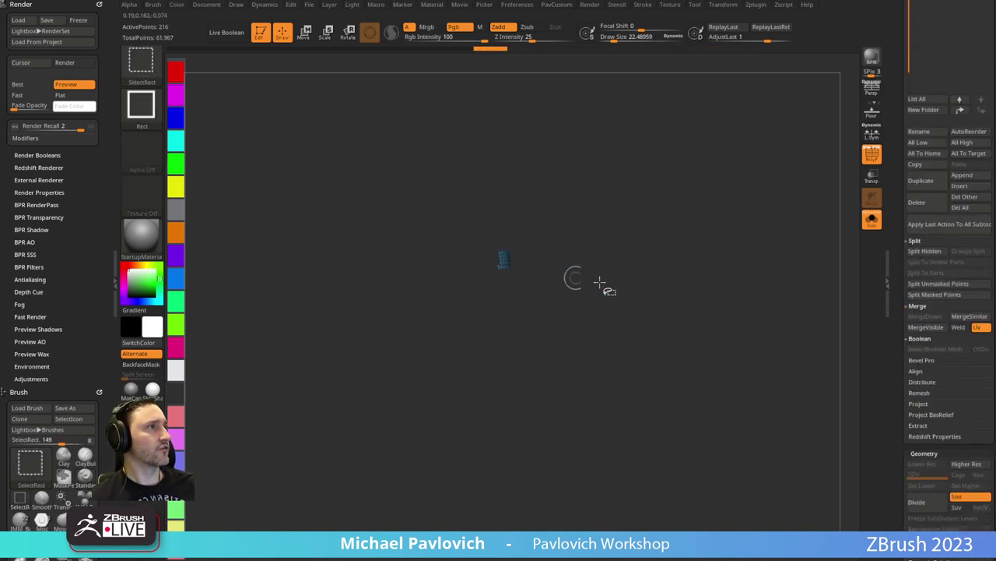
key("space")
left_click(593, 244)
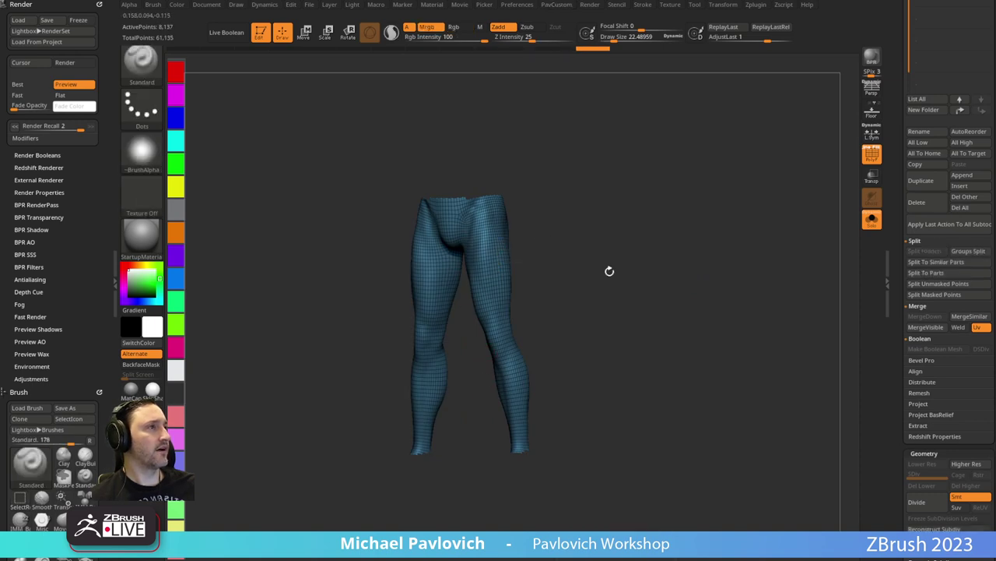
Delete the legs-only subtool and turn the original body into a single polygroup.
left_click_drag(896, 215, 893, 292)
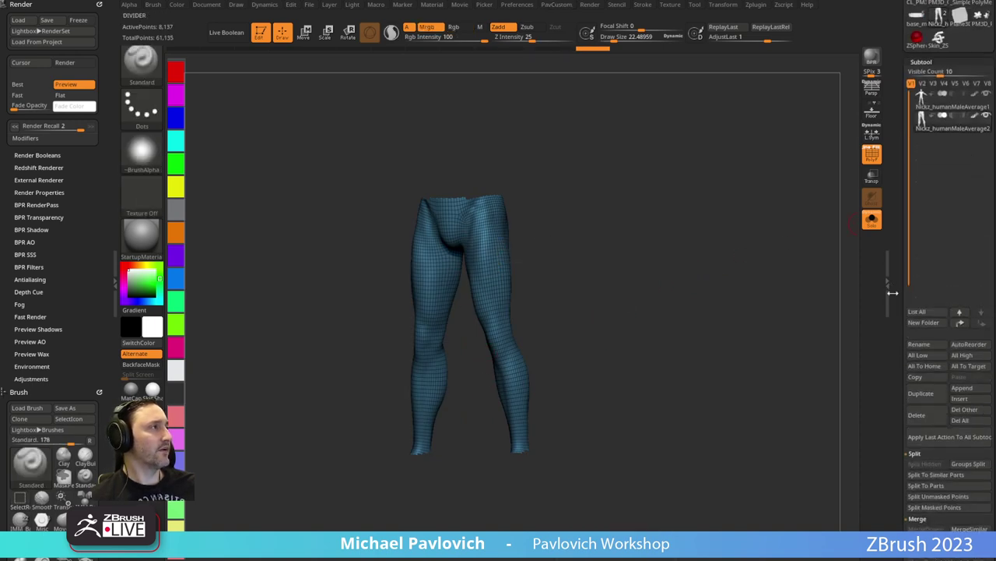
left_click(921, 416)
key("ctrl+w")
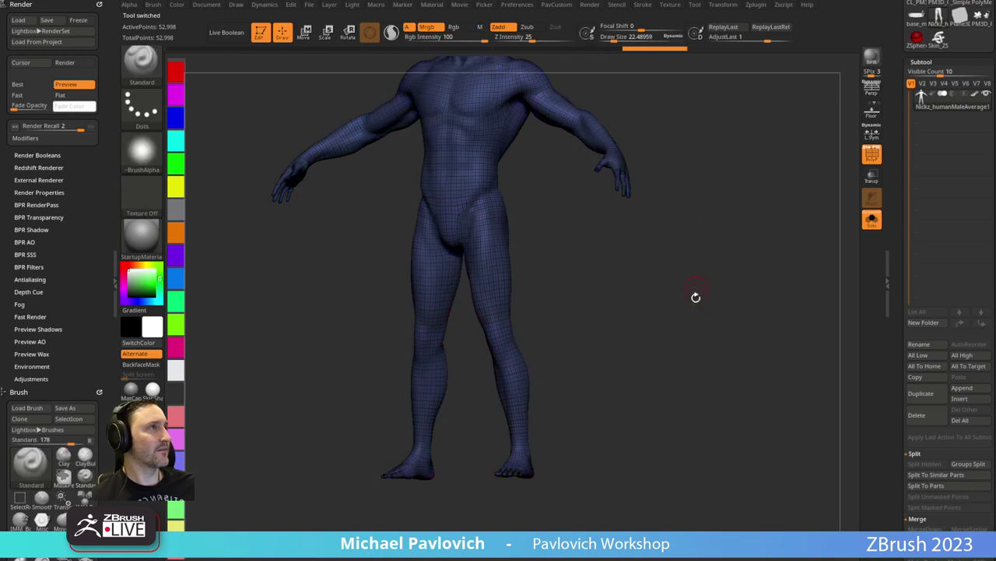
Mask the original body's legs from the waist to the ankles with a lasso.
mouse_move(696, 298)
left_mouse_down("shift")
mouse_move(613, 268)
mouse_move(589, 194)
mouse_move(499, 182)
mouse_move(470, 426)
mouse_move(569, 440)
mouse_move(600, 405)
left_mouse_up("shift")
left_click_drag(627, 366, 754, 347)
left_click_drag(899, 350, 896, 274)
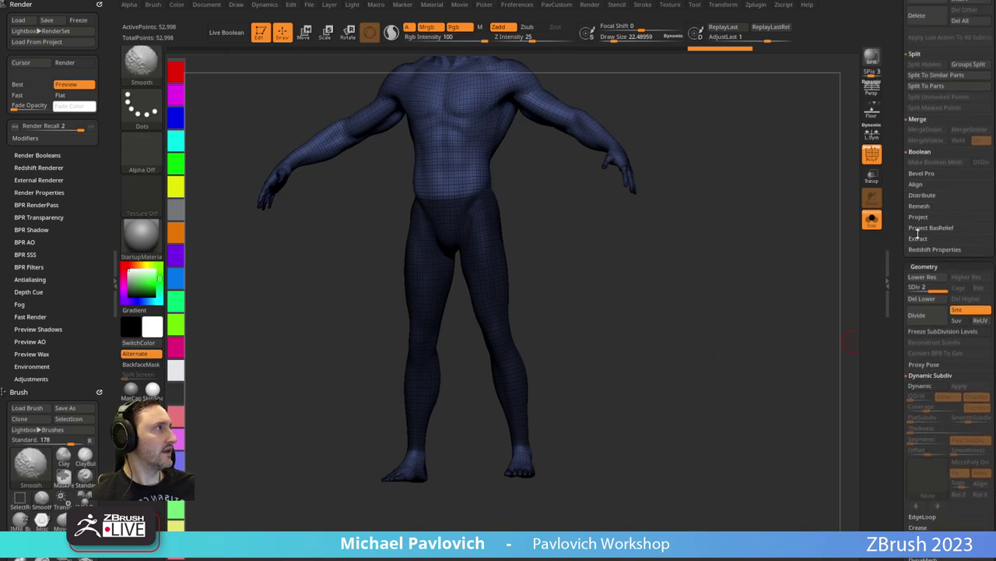
Extract the masked legs with a thickness of 0.01 and accept the result as a new subtool.
left_click(919, 238)
left_click(918, 255)
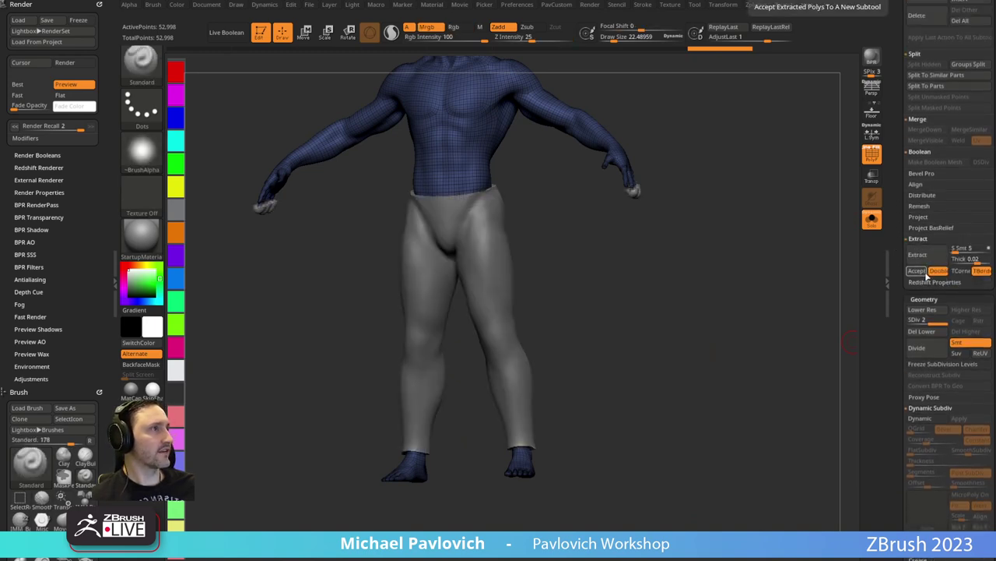
left_click(980, 259)
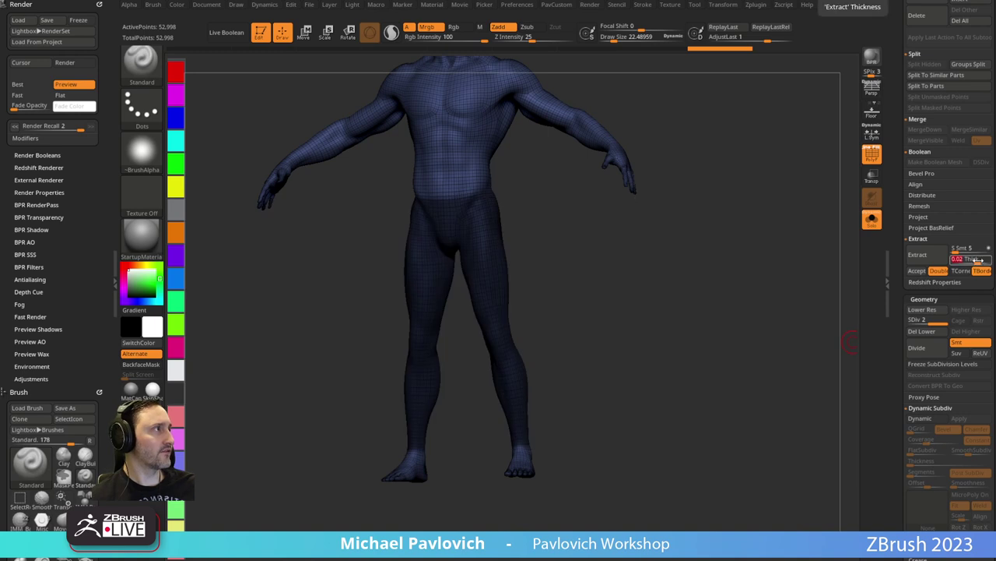
key("Return")
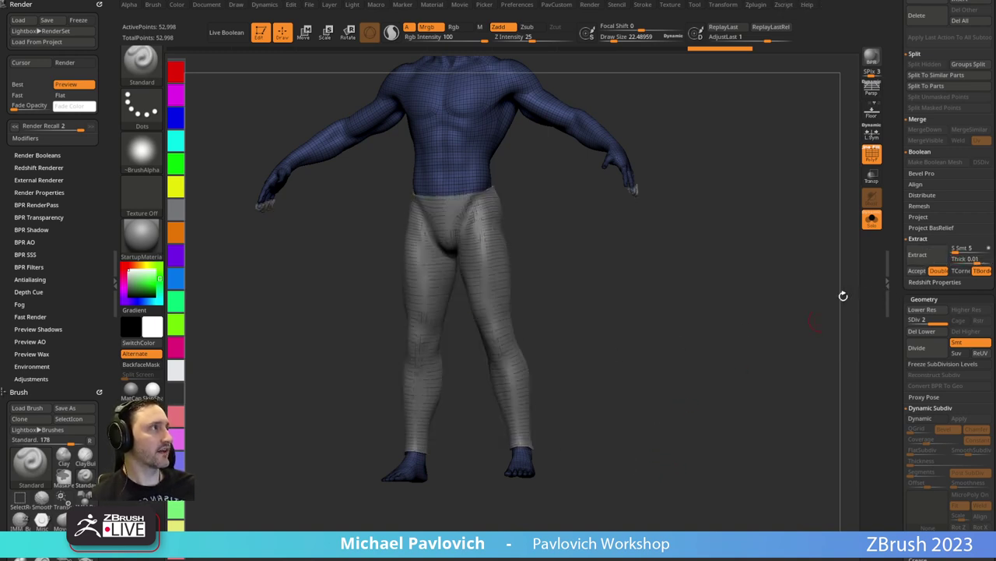
left_click(918, 271)
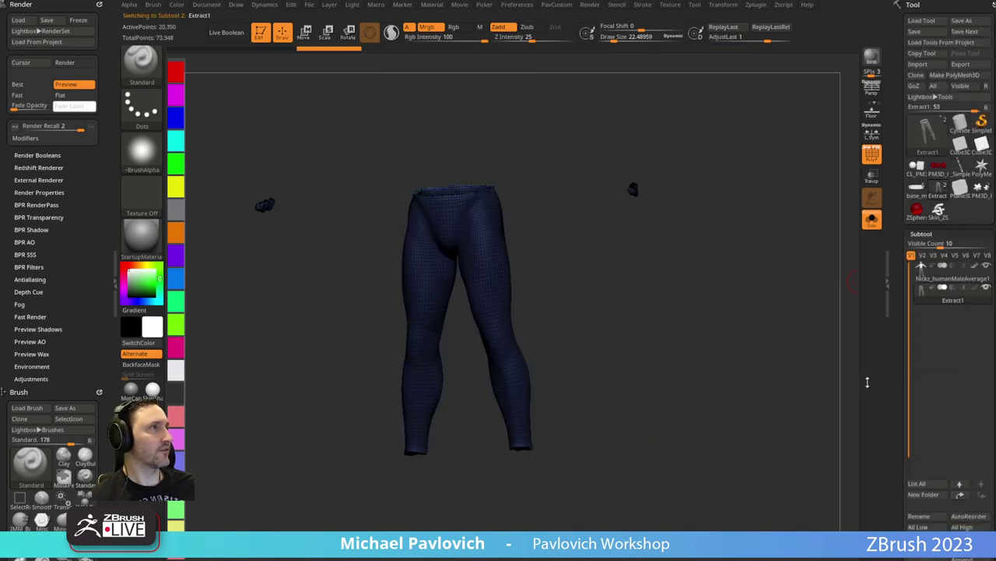
Mask the hip area of the extracted trousers using a partial visibility selection and show the whole mesh again.
left_click_drag(580, 258, 543, 242, "ctrl")
left_click_drag(369, 154, 530, 273, "ctrl+shift")
left_click(710, 305, "ctrl")
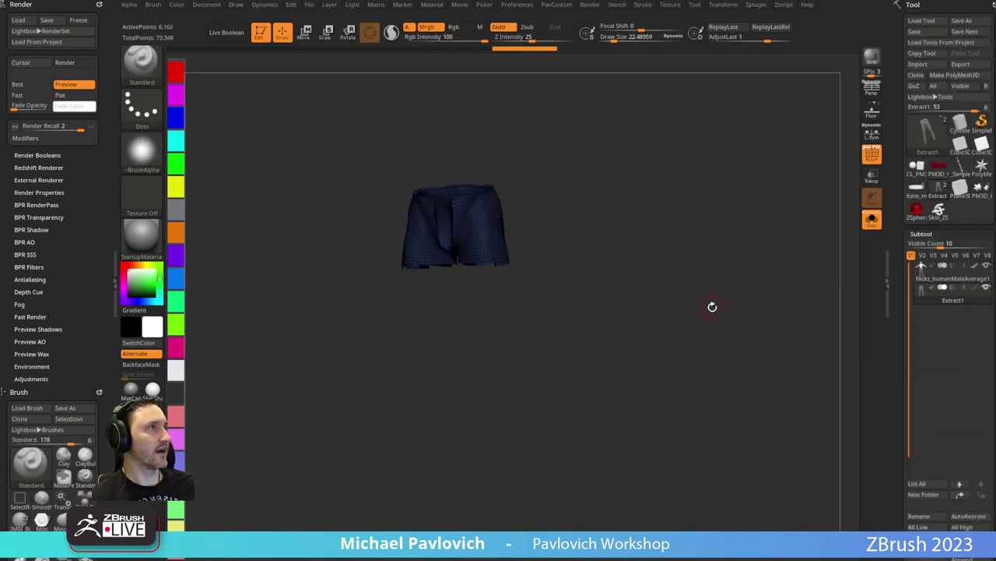
left_click_drag(628, 306, 601, 288, "ctrl+shift")
left_click(633, 186, "ctrl+shift")
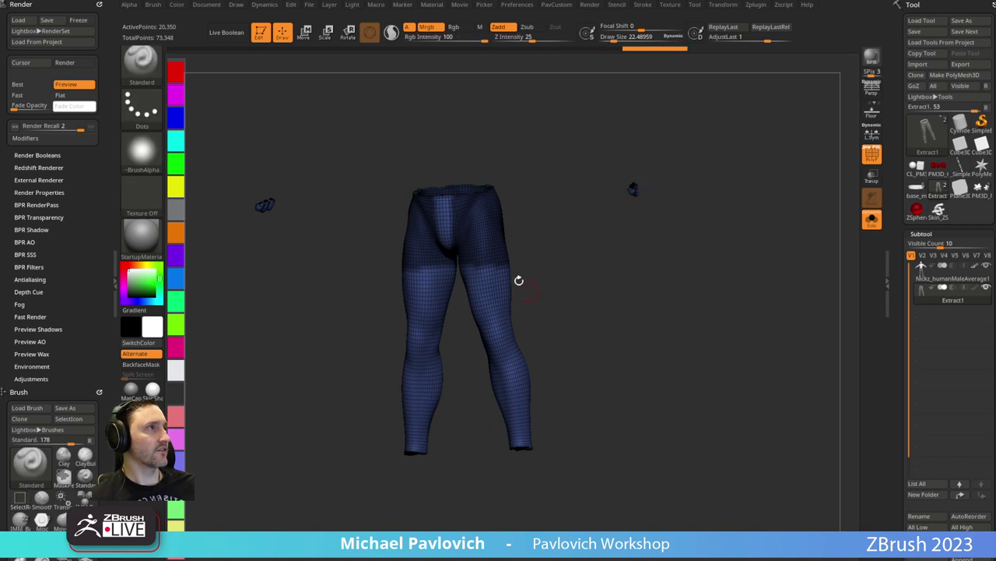
Clear the mask from the extracted trousers, isolate the connected trouser mesh and delete the stray hand pieces.
left_click_drag(519, 281, 498, 307, "ctrl")
key("ctrl+shift+a")
key("2")
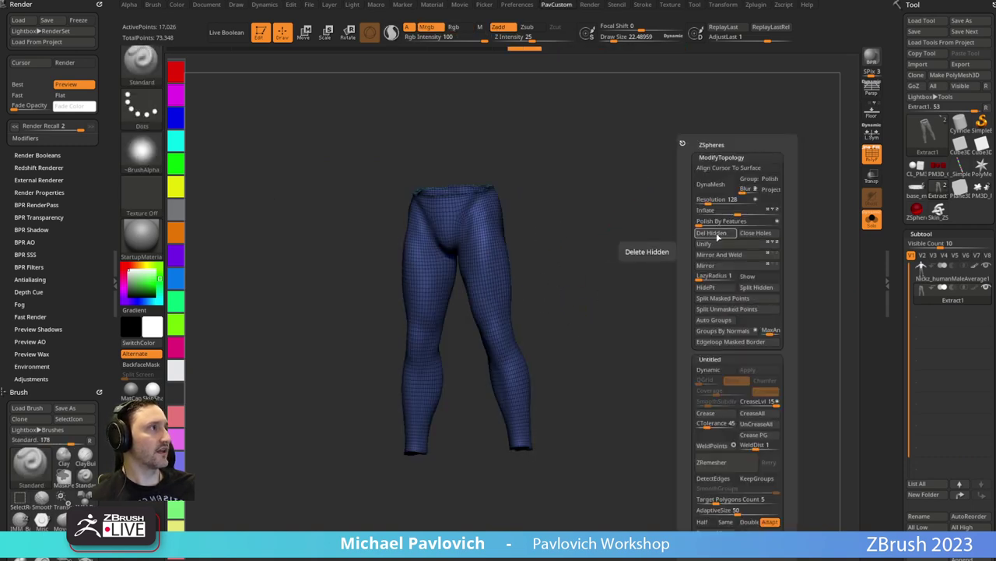
left_click(713, 232)
Isolate the outer shell polygroup of the trousers and delete the remaining hidden geometry.
left_click_drag(552, 226, 605, 240)
left_click(507, 254, "ctrl+shift")
key("2")
left_click(680, 234)
Remesh the trouser shell with ZRemesher using the Half option and an adaptive size of 0.
key("2")
left_click(602, 520)
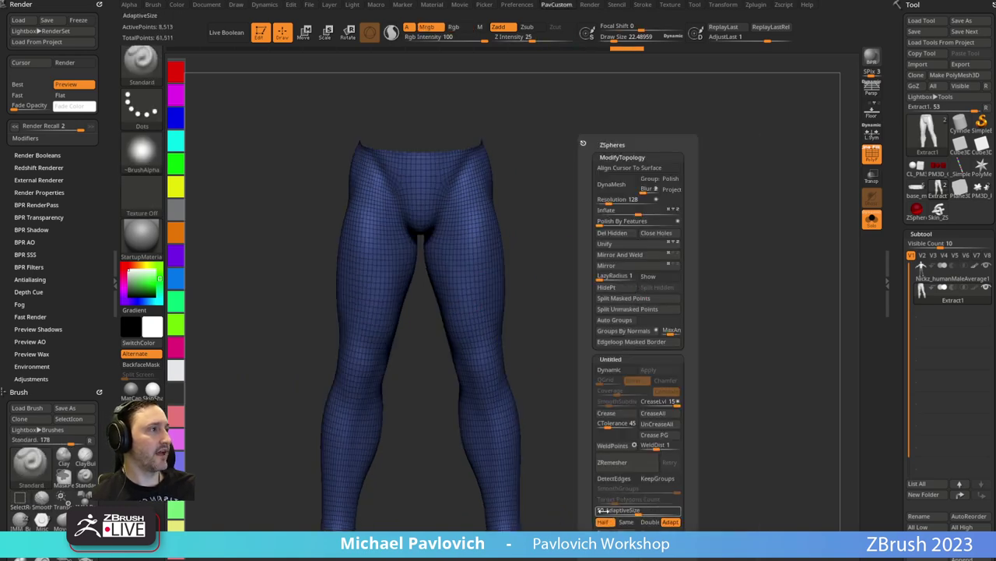
left_click(637, 465)
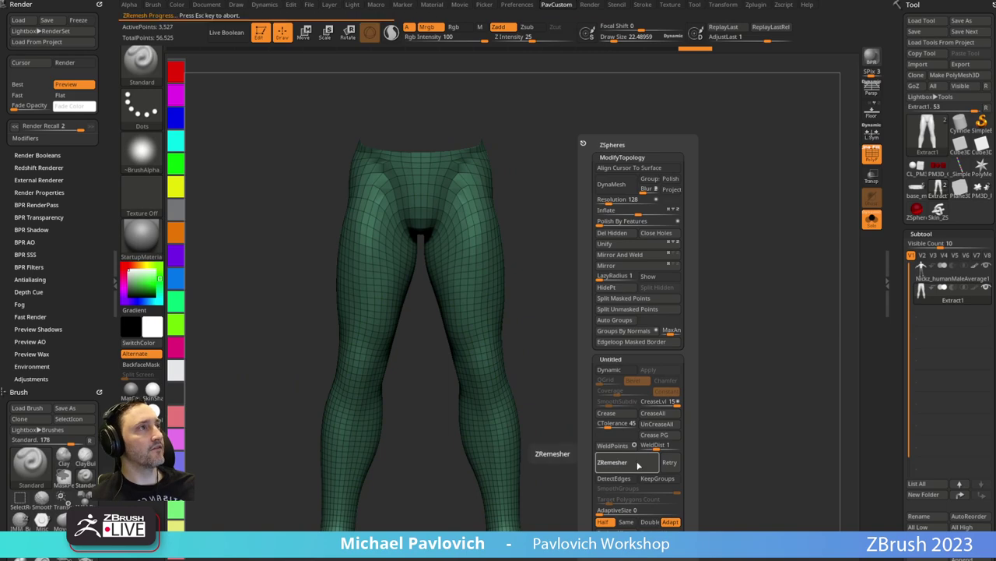
left_click_drag(626, 348, 607, 318)
left_click_drag(592, 267, 606, 273)
Switch to the ZModeler brush for editing the trousers' open edges.
key("b")
key("z")
key("m")
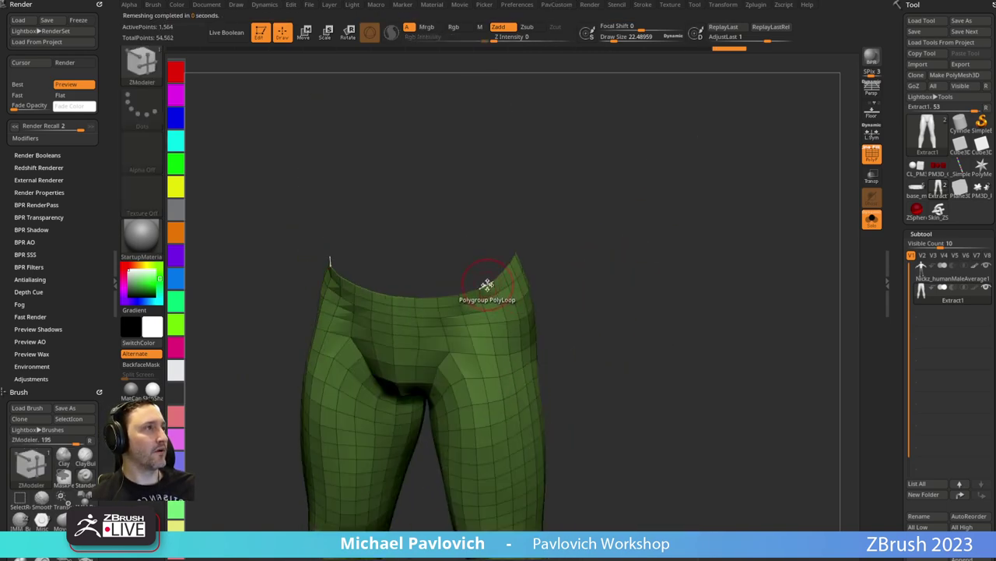
key("space")
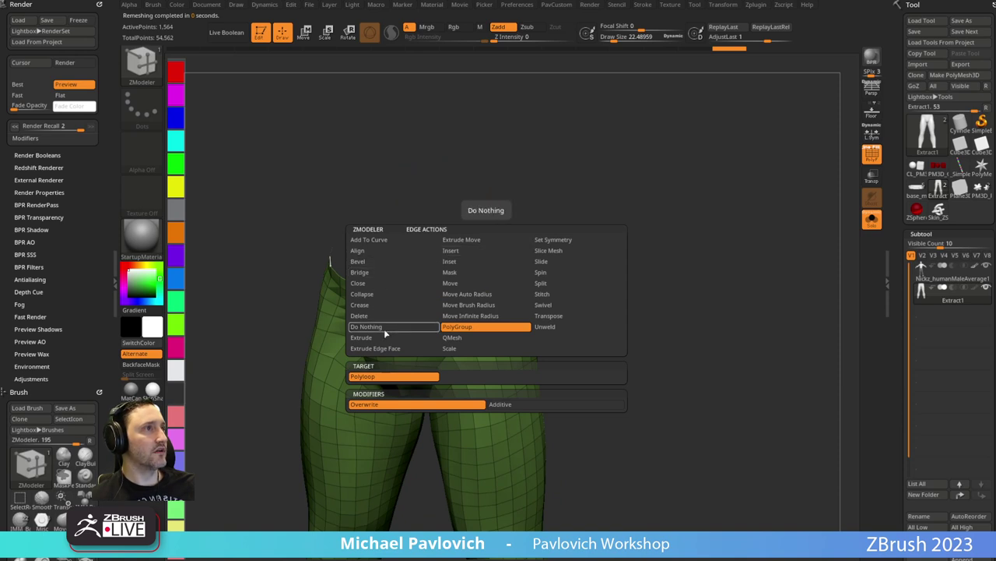
left_click(384, 328)
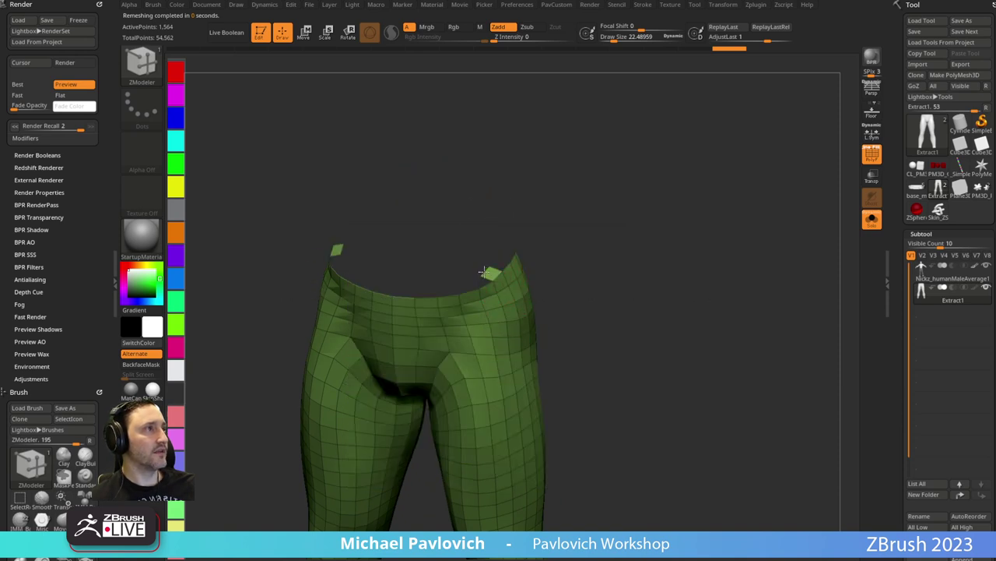
left_click_drag(502, 276, 485, 281)
key("ctrl+z")
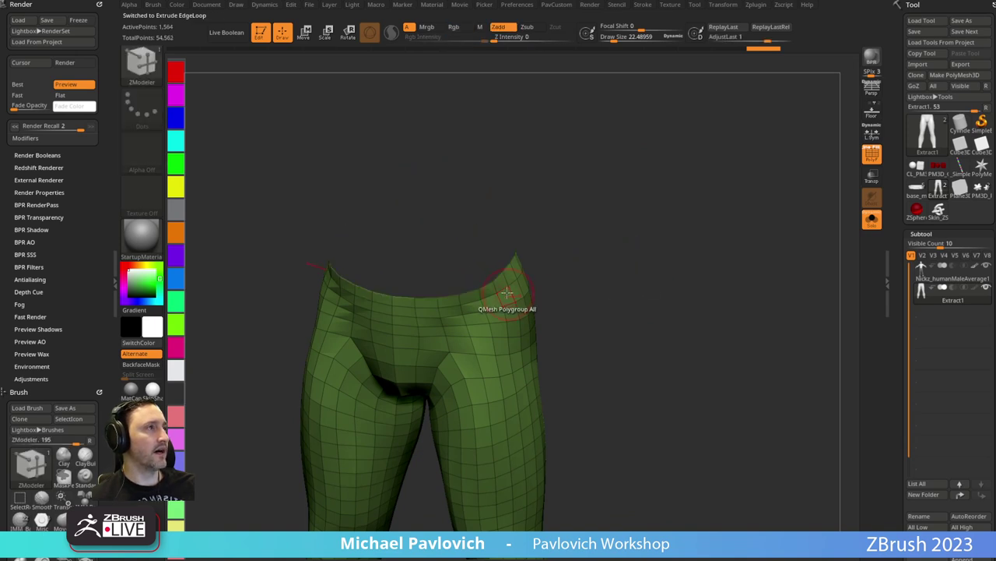
Close the trousers' waist opening with ZModeler's Close edge action set to Convex Hole.
key("space")
left_click(374, 283)
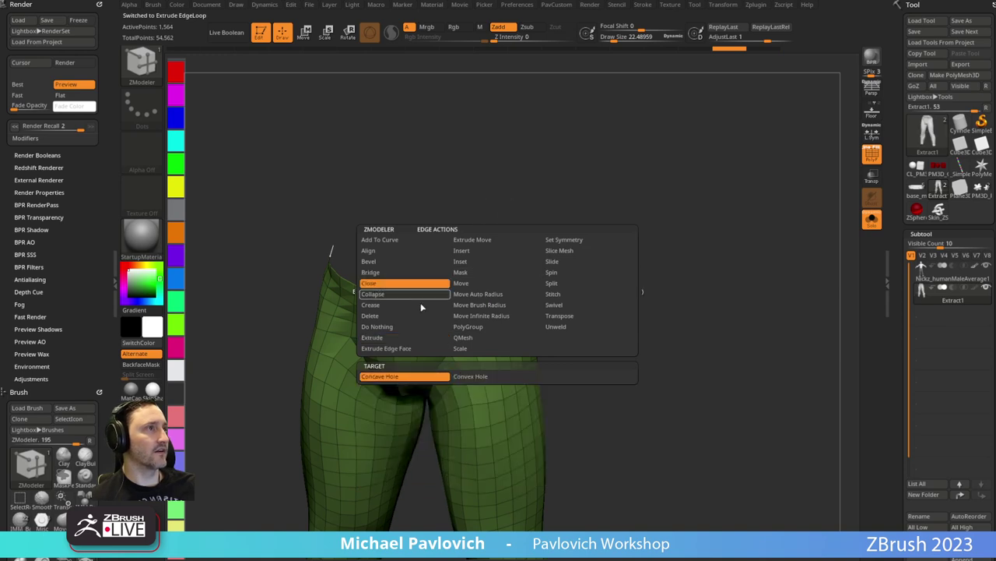
left_click(466, 376)
left_click(490, 282)
left_click_drag(655, 310, 620, 151, "alt")
left_click_drag(607, 289, 474, 208)
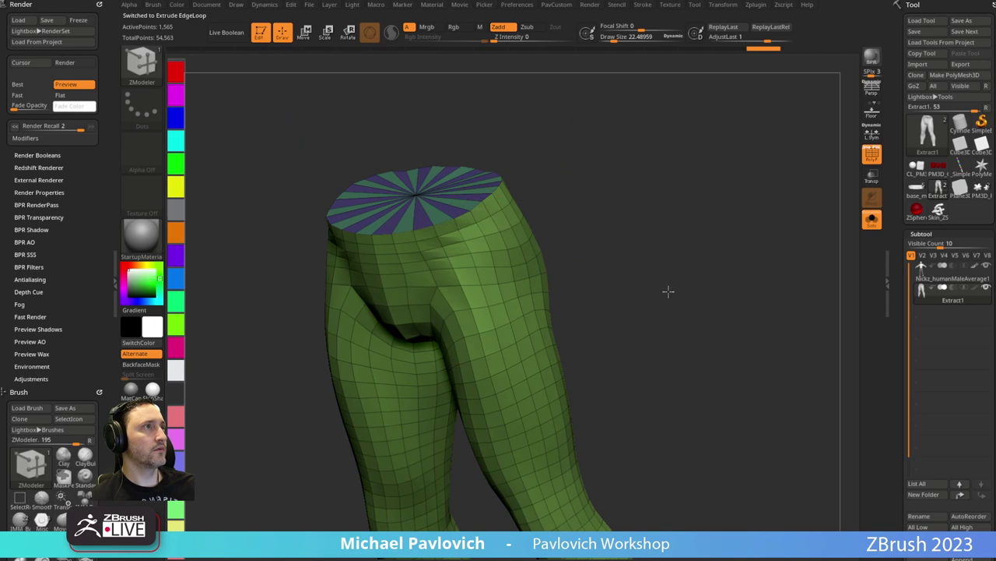
Close both ankle openings with convex caps, isolate the caps to check them and show the full mesh again.
left_click_drag(669, 291, 661, 238)
left_click_drag(660, 238, 629, 111, "alt")
left_click_drag(518, 321, 521, 335)
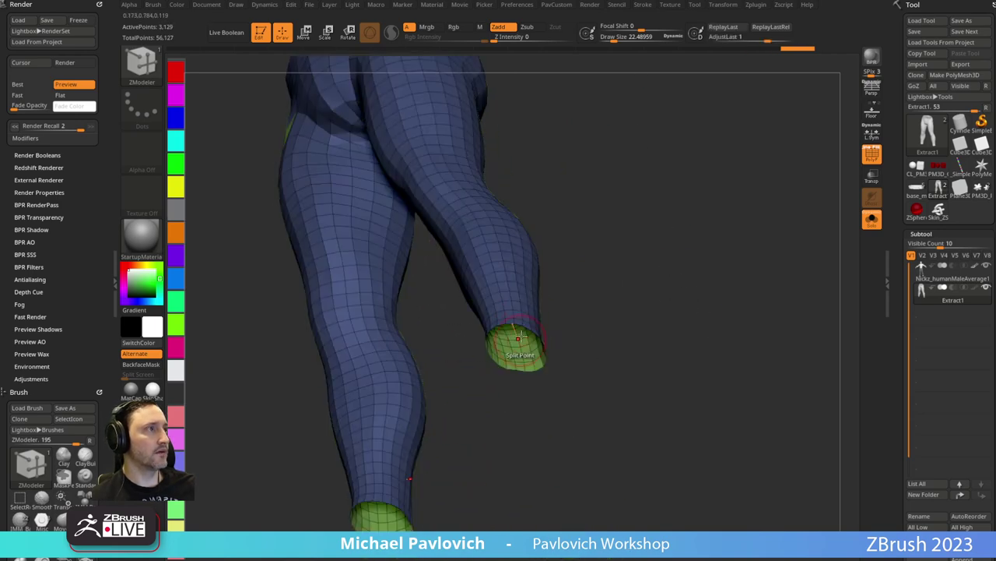
left_click(518, 342, "ctrl+shift")
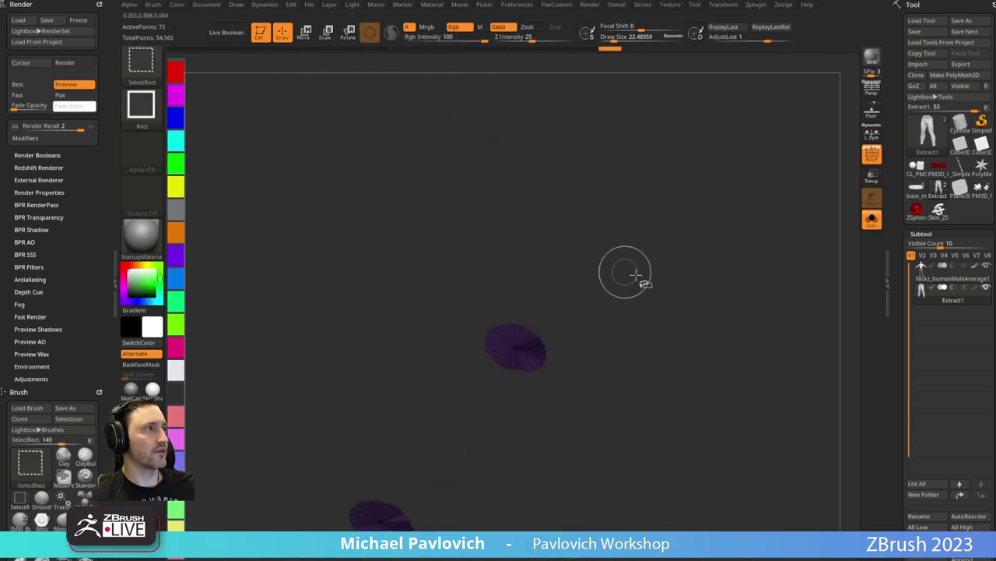
left_click(635, 274, "ctrl+shift")
Turn off solo mode to show the body with the trousers and subdivide the trousers twice.
key("f")
left_click_drag(668, 192, 845, 223)
left_click(872, 220)
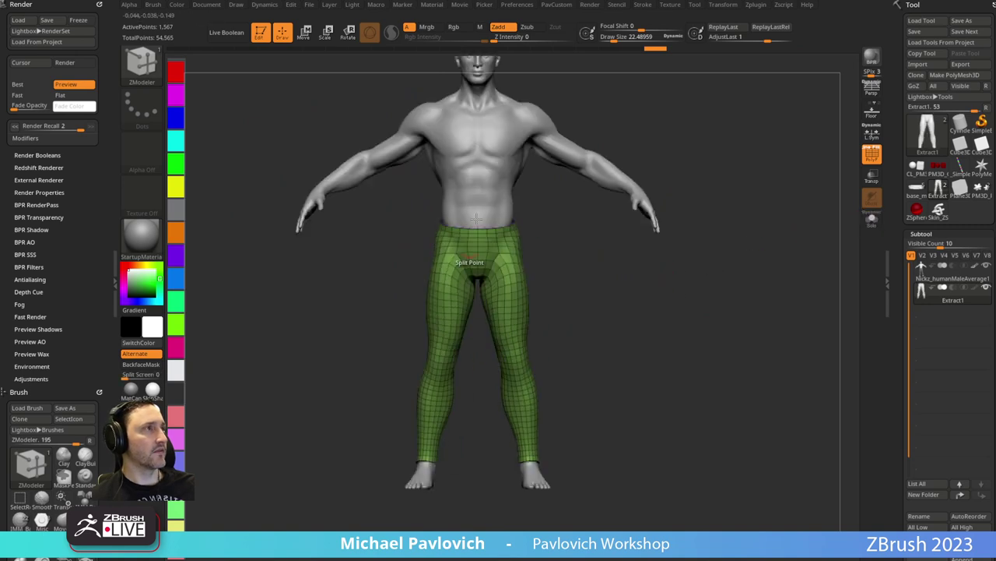
left_click_drag(476, 220, 667, 280)
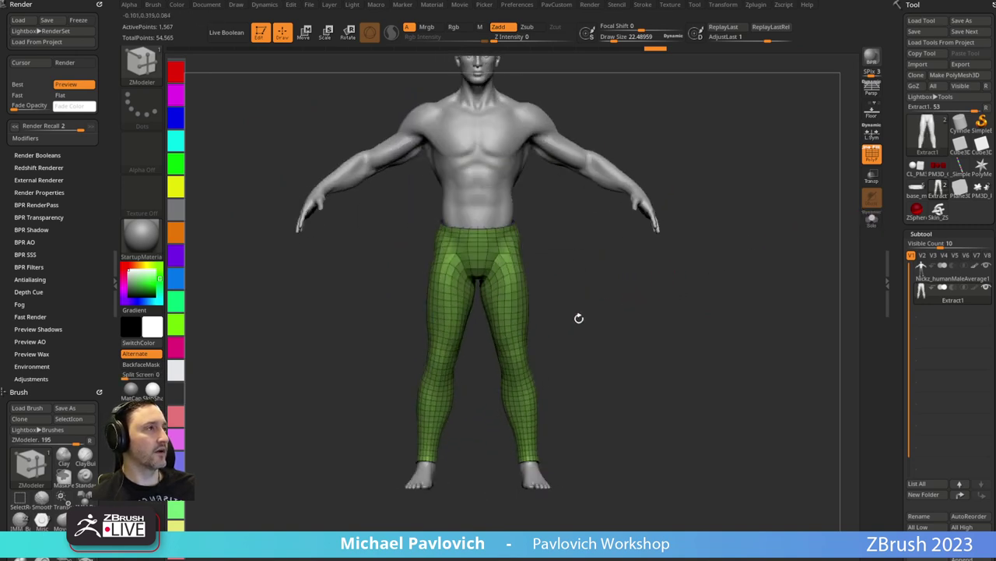
left_click_drag(606, 247, 598, 235, "alt")
key("grave")
left_click(651, 438)
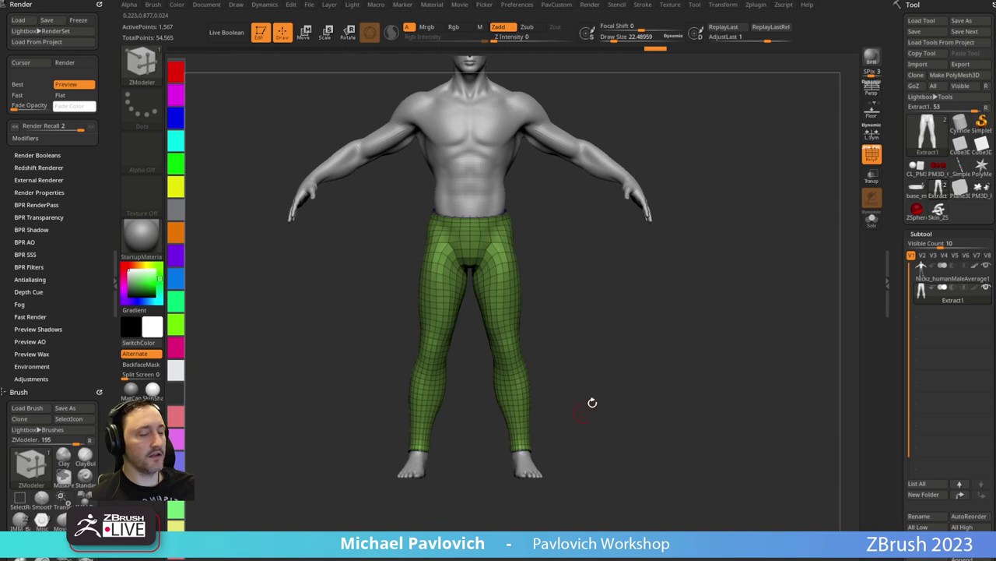
key("ctrl+d")
key("ctrl+d")
Sculpt diagonal folds across the upper thighs using the Standard brush at a draw size of about 38.
key("f")
key("f")
left_click_drag(637, 224, 634, 340, "alt")
key("s")
left_click(465, 289)
key("b")
key("s")
key("t")
key("s")
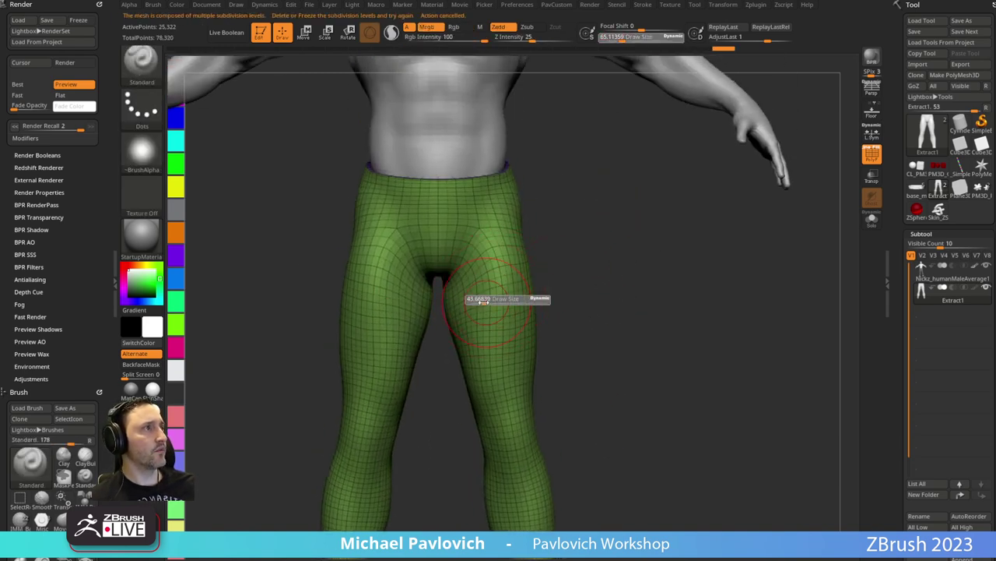
left_click(481, 297)
mouse_move(464, 282)
left_mouse_down()
mouse_move(492, 347)
mouse_move(492, 336)
left_mouse_up()
Sculpt wrinkle folds around both knees with the Standard brush, hide the wireframe and set the draw size to about 31.
left_click_drag(546, 427, 510, 284, "alt")
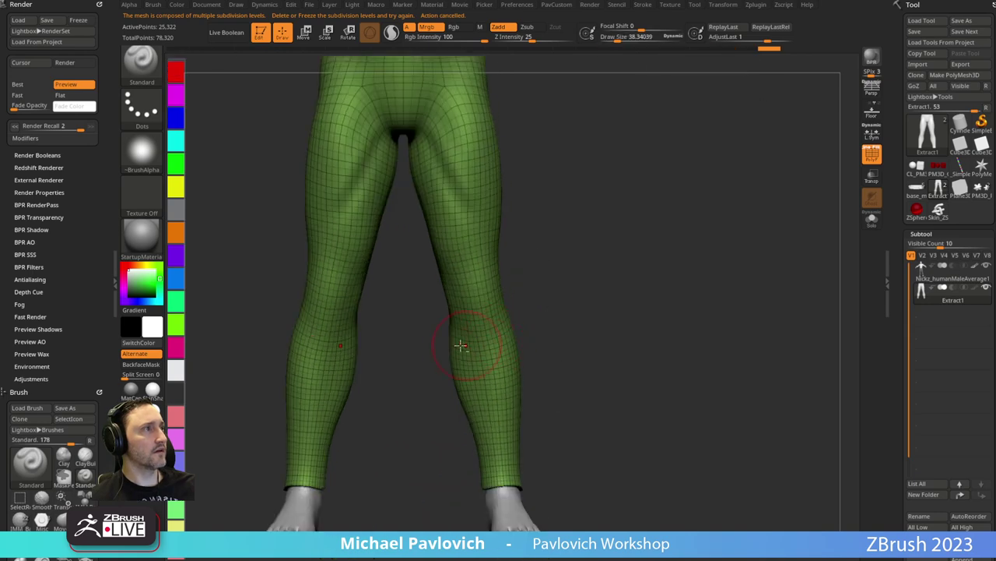
mouse_move(557, 344)
left_mouse_down("alt")
mouse_move(531, 380)
mouse_move(552, 377)
left_mouse_up("alt")
key("s")
left_click(468, 375)
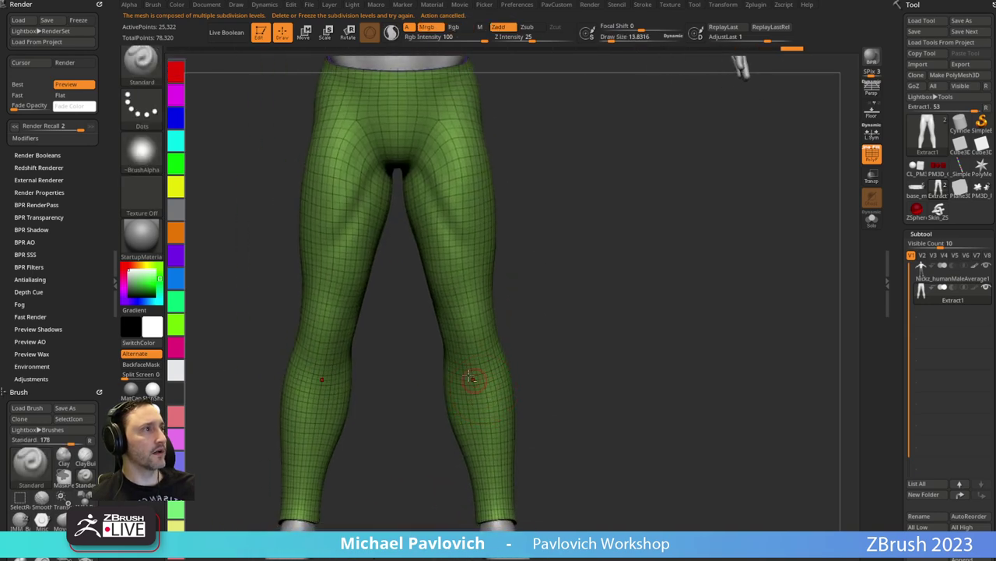
mouse_move(614, 327)
left_mouse_down("alt")
mouse_move(626, 330)
mouse_move(661, 253)
mouse_move(645, 242)
mouse_move(616, 277)
left_mouse_up("alt")
left_click(873, 157)
key("s")
left_click(625, 279)
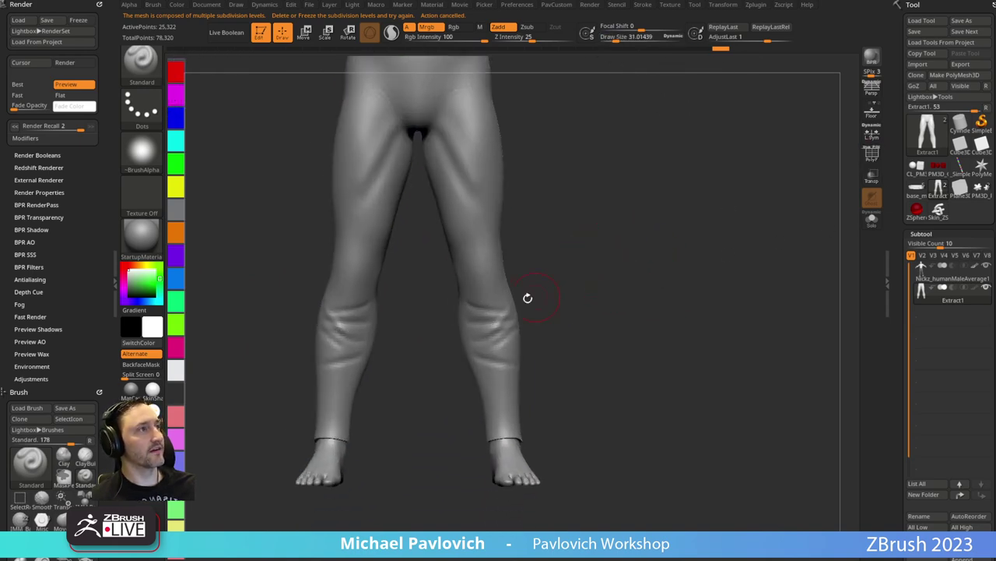
Mask the trousers with a soft edge everywhere except the knee and calf area.
mouse_move(573, 307)
left_mouse_down("ctrl")
mouse_move(443, 303)
mouse_move(578, 355)
left_mouse_up("ctrl")
left_click(507, 328, "ctrl")
left_click(690, 308, "ctrl")
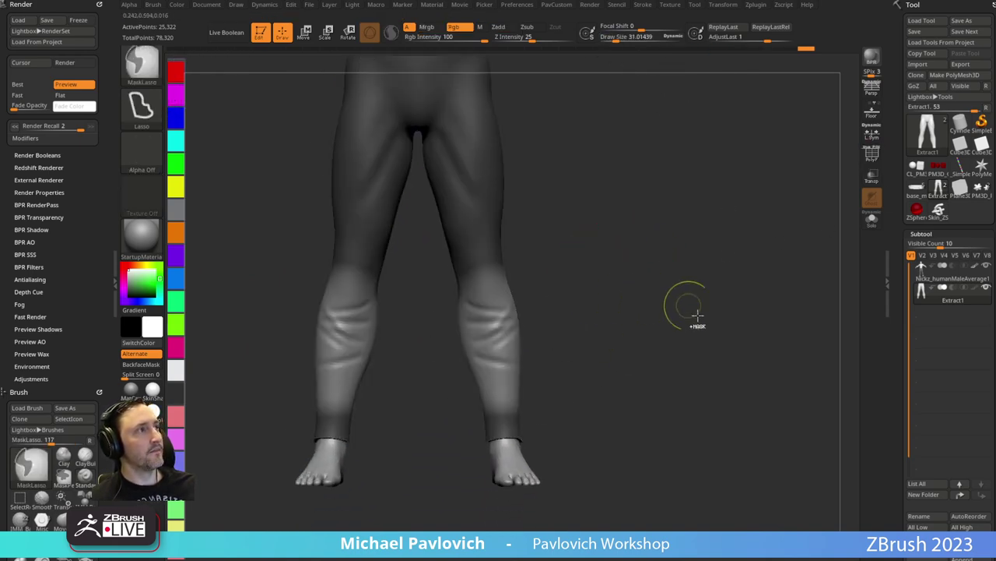
Place the gizmo upright at the knee, deform the unmasked area with the TransposeCloth brush and return to draw mode.
key("w")
left_click(491, 312, "alt")
key("b")
key("t")
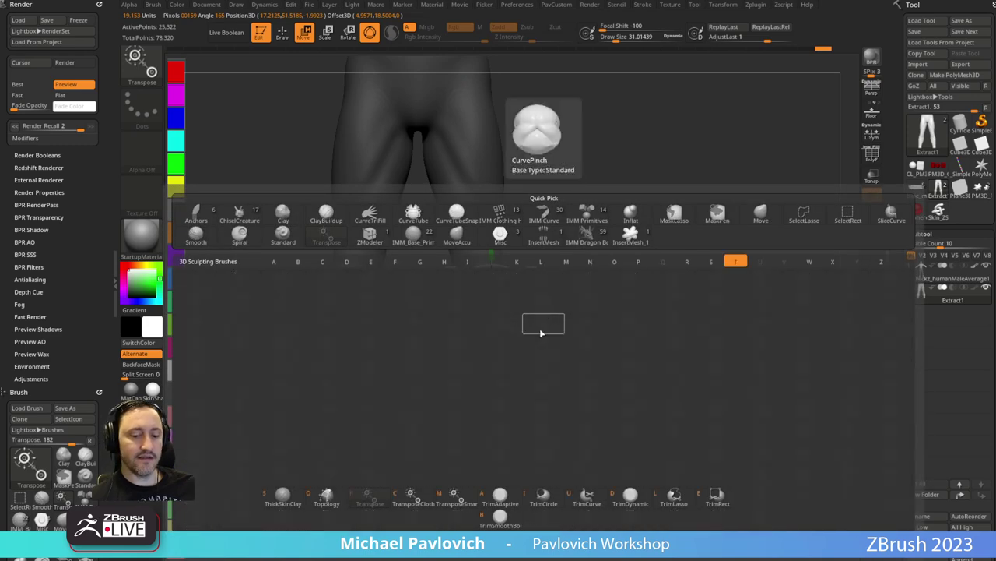
key("c")
left_click_drag(611, 260, 618, 283, "alt")
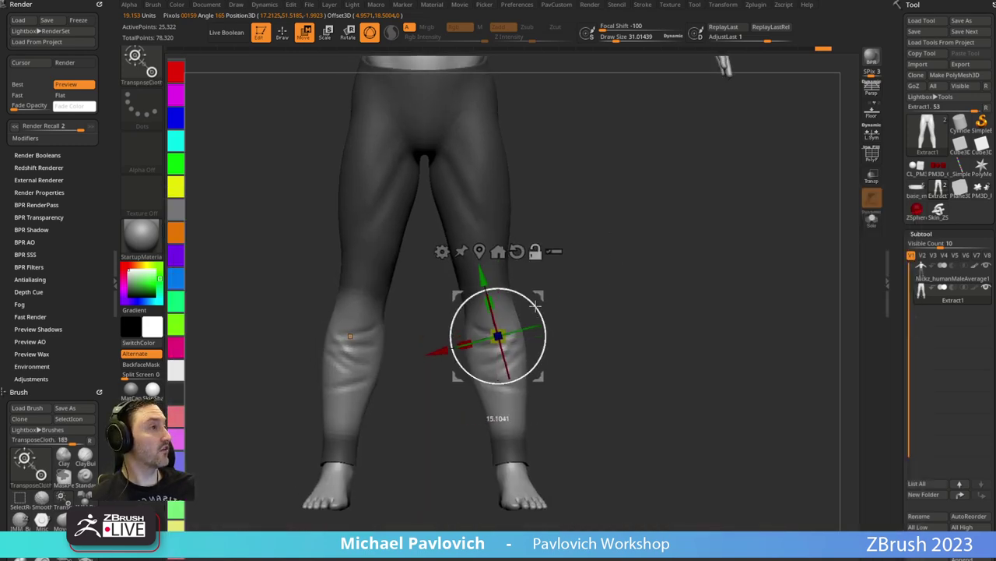
left_click_drag(535, 306, 499, 309)
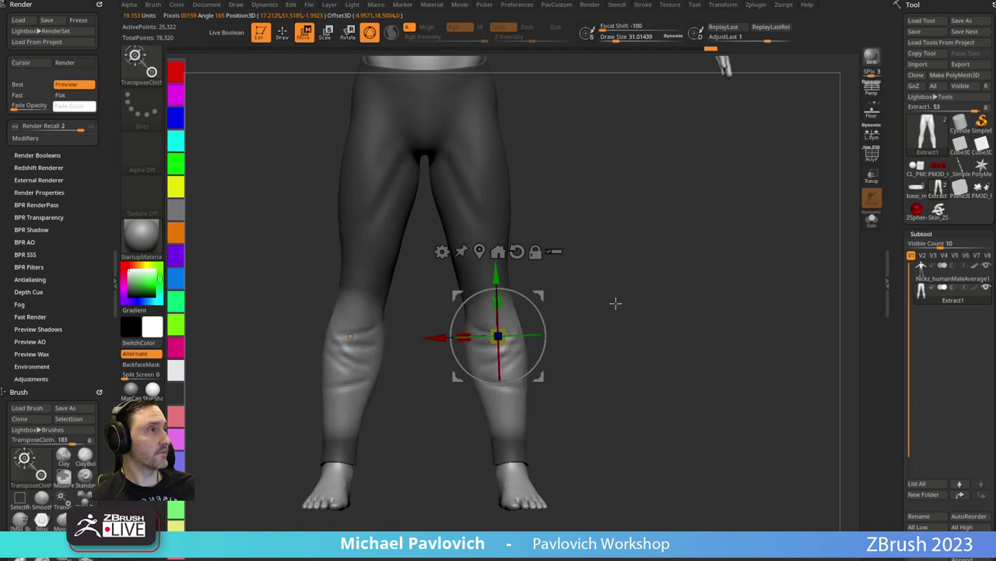
left_click_drag(496, 273, 498, 300, "alt")
mouse_move(531, 329)
left_mouse_down("alt")
mouse_move(523, 322)
mouse_move(499, 342)
mouse_move(498, 330)
left_mouse_up("alt")
key("q")
Sculpt Standard brush folds behind the knees, below the buttocks and around the front of the hips.
mouse_move(622, 302)
left_mouse_down()
mouse_move(531, 316)
mouse_move(522, 339)
left_mouse_up()
left_click_drag(592, 343, 506, 355)
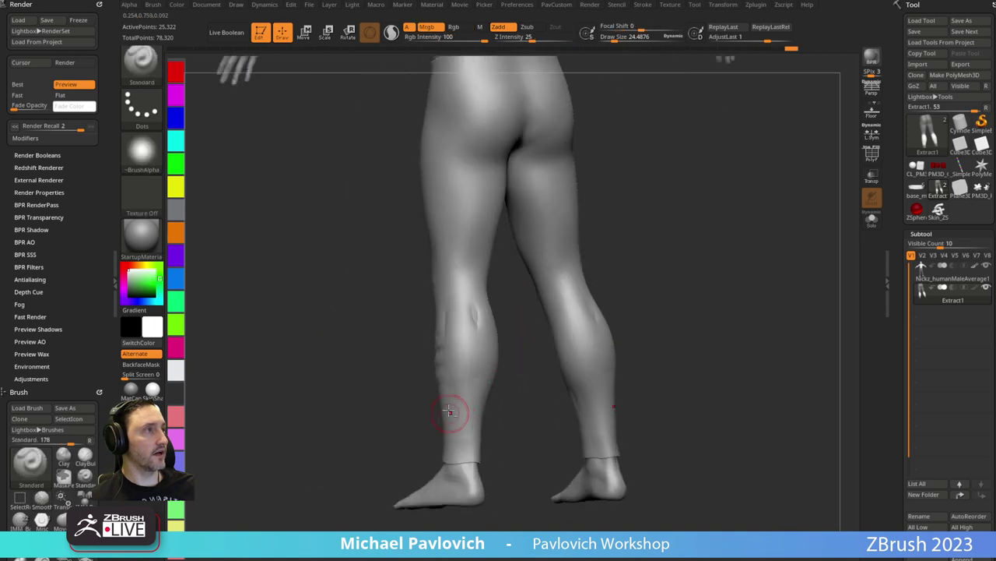
left_click_drag(627, 224, 536, 294)
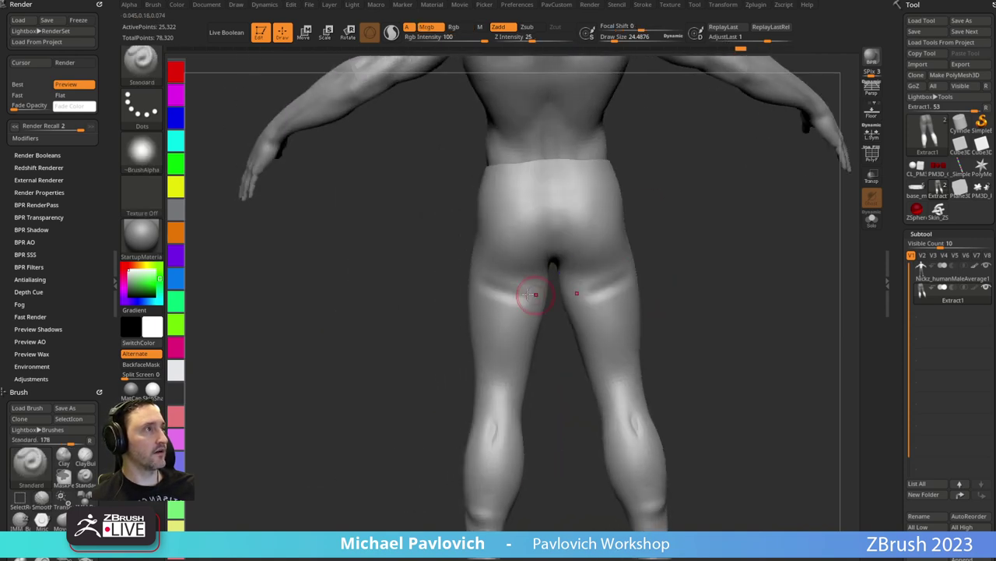
left_click_drag(685, 268, 686, 248)
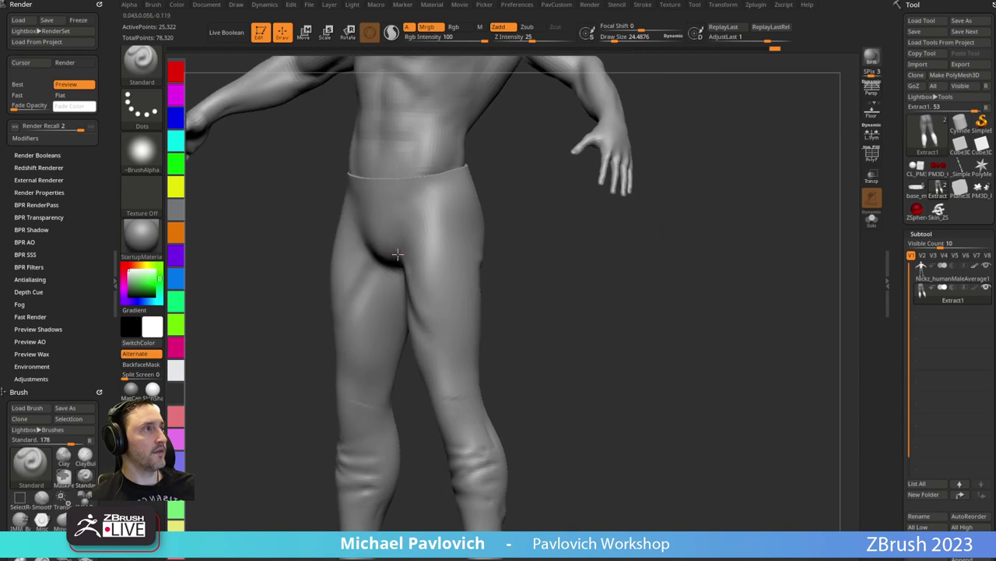
mouse_move(397, 254)
left_mouse_down()
mouse_move(524, 260)
mouse_move(583, 234)
left_mouse_up()
Select the Pinch brush and set its elasticity simulation iterations to 100.
key("b")
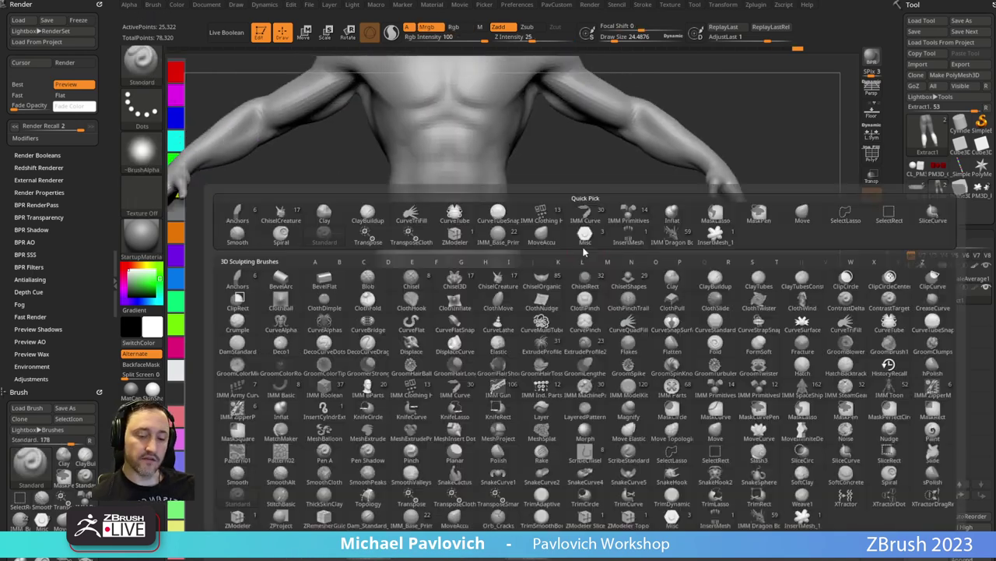
key("p")
key("i")
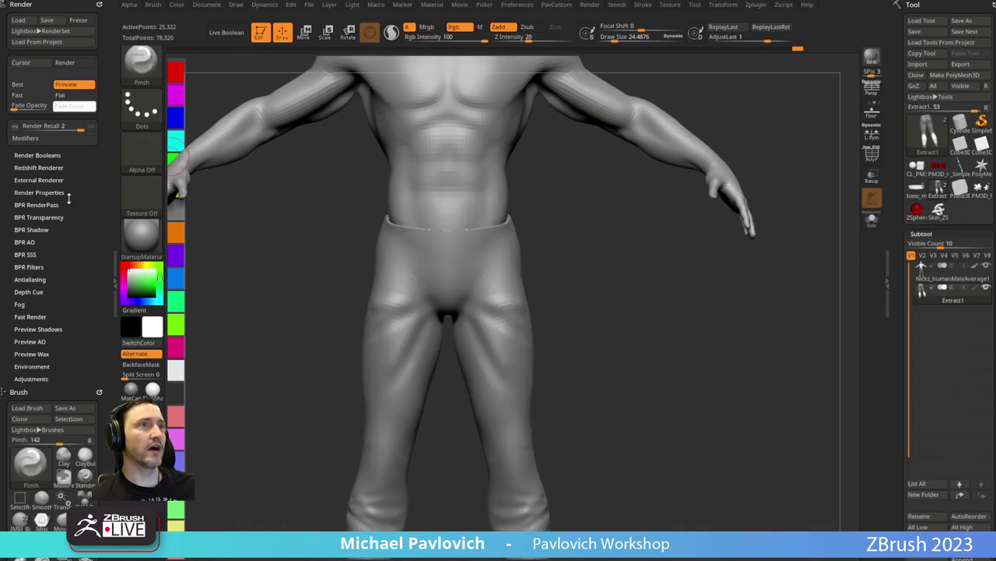
mouse_move(81, 237)
left_mouse_down()
mouse_move(81, 15)
mouse_move(81, 34)
left_mouse_up()
left_click(56, 313, "shift")
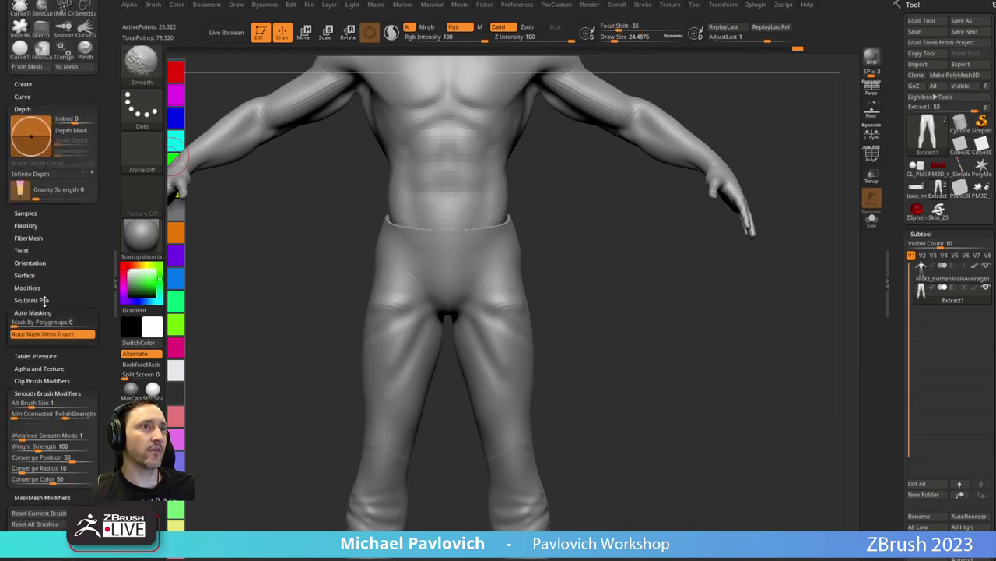
left_click(25, 226)
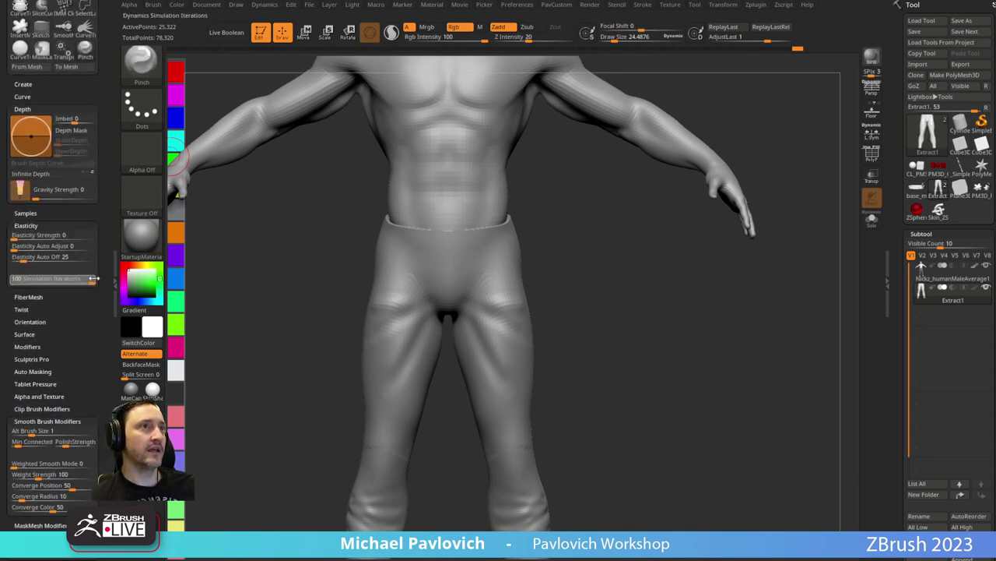
Pinch the knee folds with the cloth-simulating Pinch brush at a draw size of about 59.
left_click_drag(574, 263, 541, 271)
left_click_drag(582, 301, 538, 194, "alt")
left_click_drag(475, 394, 470, 395)
left_click_drag(537, 363, 558, 358)
left_click_drag(486, 398, 472, 405)
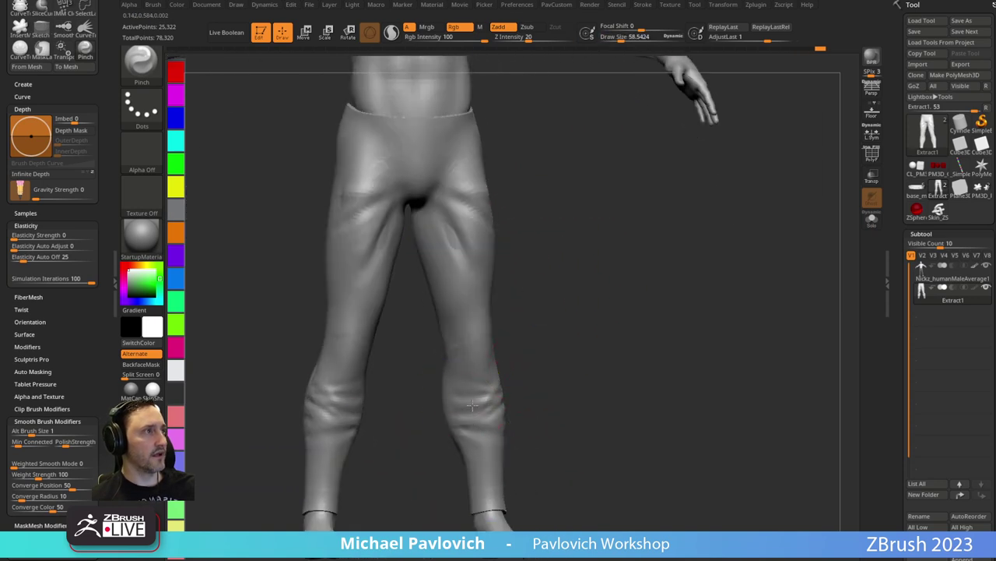
Set the dynamics firmness to 2 and pinch the knee folds into tighter wrinkles.
left_click(263, 6)
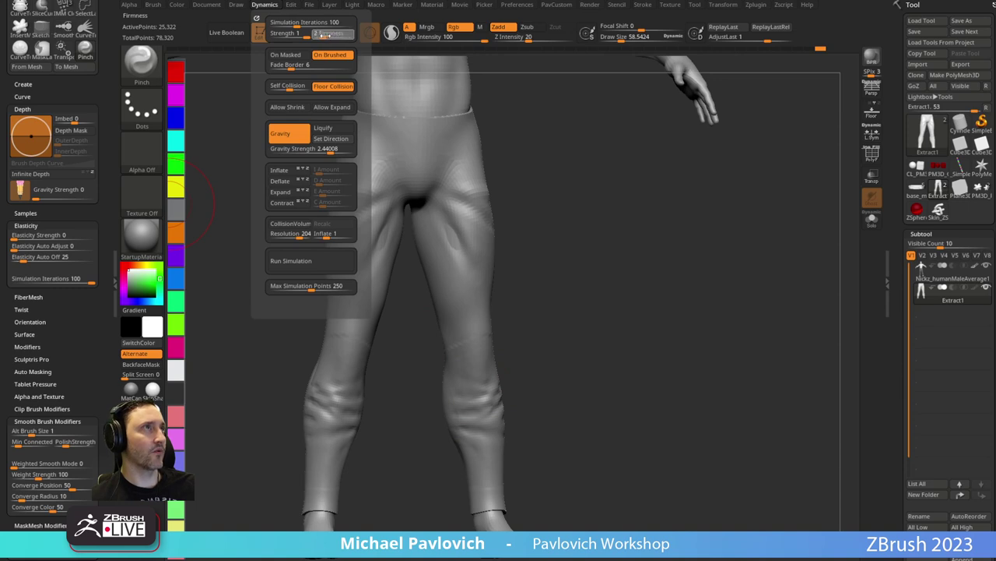
key("Return")
left_click_drag(596, 254, 583, 254, "shift")
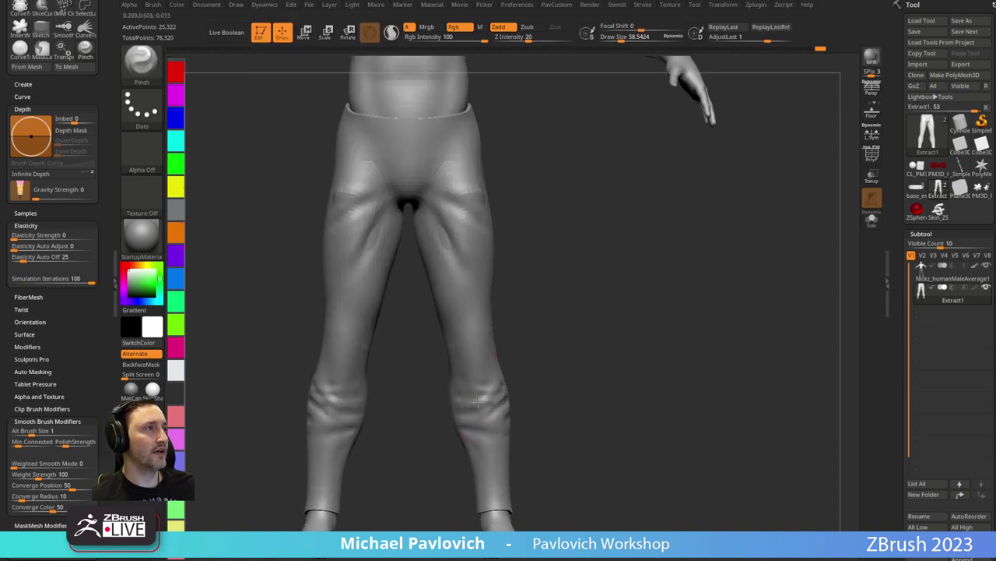
mouse_move(478, 401)
left_mouse_down()
mouse_move(511, 408)
mouse_move(511, 423)
mouse_move(530, 404)
left_mouse_up()
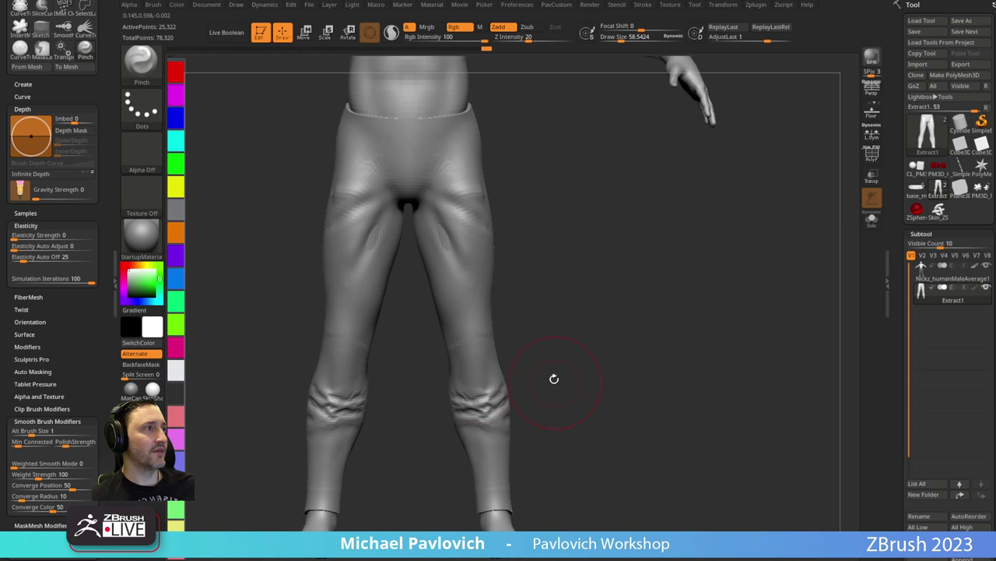
Lower the trousers to subdivision level 2 and isolate them with Solo.
scroll(935, 311, "down", 5)
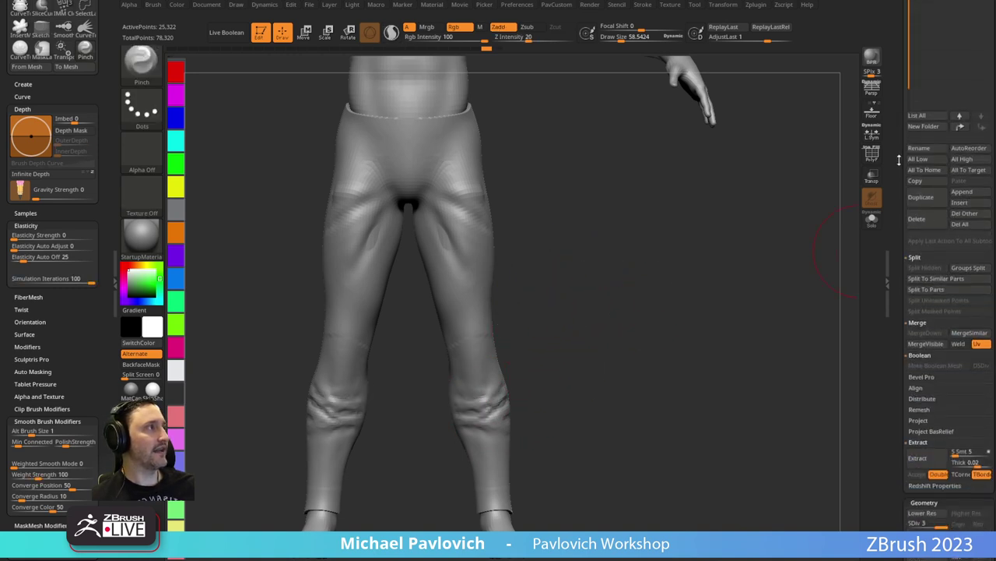
scroll(939, 342, "down", 5)
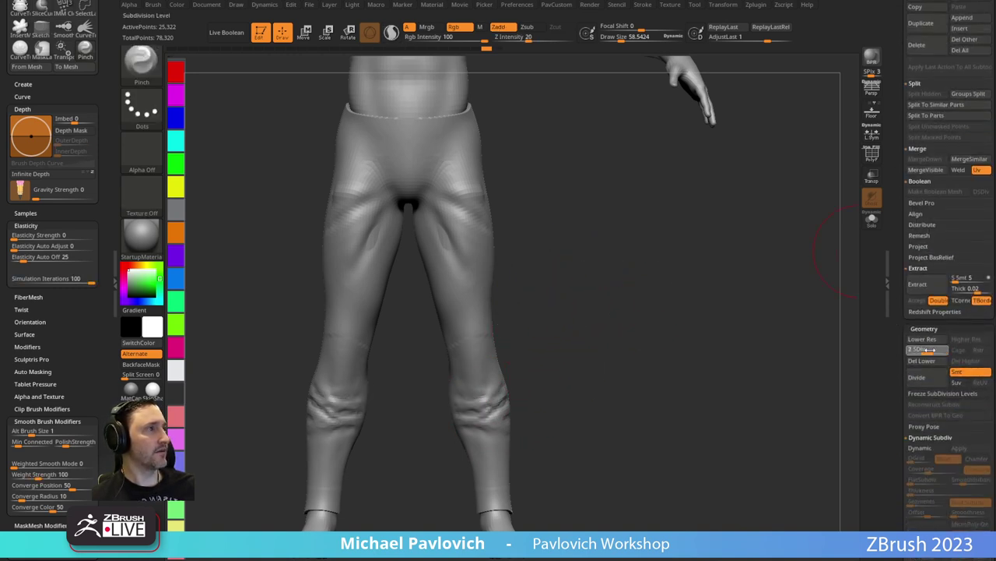
left_click(931, 350)
mouse_move(494, 407)
left_mouse_down()
mouse_move(475, 411)
mouse_move(484, 414)
left_mouse_up()
key("ctrl+z")
mouse_move(470, 247)
left_mouse_down()
mouse_move(433, 203)
mouse_move(459, 261)
left_mouse_up()
left_click_drag(650, 253, 551, 250)
left_click(872, 219)
left_click_drag(834, 202, 646, 257)
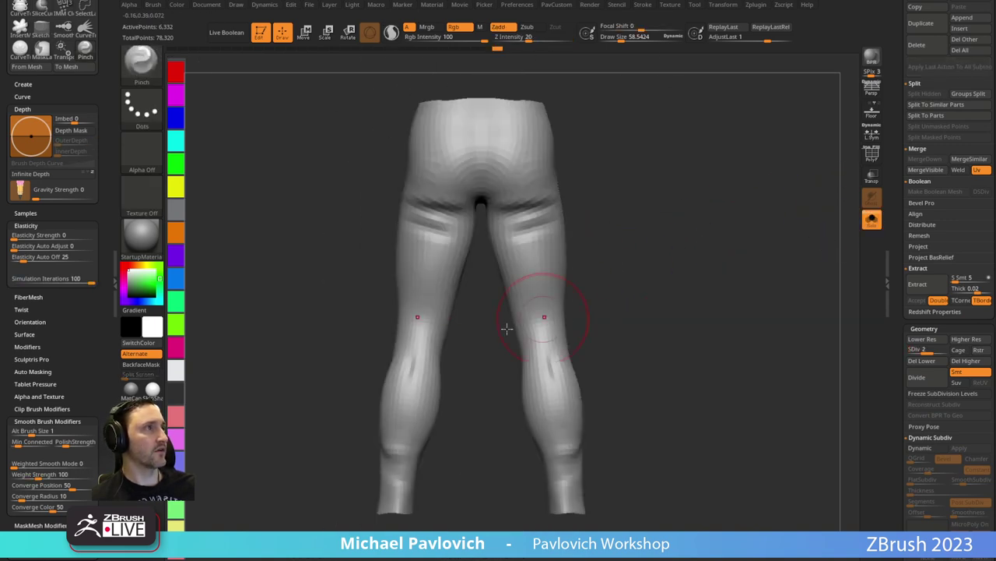
Pinch the folds below the buttocks at subdivision level 2 and again at level 3.
mouse_move(546, 210)
left_mouse_down()
mouse_move(504, 224)
mouse_move(537, 229)
left_mouse_up()
key("d")
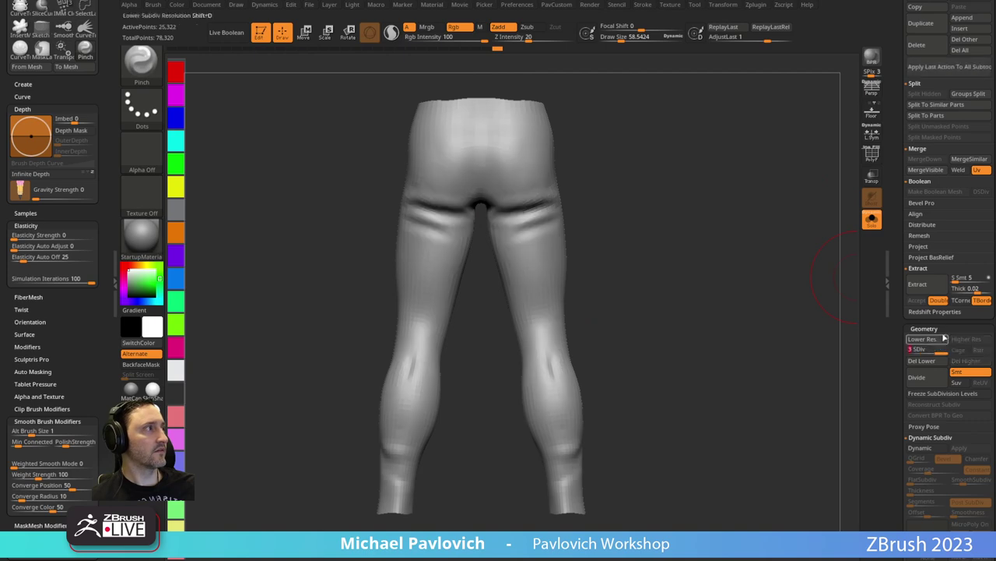
left_click_drag(433, 202, 471, 208)
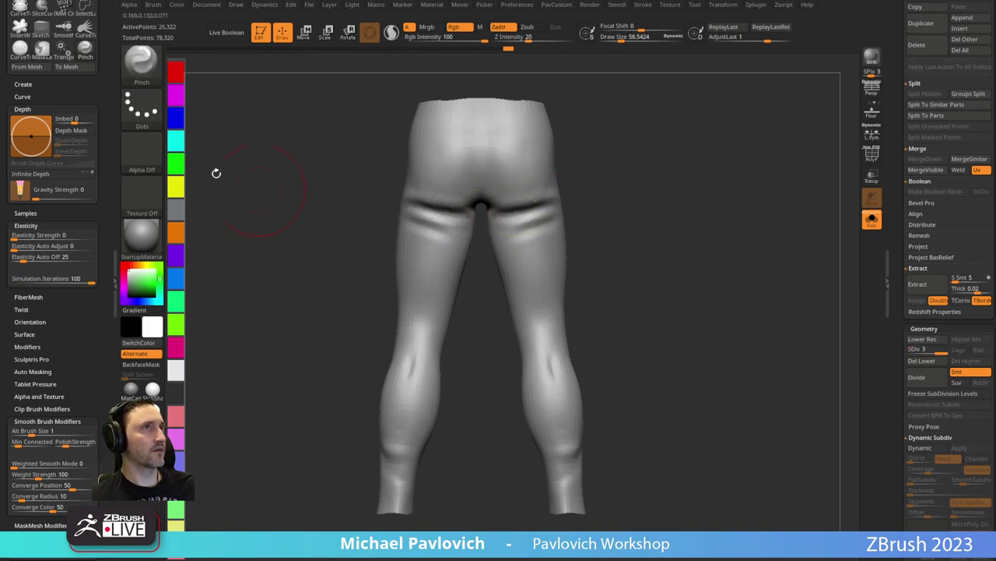
Bring up the Dynamics settings and pinch the creases below the buttocks into finer cloth wrinkles.
mouse_move(83, 94)
left_mouse_down()
mouse_move(84, 218)
mouse_move(78, 39)
mouse_move(76, 164)
mouse_move(95, 78)
mouse_move(95, 184)
left_mouse_up()
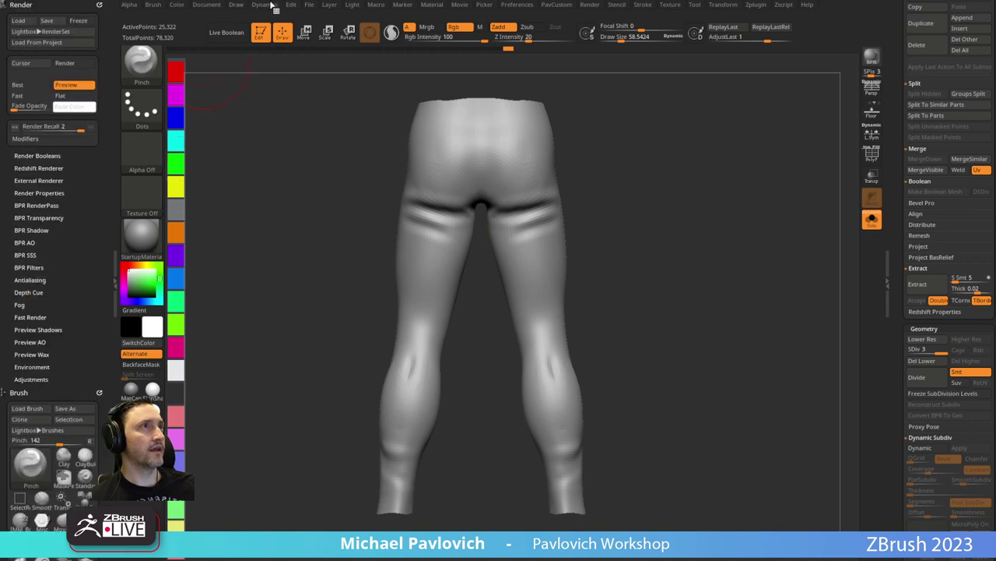
left_click(261, 5)
left_click(255, 18)
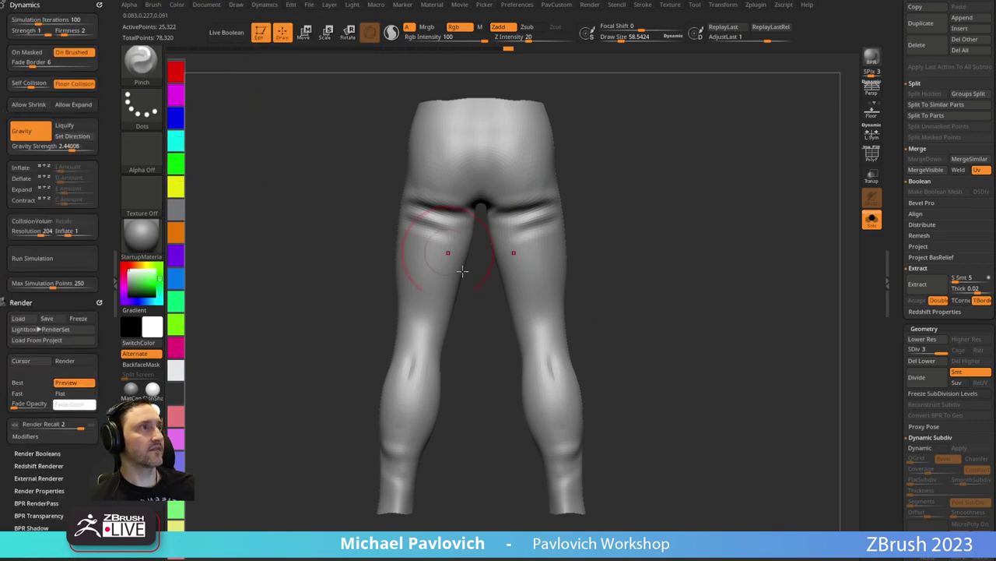
left_click_drag(492, 216, 563, 200)
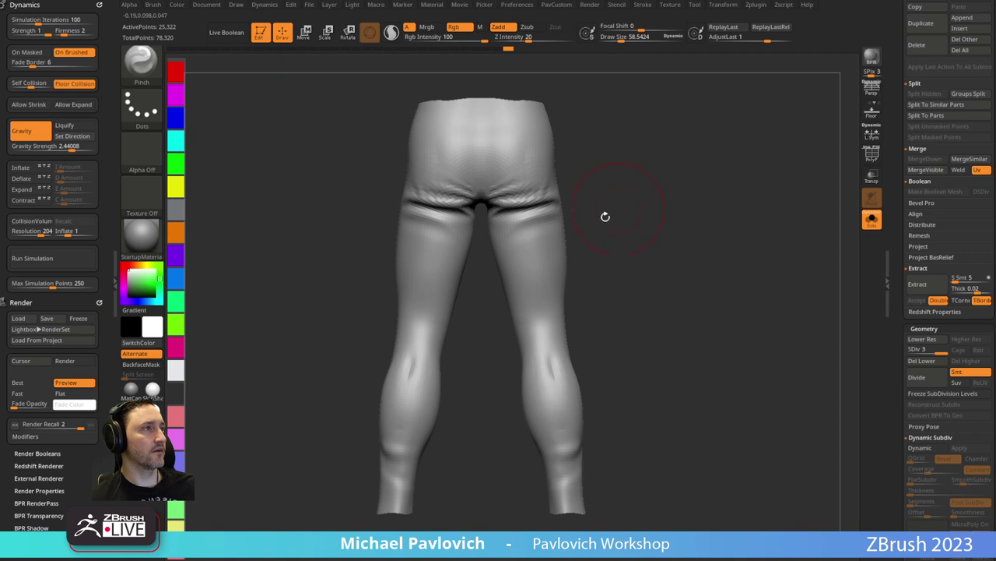
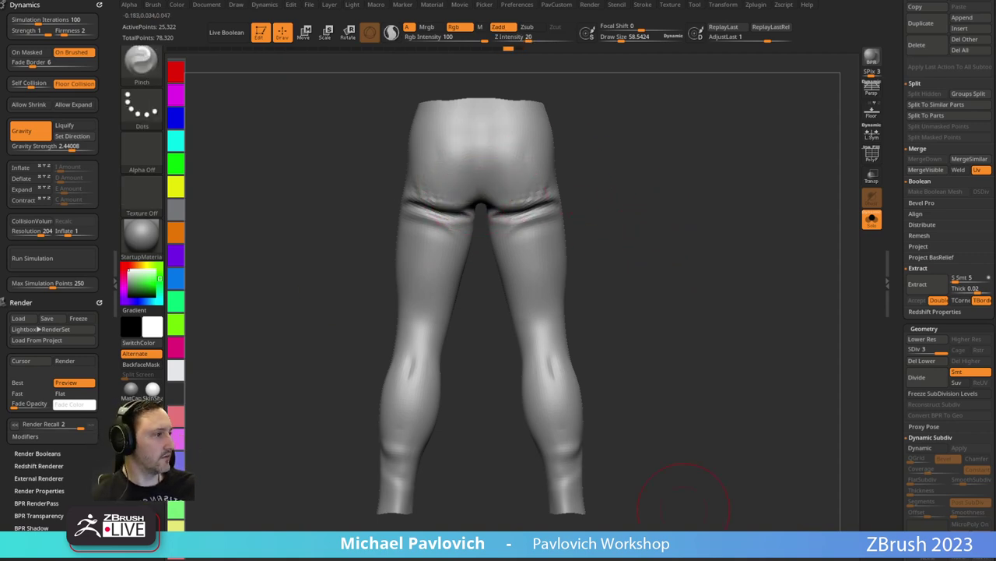
Switch to the browser, open the YouTube channel's playlists and look through the ZBrush 2021 - What's New playlist.
left_click_drag(506, 0, 600, 14)
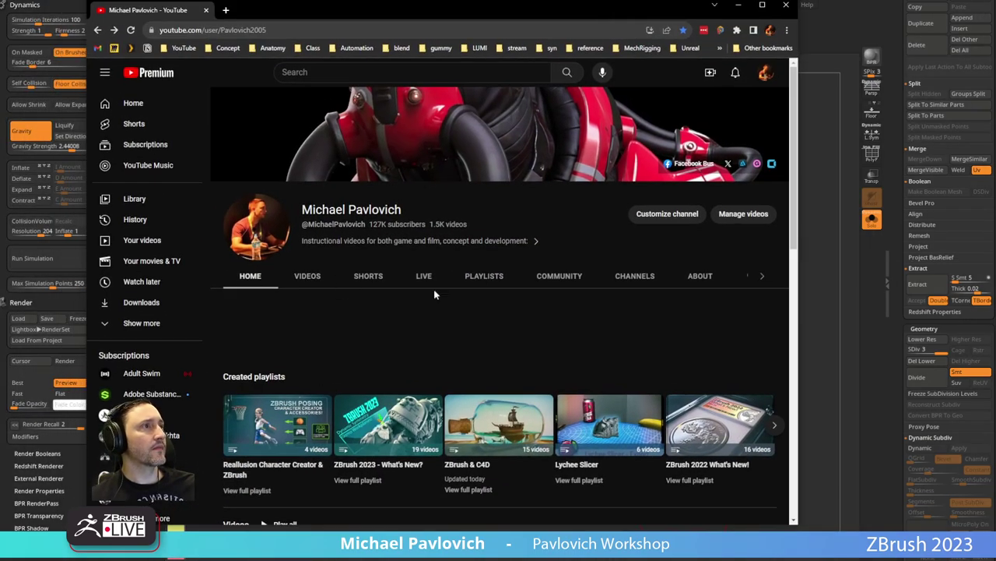
left_click(484, 280)
scroll(521, 293, "down", 2)
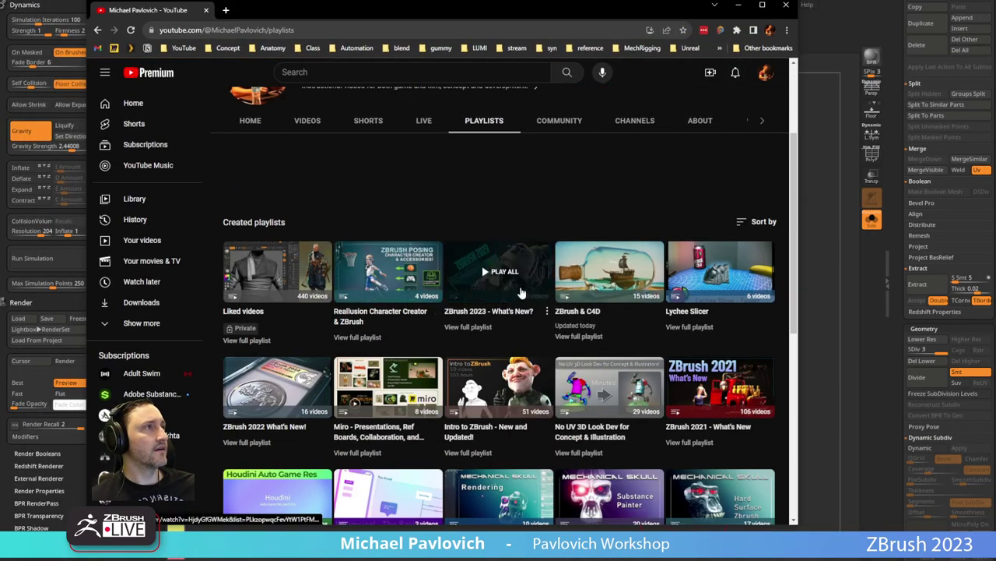
scroll(513, 311, "down", 2)
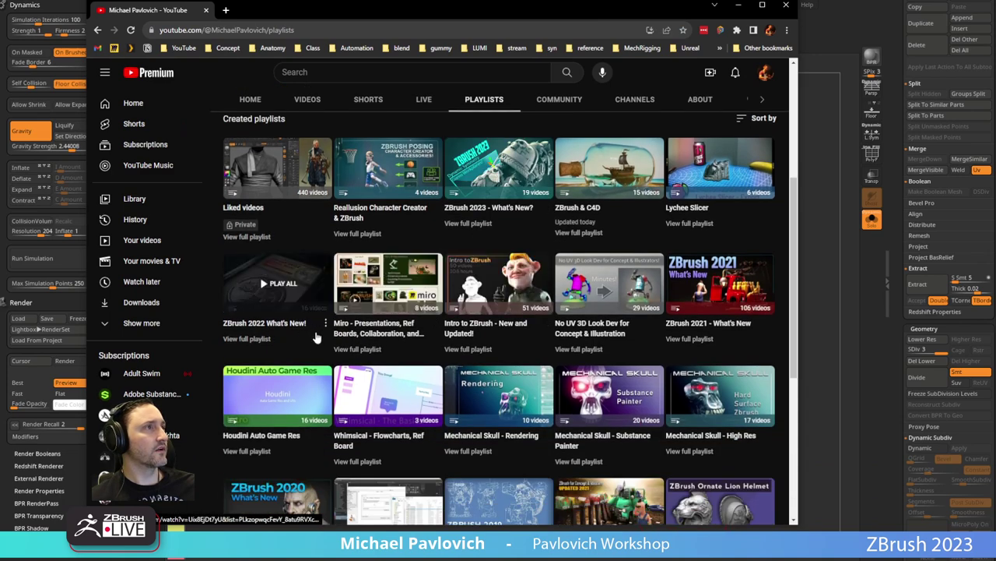
left_click(695, 340)
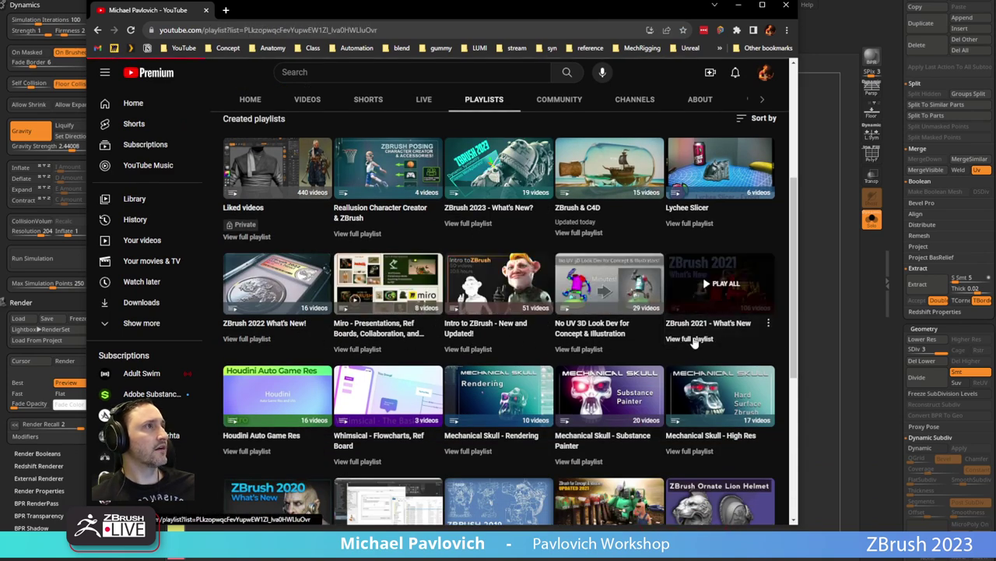
scroll(600, 268, "down", 10)
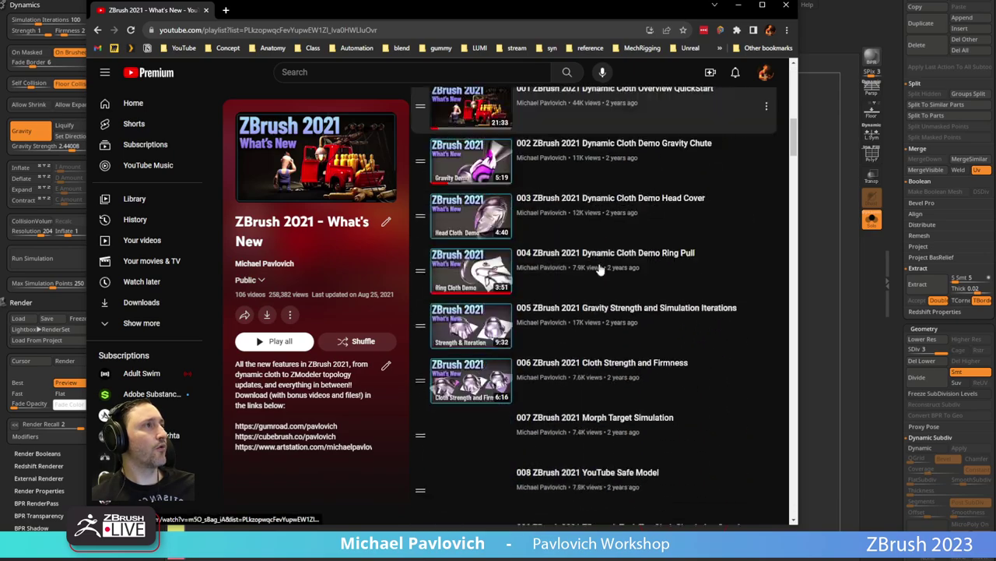
scroll(600, 268, "down", 20)
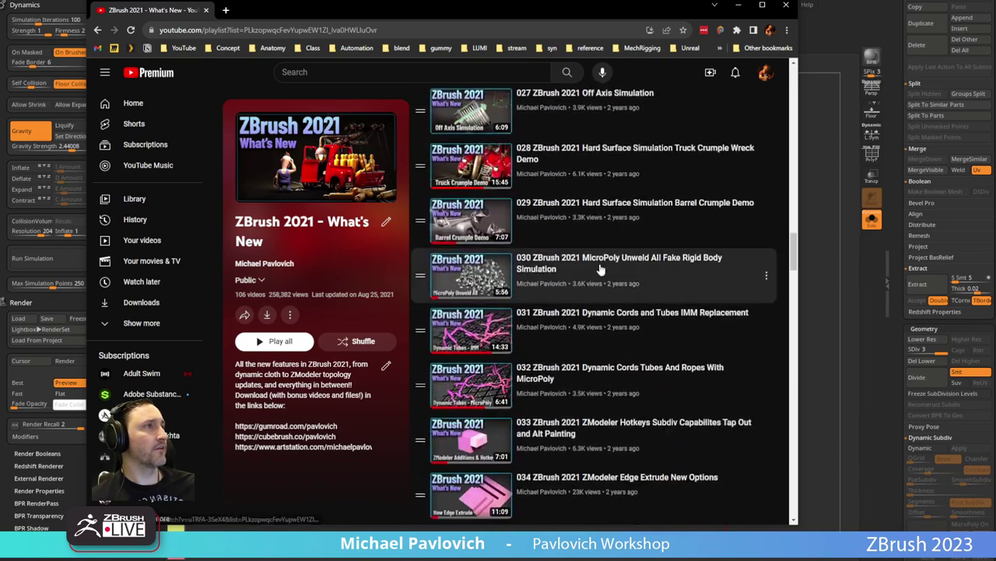
scroll(600, 269, "down", 10)
Return to the channel's playlists page and select its web address.
left_click(393, 31)
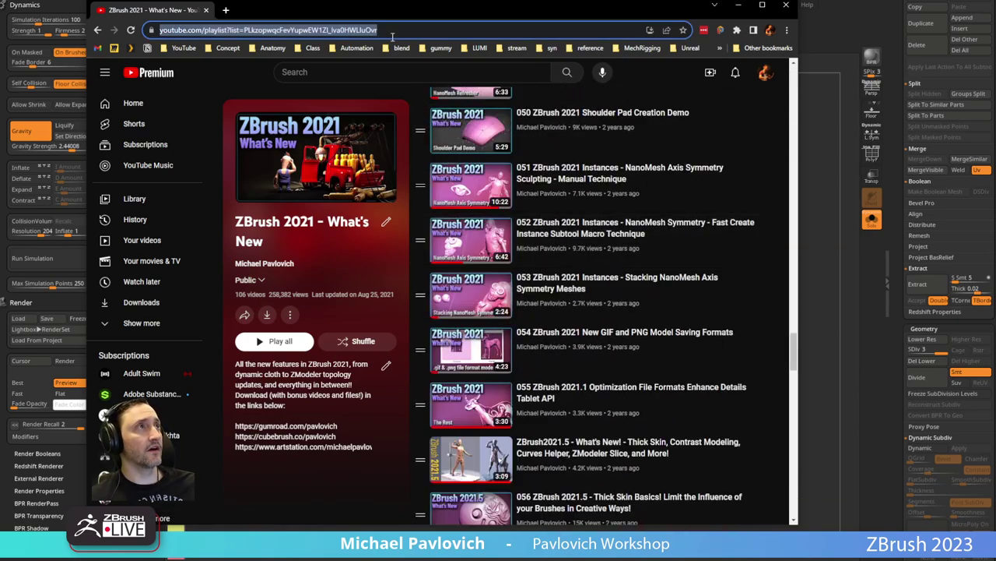
left_click(97, 29)
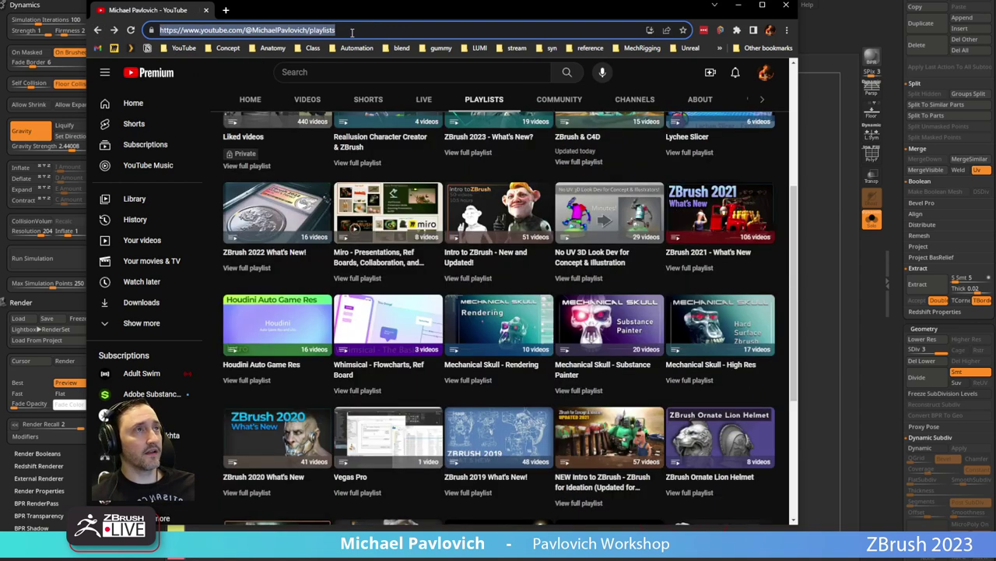
left_click(53, 201)
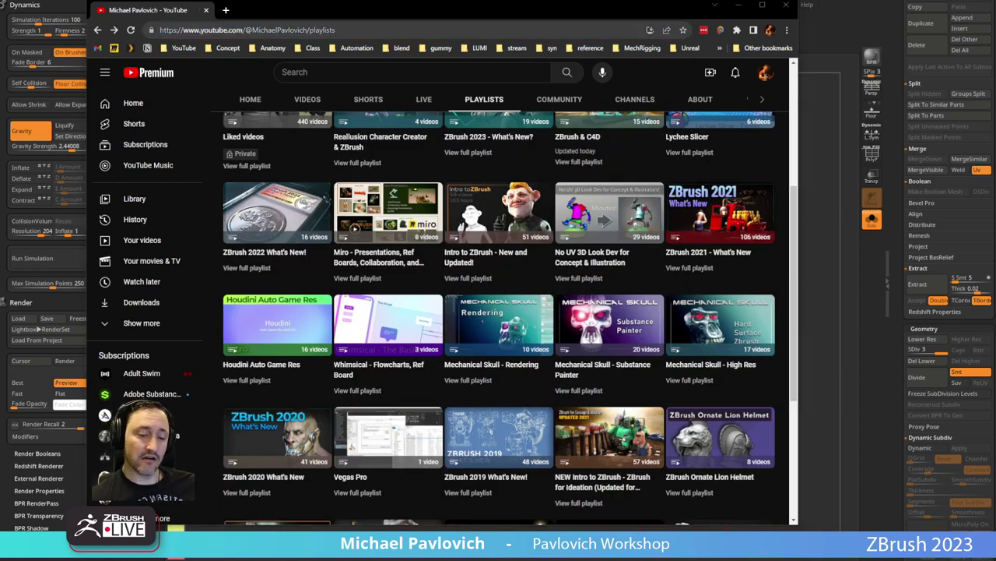
Open the ArtStation portfolio in a new browser tab, look through its ZBrush What's New entries and select the page address.
left_click(225, 10)
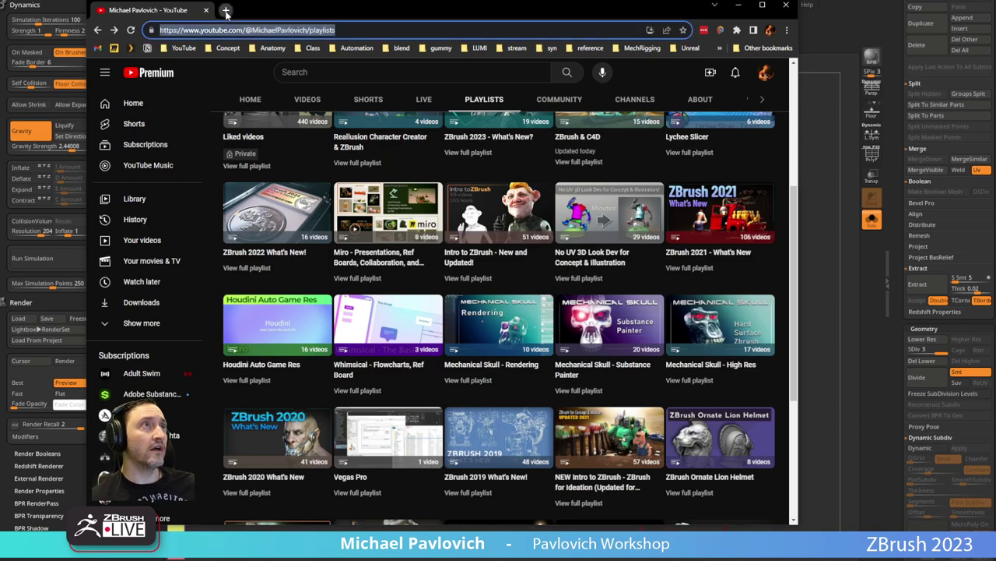
type("art")
key("Return")
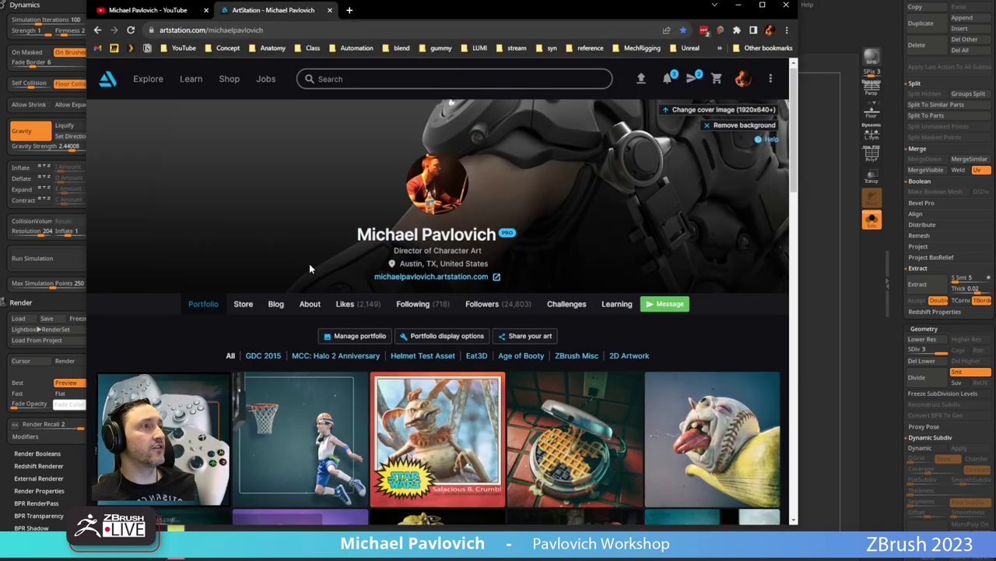
scroll(309, 263, "down", 8)
scroll(309, 269, "down", 2)
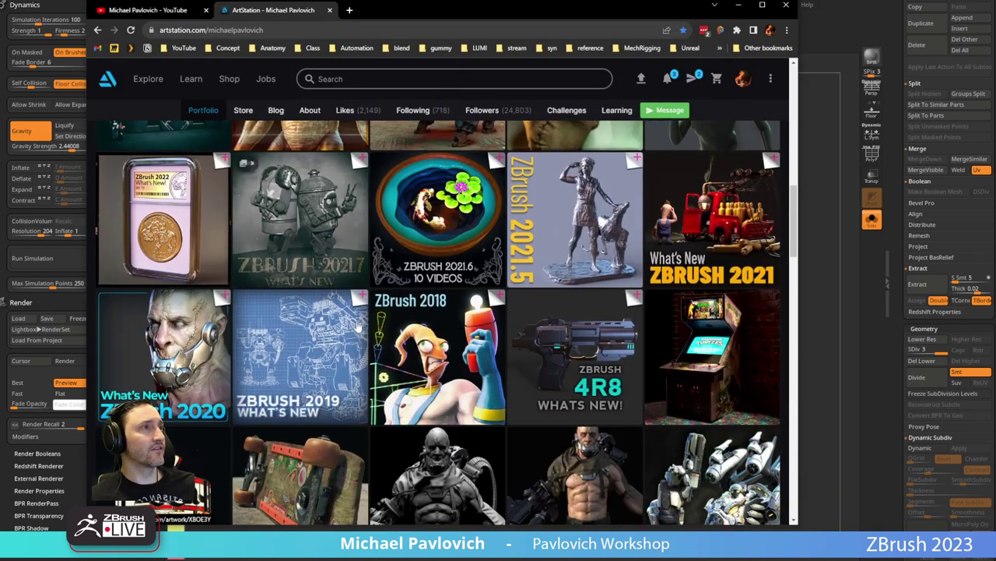
scroll(588, 313, "up", 1)
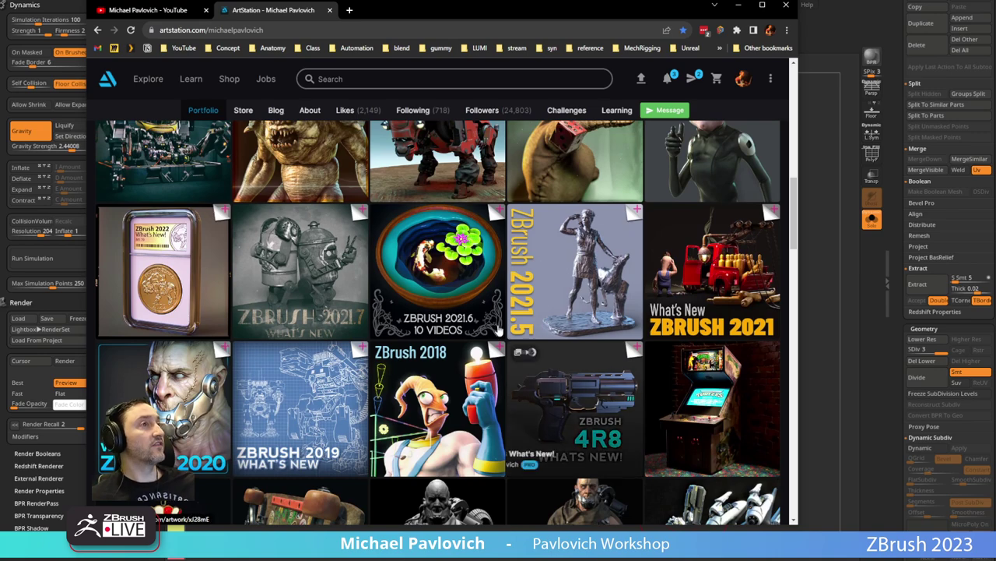
scroll(592, 359, "up", 2)
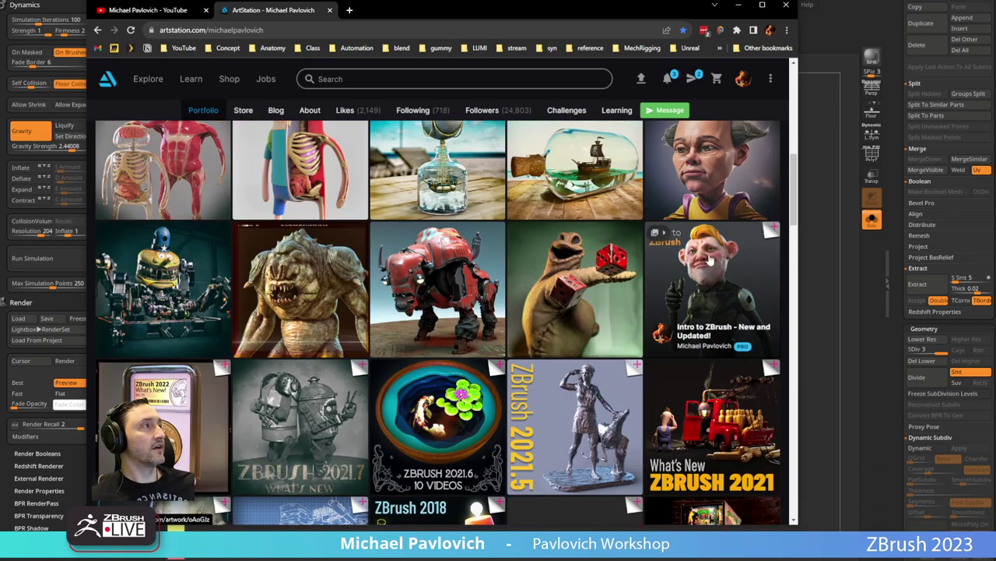
scroll(589, 291, "down", 3)
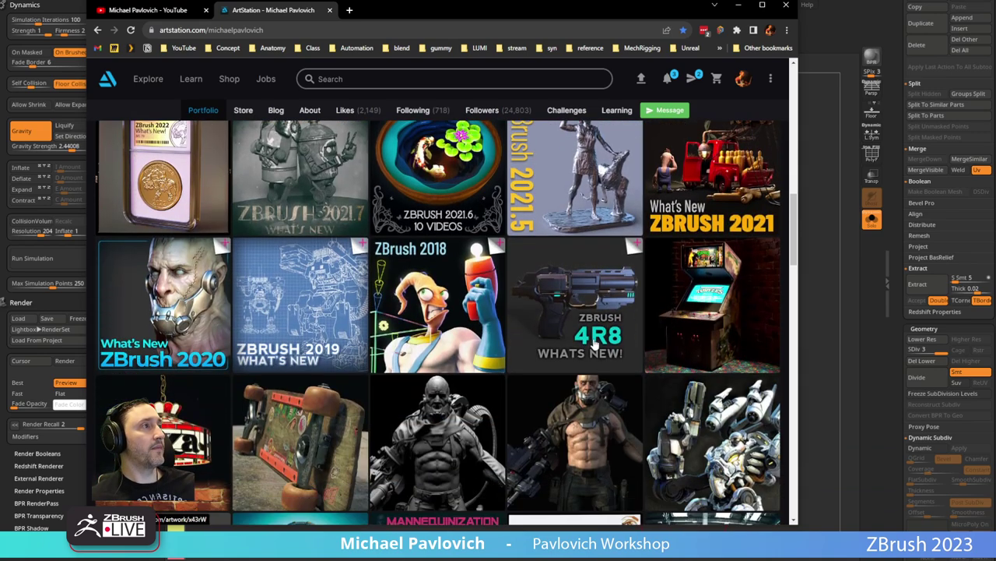
scroll(593, 347, "up", 2)
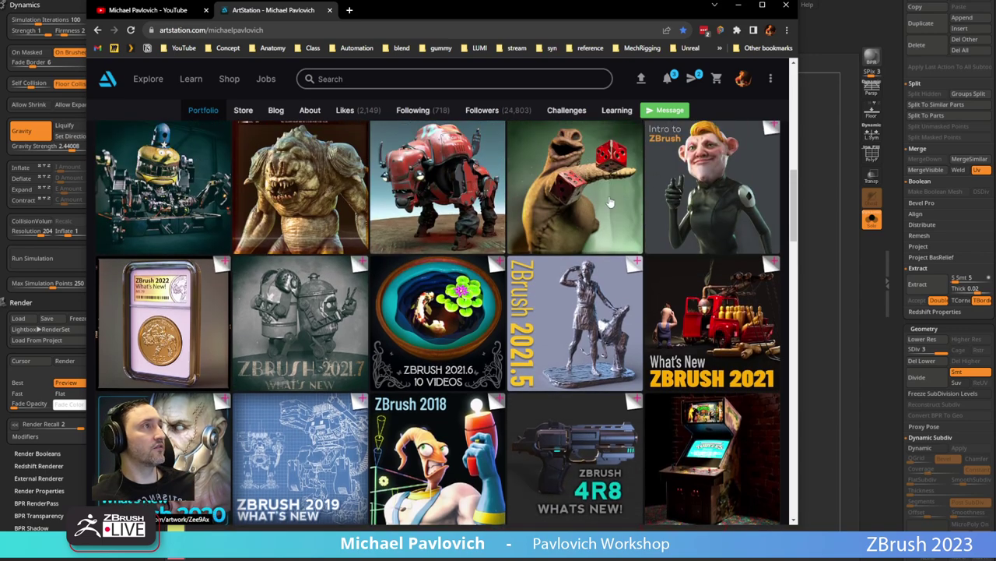
left_click(347, 32)
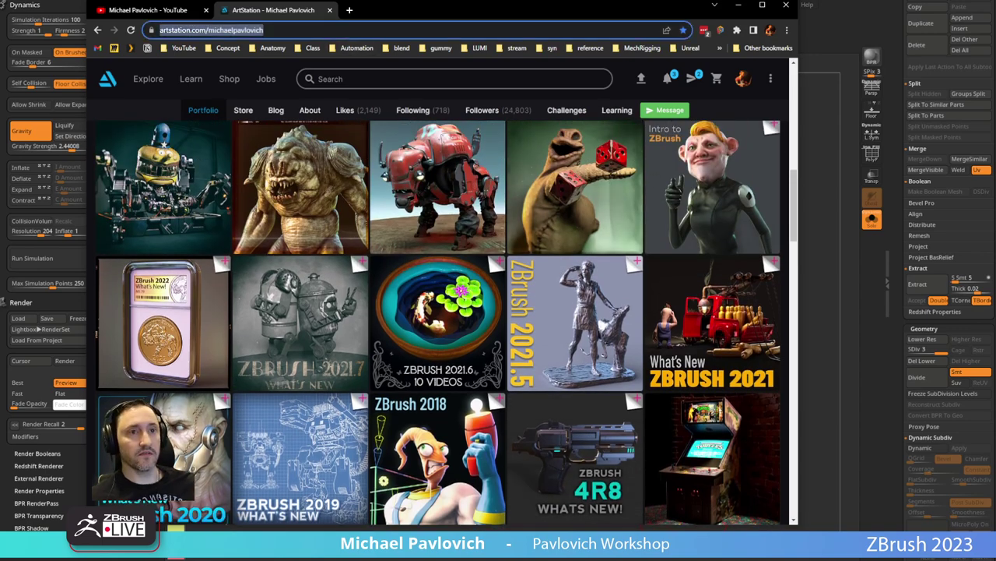
Switch back to ZBrush, select the Standard brush and set its draw size to about 14.
key("alt+Tab")
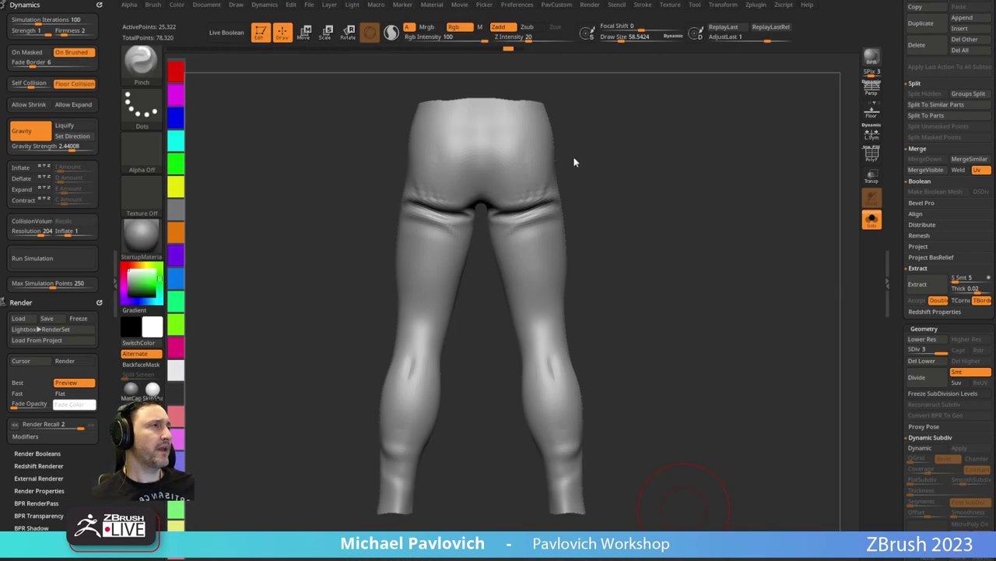
mouse_move(658, 199)
left_mouse_down()
mouse_move(725, 226)
mouse_move(674, 247)
mouse_move(679, 273)
left_mouse_up()
key("s")
left_click(652, 276)
left_click_drag(569, 318, 558, 320)
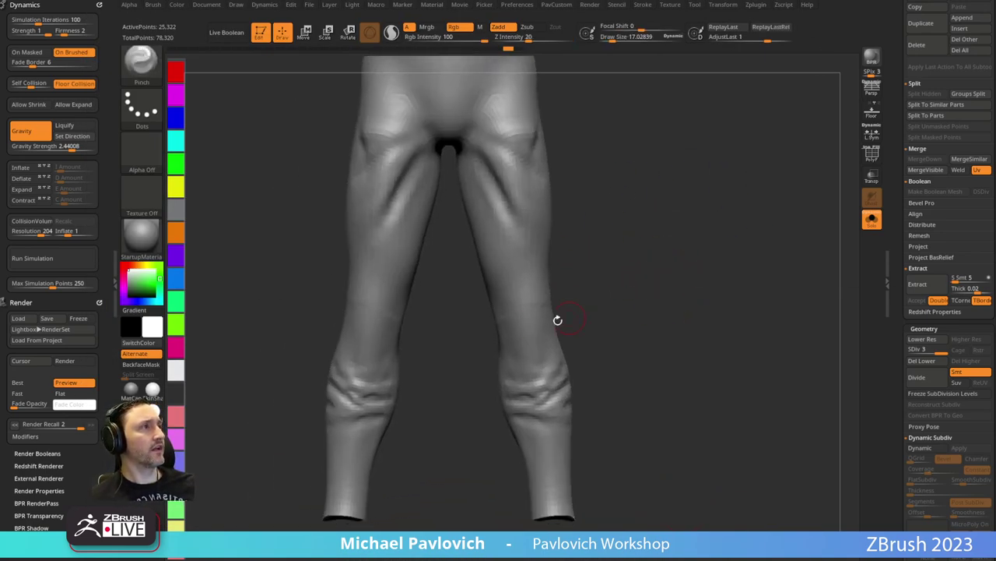
key("b")
key("s")
key("t")
key("s")
left_click(526, 325)
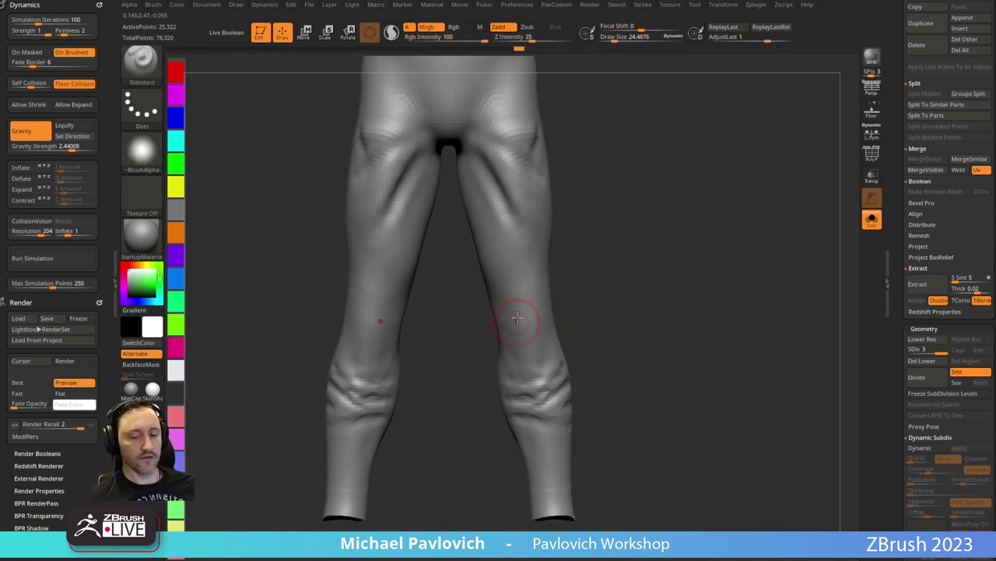
mouse_move(596, 269)
left_mouse_down("alt")
mouse_move(593, 258)
mouse_move(573, 293)
left_mouse_up("alt")
left_click_drag(514, 300, 524, 335, "ctrl")
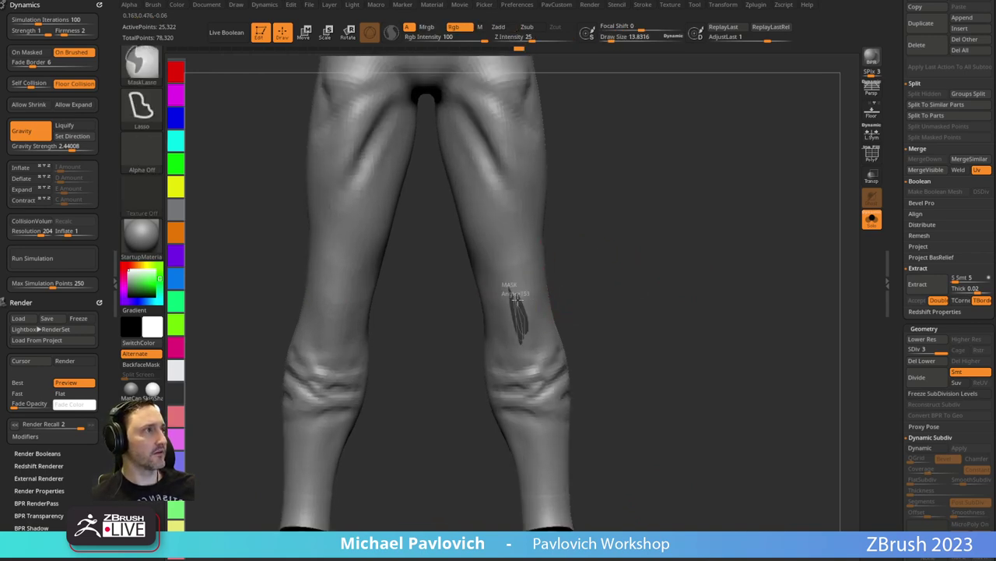
left_click_drag(517, 300, 513, 293, "ctrl")
left_click_drag(635, 217, 650, 233, "ctrl")
Choose the MaskPen brush and paint an elongated mask patch above the knee folds on the figure's left leg.
left_click(143, 65, "ctrl")
left_click(237, 79, "ctrl")
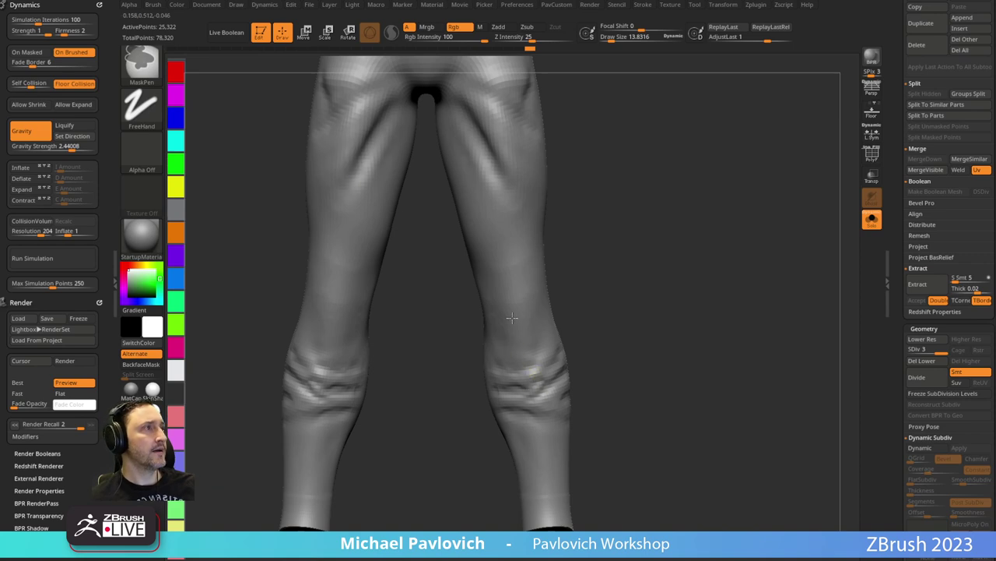
right_click_drag(514, 303, 624, 232)
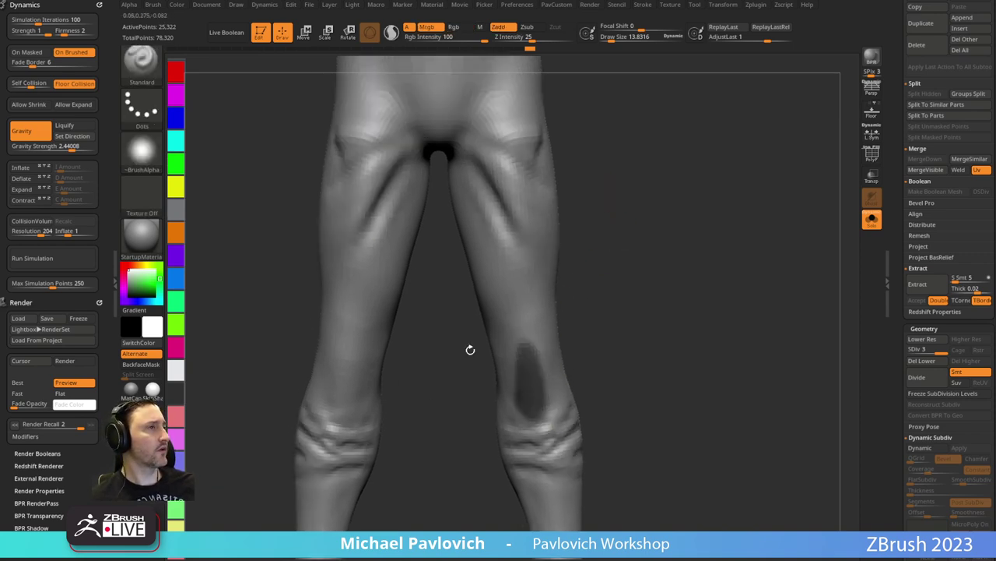
right_click_drag(470, 350, 596, 258)
right_click_drag(422, 466, 410, 338, "alt")
mouse_move(639, 305)
right_mouse_down()
mouse_move(647, 354)
mouse_move(630, 372)
right_mouse_up()
Paint two small mask patches near the lower hem of the figure's left trouser leg.
key("s")
right_click_drag(584, 489, 562, 438, "alt")
left_click_drag(554, 413, 549, 432, "ctrl")
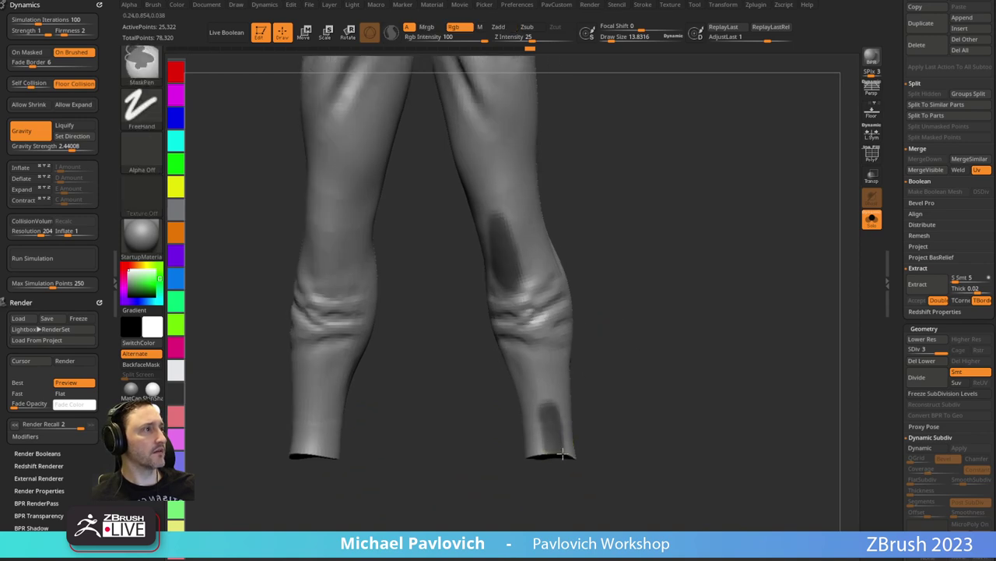
mouse_move(562, 453)
right_mouse_down()
mouse_move(678, 382)
mouse_move(514, 461)
right_mouse_up()
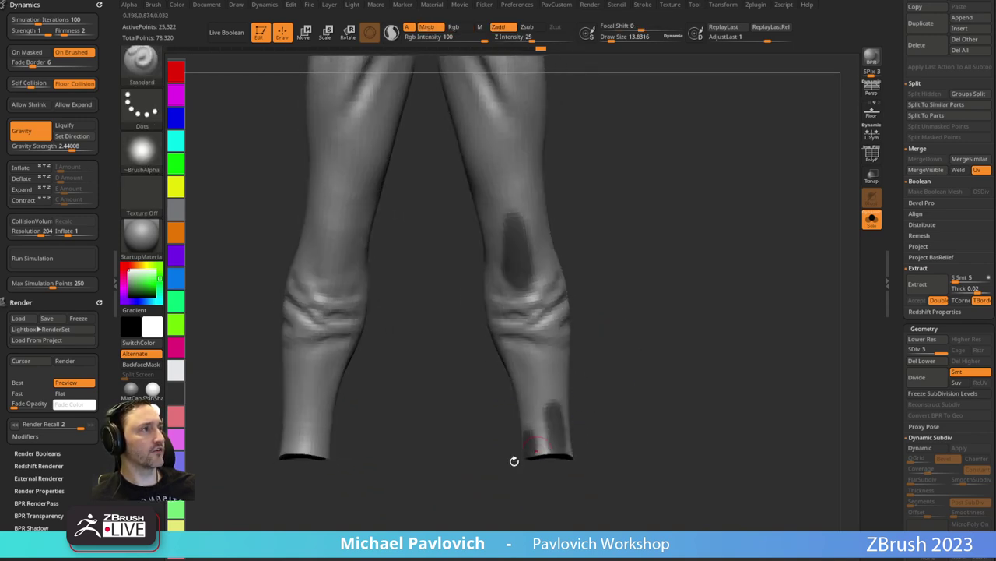
right_click_drag(449, 400, 641, 331)
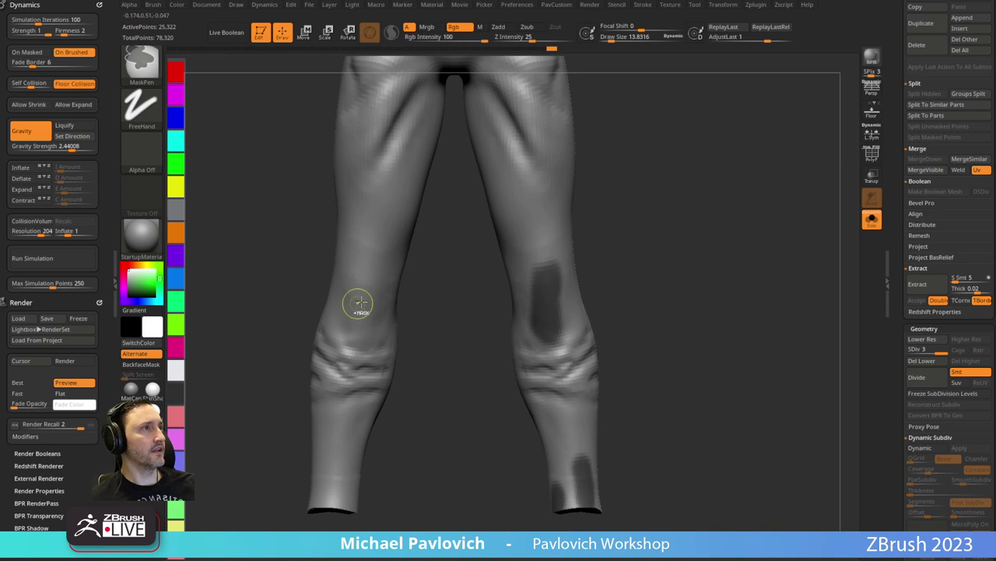
Paint mask patches above the knee folds on the figure's right leg and on the left side of the seat.
left_click_drag(356, 301, 363, 312, "ctrl")
right_click_drag(362, 305, 428, 254)
mouse_move(428, 254)
left_mouse_down("ctrl")
mouse_move(393, 273)
mouse_move(430, 257)
left_mouse_up("ctrl")
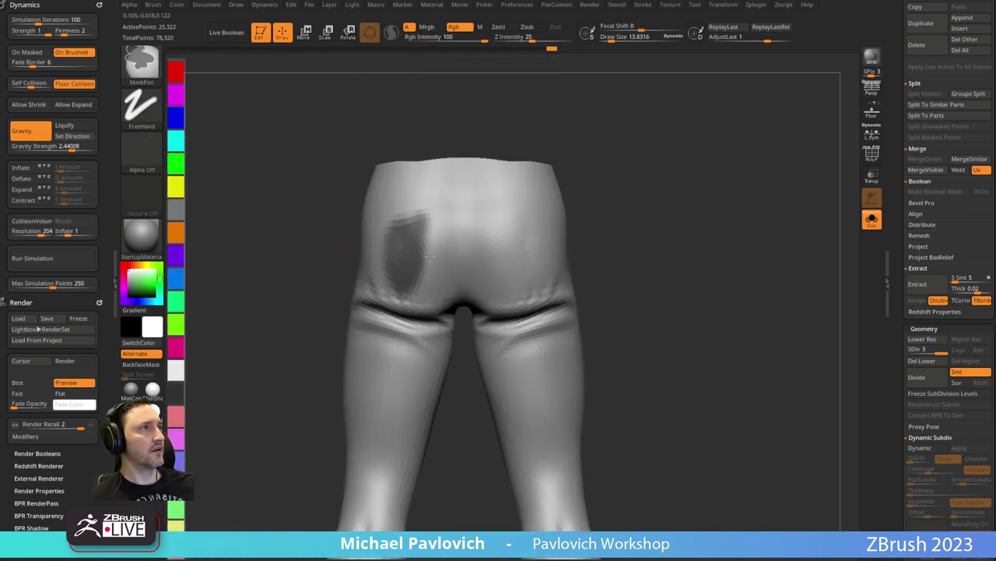
right_click_drag(656, 301, 514, 275)
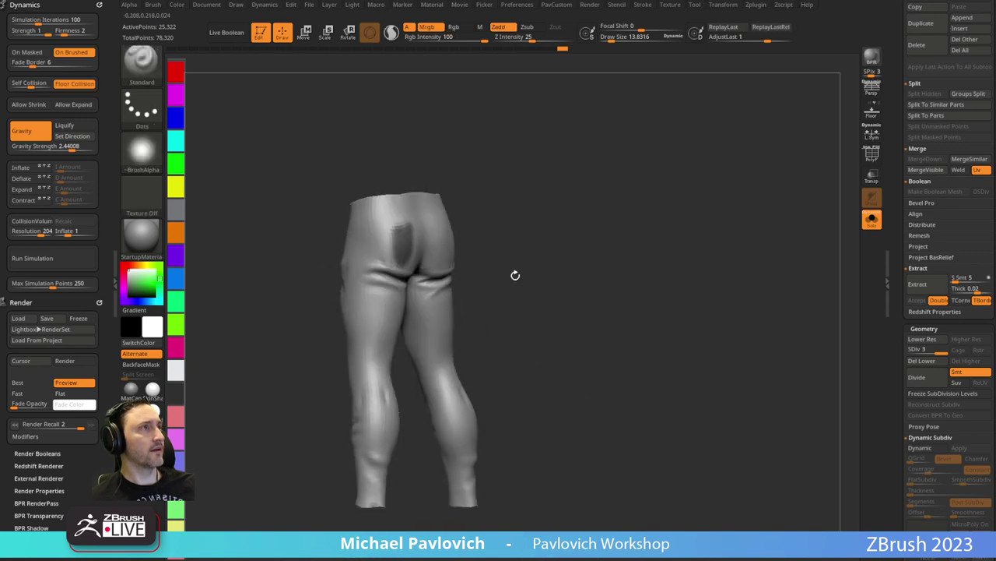
Convert the masked trouser patches into their own polygroup and hide them so only the surrounding cloth shows.
right_click_drag(638, 241, 650, 264)
key("ctrl+w")
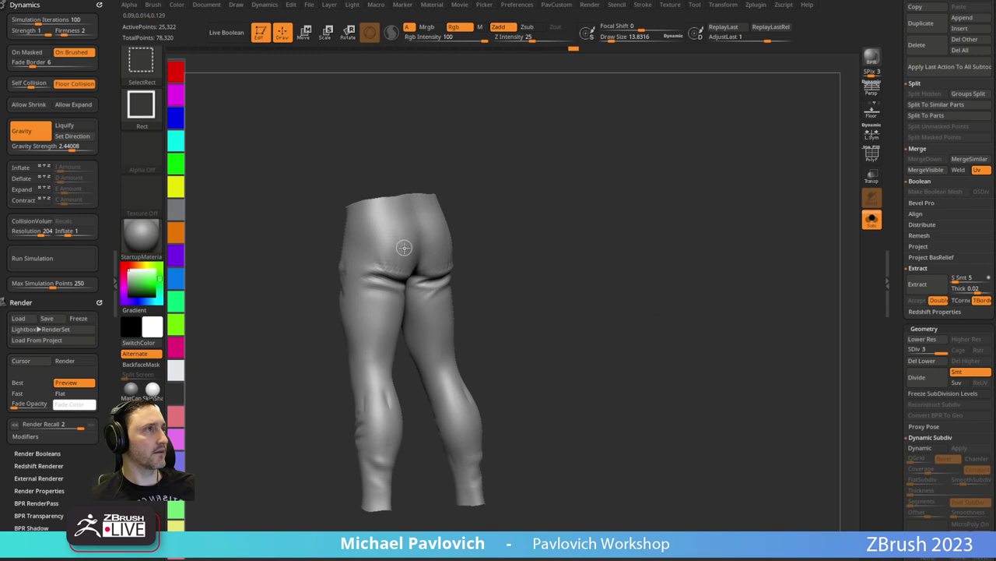
left_click(402, 246, "ctrl+shift")
left_click_drag(548, 180, 628, 292, "ctrl+shift")
right_click_drag(671, 225, 716, 240)
Delete the trousers' lower subdivision levels and remove the hidden patches with Del Hidden to cut open holes.
key("2")
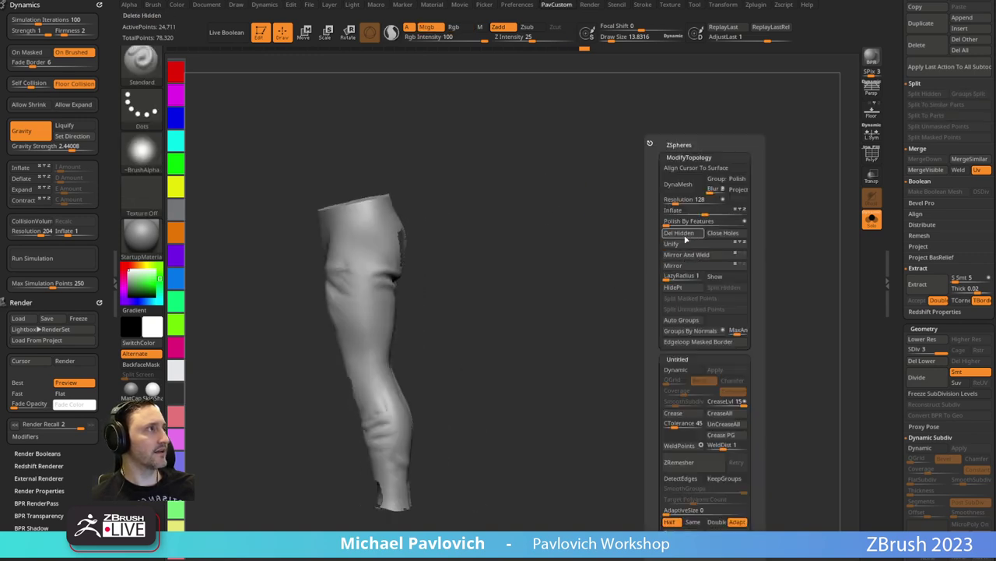
left_click_drag(909, 278, 909, 261)
left_click(924, 346)
right_click_drag(615, 291, 641, 242, "alt")
key("2")
left_click(633, 233)
right_click_drag(636, 199, 680, 235, "alt")
right_click_drag(680, 236, 687, 243)
key("2")
Mask the hole borders by feature, invert the mask, smooth the jagged edges with Polish By Features and clear the mask.
left_click_drag(902, 290, 903, 173)
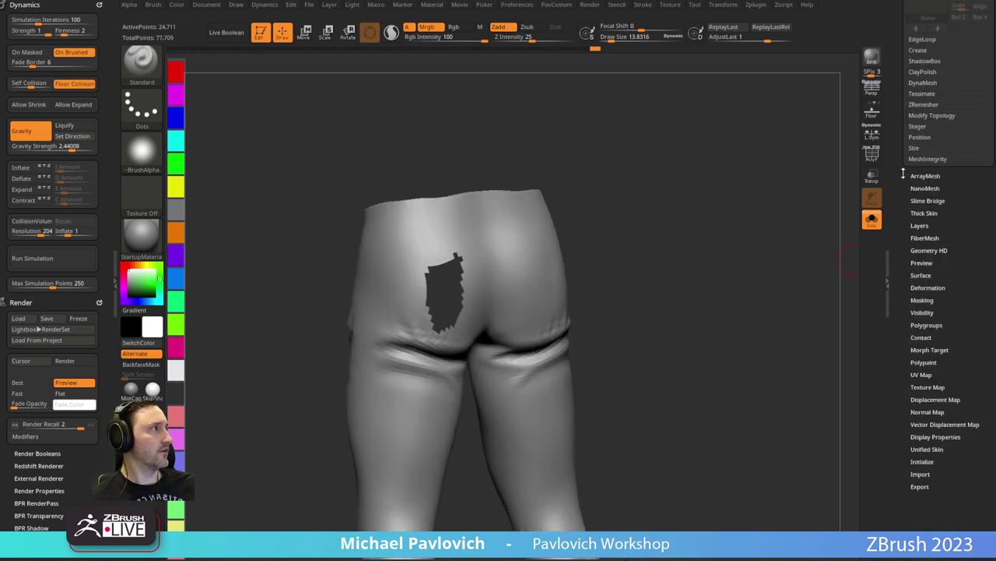
left_click(923, 267)
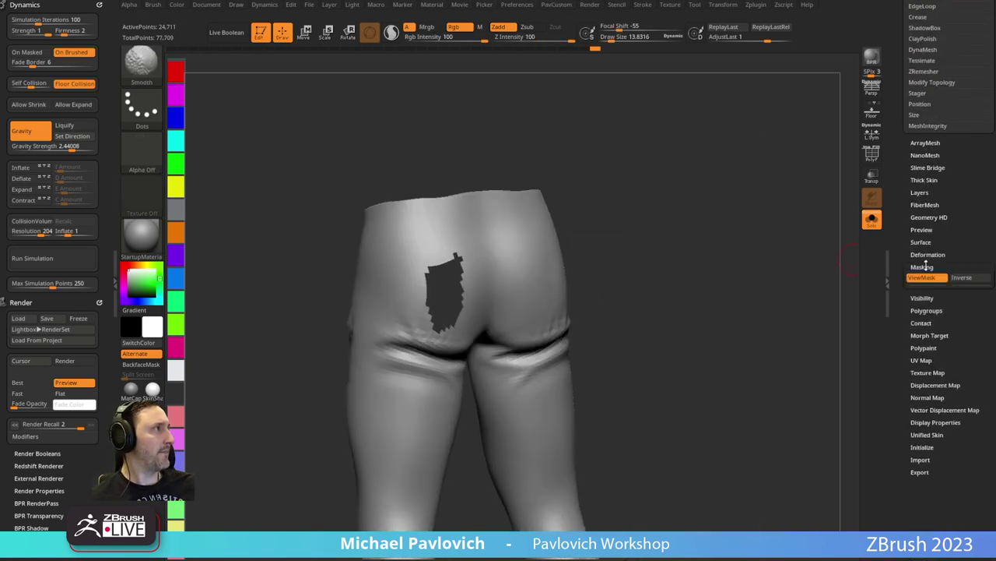
left_click(928, 374)
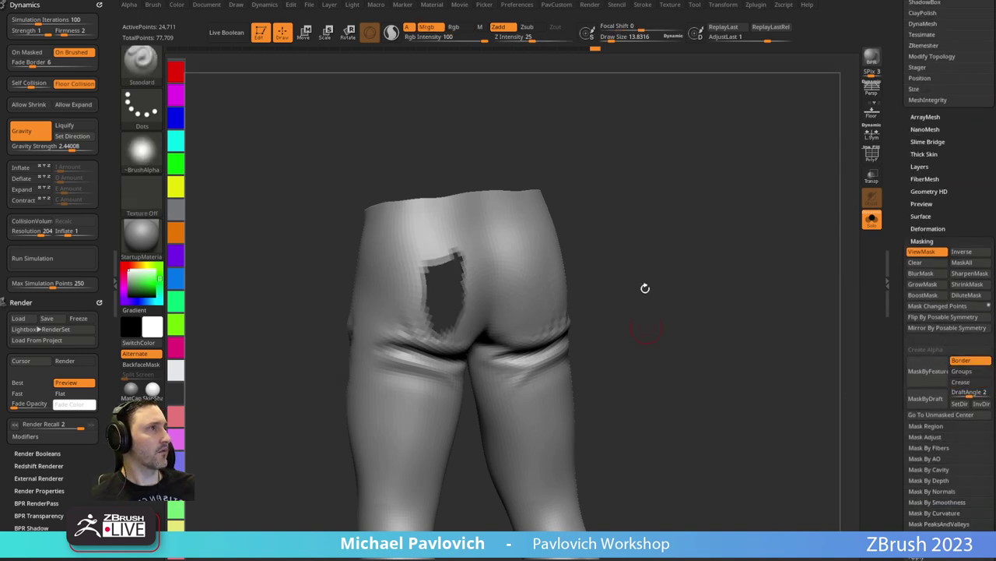
left_click(706, 225, "ctrl")
key("2")
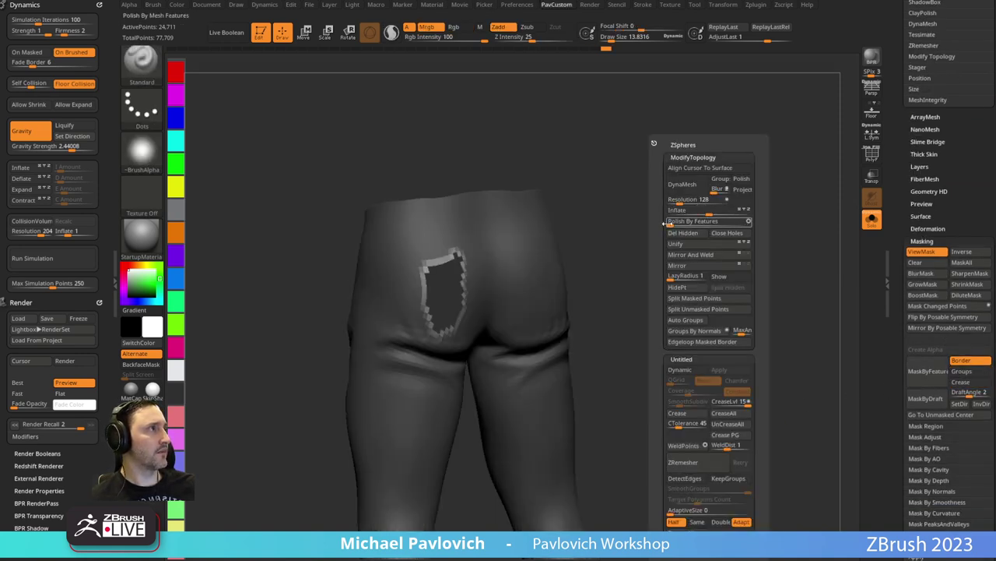
left_click(668, 224)
left_click_drag(594, 184, 612, 201, "ctrl")
Delete the remaining hidden geometry of the trousers.
left_click_drag(611, 201, 685, 228, "alt")
mouse_move(563, 235)
left_mouse_down("alt")
mouse_move(605, 249)
mouse_move(614, 265)
mouse_move(610, 237)
left_mouse_up("alt")
mouse_move(540, 265)
left_mouse_down()
mouse_move(605, 249)
mouse_move(634, 260)
mouse_move(494, 115)
left_mouse_up()
left_click_drag(686, 262, 707, 211)
key("space")
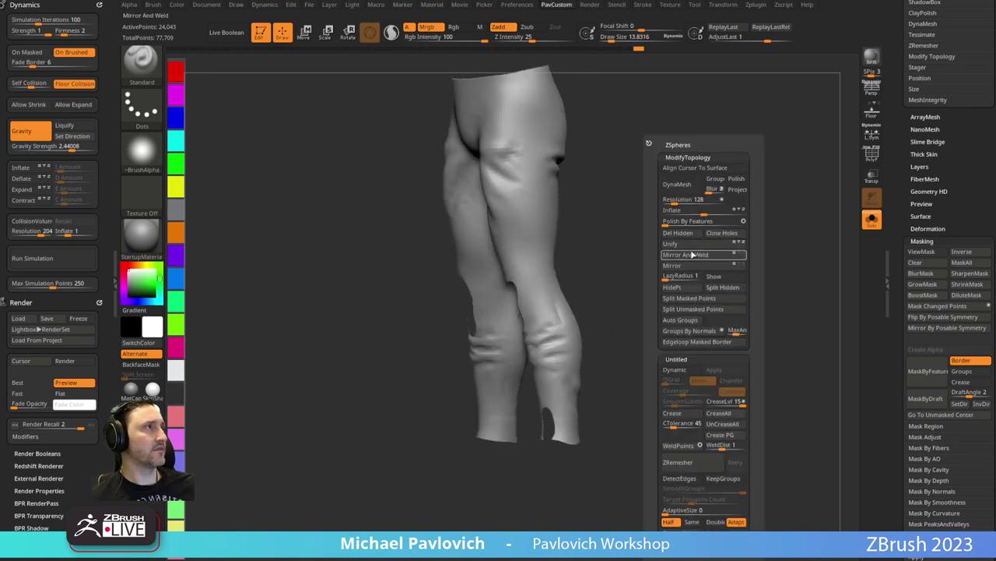
left_click_drag(613, 259, 660, 267, "shift")
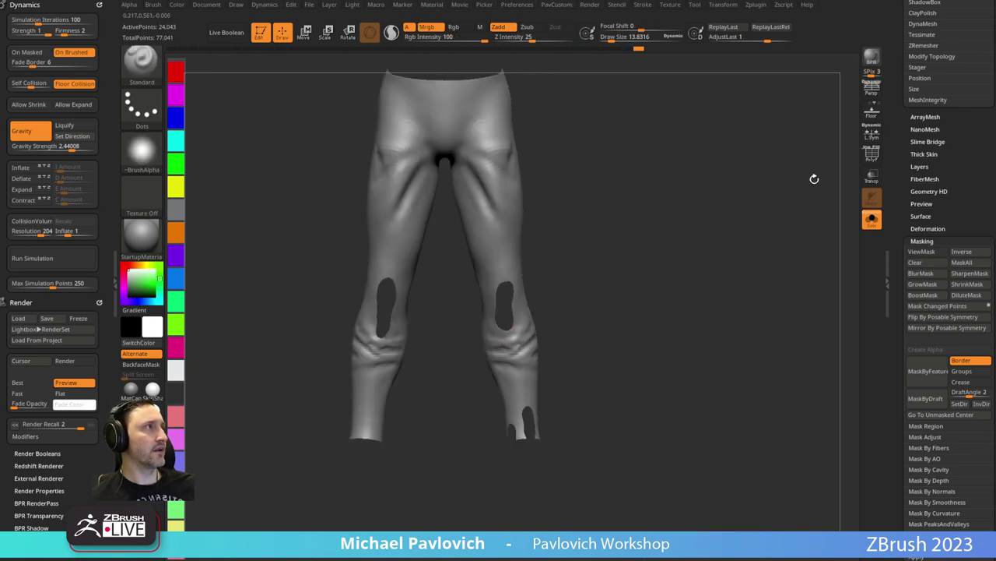
Turn on the polyframe display and ZRemesh the trousers with the Half option.
left_click(870, 154)
right_click_drag(630, 228, 653, 320, "ctrl")
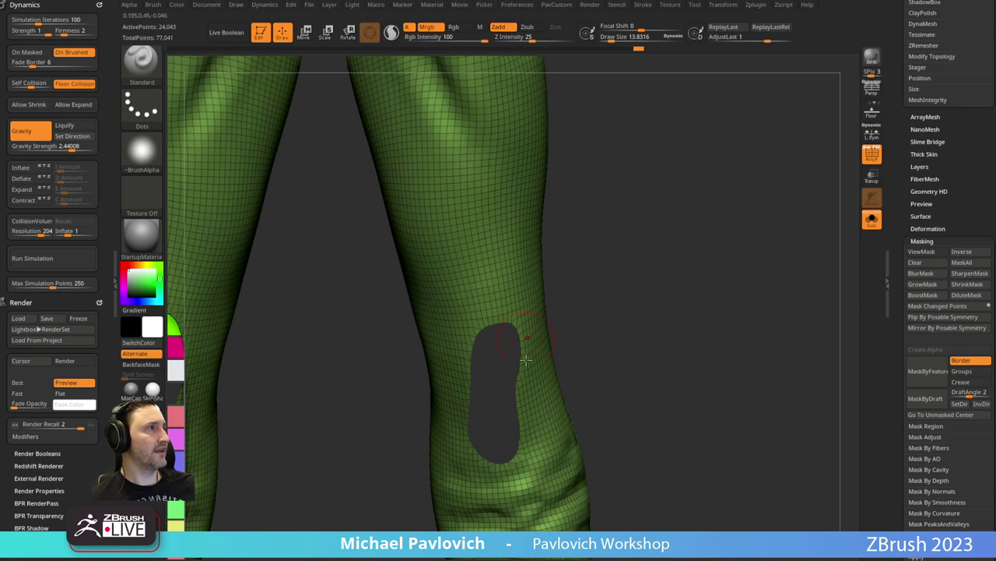
mouse_move(640, 348)
left_mouse_down("alt")
mouse_move(632, 239)
mouse_move(650, 296)
left_mouse_up("alt")
key("ctrl")
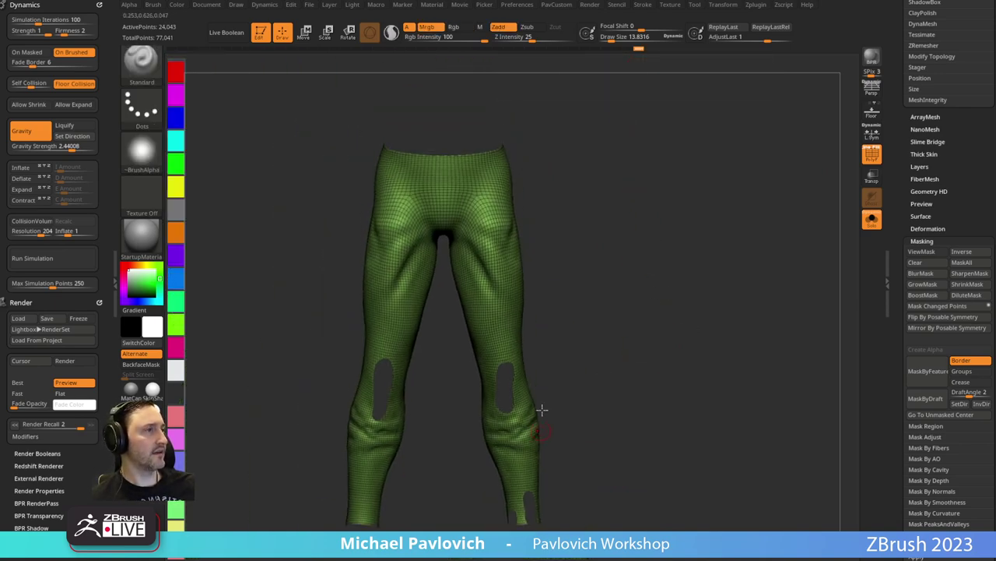
key("space")
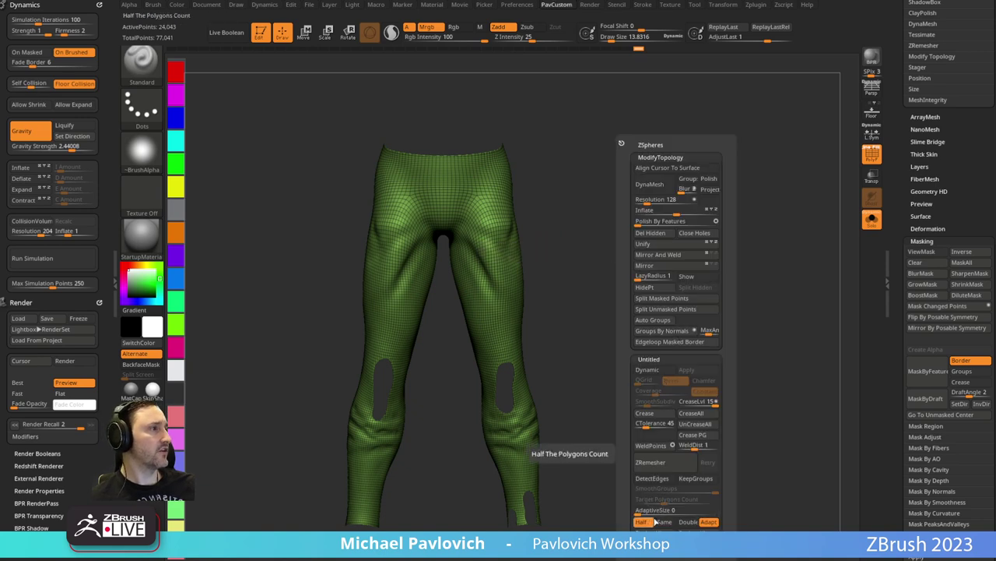
left_click(674, 465)
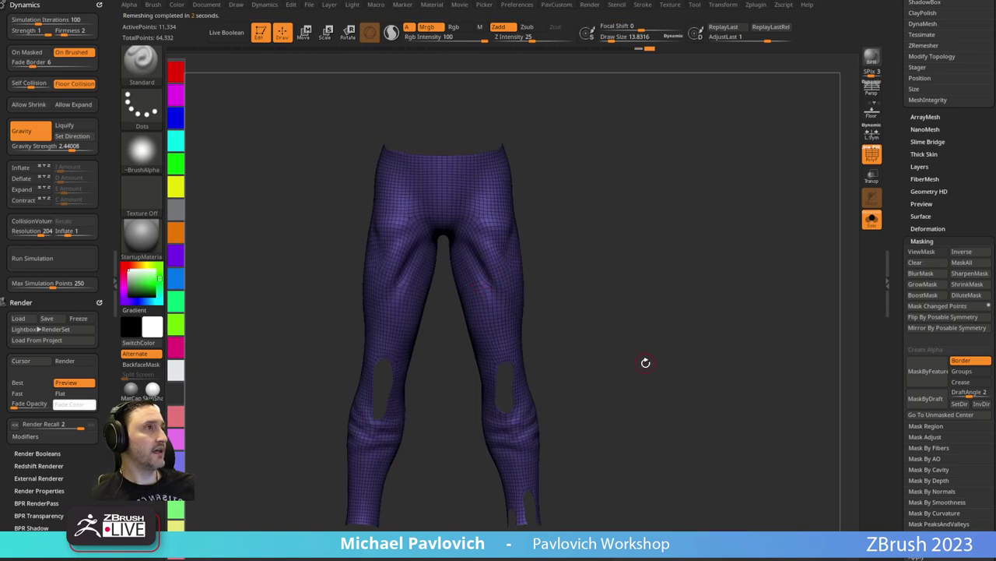
Run ZRemesher on the trousers again at Half, and divide the mesh once to subdivision level 2.
key("3")
left_click(623, 462)
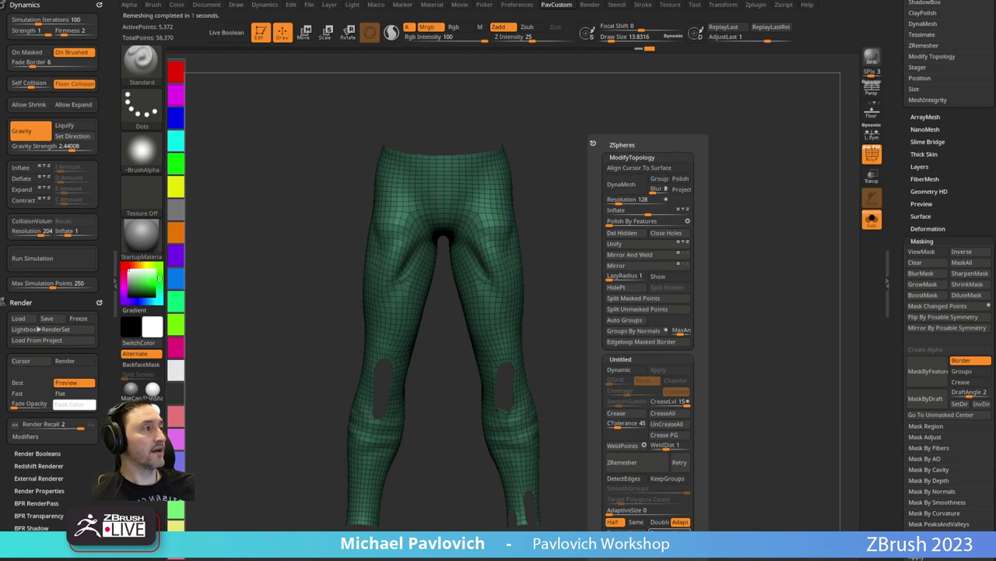
key("ctrl+d")
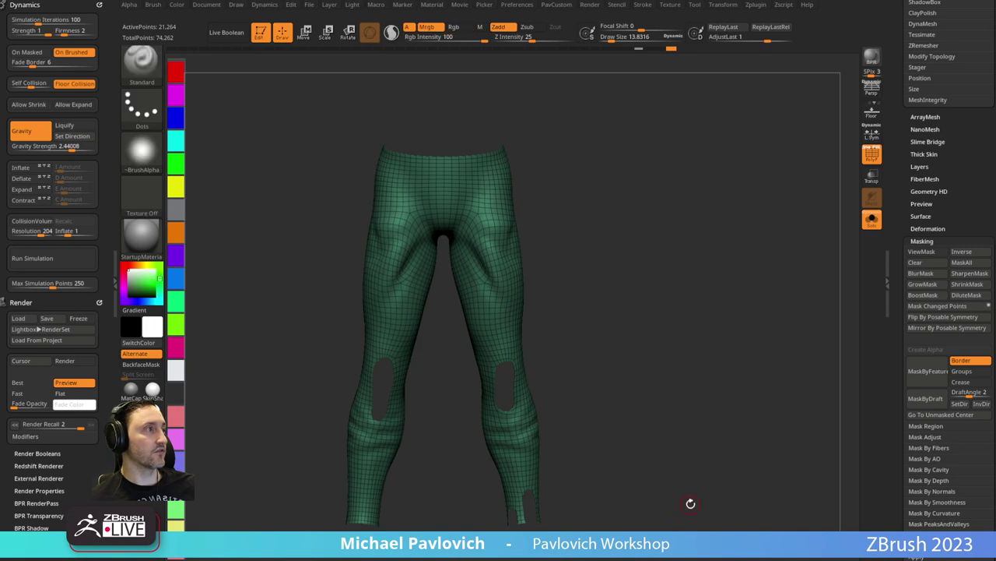
Project the stored undo-history detail onto the remeshed trousers with Project History, with Geometry and Color enabled.
left_click_drag(888, 177, 895, 315)
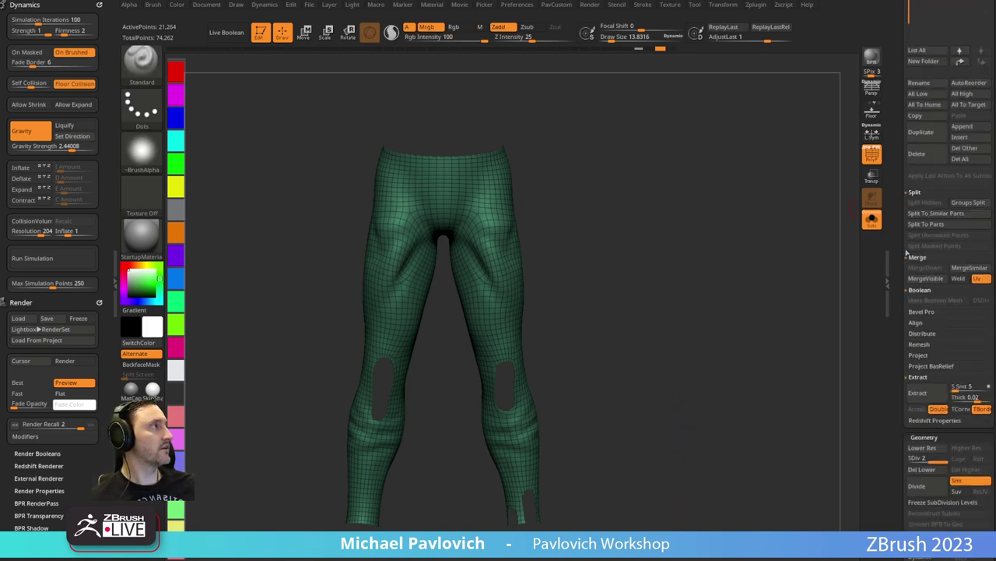
mouse_move(901, 246)
left_mouse_down()
mouse_move(892, 350)
mouse_move(899, 244)
left_mouse_up()
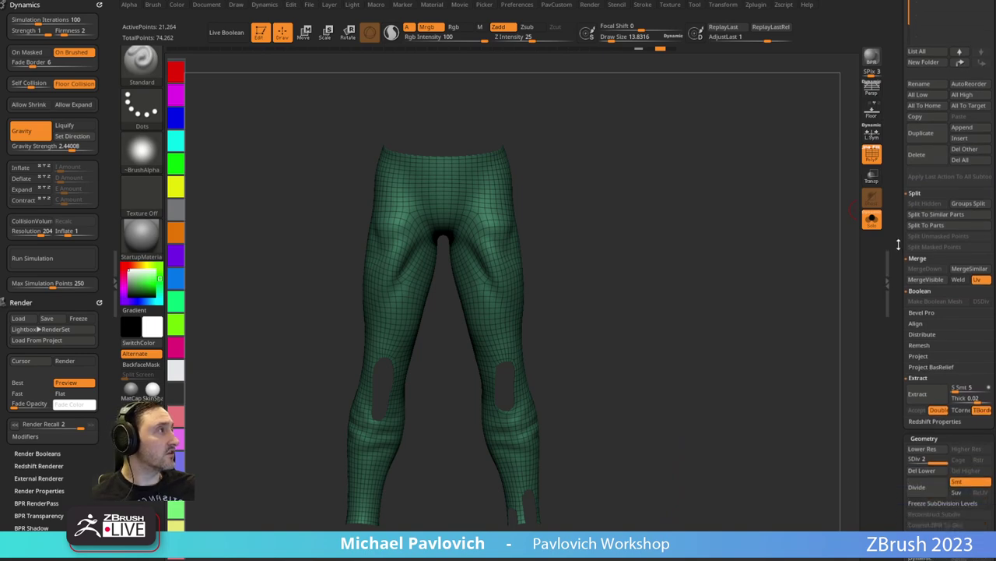
left_click(918, 378)
left_click(918, 355)
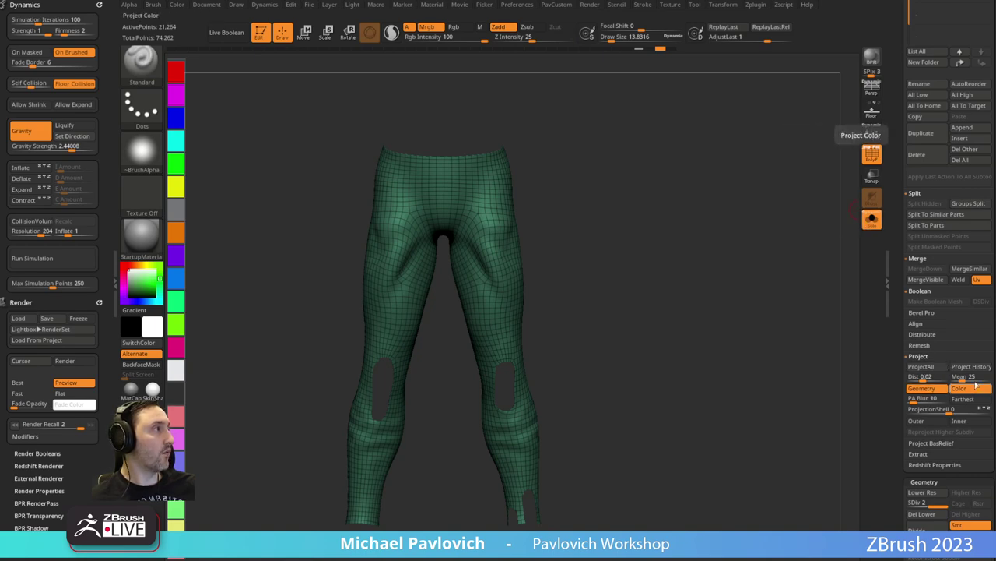
left_click(973, 369)
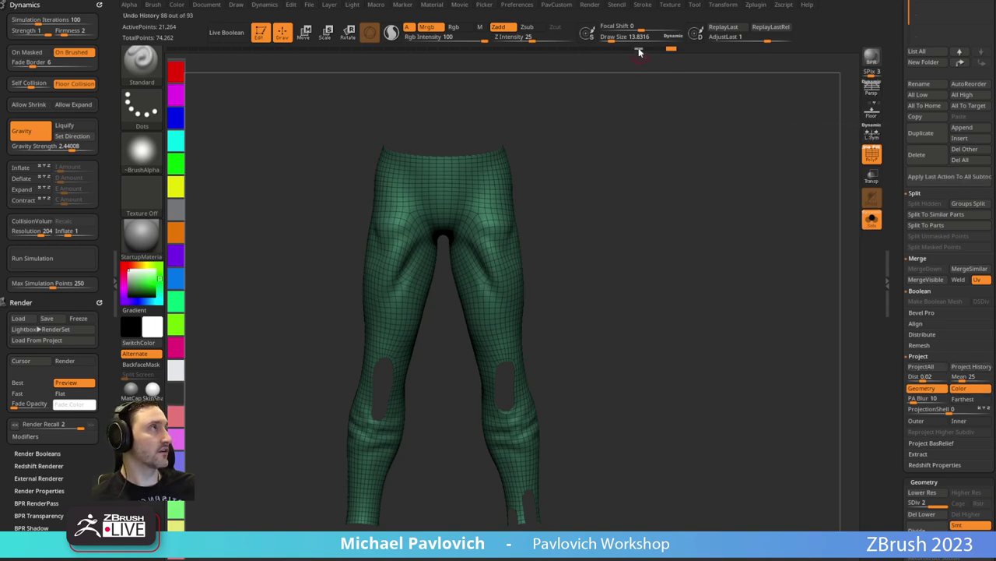
Turn off Solo to show the body under the torn trousers, set the draw size to about 11 and display the polyframe.
mouse_move(703, 224)
left_mouse_down()
mouse_move(680, 240)
mouse_move(719, 213)
left_mouse_up()
left_click(870, 219)
left_click(866, 161)
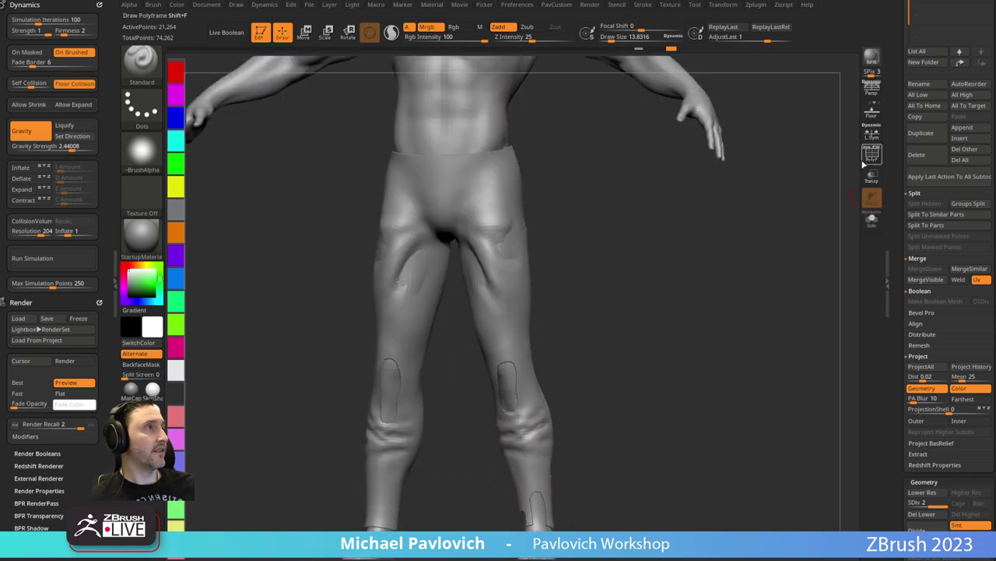
mouse_move(662, 305)
left_mouse_down()
mouse_move(647, 309)
mouse_move(672, 269)
mouse_move(647, 285)
mouse_move(718, 256)
mouse_move(686, 234)
mouse_move(699, 247)
left_mouse_up()
key("s")
key("shift+f")
left_click_drag(898, 267, 898, 66)
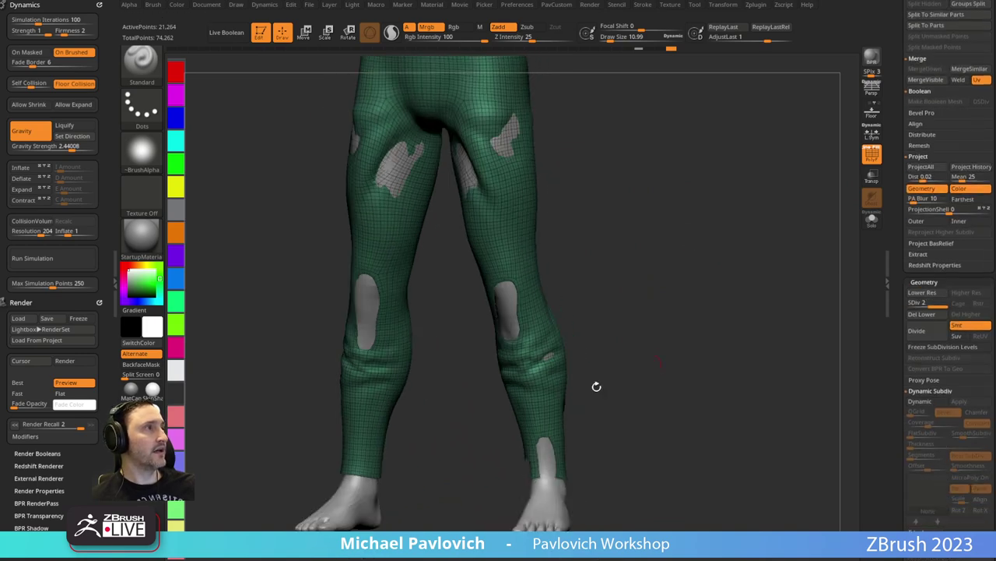
left_click_drag(596, 386, 701, 330)
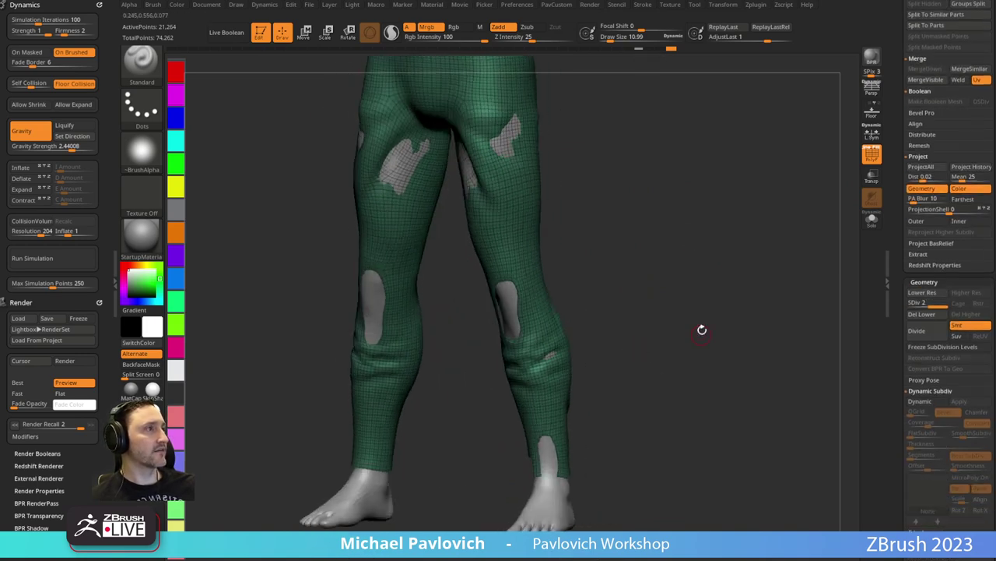
Delete the pants' lower subdivision levels and isolate the pants from the body.
left_click(922, 316)
left_click_drag(649, 203, 876, 232, "alt")
left_click(873, 223)
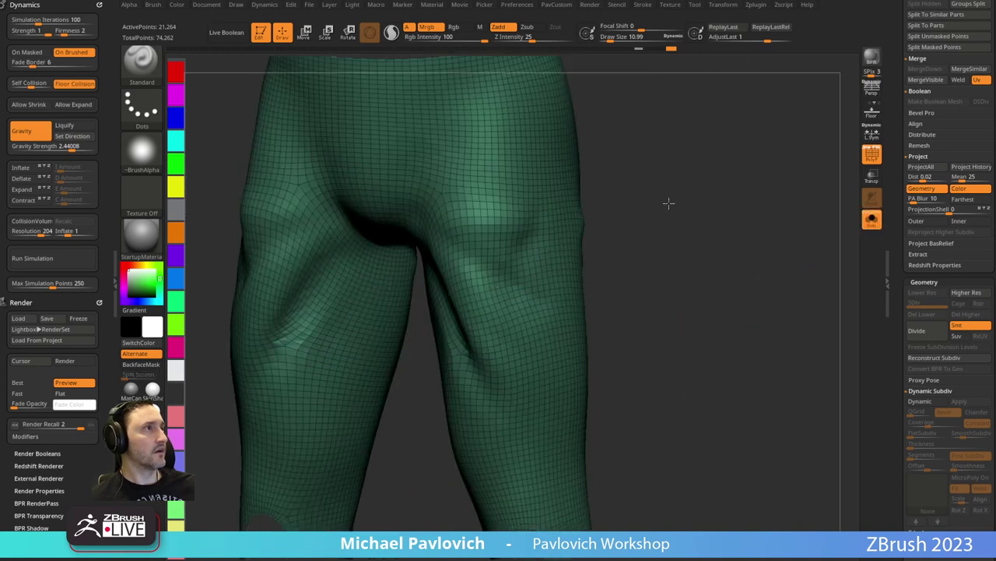
Give the pants thickness with a ZModeler polygon Extrude on Polygroup All, and flip the resulting shell's normals.
mouse_move(667, 202)
left_mouse_down("alt")
mouse_move(770, 271)
mouse_move(790, 374)
left_mouse_up("alt")
key("b")
key("z")
key("m")
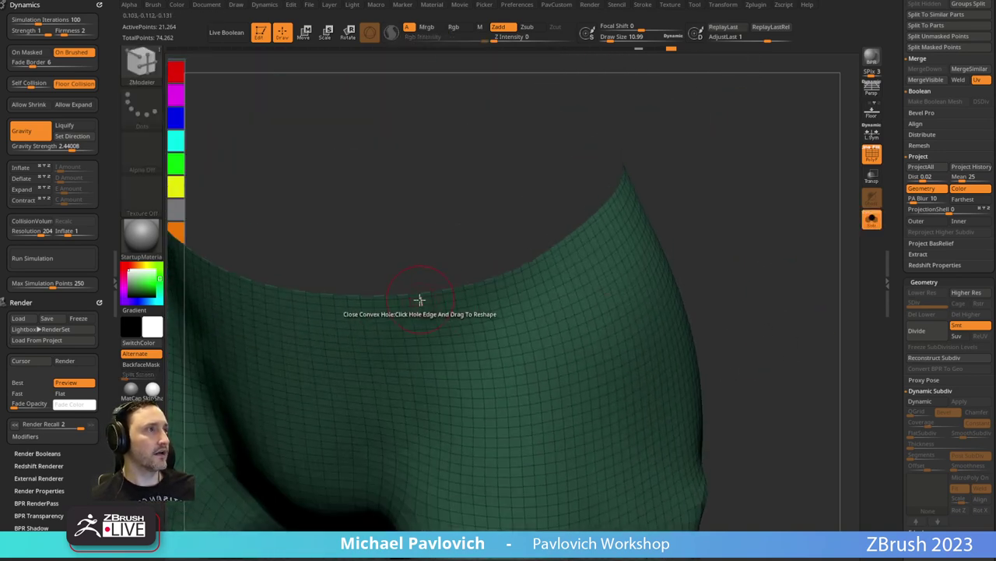
key("space")
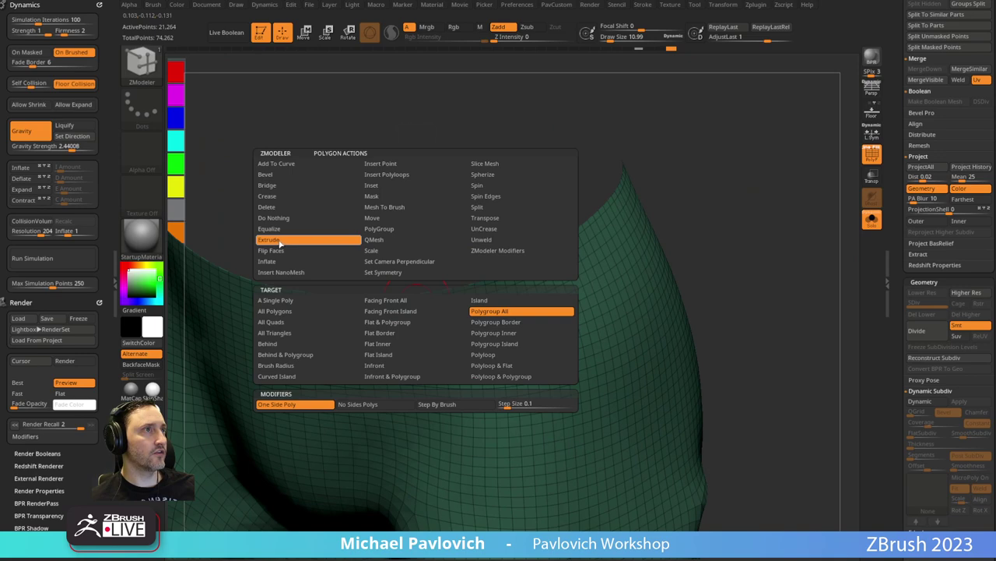
left_click(274, 241)
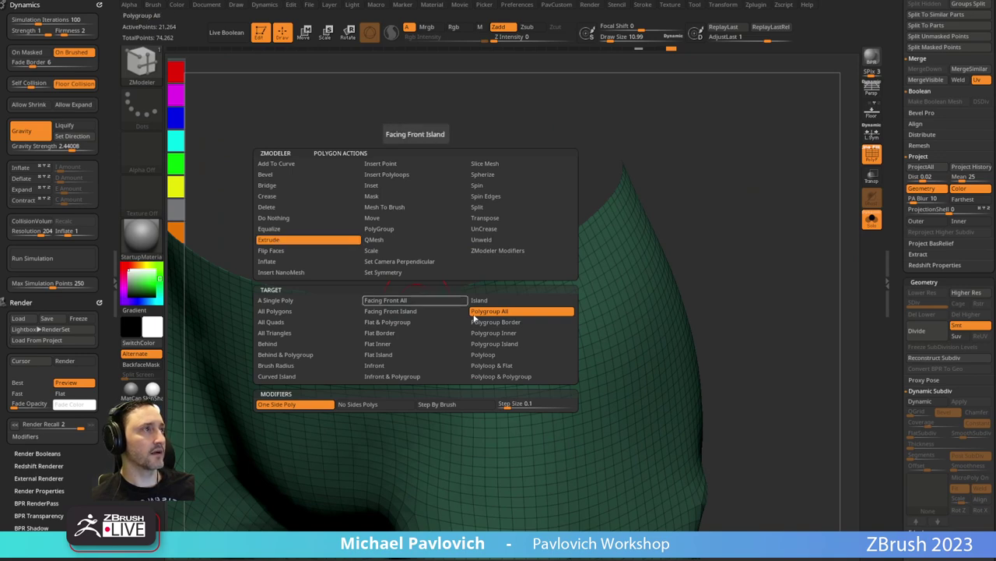
left_click(389, 311)
left_click_drag(452, 336, 447, 322)
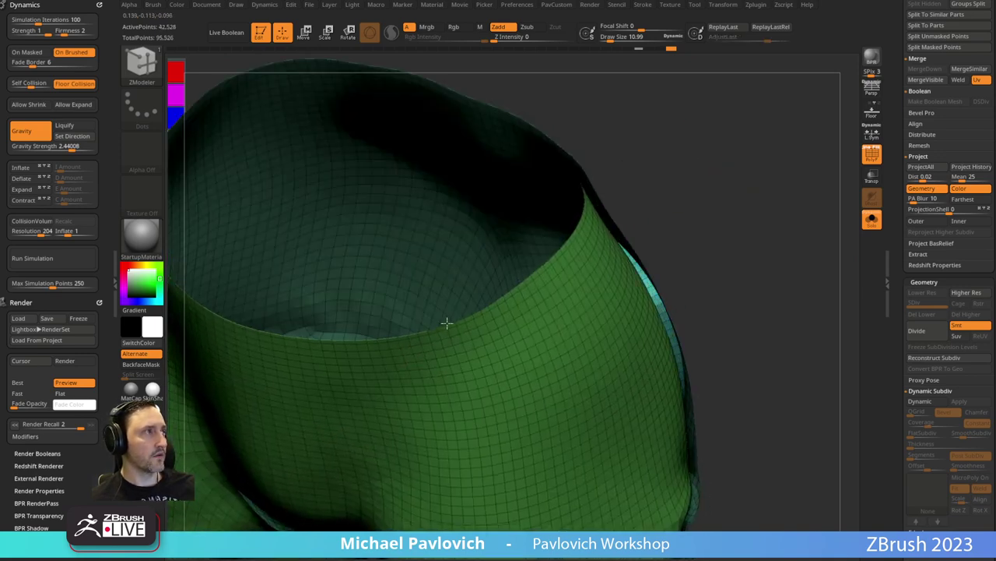
left_click_drag(685, 233, 708, 164, "alt")
left_click_drag(688, 340, 702, 148, "alt")
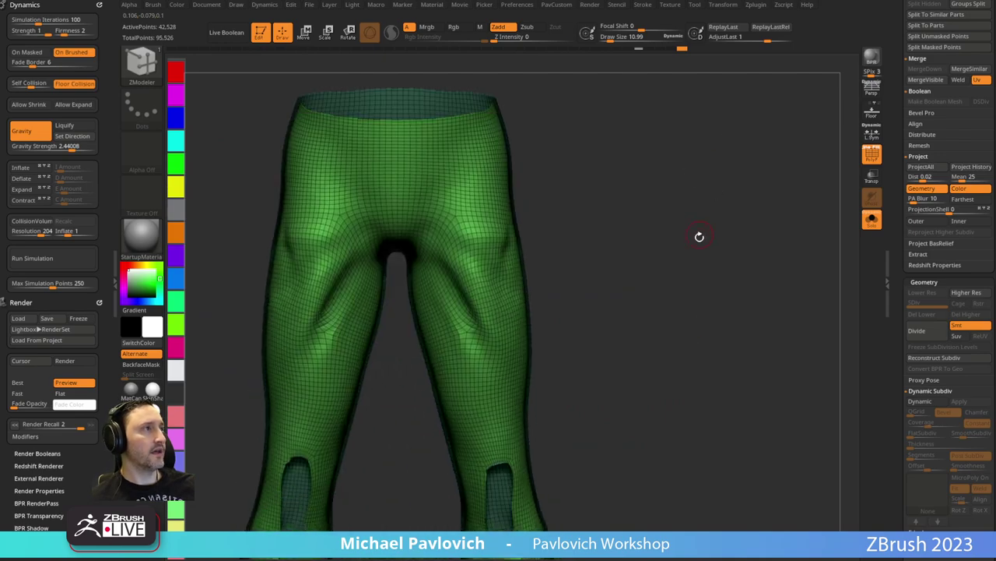
key("2")
left_click(675, 543)
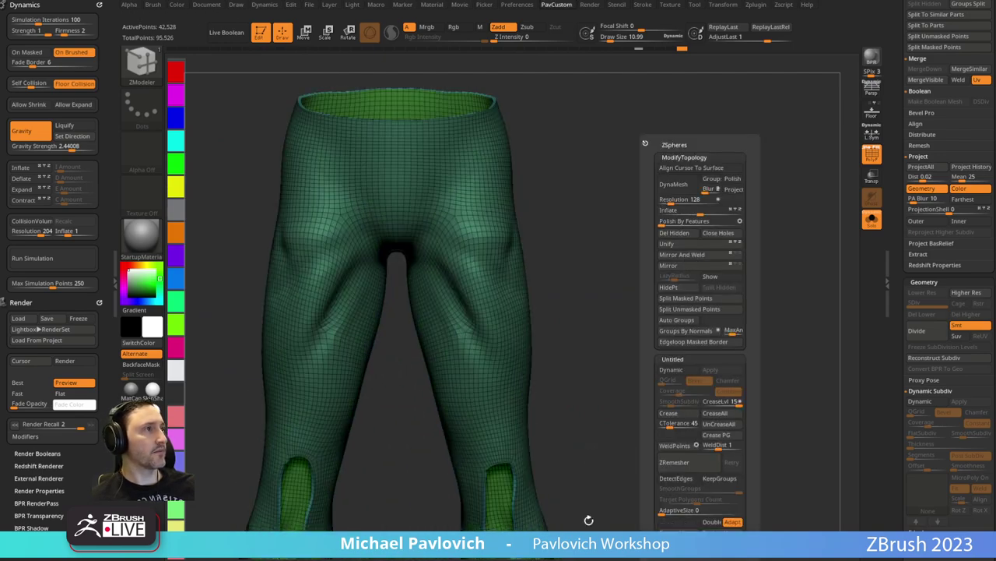
Try to reconstruct a lower subdivision level for the thickened pants.
left_click_drag(651, 294, 745, 187, "alt")
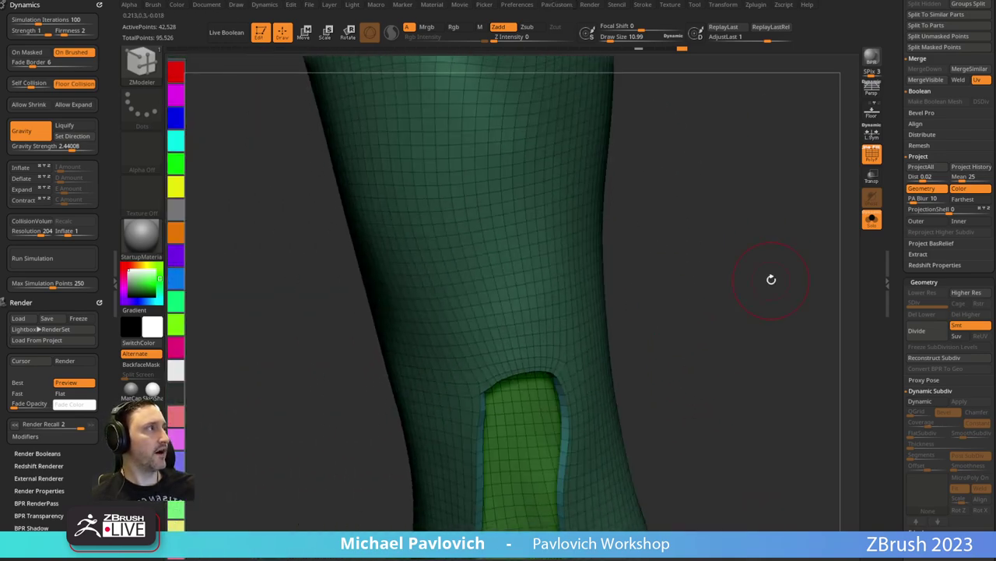
left_click_drag(771, 280, 763, 266)
left_click(934, 357)
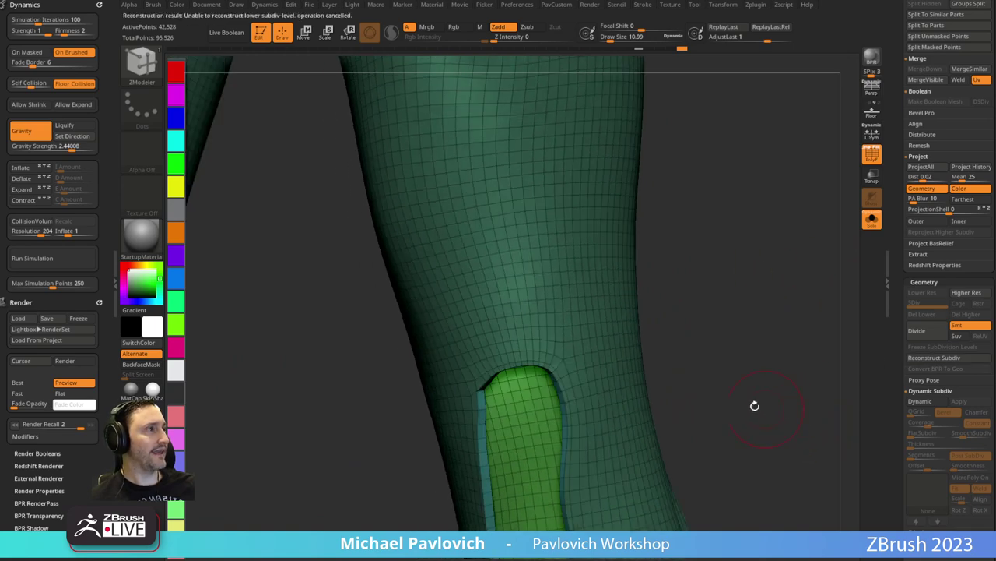
Insert an edge loop with ZModeler around the thickness rims of the knee openings, leg cuffs and waist.
left_click_drag(754, 404, 763, 345)
left_click_drag(823, 251, 596, 261)
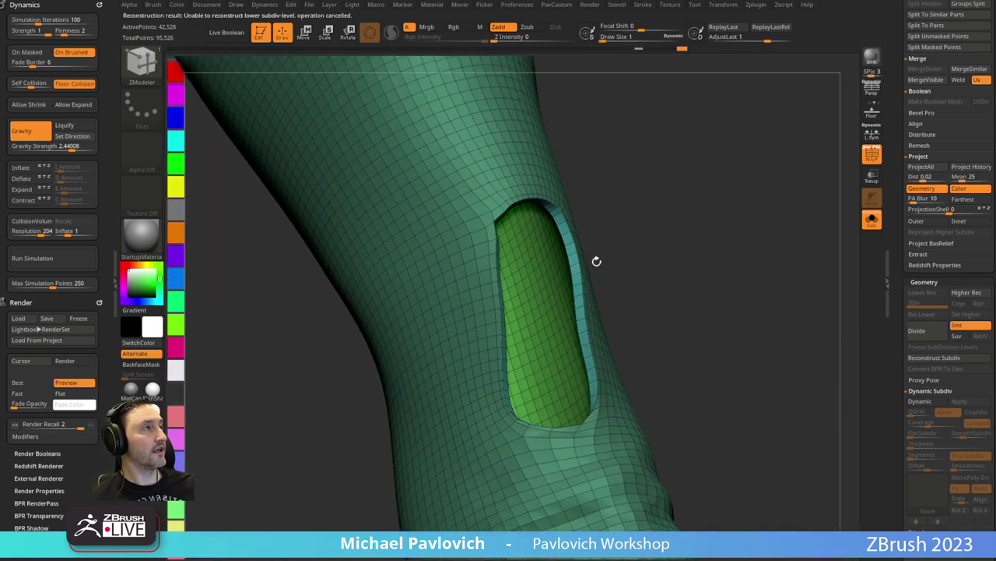
key("space")
left_click(556, 250)
left_click(478, 376)
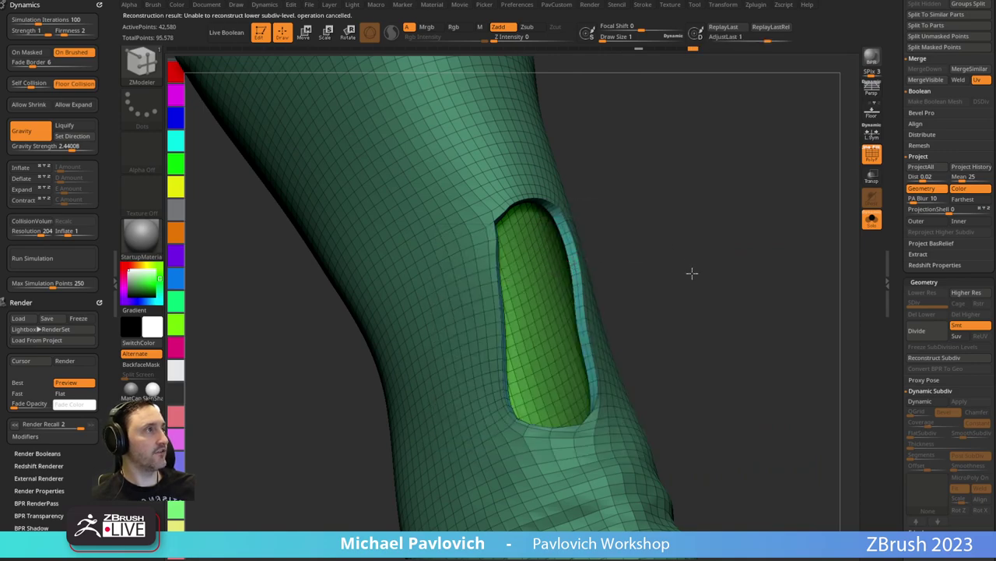
left_click_drag(692, 272, 467, 360)
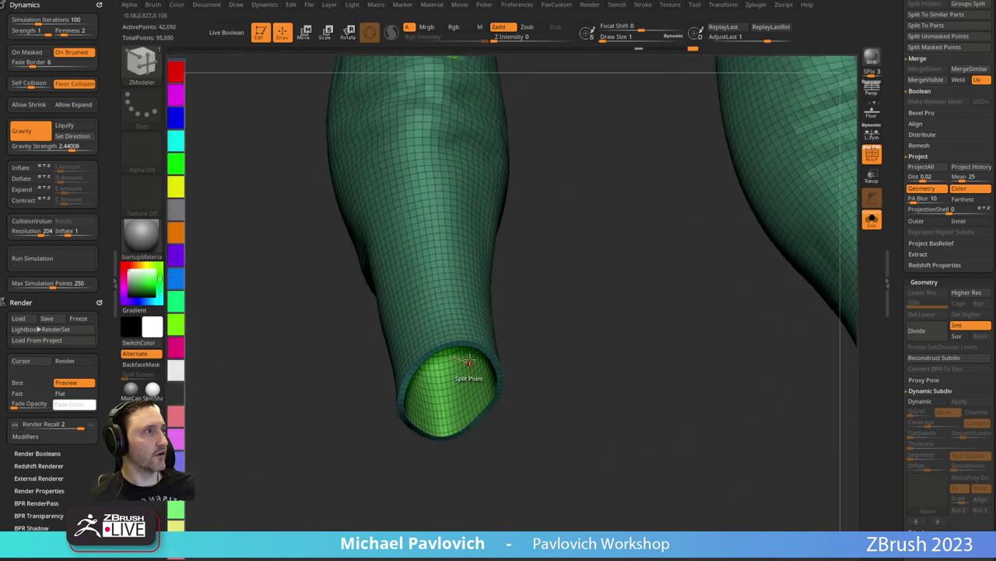
left_click_drag(530, 319, 557, 270)
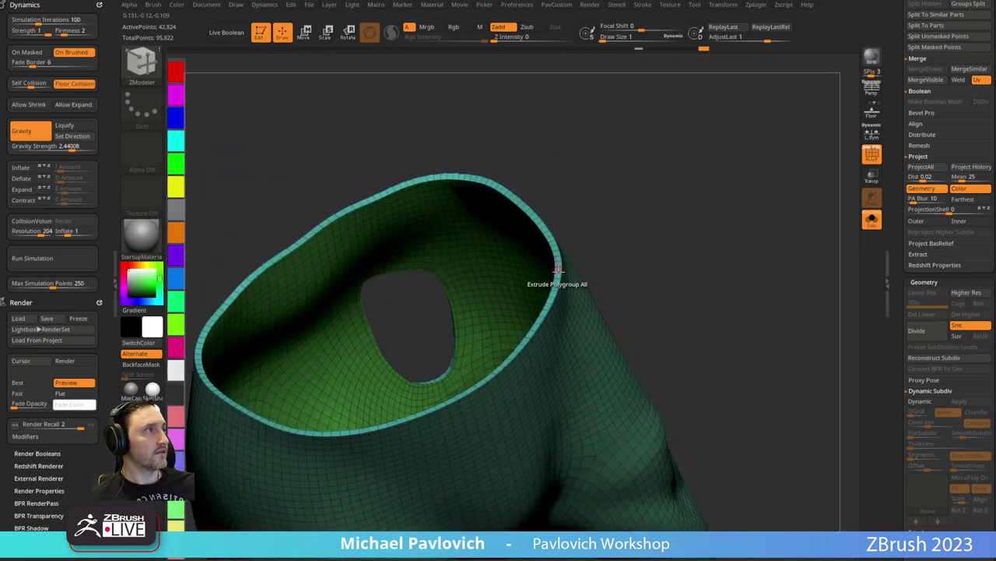
left_click_drag(614, 201, 621, 348)
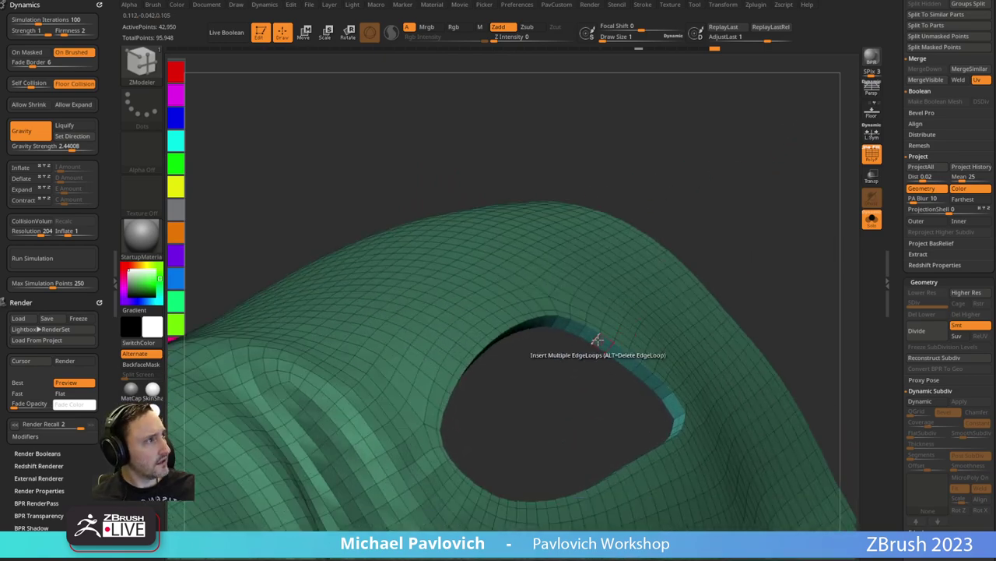
Reconstruct the pants' lower subdivision level, inspect it at level 1 and return to level 2.
left_click_drag(642, 274, 792, 418)
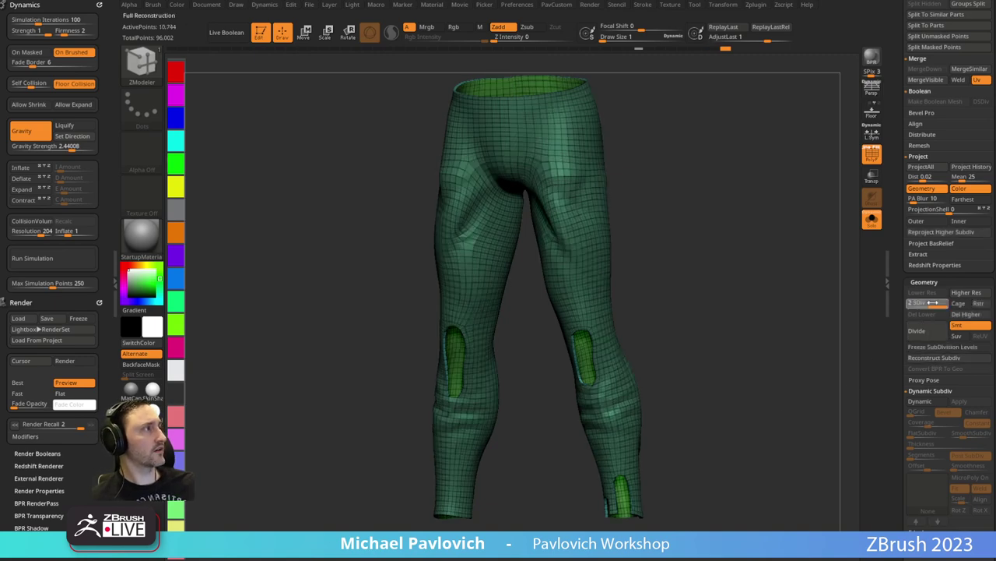
mouse_move(933, 303)
left_mouse_down()
mouse_move(950, 305)
mouse_move(919, 304)
left_mouse_up()
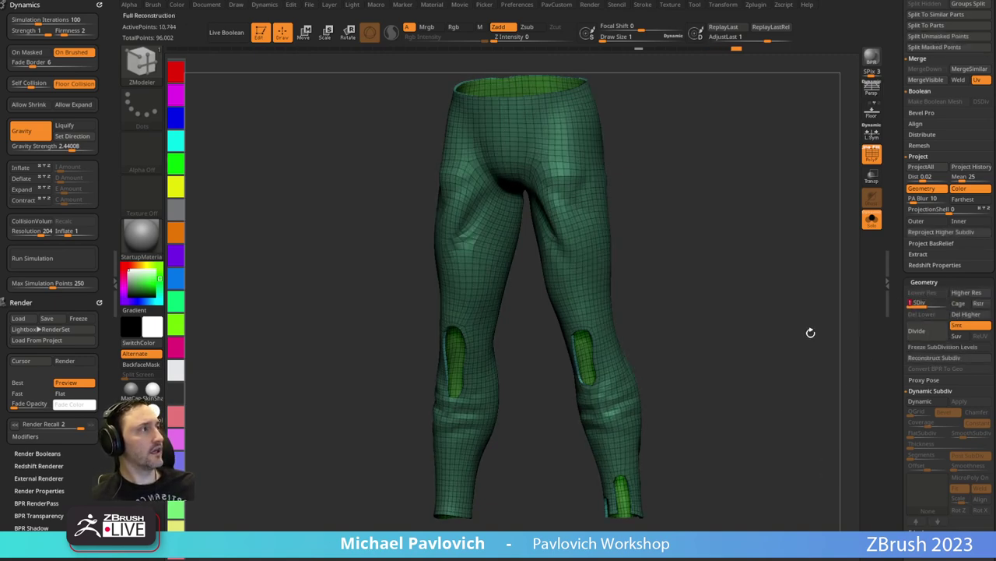
left_click_drag(733, 364, 751, 294)
left_click_drag(835, 307, 724, 255)
left_click_drag(940, 302, 950, 303)
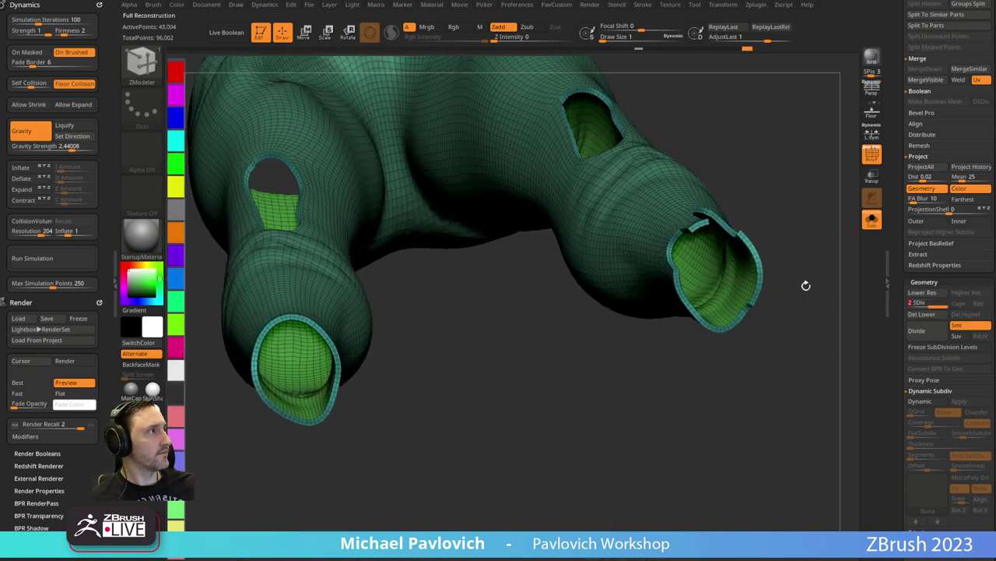
left_click_drag(811, 239, 872, 315)
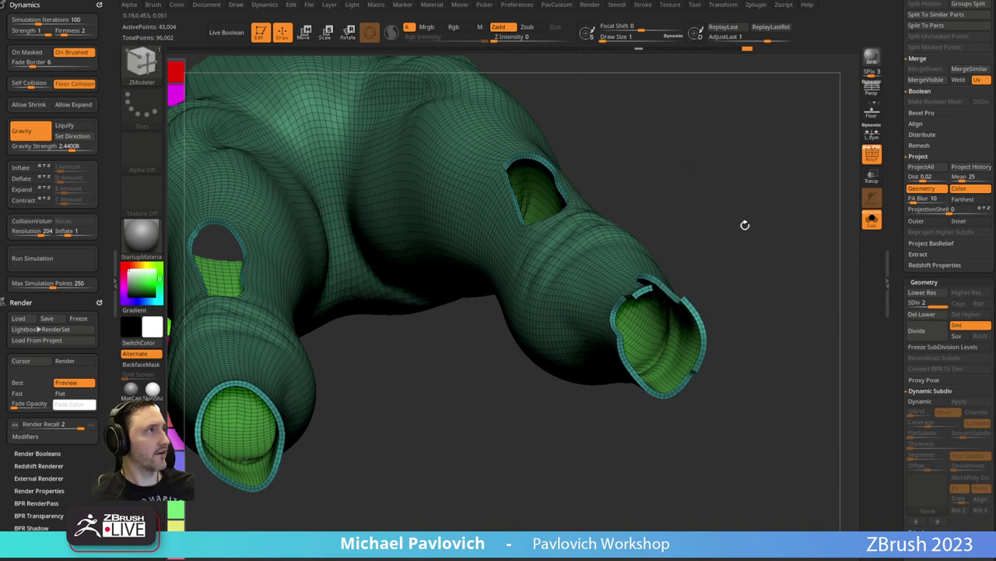
Hide the polyframe and switch to the Standard brush with a draw size of about 3.84.
left_click_drag(778, 241, 702, 235, "alt")
left_click(861, 158)
key("f")
key("s")
mouse_move(754, 218)
left_mouse_down()
mouse_move(681, 270)
mouse_move(685, 258)
mouse_move(676, 275)
mouse_move(675, 246)
mouse_move(699, 254)
left_mouse_up()
left_click(683, 264)
key("b")
key("s")
key("t")
key("s")
left_click(674, 267)
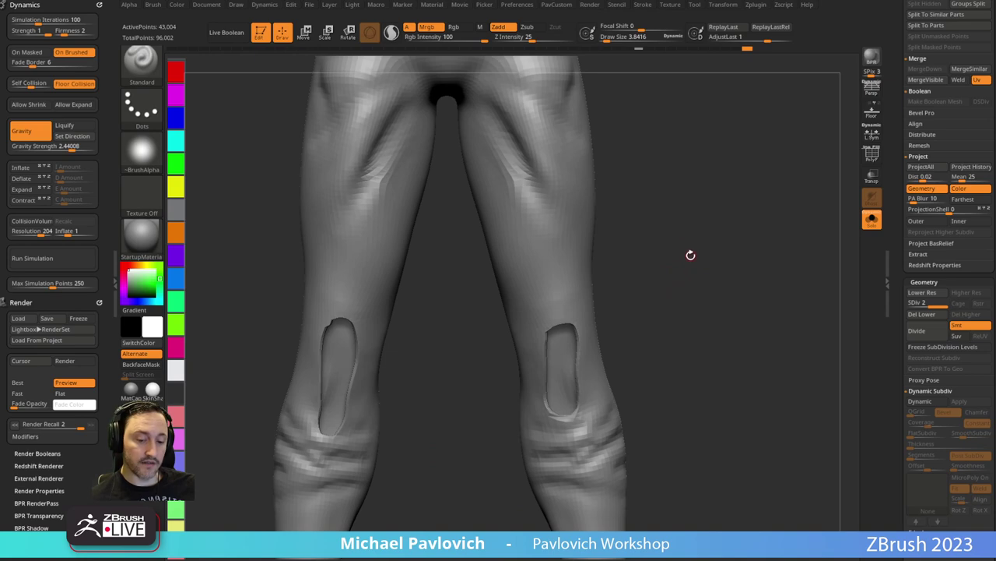
Select the CurveTube brush.
key("b")
key("c")
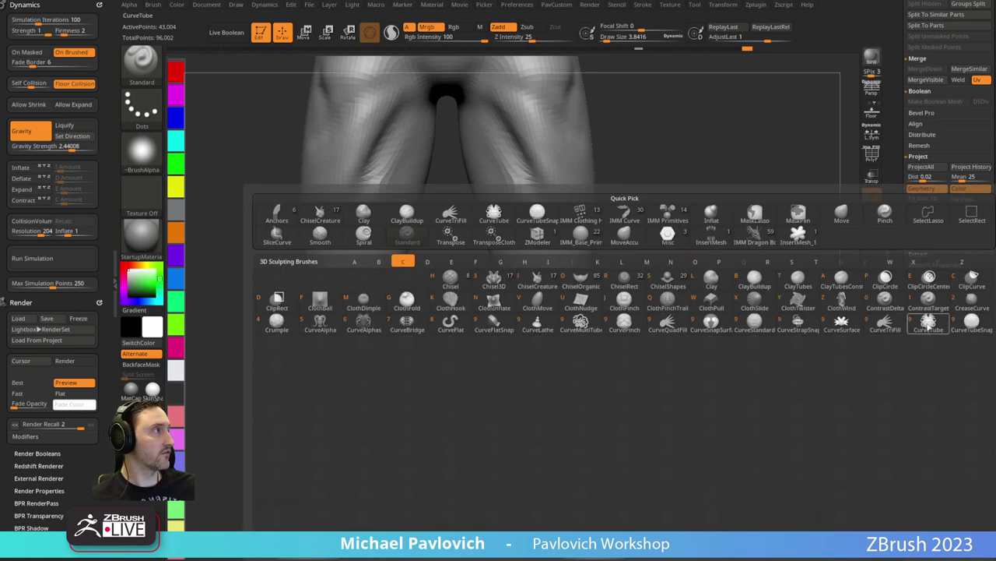
left_click(925, 327)
Dock the Stroke settings in place of the existing ones, turn off Bend Start and enable AsLine for the curve.
left_click(99, 5)
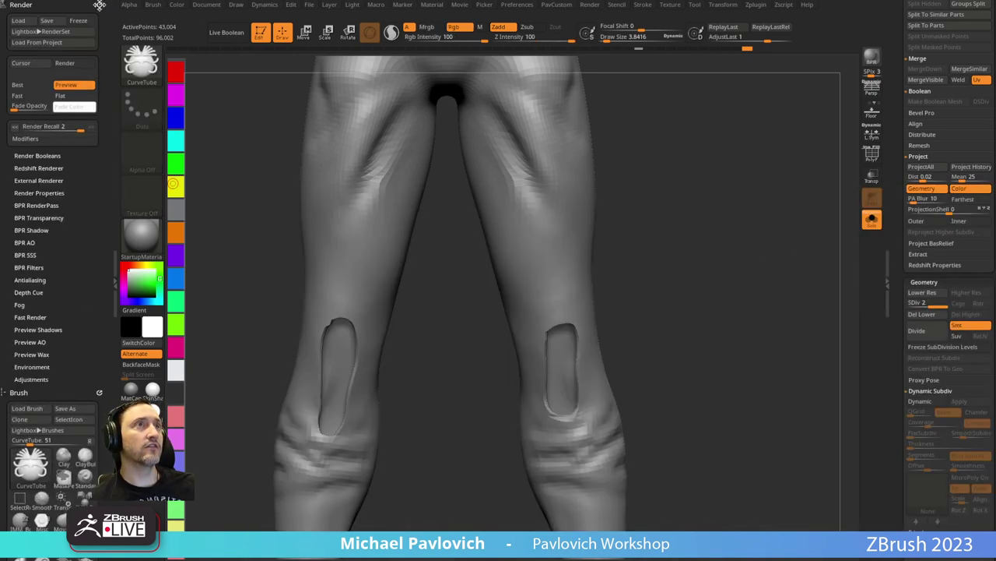
left_click(99, 6)
left_click(99, 6)
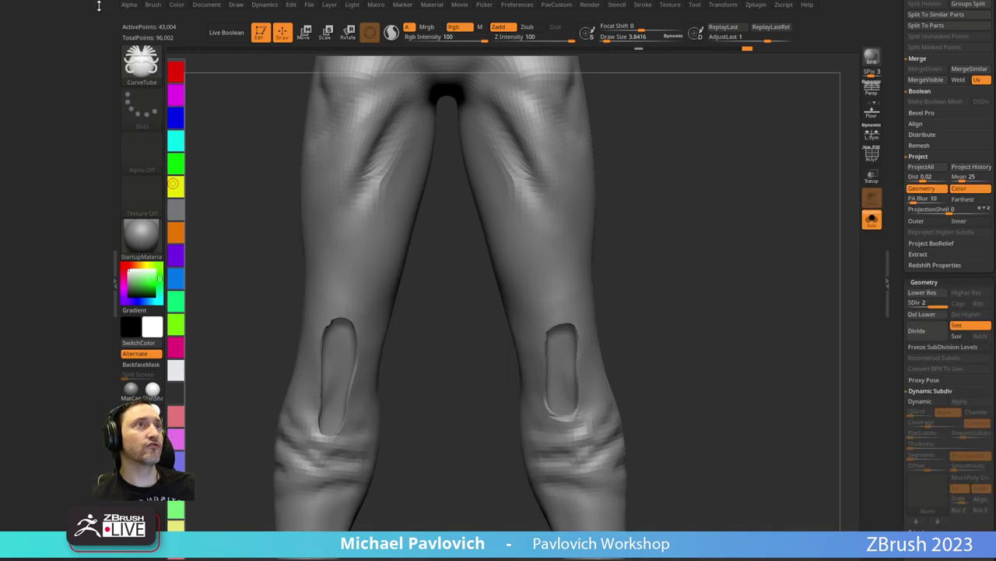
left_click(643, 6)
left_click(638, 10)
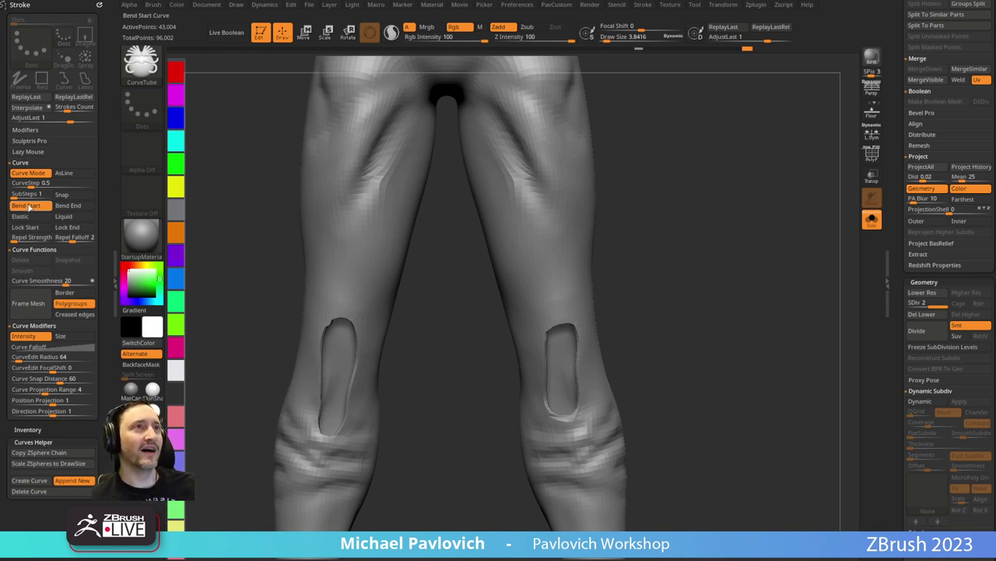
left_click(30, 207)
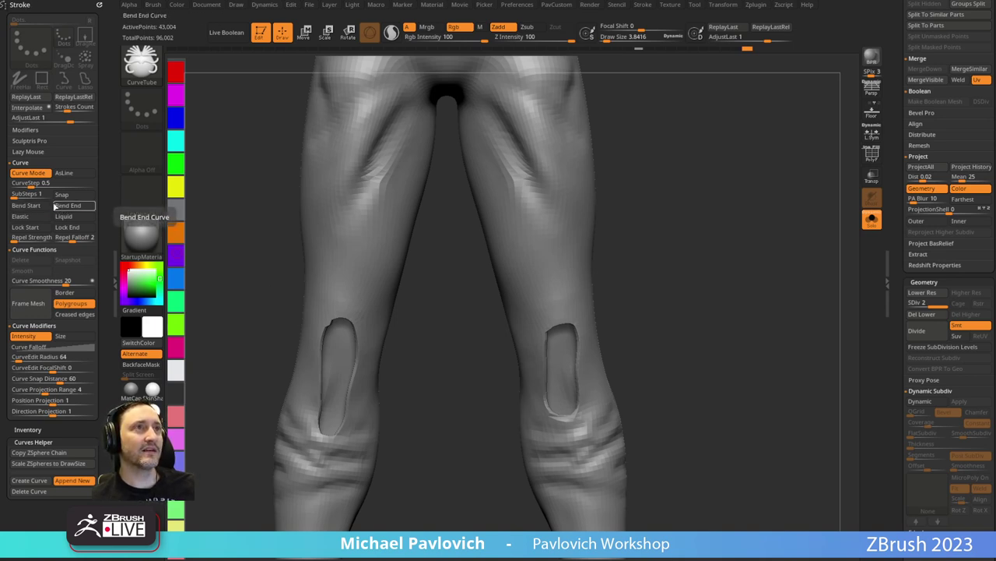
left_click(67, 173)
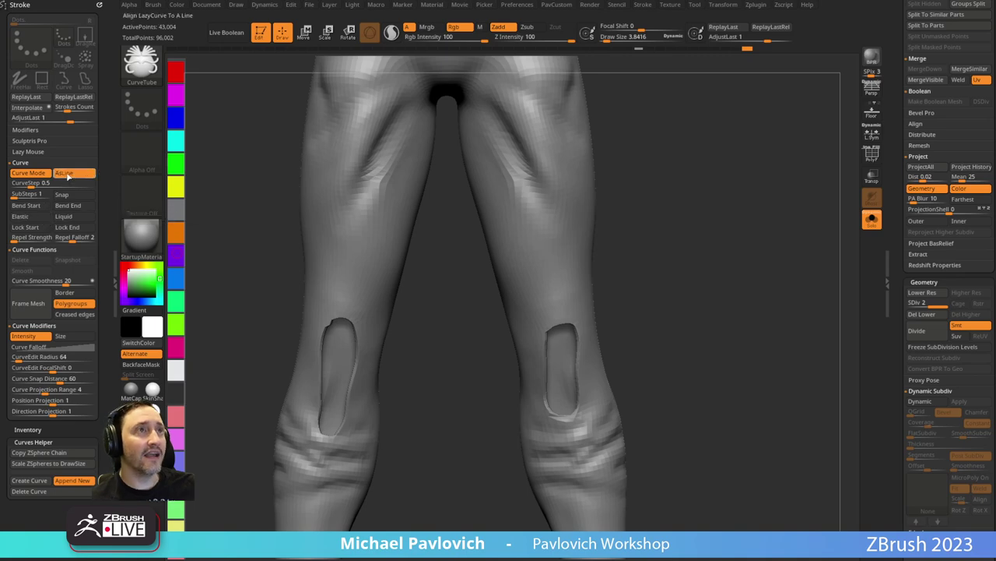
Try to draw a straight curve tube from the upper to the lower edge of a knee opening, and undo it.
left_click_drag(711, 231, 689, 215, "alt")
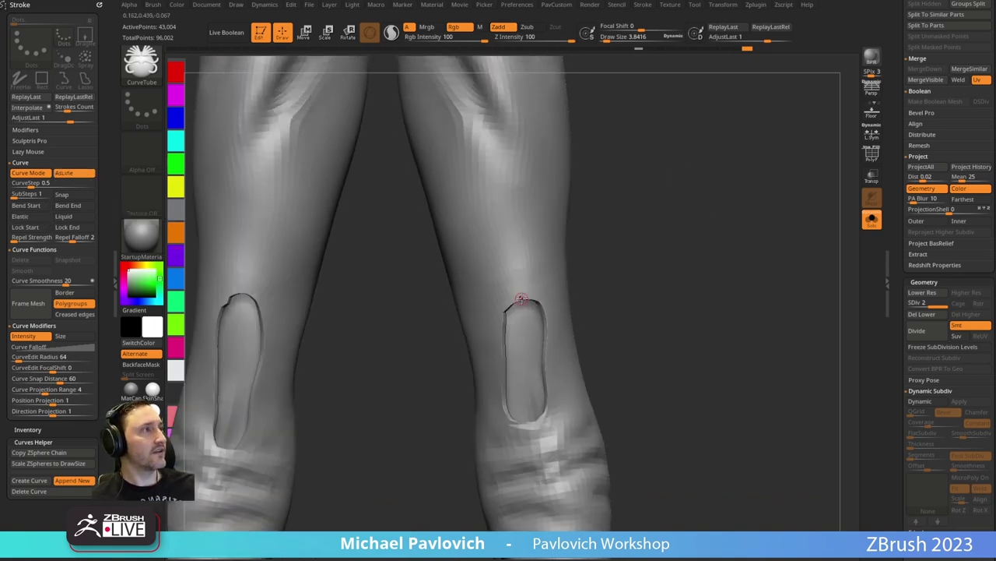
left_click_drag(522, 299, 531, 424)
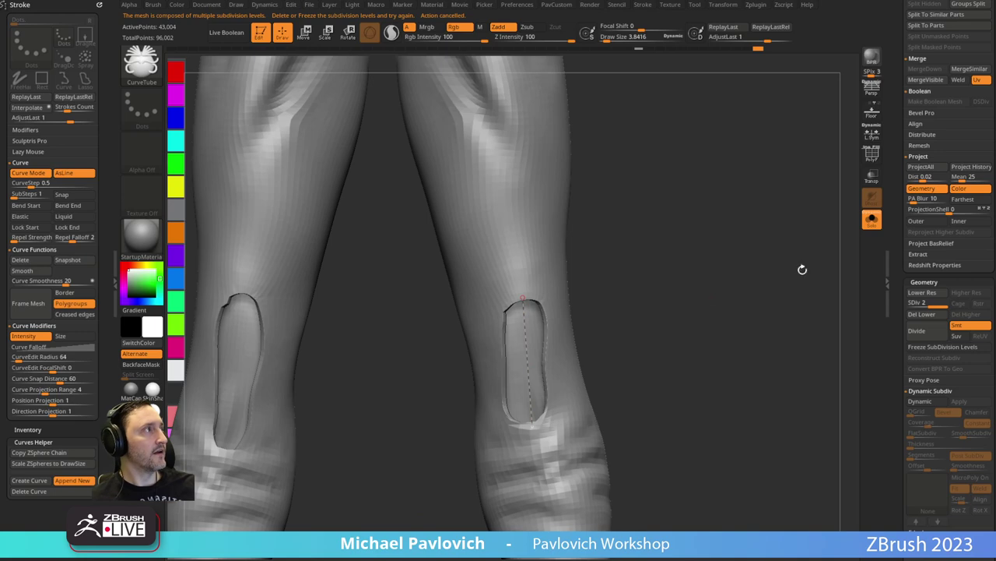
key("ctrl+z")
Append a PolyMesh3D star as a new subtool and move it to the top of the subtool list.
left_click_drag(898, 303, 897, 445)
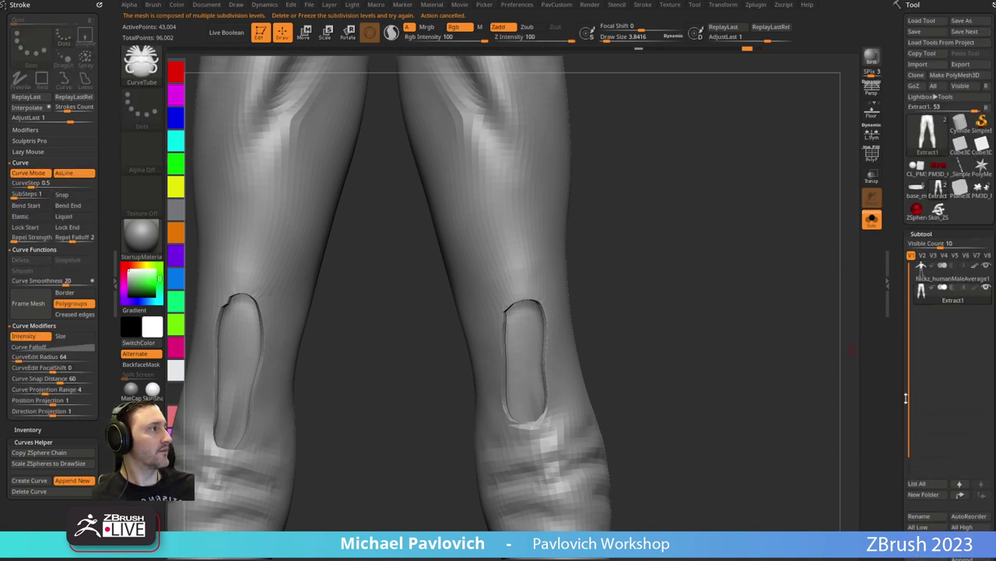
left_click(963, 558)
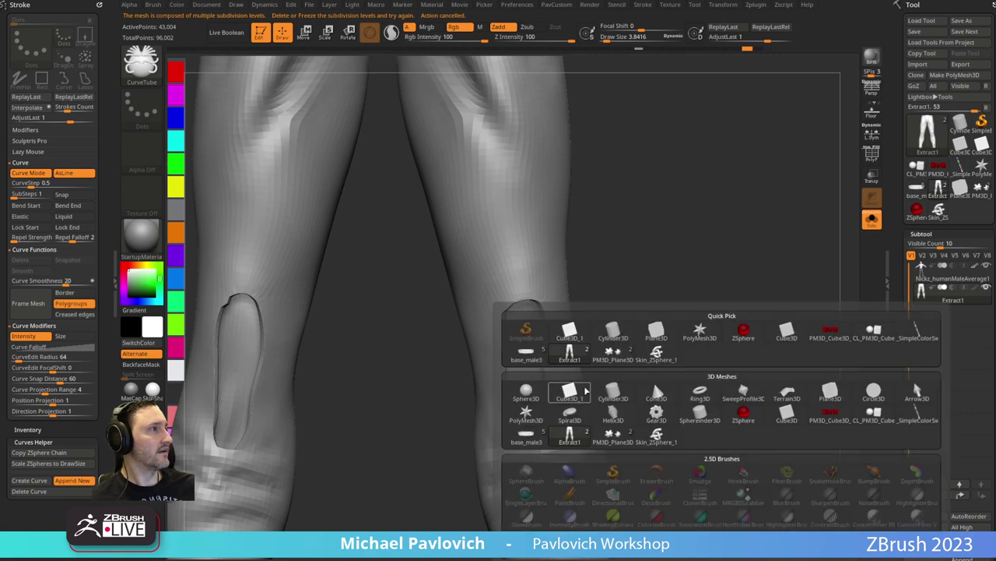
left_click(527, 413)
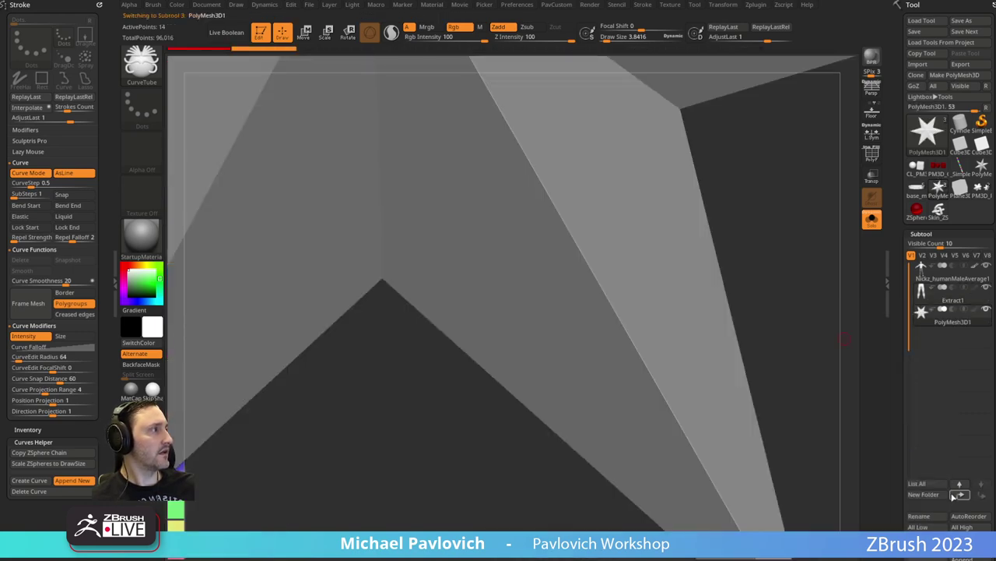
left_click(959, 496, "shift")
key("f")
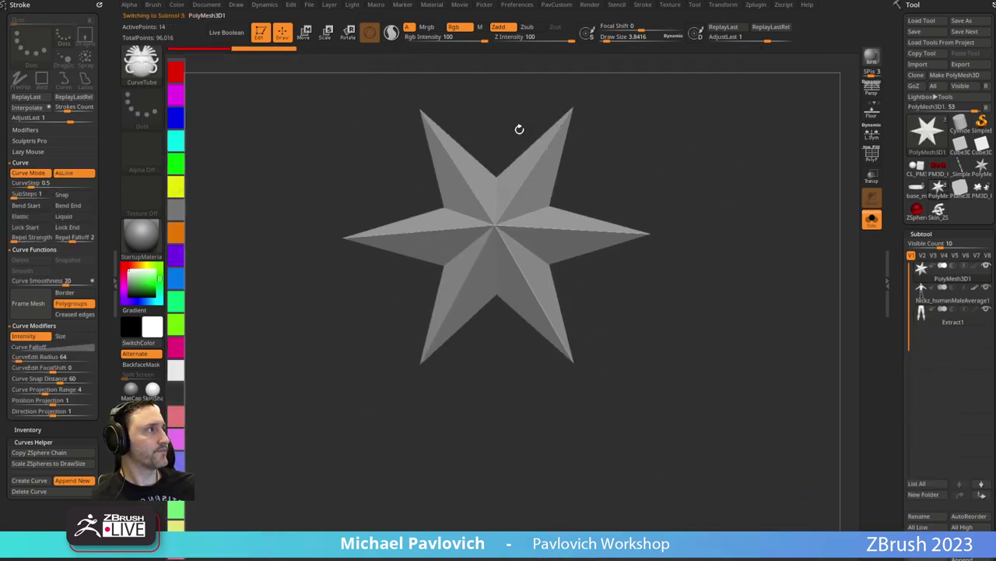
Show all subtools again, scale the star down and move it up above the figure's head.
left_click_drag(519, 129, 537, 131, "shift")
left_click(871, 219)
key("w")
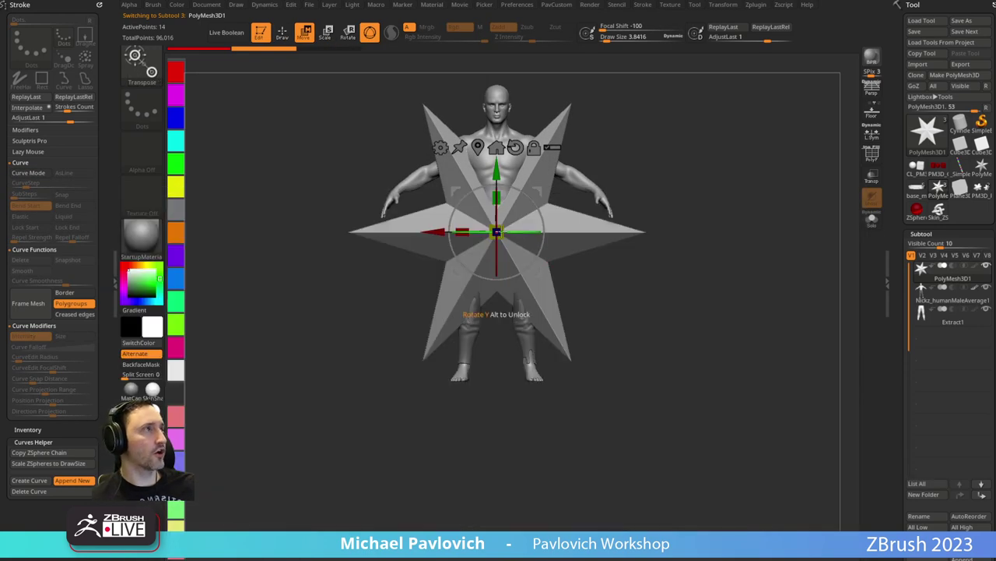
left_click_drag(497, 232, 445, 275)
left_click_drag(704, 168, 657, 169, "shift")
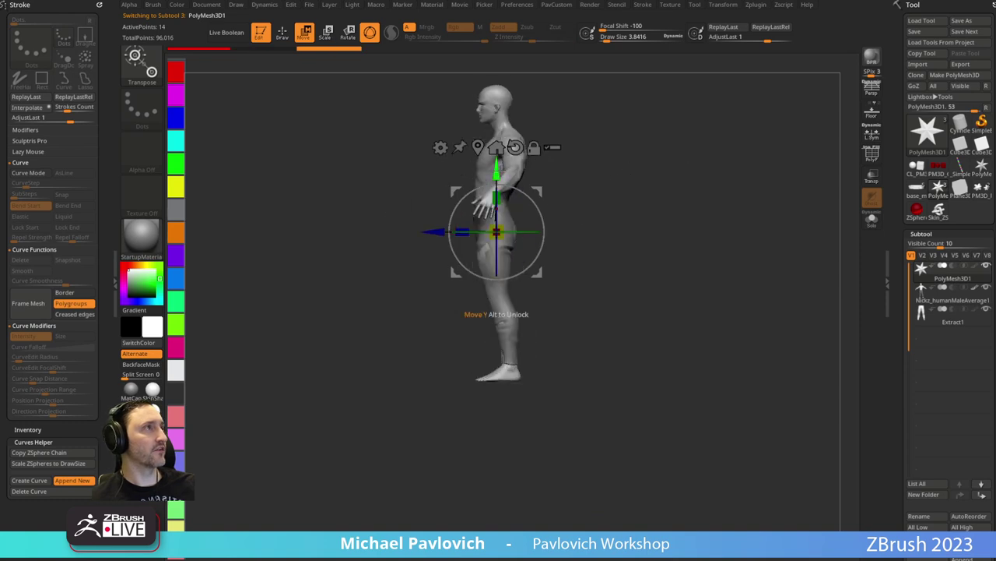
left_click_drag(498, 169, 498, 98)
key("q")
Hide the human body subtool and bring the knee openings of the pants into close view.
right_click_drag(640, 206, 695, 201, "shift")
right_click_drag(704, 179, 767, 171, "ctrl")
right_click_drag(767, 172, 689, 73, "ctrl")
left_click(986, 287)
right_click_drag(713, 346, 682, 188, "alt")
Switch to the TransposeCloth brush.
key("b")
key("t")
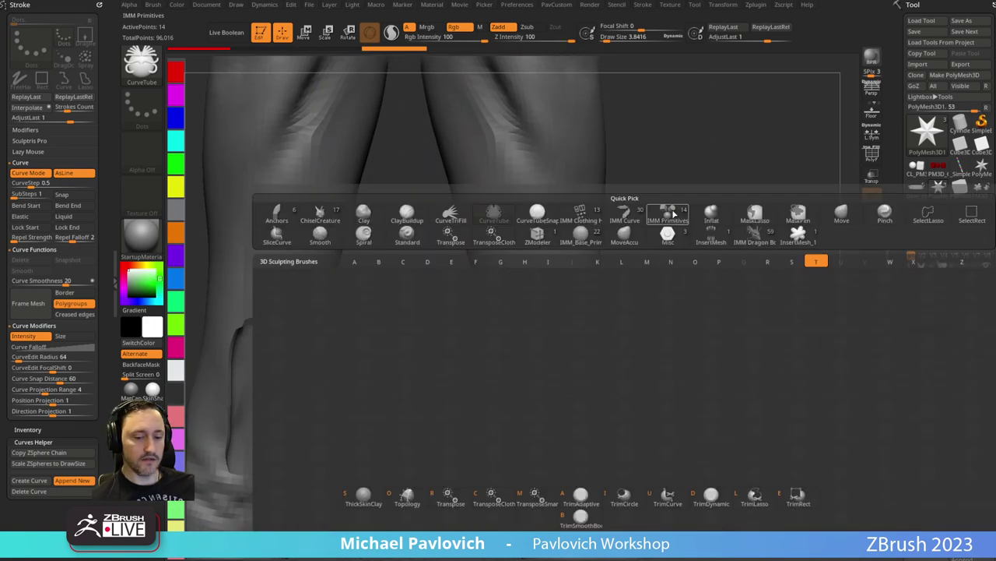
key("c")
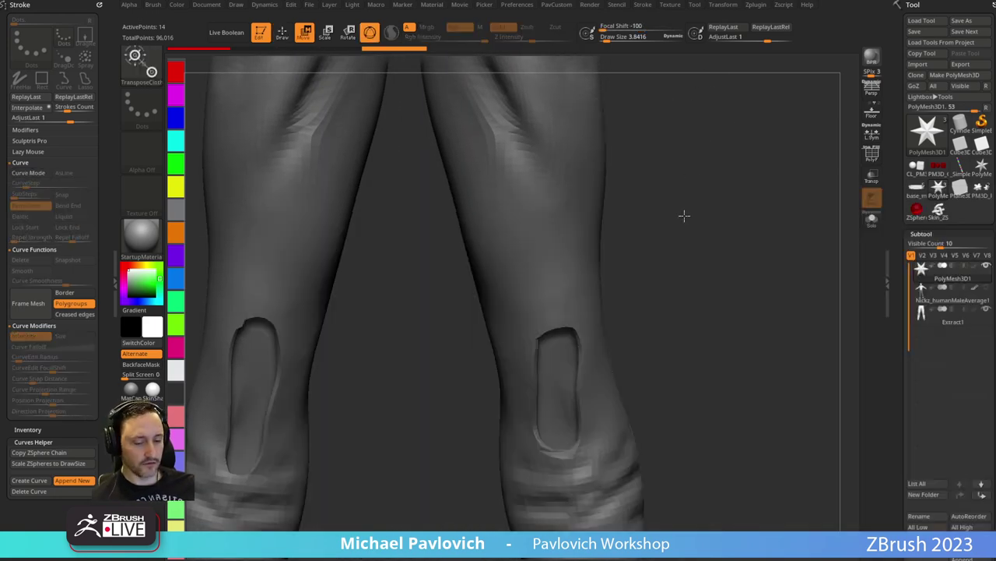
Switch to the CurveTube brush and draw a straight tube lengthwise down the middle of one knee opening.
key("b")
key("t")
key("r")
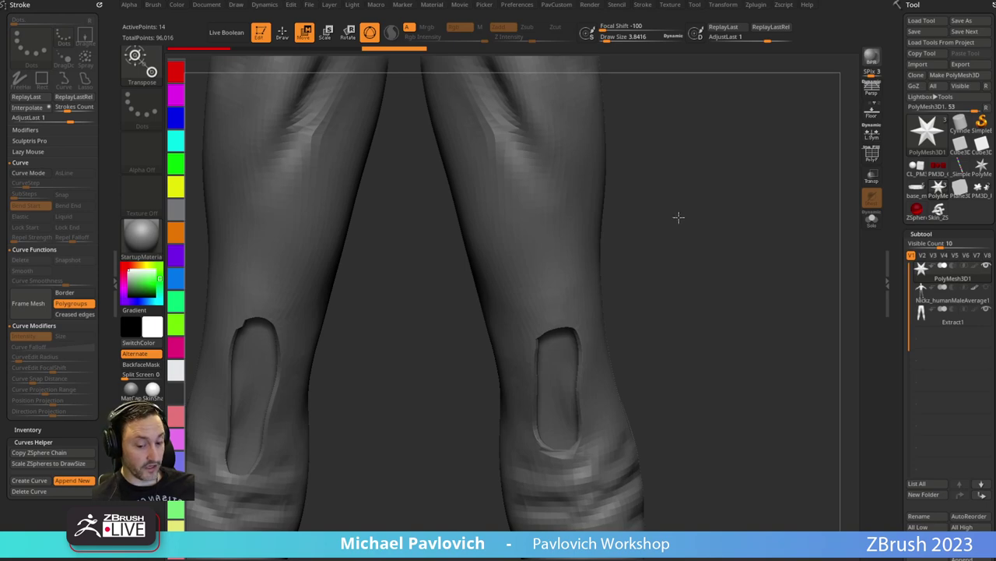
key("b")
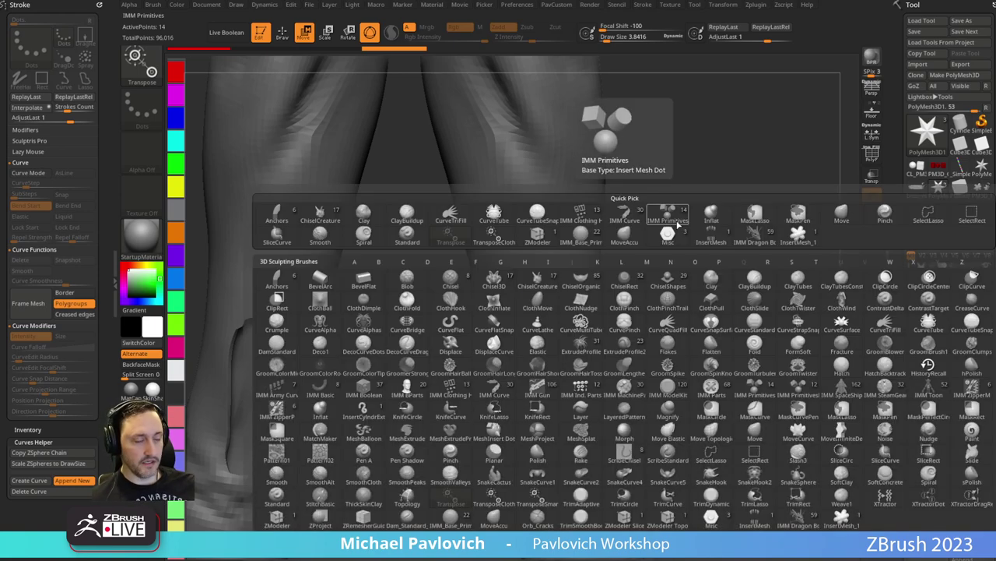
key("c")
left_click(696, 239)
left_click_drag(696, 239, 716, 87, "alt")
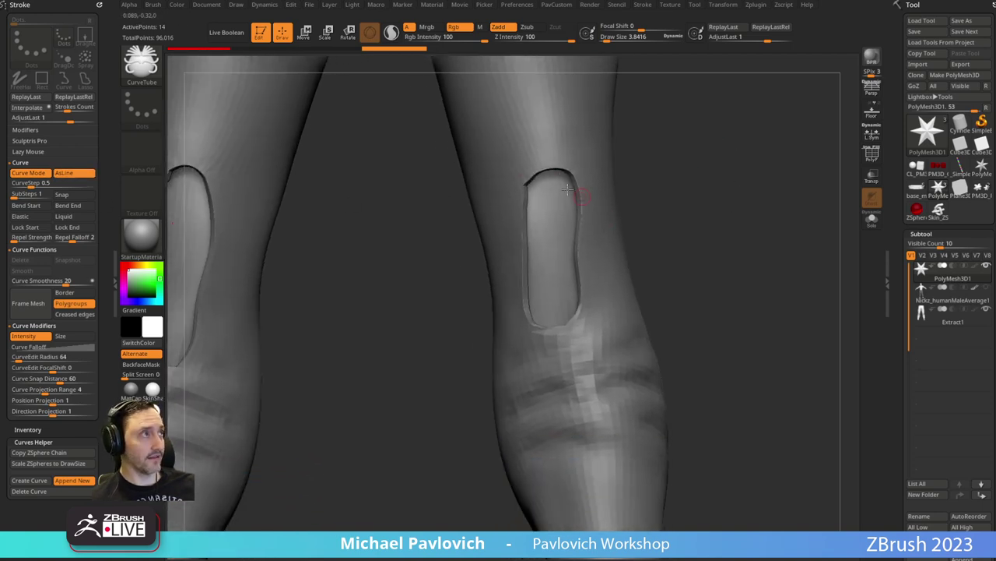
left_click_drag(551, 167, 556, 343)
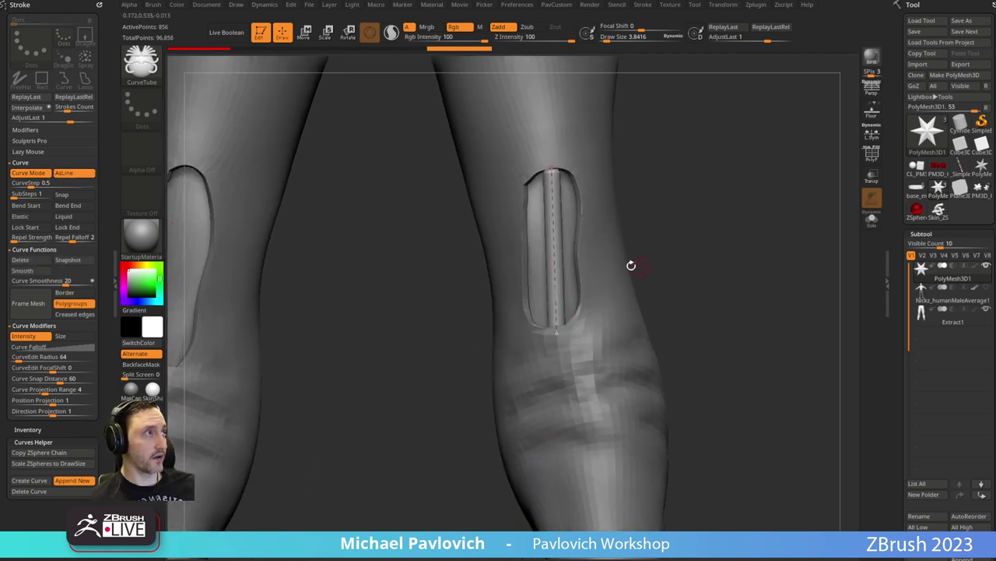
Reduce the draw size to about 1.4 and update the knee-opening tube to that thickness.
key("s")
left_click_drag(615, 267, 610, 263)
left_click(556, 242)
left_click_drag(685, 144, 668, 227, "alt")
Try tapering the tube by using the Size curve modifier instead of Intensity with a reversed Curve Falloff slope.
left_click(71, 336)
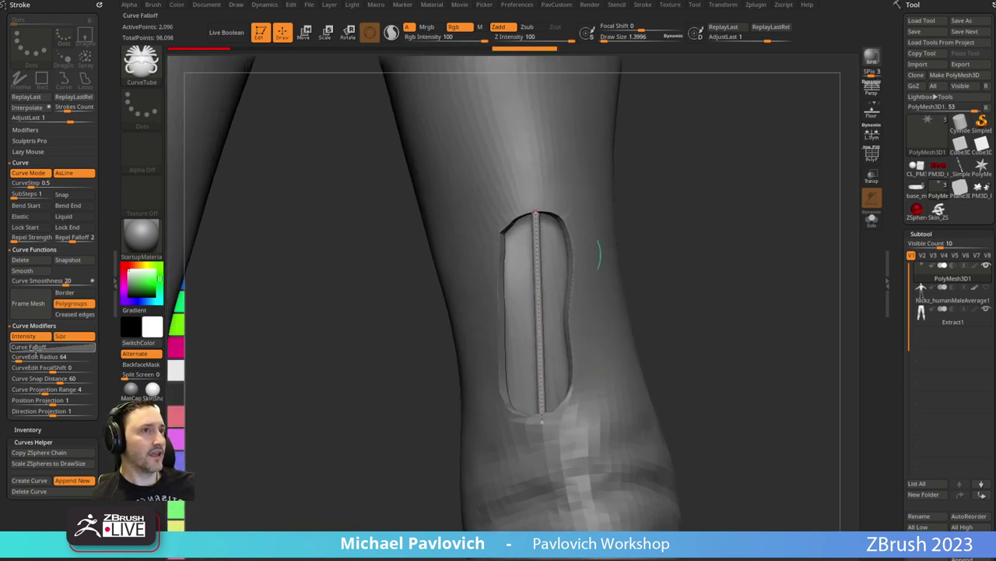
left_click(23, 335)
left_click(28, 347)
left_click_drag(12, 424, 10, 335)
left_click_drag(95, 344, 97, 407)
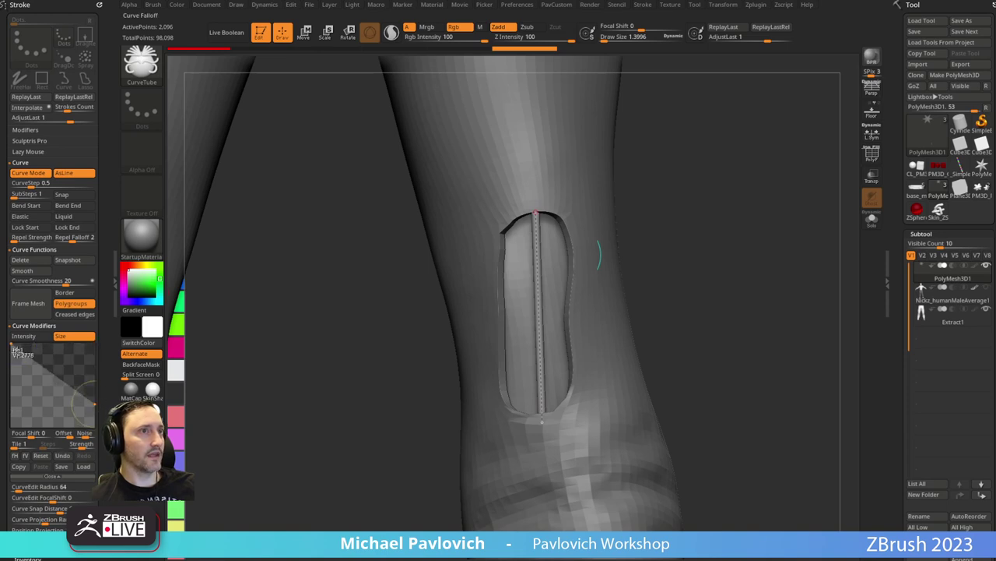
left_click(537, 249)
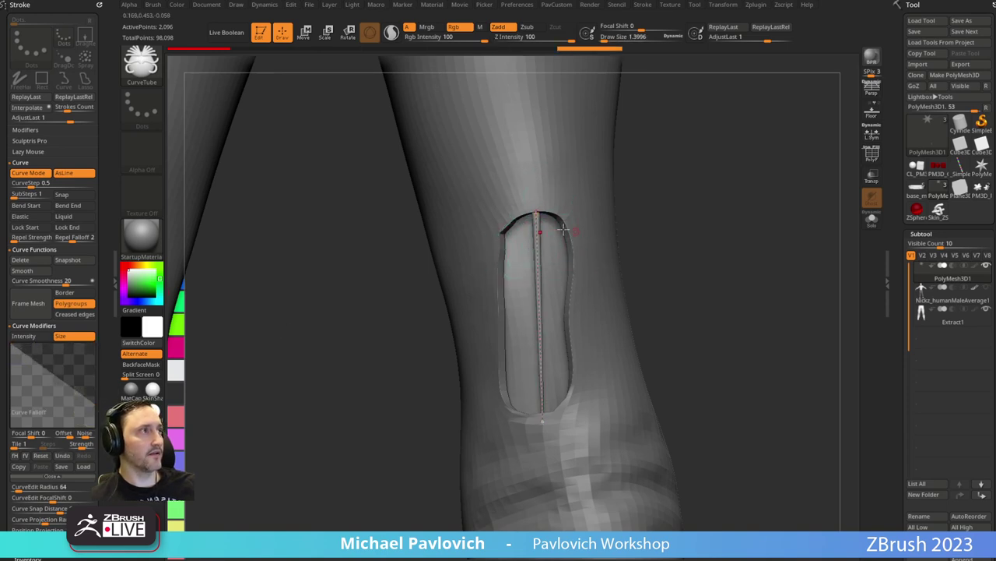
Turn the Intensity curve modifier back on and Size off, and update the tube to a uniform thickness.
left_click(28, 336)
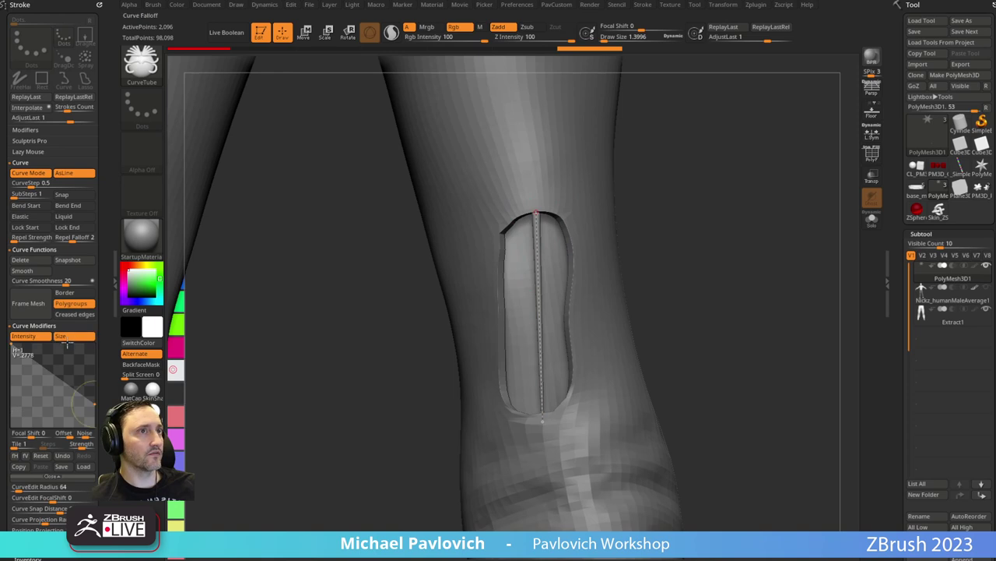
left_click(69, 338)
left_click(537, 266)
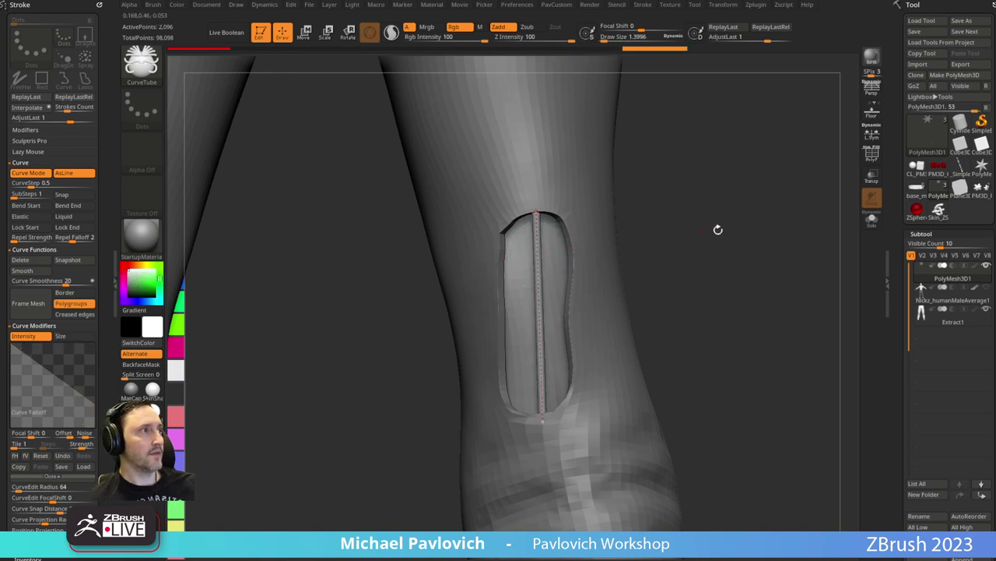
left_click_drag(718, 228, 658, 222)
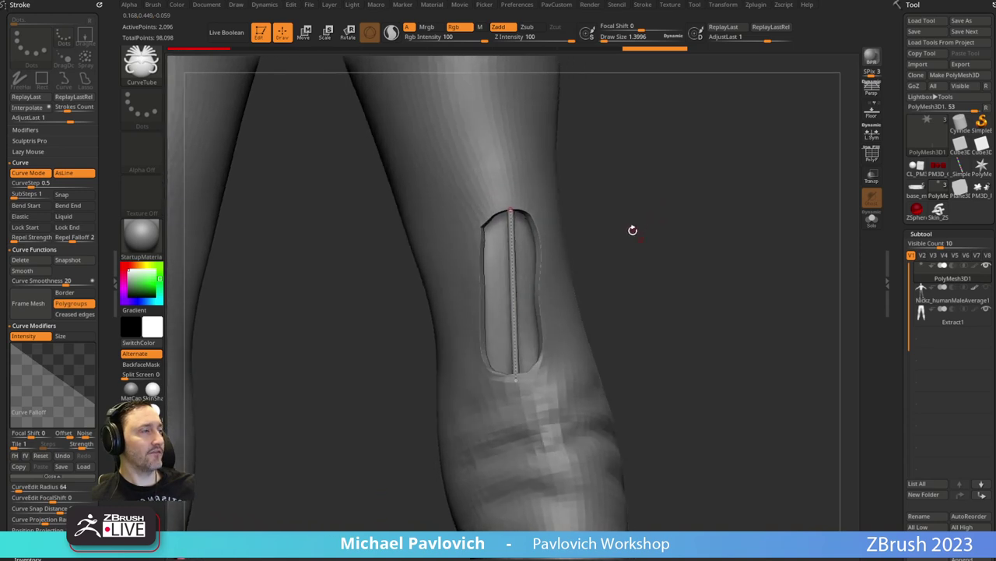
Release the finished curve and draw two more straight tubes along the sides of the knee opening.
left_click(564, 231)
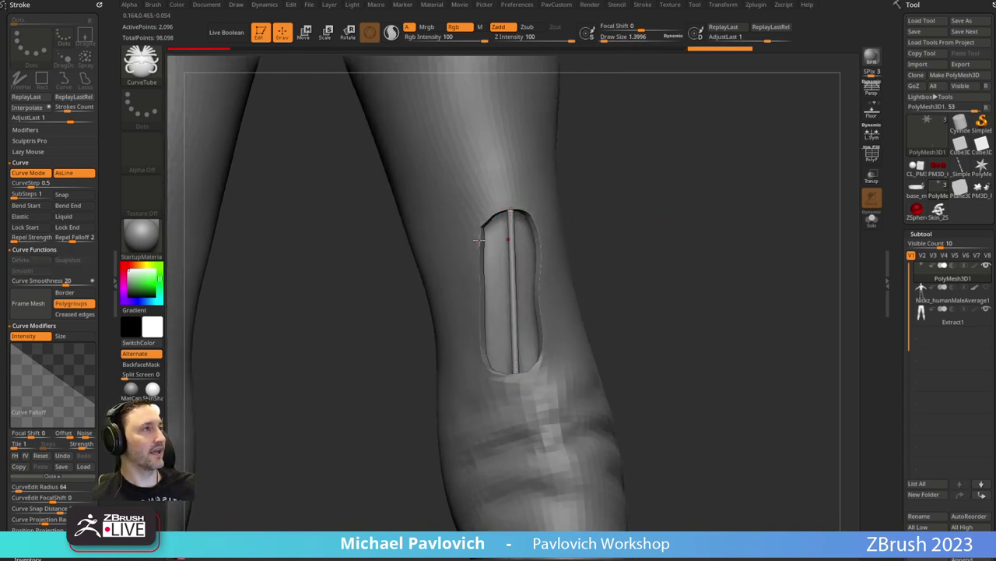
left_click_drag(488, 215, 499, 375)
left_click(555, 293)
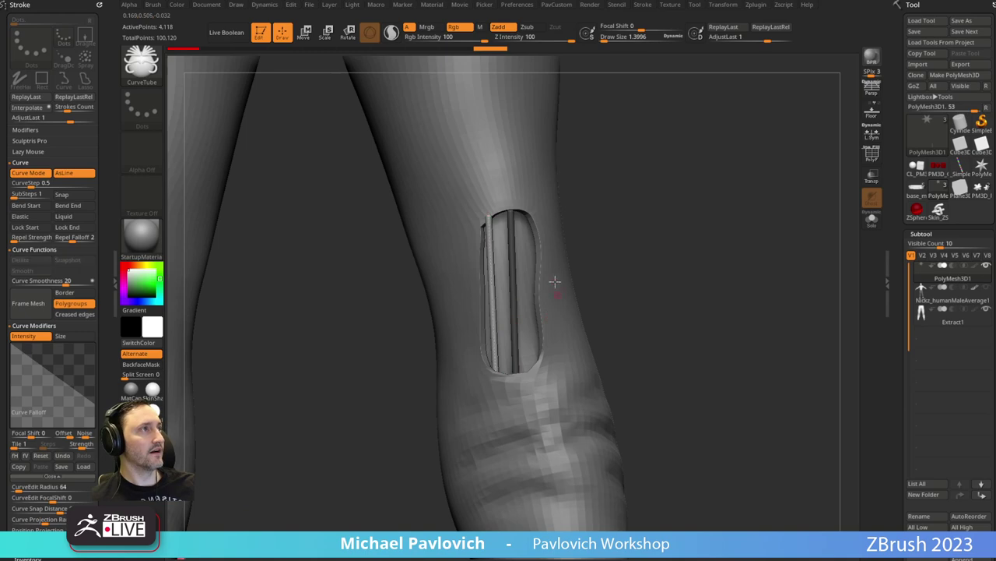
left_click_drag(529, 212, 536, 373)
mouse_move(684, 266)
left_mouse_down()
mouse_move(645, 270)
mouse_move(697, 263)
mouse_move(701, 274)
mouse_move(694, 269)
left_mouse_up()
Undo the two side tubes in the knee opening.
key("ctrl+z")
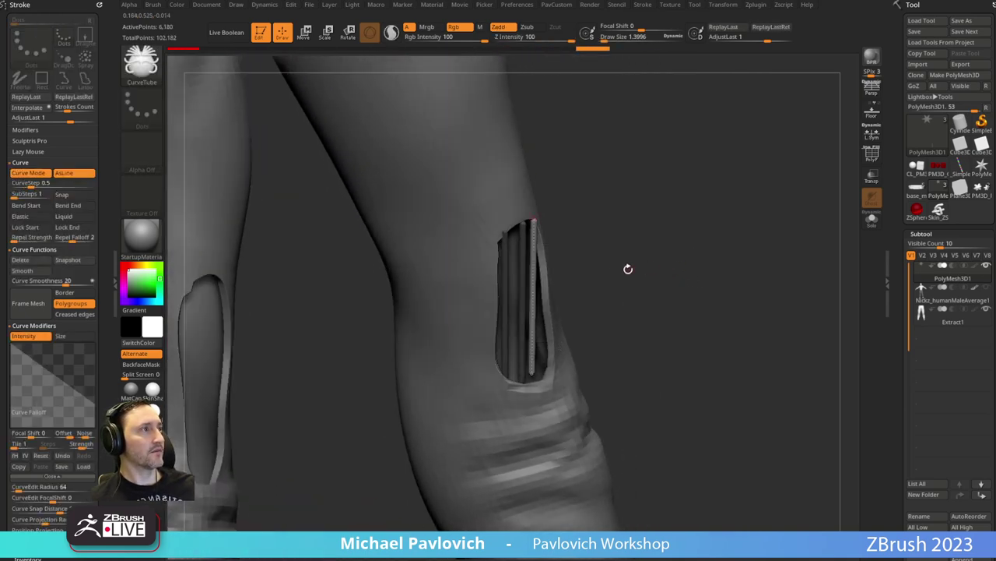
key("ctrl+z")
left_click_drag(628, 269, 633, 299)
key("ctrl+z")
key("ctrl+z")
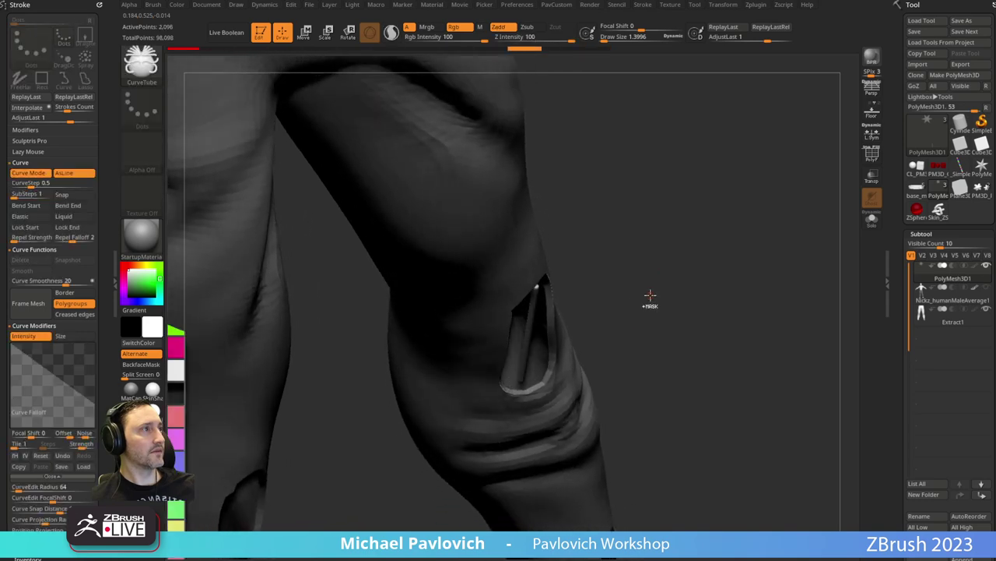
Enable Snap for the curve and undo the remaining middle tube.
left_click(74, 194)
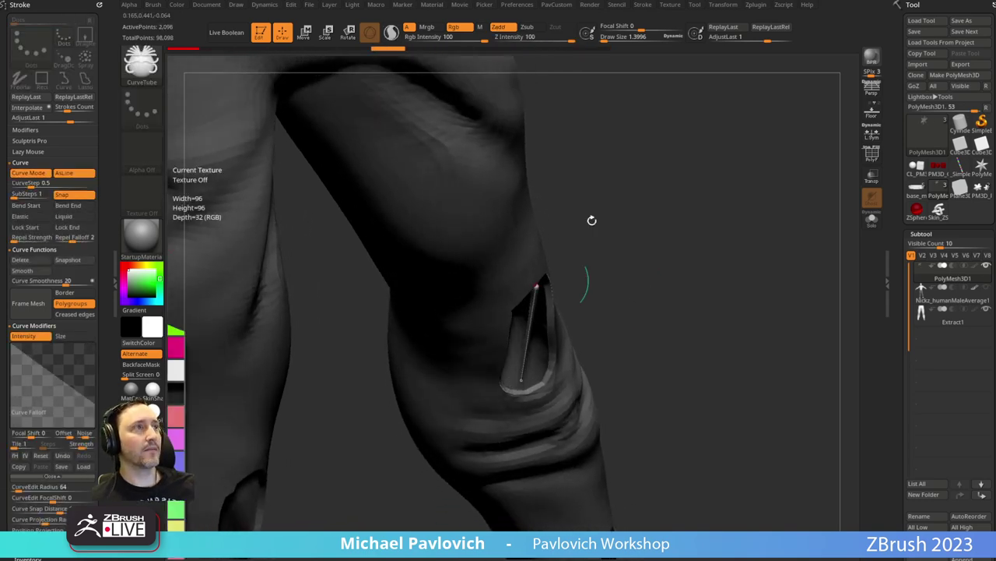
left_click_drag(592, 220, 646, 241)
key("ctrl+z")
key("ctrl+z")
key("ctrl+z")
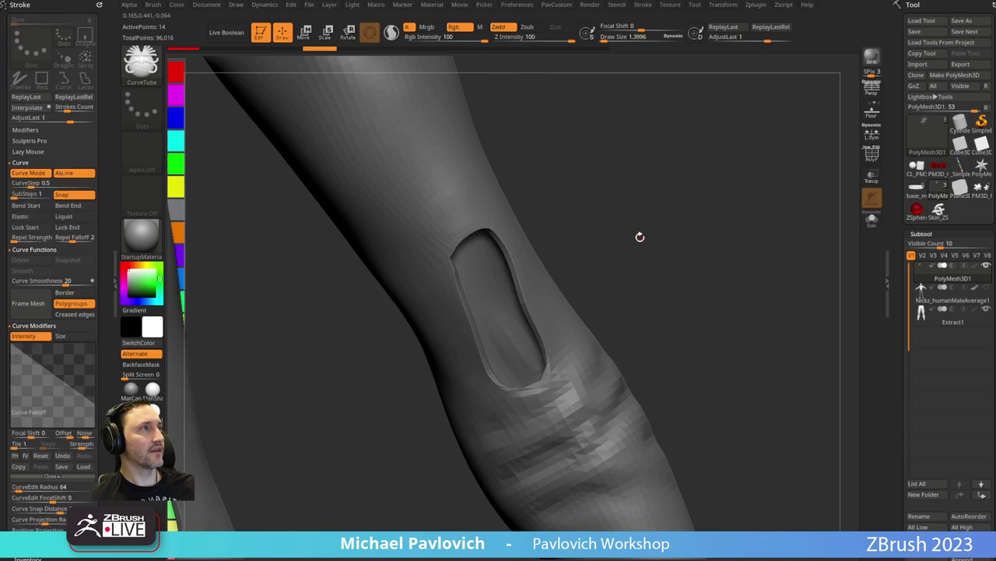
key("ctrl+z")
Try a straight tube down the knee opening with Snap enabled and undo it.
left_click_drag(537, 224, 529, 394)
key("ctrl+z")
key("ctrl+z")
key("ctrl+z")
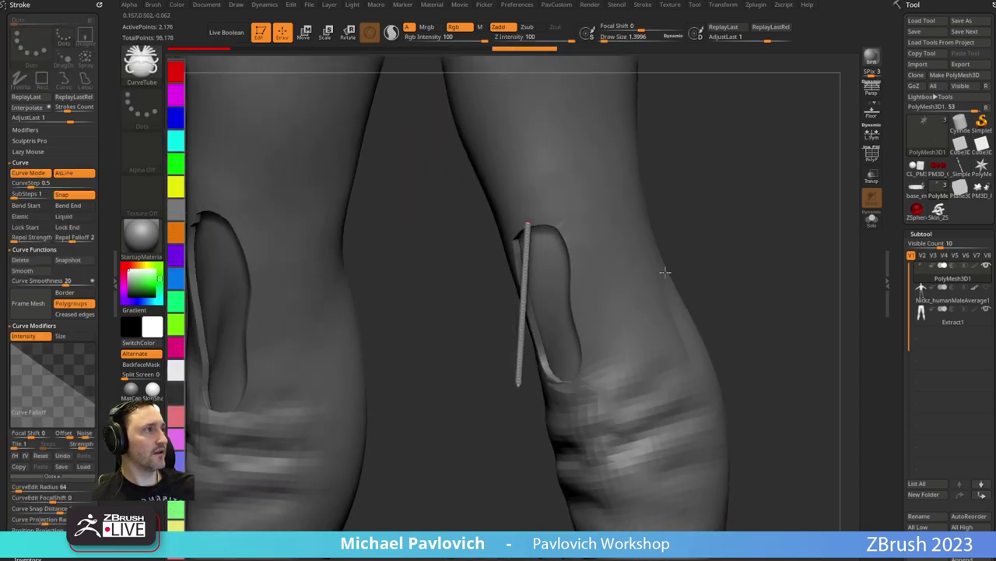
key("ctrl+z")
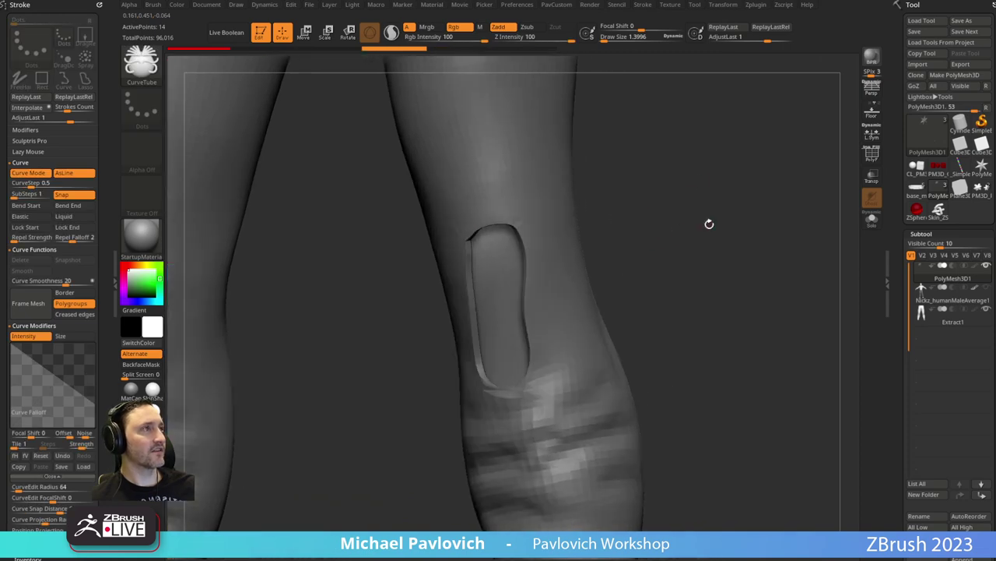
Load the SimpleTubeAgain brush from the _Military brush folder in LightBox.
key("comma")
left_click(284, 62)
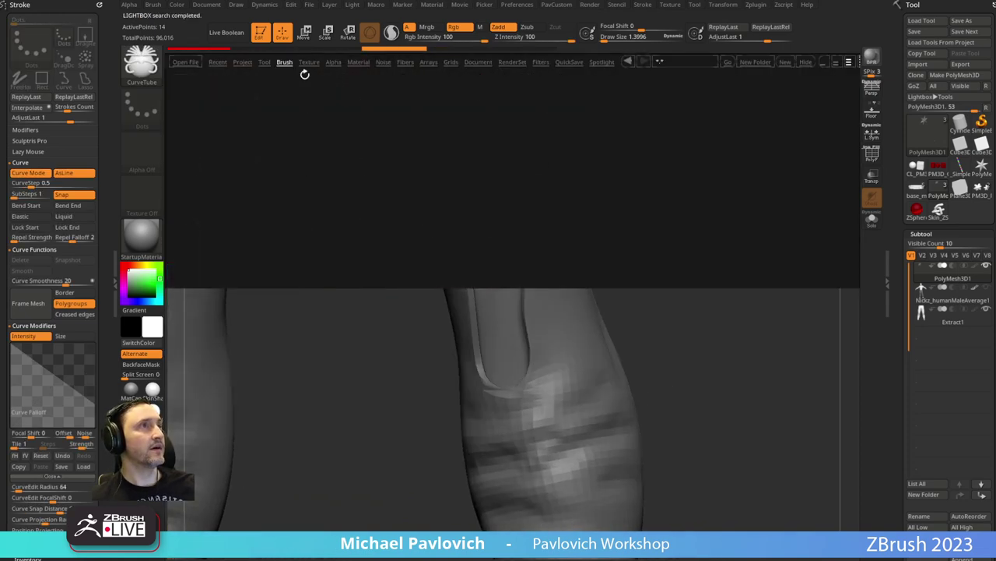
left_click_drag(538, 160, 284, 162)
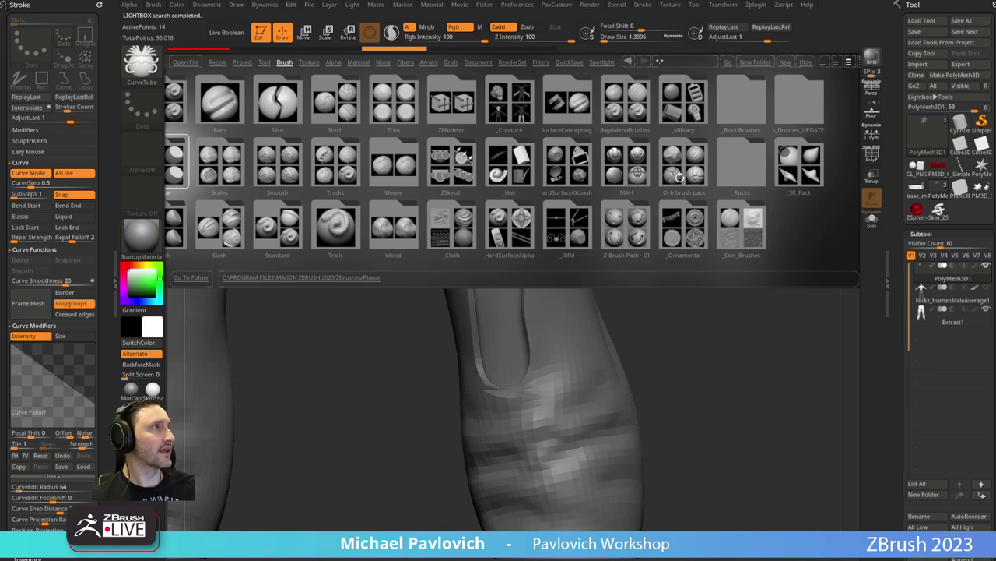
left_click(682, 109)
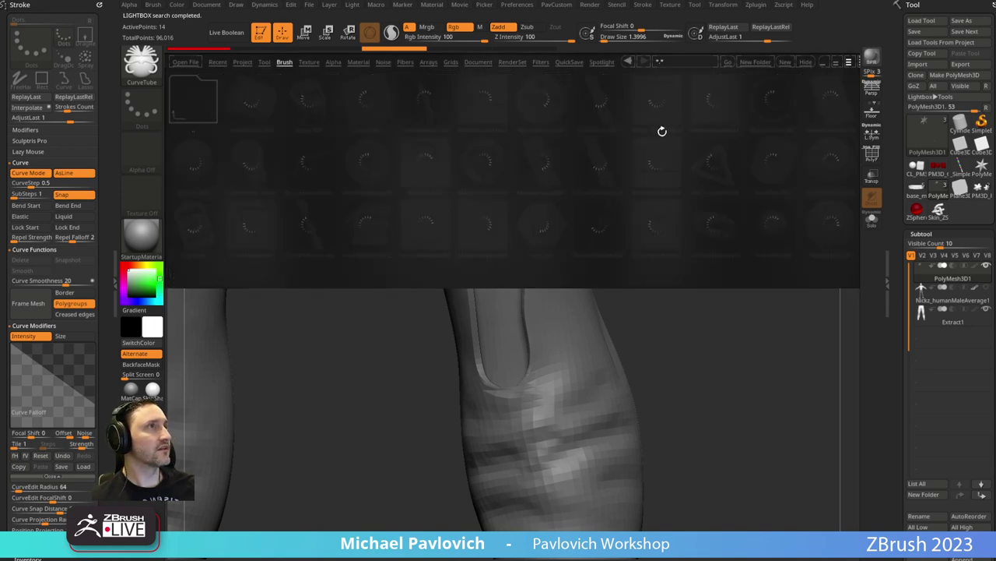
scroll(615, 166, "down", 2)
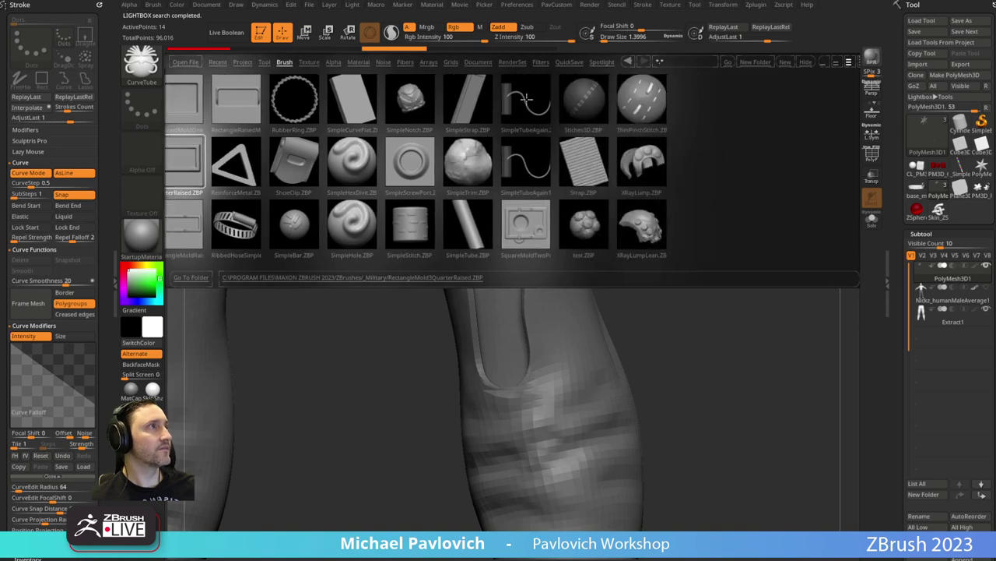
double_click(527, 100)
left_click_drag(658, 254, 656, 202)
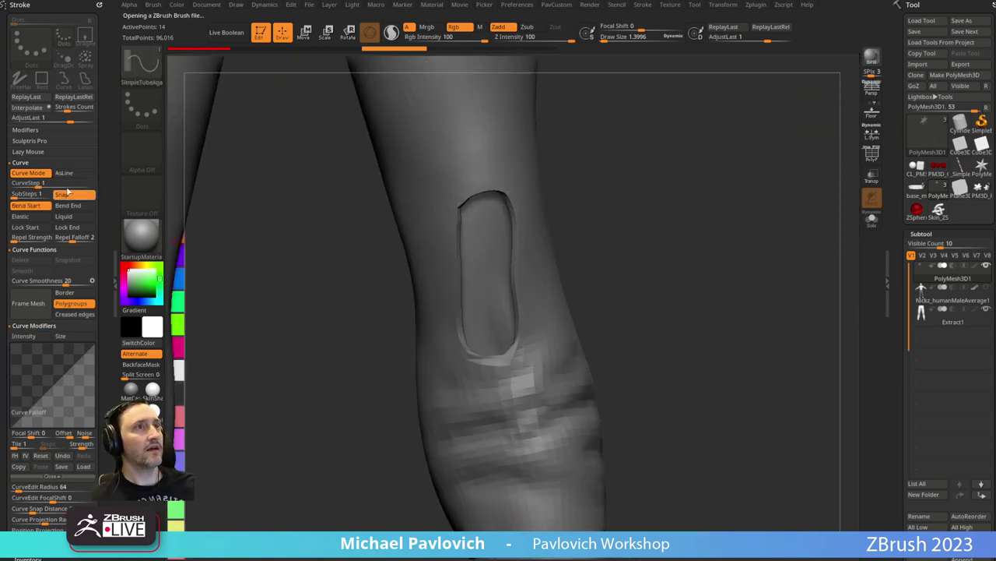
Disable Bend Start and enable AsLine for the brush's curve, and draw a straight tube down the knee opening.
left_click(38, 207)
left_click(63, 172)
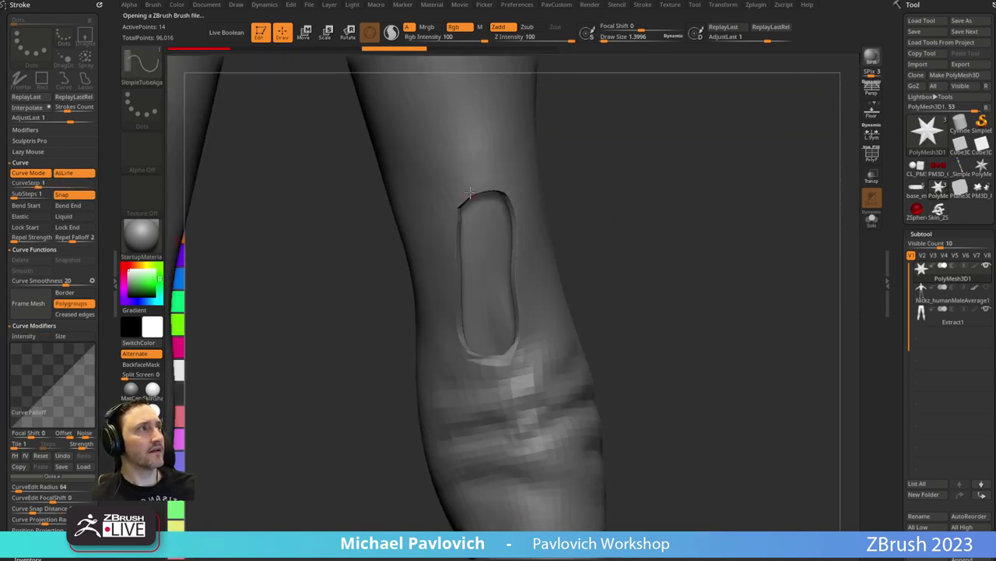
left_click_drag(481, 189, 494, 365)
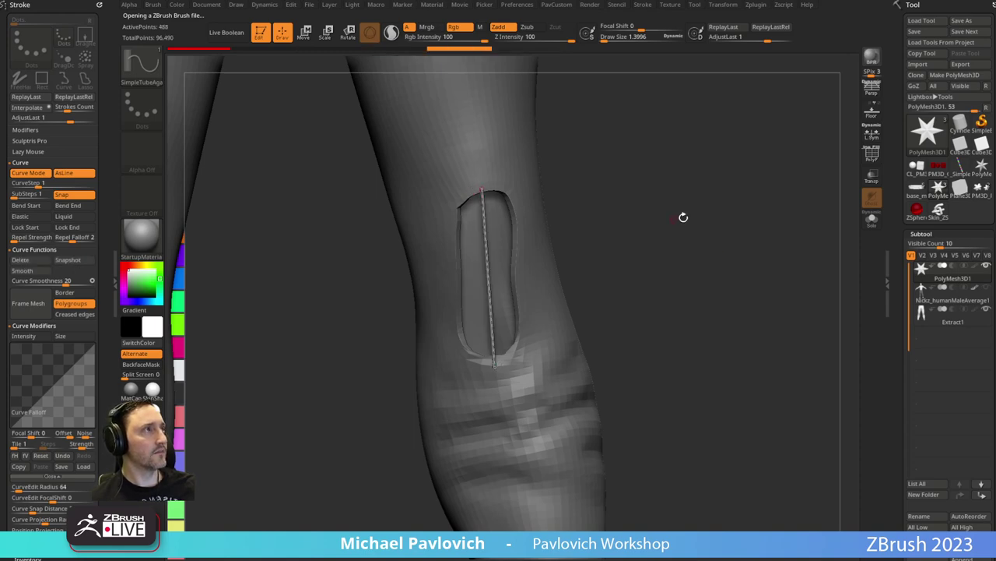
left_click_drag(683, 217, 716, 216)
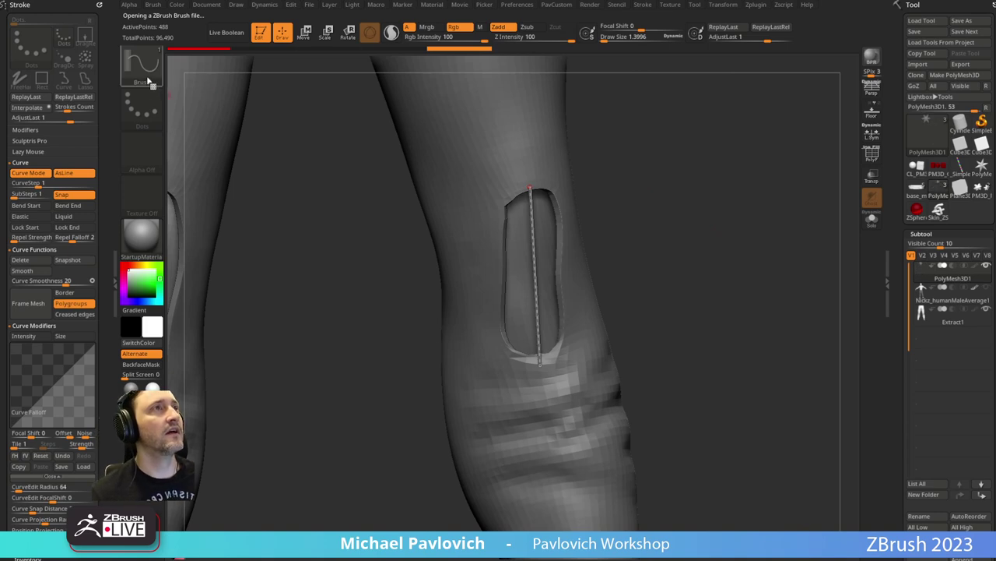
left_click(156, 7)
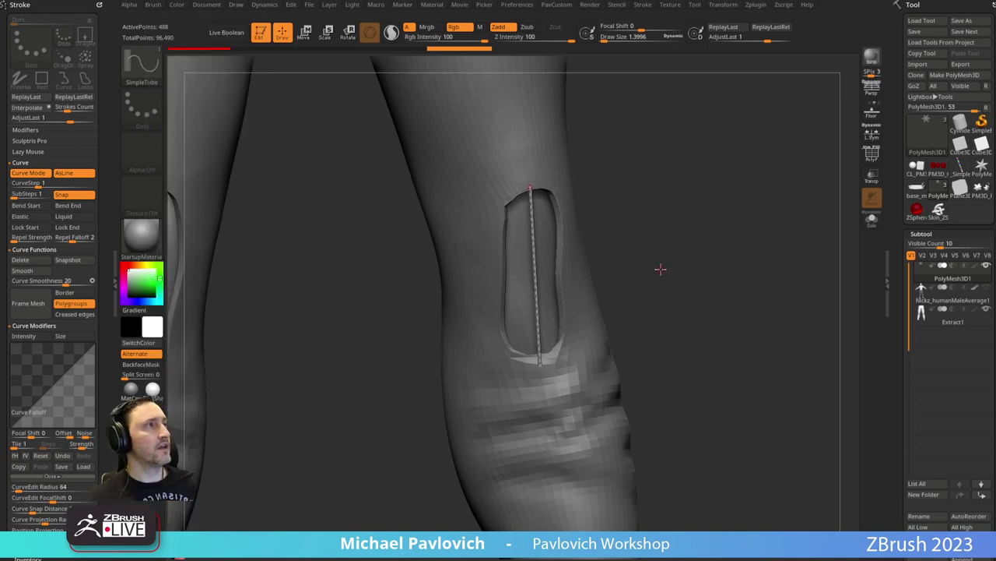
Leave Edit mode, clear the canvas, and draw a Cylinder3D on it as an editable object.
left_click(261, 33)
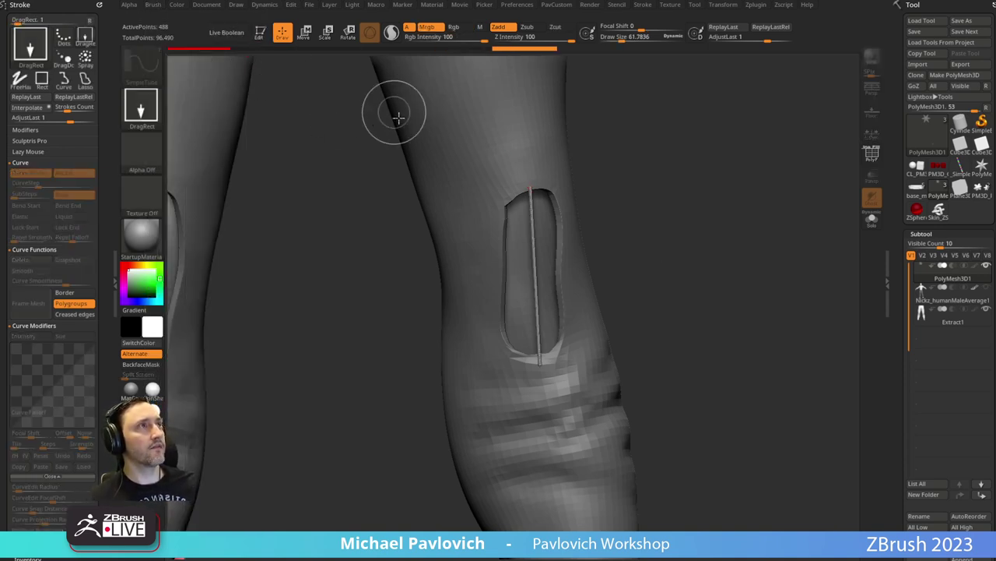
key("ctrl+n")
left_click(926, 148)
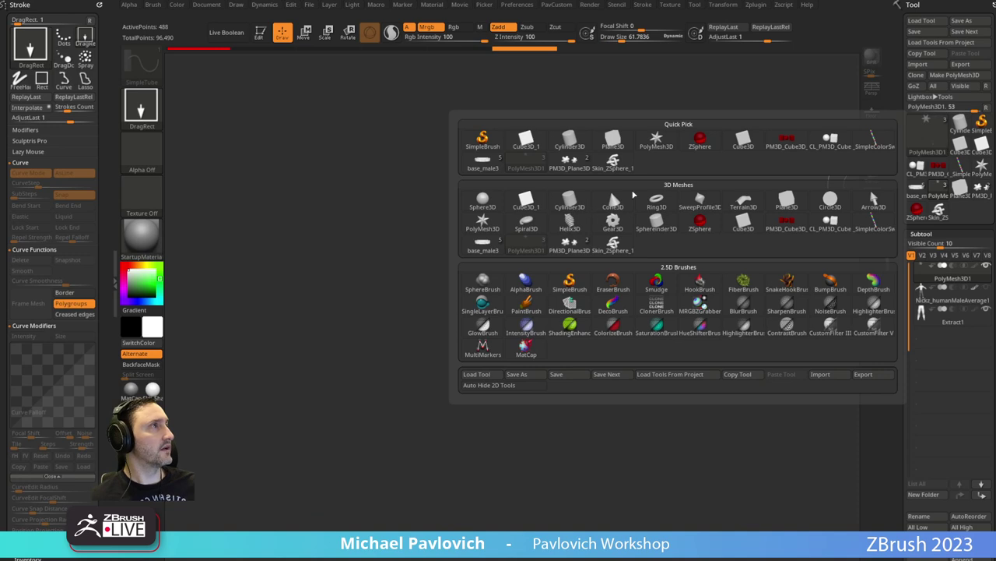
left_click(570, 209)
left_click_drag(468, 347, 496, 414)
left_click(260, 33)
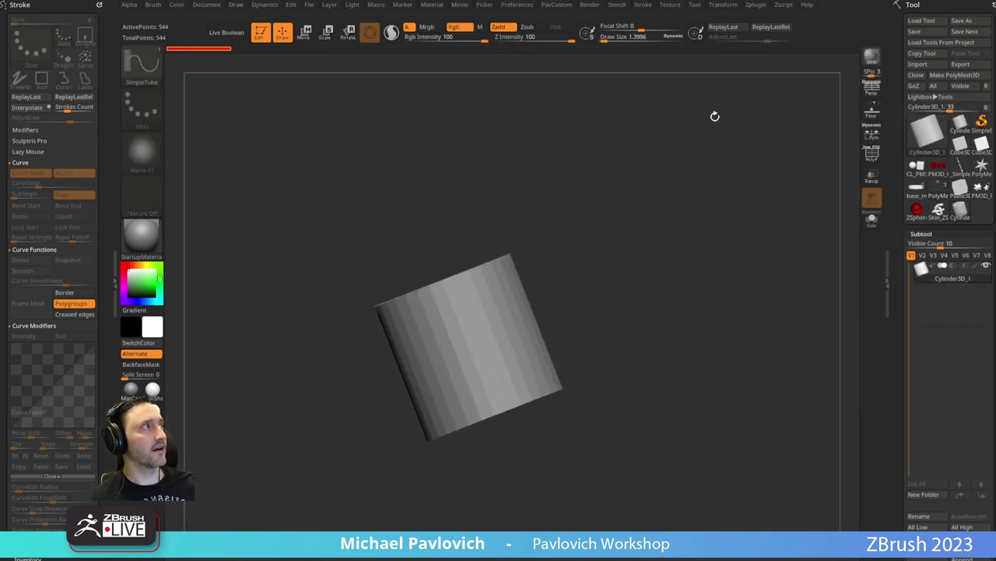
Make a PolyMesh3D copy of the cylinder and switch back to the parametric Cylinder3D.
left_click(956, 75)
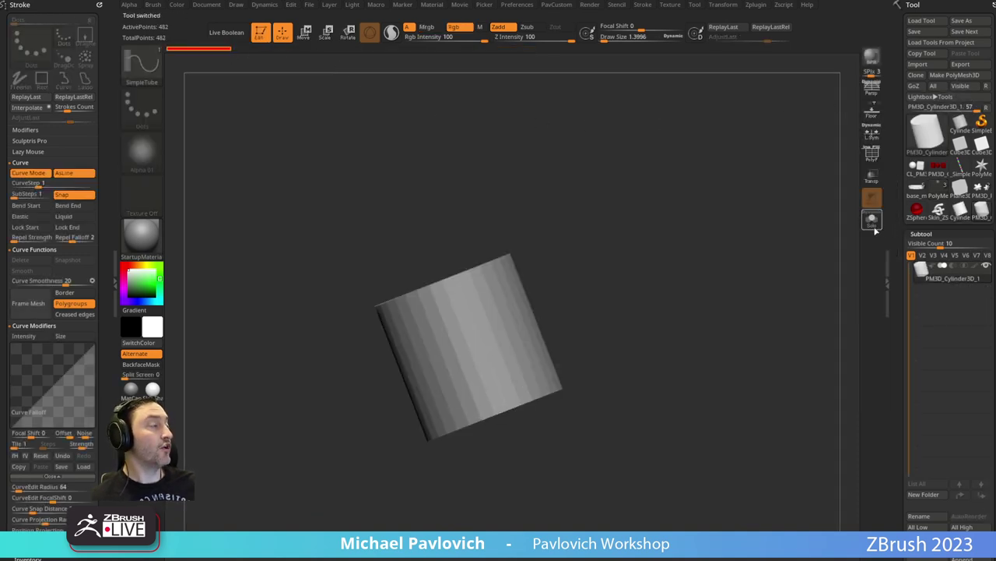
left_click(961, 210)
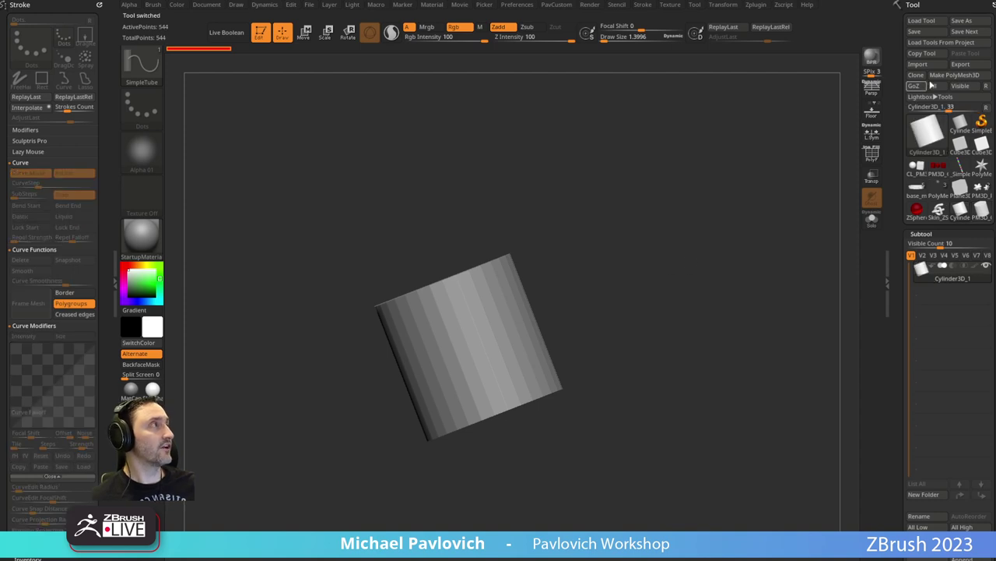
Display the cylinder's polyframe and set its horizontal subdivision count (HDivide) to 8.
left_click(872, 153)
left_click_drag(892, 327, 847, 164)
right_click_drag(541, 280, 514, 333)
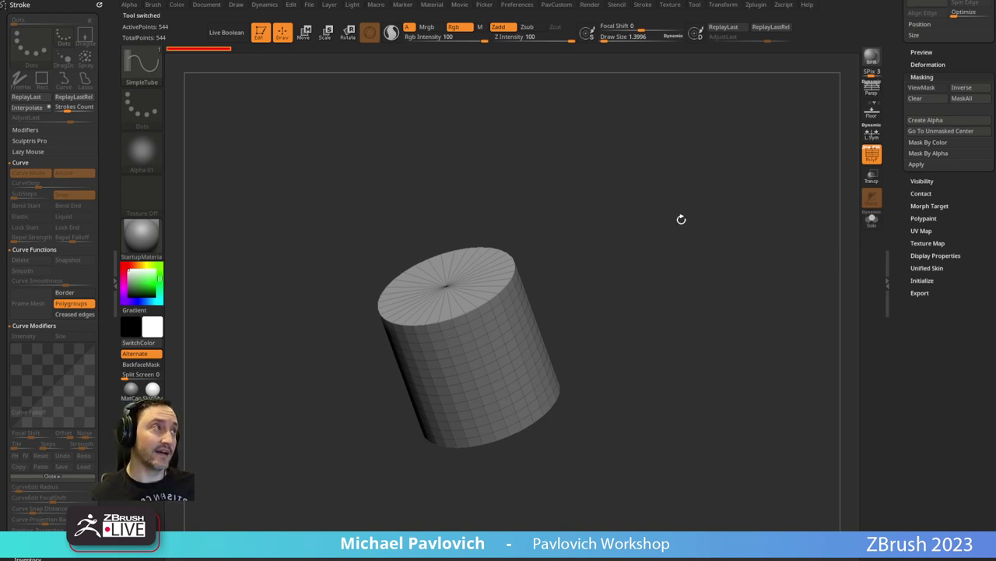
left_click(910, 280)
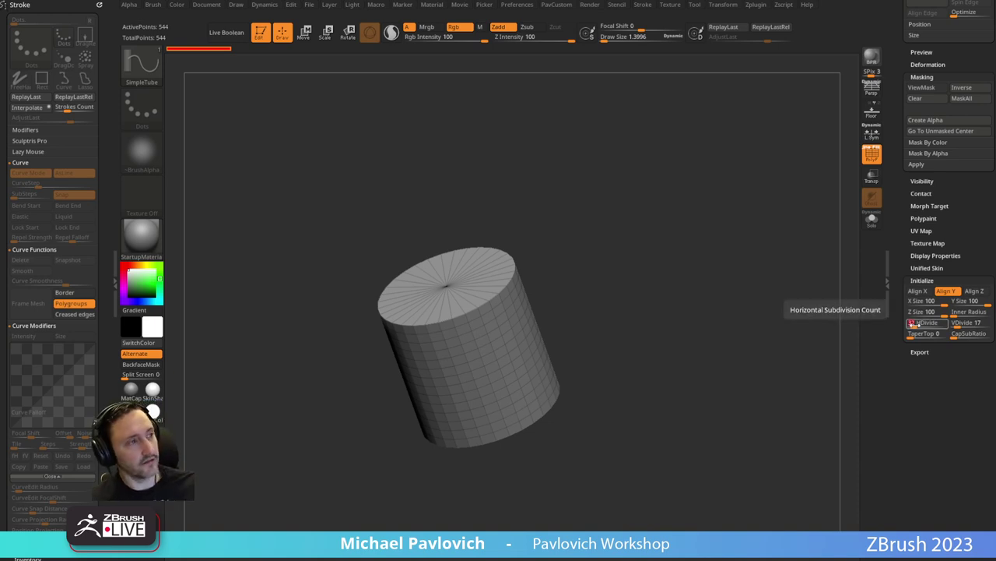
left_click_drag(914, 323, 912, 323)
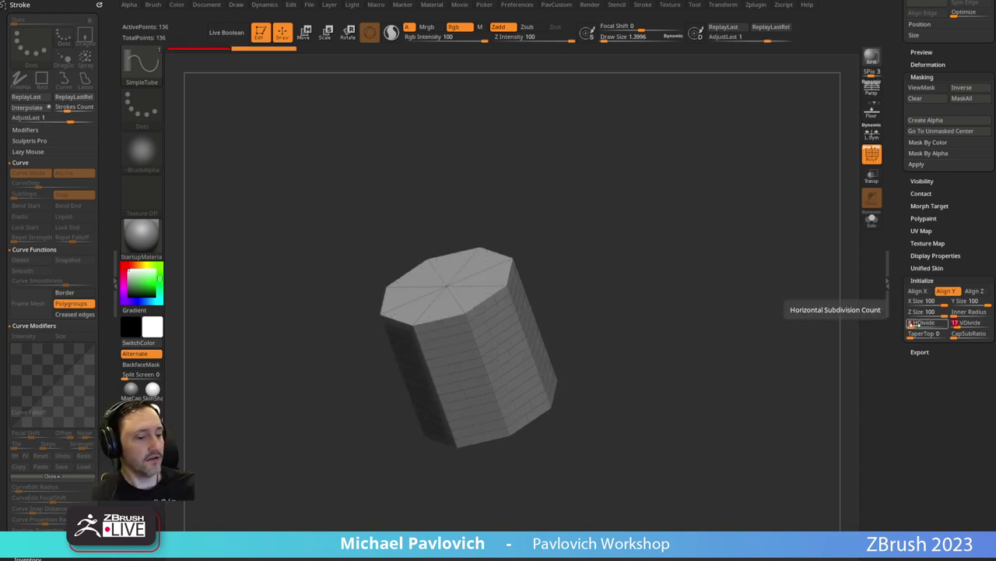
Reduce the cylinder's vertical subdivision count (VDivide) to 4 and convert it to a PolyMesh3D.
left_click_drag(643, 278, 651, 251, "shift")
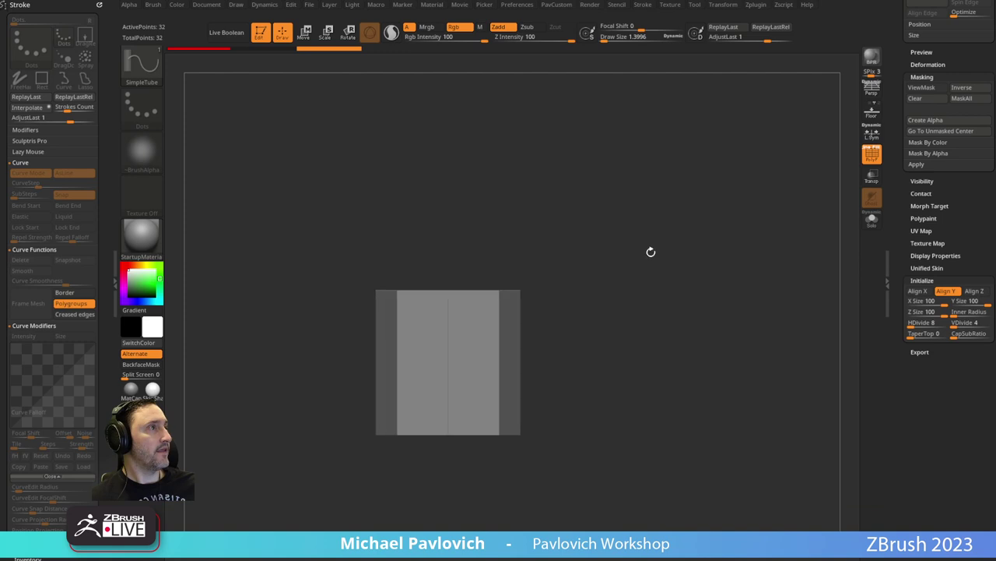
left_click_drag(898, 165, 900, 373)
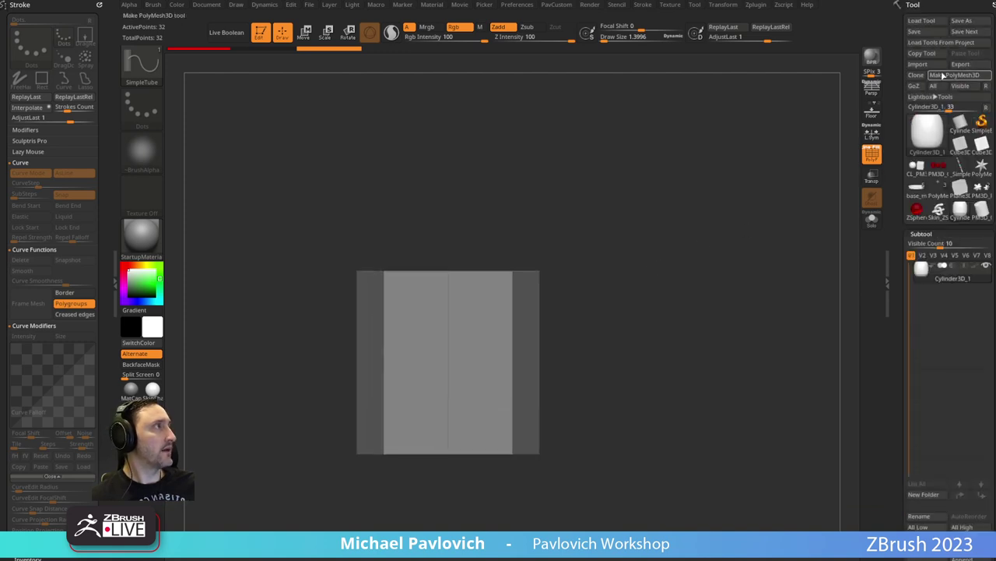
left_click(941, 75)
Use the ZModeler brush to insert multiple edge loops that split the cylinder's side into three equal bands.
key("b")
key("z")
key("m")
key("space")
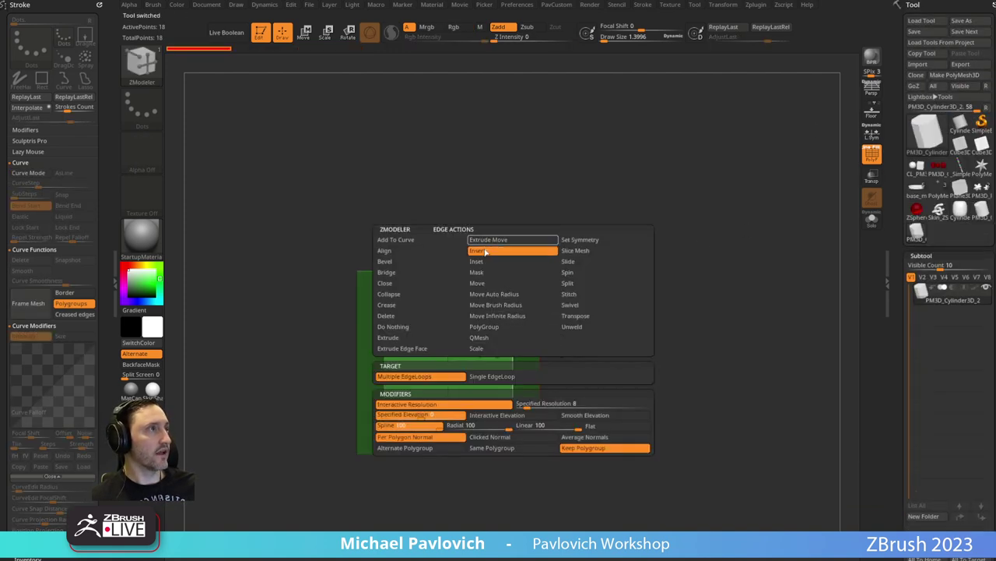
left_click(440, 380)
left_click(450, 345)
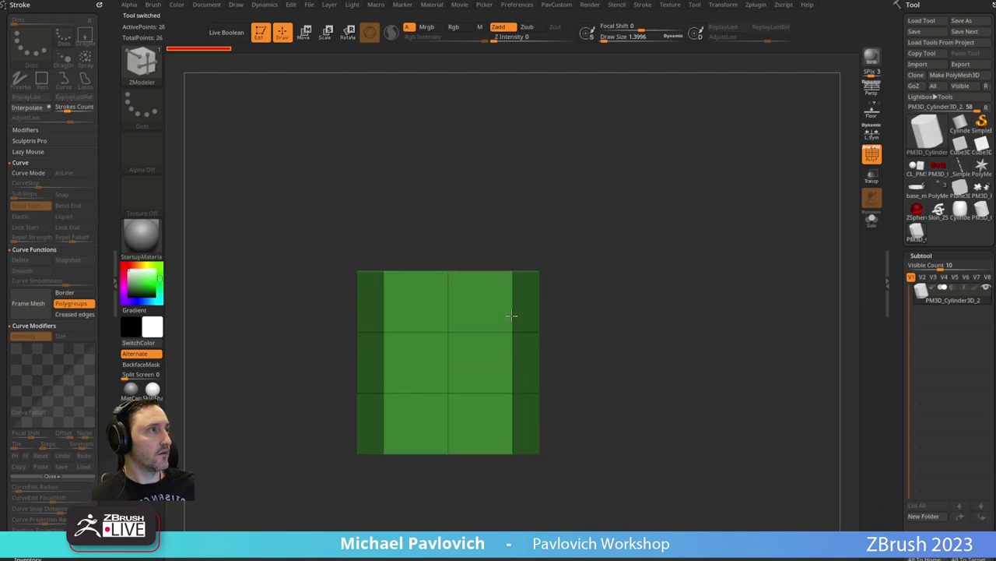
Isolate the cylinder's upper and lower bands in turn and assign each its own polygroup, keeping the middle band separate.
left_click_drag(632, 211, 288, 372, "ctrl+shift")
left_click(553, 306, "ctrl+shift")
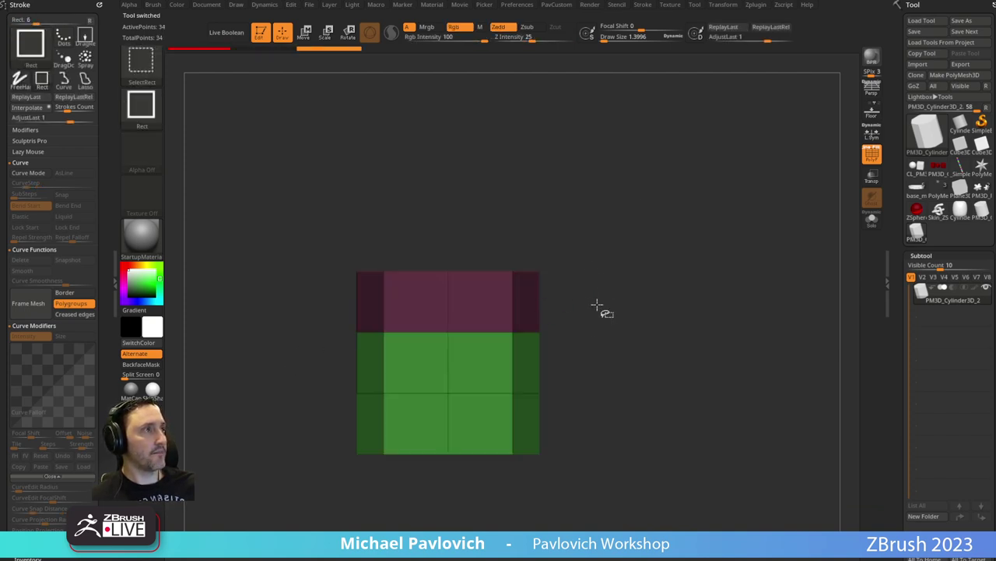
left_click_drag(631, 495, 268, 382, "ctrl+shift")
key("ctrl+w")
left_click(582, 274, "ctrl+shift")
left_click_drag(605, 239, 594, 255)
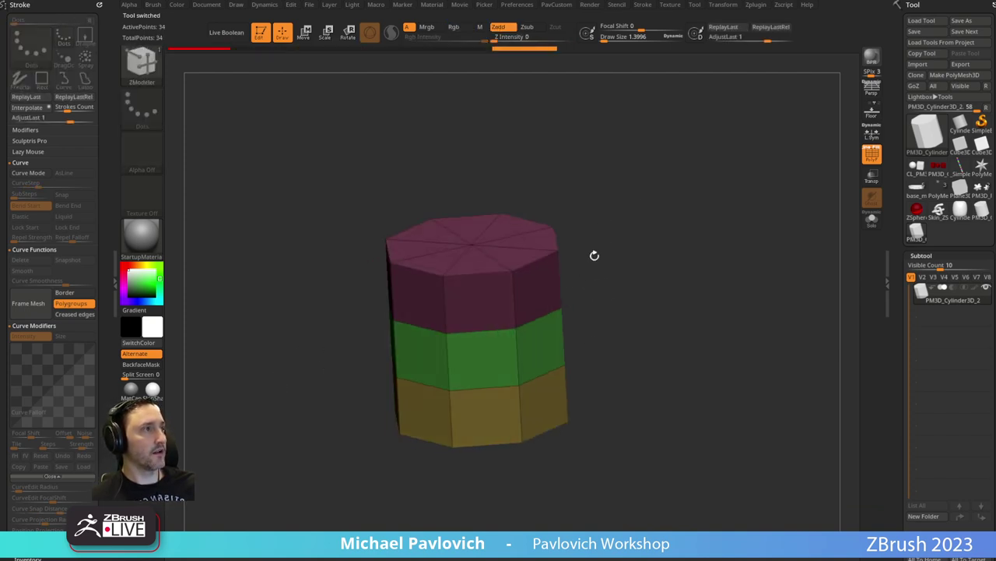
Scale the three-band cylinder slightly narrower across its diameter.
key("w")
left_click_drag(473, 288, 495, 293)
key("q")
left_click_drag(596, 263, 614, 251, "shift")
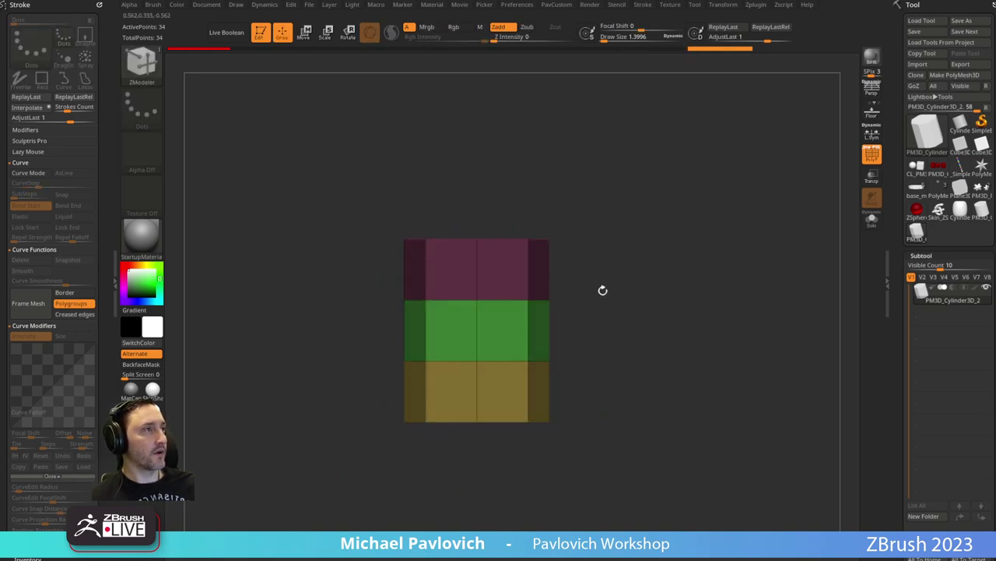
Create a new InsertMesh brush from the front view of the three-band cylinder.
key("b")
key("Escape")
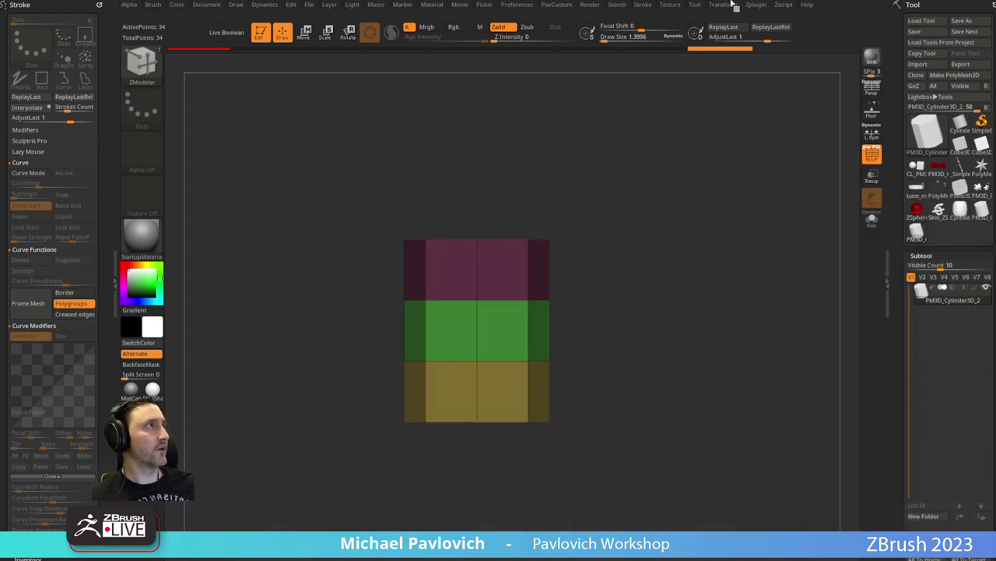
left_click(745, 1)
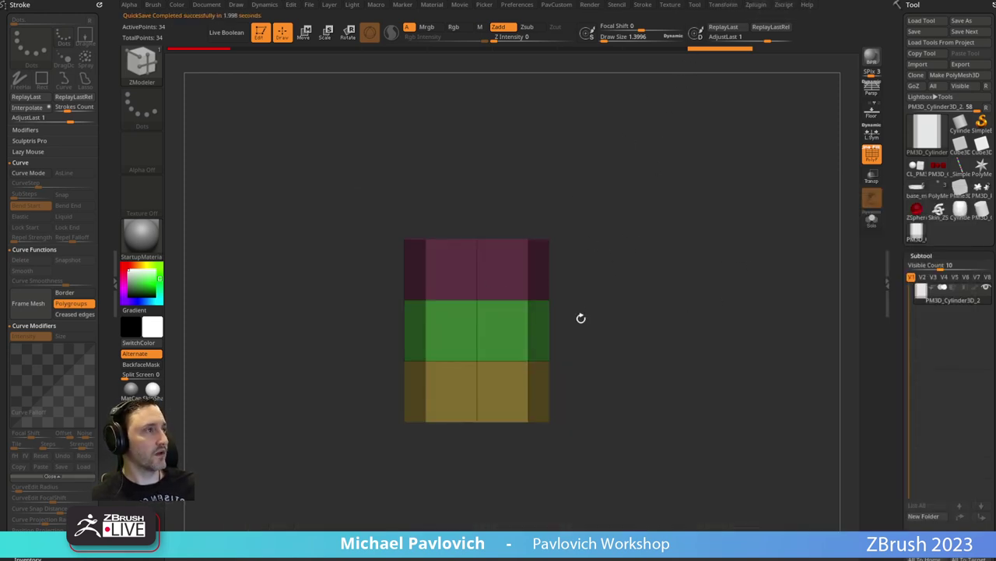
left_click_drag(634, 281, 619, 292, "alt")
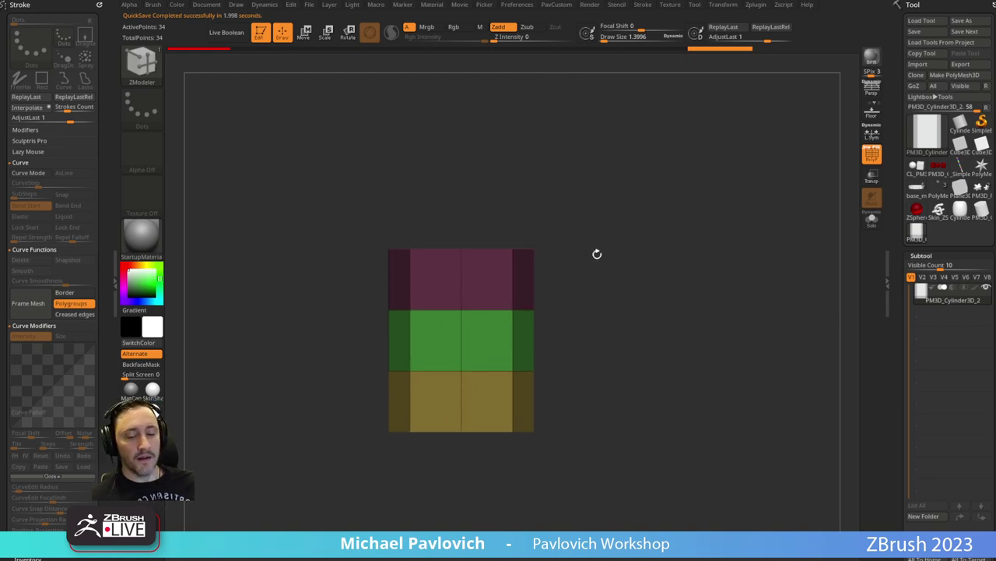
key("b")
left_click(424, 543)
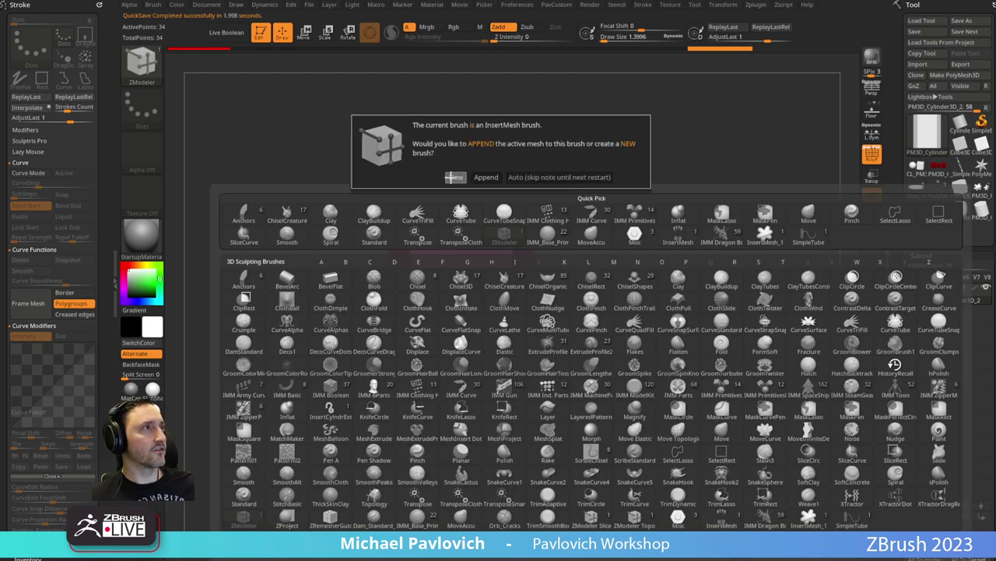
left_click(453, 177)
Try the new InsertMesh brush with two strokes on the cylinder and undo them.
left_click_drag(465, 313, 523, 374)
left_click_drag(432, 366, 518, 433)
key("ctrl+z")
key("ctrl+z")
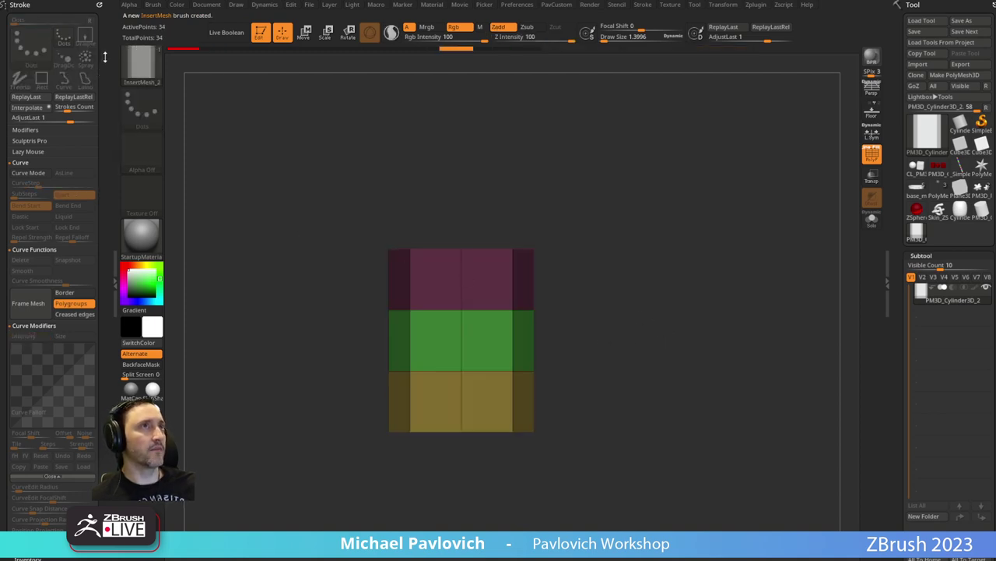
Enable Curve Mode for the brush and draw an S-shaped tube out from the cylinder at a Draw Size of 64.
left_click(37, 171)
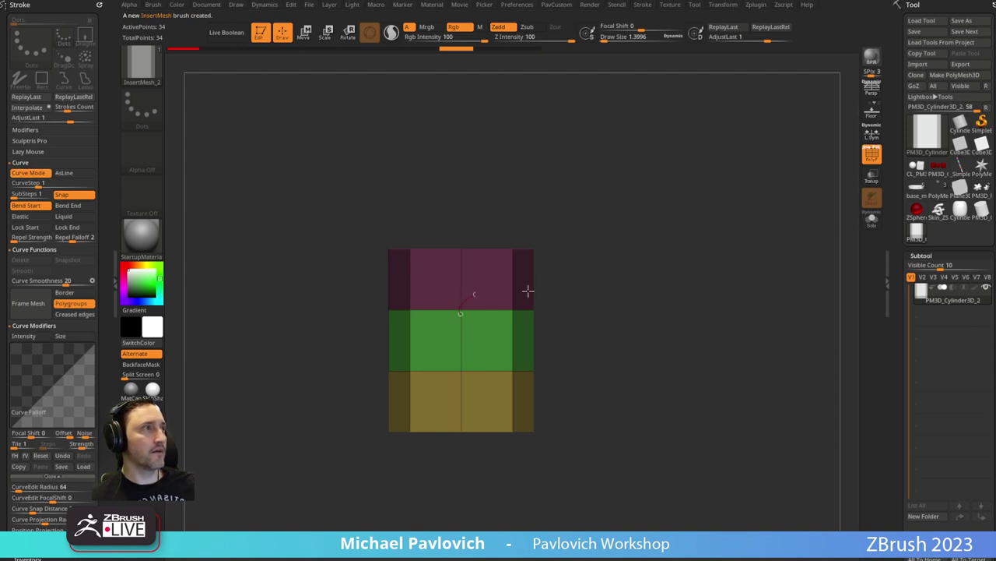
left_click_drag(528, 291, 643, 168)
key("s")
left_click(634, 231)
left_click(701, 216)
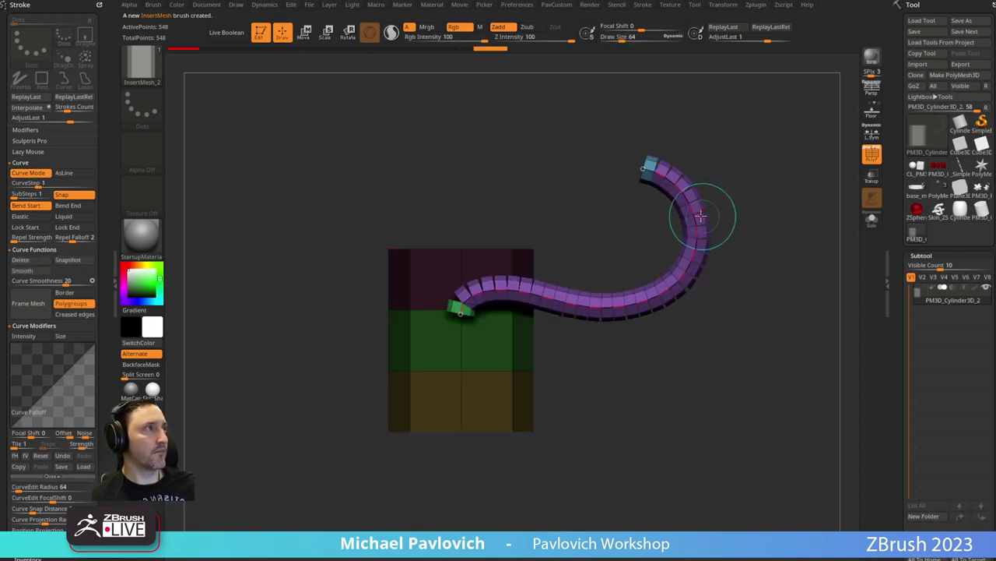
left_click(619, 249)
left_click_drag(731, 305, 687, 297, "alt")
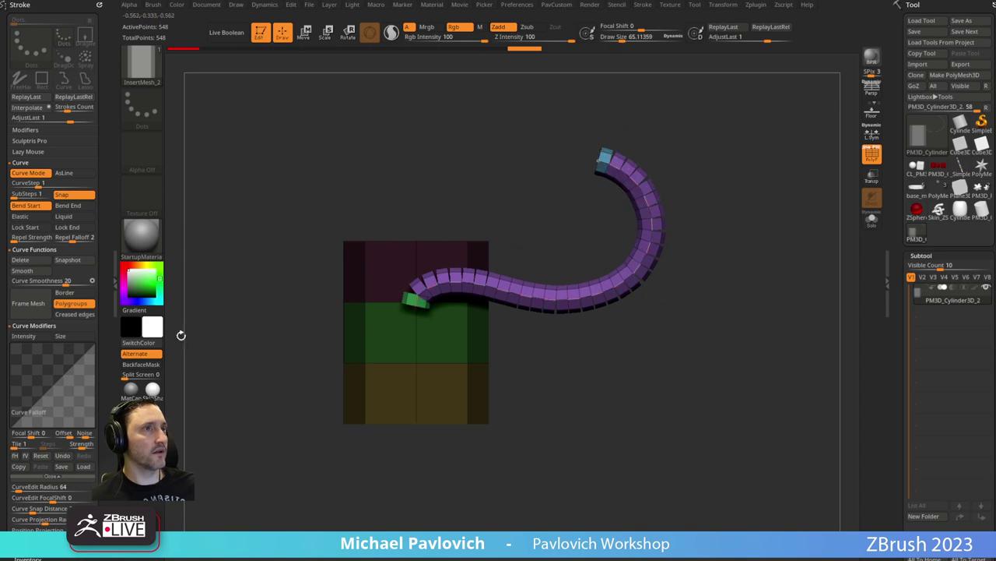
Enable Weld Points and Stretch in the brush modifiers, update the tube, and extend its far end into a long loop.
scroll(101, 269, "down", 5)
left_click(153, 5)
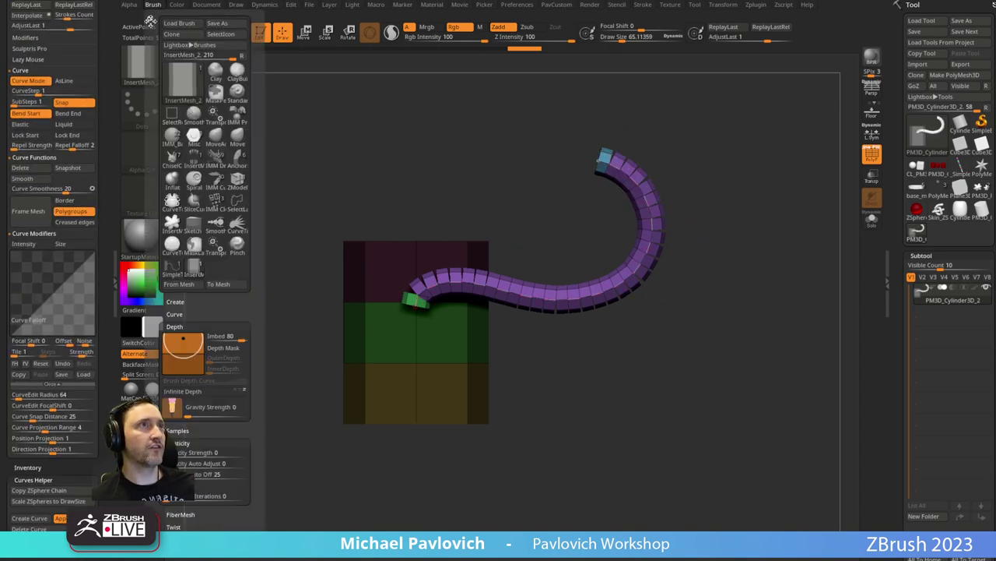
mouse_move(150, 8)
left_mouse_down()
mouse_move(77, 11)
mouse_move(62, 55)
left_mouse_up()
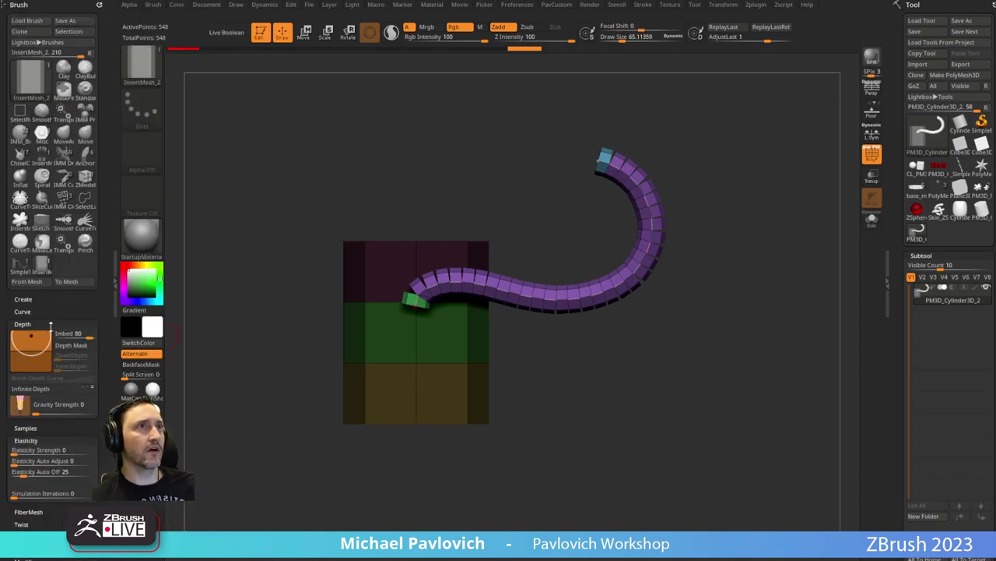
scroll(52, 330, "down", 5)
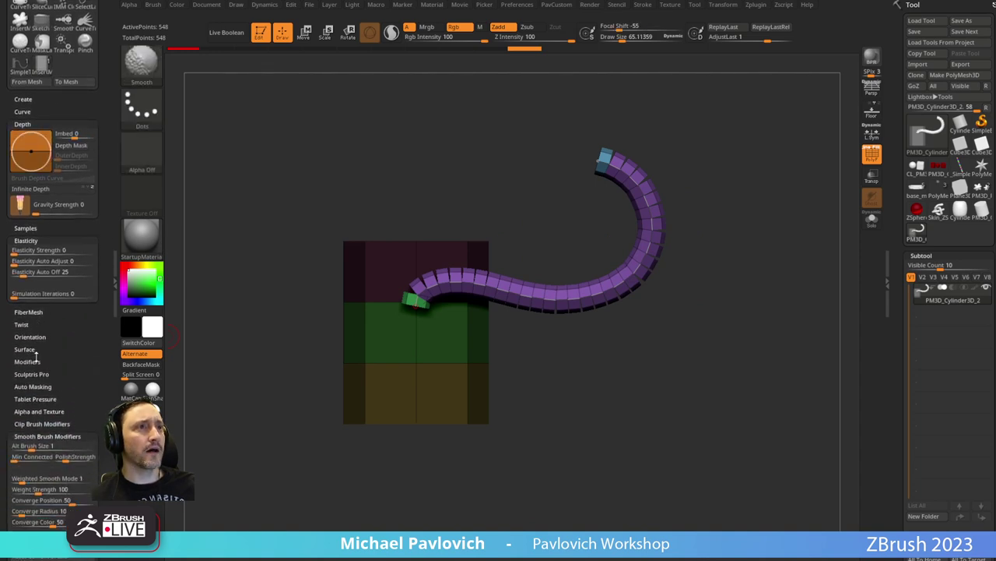
left_click(27, 357)
scroll(62, 284, "down", 2)
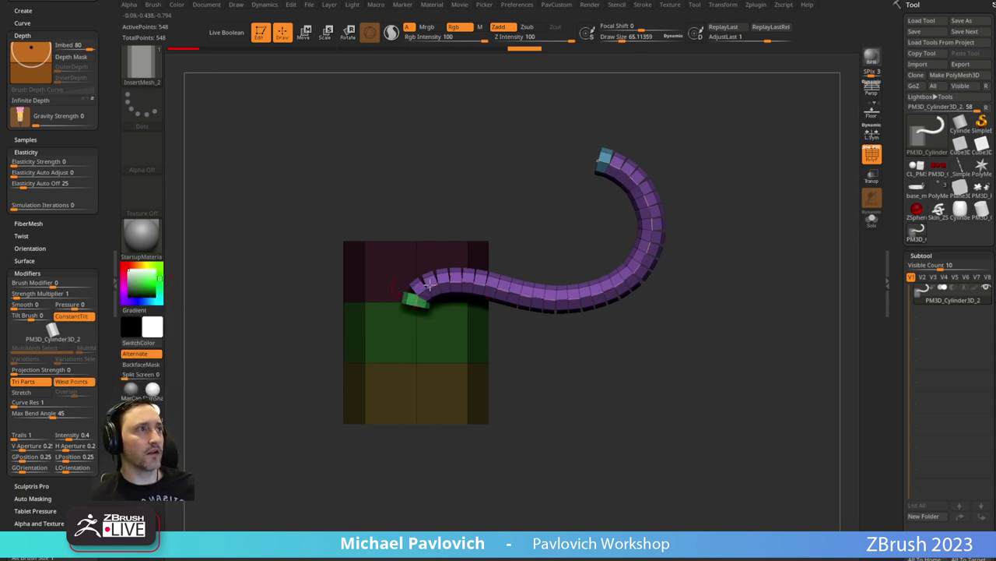
left_click(414, 305)
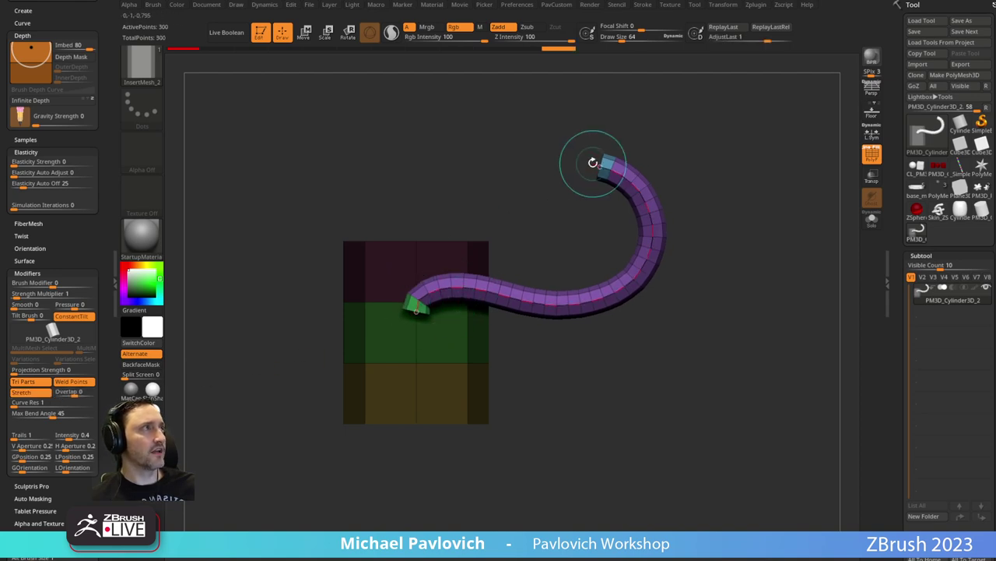
mouse_move(601, 165)
left_mouse_down()
mouse_move(491, 138)
mouse_move(421, 172)
left_mouse_up()
Enable Bend End for the curve and bend the tube by pulling both of its ends.
left_click_drag(93, 138, 93, 427)
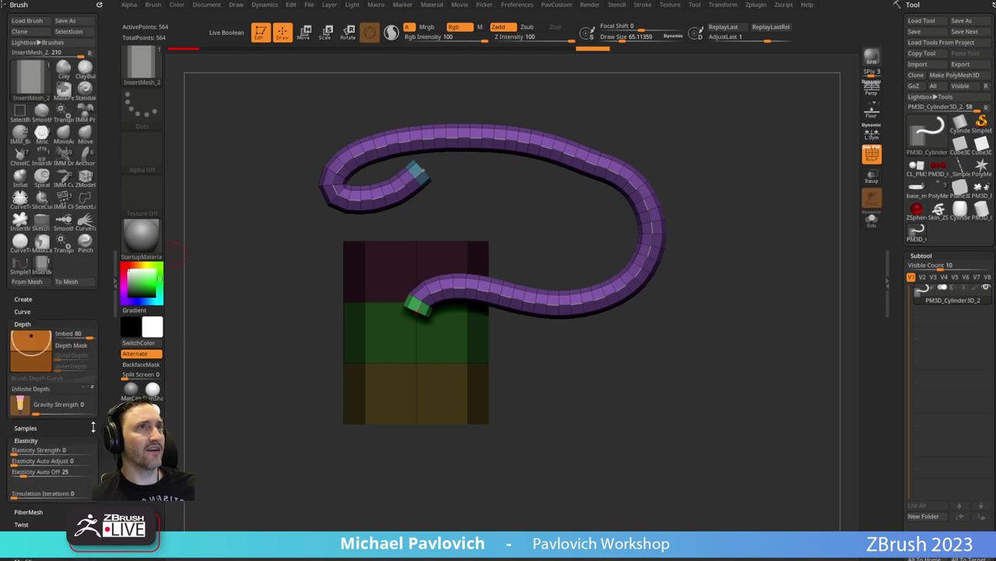
left_click(99, 3)
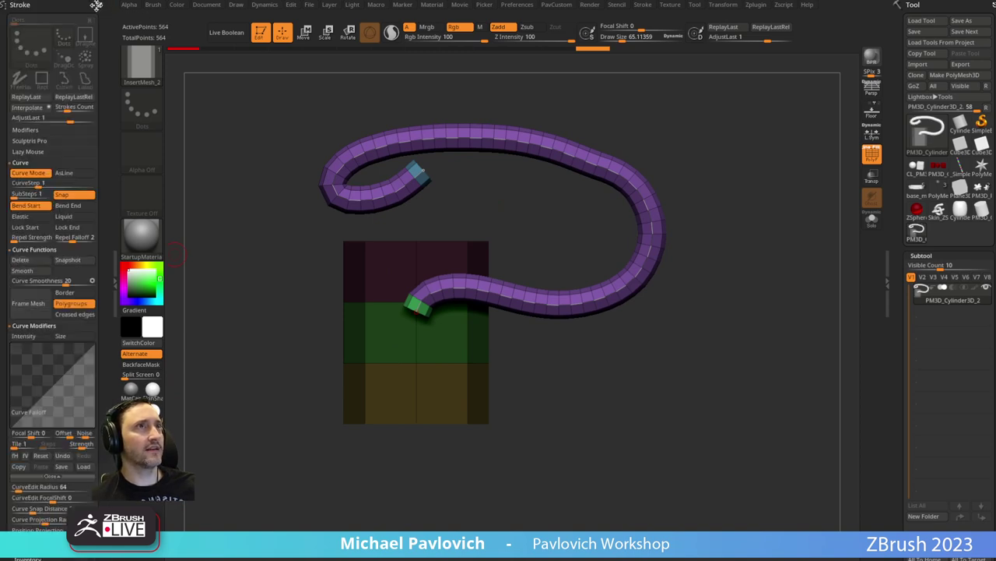
left_click(71, 206)
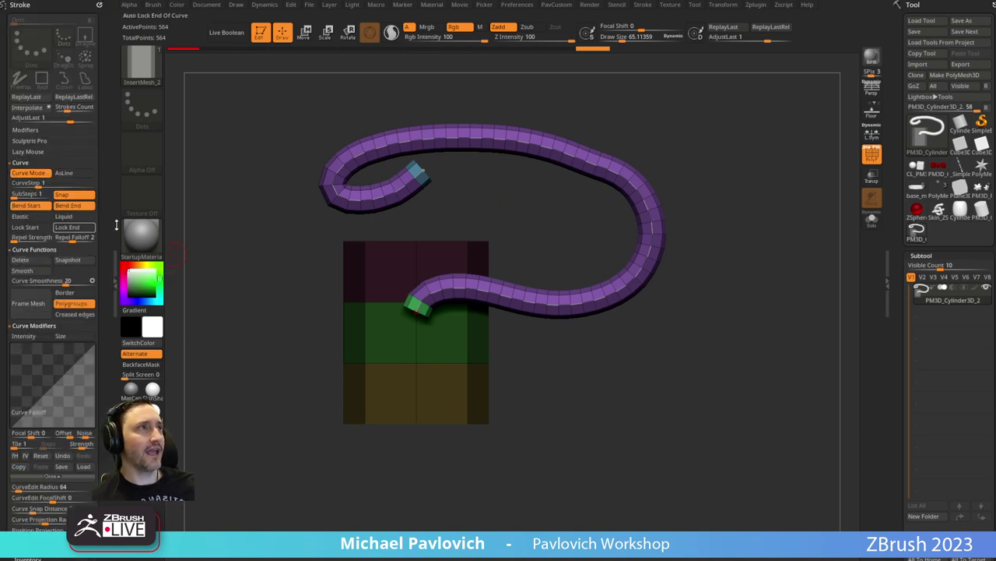
left_click_drag(412, 310, 537, 377)
mouse_move(415, 190)
left_mouse_down()
mouse_move(536, 160)
mouse_move(372, 145)
mouse_move(507, 216)
mouse_move(463, 185)
mouse_move(502, 167)
left_mouse_up()
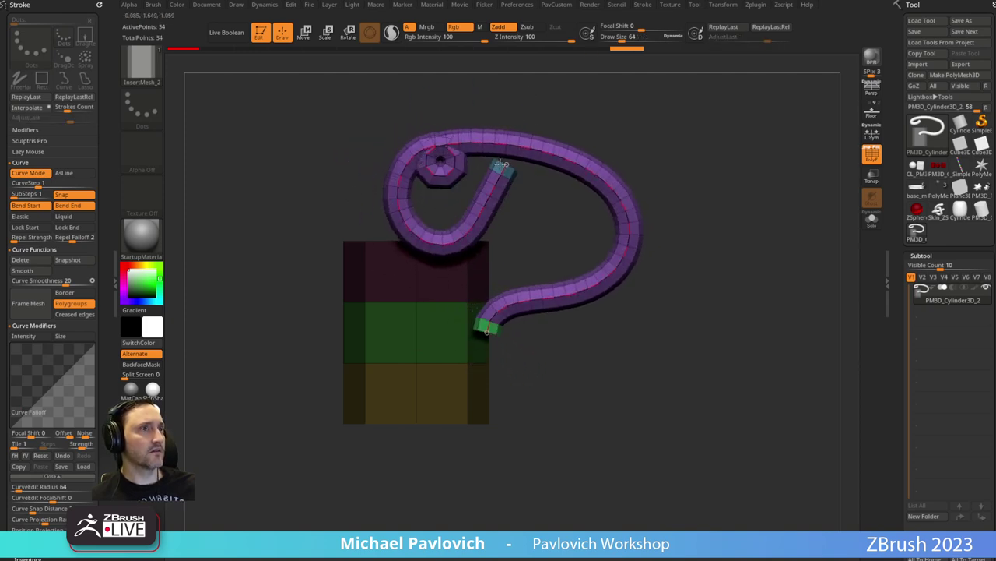
Enable the Size curve modifier with a falloff descending from 1 to about 0.25, and apply the taper by reshaping the tube.
left_click(70, 335)
left_click_drag(12, 425, 9, 337)
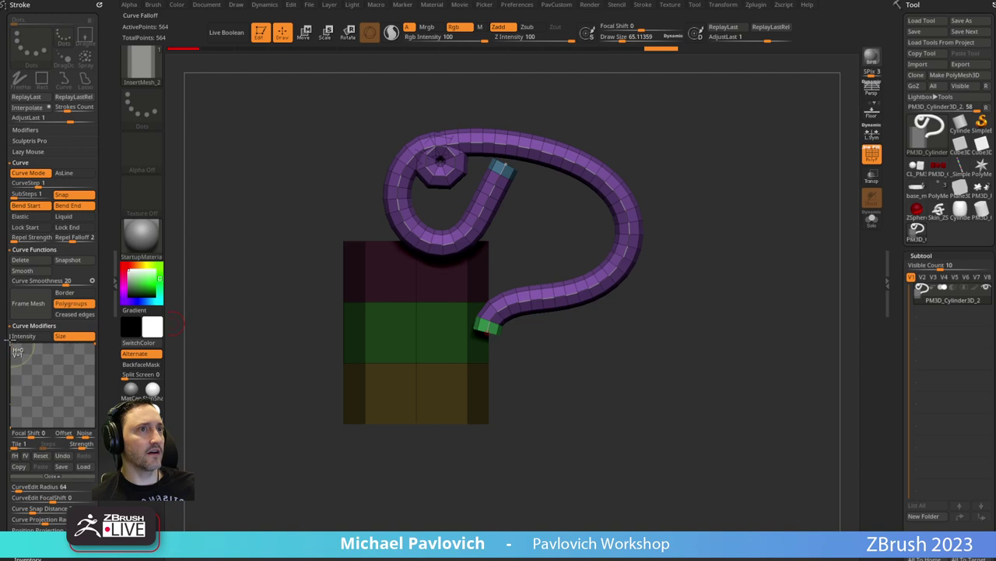
left_click_drag(95, 343, 95, 427)
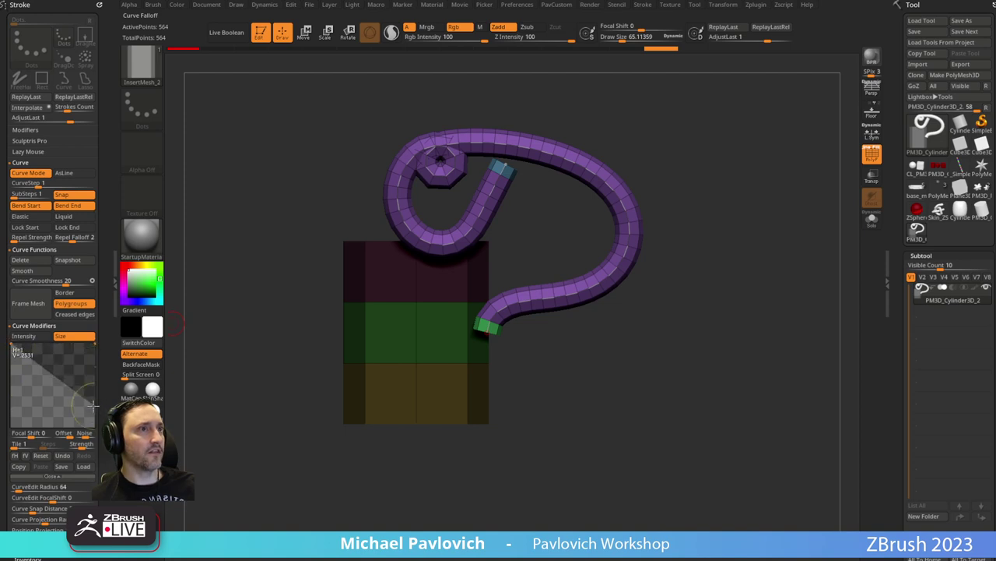
left_click(491, 186)
mouse_move(487, 328)
left_mouse_down()
mouse_move(460, 249)
mouse_move(570, 332)
mouse_move(464, 265)
mouse_move(603, 304)
mouse_move(536, 201)
mouse_move(520, 335)
mouse_move(629, 222)
mouse_move(562, 208)
left_mouse_up()
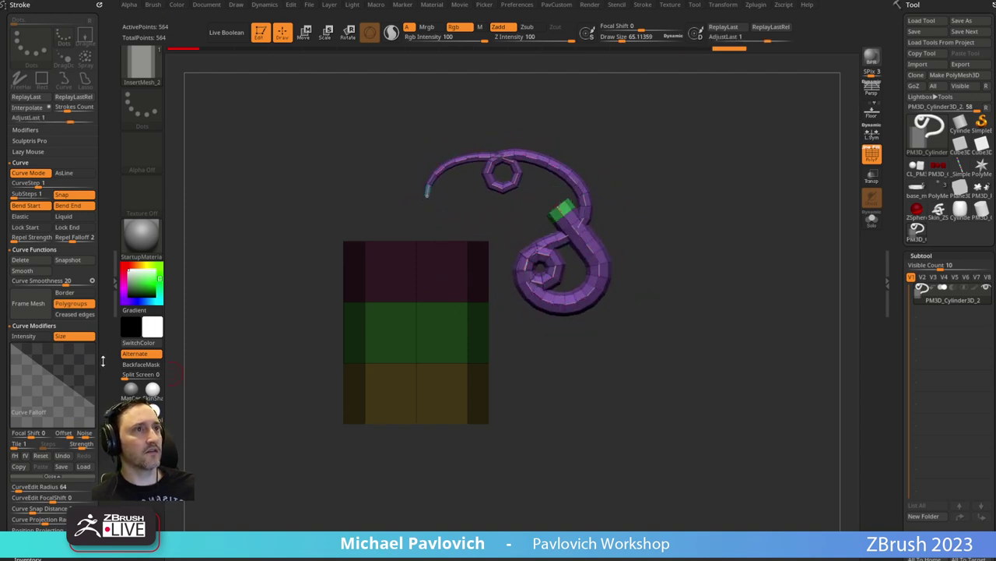
Bring the brush settings back in place of the stroke settings and collapse the Depth and Elasticity sections.
left_click_drag(102, 360, 99, 329)
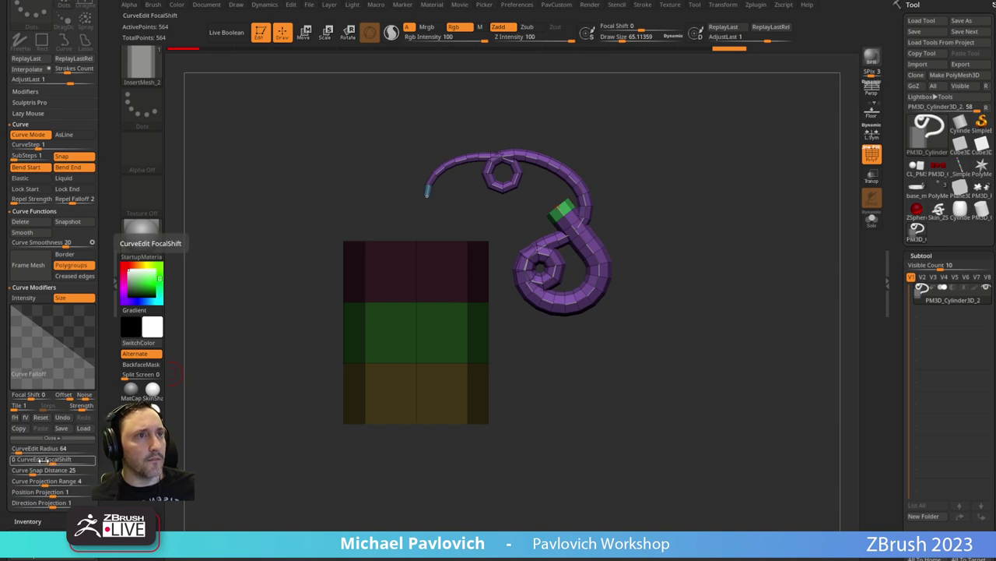
mouse_move(110, 184)
left_mouse_down()
mouse_move(101, 81)
mouse_move(91, 270)
left_mouse_up()
left_click(154, 7)
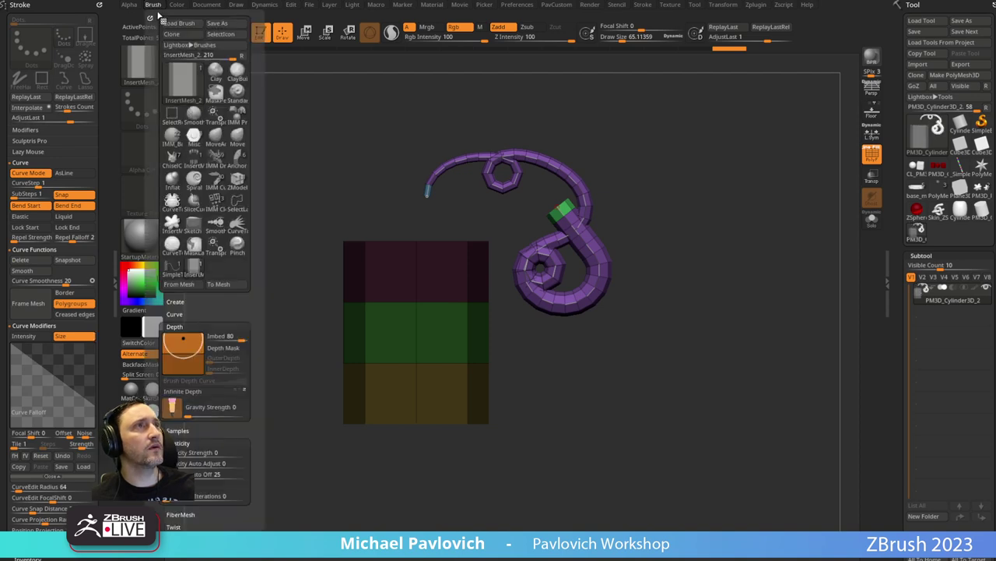
left_click_drag(95, 10, 91, 37)
left_click_drag(57, 309, 56, 269)
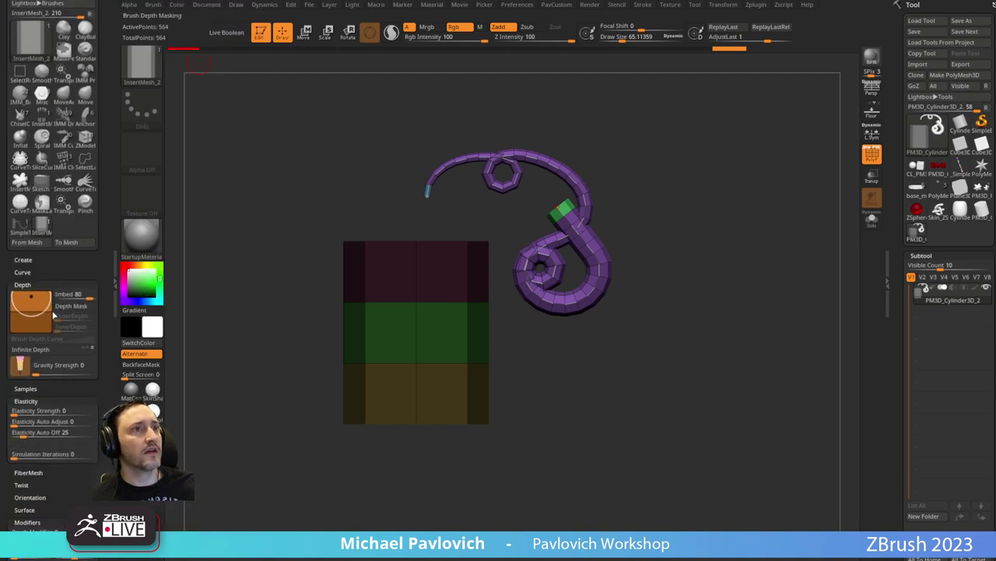
left_click(32, 284, "shift")
left_click(29, 296, "shift")
left_click(28, 296, "shift")
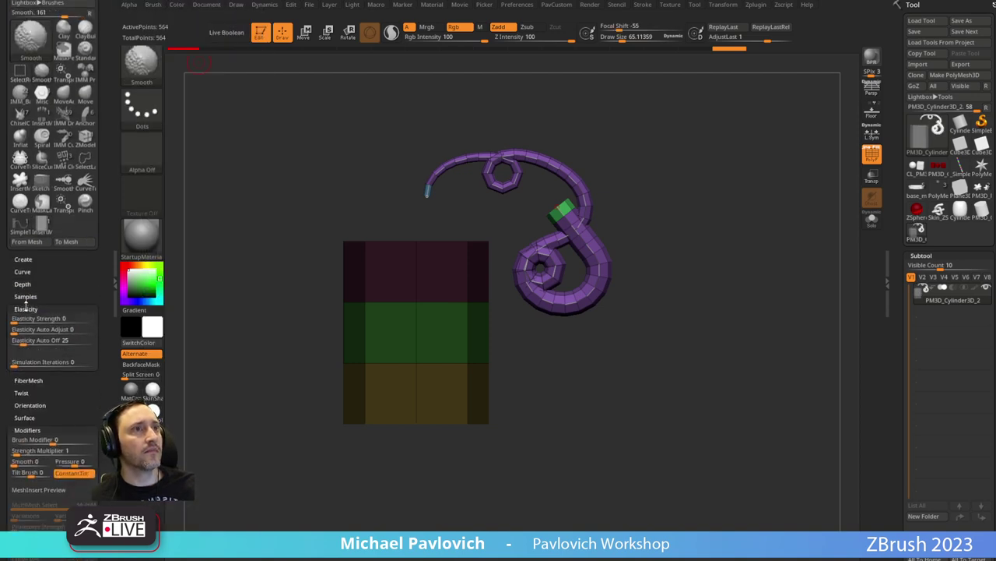
left_click(27, 308, "shift")
Set the brush's Max Bend Angle to 0 and test it by bending the tapered tube into new curls.
left_click_drag(66, 369, 66, 255)
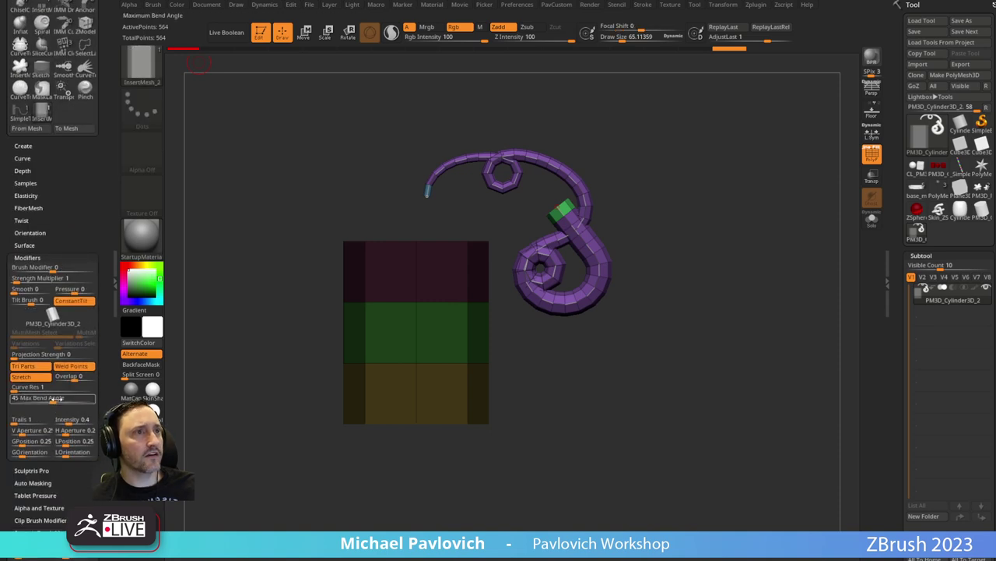
mouse_move(561, 211)
left_mouse_down()
mouse_move(480, 198)
mouse_move(613, 328)
mouse_move(499, 325)
mouse_move(601, 307)
mouse_move(574, 358)
mouse_move(611, 230)
mouse_move(450, 280)
mouse_move(498, 327)
mouse_move(531, 254)
mouse_move(538, 294)
mouse_move(467, 341)
mouse_move(450, 377)
mouse_move(567, 309)
mouse_move(531, 288)
mouse_move(589, 231)
left_mouse_up()
key("Return")
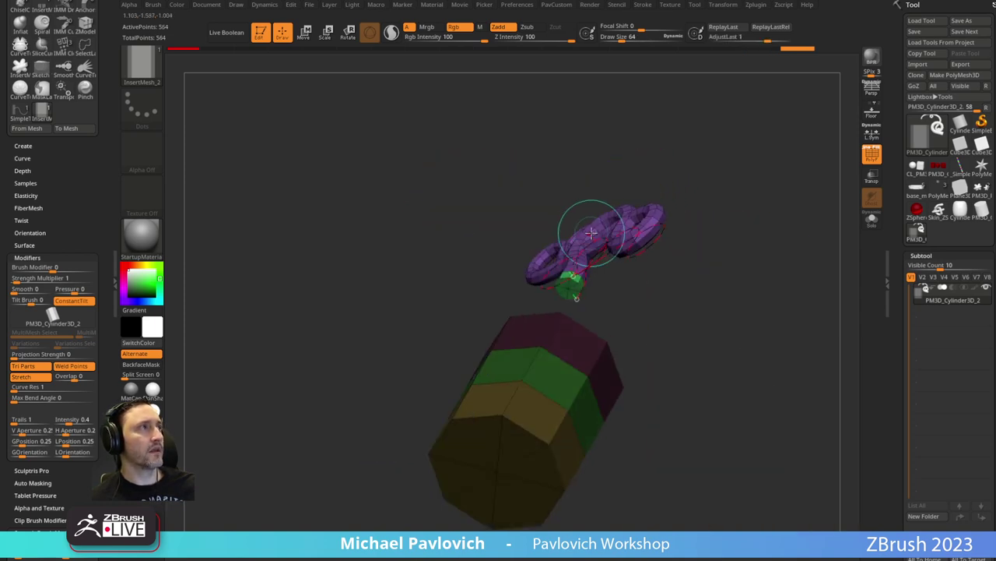
left_click_drag(717, 319, 758, 353, "shift")
left_click_drag(486, 230, 508, 300, "alt")
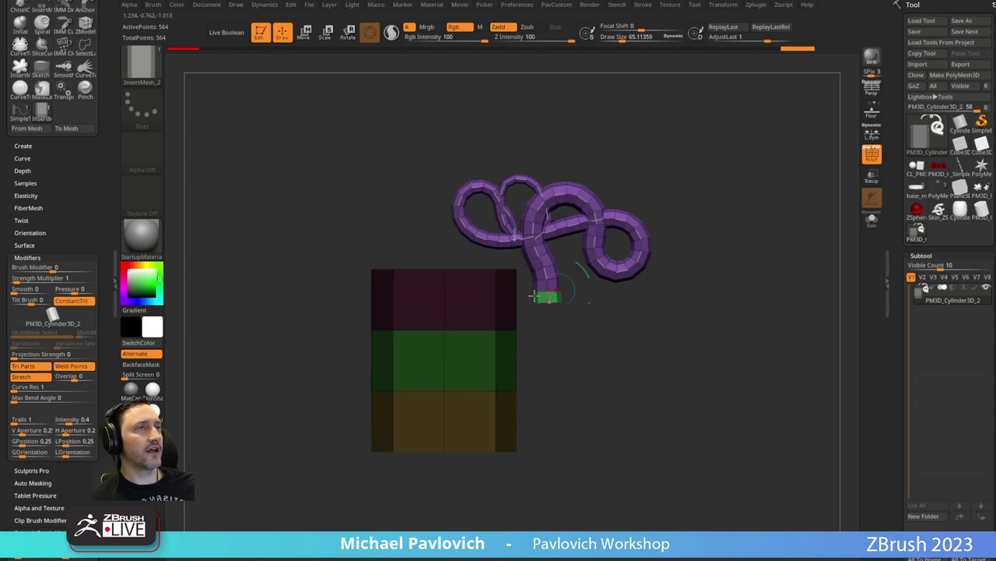
Set the custom tube brush's icon from the current canvas view of the curled tube and cylinder.
left_click(154, 5)
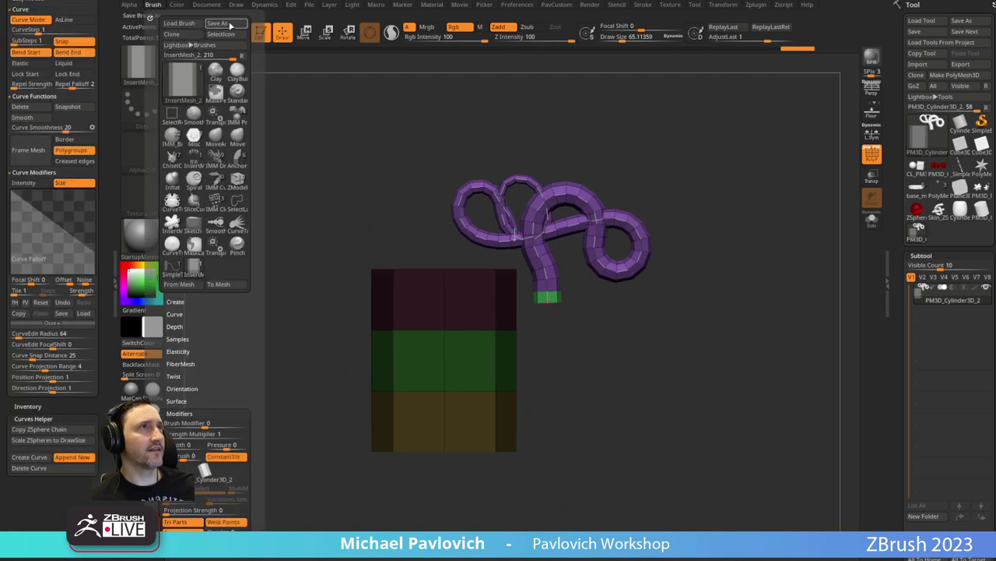
left_click(229, 34)
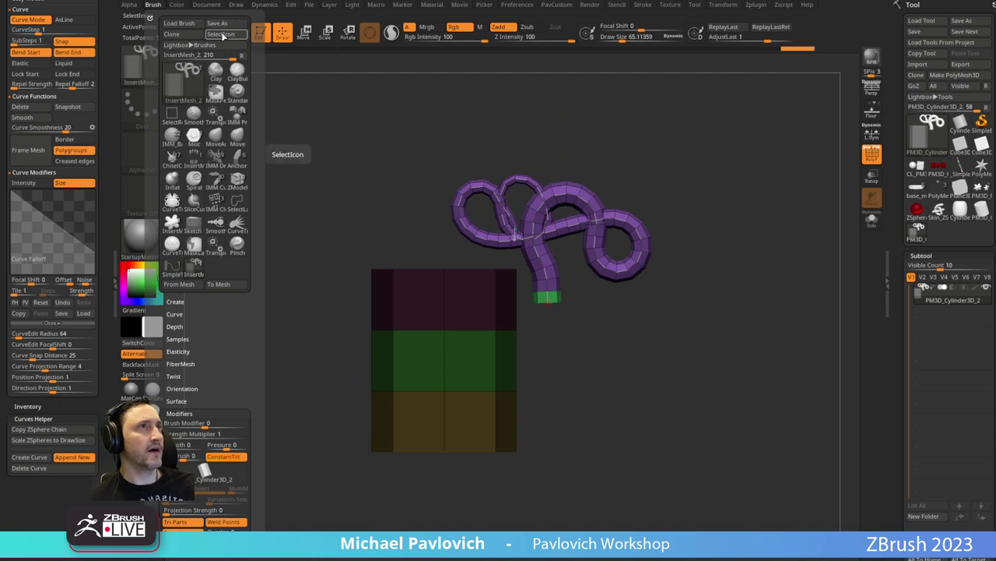
left_click_drag(639, 123, 637, 171, "alt")
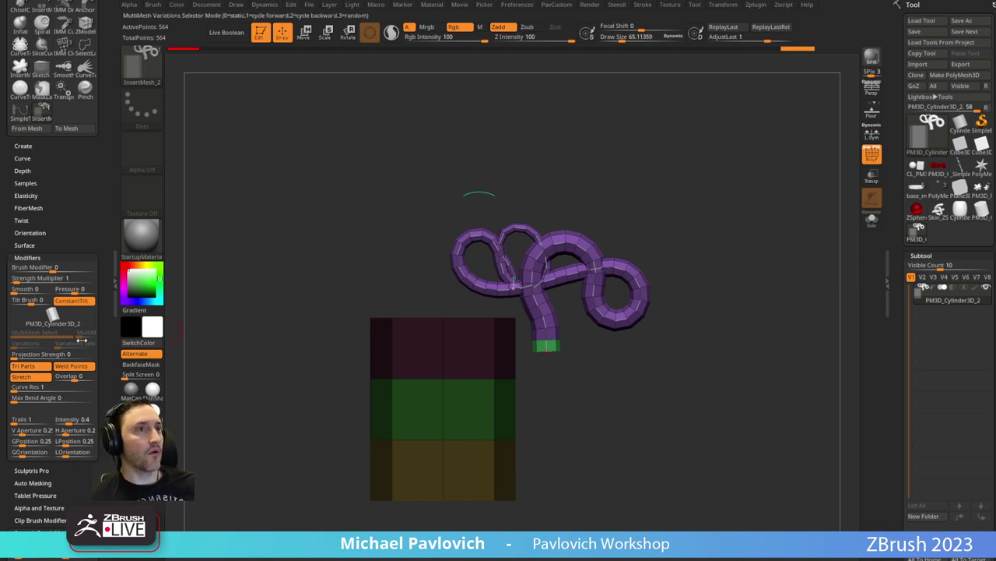
Turn off the Size curve modifier in the stroke settings so the brush makes tubes of uniform thickness.
scroll(80, 233, "up", 3)
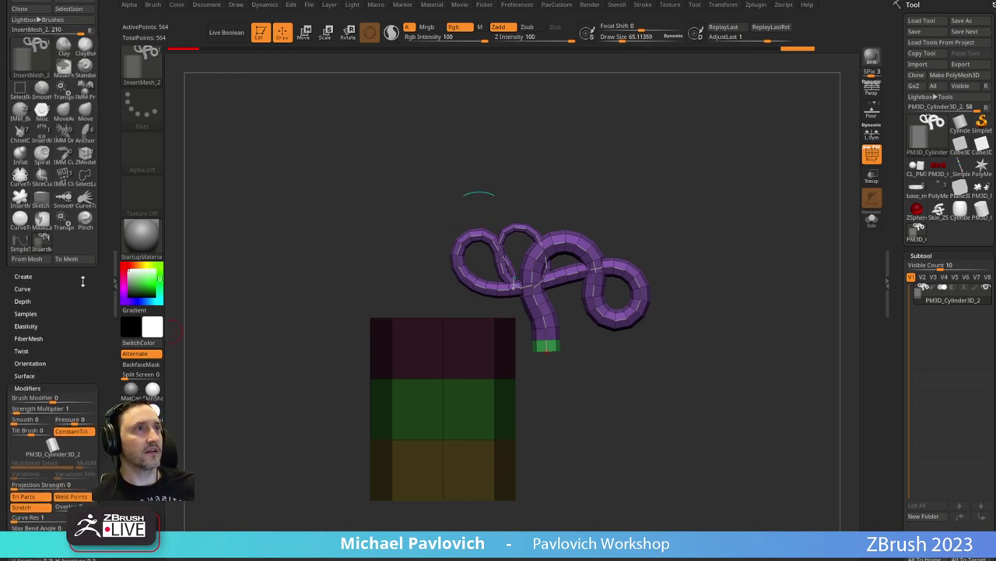
scroll(78, 222, "down", 7)
scroll(77, 222, "down", 10)
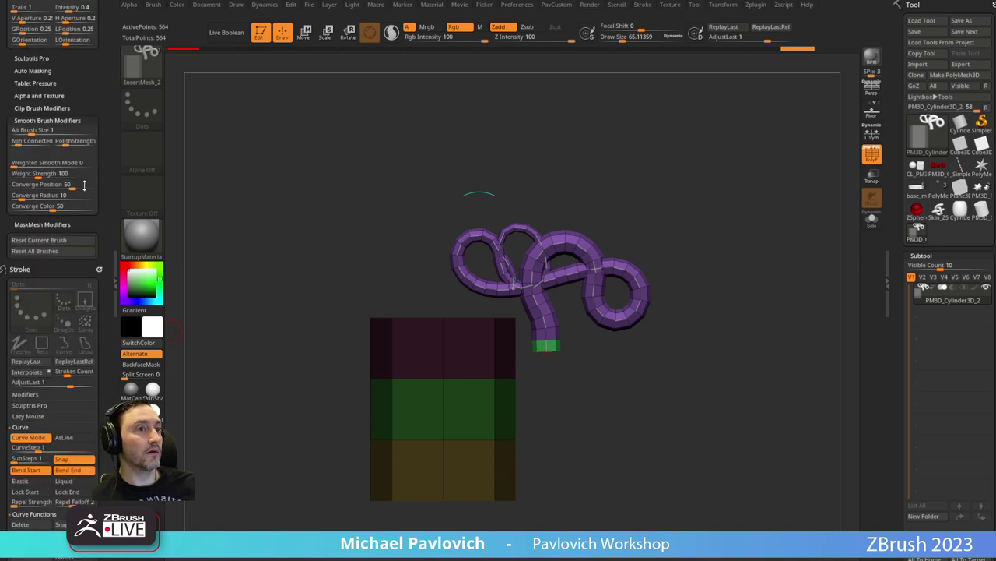
scroll(86, 181, "down", 6)
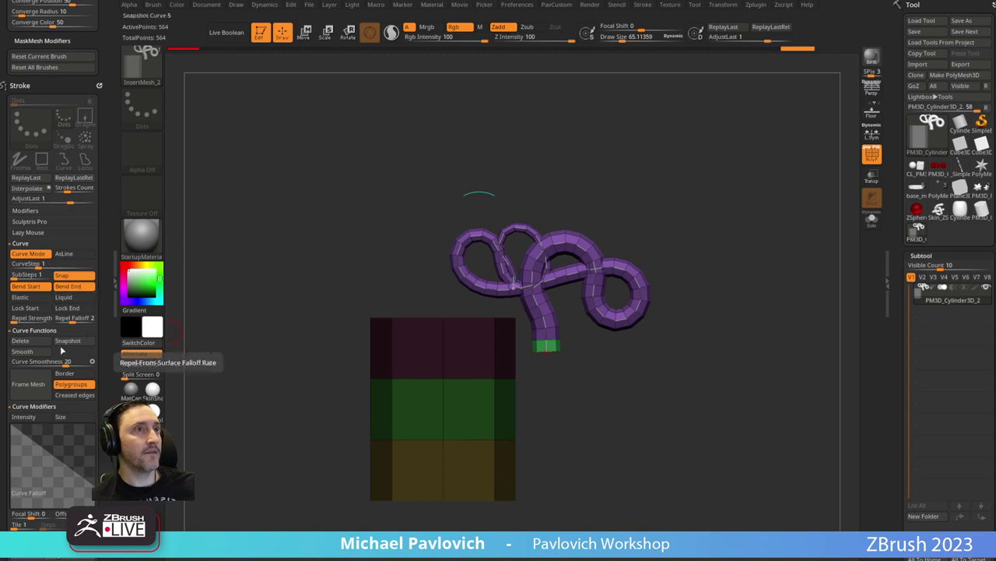
Set the brush's Max Bend Angle to 45 and apply it by pulling the tube's lower end away from the curls.
left_click_drag(102, 275, 102, 256)
left_click(102, 256)
left_click_drag(73, 396, 74, 295)
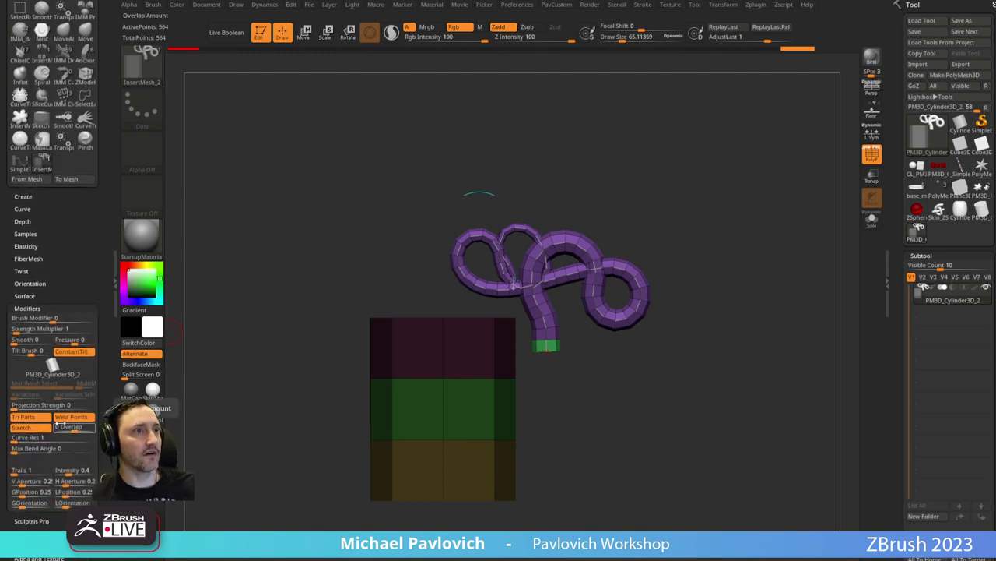
left_click(53, 449)
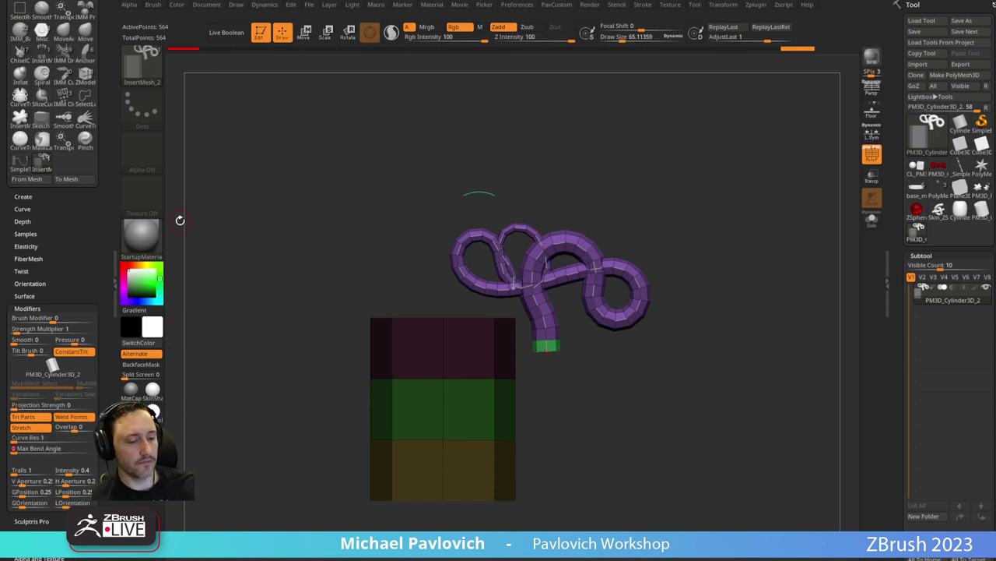
type("45")
left_click(625, 265)
left_click_drag(549, 347, 670, 391)
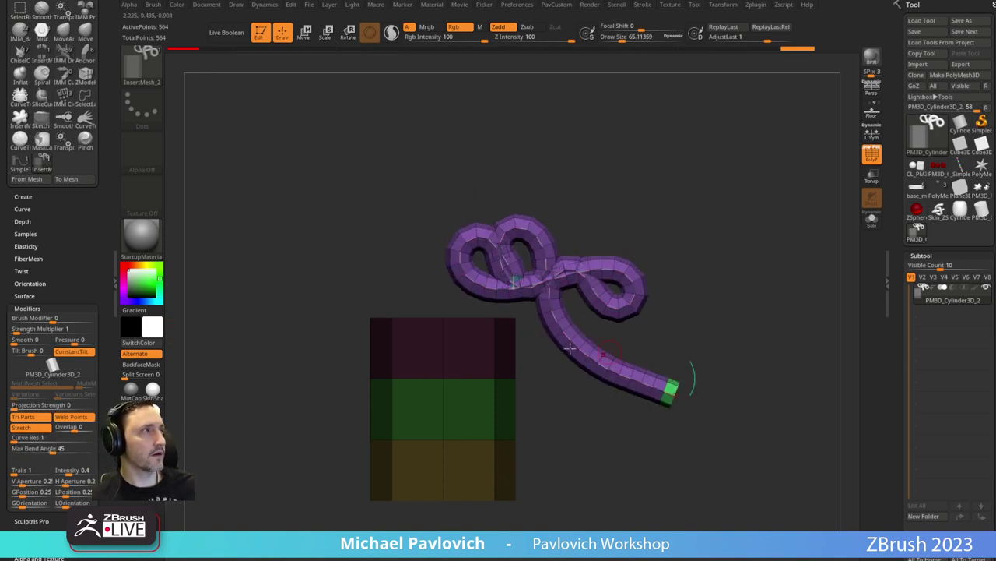
Draw two more tubes out of the cylinder, one as a tall arch and one as an inward spiral.
mouse_move(431, 387)
left_mouse_down()
mouse_move(394, 241)
mouse_move(224, 348)
left_mouse_up()
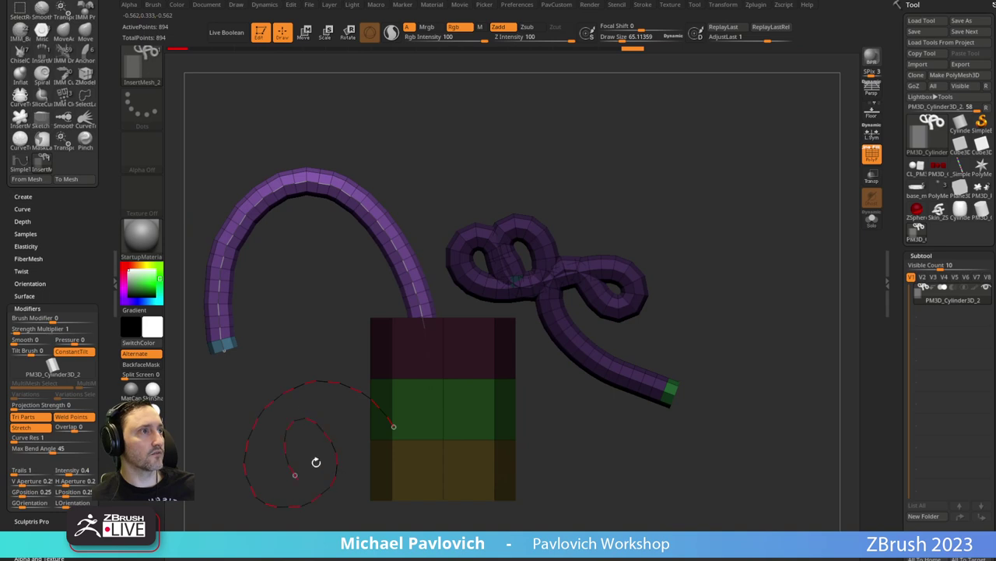
left_click_drag(316, 462, 314, 462)
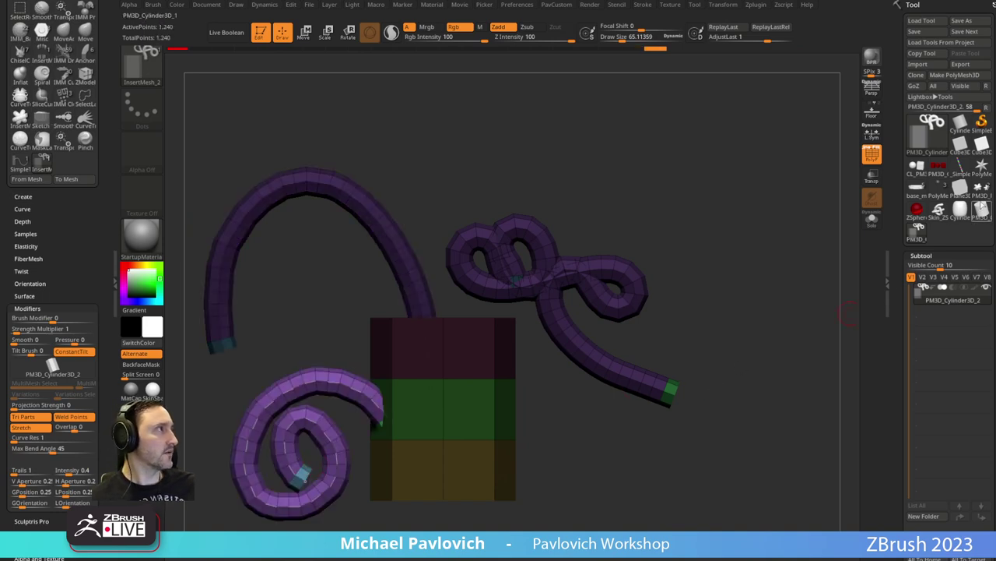
left_click_drag(725, 264, 685, 224, "alt")
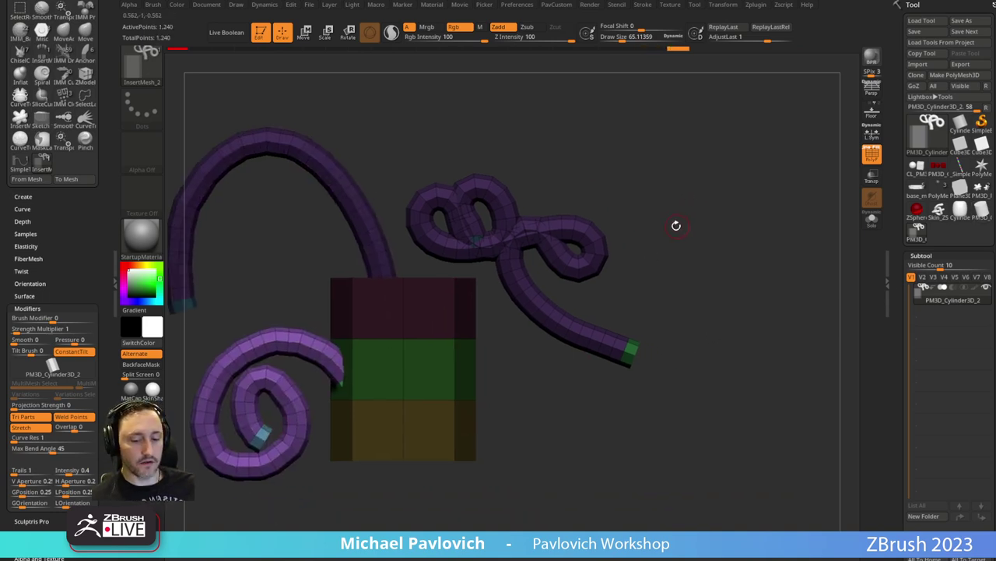
Switch to the CurveTube brush, draw a straight test tube out of the cylinder's side, and undo it.
key("b")
key("c")
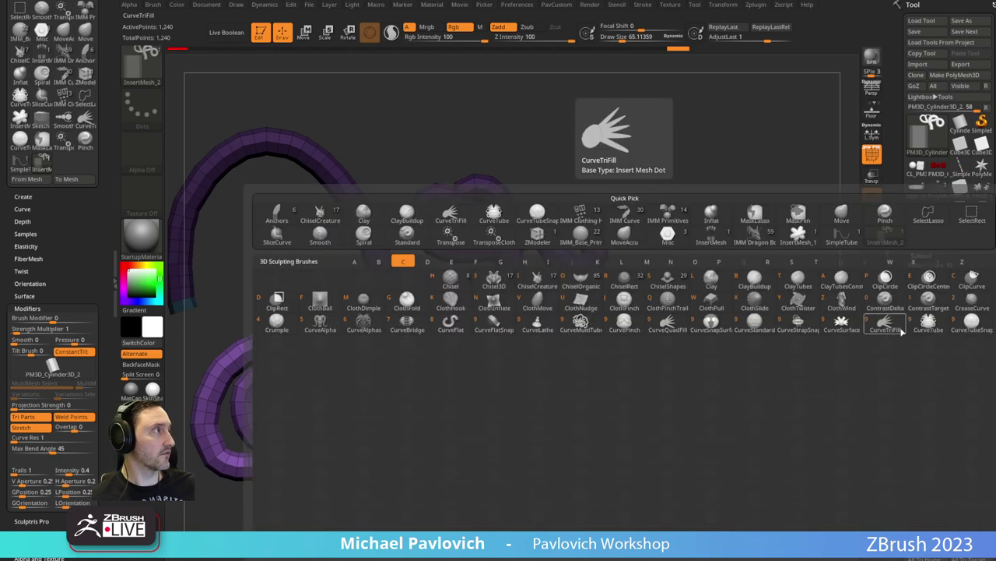
left_click(926, 325)
left_click_drag(773, 298, 708, 299, "alt")
left_click_drag(728, 343, 720, 279)
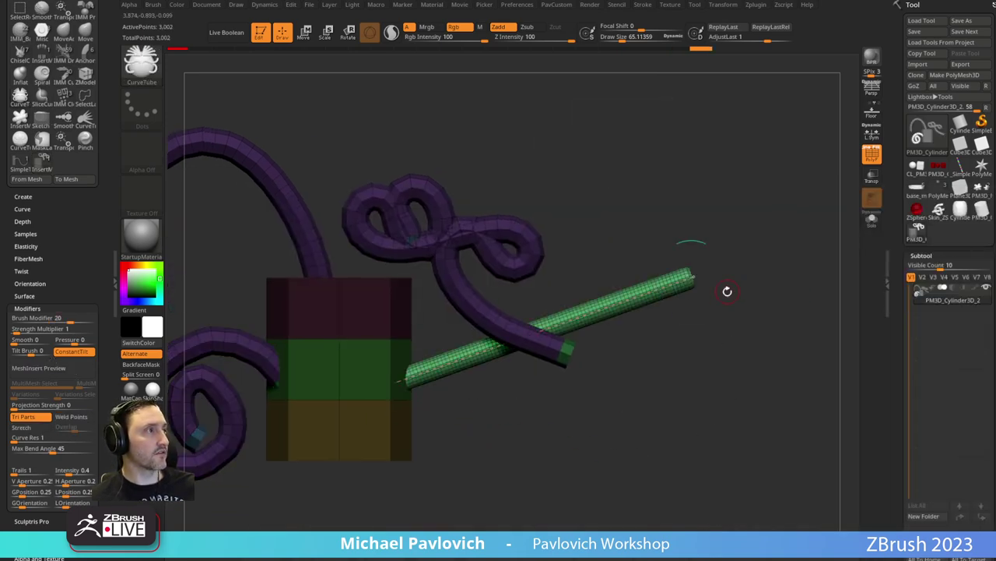
key("ctrl+z")
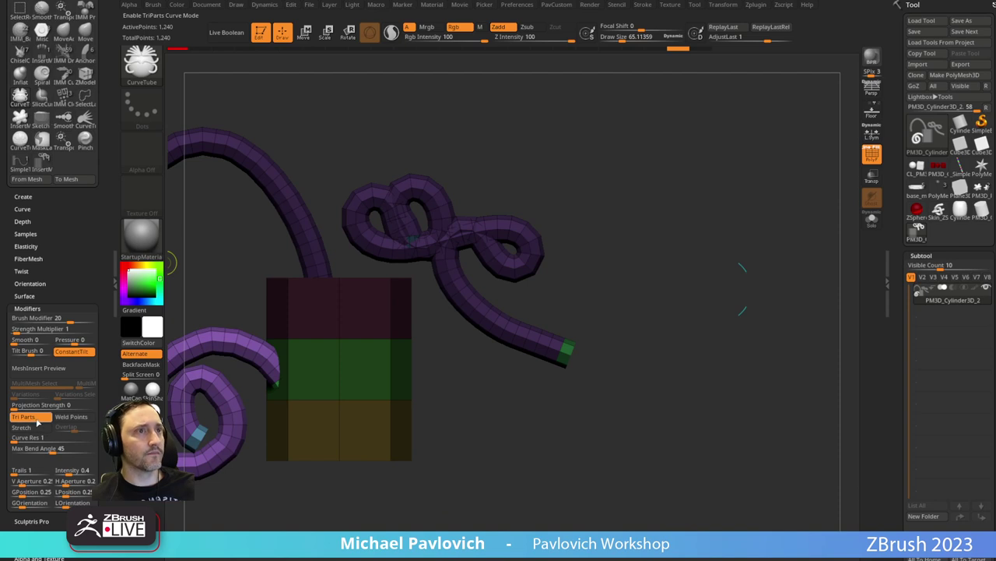
Enable Bend Start and Bend End for the CurveTube brush and draw a long curved tube from the cylinder's side.
scroll(74, 397, "up", 3)
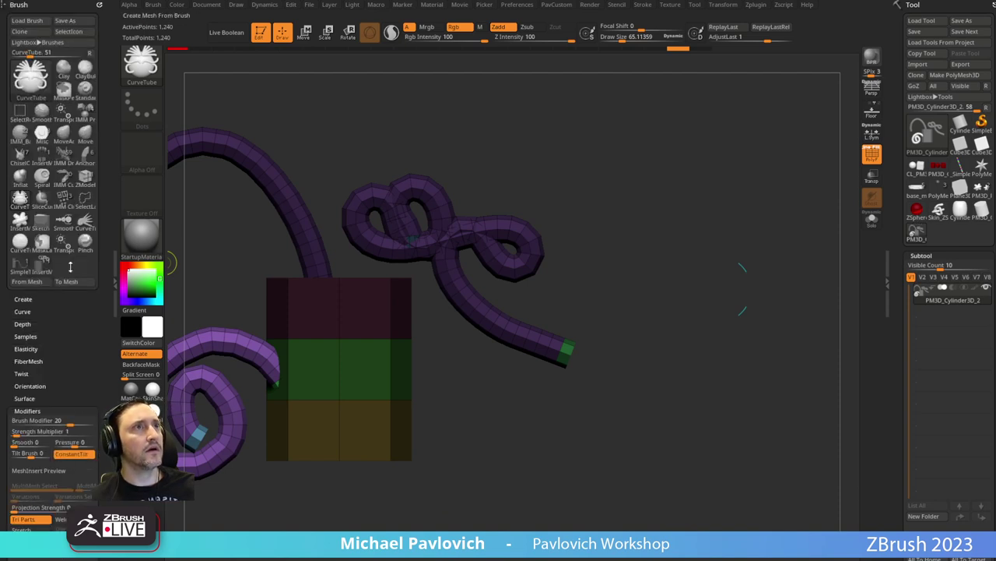
left_click(97, 6)
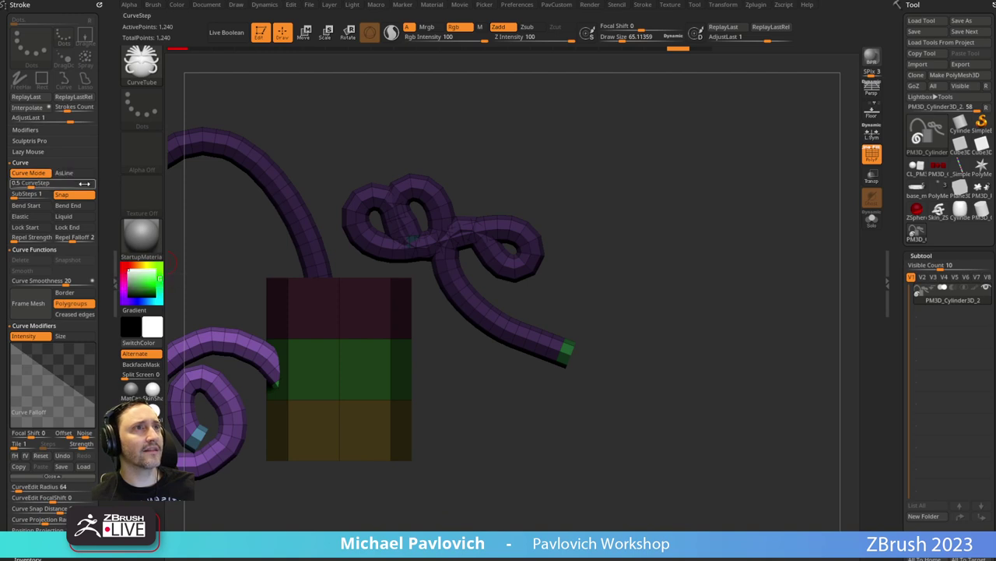
left_click(66, 204)
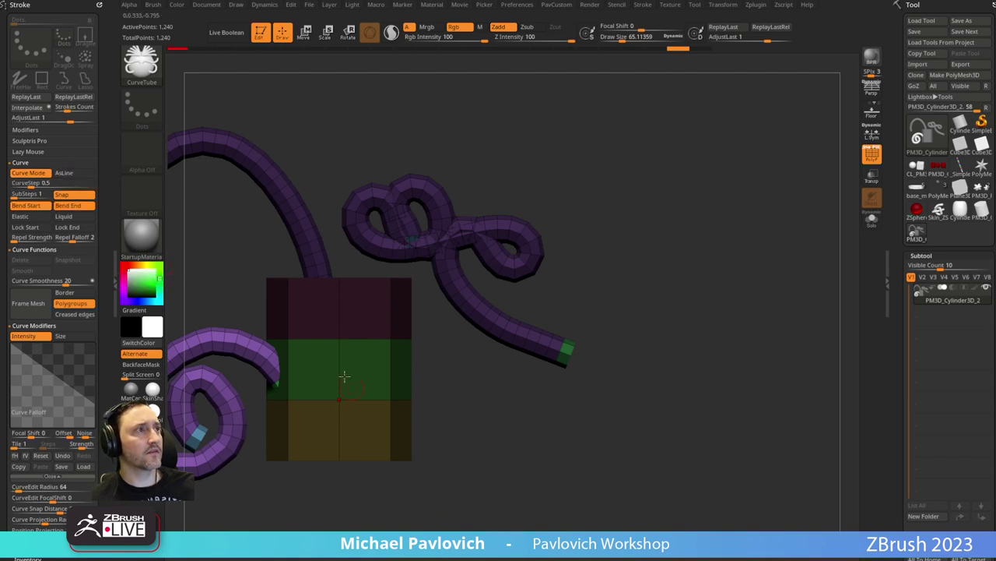
left_click_drag(396, 382, 594, 312)
mouse_move(730, 256)
left_mouse_down("alt")
mouse_move(701, 229)
mouse_move(748, 231)
left_mouse_up("alt")
left_click_drag(742, 134, 732, 173, "alt")
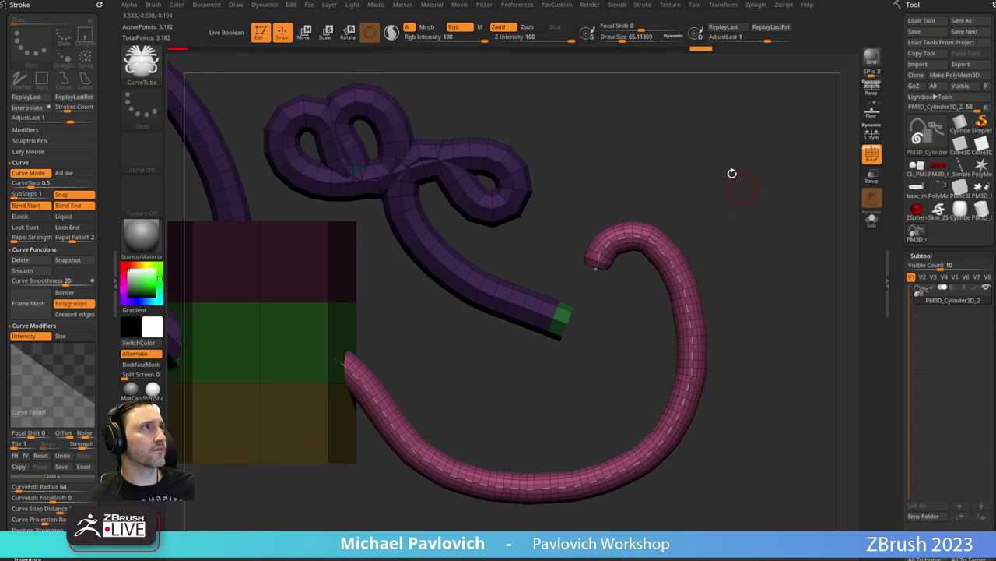
Try a Z Intensity of 25 on the new curve tube and view it from another angle.
left_click_drag(552, 39, 506, 39)
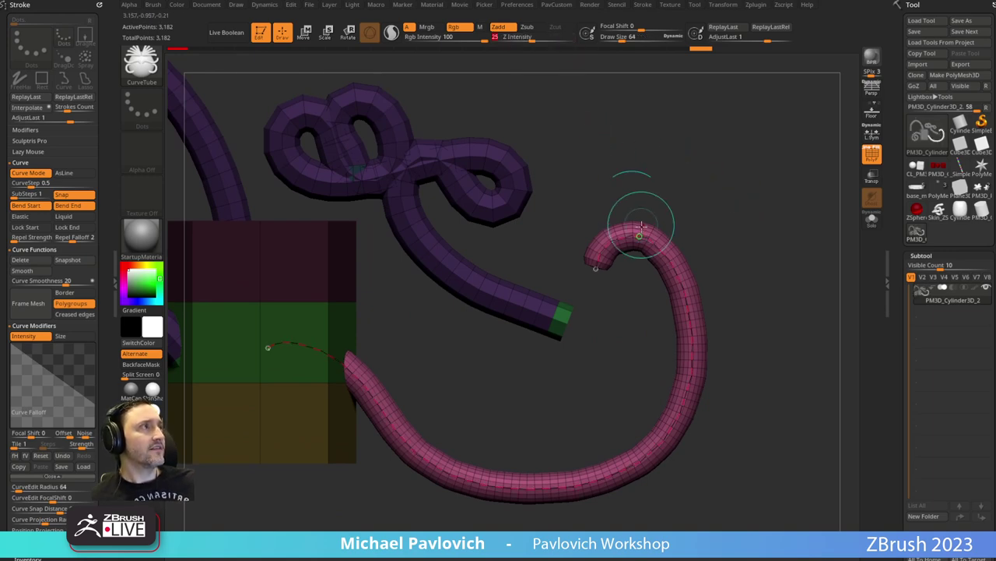
left_click(643, 241)
left_click_drag(729, 215, 689, 147)
left_click_drag(615, 276, 737, 238)
left_click_drag(194, 296, 316, 219)
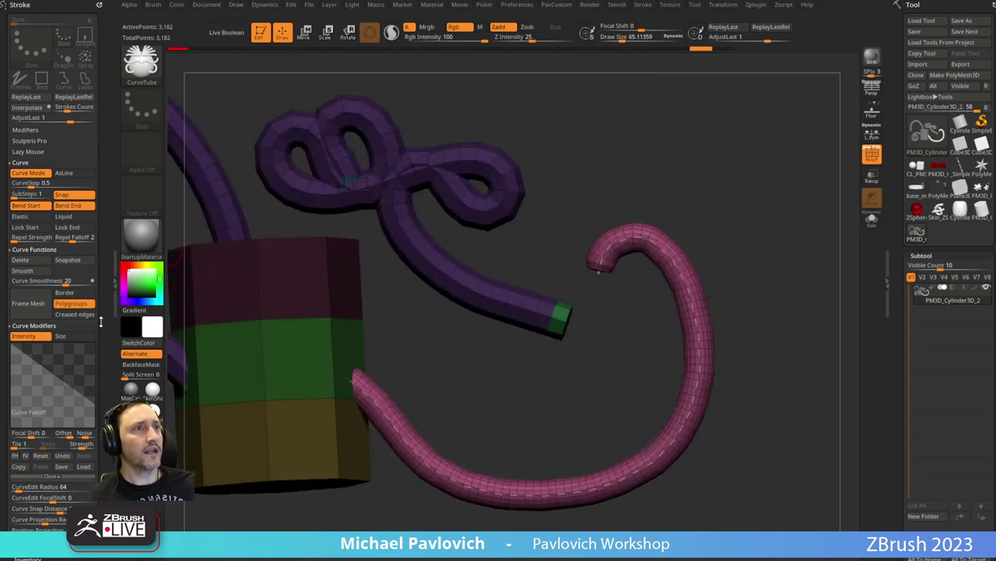
mouse_move(101, 337)
left_mouse_down()
mouse_move(96, 275)
mouse_move(100, 382)
left_mouse_up()
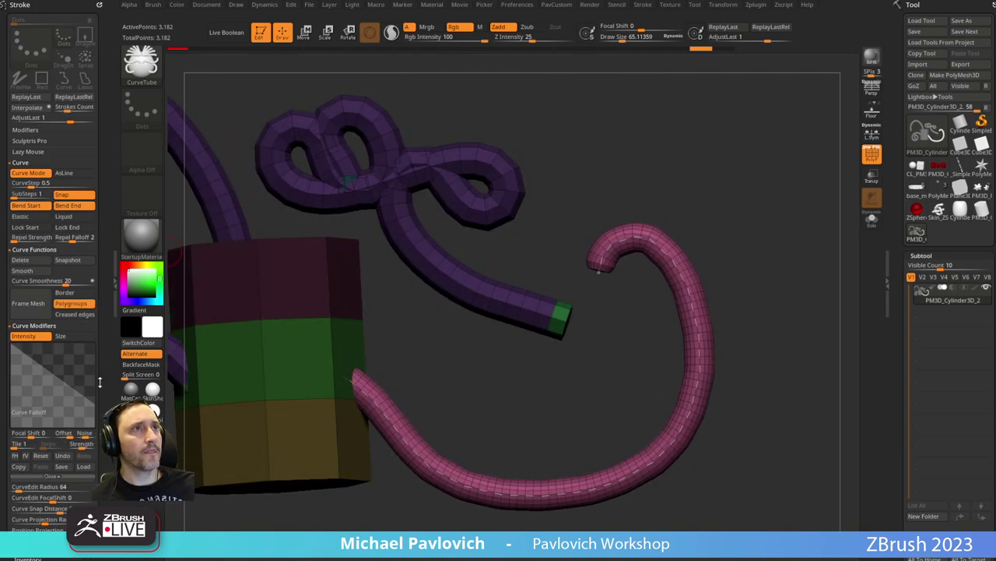
Bring the brush settings back in place of the stroke settings and set the CurveTube's Brush Modifier to 6.
left_click(153, 5)
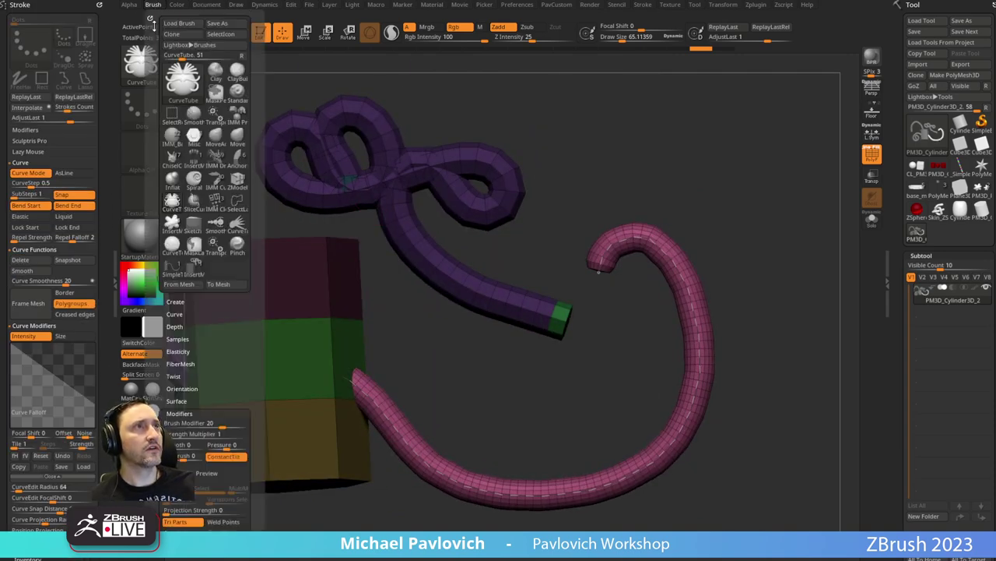
left_click_drag(149, 15, 31, 19)
mouse_move(35, 405)
left_mouse_down()
mouse_move(44, 313)
mouse_move(46, 322)
left_mouse_up()
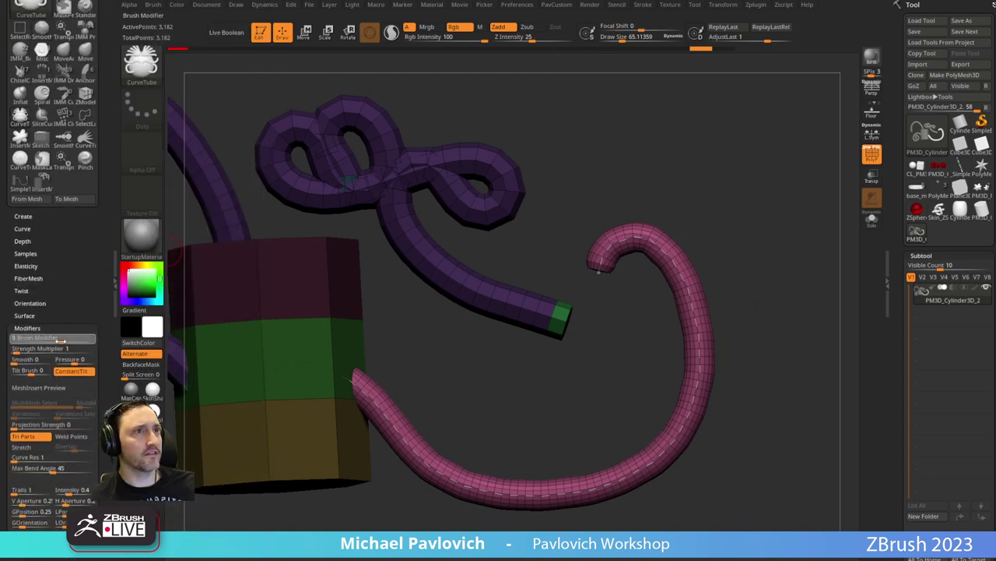
left_click_drag(765, 249, 707, 262)
key("ctrl+z")
Set Z Intensity to 100, regenerate the curve tube with the new Brush Modifier, and inspect it from several angles.
left_click_drag(551, 39, 580, 44)
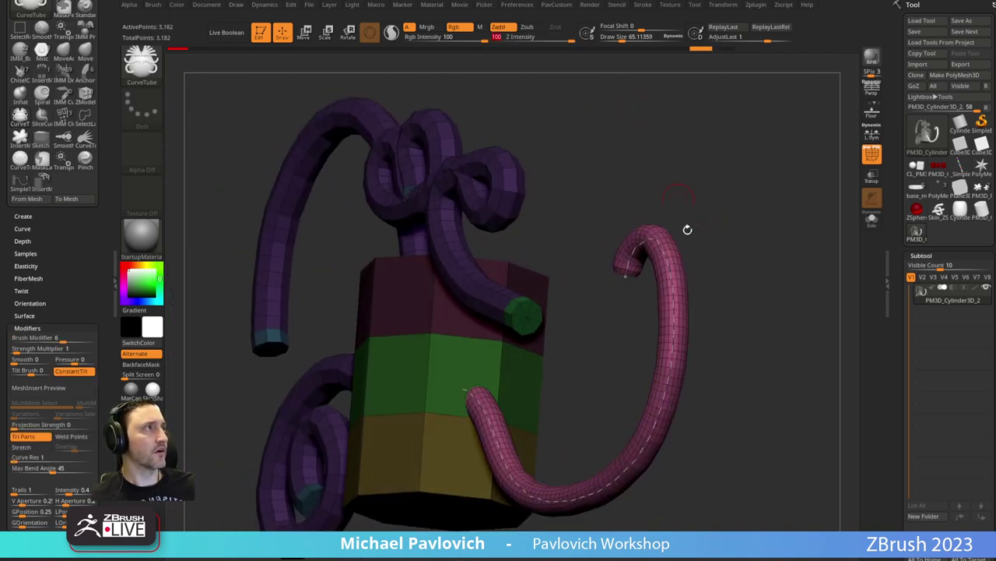
left_click(670, 266)
left_click_drag(670, 265, 727, 207)
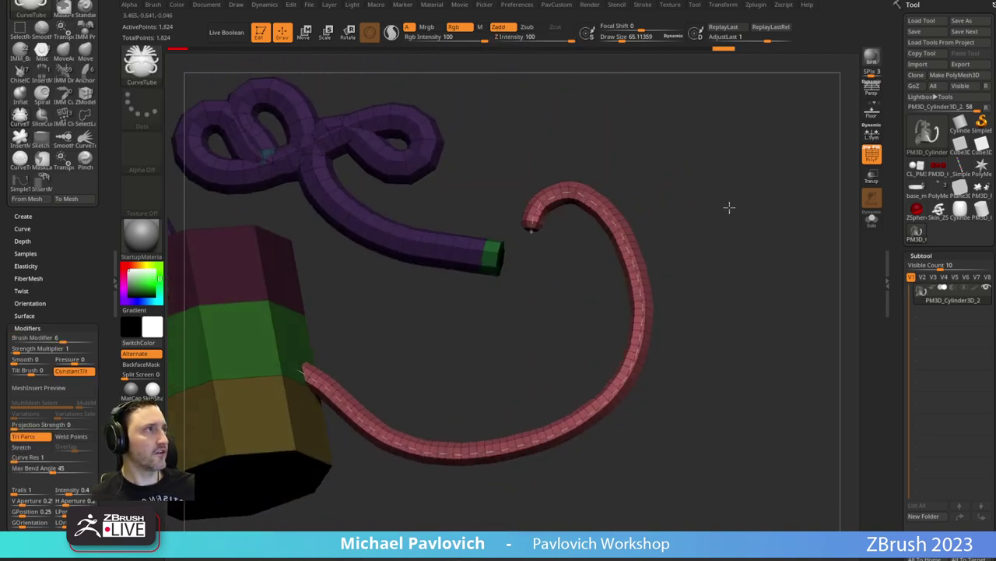
left_click_drag(545, 250, 626, 229)
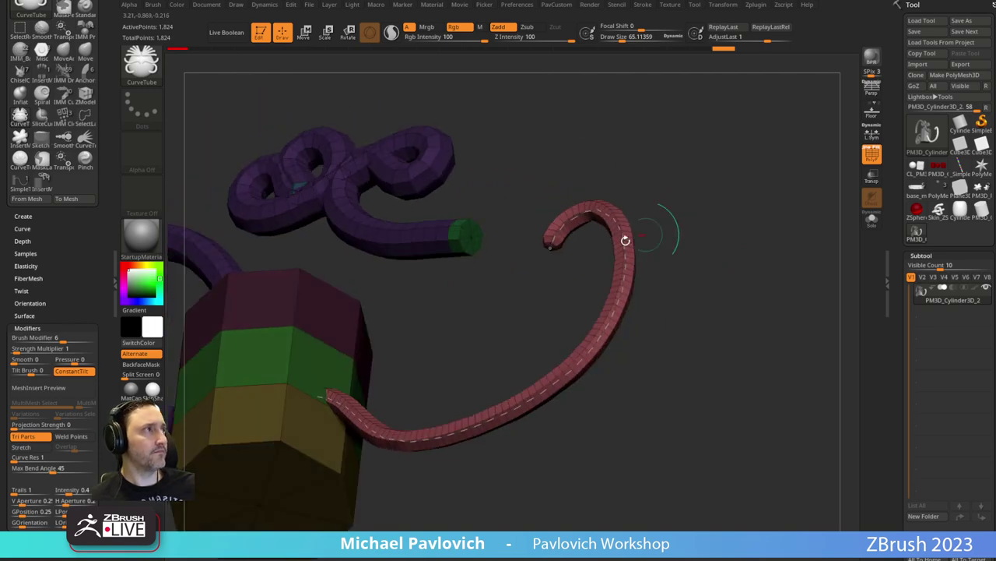
left_click_drag(687, 233, 721, 147)
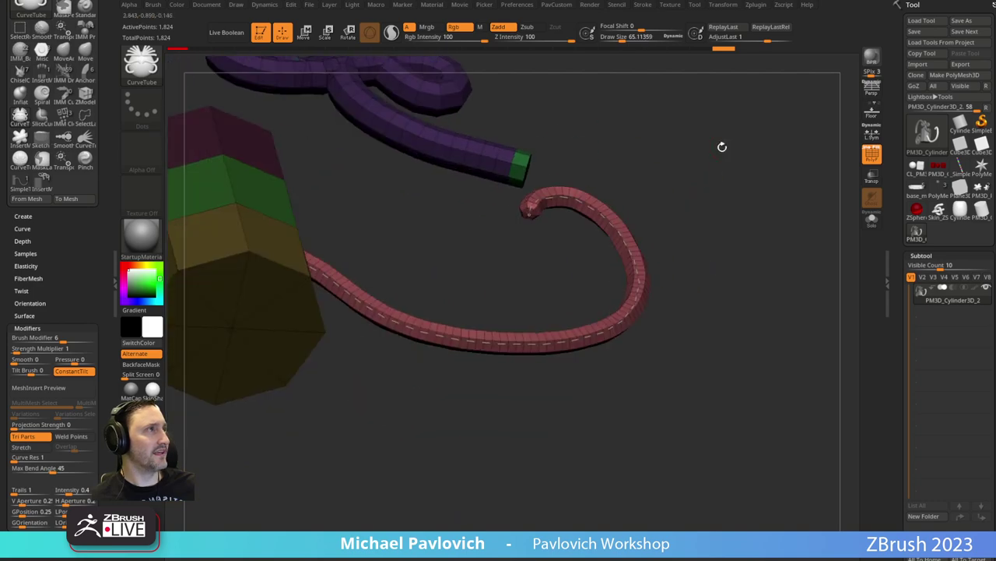
left_click_drag(692, 181, 667, 123)
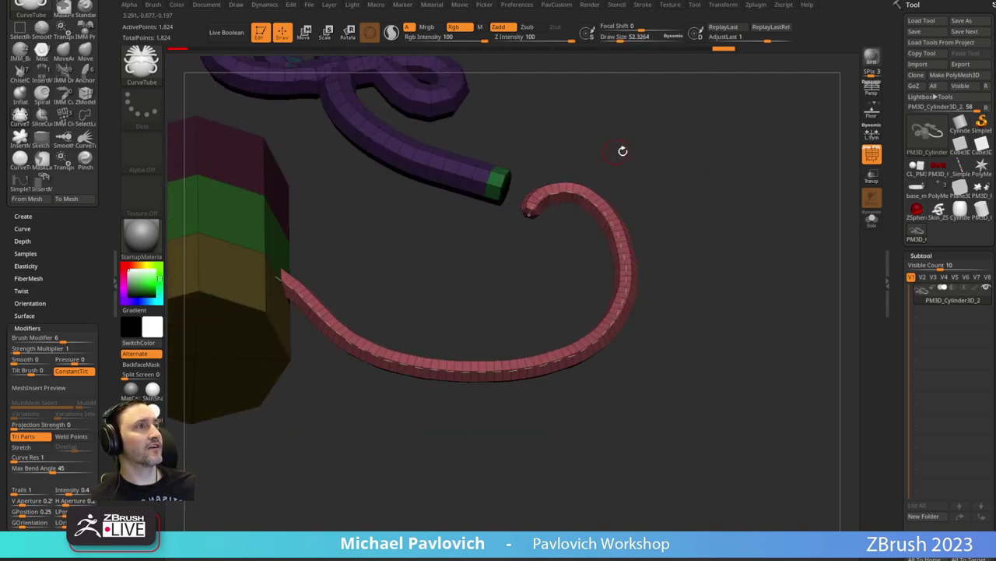
Switch to the ExtrudeProfile brush, choose the hair06 profile, and apply it to the existing curve.
key("b")
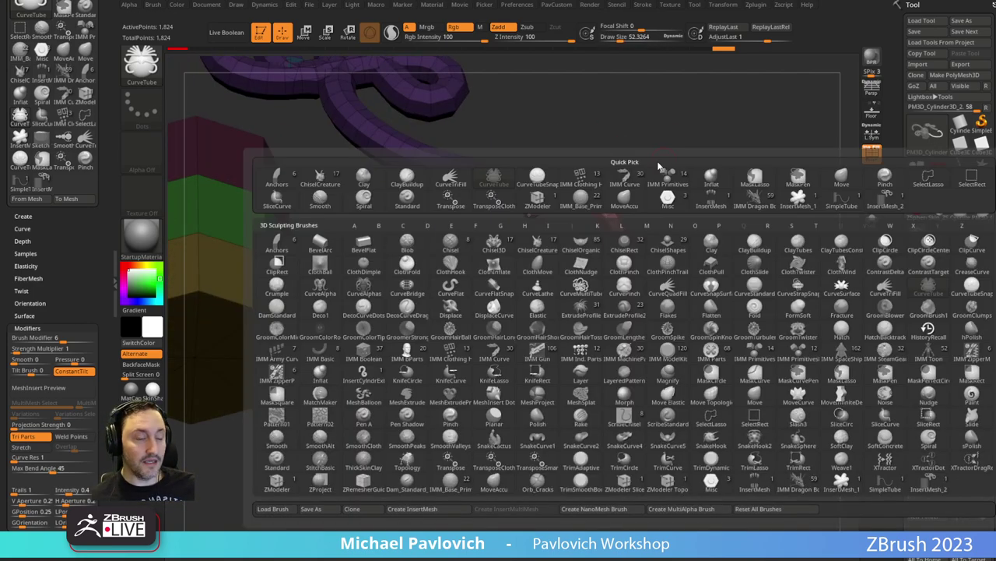
key("e")
left_click(586, 312)
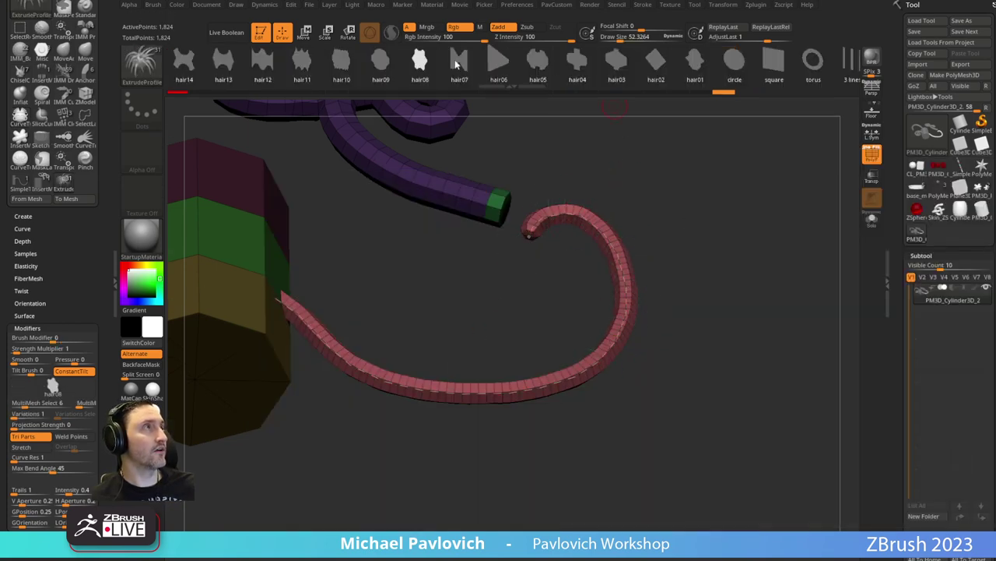
left_click_drag(397, 66, 348, 67)
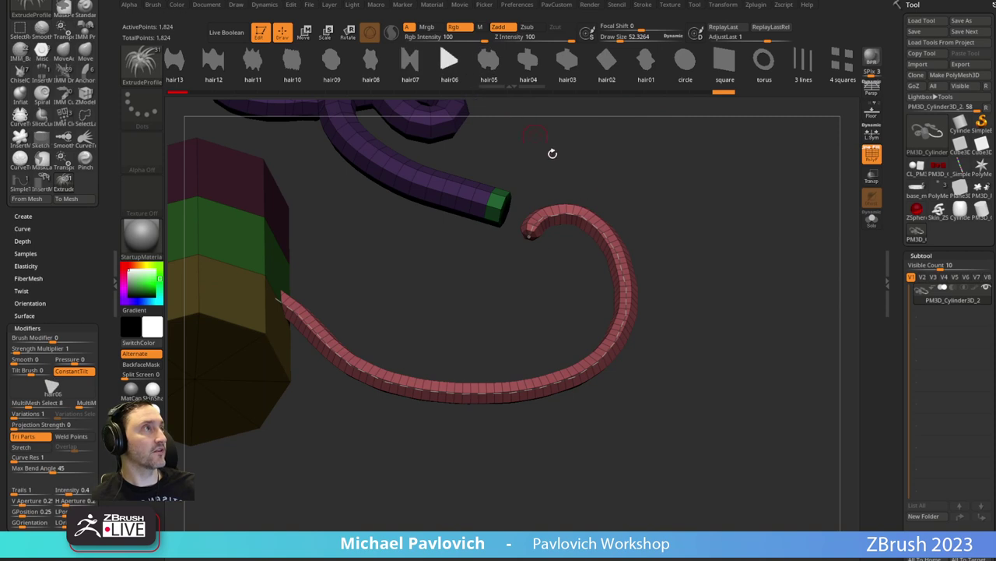
left_click(584, 208)
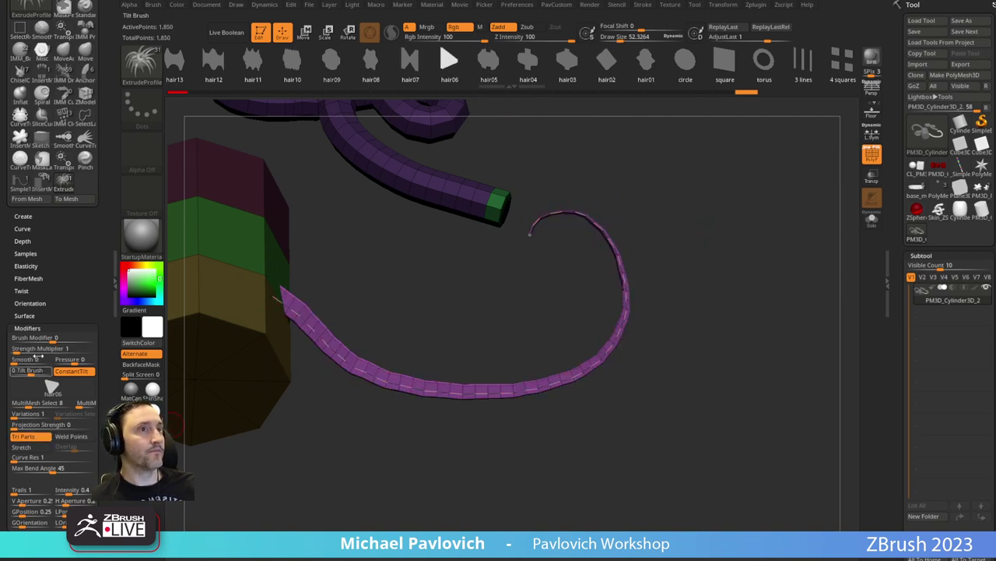
Turn off the Size curve modifier for ExtrudeProfile and update the extruded profile along the curve.
scroll(39, 334, "down", 6)
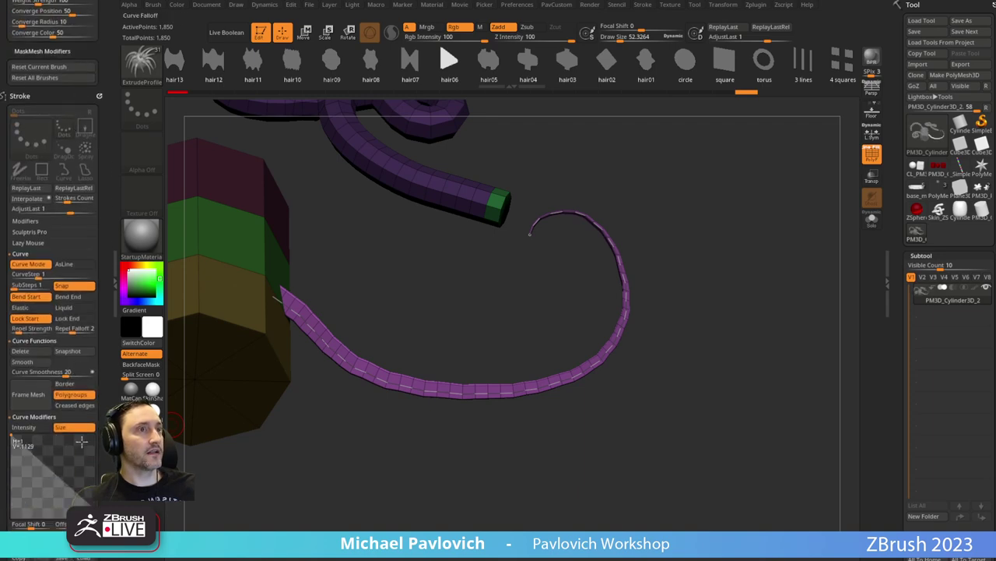
left_click(372, 379)
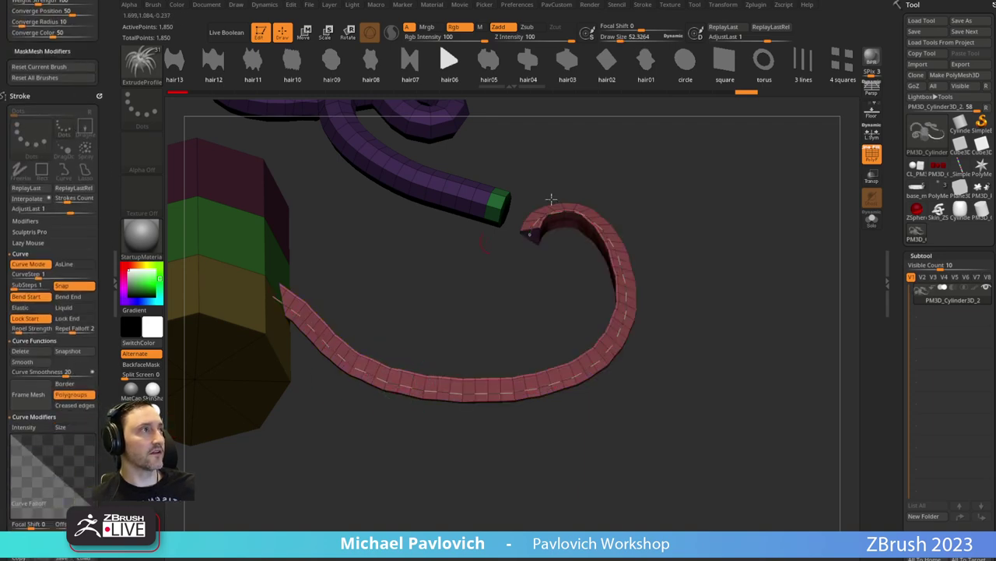
Switch the ExtrudeProfile shape to torus, apply it to the existing curve, and inspect the hollow end of the tube.
left_click_drag(703, 188, 701, 151)
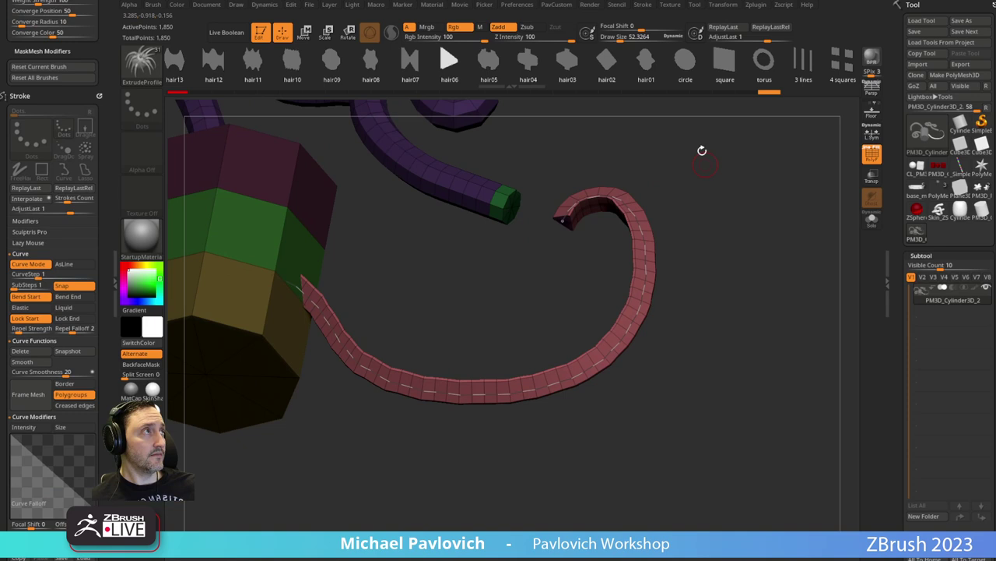
left_click(682, 62)
left_click(760, 61)
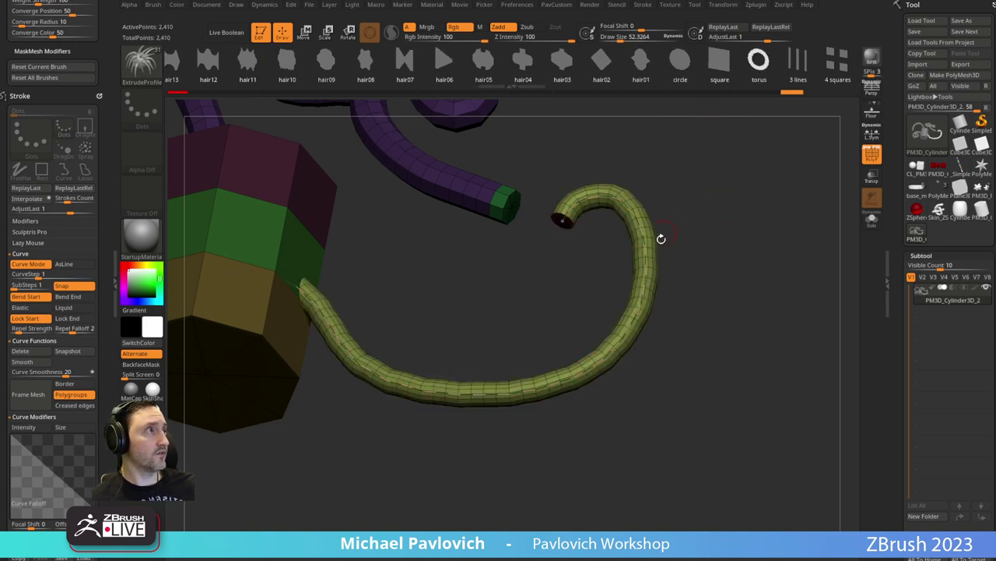
left_click_drag(701, 192, 492, 216)
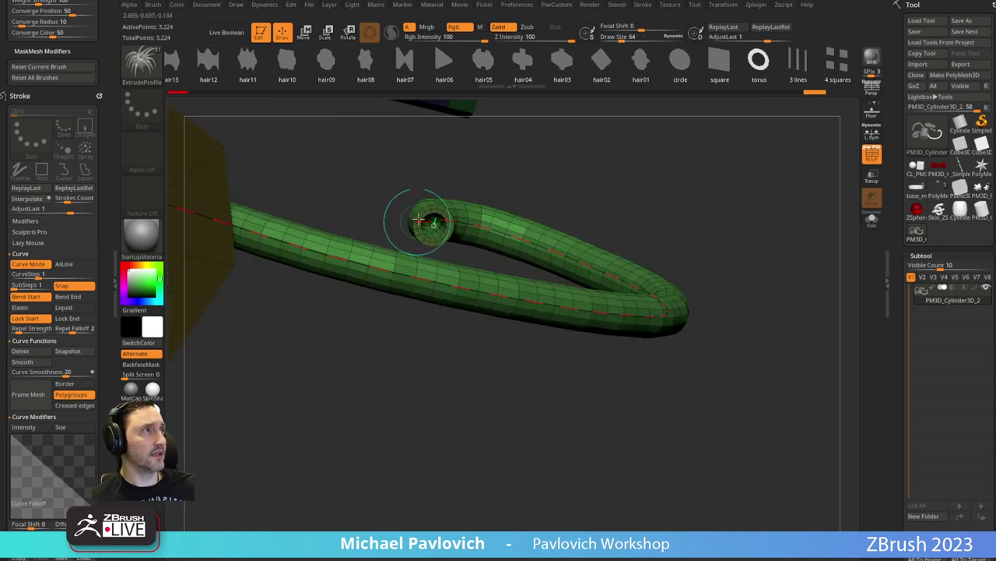
key("bracketleft")
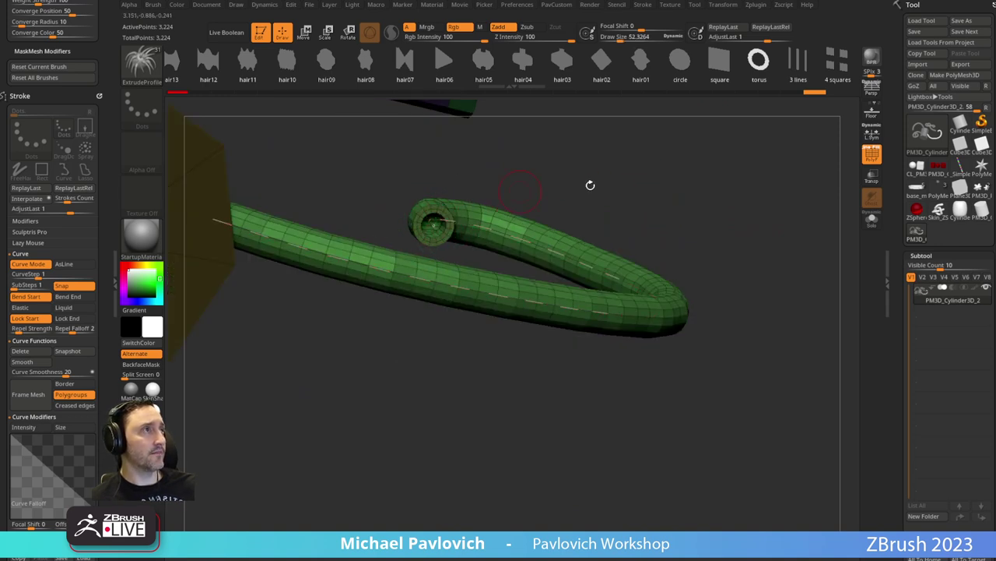
left_click_drag(590, 184, 631, 199)
Switch to the CurveAlpha brush with the star alpha and apply it along the existing curve.
key("b")
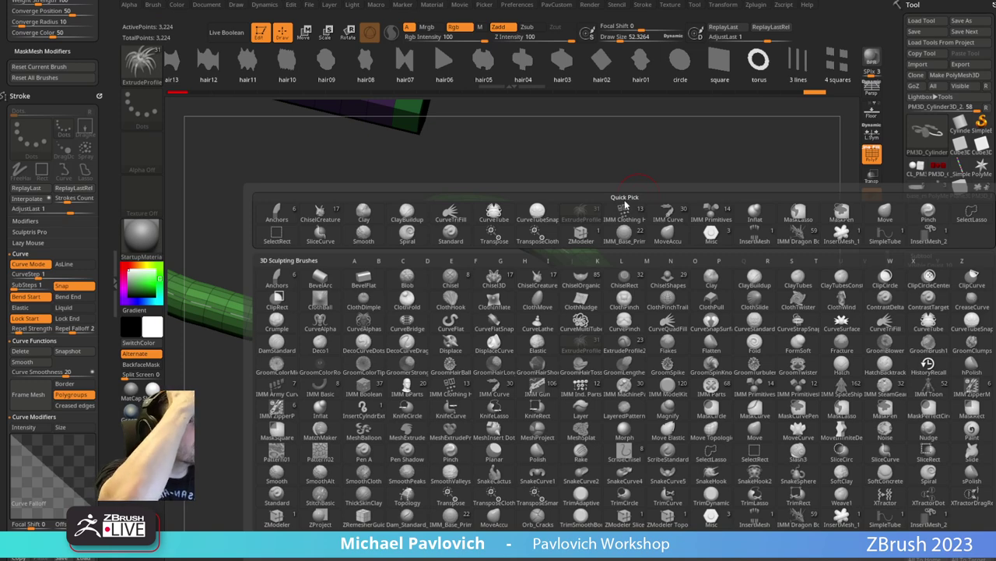
left_click(320, 325)
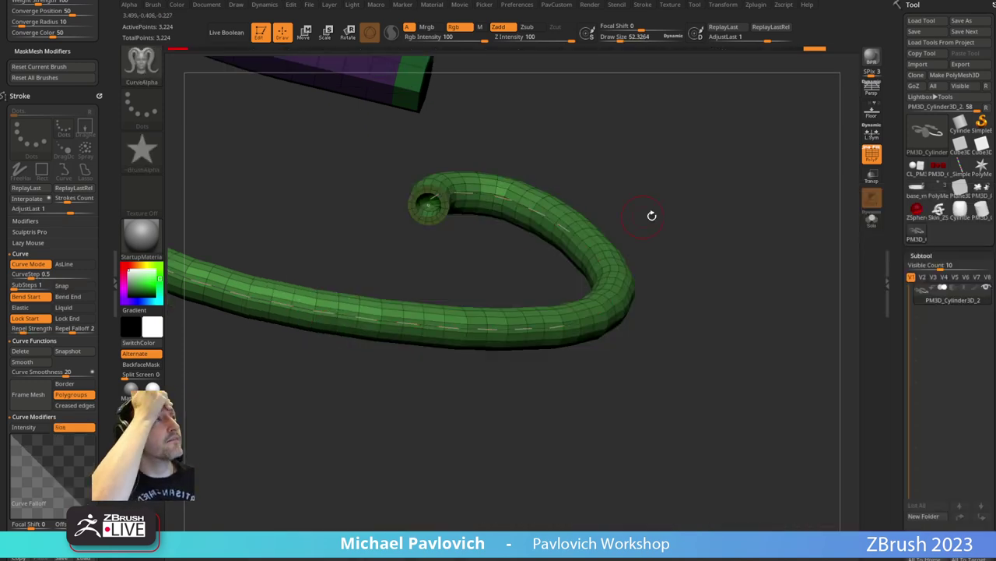
key("F1")
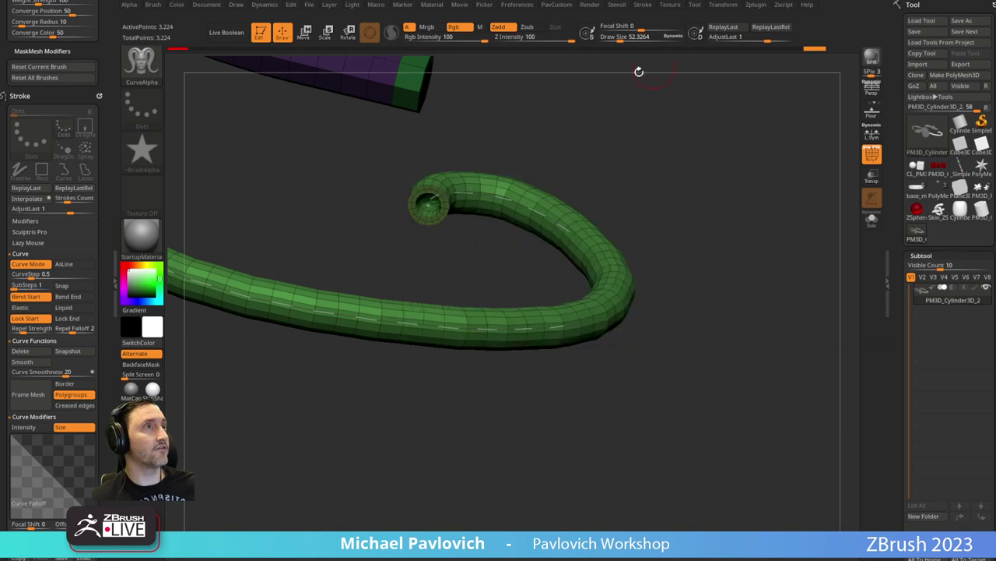
left_click_drag(648, 134, 650, 246)
left_click(573, 255)
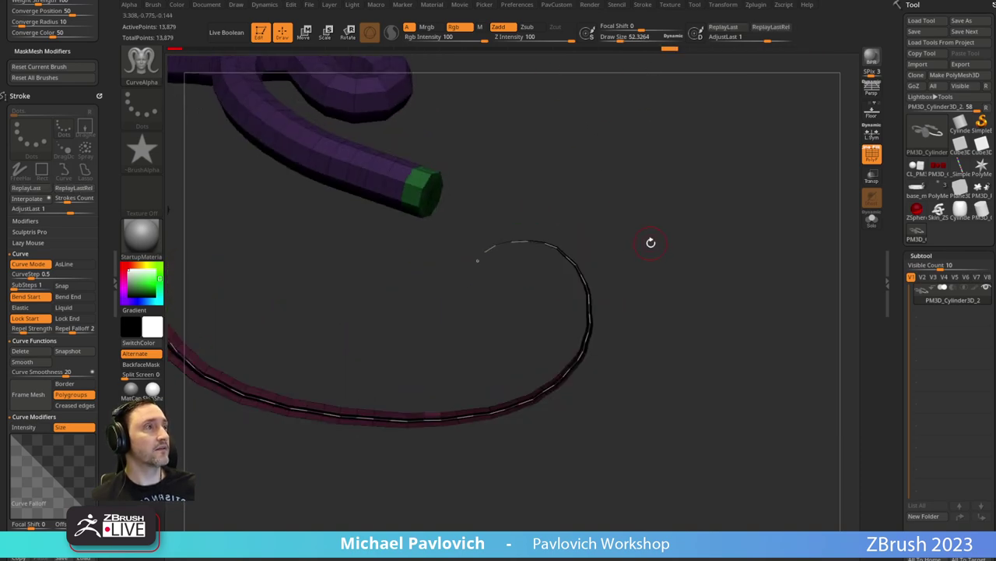
left_click_drag(421, 296, 348, 316)
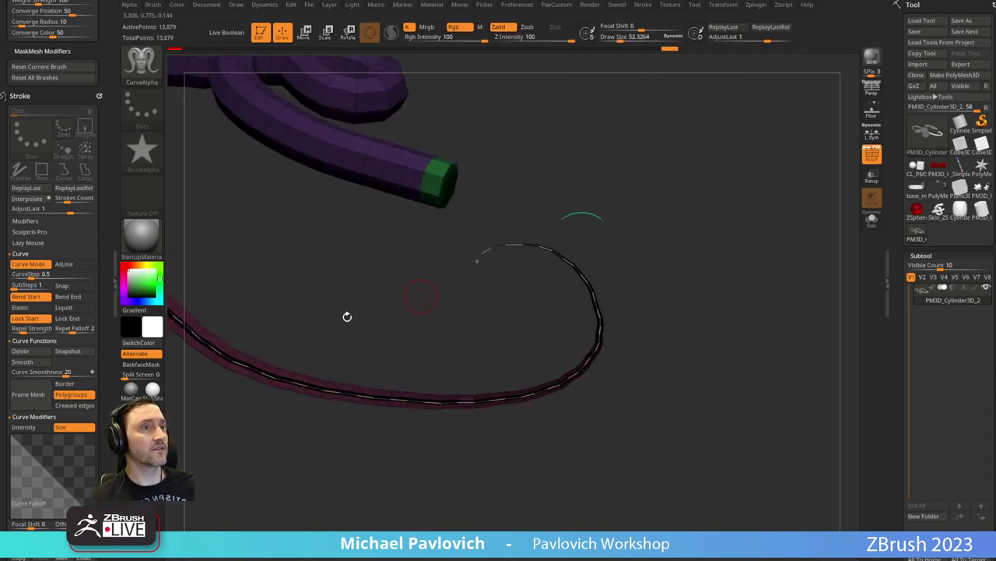
left_click(523, 395)
Inspect the star-shaped end of the tube up close and release its curve from the mesh.
left_click_drag(739, 257, 389, 251)
left_click_drag(240, 176, 191, 192)
mouse_move(208, 166)
right_mouse_down("alt")
mouse_move(548, 219)
mouse_move(541, 195)
right_mouse_up("alt")
key("s")
left_click(539, 210)
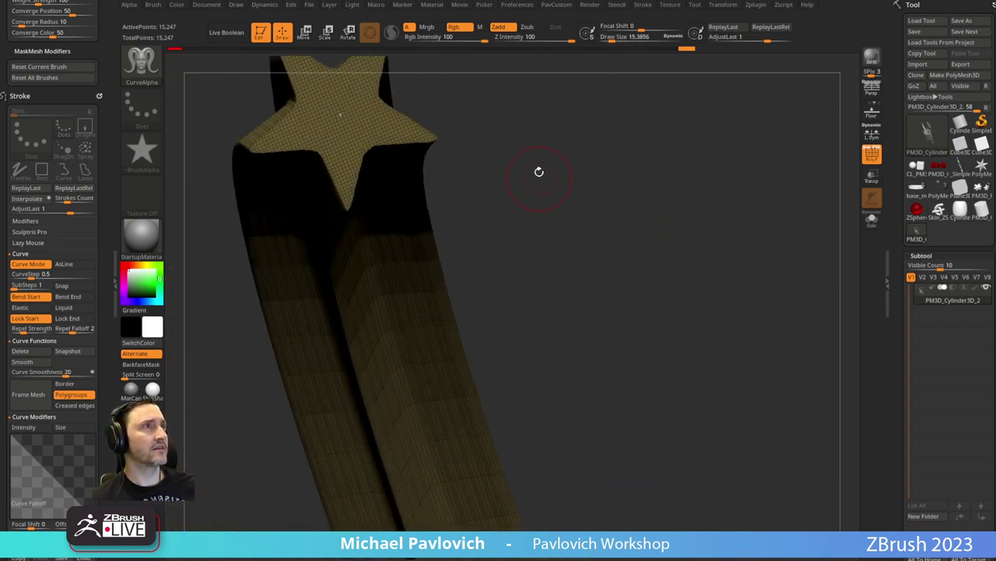
left_click_drag(538, 172, 557, 252, "alt")
left_click(436, 252)
left_click_drag(548, 200, 552, 195)
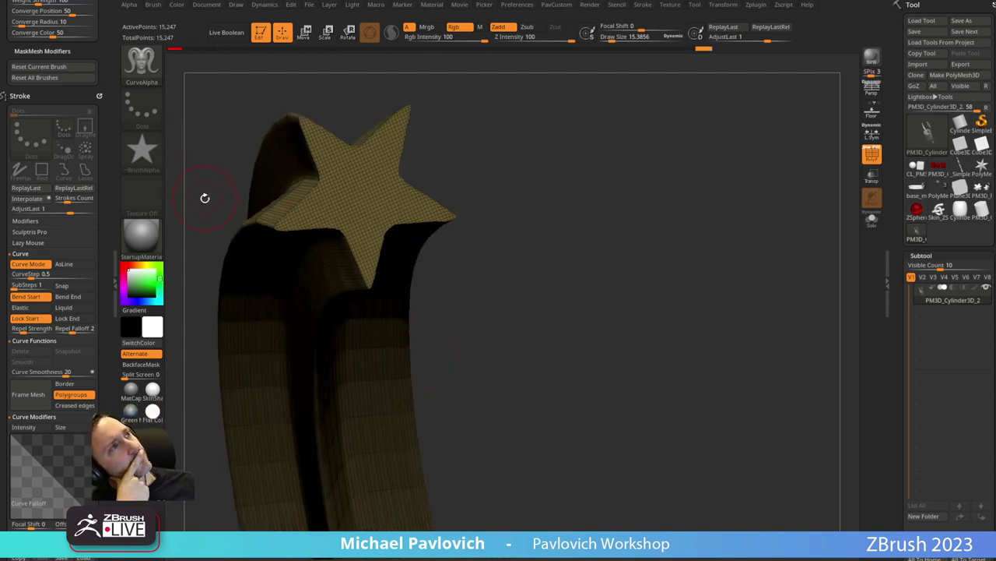
Try drawing a short star-profile curve over the purple tube near its green end, and undo it.
mouse_move(357, 212)
left_mouse_down()
mouse_move(592, 174)
mouse_move(583, 187)
mouse_move(586, 175)
mouse_move(569, 172)
mouse_move(611, 187)
left_mouse_up()
key("ctrl+z")
left_click_drag(605, 204, 464, 134)
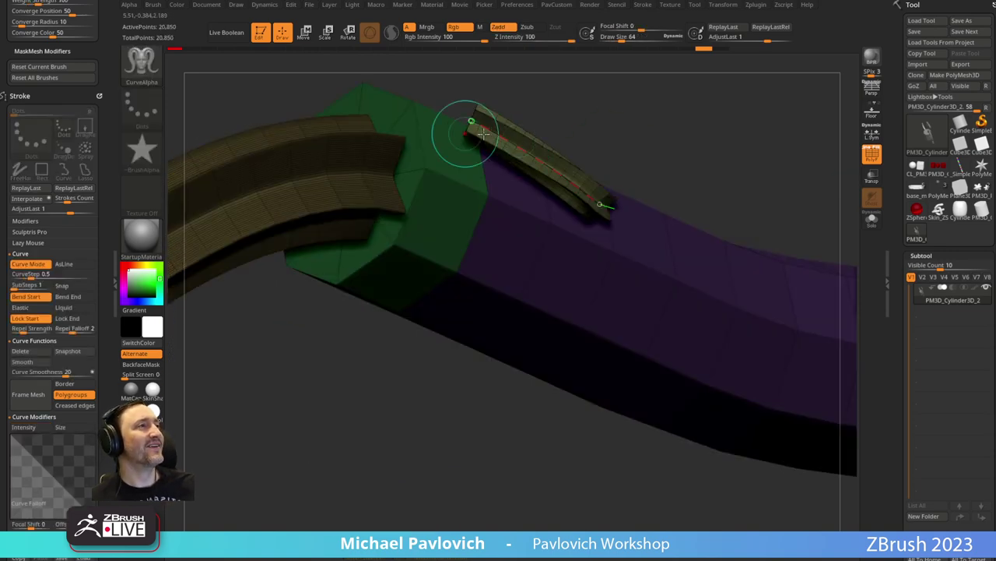
mouse_move(588, 120)
left_mouse_down()
mouse_move(599, 102)
mouse_move(650, 121)
left_mouse_up()
key("ctrl+z")
left_click_drag(745, 158, 633, 161, "alt")
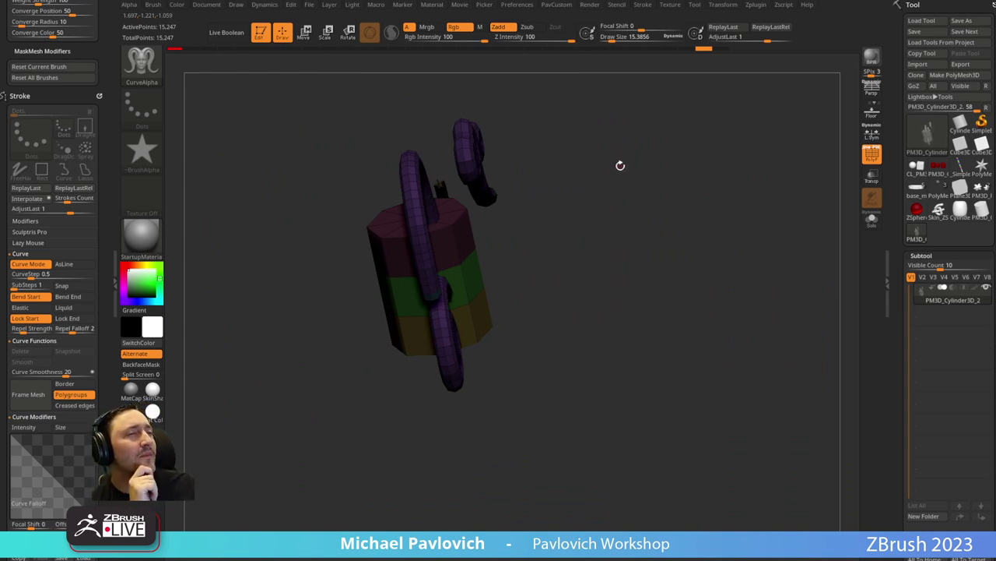
left_click_drag(620, 167, 652, 171)
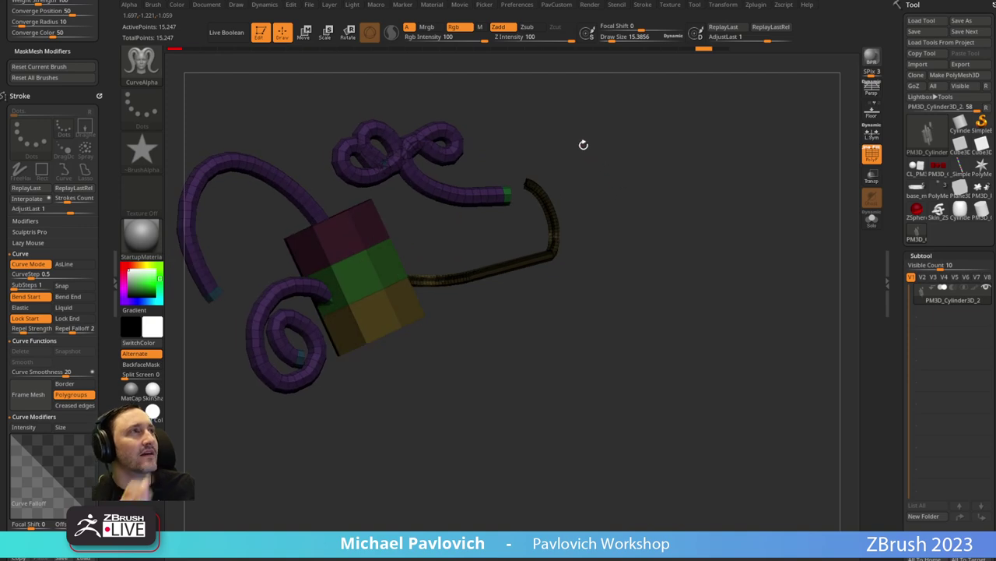
left_click_drag(630, 123, 643, 196)
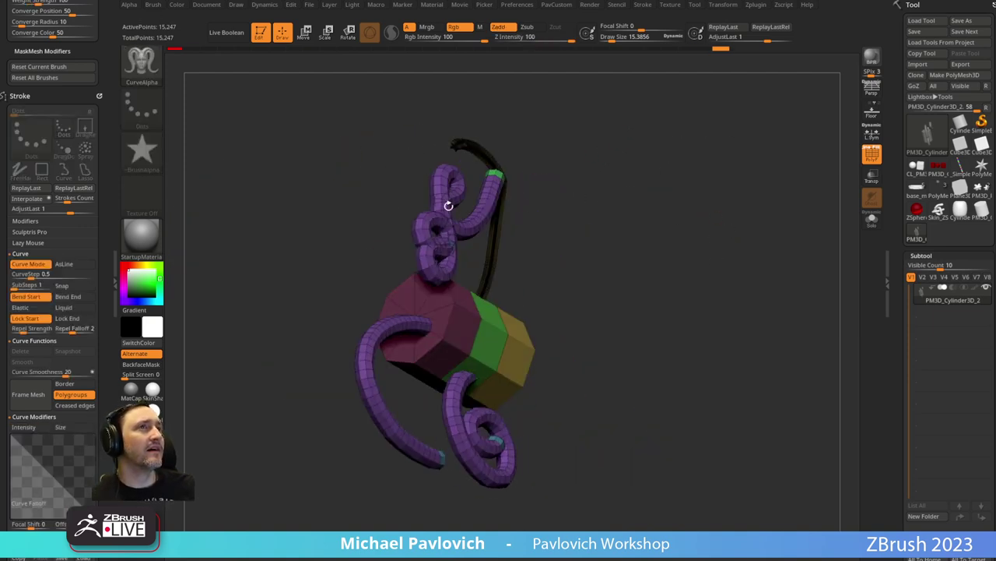
left_click(48, 264)
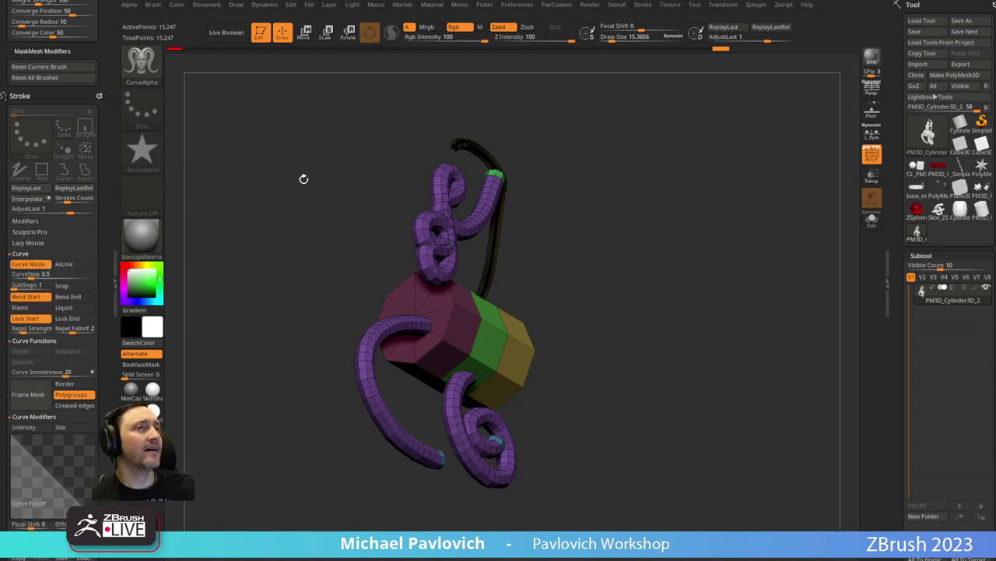
mouse_move(687, 211)
left_mouse_down()
mouse_move(661, 200)
mouse_move(675, 203)
left_mouse_up()
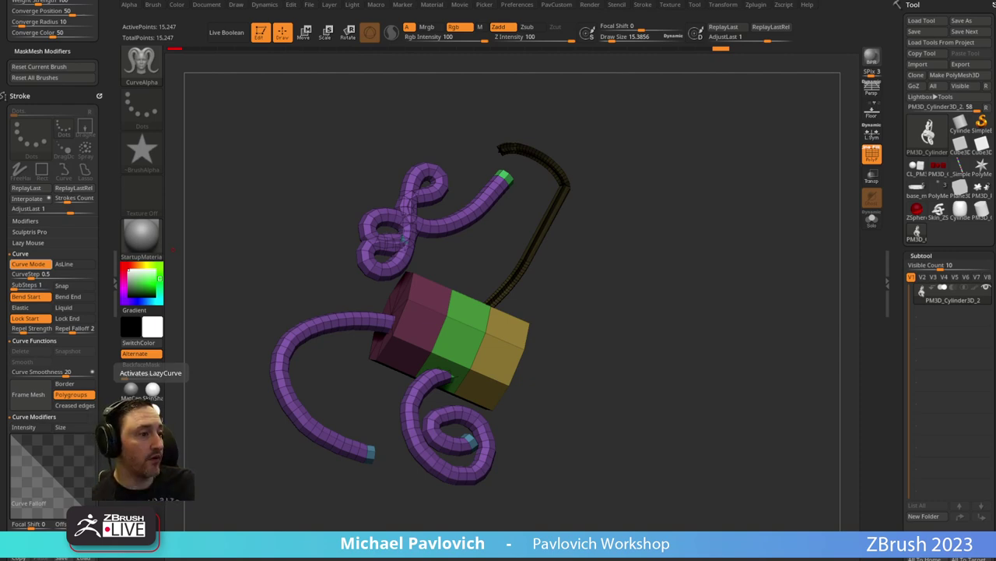
Switch to the browser, go back to the YouTube channel's playlists page, glance over it, and return to ZBrush.
key("alt+Tab")
left_click(91, 75)
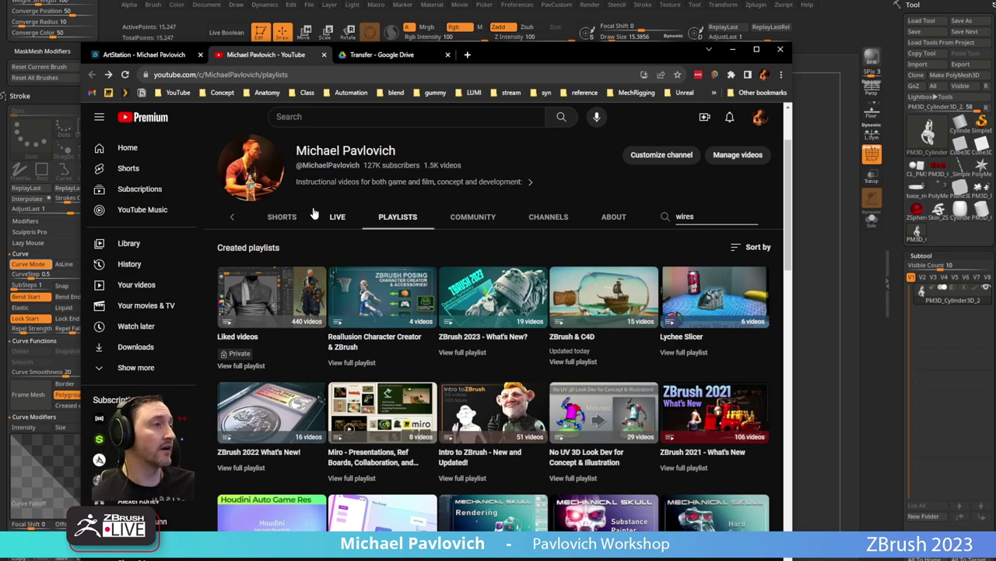
scroll(314, 213, "up", 1)
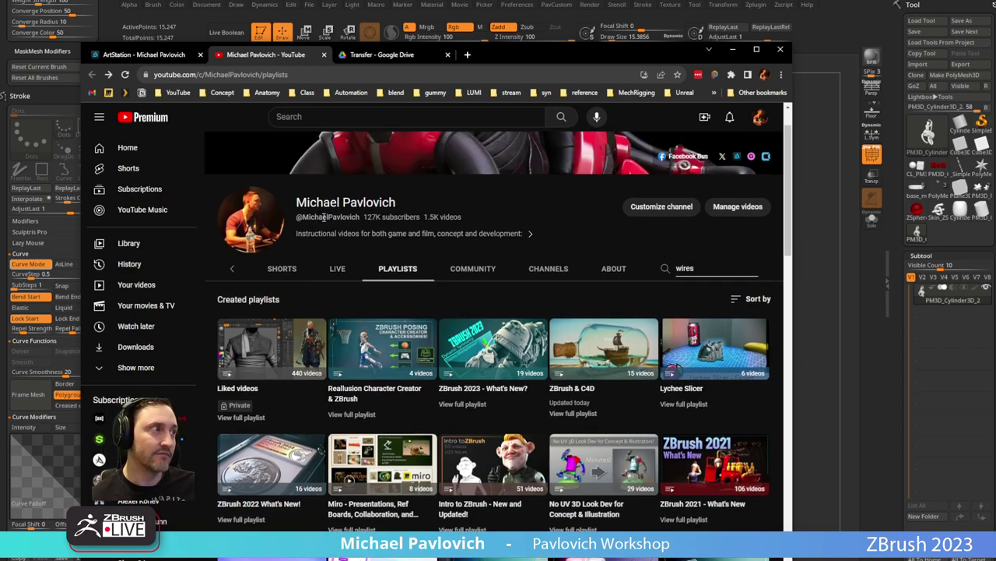
scroll(324, 218, "down", 1)
left_click(733, 49)
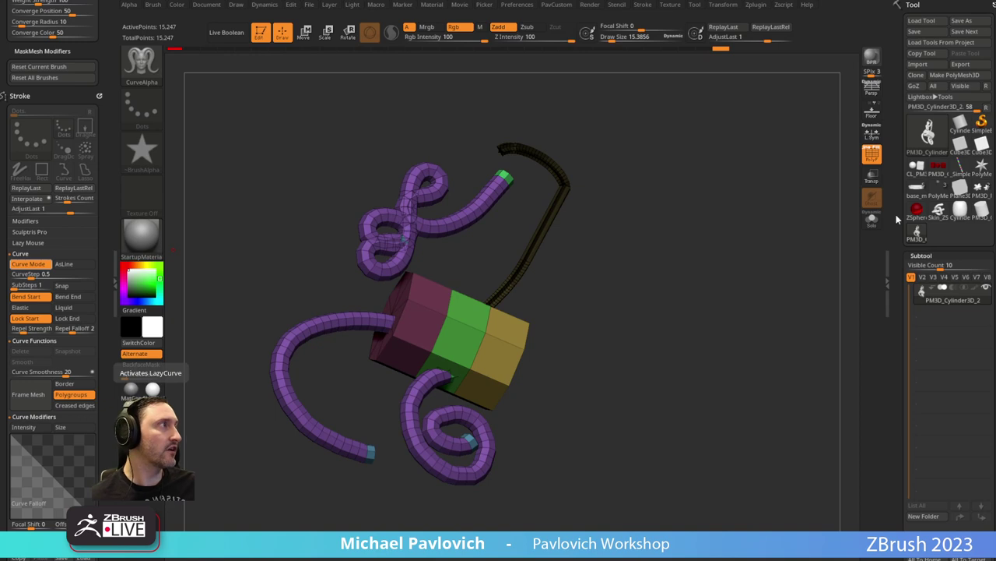
Collapse the Dynamic Subdiv settings and expand the Modify Topology options of the geometry.
scroll(927, 218, "down", 10)
key("shift")
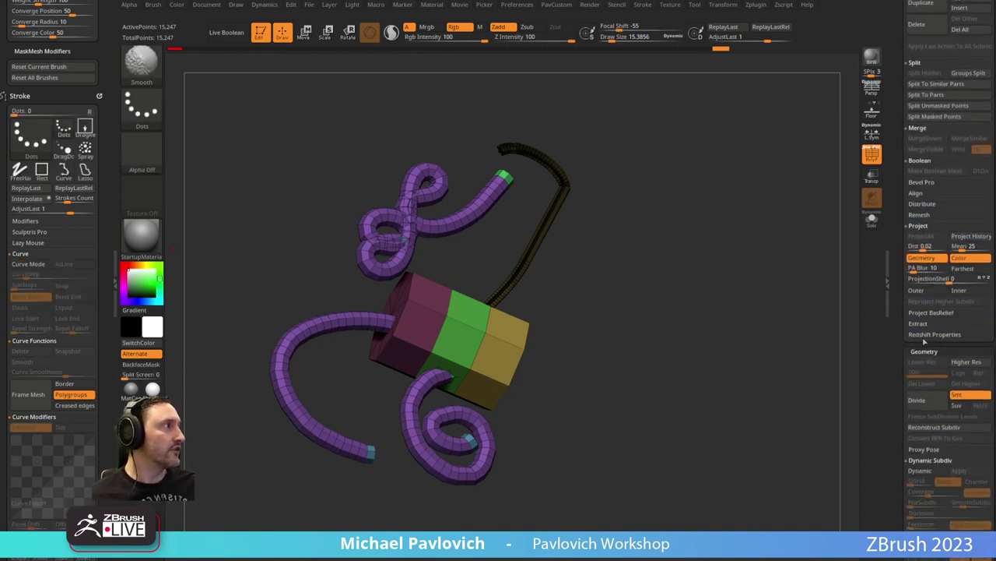
left_click_drag(901, 347, 900, 211)
left_click(914, 325)
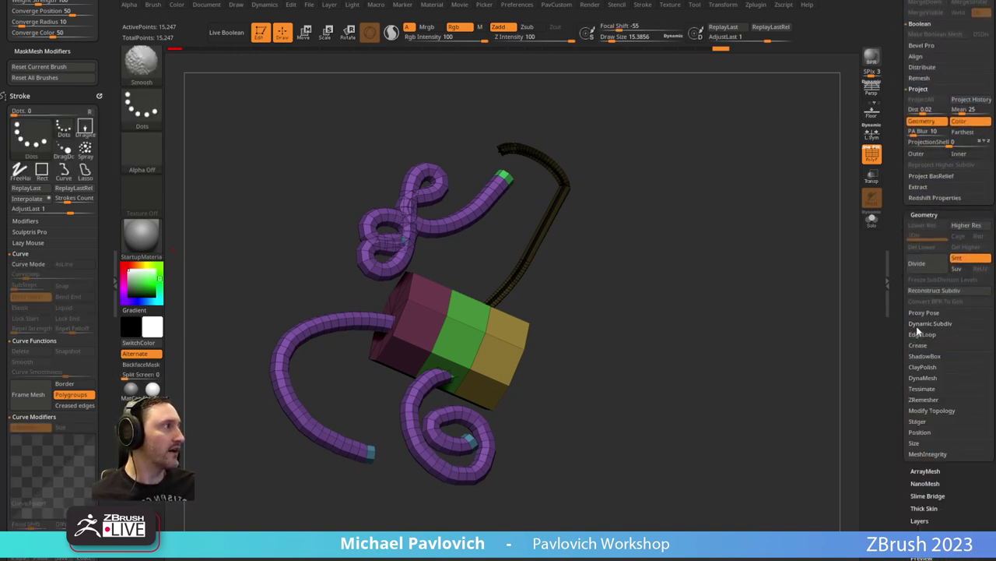
left_click(925, 411)
left_click_drag(895, 409, 883, 338)
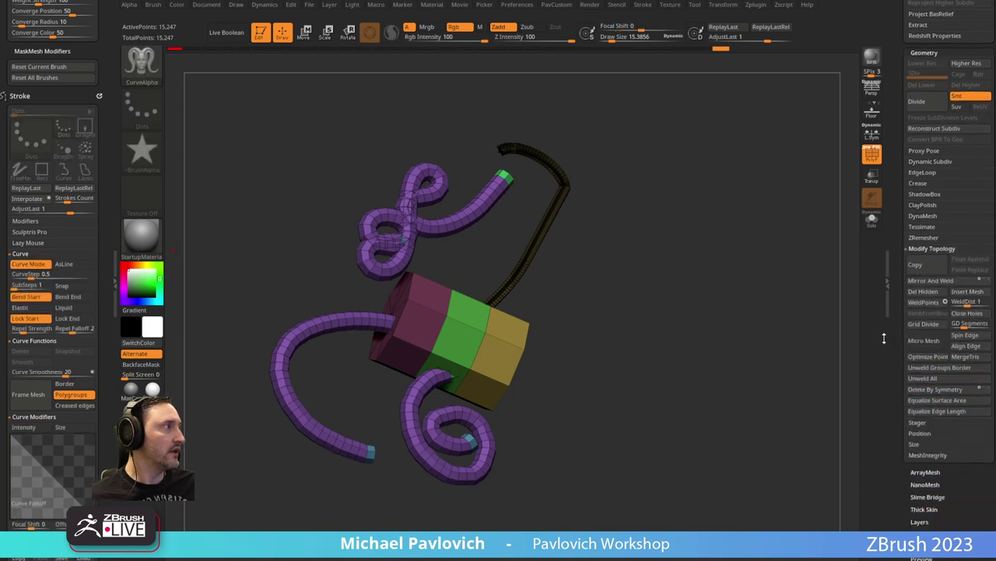
key("space")
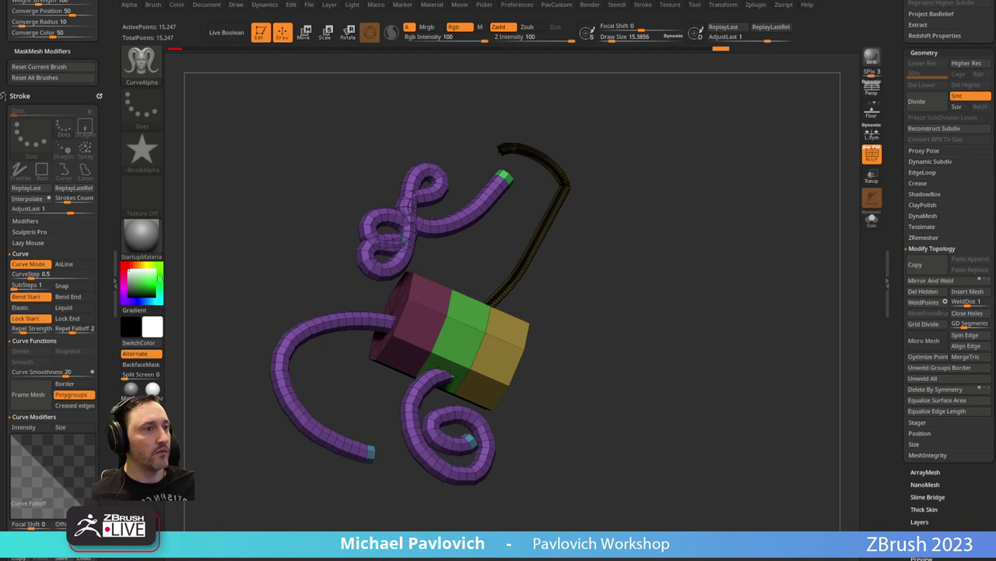
Switch to the browser again, reload the YouTube channel's playlists, and look through the ZBrush training series.
left_click_drag(413, 559, 591, 74)
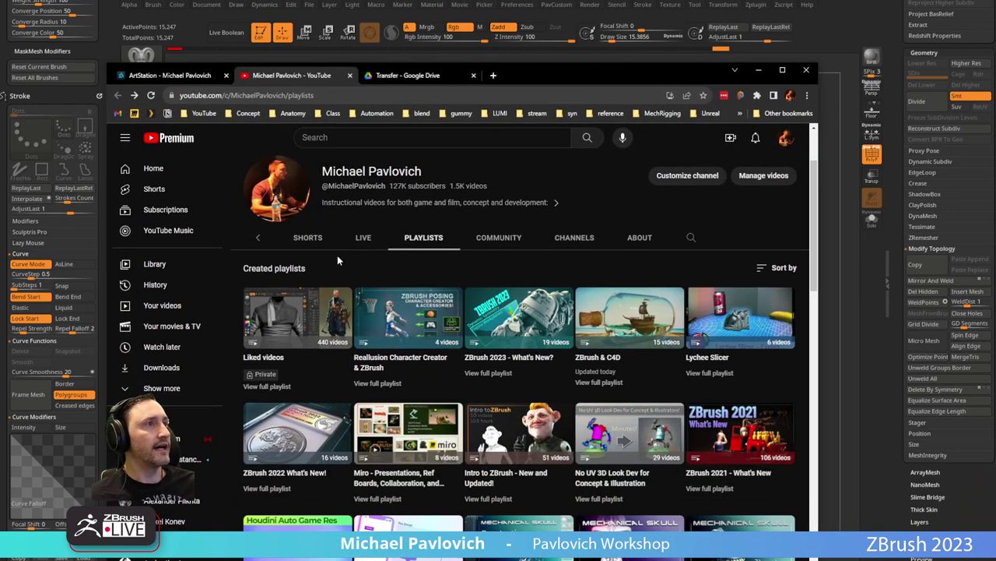
left_click(418, 239)
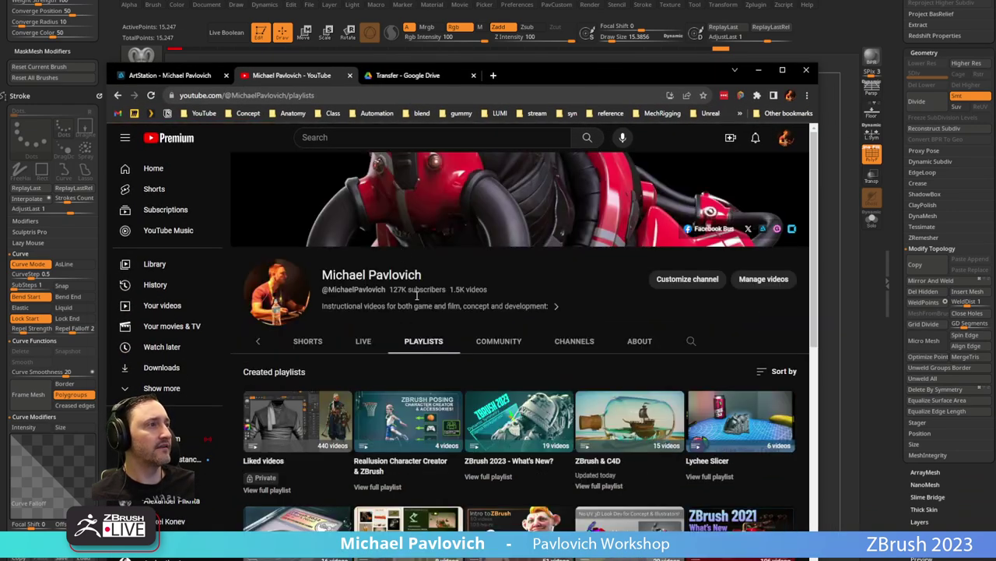
scroll(417, 296, "down", 2)
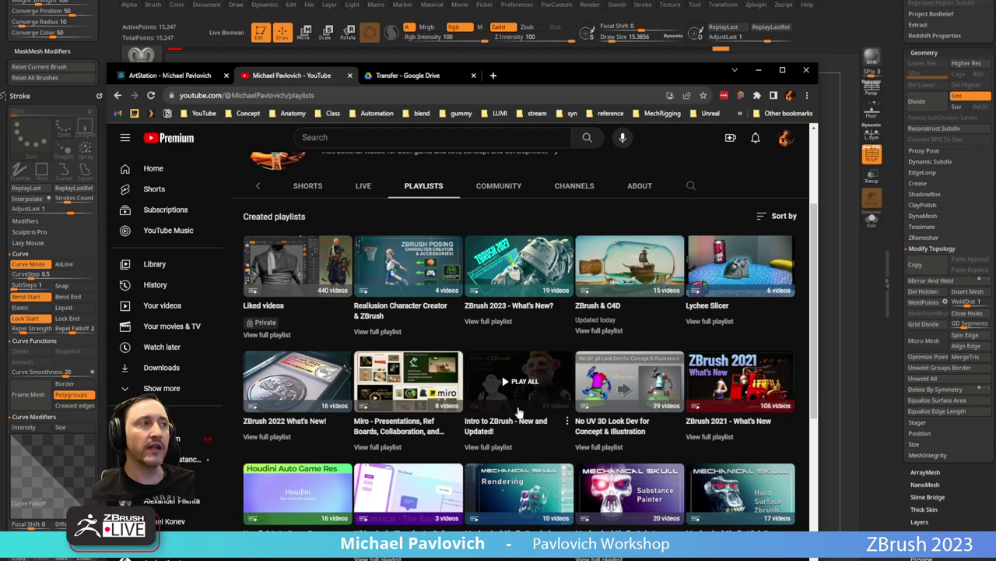
scroll(513, 392, "down", 1)
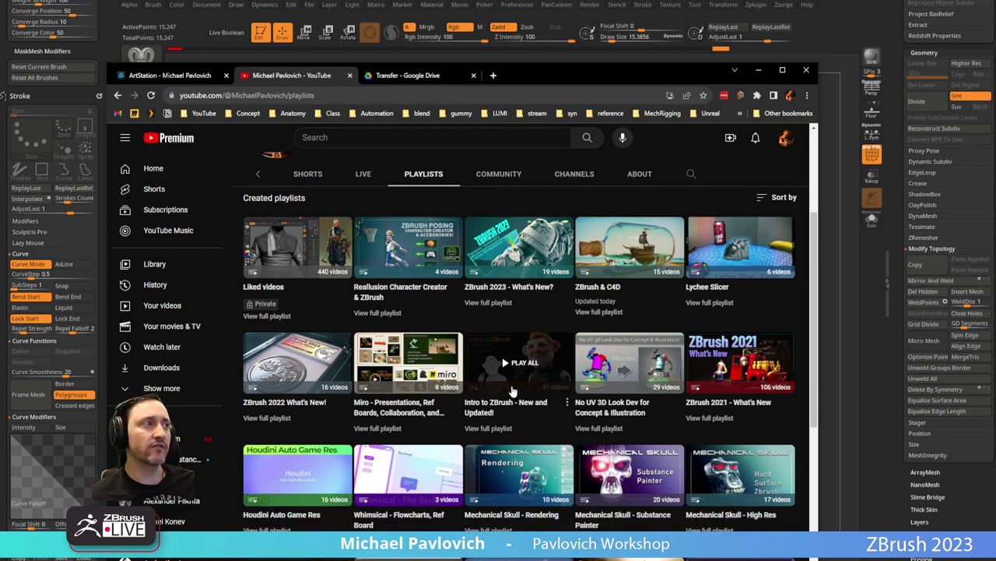
scroll(513, 391, "up", 3)
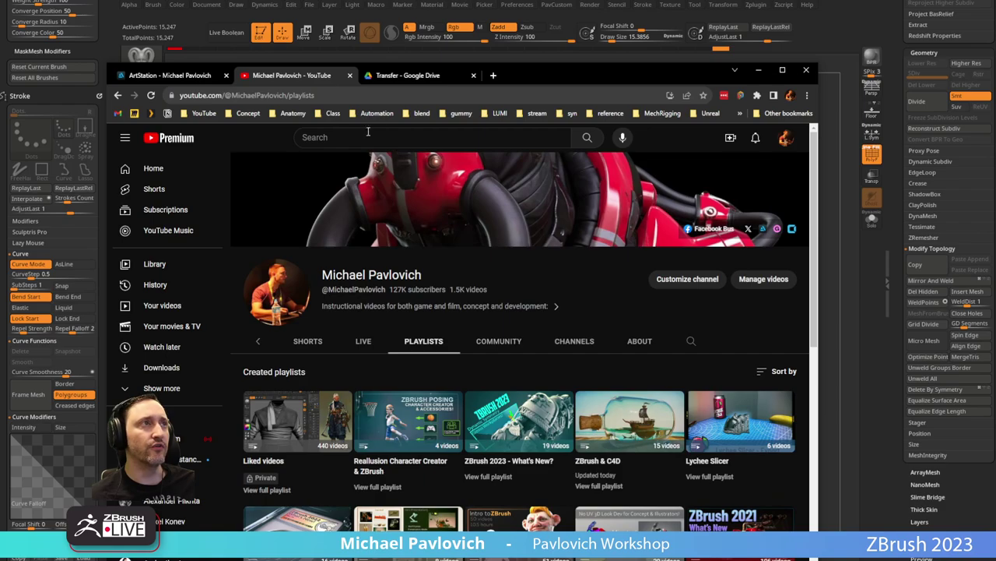
Switch to the ArtStation portfolio and browse its projects down to the ZBrush What's New entries.
left_click(169, 75)
scroll(412, 331, "down", 6)
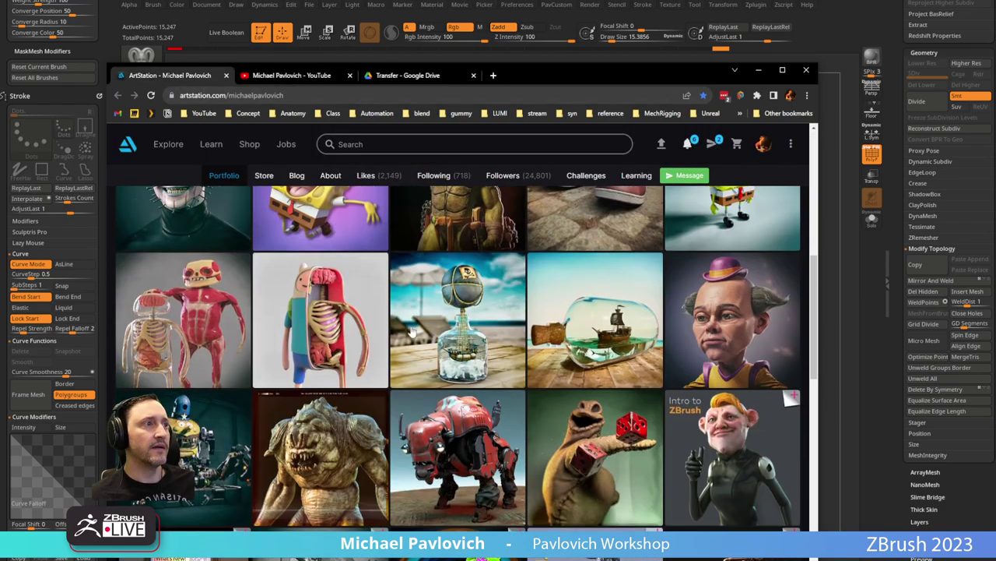
scroll(413, 330, "down", 1)
scroll(723, 394, "down", 3)
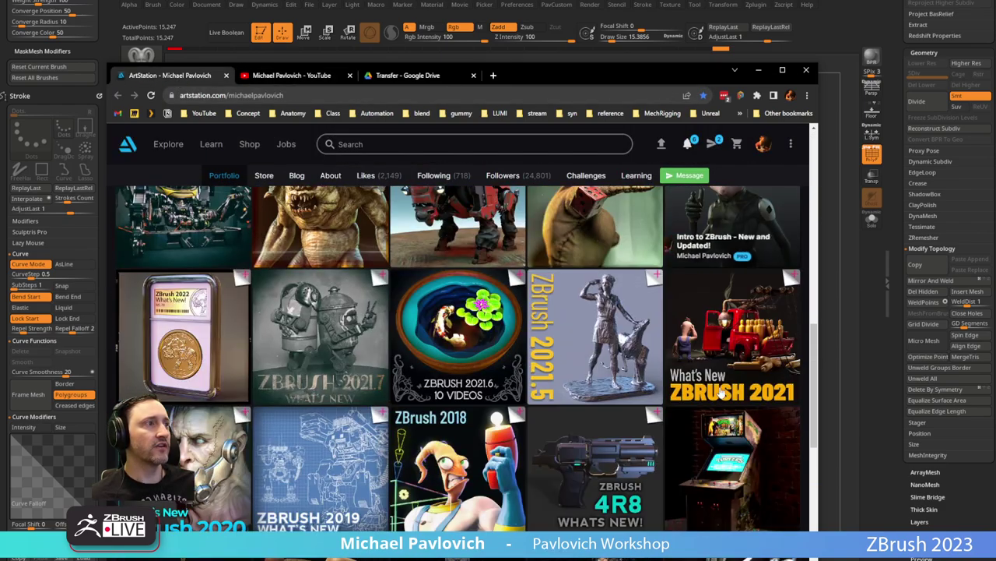
Return to the YouTube channel, search its videos for "hair", and look through the results.
left_click(304, 76)
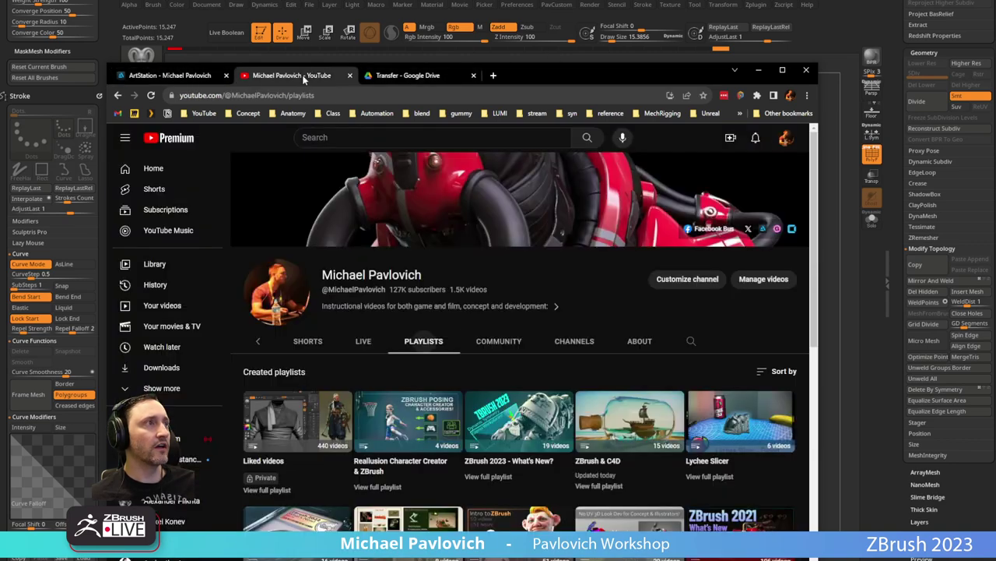
left_click(692, 341)
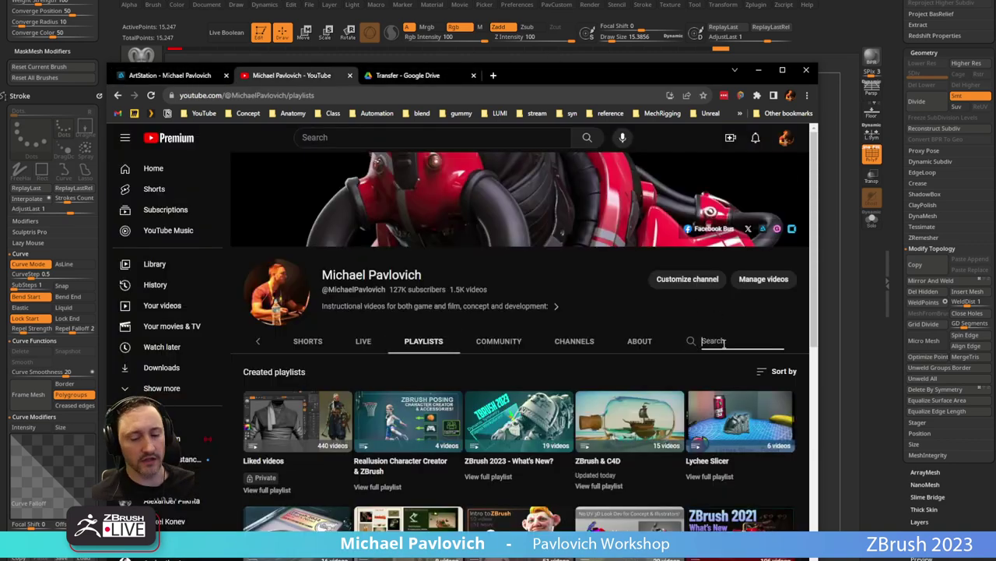
type("hair")
key("Return")
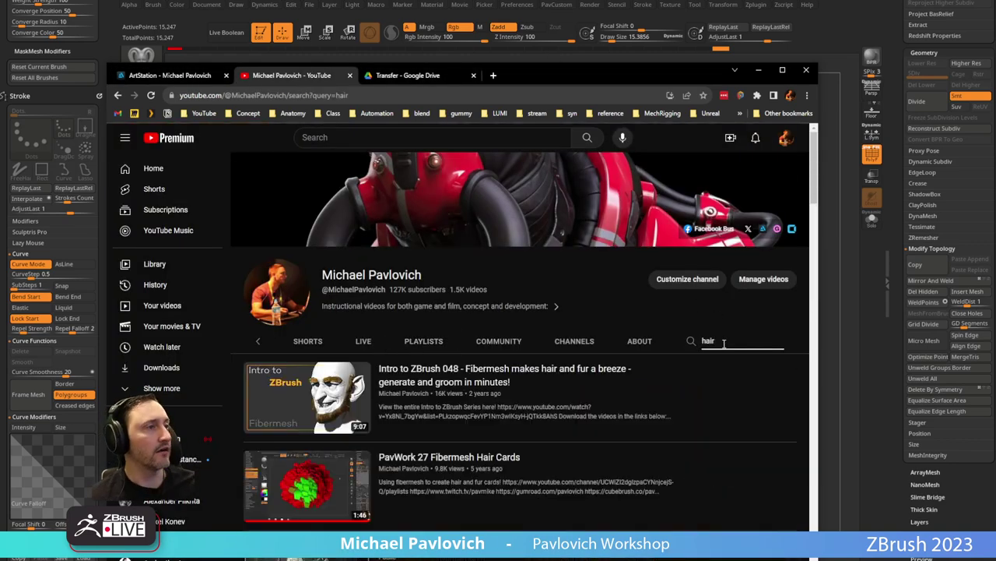
scroll(547, 355, "down", 6)
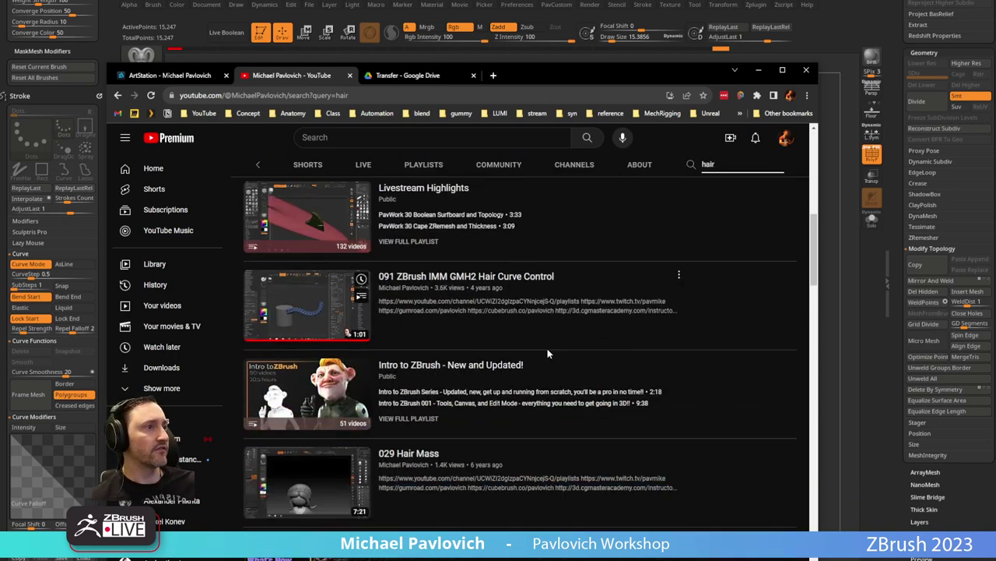
Return to the channel's playlists and look through them down to the livestream collections.
scroll(547, 354, "up", 5)
scroll(547, 354, "up", 1)
mouse_move(540, 71)
left_mouse_down()
mouse_move(545, 94)
mouse_move(548, 85)
left_mouse_up()
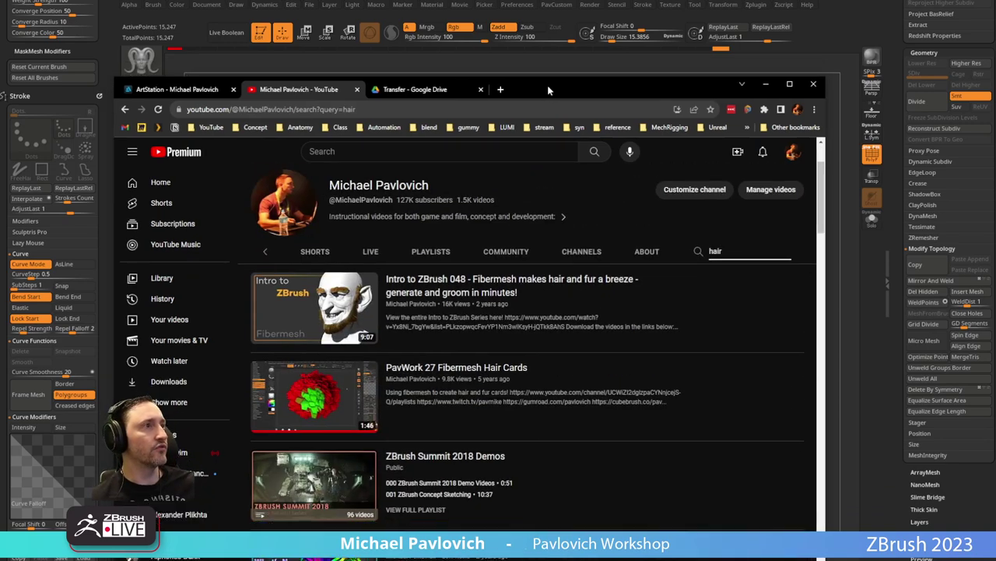
left_click(430, 251)
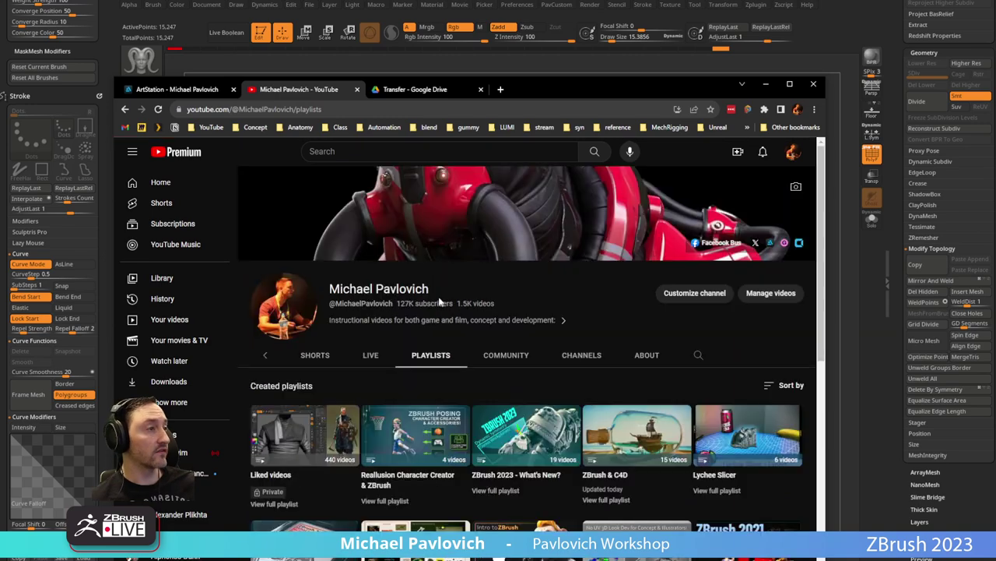
scroll(449, 361, "down", 6)
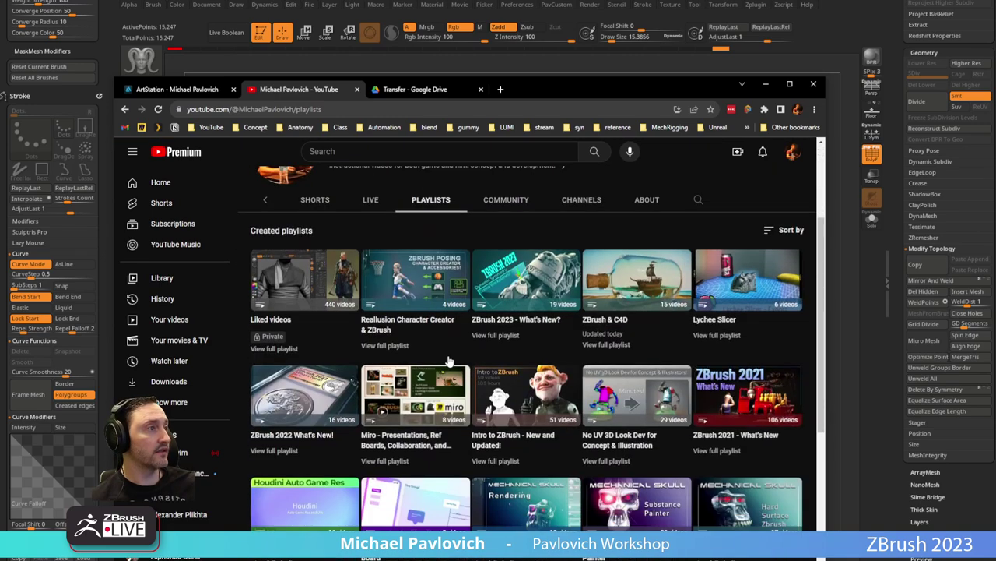
scroll(448, 361, "down", 3)
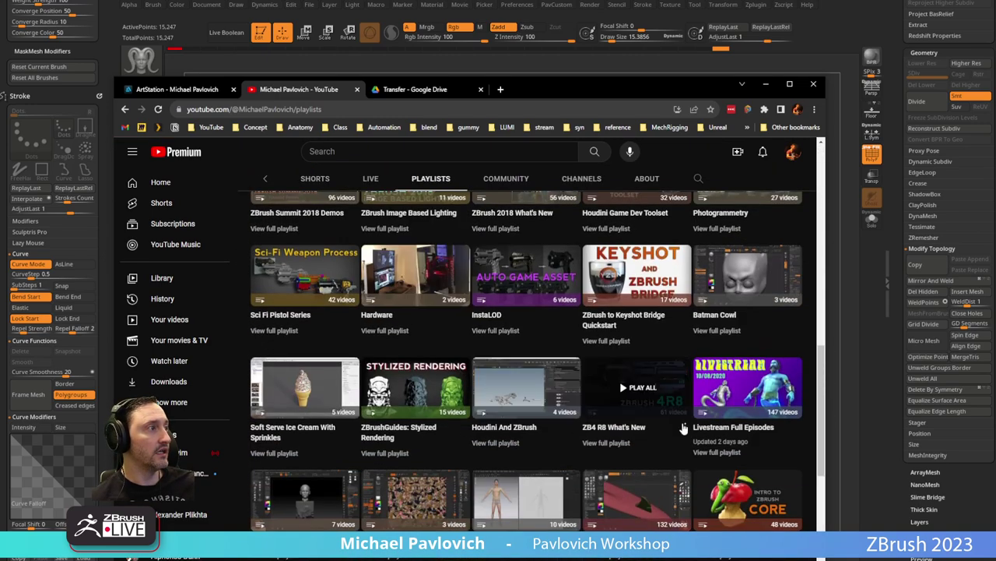
Open the Livestream Full Episodes playlist, look through its episodes, and return to ZBrush.
left_click(716, 452)
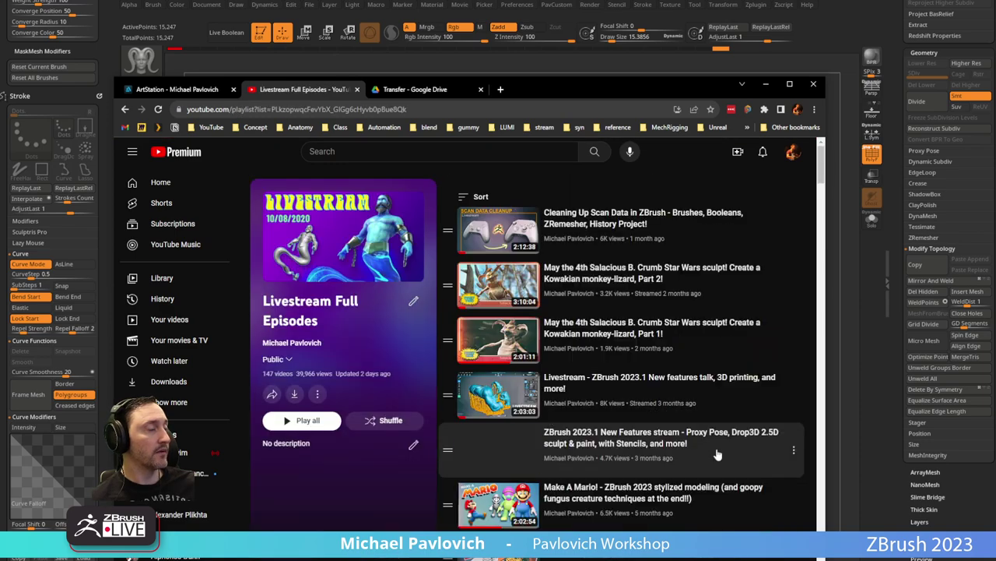
scroll(652, 311, "down", 5)
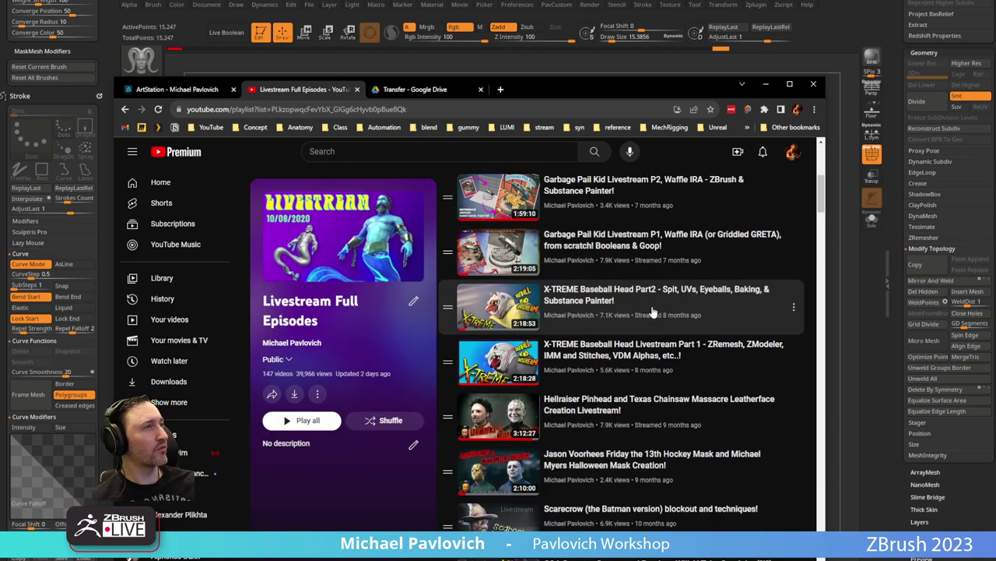
scroll(526, 254, "up", 1)
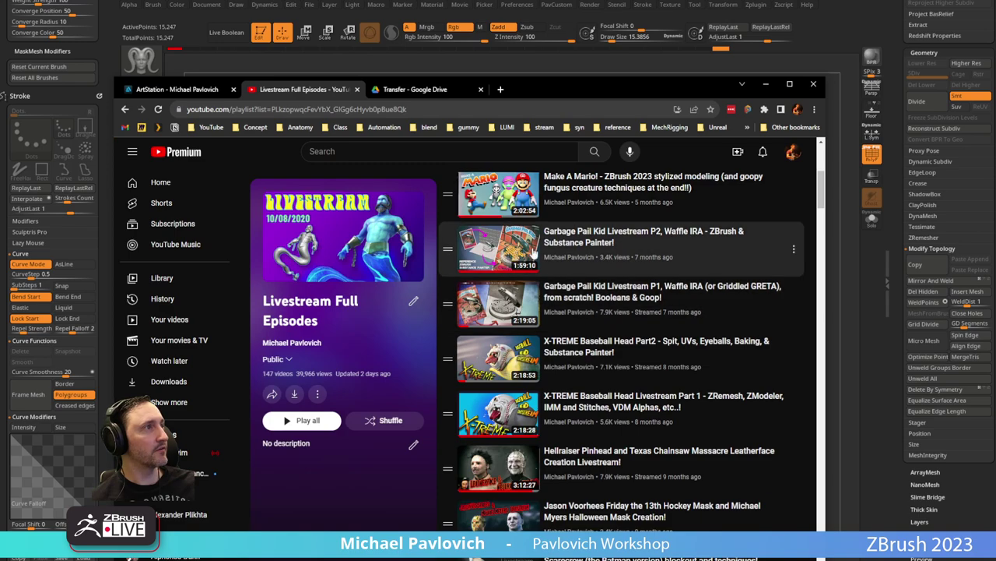
scroll(534, 254, "up", 4)
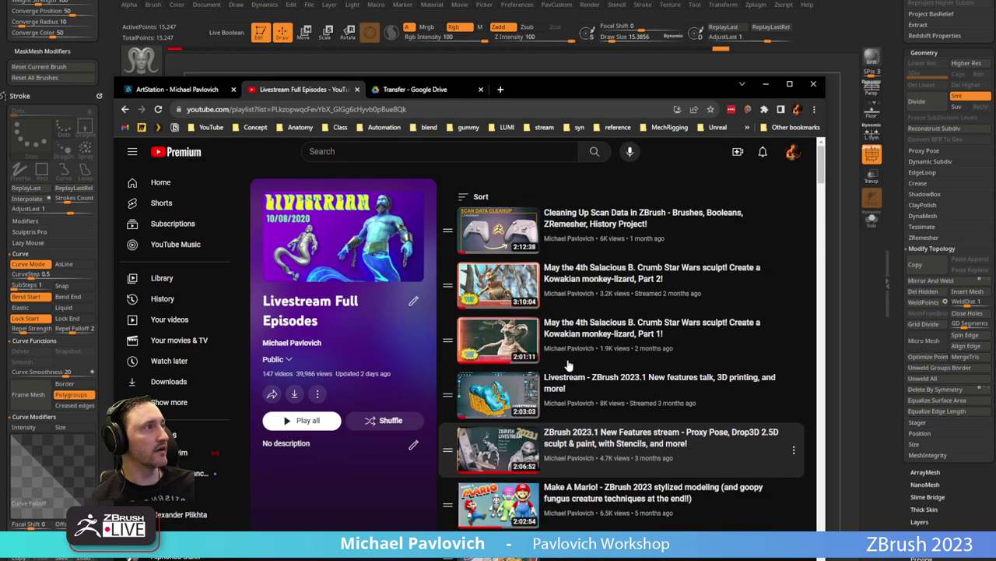
scroll(569, 365, "down", 10)
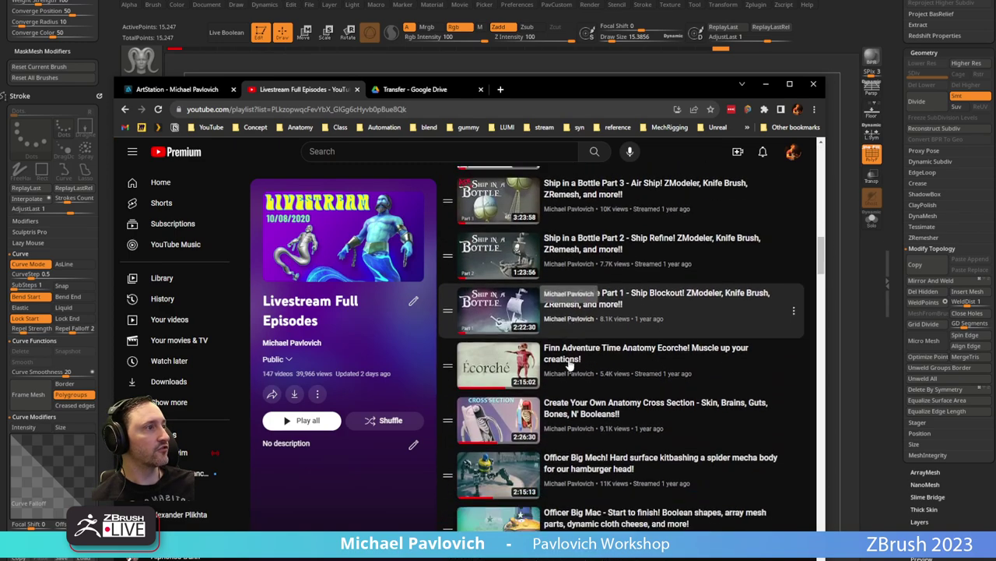
scroll(571, 362, "down", 10)
scroll(566, 311, "up", 20)
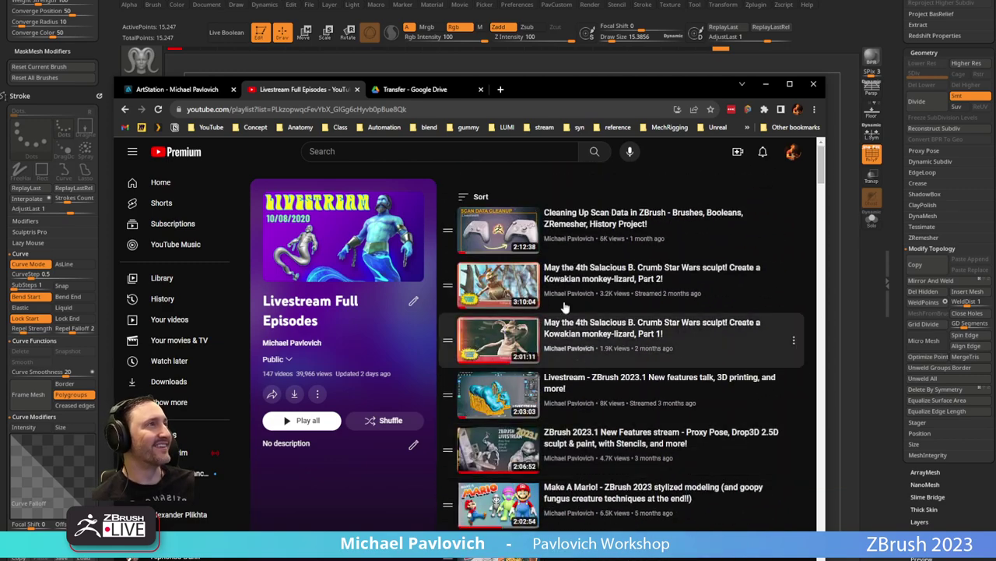
left_click_drag(550, 90, 554, 559)
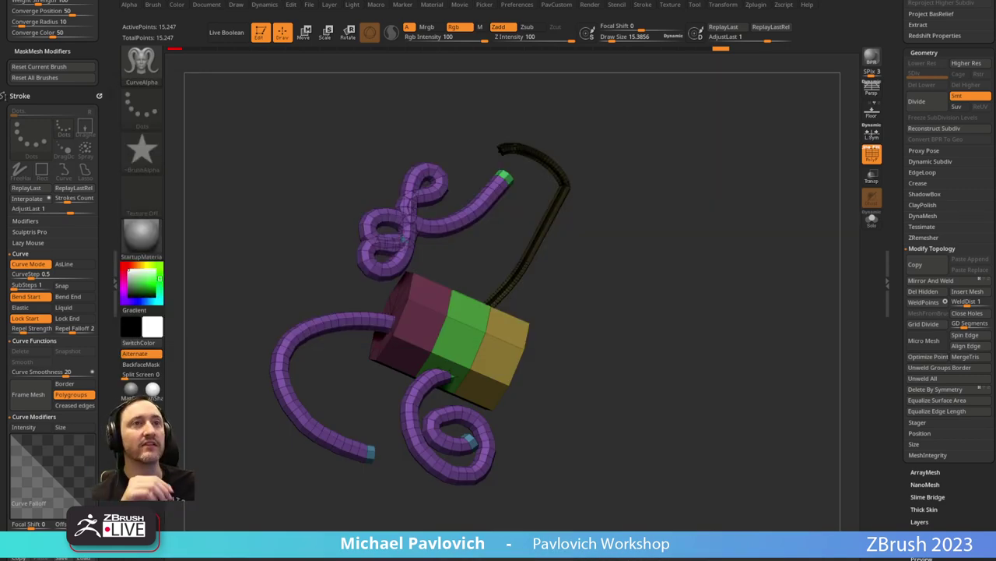
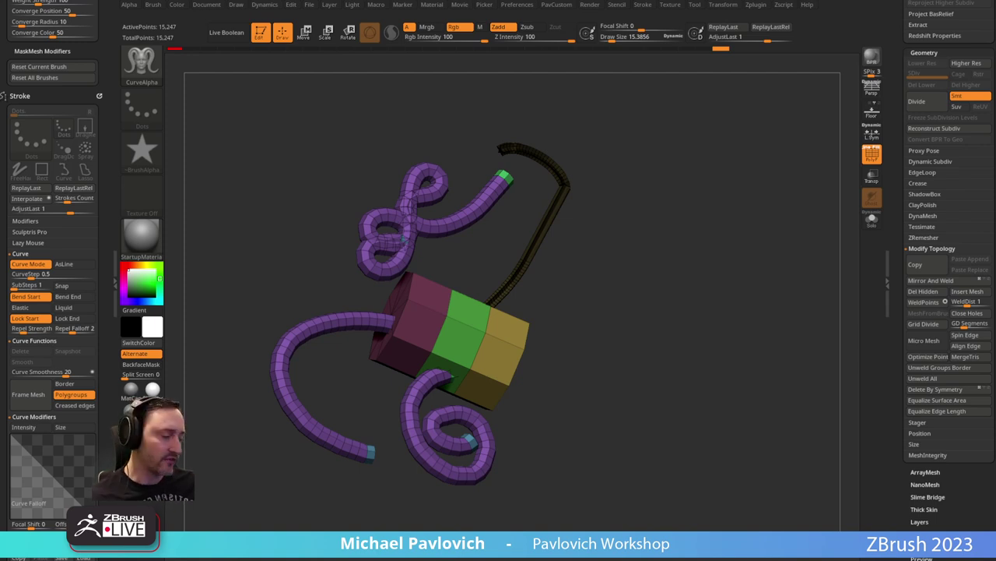
Isolate the three-coloured cylinder from the curve tubes and delete the hidden geometry.
mouse_move(629, 319)
left_mouse_down()
mouse_move(656, 319)
mouse_move(683, 296)
mouse_move(451, 330)
left_mouse_up()
key("ctrl+shift")
left_click(347, 333, "ctrl+shift")
key("ctrl+shift+a")
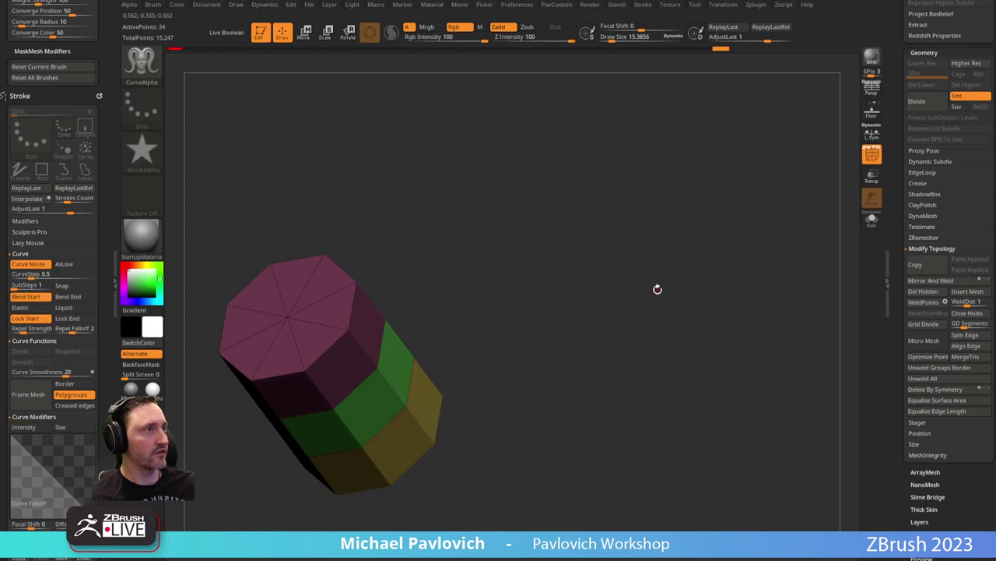
key("space")
left_click(641, 234)
Remove the cylinder's end caps by hiding and deleting them, and merge the remaining wall into one polygroup.
left_click_drag(611, 296, 575, 326, "shift")
mouse_move(428, 281)
left_mouse_down("ctrl+shift")
mouse_move(493, 330)
mouse_move(312, 374)
left_mouse_up("ctrl+shift")
left_click_drag(475, 302, 608, 262)
key("space")
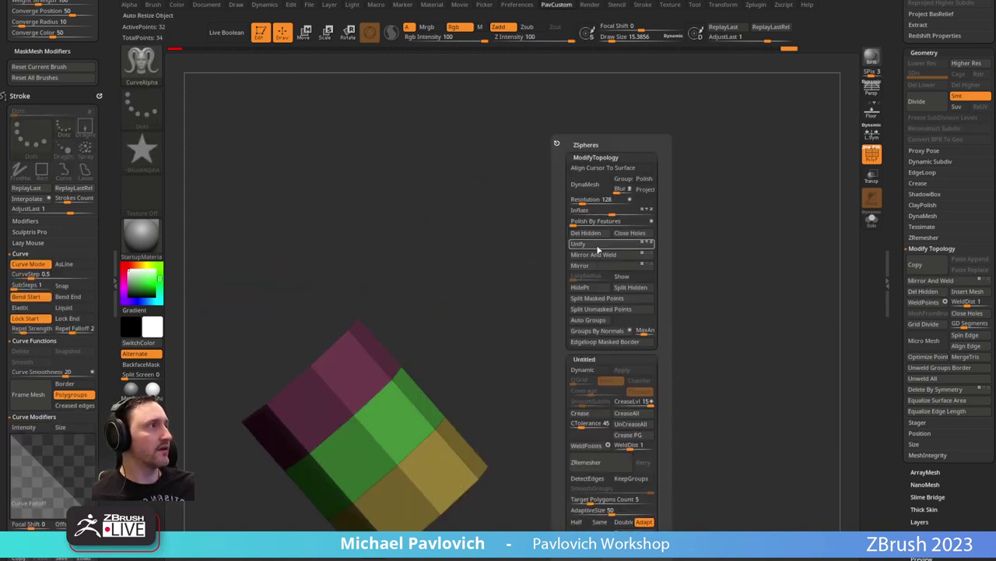
left_click_drag(464, 342, 589, 249)
key("ctrl+w")
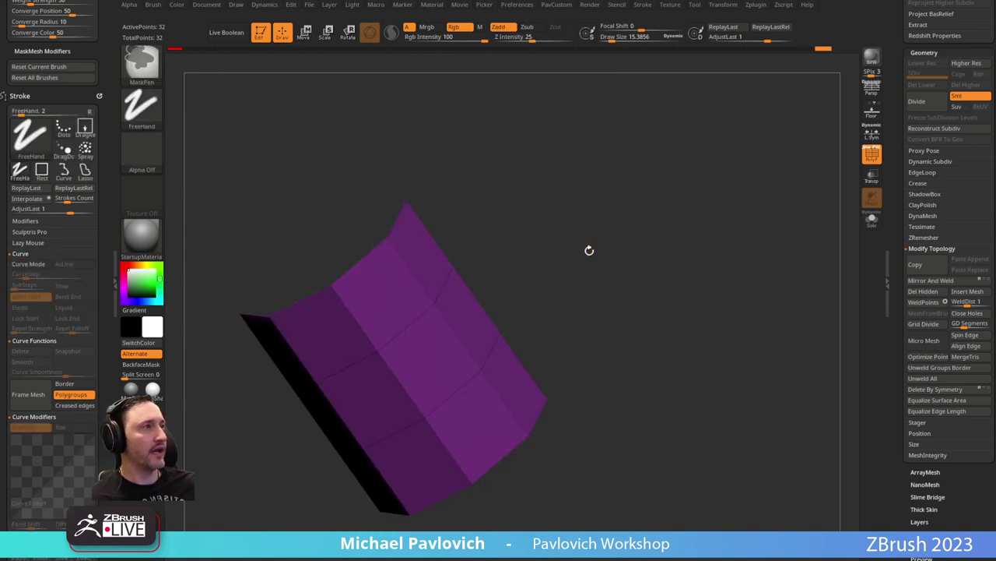
Switch to the ZModeler brush, try to extrude the open cylinder's whole polygroup, and undo it.
key("b")
key("z")
key("m")
key("space")
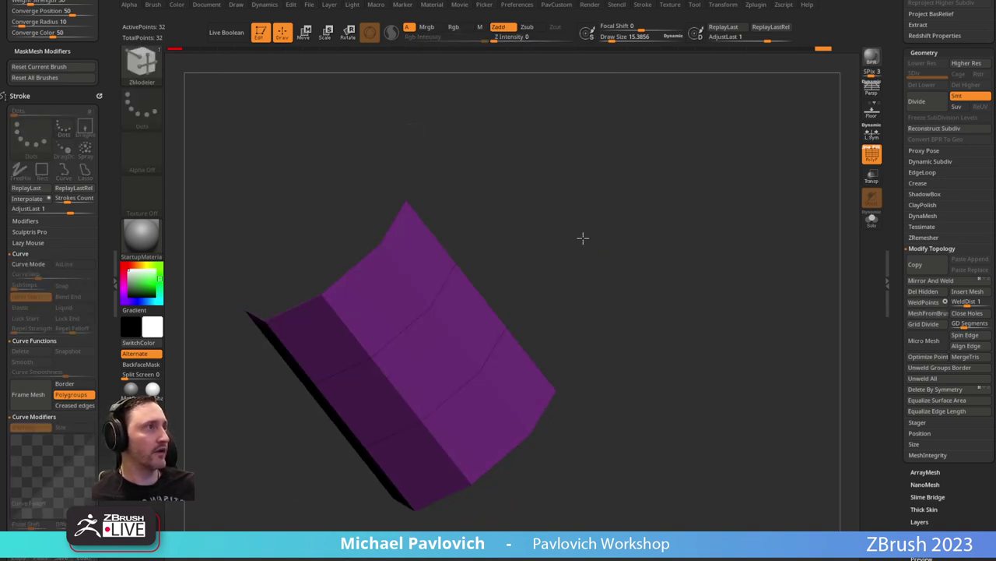
left_click_drag(445, 294, 461, 260)
key("ctrl+z")
Set the ZModeler polygon action to QMesh with the Polygroup All target and thicken the cylinder wall.
key("space")
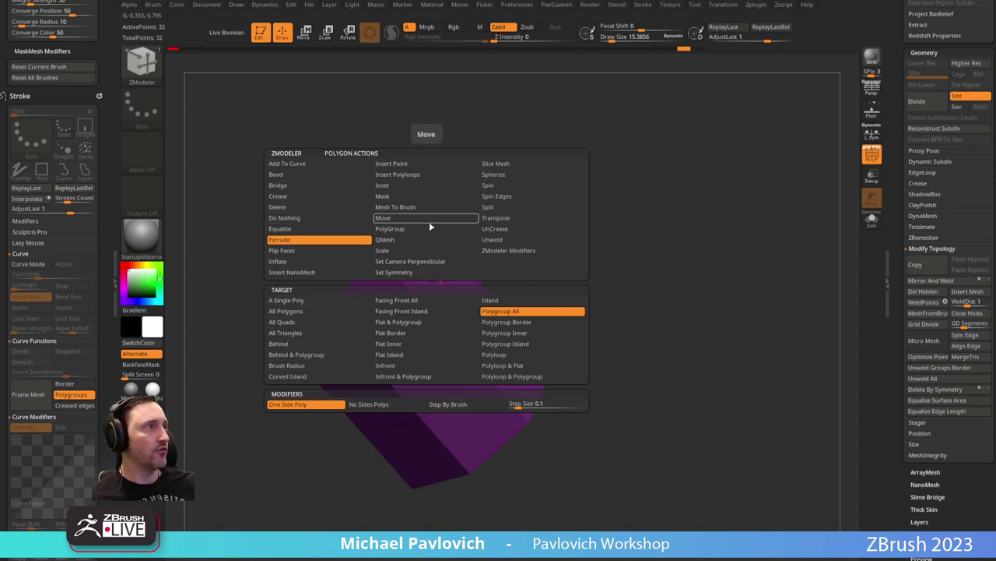
left_click(408, 240)
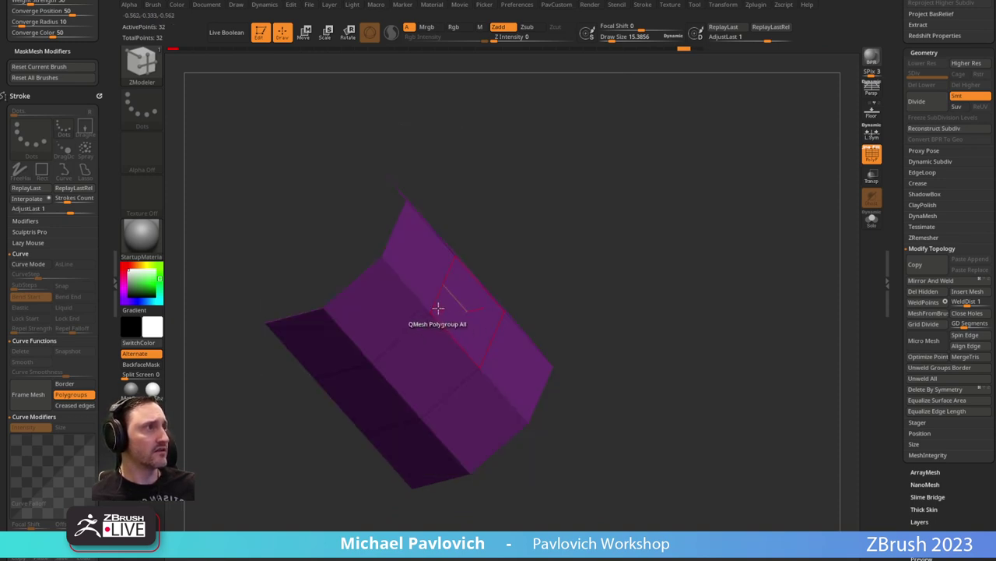
left_click_drag(438, 307, 452, 260)
Mark one inner face in the middle of the thickened wall and QMesh it through to punch a hole.
left_click_drag(545, 257, 434, 317)
left_click(400, 313, "alt")
left_click_drag(599, 287, 572, 295)
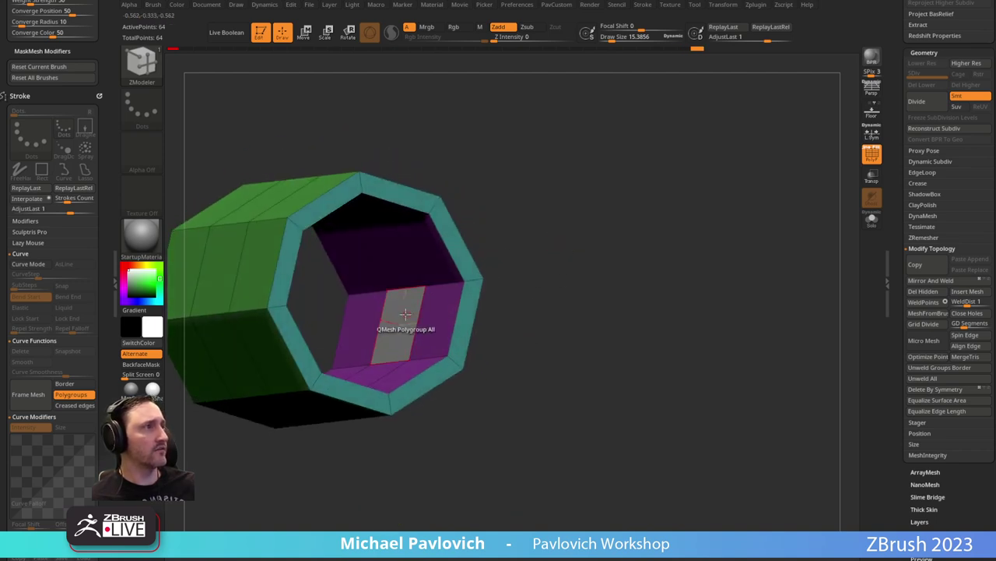
left_click_drag(402, 317, 420, 336)
left_click_drag(580, 307, 572, 231)
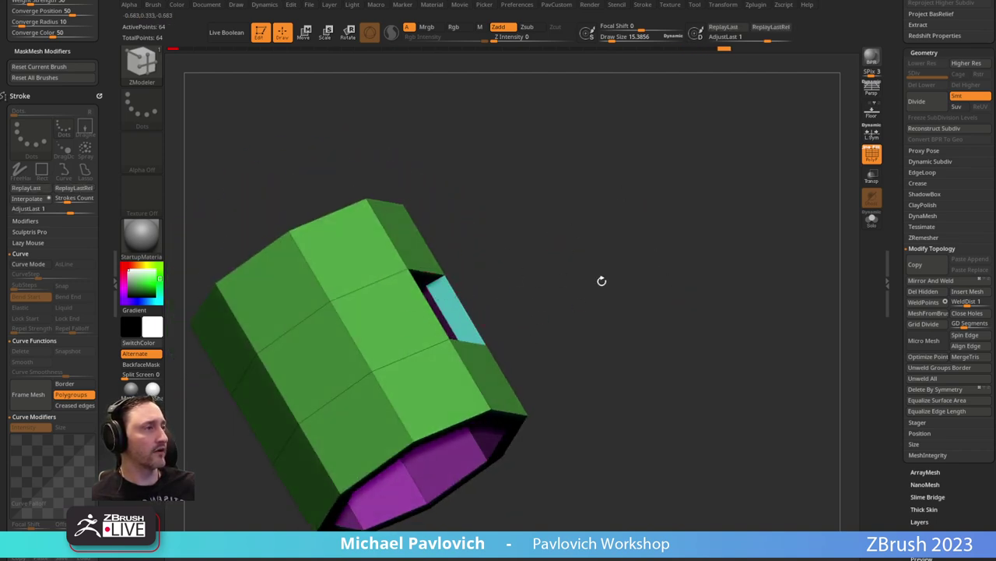
Preview the pierced cylinder with Dynamic Subdivision and crease its edges by polygroup.
left_click_drag(601, 280, 648, 274)
key("d")
key("3")
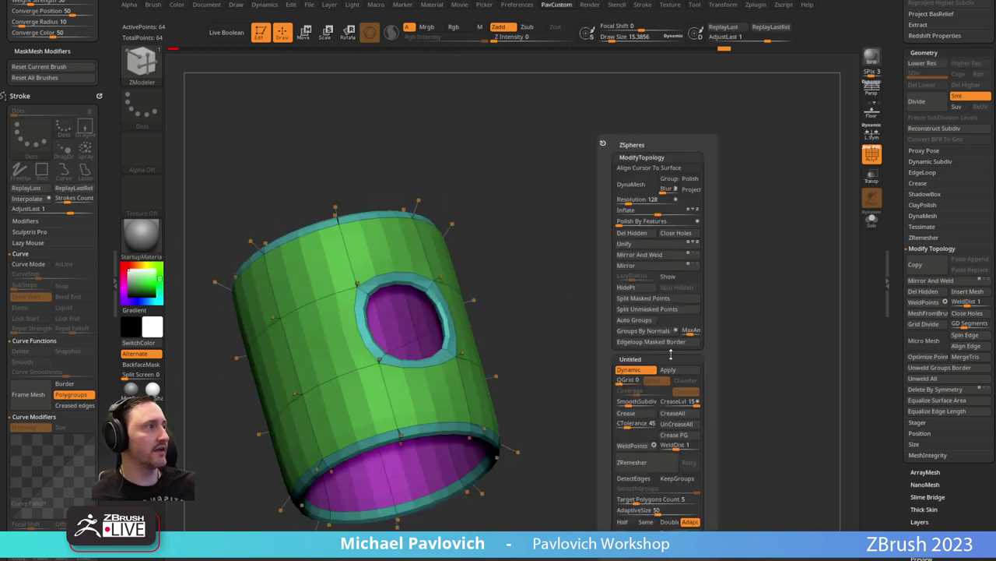
left_click(679, 435)
left_click_drag(636, 215, 628, 289)
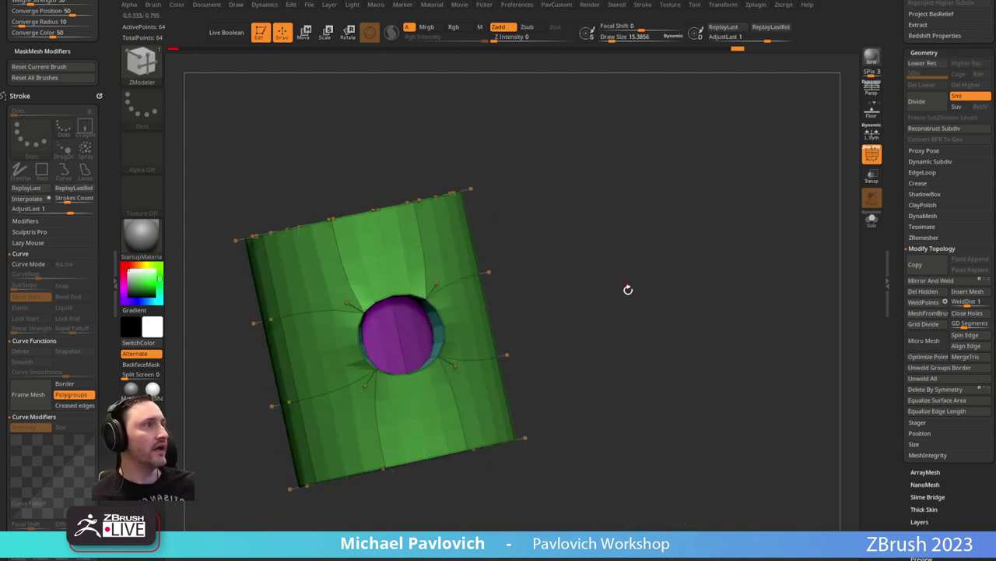
Limit the crease level to 2 and adjust SmoothSubdiv to soften the cylinder's creased edges.
key("3")
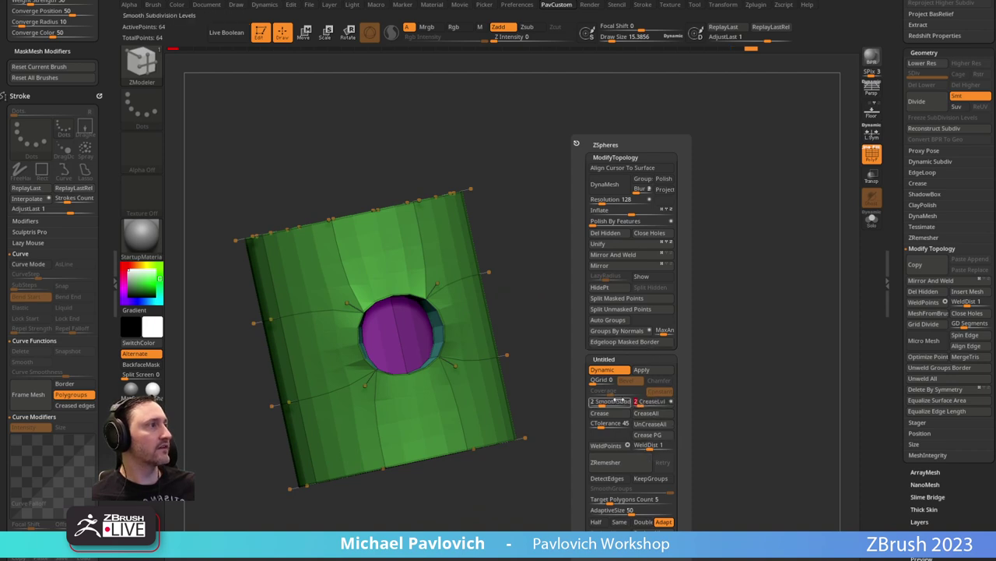
left_click_drag(605, 402, 610, 403)
left_click_drag(516, 487, 652, 288, "alt")
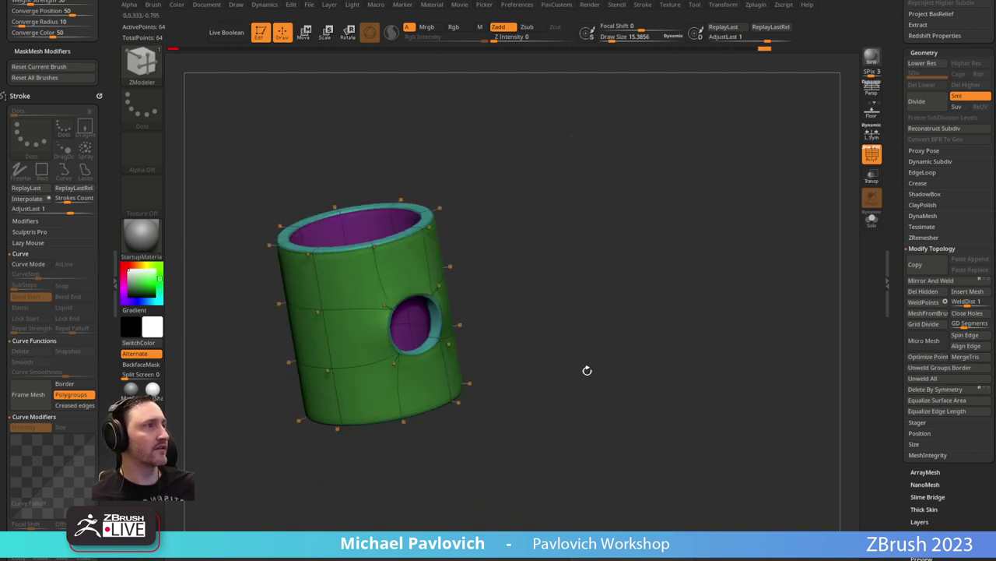
left_click_drag(550, 238, 522, 192)
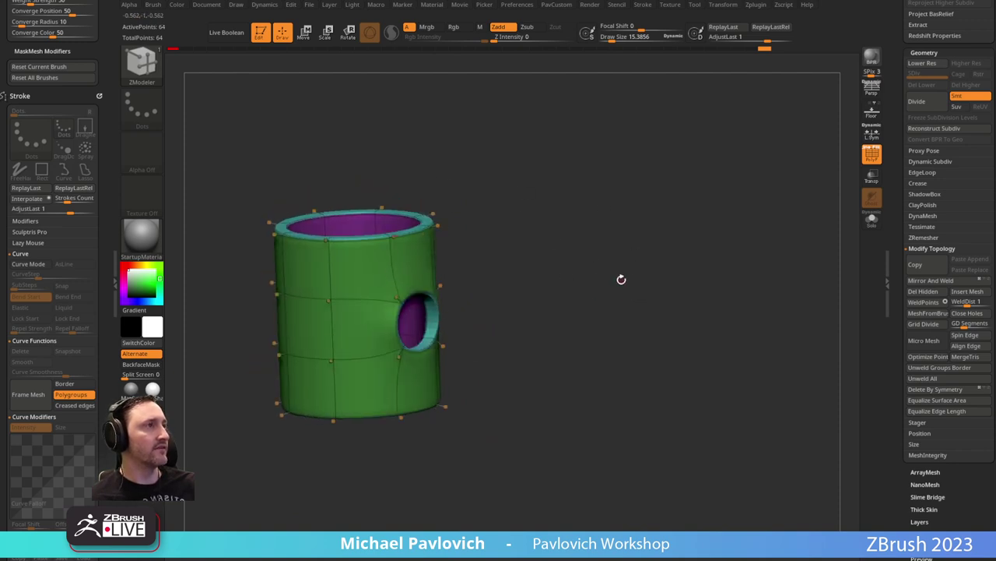
Undo the subdivision, hole and thickness edits back to the open single-walled cylinder.
key("ctrl+z")
key("ctrl+z")
key("ctrl+z")
mouse_move(610, 282)
left_mouse_down()
mouse_move(630, 345)
mouse_move(656, 338)
mouse_move(614, 244)
mouse_move(847, 234)
left_mouse_up()
key("ctrl+z")
Switch to the tool containing the human figure and trousers, and frame it in the canvas.
key("s")
key("s")
scroll(899, 317, "down", 1)
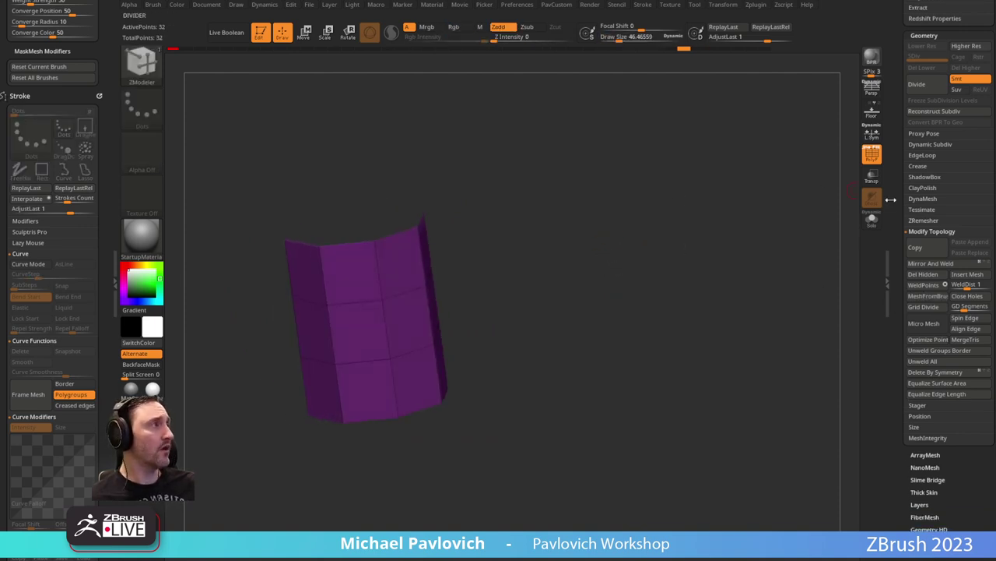
left_click_drag(896, 204, 896, 391)
left_click(940, 214)
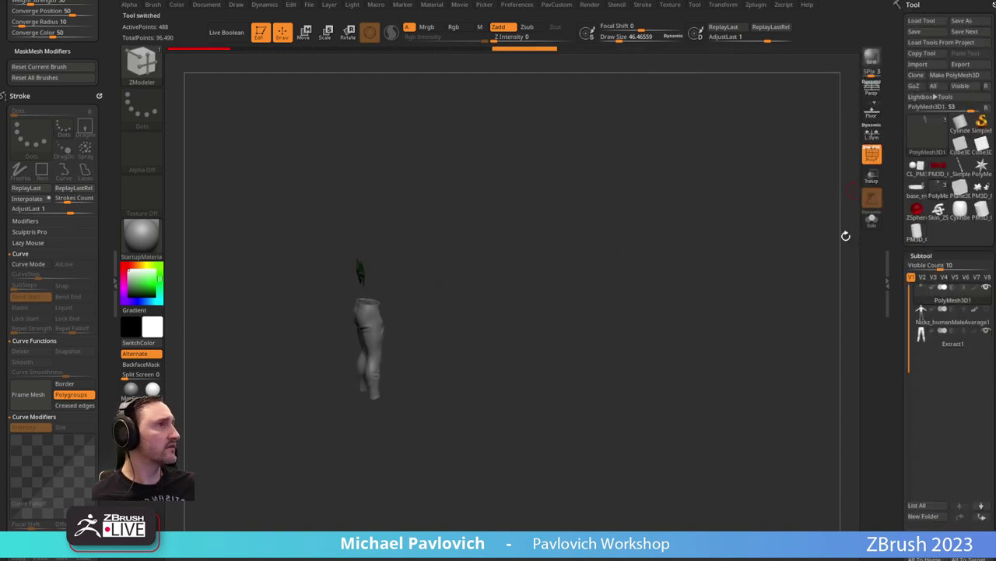
key("f")
mouse_move(565, 202)
left_mouse_down("alt")
mouse_move(660, 315)
mouse_move(545, 295)
left_mouse_up("alt")
Select the trousers subtool and the ClothHook brush, test a stroke on the leg at draw size about 72, and undo it.
key("s")
left_click(479, 302, "alt")
key("b")
key("c")
key("h")
key("s")
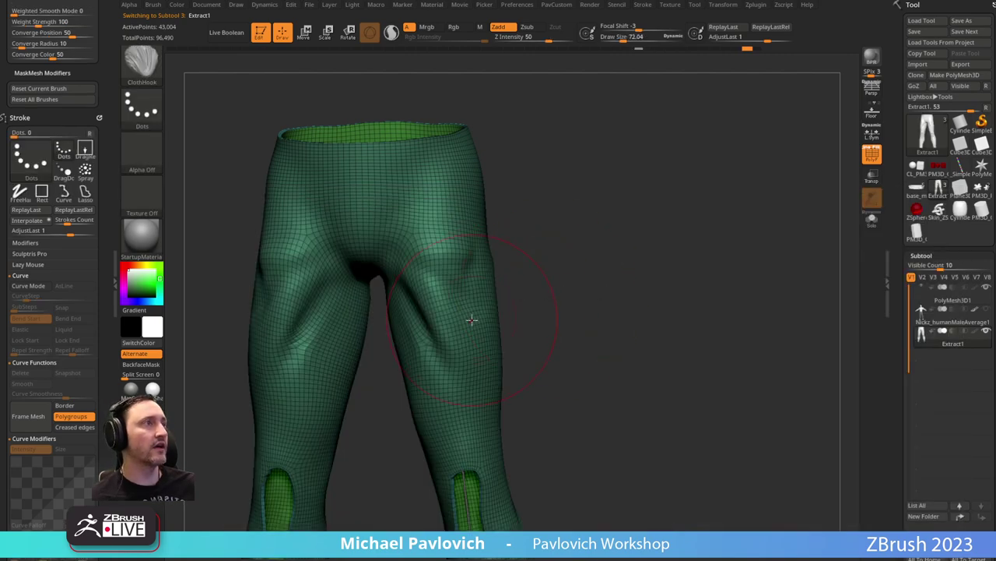
mouse_move(471, 320)
left_mouse_down()
mouse_move(526, 290)
mouse_move(506, 355)
mouse_move(528, 343)
mouse_move(537, 374)
left_mouse_up()
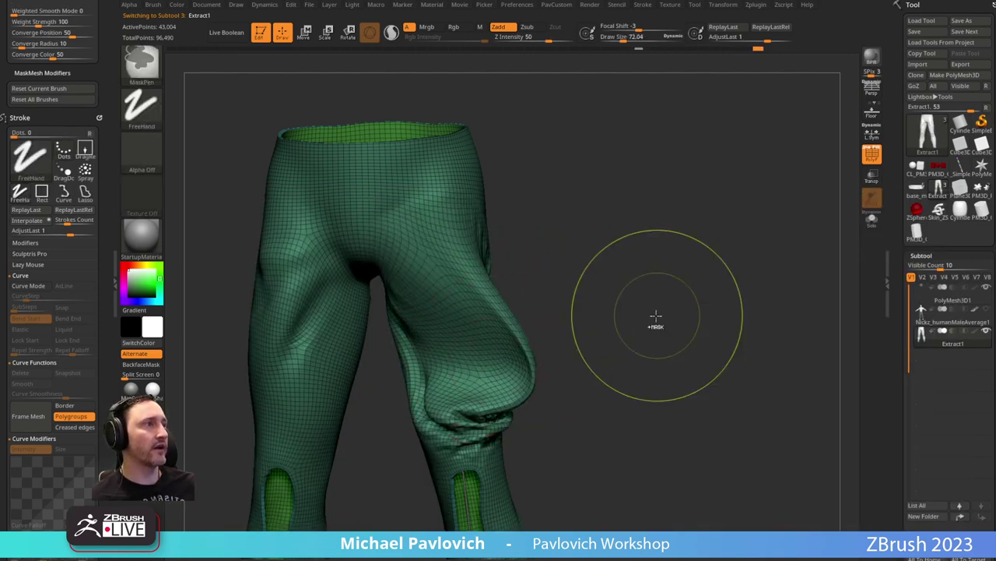
key("ctrl+z")
Enable Thick Skin on the trousers and set its Thickness to about 13.74.
mouse_move(894, 330)
left_mouse_down()
mouse_move(885, 209)
mouse_move(900, 172)
left_mouse_up()
left_click(921, 237)
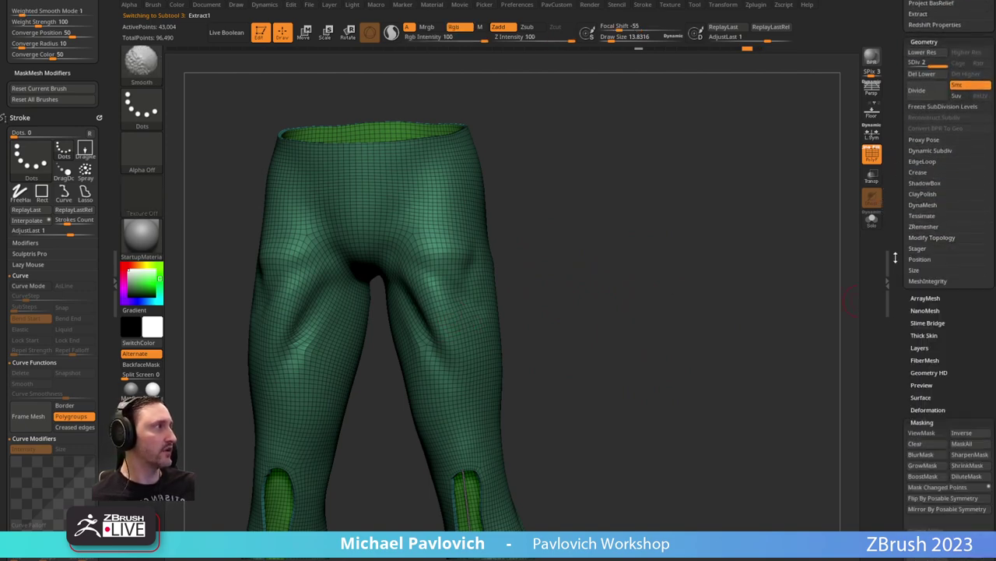
left_click(925, 320)
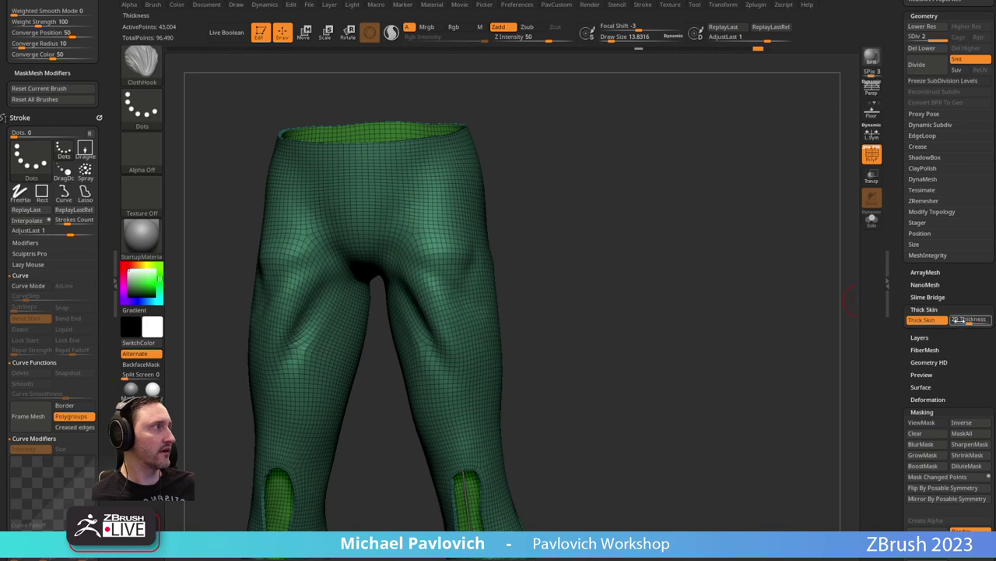
mouse_move(966, 321)
left_mouse_down()
mouse_move(983, 321)
mouse_move(970, 320)
left_mouse_up()
Set the draw size to about 38, try ClothHook strokes on the thigh with Thick Skin enabled, and undo them.
key("s")
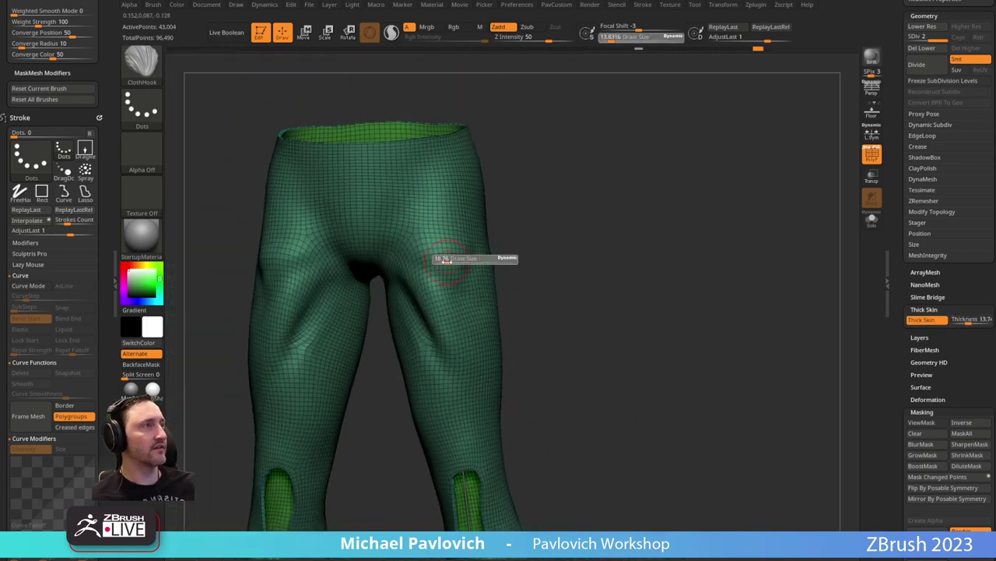
mouse_move(590, 211)
left_mouse_down()
mouse_move(454, 285)
mouse_move(430, 276)
mouse_move(427, 347)
mouse_move(412, 253)
mouse_move(433, 306)
mouse_move(380, 352)
mouse_move(416, 321)
left_mouse_up()
key("s")
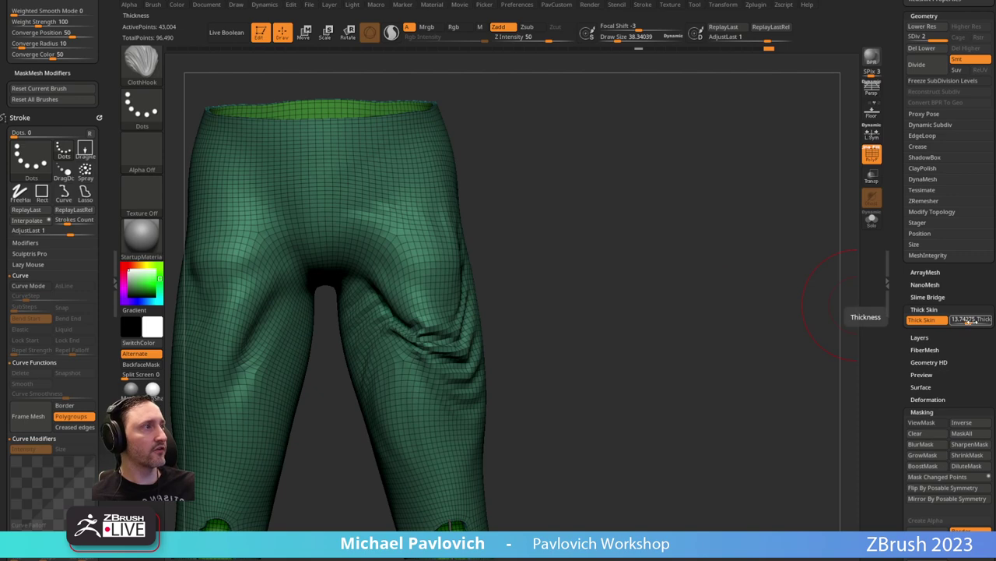
key("ctrl+z")
mouse_move(416, 282)
left_mouse_down()
mouse_move(424, 356)
mouse_move(449, 394)
mouse_move(424, 377)
mouse_move(438, 398)
mouse_move(455, 352)
left_mouse_up()
key("ctrl+z")
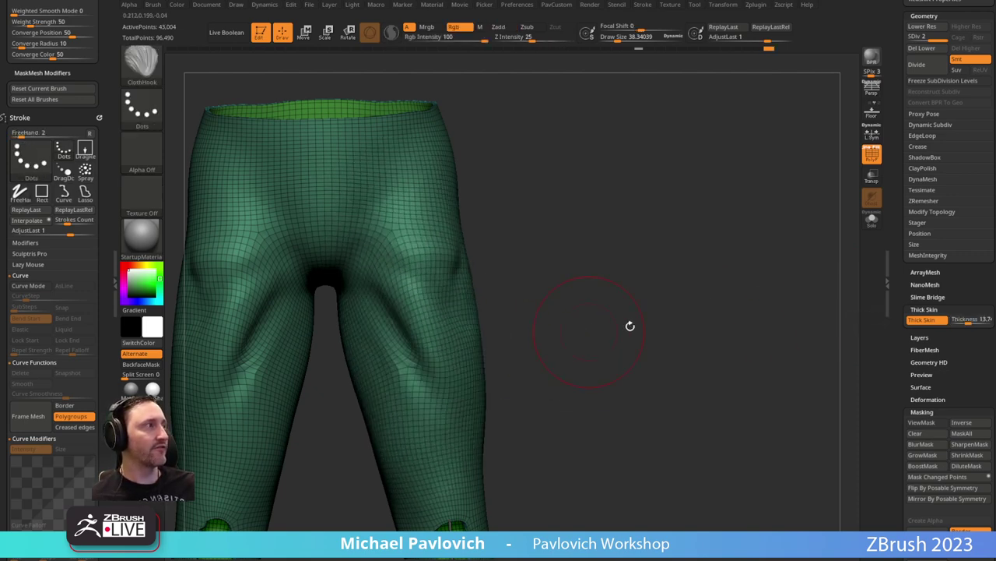
mouse_move(395, 307)
left_mouse_down()
mouse_move(414, 285)
mouse_move(439, 360)
mouse_move(431, 327)
mouse_move(443, 342)
left_mouse_up()
left_click_drag(572, 318, 615, 318)
key("ctrl+z")
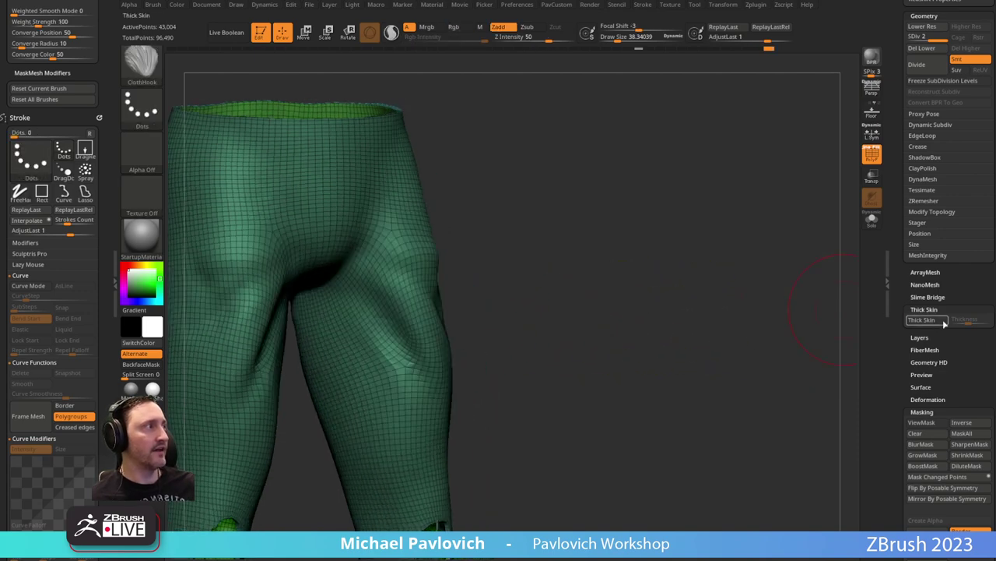
Enable Thick Skin on the trousers with Thickness about 6.36, pull ClothHook folds into the thigh, and hide the polyframe.
left_click_drag(970, 322, 966, 321)
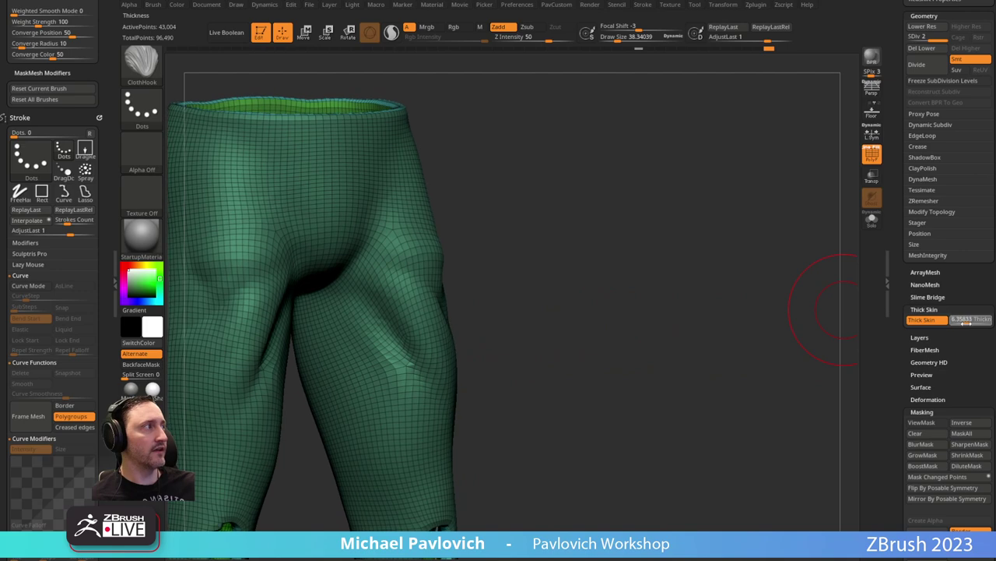
mouse_move(400, 369)
left_mouse_down()
mouse_move(383, 345)
mouse_move(405, 360)
mouse_move(393, 375)
left_mouse_up()
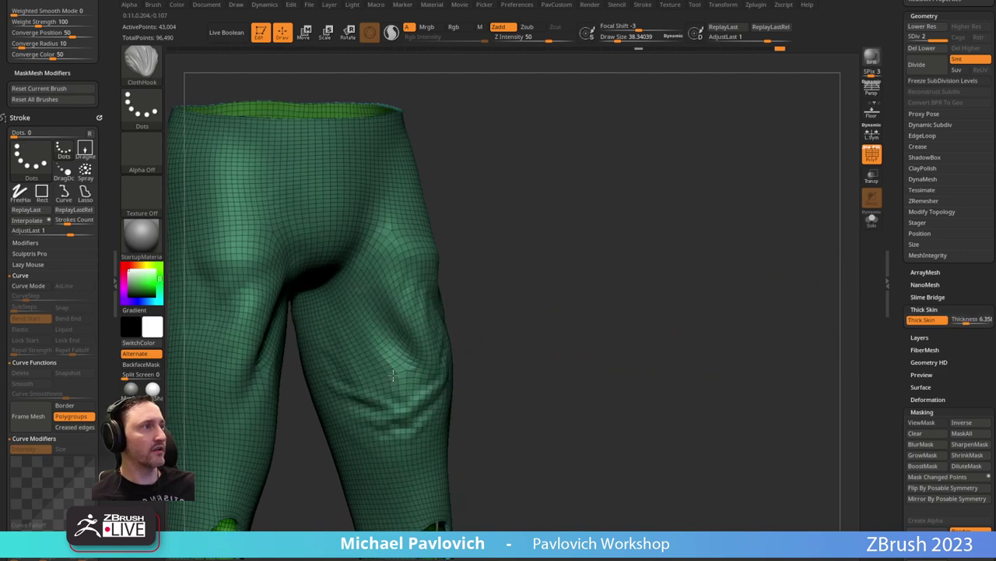
left_click_drag(561, 311, 486, 374)
mouse_move(456, 409)
left_mouse_down()
mouse_move(440, 315)
mouse_move(453, 268)
left_mouse_up()
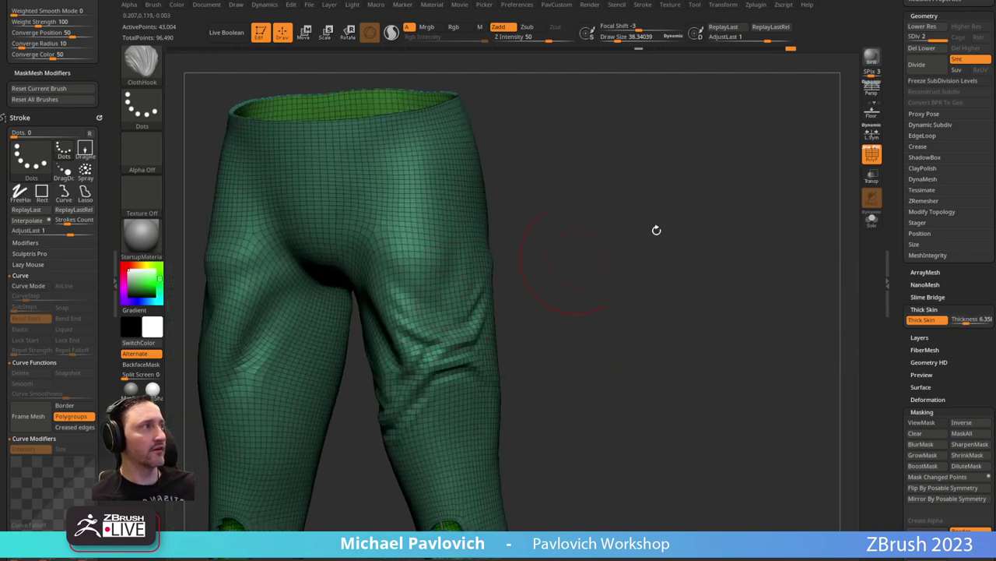
key("shift+f")
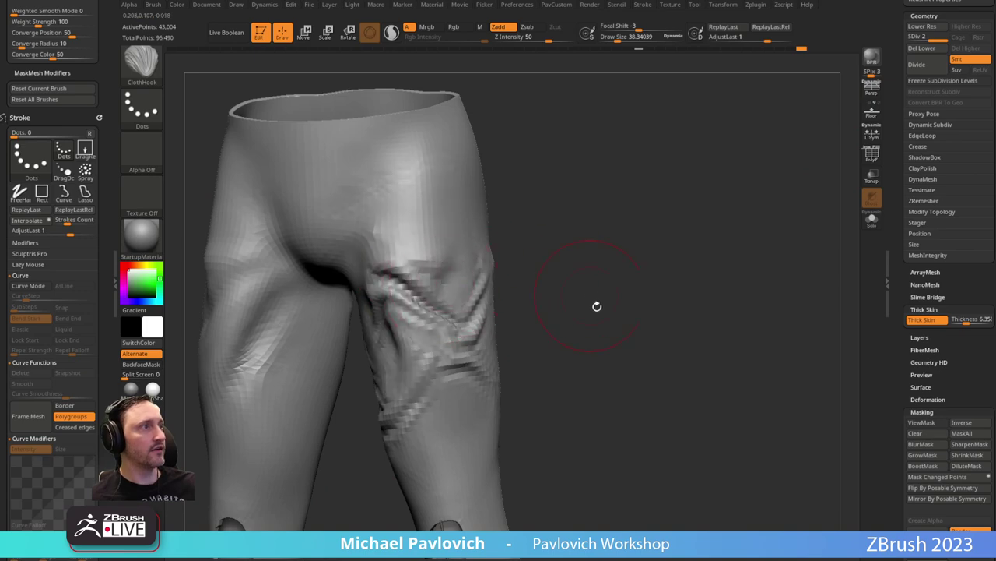
Sculpt more ClothHook folds around the thighs and knees of both trouser legs, and turn Thick Skin off.
mouse_move(596, 304)
left_mouse_down()
mouse_move(496, 429)
mouse_move(517, 343)
left_mouse_up()
left_click_drag(397, 331, 615, 309)
left_click_drag(445, 246, 466, 308)
left_click_drag(542, 362, 514, 239, "alt")
mouse_move(469, 397)
left_mouse_down()
mouse_move(446, 345)
mouse_move(445, 289)
left_mouse_up()
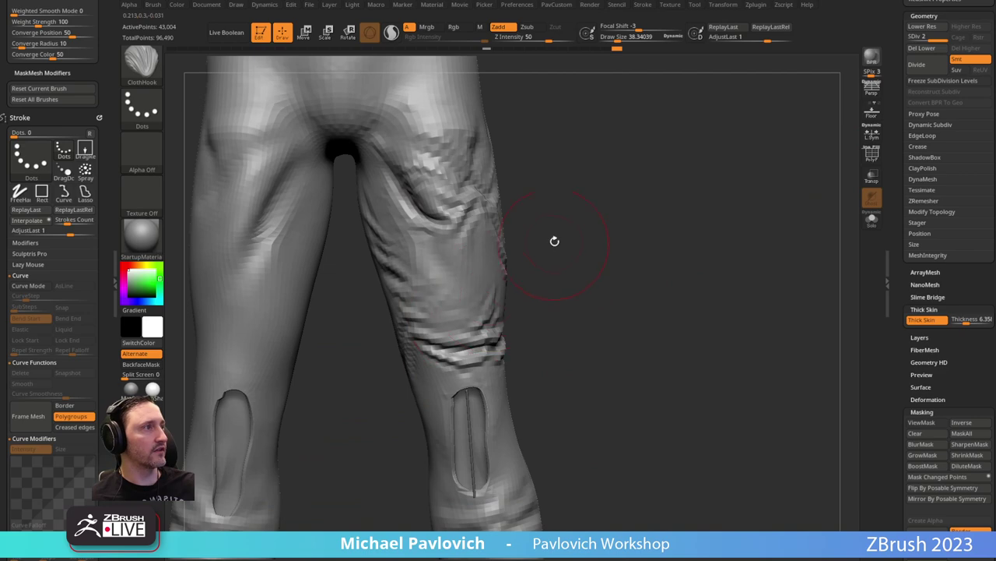
left_click_drag(553, 241, 628, 333, "alt")
left_click_drag(316, 389, 335, 196)
left_click_drag(238, 296, 331, 289)
left_click_drag(287, 379, 277, 355)
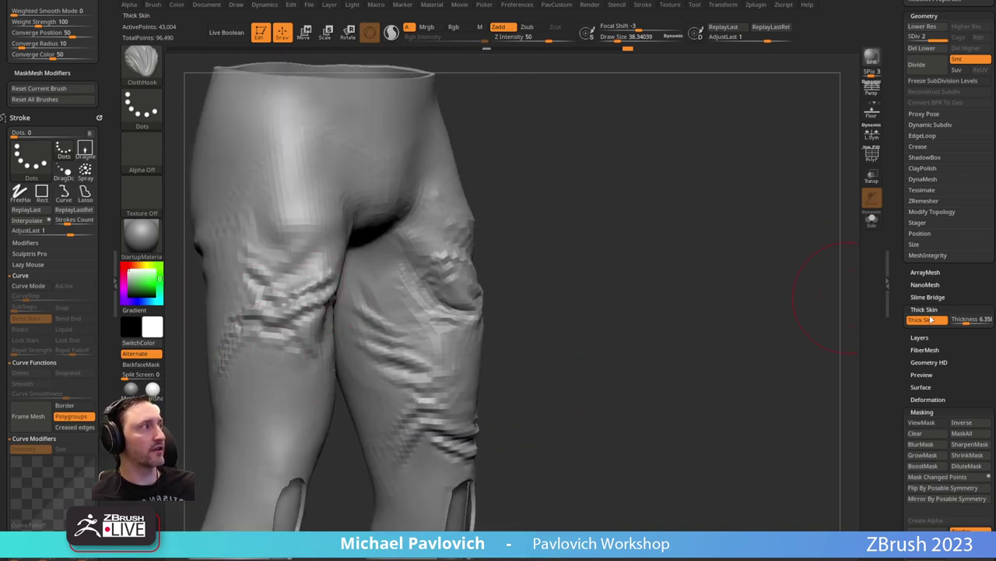
left_click_drag(810, 350, 692, 303)
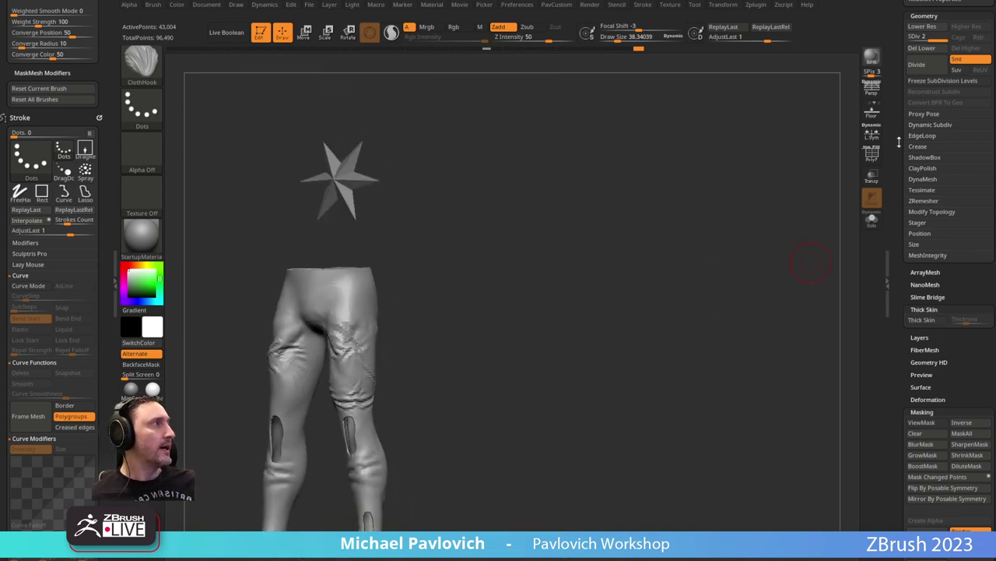
Switch to the open PM3D_Cylinder3D_2 tool, frame it in the canvas, and show its polyframe.
left_click_drag(899, 141, 879, 455)
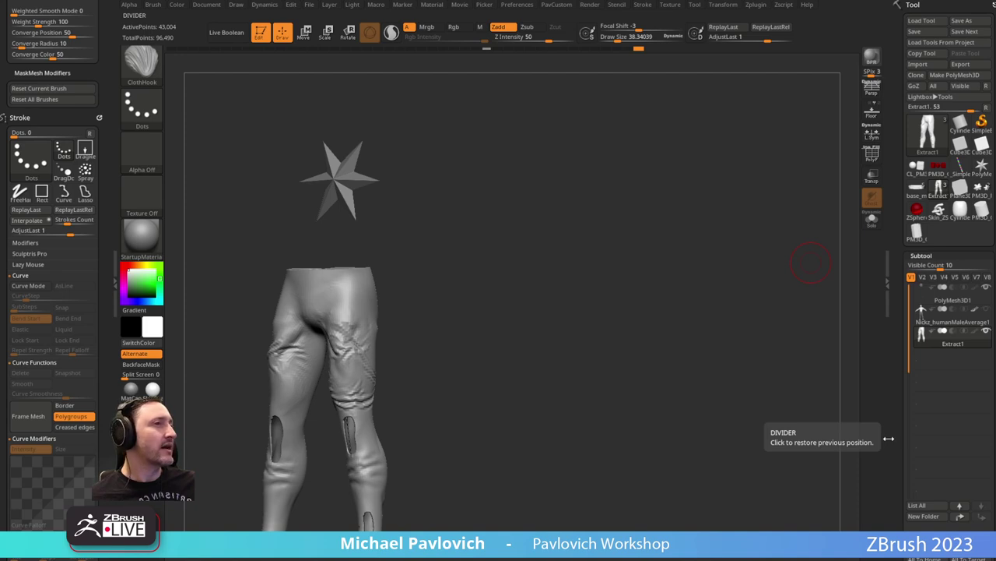
left_click(960, 220)
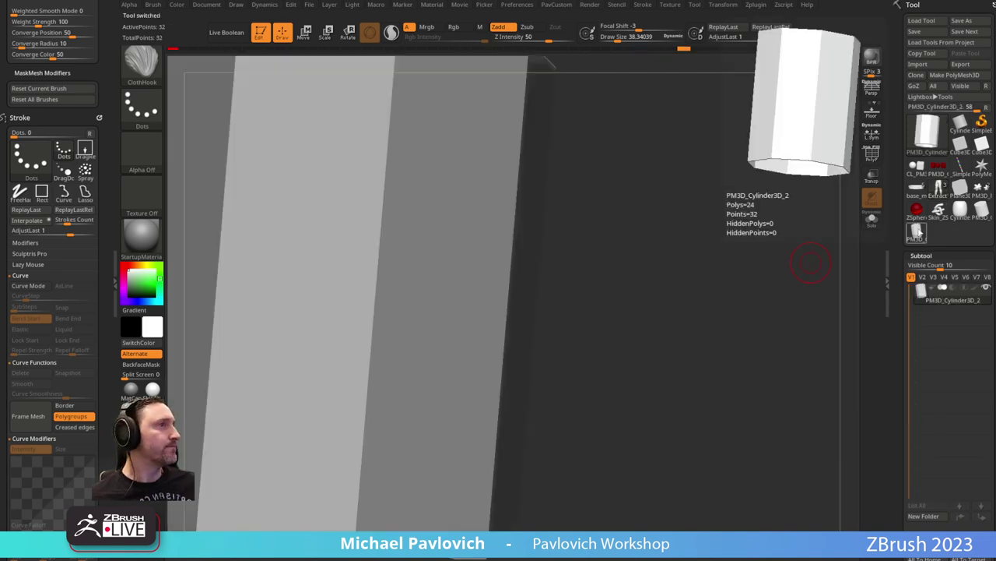
left_click_drag(569, 183, 838, 173)
key("shift+f")
left_click_drag(695, 253, 671, 256, "alt")
Turn on Dynamic Subdiv for the cylinder, lower its SmoothSubdiv level to get flat faces, and give its wall Dynamic Subdiv thickness.
left_click_drag(899, 330, 903, 192)
scroll(903, 193, "down", 5)
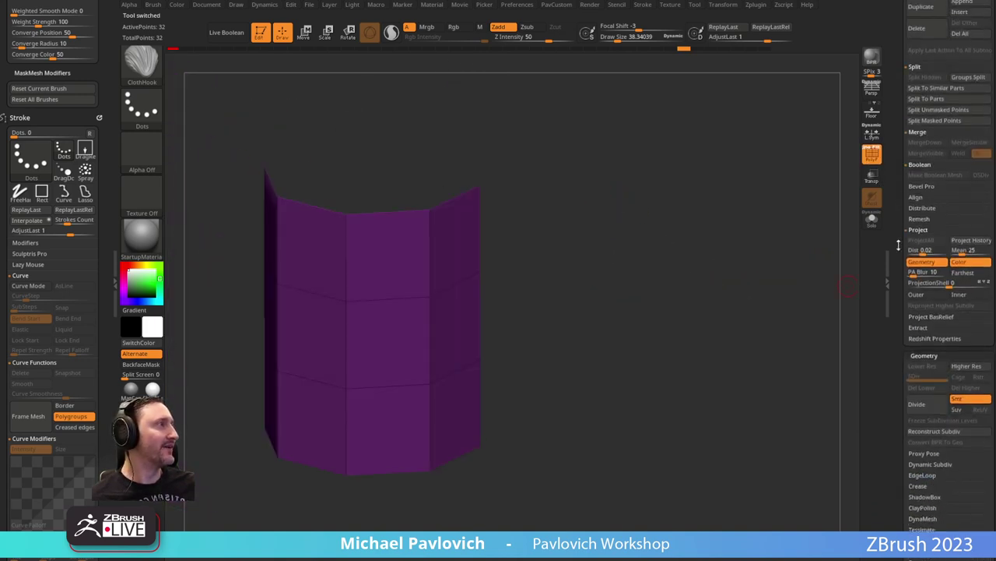
key("shift")
left_click(931, 337, "shift")
mouse_move(809, 331)
left_mouse_down()
mouse_move(724, 345)
mouse_move(805, 340)
left_mouse_up()
left_click(927, 347)
left_click_drag(740, 359, 898, 350)
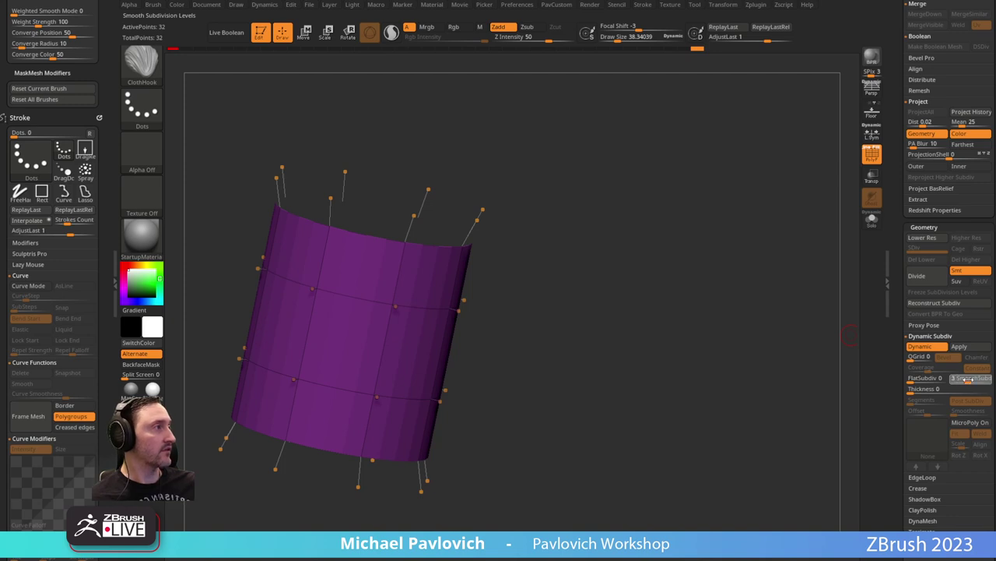
left_click(972, 381)
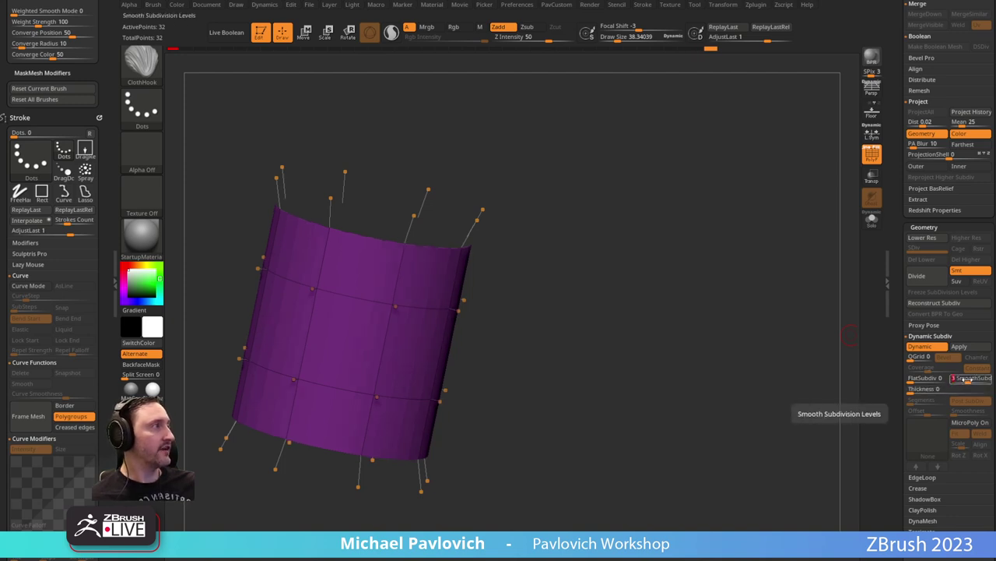
left_click_drag(965, 379, 942, 391)
left_click_drag(810, 366, 682, 337)
Switch to the tool containing the sphere and cube, and append a Plane3D subtool.
left_click_drag(899, 252, 911, 497)
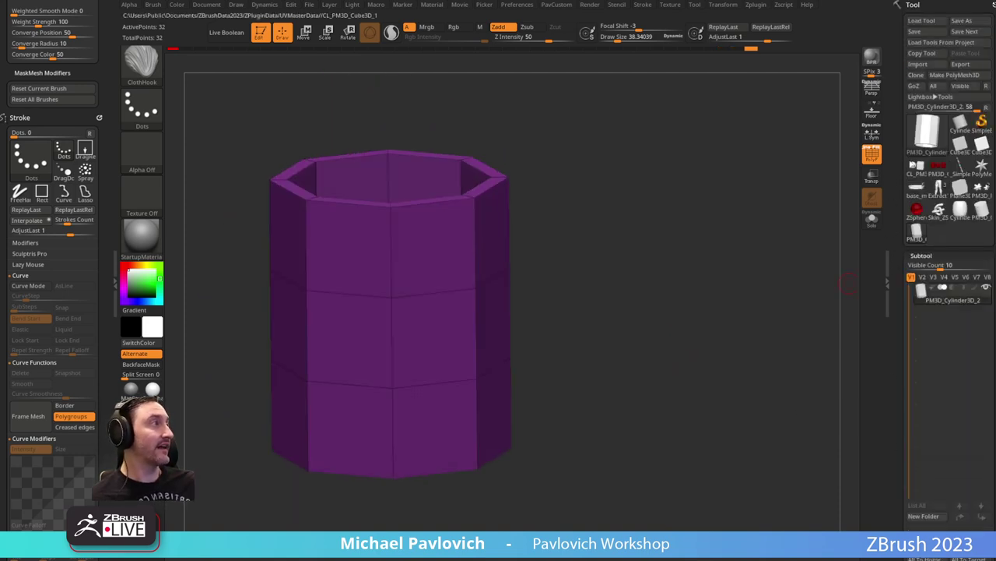
left_click(916, 165)
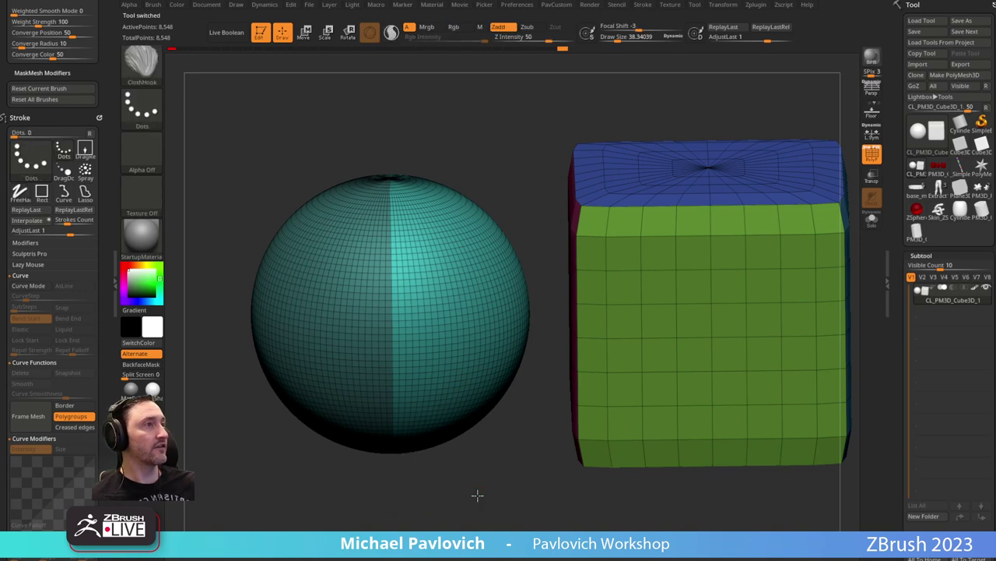
left_click_drag(478, 496, 664, 243, "alt")
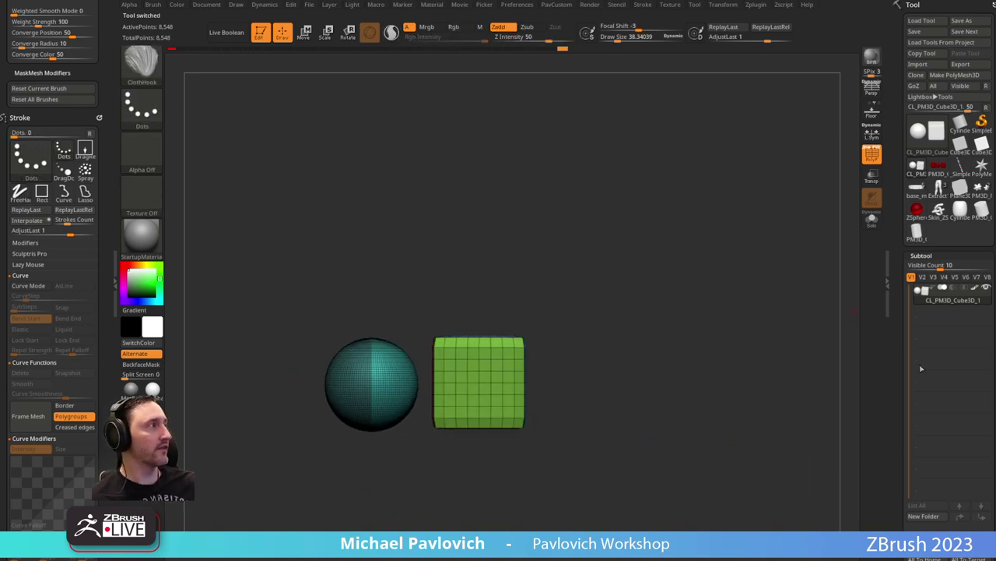
scroll(896, 526, "down", 2)
left_click(964, 521)
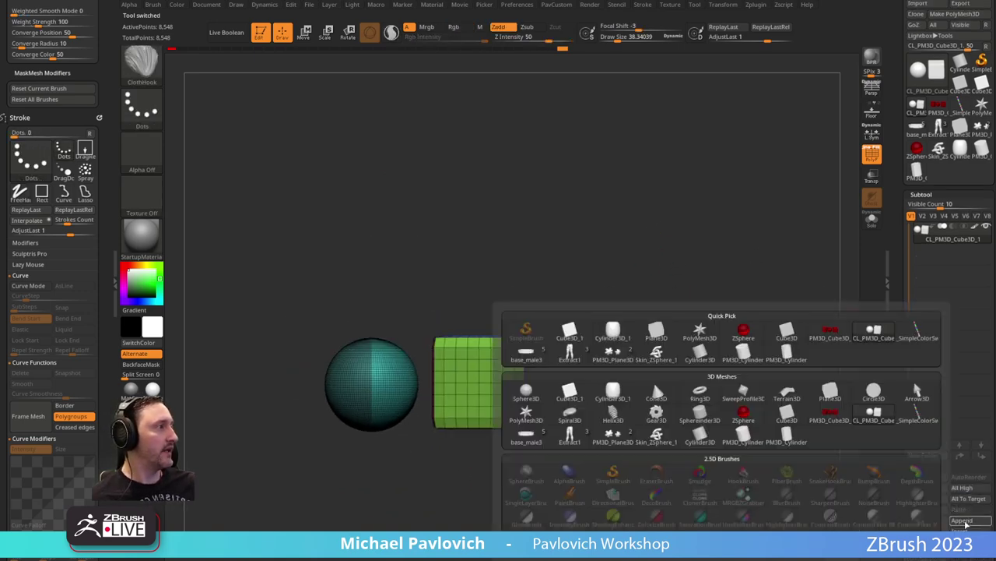
left_click(827, 392)
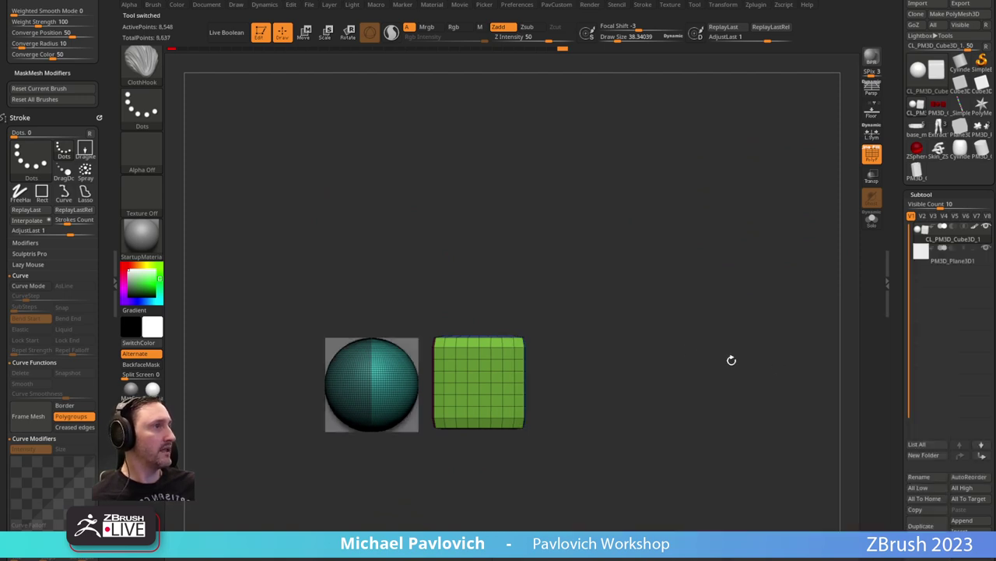
Select the appended plane, rotate it to lie flat, raise it above the sphere and cube, and scale it to cover both.
left_click(414, 346, "alt")
key("w")
left_click_drag(603, 260, 576, 269, "shift")
left_click_drag(390, 341, 446, 416, "shift")
left_click_drag(373, 323, 376, 241)
left_click_drag(460, 214, 578, 245, "shift")
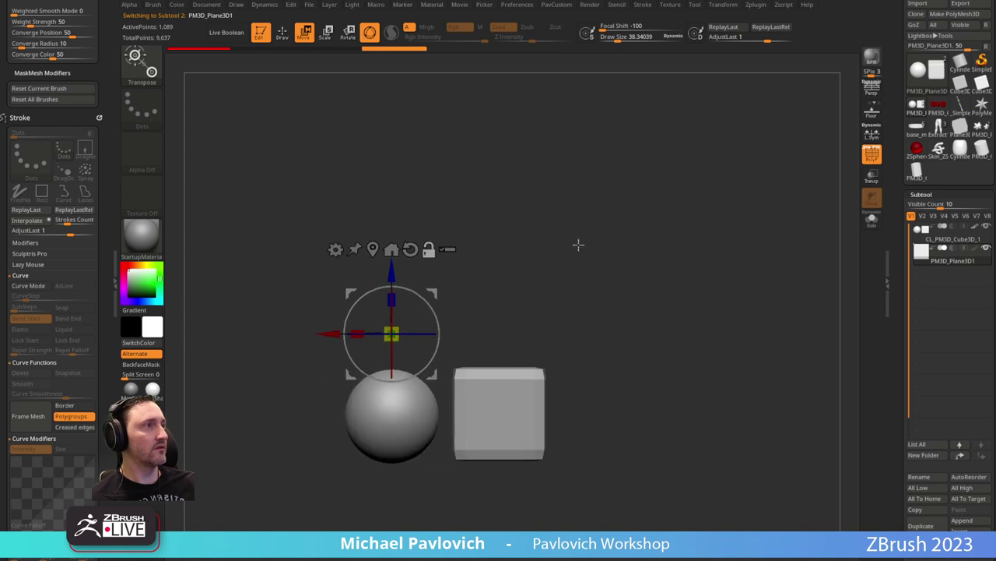
mouse_move(515, 282)
left_mouse_down()
mouse_move(478, 314)
mouse_move(475, 330)
left_mouse_up()
left_click_drag(436, 291, 494, 289)
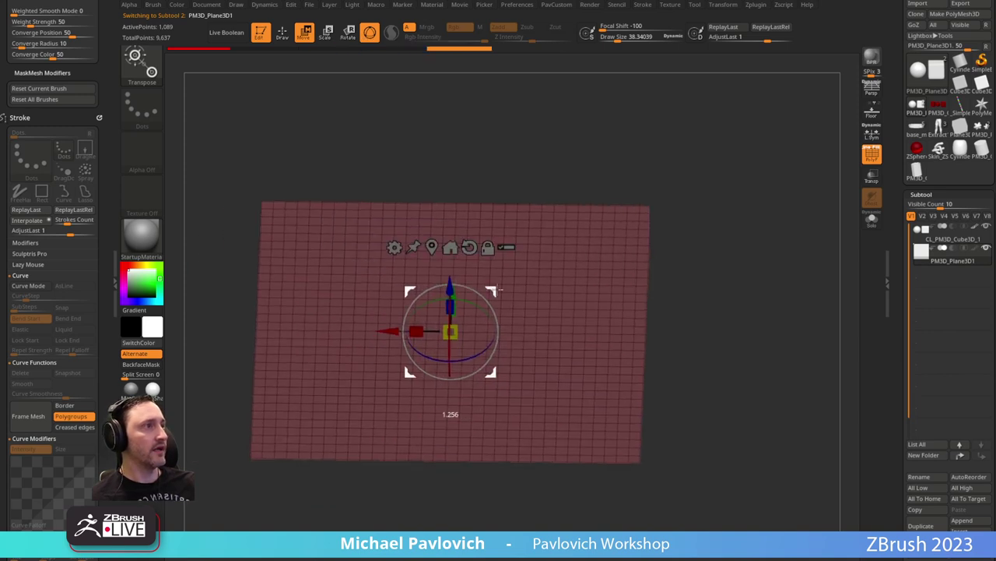
Return to Draw mode and display the floor grid beneath the sphere and cube.
key("q")
mouse_move(676, 272)
left_mouse_down()
mouse_move(709, 255)
mouse_move(718, 287)
mouse_move(689, 223)
mouse_move(713, 230)
left_mouse_up()
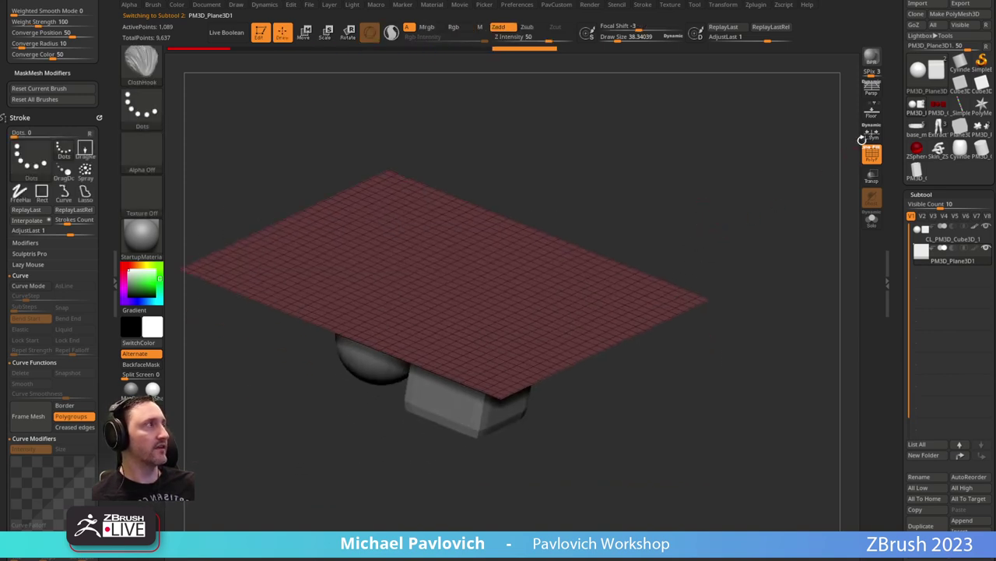
left_click(873, 115)
left_click_drag(778, 190, 700, 169)
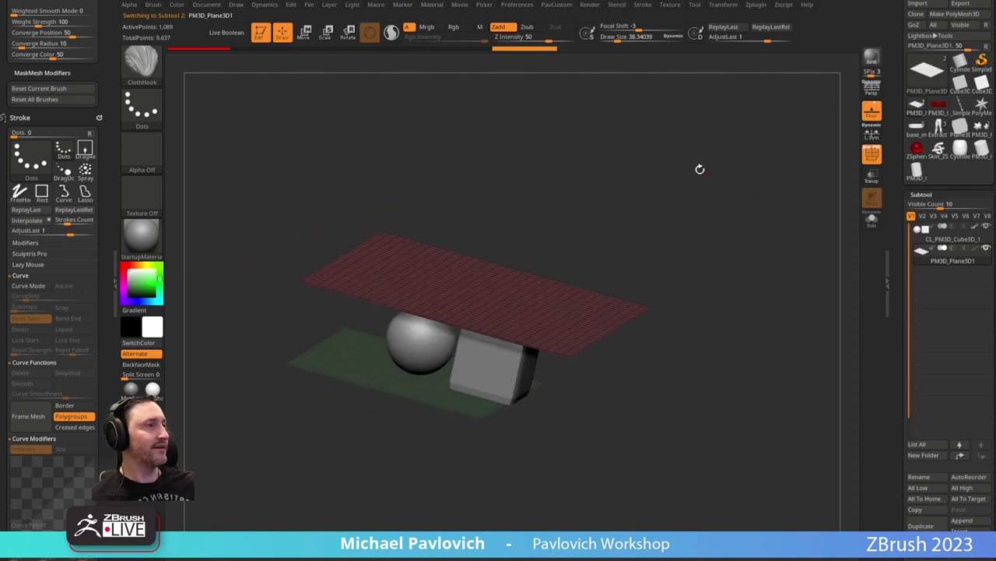
Examine the floor's elevation setting and its position under the shapes, and make a BPR render of the scene.
left_click(236, 5)
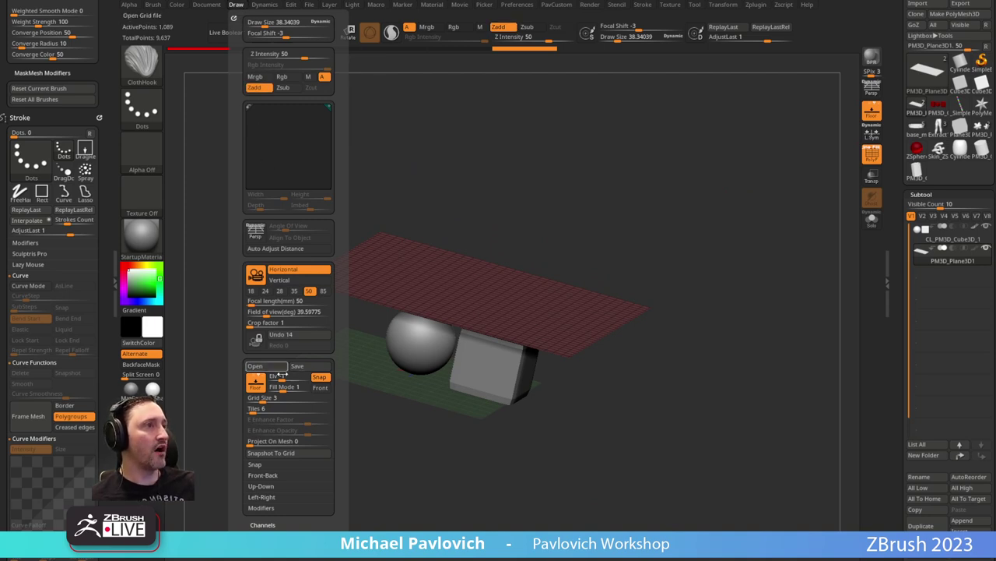
right_click_drag(593, 324, 437, 325, "shift")
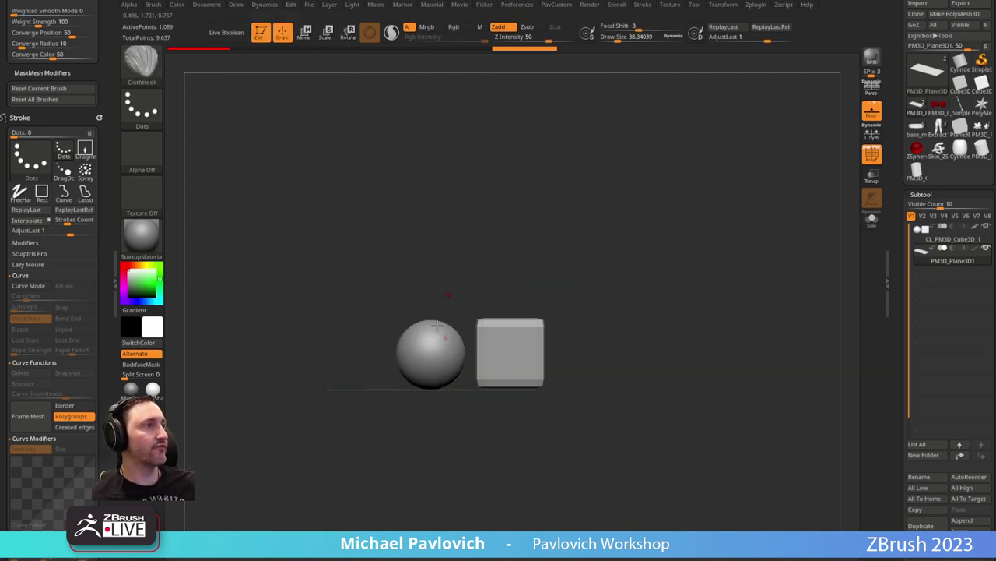
left_click_drag(417, 397, 688, 319)
left_click(872, 58)
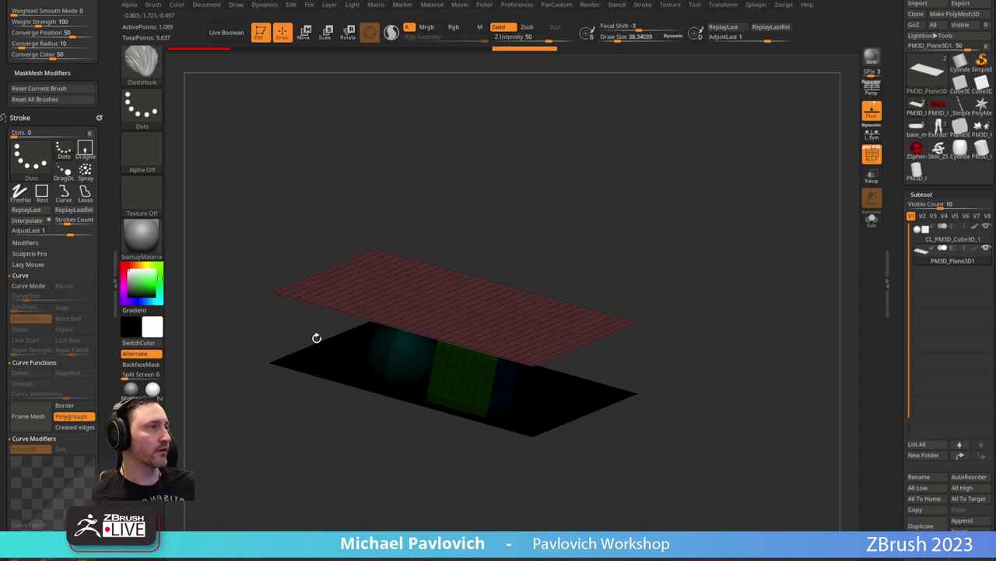
left_click_drag(719, 274, 699, 226)
left_click_drag(655, 252, 693, 255)
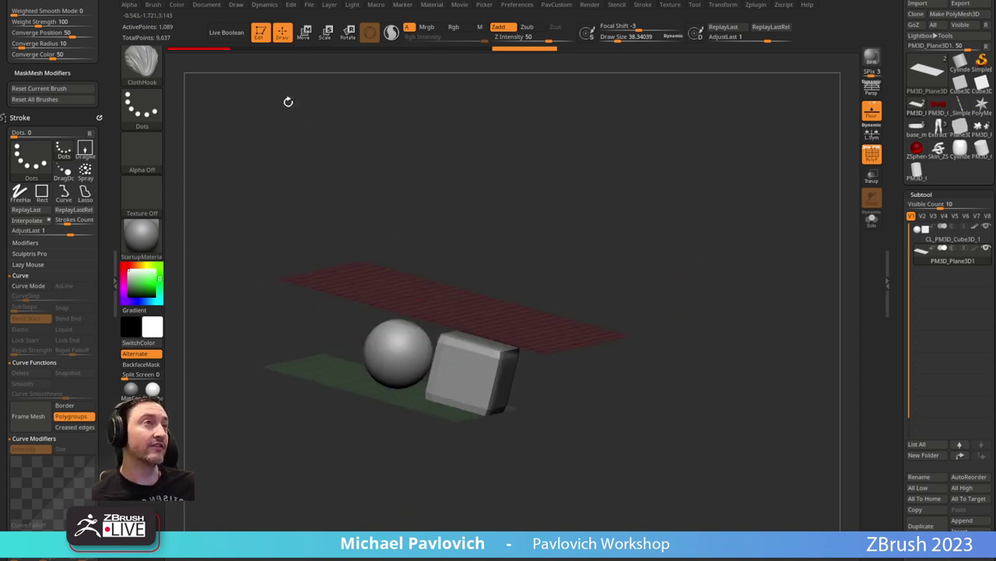
left_click(236, 6)
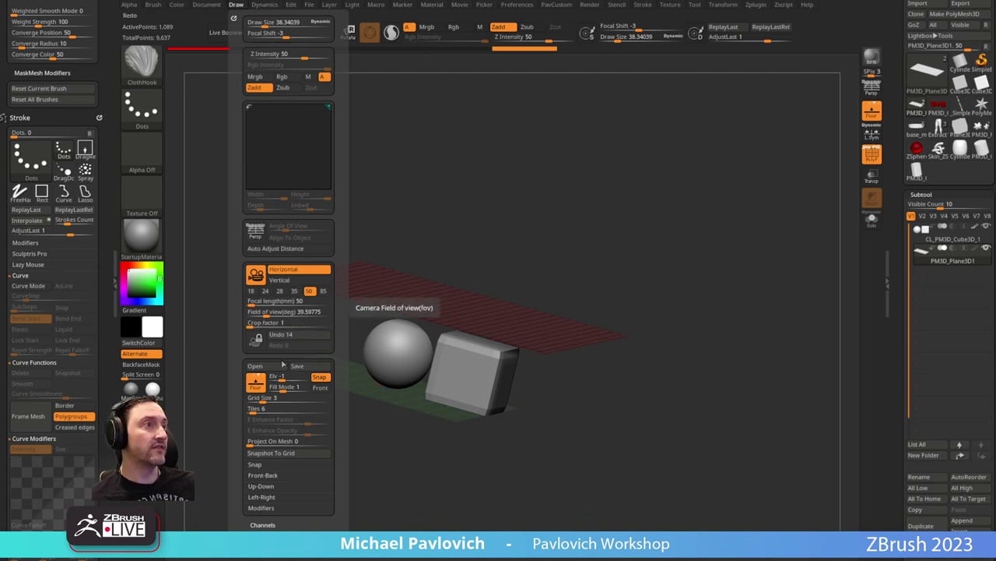
mouse_move(517, 295)
left_mouse_down()
mouse_move(694, 216)
mouse_move(577, 310)
left_mouse_up()
left_click_drag(494, 376, 583, 210)
left_click_drag(730, 309, 712, 312)
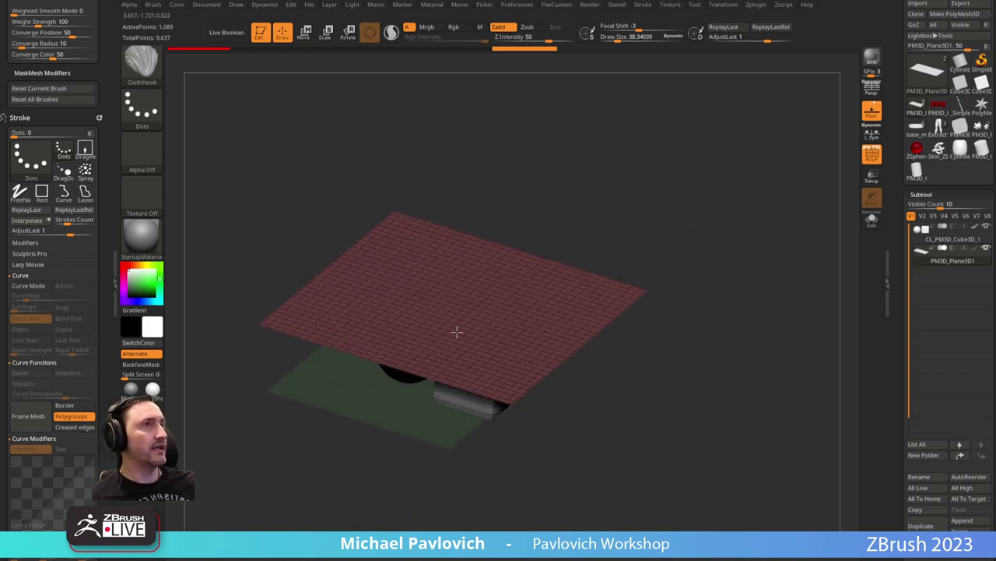
Clear the Brush and Stroke palettes from the tray and dock the Dynamics palette there.
left_click_drag(104, 47, 106, 277)
left_click(98, 6)
left_click(99, 5)
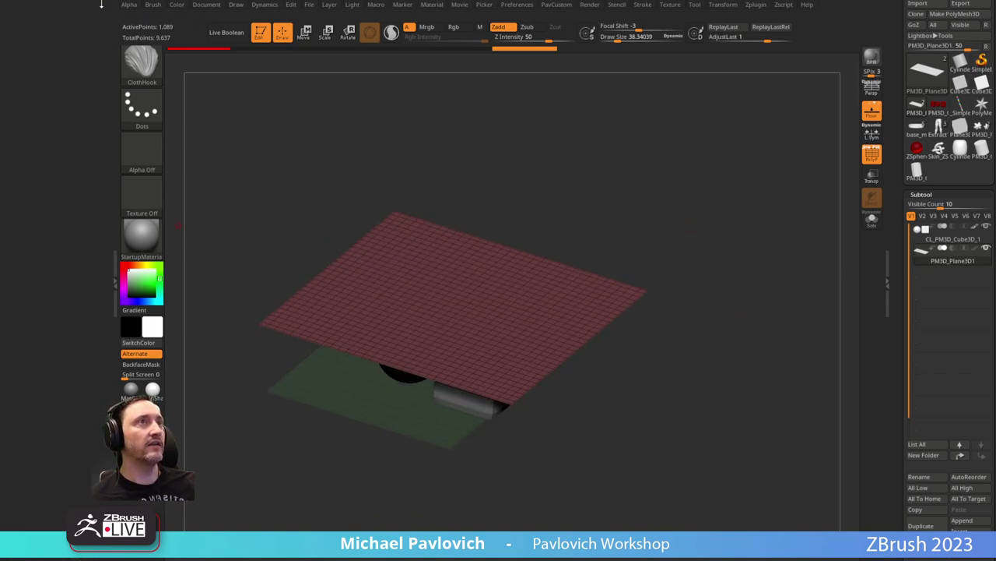
left_click(264, 5)
left_click(254, 11)
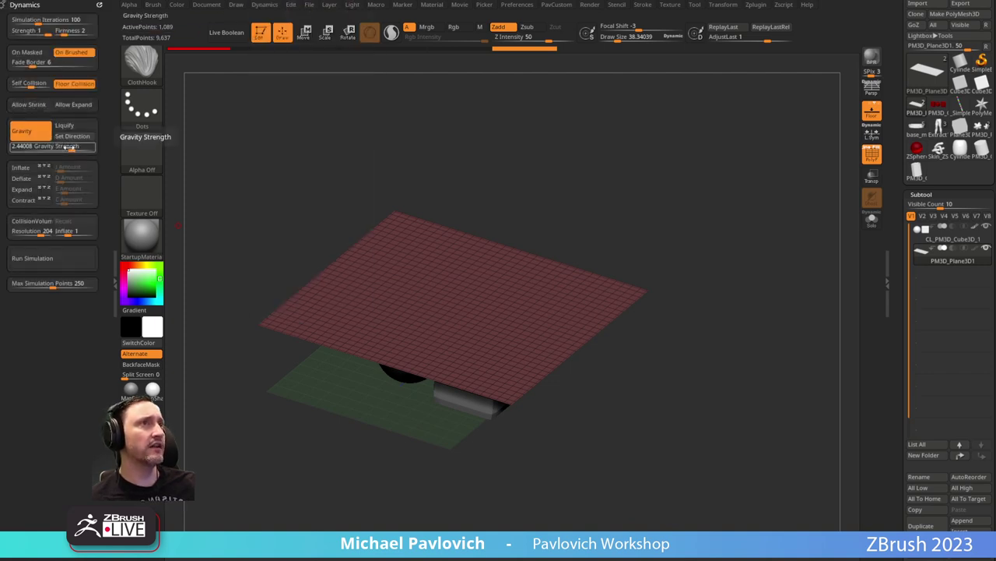
Run the gravity simulation on the plane without CollisionVolume, stop it, and undo the result.
left_click(31, 258)
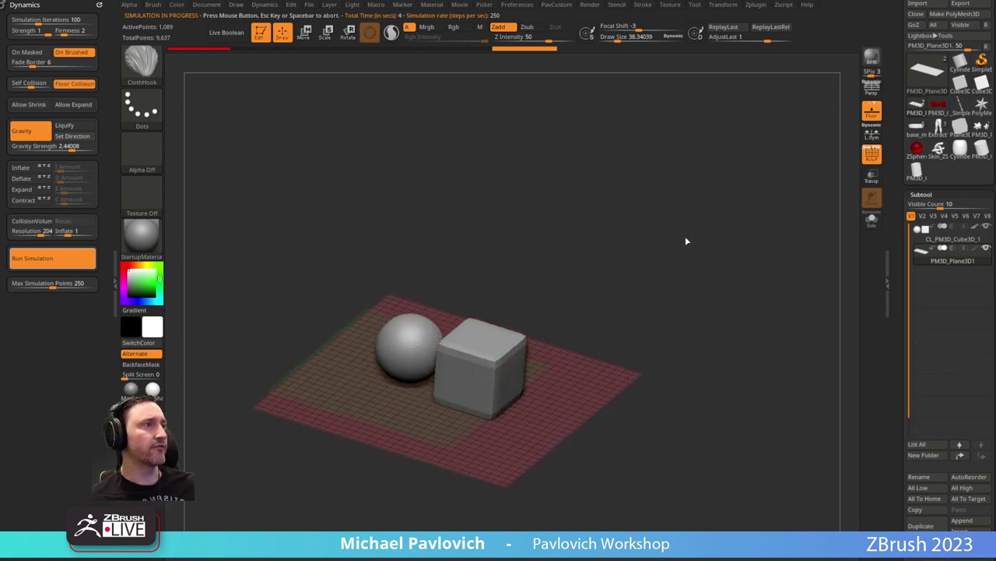
left_click(427, 179)
key("ctrl+z")
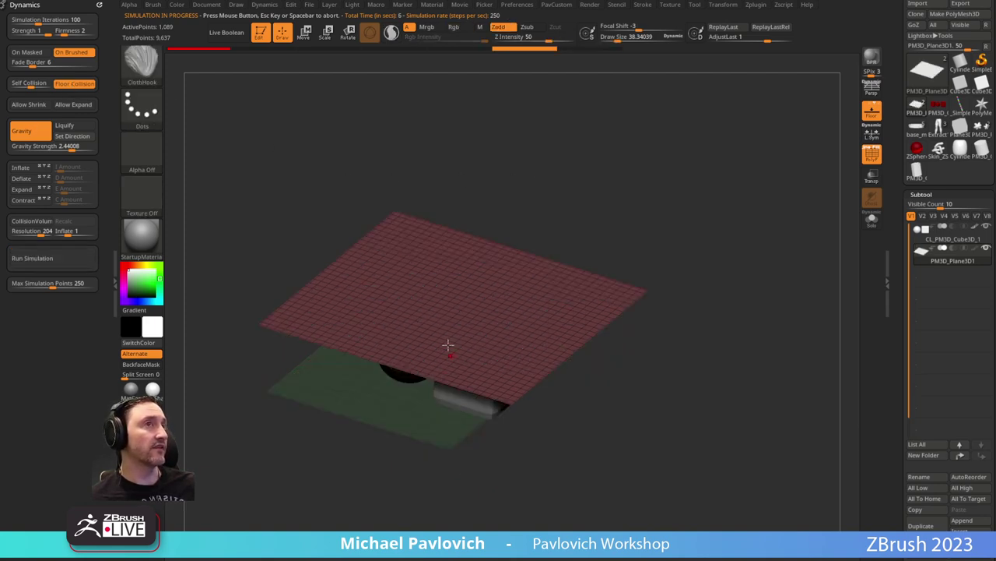
Enable CollisionVolume, run the simulation to drape the plane over the sphere and cube, stop it, and undo the drape.
left_click(31, 221)
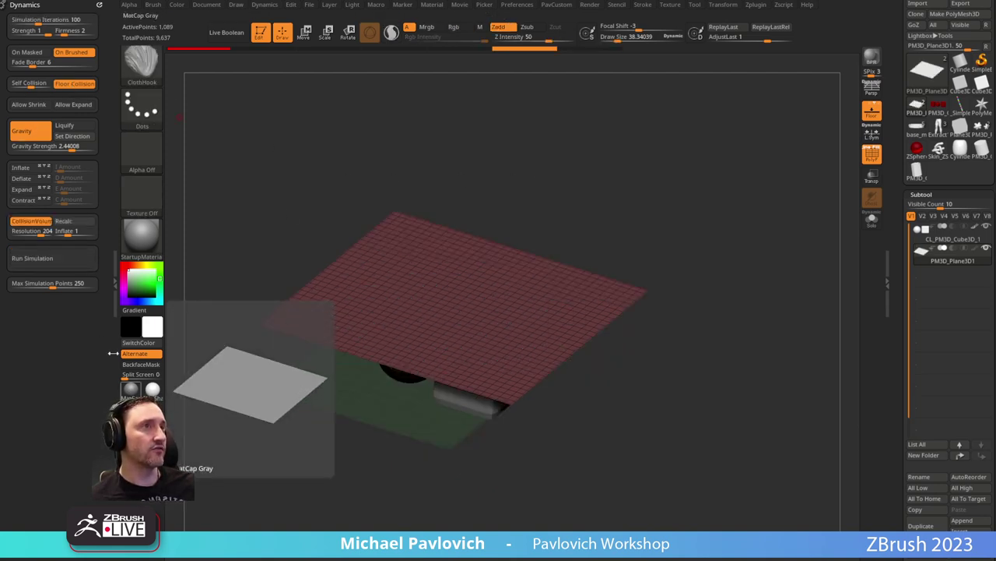
left_click(53, 257)
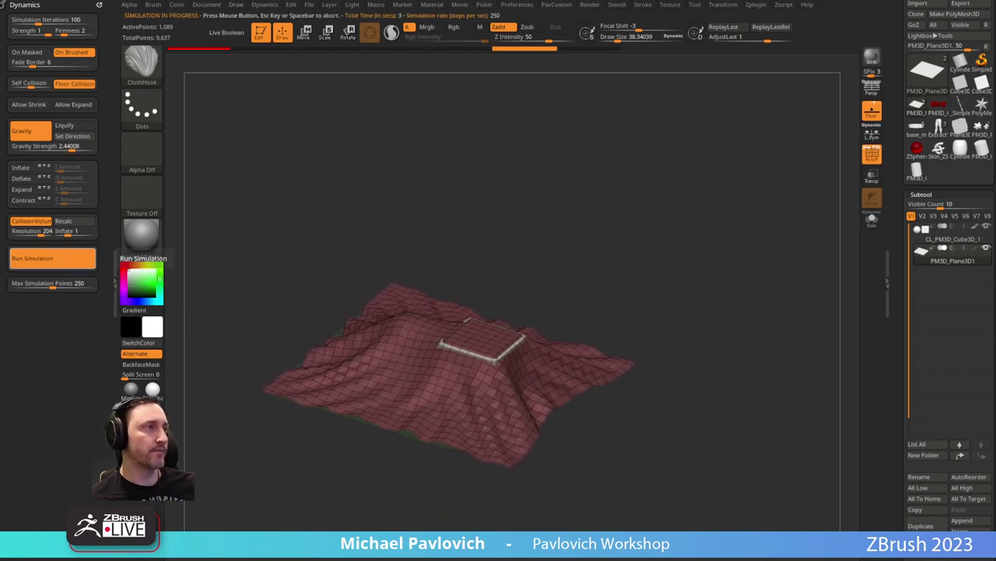
key("space")
key("ctrl+z")
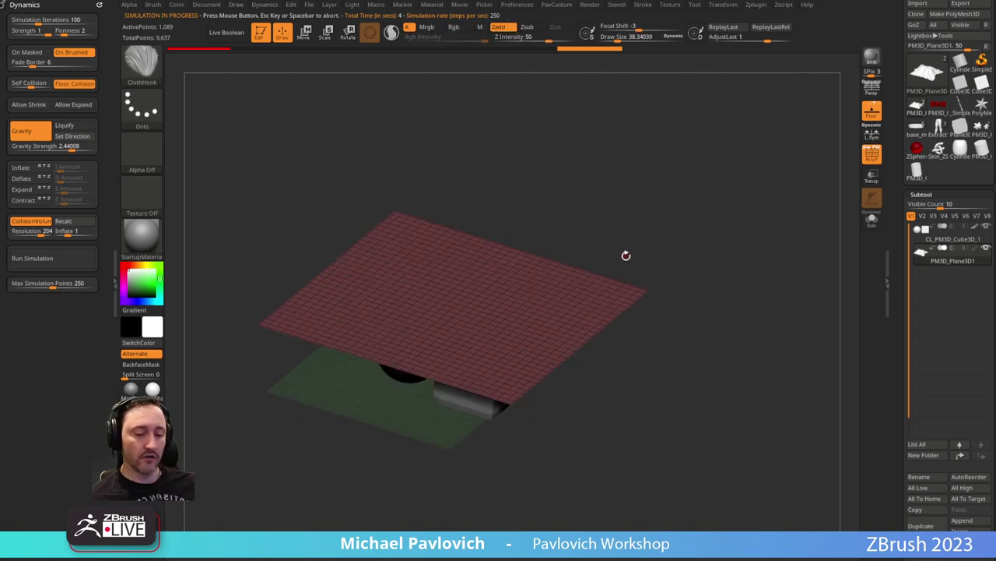
Select the TransposeCloth brush and try pulling the plane down over the sphere and cube.
key("b")
key("t")
key("c")
left_click_drag(641, 245, 670, 196)
left_click_drag(484, 245, 494, 381)
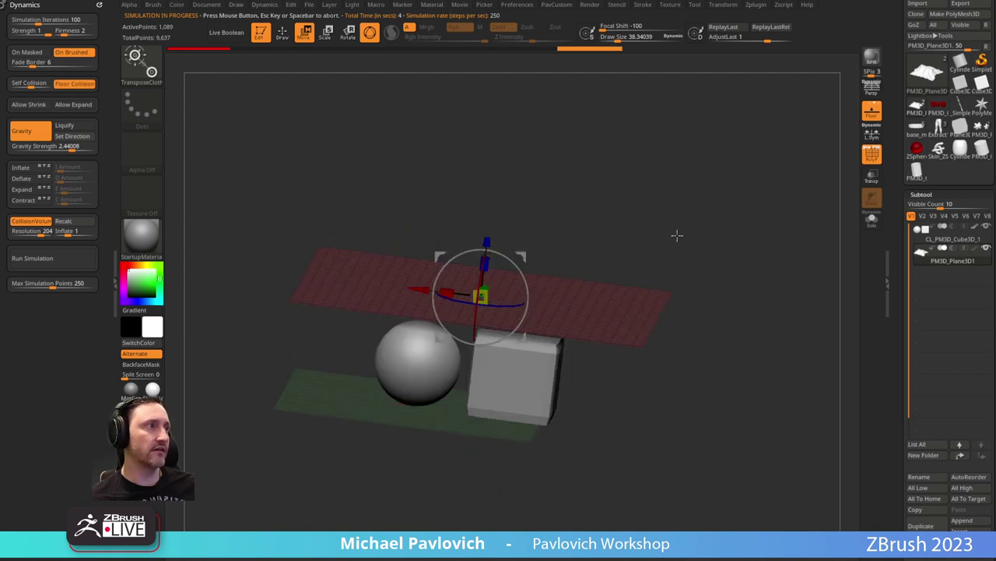
Pull the plane down over the sphere and cube with TransposeCloth, scale it to form folds, and undo the drapes.
left_click_drag(483, 237, 486, 308)
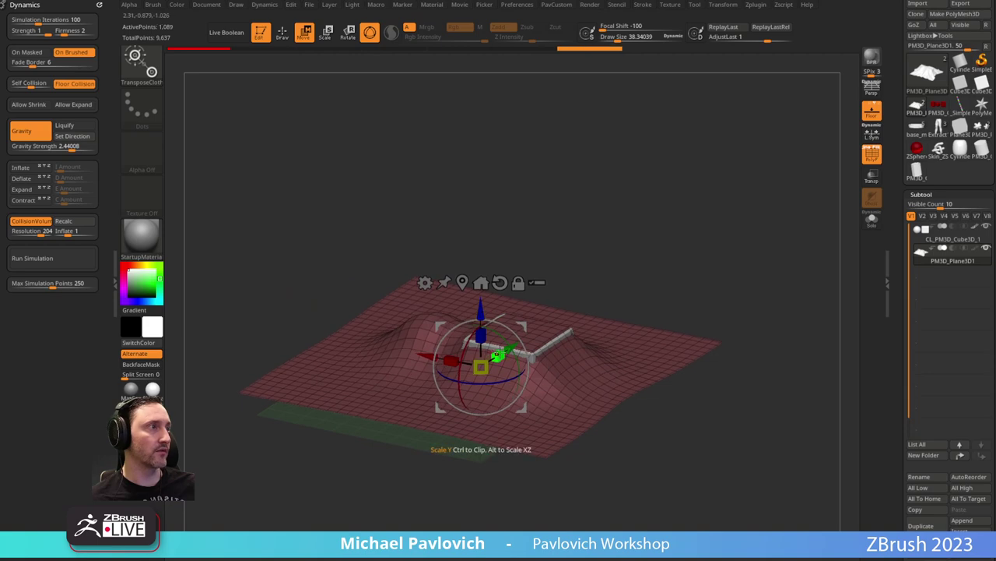
left_click_drag(500, 353, 480, 374)
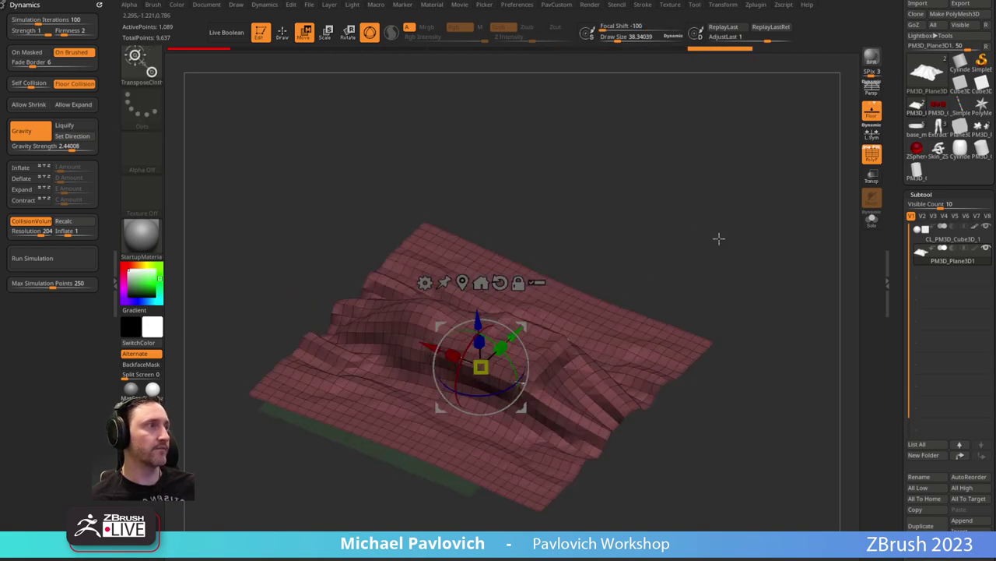
left_click_drag(716, 249, 696, 238)
key("ctrl+z")
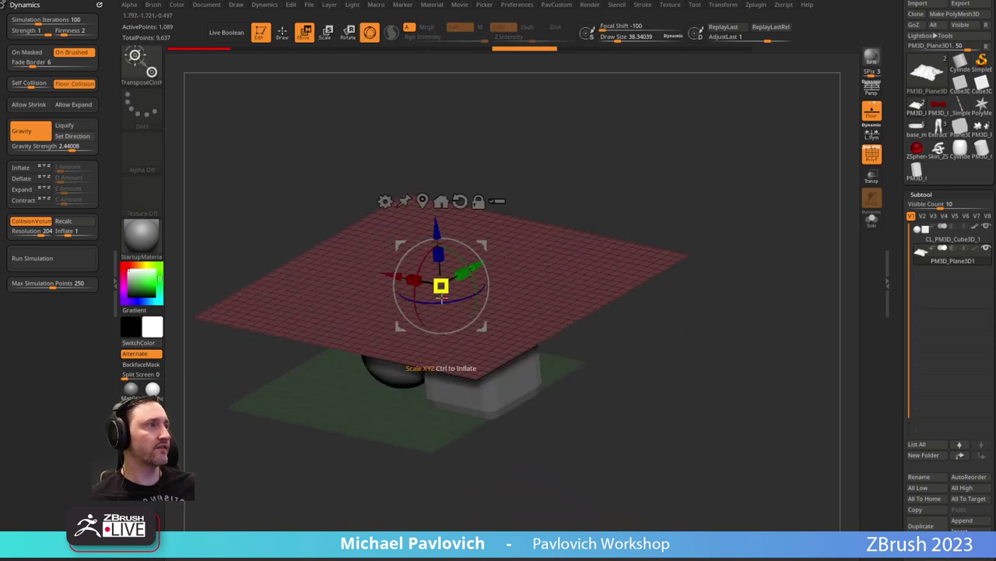
left_click_drag(438, 232, 448, 304)
key("ctrl+z")
key("q")
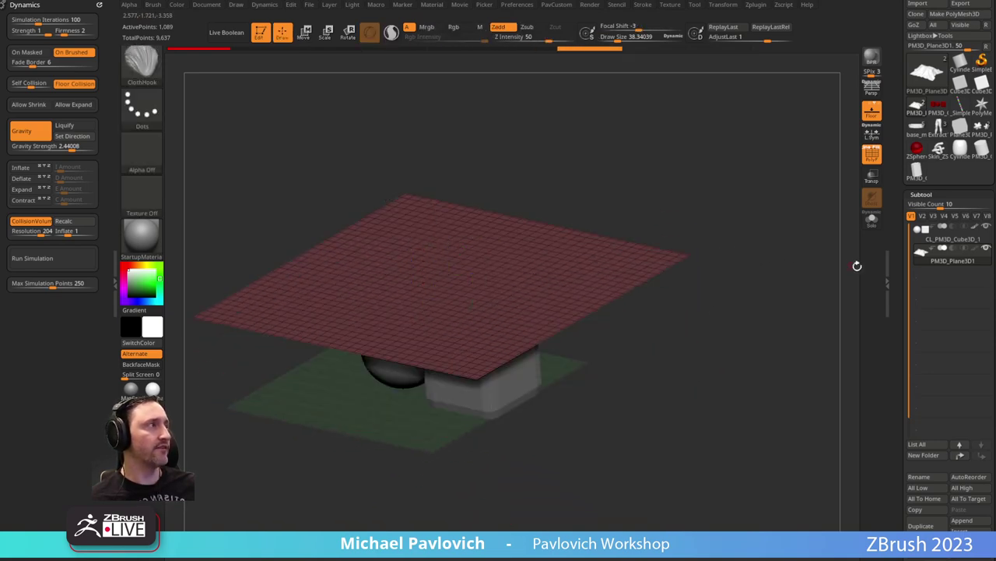
Turn on Dynamic Subdiv for the plane in its Geometry settings.
left_click_drag(896, 260, 896, 153)
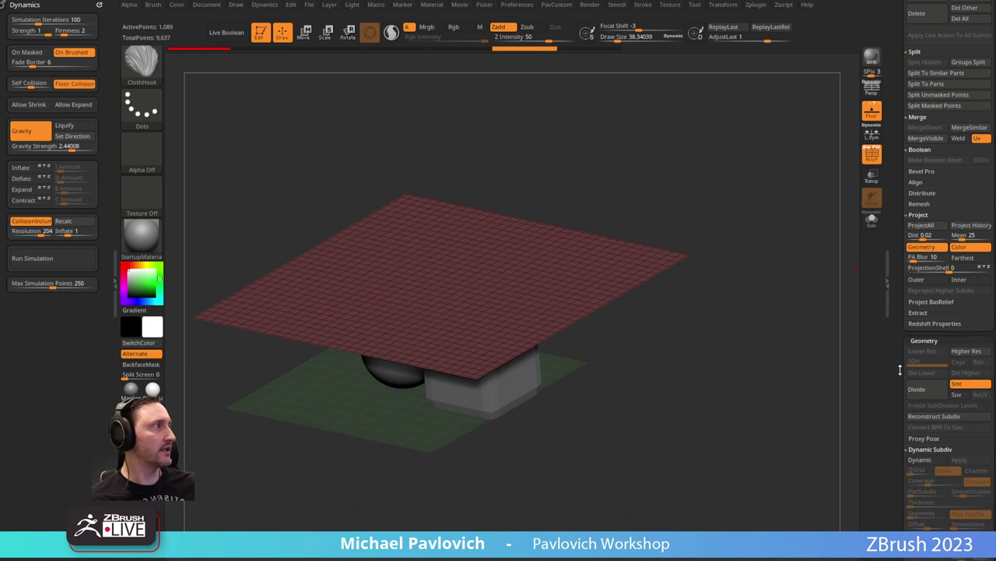
left_click_drag(900, 370, 900, 208)
left_click(922, 298)
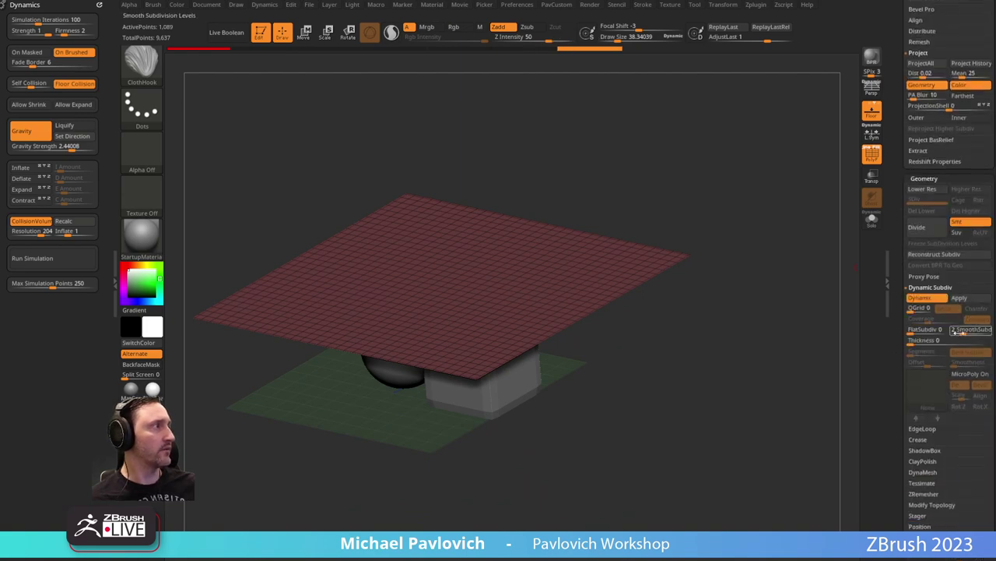
Drape the smoothed plane over the sphere and cube with TransposeCloth, then undo the drape.
key("w")
left_click_drag(465, 262, 478, 436)
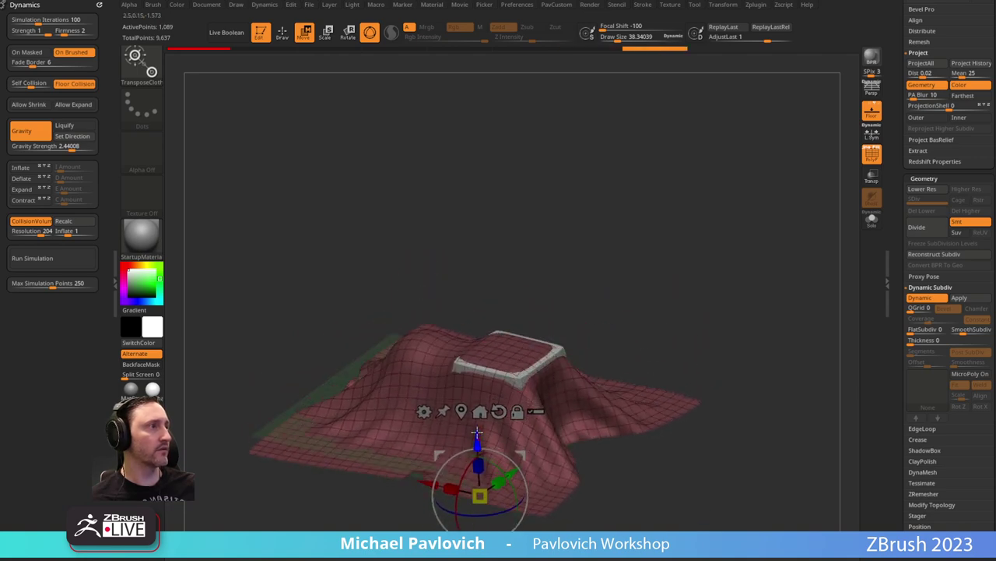
key("ctrl+z")
key("q")
Switch the material to SkinShade4.
left_click_drag(696, 257, 537, 232)
left_click(156, 234)
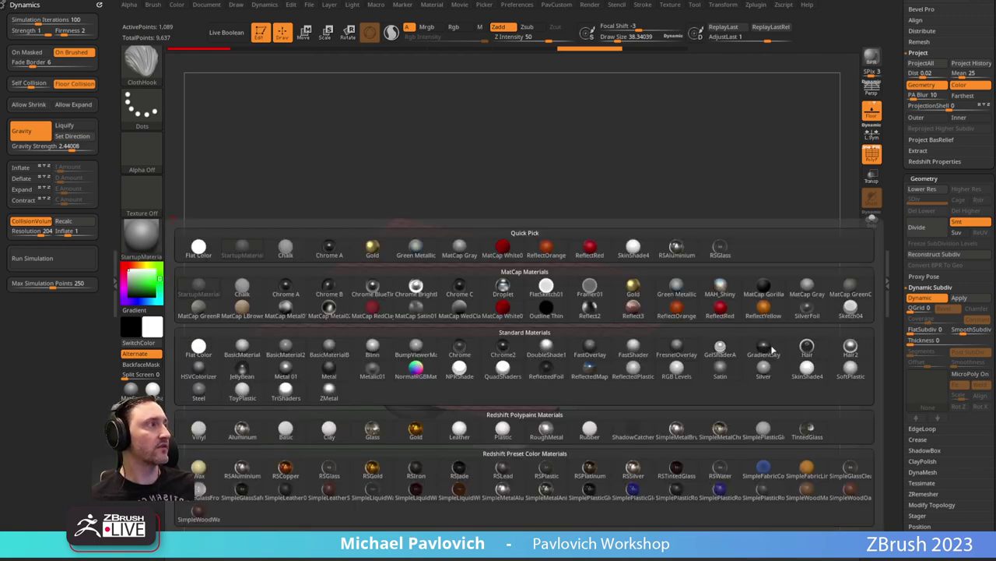
left_click(810, 372)
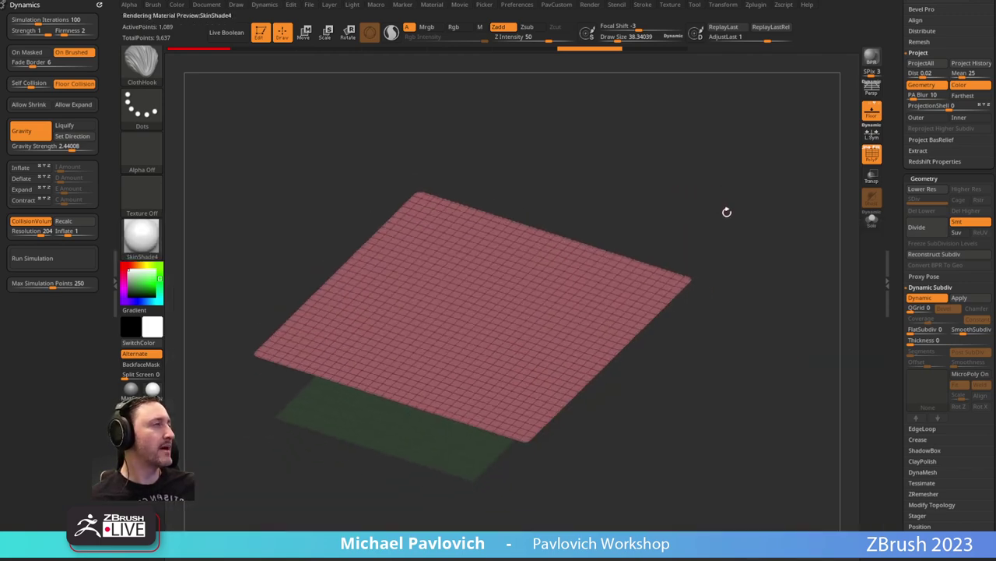
Toggle the plane's Double display property while checking it from underneath.
left_click_drag(887, 350, 591, 262)
left_click_drag(895, 340, 895, 179)
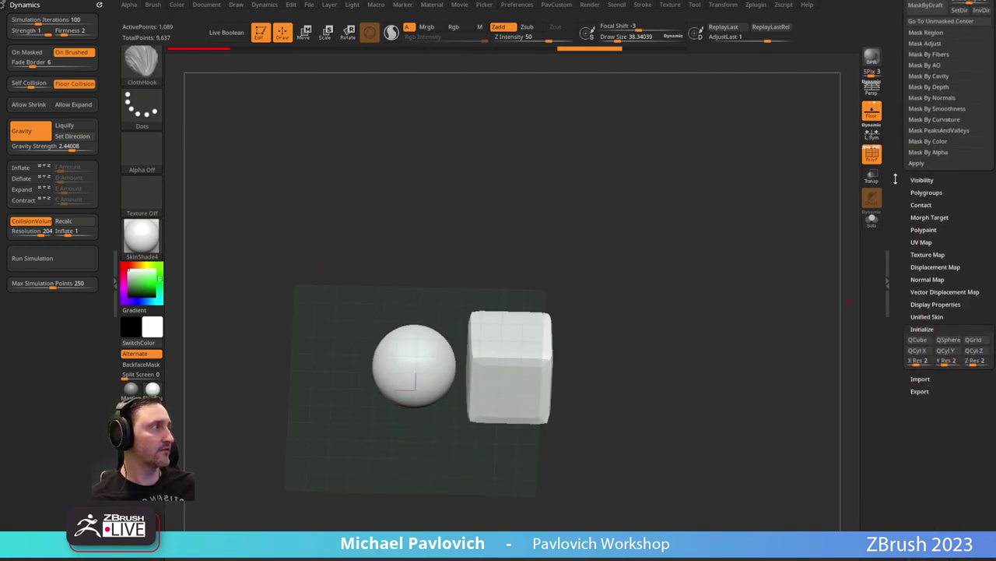
left_click(926, 305)
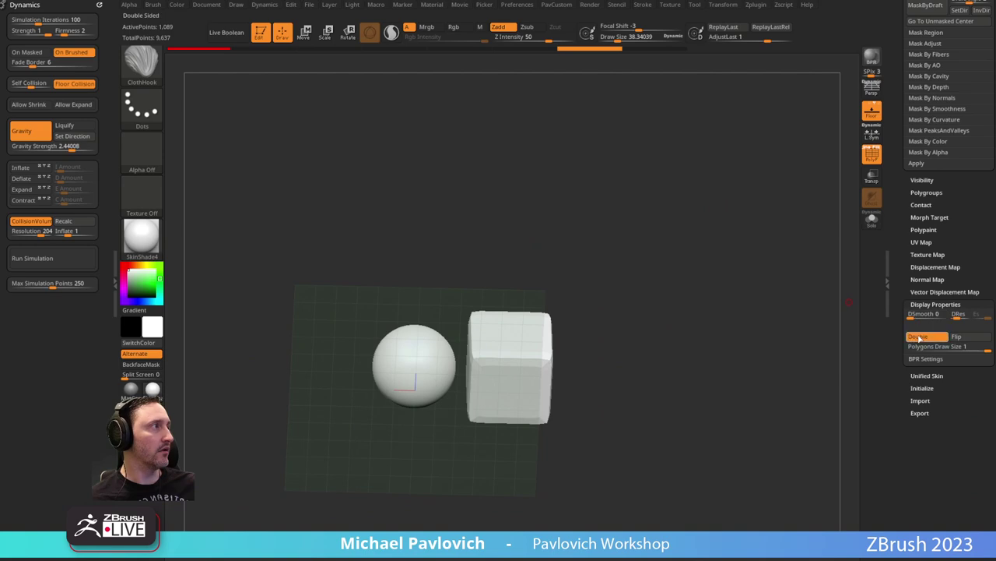
left_click(920, 339)
left_click(926, 305)
left_click_drag(907, 276, 902, 354)
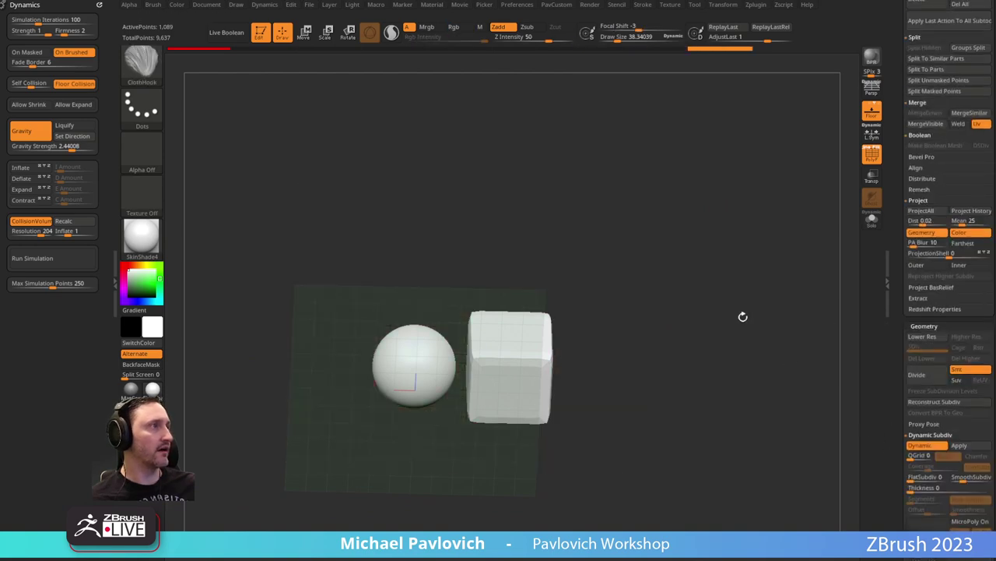
Enable MicroPoly on the plane with the Chain Link mesh and hide the polyframe.
left_click_drag(743, 317, 718, 412)
left_click_drag(899, 315, 905, 242)
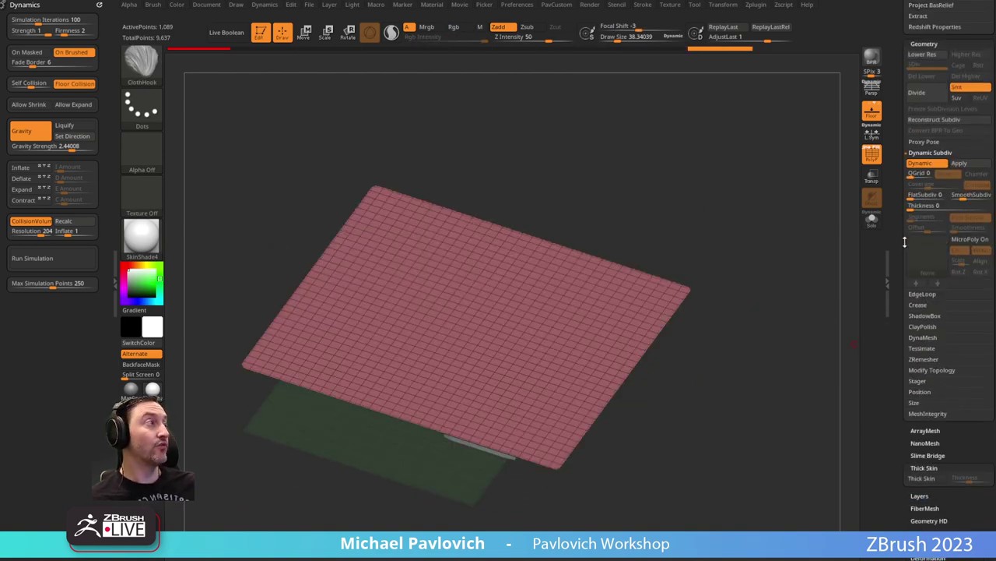
left_click_drag(759, 308, 753, 274)
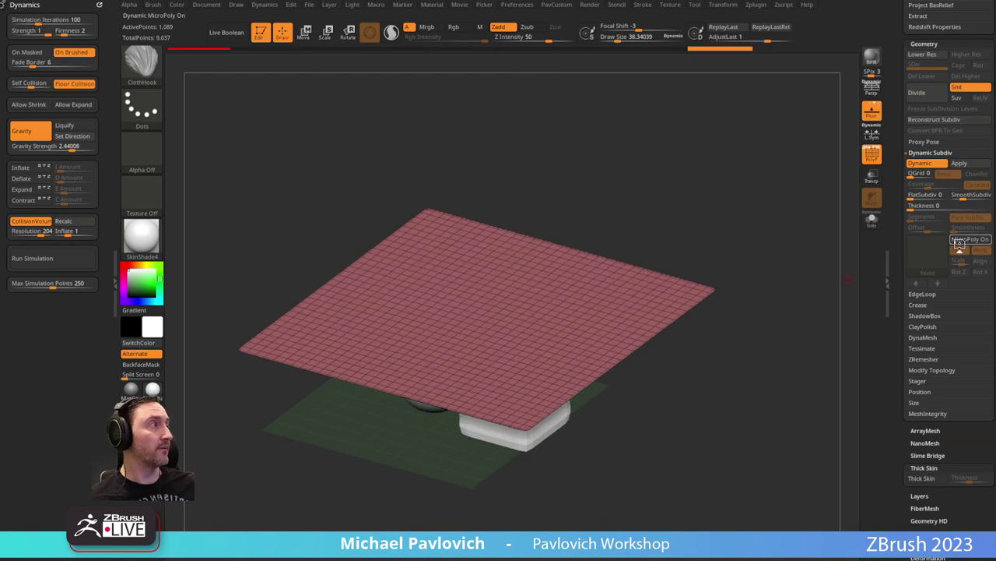
left_click(960, 241)
left_click(917, 265)
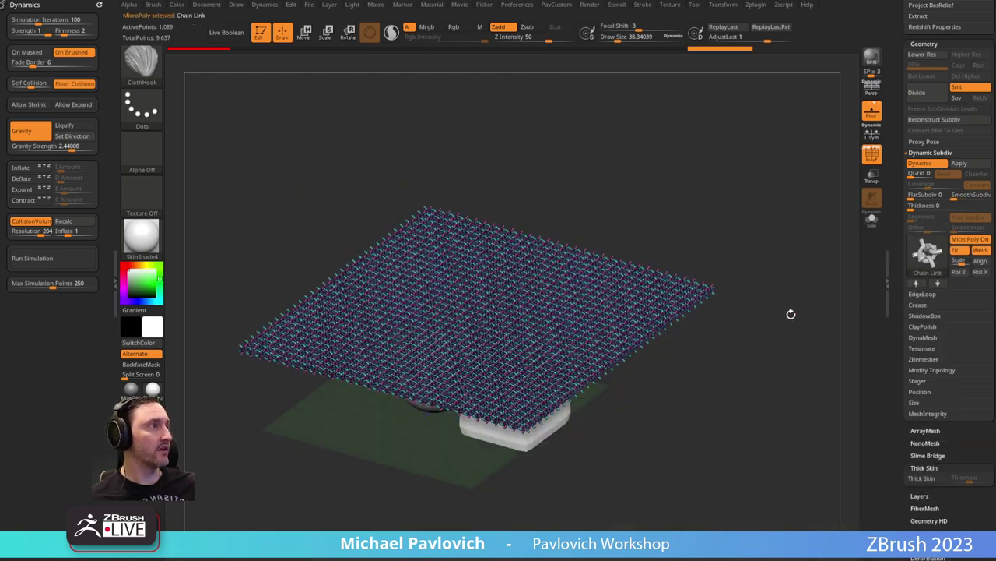
left_click(870, 156)
mouse_move(771, 233)
left_mouse_down()
mouse_move(779, 221)
mouse_move(786, 244)
left_mouse_up()
Drape the chain-link plane over the sphere and cube with TransposeCloth, adjusting it with the gizmo to bunch up the folds.
key("w")
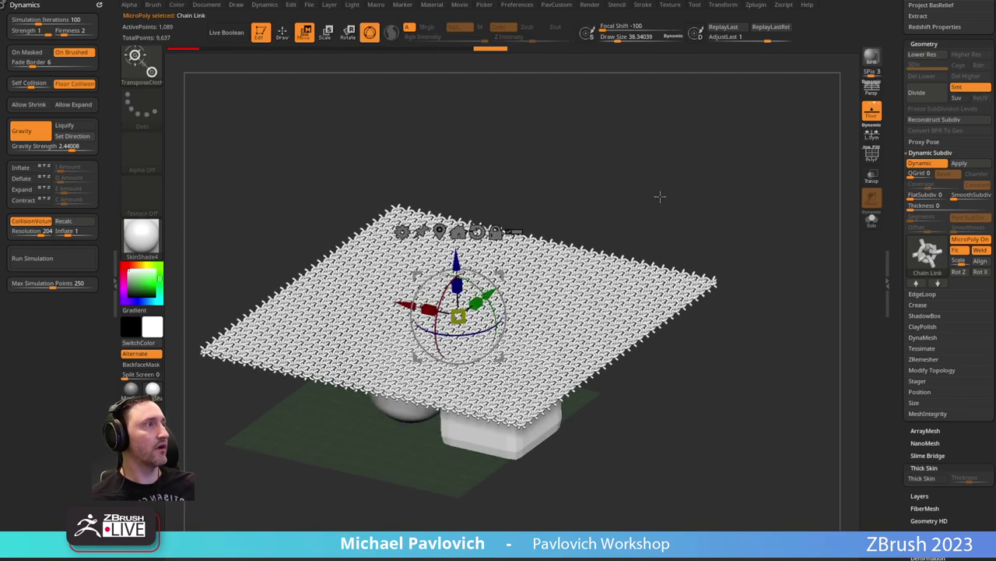
left_click_drag(457, 267, 460, 362)
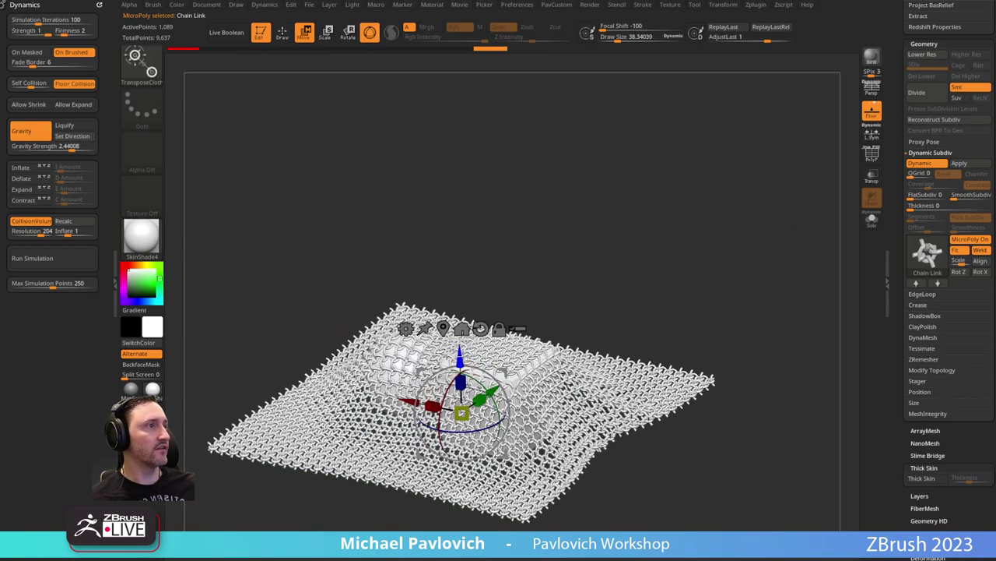
left_click_drag(432, 405, 463, 412)
left_click_drag(646, 236, 643, 274)
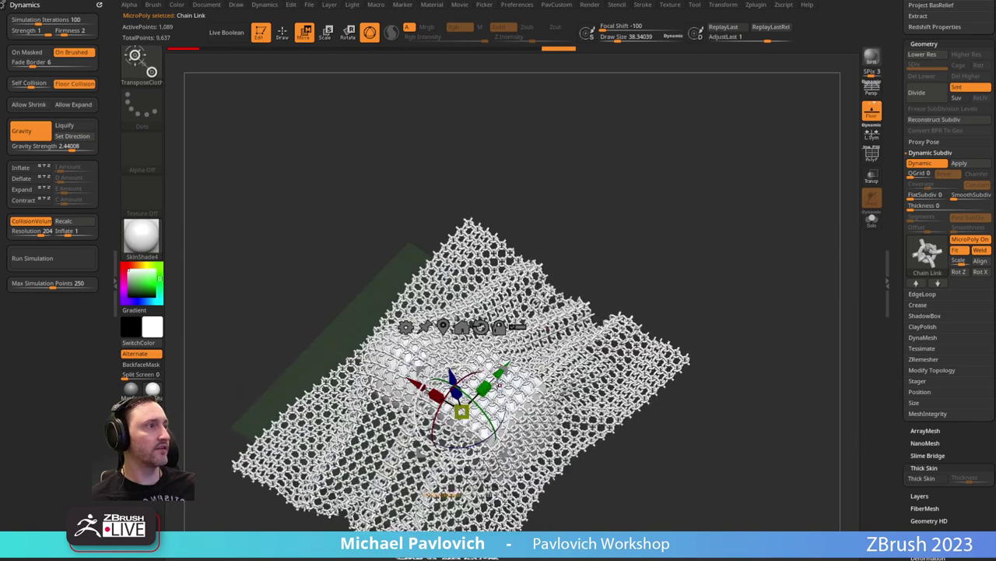
left_click_drag(484, 388, 470, 402)
left_click_drag(688, 300, 690, 262)
key("q")
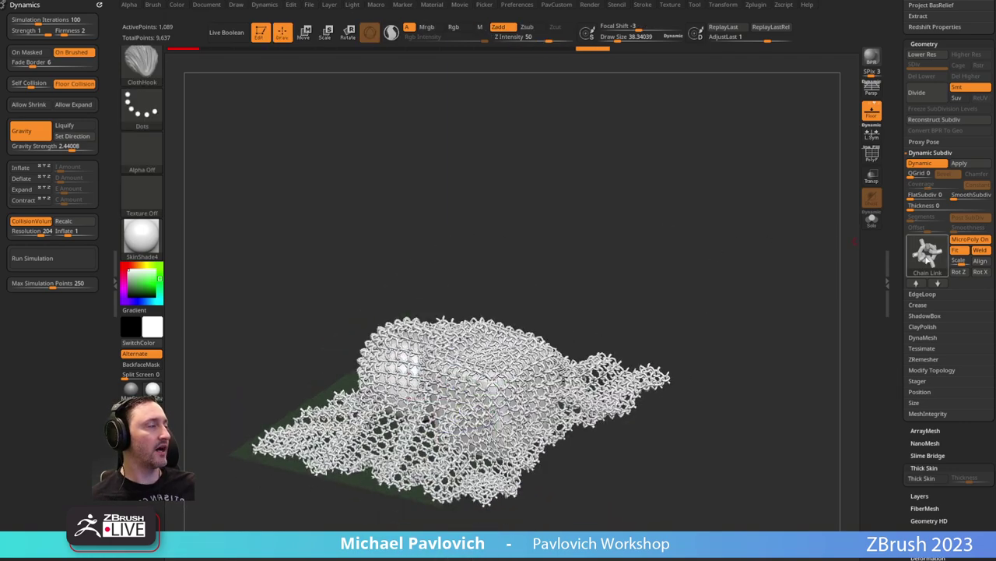
Switch the material to StartupMaterial and toggle Dynamic Subdiv off and on to compare the cloth with its base mesh in polyframe.
left_click(158, 251)
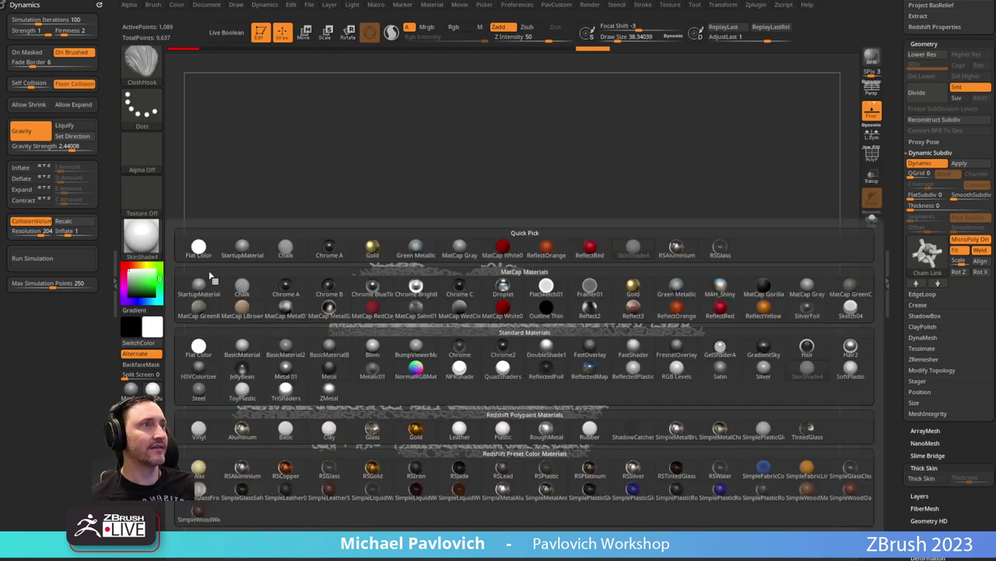
left_click(206, 280)
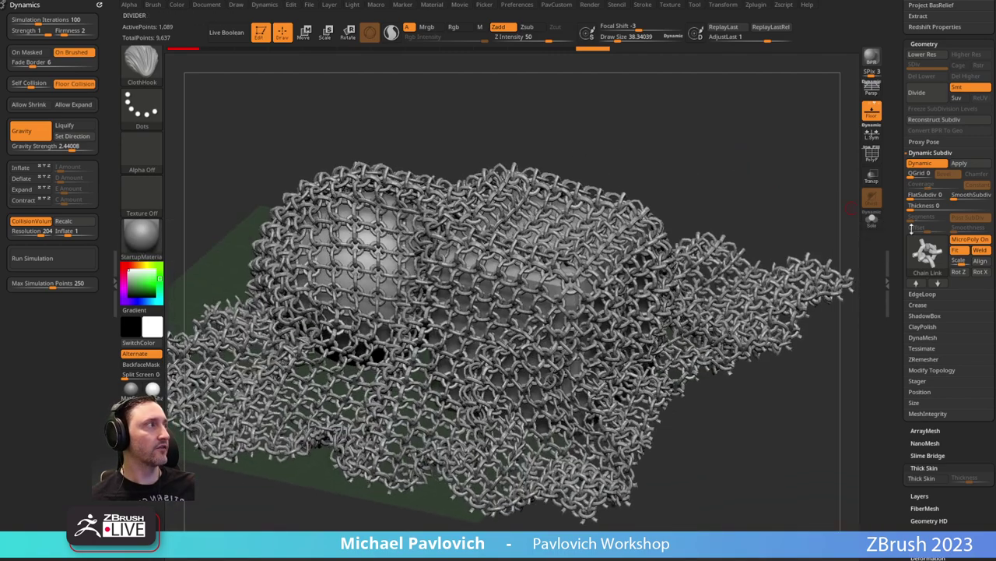
left_click(919, 163)
left_click(872, 154)
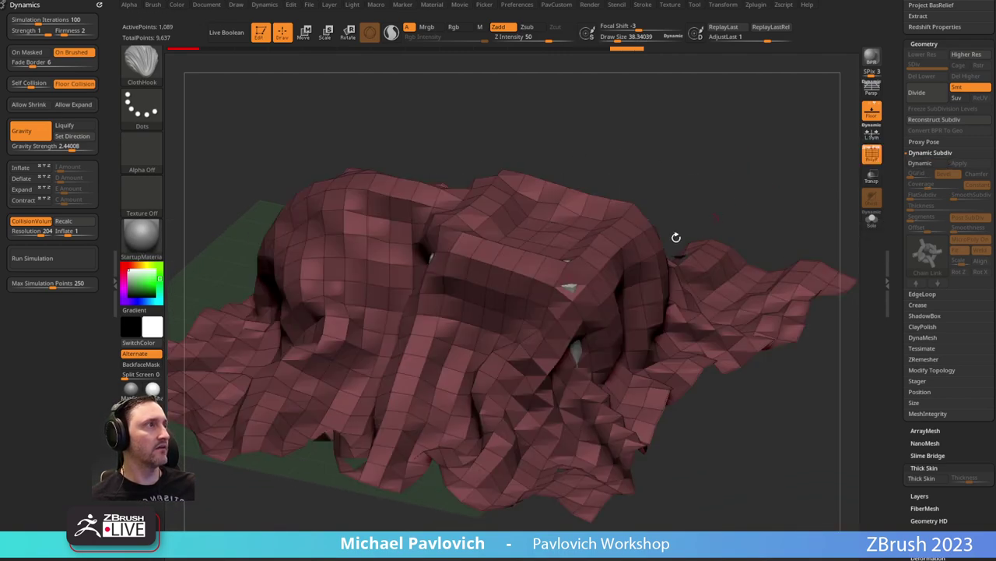
left_click(920, 163)
Change the cloth's MicroPoly mesh to HexPlane and hide the polyframe.
left_click(926, 253)
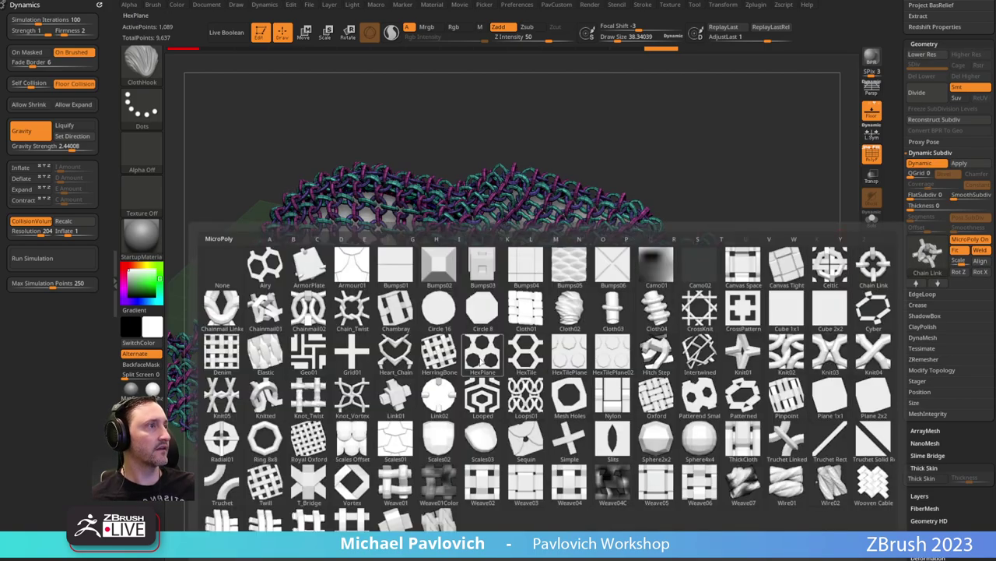
left_click(482, 354)
left_click(878, 164)
left_click_drag(840, 187, 752, 175)
Change the cloth's MicroPoly mesh to Wooven03 and set SmoothSubdiv to 1.
left_click(926, 253)
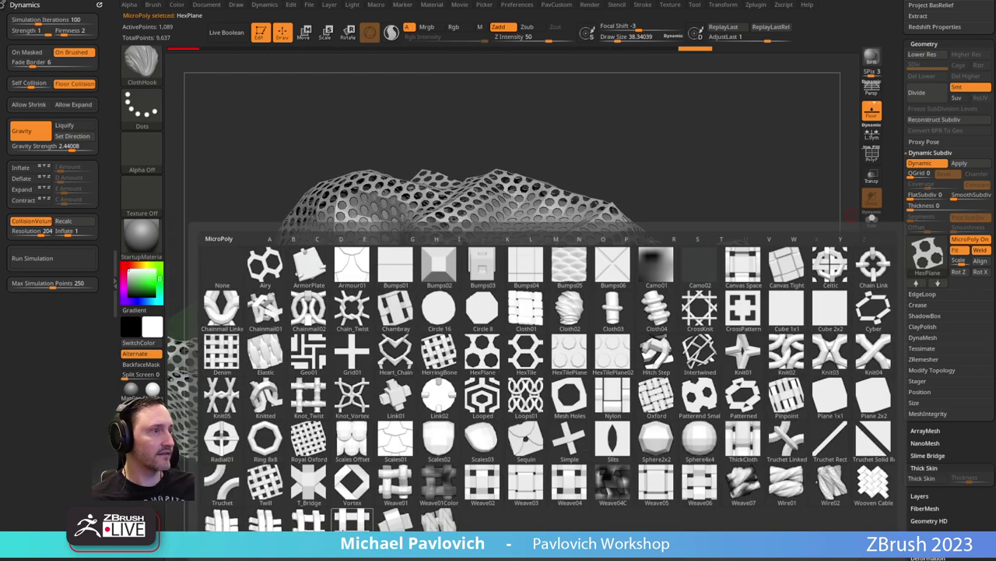
left_click(352, 517)
left_click_drag(706, 172, 861, 222)
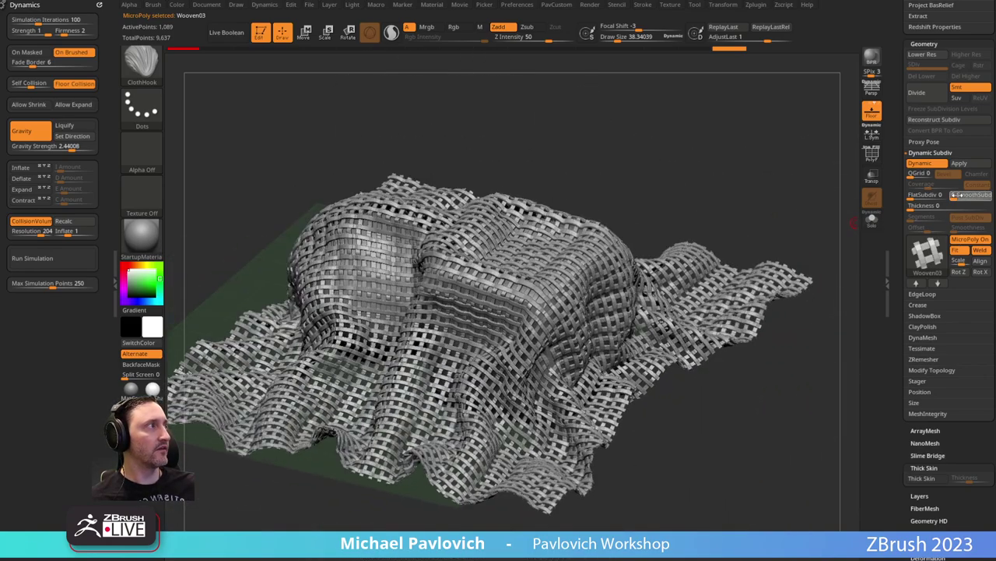
left_click(962, 196)
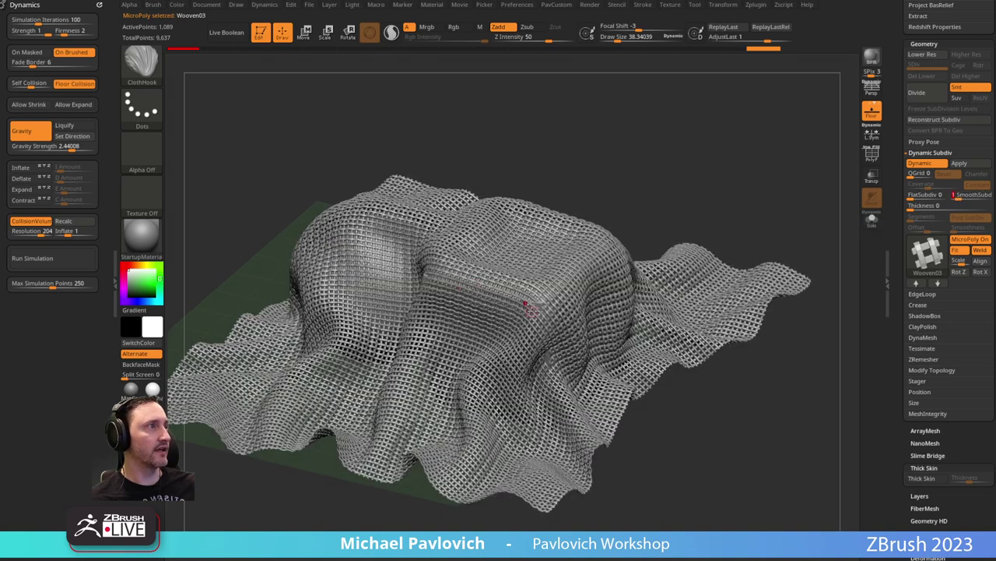
left_click_drag(741, 391, 778, 390)
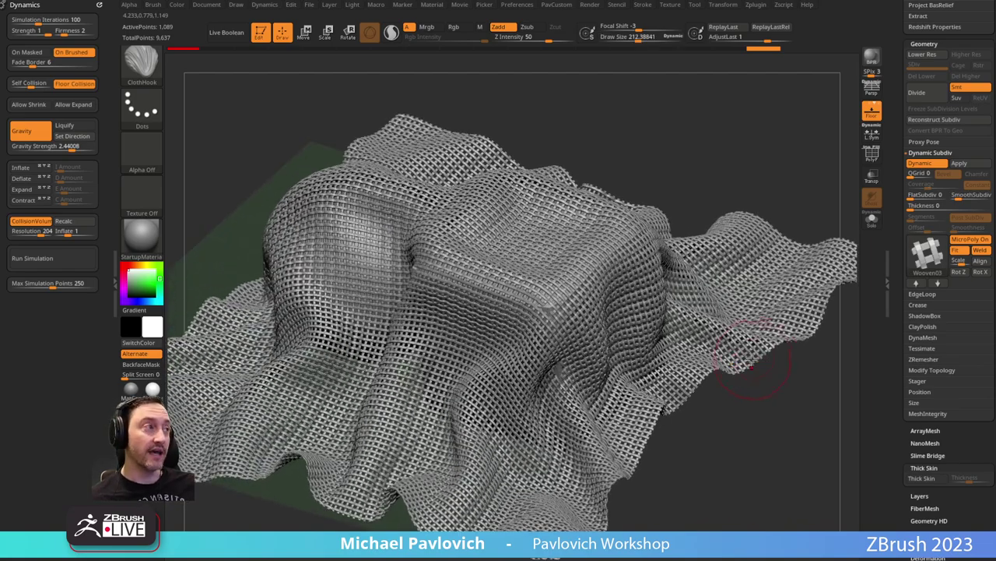
Select the Move brush, toggle Dynamic Subdiv off and on repeatedly on the woven cloth, and undo the last two changes.
key("b")
key("m")
key("v")
left_click(924, 164)
left_click(922, 165)
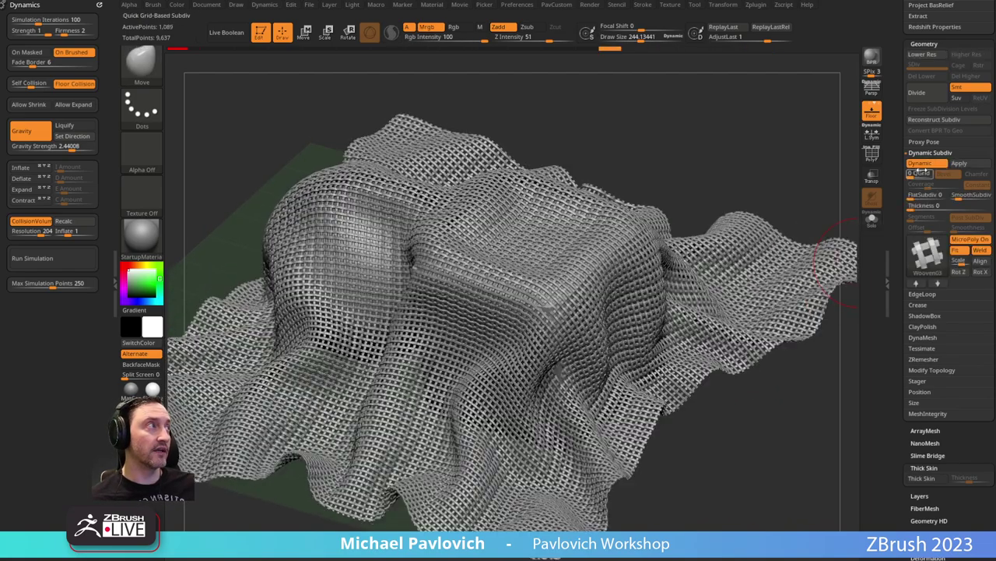
left_click(923, 165)
left_click(923, 166)
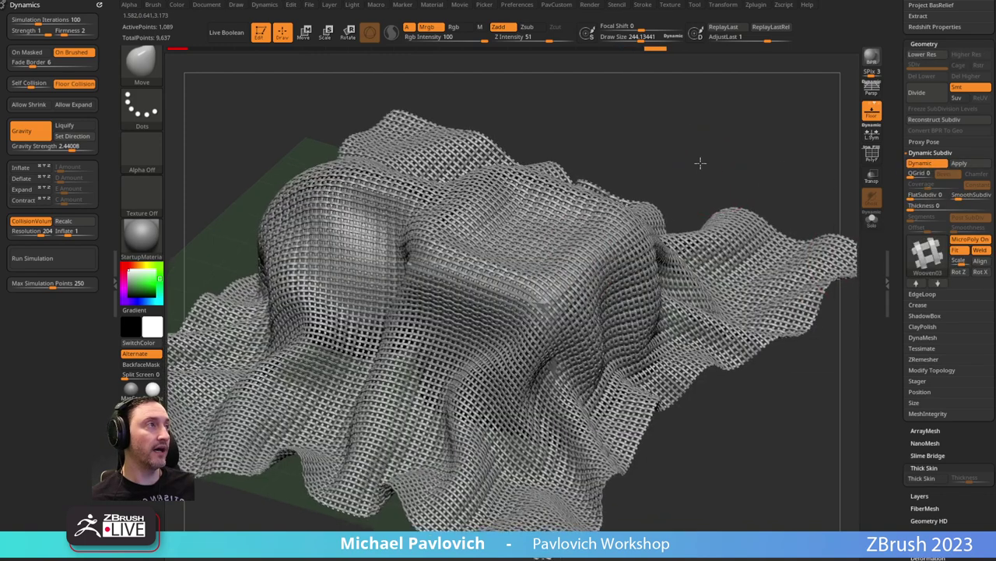
right_click_drag(701, 160, 698, 165, "ctrl")
key("ctrl+z")
key("ctrl+z")
Raise the draped woven cloth with TransposeCloth and run the gravity simulation on it.
key("w")
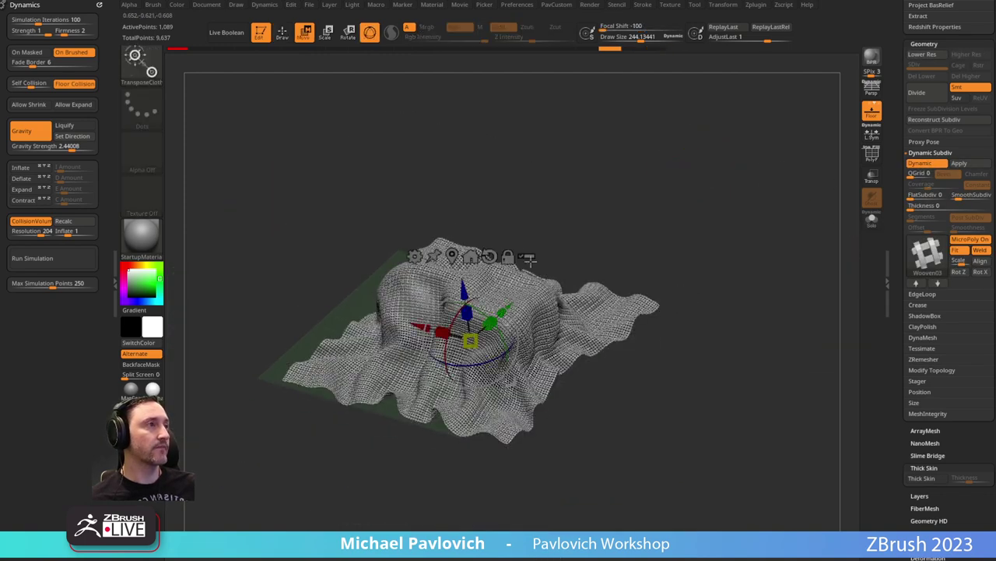
left_click_drag(464, 285, 458, 230)
key("q")
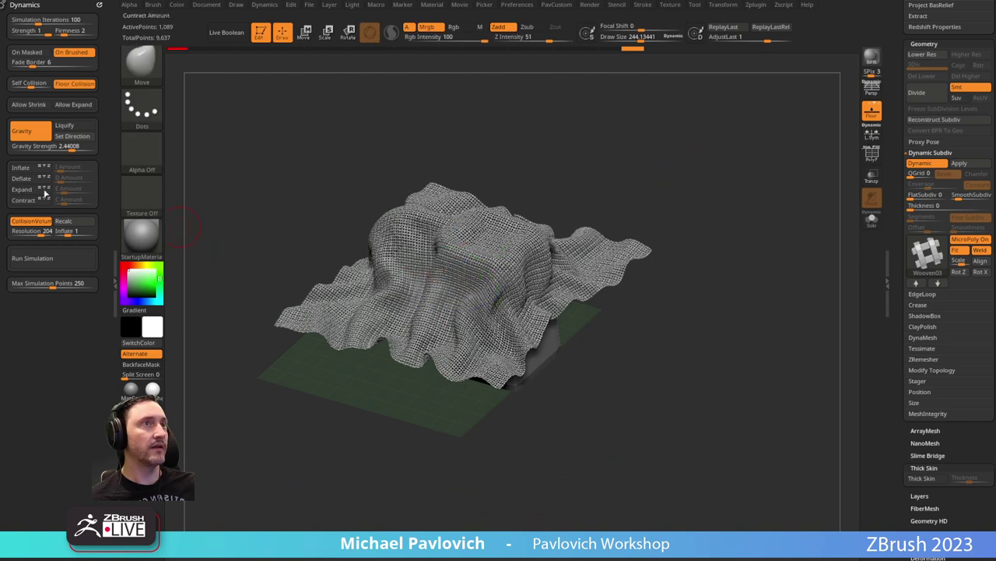
left_click(55, 269)
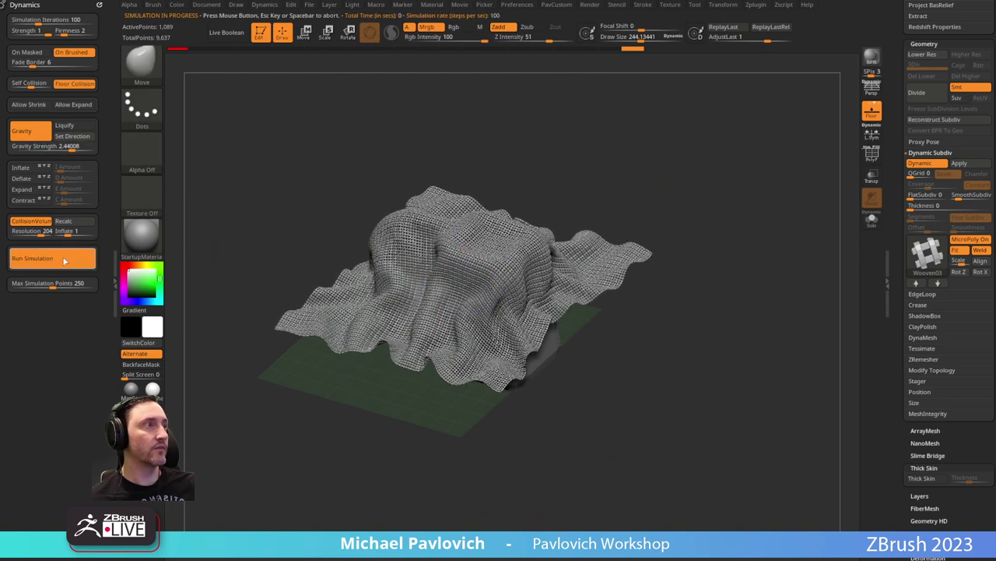
left_click_drag(667, 171, 682, 185)
Undo the cloth edits back to the flat, undraped plane above the sphere and cube.
key("ctrl+z")
key("ctrl+z")
key("ctrl+z")
key("ctrl+z")
key("ctrl+z")
key("ctrl+z")
key("ctrl+z")
key("ctrl+z")
key("ctrl+z")
key("ctrl+z")
key("ctrl+z")
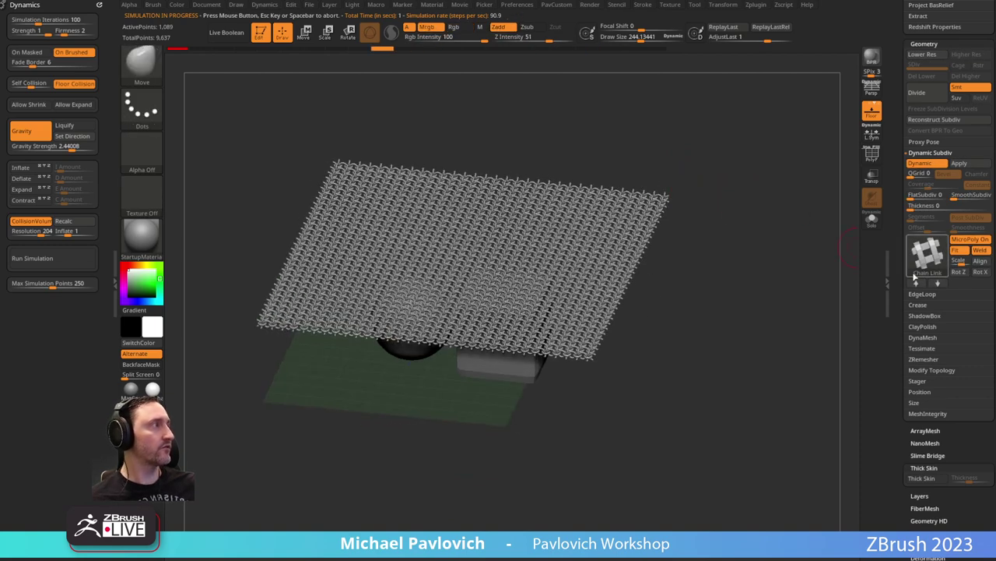
Change the flat cloth's MicroPoly mesh from the chain link to Wooven03 and raise its SmoothSubdiv.
left_click(926, 256)
left_click_drag(793, 221, 806, 221)
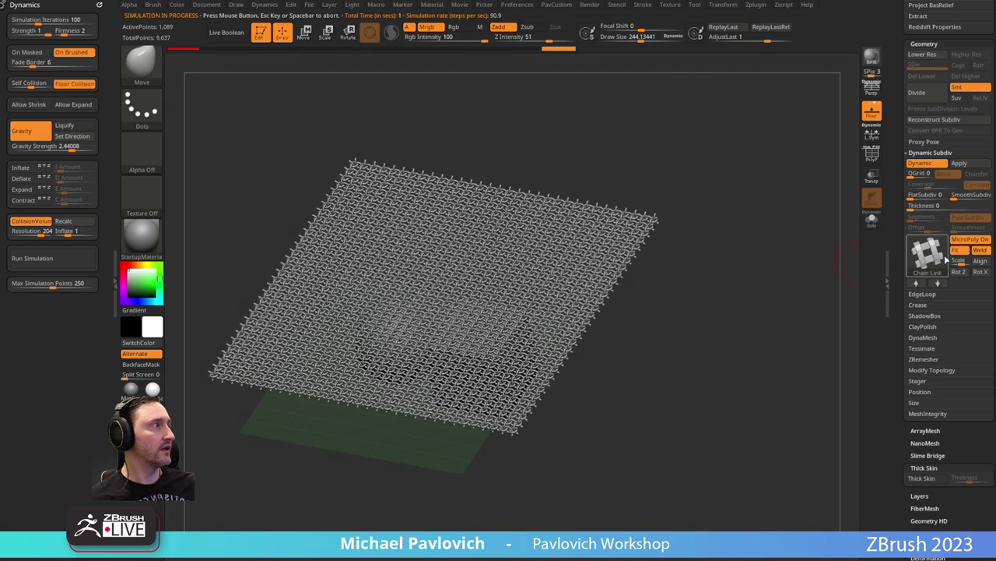
left_click(927, 254)
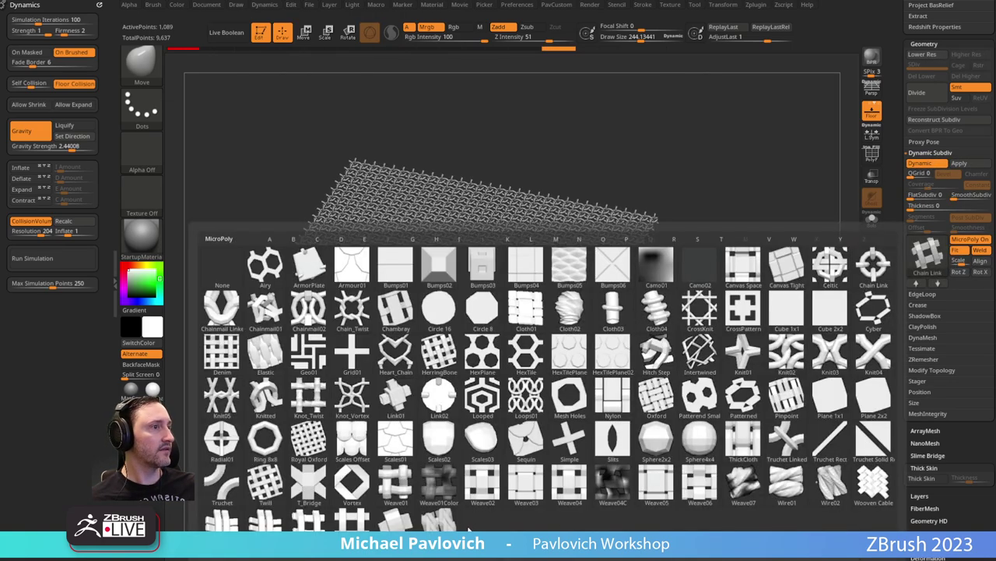
left_click(310, 520)
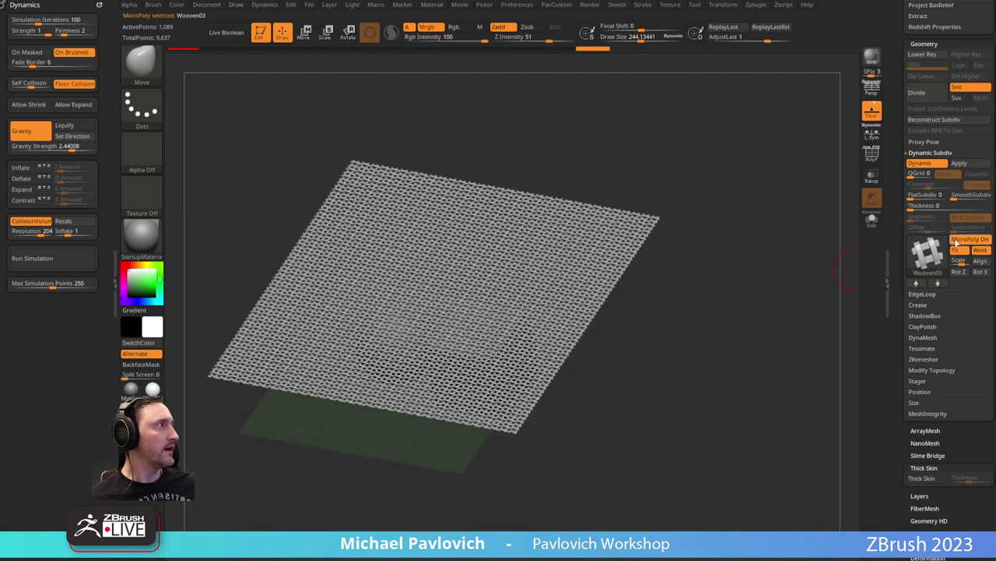
left_click_drag(958, 196, 963, 196)
Activate TransposeCloth, set Gravity Strength to 5.43982, and run the simulation to drape the woven cloth over the sphere and cube.
left_click_drag(774, 265, 753, 300, "alt")
key("w")
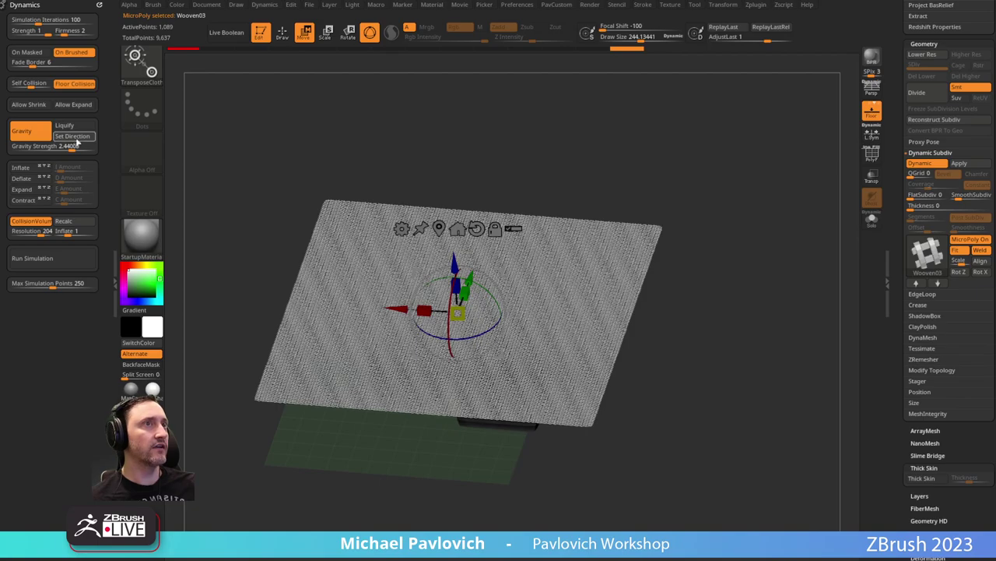
left_click(44, 256)
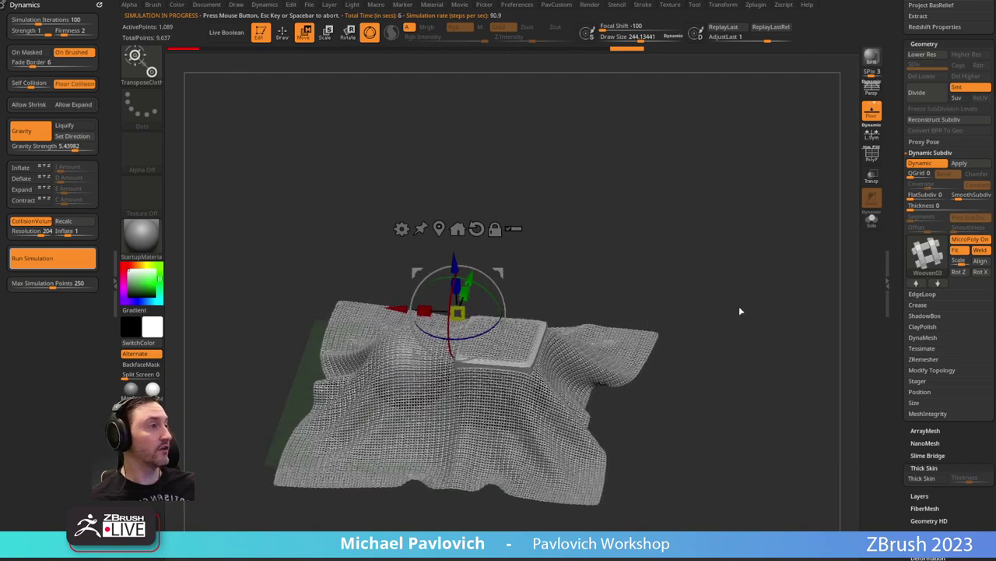
Apply Dynamic Subdiv to turn the draped weave into real geometry, and inflate it by 3.
key("q")
left_click(965, 165)
mouse_move(734, 298)
left_mouse_down("alt")
mouse_move(798, 250)
mouse_move(825, 282)
left_mouse_up("alt")
key("bracketright")
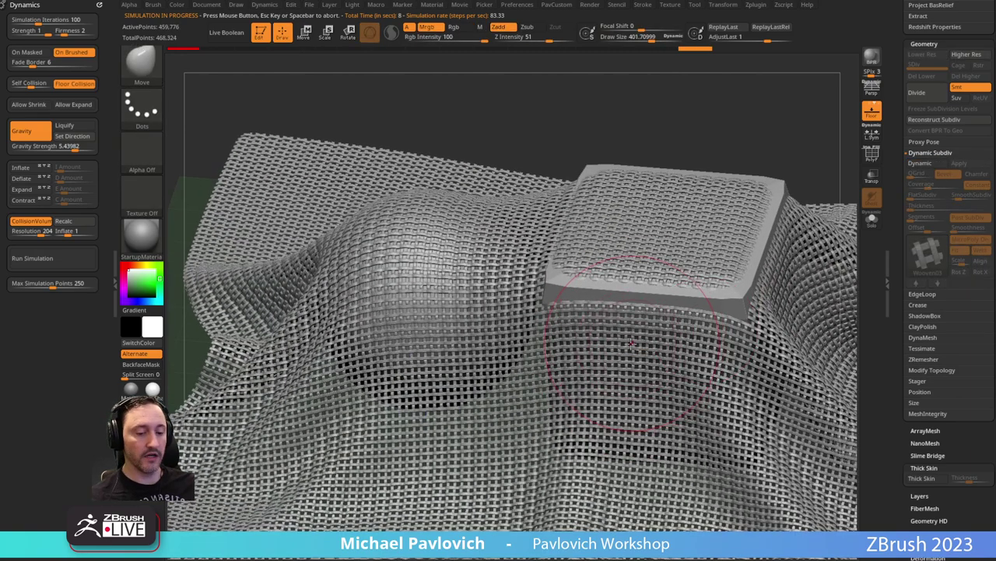
key("4")
key("5")
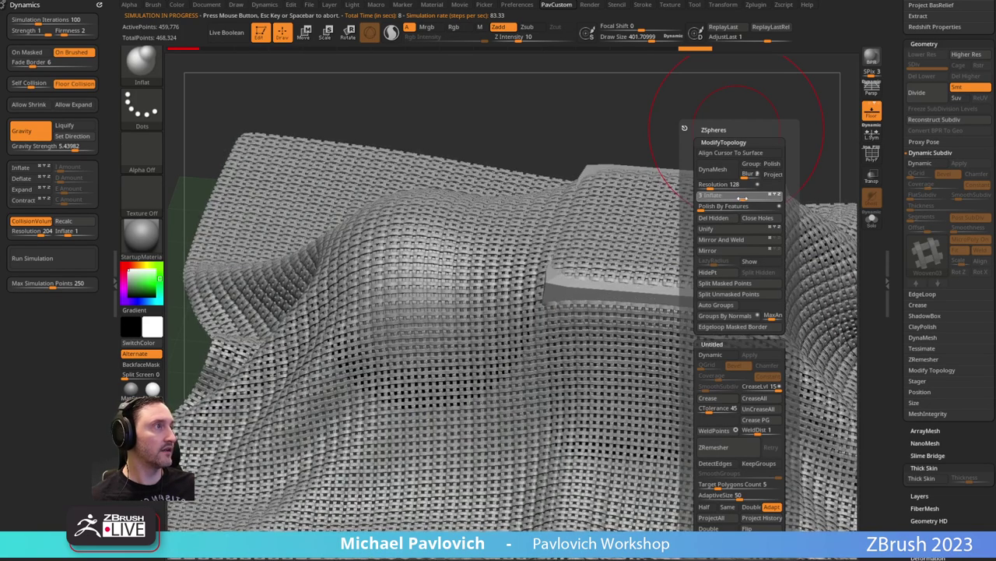
left_click_drag(742, 199, 744, 200)
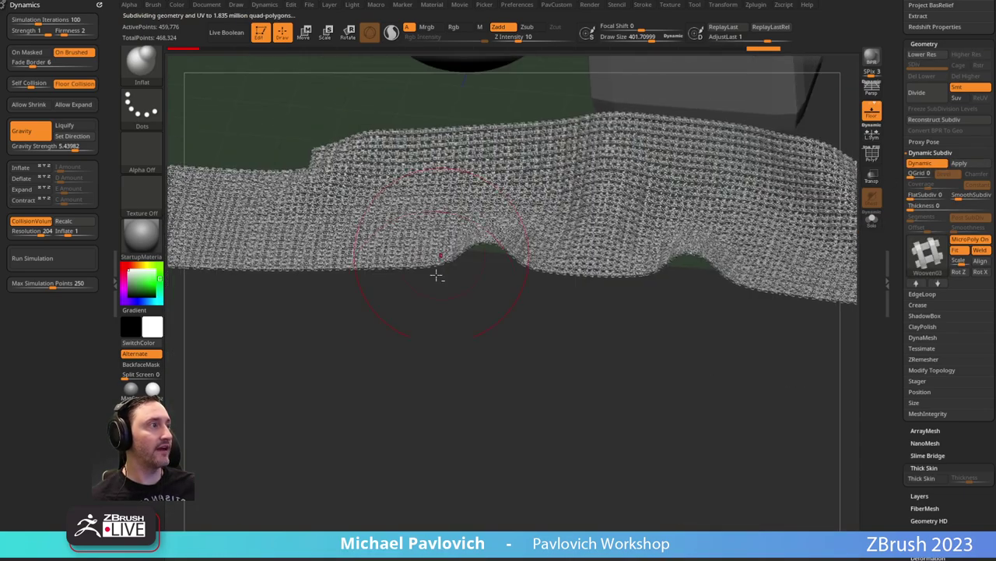
Inspect the nested MicroPoly weave along the cloth's edge using a Draw Size of about 27, and turn MicroPoly off.
mouse_move(511, 345)
right_mouse_down("ctrl")
mouse_move(565, 391)
mouse_move(556, 397)
right_mouse_up("ctrl")
key("s")
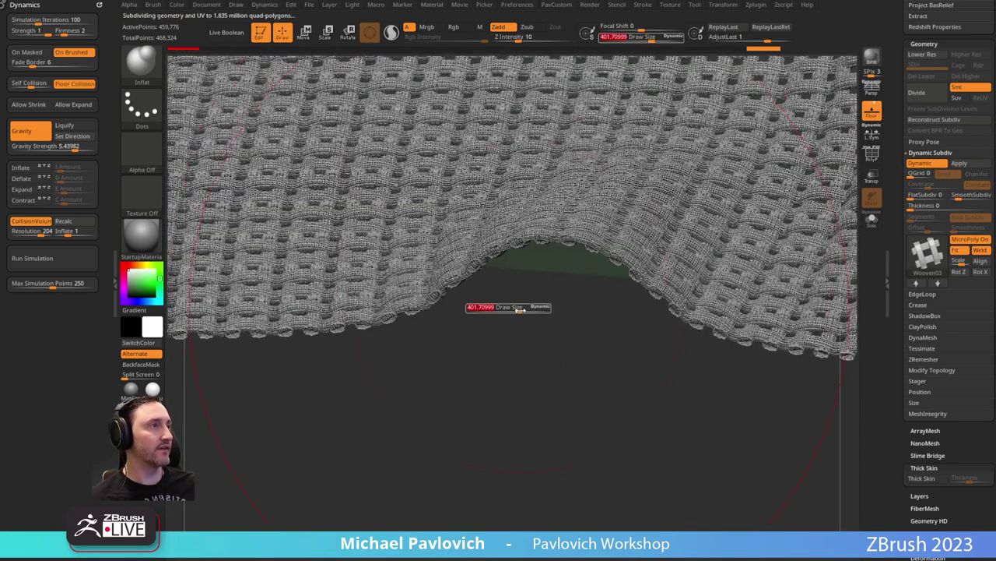
left_click_drag(517, 310, 481, 313)
mouse_move(517, 333)
right_mouse_down("ctrl")
mouse_move(614, 476)
mouse_move(626, 516)
right_mouse_up("ctrl")
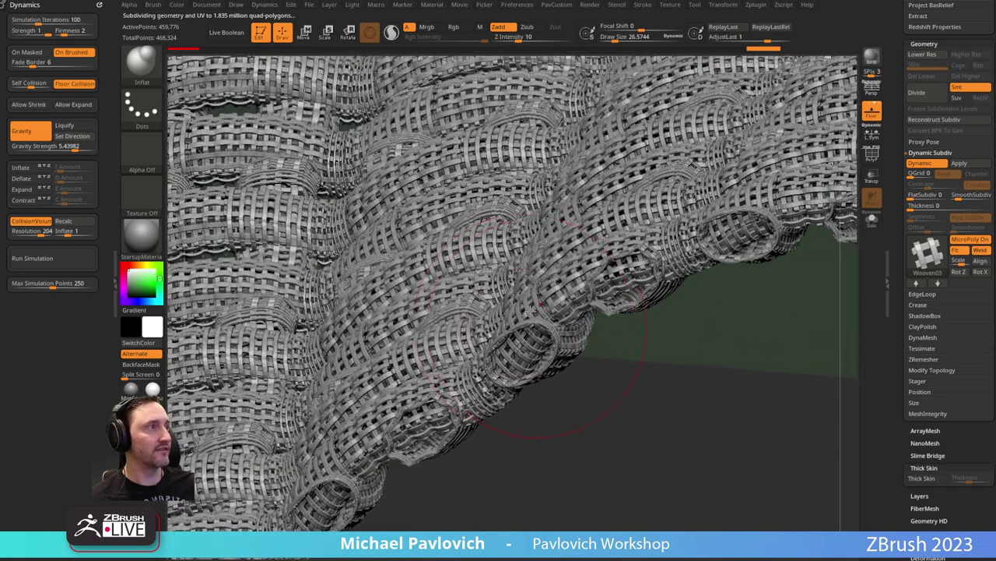
mouse_move(931, 249)
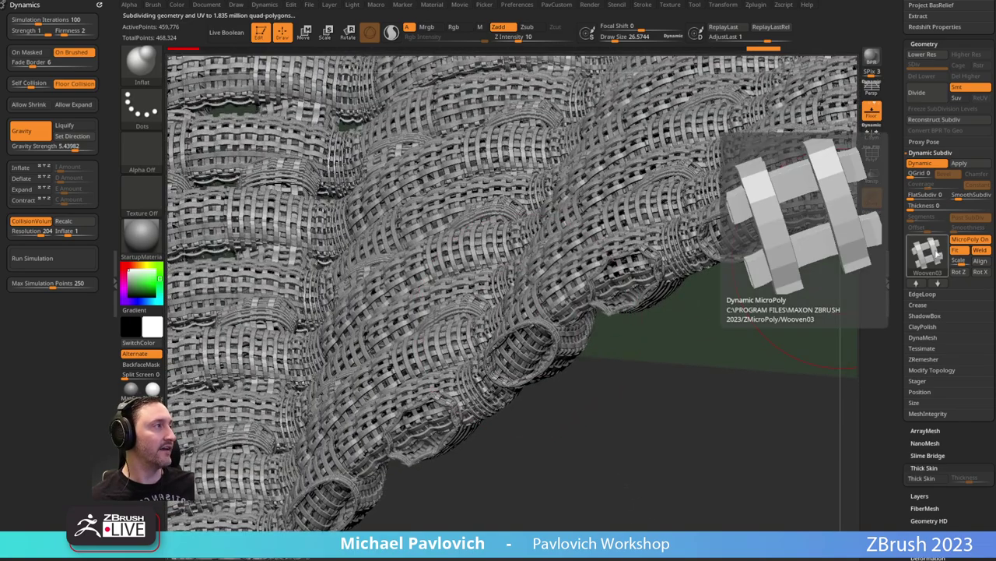
left_click(969, 239)
right_click_drag(616, 392, 465, 284, "ctrl")
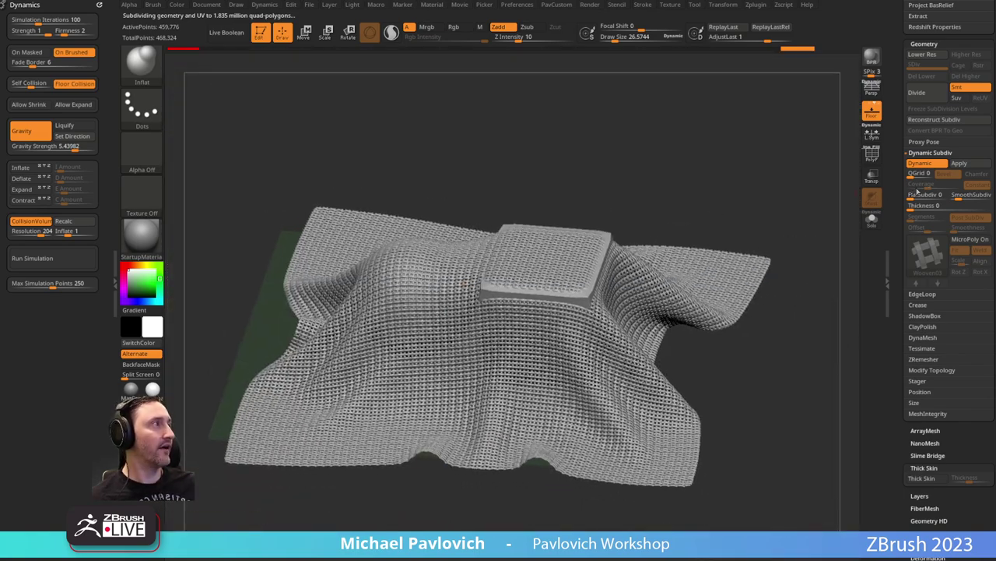
Raise SmoothSubdiv on the applied woven cloth and inflate it by 2.
right_click_drag(767, 187, 807, 185)
left_click_drag(952, 196, 959, 205)
right_click_drag(762, 179, 666, 142)
key("2")
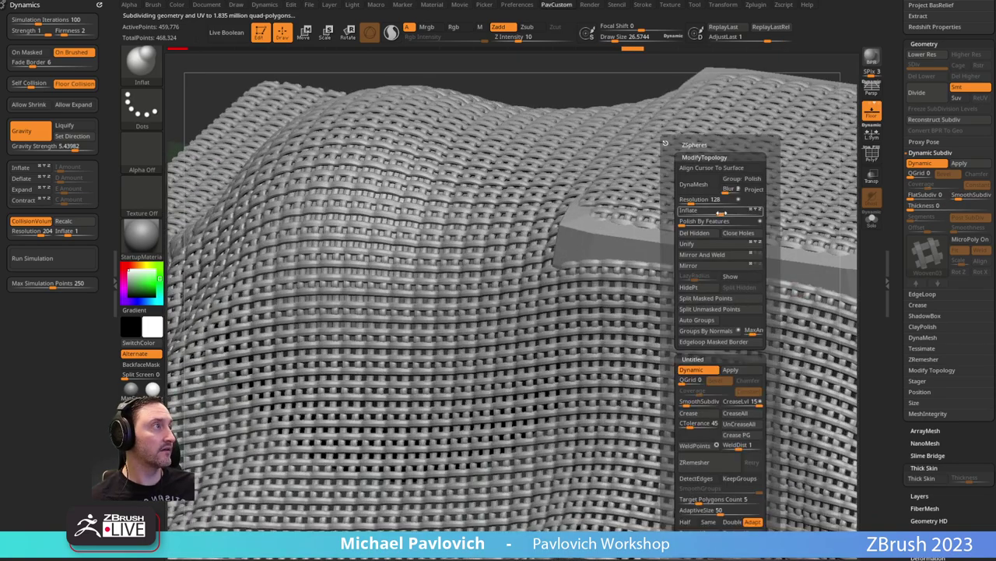
left_click_drag(721, 212, 723, 213)
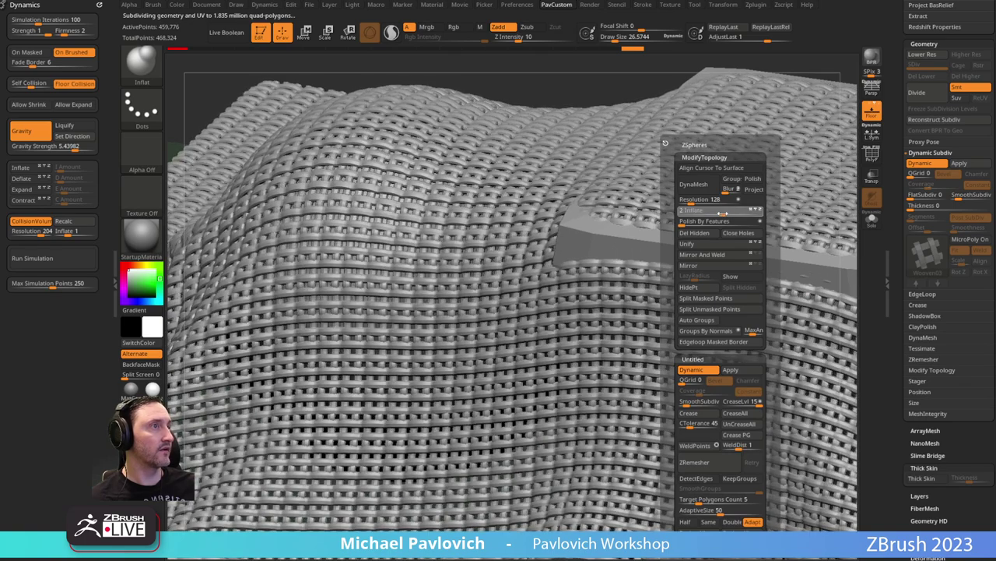
right_click_drag(650, 156, 565, 165, "ctrl")
right_click_drag(564, 165, 682, 184)
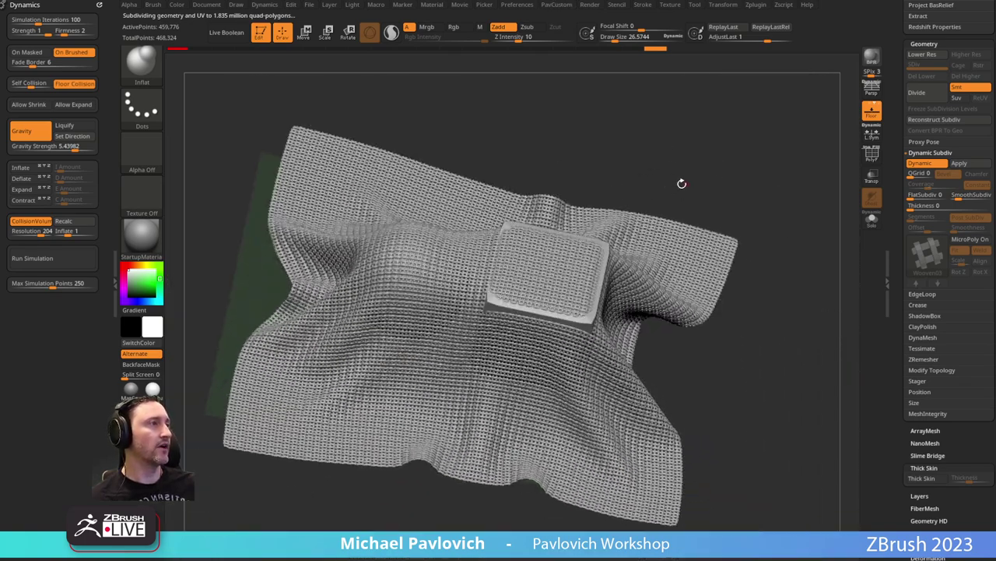
Set the Draw Size to about 183 and roll the undo history back to the flat, undraped cloth plane.
key("s")
left_click_drag(682, 184, 702, 185)
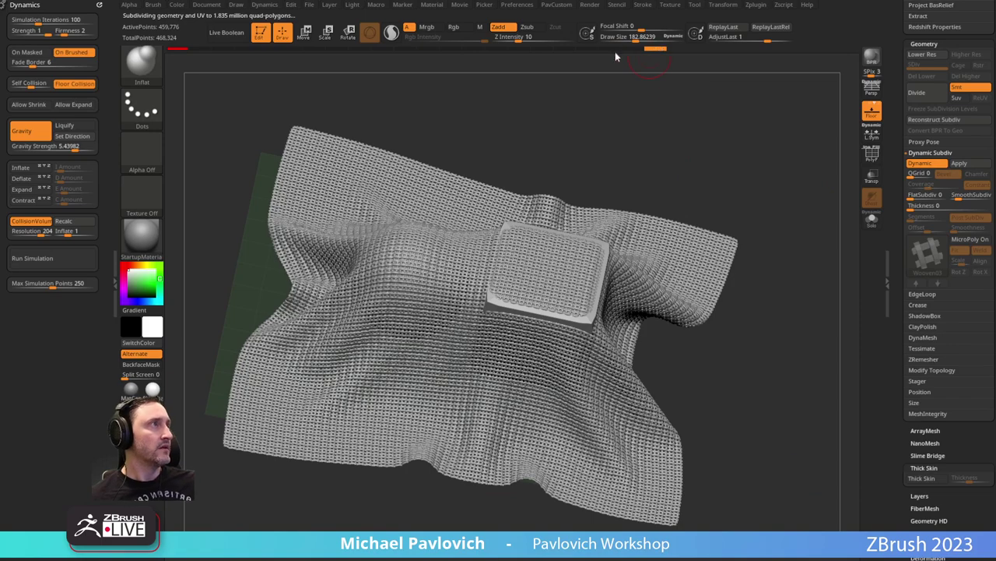
left_click_drag(496, 52, 396, 51)
left_click_drag(778, 230, 802, 172)
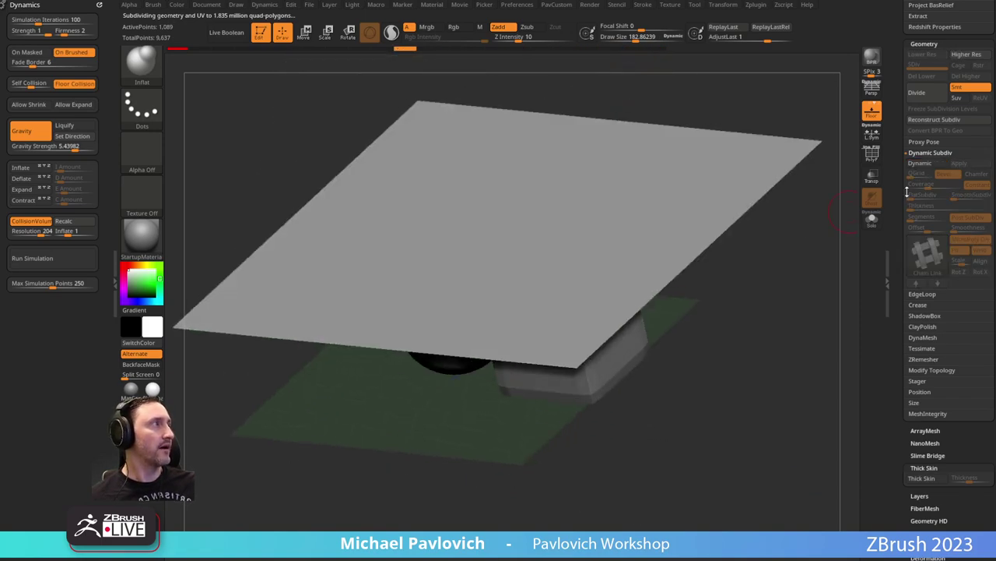
Turn on Dynamic Subdiv for the flat cloth with MicroPoly off, and set its Thickness to 0.04223.
left_click(921, 165)
left_click_drag(819, 267, 783, 283, "alt")
left_click(965, 238)
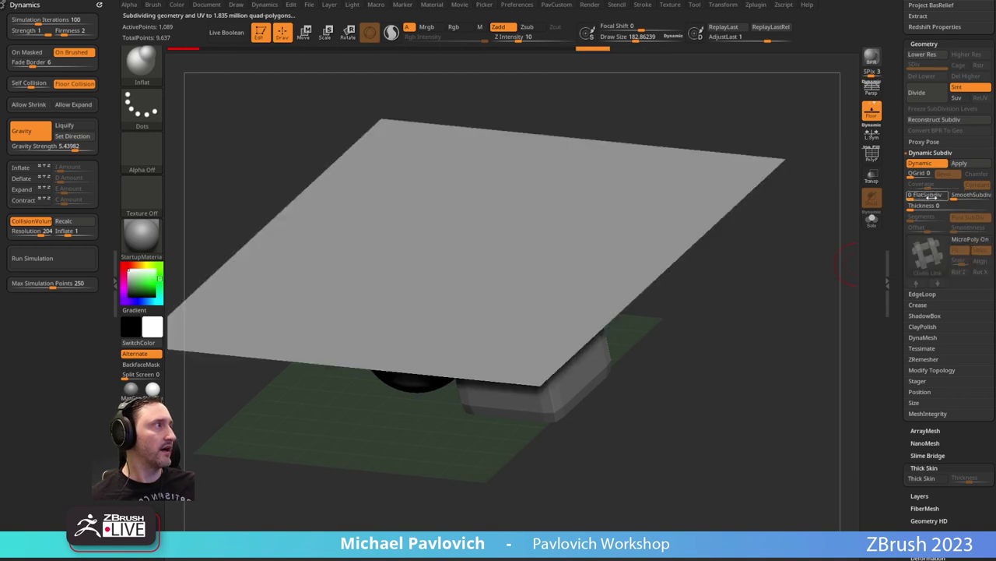
left_click_drag(928, 207, 946, 207)
mouse_move(637, 320)
left_mouse_down()
mouse_move(665, 304)
mouse_move(630, 320)
left_mouse_up()
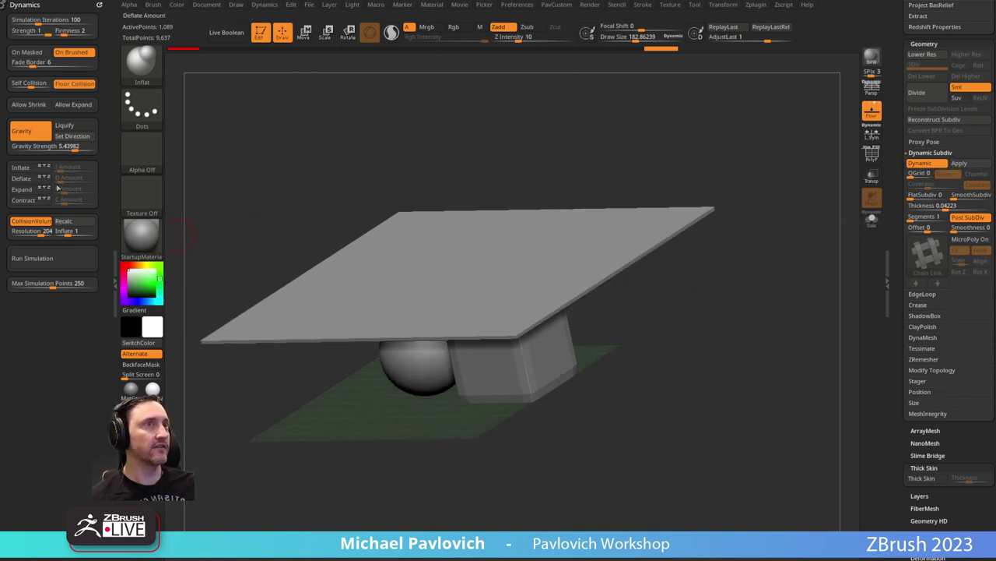
Run the gravity simulation on the thickened cloth twice, raising SmoothSubdiv between the runs.
left_click(46, 258)
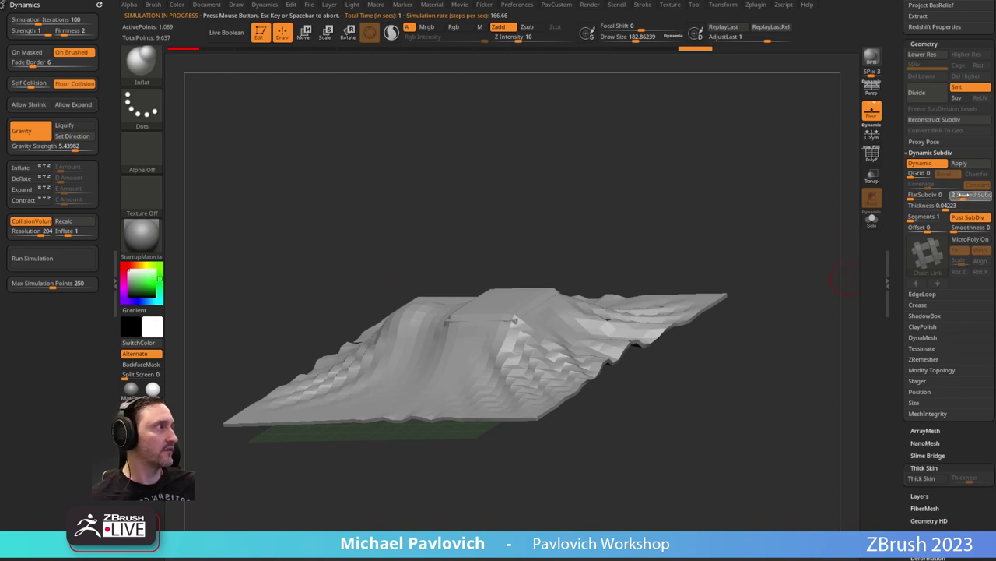
left_click(35, 258)
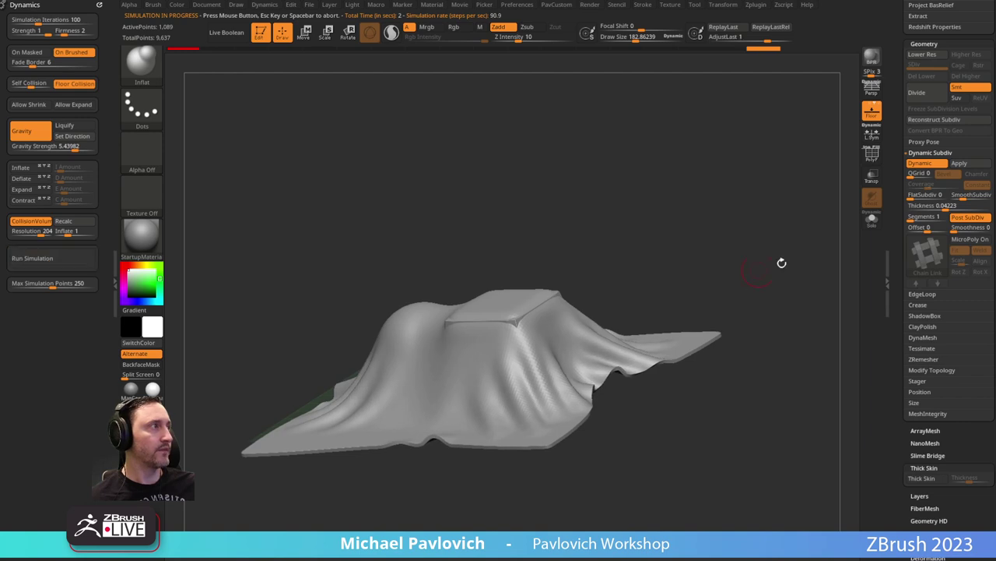
Switch to the PM3D_Cylinder3D_2 tool and frame the hollow cylinder.
left_click_drag(894, 235, 888, 449)
left_click(917, 233)
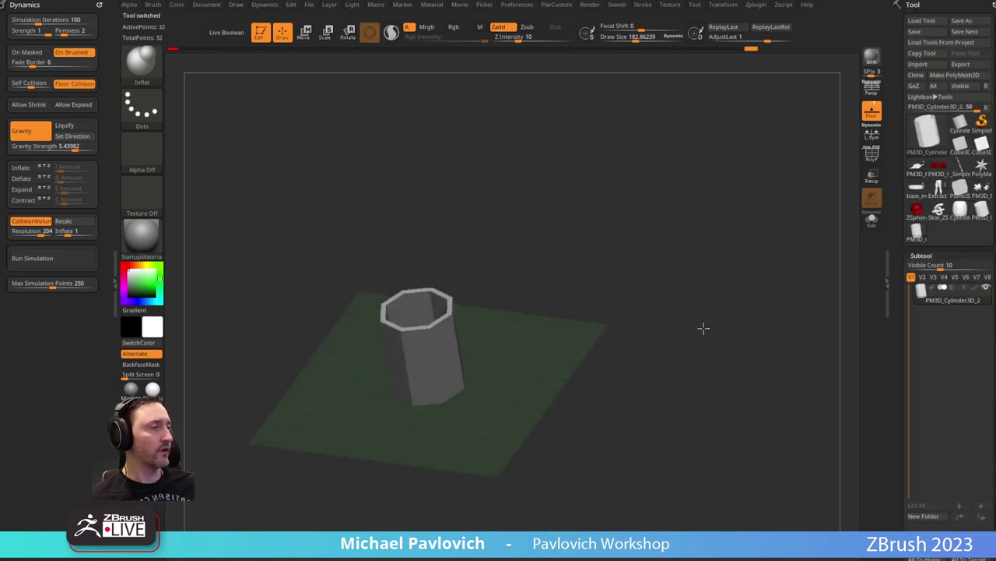
key("f")
left_click_drag(704, 328, 799, 285)
left_click_drag(862, 299, 809, 236, "alt")
Toggle Dynamic Subdiv off and on for the cylinder, and turn on PolyFrame.
left_click_drag(898, 302, 898, 178)
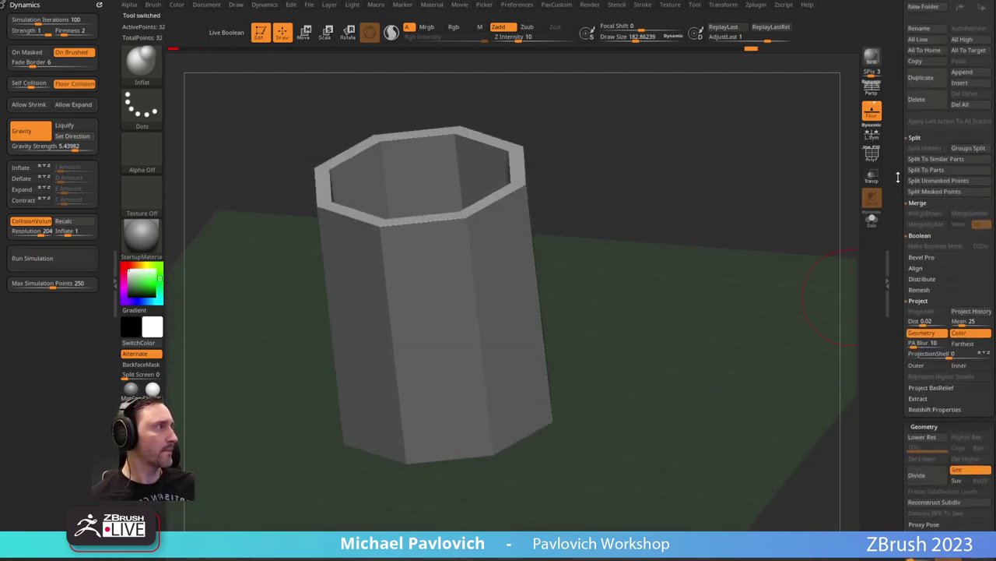
scroll(898, 178, "down", 10)
left_click(921, 280)
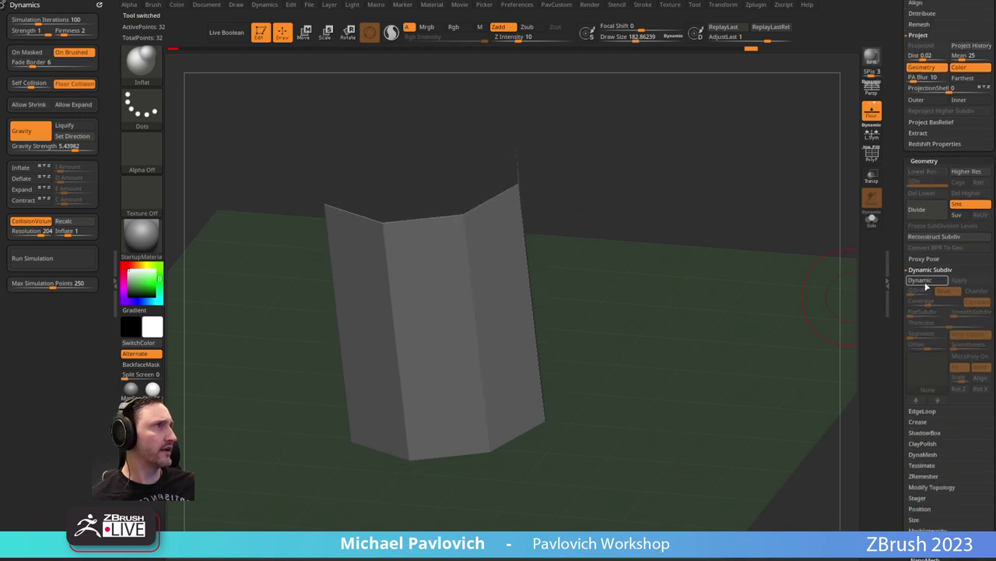
left_click(927, 285)
left_click_drag(742, 290, 719, 315, "alt")
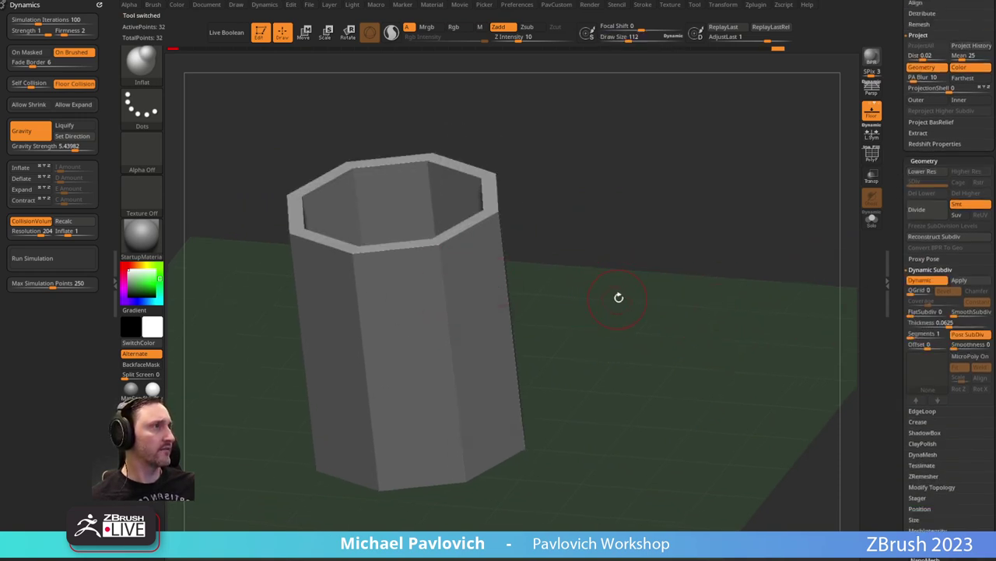
left_click_drag(629, 294, 743, 223)
left_click(872, 155)
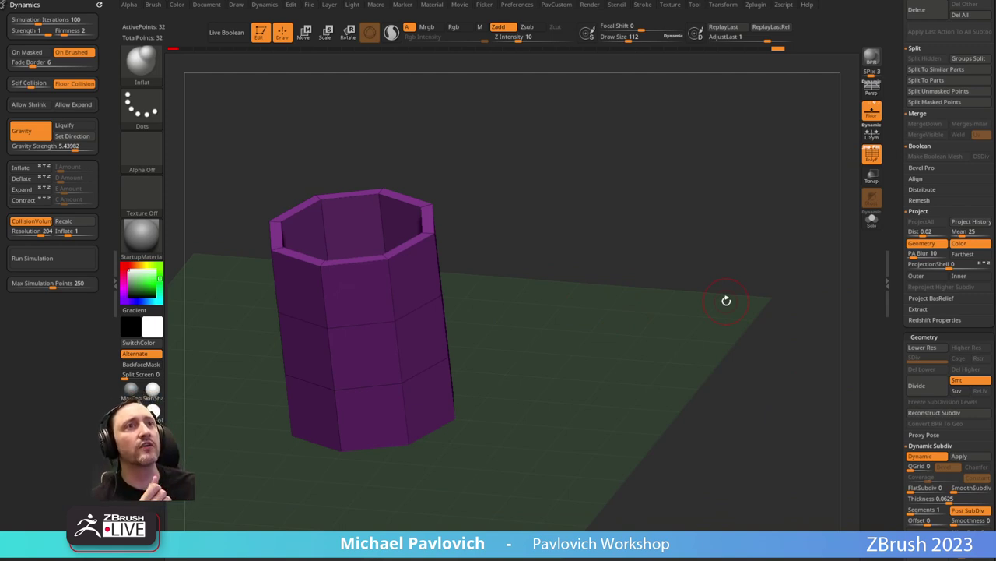
Duplicate the cylinder beside the original with the Move gizmo.
mouse_move(608, 218)
left_mouse_down()
mouse_move(620, 205)
mouse_move(621, 223)
mouse_move(607, 218)
mouse_move(573, 241)
mouse_move(587, 245)
mouse_move(537, 290)
left_mouse_up()
key("w")
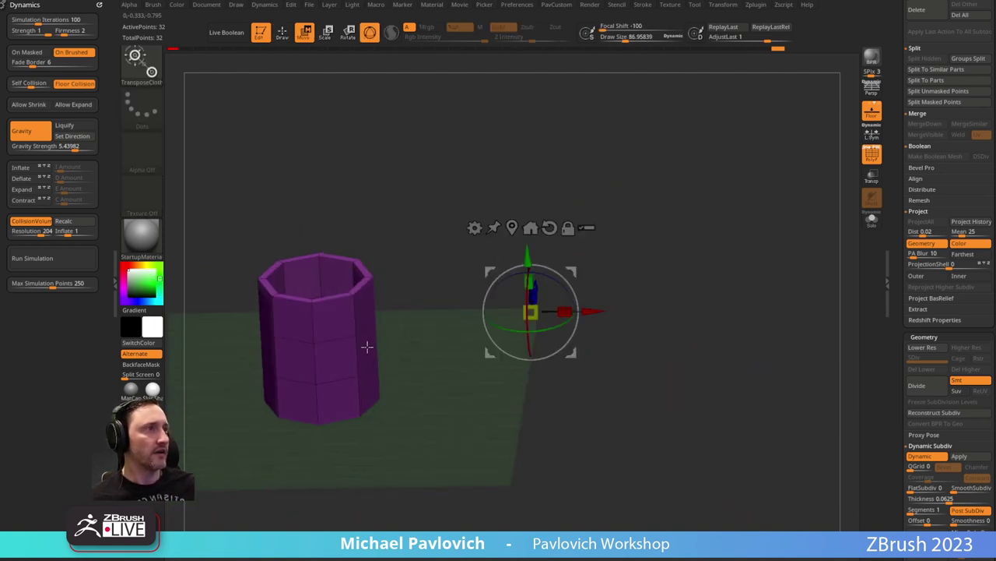
mouse_move(598, 310)
left_mouse_down("ctrl")
mouse_move(679, 318)
mouse_move(745, 309)
left_mouse_up("ctrl")
key("q")
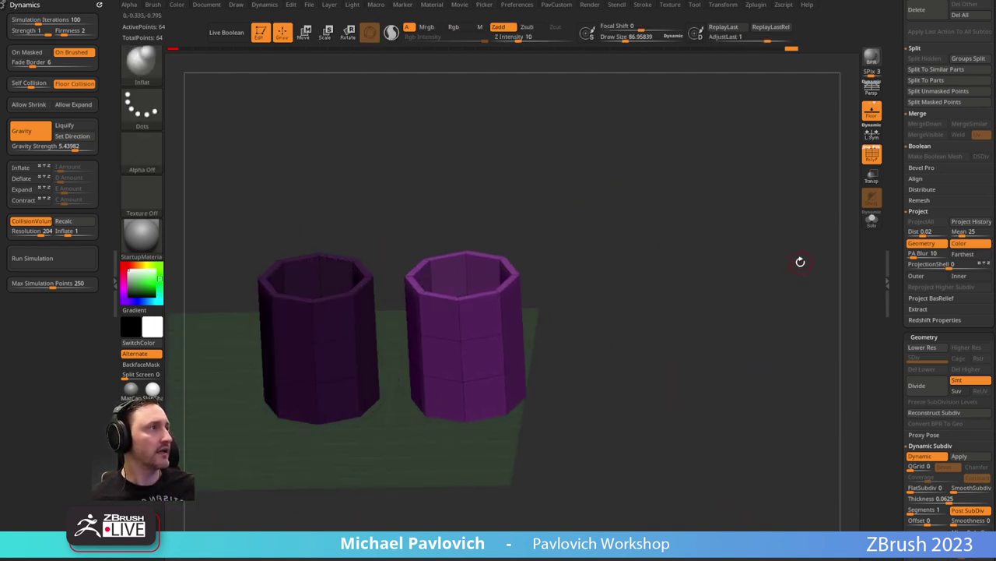
Split the copied cylinder into its own subtool and reduce it to a strip two polygons wide and three high.
key("3")
left_click(782, 298)
left_click_drag(701, 285, 504, 296)
key("space")
left_click(664, 322)
key("3")
left_click(665, 332)
left_click(527, 316, "ctrl+shift")
key("space")
left_click(656, 239)
Compare the green strip with Dynamic Subdiv off and on.
left_click(918, 457)
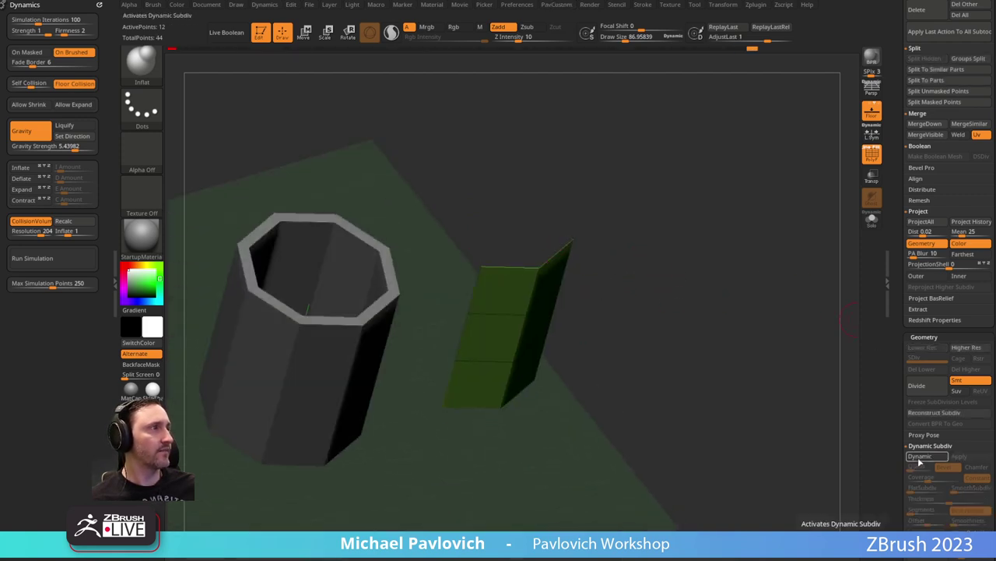
left_click(917, 458)
left_click_drag(752, 408, 676, 241)
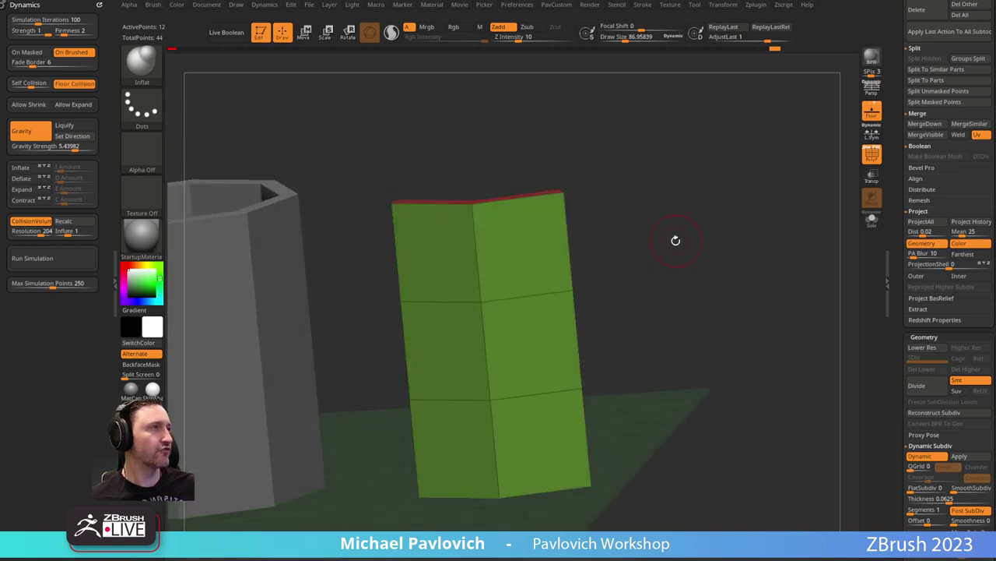
Select the ZModeler brush, target the strip's upper middle point, and turn Dynamic Subdiv off.
key("b")
key("z")
key("m")
key("space")
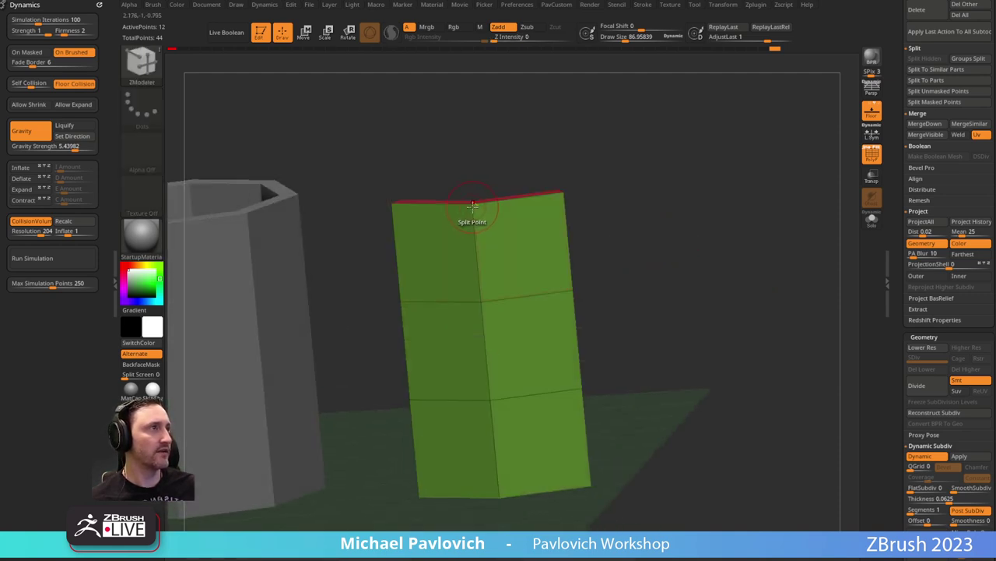
key("shift+d")
left_click_drag(502, 165, 509, 191)
key("space")
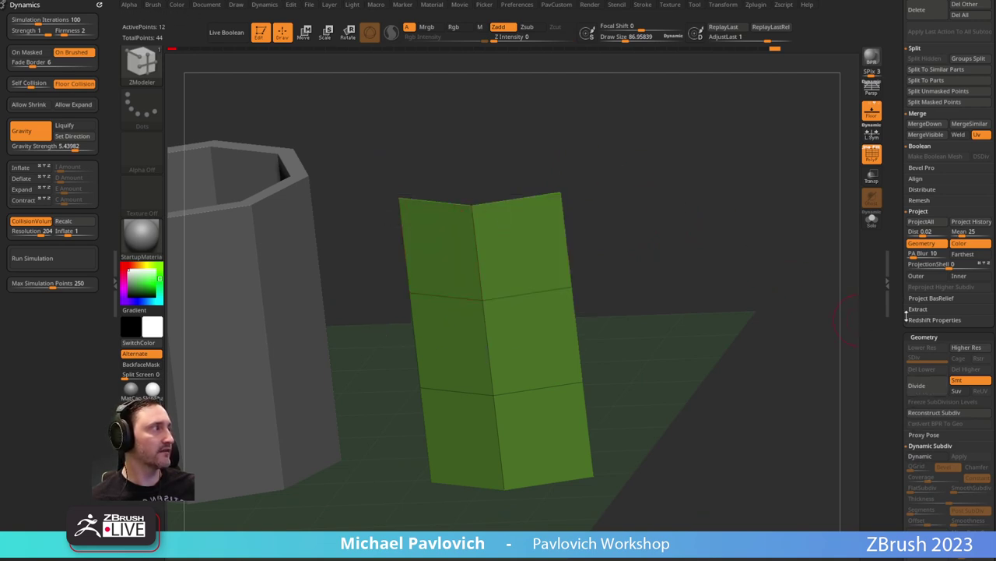
Turn Dynamic Subdiv on for the strip and toggle it repeatedly to compare the thickness, including from directly above.
left_click_drag(899, 406, 899, 318)
left_click(916, 371)
left_click_drag(767, 320, 752, 396)
left_click(919, 369)
left_click(919, 369)
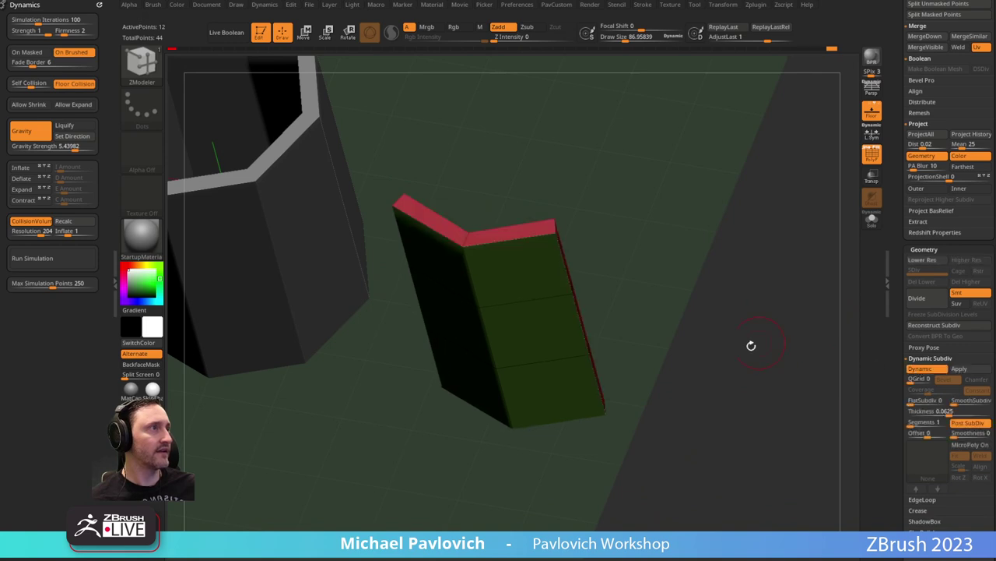
left_click_drag(750, 345, 678, 366, "shift")
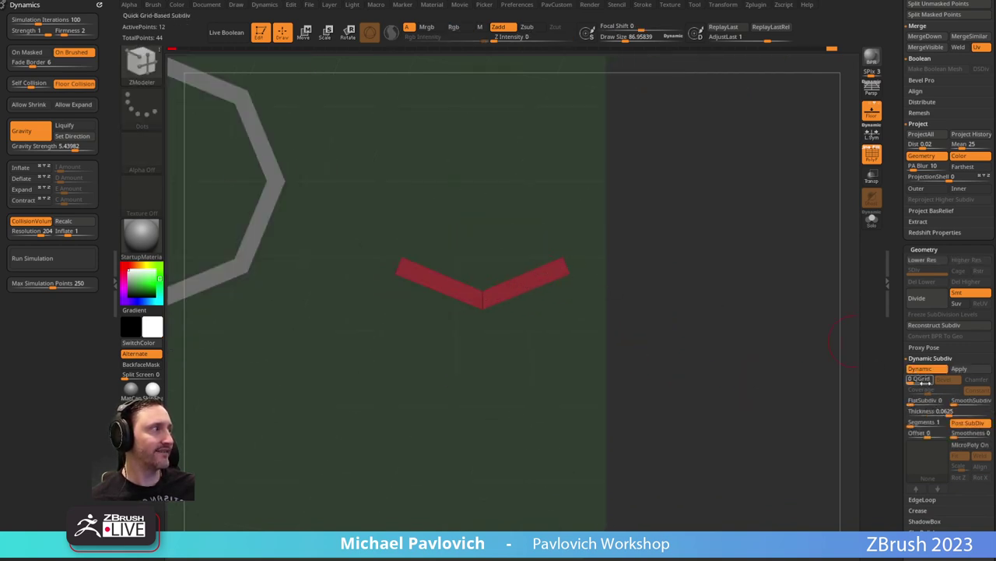
left_click(919, 369)
left_click(919, 369)
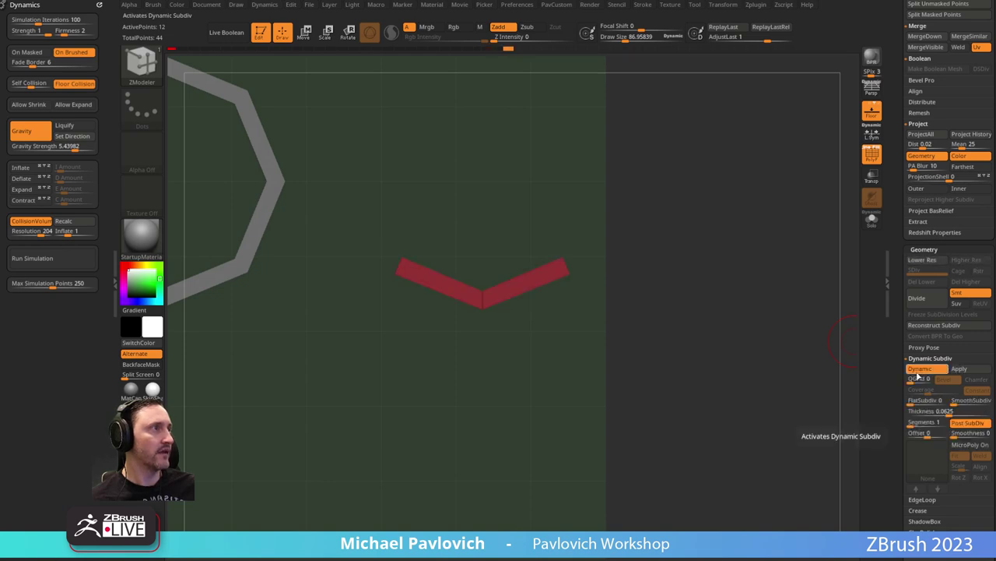
Set the Dynamic Subdiv thickness offset to -100 and toggle Dynamic Subdiv off and on to compare the strip.
left_click_drag(817, 366, 810, 327)
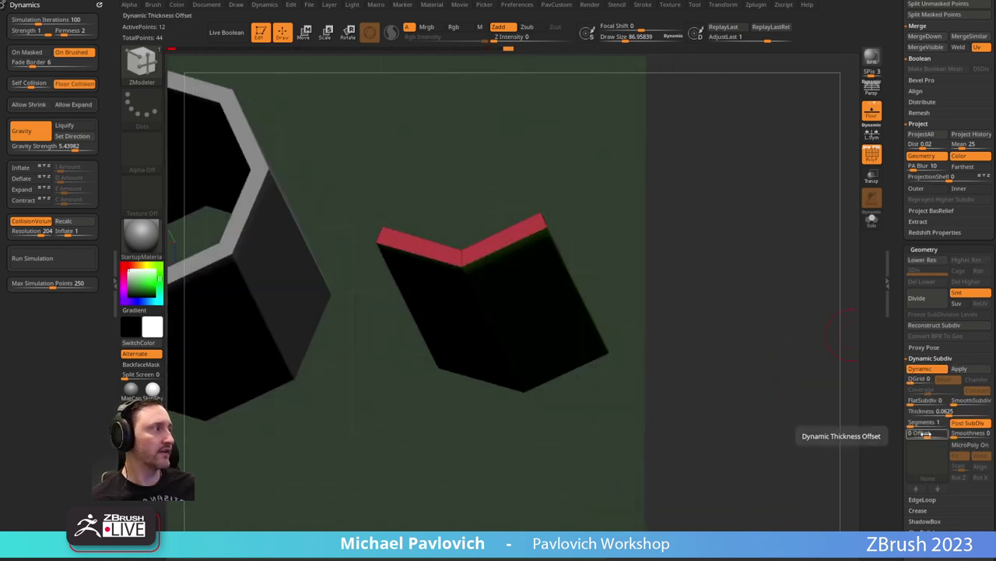
left_click_drag(905, 434, 895, 434)
left_click_drag(750, 427, 745, 392)
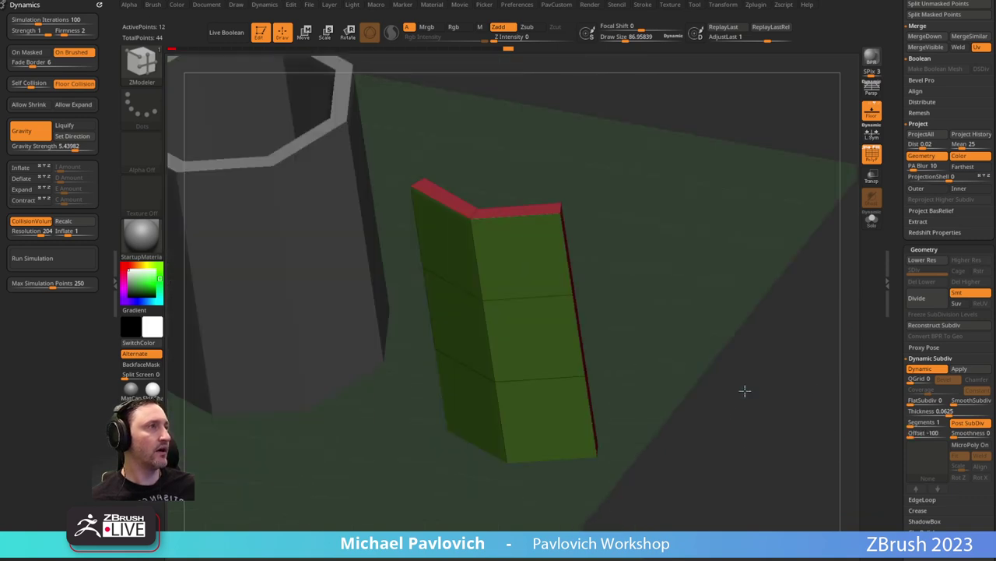
left_click(920, 369)
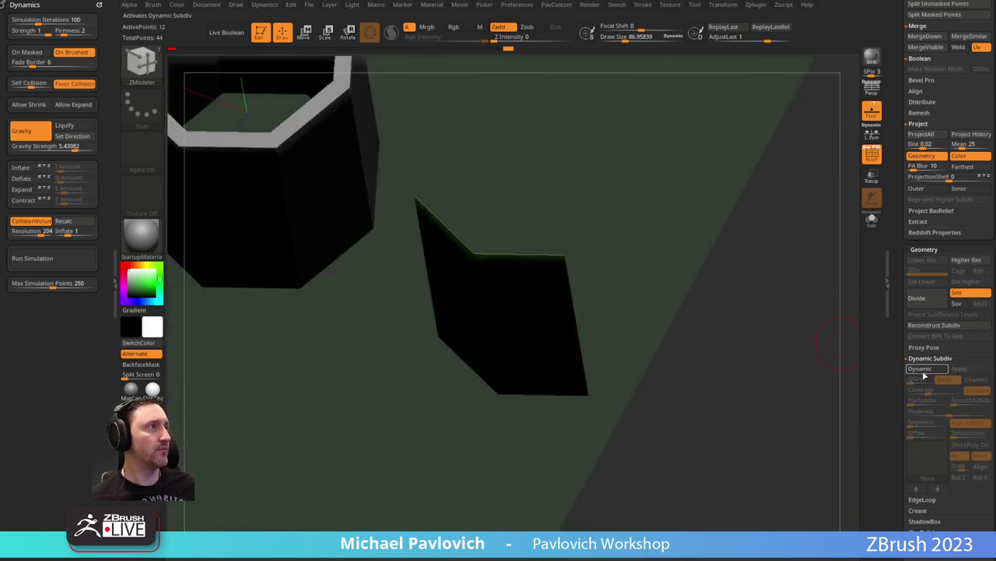
left_click(923, 370)
left_click(923, 371)
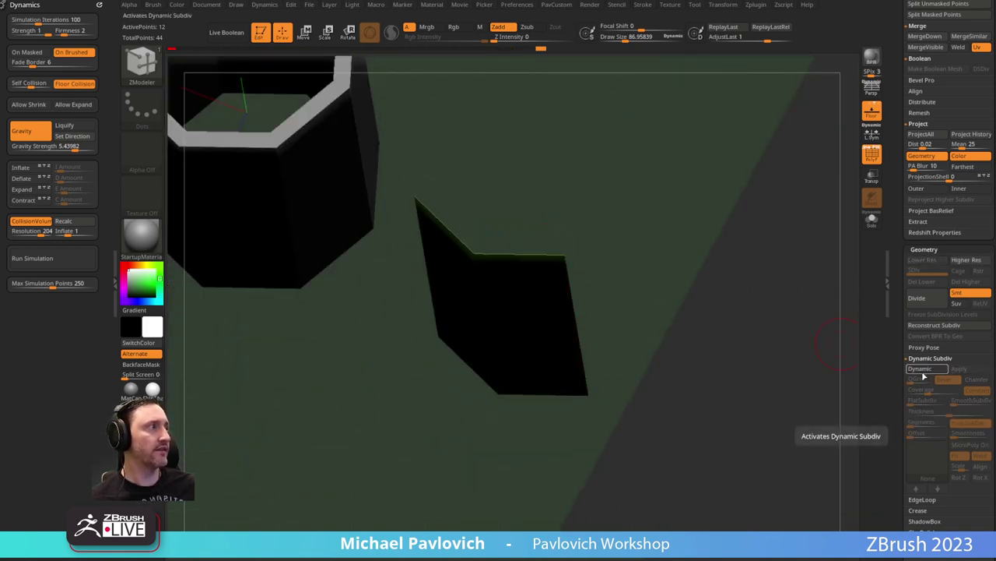
left_click(924, 375)
Set the thickness offset to 100 and toggle Dynamic Subdiv to check which side of the strip thickens.
left_click_drag(914, 433, 958, 432)
left_click_drag(668, 287, 656, 278)
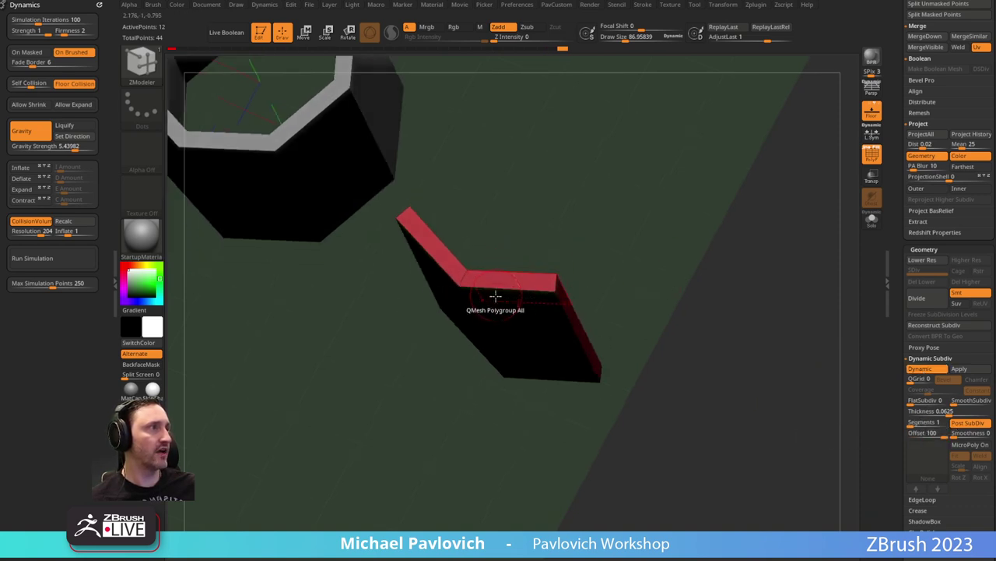
left_click(920, 373)
left_click(922, 373)
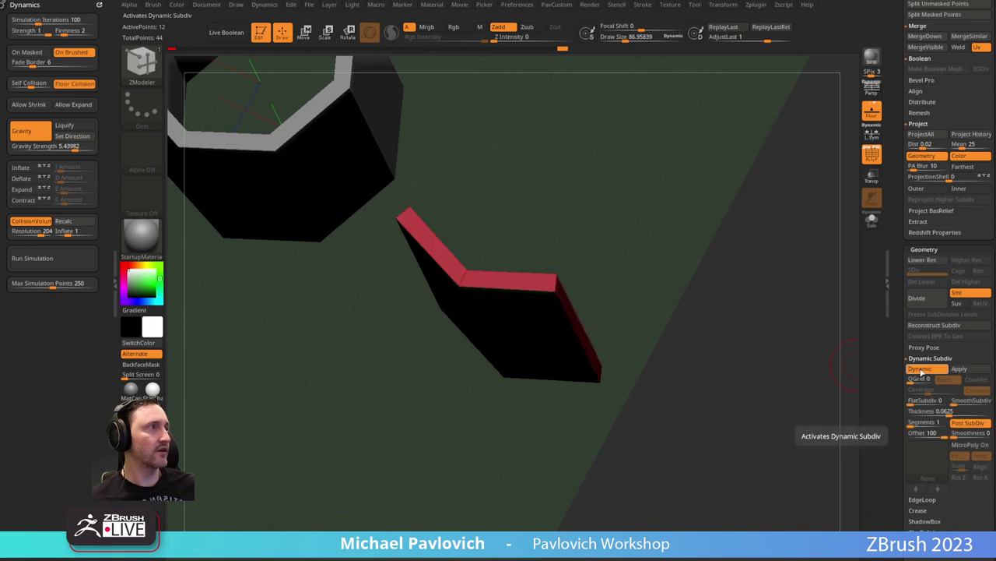
left_click(923, 373)
left_click(924, 374)
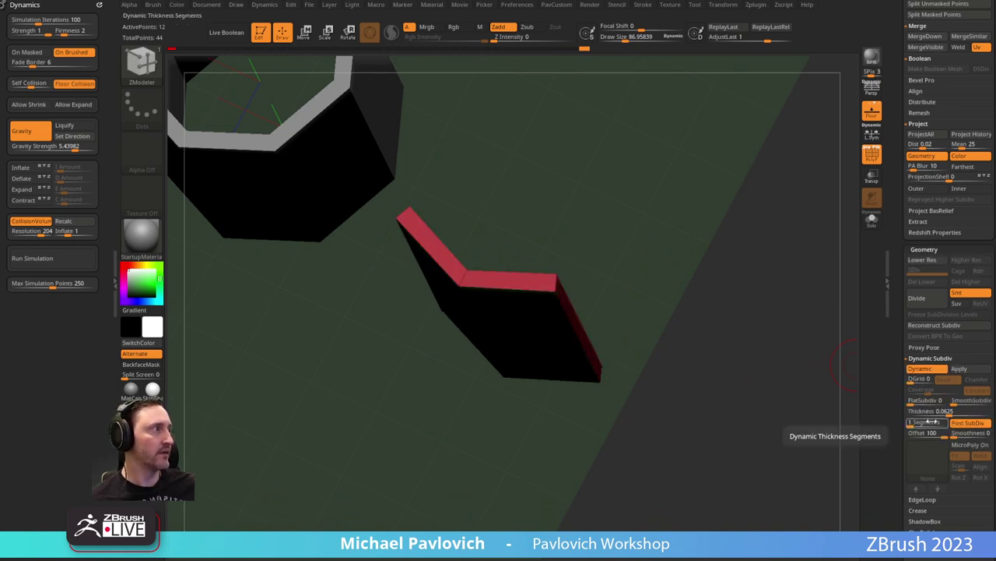
Reset the Dynamic Subdiv thickness offset to 0 and turn Dynamic Subdiv off for the strip.
left_click(928, 433)
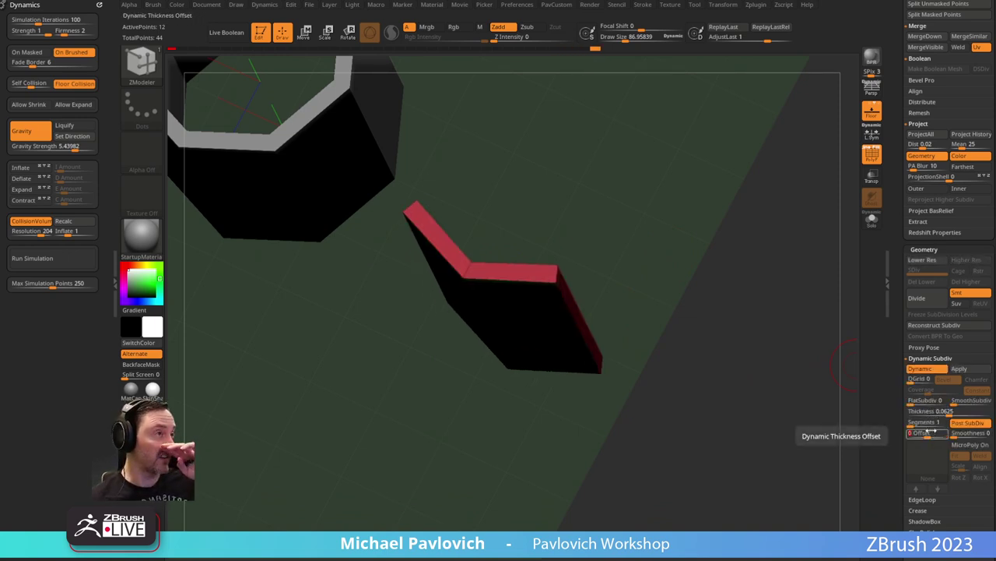
left_click_drag(607, 344, 774, 236)
left_click(924, 369)
Set the ZModeler point action to Bridge with Two Points and bridge a diagonal across the strip's upper right quad.
left_click_drag(778, 334, 467, 222)
key("space")
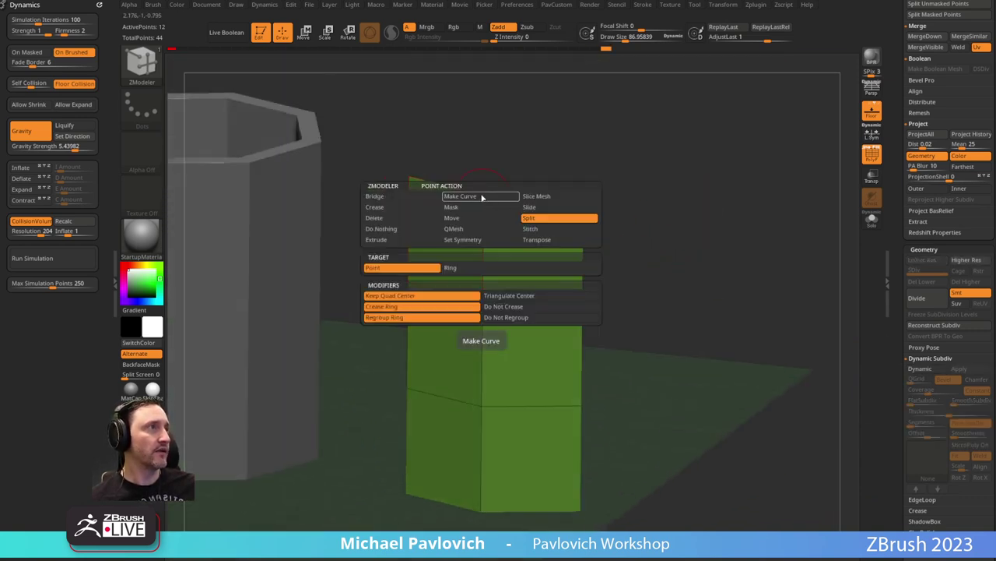
key("space")
left_click(391, 205)
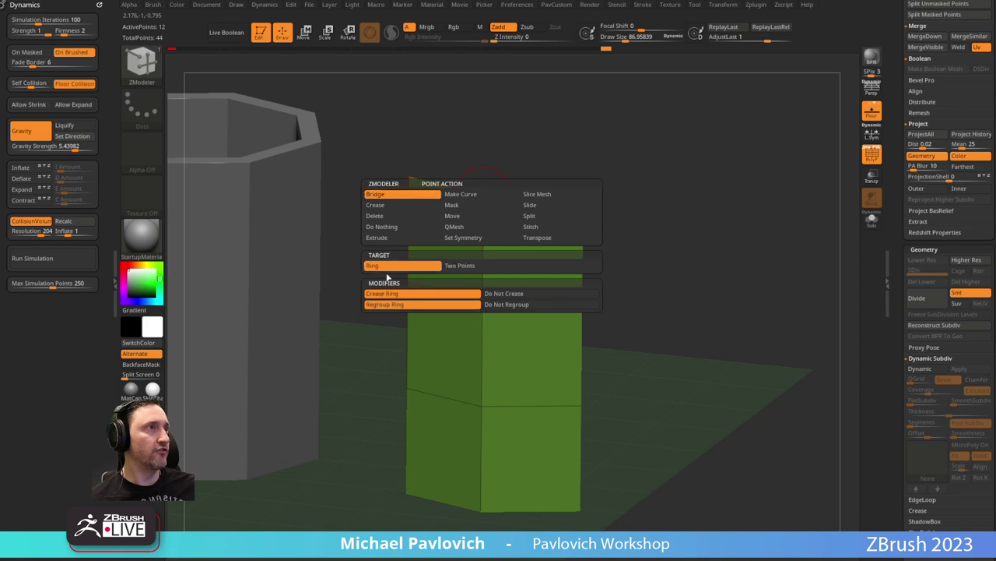
left_click(478, 262)
left_click(585, 291)
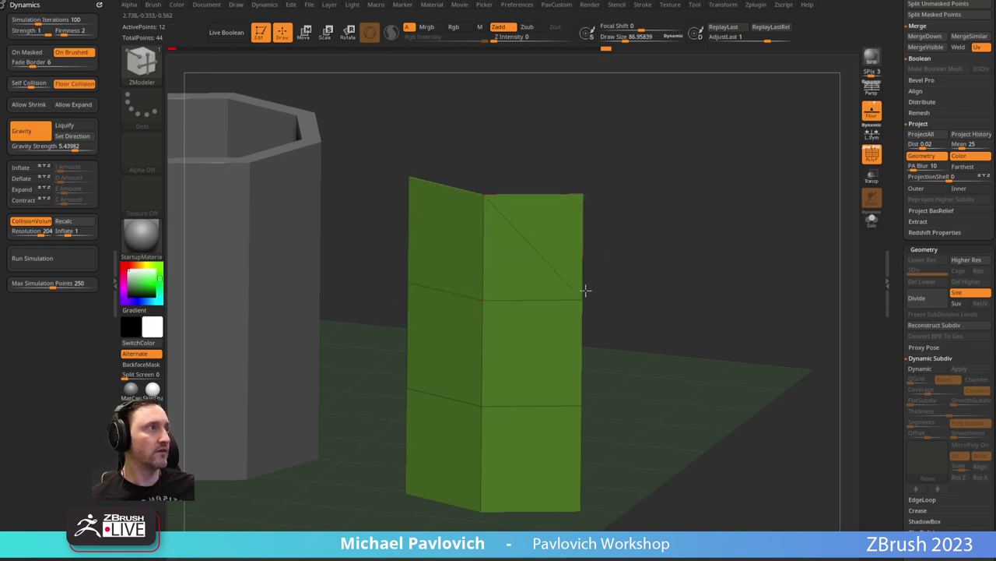
Try to delete the strip's upper right triangle with the ZModeler polygon Delete action, undoing the attempts.
left_click(565, 220)
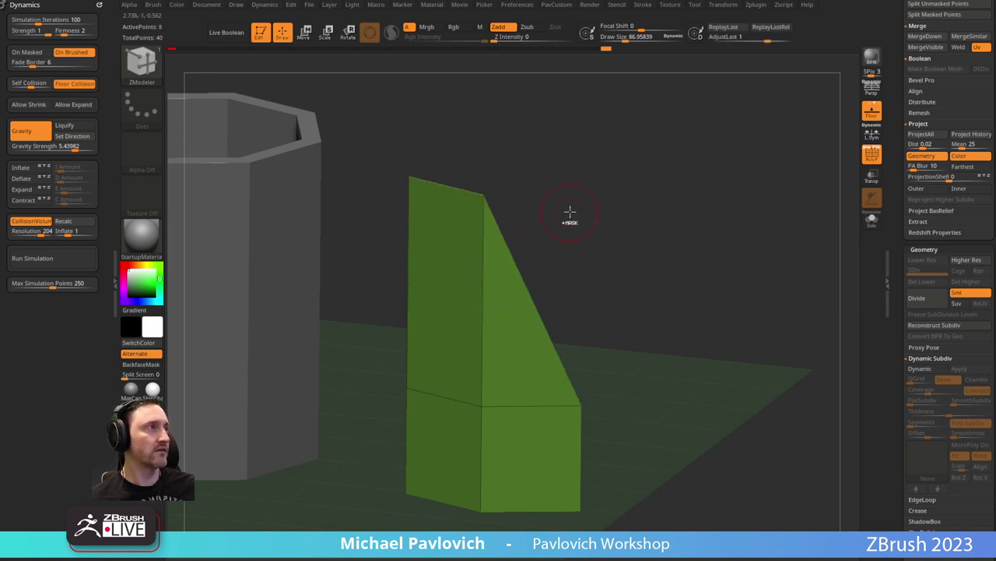
key("ctrl+z")
key("space")
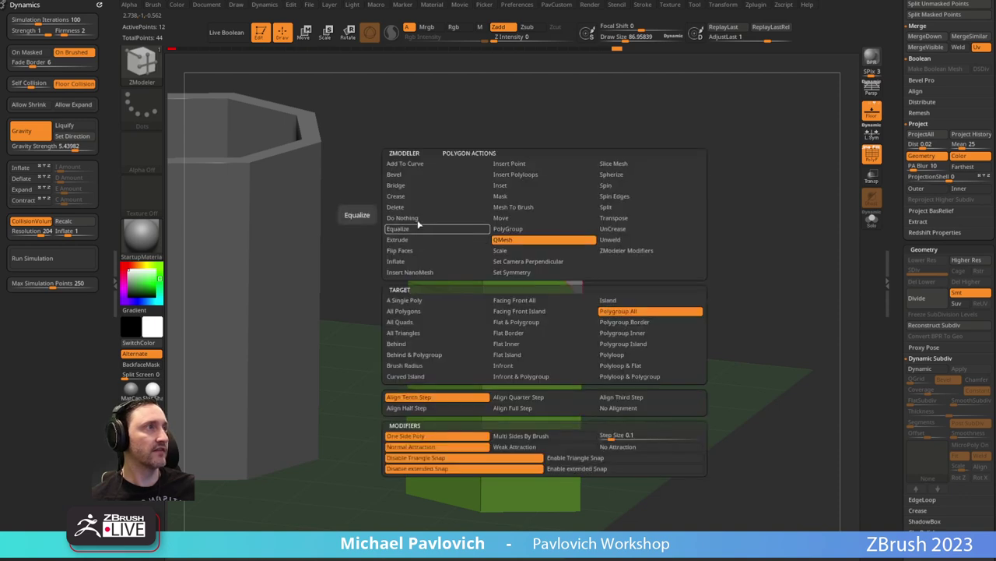
left_click(405, 208)
left_click_drag(583, 243, 682, 206)
key("ctrl+z")
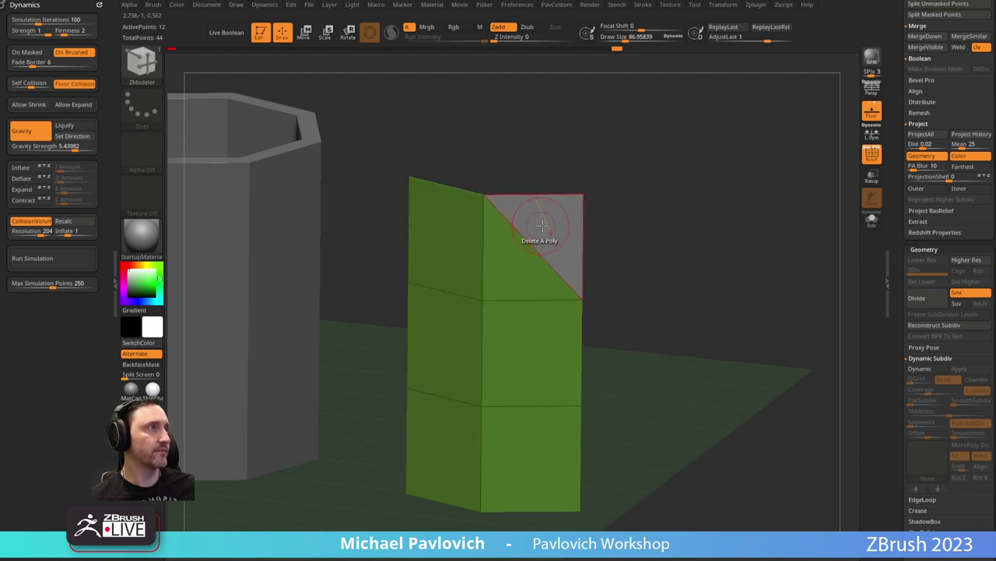
left_click(543, 221)
key("ctrl+z")
Hide the triangle at the strip's upper right corner and delete the hidden geometry.
left_click_drag(629, 159, 568, 214, "ctrl+shift")
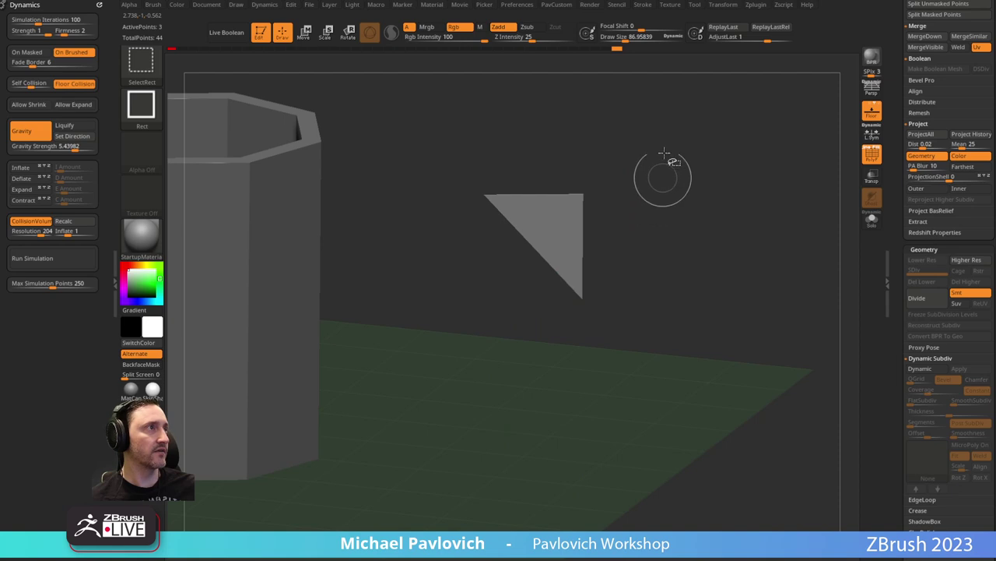
left_click(675, 193, "ctrl+shift")
left_click_drag(616, 153, 571, 210, "ctrl+shift")
left_click_drag(676, 215, 700, 236, "ctrl+shift")
key("space")
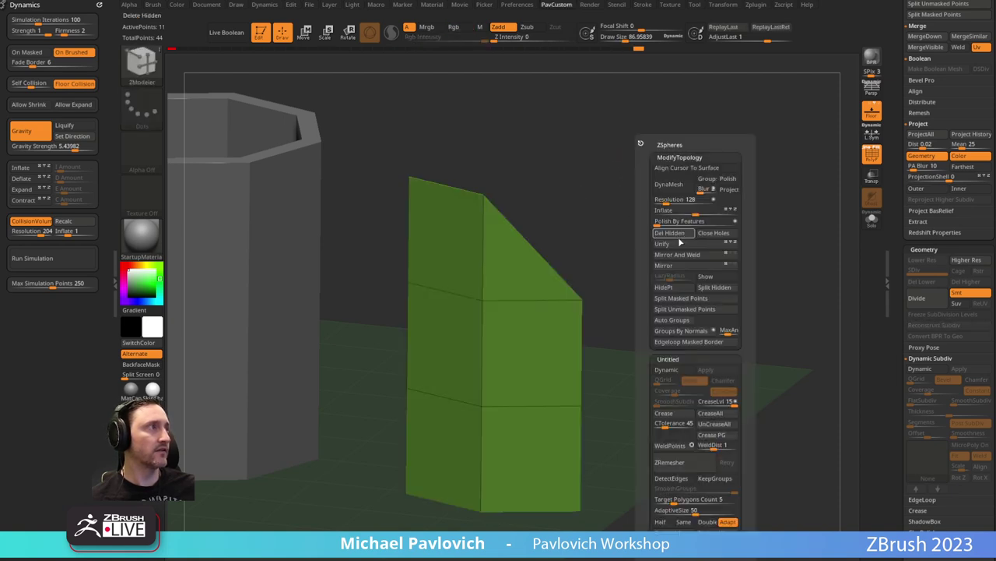
left_click(679, 233)
Hide all of the strip except the remaining triangle of the upper right quad and delete the hidden polygons.
left_click_drag(376, 146, 447, 519, "ctrl+alt+shift")
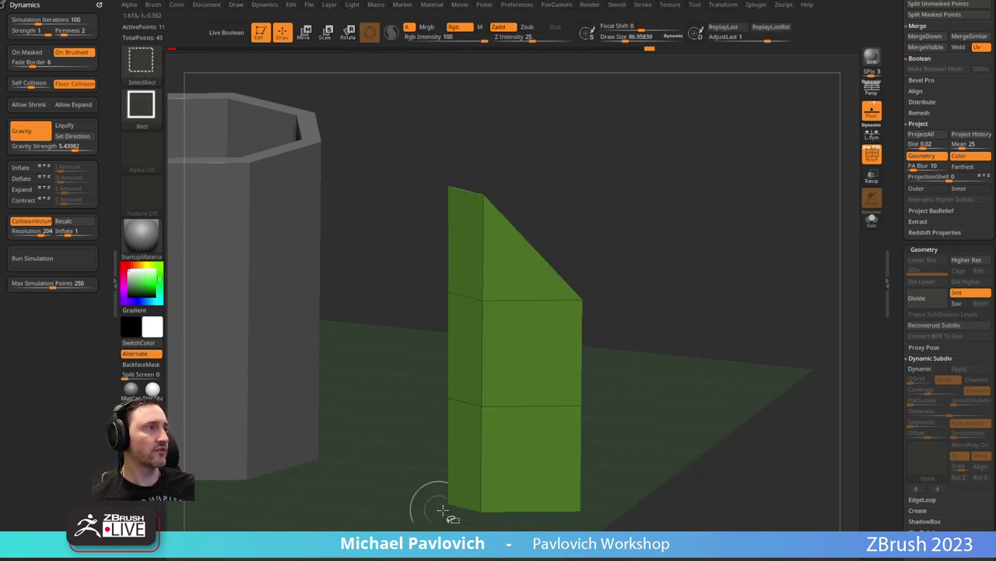
left_click_drag(645, 515, 371, 358, "ctrl+alt+shift")
key("space")
left_click(633, 234)
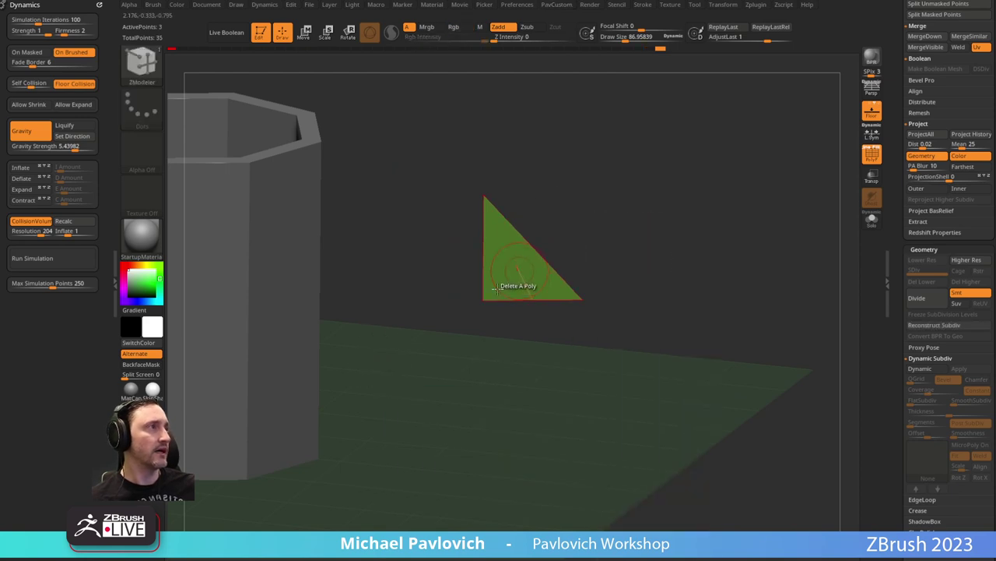
Turn Dynamic Subdiv on for the single triangle to inspect its thickness, then turn it off again.
left_click_drag(623, 167, 704, 263, "alt")
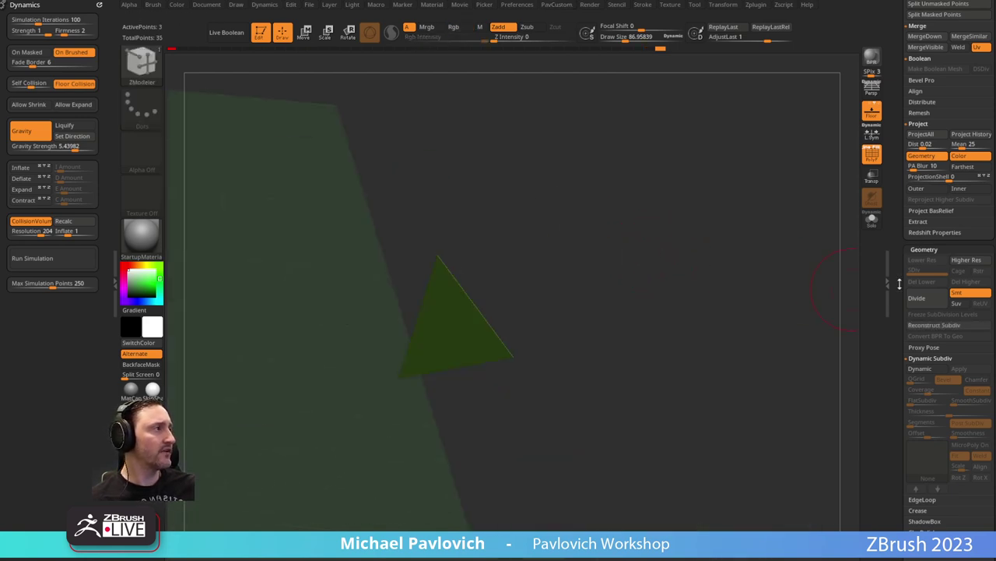
left_click_drag(899, 284, 899, 227)
left_click(920, 311)
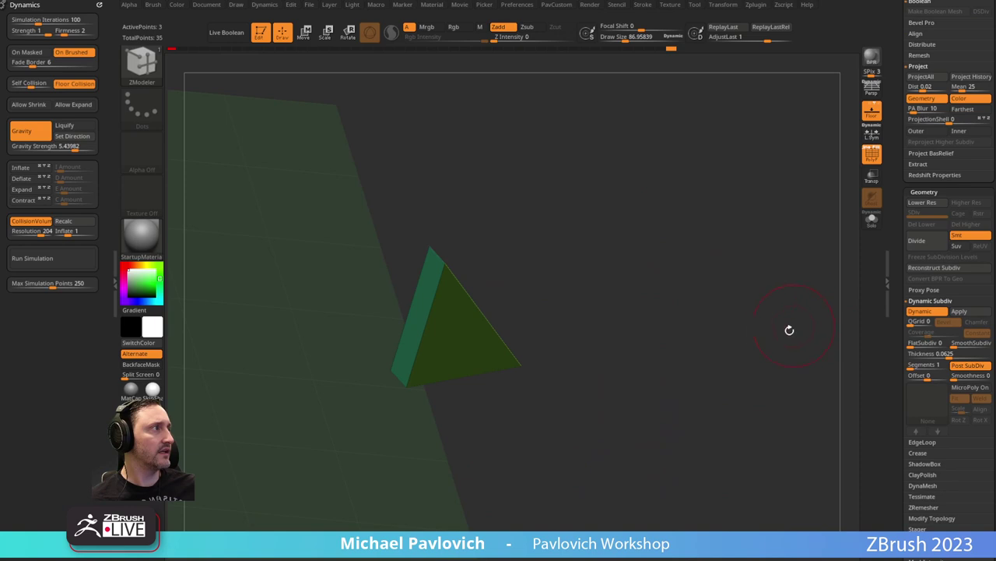
left_click_drag(789, 330, 802, 277)
left_click(920, 311)
left_click_drag(772, 319, 730, 303, "alt")
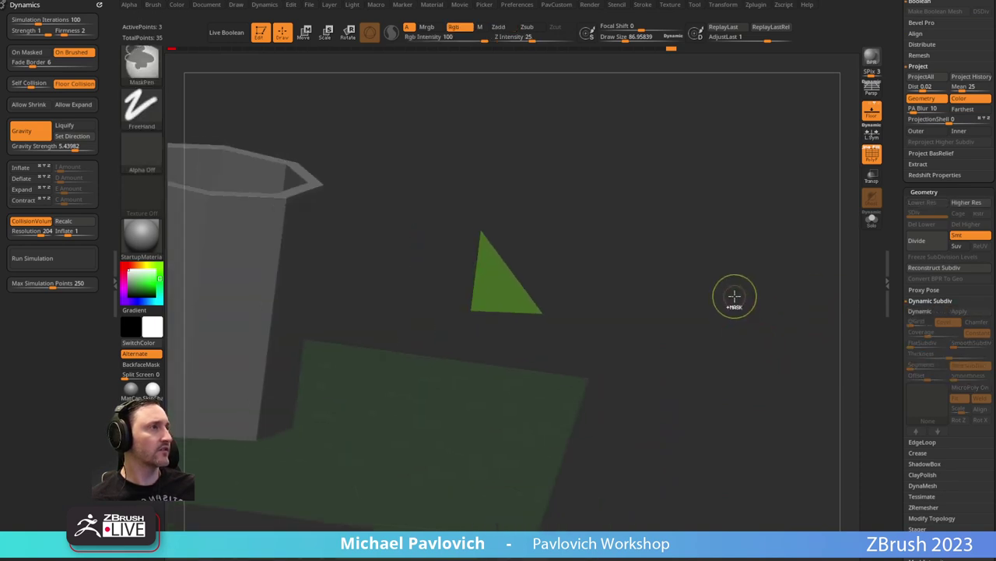
Undo the hidden-polygon deletions to bring back the full strip with its diagonal.
key("ctrl+z")
key("ctrl+z")
key("ctrl+z")
key("ctrl+z")
key("ctrl+z")
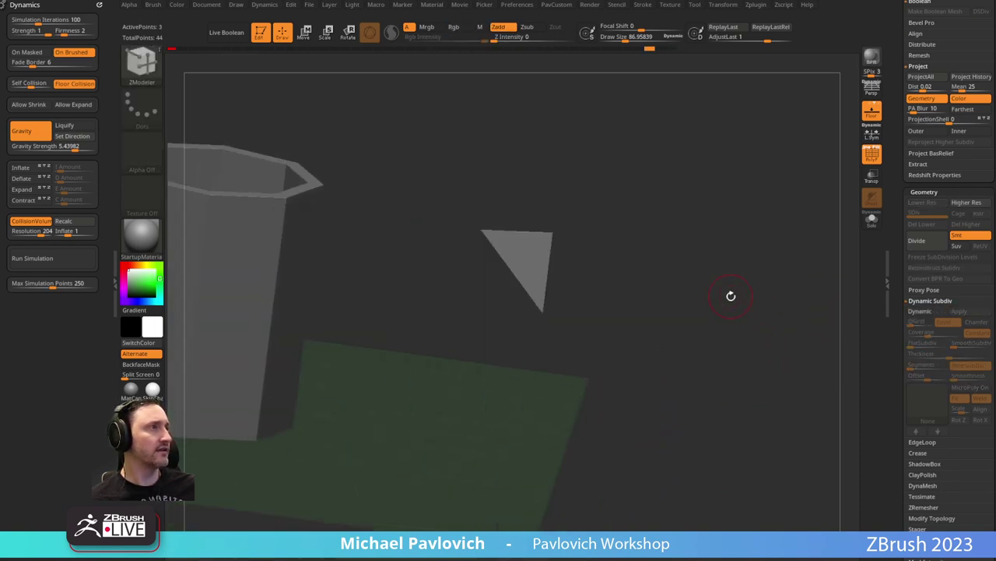
key("ctrl+z")
key("ctrl+z")
Assign the whole visible strip to one new polygroup.
left_click_drag(725, 319, 727, 301, "alt")
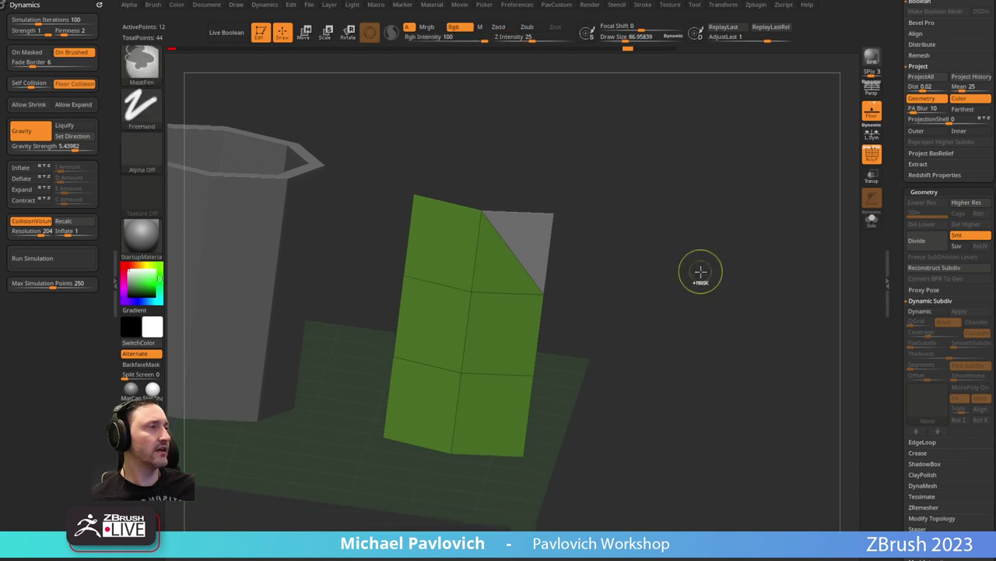
key("ctrl+w")
left_click_drag(789, 275, 762, 276)
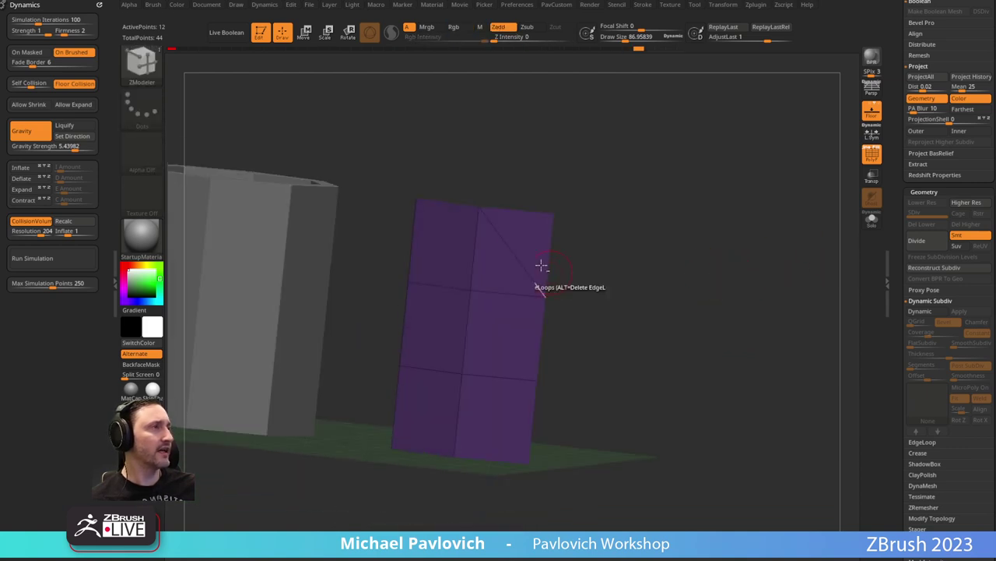
Remove the diagonal from the strip's upper right quad with the ZModeler edge Delete action and open the Modify Topology settings.
key("space")
key("space")
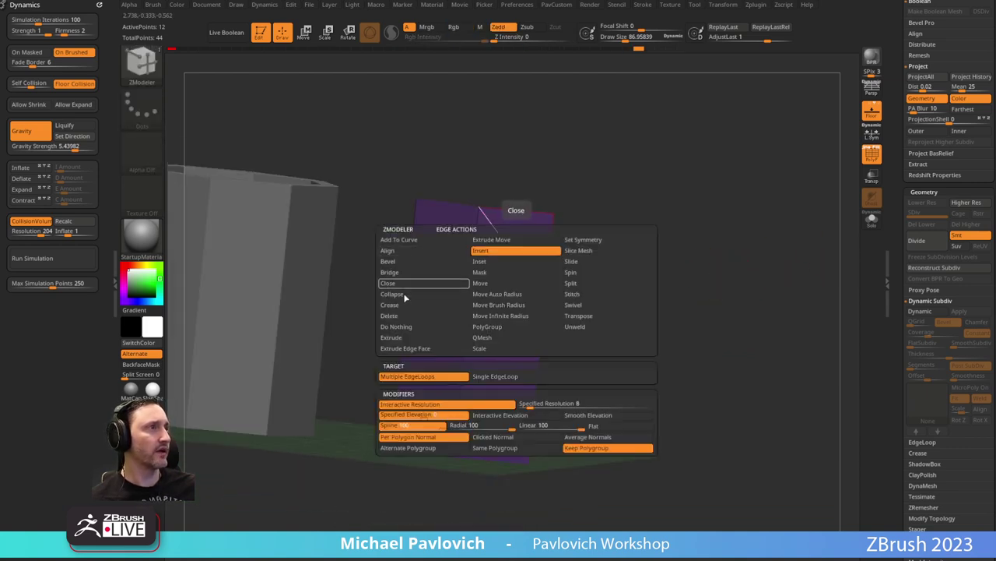
left_click(428, 315)
left_click(512, 254)
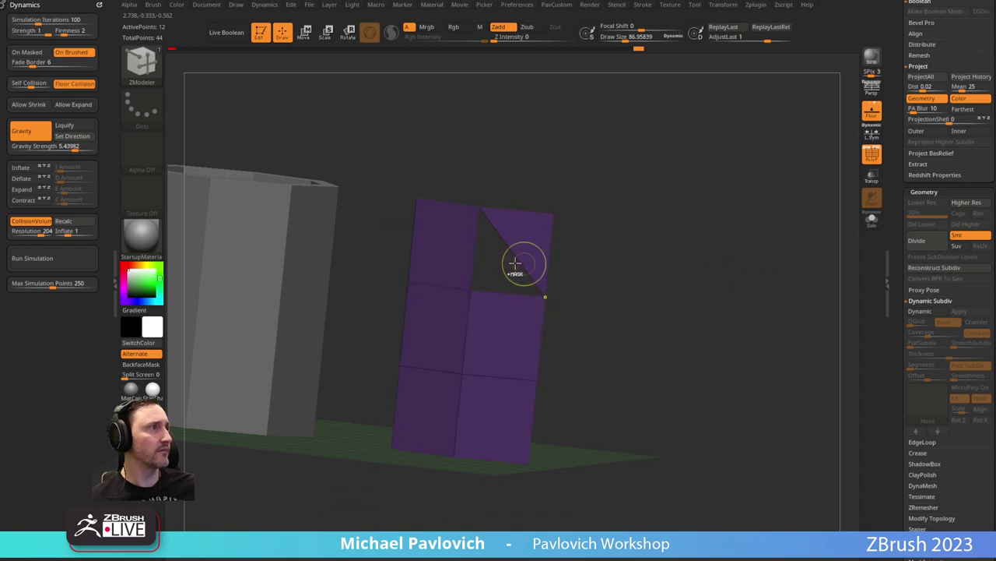
left_click_drag(896, 221, 894, 147)
left_click(923, 209)
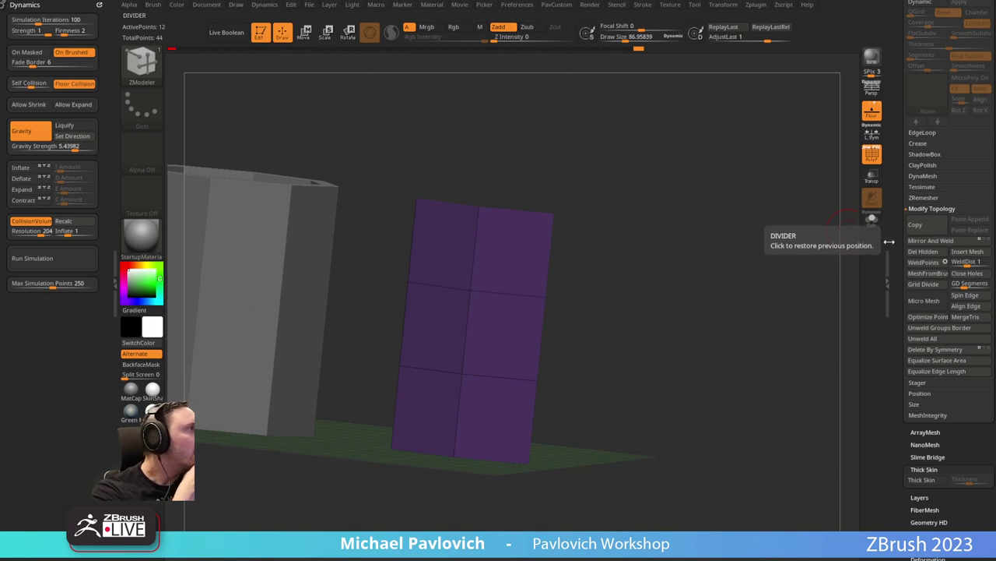
Bridge opposite corner points with Two Points to split all six quads of the strip into triangles with parallel diagonals.
left_click_drag(718, 258, 705, 246)
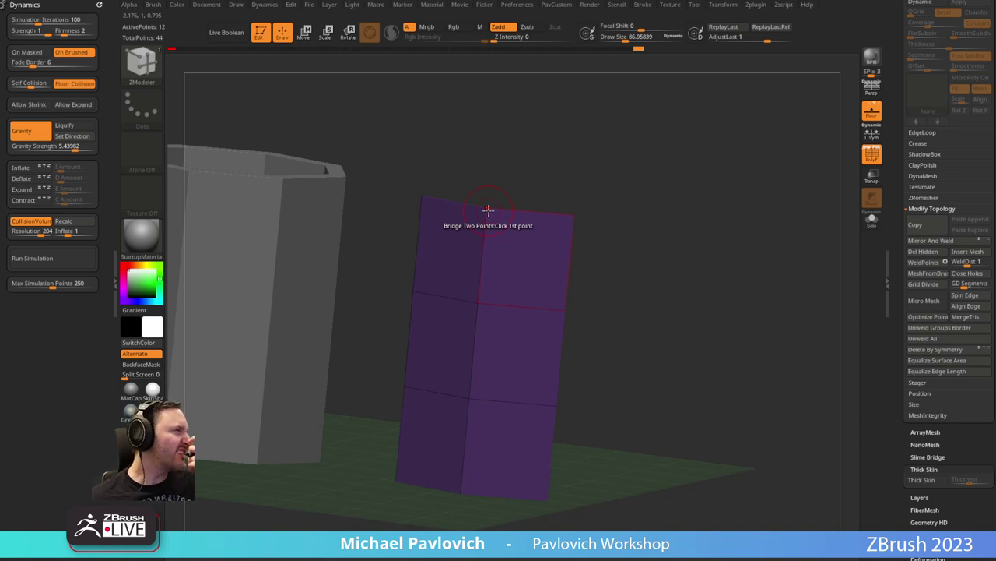
left_click_drag(498, 192, 583, 155)
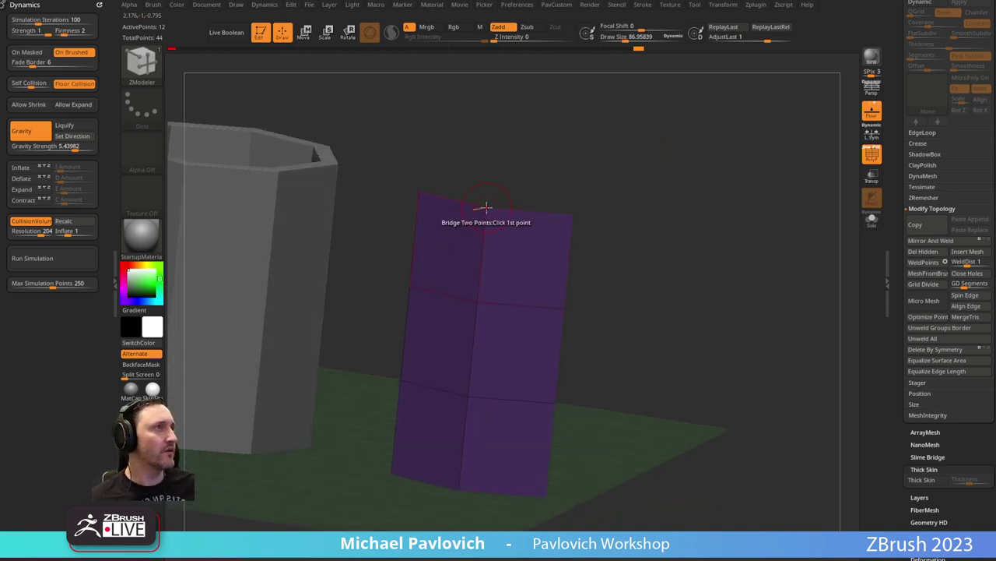
left_click_drag(565, 307, 552, 311)
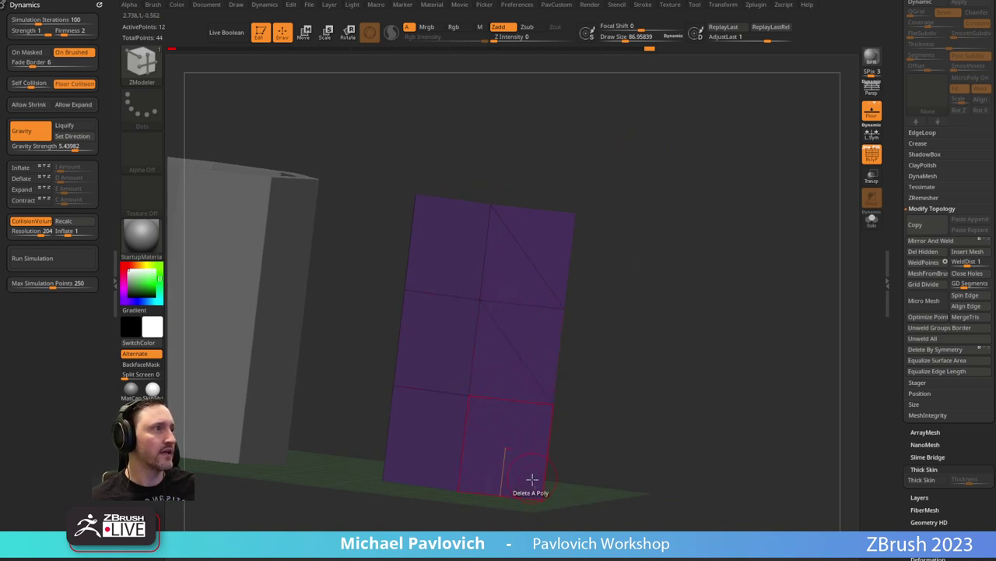
left_click_drag(538, 489, 533, 514)
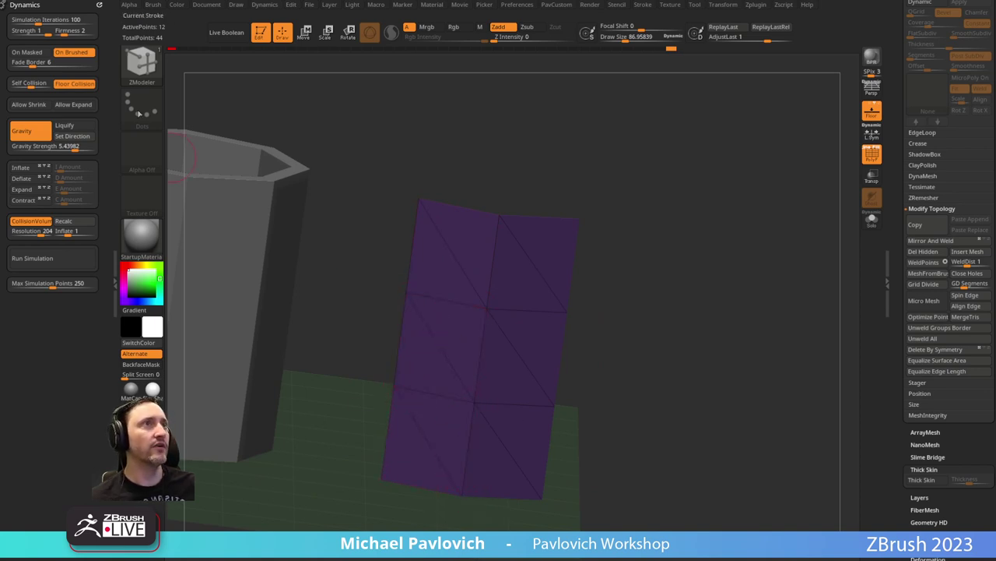
Apply the SkinShade4 material and use the ZModeler edge Spin action to flip the diagonals in the middle and bottom rows.
left_click(141, 232)
left_click(804, 369)
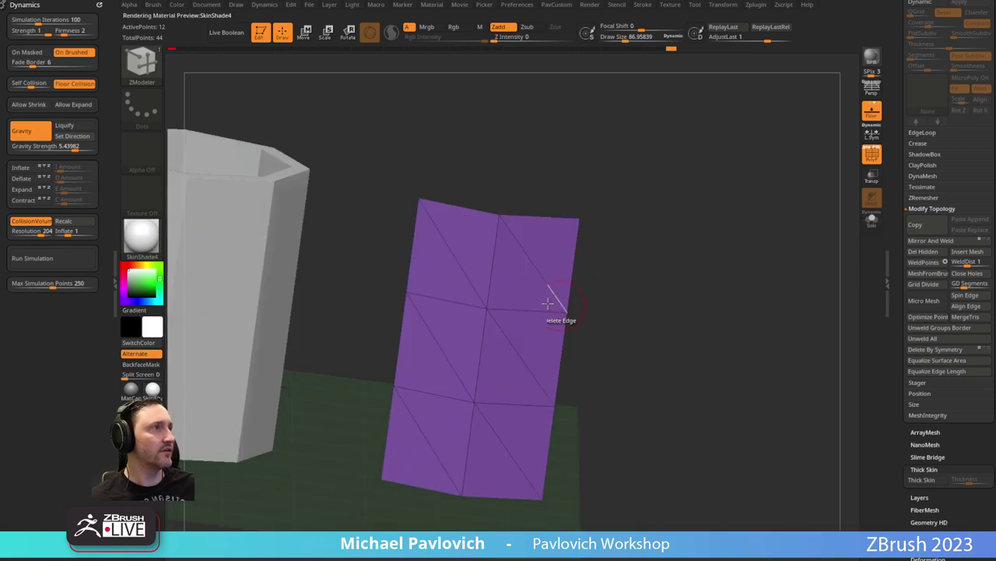
key("space")
left_click(580, 272)
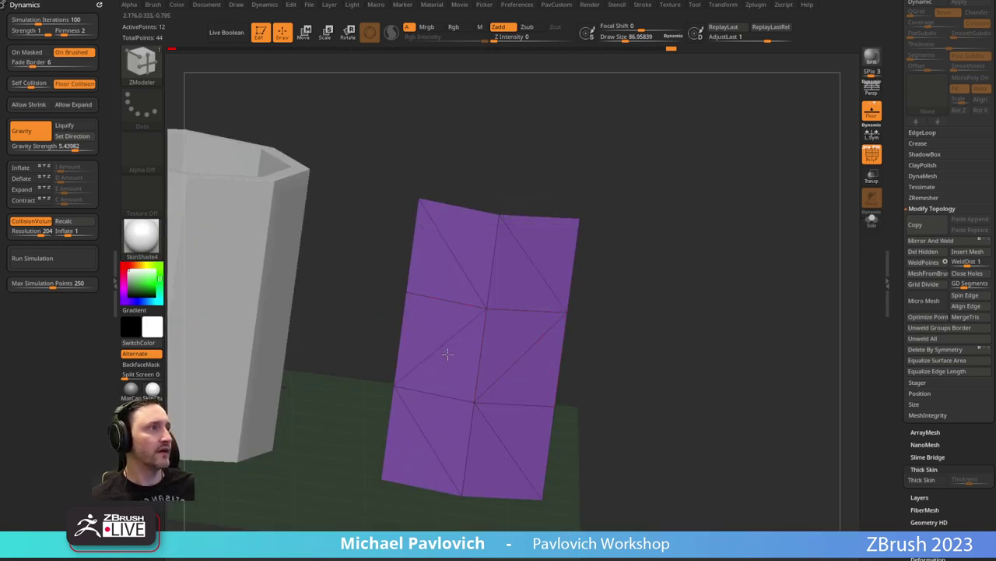
left_click_drag(675, 337, 877, 272)
left_click(506, 440)
scroll(895, 317, "down", 10)
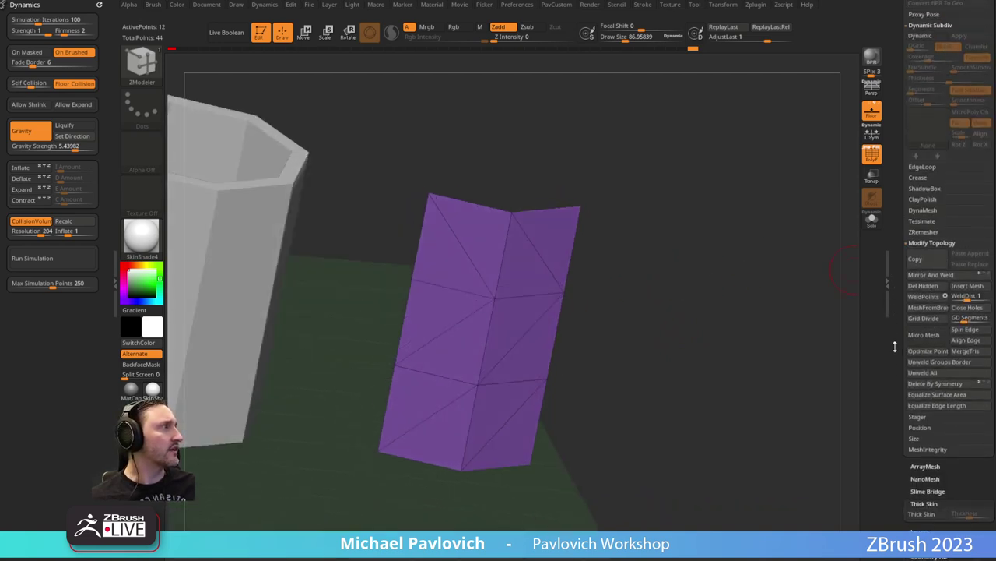
scroll(883, 193, "down", 3)
scroll(879, 227, "up", 9)
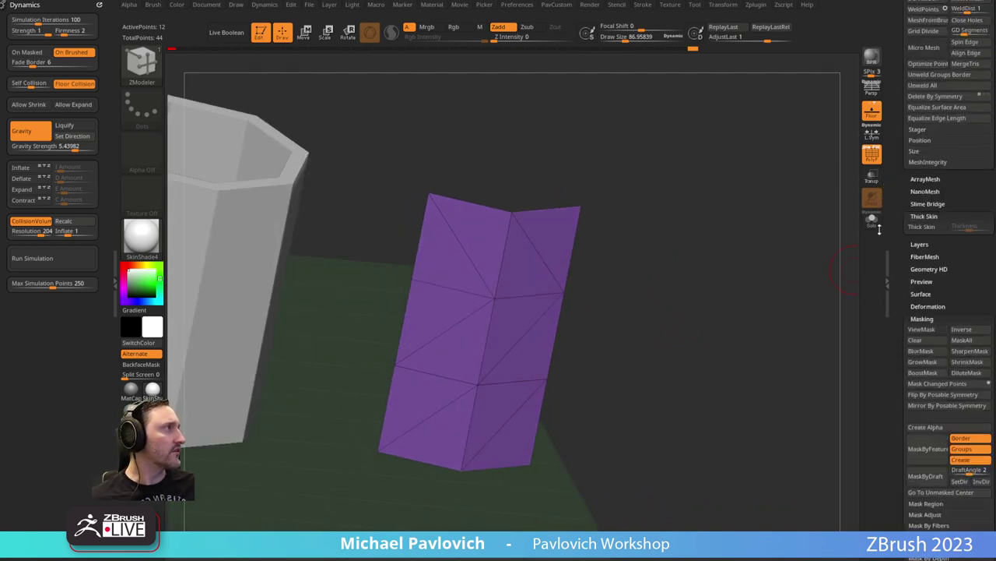
Turn on Dynamic Subdiv for the triangulated strip to preview it with thickness.
left_click(922, 315)
left_click_drag(900, 274, 900, 370)
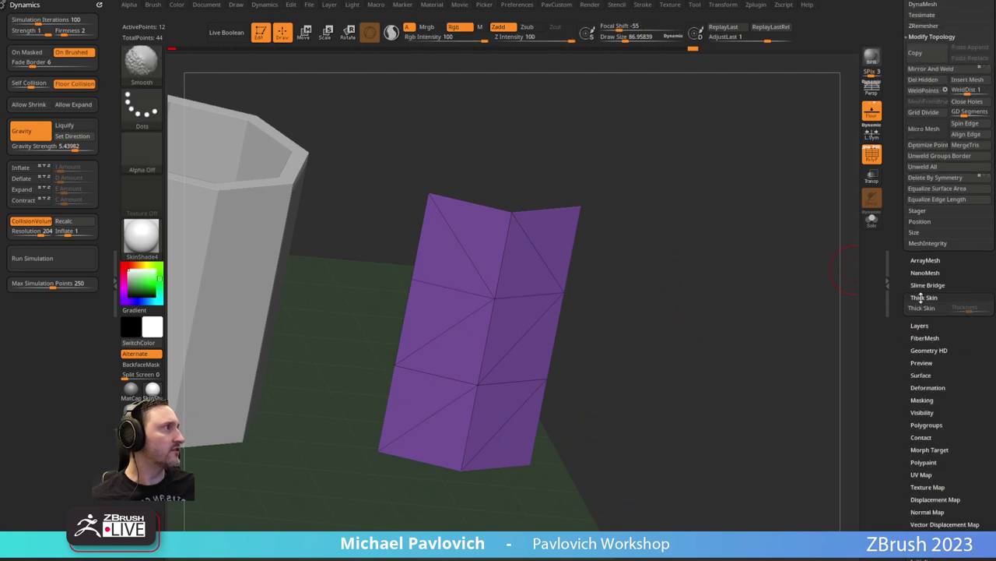
left_click(921, 298)
scroll(900, 310, "up", 3)
scroll(900, 257, "up", 6)
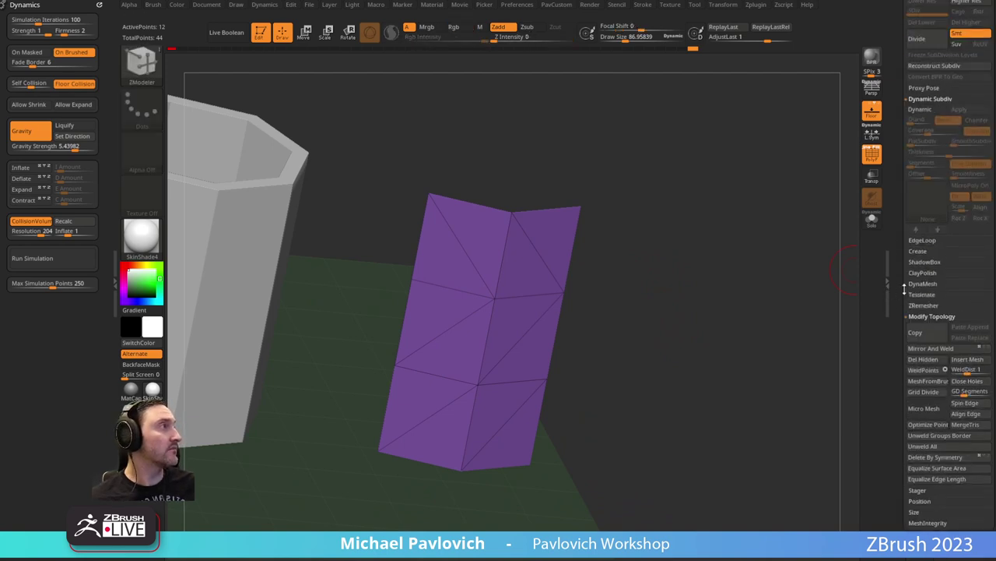
left_click(924, 111)
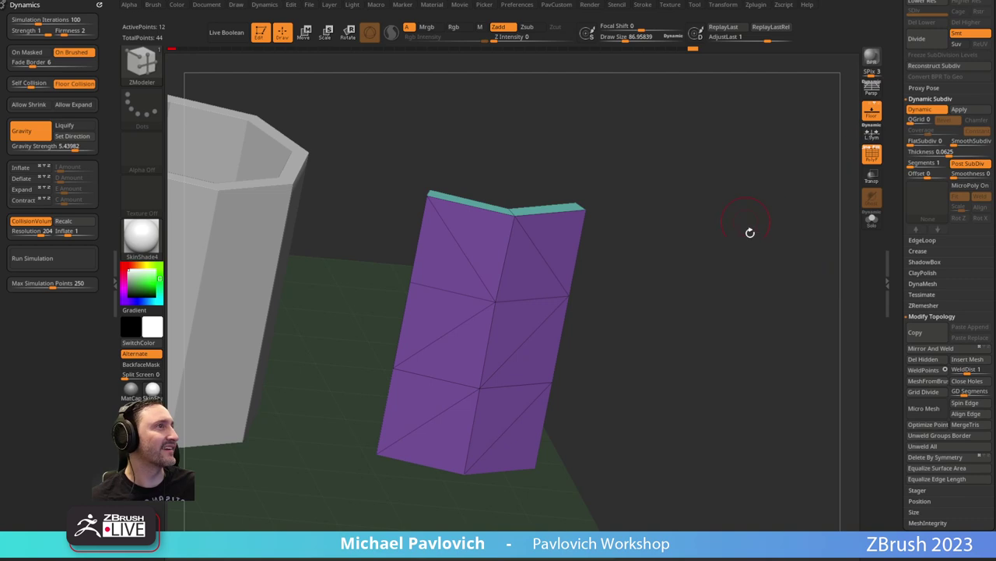
mouse_move(752, 231)
left_mouse_down()
mouse_move(698, 298)
mouse_move(701, 201)
mouse_move(736, 242)
left_mouse_up()
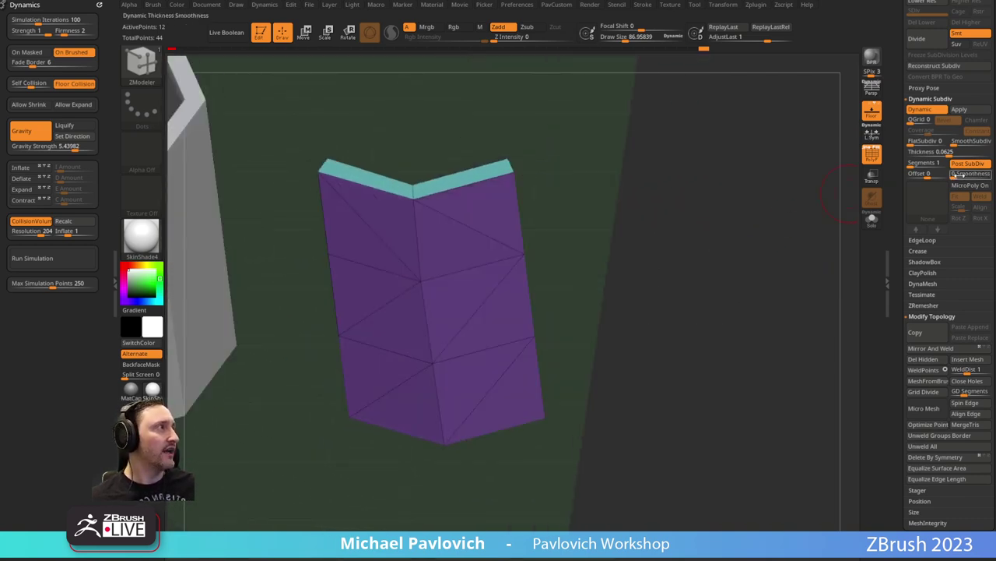
Set the Dynamic Subdiv thickness Smoothness to 100 and inspect the strip's side faces.
mouse_move(969, 174)
left_mouse_down()
mouse_move(993, 174)
mouse_move(943, 174)
mouse_move(986, 175)
left_mouse_up()
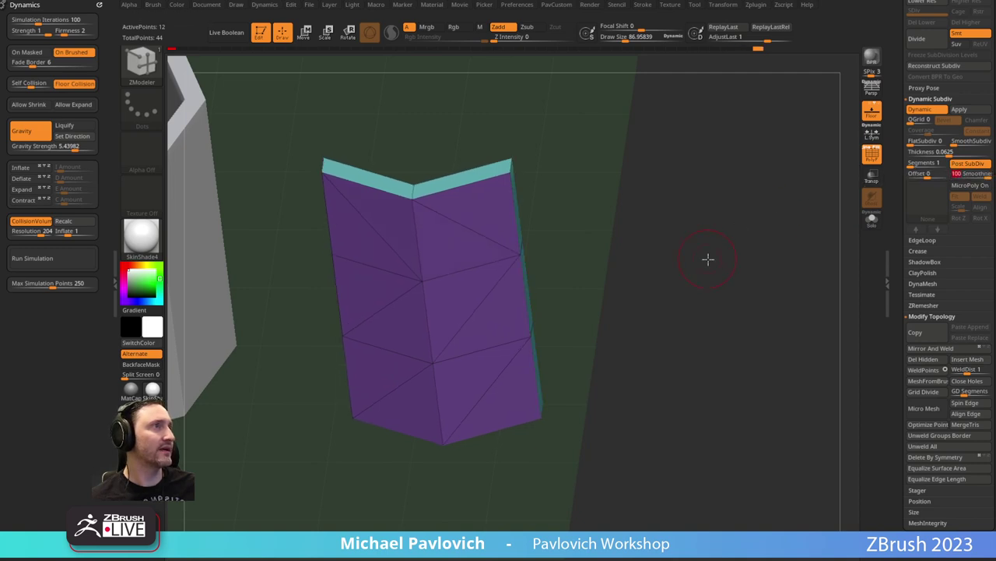
left_click_drag(708, 258, 701, 209)
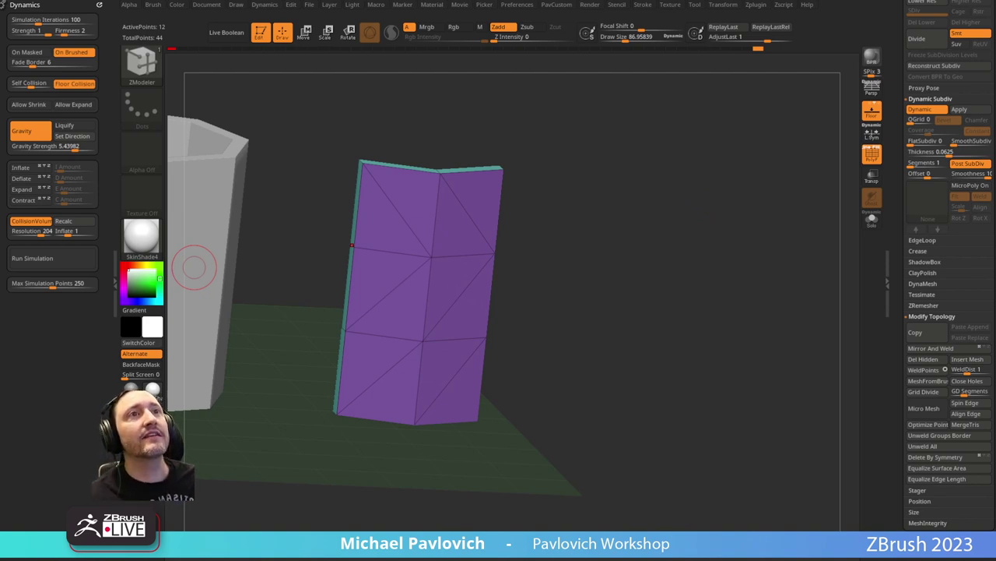
left_click_drag(628, 203, 702, 227, "alt")
Switch the active tool to the Cylinder3D primitive and convert it to a PolyMesh3D.
left_click_drag(900, 215, 906, 462)
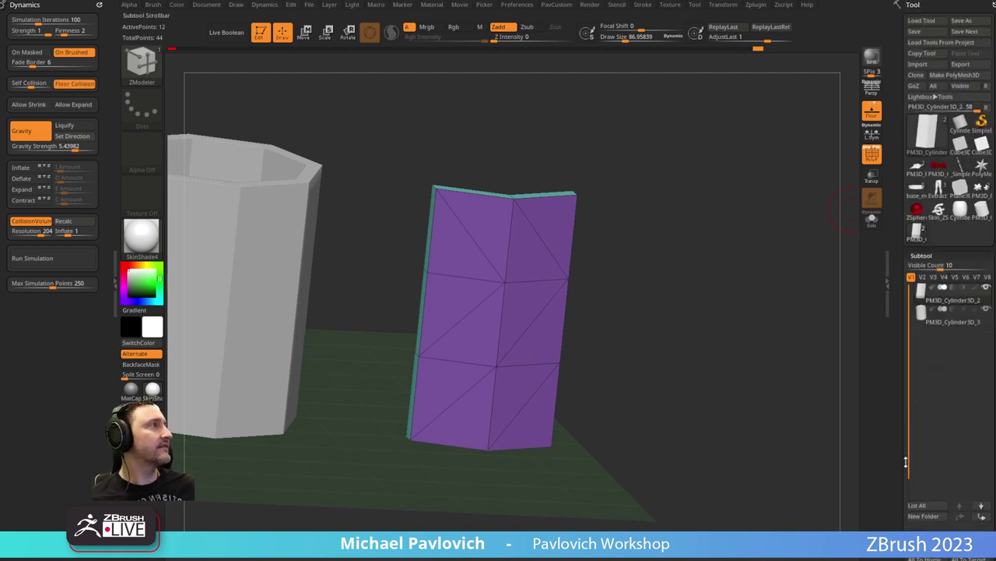
left_click(919, 152)
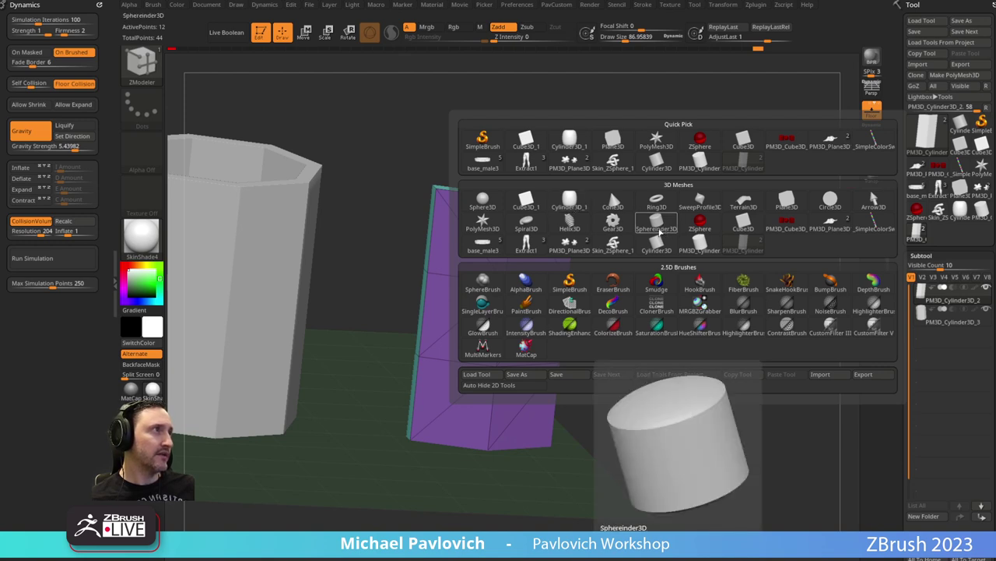
left_click(657, 234)
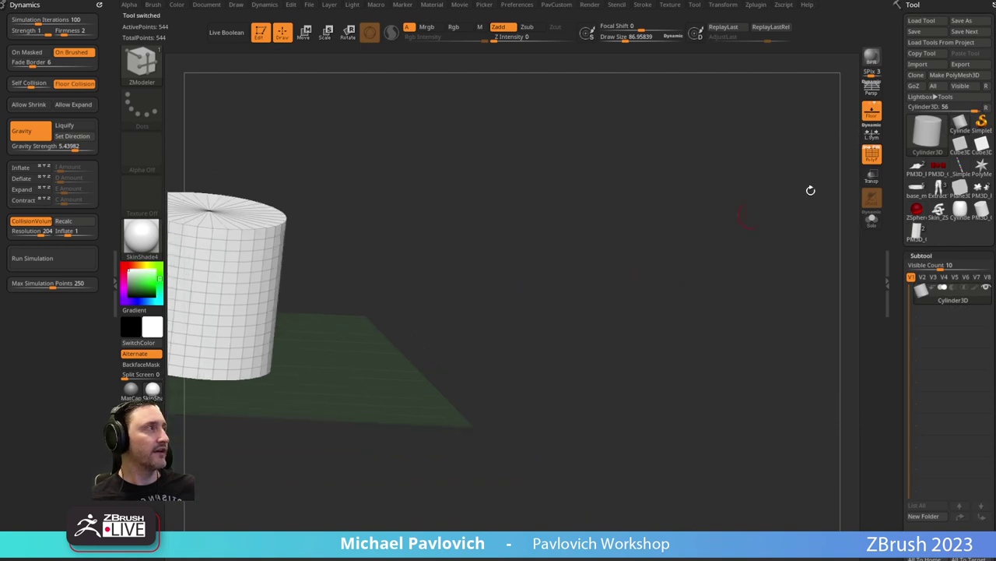
mouse_move(560, 189)
left_mouse_down("alt")
mouse_move(698, 243)
mouse_move(692, 236)
left_mouse_up("alt")
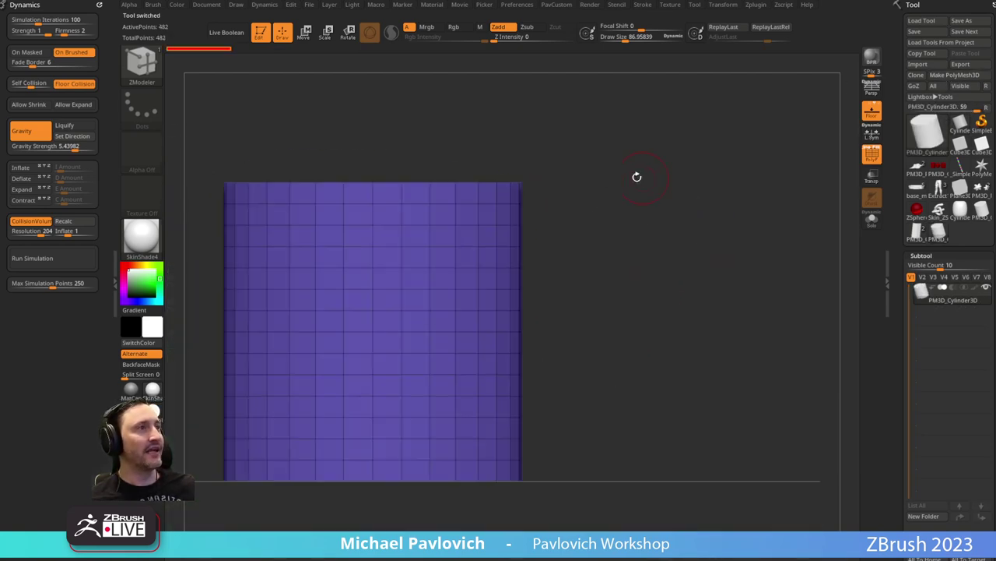
Choose the ClipCurve brush for clipping the new cylinder.
left_click(142, 65, "ctrl+shift")
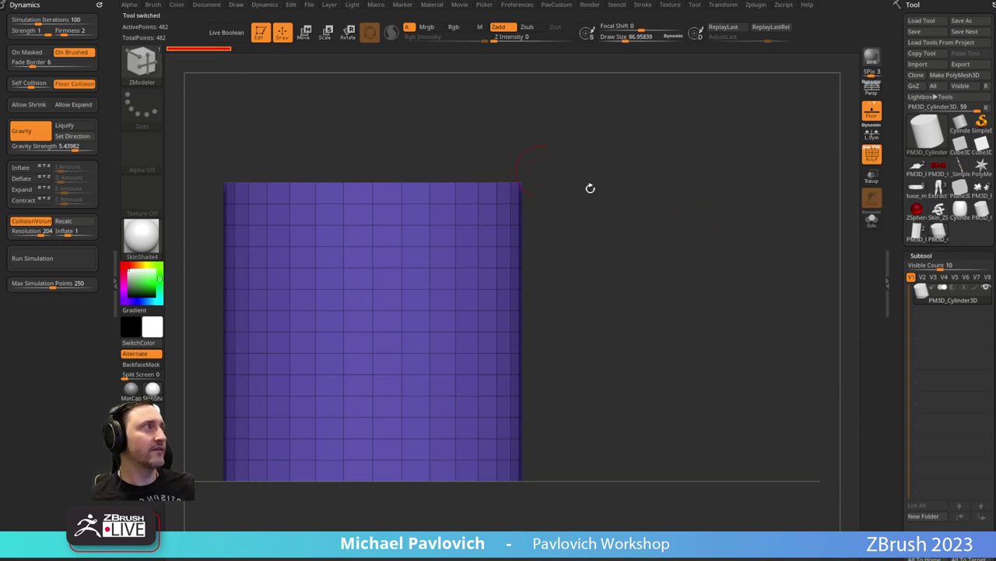
left_click(216, 49, "ctrl")
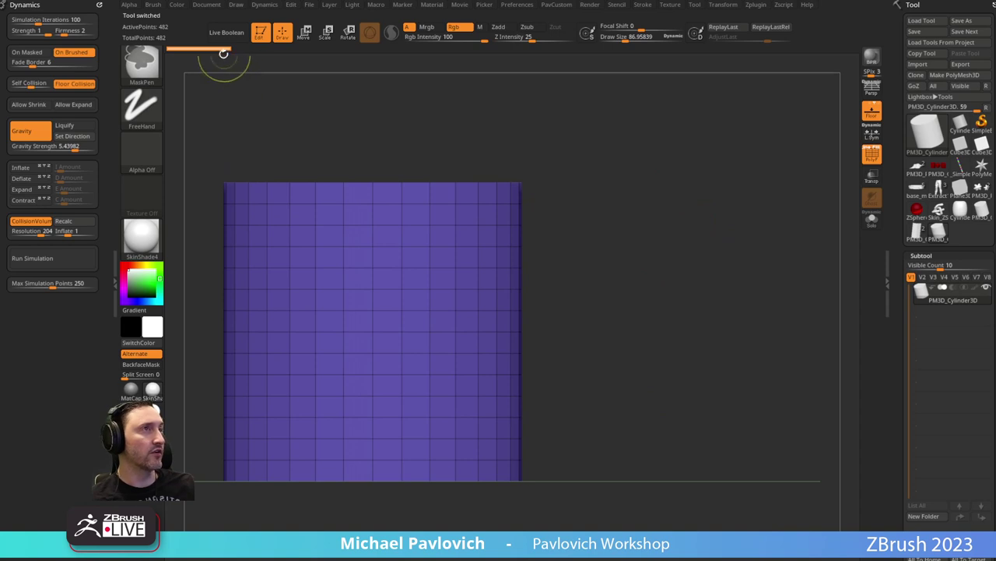
key("ctrl+shift+z")
left_click_drag(616, 235, 689, 227, "alt")
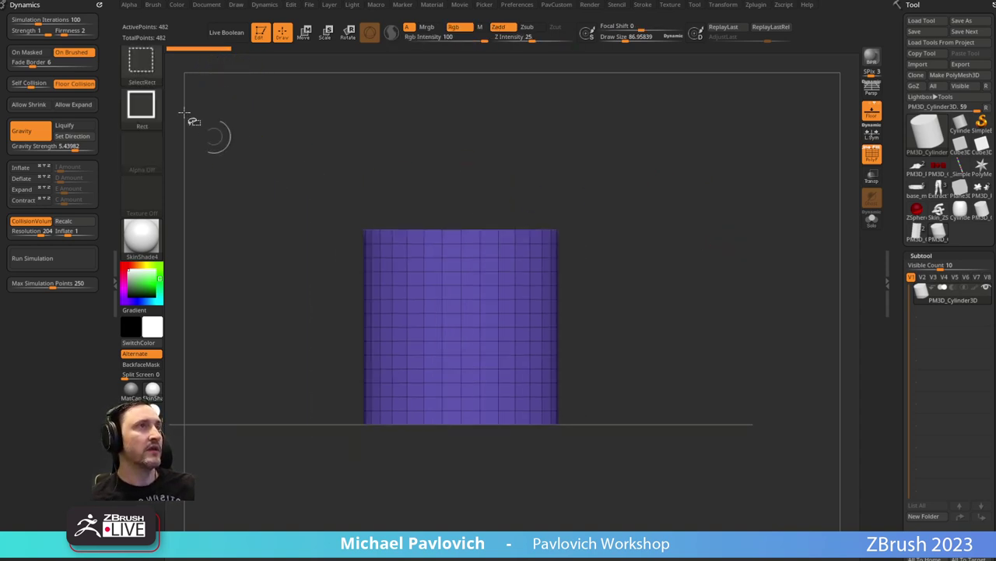
left_click(141, 65, "ctrl+shift")
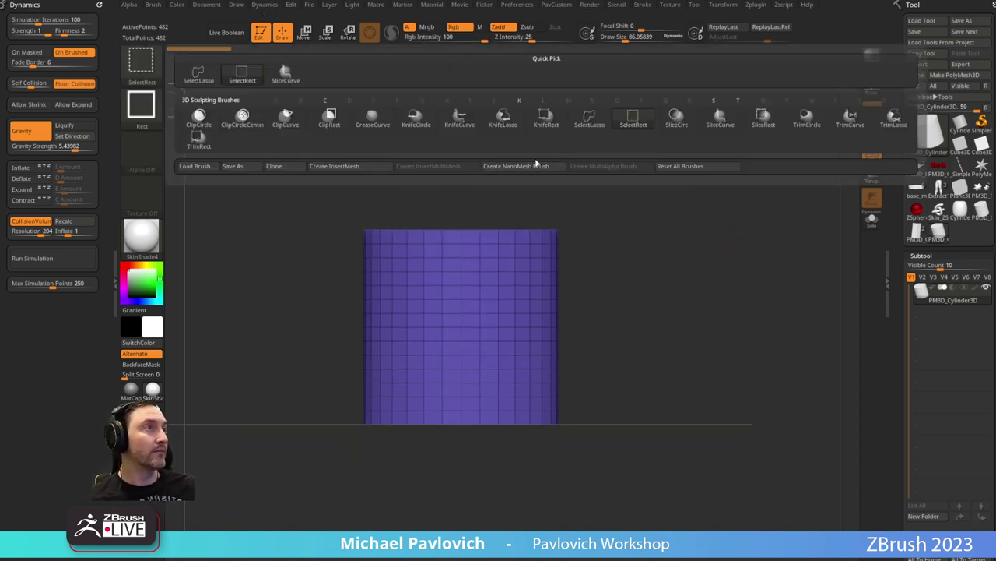
left_click(286, 118)
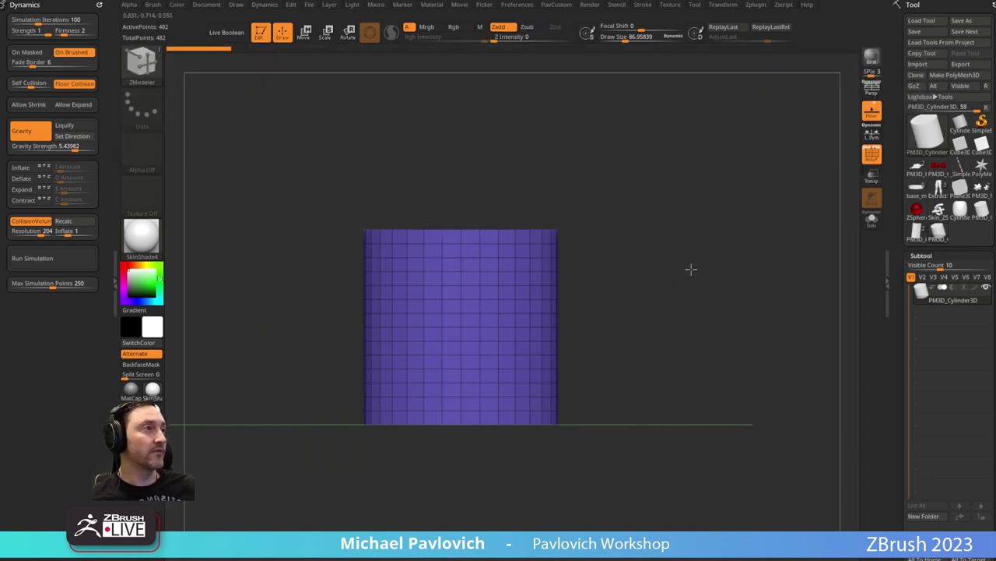
Try vertical ClipCurve cuts along the cylinder's right side, undoing the first and toggling the BRadius option before the second.
left_click_drag(563, 158, 512, 508, "ctrl+shift")
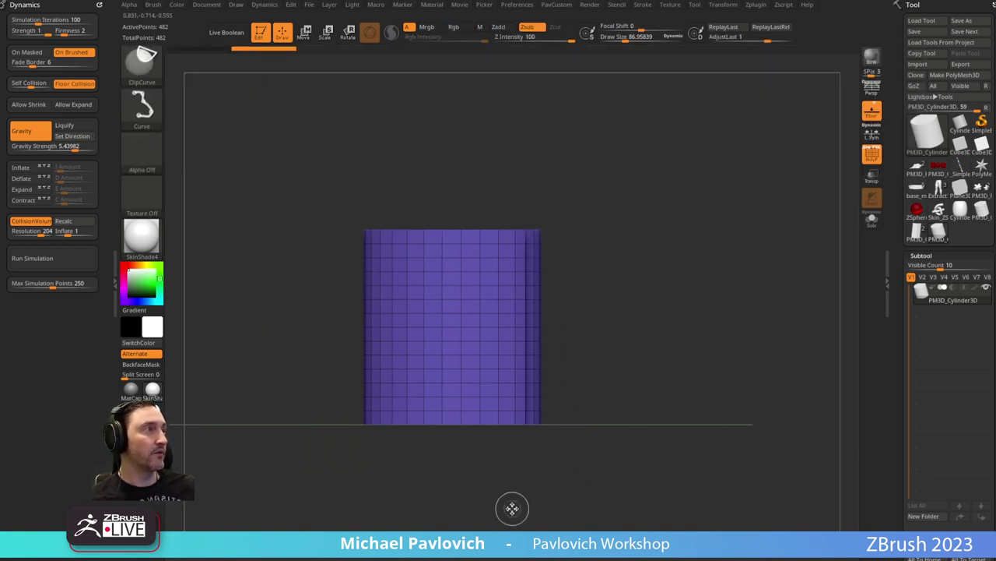
key("ctrl+z")
key("ctrl+shift+space")
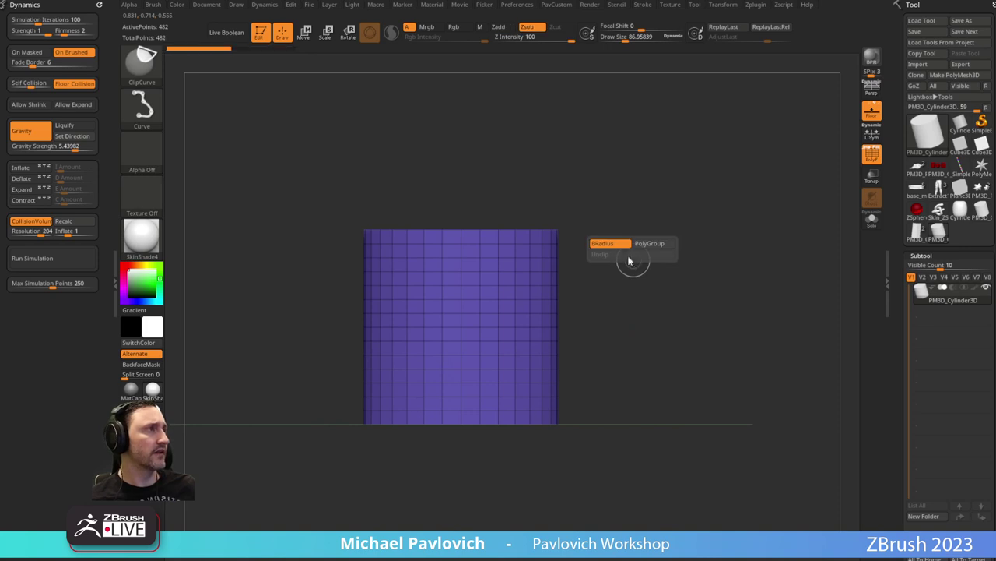
left_click(612, 244, "ctrl+shift")
left_click_drag(523, 147, 525, 512, "ctrl+shift")
left_click_drag(692, 280, 699, 328)
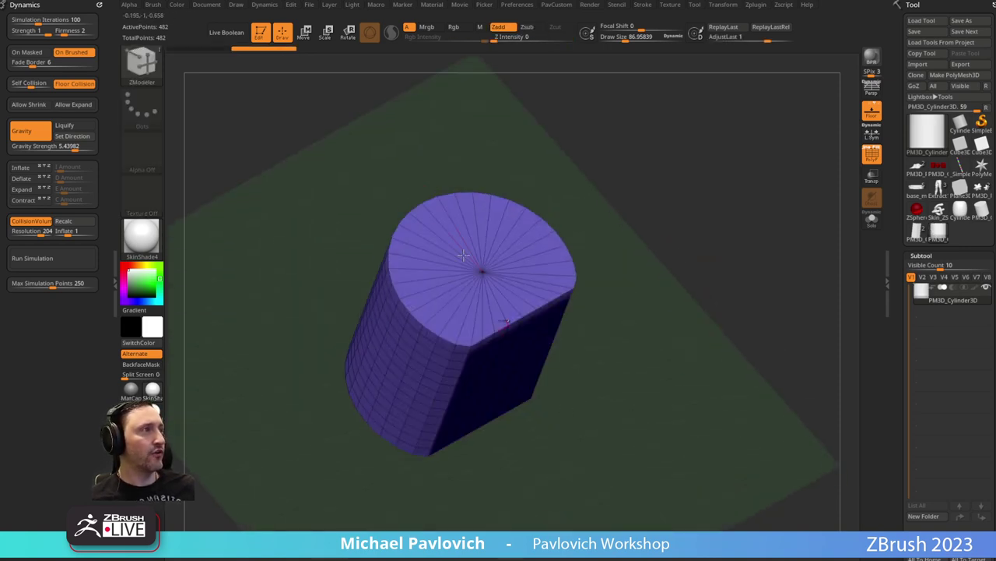
mouse_move(599, 257)
left_mouse_down()
mouse_move(727, 217)
mouse_move(670, 319)
left_mouse_up()
mouse_move(656, 380)
left_mouse_down("ctrl+shift")
mouse_move(316, 476)
mouse_move(638, 225)
left_mouse_up("ctrl+shift")
mouse_move(584, 206)
left_mouse_down()
mouse_move(771, 251)
mouse_move(721, 241)
mouse_move(734, 289)
mouse_move(713, 284)
mouse_move(690, 251)
mouse_move(689, 318)
left_mouse_up()
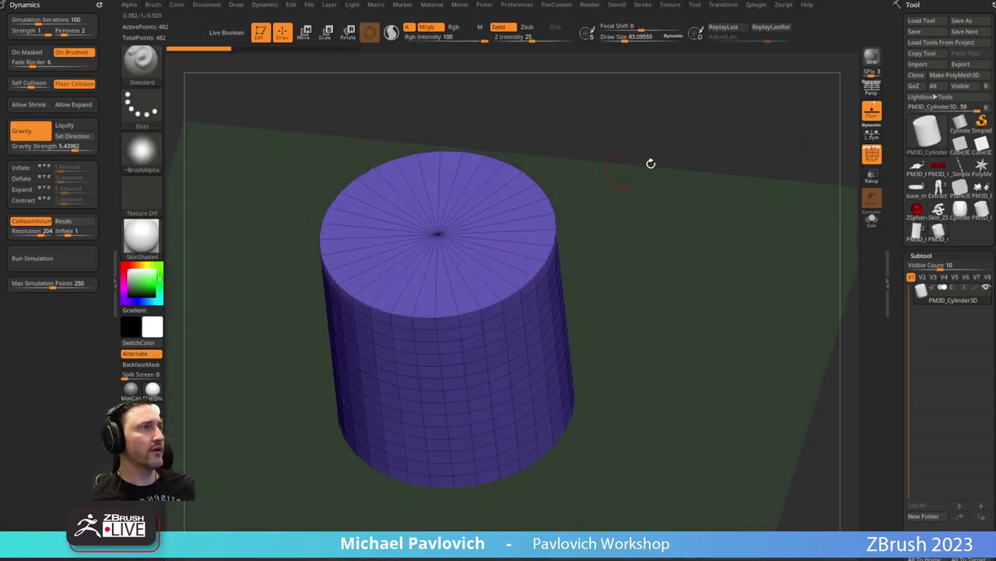
Try several angled ClipCurve cuts across the cylinder from the top view, and undo them.
left_click_drag(649, 162, 652, 226, "shift")
left_click_drag(632, 214, 467, 356, "ctrl+shift")
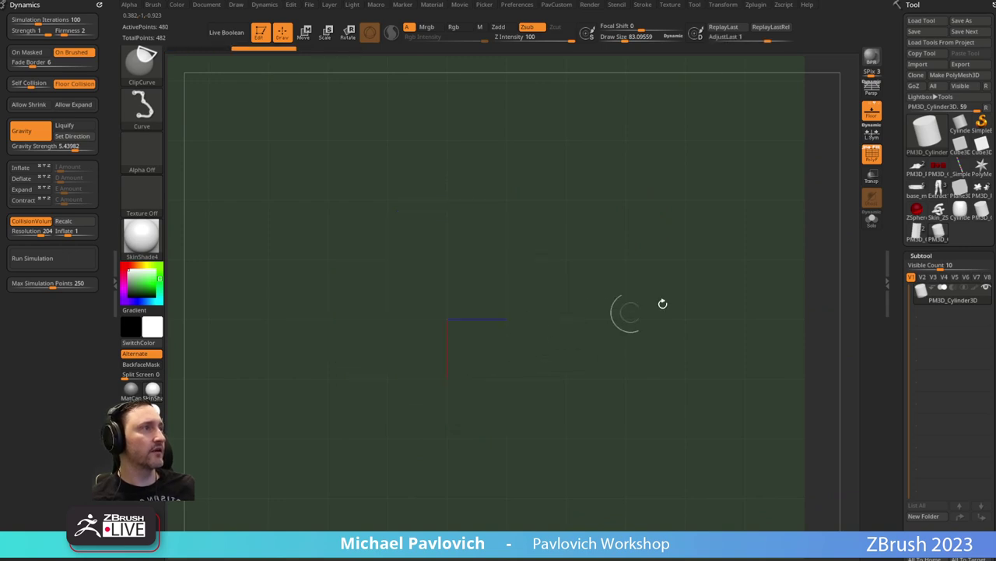
left_click(690, 271, "ctrl+shift")
mouse_move(473, 129)
left_mouse_down("ctrl+shift")
mouse_move(616, 502)
mouse_move(609, 437)
left_mouse_up("ctrl+shift")
left_click_drag(606, 277, 440, 513, "ctrl+shift")
left_click_drag(623, 400, 335, 404, "ctrl+shift")
key("ctrl+z")
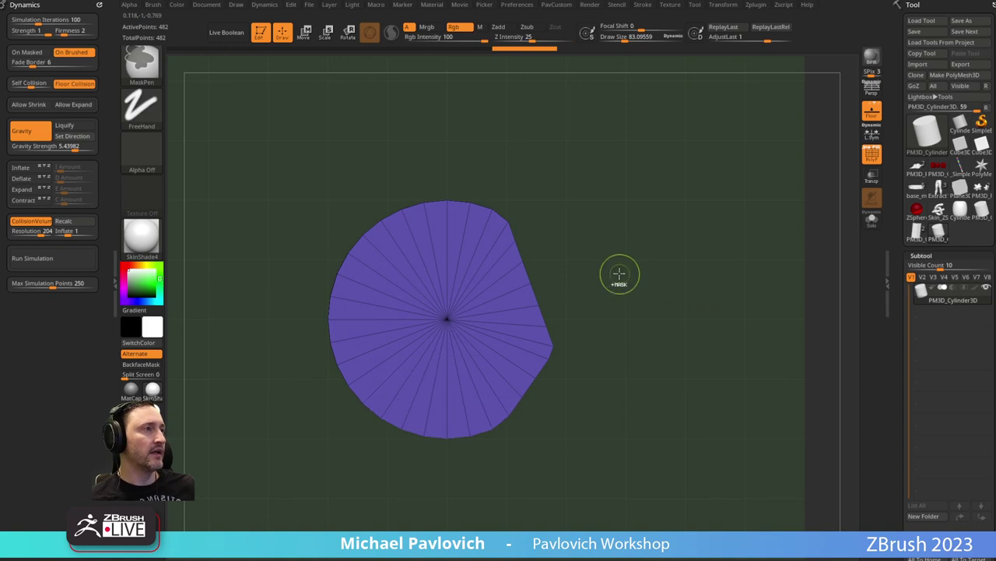
key("ctrl+z")
key("ctrl+z")
Cut an L-shaped notch through the cylinder's upper right quarter from the top view with the KnifeCurve brush, and undo it.
left_click(160, 69, "ctrl+shift")
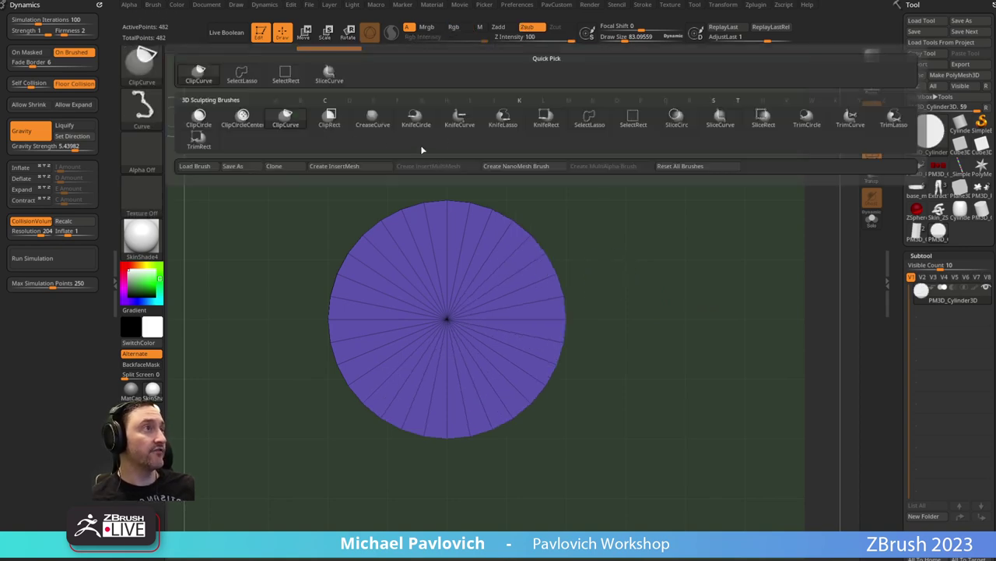
left_click(451, 123)
mouse_move(465, 149)
left_mouse_down("ctrl+shift")
mouse_move(469, 289)
mouse_move(701, 394)
left_mouse_up("ctrl+shift")
left_click_drag(670, 284, 605, 300)
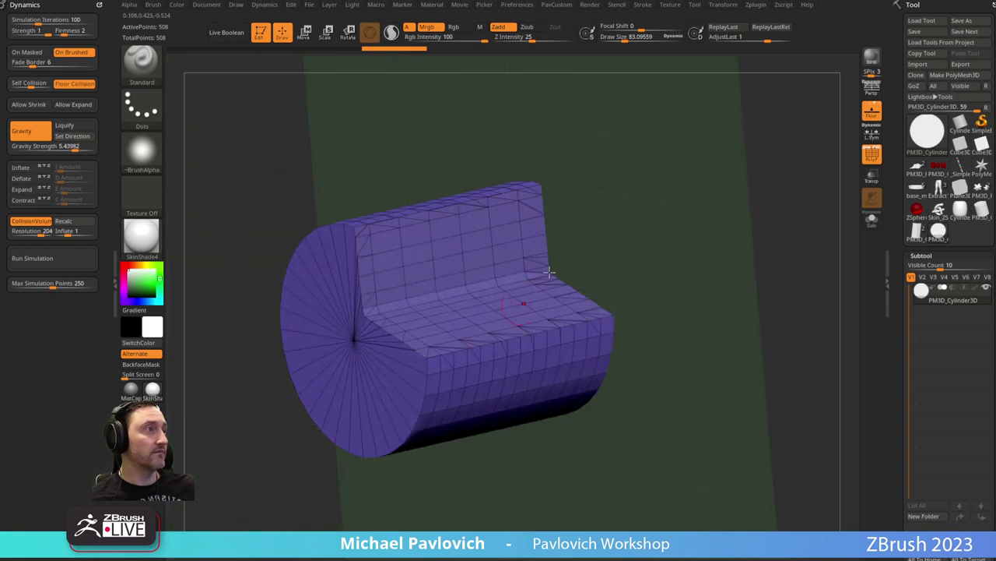
left_click_drag(639, 258, 618, 299)
key("ctrl+z")
Return to the cylinder's top view and open the choice of clipping and cutting brushes.
left_click_drag(640, 267, 683, 252, "shift")
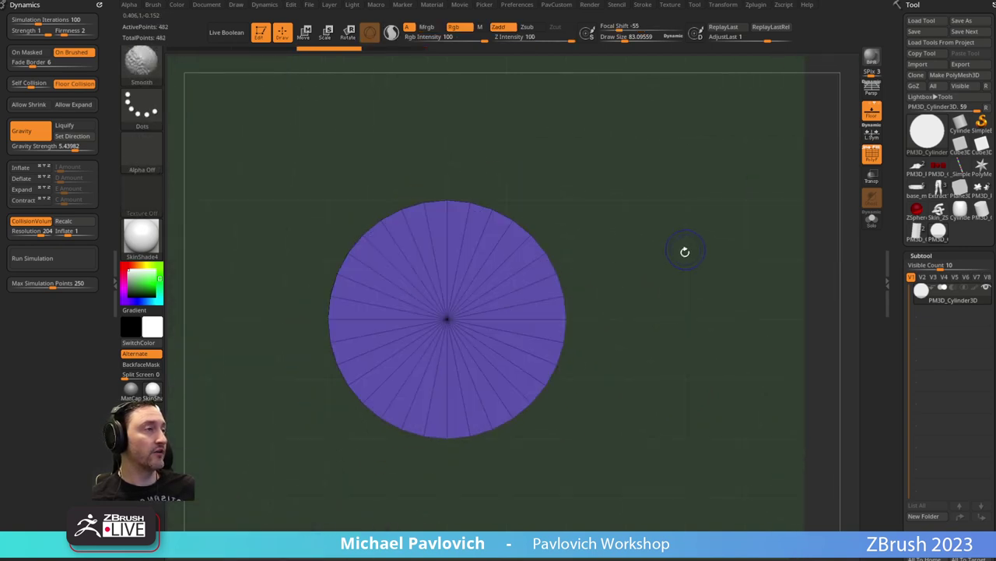
left_click(152, 71)
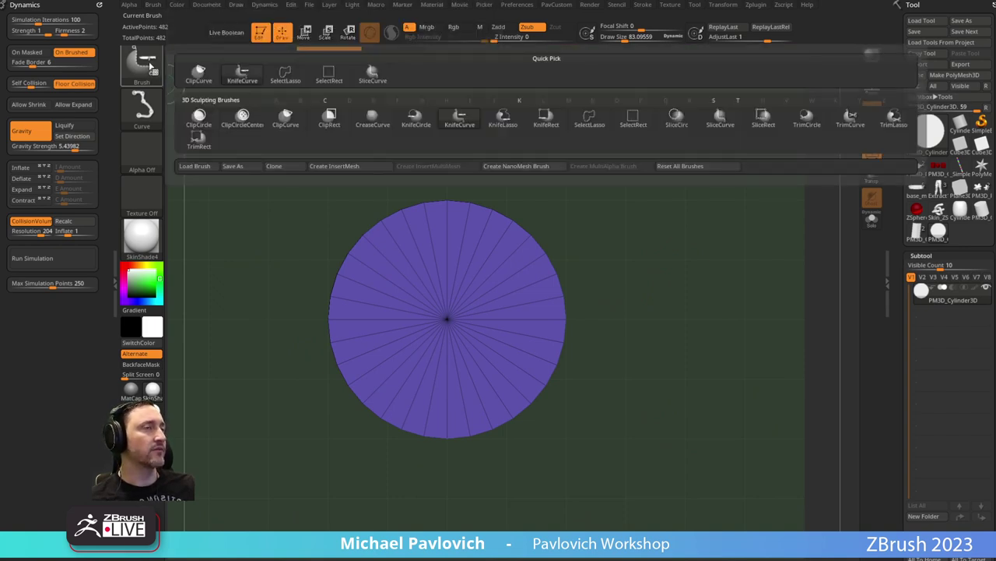
Remove the cylinder's end caps and choose the SliceCurve brush.
left_click(460, 117)
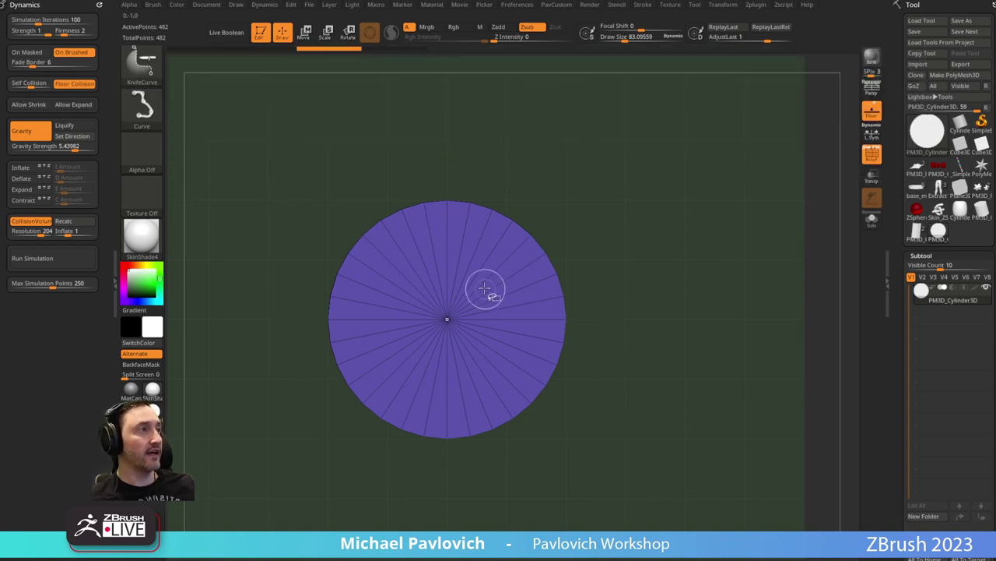
mouse_move(578, 203)
left_mouse_down()
mouse_move(640, 304)
mouse_move(634, 293)
mouse_move(378, 368)
mouse_move(488, 348)
mouse_move(465, 373)
mouse_move(476, 358)
left_mouse_up()
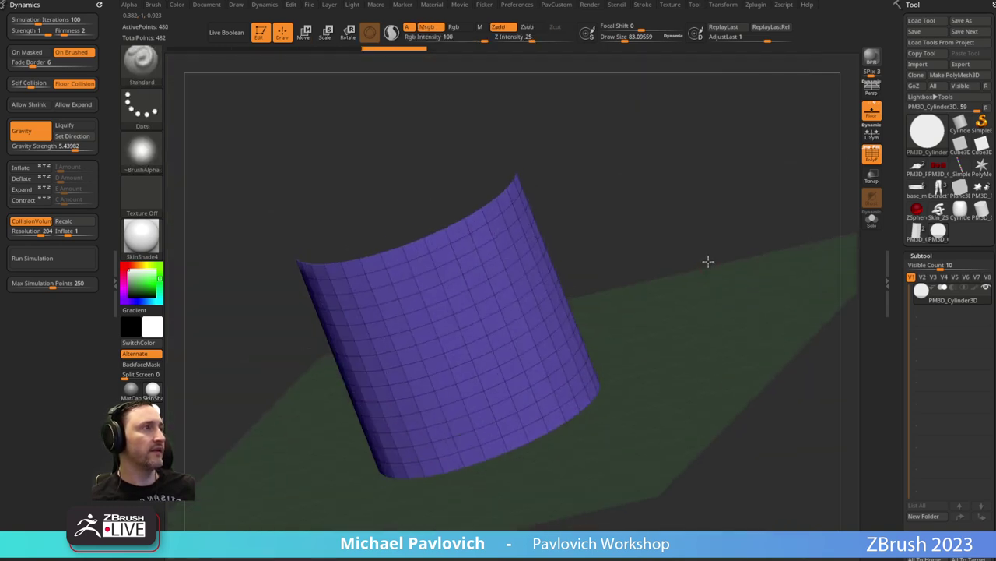
key("space")
key("ctrl+shift")
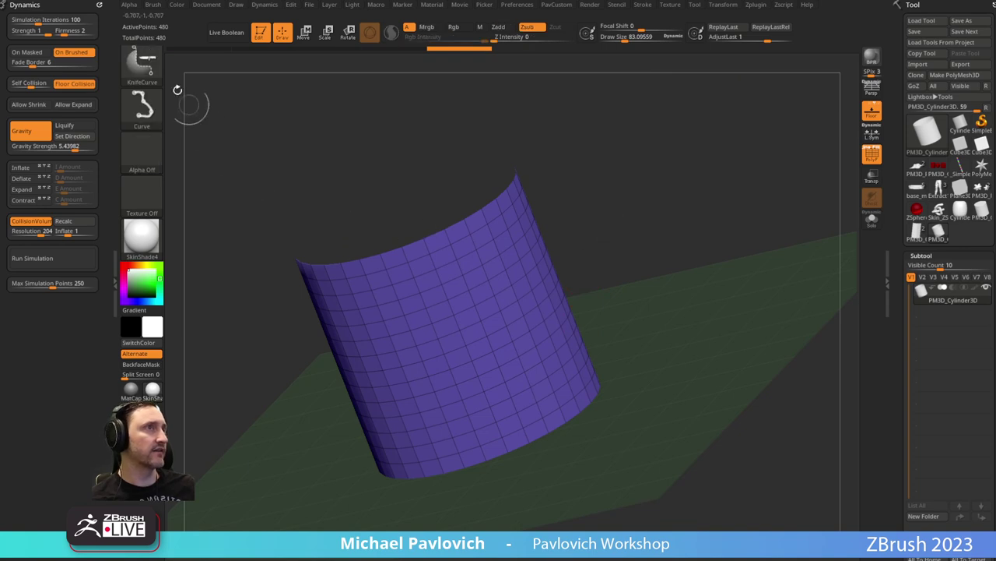
key("b")
left_click(373, 74, "ctrl+shift")
left_click_drag(676, 235, 719, 234, "shift")
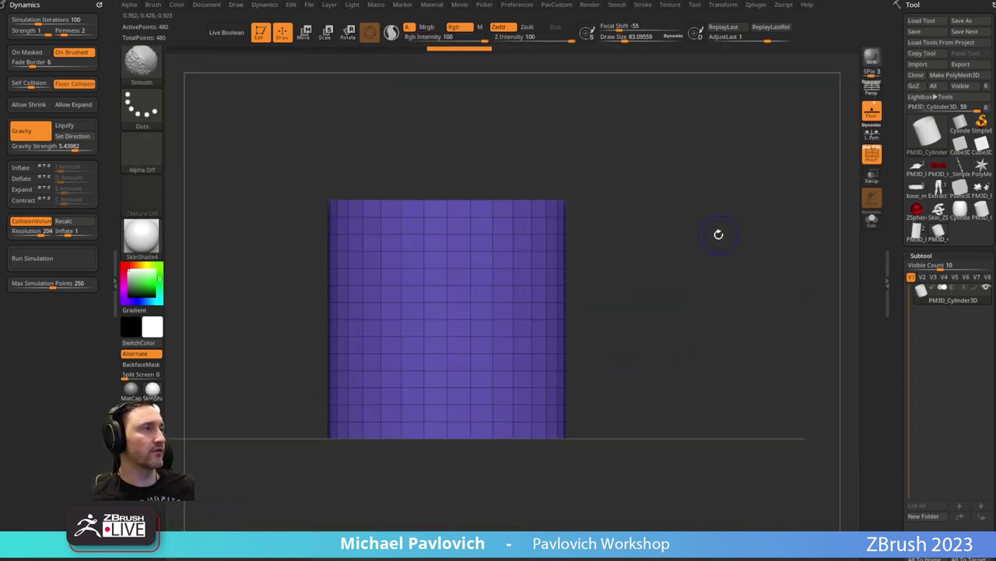
Push the points in the middle of the cylinder wall out of line with the Move brush, then reduce the draw size to about 41.
mouse_move(707, 189)
left_mouse_down("alt")
mouse_move(701, 164)
mouse_move(668, 247)
mouse_move(673, 196)
mouse_move(709, 211)
left_mouse_up("alt")
key("b")
key("m")
key("v")
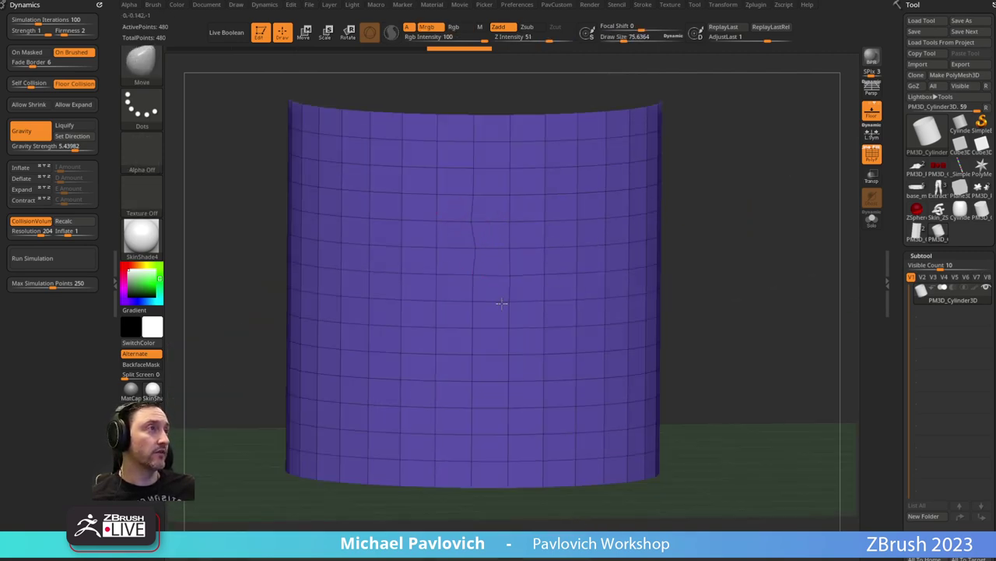
key("s")
mouse_move(496, 260)
left_mouse_down()
mouse_move(510, 260)
mouse_move(487, 239)
left_mouse_up()
mouse_move(462, 281)
left_mouse_down()
mouse_move(472, 283)
mouse_move(475, 309)
left_mouse_up()
left_click_drag(517, 282, 505, 293)
left_click_drag(514, 376, 504, 362)
left_click_drag(721, 234, 712, 224)
key("s")
left_click_drag(717, 228, 704, 228)
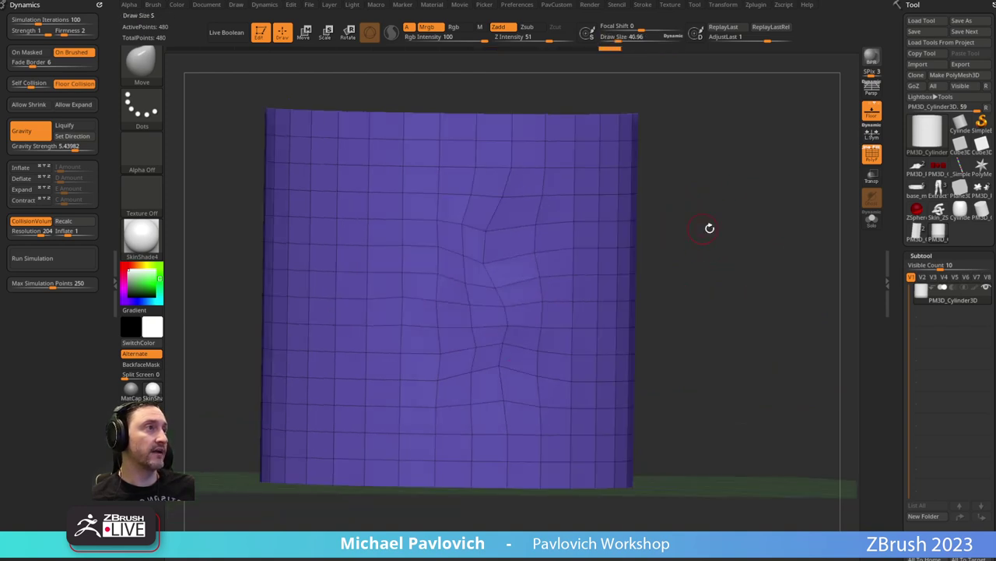
Switch to the ZModeler brush and set its edge action to Align with the Edge-Strip target.
key("f")
key("b")
key("z")
key("m")
key("space")
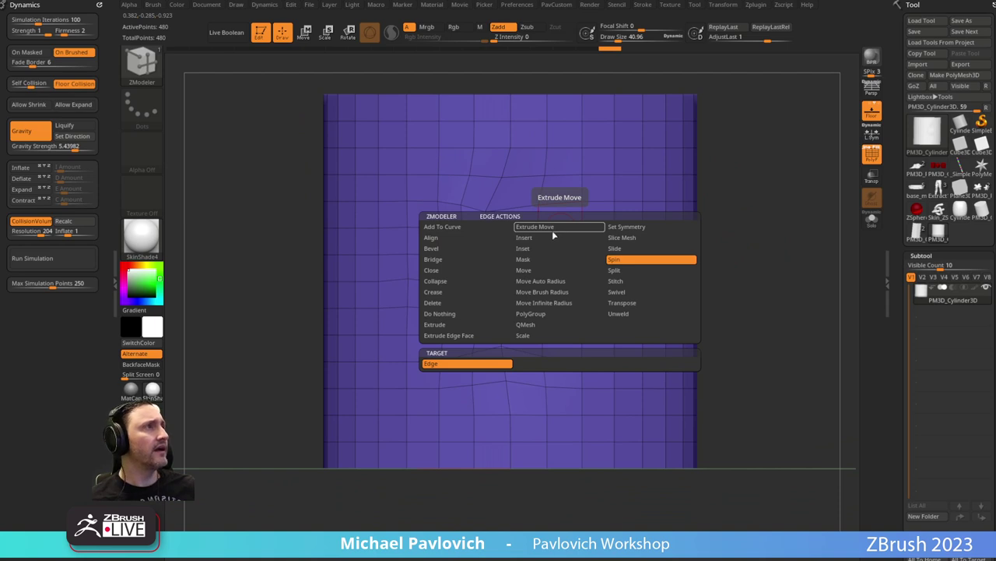
left_click(475, 239)
left_click(459, 366)
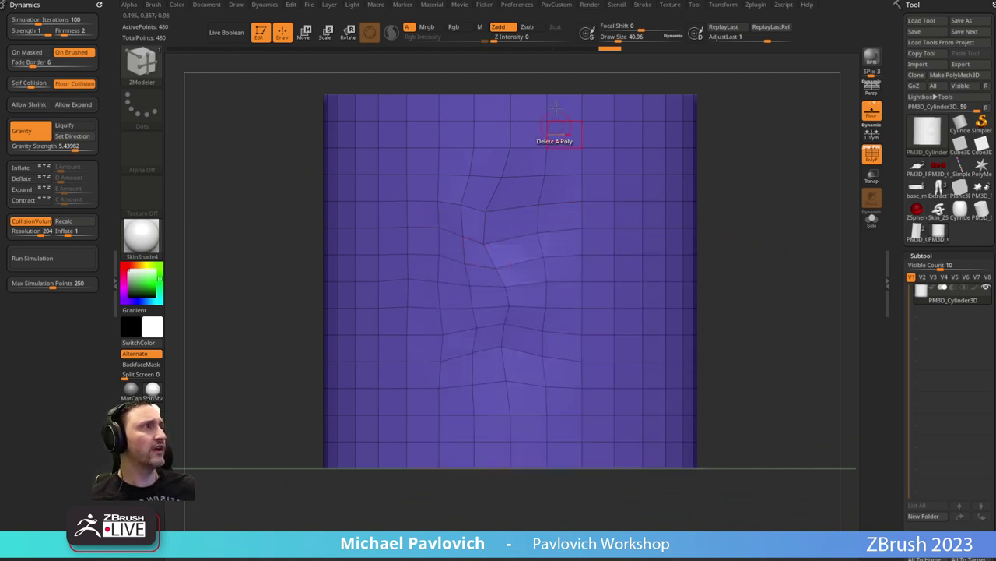
Try to align the edge strip beside the distorted area from the top rim to the bottom rim, and undo each attempt.
left_click(562, 95)
left_click(562, 469)
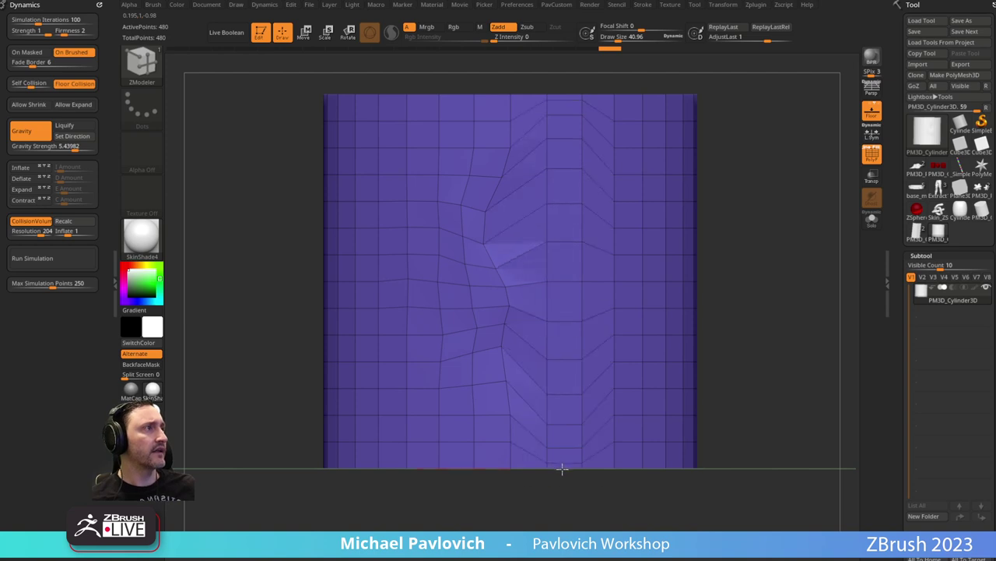
left_click_drag(568, 465, 508, 450)
key("ctrl+z")
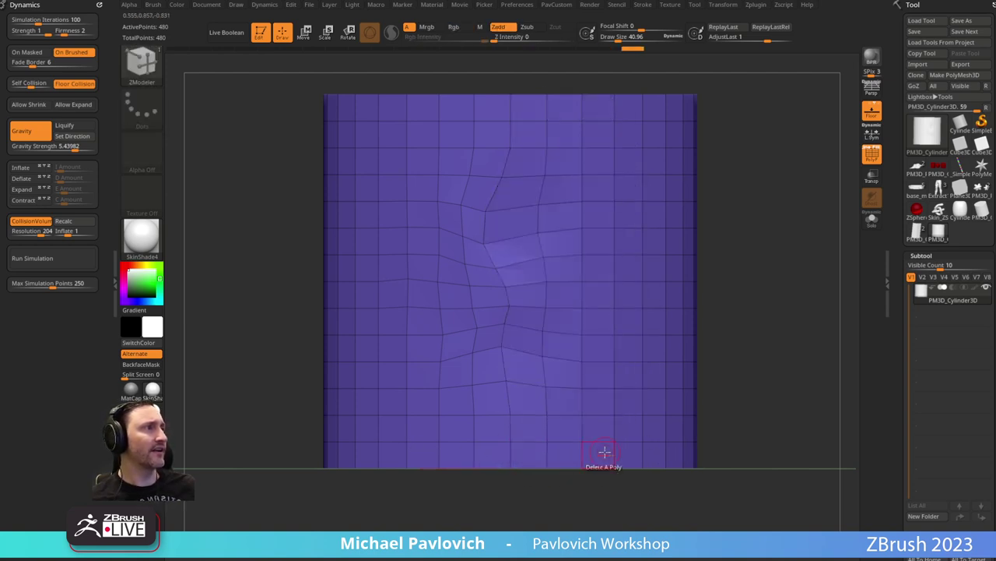
left_click_drag(765, 237, 735, 252, "alt")
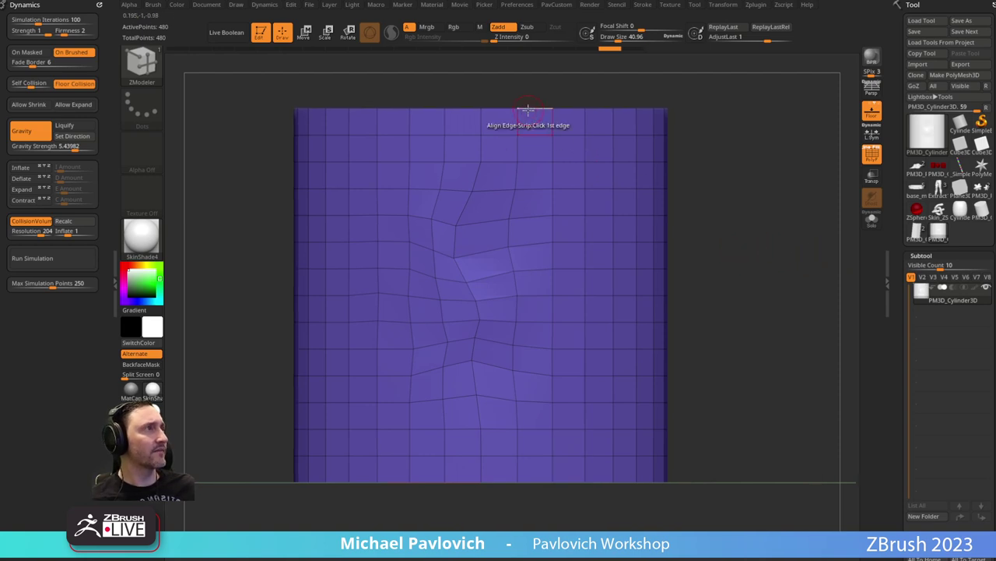
left_click(528, 476)
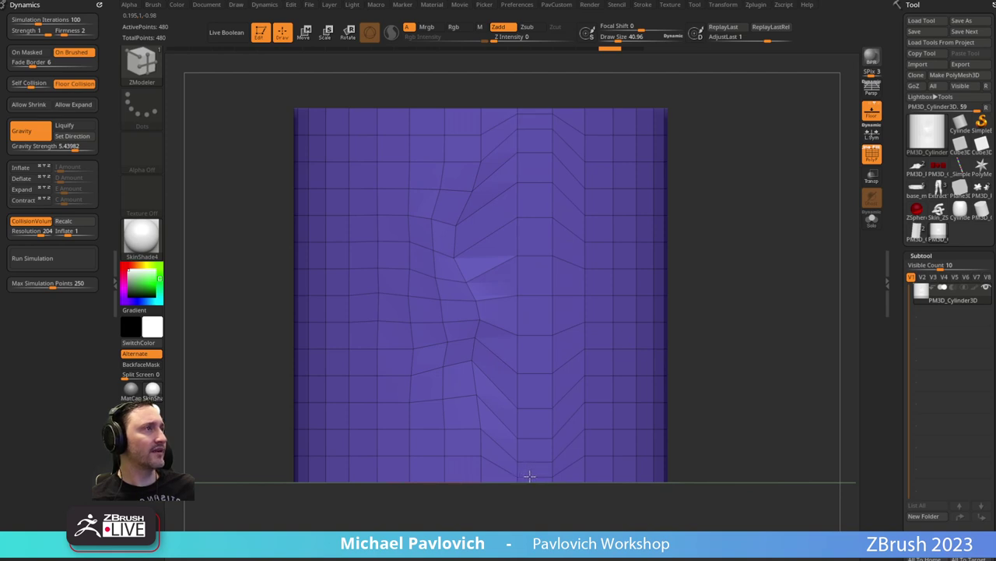
key("ctrl+z")
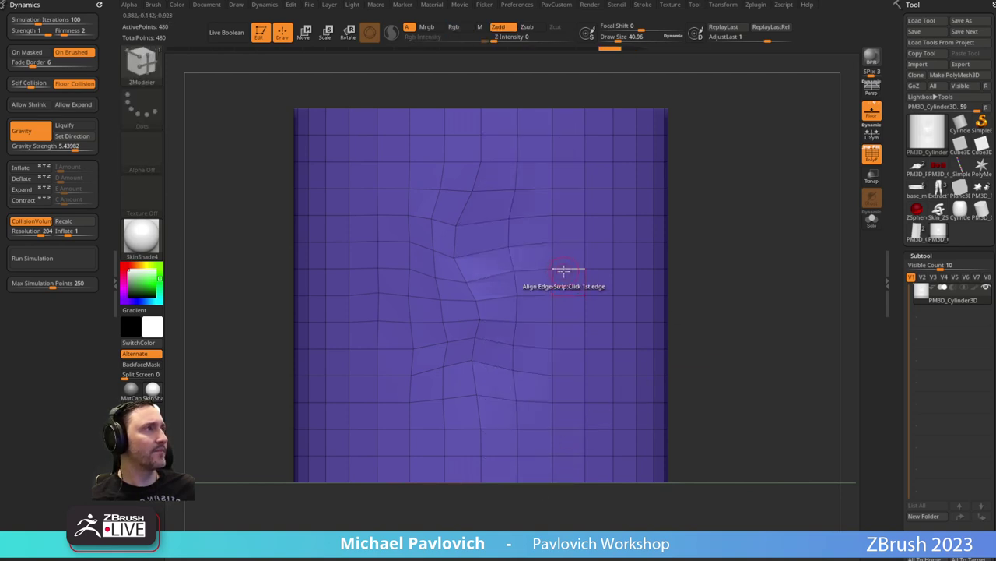
Straighten the distorted vertical edge loops by aligning the neighbouring edge strips between the top and bottom rims.
left_click(527, 109)
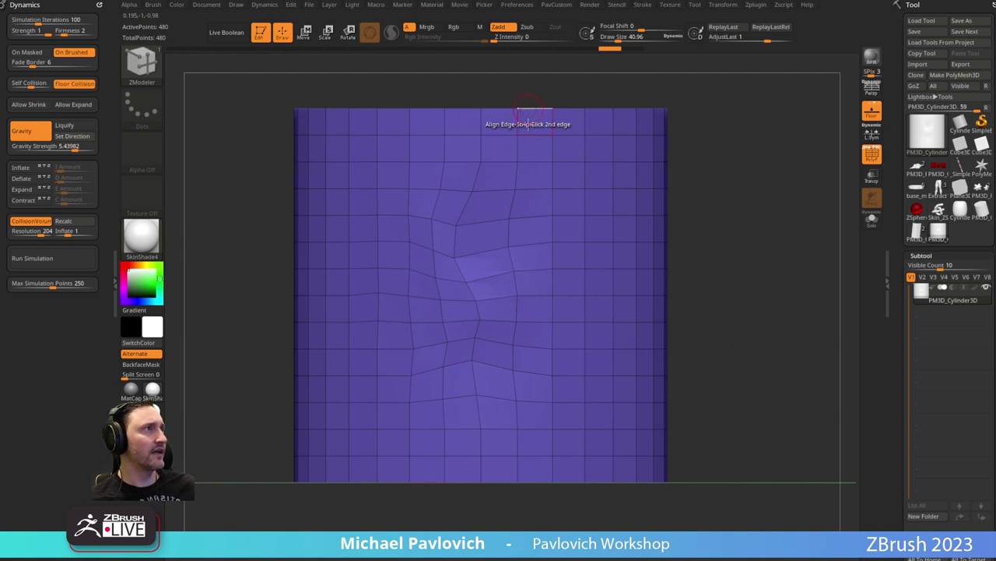
left_click(533, 478)
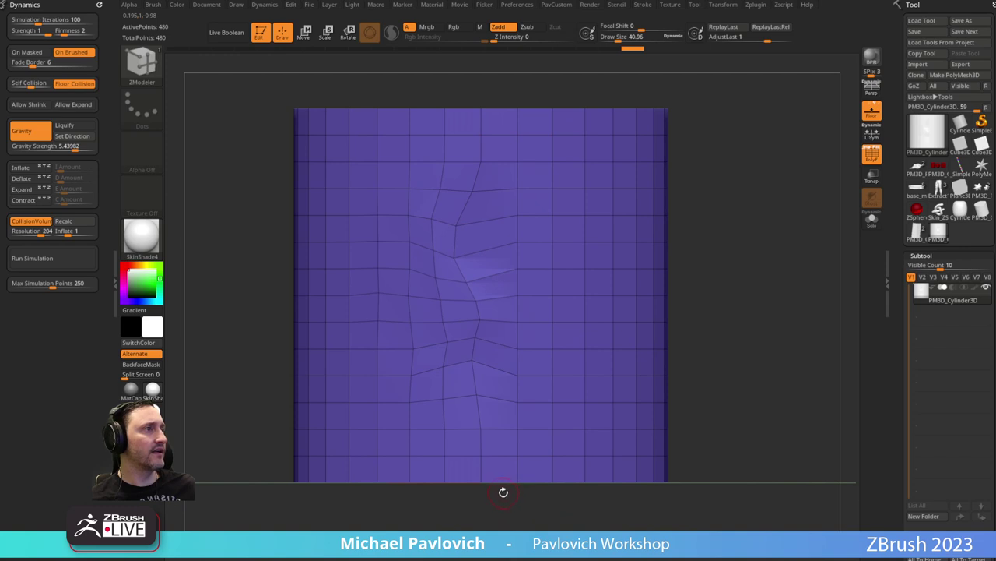
left_click(502, 481)
left_click_drag(675, 335, 745, 328, "alt")
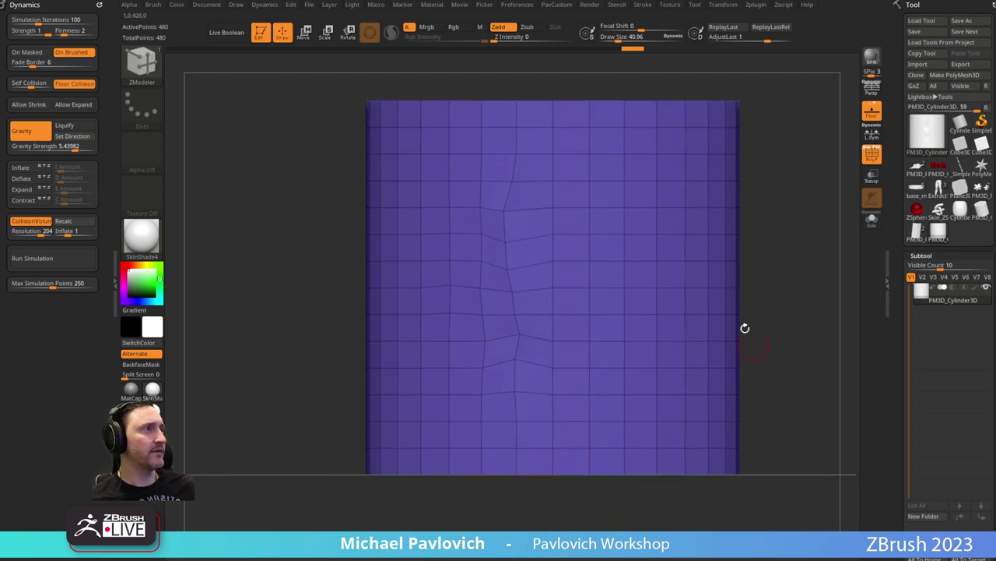
left_click(534, 102)
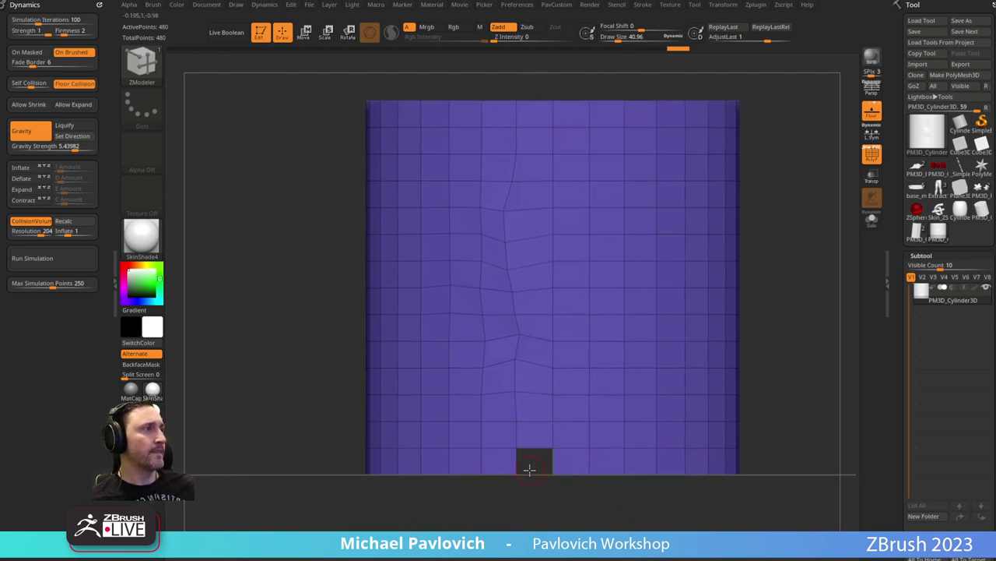
left_click_drag(529, 475, 547, 496)
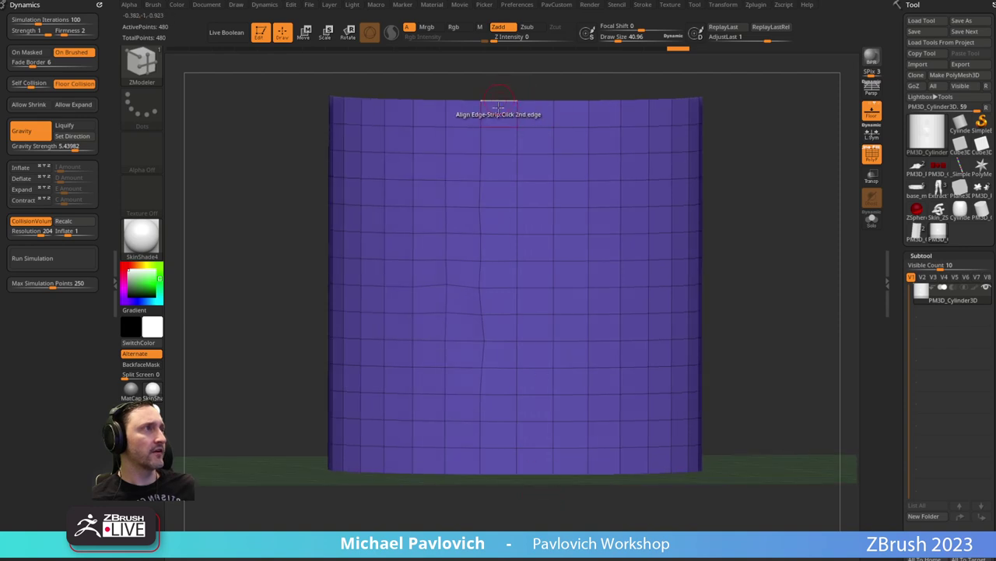
left_click(491, 475)
left_click_drag(489, 525, 467, 516)
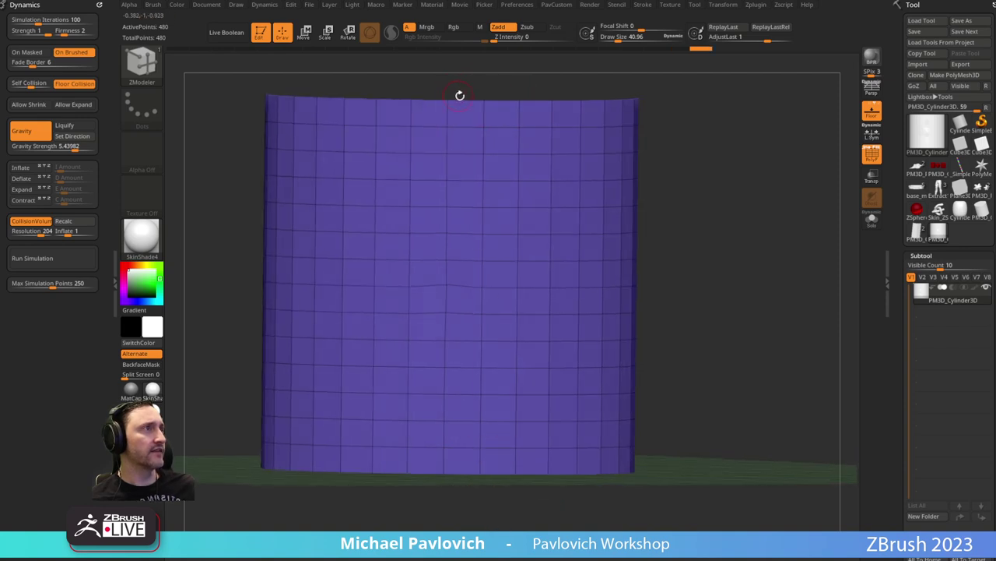
left_click_drag(751, 331, 759, 301, "alt")
Dent the cylinder's wall in several places with the Move brush at a draw size of about 95.
mouse_move(675, 217)
left_mouse_down()
mouse_move(680, 234)
mouse_move(558, 374)
mouse_move(636, 318)
mouse_move(576, 353)
left_mouse_up()
key("s")
left_click(576, 354)
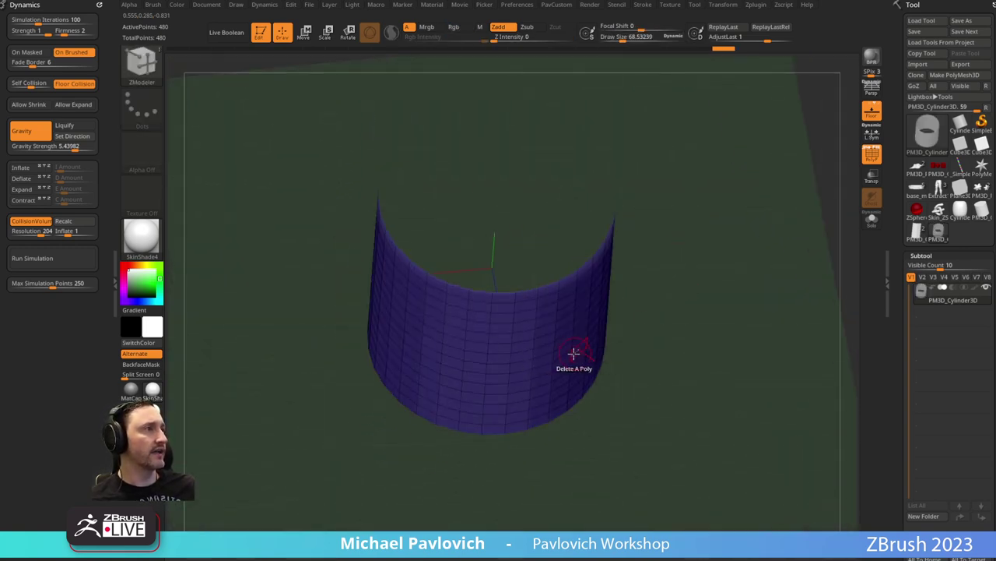
key("s")
left_click(574, 355)
key("b")
key("m")
key("v")
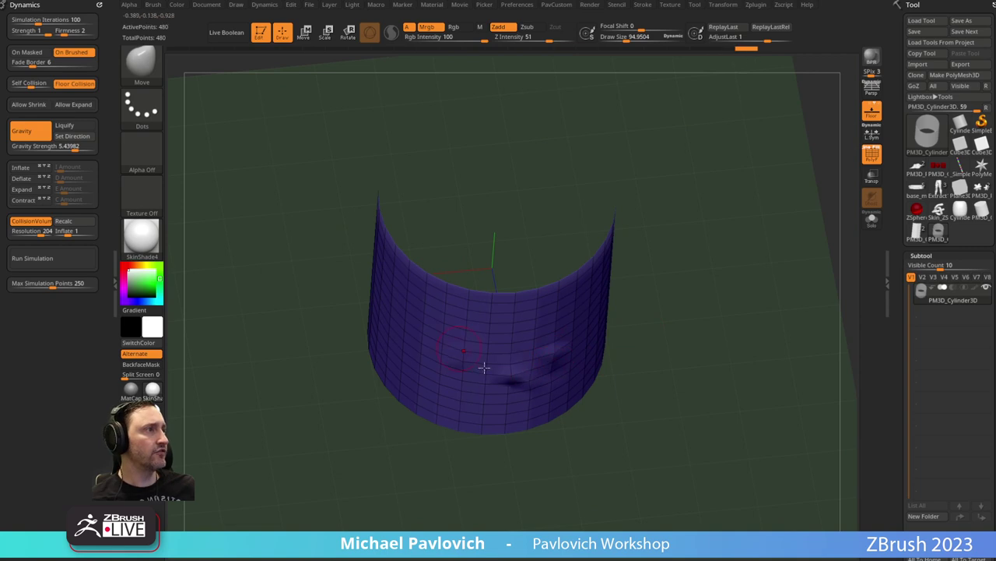
left_click_drag(463, 352, 453, 415)
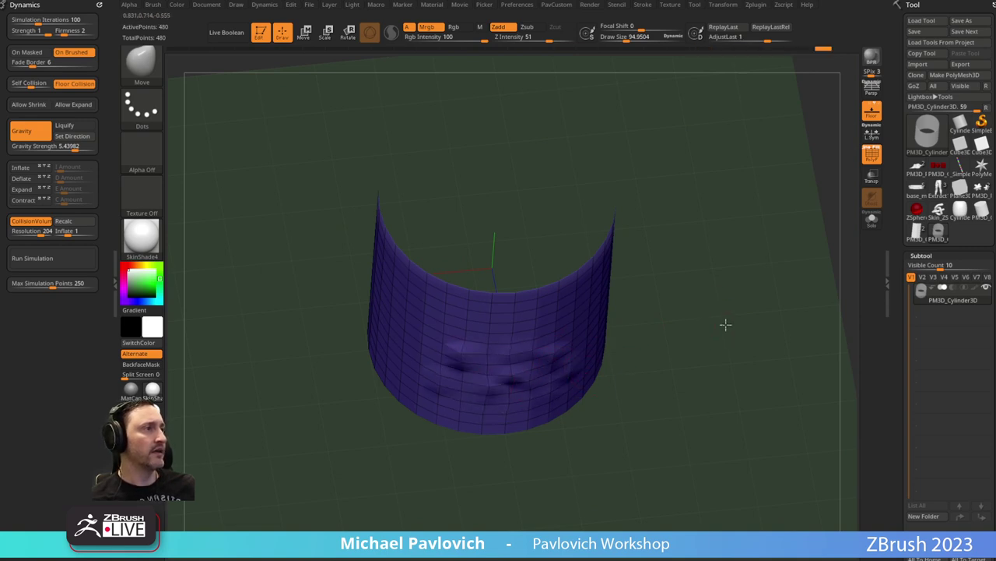
left_click_drag(726, 324, 619, 292)
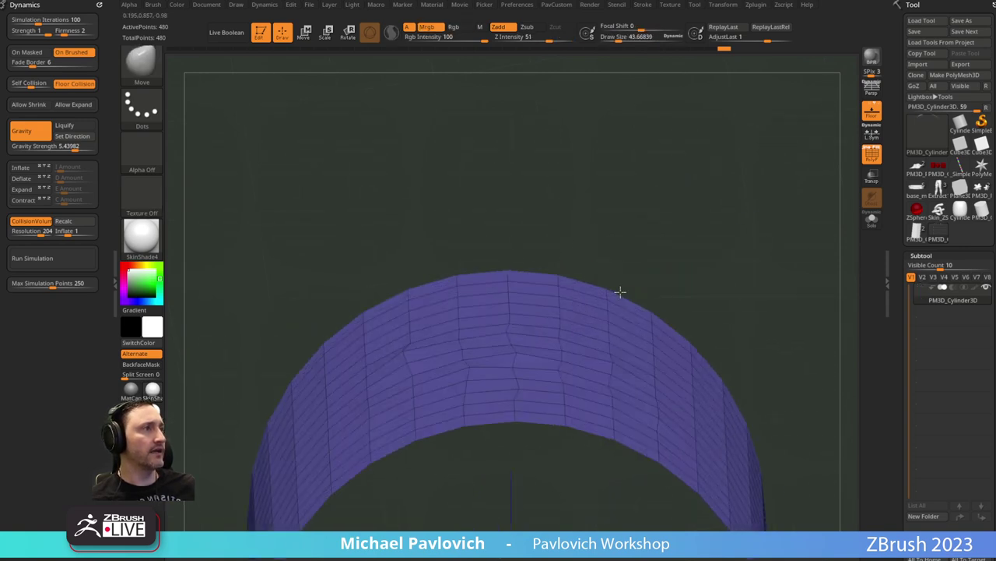
Isolate the wall's central vertical edge loop using ZModeler's Transpose edge action with the EdgeLoop Complete target.
key("b")
key("z")
key("m")
key("space")
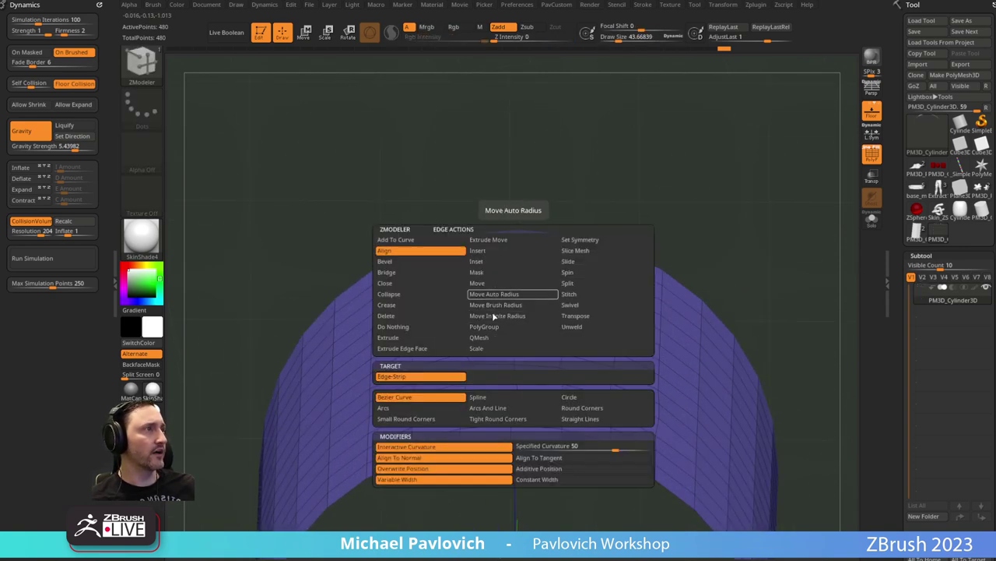
left_click(575, 315)
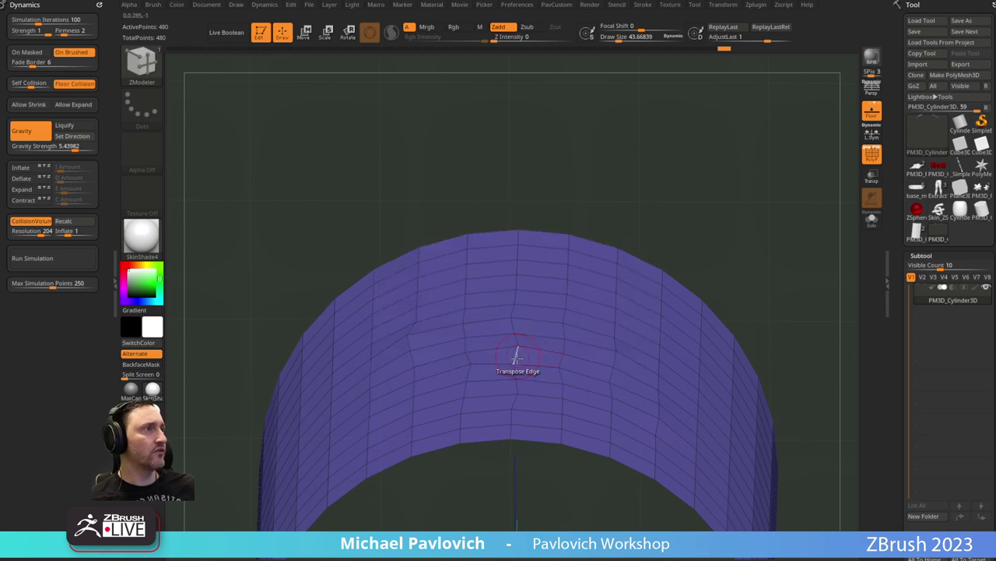
key("space")
left_click(449, 386)
left_click(514, 359)
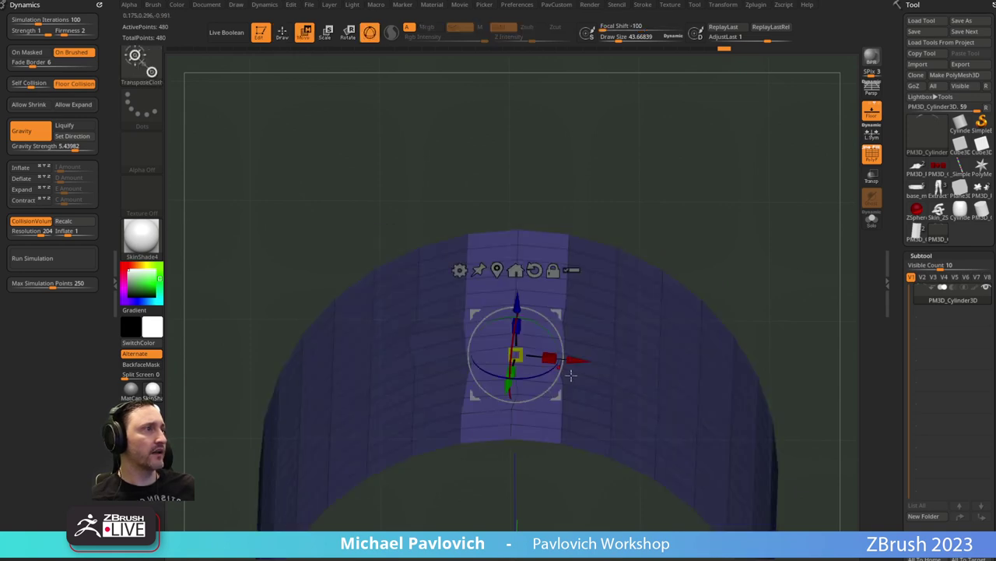
left_click_drag(685, 237, 685, 156)
left_click_drag(580, 194, 556, 331)
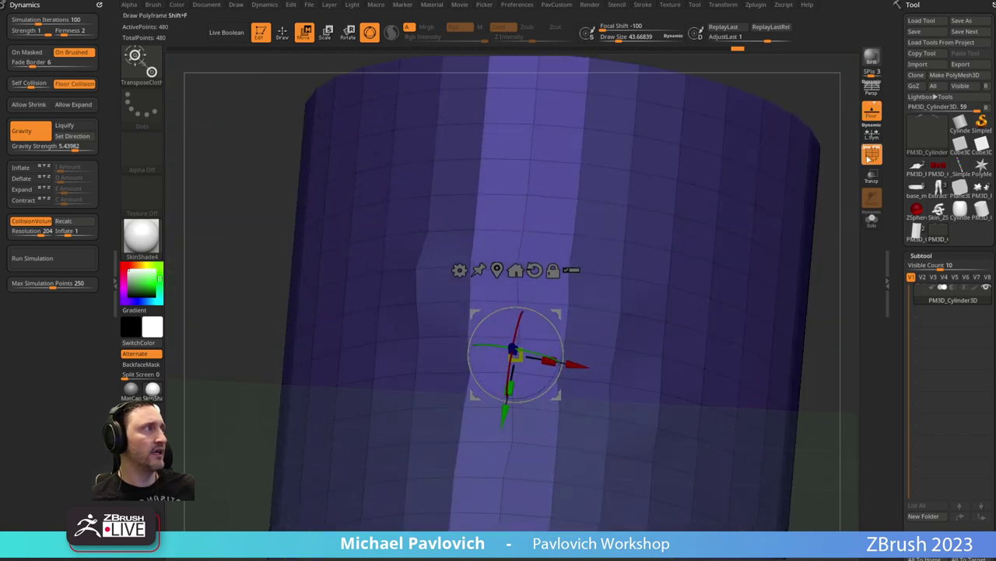
mouse_move(833, 163)
left_mouse_down()
mouse_move(703, 211)
mouse_move(749, 152)
mouse_move(698, 217)
mouse_move(724, 173)
left_mouse_up()
Mask the wall's distorted central vertical edge loop using ZModeler's Mask edge action with the EdgeLoop Complete target.
key("b")
key("z")
key("m")
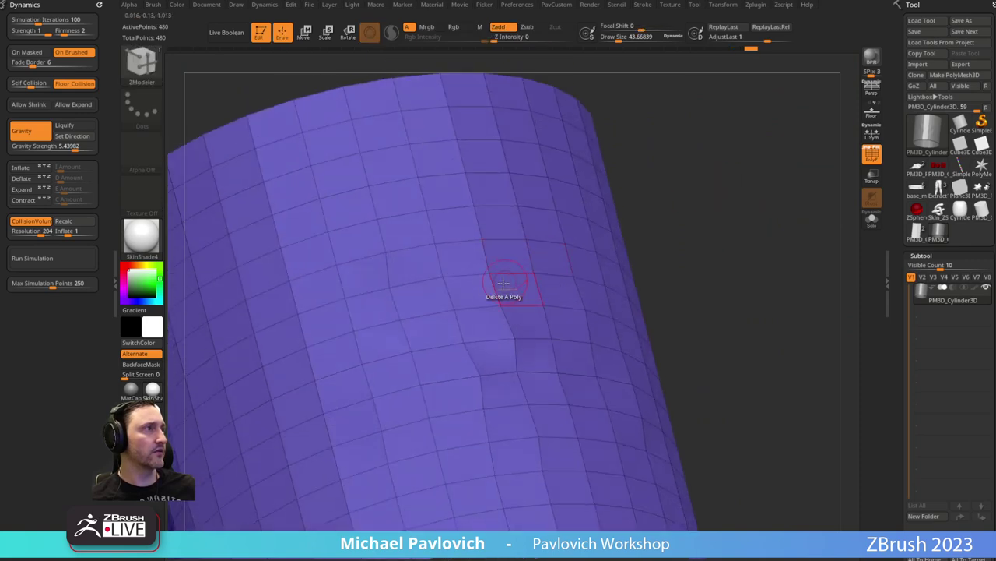
key("space")
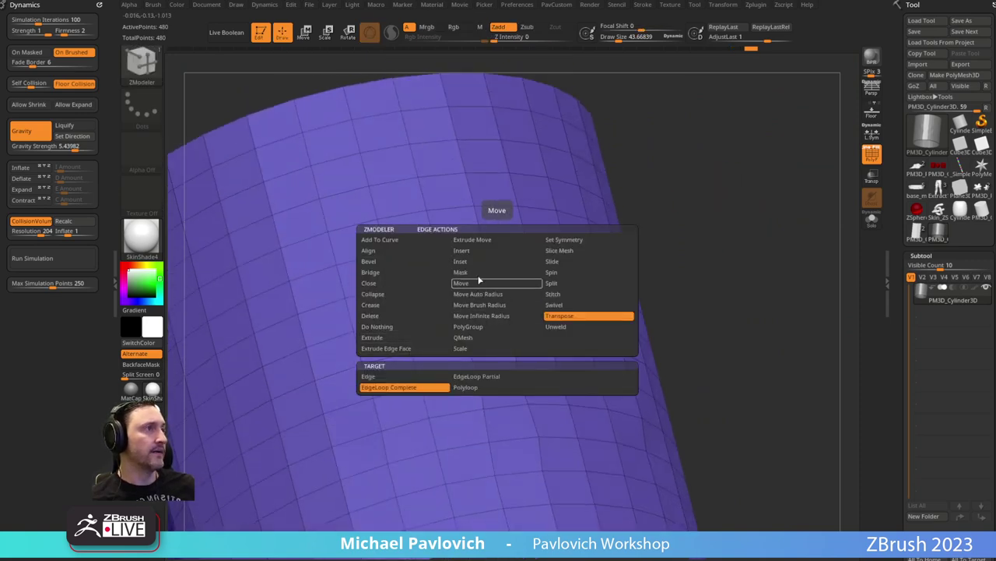
left_click(461, 271)
left_click(397, 387)
left_click(492, 277)
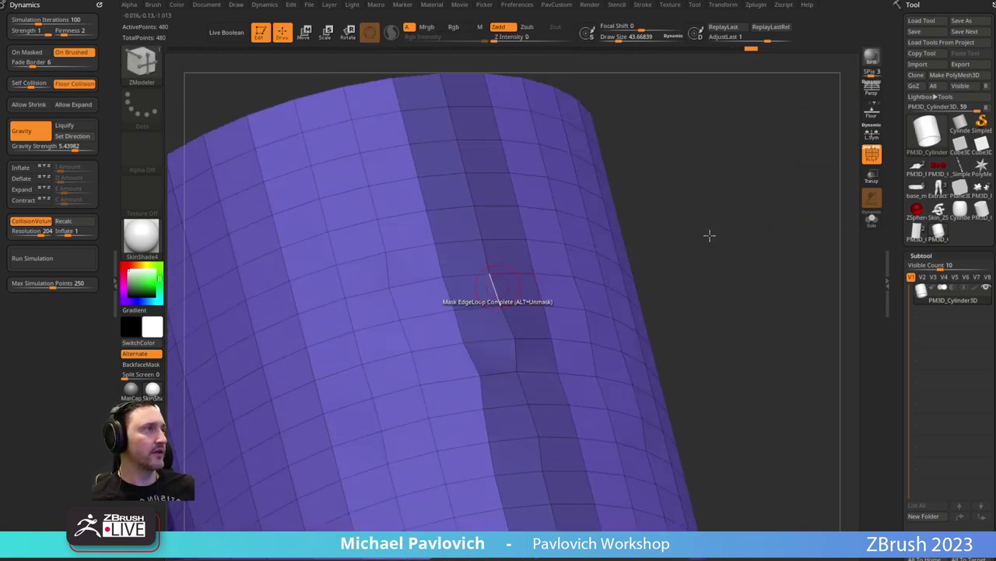
Invert the mask so only the central edge loop stays editable, and bring up the move gizmo in a straight front view.
left_click_drag(718, 243, 711, 232, "alt")
left_click(707, 203, "ctrl")
left_click_drag(700, 171, 716, 220, "shift")
key("w")
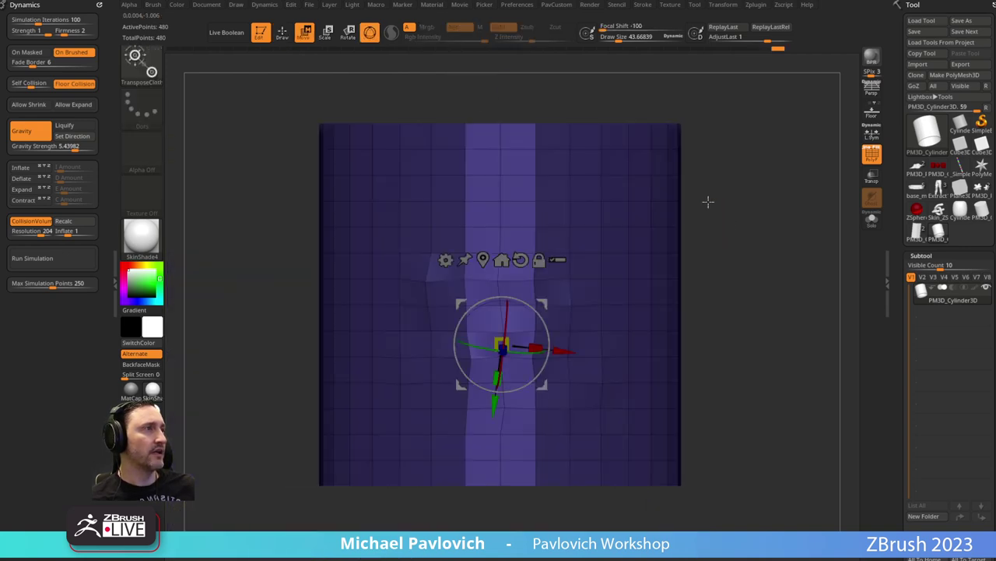
Reposition the gizmo on the unmasked loop just below the cylinder's top rim and reset its orientation to the world axes.
left_click(501, 131)
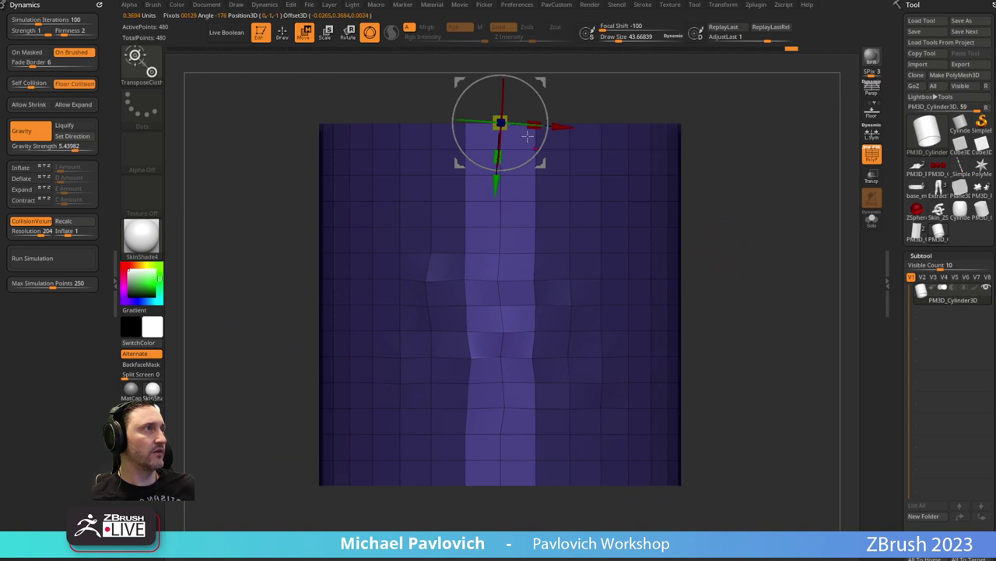
left_click_drag(539, 163, 376, 312, "alt")
left_click_drag(499, 175, 499, 195)
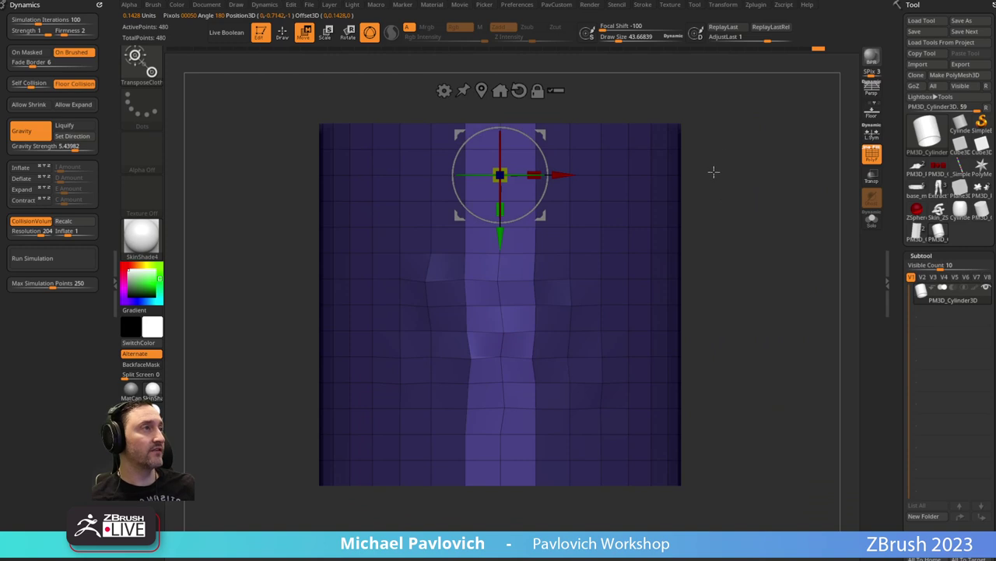
left_click_drag(714, 172, 728, 268)
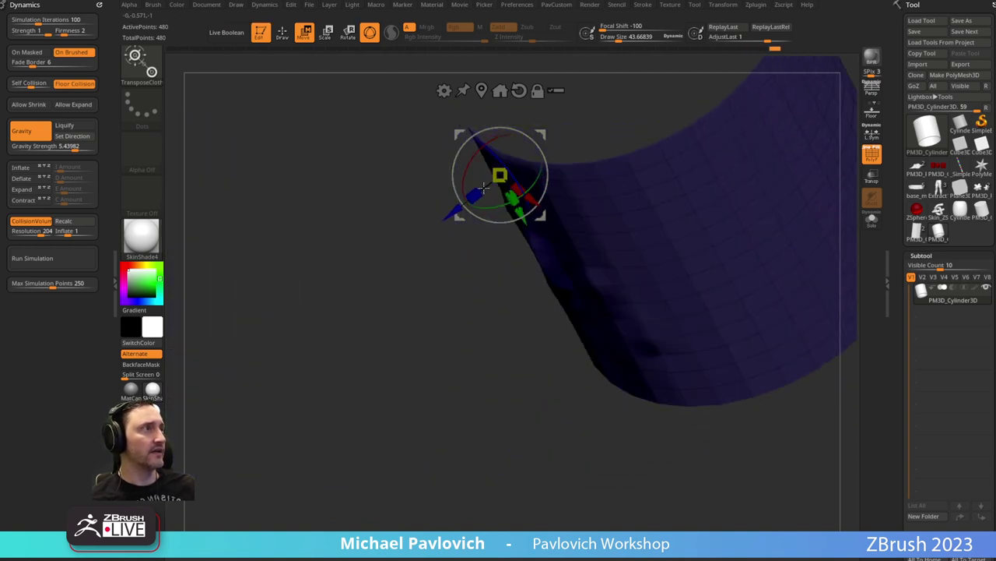
right_click_drag(511, 156, 546, 178, "shift")
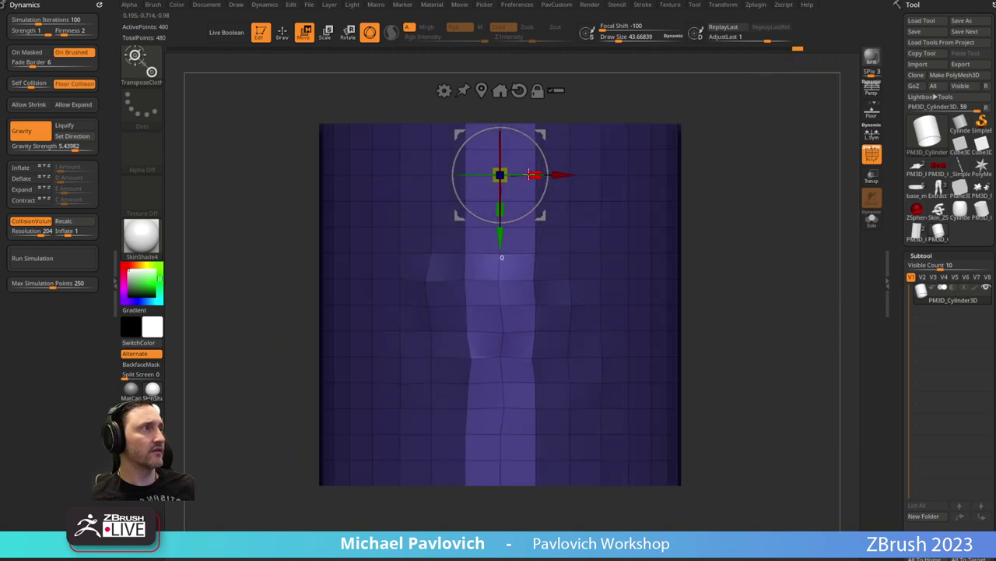
Try to flatten the unmasked central edge loop along X with the TransposeCloth gizmo's scale handle, and undo the change.
left_click_drag(712, 134, 732, 135)
left_click_drag(530, 174, 693, 196)
key("ctrl+z")
Replace TransposeCloth with the Transpose brush, flatten the unmasked central edge loop along X with the gizmo, and clear the mask.
key("b")
key("t")
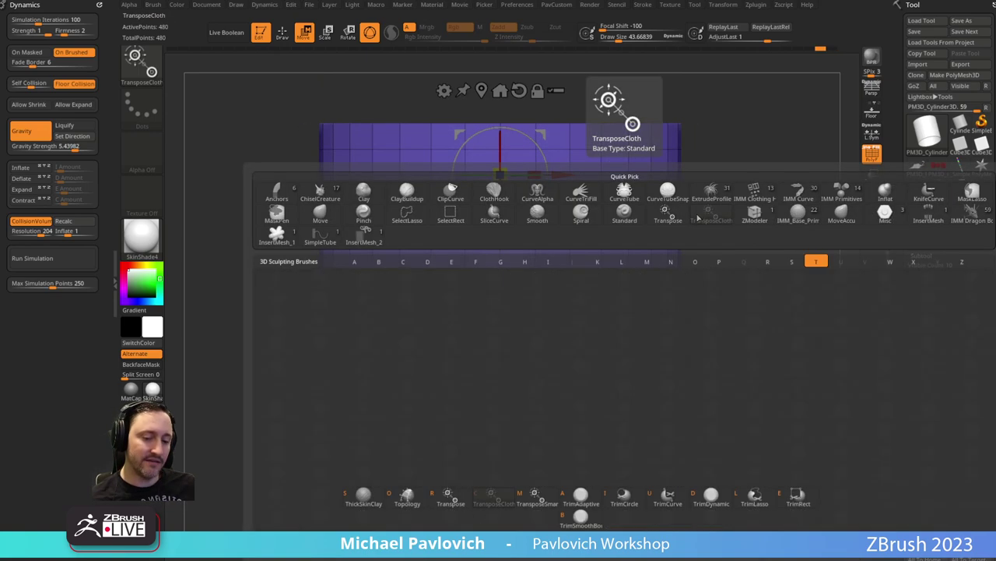
key("r")
key("b")
key("z")
key("m")
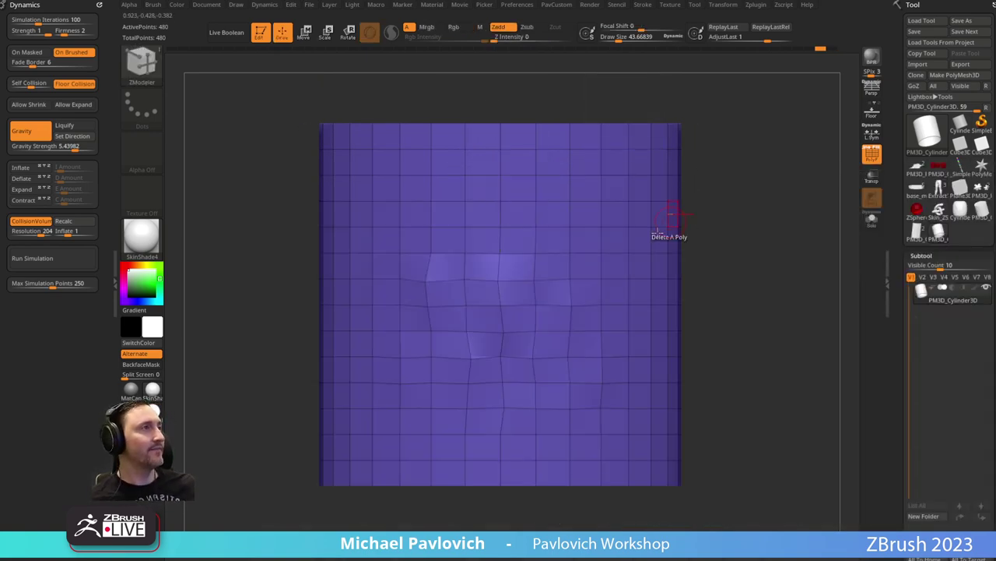
left_click(767, 185, "ctrl")
key("w")
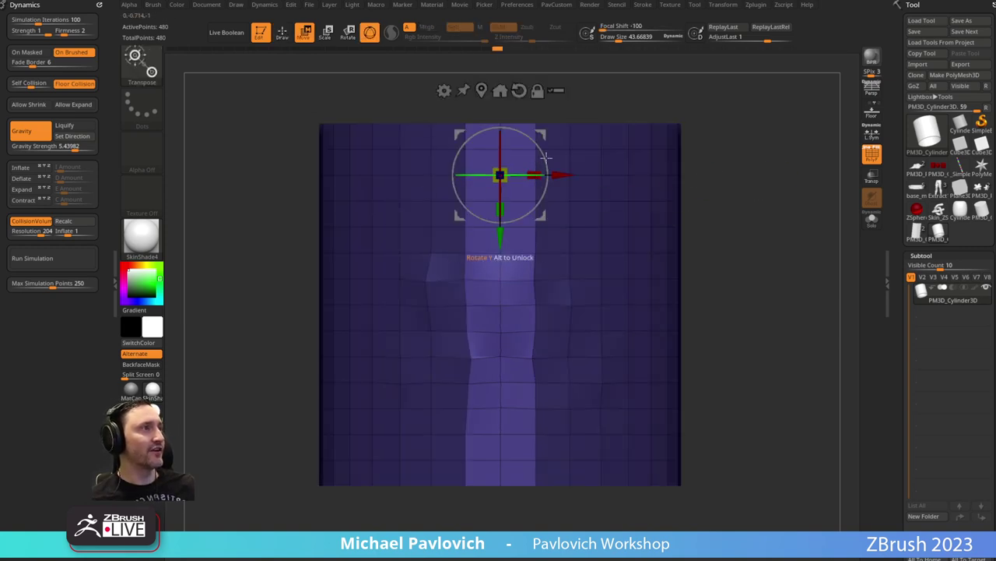
left_click_drag(701, 88, 685, 119)
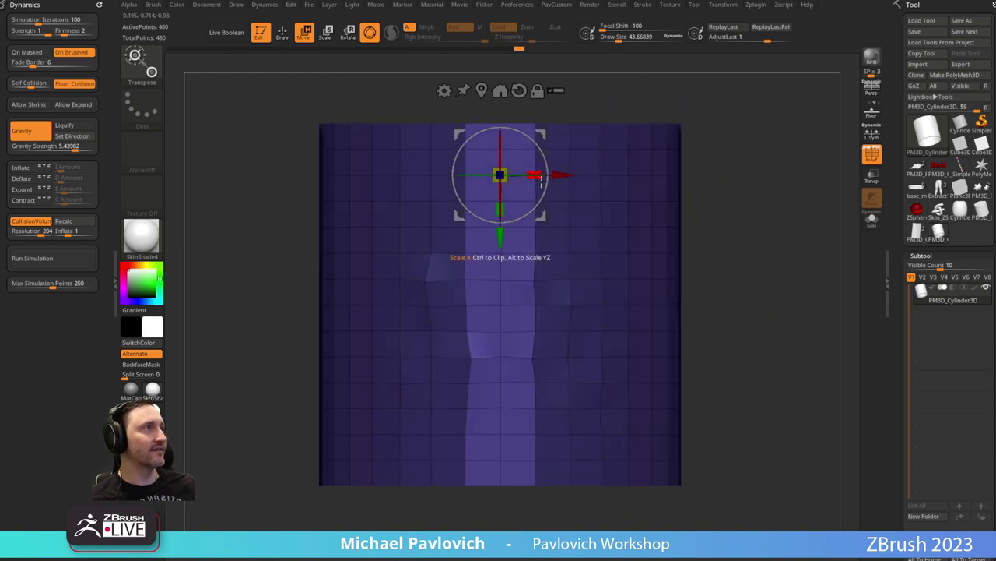
key("q")
mouse_move(739, 187)
left_mouse_down("ctrl")
mouse_move(756, 205)
mouse_move(732, 201)
mouse_move(723, 106)
mouse_move(738, 124)
mouse_move(725, 134)
mouse_move(725, 231)
mouse_move(689, 260)
left_mouse_up("ctrl")
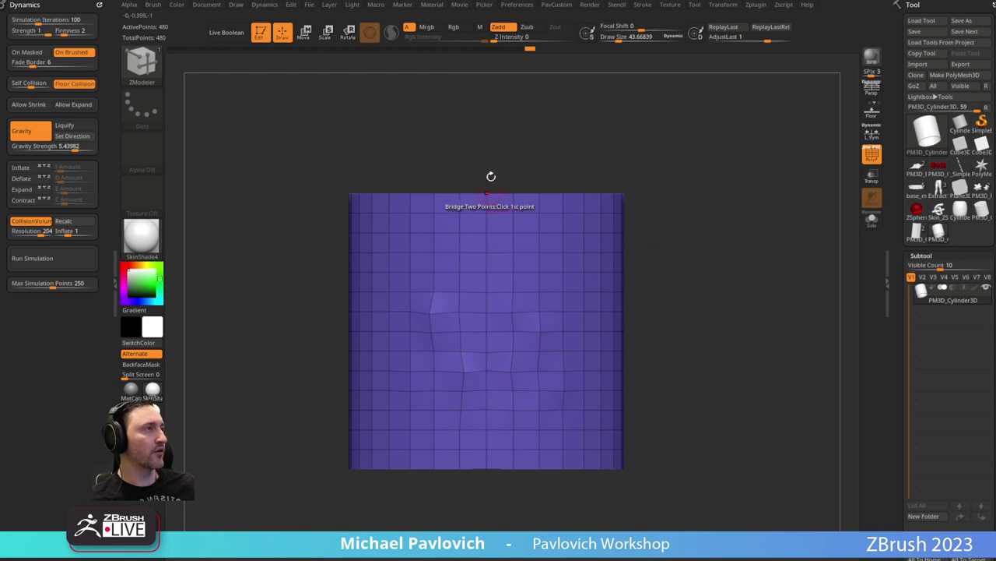
left_click(493, 446)
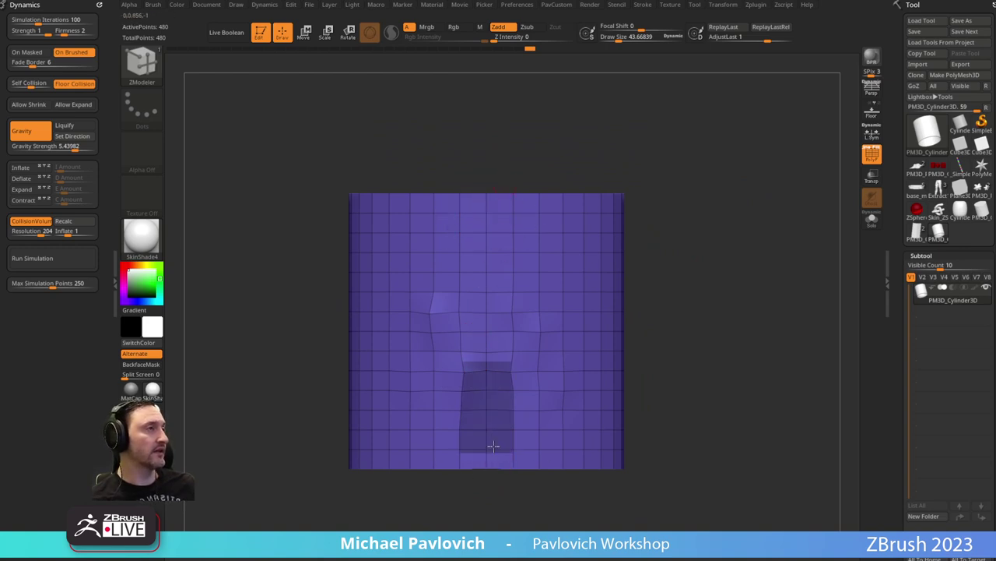
left_click_drag(704, 143, 750, 239, "ctrl")
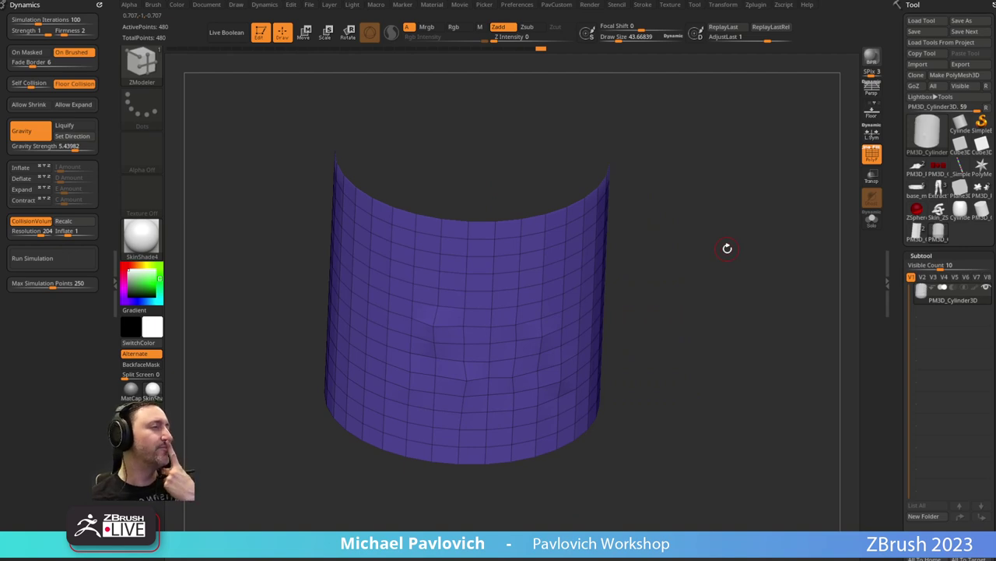
left_click_drag(723, 186, 623, 238, "shift")
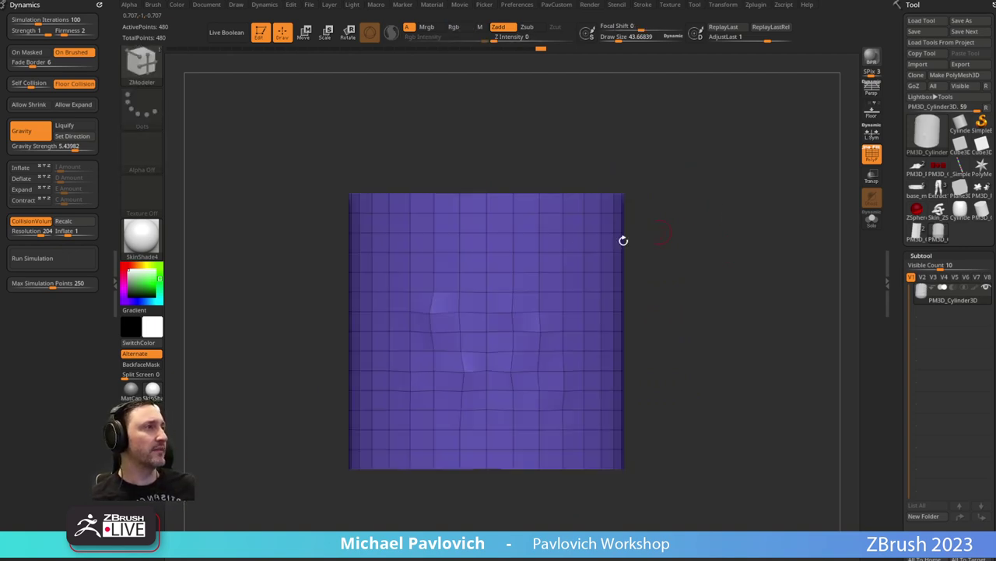
Isolate the vertical edge loop just right of the wall's center with an inverted box mask and straighten it along a vertical ClipCurve line.
left_click_drag(493, 163, 532, 493, "ctrl")
left_click(664, 332, "ctrl")
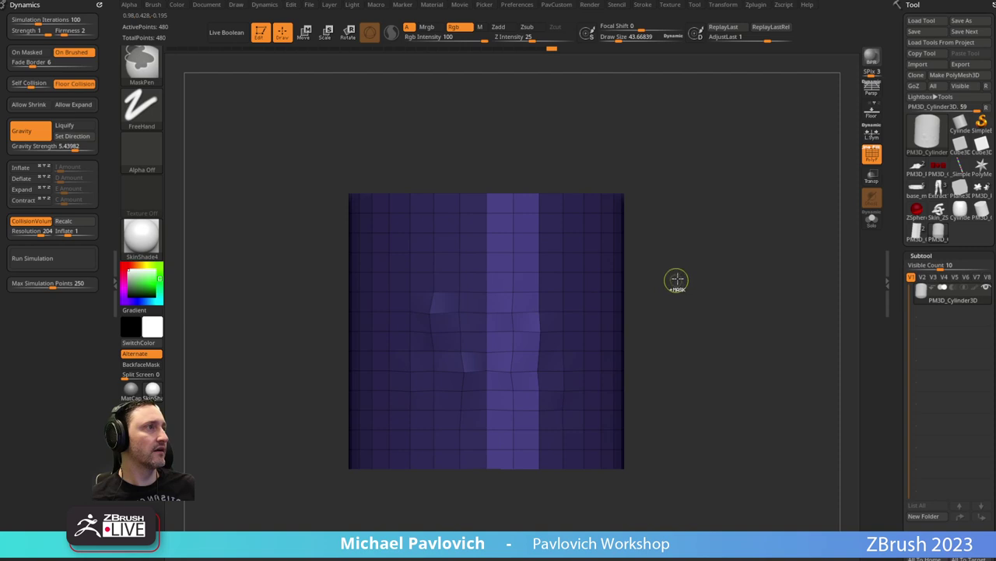
left_click(153, 69, "ctrl+shift")
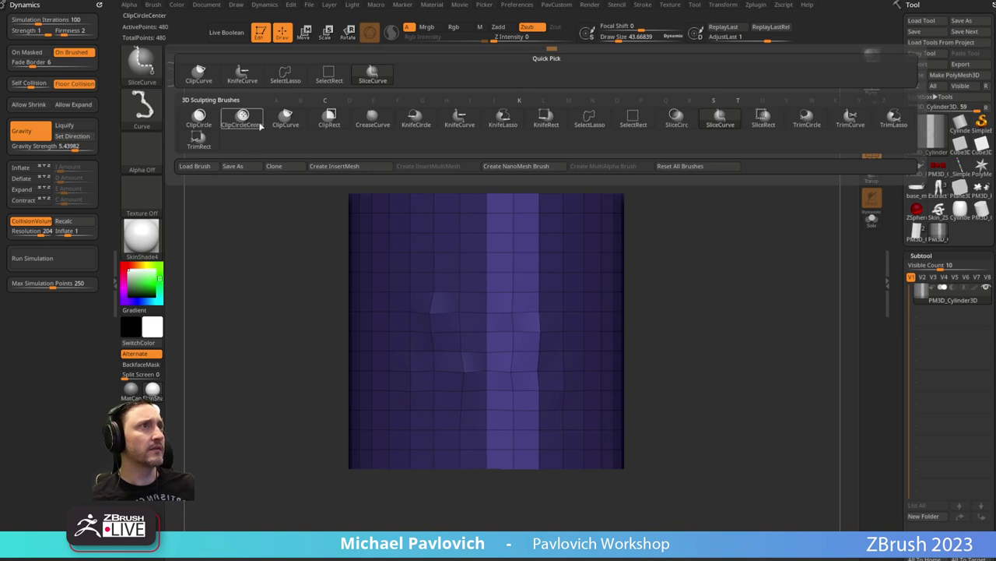
left_click(265, 125)
mouse_move(511, 148)
left_mouse_down("ctrl+shift")
mouse_move(511, 522)
mouse_move(520, 522)
left_mouse_up("ctrl+shift")
mouse_move(511, 148)
left_mouse_down("ctrl+shift")
mouse_move(512, 527)
mouse_move(520, 526)
left_mouse_up("ctrl+shift")
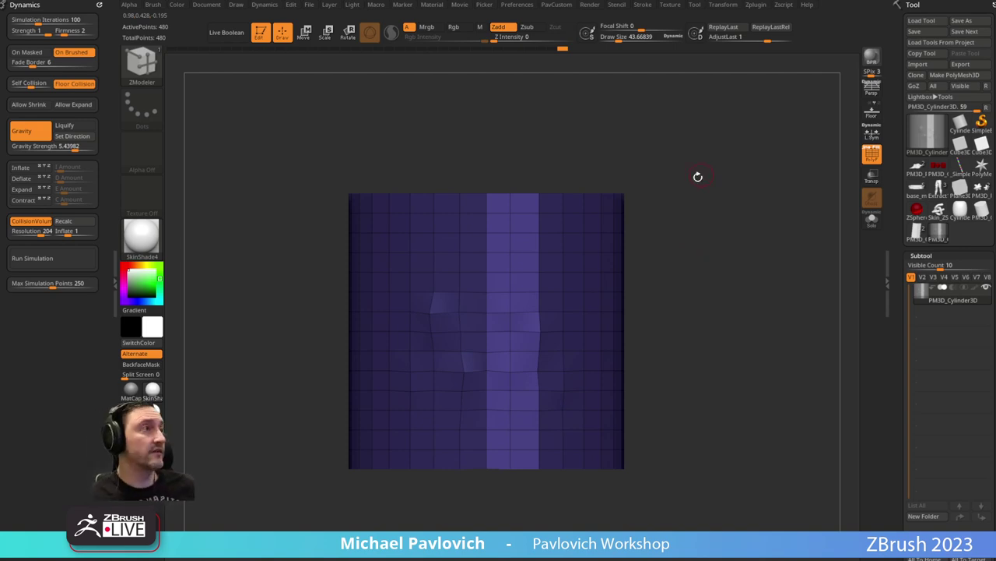
left_click_drag(676, 178, 710, 255, "ctrl")
Set ZModeler's edge action to Align with the Edge-Strip target and Bezier Curve, and try to align the distorted vertical edge strip.
left_click_drag(748, 284, 744, 222, "alt")
left_click_drag(726, 181, 771, 234)
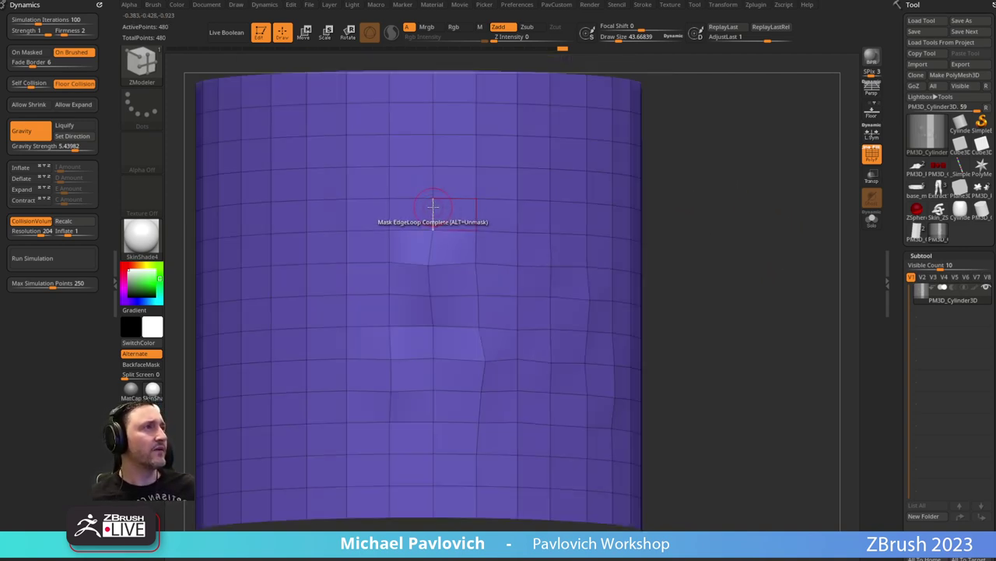
key("space")
left_click(342, 219)
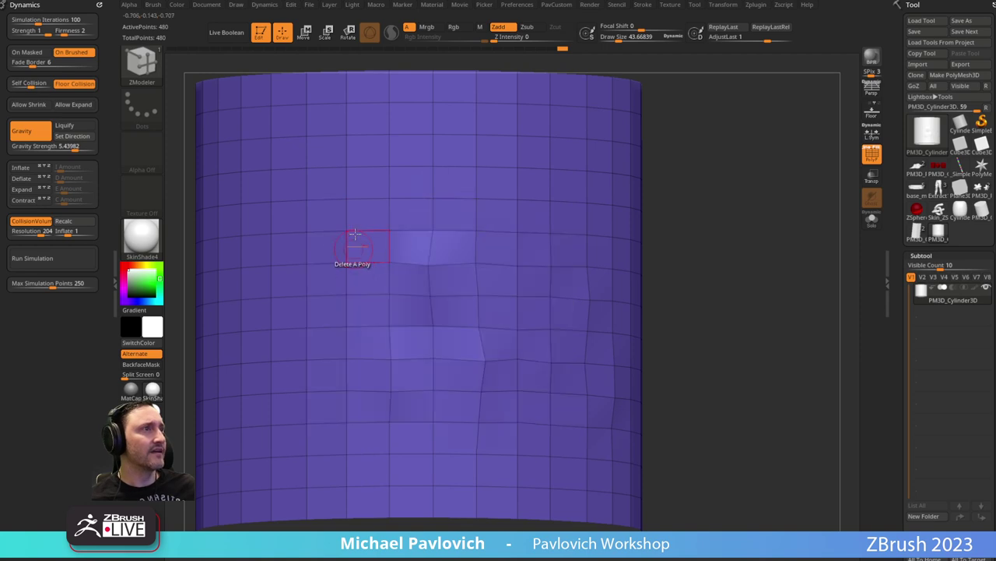
key("space")
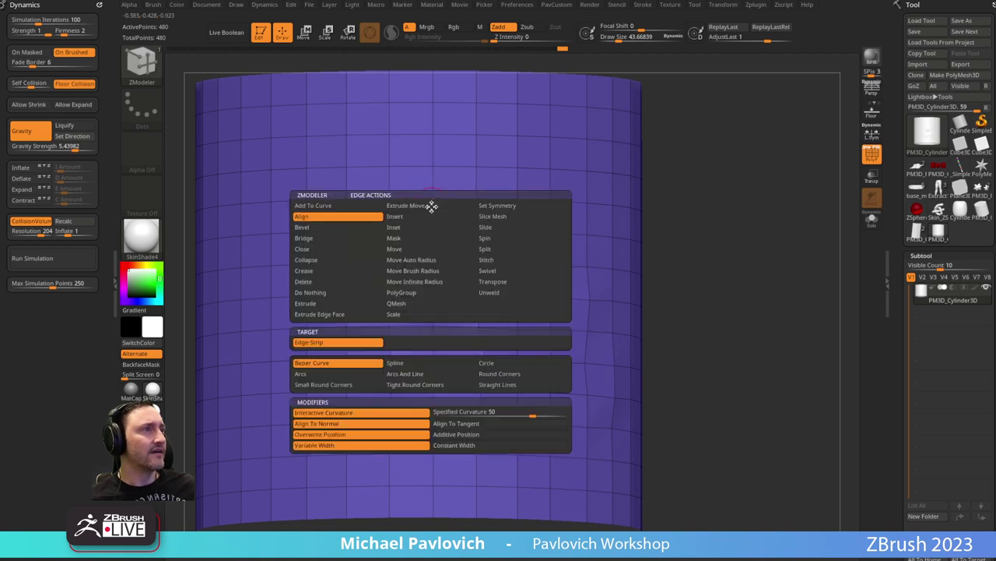
left_click(433, 191)
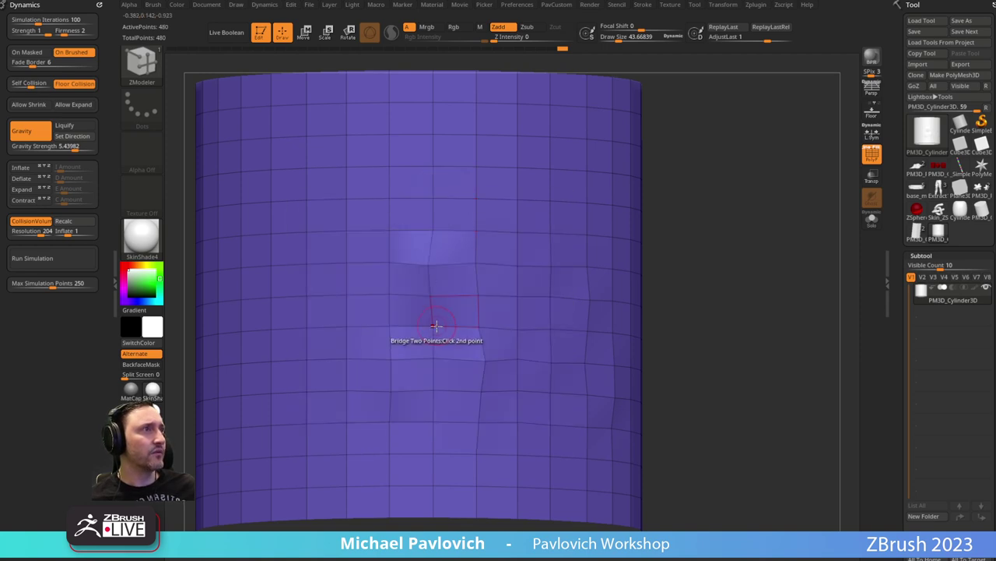
left_click(432, 404)
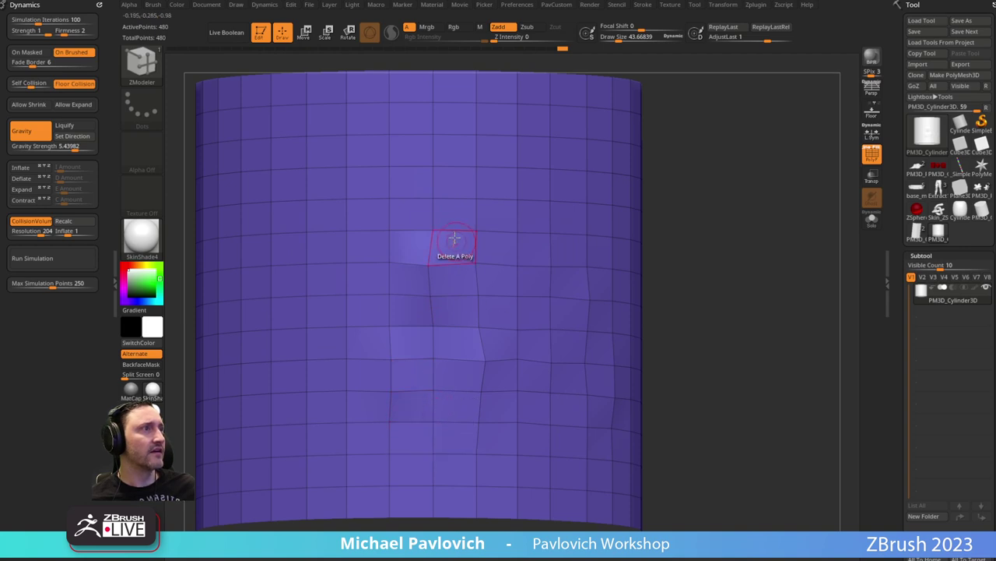
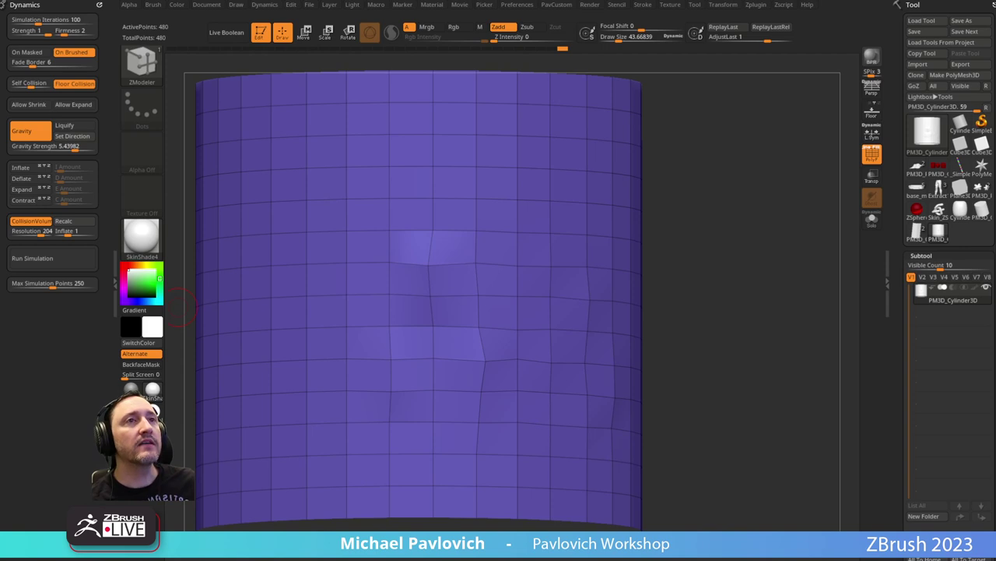
Mask two neighbouring points in the distorted area with ZModeler's Mask point action, and invert the mask so only they stay editable.
left_click_drag(676, 197, 745, 221)
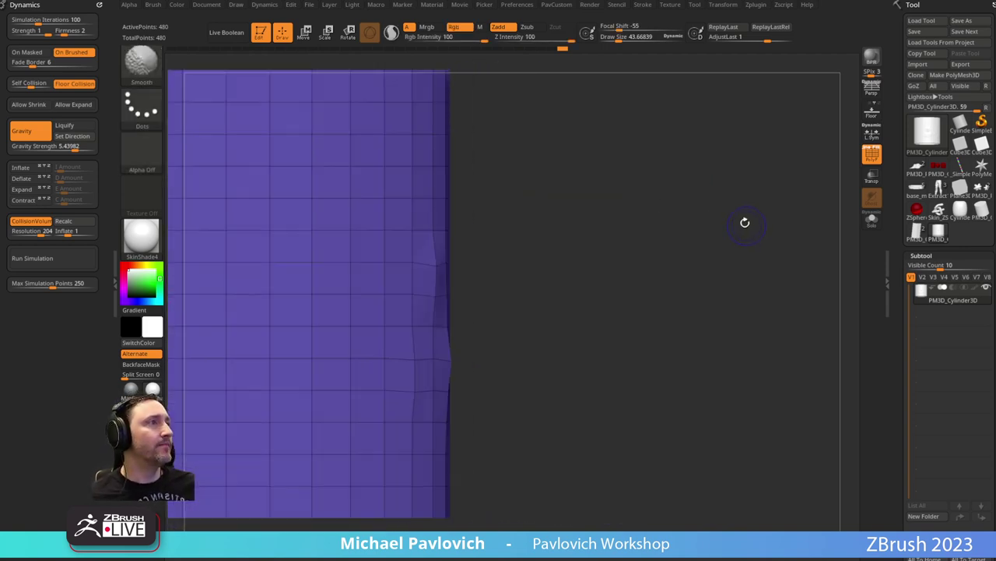
left_click_drag(529, 278, 532, 293, "alt")
left_click_drag(527, 408, 477, 304, "alt")
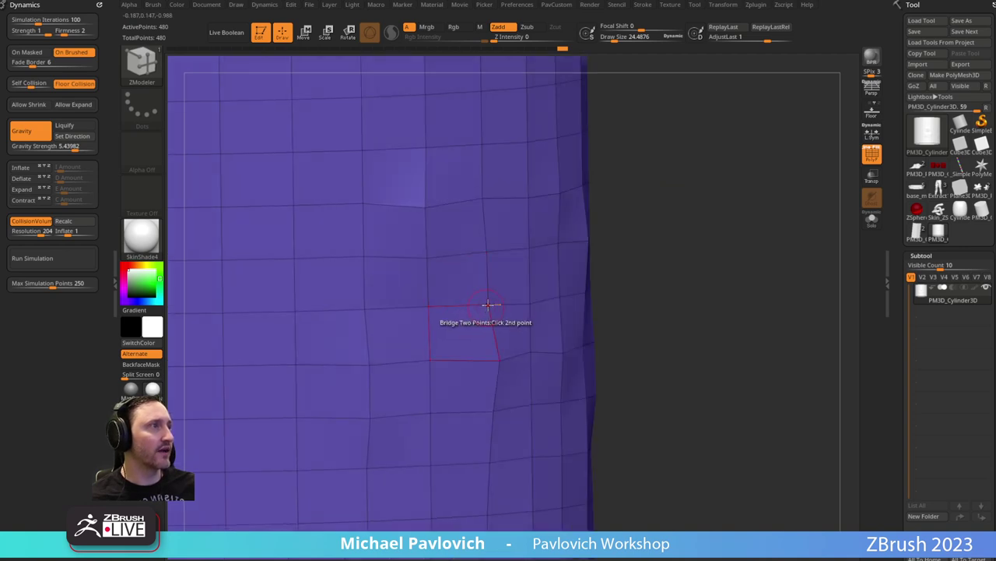
key("space")
left_click(490, 323)
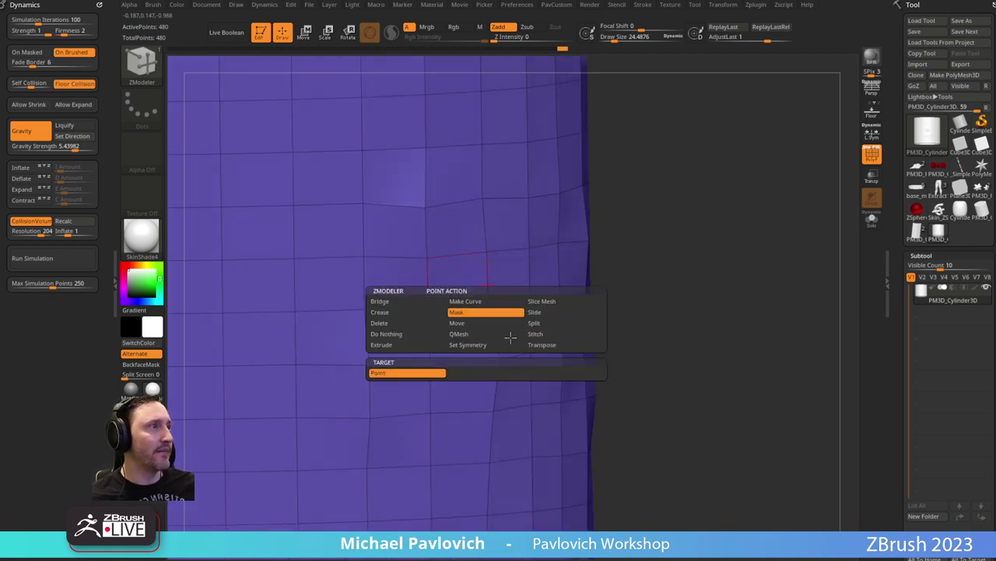
left_click(501, 359)
left_click(667, 272, "ctrl")
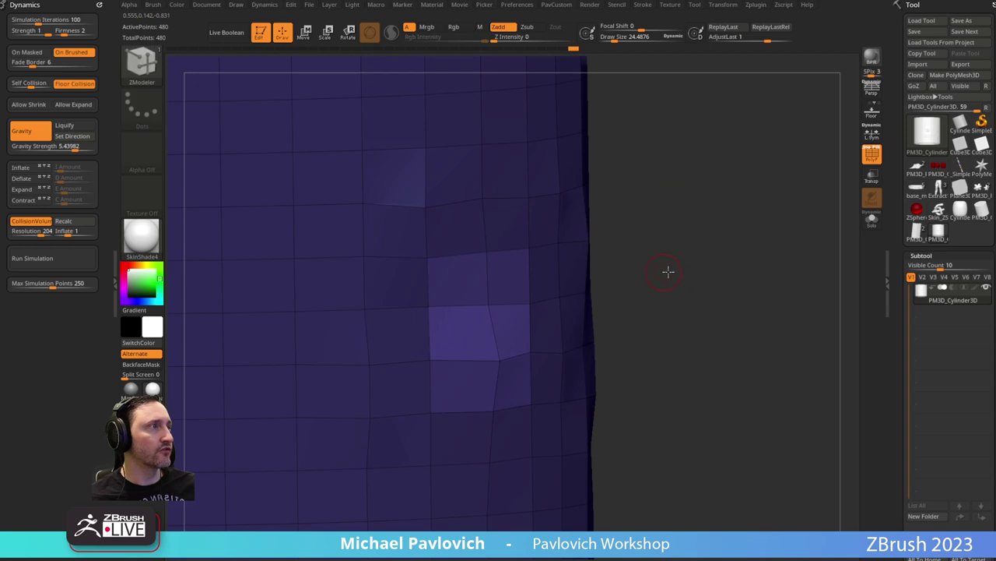
Try to bring the two unmasked points outward onto one vertical line with the gizmo in a straight side view, and undo it.
left_click_drag(667, 272, 678, 269, "shift")
key("w")
left_click(500, 359, "alt")
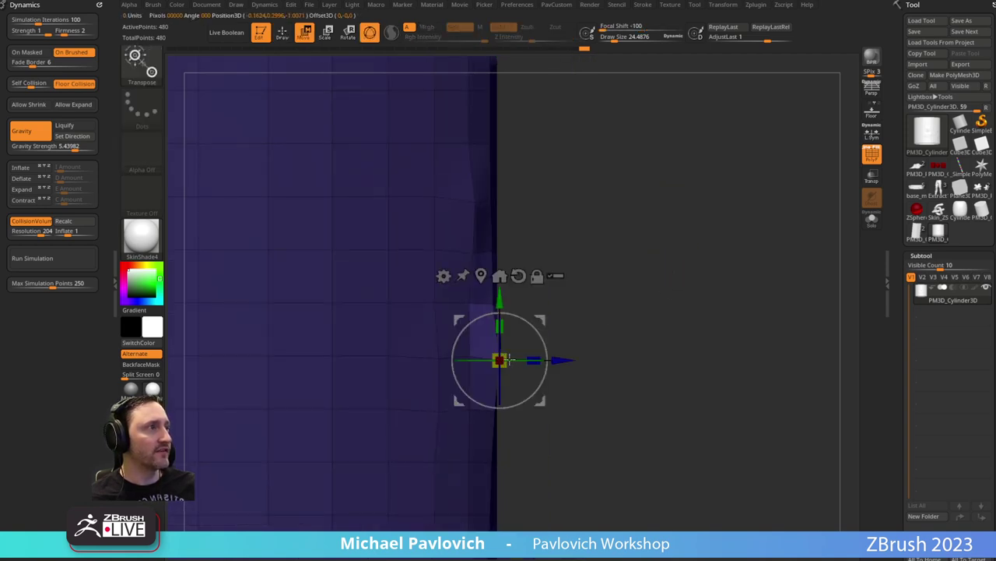
mouse_move(541, 323)
left_mouse_down("alt")
mouse_move(574, 335)
mouse_move(558, 299)
mouse_move(498, 321)
left_mouse_up("alt")
left_click(553, 330)
key("q")
mouse_move(654, 275)
left_mouse_down()
mouse_move(615, 282)
mouse_move(660, 287)
left_mouse_up()
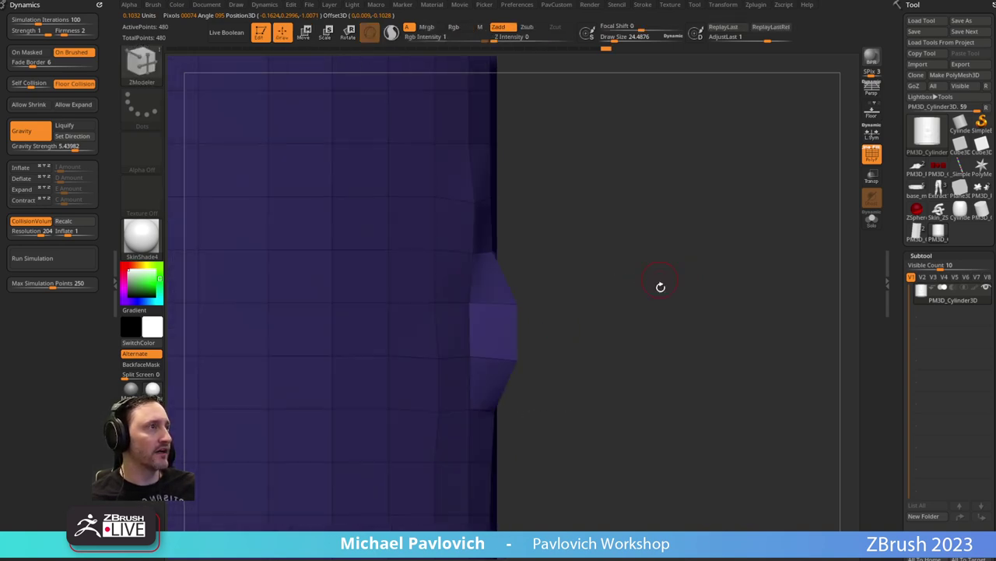
key("ctrl+z")
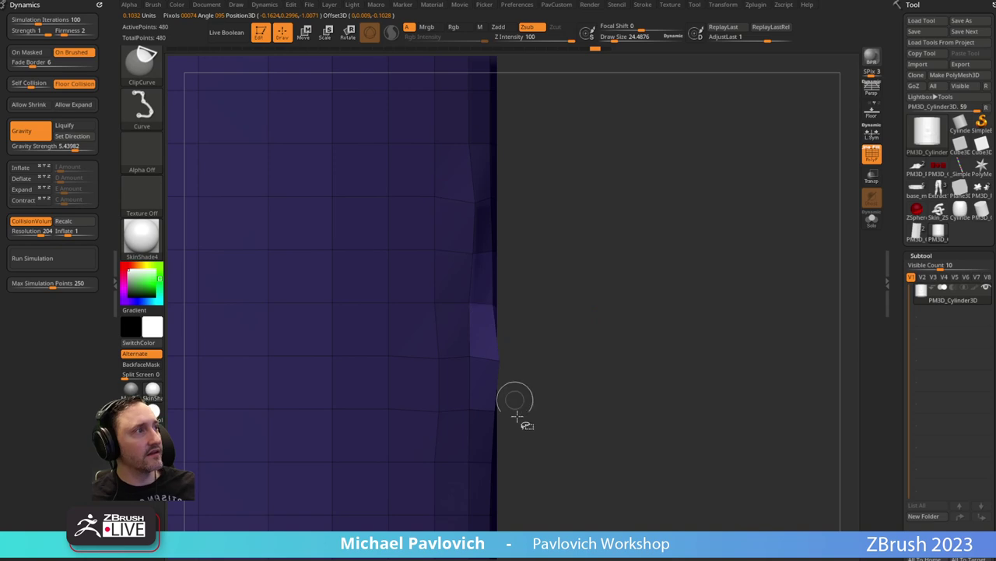
Try to snap the two unmasked points onto a vertical ClipCurve line outside the wall, and undo the clip.
mouse_move(525, 416)
left_mouse_down("ctrl+shift")
mouse_move(527, 216)
mouse_move(531, 231)
left_mouse_up("ctrl+shift")
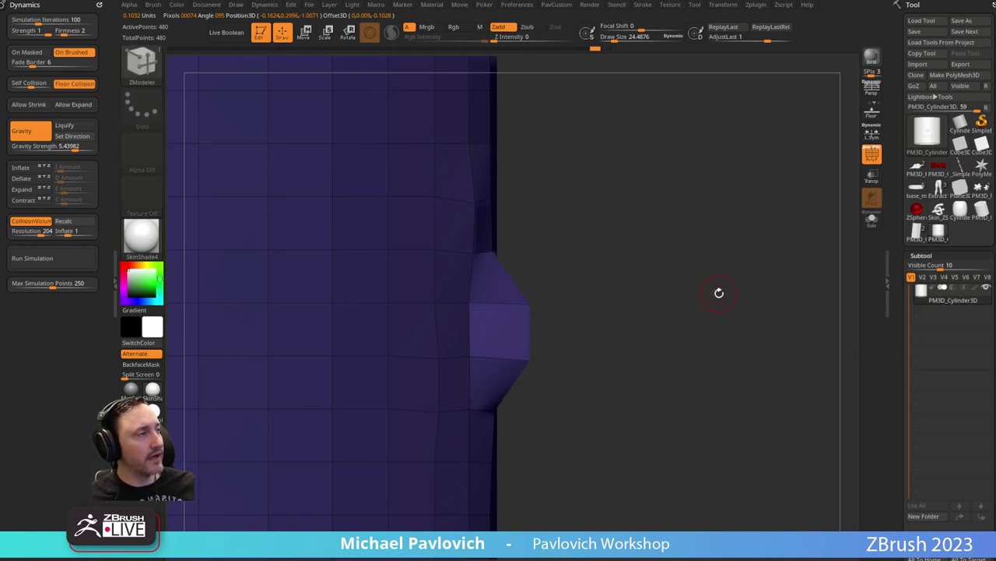
key("ctrl+z")
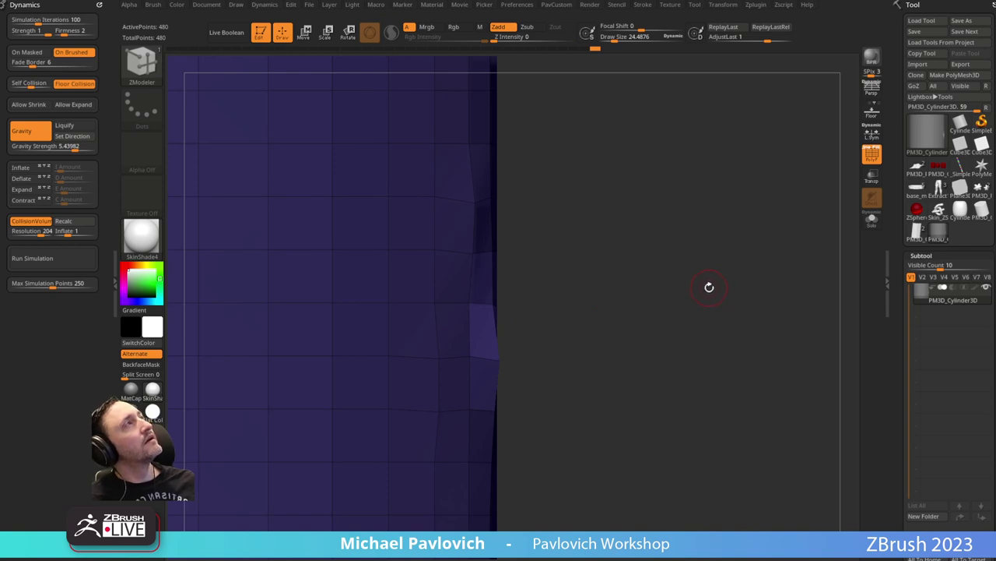
left_click_drag(692, 309, 701, 334)
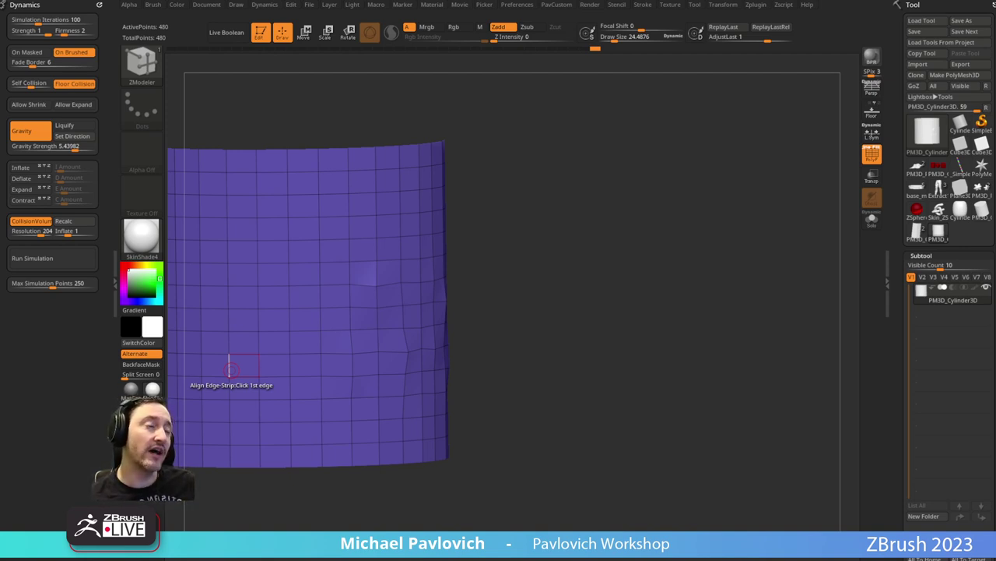
Select the Standard brush and set its draw size to about 69.
mouse_move(681, 240)
left_mouse_down()
mouse_move(572, 221)
mouse_move(675, 245)
left_mouse_up()
key("b")
key("s")
key("t")
left_click(869, 155)
mouse_move(823, 220)
left_mouse_down("alt")
mouse_move(716, 235)
mouse_move(728, 211)
mouse_move(634, 288)
mouse_move(688, 232)
mouse_move(694, 256)
mouse_move(649, 259)
left_mouse_up("alt")
left_click(872, 154)
key("s")
key("ctrl+z")
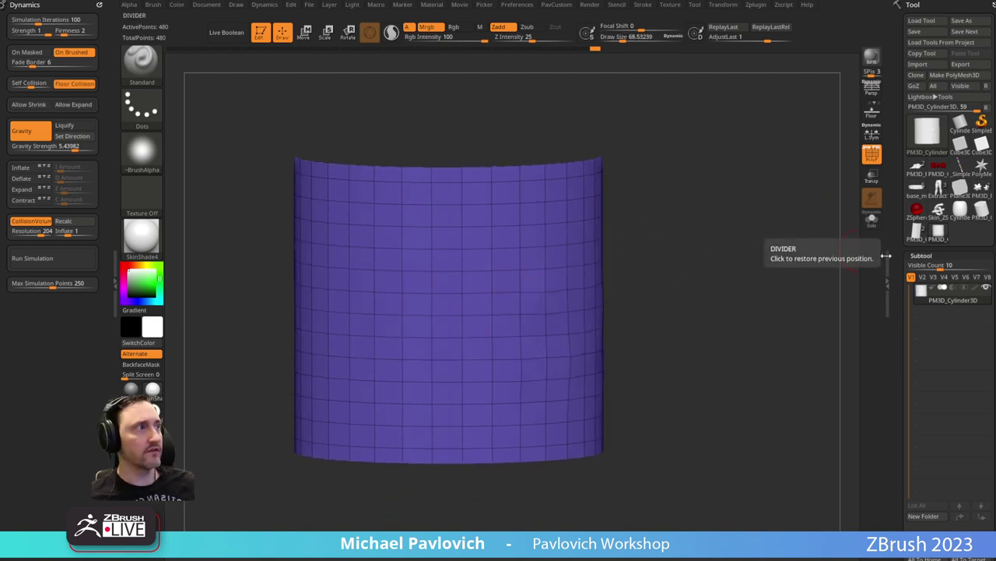
Collapse the Modify Topology settings and open the NoiseMaker editor for the cylinder's surface noise.
left_click_drag(894, 226, 892, 102)
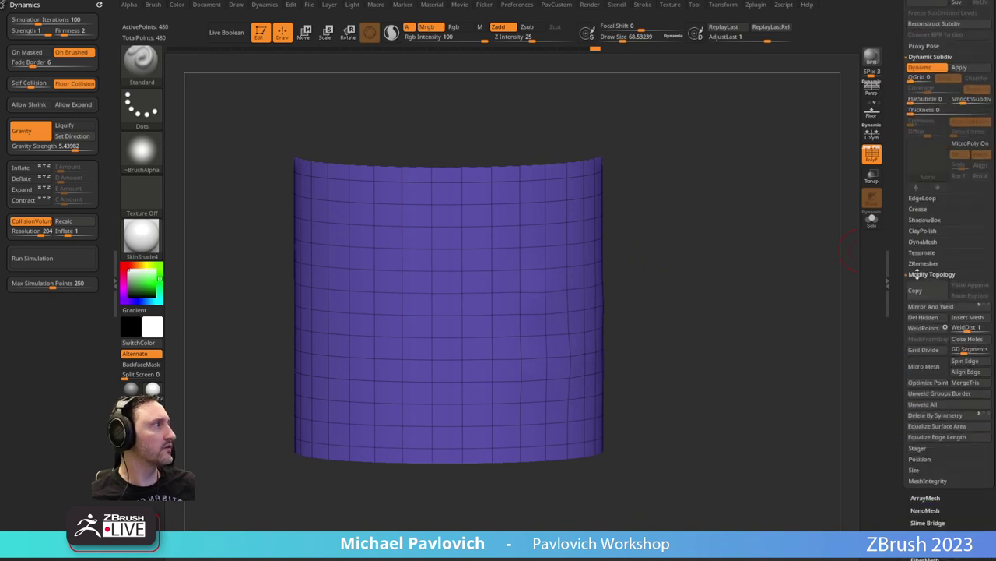
left_click(922, 278, "shift")
left_click_drag(901, 401, 901, 282)
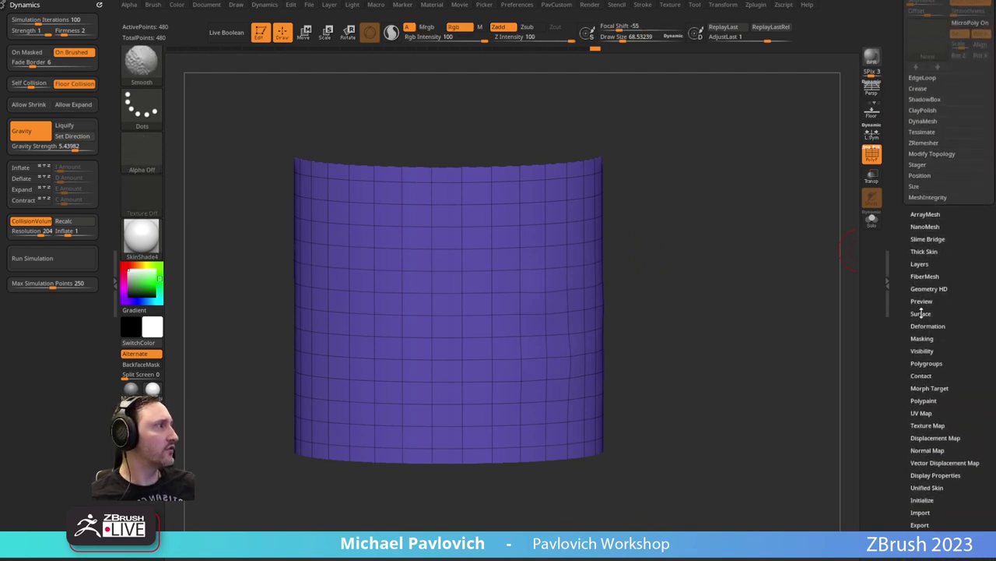
left_click(921, 313, "shift")
left_click(916, 323)
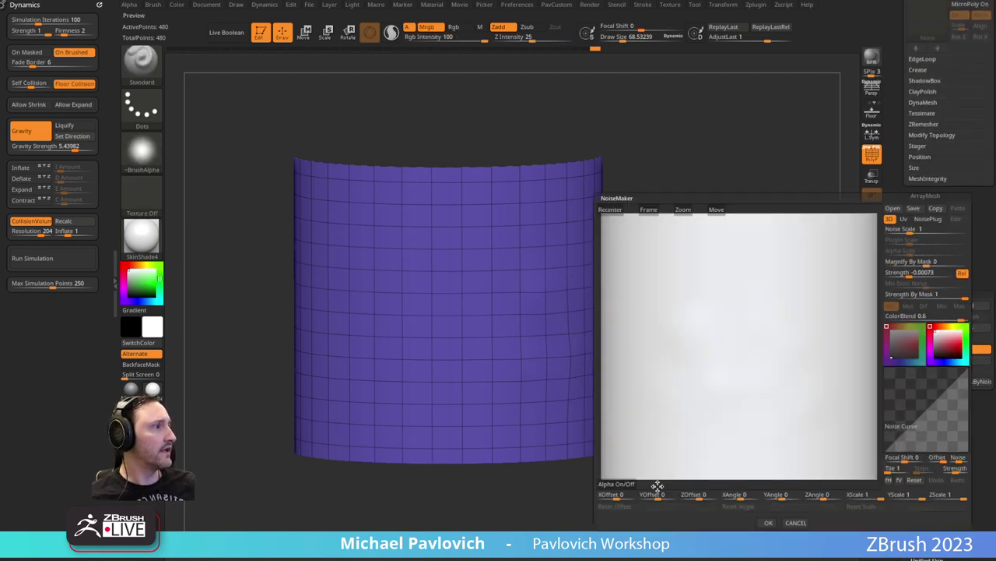
Activate NoisePlug in NoiseMaker with the Weave pattern and accept its default settings.
left_click(927, 219)
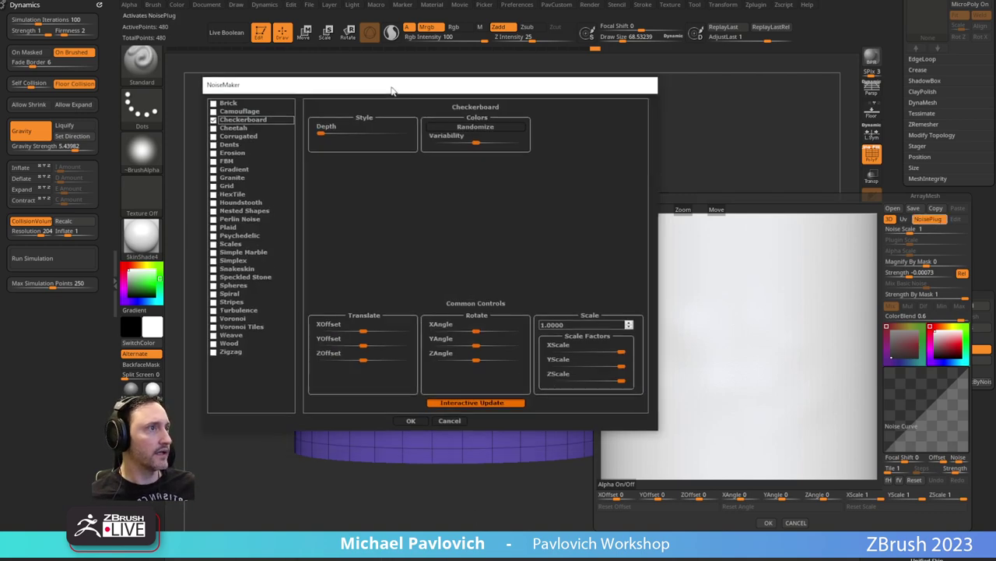
left_click(199, 379)
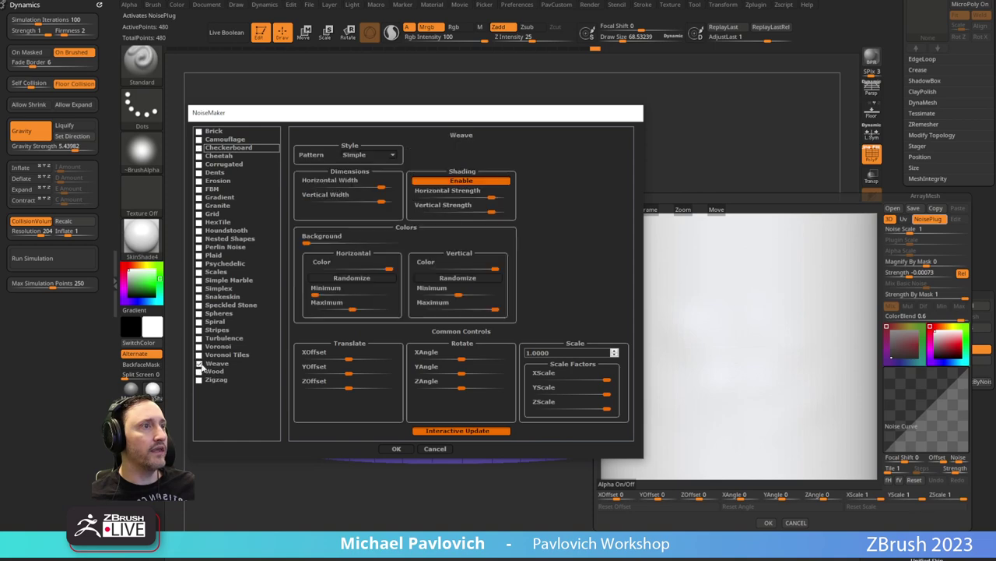
left_click(396, 448)
Set the weave noise's Mix Basic Noise to 0, Strength to 0.01926 and Plugin Scale to about 0.054.
left_click_drag(796, 319, 745, 334)
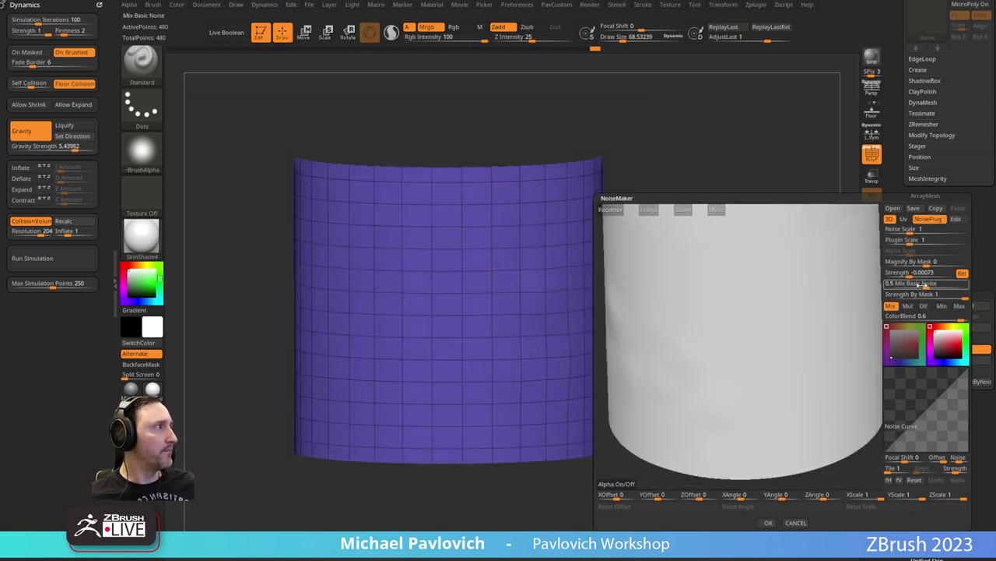
left_click_drag(925, 286, 877, 286)
mouse_move(907, 240)
left_mouse_down()
mouse_move(938, 242)
mouse_move(924, 273)
mouse_move(908, 275)
mouse_move(938, 272)
mouse_move(911, 244)
mouse_move(895, 247)
left_mouse_up()
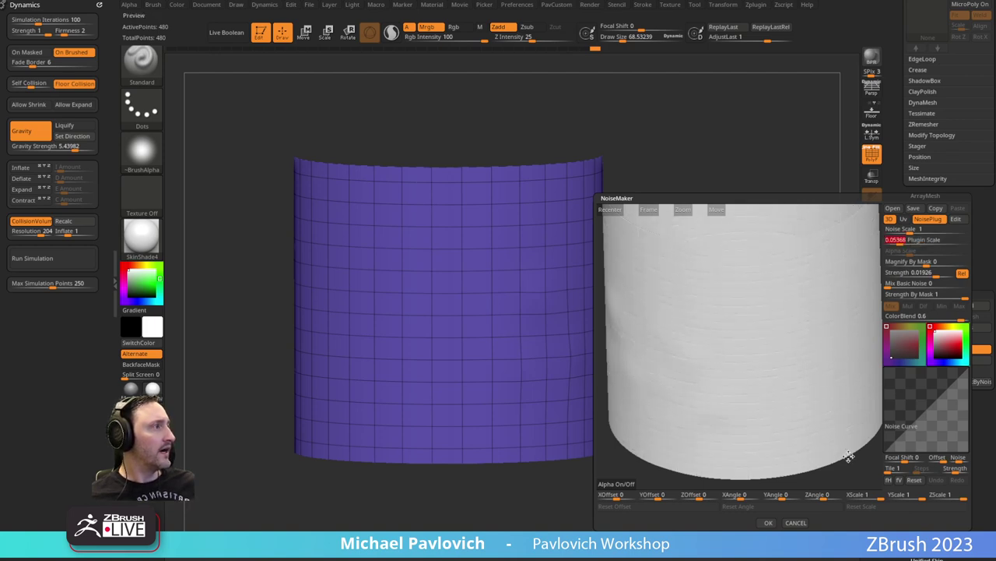
Raise the weave noise's Strength to 0.31986 and check the pattern on the cylinder preview.
left_click_drag(851, 458, 838, 475)
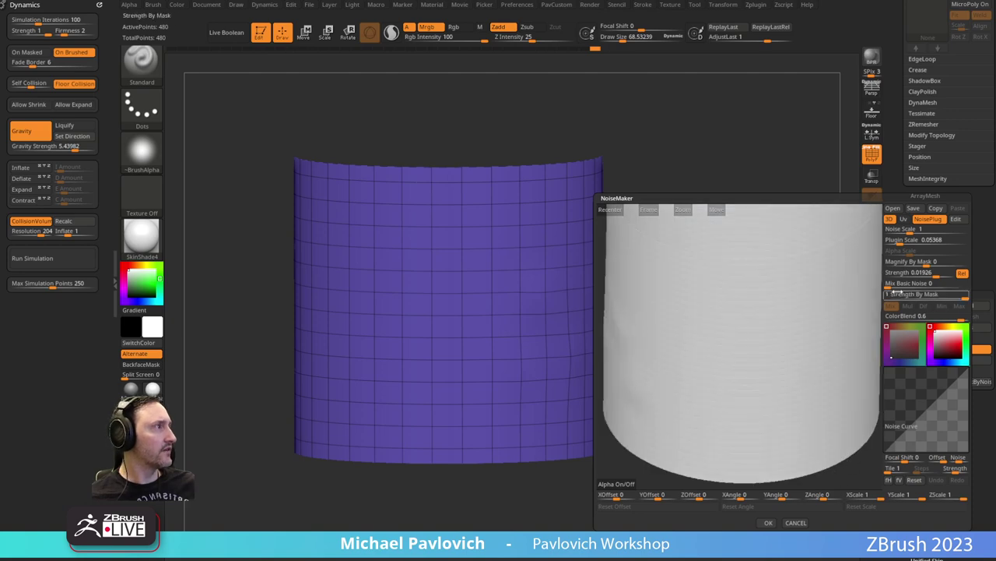
left_click_drag(903, 272, 948, 274)
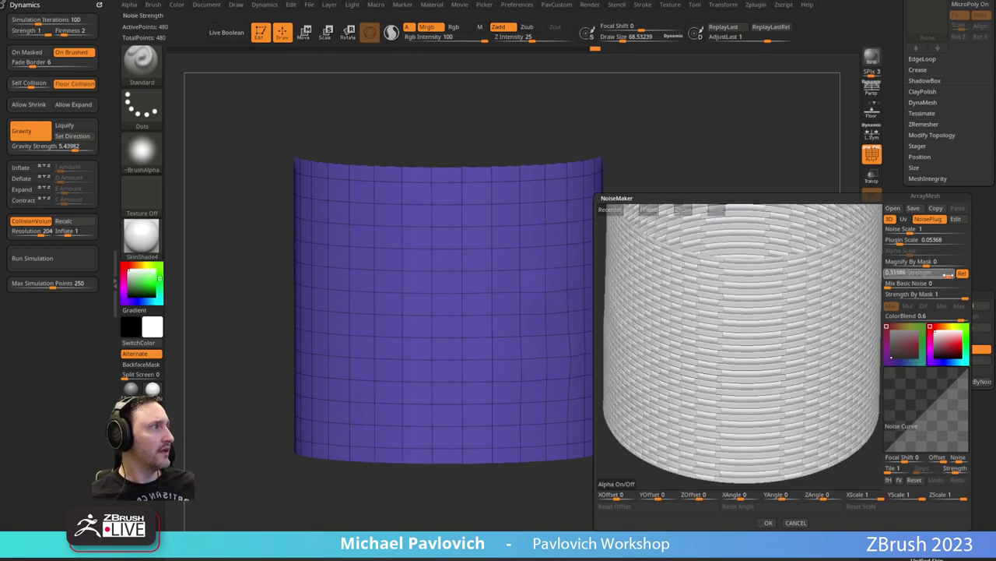
left_click_drag(674, 446, 640, 456)
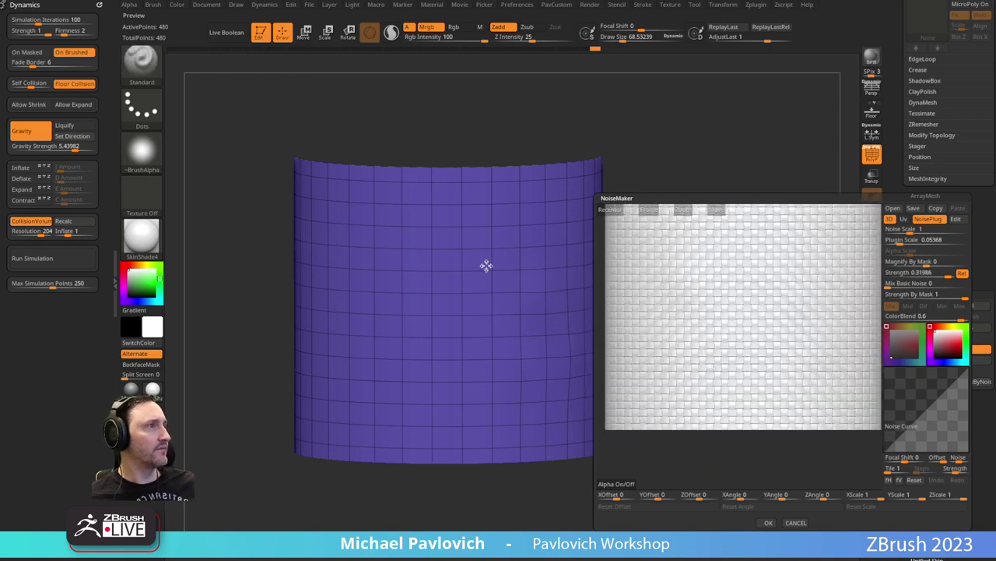
left_click_drag(798, 454, 707, 408)
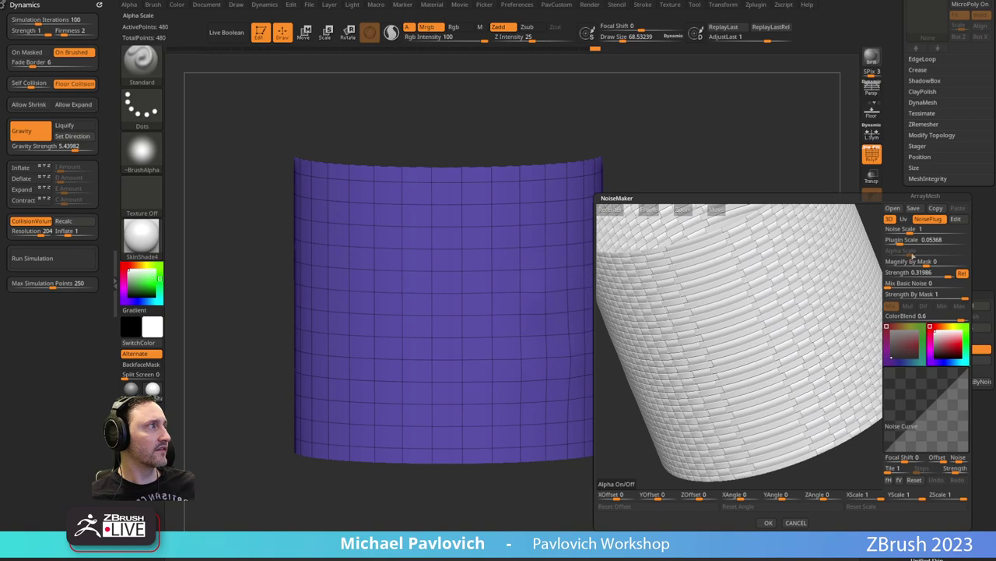
Switch the weave noise to UV mapping, set its Plugin Scale to 0.01669 and accept the settings.
left_click(904, 219)
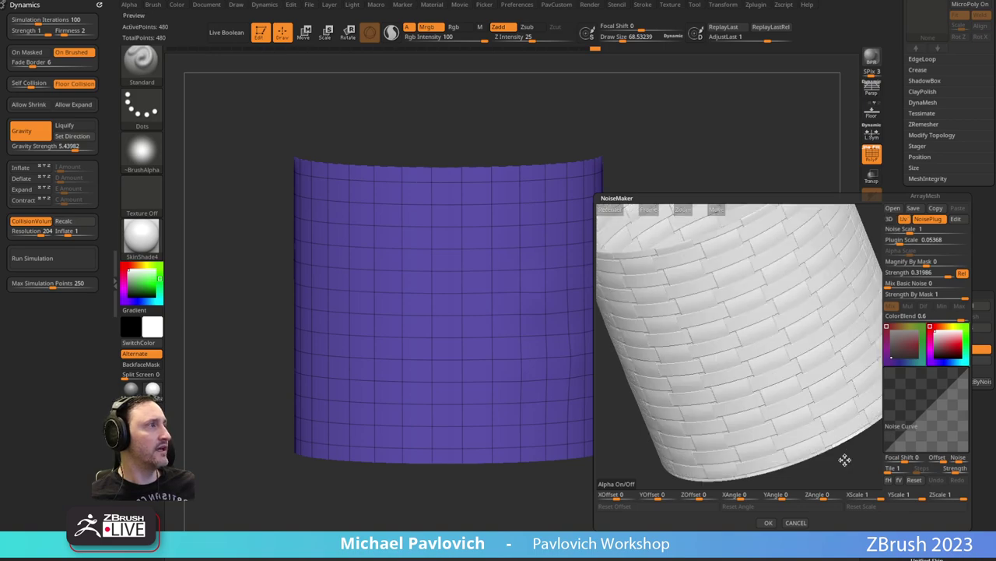
left_click_drag(844, 459, 879, 404)
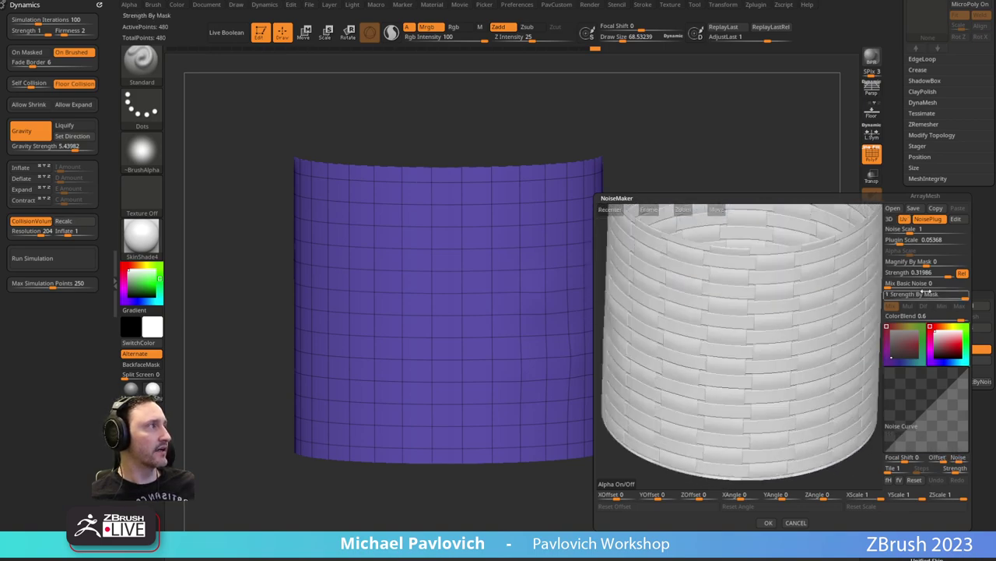
left_click_drag(900, 242, 898, 243)
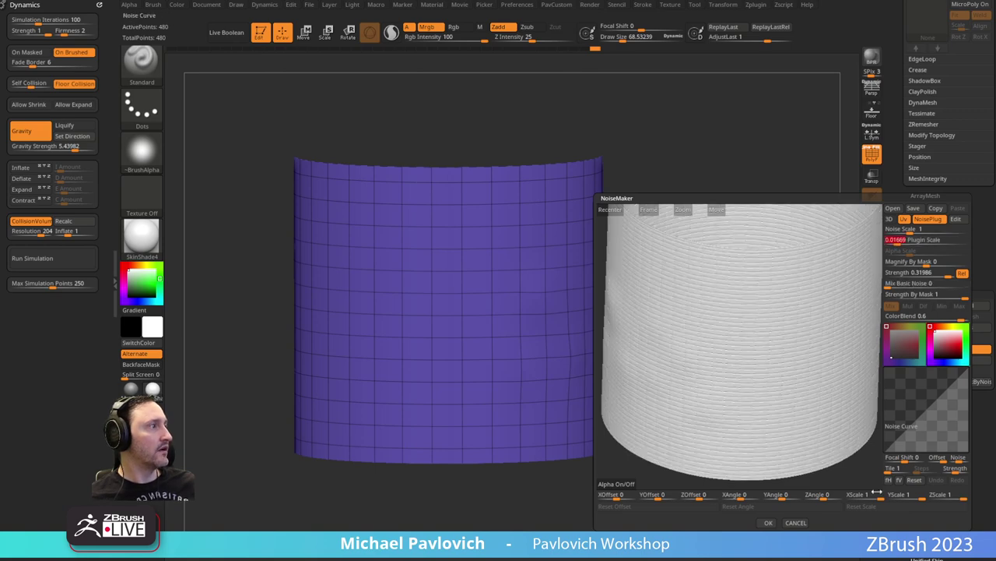
left_click(768, 523)
Toggle the surface noise off and on to compare the weave with the plain cylinder.
left_click_drag(748, 293, 766, 182)
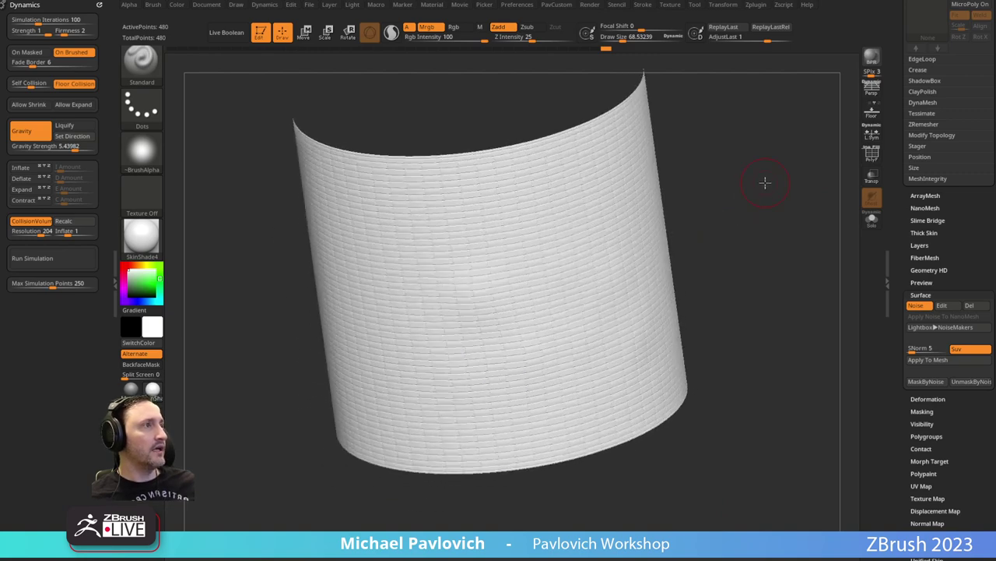
left_click(925, 306)
left_click(925, 306)
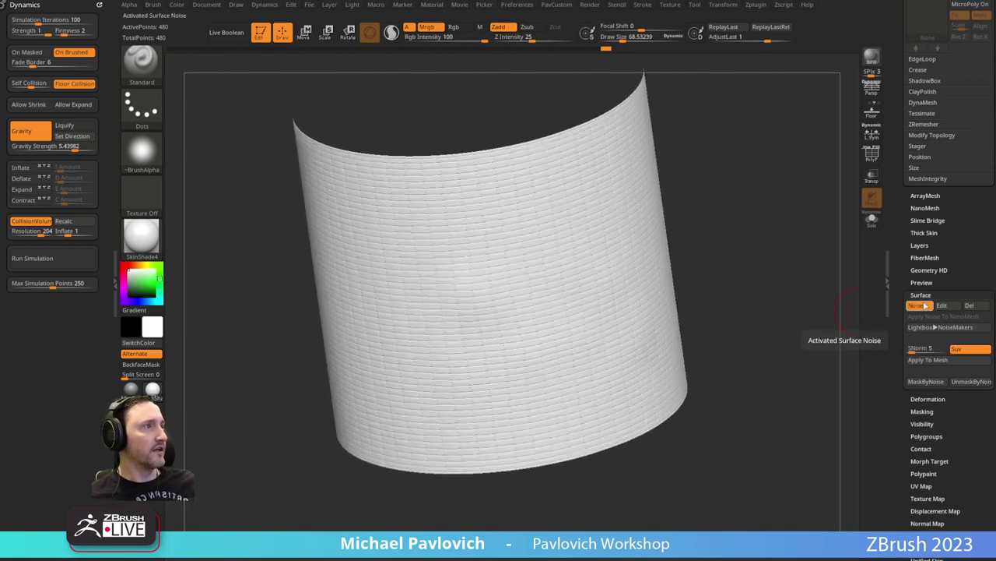
left_click(925, 306)
left_click(925, 306)
left_click_drag(825, 292, 841, 258)
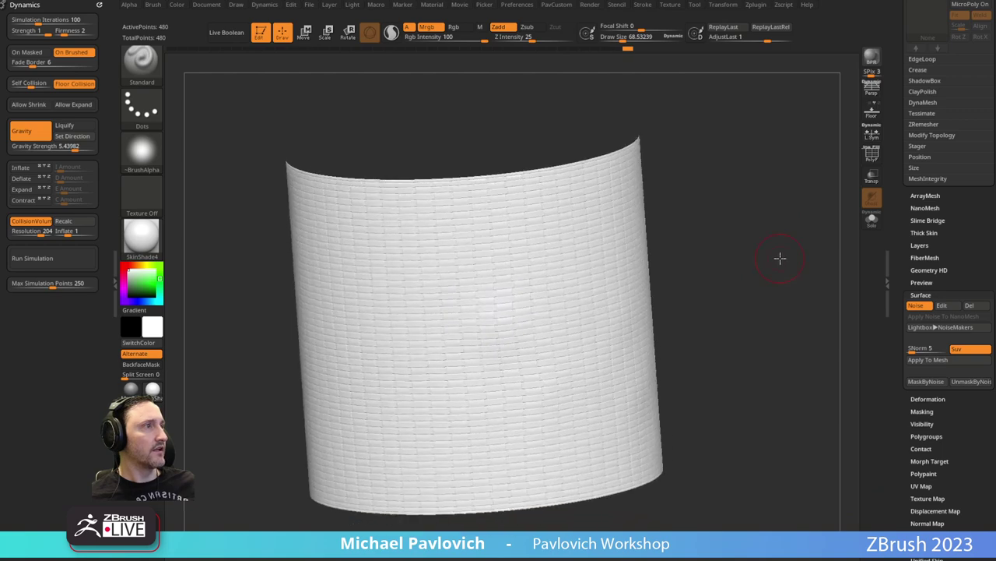
Load a woven rope alpha into the surface noise, disable NoisePlug and set Noise Scale to 0.88117 and Alpha Scale to 0.09674.
left_click(942, 306)
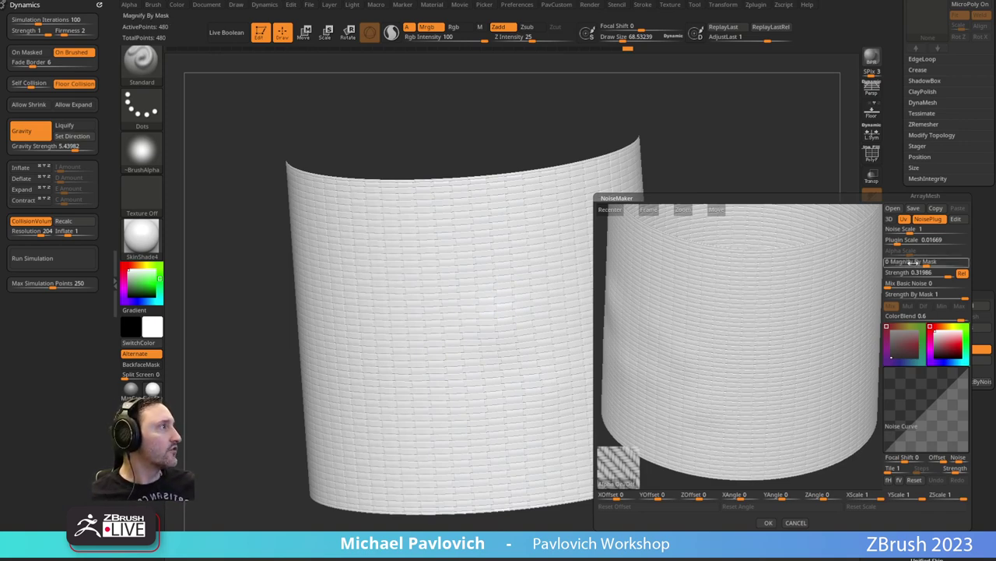
left_click_drag(728, 366, 773, 333)
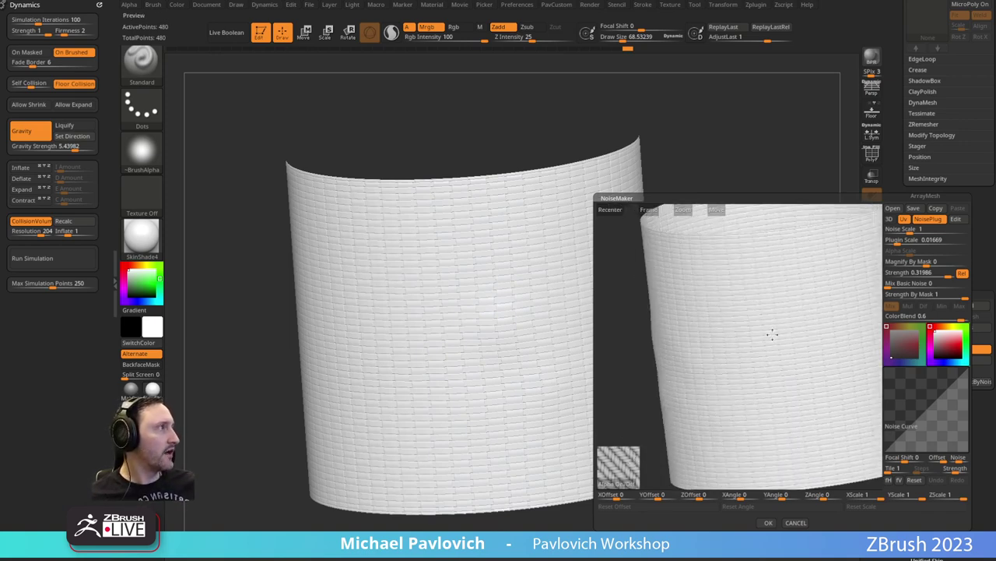
left_click(932, 220)
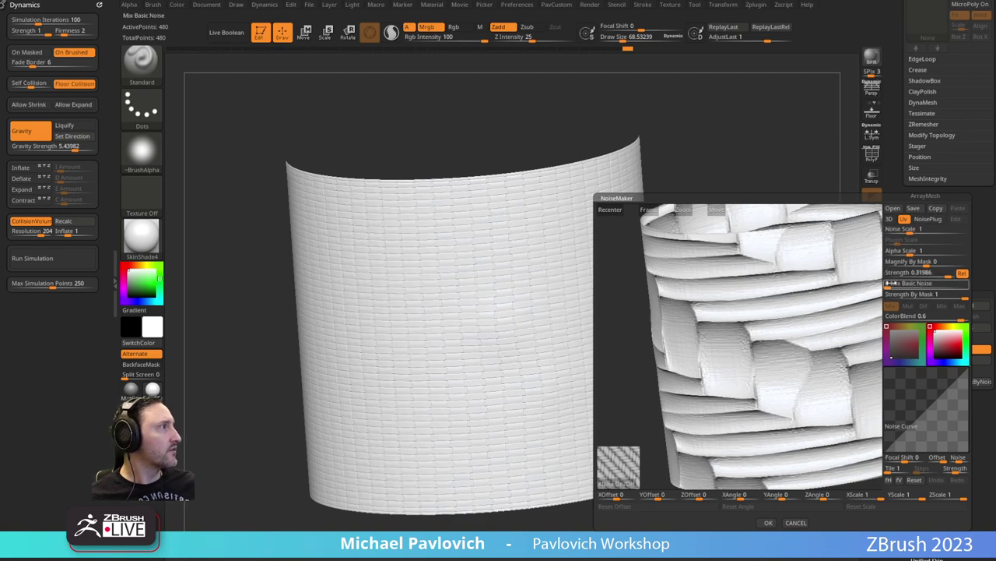
left_click_drag(908, 231, 896, 253)
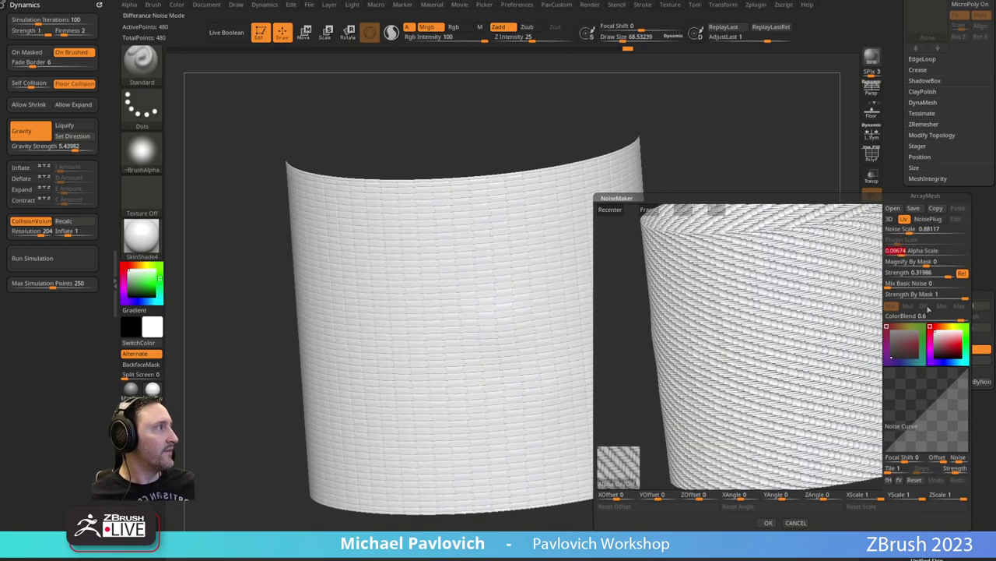
Set the alpha noise's Strength to -0.38428 and Alpha Scale to 0.19303, and accept the settings.
left_click_drag(947, 274, 885, 283)
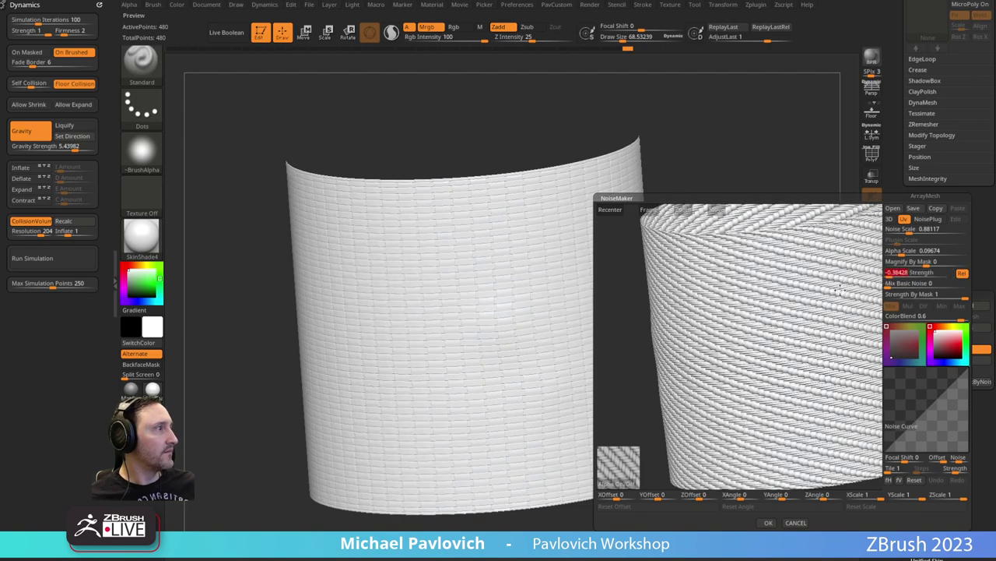
left_click_drag(629, 319, 662, 320)
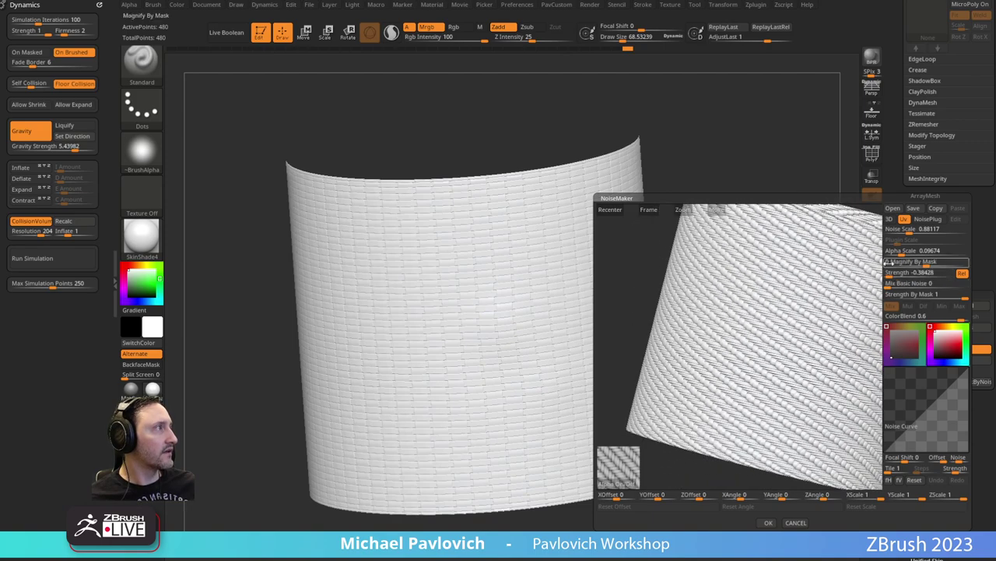
left_click_drag(898, 253, 904, 255)
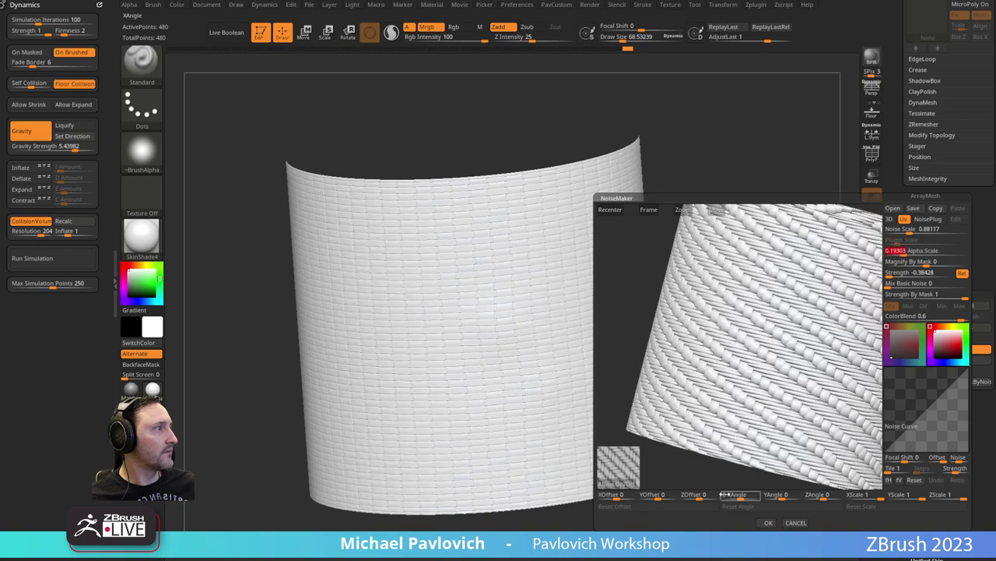
left_click(768, 522)
Toggle the surface noise to compare the rope pattern with the plain cylinder, and set the draw size to about 38.
mouse_move(767, 393)
left_mouse_down("shift")
mouse_move(783, 348)
mouse_move(736, 352)
mouse_move(729, 327)
mouse_move(721, 328)
left_mouse_up("shift")
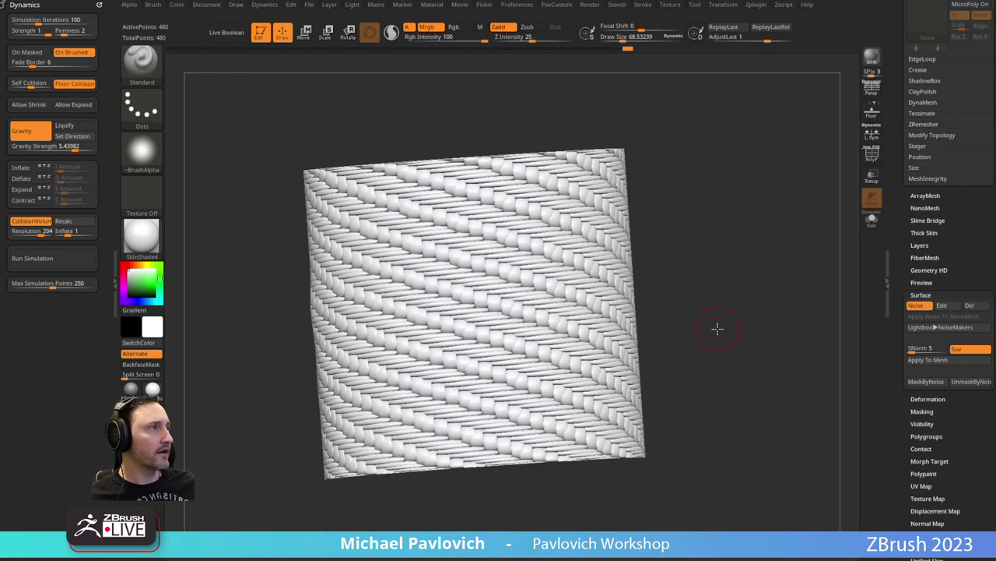
left_click_drag(731, 268, 787, 249)
left_click(915, 306)
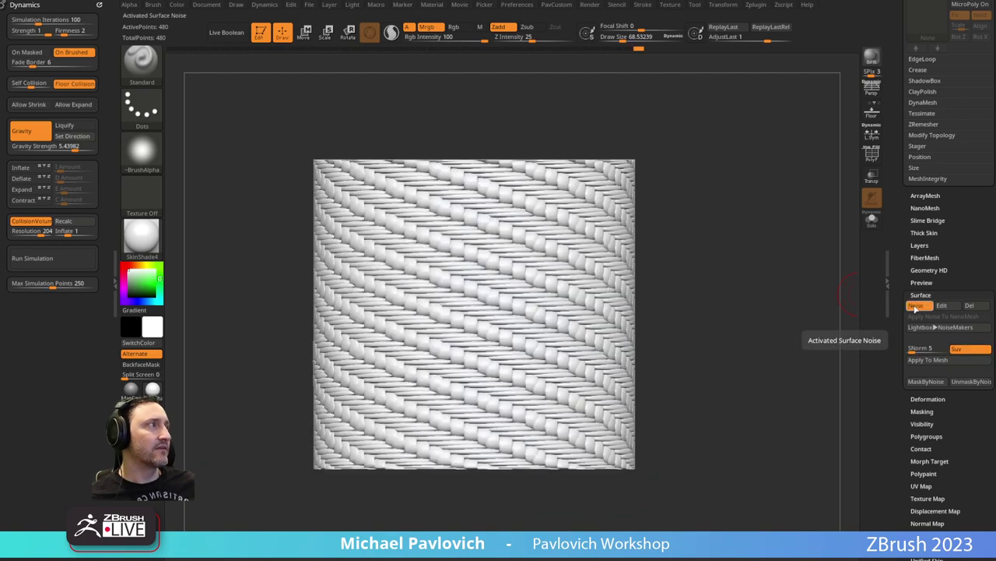
left_click(915, 309)
left_click(915, 308)
mouse_move(675, 252)
left_mouse_down()
mouse_move(756, 301)
mouse_move(751, 327)
mouse_move(744, 292)
mouse_move(718, 290)
left_mouse_up()
key("s")
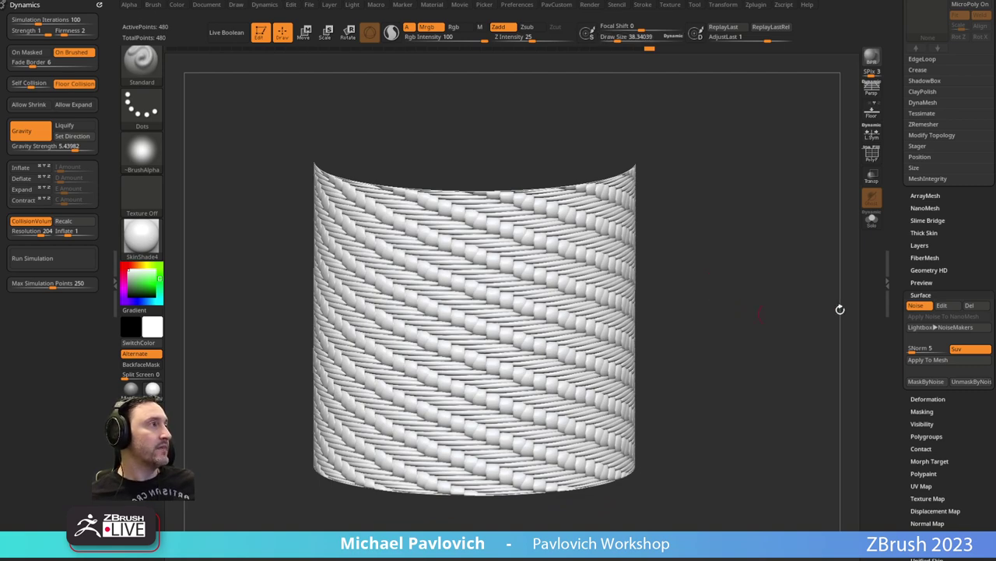
Apply the cylinder's dynamic subdivision and divide the mesh up to subdivision level 6.
left_click_drag(903, 259, 895, 353)
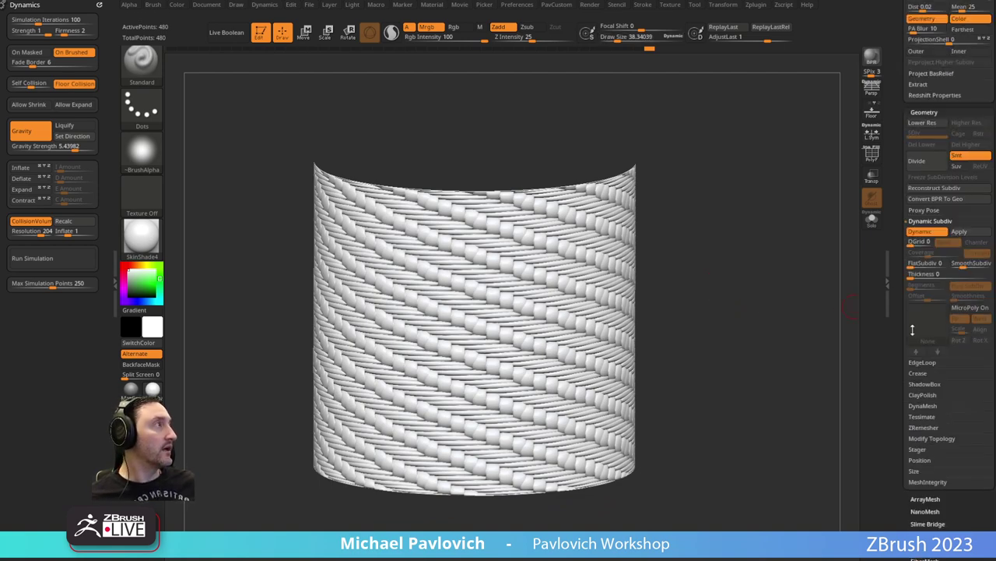
left_click(969, 233)
key("ctrl+d")
key("ctrl+d")
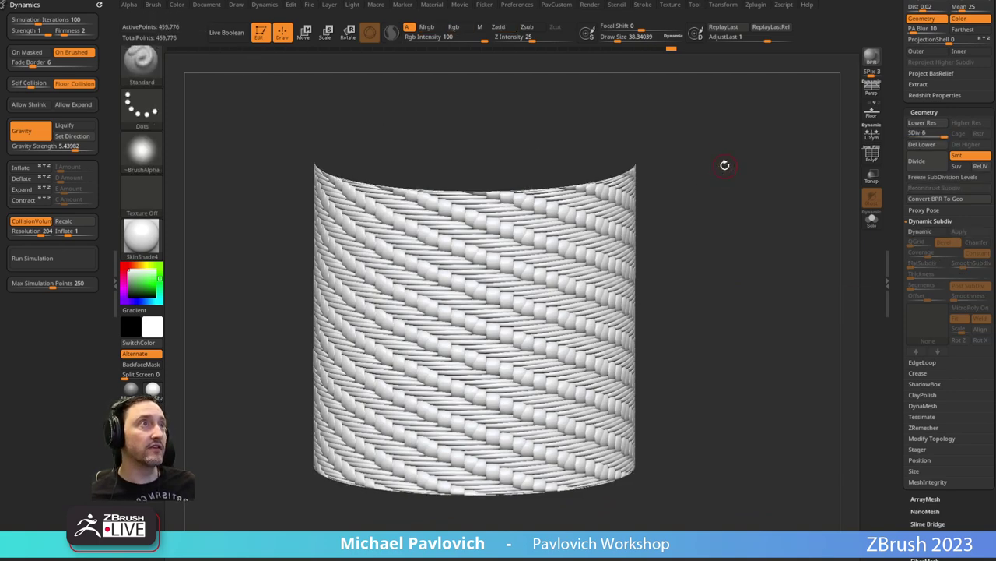
Divide the cylinder to subdivision level 7 and apply the surface noise to the mesh, checking it with the polyframe.
key("ctrl+d")
key("ctrl+d")
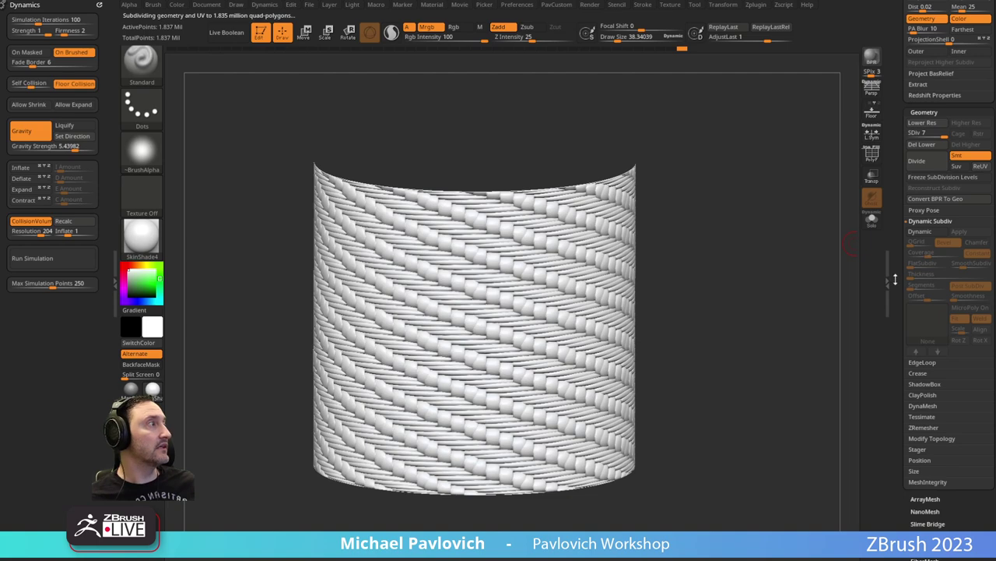
left_click_drag(900, 249, 901, 168)
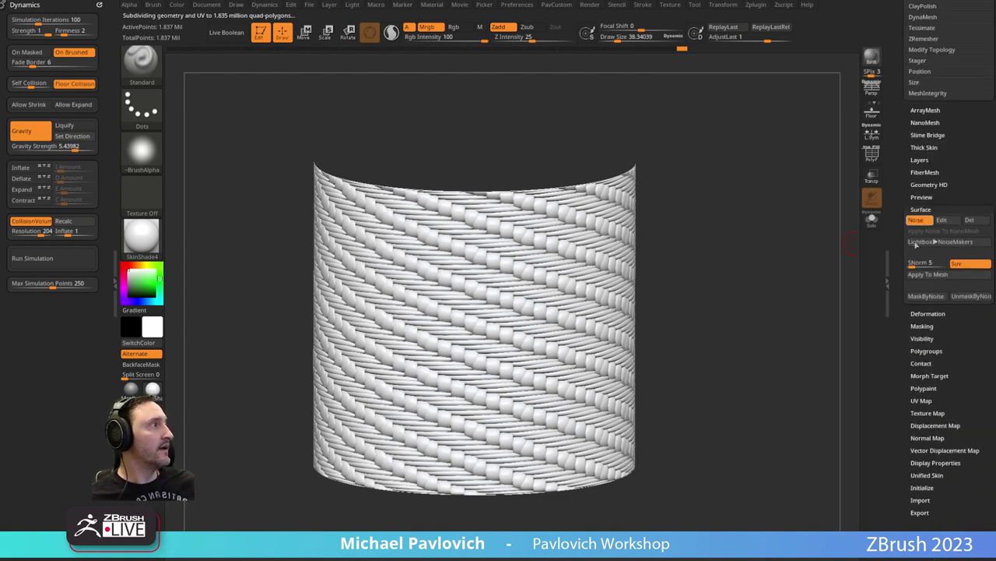
left_click(943, 276)
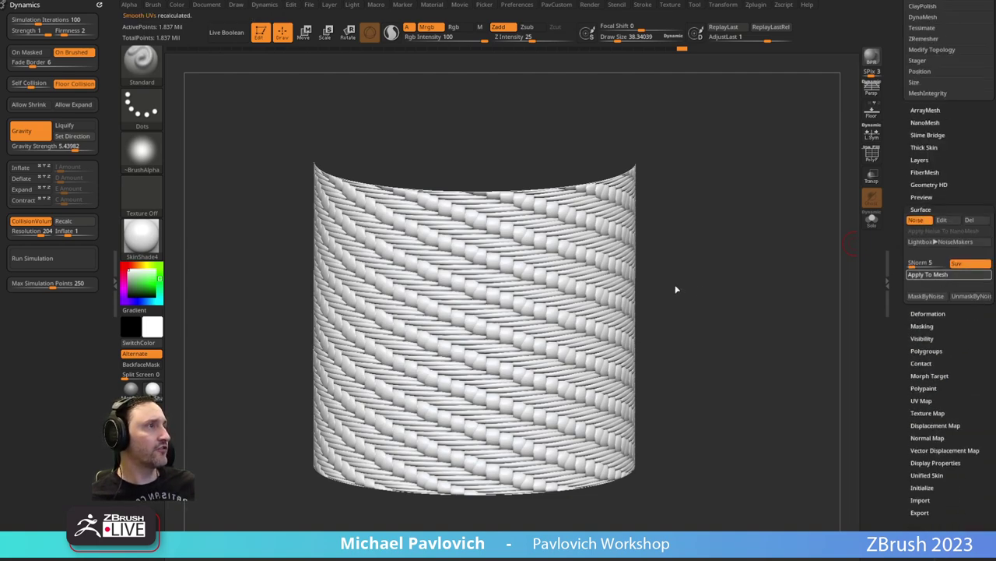
left_click_drag(677, 290, 696, 210)
left_click(869, 157)
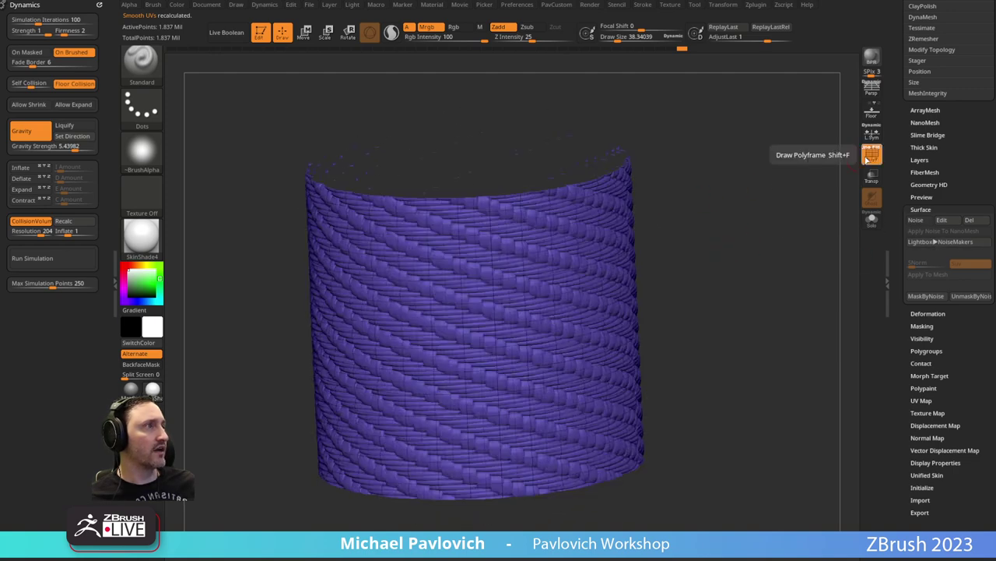
left_click(869, 156)
Undo the applied surface noise and the last subdivision of the cylinder.
key("s")
mouse_move(511, 317)
left_mouse_down()
mouse_move(525, 318)
mouse_move(489, 308)
mouse_move(487, 330)
mouse_move(572, 363)
left_mouse_up()
key("ctrl+z")
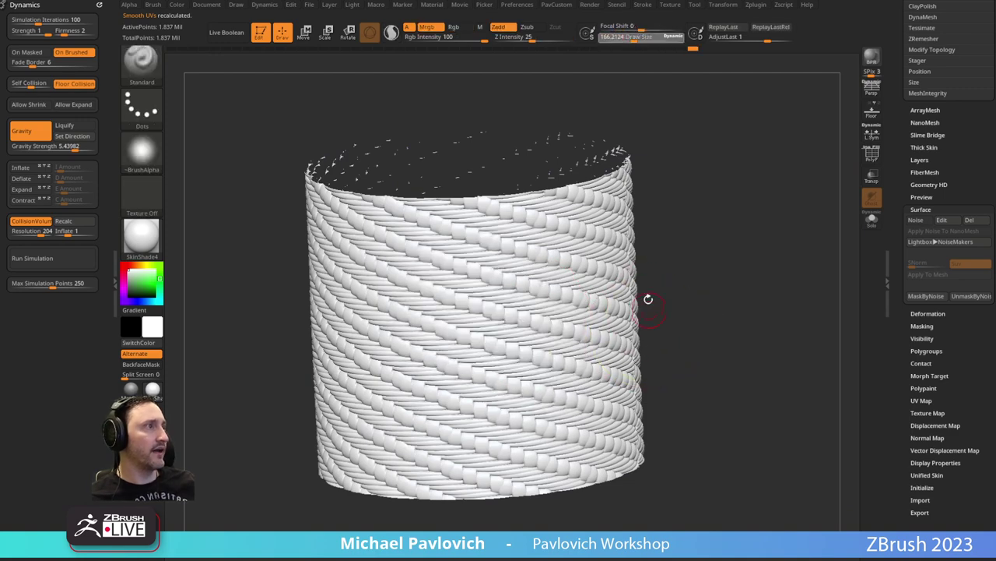
key("ctrl+z")
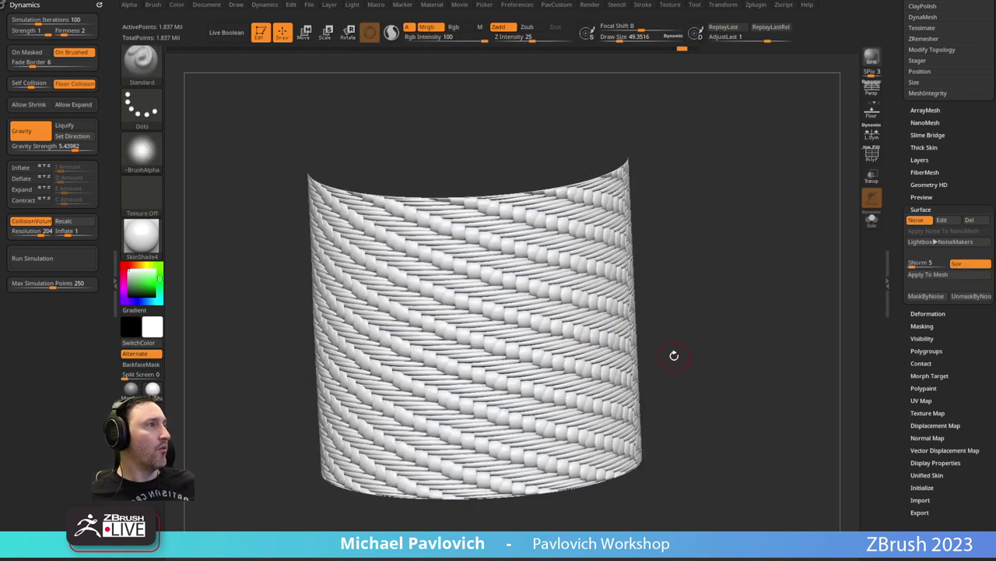
key("ctrl+z")
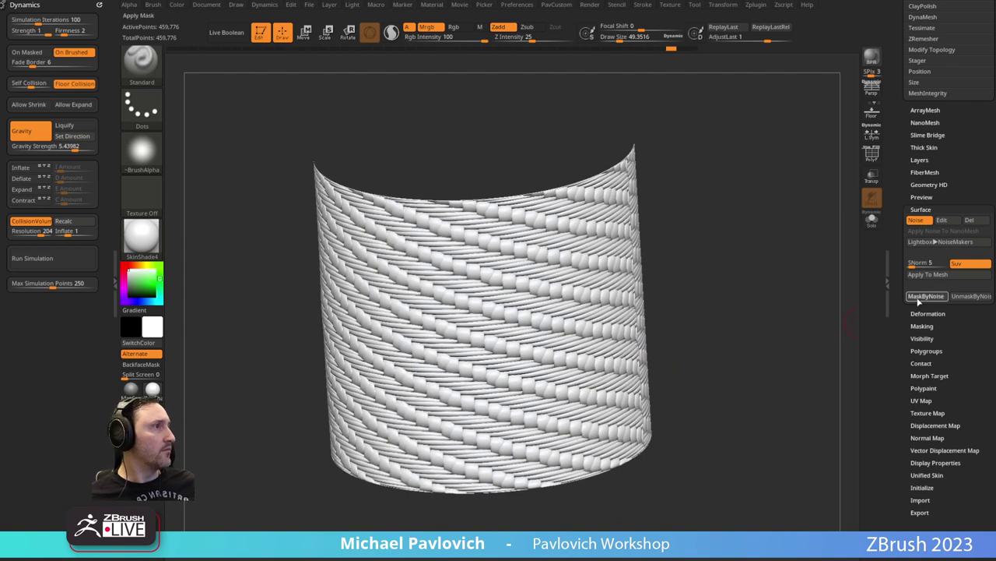
Mask the cylinder by its surface noise, turn the noise off and store a morph target.
left_click_drag(765, 355, 774, 340)
key("2")
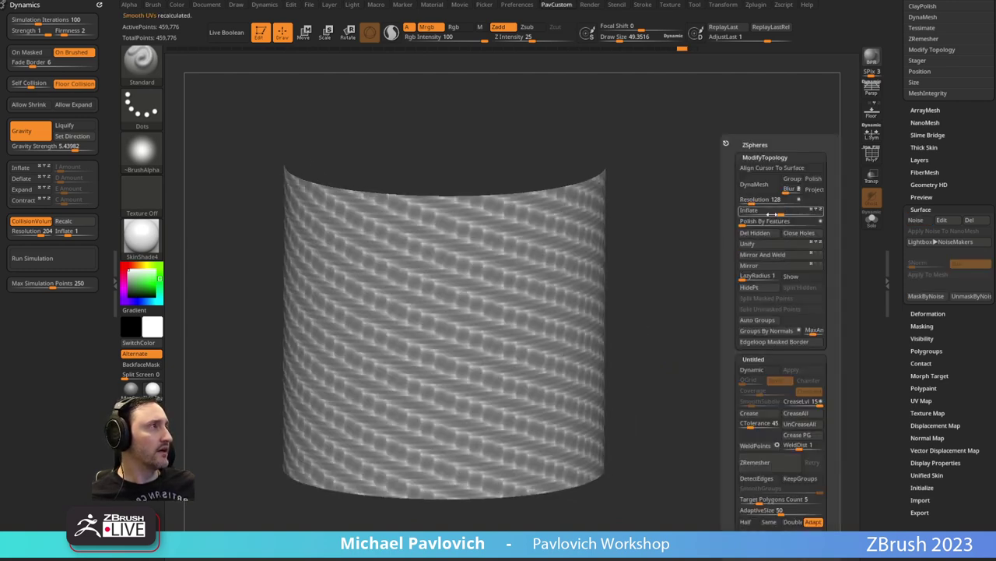
left_click(919, 376)
left_click_drag(912, 387, 903, 354)
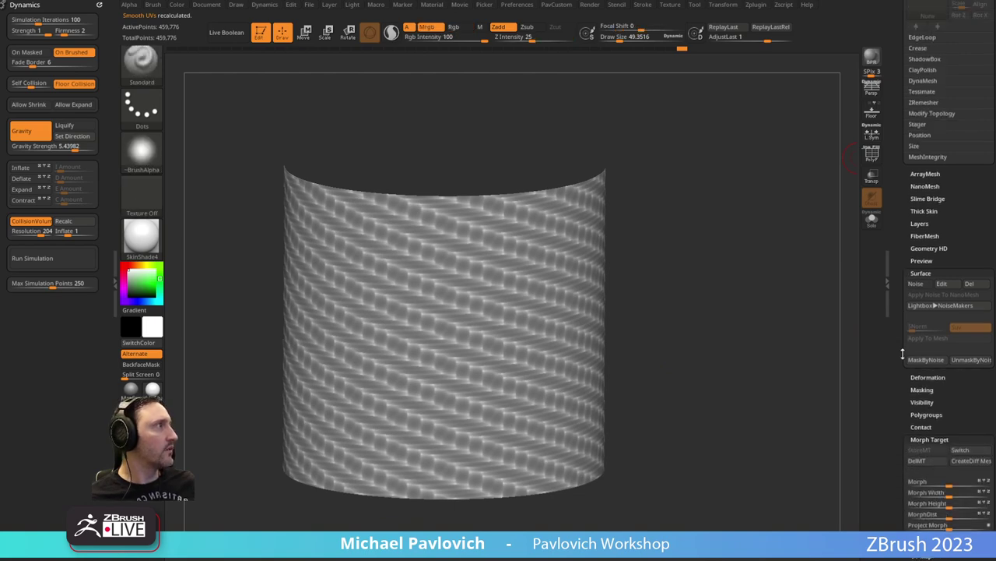
Add a new recording layer and deform the cylinder with Inflate through the noise mask.
left_click(920, 223)
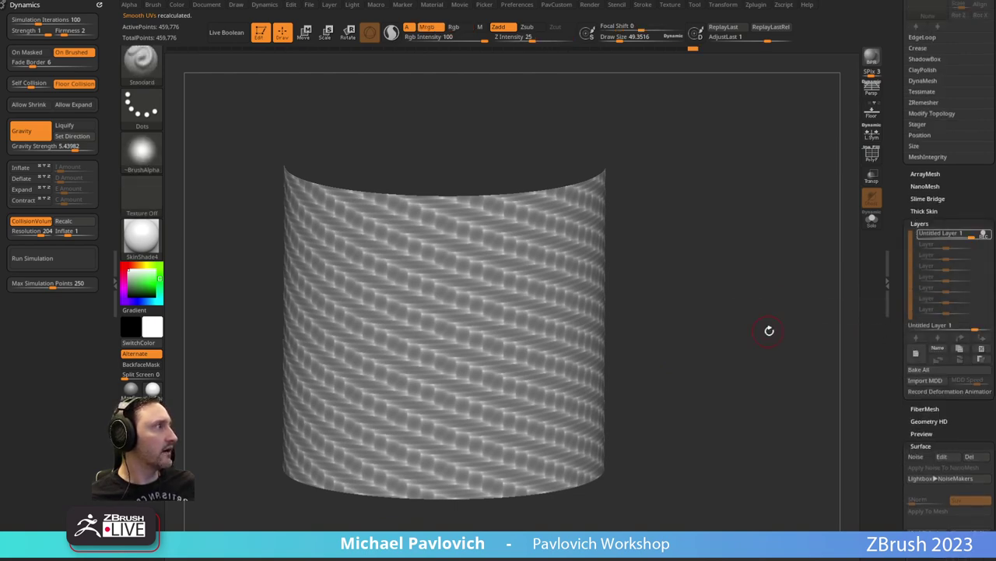
left_click_drag(769, 329, 763, 320)
left_click_drag(895, 355, 891, 288)
left_click_drag(717, 321, 719, 325)
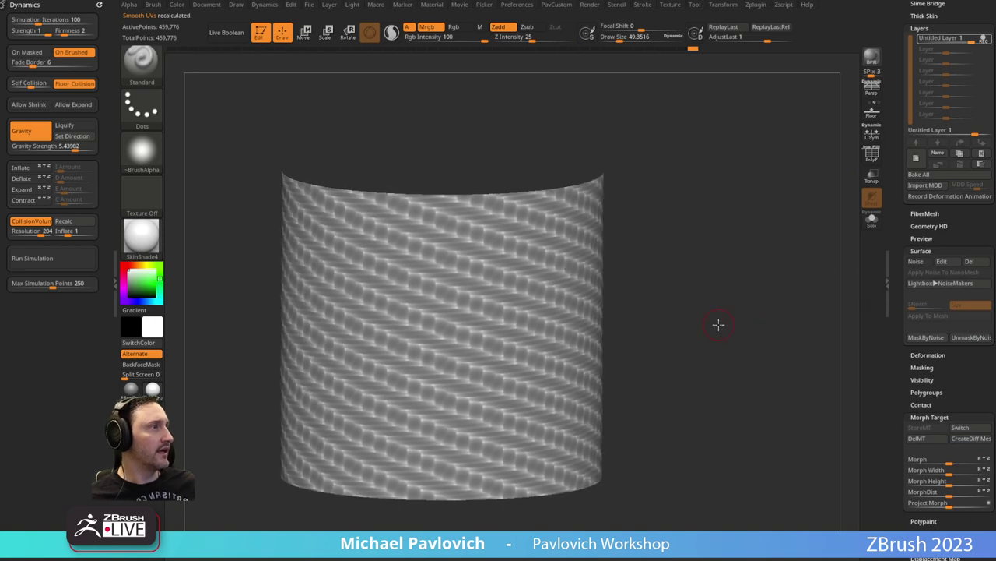
key("2")
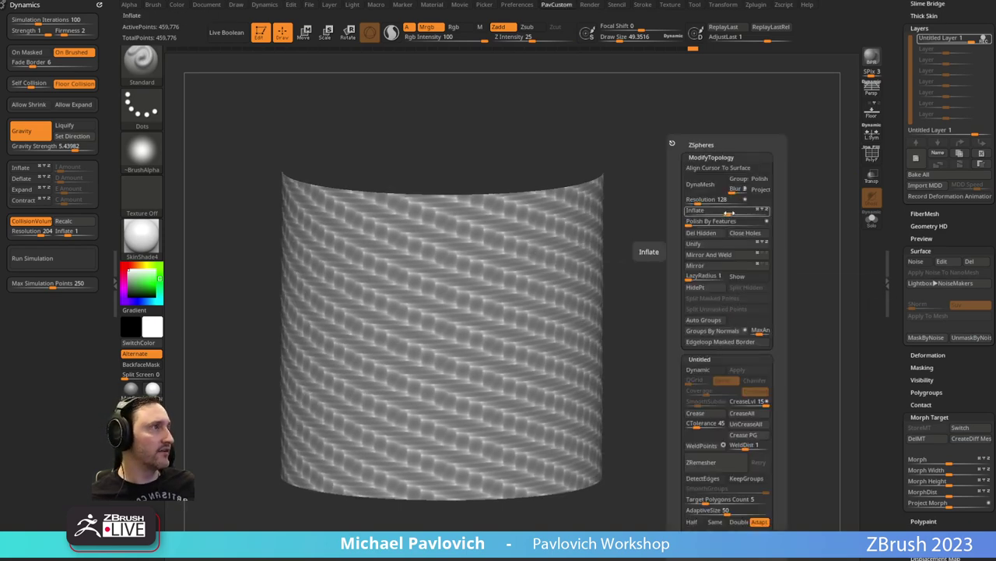
left_click_drag(728, 213, 704, 222)
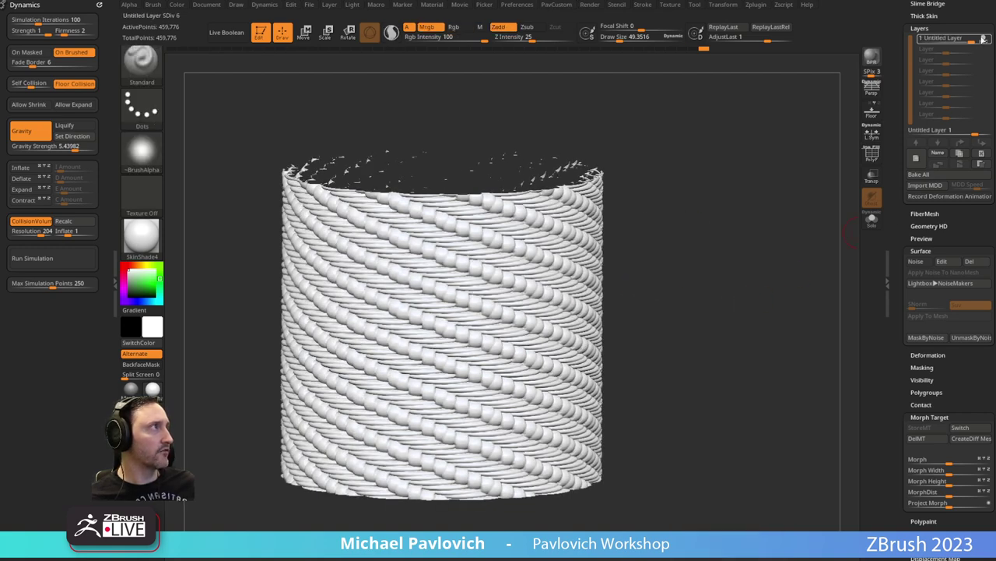
Stop recording the layer, reduce its intensity to about 0.85 and bake it into the woven cylinder.
left_click_drag(739, 238, 689, 217)
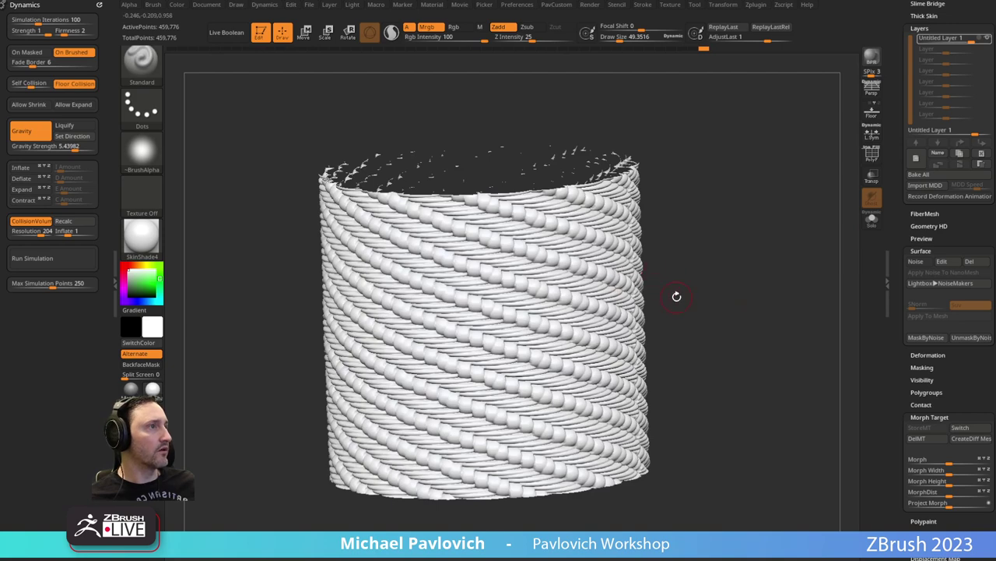
mouse_move(973, 42)
left_mouse_down()
mouse_move(909, 47)
mouse_move(981, 55)
left_mouse_up()
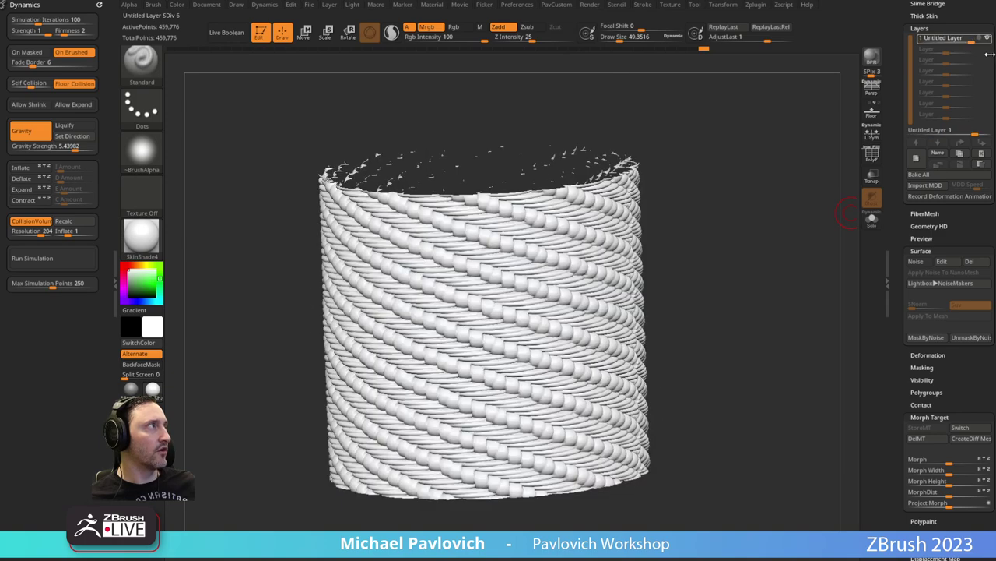
left_click_drag(975, 132, 975, 134)
left_click_drag(747, 319, 760, 311)
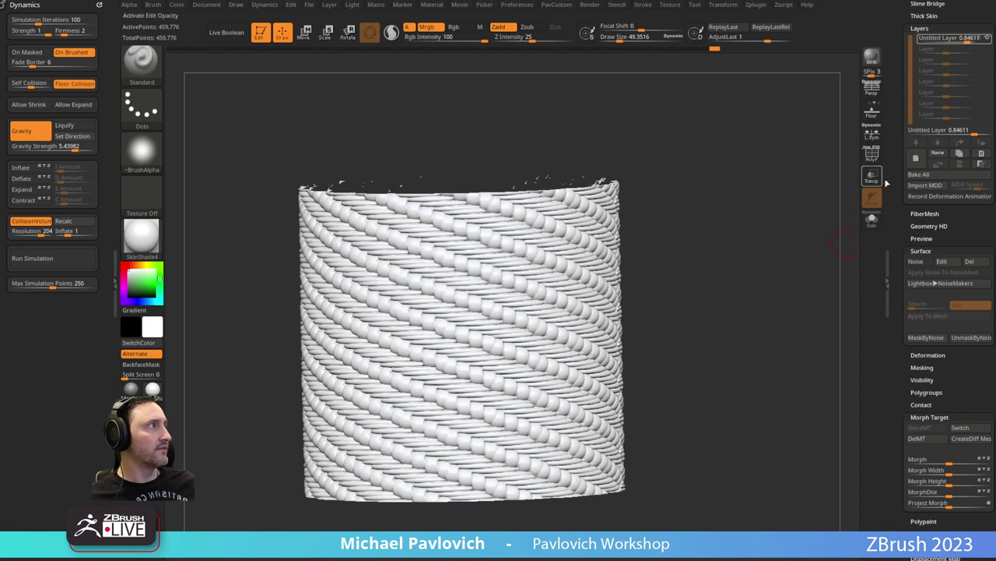
left_click(922, 175)
left_click_drag(779, 196, 782, 246)
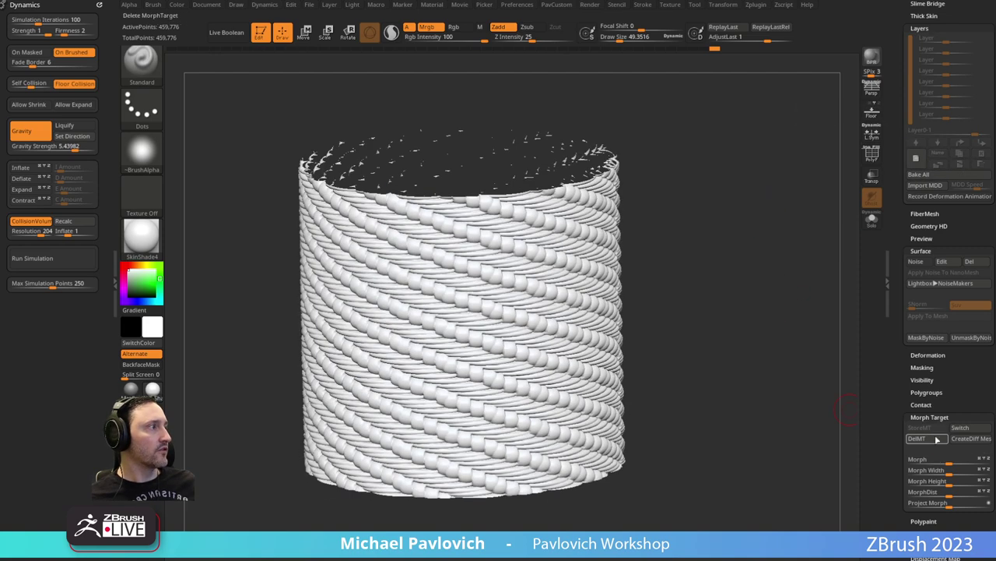
Brush the middle of the weave back toward the stored morph target with the Morph brush, then undo the stroke.
left_click_drag(852, 461, 812, 380)
key("b")
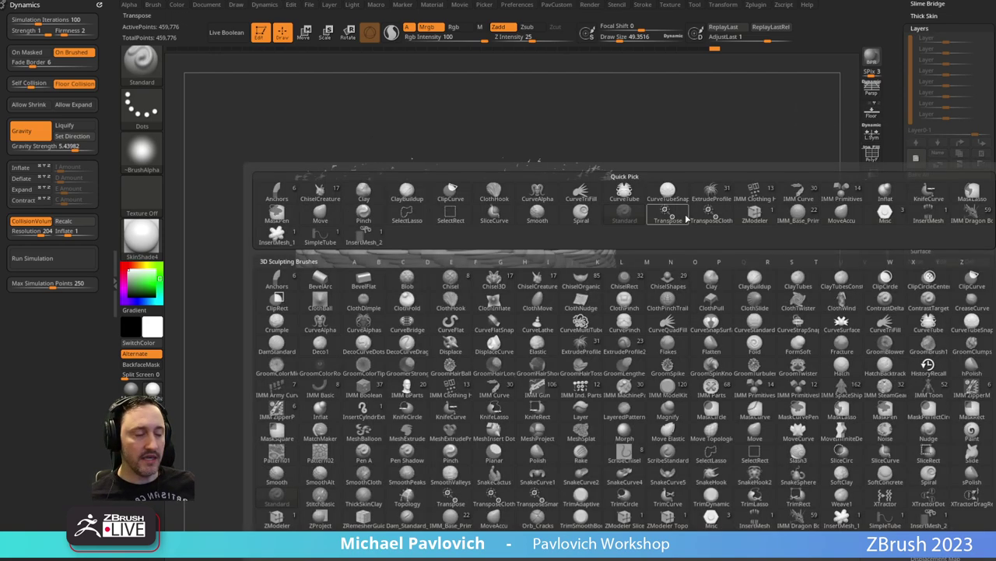
key("m")
key("r")
mouse_move(493, 328)
left_mouse_down()
mouse_move(489, 319)
mouse_move(506, 340)
mouse_move(489, 283)
left_mouse_up()
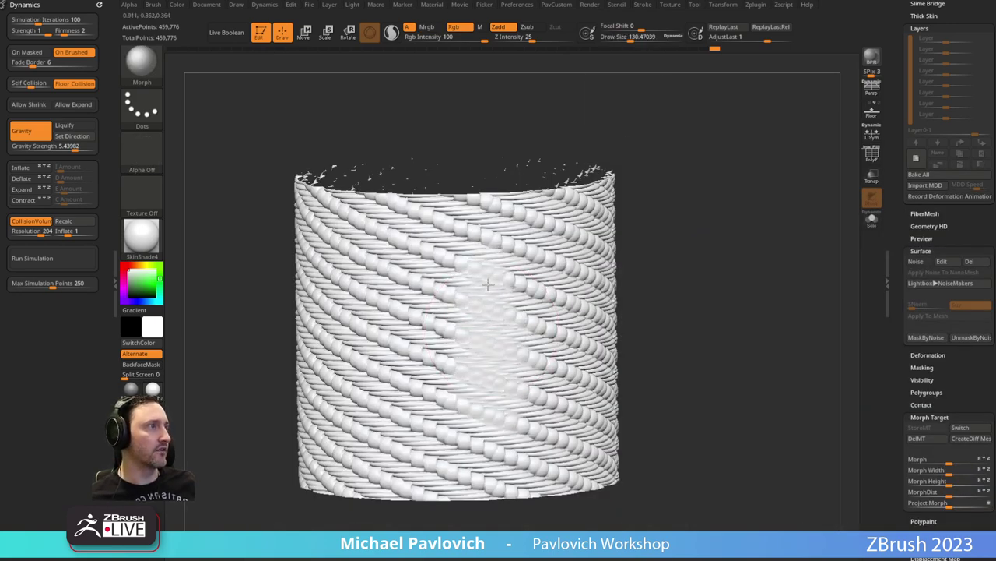
key("ctrl+z")
Set the draw size to about 38 and switch back to the Standard brush.
key("s")
left_click(712, 282)
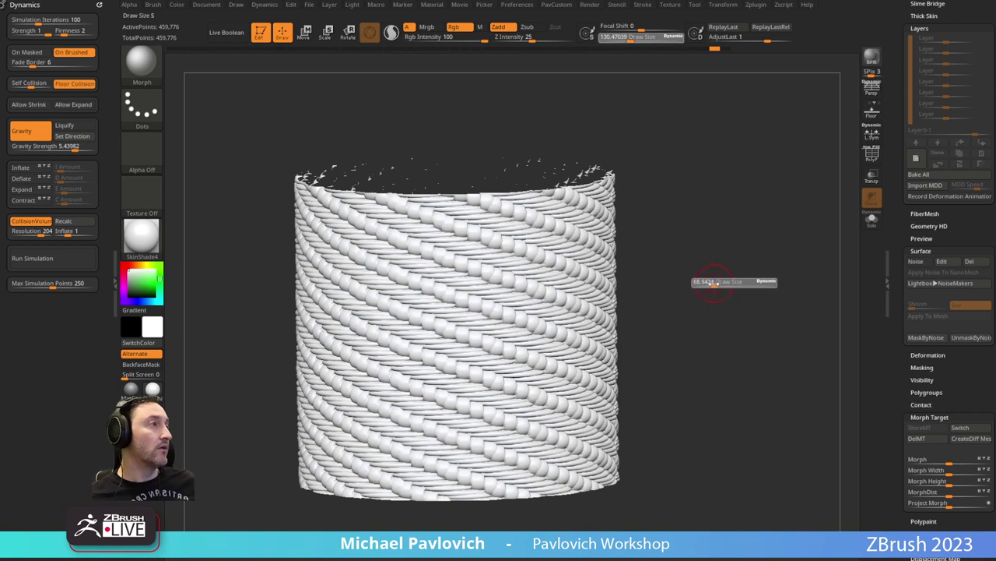
left_click_drag(712, 284, 738, 291)
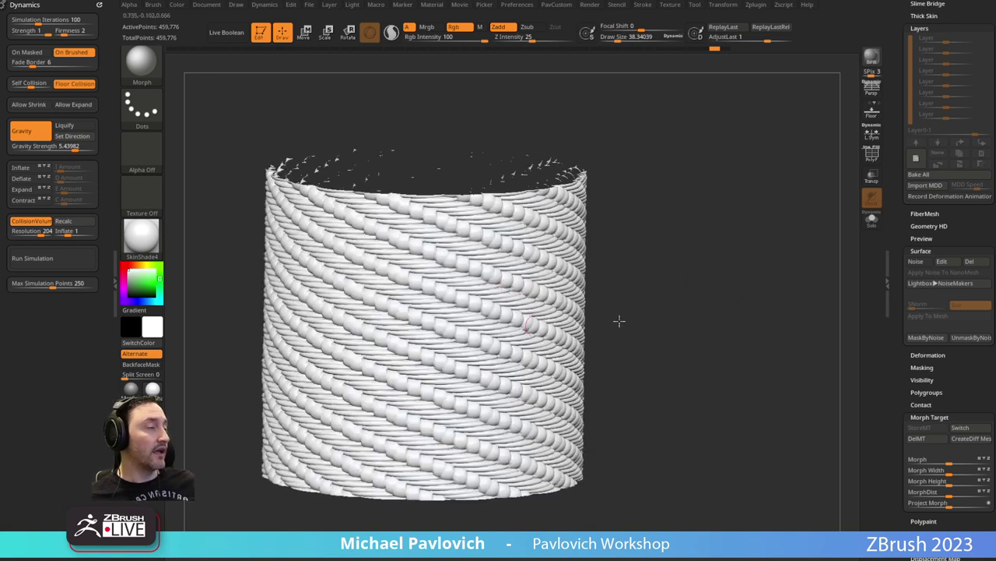
mouse_move(618, 320)
left_mouse_down("alt")
mouse_move(634, 243)
mouse_move(678, 256)
mouse_move(592, 257)
mouse_move(602, 227)
mouse_move(581, 187)
mouse_move(618, 320)
mouse_move(580, 335)
left_mouse_up("alt")
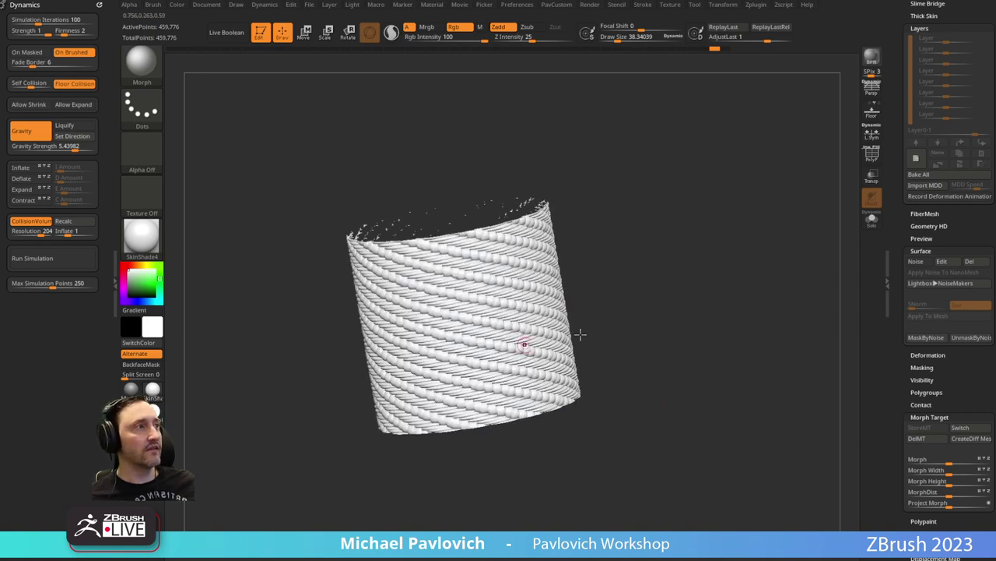
mouse_move(724, 312)
left_mouse_down("alt")
mouse_move(751, 276)
mouse_move(738, 302)
left_mouse_up("alt")
key("s")
key("b")
key("s")
key("t")
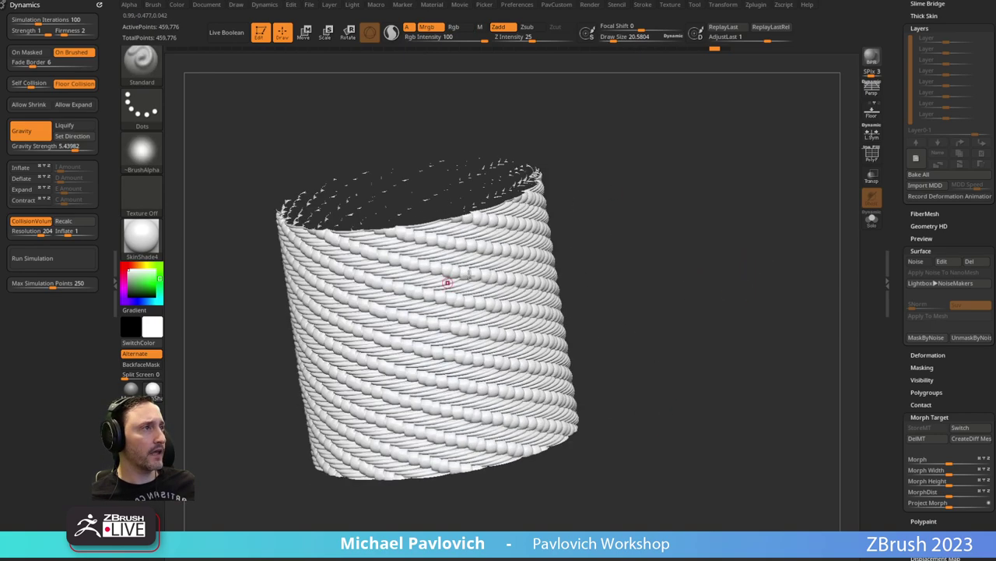
key("s")
mouse_move(619, 272)
left_mouse_down()
mouse_move(646, 276)
mouse_move(647, 254)
mouse_move(704, 269)
mouse_move(678, 282)
mouse_move(692, 273)
left_mouse_up()
key("s")
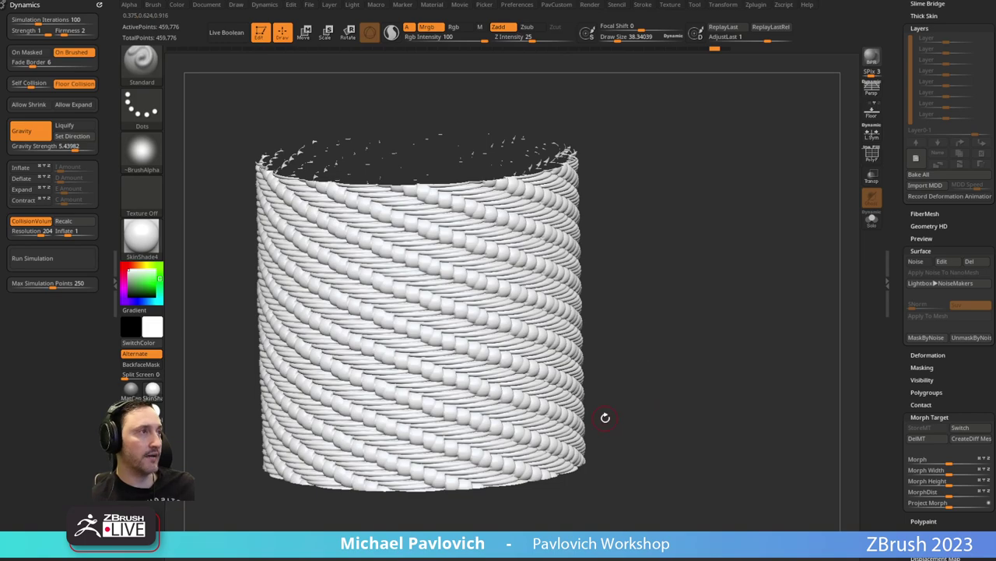
Examine the baked woven relief on the cylinder from near, far and several tilted views.
left_click_drag(605, 416, 540, 274)
mouse_move(639, 233)
left_mouse_down("alt")
mouse_move(650, 146)
mouse_move(676, 293)
mouse_move(682, 251)
left_mouse_up("alt")
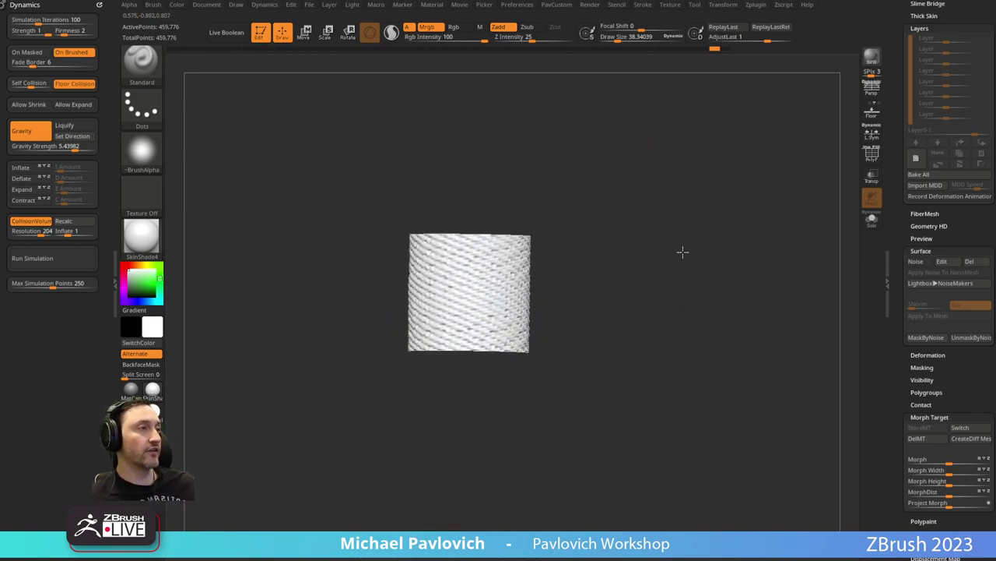
key("s")
mouse_move(683, 214)
left_mouse_down("alt")
mouse_move(702, 330)
mouse_move(788, 286)
left_mouse_up("alt")
left_click_drag(787, 286, 745, 317)
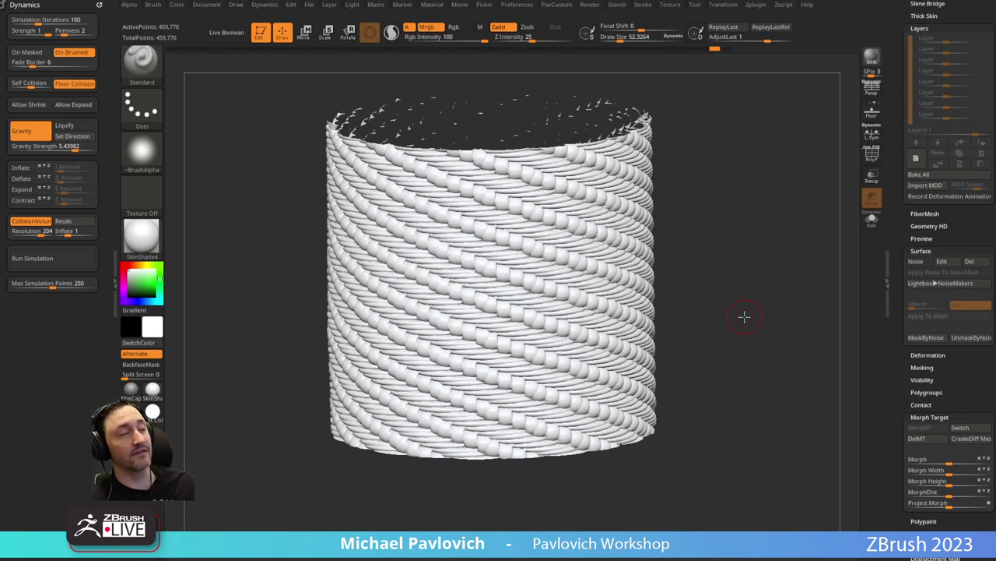
left_click_drag(738, 276, 741, 265)
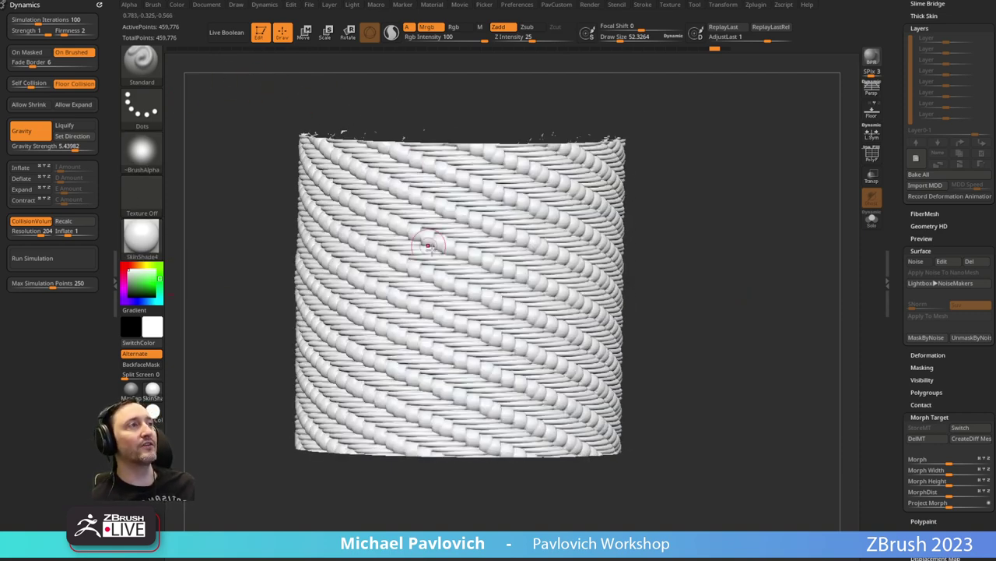
scroll(946, 191, "down", 5)
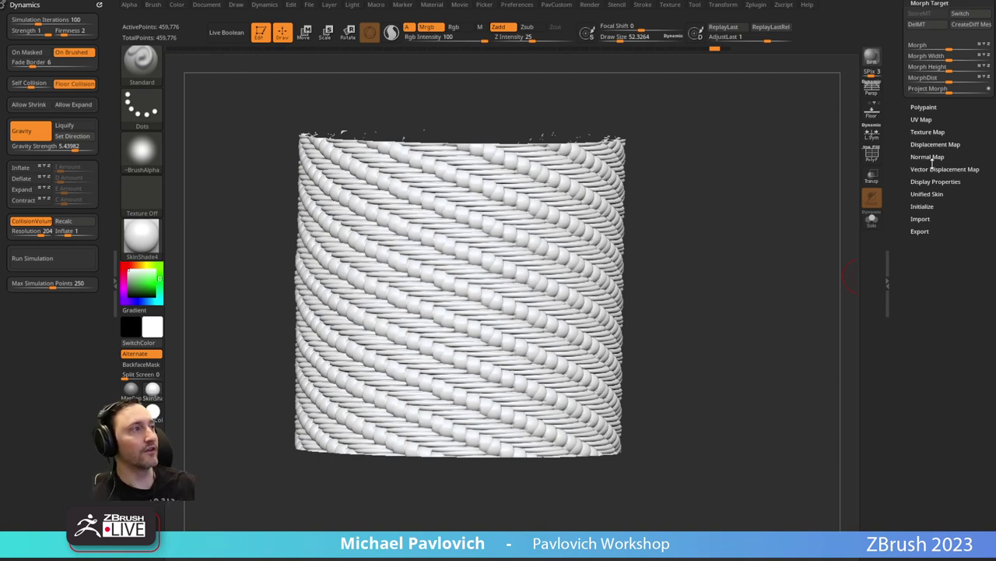
left_click_drag(927, 261, 955, 461)
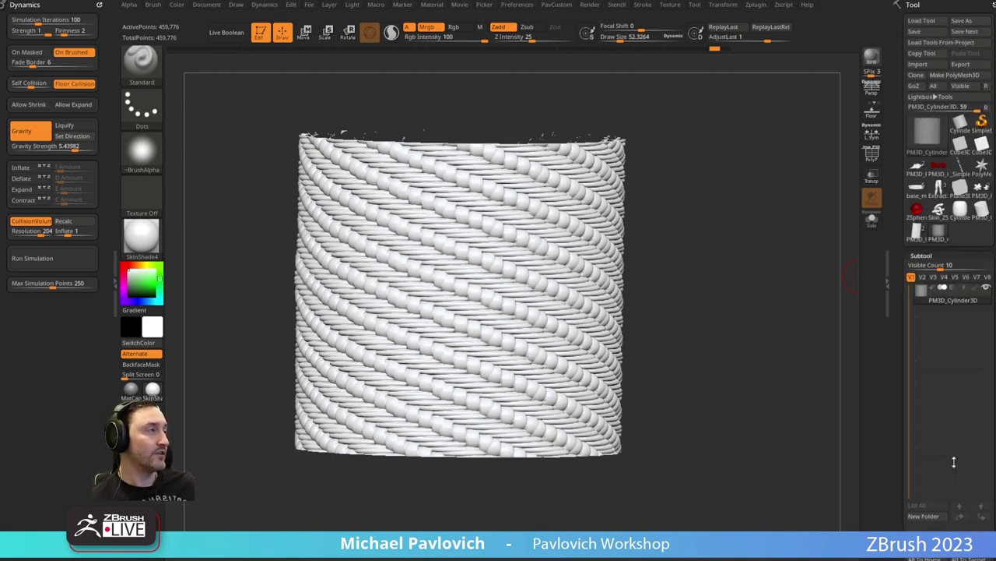
left_click_drag(764, 278, 758, 268)
key("d")
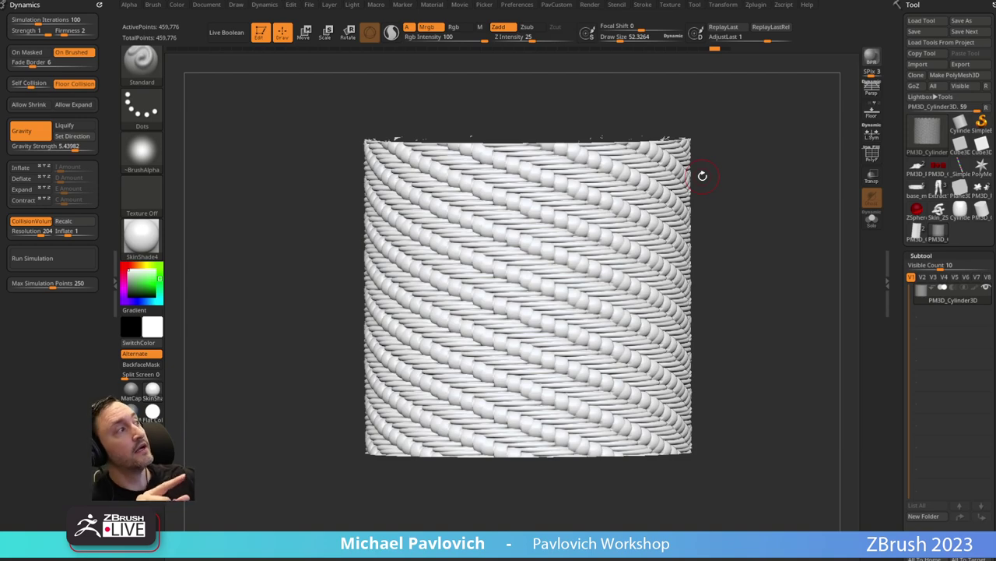
Review the cylinder's Geometry and subdivision settings while checking the weave from different angles.
left_click_drag(897, 210, 889, 69)
scroll(889, 69, "down", 1)
scroll(899, 276, "down", 2)
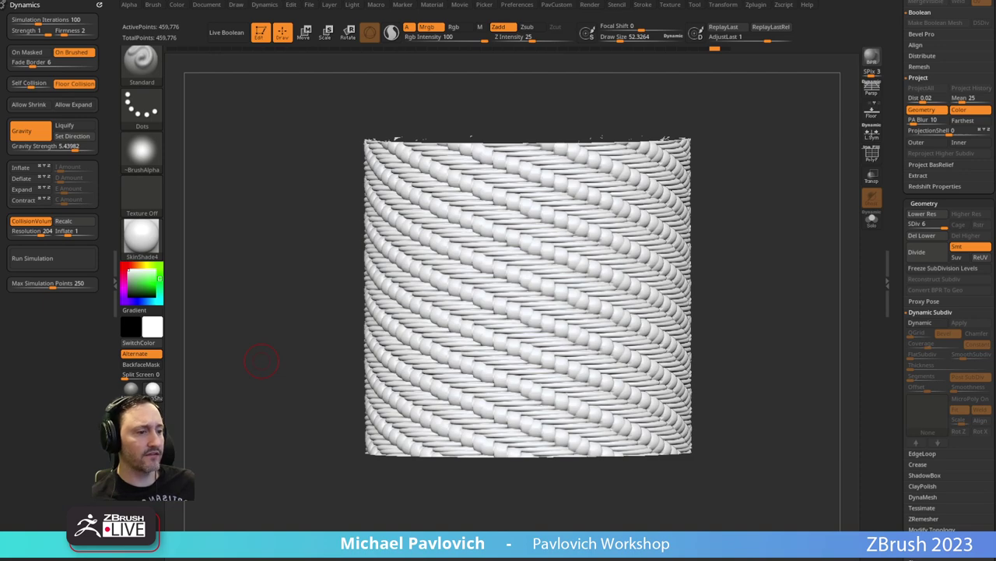
left_click_drag(767, 202, 748, 240)
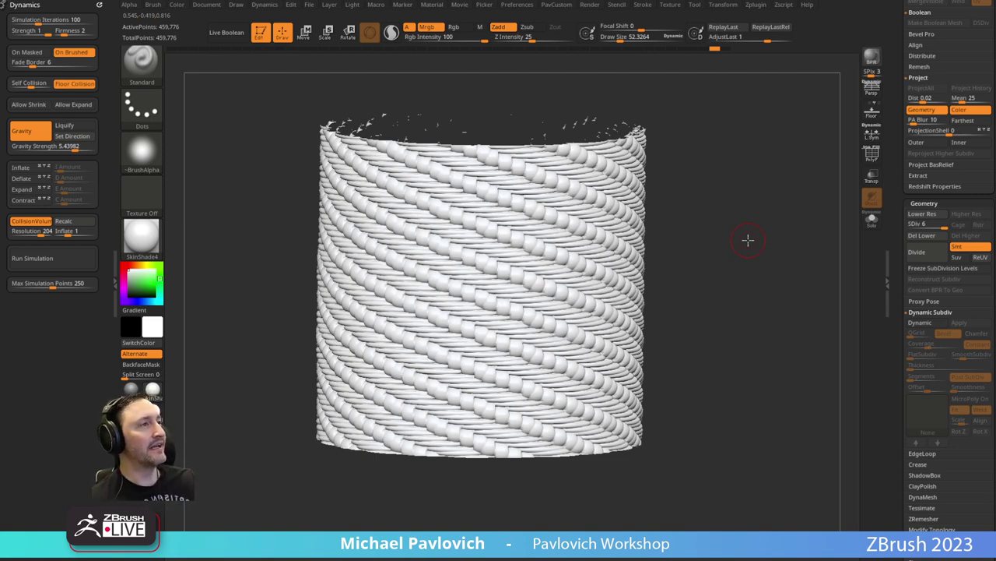
left_click_drag(736, 260, 741, 267)
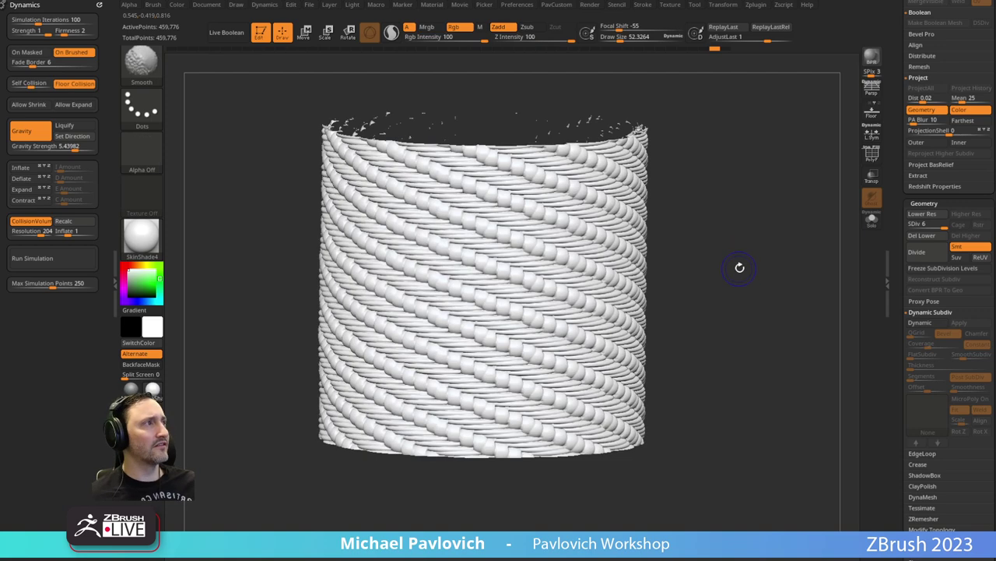
key("shift")
key("ctrl")
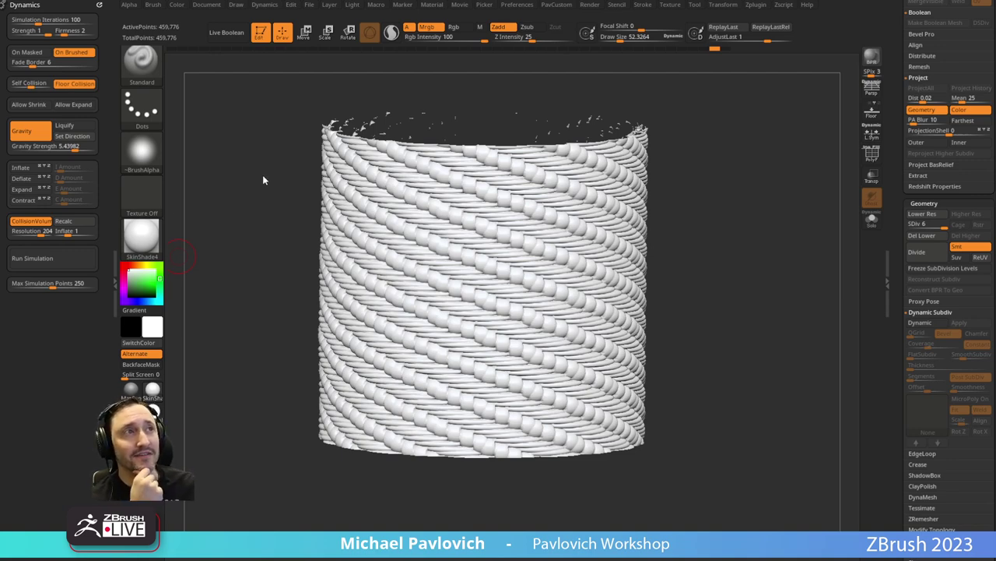
left_click_drag(263, 176, 266, 155)
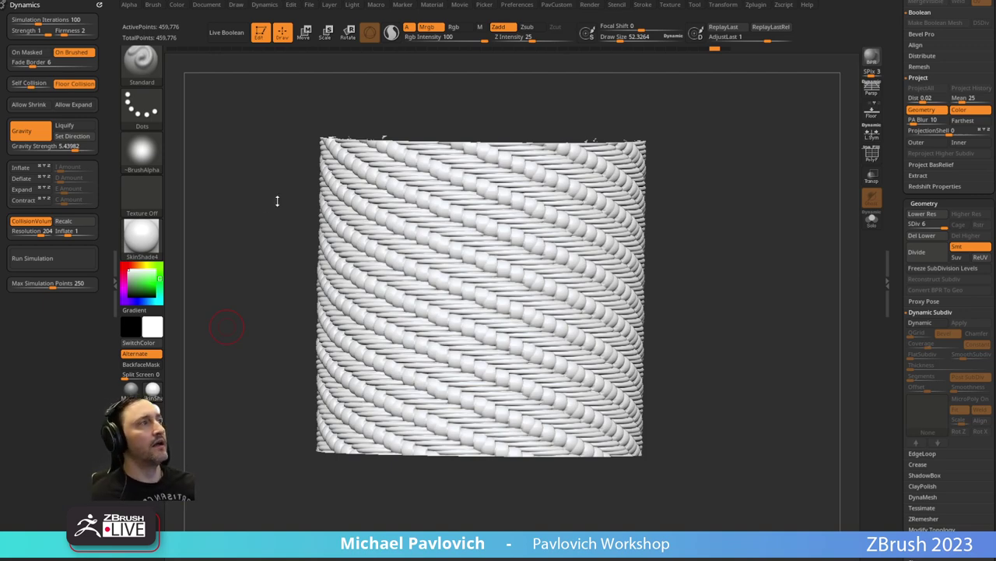
left_click_drag(754, 247, 727, 270)
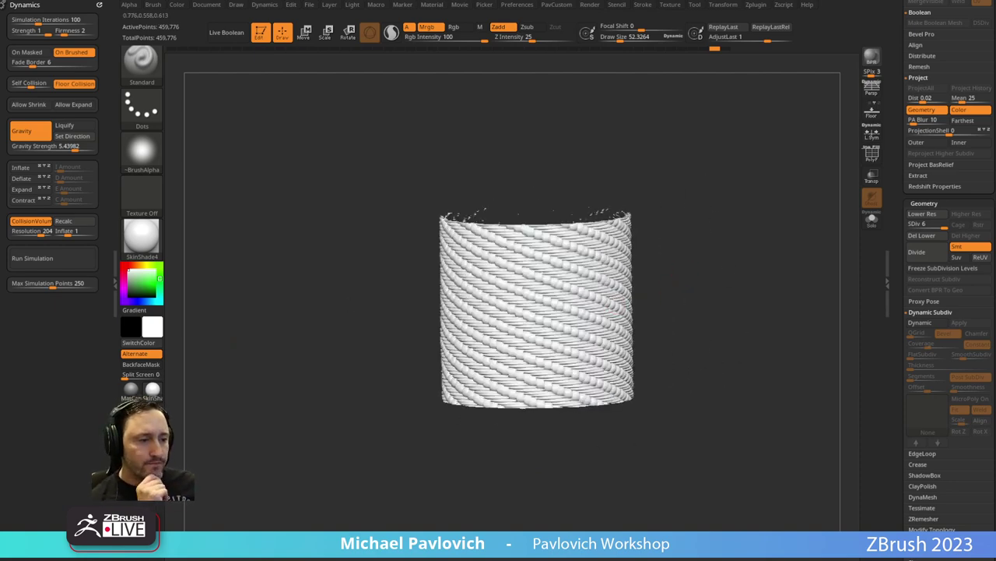
left_click_drag(721, 312, 734, 296)
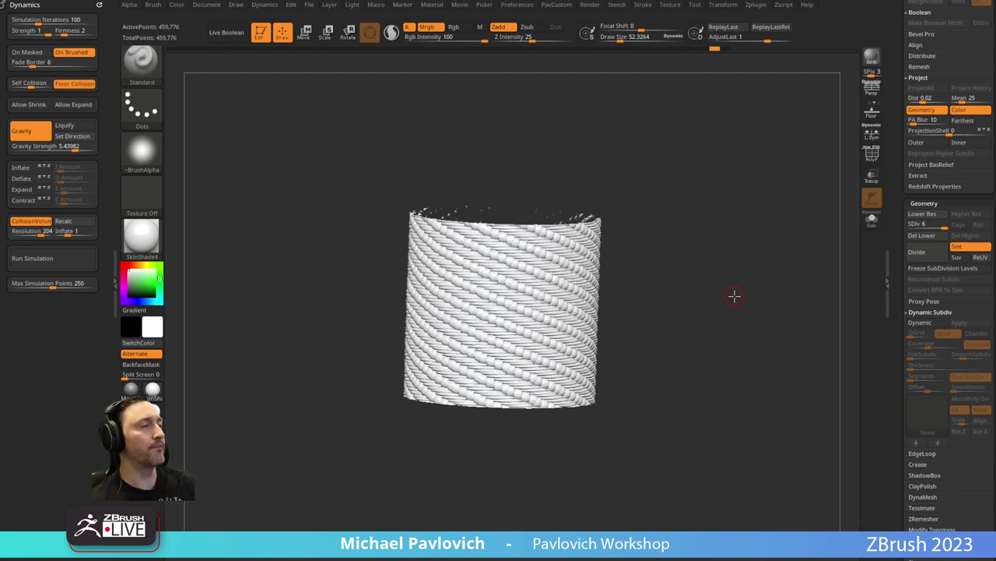
left_click_drag(733, 296, 692, 265)
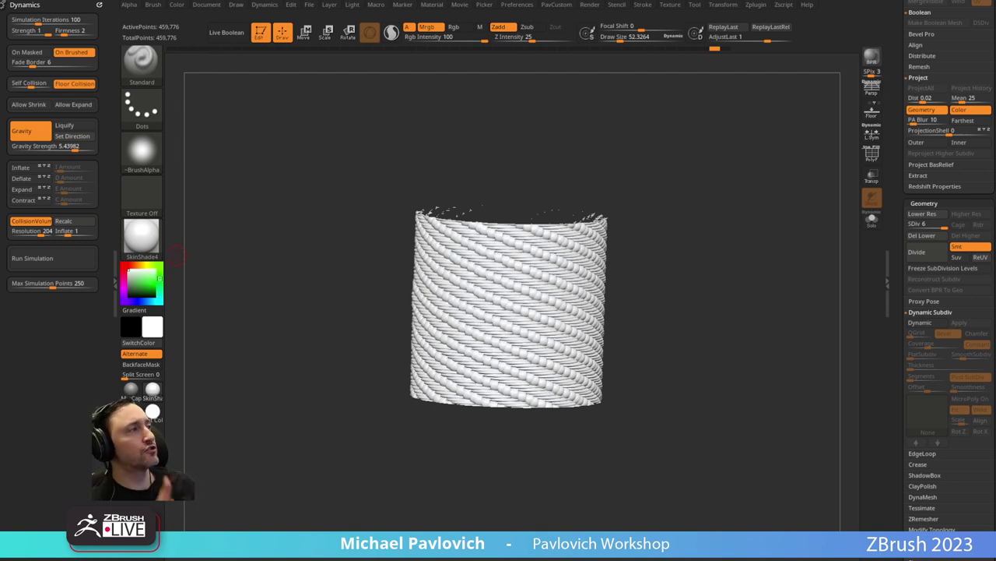
Open the cylinder's Position and MeshIntegrity settings within Geometry.
left_click_drag(893, 311, 900, 209)
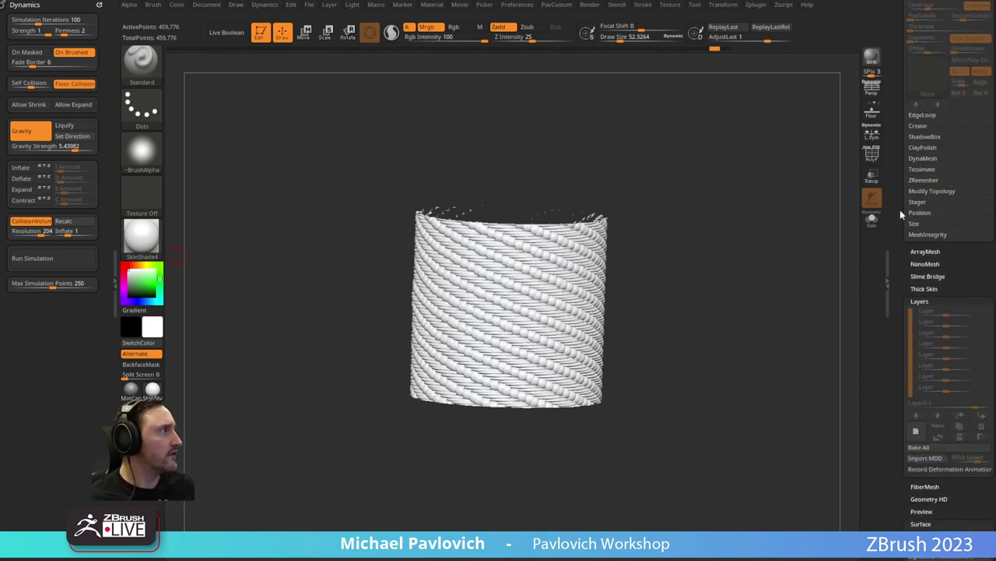
left_click(920, 213, "shift")
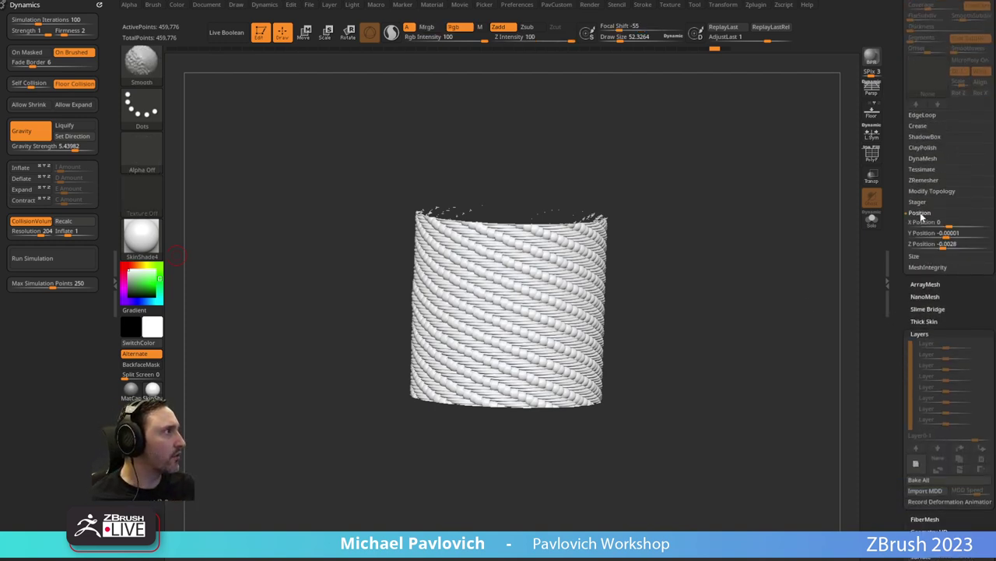
left_click(919, 267)
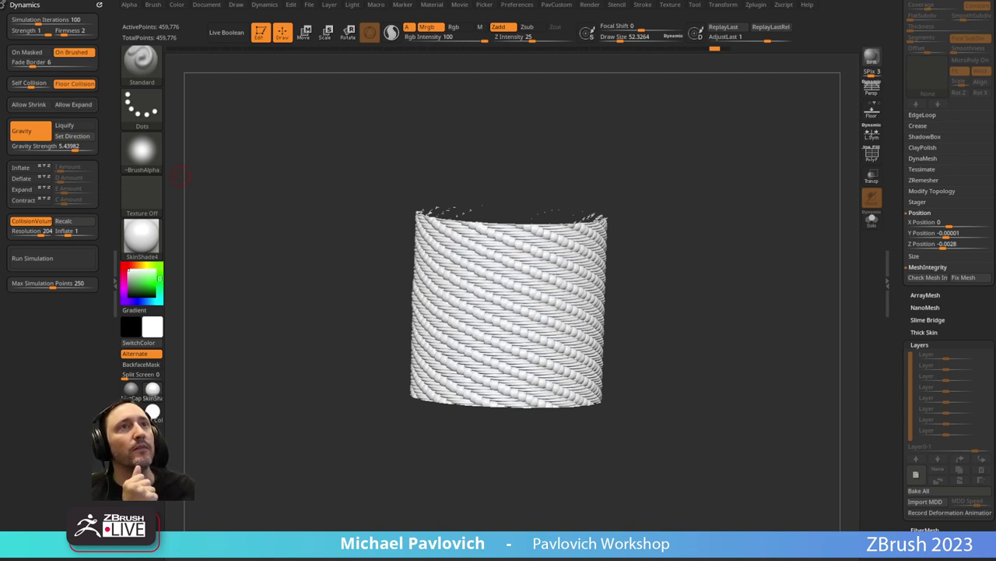
Switch from the cylinder to a Cube3D, show its polyframe and convert it to a PolyMesh3D.
left_click_drag(680, 189, 704, 257)
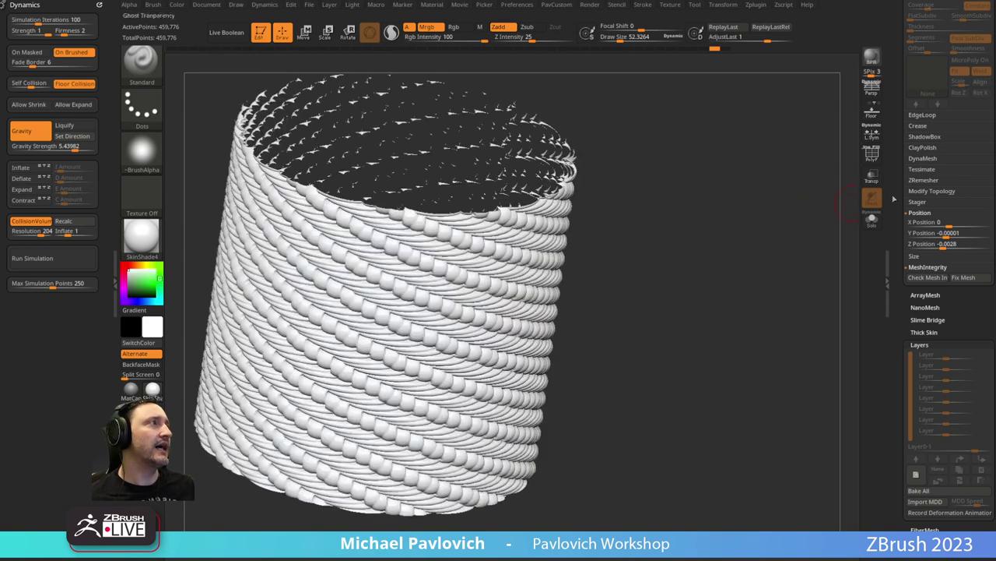
left_click_drag(896, 174, 881, 415)
left_click(959, 146)
left_click_drag(745, 278, 759, 170)
left_click(873, 154)
left_click(956, 76)
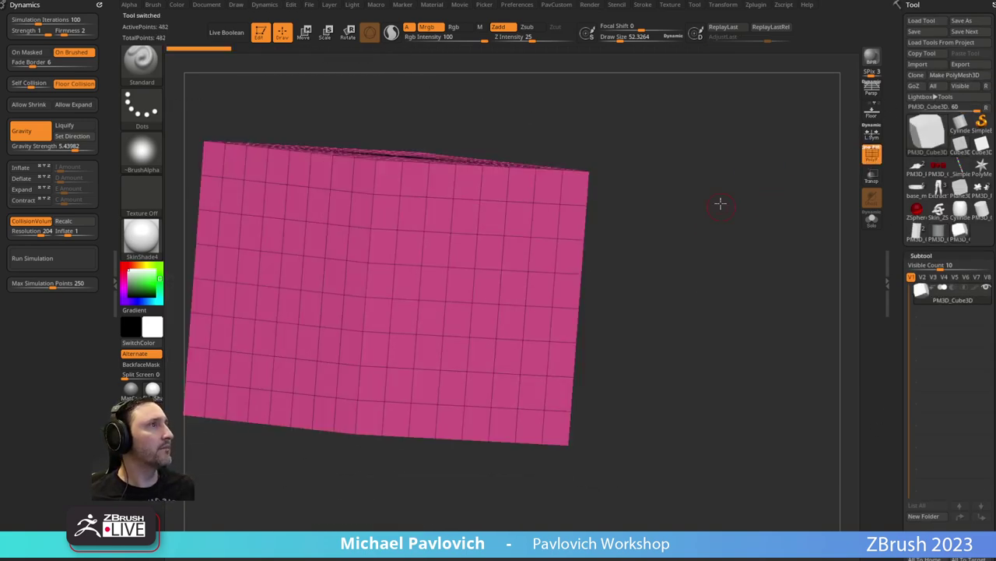
Assign separate polygroups to the cube's faces with Groups By Normals.
left_click_drag(721, 202, 755, 209)
key("space")
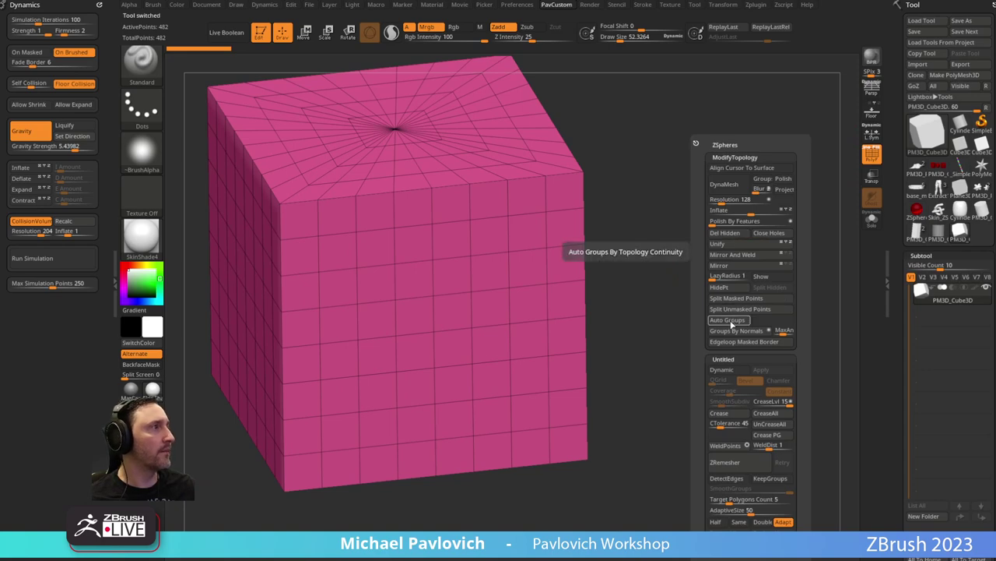
left_click(736, 332)
left_click_drag(654, 352, 672, 327)
Load a Sphere3D as the active tool and convert it to a PolyMesh3D.
left_click_drag(901, 288, 883, 228)
left_click_drag(898, 150, 897, 376)
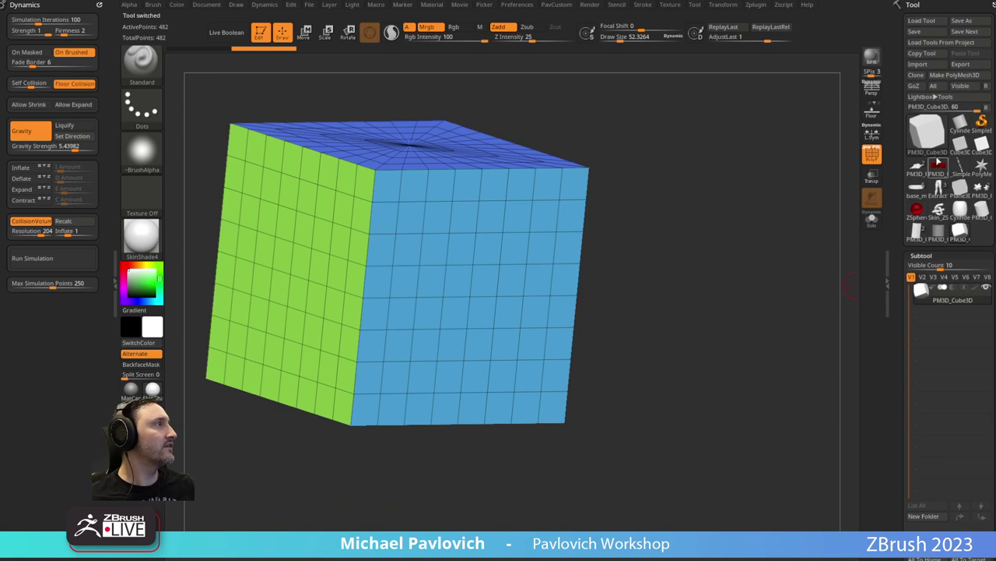
left_click(937, 134)
left_click(439, 202)
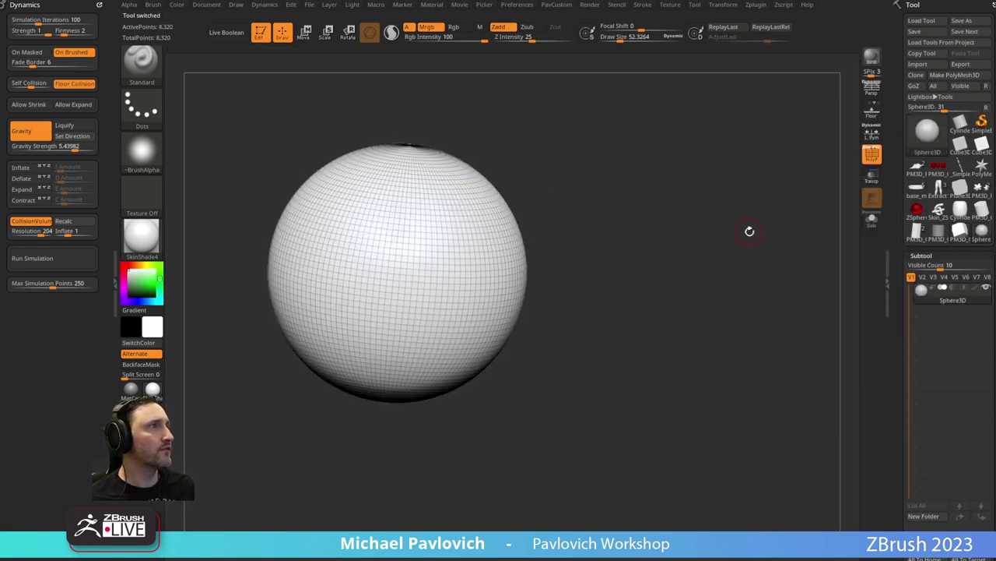
left_click(943, 75)
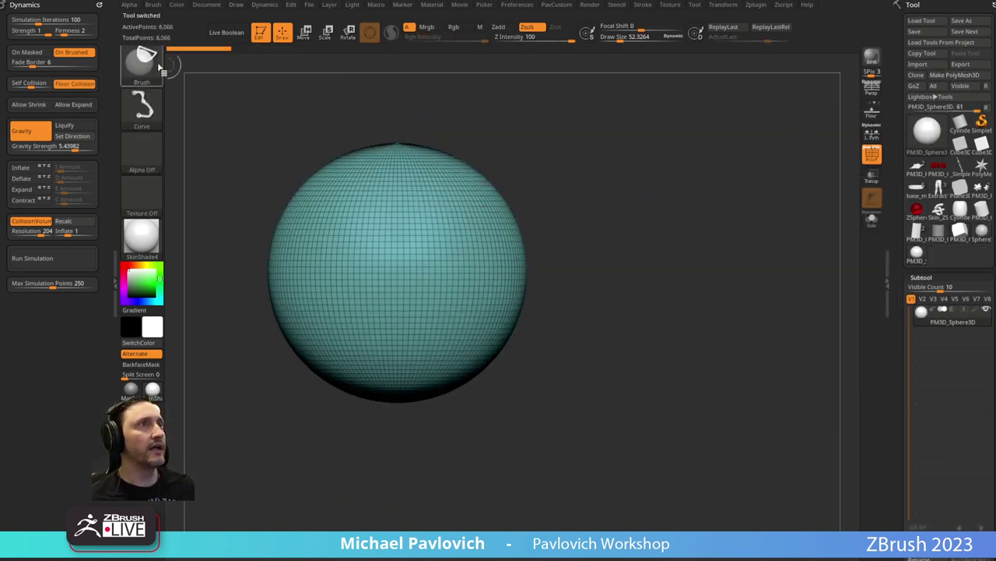
Slice the sphere into two polygroups along an S-shaped curve with the SliceCurve brush.
left_click(146, 63, "ctrl+shift")
left_click(372, 76)
left_click_drag(638, 144, 321, 424)
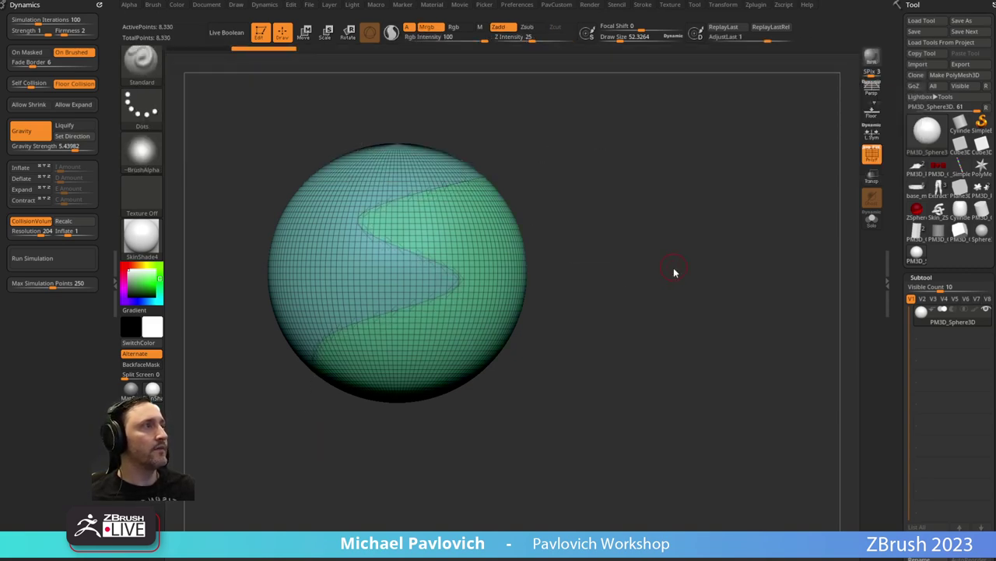
Remesh the sphere with ZRemesher, keeping its two polygroups with KeepGroups on and the Half polygon target.
key("2")
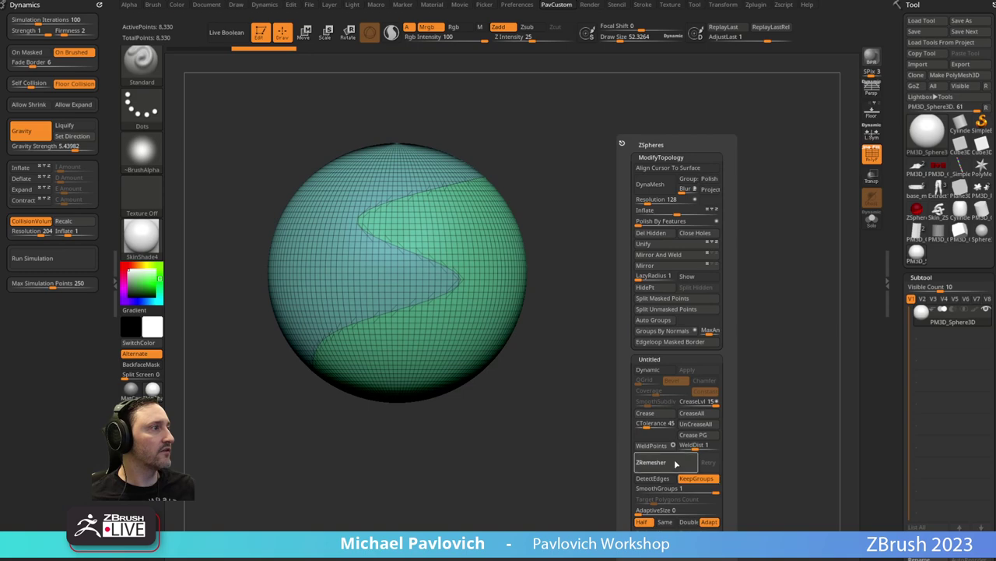
left_click(674, 459)
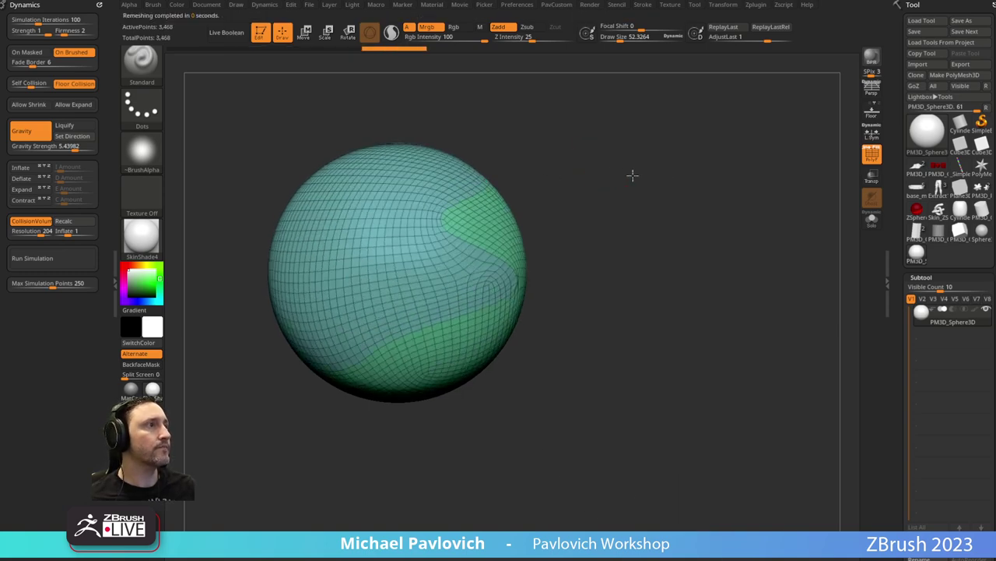
key("space")
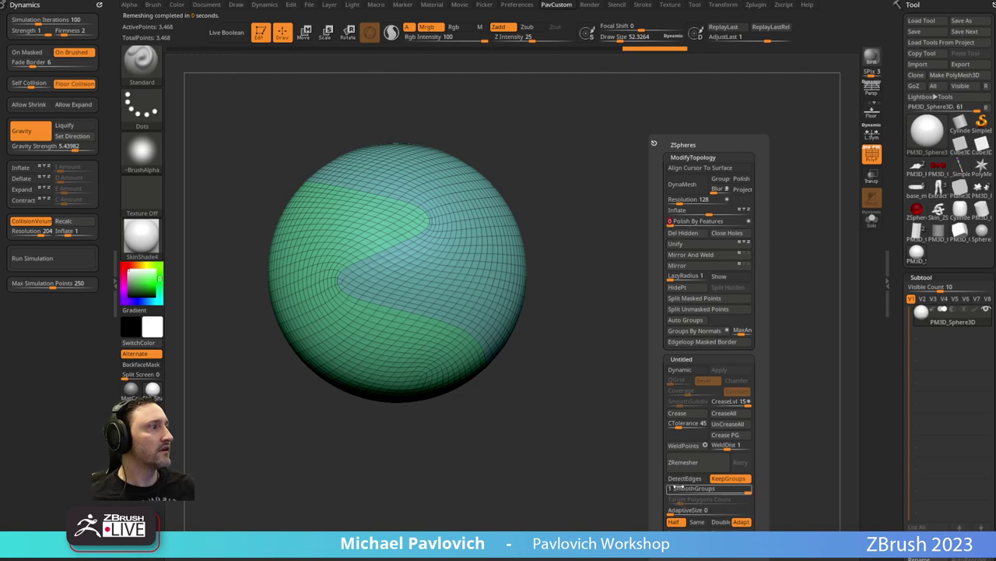
left_click(682, 461)
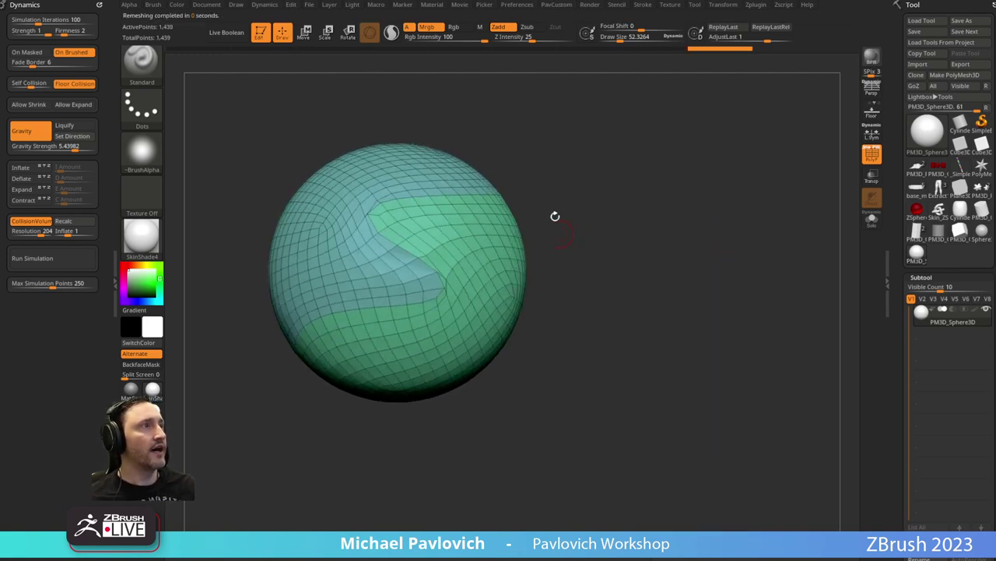
left_click_drag(584, 186, 671, 231, "alt")
Try Panel Loops around the remeshed sphere's polygroups from the EdgeLoop settings at thickness 0.01, and undo the result.
left_click_drag(897, 322, 898, 165)
scroll(898, 165, "down", 5)
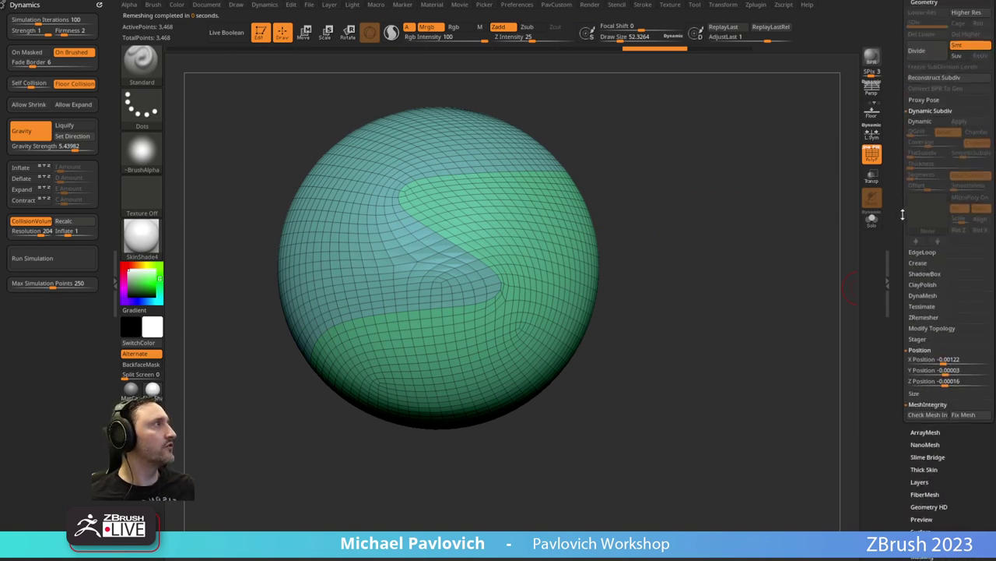
key("shift")
left_click(917, 111)
left_click(920, 122)
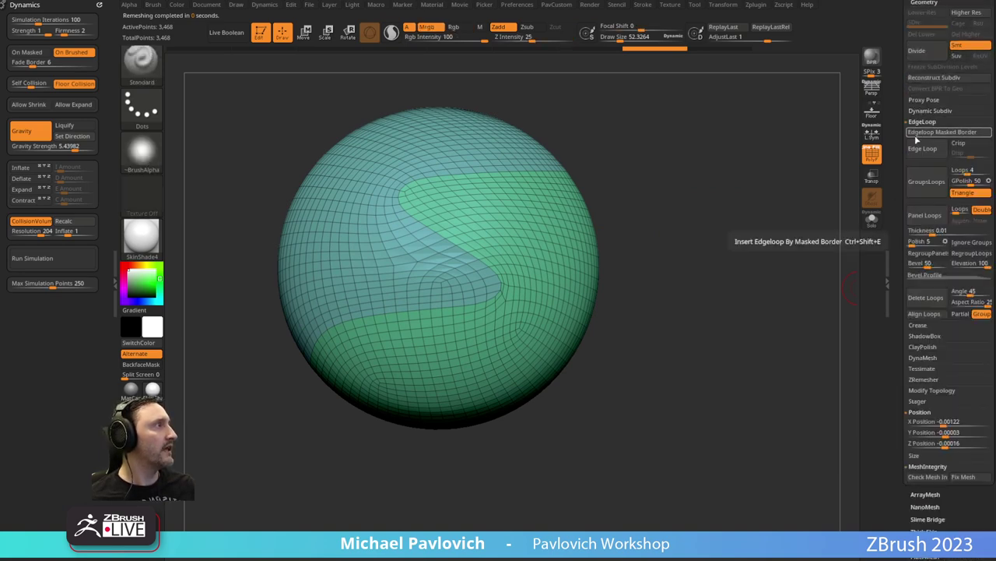
left_click(924, 215)
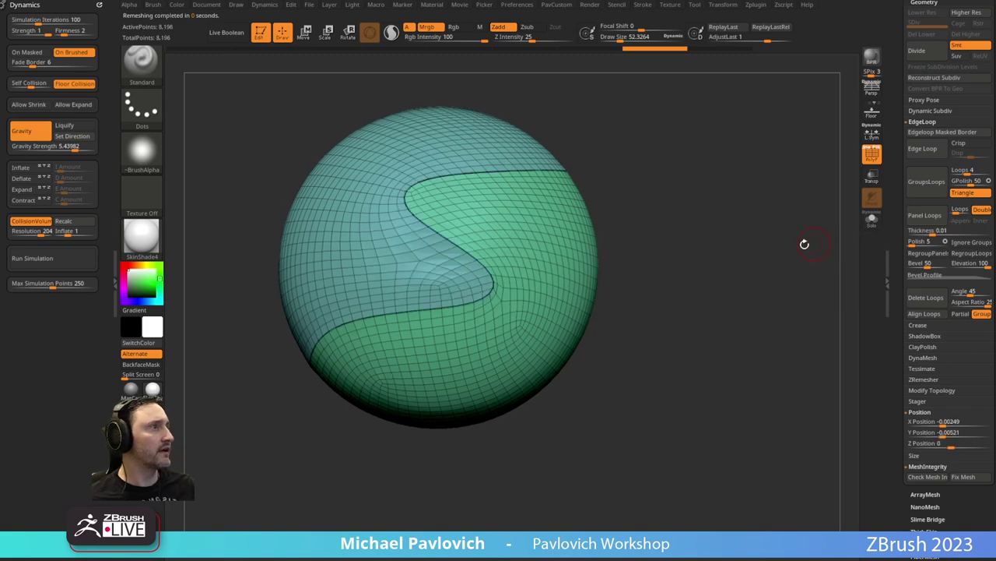
left_click_drag(803, 242, 793, 251, "alt")
key("ctrl+z")
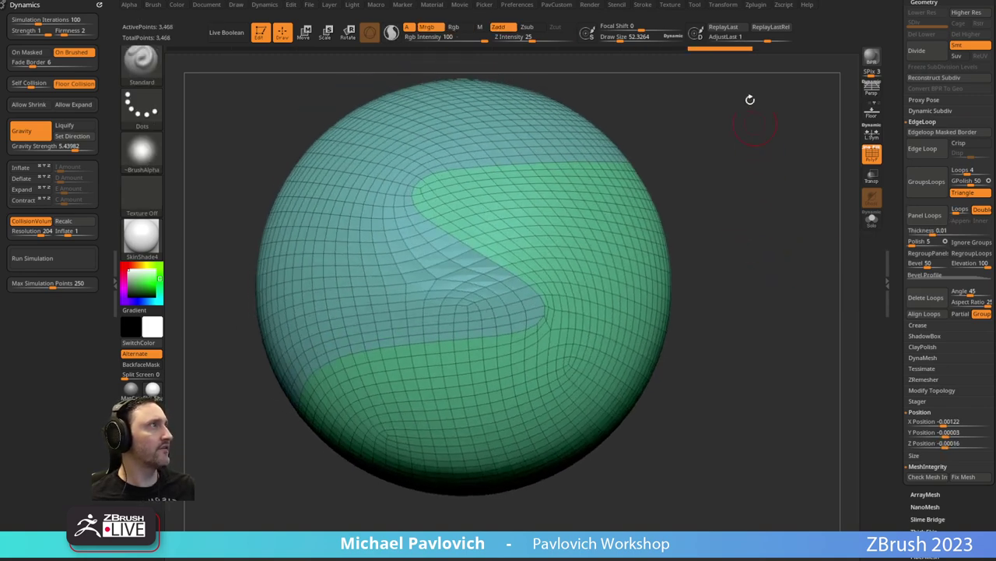
Dock the Zplugin palette and launch the PanelLoop Presets plugin.
left_click(756, 4)
left_click(748, 14)
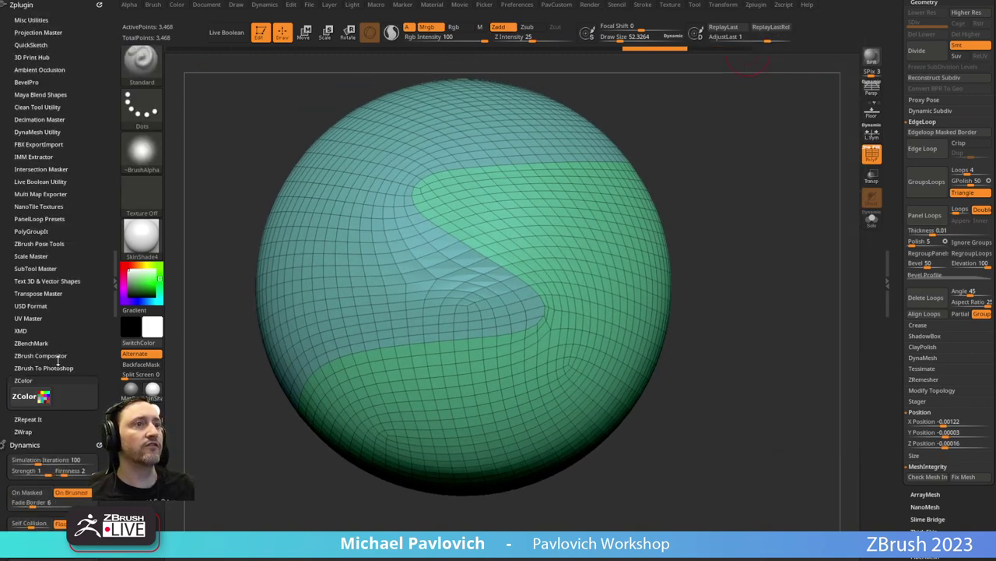
left_click(36, 378, "shift")
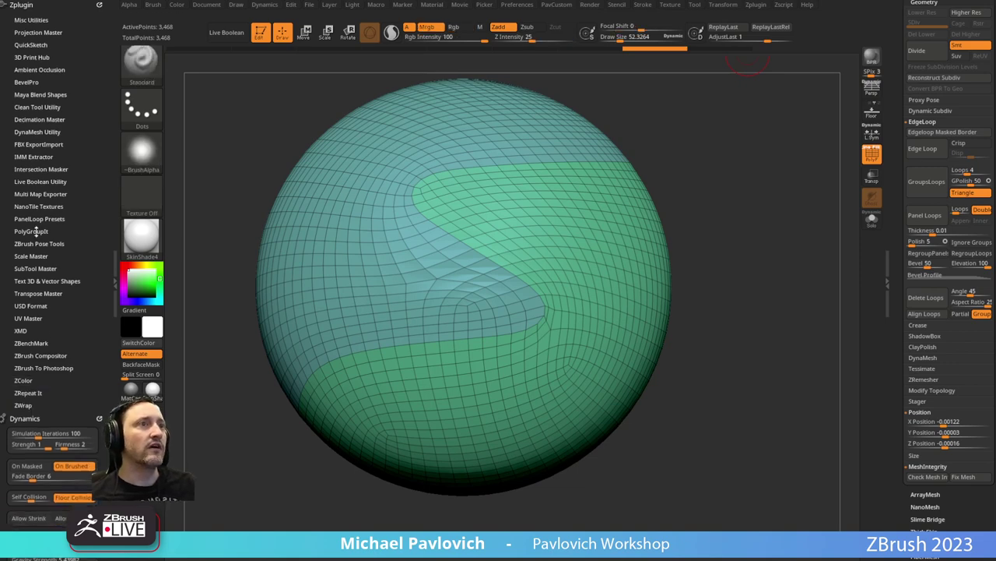
left_click(38, 220)
left_click(56, 243)
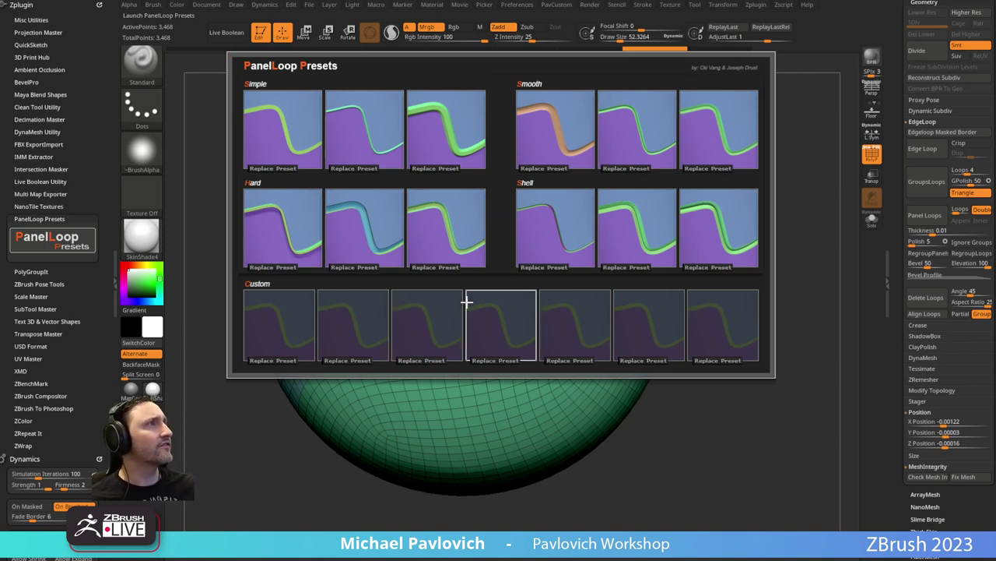
Load the third Simple panel loop preset, test Panel Loops on the sphere and undo the inserted loops.
left_click(443, 140)
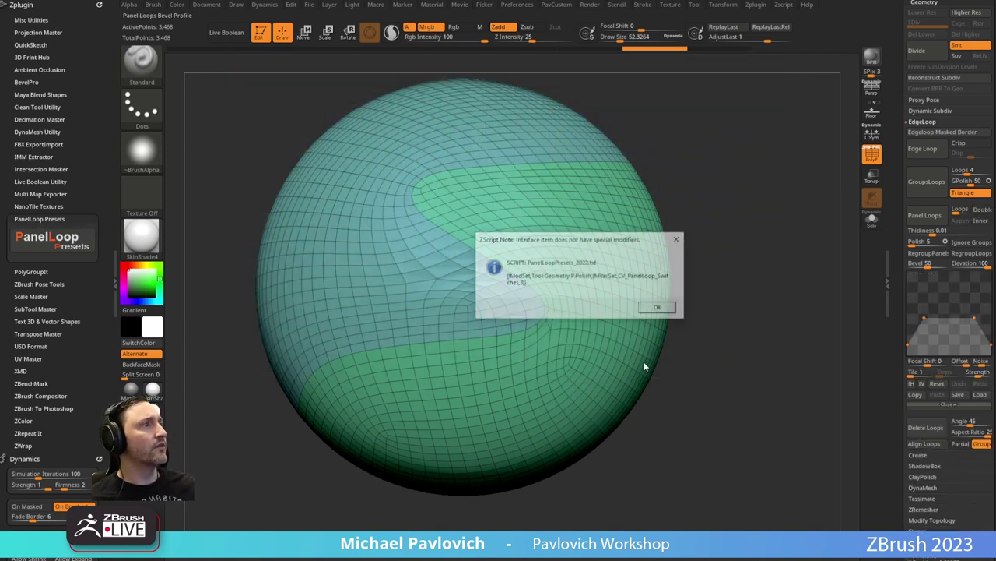
left_click(654, 308)
left_click(940, 221)
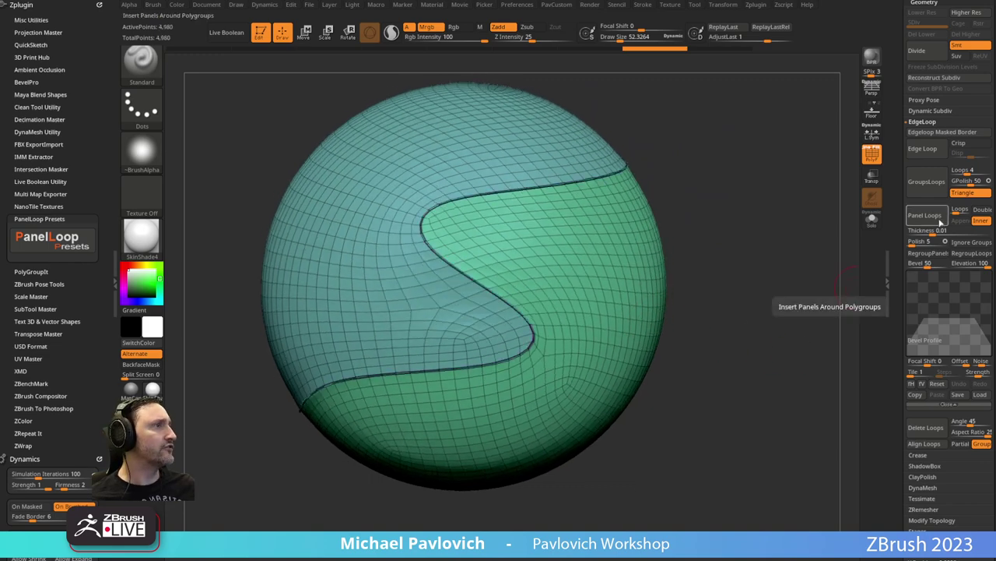
key("ctrl+z")
Load the third Shell panel loop preset, test it on the sphere's polygroups and undo the inserted loops.
left_click(34, 248)
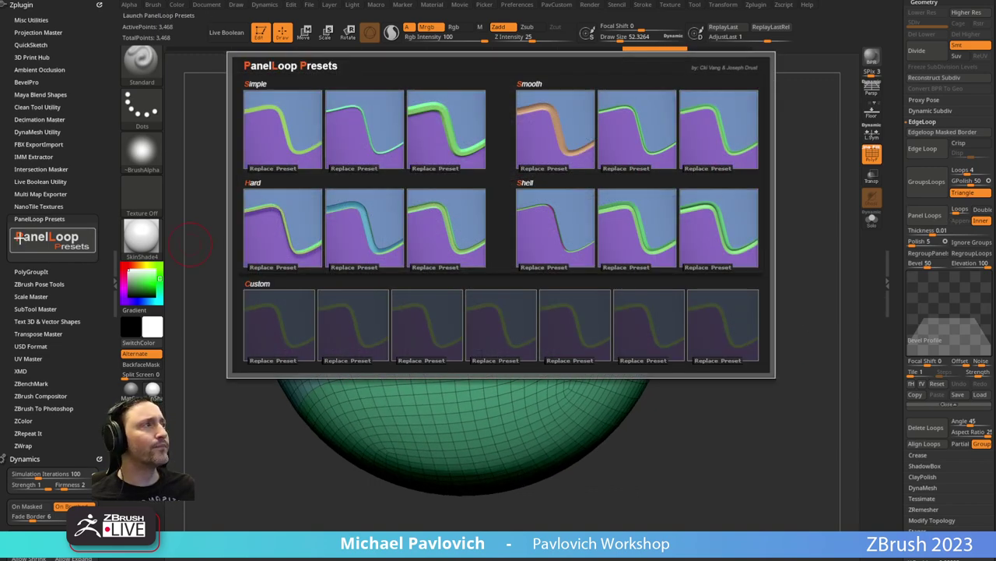
left_click(725, 210)
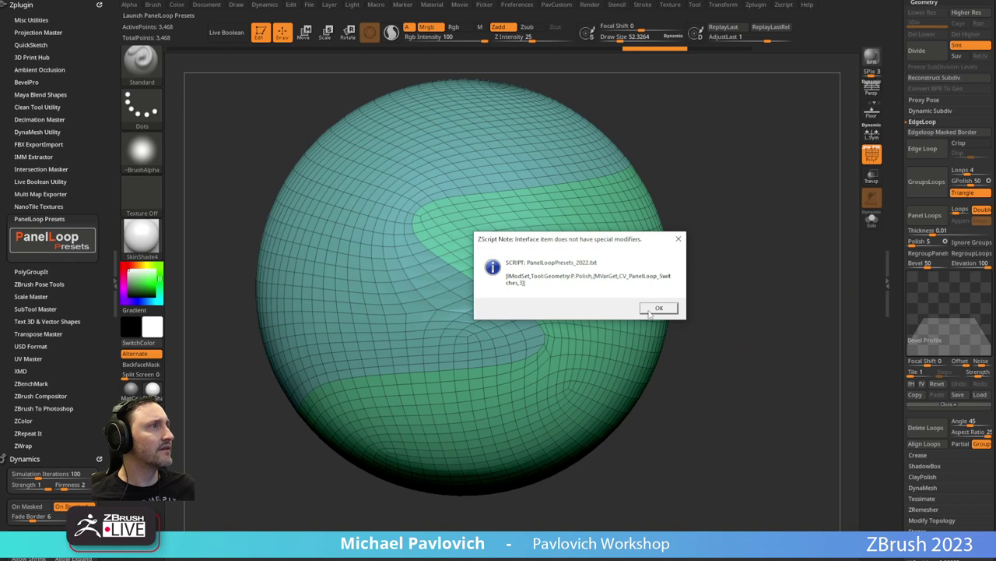
left_click(654, 311)
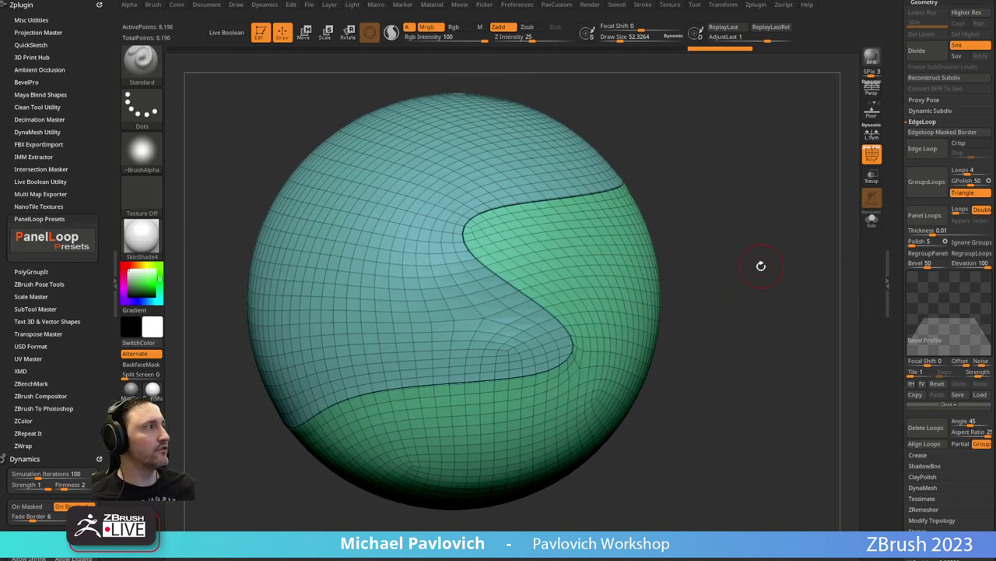
left_click_drag(761, 265, 771, 213)
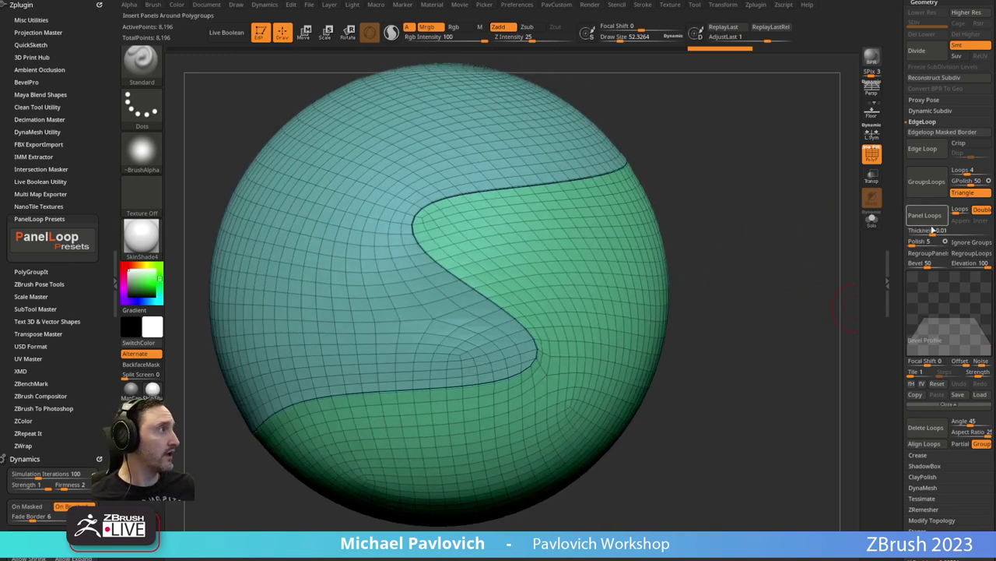
key("ctrl+z")
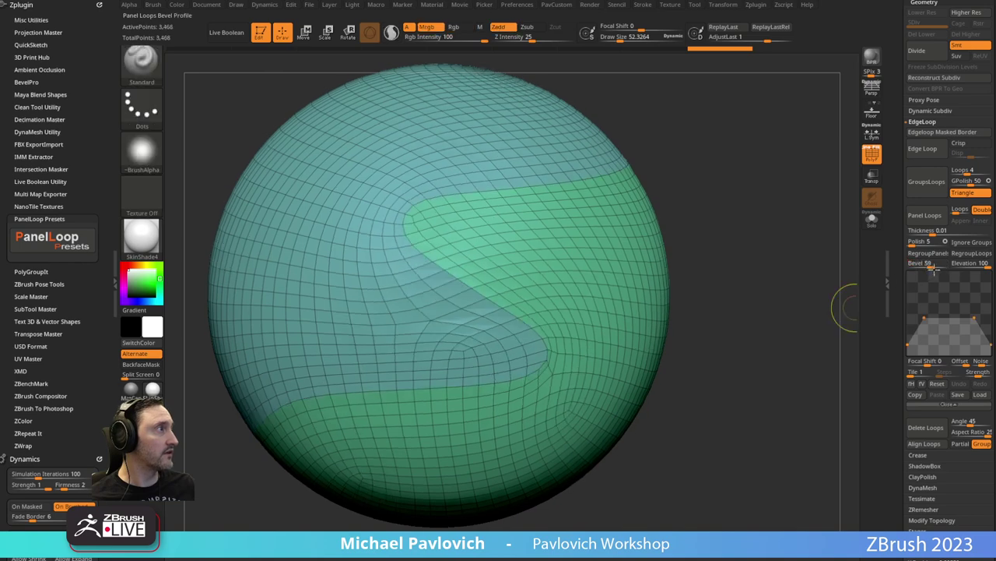
Set the panel loop bevel to 74 and thickness to 0.08889, test Panel Loops on both polygroups and undo them.
left_click_drag(932, 266, 945, 234)
left_click(937, 219)
key("ctrl+z")
left_click(936, 218)
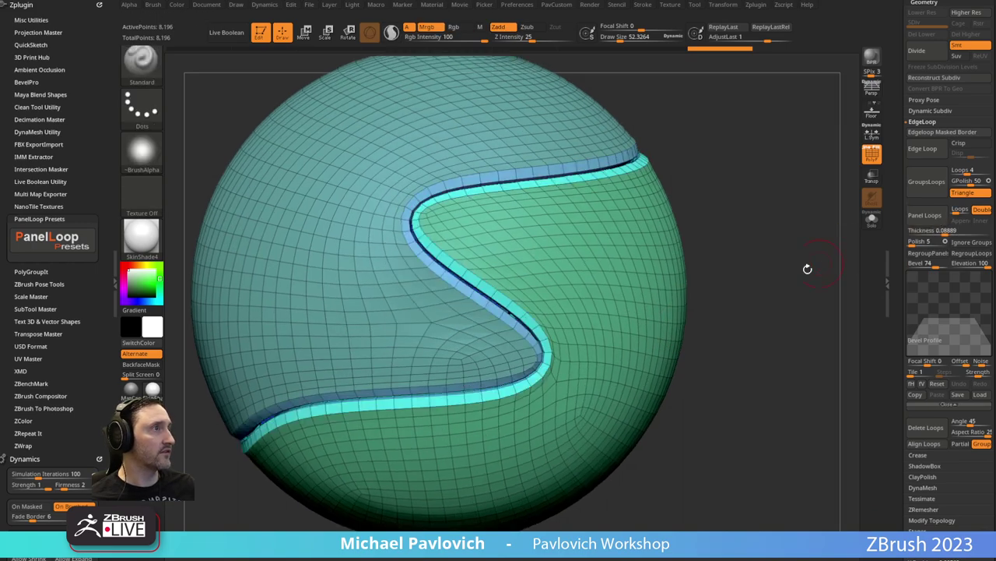
right_click_drag(809, 292, 795, 289, "ctrl")
left_click_drag(794, 288, 763, 327)
key("ctrl+z")
Isolate the teal polygroup, try Panel Loops on that visible part only and undo the result.
left_click(607, 323, "ctrl+shift")
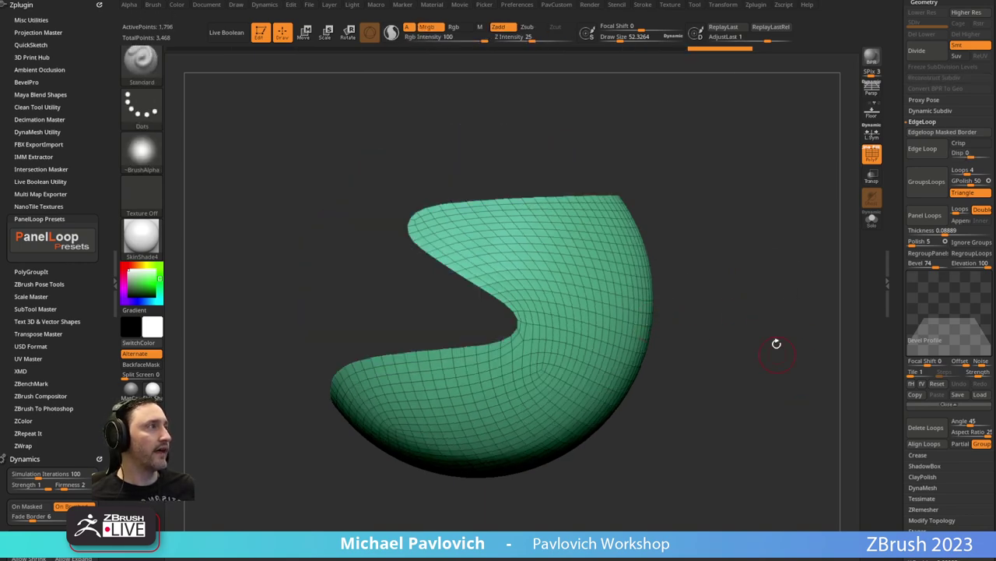
key("b")
left_click(334, 83, "ctrl+shift")
left_click_drag(771, 323, 787, 341, "ctrl+shift")
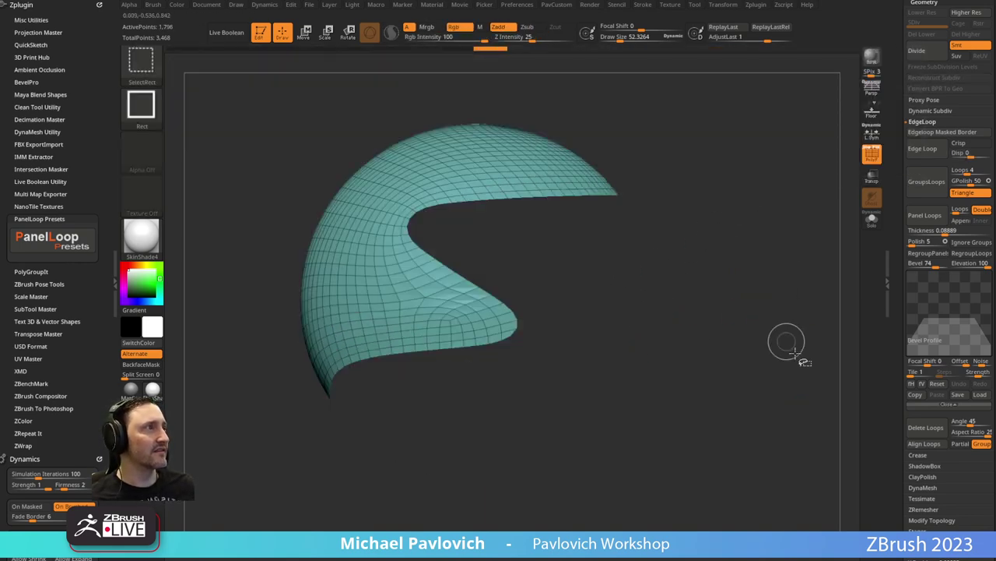
left_click(928, 220)
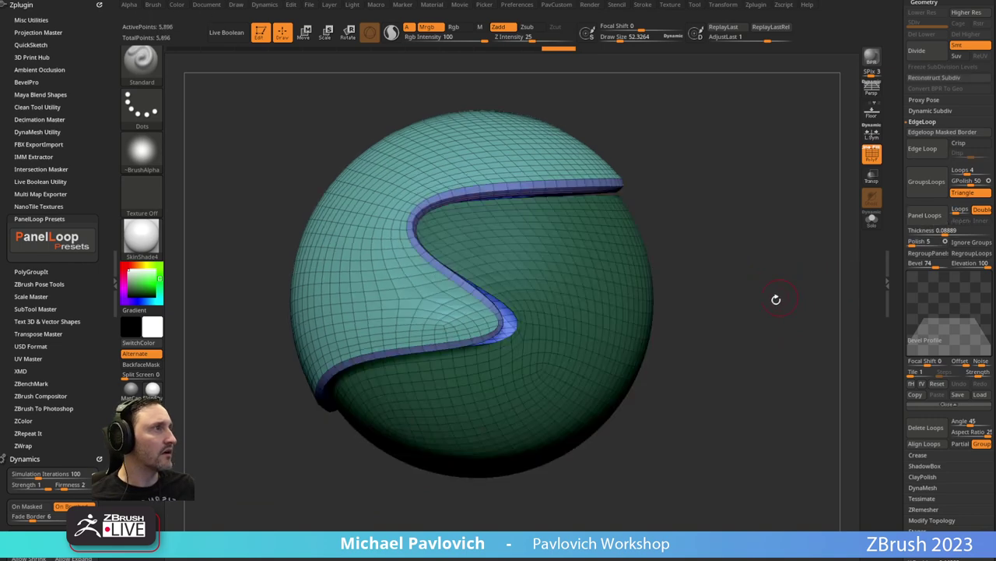
mouse_move(776, 299)
left_mouse_down()
mouse_move(794, 285)
mouse_move(739, 273)
mouse_move(780, 292)
left_mouse_up()
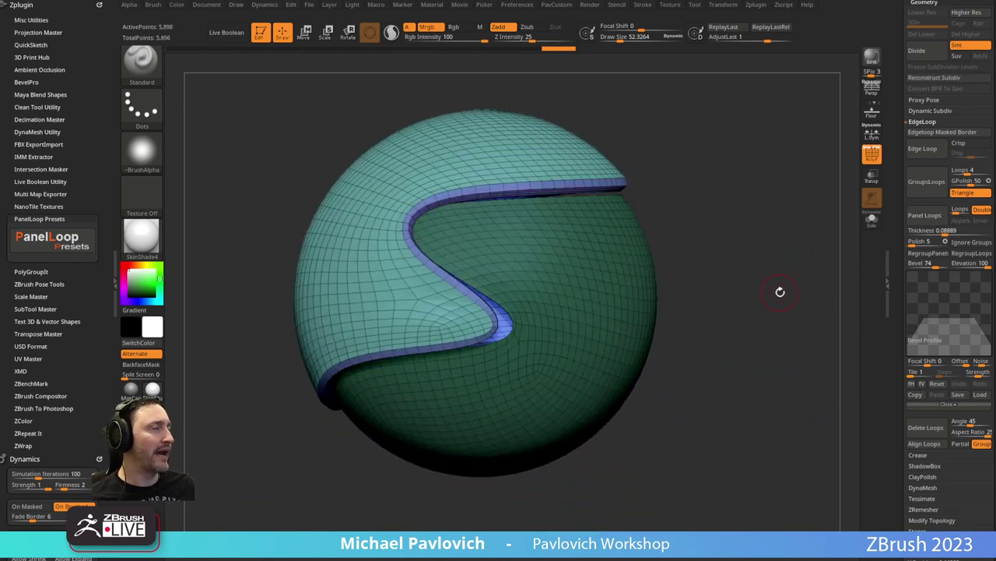
key("ctrl+z")
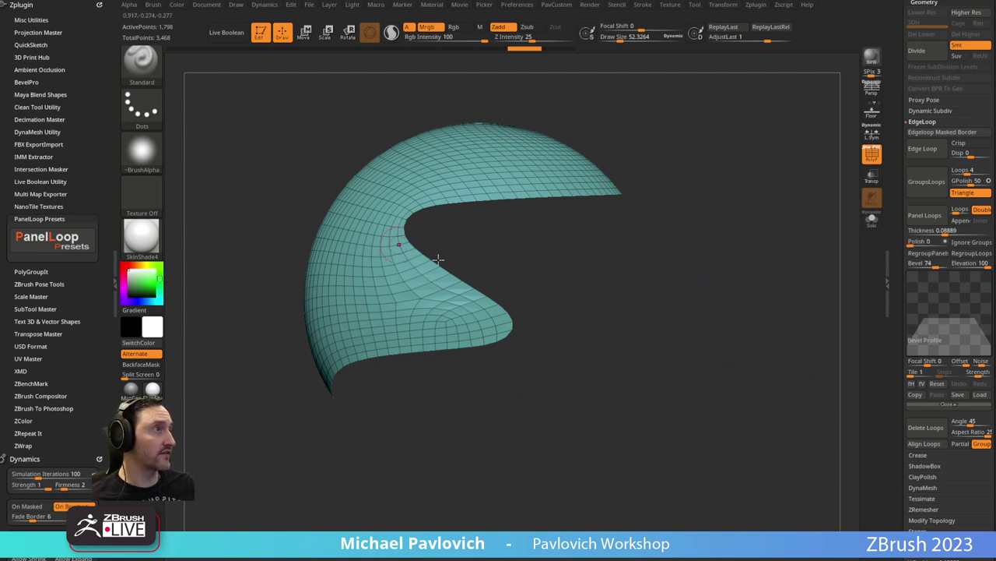
Try Panel Loops with Polish at 0 after isolating a single polygroup, and restore the full sphere.
left_click(716, 236, "ctrl+shift")
left_click_drag(716, 236, 750, 287)
left_click(635, 243, "ctrl+shift")
left_click(923, 218)
left_click(765, 222, "ctrl+shift")
left_click(749, 287, "ctrl+shift")
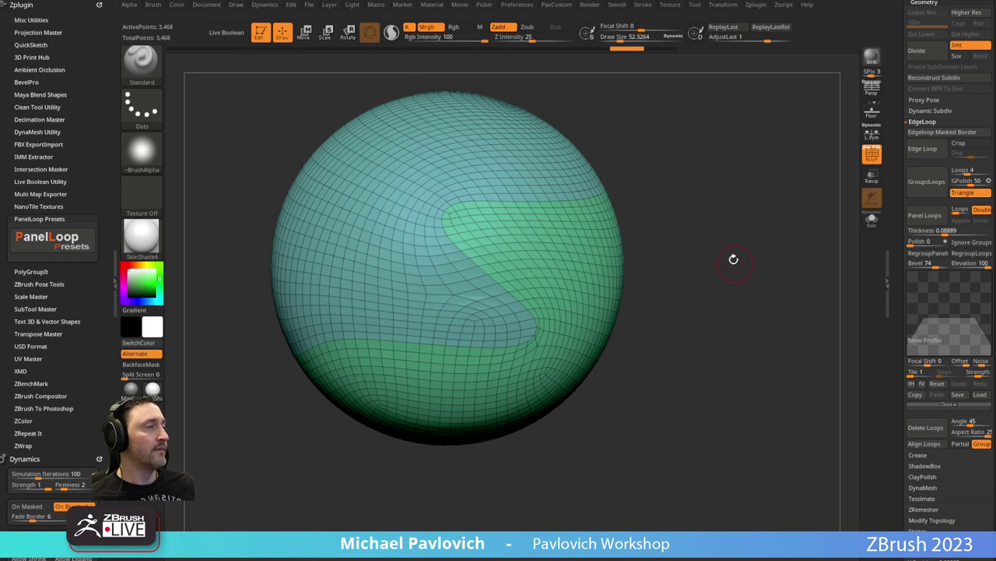
Mask everything except the green polygroup using the Move transpose mode, and clear the mask.
key("w")
left_click(590, 265, "ctrl")
key("q")
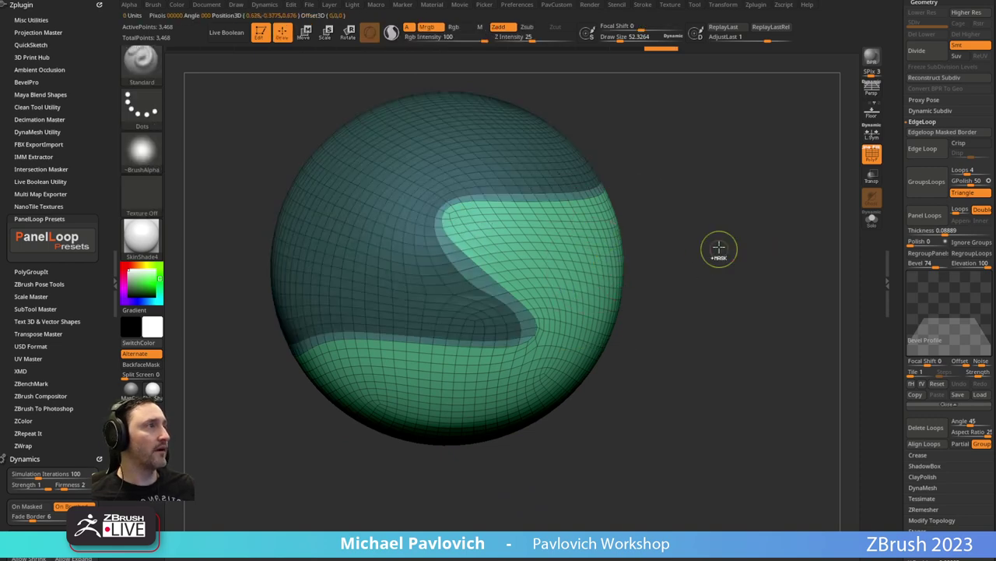
left_click_drag(737, 236, 763, 311, "ctrl")
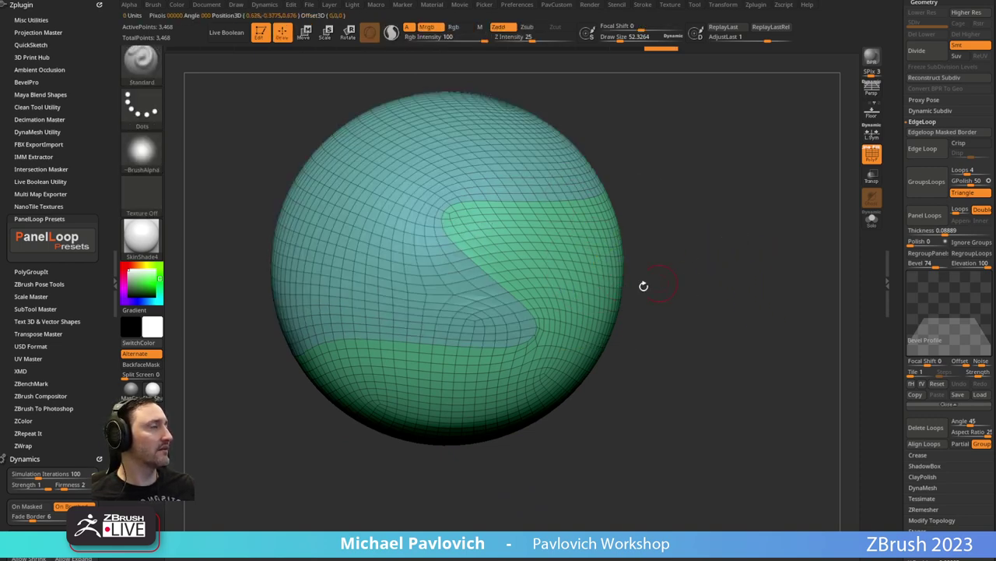
Mask the teal polygroup by visibility, test Panel Loops on the masked sphere, and undo the loops and mask.
left_click(609, 305, "ctrl+shift")
left_click(729, 212, "ctrl+shift")
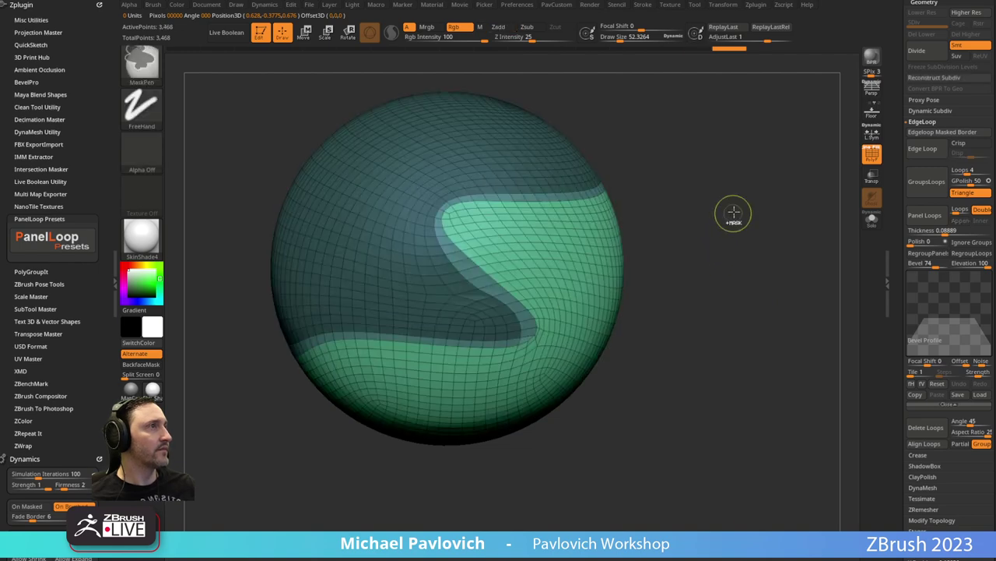
left_click(922, 216)
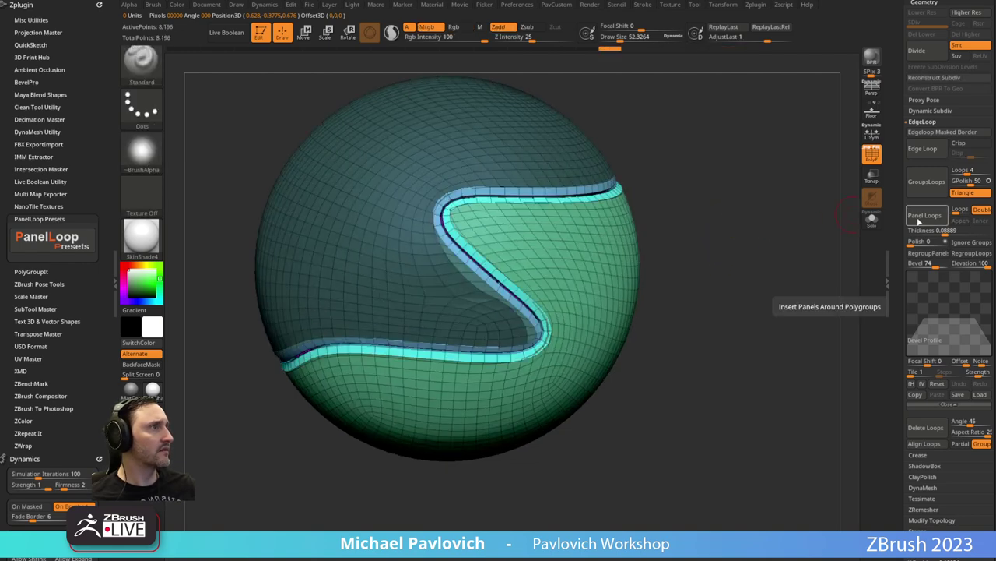
key("ctrl+z")
left_click_drag(744, 239, 727, 278, "ctrl")
Mask the green polygroup, invert the mask onto the teal one, try Panel Loops and undo the result.
left_click(605, 274, "ctrl+shift")
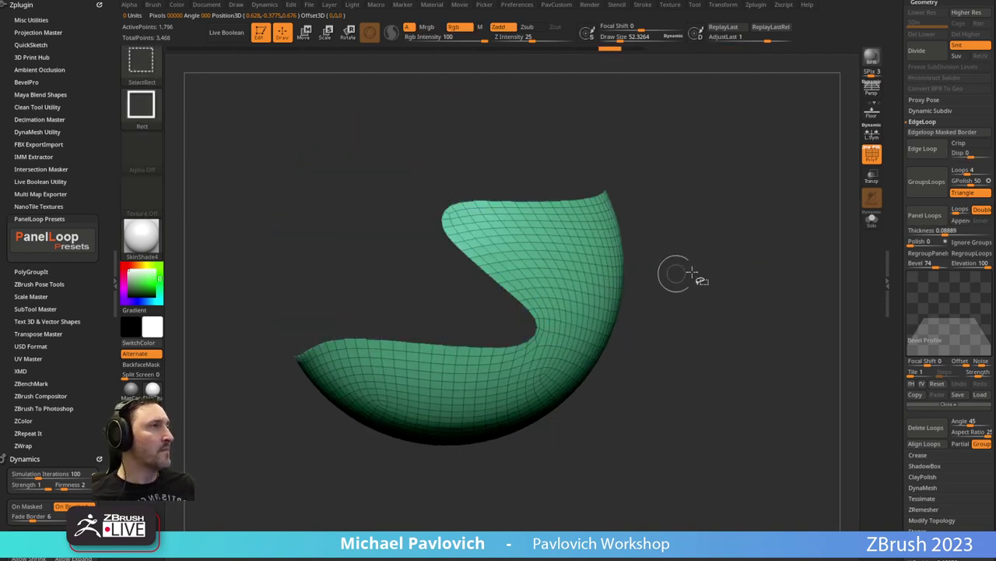
left_click(738, 264, "ctrl+shift")
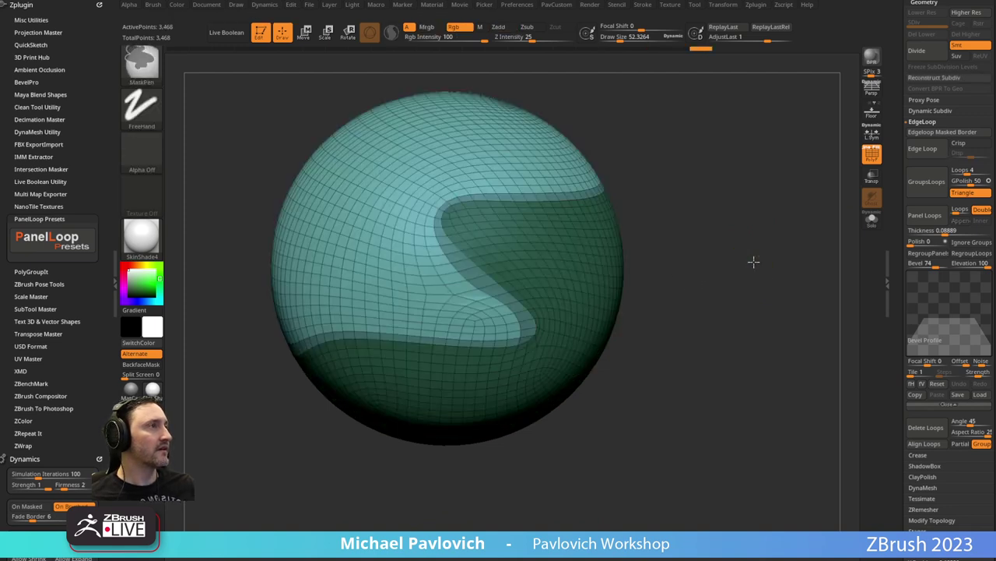
left_click(753, 261, "ctrl")
left_click(915, 220)
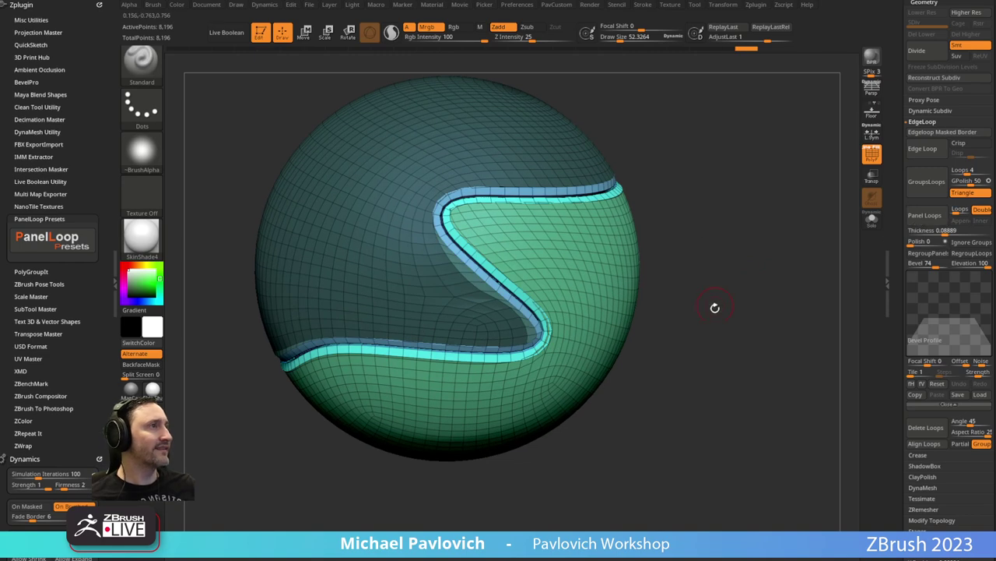
key("ctrl+z")
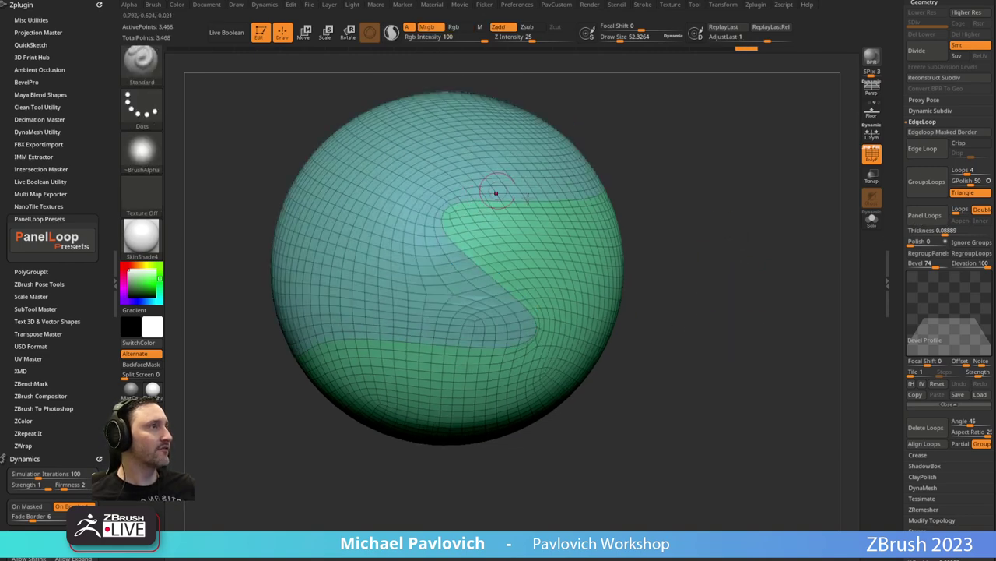
Isolate the teal polygroup and insert panel loops on it alone, using thickness 0.08889, bevel 74 and Polish 0.
left_click(588, 247, "ctrl+shift")
left_click_drag(754, 205, 782, 257, "ctrl+shift")
left_click(925, 216)
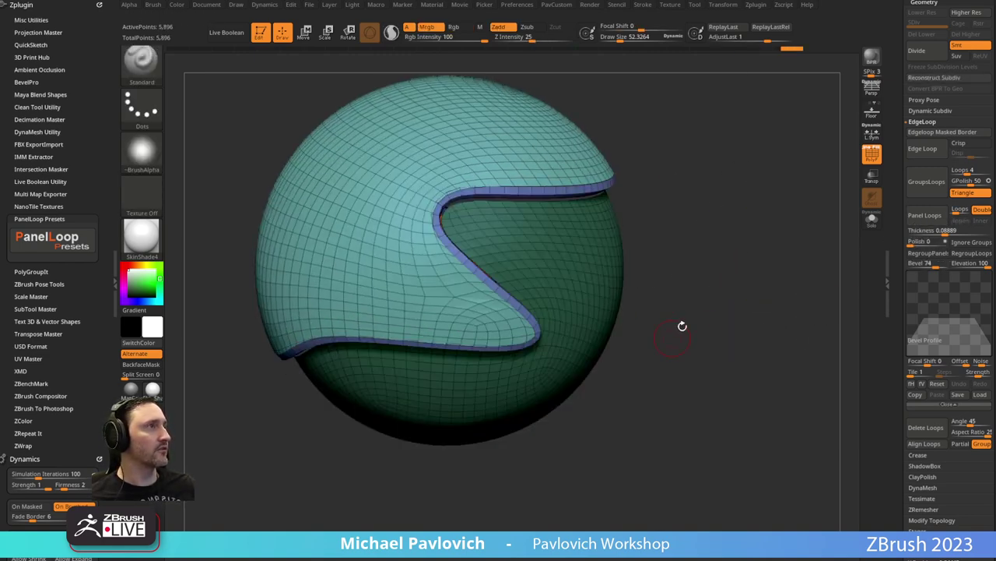
left_click_drag(682, 327, 739, 280)
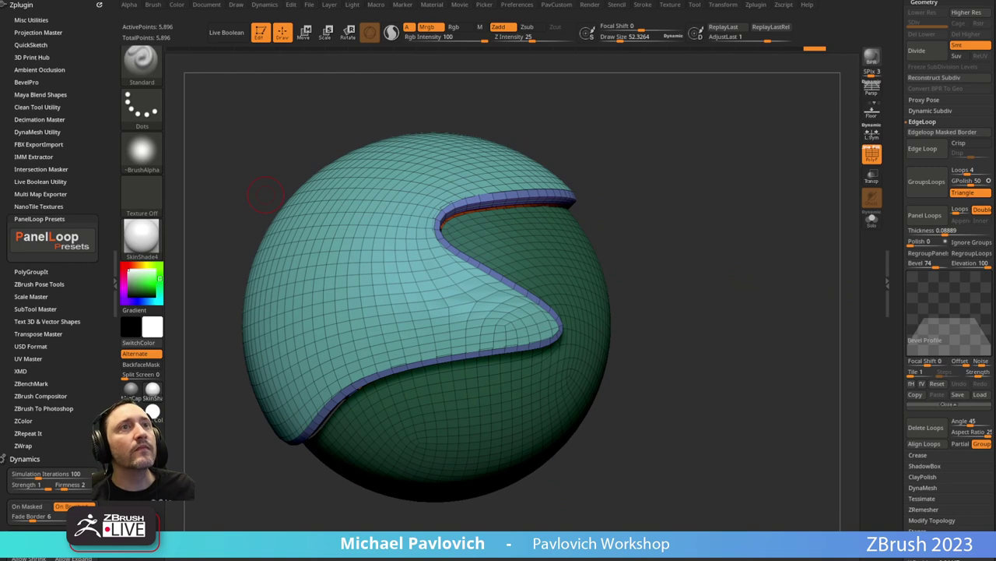
Hide the polygroup wireframe and set the Standard brush to paint Rgb only, without Zadd, at a draw size of about 65.
left_click_drag(671, 157, 703, 174)
left_click(872, 154)
key("s")
mouse_move(637, 228)
left_mouse_down()
mouse_move(660, 224)
mouse_move(646, 224)
left_mouse_up()
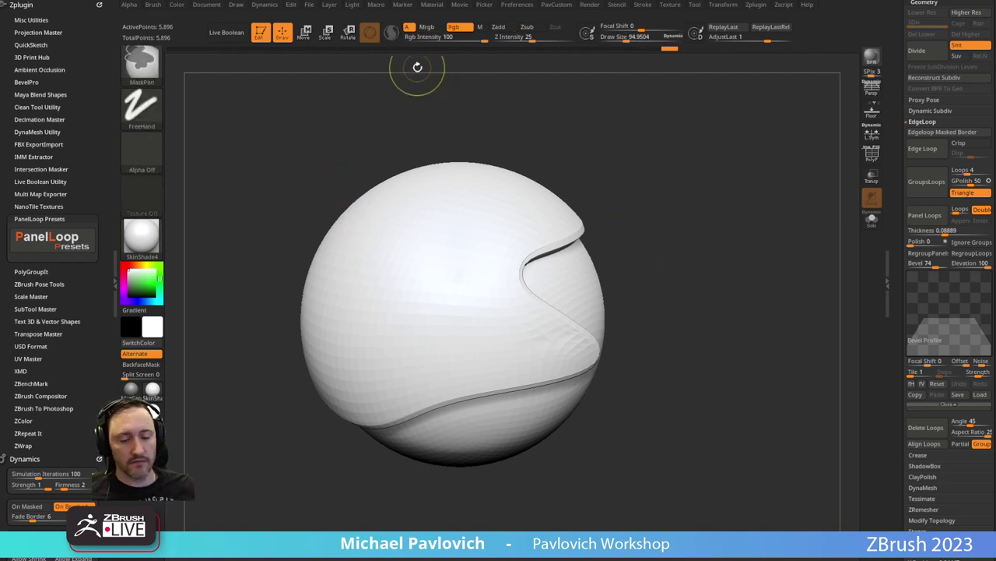
left_click_drag(416, 67, 370, 89, "ctrl")
key("s")
left_click(369, 91)
left_click(458, 29)
left_click(495, 30)
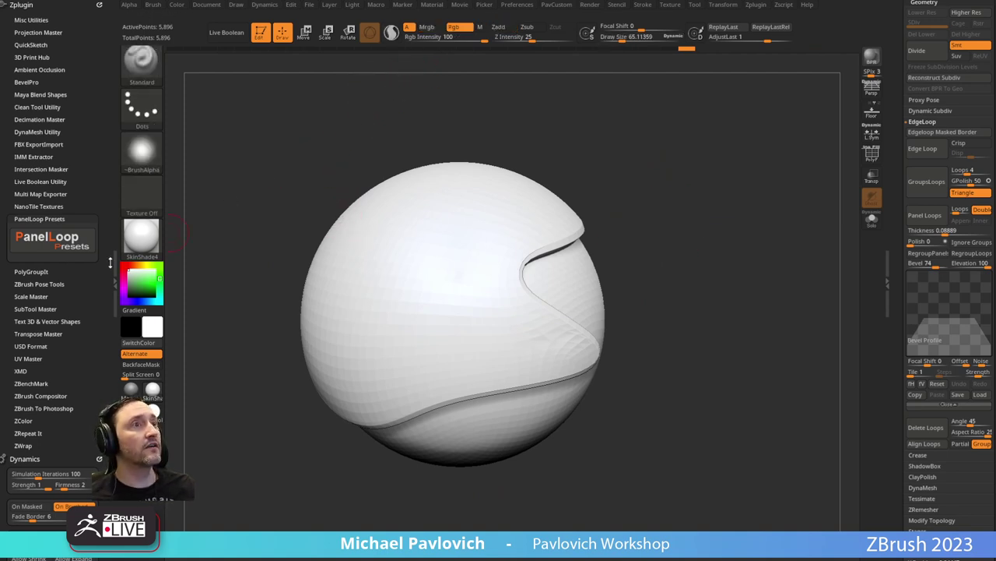
Paint a red patch on the sphere's raised panel, then try a stroke with Gradient colouring enabled and undo it.
left_click(124, 265)
left_click(155, 282)
mouse_move(395, 255)
left_mouse_down()
mouse_move(420, 280)
mouse_move(402, 330)
left_mouse_up()
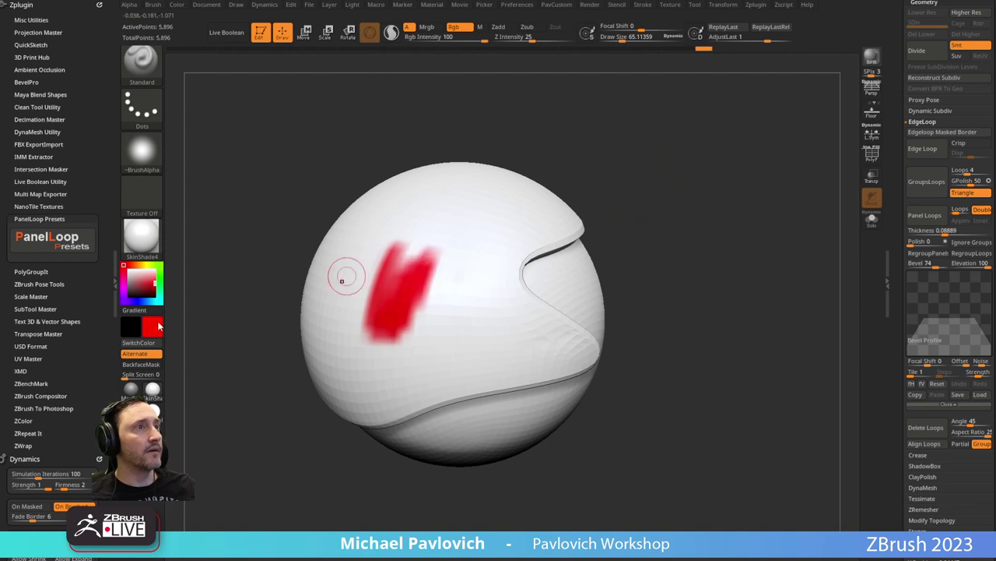
left_click(143, 310)
mouse_move(413, 251)
left_mouse_down()
mouse_move(420, 315)
mouse_move(465, 252)
left_mouse_up()
key("ctrl+z")
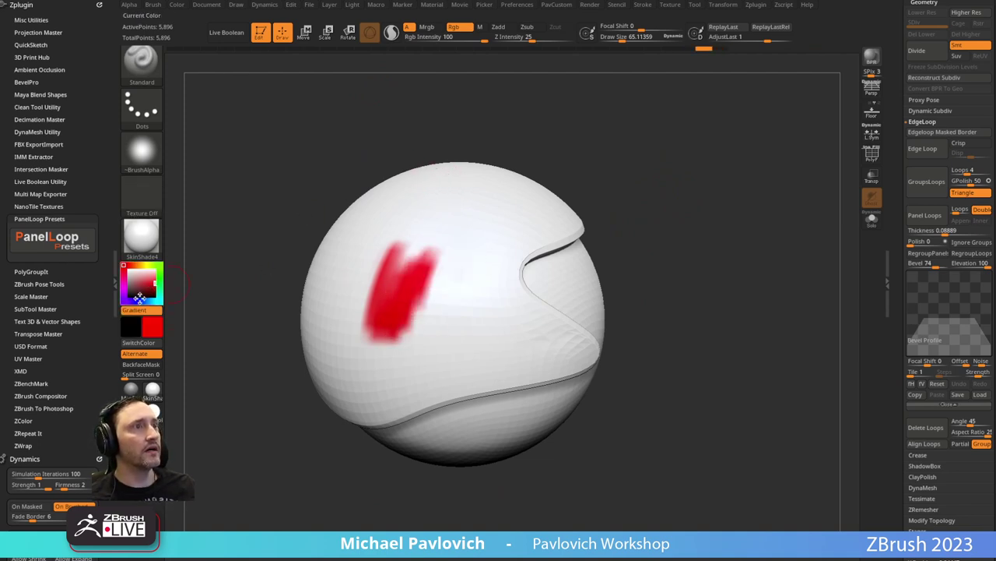
Paint a blue patch beside the red one, enlarging the brush to a draw size of about 126 partway through.
left_click(141, 300)
mouse_move(442, 290)
left_mouse_down()
mouse_move(424, 339)
mouse_move(475, 257)
mouse_move(492, 335)
left_mouse_up()
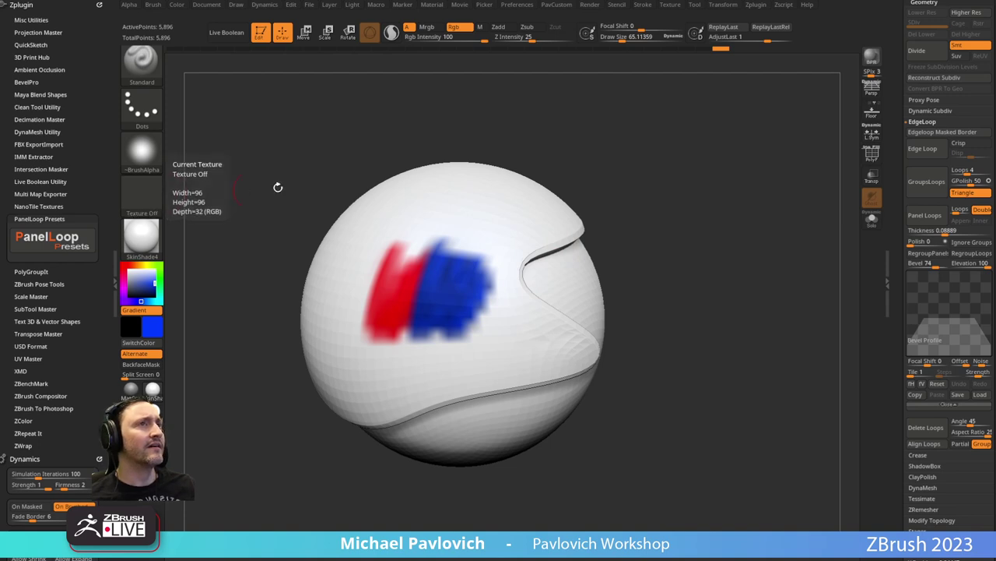
key("s")
left_click_drag(278, 187, 289, 188)
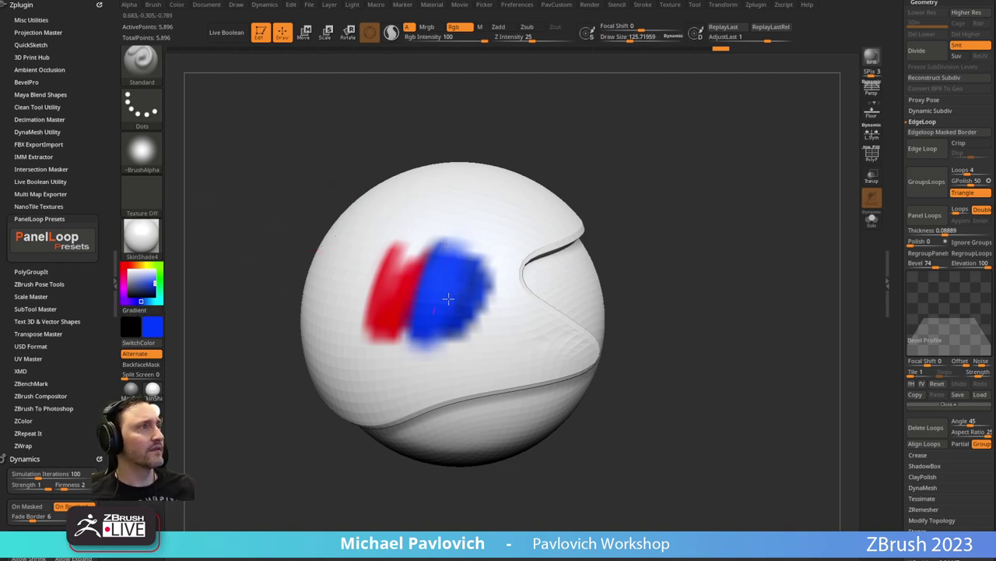
left_click_drag(439, 292, 467, 292)
Extend the red patch with more strokes and paint a bright green patch on its other side.
left_click(124, 264)
mouse_move(406, 318)
left_mouse_down()
mouse_move(426, 238)
mouse_move(363, 291)
mouse_move(369, 309)
left_mouse_up()
mouse_move(374, 236)
left_mouse_down()
mouse_move(361, 279)
mouse_move(343, 268)
left_mouse_up()
left_click_drag(166, 282, 173, 282)
left_click(154, 276)
left_click(155, 270)
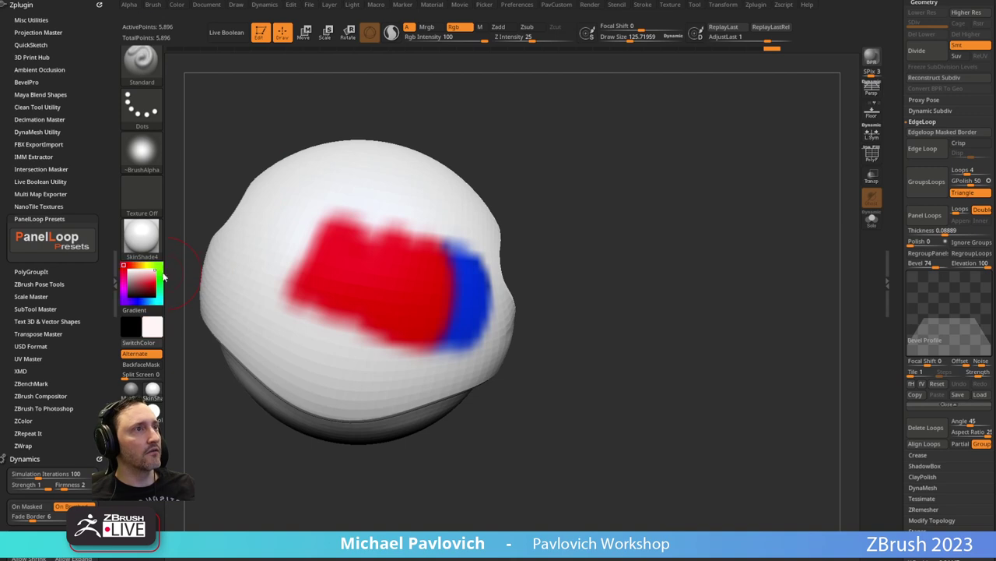
left_click(159, 266)
mouse_move(303, 224)
left_mouse_down()
mouse_move(313, 217)
mouse_move(349, 311)
mouse_move(355, 209)
left_mouse_up()
left_click(155, 282)
left_click_drag(720, 206, 651, 207)
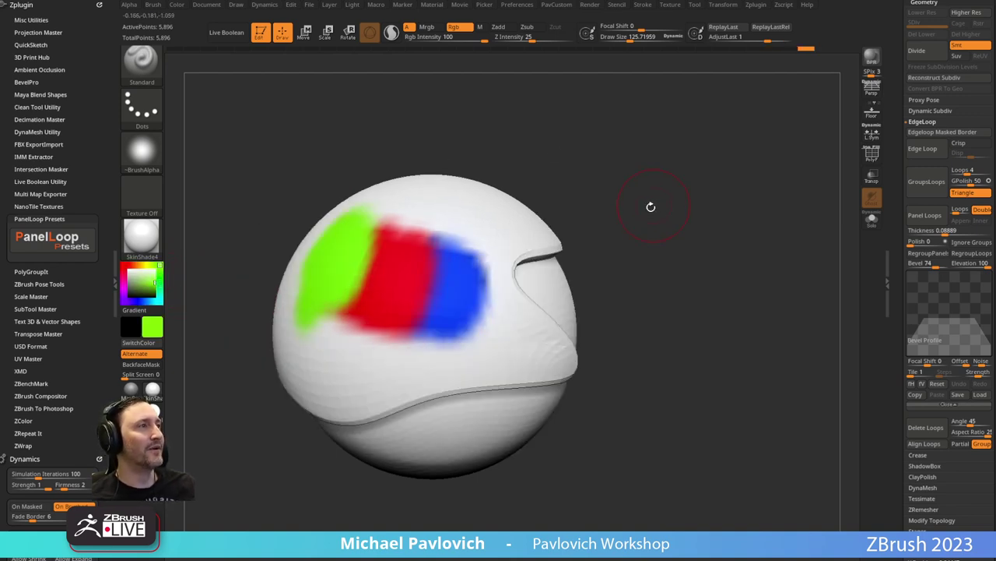
Sample the painted blue, red and green patches in turn as the active colour, with the draw size at about 44.
left_click_drag(596, 227, 614, 211, "alt")
key("c")
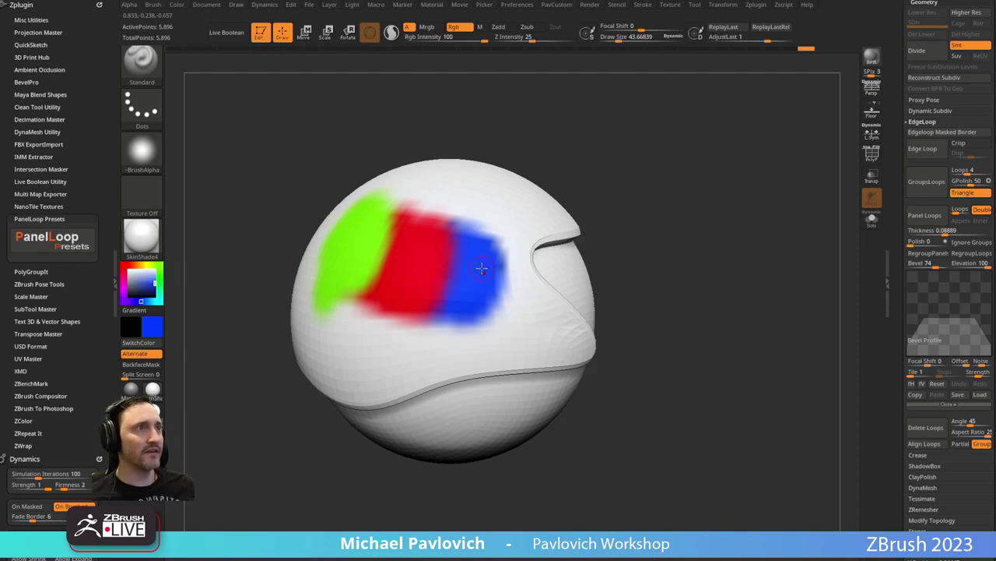
key("c")
key("c")
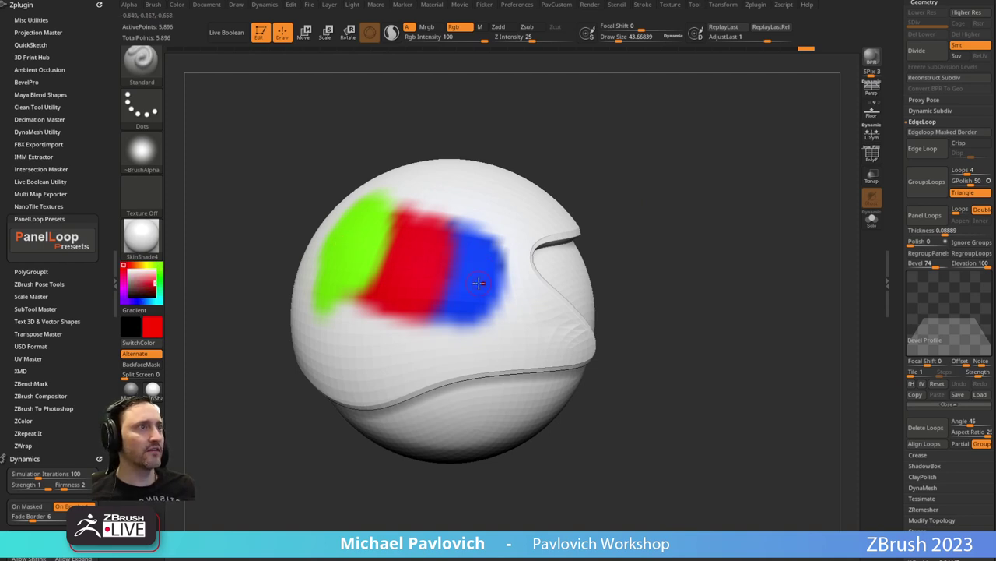
key("c")
key("c")
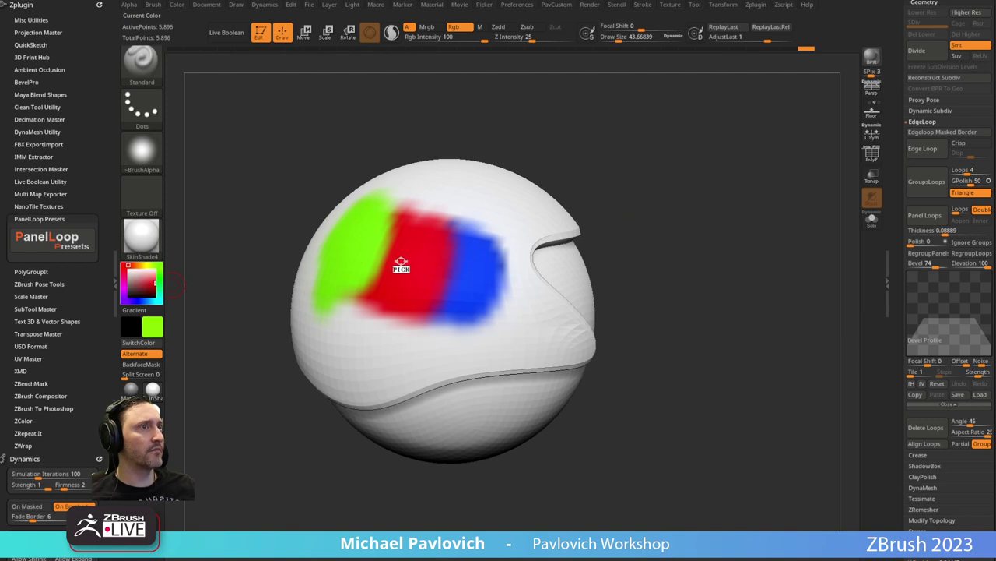
key("c")
key("c")
key("c")
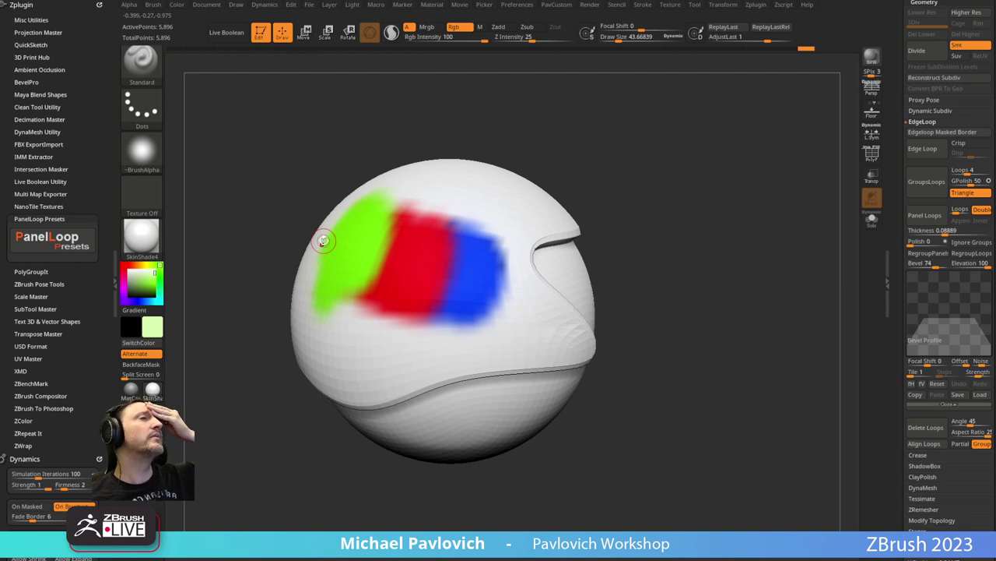
Switch the material to ReflectRed and fill the whole sphere with white to cover the painted patches.
left_click(141, 236)
left_click(717, 312)
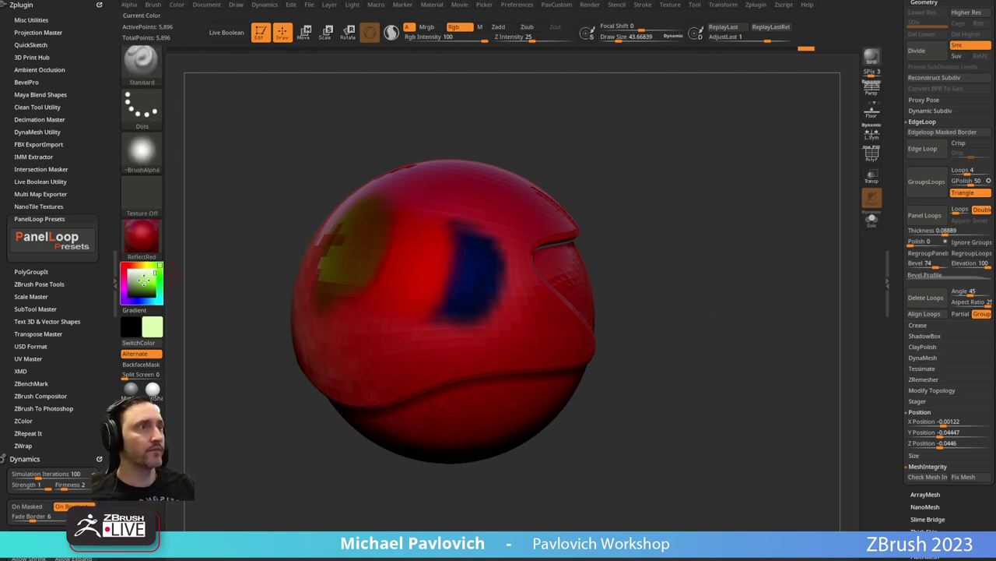
left_click(128, 270)
key("ctrl+f")
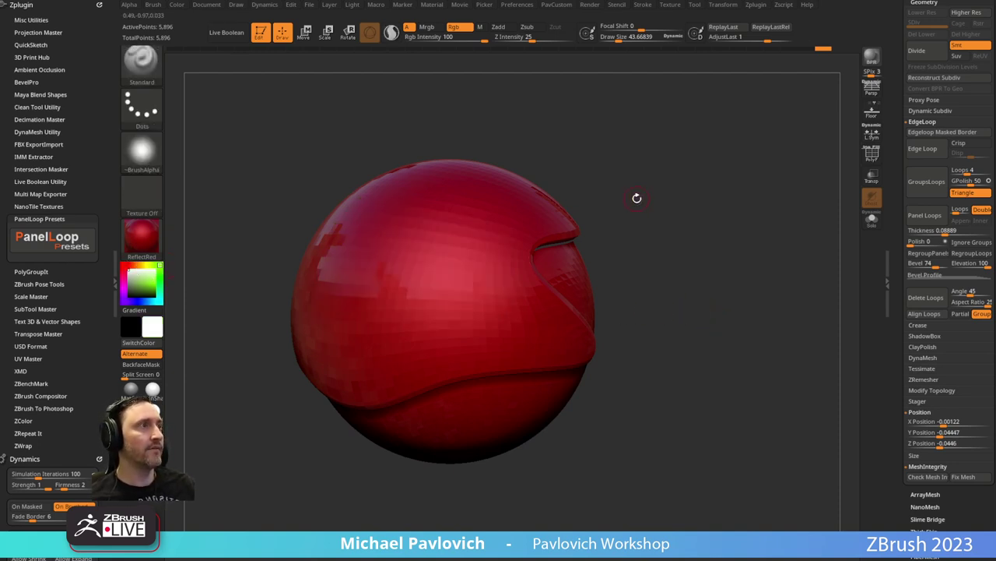
mouse_move(635, 196)
left_mouse_down()
mouse_move(654, 169)
mouse_move(640, 195)
mouse_move(633, 192)
left_mouse_up()
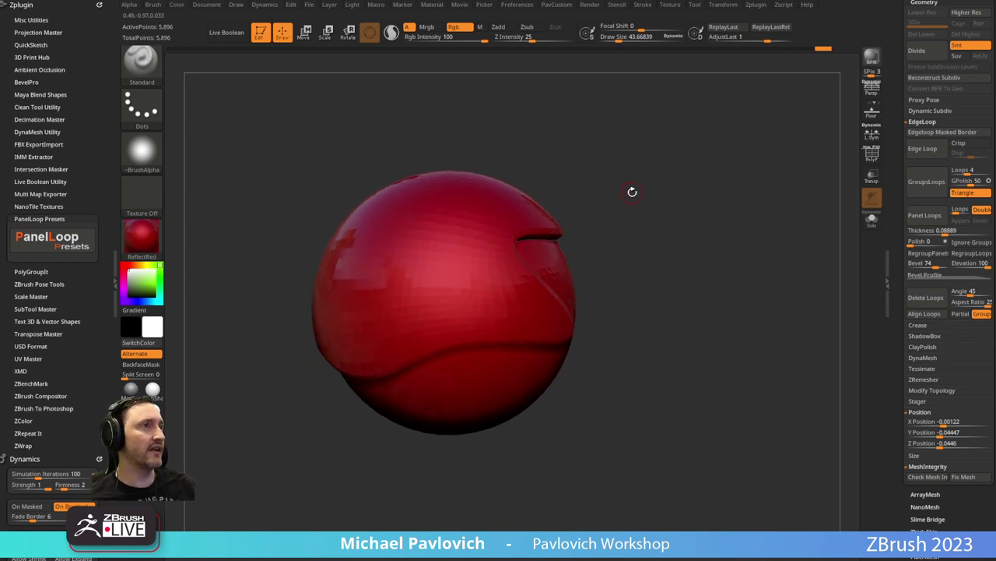
Try sampling colour from the ReflectRed sphere, look through the material choices, and restore white as the active colour.
key("c")
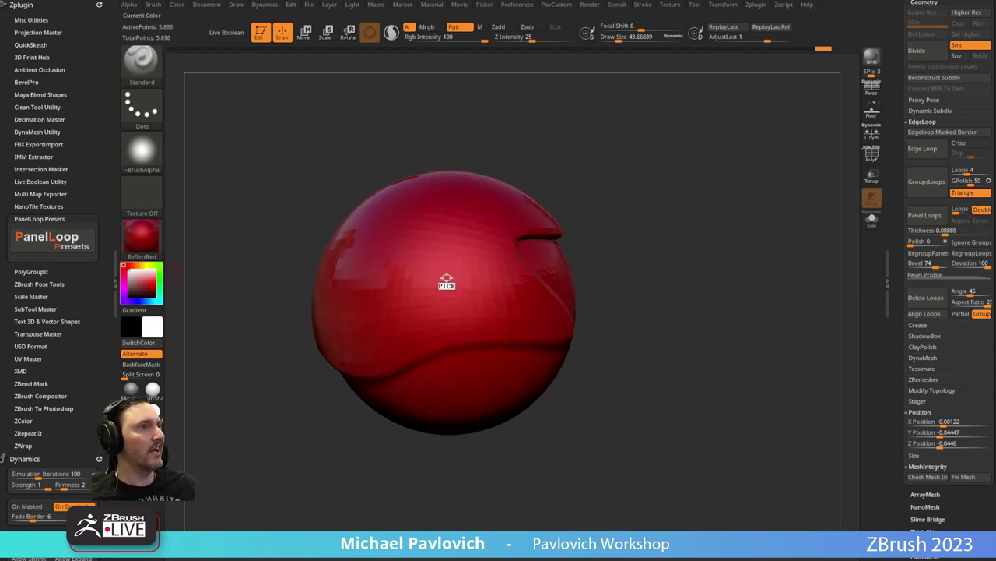
left_click(144, 238)
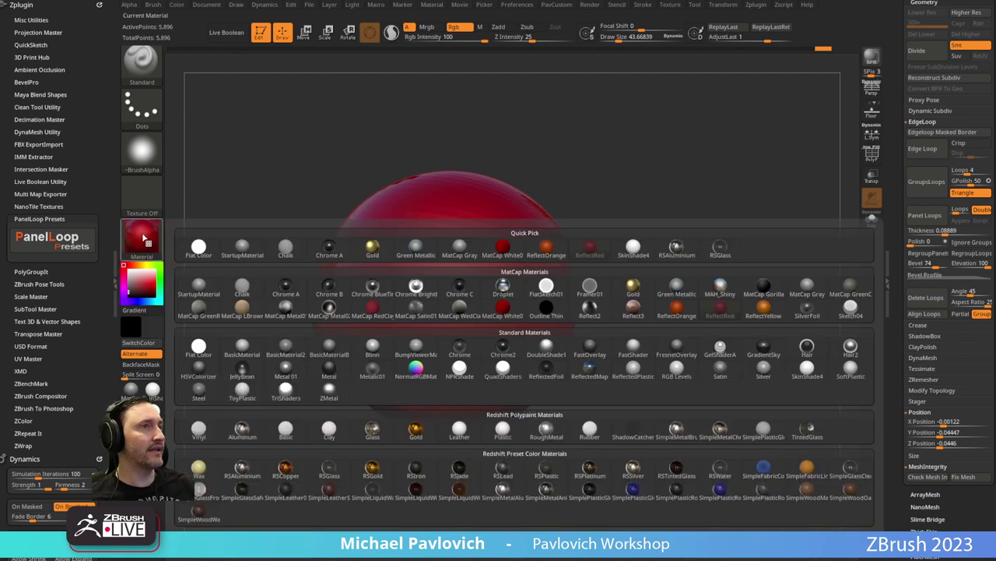
left_click(415, 228)
mouse_move(142, 239)
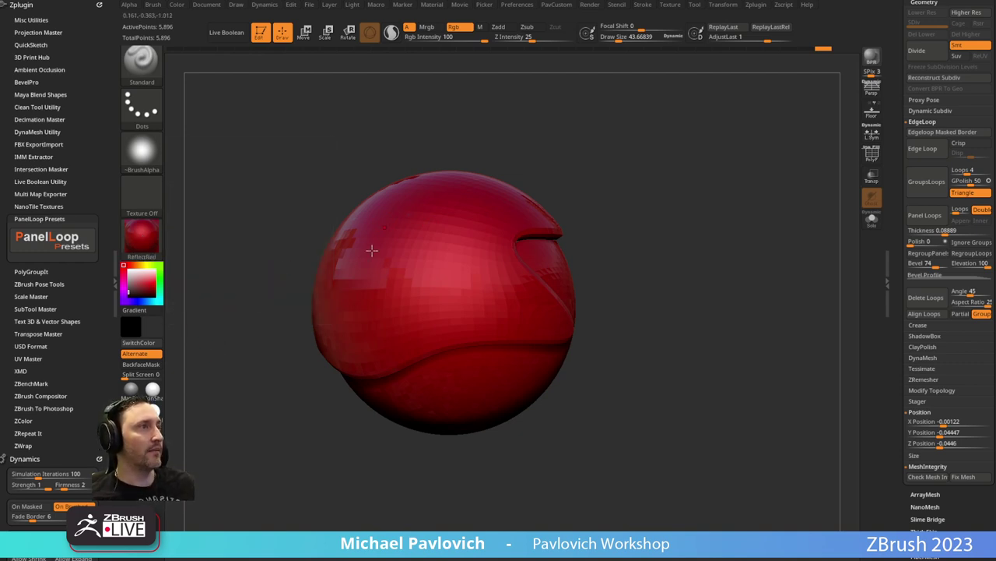
left_click_drag(894, 148, 886, 342)
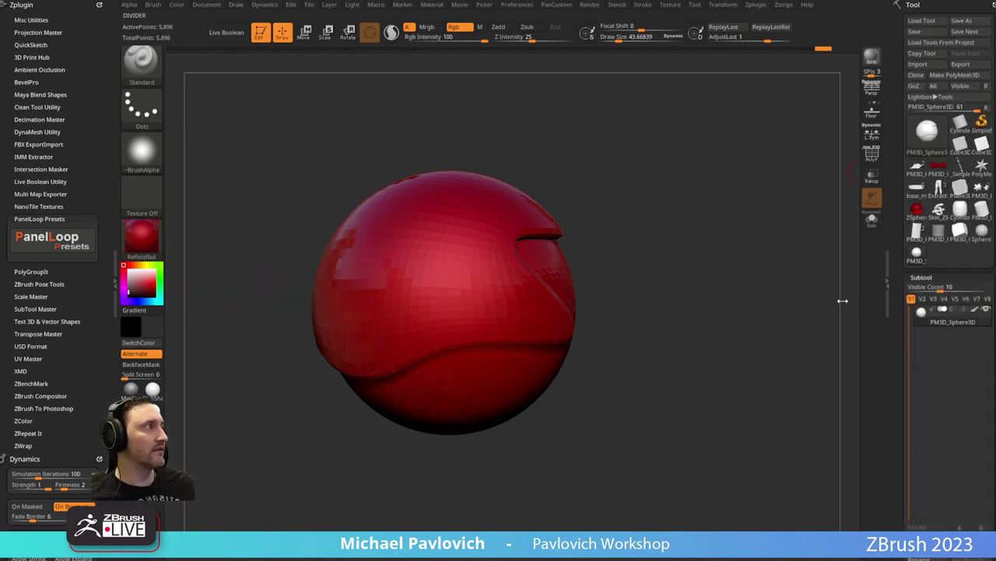
left_click(129, 269)
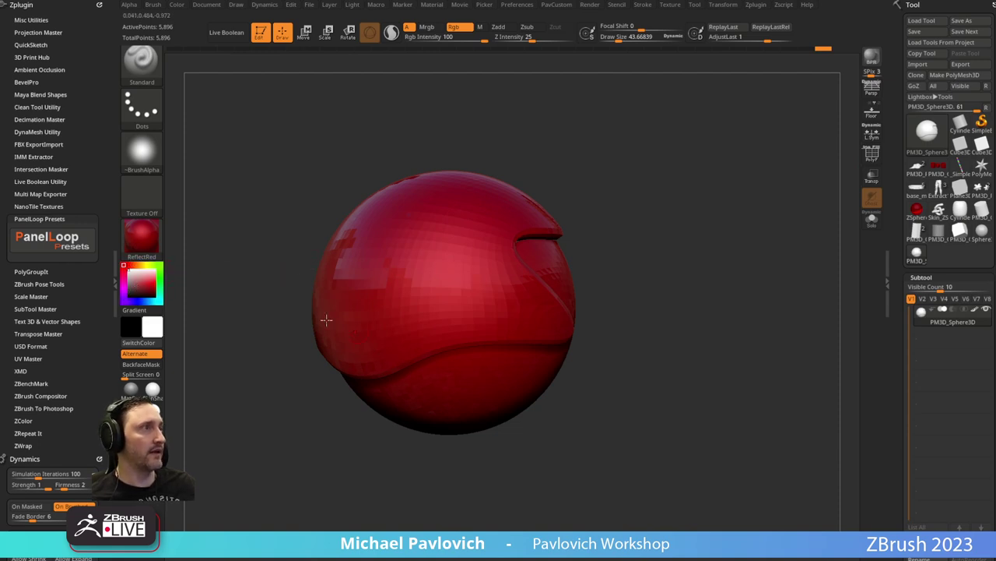
left_click_drag(140, 279, 123, 265)
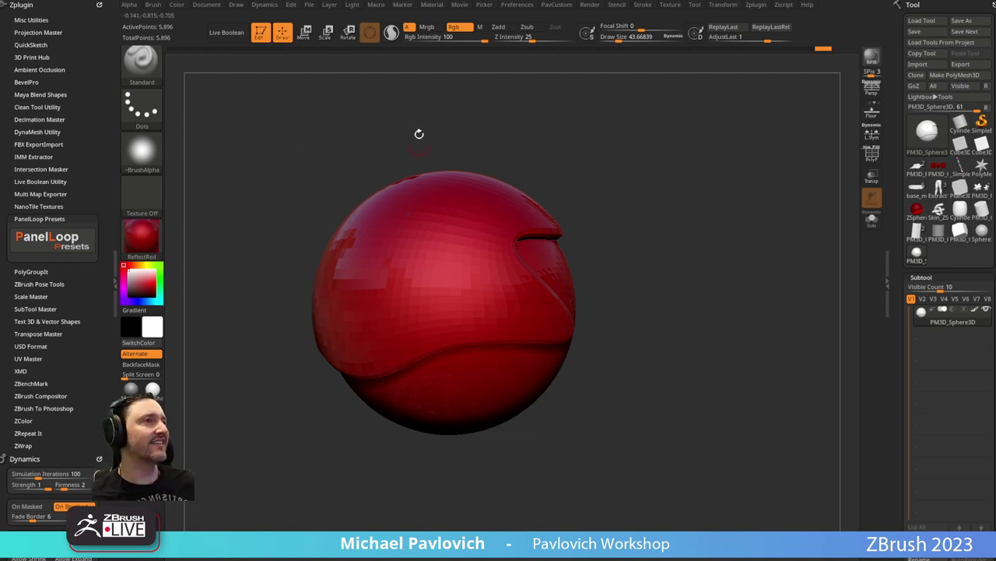
Open the ZColor plugin, sample dark grey 333333 from the interface and apply it to the sphere.
left_click(23, 421)
scroll(20, 393, "down", 2)
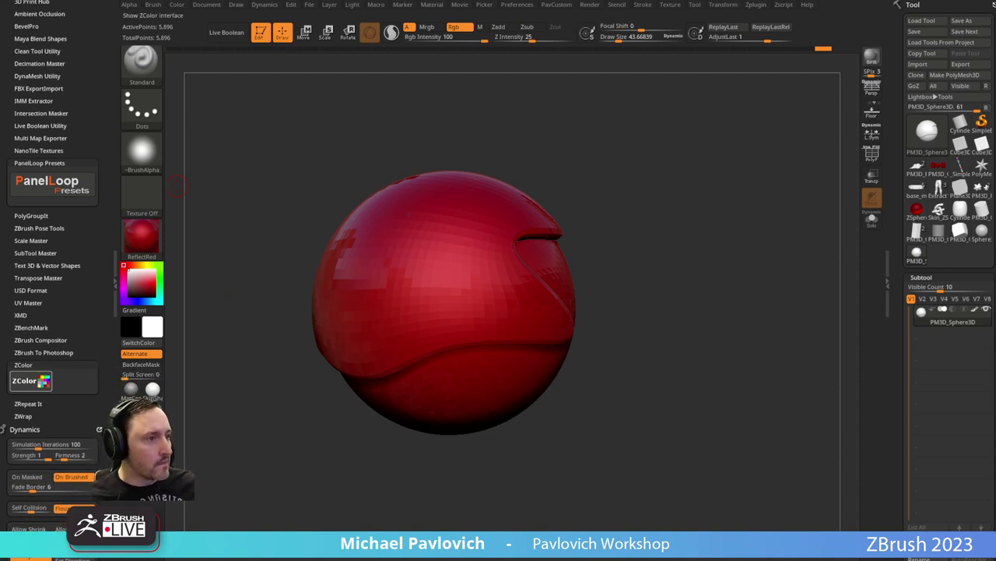
left_click(31, 380)
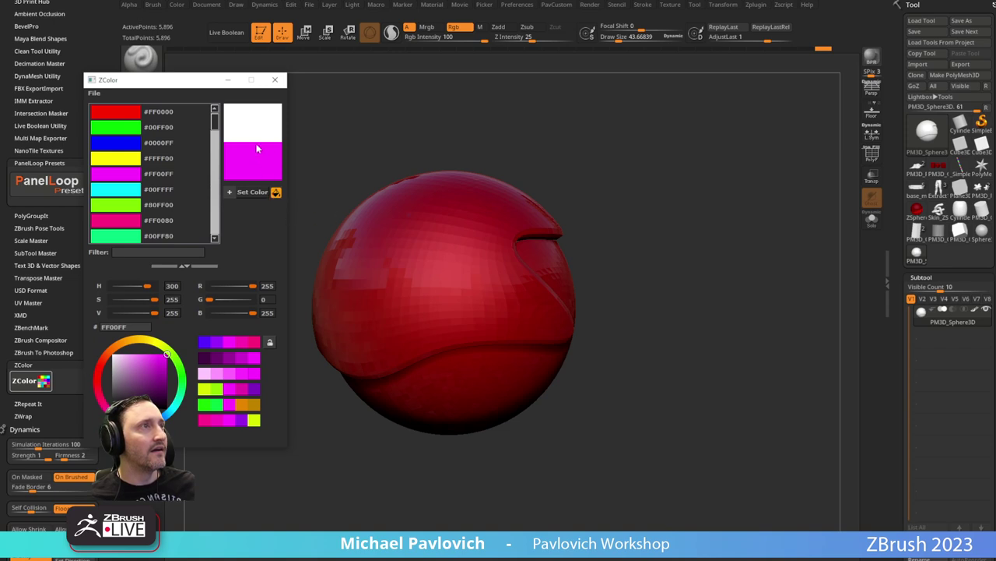
left_click_drag(257, 147, 430, 31)
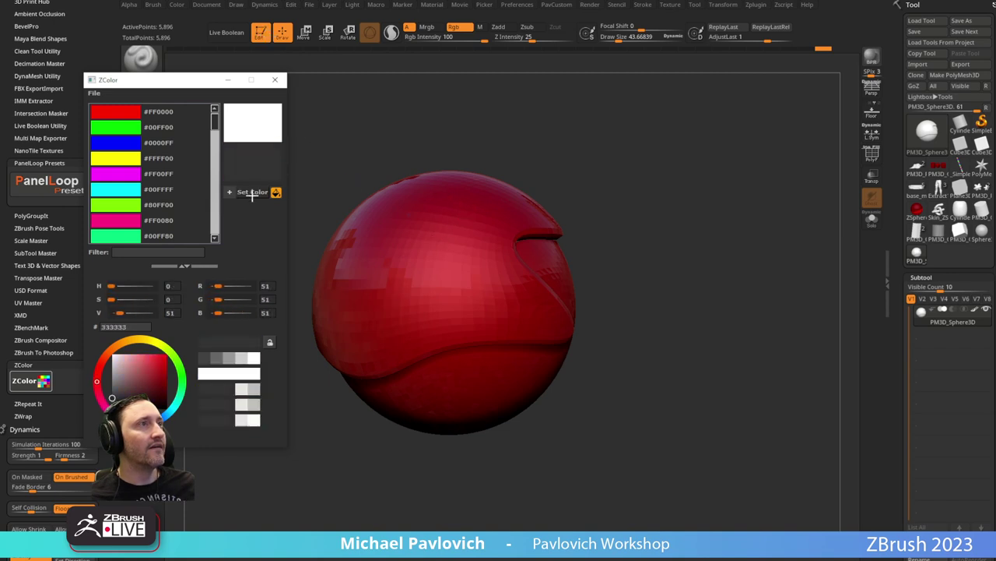
left_click(363, 243)
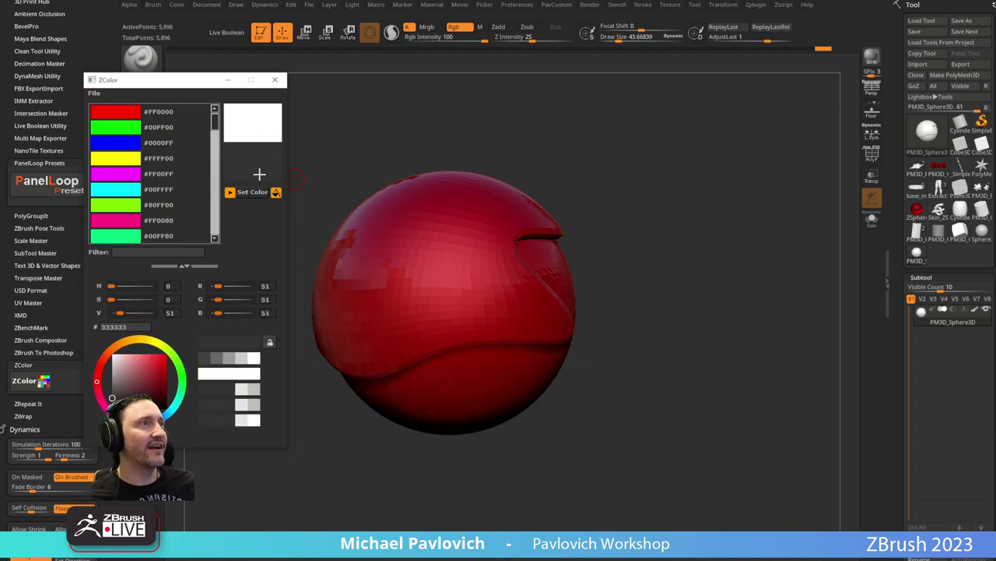
left_click(252, 193)
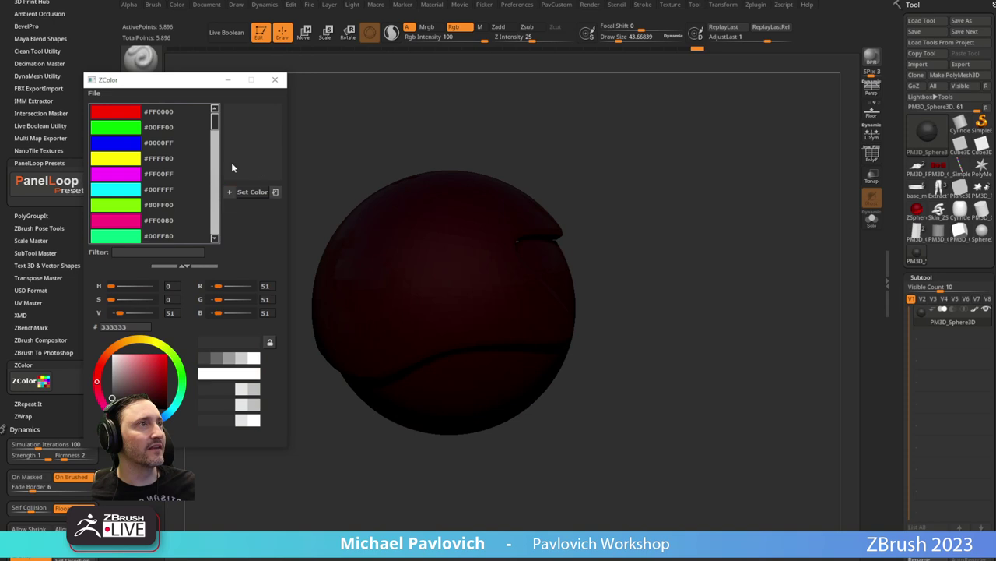
Apply magenta FF00FF to the sphere from the ZColor swatches and close the plugin window.
left_click(110, 177)
left_click(241, 193)
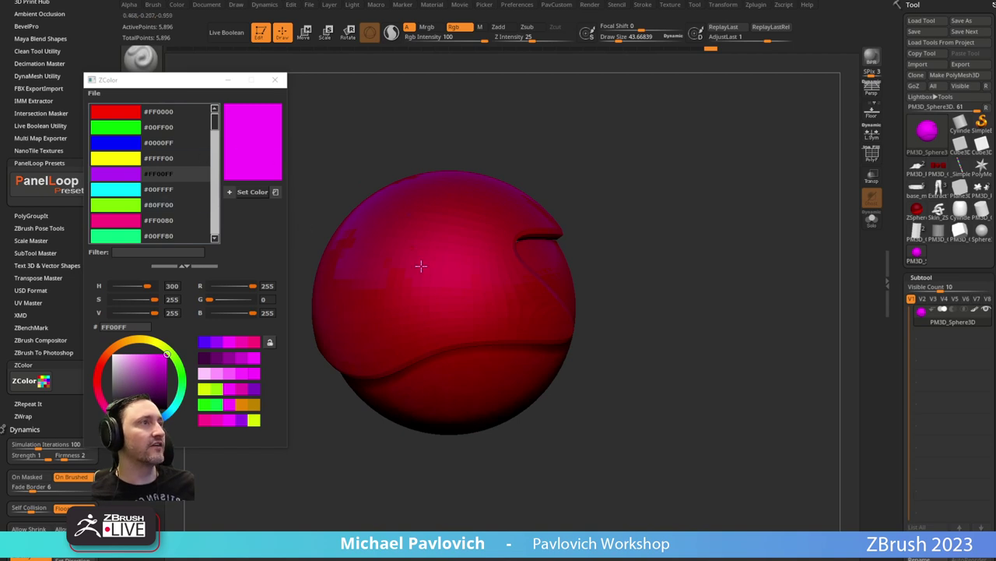
left_click(275, 80)
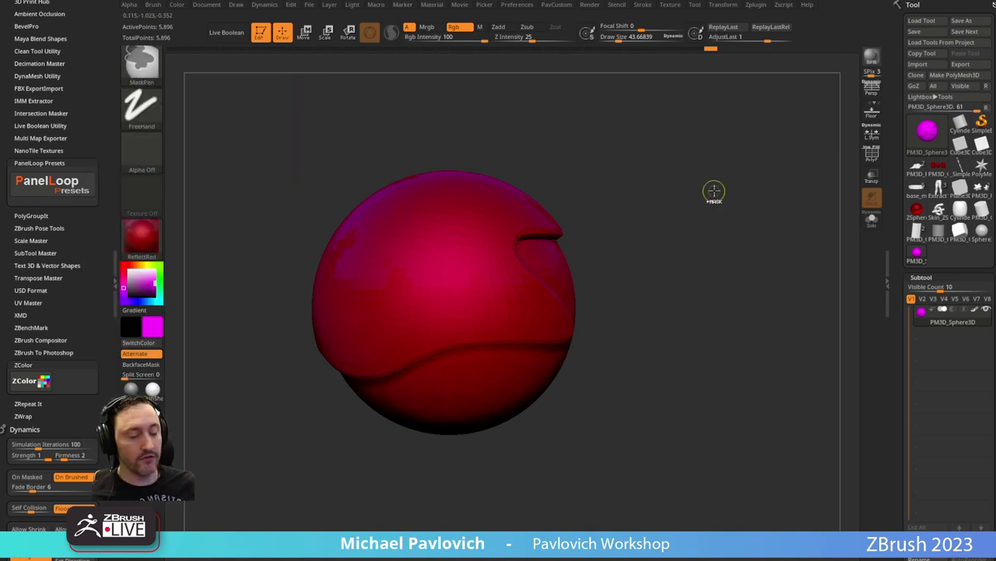
Import the Genie image as a texture and add it to Spotlight.
left_click(671, 6)
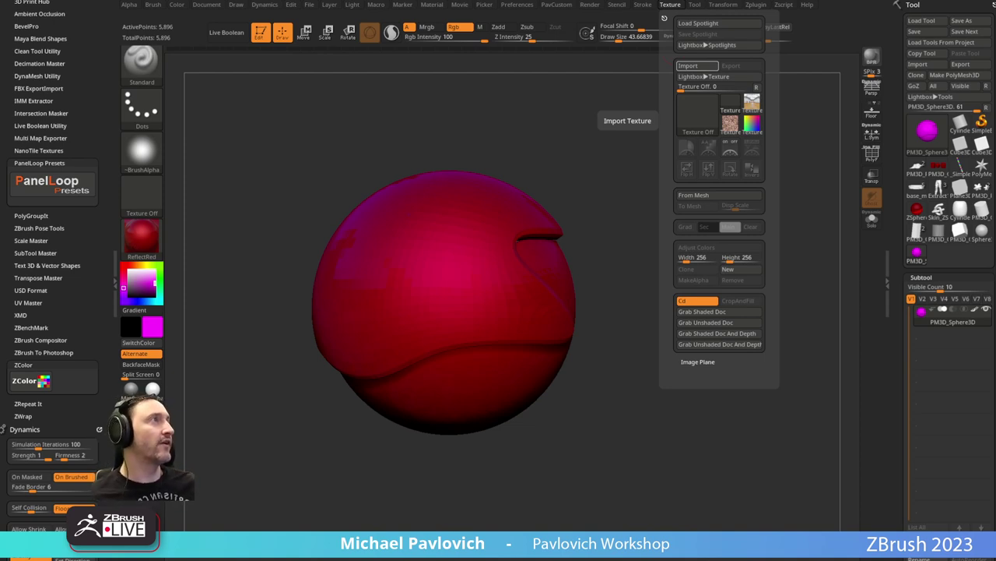
left_click(675, 4)
left_click(675, 4)
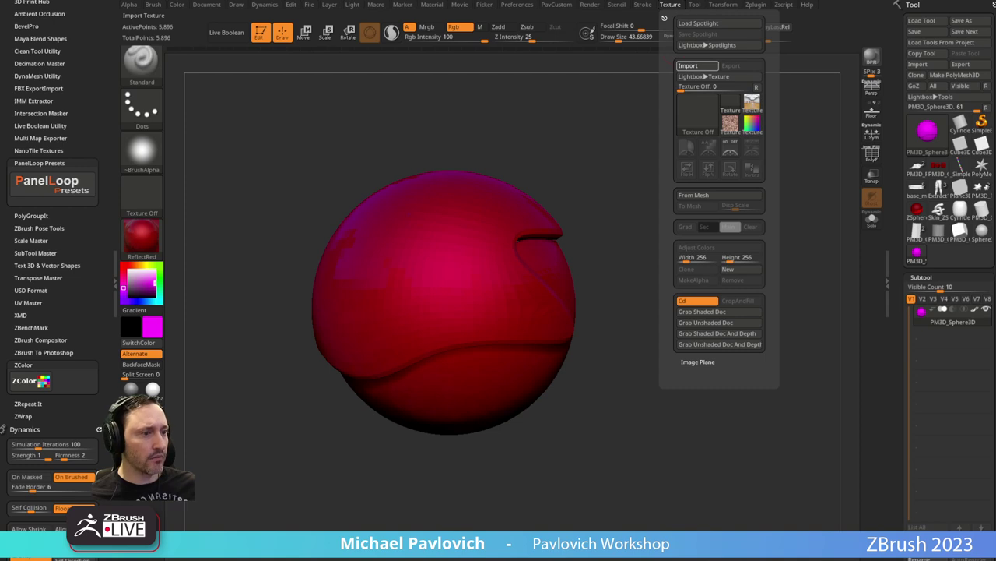
left_click(688, 65)
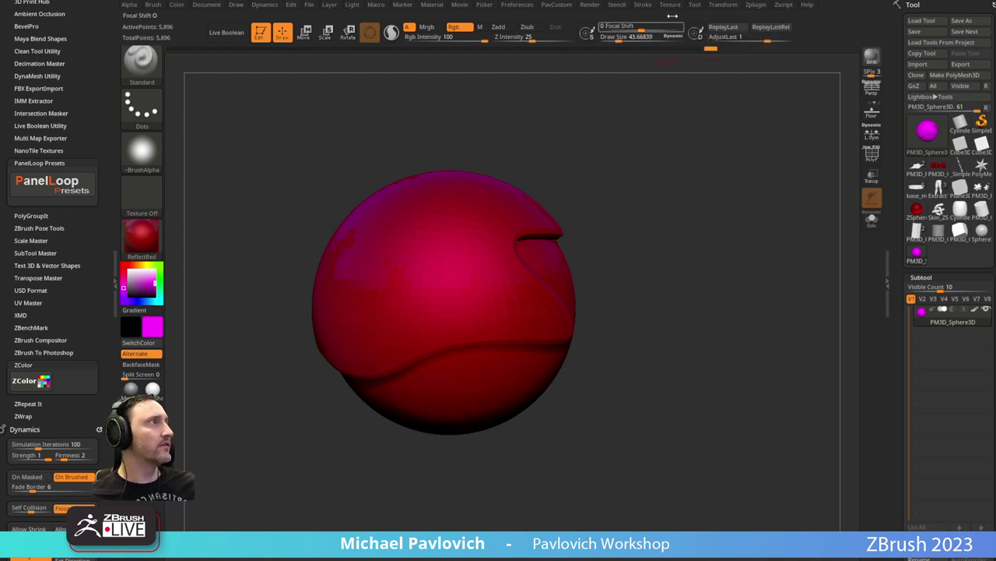
left_click(687, 148)
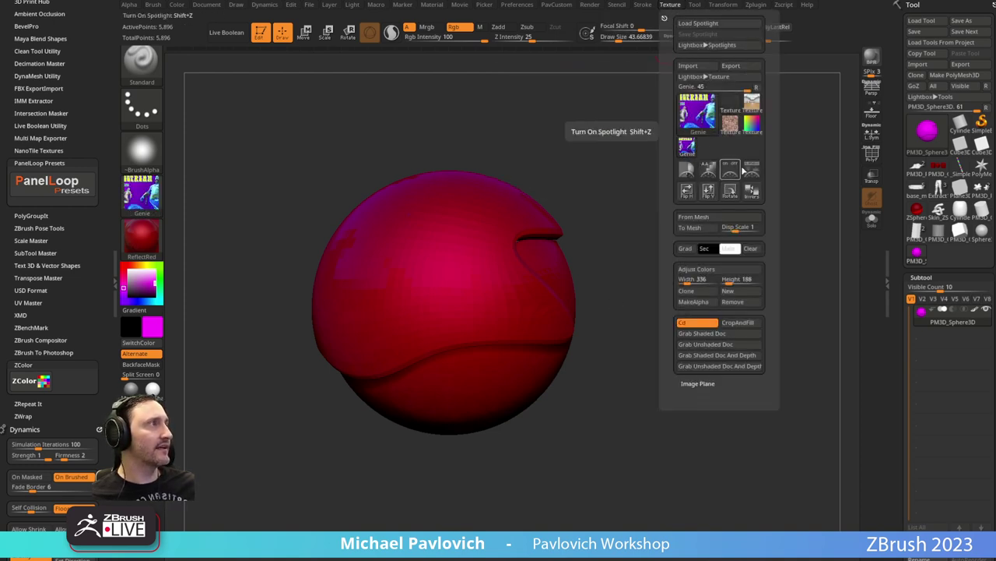
left_click(752, 168)
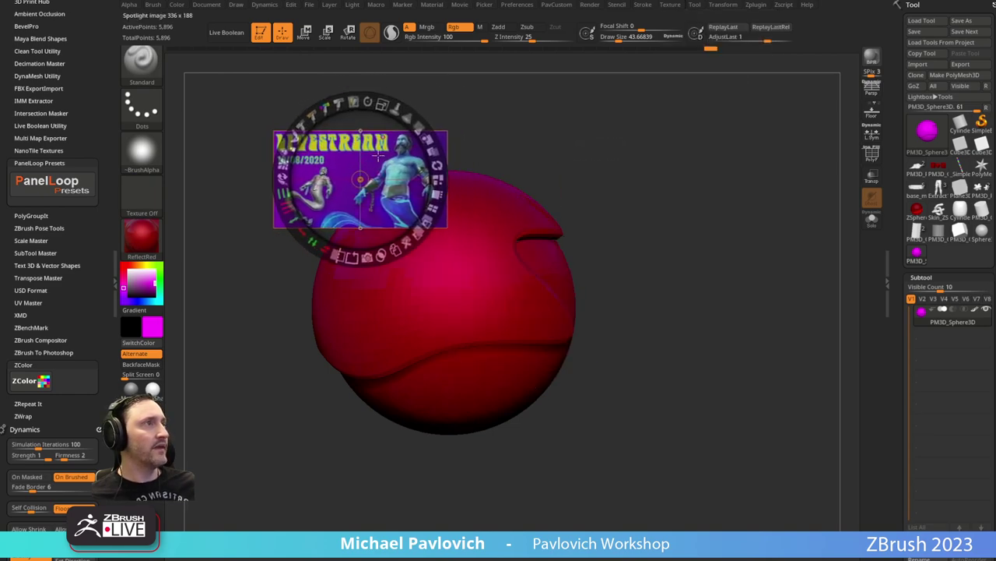
Enlarge the Genie image in Spotlight and make Plane3D the active tool.
left_click_drag(384, 104, 433, 158)
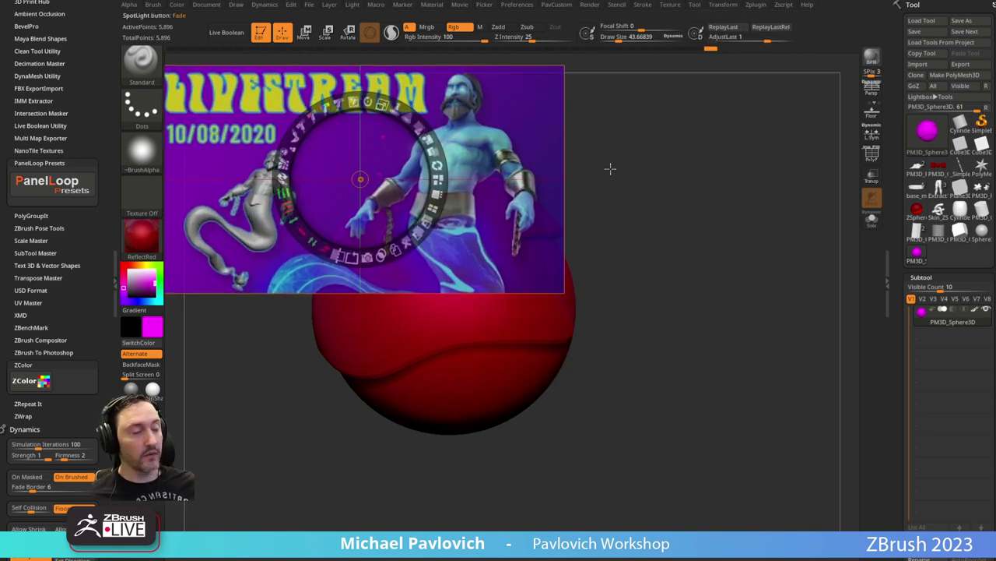
key("z")
left_click(926, 131)
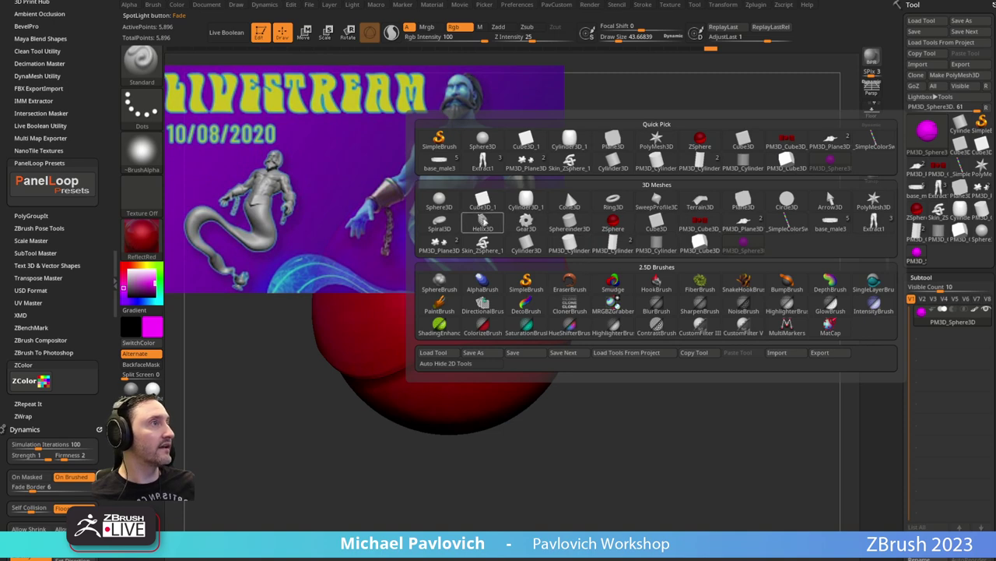
left_click(483, 221)
left_click(926, 130)
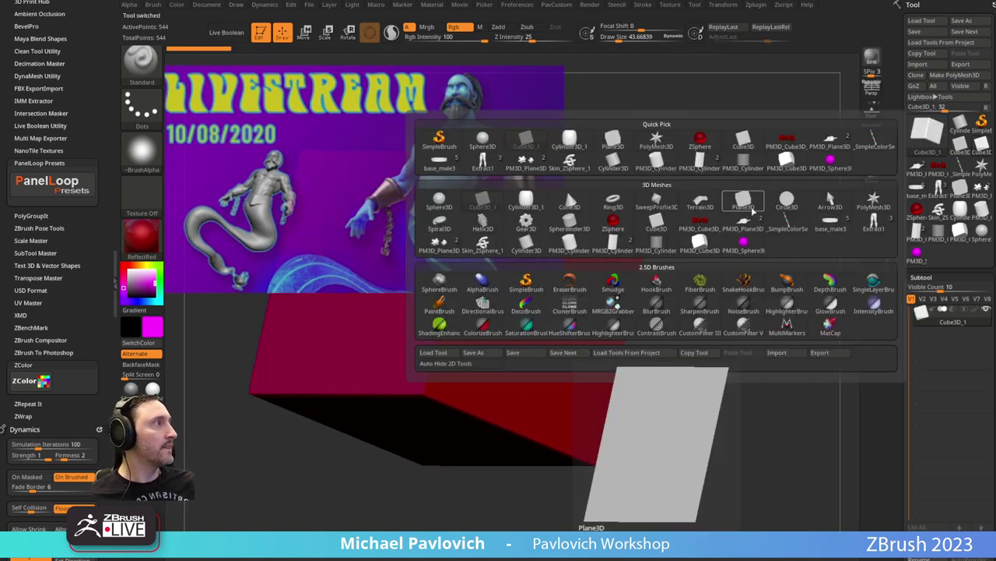
left_click(728, 222)
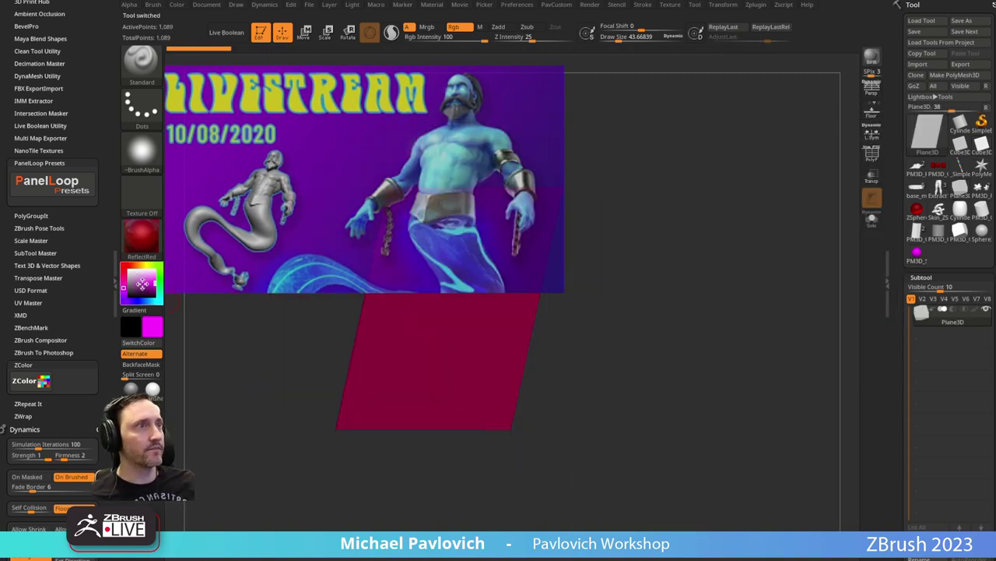
Give the plane a white colour with the Flat Color material and view it straight from the front.
left_click_drag(141, 282, 122, 266)
left_click(139, 241)
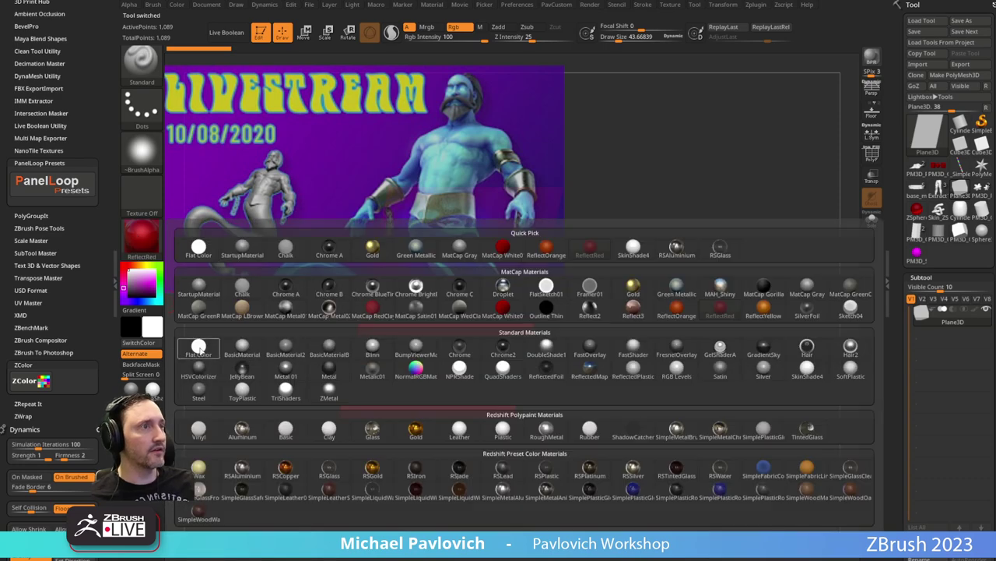
left_click(201, 349)
left_click_drag(658, 253, 709, 276)
left_click_drag(709, 276, 734, 251, "alt")
Move the Spotlight image over the centre of the plane and set the draw size to about 72.
key("z")
mouse_move(381, 150)
left_mouse_down()
mouse_move(471, 299)
mouse_move(503, 277)
mouse_move(568, 269)
left_mouse_up()
key("z")
key("s")
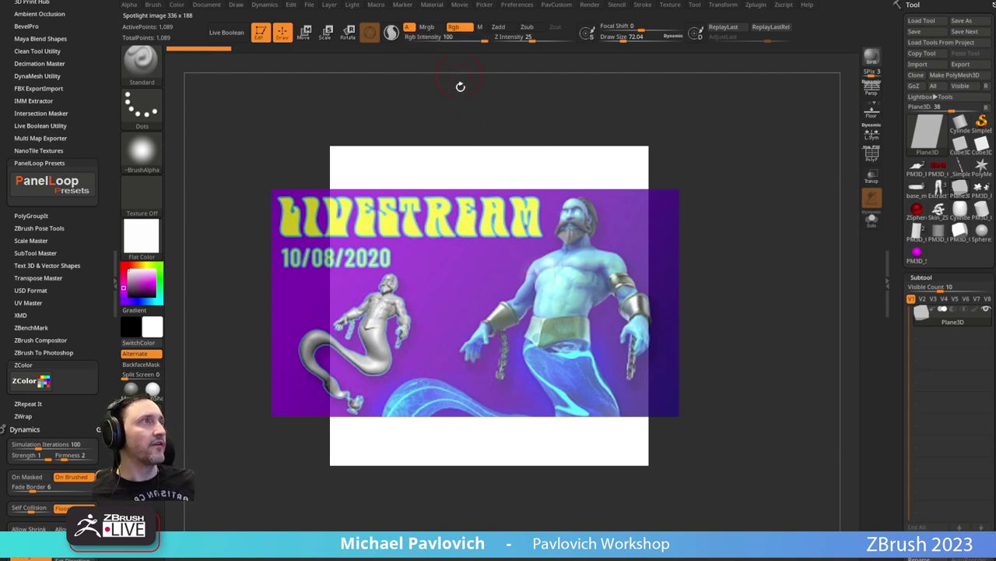
Replace the docked Zplugin palette with the Brush palette and collapse its Modifiers section.
scroll(68, 158, "up", 2)
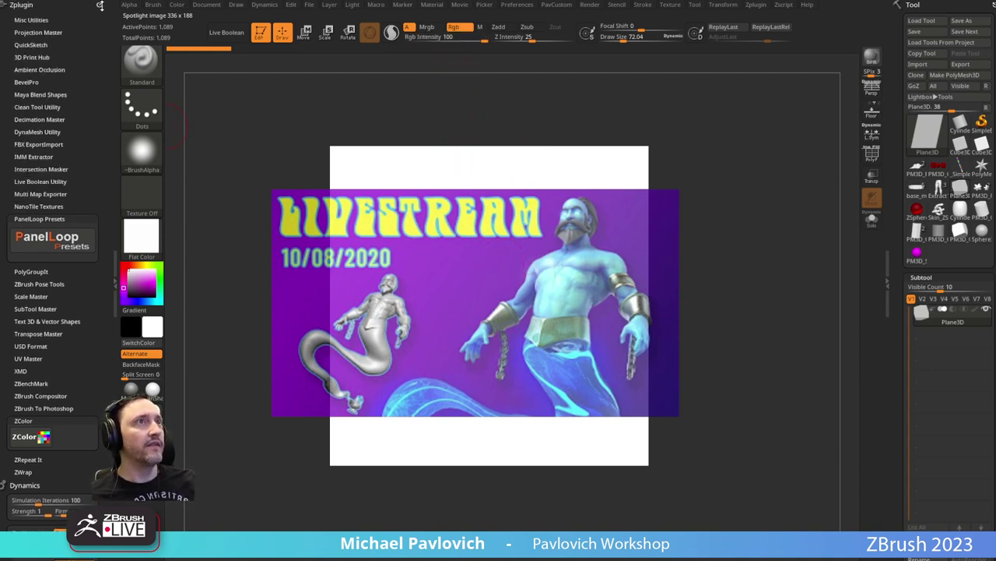
left_click(99, 6)
left_click(99, 6)
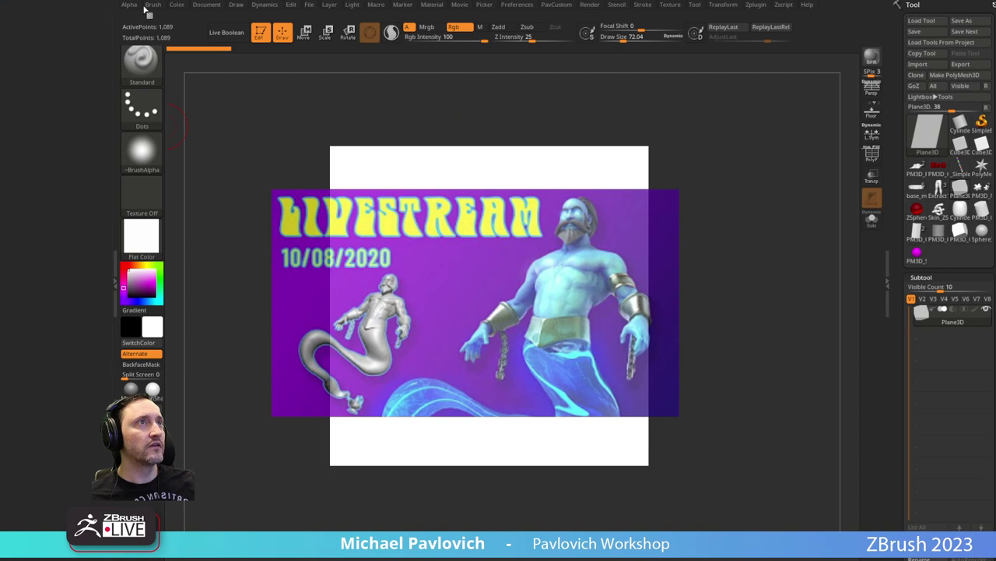
left_click(146, 7)
left_click_drag(149, 12, 41, 30)
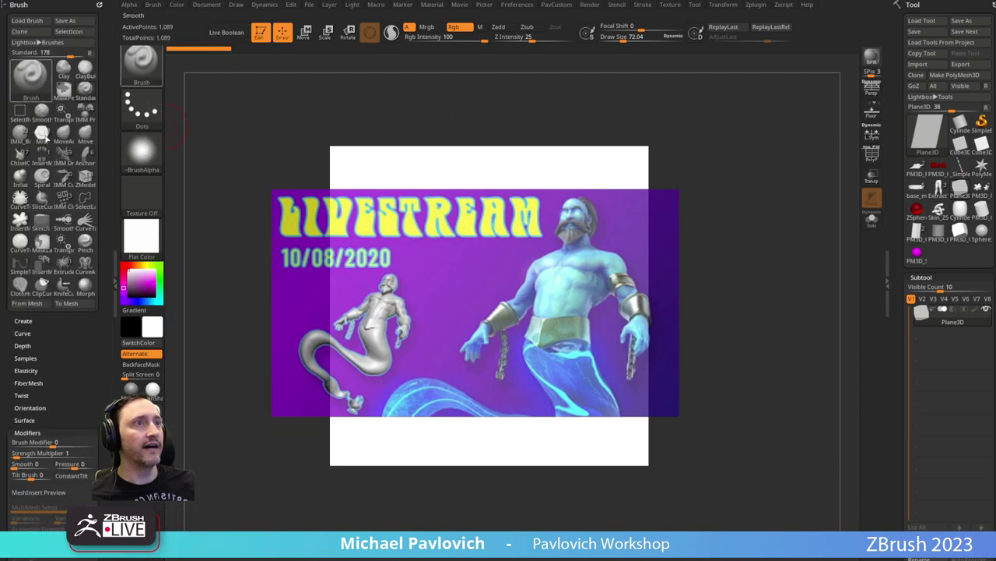
left_click(28, 431, "shift")
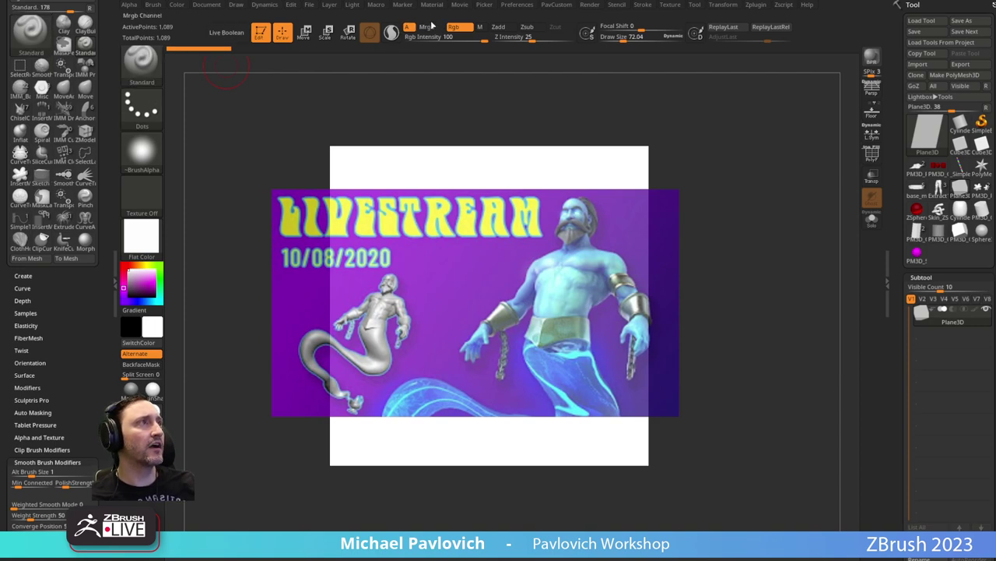
Select the Paint brush and expand its Samples settings to show Spotlight Projection.
key("b")
key("p")
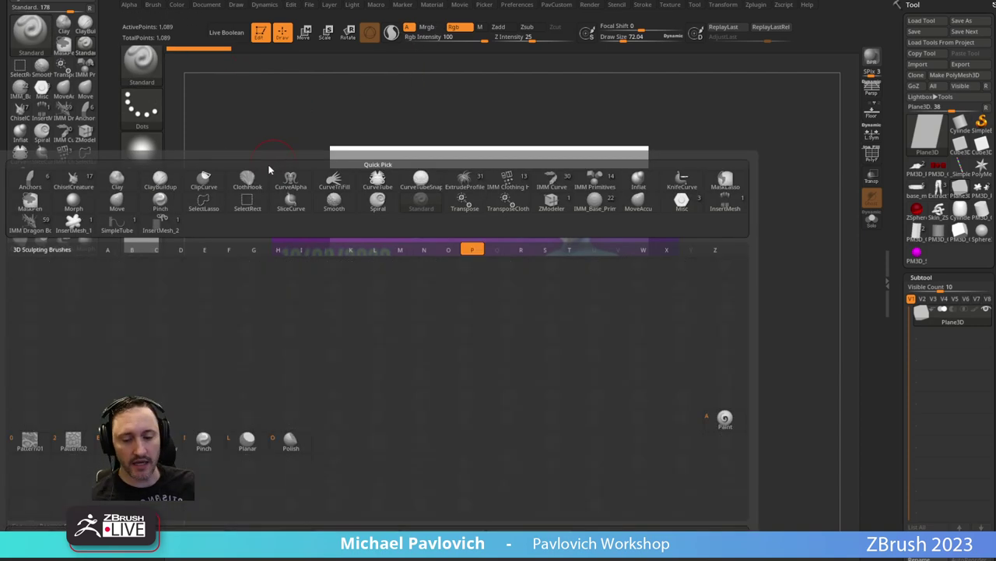
key("a")
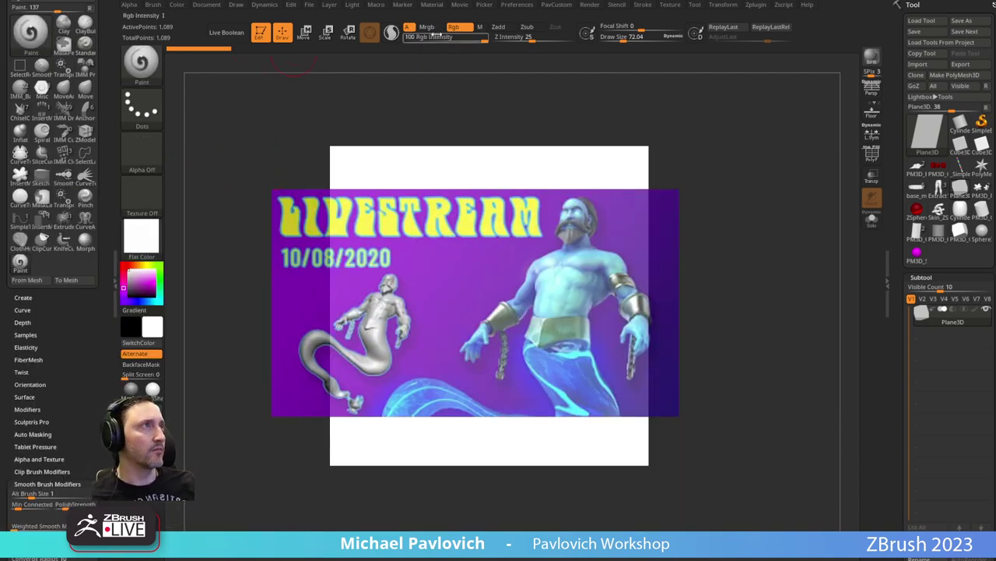
left_click(25, 334)
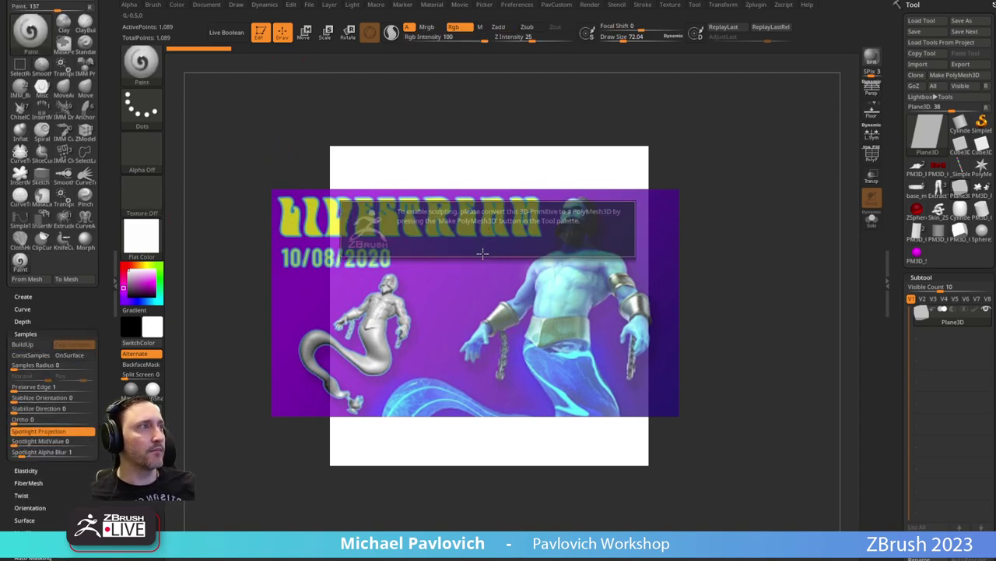
Convert the plane to a PolyMesh3D and subdivide it three times.
left_click(489, 226)
left_click(953, 74)
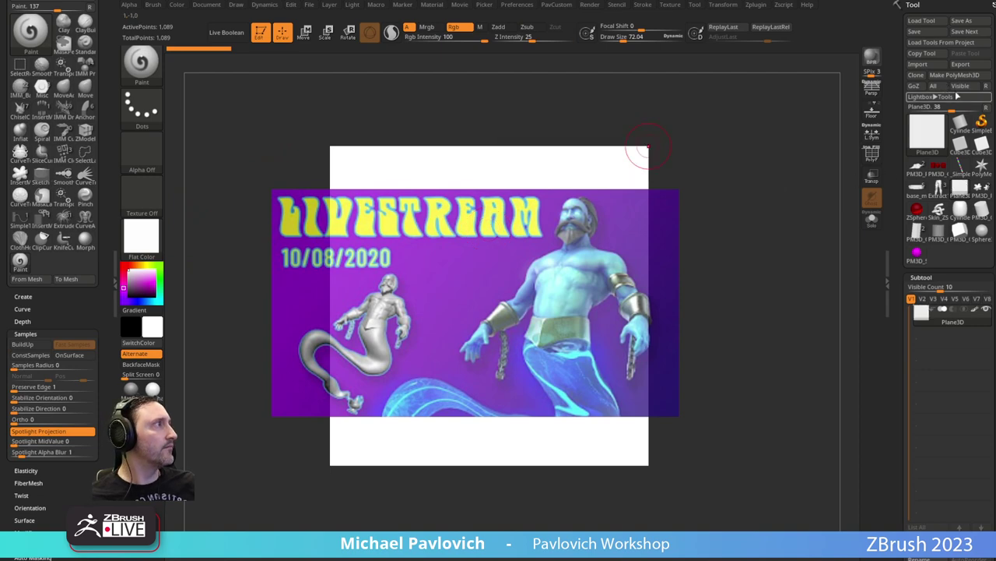
key("ctrl")
key("ctrl+d")
key("ctrl+d")
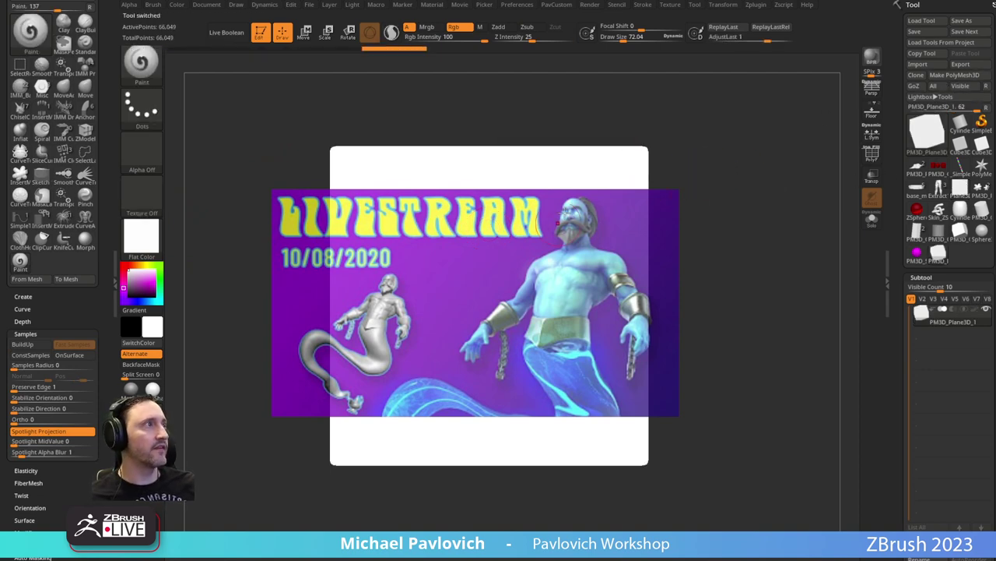
Paint the blue genie from the Spotlight image onto the plane, turn Spotlight off and reduce the draw size to about 38.
left_click_drag(583, 296, 602, 345)
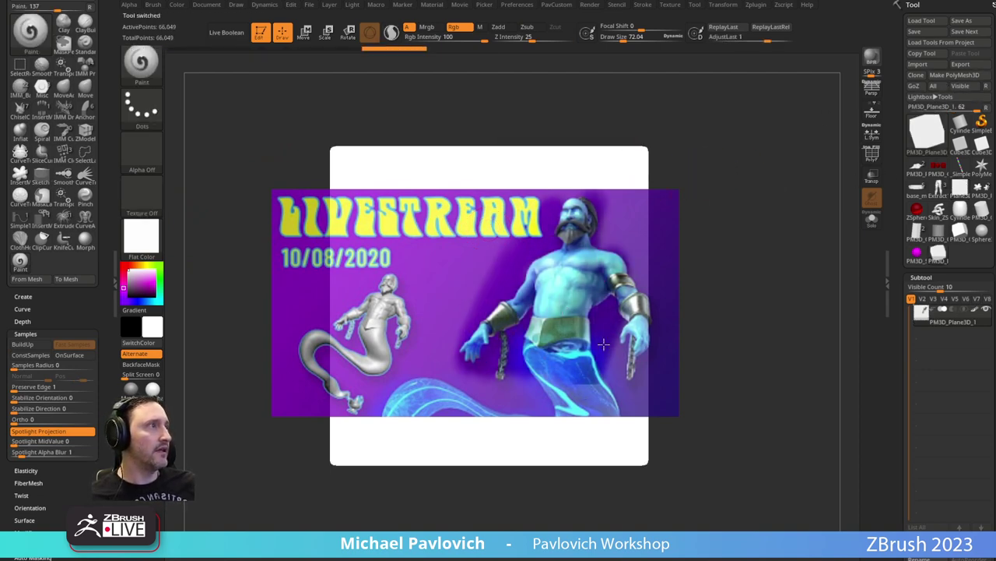
key("shift+z")
left_click_drag(763, 238, 671, 192, "alt")
key("s")
left_click_drag(510, 256, 506, 257)
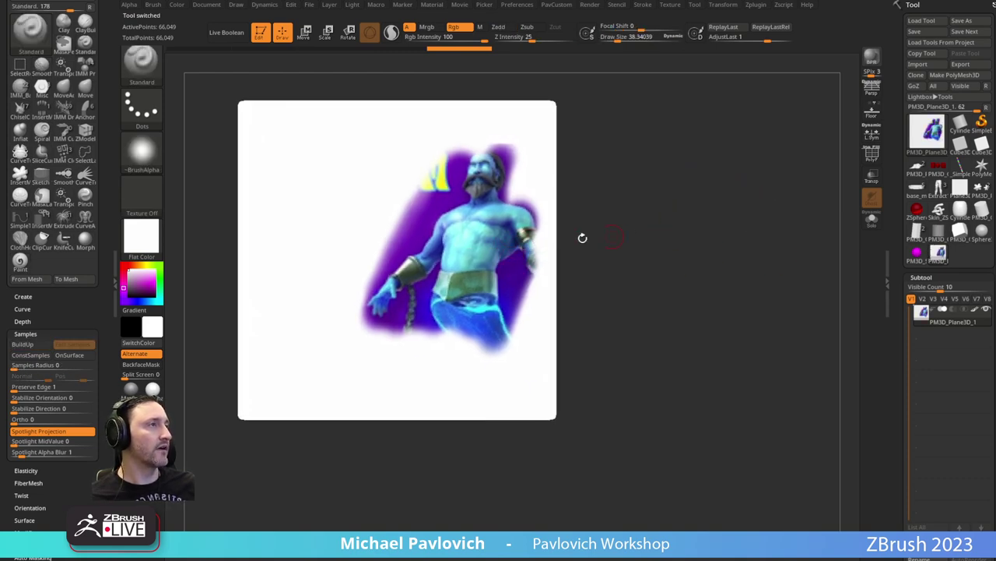
Sample colours from the painted genie, ending with light blue as the active colour.
key("c")
key("c")
key("c")
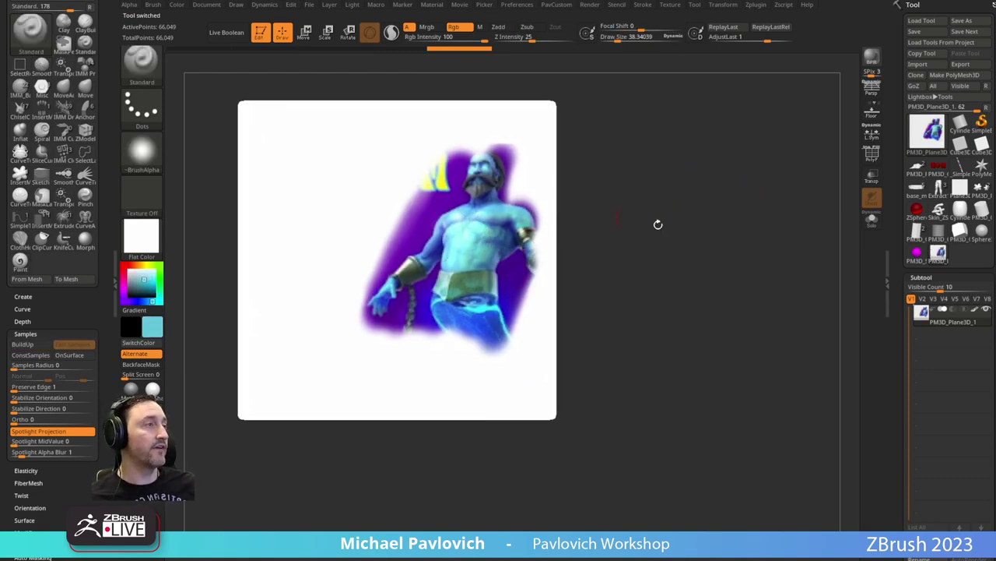
Leave a snapshot of the painted plane on the canvas and load the Extract1 trousers beside it.
mouse_move(658, 223)
left_mouse_down("alt")
mouse_move(613, 229)
mouse_move(461, 190)
mouse_move(517, 227)
mouse_move(819, 328)
left_mouse_up("alt")
key("shift+s")
left_click(939, 187)
right_click_drag(498, 348, 539, 246, "alt")
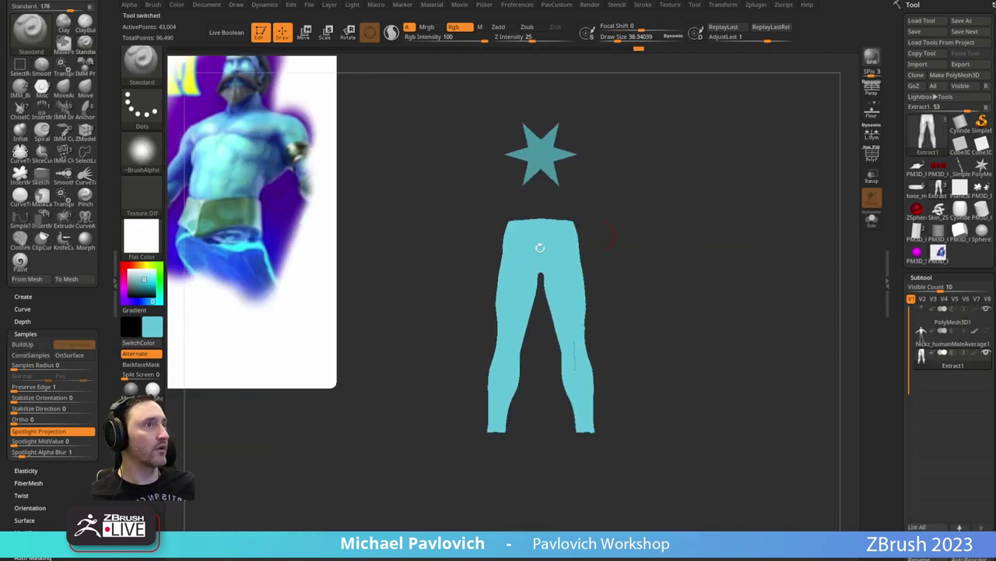
Shade the trousers with StartupMaterial and turn them to a three-quarter view.
left_click(141, 230)
left_click(200, 285)
left_click_drag(621, 201, 709, 225)
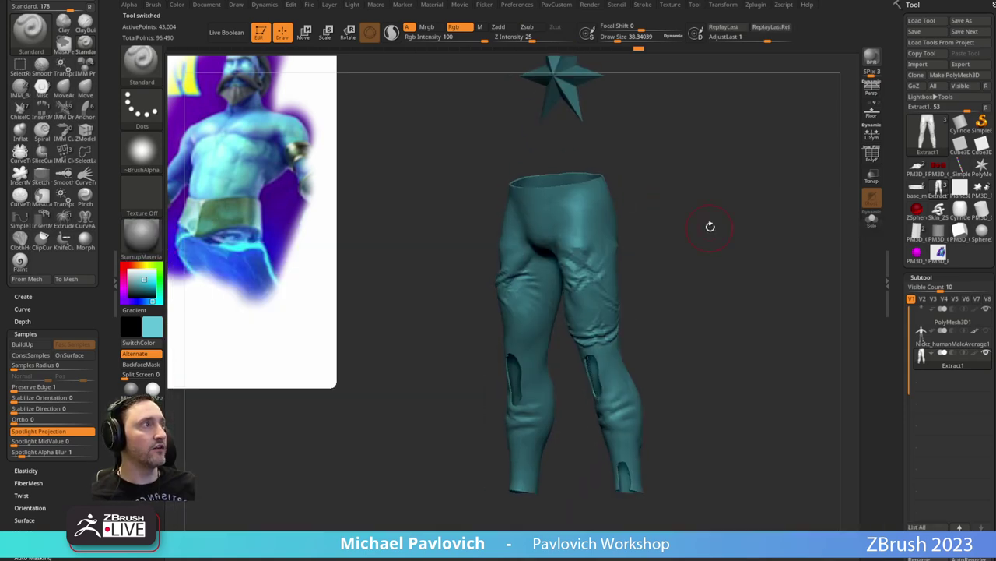
Sample dark purple from the snapshot as the trousers' colour and clear the snapshot from the canvas.
key("c")
key("c")
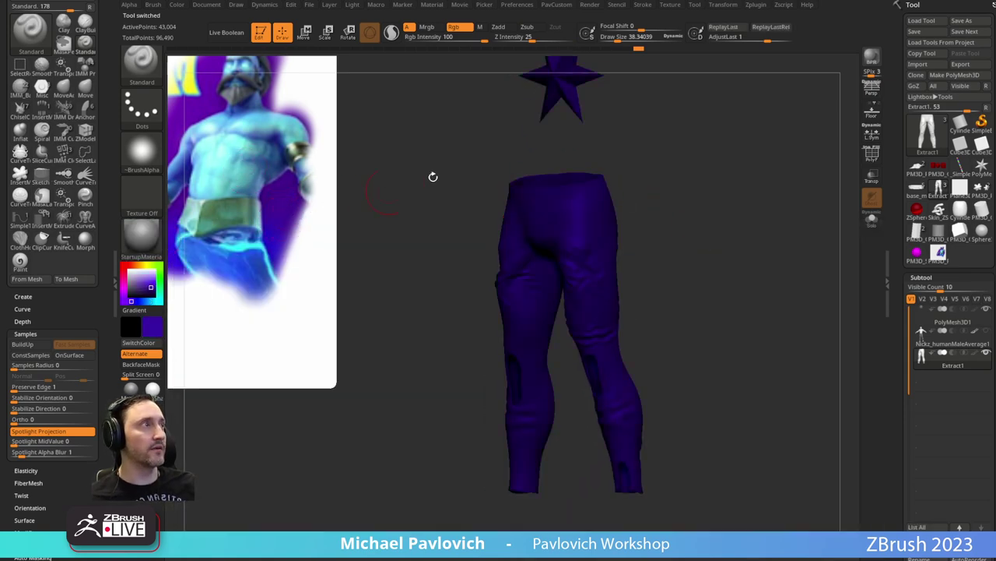
key("ctrl+n")
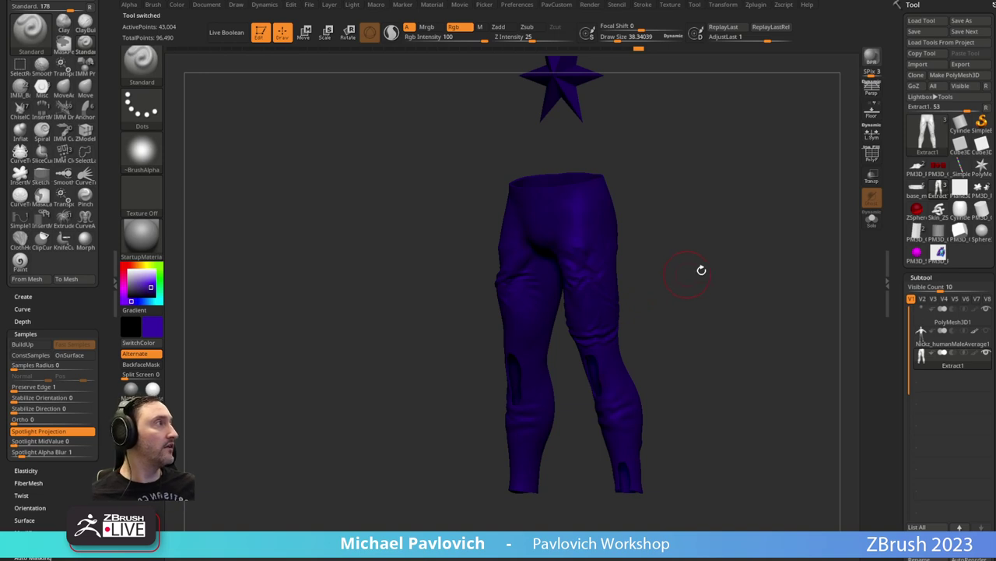
Choose the imported Genie image as the current texture.
left_click(676, 6)
mouse_move(688, 146)
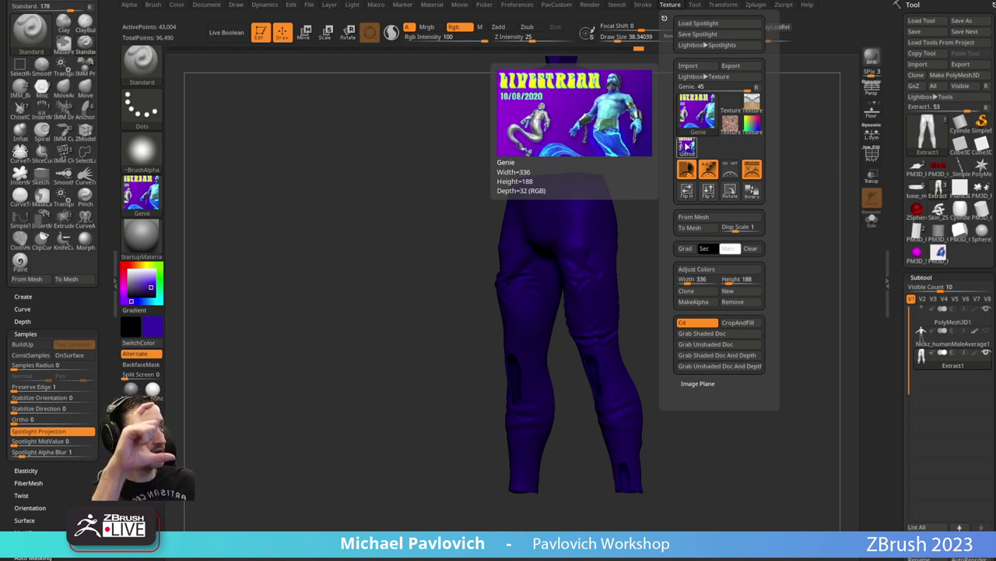
Load the Plane3D primitive, convert it to a PolyMesh3D and set the active colour to white.
left_click(960, 188)
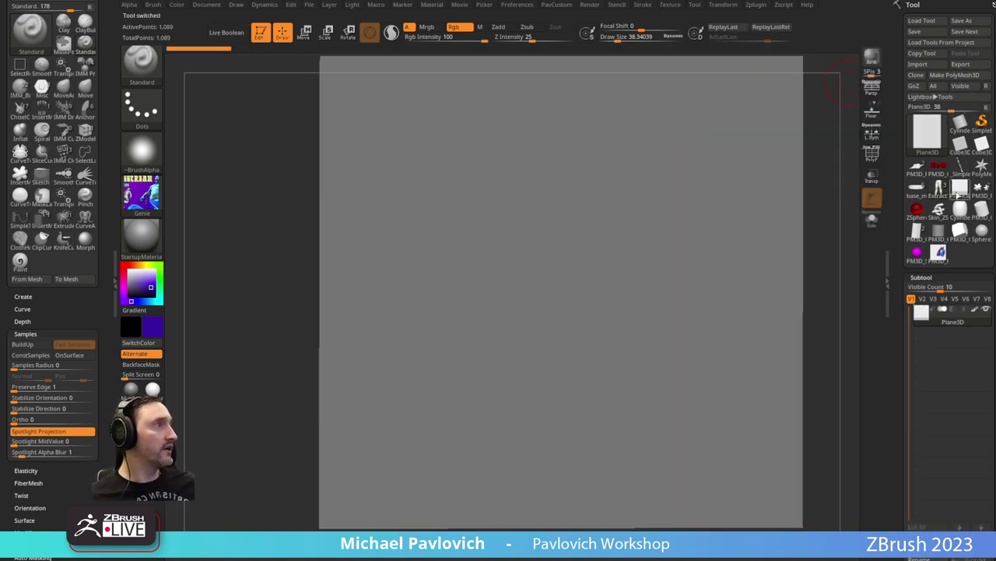
left_click_drag(832, 230, 801, 185, "alt")
left_click_drag(759, 229, 636, 333, "alt")
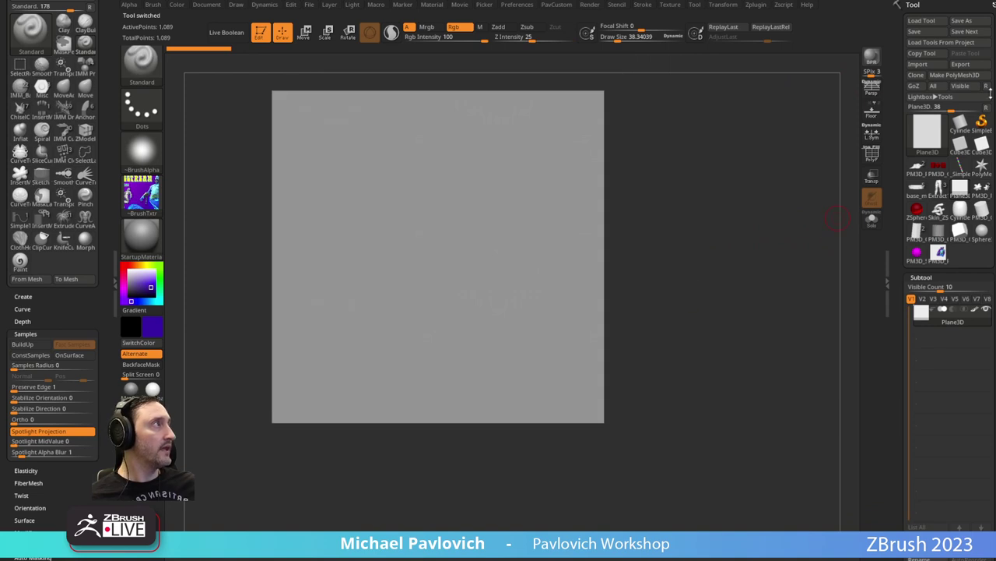
left_click(954, 74)
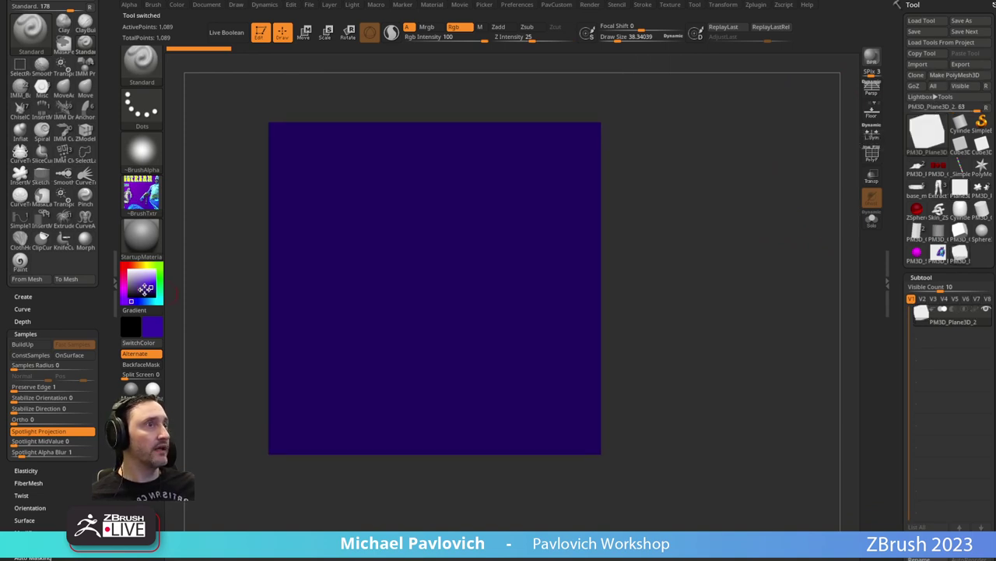
left_click(125, 269)
Expand the plane's Polypaint and Texture Map settings and assign the Genie image as its texture map.
scroll(956, 298, "down", 15)
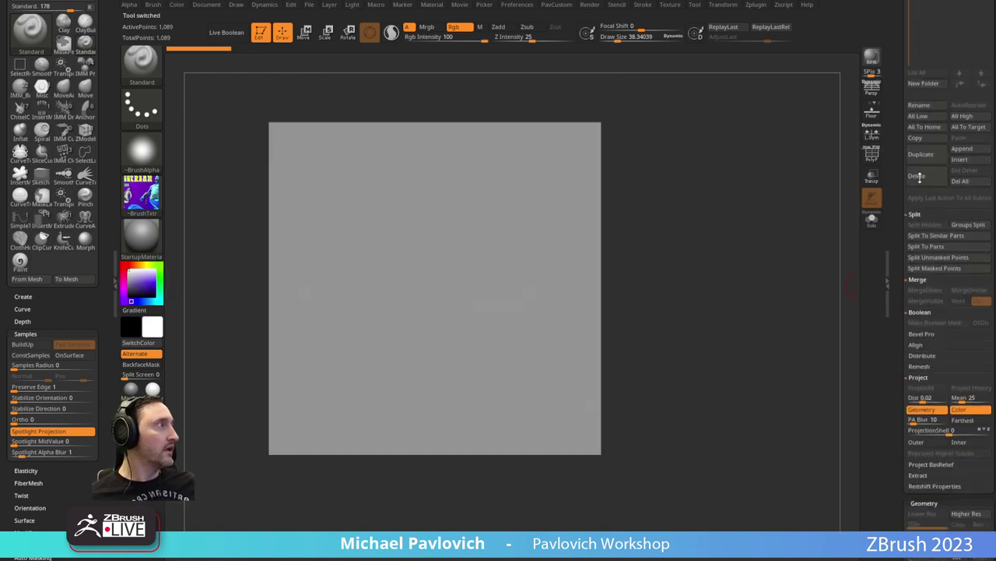
left_click(929, 321, "shift")
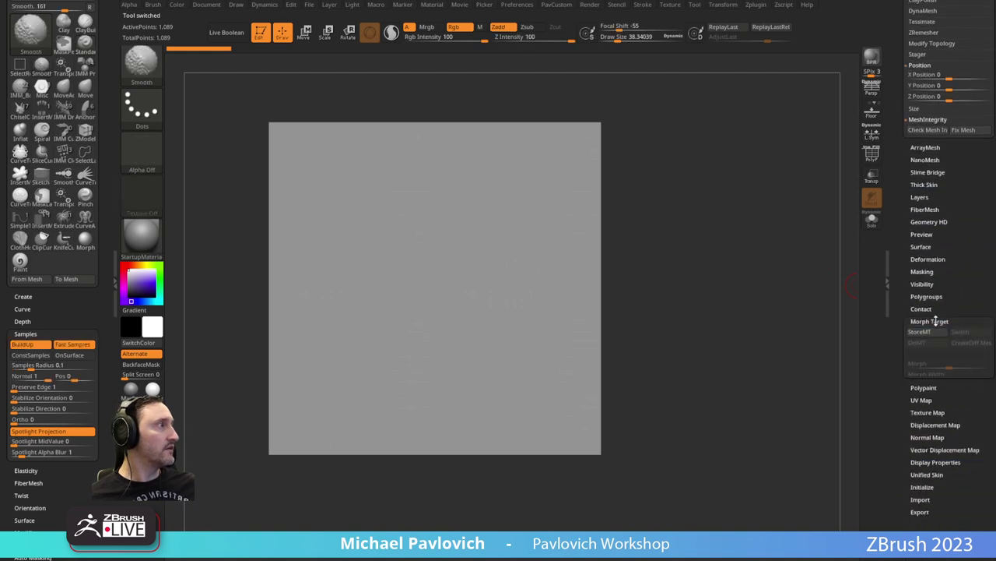
left_click(919, 359, "shift")
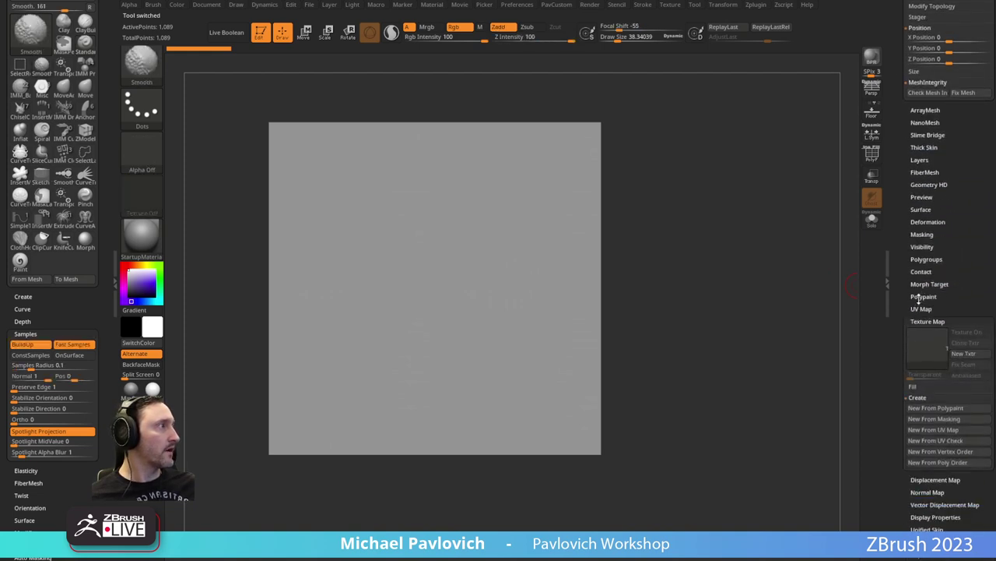
left_click(923, 297)
scroll(898, 301, "down", 3)
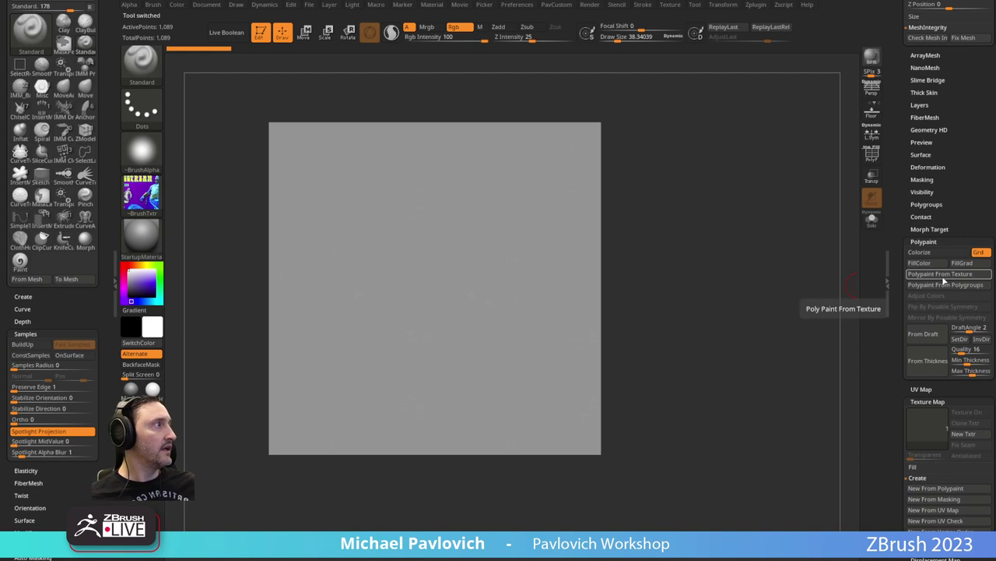
left_click(927, 427)
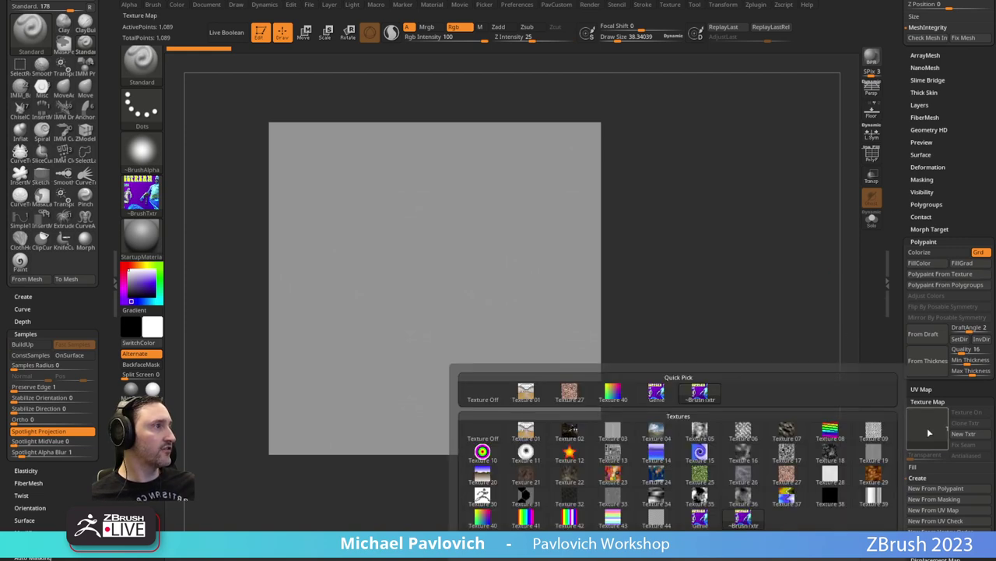
left_click(653, 393)
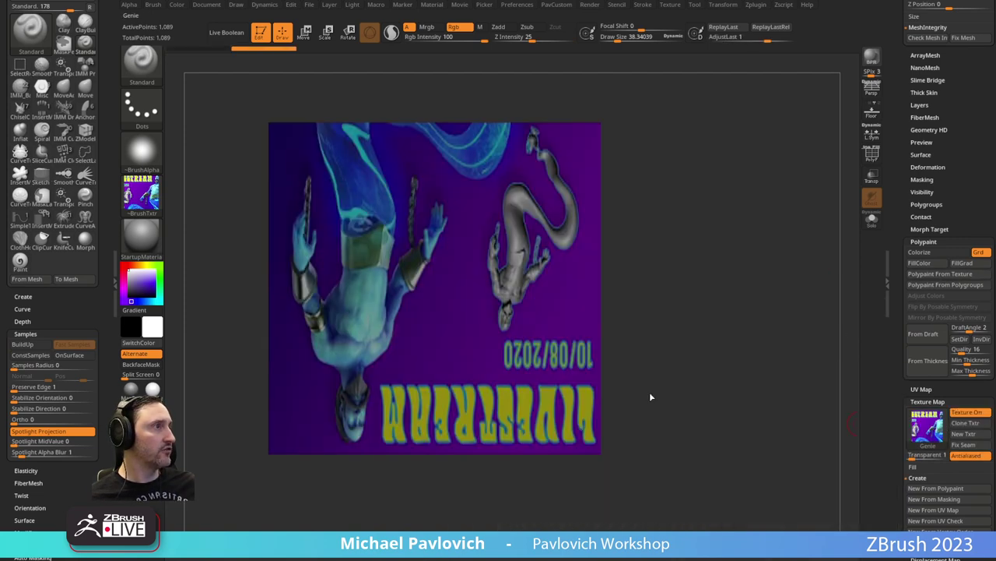
Convert the plane's Genie texture map to polypaint.
key("shift")
key("shift")
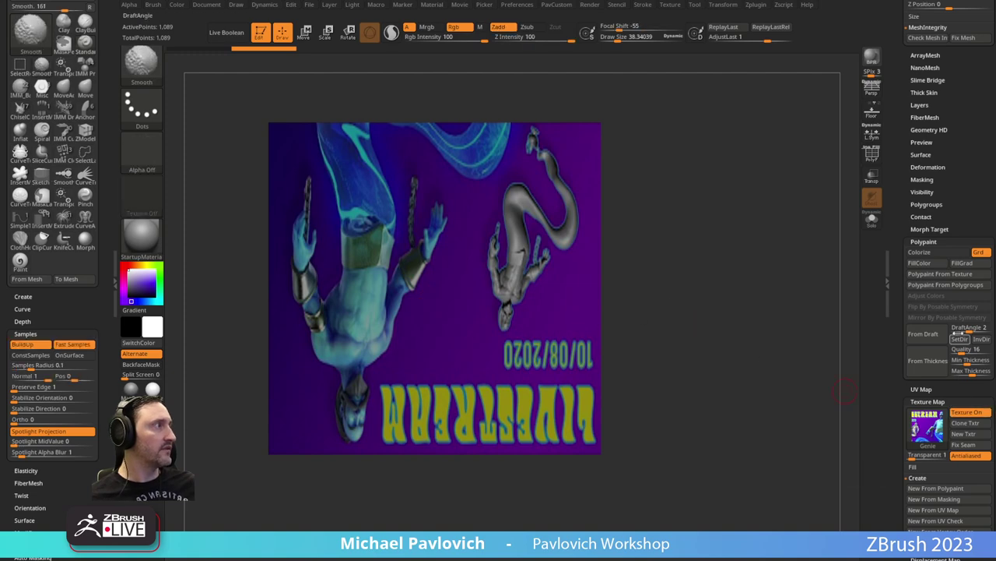
left_click(940, 274)
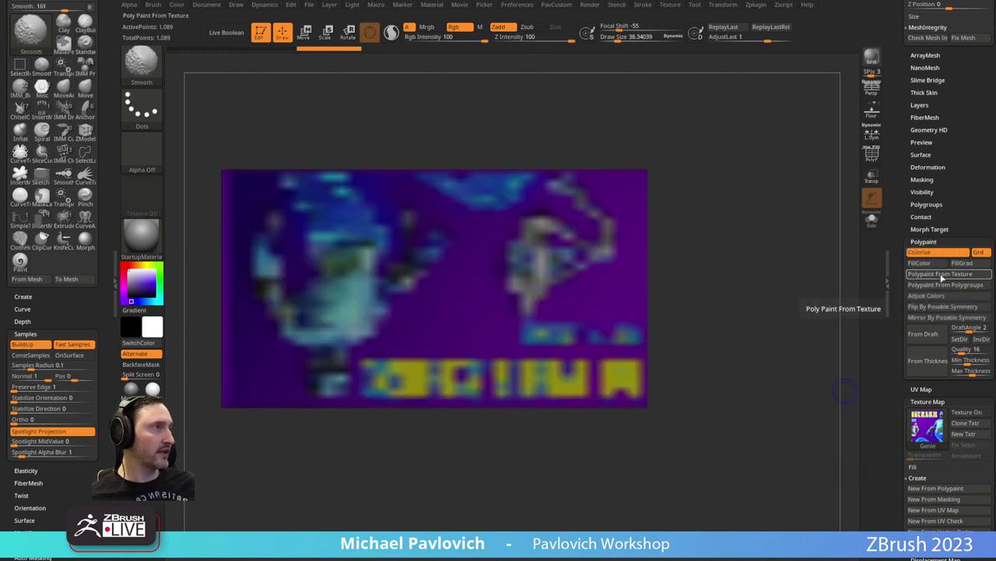
key("shift")
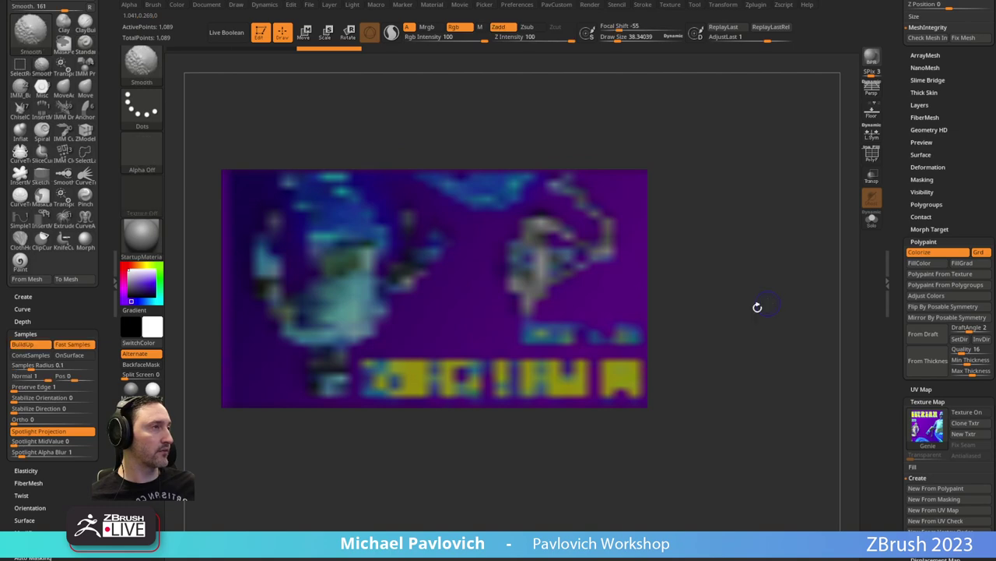
Show the Genie texture on the plane and apply the Flat Color material.
left_click(968, 413)
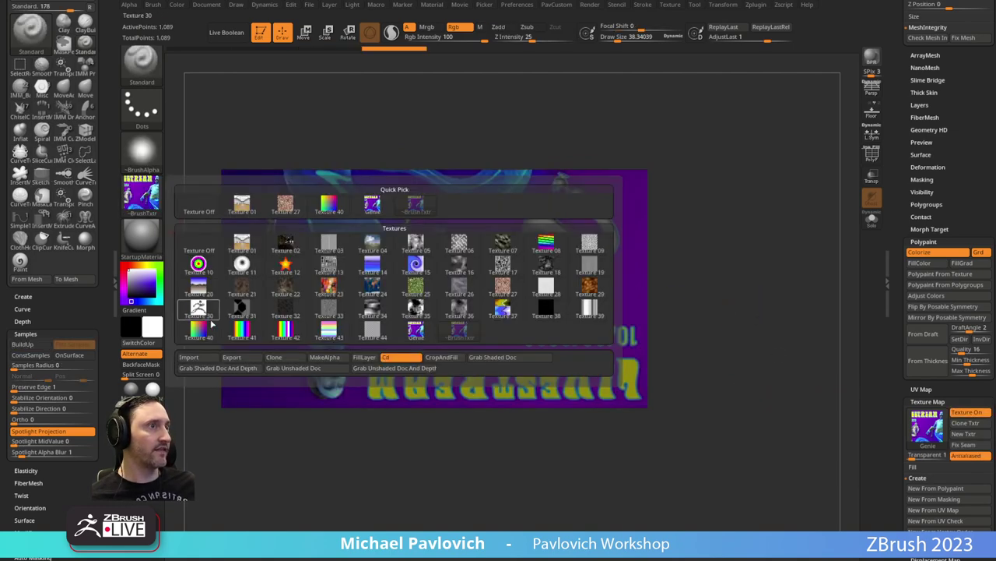
left_click(140, 194)
left_click(141, 237)
left_click(198, 247)
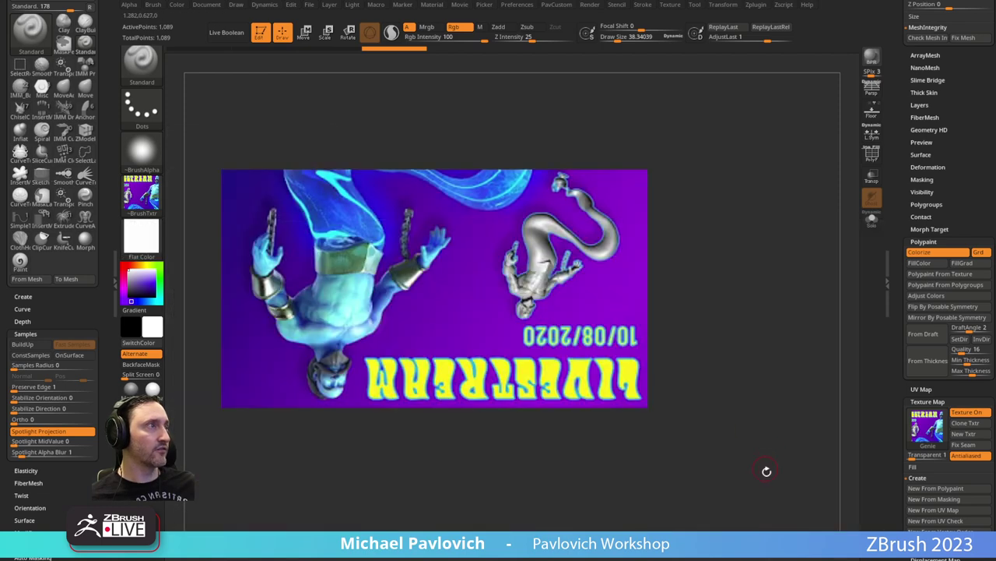
Turn the plane upright, park it small in the canvas corner and leave Edit mode so the image stays as a canvas reference.
left_click_drag(768, 472, 623, 249)
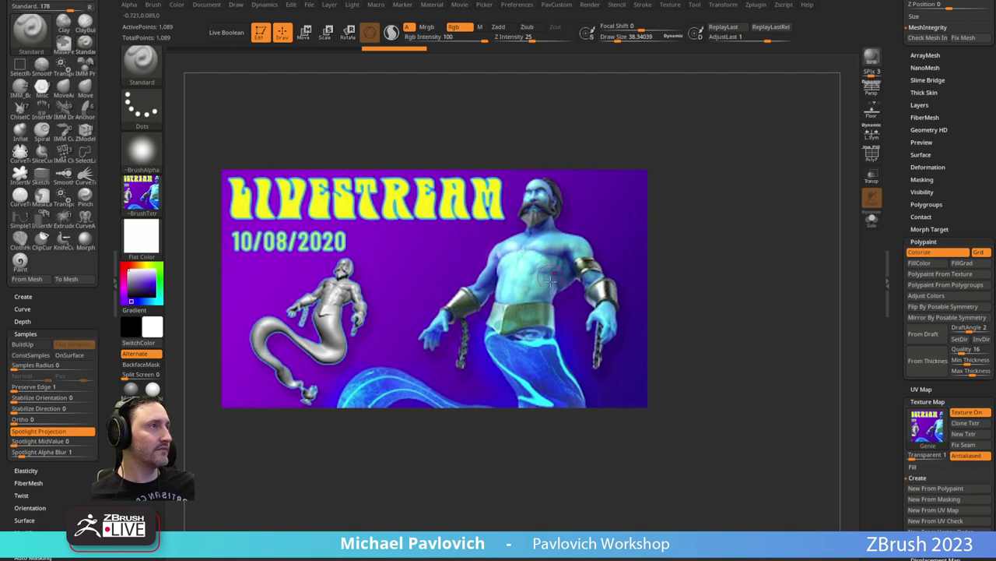
key("s")
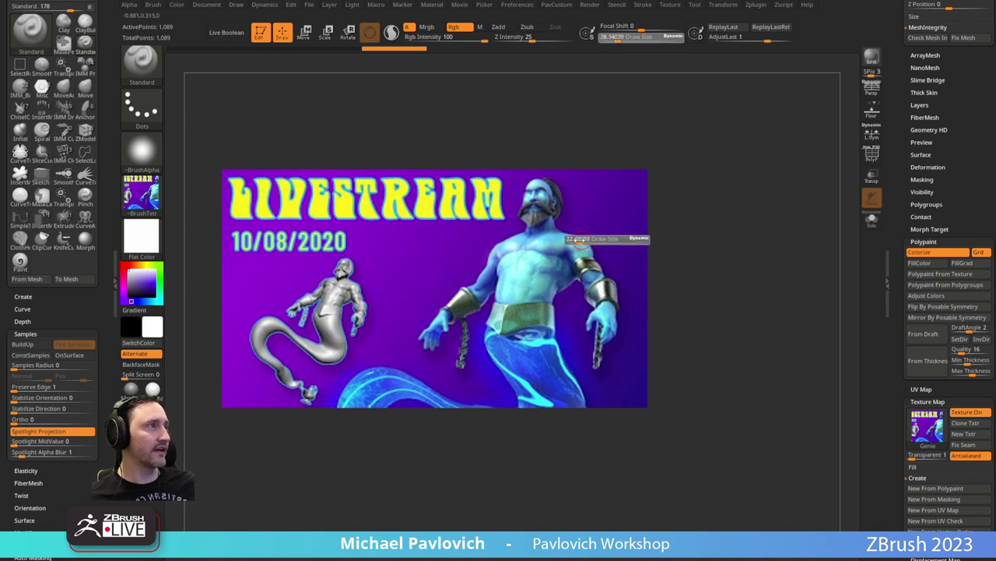
left_click_drag(583, 241, 579, 241)
mouse_move(713, 235)
left_mouse_down("alt")
mouse_move(585, 155)
mouse_move(661, 197)
mouse_move(641, 166)
mouse_move(616, 191)
left_mouse_up("alt")
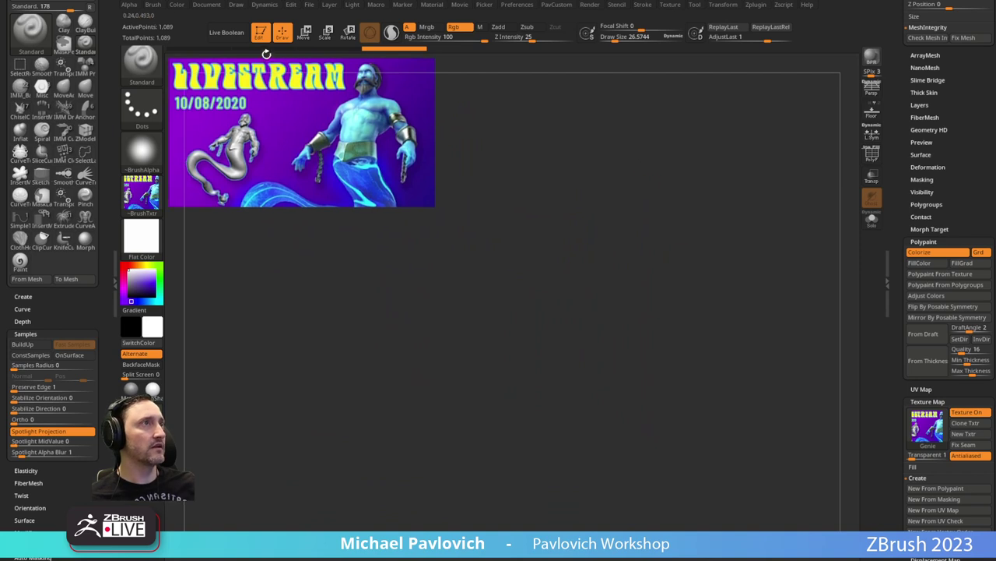
left_click(259, 31)
Draw the Extract1 trousers model on the canvas in Edit mode and apply the SkinShade4 material.
left_click_drag(900, 159, 900, 239)
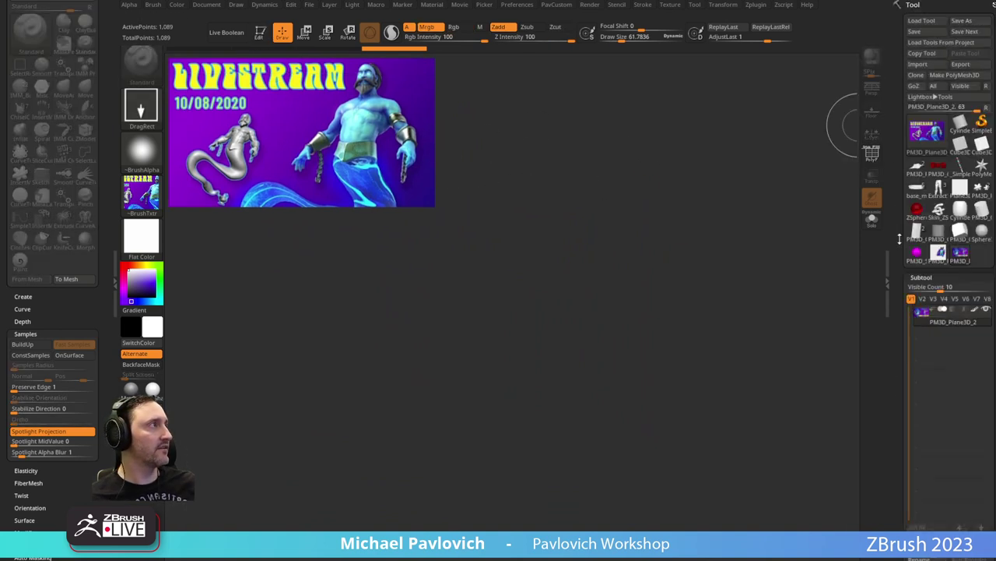
left_click(939, 190)
left_click_drag(549, 400, 573, 454)
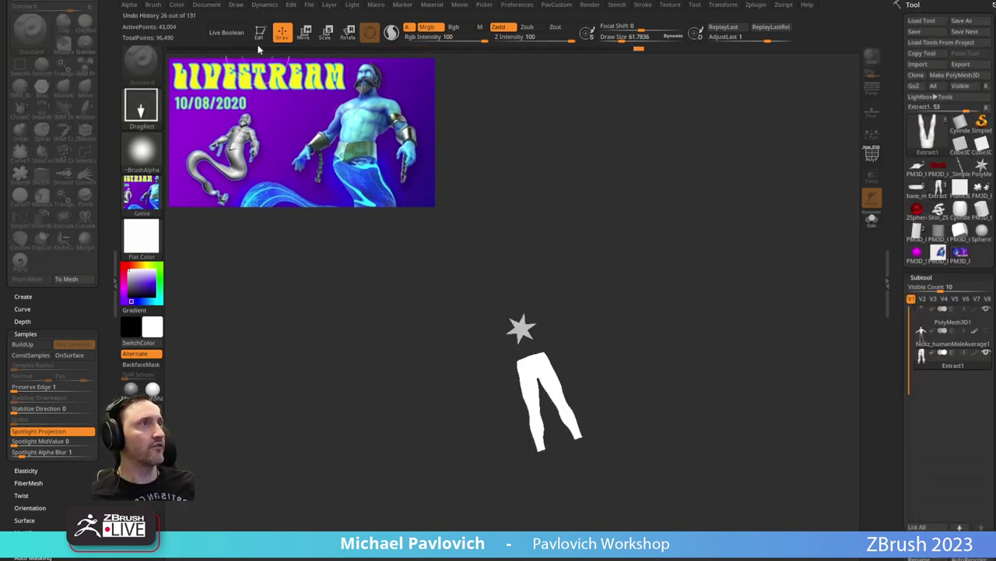
left_click(259, 33)
left_click(150, 248)
left_click(806, 369)
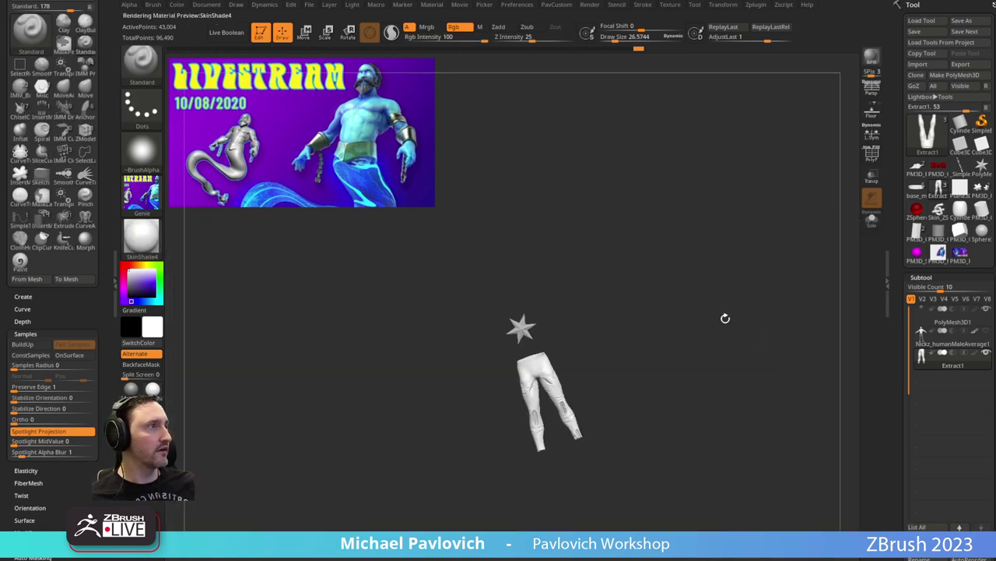
key("f")
mouse_move(701, 280)
left_mouse_down()
mouse_move(745, 334)
mouse_move(723, 229)
left_mouse_up()
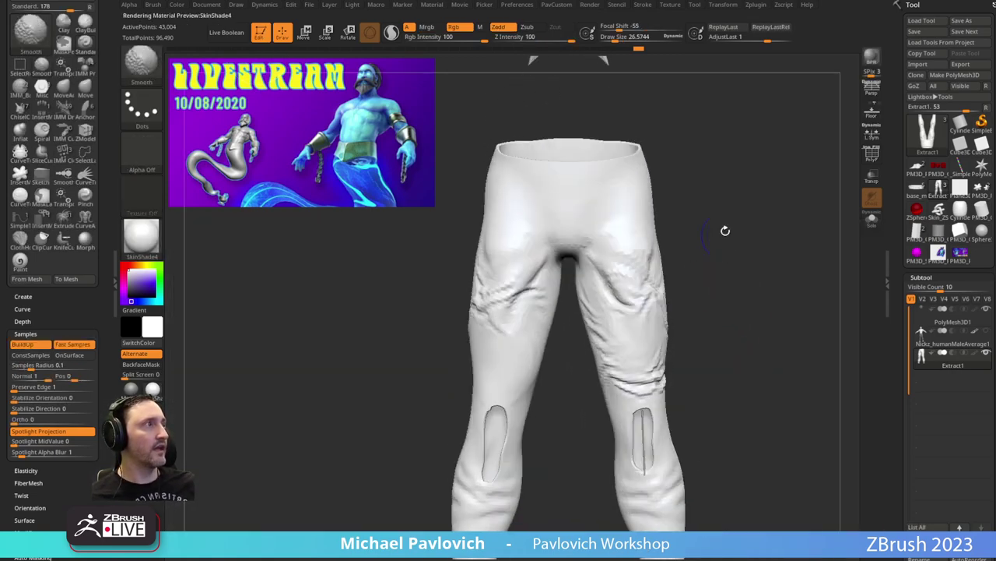
Set the draw size to about 8.5 and sample several purple shades from the Genie image as the active colour.
key("s")
left_click_drag(740, 278, 731, 279)
left_click_drag(747, 278, 720, 276)
key("c")
key("c")
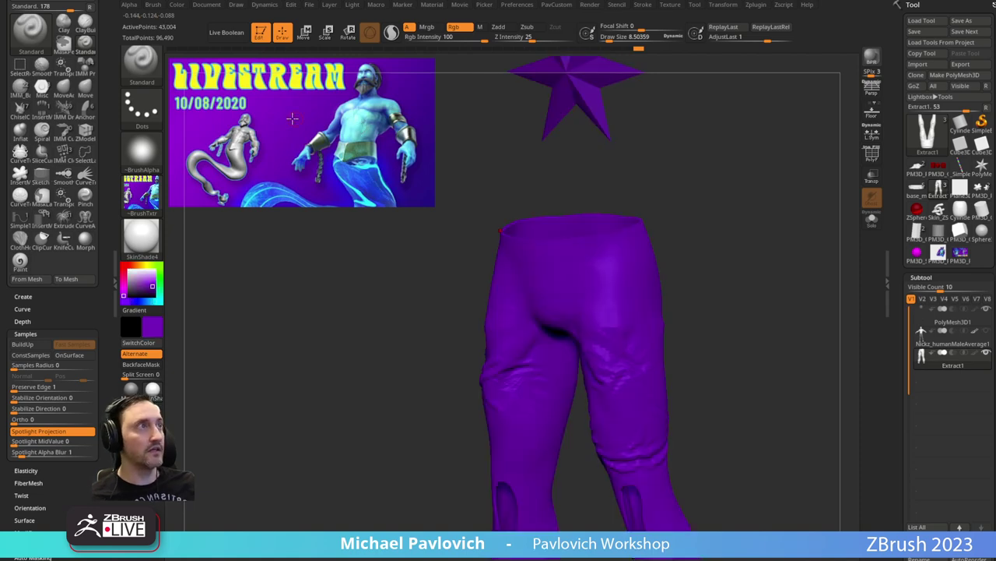
key("c")
key("c")
key("c")
key("c")
key("c")
key("c")
key("c")
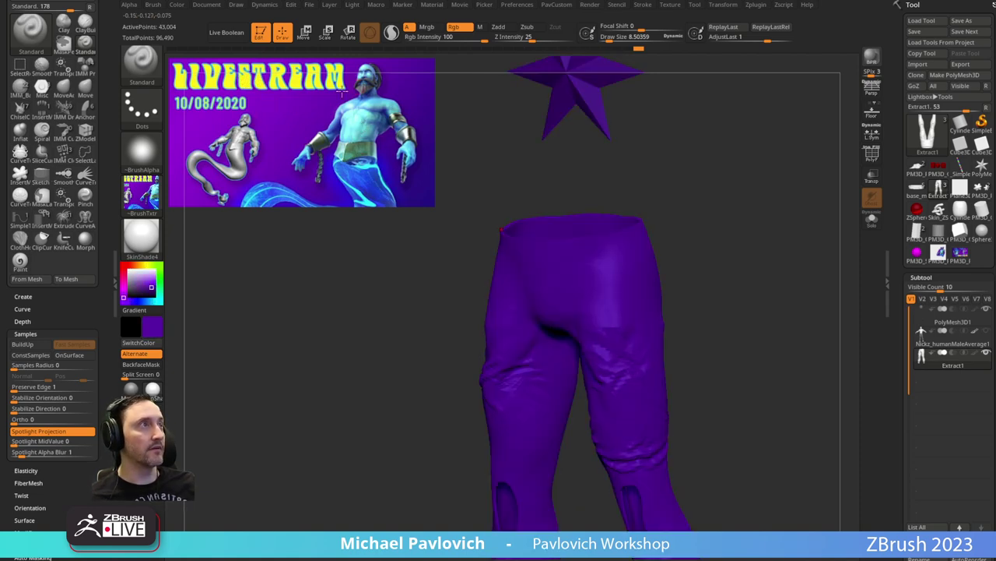
left_click_drag(495, 205, 785, 278)
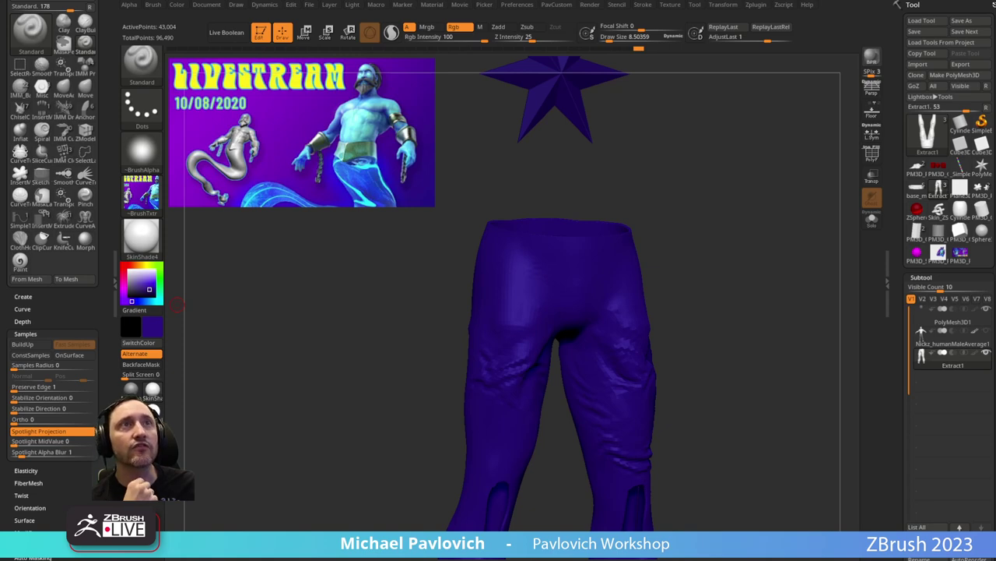
Switch to the Cylinder3D primitive, clear the reference image from the canvas and turn the cylinder to a side-on view.
left_click(966, 131)
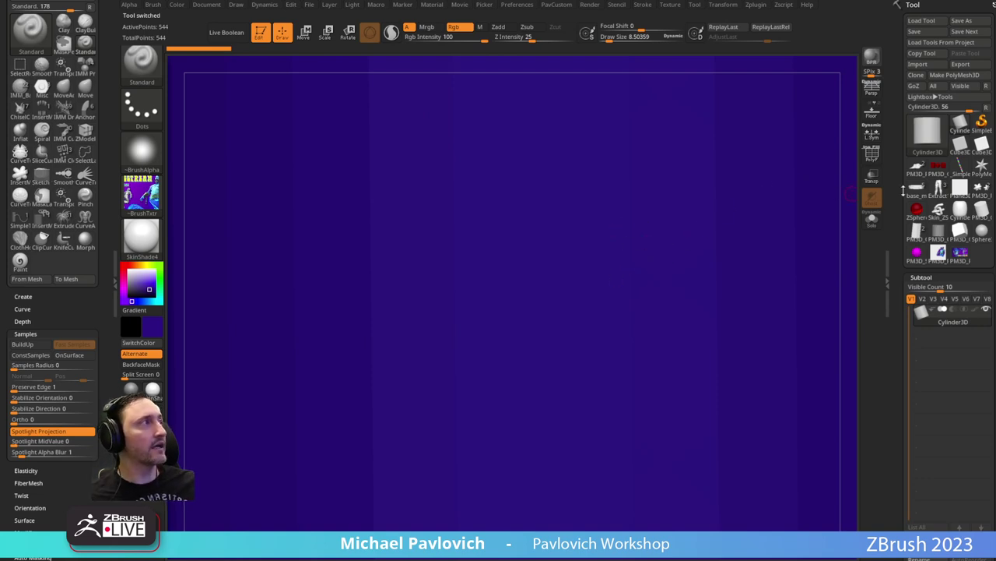
key("f")
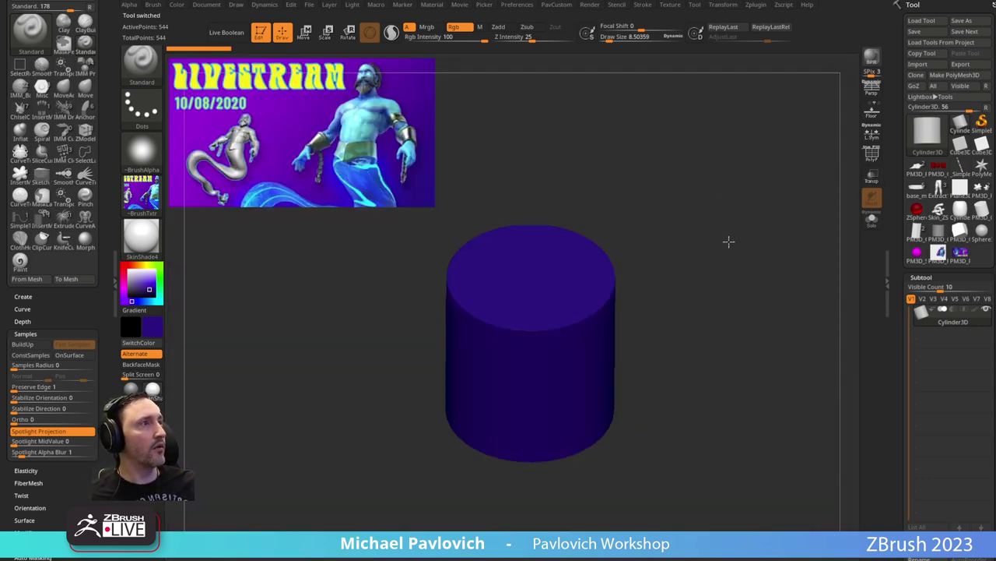
key("shift+z")
left_click_drag(755, 194, 619, 203, "shift")
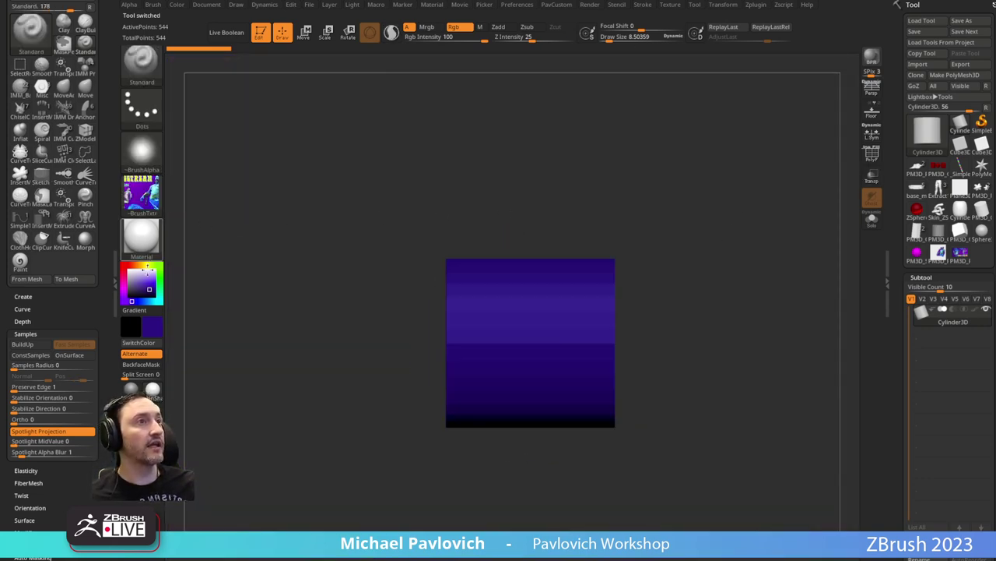
Set the active colour to white, turn the brush texture off and apply the StartupMaterial.
left_click(146, 268)
left_click(141, 194)
left_click(200, 199)
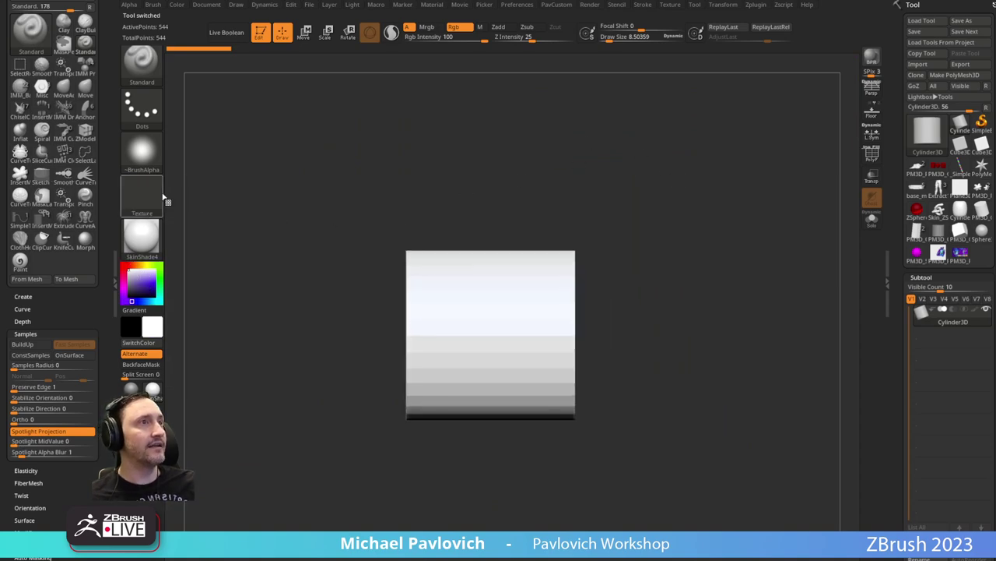
left_click(142, 236)
left_click(201, 243)
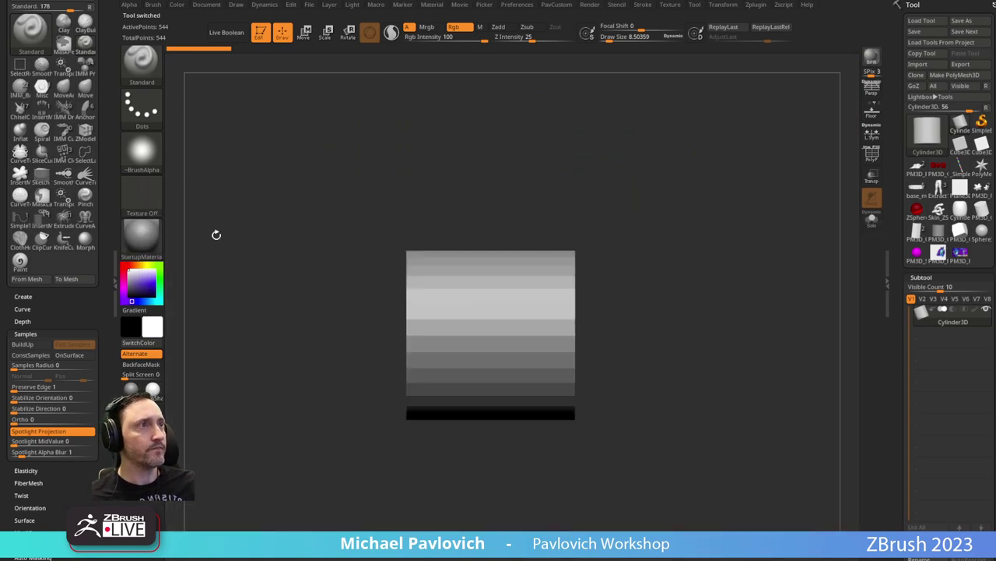
Choose the IMM Curve brush with the Hose01 insert mesh.
key("b")
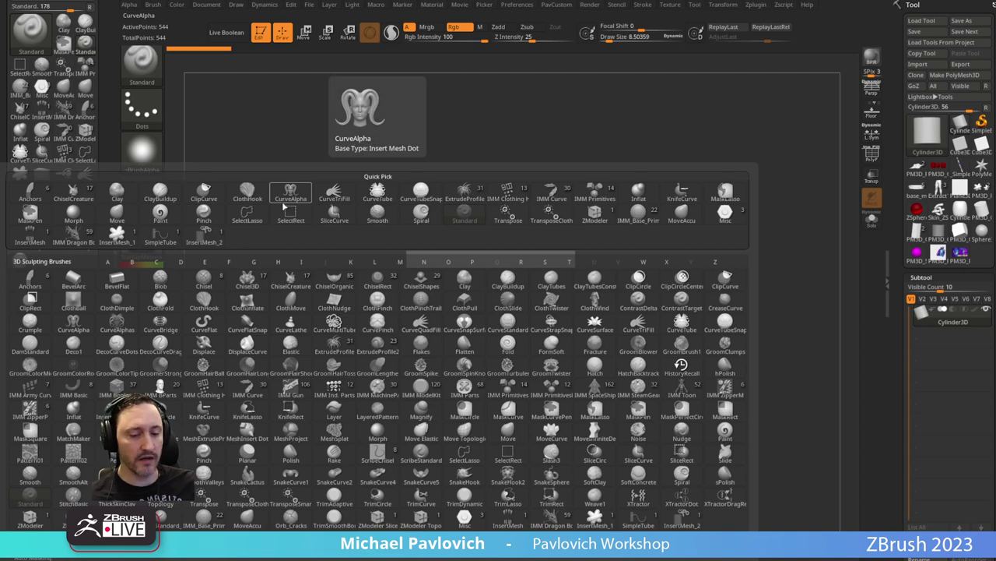
key("i")
left_click(249, 386)
key("m")
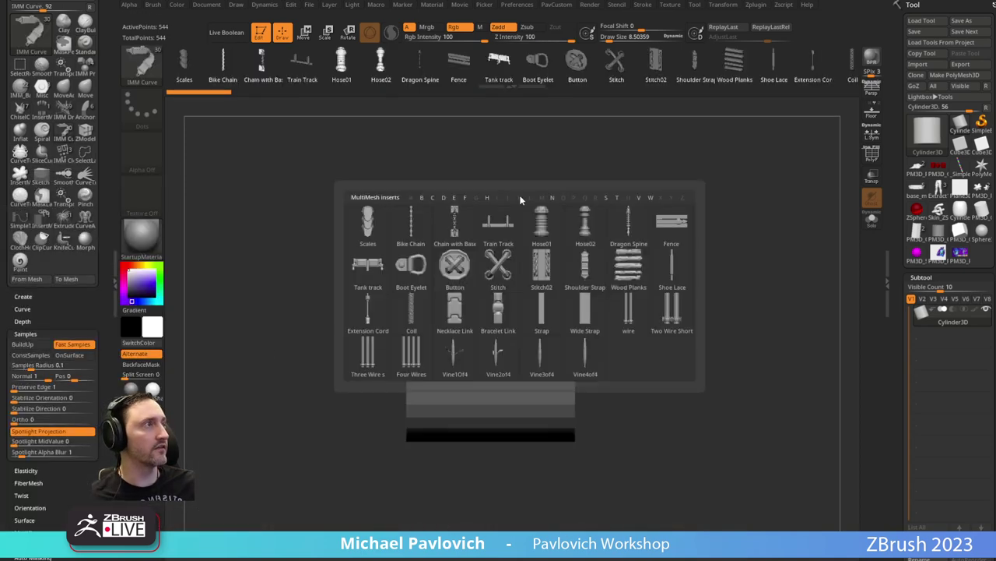
left_click(541, 226)
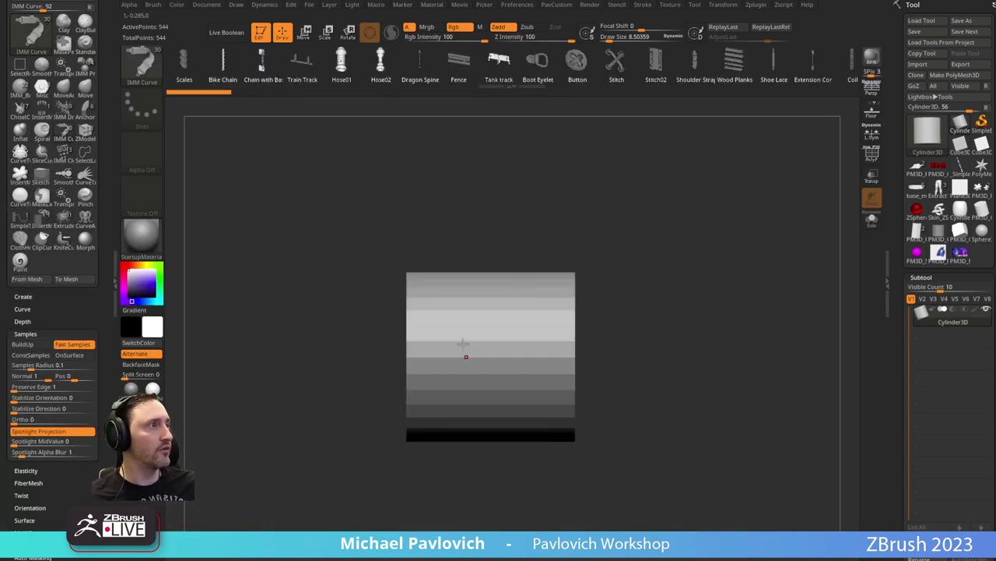
Convert the cylinder to a PolyMesh3D and draw a Hose01 curve around its circumference.
left_click(463, 344)
left_click(955, 75)
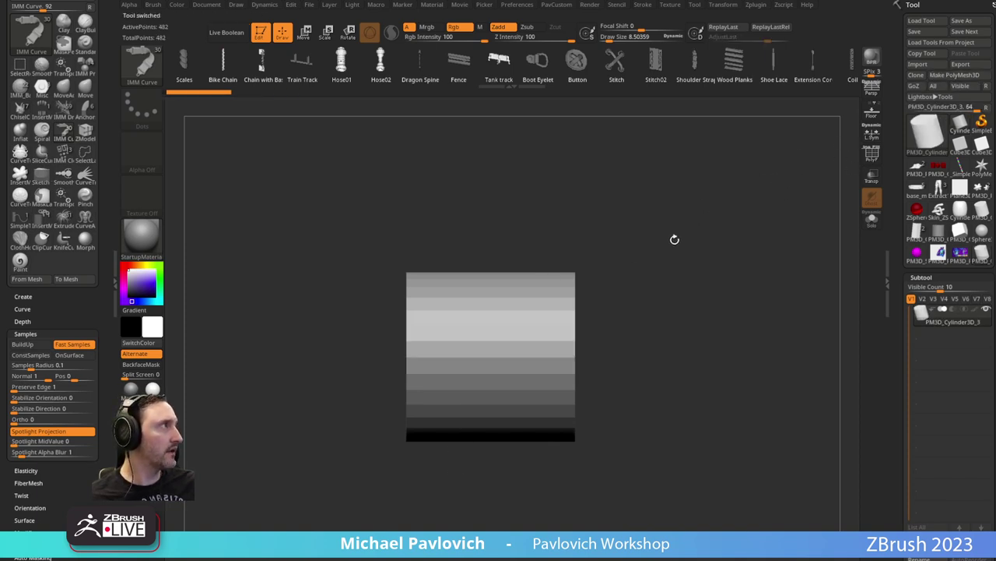
left_click_drag(413, 322, 411, 492)
mouse_move(468, 245)
right_mouse_down()
mouse_move(707, 256)
mouse_move(701, 265)
right_mouse_up()
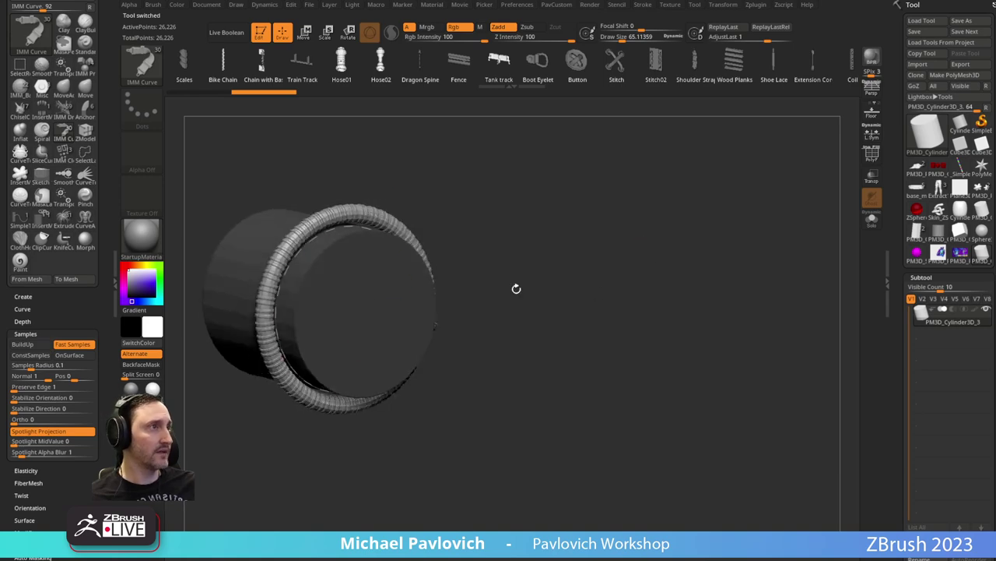
right_click_drag(632, 287, 565, 272, "shift")
Load the BM_2Tires_IMM brush from the _IMM brush folder in LightBox.
key("comma")
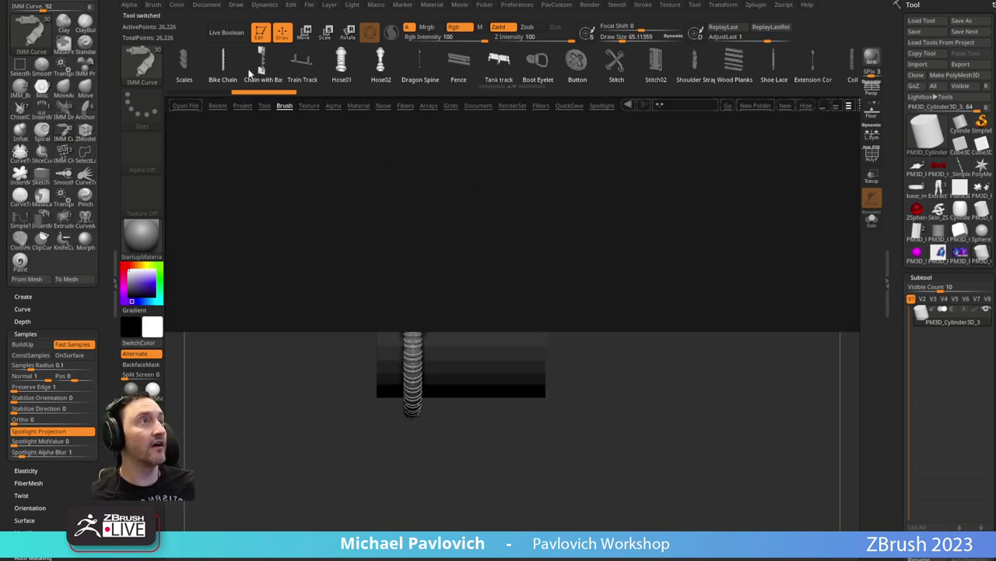
left_click(284, 106)
left_click_drag(604, 223, 453, 221)
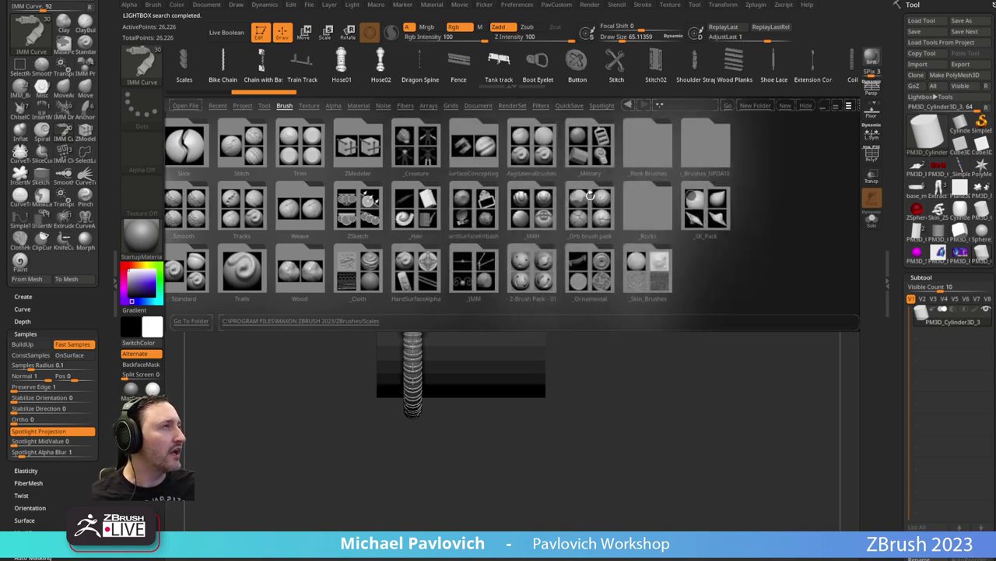
left_click(474, 269)
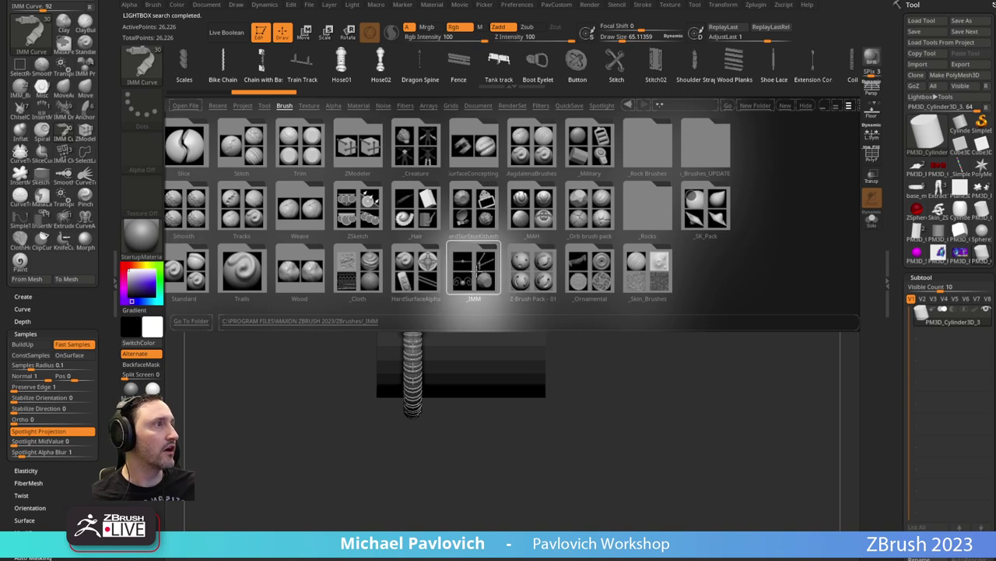
left_click(475, 269)
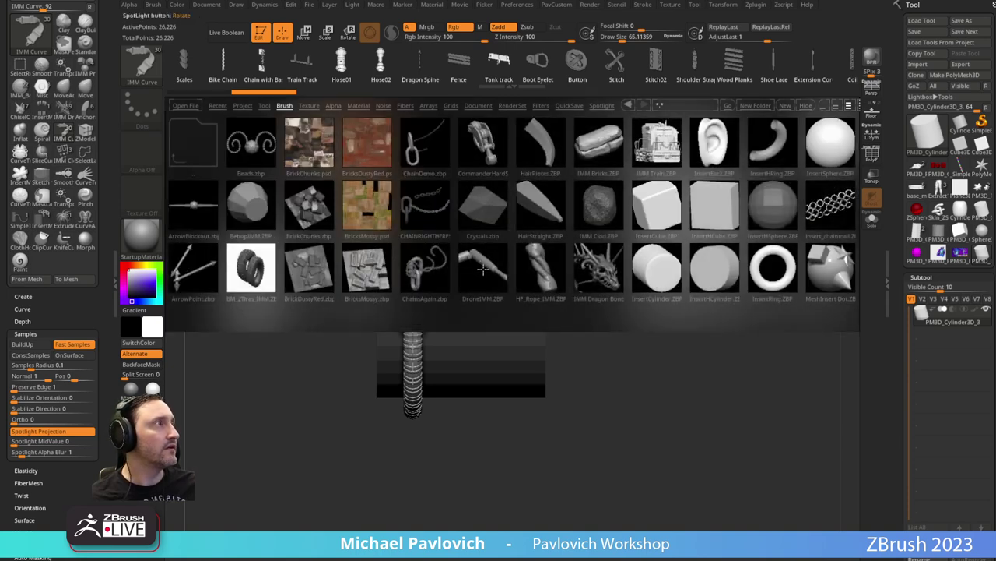
left_click_drag(482, 269, 301, 266)
left_click_drag(441, 261, 568, 253)
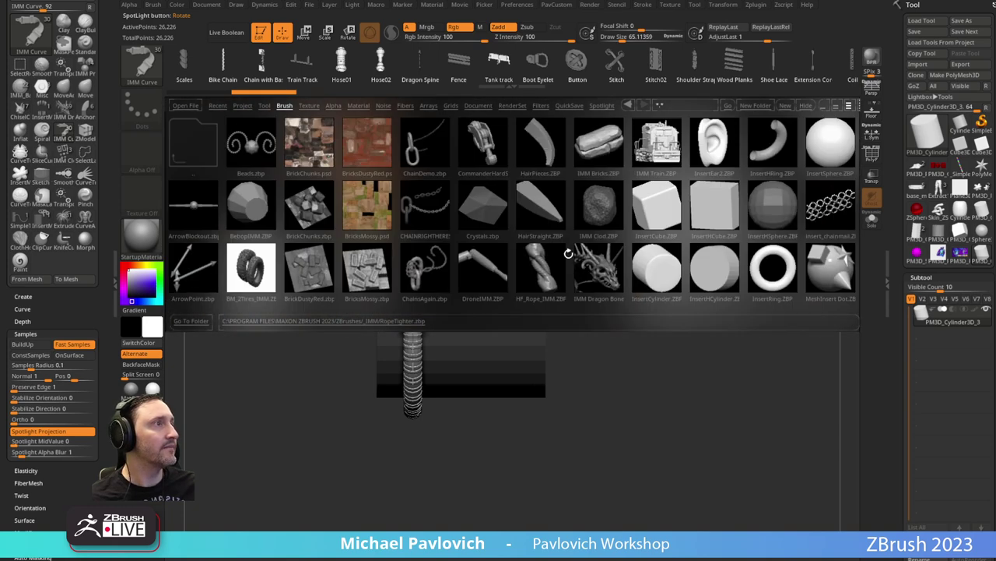
double_click(241, 274)
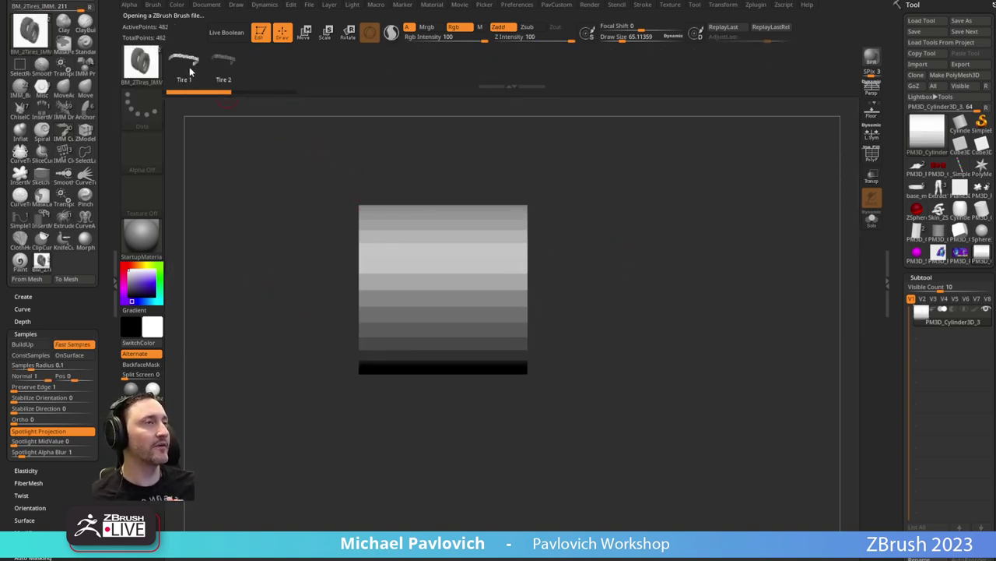
Choose the Tire 2 insert and draw its curve around the cylinder to form a tyre.
left_click(226, 62)
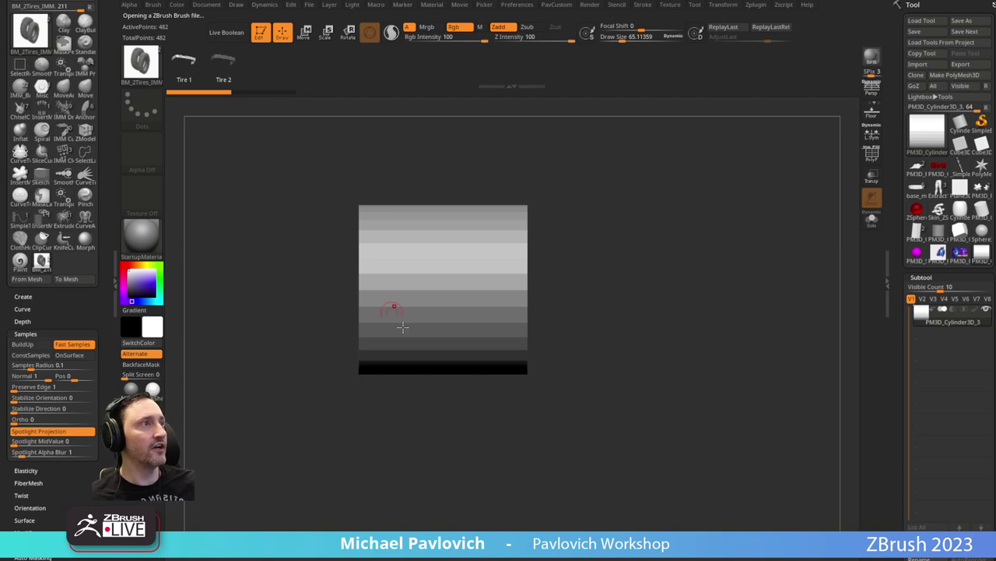
left_click_drag(405, 288, 408, 423)
left_click_drag(620, 260, 674, 243)
mouse_move(598, 275)
left_mouse_down()
mouse_move(572, 275)
mouse_move(574, 258)
left_mouse_up()
Set the draw size to 112 and Z Intensity to 56, and update the tyre curve with them.
key("s")
left_click(403, 267)
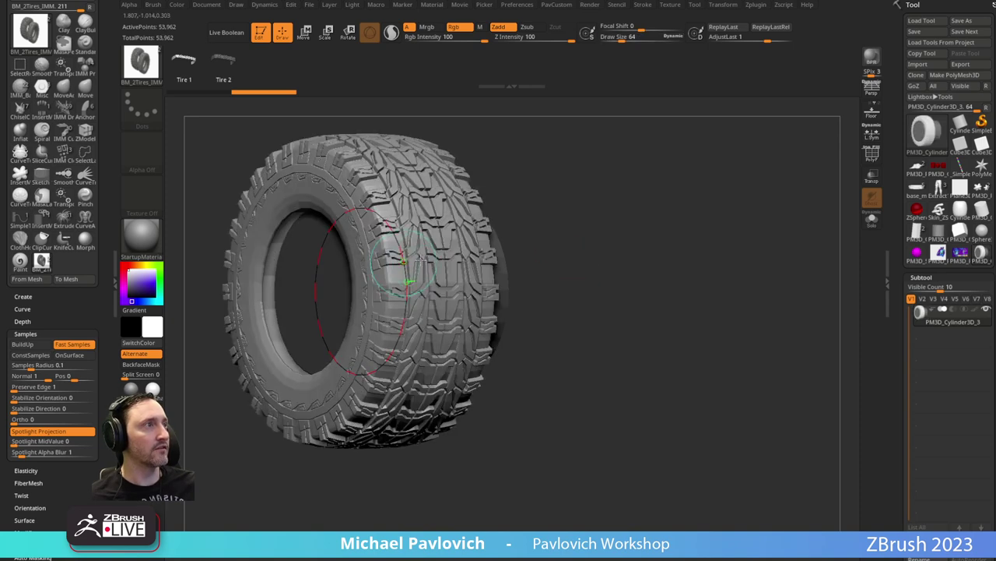
left_click_drag(567, 39, 538, 39)
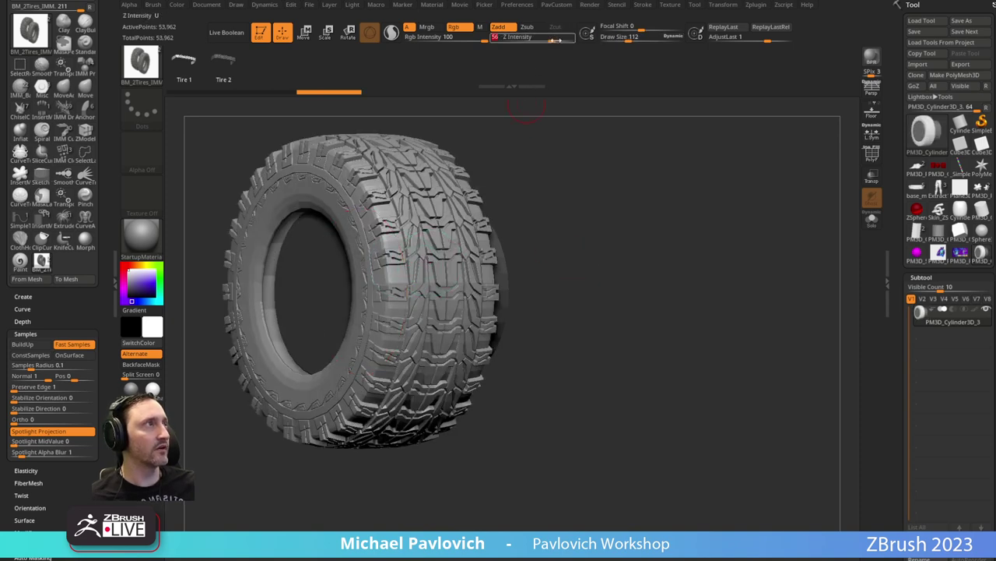
left_click(405, 269)
Split the masked cylinder off from the tyre as a separate subtool and show only the tyre.
mouse_move(578, 184)
left_mouse_down()
mouse_move(643, 186)
mouse_move(577, 180)
left_mouse_up()
key("3")
left_click(644, 309)
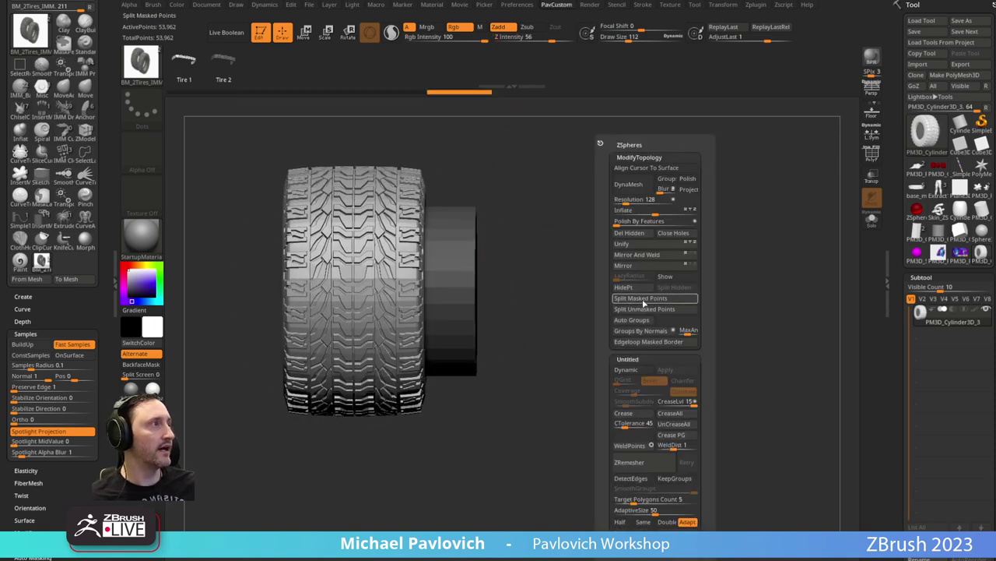
mouse_move(620, 282)
left_mouse_down()
mouse_move(823, 252)
mouse_move(762, 229)
mouse_move(658, 245)
mouse_move(683, 238)
mouse_move(673, 242)
mouse_move(742, 284)
left_mouse_up()
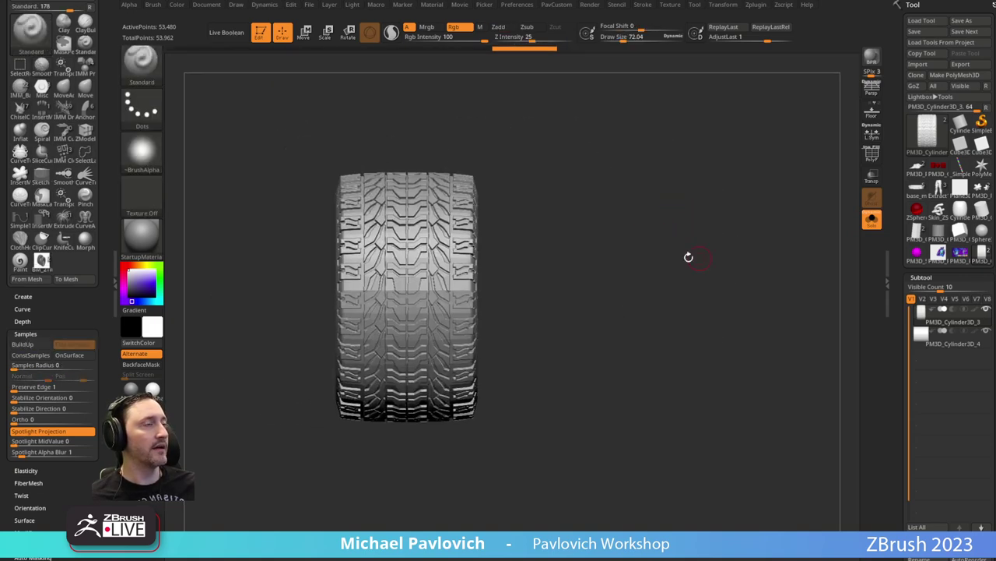
Load the Sphere3D primitive, convert it to a PolyMesh3D and turn on its polyframe display.
key("s")
left_click_drag(688, 256, 665, 265)
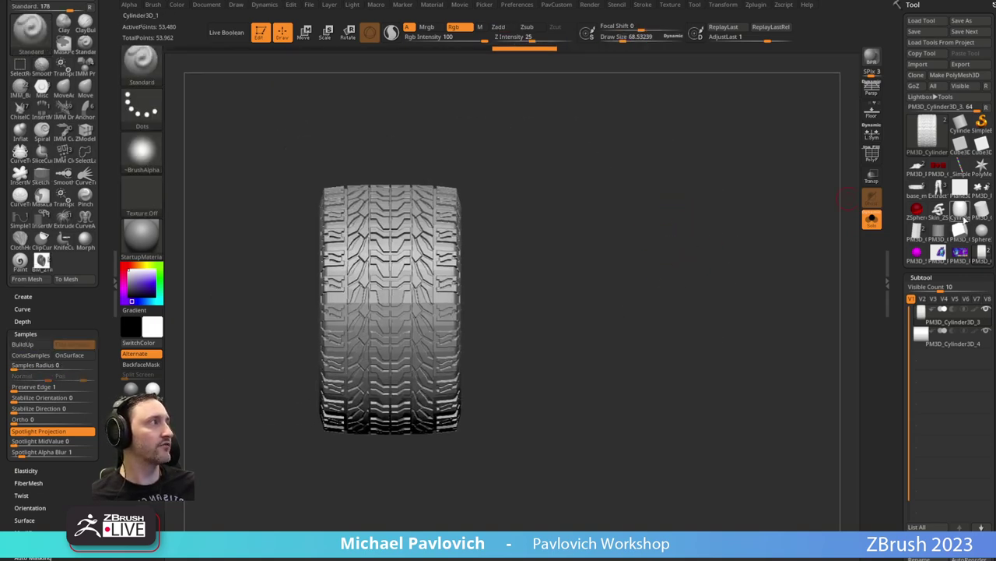
left_click(931, 132)
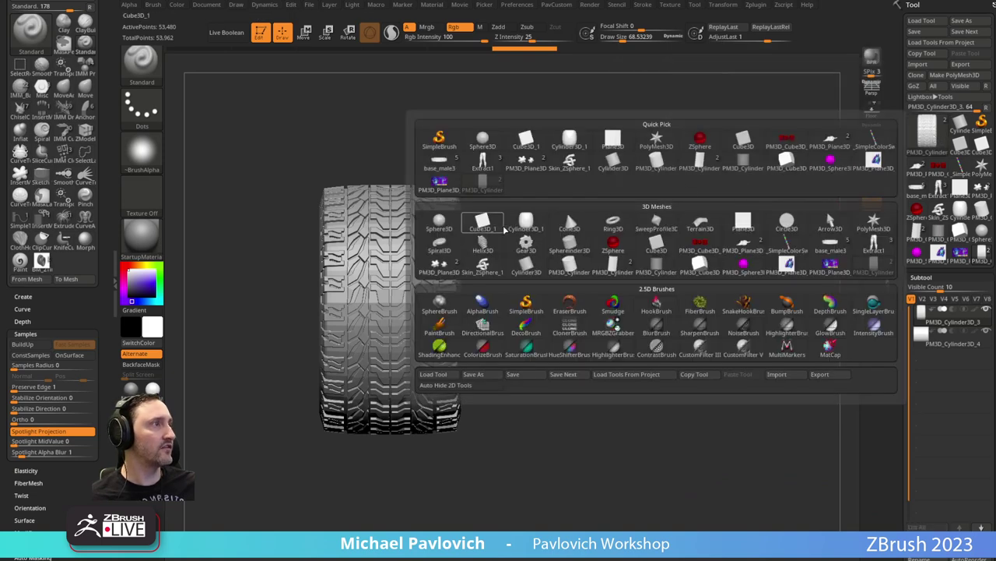
left_click(439, 222)
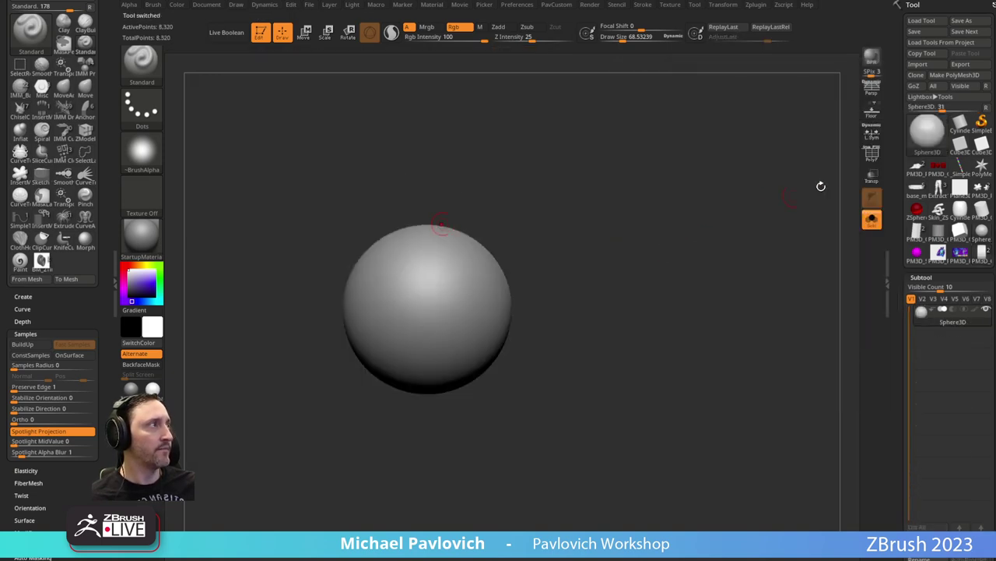
left_click(932, 77)
key("shift+f")
left_click_drag(742, 184, 682, 186, "alt")
Cut the sphere with three slanted SliceCurve strokes into four polygroup bands.
key("ctrl+shift")
left_click(155, 75)
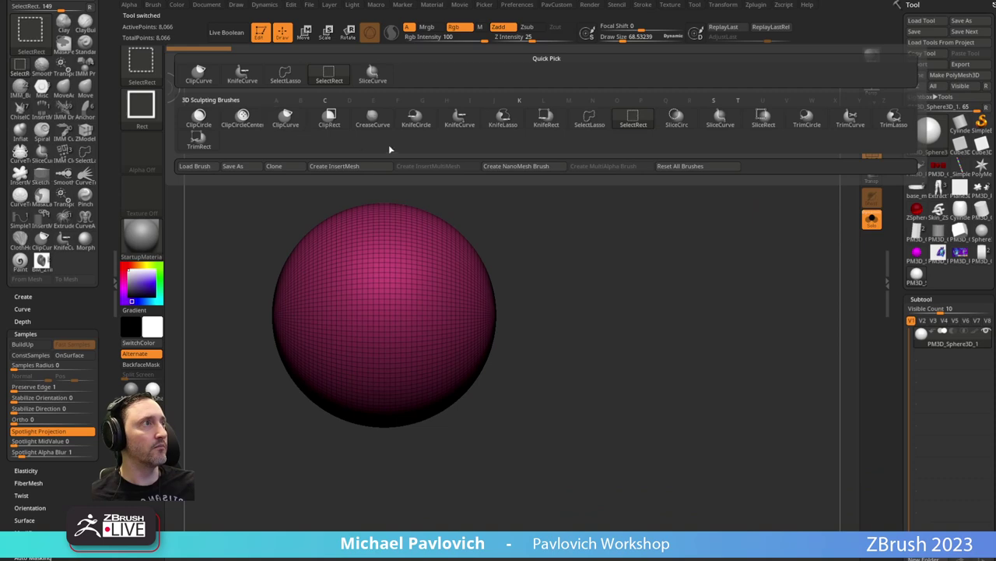
left_click(367, 115)
left_click_drag(228, 180, 562, 296, "ctrl+shift")
left_click_drag(214, 233, 699, 397, "ctrl+shift")
left_click_drag(240, 287, 545, 415, "ctrl+shift")
left_click_drag(603, 204, 580, 199)
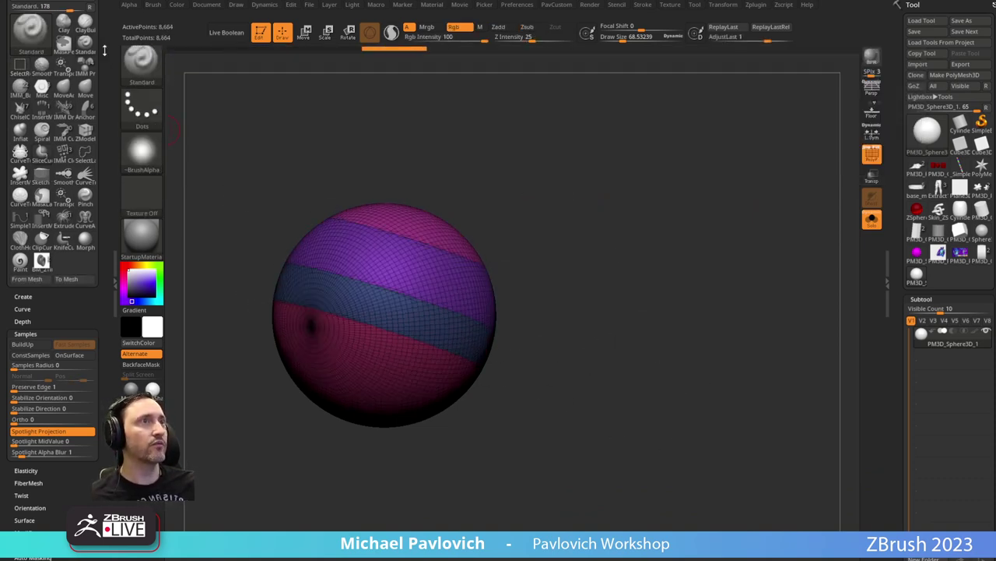
Dock the Stroke palette and use Frame Mesh to create curves along the sphere's polygroup borders.
left_click_drag(102, 7, 117, 131)
left_click(99, 5)
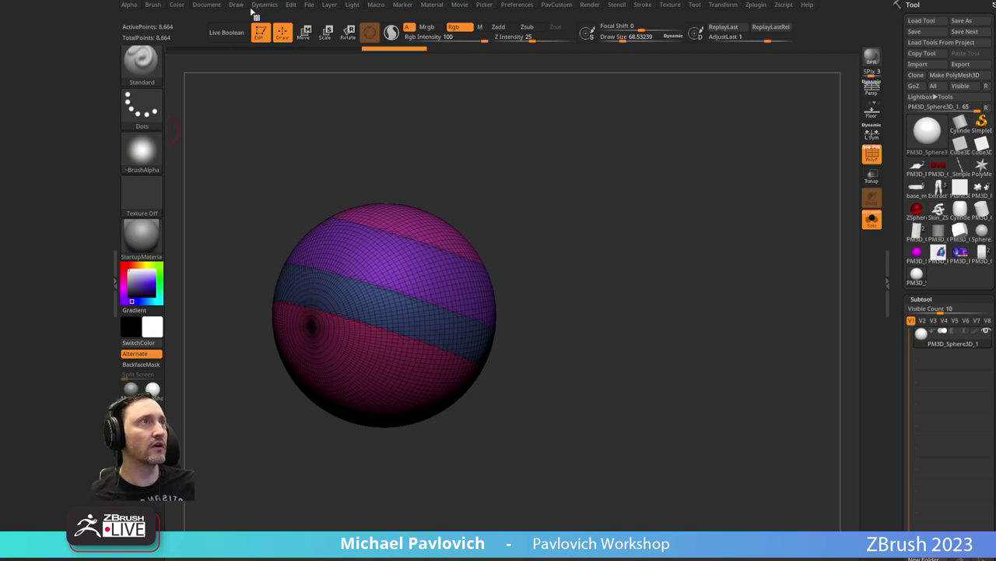
left_click(617, 6)
left_click(642, 5)
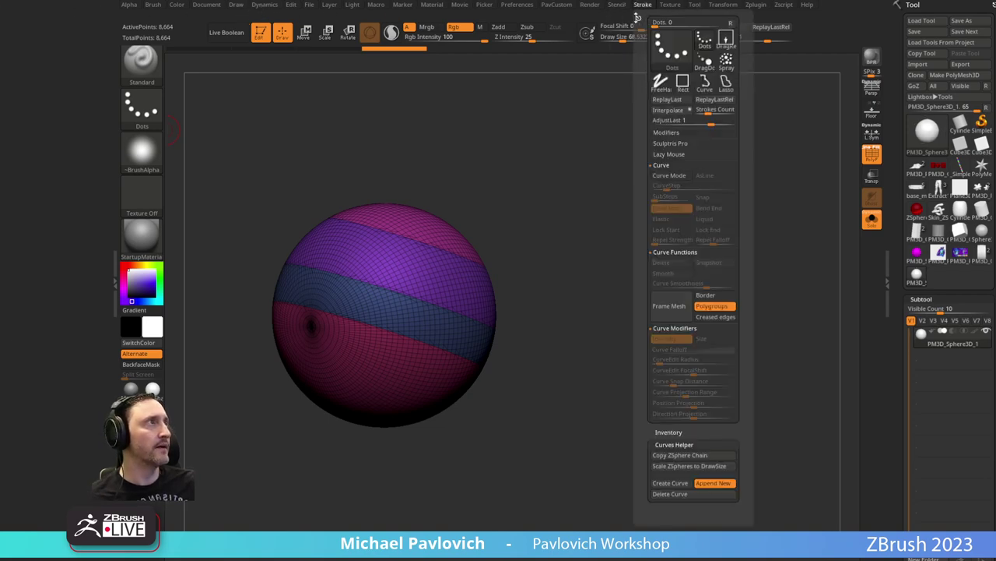
left_click_drag(639, 15, 29, 89)
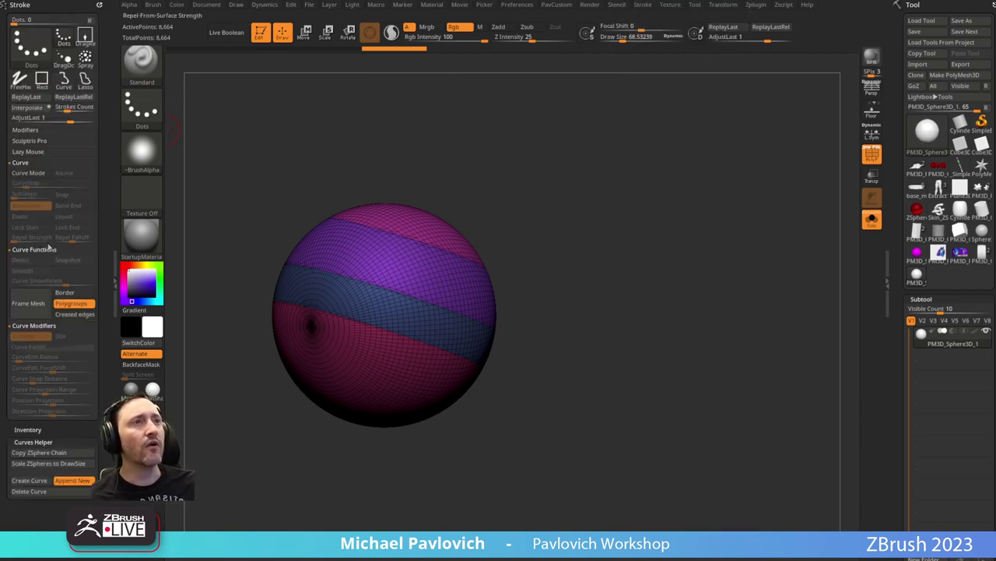
left_click(43, 306)
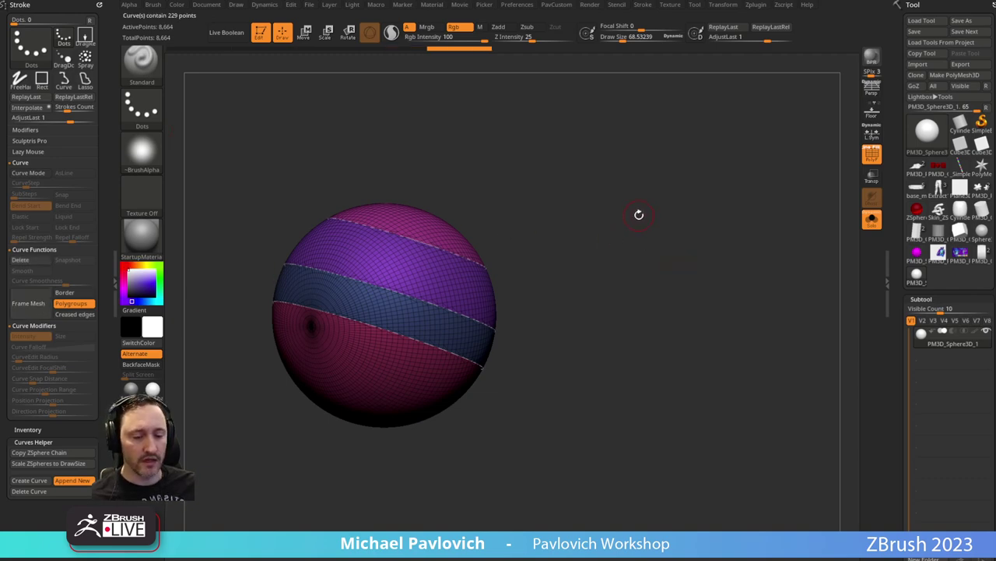
Choose the CurveTube brush and generate tubes along the three framed curves around the sphere.
key("b")
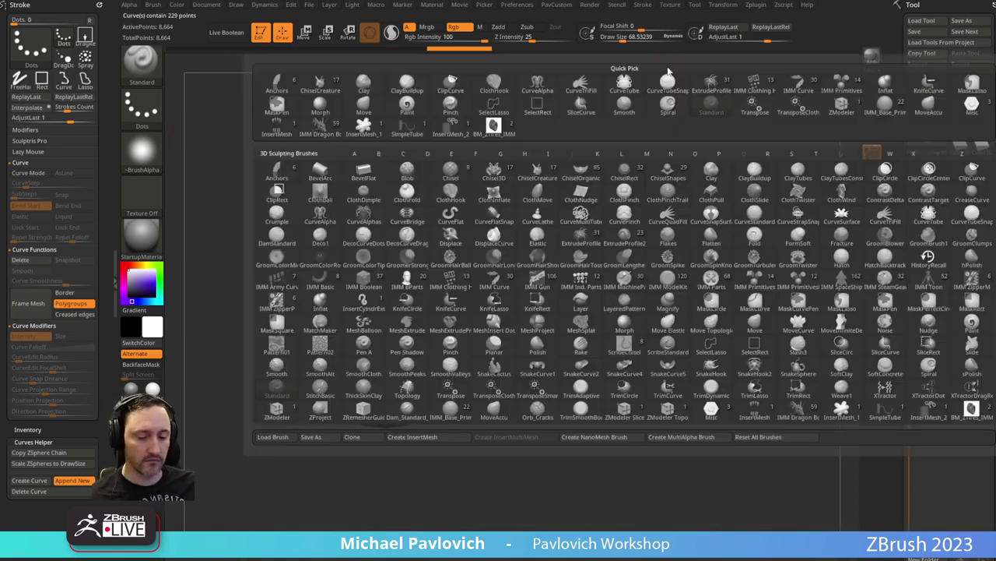
key("c")
key("t")
left_click_drag(638, 148, 597, 215, "alt")
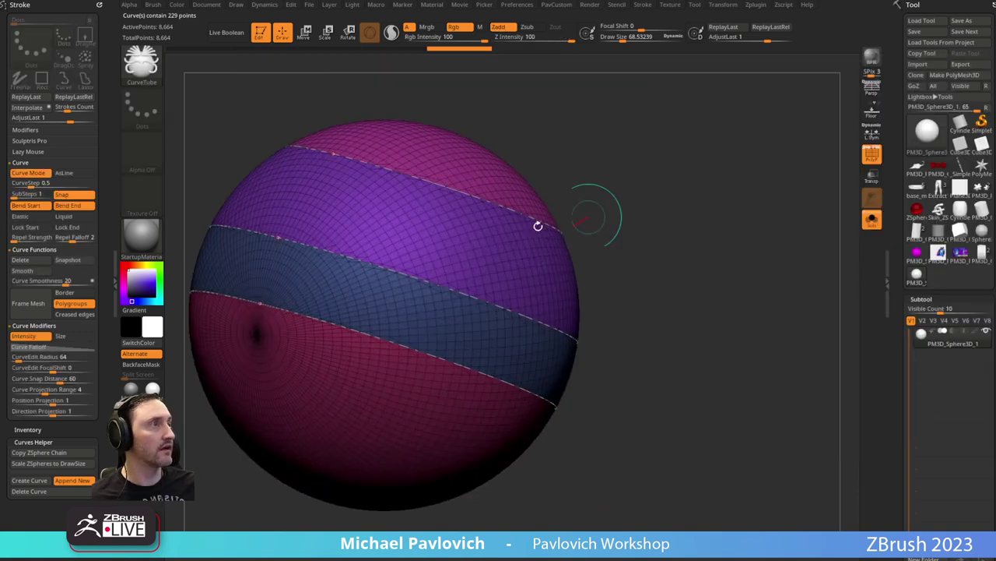
left_click(483, 199)
left_click_drag(721, 176, 679, 166, "alt")
left_click(684, 221)
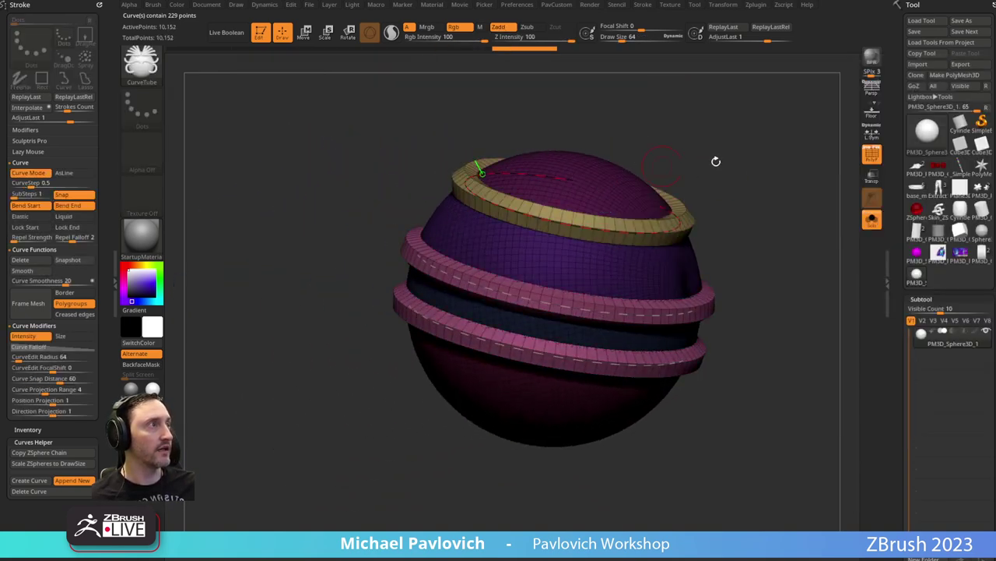
left_click(650, 268)
left_click_drag(779, 236, 799, 242)
Split the masked sphere off from the tubes as a separate subtool and set the draw size to about 31.
key("3")
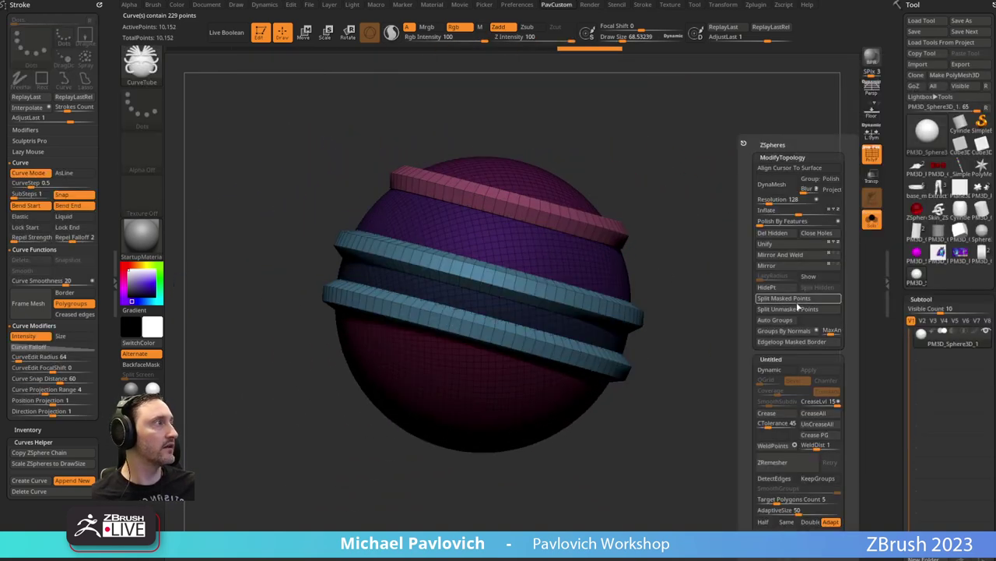
left_click(798, 303)
key("s")
mouse_move(727, 284)
left_mouse_down()
mouse_move(714, 285)
mouse_move(726, 296)
left_mouse_up()
right_click_drag(725, 295, 732, 221)
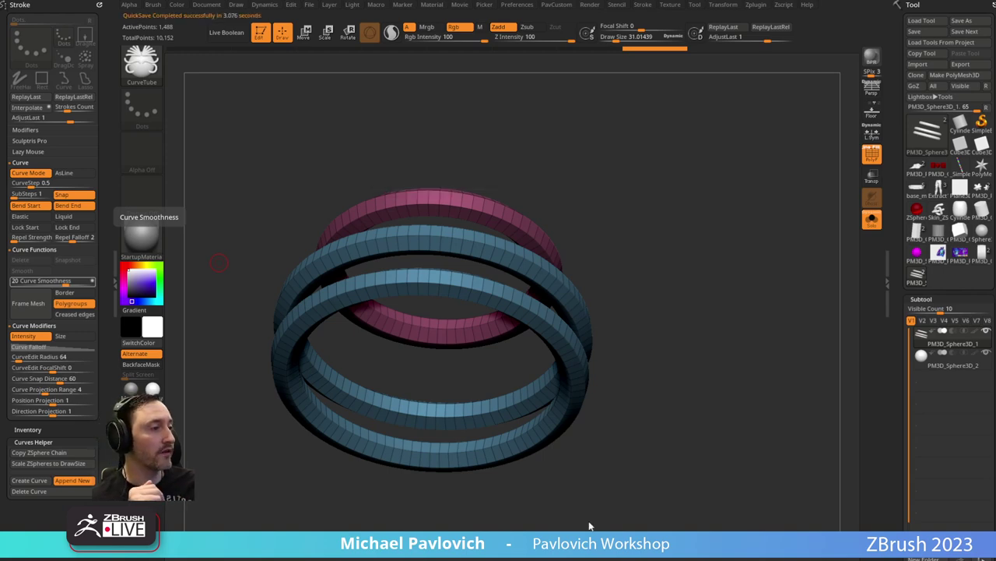
Switch to the browser and search the open YouTube channel for "print".
left_click_drag(589, 525, 593, 37)
left_click(200, 60)
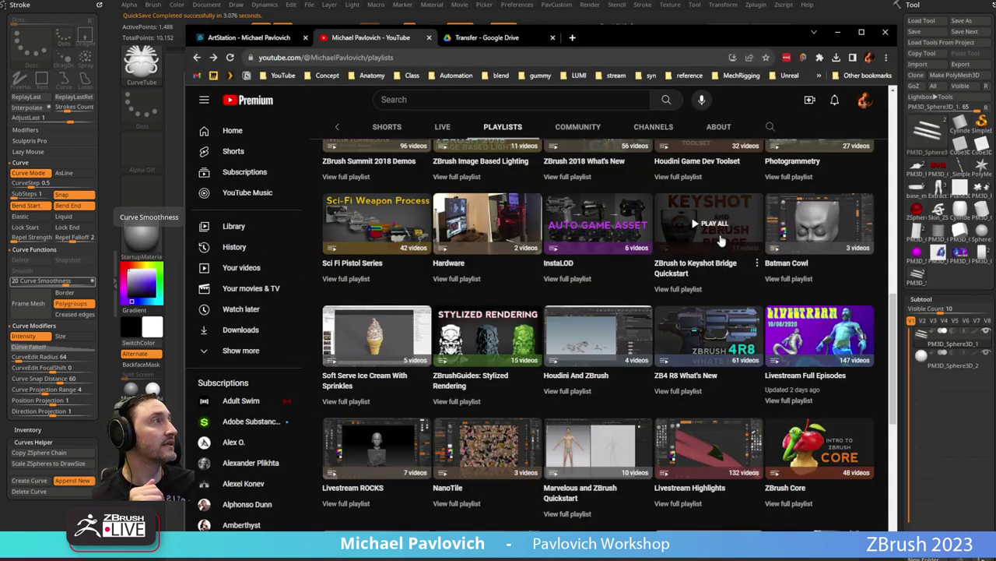
scroll(721, 239, "up", 5)
left_click(770, 128)
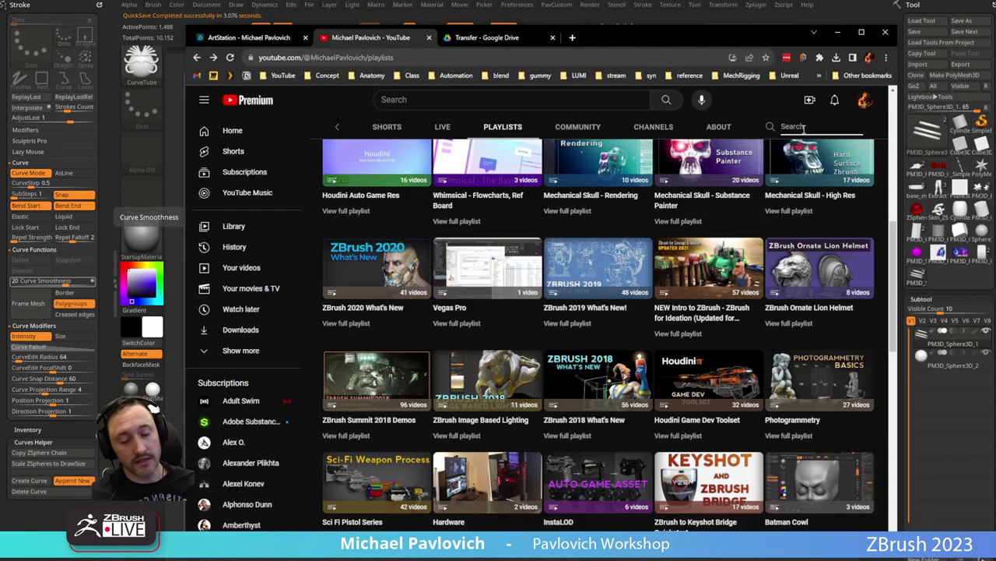
type("print")
key("Return")
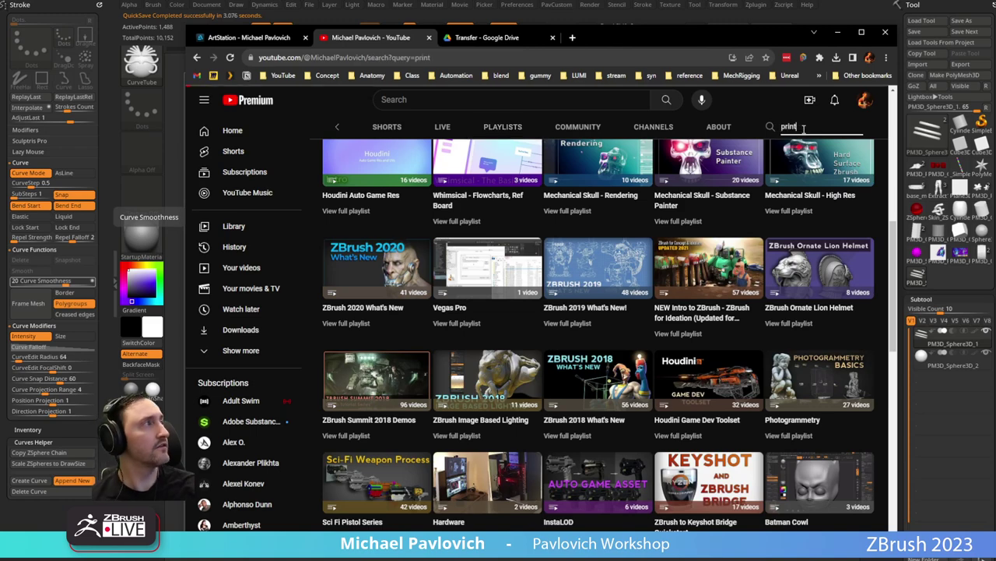
Examine the channel's 3D printing videos in the search results and return to ZBrush.
scroll(674, 242, "down", 3)
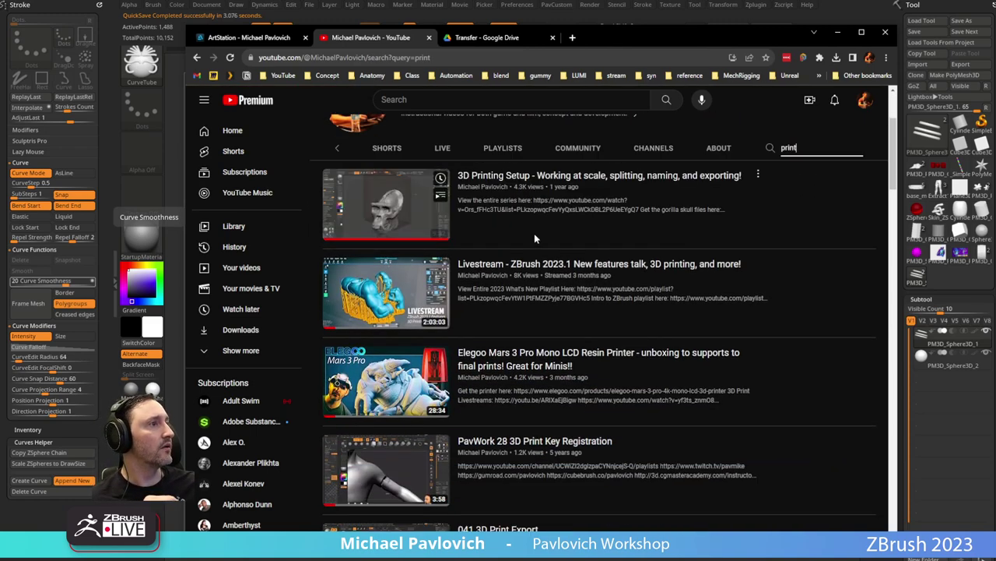
scroll(529, 294, "up", 4)
scroll(528, 294, "down", 2)
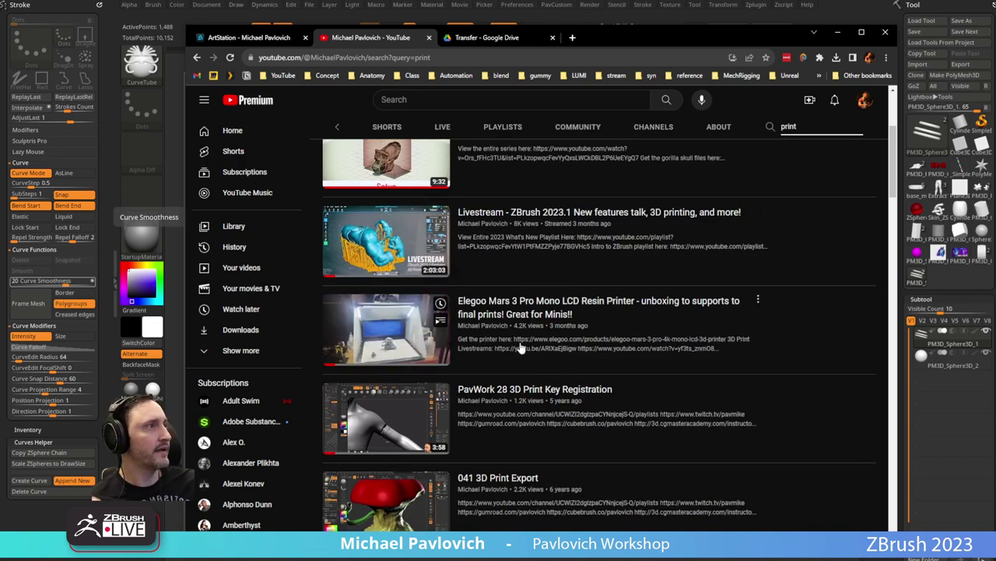
scroll(520, 348, "down", 4)
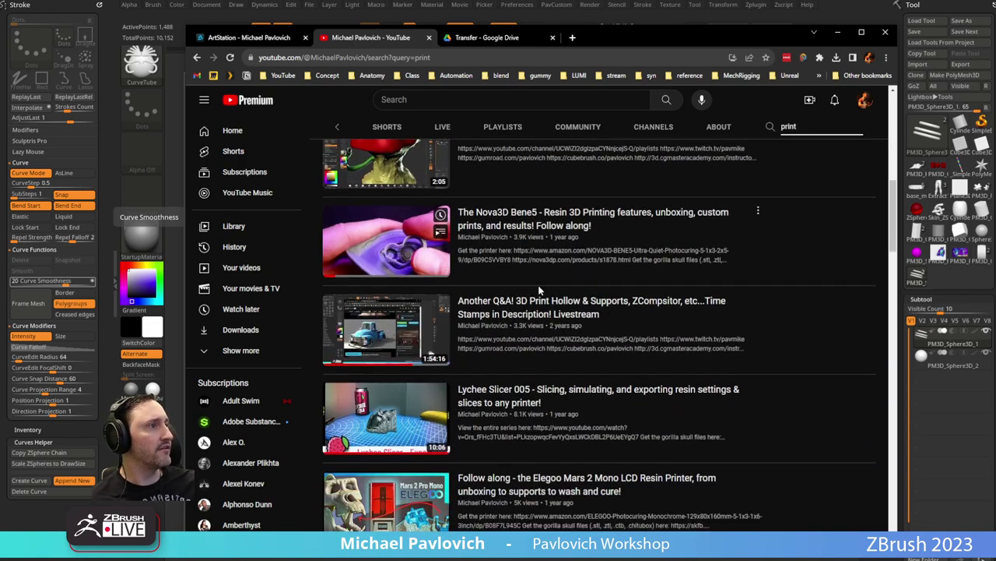
scroll(537, 309, "down", 3)
scroll(545, 296, "up", 10)
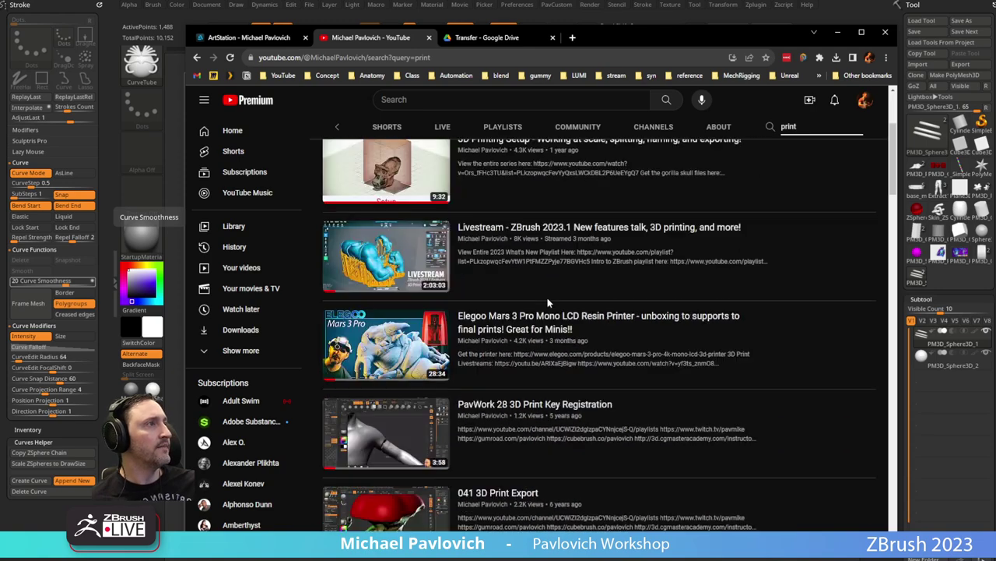
left_click_drag(617, 45, 707, 531)
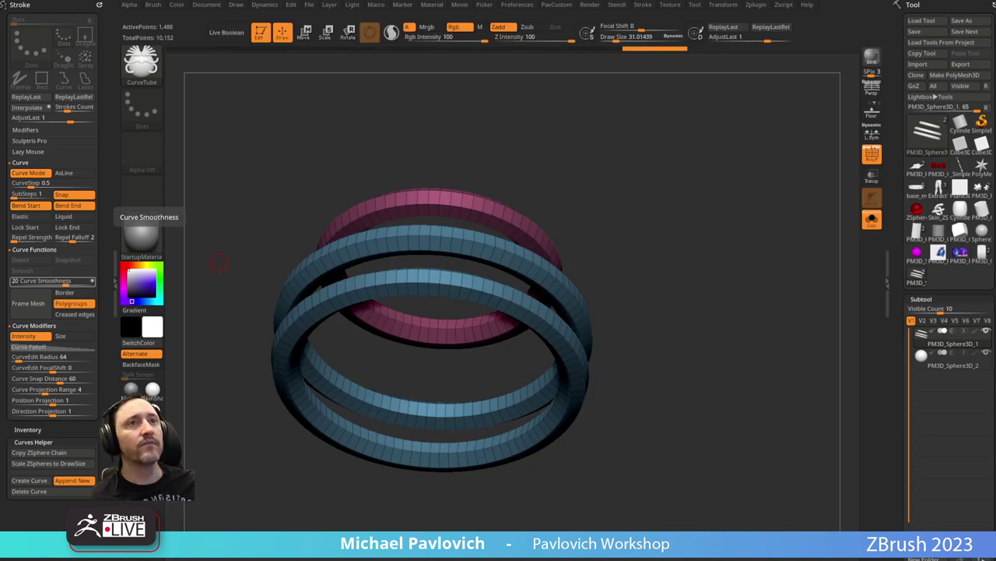
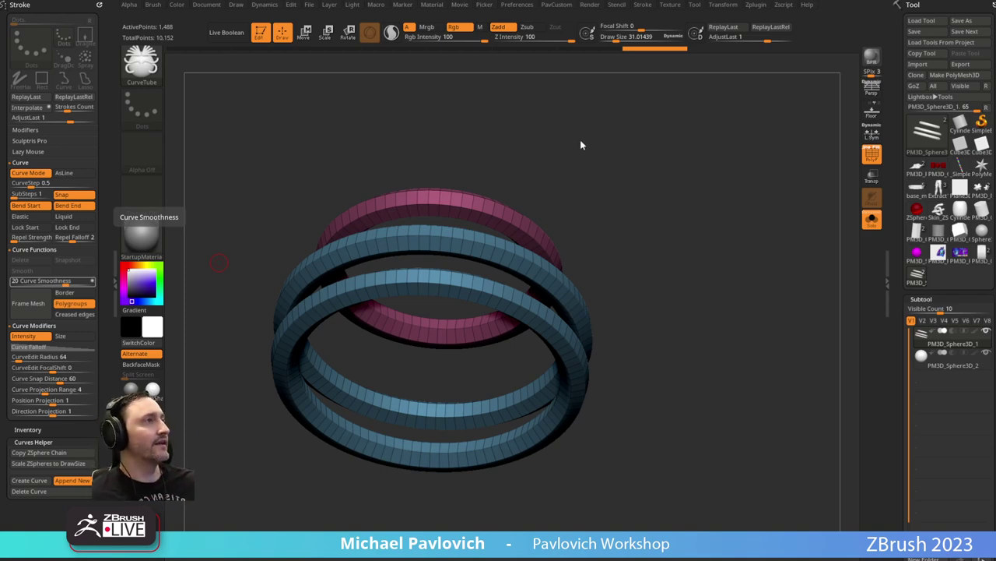
Load the Helix3D primitive as the active tool and view it upright.
left_click_drag(669, 176, 638, 288)
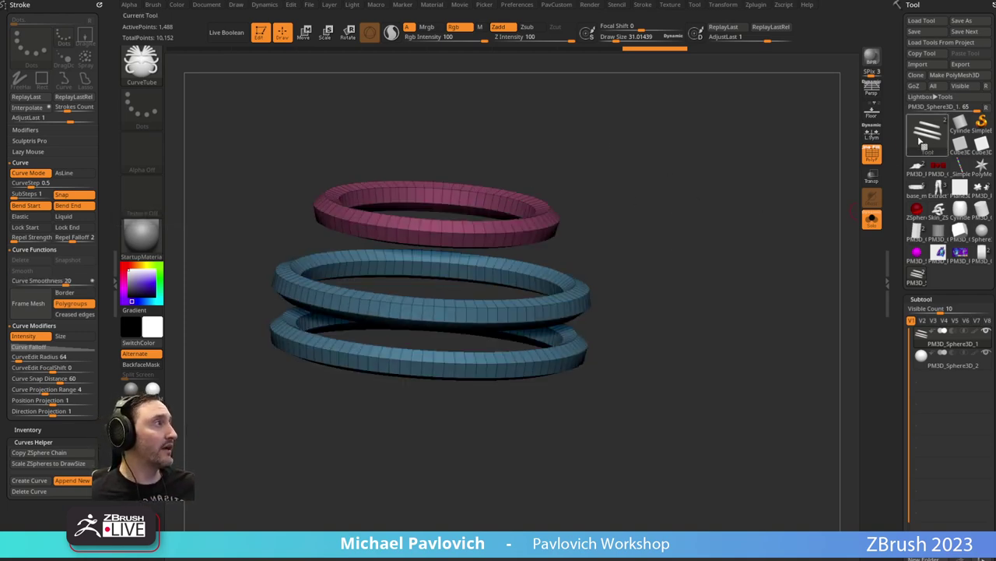
left_click(928, 132)
left_click_drag(347, 437, 273, 360)
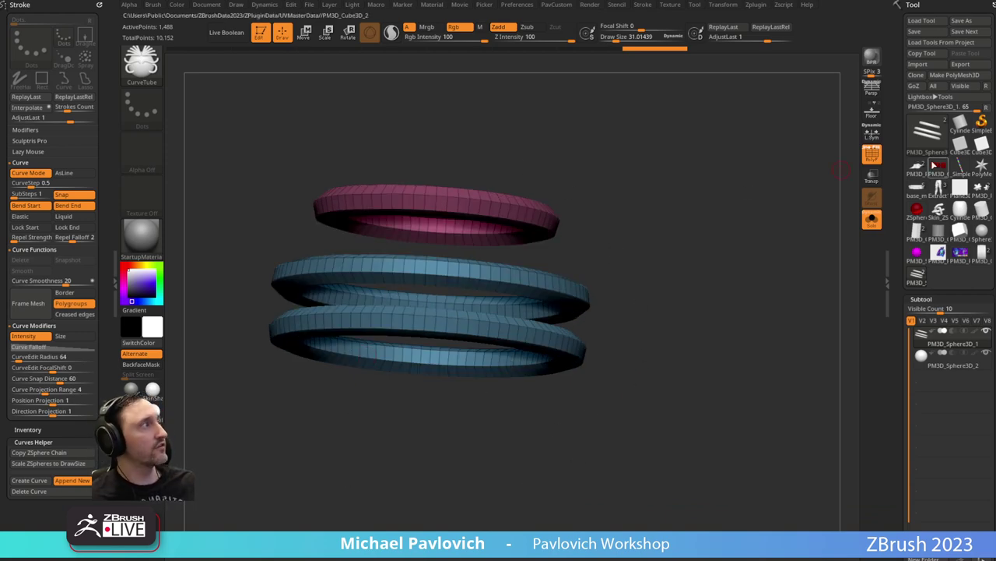
left_click(928, 133)
left_click(691, 245)
left_click_drag(690, 245, 680, 303, "shift")
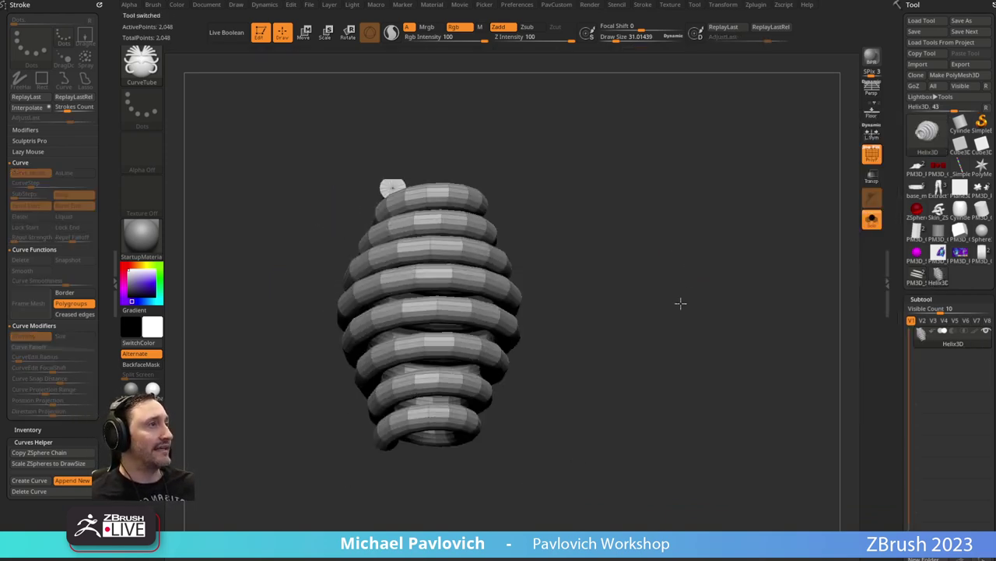
Lower the peak of the Helix3D's radius profile to even out its coils, and convert it to a PolyMesh3D.
key("w")
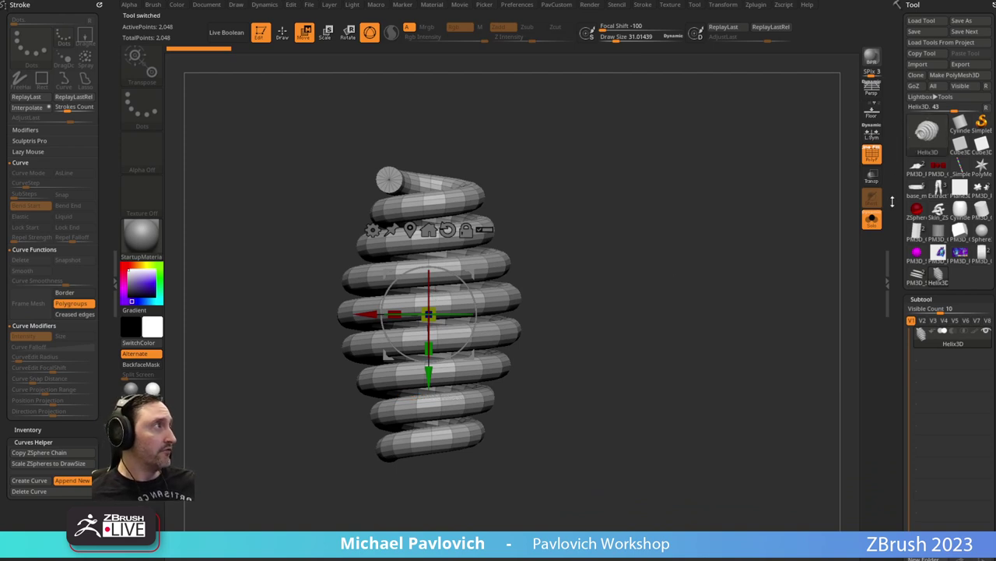
left_click_drag(895, 203, 884, 32)
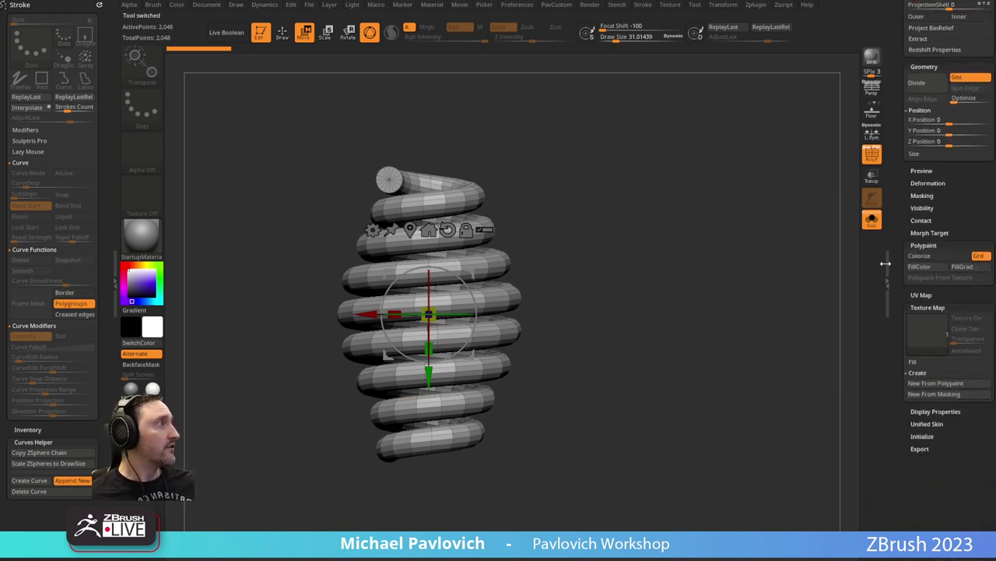
left_click(923, 436)
left_click_drag(951, 454, 948, 470)
left_click_drag(602, 266, 625, 260)
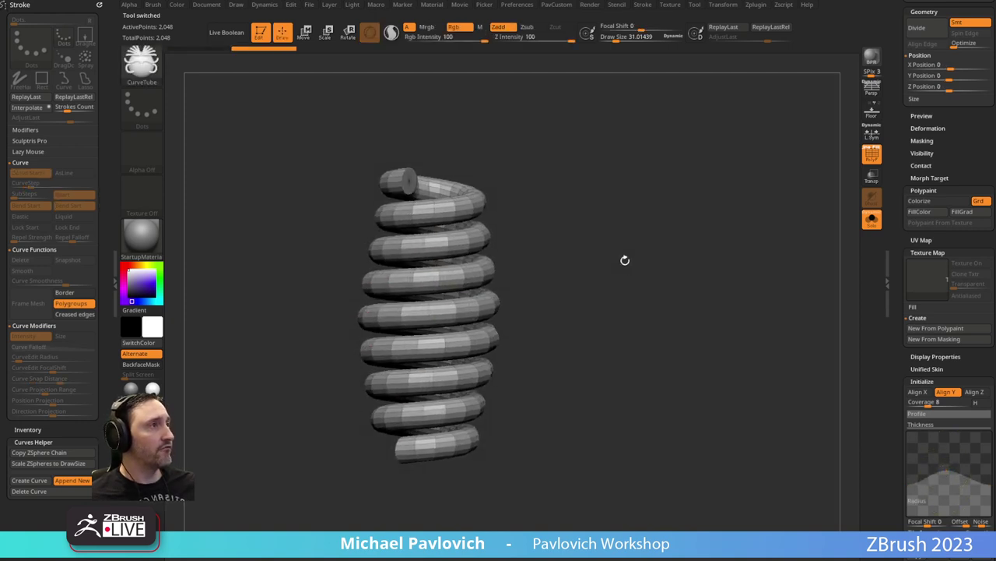
left_click_drag(894, 128, 890, 365)
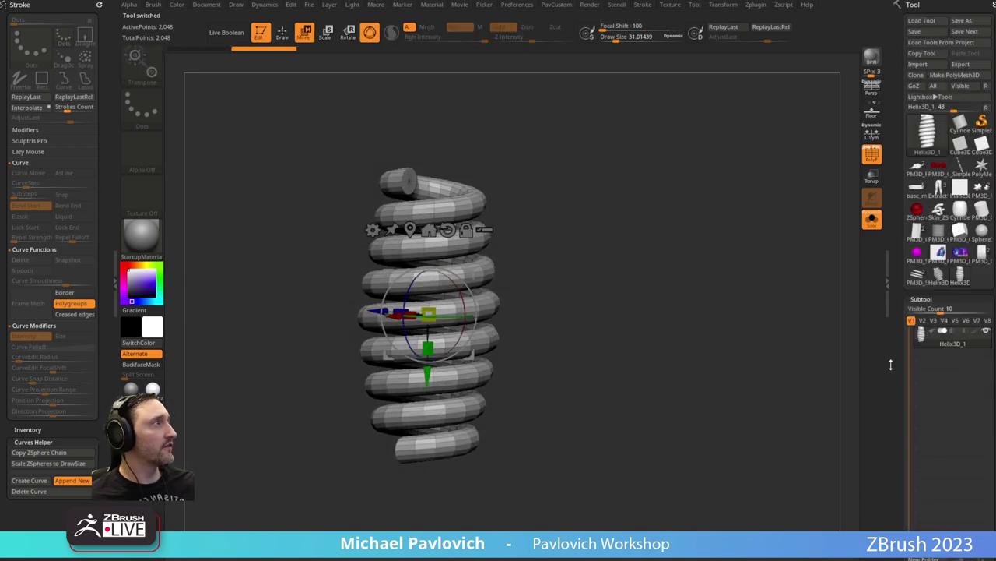
left_click(954, 75)
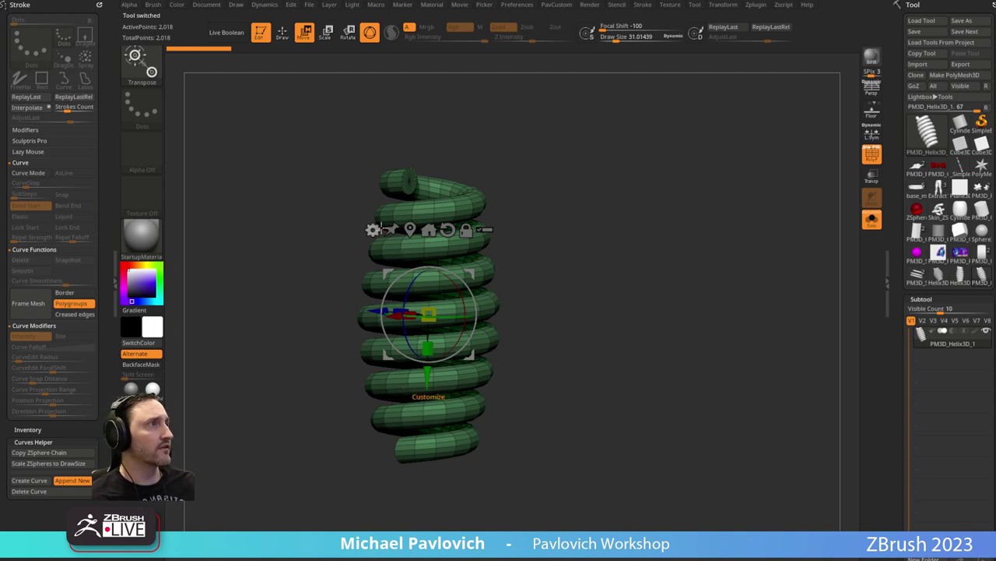
Add a Bend Curve deformer to the helix and reduce its curve to three control points.
left_click(373, 230)
left_click(463, 257)
left_click_drag(594, 174, 506, 187, "shift")
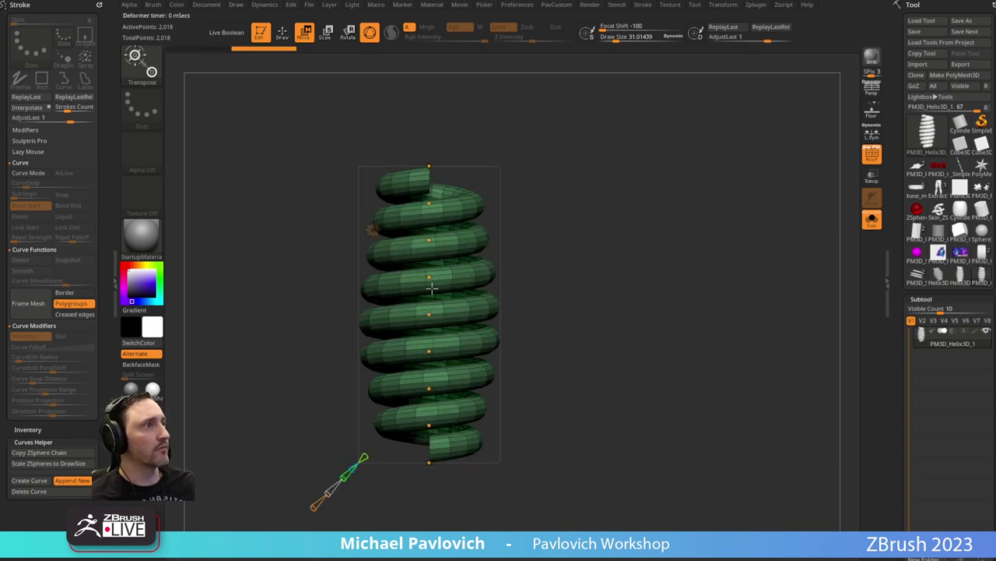
left_click_drag(315, 506, 316, 506)
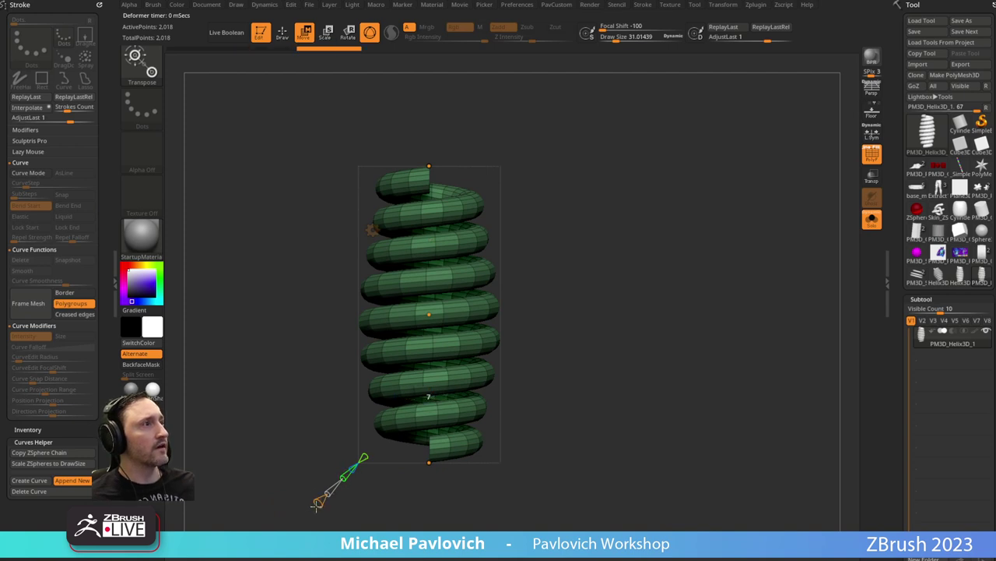
Bend the helix sideways by moving the deformer's end and middle points, and return to Draw mode.
left_click_drag(429, 166, 560, 252)
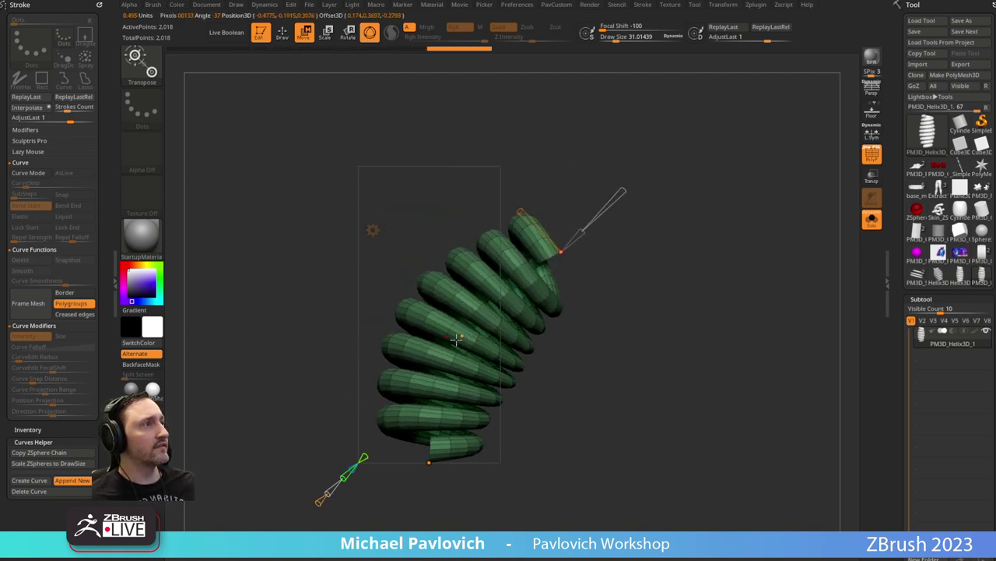
left_click_drag(460, 337, 441, 320)
mouse_move(429, 462)
left_mouse_down()
mouse_move(400, 458)
mouse_move(441, 456)
left_mouse_up()
key("q")
left_click_drag(661, 221, 559, 233)
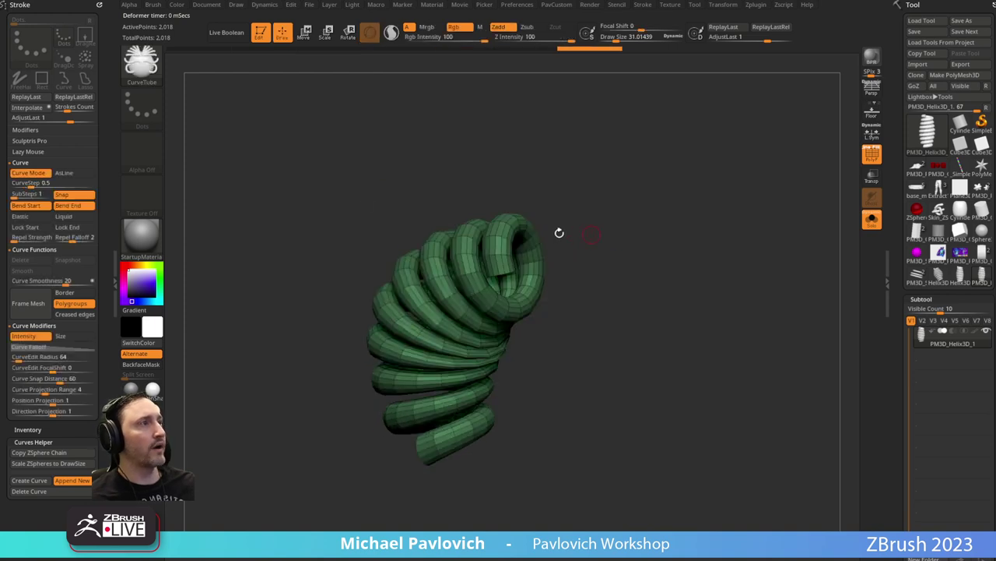
Polygroup the bent helix by normals, isolate the coil body and delete its hidden end caps.
left_click(154, 74, "shift")
left_click_drag(654, 258, 663, 273)
key("space")
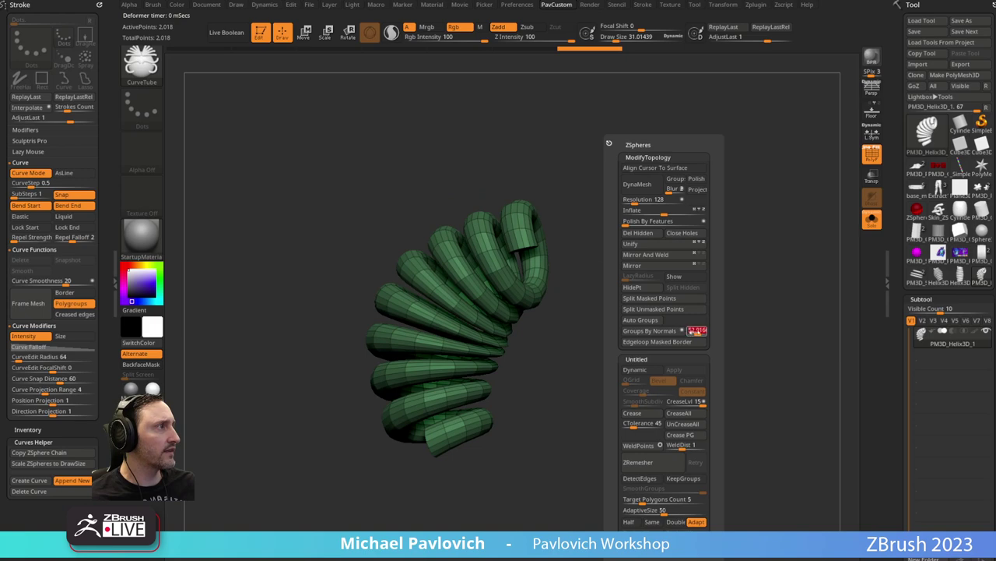
left_click(652, 331)
right_click_drag(537, 242, 591, 279, "ctrl")
left_click(512, 256, "ctrl+shift")
key("space")
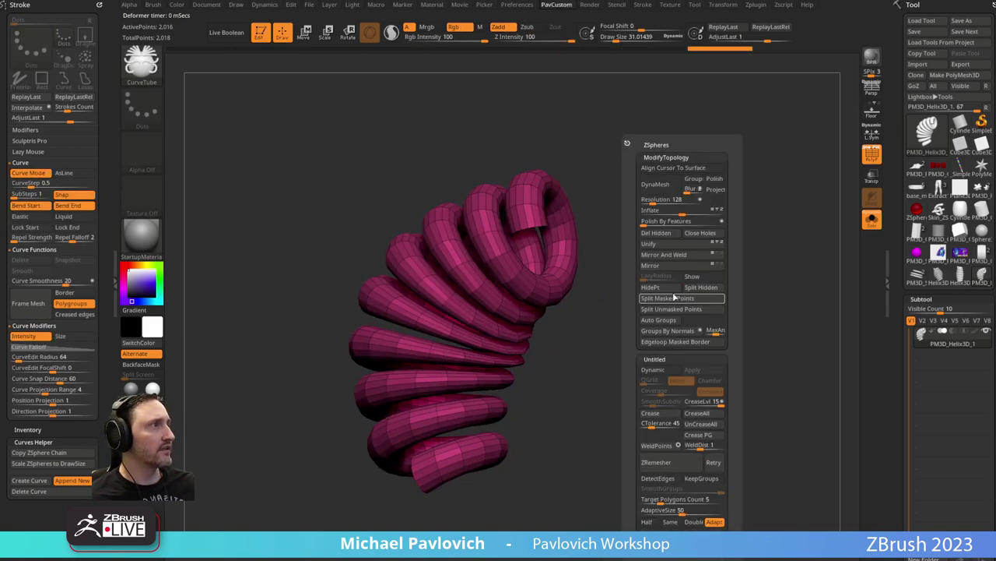
left_click(656, 234)
Use ZModeler to assign two adjacent polygon strips running along the coil to separate polygroups.
right_click_drag(664, 253, 676, 331, "ctrl")
key("b")
key("z")
key("m")
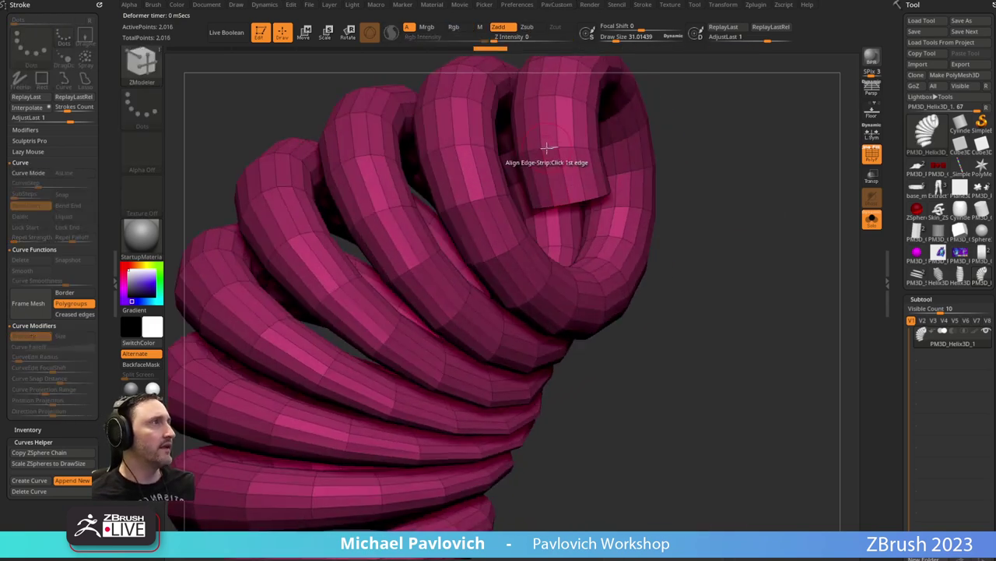
key("space")
left_click(523, 233)
left_click(547, 148)
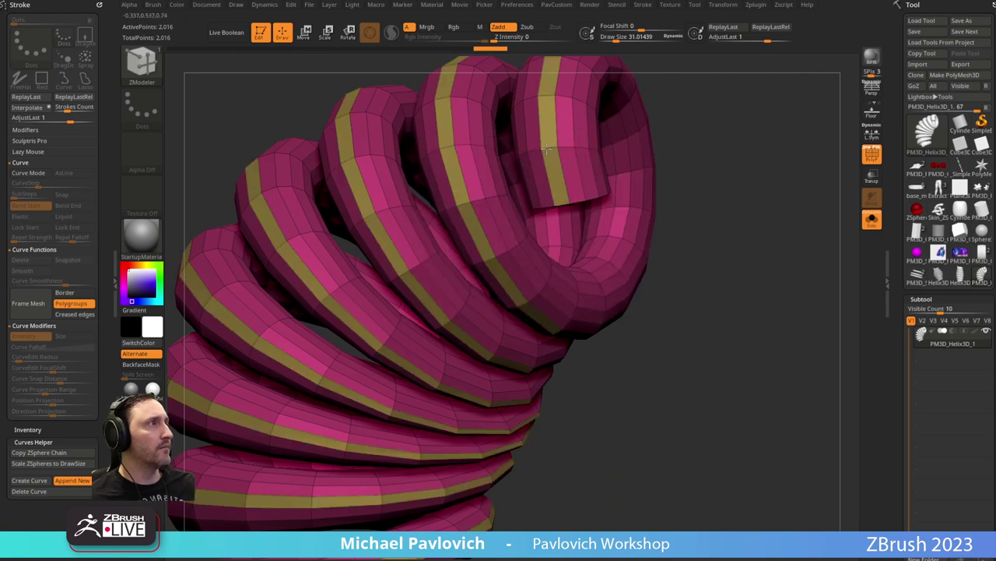
left_click(547, 150)
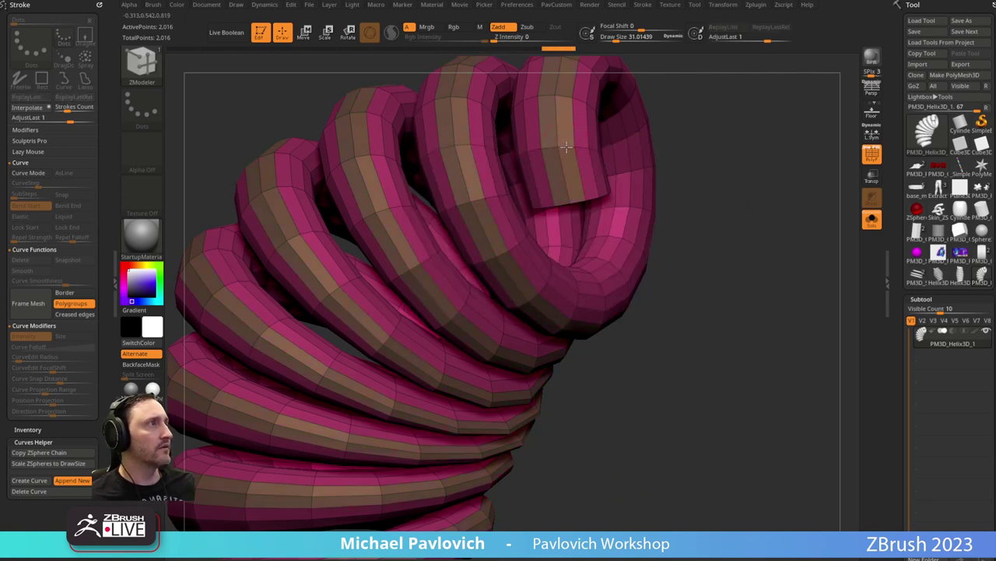
left_click(566, 148)
Reduce the helix to the two polygrouped strips and frame a curve along their shared polygroup border.
left_click(564, 149, "ctrl+shift")
key("3")
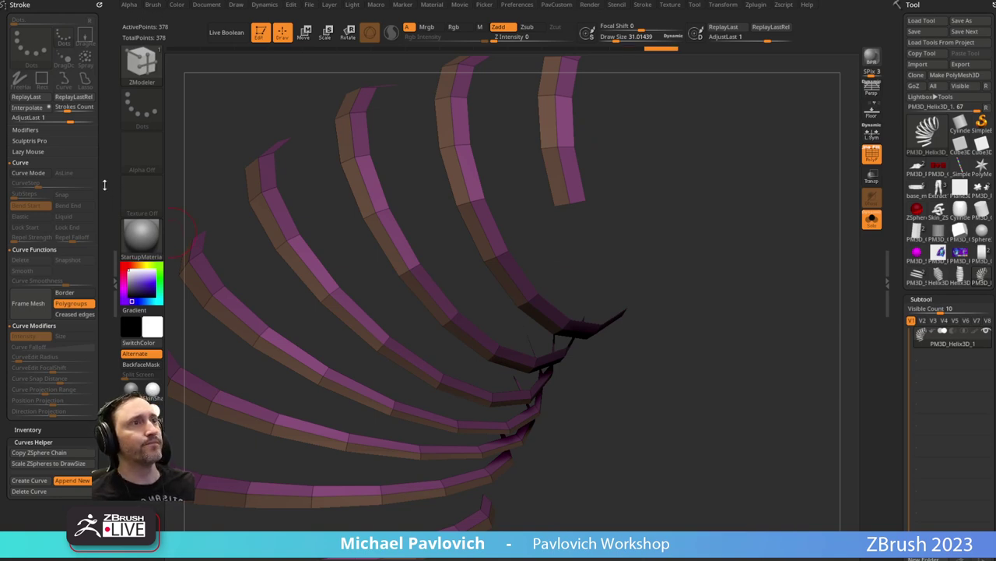
left_click(28, 303)
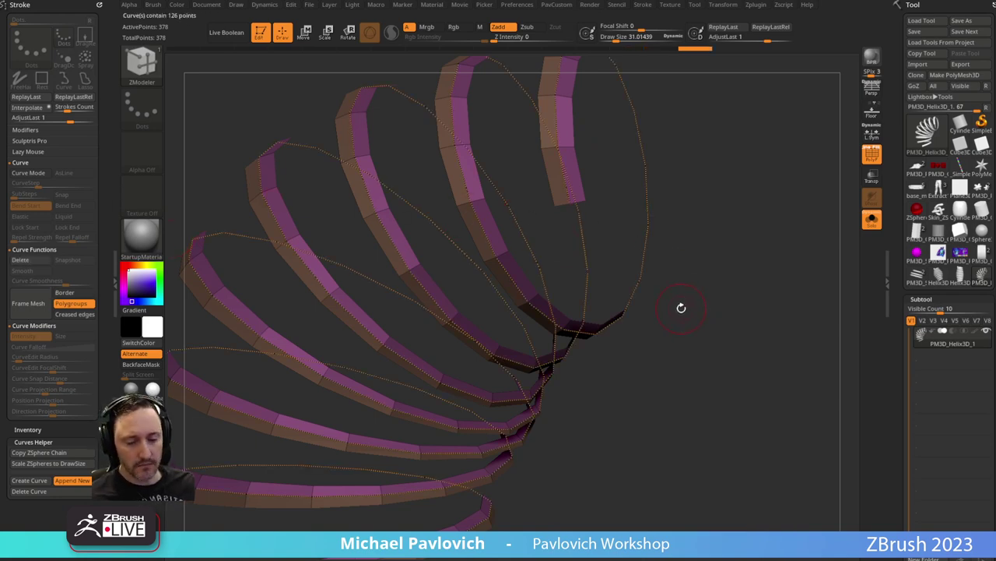
Switch to the IMM Curve brush and browse its MultiMesh inserts, including Chain with Base.
key("b")
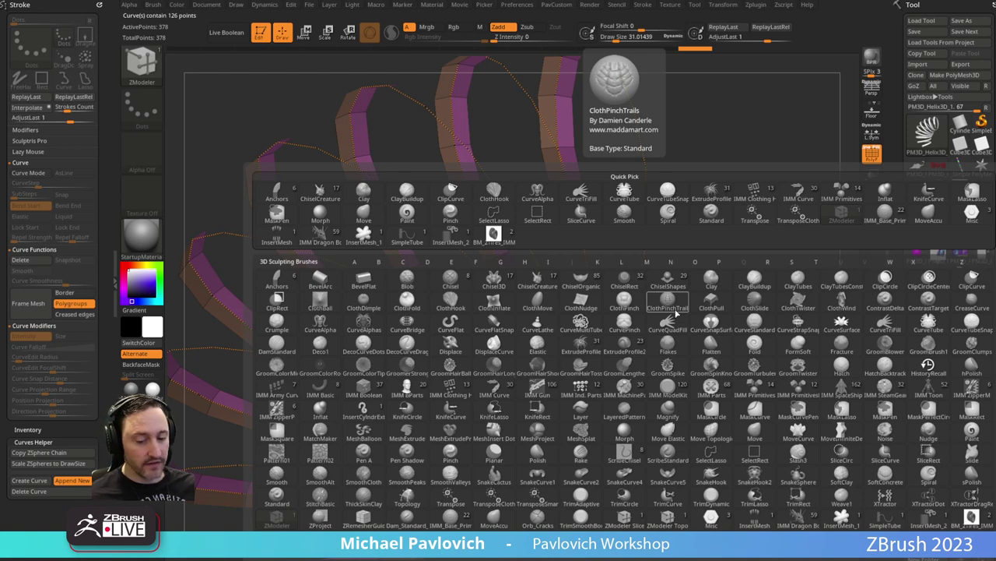
key("i")
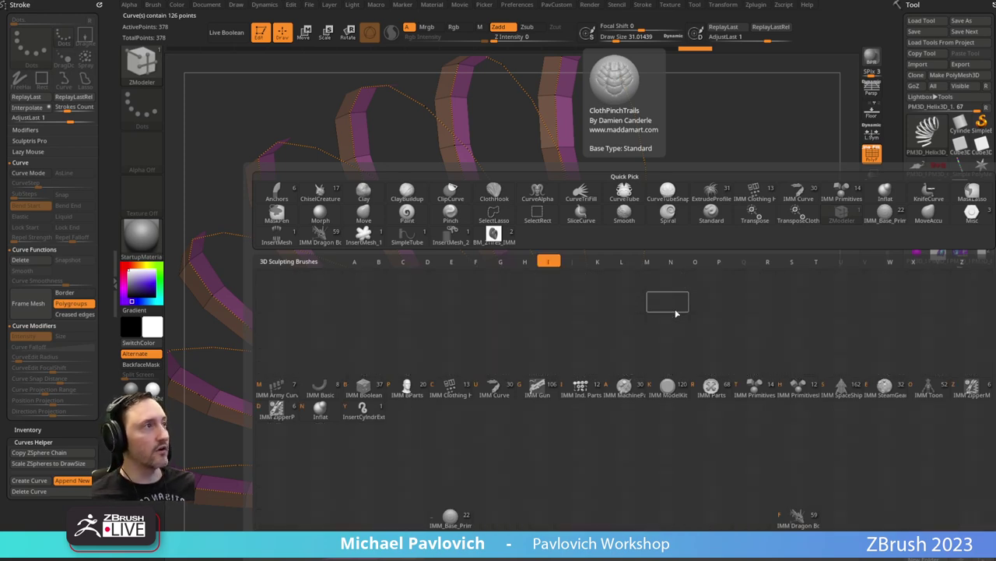
left_click(495, 390)
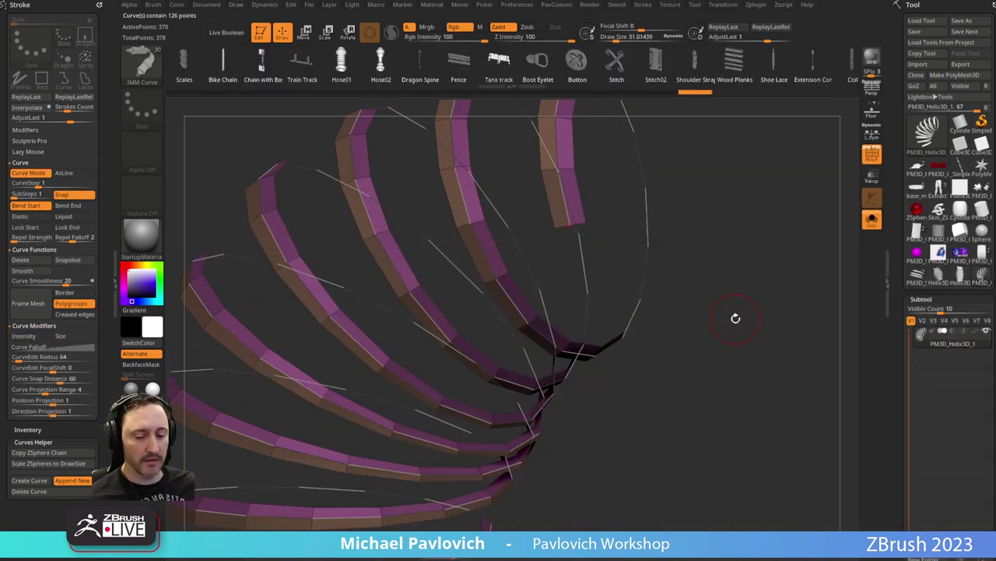
key("m")
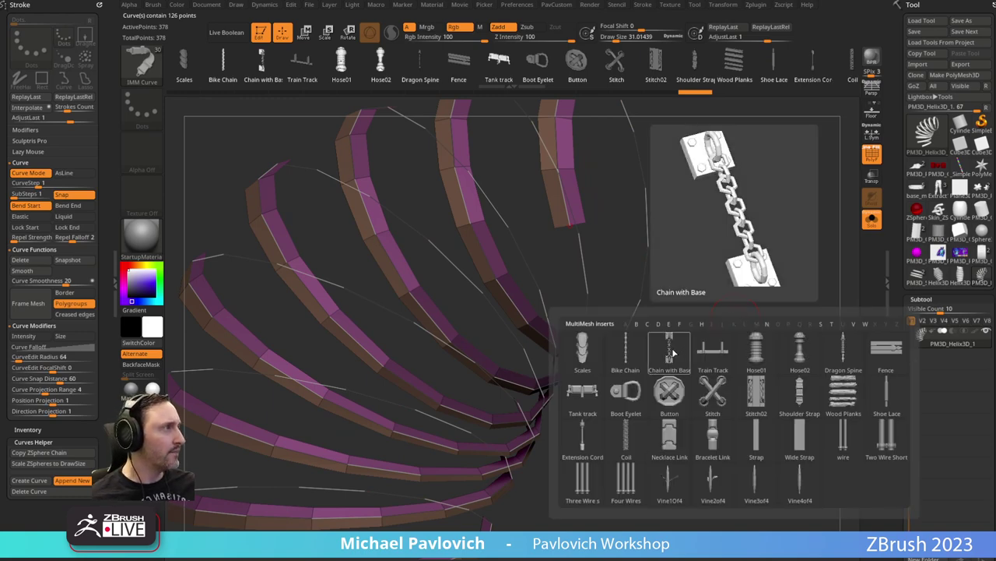
left_click(678, 350)
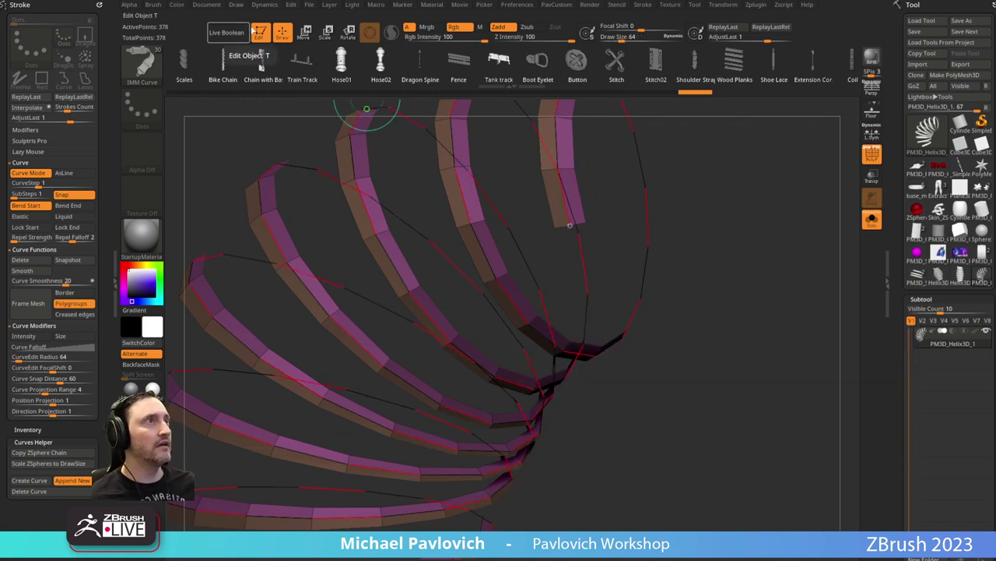
Clear the canvas, draw a Ring3D primitive on it and enter Edit mode.
key("ctrl+n")
left_click(915, 137)
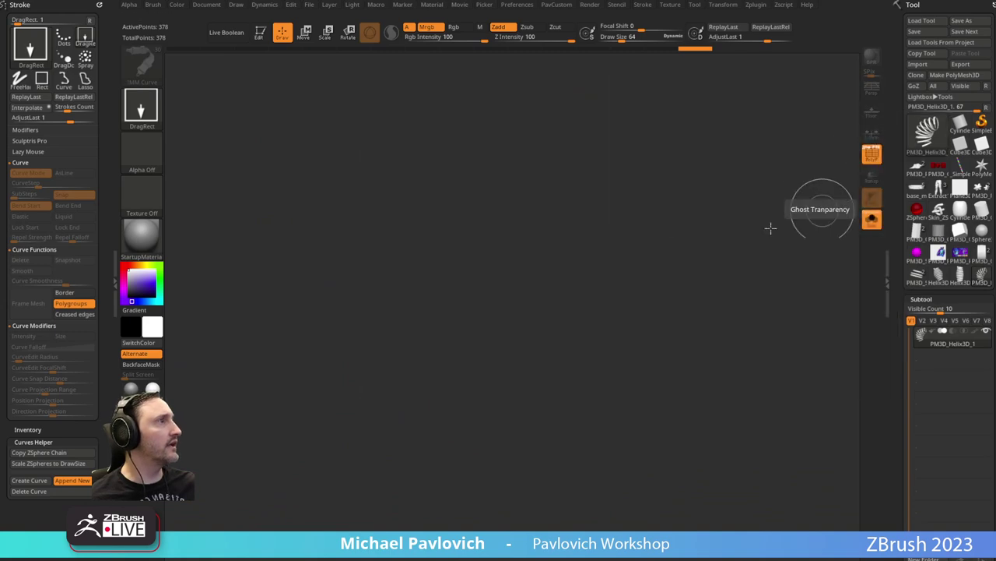
left_click(927, 134)
left_click(568, 234)
left_click_drag(381, 269, 420, 344)
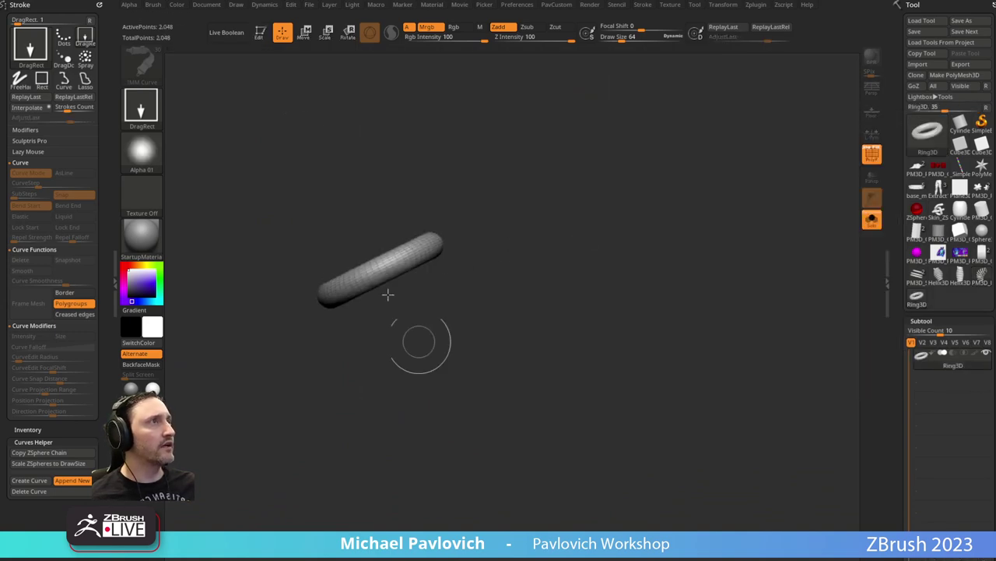
left_click(259, 31)
View the ring face-on and initialize it with SDivide 12 and LDivide 24.
left_click_drag(898, 114, 890, 18)
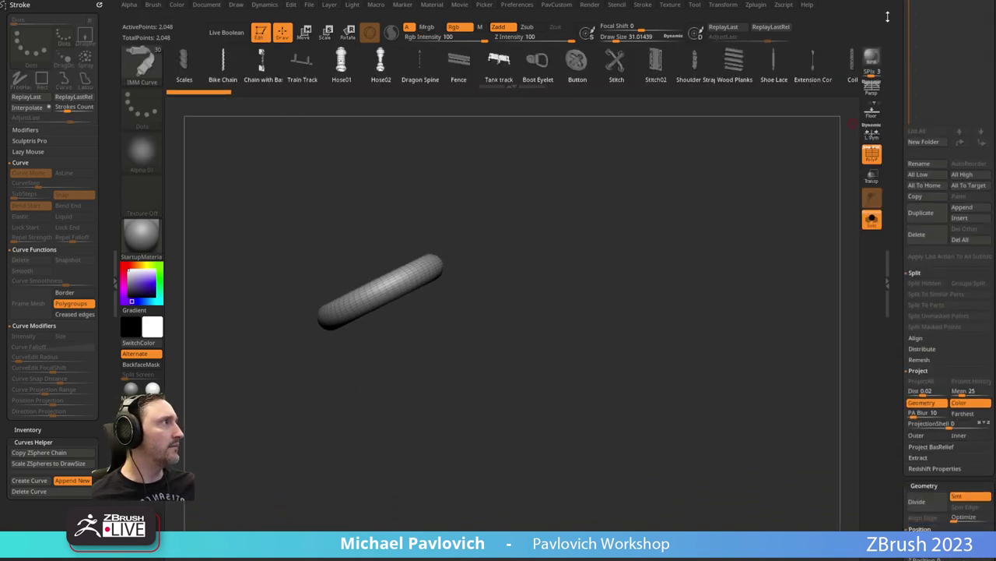
left_click_drag(710, 255, 821, 289)
left_click_drag(897, 257, 904, 168)
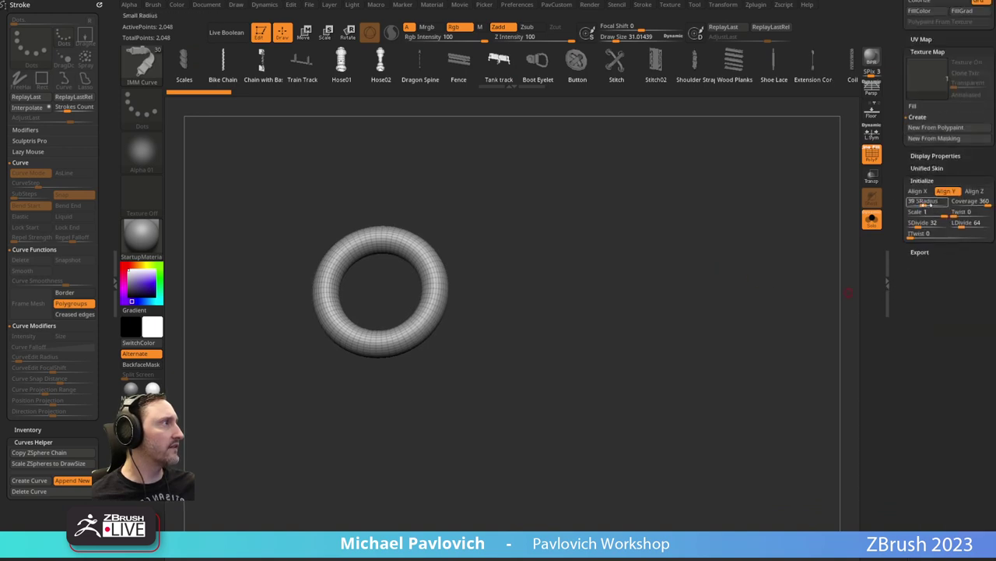
left_click(924, 224)
type("12")
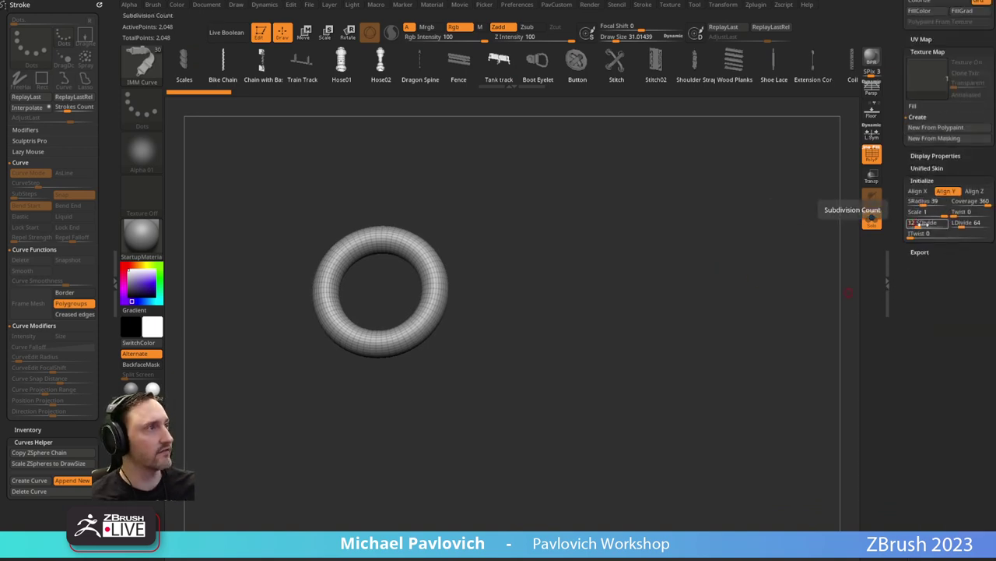
key("Tab")
type("4")
key("Return")
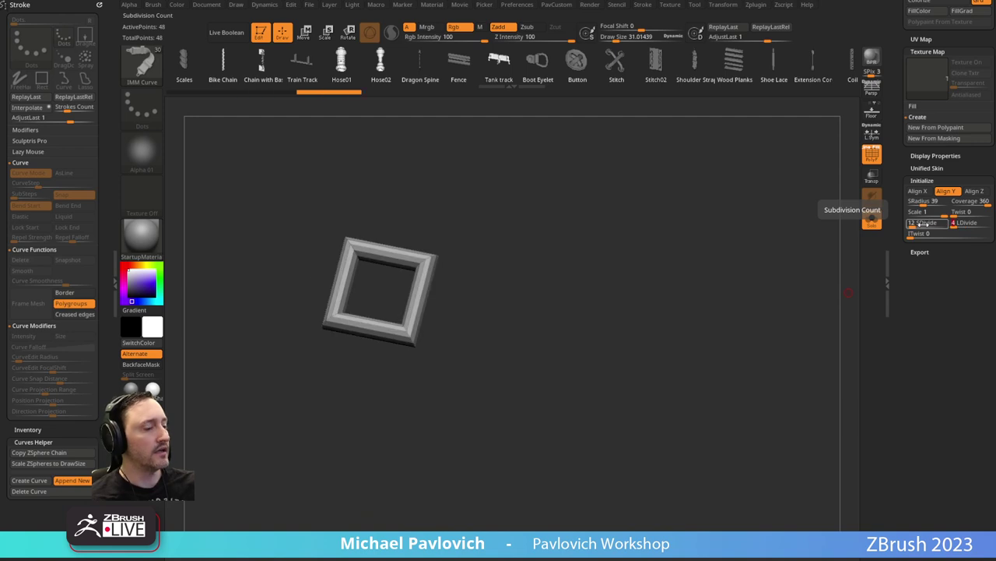
type("4")
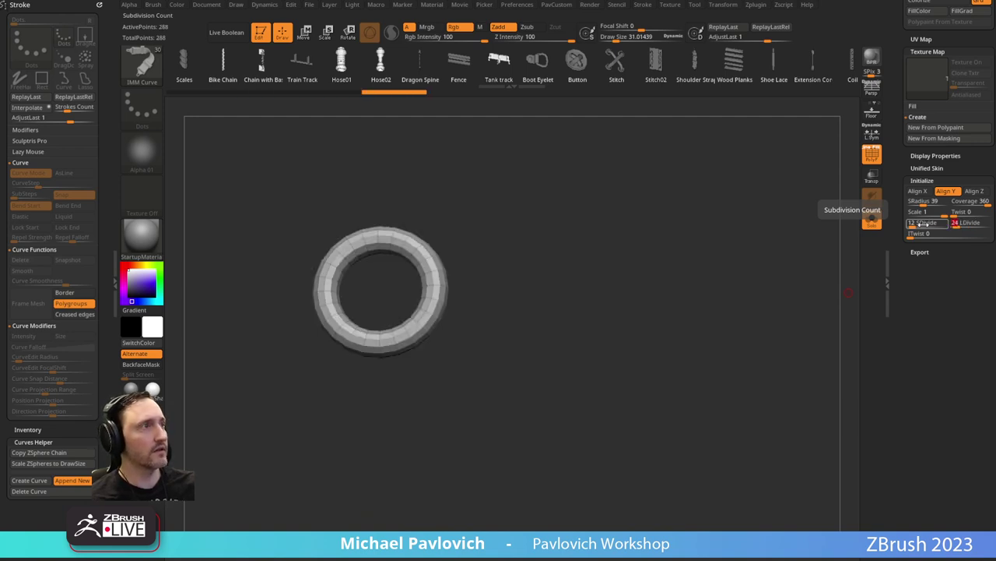
Convert the ring to a PolyMesh3D and stretch it vertically into an elongated chain link with the Extender deformer.
left_click_drag(903, 202, 935, 507)
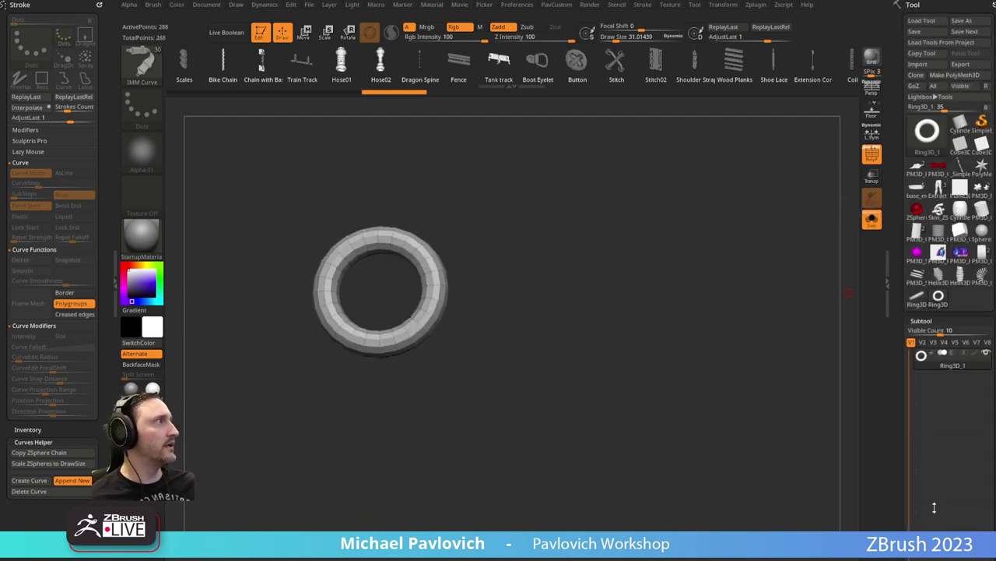
left_click(969, 77)
key("w")
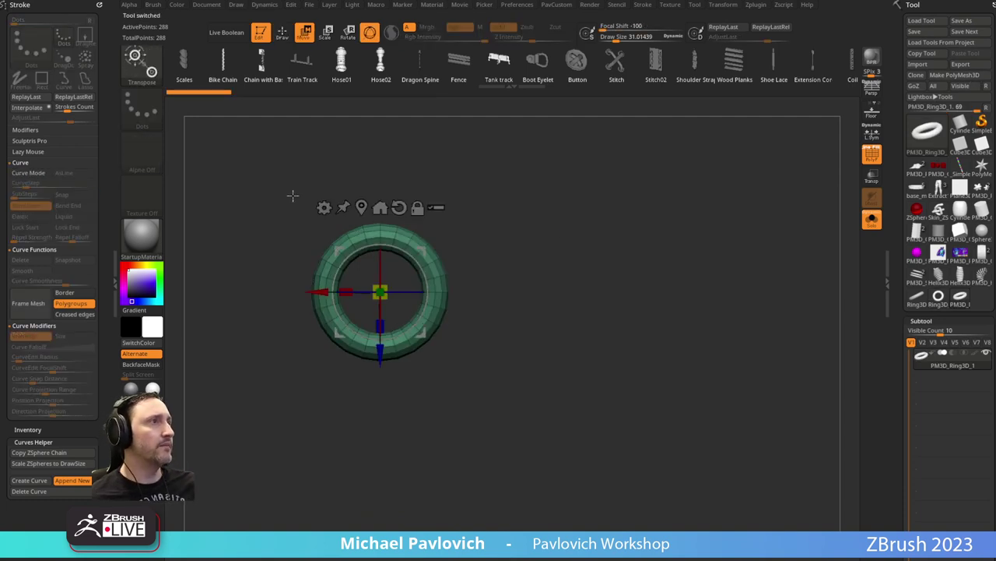
left_click(324, 207)
left_click(604, 249)
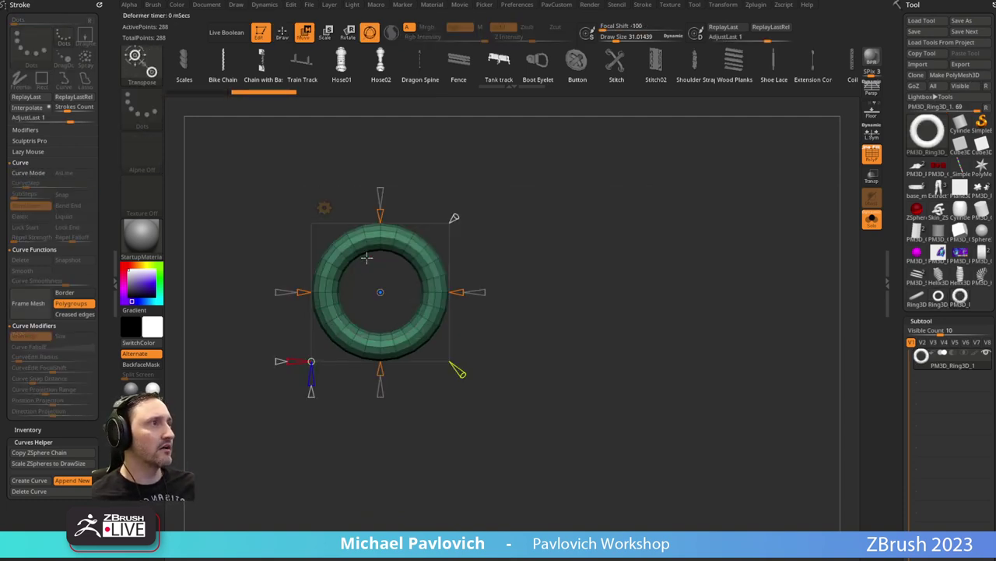
left_click_drag(382, 213, 383, 166)
key("q")
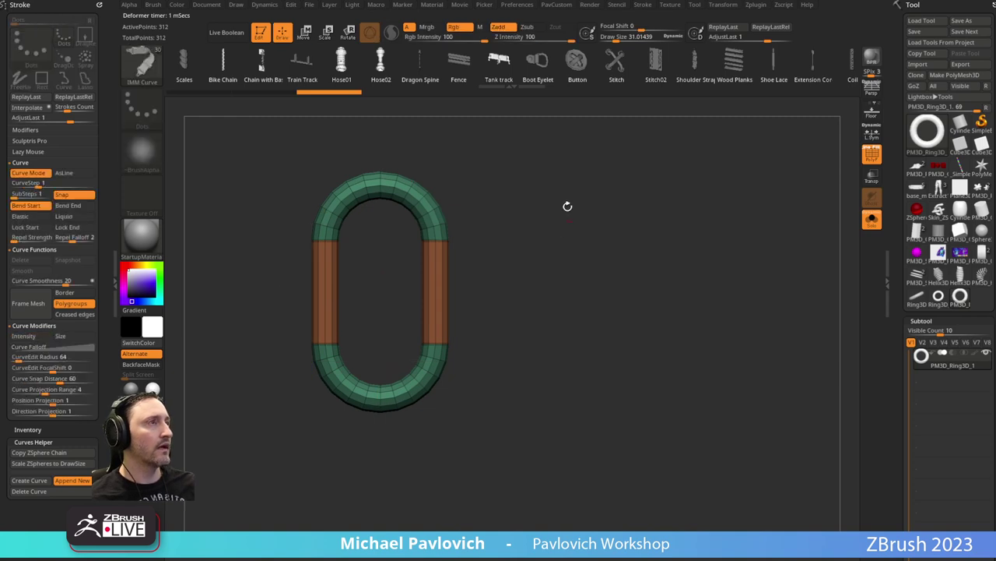
Shorten the straight middle section of the chain link.
left_click_drag(567, 207, 586, 273, "alt")
key("w")
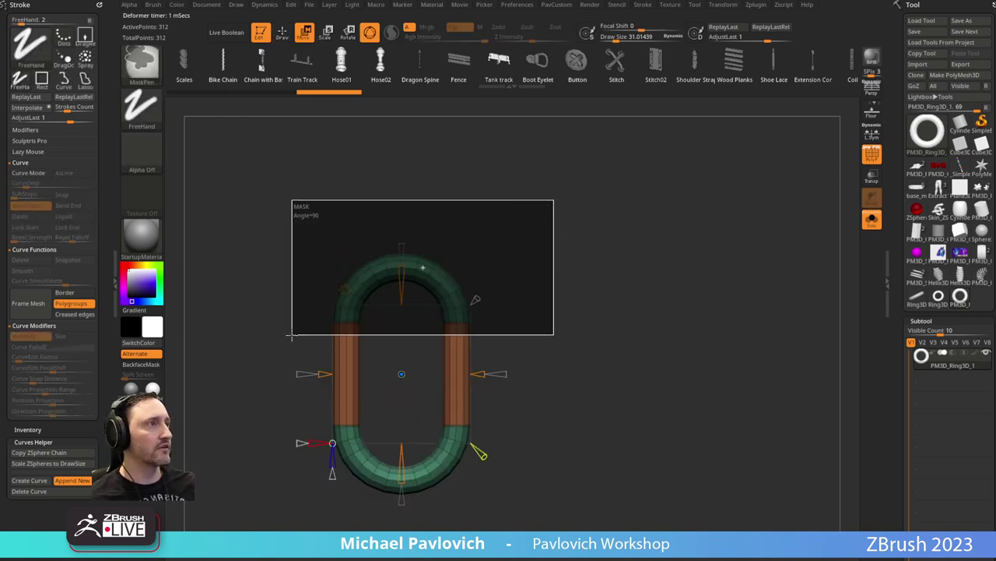
left_click_drag(518, 183, 498, 204, "ctrl")
left_click_drag(403, 266, 402, 274)
key("q")
left_click_drag(590, 244, 593, 261, "alt")
key("w")
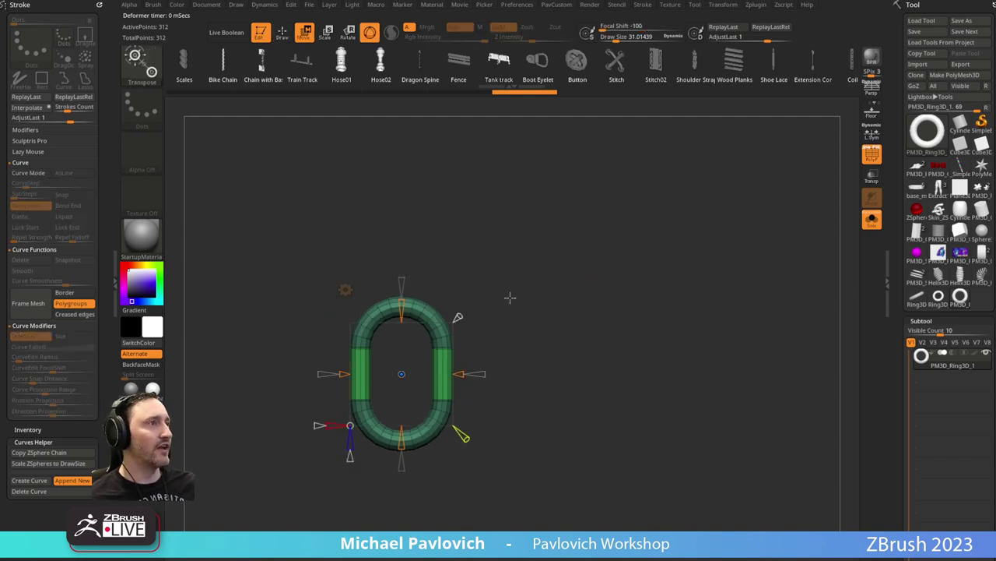
Inflate the chain link to thicken its tube.
key("q")
key("2")
left_click_drag(593, 211, 614, 211)
Duplicate the link upward, rotate the copy 90 degrees to interlock it with the original, and return to Draw mode.
key("w")
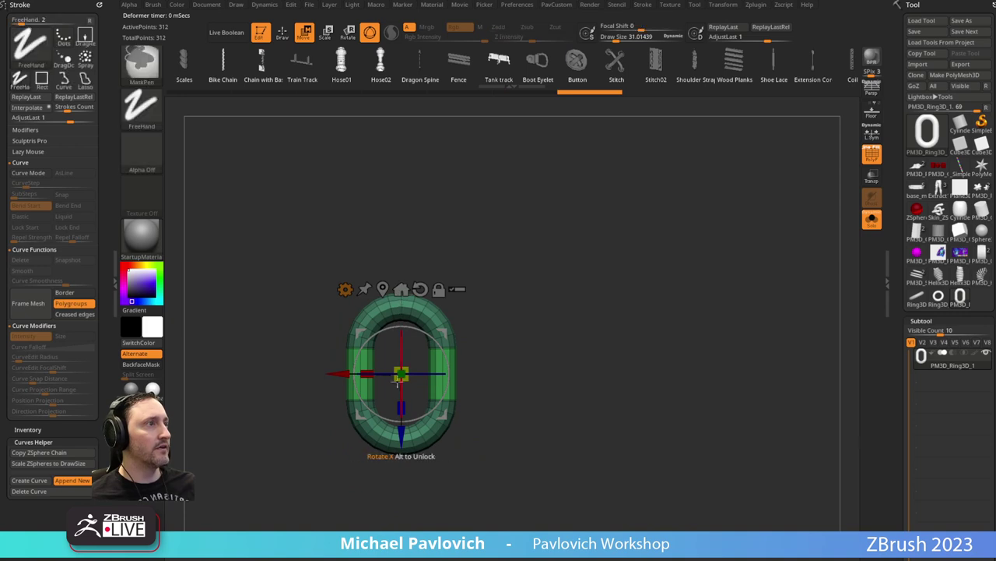
left_click_drag(401, 420, 400, 314, "ctrl")
left_click_drag(502, 267, 498, 311, "shift")
left_click_drag(447, 264, 392, 224, "shift")
left_click_drag(556, 214, 577, 148)
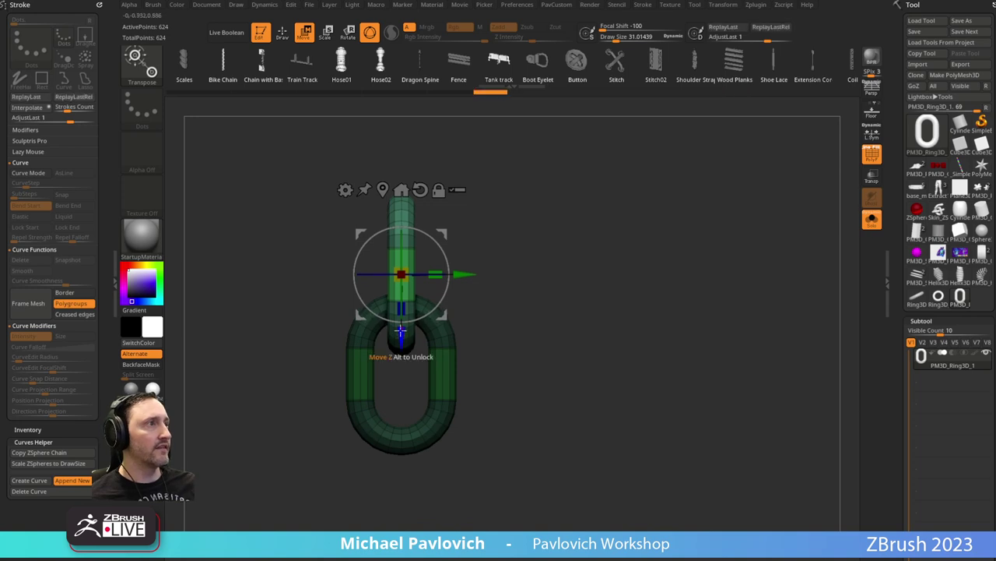
key("q")
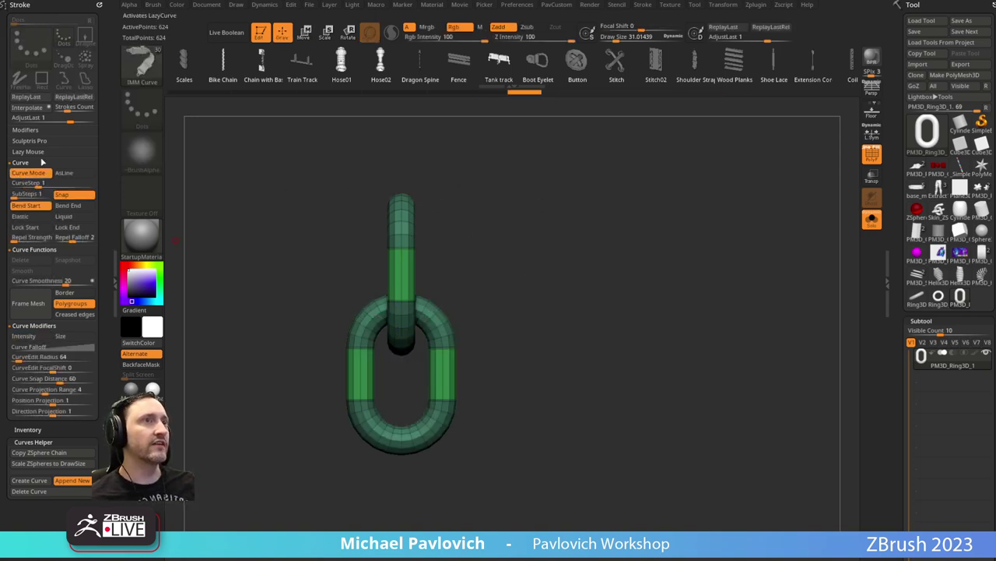
Turn off Tri Parts in the IMM Curve brush's modifiers.
left_click(161, 6)
left_click(150, 17)
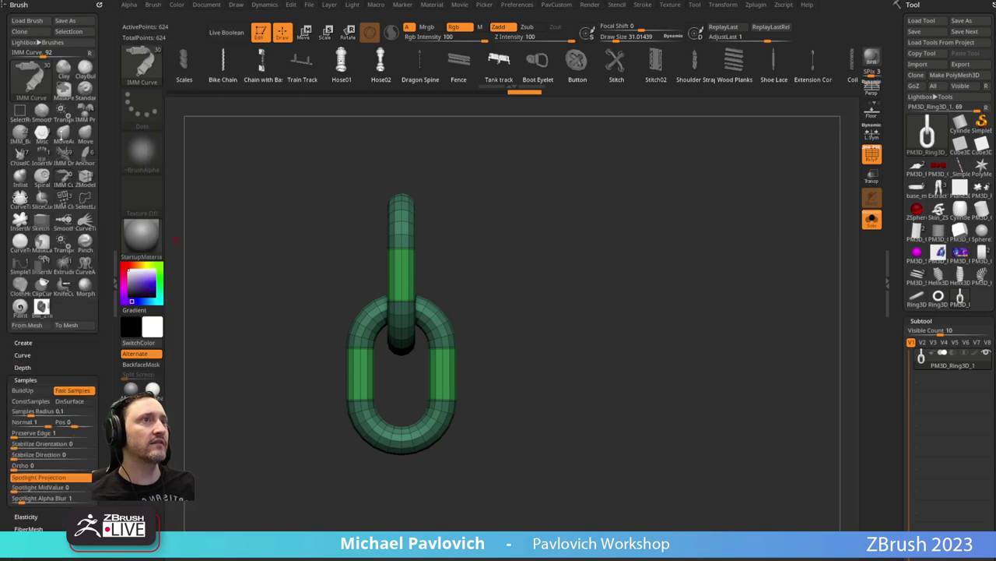
left_click_drag(60, 361, 51, 185)
key("shift")
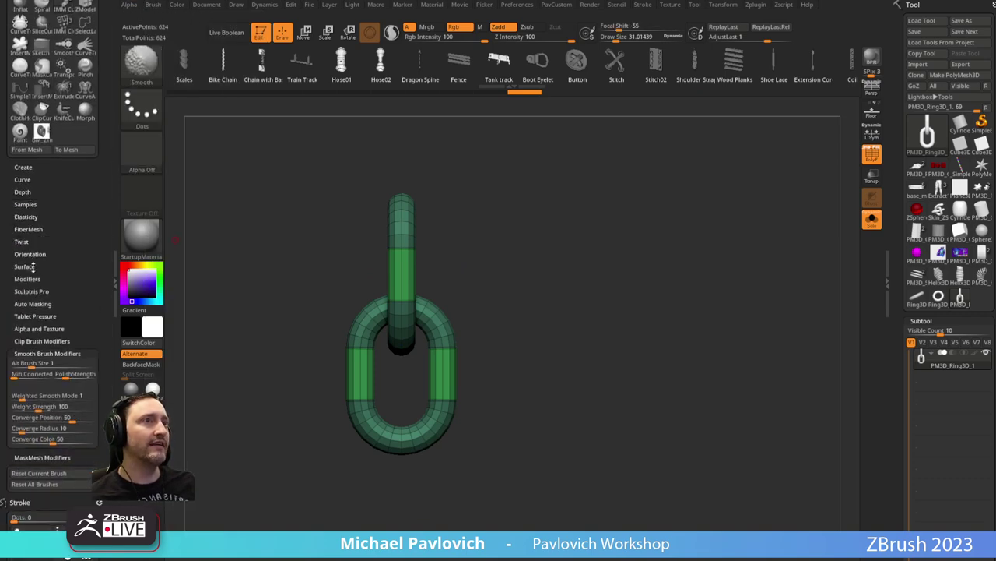
left_click(27, 278)
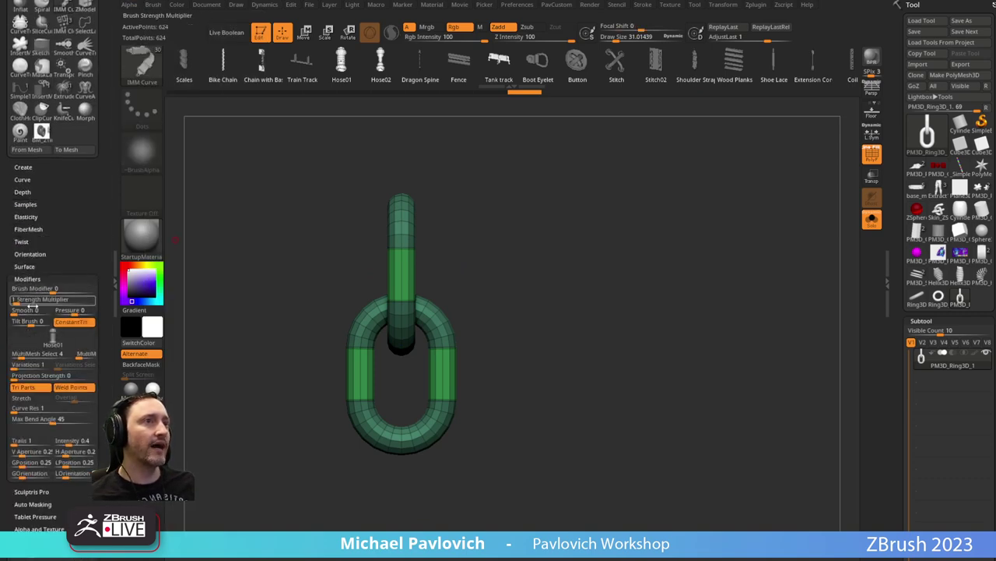
left_click(29, 386)
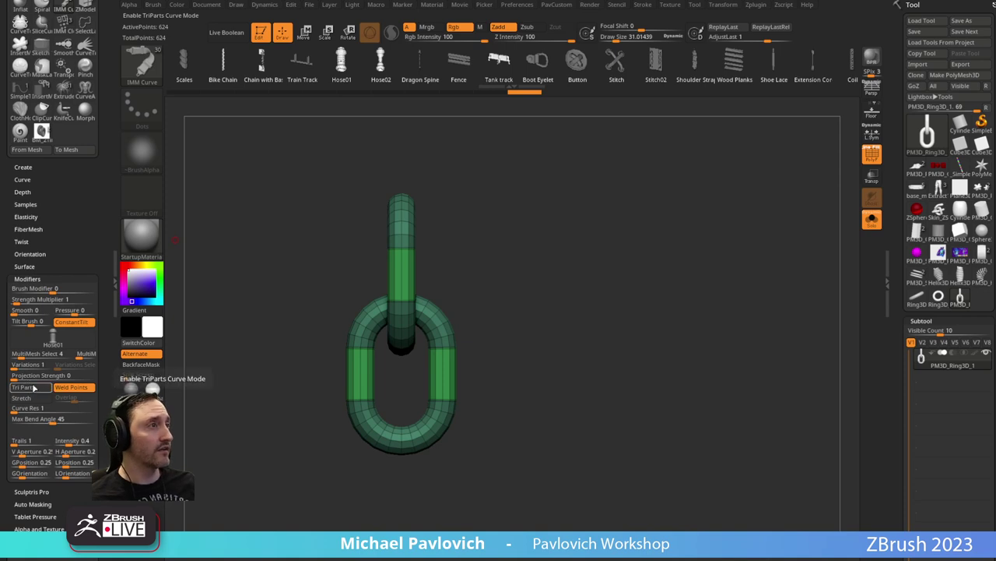
Merge both chain links into a single polygroup and align the view to their front.
left_click_drag(544, 230, 584, 233)
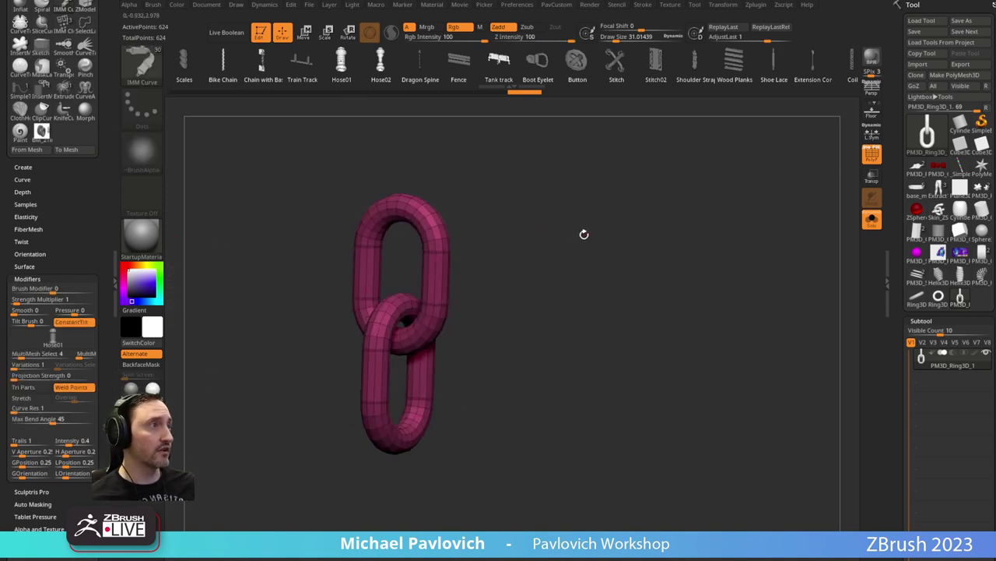
key("1")
left_click(601, 424)
left_click_drag(528, 411, 519, 349)
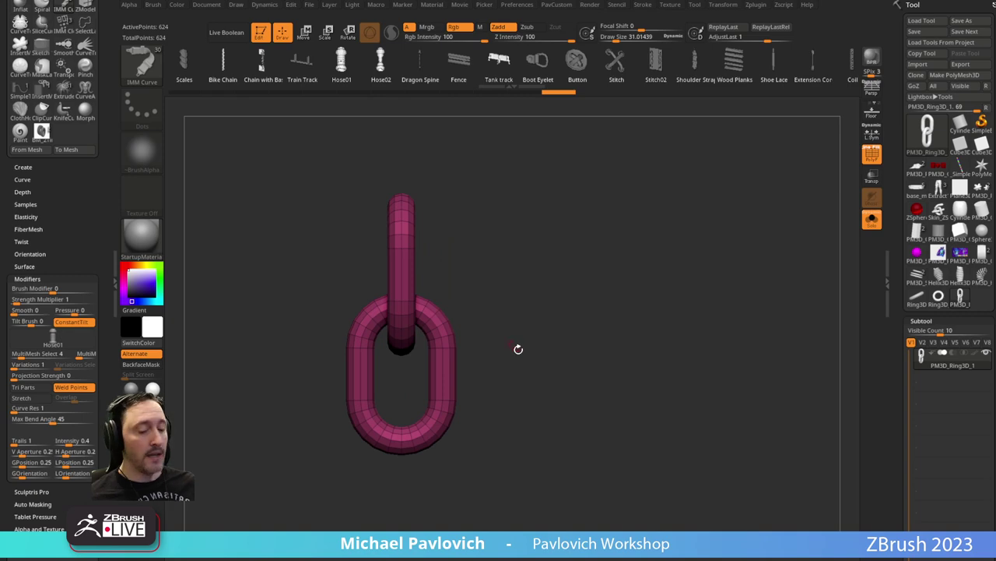
Create a new InsertMesh brush from the two interlocked chain links.
key("b")
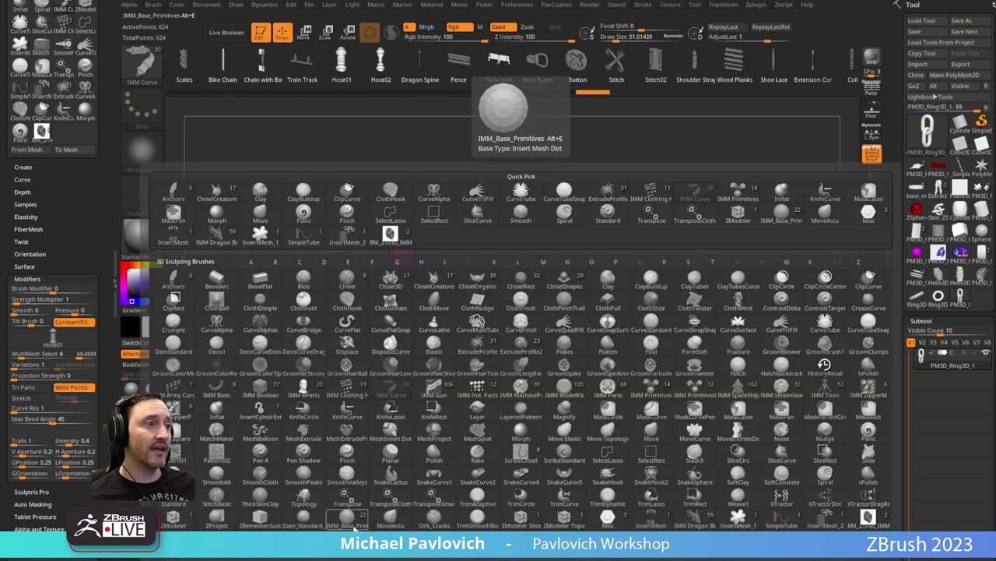
left_click(464, 176)
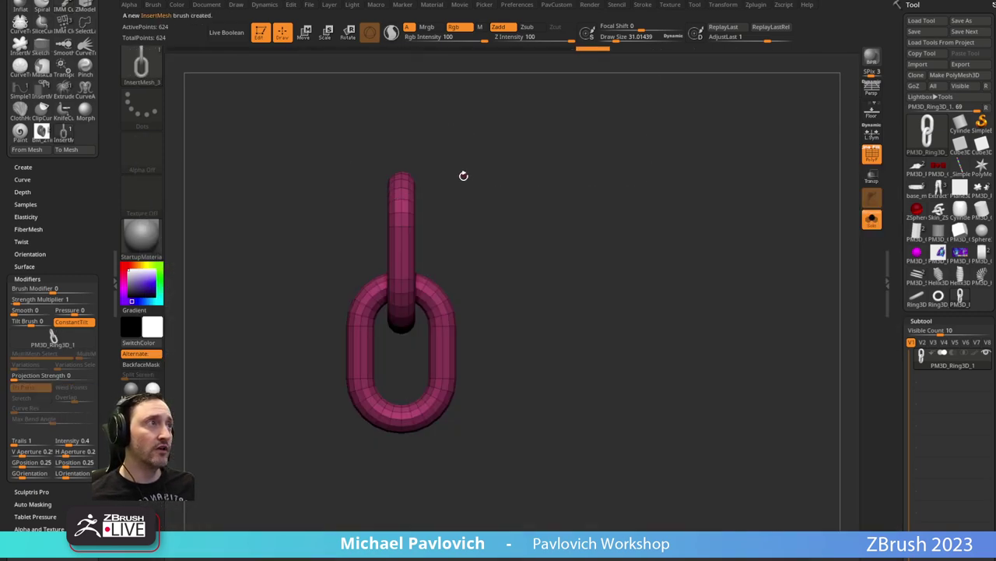
key("ctrl+z")
key("ctrl+z")
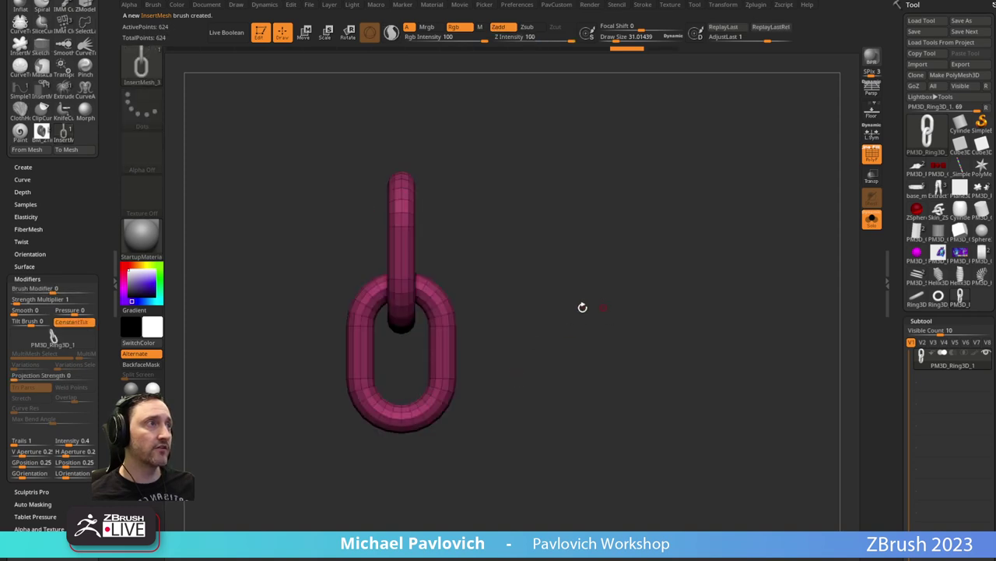
Turn on AccuCurve and Curve Mode for the new chain-link brush.
left_click_drag(53, 335, 53, 510)
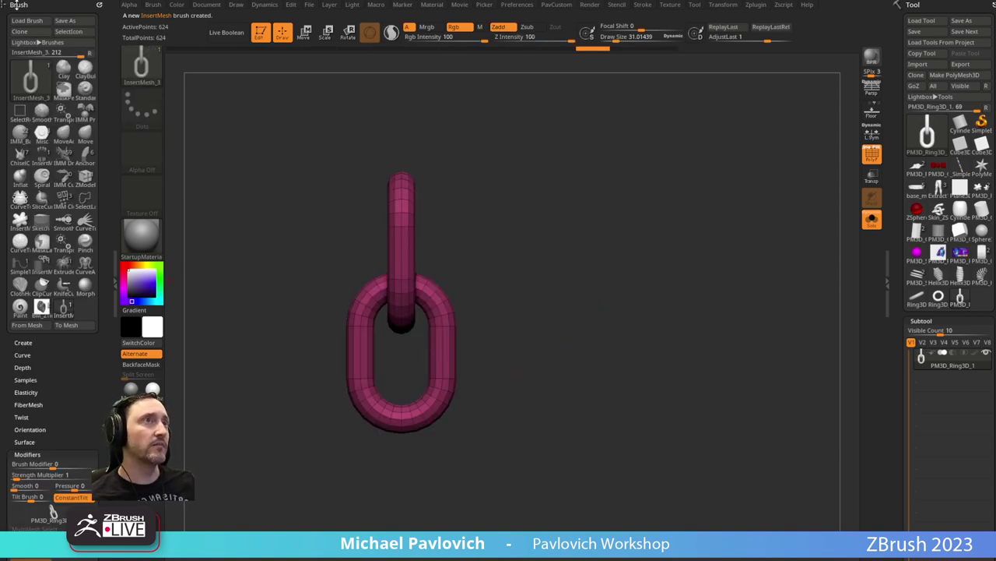
left_click(22, 354)
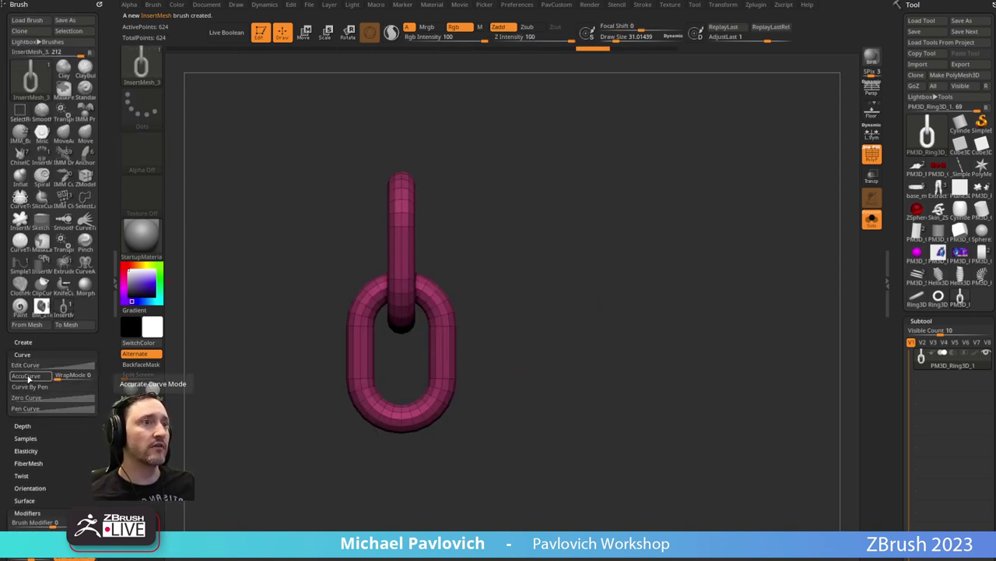
left_click(31, 376)
left_click(23, 354)
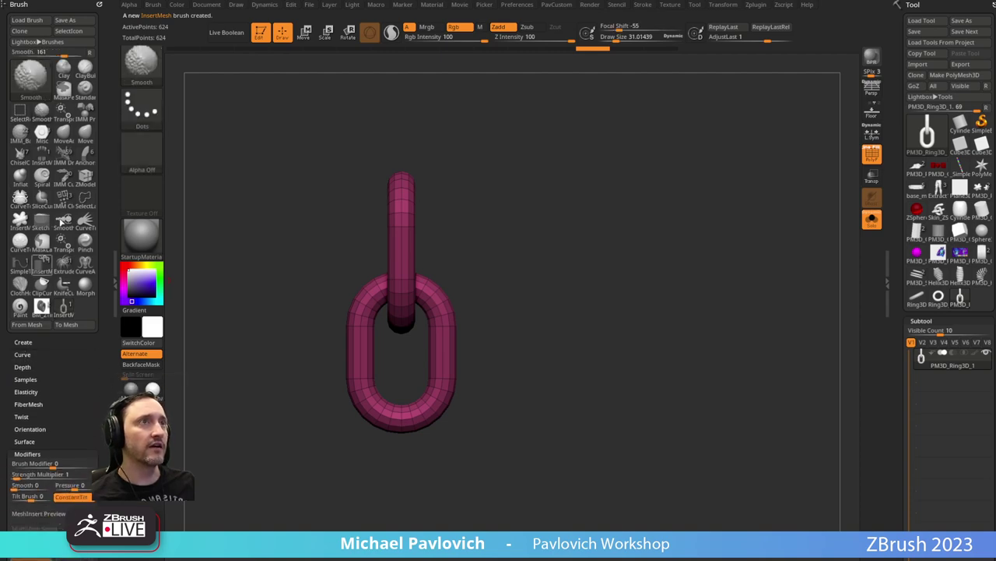
left_click_drag(112, 115, 110, 6)
left_click_drag(34, 516, 35, 304)
left_click(23, 298)
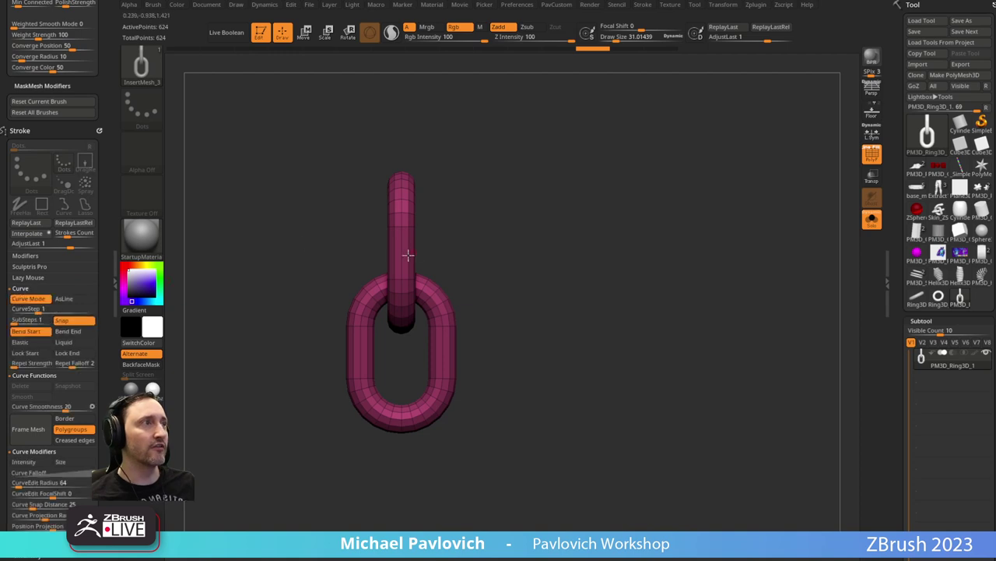
Draw a curved chain outward from the upper link and enlarge its links by updating the curve with a bigger draw size.
mouse_move(400, 260)
left_mouse_down()
mouse_move(654, 262)
mouse_move(665, 203)
left_mouse_up()
mouse_move(736, 273)
left_mouse_down("alt")
mouse_move(690, 278)
mouse_move(710, 303)
left_mouse_up("alt")
key("s")
left_click_drag(710, 303, 724, 302)
left_click(725, 301)
mouse_move(693, 214)
left_mouse_down("alt")
mouse_move(627, 246)
mouse_move(618, 315)
mouse_move(646, 343)
left_mouse_up("alt")
key("s")
left_click(648, 339)
left_click_drag(670, 377, 657, 405, "alt")
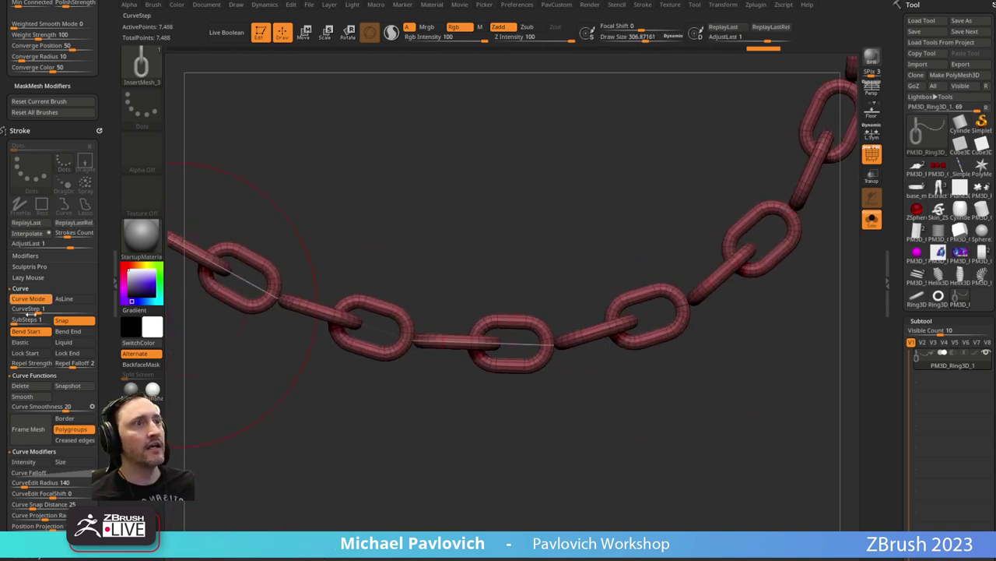
Set CurveStep to 0.75 and update the drawn chain with the new link spacing.
left_click(52, 313)
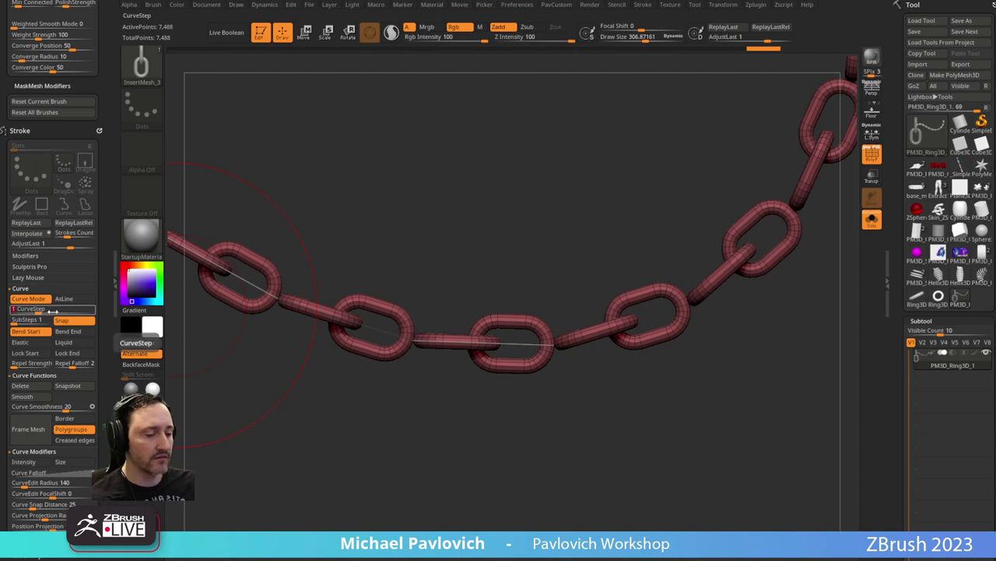
key("Return")
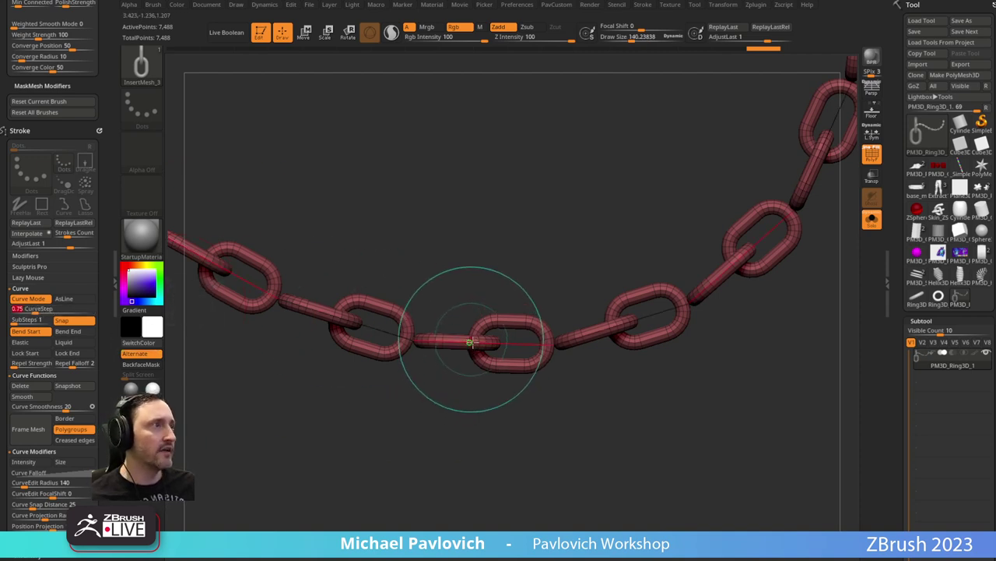
left_click(457, 356)
Set CurveStep to 0.5 and update the drawn chain with it.
left_click(32, 310)
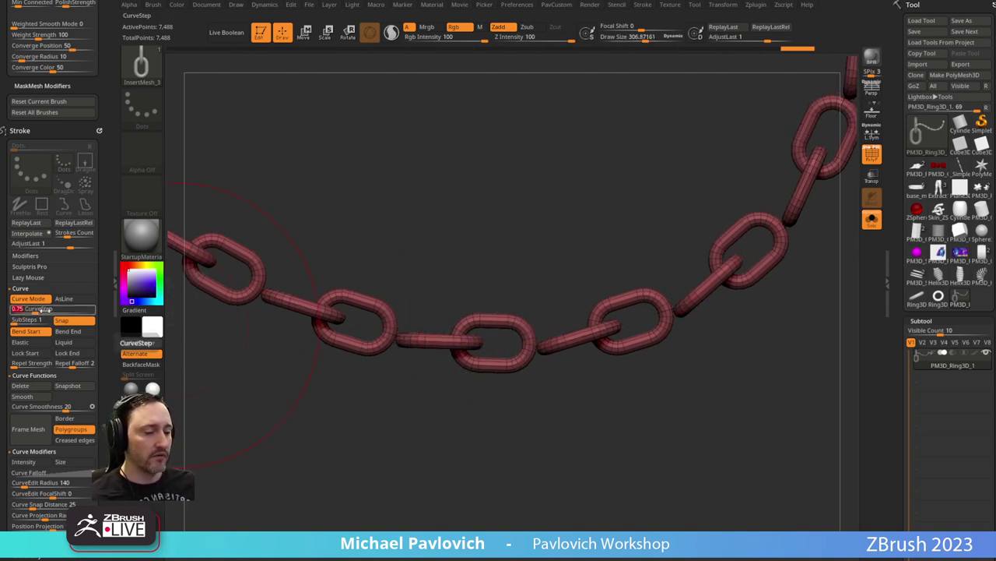
type(".5")
key("Return")
left_click(485, 344)
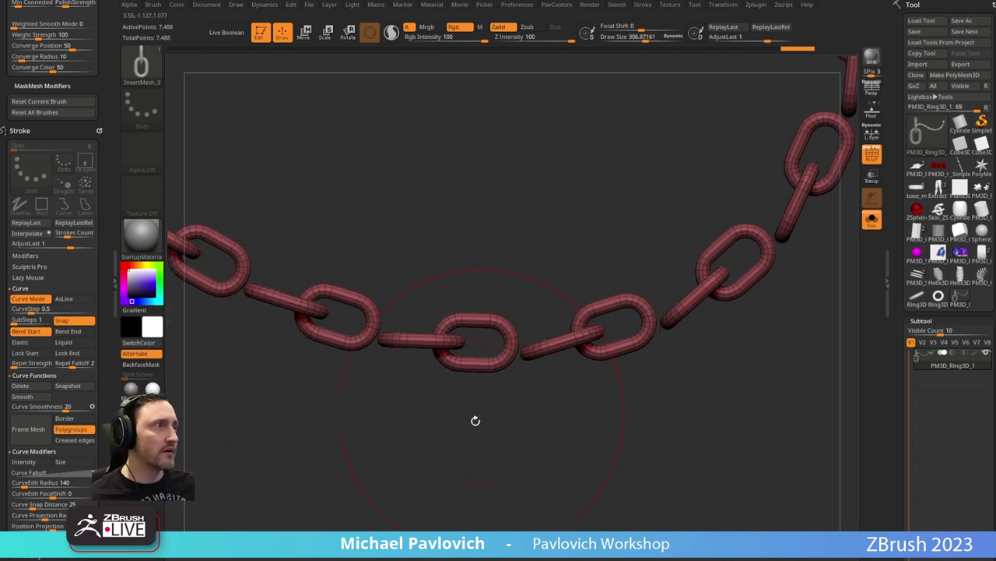
Draw a second, smaller wavy chain starting on the lower link.
left_click_drag(474, 420, 615, 306, "alt")
left_click_drag(447, 340, 690, 378)
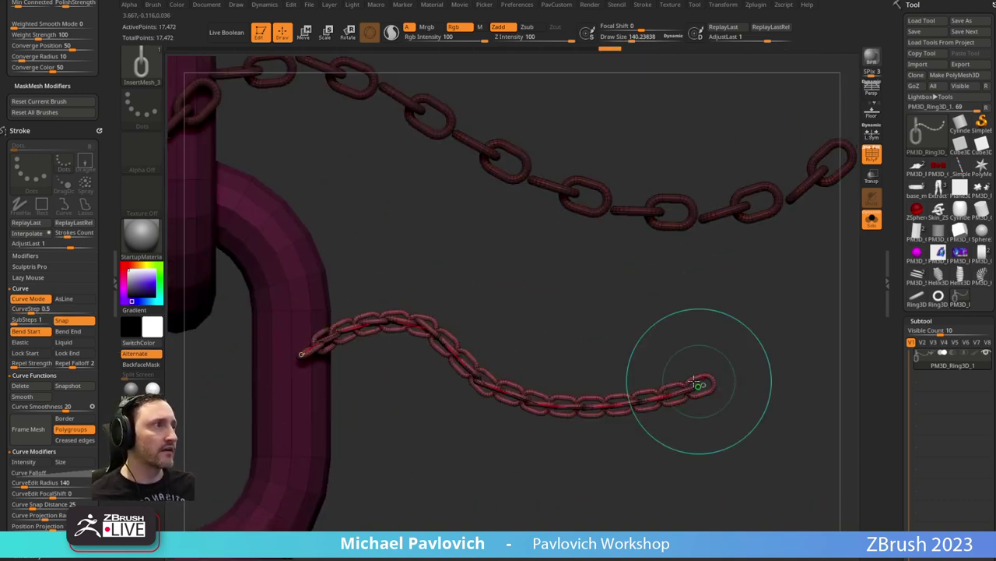
left_click_drag(659, 336, 563, 272)
Set CurveStep to 0.75 and draw a short test chain from the lower link.
left_click(85, 306)
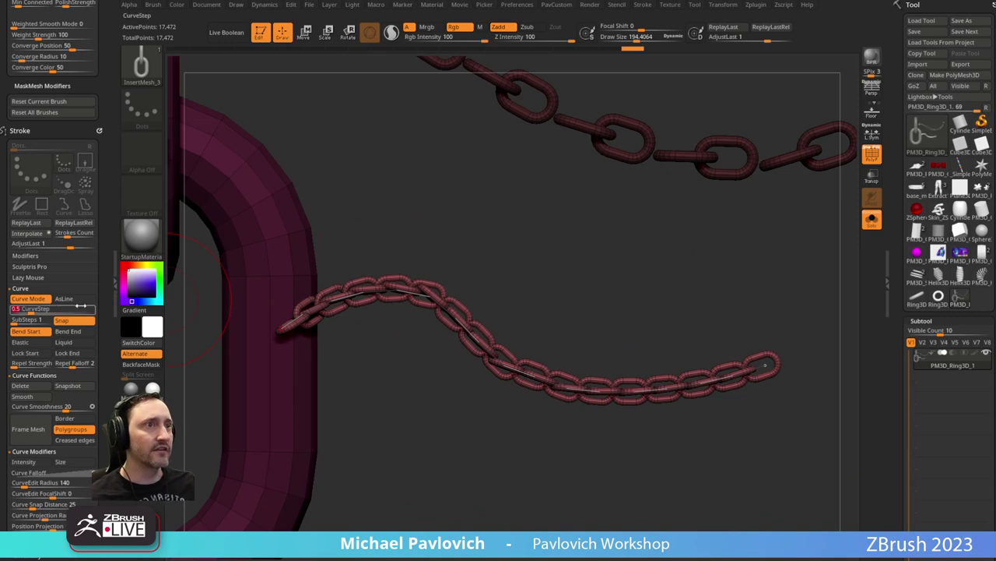
type("0.75")
key("Return")
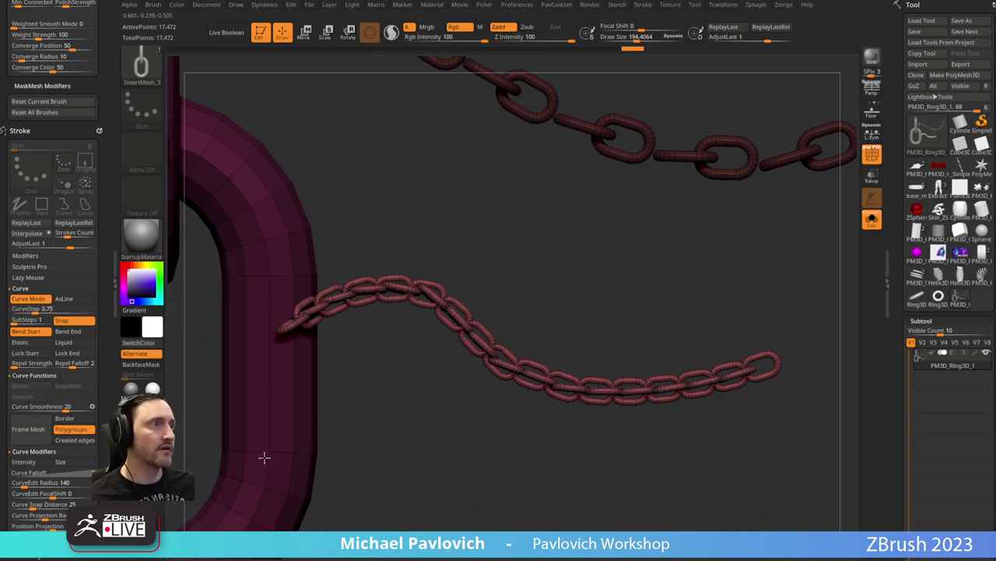
left_click(668, 348)
Draw a long chain from the lower link that curls into a spiral above the other chains.
left_click_drag(548, 285, 723, 252, "alt")
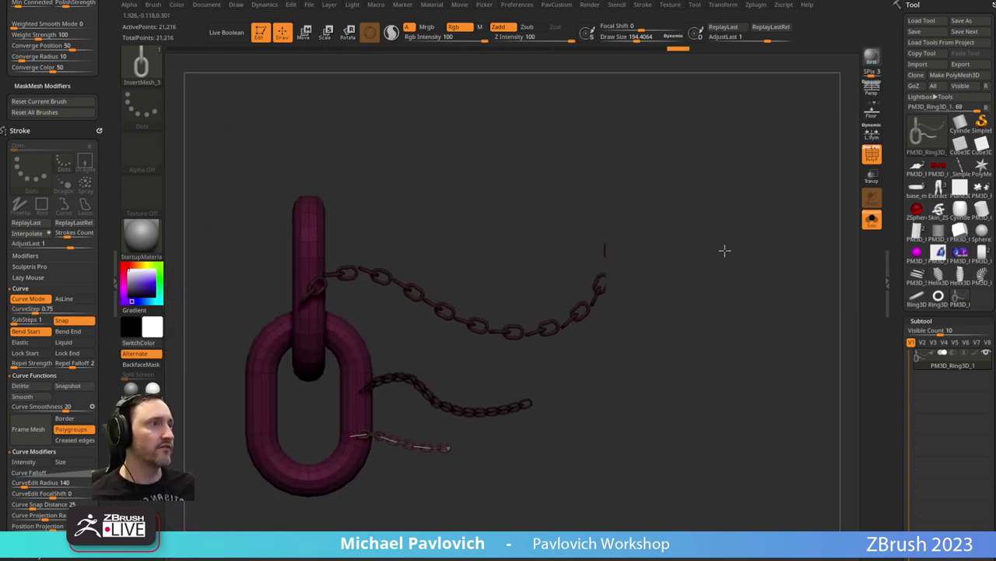
key("f")
left_click_drag(586, 149, 558, 147)
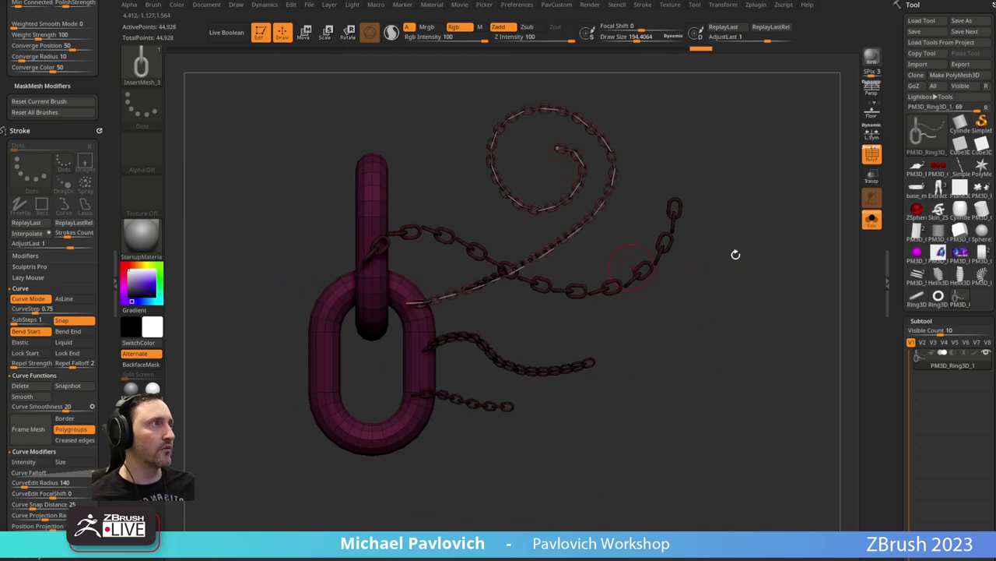
Switch to the bent helix tool with its framed curves and apply the chain brush along all of them.
left_click(981, 275)
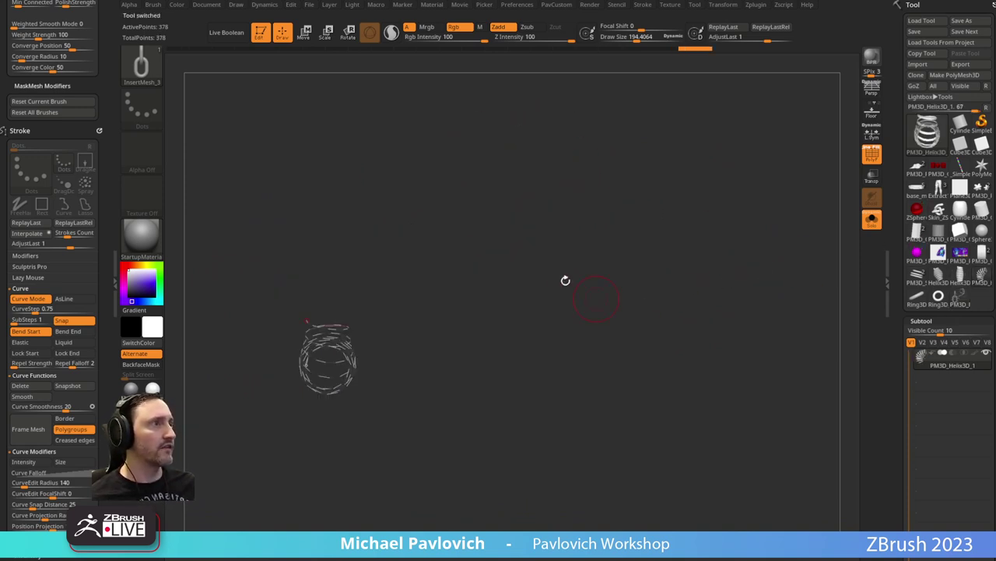
left_click_drag(565, 280, 619, 177, "alt")
left_click(602, 299)
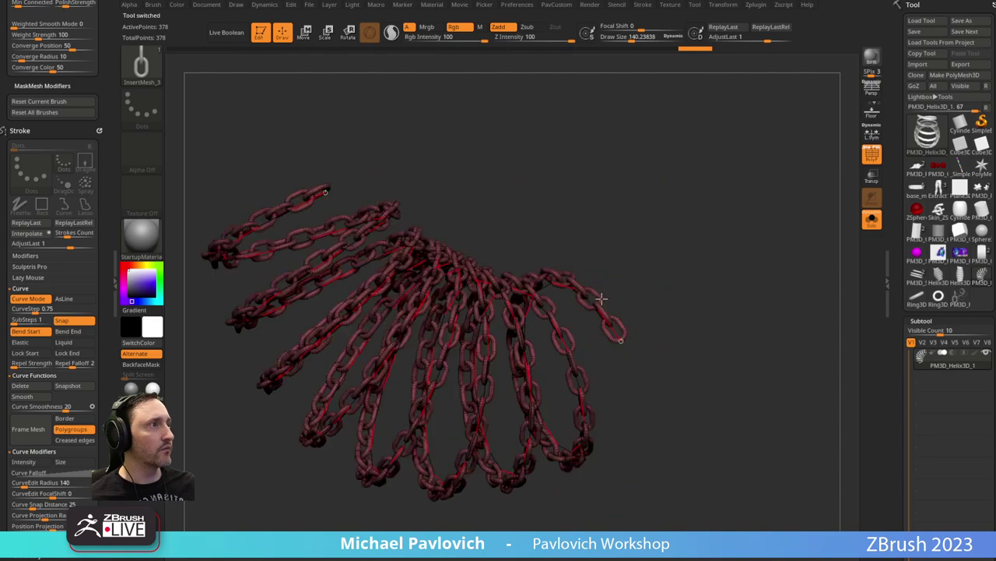
Set the chain brush's Imbed depth to 2 so the links are centred on the helix curves.
left_click_drag(602, 299, 560, 151)
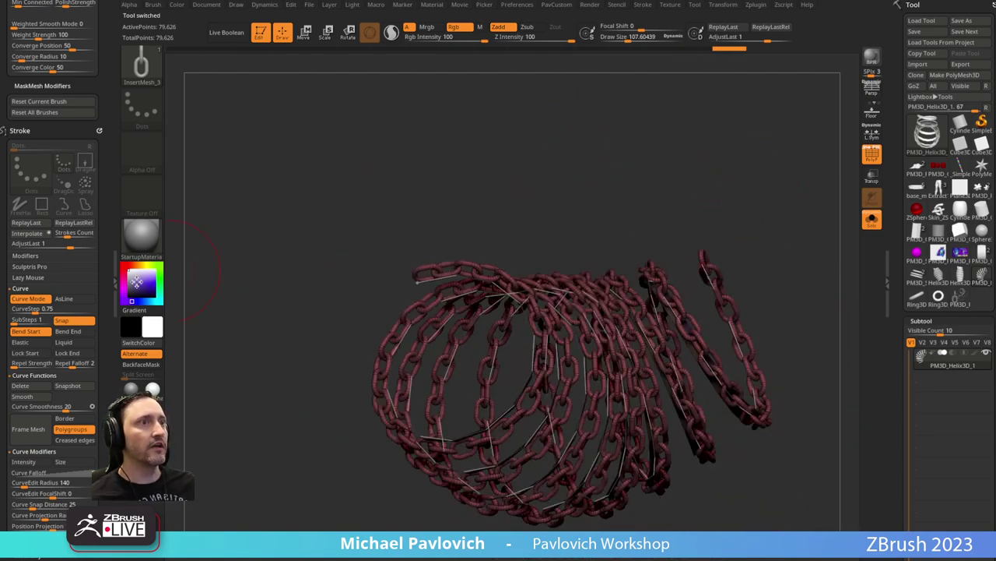
mouse_move(105, 301)
left_mouse_down()
mouse_move(98, 289)
mouse_move(98, 343)
left_mouse_up()
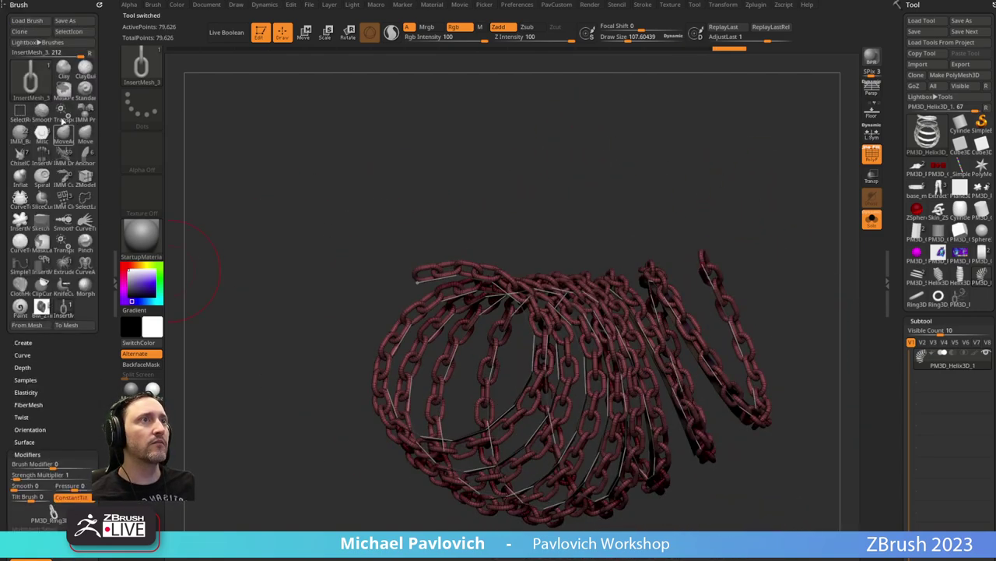
left_click(23, 367)
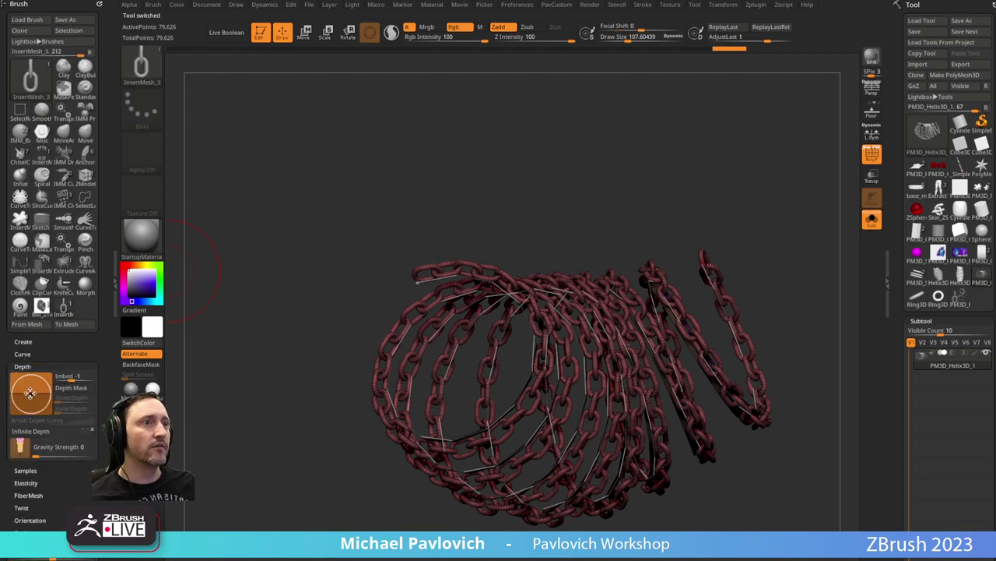
left_click_drag(30, 394, 39, 387)
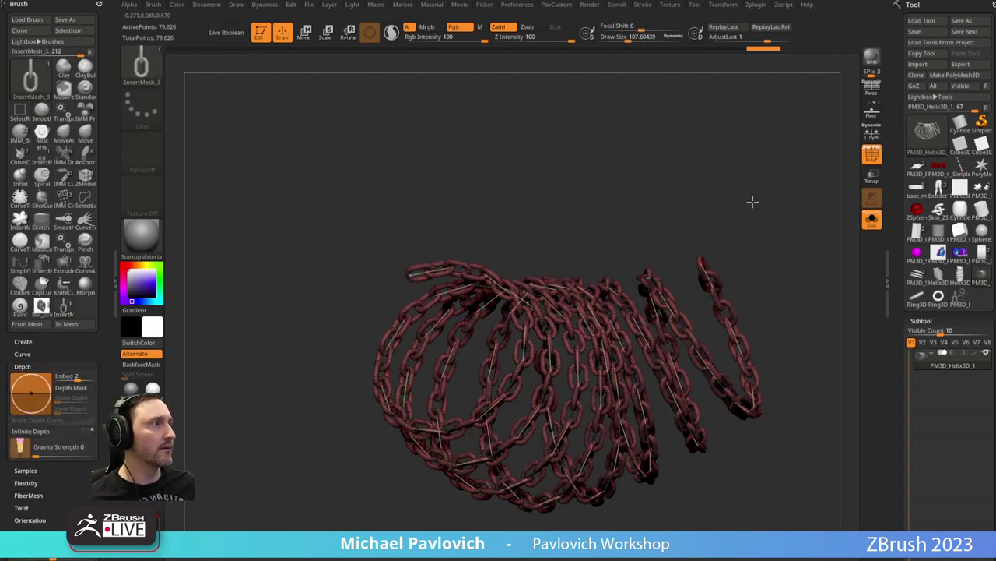
Split the masked helix mesh off from the chains as a separate subtool and turn off the PolyFrame display.
left_click_drag(753, 202, 735, 197)
right_click(738, 207)
left_click_drag(57, 488, 70, 199)
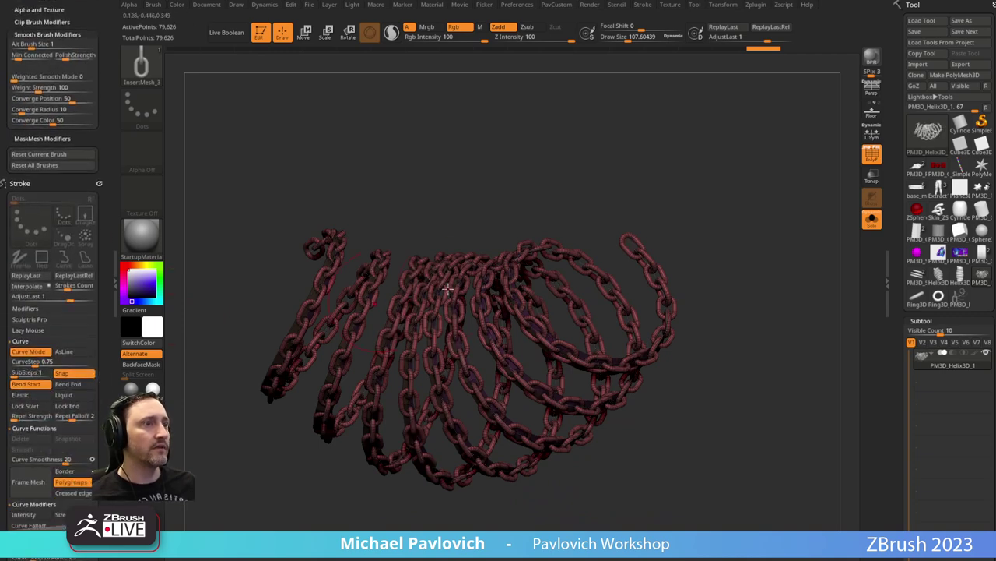
key("space")
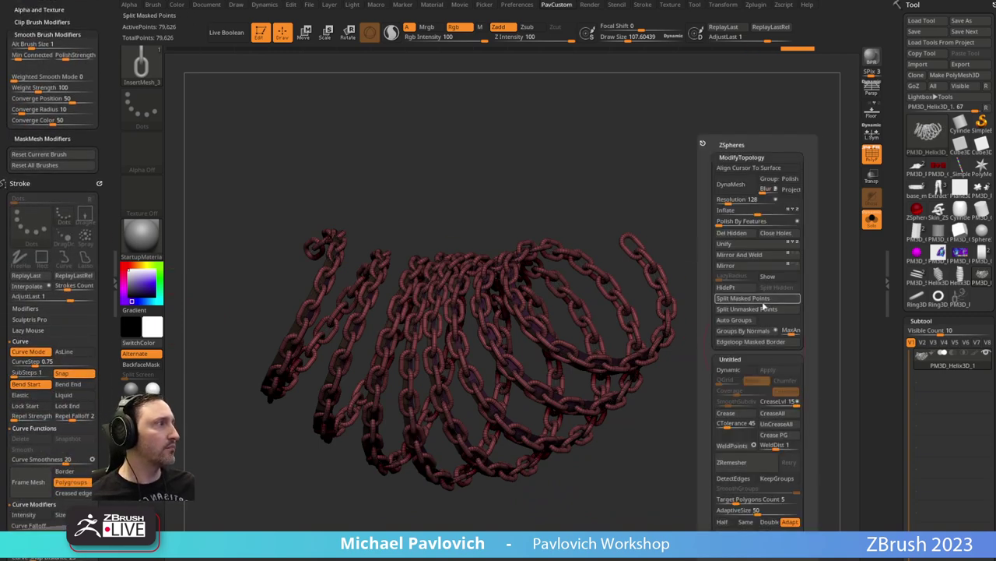
left_click(764, 301)
left_click(872, 154)
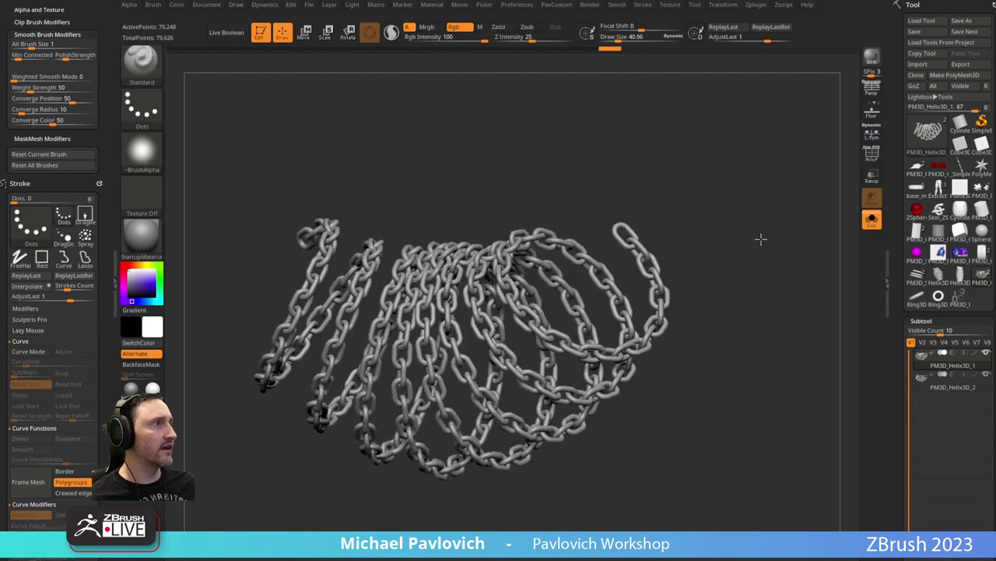
left_click_drag(760, 238, 777, 428)
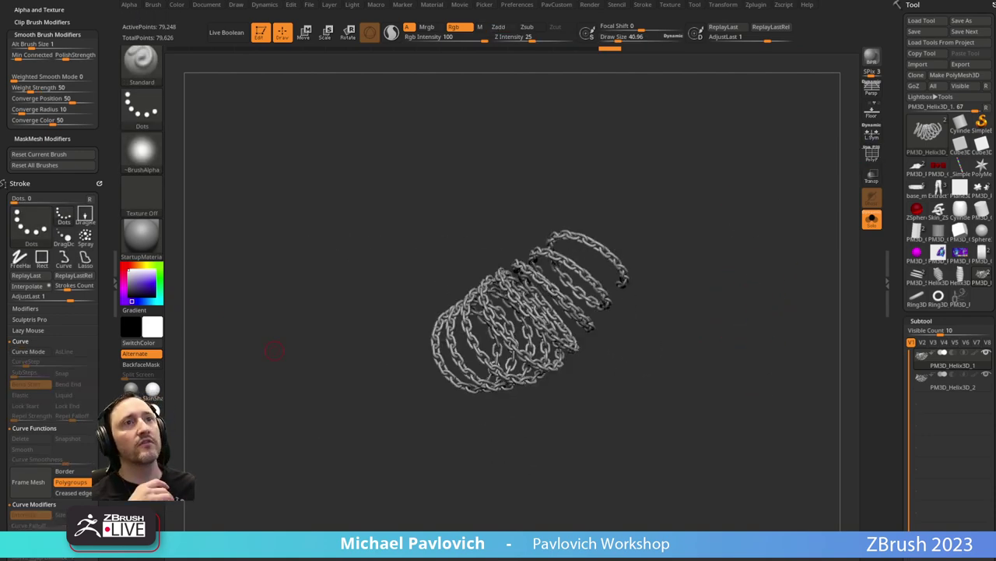